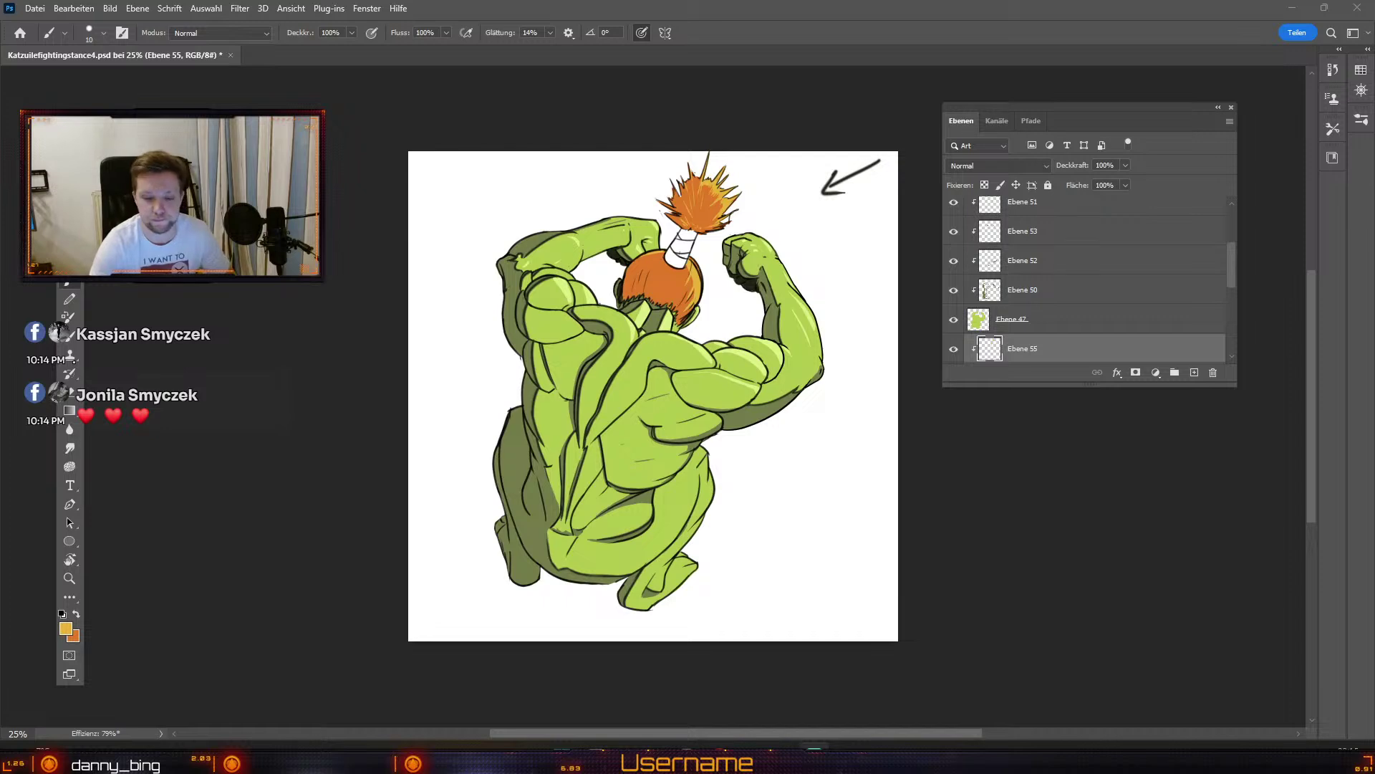
pyautogui.click(366, 11)
pyautogui.moveTo(404, 28)
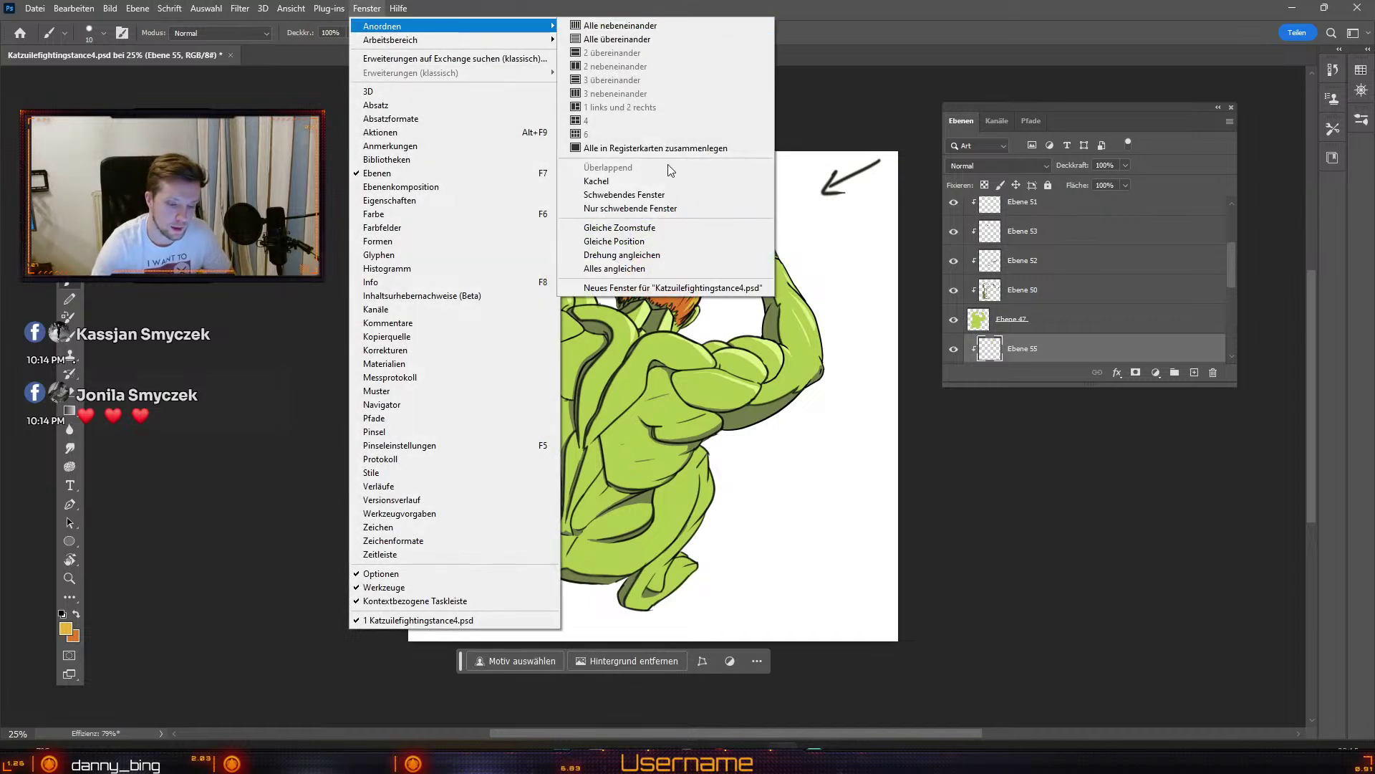
pyautogui.click(674, 288)
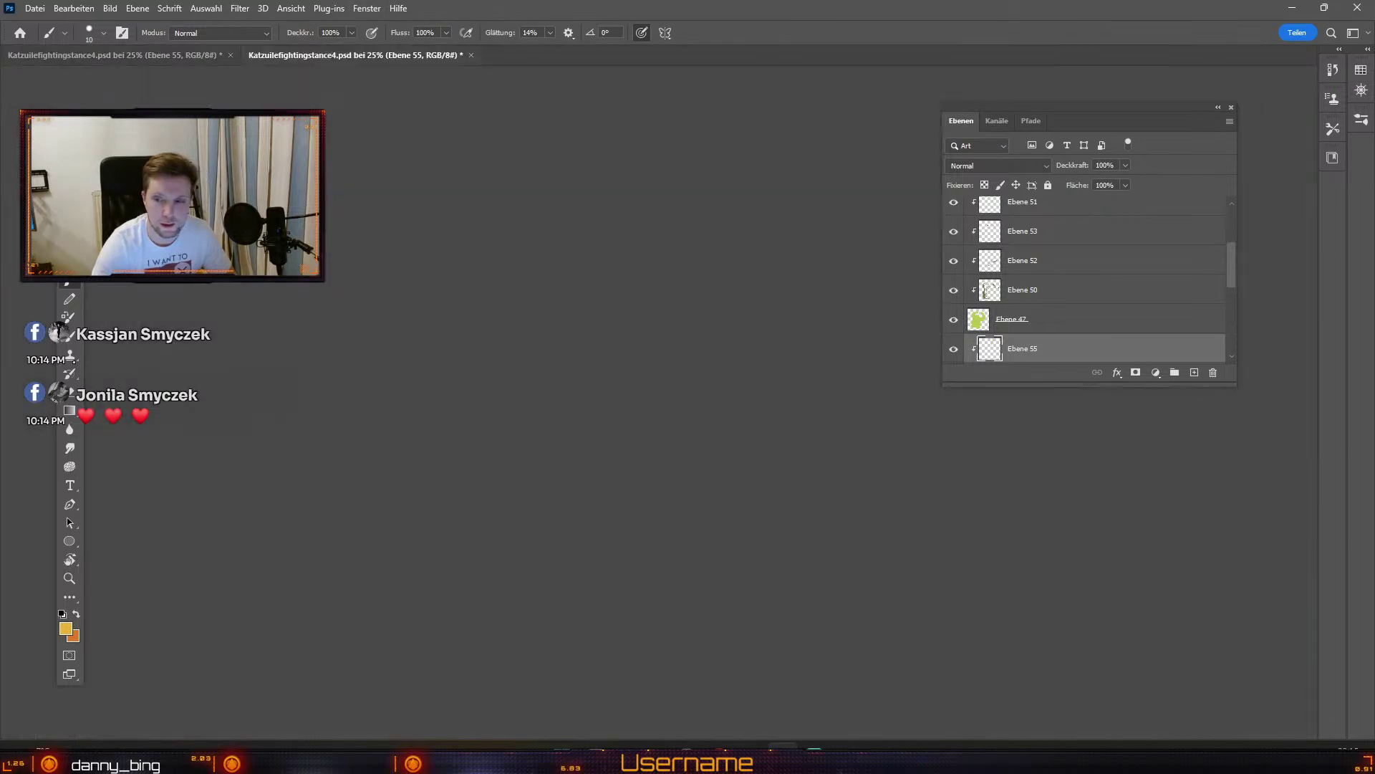
pyautogui.click(470, 55)
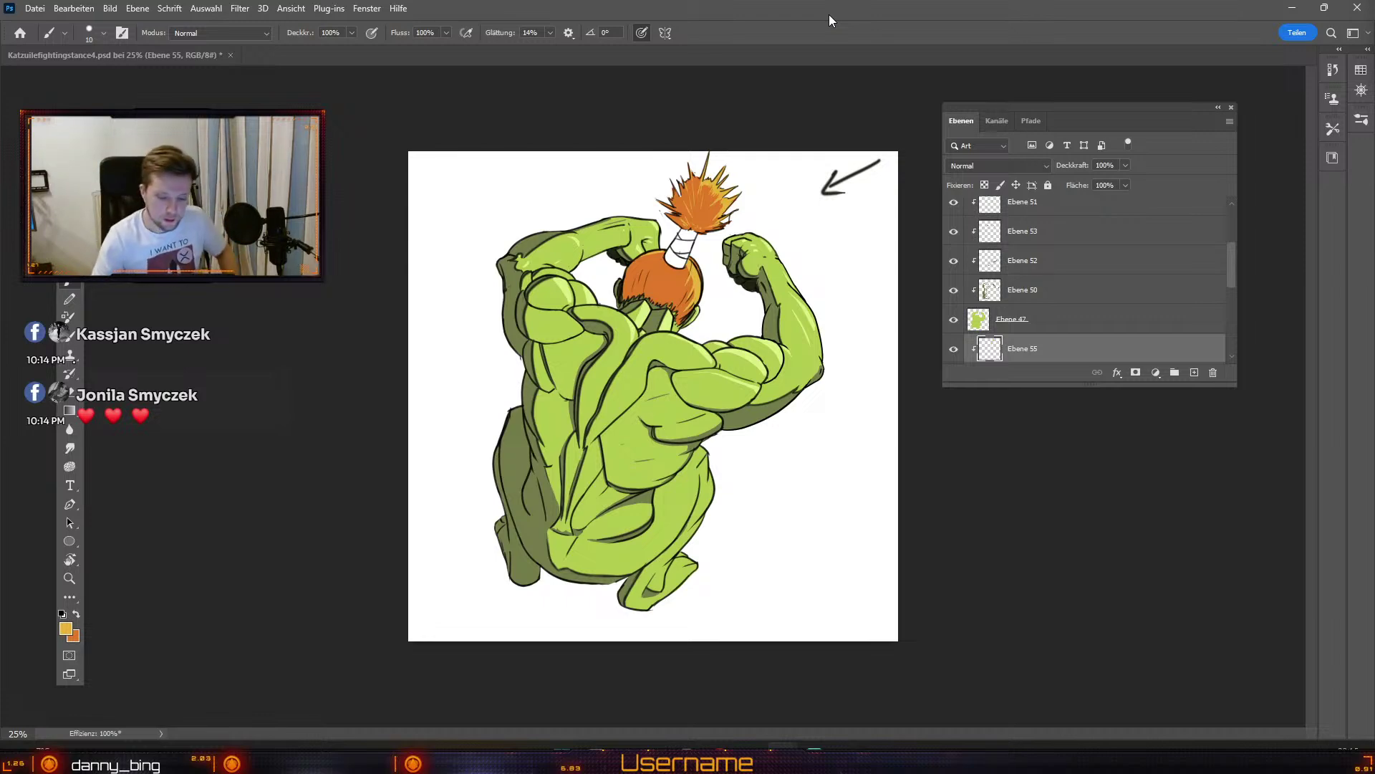
# Step: Select the line-art layer Ebene 44, hiding and showing it once to check that it holds the figure's black outlines
pyautogui.hotkey('ctrl', '-')
pyautogui.hotkey('ctrl', '+')
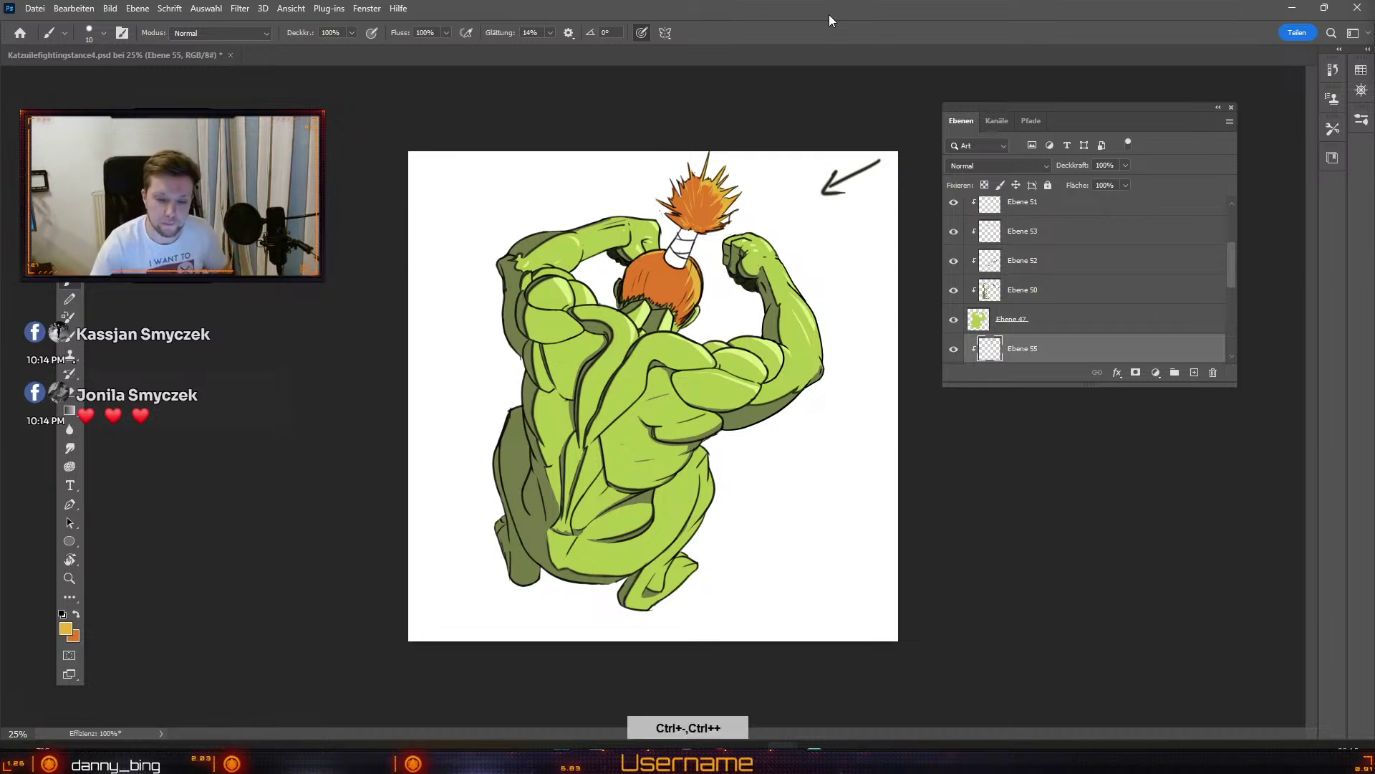
pyautogui.hotkey('ctrl', '+')
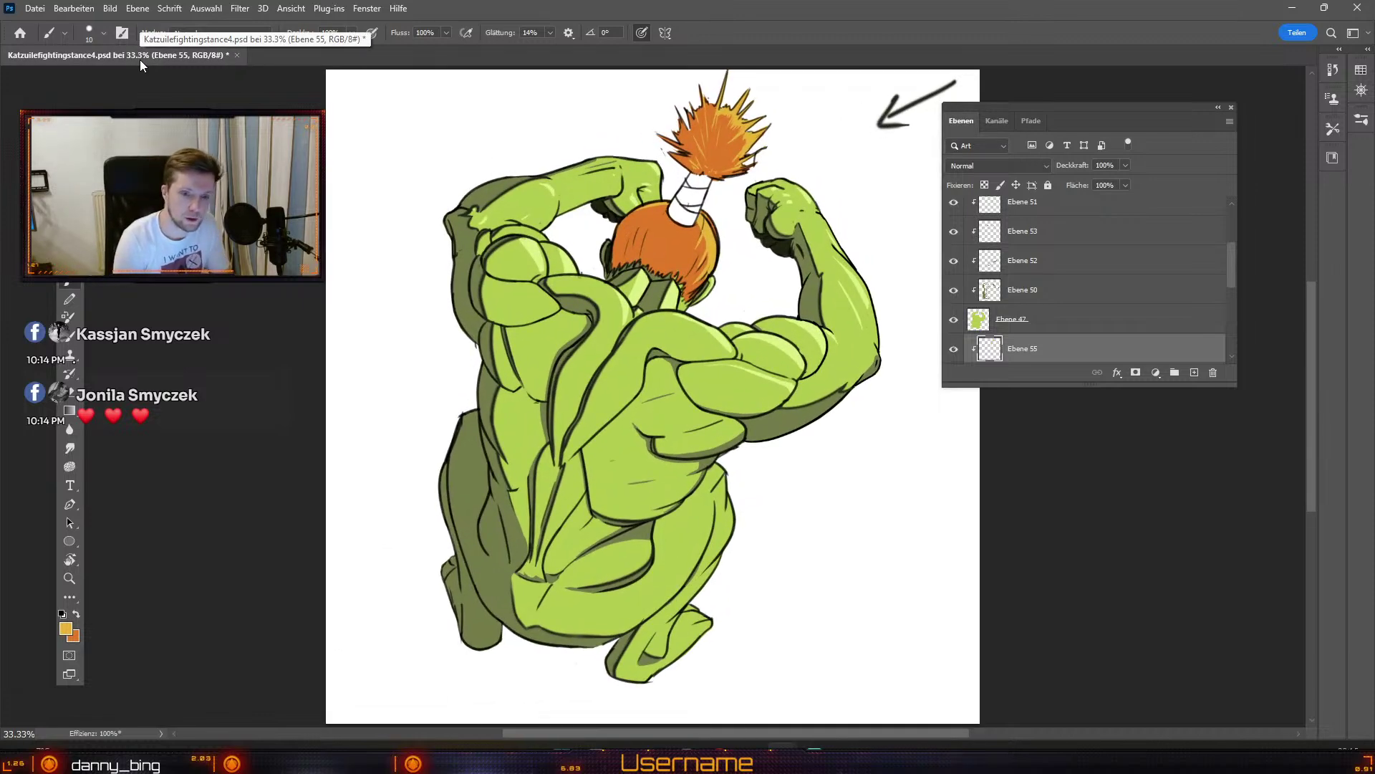
pyautogui.press('b')
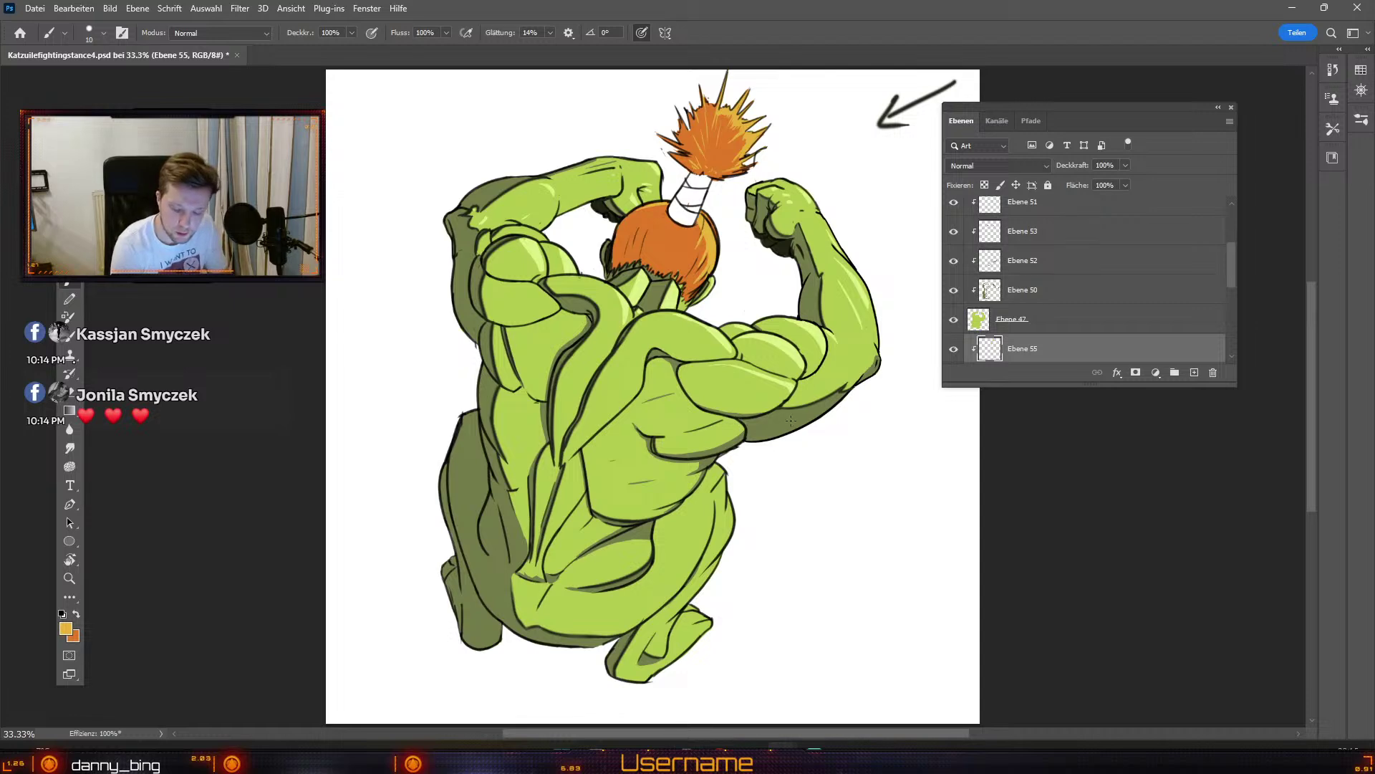
pyautogui.press('v')
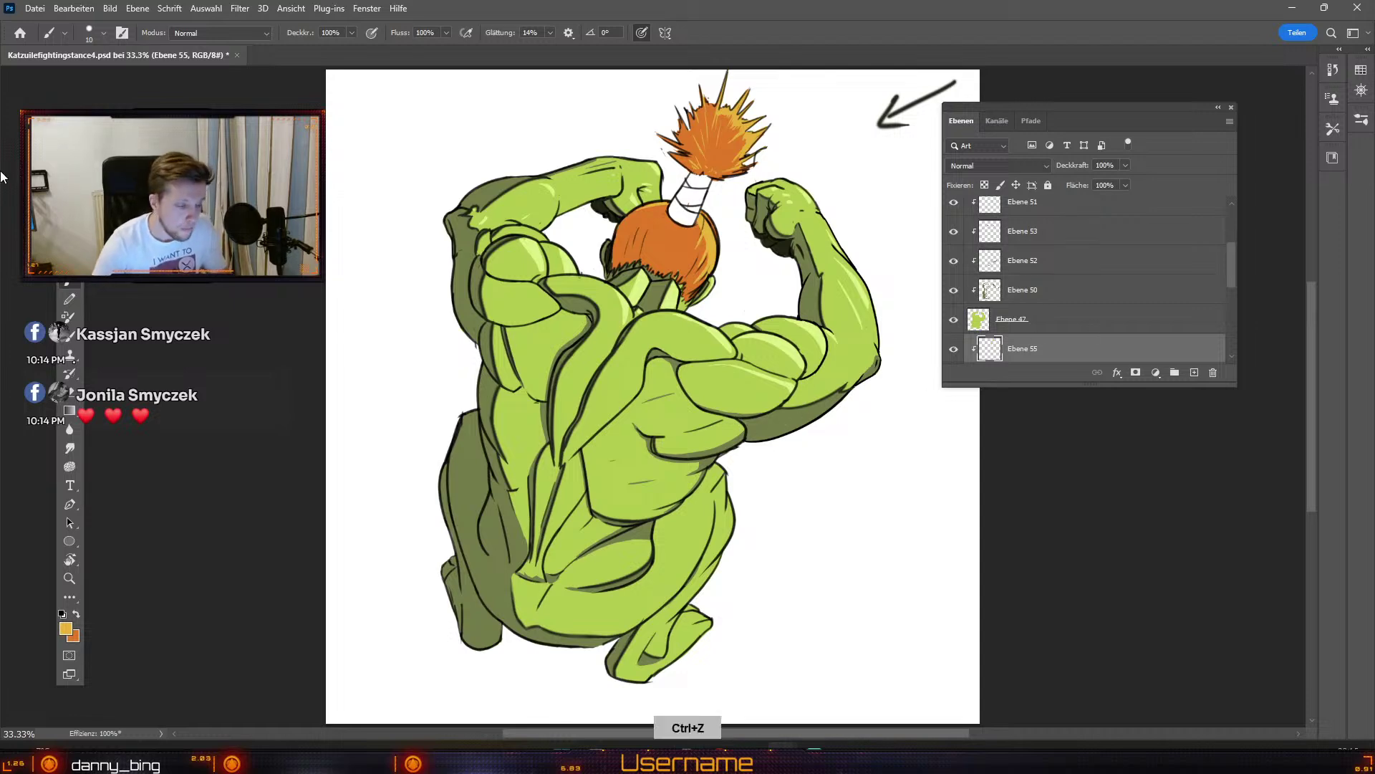
pyautogui.click(763, 424)
pyautogui.click(955, 211)
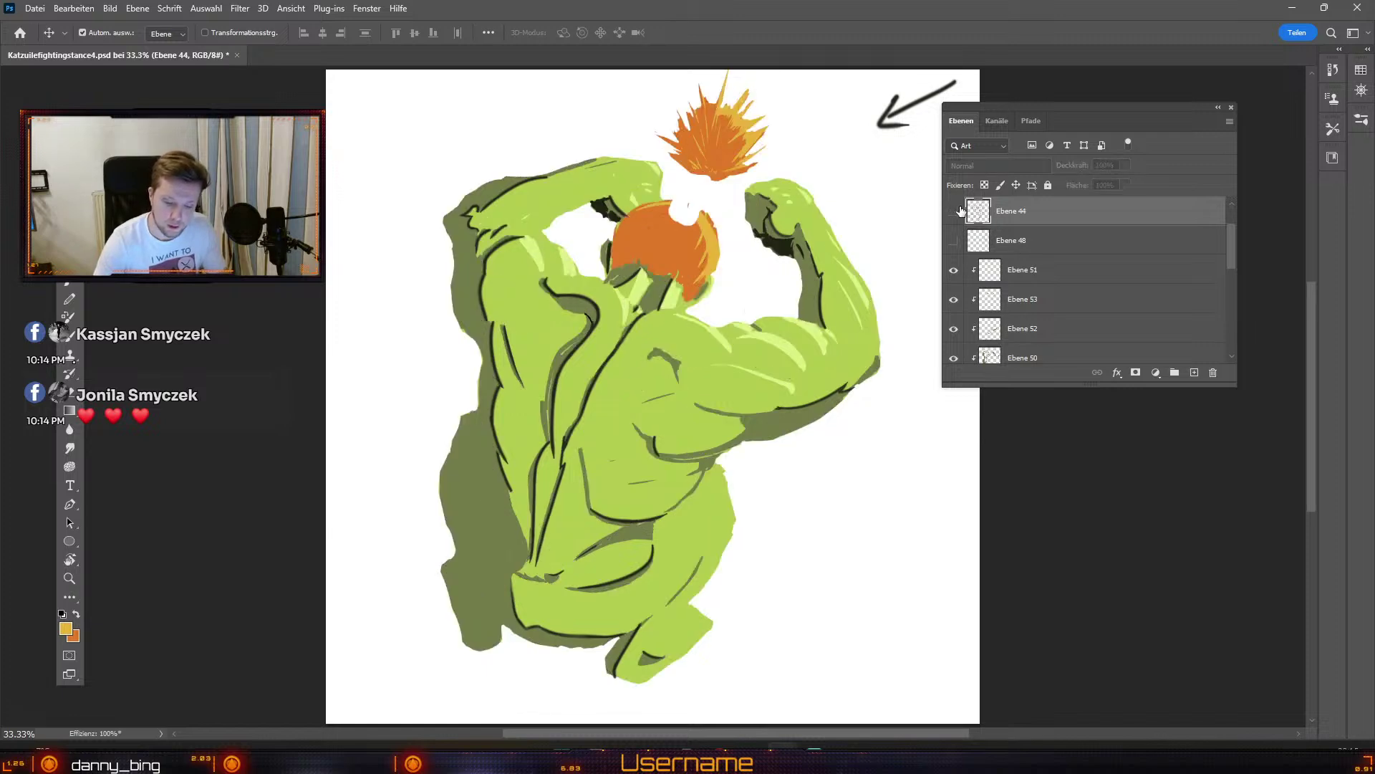
pyautogui.click(955, 211)
# Step: Undo the yellow test stroke on the flexed right arm and set the foreground colour to black
pyautogui.press('b')
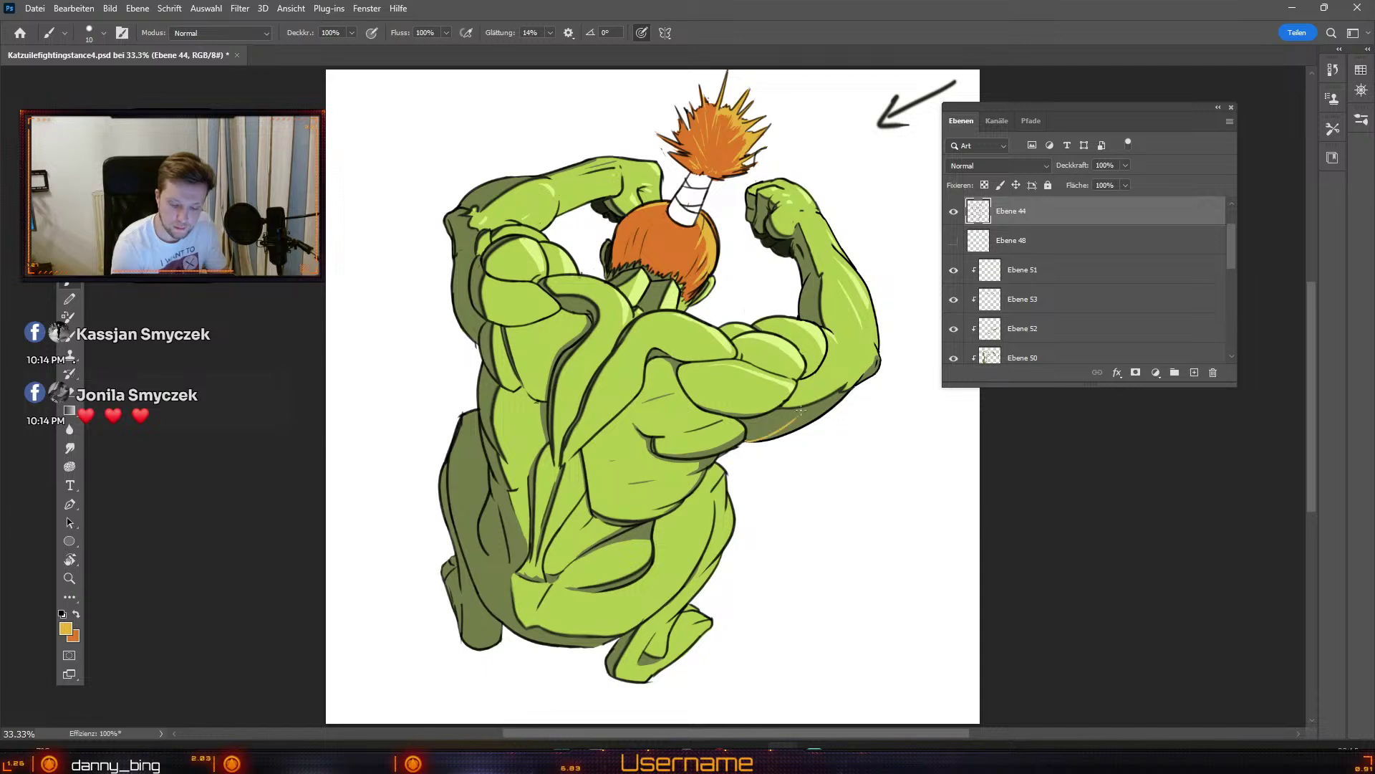
pyautogui.hotkey('ctrl', 'z')
pyautogui.click(65, 629)
pyautogui.click(27, 432)
pyautogui.click(364, 247)
# Step: Try several thin black contour strokes along the shaded underside of the right upper arm and undo them
pyautogui.moveTo(749, 436); pyautogui.dragTo(797, 422)
pyautogui.hotkey('ctrl', 'z')
pyautogui.hotkey('ctrl', 'z')
pyautogui.hotkey('ctrl', 'z')
pyautogui.hotkey('ctrl', 'z')
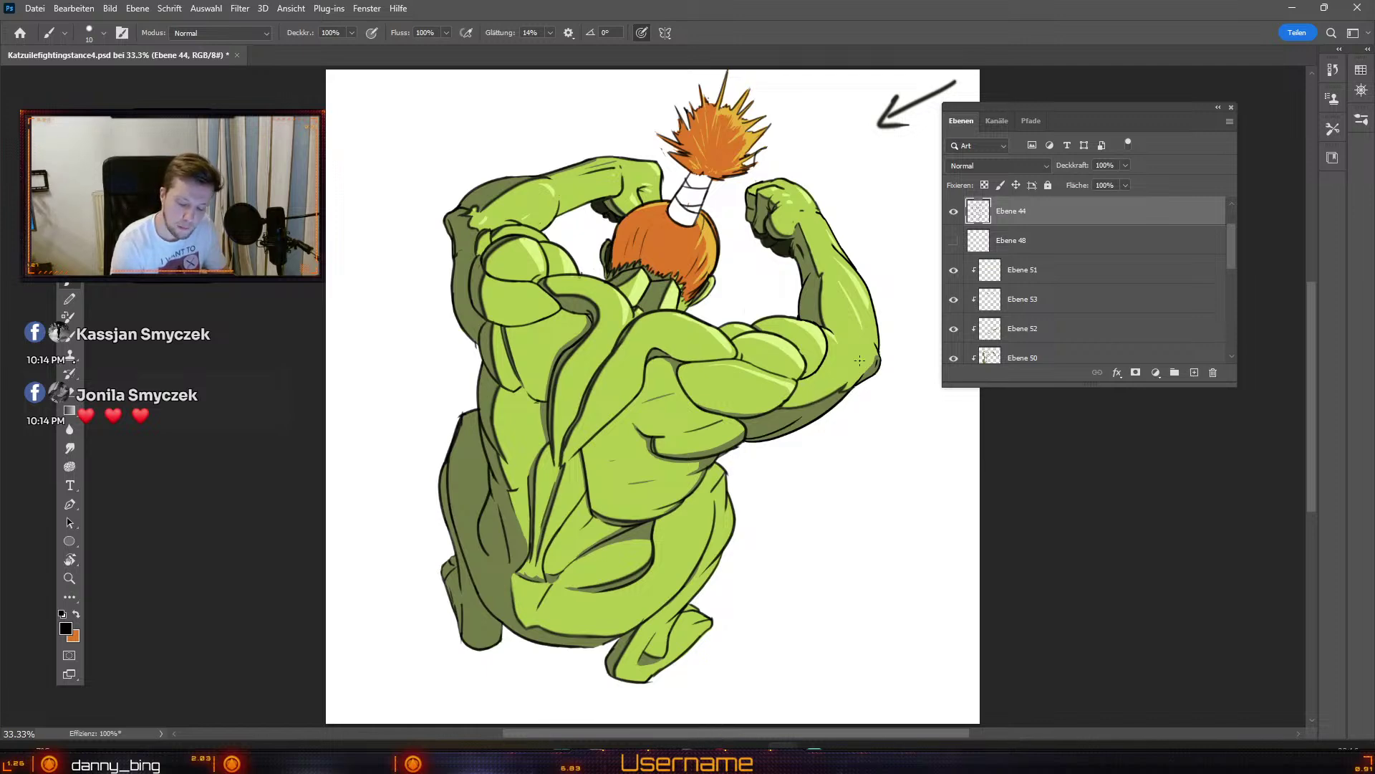
pyautogui.hotkey('ctrl', 'z')
pyautogui.moveTo(747, 439); pyautogui.dragTo(799, 417)
pyautogui.hotkey('ctrl', 'z')
pyautogui.hotkey('ctrl', 'z')
pyautogui.hotkey('ctrl', 'z')
pyautogui.hotkey('ctrl', 'z')
pyautogui.hotkey('ctrl', 'z')
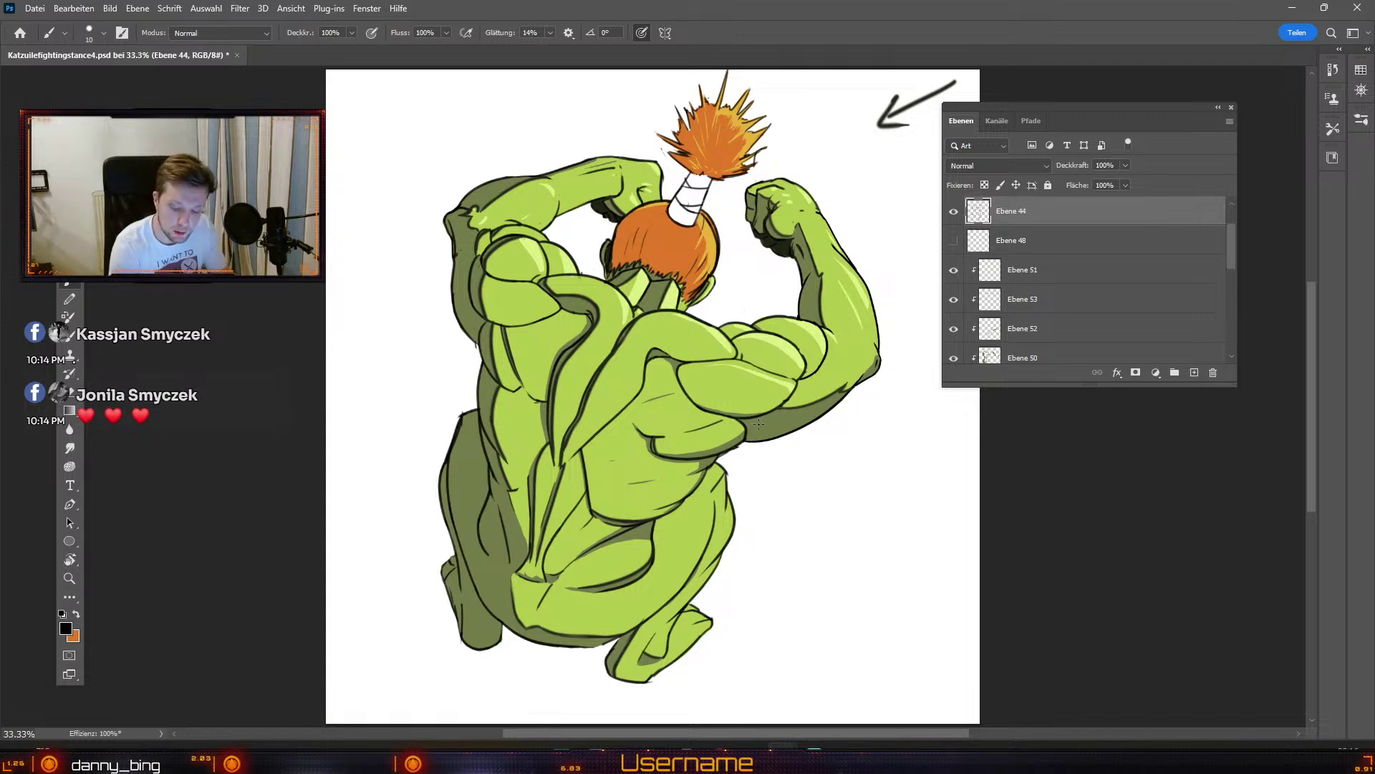
# Step: Draw a thin black muscle line through the shaded underside of the right upper arm, undoing unwanted strokes
pyautogui.moveTo(745, 429)
pyautogui.mouseDown()
pyautogui.moveTo(795, 416)
pyautogui.moveTo(753, 433)
pyautogui.moveTo(806, 407)
pyautogui.moveTo(745, 434)
pyautogui.moveTo(802, 408)
pyautogui.moveTo(746, 434)
pyautogui.moveTo(778, 430)
pyautogui.moveTo(806, 398)
pyautogui.moveTo(746, 434)
pyautogui.moveTo(777, 430)
pyautogui.moveTo(821, 405)
pyautogui.mouseUp()
pyautogui.hotkey('ctrl', 'z')
pyautogui.hotkey('ctrl', 'z')
pyautogui.hotkey('ctrl', 'z')
pyautogui.hotkey('ctrl', 'z')
pyautogui.hotkey('ctrl', 'z')
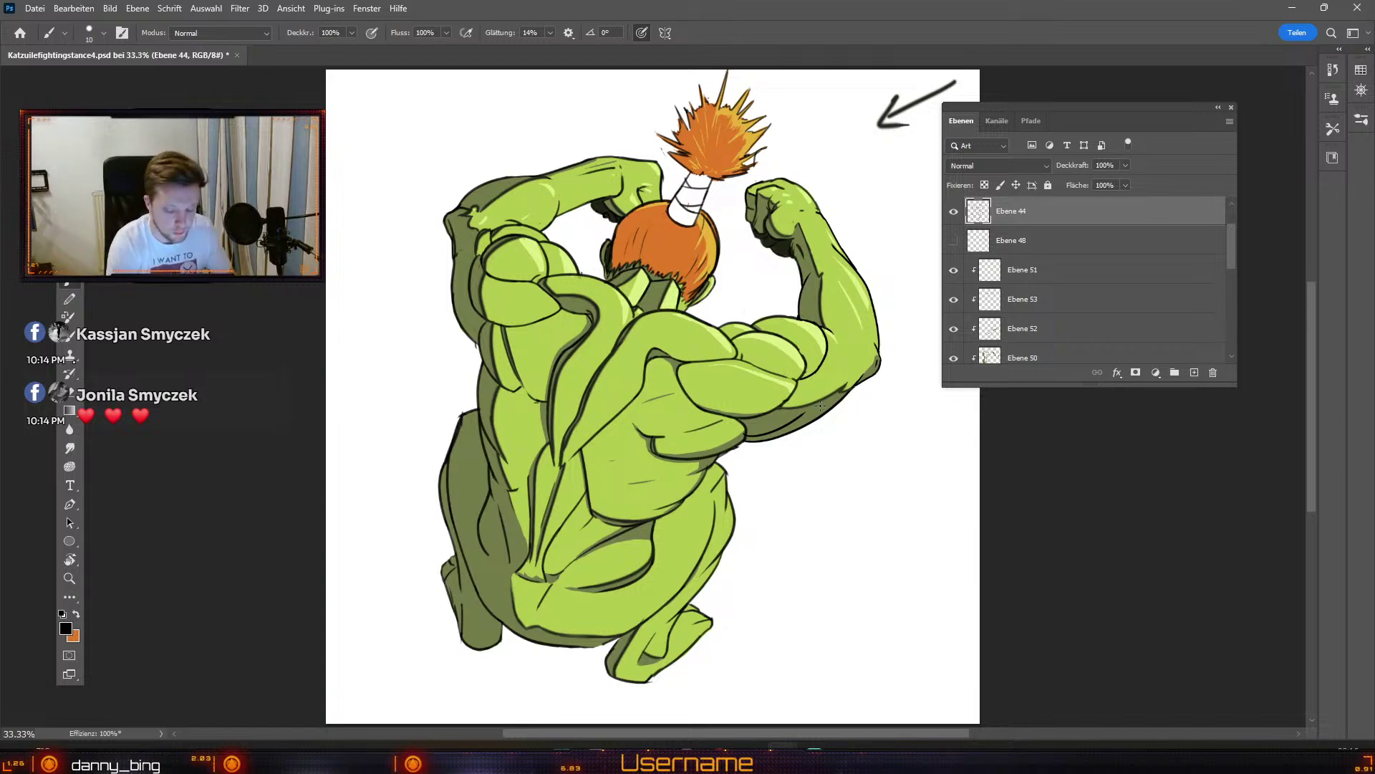
# Step: Set the eraser hardness to 100% and clean up the start of the muscle line at the right armpit
pyautogui.press('e')
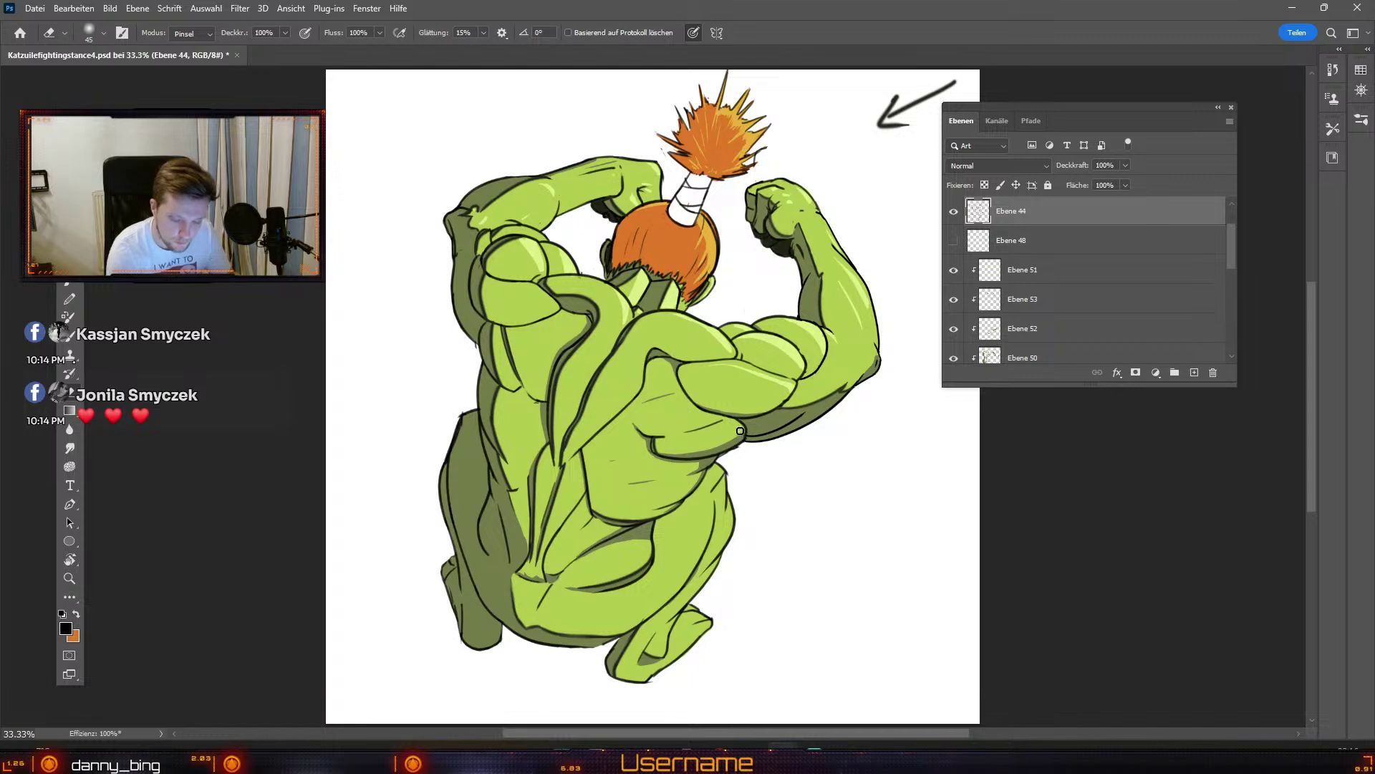
pyautogui.click(93, 33)
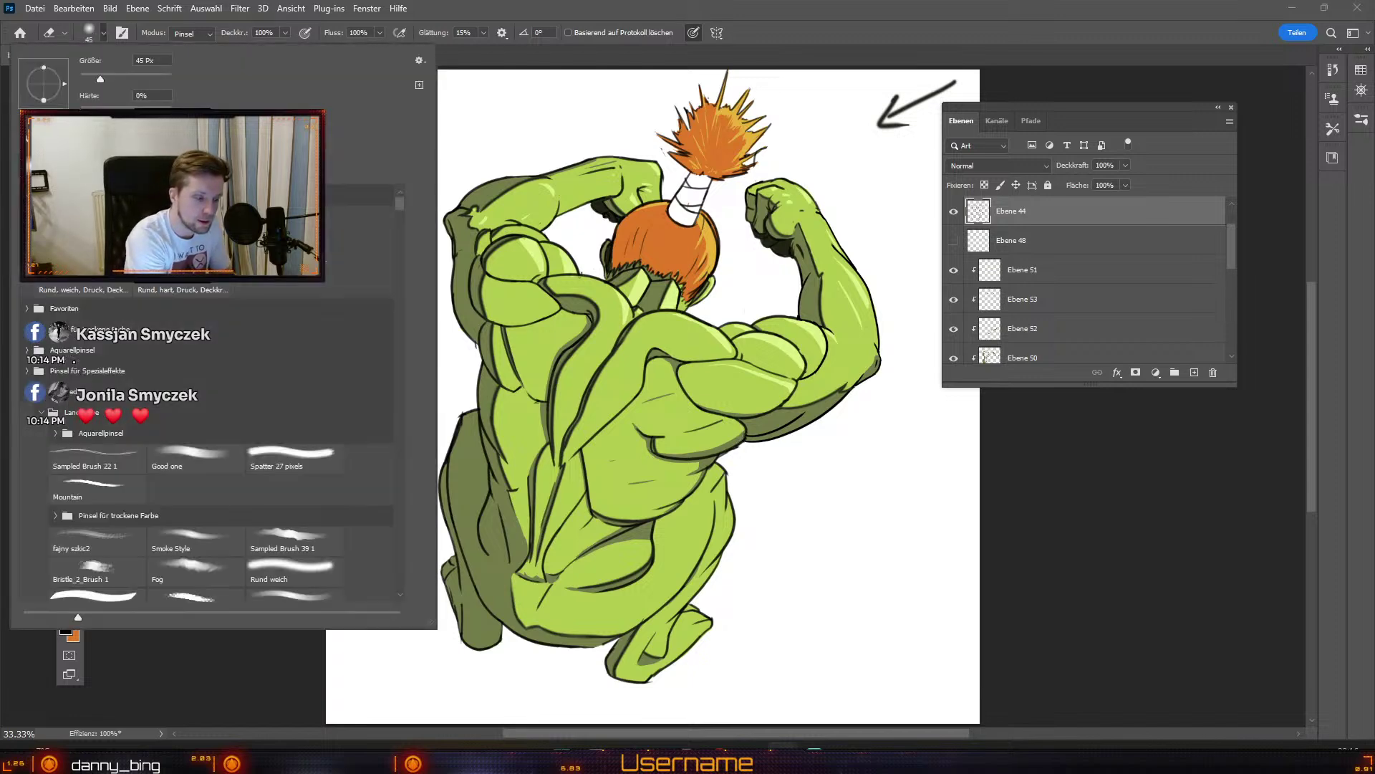
pyautogui.moveTo(100, 108); pyautogui.dragTo(171, 107)
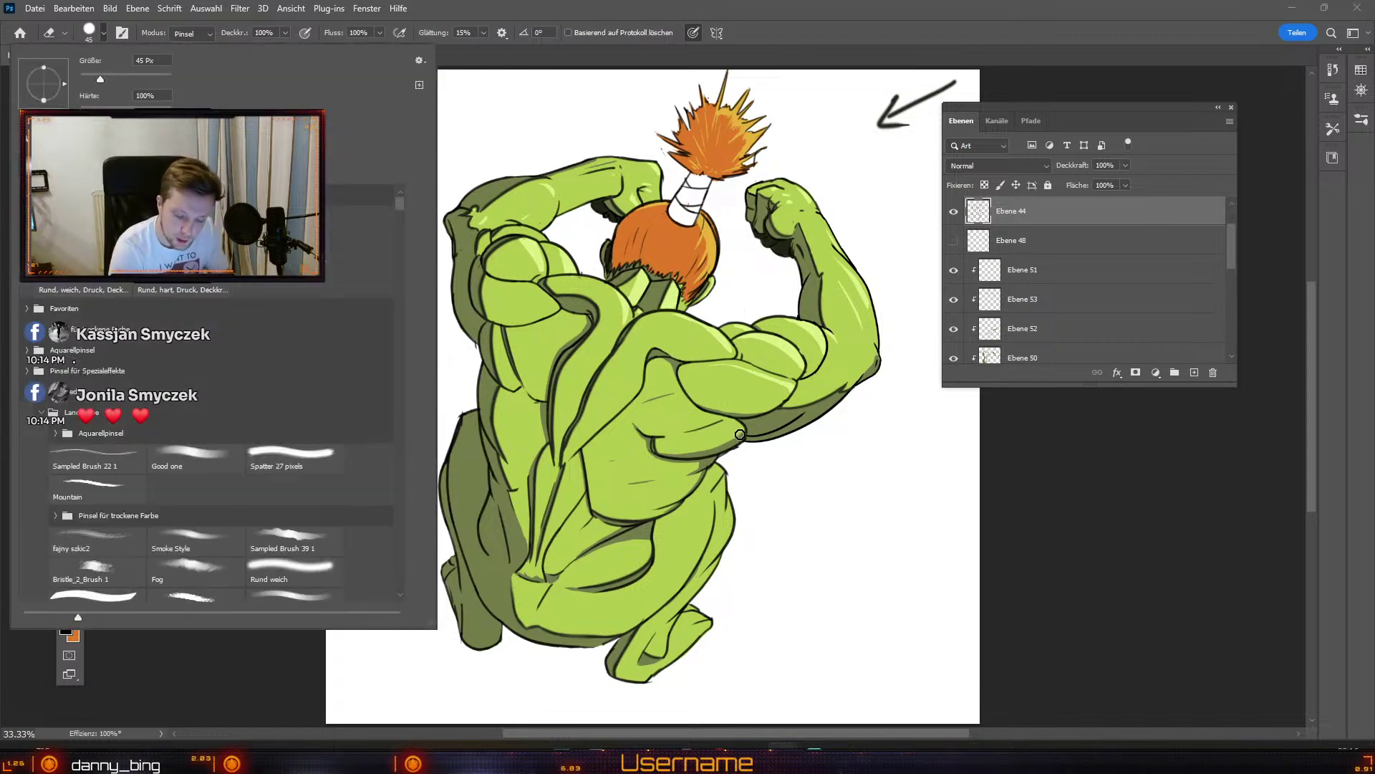
pyautogui.click(738, 437)
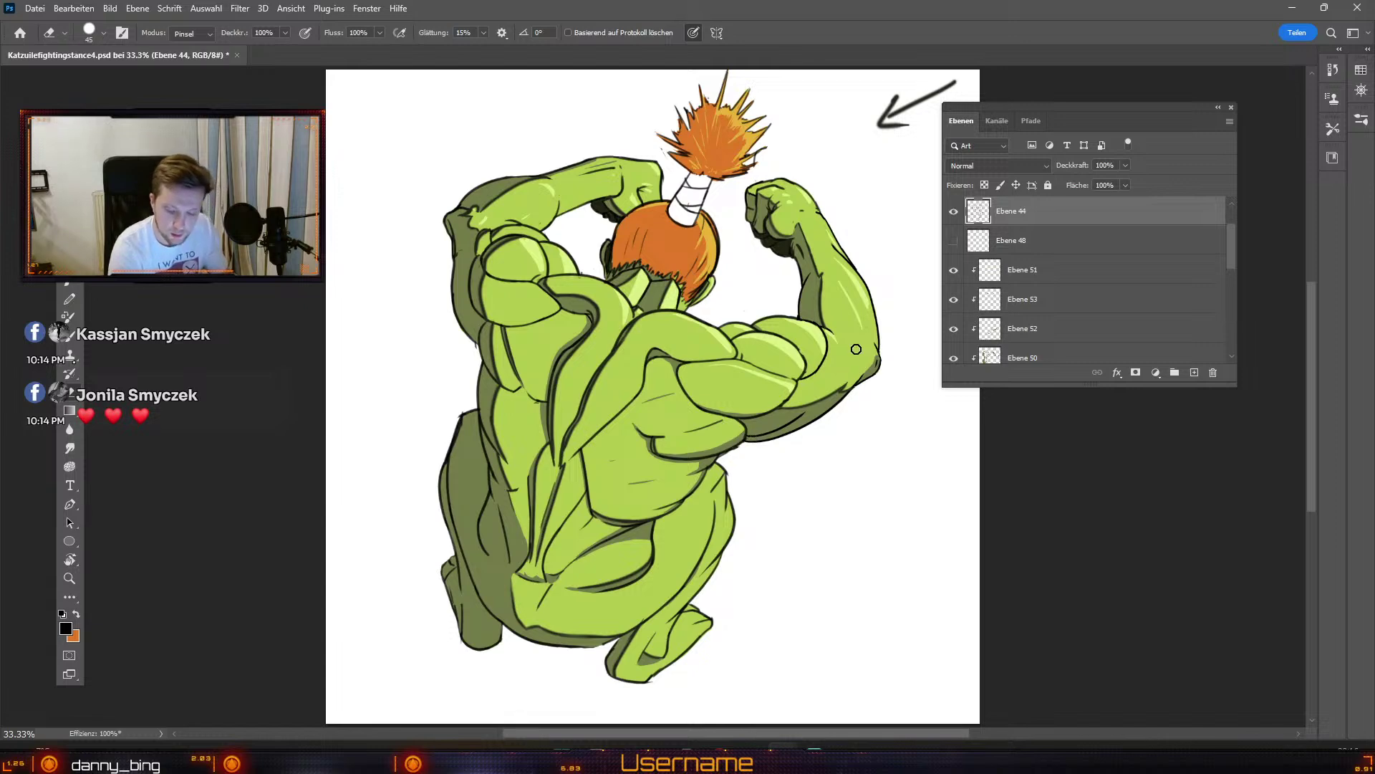
# Step: Brush further black muscle lines in the right arm's shaded underside towards the elbow, undoing unwanted strokes
pyautogui.press('b')
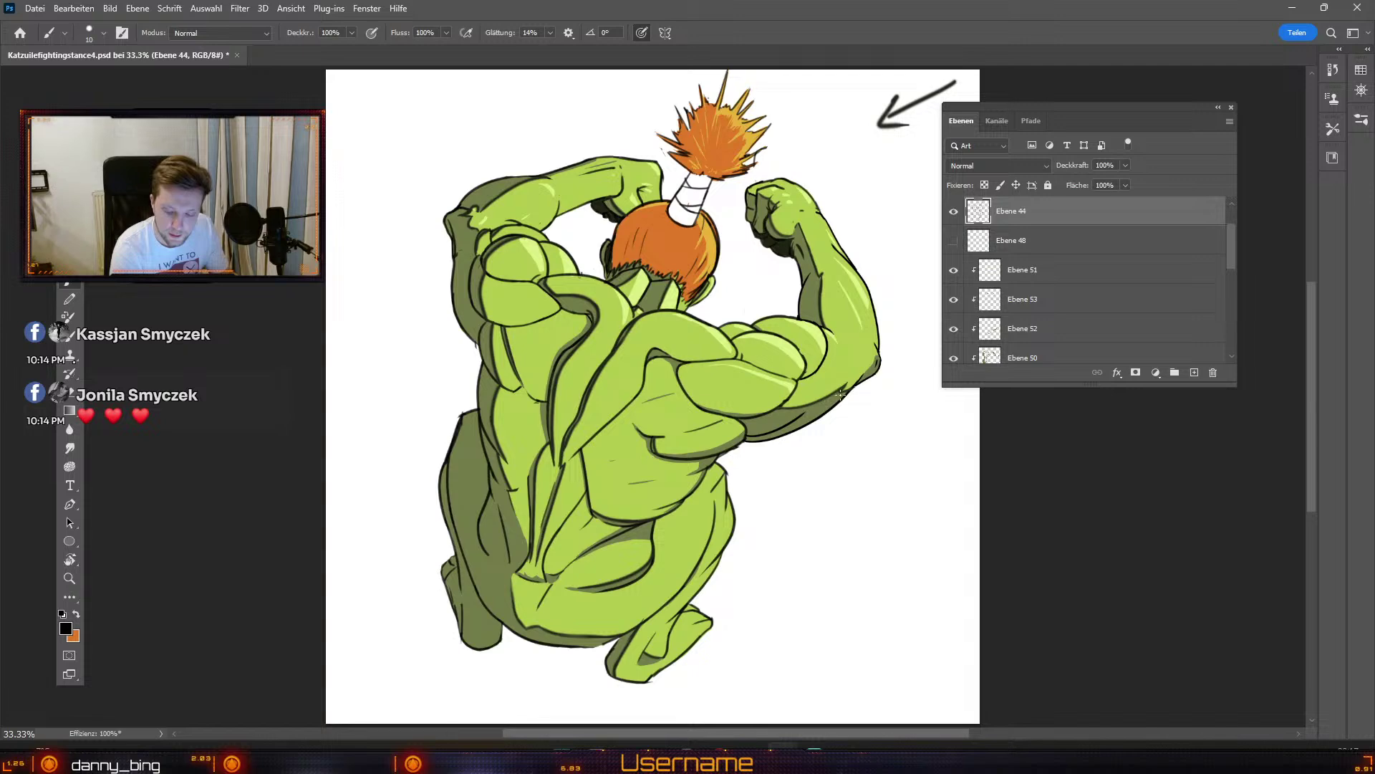
pyautogui.hotkey('ctrl', 'z')
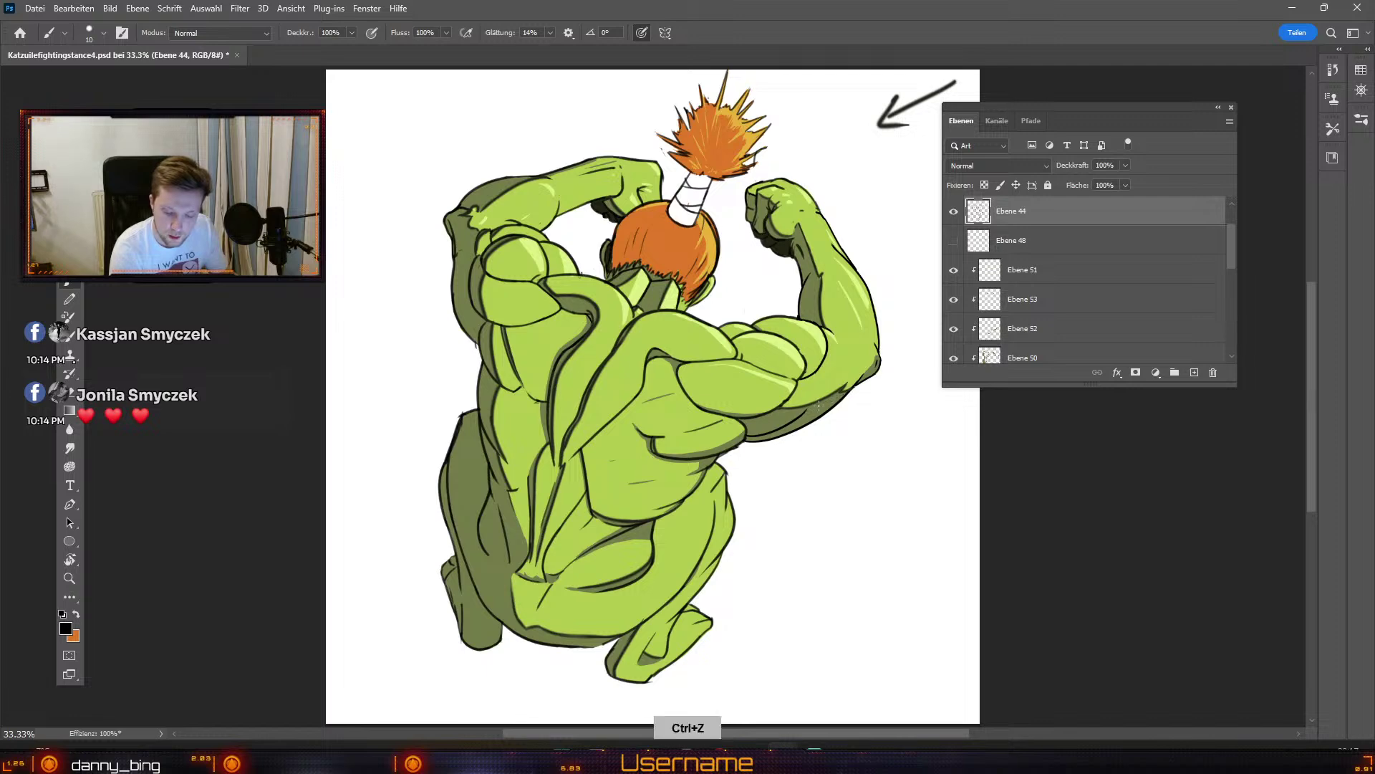
pyautogui.hotkey('ctrl', 'z')
pyautogui.moveTo(788, 428); pyautogui.dragTo(844, 391)
pyautogui.hotkey('ctrl', 'z')
pyautogui.moveTo(788, 428); pyautogui.dragTo(808, 409)
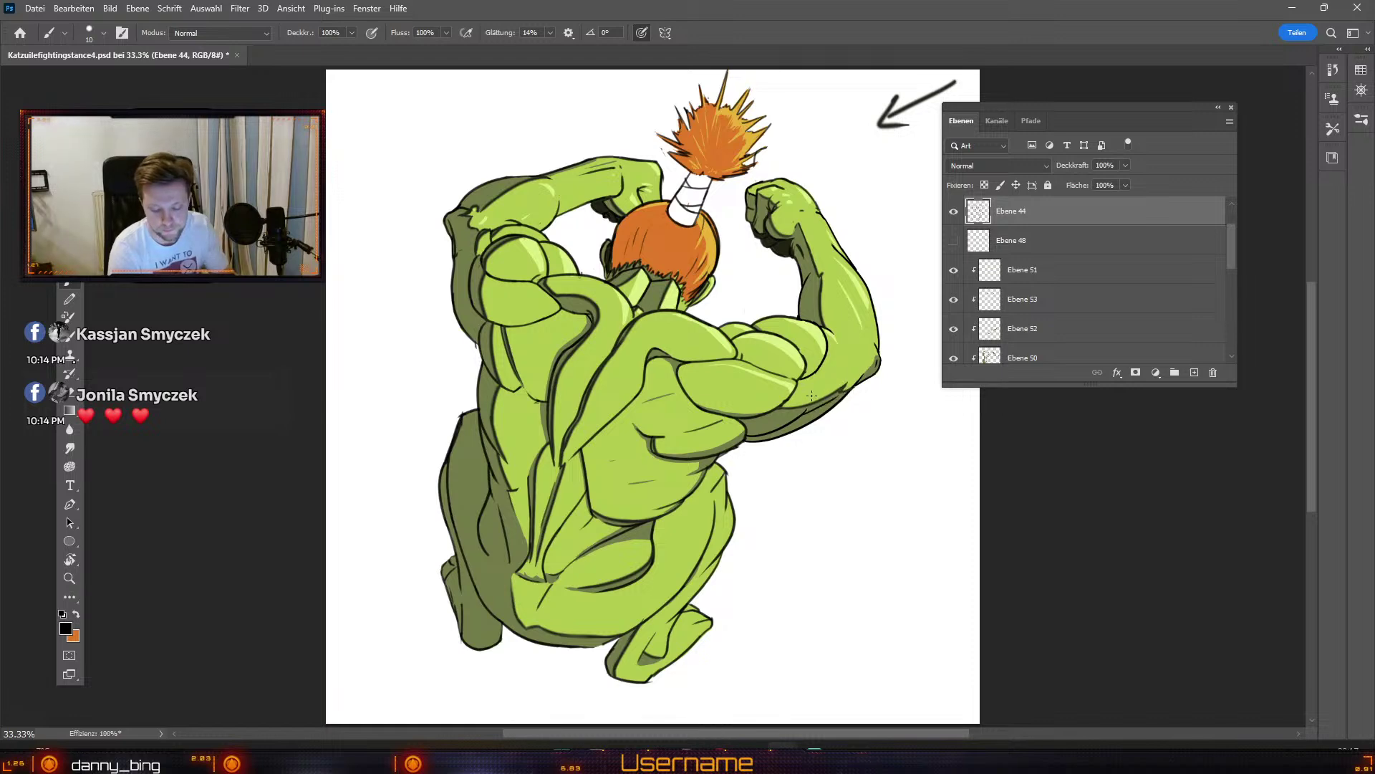
# Step: Refine the muscle lines under the right arm, alternating black brush strokes with erasing at a reduced eraser size of 30 px
pyautogui.press('e')
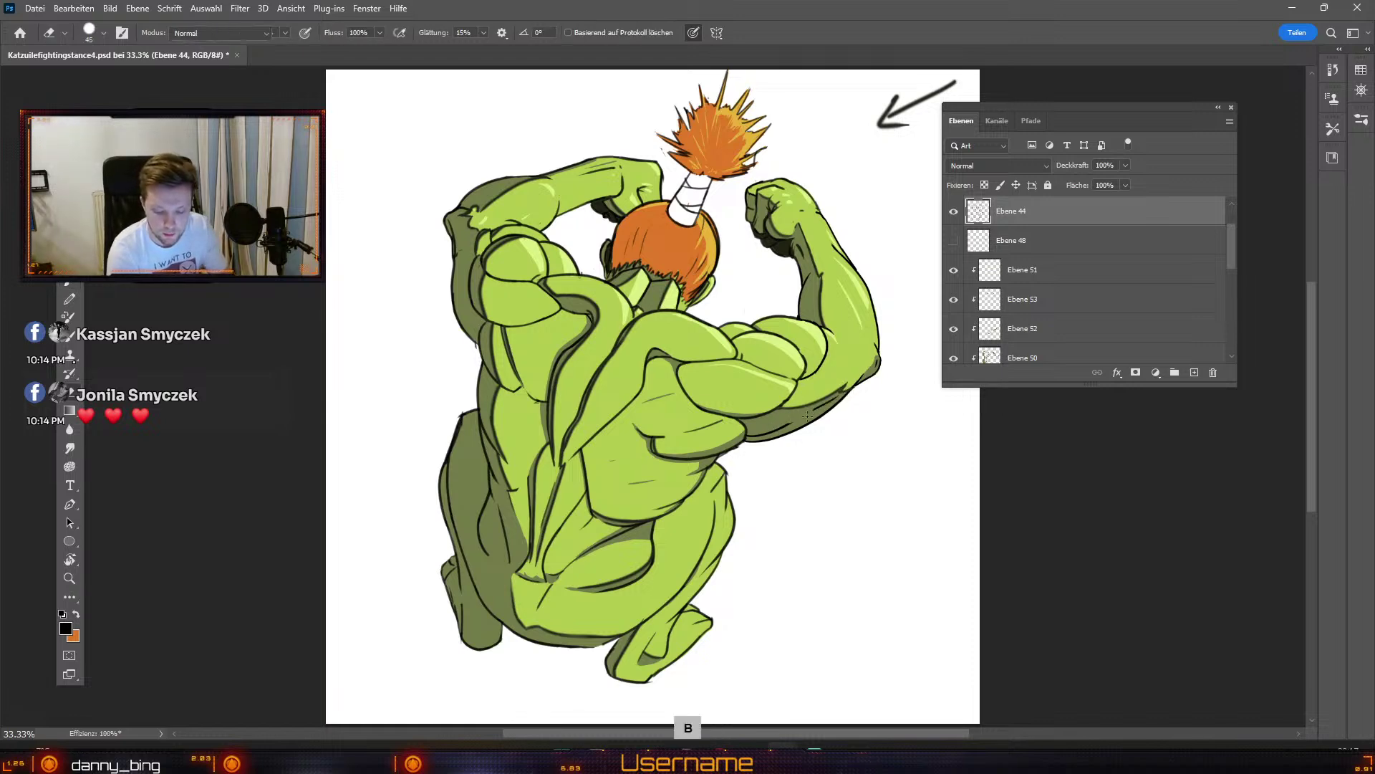
pyautogui.press('b')
pyautogui.press('e')
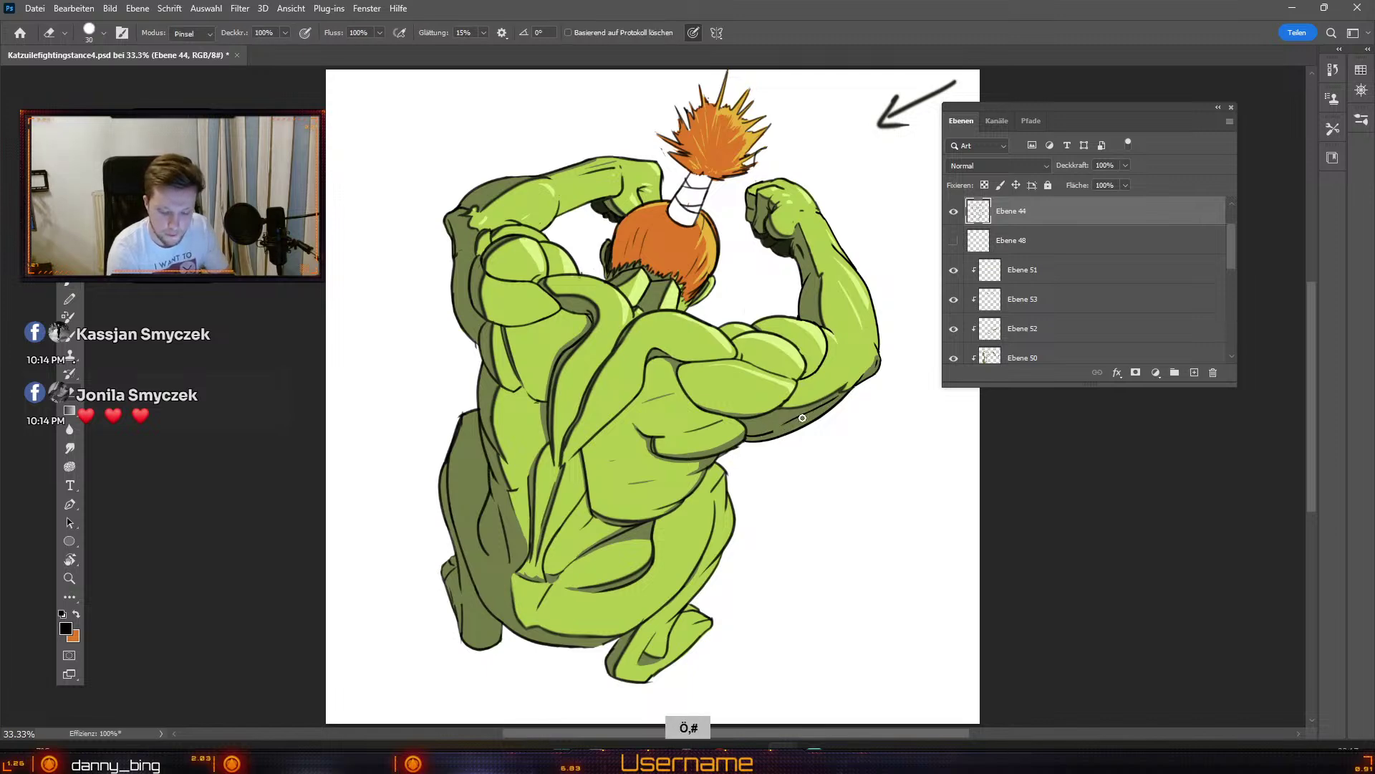
pyautogui.press('b')
pyautogui.hotkey('ctrl', 'z')
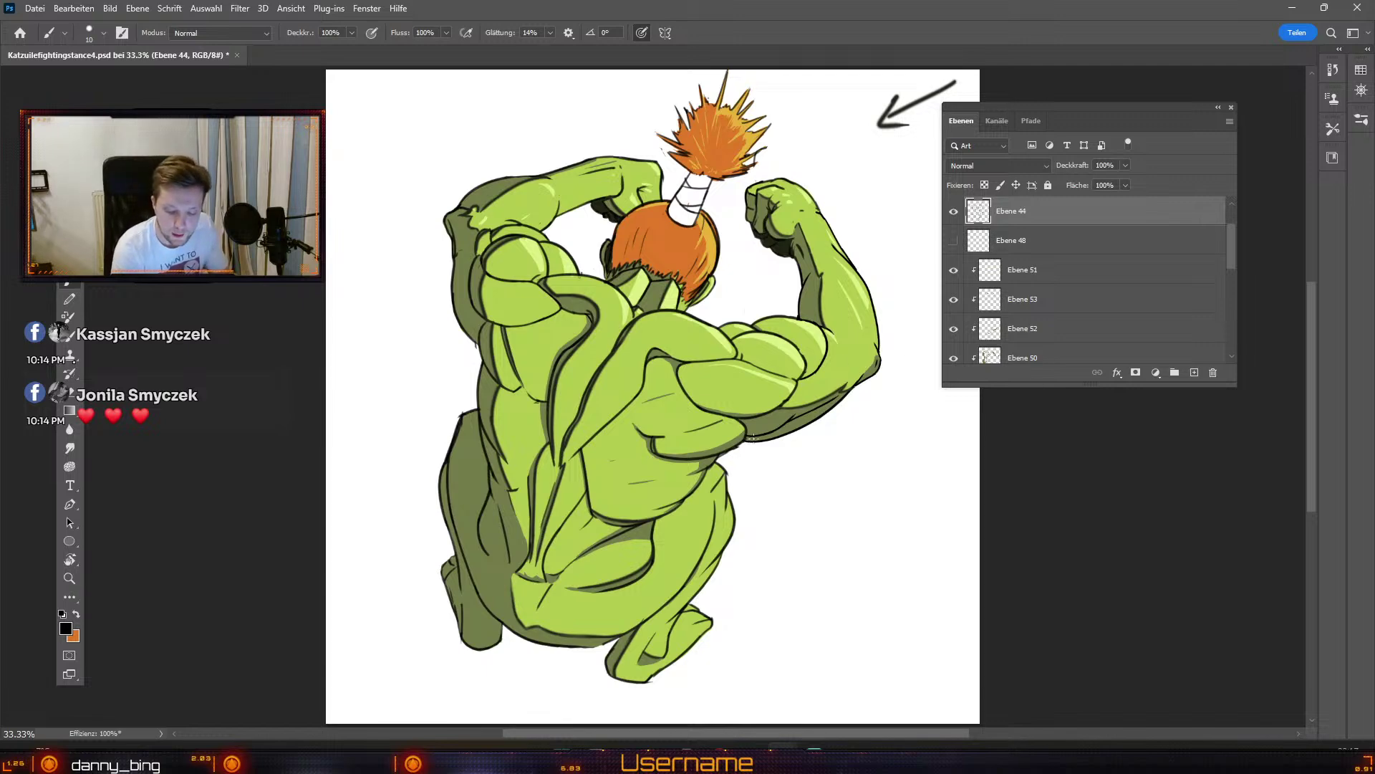
pyautogui.press('e')
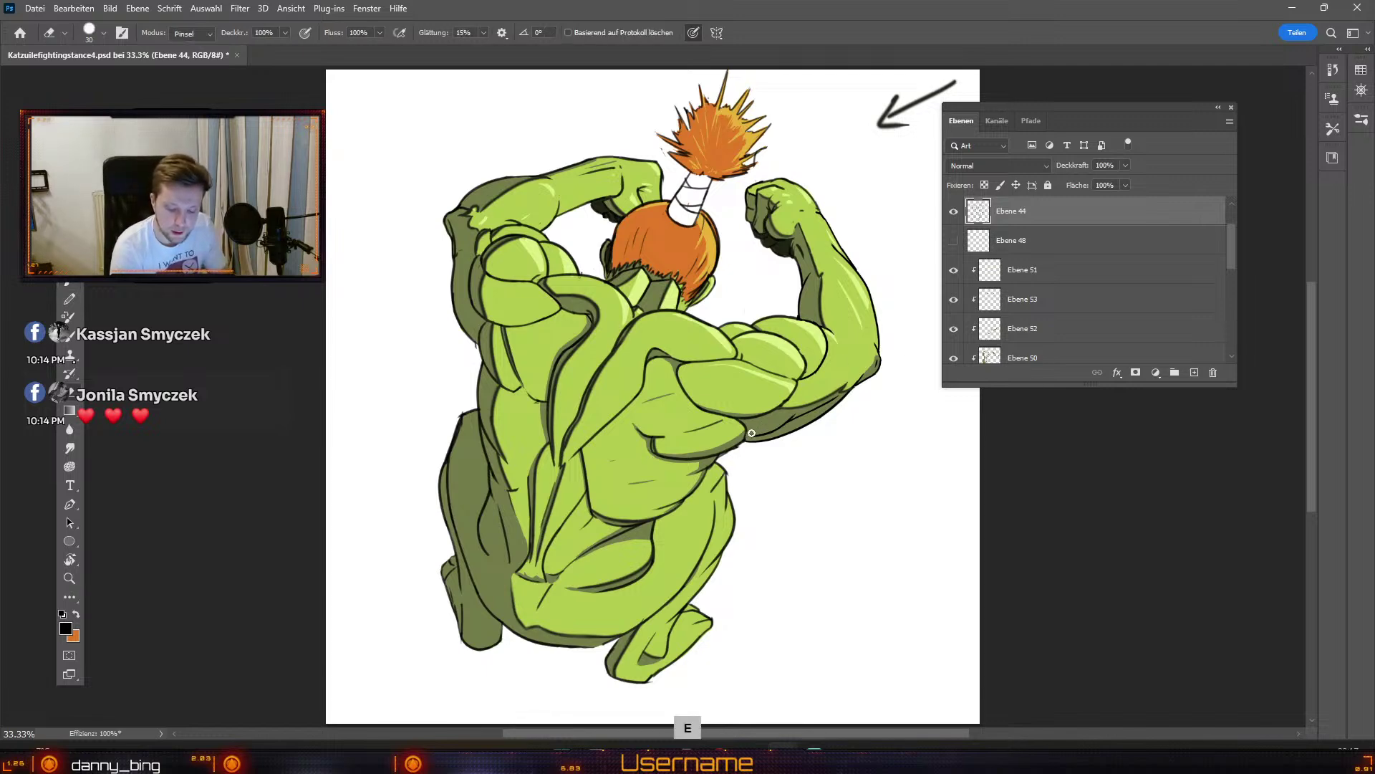
pyautogui.press('b')
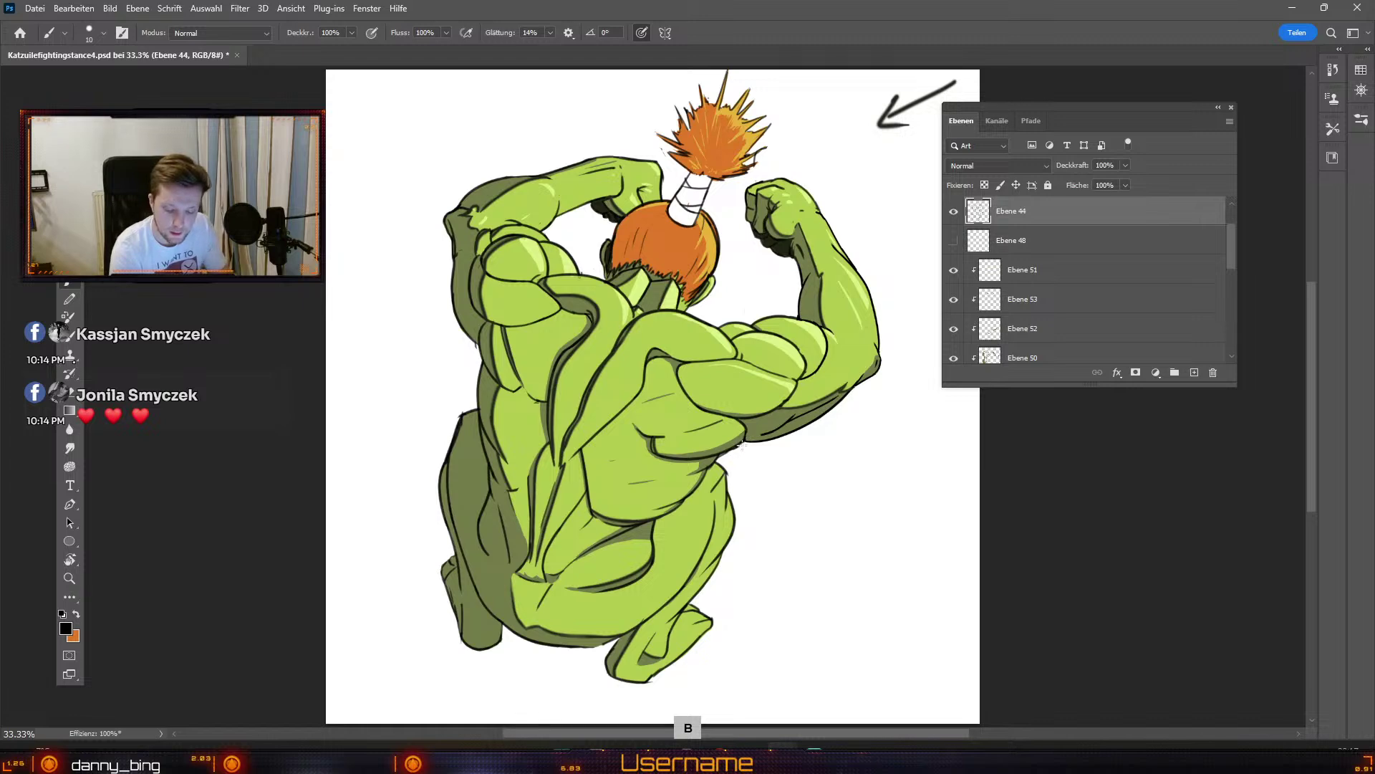
# Step: Add short black detail strokes to the right arm's shaded underside between armpit and elbow, undoing unwanted strokes
pyautogui.hotkey('ctrl', 'z')
pyautogui.moveTo(771, 434); pyautogui.dragTo(750, 437)
pyautogui.hotkey('ctrl', 'z')
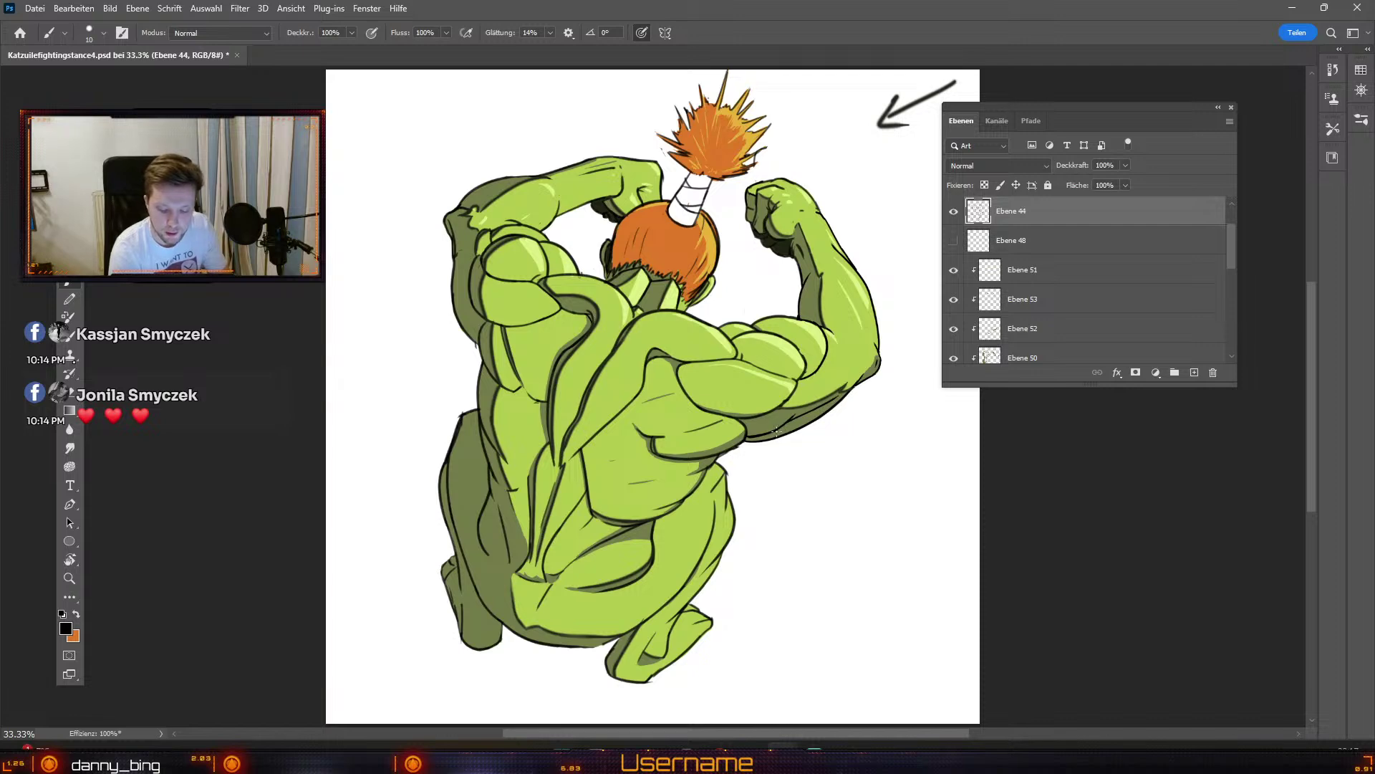
pyautogui.hotkey('ctrl', 'z')
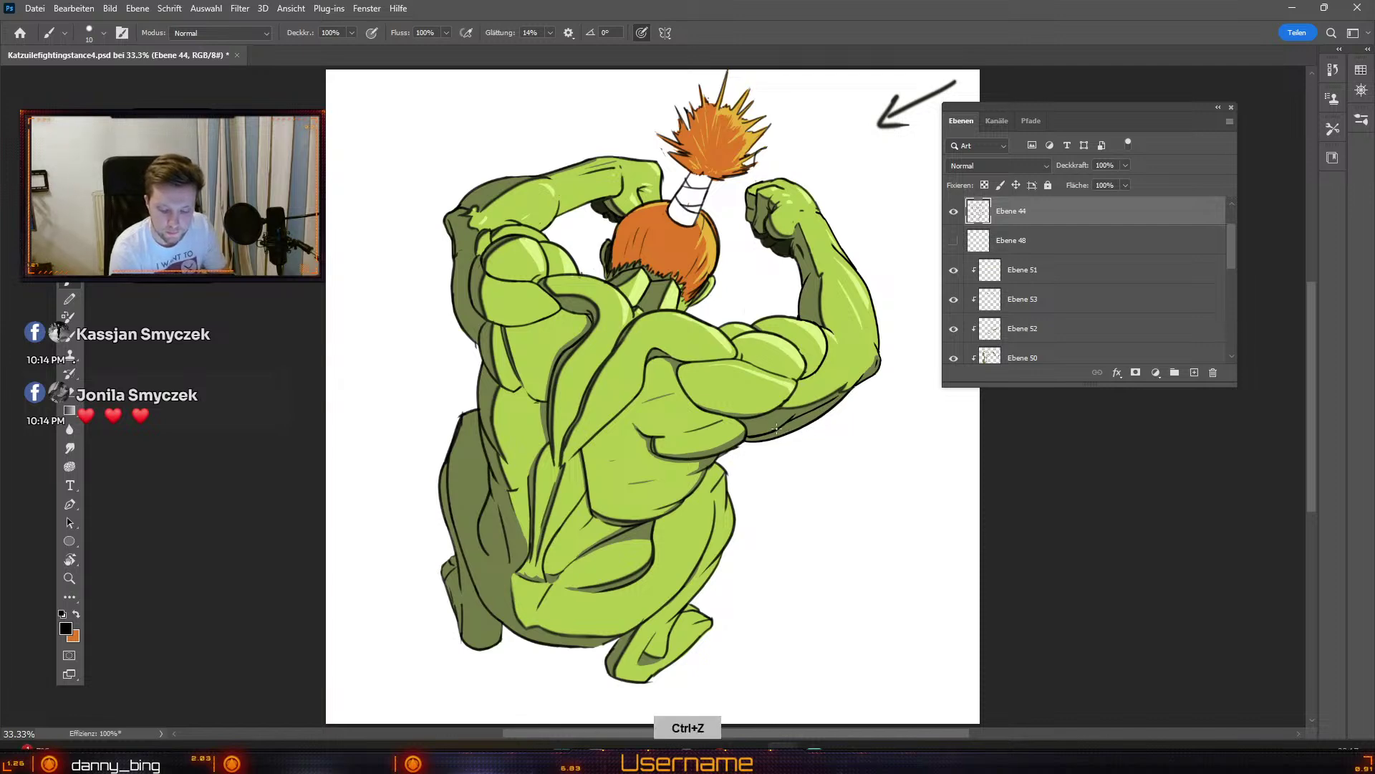
pyautogui.hotkey('ctrl', 'z')
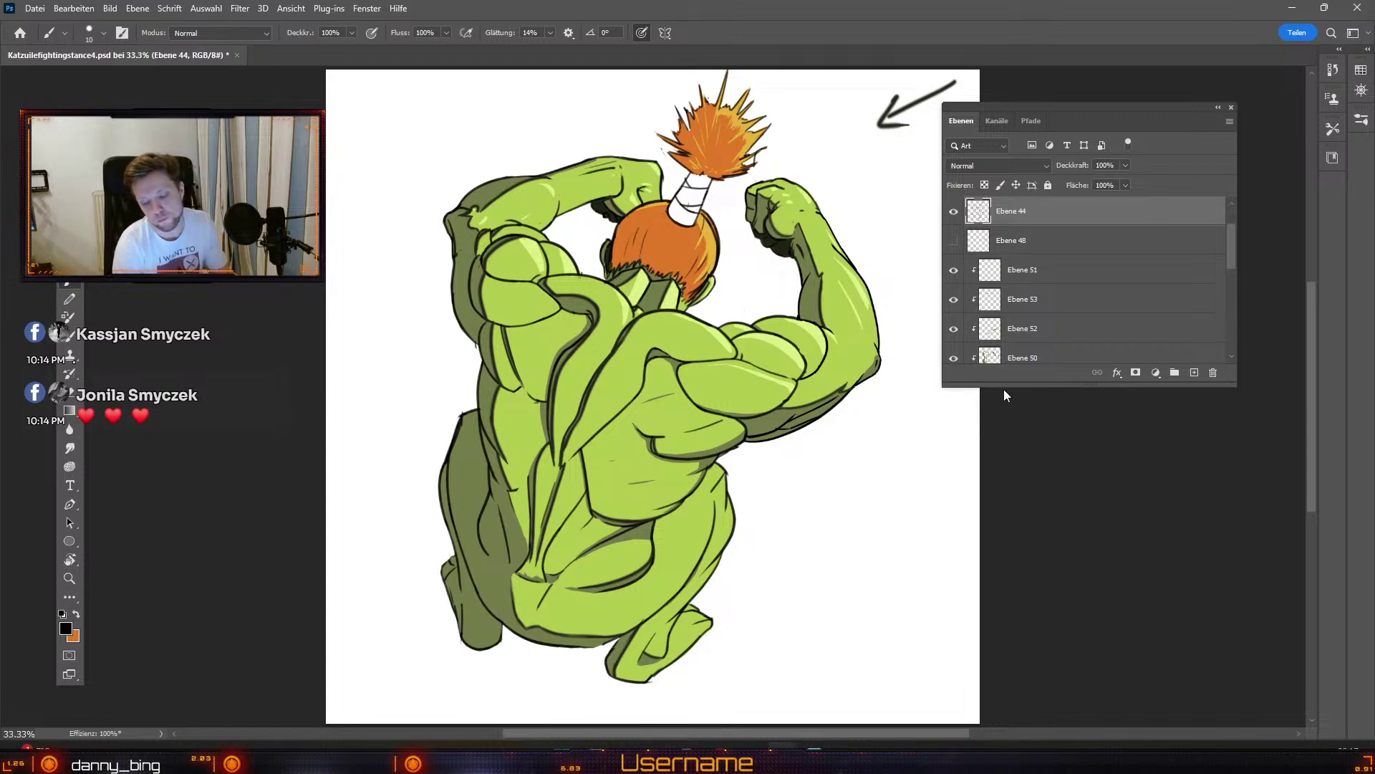
pyautogui.hotkey('ctrl', 'z')
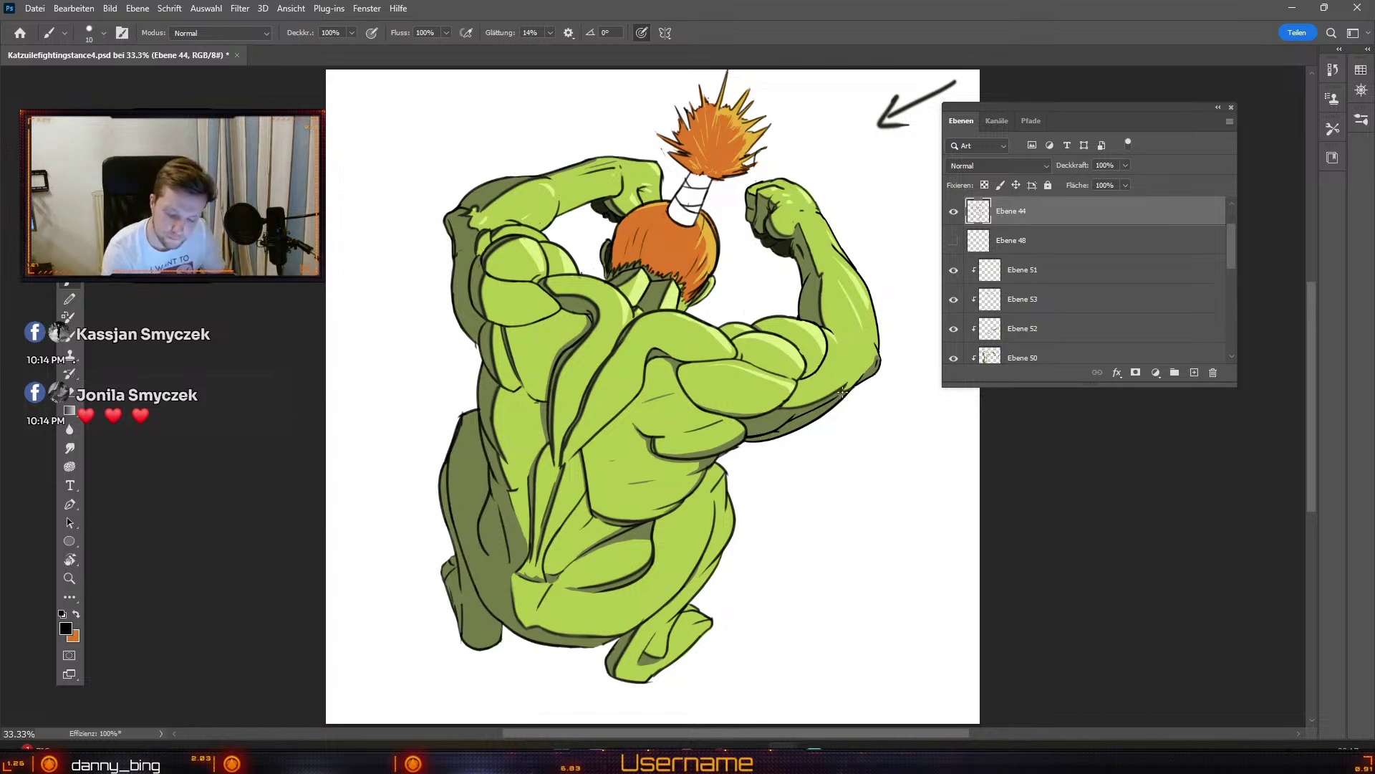
pyautogui.hotkey('ctrl', 'z')
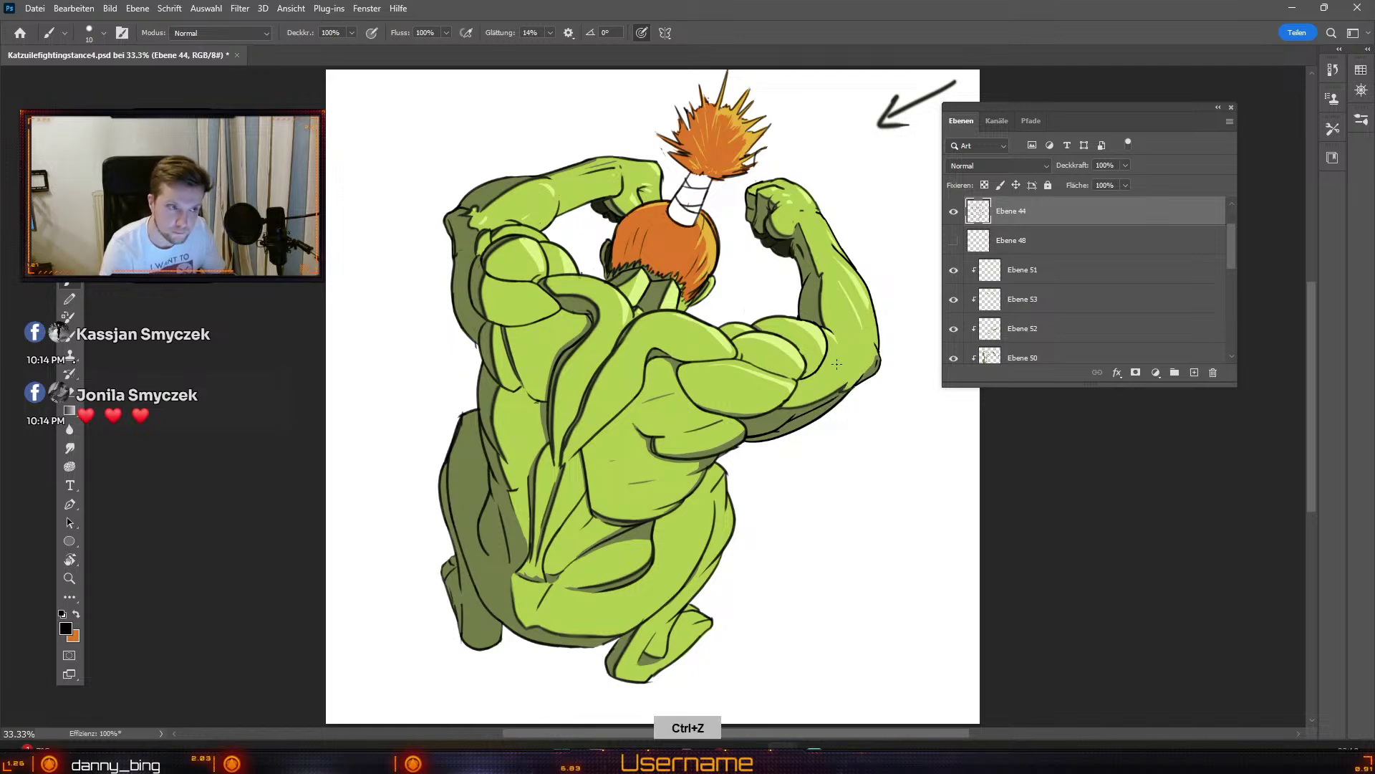
pyautogui.hotkey('ctrl', 'z')
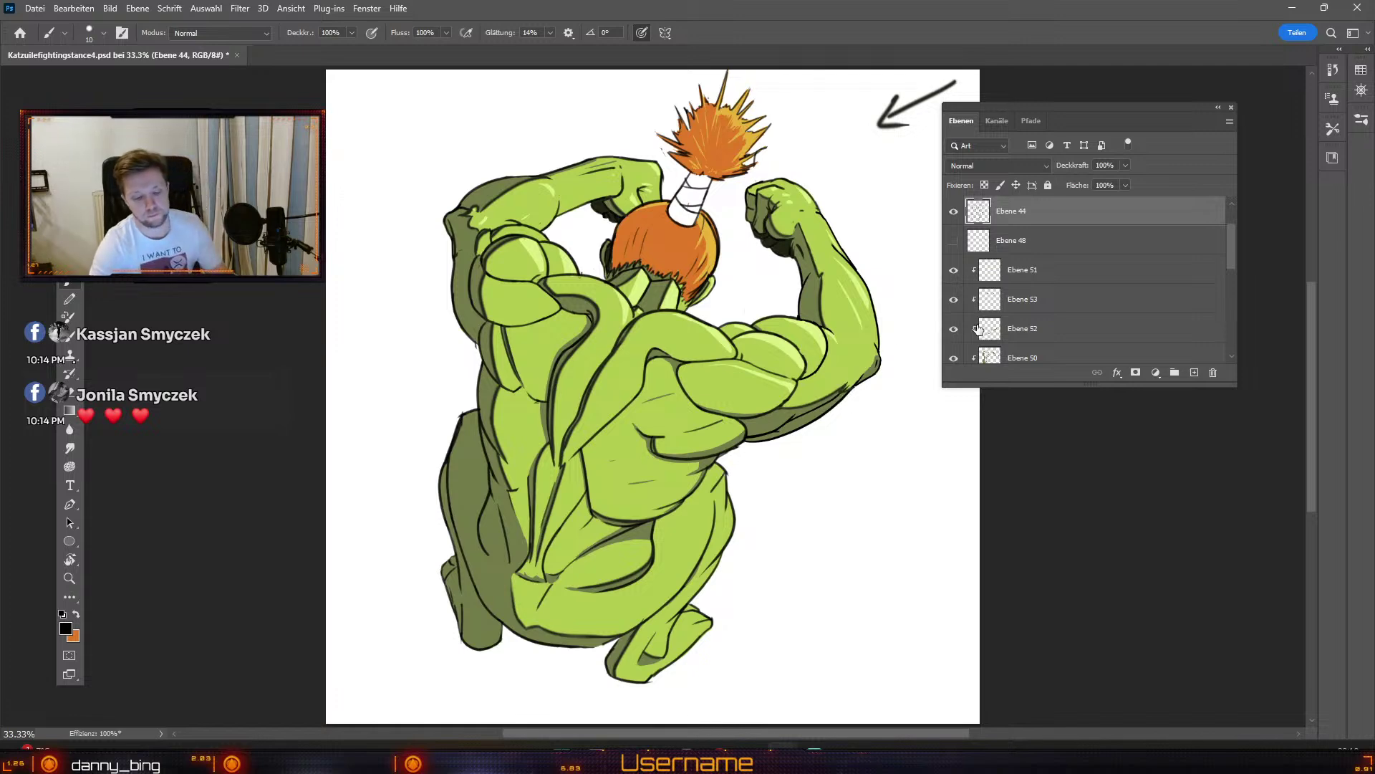
# Step: Brush black muscle lines along the left upper arm's shaded outer side, undoing unwanted strokes
pyautogui.press('b')
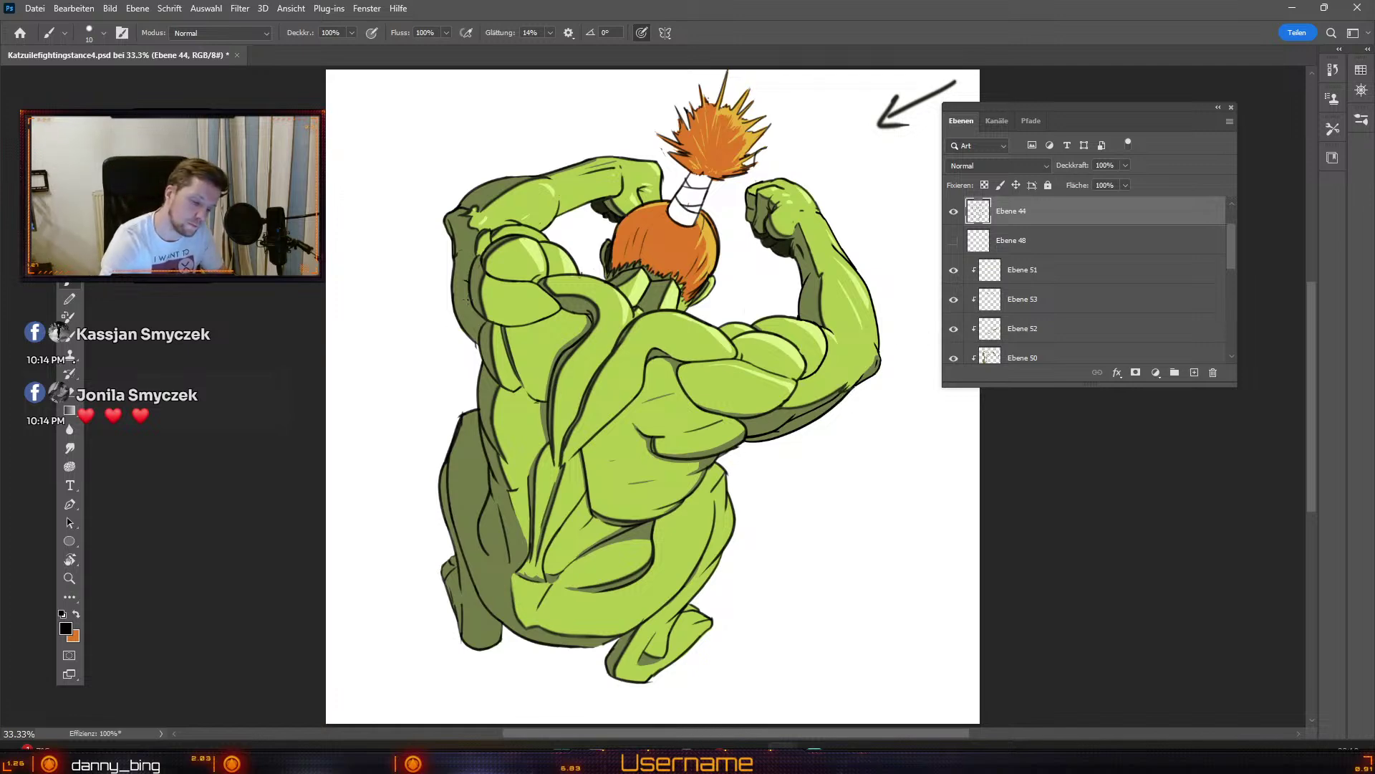
pyautogui.hotkey('ctrl', 'z')
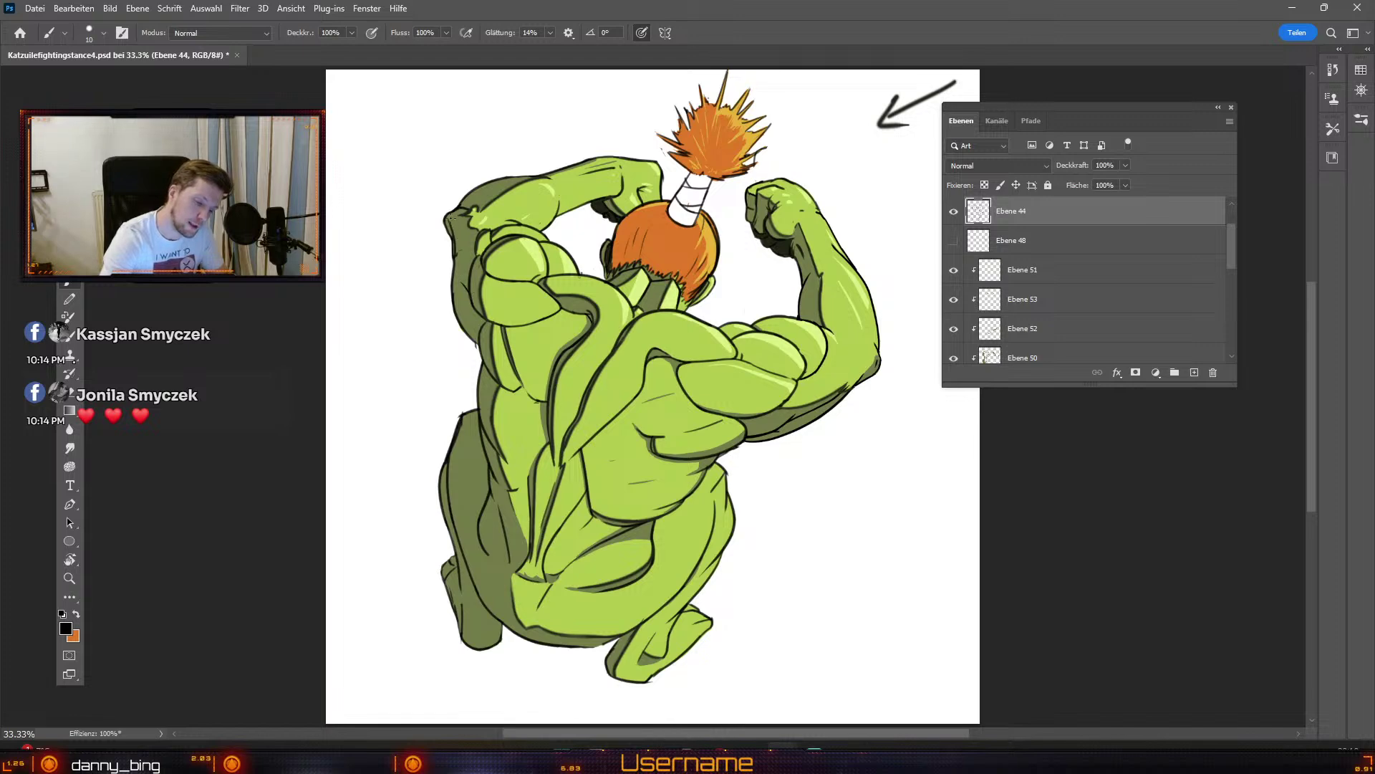
pyautogui.hotkey('ctrl', 'z')
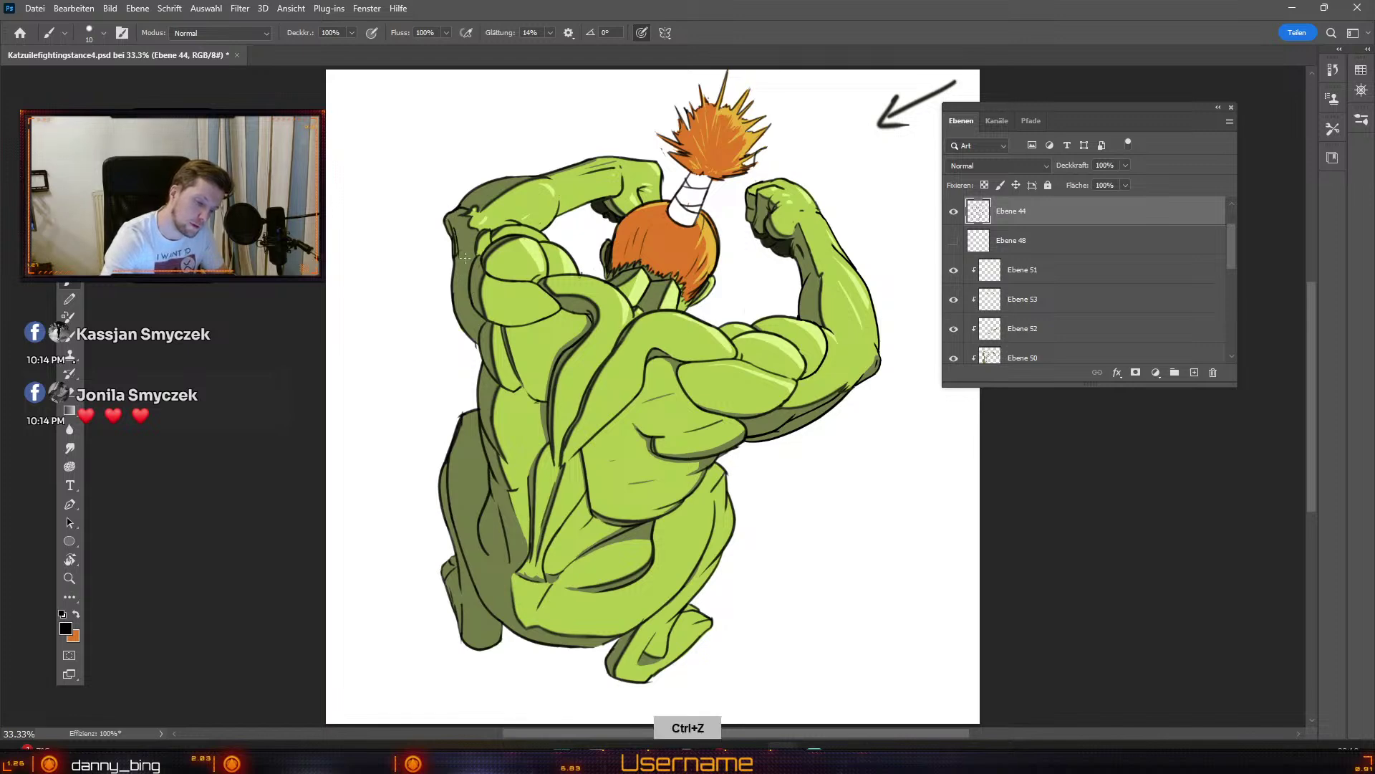
pyautogui.hotkey('ctrl', 'z')
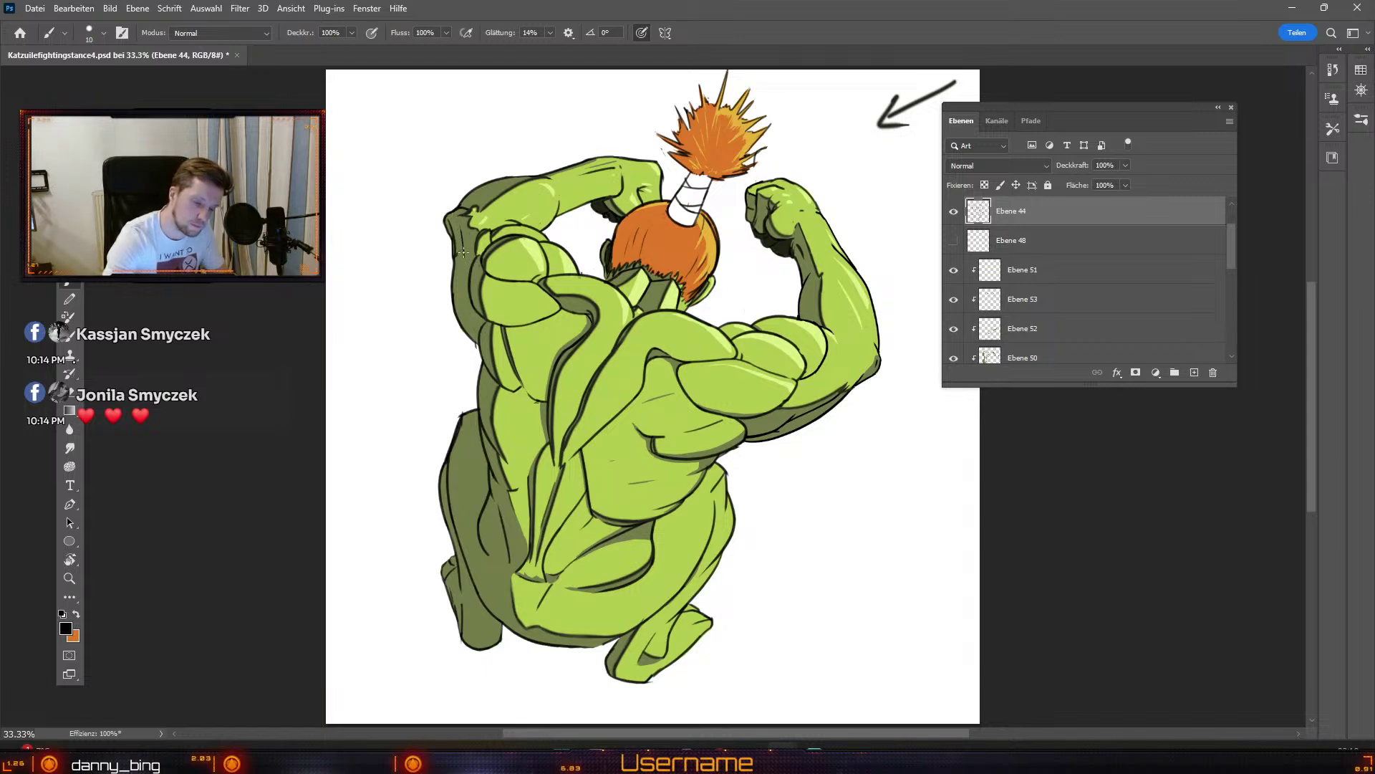
pyautogui.hotkey('ctrl', 'z')
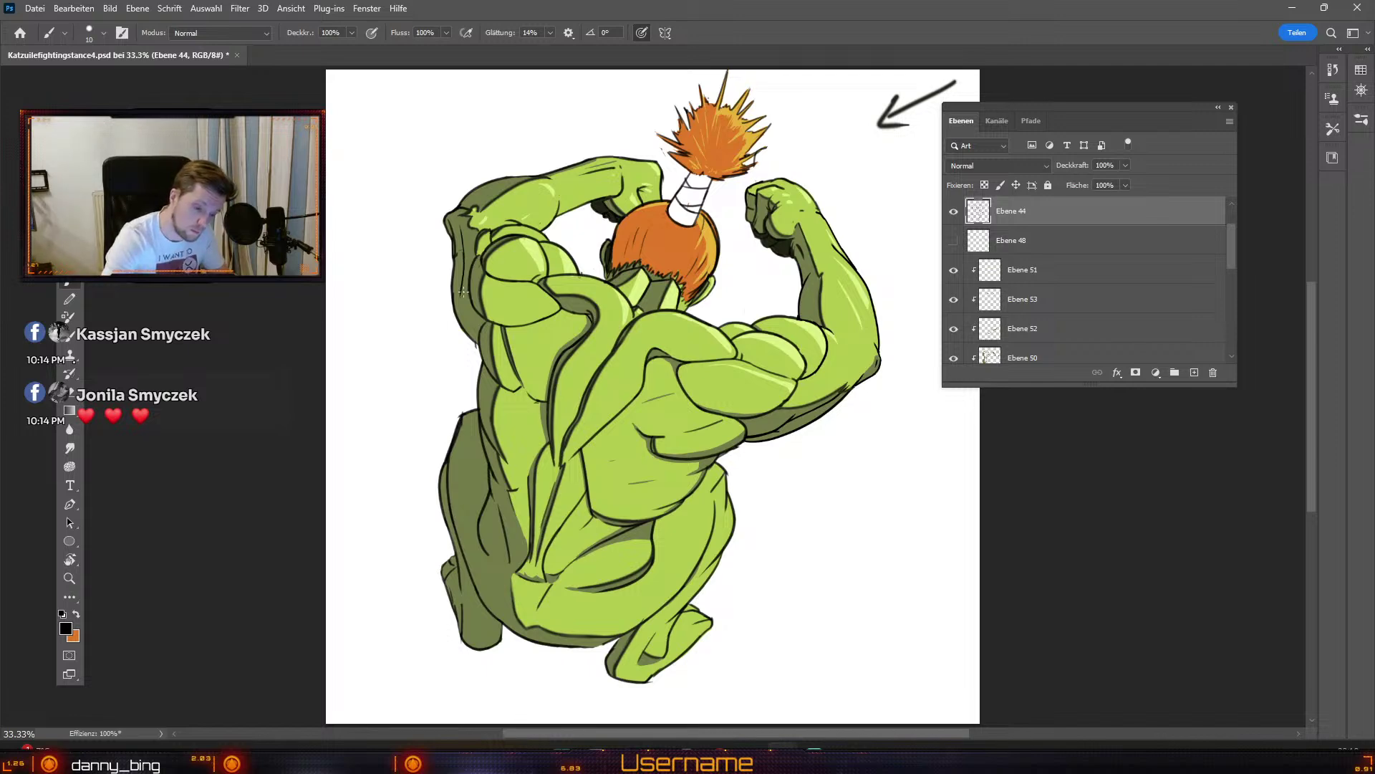
pyautogui.hotkey('ctrl', 'z')
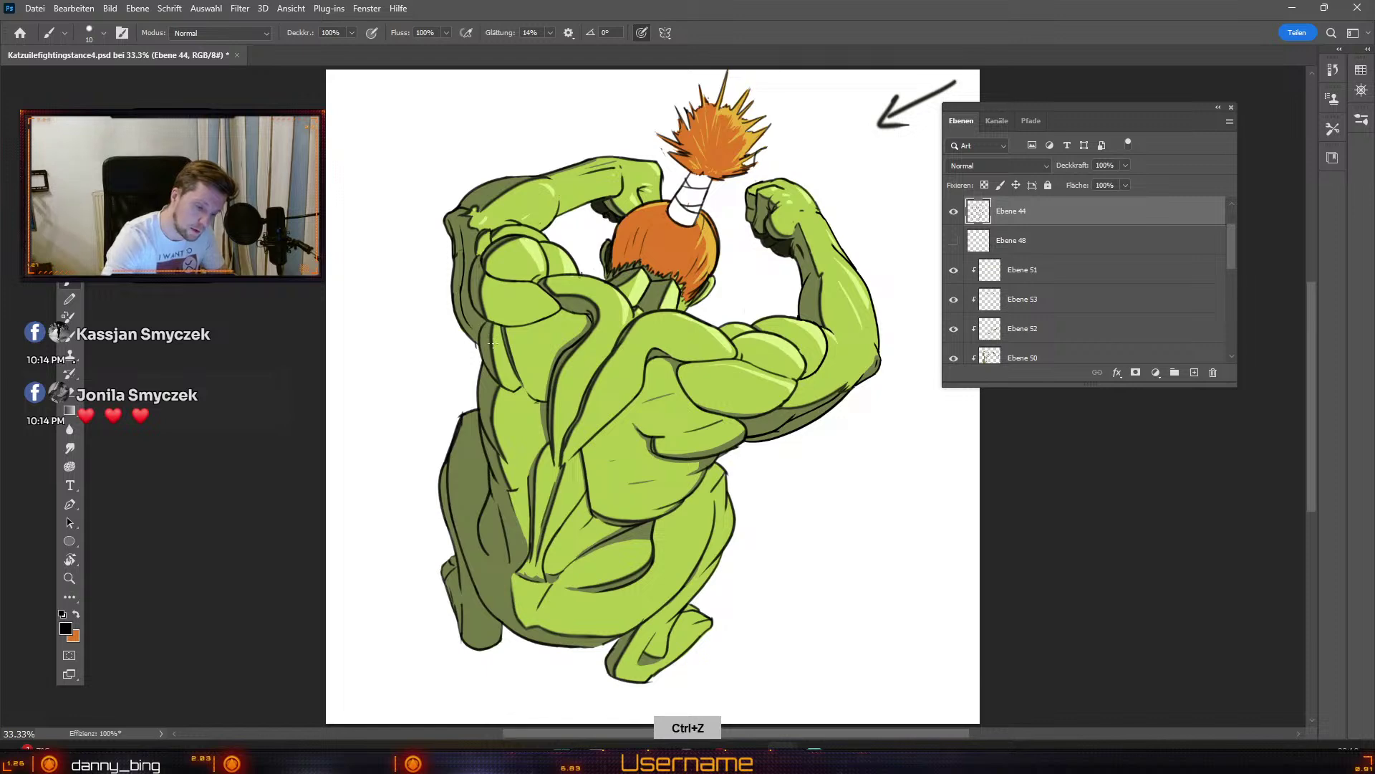
pyautogui.hotkey('ctrl', 'z')
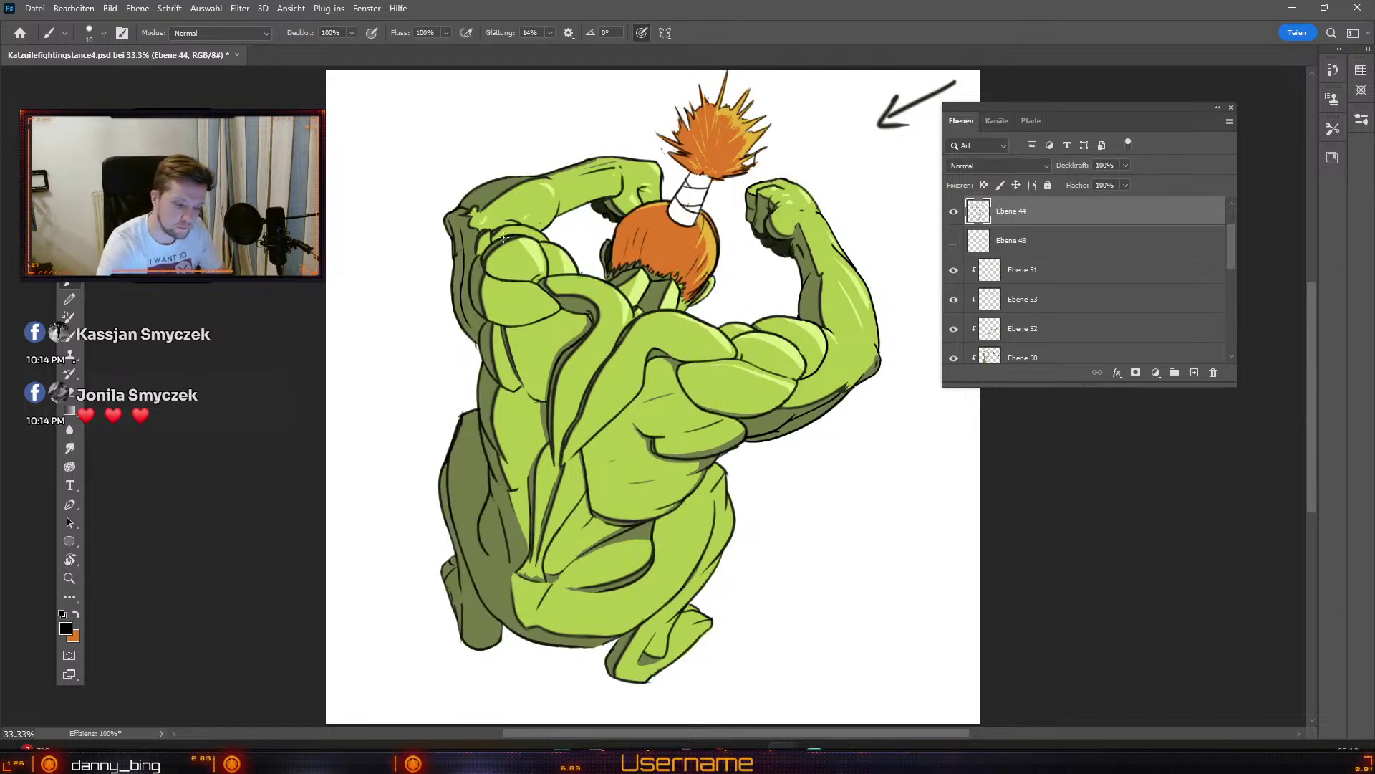
# Step: Refine the black line below the left elbow, alternating erasing with brush strokes and undoing unwanted ones
pyautogui.press('e')
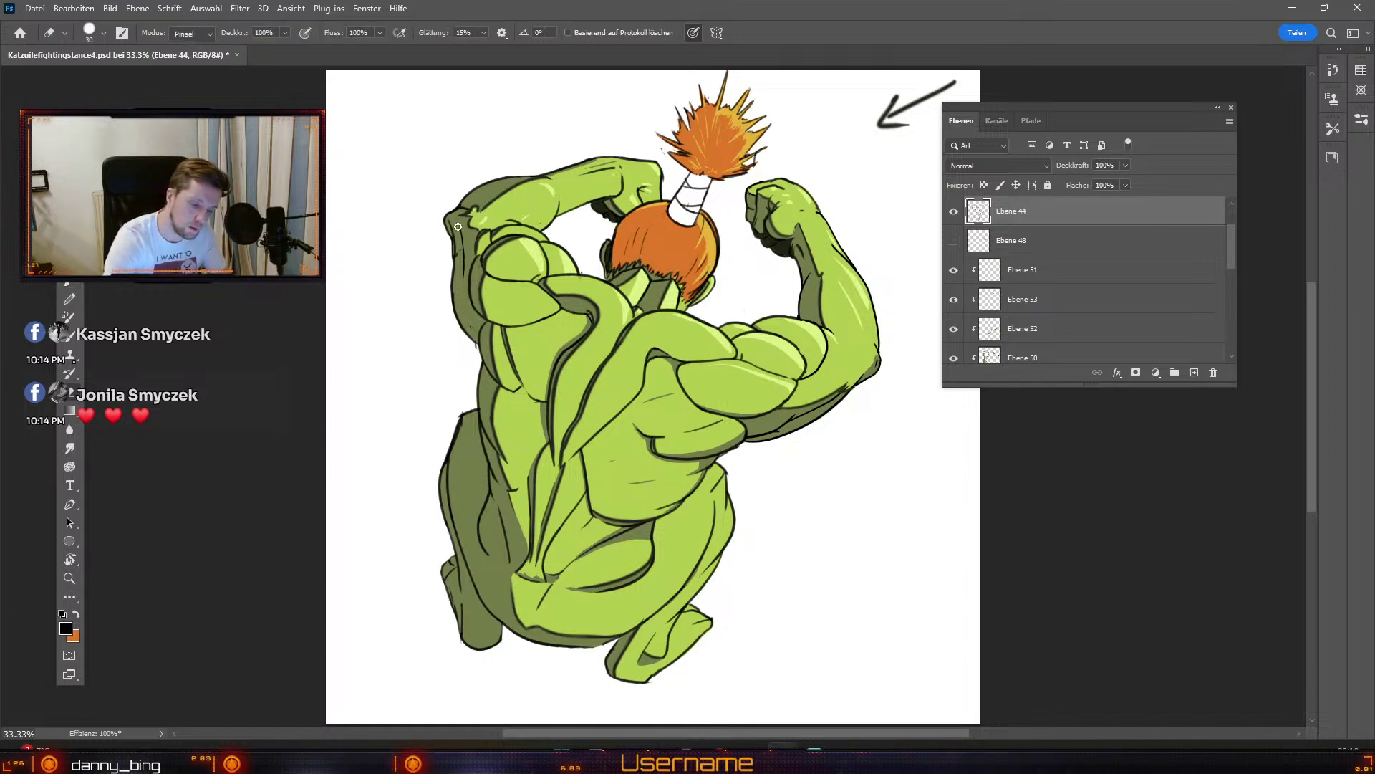
pyautogui.press('b')
pyautogui.hotkey('ctrl', 'z')
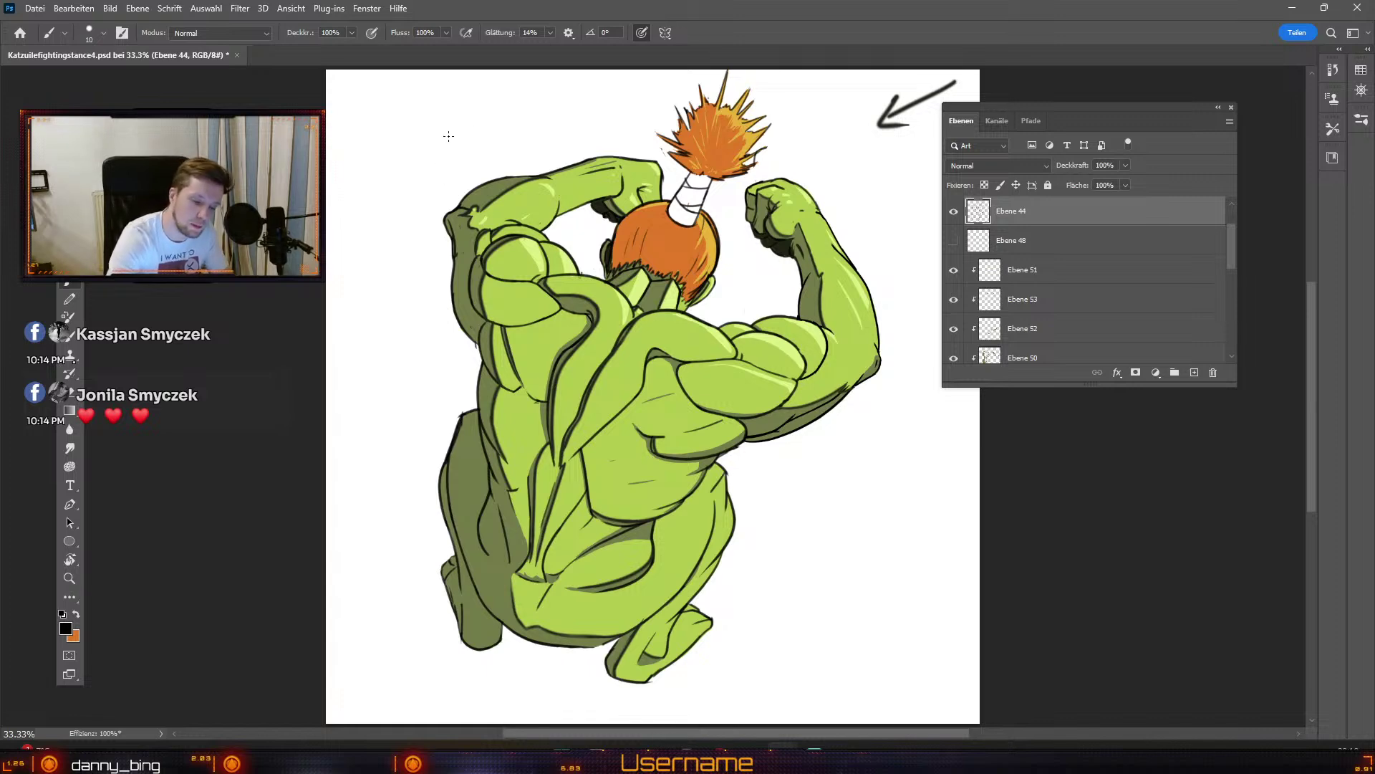
pyautogui.press('e')
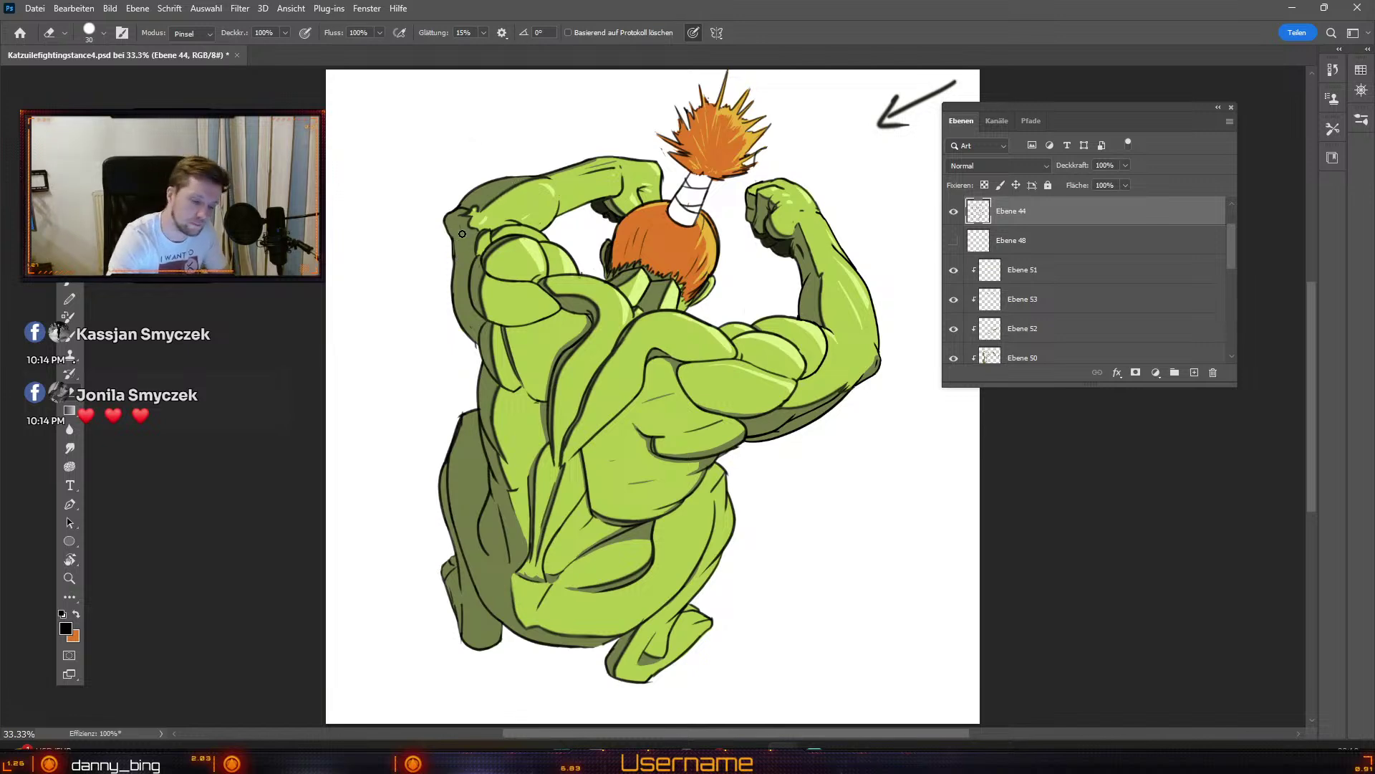
pyautogui.press('b')
pyautogui.hotkey('ctrl', 'z')
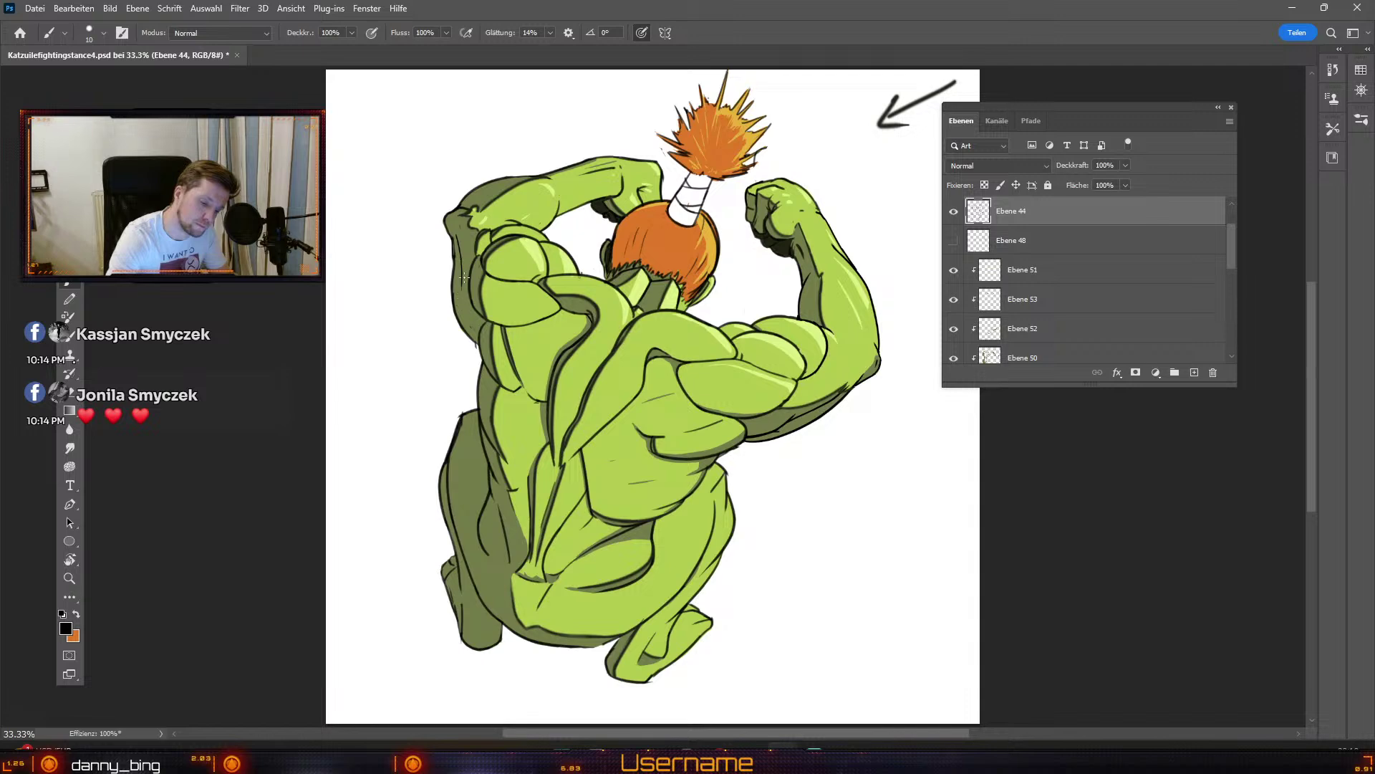
# Step: Add short black detail strokes in the left upper arm's shadow between elbow and shoulder, undoing unwanted strokes
pyautogui.hotkey('ctrl', 'z')
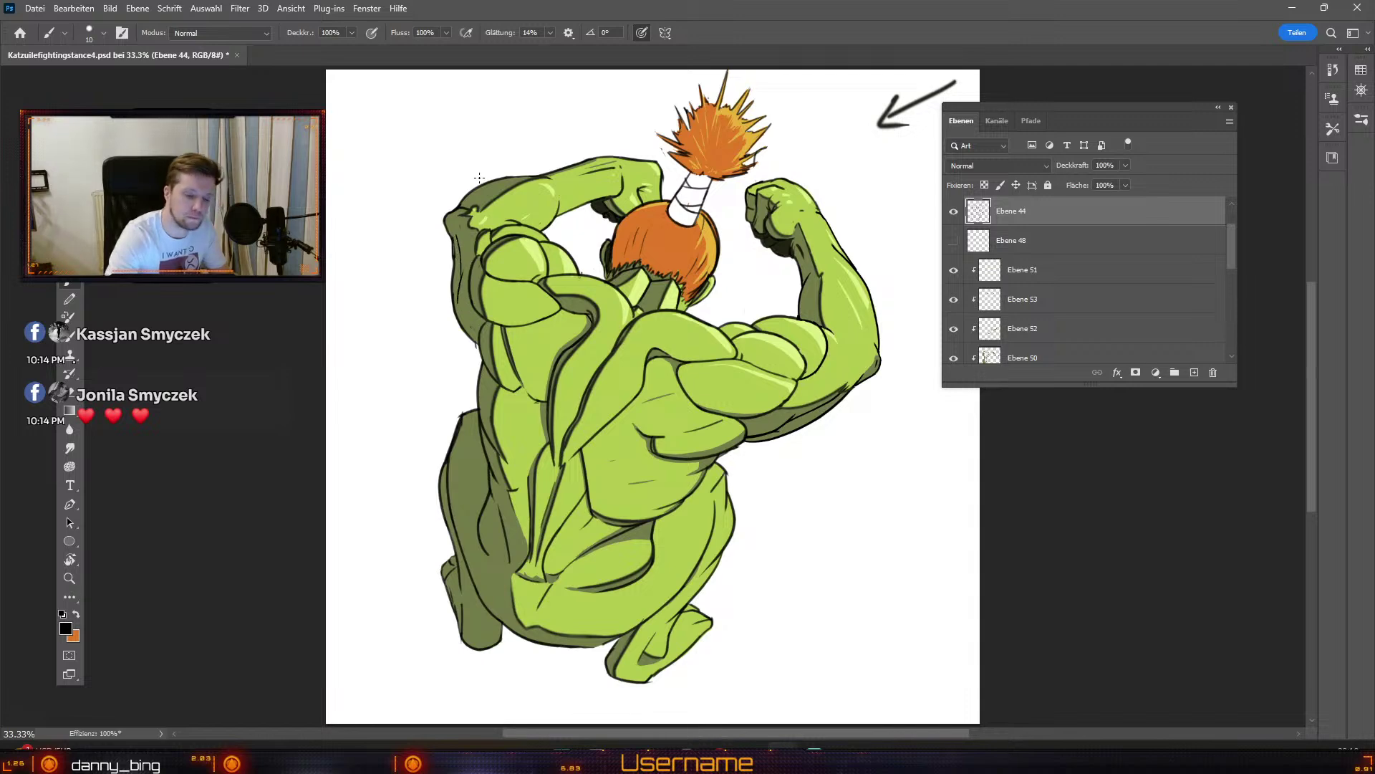
pyautogui.hotkey('ctrl', 'z')
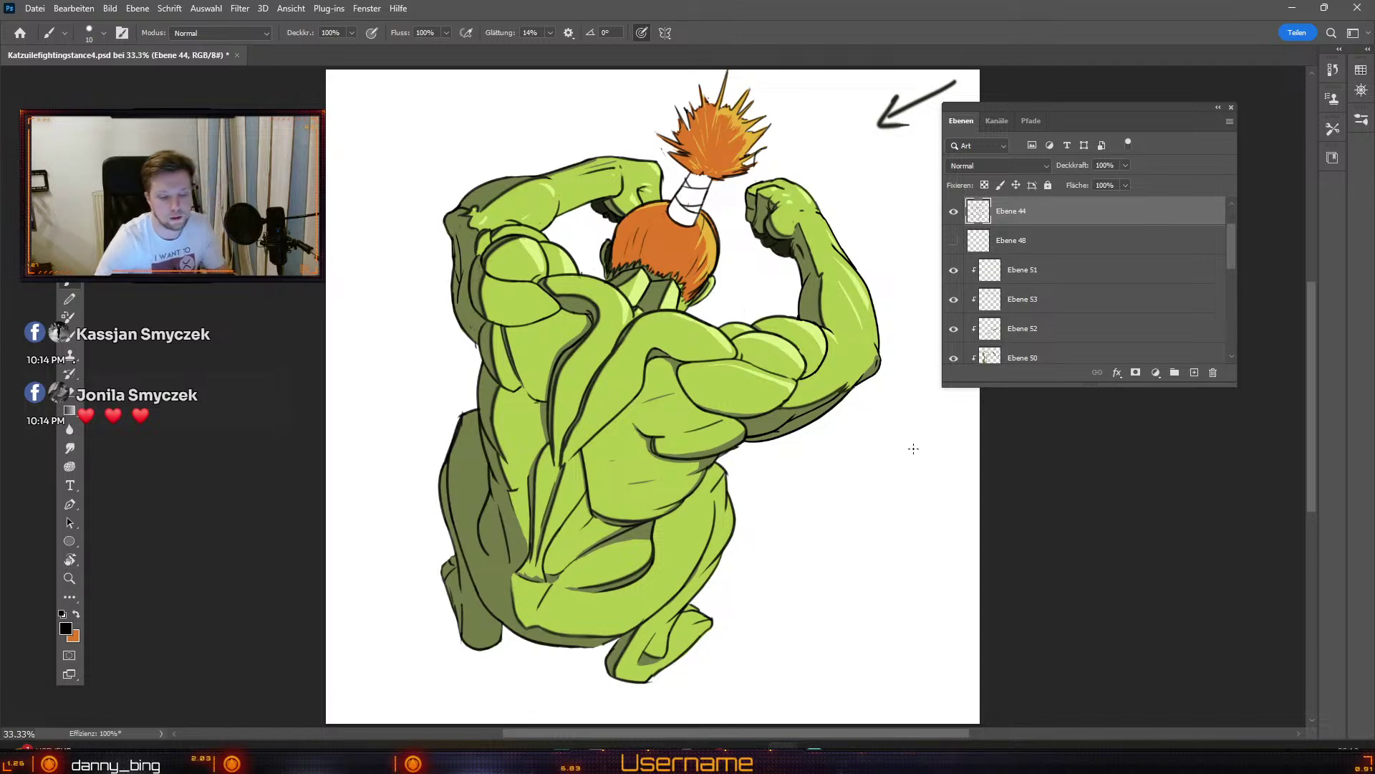
pyautogui.hotkey('ctrl', 'z')
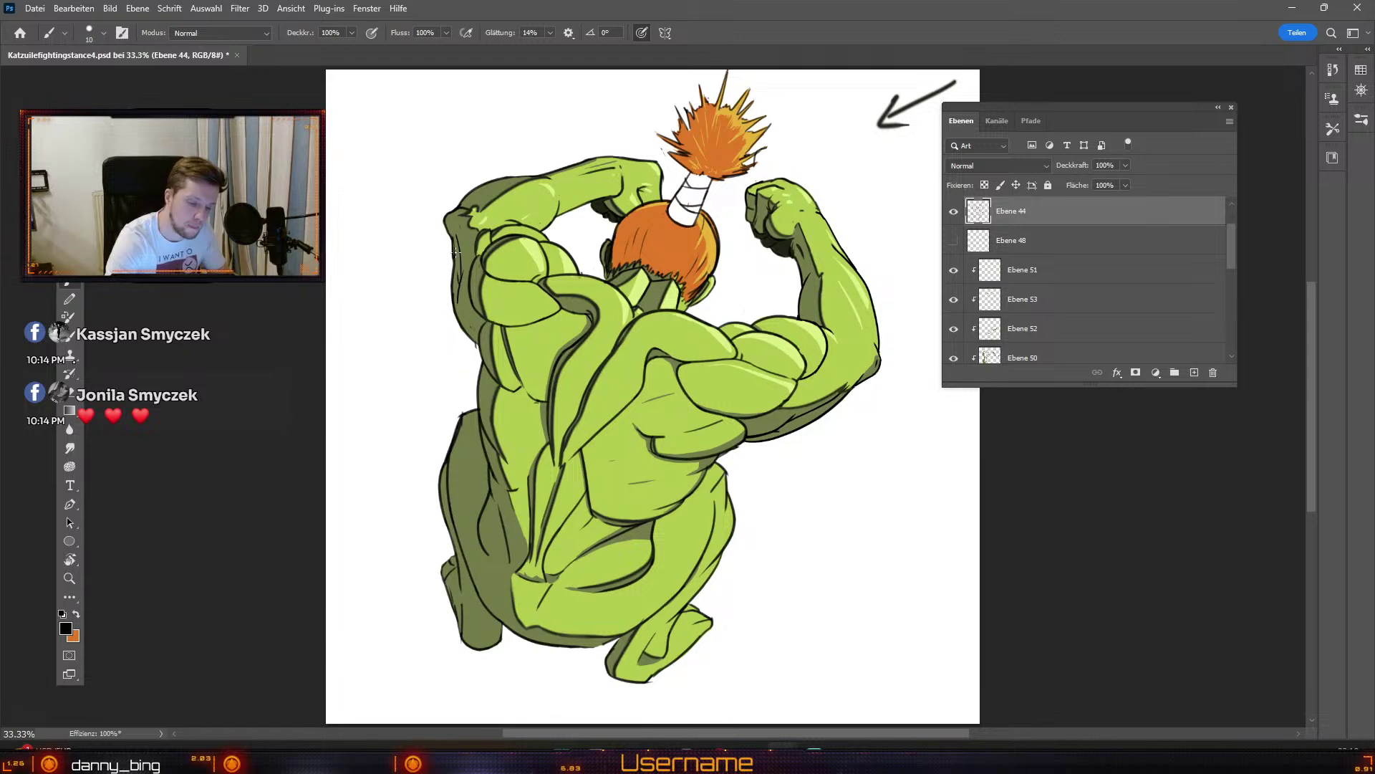
pyautogui.hotkey('ctrl', 'z')
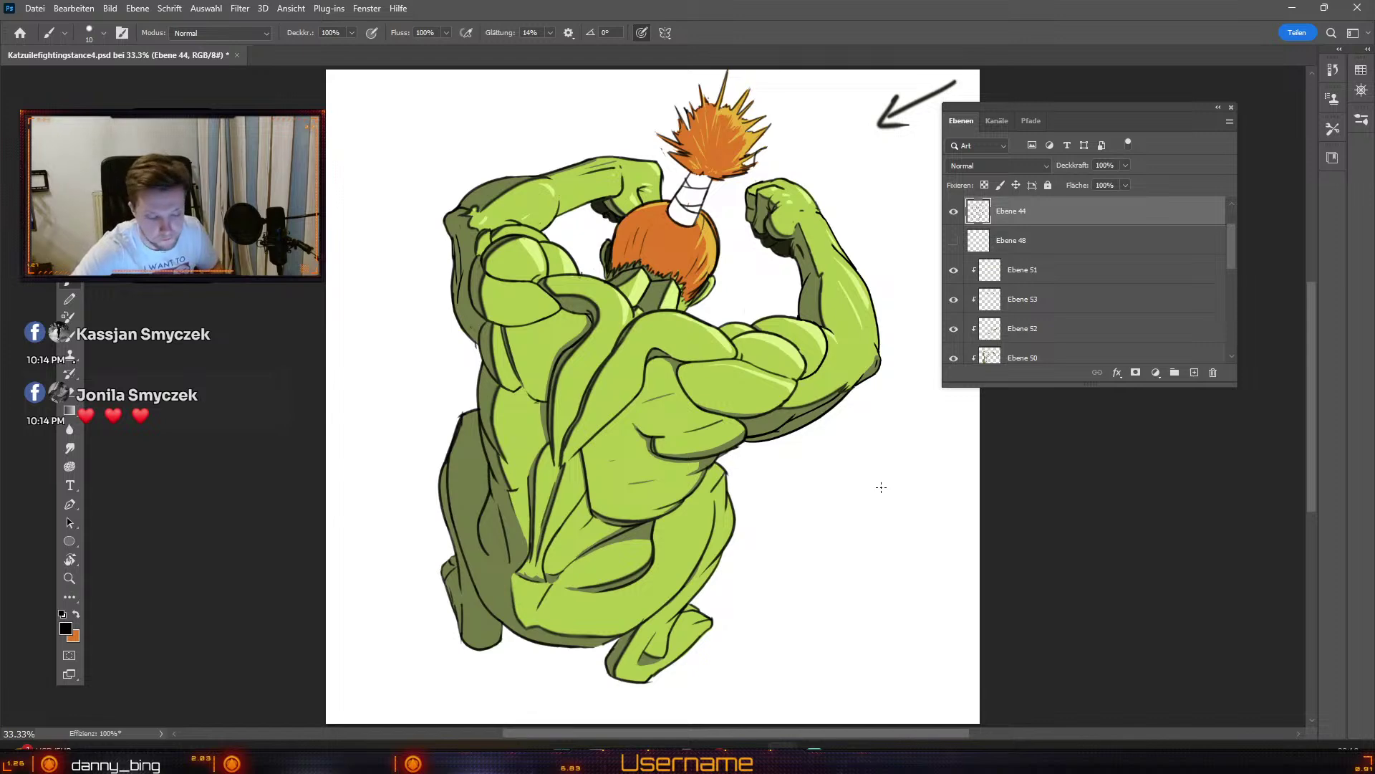
# Step: Brush black muscle lines in the shaded upper edge of the left forearm, undoing unwanted strokes
pyautogui.press('b')
pyautogui.moveTo(524, 182)
pyautogui.mouseDown()
pyautogui.moveTo(479, 192)
pyautogui.moveTo(492, 208)
pyautogui.moveTo(493, 189)
pyautogui.mouseUp()
pyautogui.hotkey('ctrl', 'z')
pyautogui.hotkey('ctrl', 'z')
pyautogui.hotkey('ctrl', 'z')
pyautogui.hotkey('ctrl', 'z')
pyautogui.hotkey('ctrl', 'z')
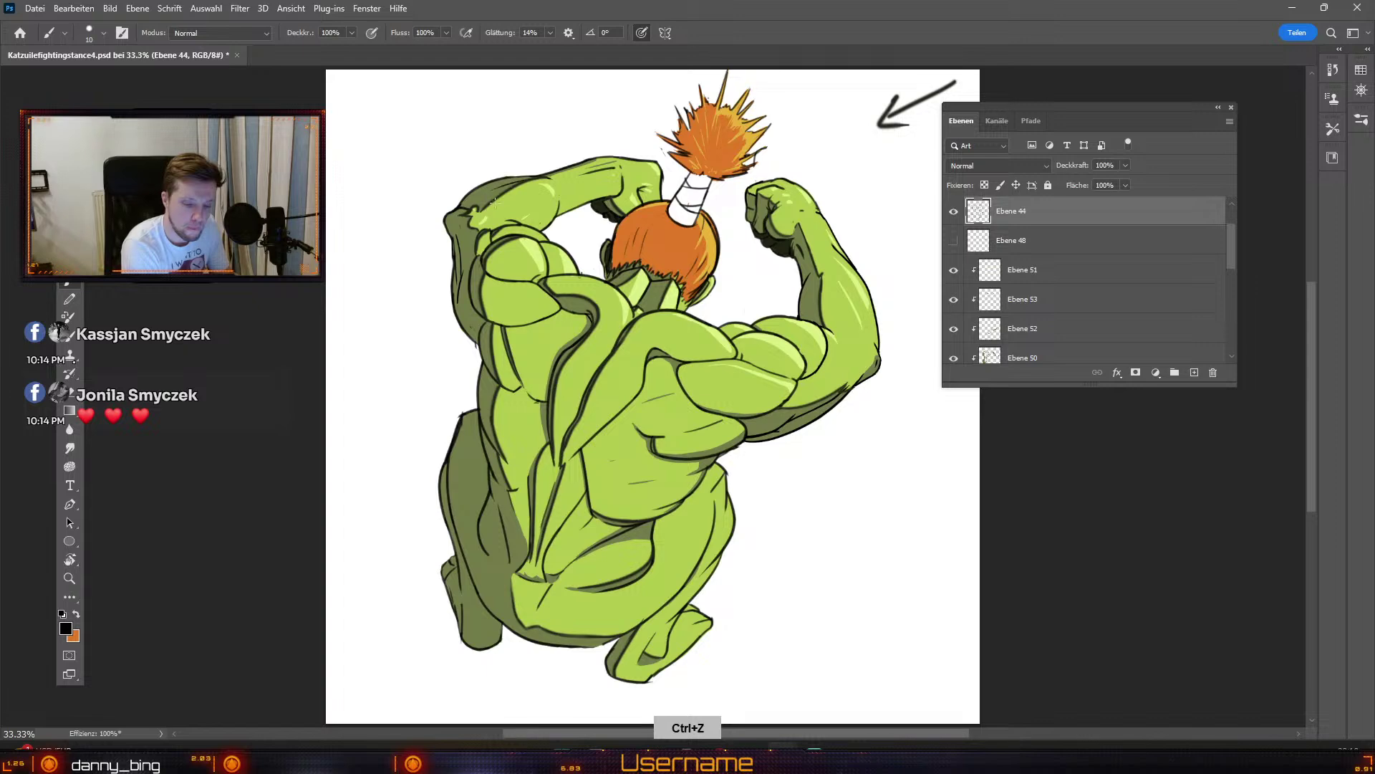
# Step: Draw thin black muscle lines along the right forearm down towards the elbow, undoing unwanted strokes
pyautogui.moveTo(851, 290); pyautogui.dragTo(868, 341)
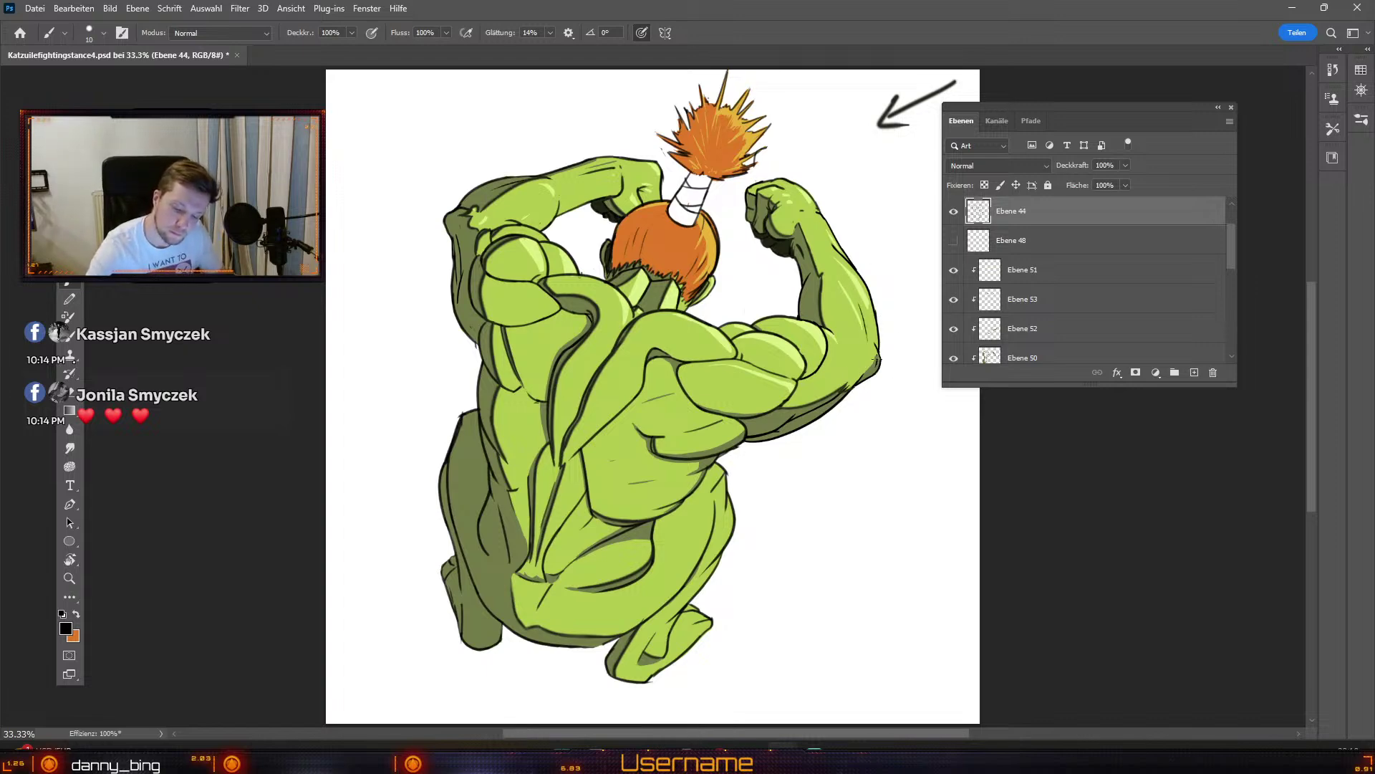
pyautogui.hotkey('ctrl', 'z')
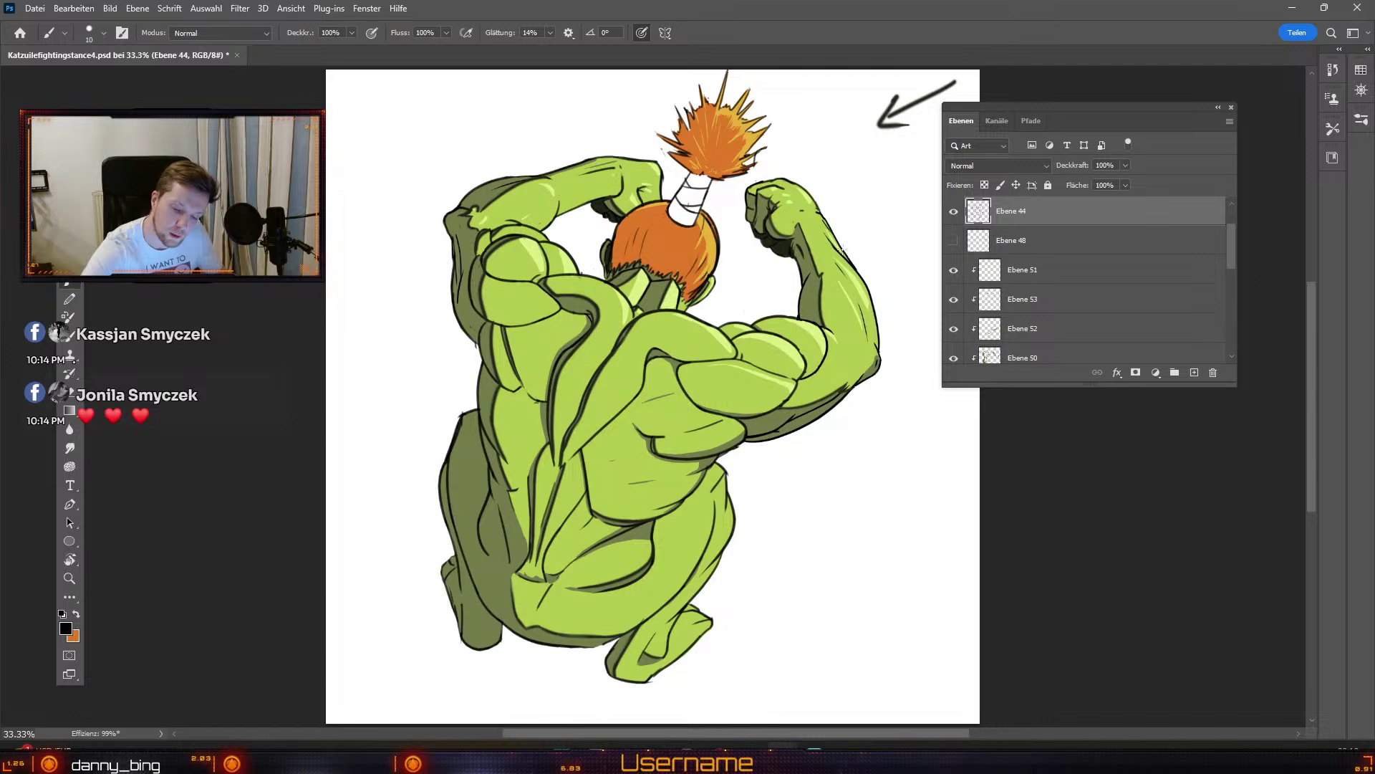
pyautogui.hotkey('ctrl', 'z')
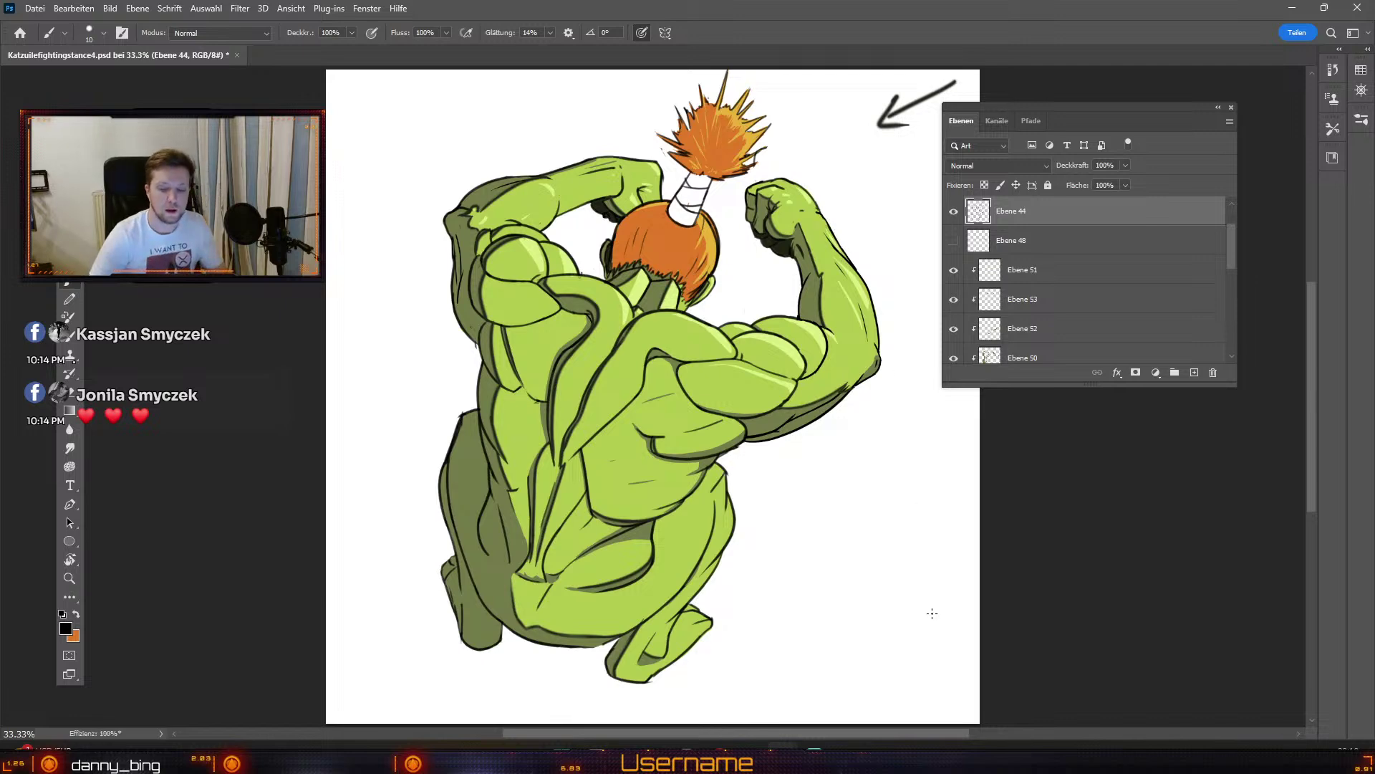
pyautogui.hotkey('ctrl', 'z')
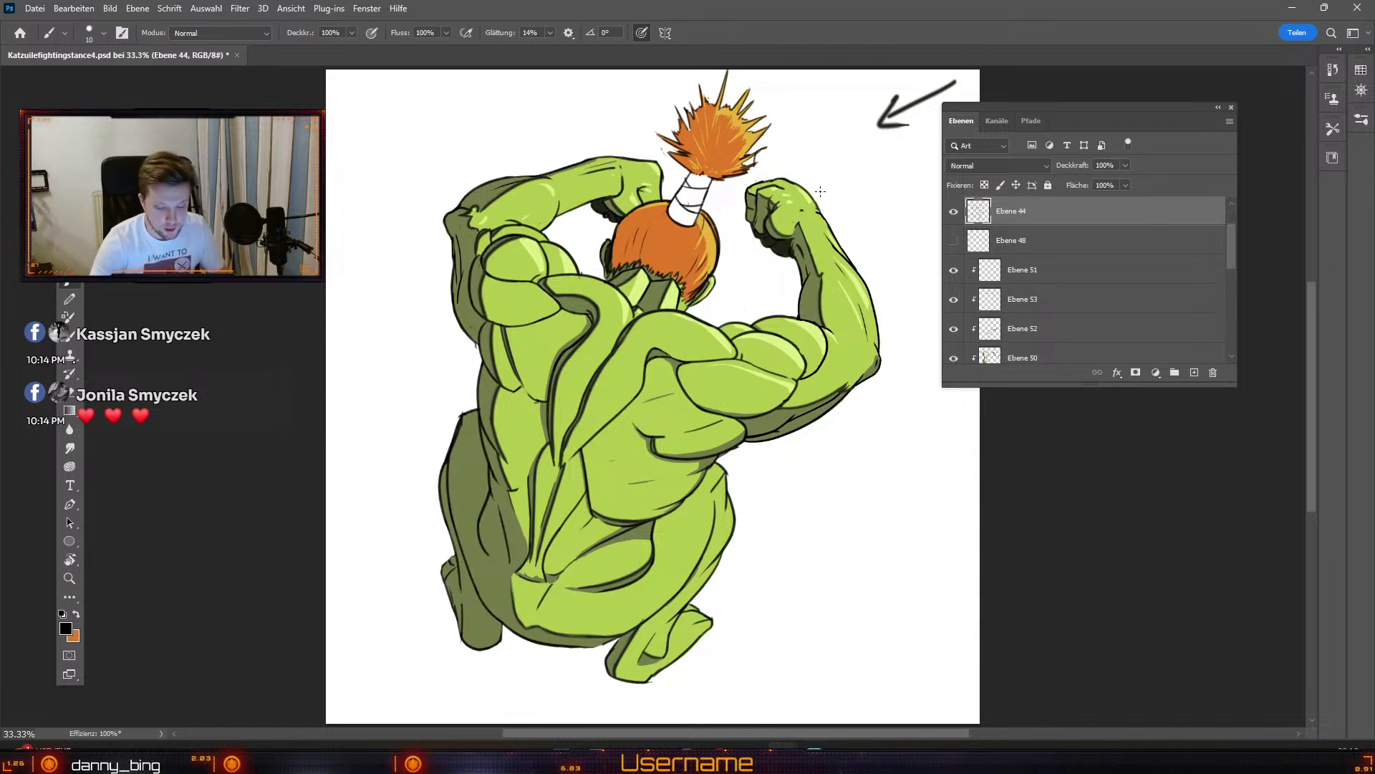
# Step: Select layer Ebene 49, check its content by toggling its visibility, and set the foreground to the near-black sampled from the back's dark shadow
pyautogui.press('v')
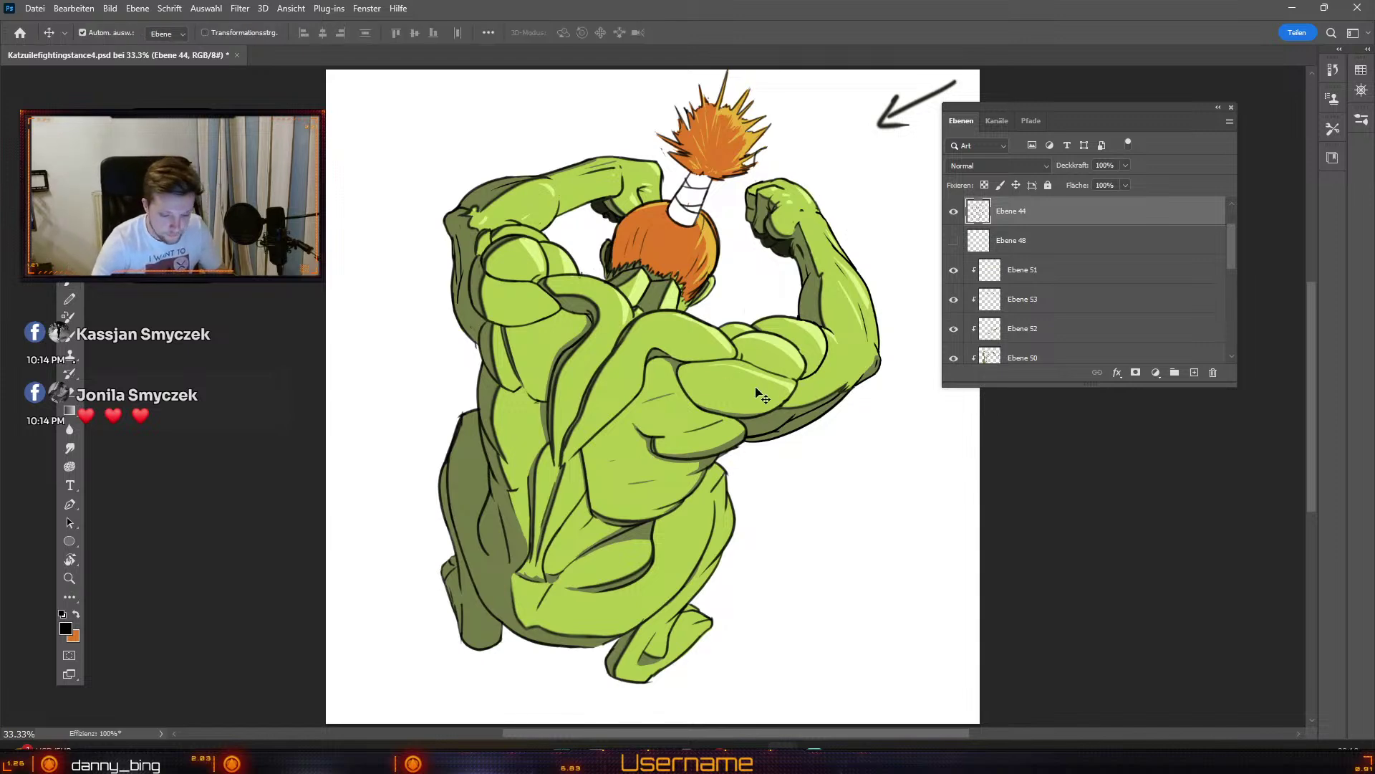
pyautogui.click(631, 326)
pyautogui.click(953, 212)
pyautogui.click(953, 211)
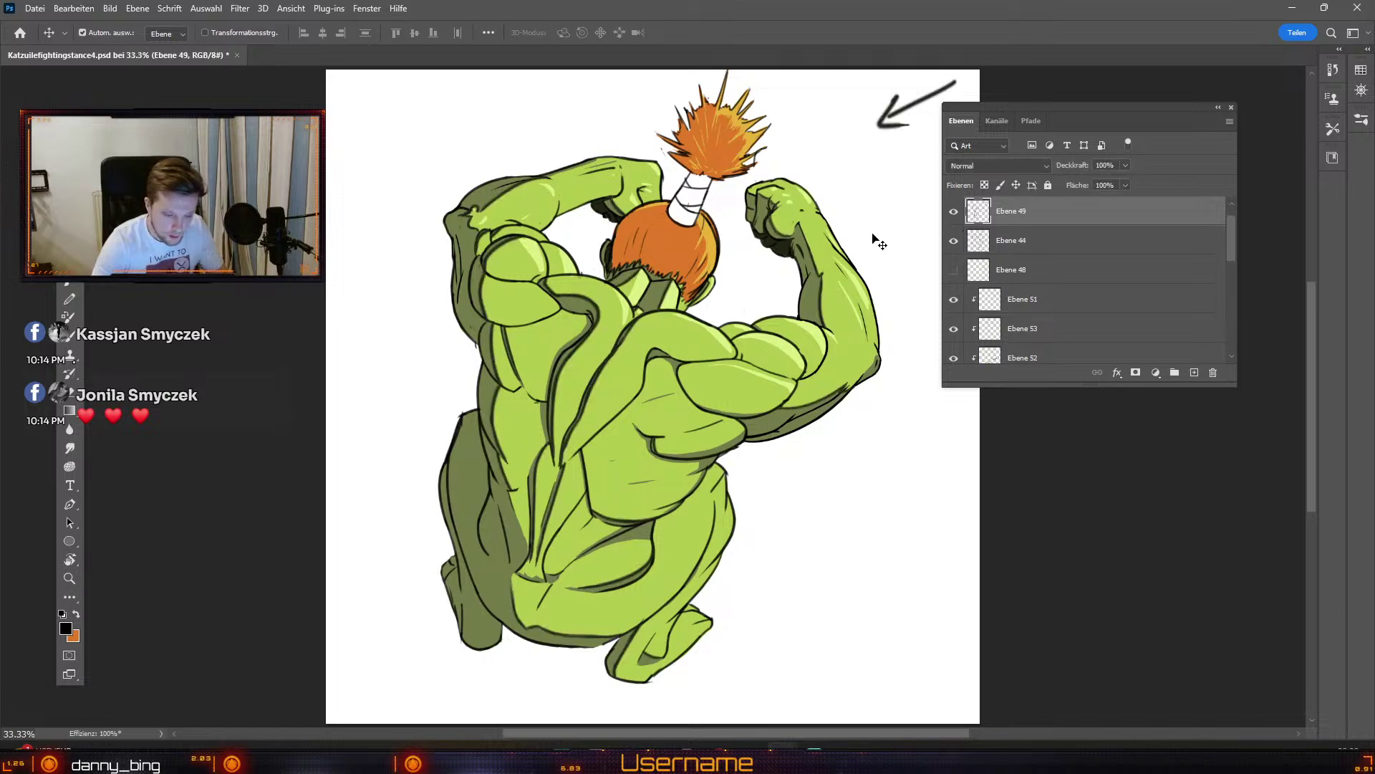
pyautogui.click(67, 629)
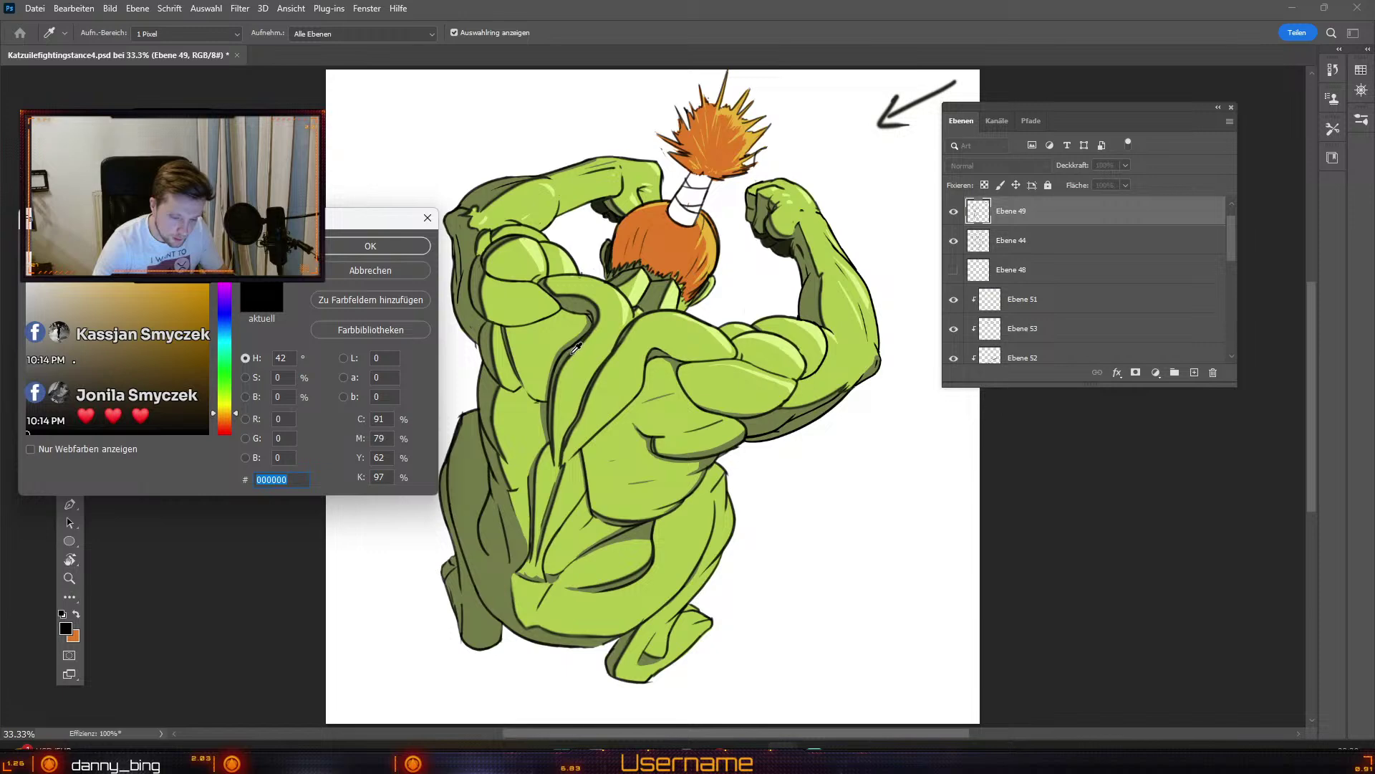
pyautogui.click(394, 247)
# Step: Choose a different brush preset and enlarge the brush to 25 px for the dark shading
pyautogui.press('b')
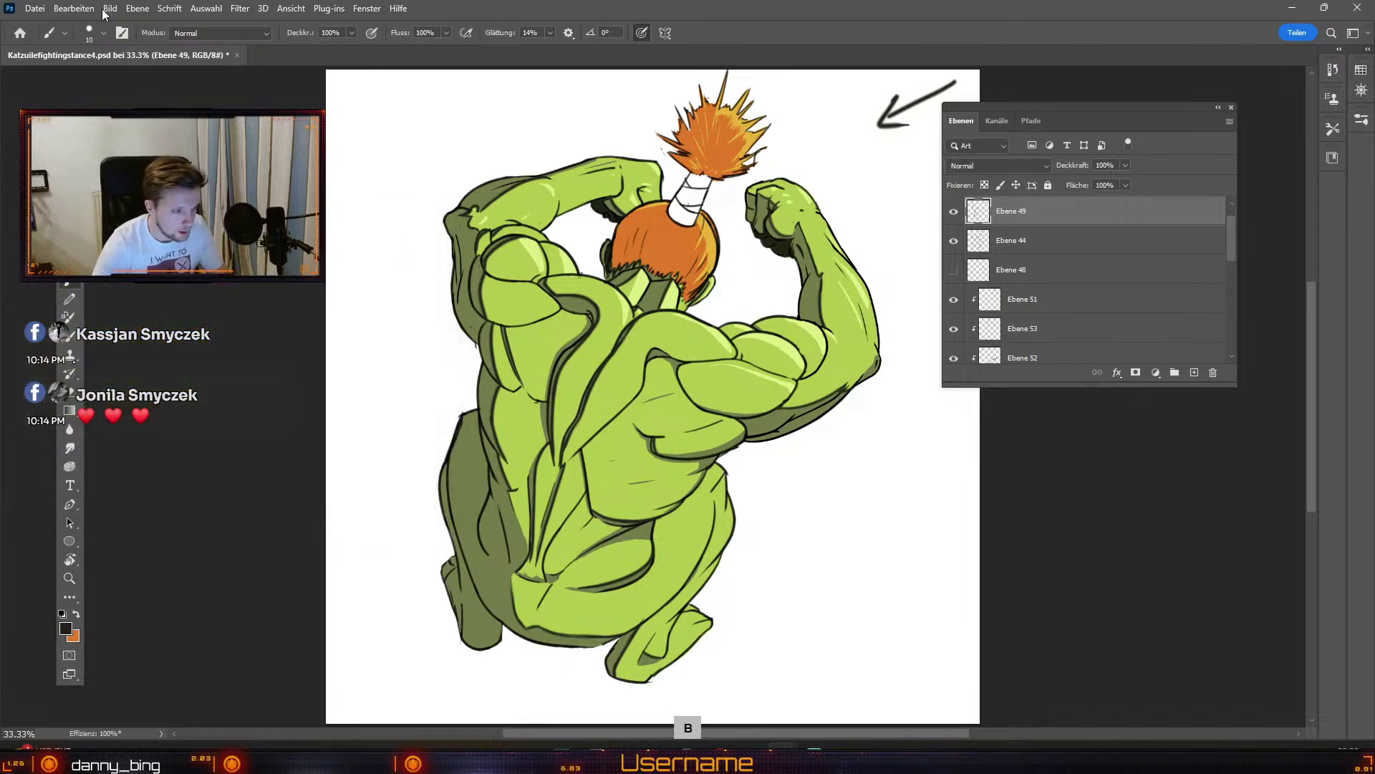
pyautogui.click(104, 33)
pyautogui.click(287, 221)
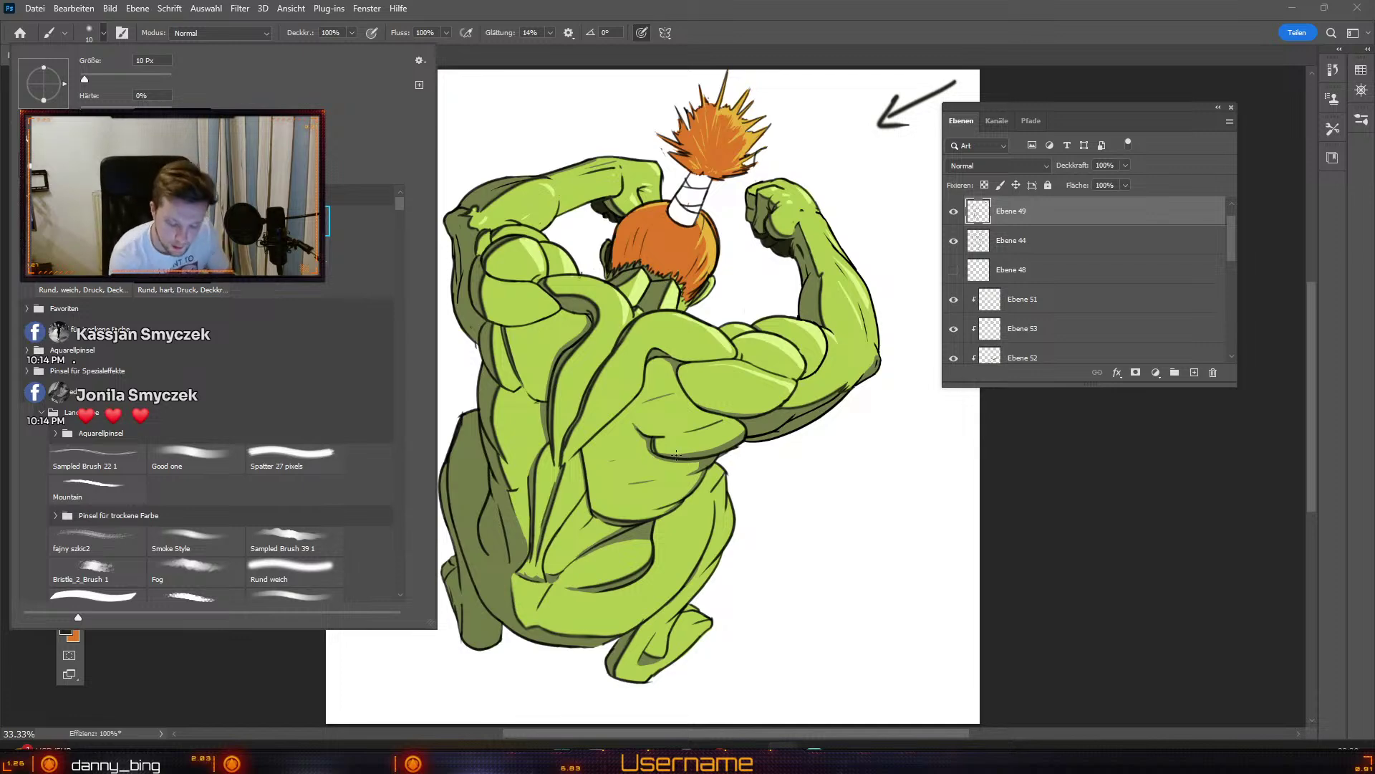
pyautogui.click(676, 454)
pyautogui.press('odiaeresis')
pyautogui.press('#')
pyautogui.press('#')
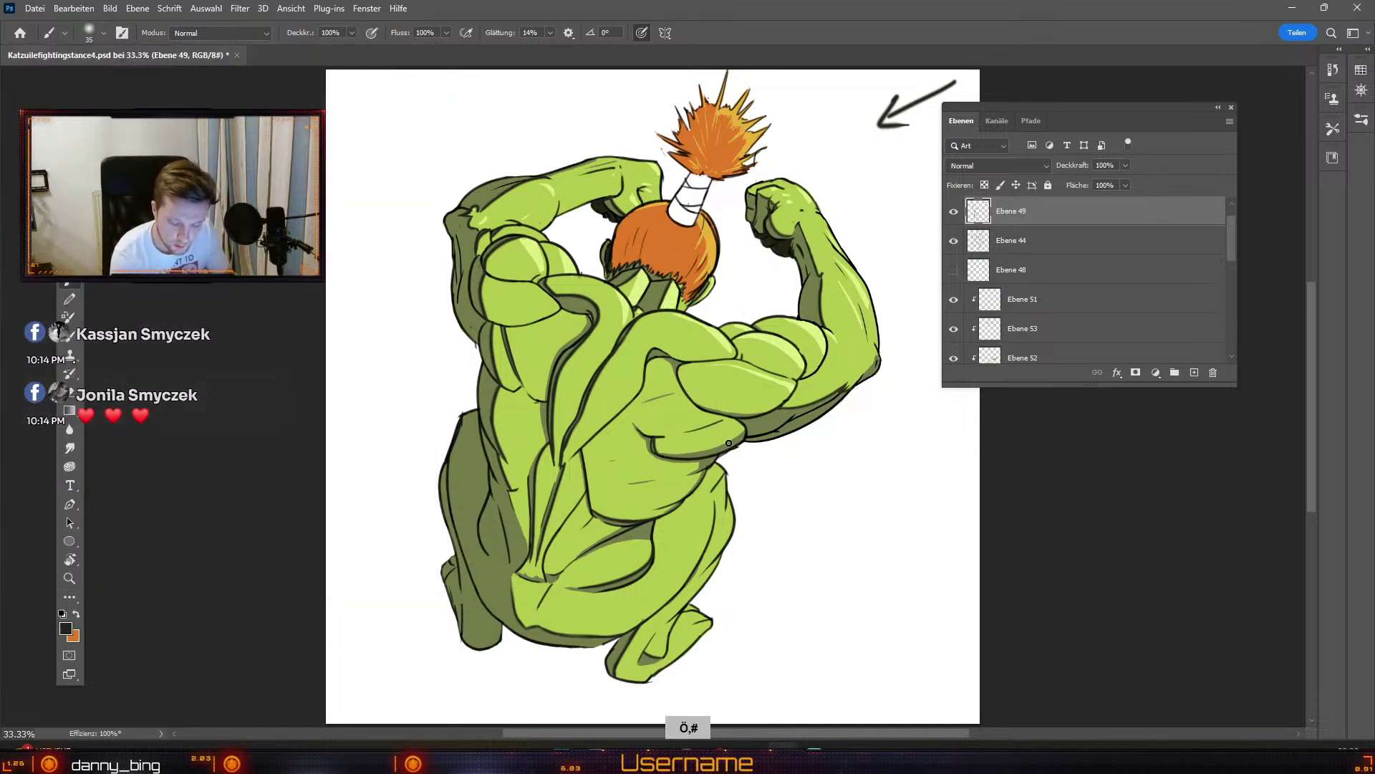
# Step: Paint dark shading along the underside of the muscle fold below the right armpit, undoing unwanted brush and eraser strokes
pyautogui.hotkey('ctrl', 'z')
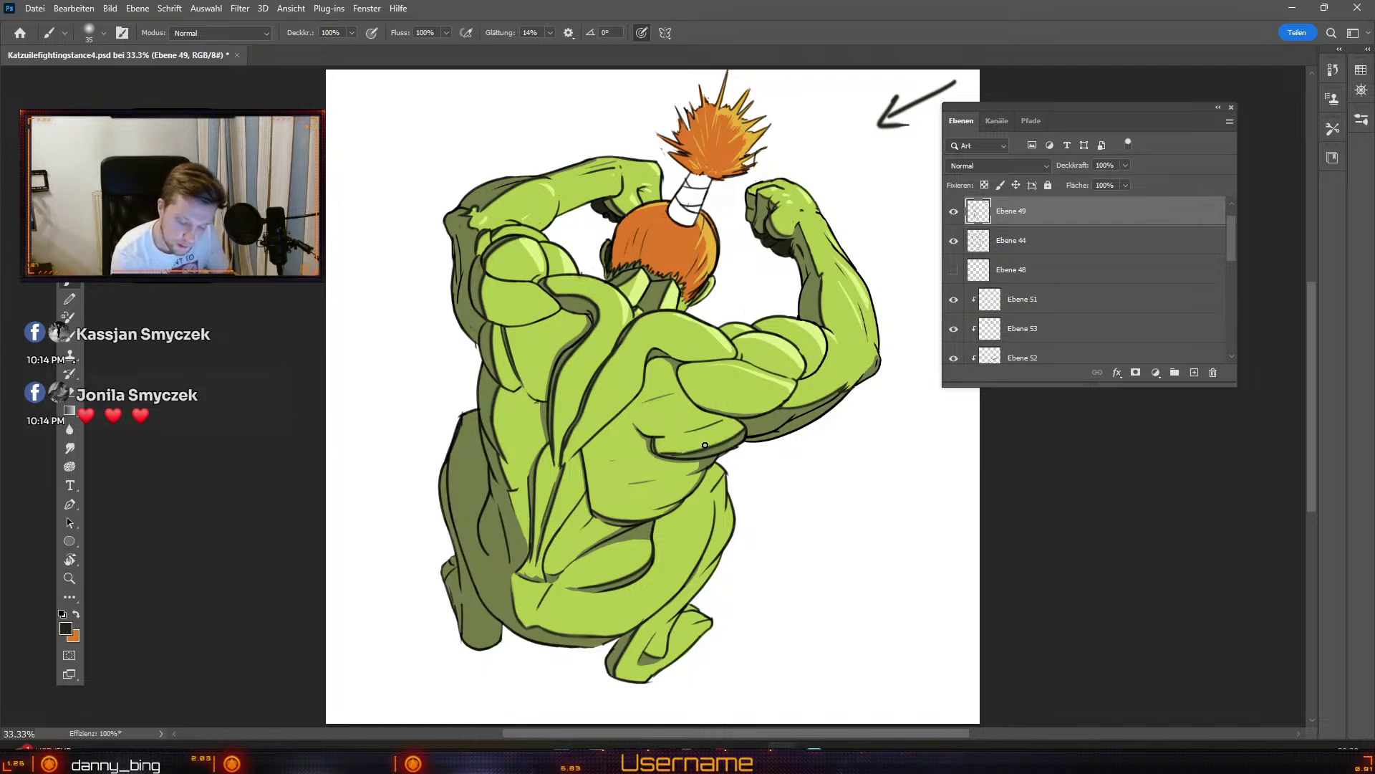
pyautogui.press('odiaeresis')
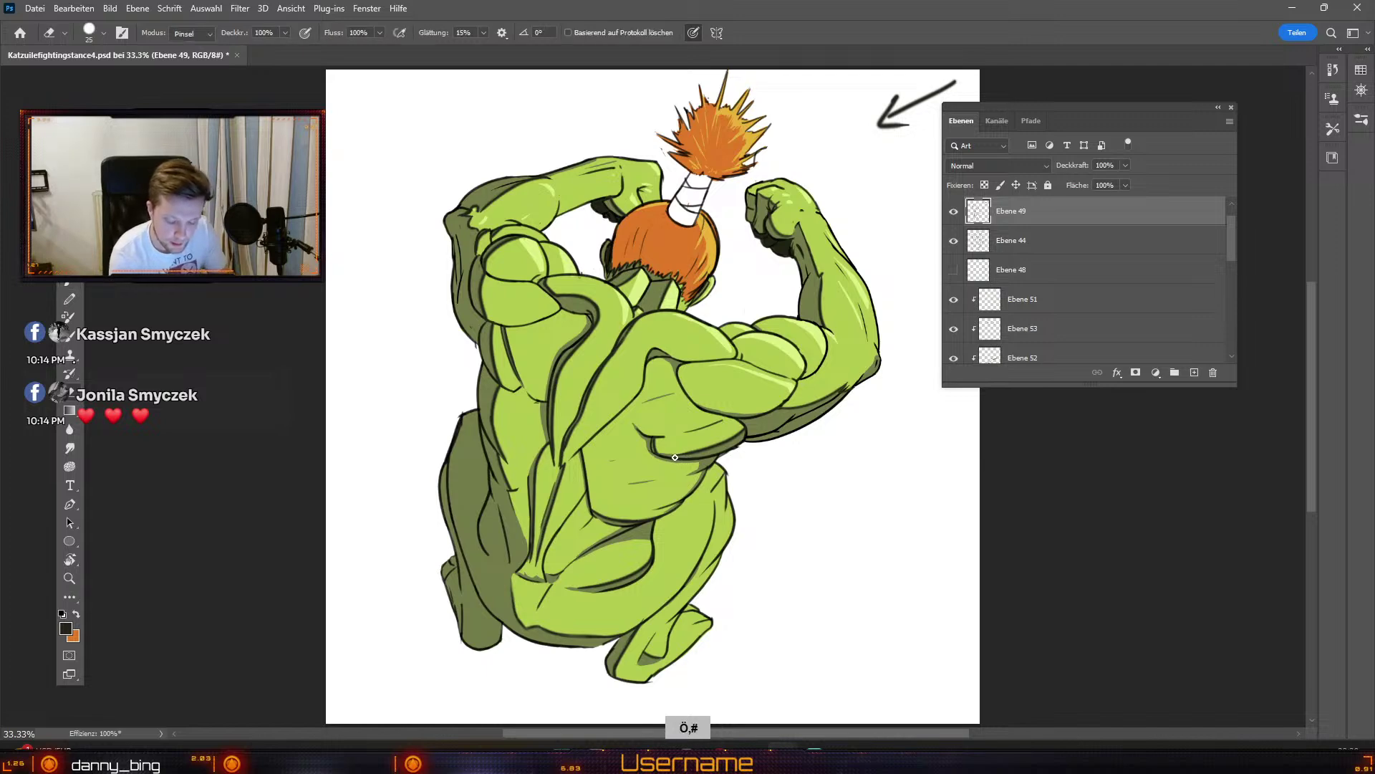
pyautogui.hotkey('ctrl', 'z')
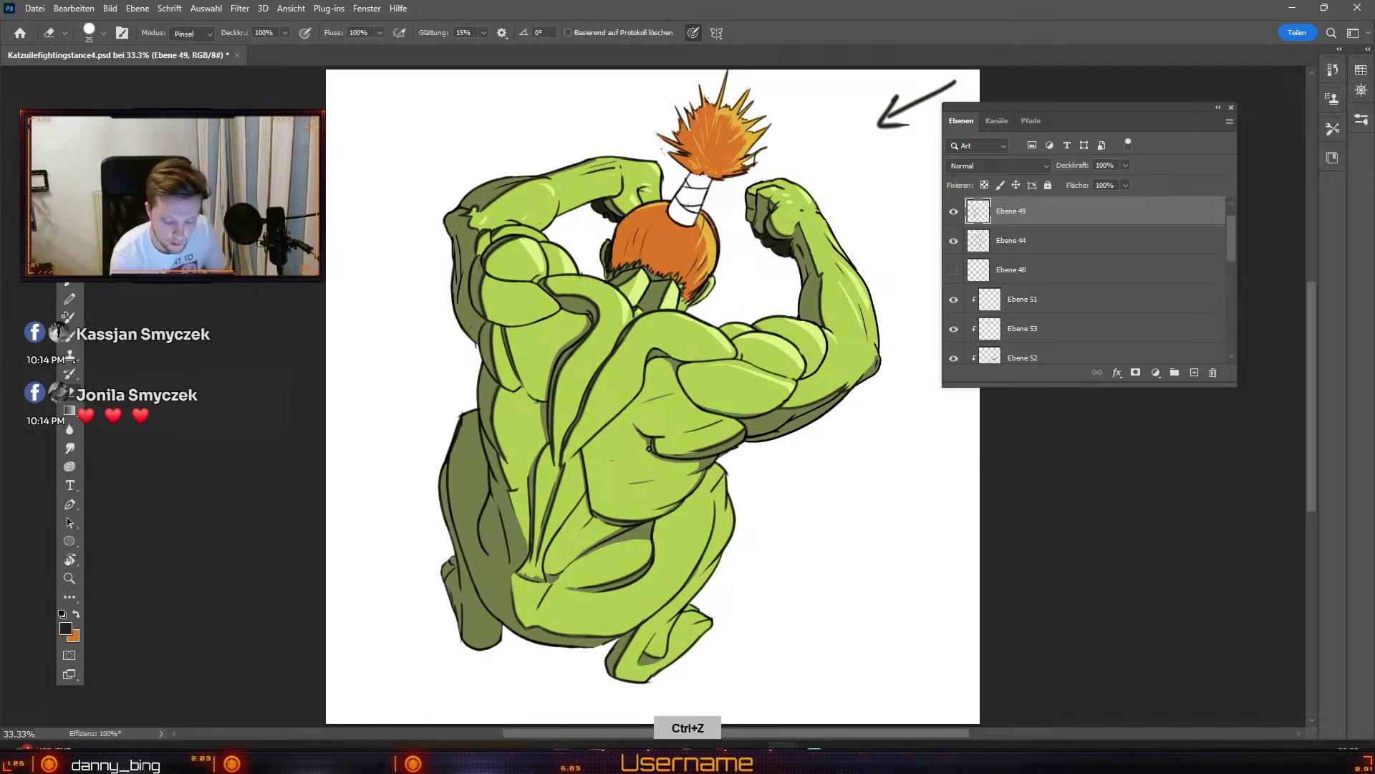
pyautogui.press('b')
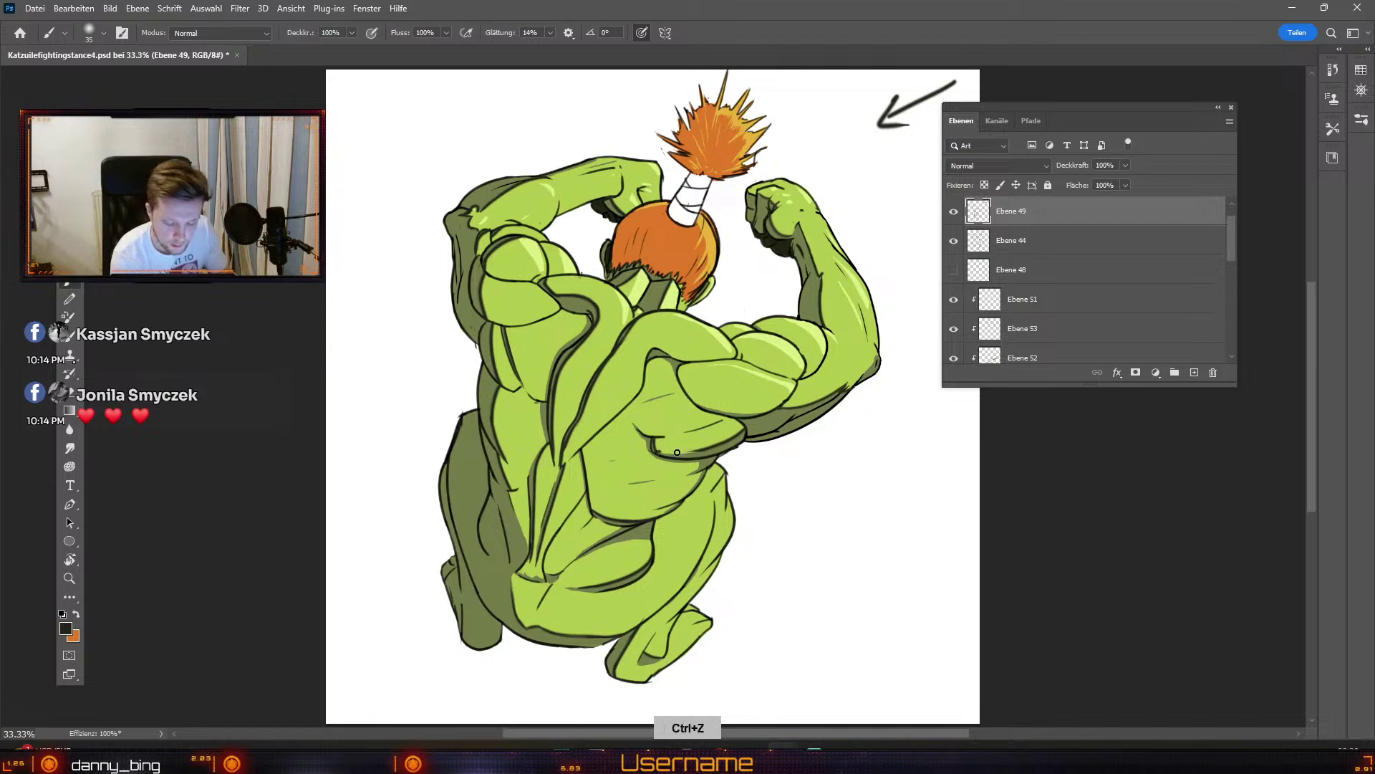
pyautogui.moveTo(657, 450); pyautogui.dragTo(699, 452)
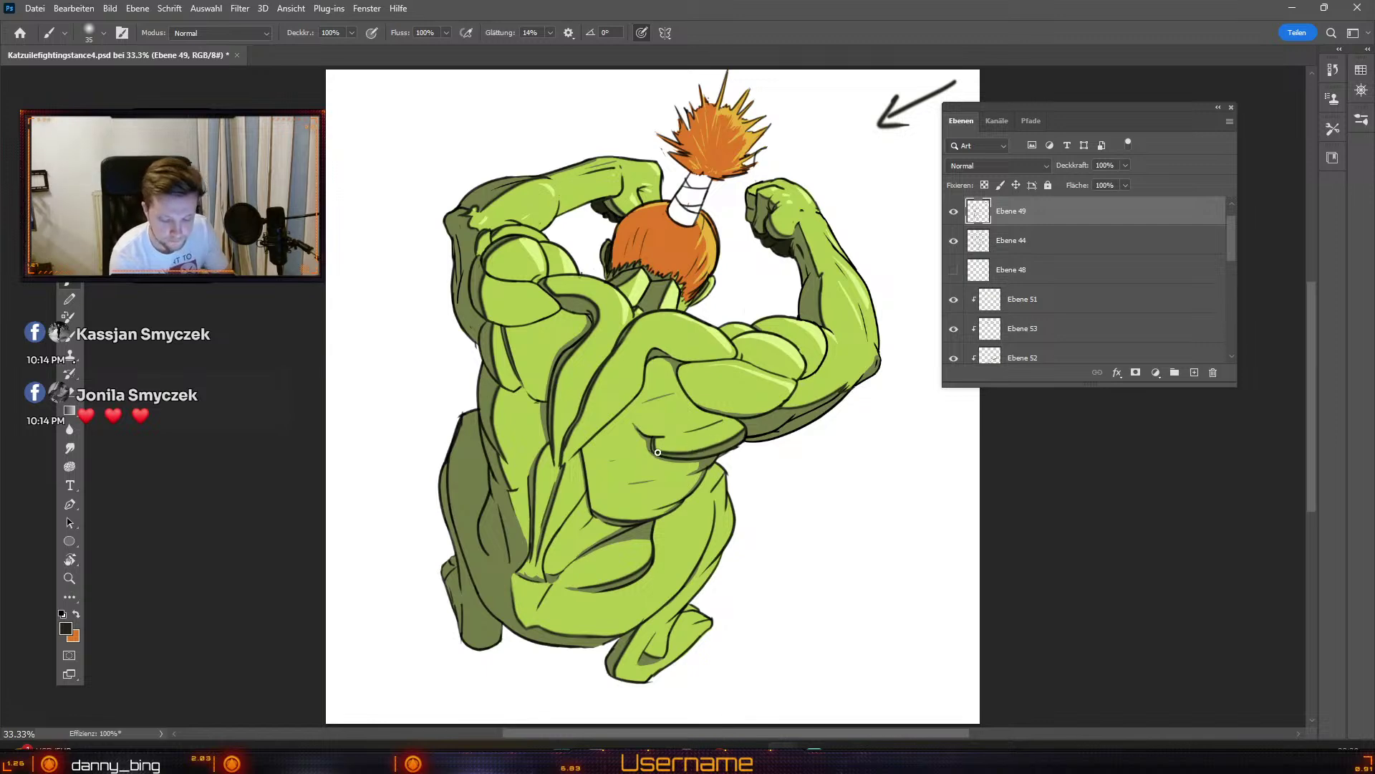
# Step: Clean up the shading below the right armpit with the eraser and extend the dark shading along the adjoining lower muscle edge, undoing unwanted strokes
pyautogui.press('e')
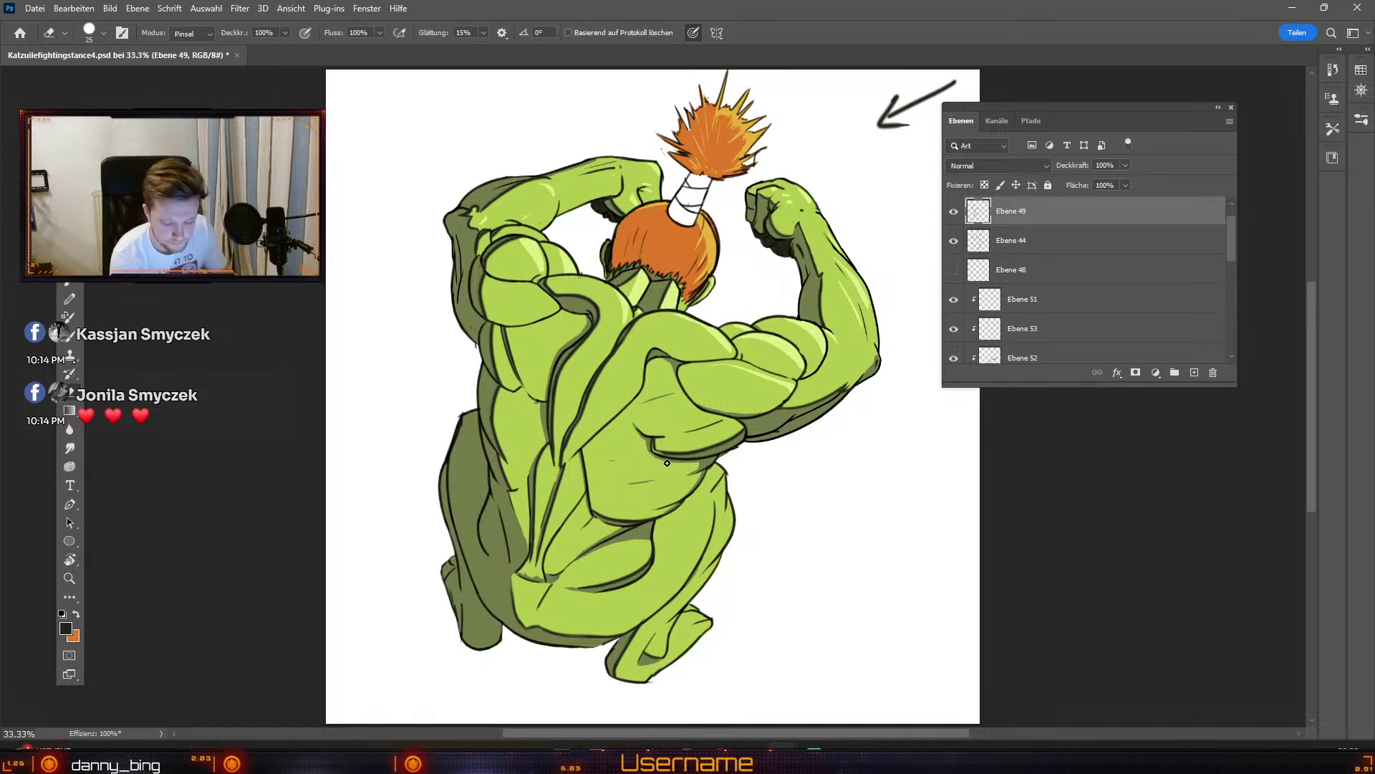
pyautogui.press('ctrl')
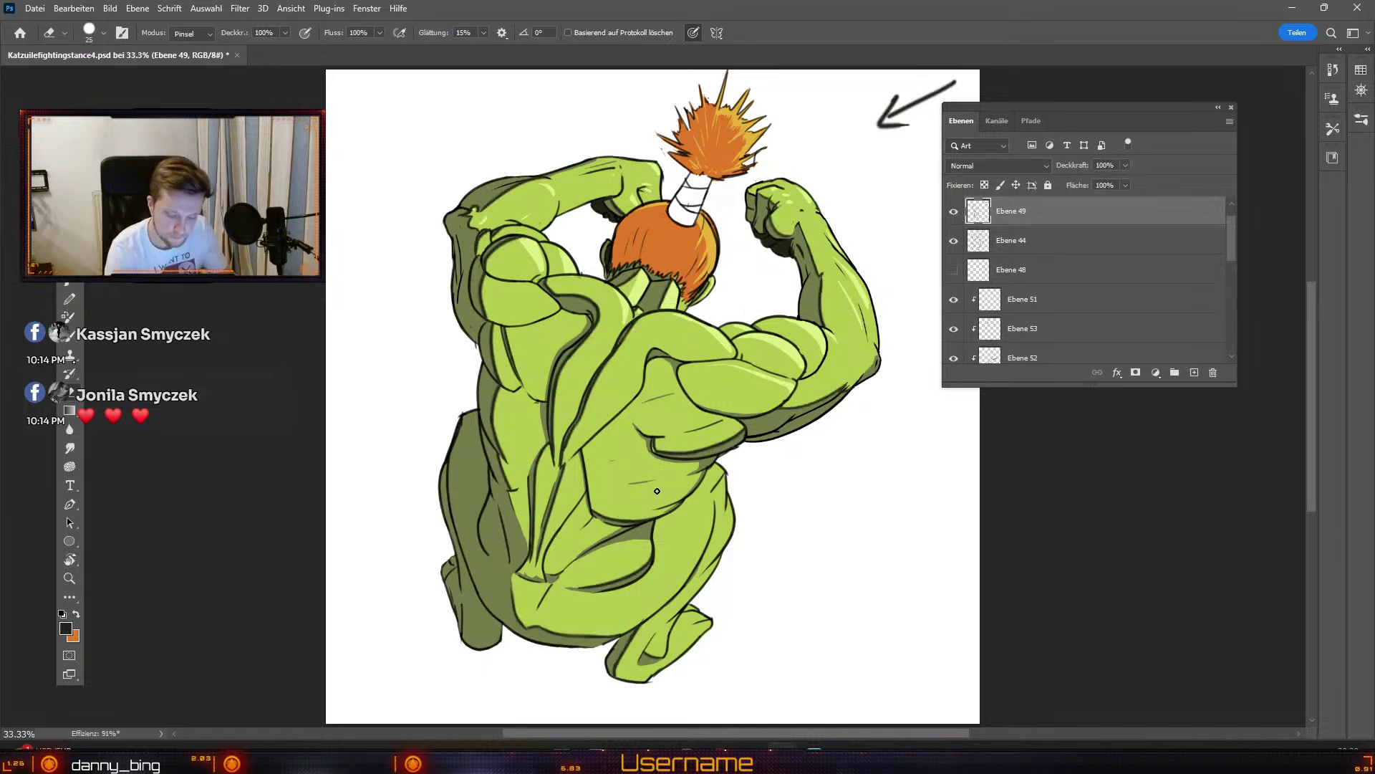
pyautogui.press('b')
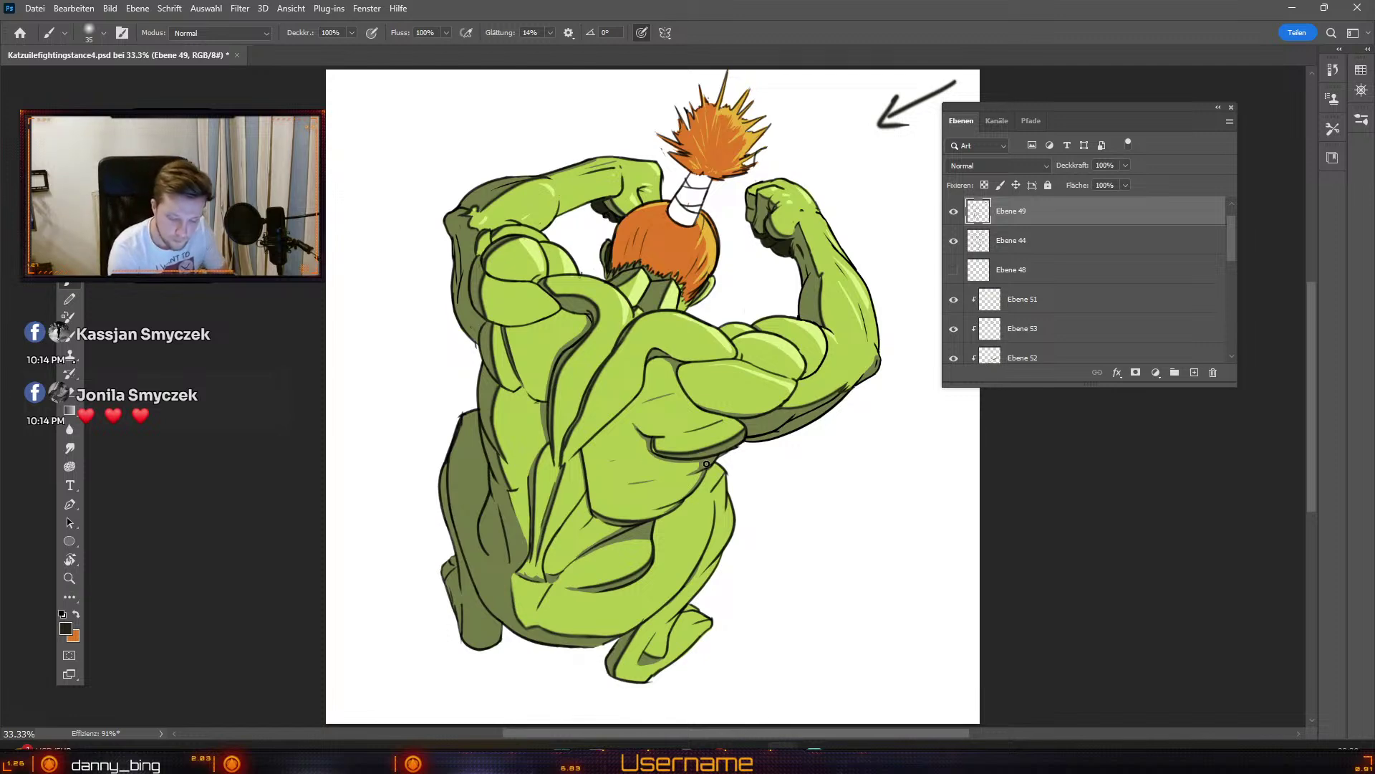
pyautogui.press('odiaeresis')
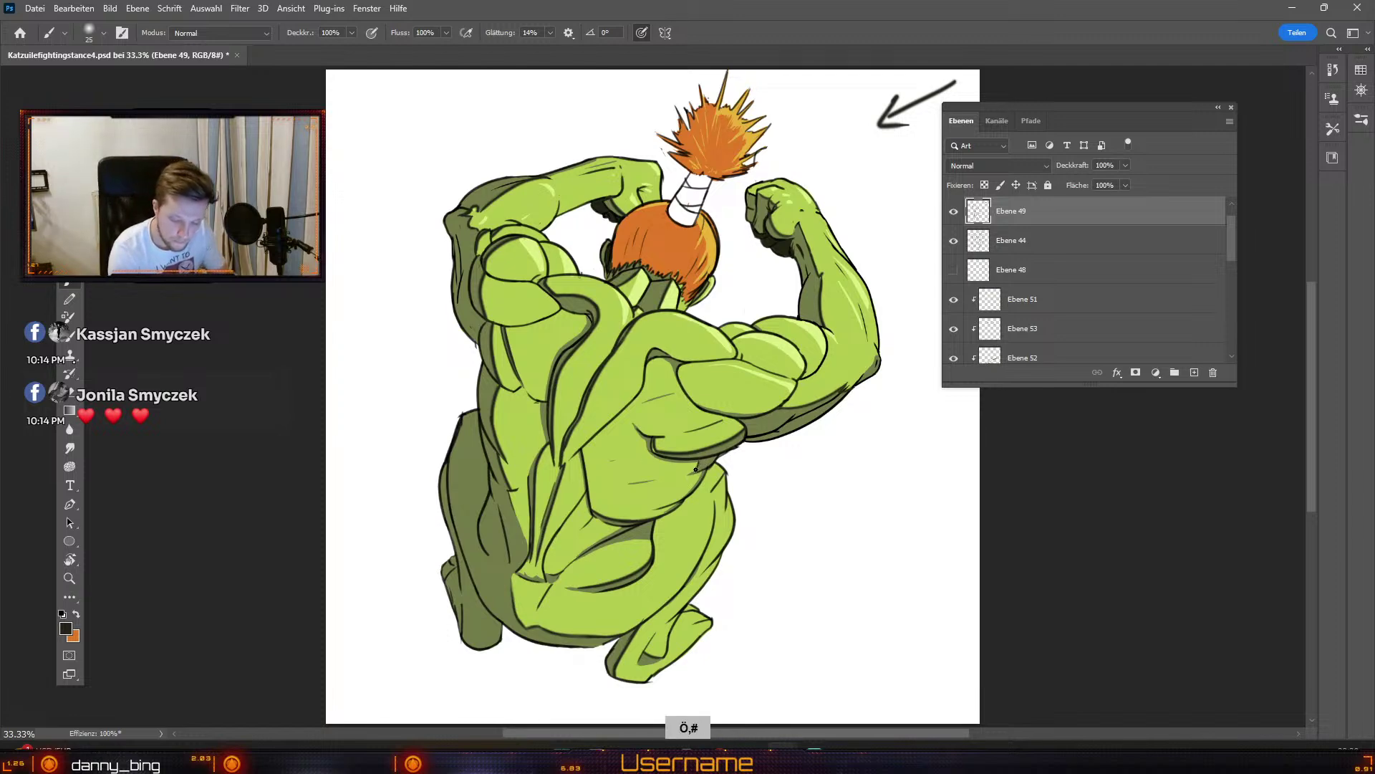
pyautogui.hotkey('ctrl', 'z')
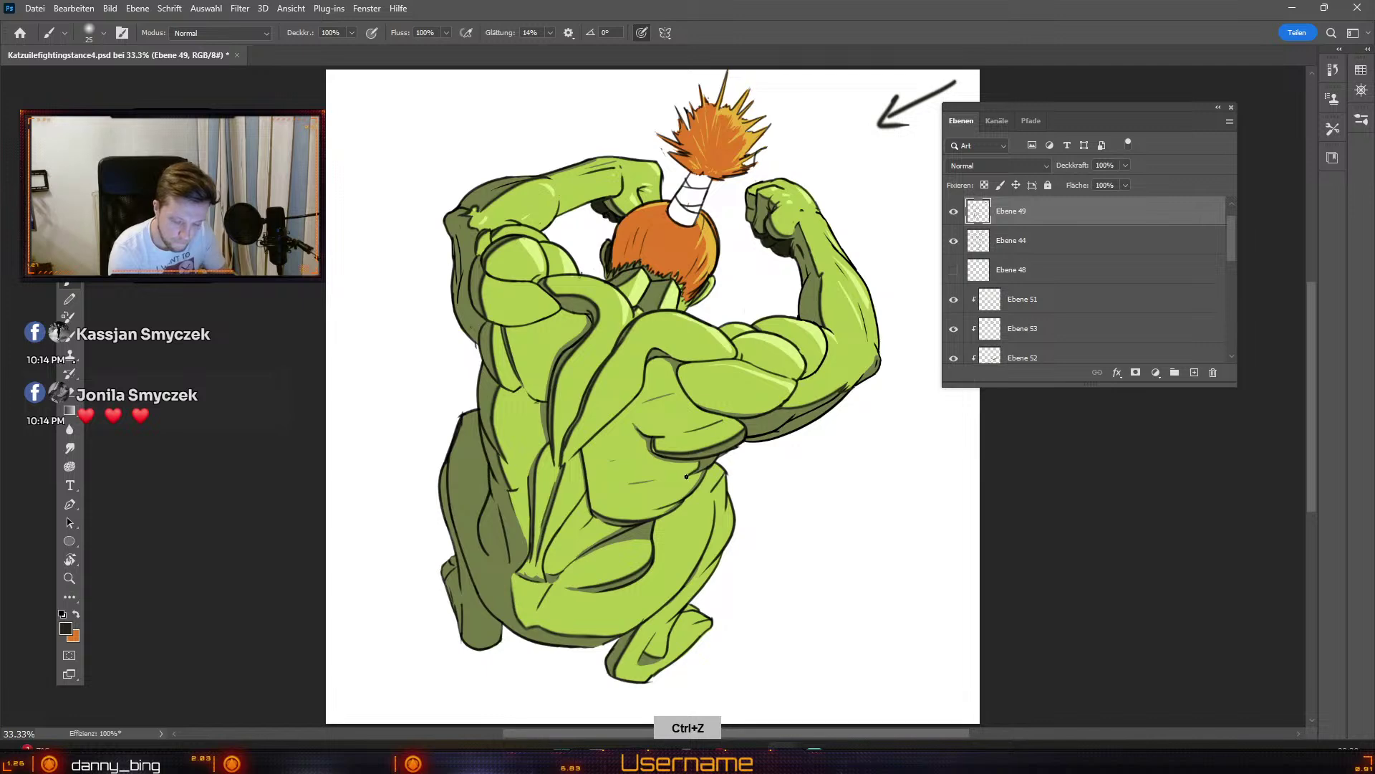
pyautogui.hotkey('ctrl', 'z')
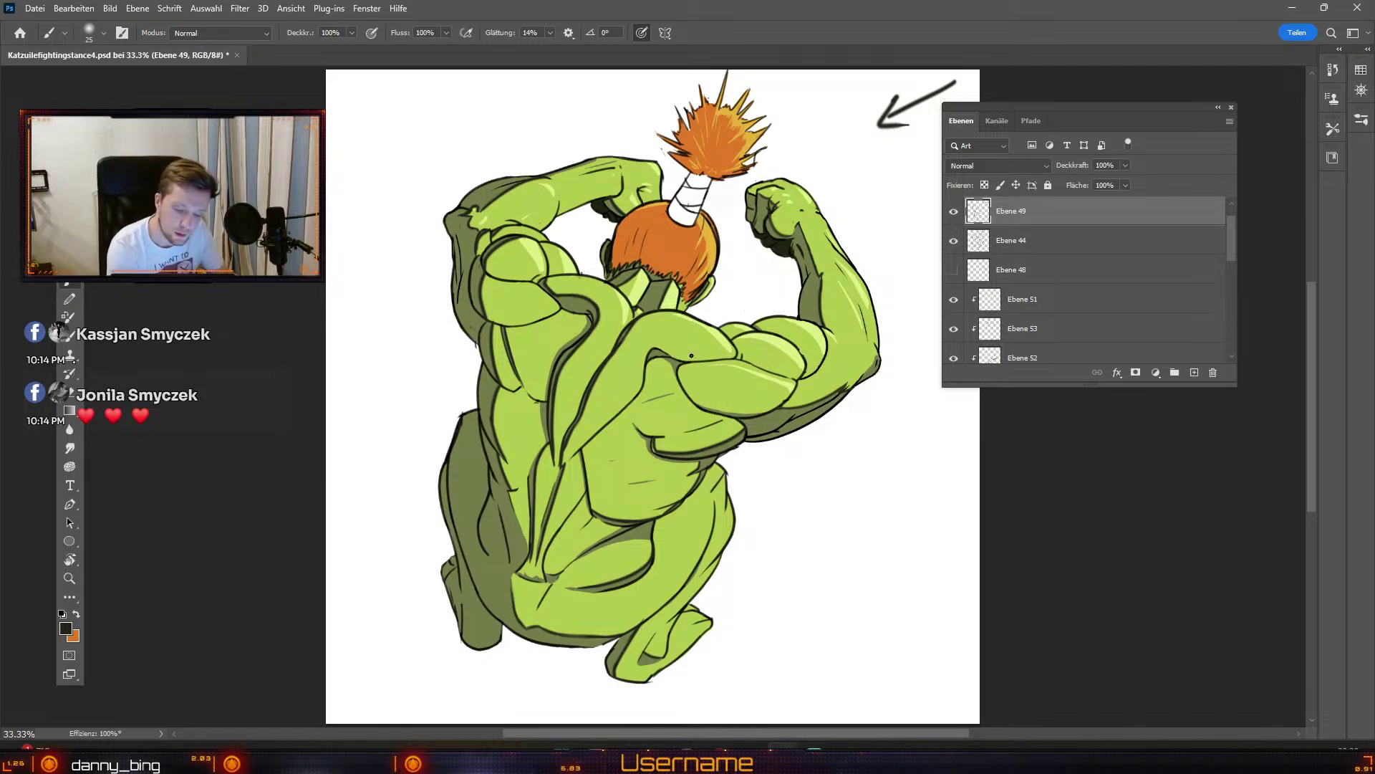
pyautogui.hotkey('ctrl', 'z')
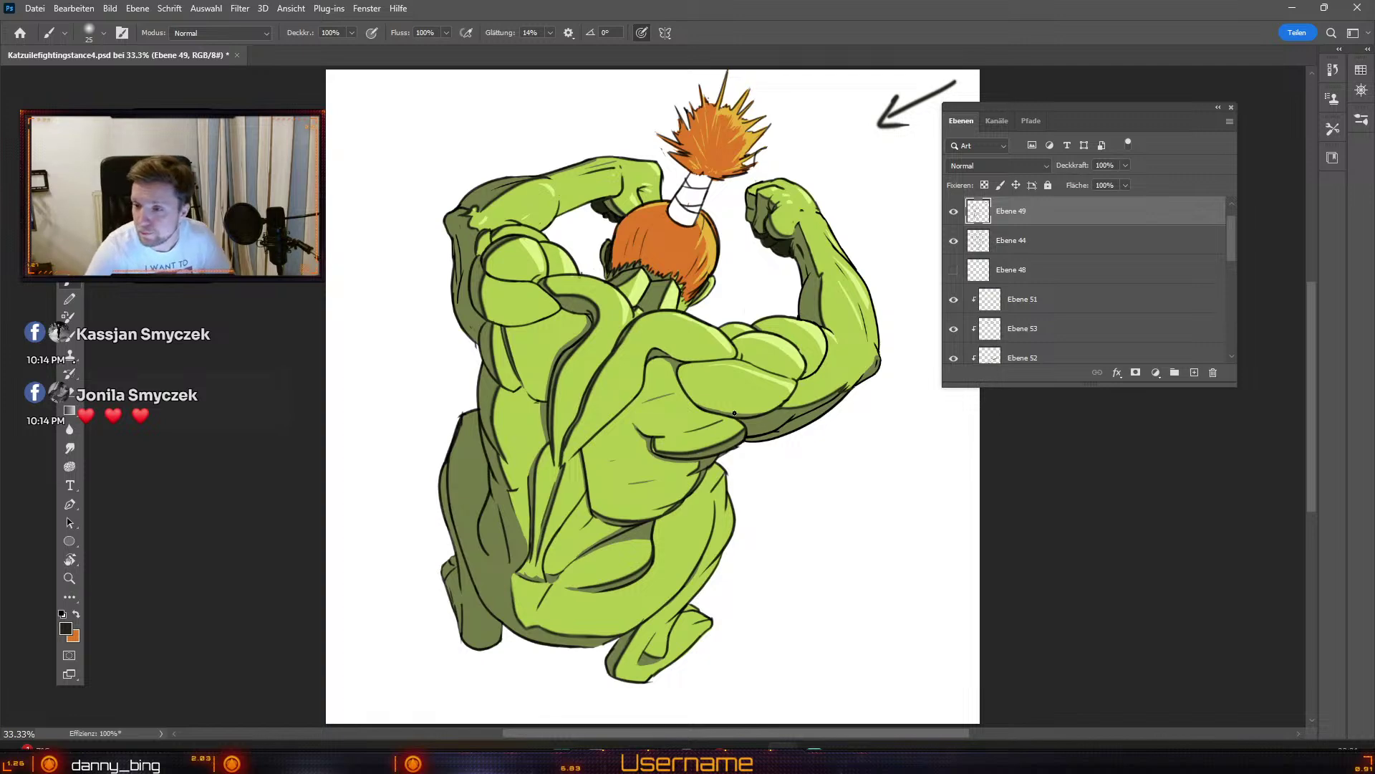
# Step: Paint dark shading into the muscle folds of the lower back, undoing an unwanted stroke
pyautogui.moveTo(1340, 15)
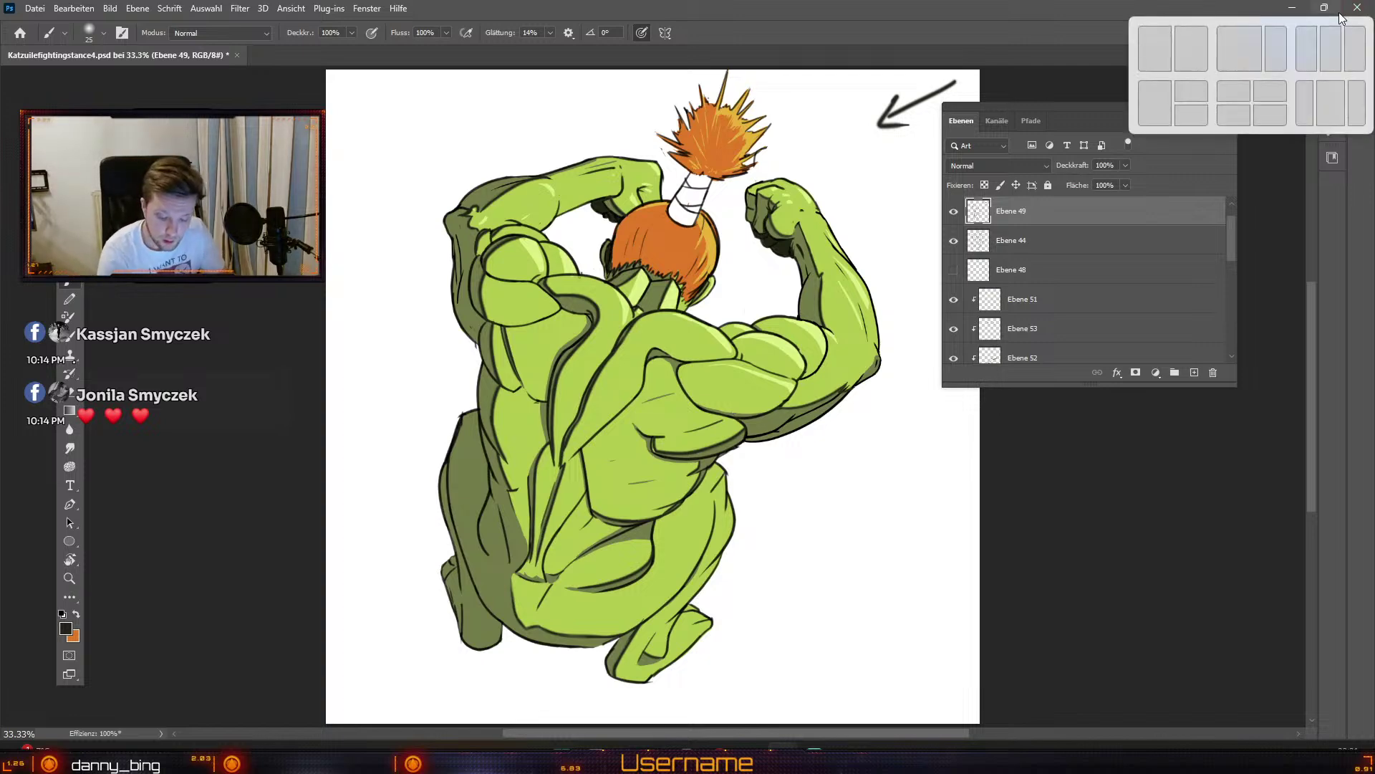
pyautogui.moveTo(647, 541); pyautogui.dragTo(605, 542)
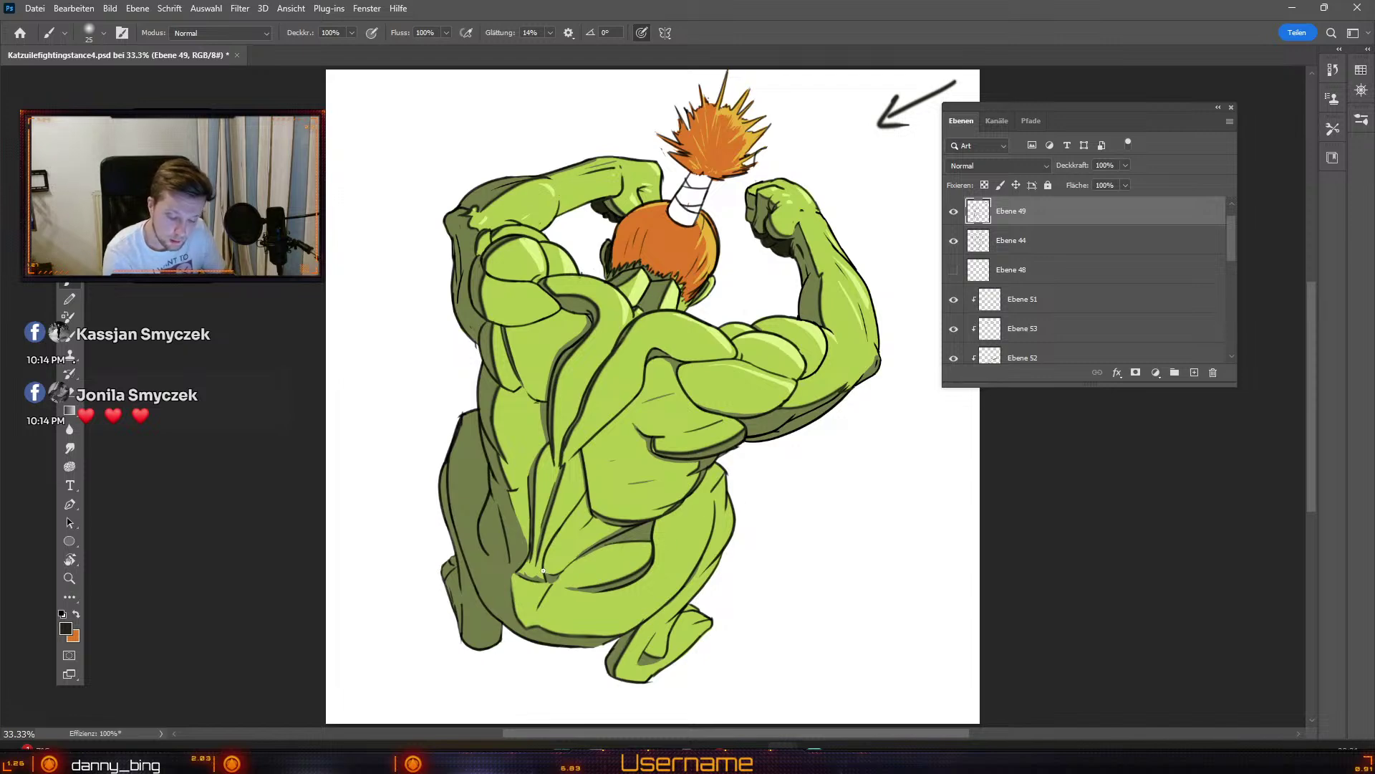
pyautogui.hotkey('ctrl', 'z')
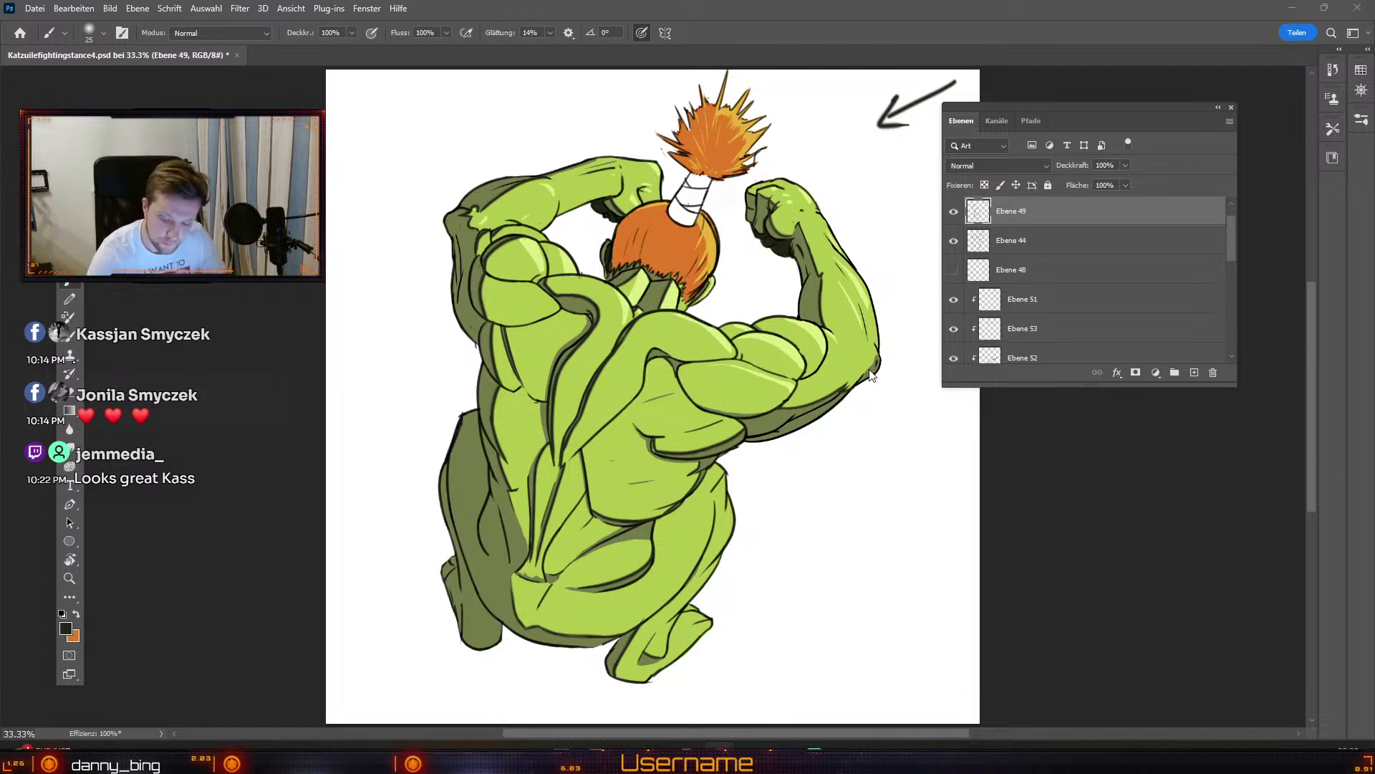
# Step: Paint dark shading along the underside of the right shoulder blade muscle, undoing unwanted strokes
pyautogui.hotkey('ctrl', 'z')
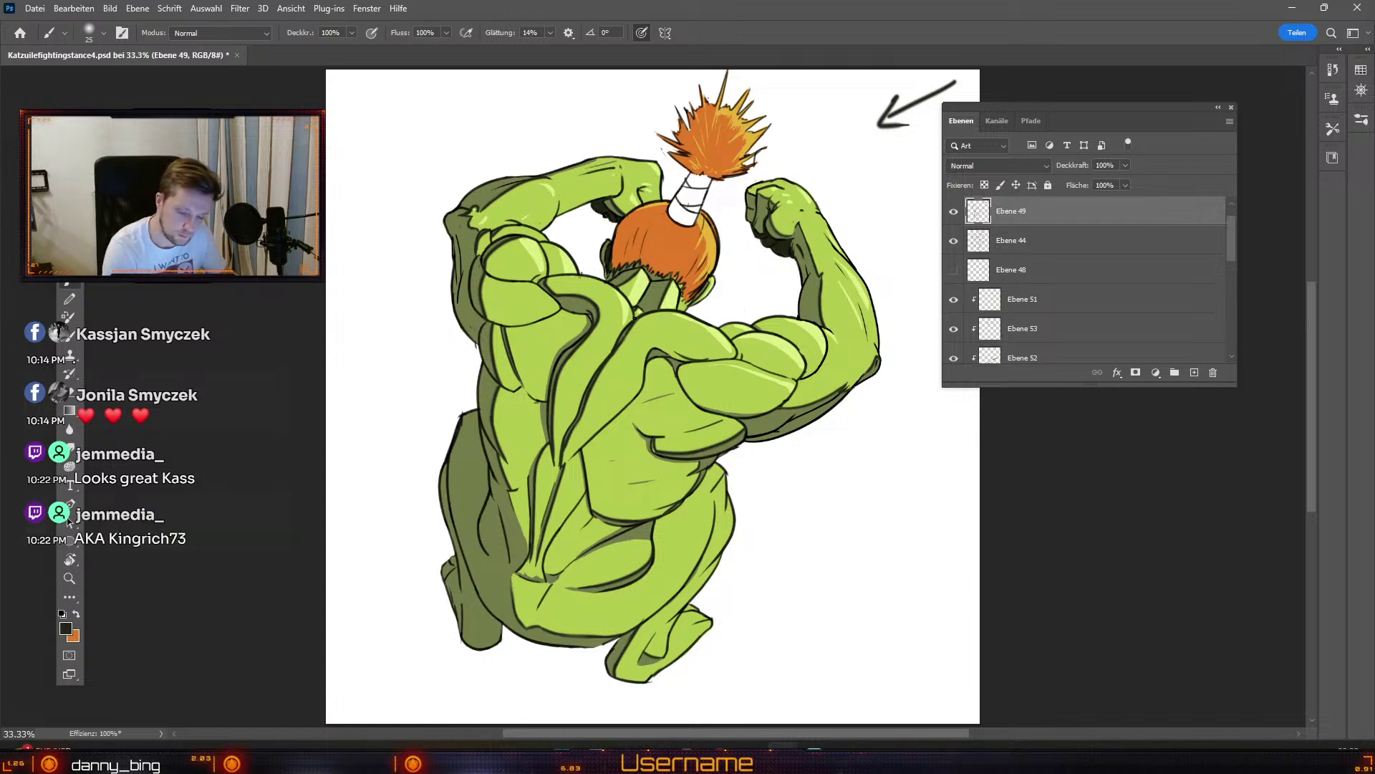
pyautogui.hotkey('ctrl', 'z')
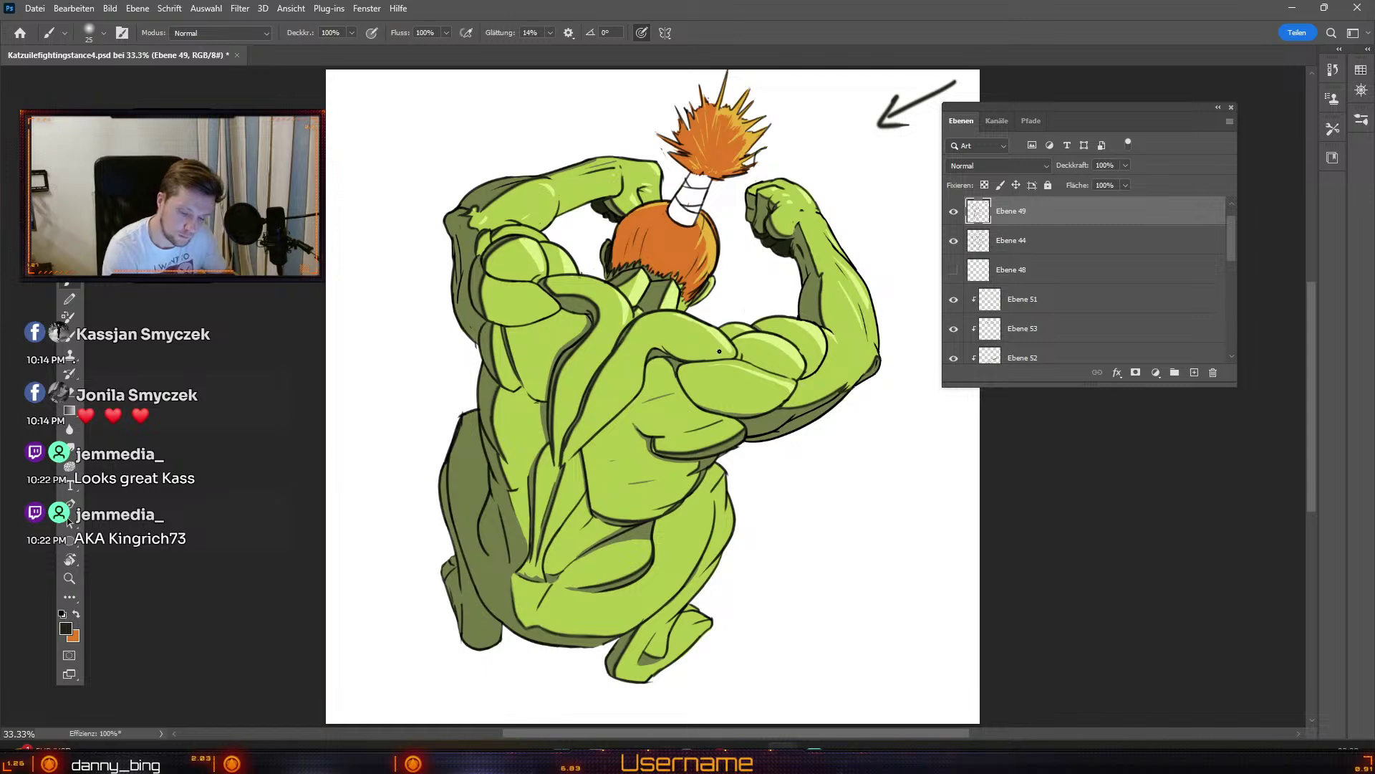
pyautogui.hotkey('ctrl', 'z')
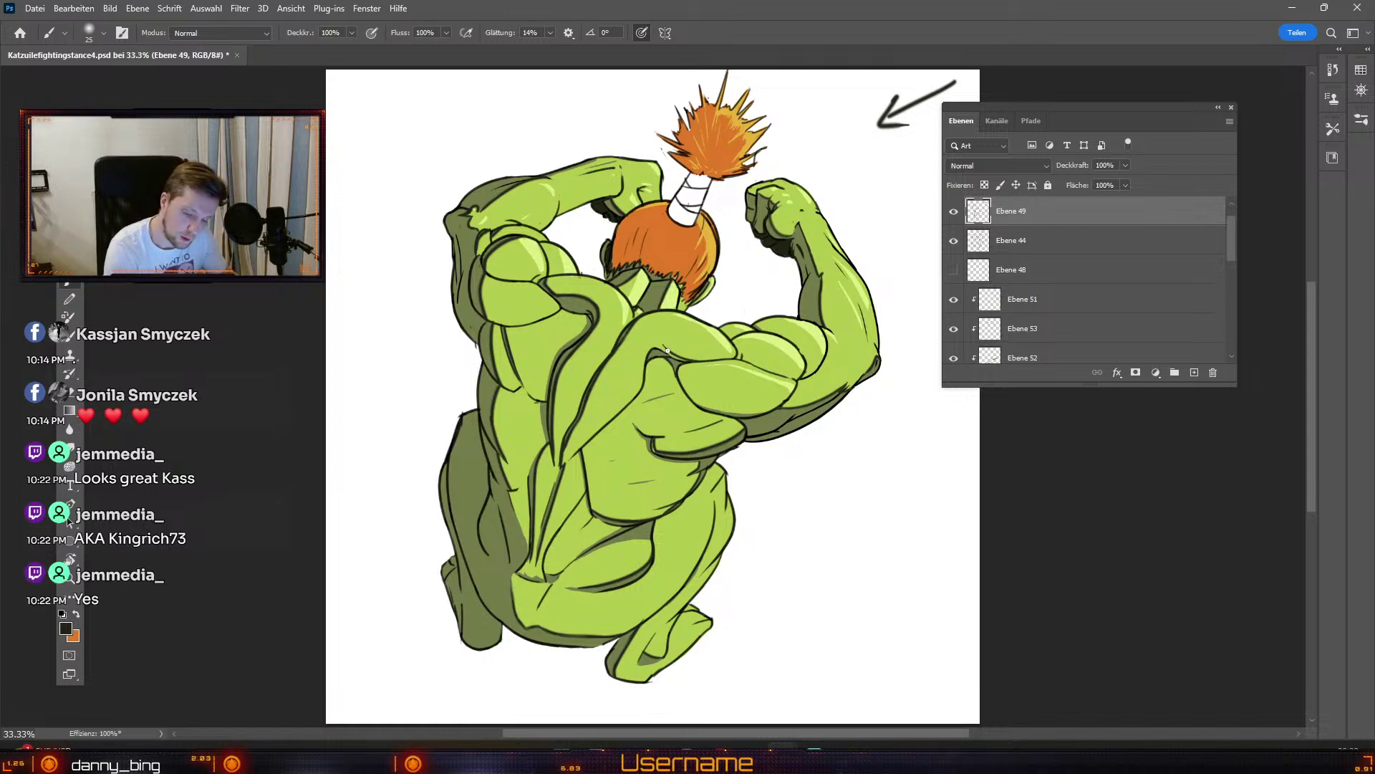
pyautogui.hotkey('ctrl', 'z')
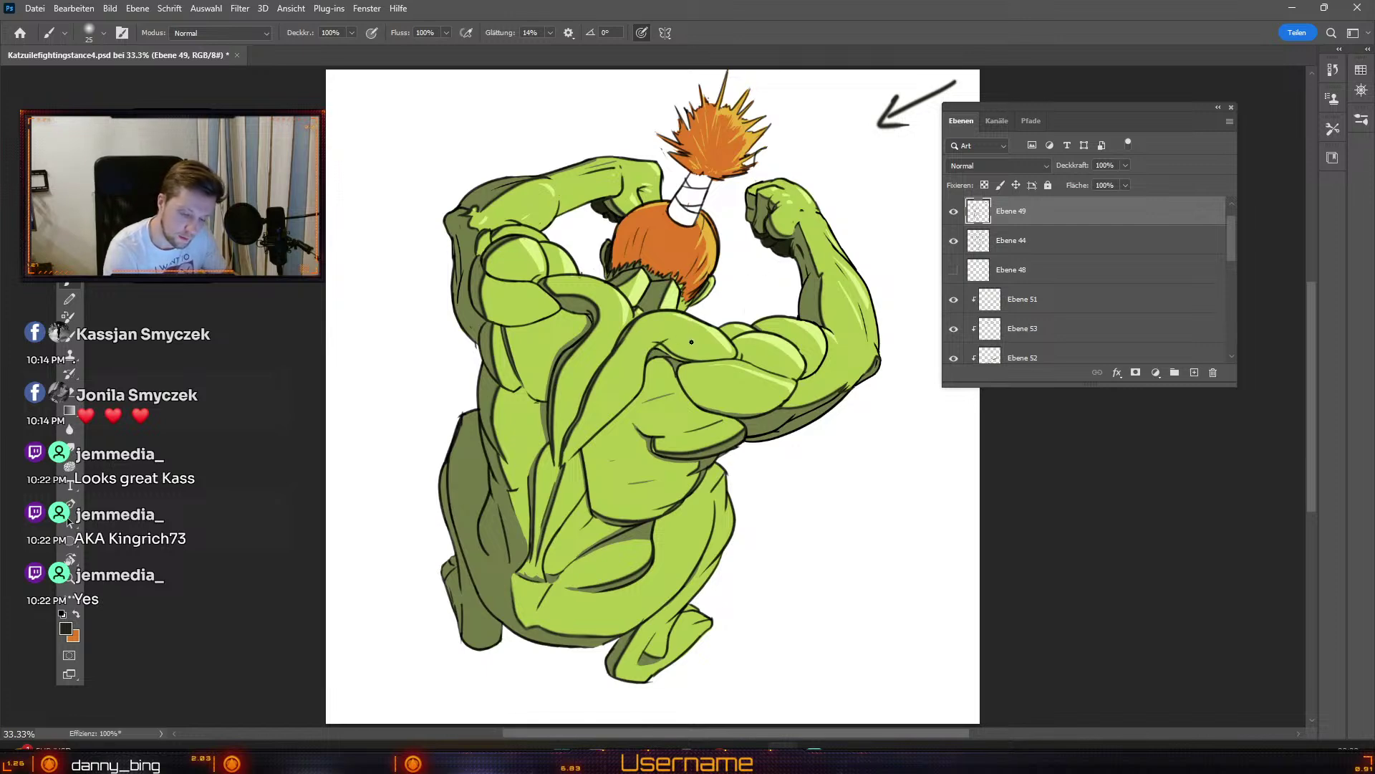
pyautogui.hotkey('ctrl', 'z')
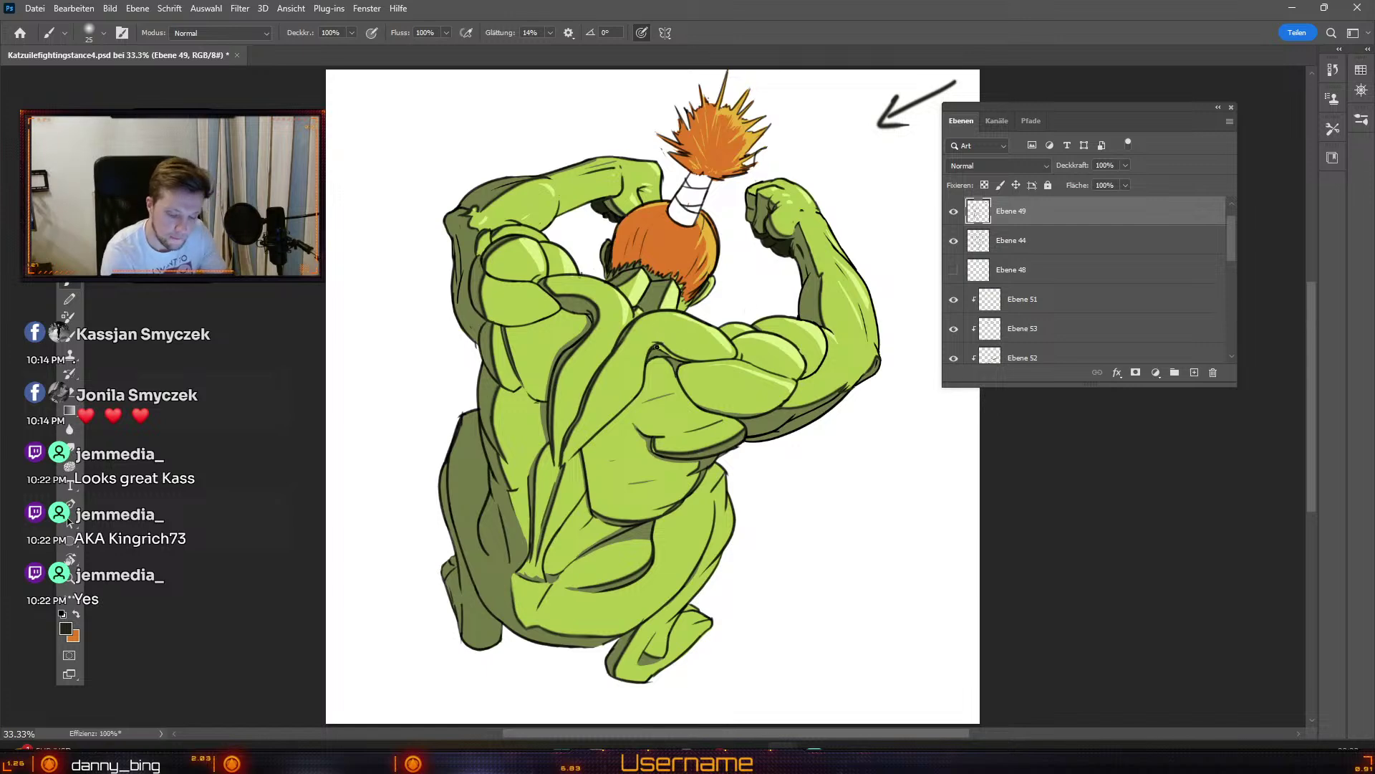
pyautogui.press('e')
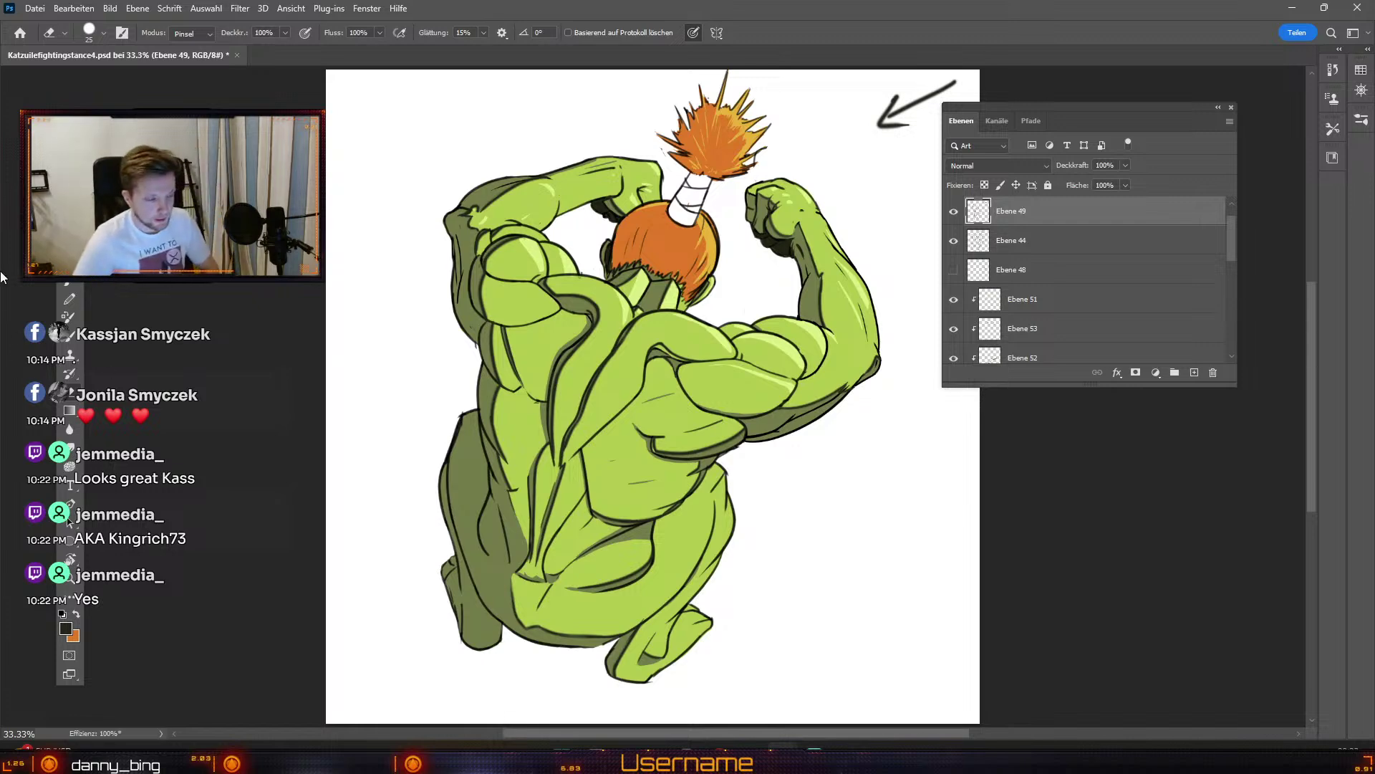
# Step: Select layer Ebene 52 and set the foreground to the olive green sampled from the shadow under the right upper arm
pyautogui.press('v')
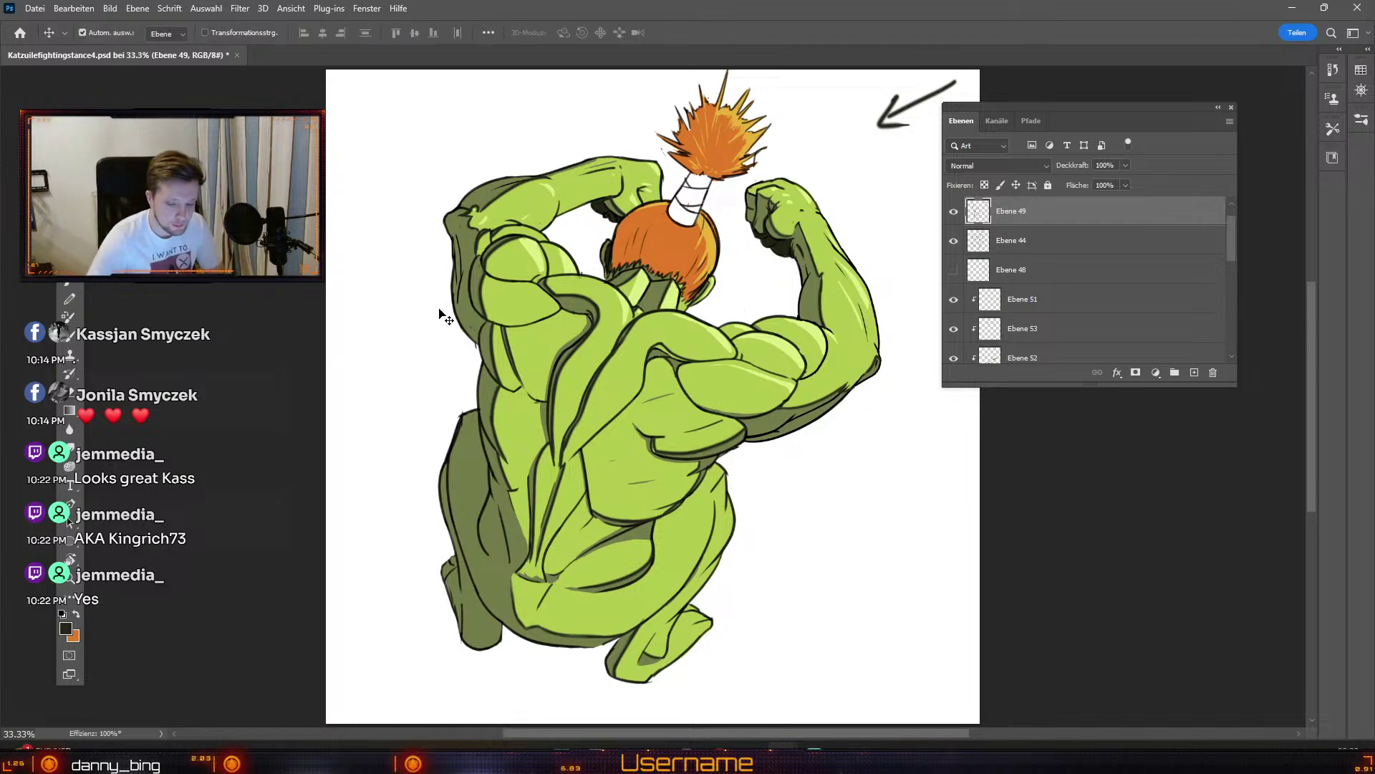
pyautogui.click(657, 357)
pyautogui.press('b')
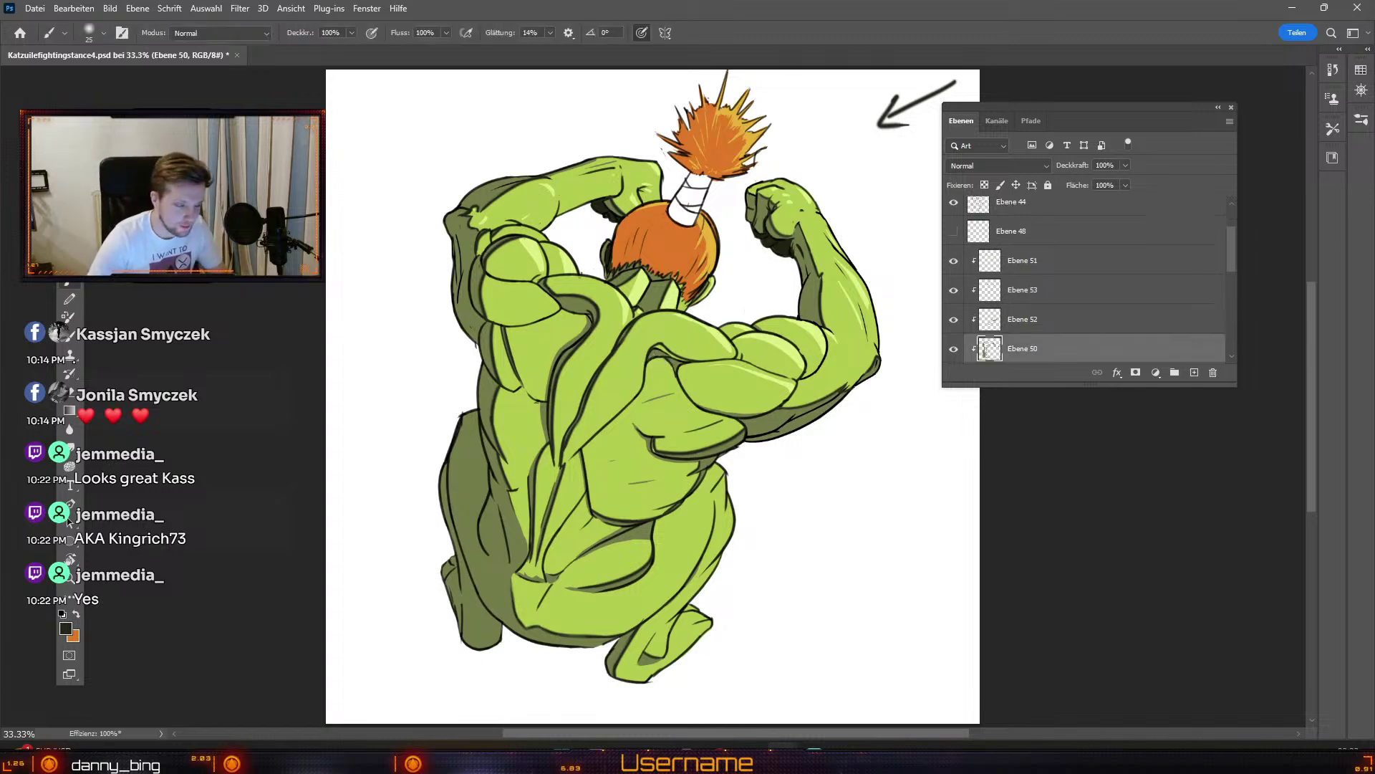
pyautogui.press('v')
pyautogui.click(777, 433)
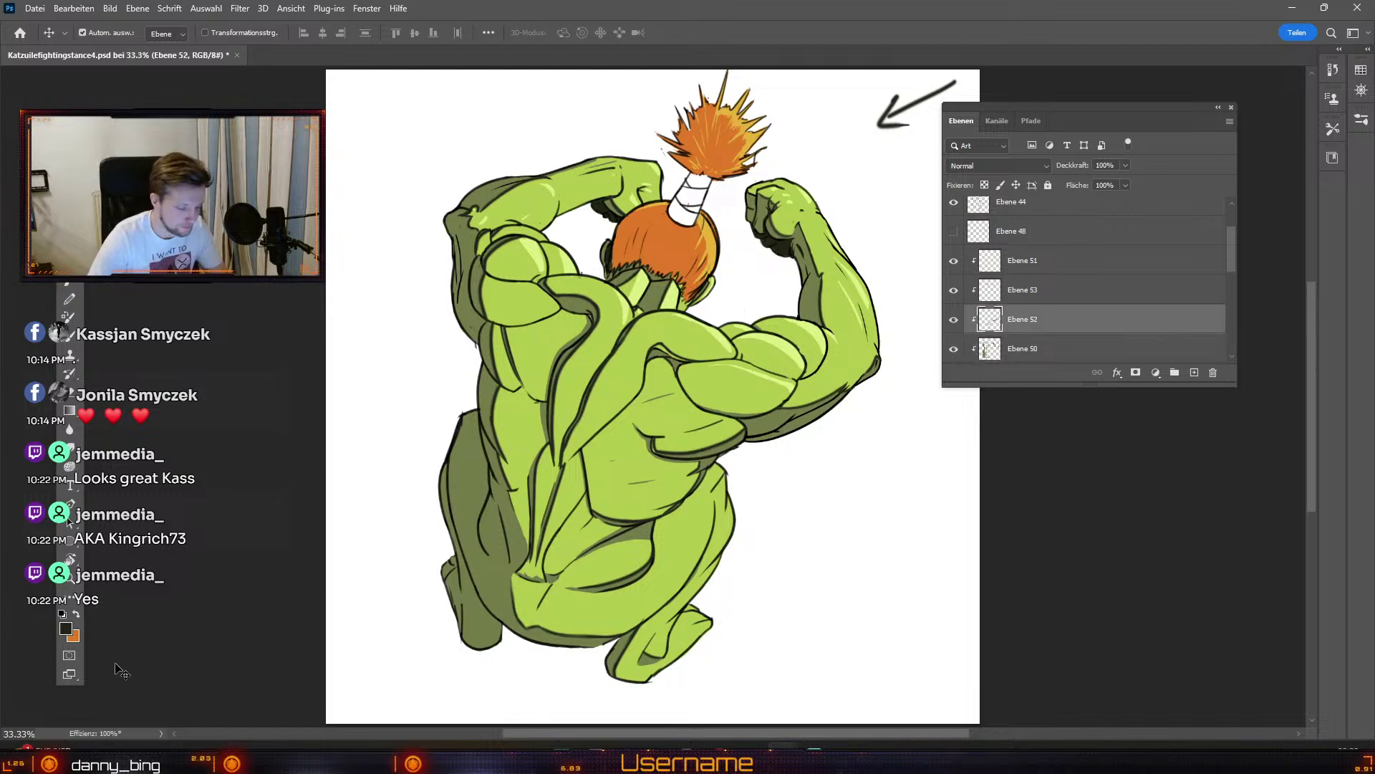
pyautogui.click(71, 633)
pyautogui.click(779, 414)
pyautogui.click(370, 246)
pyautogui.press('b')
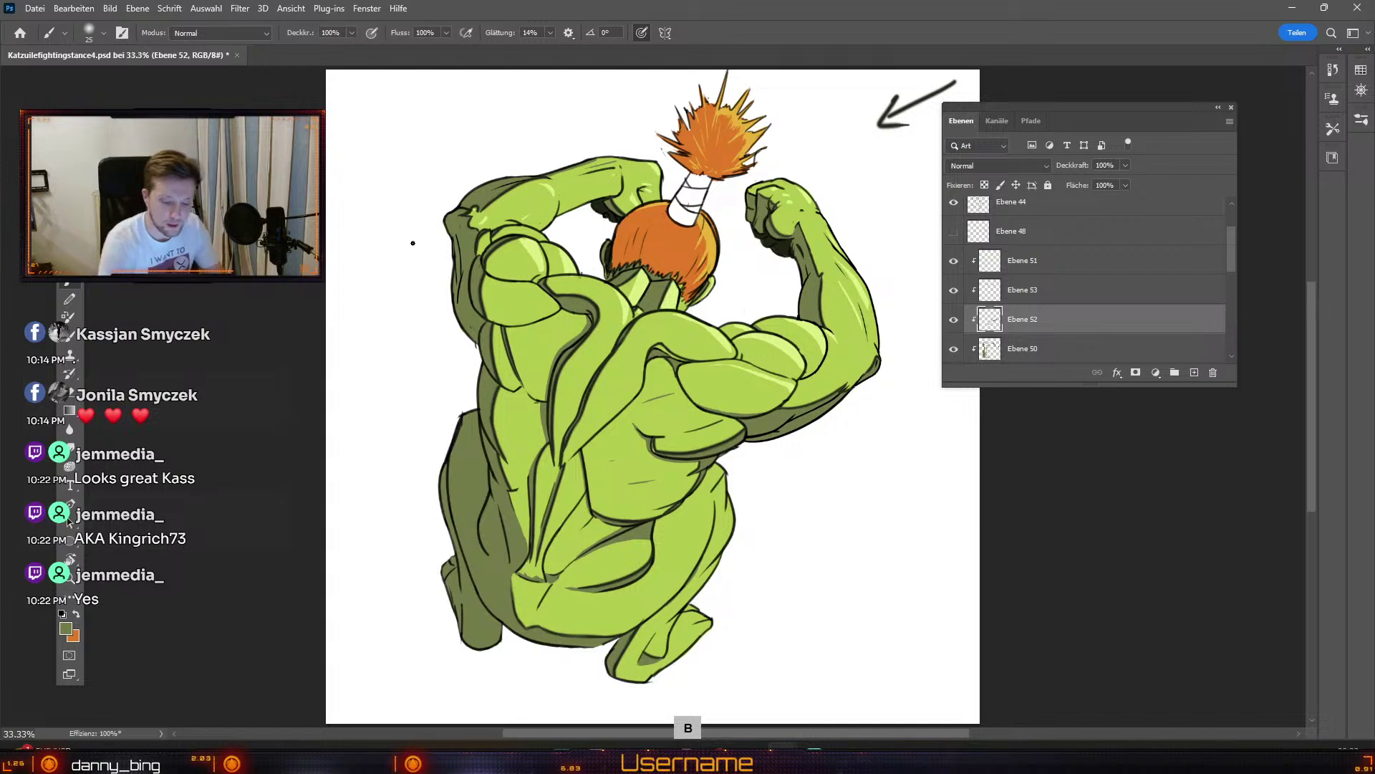
pyautogui.press('odiaeresis')
pyautogui.press('#')
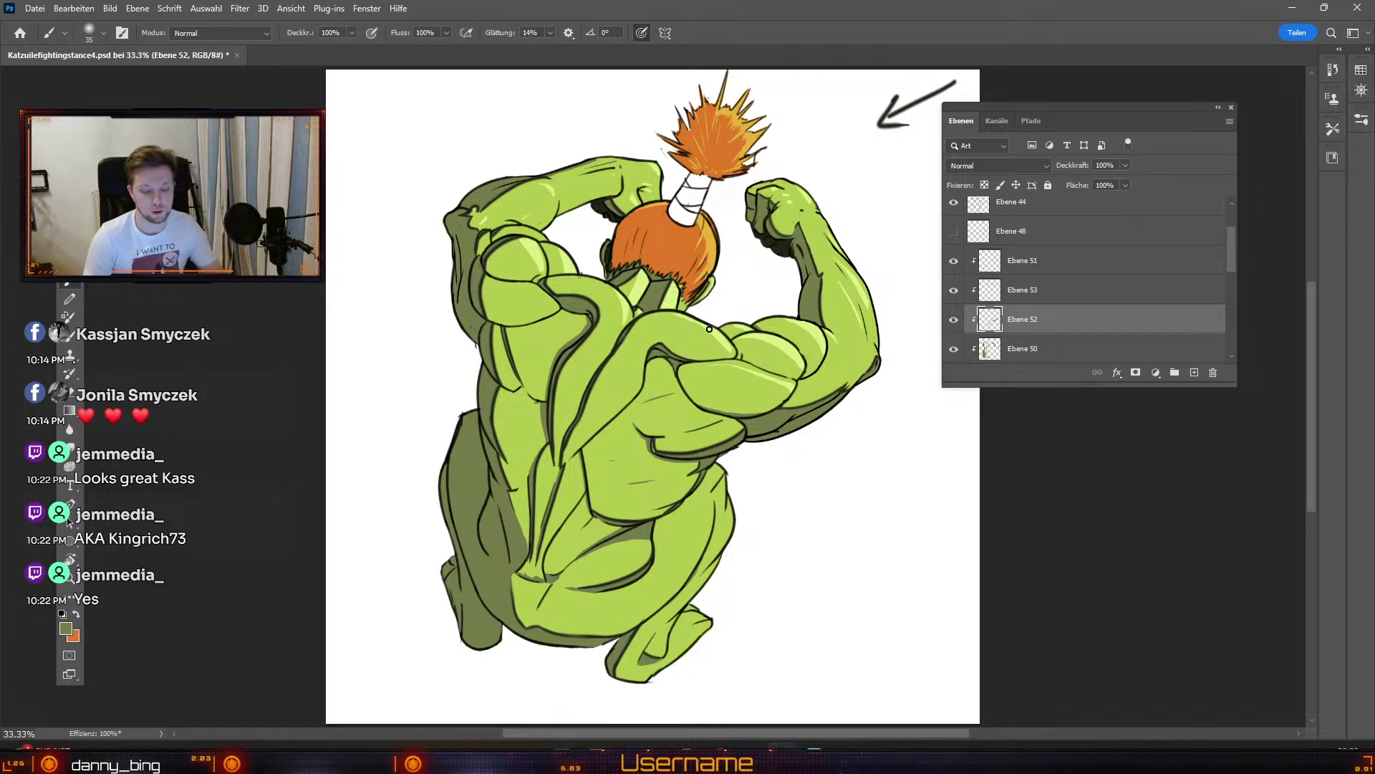
# Step: Check the content of layer Ebene 52 by toggling its visibility, and reselect layer Ebene 49
pyautogui.press('b')
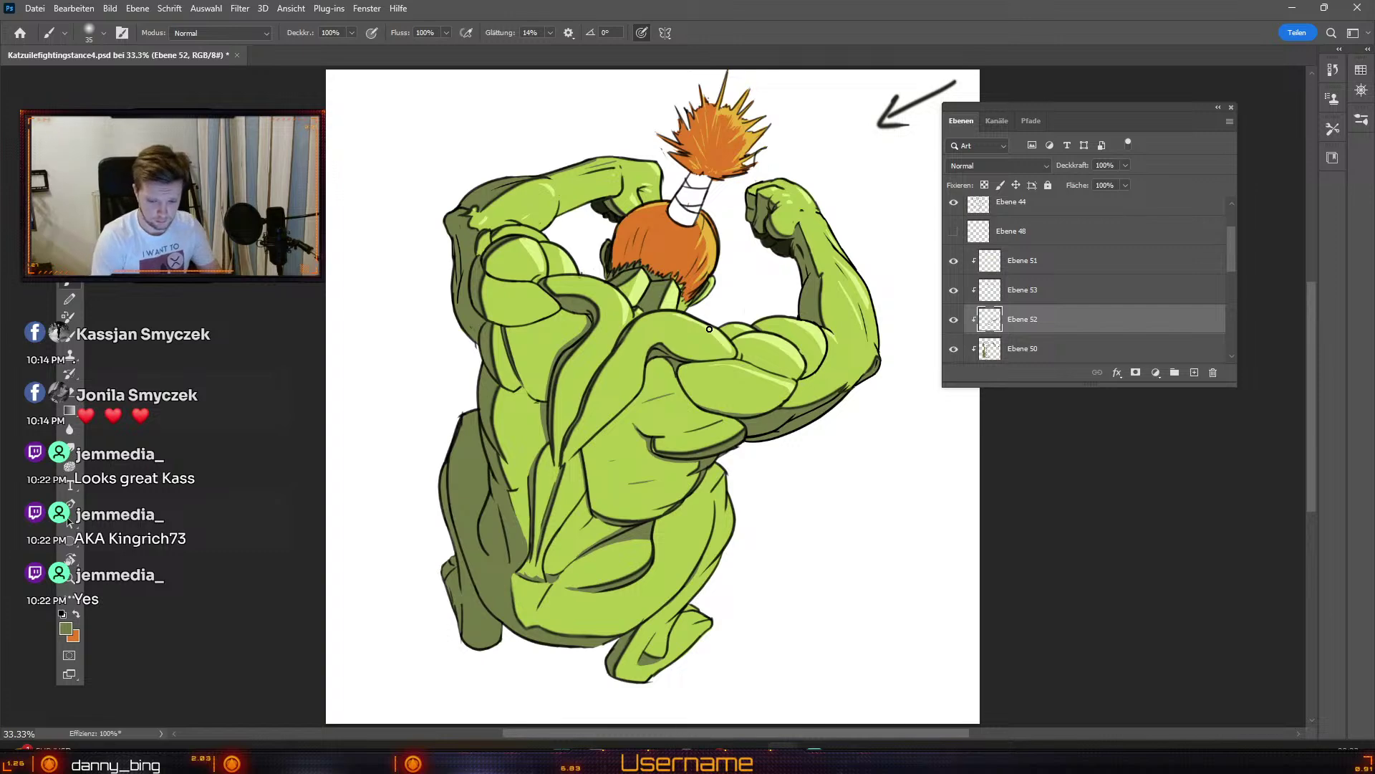
pyautogui.click(954, 319)
pyautogui.click(954, 319)
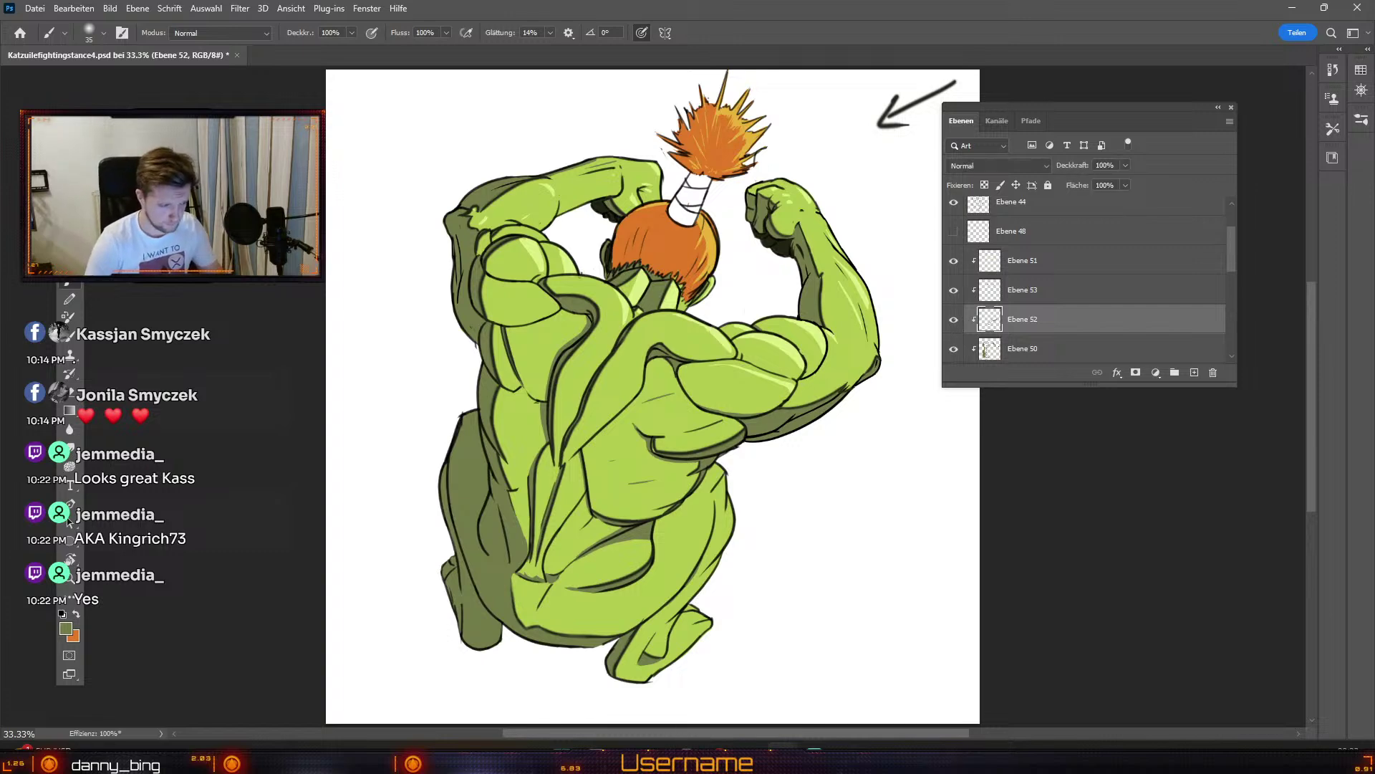
pyautogui.press('v')
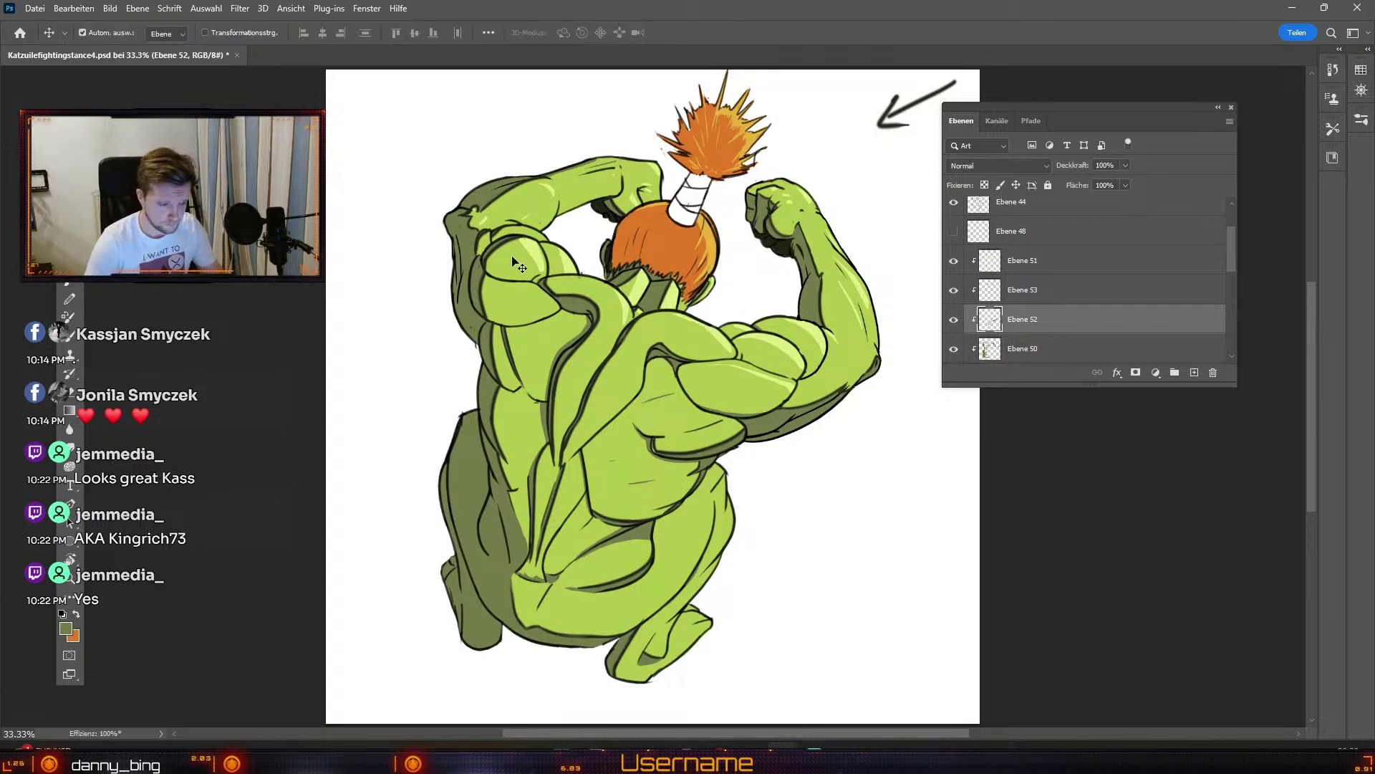
pyautogui.click(661, 345)
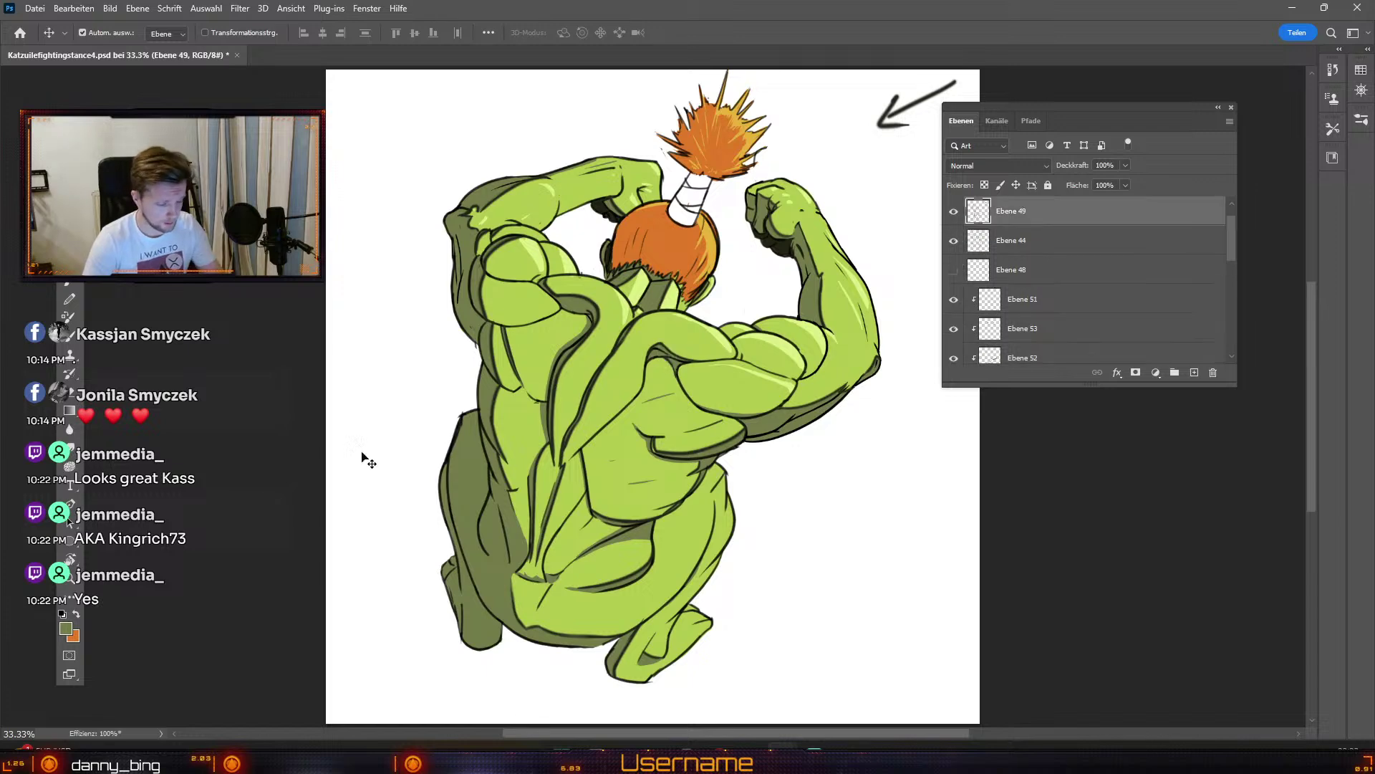
# Step: Set the foreground to the dark olive green #5e6a2f sampled from the shading below the right armpit
pyautogui.press('b')
pyautogui.click(65, 627)
pyautogui.click(702, 446)
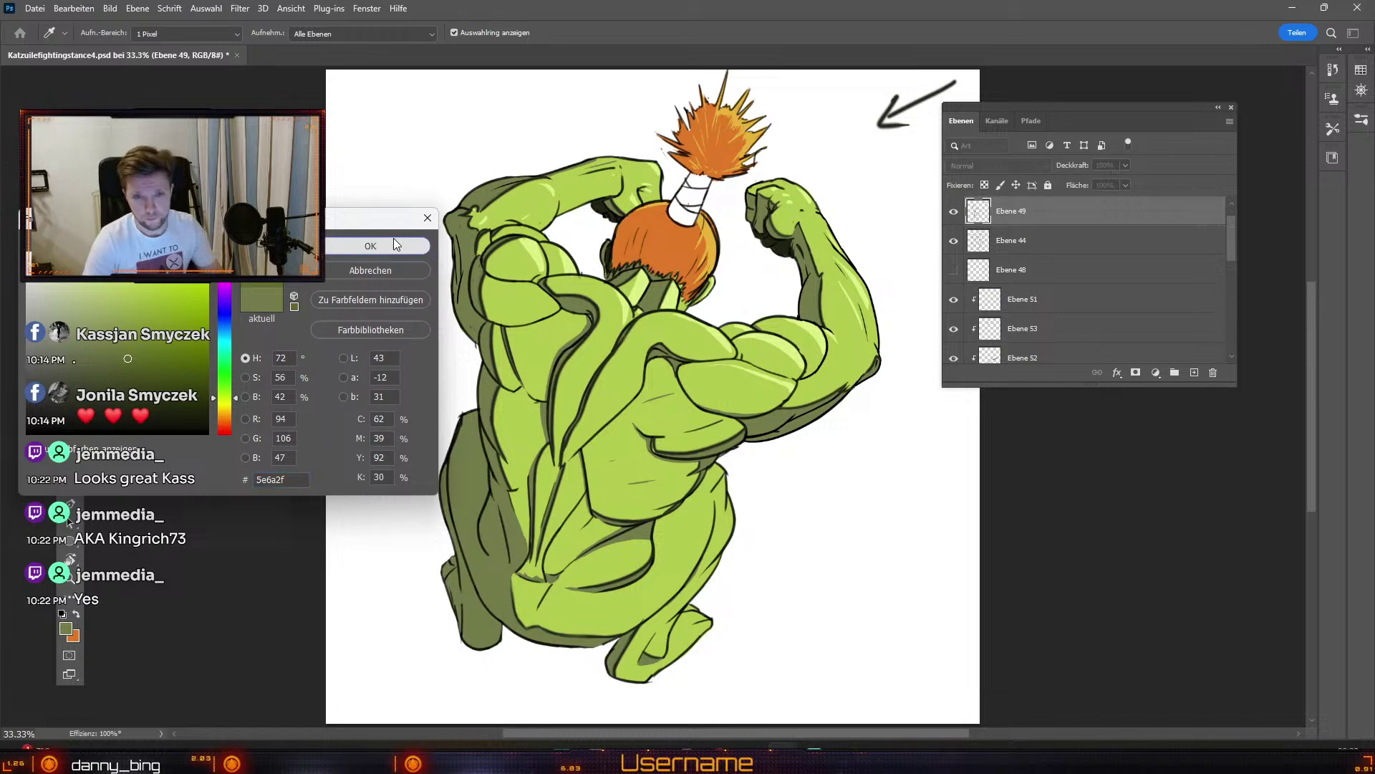
pyautogui.click(396, 245)
pyautogui.press('b')
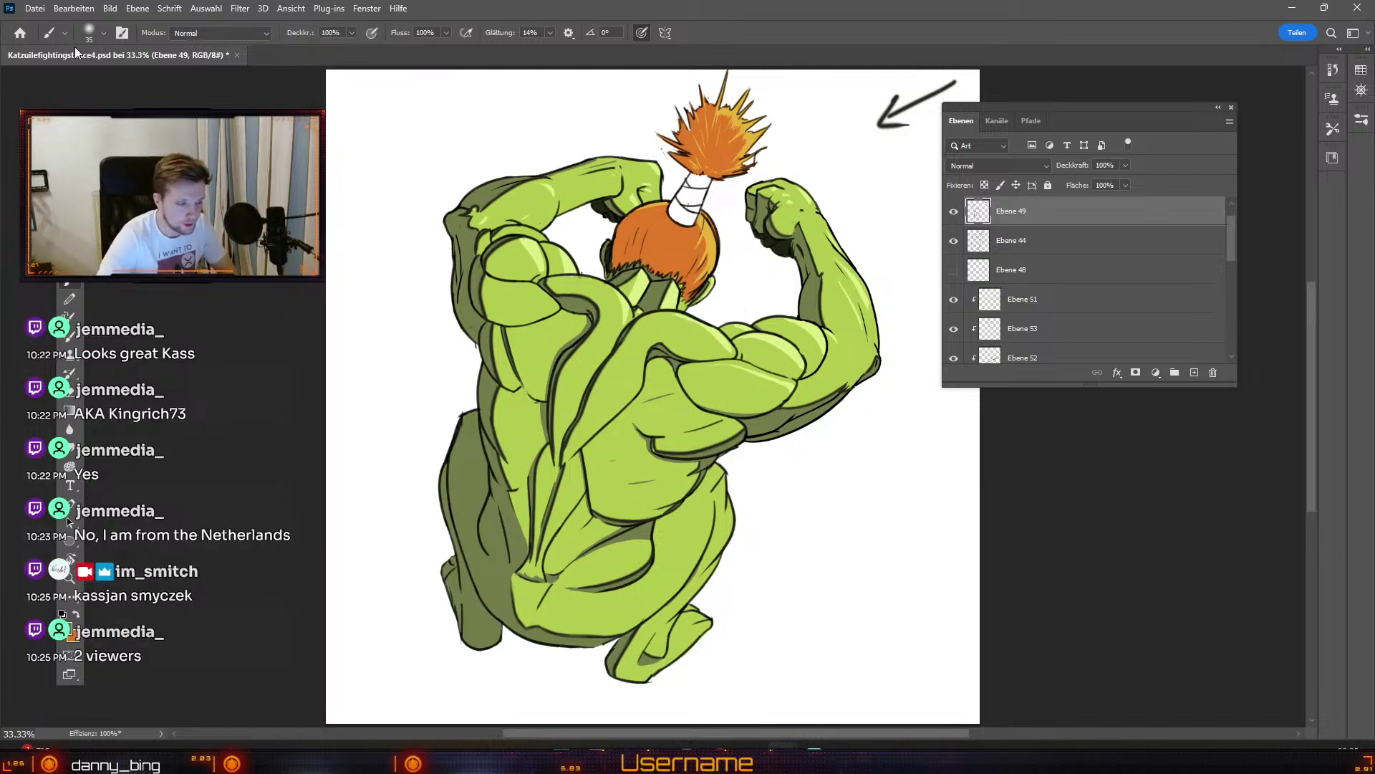
# Step: Check layer Ebene 44 by toggling its visibility and add a new layer directly above it, undoing an unwanted brush stroke
pyautogui.press('v')
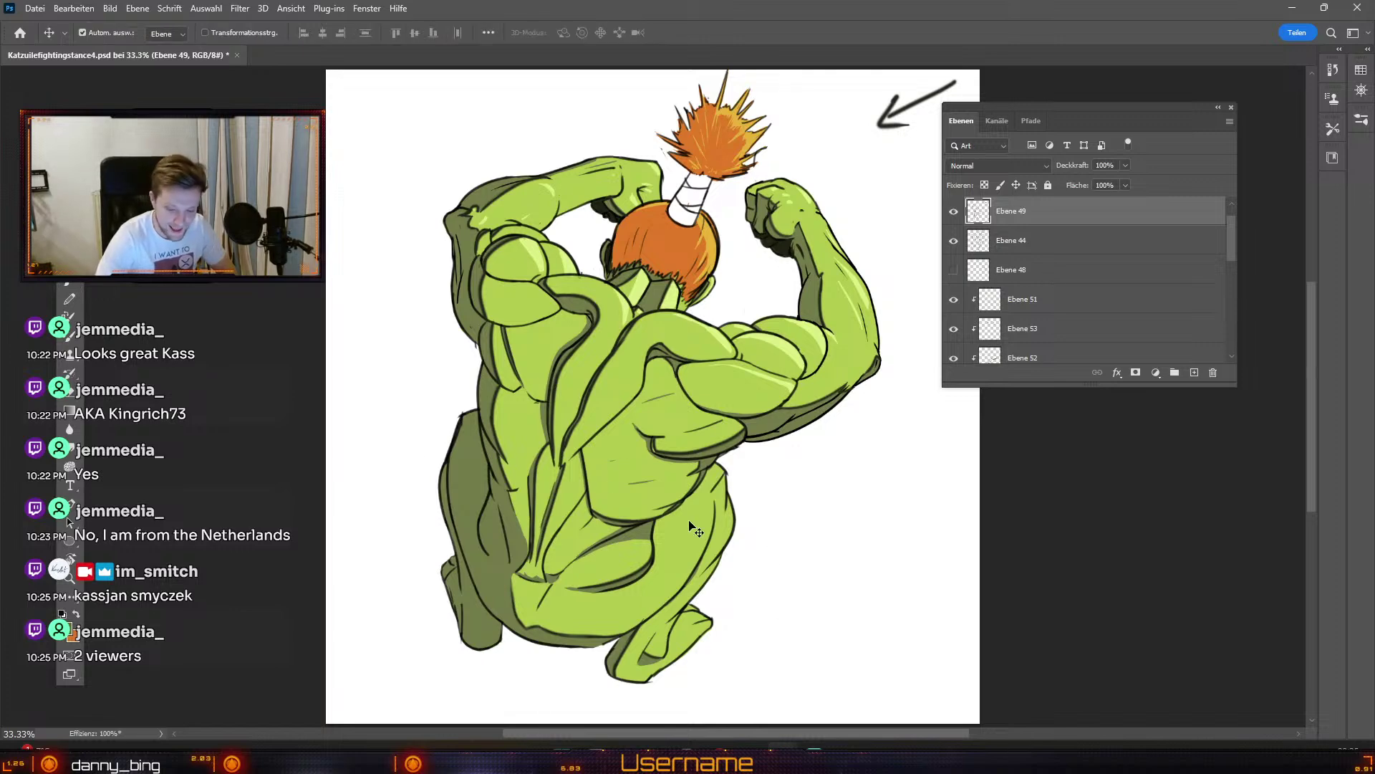
pyautogui.click(652, 580)
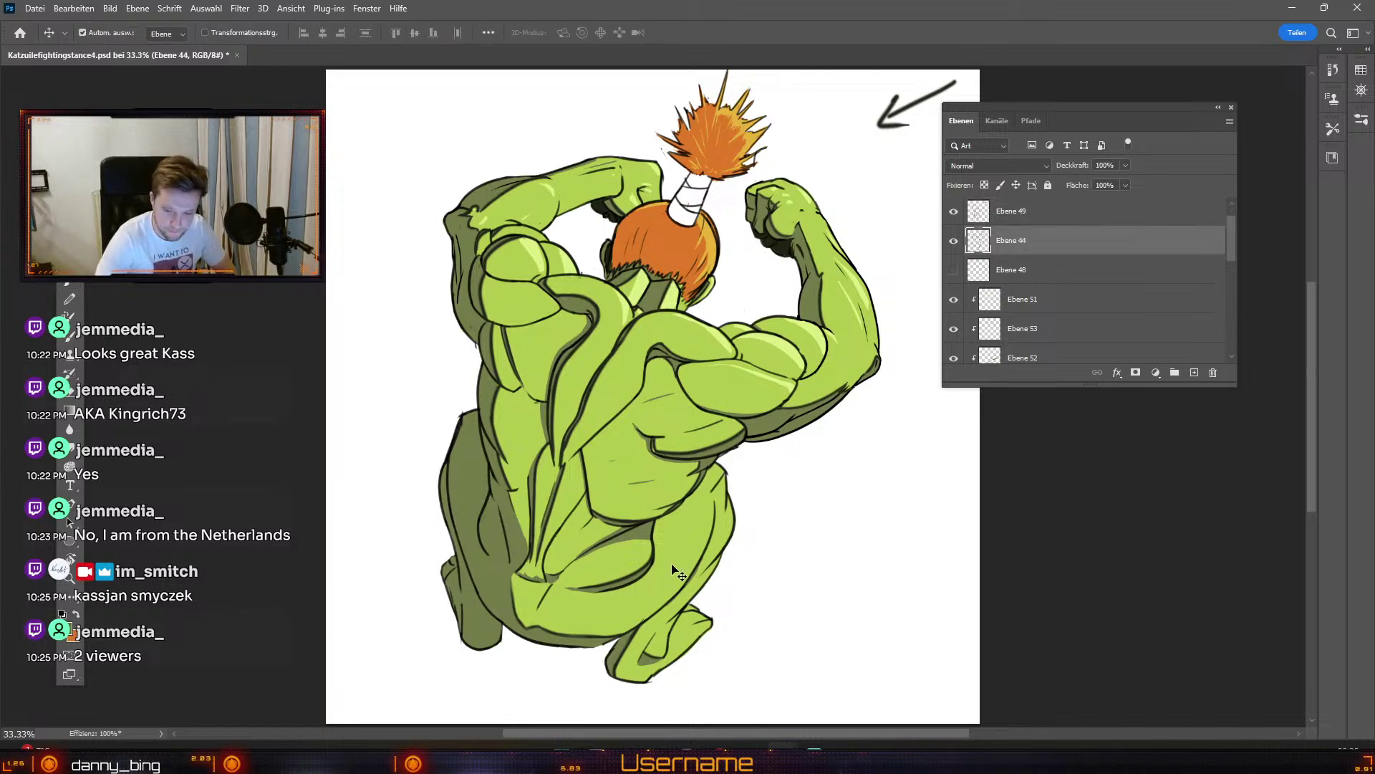
pyautogui.click(953, 240)
pyautogui.click(953, 240)
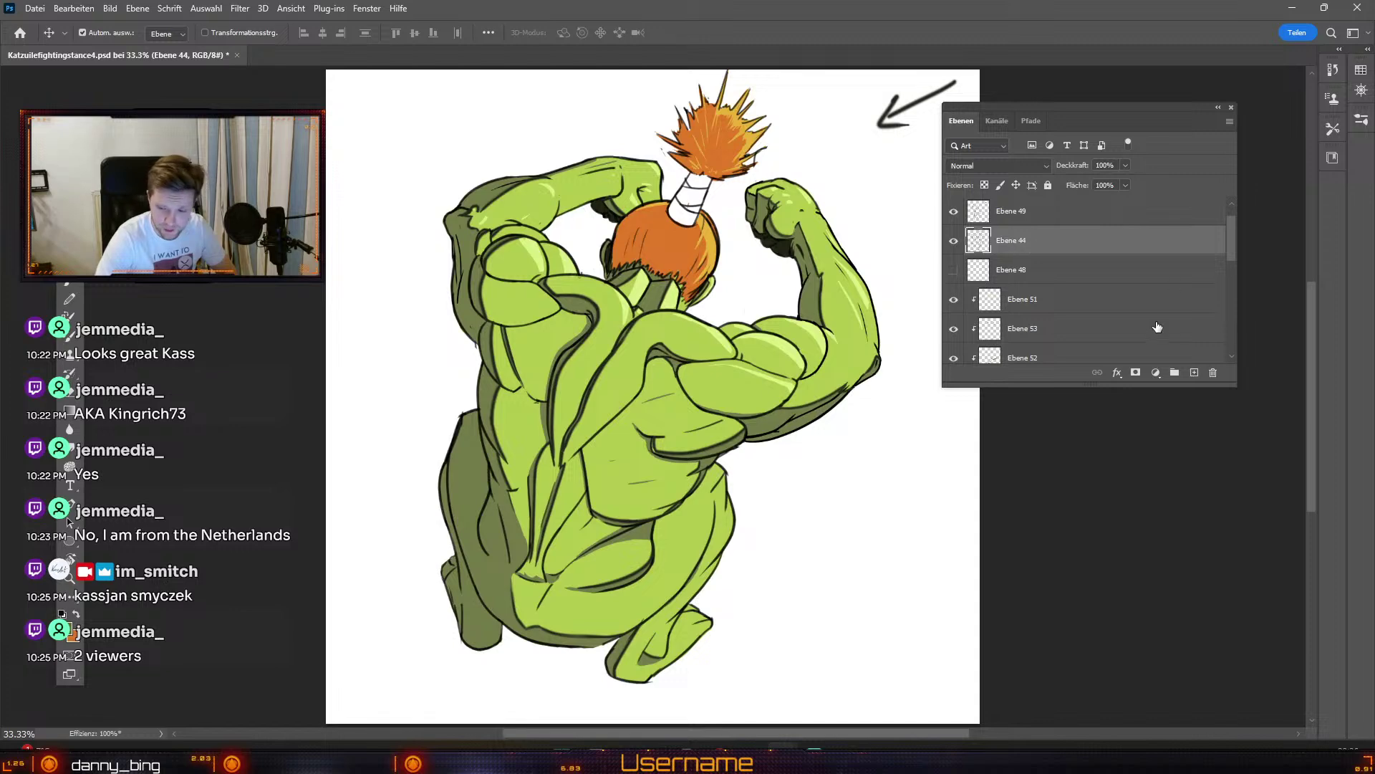
pyautogui.click(1189, 371)
pyautogui.press('b')
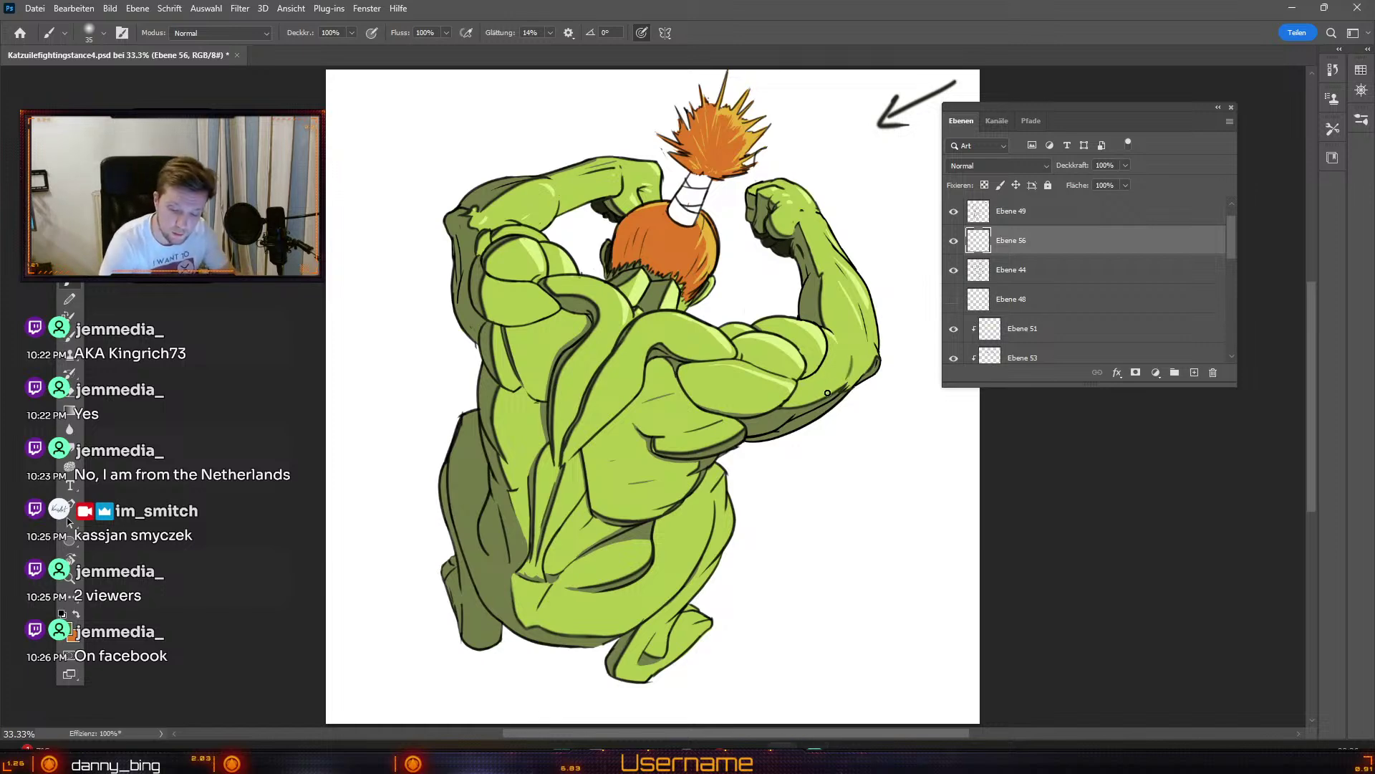
pyautogui.hotkey('ctrl', 'z')
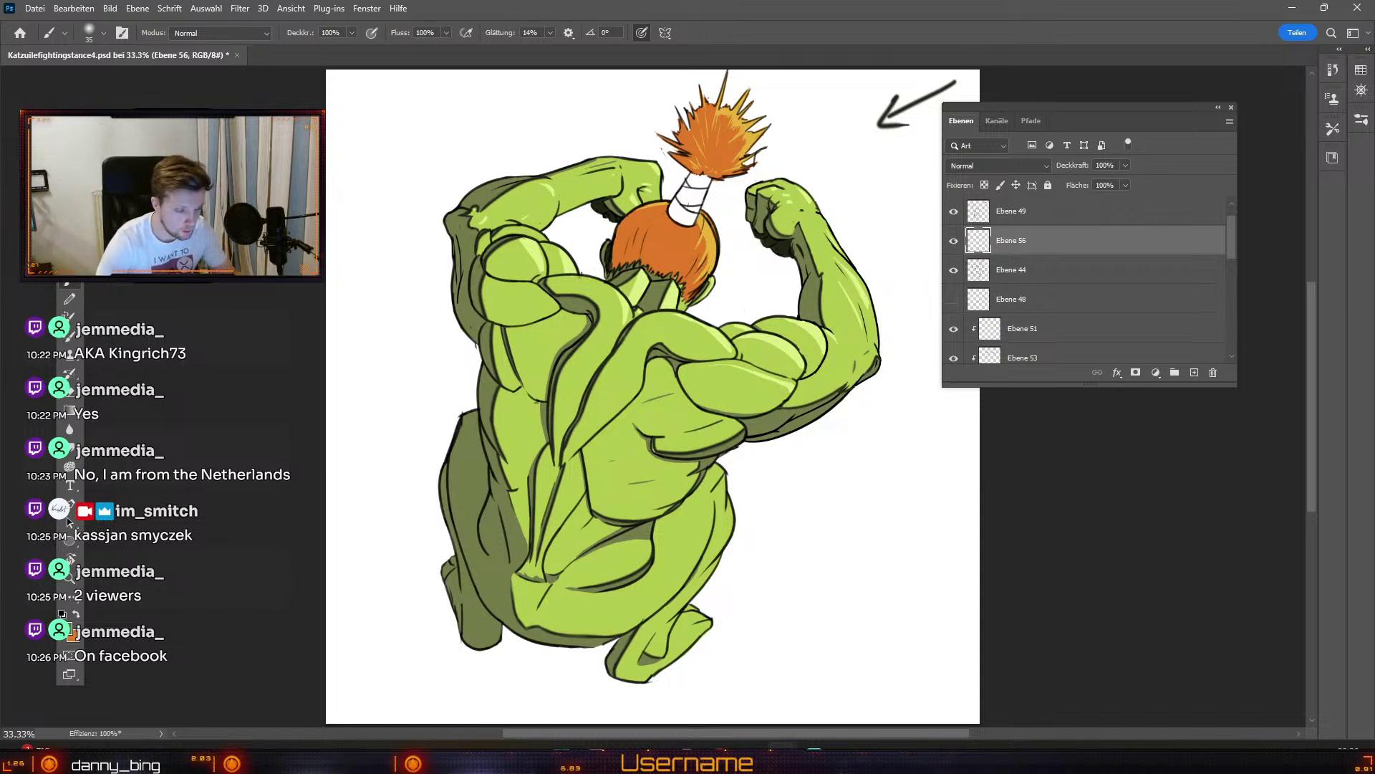
# Step: Reselect layer Ebene 44, toggle its visibility to check it, and add another new layer directly above it
pyautogui.press('v')
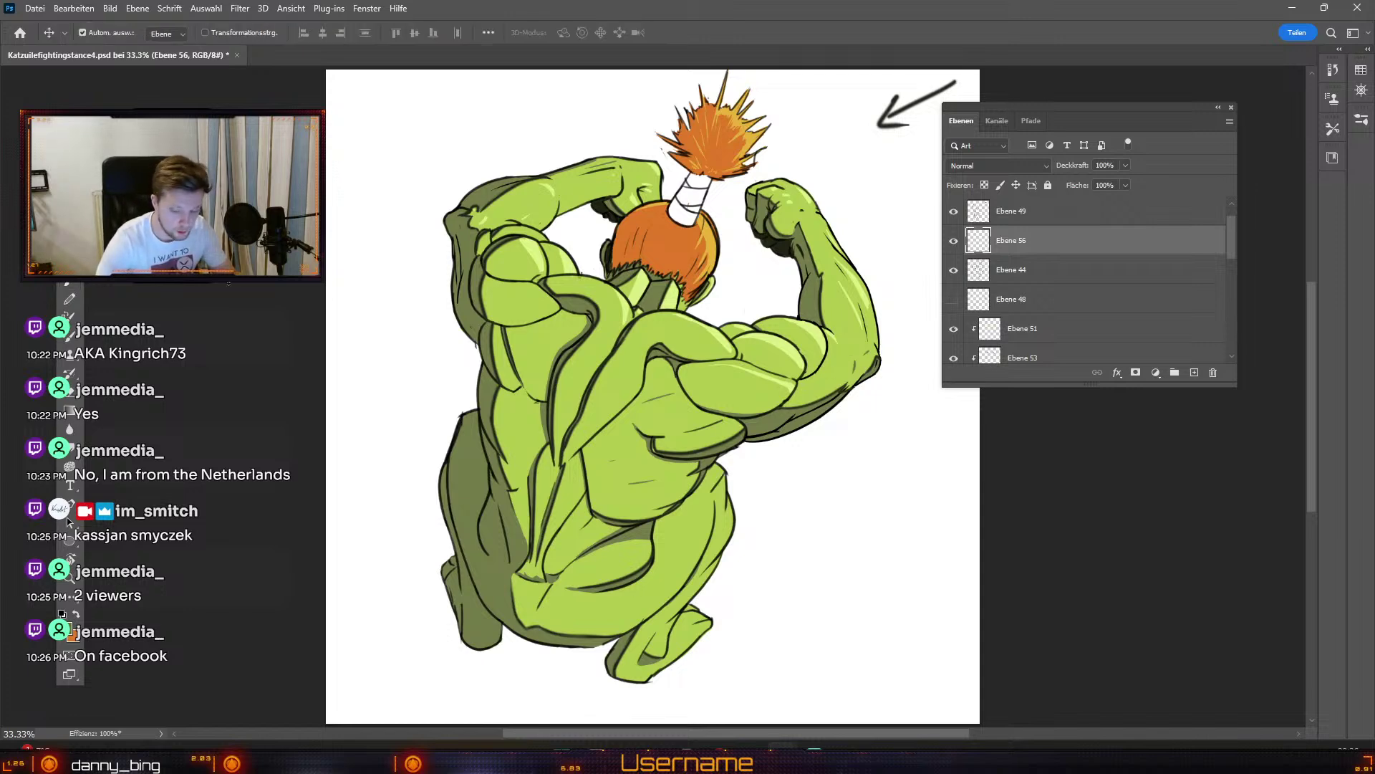
pyautogui.click(634, 640)
pyautogui.click(953, 270)
pyautogui.click(953, 271)
pyautogui.click(1194, 373)
# Step: Set the foreground colour to black sampled from the outline of the left shoulder and check the brush's size and hardness settings
pyautogui.press('b')
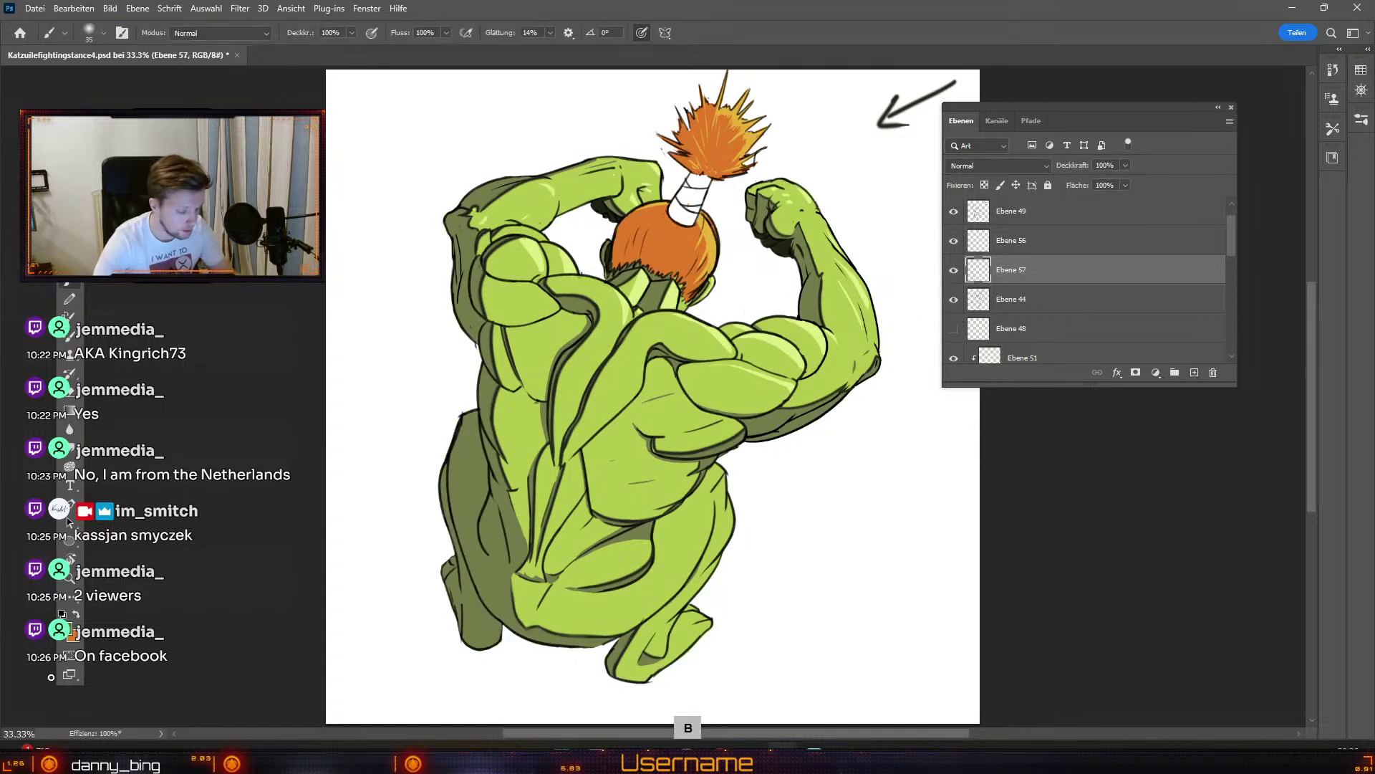
pyautogui.click(68, 637)
pyautogui.click(534, 245)
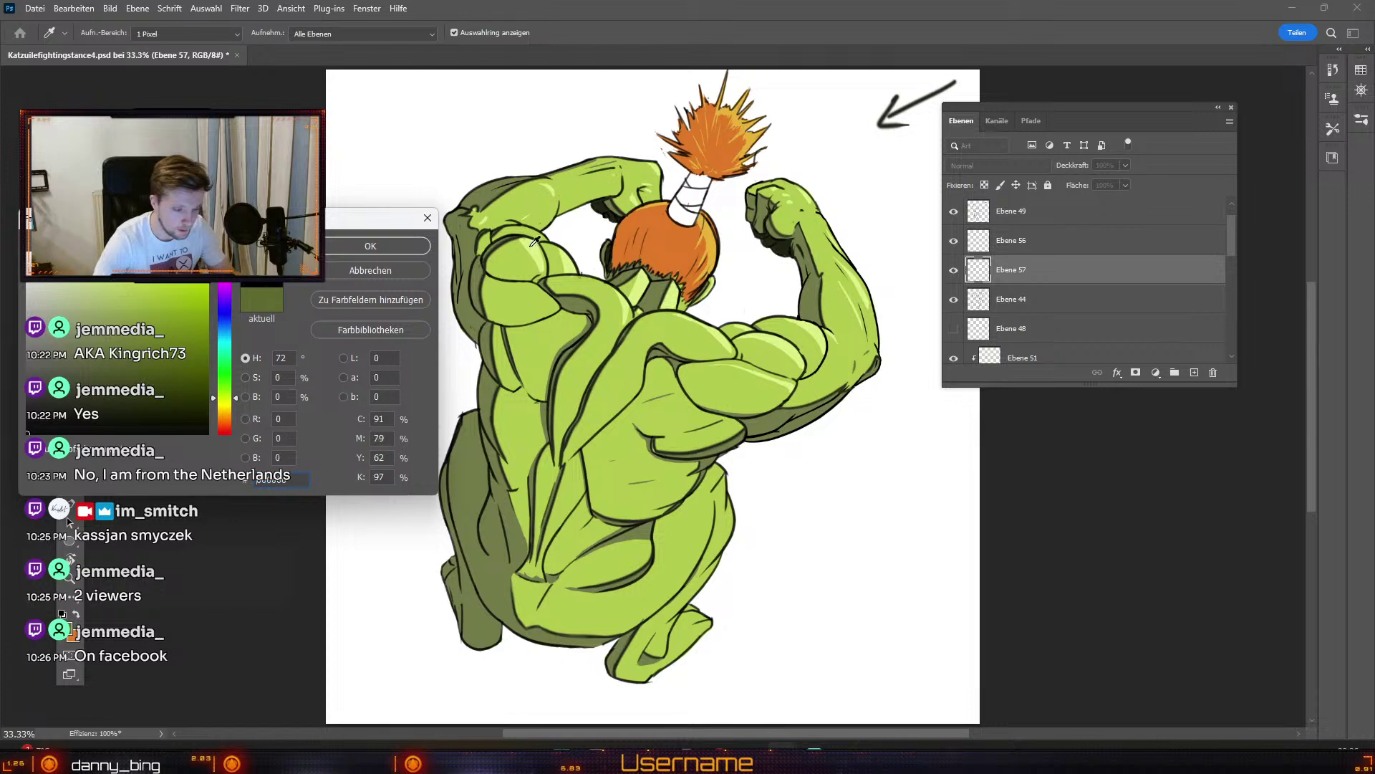
pyautogui.click(385, 248)
pyautogui.press('b')
pyautogui.click(90, 32)
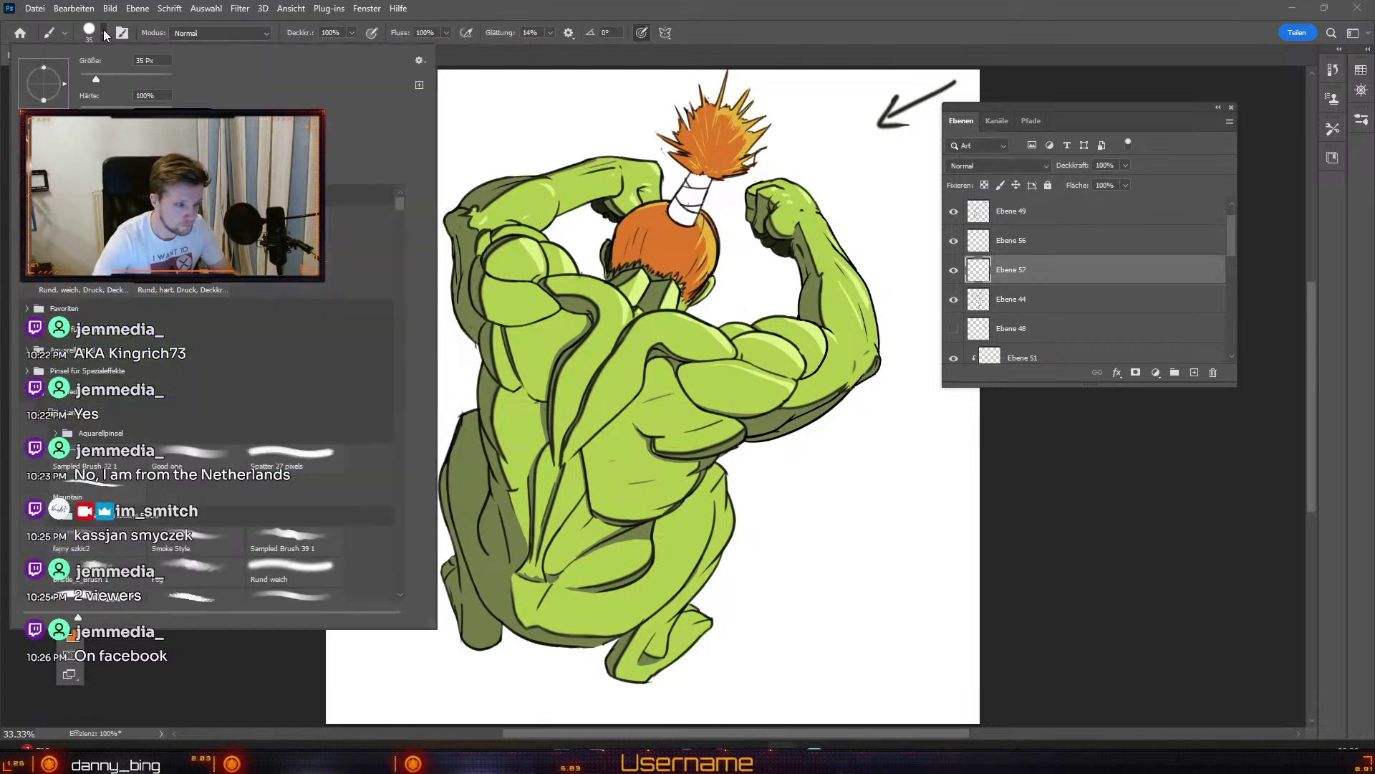
pyautogui.click(106, 35)
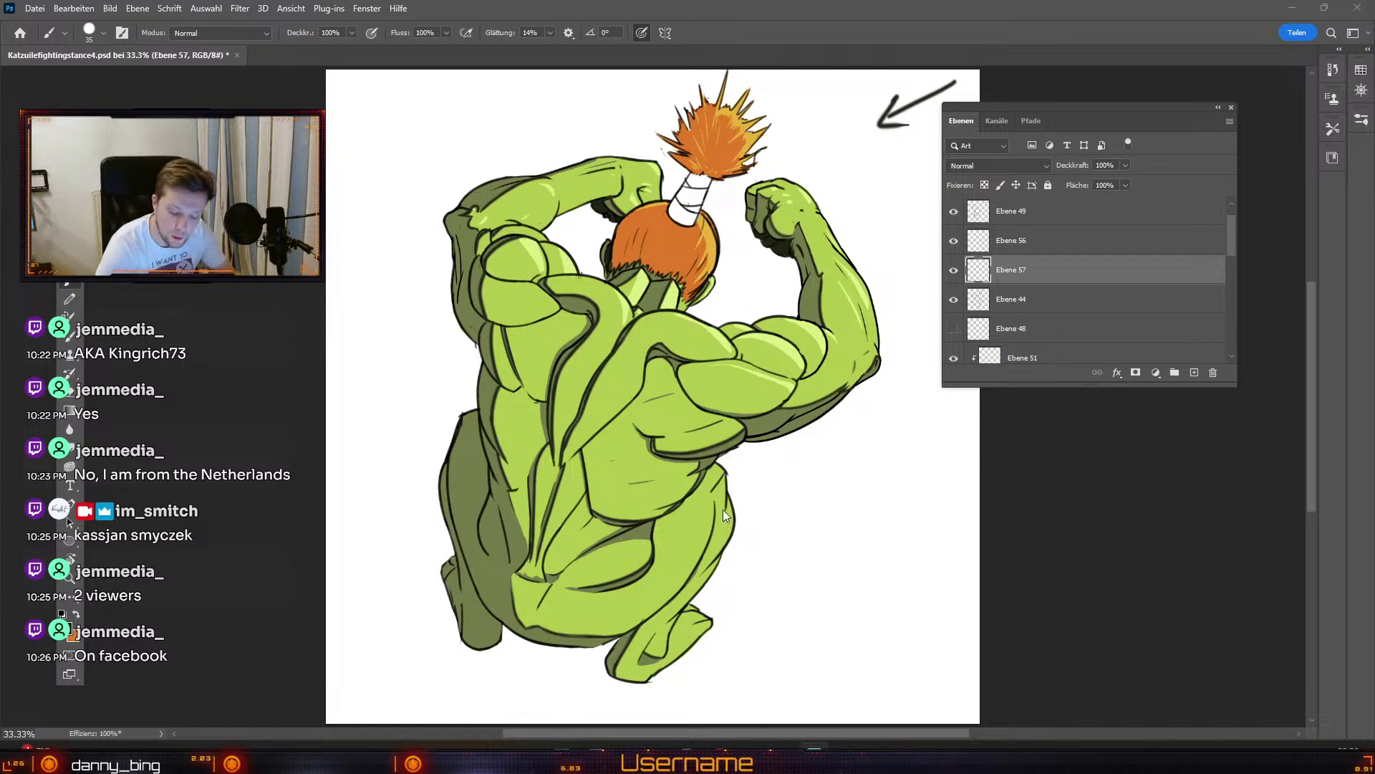
# Step: With a much smaller brush, draw a jagged torn-fabric edge at the top of the right thigh on layer Ebene 57, undoing unsatisfactory strokes
pyautogui.press('odiaeresis')
pyautogui.press('odiaeresis')
pyautogui.press('odiaeresis')
pyautogui.press('odiaeresis')
pyautogui.press('odiaeresis')
pyautogui.press('odiaeresis')
pyautogui.press('odiaeresis')
pyautogui.press('#')
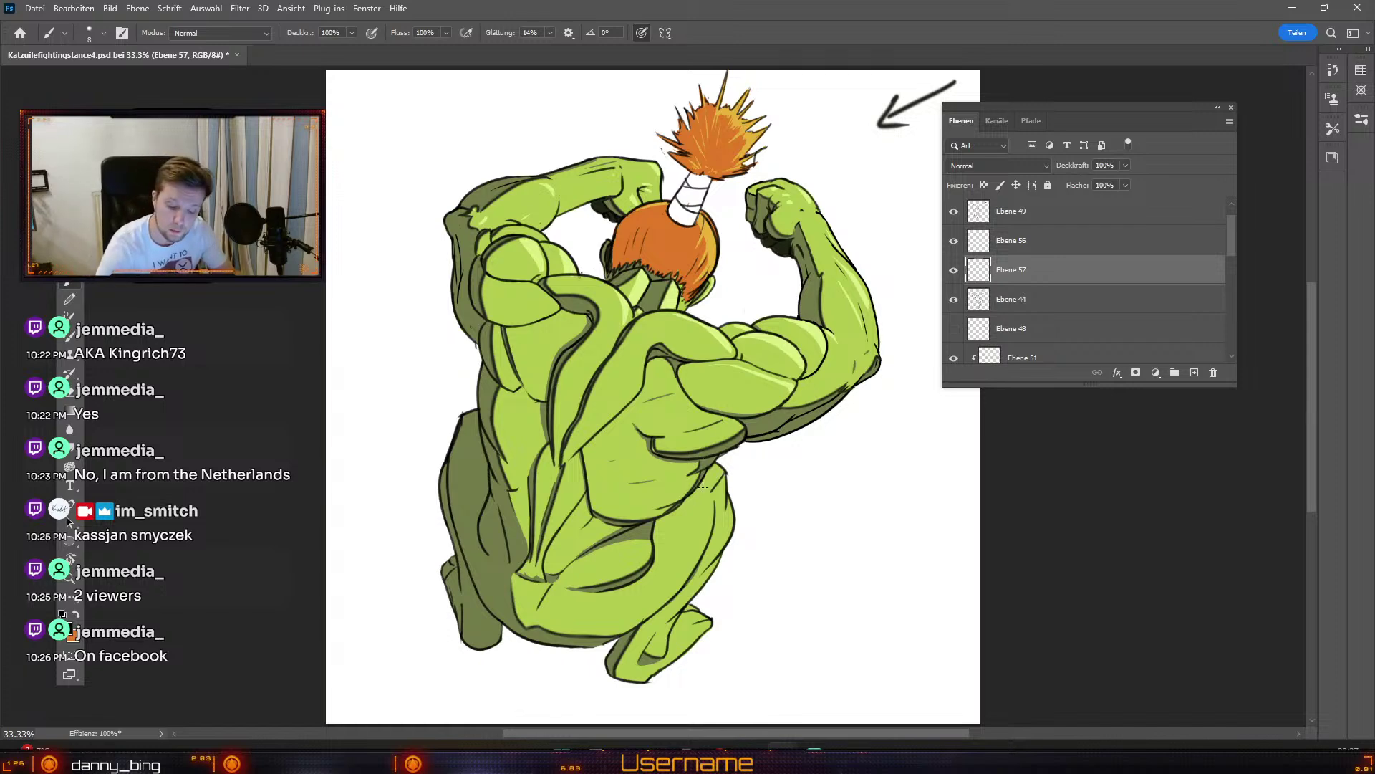
pyautogui.hotkey('ctrl', 'z')
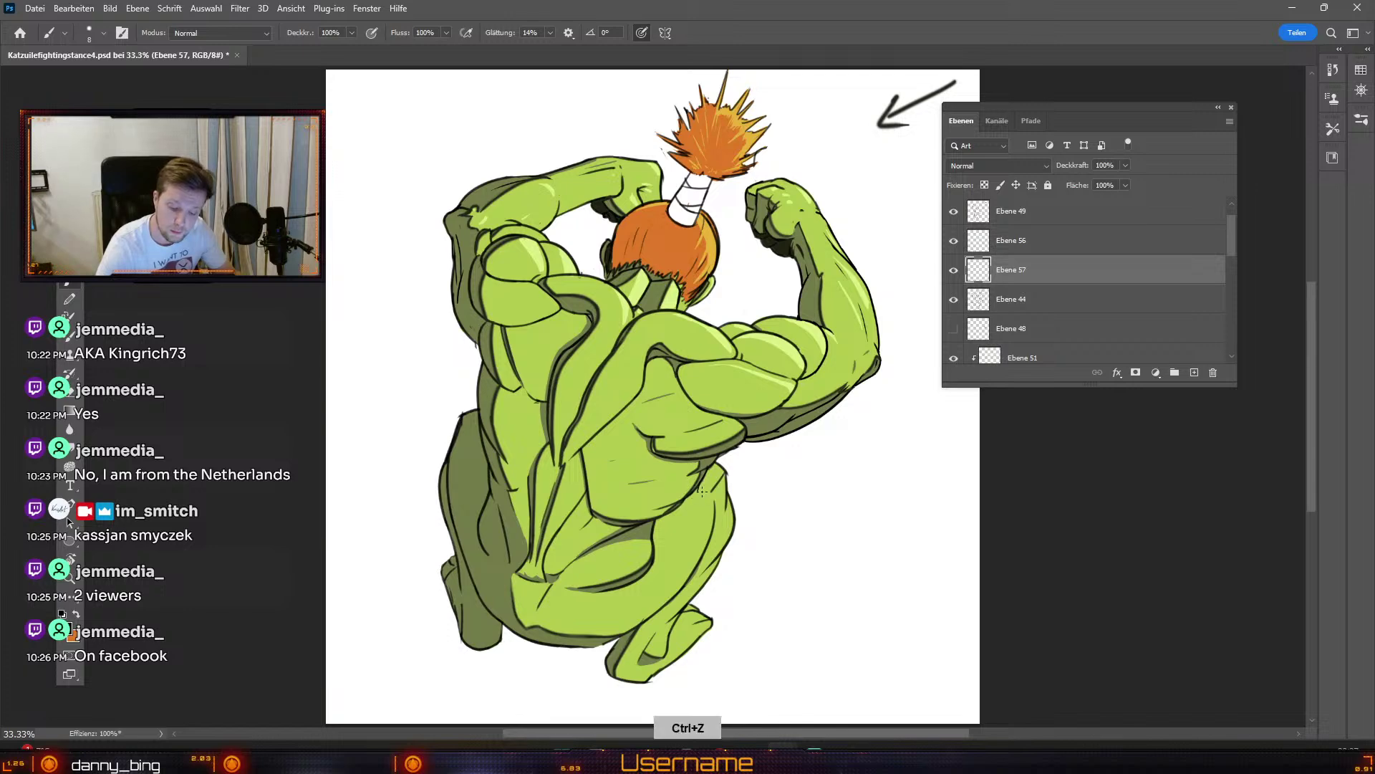
pyautogui.hotkey('ctrl', 'z')
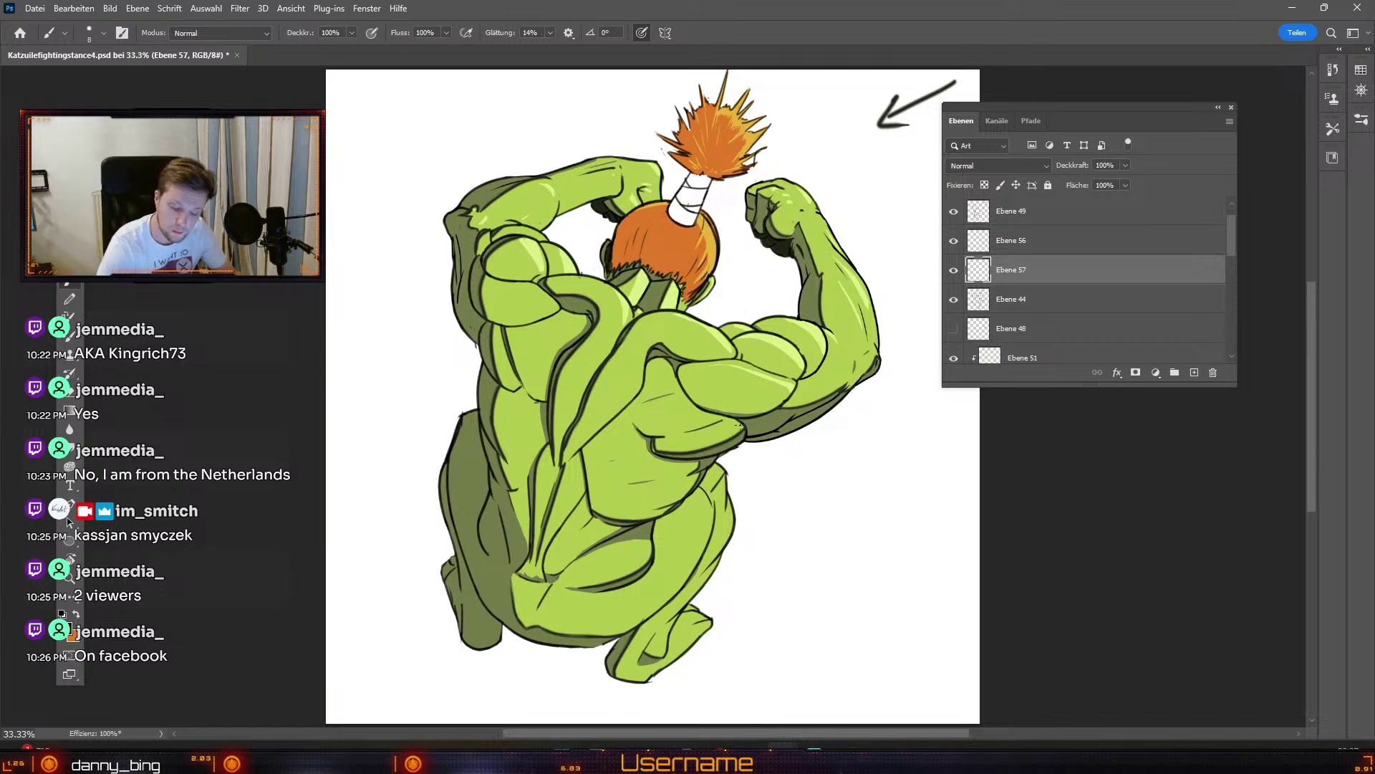
pyautogui.hotkey('ctrl', 'z')
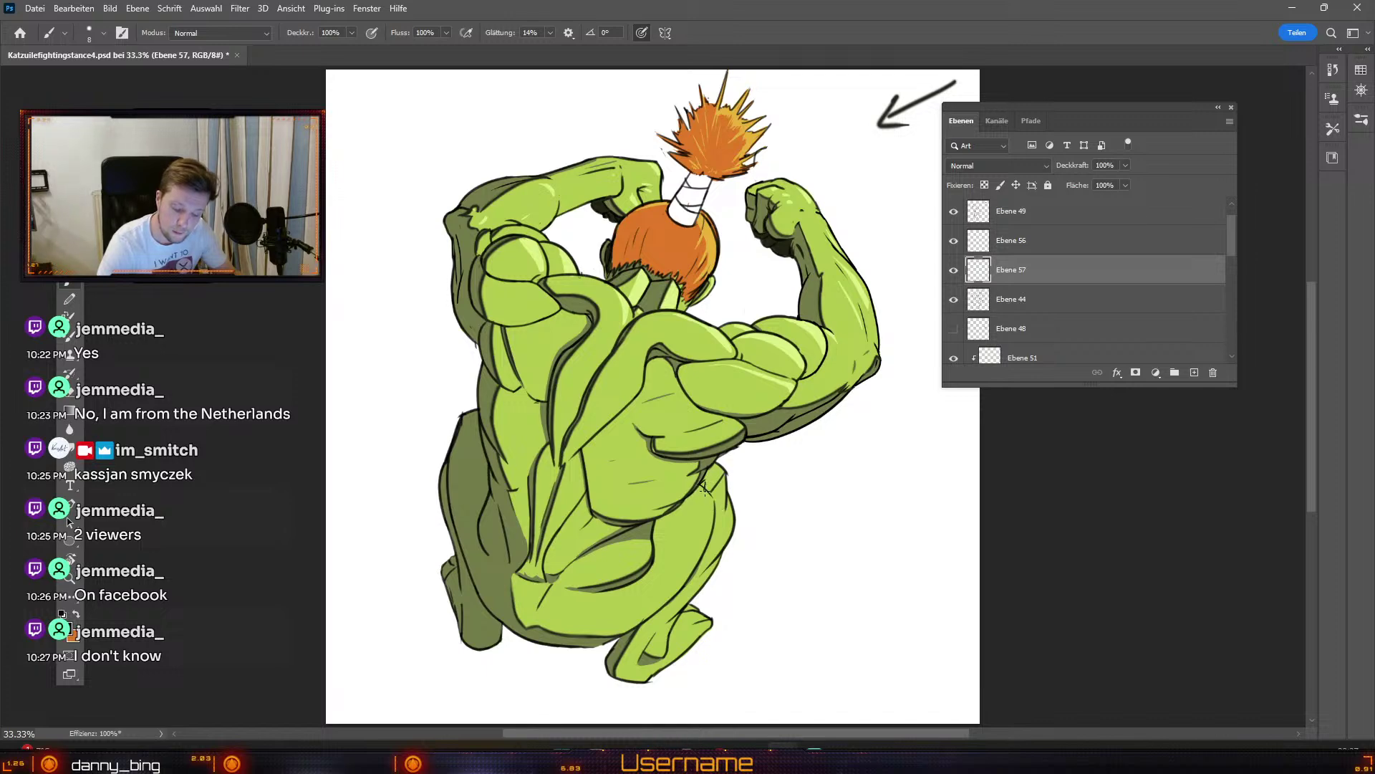
pyautogui.hotkey('ctrl', 'z')
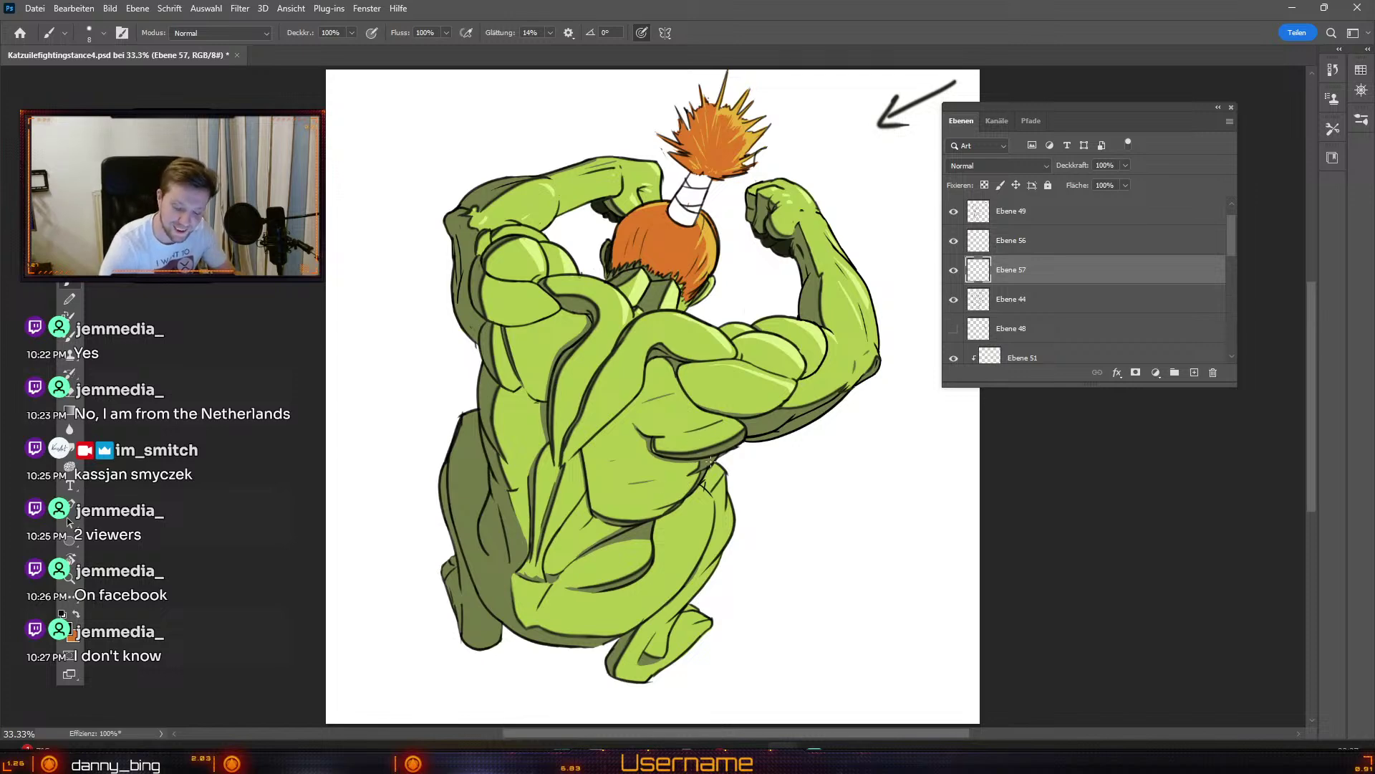
pyautogui.hotkey('ctrl', 'z')
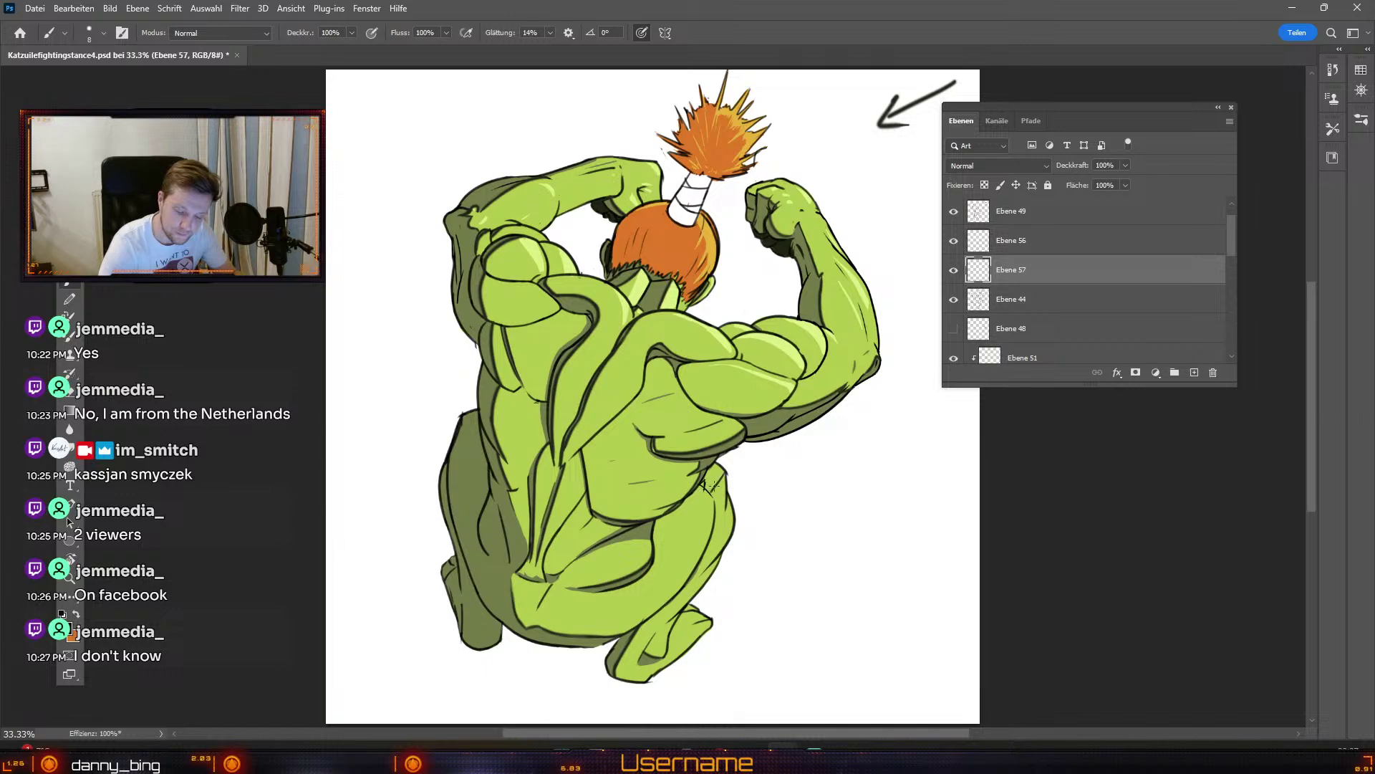
pyautogui.hotkey('ctrl', 'z')
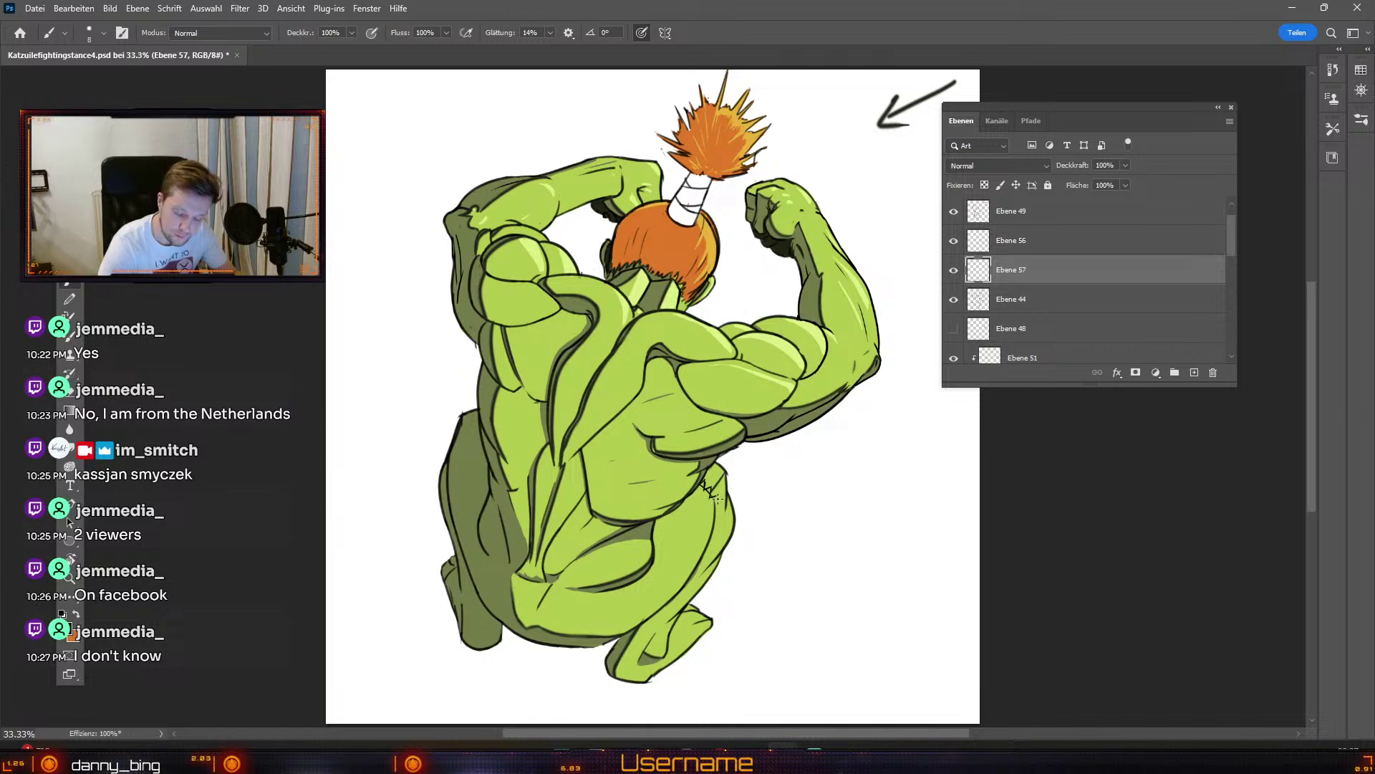
pyautogui.hotkey('ctrl', 'z')
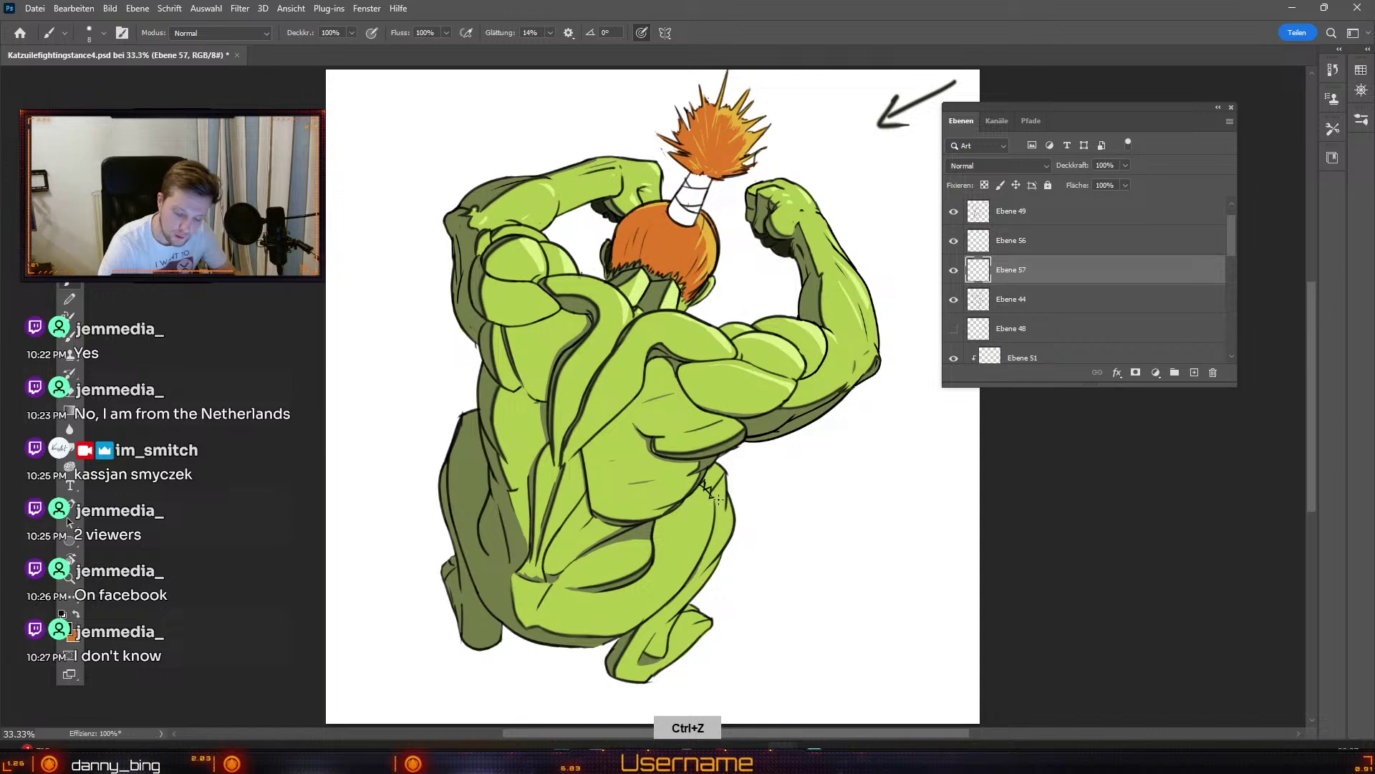
pyautogui.hotkey('ctrl', 'z')
pyautogui.hotkey('ctrl', 'z')
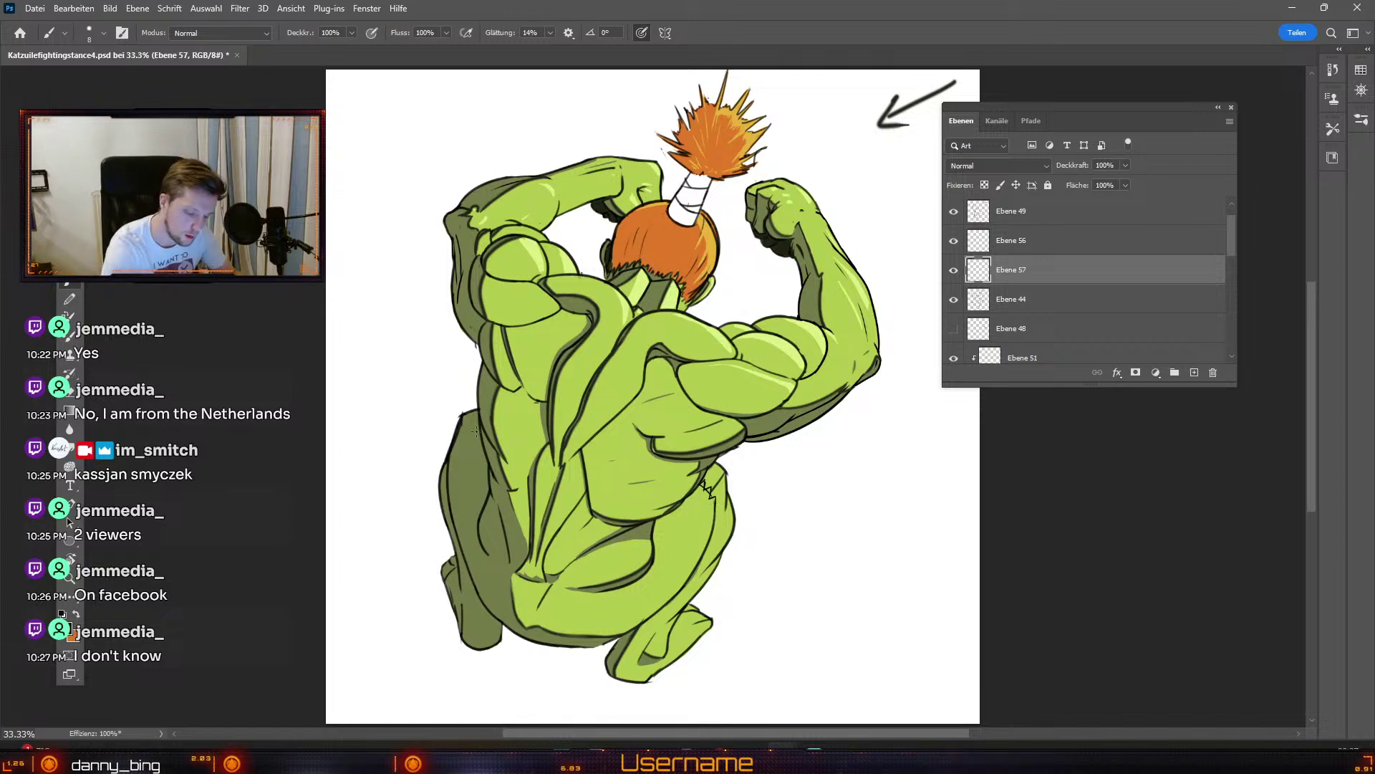
# Step: Draw a matching jagged edge across the top of the shaded left thigh, undoing misplaced strokes and cleaning up with the eraser
pyautogui.hotkey('ctrl', 'z')
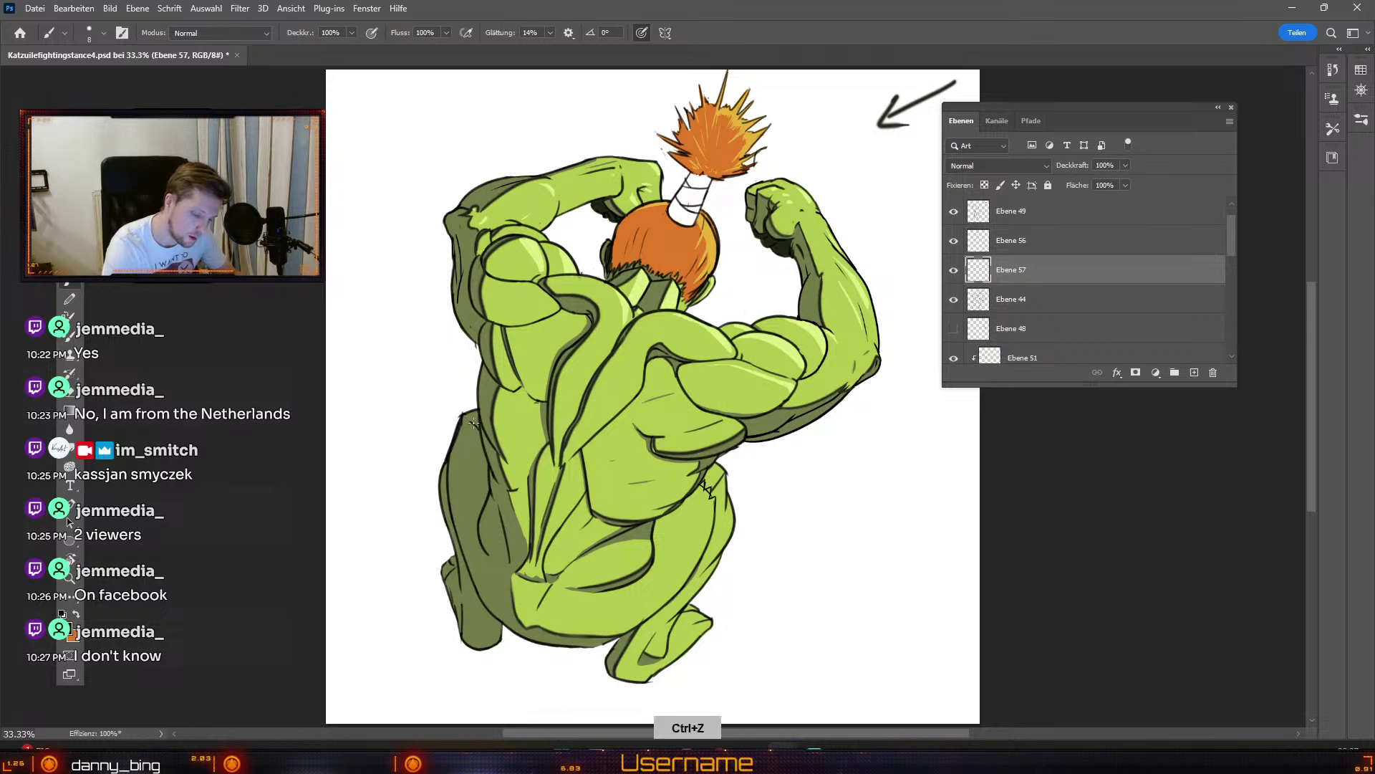
pyautogui.hotkey('ctrl', 'z')
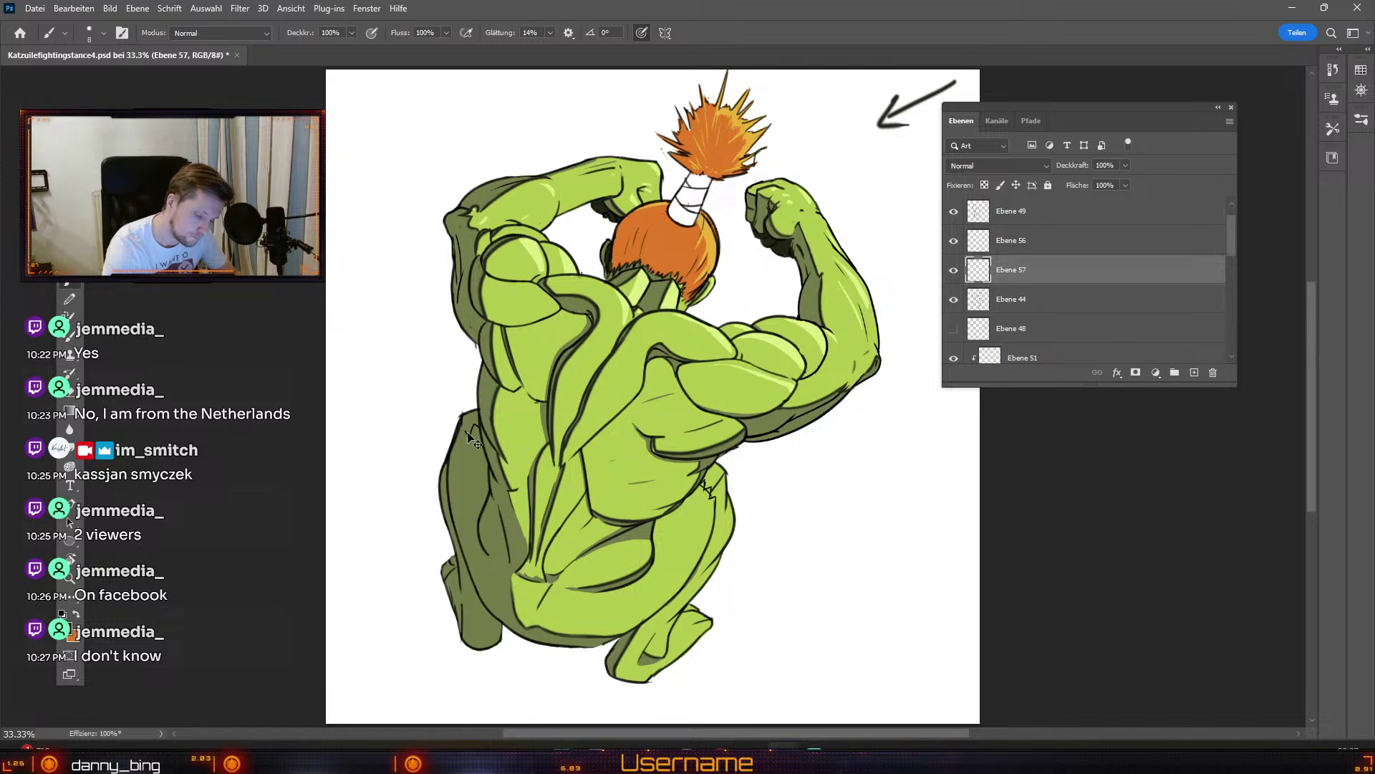
pyautogui.hotkey('ctrl', 'z')
pyautogui.hotkey('ctrl', 'z')
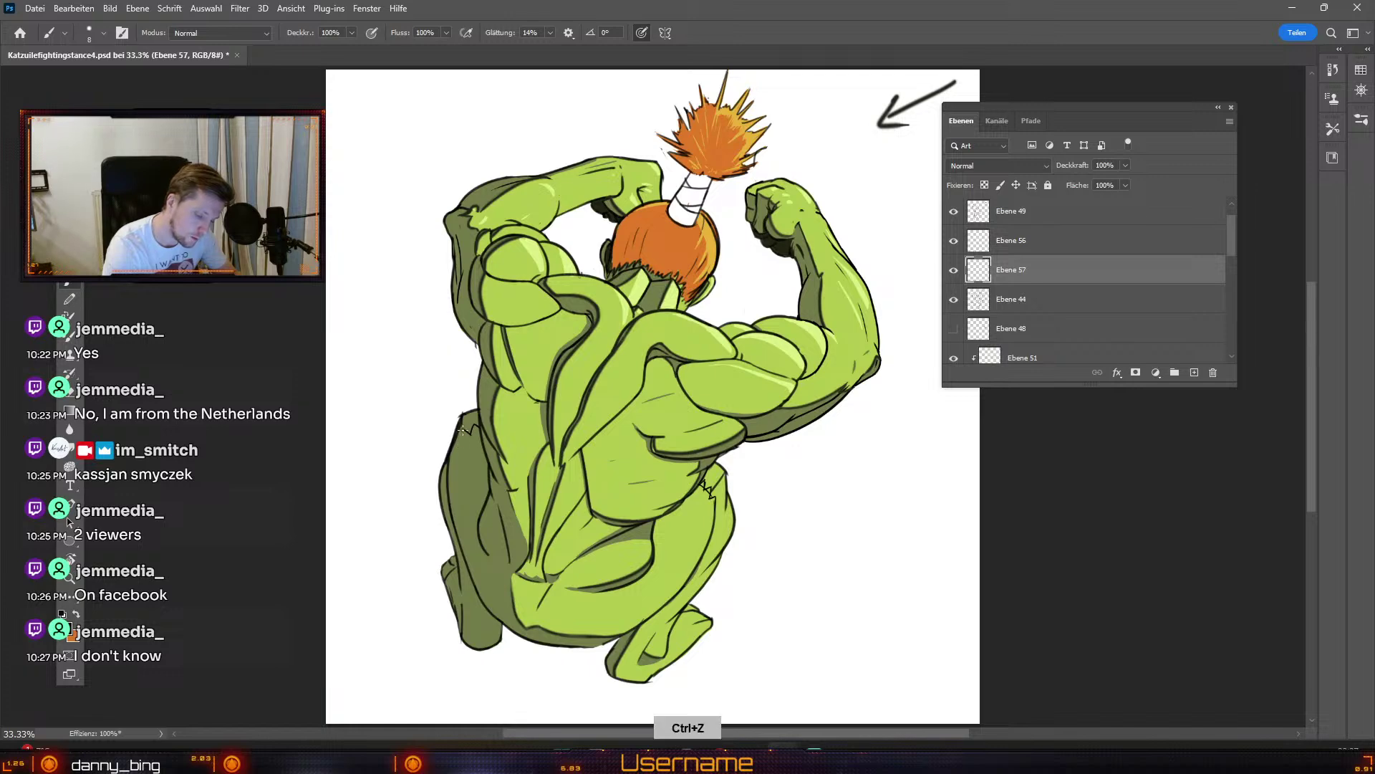
pyautogui.press('e')
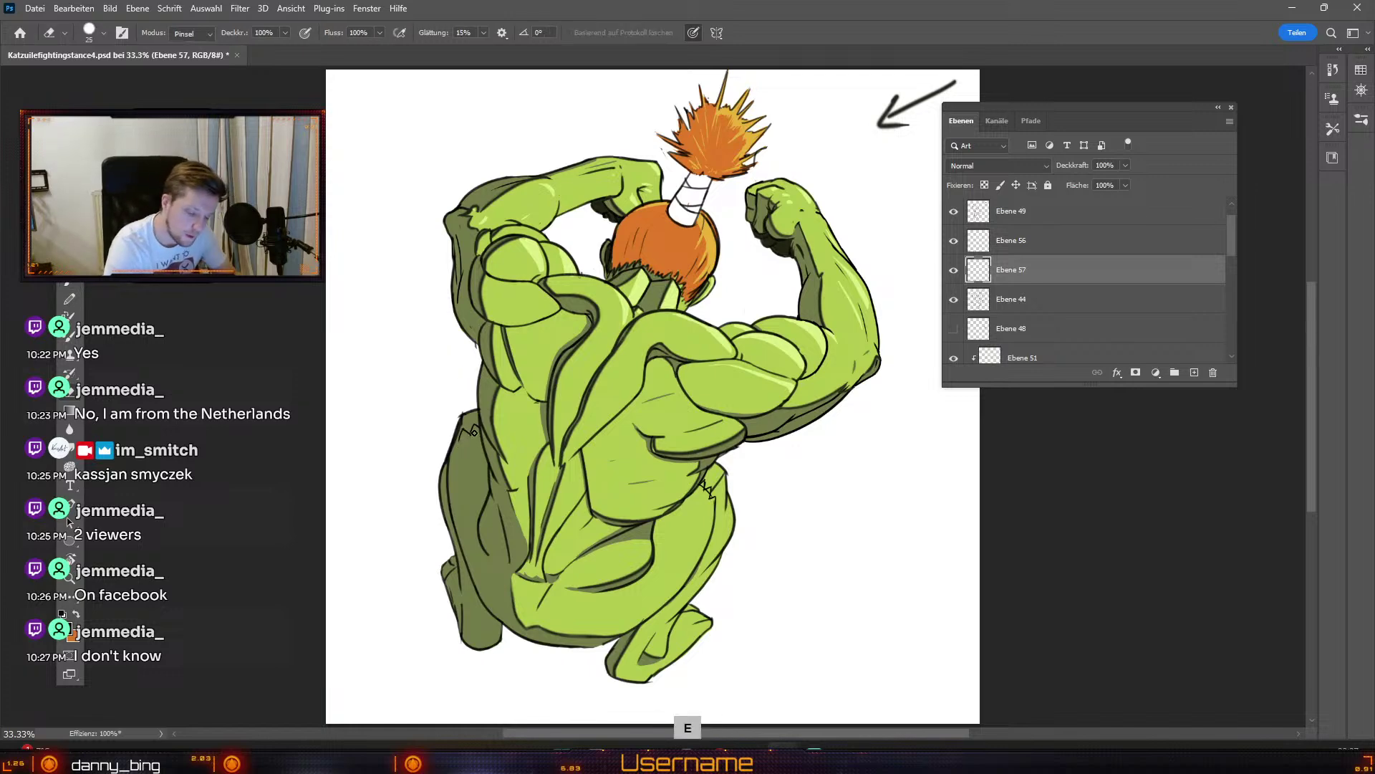
pyautogui.press('b')
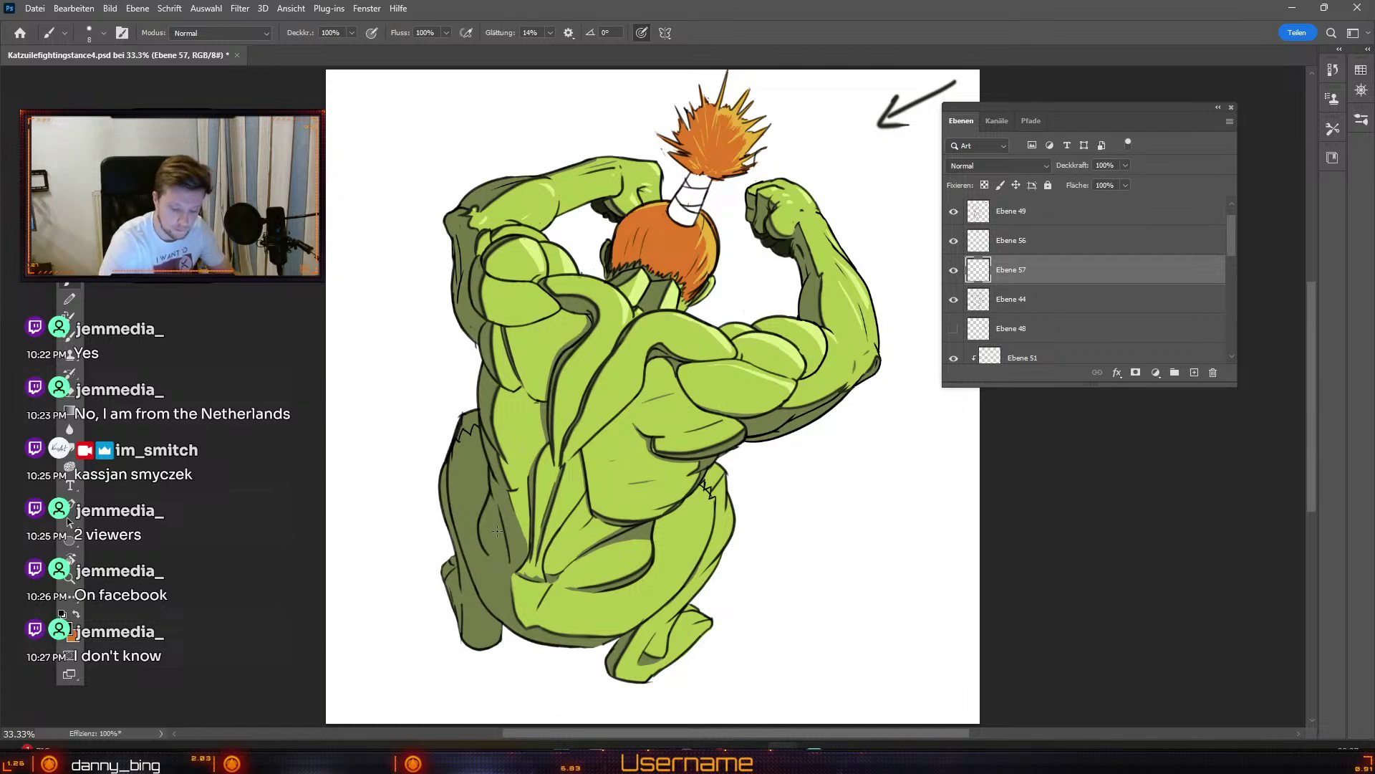
# Step: Draw a curved black line from the inner left thigh down to the base of the spine, retrying until it fits
pyautogui.hotkey('ctrl', 'z')
pyautogui.moveTo(485, 556); pyautogui.dragTo(521, 576)
pyautogui.hotkey('ctrl', 'z')
pyautogui.hotkey('ctrl', 'z')
pyautogui.hotkey('ctrl', 'z')
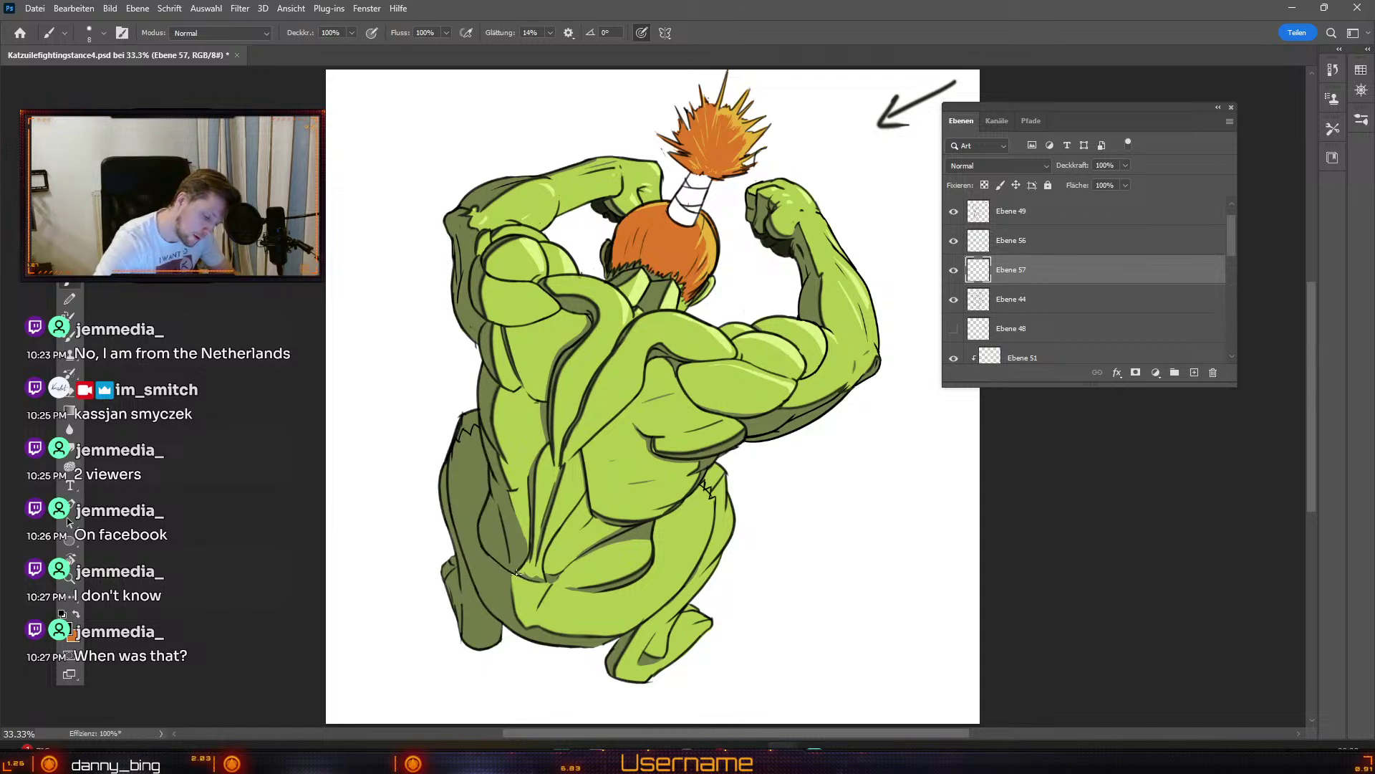
pyautogui.hotkey('ctrl', 'z')
pyautogui.moveTo(476, 535); pyautogui.dragTo(534, 577)
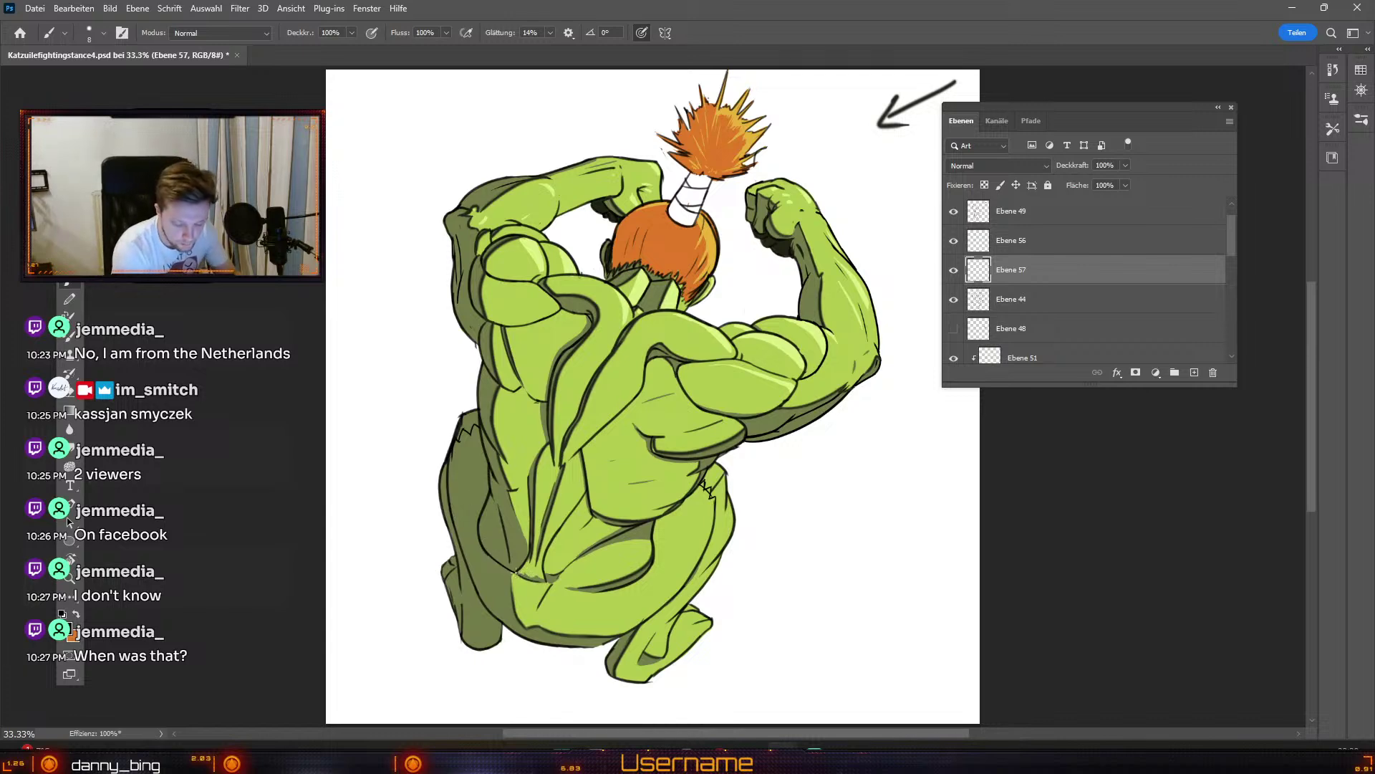
# Step: Draw the waistline across the lower back, from the base of the spine along the underside of the right lower muscle, redoing poor strokes
pyautogui.hotkey('ctrl', 'z')
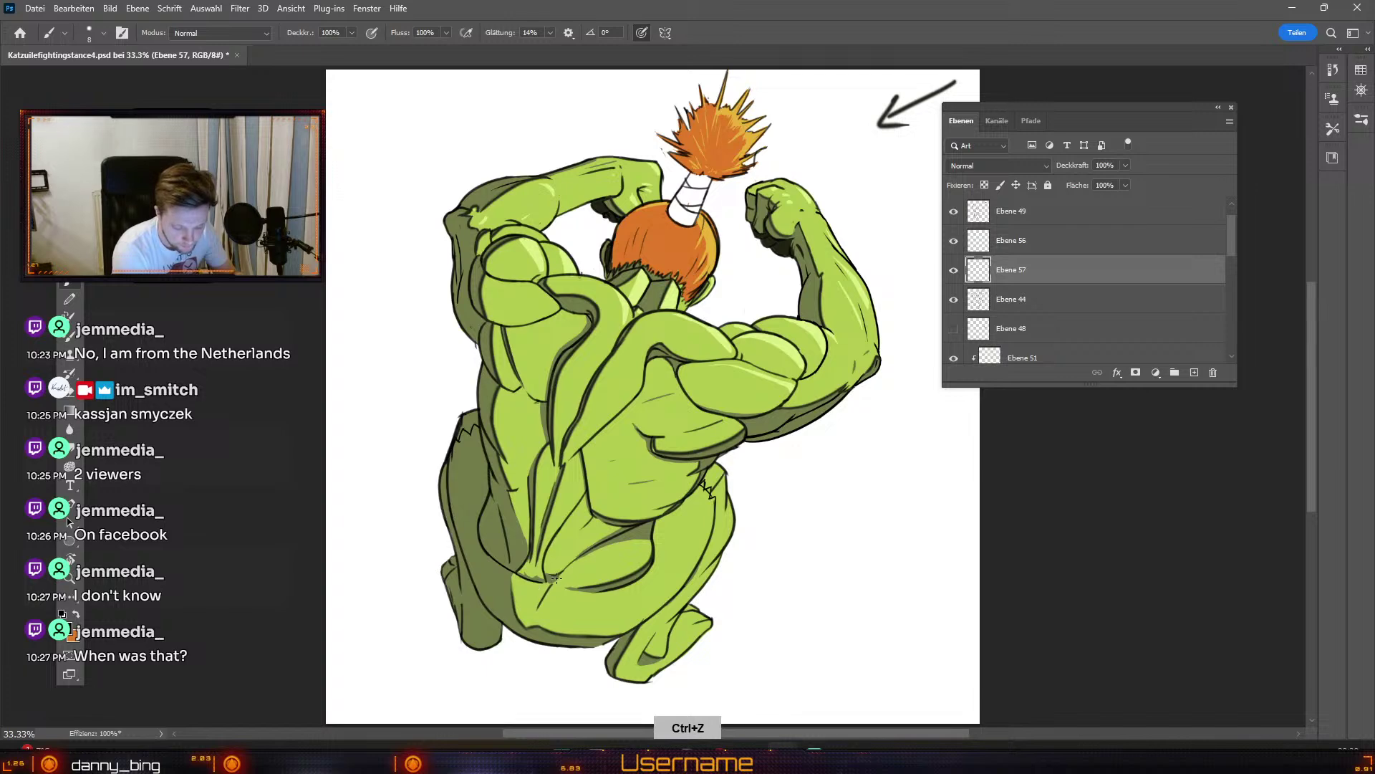
pyautogui.hotkey('ctrl', 'z')
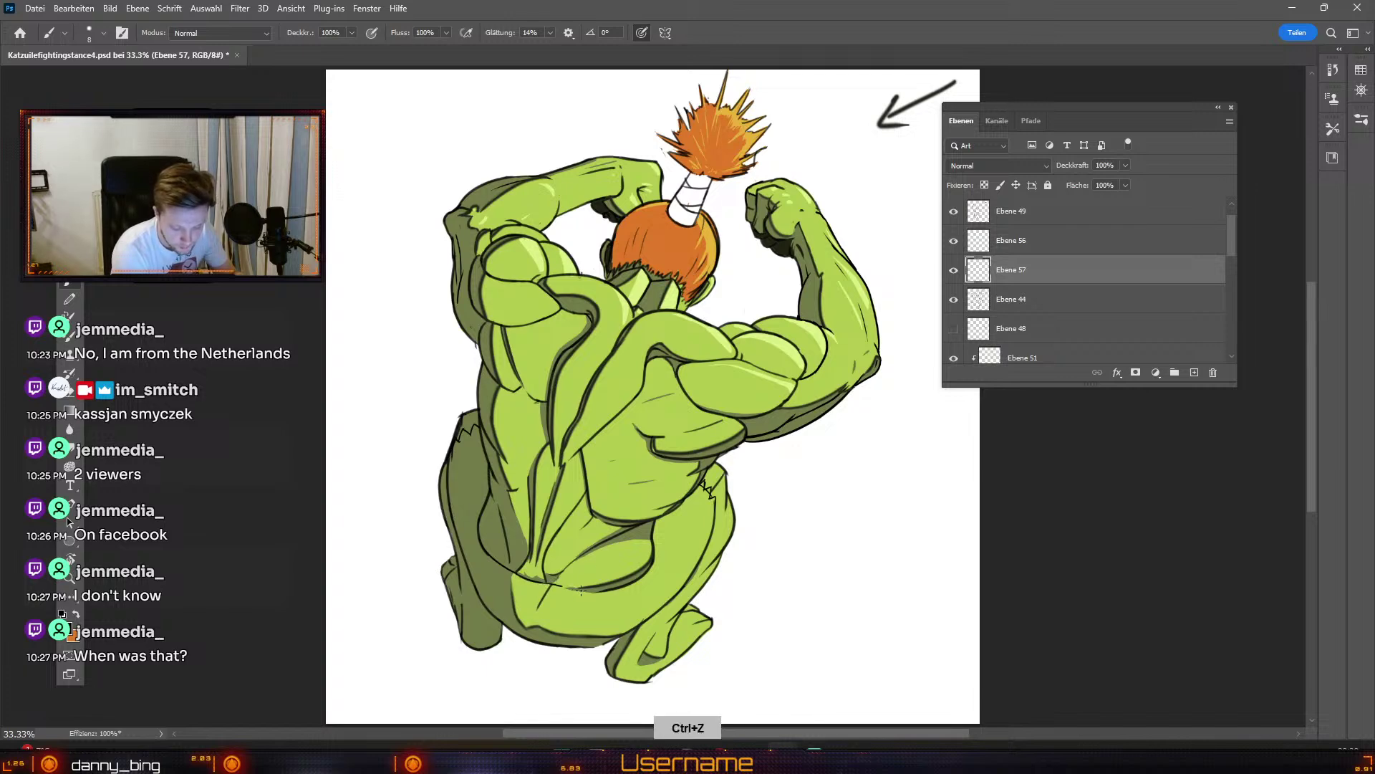
pyautogui.hotkey('ctrl', 'z')
pyautogui.moveTo(542, 582); pyautogui.dragTo(617, 588)
pyautogui.hotkey('ctrl', 'z')
pyautogui.hotkey('ctrl', 'z')
pyautogui.hotkey('ctrl', 'z')
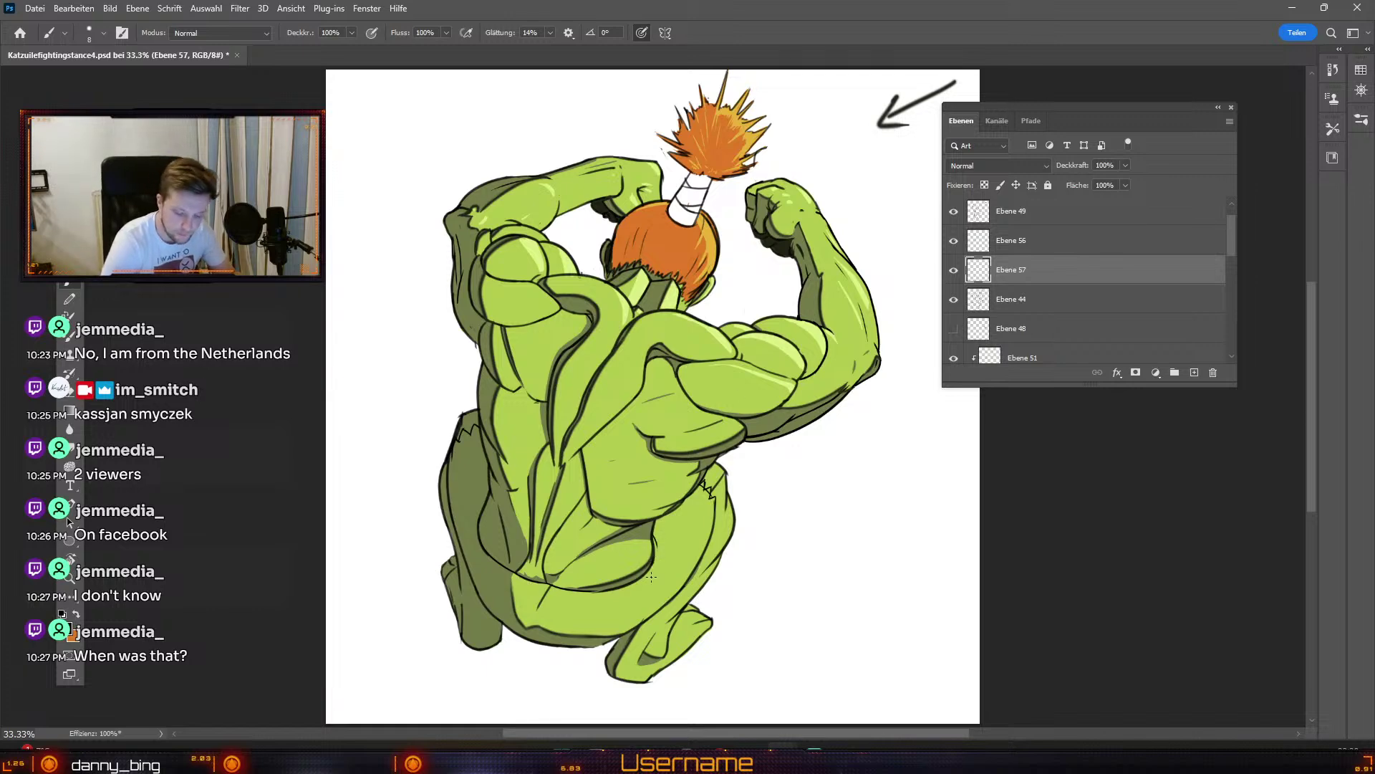
# Step: Outline the right end of the lower back muscle and add short crease lines on the right thigh beside it, undoing failed strokes
pyautogui.moveTo(643, 591); pyautogui.dragTo(659, 554)
pyautogui.hotkey('ctrl', 'z')
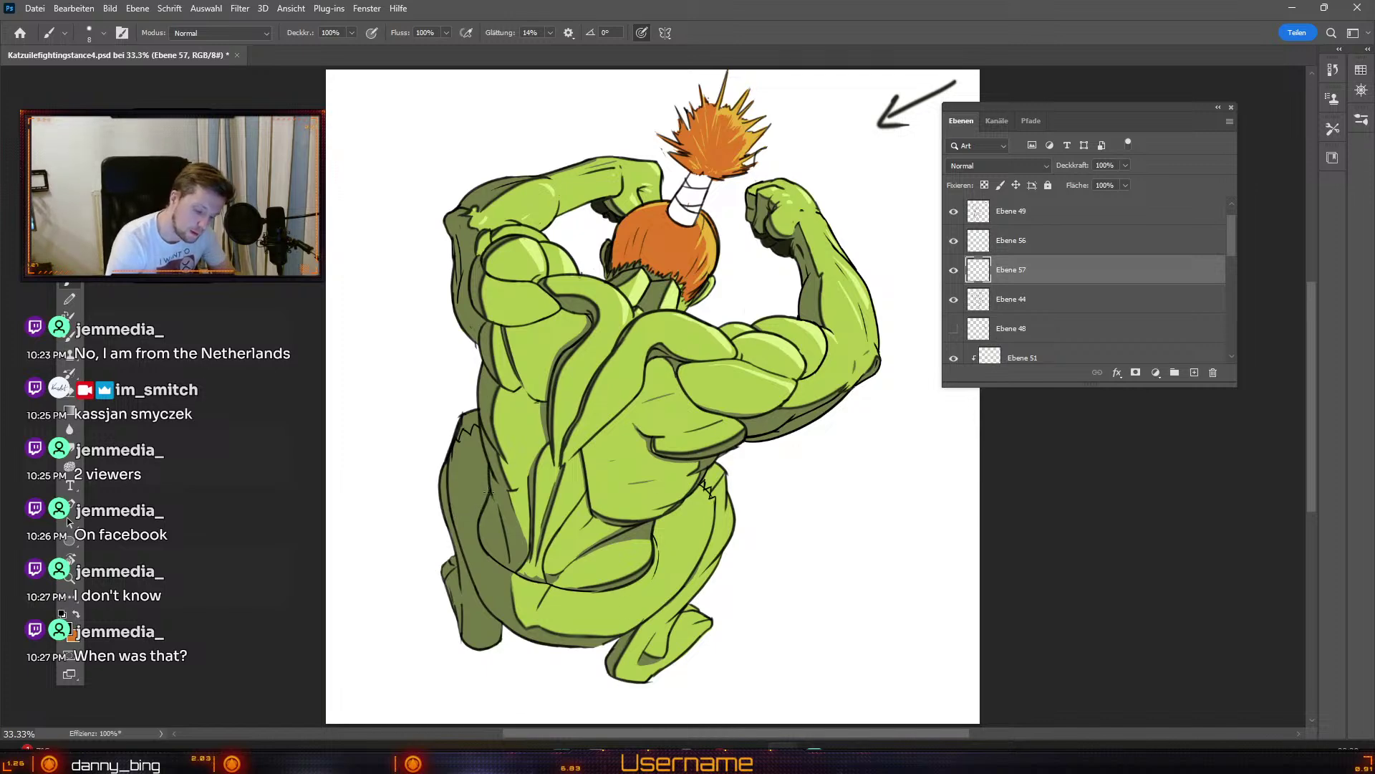
pyautogui.hotkey('ctrl', 'z')
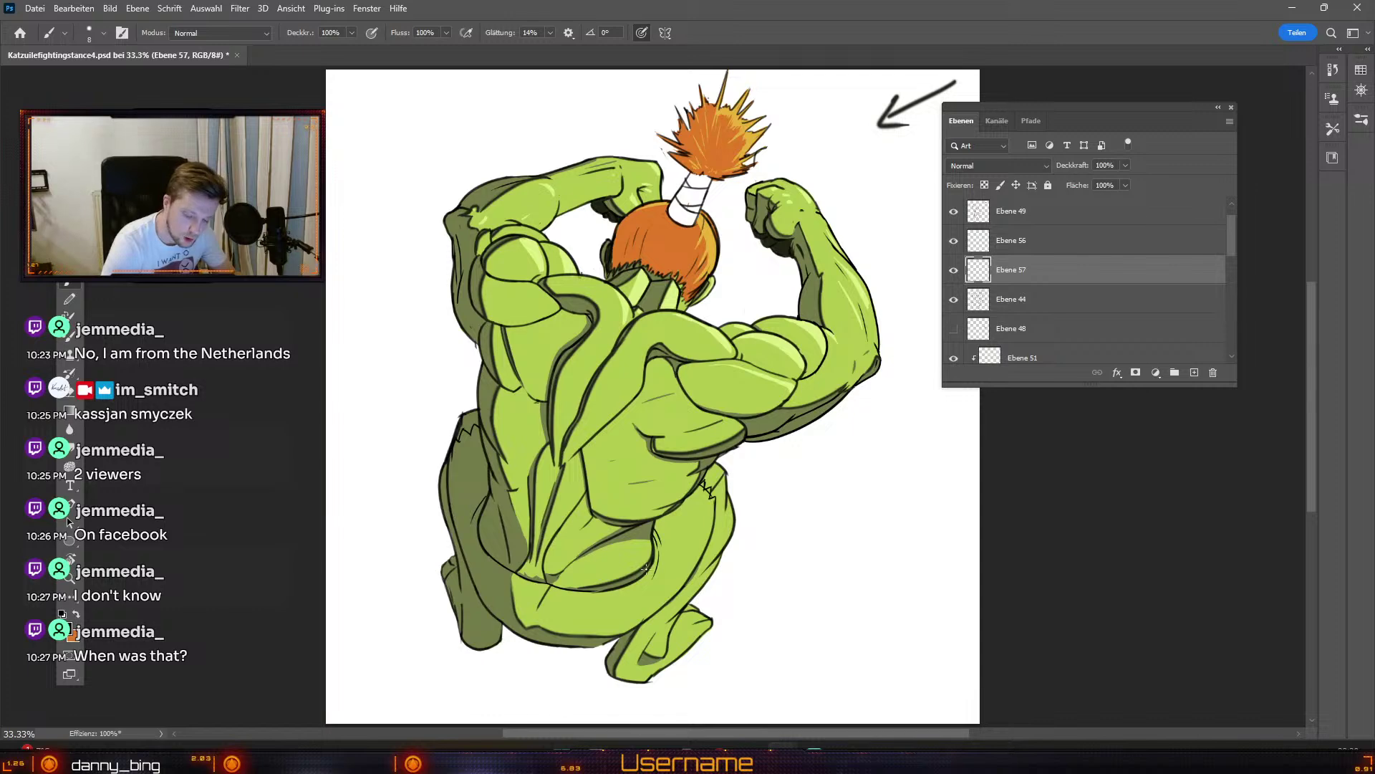
pyautogui.hotkey('ctrl', 'z')
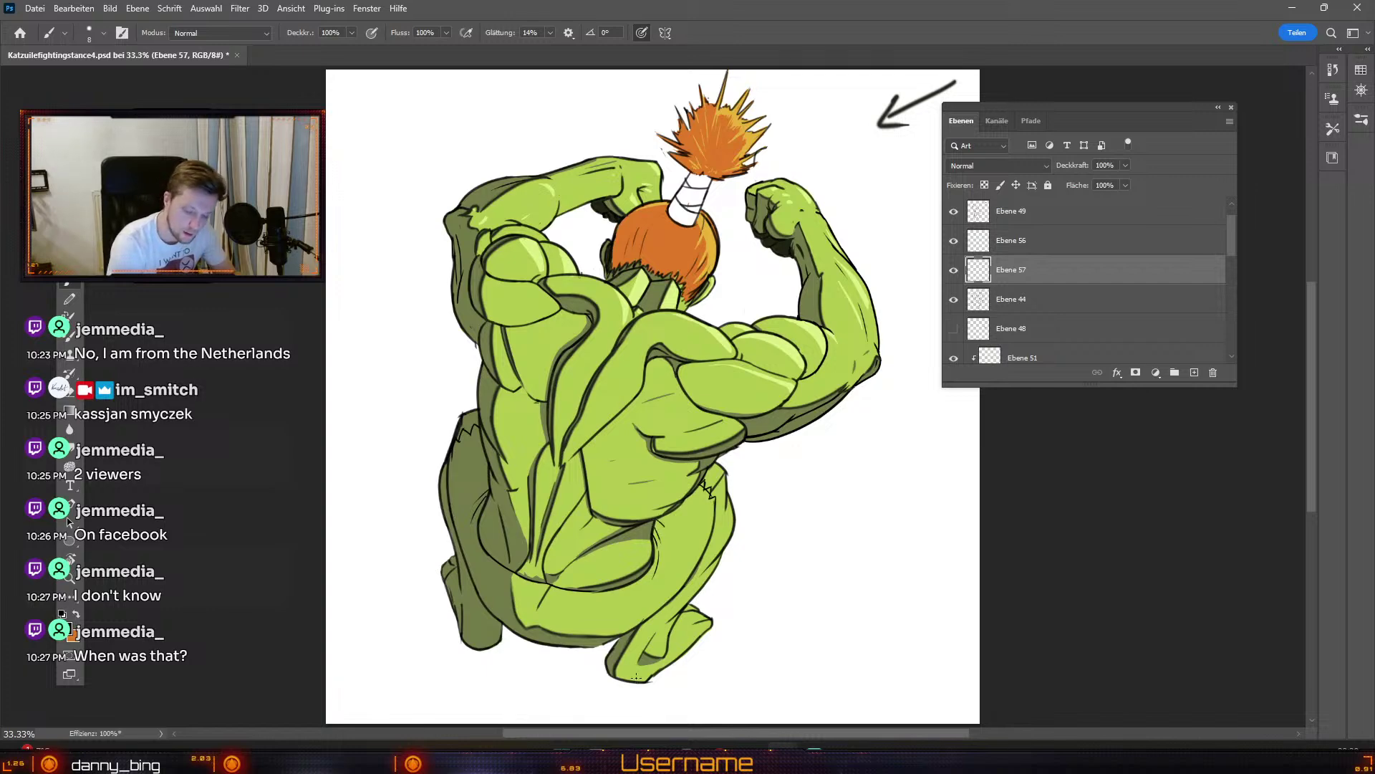
pyautogui.moveTo(655, 523); pyautogui.dragTo(658, 573)
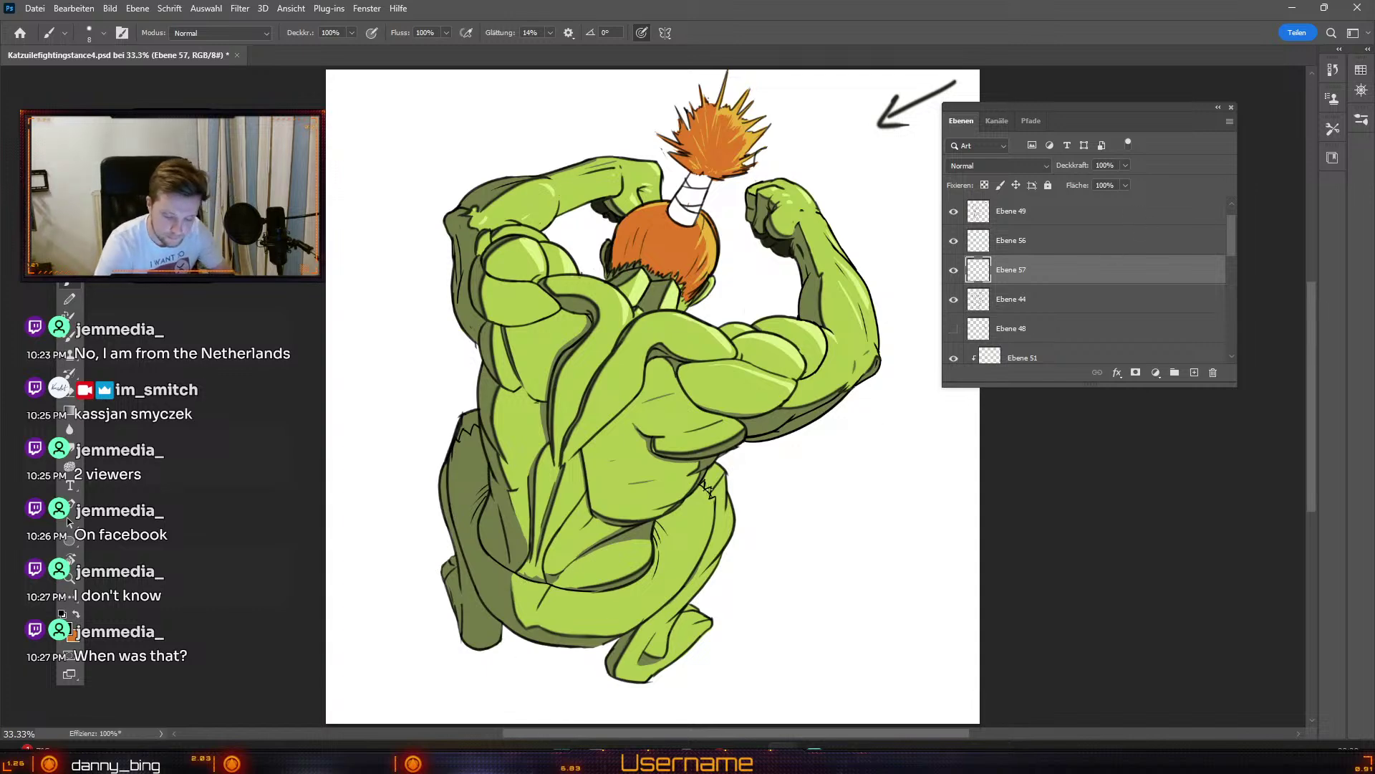
# Step: Save the drawing Katzuilefightingstance4.psd
pyautogui.press('e')
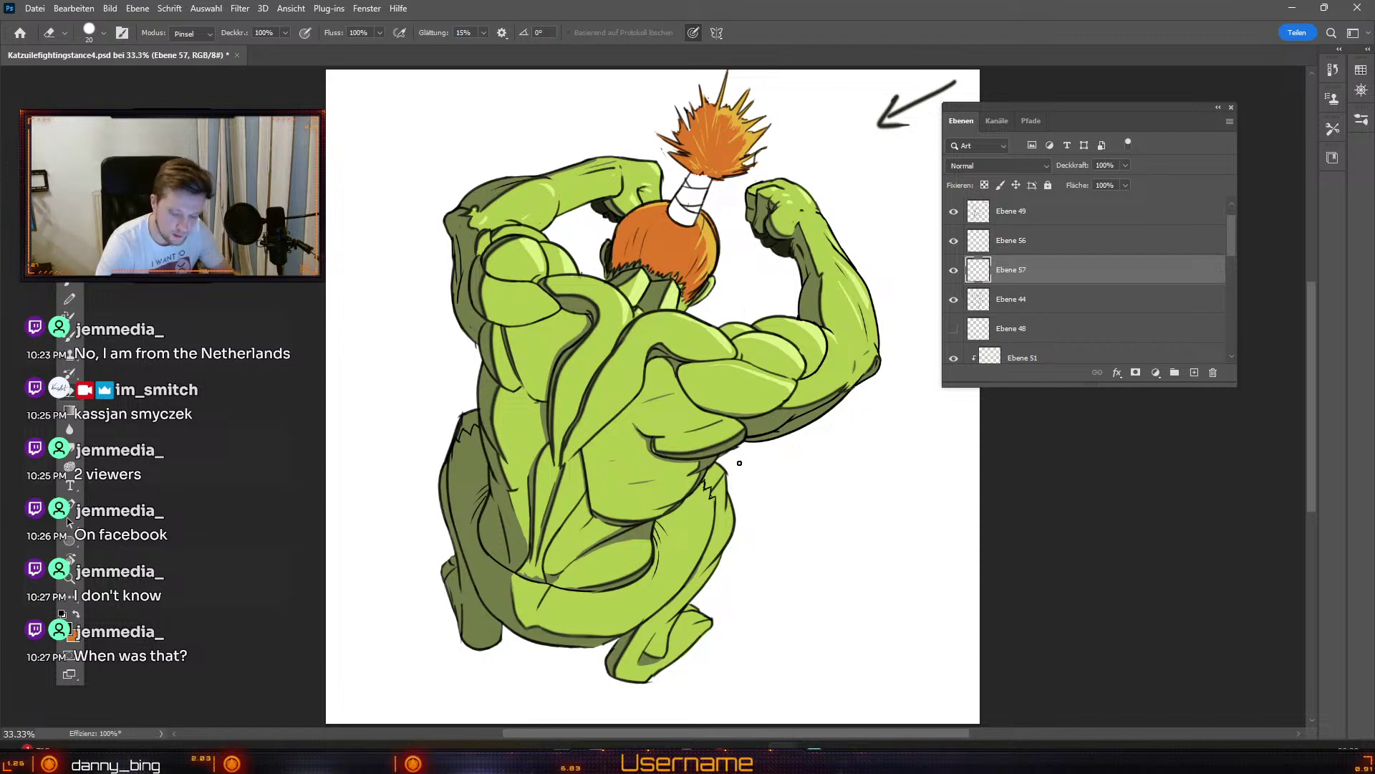
pyautogui.press('b')
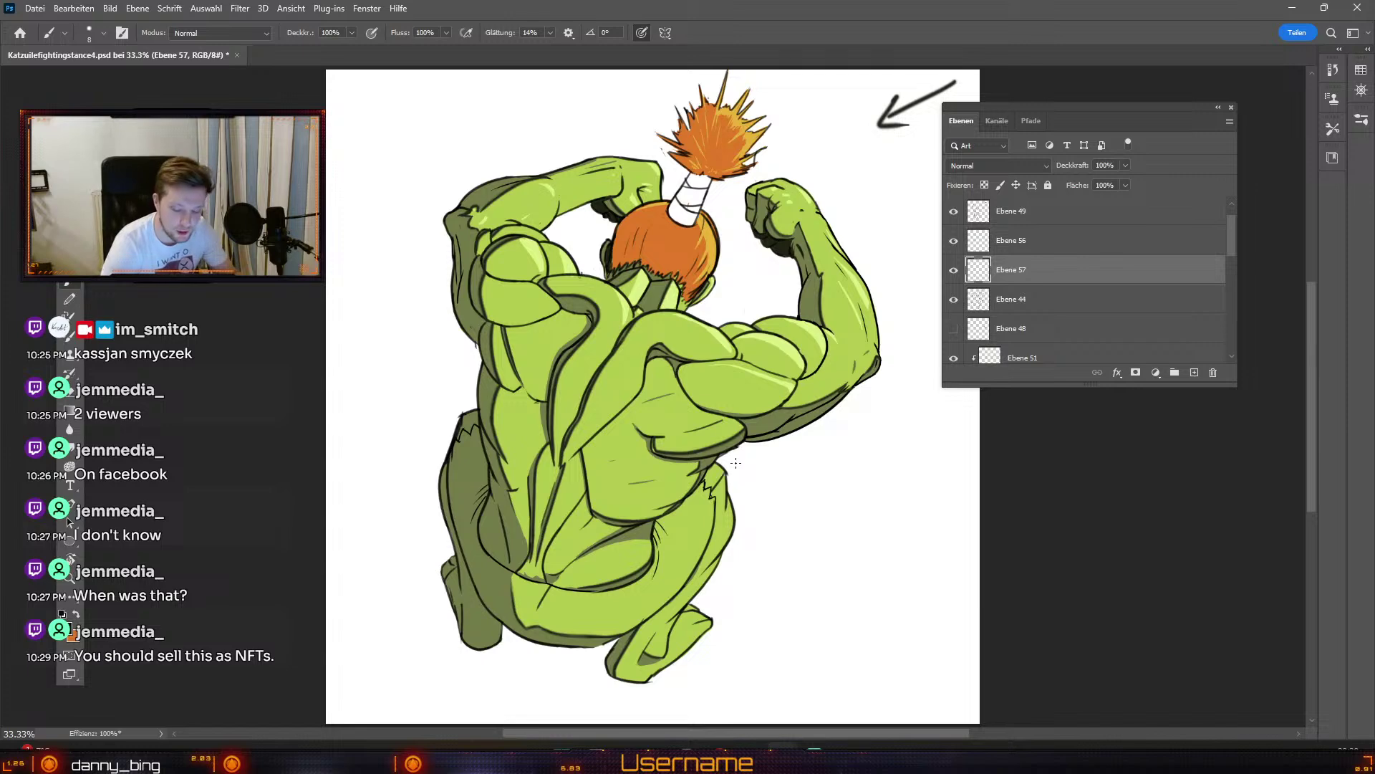
pyautogui.press('b')
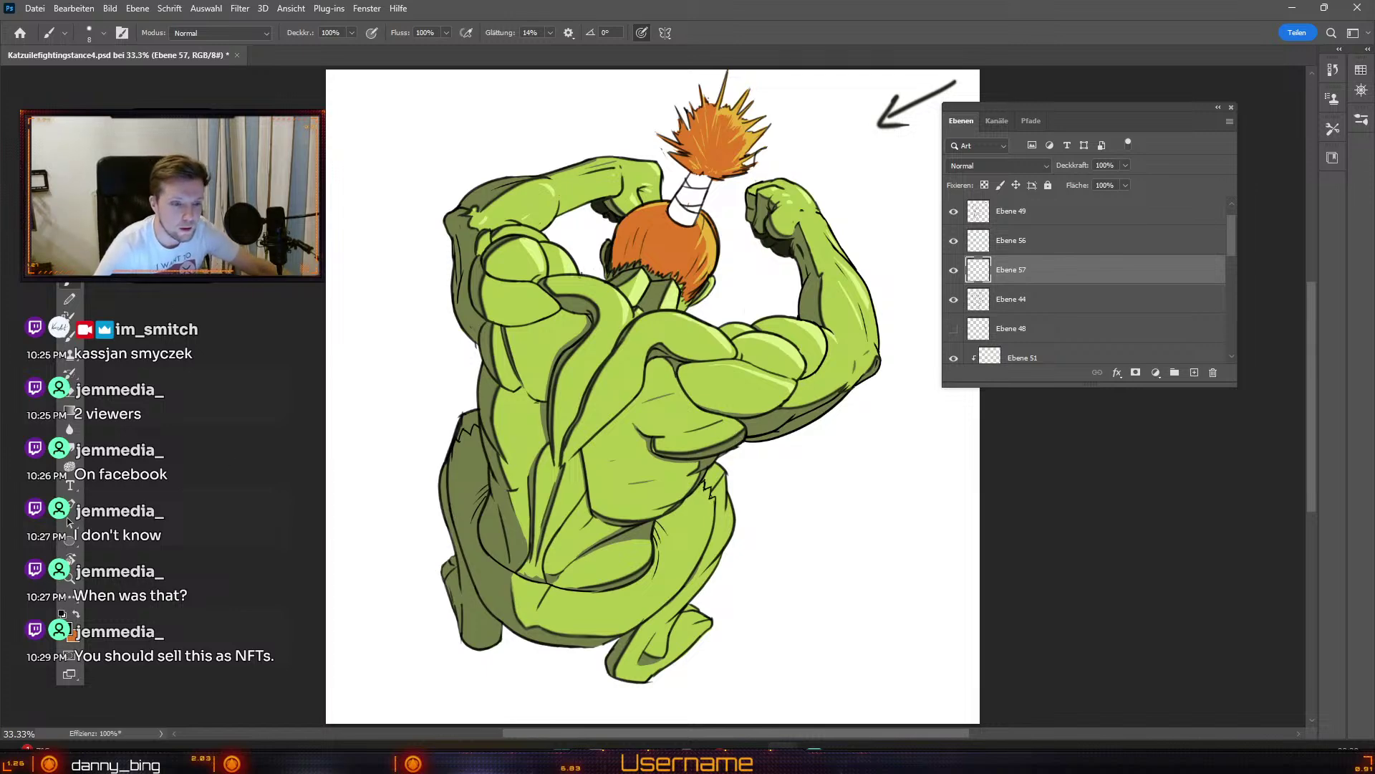
pyautogui.click(31, 10)
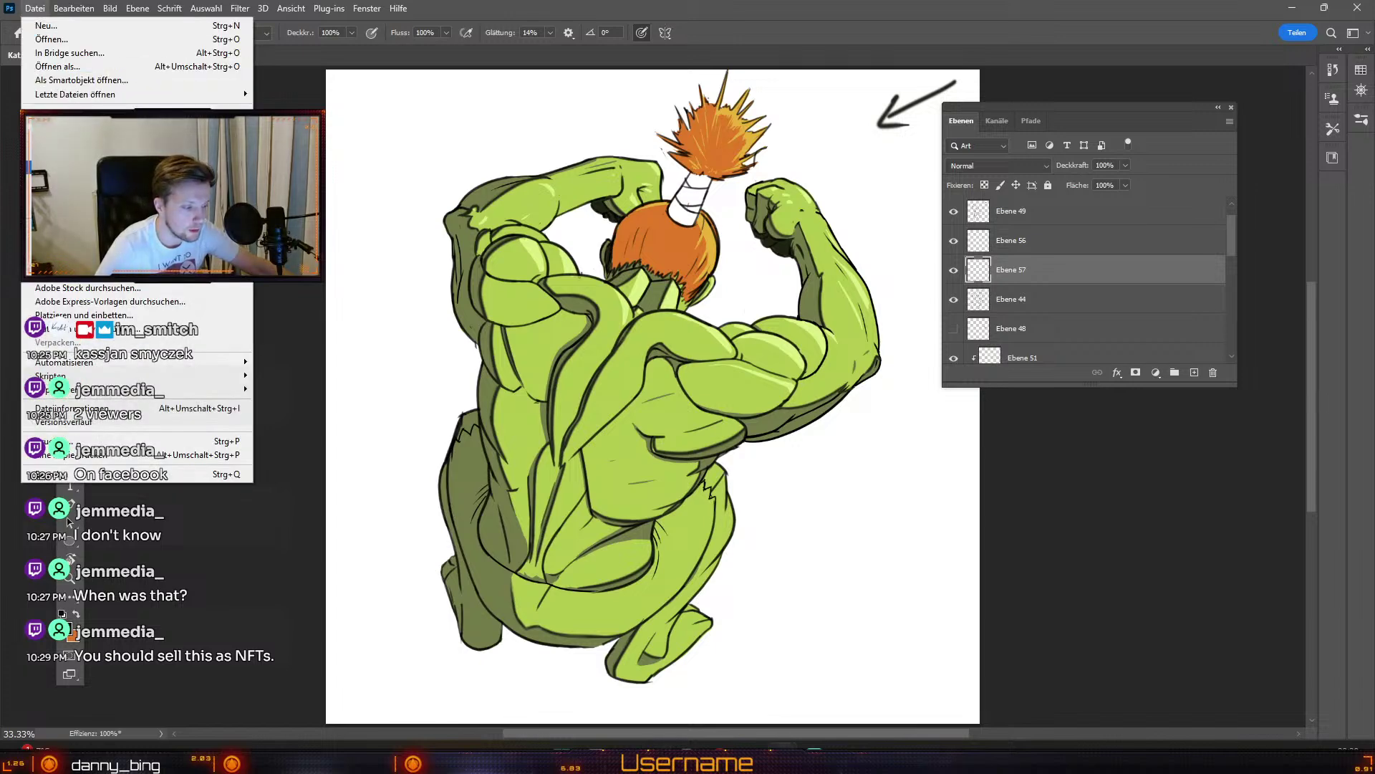
pyautogui.press('Escape')
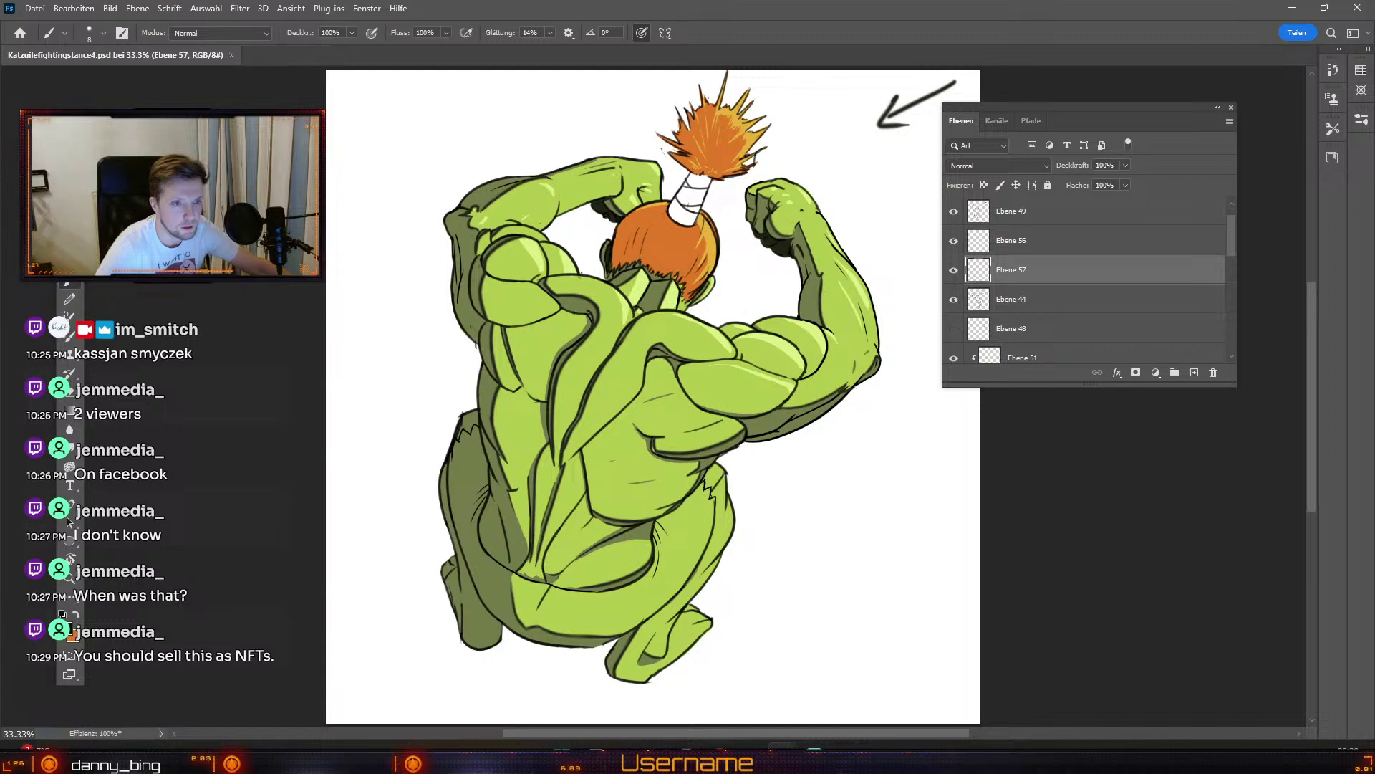
# Step: Switch to File Explorer and open the finished picture Katzuile3.jpg from the Streetfighter Katz folder for viewing
pyautogui.press('super+e')
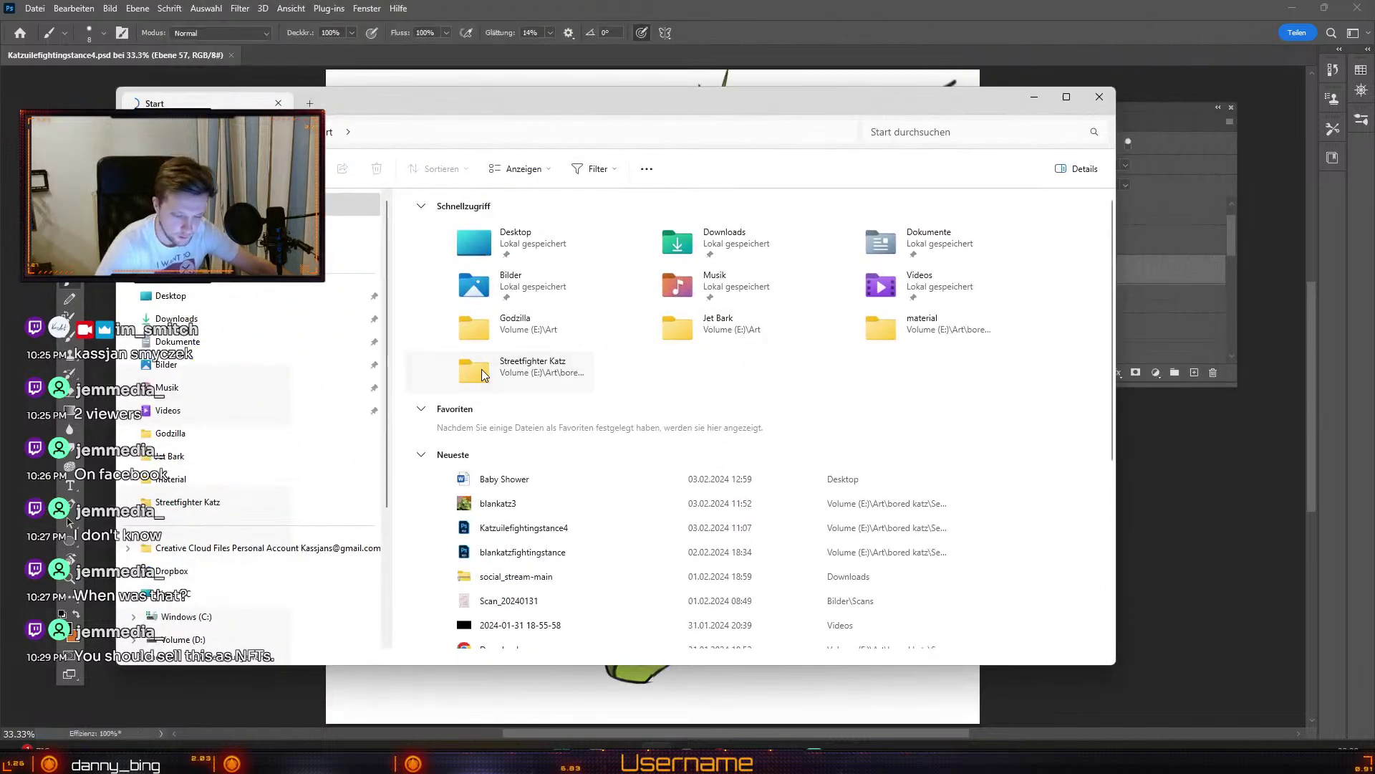
pyautogui.doubleClick(485, 374)
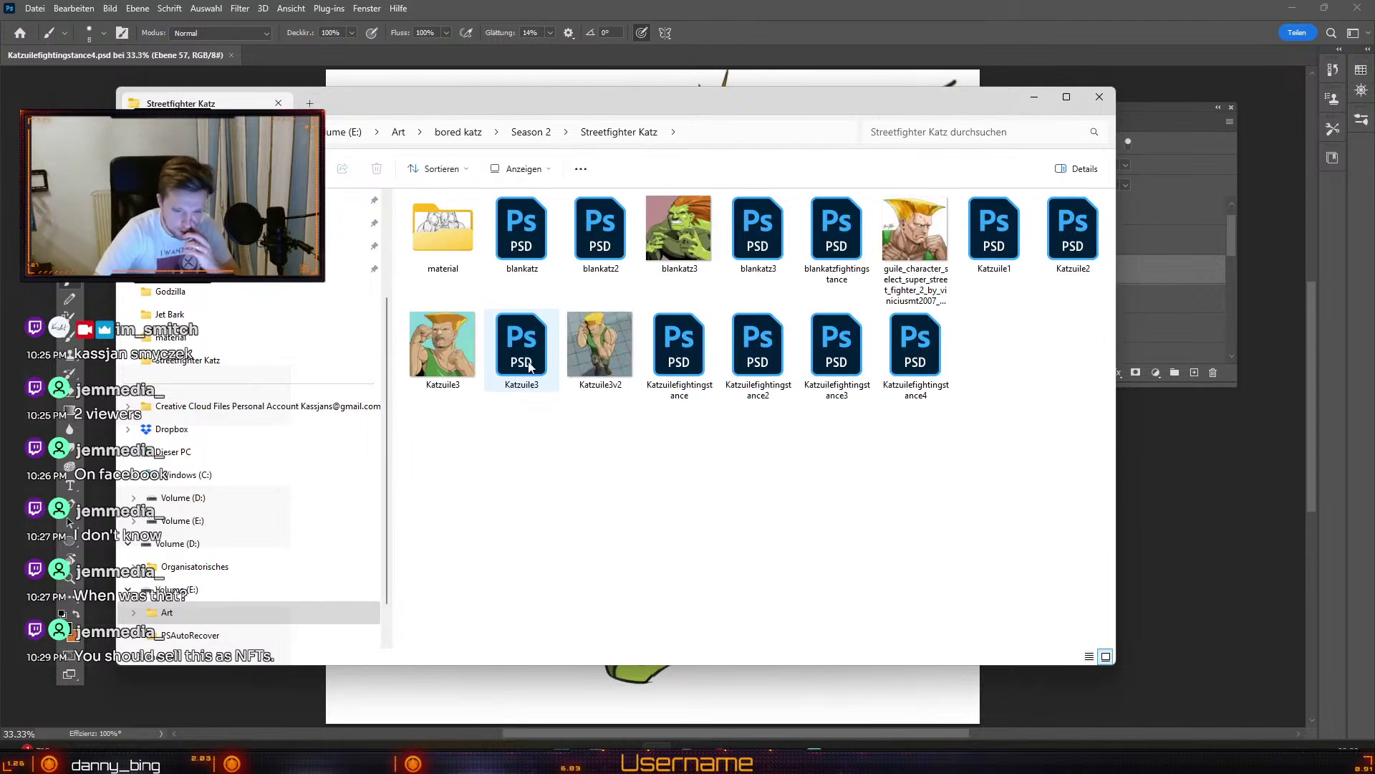
pyautogui.doubleClick(441, 349)
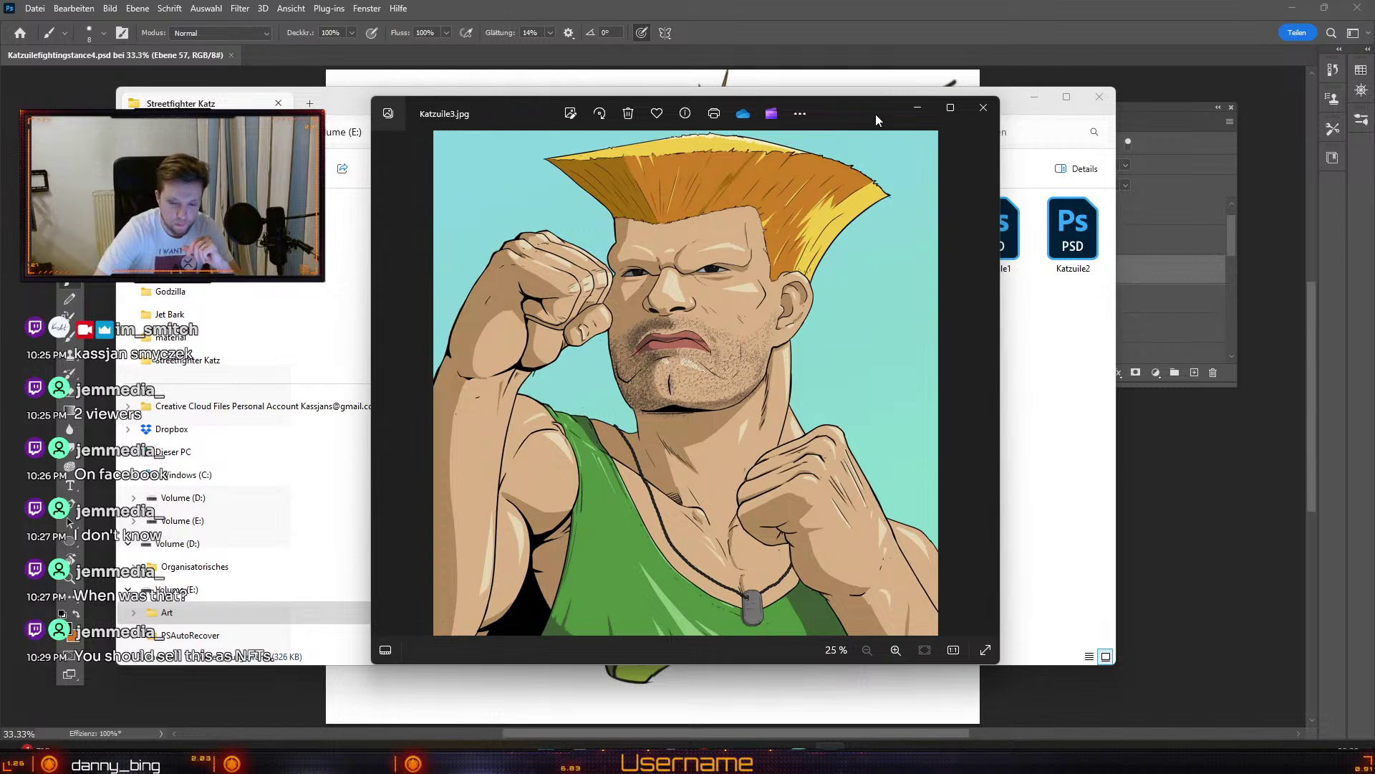
# Step: View the finished pictures Katzuile3v2 and blankatz3 as reference, close the folder, and return to the drawing in Photoshop
pyautogui.moveTo(870, 106); pyautogui.dragTo(760, 137)
pyautogui.click(872, 138)
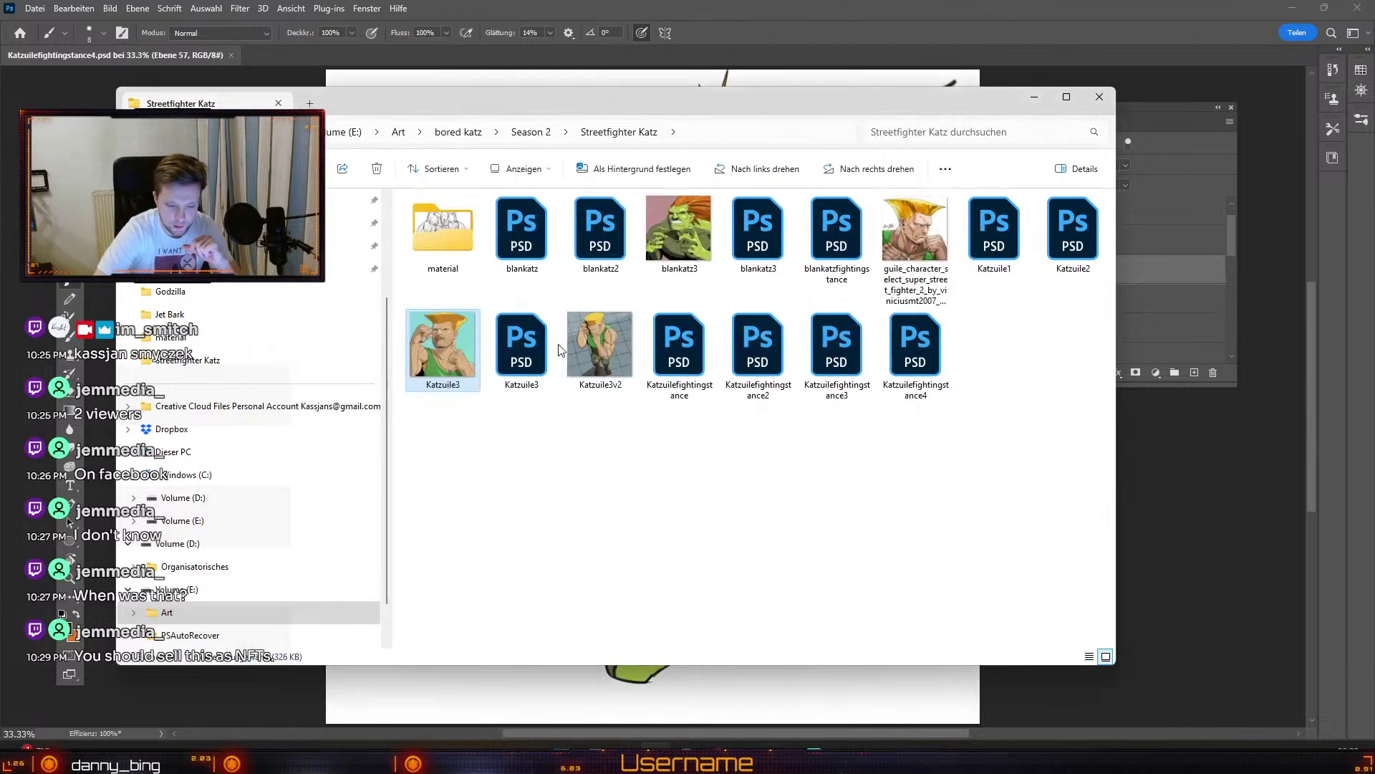
pyautogui.click(588, 344)
pyautogui.doubleClick(587, 342)
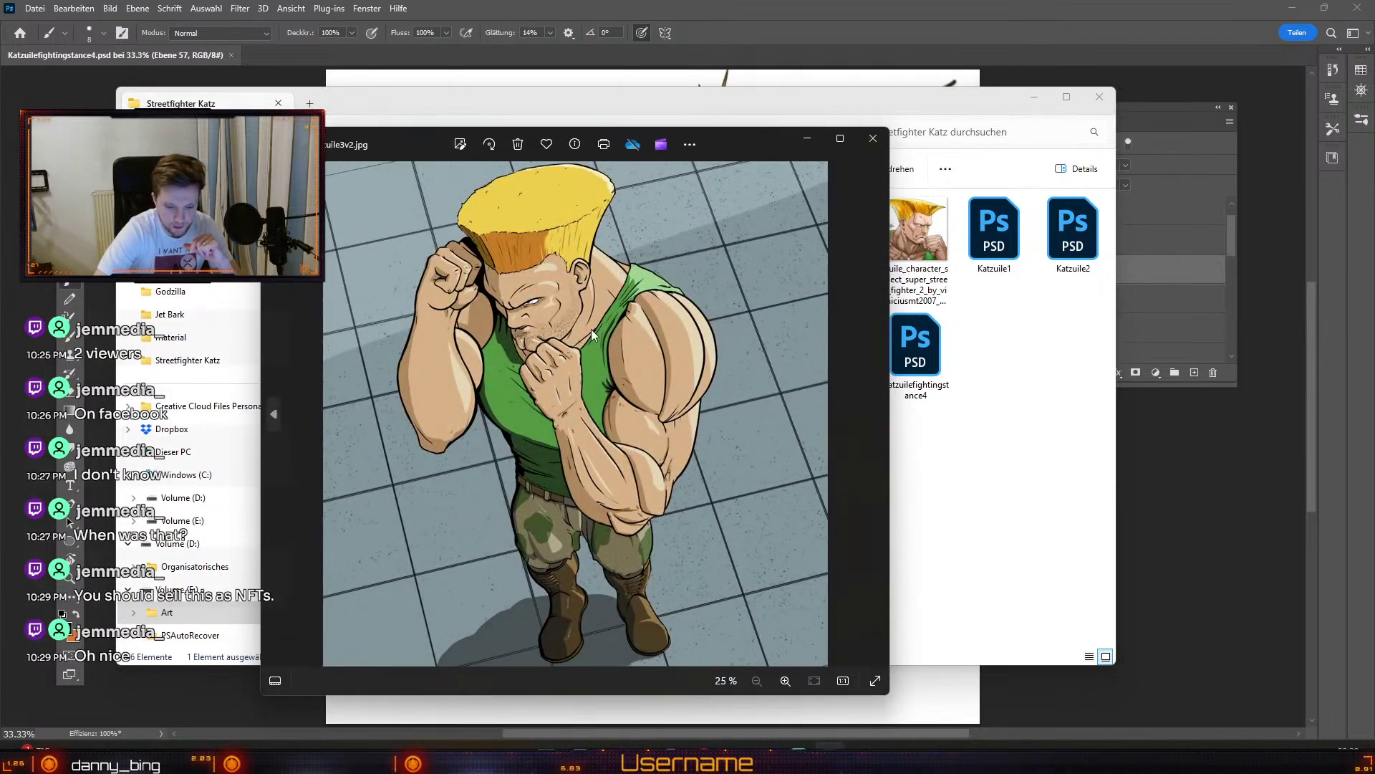
pyautogui.click(871, 139)
pyautogui.doubleClick(682, 217)
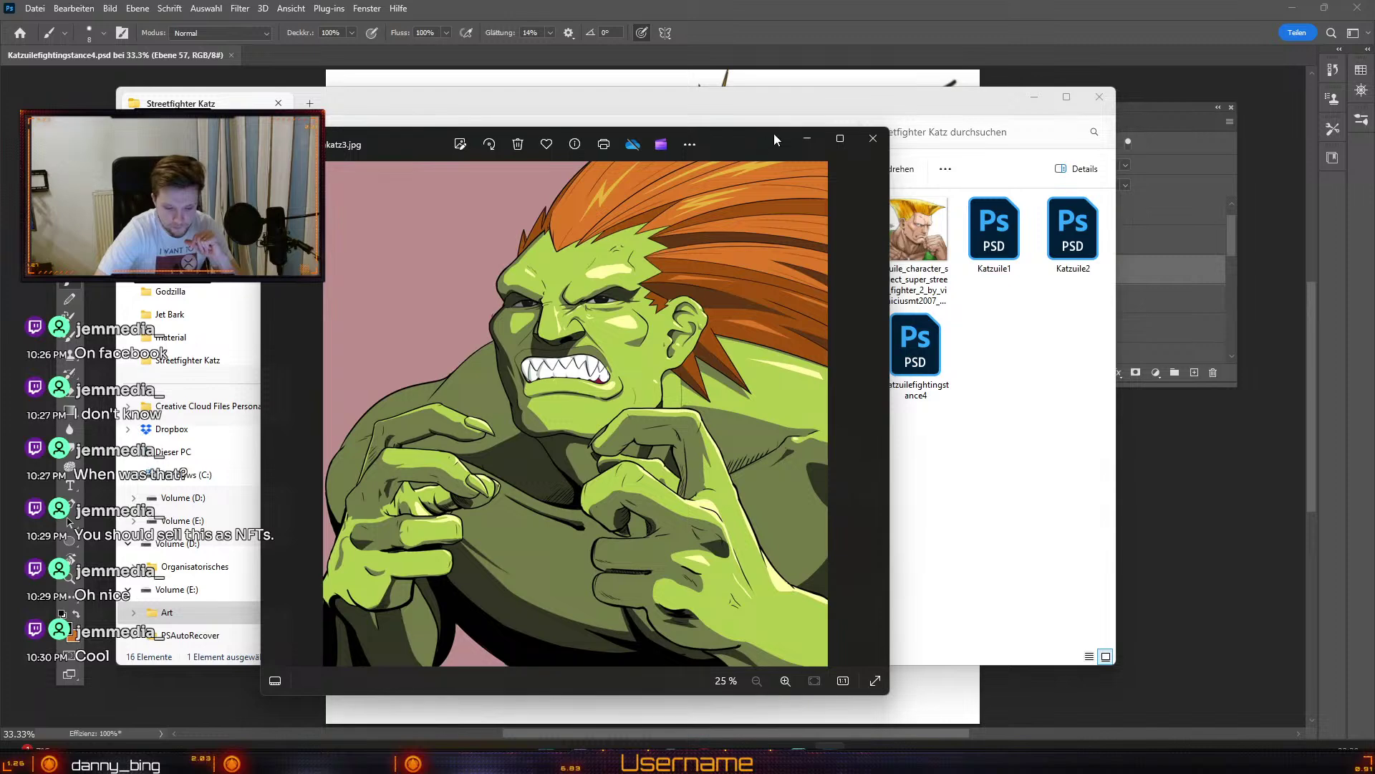
pyautogui.click(862, 140)
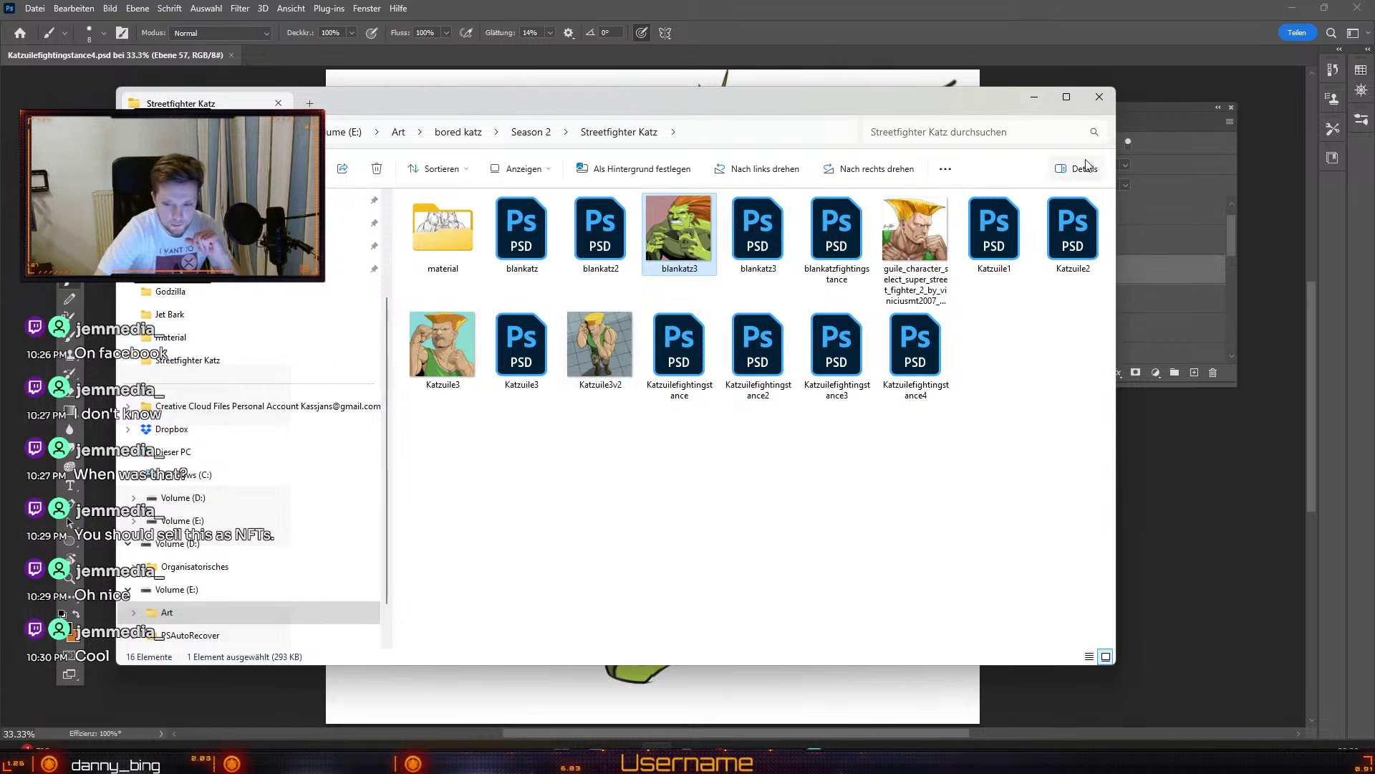
pyautogui.click(1099, 103)
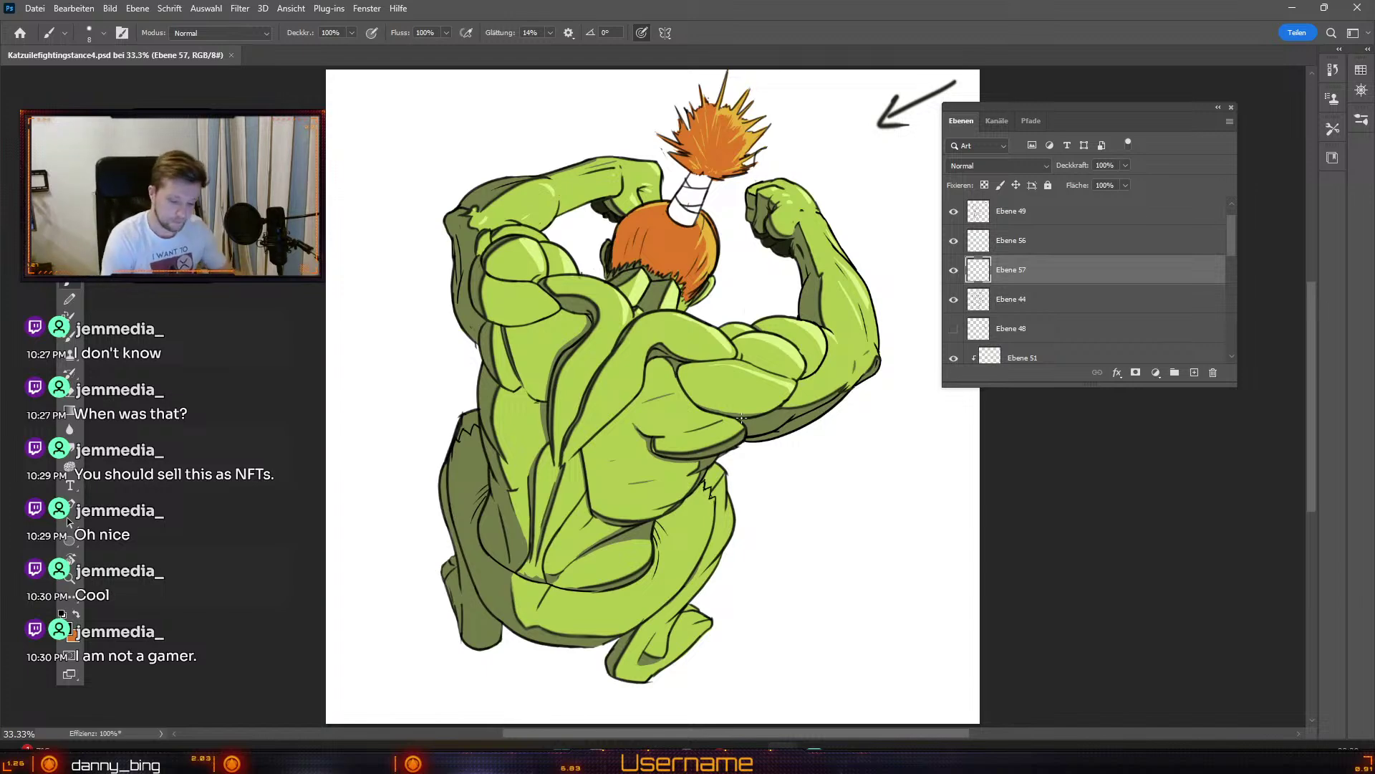
# Step: Sketch a narrow belt loop hanging from the waistline just below the spine with a slightly smaller brush, undoing poor strokes
pyautogui.click(954, 271)
pyautogui.click(954, 271)
pyautogui.press('[')
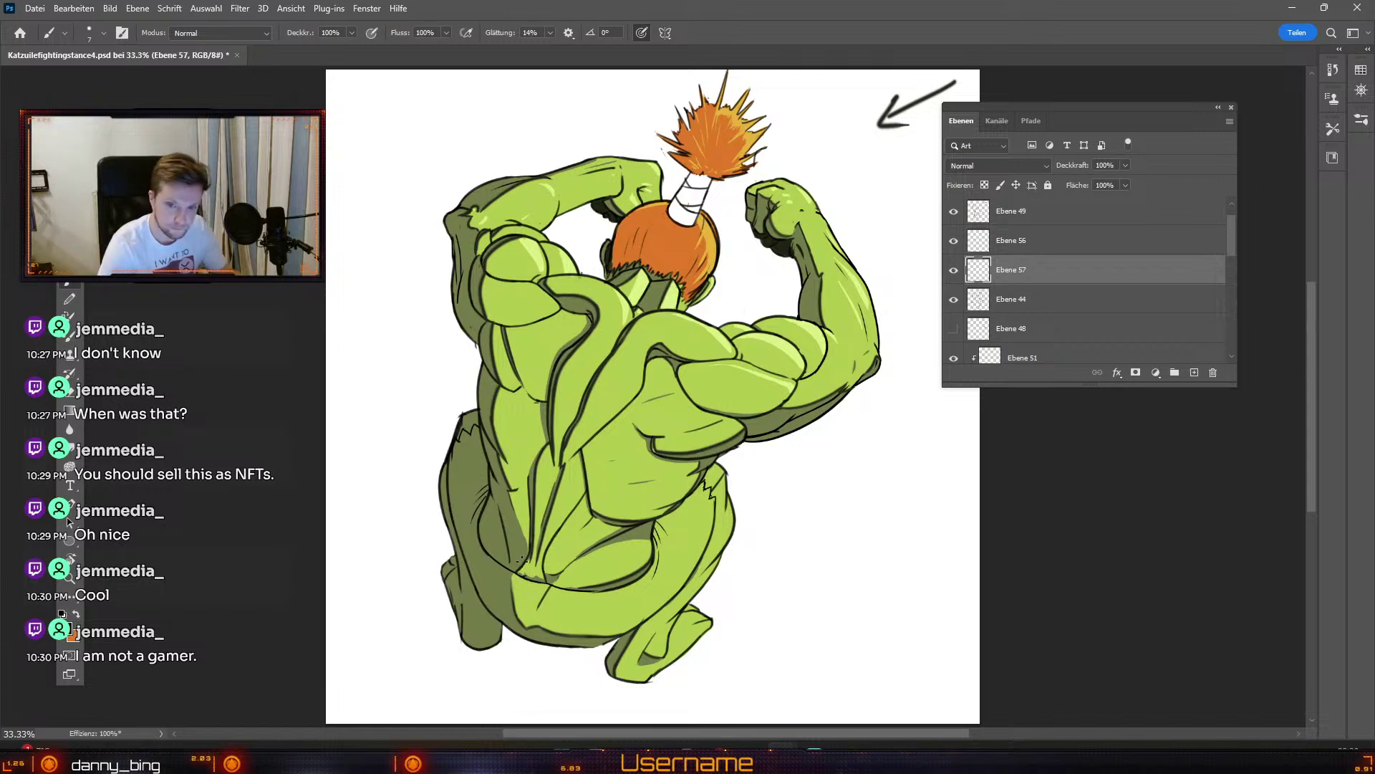
pyautogui.hotkey('ctrl', '+')
pyautogui.press('space')
pyautogui.moveTo(564, 525); pyautogui.dragTo(596, 404)
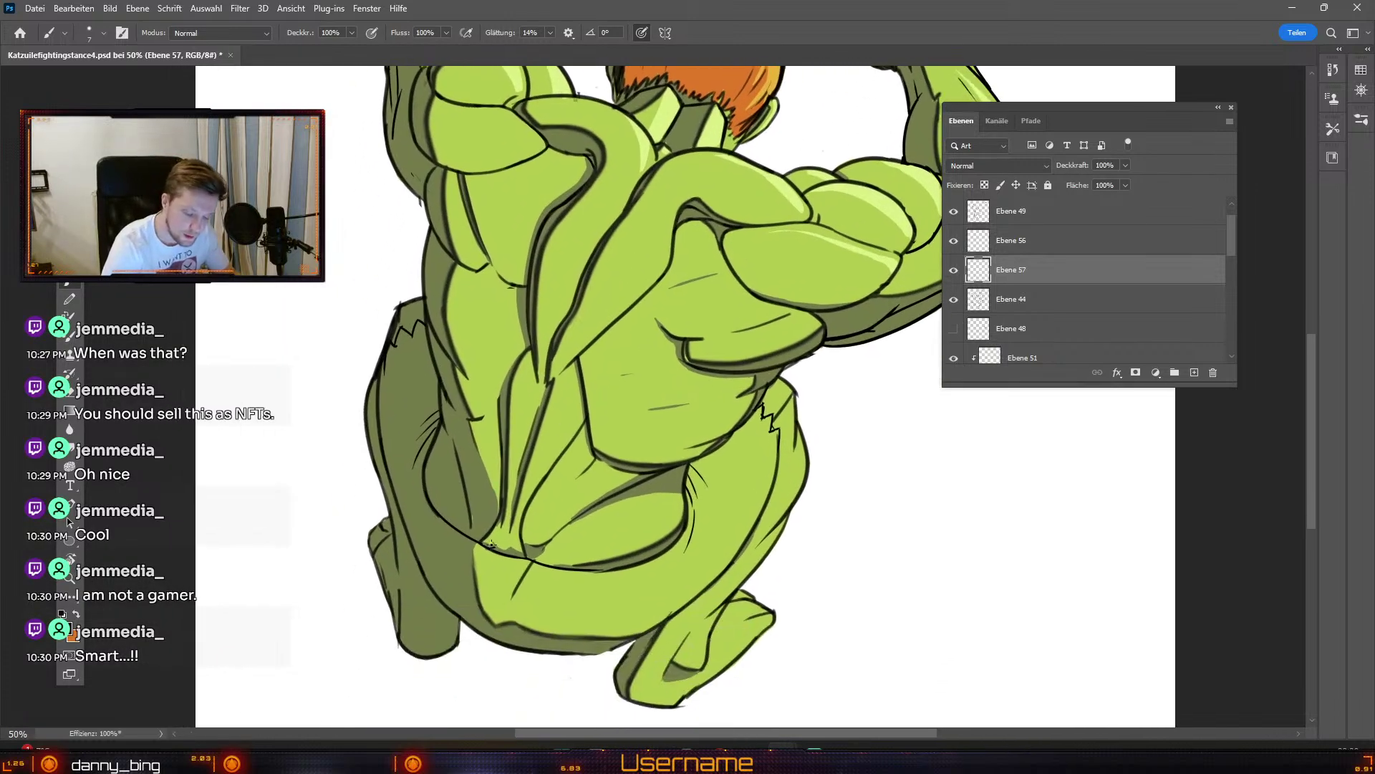
pyautogui.moveTo(503, 556)
pyautogui.mouseDown()
pyautogui.moveTo(504, 593)
pyautogui.moveTo(488, 591)
pyautogui.mouseUp()
pyautogui.hotkey('ctrl', 'z')
pyautogui.hotkey('ctrl', 'z')
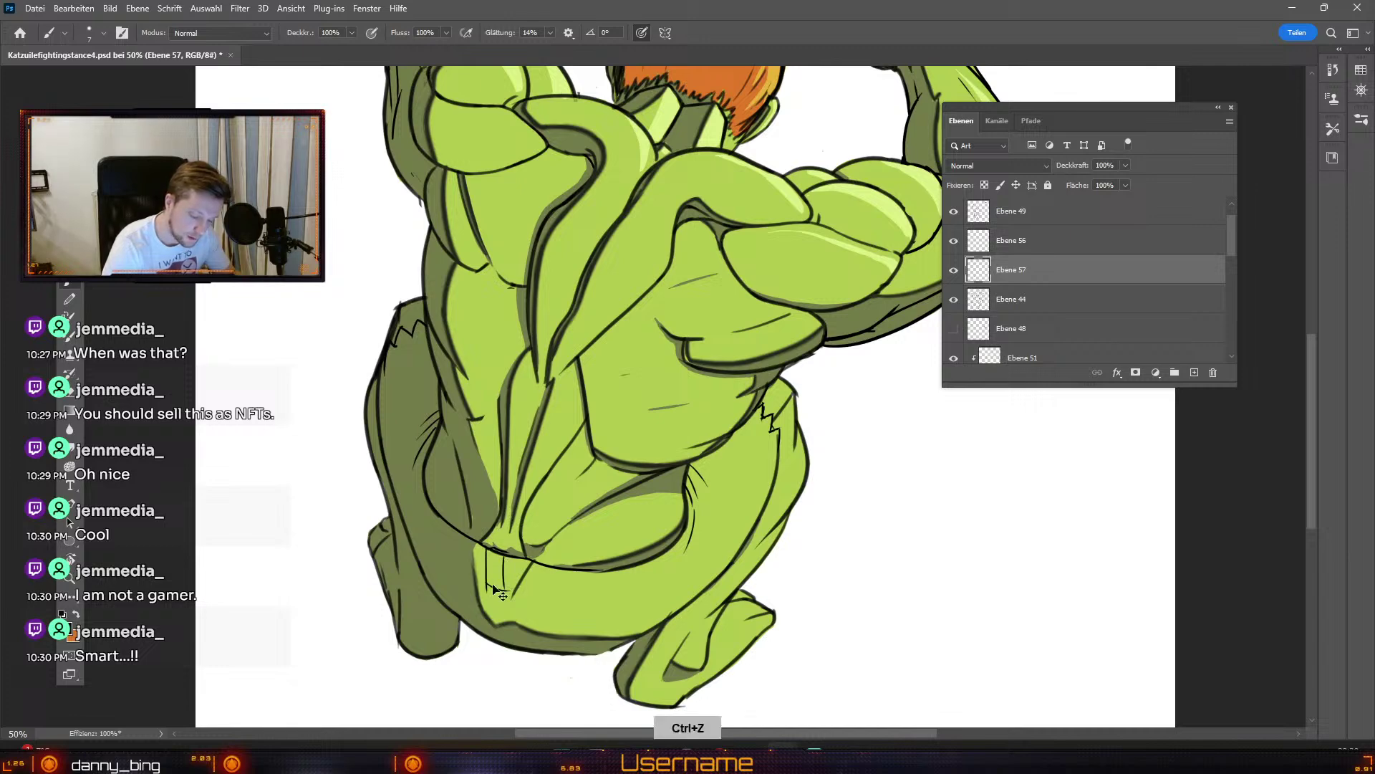
# Step: Trim the central belt loop's corners with a smaller eraser, close its lower edge, and double the line along its right side
pyautogui.press('e')
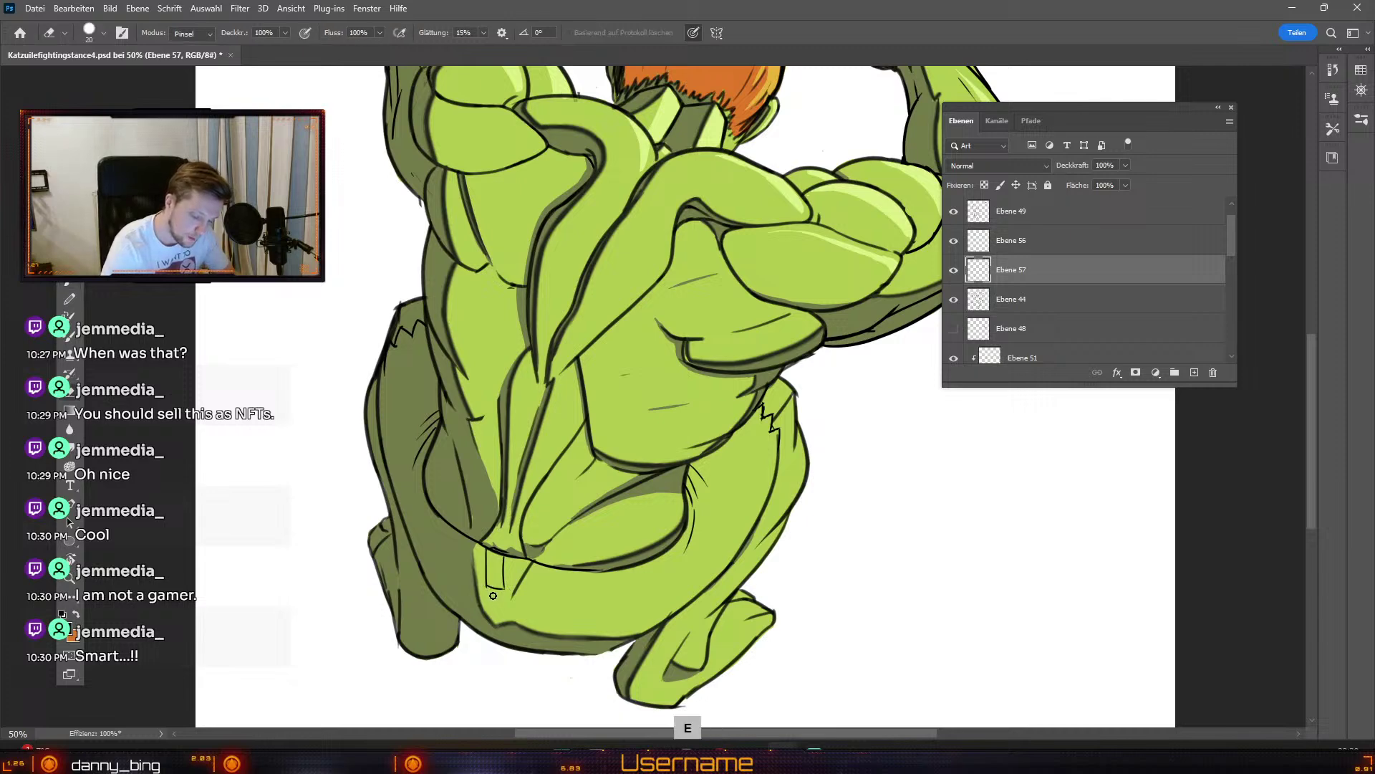
pyautogui.press('b')
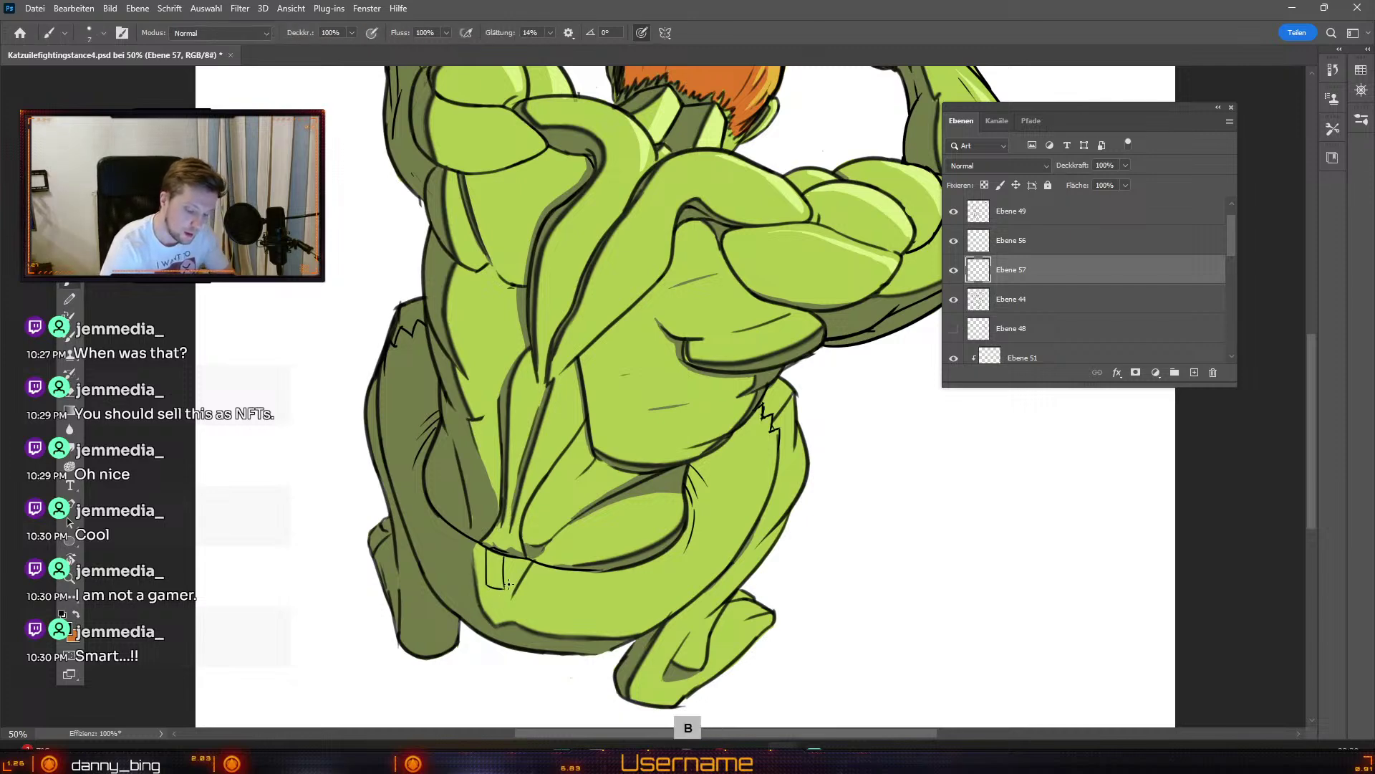
pyautogui.hotkey('ctrl', 'z')
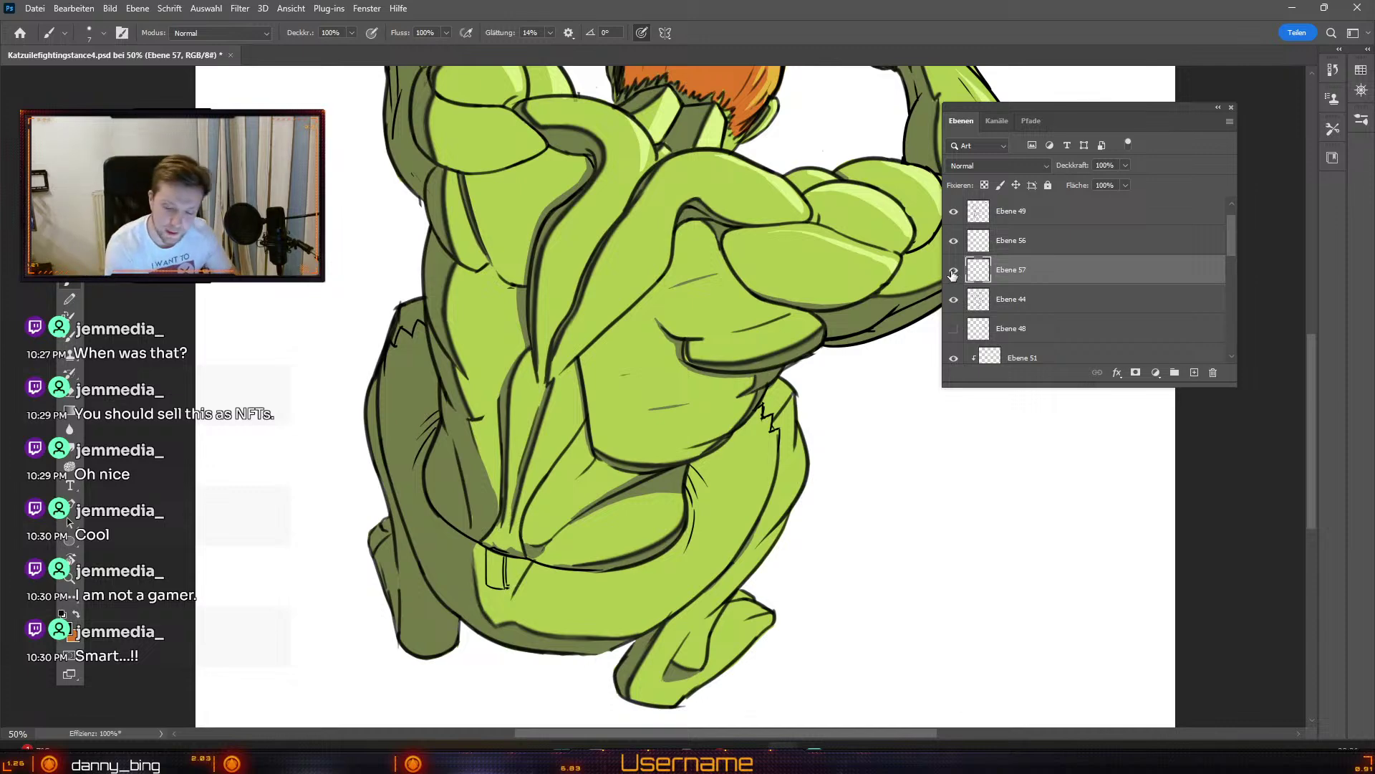
pyautogui.press('e')
pyautogui.press('[')
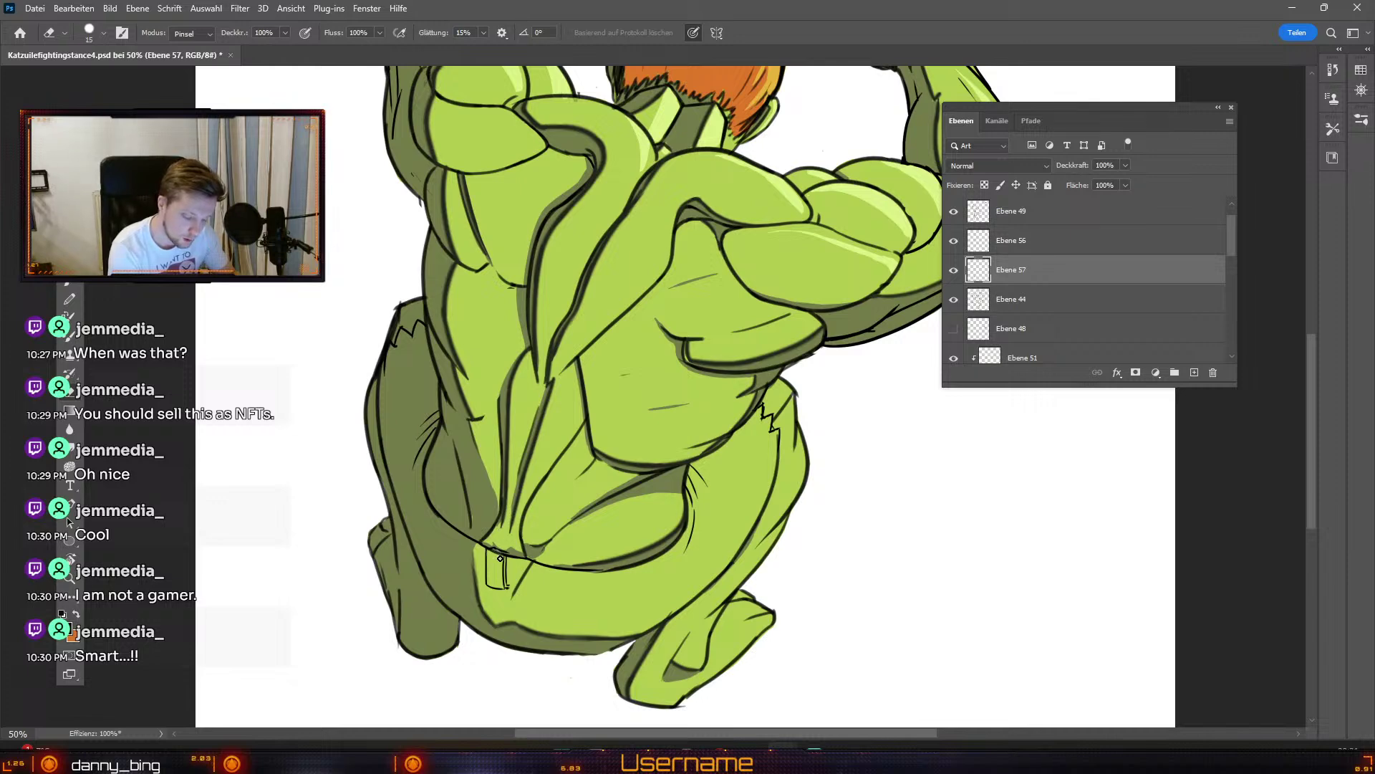
pyautogui.press('[')
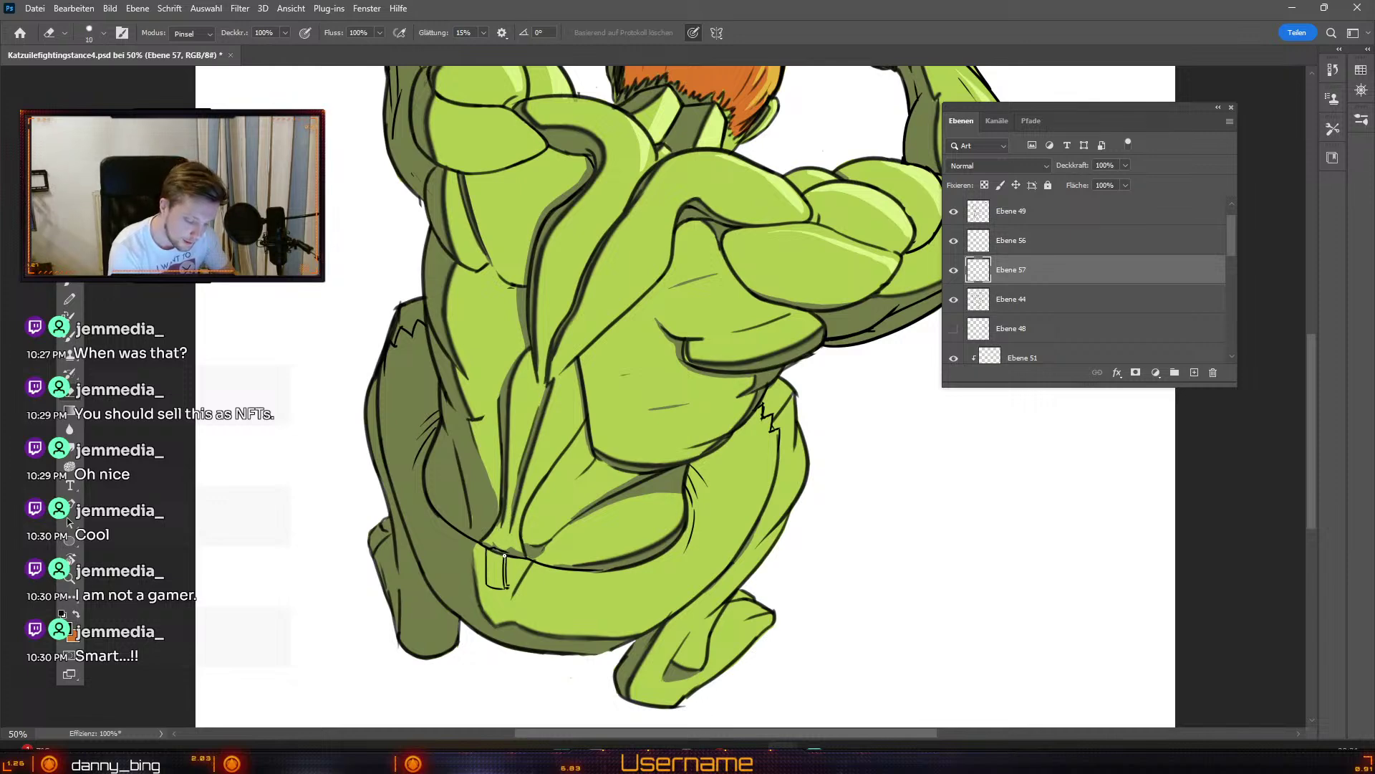
pyautogui.press('b')
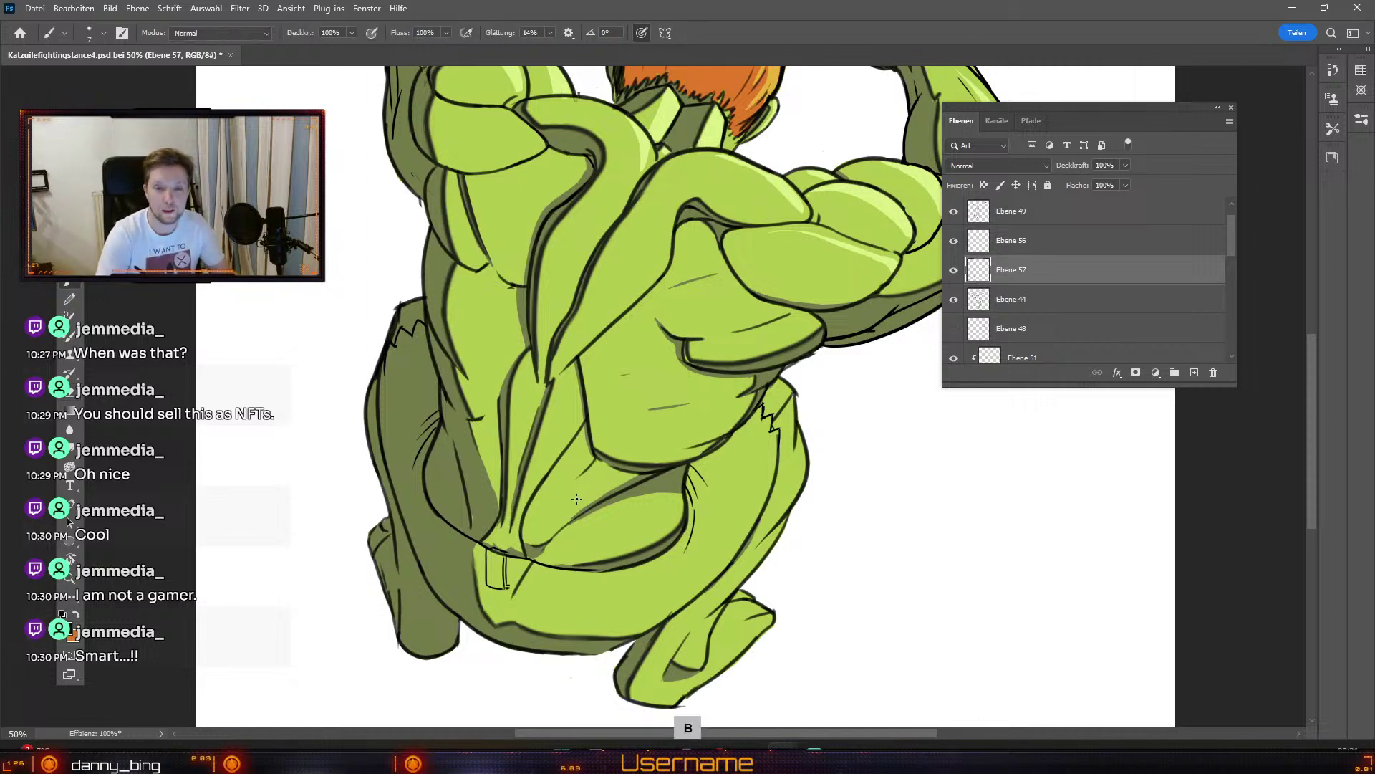
pyautogui.press('b')
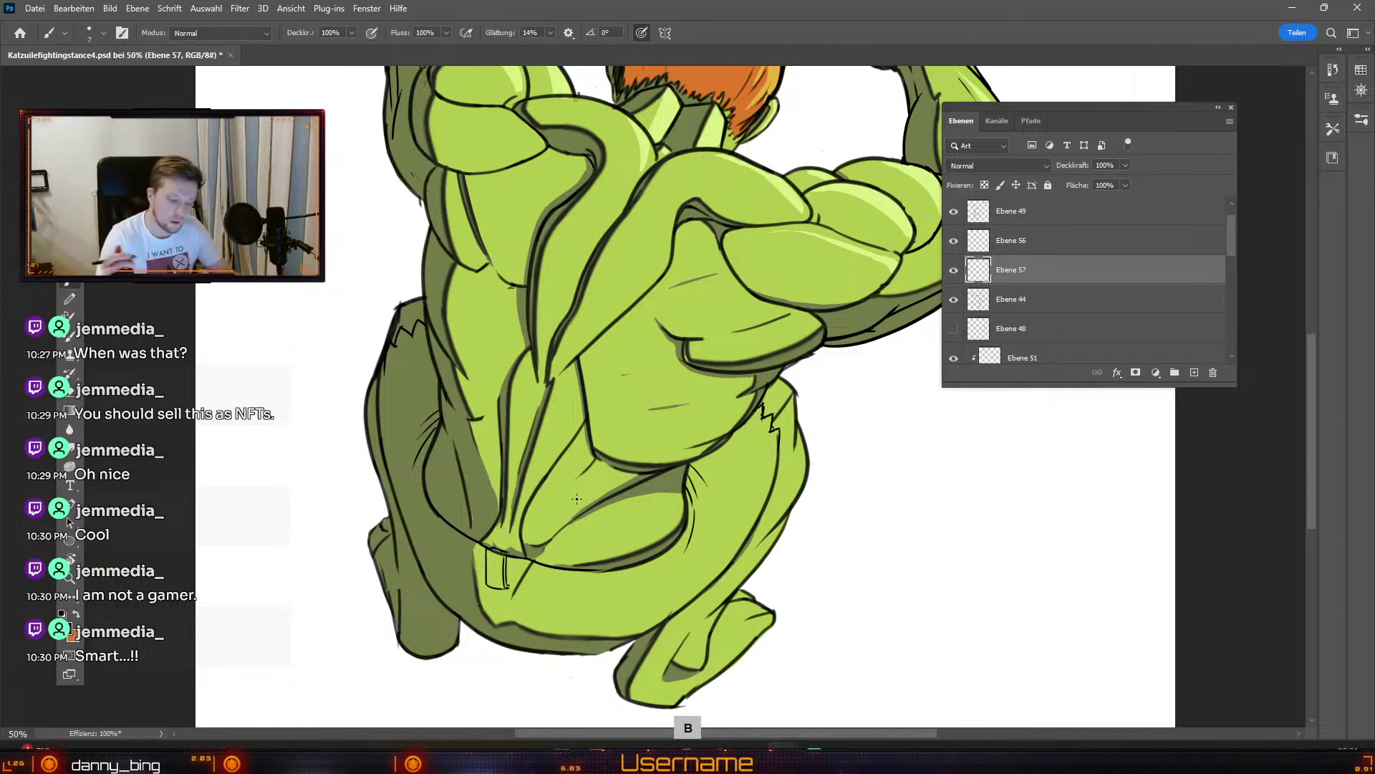
# Step: Try to sketch a second belt loop near the left end of the waistline, redoing its side lines
pyautogui.moveTo(444, 520); pyautogui.dragTo(449, 549)
pyautogui.hotkey('ctrl', 'z')
pyautogui.hotkey('ctrl', 'z')
pyautogui.hotkey('ctrl', 'z')
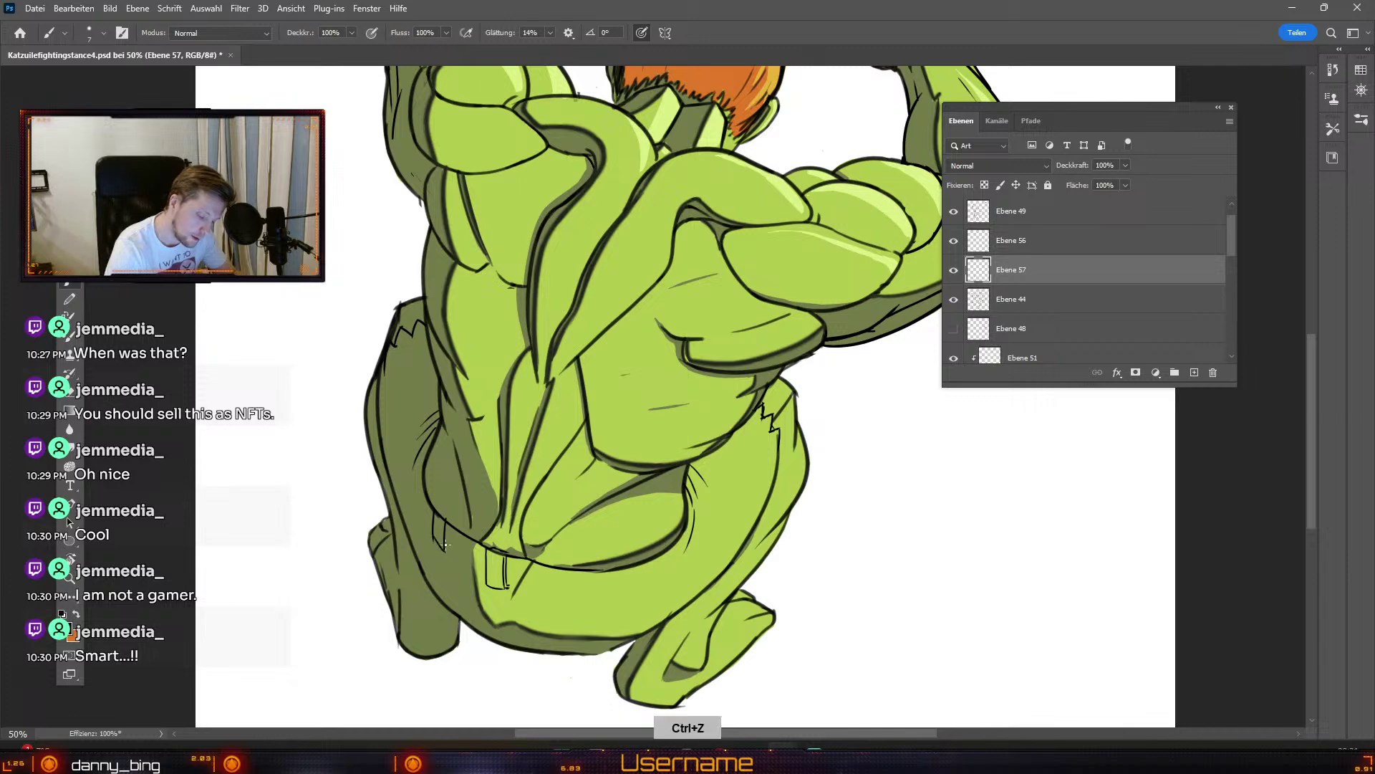
pyautogui.press('e')
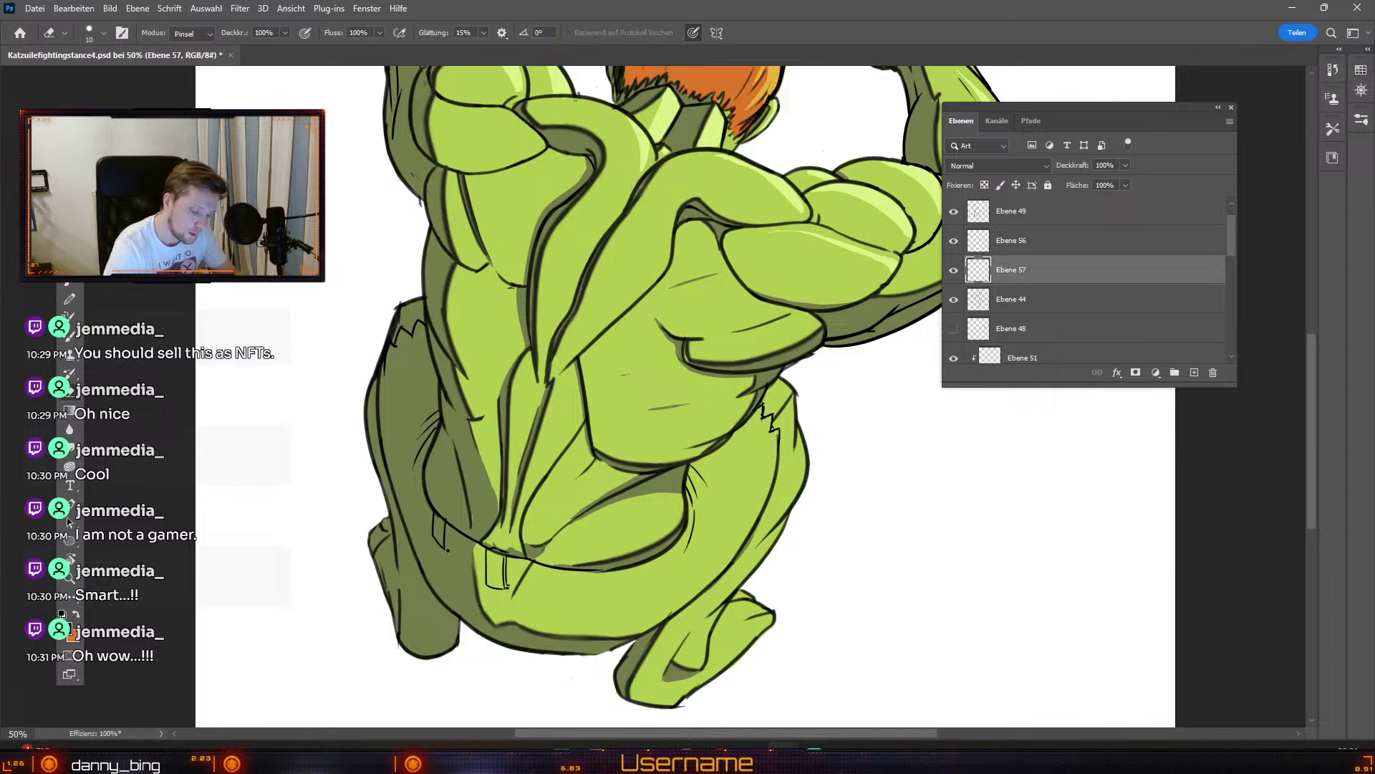
pyautogui.press('b')
pyautogui.hotkey('ctrl', 'z')
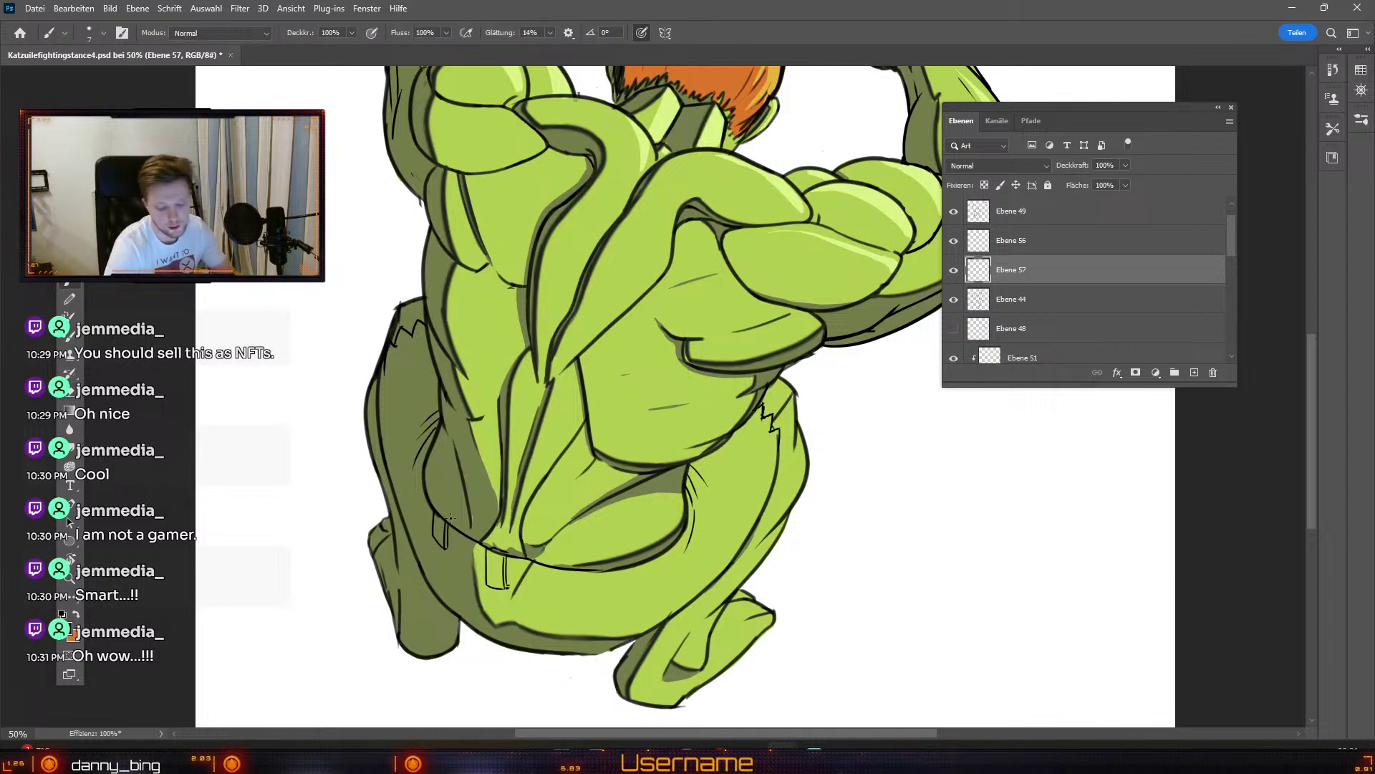
# Step: Erase the second belt loop near the left end of the waistline using a larger eraser
pyautogui.press('odiaeresis')
pyautogui.press('#')
pyautogui.moveTo(441, 520)
pyautogui.mouseDown()
pyautogui.moveTo(434, 541)
pyautogui.moveTo(449, 507)
pyautogui.mouseUp()
pyautogui.hotkey('ctrl', 'z')
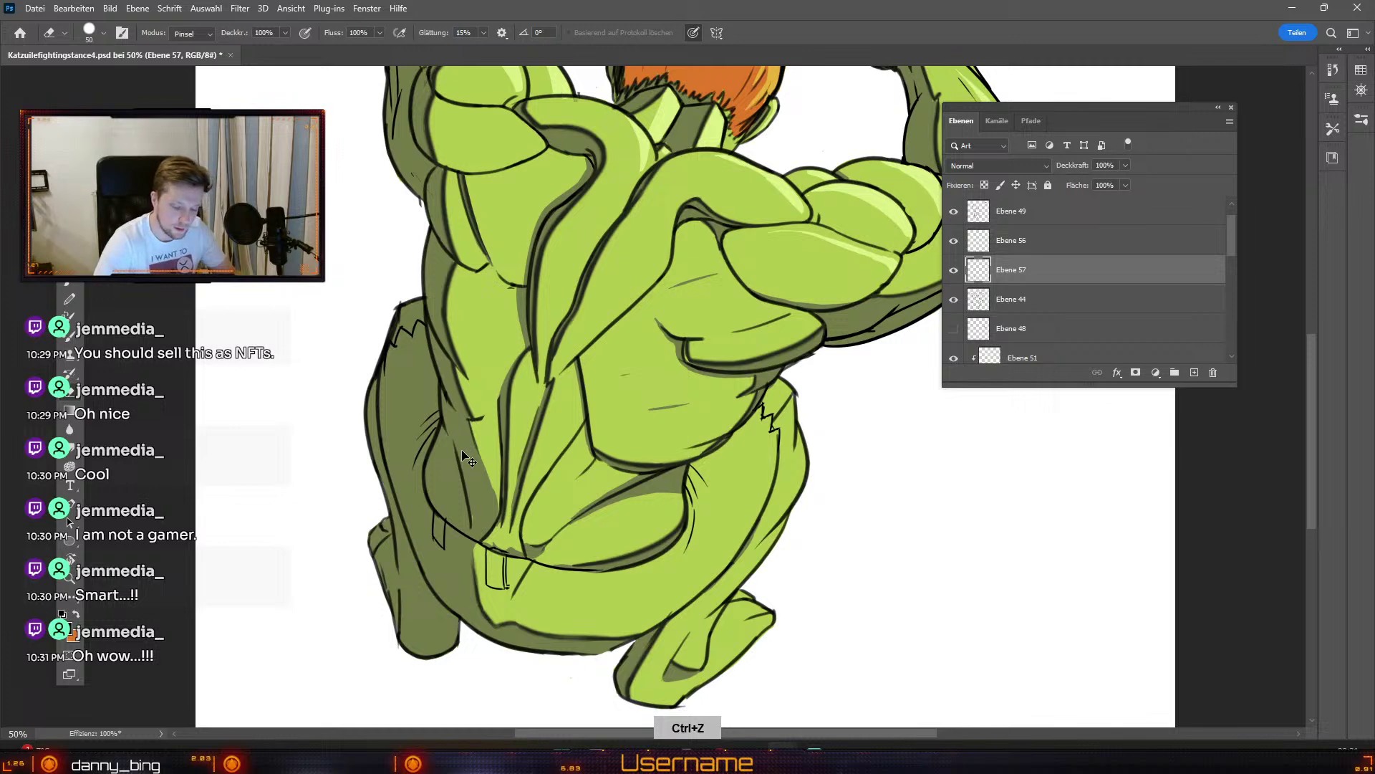
pyautogui.moveTo(435, 512); pyautogui.dragTo(444, 565)
# Step: Add a new layer and draw the side lines of a belt loop at the left end of the waistline, redoing failed strokes
pyautogui.click(1195, 372)
pyautogui.press('b')
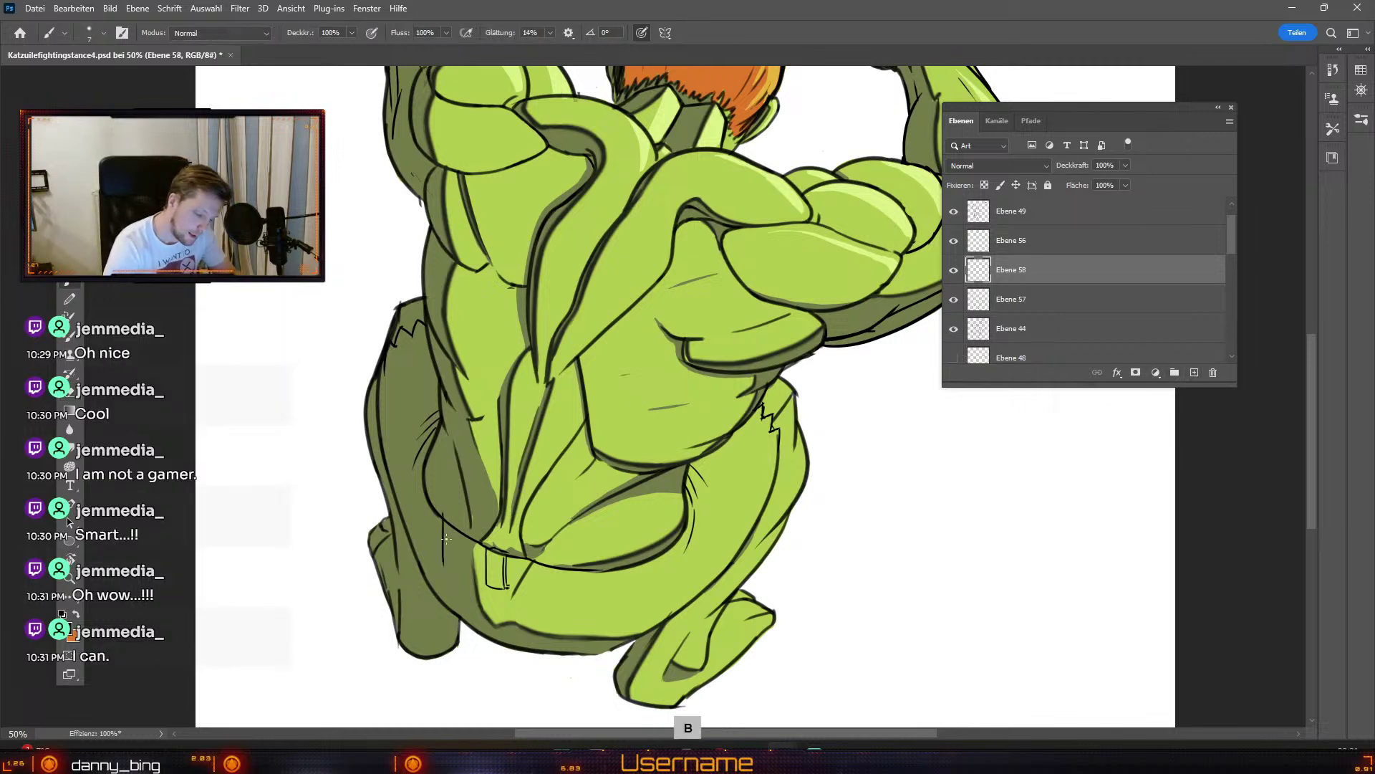
pyautogui.hotkey('ctrl', 'z')
pyautogui.moveTo(442, 514); pyautogui.dragTo(439, 570)
pyautogui.hotkey('ctrl', 'z')
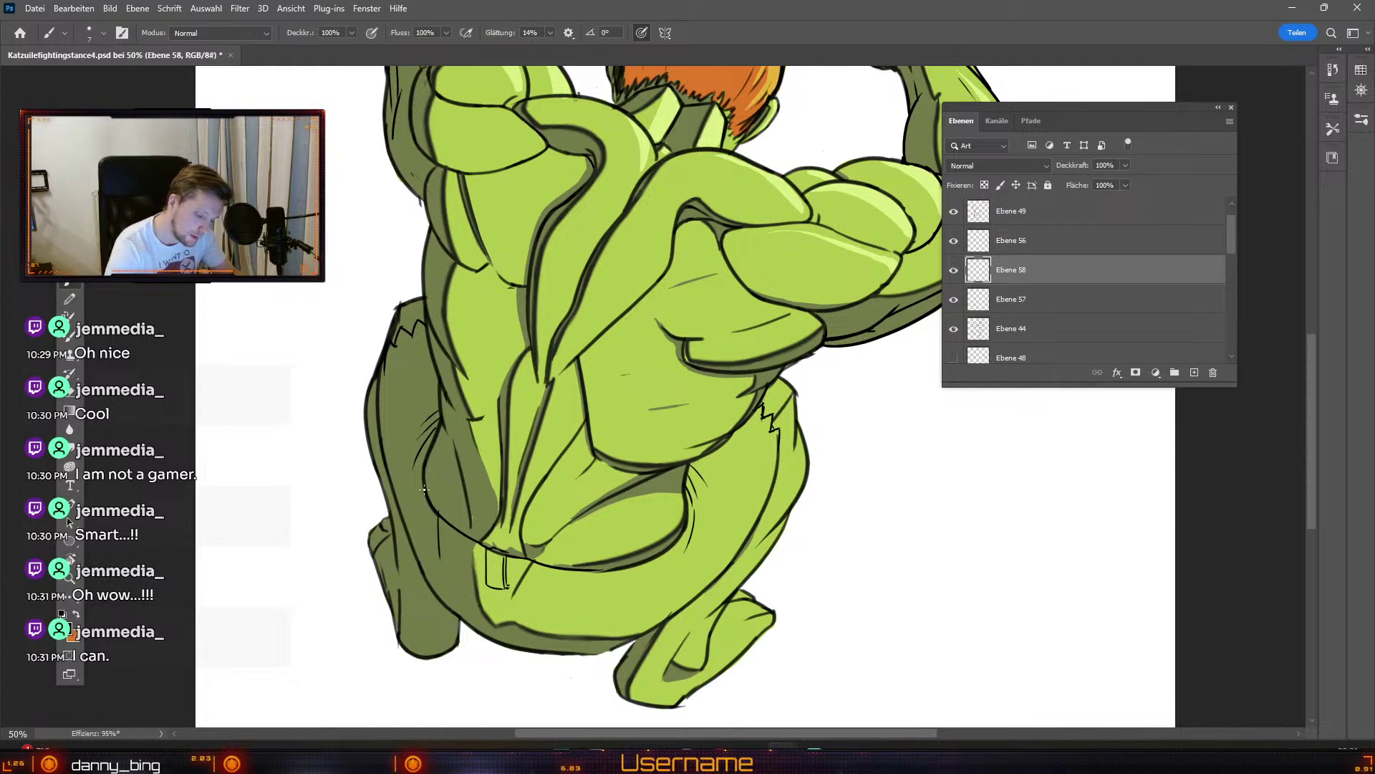
pyautogui.moveTo(433, 513); pyautogui.dragTo(436, 552)
pyautogui.hotkey('ctrl', 'z')
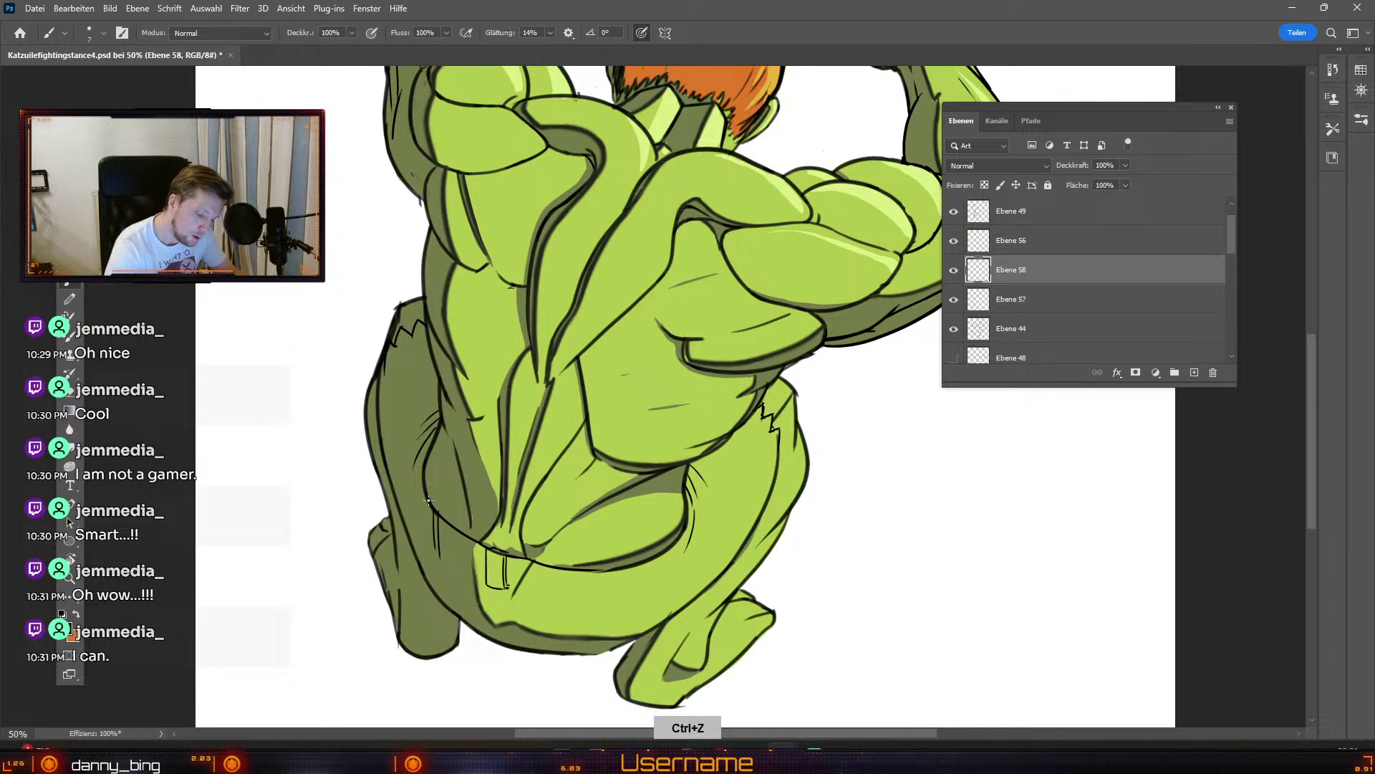
pyautogui.moveTo(424, 491); pyautogui.dragTo(432, 550)
pyautogui.hotkey('ctrl', 'z')
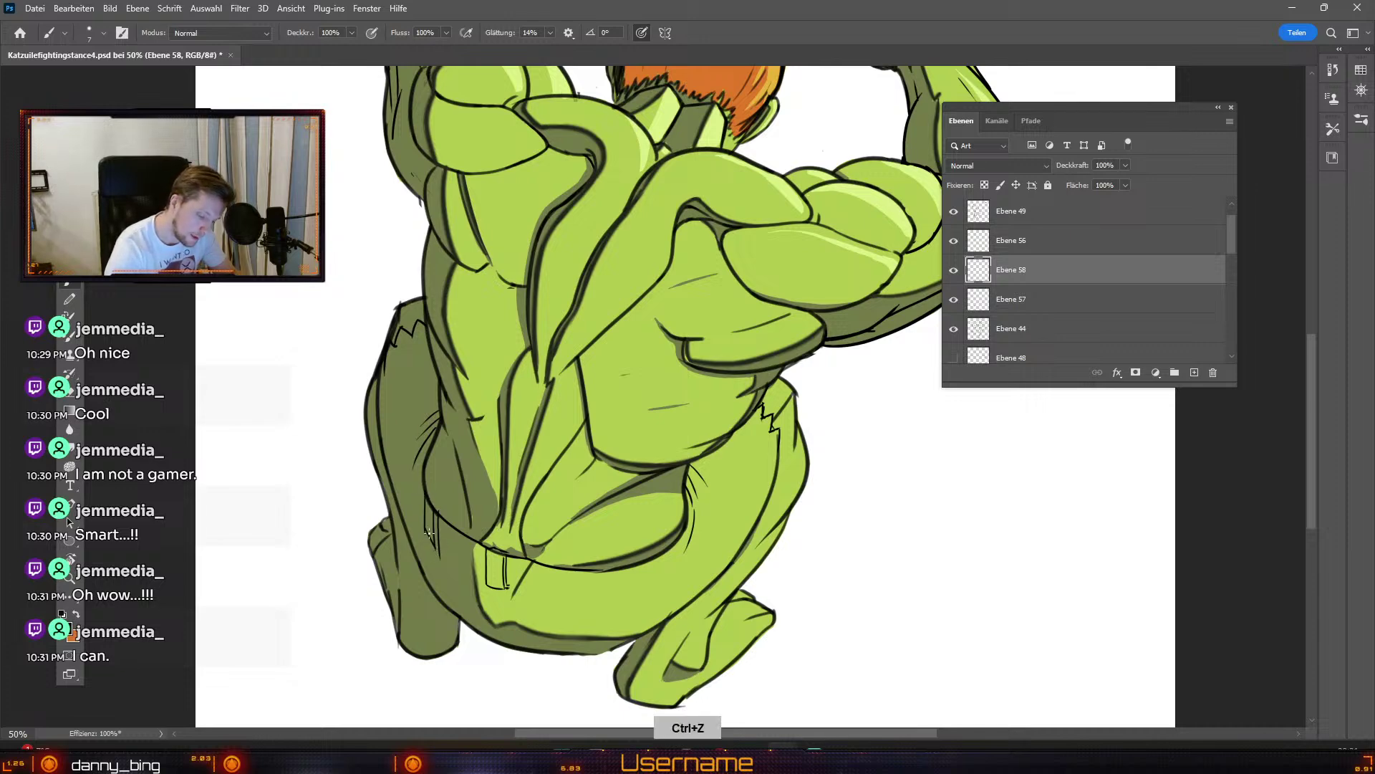
# Step: Erase the overshooting ends of the left belt loop, close its lower edge, and double its right side line
pyautogui.press('e')
pyautogui.press('odiaeresis')
pyautogui.press('#')
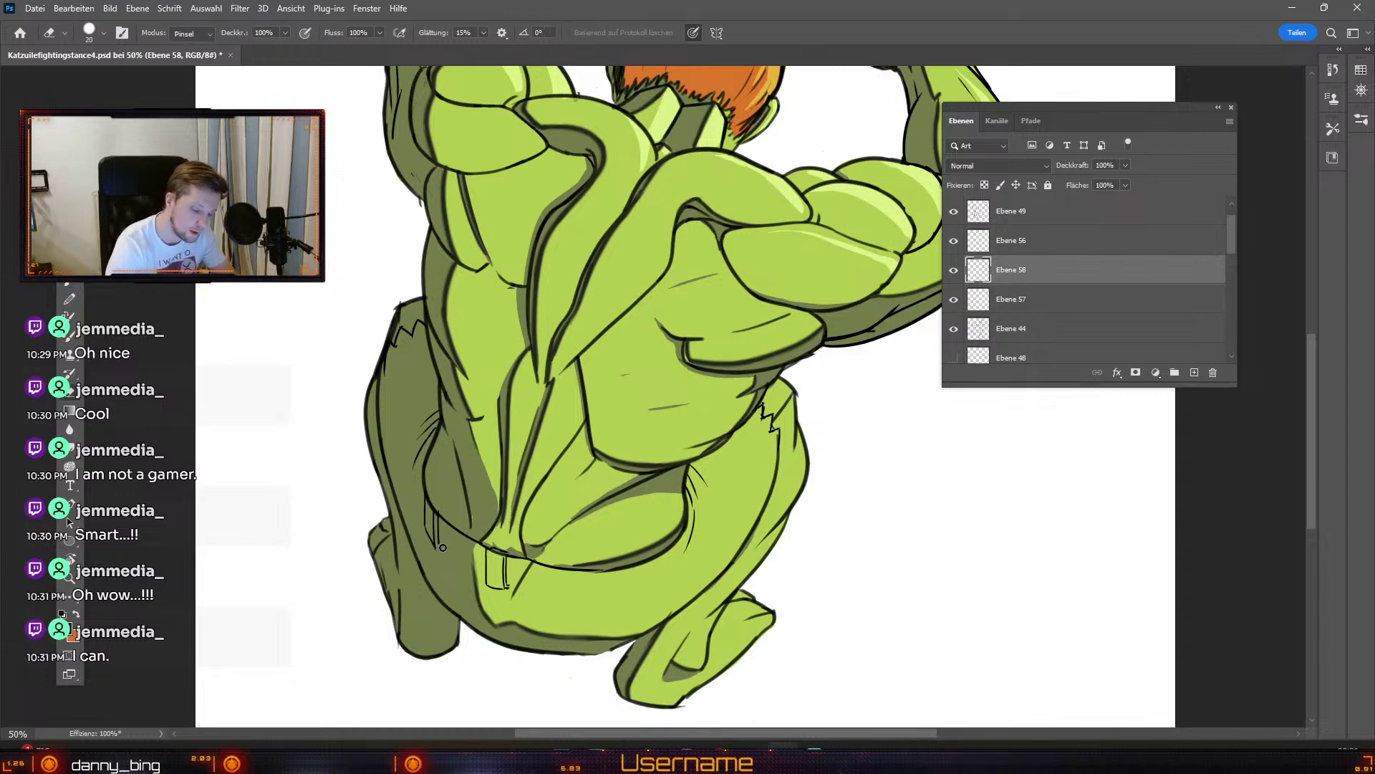
pyautogui.press('b')
pyautogui.hotkey('ctrl', 'z')
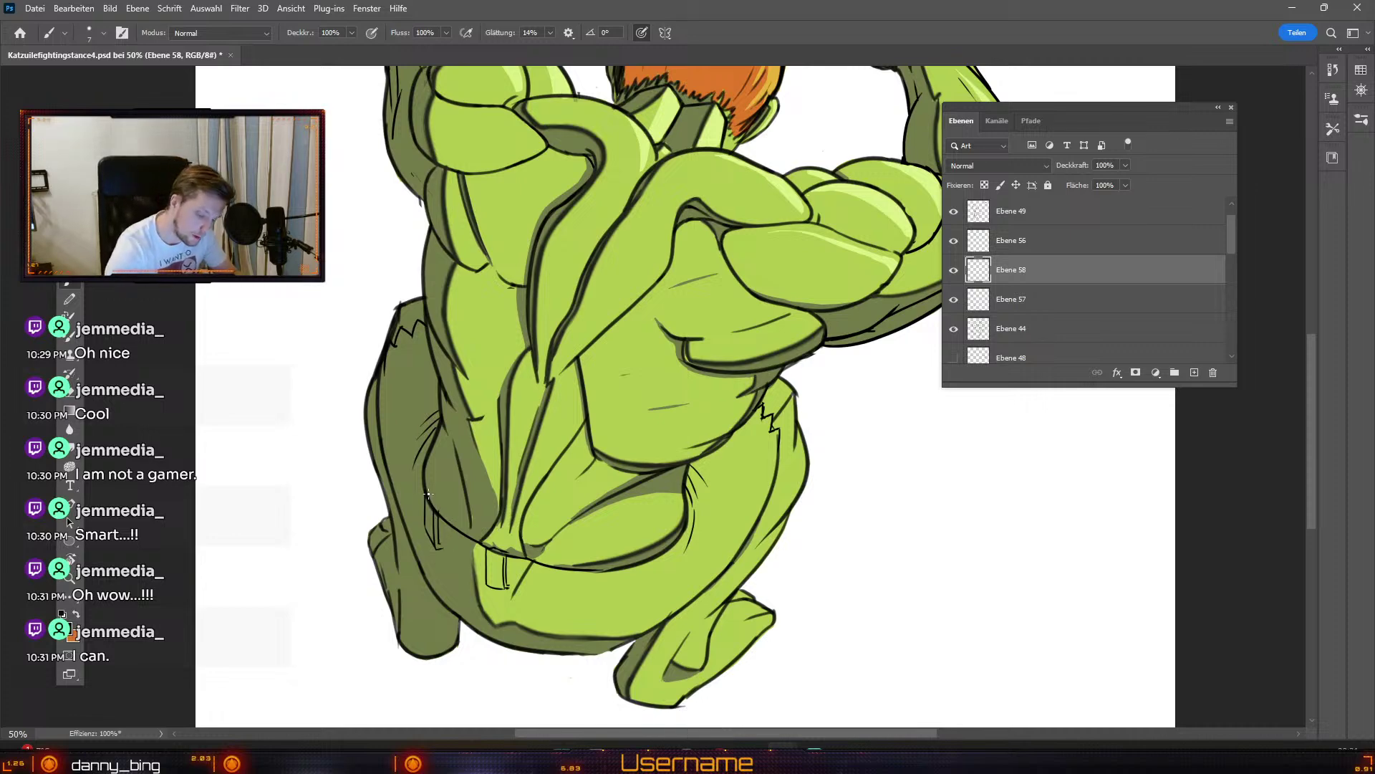
pyautogui.hotkey('ctrl', 'z')
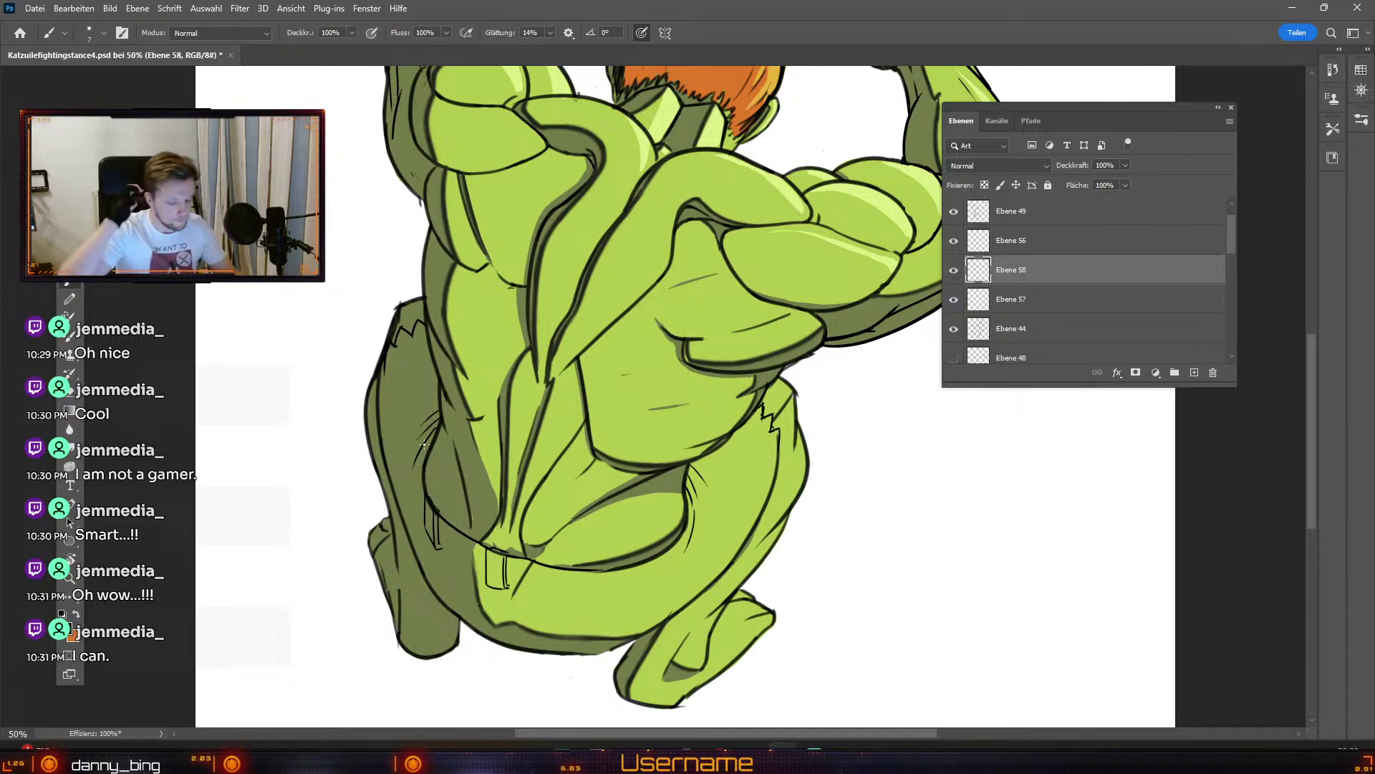
# Step: Draw the waistband's lower edge between the left and central belt loops, redoing the curve and erasing the overlap
pyautogui.press('b')
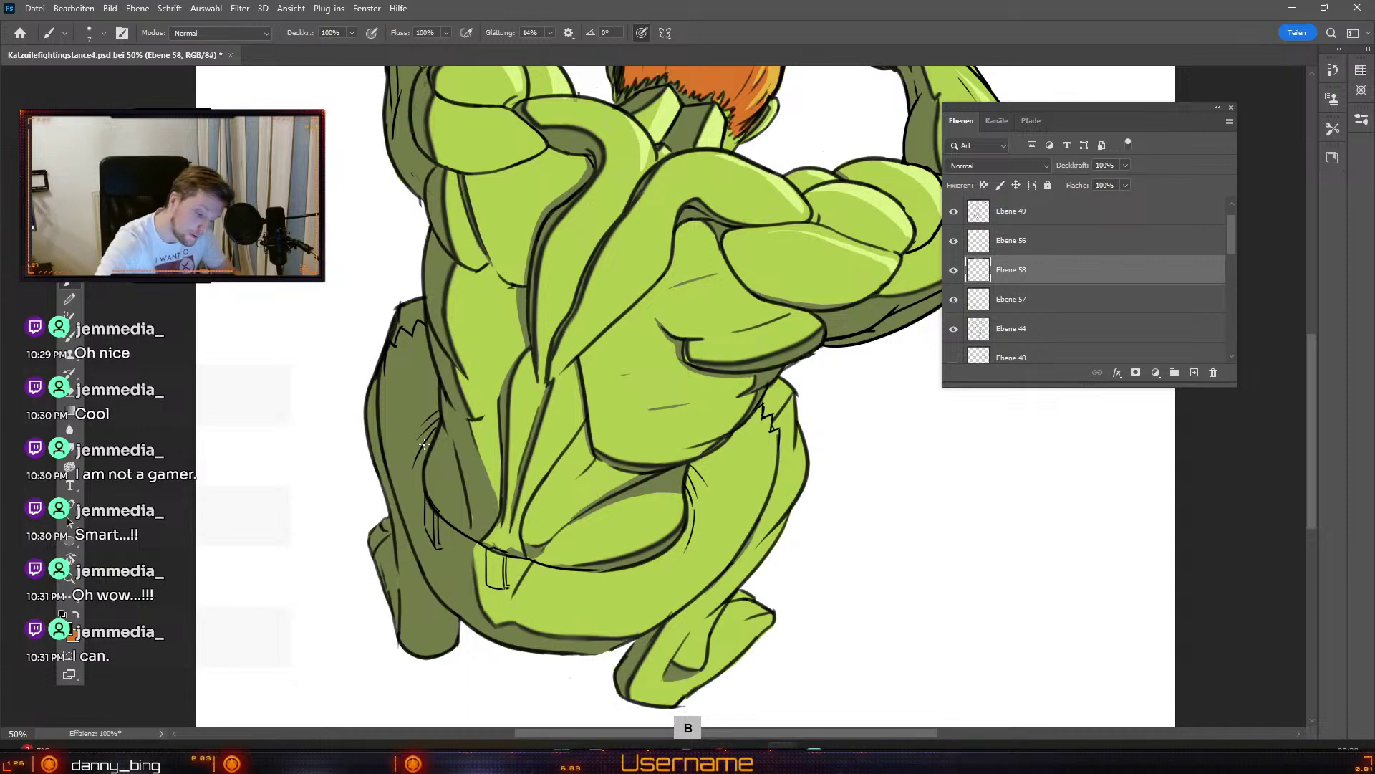
pyautogui.moveTo(433, 542); pyautogui.dragTo(500, 589)
pyautogui.hotkey('ctrl', 'z')
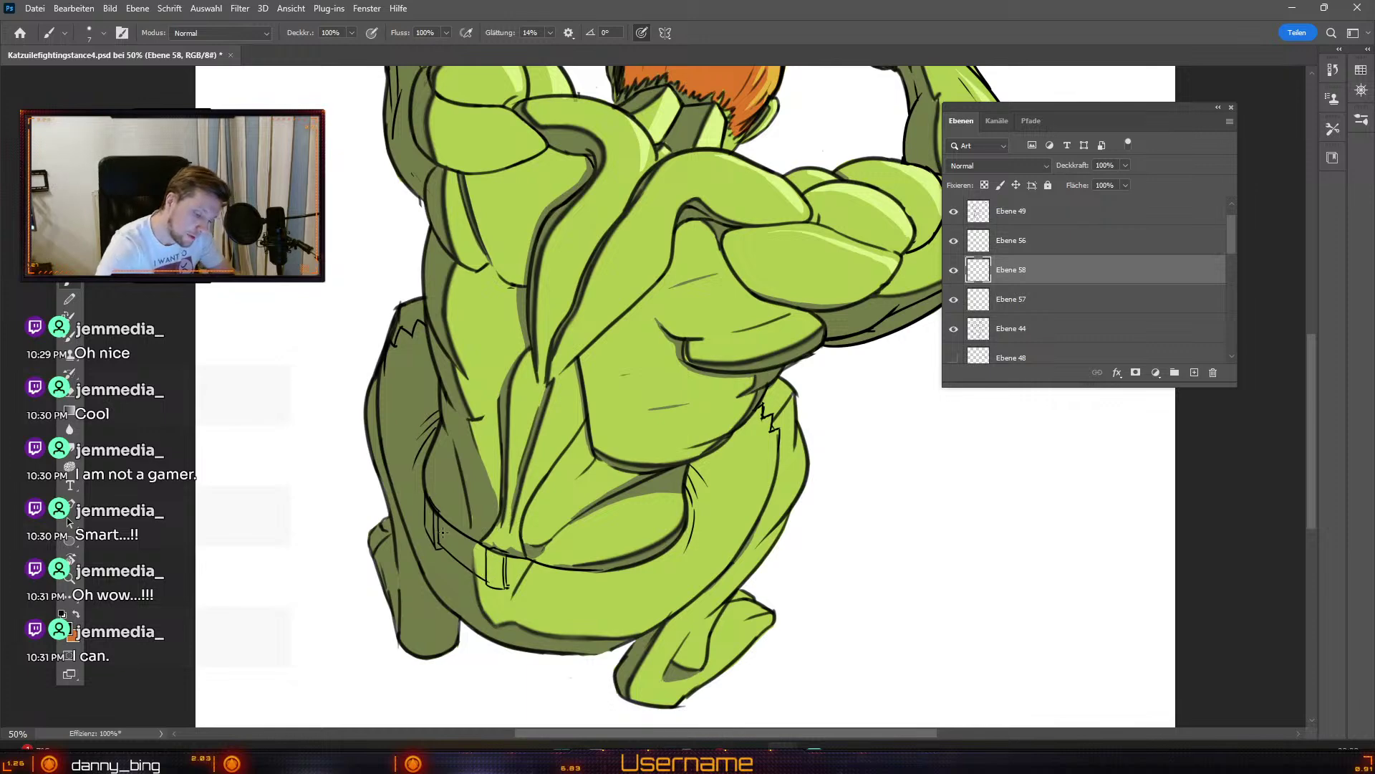
pyautogui.hotkey('ctrl', 'z')
pyautogui.moveTo(438, 541); pyautogui.dragTo(500, 581)
pyautogui.hotkey('ctrl', 'z')
pyautogui.moveTo(436, 539); pyautogui.dragTo(494, 584)
pyautogui.press('e')
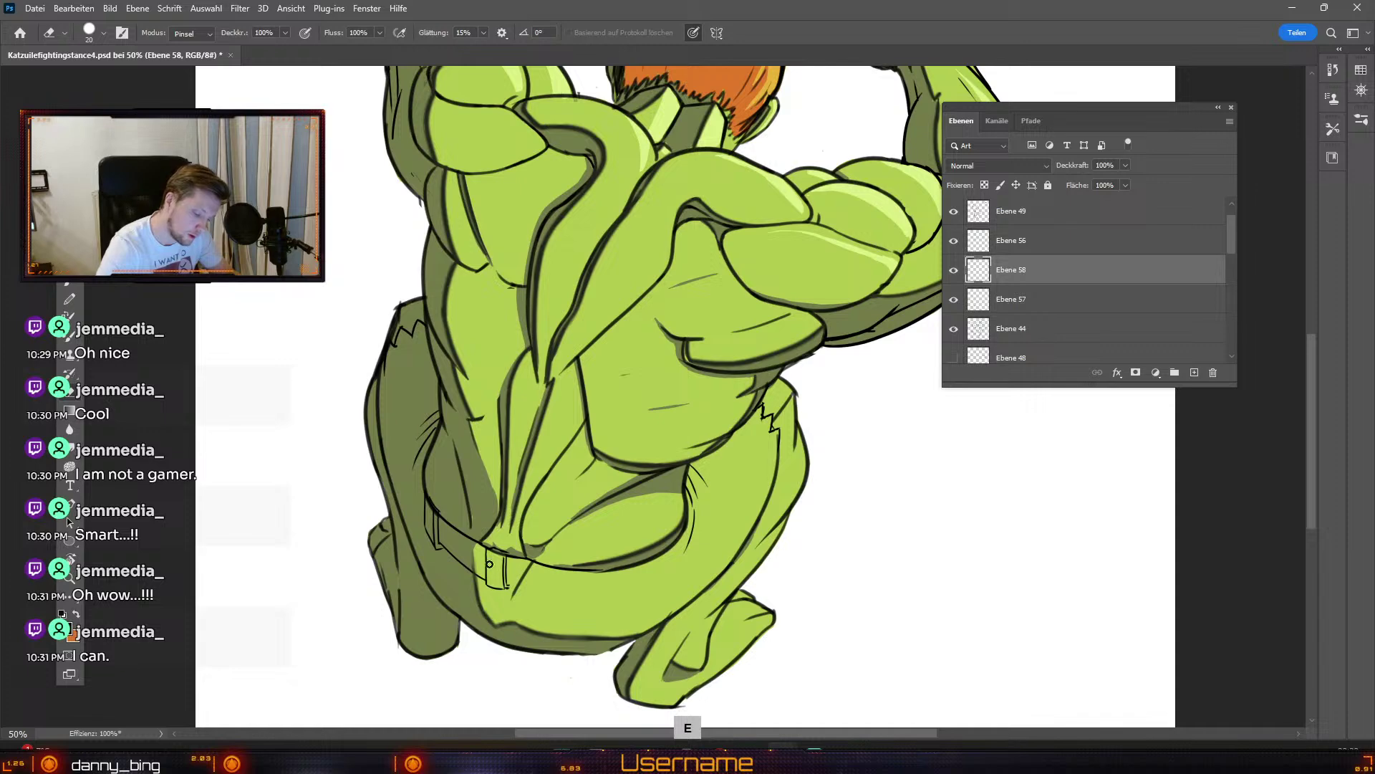
# Step: Try to retrace the waistband's upper edge between the loops and extend its lower edge to the right of the central loop
pyautogui.press('b')
pyautogui.moveTo(440, 513); pyautogui.dragTo(503, 553)
pyautogui.hotkey('ctrl', 'z')
pyautogui.hotkey('ctrl', 'z')
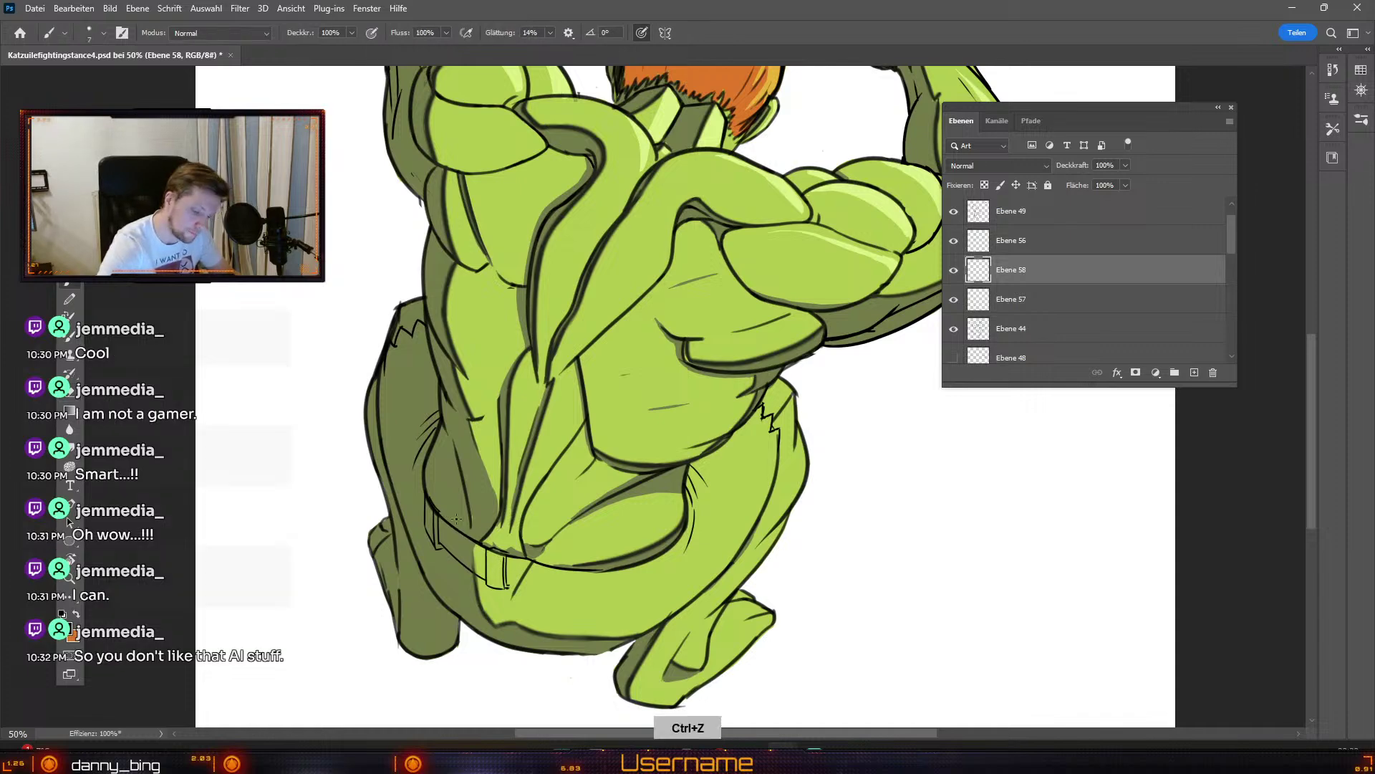
pyautogui.press('b')
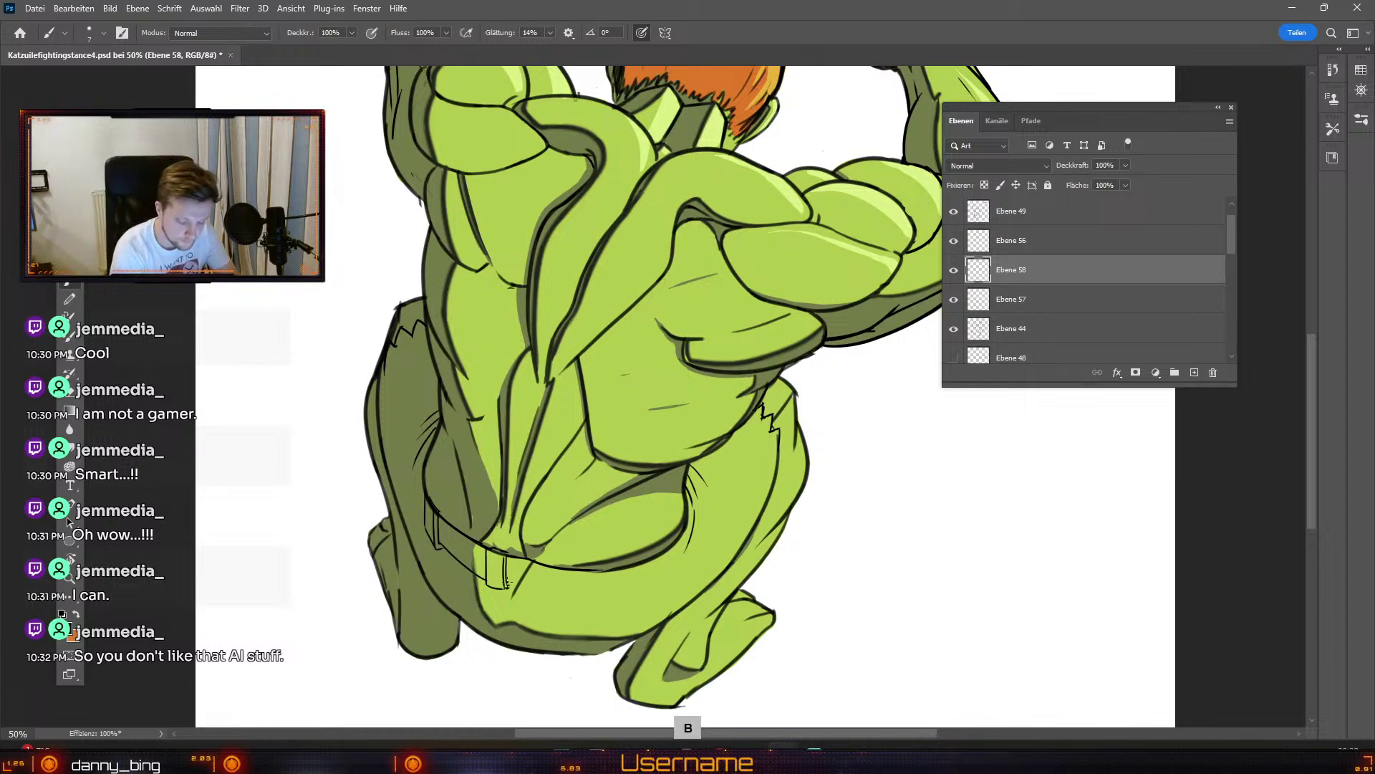
pyautogui.moveTo(519, 590); pyautogui.dragTo(566, 592)
pyautogui.hotkey('ctrl', 'z')
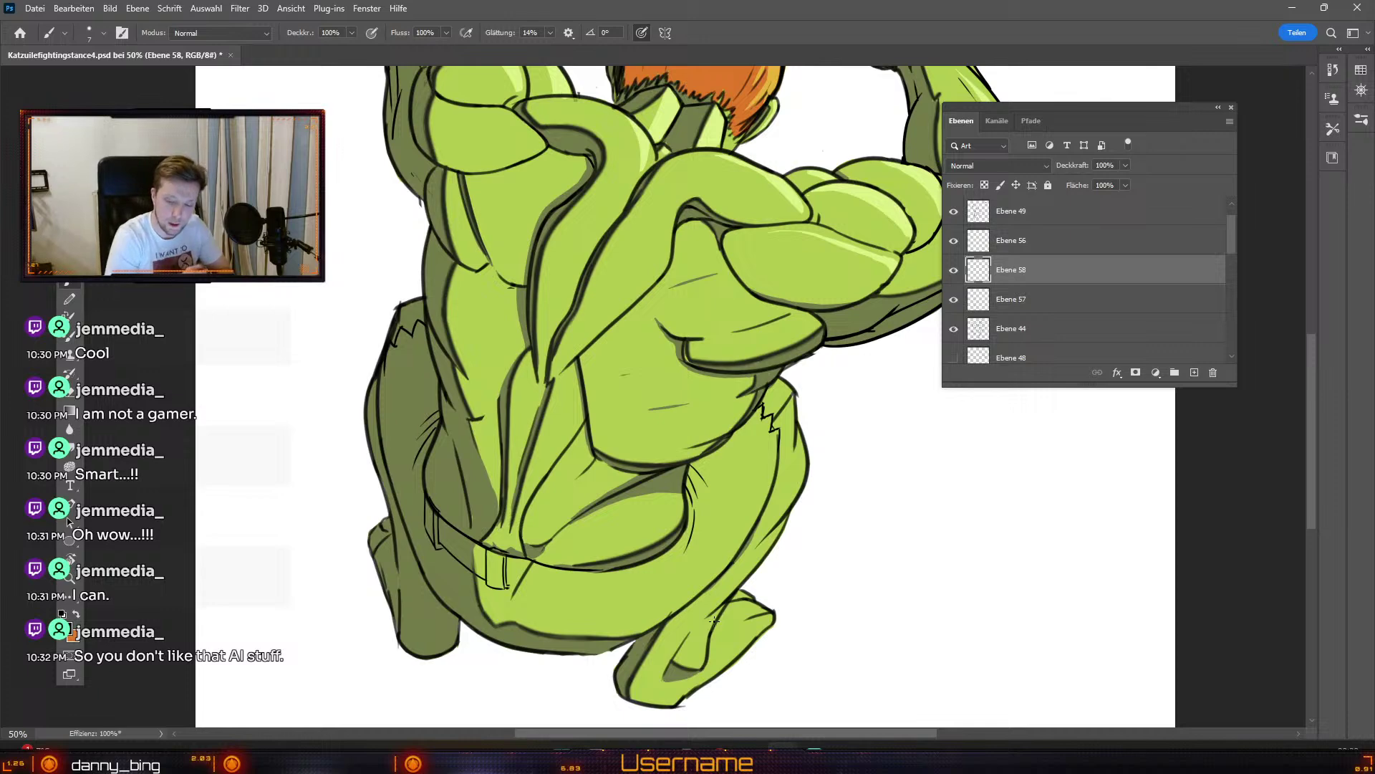
# Step: Toggle the visibility of Ebene 57 and Ebene 44 to identify the left belt loop's lines, and make Ebene 44 active
pyautogui.click(953, 300)
pyautogui.click(954, 299)
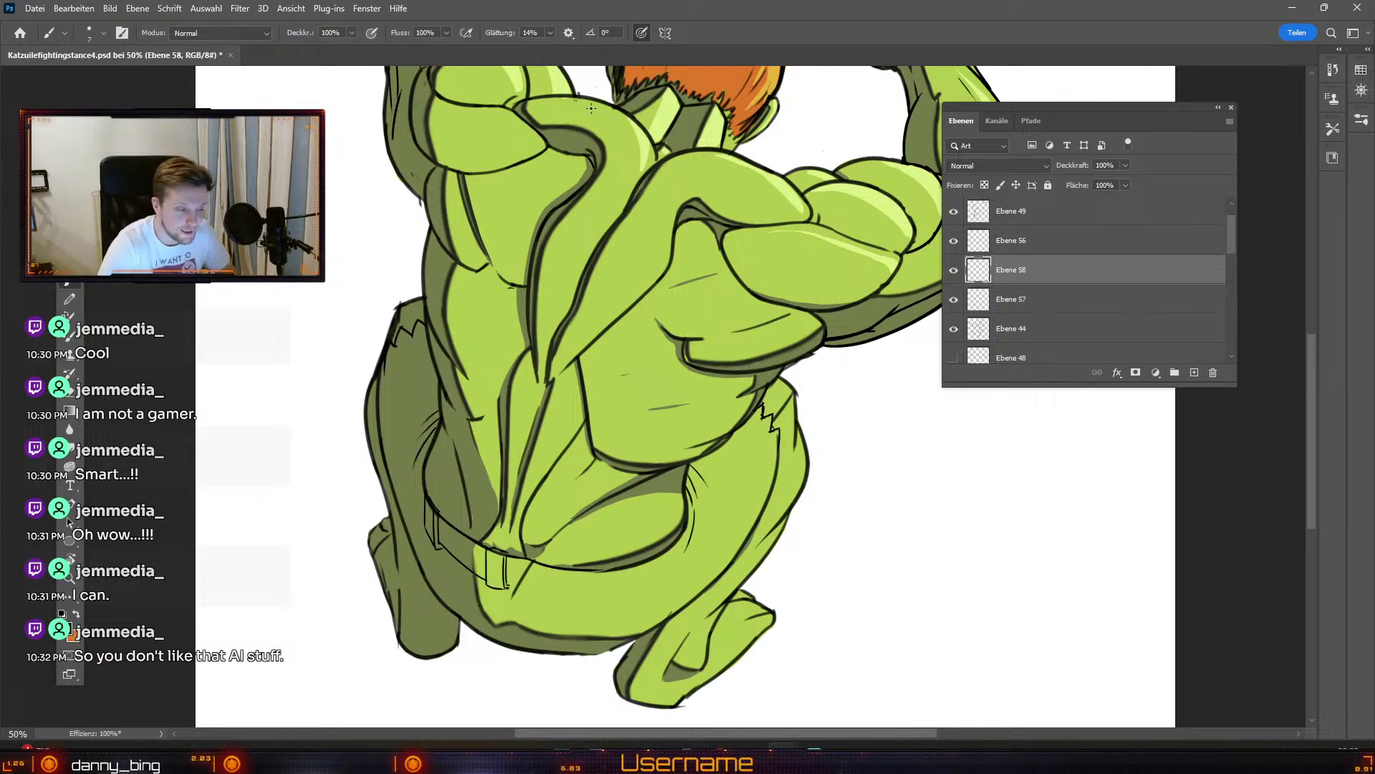
pyautogui.press('v')
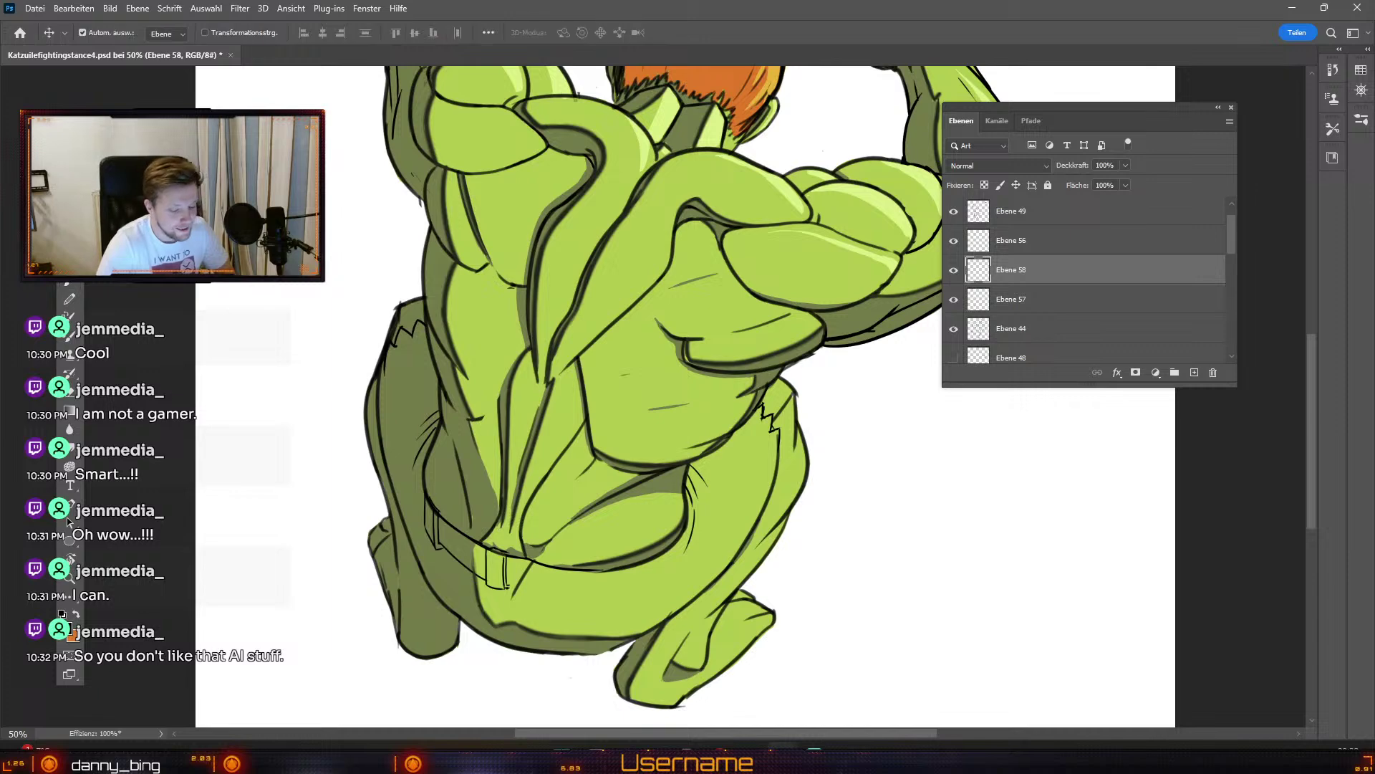
pyautogui.click(432, 510)
pyautogui.press('e')
pyautogui.click(954, 301)
pyautogui.click(955, 301)
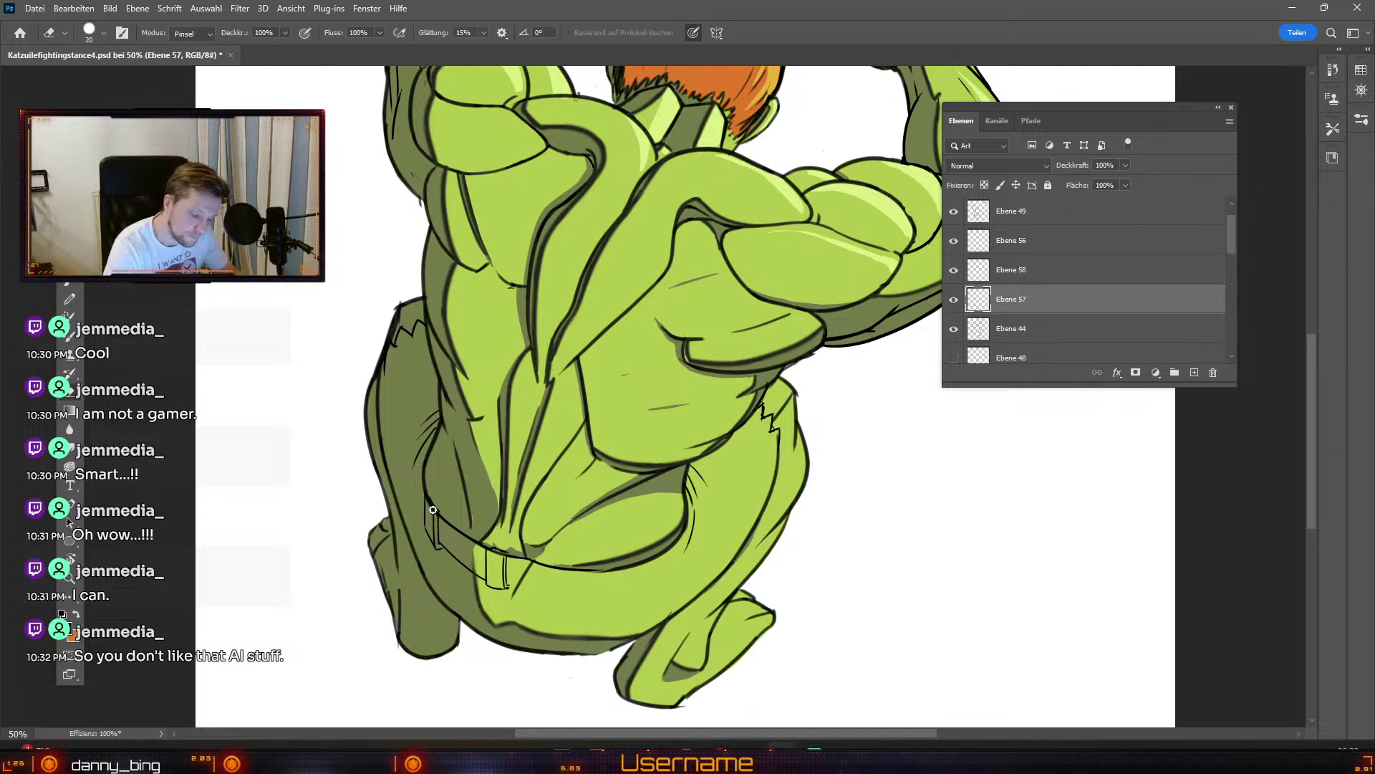
pyautogui.click(954, 329)
pyautogui.click(954, 329)
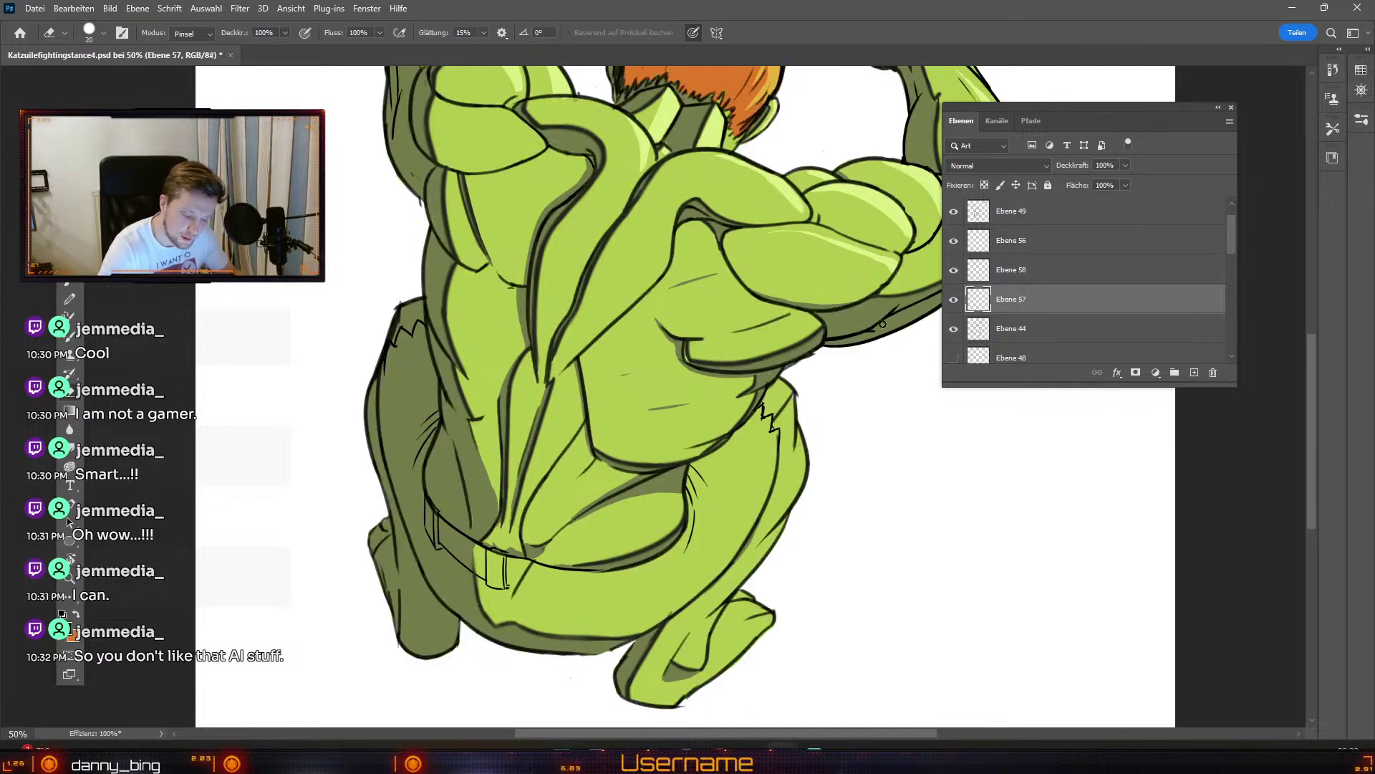
pyautogui.click(1015, 331)
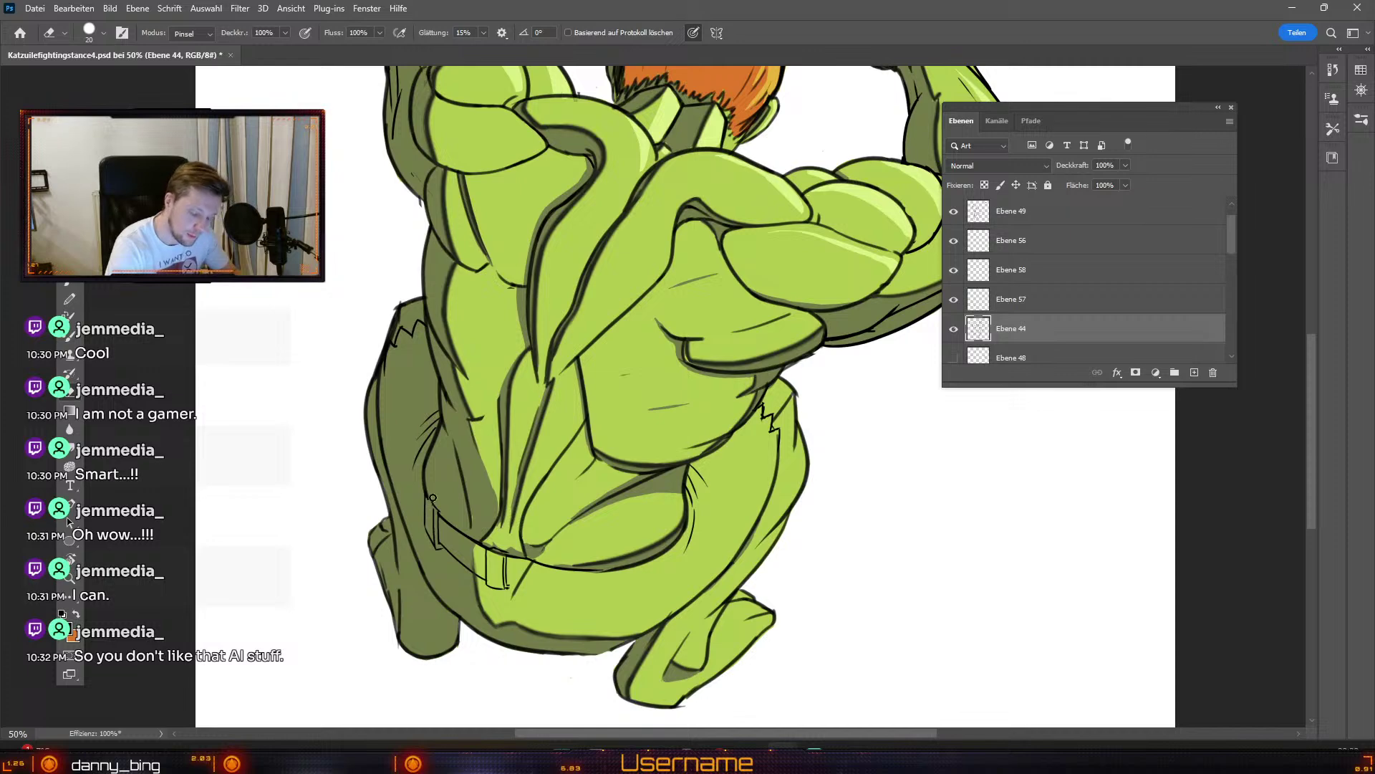
# Step: Erase the overlapping line bits at the top of the left belt loop, working through Ebene 44, Ebene 58 and Ebene 57
pyautogui.press('v')
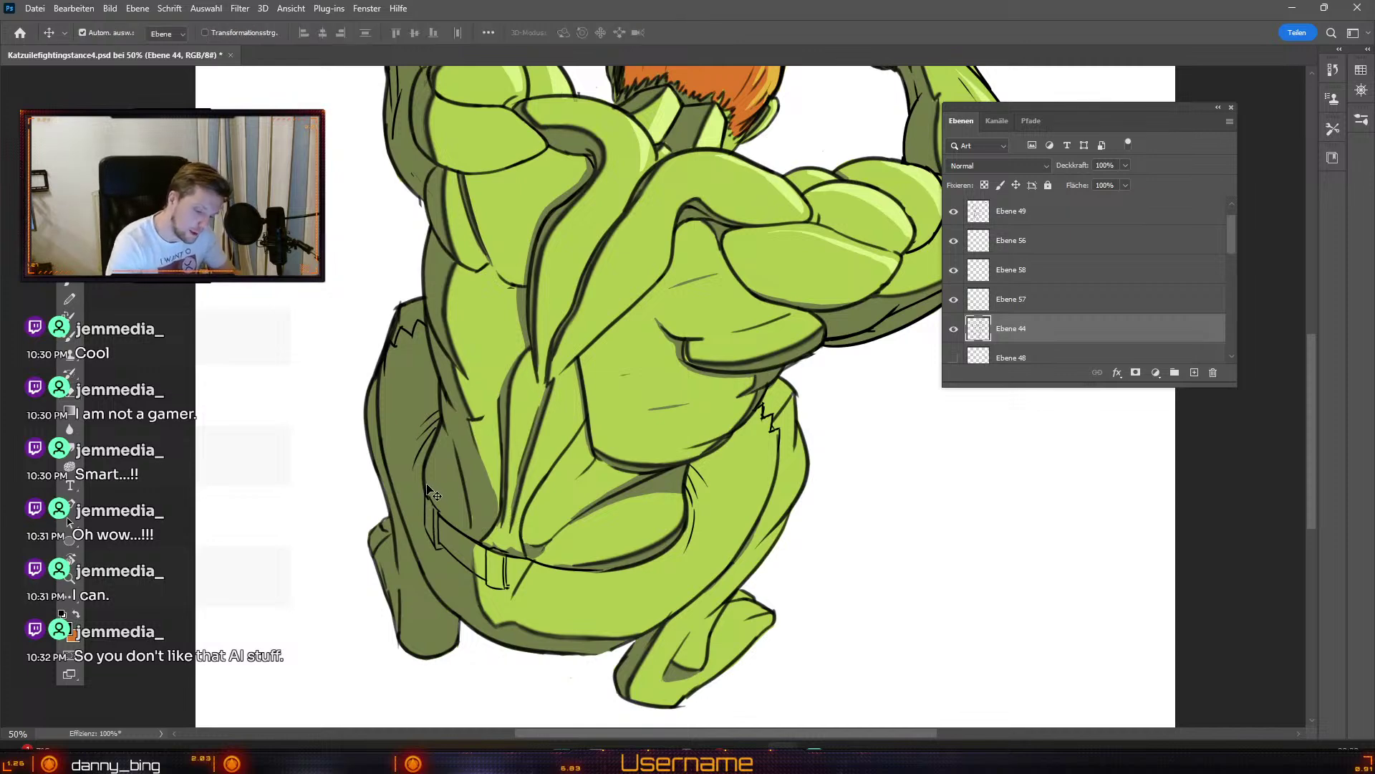
pyautogui.press('e')
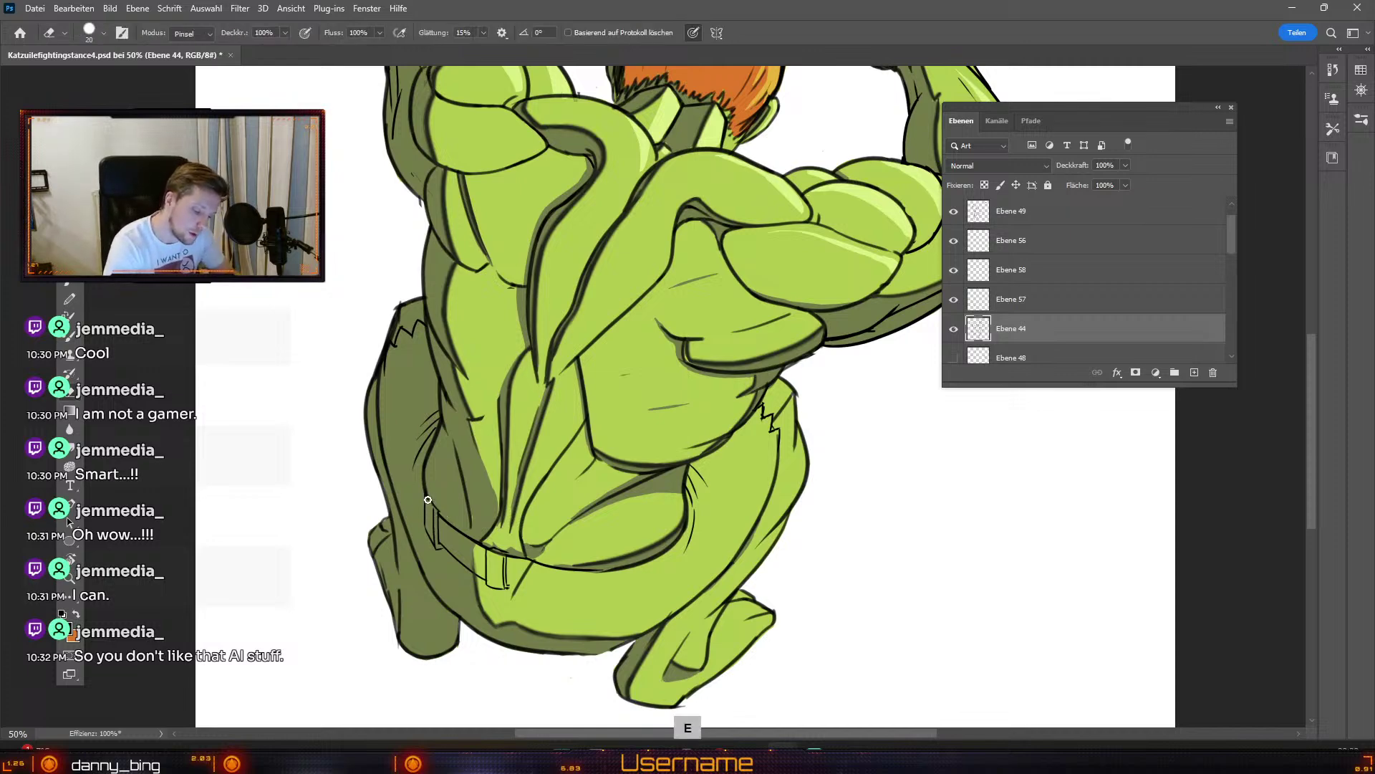
pyautogui.press('b')
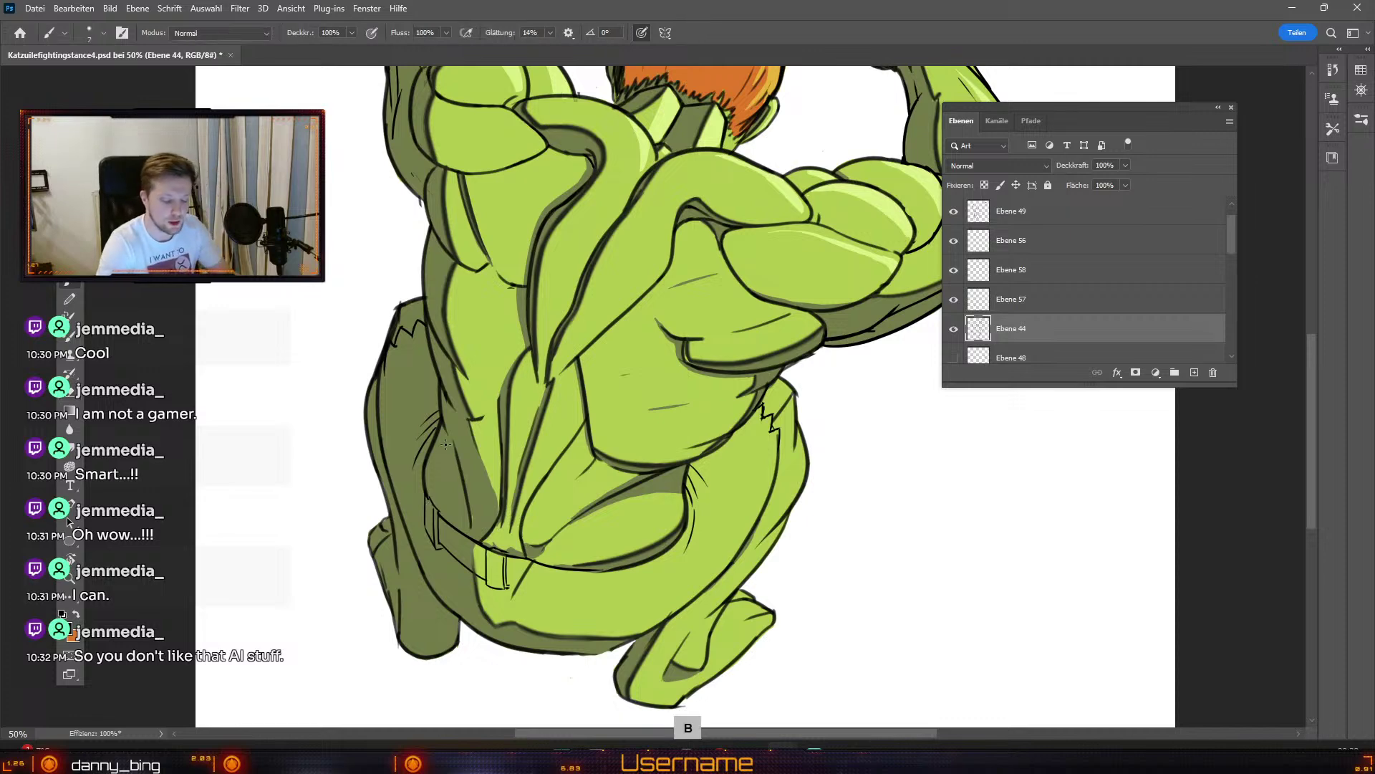
pyautogui.press('v')
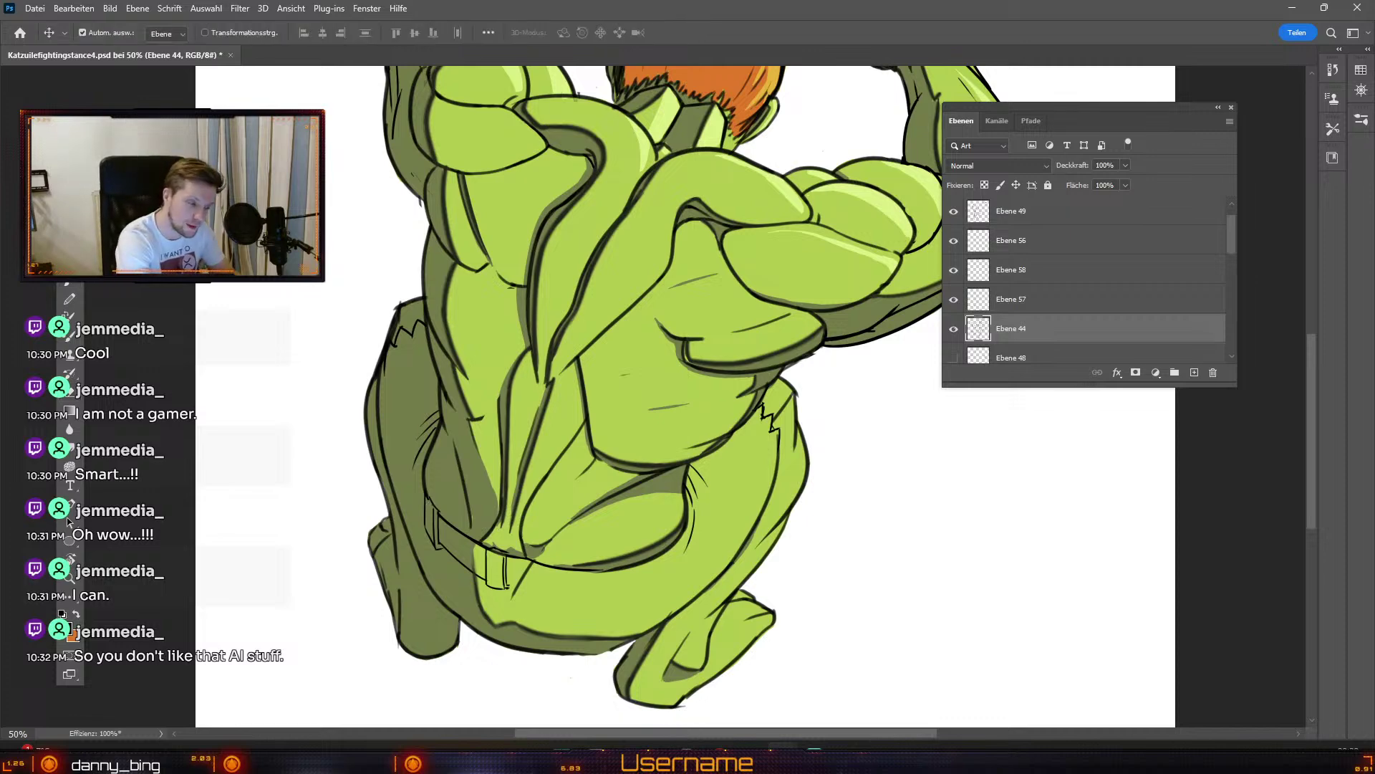
pyautogui.click(435, 508)
pyautogui.press('e')
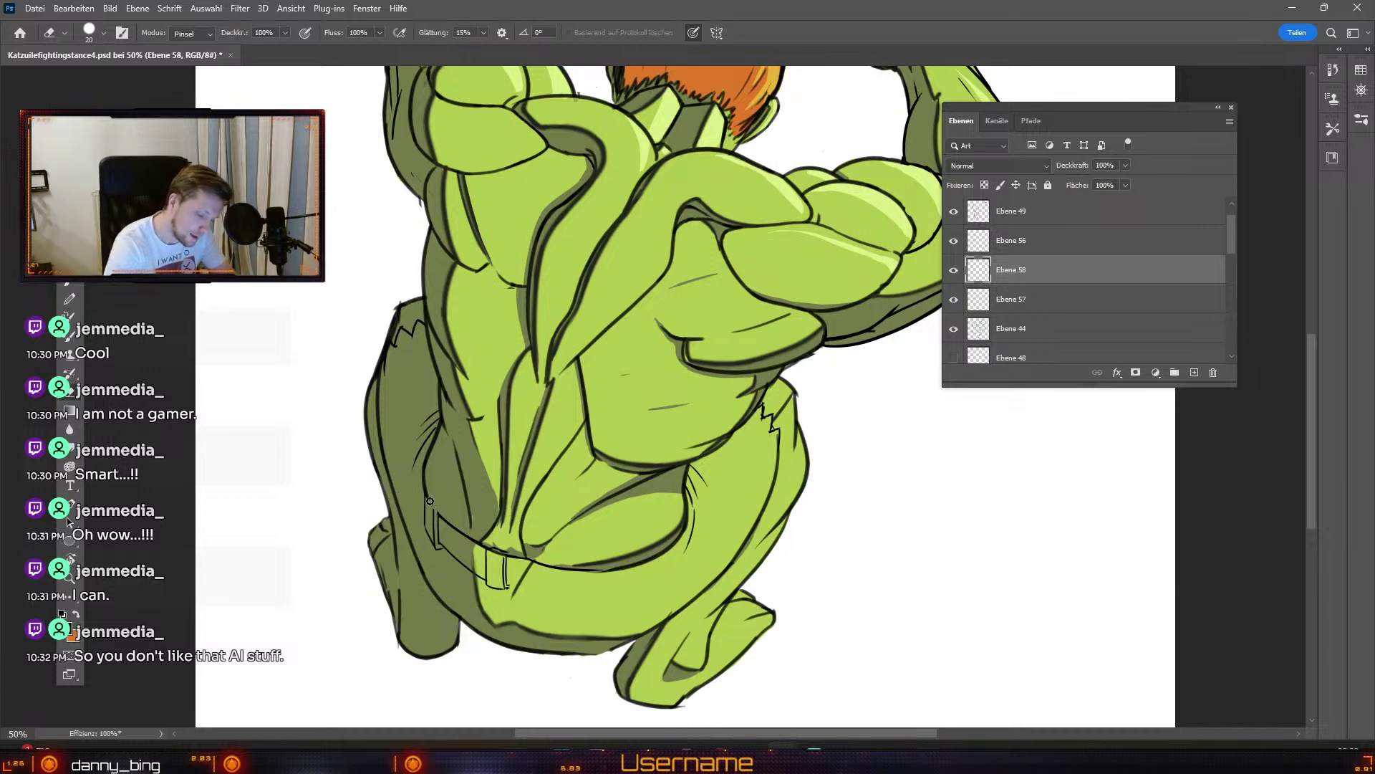
pyautogui.press('v')
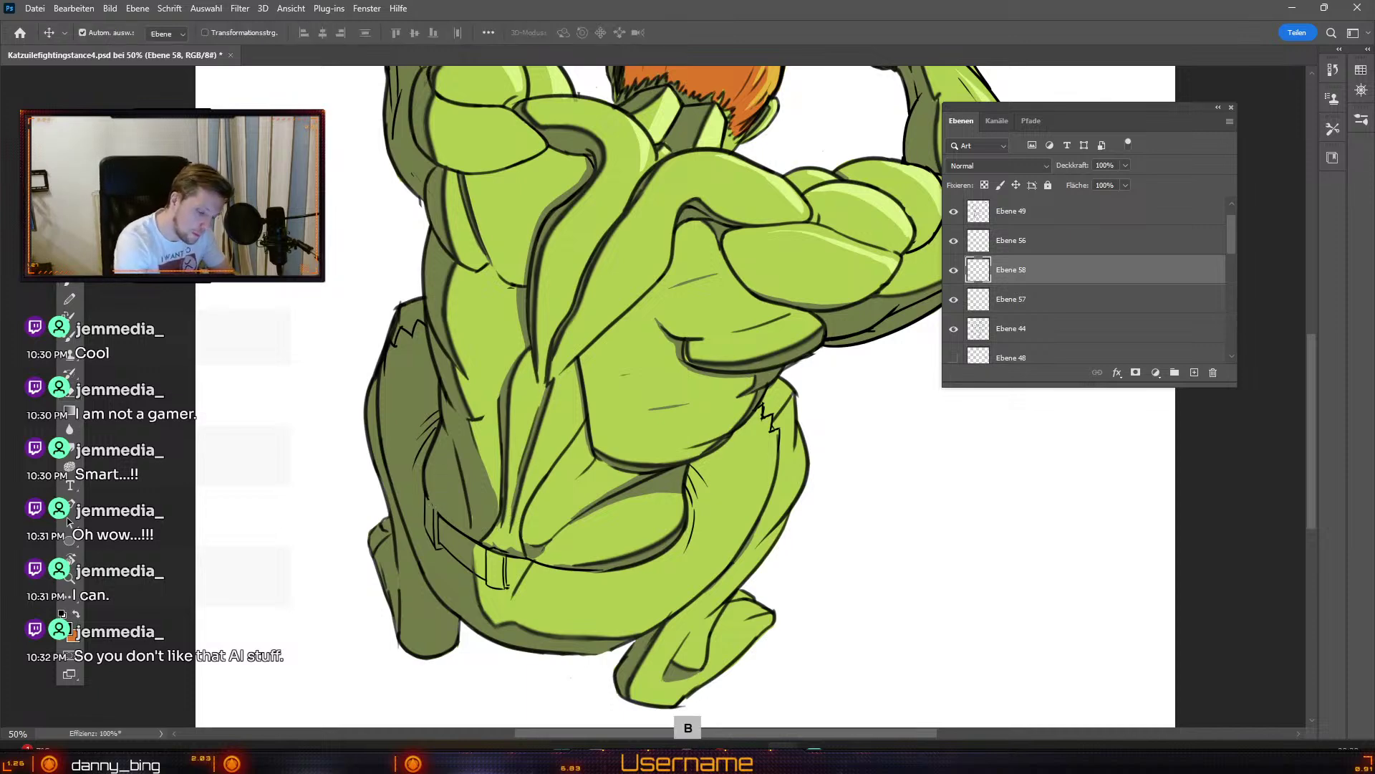
pyautogui.click(429, 505)
pyautogui.press('e')
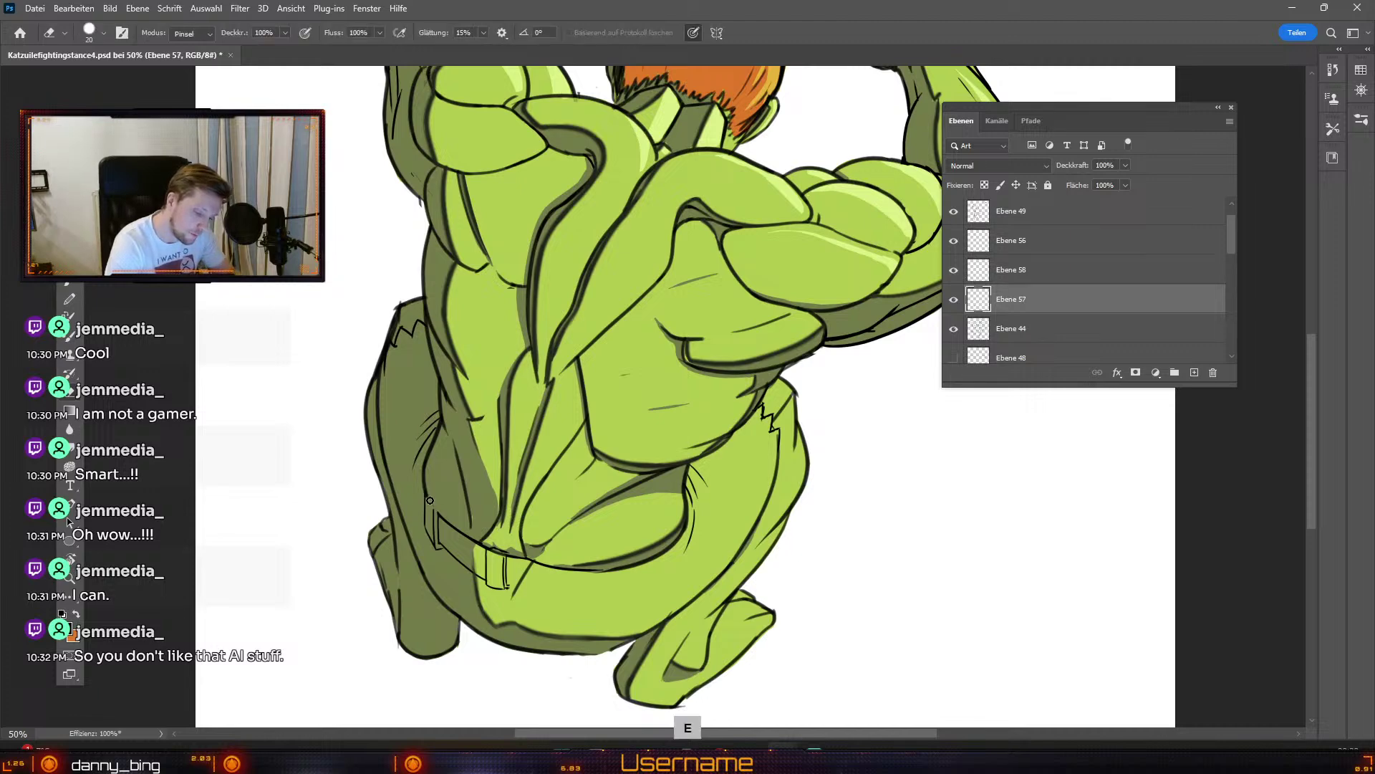
pyautogui.press('b')
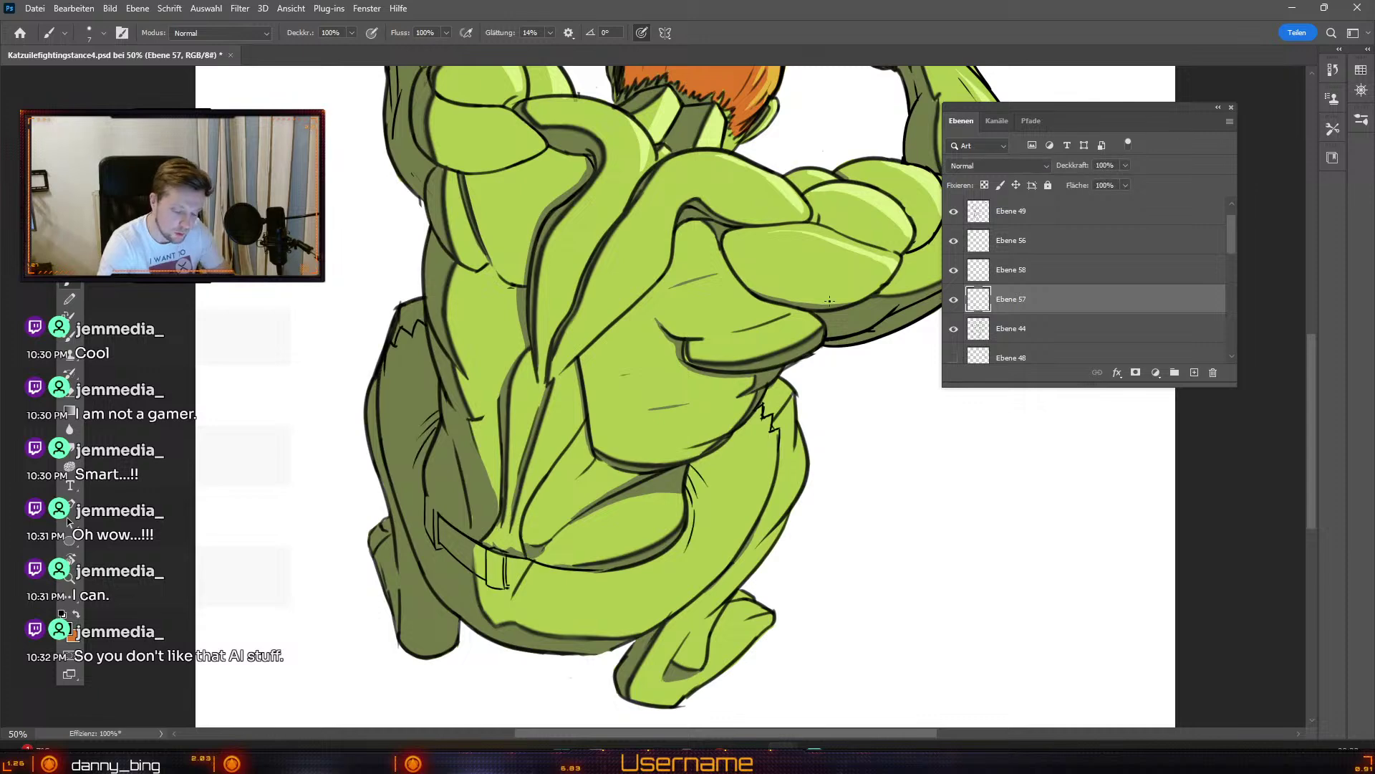
pyautogui.press('v')
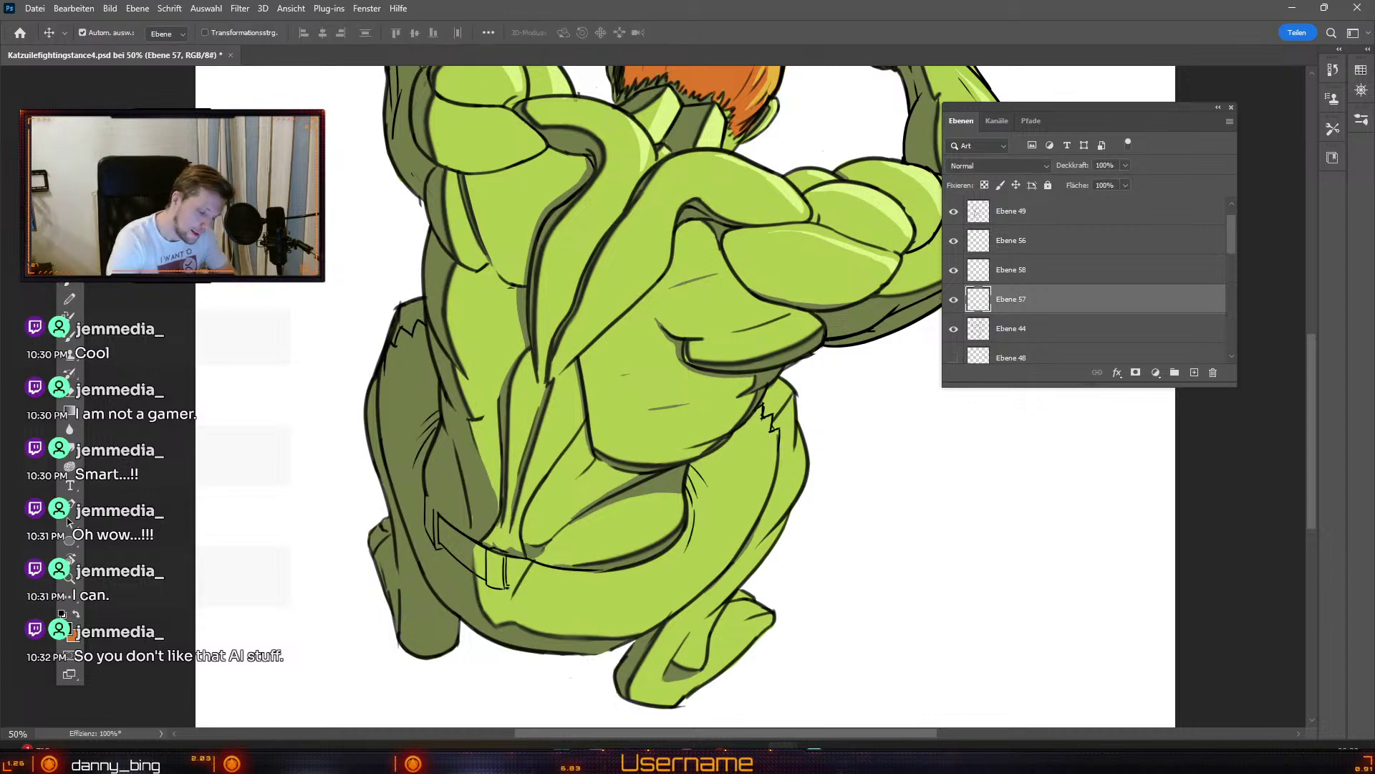
# Step: Return to Ebene 58 and redraw the upper end of the left belt loop, undoing failed strokes
pyautogui.click(439, 530)
pyautogui.click(953, 271)
pyautogui.press('b')
pyautogui.click(952, 271)
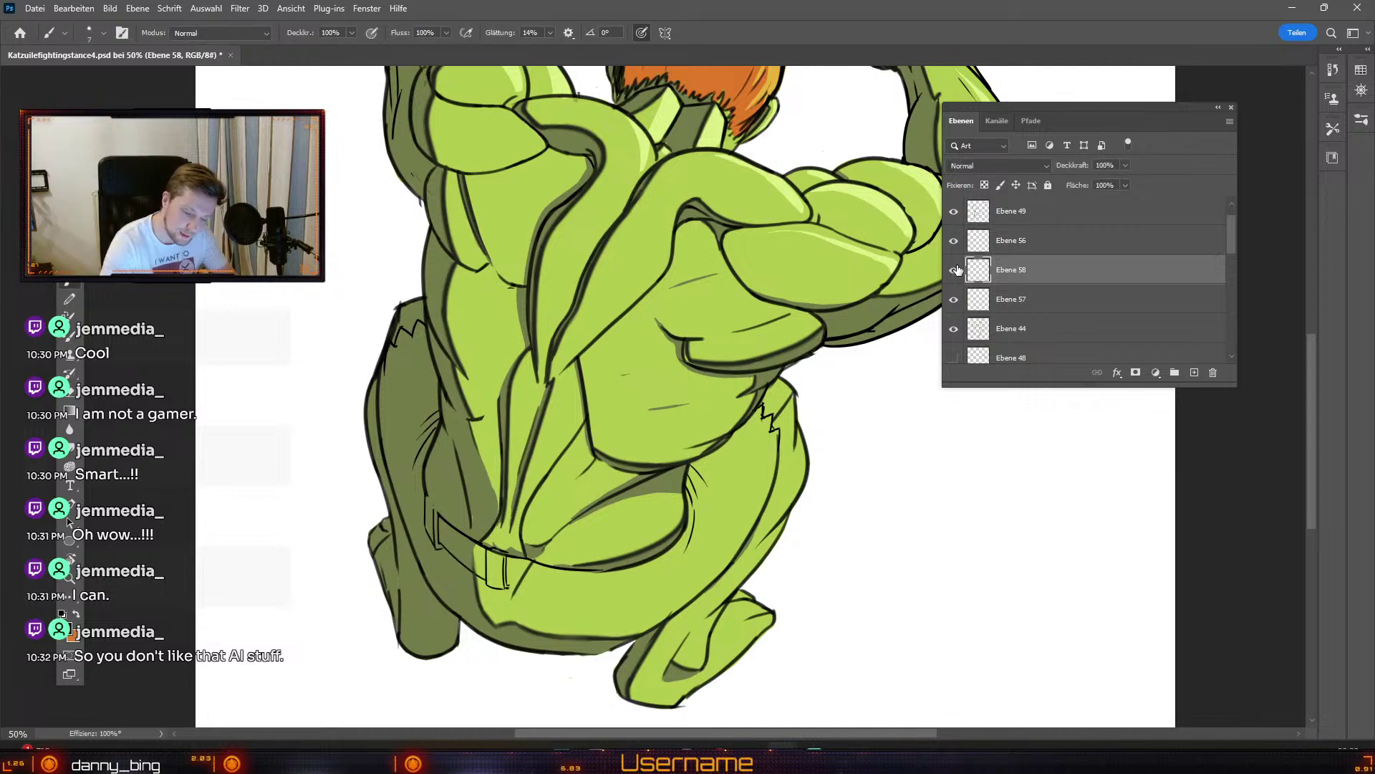
pyautogui.hotkey('ctrl', 'z')
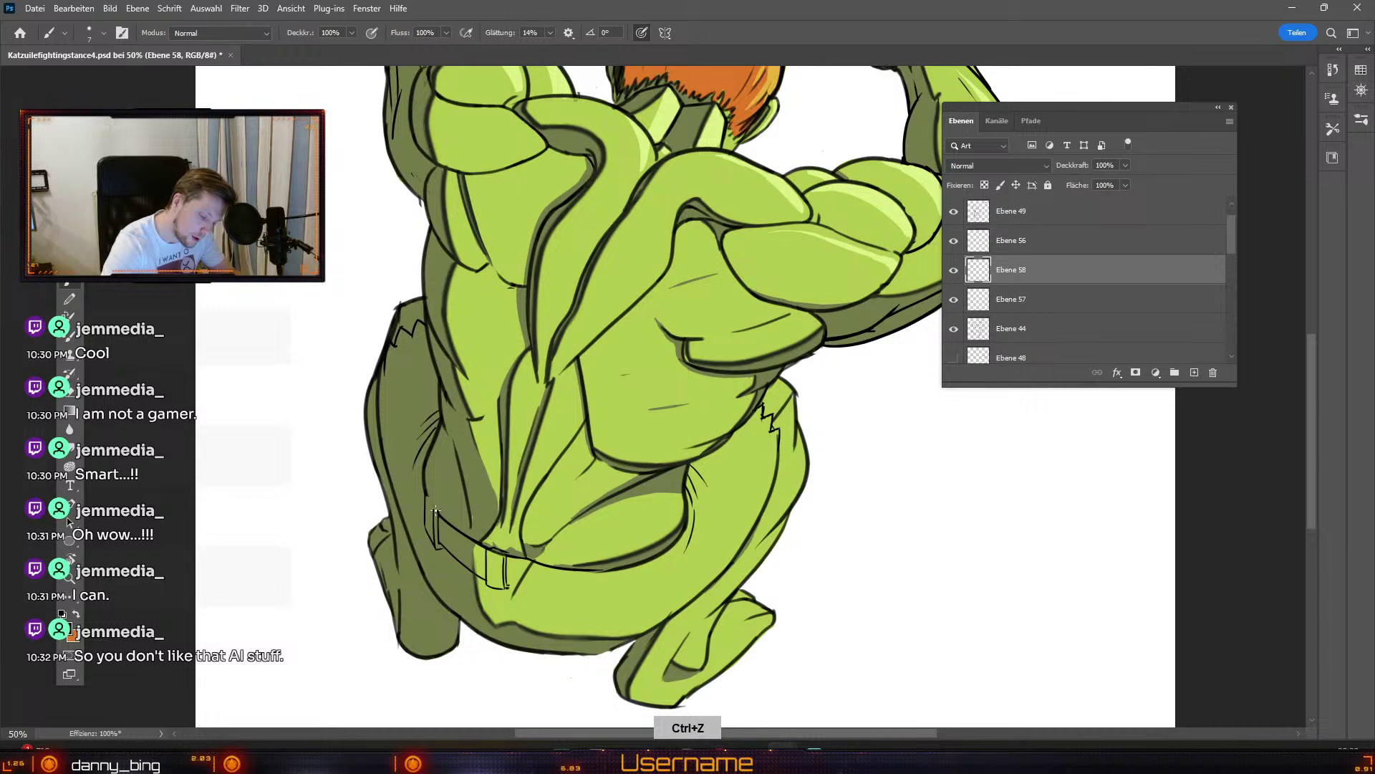
pyautogui.hotkey('ctrl', 'z')
pyautogui.hotkey('ctrl', 'z')
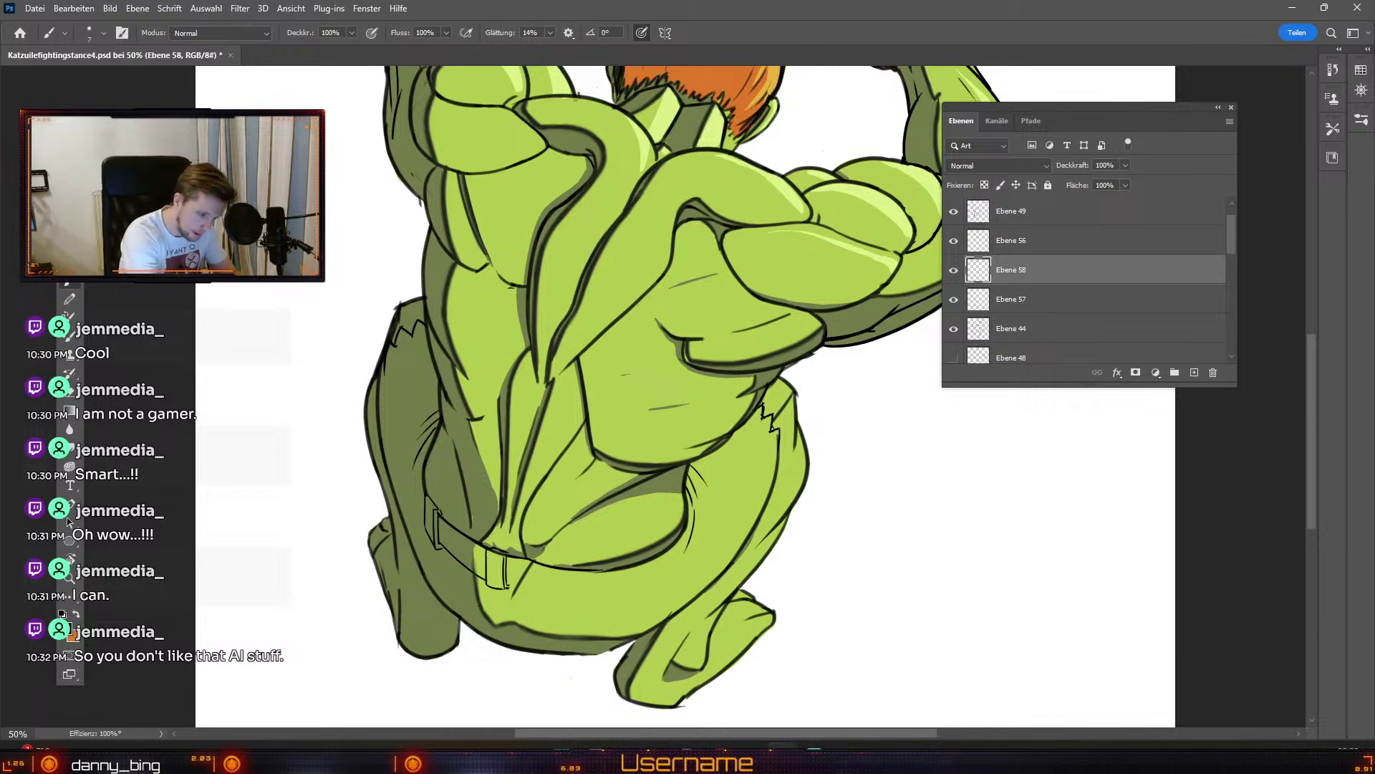
# Step: Erase the stray diagonal body line below the waistline beside the central belt loop on Ebene 44
pyautogui.keyDown('ctrl'); pyautogui.click(495, 554); pyautogui.keyUp('ctrl')
pyautogui.press('e')
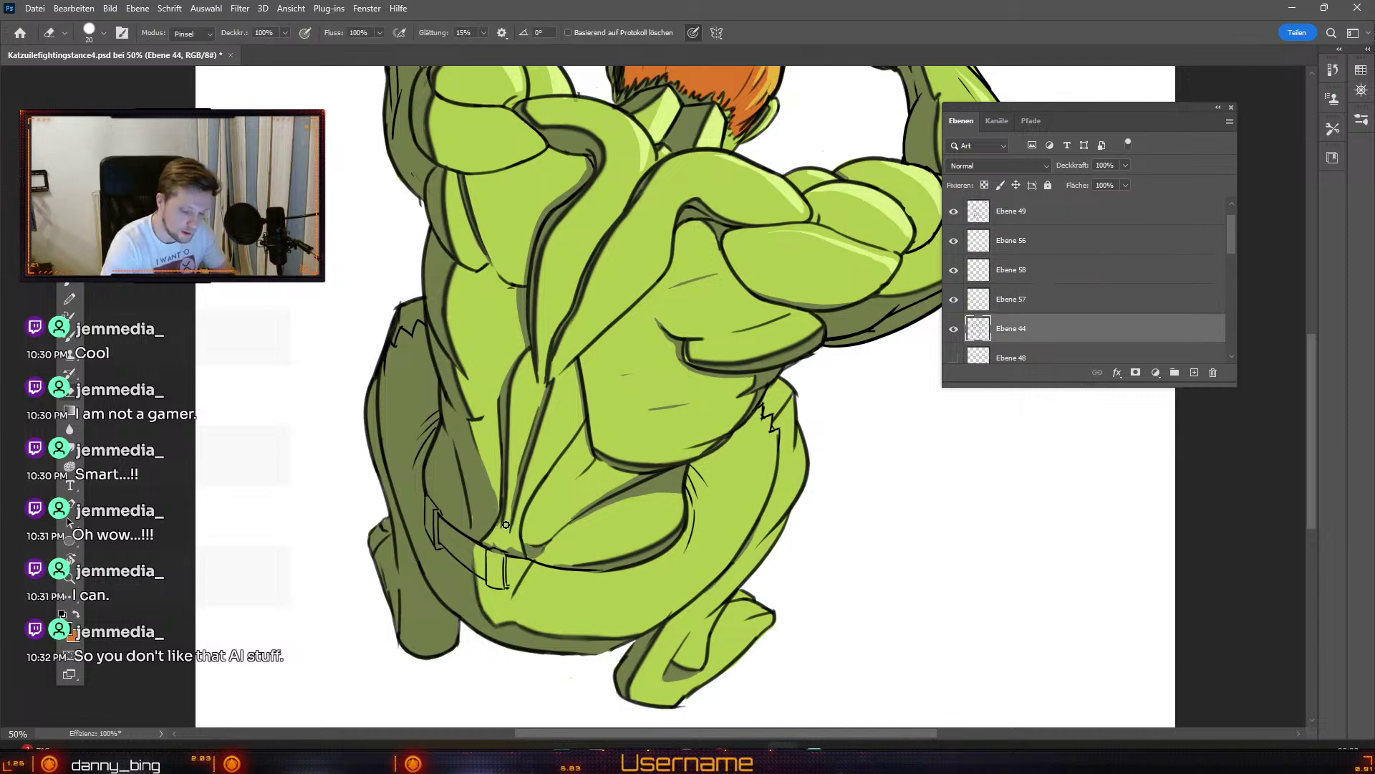
pyautogui.press('b')
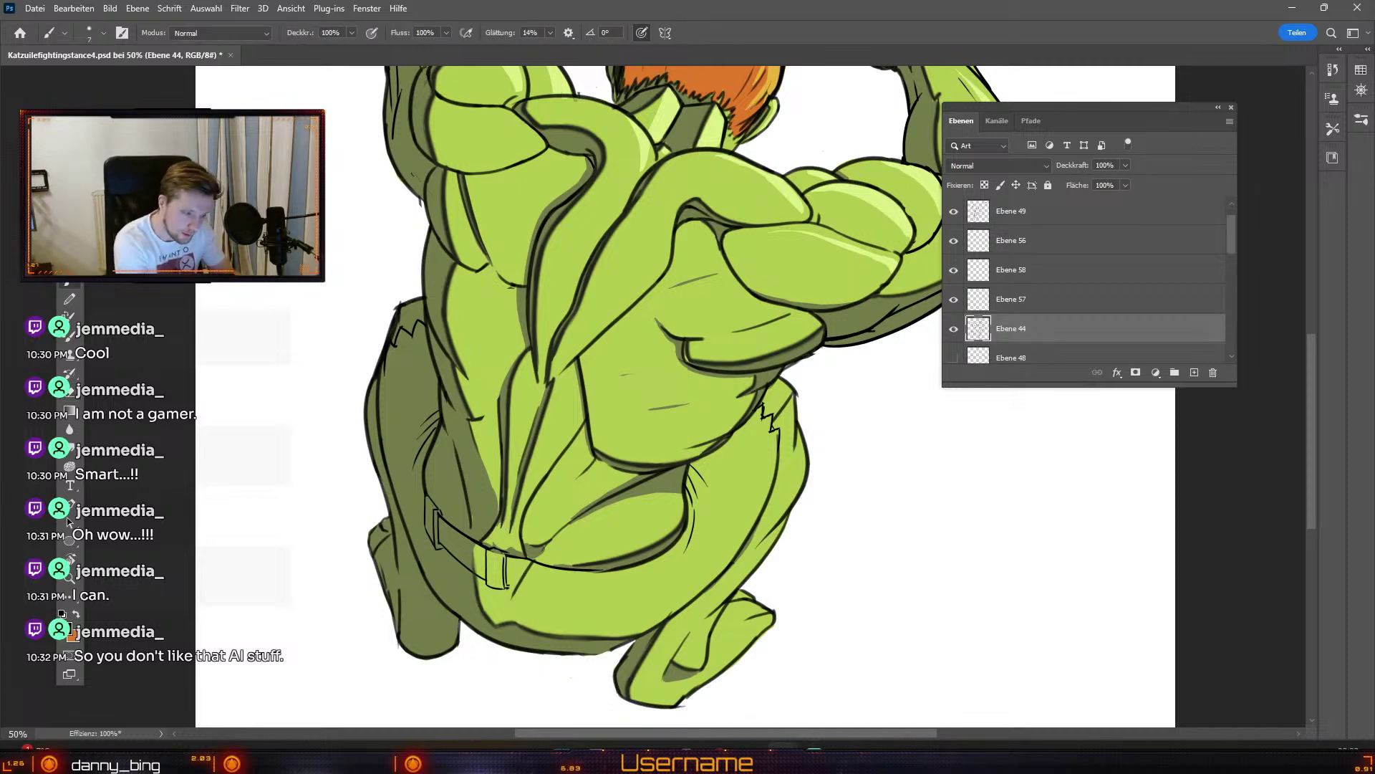
pyautogui.press('v')
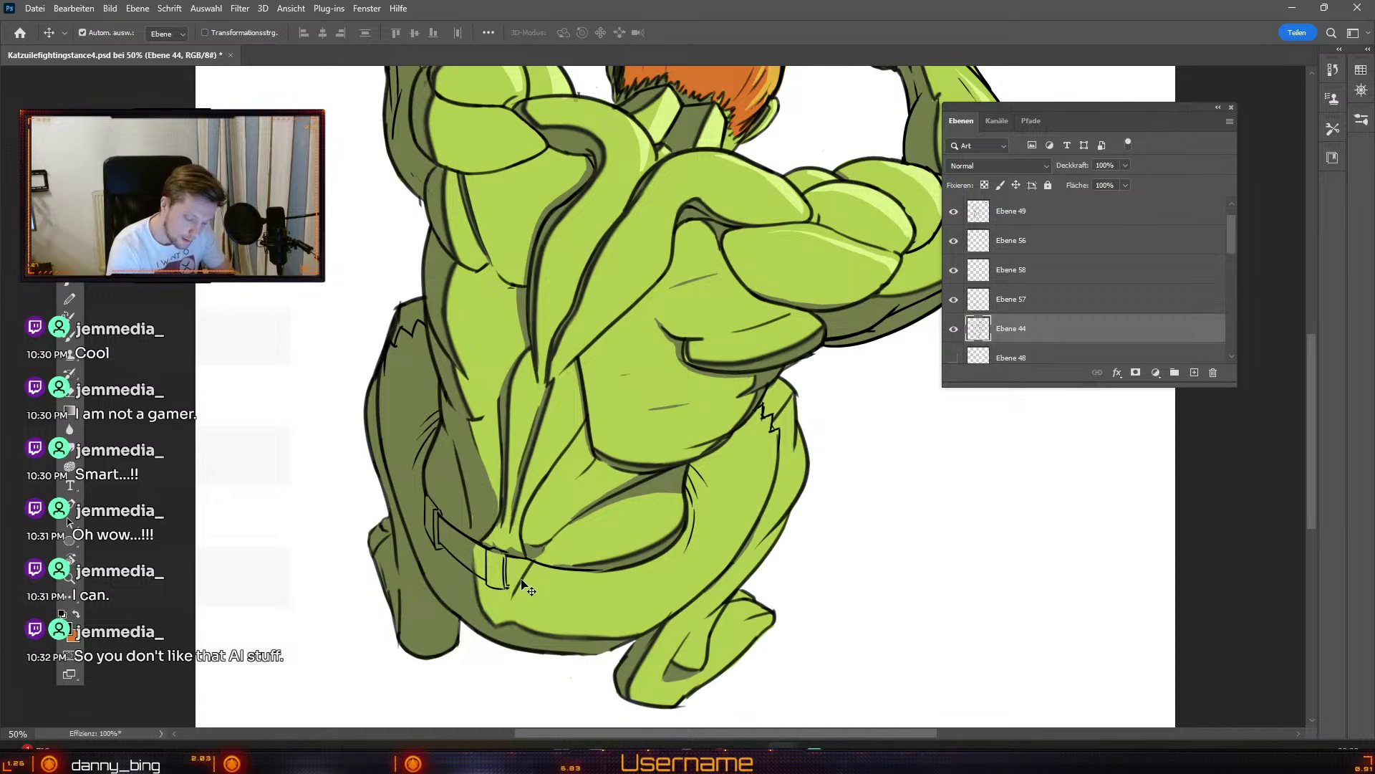
pyautogui.press('e')
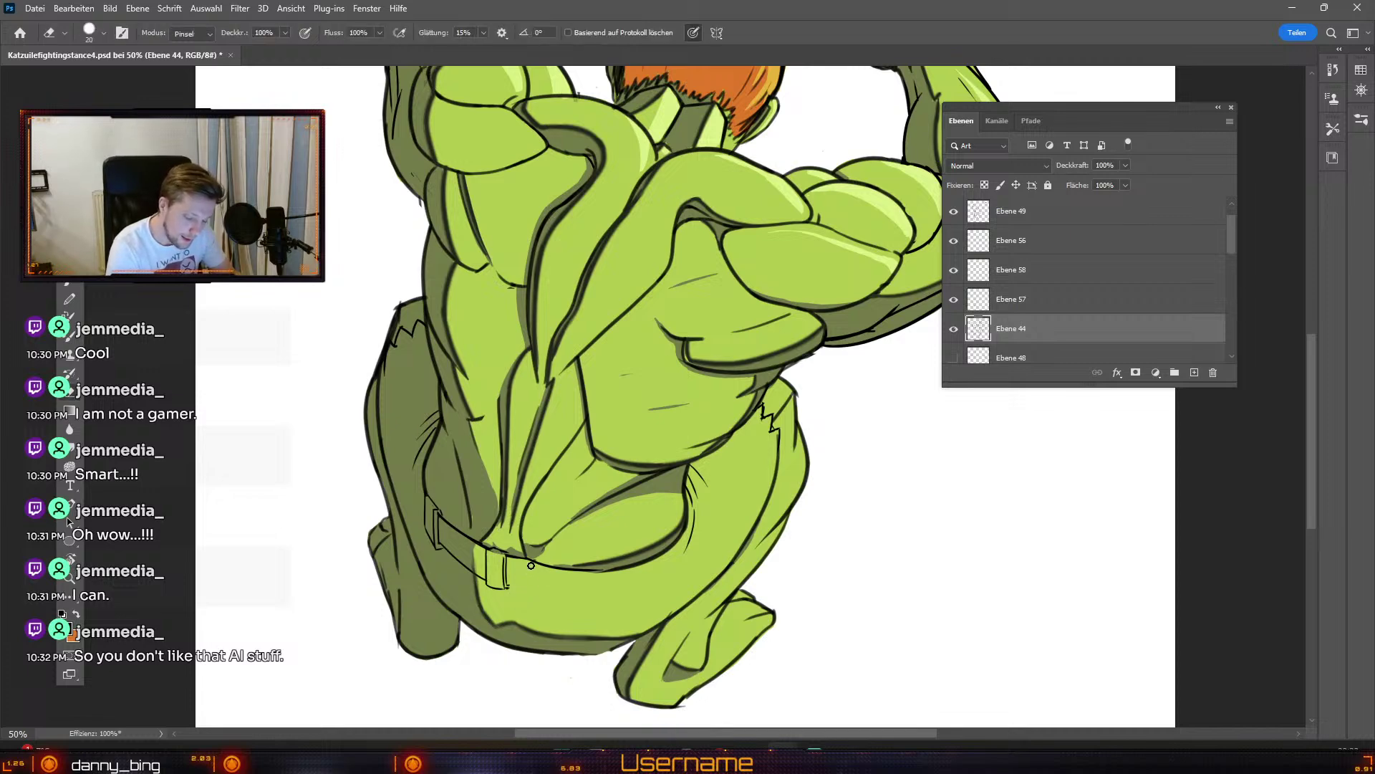
pyautogui.press('b')
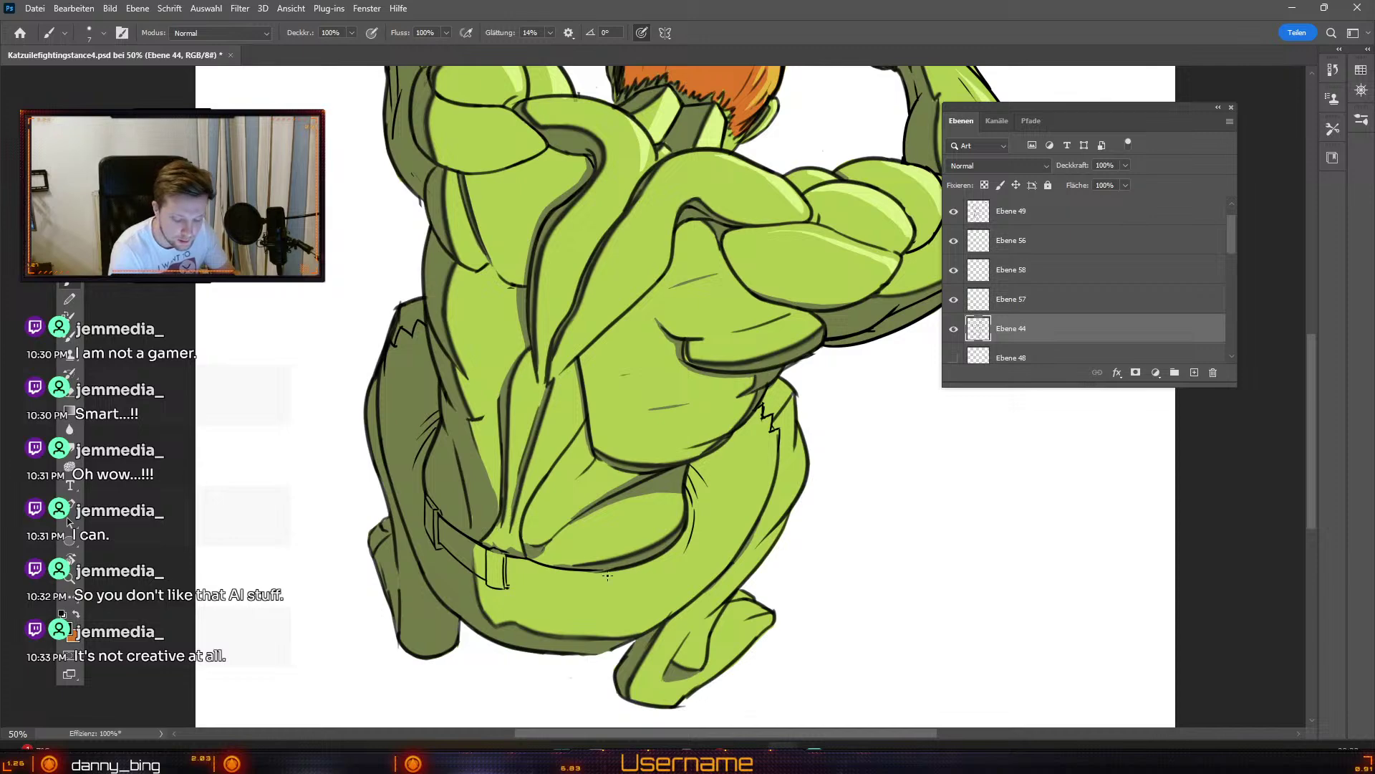
# Step: Draw a third belt loop below the waistline to the right of the central one on Ebene 44, redoing failed strokes and trimming overshoots
pyautogui.moveTo(601, 571)
pyautogui.mouseDown()
pyautogui.moveTo(599, 613)
pyautogui.moveTo(631, 567)
pyautogui.mouseUp()
pyautogui.hotkey('ctrl', 'z')
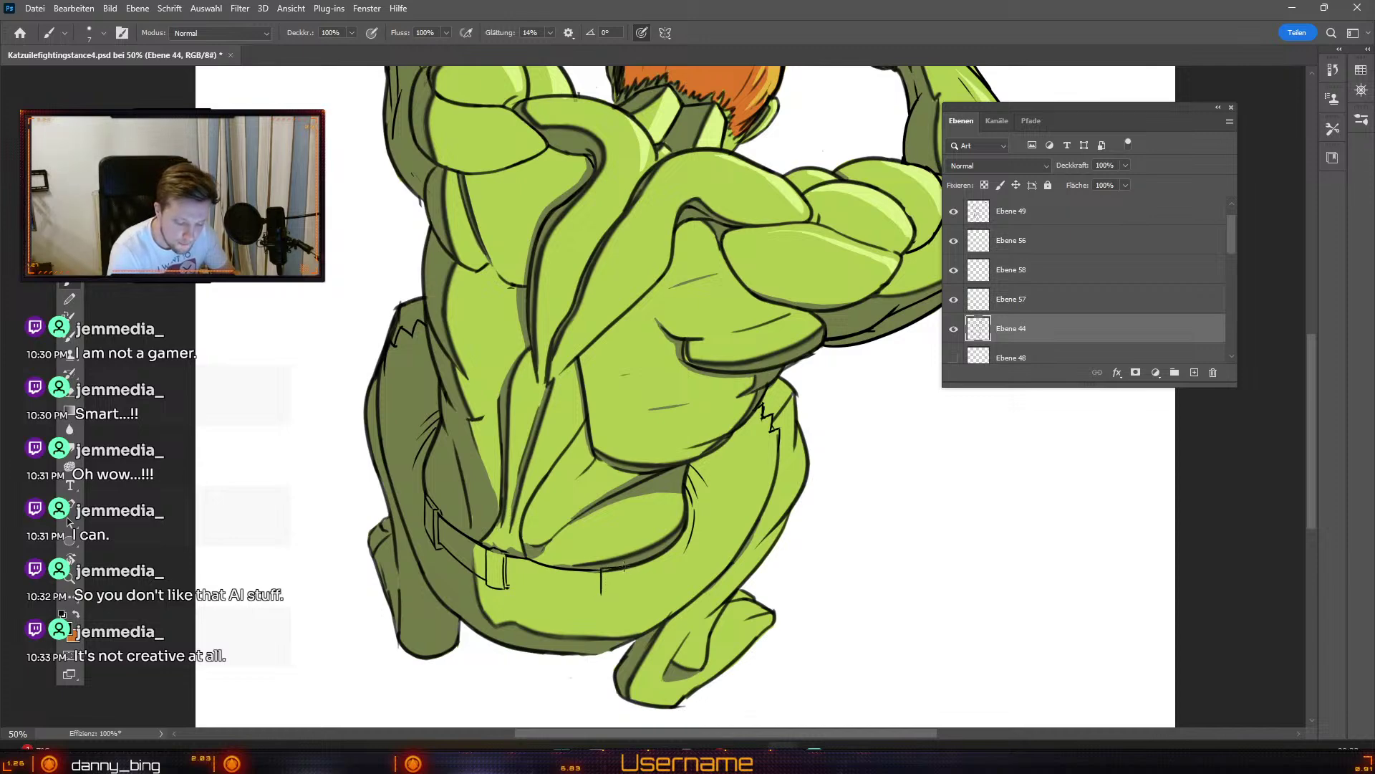
pyautogui.hotkey('ctrl', 'z')
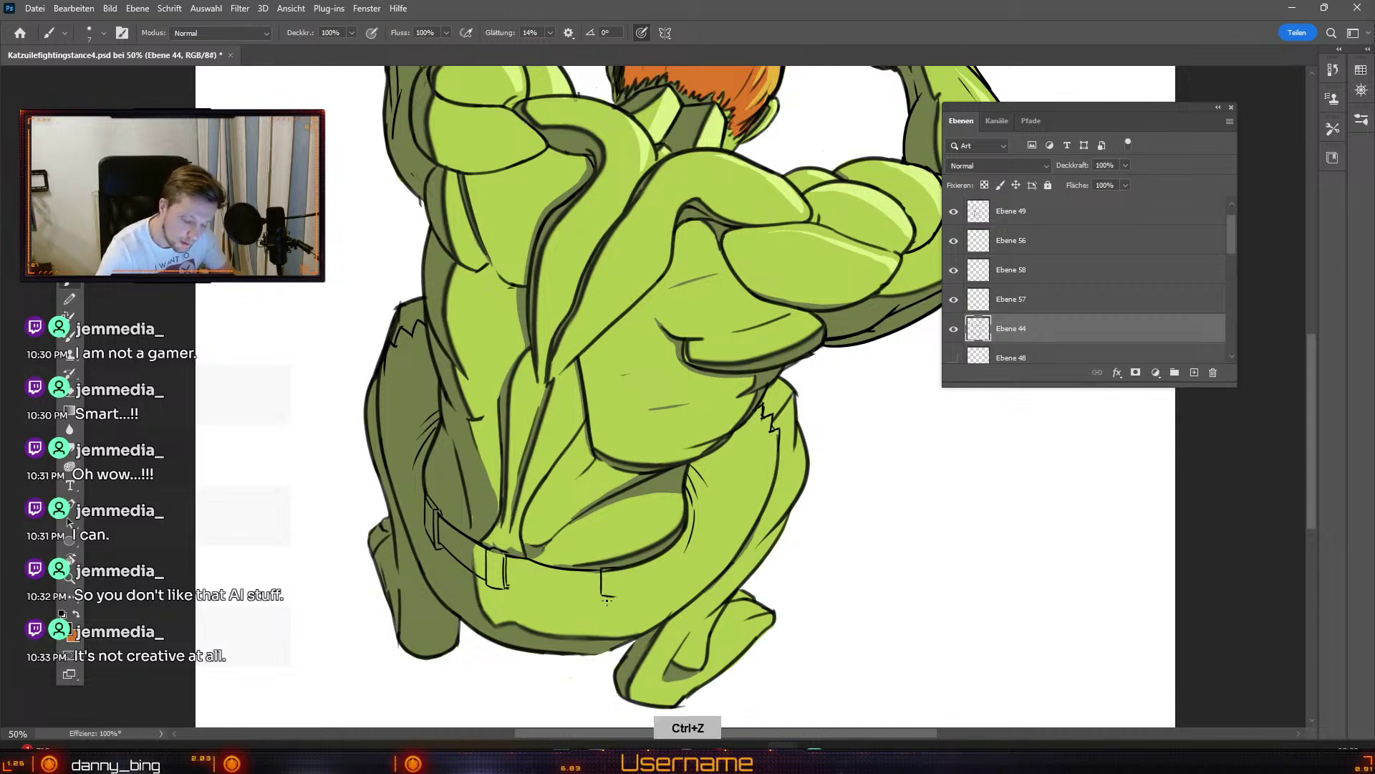
pyautogui.moveTo(602, 589); pyautogui.dragTo(627, 596)
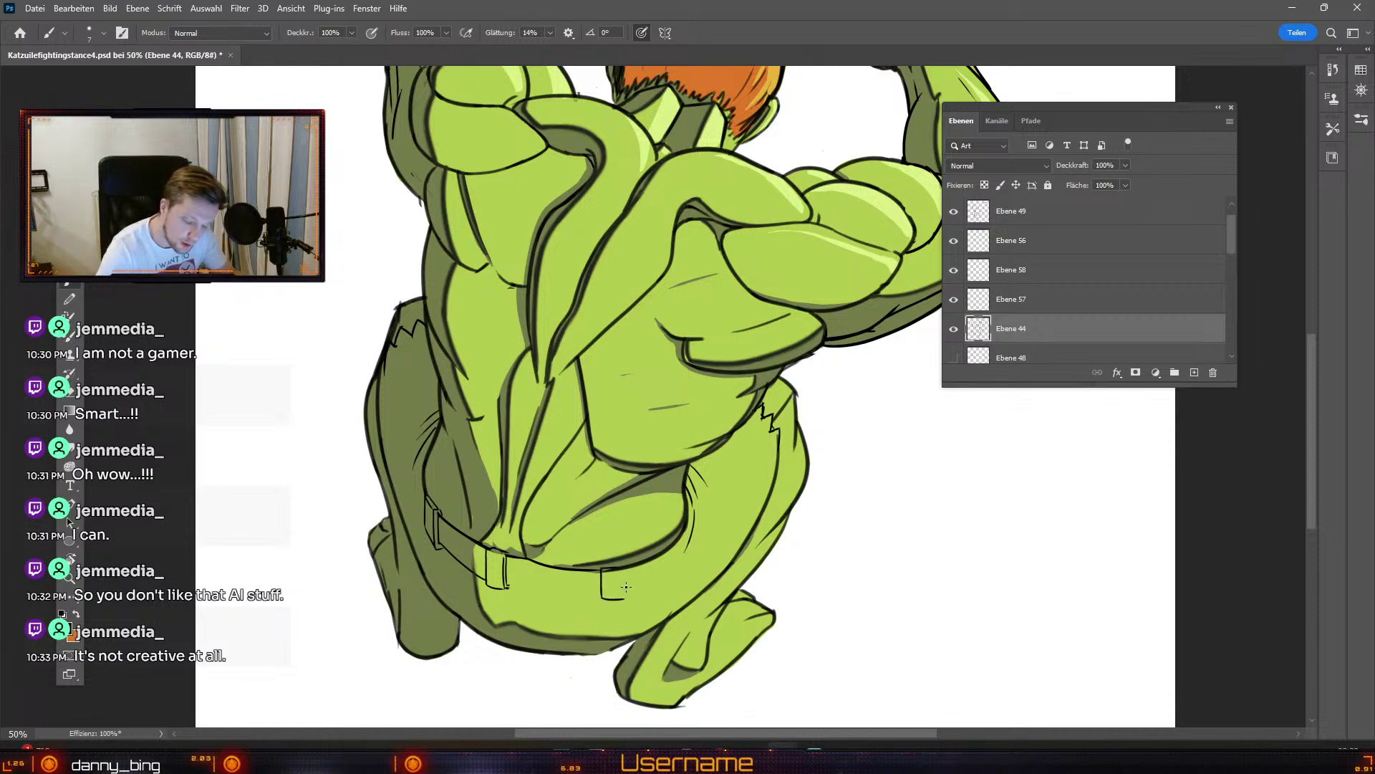
pyautogui.hotkey('ctrl', 'z')
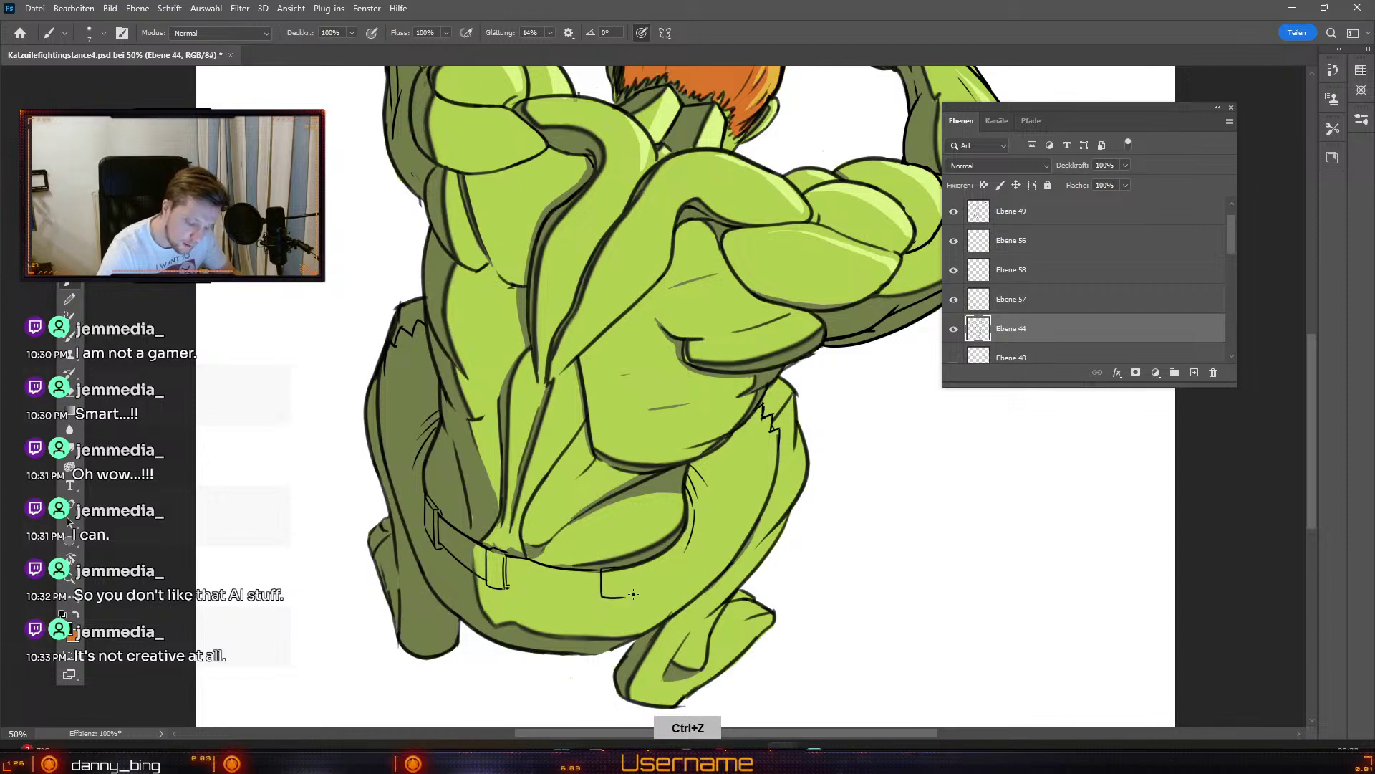
pyautogui.moveTo(622, 570); pyautogui.dragTo(622, 597)
pyautogui.hotkey('ctrl', 'z')
pyautogui.press('e')
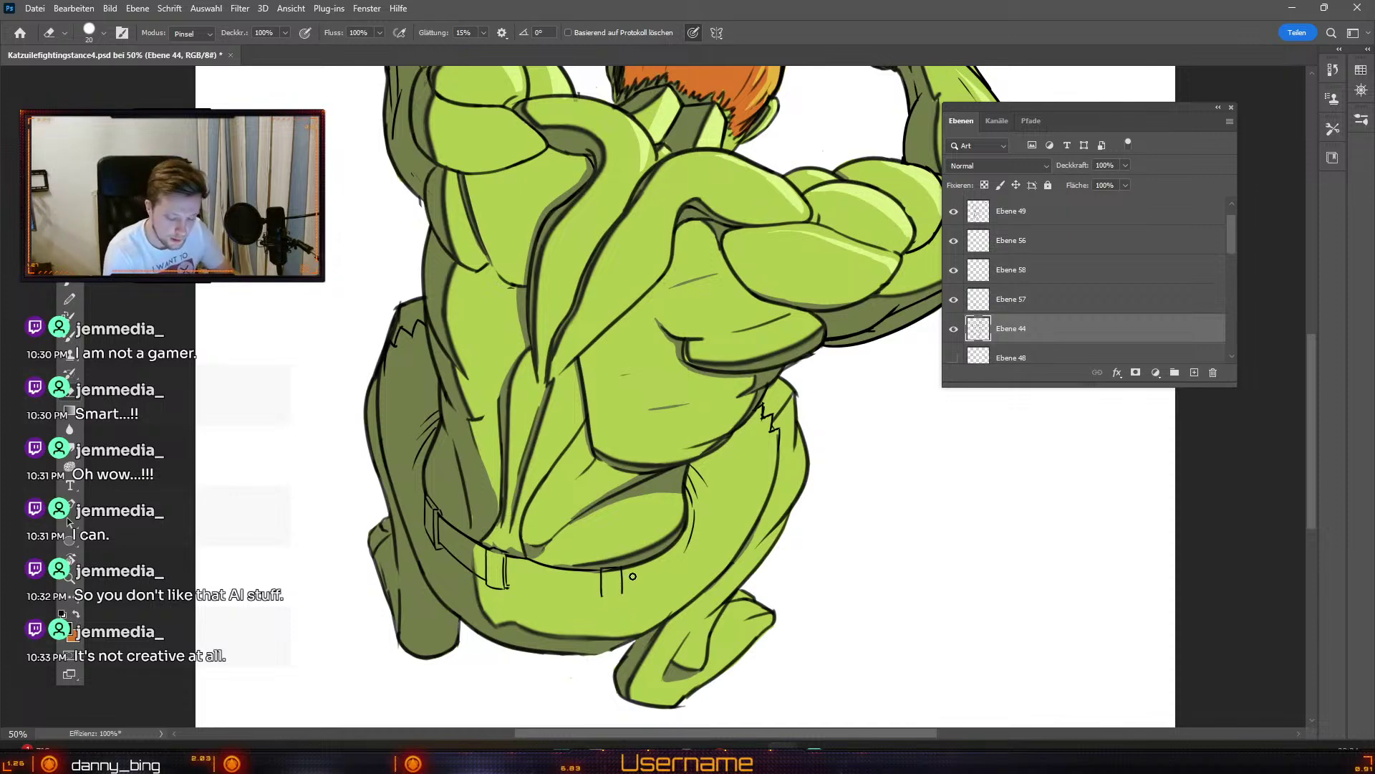
pyautogui.press('b')
pyautogui.hotkey('ctrl', 'z')
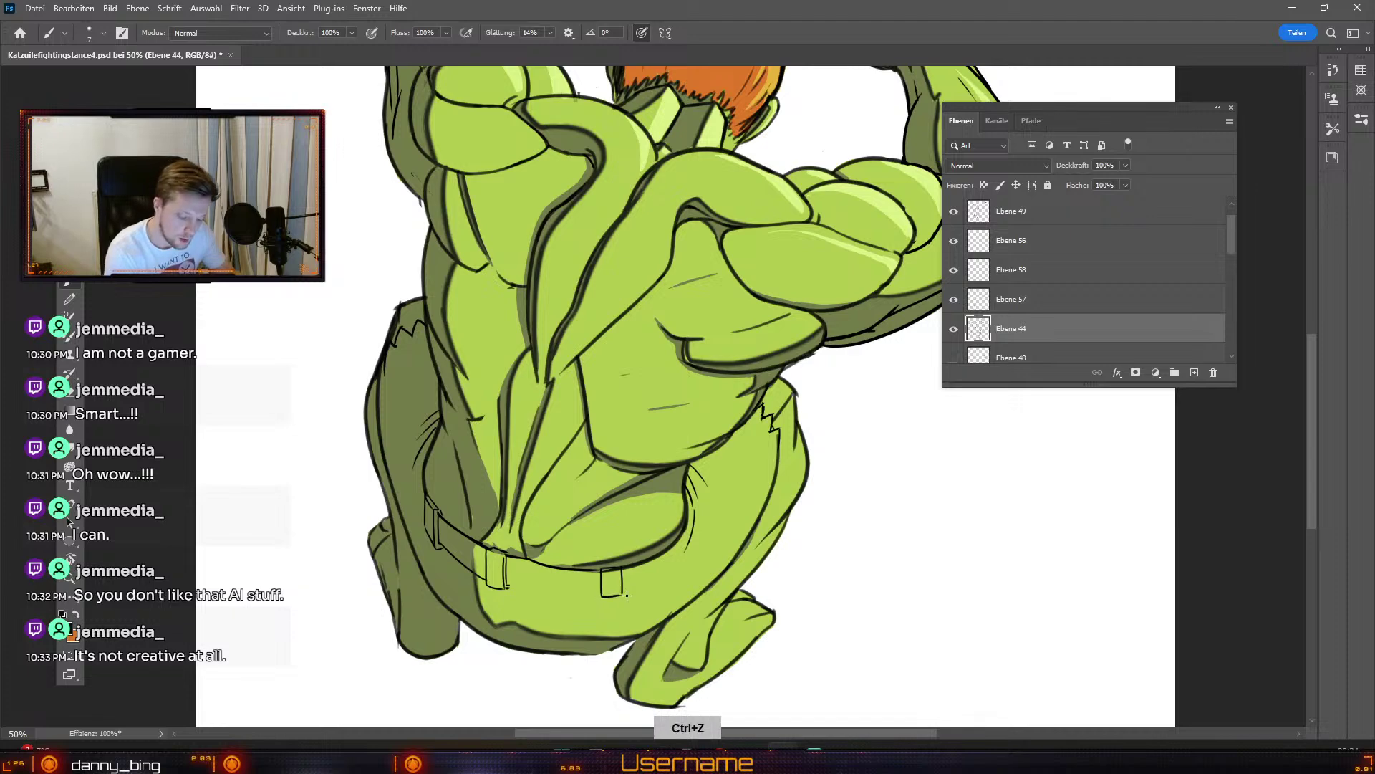
pyautogui.moveTo(603, 596); pyautogui.dragTo(627, 594)
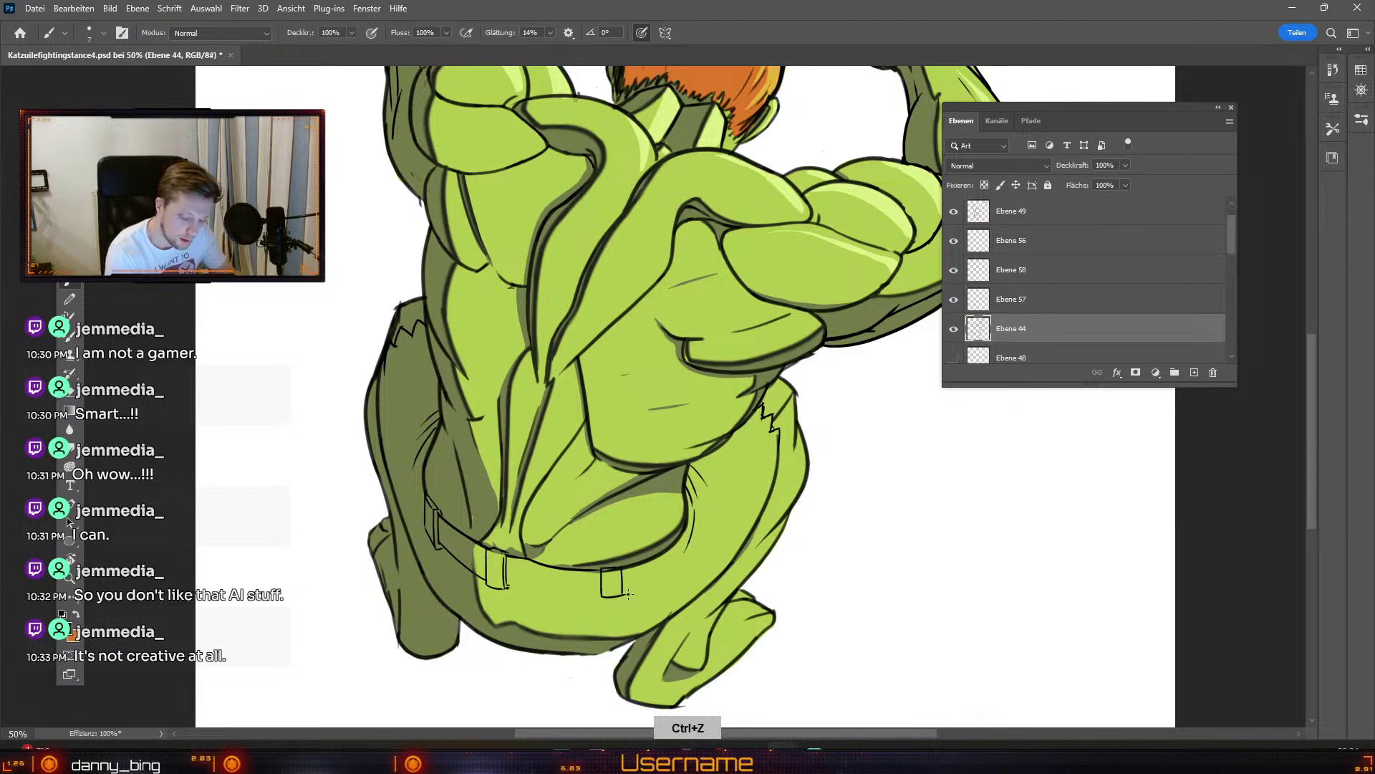
pyautogui.press('e')
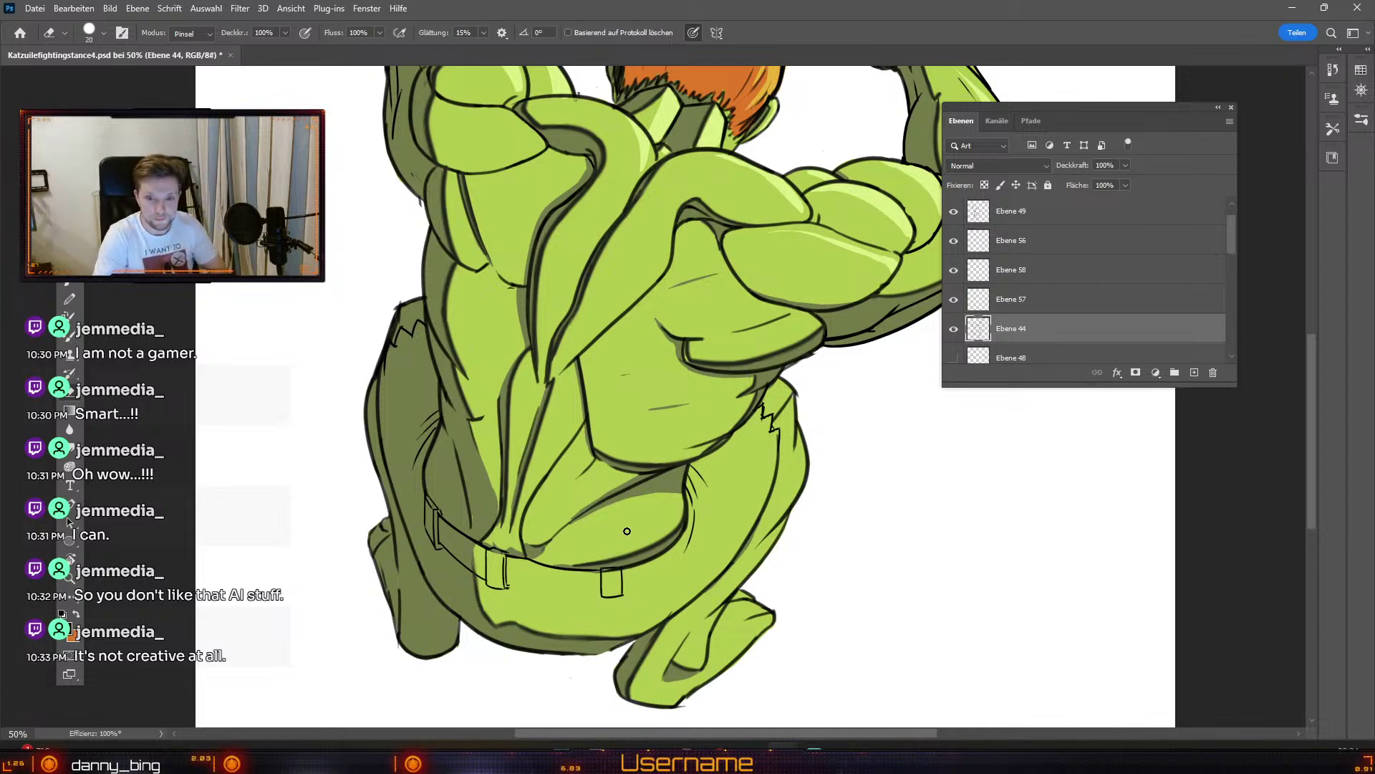
# Step: Try to draw the waistband's lower edge between the central and right belt loops
pyautogui.press('b')
pyautogui.moveTo(507, 586); pyautogui.dragTo(594, 589)
pyautogui.hotkey('ctrl', 'z')
pyautogui.moveTo(507, 586); pyautogui.dragTo(606, 596)
pyautogui.hotkey('ctrl', 'z')
pyautogui.hotkey('ctrl', 'z')
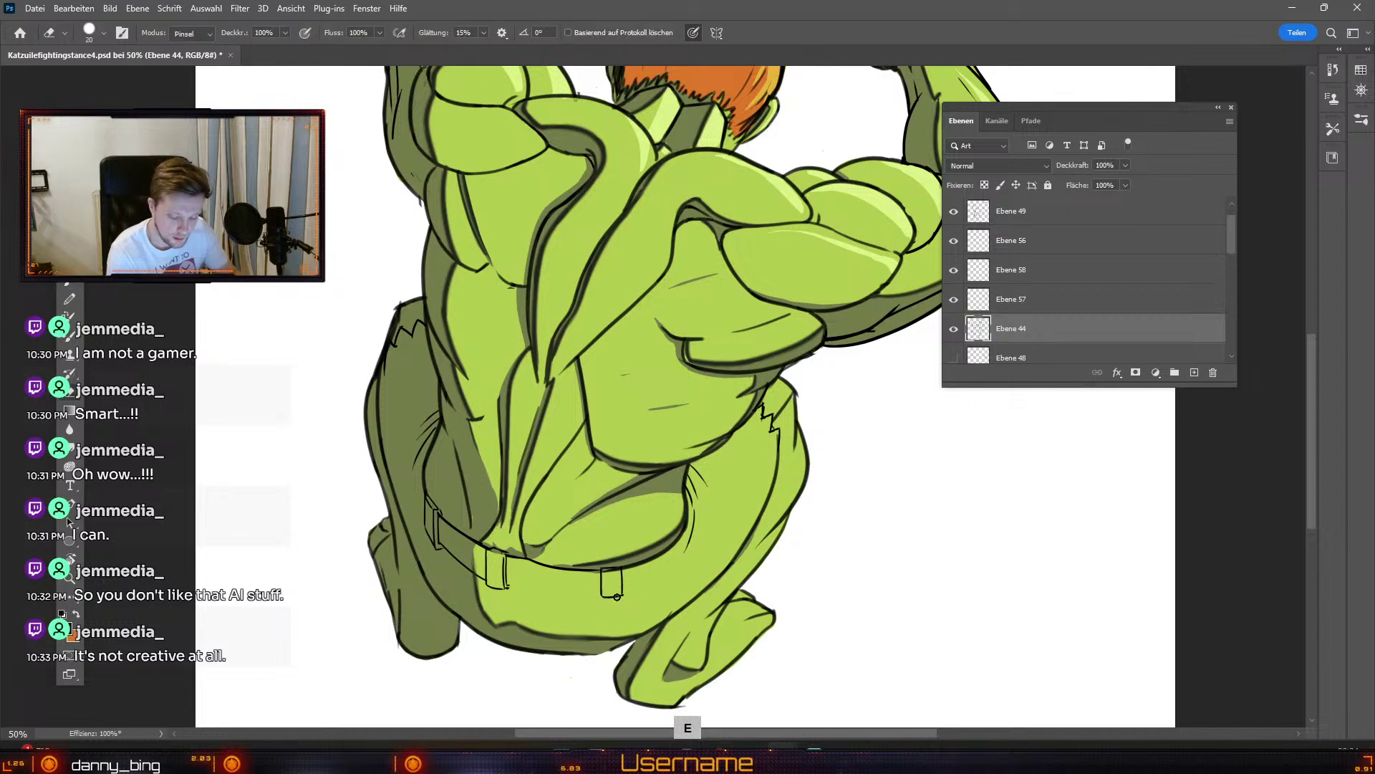
# Step: Redraw the right belt loop's lower edge slightly lower, extend its right side to meet it, and trim the corner
pyautogui.press('b')
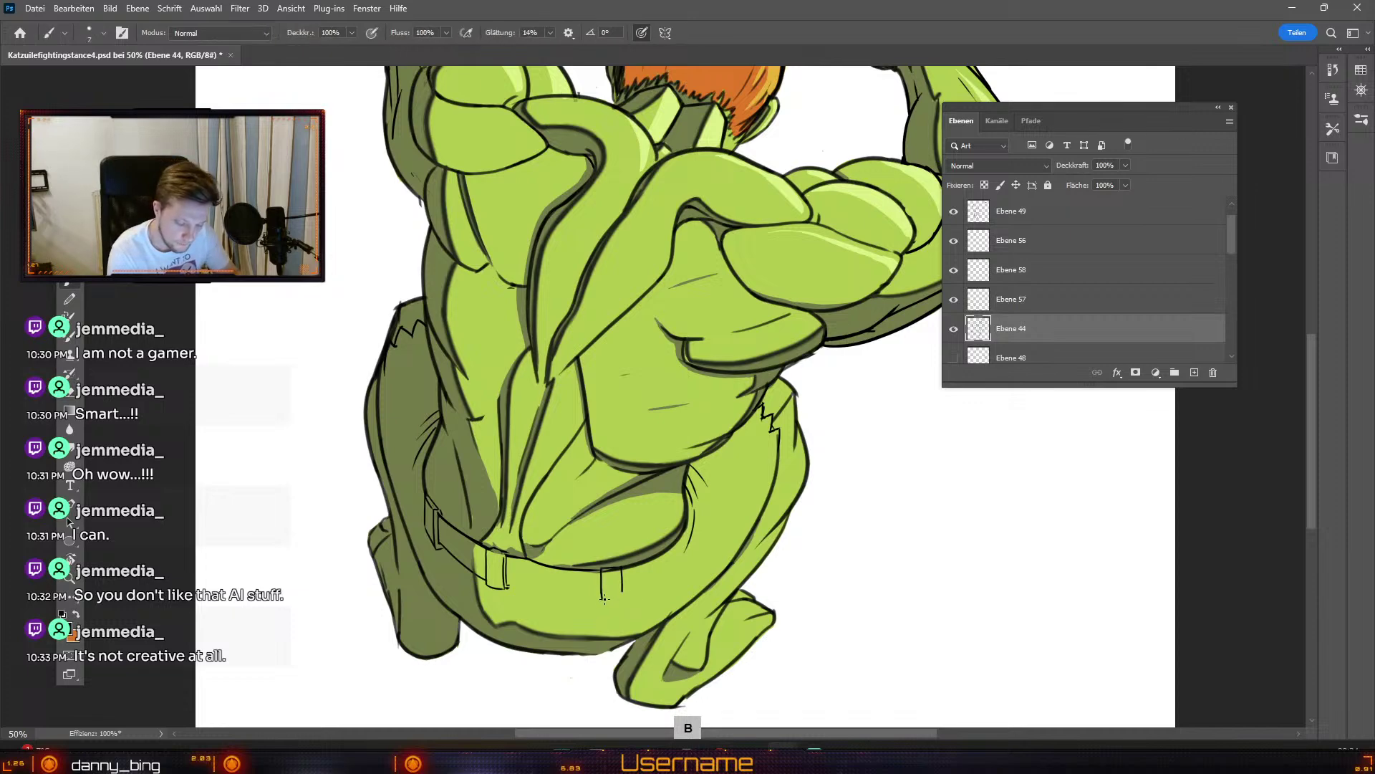
pyautogui.moveTo(602, 593); pyautogui.dragTo(622, 598)
pyautogui.hotkey('ctrl', 'z')
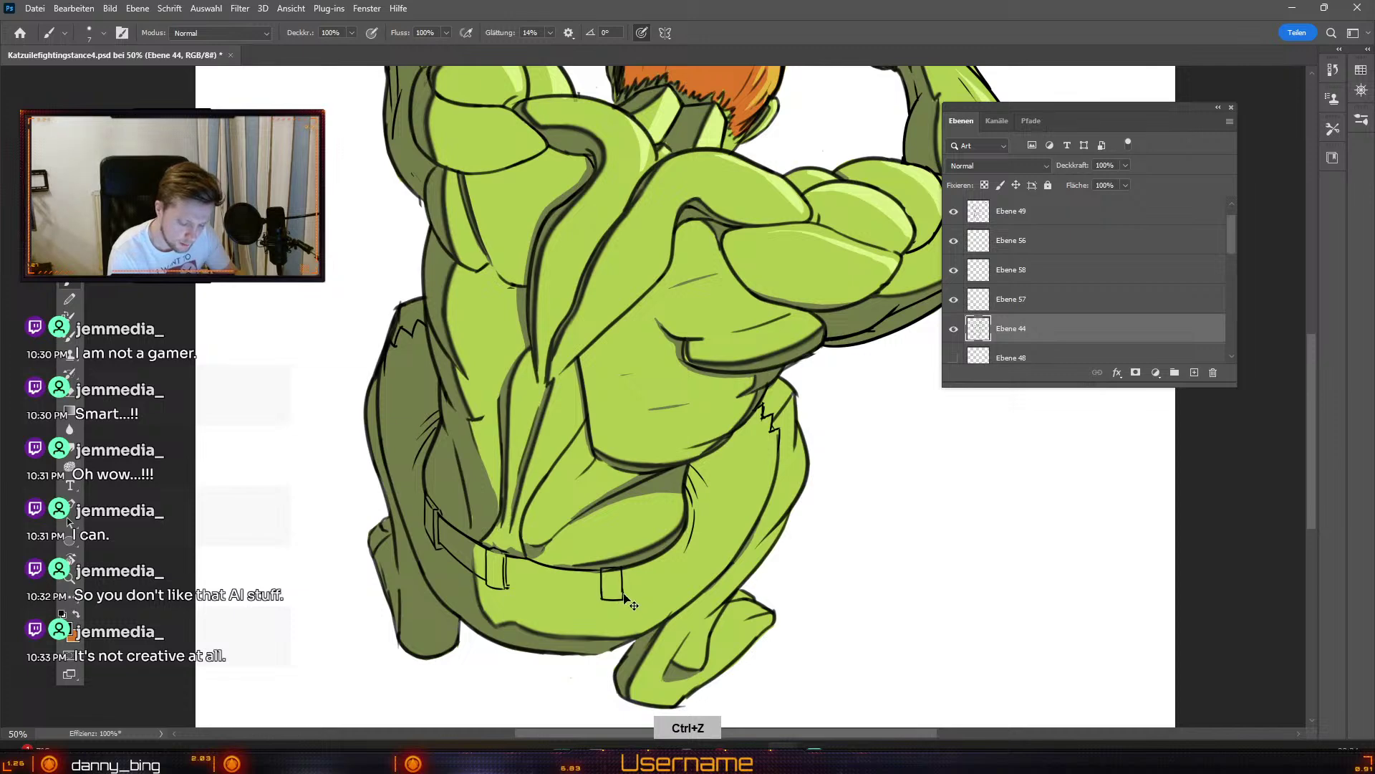
pyautogui.press('e')
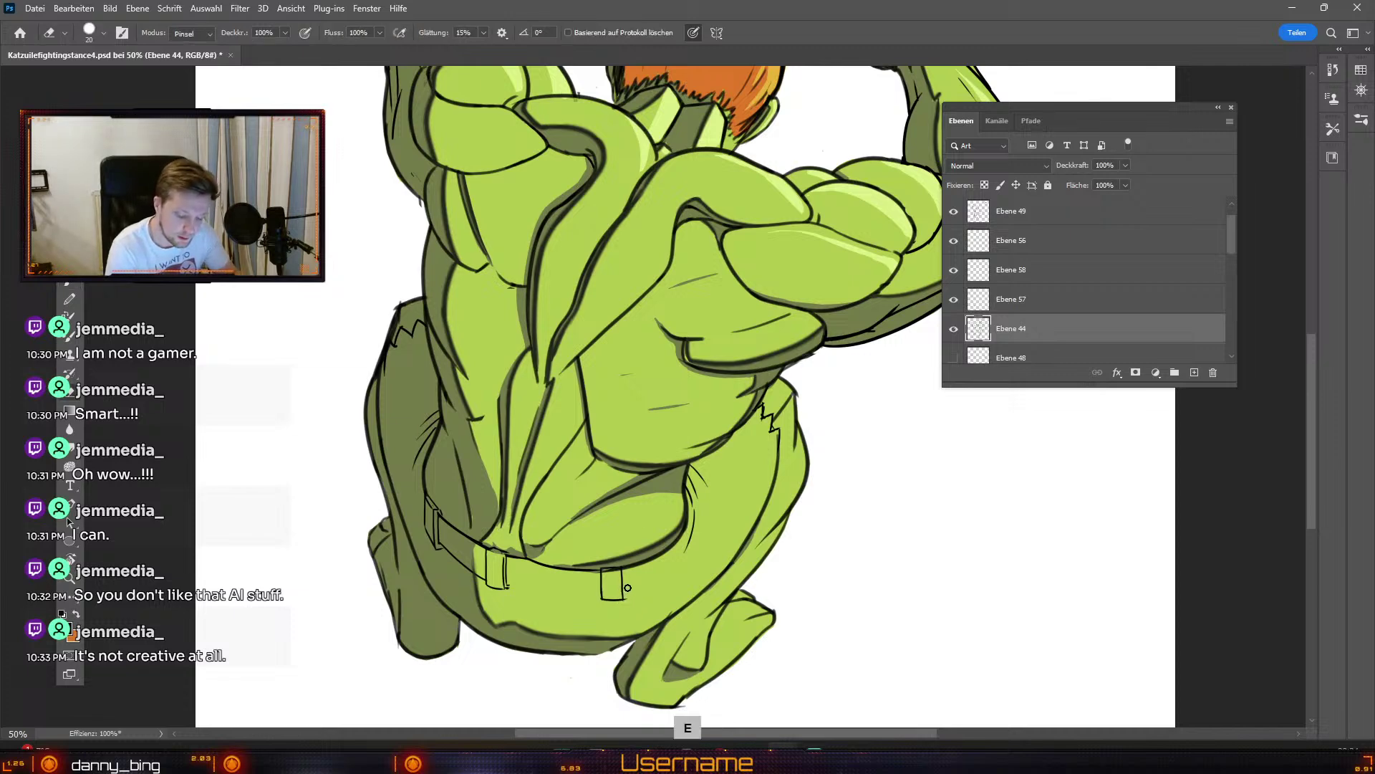
pyautogui.press('b')
pyautogui.hotkey('ctrl', 'z')
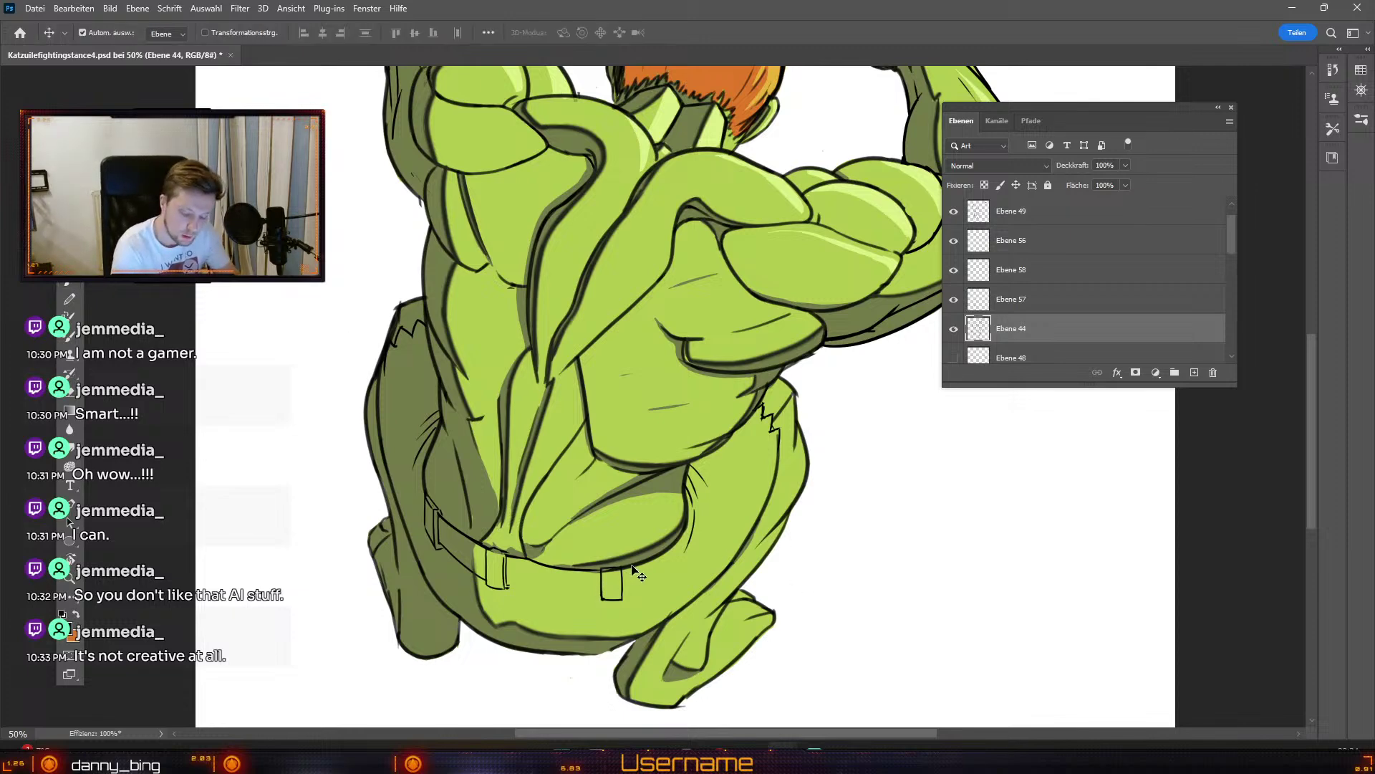
# Step: Draw the waistband's lower edge between the central and right belt loops on Ebene 44, redoing the stroke until the curve fits
pyautogui.press('e')
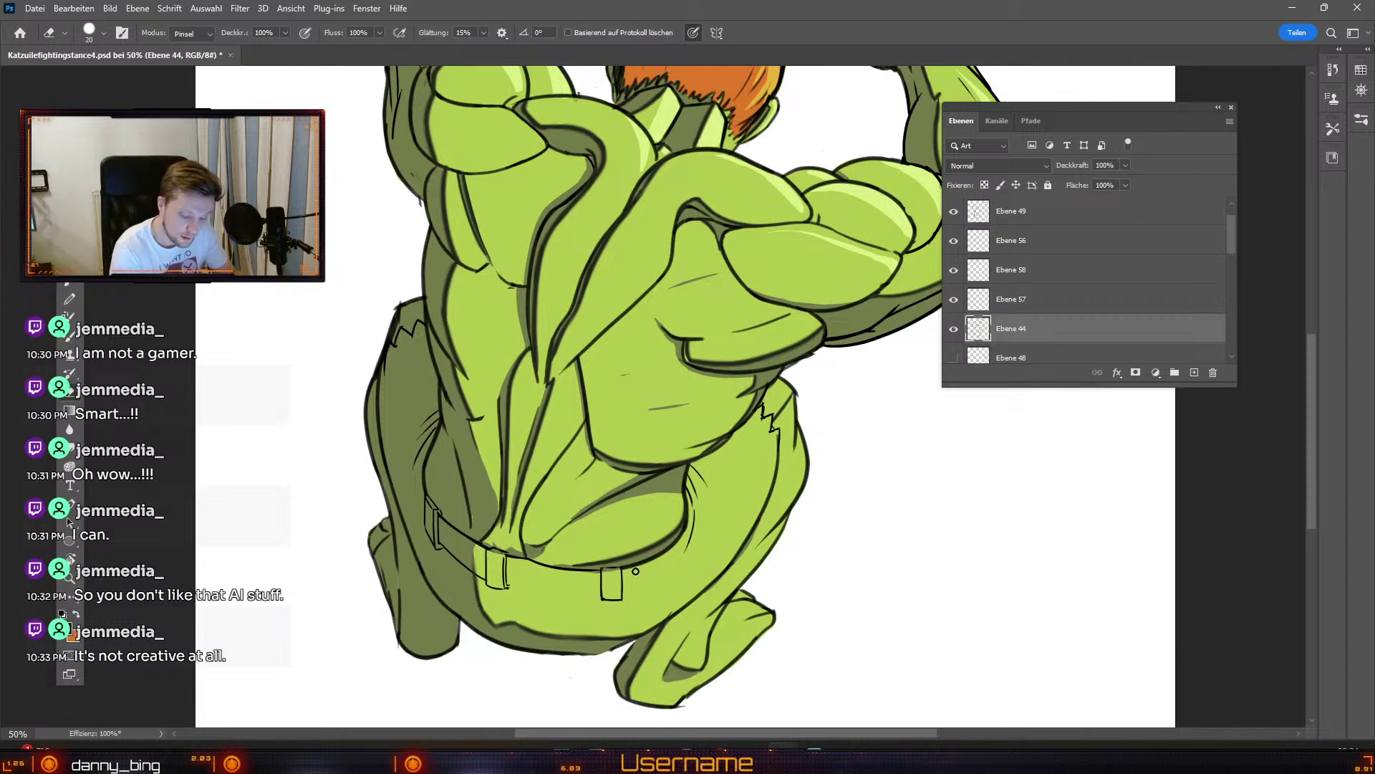
pyautogui.press('b')
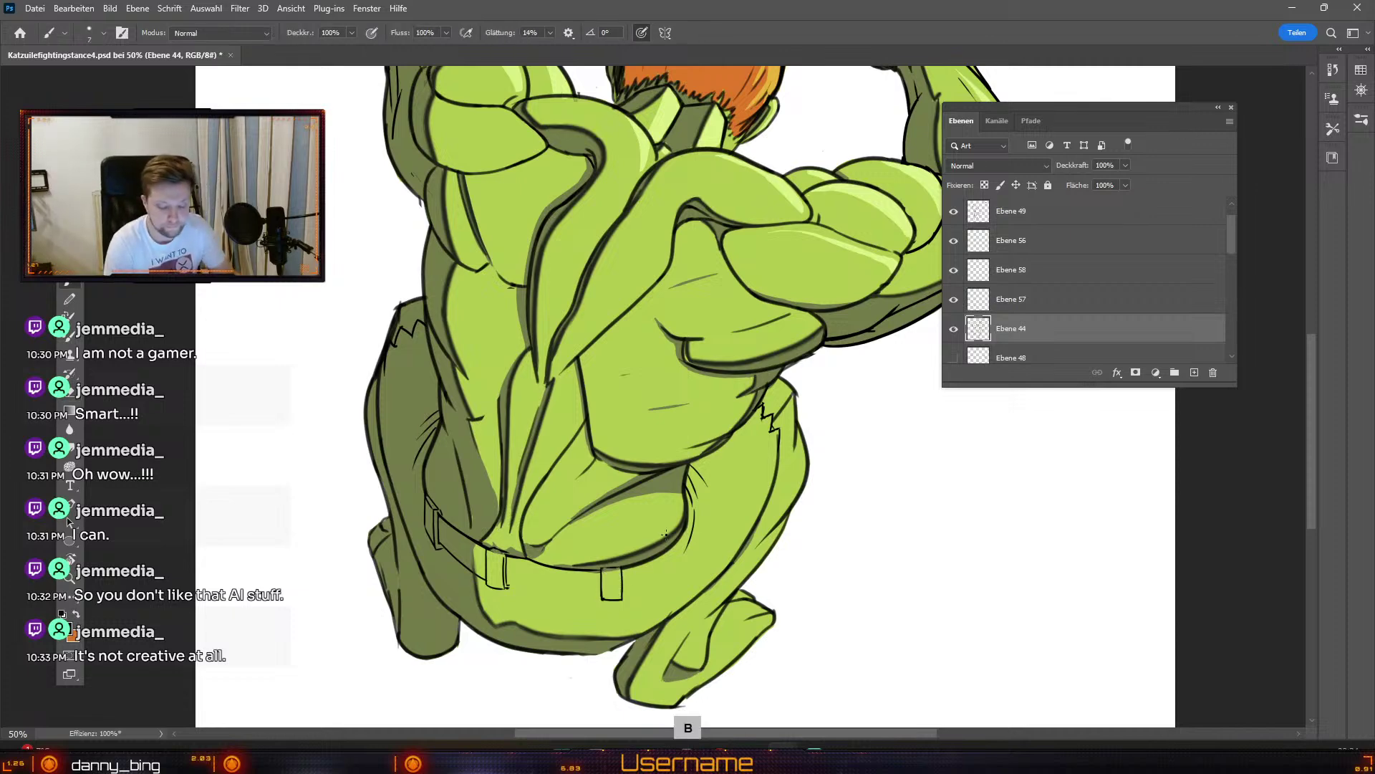
pyautogui.moveTo(508, 586); pyautogui.dragTo(596, 596)
pyautogui.hotkey('ctrl', 'z')
pyautogui.moveTo(507, 593); pyautogui.dragTo(613, 595)
pyautogui.hotkey('ctrl', 'z')
pyautogui.hotkey('ctrl', 'z')
pyautogui.moveTo(510, 589); pyautogui.dragTo(595, 596)
pyautogui.hotkey('ctrl', 'z')
pyautogui.moveTo(509, 587); pyautogui.dragTo(593, 596)
pyautogui.hotkey('ctrl', 'z')
pyautogui.hotkey('ctrl', 'z')
pyautogui.moveTo(505, 588); pyautogui.dragTo(619, 596)
pyautogui.hotkey('ctrl', 'z')
pyautogui.moveTo(507, 585); pyautogui.dragTo(606, 595)
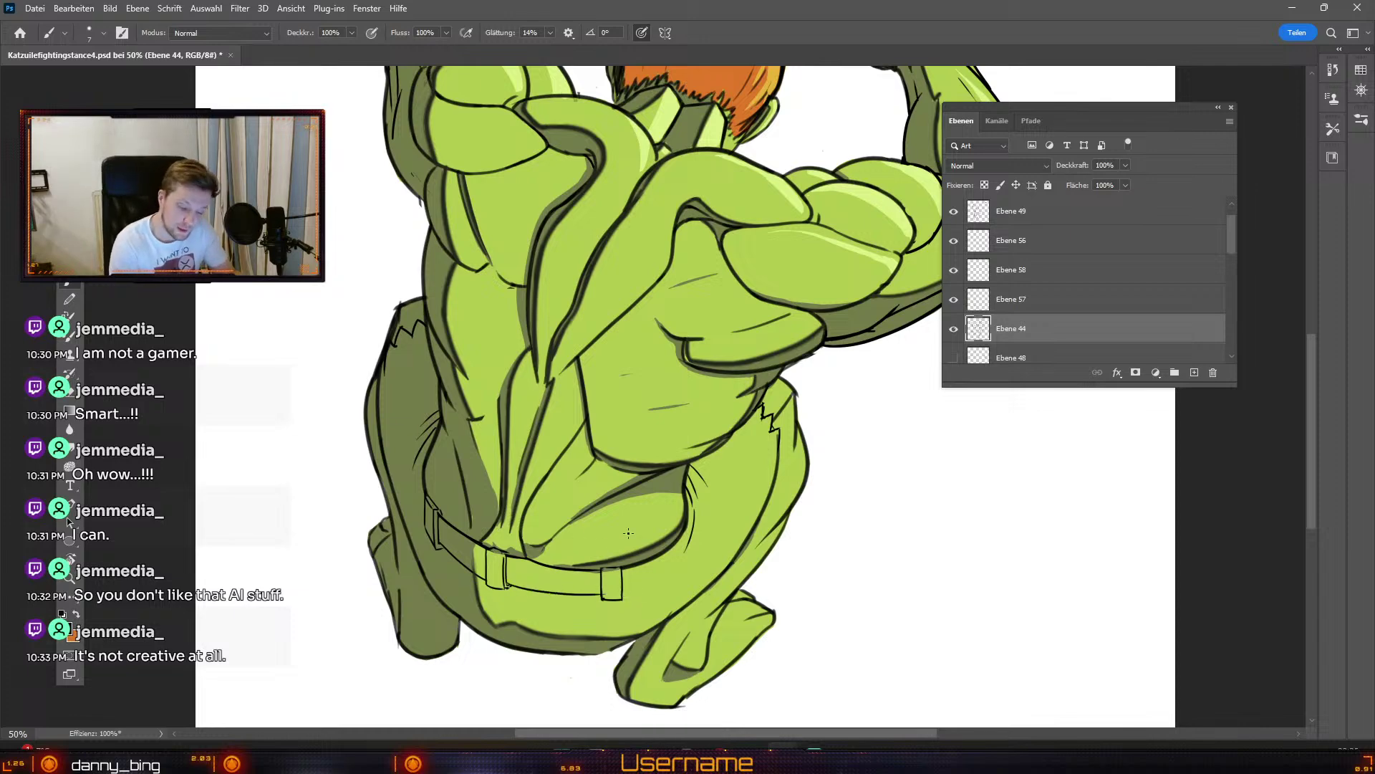
pyautogui.hotkey('ctrl', 'z')
pyautogui.moveTo(506, 585); pyautogui.dragTo(587, 598)
pyautogui.hotkey('ctrl', 'z')
pyautogui.moveTo(507, 585); pyautogui.dragTo(597, 596)
pyautogui.hotkey('ctrl', 'z')
pyautogui.moveTo(507, 586); pyautogui.dragTo(604, 596)
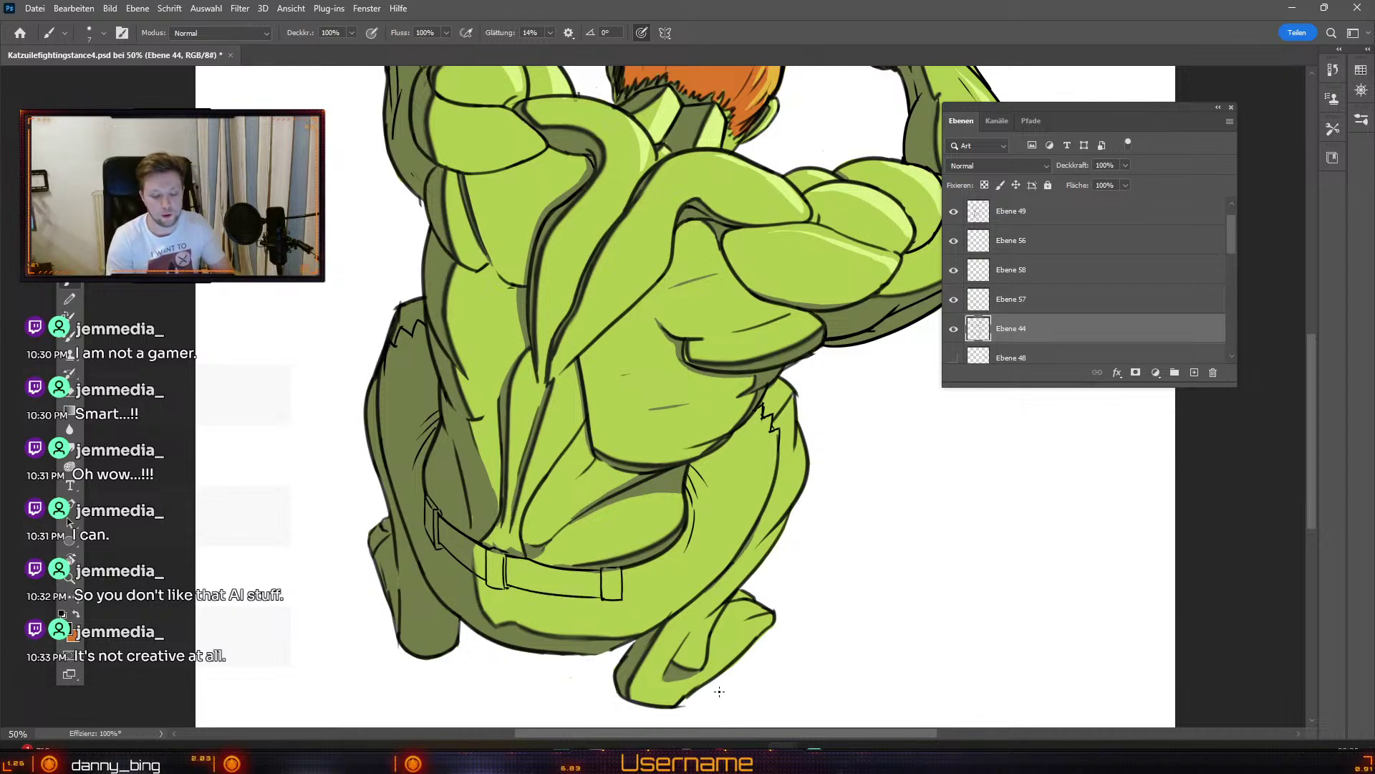
# Step: Erase the right belt loop's bottom line and redraw it slightly lower so it overhangs the waistband's lower edge
pyautogui.press('e')
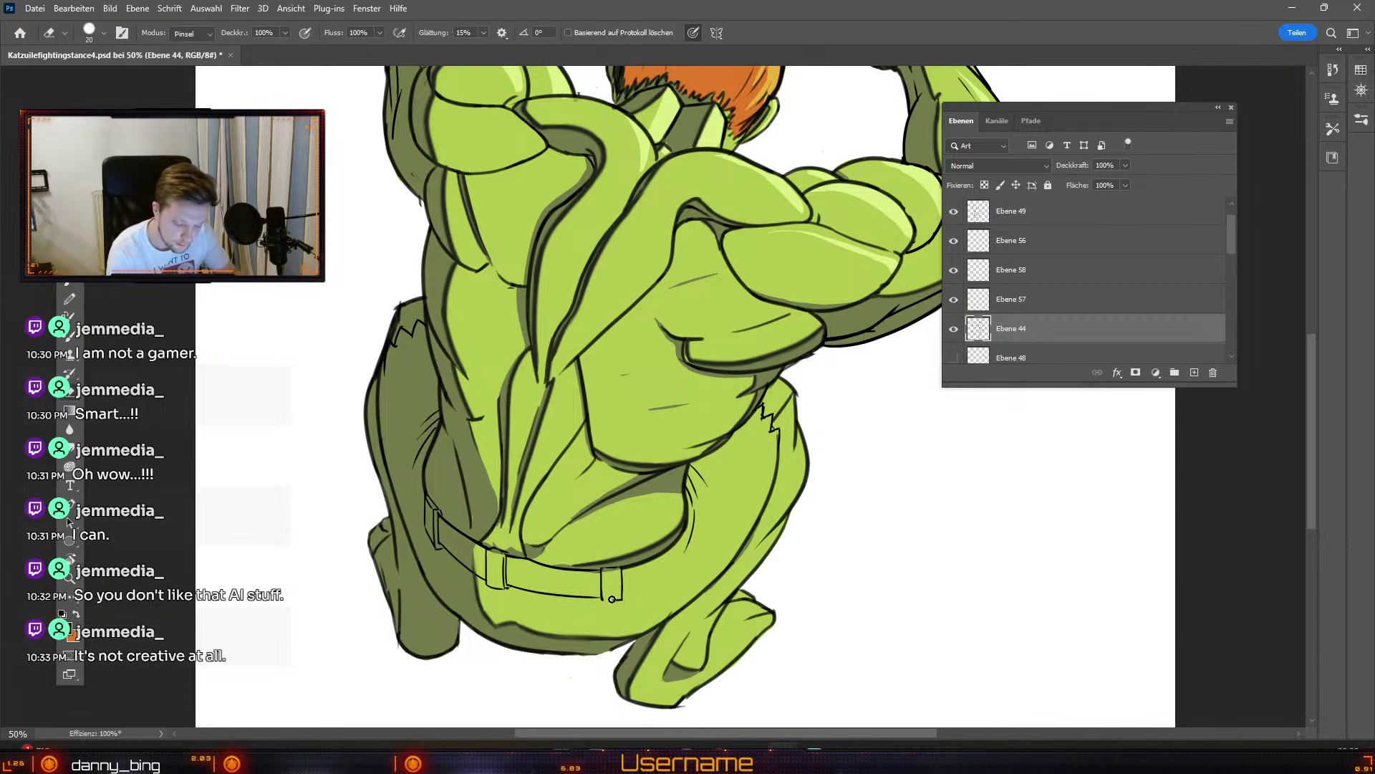
pyautogui.press('b')
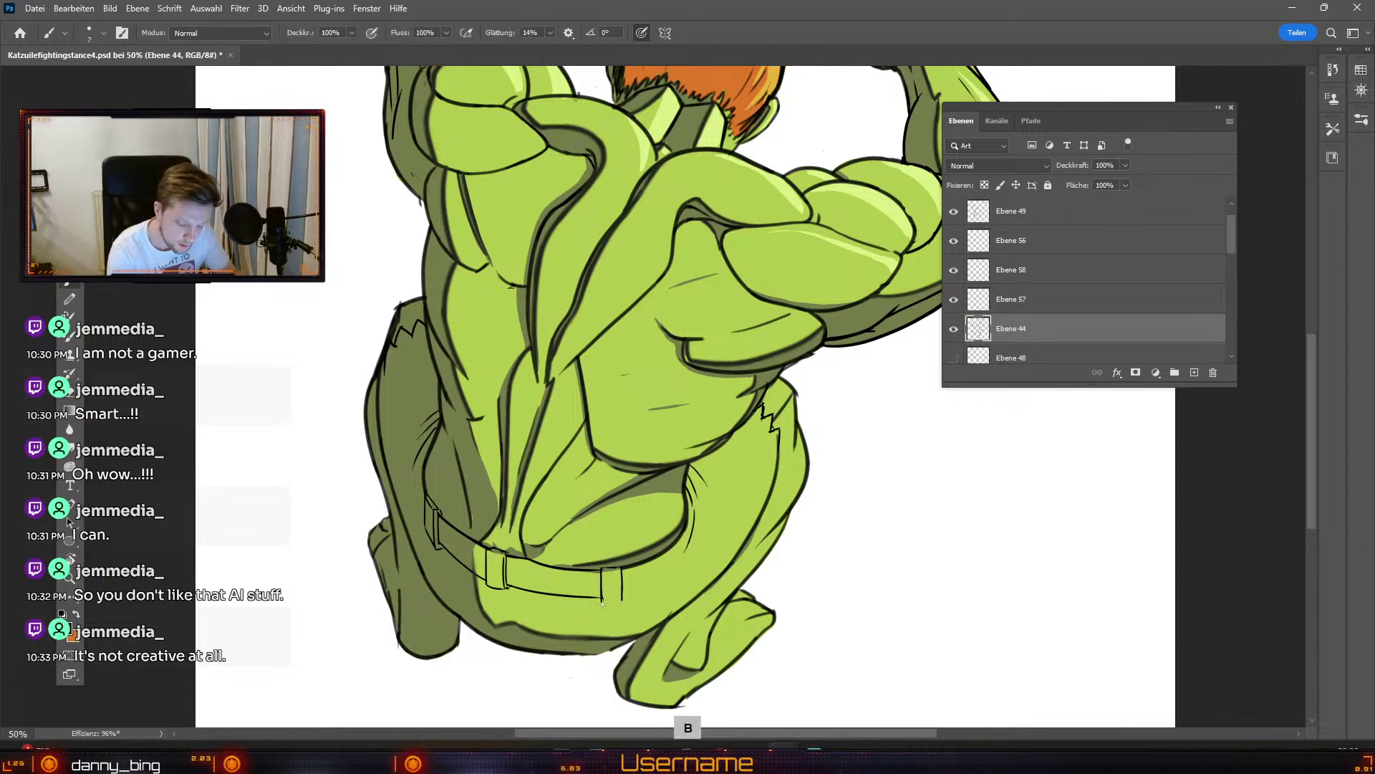
pyautogui.moveTo(602, 600); pyautogui.dragTo(625, 602)
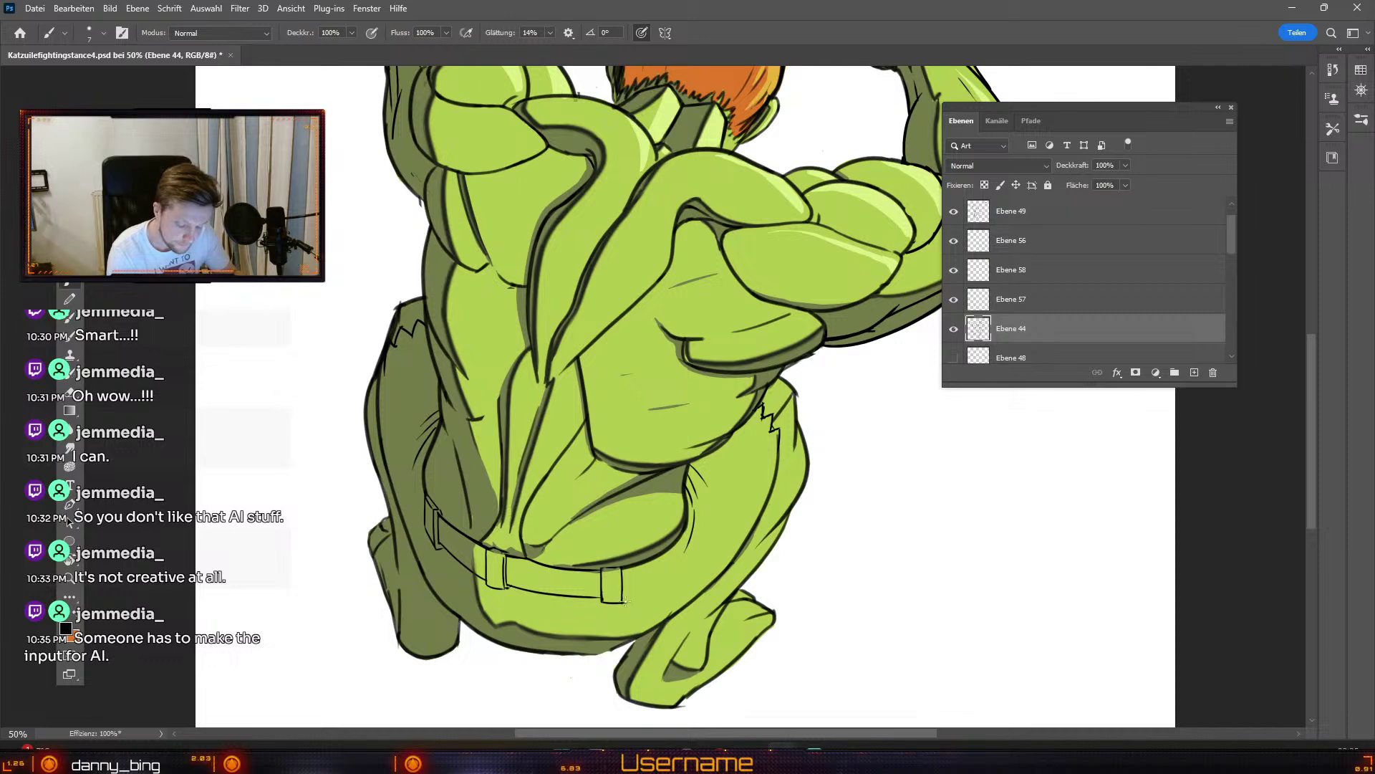
pyautogui.press('e')
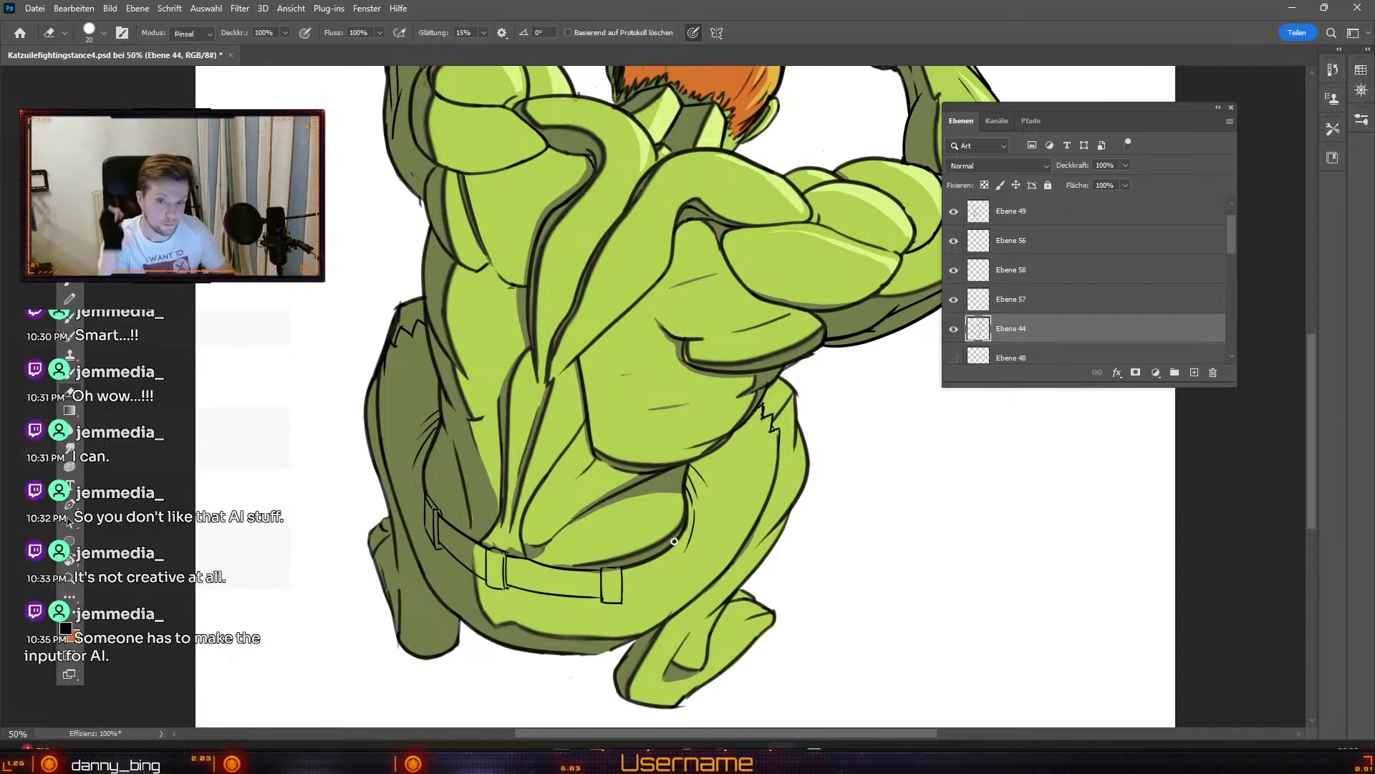
# Step: Continue the waistband's lower edge from the right belt loop in a curve up toward the right hip on Ebene 44
pyautogui.press('e')
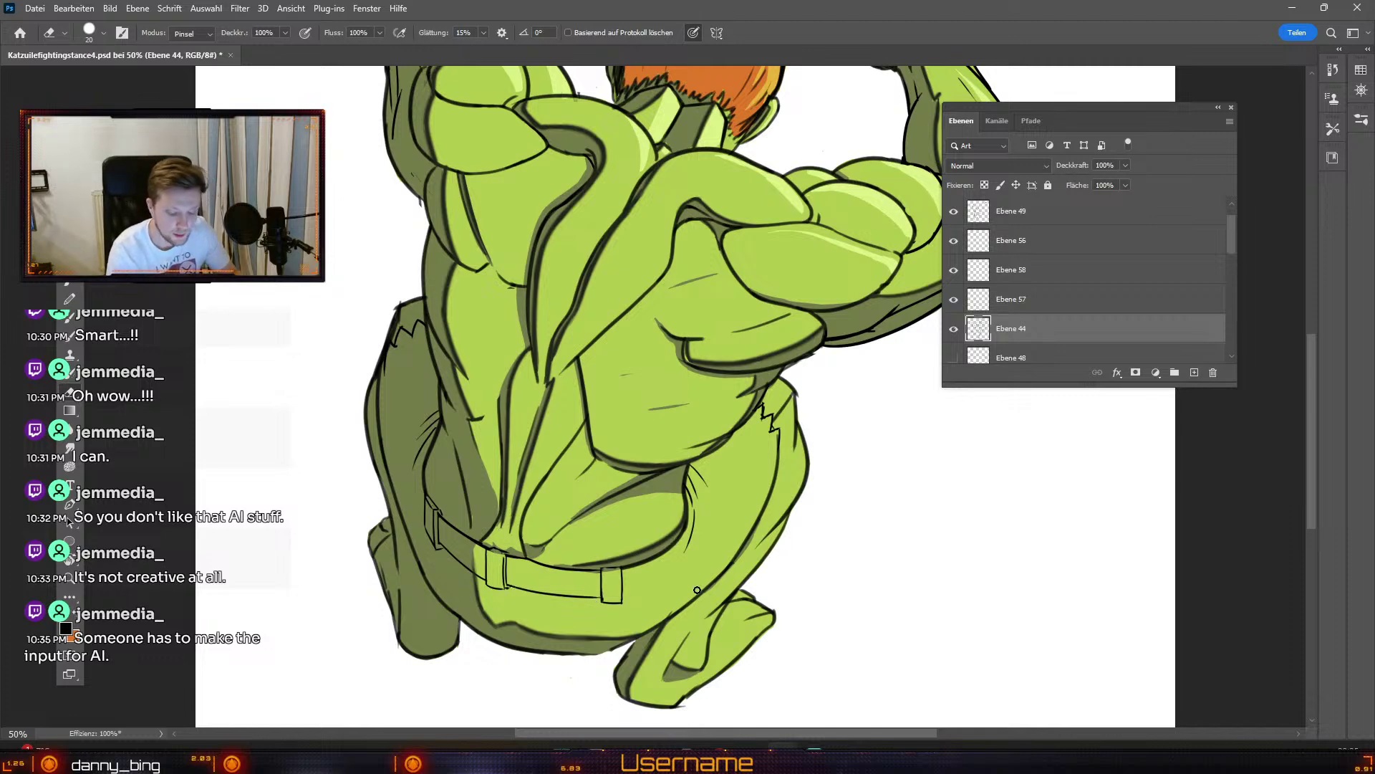
pyautogui.press('b')
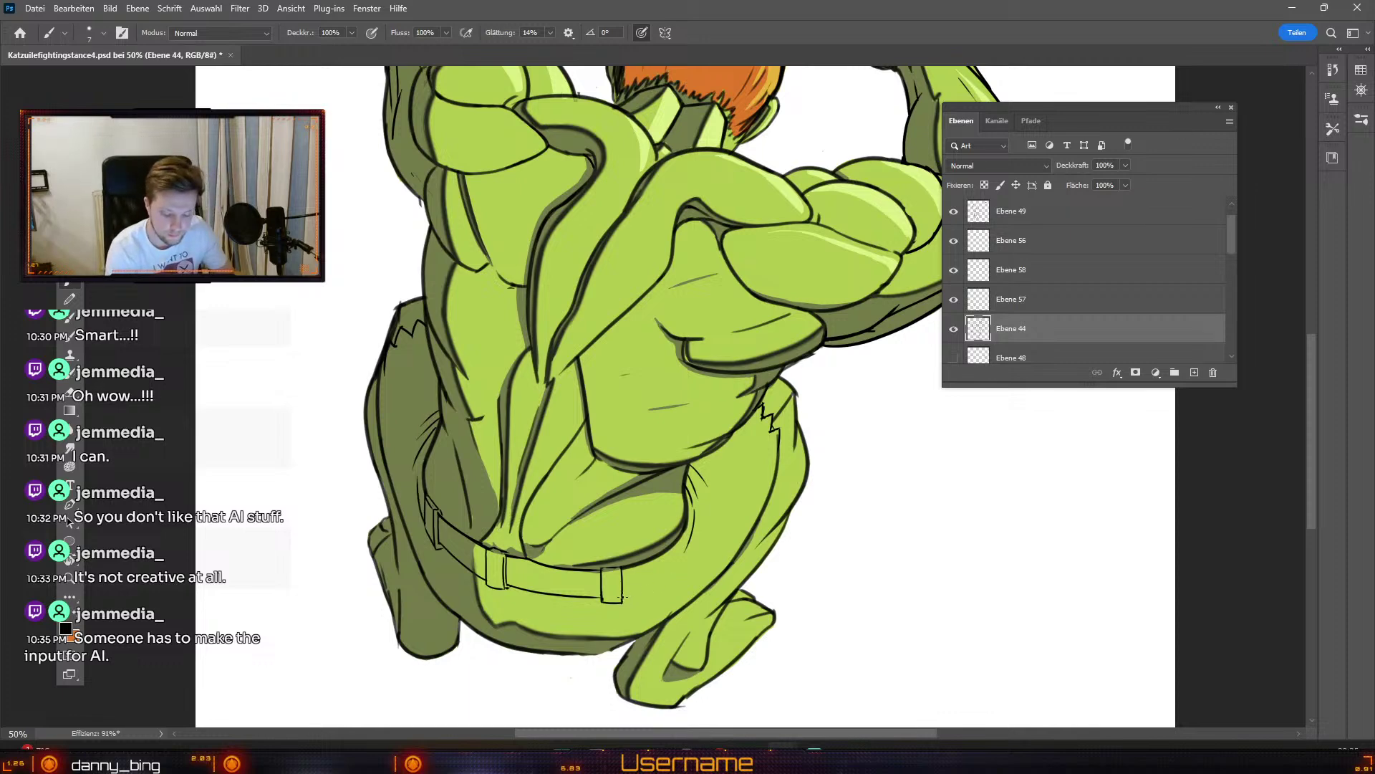
pyautogui.hotkey('ctrl', 'z')
pyautogui.moveTo(623, 598); pyautogui.dragTo(688, 565)
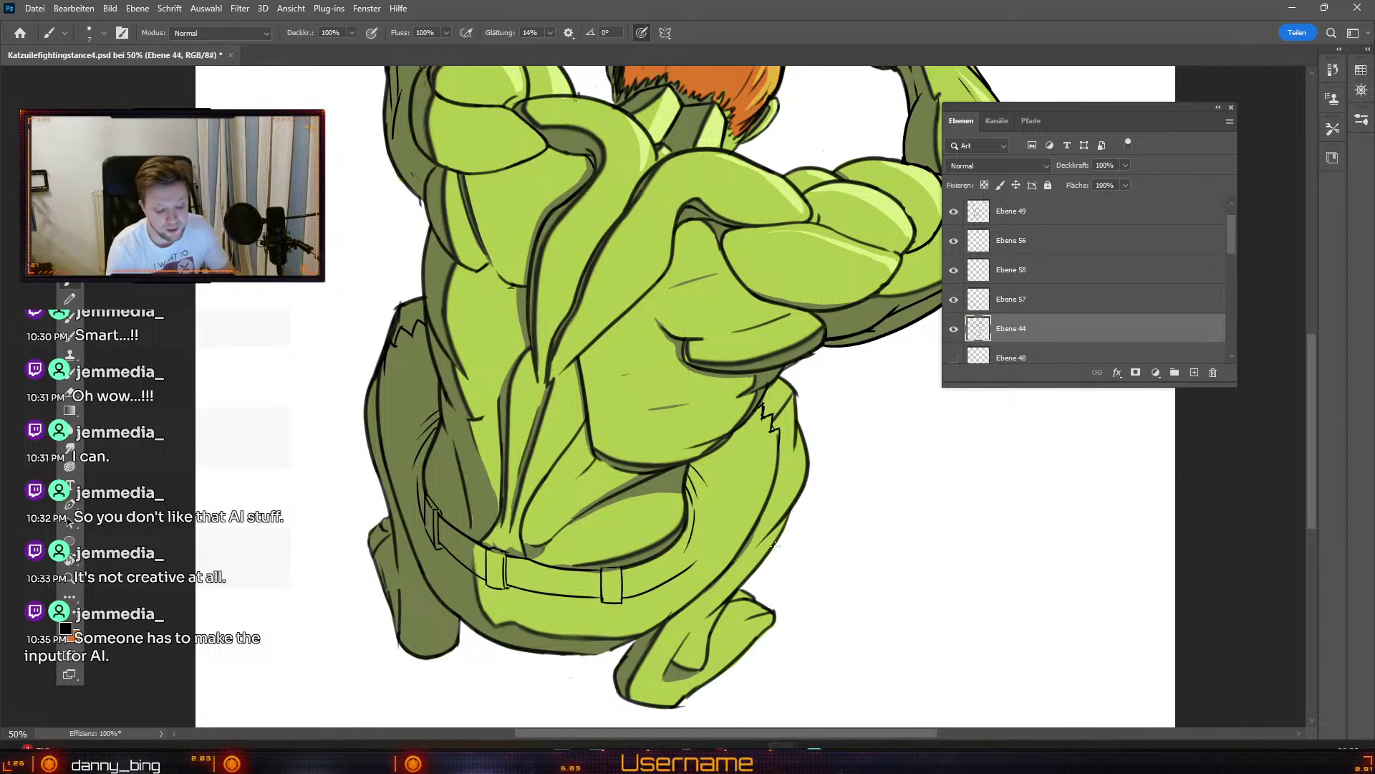
pyautogui.press('e')
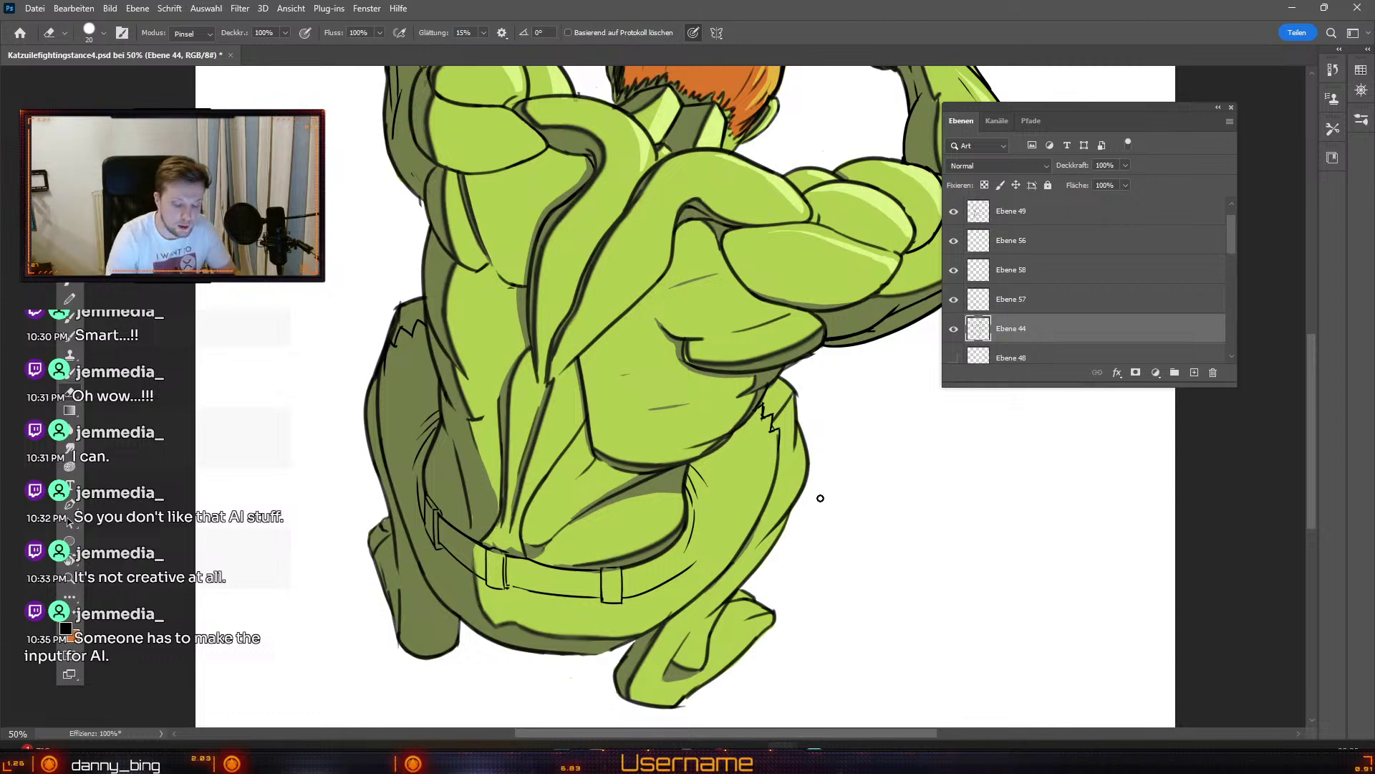
# Step: Select layer Ebene 57 and erase the waistband's upper edge between the central and right belt loops
pyautogui.press('v')
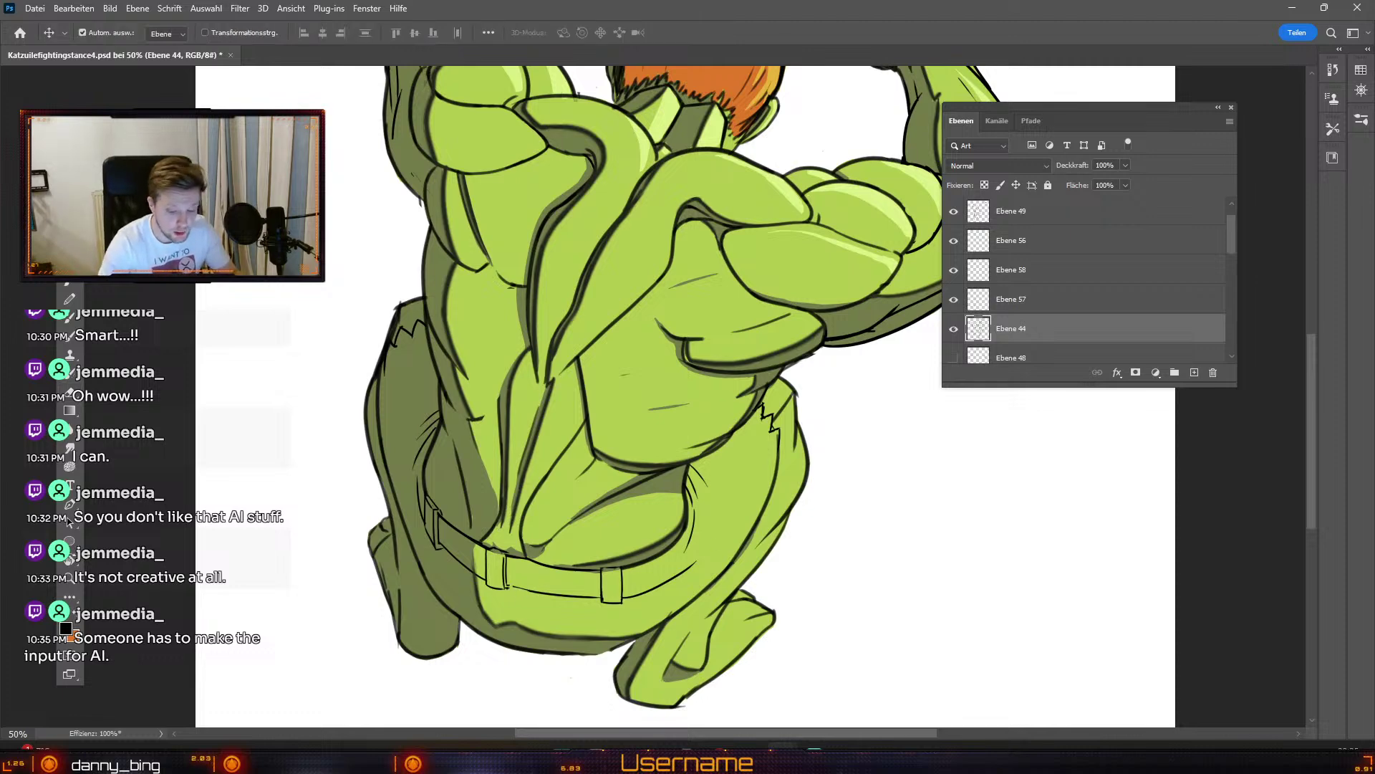
pyautogui.click(569, 571)
pyautogui.press('e')
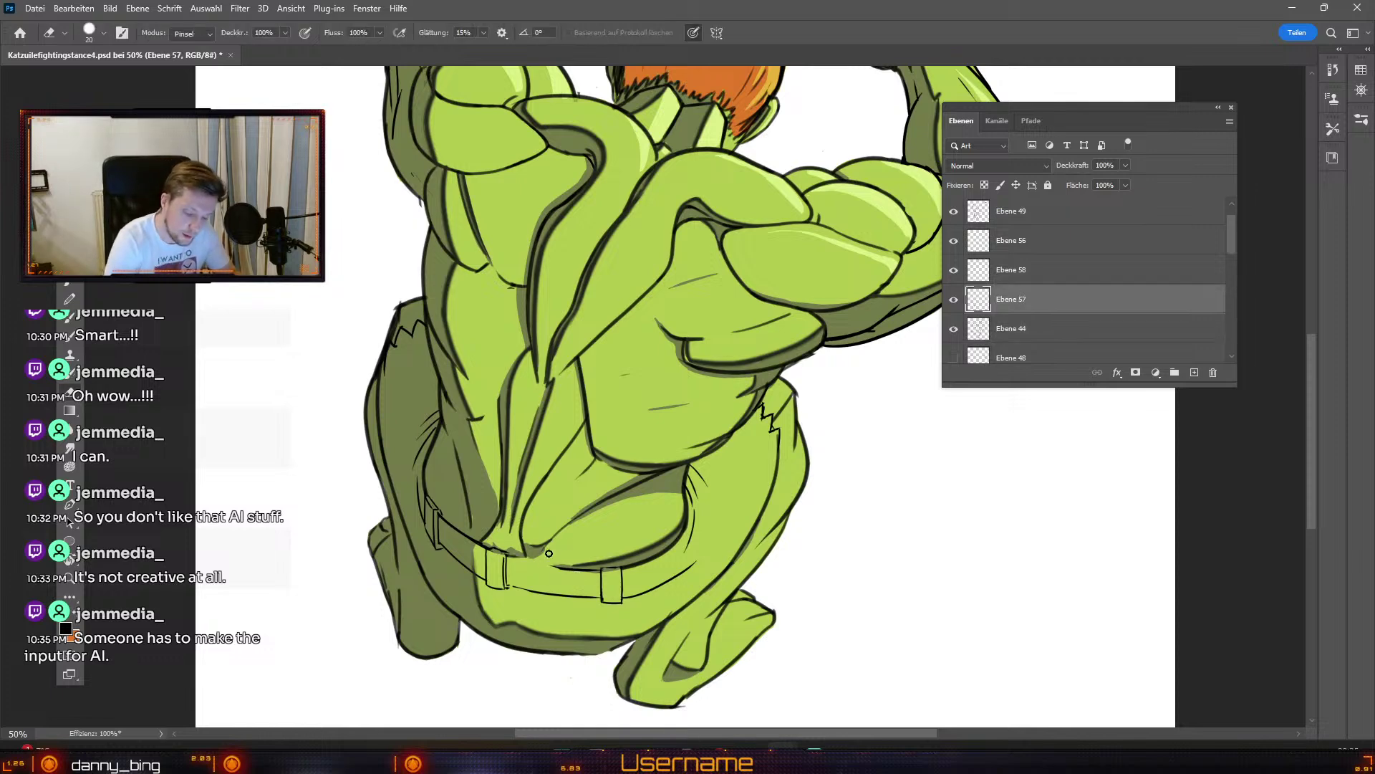
pyautogui.moveTo(563, 569); pyautogui.dragTo(598, 571)
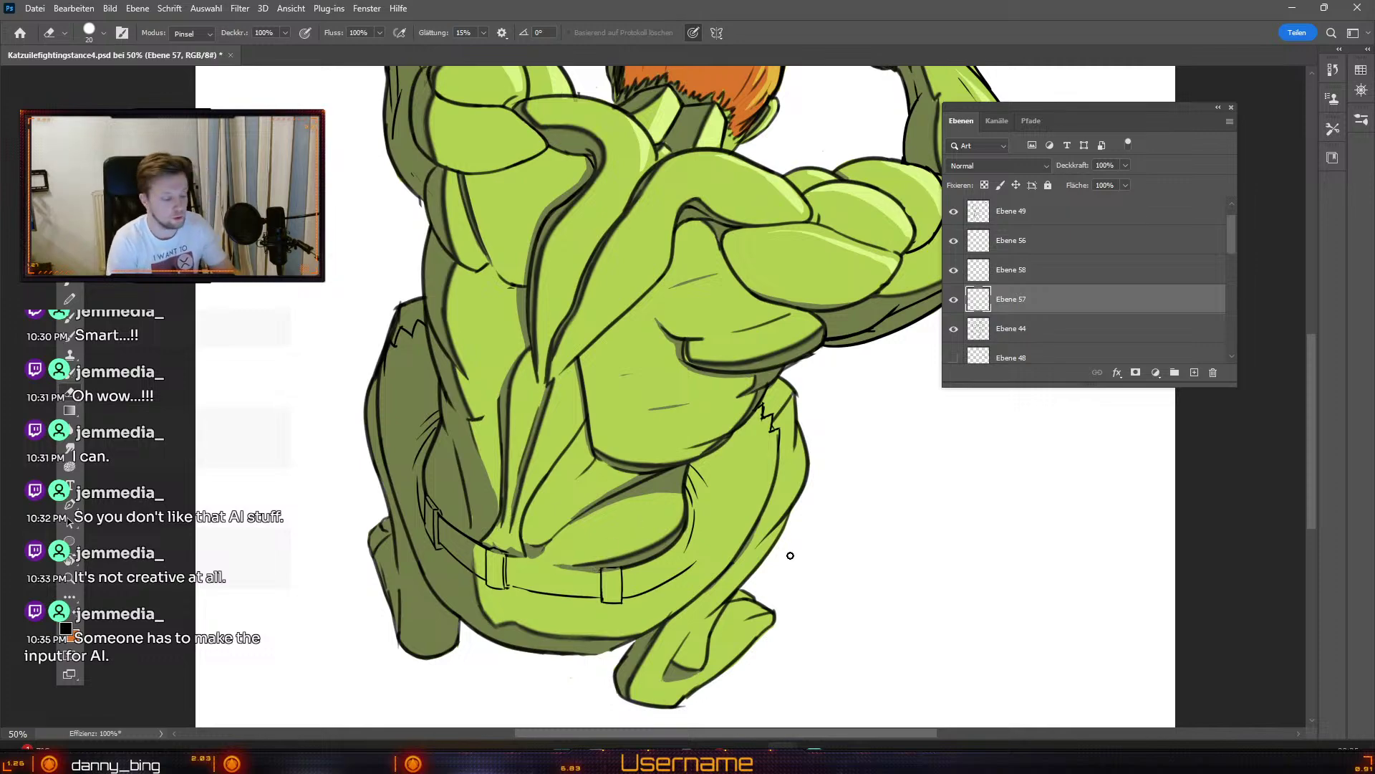
# Step: Redraw the waistband's upper edge as one clean curve between the right and central belt loops on Ebene 57
pyautogui.press('r')
pyautogui.moveTo(548, 296); pyautogui.dragTo(505, 243)
pyautogui.press('b')
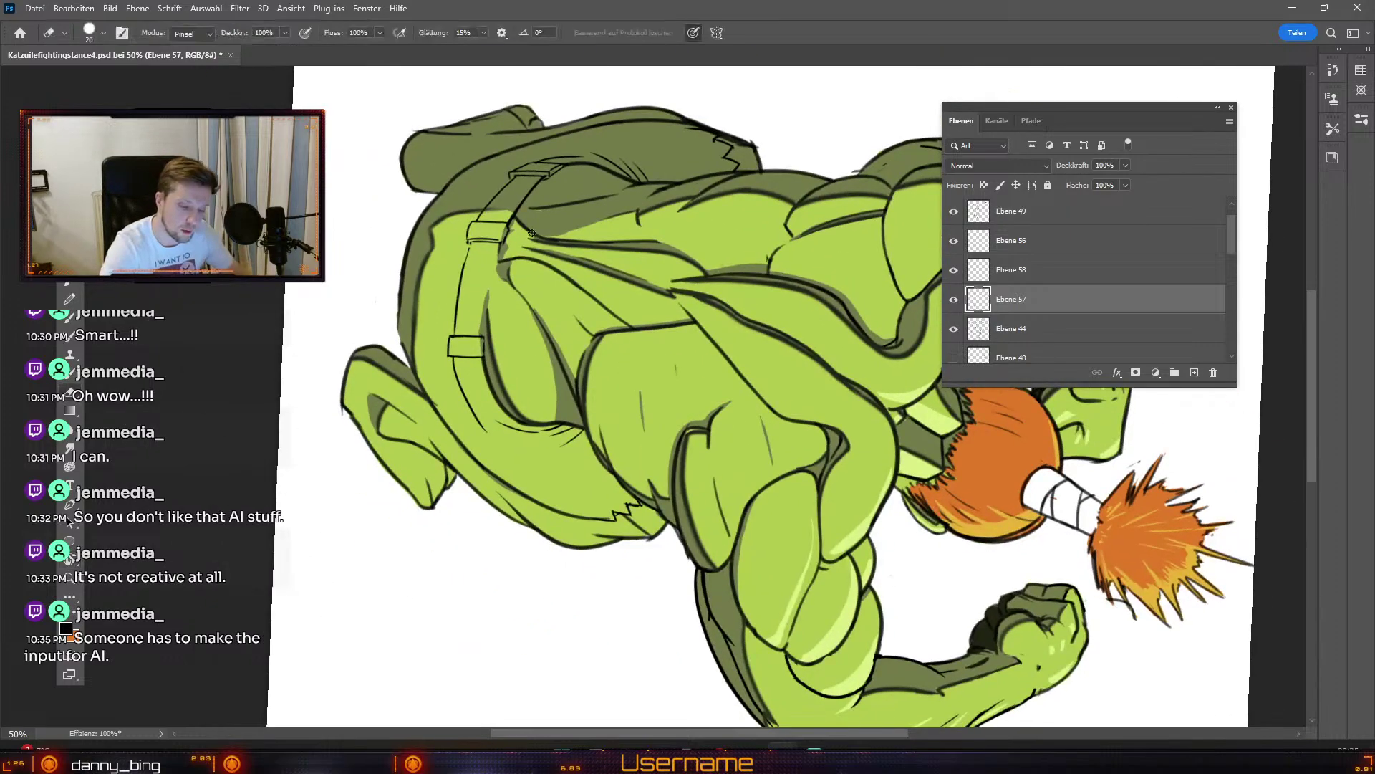
pyautogui.moveTo(482, 345); pyautogui.dragTo(500, 248)
pyautogui.hotkey('ctrl', 'z')
pyautogui.moveTo(481, 345); pyautogui.dragTo(503, 244)
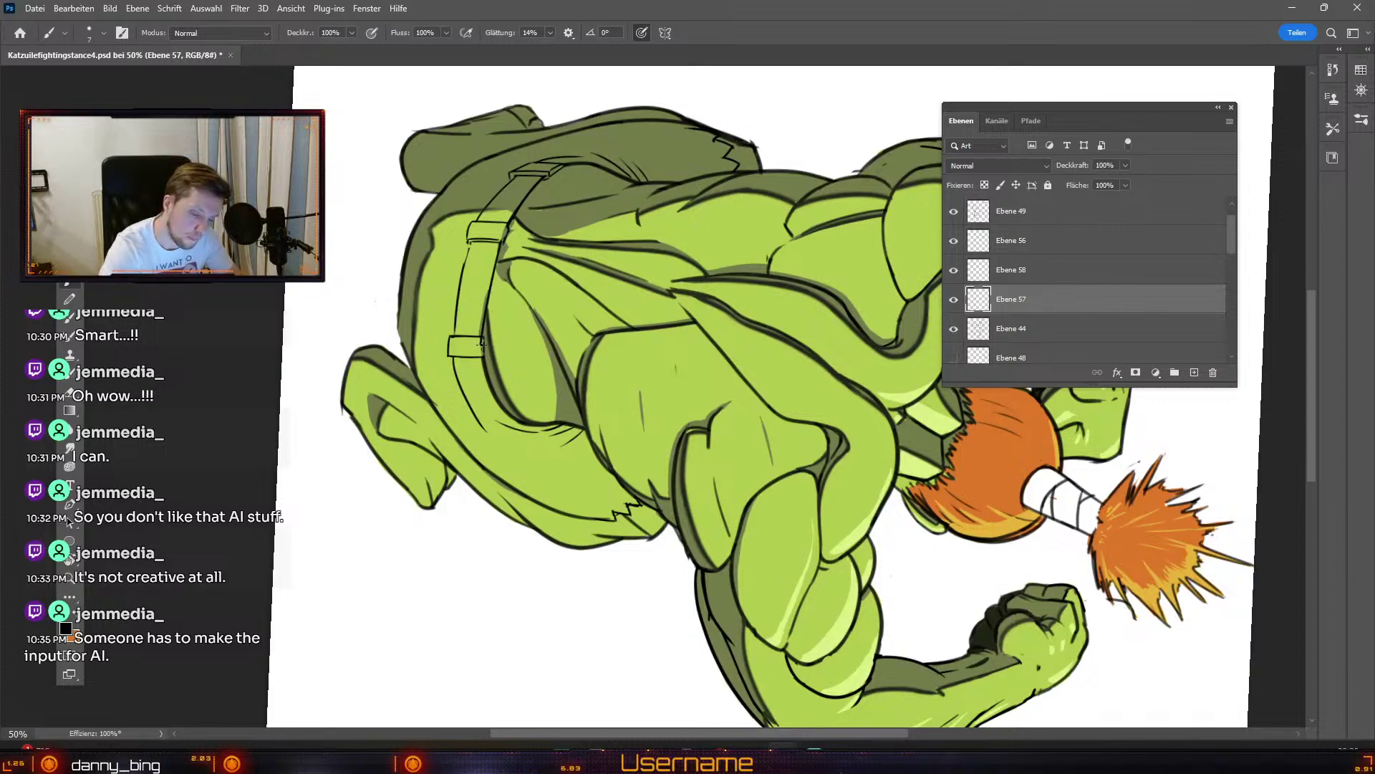
# Step: Trim the upper edge's overshoot at the right belt loop and reinforce the waistband's lower edge beside that loop
pyautogui.press('e')
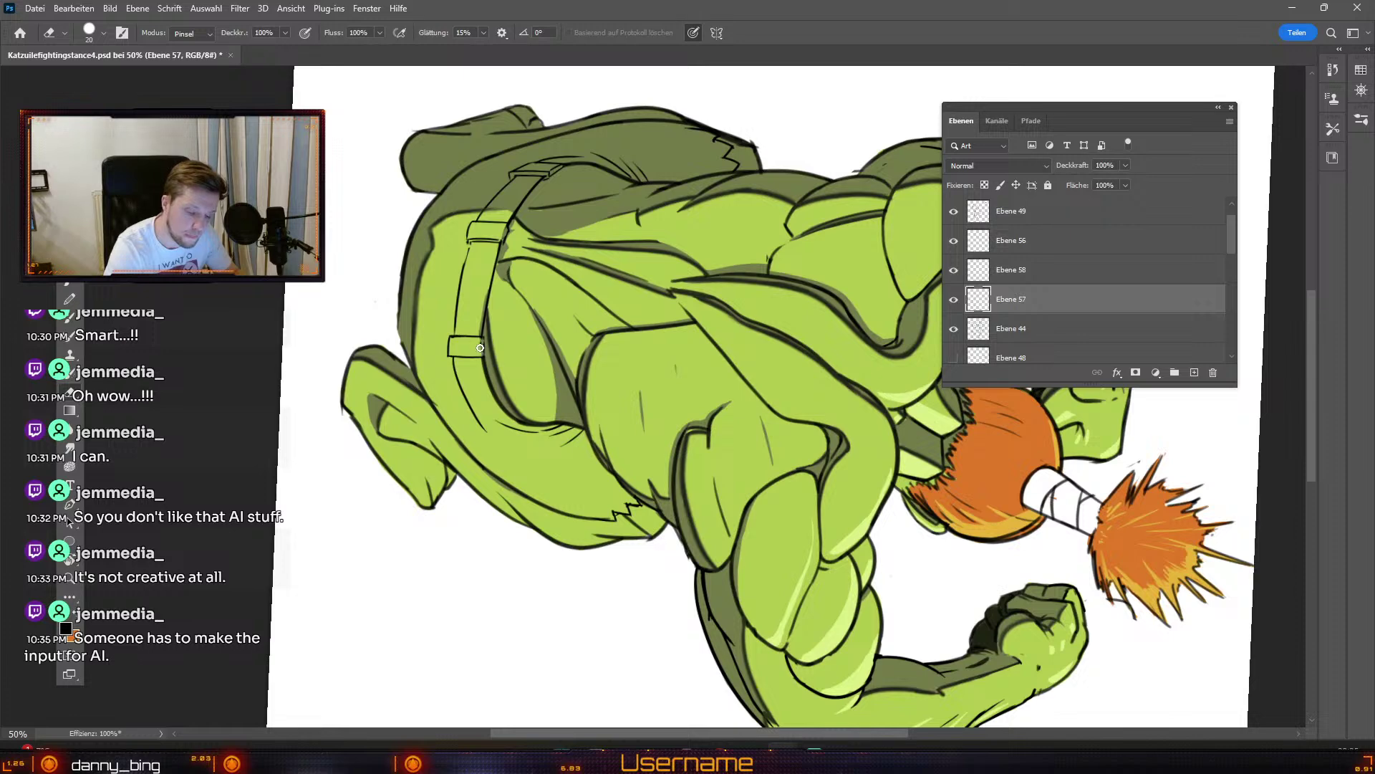
pyautogui.press('b')
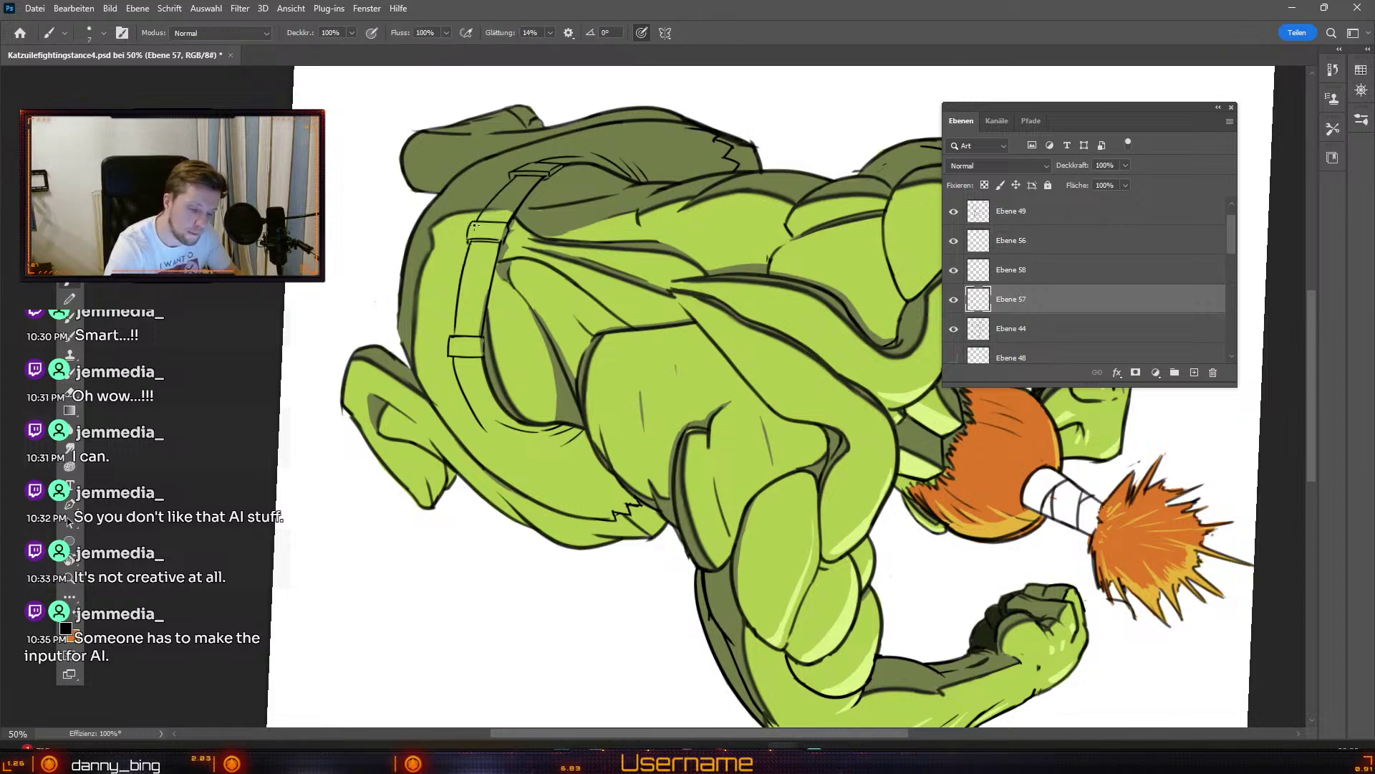
pyautogui.moveTo(455, 338); pyautogui.dragTo(453, 316)
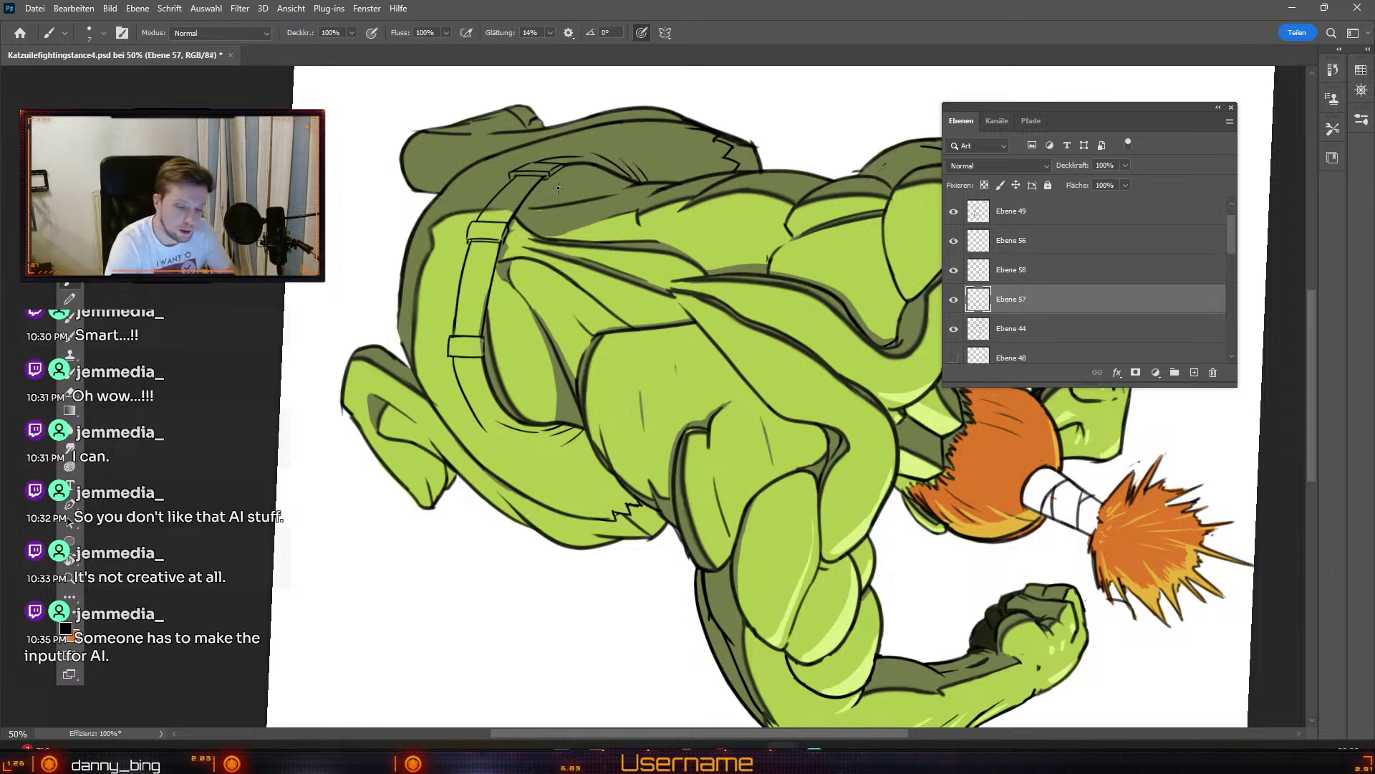
pyautogui.press('e')
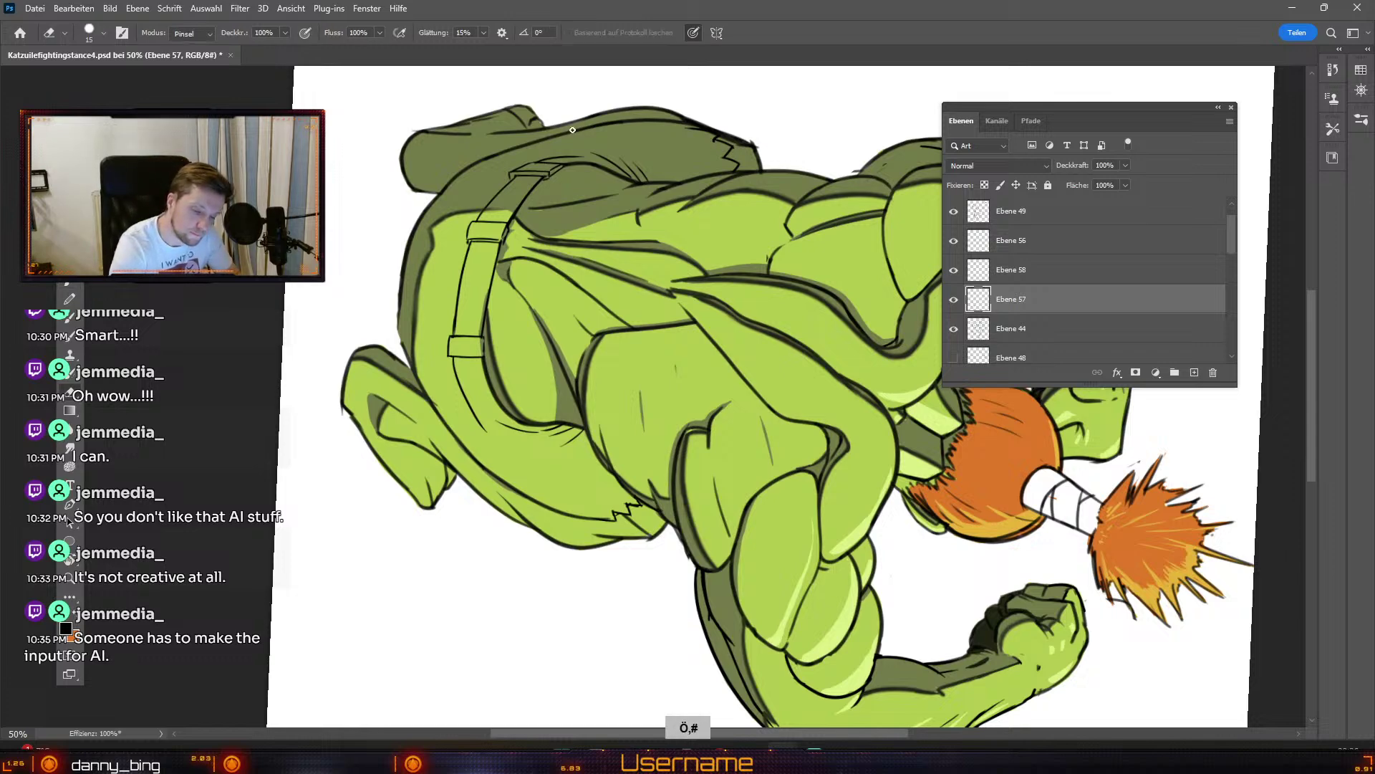
pyautogui.press('b')
pyautogui.press('Escape')
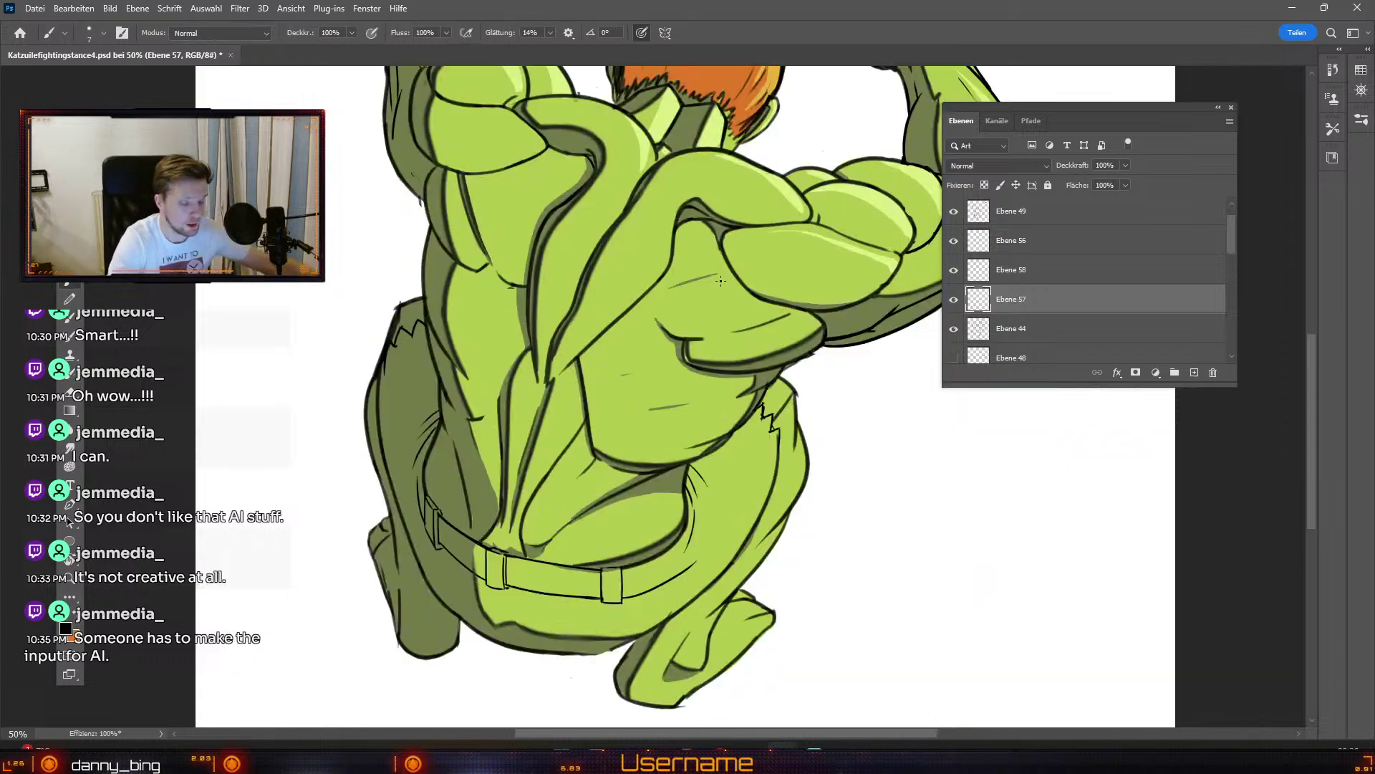
pyautogui.press('e')
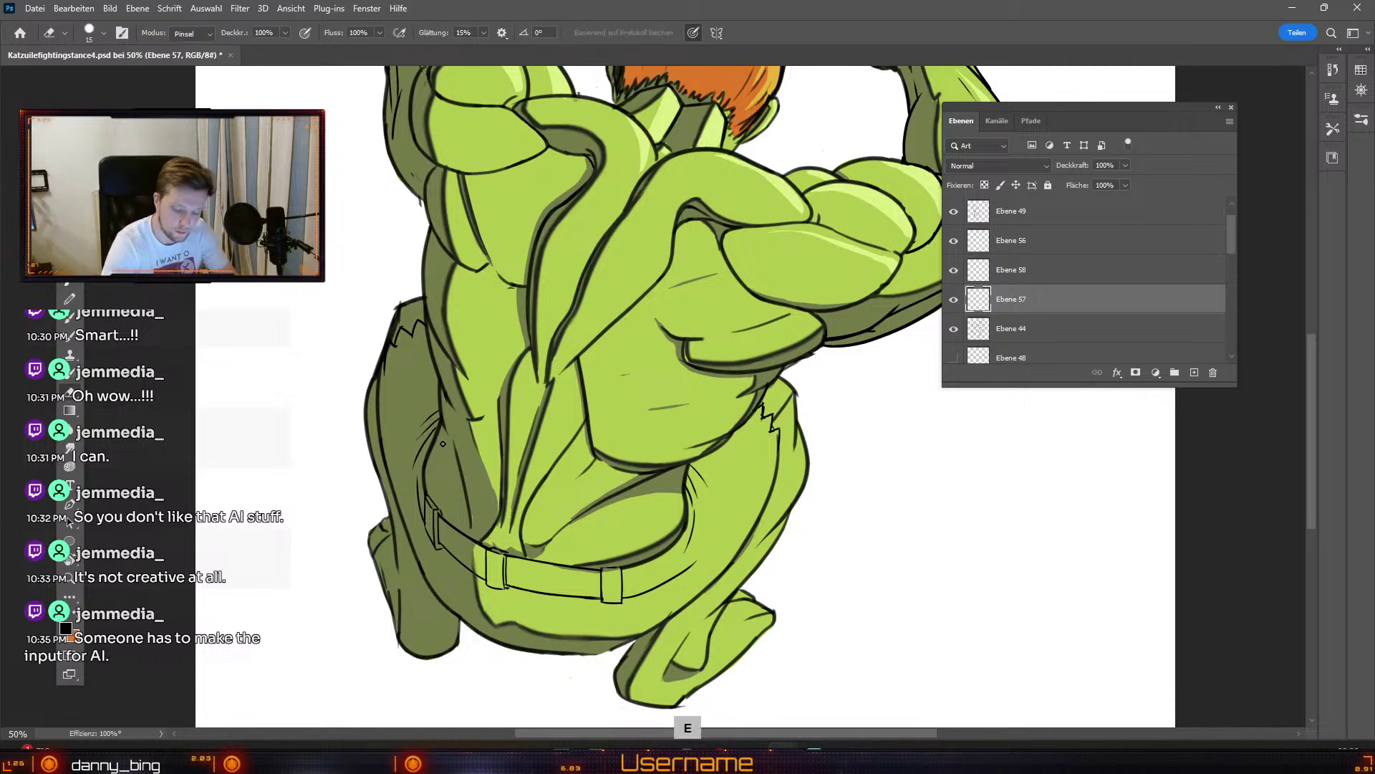
pyautogui.press('b')
pyautogui.press('e')
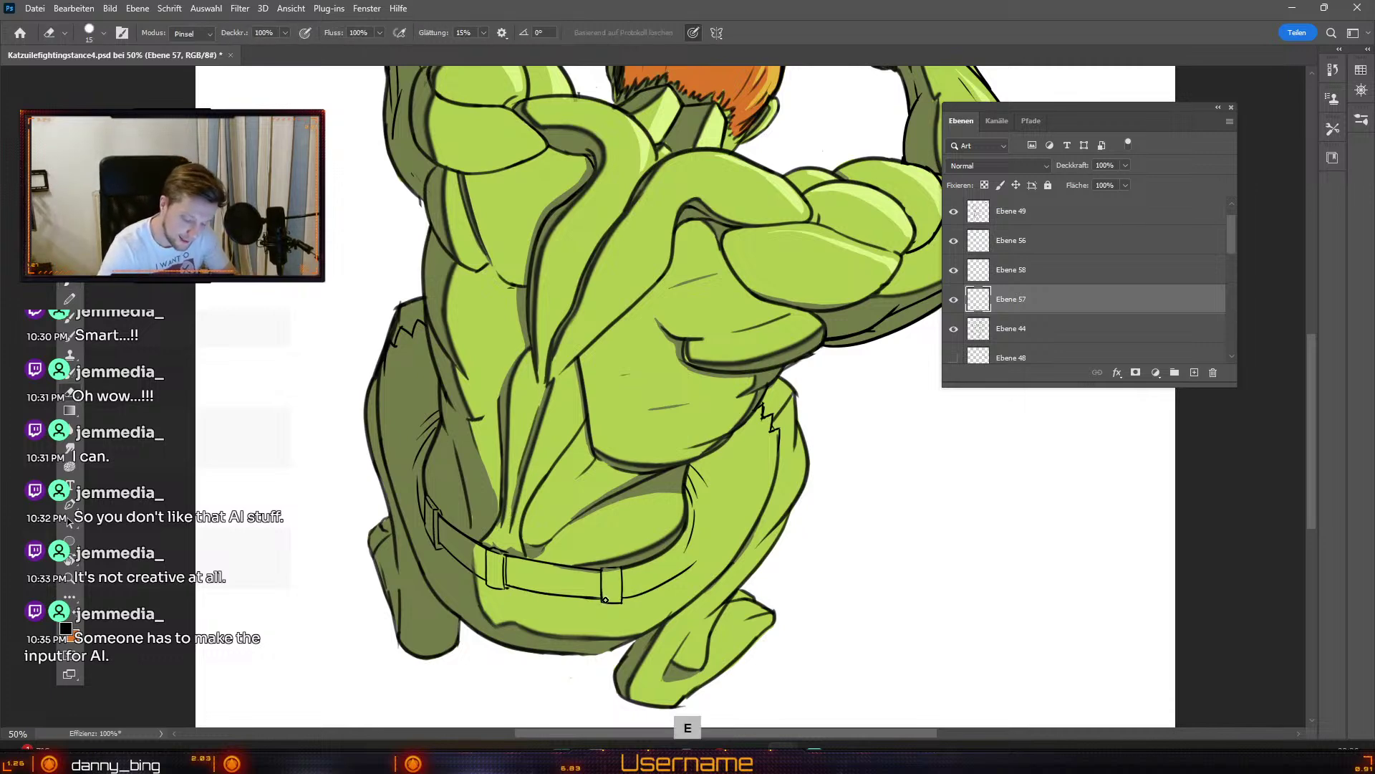
pyautogui.press('b')
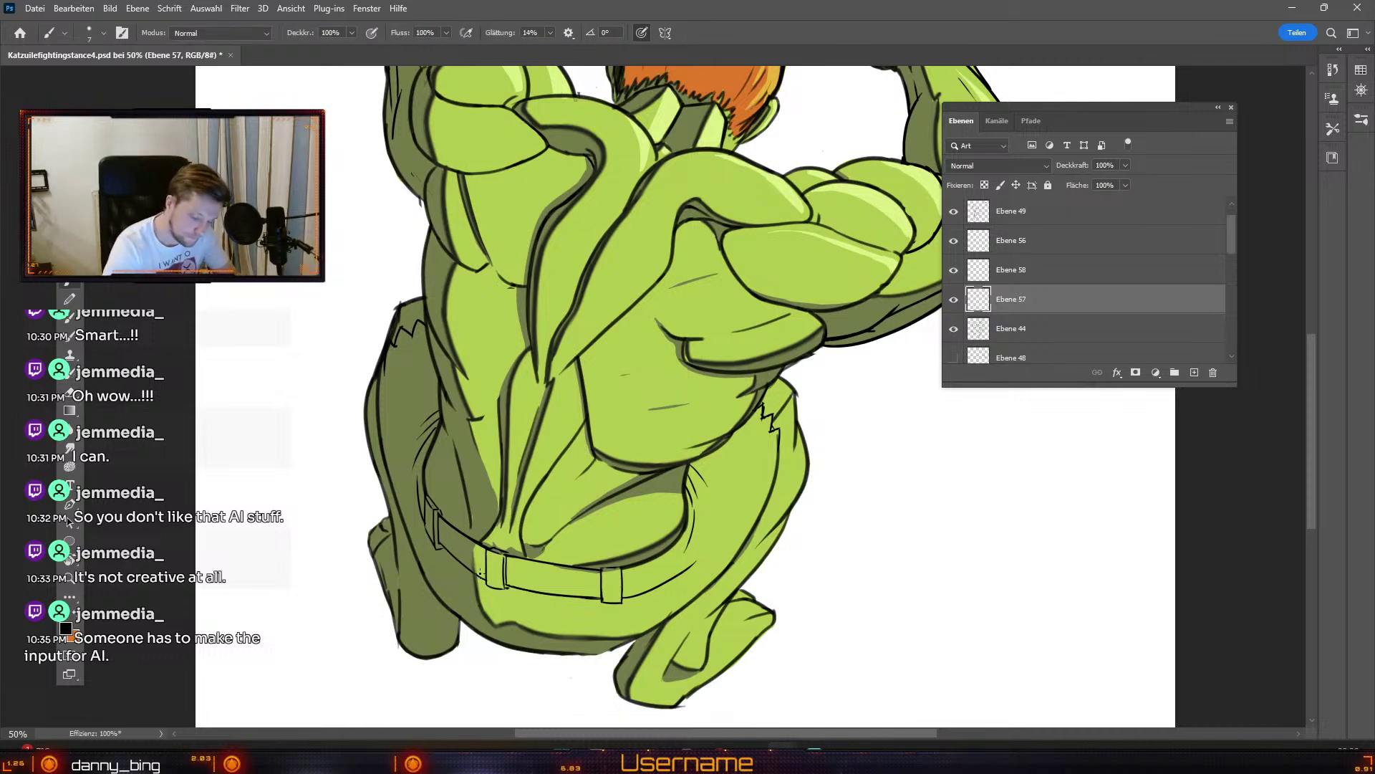
pyautogui.press('e')
# Step: Select layer Ebene 58 and redraw the waistband's lower edge between the left and central belt loops
pyautogui.press('v')
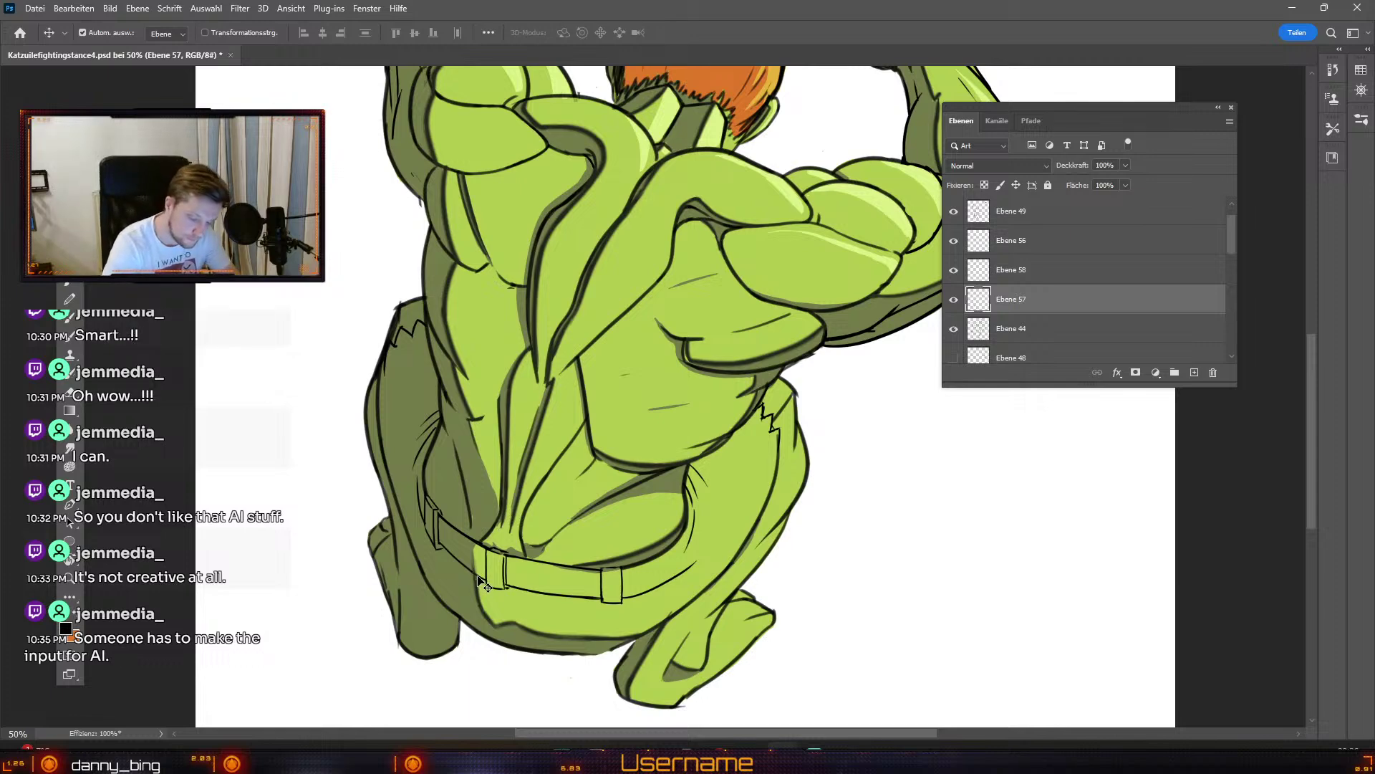
pyautogui.click(485, 582)
pyautogui.click(491, 583)
pyautogui.press('e')
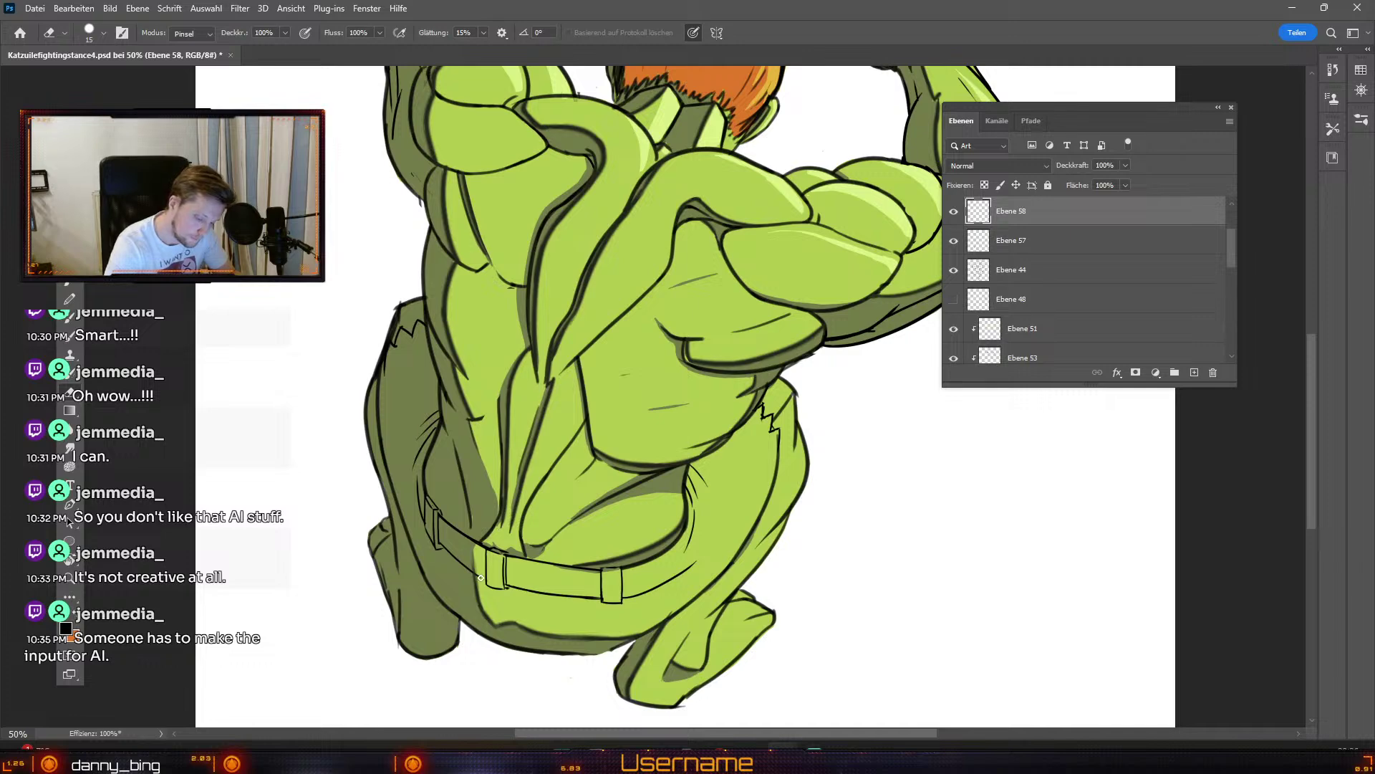
pyautogui.press('r')
pyautogui.moveTo(427, 390)
pyautogui.mouseDown()
pyautogui.moveTo(393, 356)
pyautogui.moveTo(411, 422)
pyautogui.mouseUp()
pyautogui.press('b')
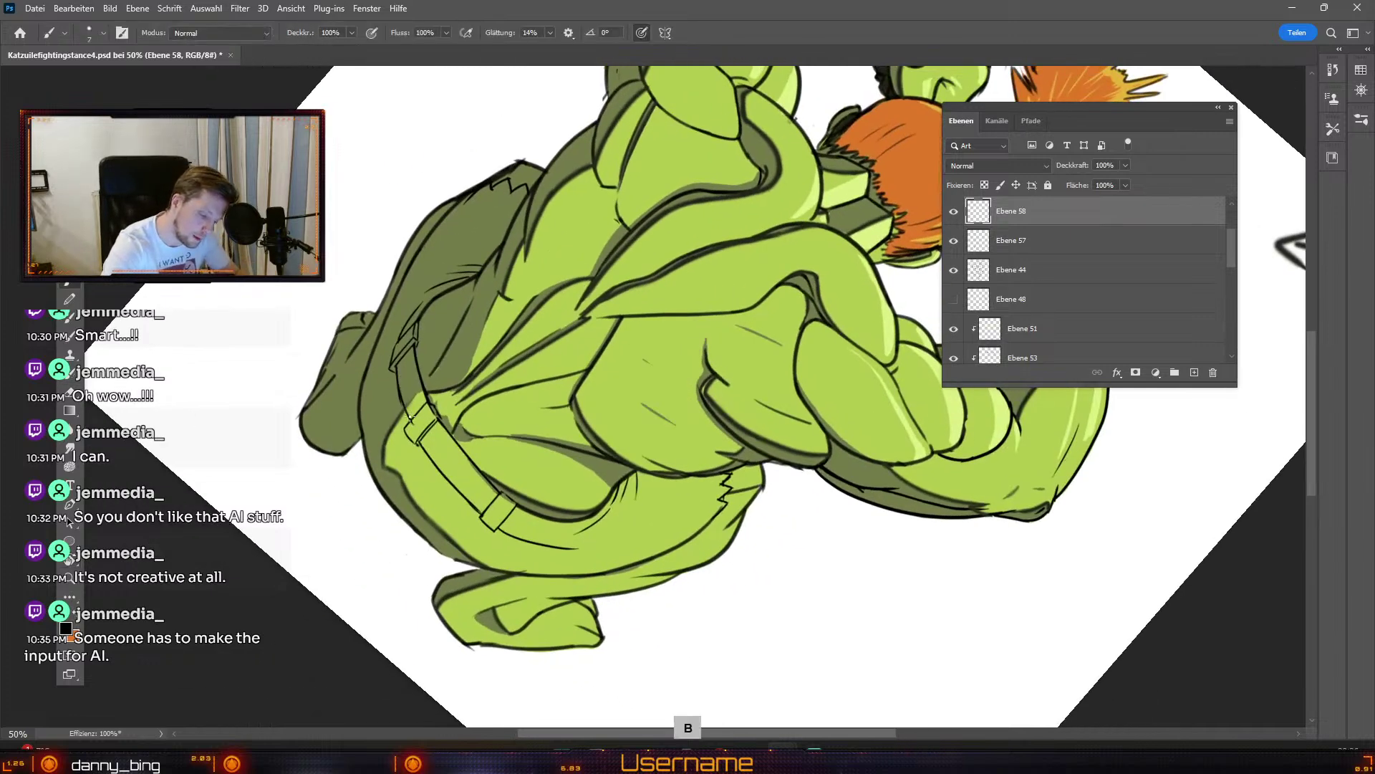
pyautogui.hotkey('ctrl', 'z')
pyautogui.moveTo(397, 369); pyautogui.dragTo(411, 424)
pyautogui.press('e')
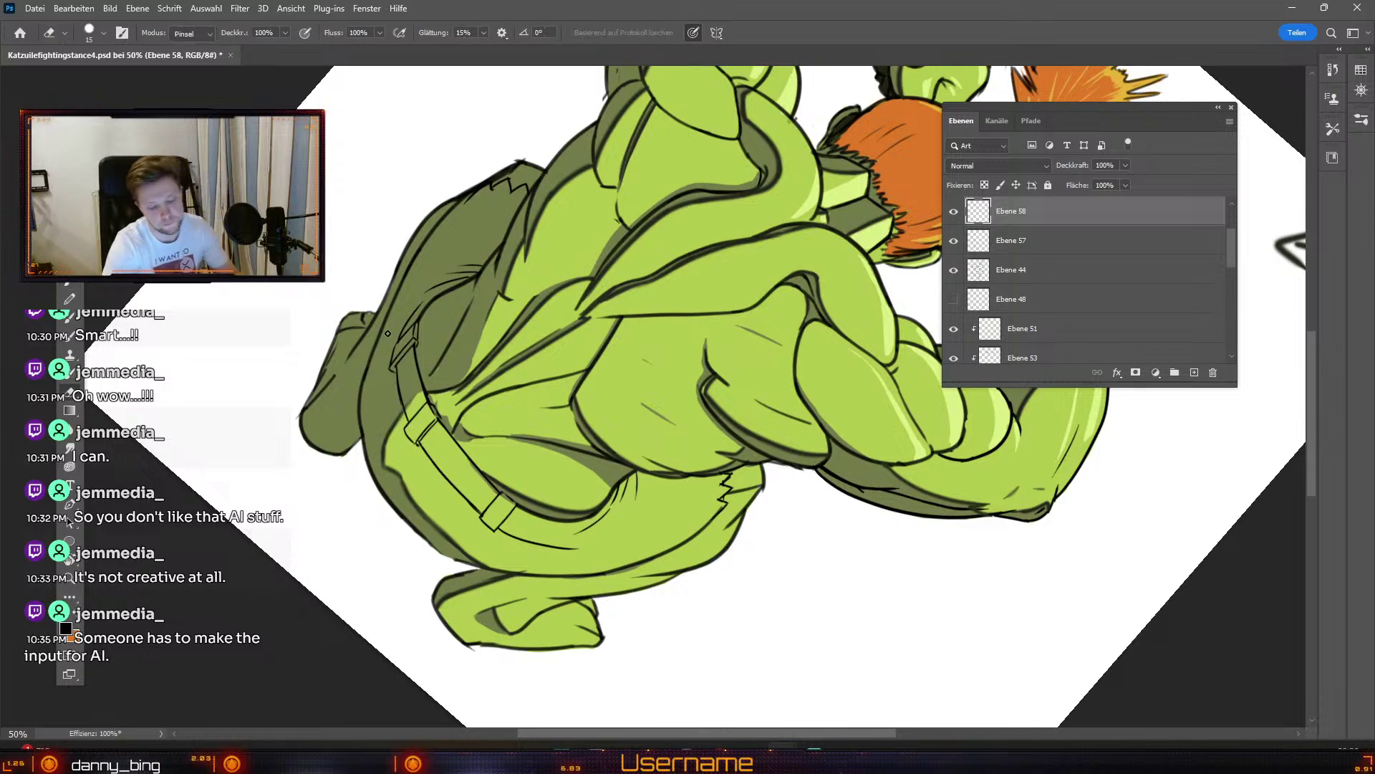
pyautogui.press('Escape')
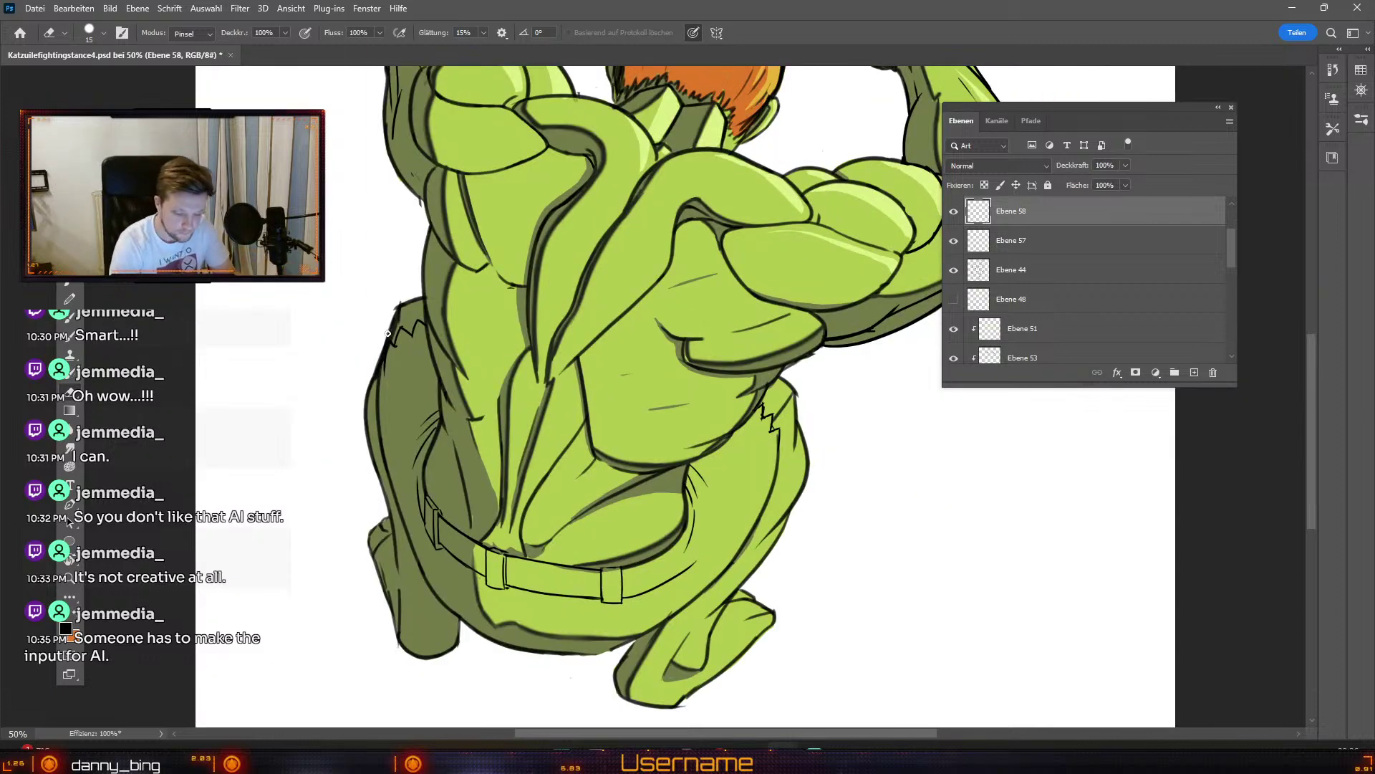
# Step: Extend the waistband's outer edge upward from the left belt loop on Ebene 58, undoing the misplaced strokes
pyautogui.press('b')
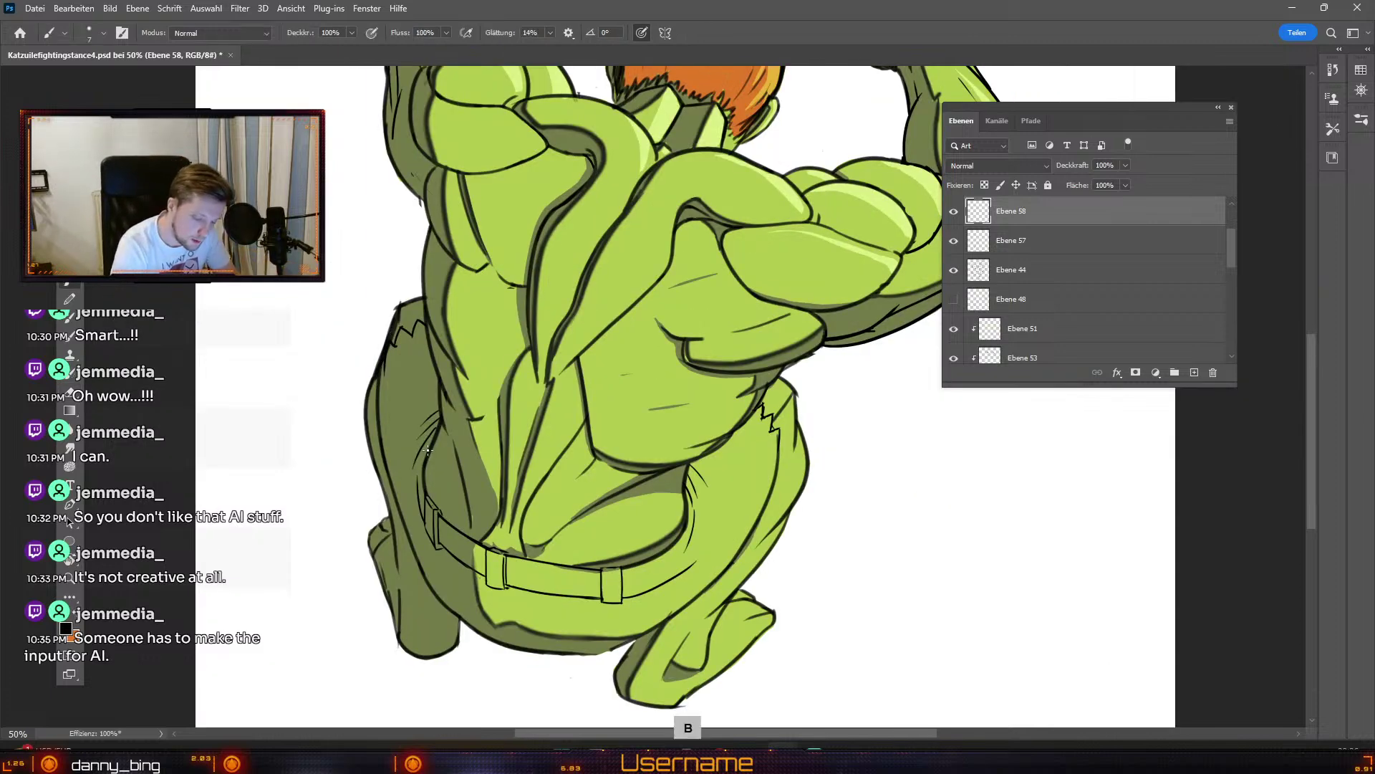
pyautogui.hotkey('ctrl', 'z')
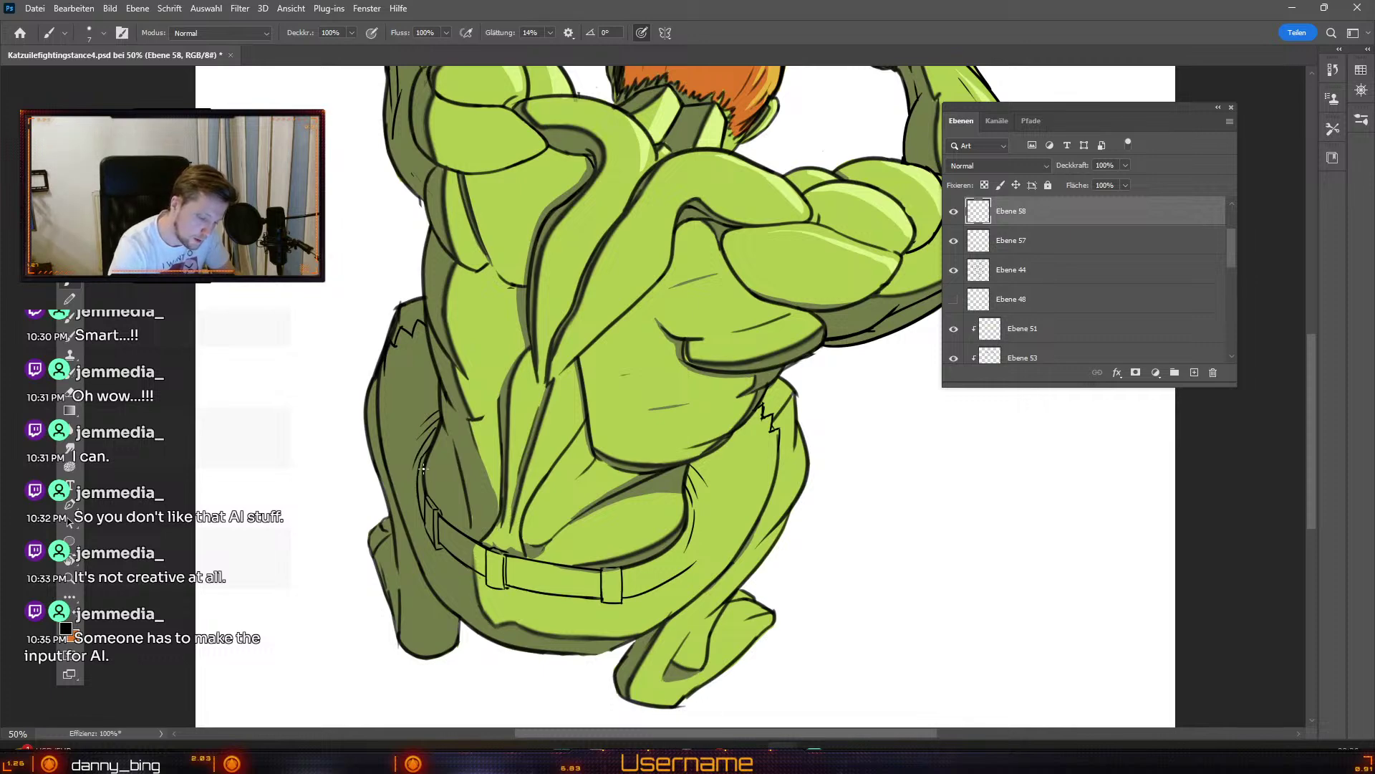
pyautogui.hotkey('ctrl', 'z')
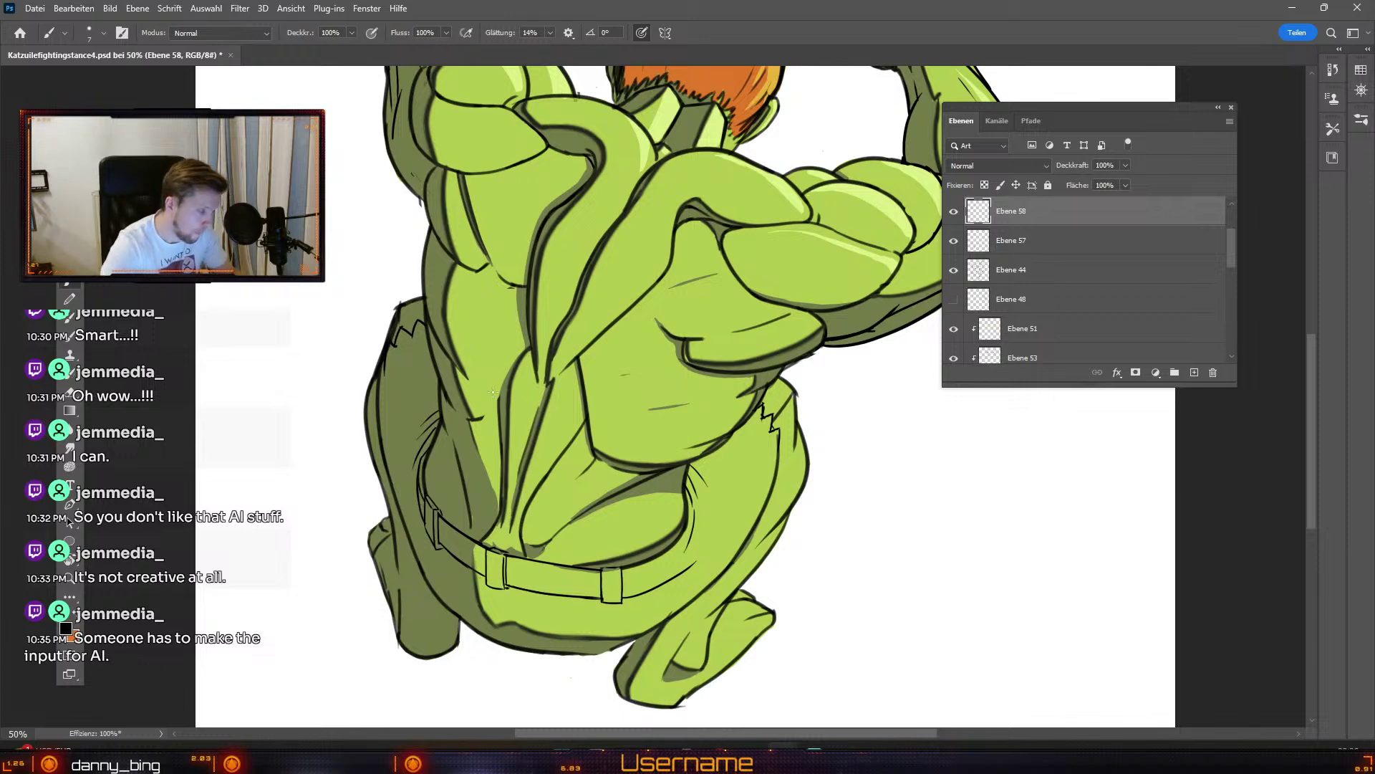
# Step: Thicken the waistband's upper edge between the left and central belt loops on Ebene 58, undoing the misplaced strokes
pyautogui.press('r')
pyautogui.moveTo(484, 304)
pyautogui.mouseDown()
pyautogui.moveTo(573, 247)
pyautogui.moveTo(677, 222)
pyautogui.mouseUp()
pyautogui.press('b')
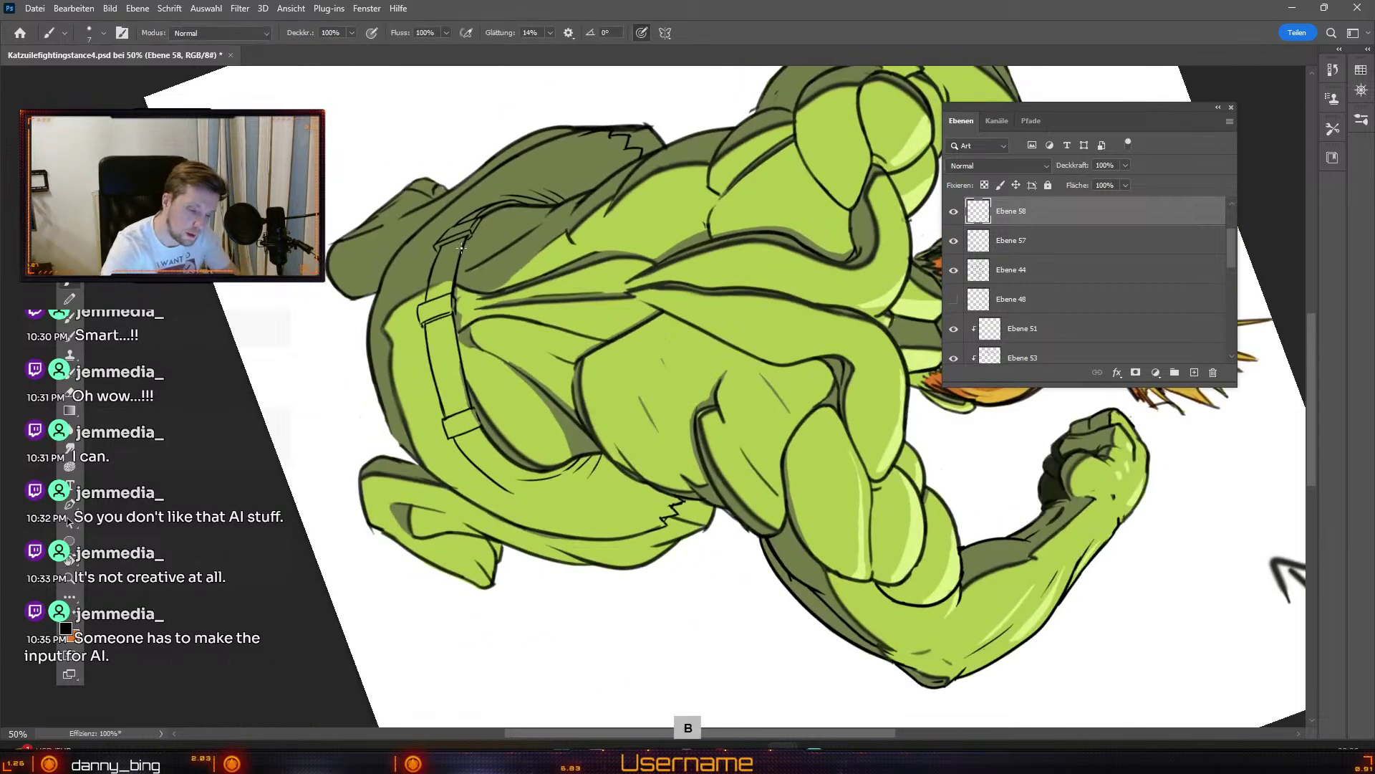
pyautogui.moveTo(464, 237); pyautogui.dragTo(452, 285)
pyautogui.hotkey('ctrl', 'z')
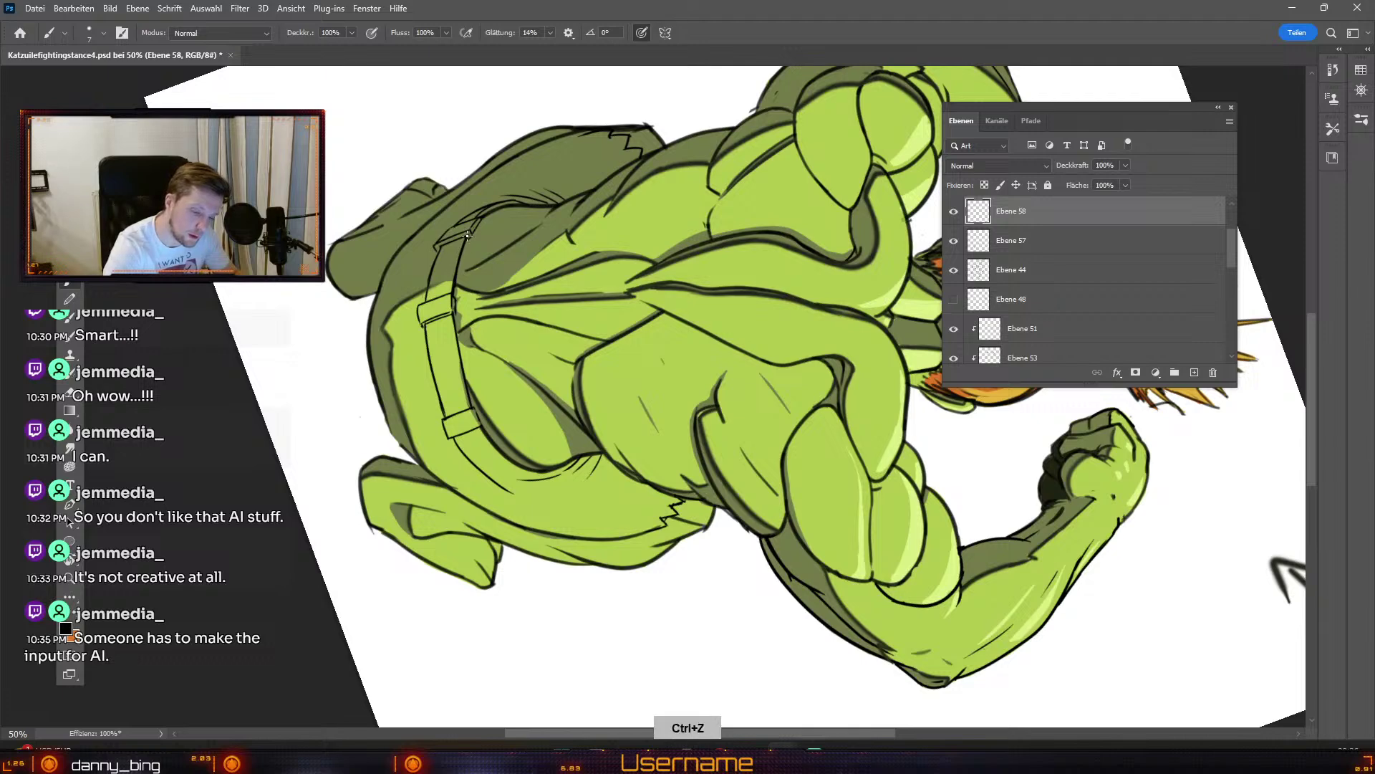
pyautogui.moveTo(468, 236); pyautogui.dragTo(454, 310)
pyautogui.hotkey('ctrl', 'z')
pyautogui.moveTo(469, 233); pyautogui.dragTo(457, 283)
pyautogui.hotkey('ctrl', 'z')
pyautogui.moveTo(469, 235)
pyautogui.mouseDown()
pyautogui.moveTo(454, 310)
pyautogui.moveTo(466, 251)
pyautogui.moveTo(460, 336)
pyautogui.moveTo(455, 320)
pyautogui.moveTo(473, 399)
pyautogui.mouseUp()
pyautogui.hotkey('ctrl', 'z')
# Step: Reinforce the waistband's upper edge between the central and right belt loops, undoing the stroke that continues past the right loop
pyautogui.moveTo(458, 327); pyautogui.dragTo(469, 384)
pyautogui.hotkey('ctrl', 'z')
pyautogui.moveTo(455, 313); pyautogui.dragTo(473, 406)
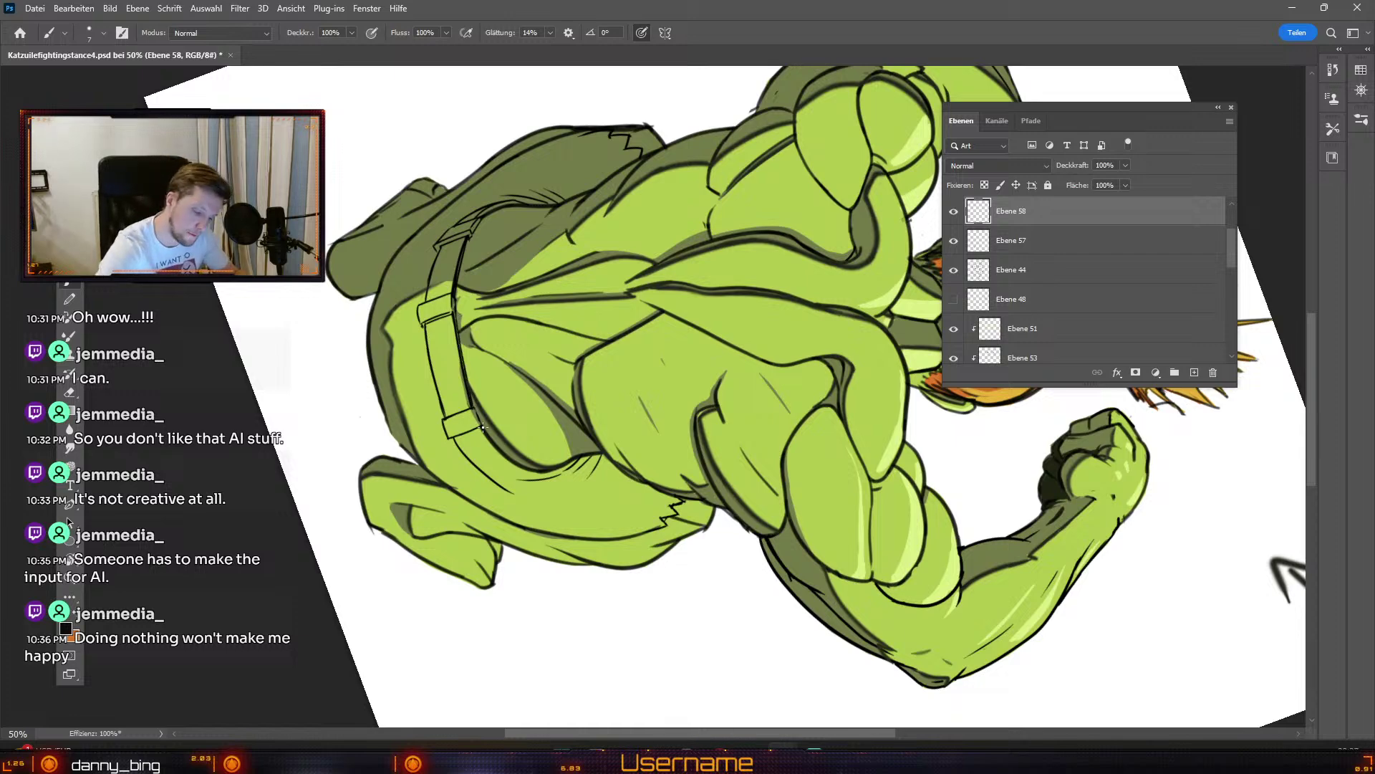
pyautogui.moveTo(480, 428); pyautogui.dragTo(556, 479)
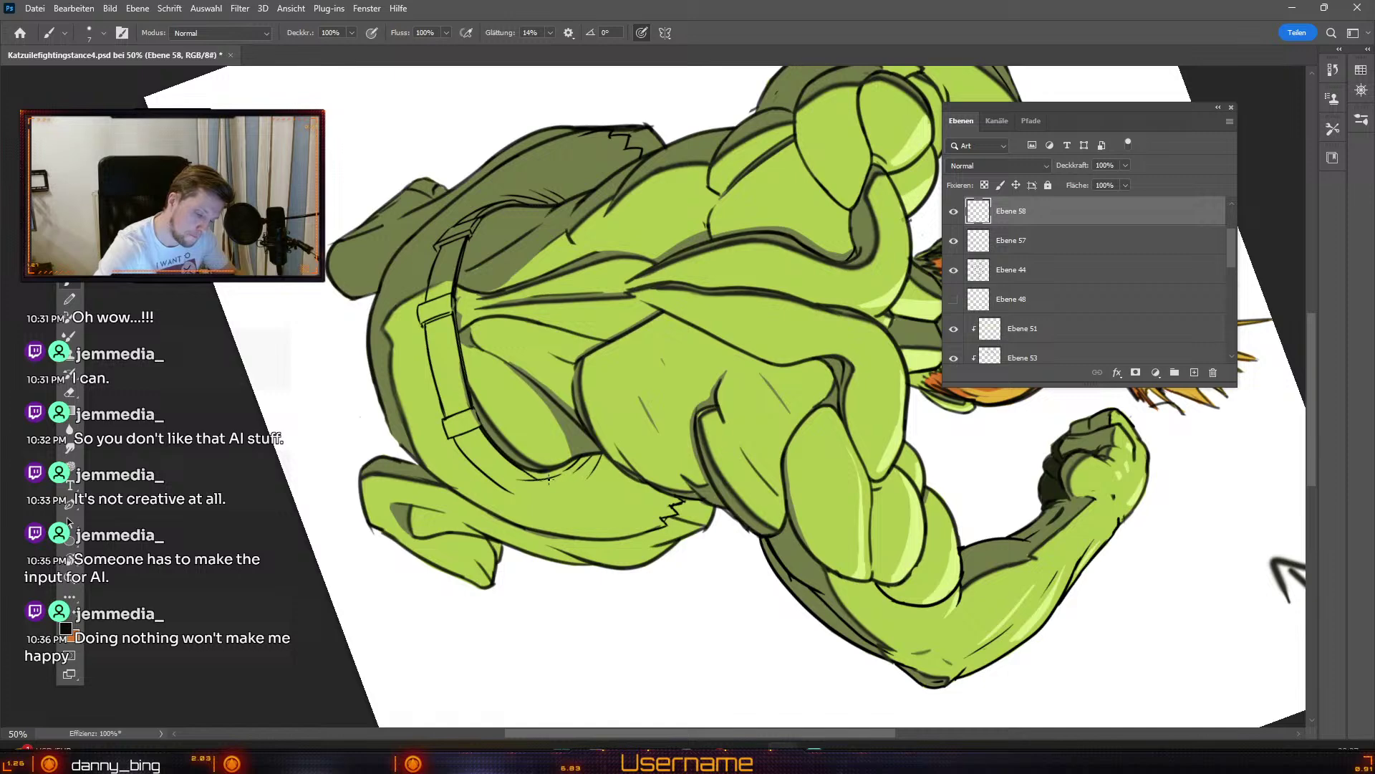
pyautogui.hotkey('ctrl', 'z')
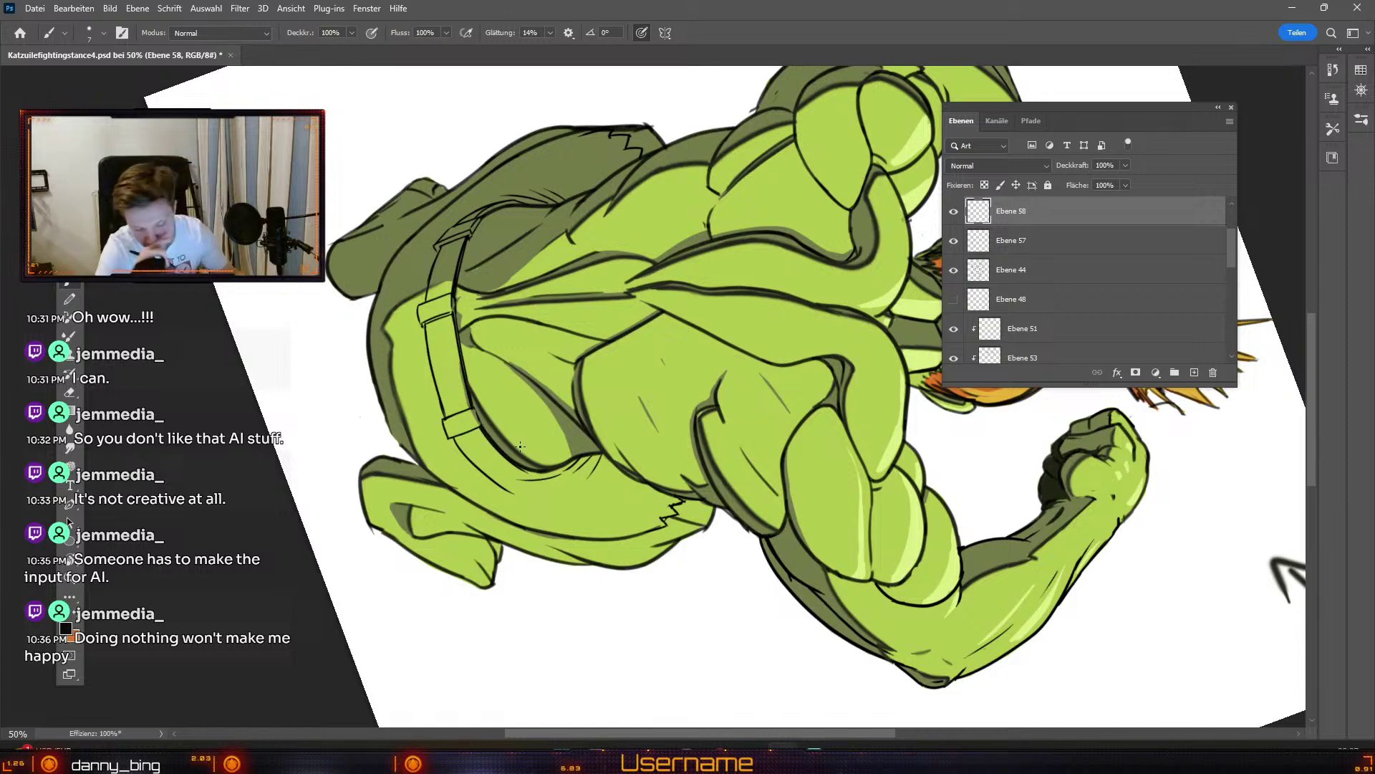
pyautogui.press('b')
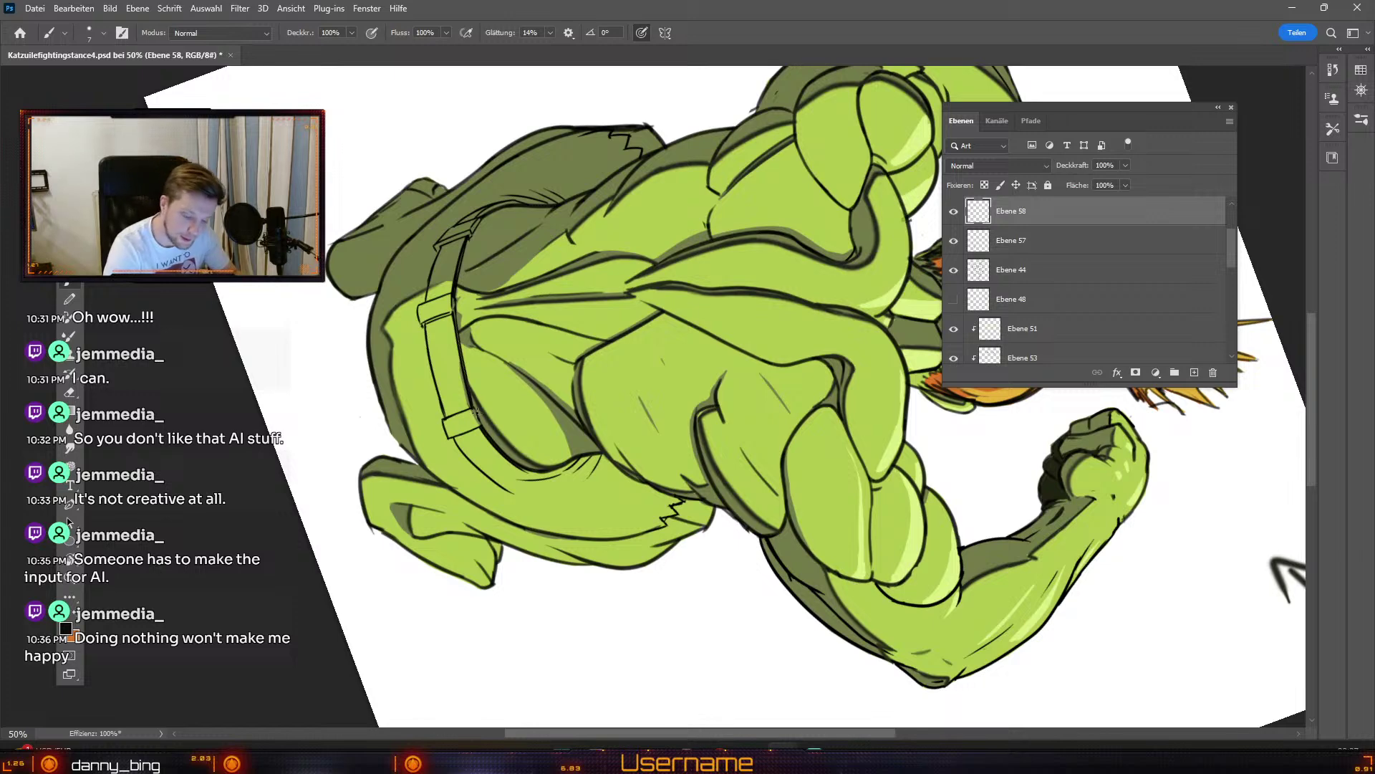
pyautogui.press('Escape')
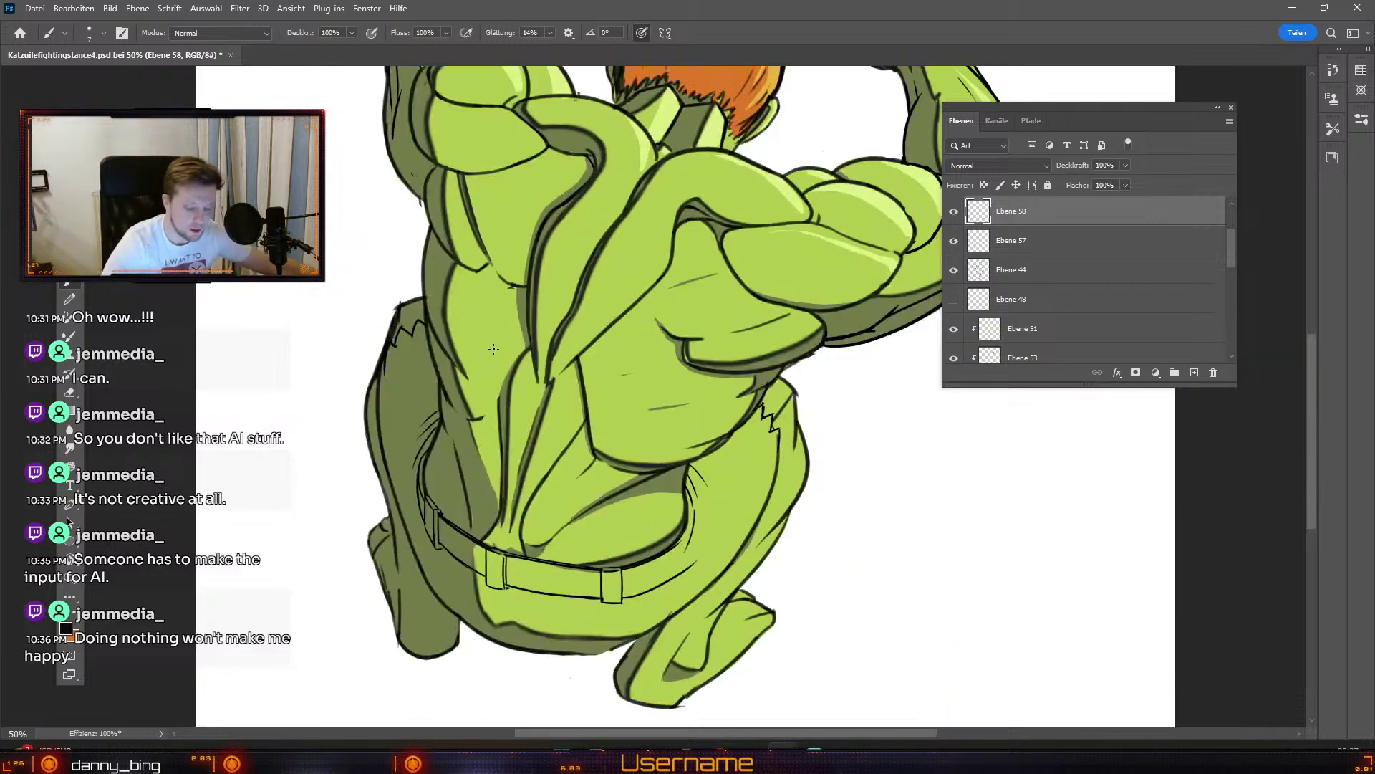
pyautogui.press('b')
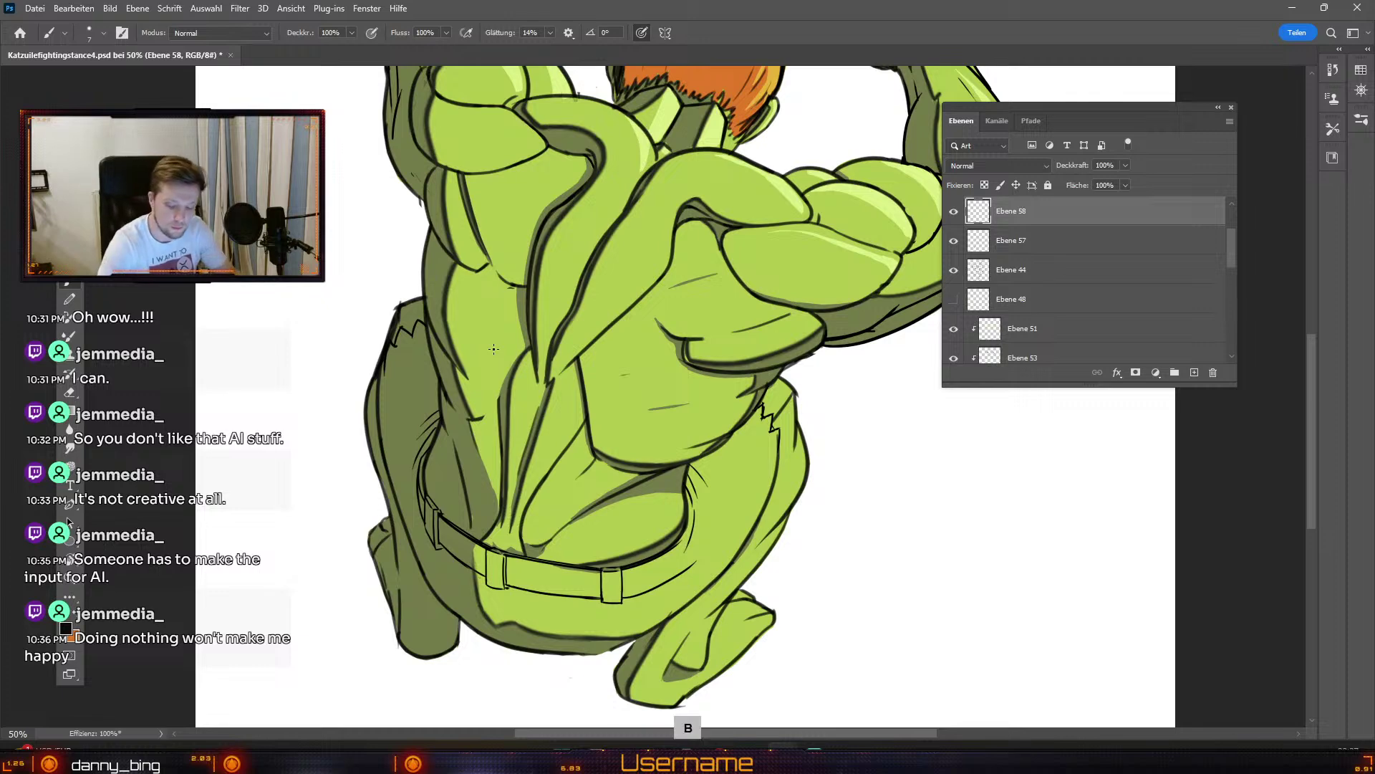
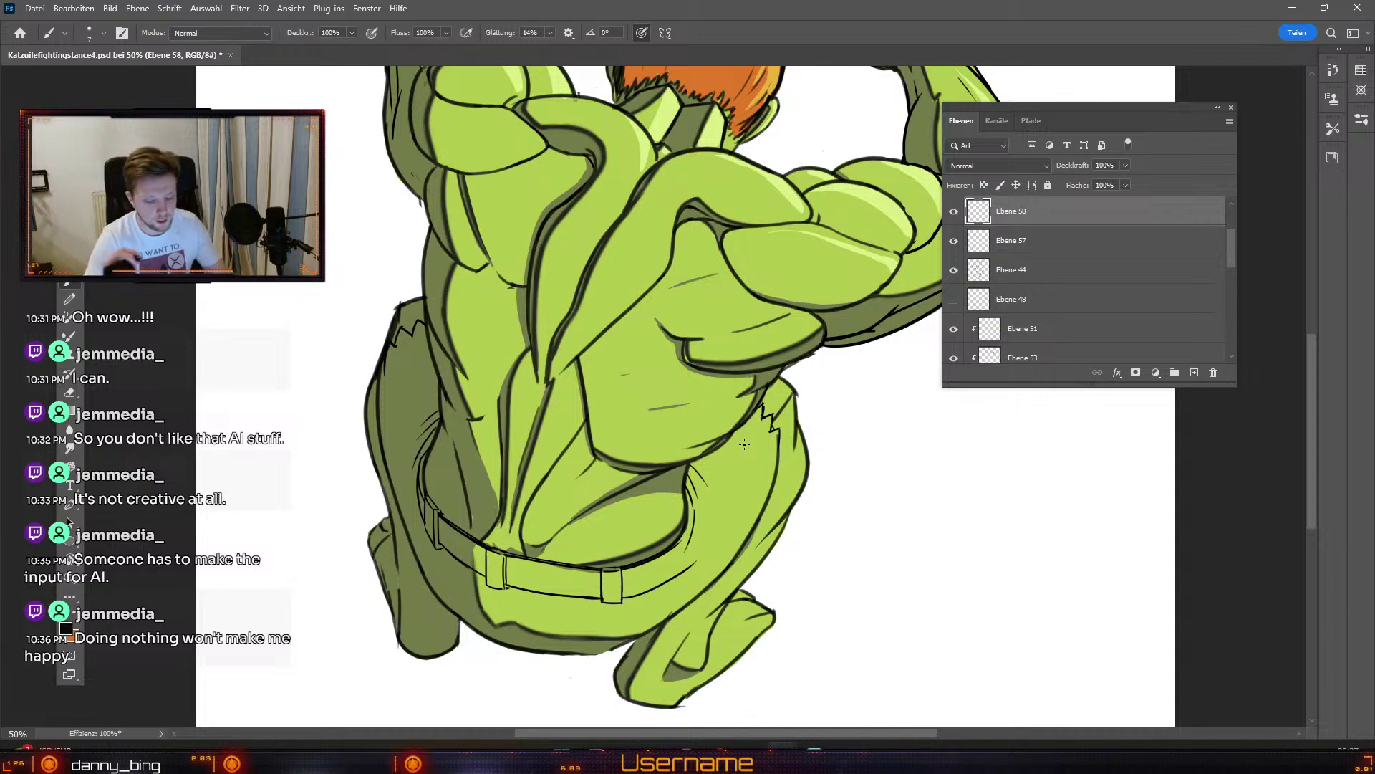
# Step: Select layer Ebene 44 and reinforce the lower back outline just above the waistband's right end
pyautogui.press('e')
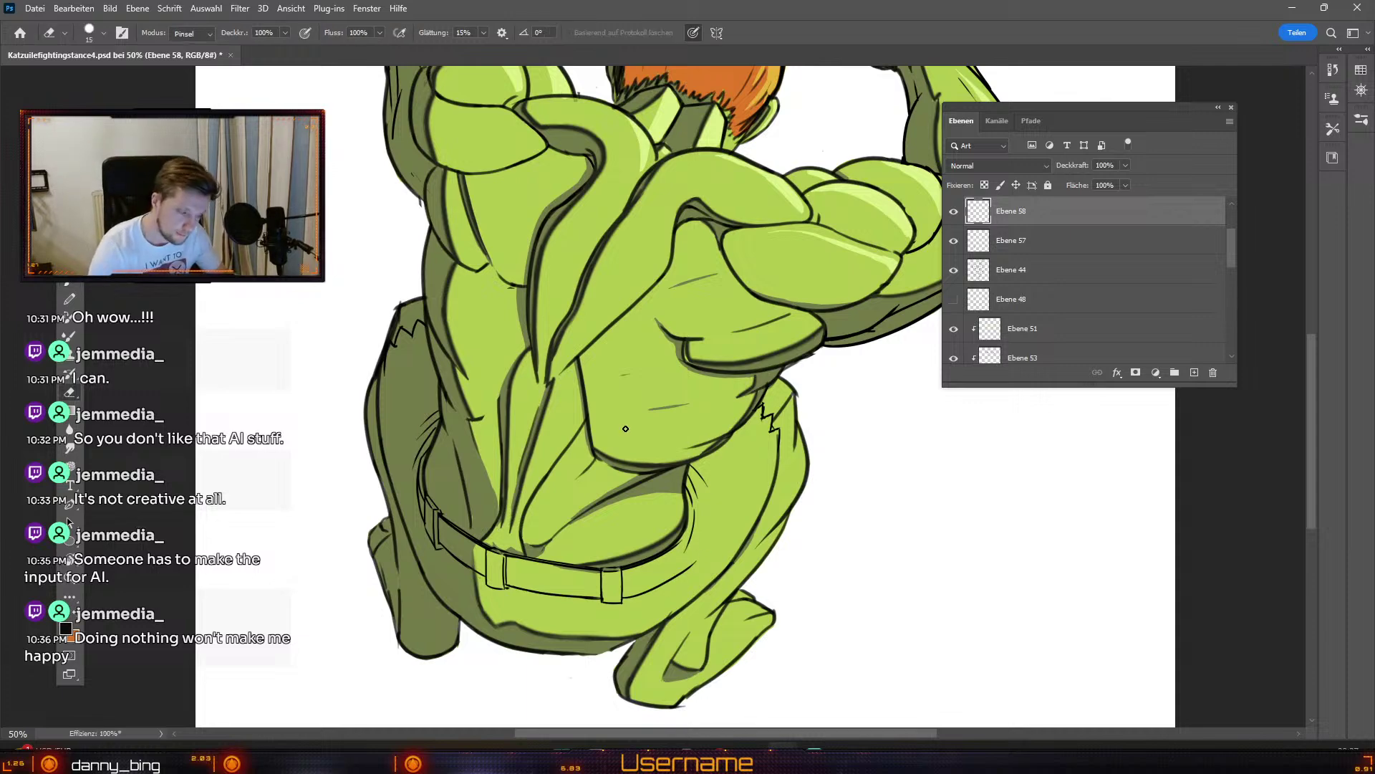
pyautogui.keyDown('ctrl'); pyautogui.click(694, 576); pyautogui.keyUp('ctrl')
pyautogui.press('e')
pyautogui.press('b')
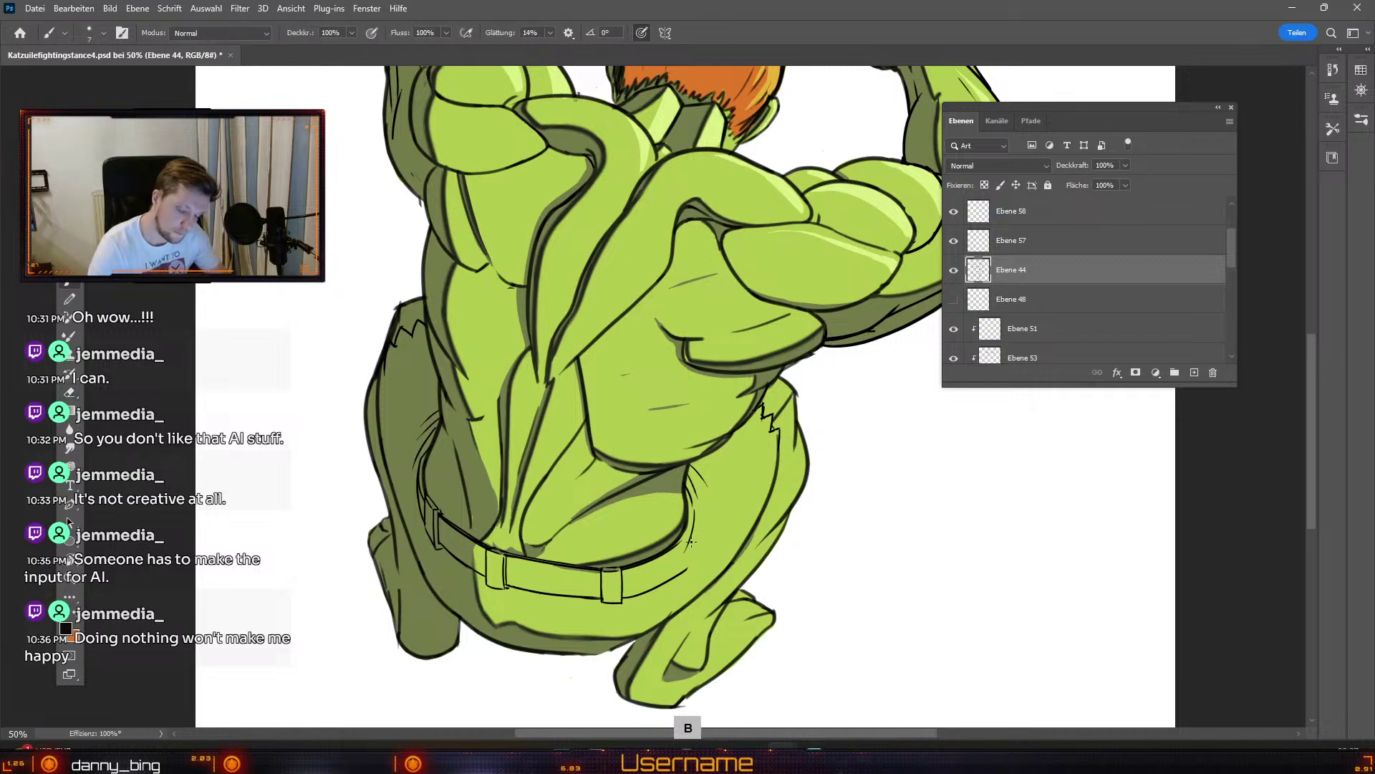
pyautogui.moveTo(688, 531); pyautogui.dragTo(664, 549)
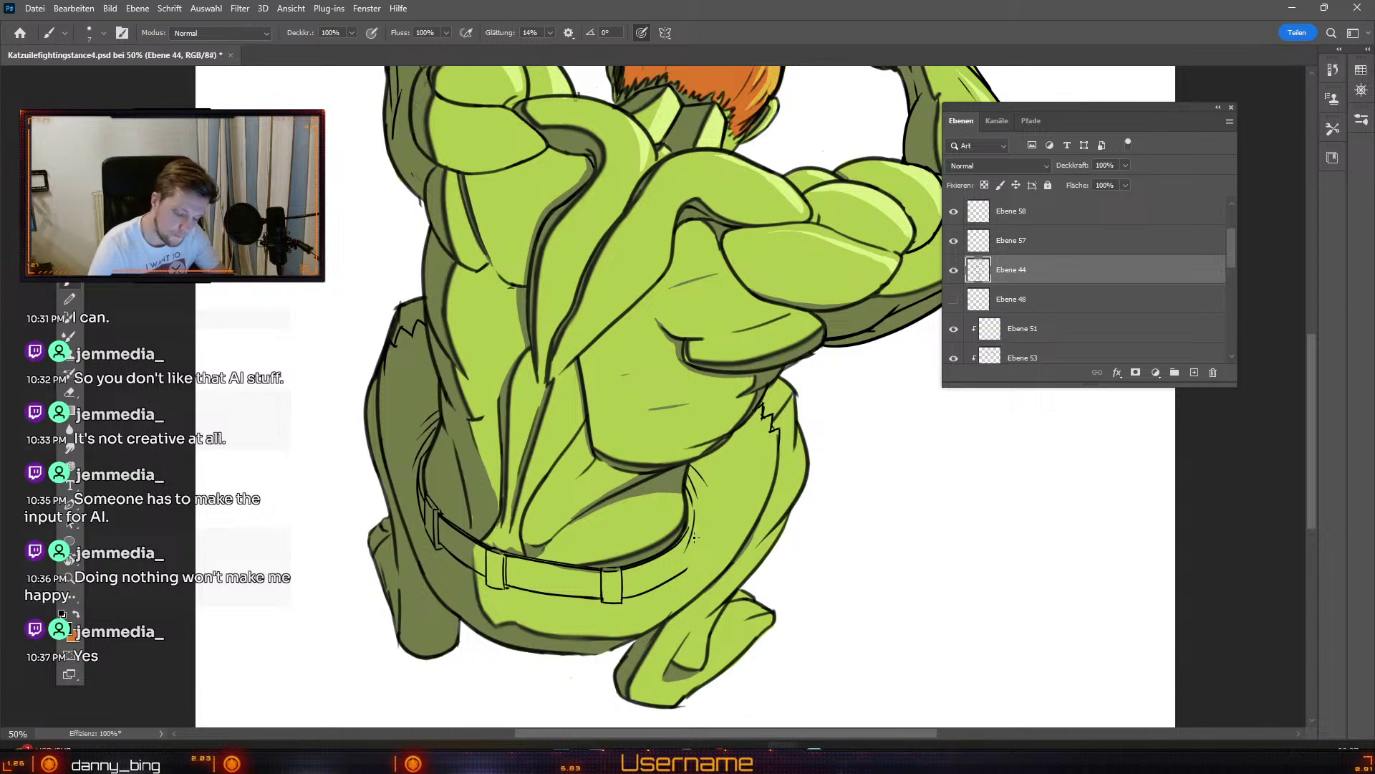
# Step: Select layer Ebene 57 and erase the stray line beside the waistband's right end
pyautogui.press('e')
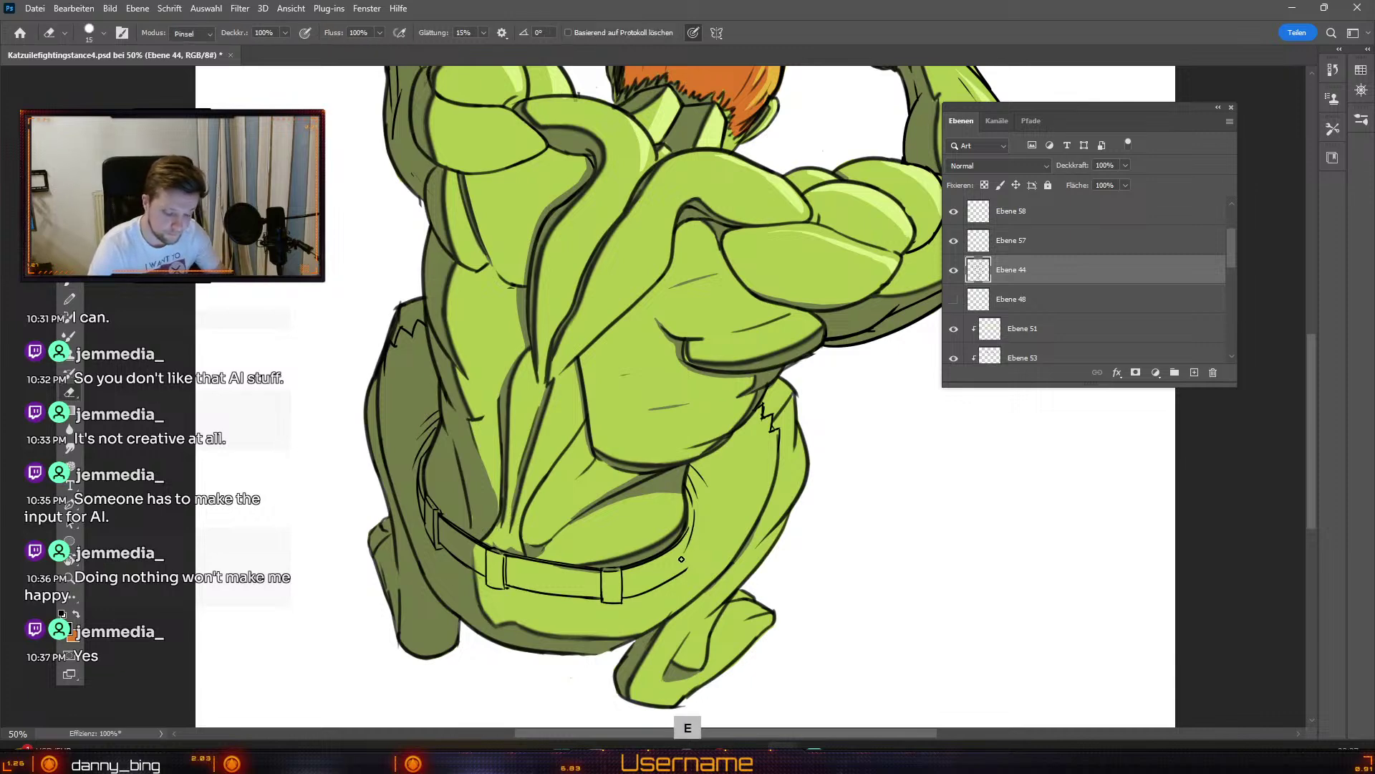
pyautogui.press('v')
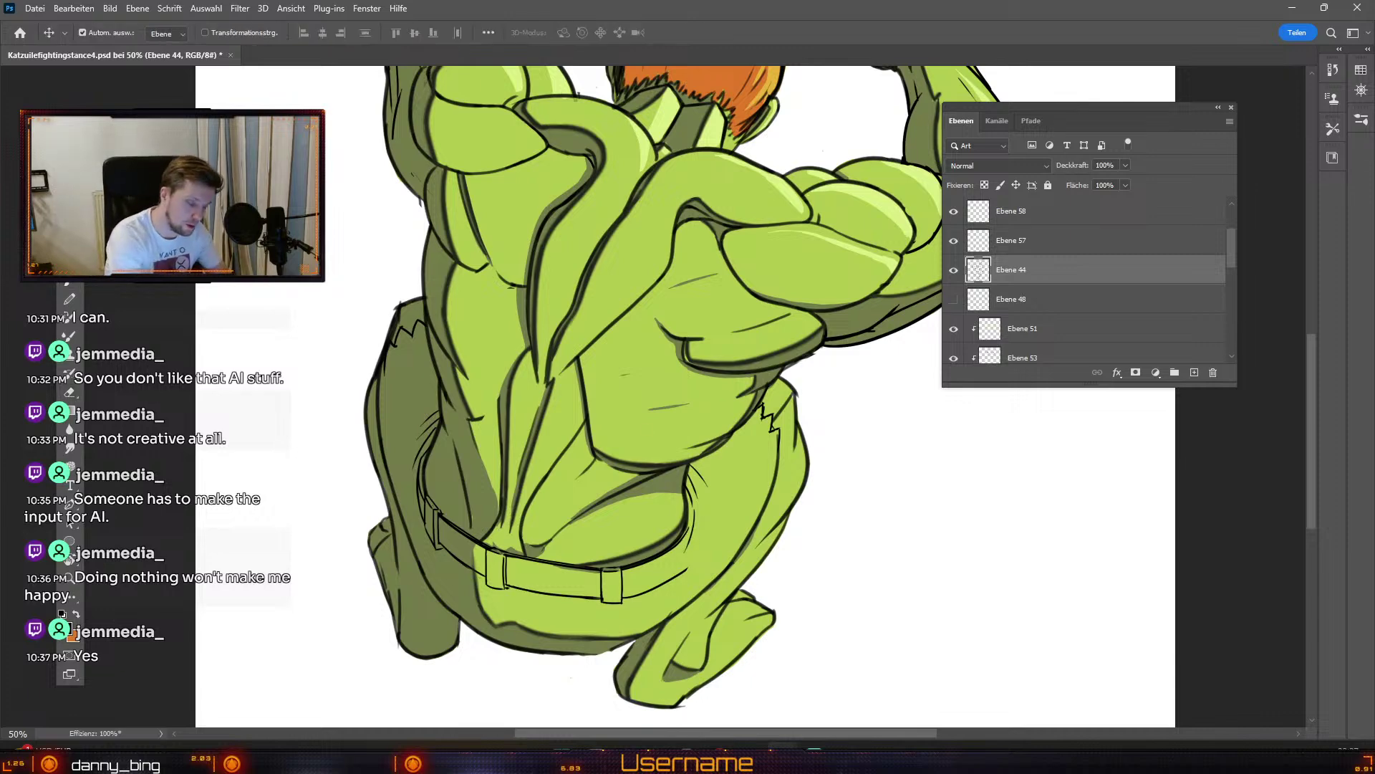
pyautogui.click(695, 525)
pyautogui.press('e')
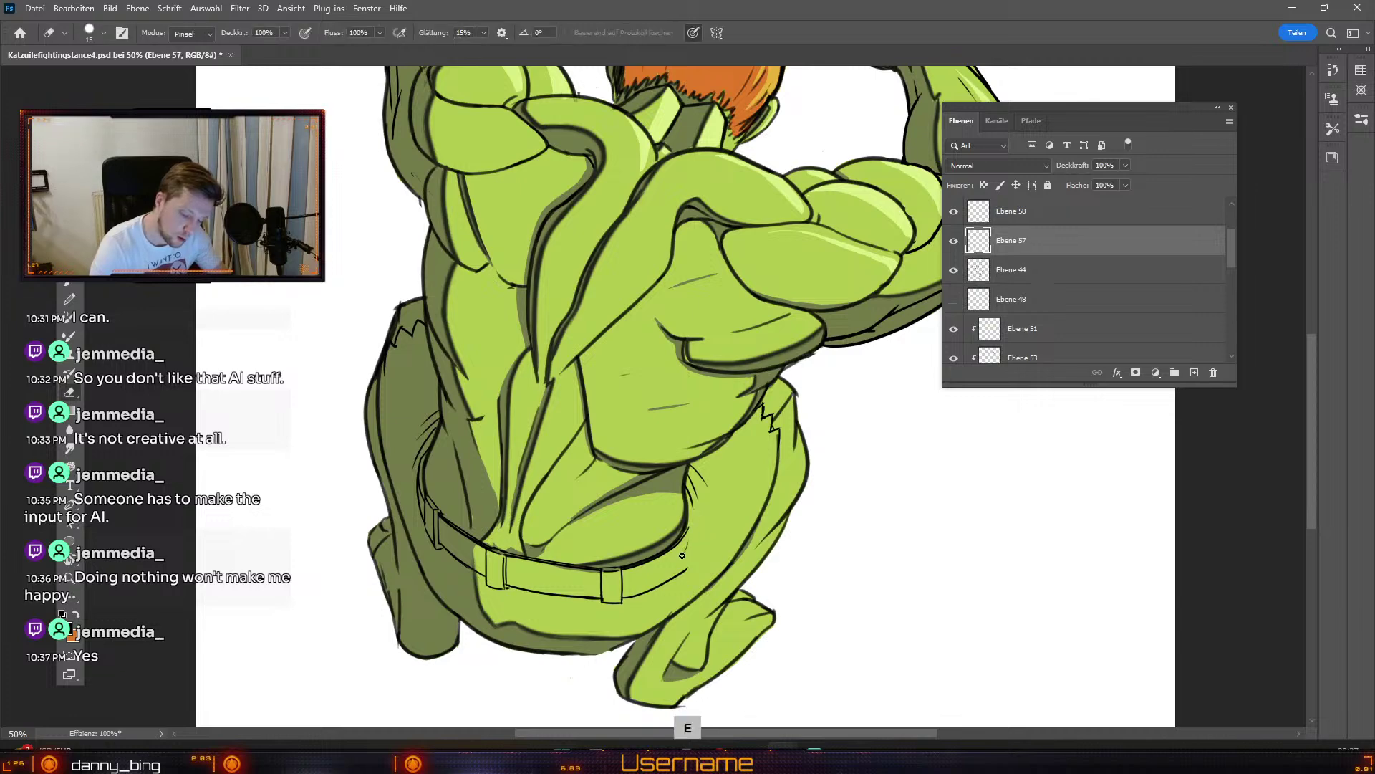
# Step: Redraw the waistband's outer edge at the right hip on Ebene 57, curving it down into the lower edge
pyautogui.press('b')
pyautogui.hotkey('ctrl', 'z')
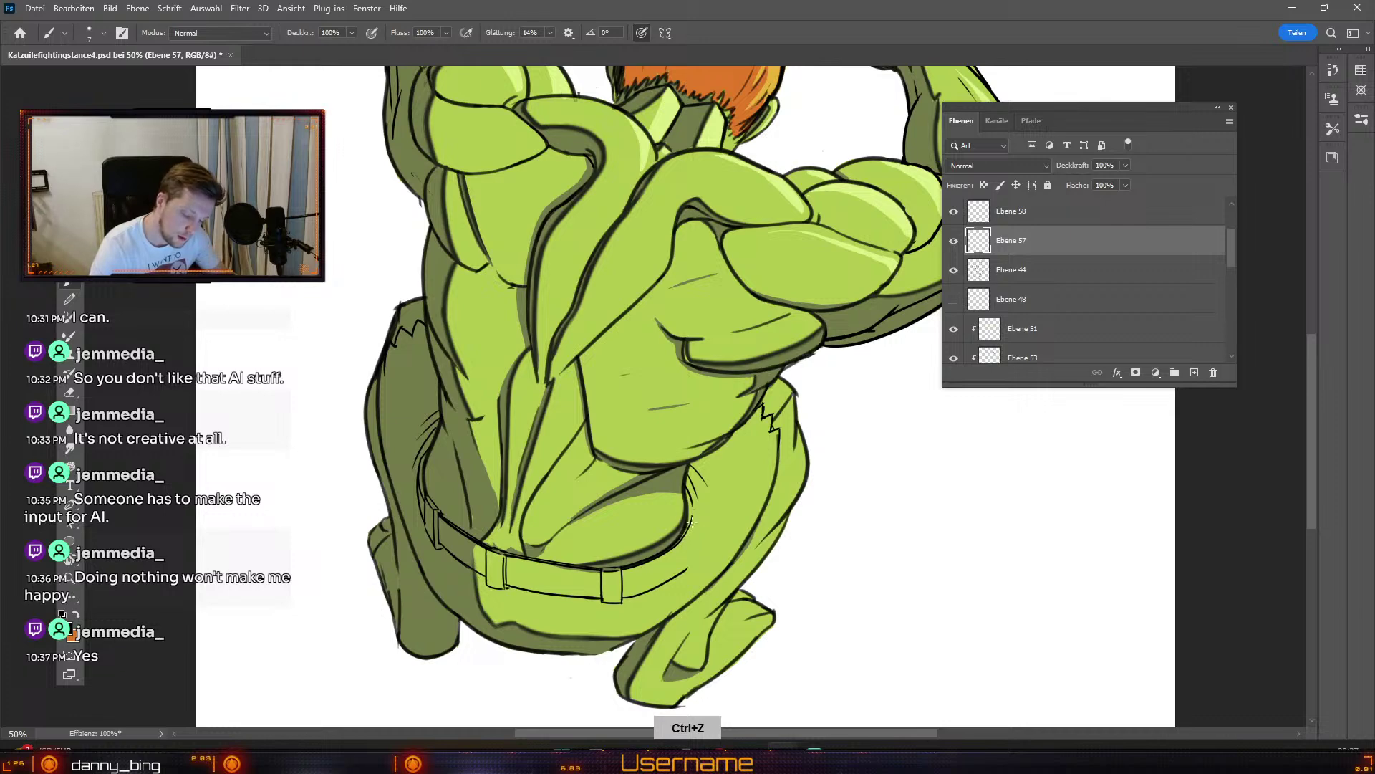
pyautogui.moveTo(693, 508); pyautogui.dragTo(692, 563)
pyautogui.hotkey('ctrl', 'z')
pyautogui.moveTo(692, 507); pyautogui.dragTo(692, 563)
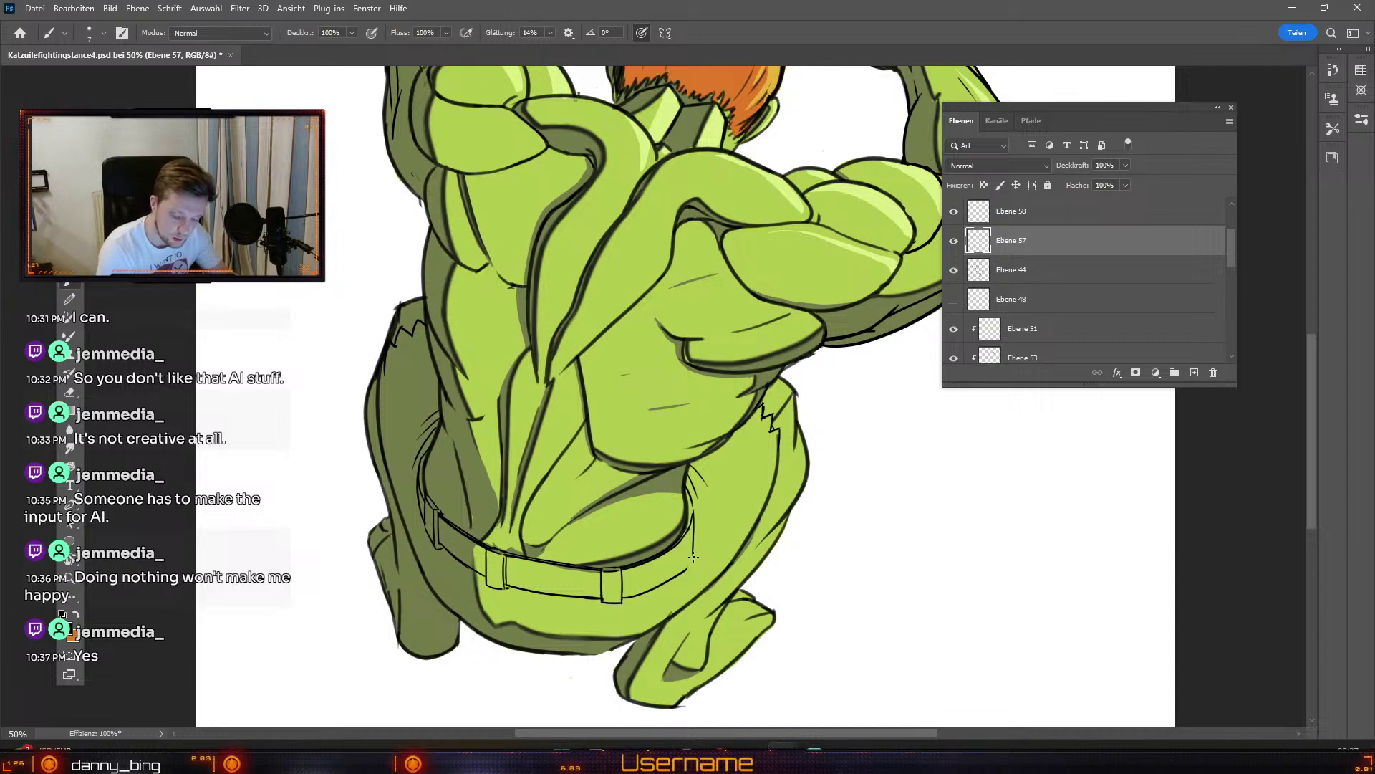
pyautogui.hotkey('ctrl', 'z')
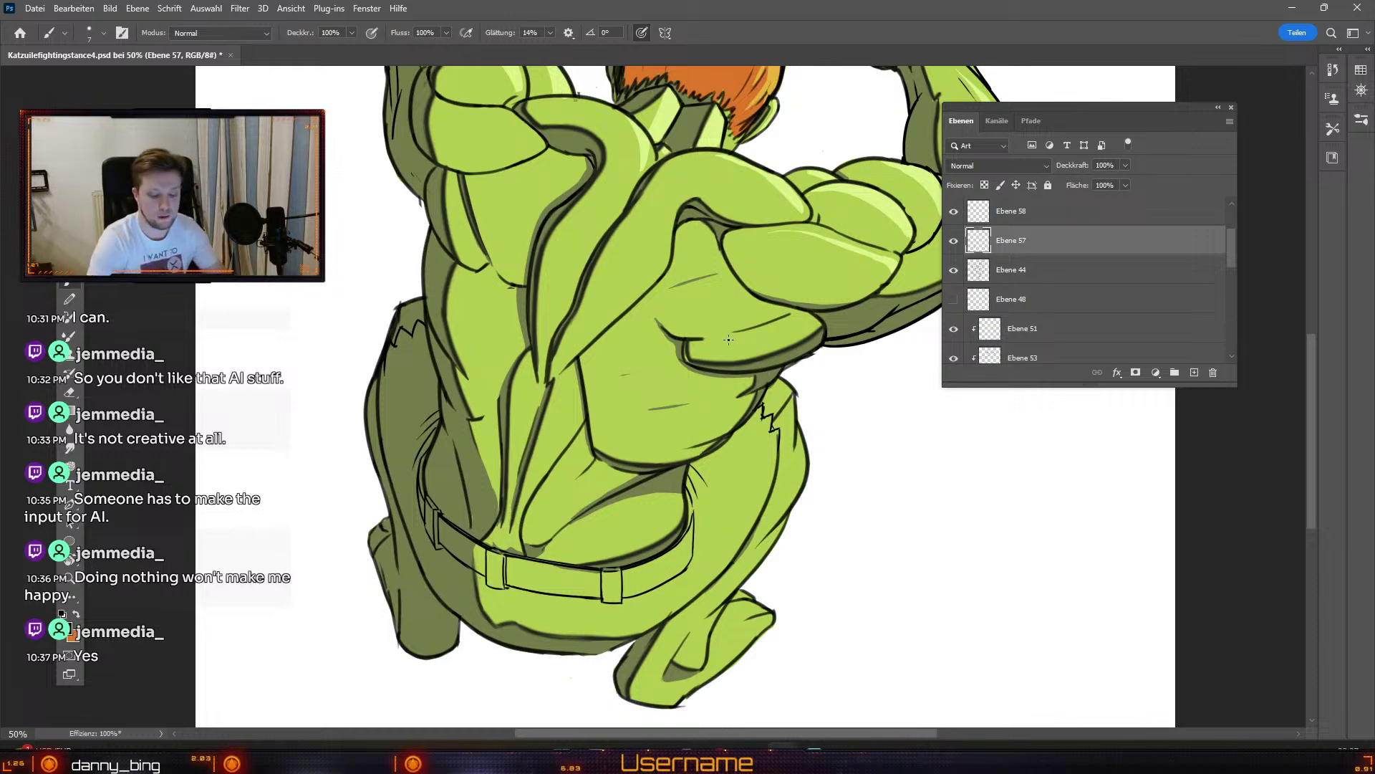
pyautogui.press('e')
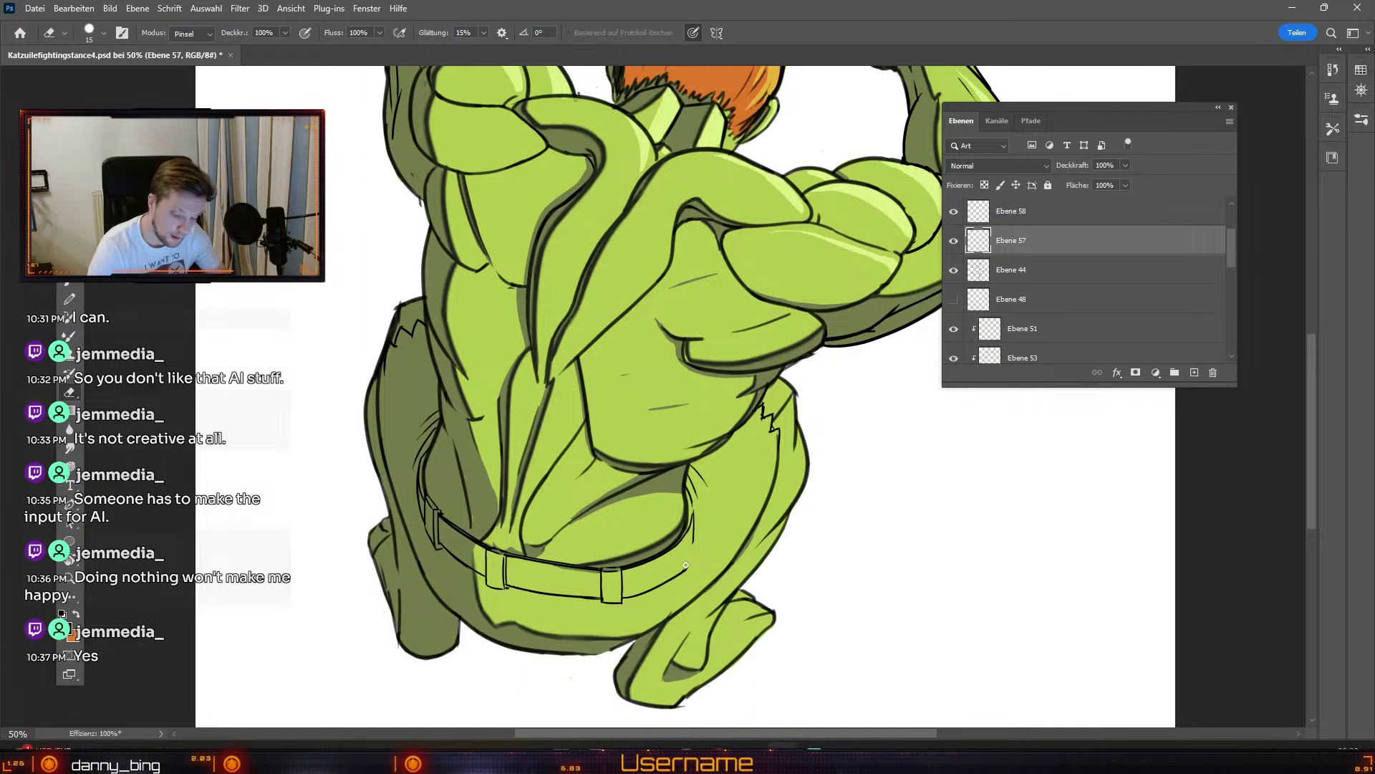
pyautogui.press('b')
pyautogui.hotkey('ctrl', 'z')
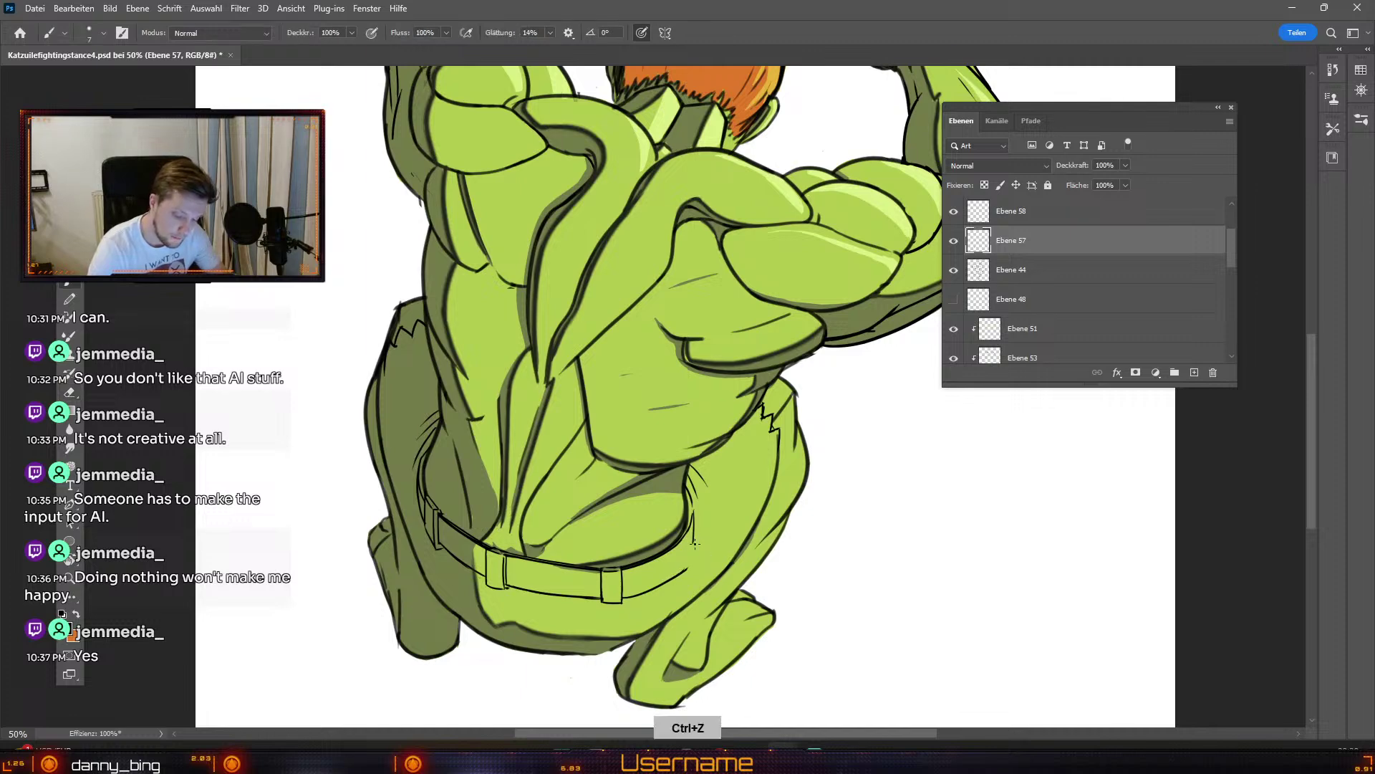
pyautogui.hotkey('ctrl', 'z')
pyautogui.moveTo(692, 557); pyautogui.dragTo(689, 569)
pyautogui.hotkey('ctrl', 'z')
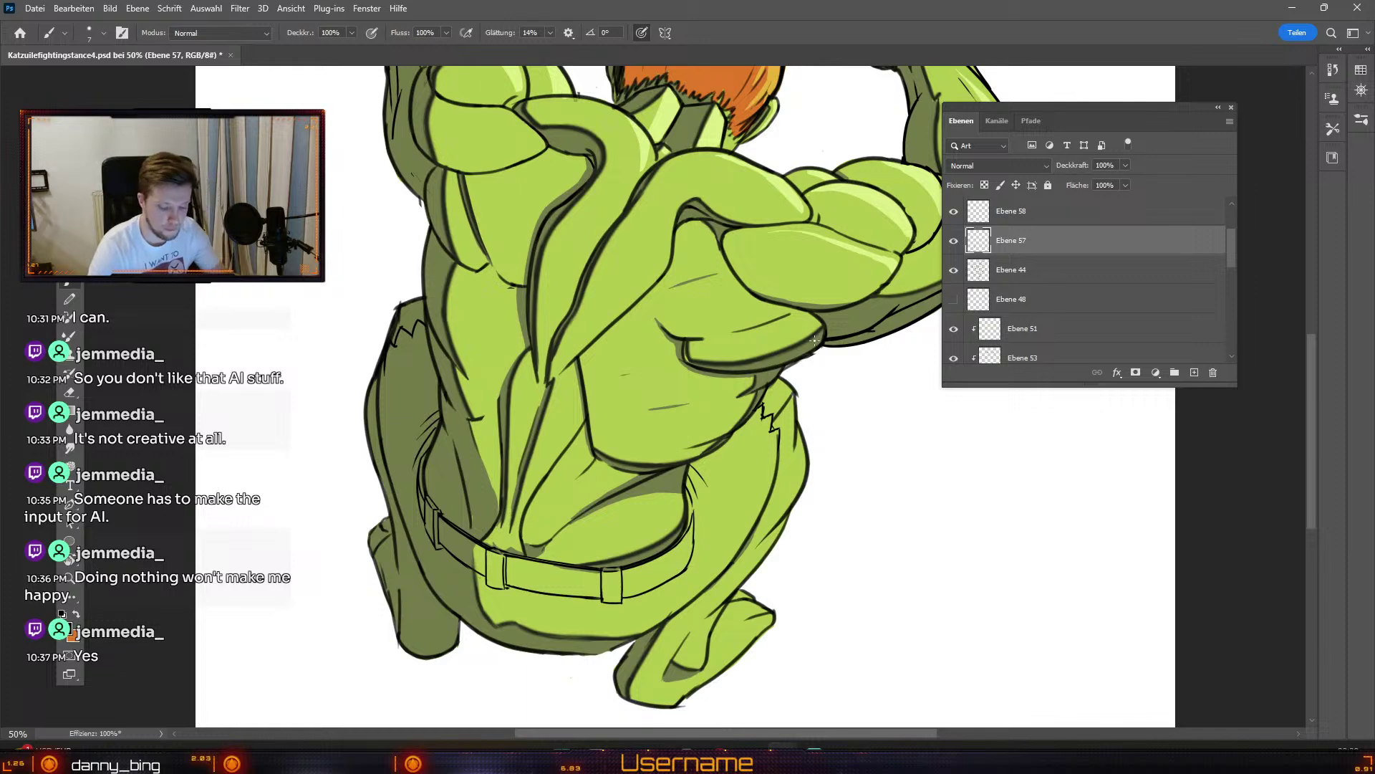
# Step: Draw a narrow belt loop at the waistband's far-right end by the hip and clean up its lines
pyautogui.press('e')
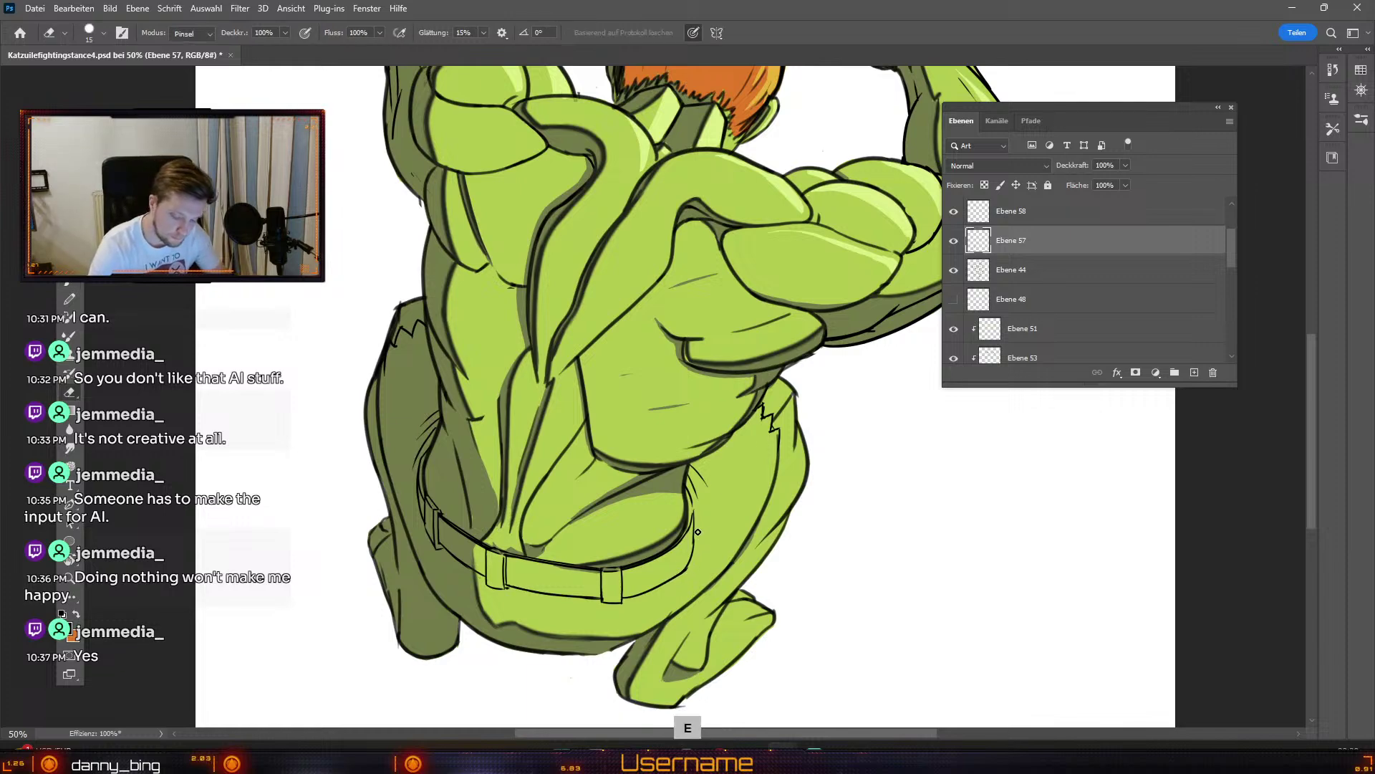
pyautogui.press('b')
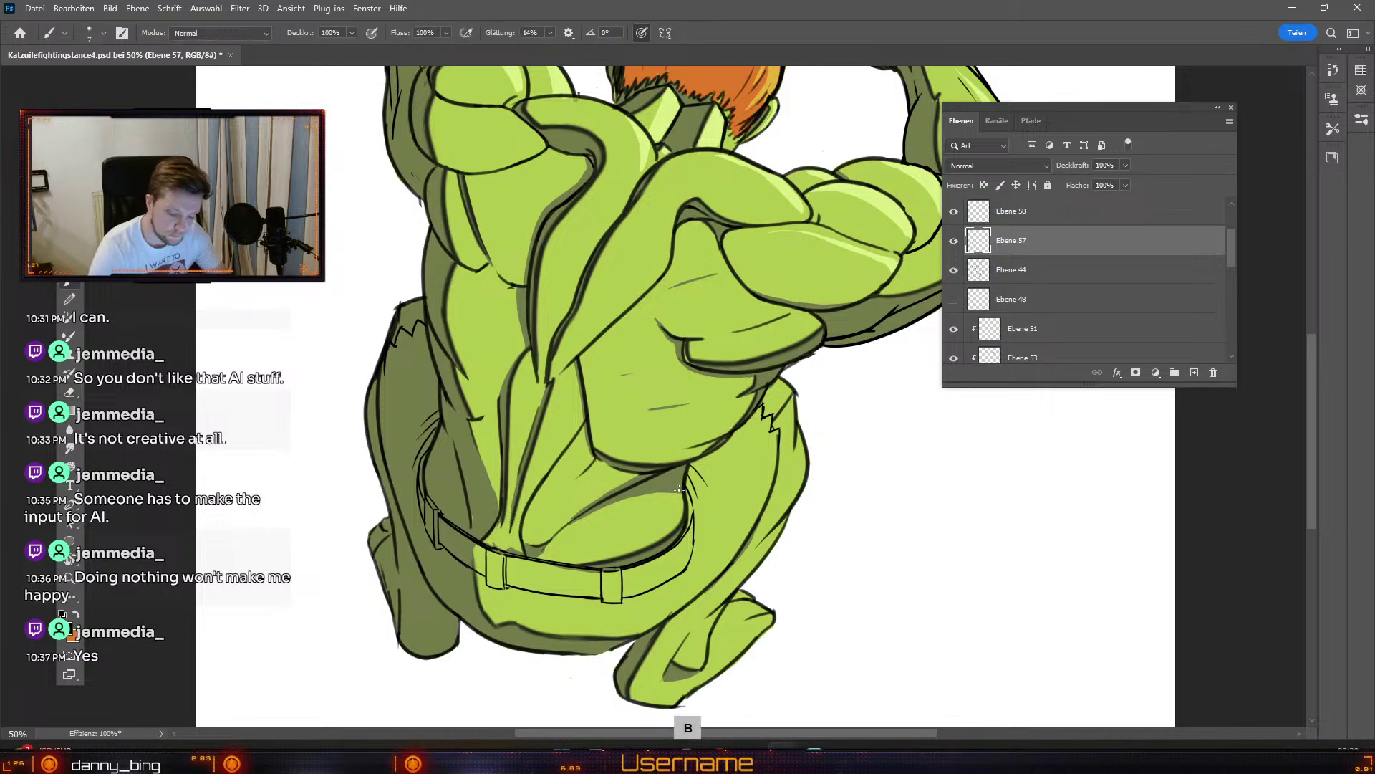
pyautogui.hotkey('ctrl', 'z')
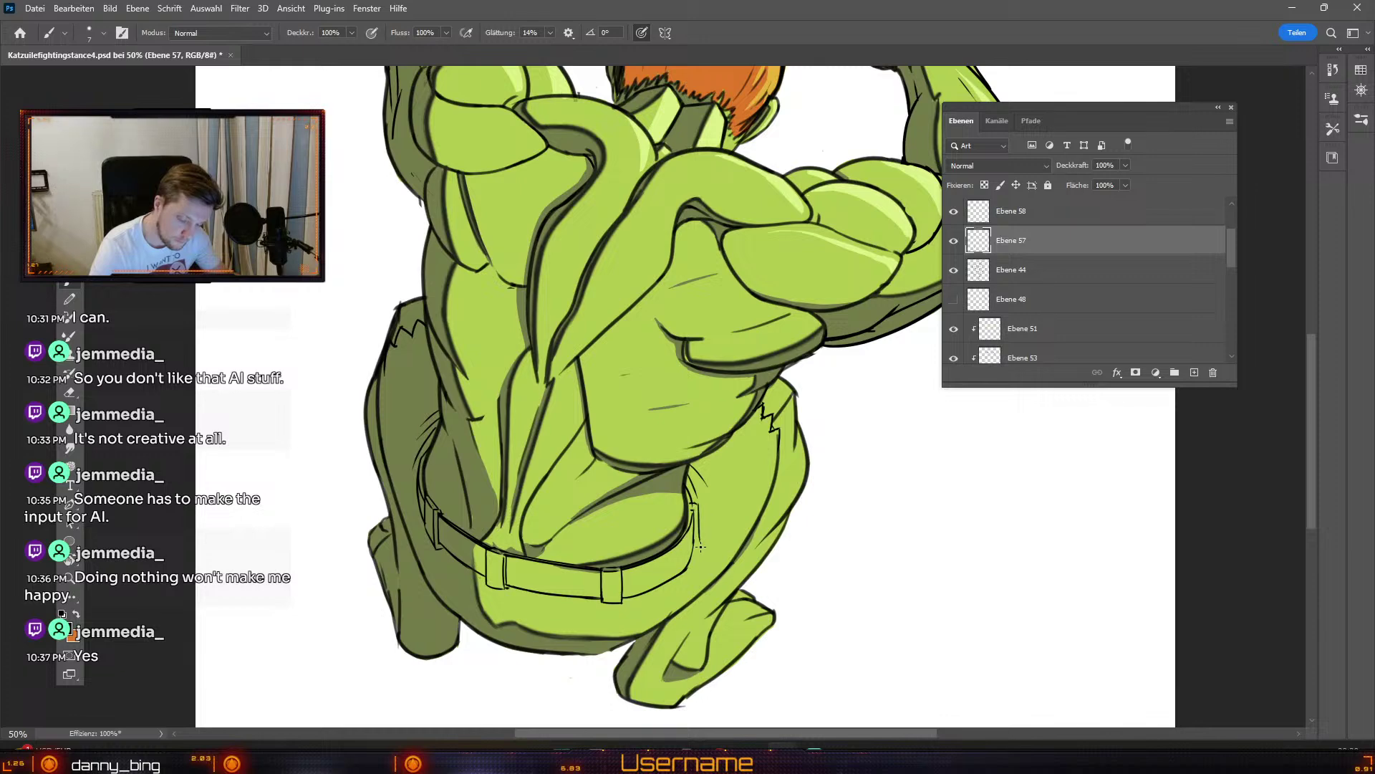
pyautogui.hotkey('ctrl', 'z')
pyautogui.press('e')
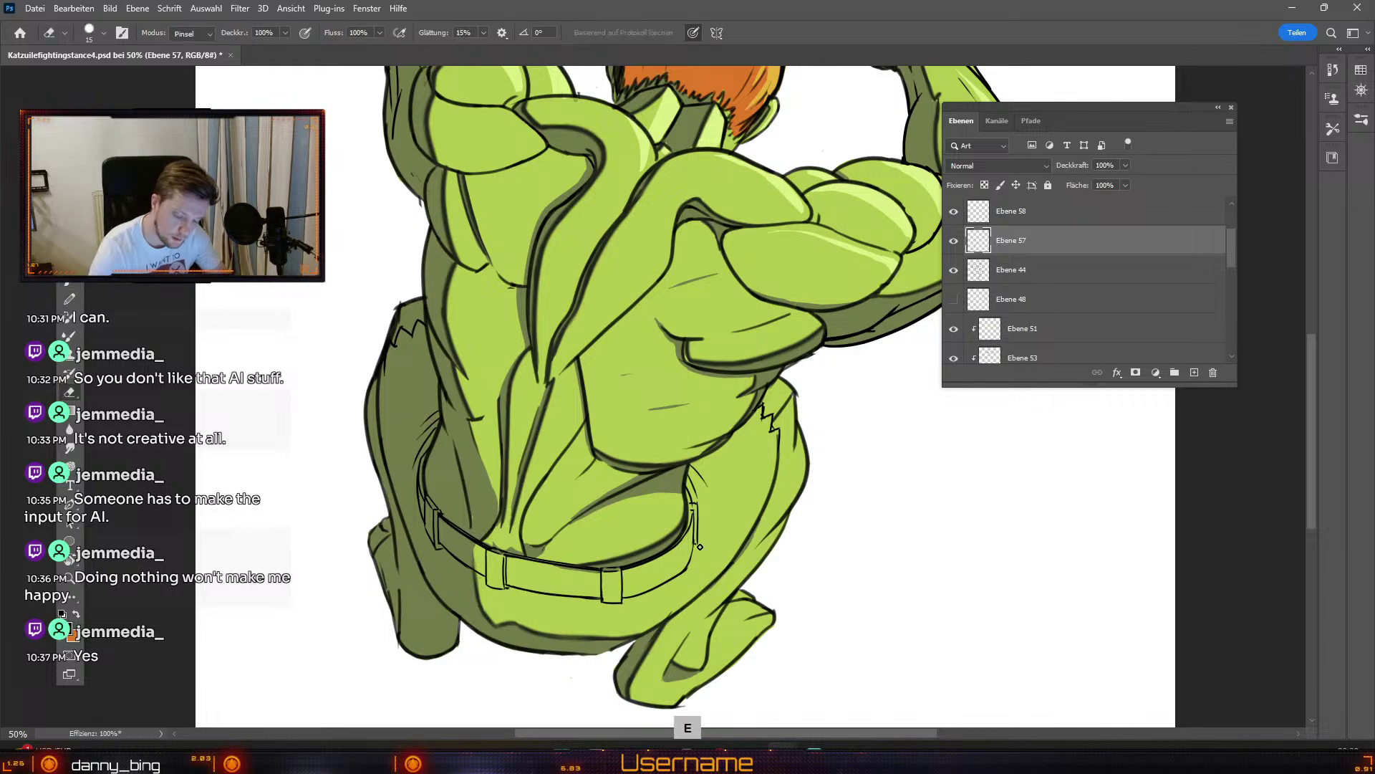
pyautogui.press('b')
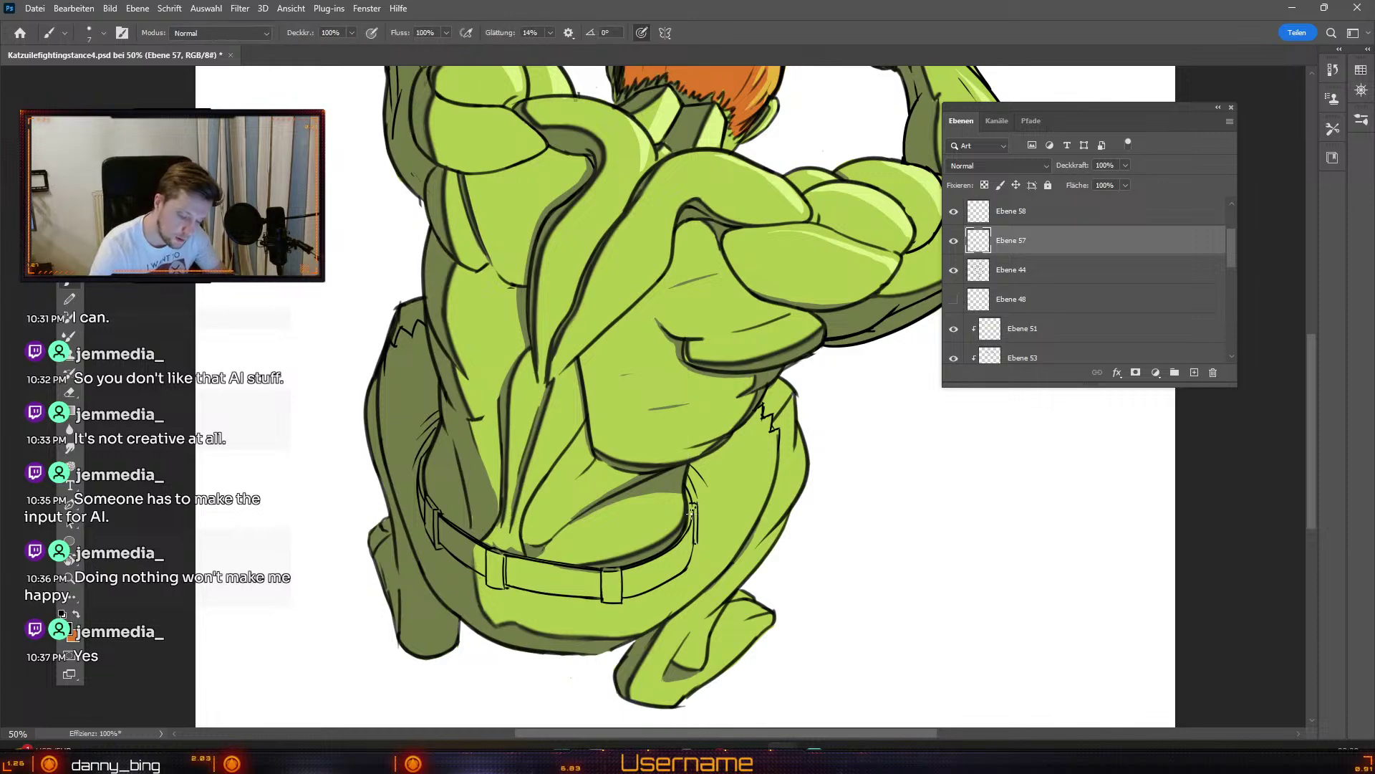
pyautogui.hotkey('ctrl', 'z')
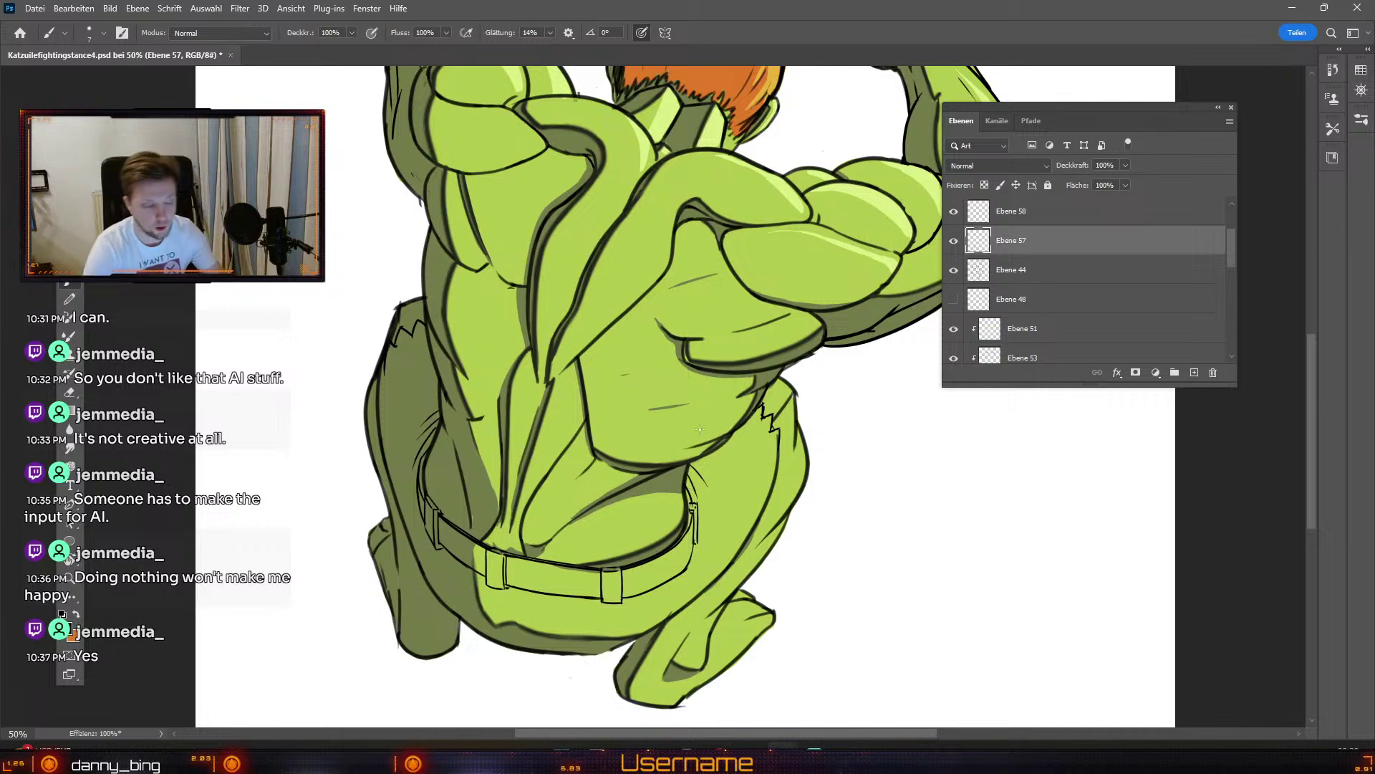
pyautogui.press('v')
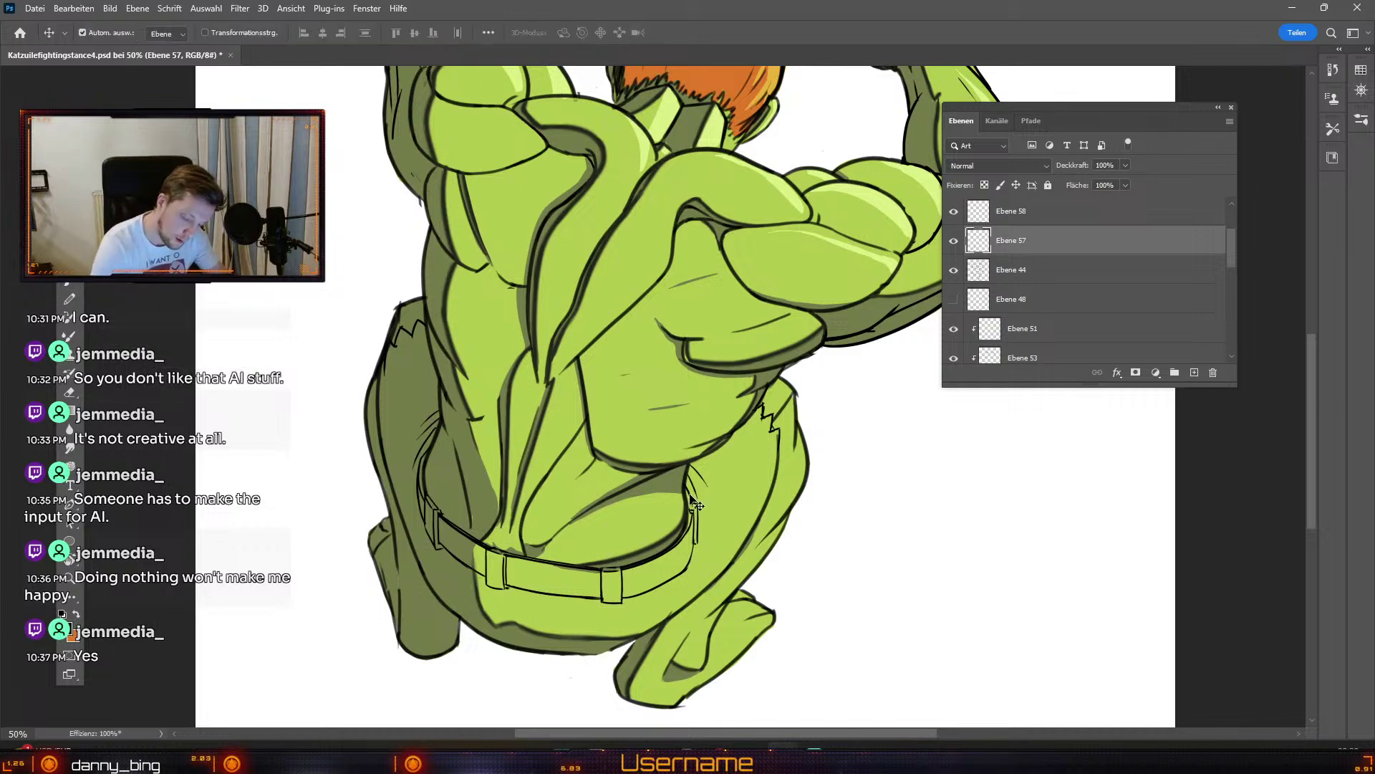
pyautogui.press('e')
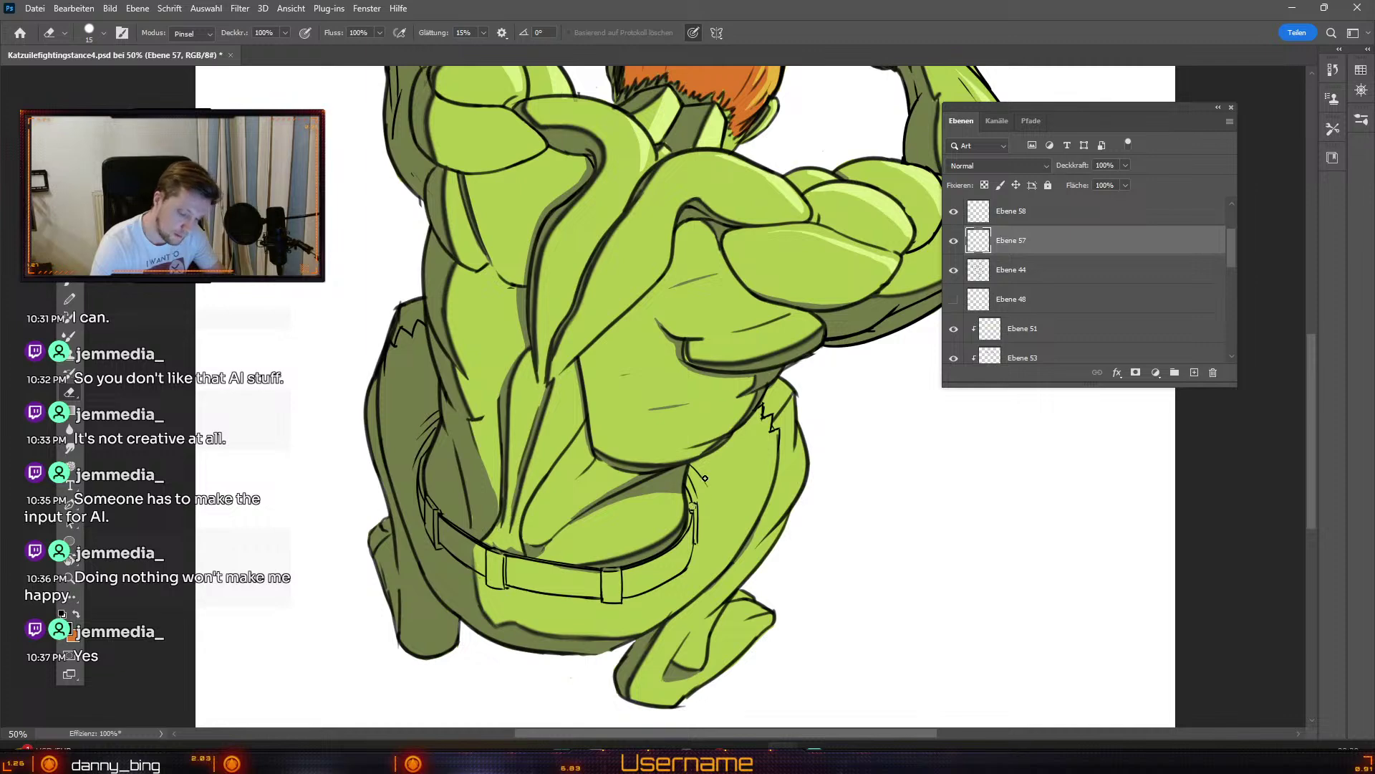
pyautogui.press('b')
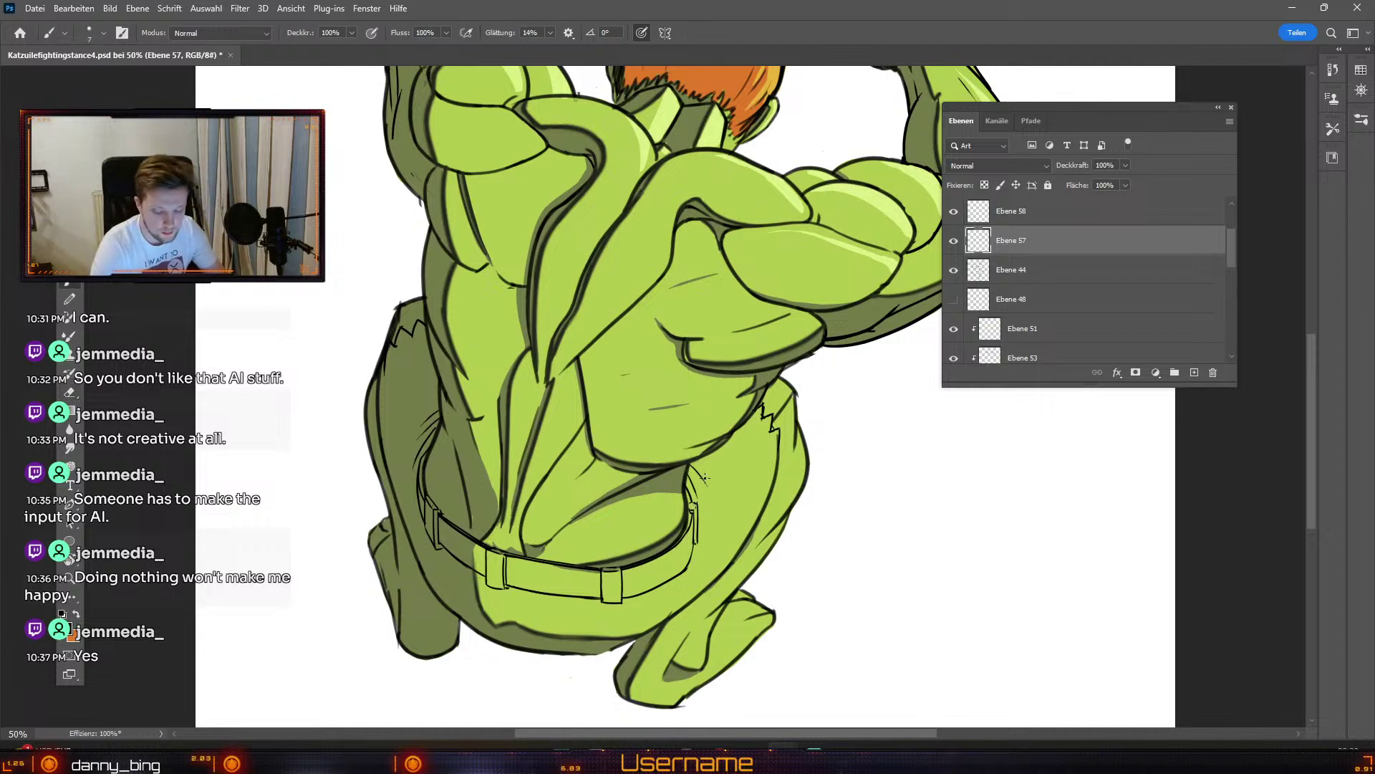
pyautogui.press('e')
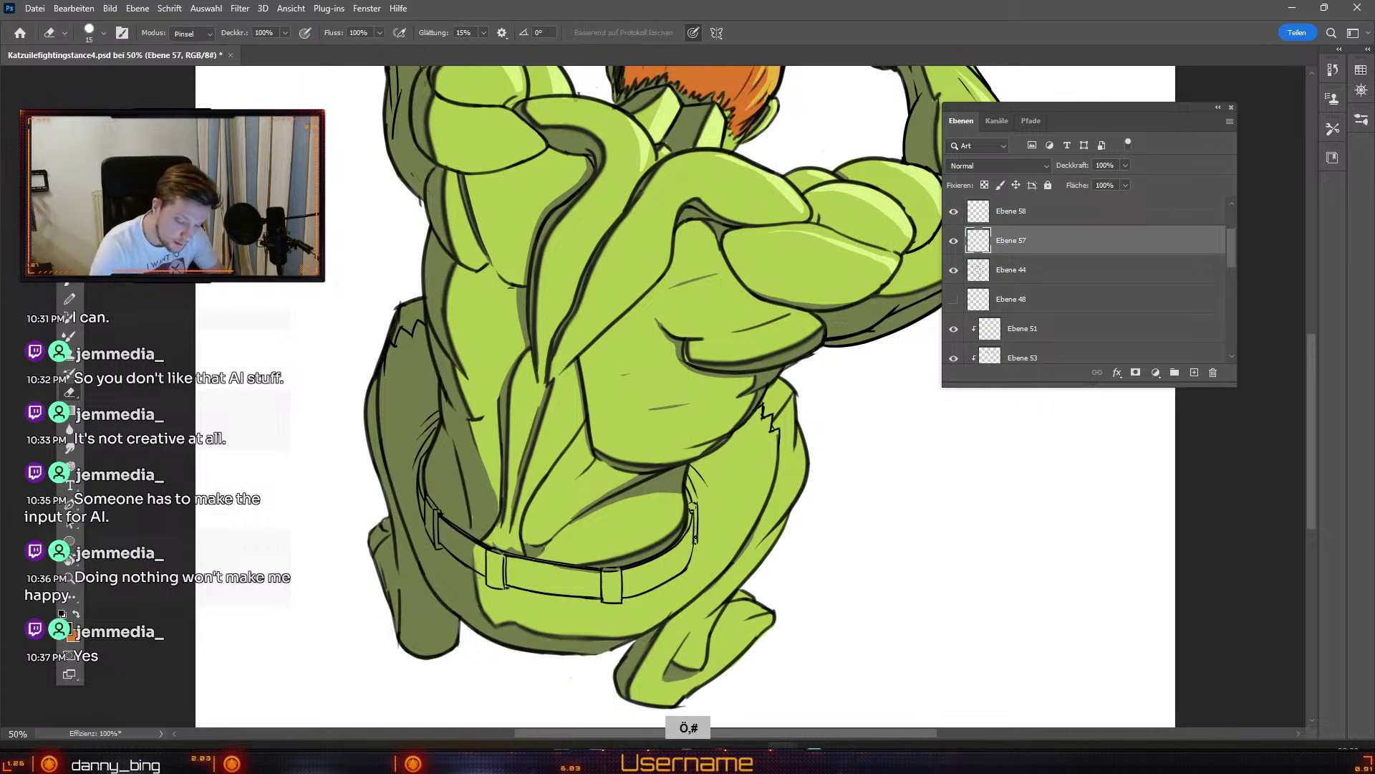
pyautogui.press('b')
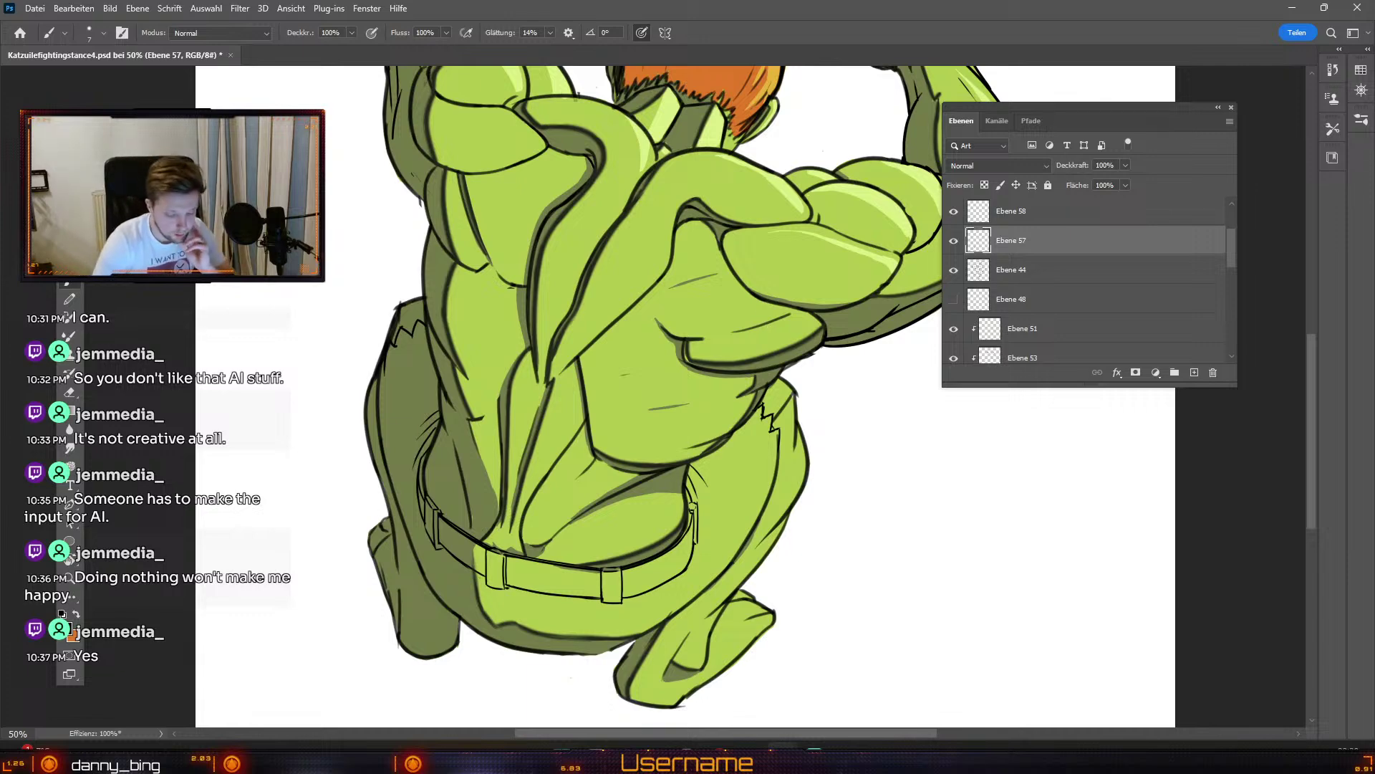
# Step: Select layer Ebene 48 and add a new empty layer directly above it
pyautogui.click(955, 242)
pyautogui.click(954, 241)
pyautogui.click(954, 270)
pyautogui.click(955, 270)
pyautogui.click(1066, 297)
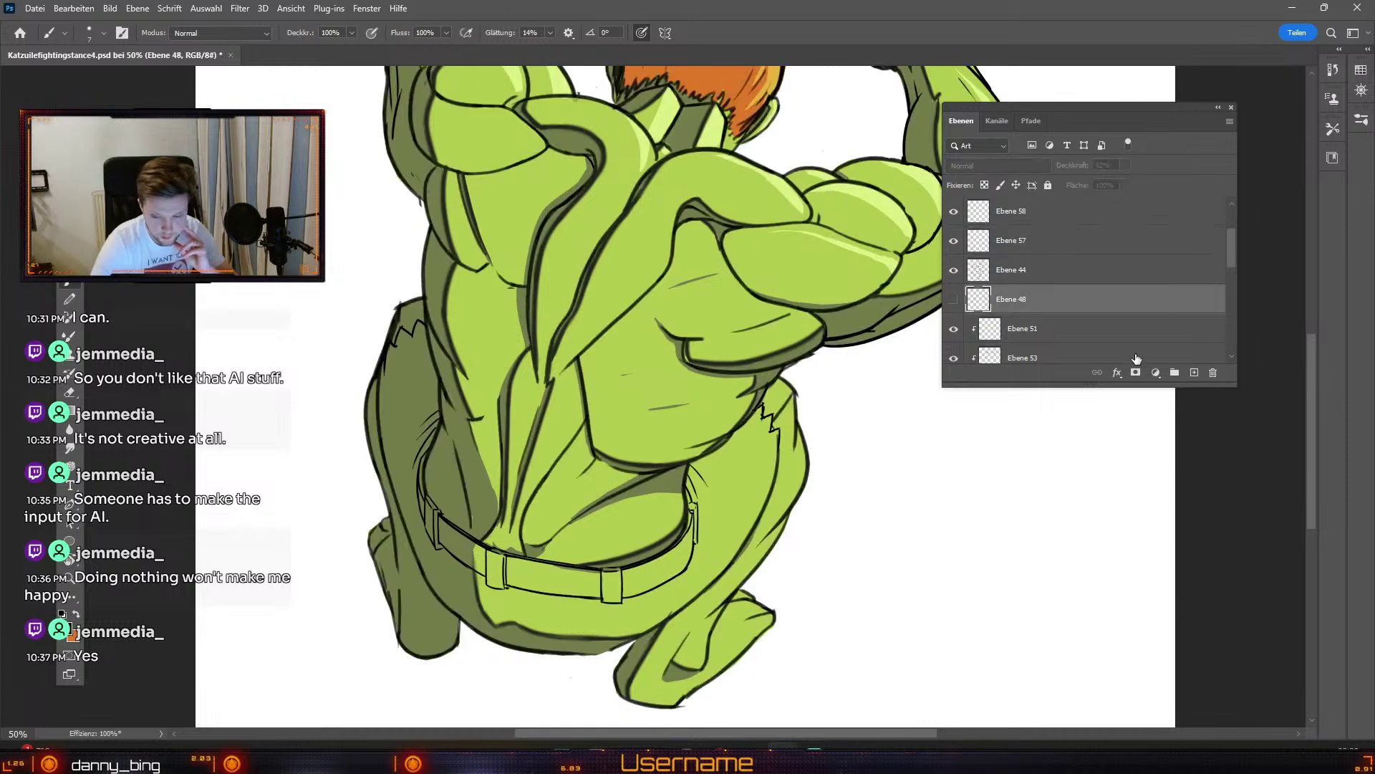
pyautogui.click(1194, 372)
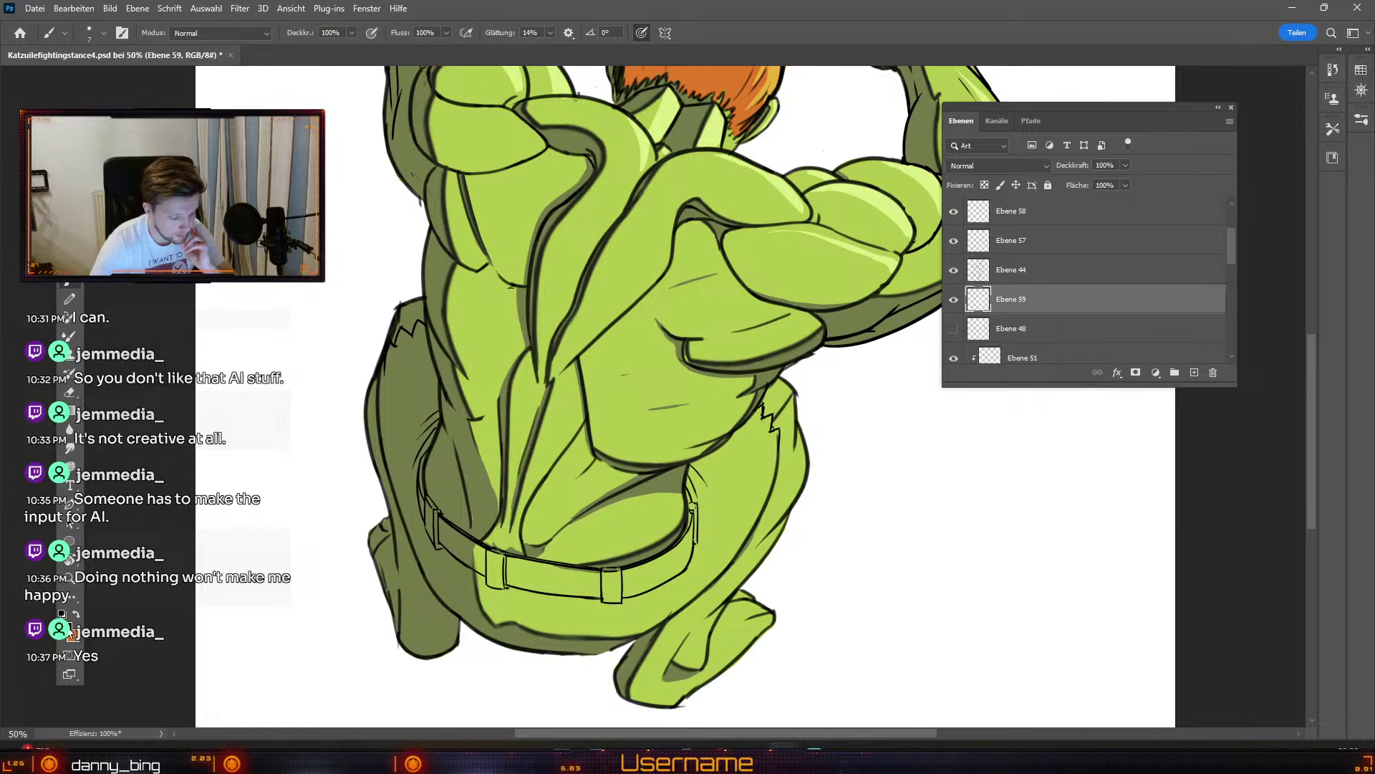
# Step: Set the foreground colour to dark brown #4f3c1b
pyautogui.click(69, 632)
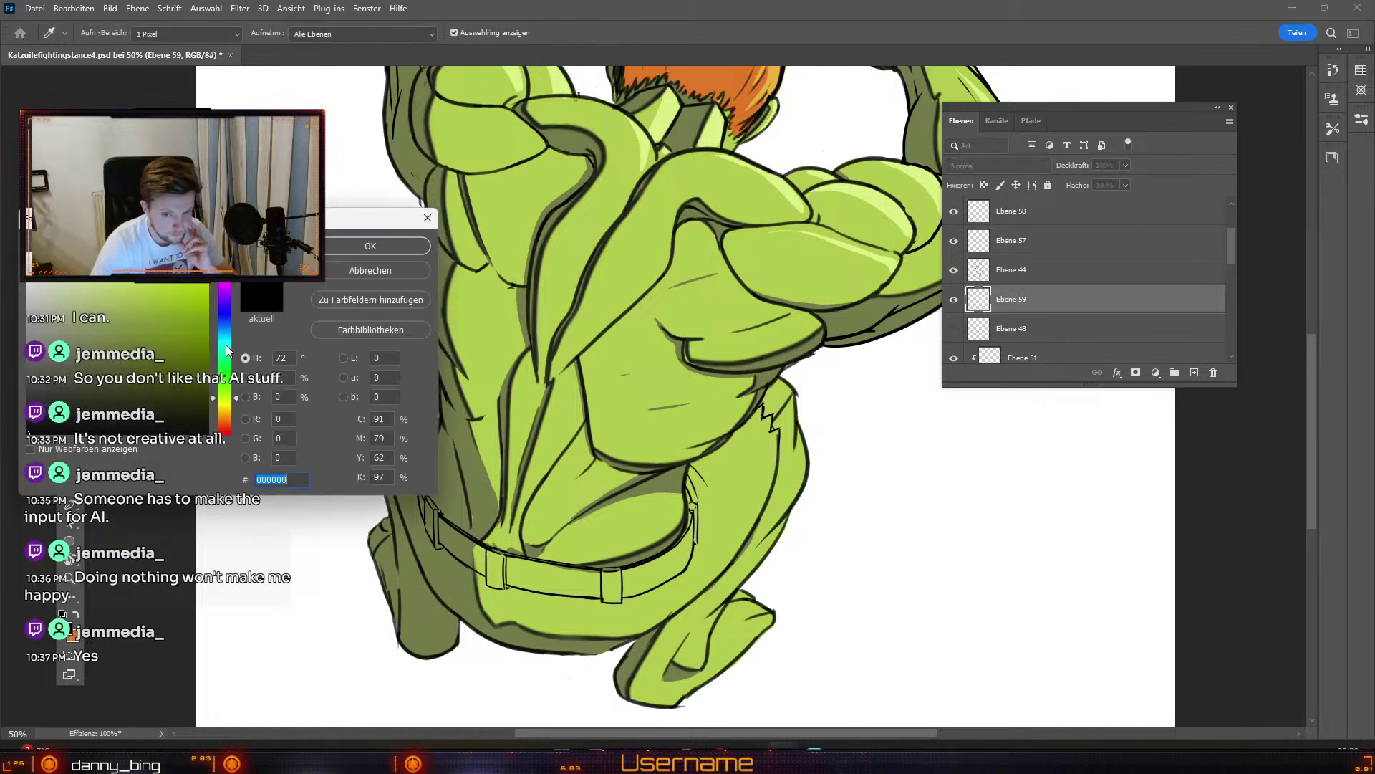
pyautogui.click(126, 394)
pyautogui.click(225, 418)
pyautogui.click(126, 377)
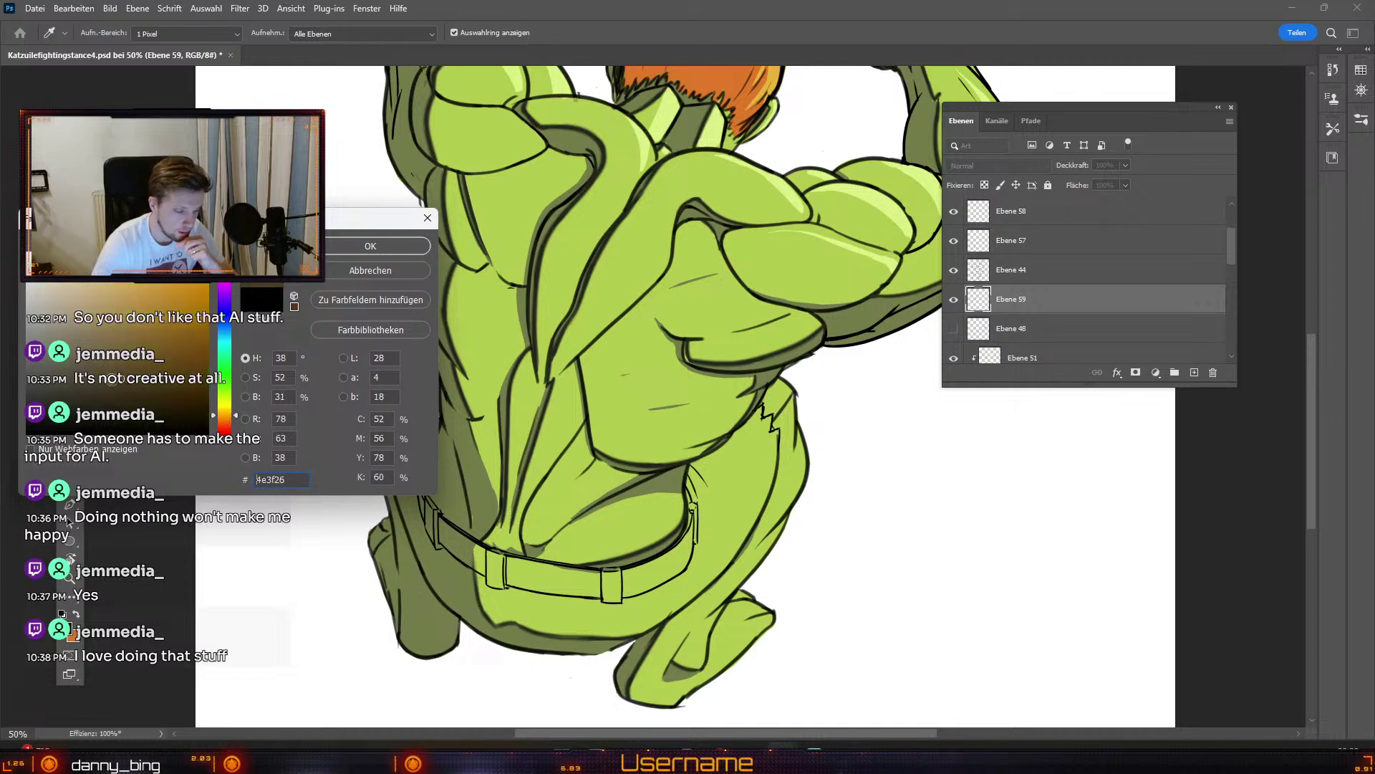
pyautogui.click(150, 392)
pyautogui.click(159, 382)
pyautogui.click(356, 246)
# Step: Paint the middle of the waistband and the seat just below it brown with an enlarged brush
pyautogui.press('b')
pyautogui.press('#')
pyautogui.press('#')
pyautogui.press('#')
pyautogui.press('#')
pyautogui.press('#')
pyautogui.press('#')
pyautogui.press('#')
pyautogui.moveTo(573, 605)
pyautogui.mouseDown()
pyautogui.moveTo(562, 608)
pyautogui.moveTo(637, 602)
pyautogui.moveTo(524, 595)
pyautogui.moveTo(493, 561)
pyautogui.moveTo(648, 577)
pyautogui.moveTo(706, 550)
pyautogui.moveTo(642, 575)
pyautogui.mouseUp()
pyautogui.press('odiaeresis')
pyautogui.press('odiaeresis')
pyautogui.press('odiaeresis')
pyautogui.press('odiaeresis')
pyautogui.press('odiaeresis')
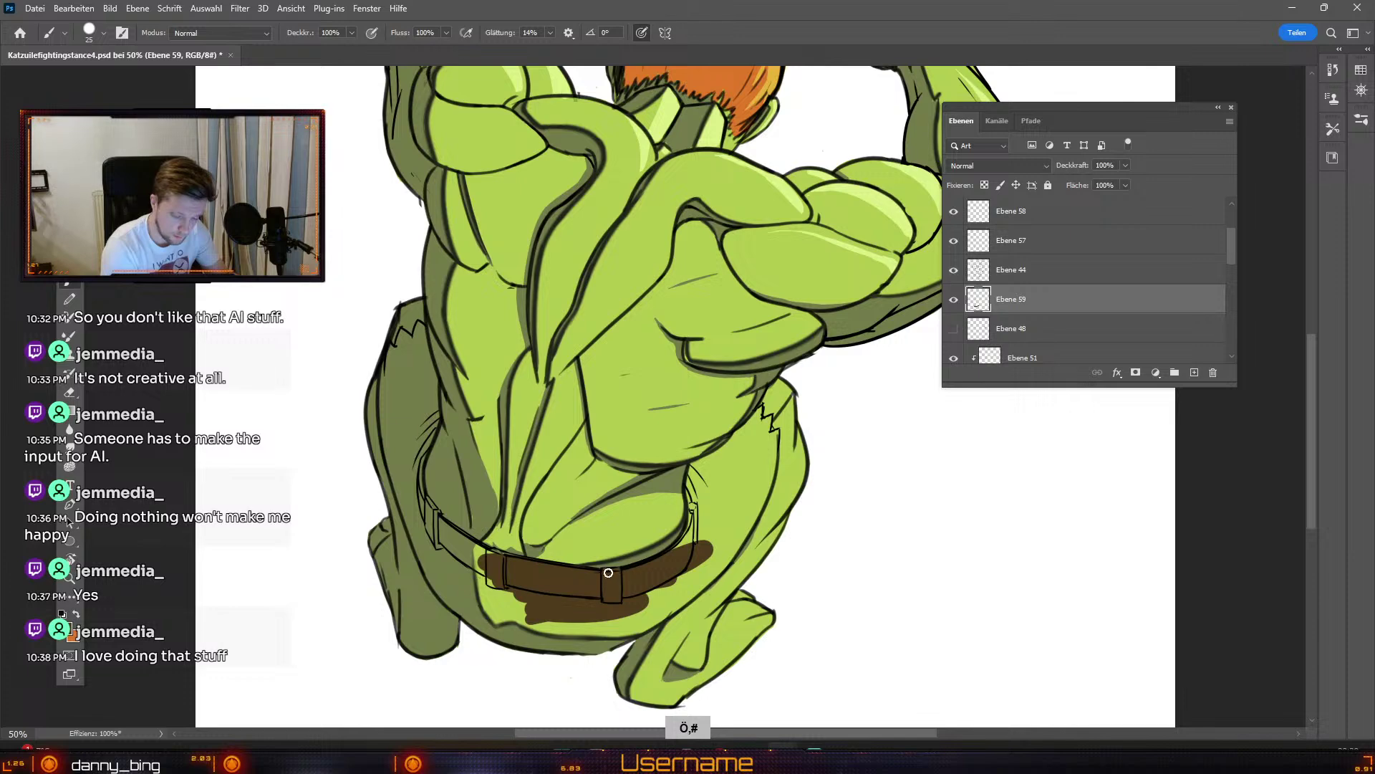
pyautogui.moveTo(527, 580)
pyautogui.mouseDown()
pyautogui.moveTo(452, 533)
pyautogui.moveTo(531, 560)
pyautogui.mouseUp()
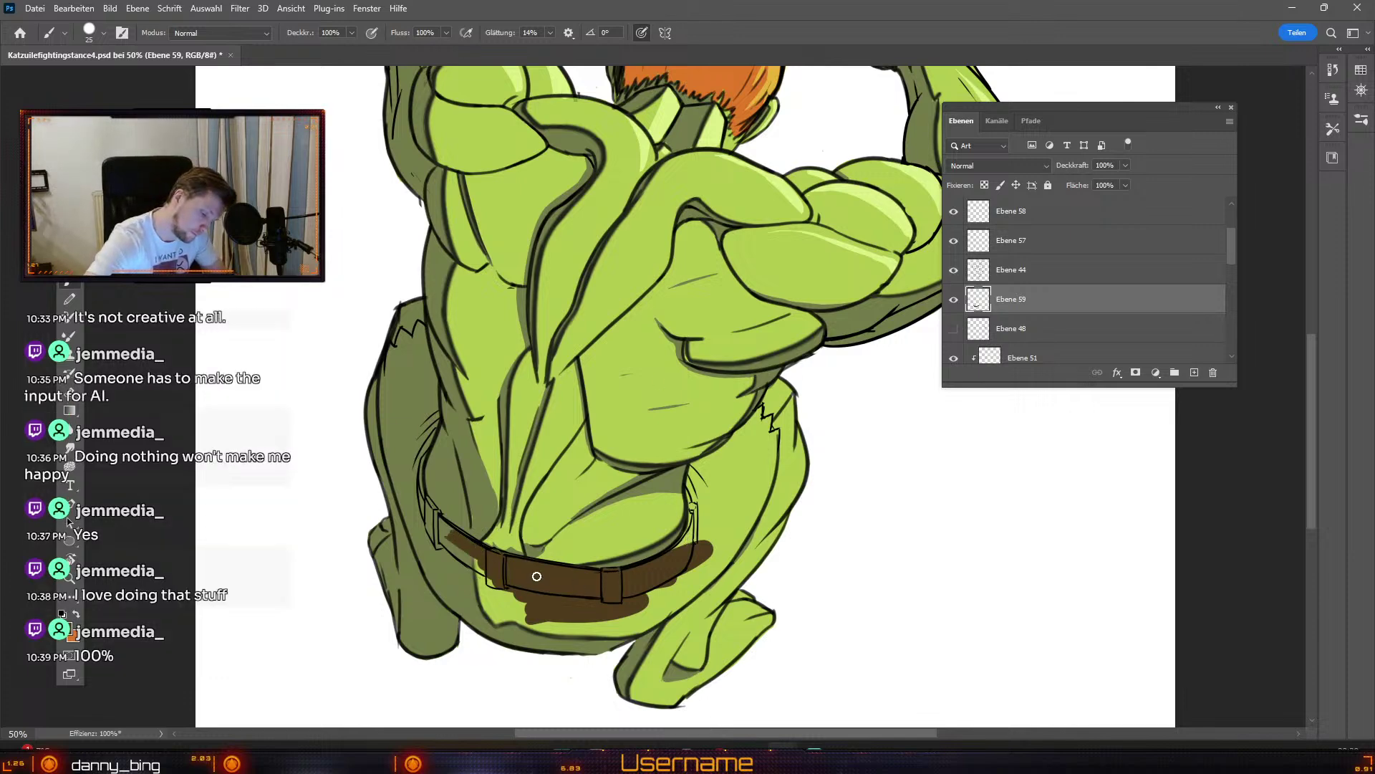
# Step: Enlarge the brush to 60 and paint the shorts' left seat and the waistband's left end brown
pyautogui.press('#')
pyautogui.press('#')
pyautogui.press('#')
pyautogui.press('#')
pyautogui.press('#')
pyautogui.press('#')
pyautogui.press('#')
pyautogui.moveTo(439, 534)
pyautogui.mouseDown()
pyautogui.moveTo(566, 623)
pyautogui.moveTo(438, 556)
pyautogui.moveTo(492, 614)
pyautogui.moveTo(461, 605)
pyautogui.moveTo(407, 498)
pyautogui.mouseUp()
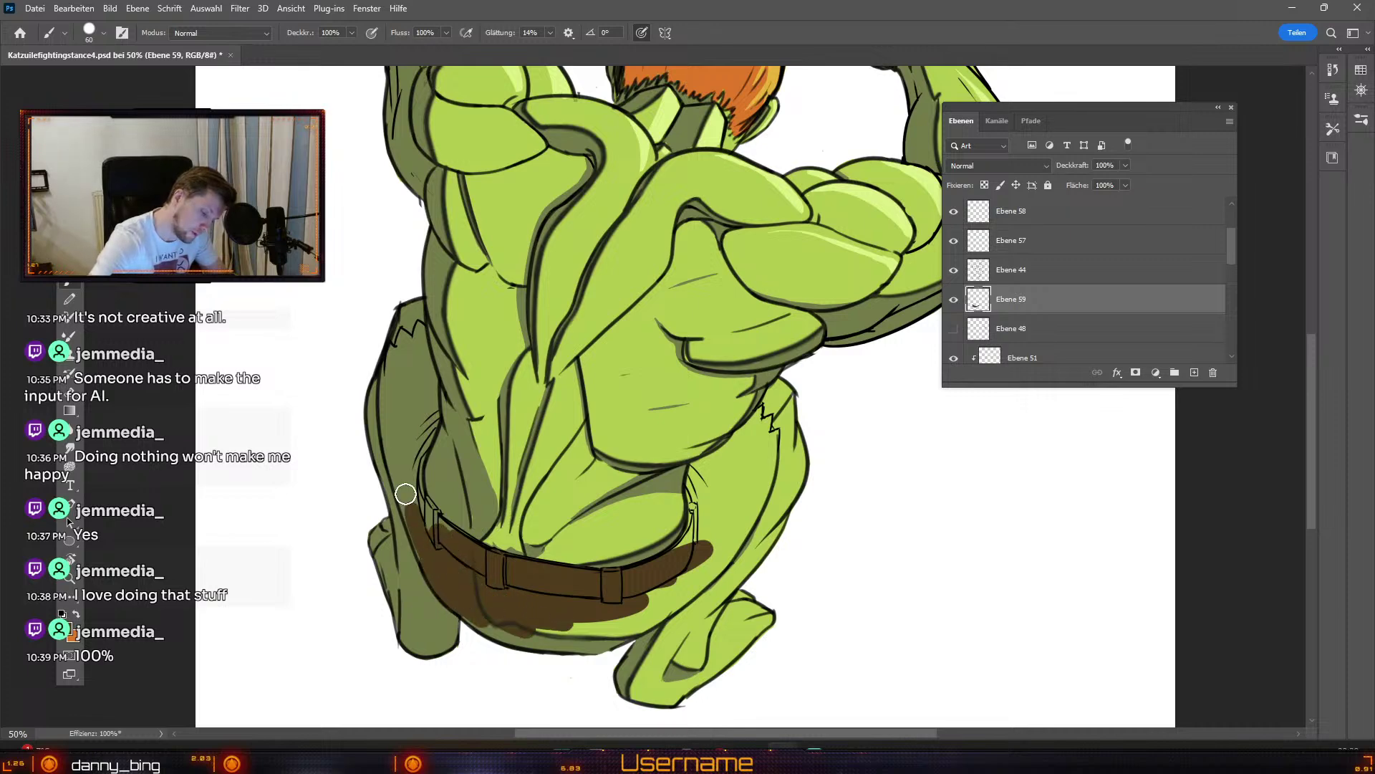
# Step: Fill the remaining gaps at the waistband's left end and along the seat's lower-left outline with brown, adjusting the brush size
pyautogui.press('odiaeresis')
pyautogui.press('odiaeresis')
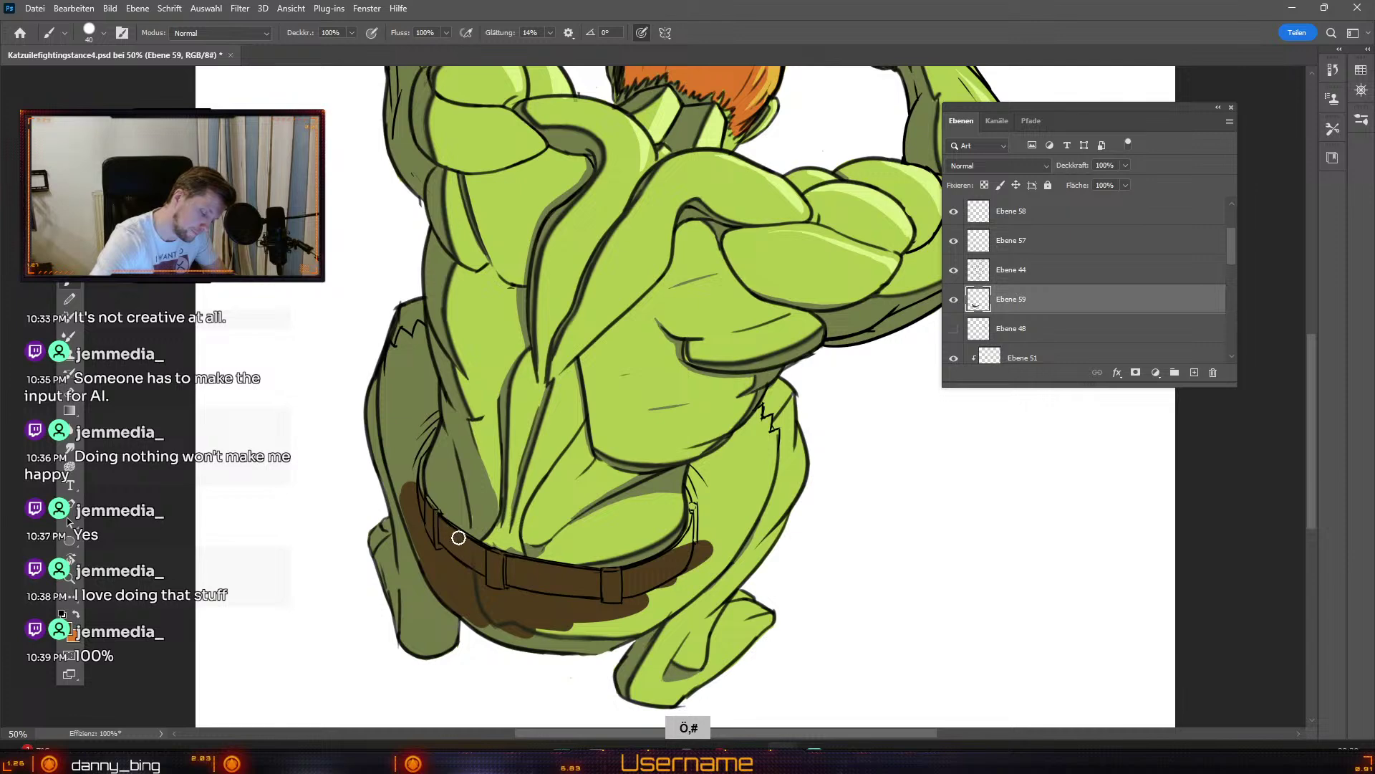
pyautogui.press('odiaeresis')
pyautogui.press('#')
pyautogui.press('#')
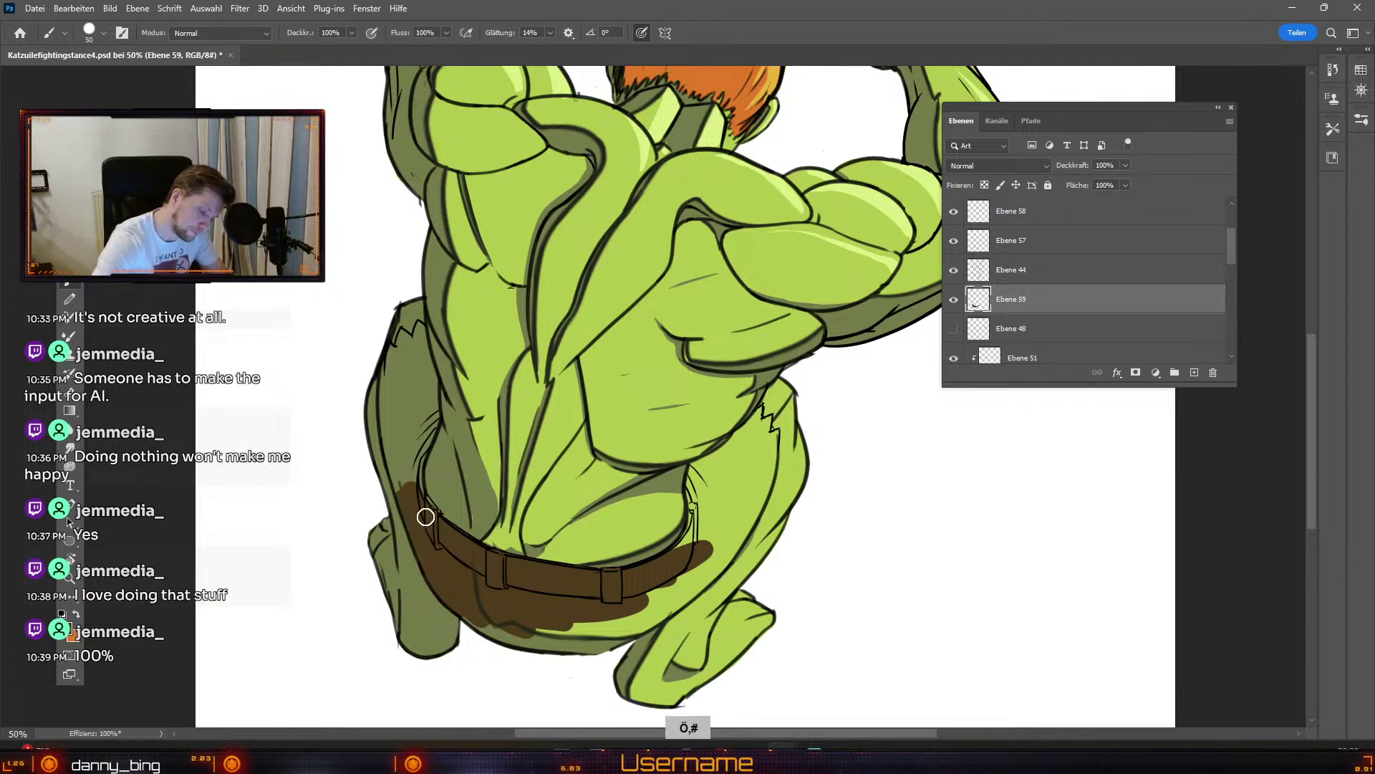
pyautogui.press('odiaeresis')
pyautogui.press('odiaeresis')
pyautogui.press('odiaeresis')
pyautogui.press('#')
pyautogui.press('#')
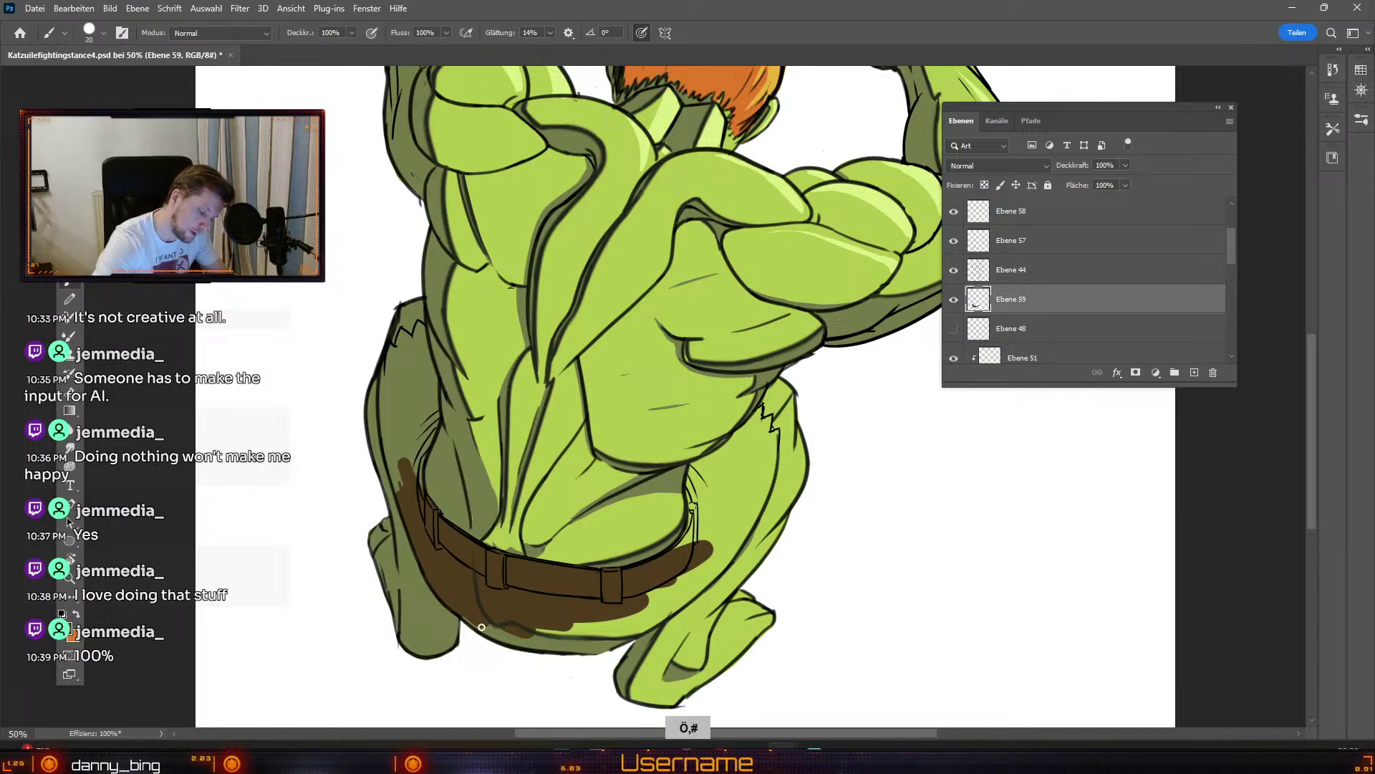
pyautogui.press('#')
pyautogui.press('#')
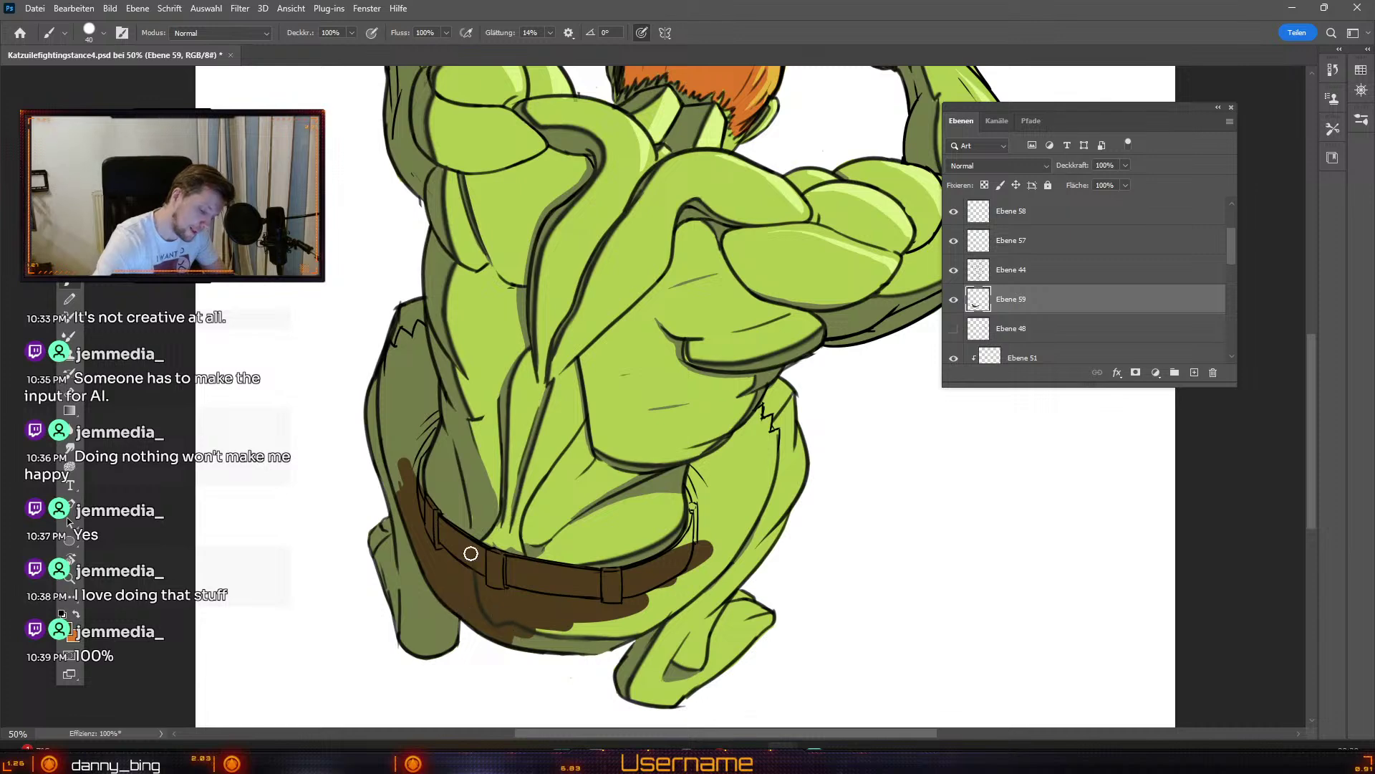
# Step: Paint brown up the left thigh from the hip into the torn edge of the shorts
pyautogui.moveTo(412, 505); pyautogui.dragTo(392, 430)
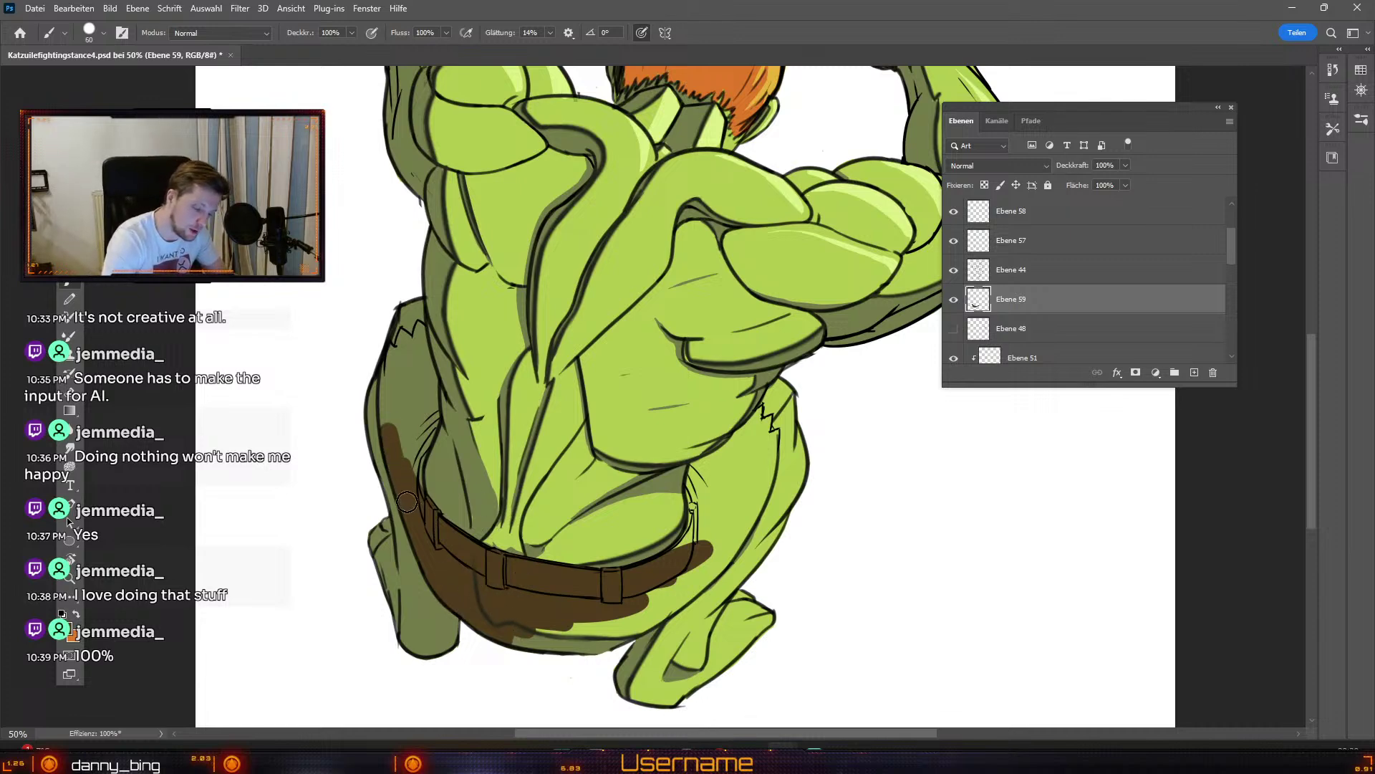
pyautogui.hotkey('ctrl', 'z')
pyautogui.moveTo(412, 501); pyautogui.dragTo(387, 368)
pyautogui.press('odiaeresis')
pyautogui.press('odiaeresis')
pyautogui.press('odiaeresis')
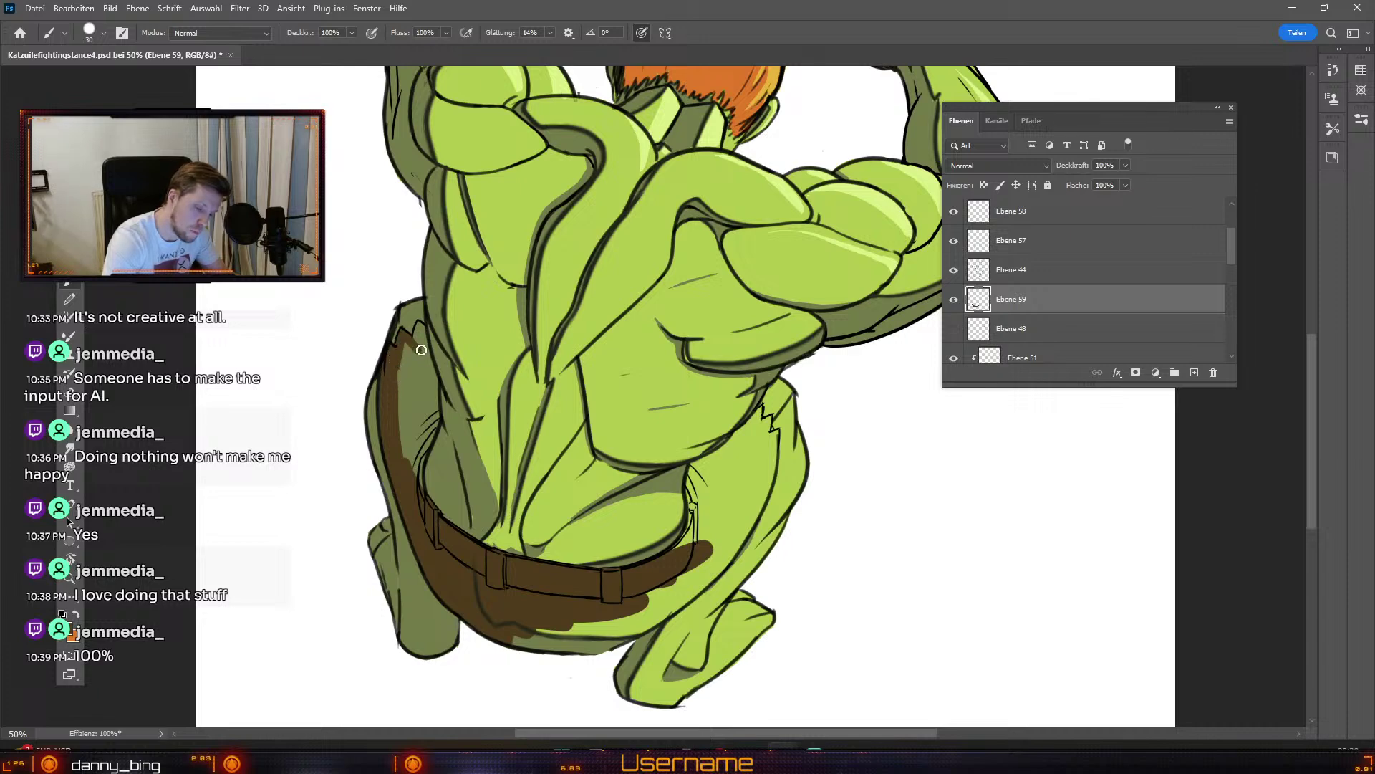
pyautogui.press('#')
pyautogui.press('#')
pyautogui.press('#')
pyautogui.moveTo(421, 324); pyautogui.dragTo(425, 358)
# Step: Fill the rest of the left trouser leg with brown, including the torn tips and the inner edge above the waistband
pyautogui.press('e')
pyautogui.press('#')
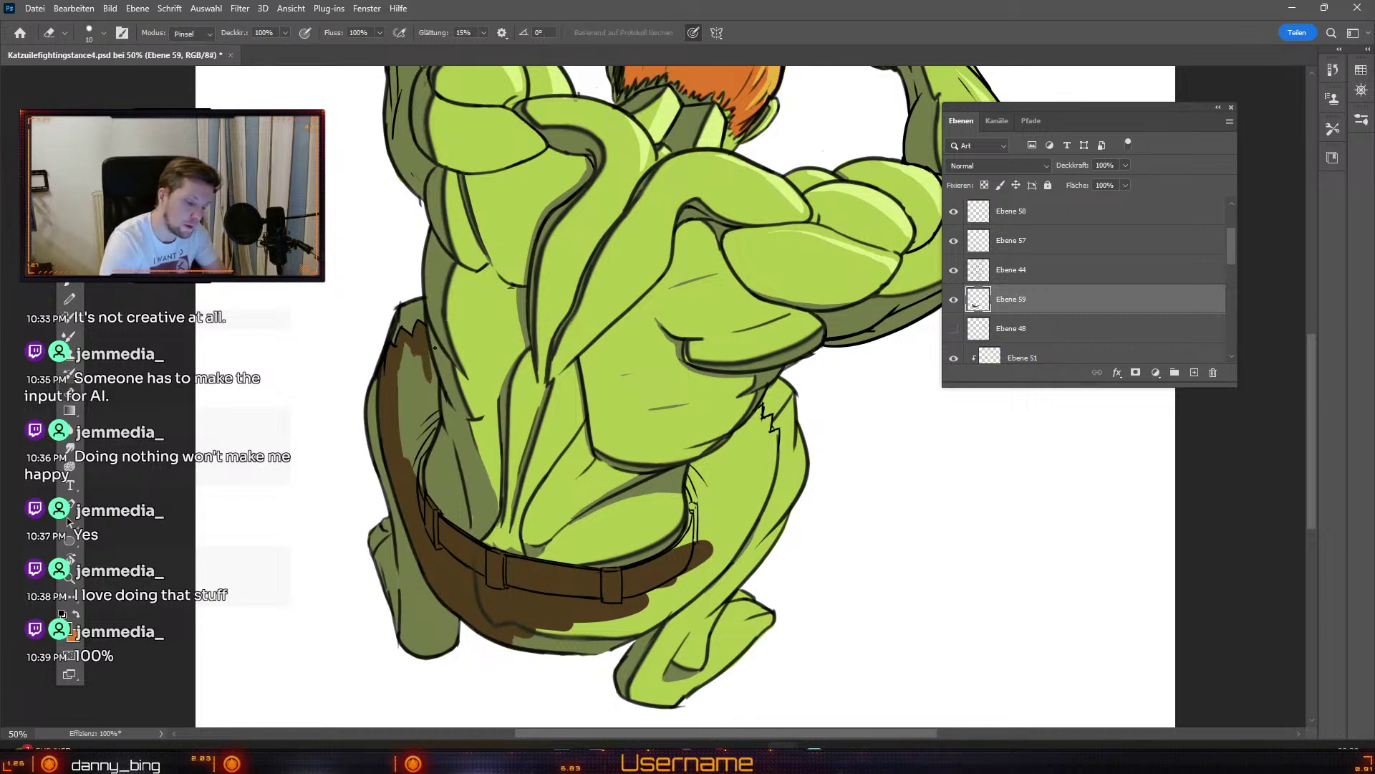
pyautogui.press('b')
pyautogui.moveTo(399, 337); pyautogui.dragTo(406, 464)
pyautogui.moveTo(409, 384); pyautogui.dragTo(407, 467)
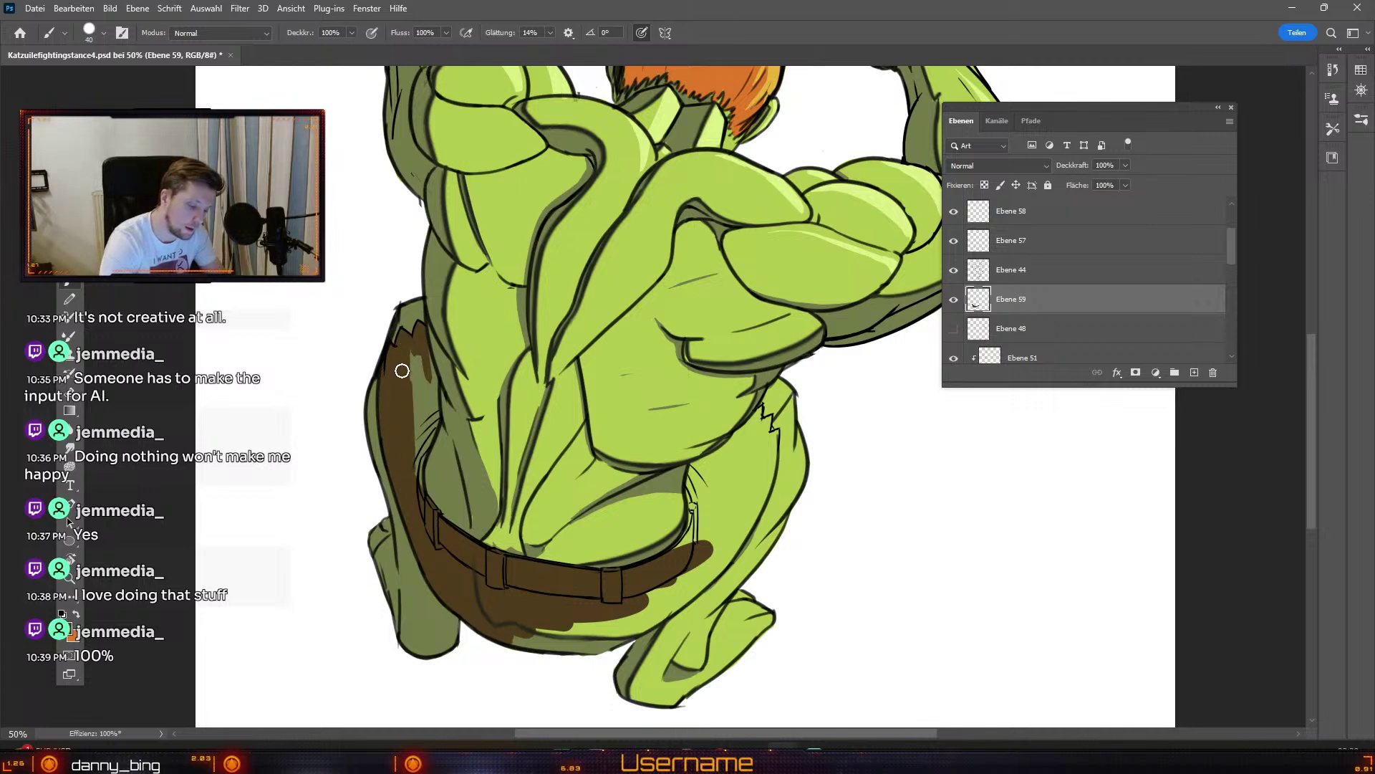
pyautogui.moveTo(415, 408)
pyautogui.mouseDown()
pyautogui.moveTo(427, 338)
pyautogui.moveTo(427, 376)
pyautogui.moveTo(420, 337)
pyautogui.mouseUp()
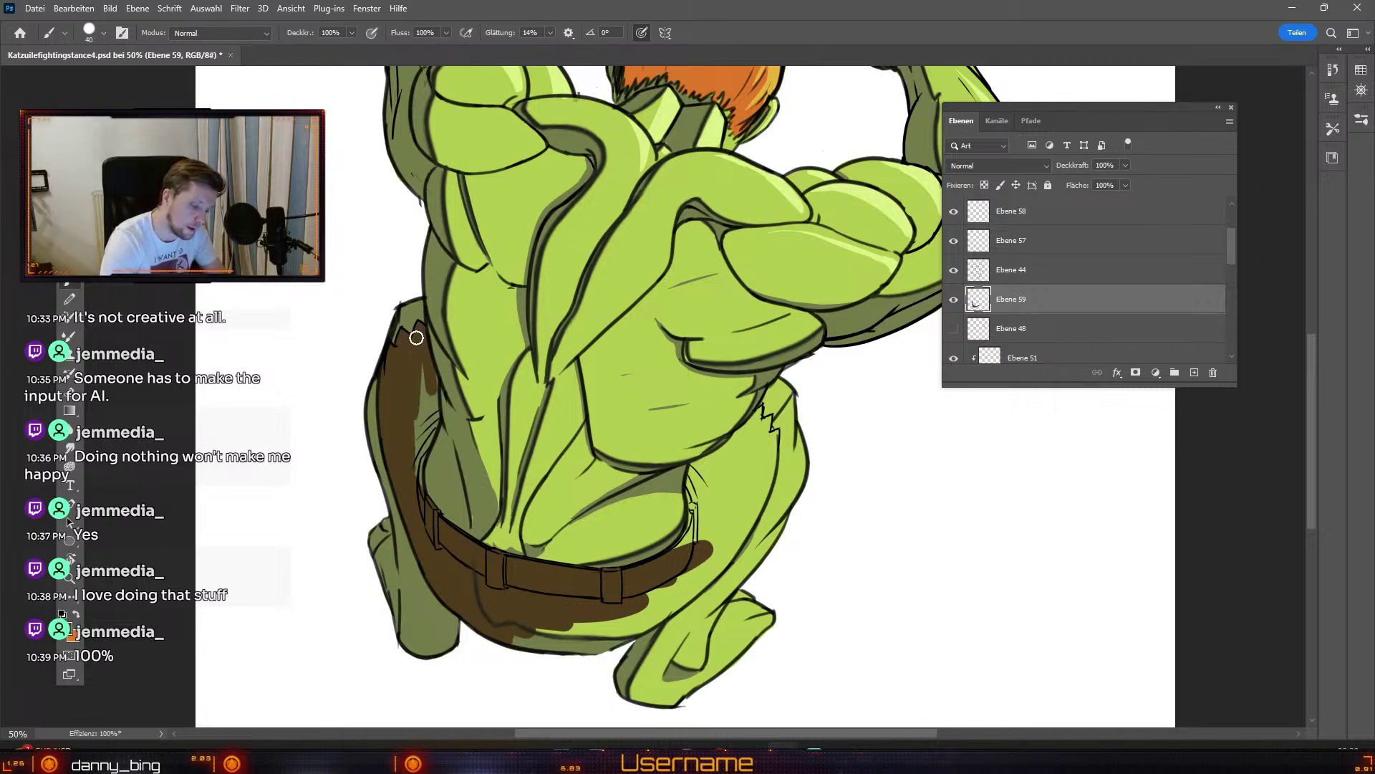
pyautogui.press('odiaeresis')
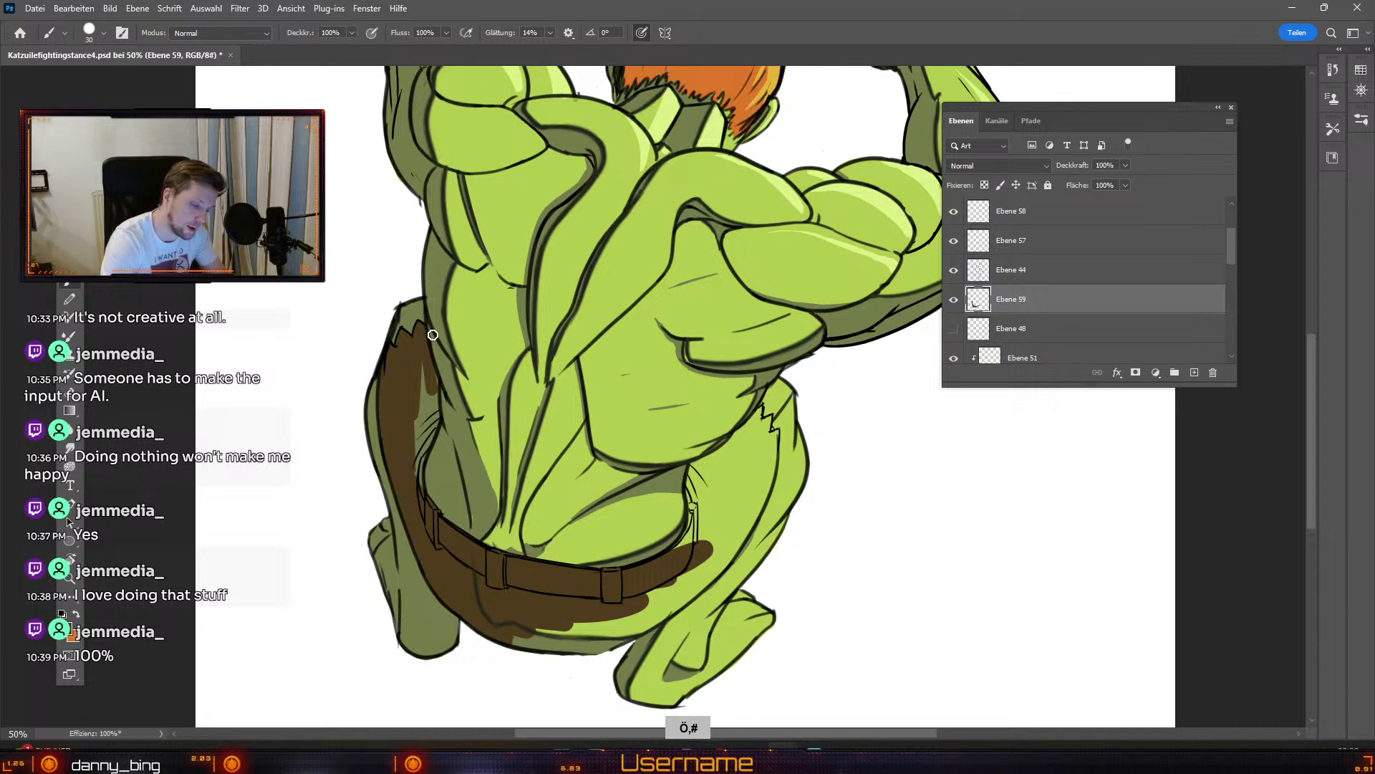
pyautogui.press('e')
pyautogui.press('b')
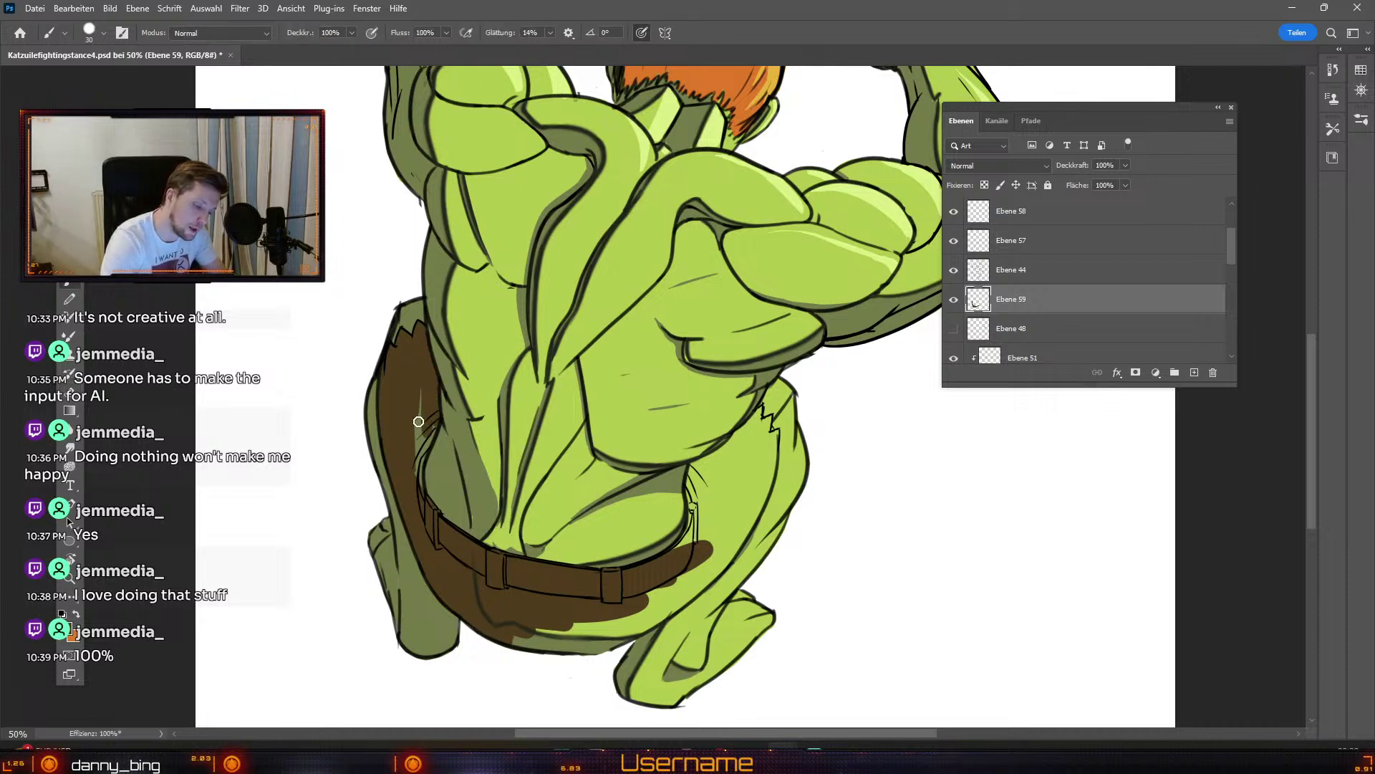
pyautogui.press('odiaeresis')
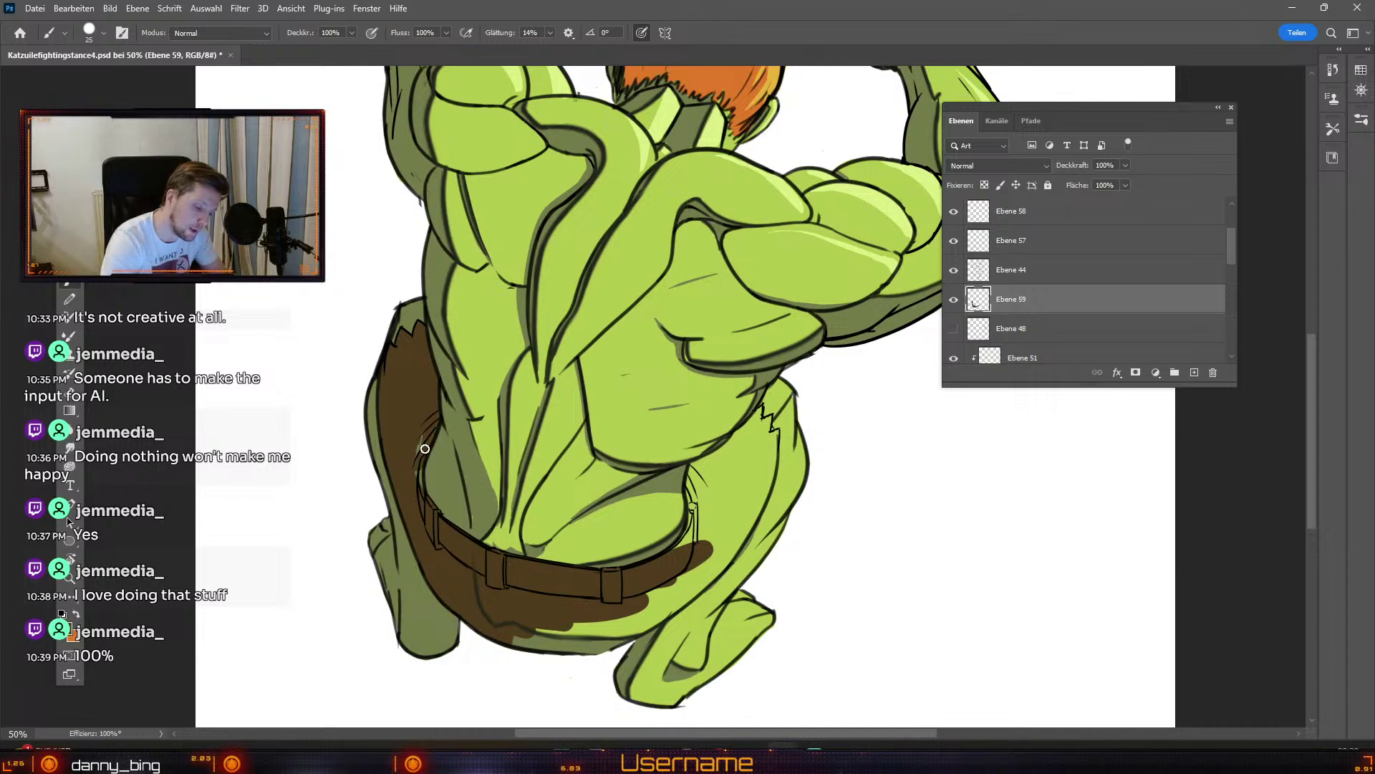
# Step: Paint the rest of the seat down to its lower outline and the right end of the waistband brown
pyautogui.press('#')
pyautogui.press('#')
pyautogui.press('#')
pyautogui.moveTo(570, 624)
pyautogui.mouseDown()
pyautogui.moveTo(523, 629)
pyautogui.moveTo(581, 631)
pyautogui.moveTo(515, 638)
pyautogui.moveTo(564, 634)
pyautogui.moveTo(581, 605)
pyautogui.moveTo(646, 600)
pyautogui.moveTo(545, 647)
pyautogui.moveTo(624, 634)
pyautogui.moveTo(582, 646)
pyautogui.moveTo(665, 609)
pyautogui.moveTo(577, 639)
pyautogui.moveTo(666, 605)
pyautogui.moveTo(633, 629)
pyautogui.moveTo(702, 503)
pyautogui.moveTo(694, 548)
pyautogui.moveTo(695, 467)
pyautogui.moveTo(749, 434)
pyautogui.moveTo(698, 475)
pyautogui.moveTo(733, 437)
pyautogui.moveTo(715, 494)
pyautogui.moveTo(703, 482)
pyautogui.moveTo(697, 572)
pyautogui.moveTo(713, 480)
pyautogui.moveTo(671, 601)
pyautogui.moveTo(716, 531)
pyautogui.mouseUp()
pyautogui.press('[')
pyautogui.press(']')
pyautogui.press(']')
pyautogui.press(']')
pyautogui.press('[')
pyautogui.press('[')
pyautogui.press('[')
pyautogui.press('[')
pyautogui.press('[')
pyautogui.moveTo(665, 611); pyautogui.dragTo(607, 643)
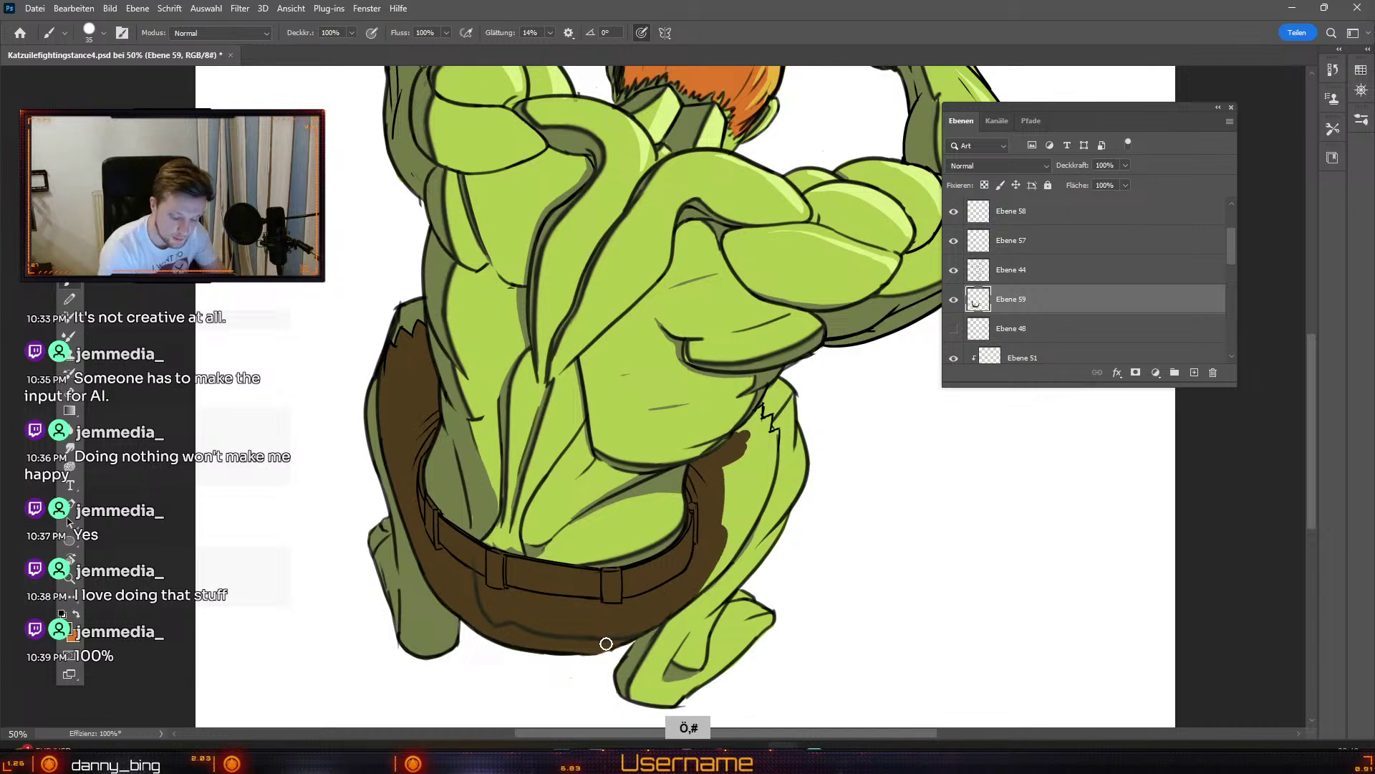
# Step: Paint the right hip and thigh of the shorts brown, up towards the torn edge
pyautogui.press(']')
pyautogui.press(']')
pyautogui.press(']')
pyautogui.moveTo(688, 577)
pyautogui.mouseDown()
pyautogui.moveTo(739, 530)
pyautogui.moveTo(736, 541)
pyautogui.moveTo(721, 517)
pyautogui.moveTo(733, 443)
pyautogui.mouseUp()
pyautogui.press('[')
pyautogui.press('[')
pyautogui.press('[')
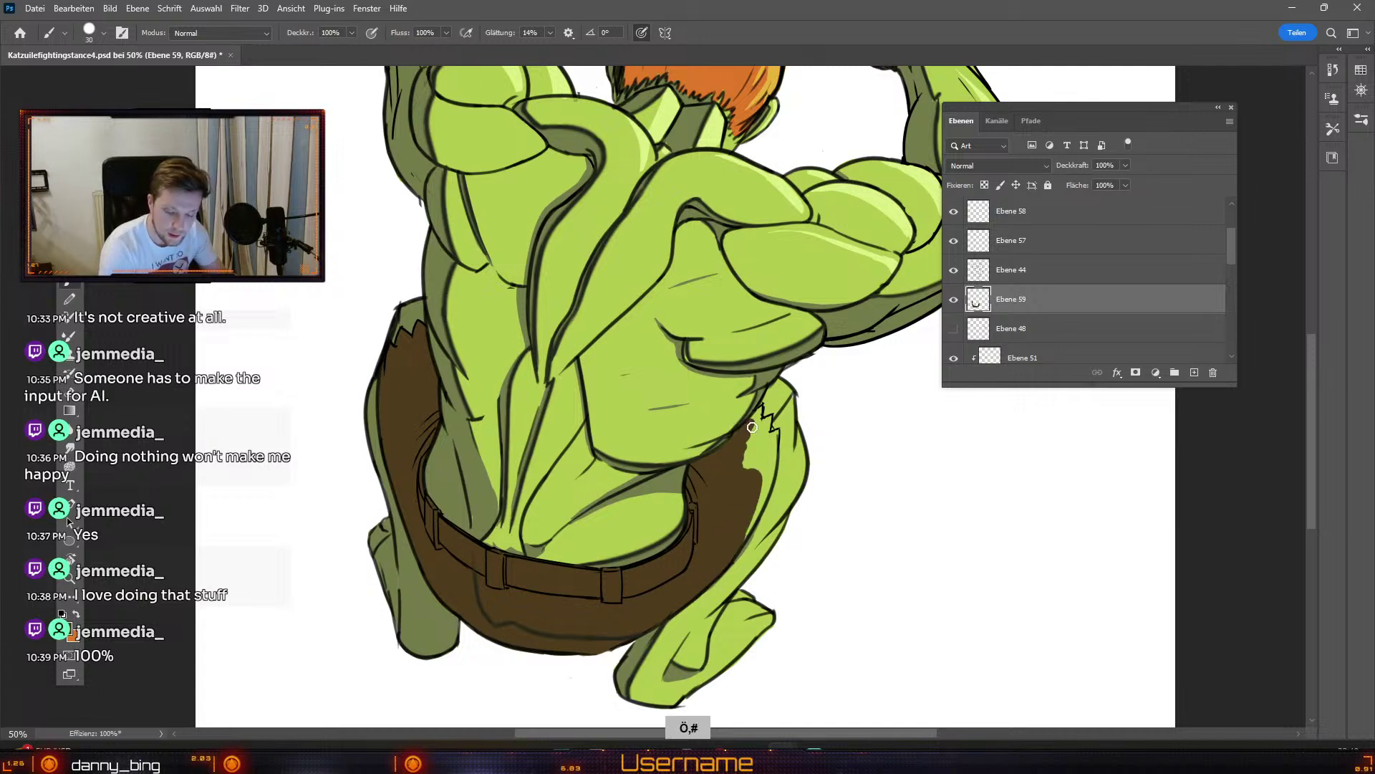
pyautogui.press('[')
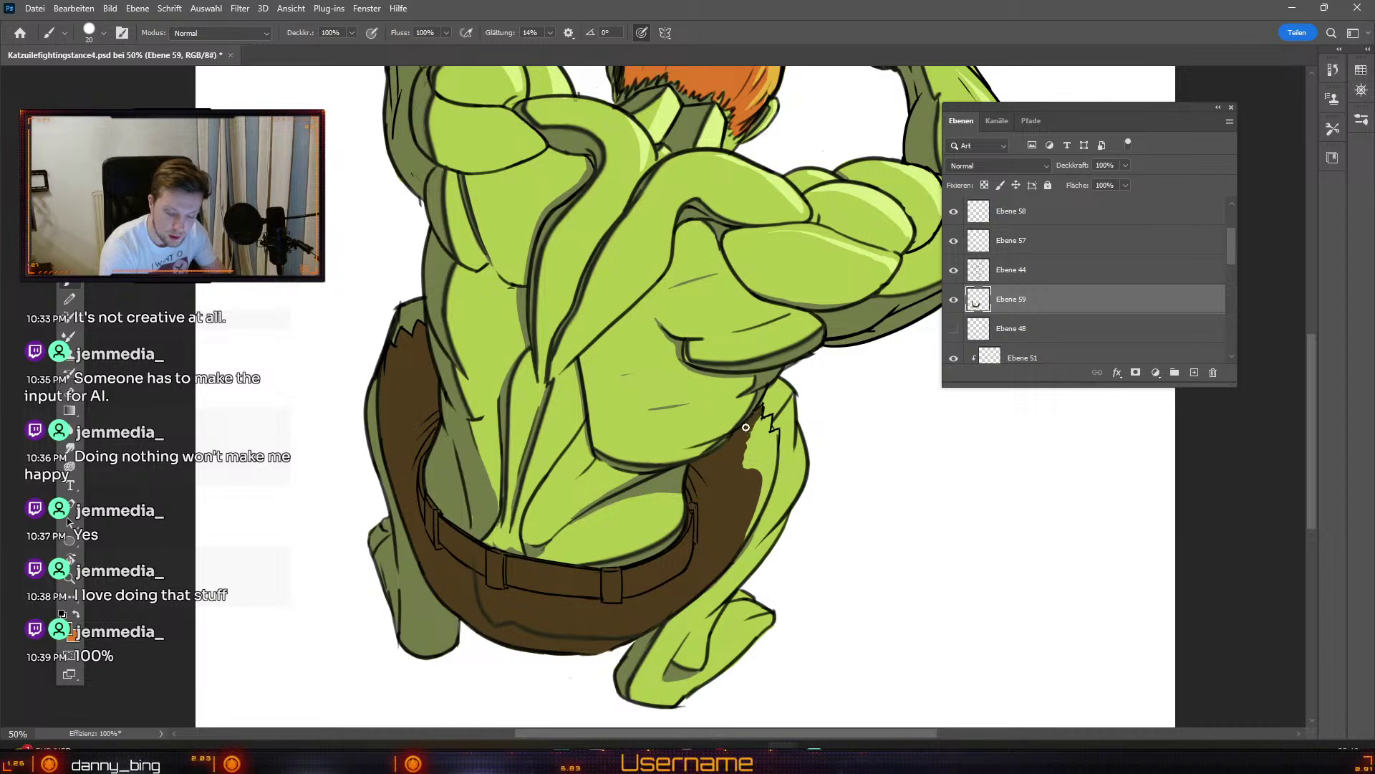
# Step: Fill the torn tips and the outer edge of the right trouser leg with brown
pyautogui.press('[')
pyautogui.press(']')
pyautogui.moveTo(759, 414)
pyautogui.mouseDown()
pyautogui.moveTo(735, 485)
pyautogui.moveTo(760, 411)
pyautogui.moveTo(755, 444)
pyautogui.moveTo(771, 418)
pyautogui.moveTo(762, 451)
pyautogui.mouseUp()
pyautogui.press(']')
pyautogui.press(']')
pyautogui.press(']')
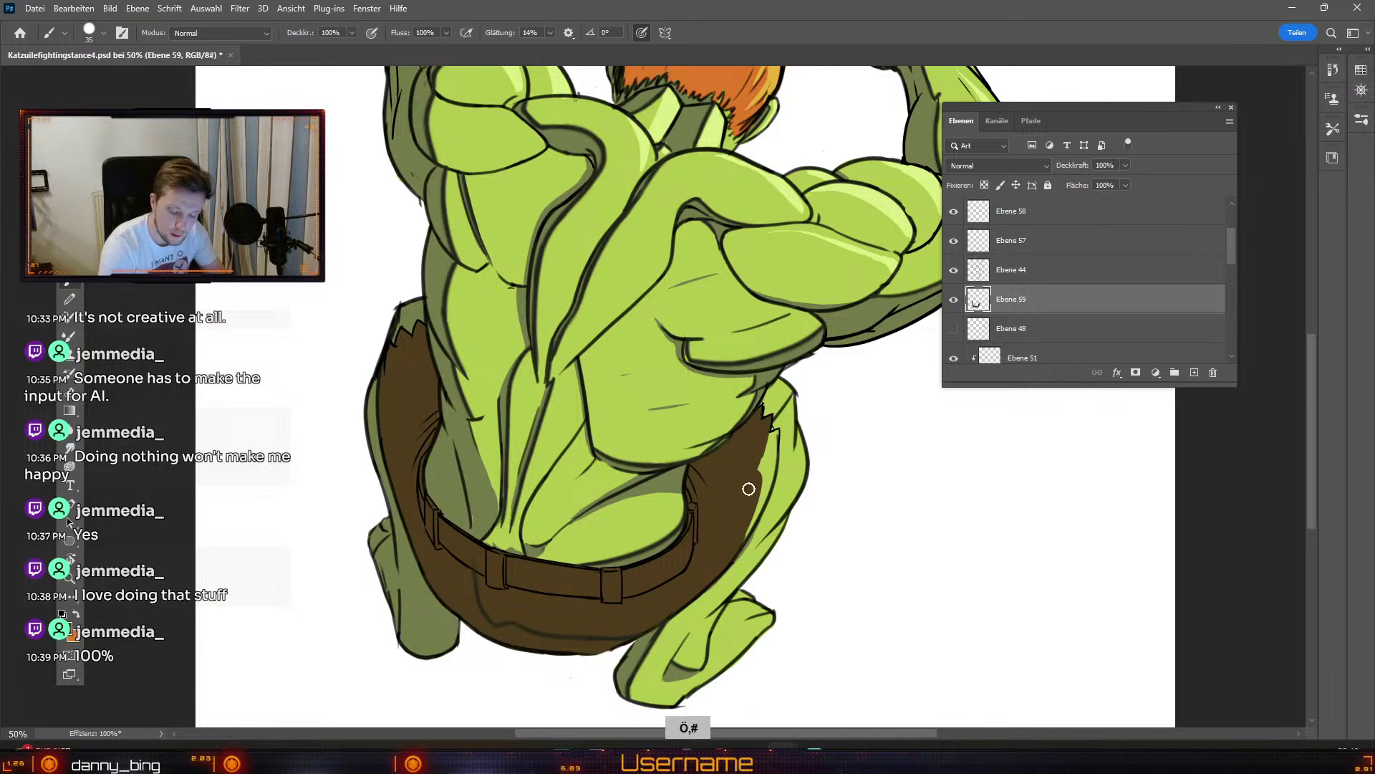
pyautogui.press(']')
pyautogui.moveTo(777, 436); pyautogui.dragTo(761, 509)
pyautogui.press(']')
pyautogui.hotkey('ctrl', 'z')
pyautogui.moveTo(775, 444)
pyautogui.mouseDown()
pyautogui.moveTo(715, 552)
pyautogui.moveTo(765, 487)
pyautogui.moveTo(734, 540)
pyautogui.mouseUp()
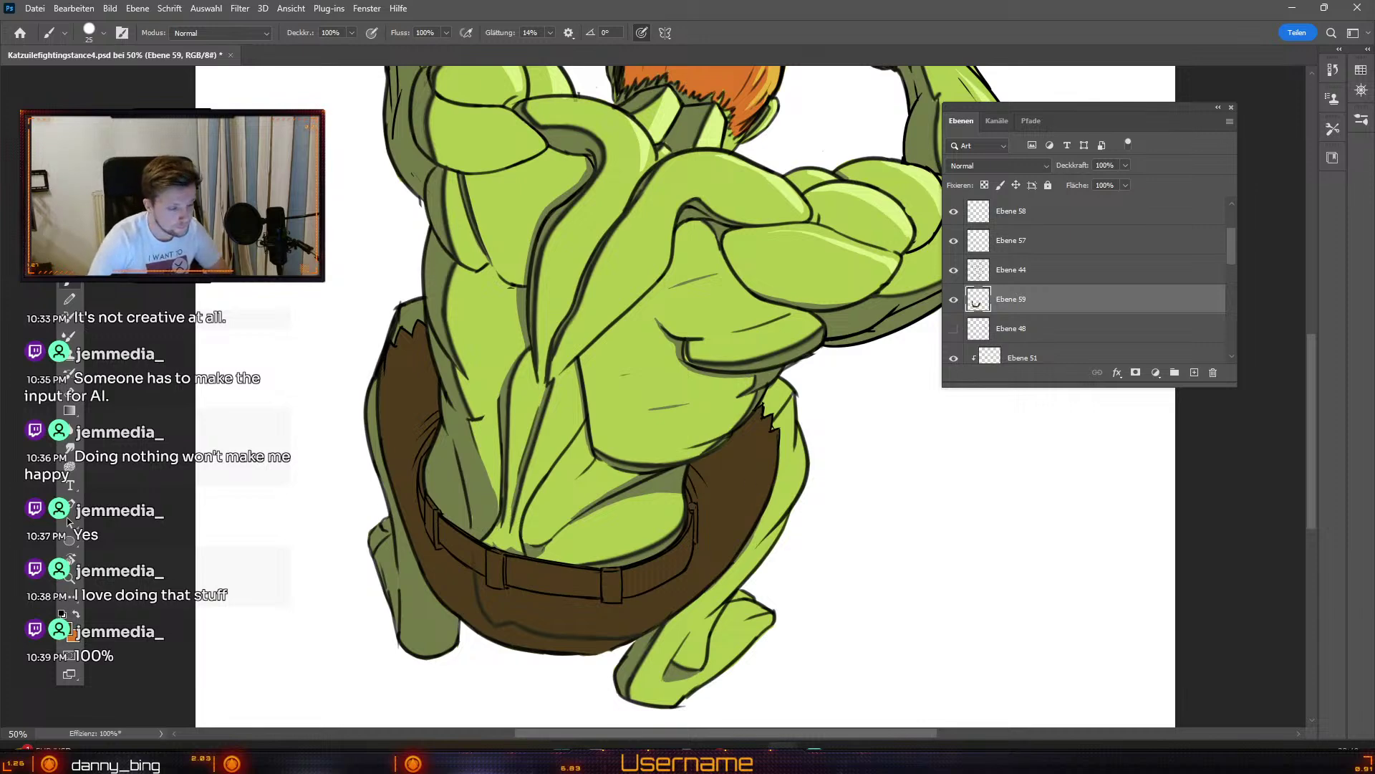
# Step: Select layer Ebene 49 and erase the old body line running across the seat of the shorts
pyautogui.press('v')
pyautogui.click(560, 646)
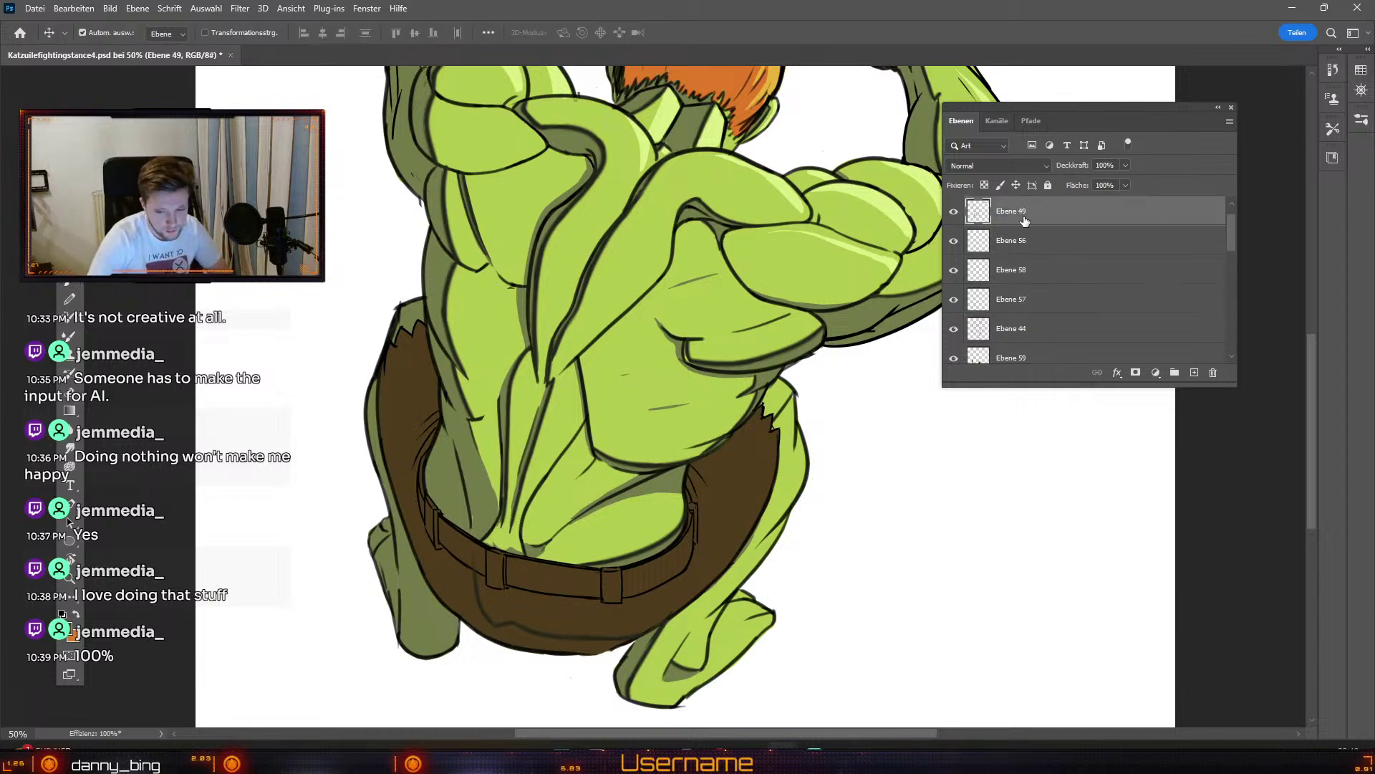
pyautogui.click(953, 212)
pyautogui.click(952, 212)
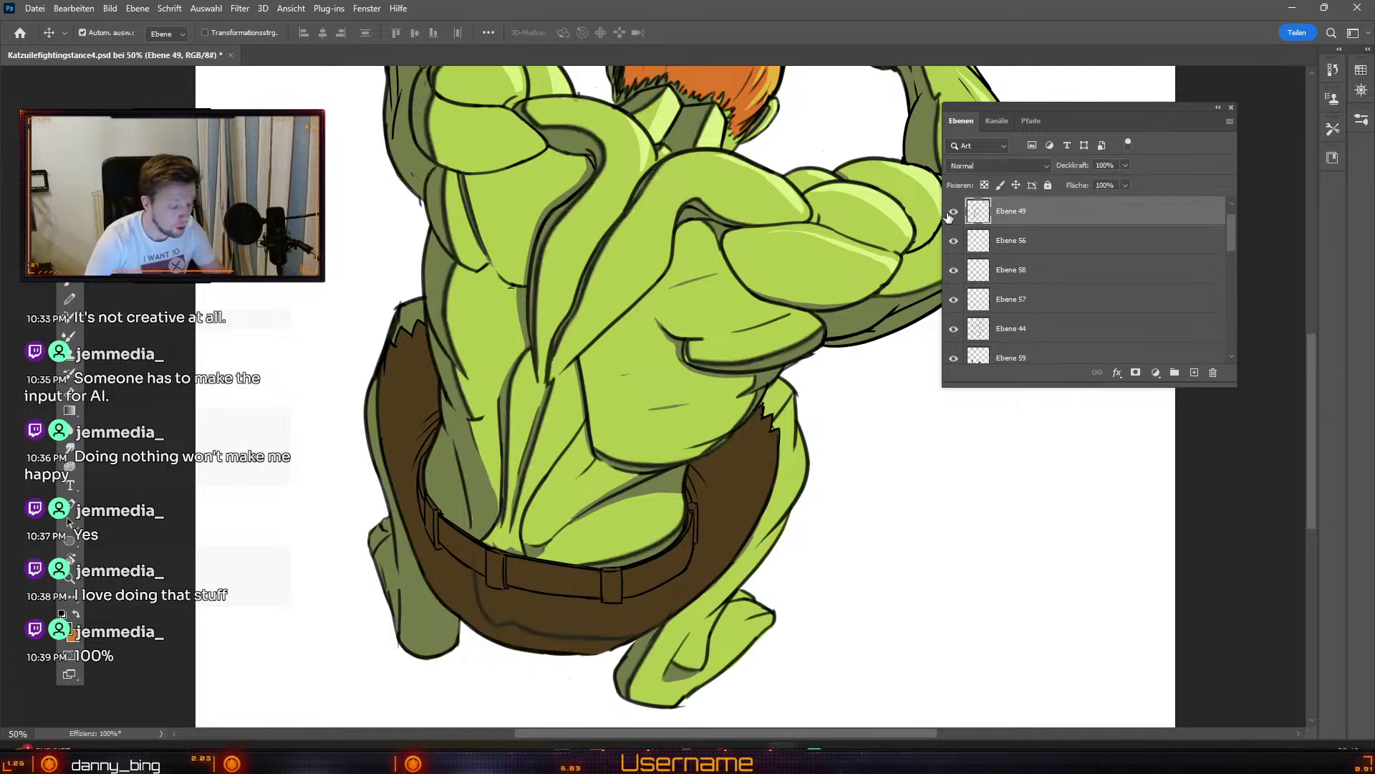
pyautogui.press('e')
pyautogui.press(']')
pyautogui.press(']')
pyautogui.press(']')
pyautogui.press(']')
pyautogui.press(']')
pyautogui.press(']')
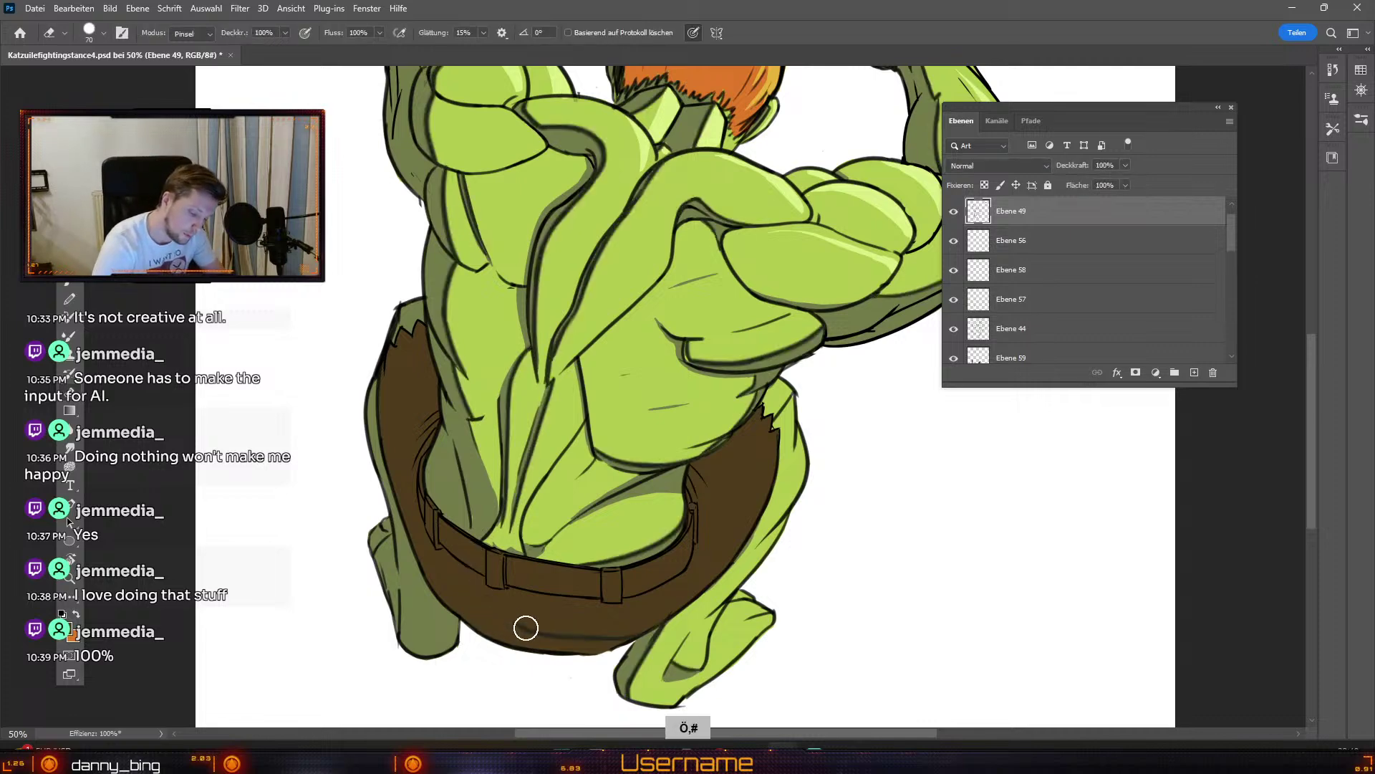
pyautogui.press('[')
pyautogui.press('[')
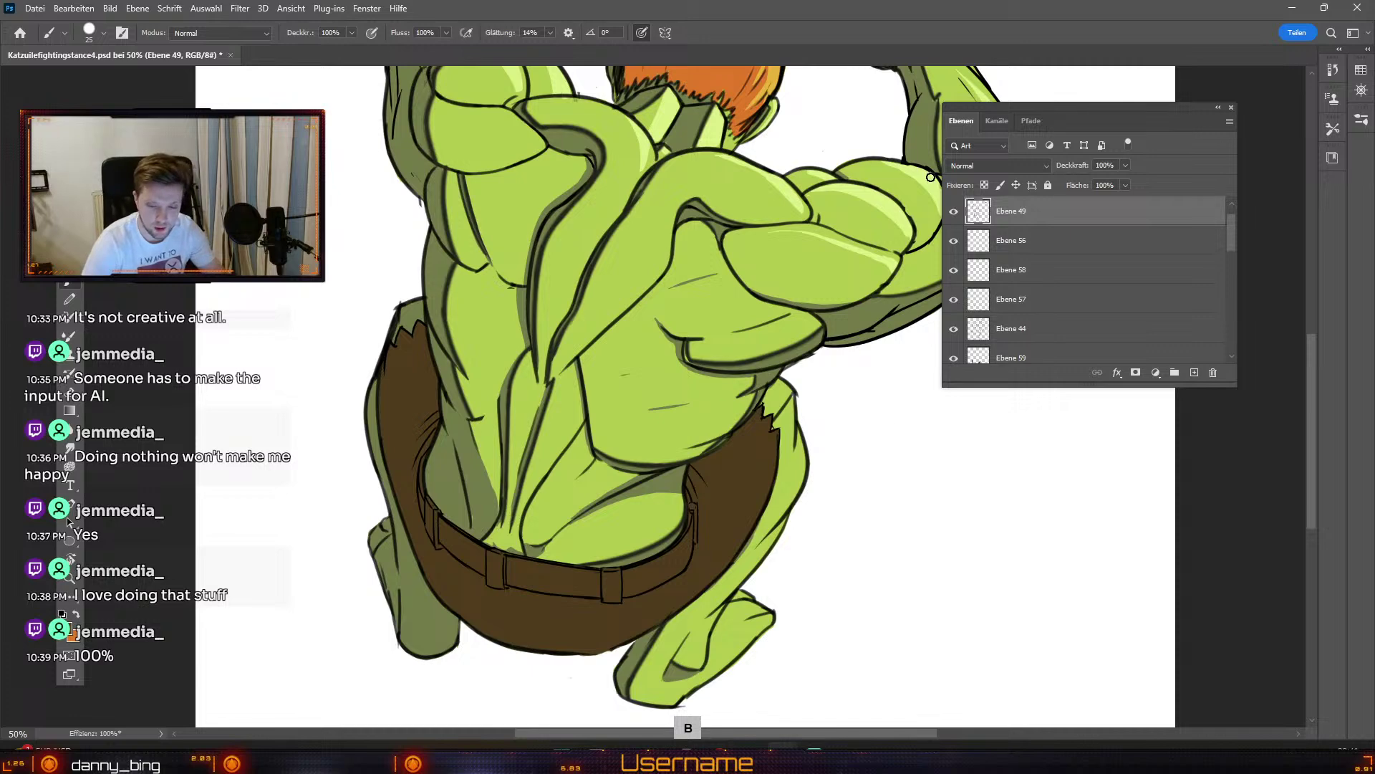
# Step: Move the layer list below the raised right arm and set the foreground colour to darker brown #322610
pyautogui.click(954, 212)
pyautogui.click(953, 212)
pyautogui.moveTo(1081, 110); pyautogui.dragTo(1090, 328)
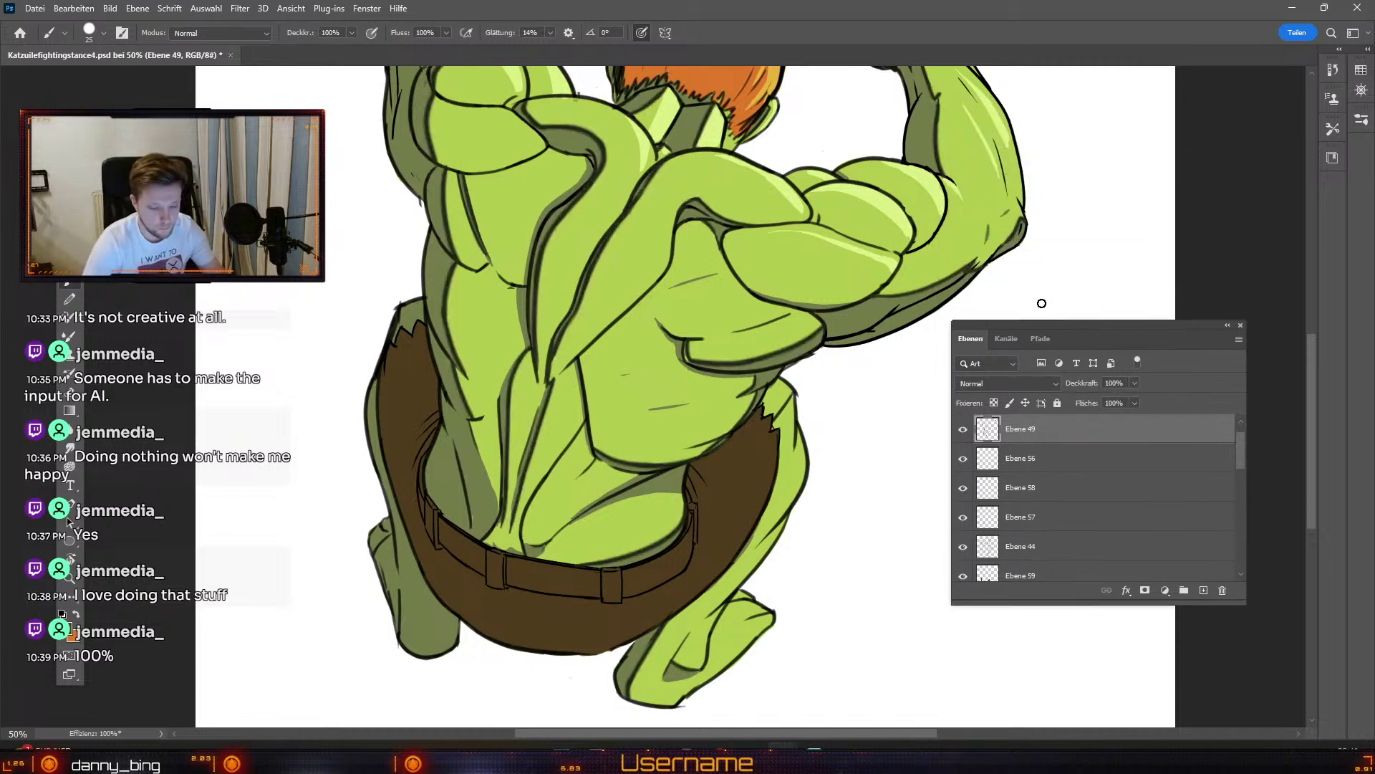
pyautogui.click(70, 631)
pyautogui.moveTo(356, 217); pyautogui.dragTo(326, 132)
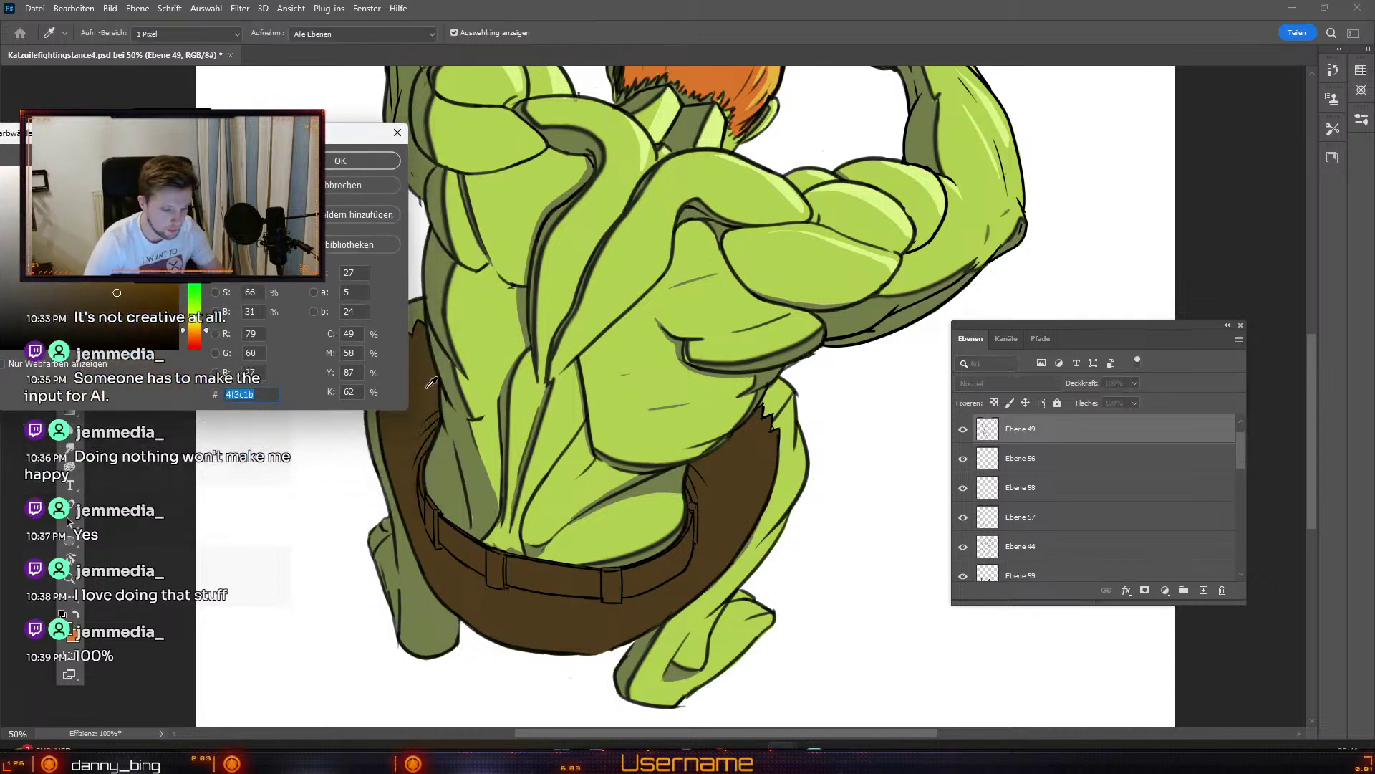
pyautogui.click(152, 295)
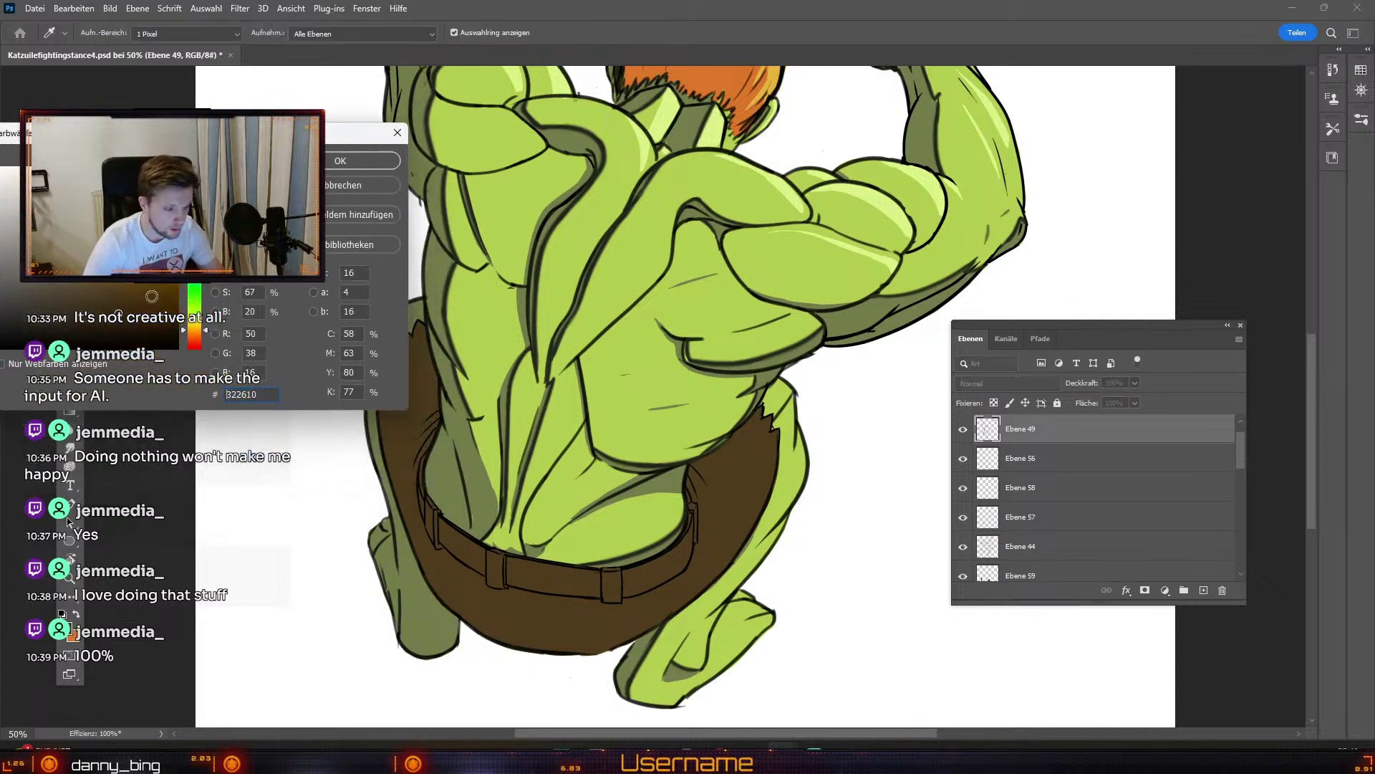
pyautogui.click(339, 160)
pyautogui.press('b')
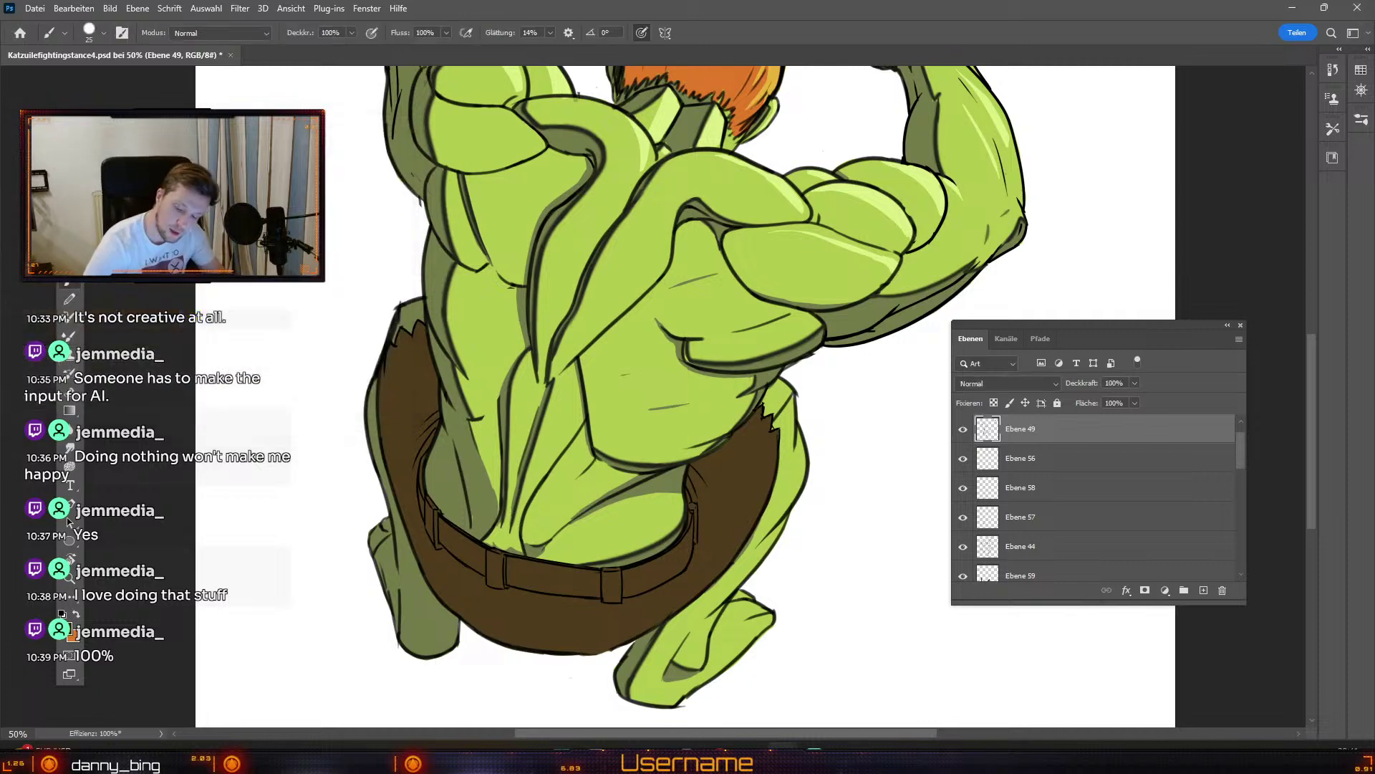
# Step: Add a new layer above the brown shorts fill and clip it to that fill layer
pyautogui.click(964, 429)
pyautogui.click(964, 429)
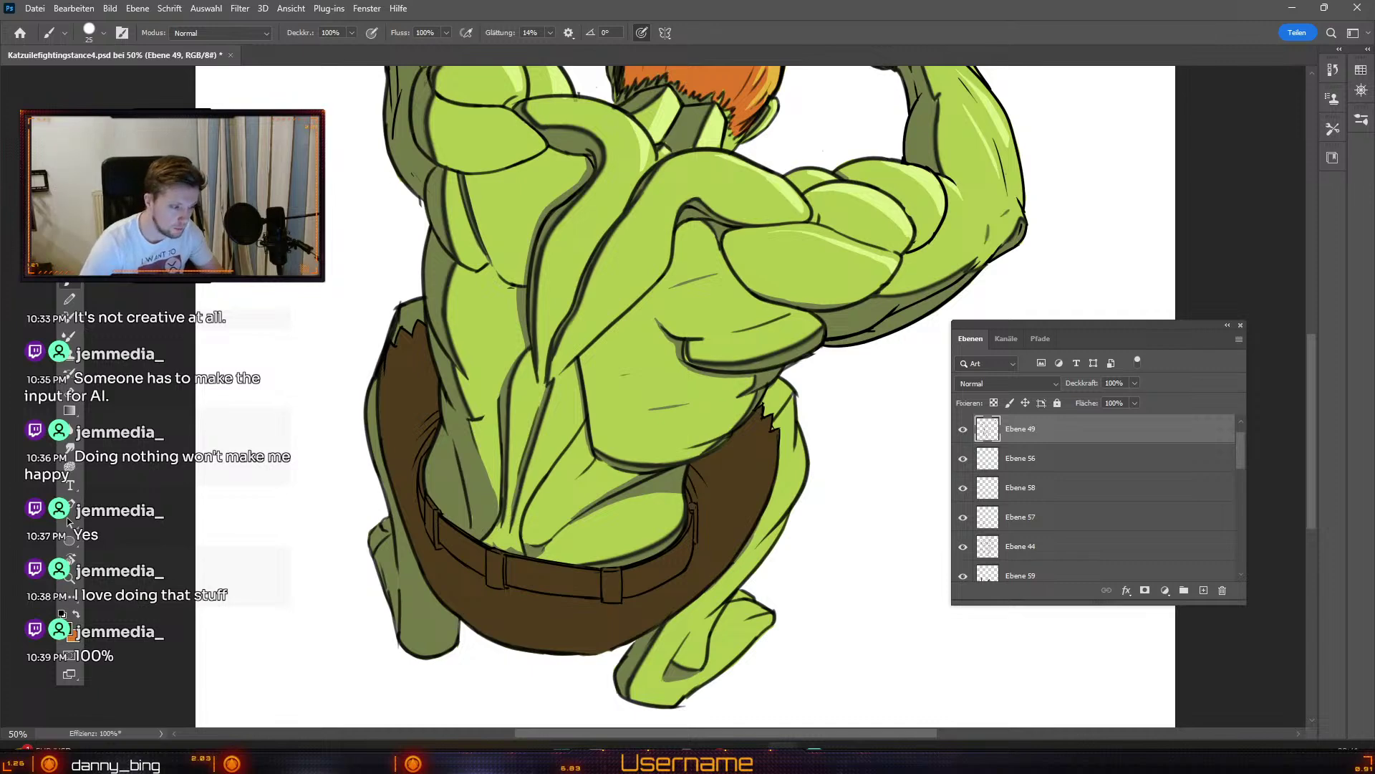
pyautogui.press('v')
pyautogui.click(421, 402)
pyautogui.click(964, 567)
pyautogui.click(1205, 590)
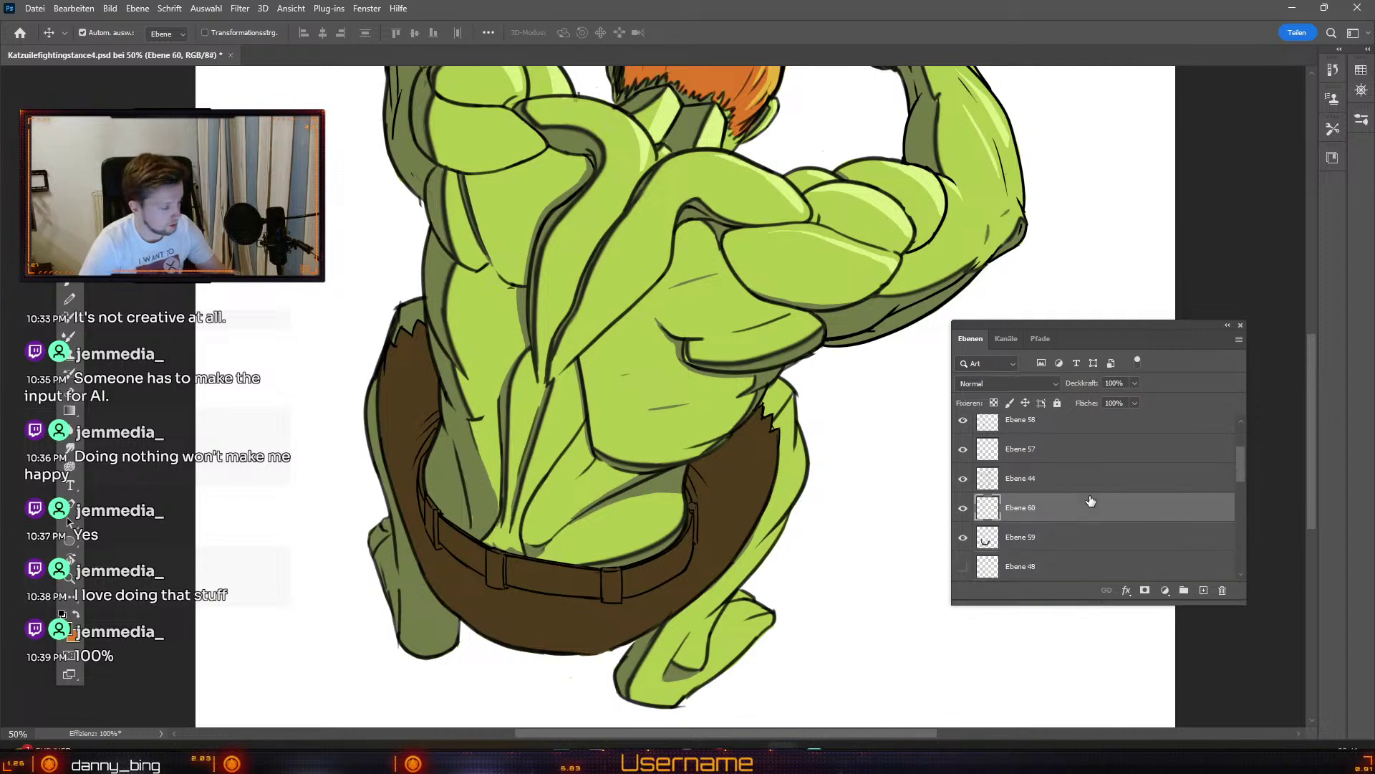
pyautogui.keyDown('alt'); pyautogui.click(986, 524); pyautogui.keyUp('alt')
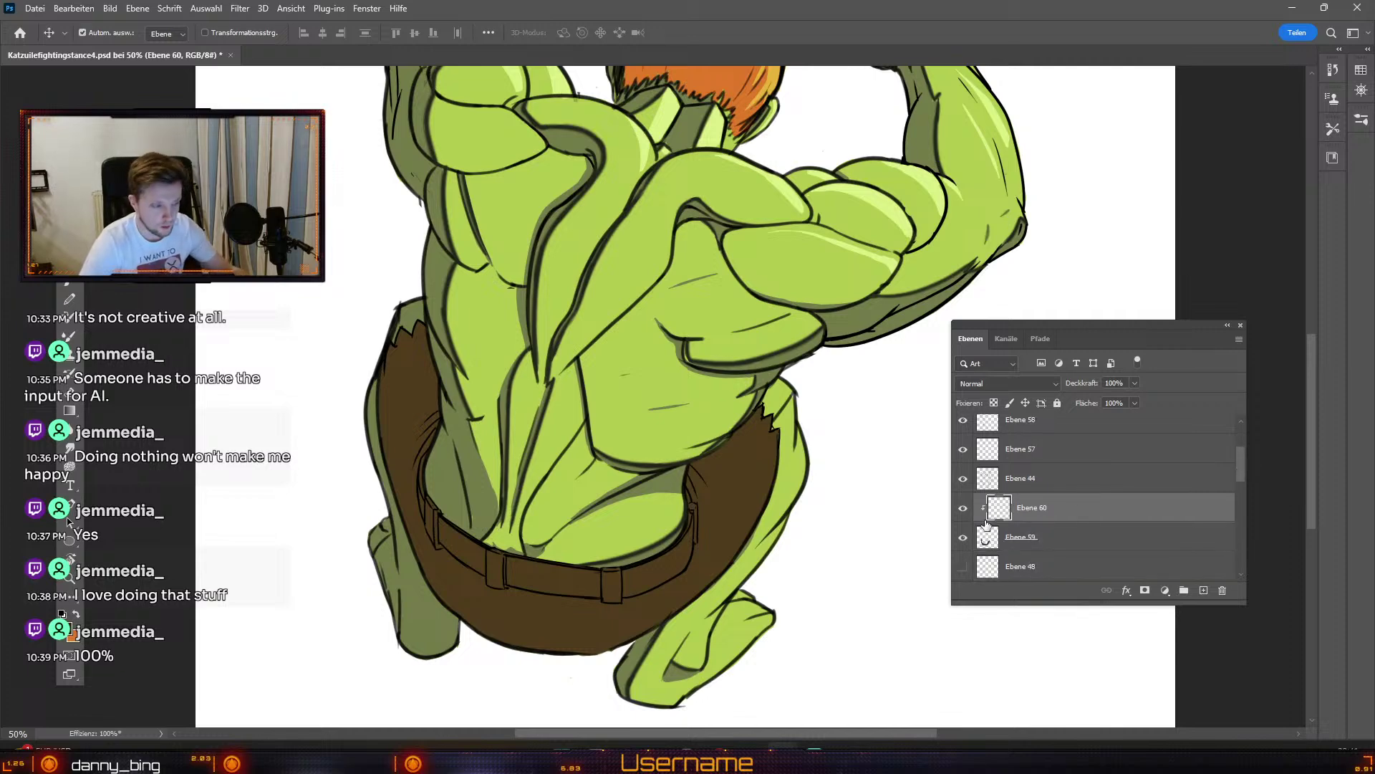
# Step: Brush darker brown shading along the outer edge of the left trouser leg, from the torn tips toward the seat
pyautogui.press('b')
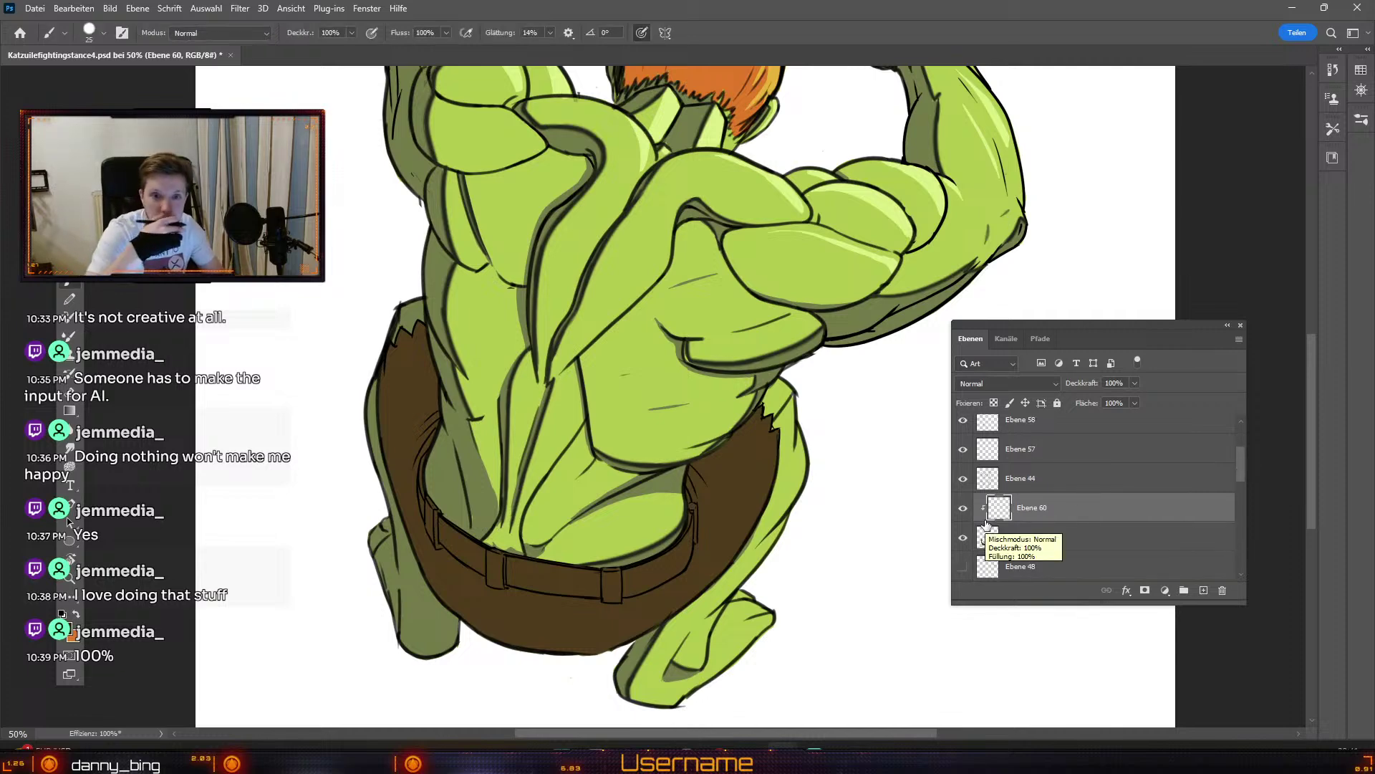
pyautogui.moveTo(391, 347); pyautogui.dragTo(399, 475)
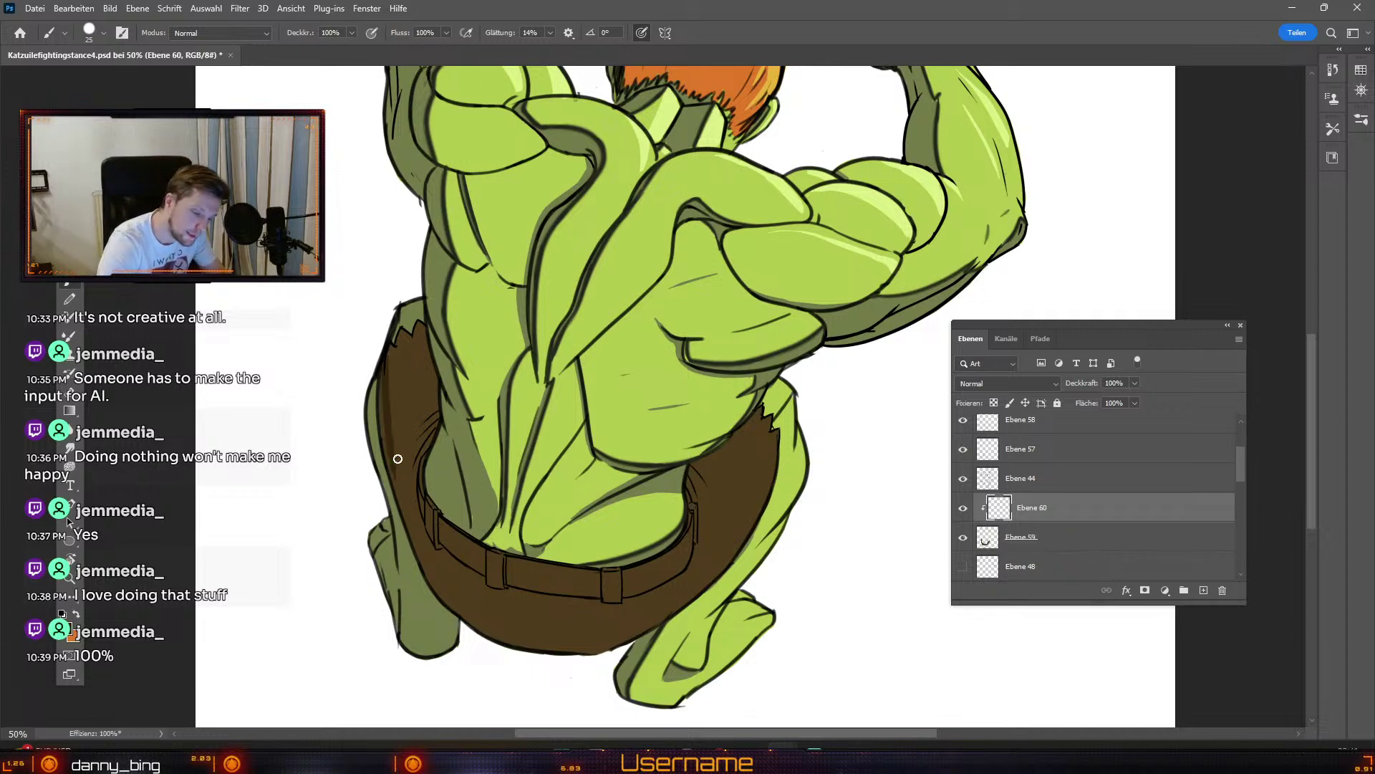
pyautogui.moveTo(387, 381)
pyautogui.mouseDown()
pyautogui.moveTo(394, 473)
pyautogui.moveTo(387, 366)
pyautogui.moveTo(395, 501)
pyautogui.moveTo(393, 359)
pyautogui.moveTo(413, 521)
pyautogui.moveTo(402, 496)
pyautogui.moveTo(428, 560)
pyautogui.mouseUp()
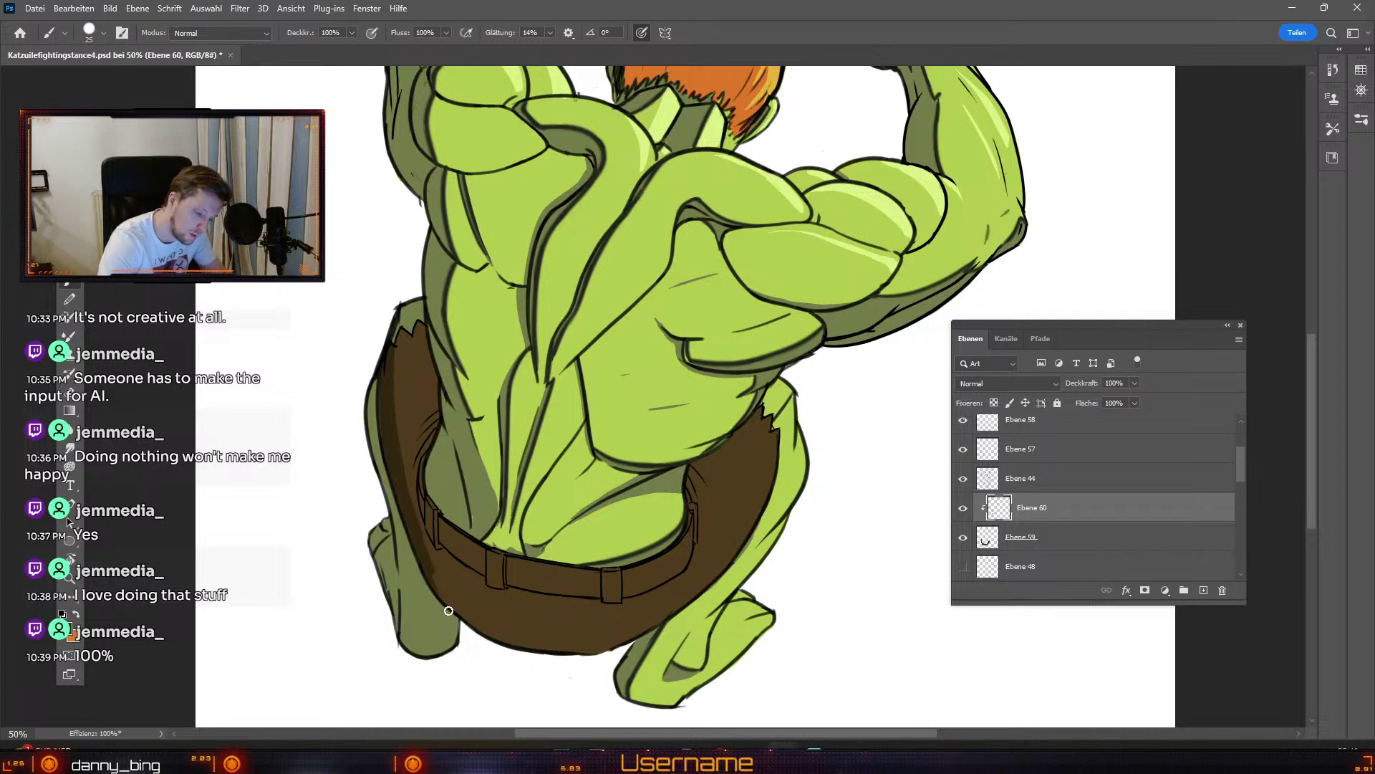
pyautogui.press('odiaeresis')
pyautogui.press('#')
pyautogui.press('odiaeresis')
pyautogui.press('odiaeresis')
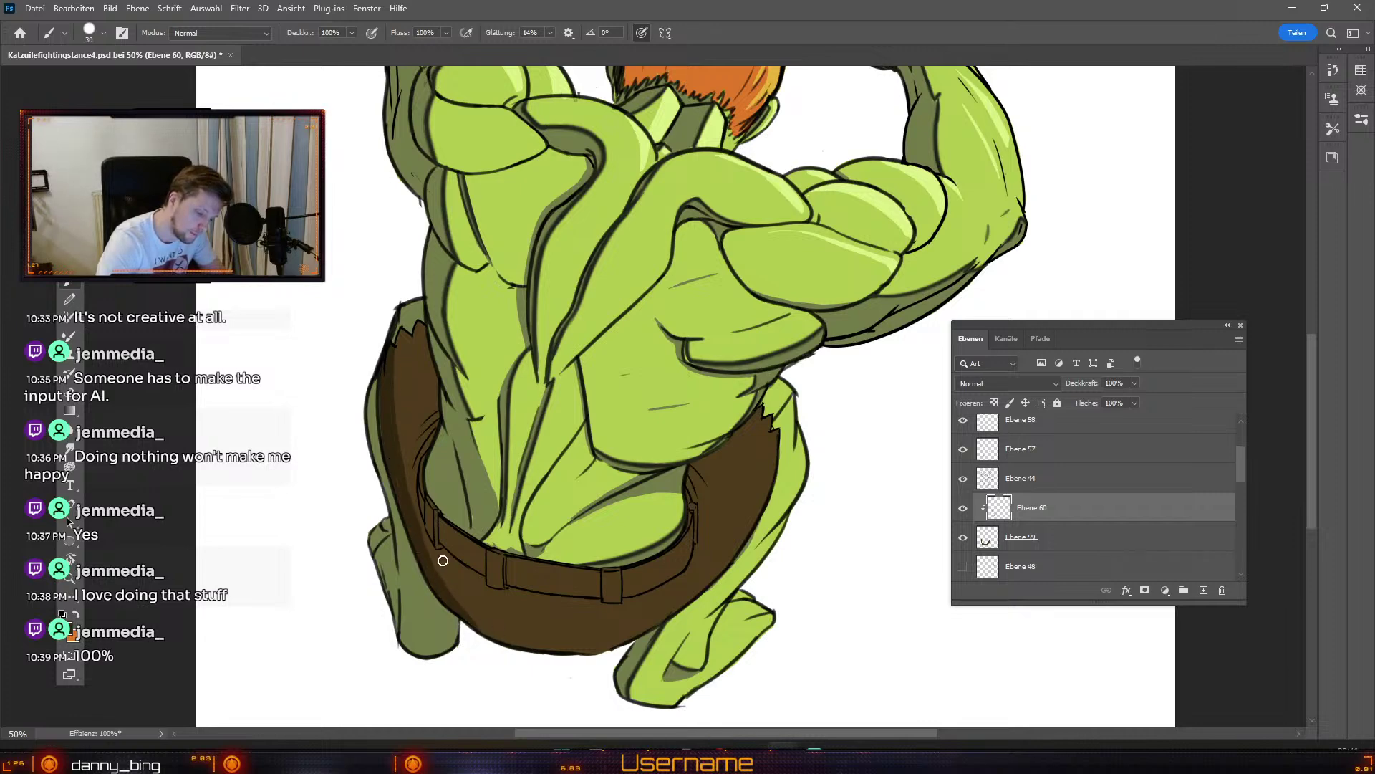
pyautogui.press('odiaeresis')
# Step: Try fine darker brown fold strokes at the inner edge of the left trouser leg beside the waist, then undo them
pyautogui.hotkey('ctrl', 'z')
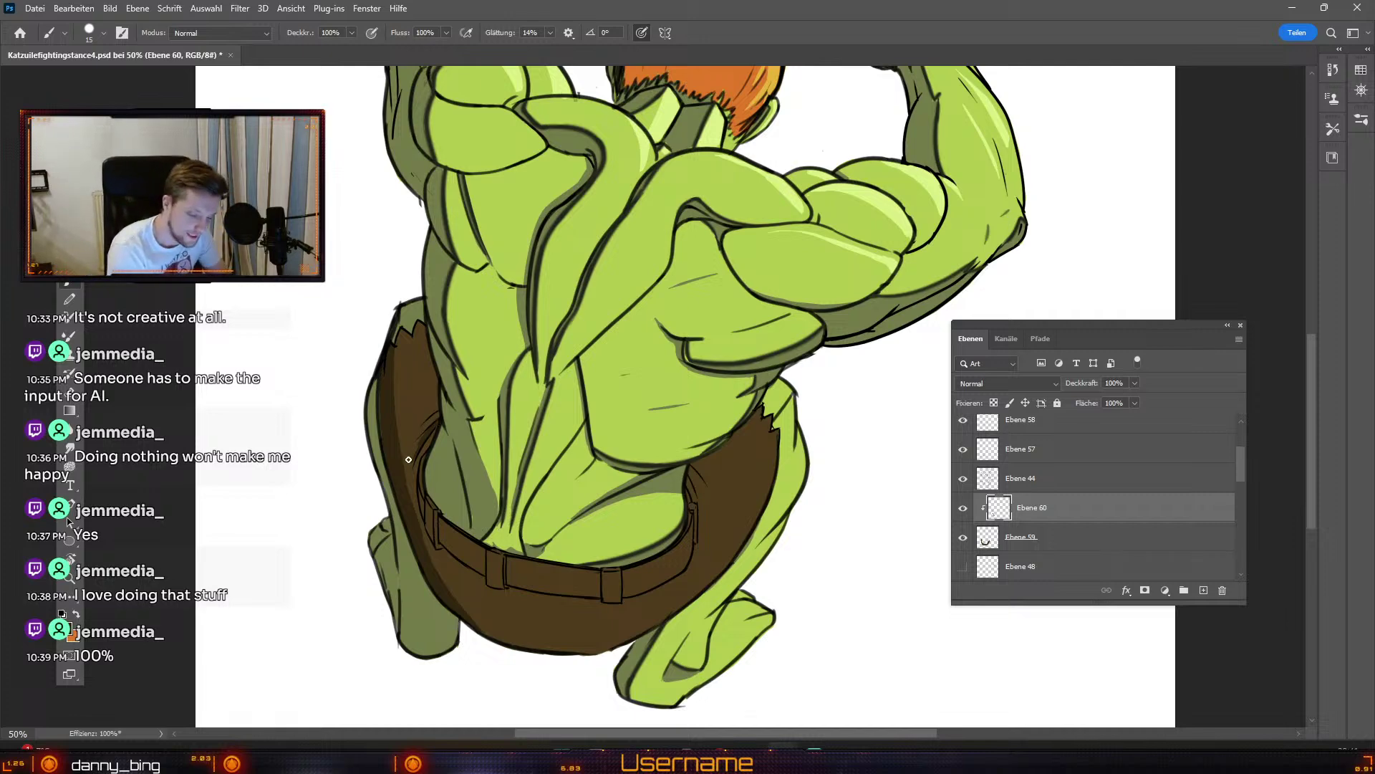
pyautogui.press('e')
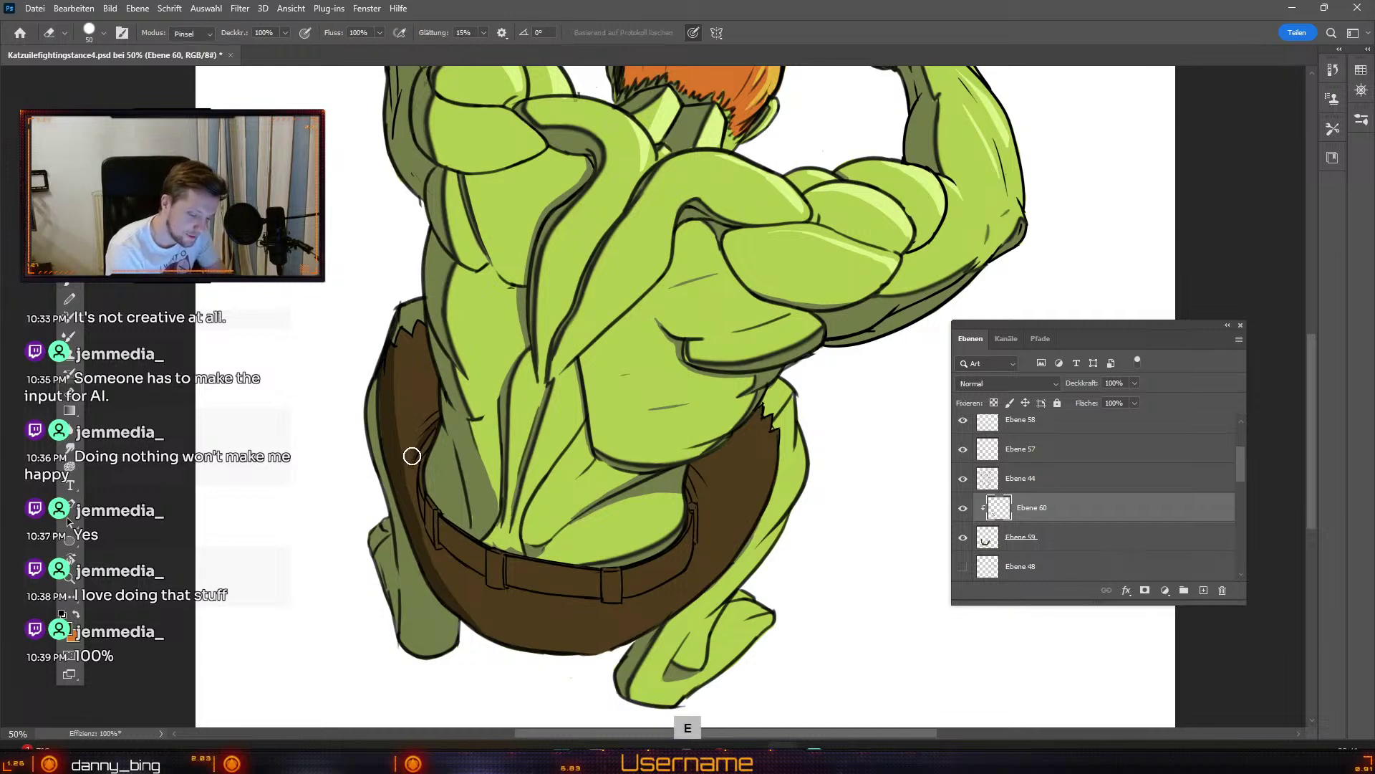
pyautogui.press('b')
pyautogui.press('odiaeresis')
pyautogui.press('odiaeresis')
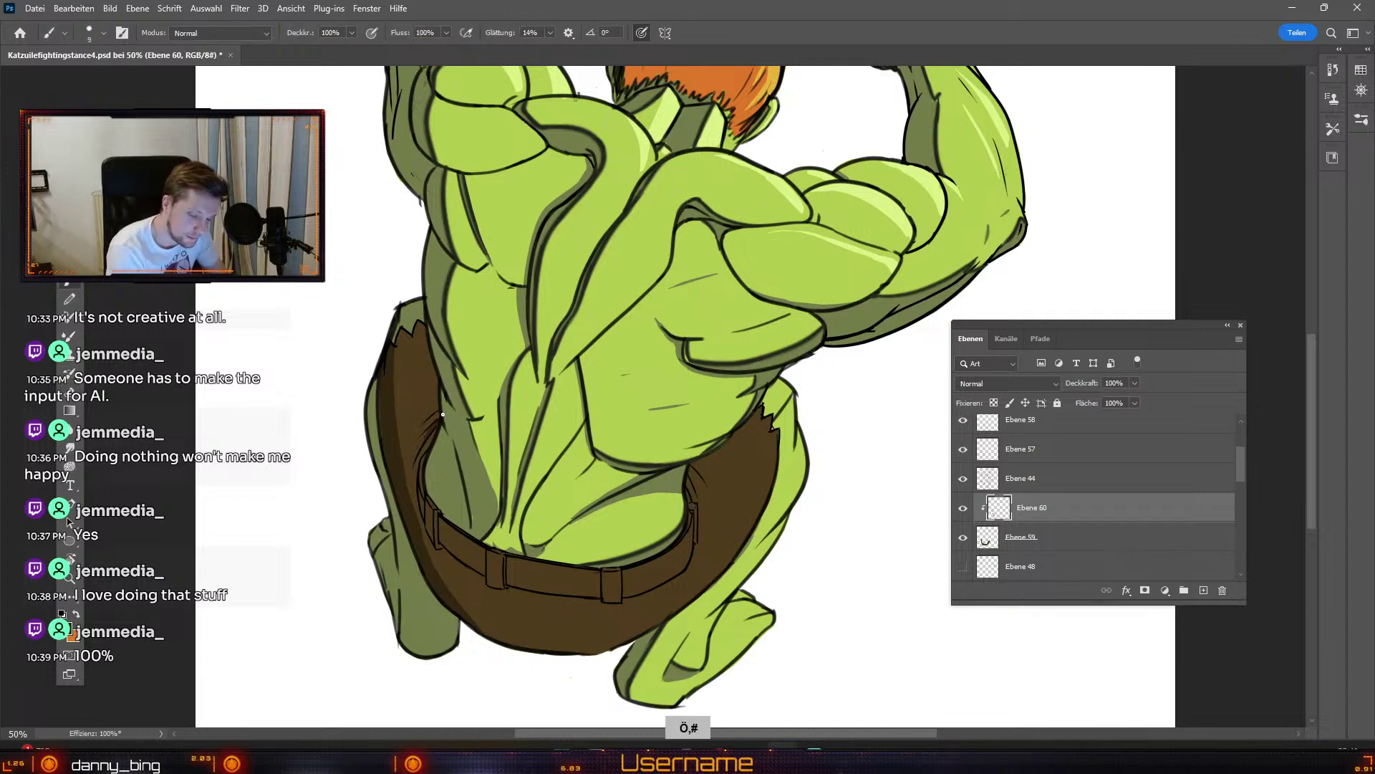
pyautogui.hotkey('ctrl', 'z')
pyautogui.moveTo(438, 416); pyautogui.dragTo(420, 438)
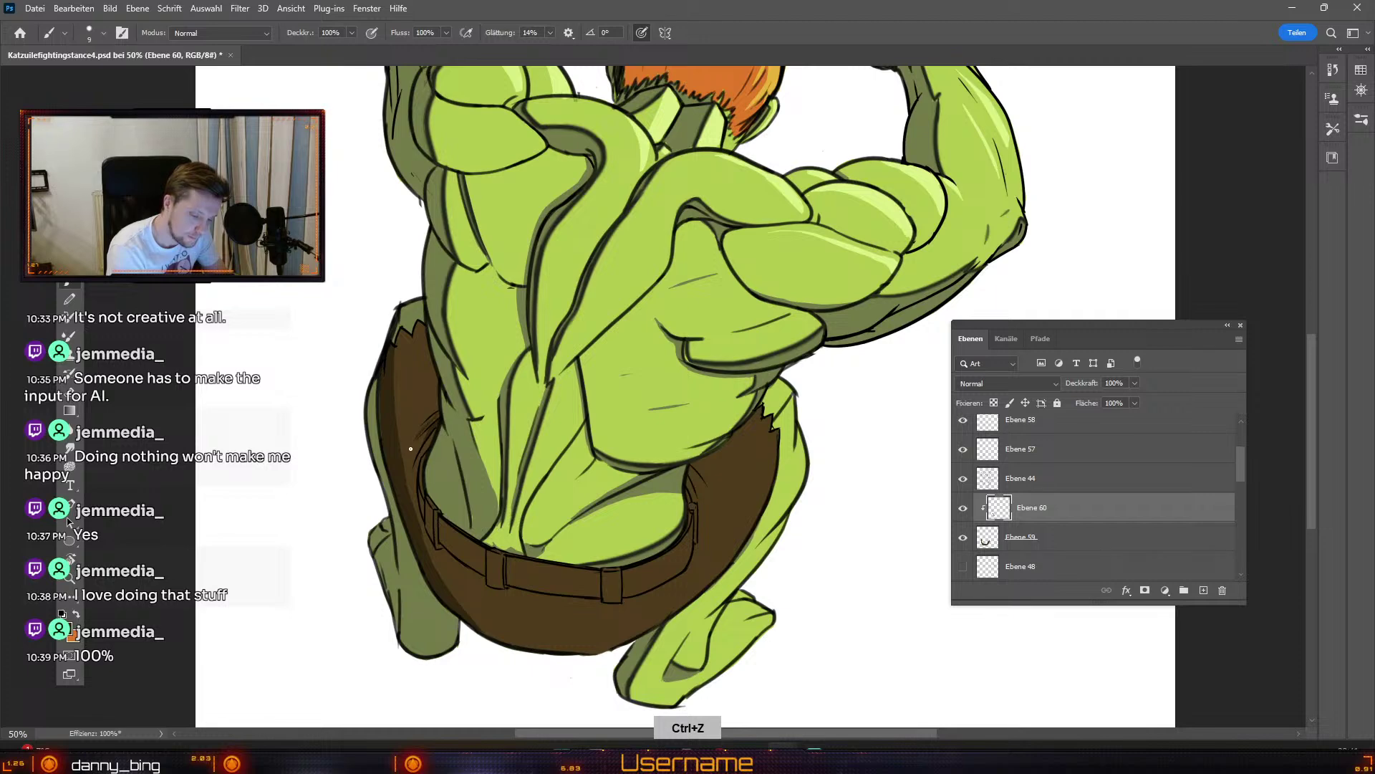
pyautogui.press('#')
pyautogui.press('#')
pyautogui.press('#')
pyautogui.press('#')
pyautogui.press('#')
pyautogui.press('#')
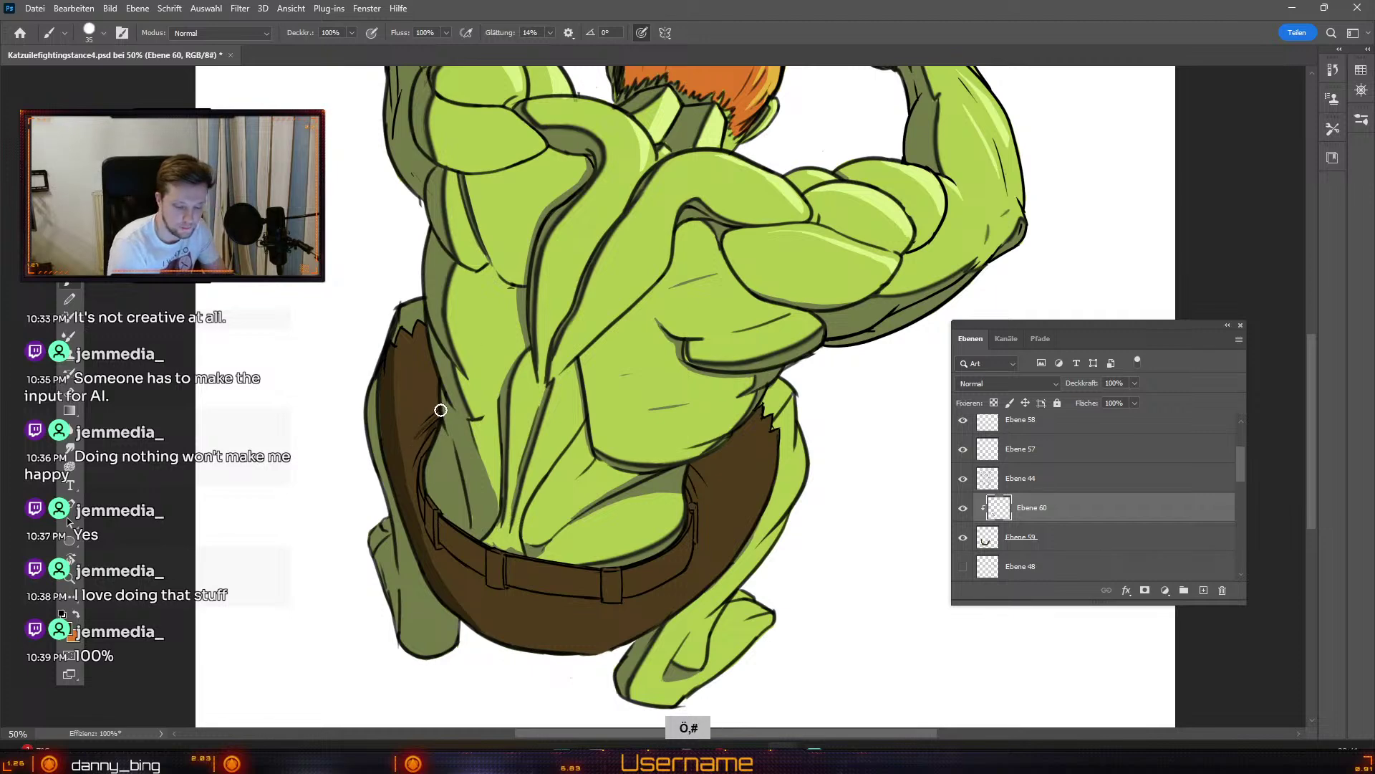
pyautogui.hotkey('ctrl', 'z')
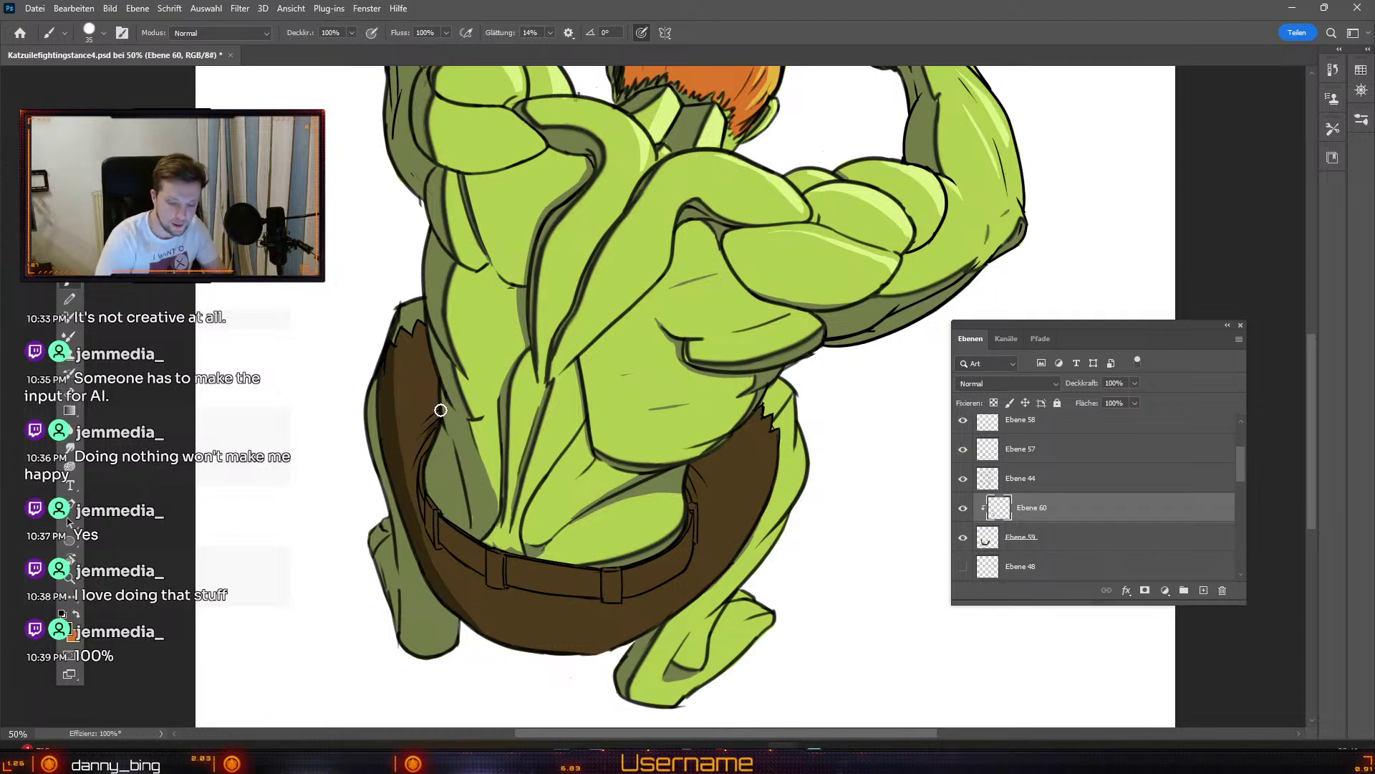
# Step: Shade the upper part of the left trouser leg below the torn tips in darker brown with a 35 px brush
pyautogui.scroll(-1, 440, 409)
pyautogui.press('space')
pyautogui.moveTo(780, 310); pyautogui.dragTo(735, 344)
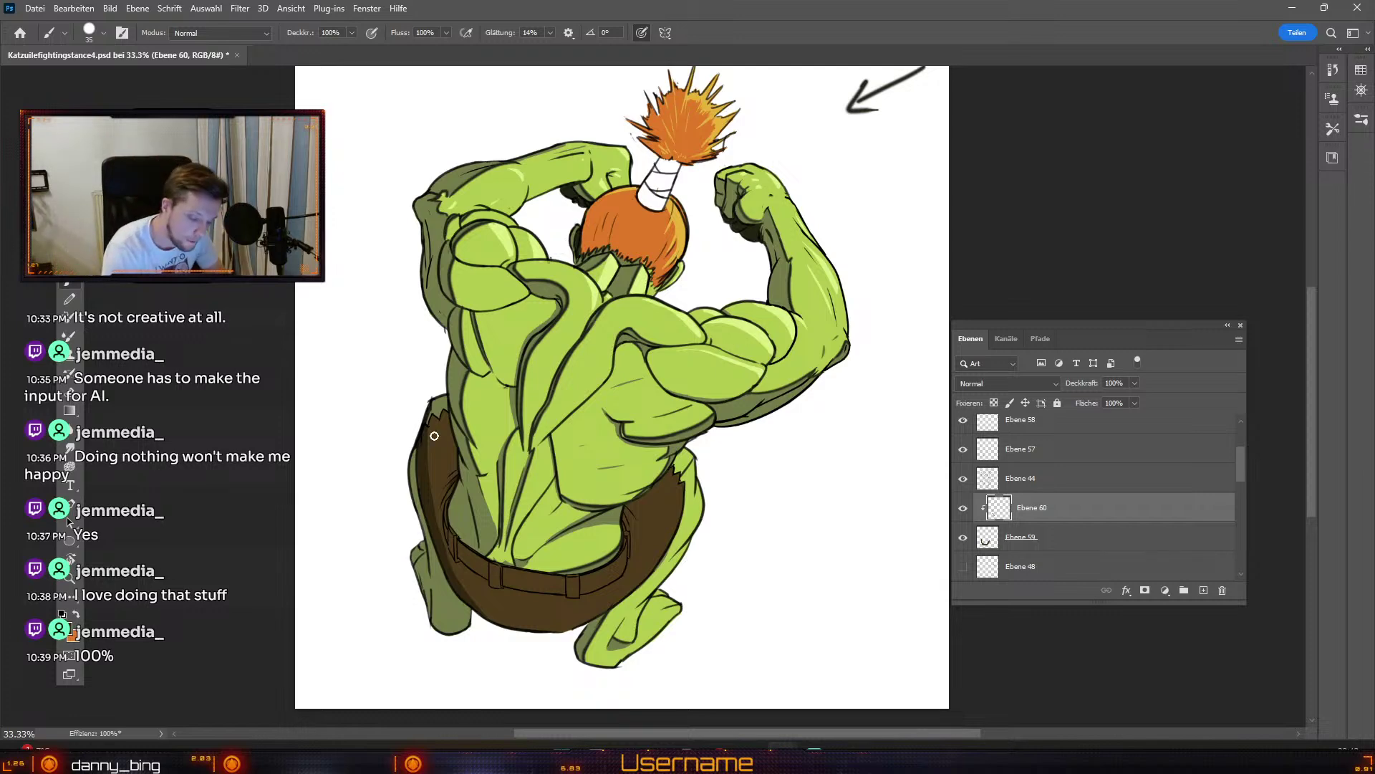
pyautogui.hotkey('ctrl', 'z')
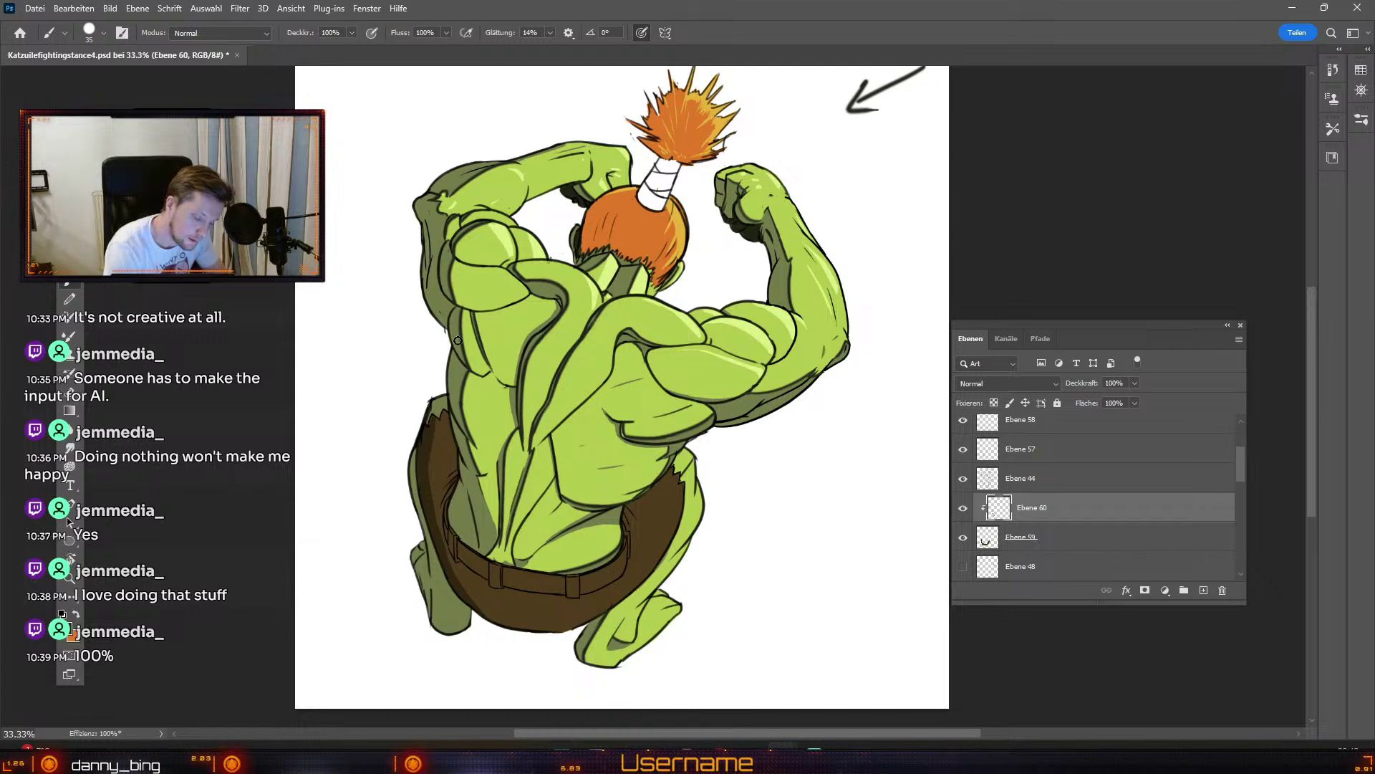
pyautogui.press('odiaeresis')
pyautogui.press('#')
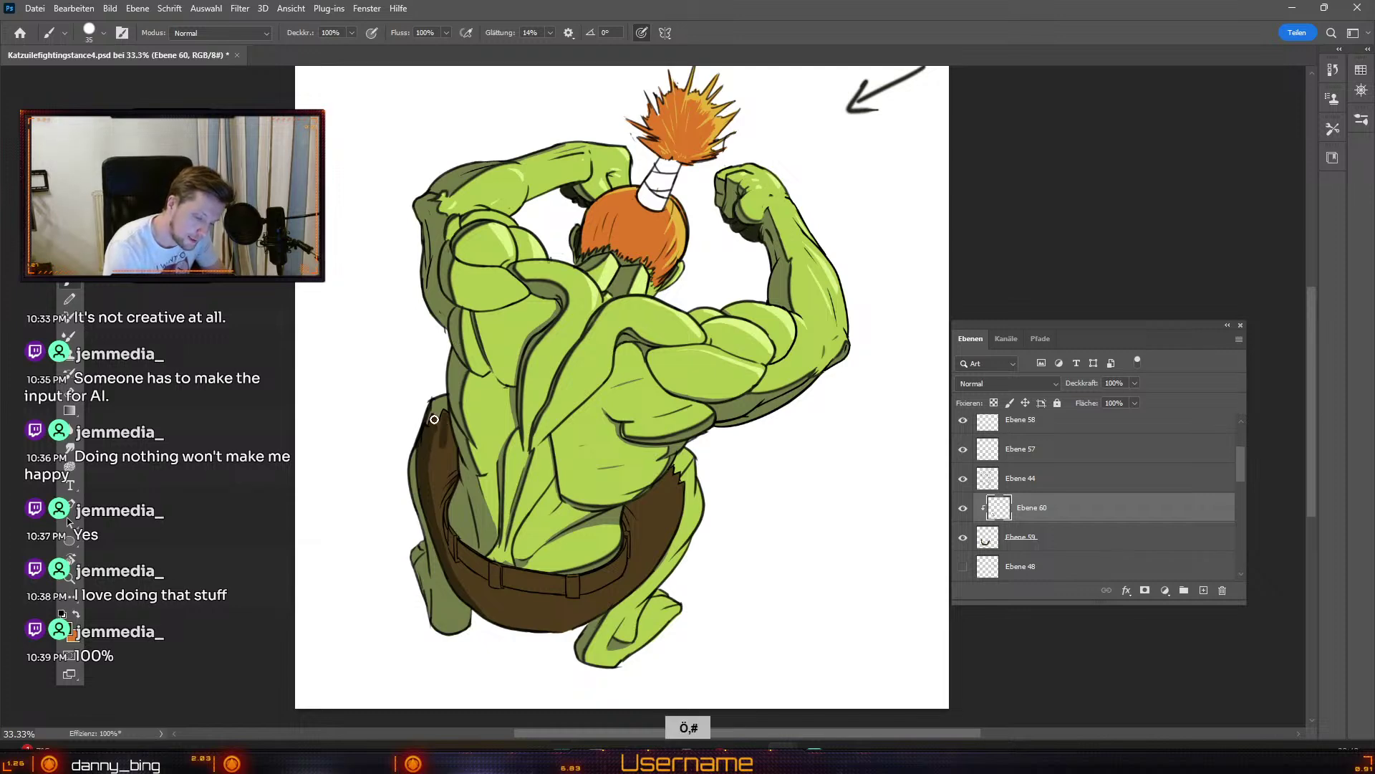
pyautogui.moveTo(434, 419)
pyautogui.mouseDown()
pyautogui.moveTo(442, 478)
pyautogui.moveTo(437, 424)
pyautogui.mouseUp()
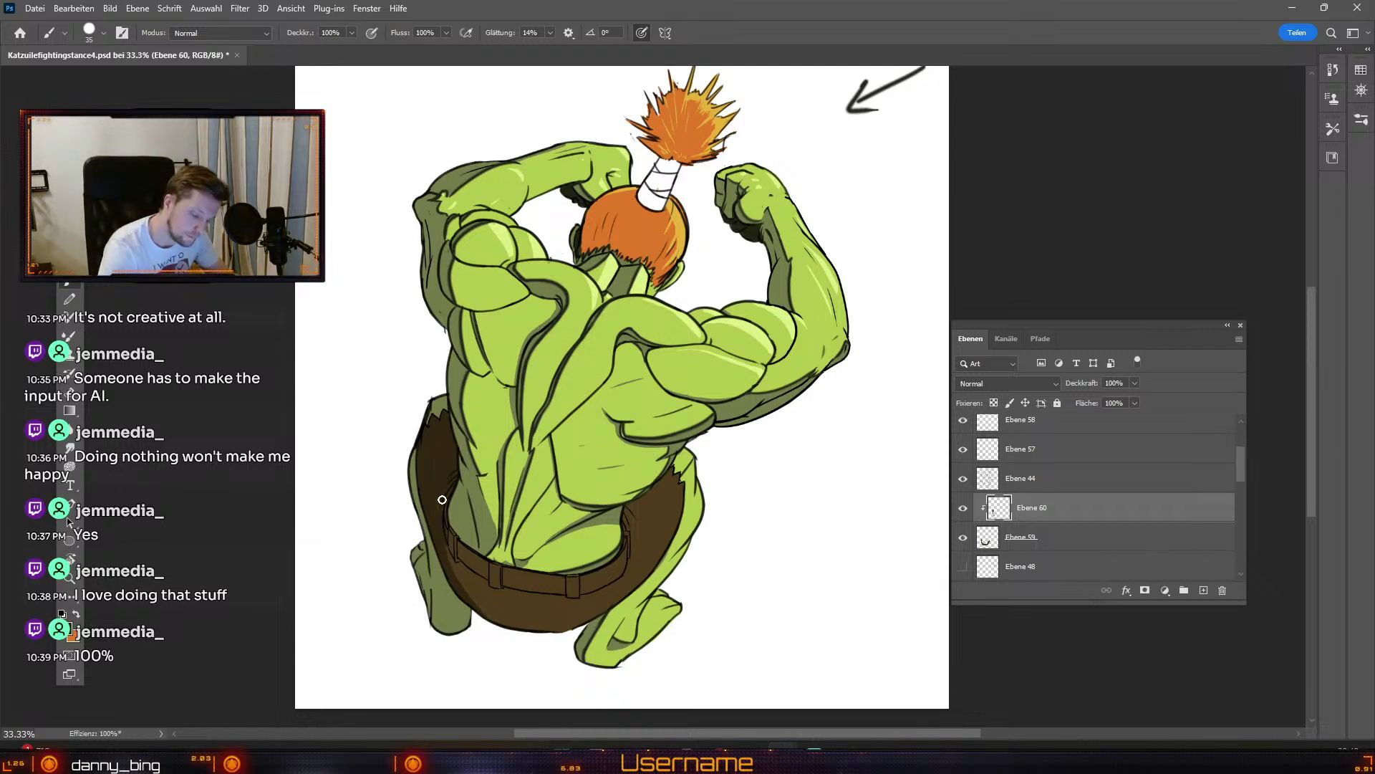
# Step: Extend the darker brown shading down the left side and lower seat of the shorts, using brush sizes 25 and 50 px
pyautogui.press('odiaeresis')
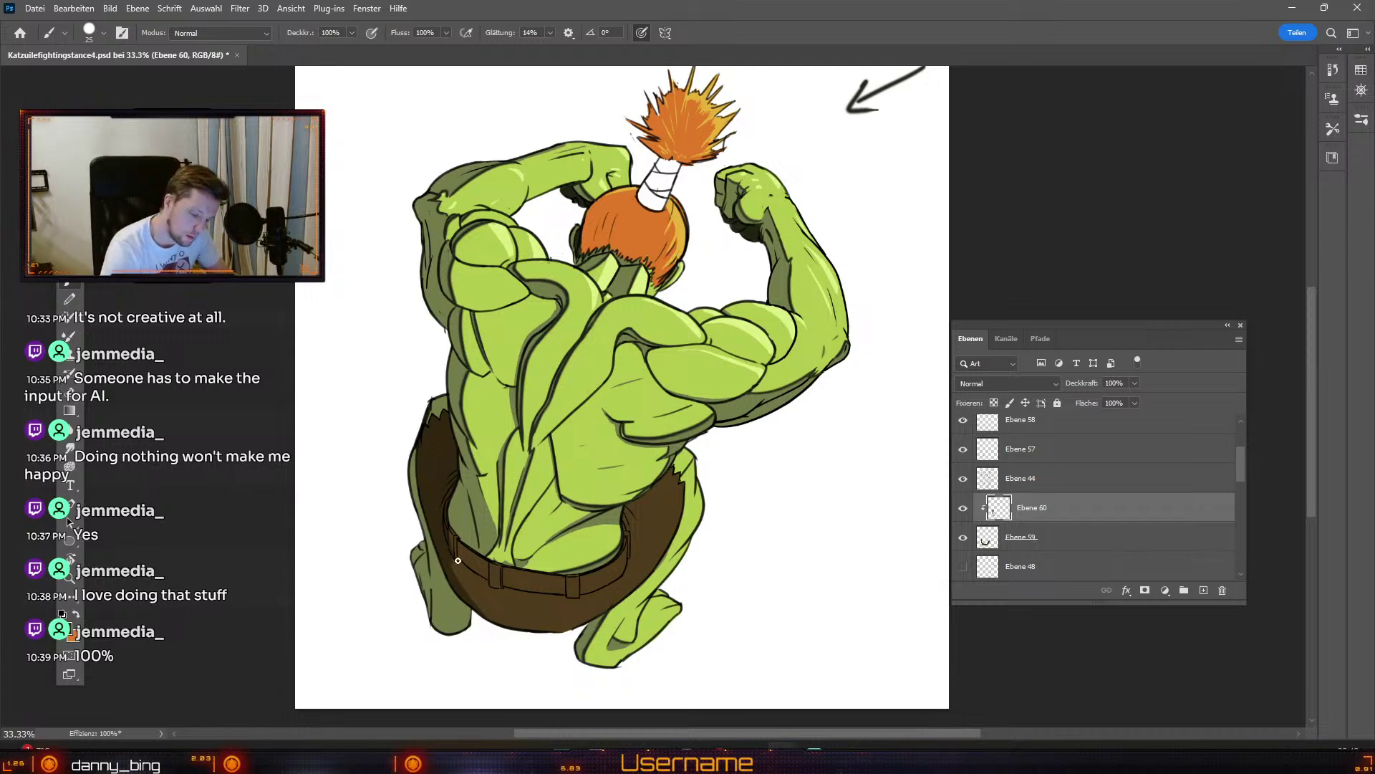
pyautogui.press('#')
pyautogui.press('#')
pyautogui.press('#')
pyautogui.press('#')
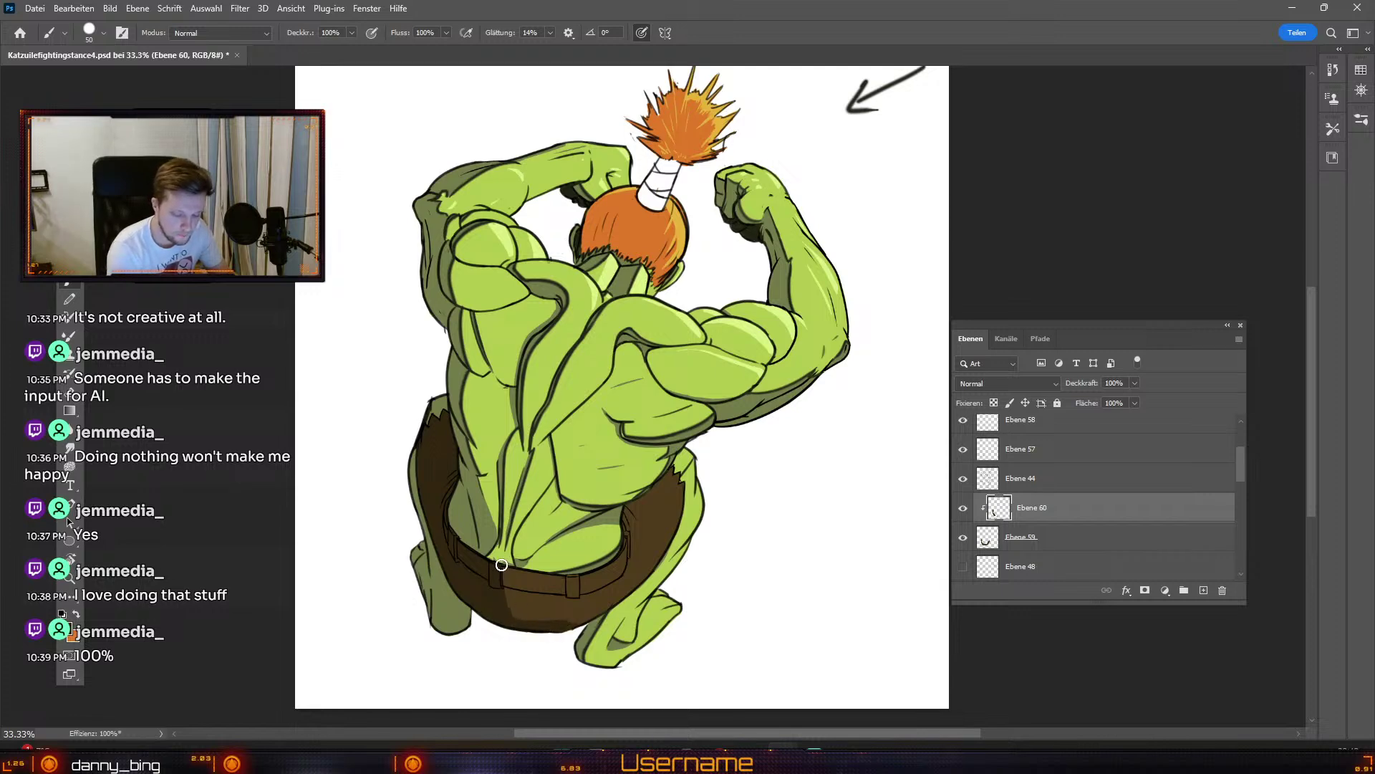
# Step: Reduce the brush to 25 px and paint a darker brown shadow on the seat just below the waistband near the belt loops
pyautogui.press('odiaeresis')
pyautogui.press('odiaeresis')
pyautogui.press('odiaeresis')
pyautogui.press('odiaeresis')
pyautogui.press('odiaeresis')
pyautogui.moveTo(509, 590); pyautogui.dragTo(556, 599)
pyautogui.hotkey('ctrl', 'z')
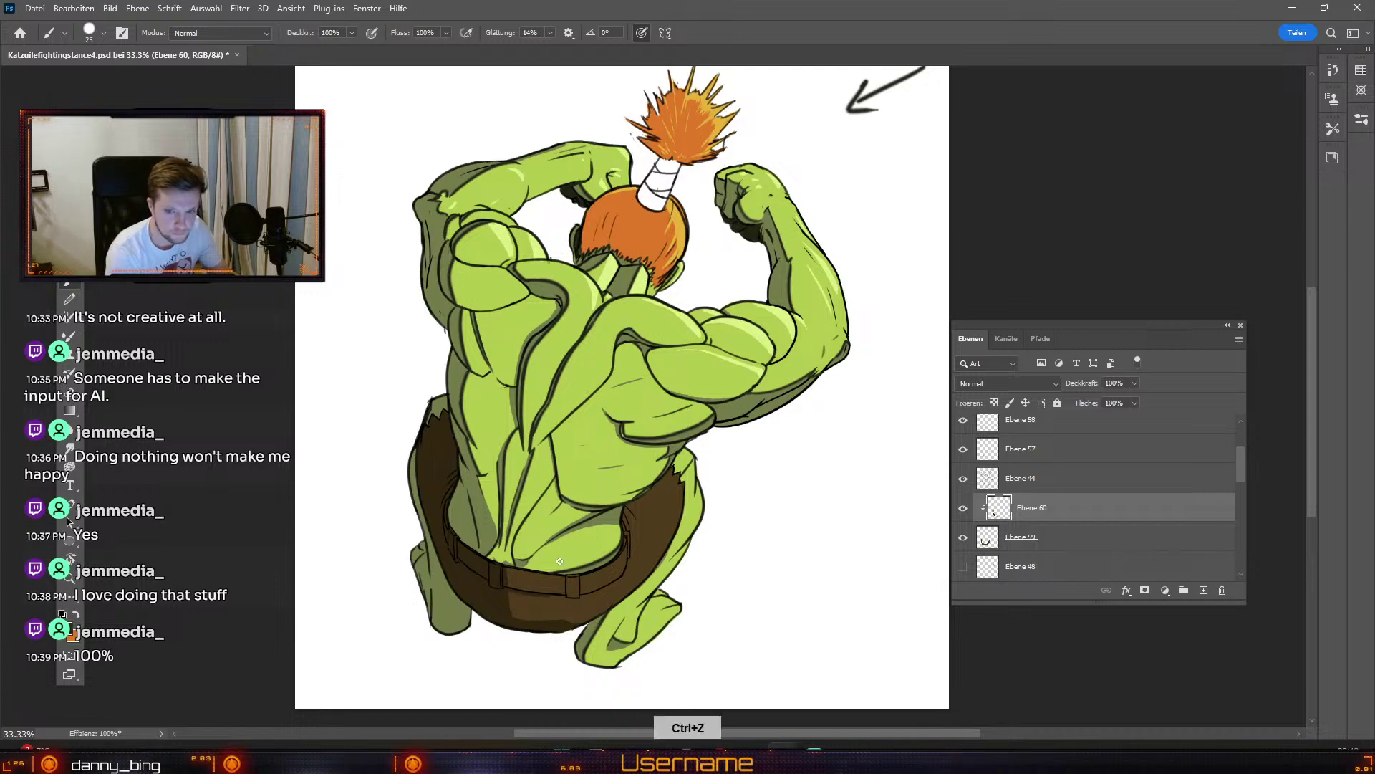
pyautogui.moveTo(580, 597); pyautogui.dragTo(558, 598)
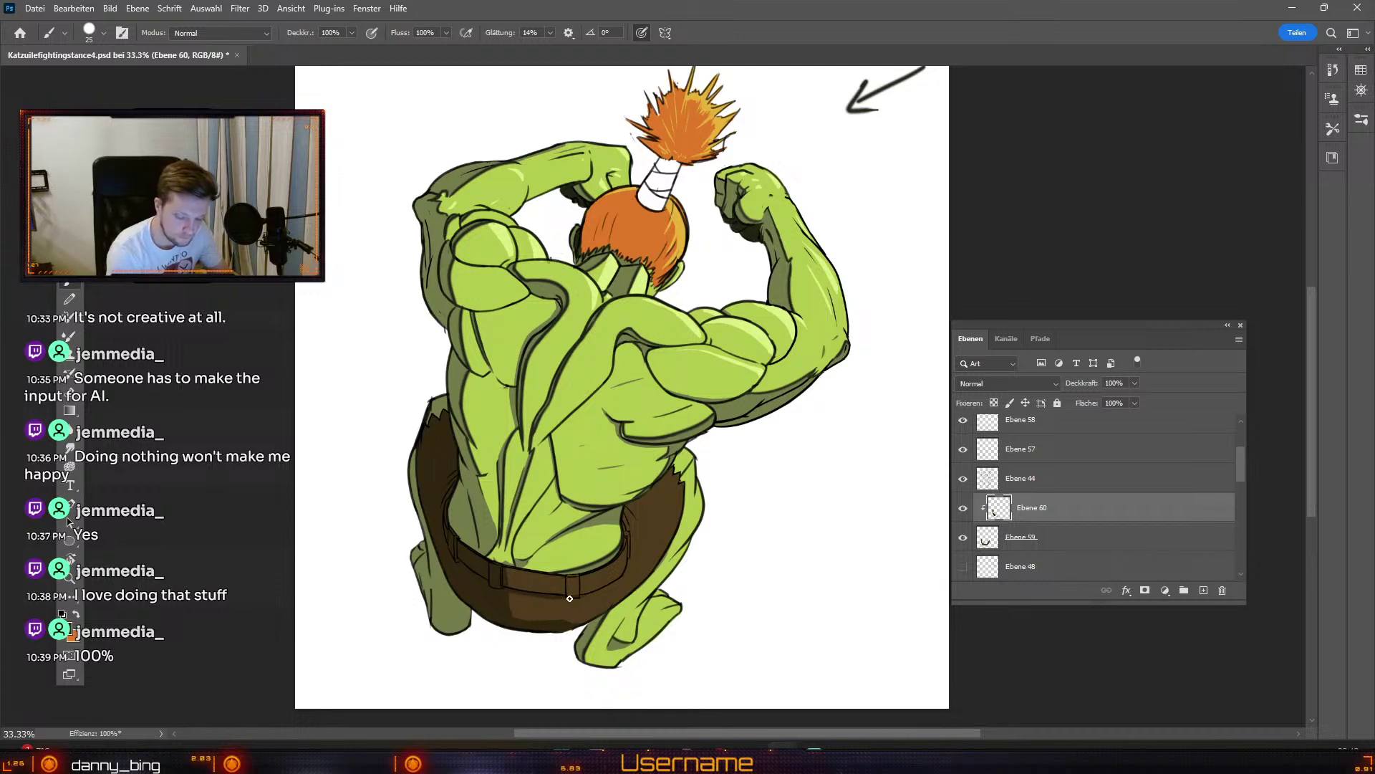
# Step: Refine the shading on Ebene 60 below the belt's right loop with a 20 px brush, undoing stray strokes
pyautogui.press('e')
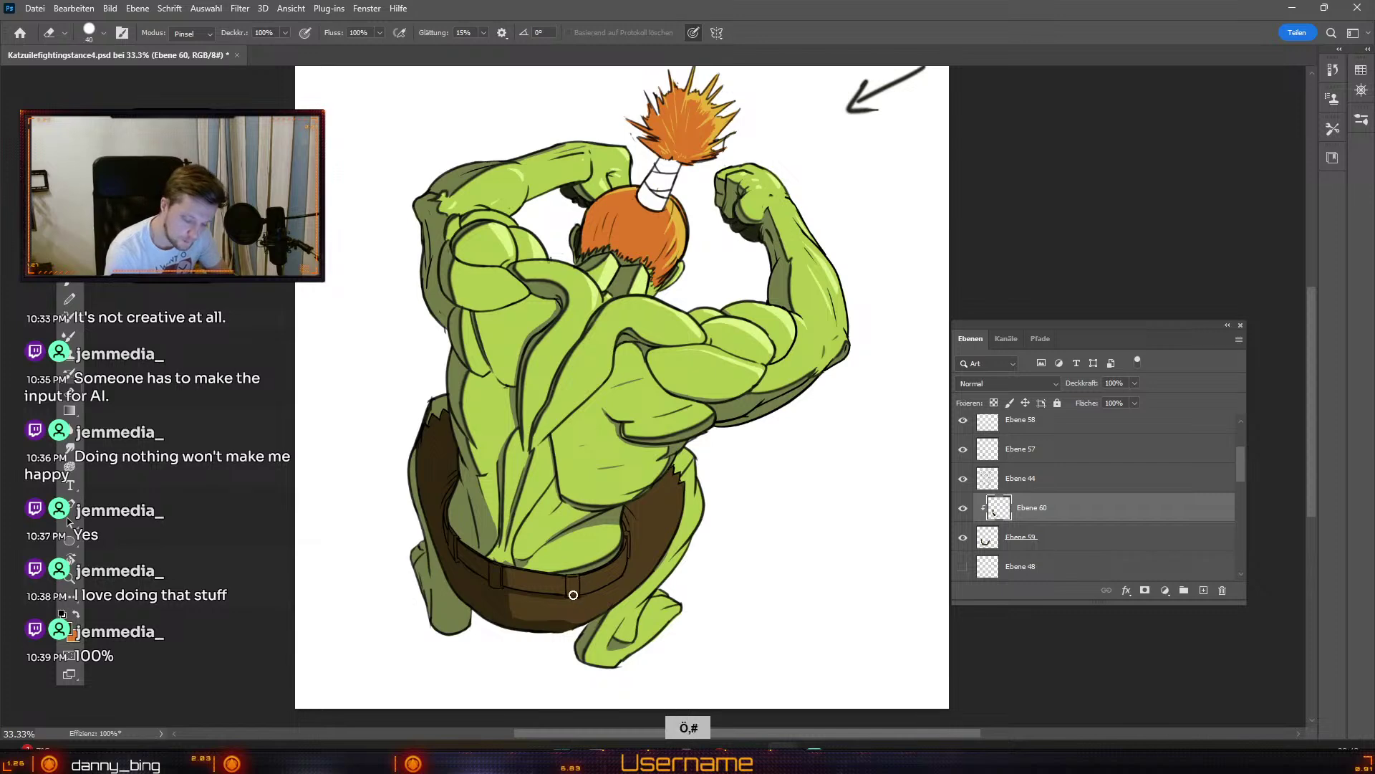
pyautogui.press('b')
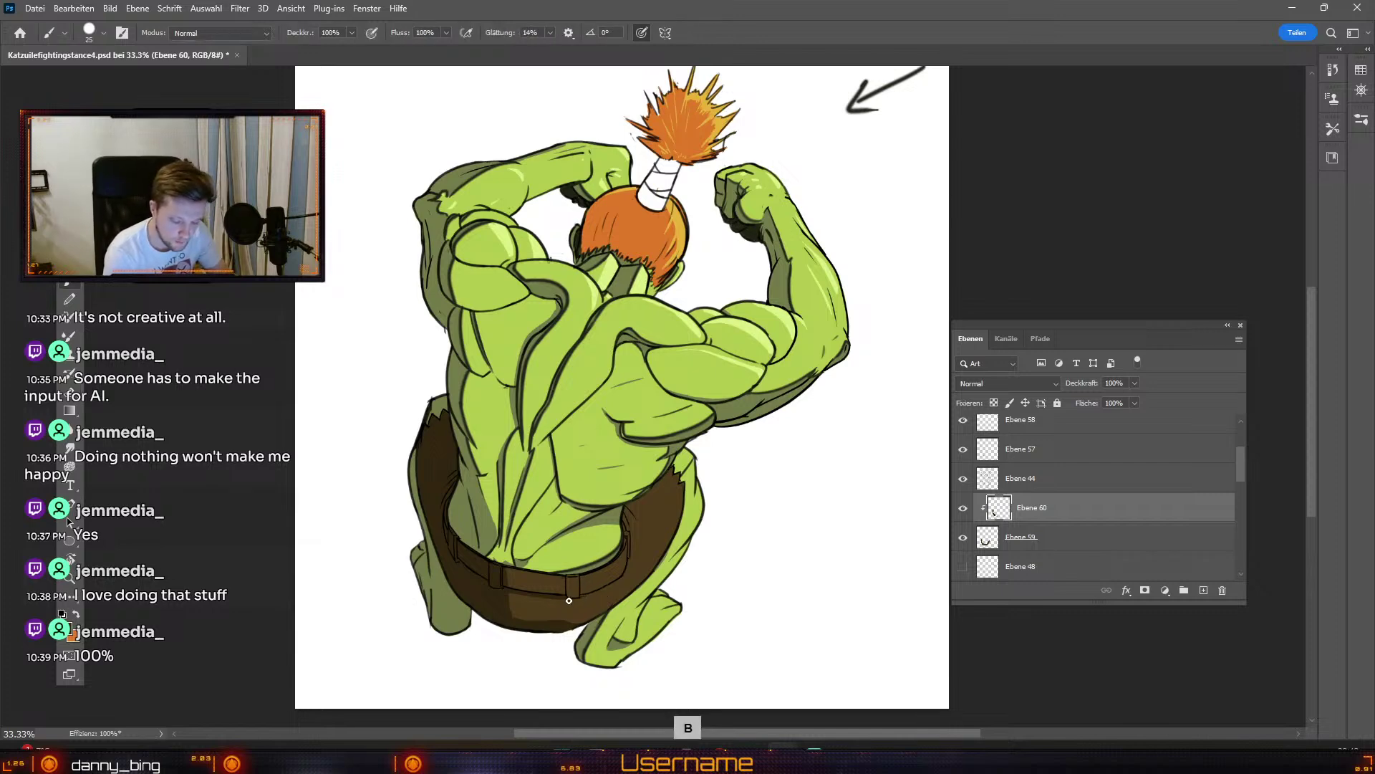
pyautogui.hotkey('ctrl', 'z')
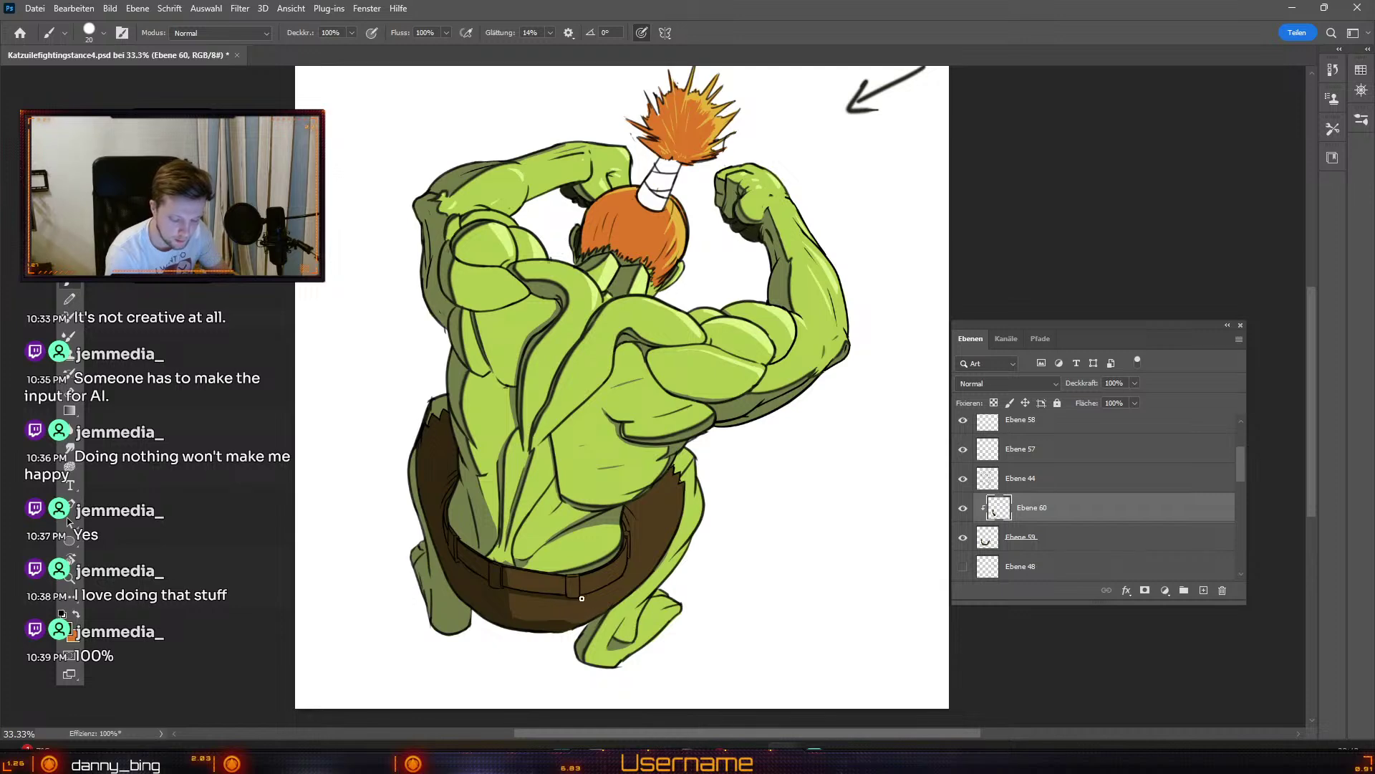
pyautogui.hotkey('ctrl', 'z')
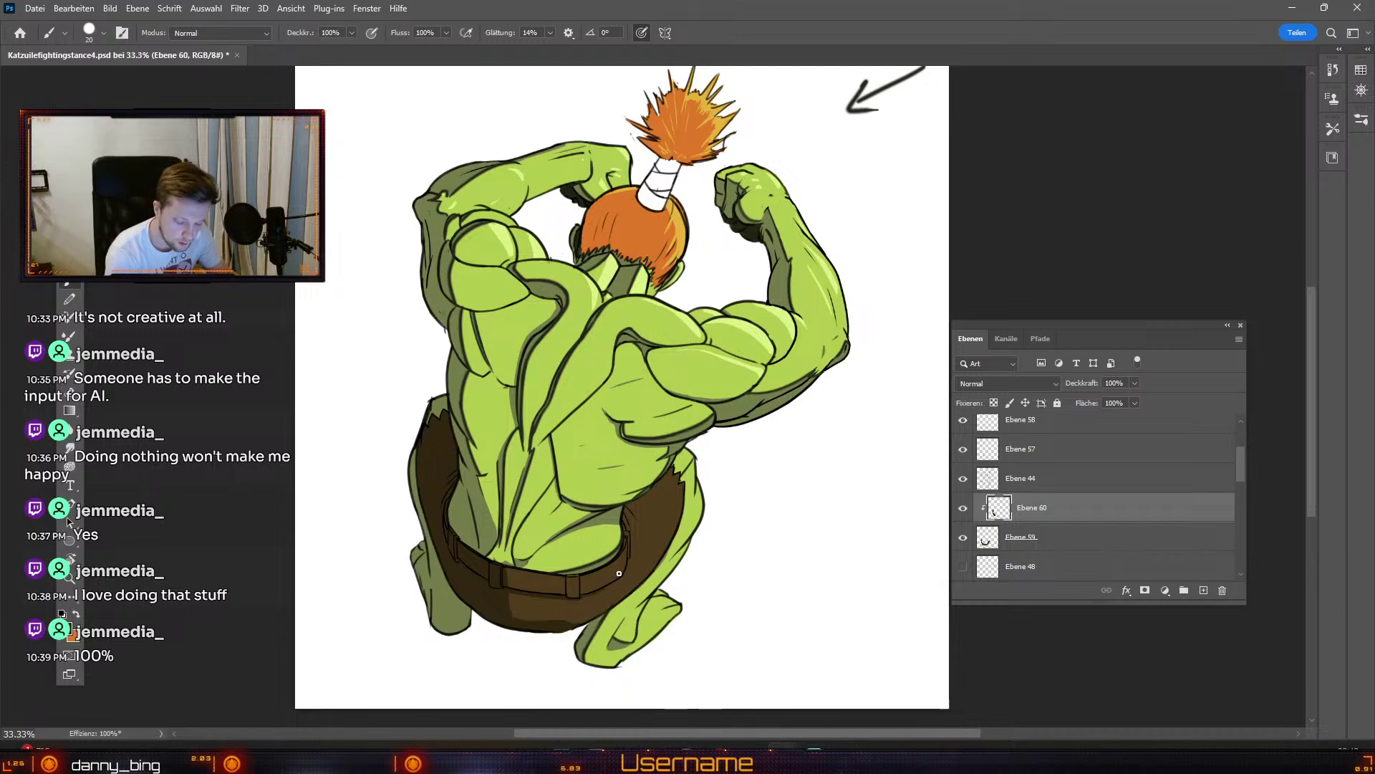
pyautogui.hotkey('ctrl', 'z')
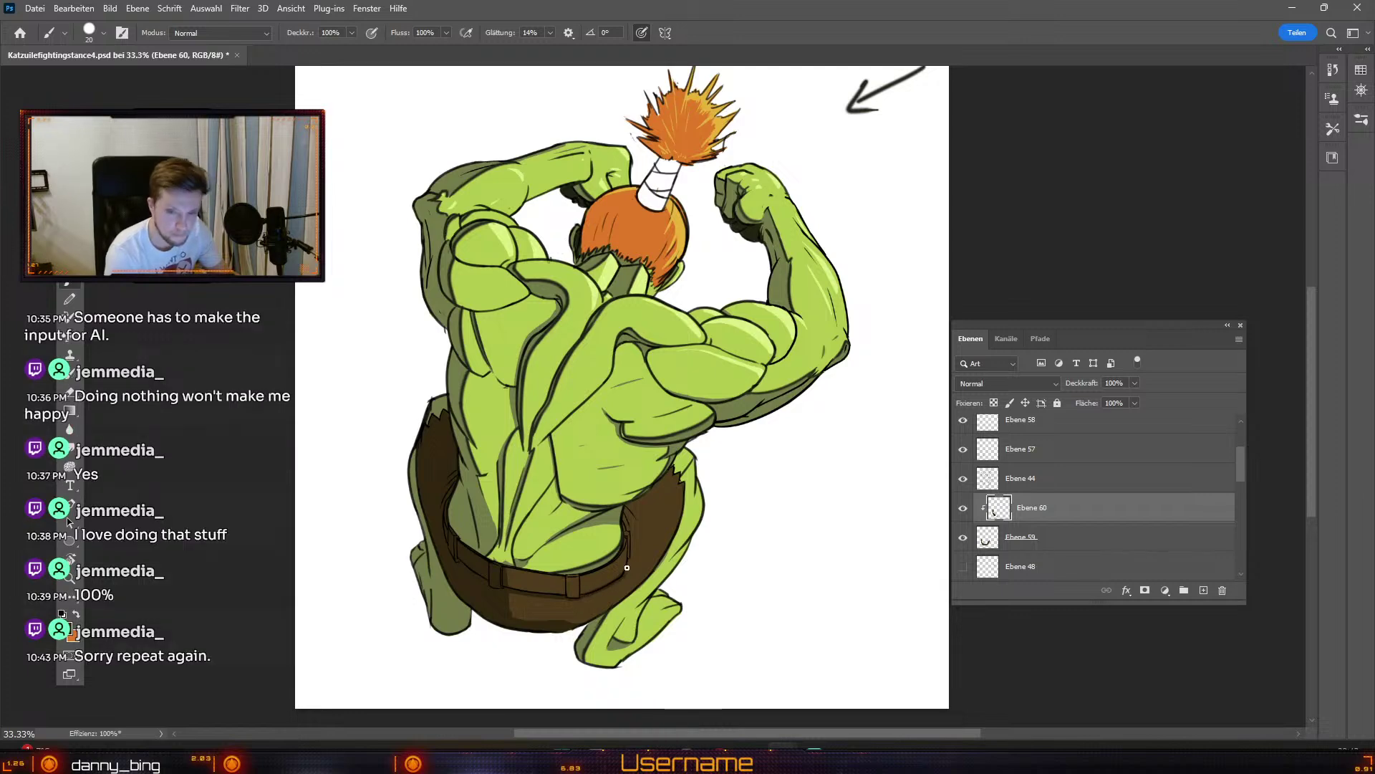
# Step: Erase stray shading near the right end of the belt at 30 px and repaint it with a 15 px brush
pyautogui.press('odiaeresis')
pyautogui.press('#')
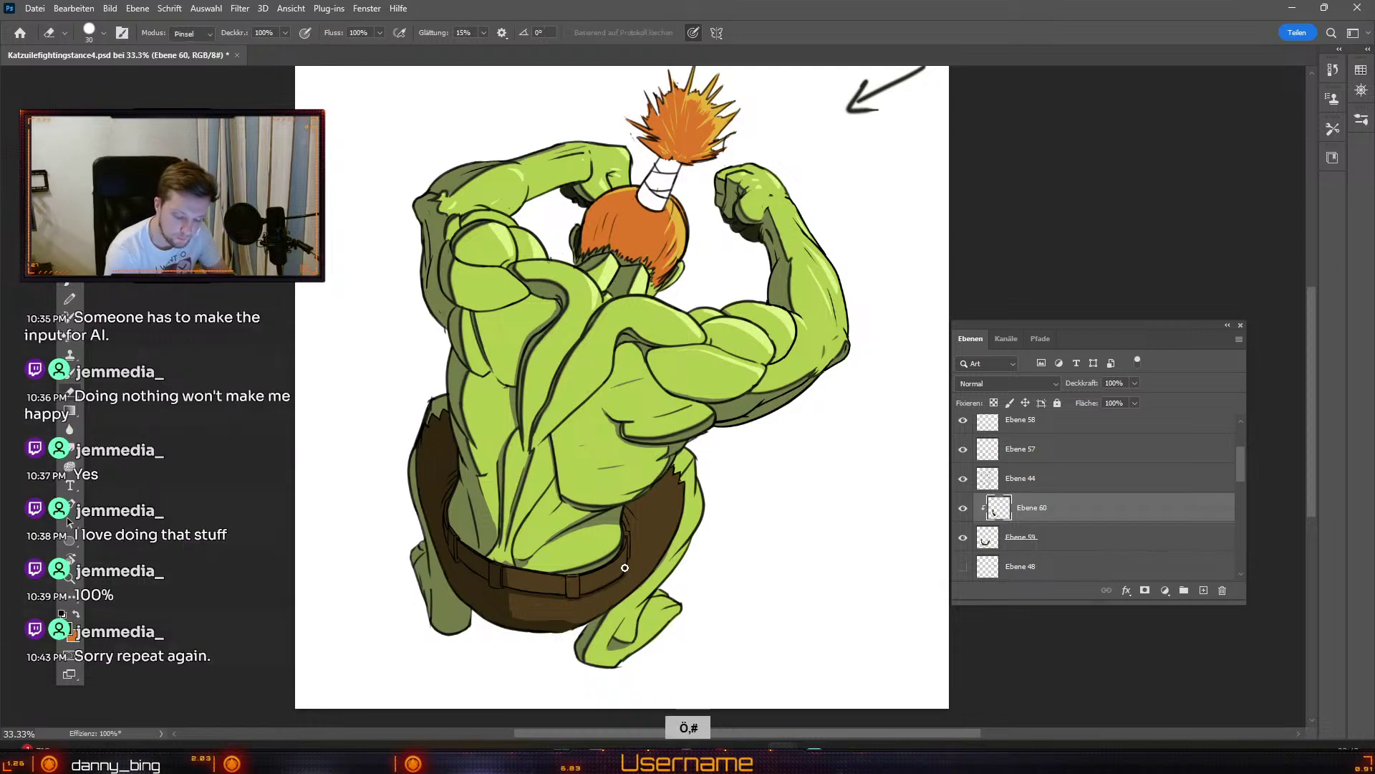
pyautogui.press('b')
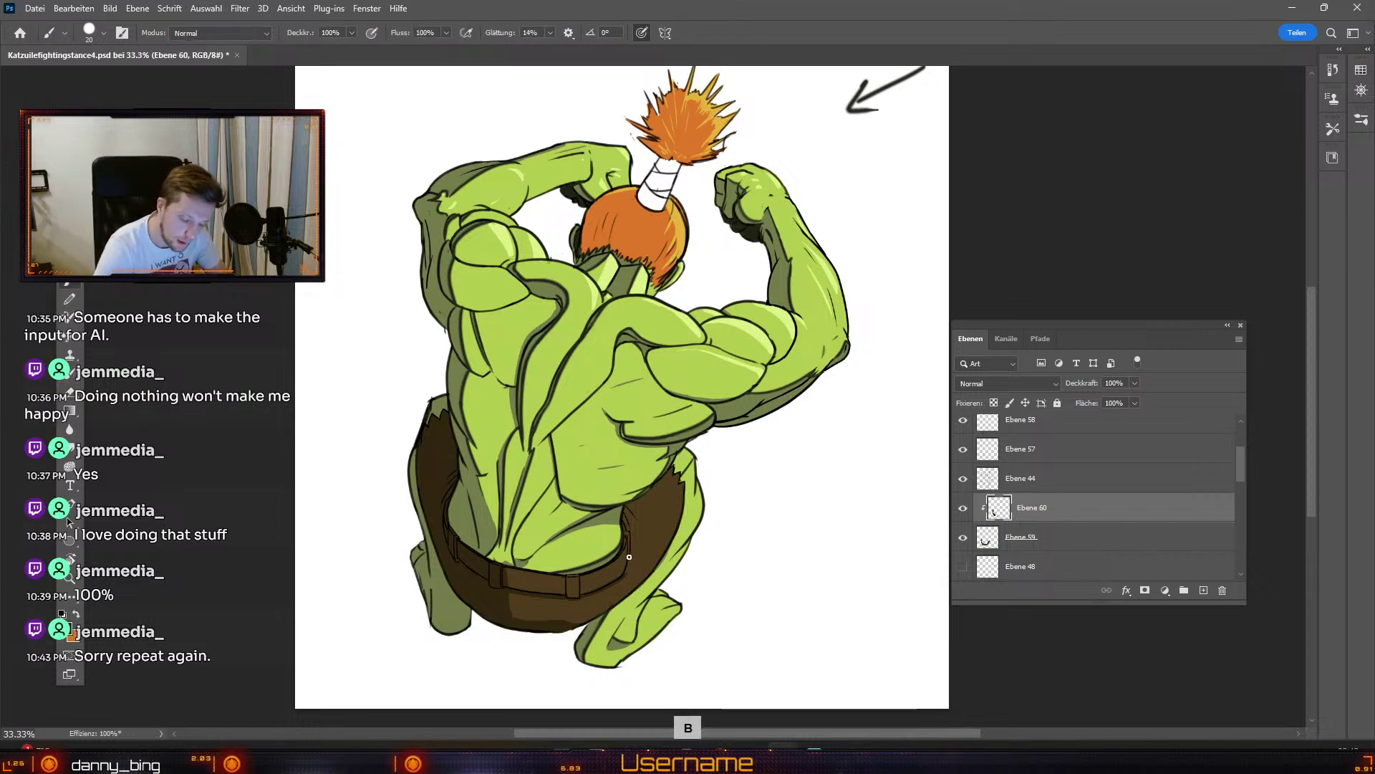
pyautogui.press('odiaeresis')
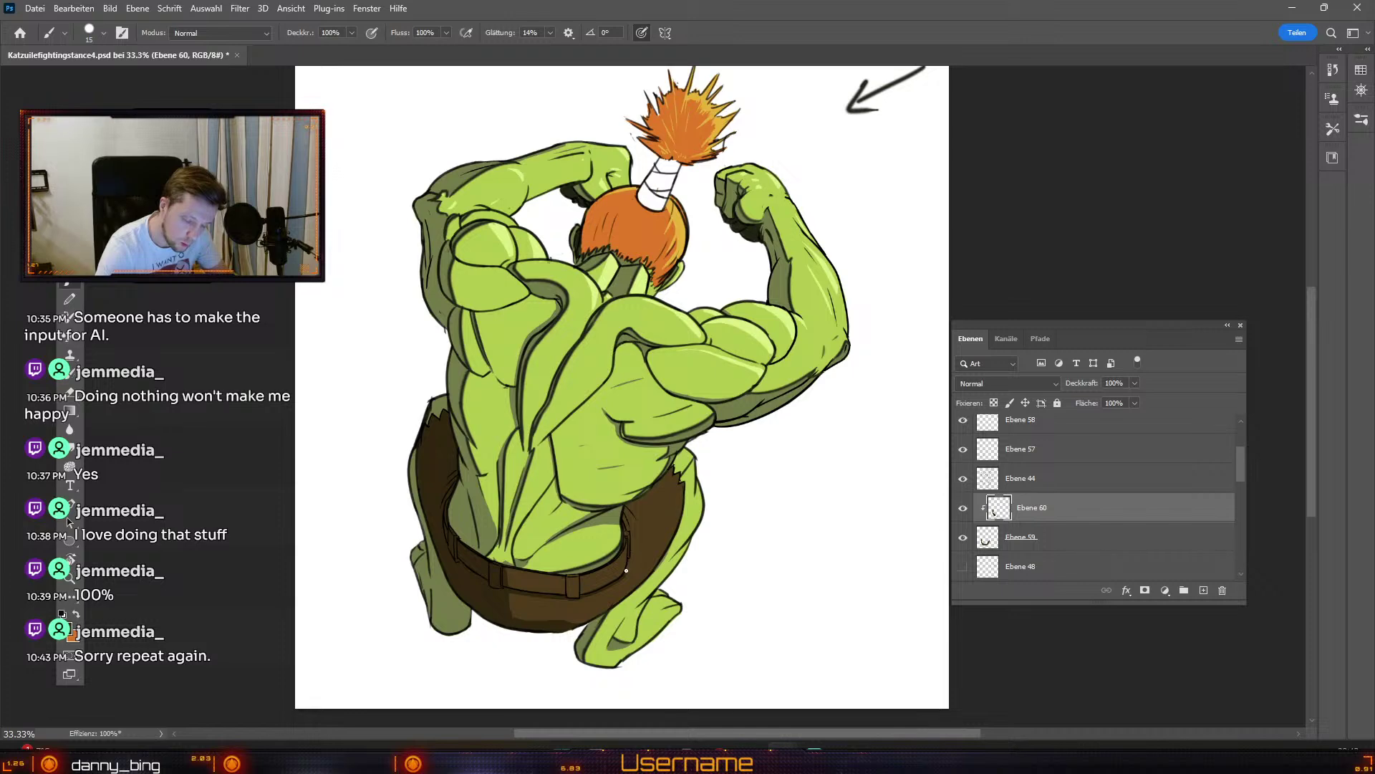
pyautogui.press('b')
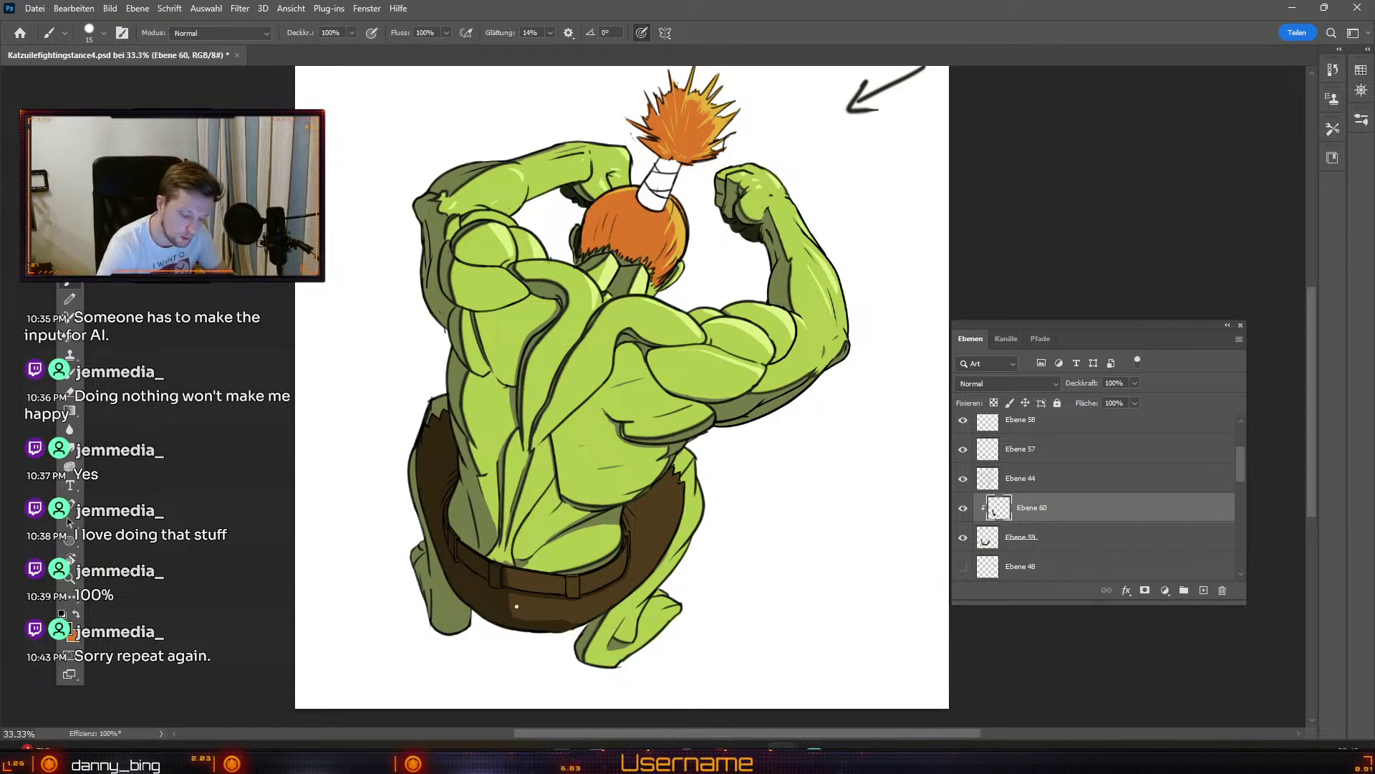
# Step: Shade the lower seat of the shorts at 30 px and the right hip edge at 15 px, undoing the stray stroke
pyautogui.press('#')
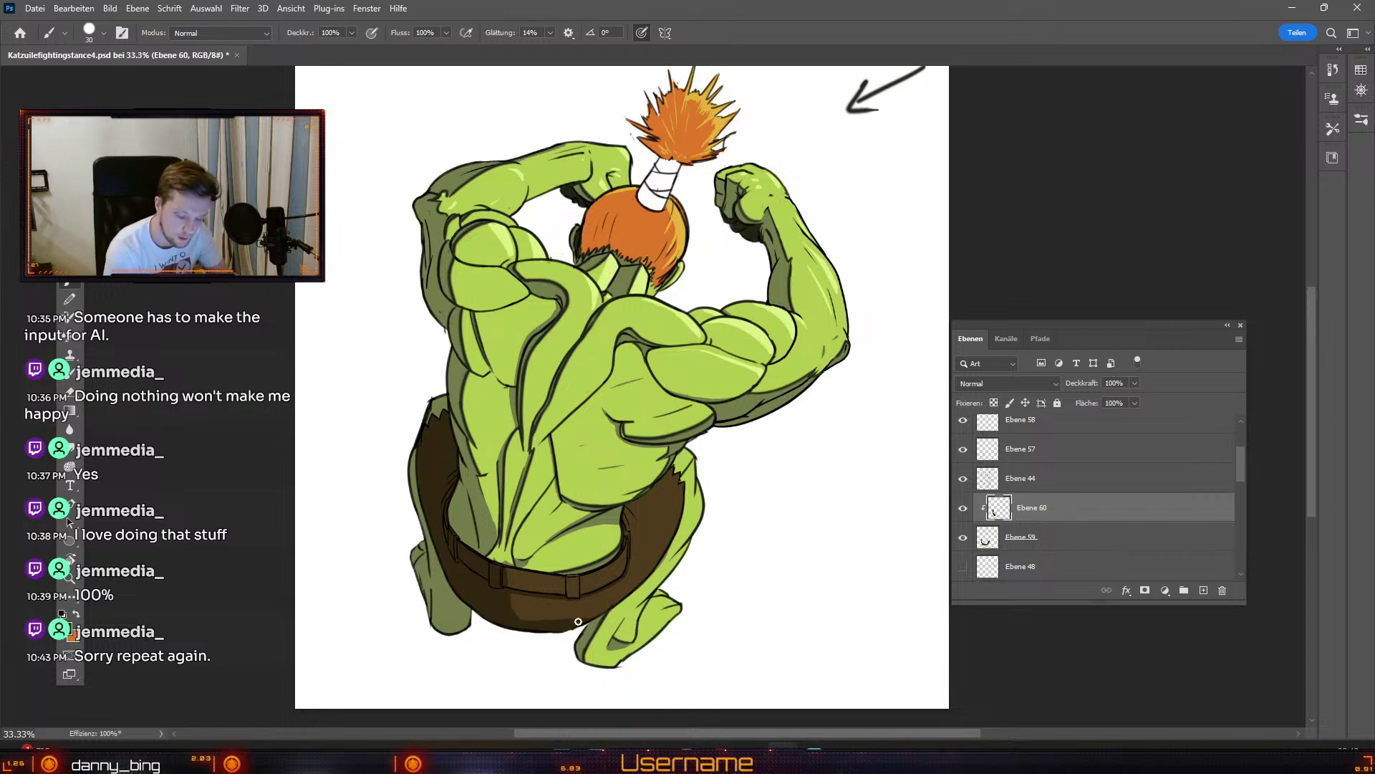
pyautogui.press('ctrl')
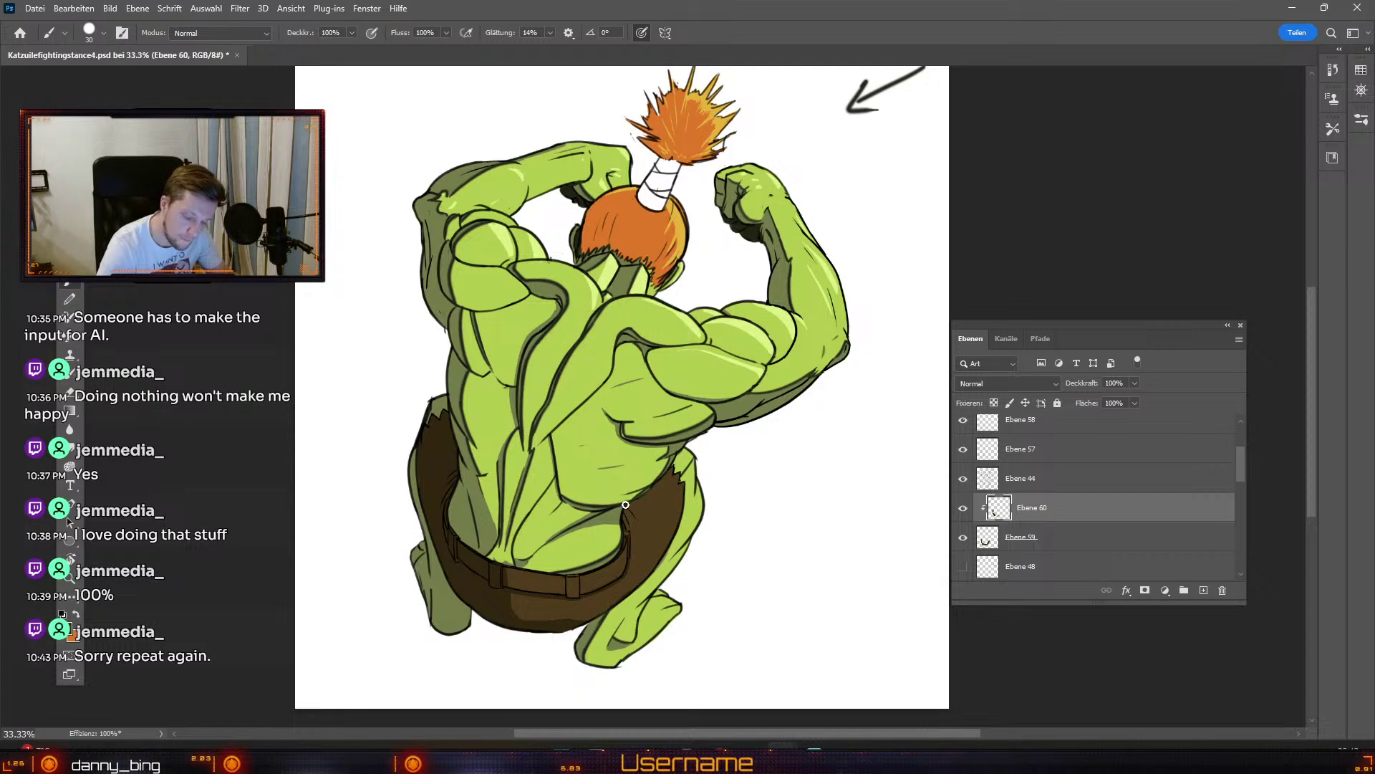
pyautogui.press('odiaeresis')
pyautogui.press('odiaeresis')
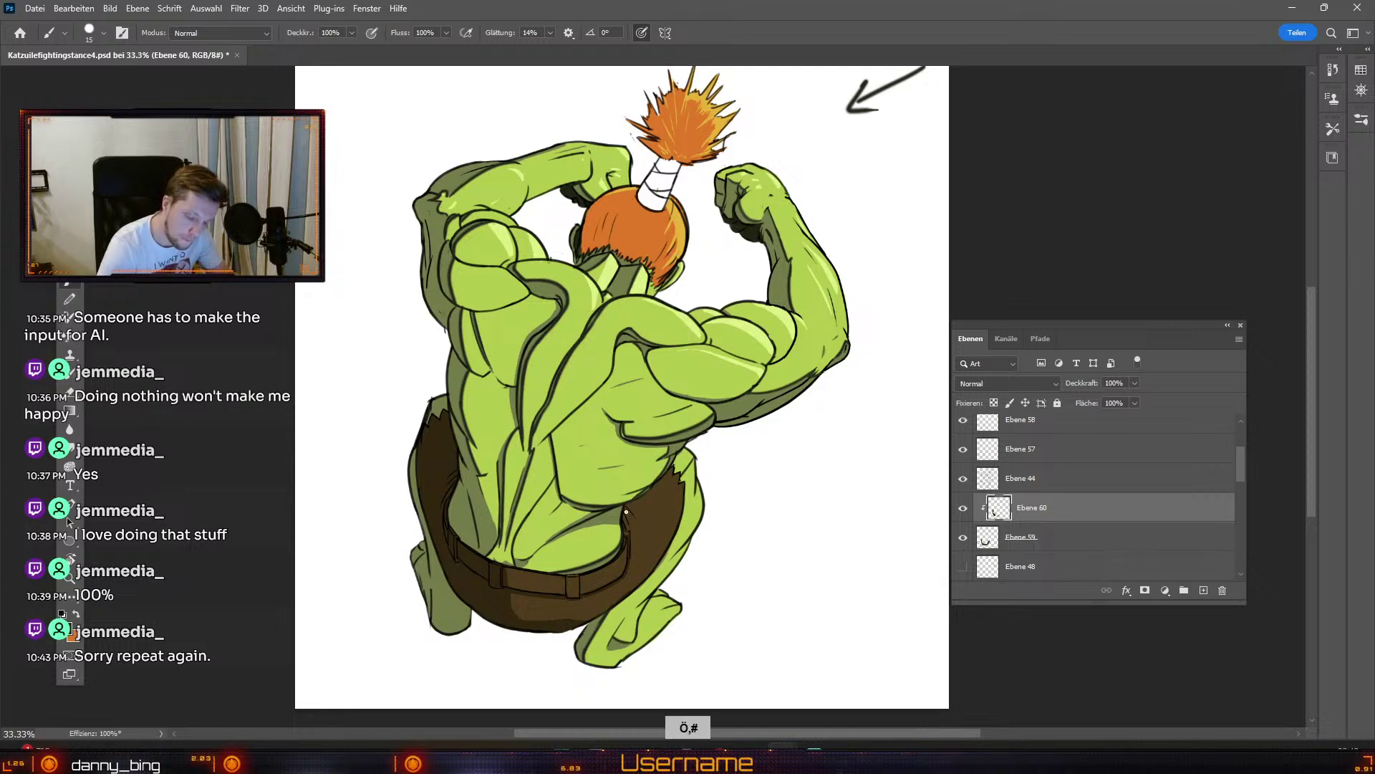
pyautogui.hotkey('ctrl', 'z')
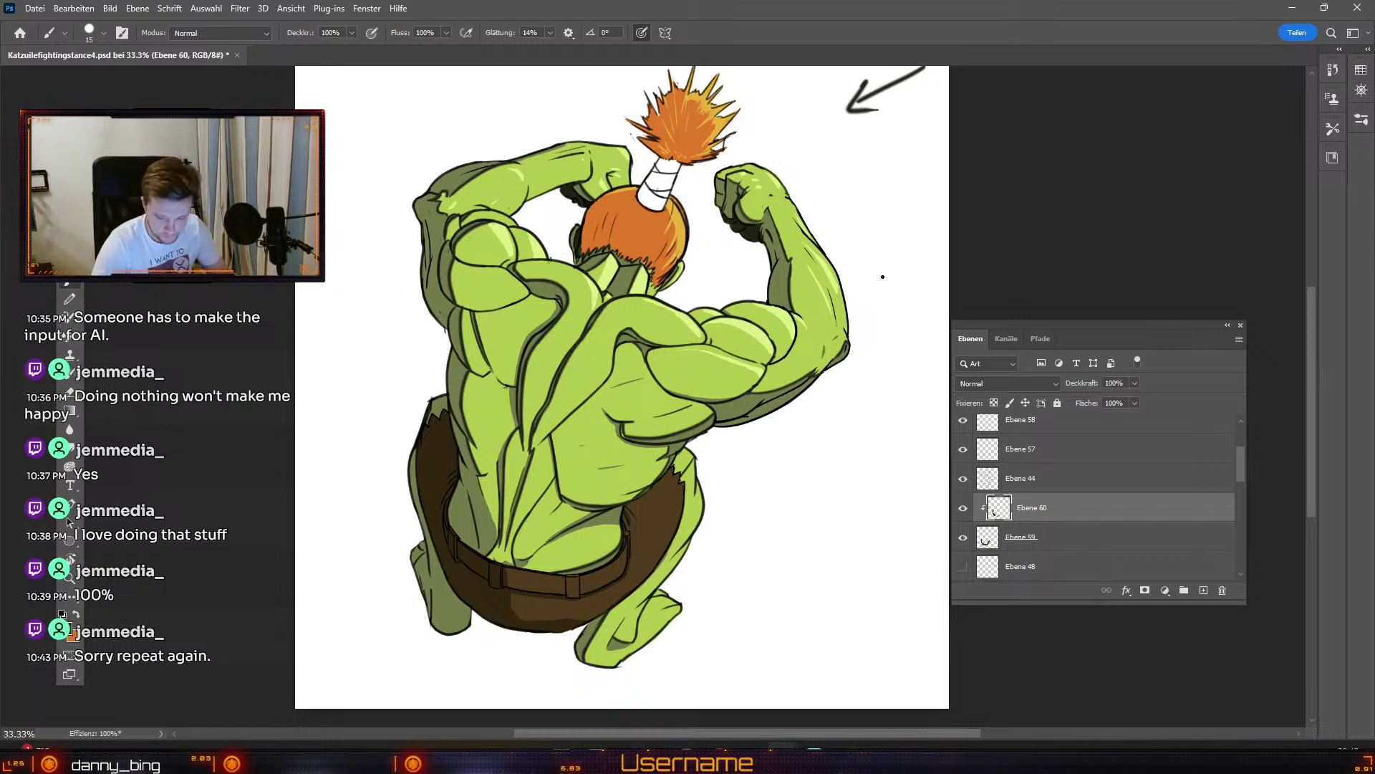
# Step: Add a new layer clipped above Ebene 60 and set the brush colour to dark brown, RGB 50, 38, 16
pyautogui.click(1204, 591)
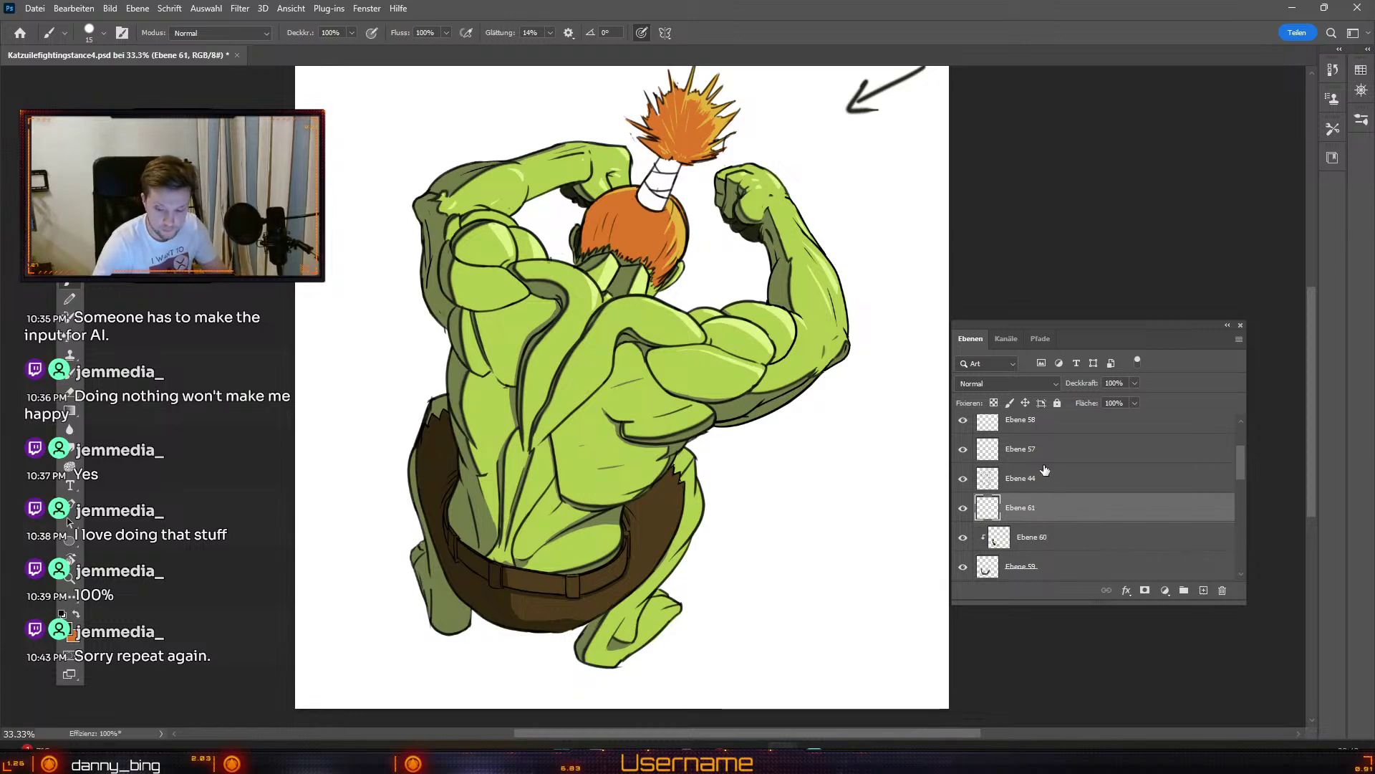
pyautogui.keyDown('alt'); pyautogui.click(993, 515); pyautogui.keyUp('alt')
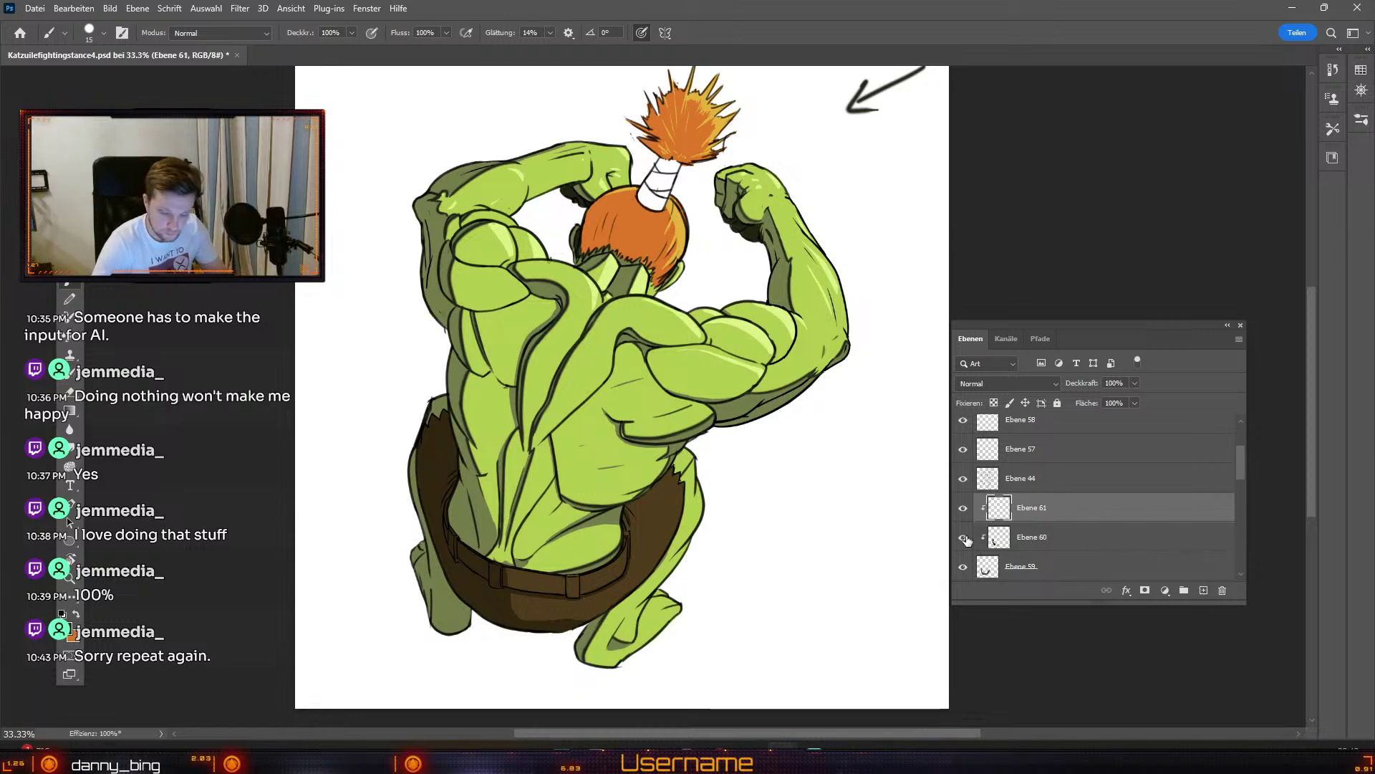
pyautogui.click(70, 632)
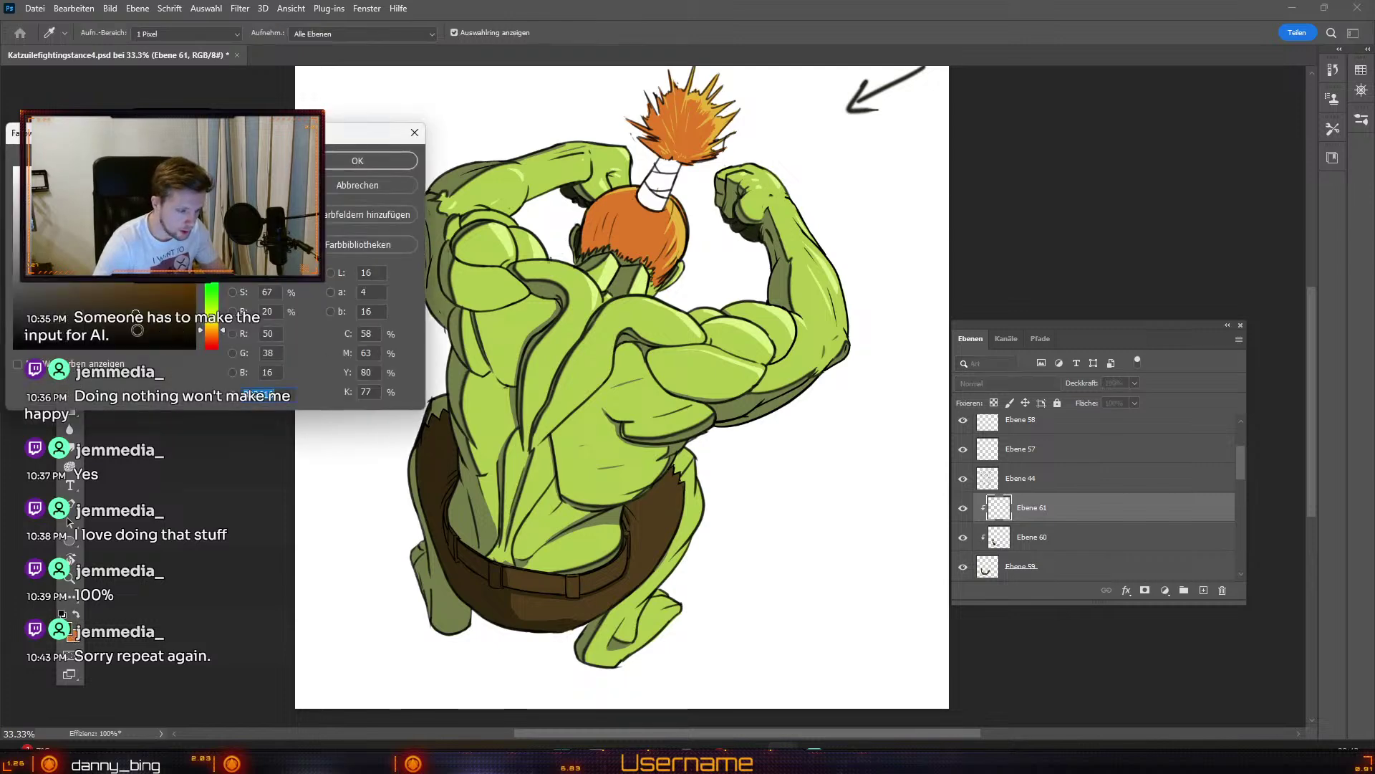
pyautogui.click(351, 160)
pyautogui.press('b')
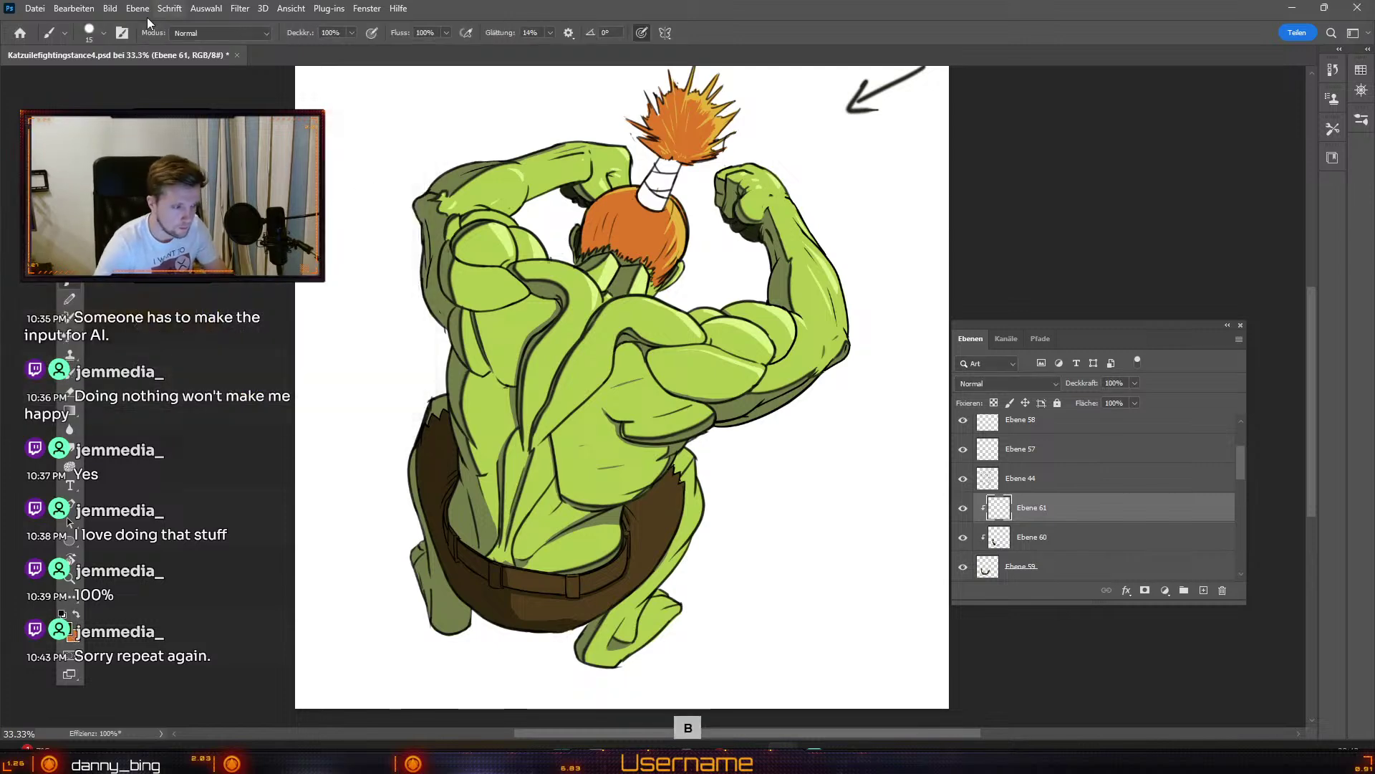
# Step: Switch to the soft round pressure-size brush with 0% hardness and set its size to 25 px
pyautogui.click(94, 37)
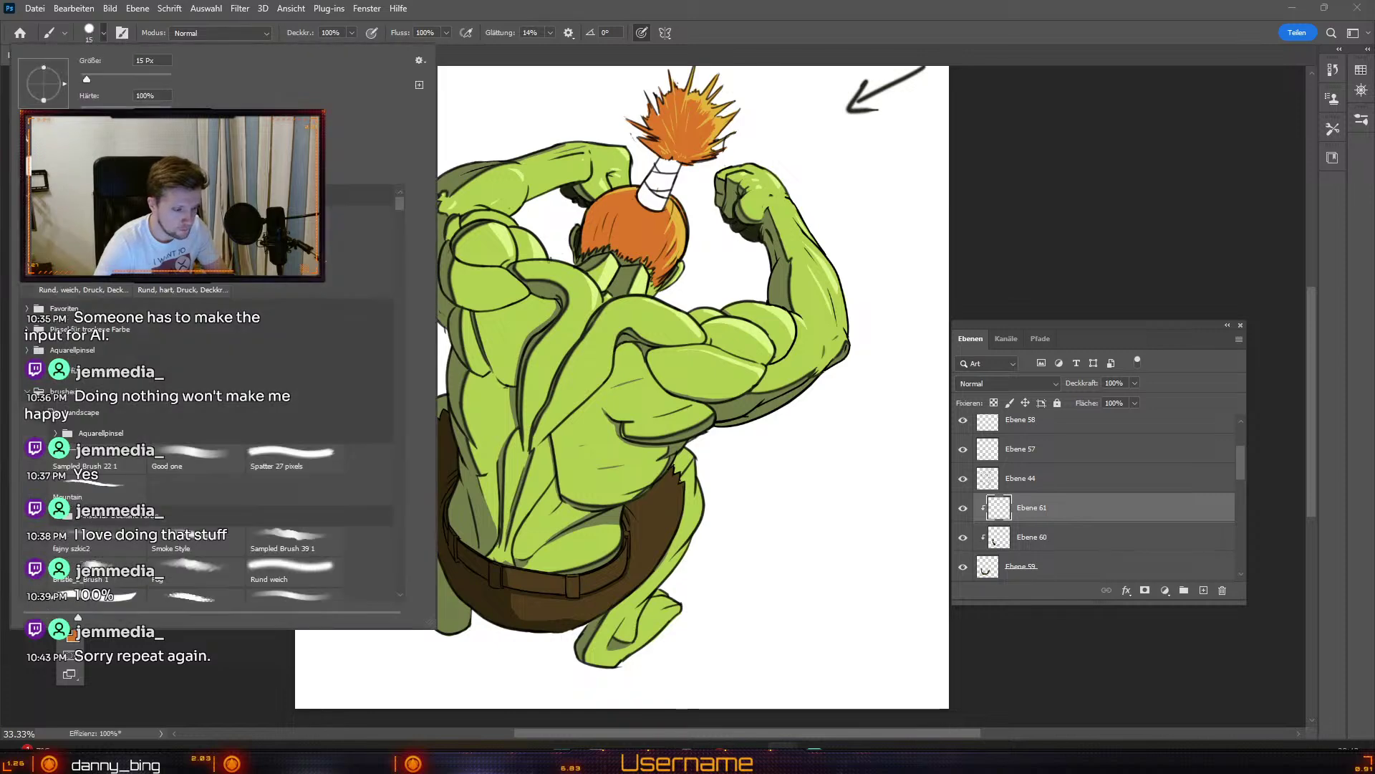
pyautogui.click(281, 220)
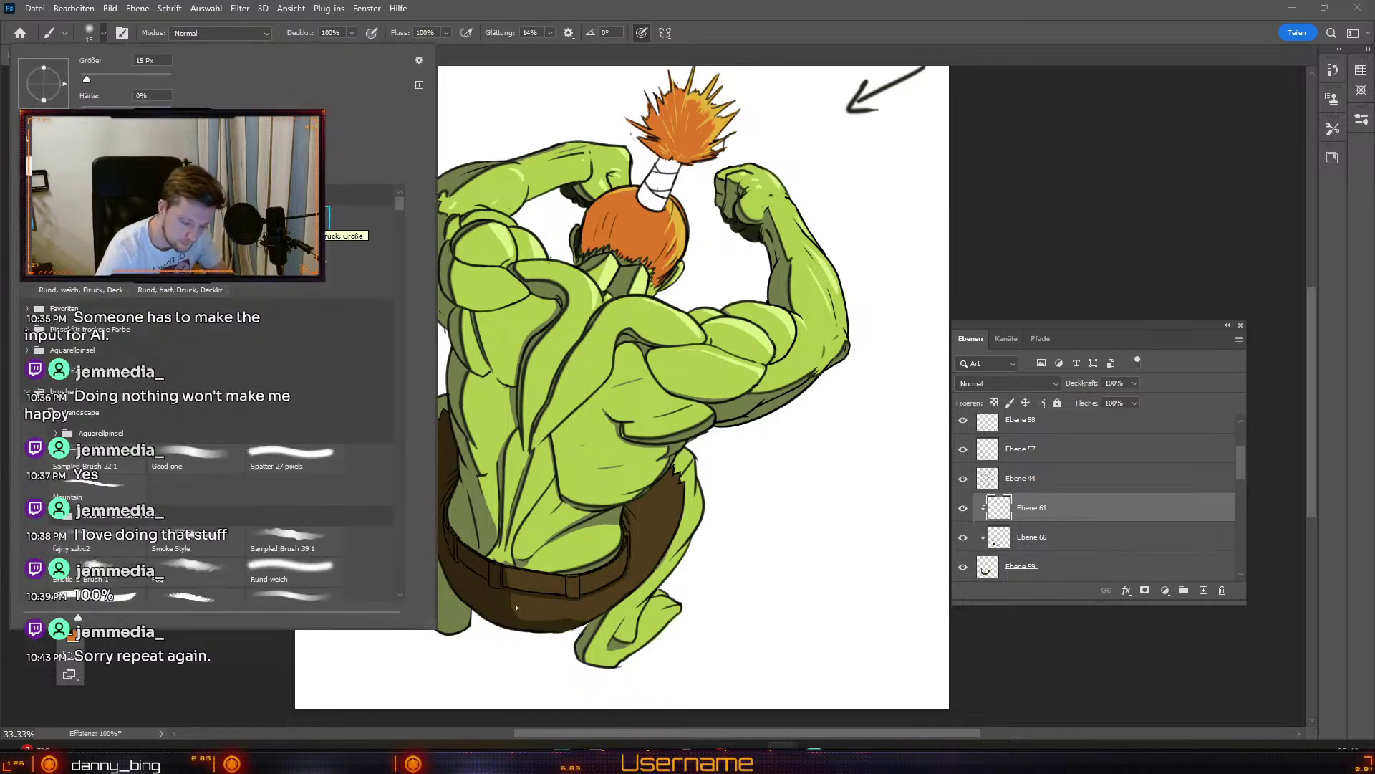
pyautogui.click(513, 598)
pyautogui.press('odiaeresis')
pyautogui.press('#')
pyautogui.press('#')
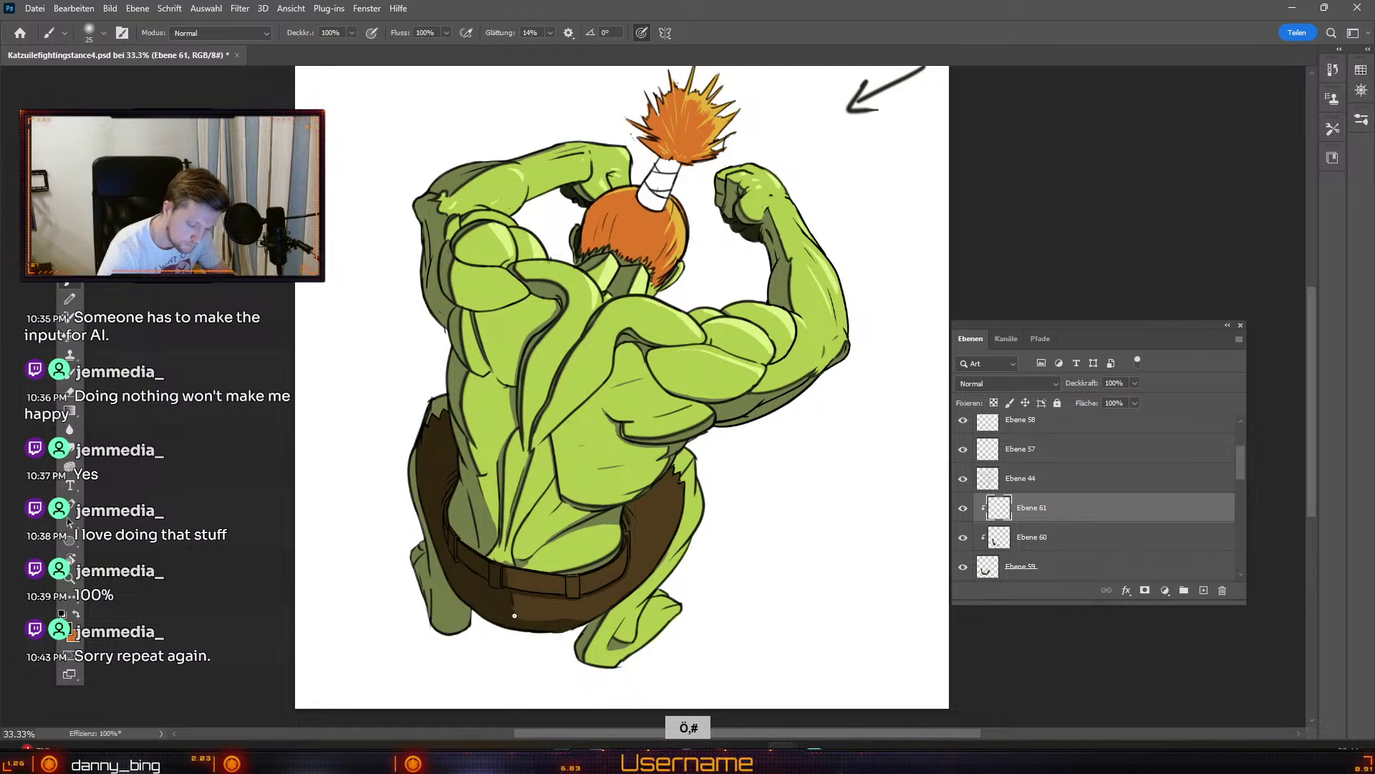
# Step: Paint a dark back pocket outline on the shorts below the belt, undoing the stray strokes
pyautogui.hotkey('ctrl', 'z')
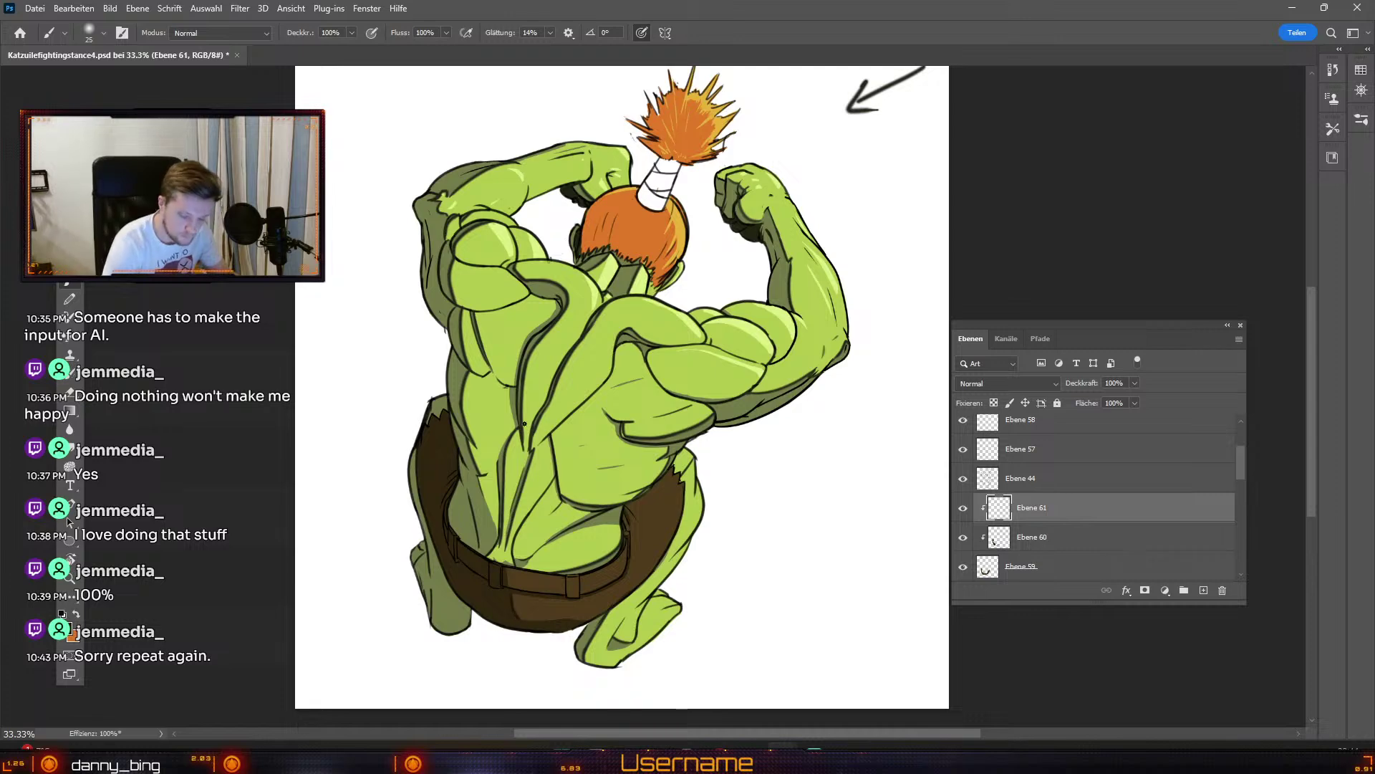
pyautogui.moveTo(532, 620)
pyautogui.mouseDown()
pyautogui.moveTo(611, 612)
pyautogui.moveTo(568, 564)
pyautogui.moveTo(514, 594)
pyautogui.moveTo(586, 597)
pyautogui.mouseUp()
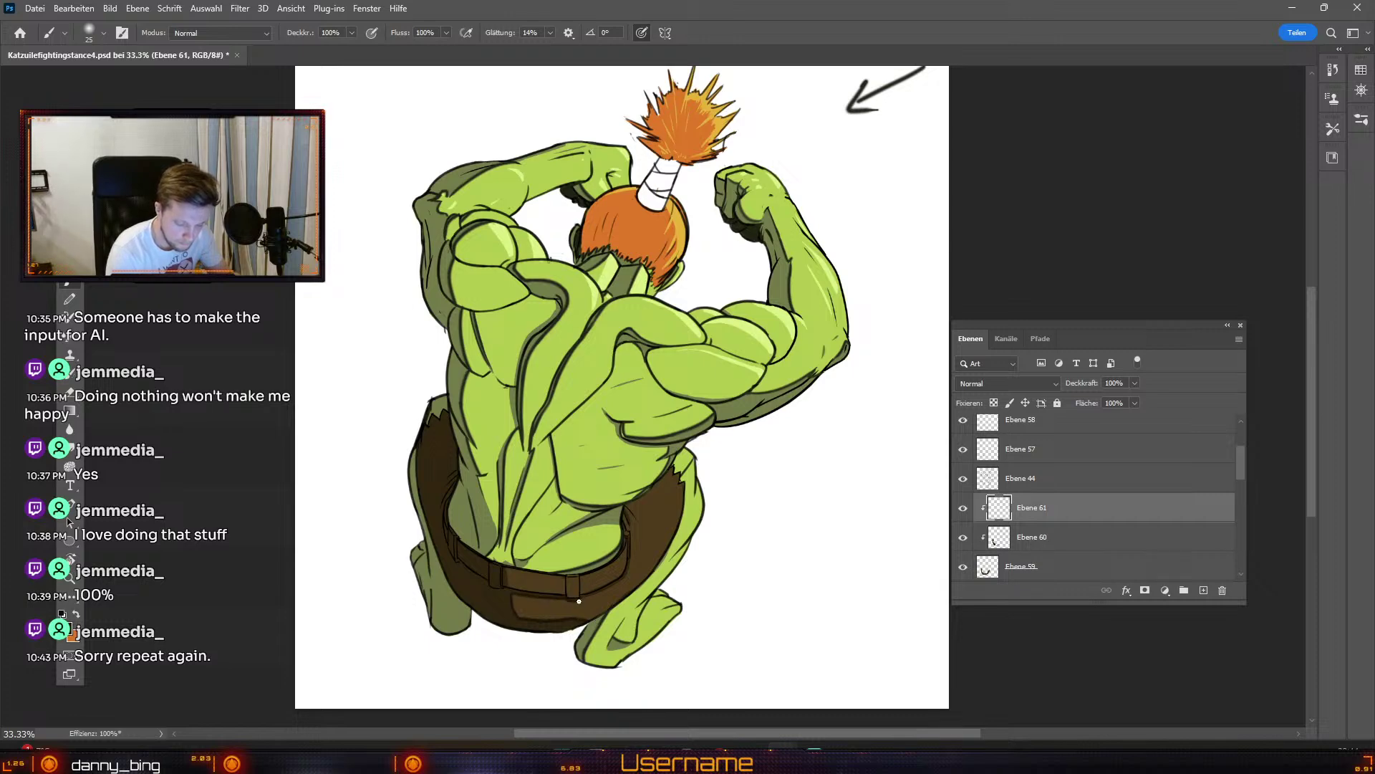
pyautogui.hotkey('ctrl', 'z')
pyautogui.hotkey('ctrl', 'z')
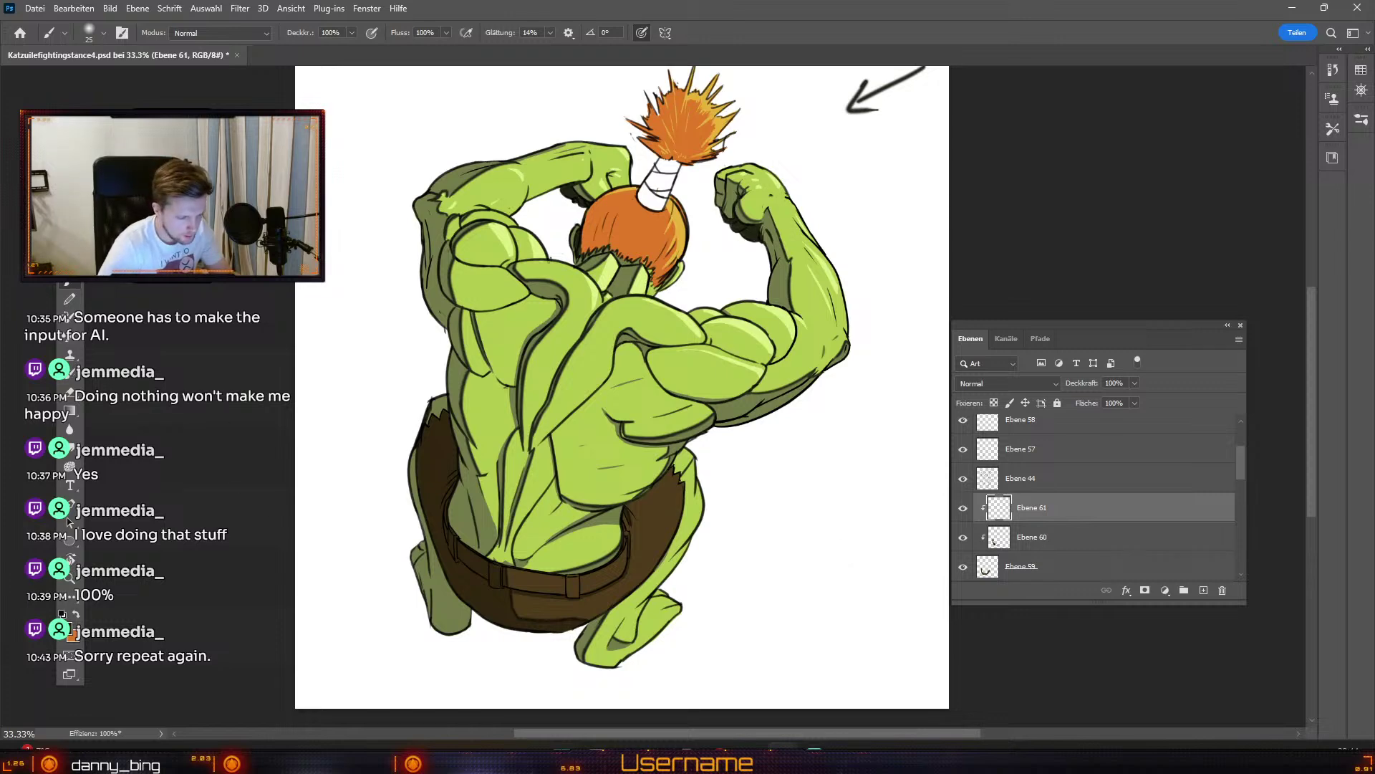
# Step: Select layer Ebene 59 and set the brush colour to a lighter brown, RGB 125, 97, 48
pyautogui.click(71, 634)
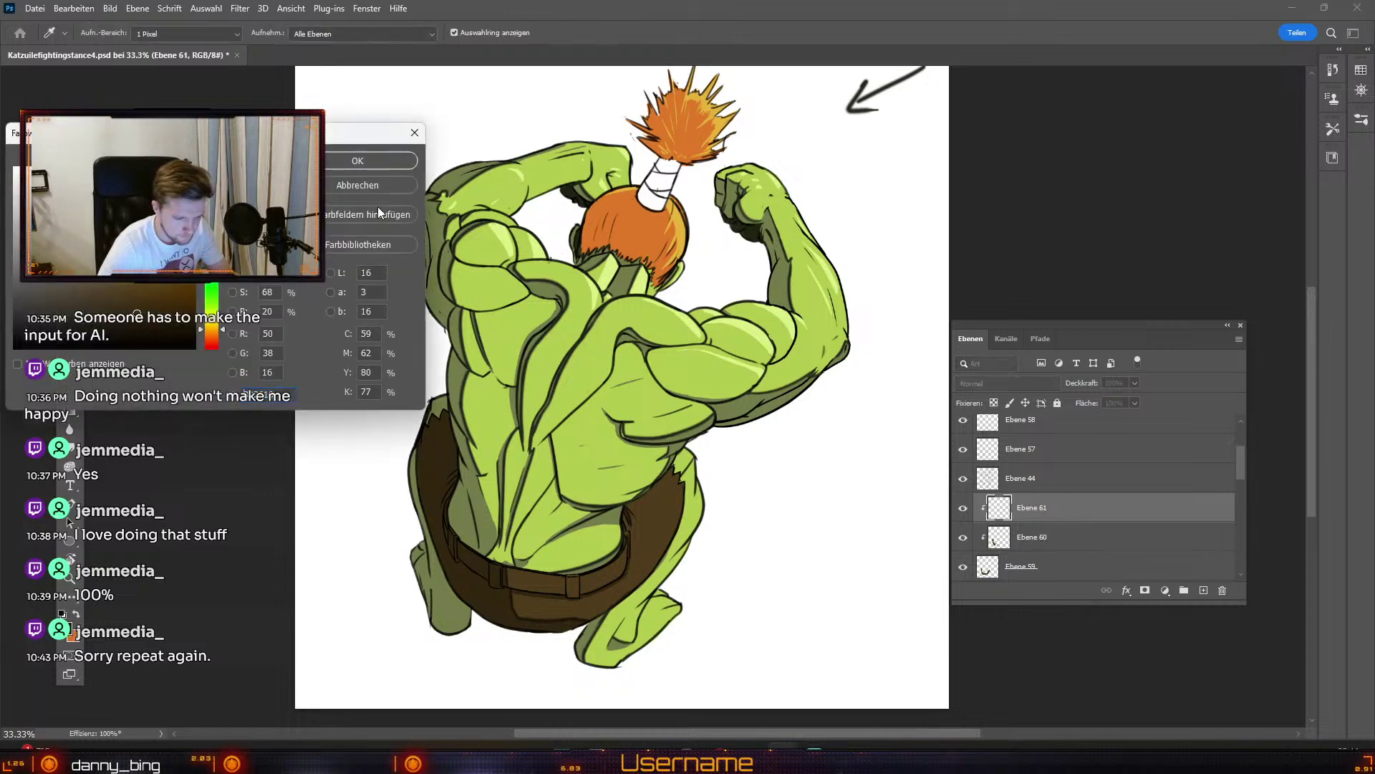
pyautogui.click(390, 161)
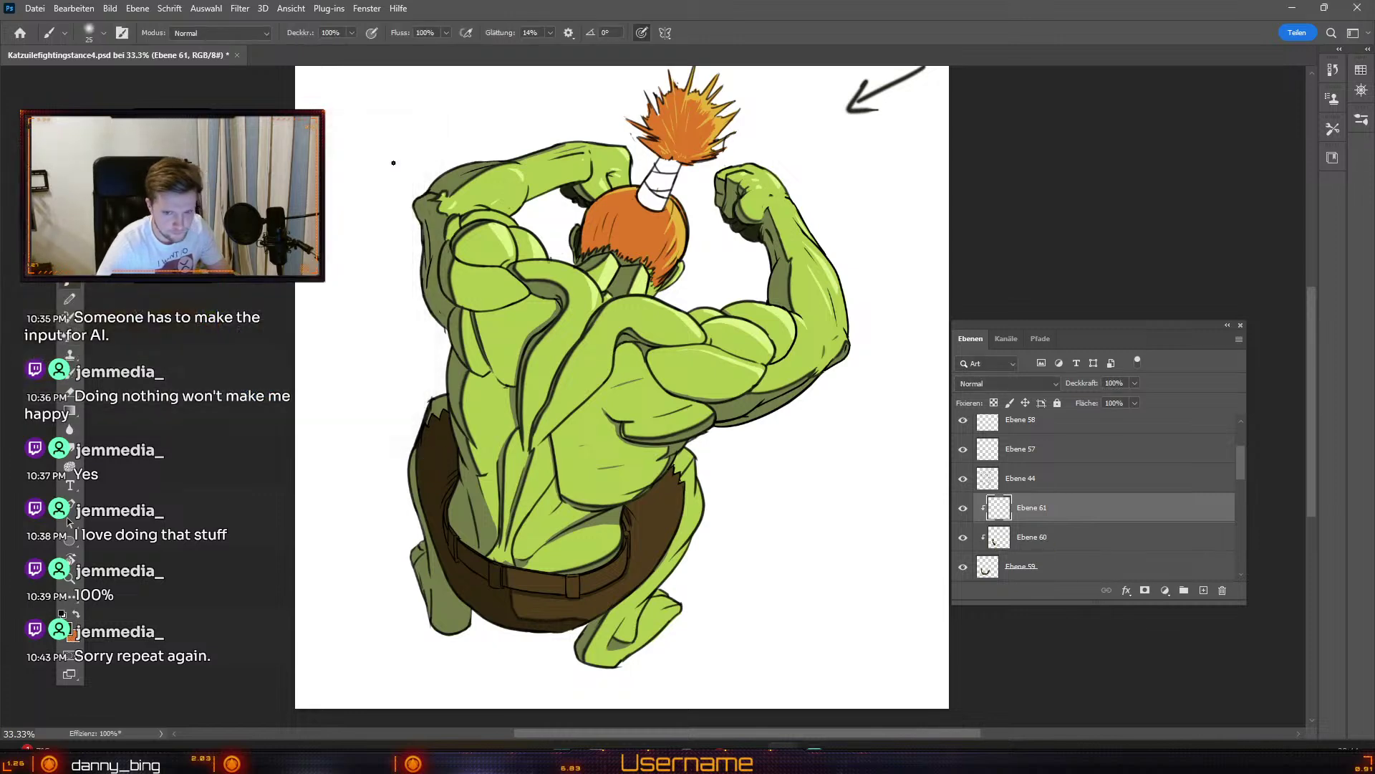
pyautogui.click(1055, 570)
pyautogui.click(71, 635)
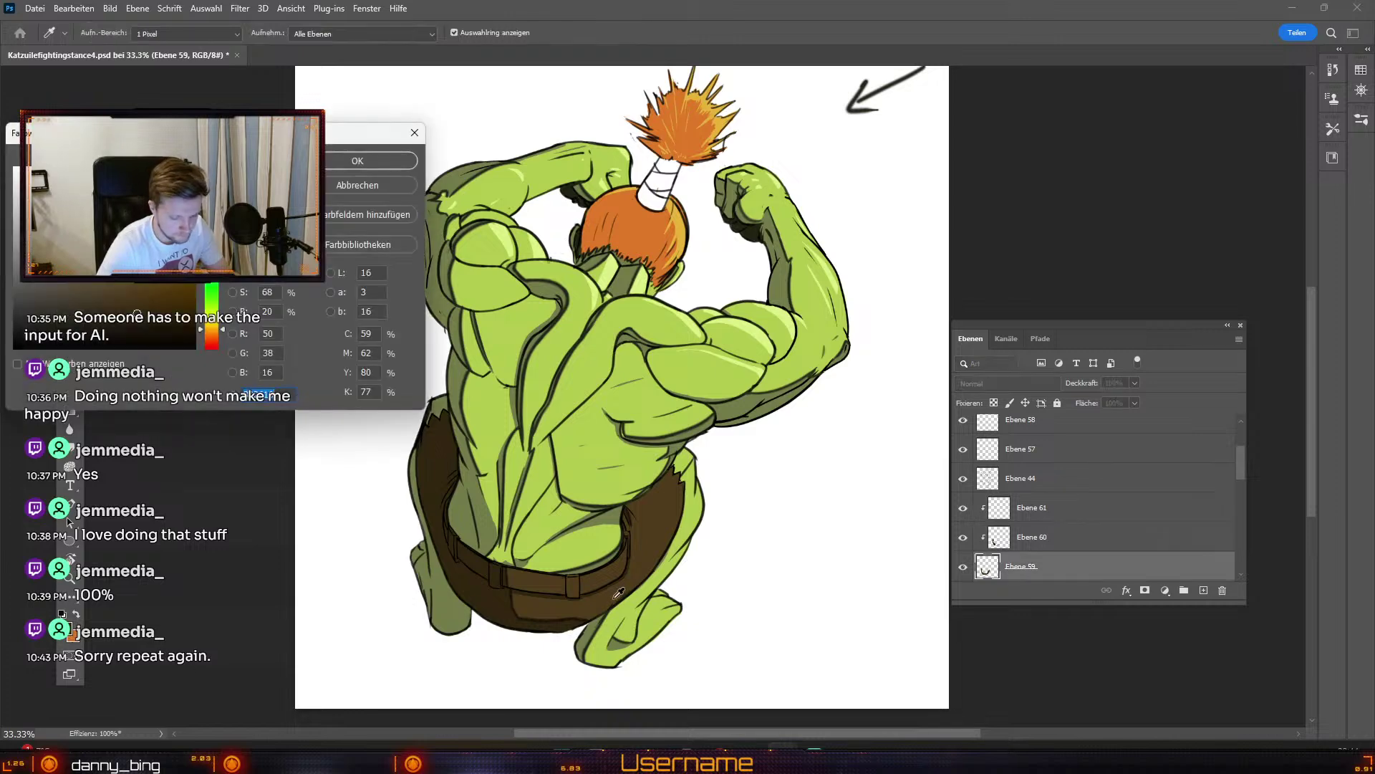
pyautogui.click(368, 161)
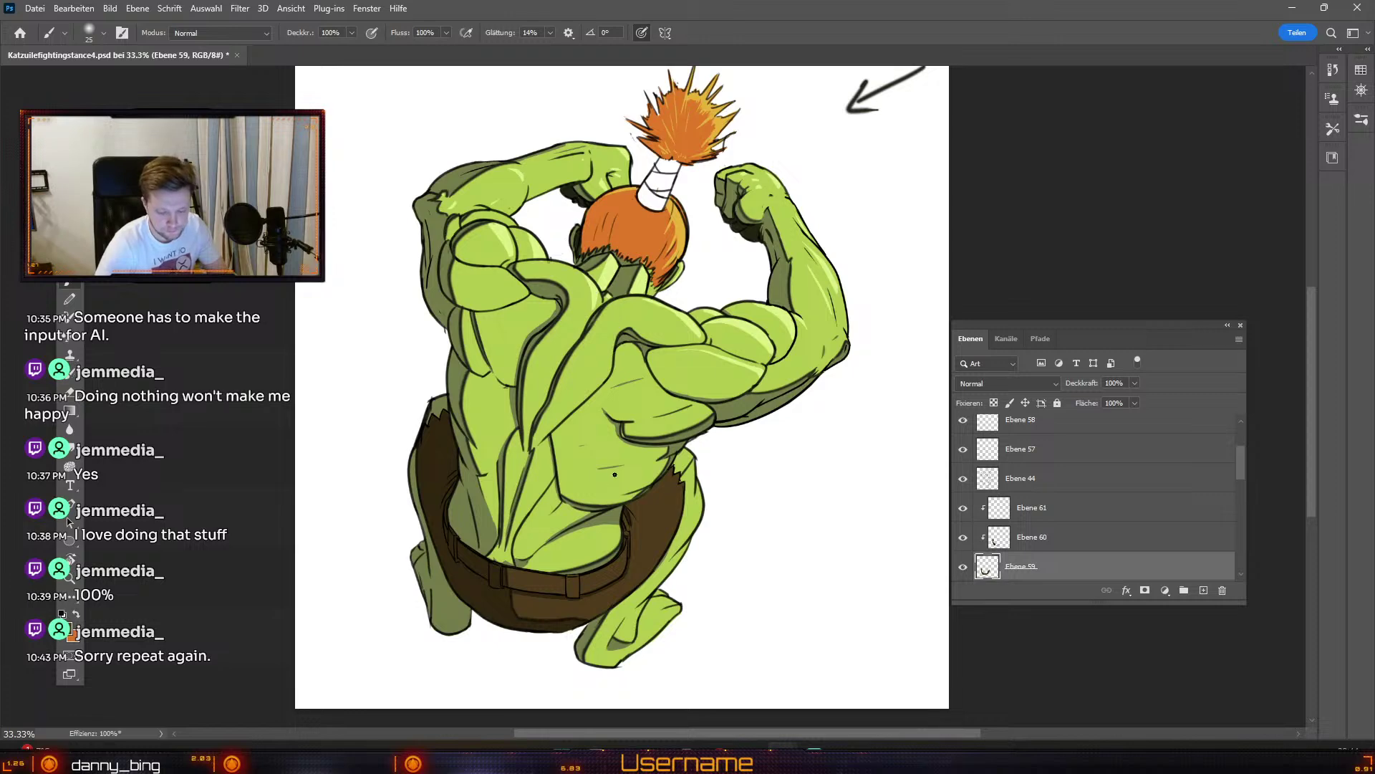
pyautogui.click(63, 631)
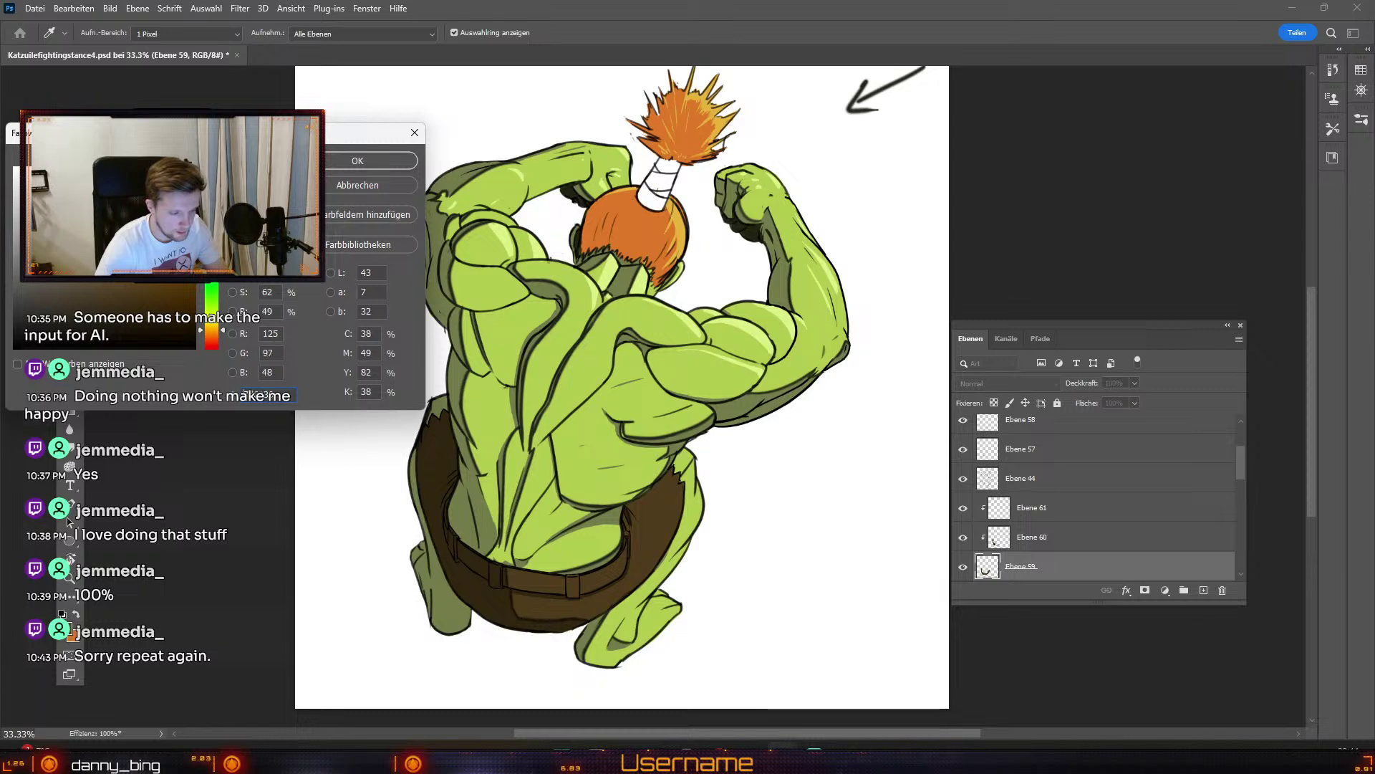
pyautogui.click(357, 161)
pyautogui.press('b')
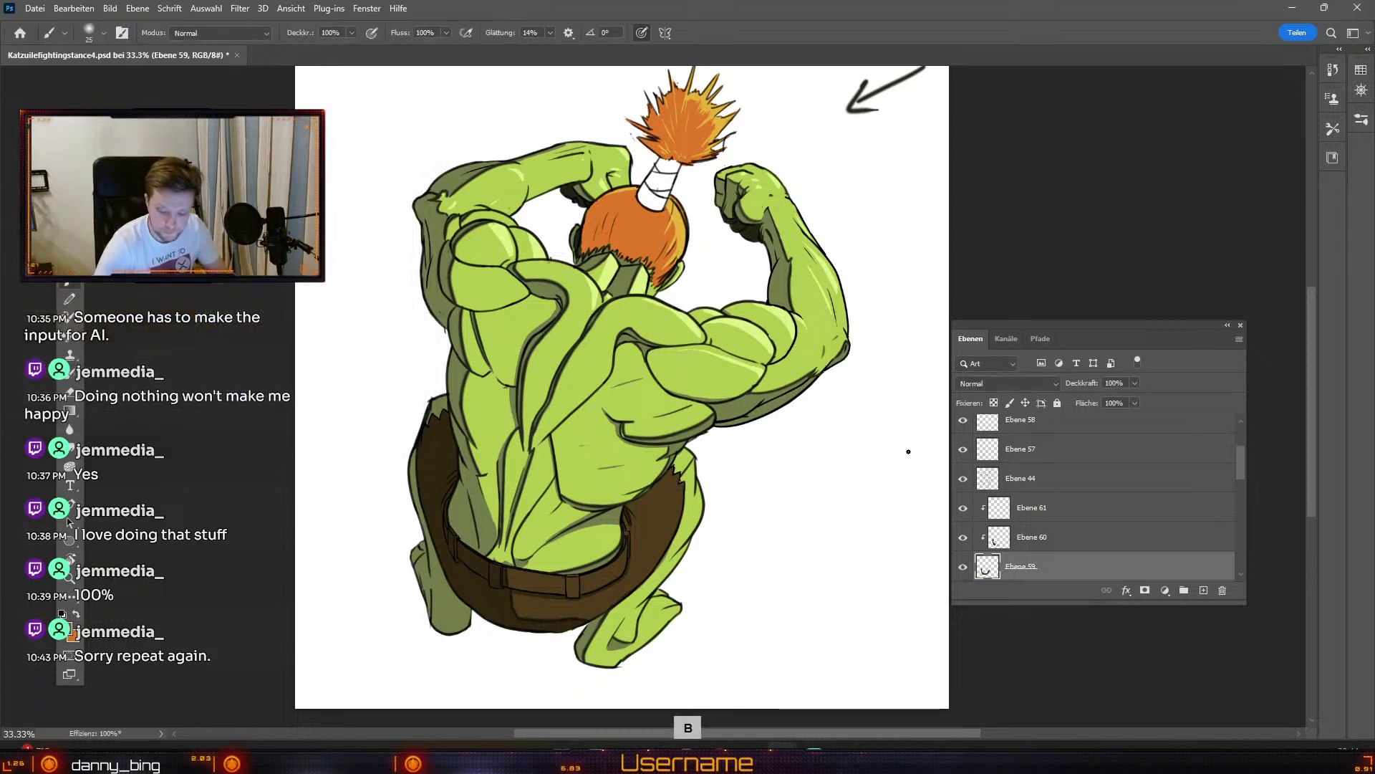
# Step: Hide and show Ebene 59 to check its content, and add a new layer clipped above Ebene 61
pyautogui.click(963, 567)
pyautogui.click(963, 566)
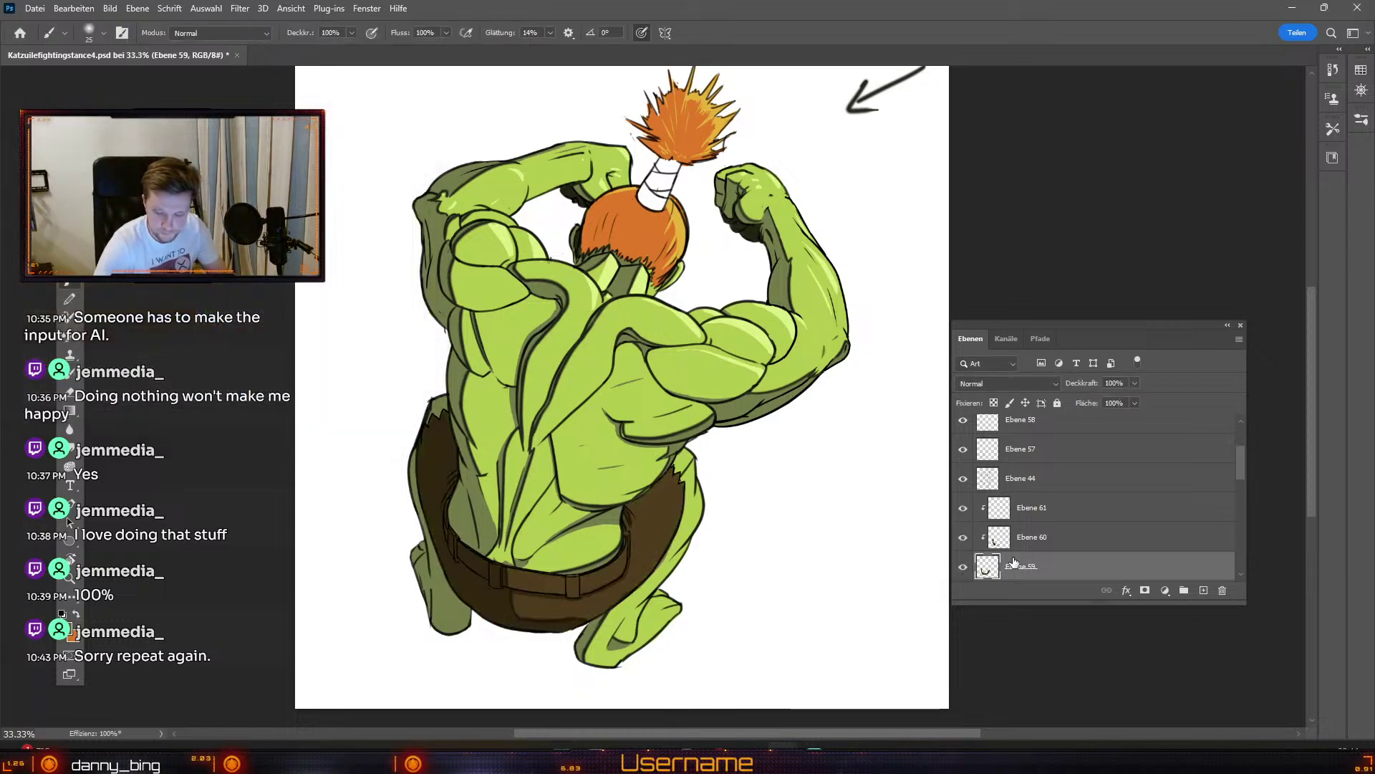
pyautogui.click(1024, 508)
pyautogui.click(1204, 590)
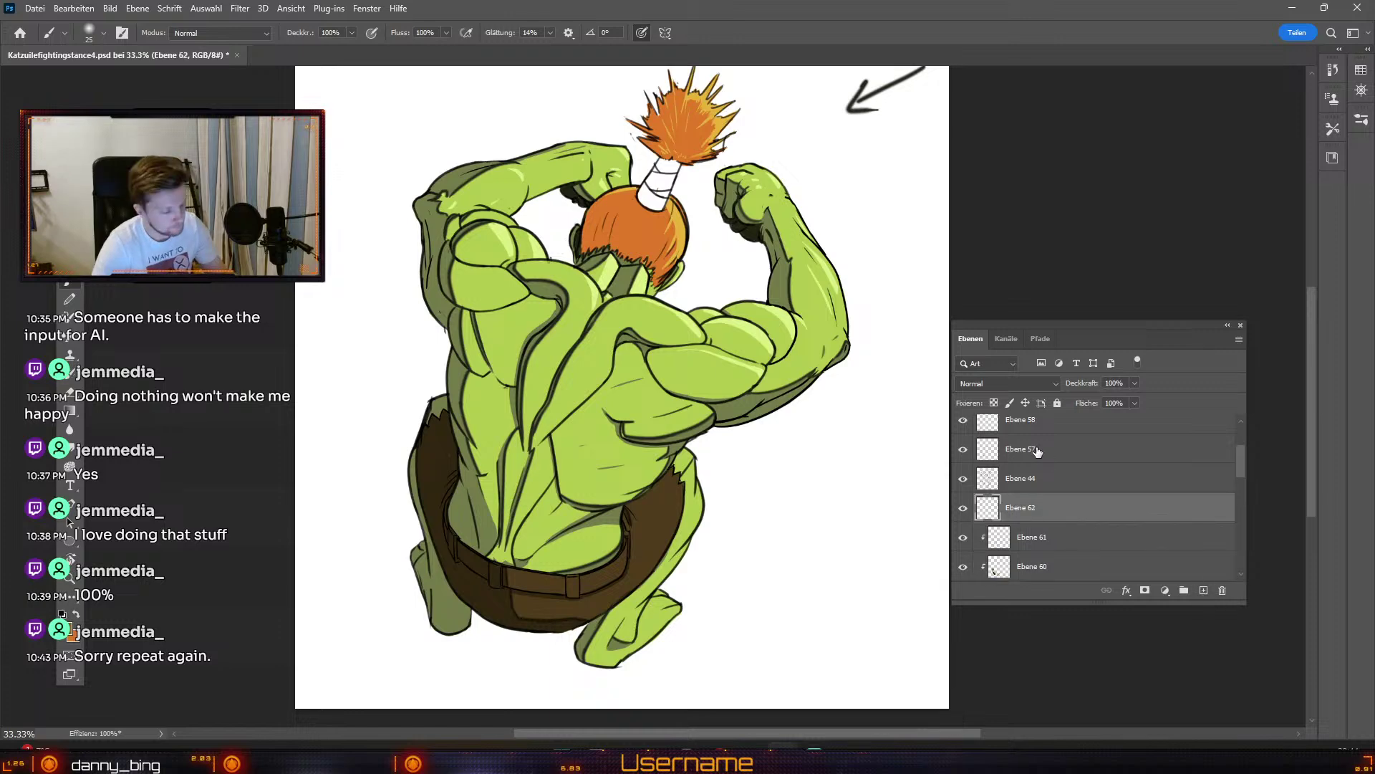
pyautogui.keyDown('alt'); pyautogui.click(992, 523); pyautogui.keyUp('alt')
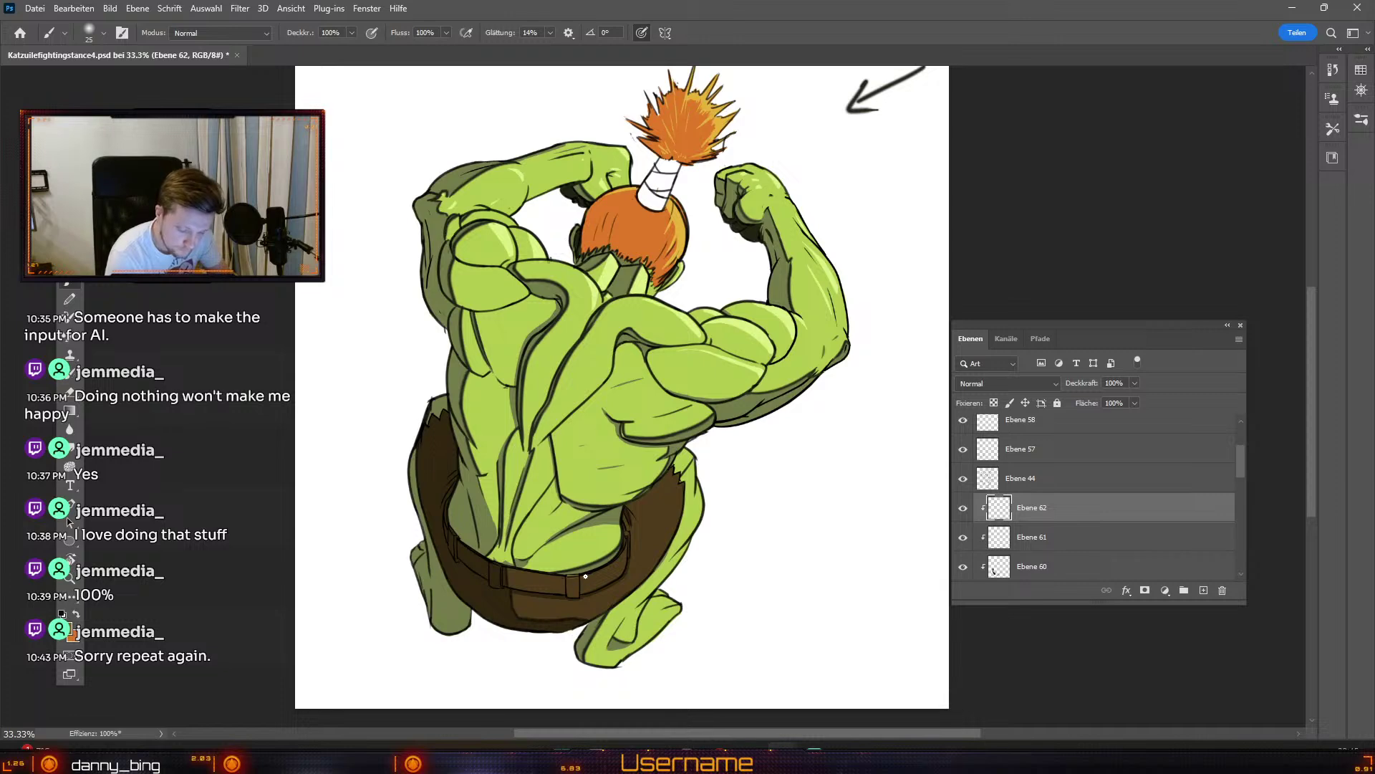
# Step: Paint thin light-brown highlights along the belt and right hip of the shorts with a 15 px brush, undoing stray strokes
pyautogui.press('odiaeresis')
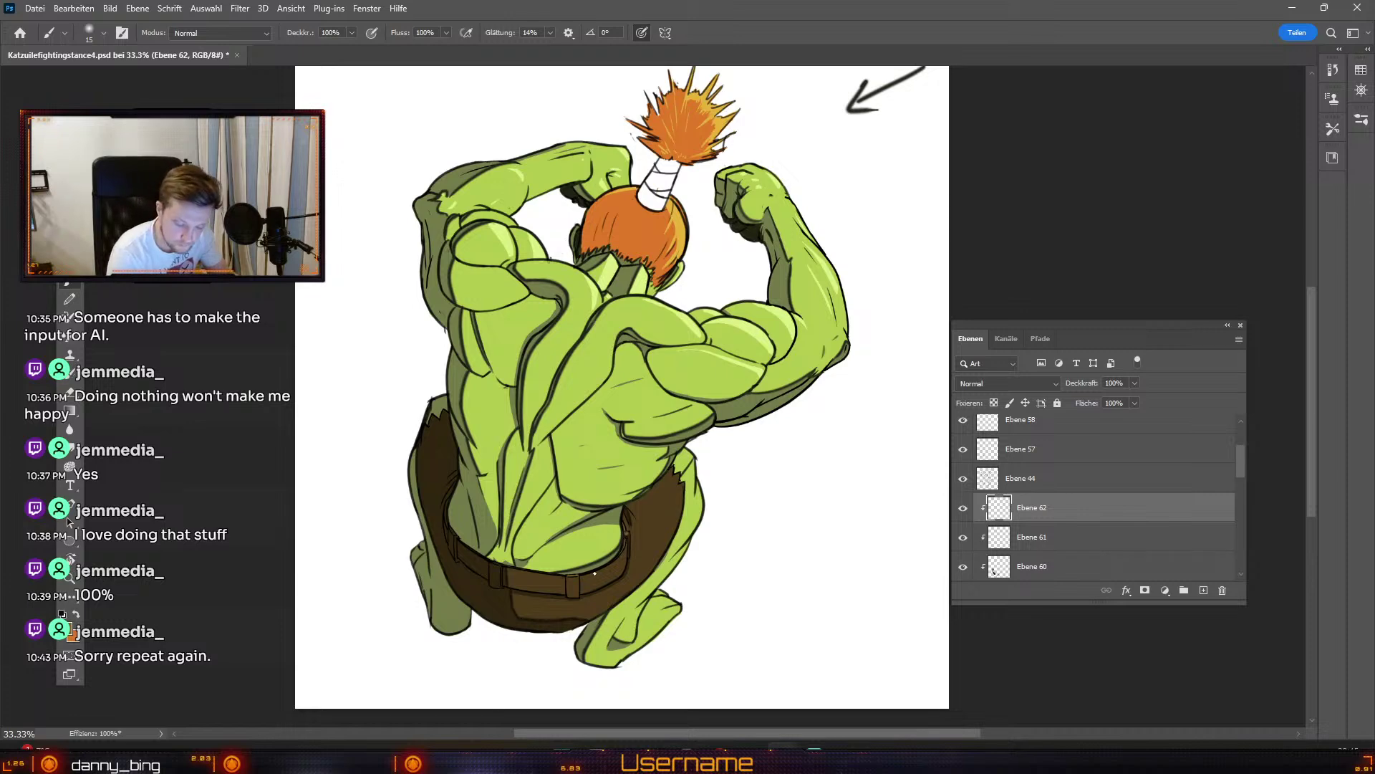
pyautogui.hotkey('ctrl', 'z')
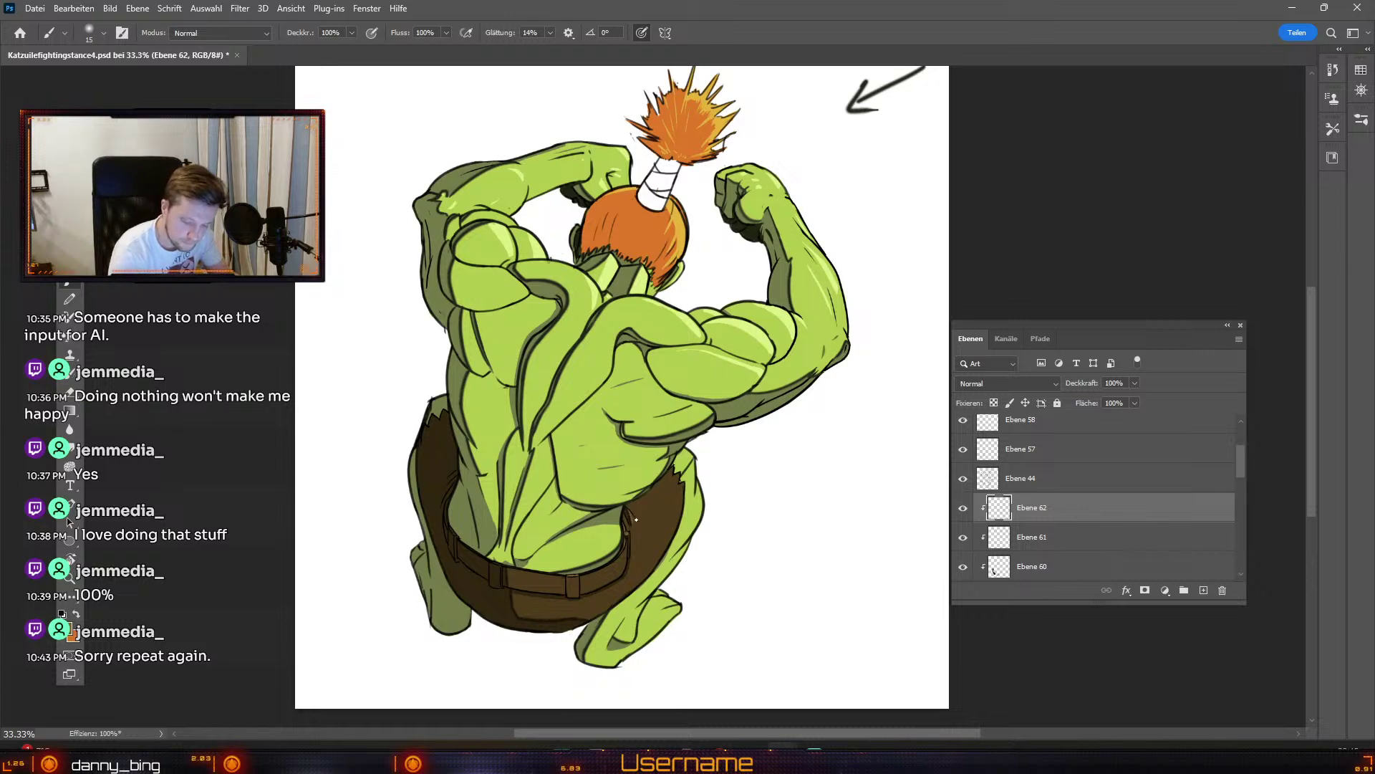
pyautogui.hotkey('ctrl', 'z')
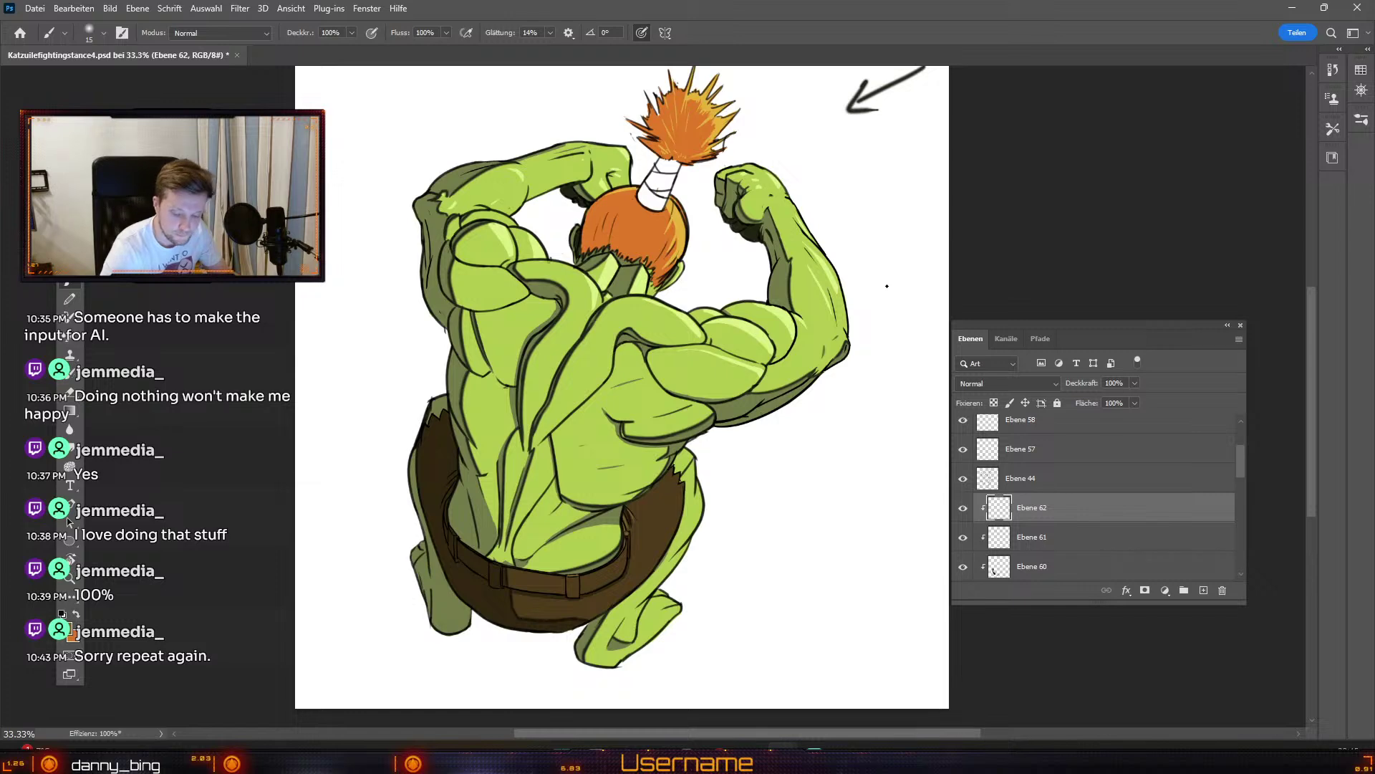
# Step: Enlarge the brush to 70 px and switch it to a hard round tip, undoing the stray mark on the shorts
pyautogui.press('#')
pyautogui.press('#')
pyautogui.press('#')
pyautogui.press('#')
pyautogui.press('#')
pyautogui.press('#')
pyautogui.press('#')
pyautogui.press('#')
pyautogui.press('#')
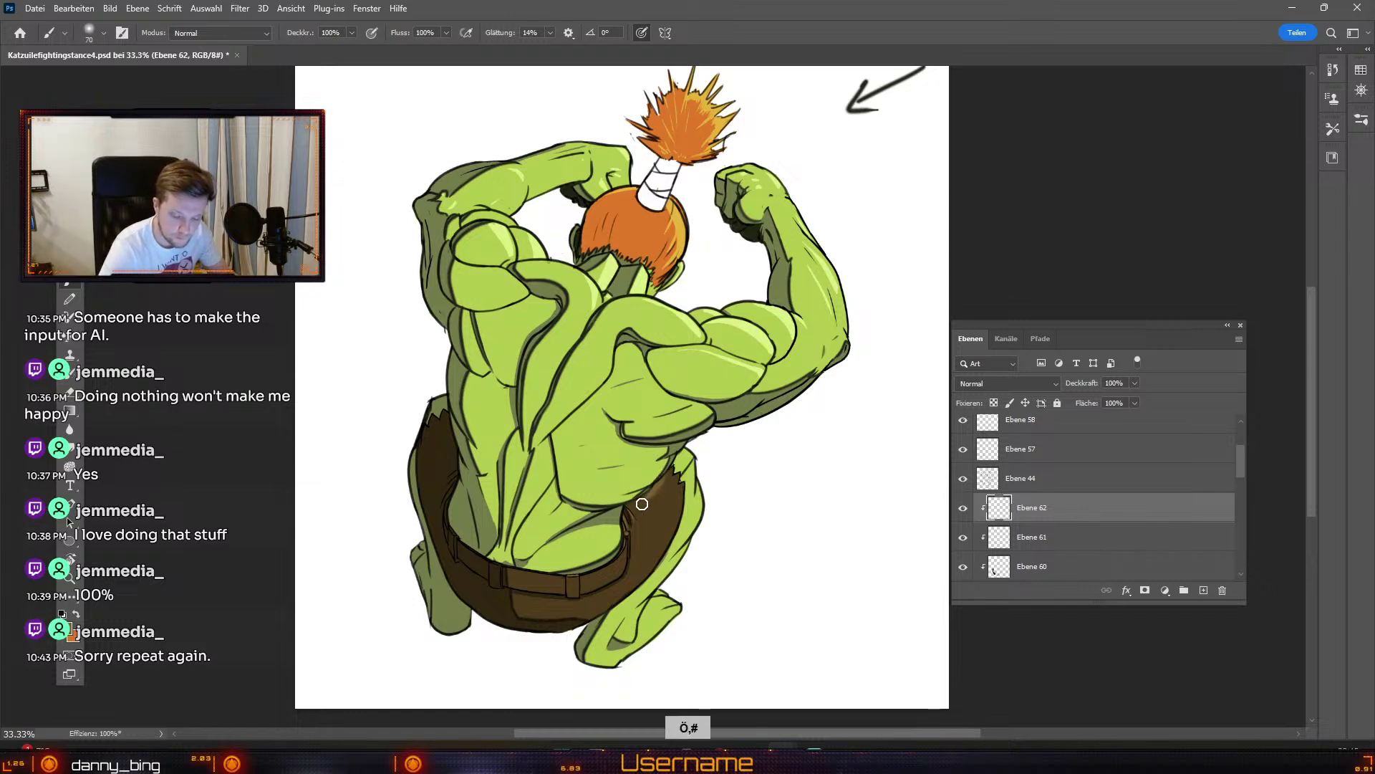
pyautogui.click(102, 35)
pyautogui.click(85, 252)
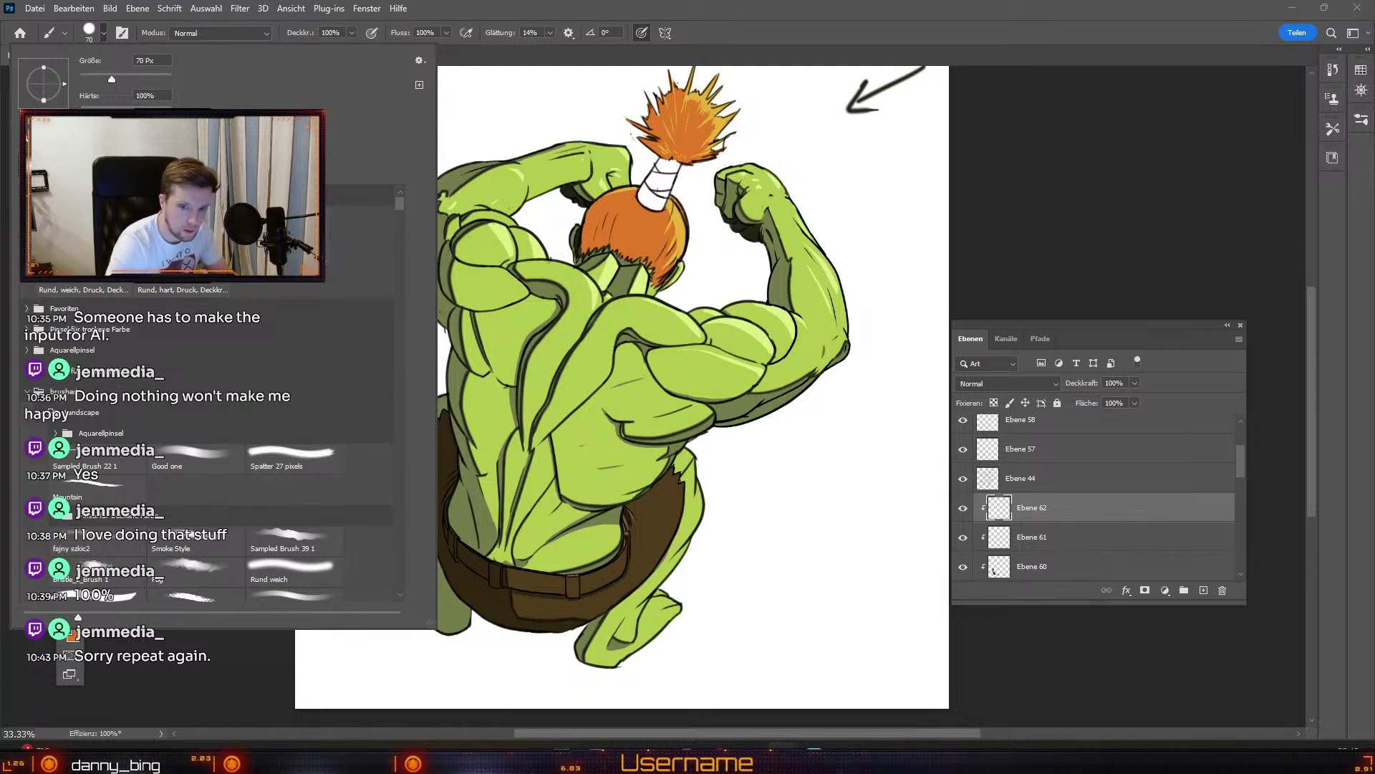
pyautogui.click(683, 471)
pyautogui.hotkey('ctrl', 'z')
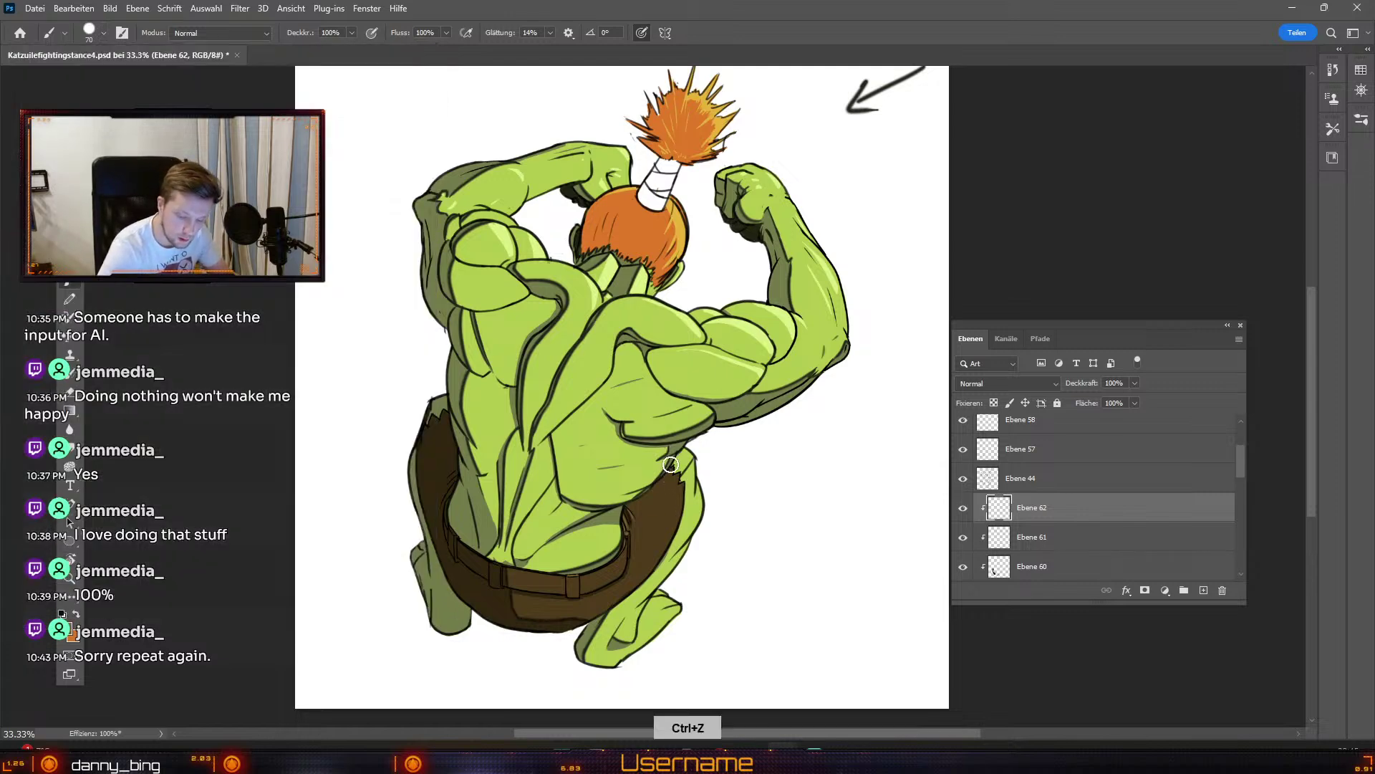
# Step: Paint a broad light-brown highlight across the upper right hip of the shorts with a 50 px brush, undoing the first attempt
pyautogui.moveTo(673, 470); pyautogui.dragTo(641, 504)
pyautogui.hotkey('ctrl', 'z')
pyautogui.press('[')
pyautogui.press('[')
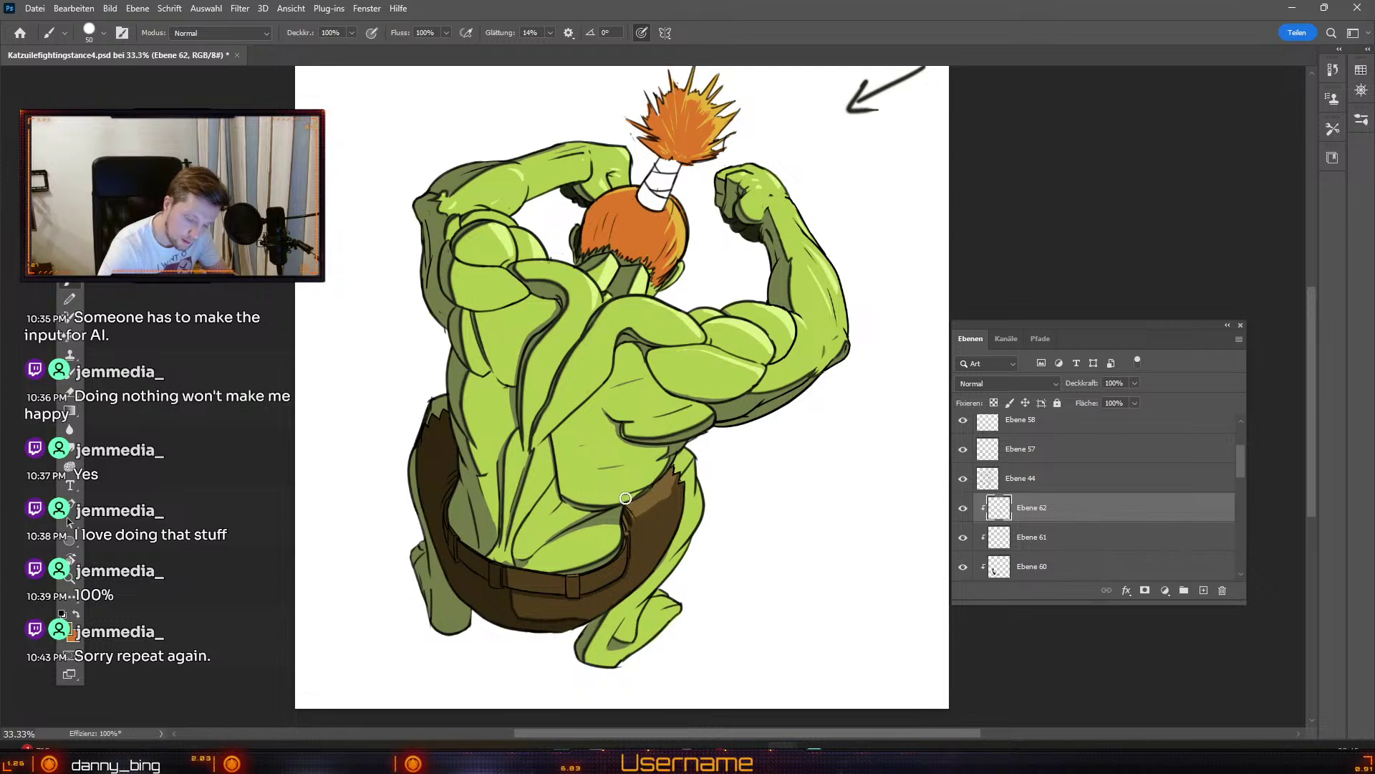
pyautogui.press('[')
pyautogui.press('[')
pyautogui.press(']')
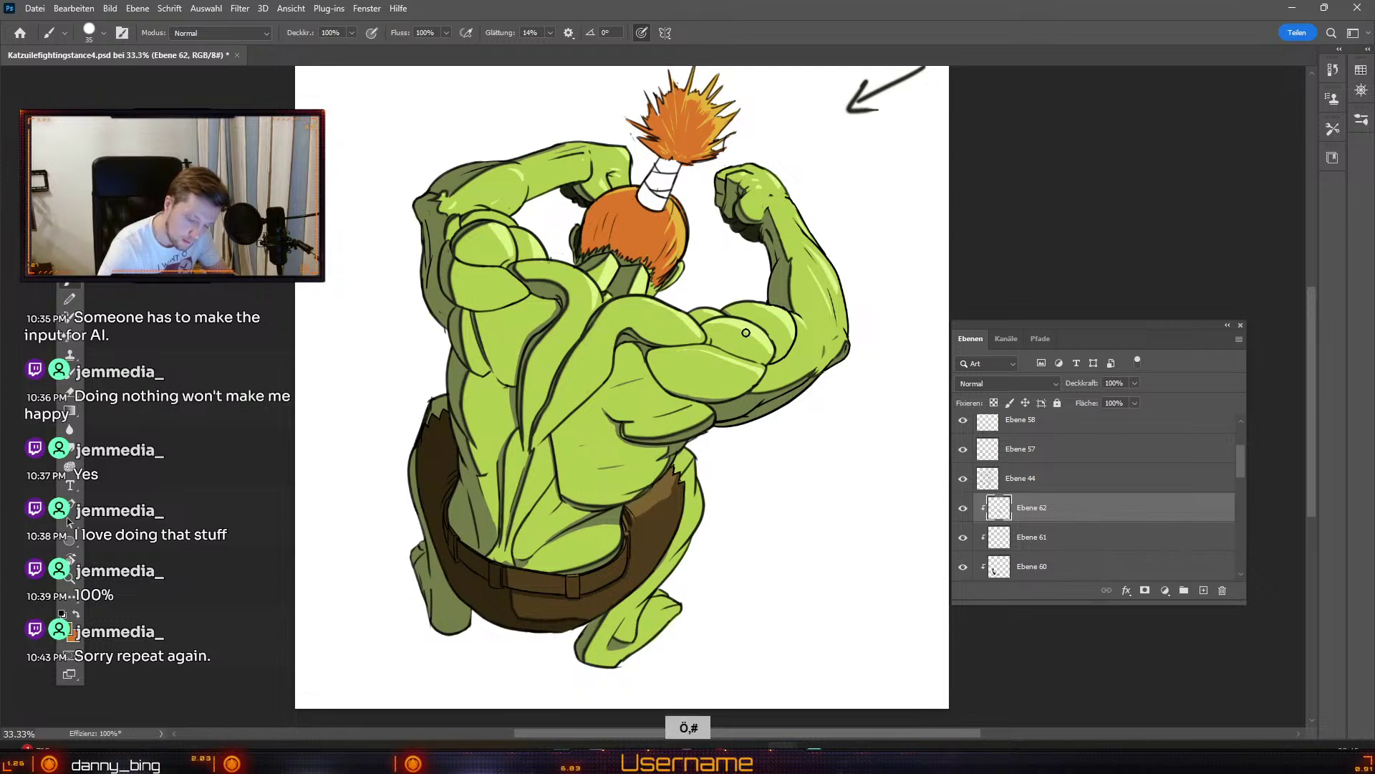
# Step: Trim the upper right hip highlight with the Eraser, undo the stray change, and refine the highlight with a 15 px brush
pyautogui.press('e')
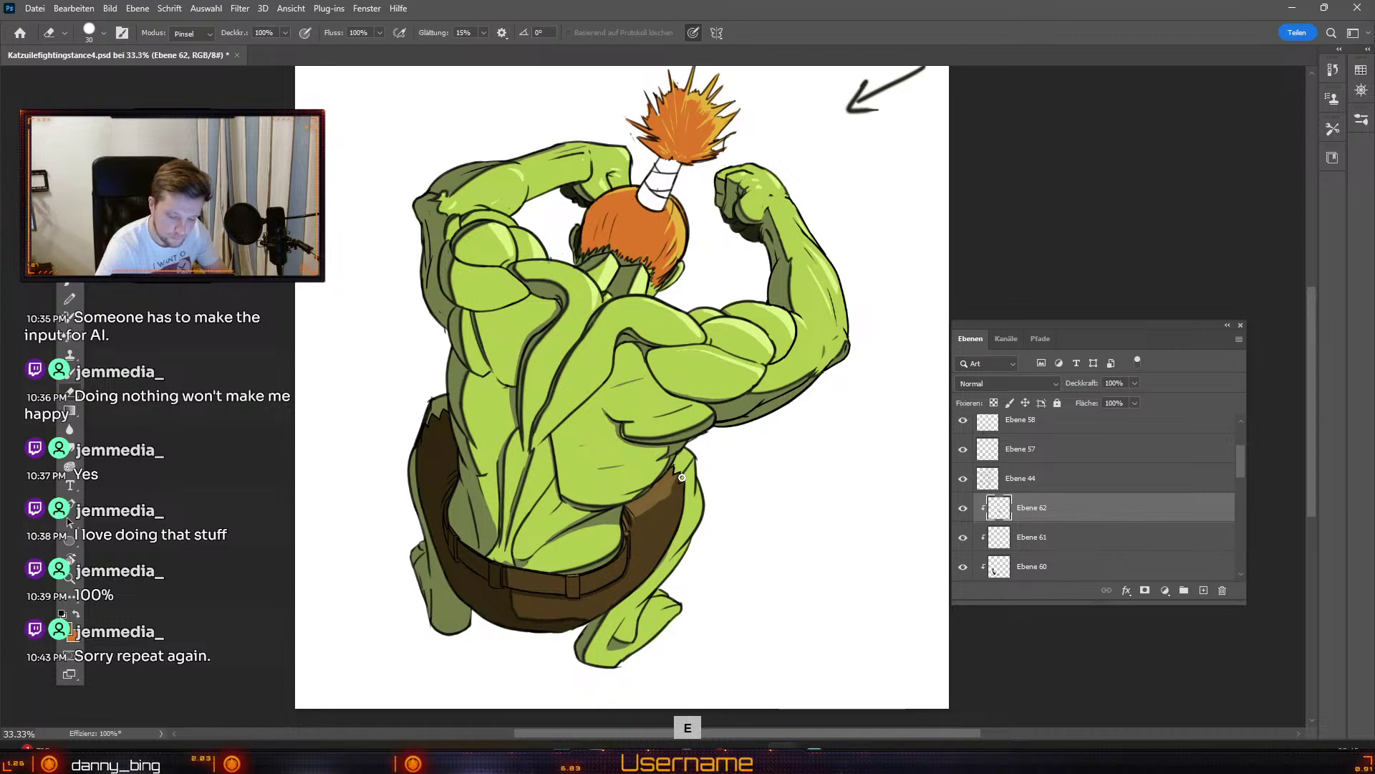
pyautogui.hotkey('ctrl', 'z')
pyautogui.press('b')
pyautogui.press('[')
pyautogui.press('[')
pyautogui.press('[')
pyautogui.press('[')
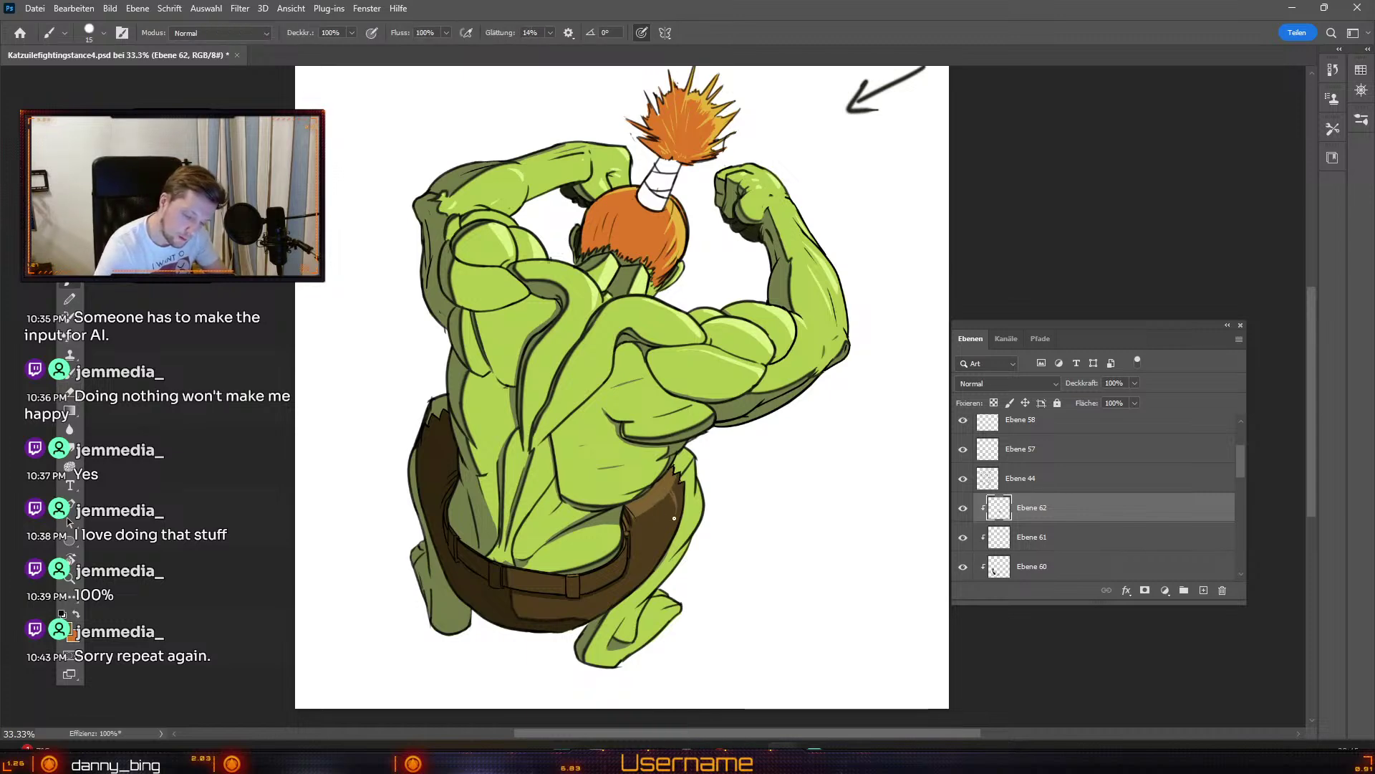
# Step: Shape light-brown fold highlights below the right hip with a 20 px eraser and a 10 to 20 px brush, undoing stray strokes
pyautogui.press('e')
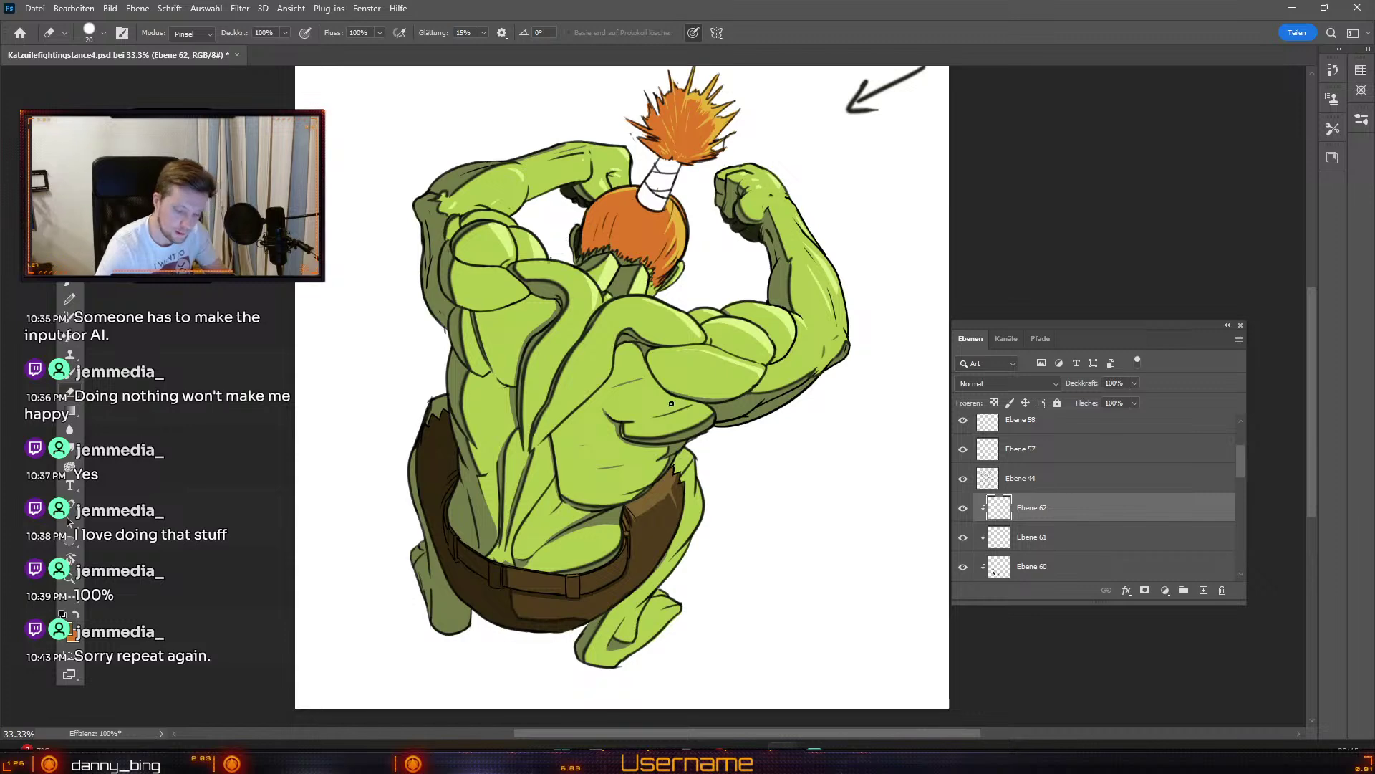
pyautogui.press('b')
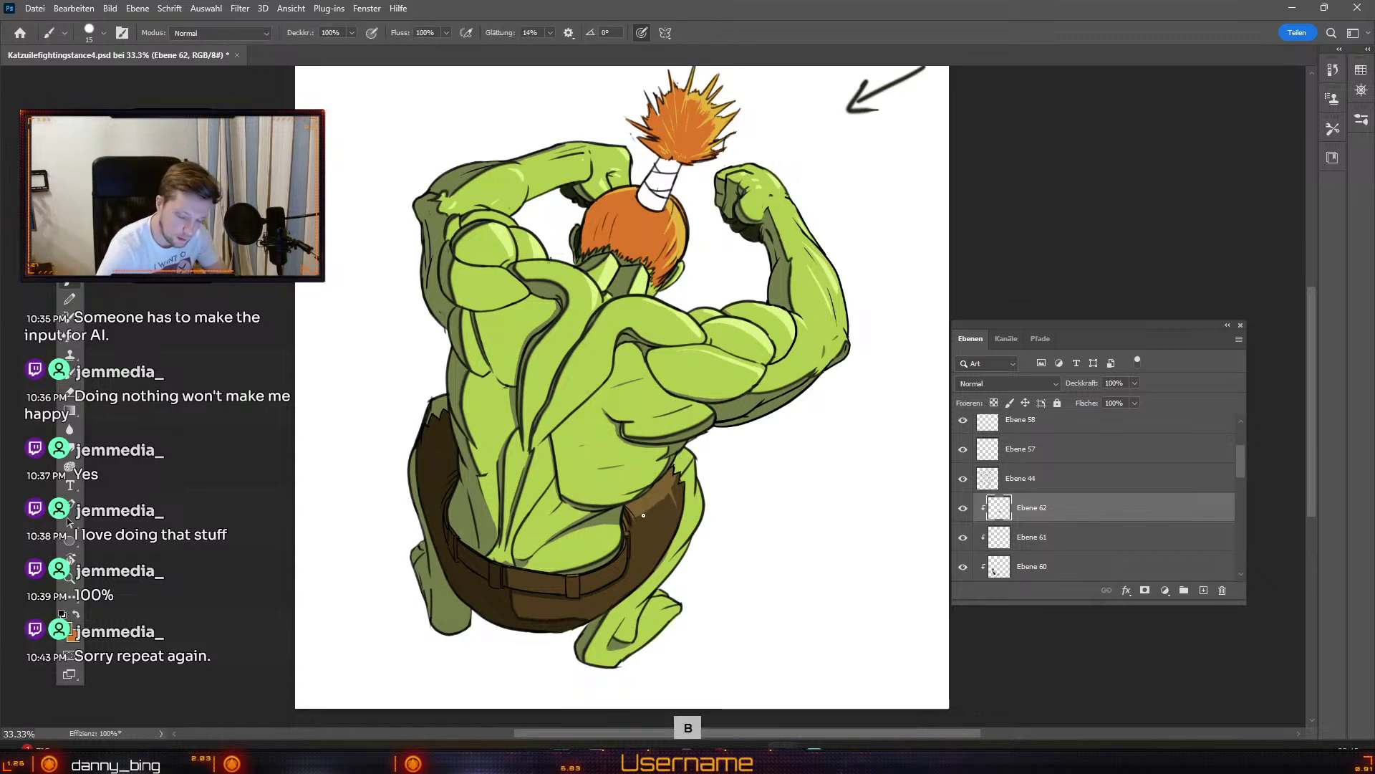
pyautogui.press('#')
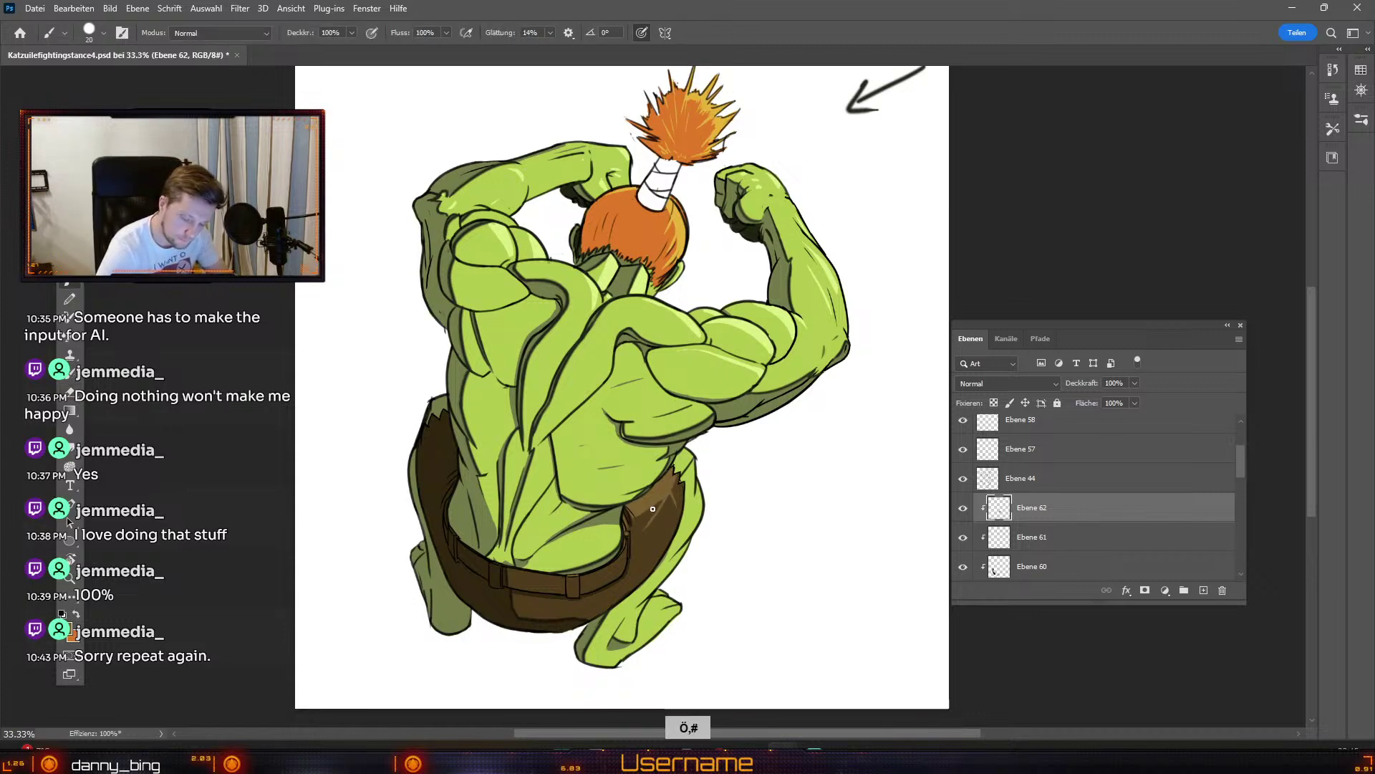
pyautogui.press('odiaeresis')
pyautogui.press('odiaeresis')
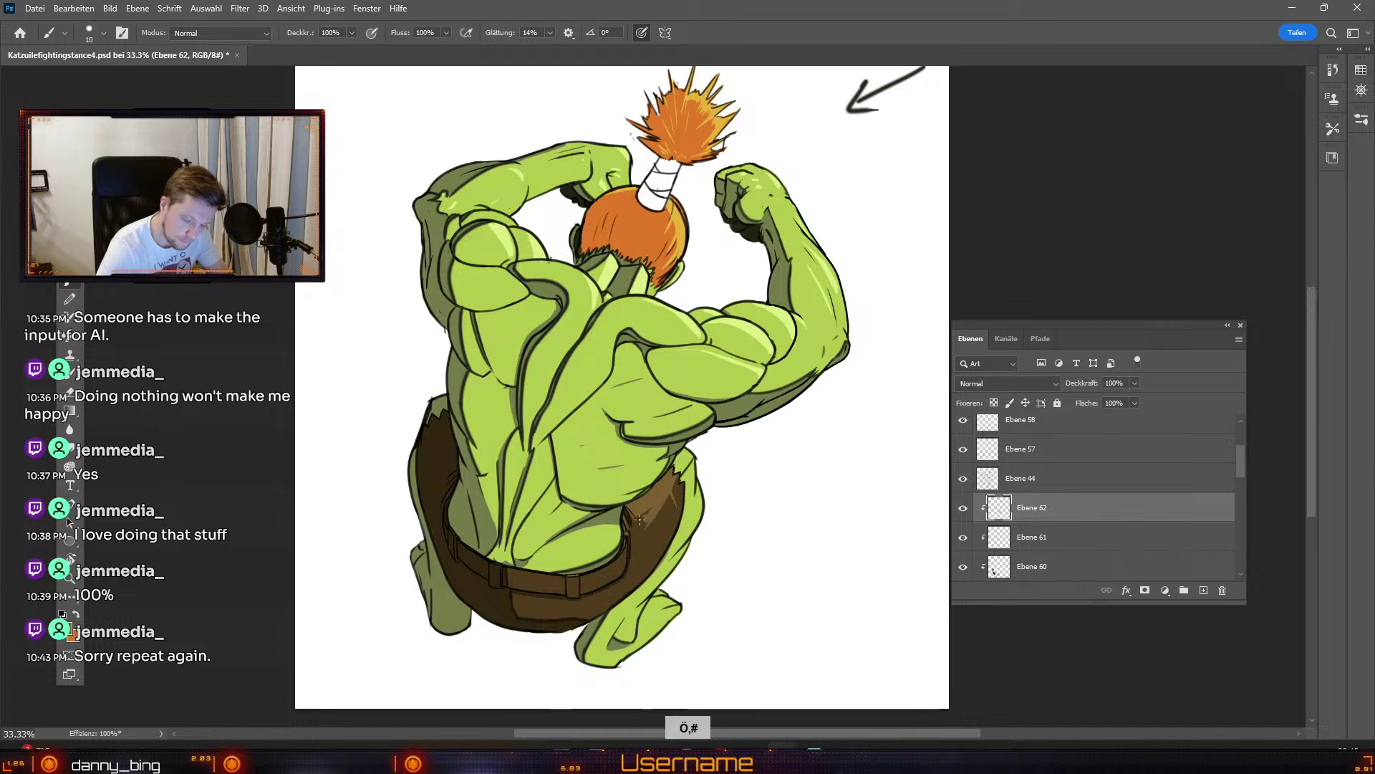
pyautogui.hotkey('ctrl', 'z')
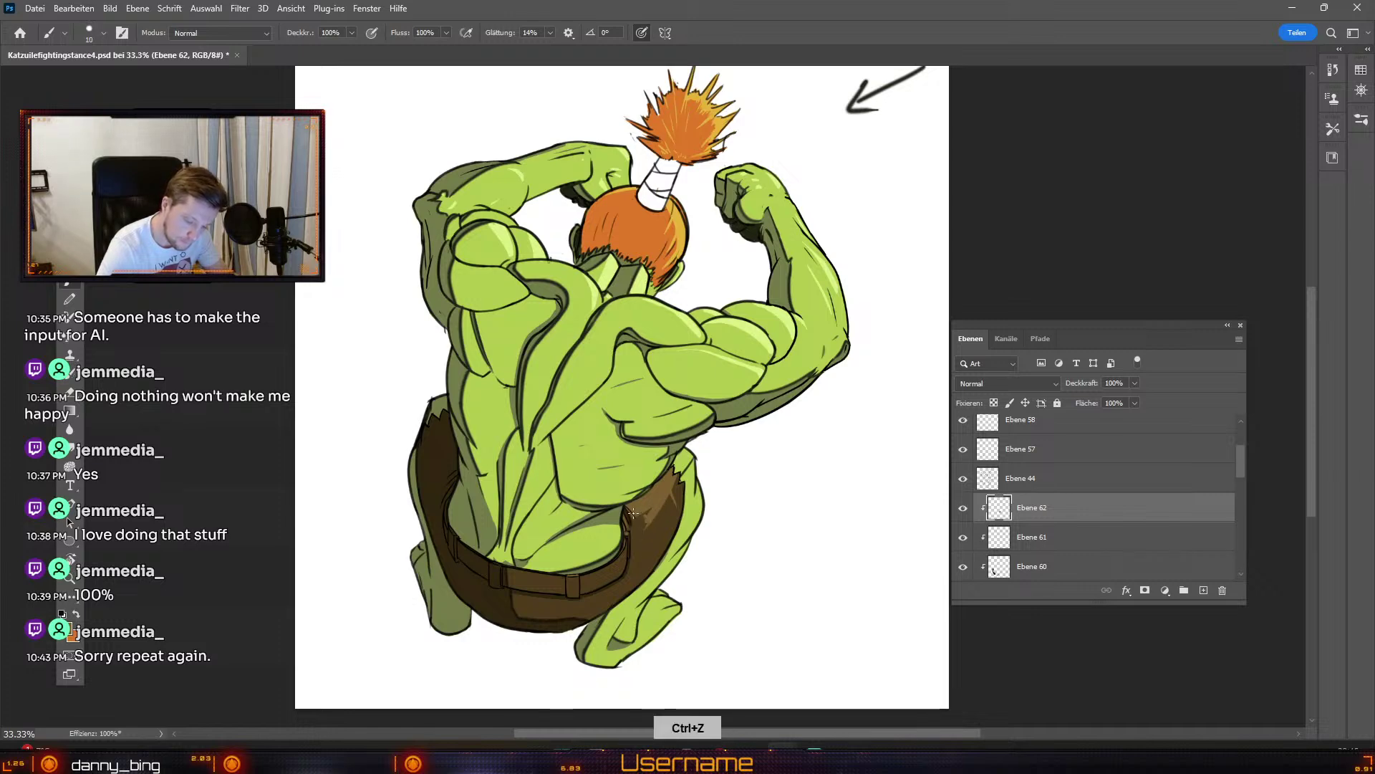
pyautogui.press('#')
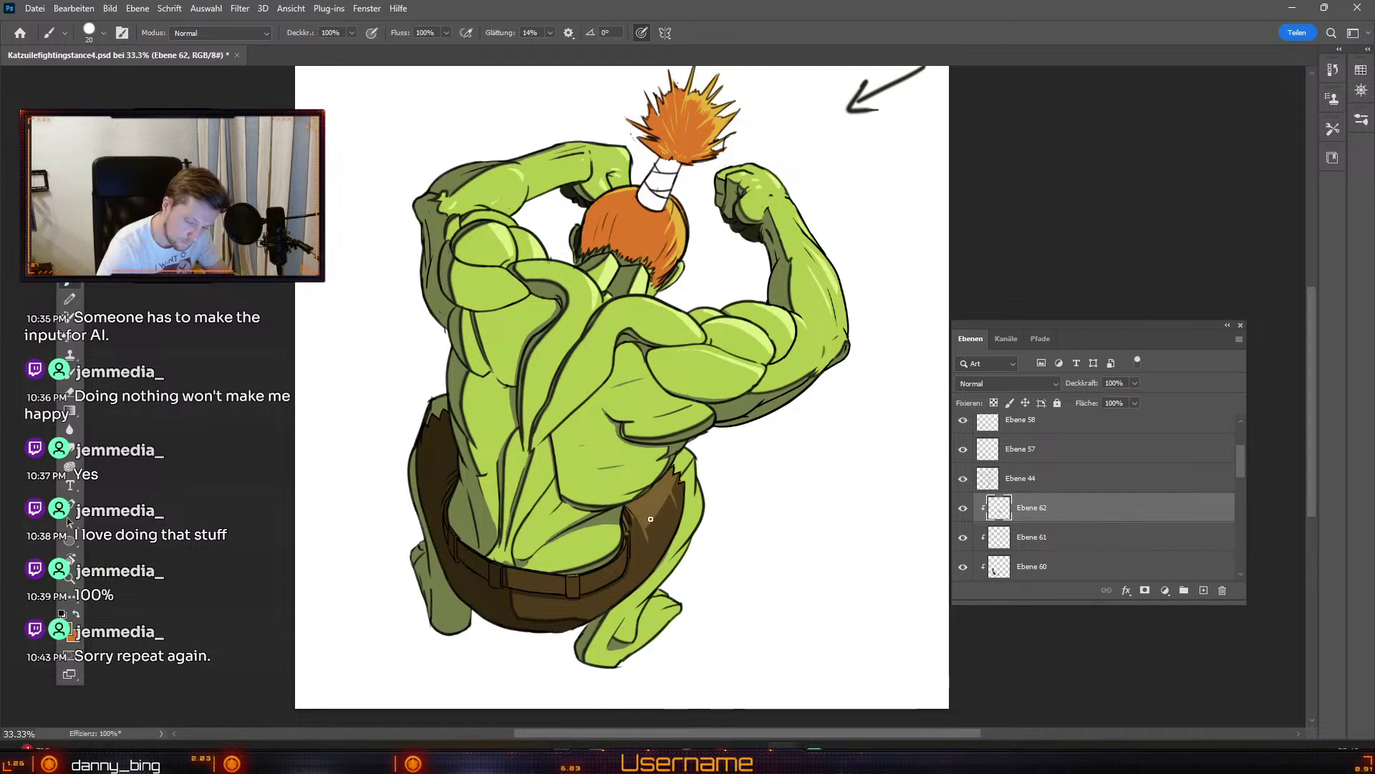
pyautogui.hotkey('ctrl', 'z')
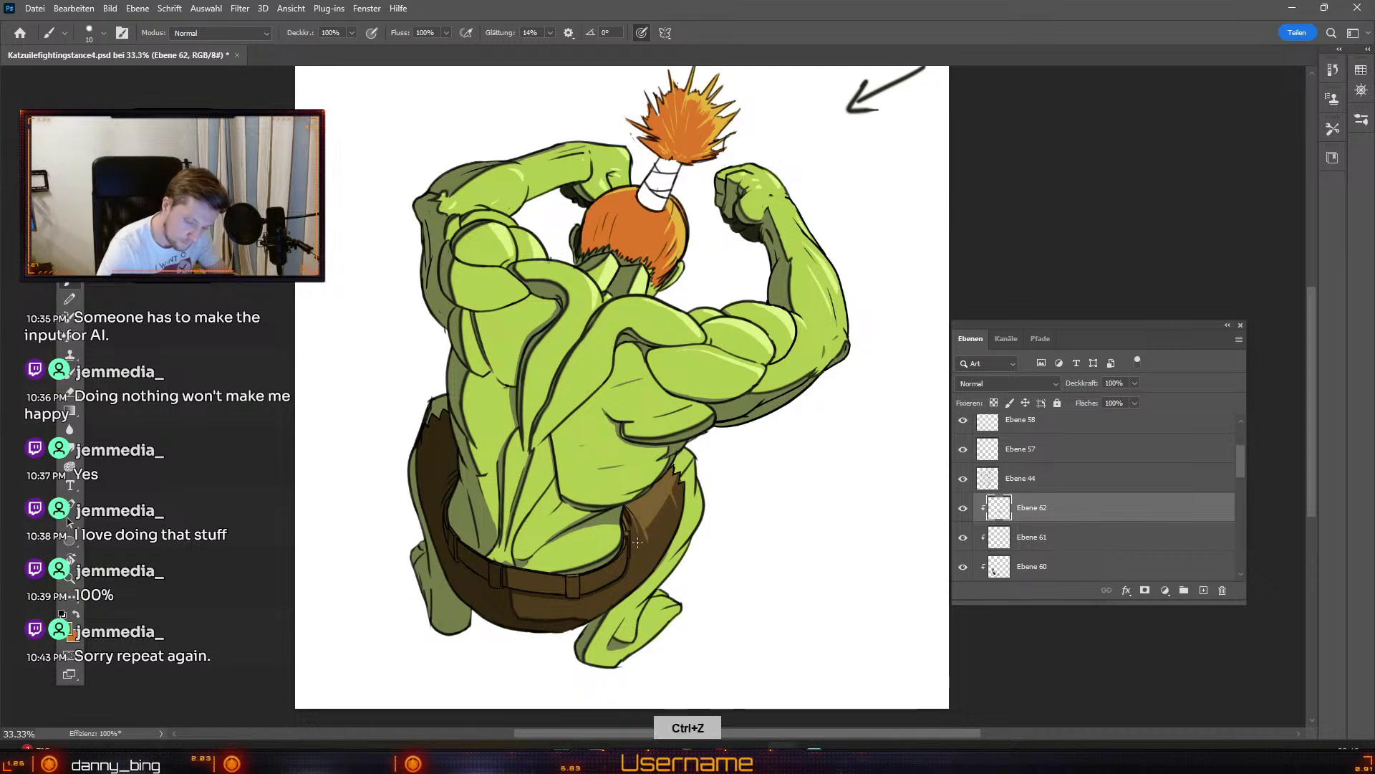
# Step: Trim the fold highlights on the right side of the shorts with a 20 px eraser and return to a 15 px brush
pyautogui.press('e')
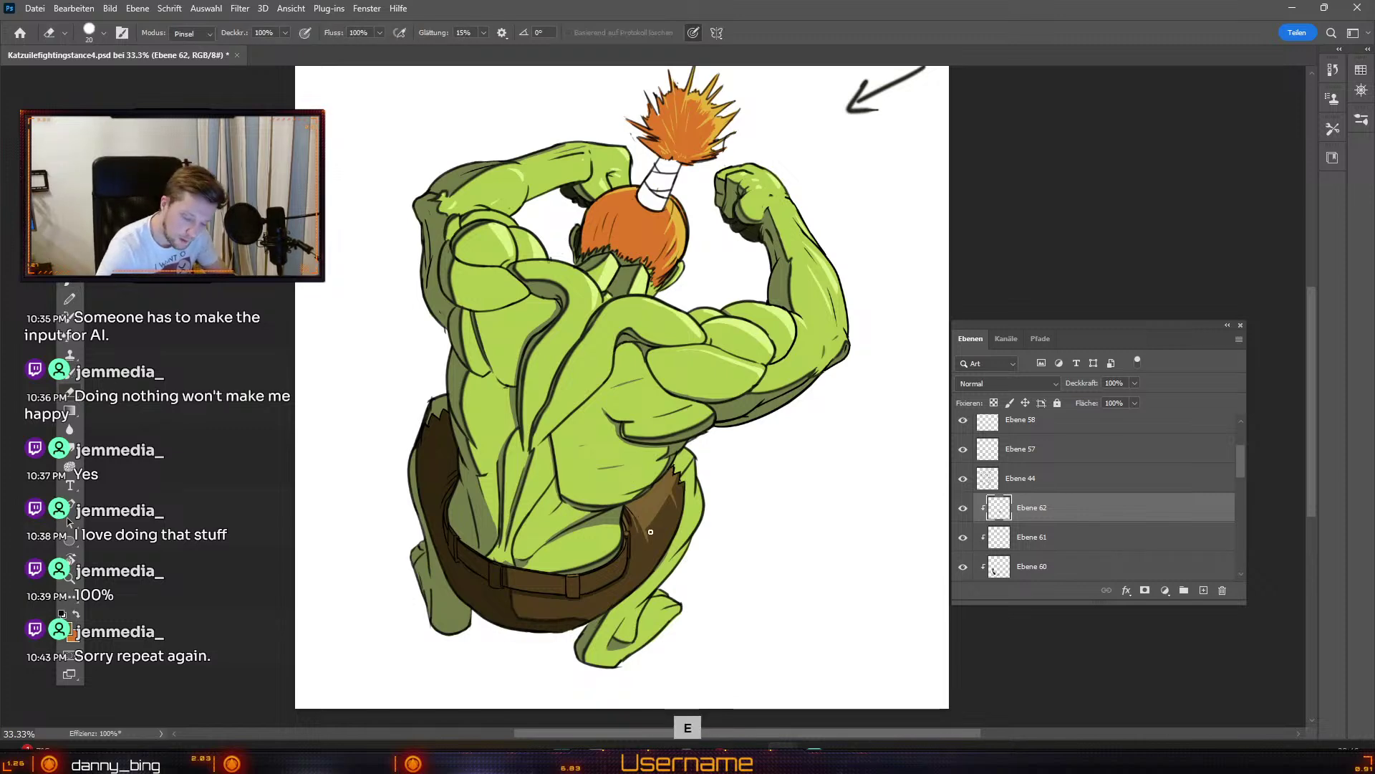
pyautogui.press('b')
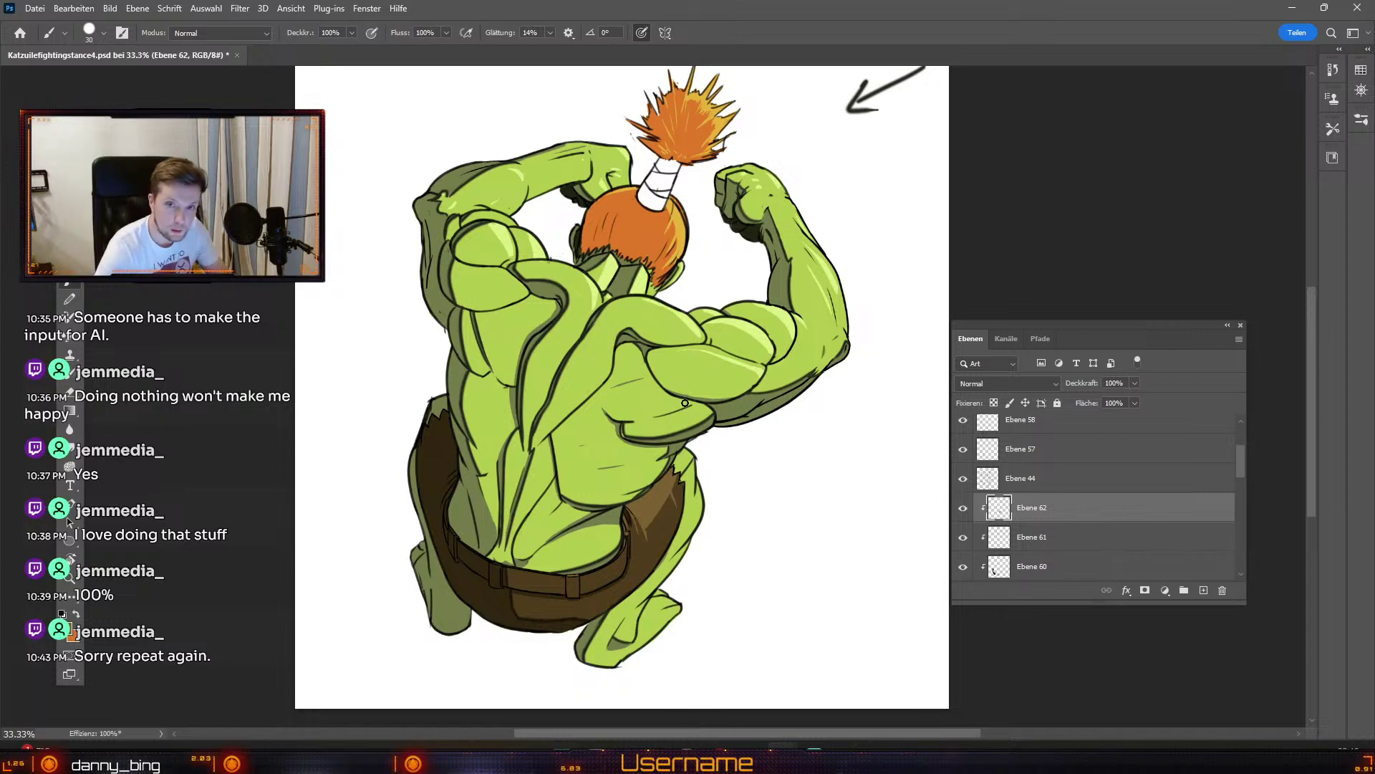
pyautogui.press('odiaeresis')
pyautogui.press('odiaeresis')
pyautogui.press('odiaeresis')
pyautogui.press('e')
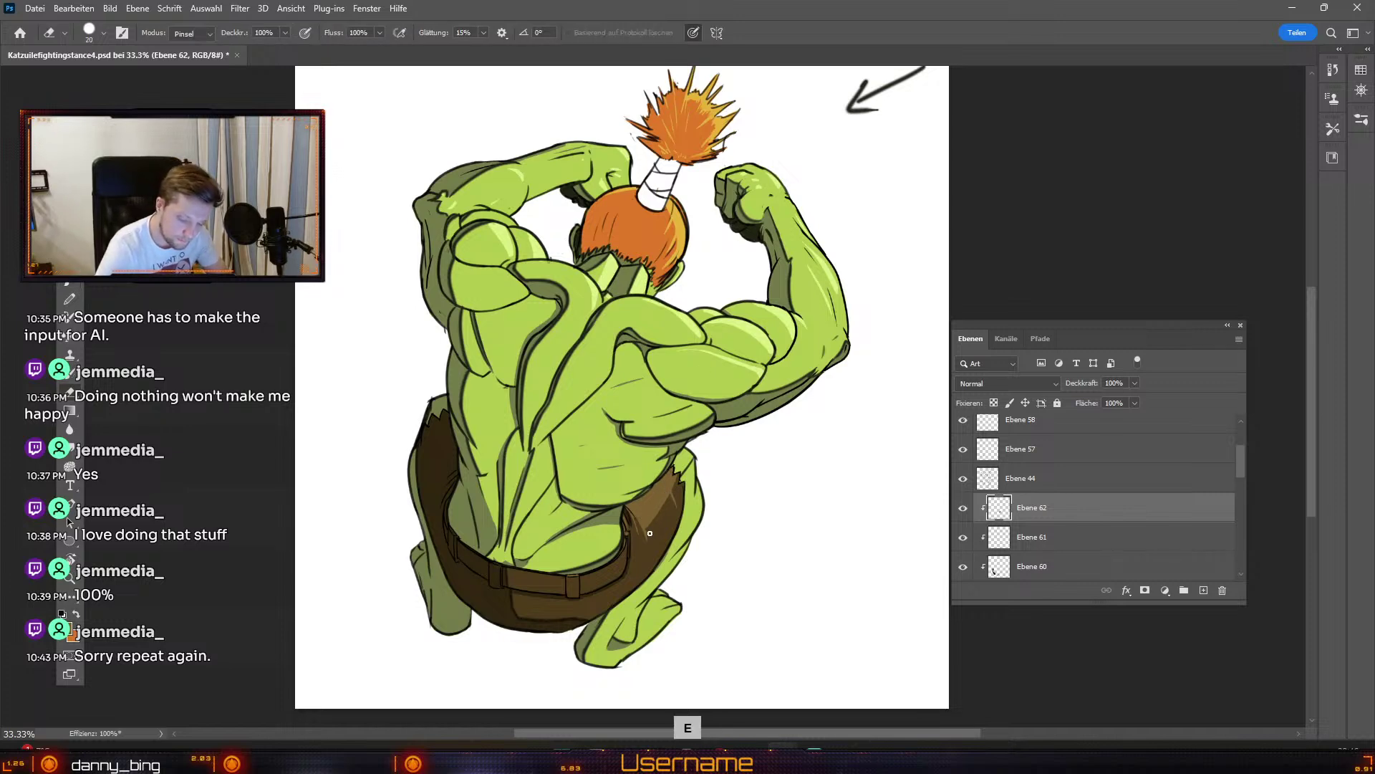
pyautogui.press('b')
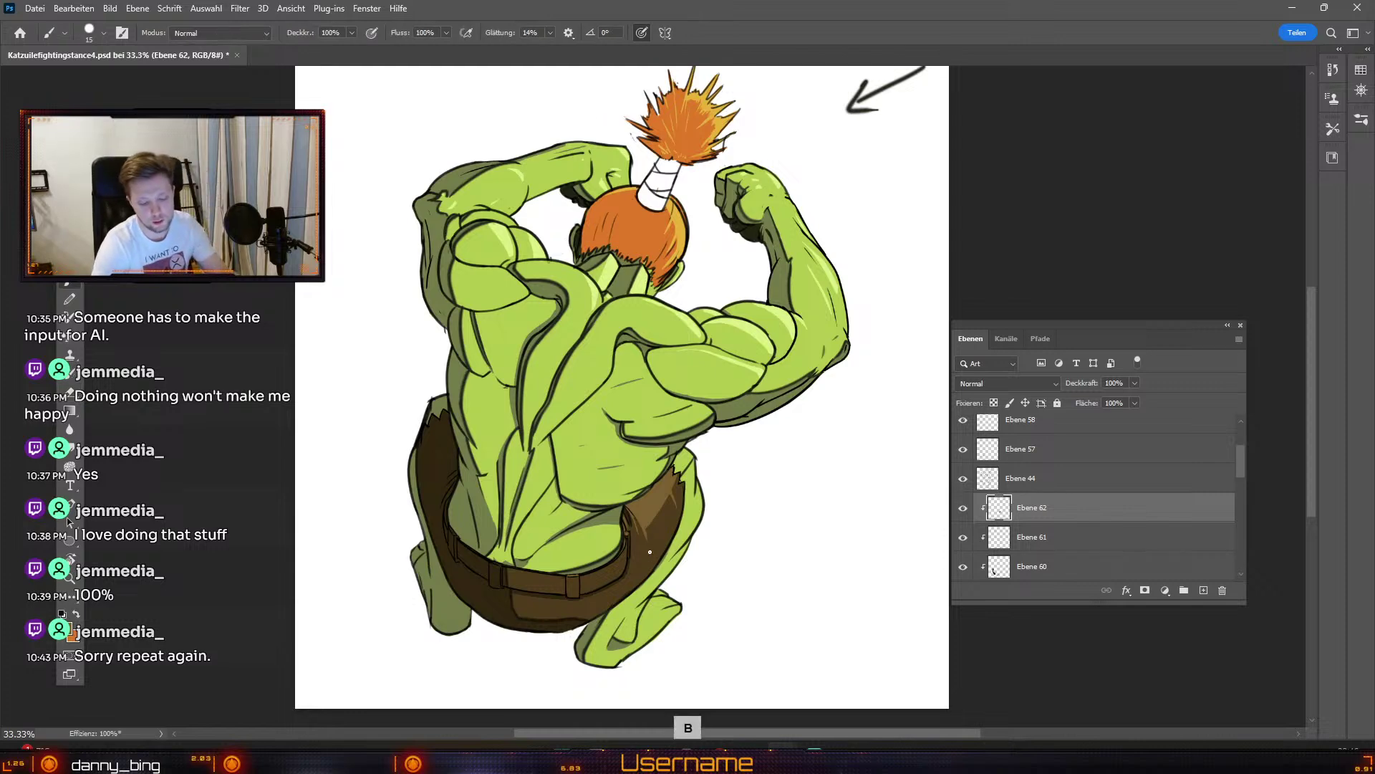
# Step: Try thin 10 px highlight strokes lower down the right side of the shorts, undoing the unwanted ones
pyautogui.press('odiaeresis')
pyautogui.hotkey('ctrl', 'z')
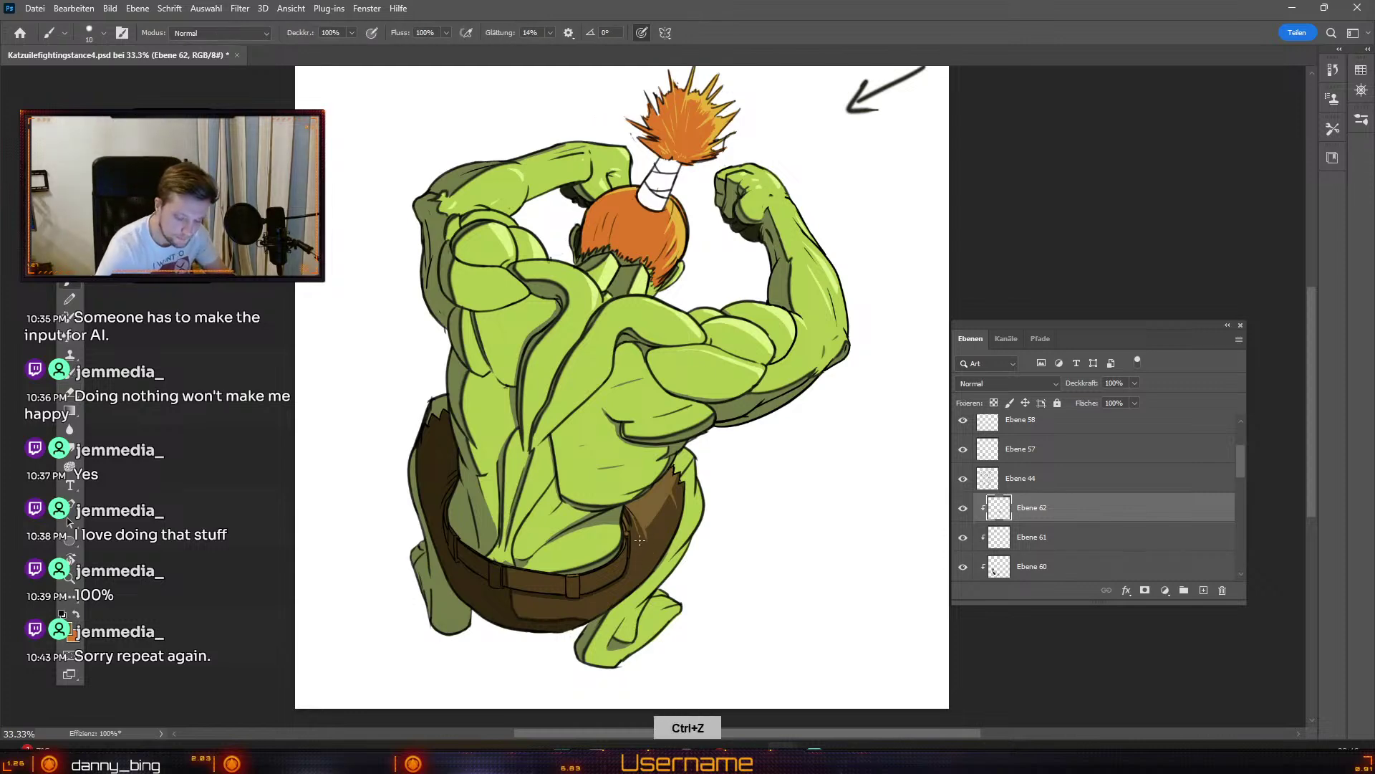
pyautogui.hotkey('ctrl', 'z')
pyautogui.hotkey('ctrl', 'z')
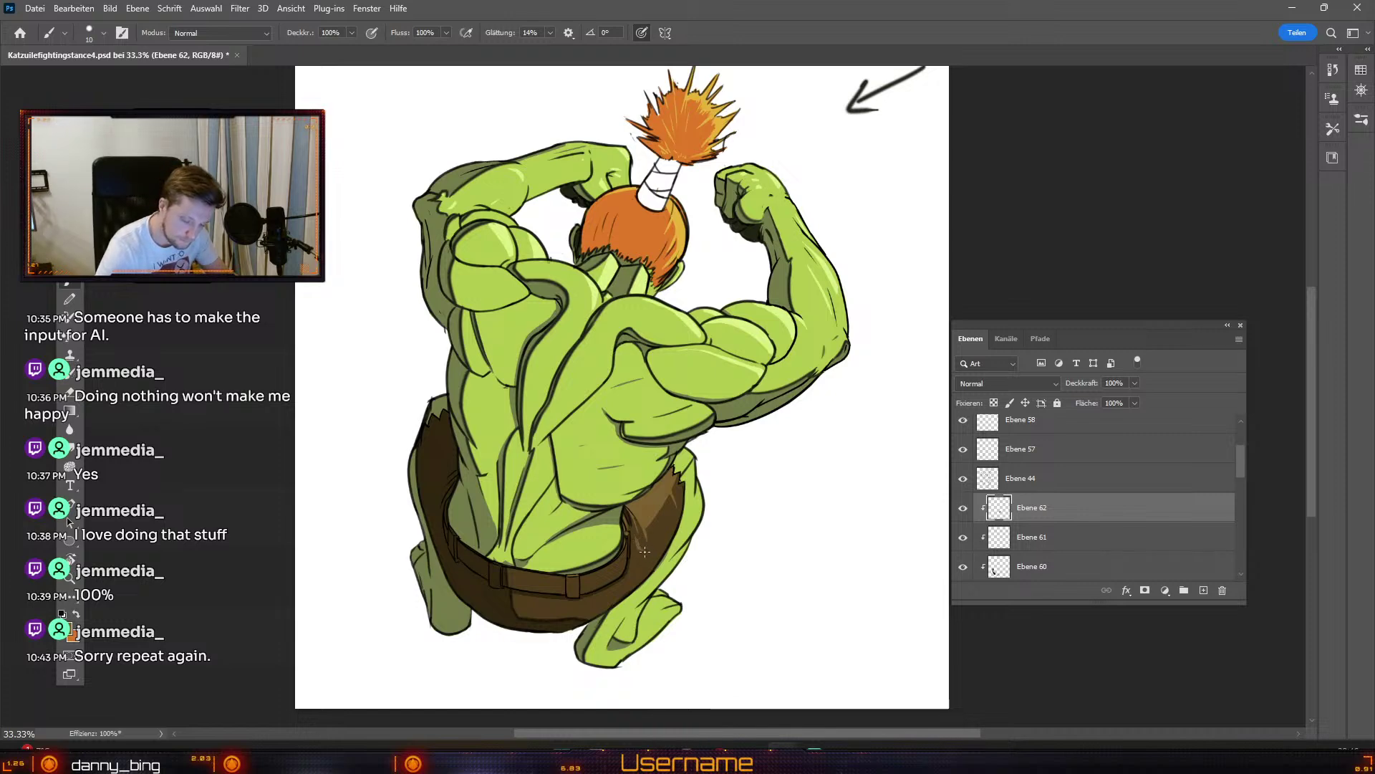
pyautogui.hotkey('ctrl', 'z')
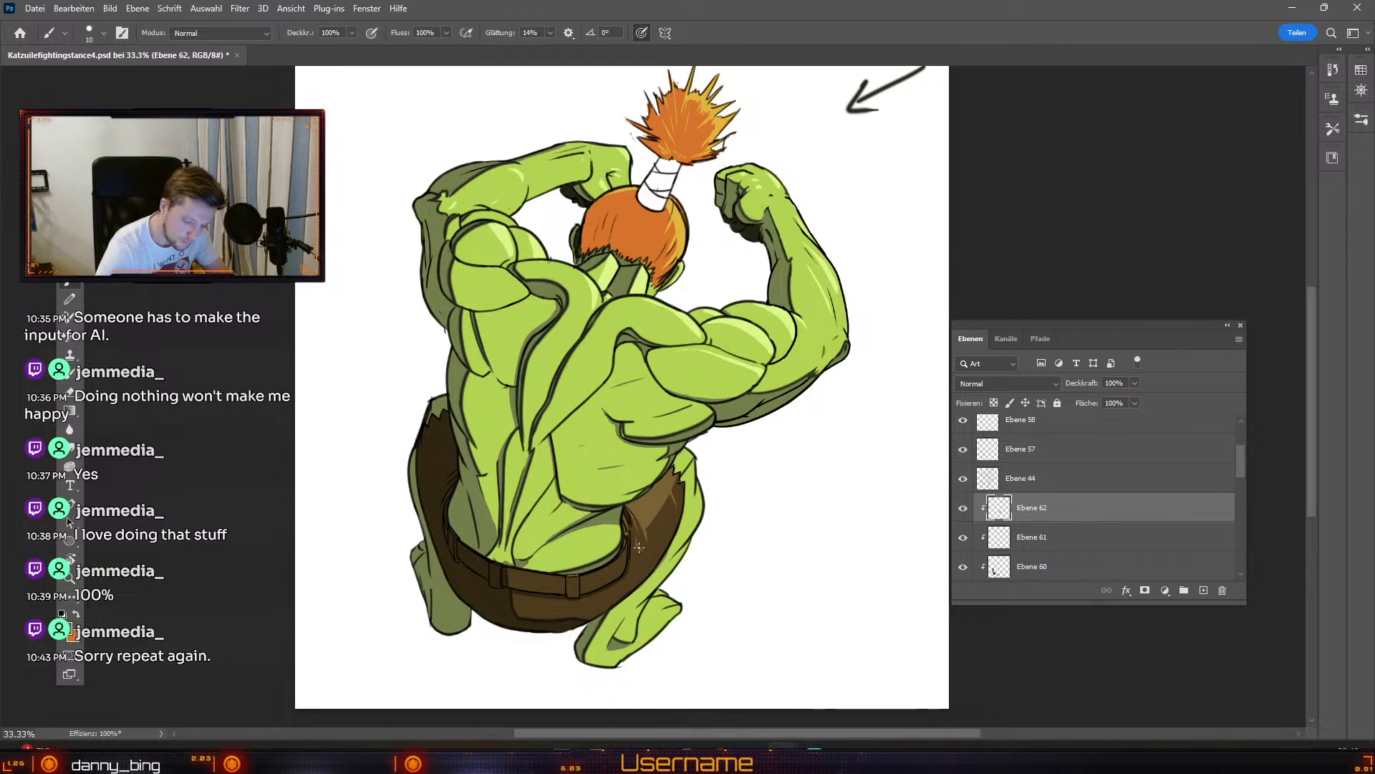
# Step: Clean up the thin fold highlights with a 15 px eraser and extend the right-side highlight with the Brush
pyautogui.press('e')
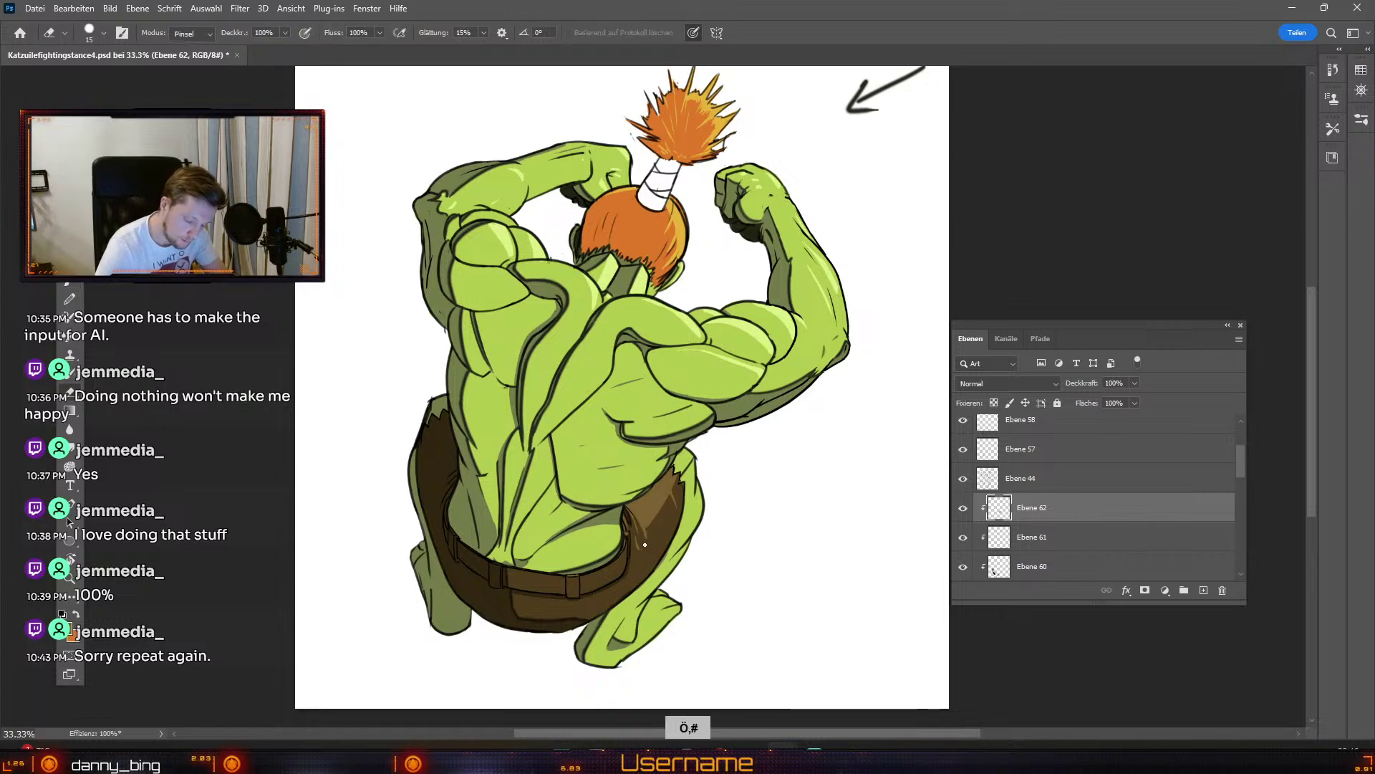
pyautogui.hotkey('ctrl', 'z')
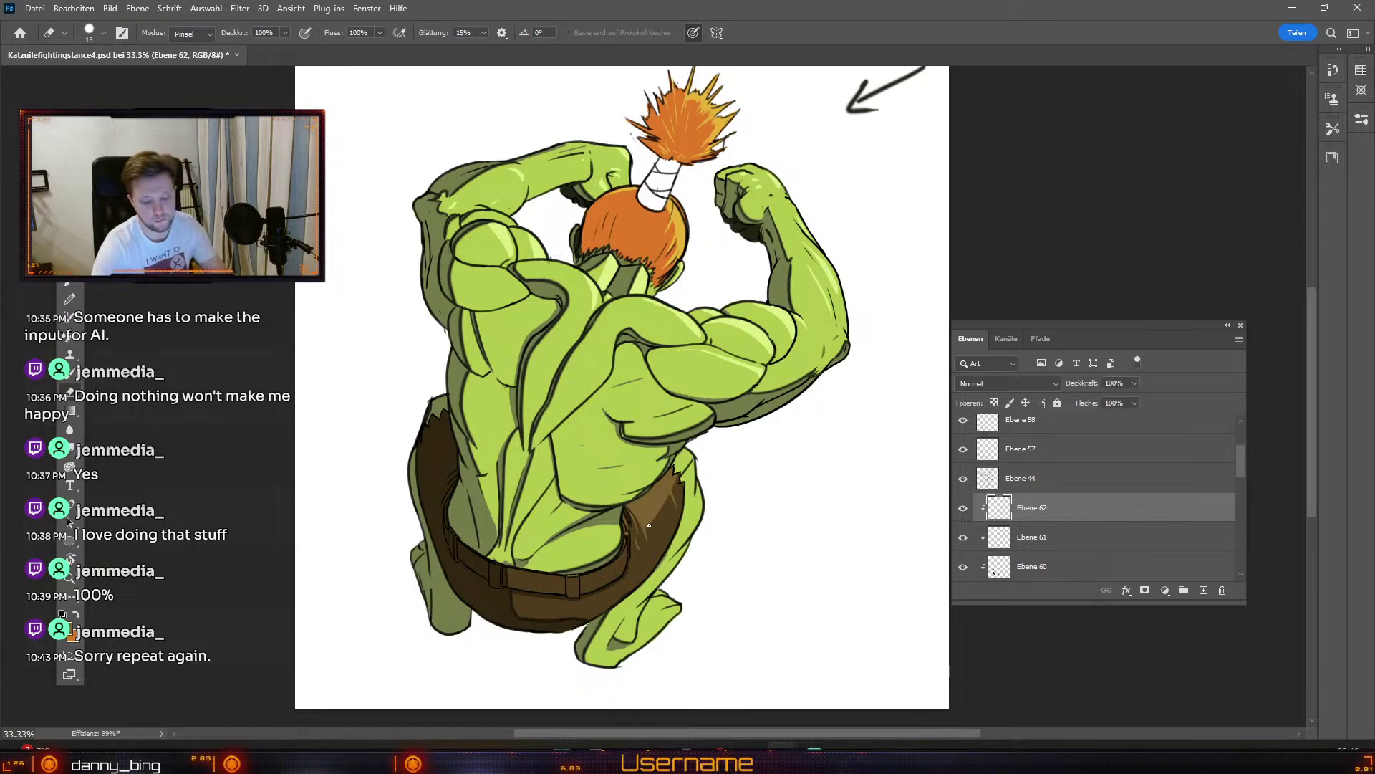
pyautogui.press('b')
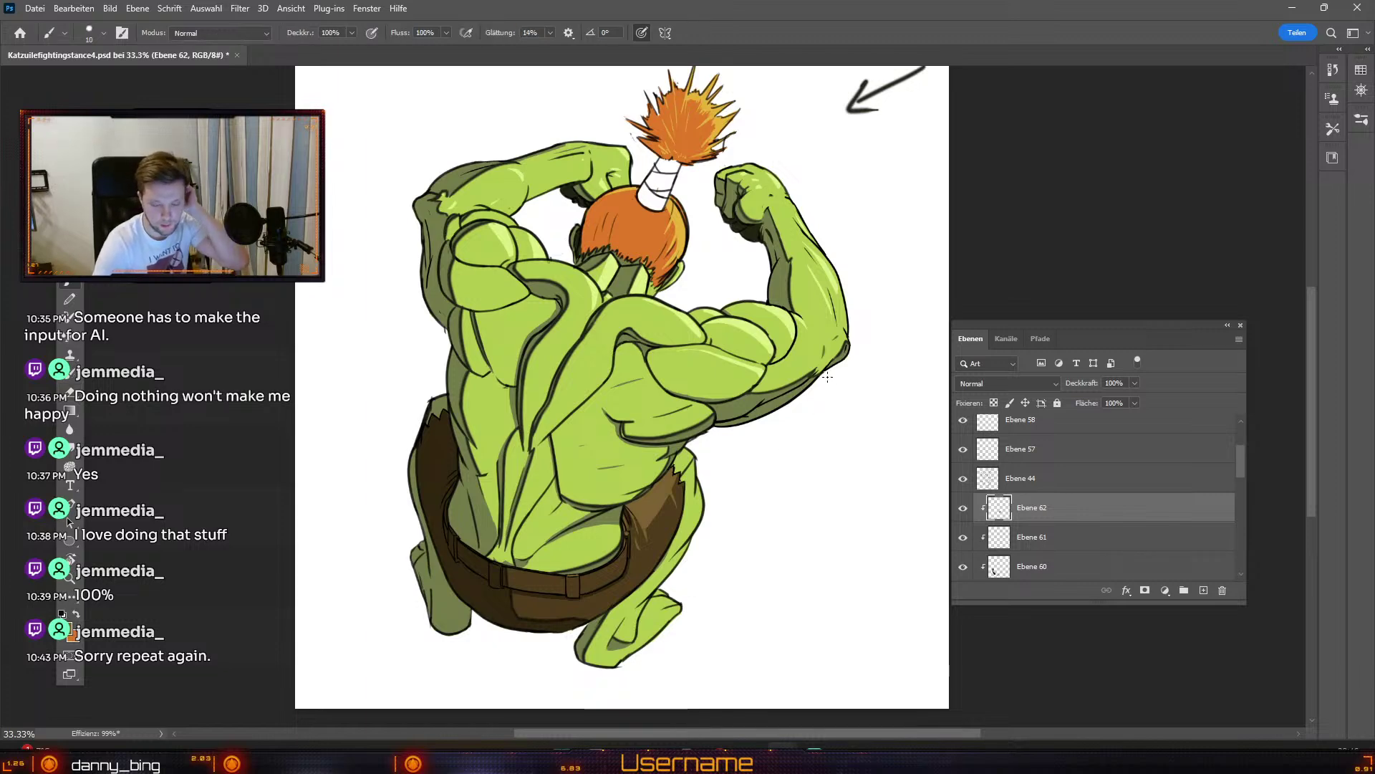
pyautogui.press('b')
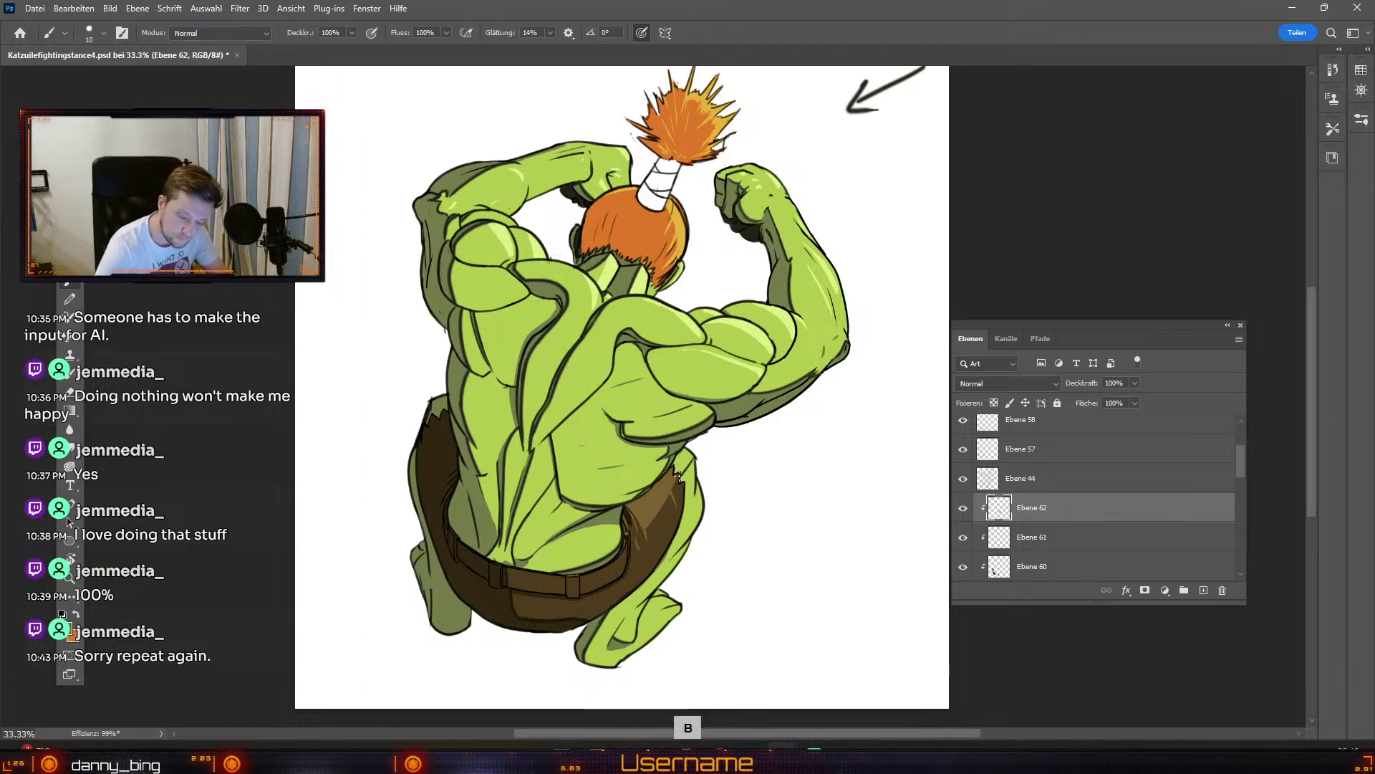
pyautogui.press(']')
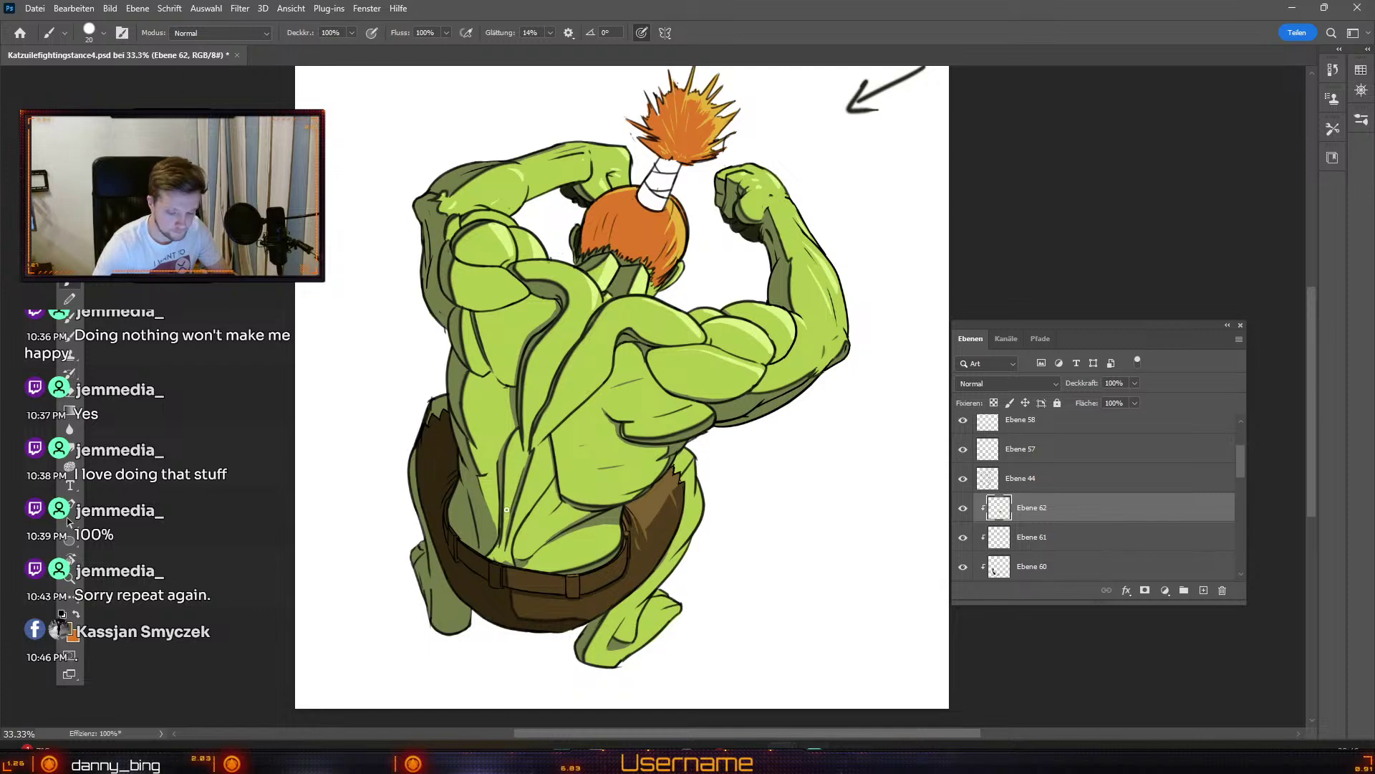
# Step: Select layer Ebene 44, hide and show it to check its content, and set the brush colour to black, 000000
pyautogui.press('v')
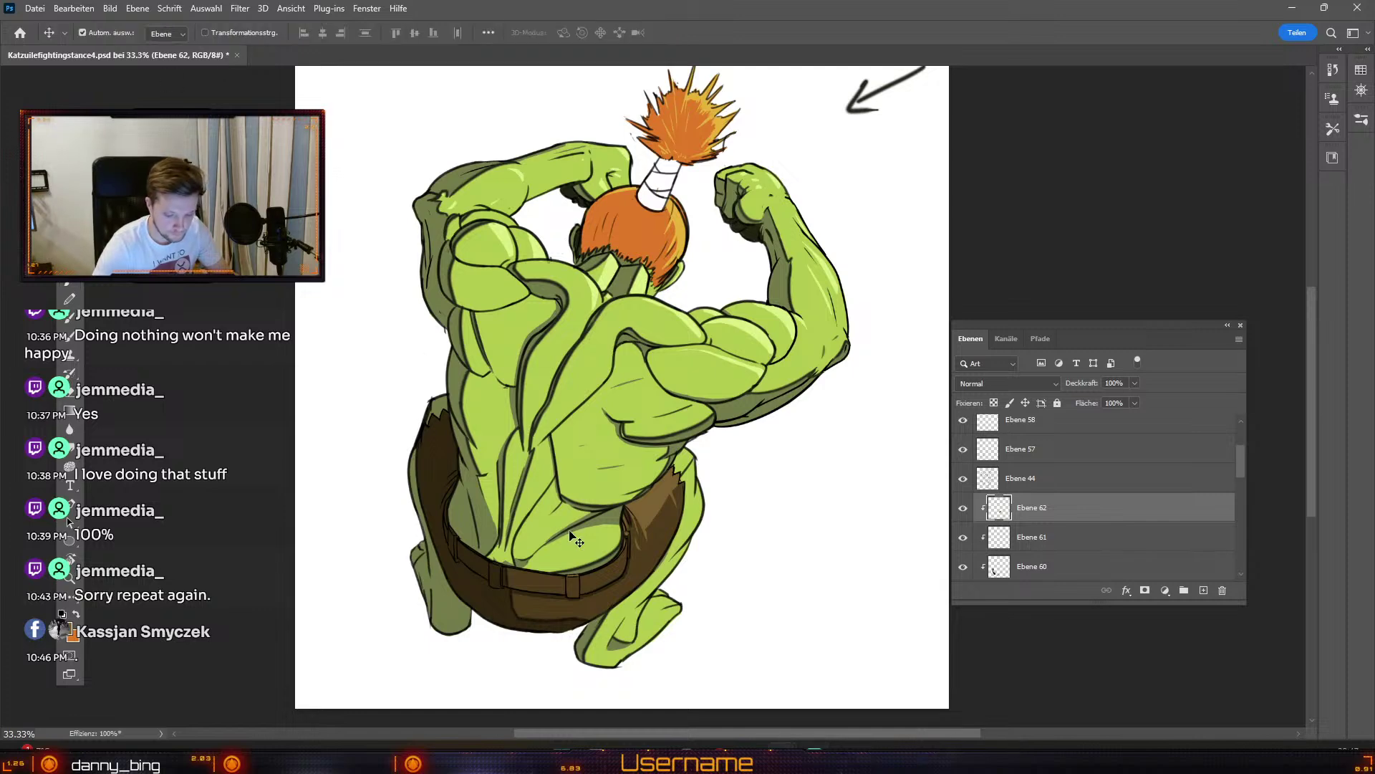
pyautogui.click(649, 640)
pyautogui.click(962, 478)
pyautogui.click(963, 478)
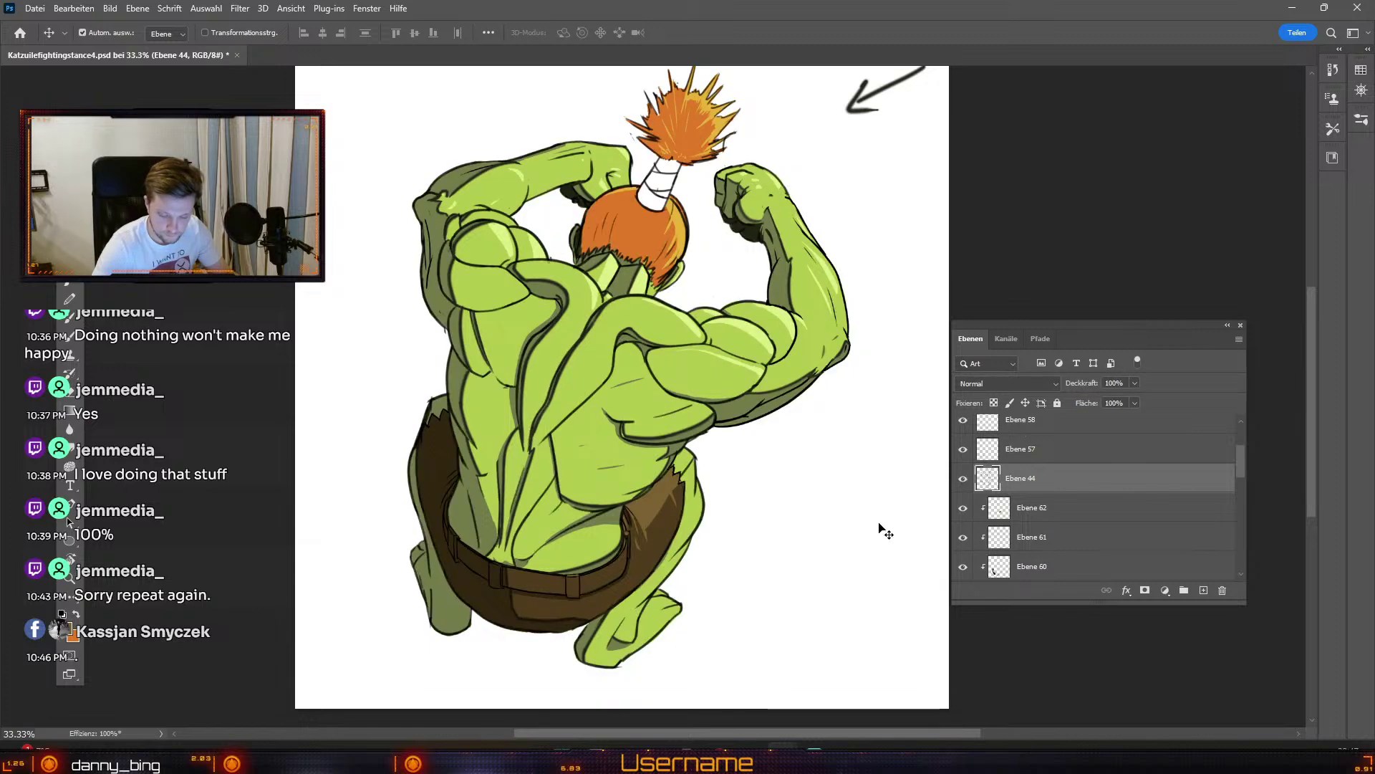
pyautogui.click(72, 631)
pyautogui.write('000000')
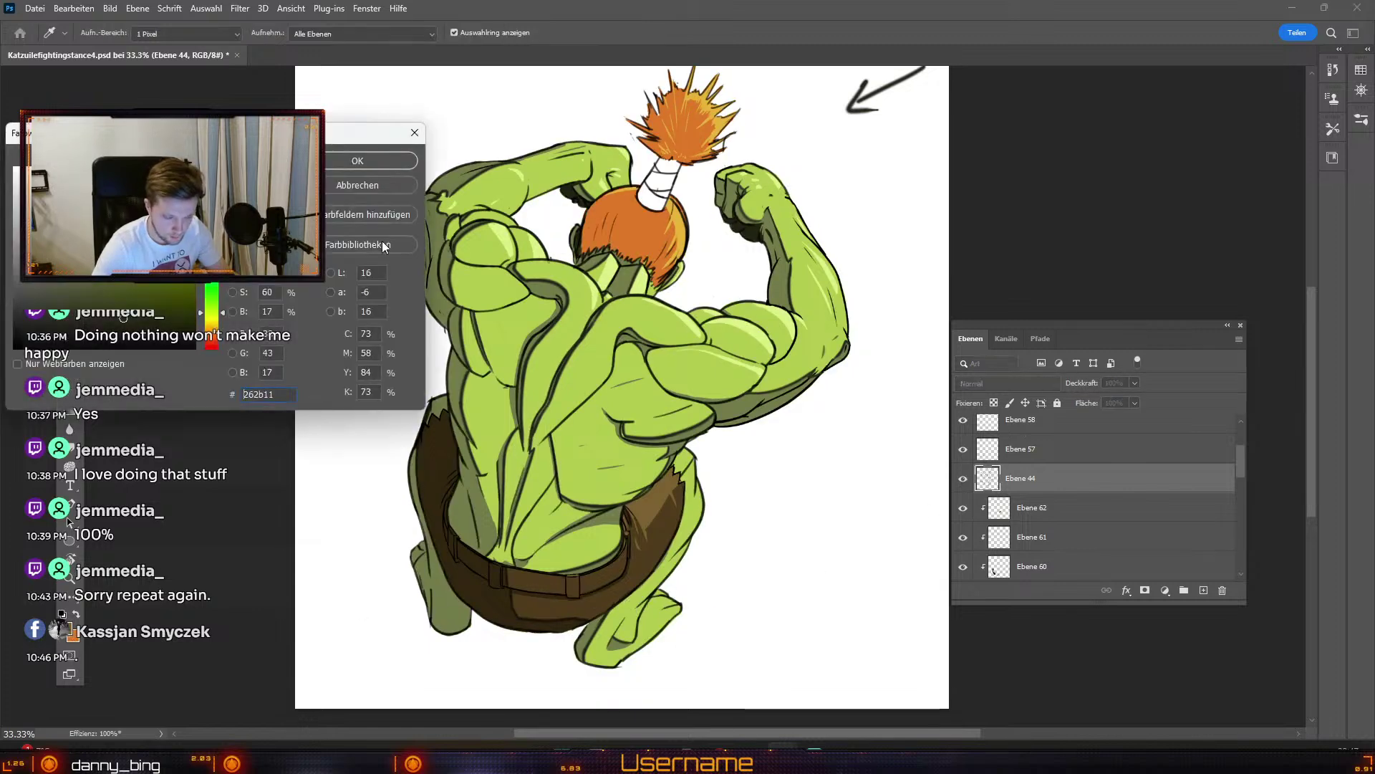
pyautogui.click(346, 163)
pyautogui.press('b')
# Step: Reduce the brush to 10 px and try a short line on the right foot, undoing the stroke
pyautogui.click(103, 35)
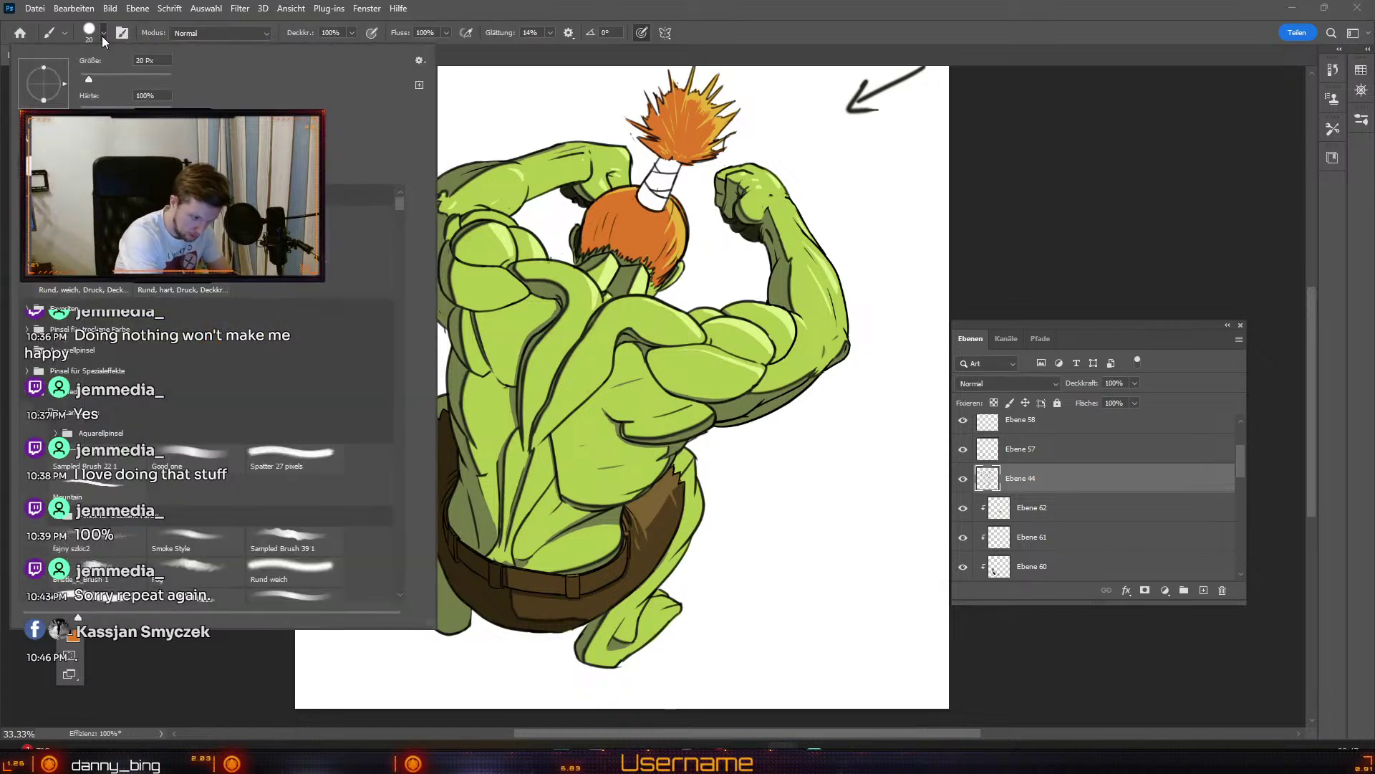
pyautogui.click(104, 34)
pyautogui.press('odiaeresis')
pyautogui.moveTo(636, 643); pyautogui.dragTo(617, 649)
pyautogui.hotkey('ctrl', 'z')
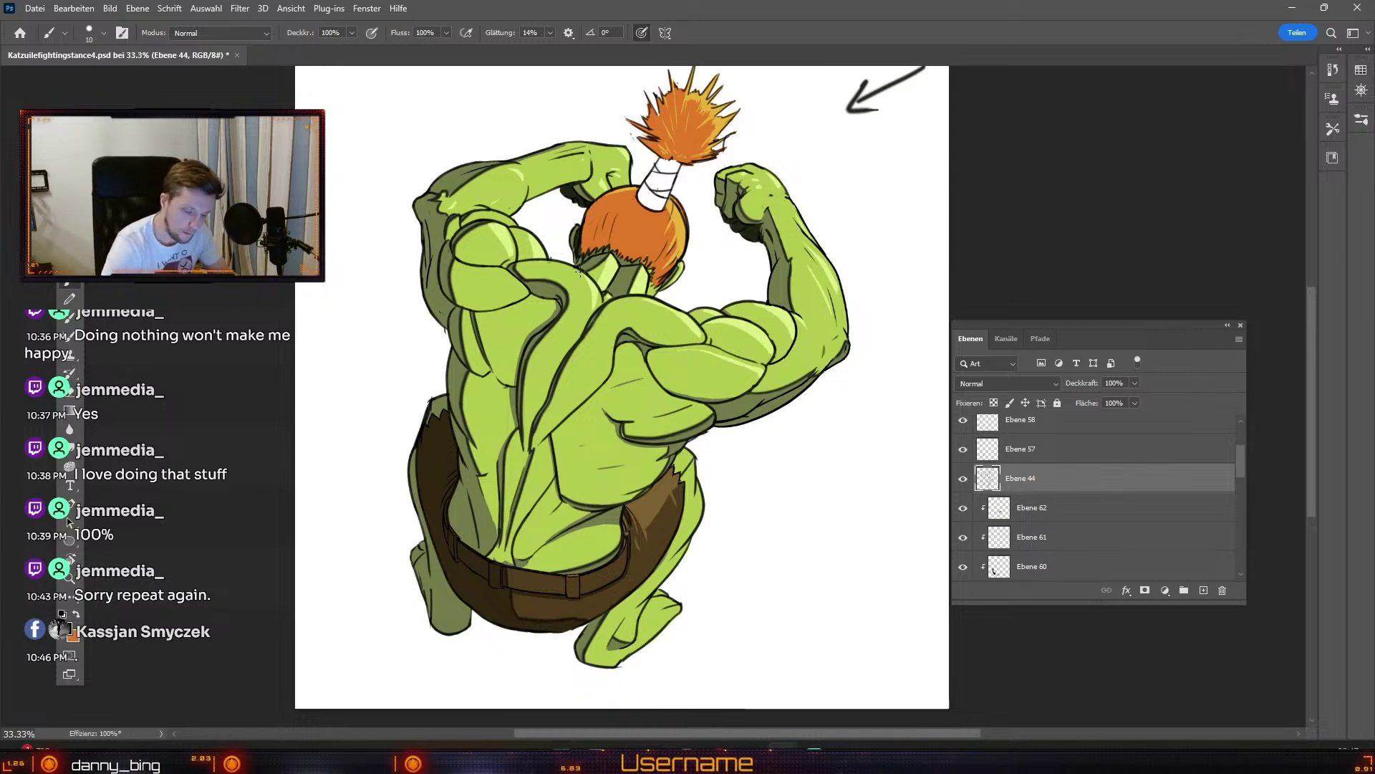
# Step: Erase part of the right knee's outline beside the shorts on Ebene 44 and redraw it with a 10 px brush
pyautogui.hotkey('ctrl', '+')
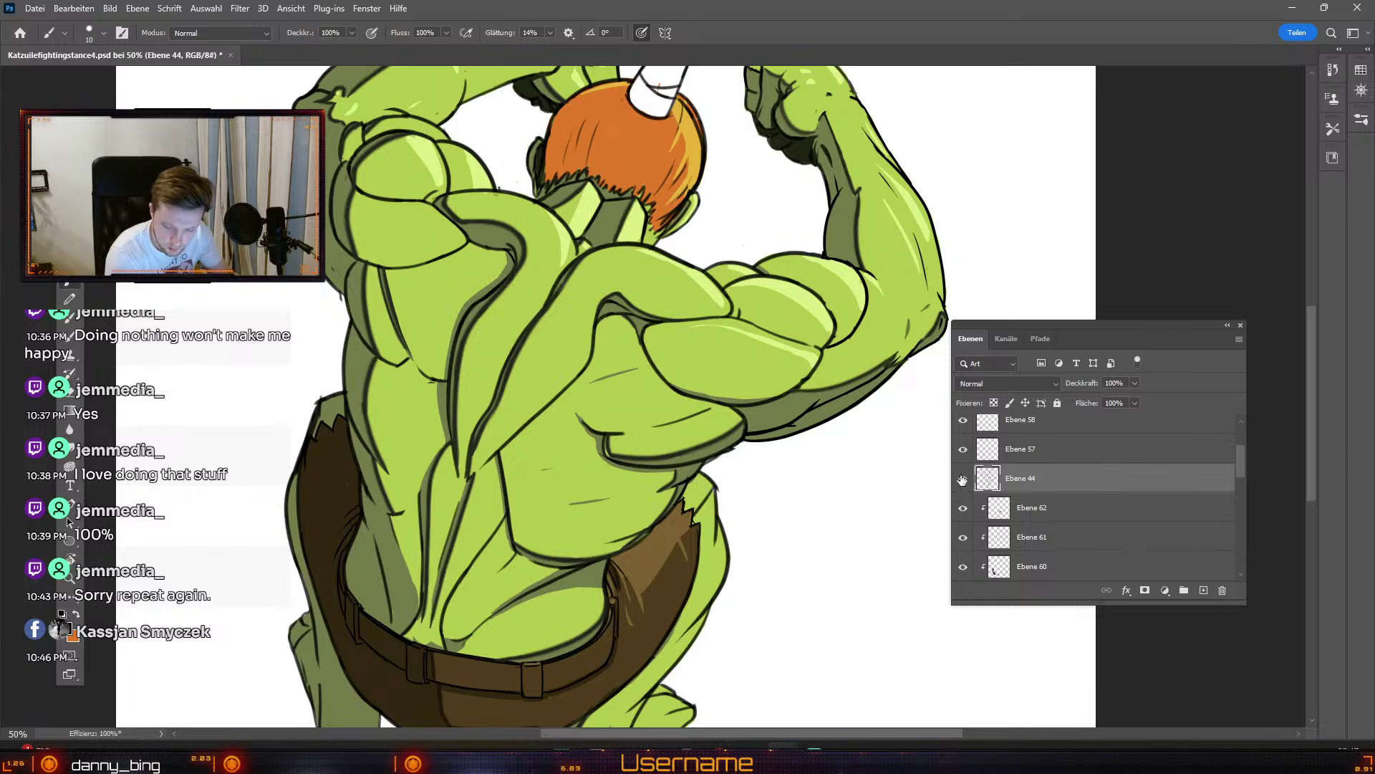
pyautogui.press('e')
pyautogui.press('odiaeresis')
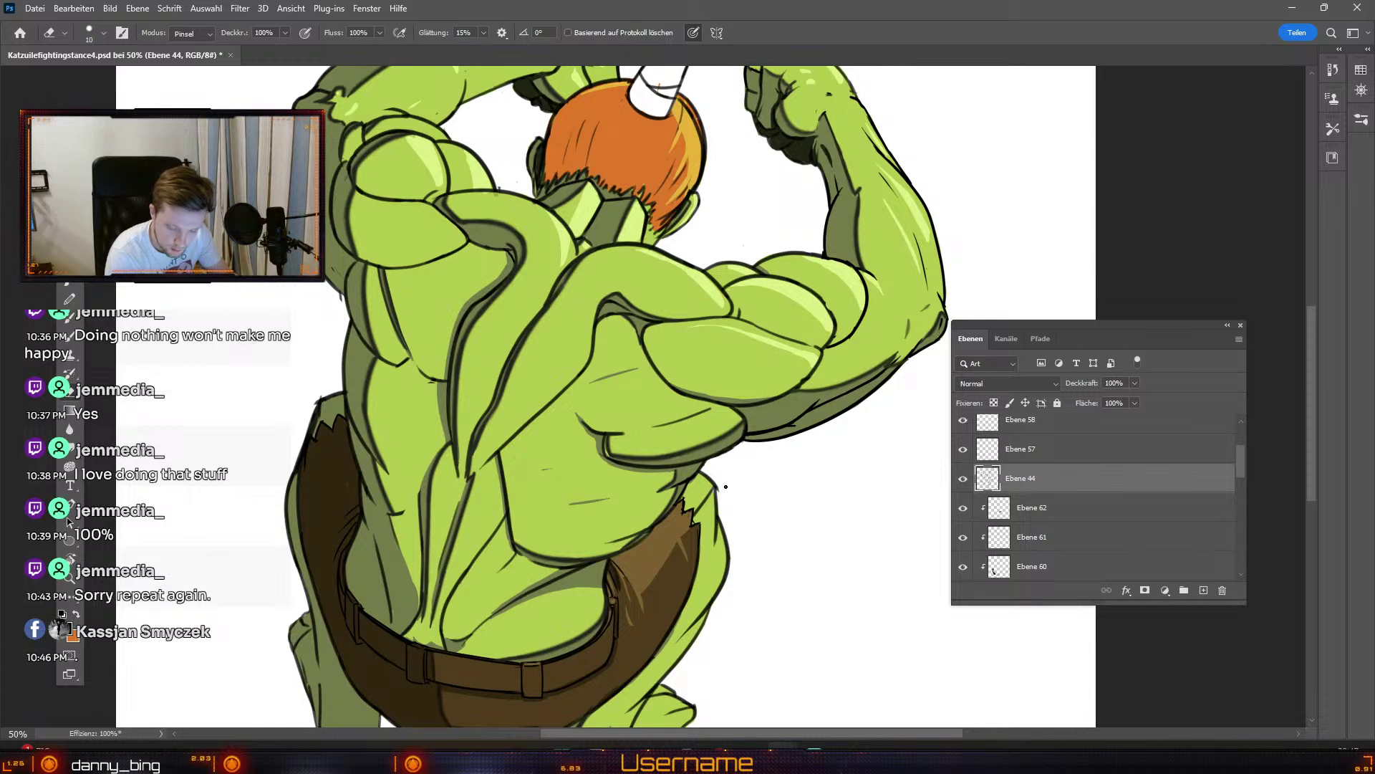
pyautogui.press('b')
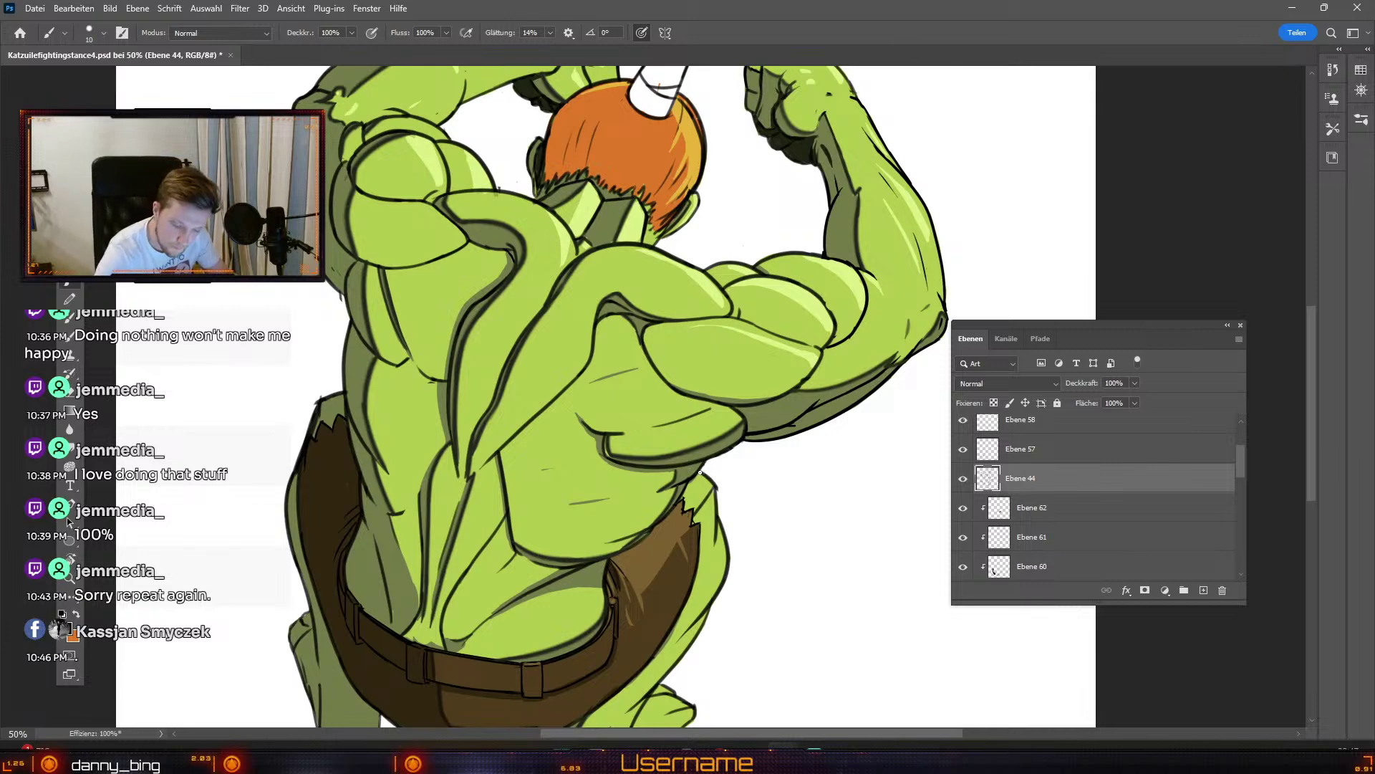
pyautogui.moveTo(716, 481); pyautogui.dragTo(718, 509)
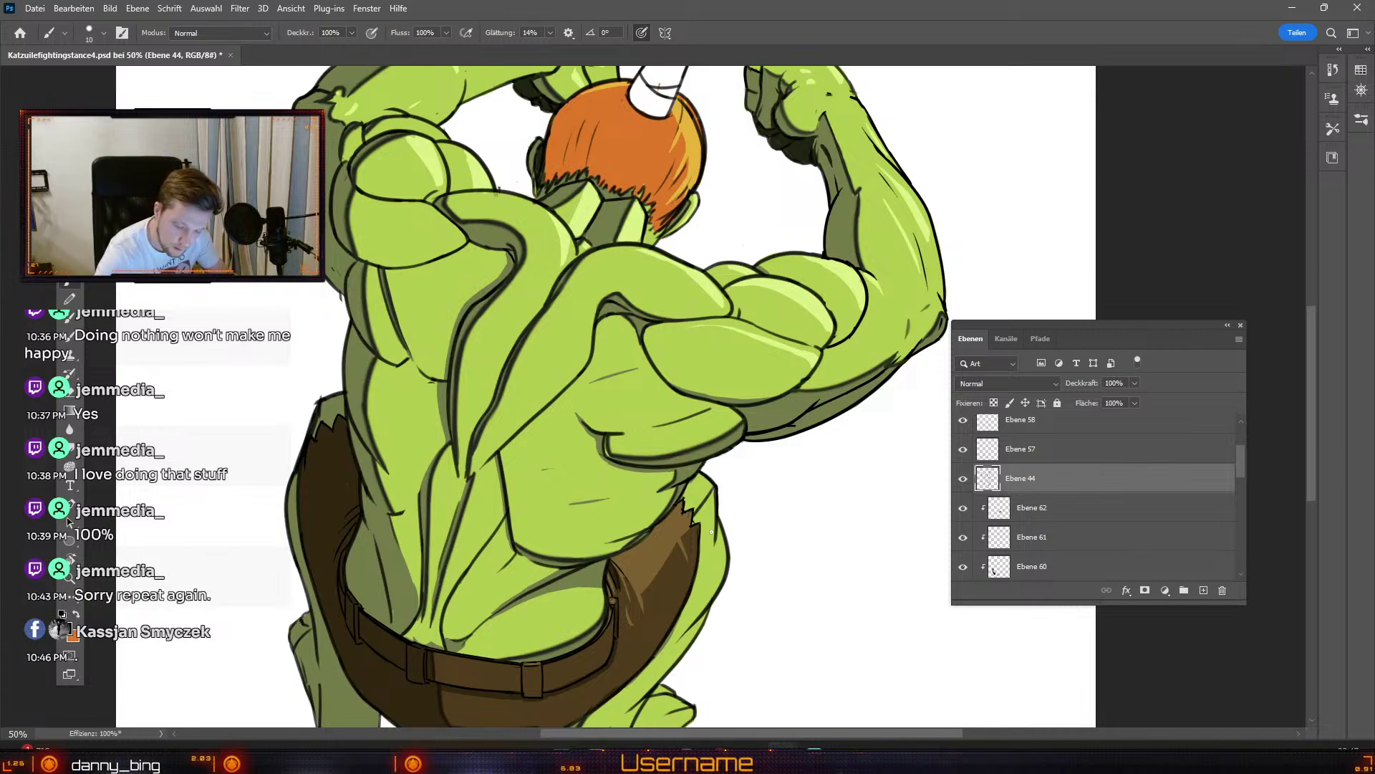
# Step: Undo the last stroke and erase along the right knee's outline beside the torn shorts edge with a 20 px eraser
pyautogui.hotkey('ctrl', 'z')
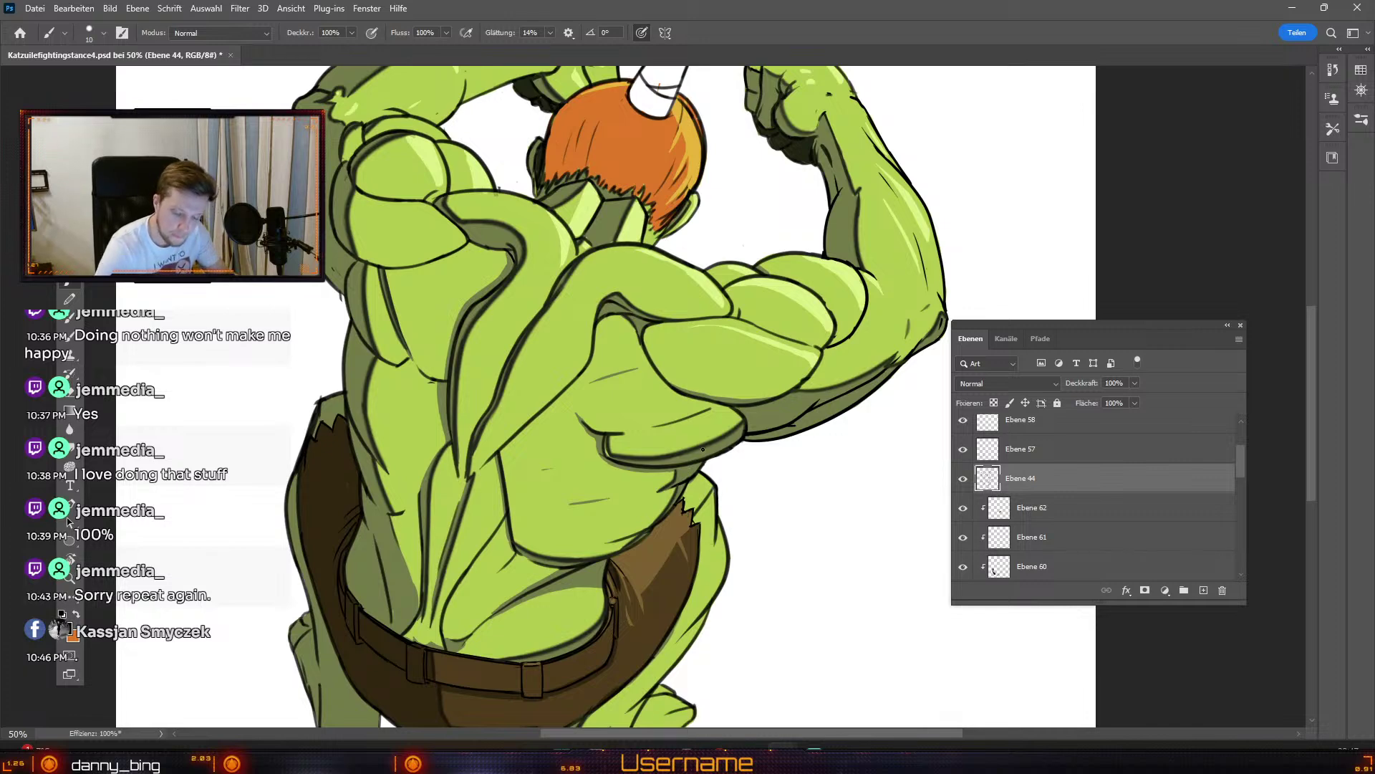
pyautogui.press('e')
pyautogui.press('#')
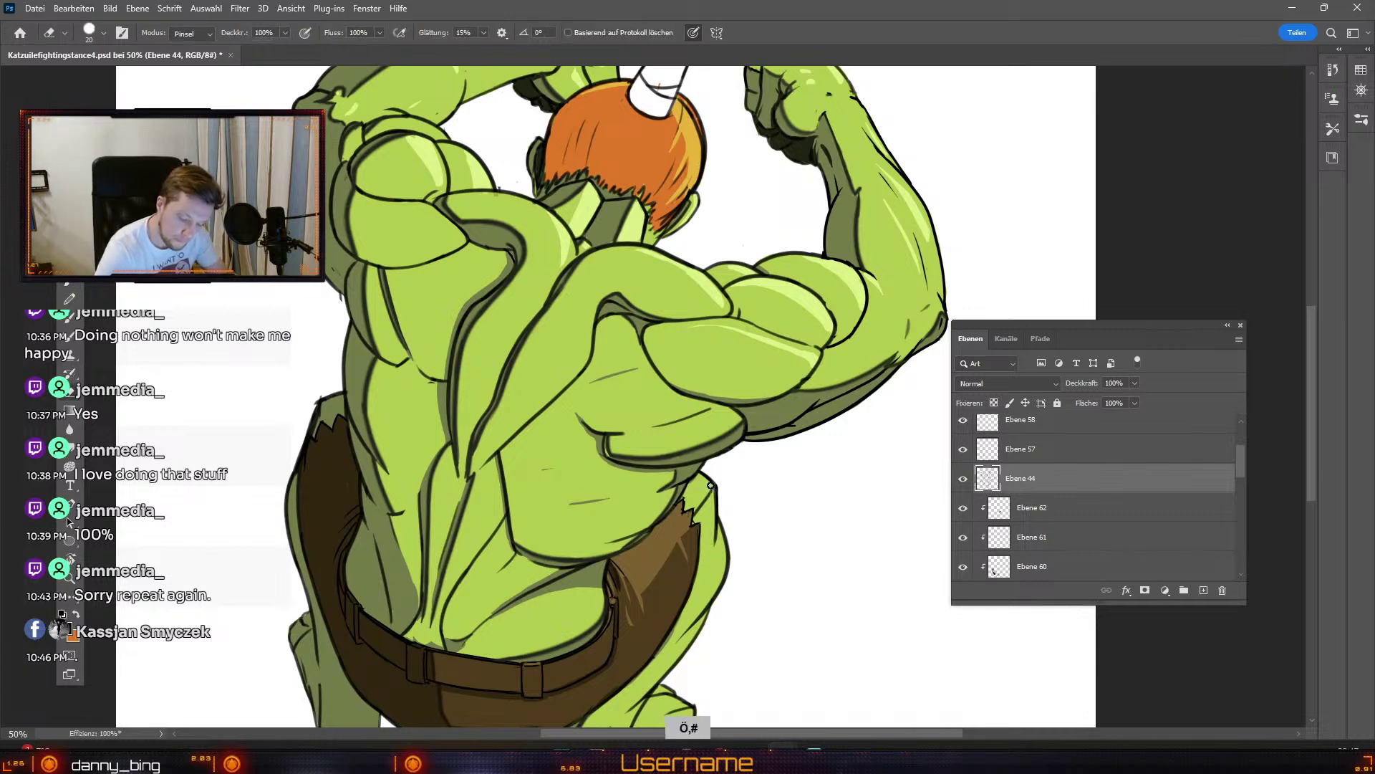
pyautogui.moveTo(710, 496); pyautogui.dragTo(704, 507)
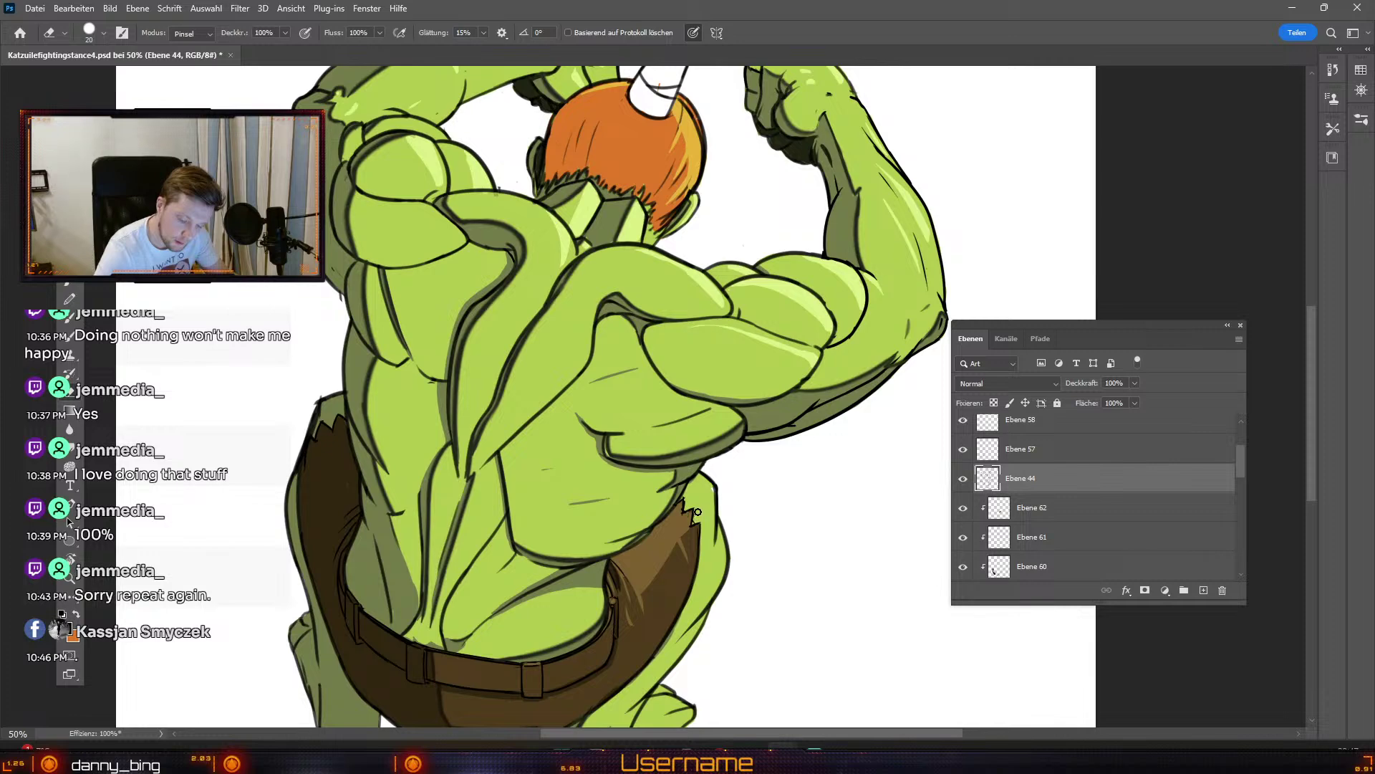
pyautogui.press('b')
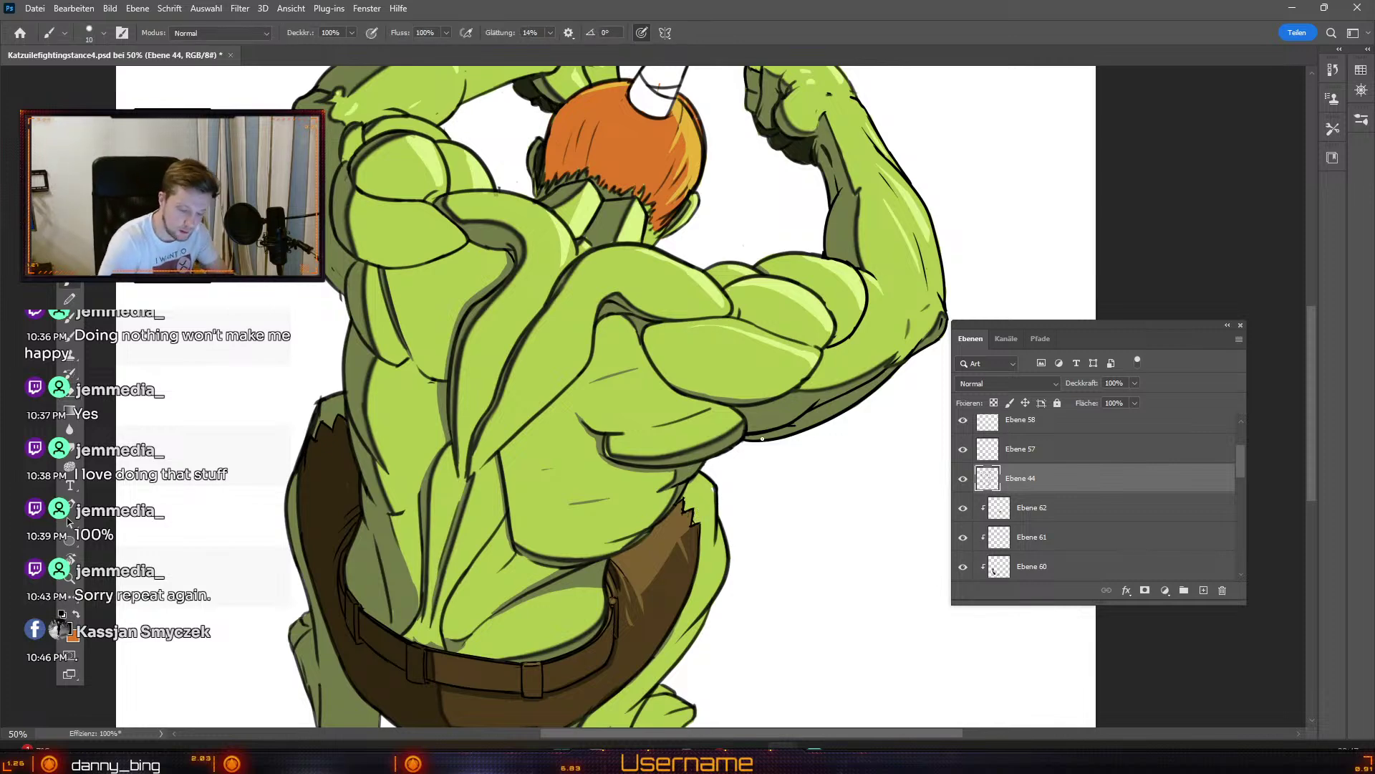
# Step: Try to redraw the lower outline of the right foot with the 10 px black brush, then undo the stroke
pyautogui.press('space')
pyautogui.moveTo(773, 461); pyautogui.dragTo(719, 436)
pyautogui.hotkey('ctrl', 'z')
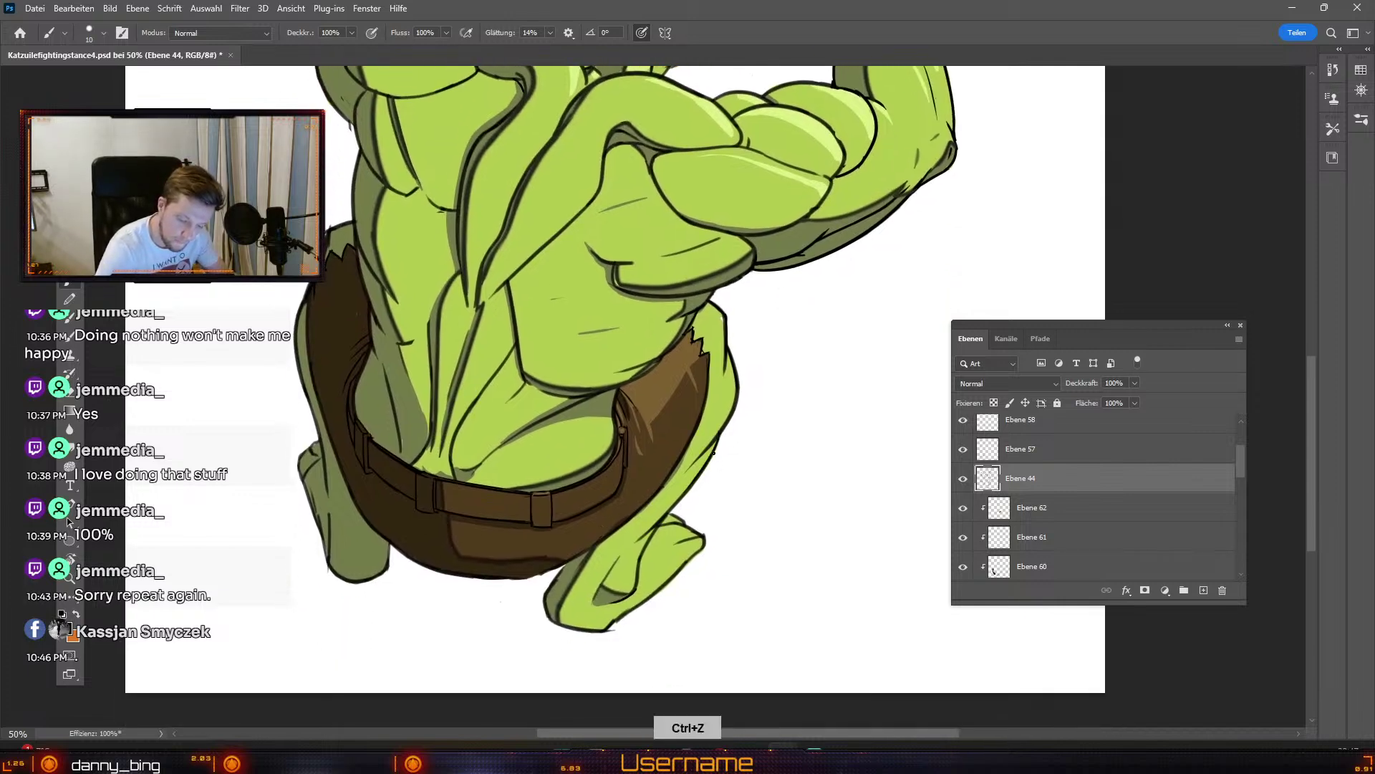
pyautogui.moveTo(610, 627)
pyautogui.mouseDown()
pyautogui.moveTo(679, 557)
pyautogui.moveTo(707, 550)
pyautogui.moveTo(707, 534)
pyautogui.mouseUp()
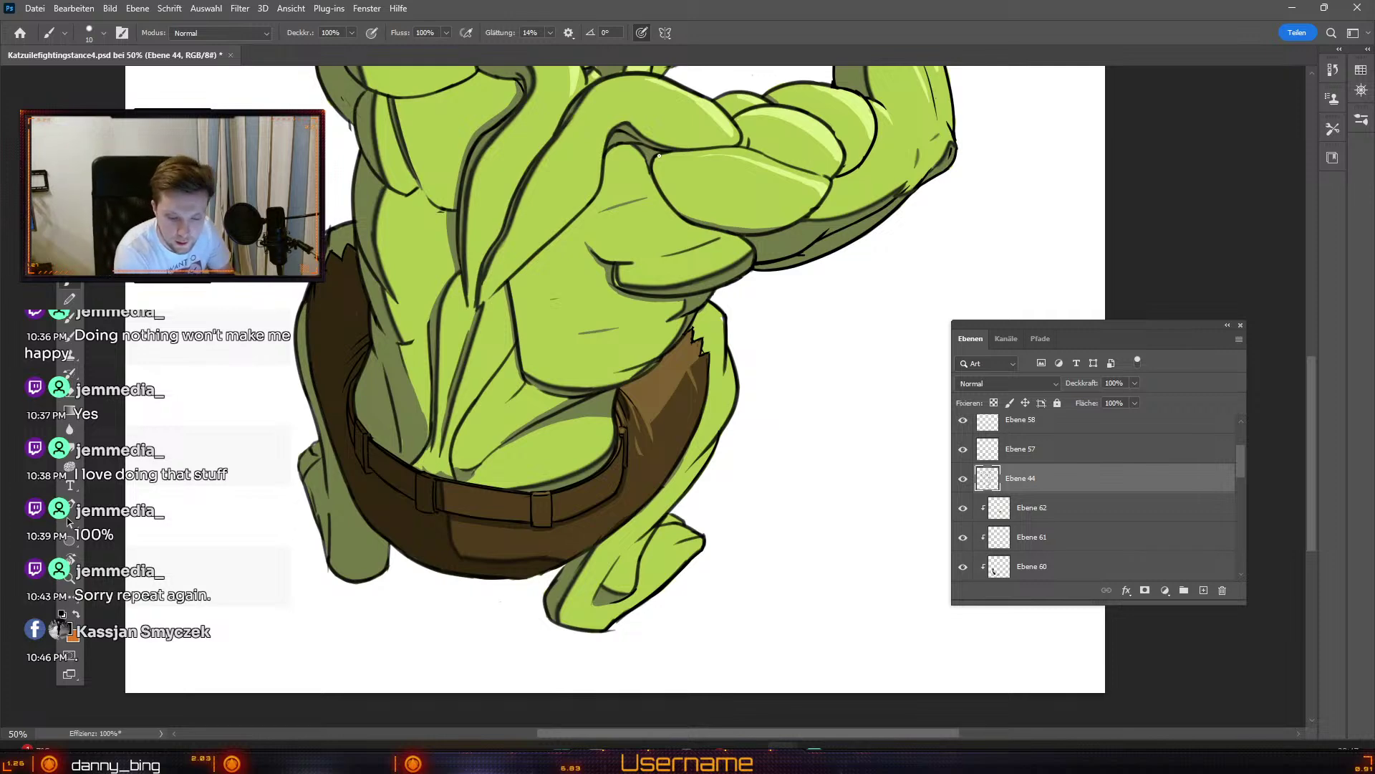
pyautogui.hotkey('ctrl', 'z')
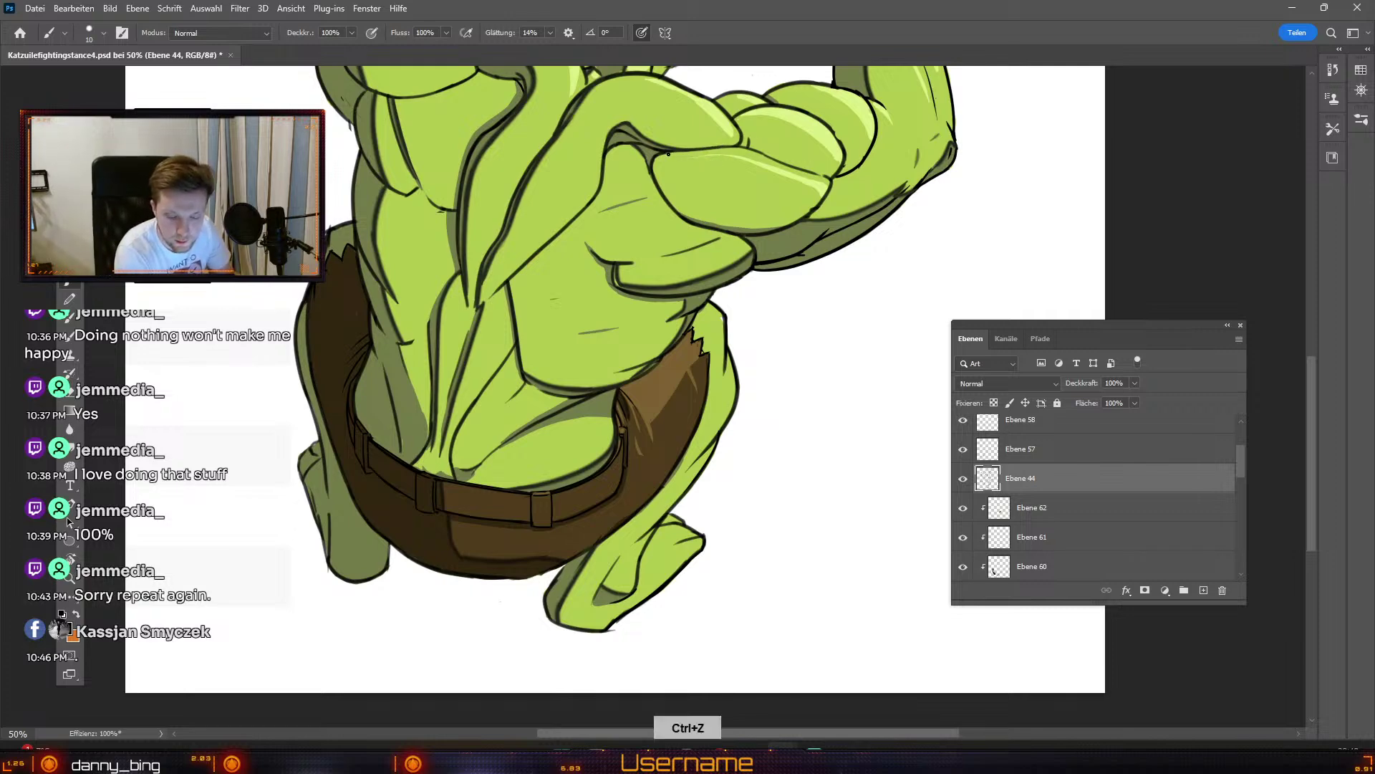
# Step: Brush over the outlines of the right shoulder and upper-arm muscles at 10 px, undoing the unwanted strokes
pyautogui.moveTo(758, 153); pyautogui.dragTo(825, 177)
pyautogui.hotkey('ctrl', 'z')
pyautogui.hotkey('ctrl', 'z')
pyautogui.hotkey('ctrl', 'z')
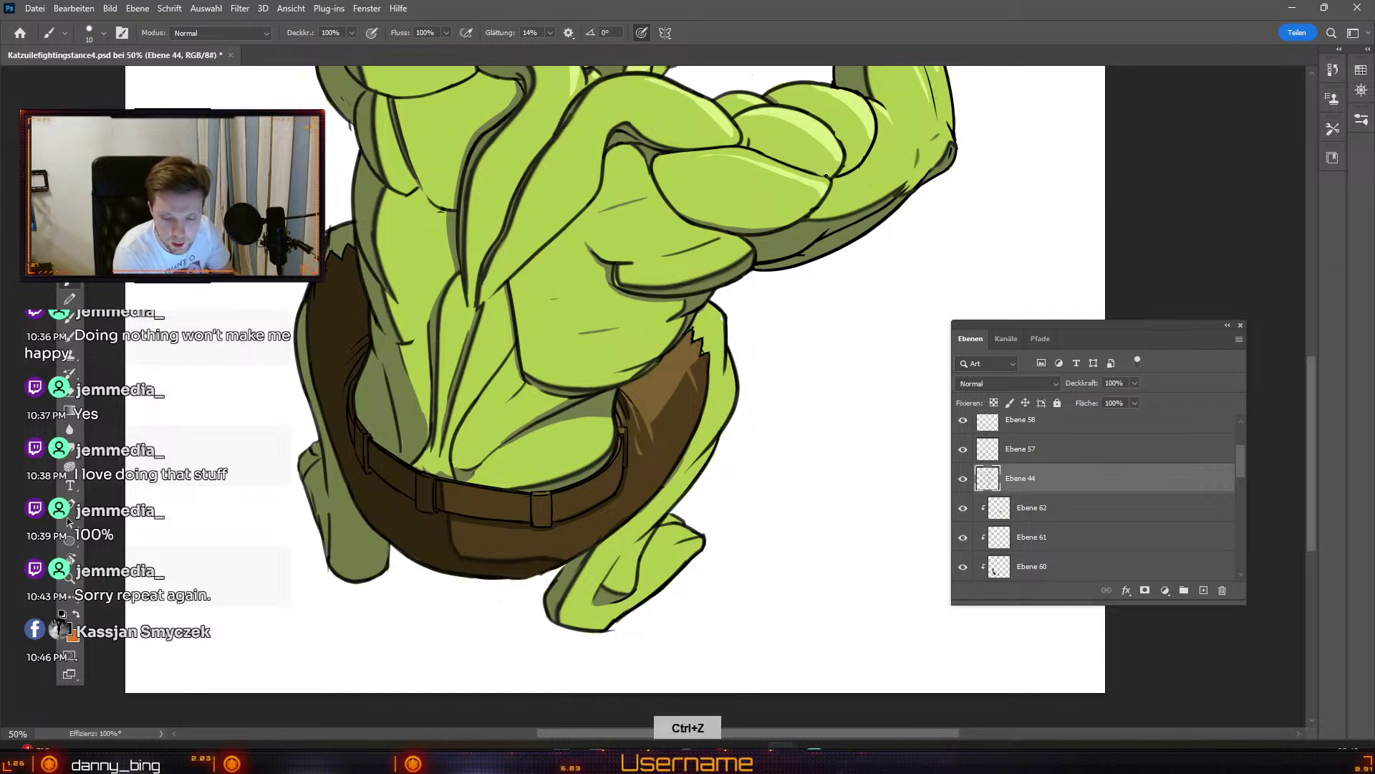
pyautogui.moveTo(730, 119); pyautogui.dragTo(762, 105)
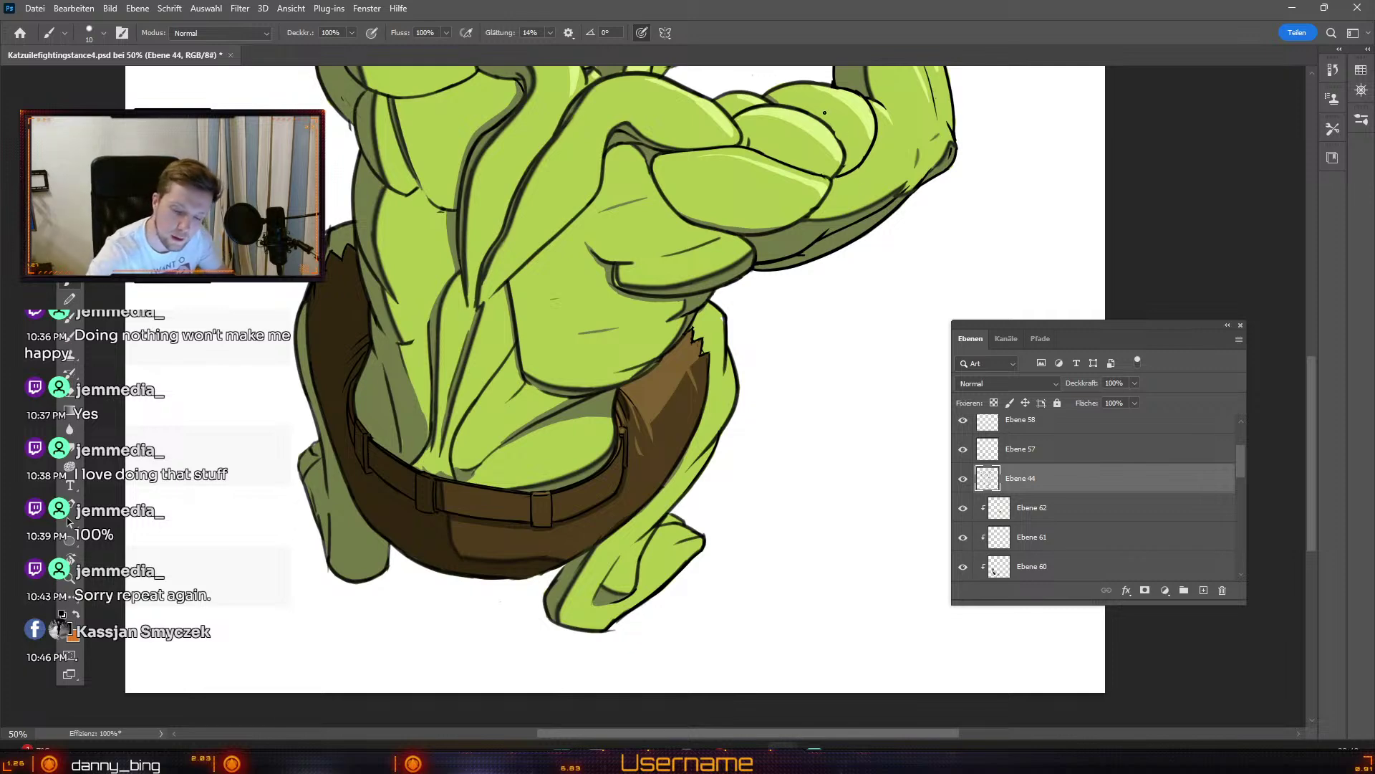
# Step: Trim the outline between the right upper-arm muscles with the eraser, undoing unwanted strokes and reducing its size to 9 px
pyautogui.press('e')
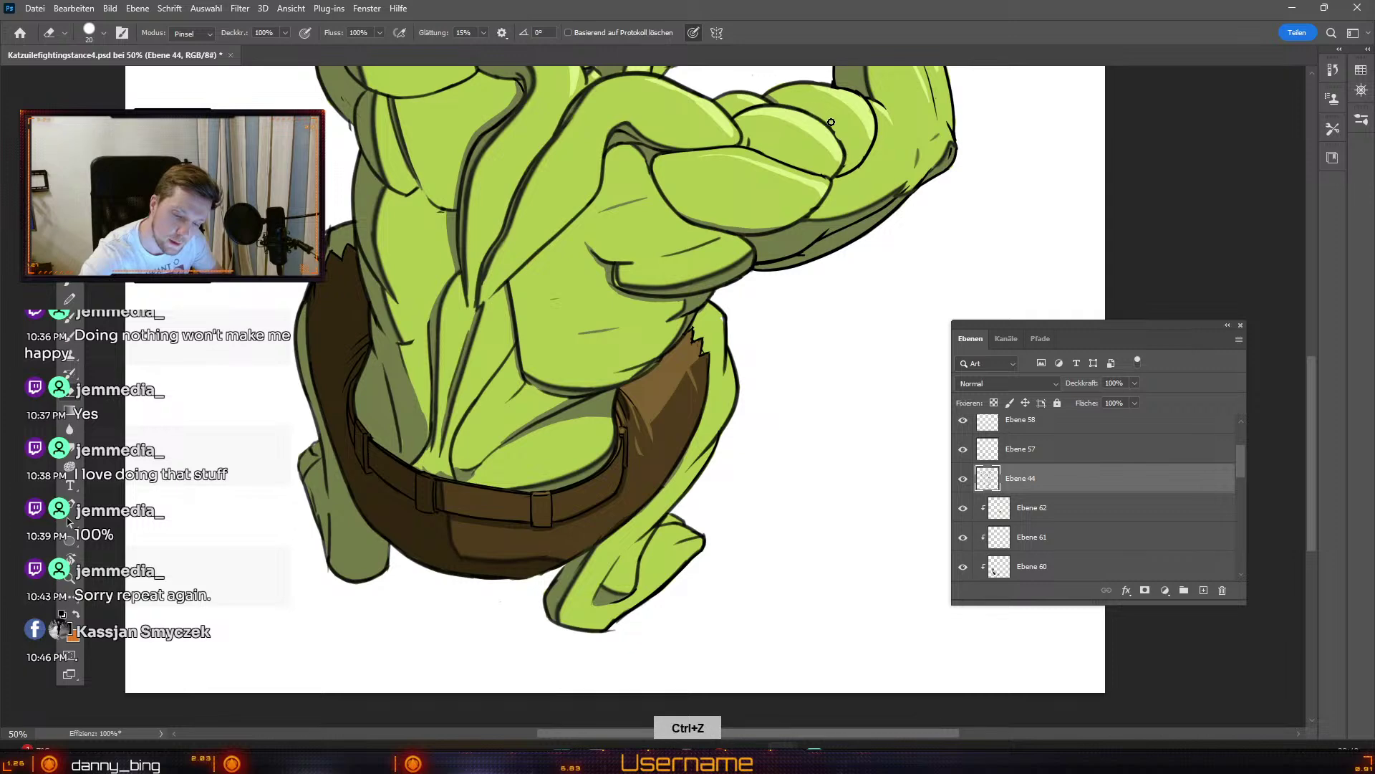
pyautogui.hotkey('ctrl', 'z')
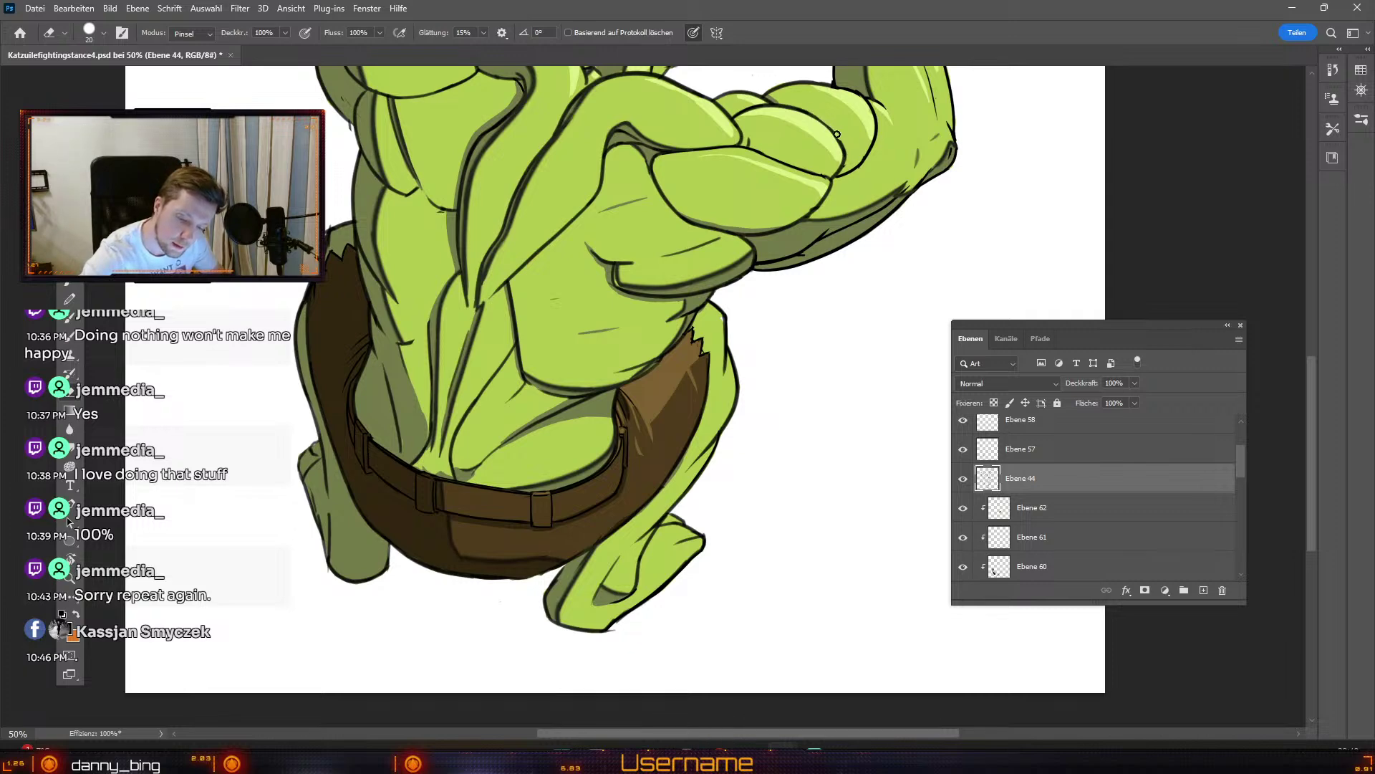
pyautogui.hotkey('ctrl', 'z')
pyautogui.hotkey('ctrl', 'z')
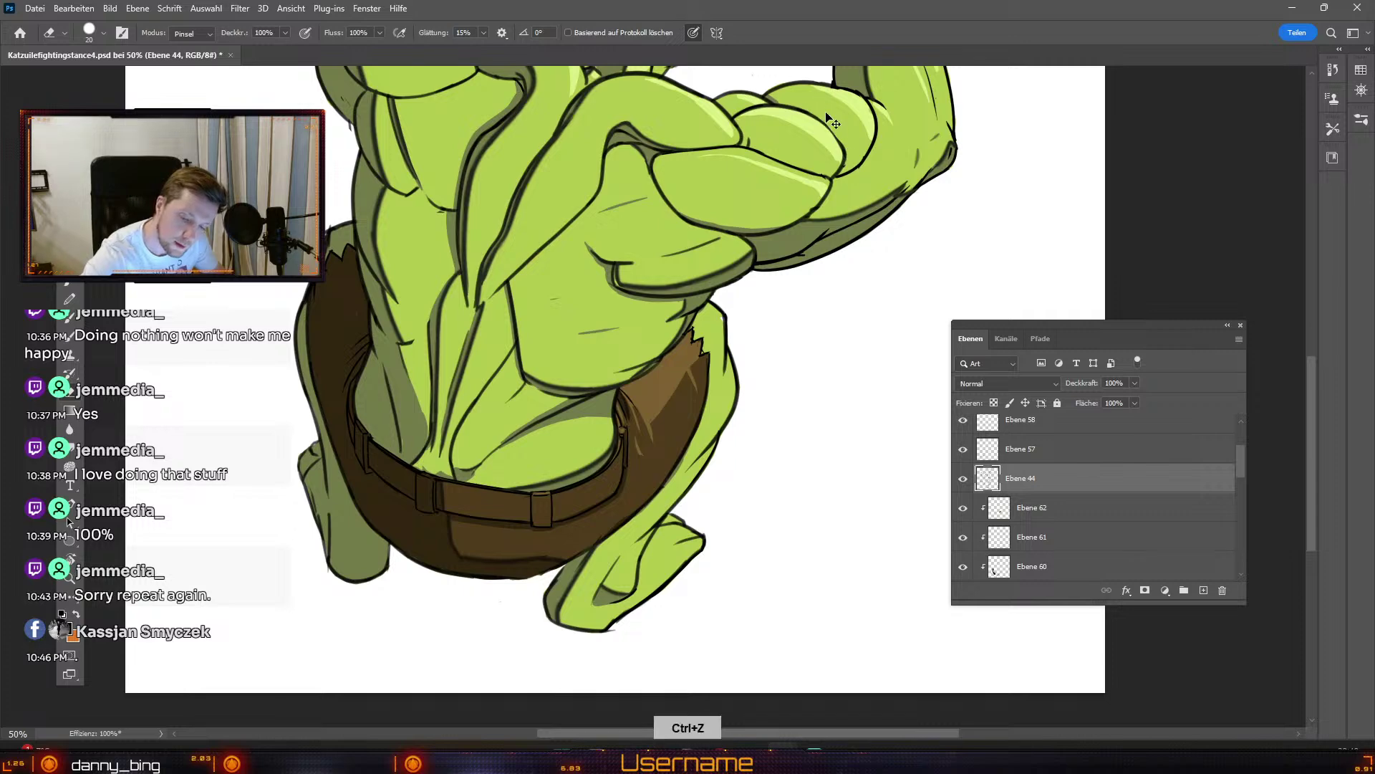
pyautogui.hotkey('ctrl', 'z')
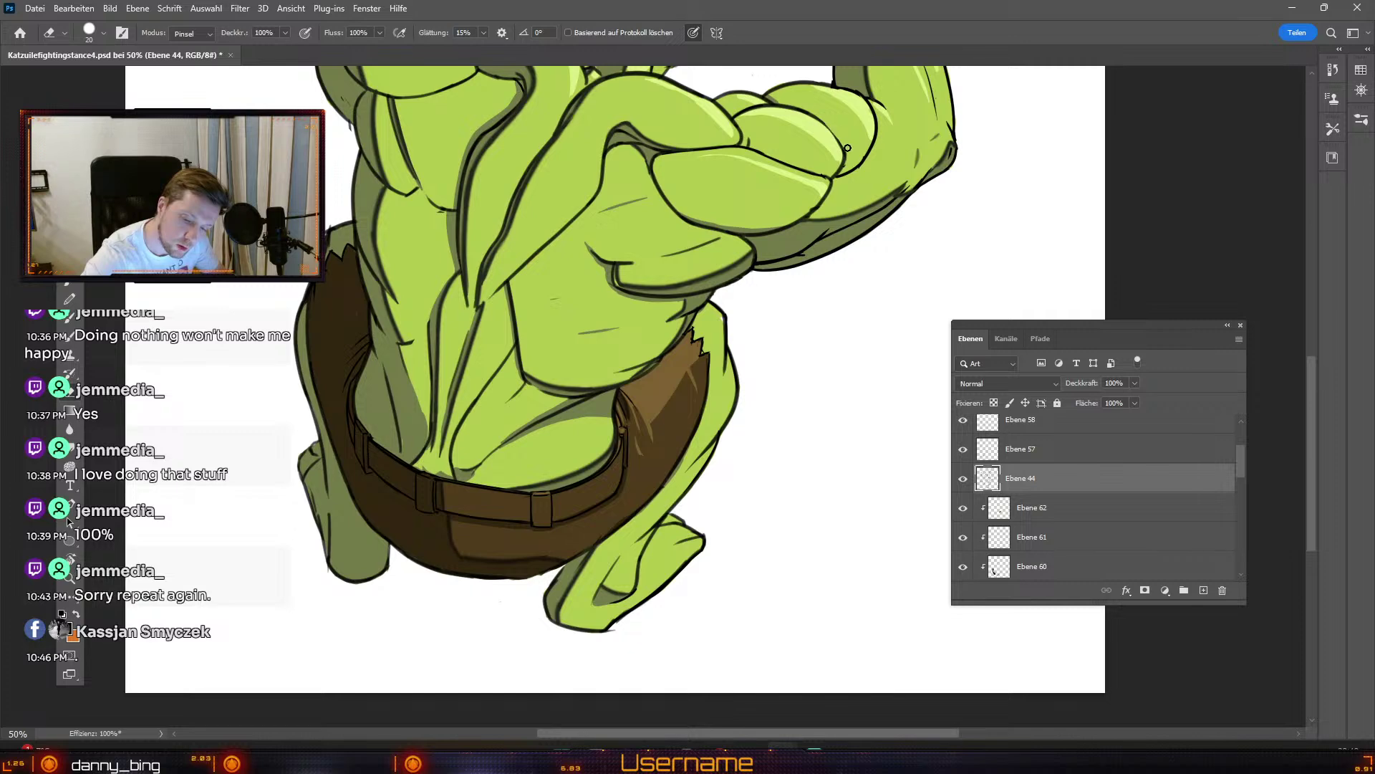
pyautogui.hotkey('ctrl', 'z')
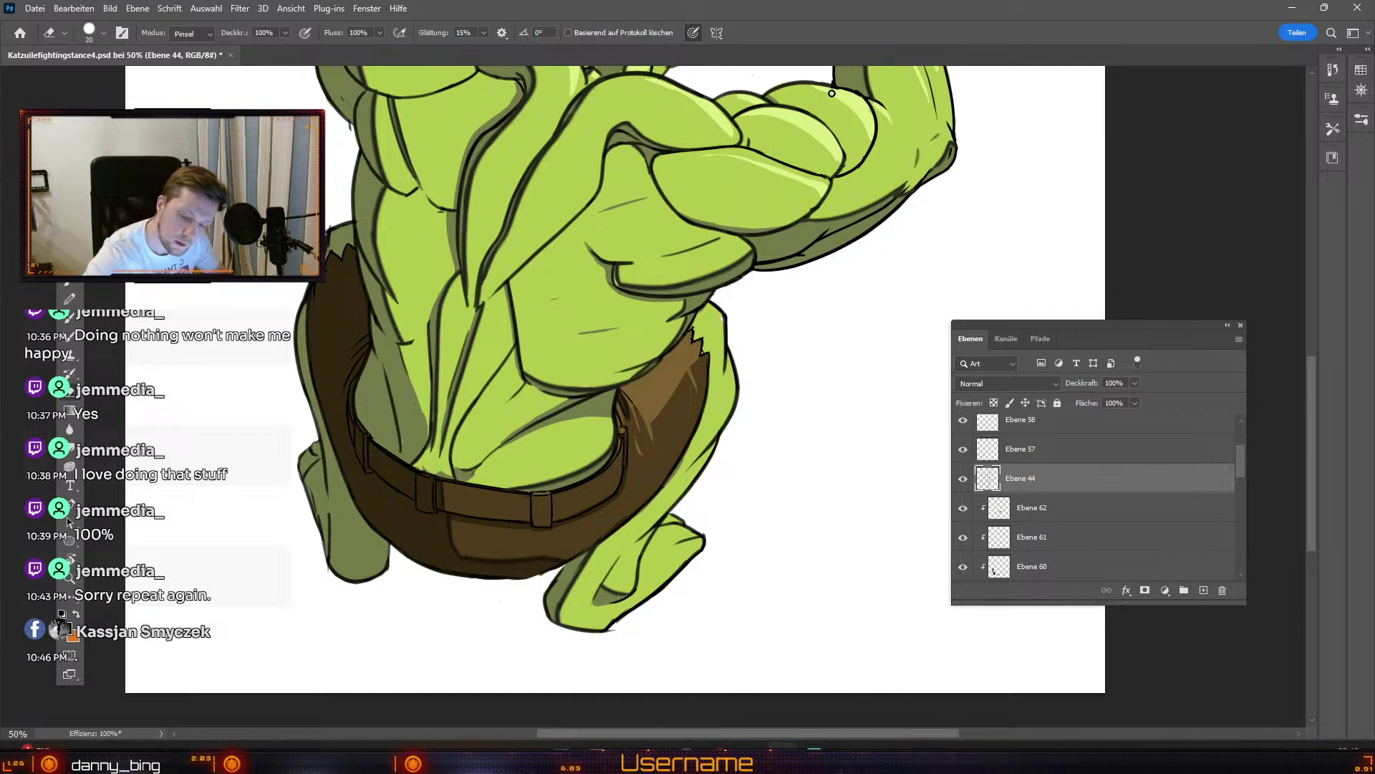
pyautogui.press('odiaeresis')
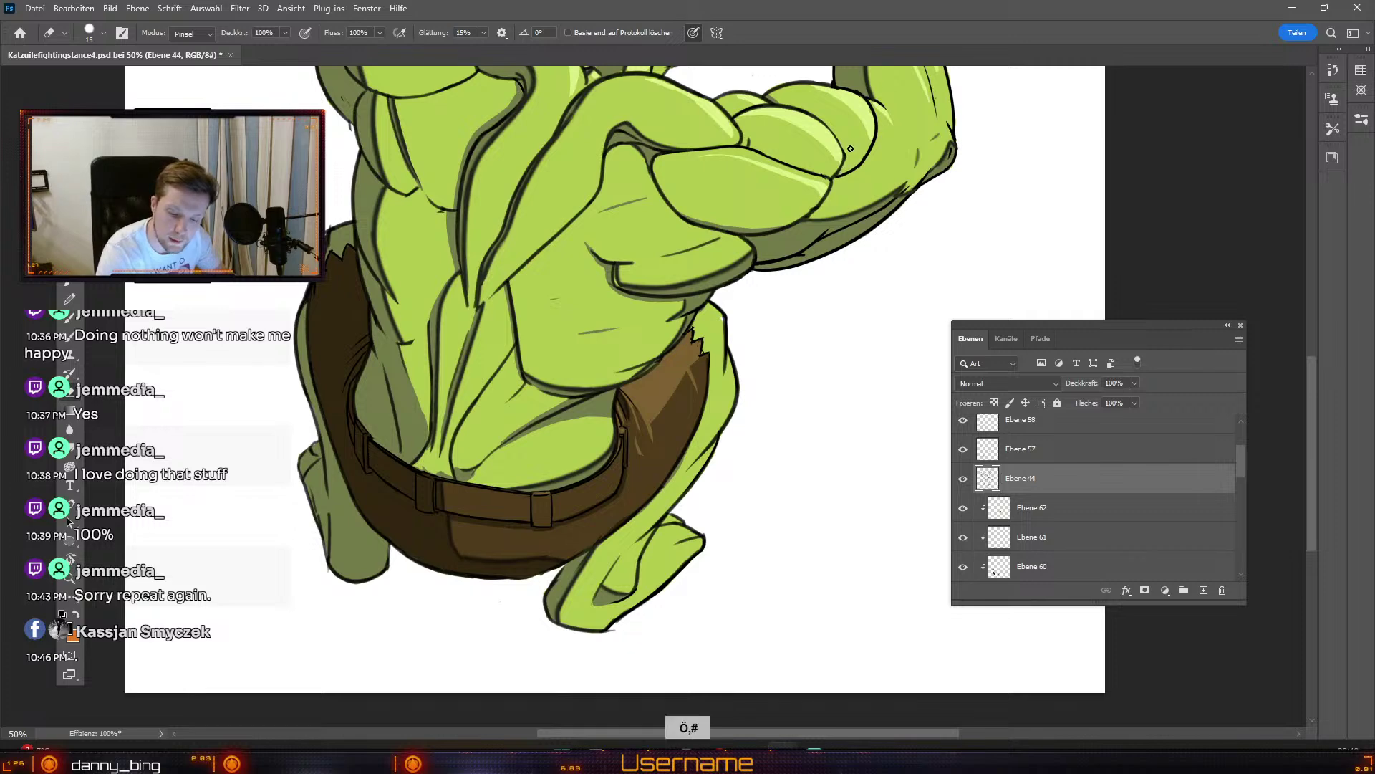
pyautogui.press('odiaeresis')
pyautogui.press('odiaeresis')
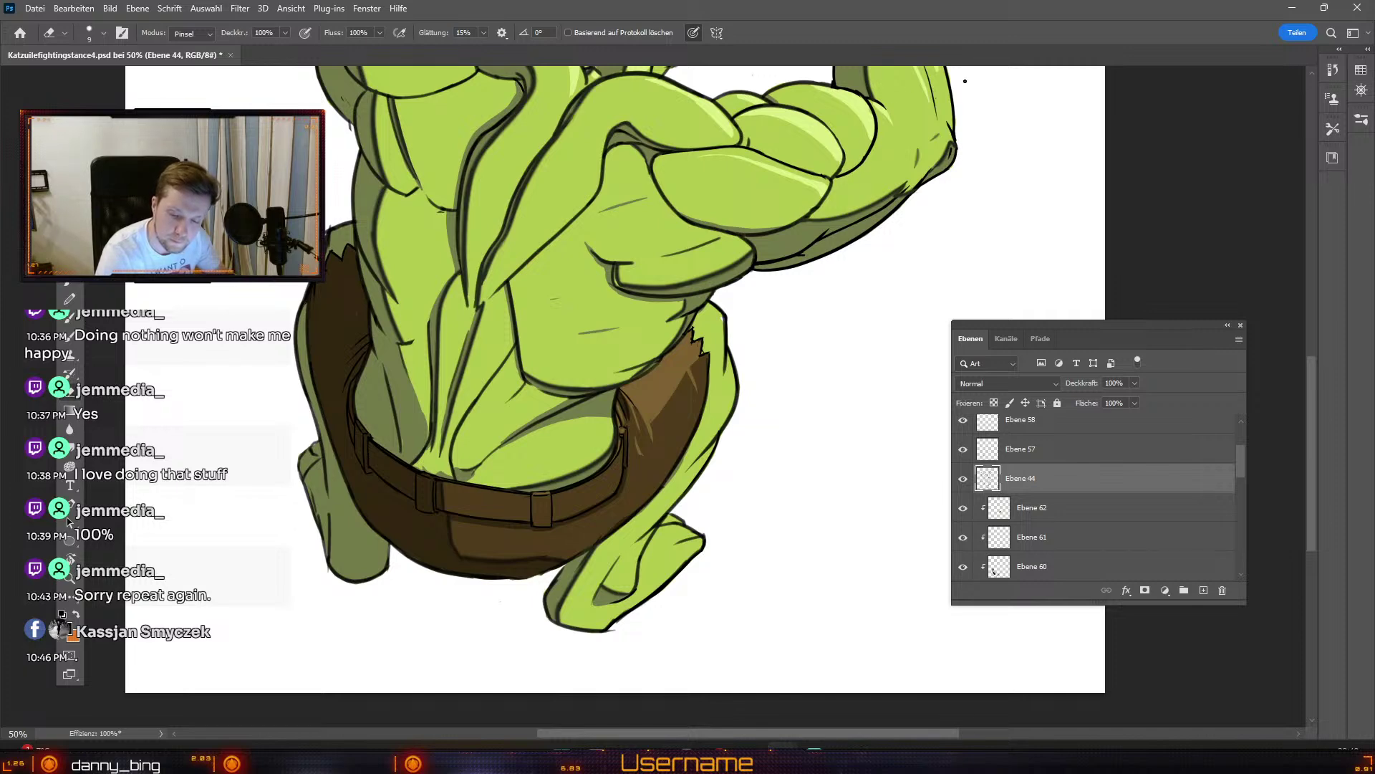
# Step: Redraw the top outline of the right upper-arm muscle towards the forearm with the 10 px brush, undoing the last stroke
pyautogui.press('space')
pyautogui.moveTo(854, 134)
pyautogui.mouseDown()
pyautogui.moveTo(790, 216)
pyautogui.moveTo(774, 262)
pyautogui.mouseUp()
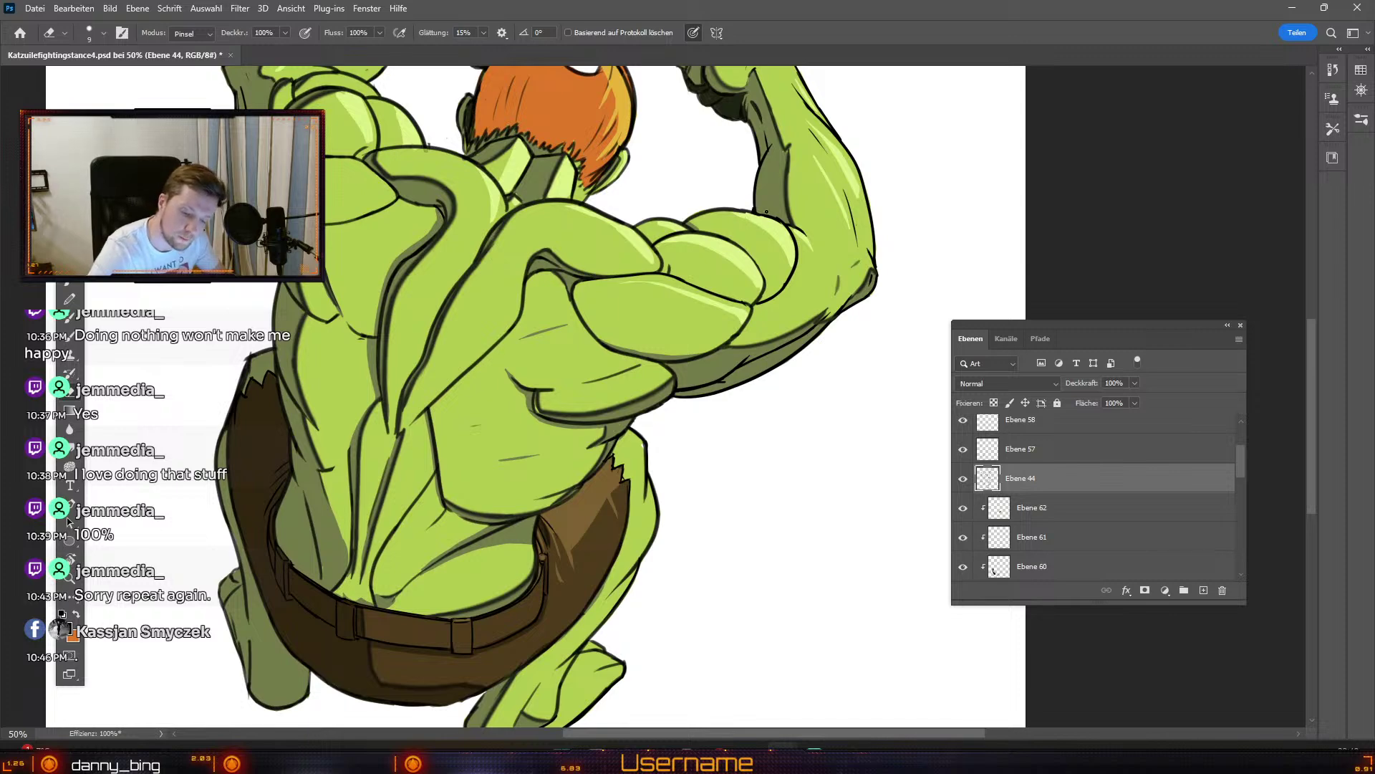
pyautogui.press('b')
pyautogui.moveTo(695, 214); pyautogui.dragTo(759, 219)
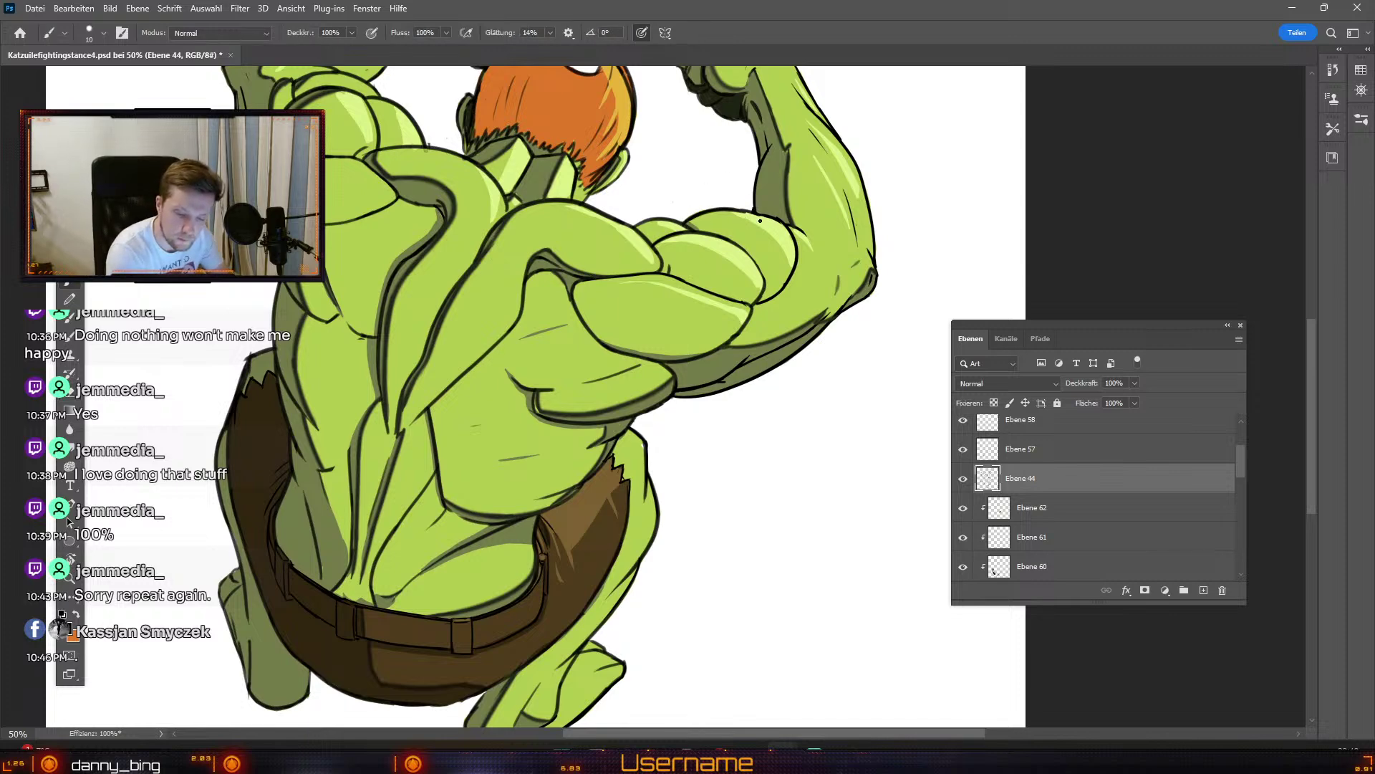
pyautogui.press('ctrl')
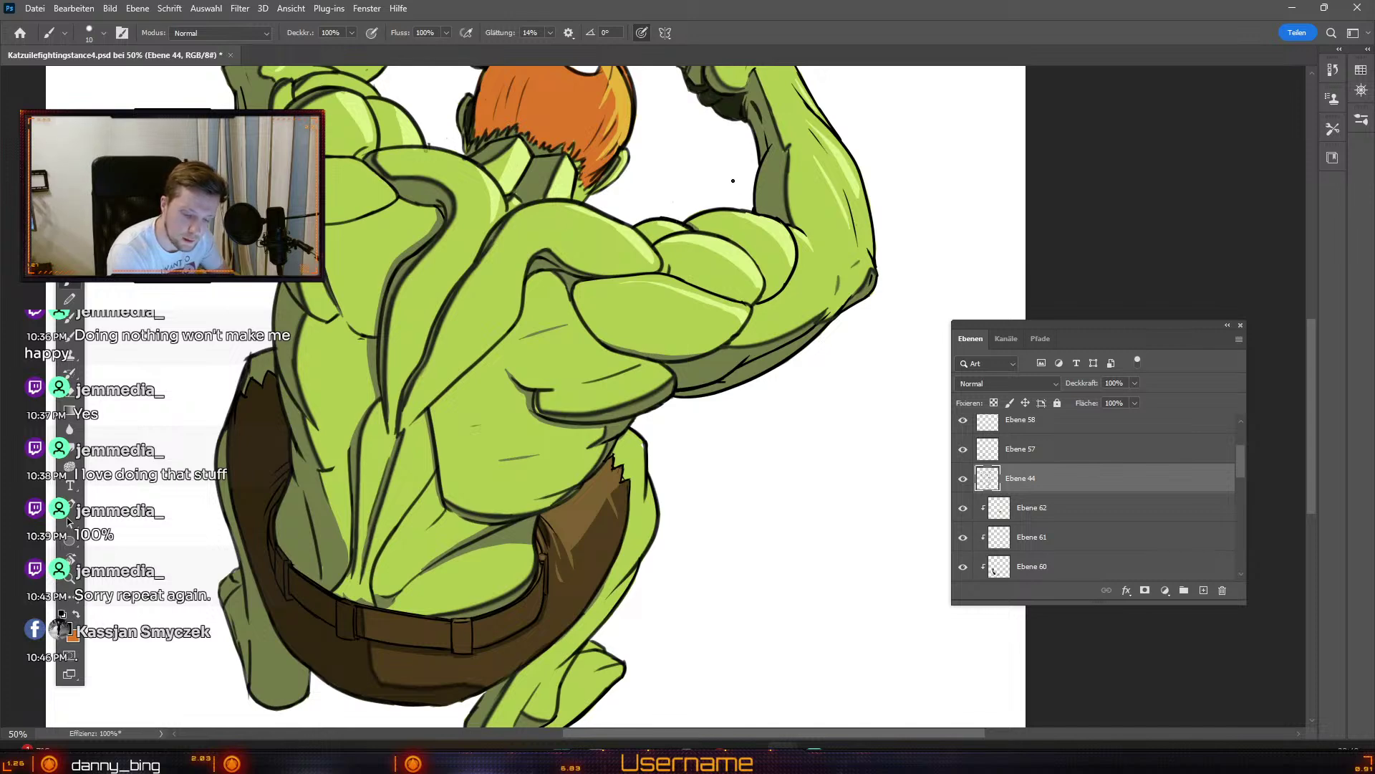
pyautogui.press('ctrl')
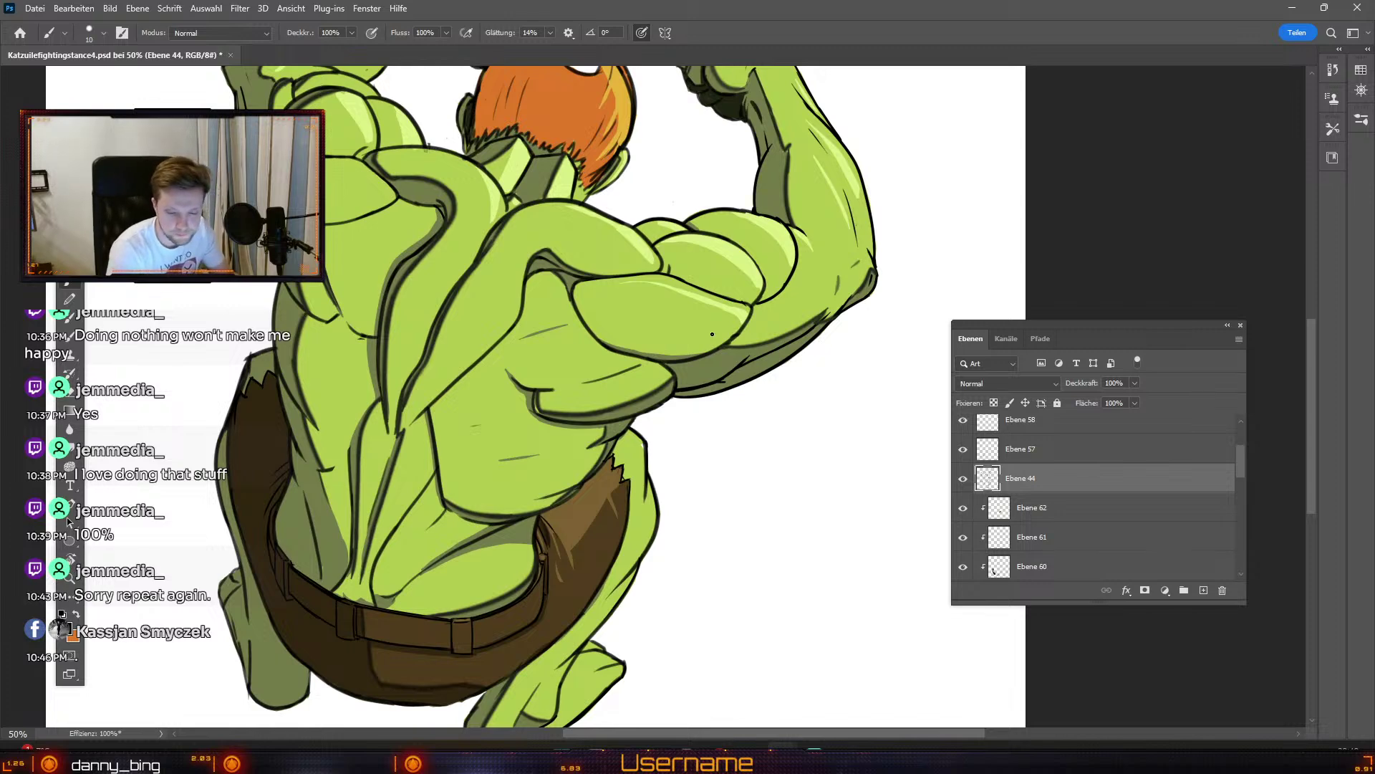
pyautogui.hotkey('ctrl', 'z')
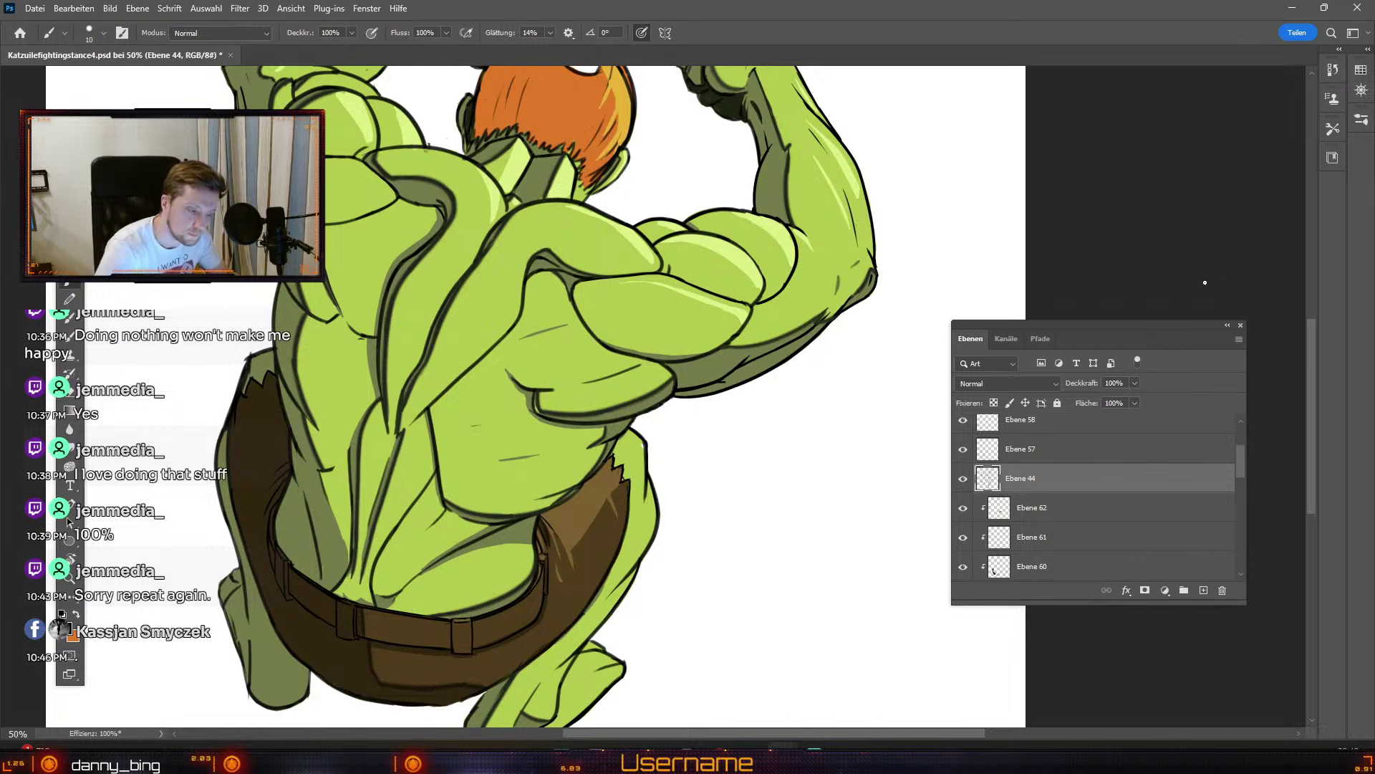
# Step: Enlarge the eraser to 15 px and rework the left flank's outline with the 10 px brush, undoing unwanted strokes
pyautogui.hotkey('ctrl', '-')
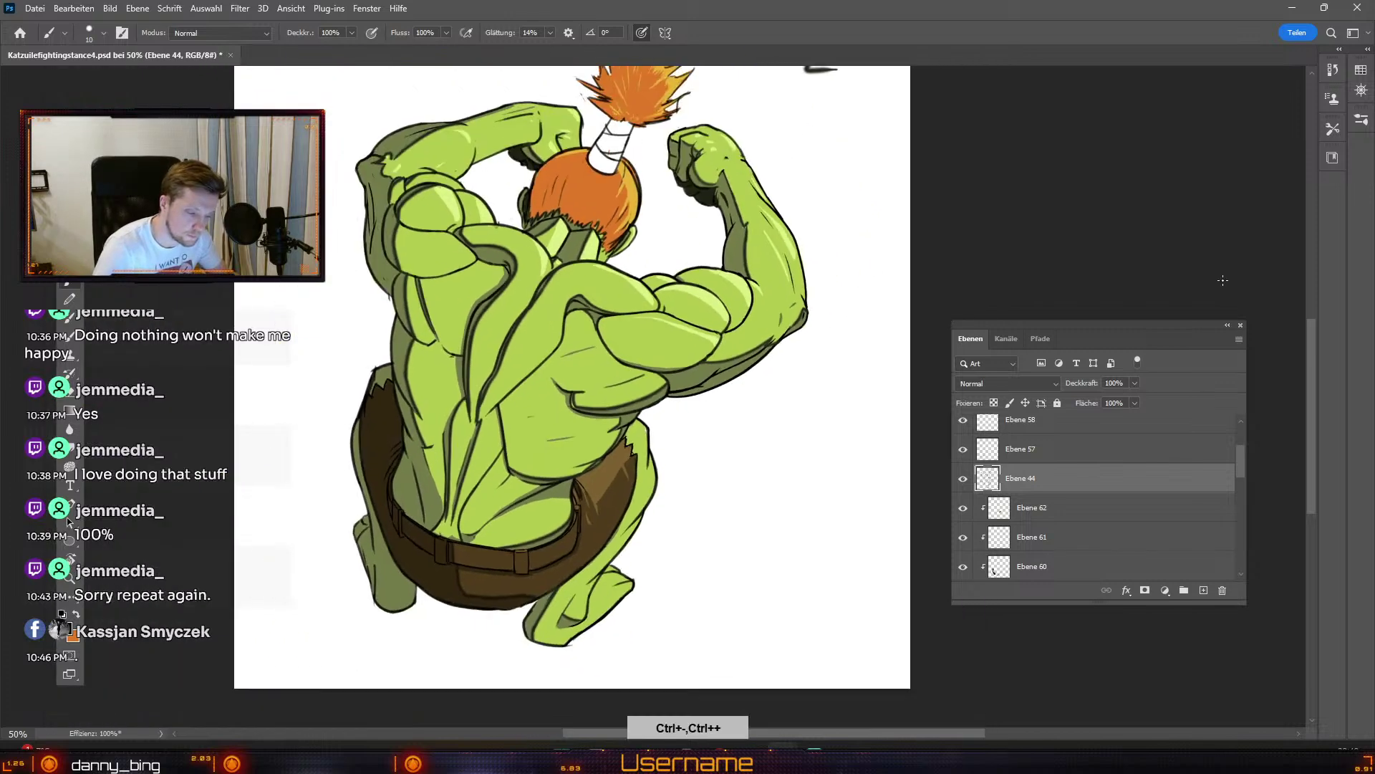
pyautogui.press('e')
pyautogui.press('#')
pyautogui.press('#')
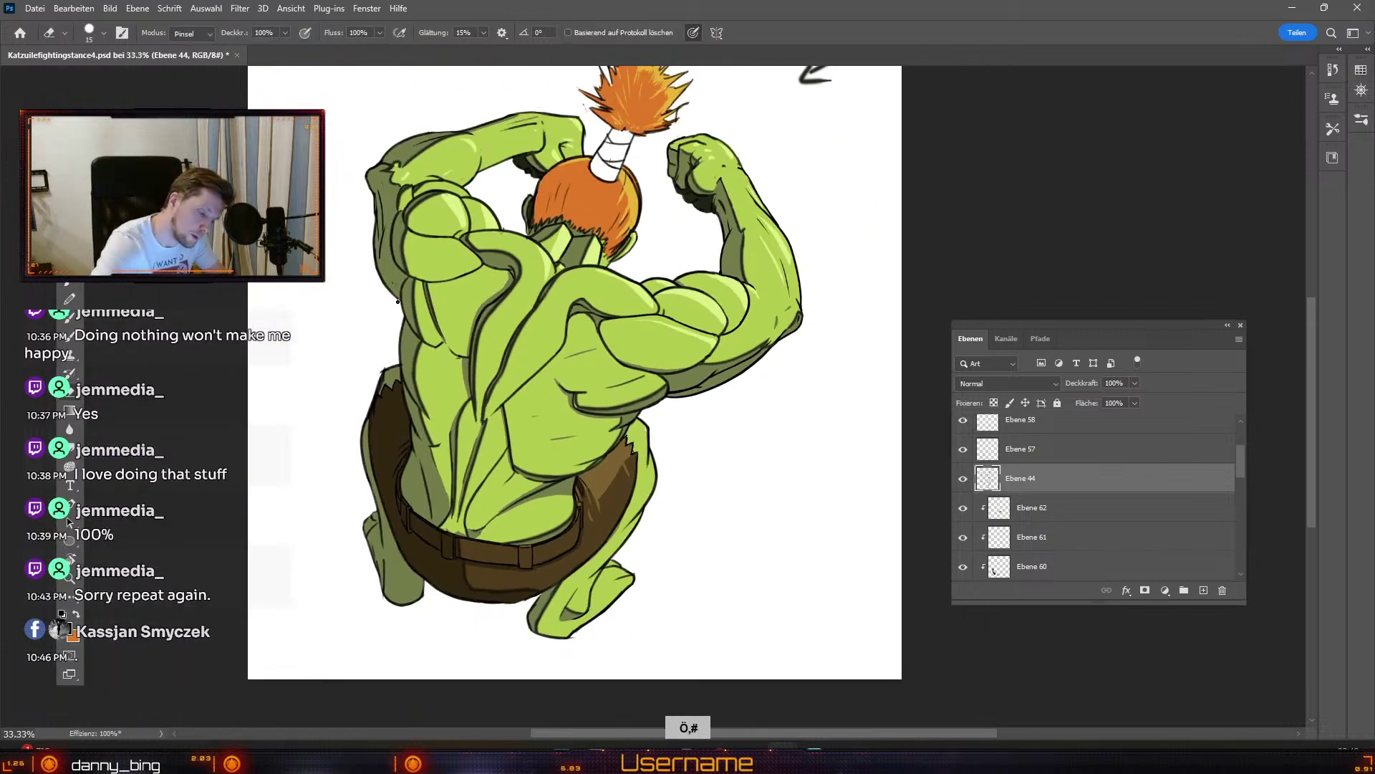
pyautogui.press('b')
pyautogui.hotkey('ctrl', '+')
pyautogui.press('b')
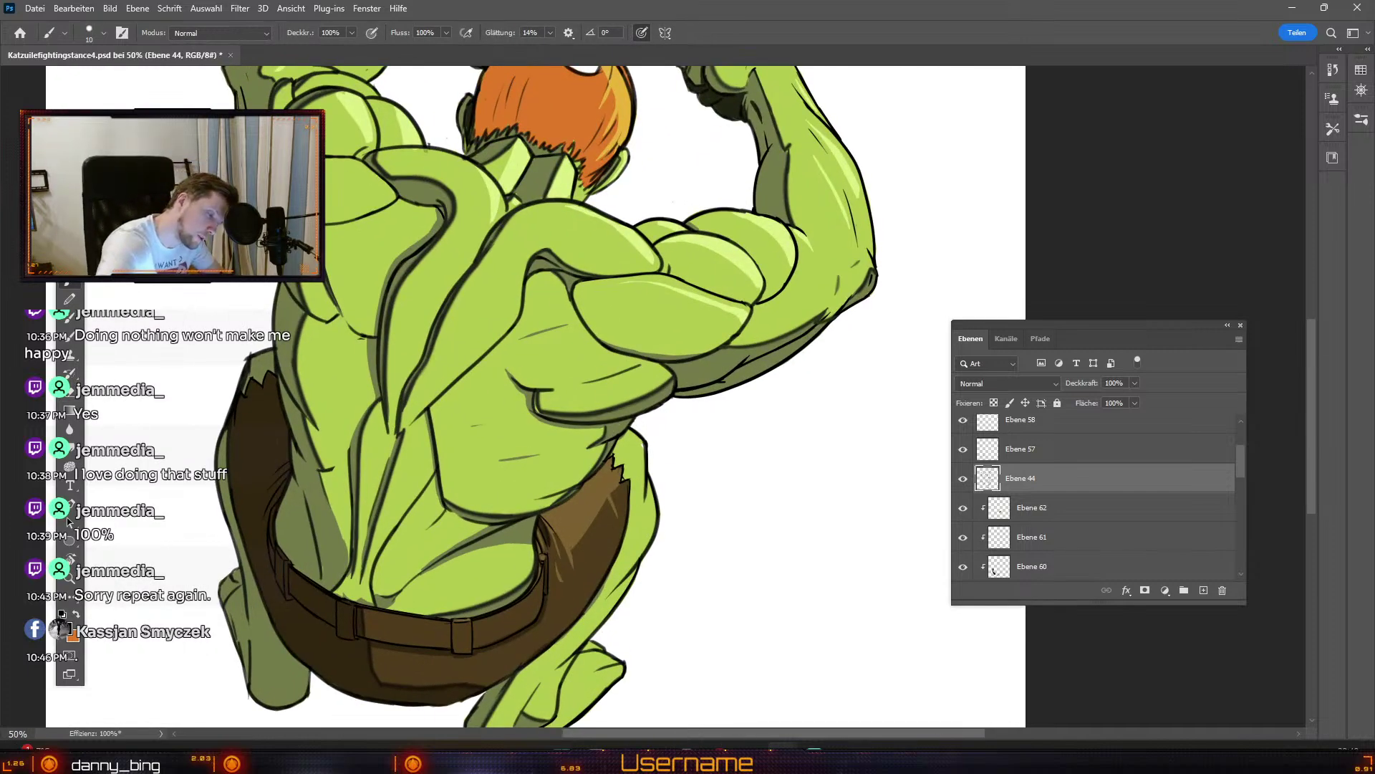
pyautogui.hotkey('ctrl', 'z')
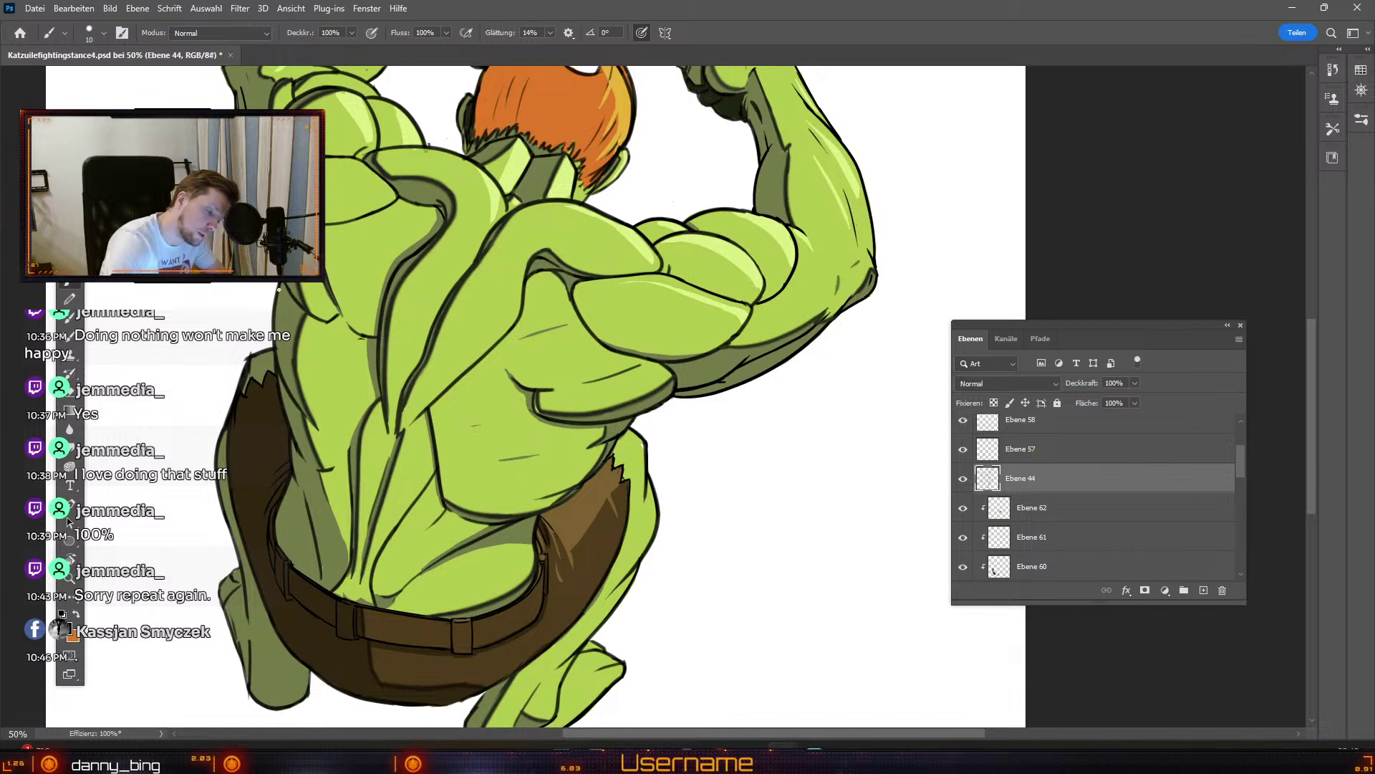
pyautogui.hotkey('ctrl', 'z')
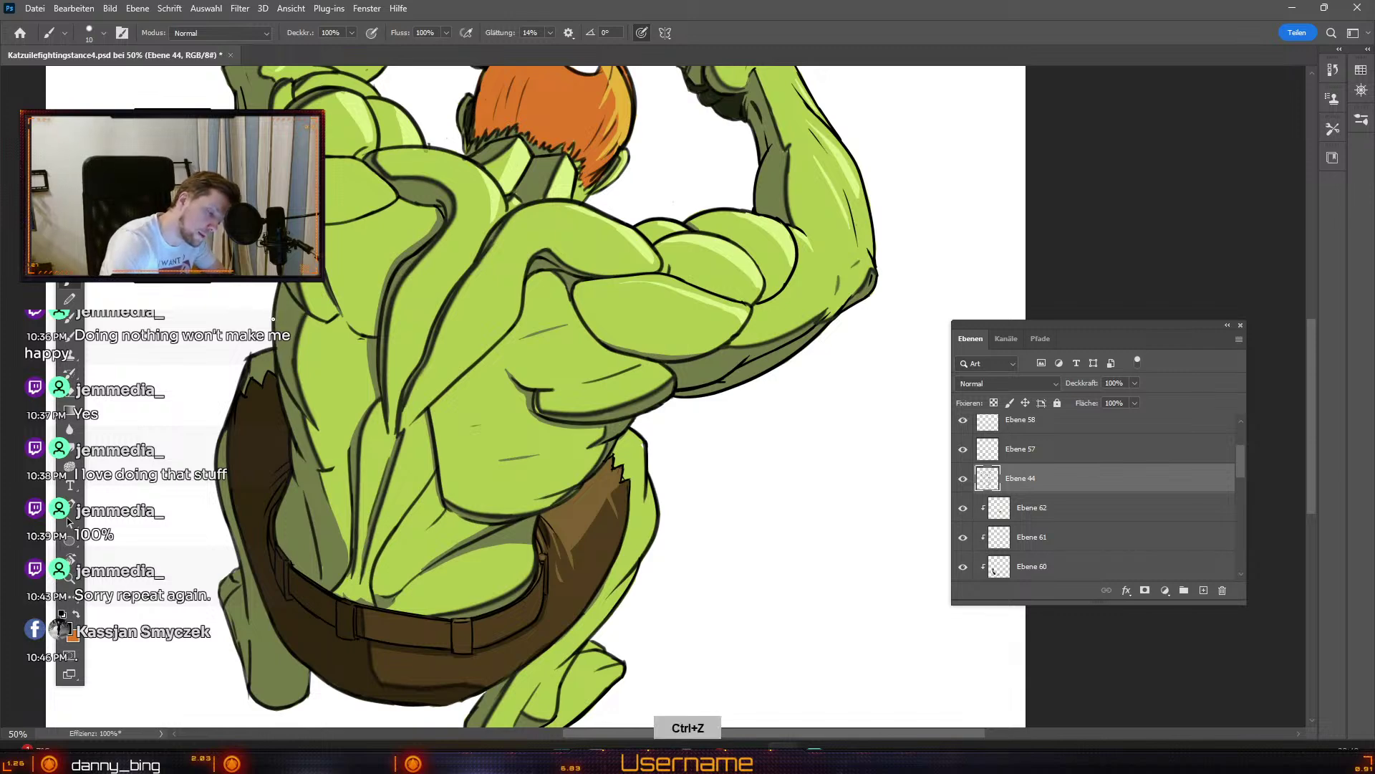
# Step: Refine the outline of the left knee above the shorts, alternating the 15 px eraser and the 10 px brush
pyautogui.press('e')
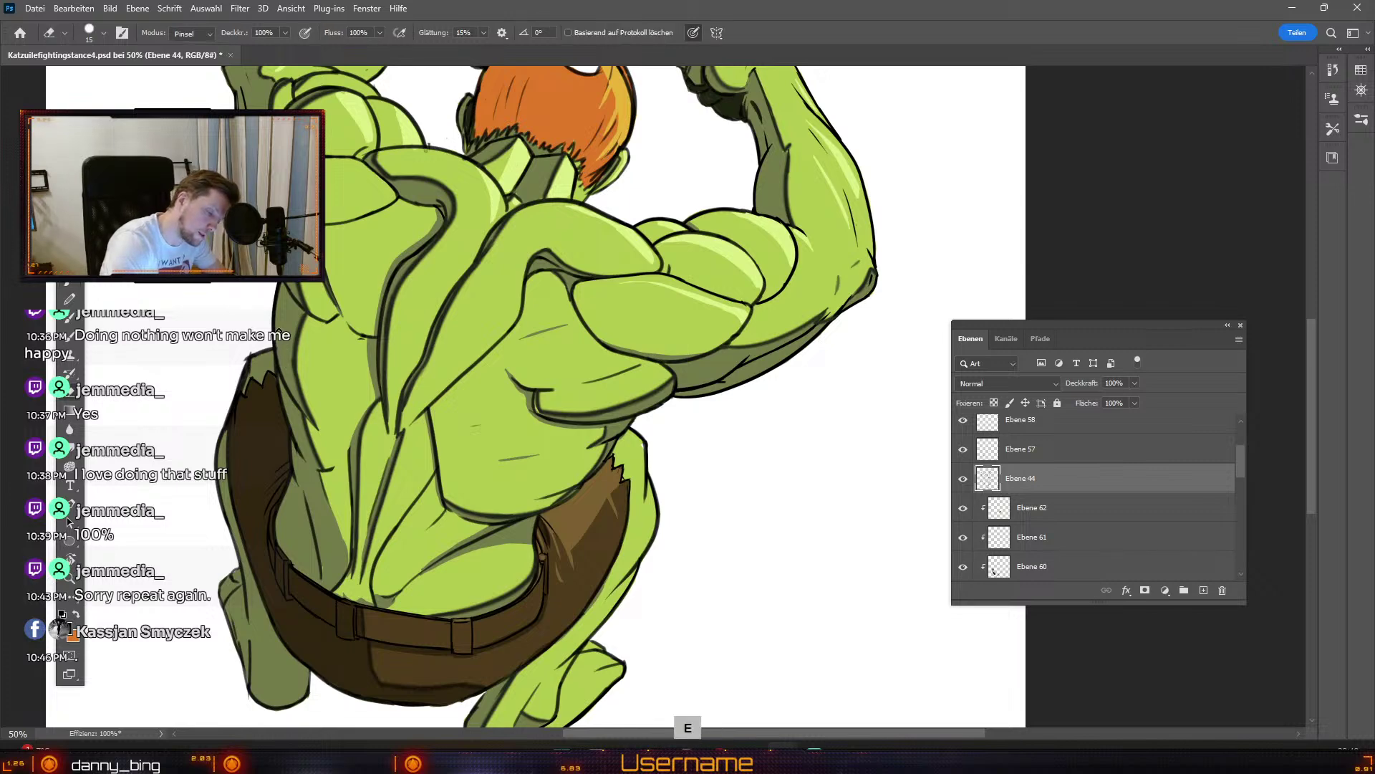
pyautogui.press('b')
pyautogui.hotkey('ctrl', 'z')
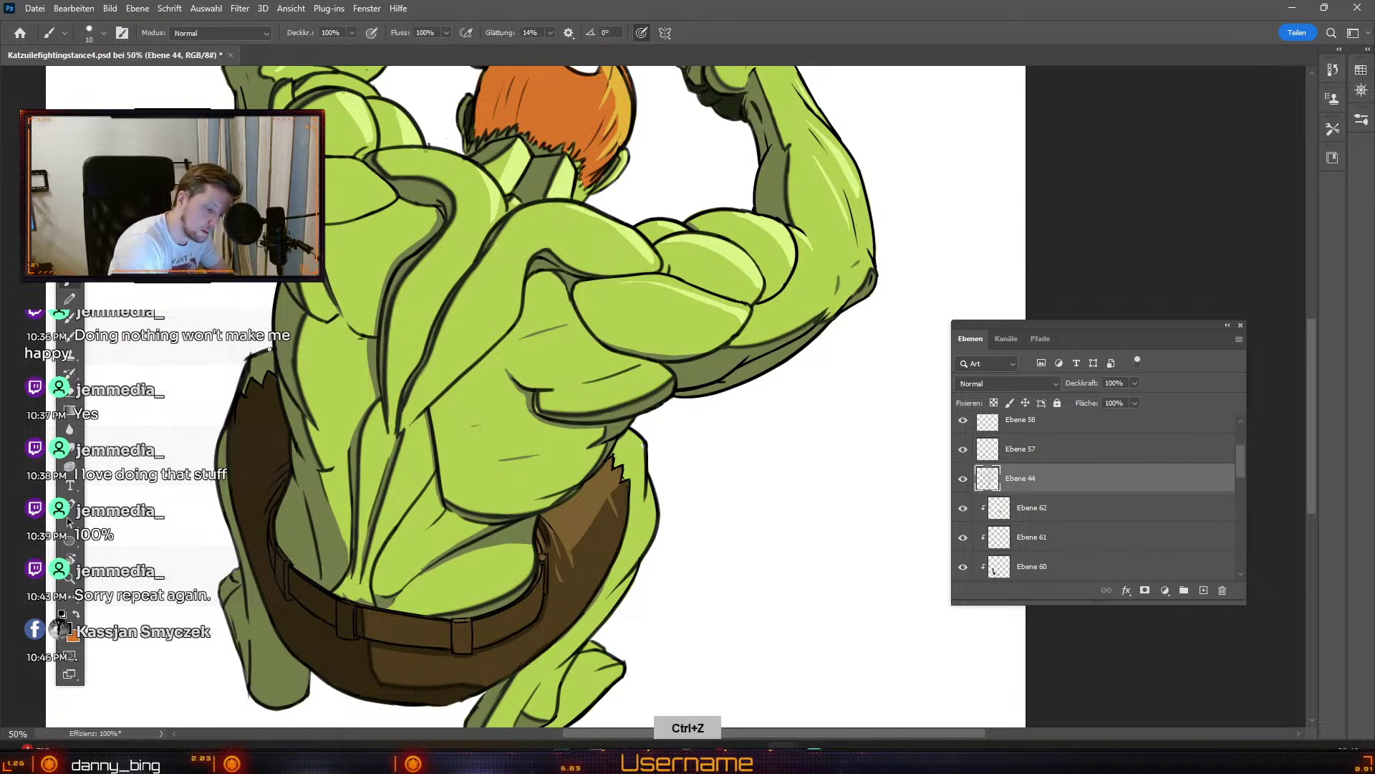
pyautogui.press('e')
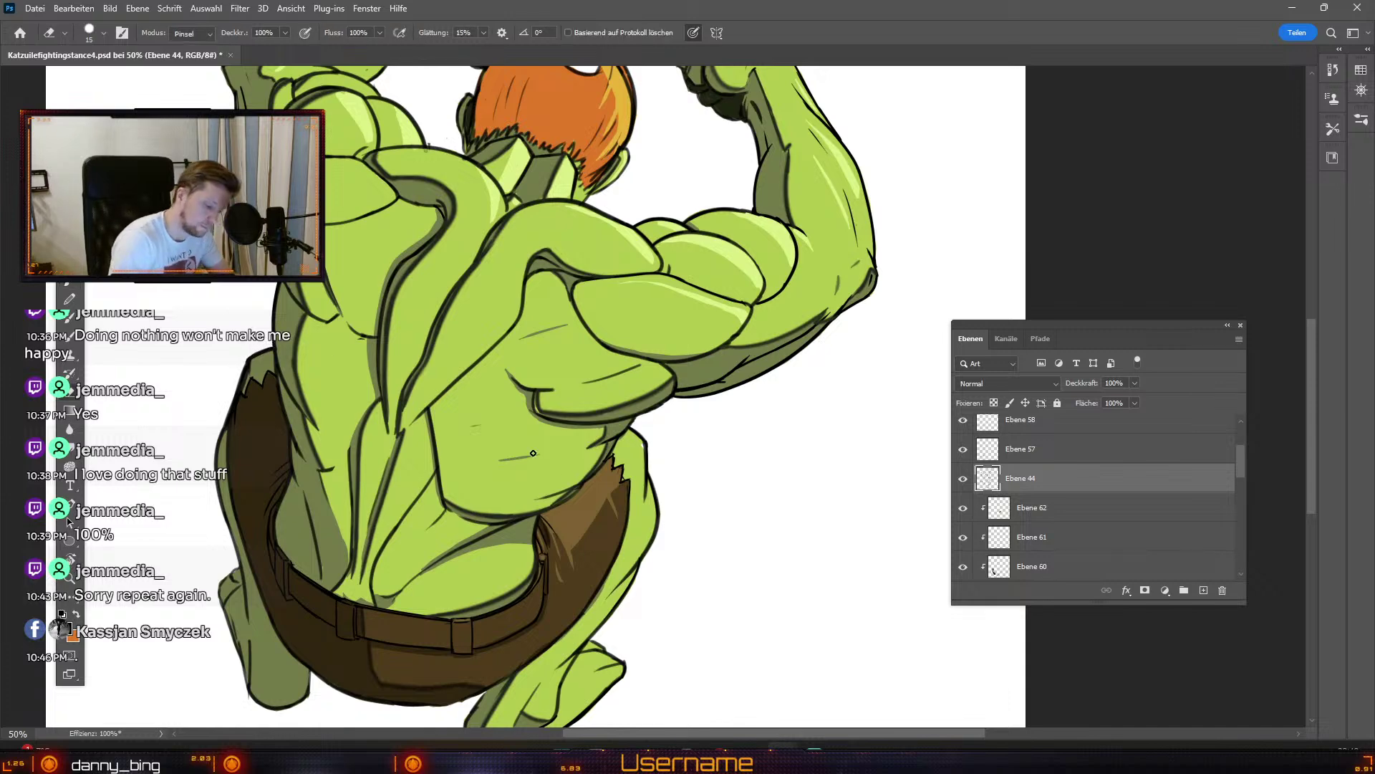
pyautogui.press('b')
# Step: Try a short black line on the inner side of the right foot and undo it
pyautogui.press('space')
pyautogui.moveTo(715, 513); pyautogui.dragTo(802, 327)
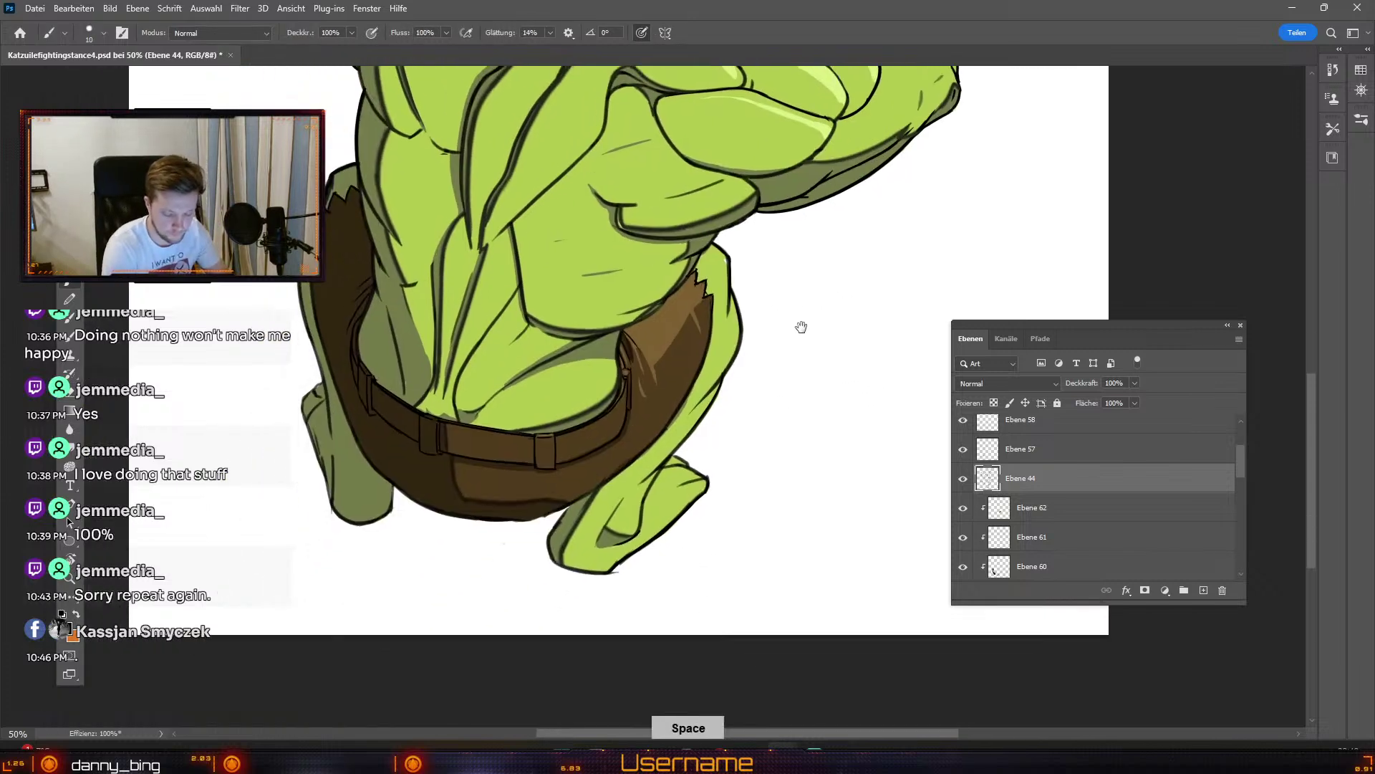
pyautogui.press('b')
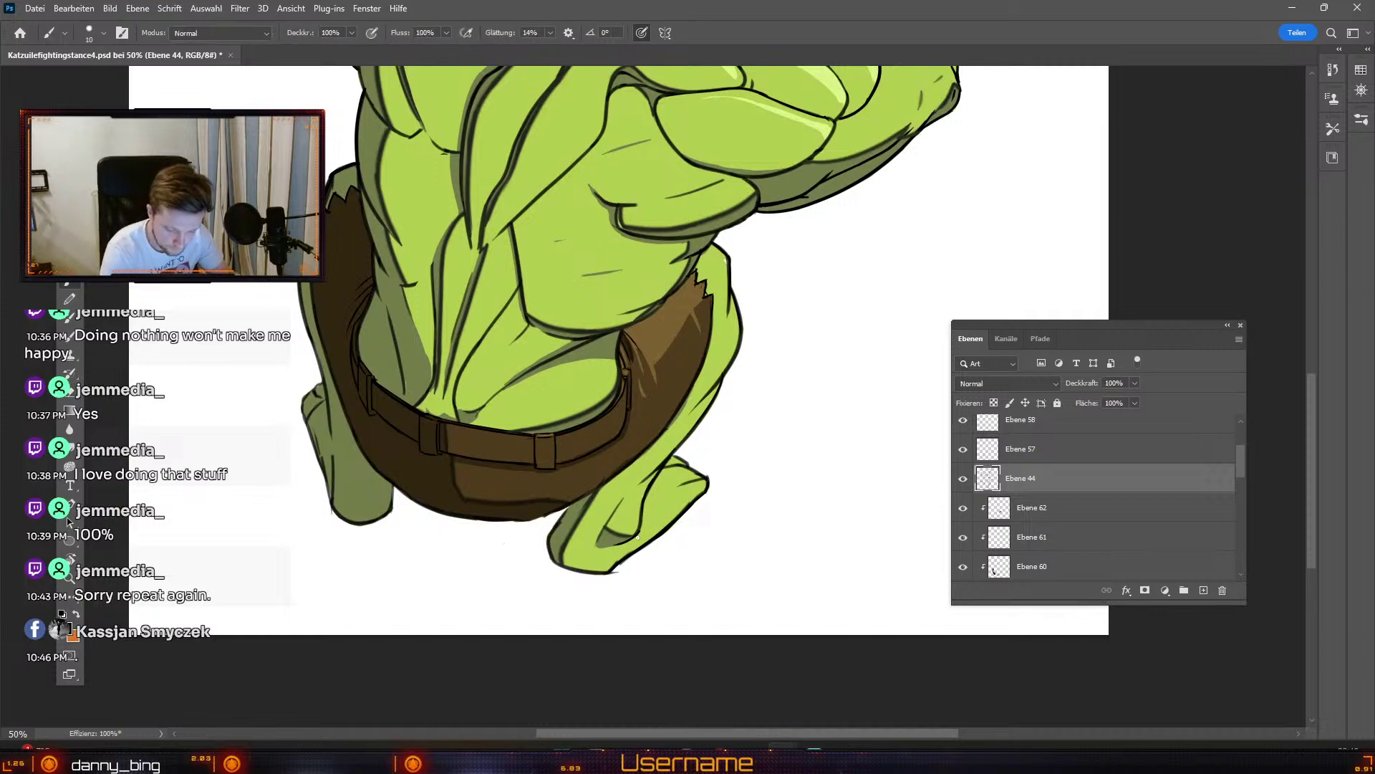
pyautogui.moveTo(603, 535); pyautogui.dragTo(613, 506)
pyautogui.hotkey('ctrl', 'z')
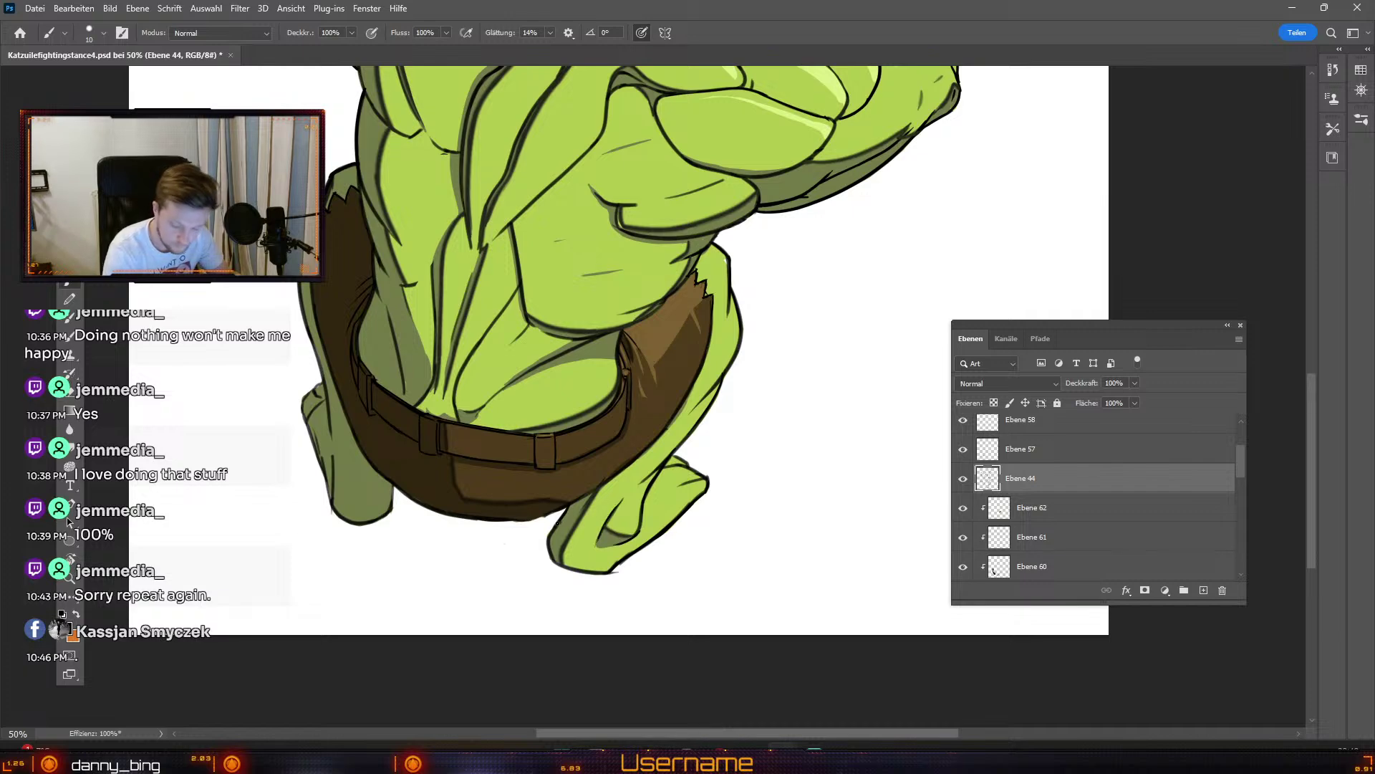
# Step: Switch to the Move tool and select the green skin's base layer, Ebene 47, directly from the artwork
pyautogui.press('e')
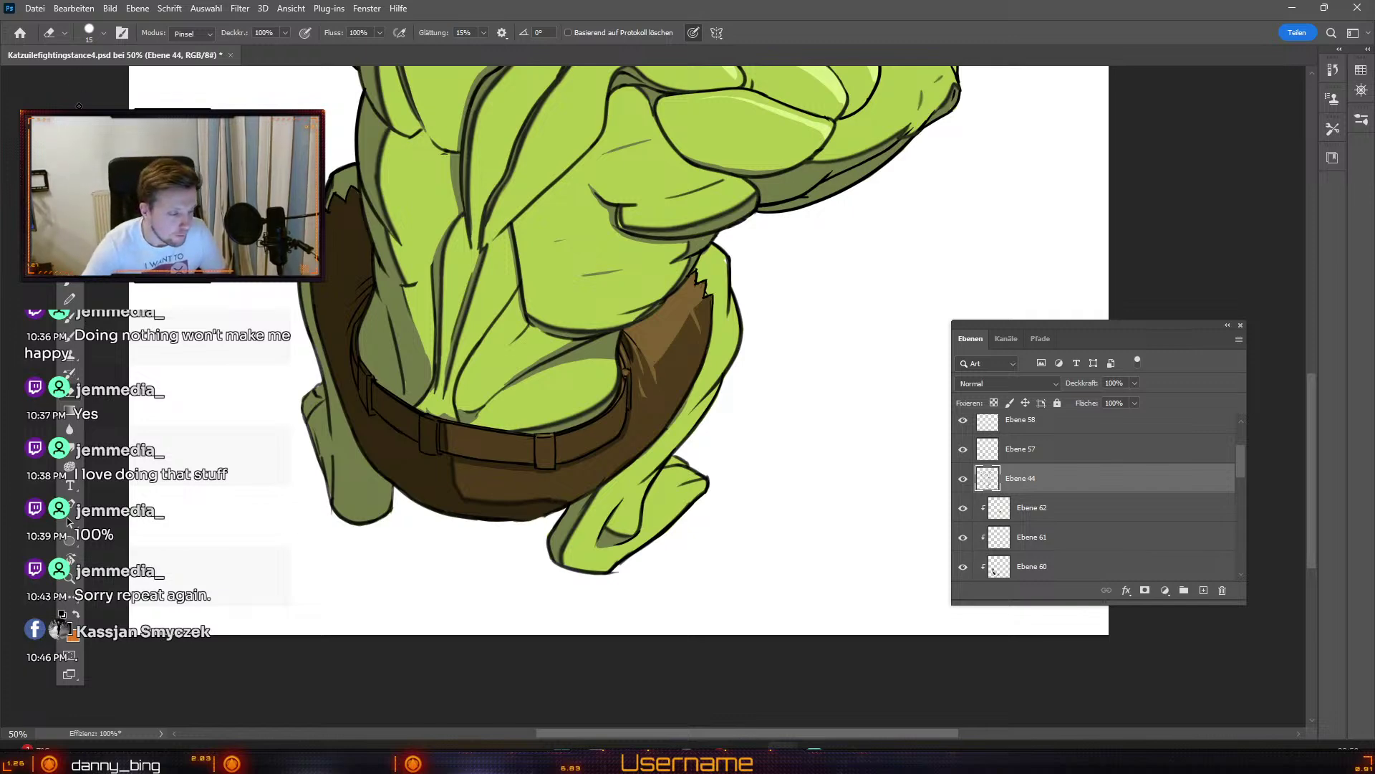
pyautogui.press('v')
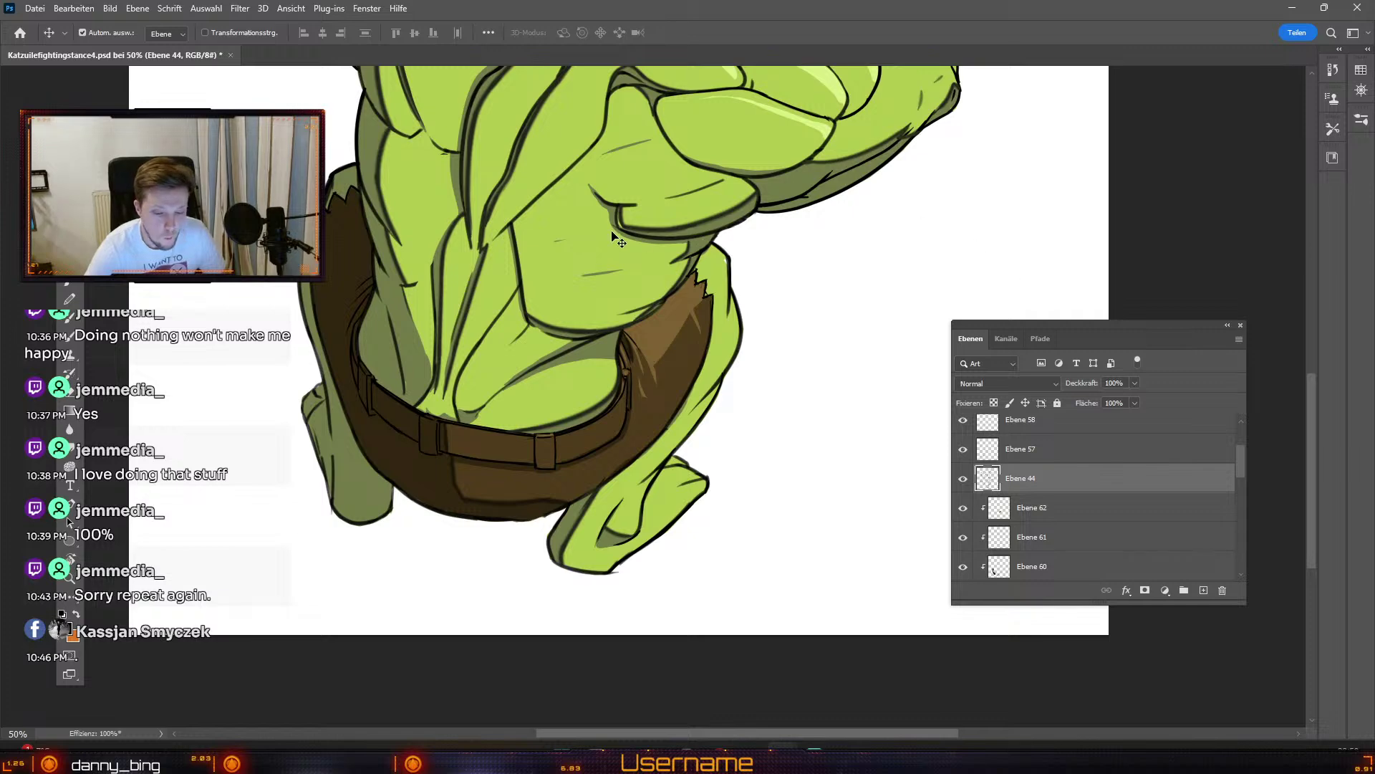
pyautogui.click(641, 195)
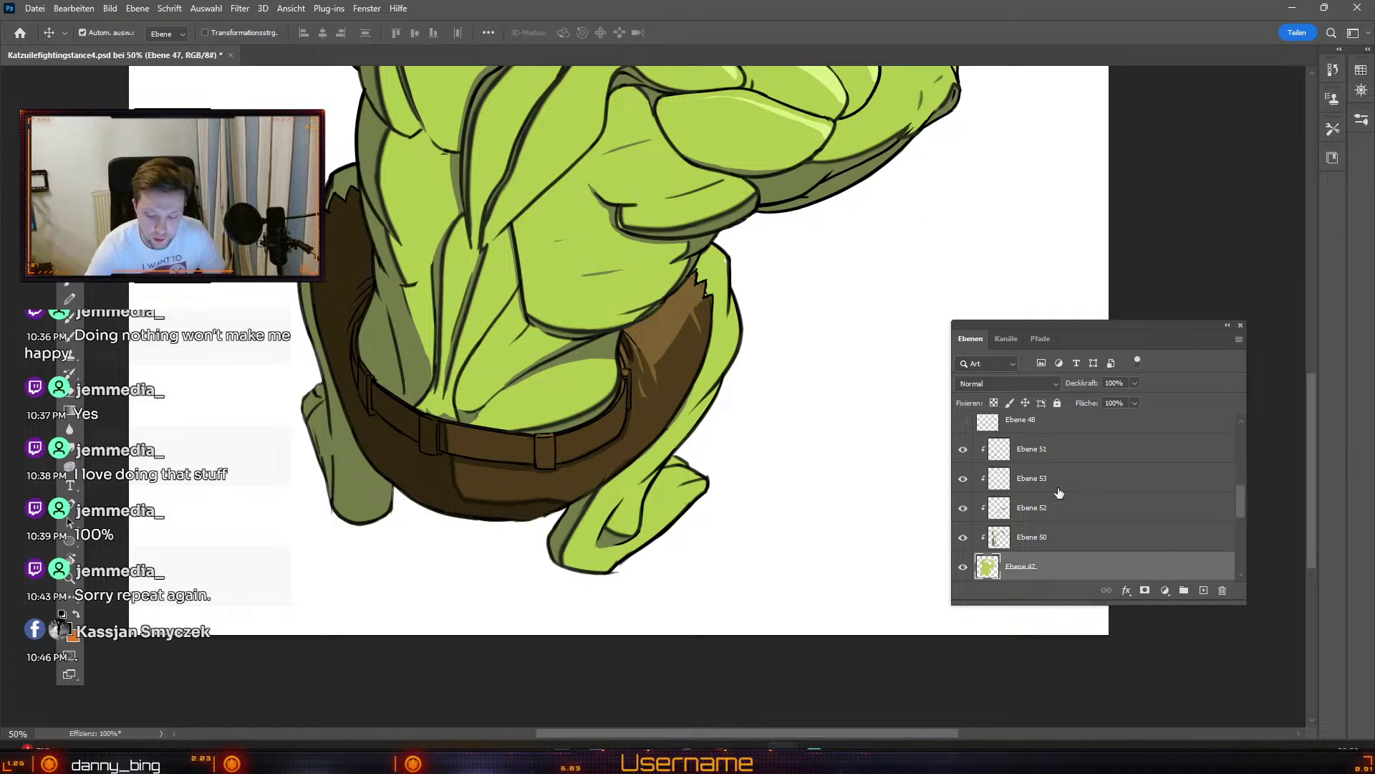
# Step: Accept the skin green b2ca4e as the painting colour for Ebene 47 and enlarge the brush to 20 px
pyautogui.click(70, 627)
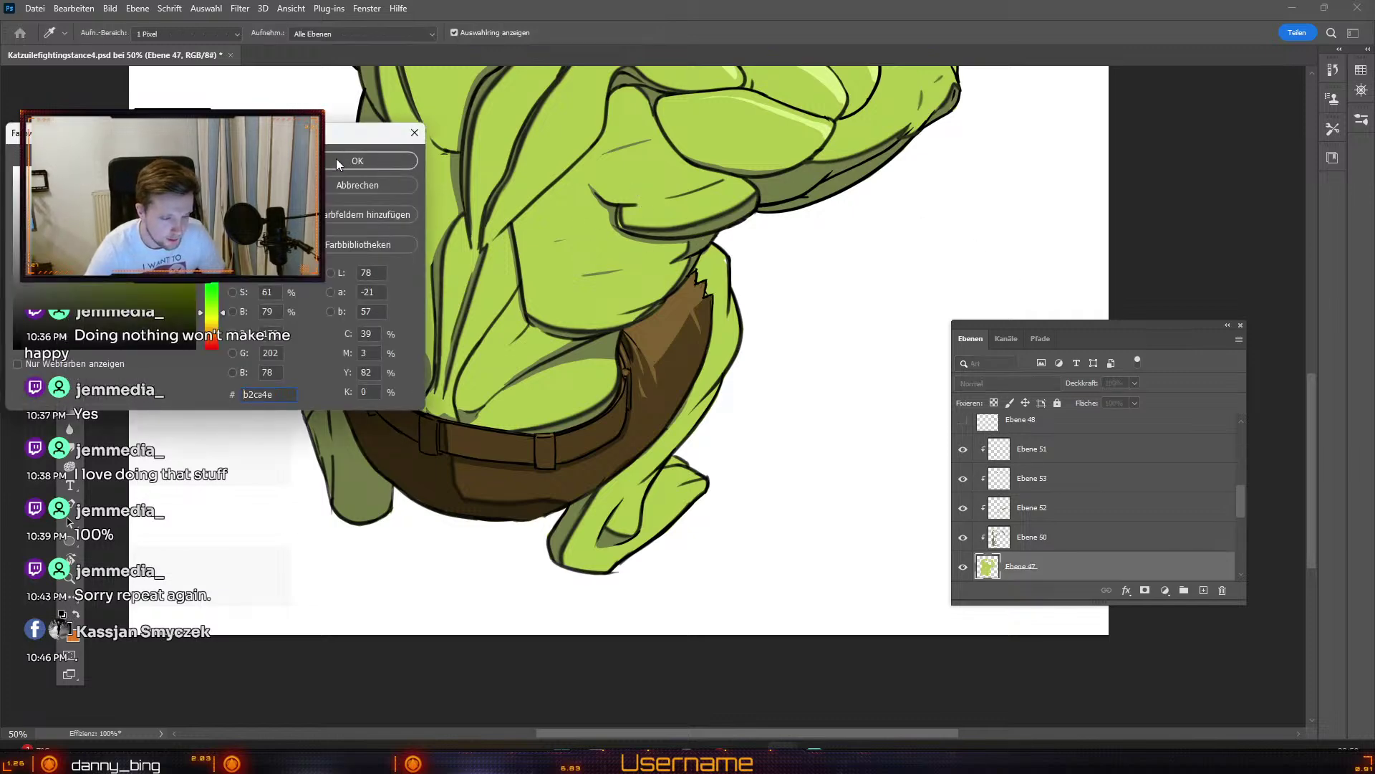
pyautogui.click(335, 164)
pyautogui.press('b')
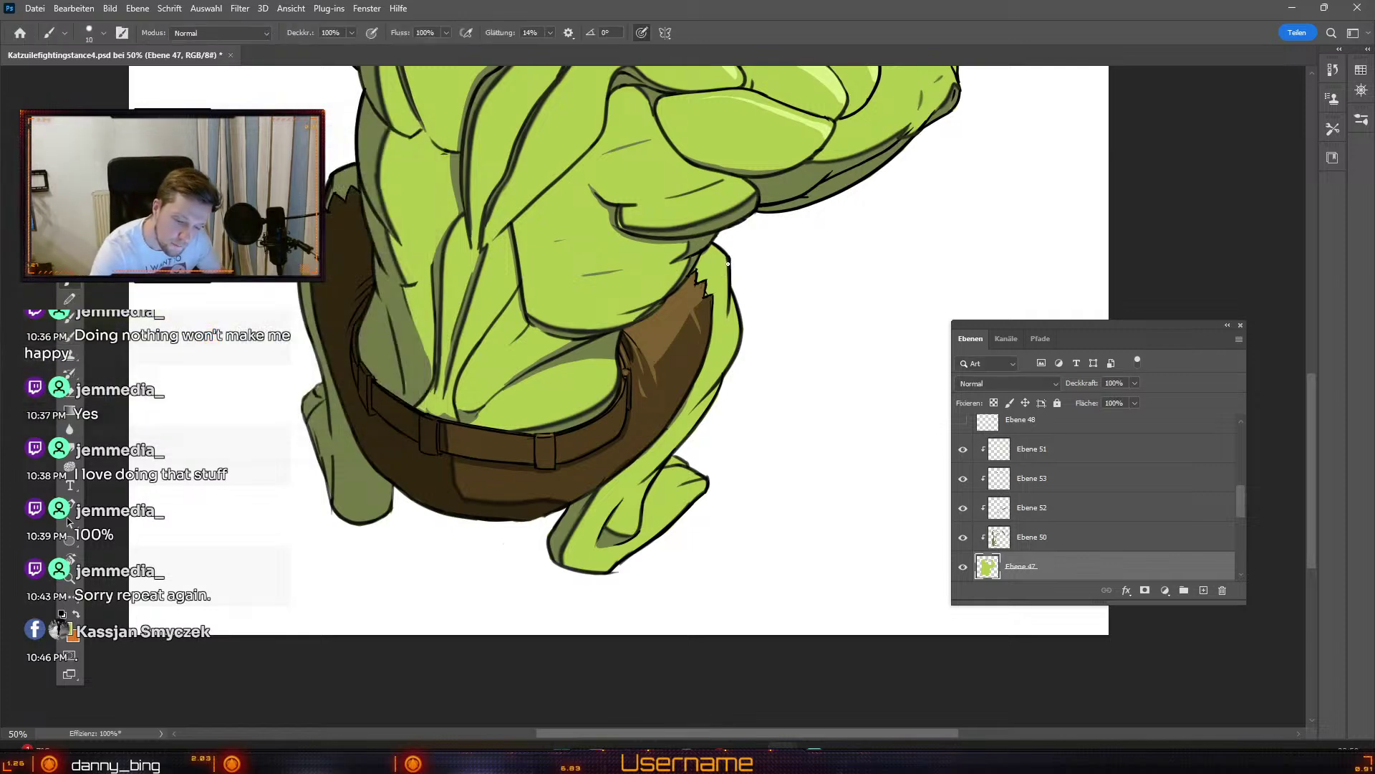
pyautogui.press(']')
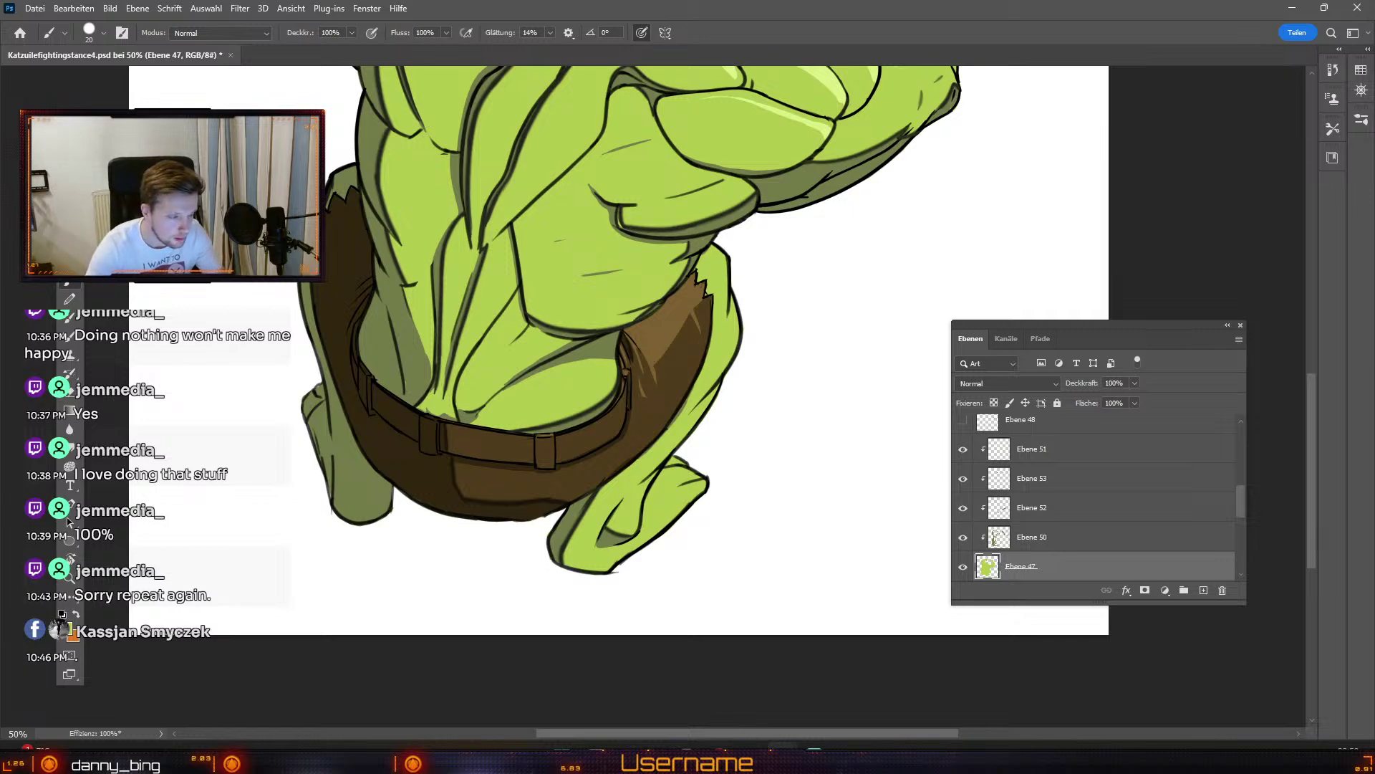
# Step: Select Ebene 44 from the artwork, toggle its visibility off and on, and touch up the right foot's tip with the 15 px eraser
pyautogui.press('v')
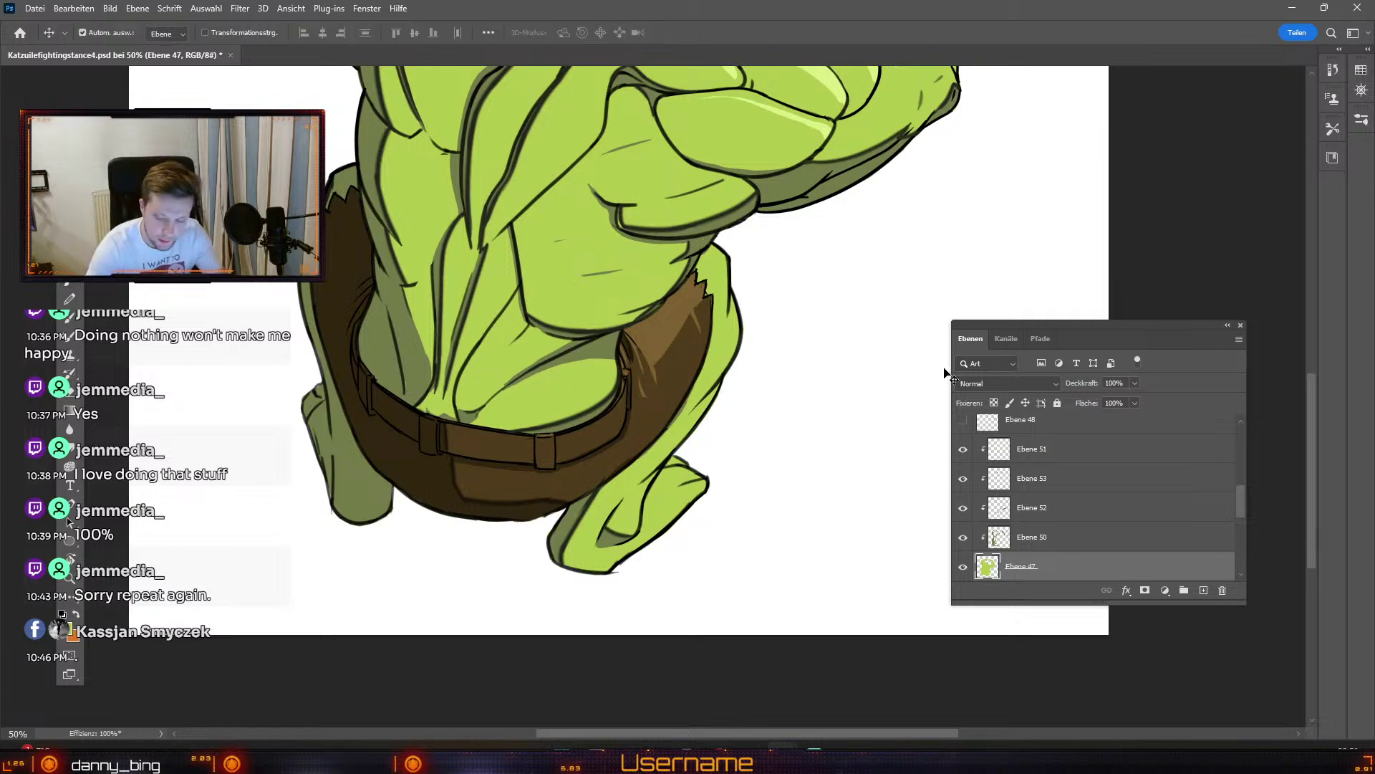
pyautogui.click(646, 499)
pyautogui.press('b')
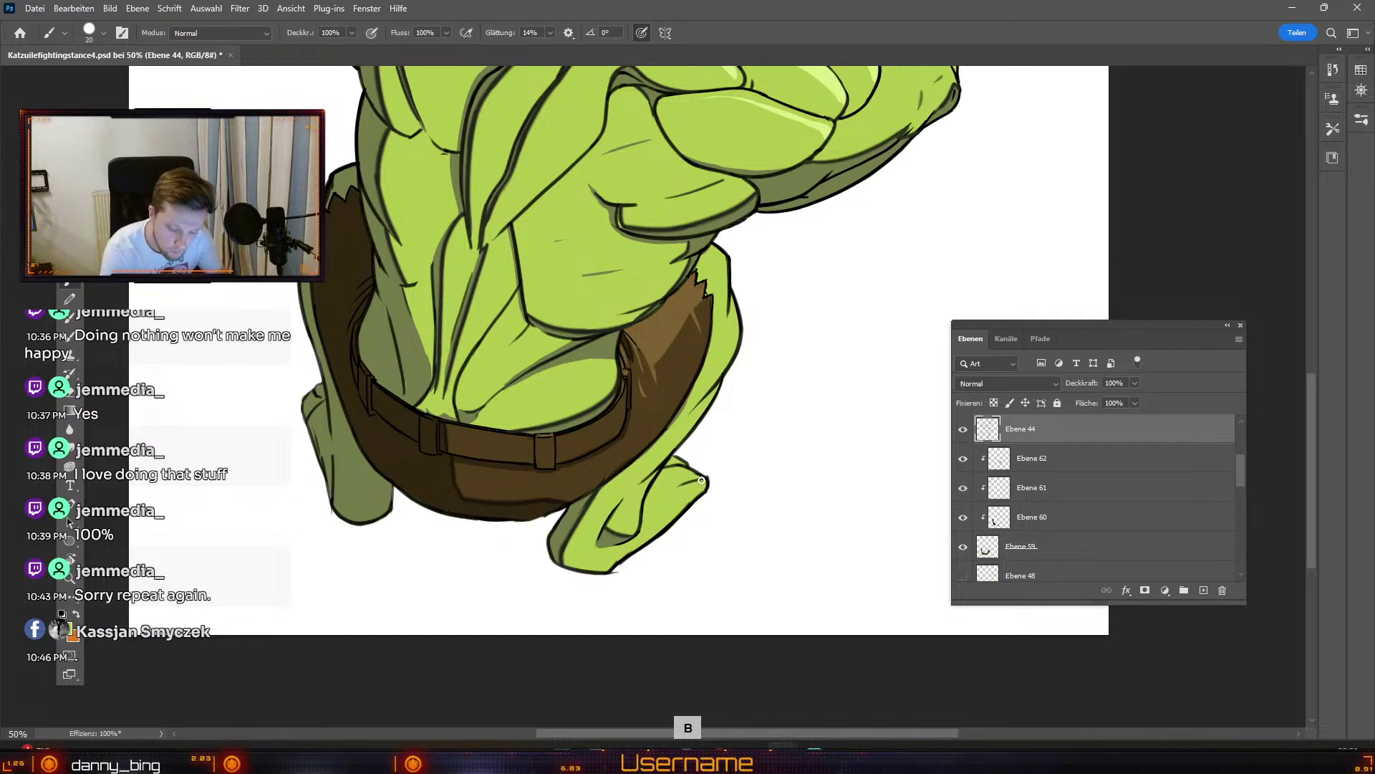
pyautogui.click(963, 430)
pyautogui.click(963, 432)
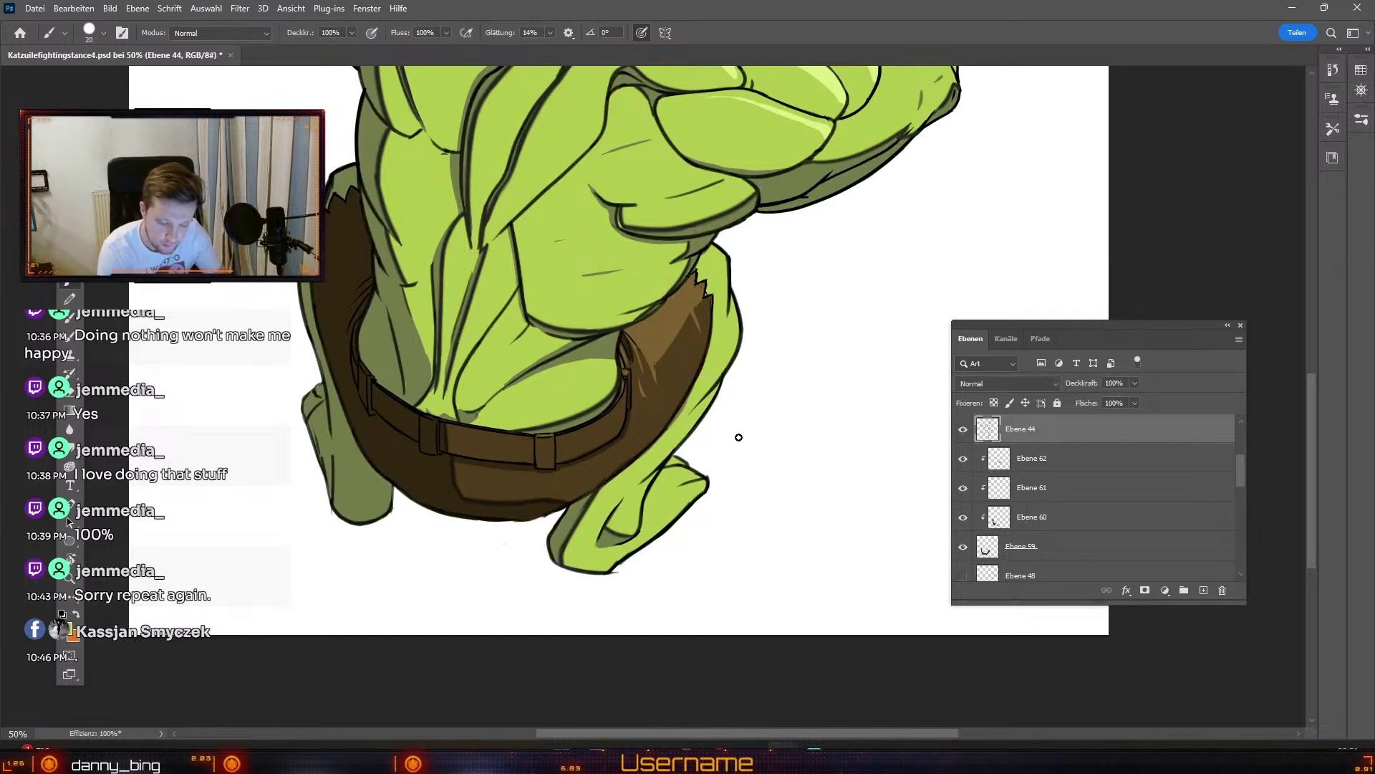
pyautogui.press('e')
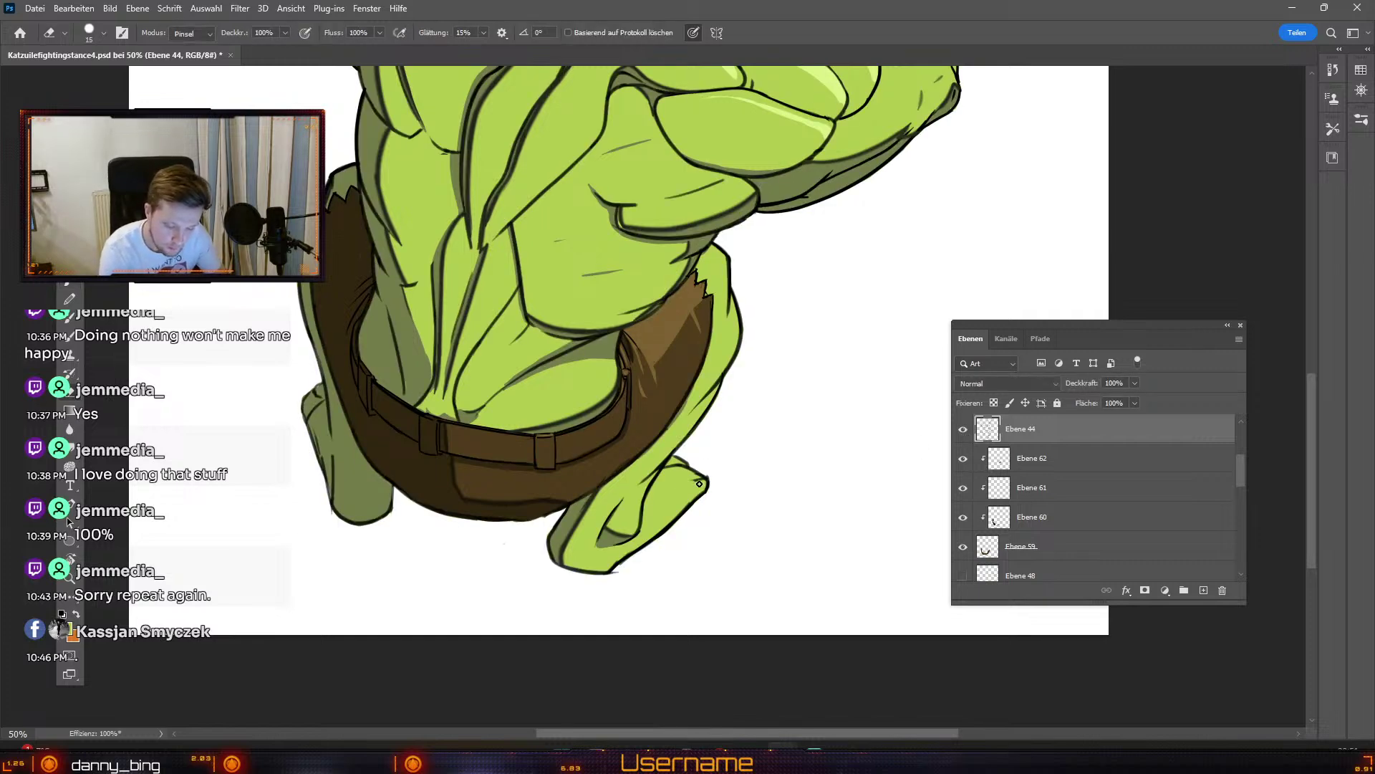
pyautogui.press('b')
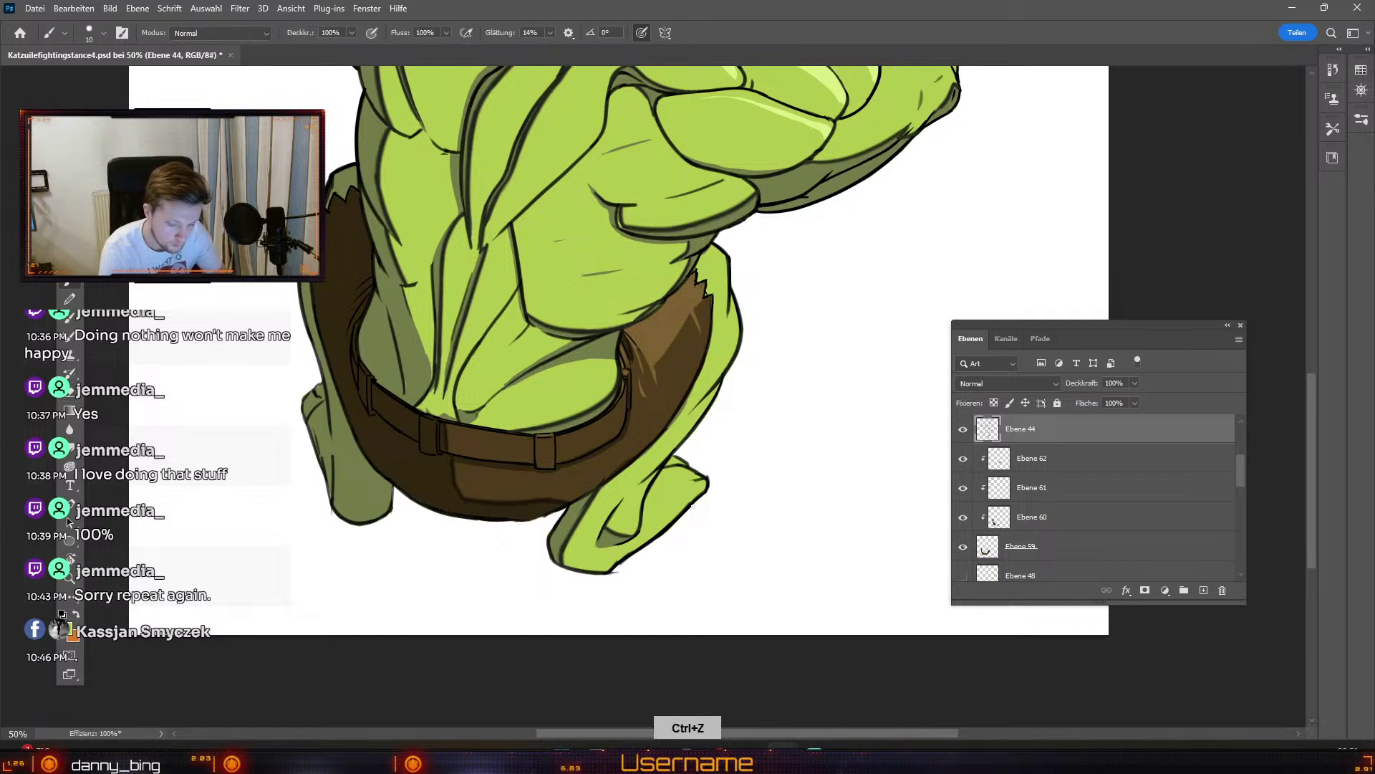
# Step: Reduce the brush to 8 px and draw small black toe lines at the right foot's tip, undoing unwanted strokes
pyautogui.click(68, 630)
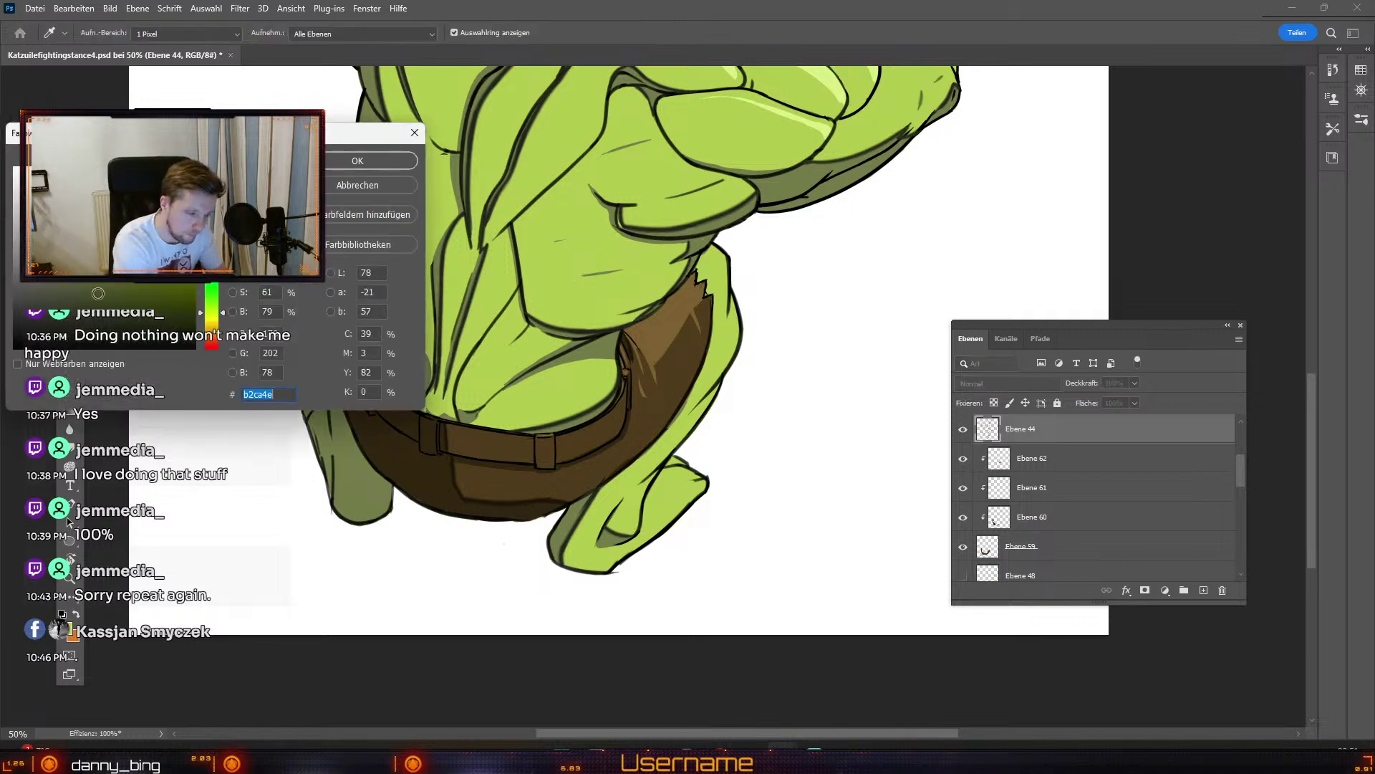
pyautogui.click(393, 161)
pyautogui.press('odiaeresis')
pyautogui.press('#')
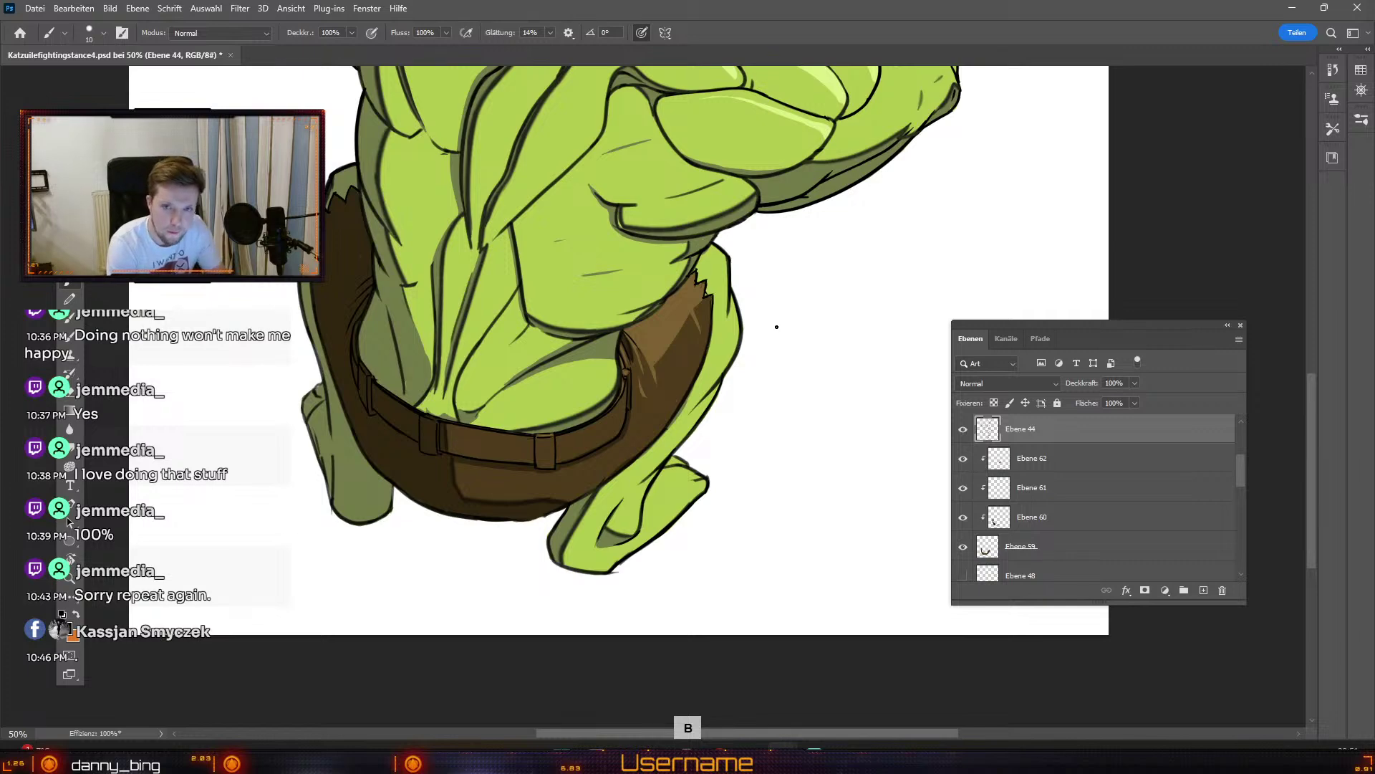
pyautogui.press('odiaeresis')
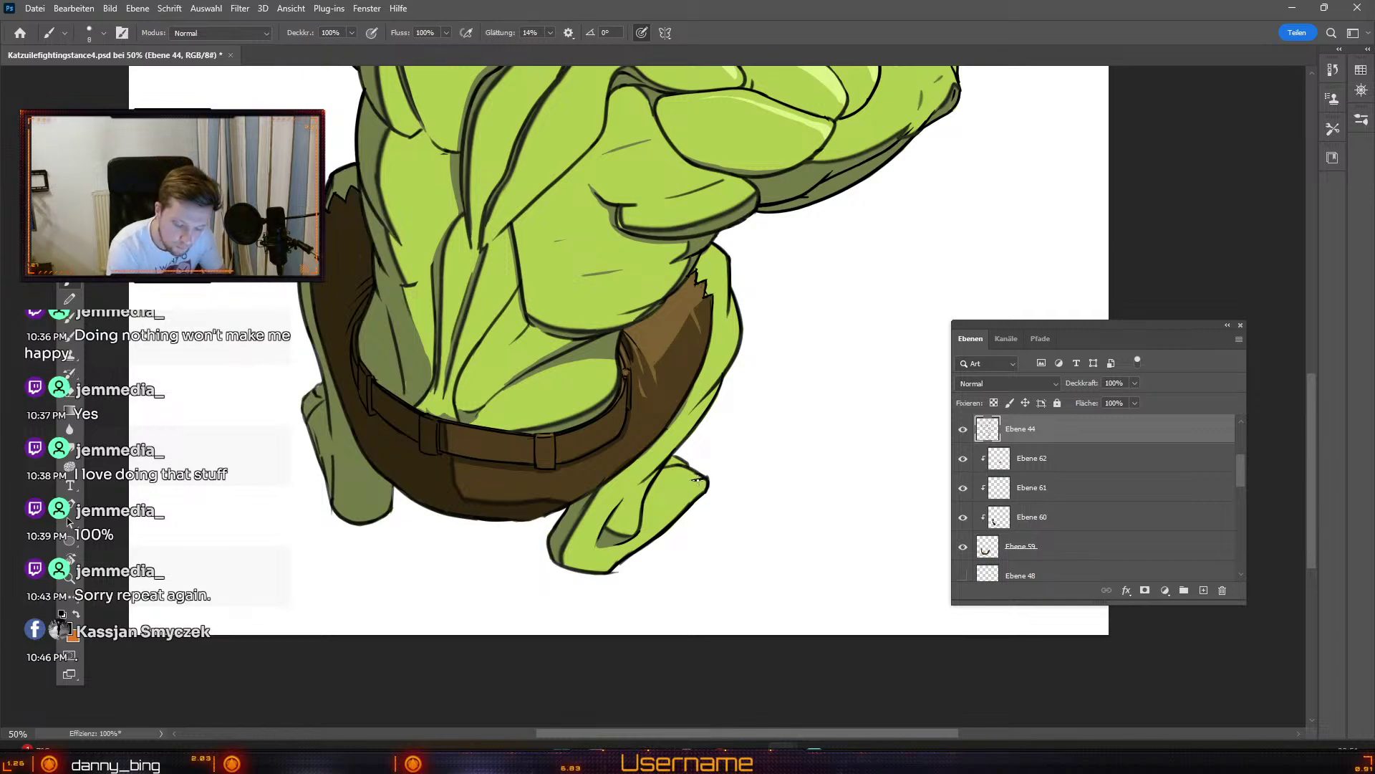
pyautogui.hotkey('ctrl', 'z')
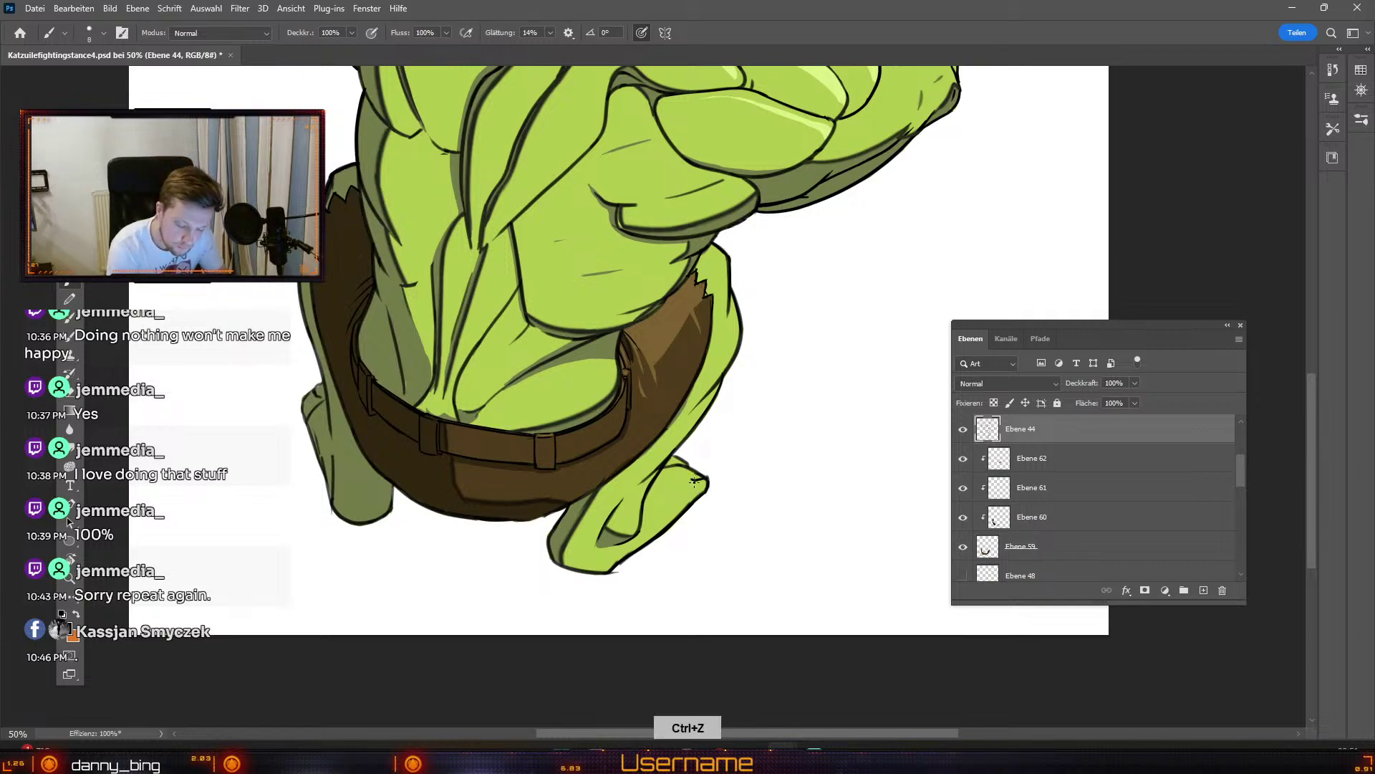
pyautogui.hotkey('ctrl', 'z')
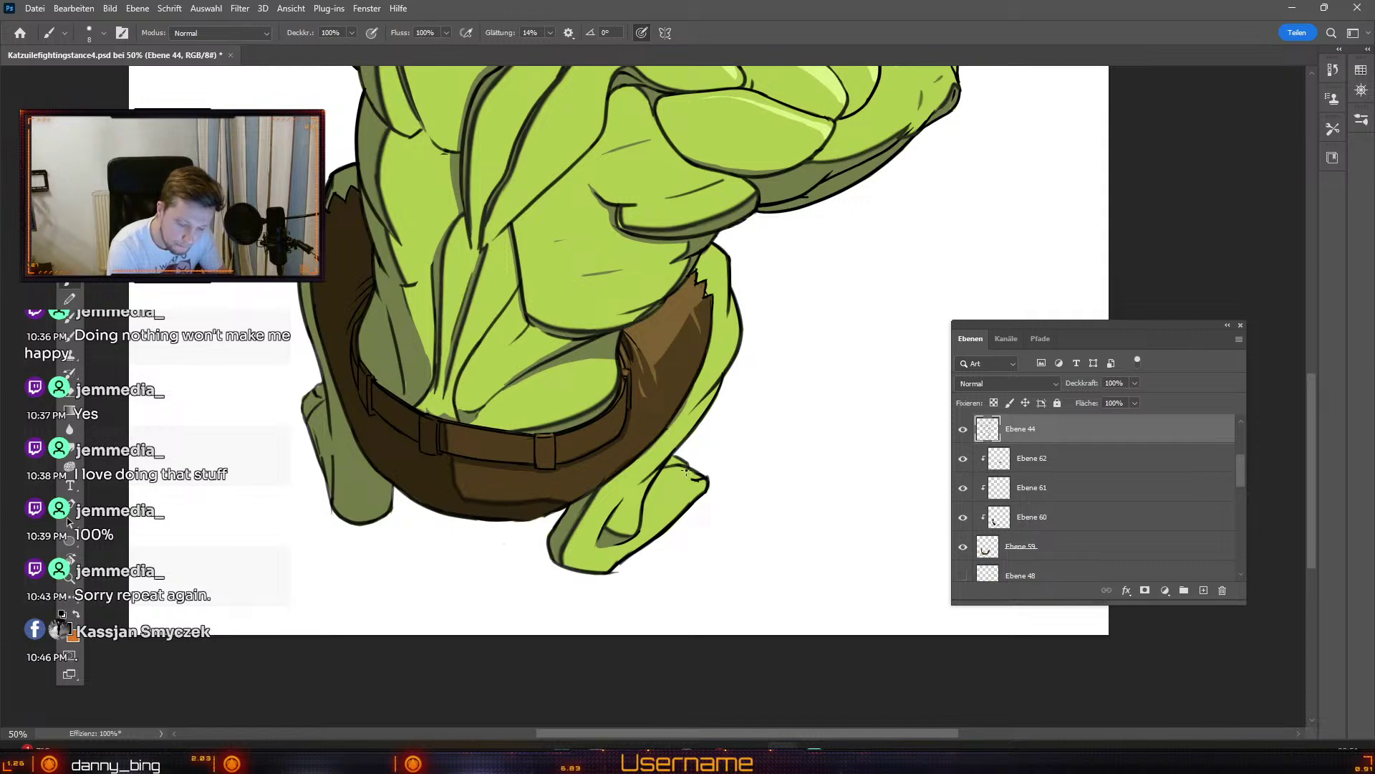
pyautogui.hotkey('ctrl', 'z')
pyautogui.hotkey('ctrl', 'z')
pyautogui.moveTo(691, 476); pyautogui.dragTo(679, 470)
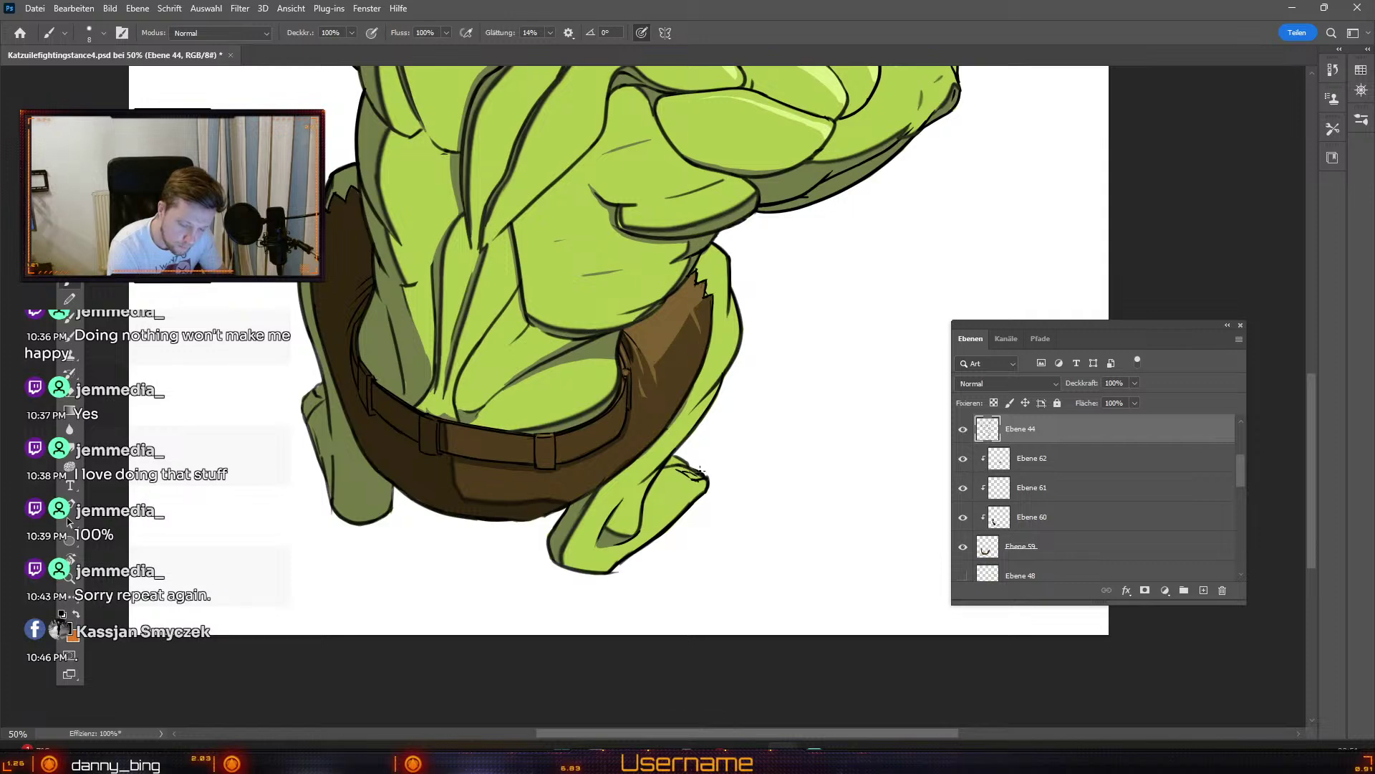
pyautogui.hotkey('ctrl', 'z')
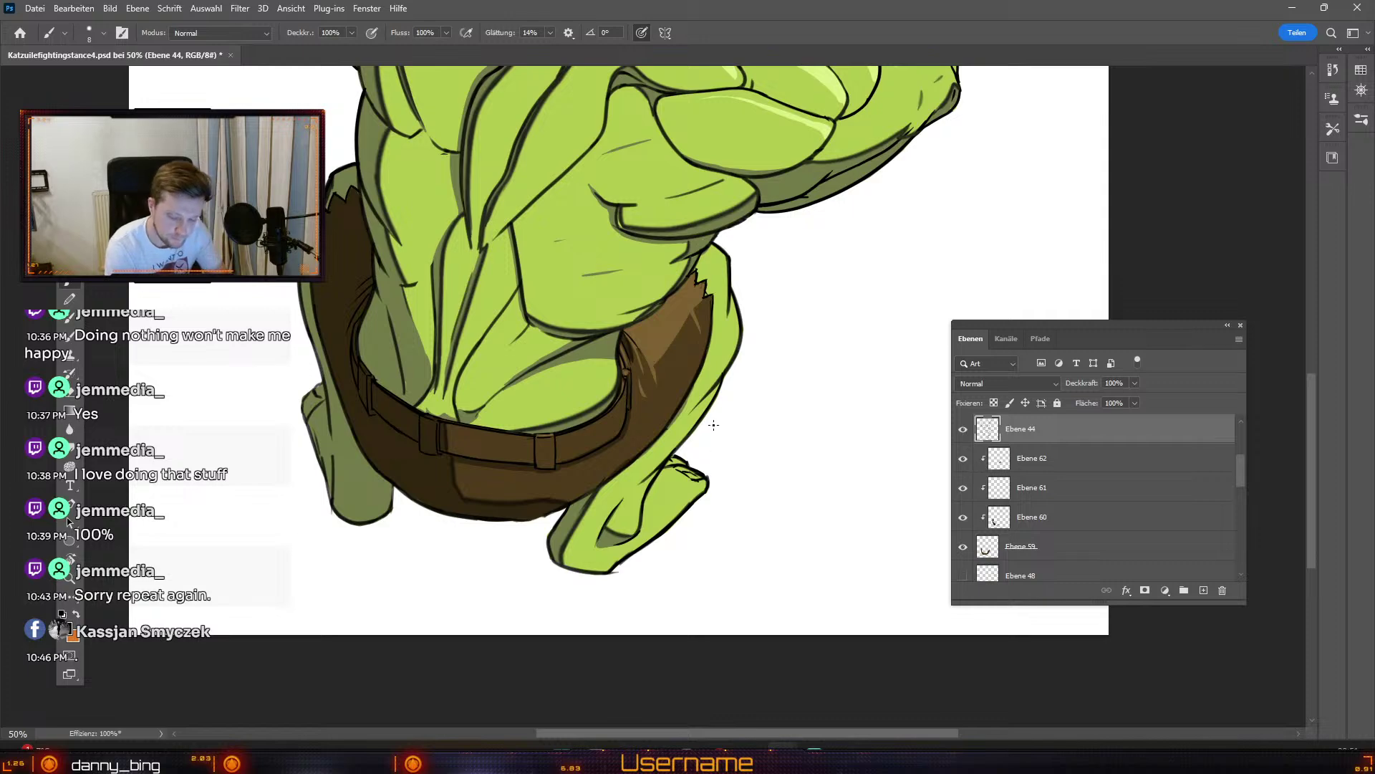
# Step: Add short black detail lines behind the right foot's toes with the 8 px brush, undoing unwanted strokes
pyautogui.press('e')
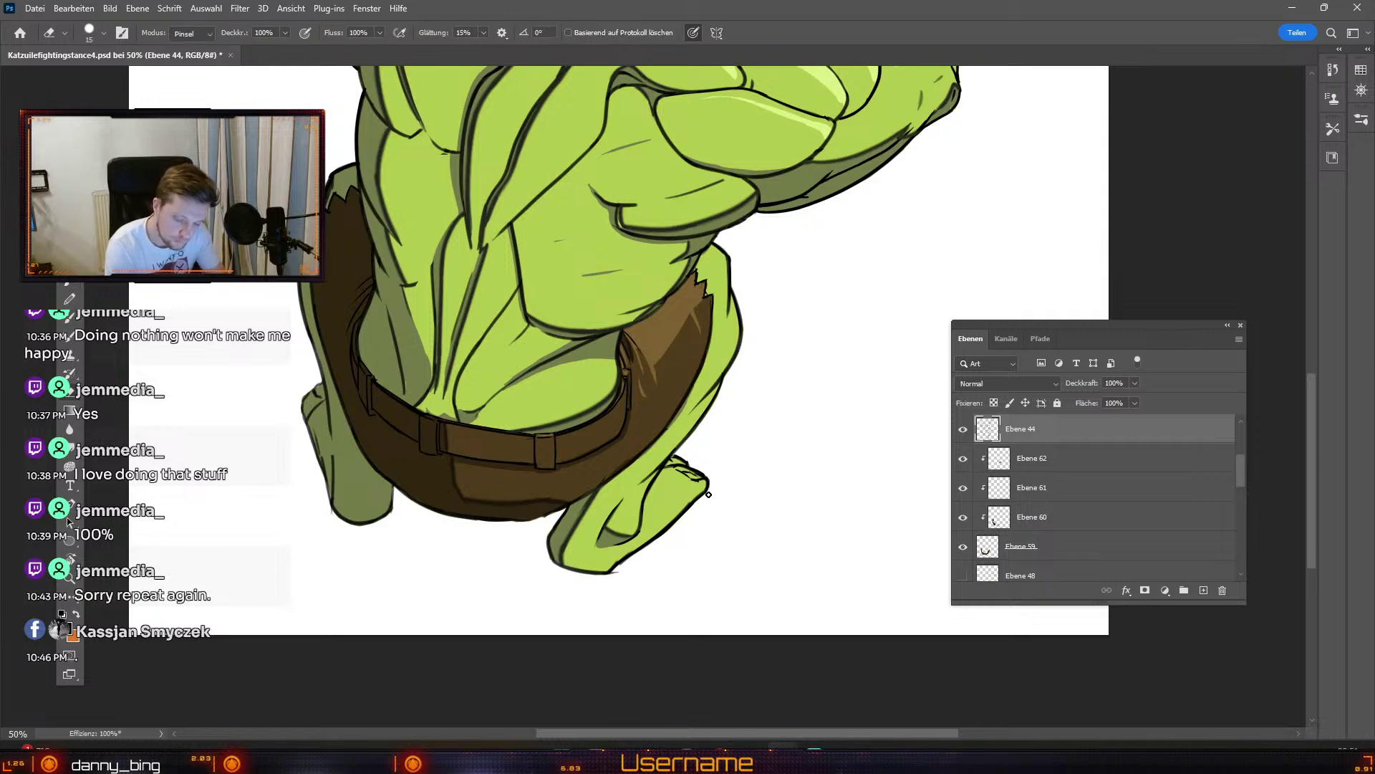
pyautogui.press('b')
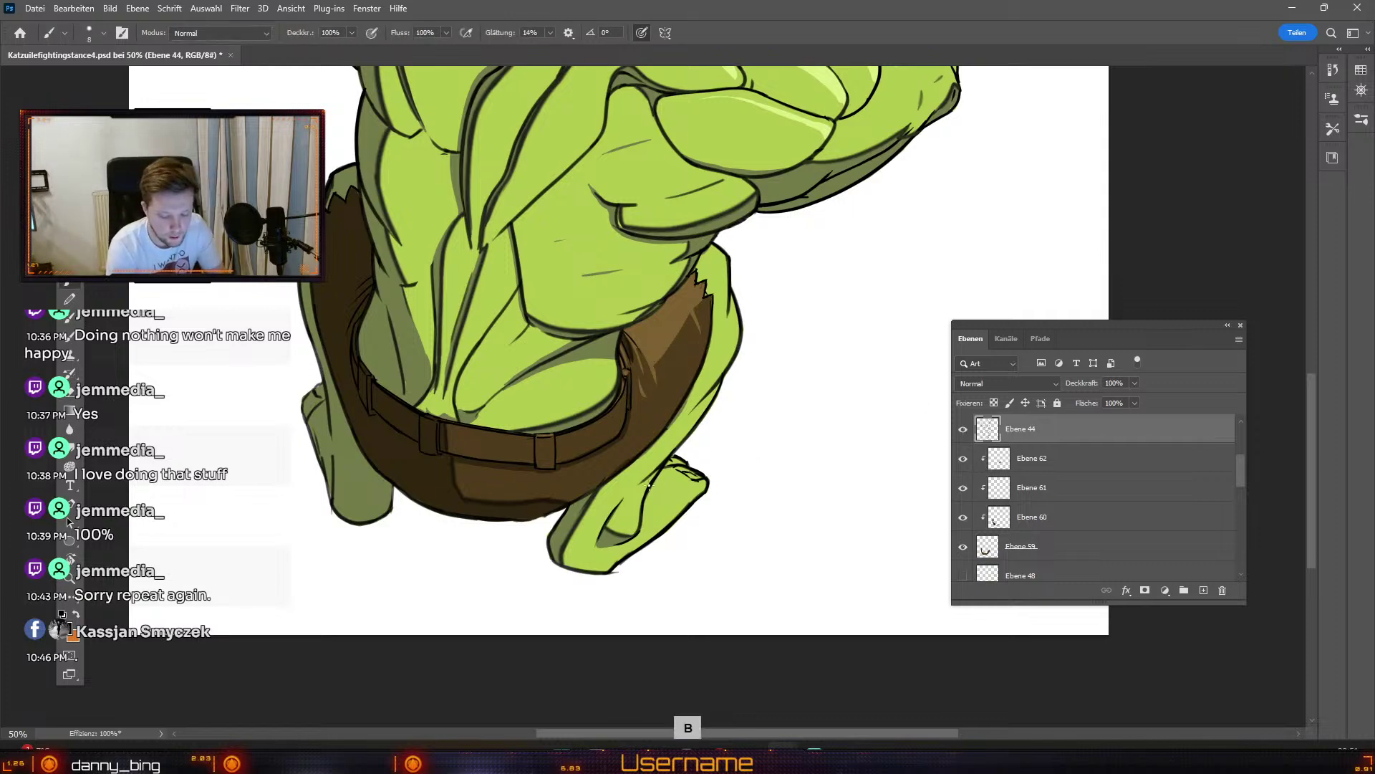
pyautogui.hotkey('ctrl', 'z')
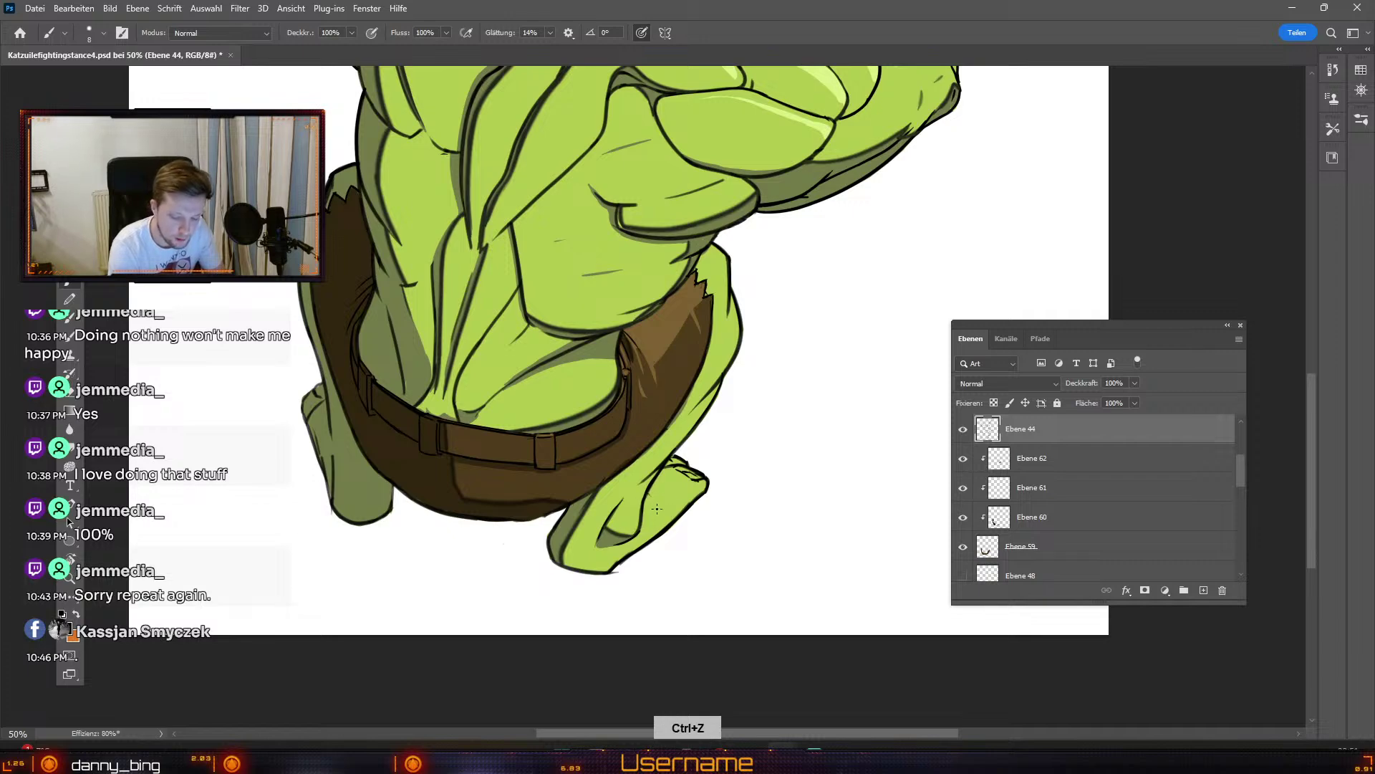
pyautogui.hotkey('ctrl', 'z')
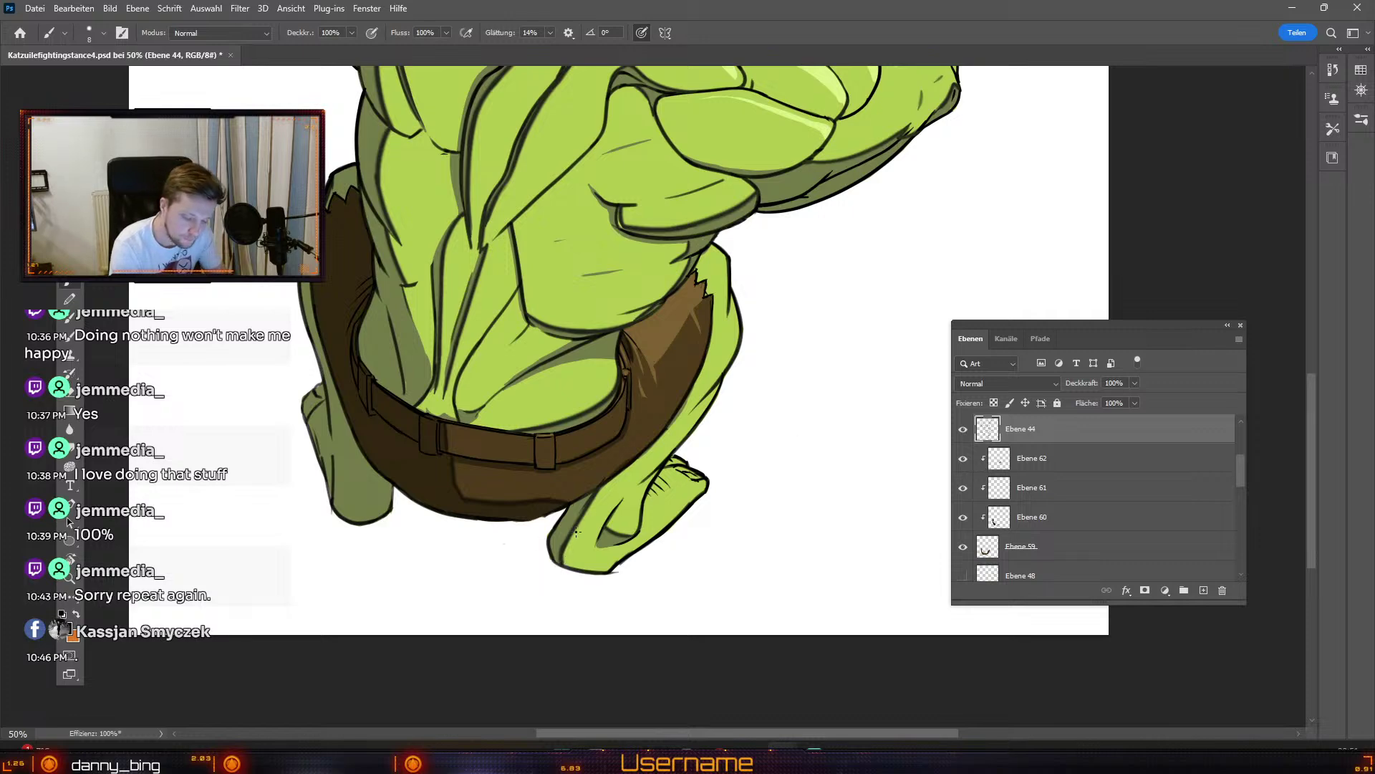
# Step: Strengthen the outline under the right heel and rework the inner ankle line with the eraser and the 8 px brush
pyautogui.moveTo(561, 563); pyautogui.dragTo(603, 573)
pyautogui.press('e')
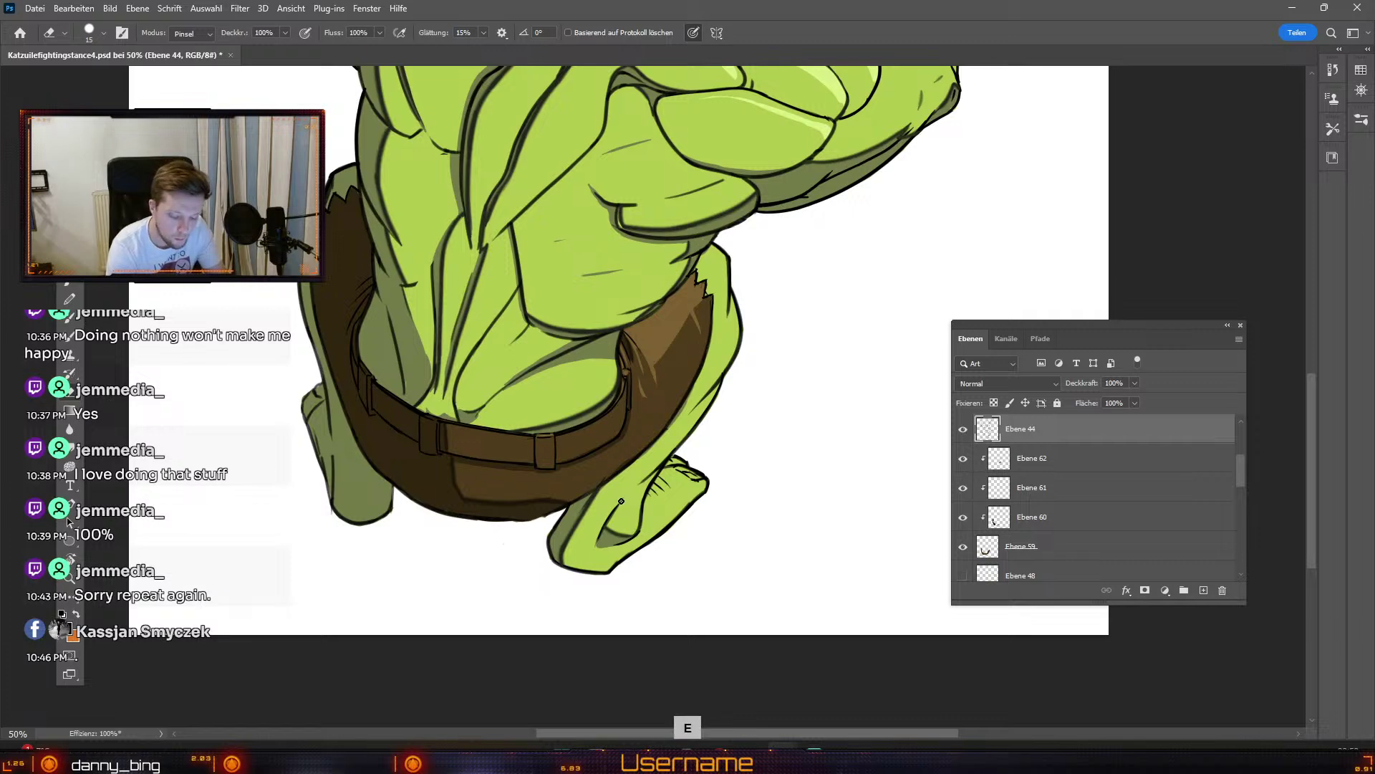
pyautogui.press('b')
pyautogui.moveTo(629, 498); pyautogui.dragTo(596, 546)
pyautogui.hotkey('ctrl', 'z')
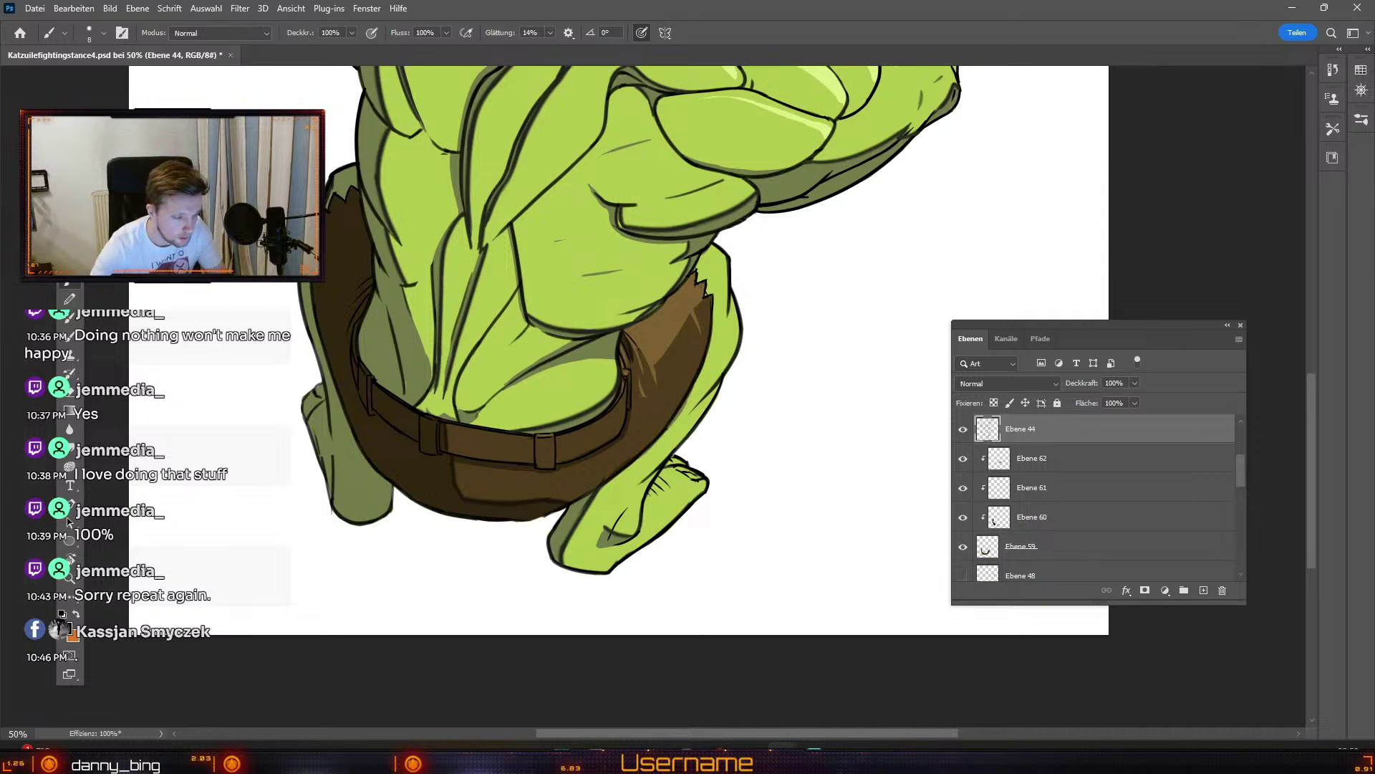
# Step: Select the shading layer Ebene 50 from the artwork and rework the shadow beside the right ankle with the 15 px eraser
pyautogui.press('v')
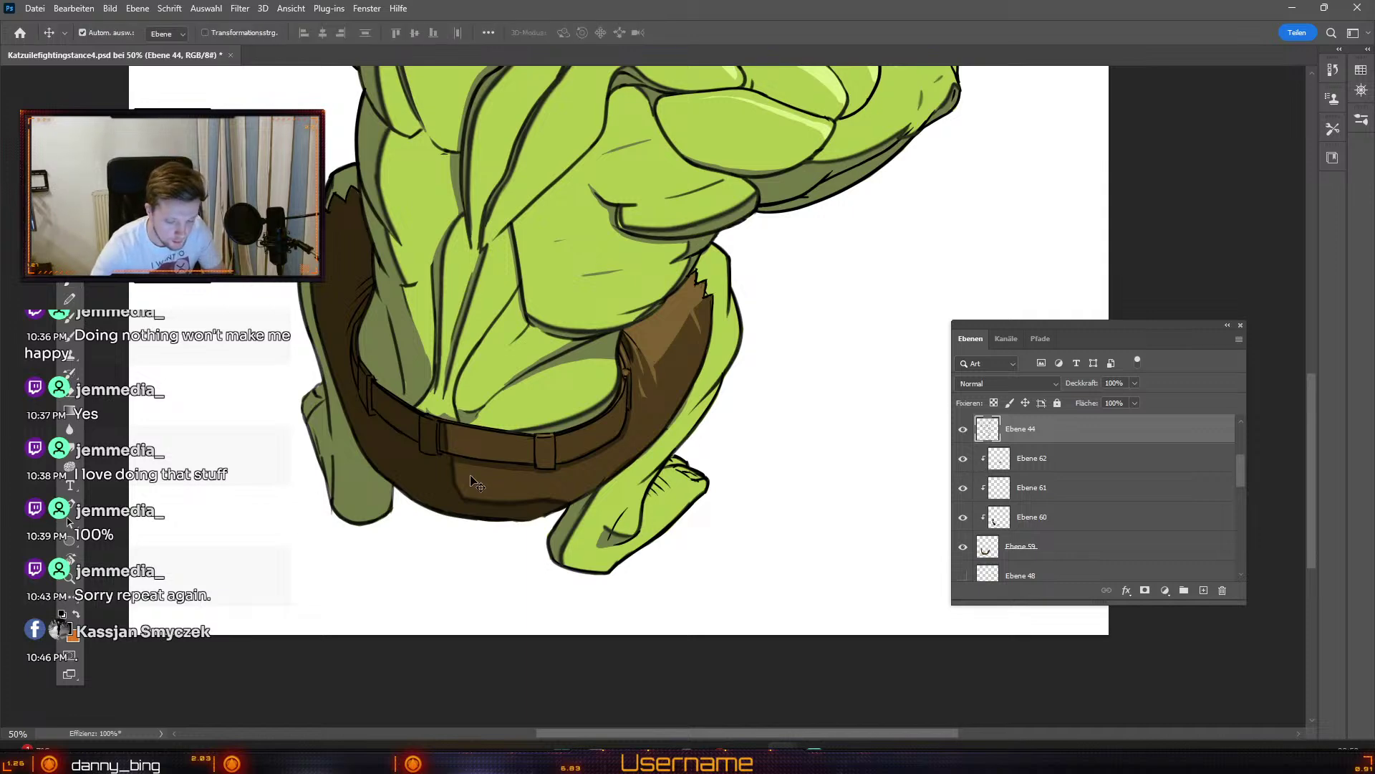
pyautogui.click(604, 536)
pyautogui.press('e')
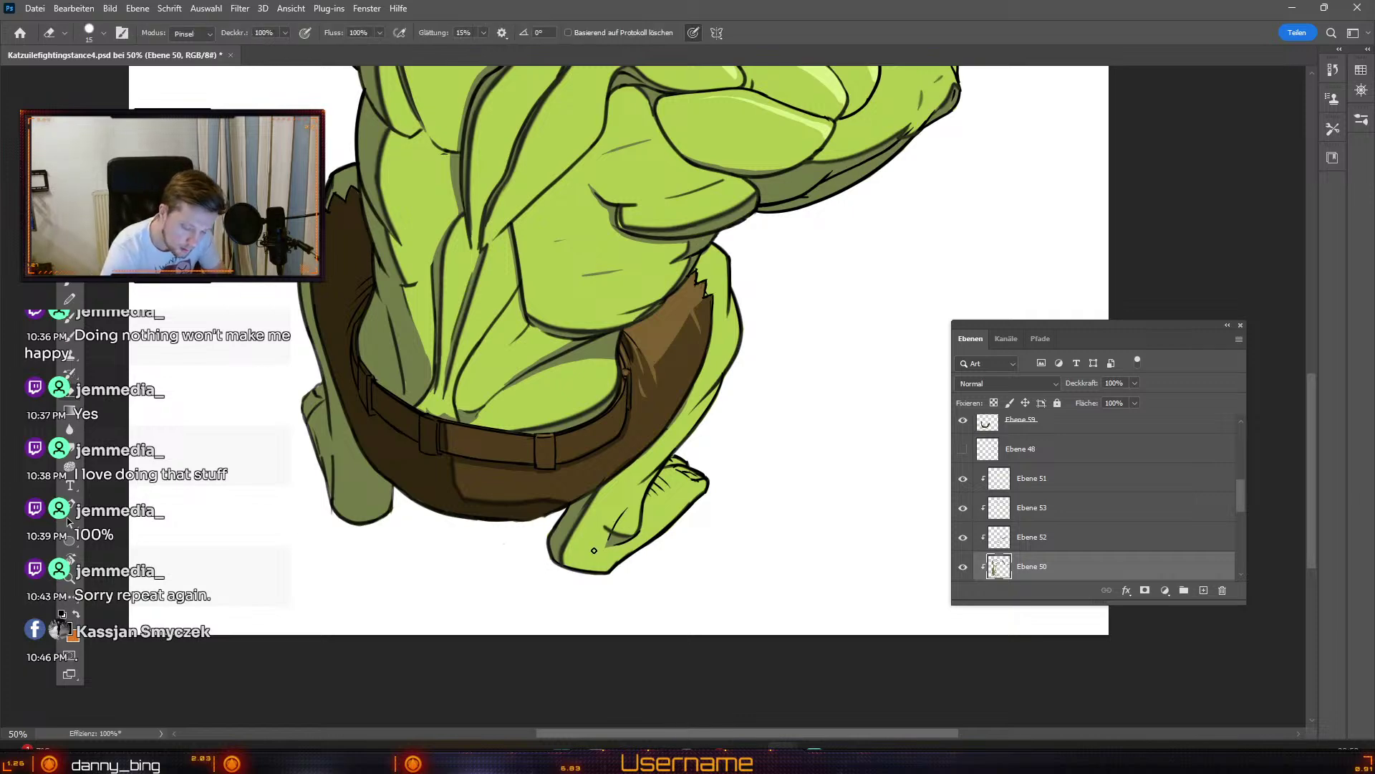
pyautogui.press('v')
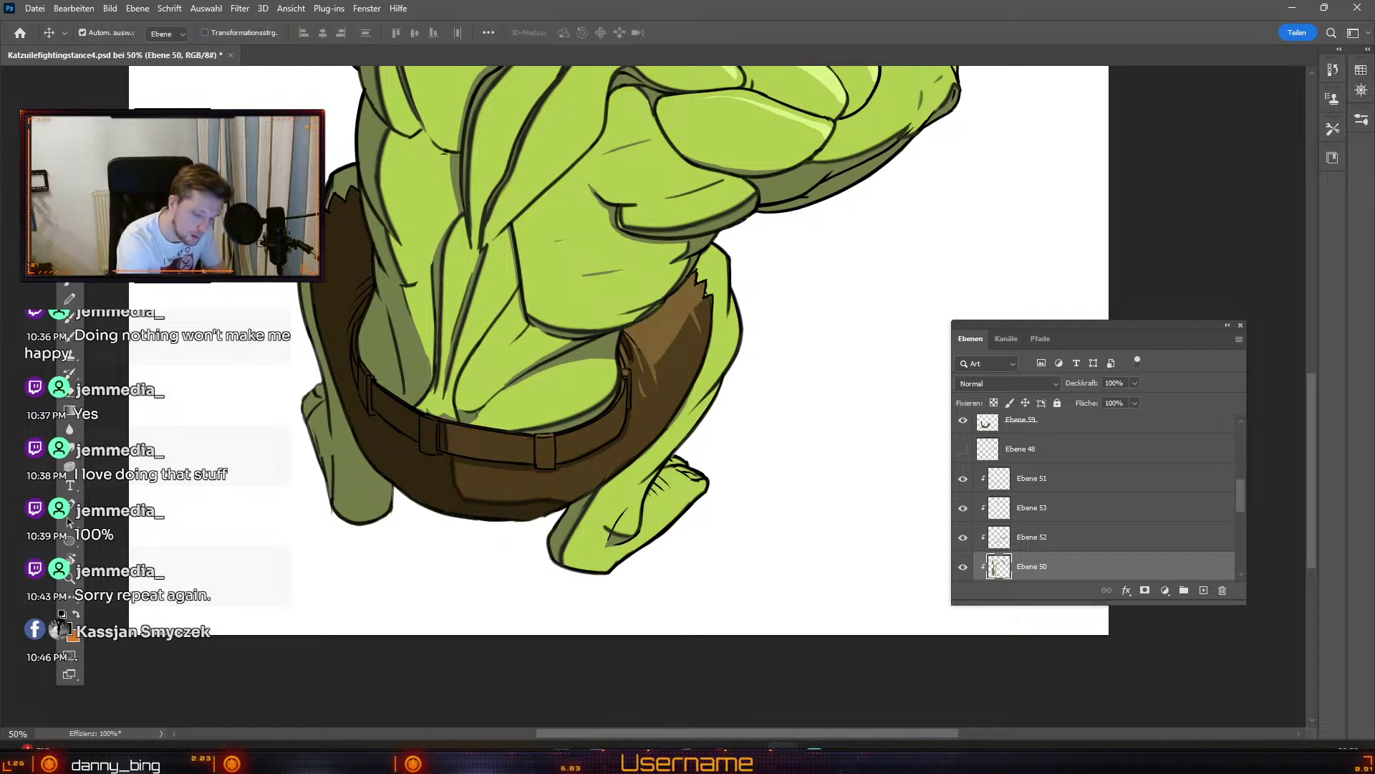
pyautogui.click(615, 537)
pyautogui.press('e')
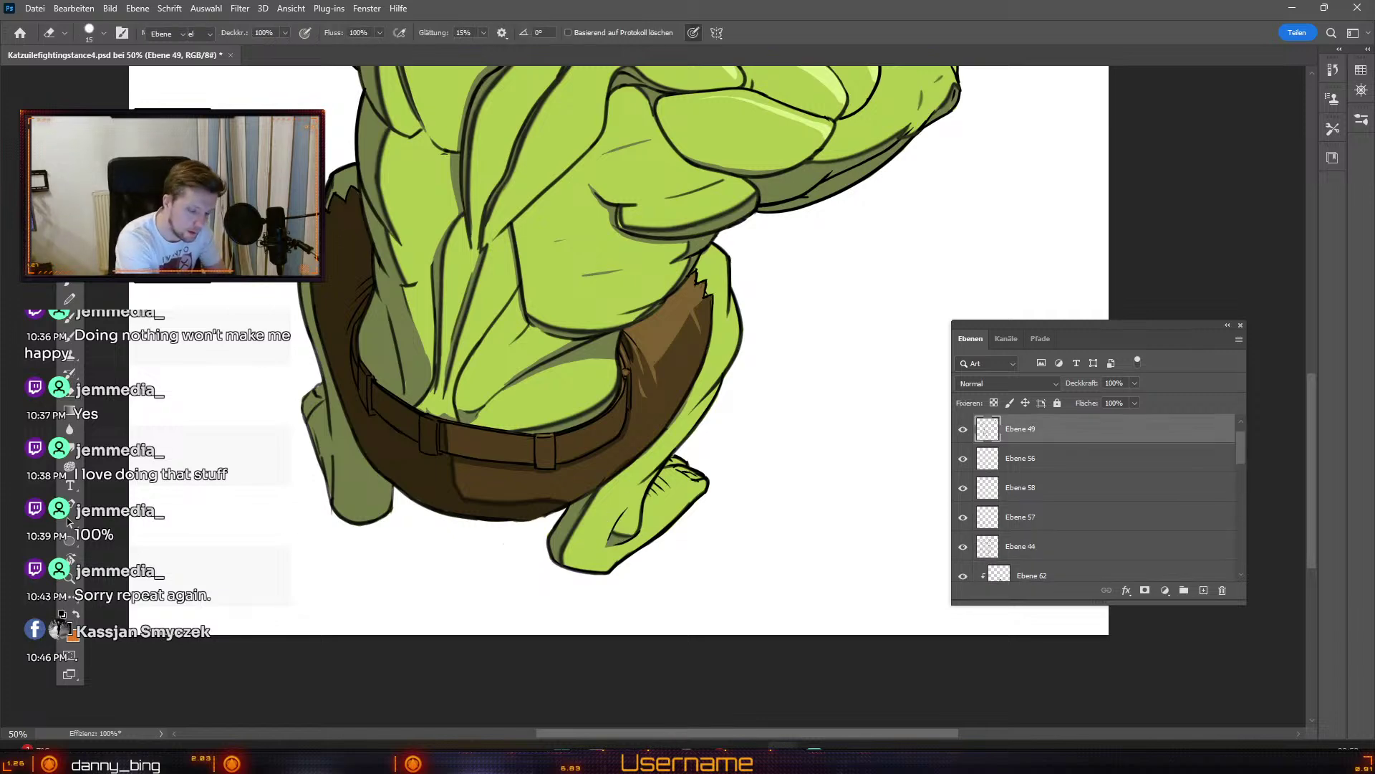
pyautogui.press('v')
pyautogui.click(616, 553)
pyautogui.press('e')
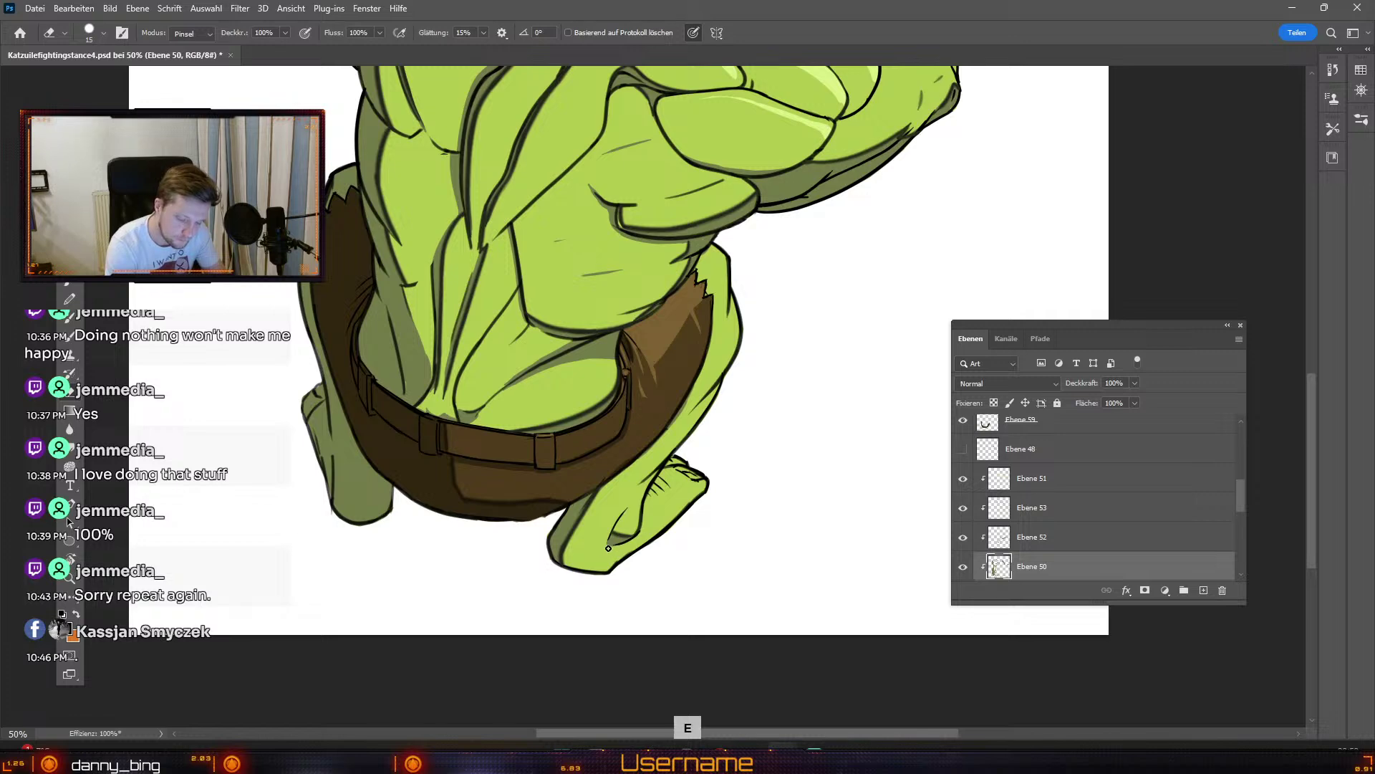
pyautogui.hotkey('ctrl', 'z')
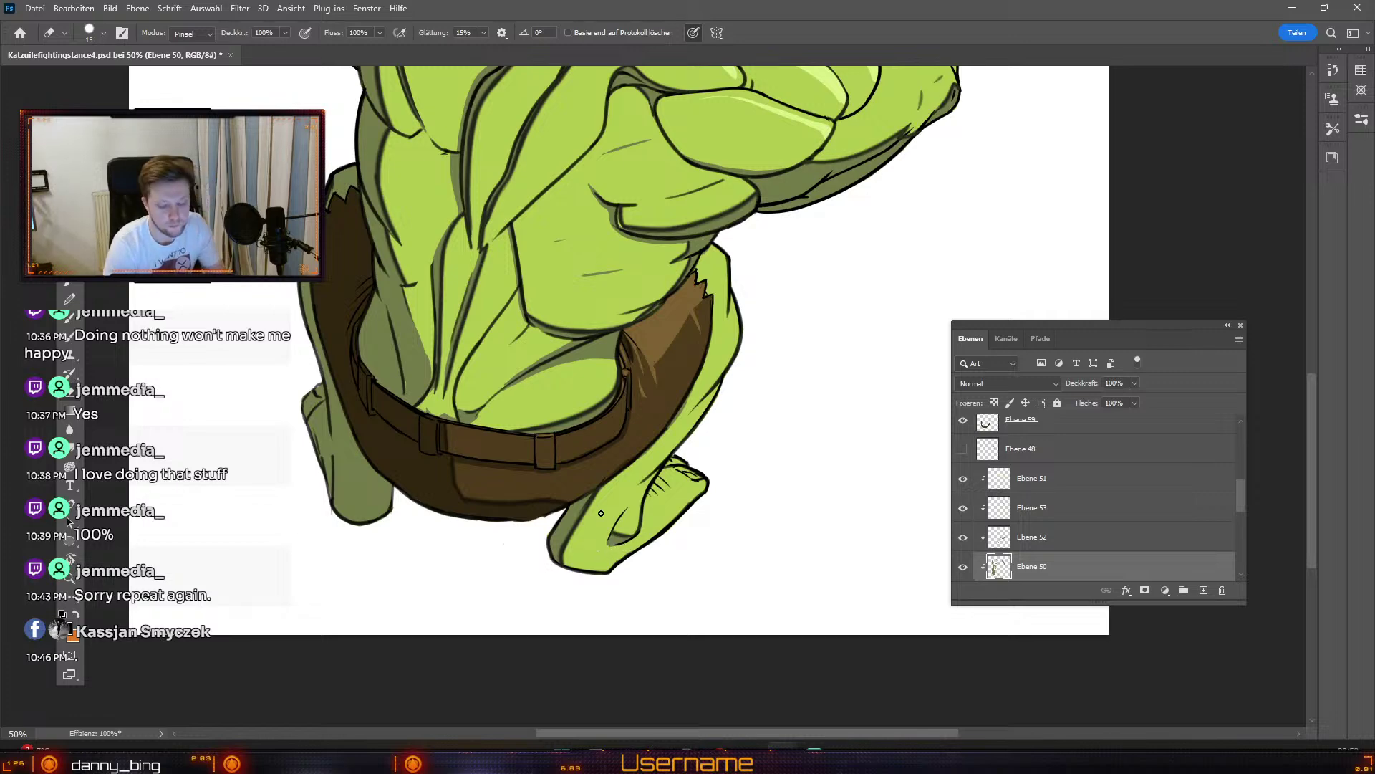
# Step: Enlarge the brush to 10 px and paint a short stroke on Ebene 50 along the left leg below the shorts
pyautogui.press('b')
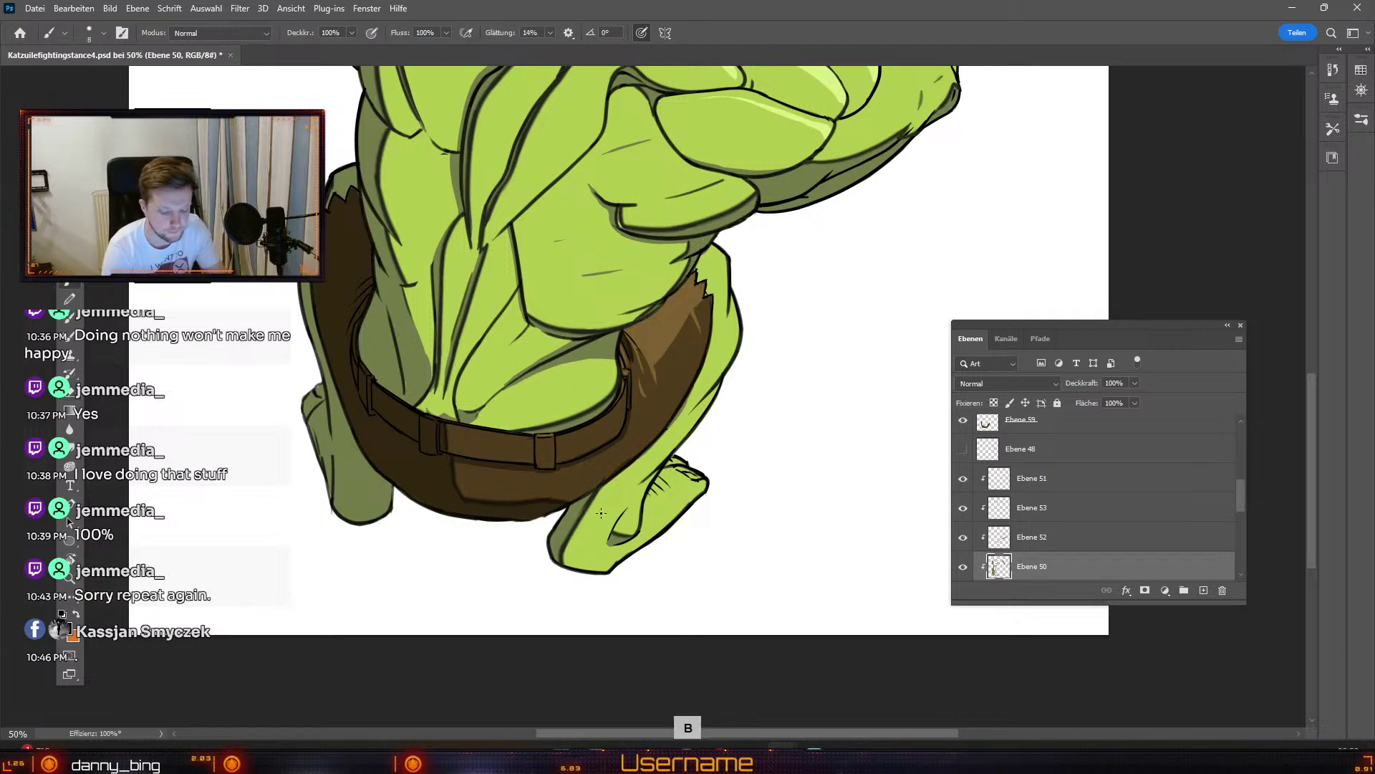
pyautogui.hotkey('ctrl', '-')
pyautogui.press('space')
pyautogui.moveTo(718, 286); pyautogui.dragTo(774, 383)
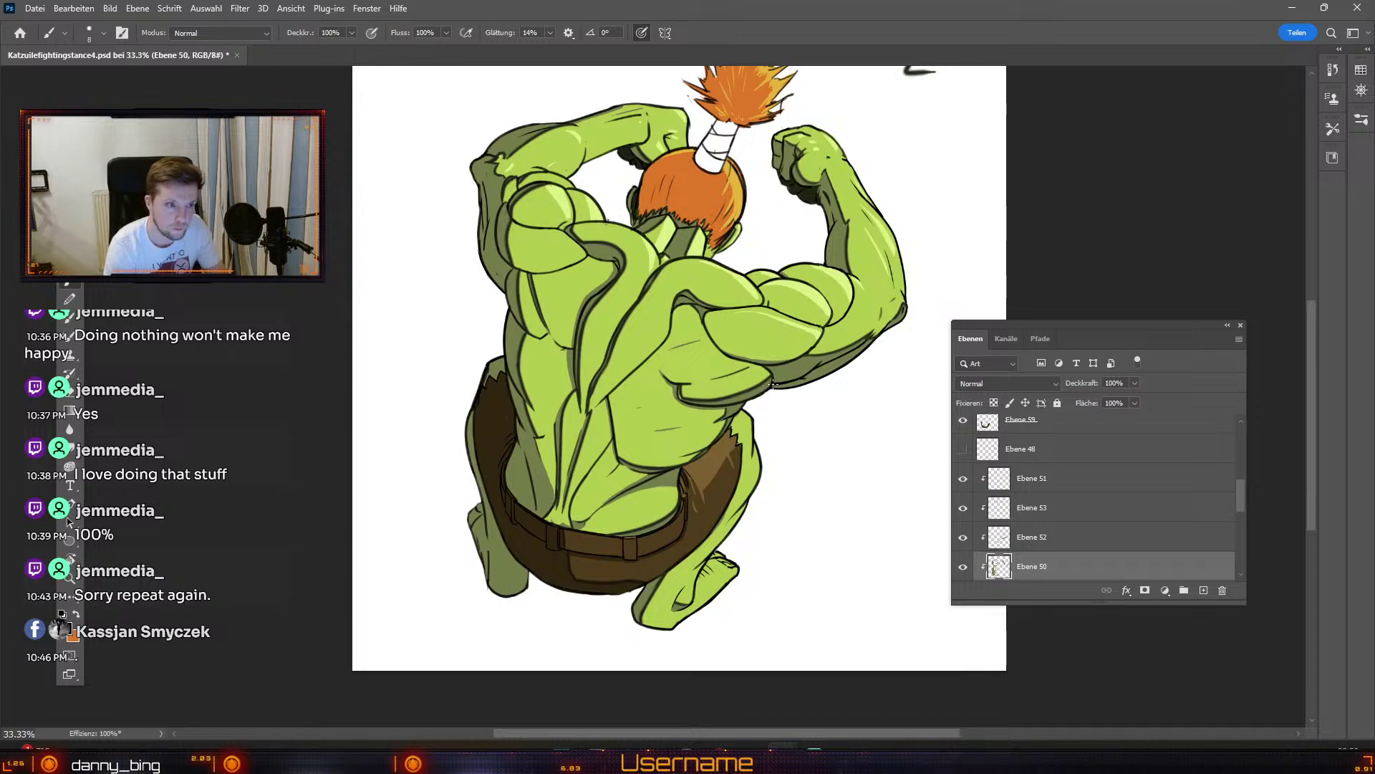
pyautogui.press('b')
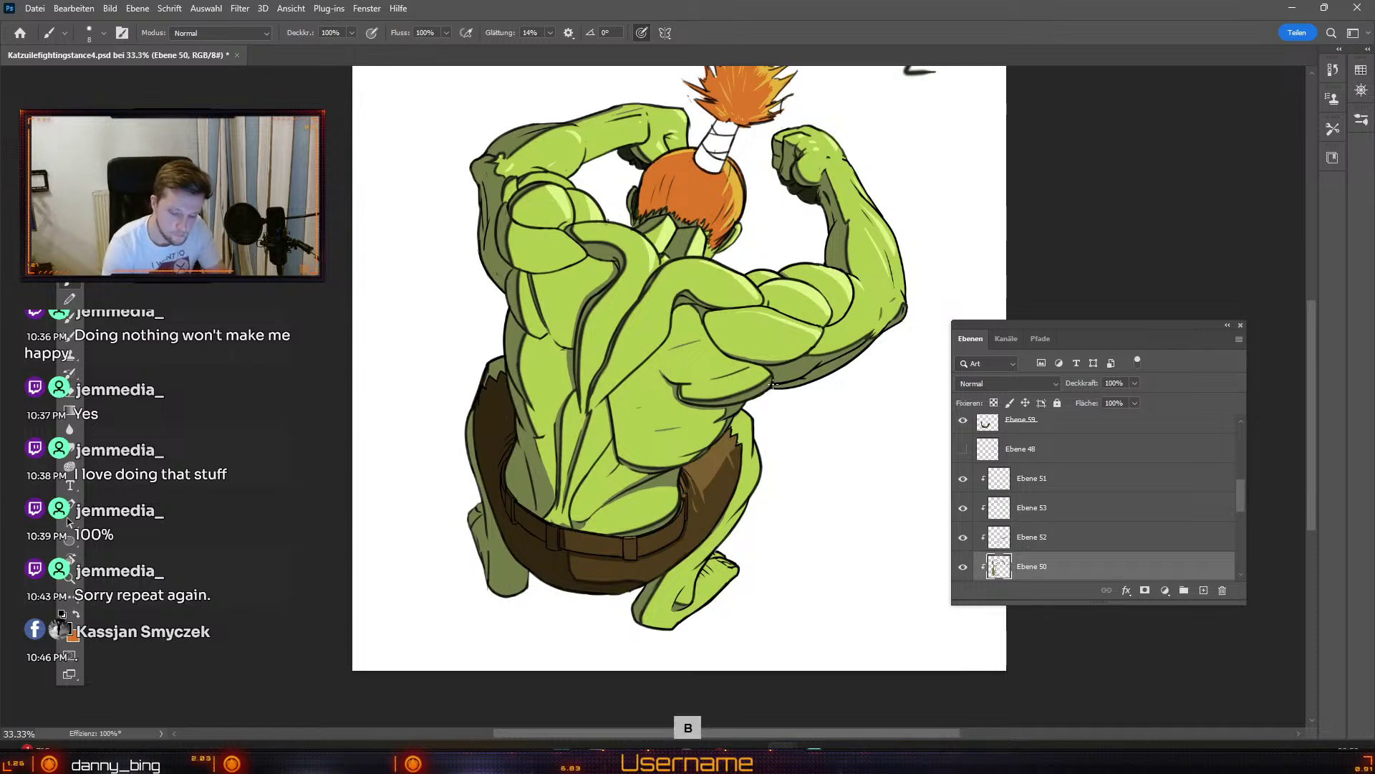
pyautogui.hotkey('ctrl', '+')
pyautogui.press('space')
pyautogui.moveTo(548, 479); pyautogui.dragTo(560, 401)
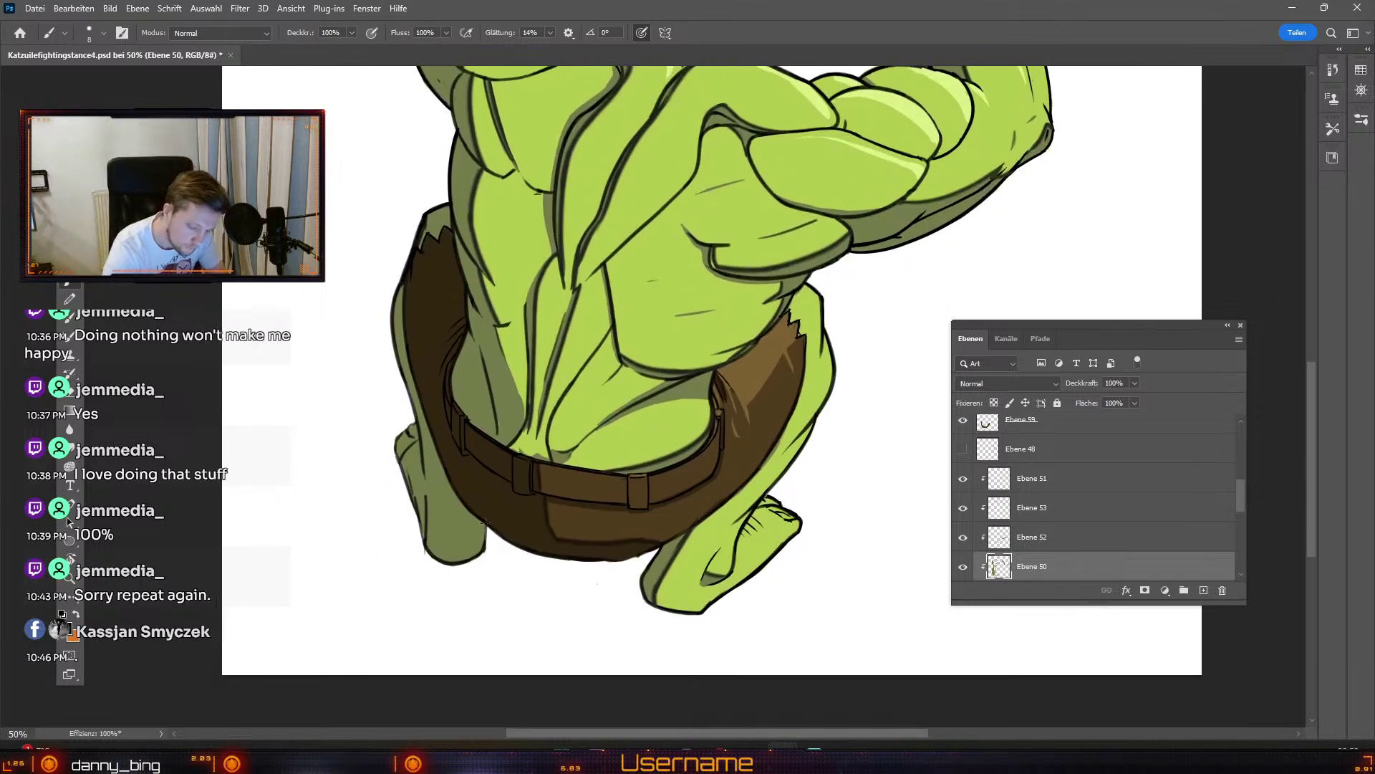
pyautogui.press('b')
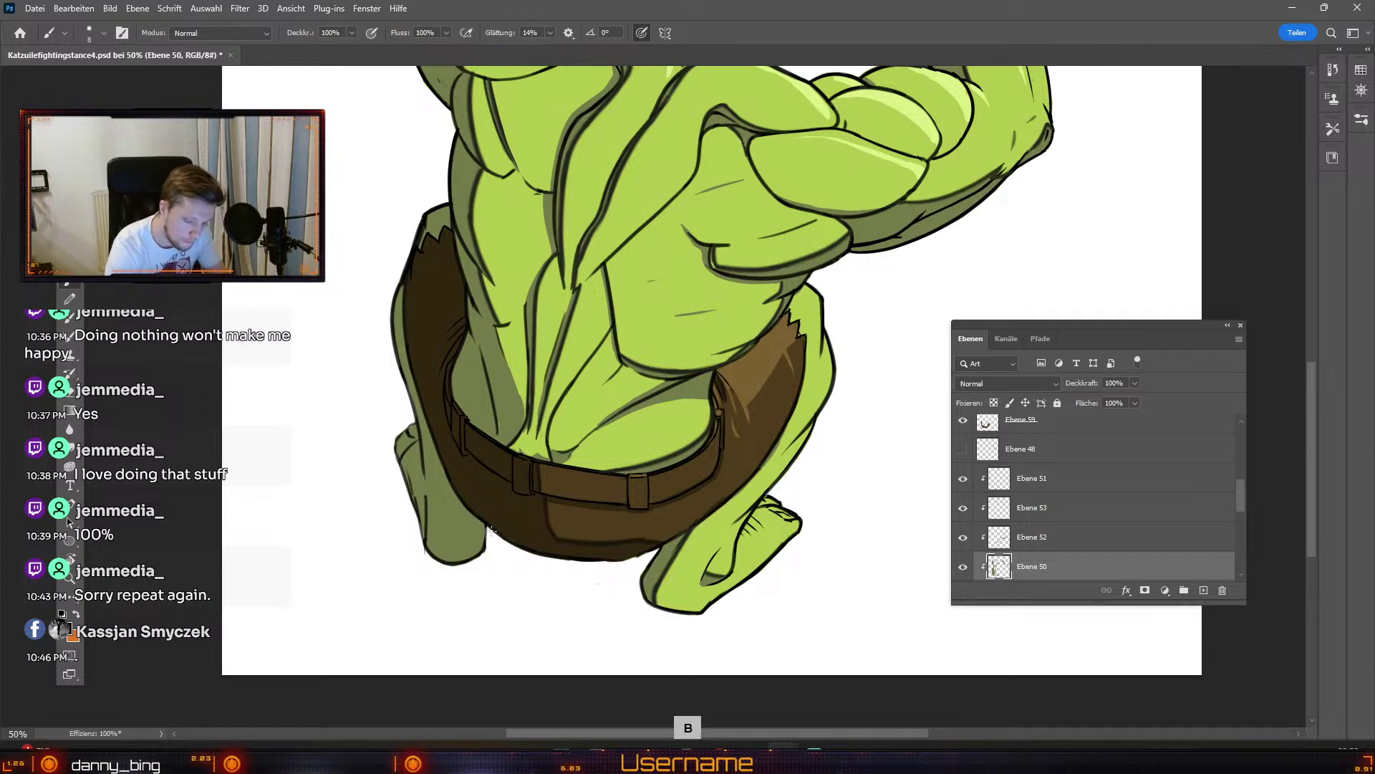
pyautogui.press('#')
pyautogui.press('#')
pyautogui.moveTo(487, 529); pyautogui.dragTo(484, 550)
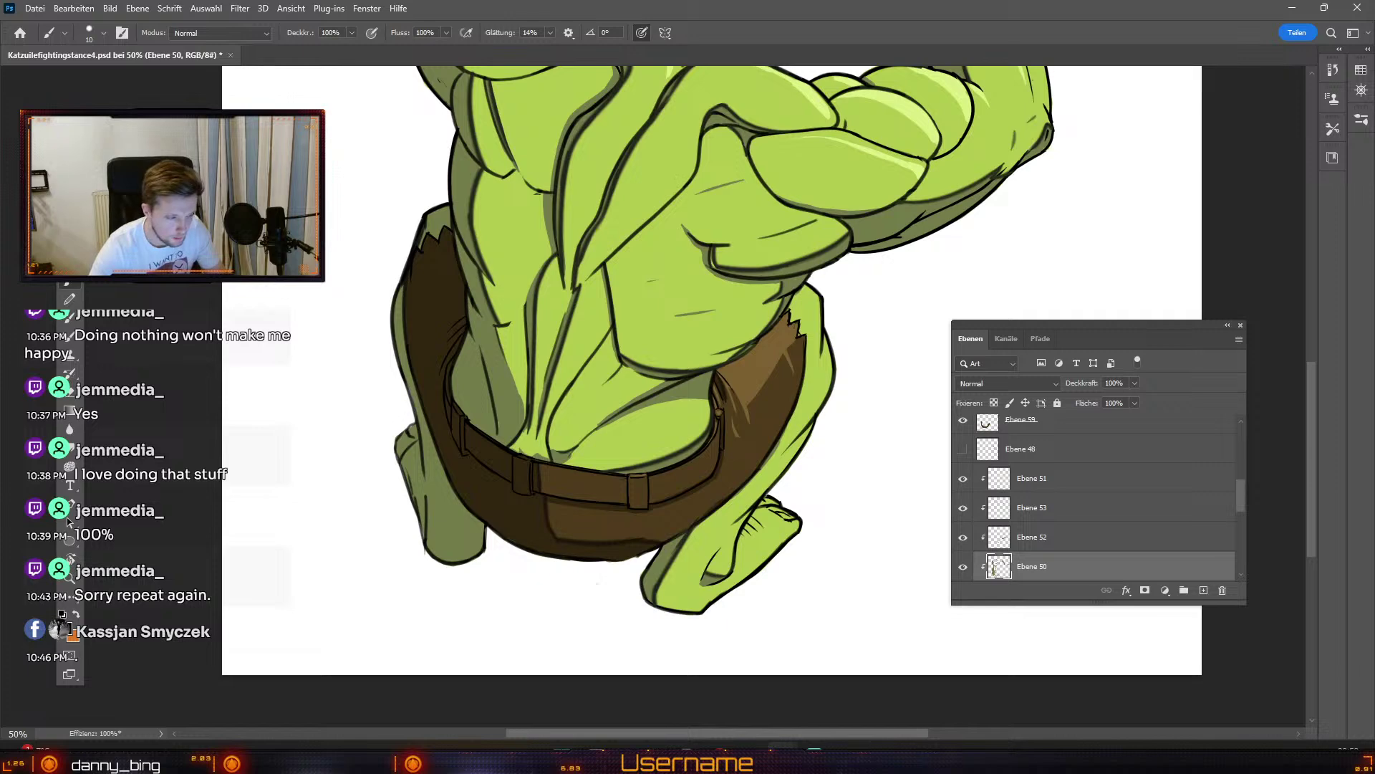
# Step: Select the outline layer Ebene 44 from the artwork and test 10 px brush strokes on the left foot, undoing them
pyautogui.press('v')
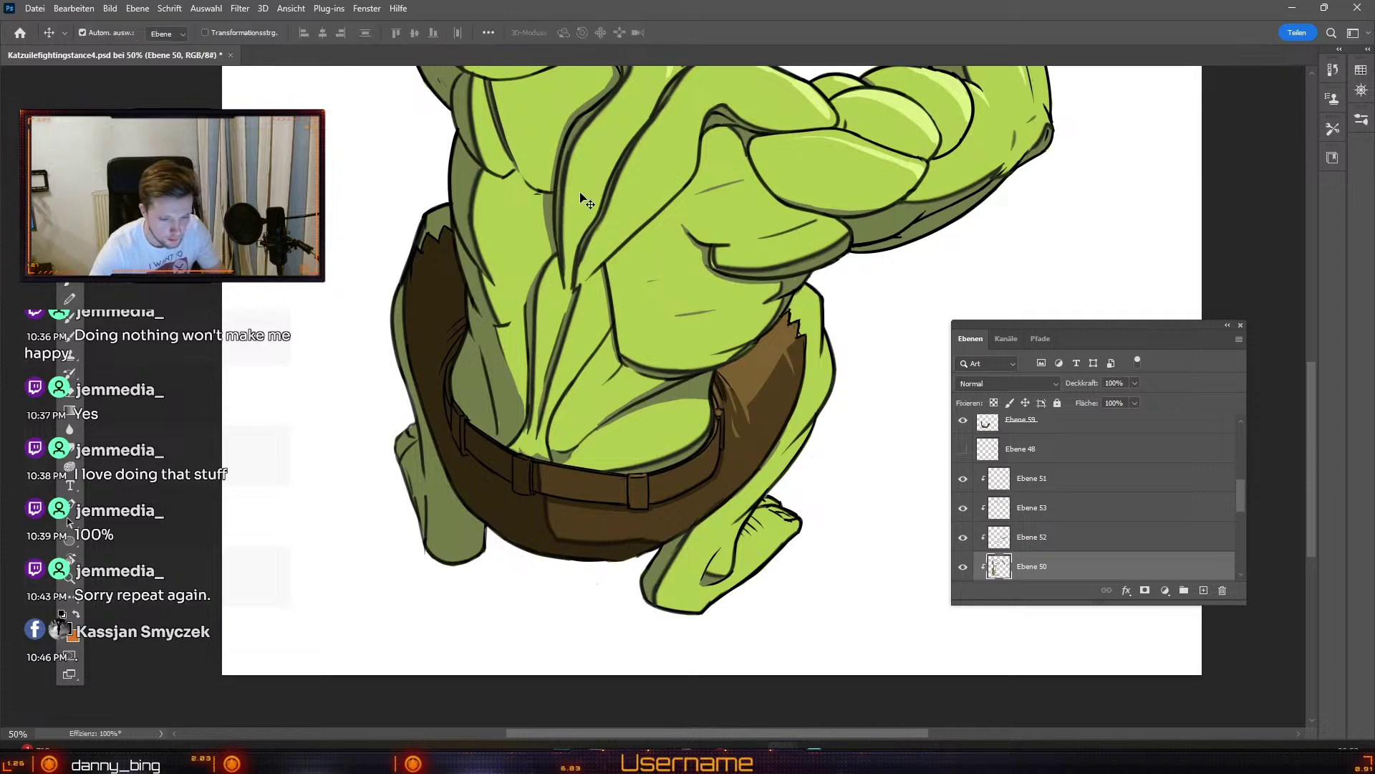
pyautogui.click(641, 228)
pyautogui.press('b')
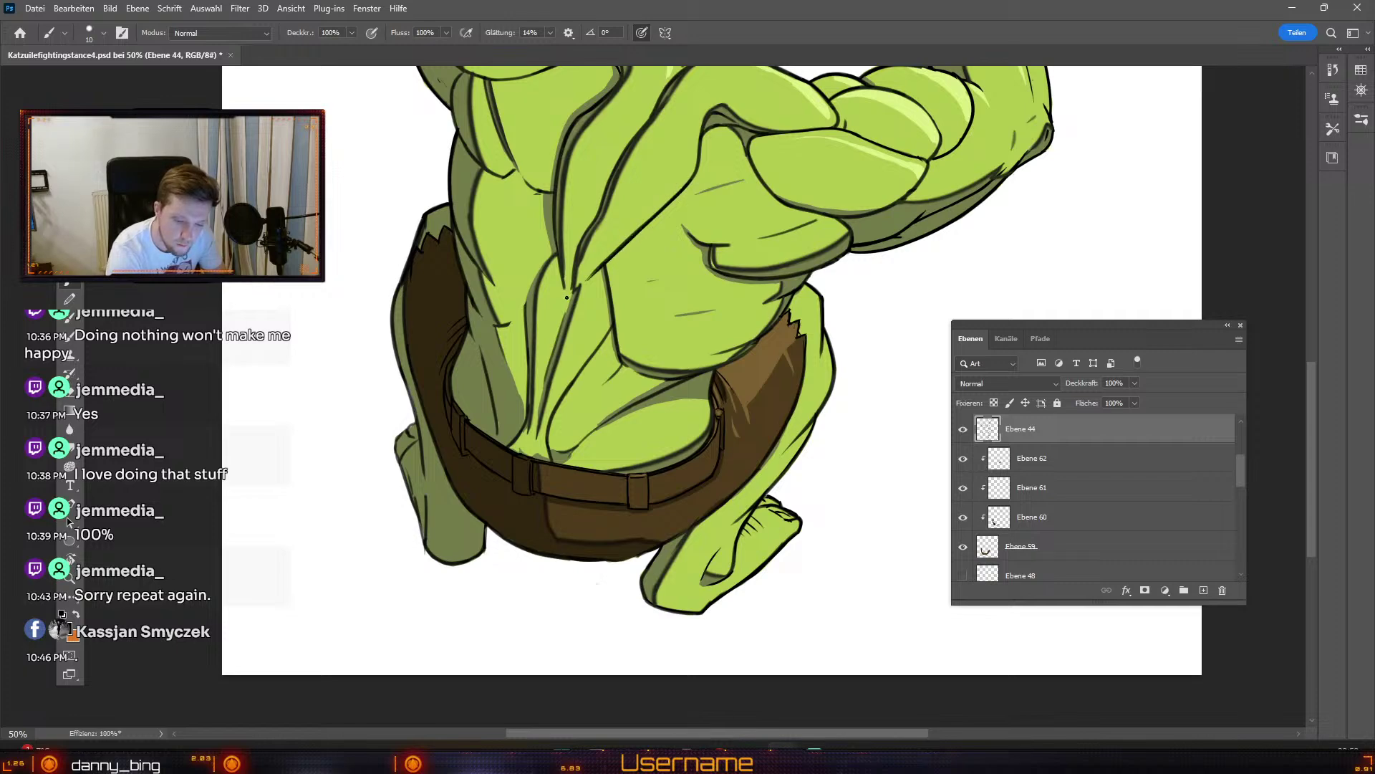
pyautogui.hotkey('ctrl', 'z')
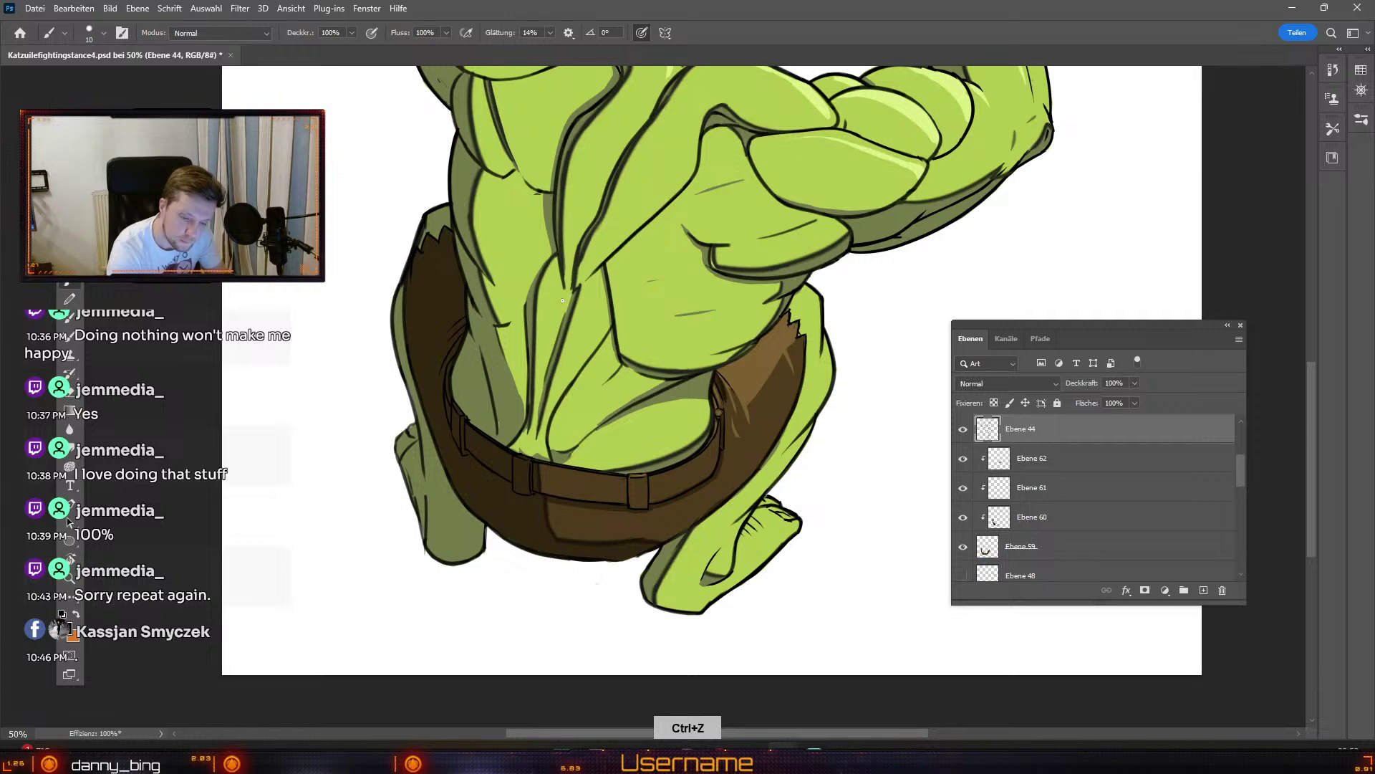
pyautogui.moveTo(485, 525)
pyautogui.mouseDown()
pyautogui.moveTo(483, 553)
pyautogui.moveTo(424, 515)
pyautogui.moveTo(444, 536)
pyautogui.mouseUp()
pyautogui.hotkey('ctrl', 'z')
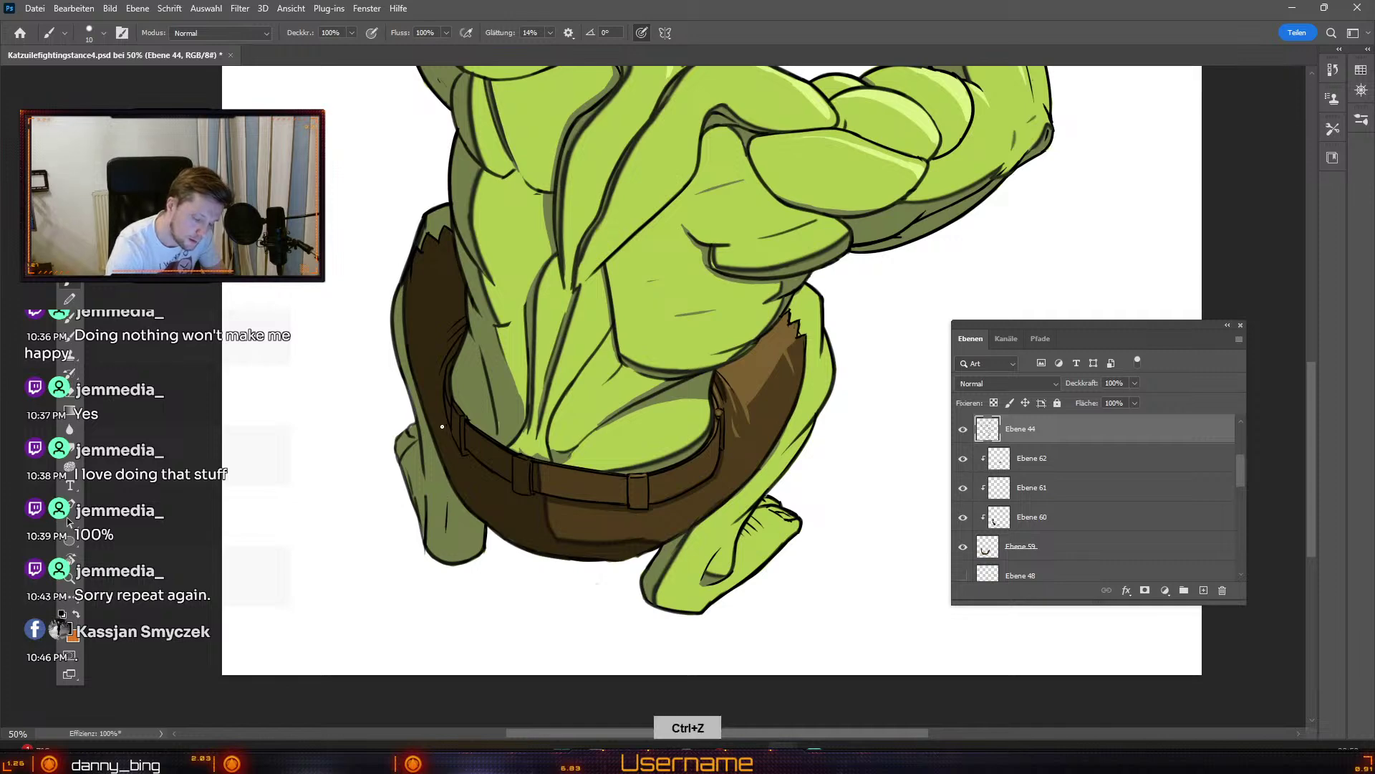
# Step: Rework the outer outline of the left foot below the shorts with the 10 px brush and the eraser, undoing unwanted strokes
pyautogui.press('e')
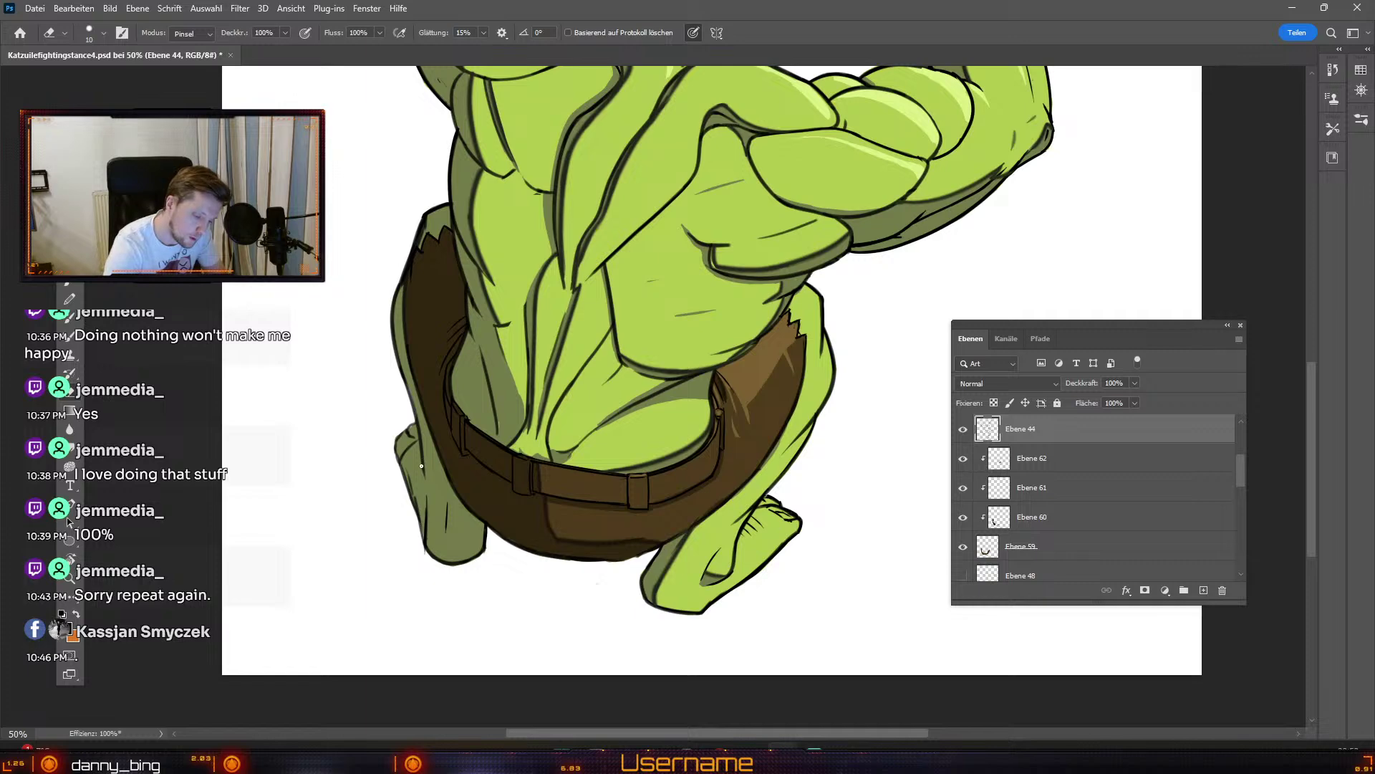
pyautogui.press('b')
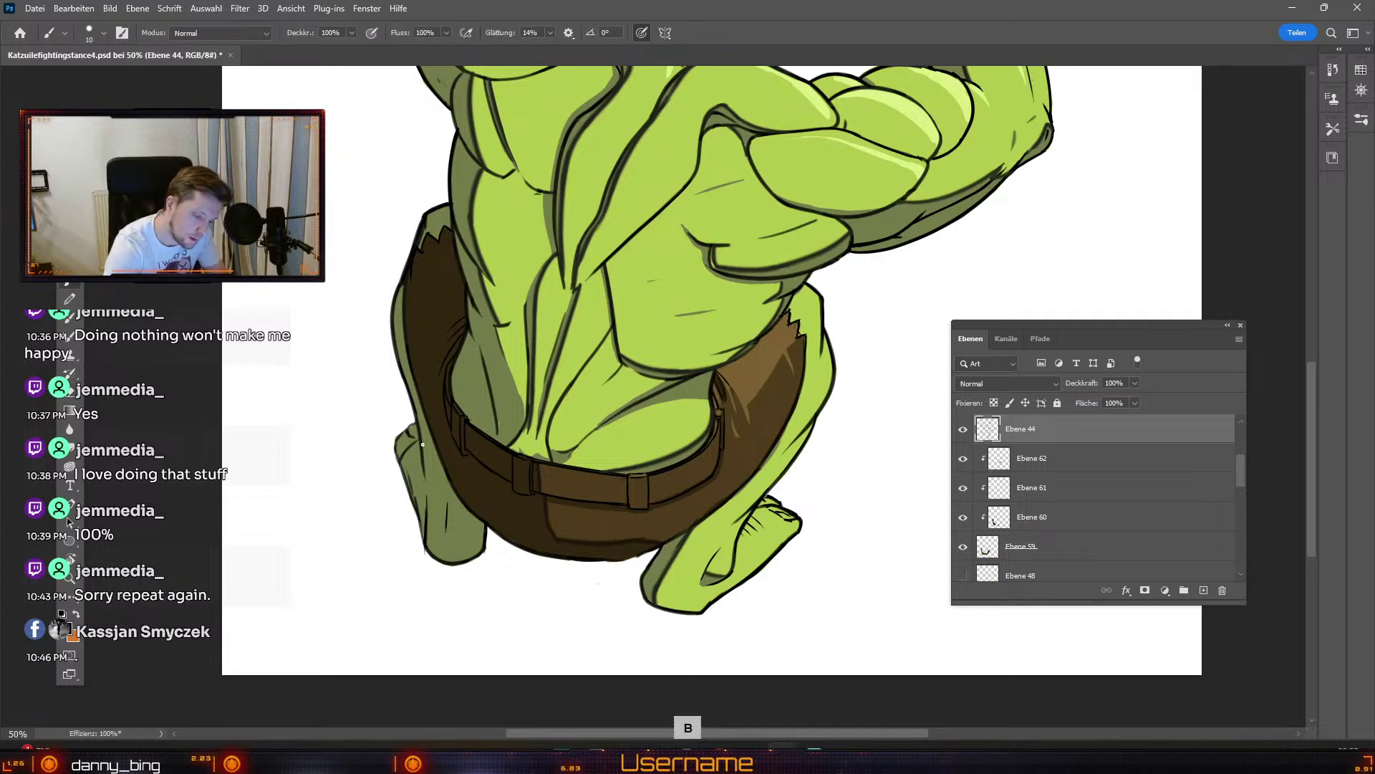
pyautogui.hotkey('ctrl', 'z')
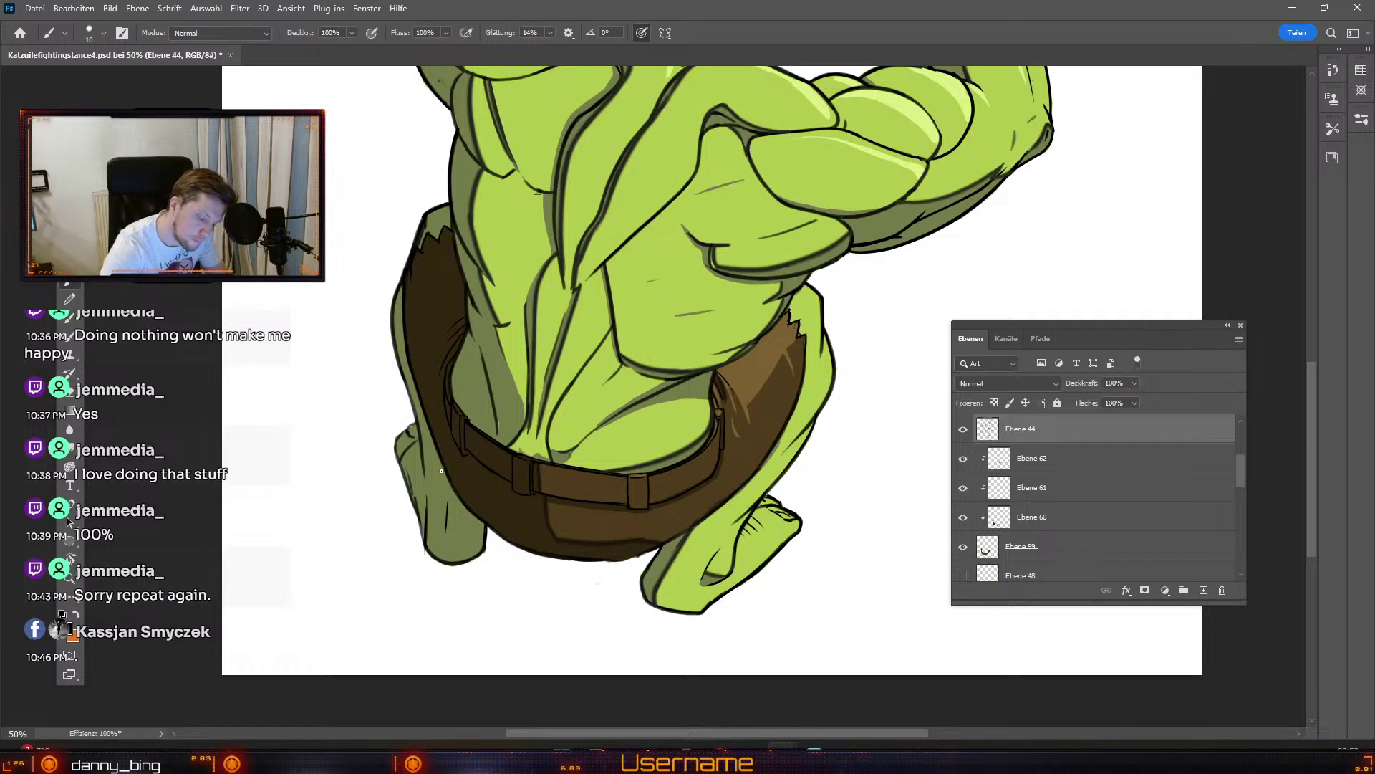
pyautogui.hotkey('ctrl', 'z')
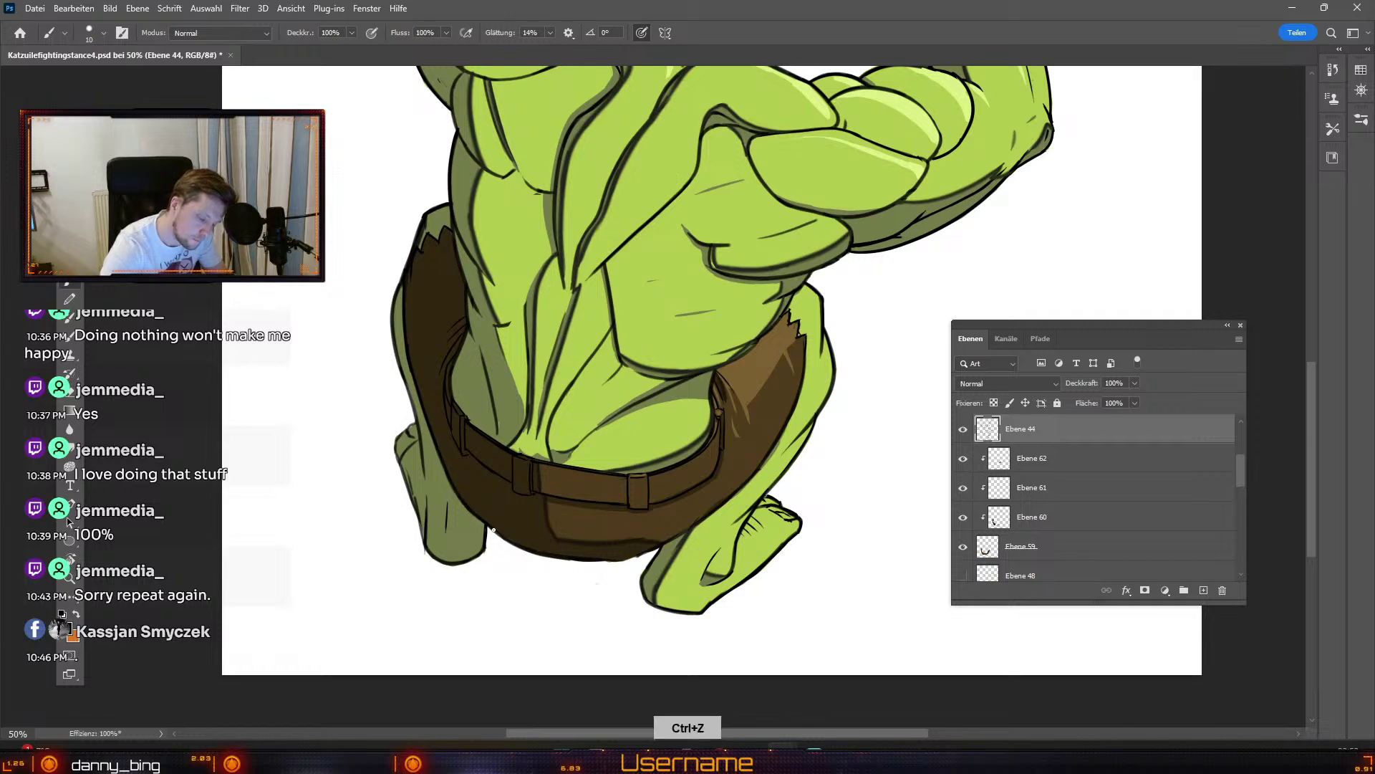
pyautogui.hotkey('ctrl', 'z')
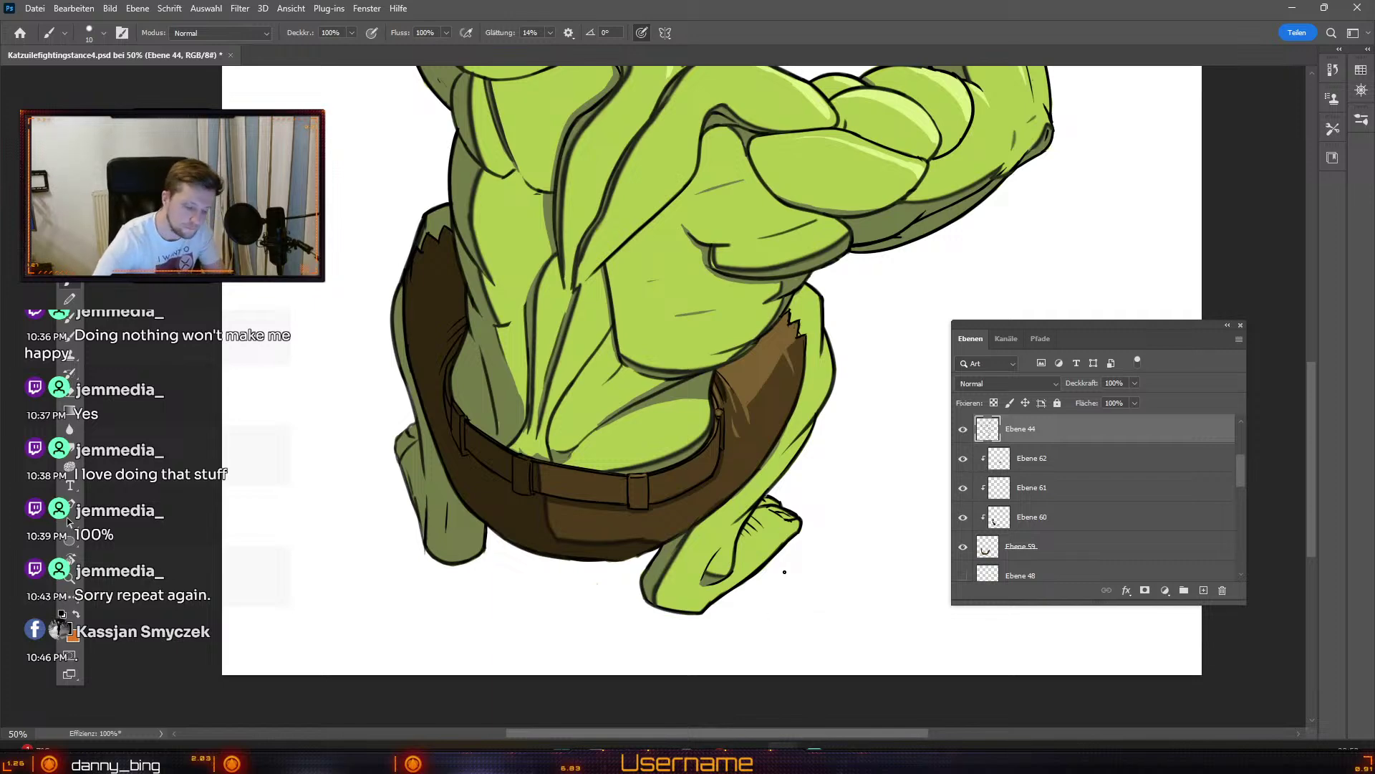
pyautogui.moveTo(422, 546)
pyautogui.mouseDown()
pyautogui.moveTo(410, 504)
pyautogui.moveTo(419, 514)
pyautogui.mouseUp()
pyautogui.hotkey('ctrl', 'z')
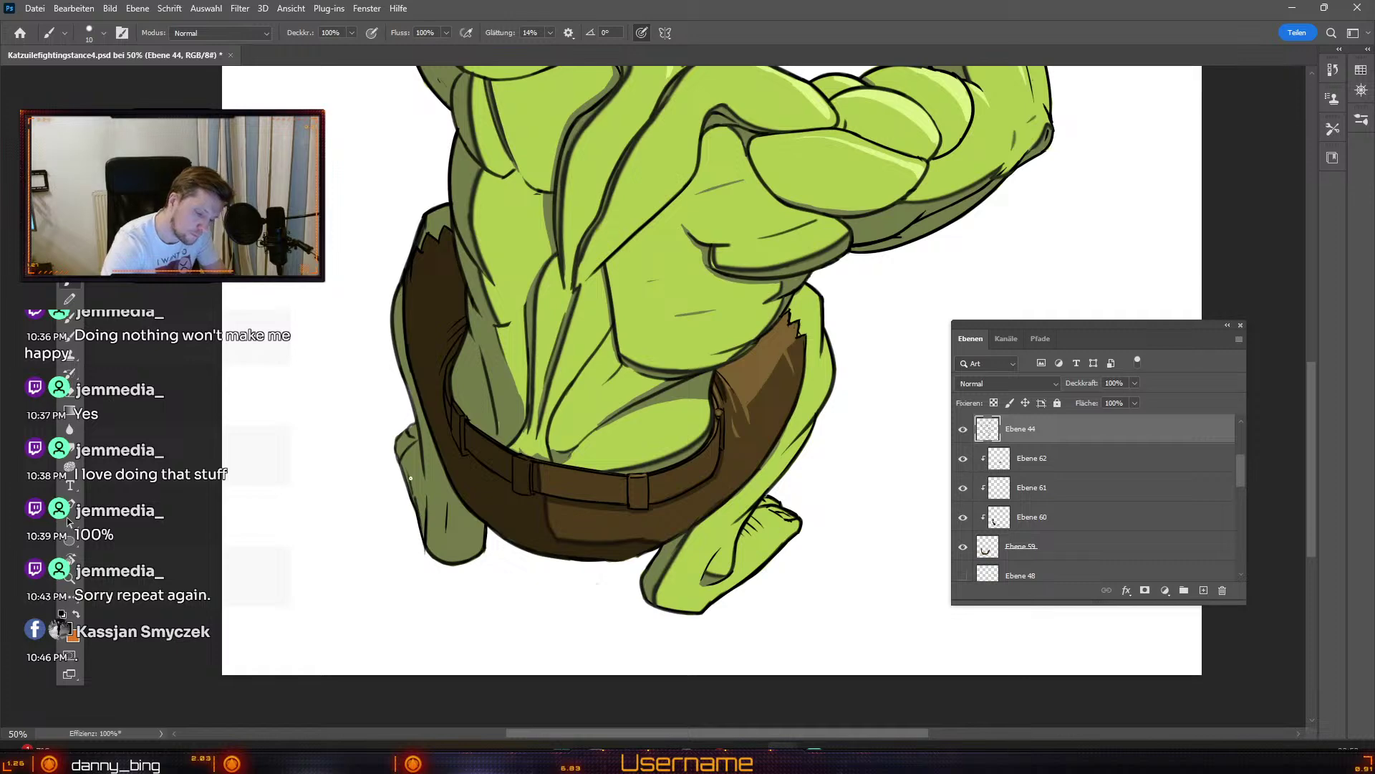
pyautogui.press('e')
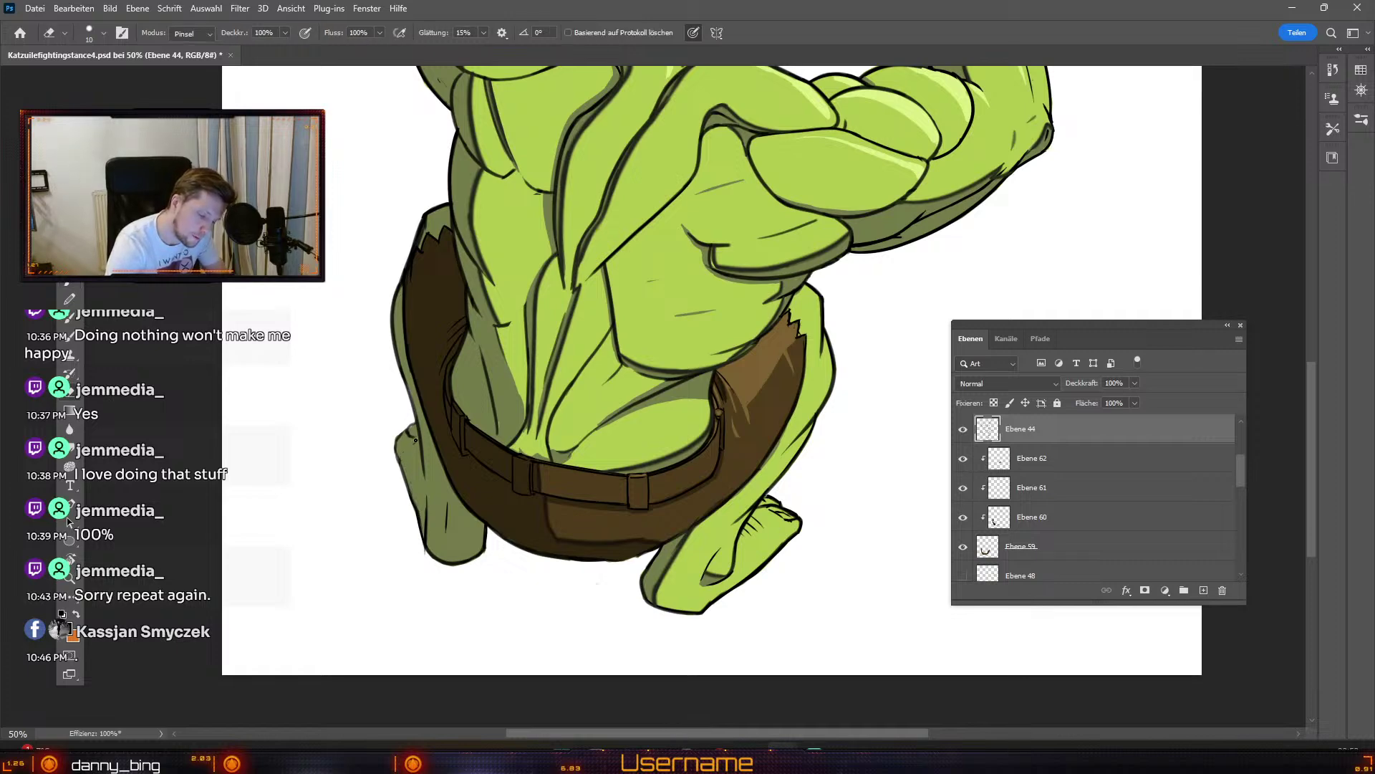
pyautogui.press('b')
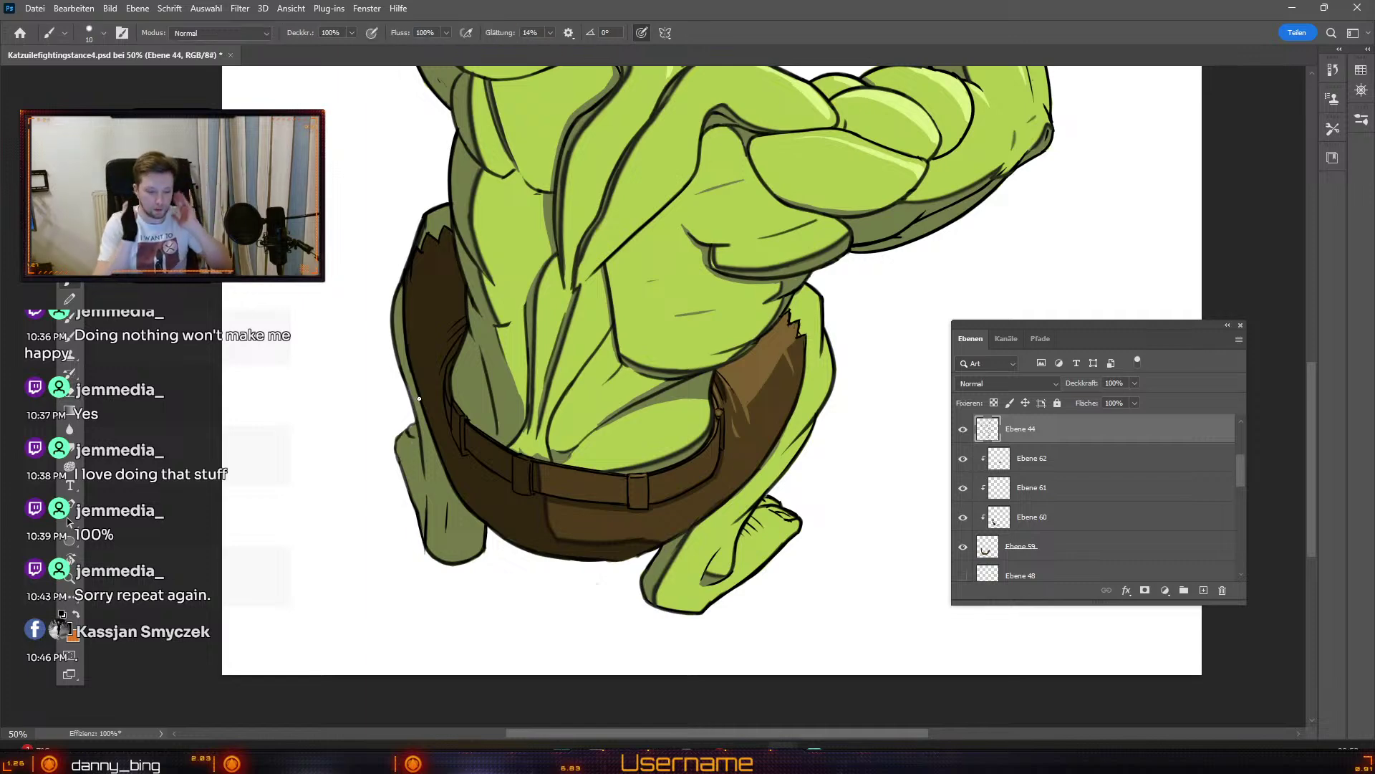
# Step: Draw the toe contours and short black detail lines on the upper part of the left foot, undoing unwanted strokes
pyautogui.moveTo(401, 450); pyautogui.dragTo(422, 438)
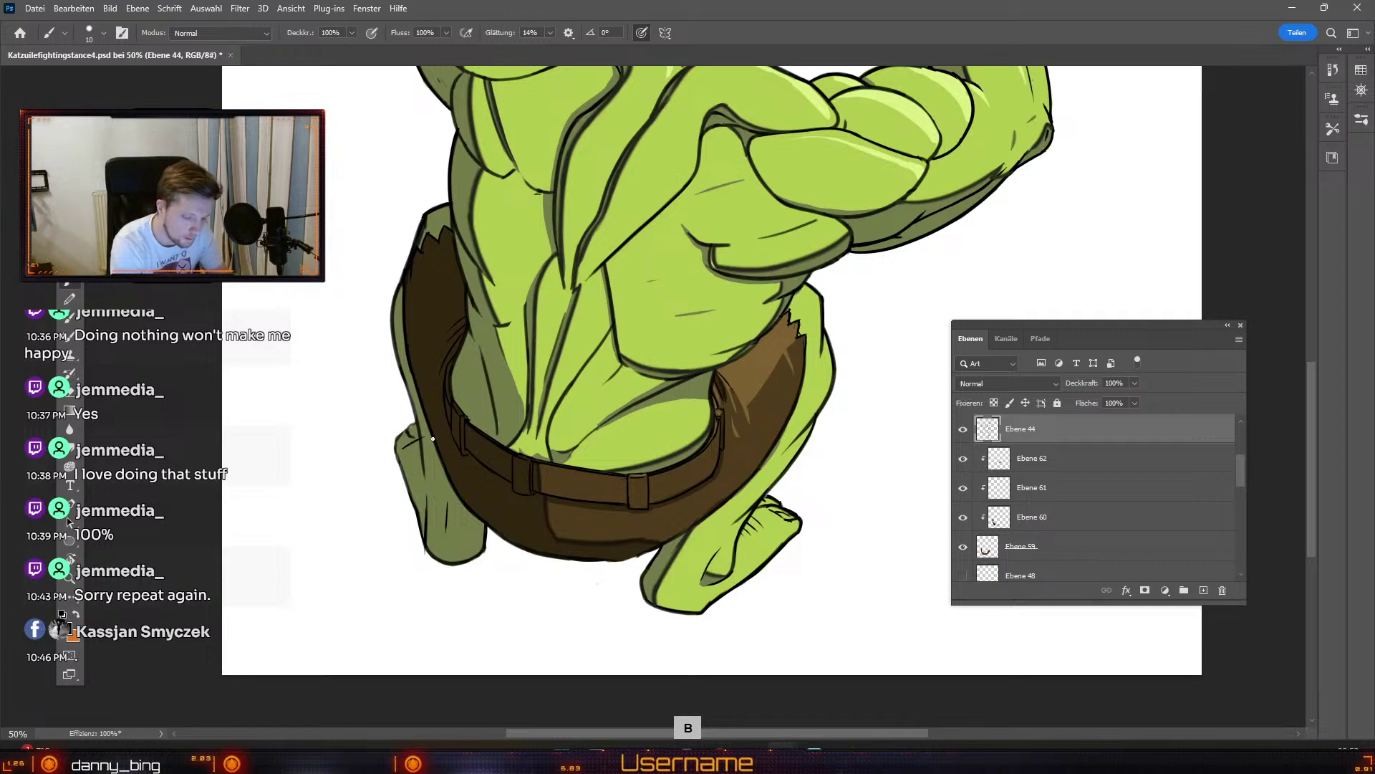
pyautogui.hotkey('ctrl', 'z')
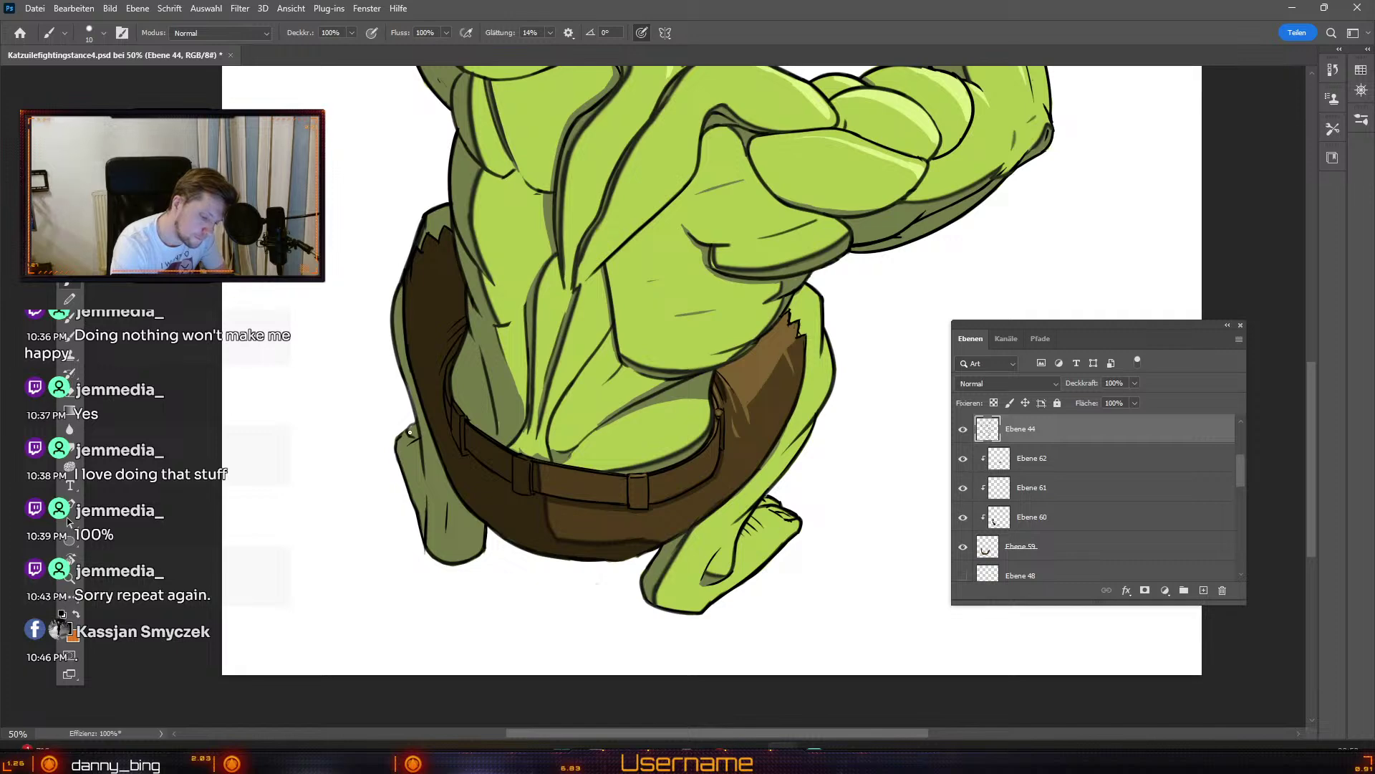
pyautogui.hotkey('ctrl', 'z')
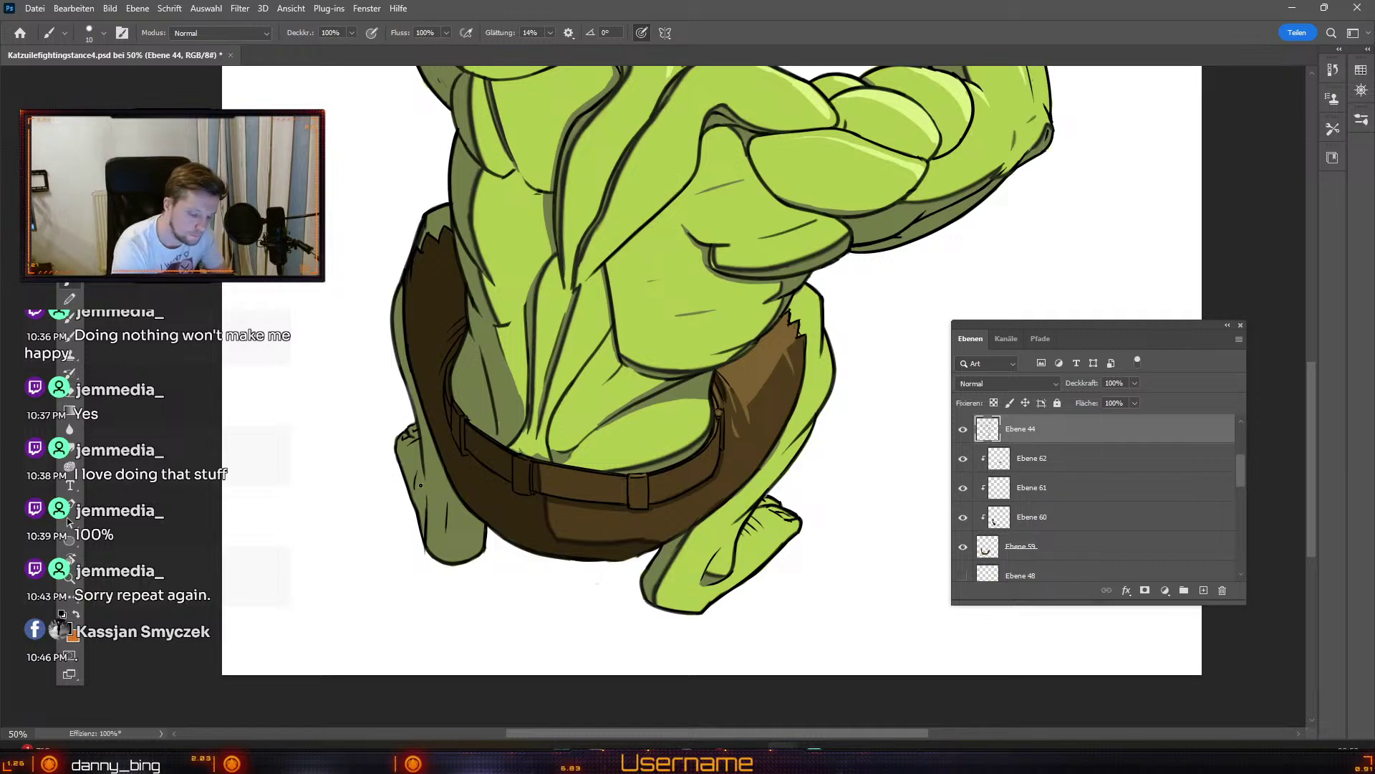
pyautogui.moveTo(426, 464); pyautogui.dragTo(422, 490)
pyautogui.moveTo(422, 438); pyautogui.dragTo(427, 479)
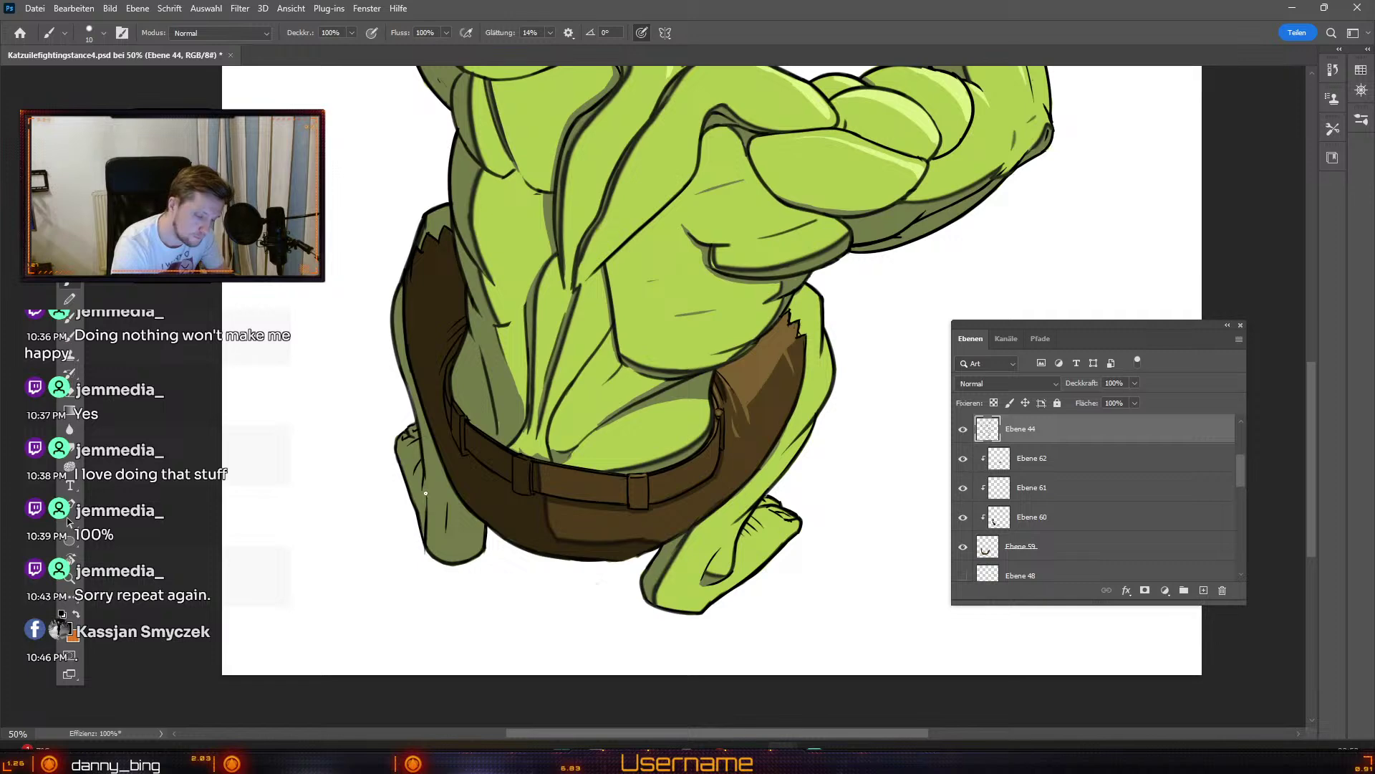
pyautogui.moveTo(404, 382); pyautogui.dragTo(410, 419)
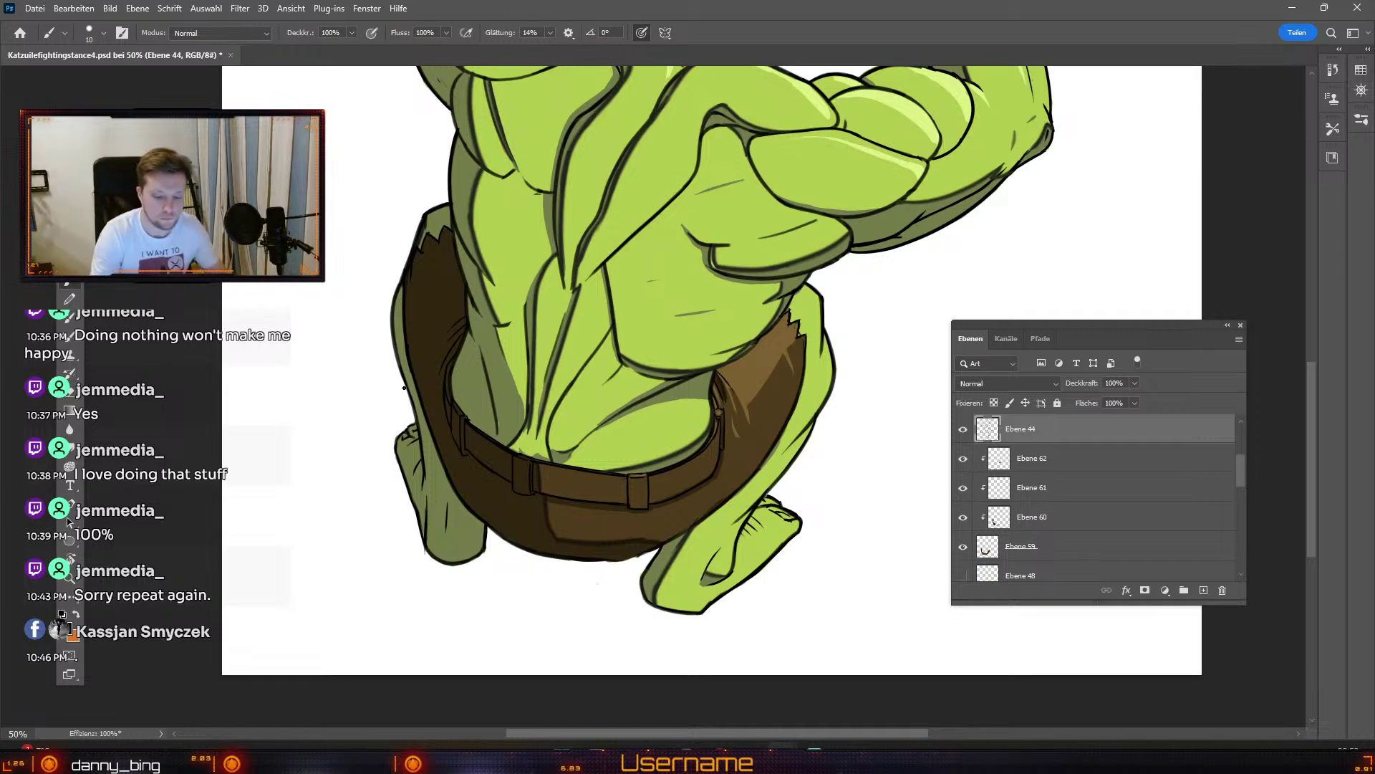
# Step: Redraw the short horizontal muscle line on the right lower back in black and reduce the brush to 9 px
pyautogui.press('b')
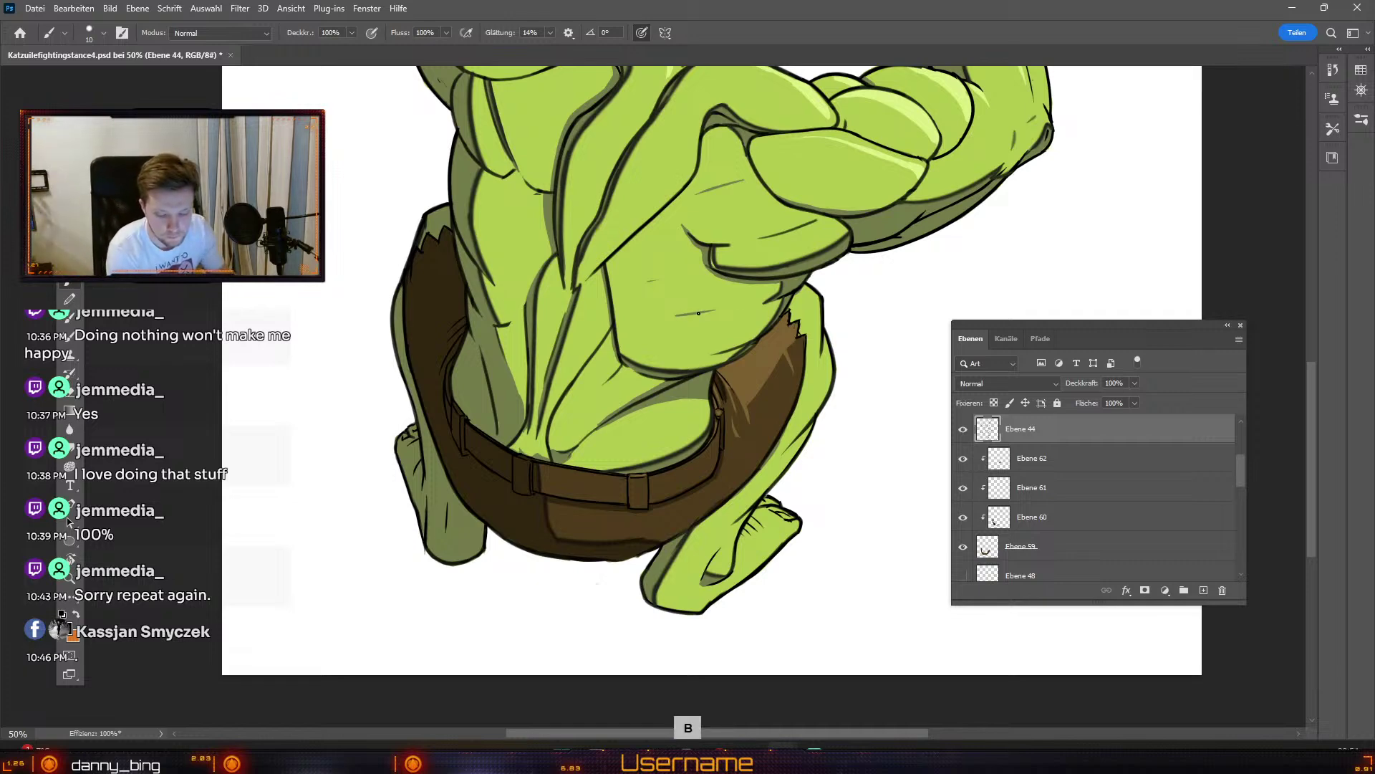
pyautogui.hotkey('ctrl', 'z')
pyautogui.moveTo(716, 309); pyautogui.dragTo(677, 315)
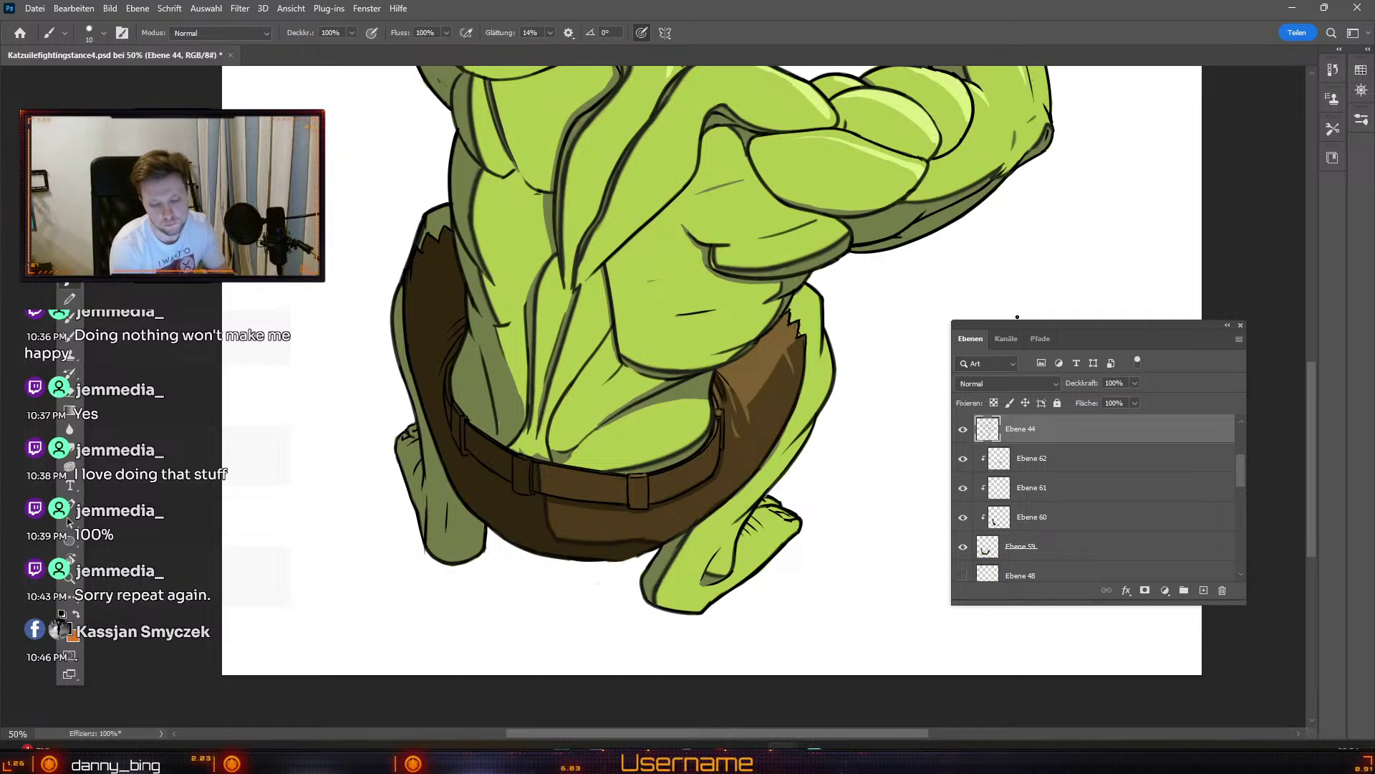
pyautogui.hotkey('ctrl', 'z')
pyautogui.hotkey('ctrl', 'shift', 'z')
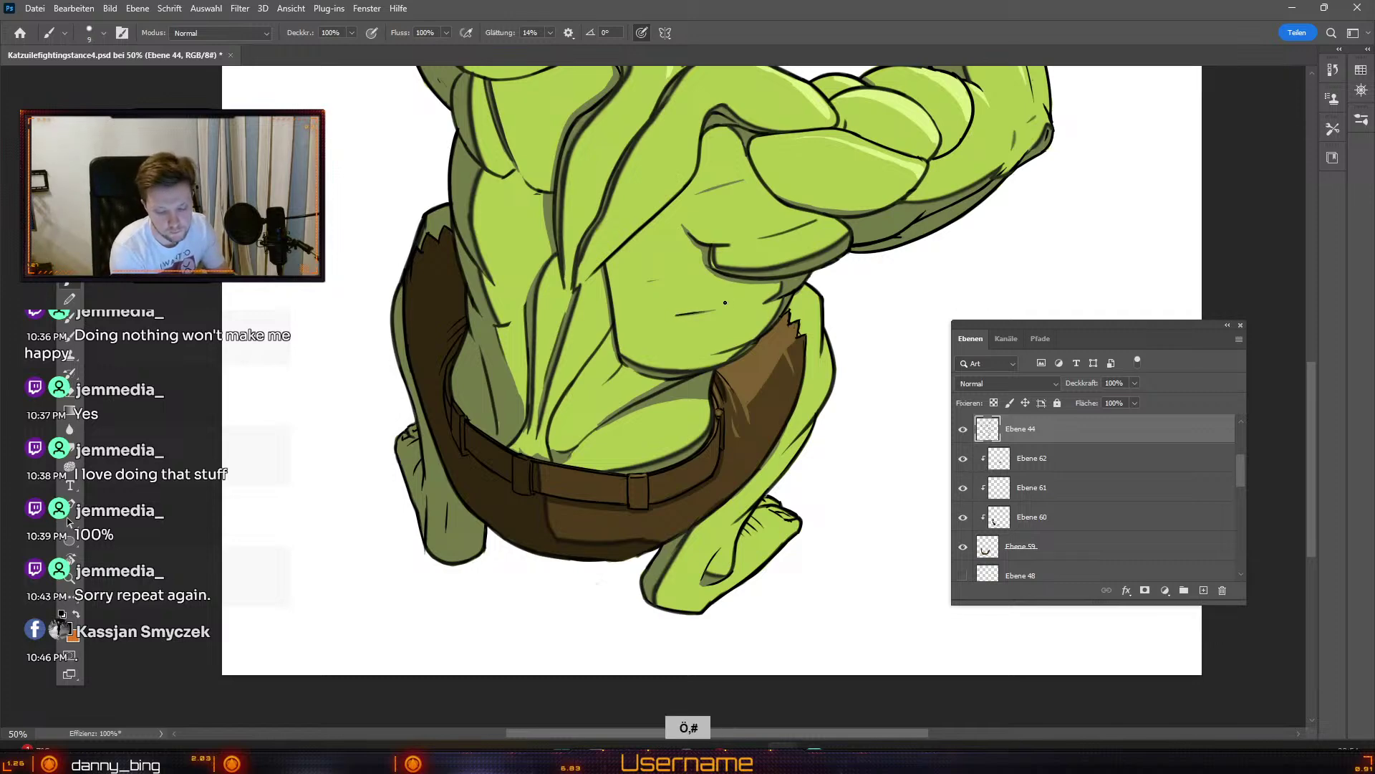
pyautogui.press('[')
# Step: Rework the outer outline of the left thigh beside the shorts with the 9 px brush, undoing unwanted strokes
pyautogui.hotkey('ctrl', '-')
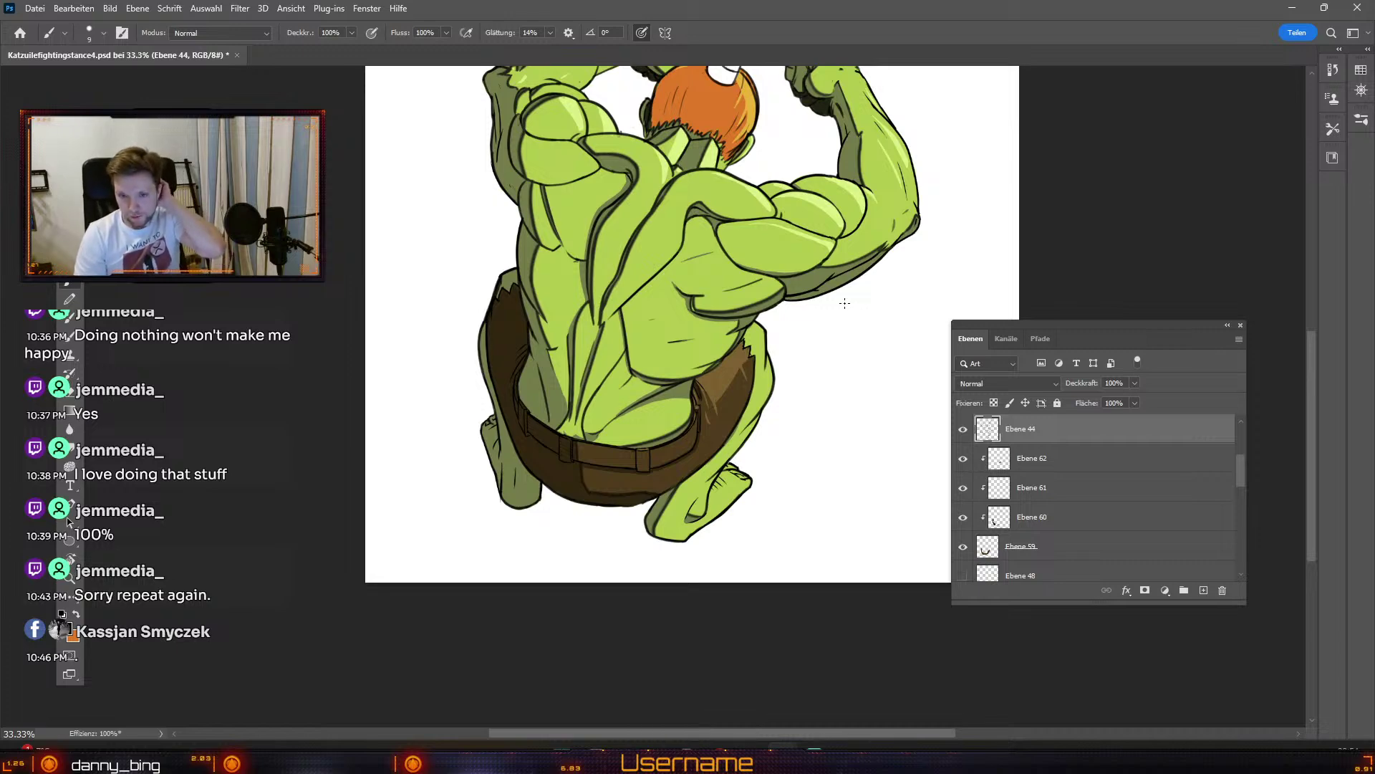
pyautogui.moveTo(686, 261); pyautogui.dragTo(679, 382)
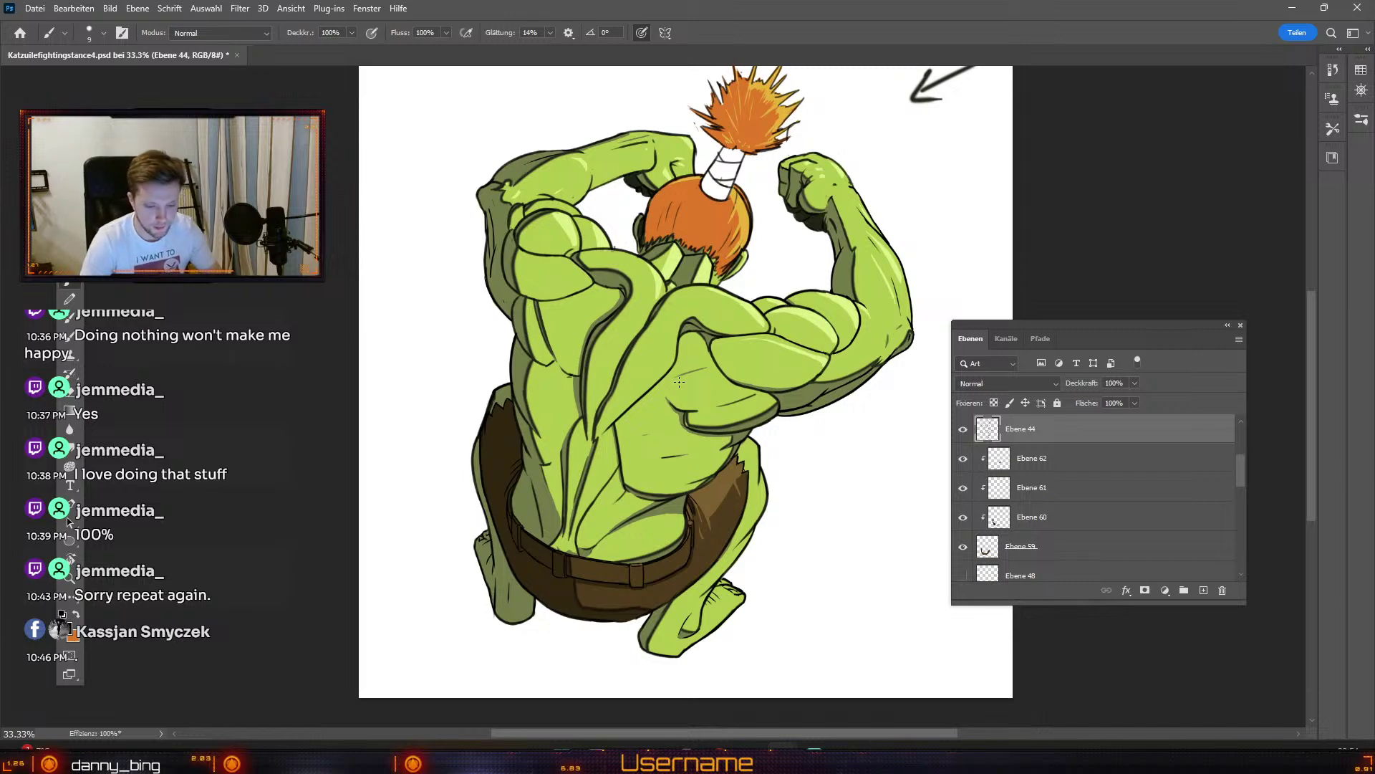
pyautogui.hotkey('ctrl', '+')
pyautogui.hotkey('ctrl', '+')
pyautogui.moveTo(628, 273); pyautogui.dragTo(777, 144)
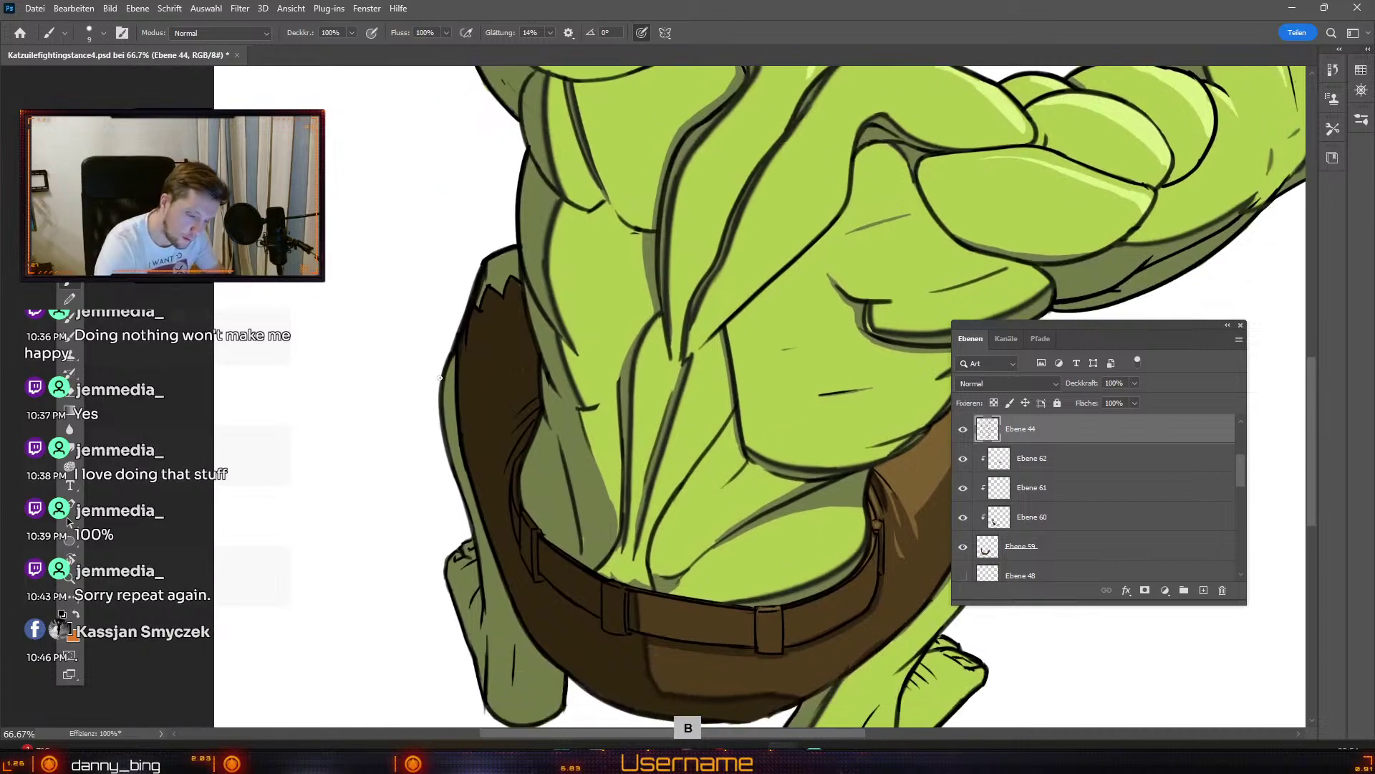
pyautogui.hotkey('ctrl', 'z')
pyautogui.moveTo(466, 310); pyautogui.dragTo(439, 396)
pyautogui.hotkey('ctrl', 'z')
pyautogui.moveTo(460, 323); pyautogui.dragTo(442, 421)
pyautogui.moveTo(458, 328)
pyautogui.mouseDown()
pyautogui.moveTo(440, 414)
pyautogui.moveTo(456, 496)
pyautogui.mouseUp()
pyautogui.hotkey('ctrl', 'z')
pyautogui.hotkey('ctrl', 'z')
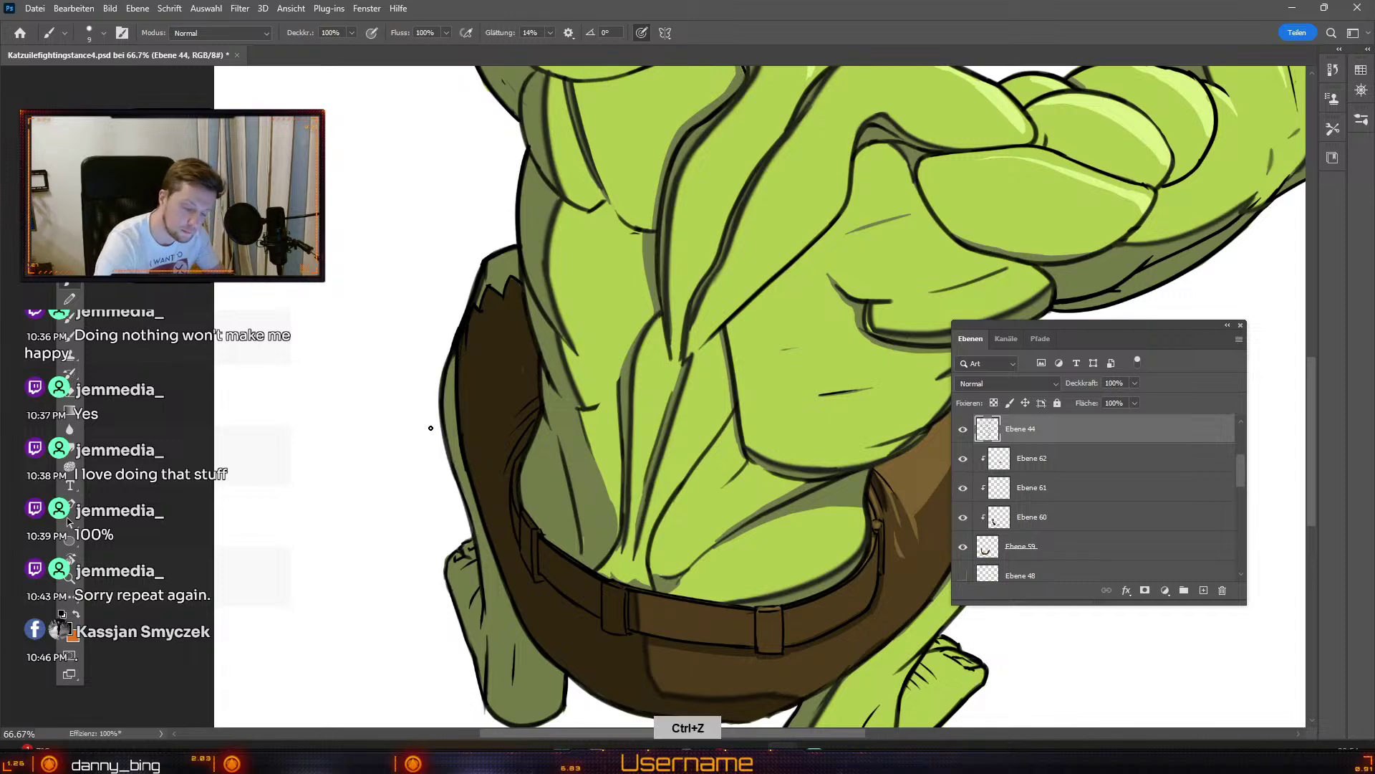
# Step: Rework the outline of the left lower leg and foot with the 9 px brush, undoing the unwanted stroke
pyautogui.moveTo(451, 434)
pyautogui.mouseDown()
pyautogui.moveTo(475, 543)
pyautogui.moveTo(444, 582)
pyautogui.moveTo(472, 648)
pyautogui.mouseUp()
pyautogui.hotkey('ctrl', 'z')
pyautogui.moveTo(561, 651); pyautogui.dragTo(546, 540)
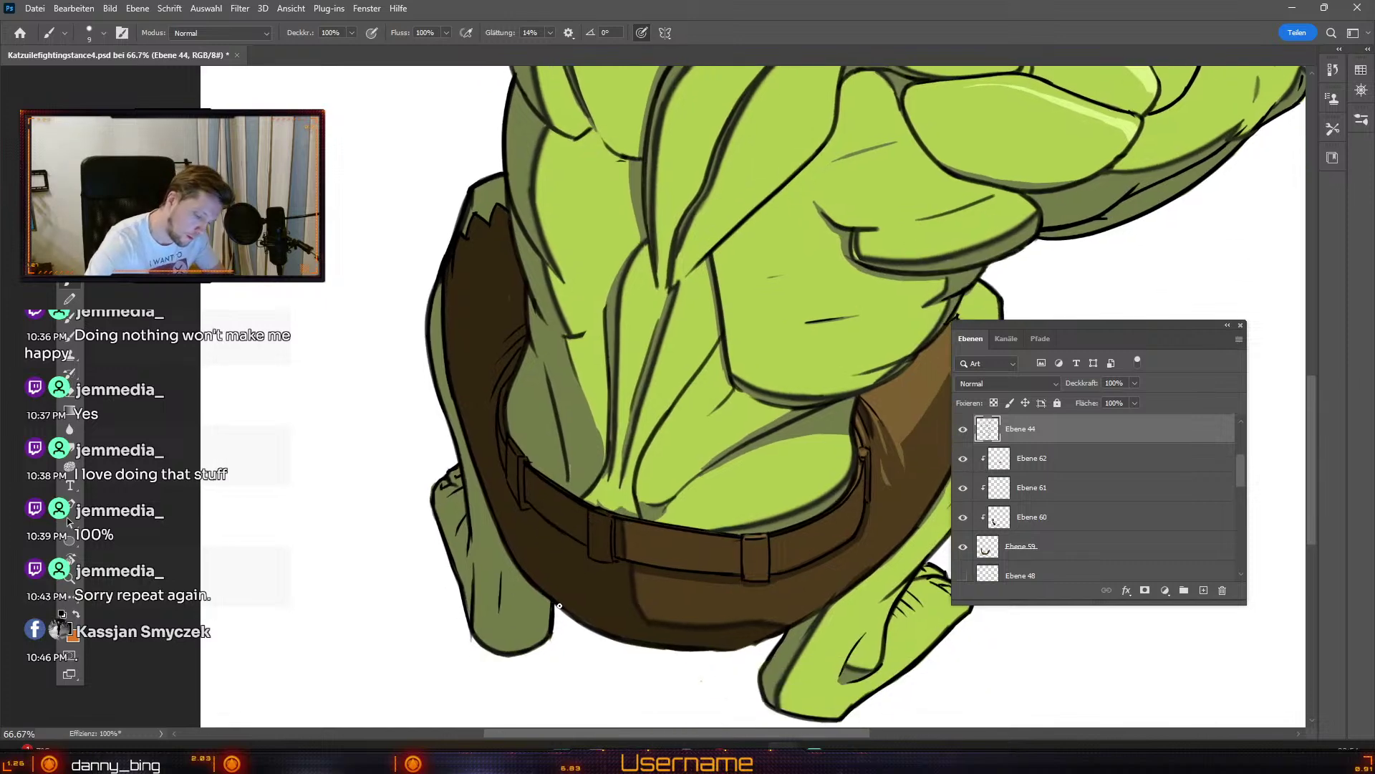
pyautogui.moveTo(519, 571); pyautogui.dragTo(490, 507)
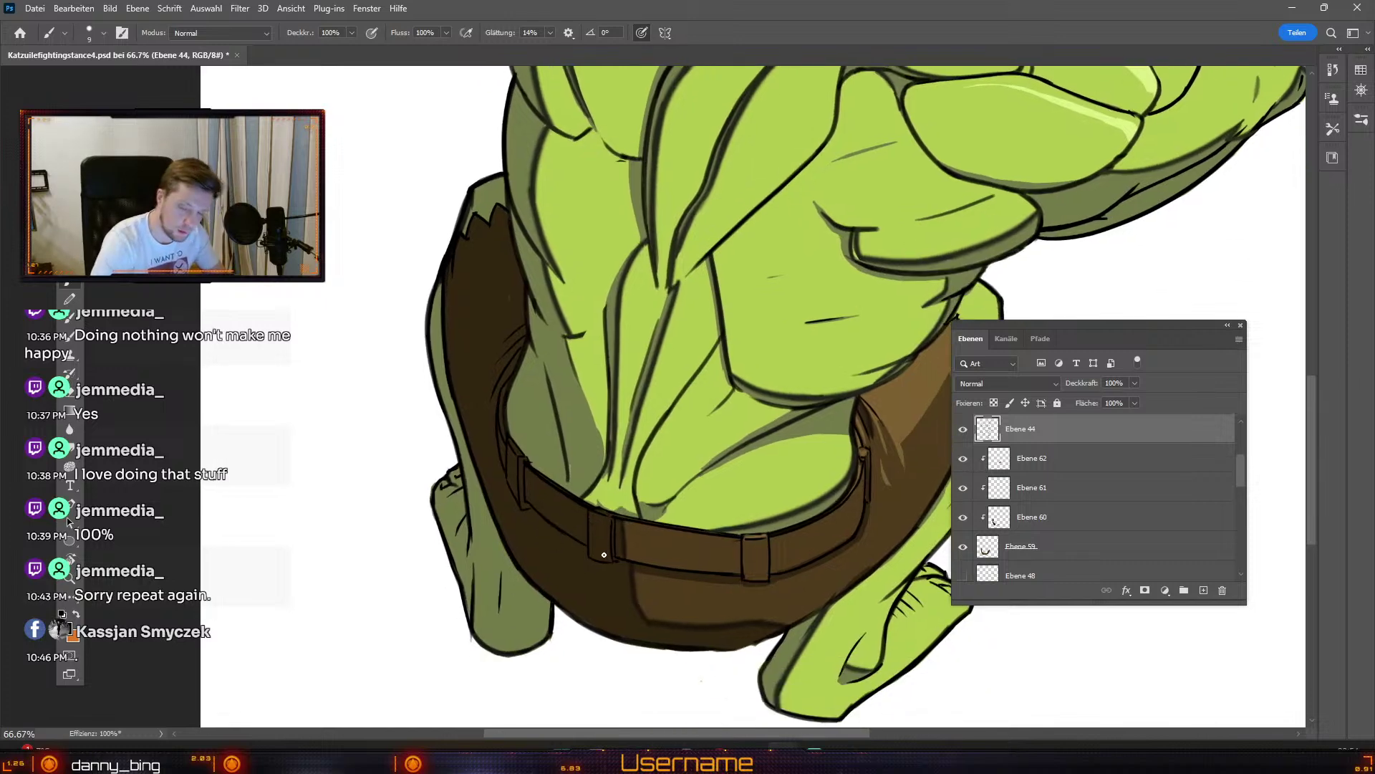
# Step: Rotate the canvas and strengthen the black outline along the lower edge of the shorts between the two feet
pyautogui.moveTo(620, 621); pyautogui.dragTo(633, 489)
pyautogui.press('r')
pyautogui.moveTo(740, 273); pyautogui.dragTo(616, 344)
pyautogui.press('b')
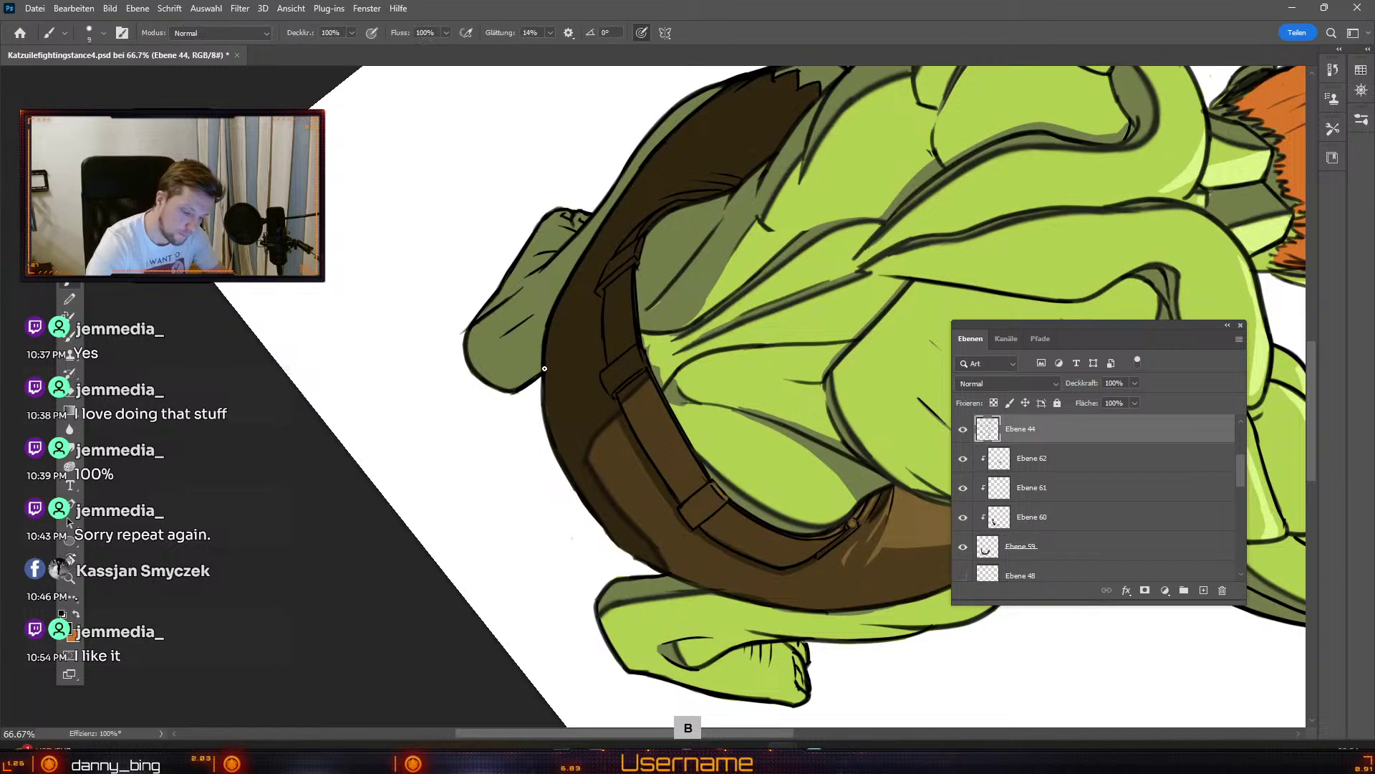
pyautogui.moveTo(586, 509); pyautogui.dragTo(641, 562)
pyautogui.hotkey('ctrl', 'z')
pyautogui.moveTo(595, 517); pyautogui.dragTo(643, 557)
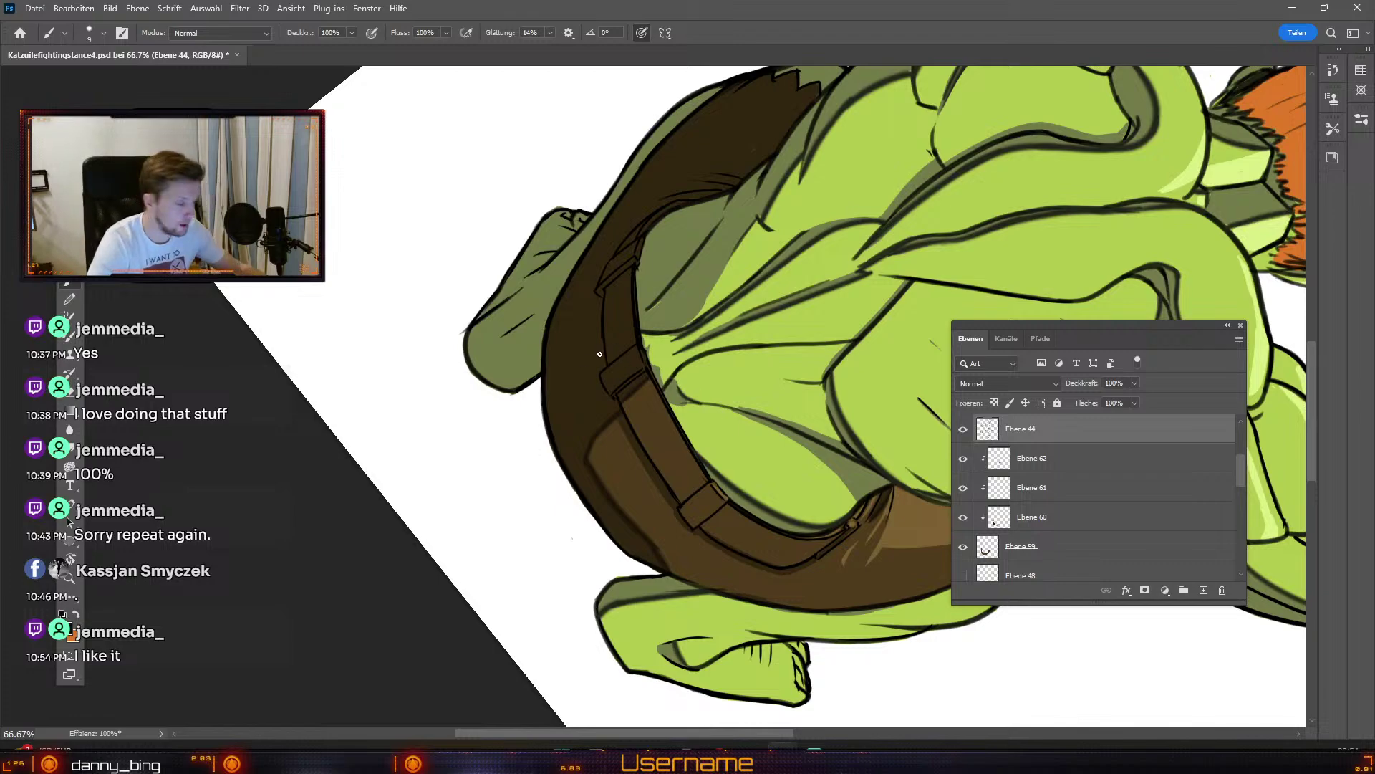
# Step: Rotate the canvas further and redraw the shorts' outline where it meets the right foot, undoing unwanted strokes
pyautogui.press('r')
pyautogui.moveTo(645, 392); pyautogui.dragTo(736, 285)
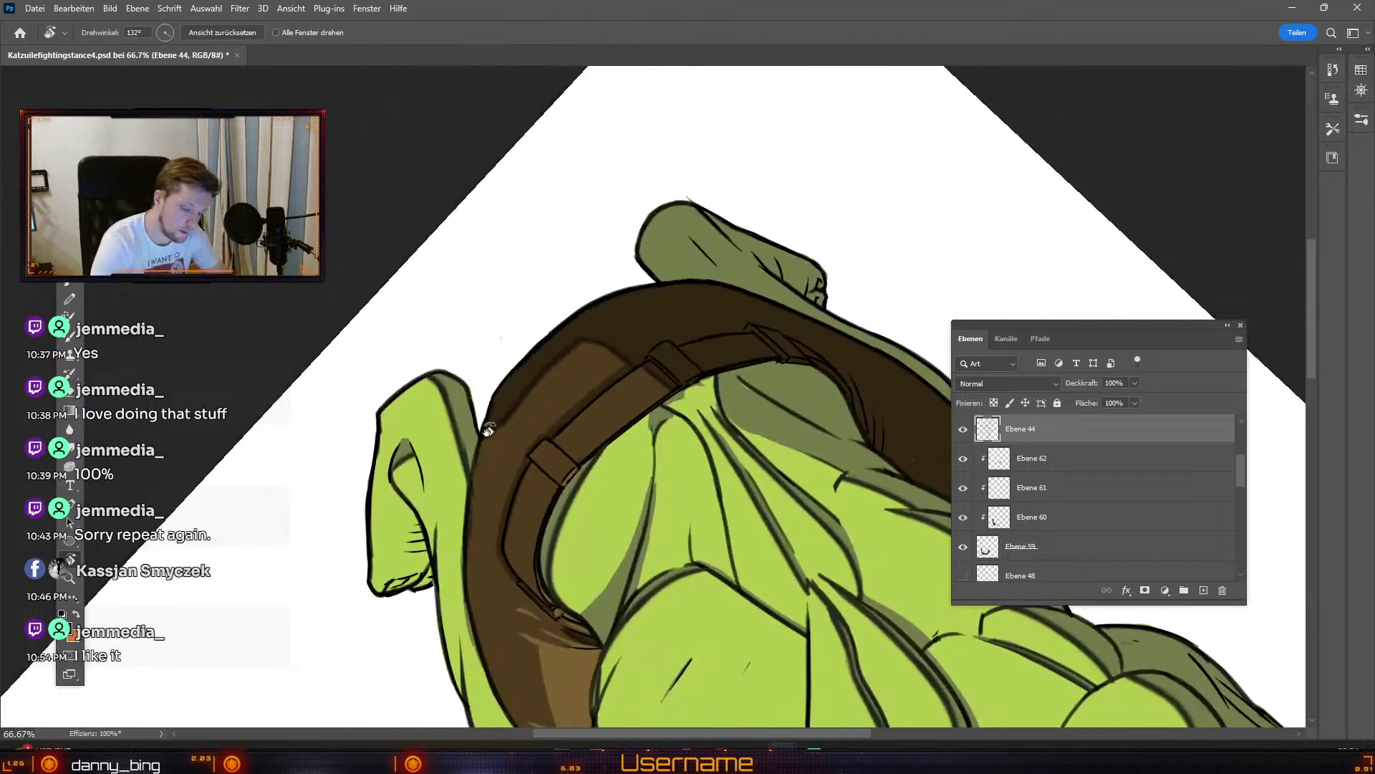
pyautogui.moveTo(476, 505); pyautogui.dragTo(492, 392)
pyautogui.hotkey('ctrl', 'z')
pyautogui.moveTo(479, 445); pyautogui.dragTo(467, 515)
pyautogui.hotkey('ctrl', 'z')
pyautogui.moveTo(477, 448)
pyautogui.mouseDown()
pyautogui.moveTo(464, 517)
pyautogui.moveTo(499, 388)
pyautogui.mouseUp()
pyautogui.hotkey('ctrl', 'z')
pyautogui.hotkey('ctrl', 'z')
pyautogui.moveTo(477, 453); pyautogui.dragTo(464, 521)
pyautogui.press('e')
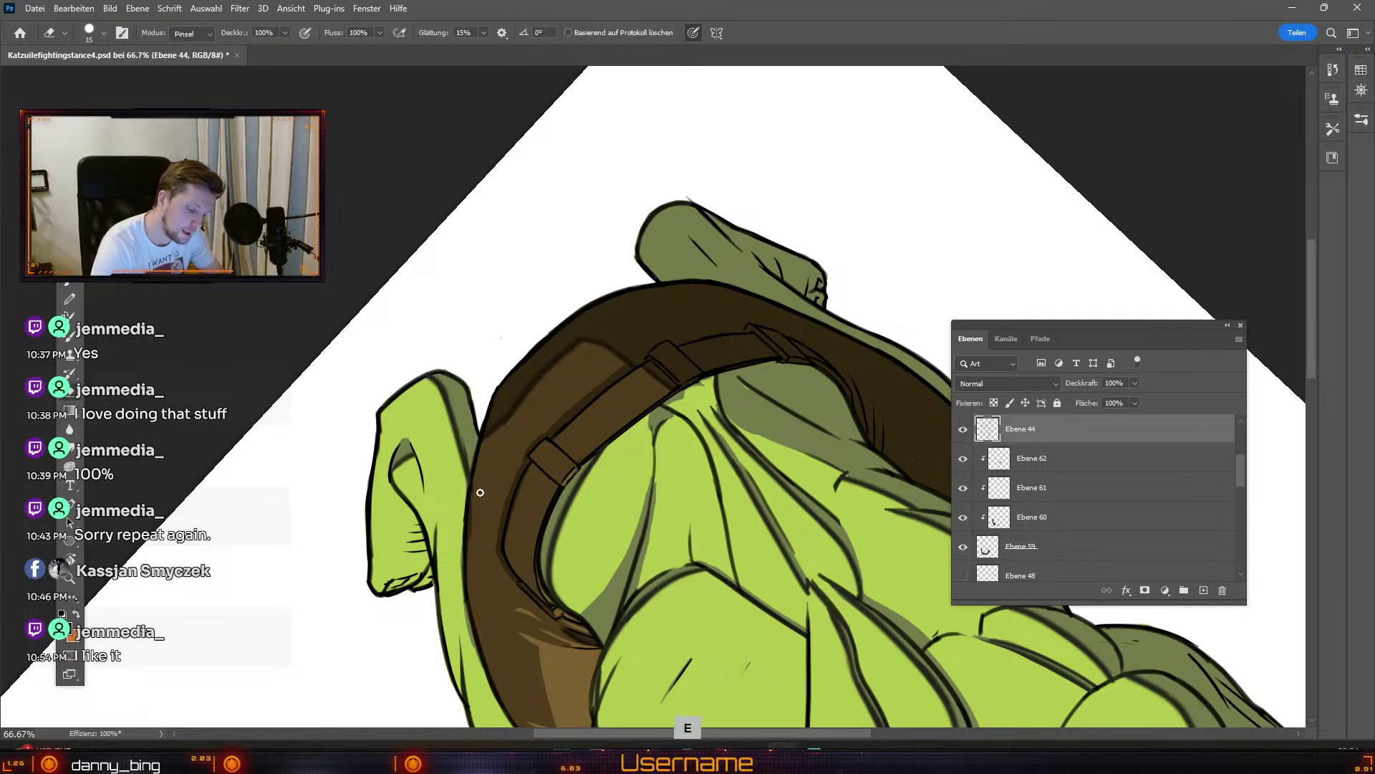
# Step: Try to redraw the inner ankle line of the right foot with the 9 px brush
pyautogui.press('b')
pyautogui.moveTo(393, 482); pyautogui.dragTo(427, 528)
pyautogui.hotkey('ctrl', 'z')
pyautogui.moveTo(393, 481); pyautogui.dragTo(402, 498)
pyautogui.hotkey('ctrl', 'z')
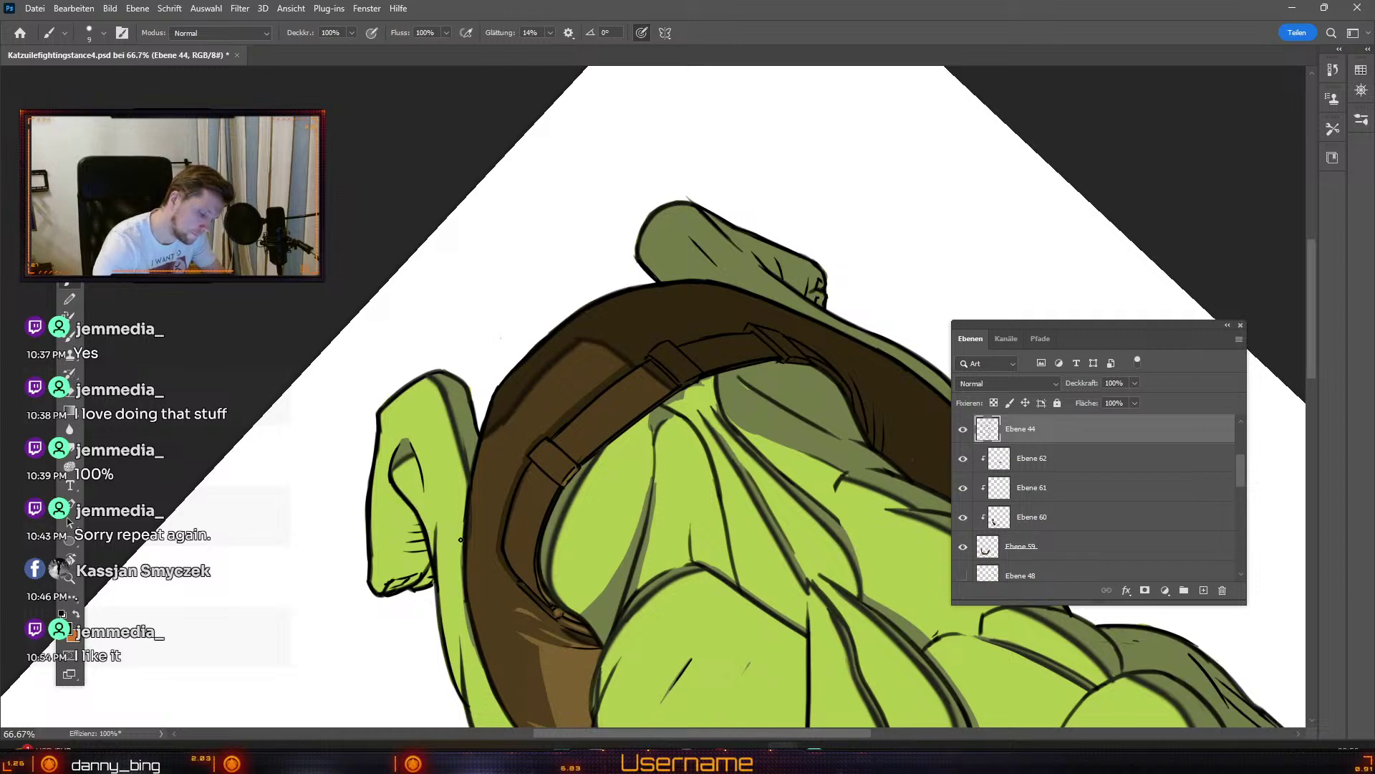
# Step: Thicken the shorts' outline along the right lower leg with the 9 px brush
pyautogui.scroll(-3, 482, 542)
pyautogui.press('e')
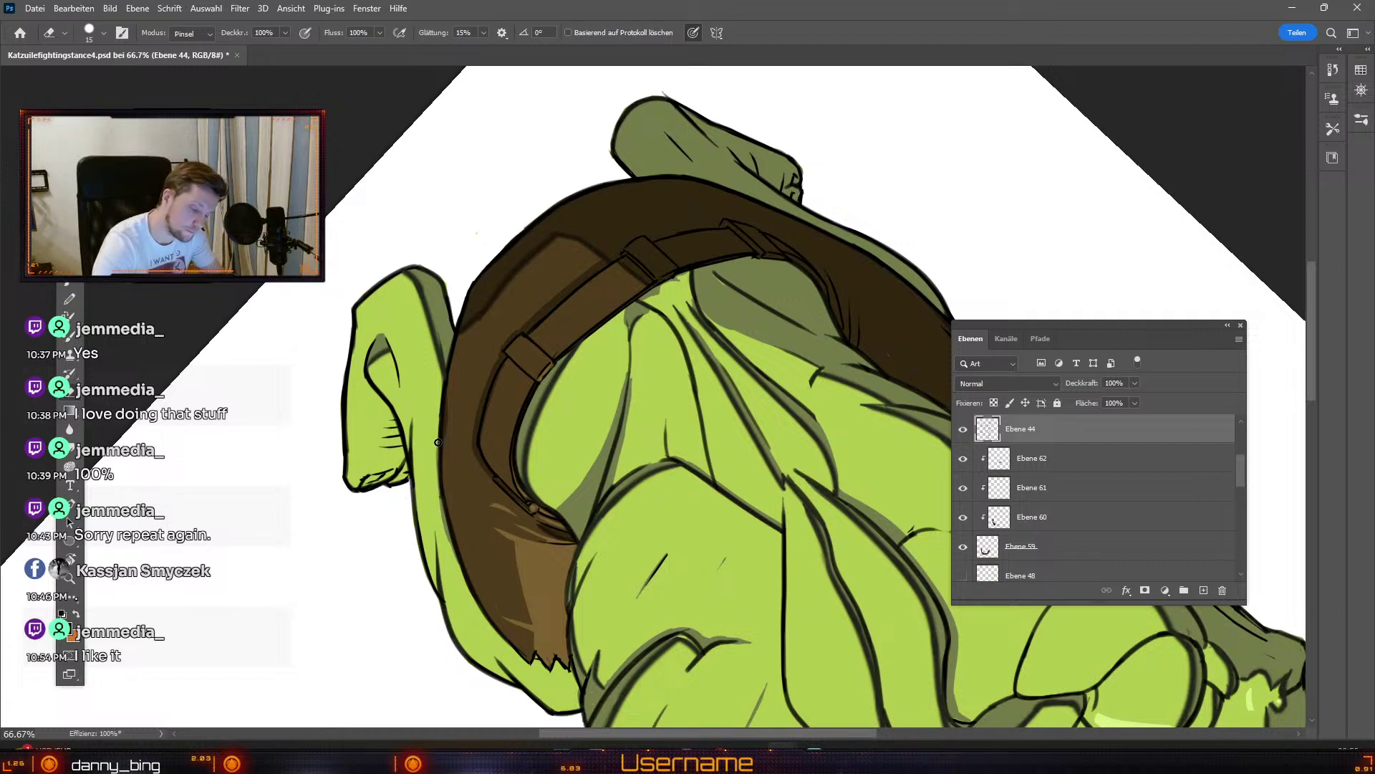
pyautogui.press('b')
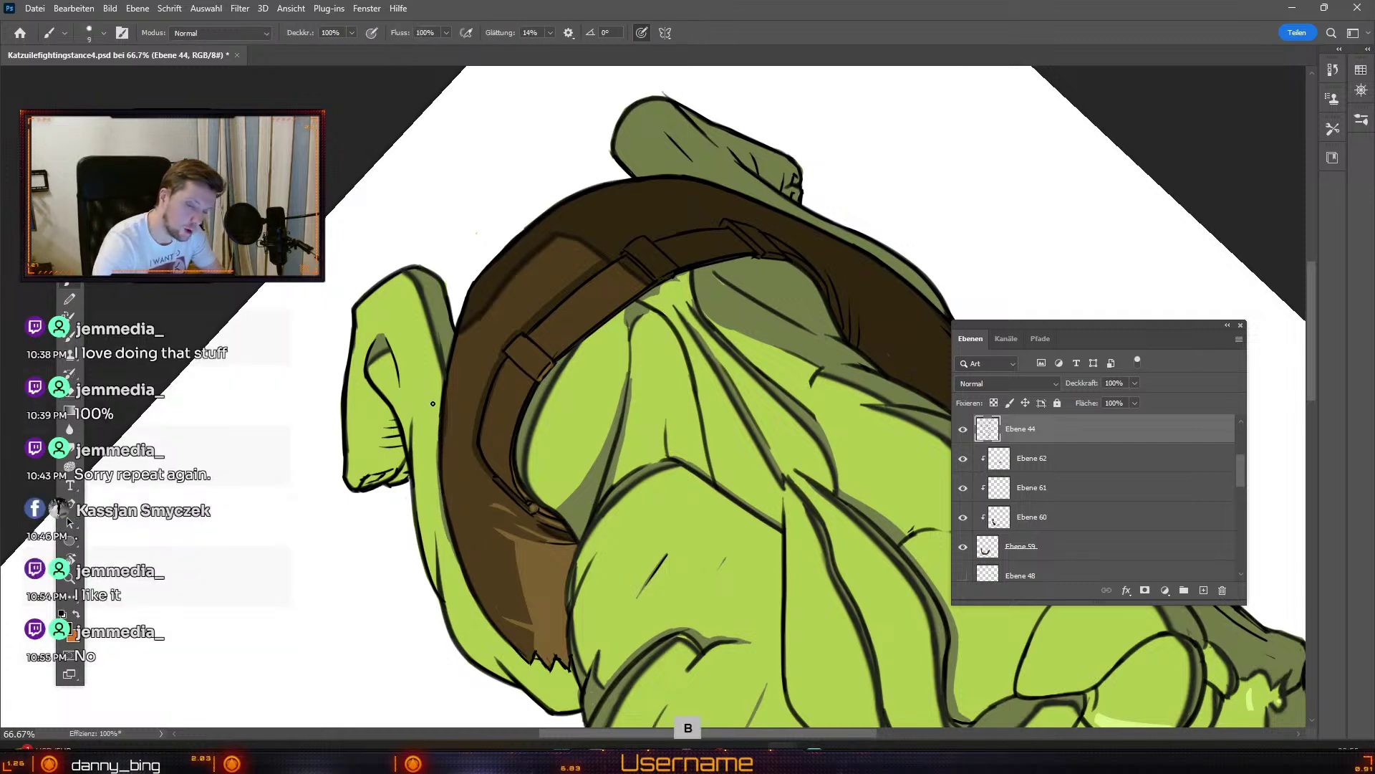
pyautogui.moveTo(443, 417); pyautogui.dragTo(441, 477)
pyautogui.moveTo(439, 409); pyautogui.dragTo(448, 485)
# Step: Touch up the outer outline of the right lower leg beside the shorts with the brush and set the eraser to 10 px
pyautogui.press('b')
pyautogui.moveTo(439, 545)
pyautogui.mouseDown()
pyautogui.moveTo(452, 631)
pyautogui.moveTo(436, 541)
pyautogui.mouseUp()
pyautogui.hotkey('ctrl', 'z')
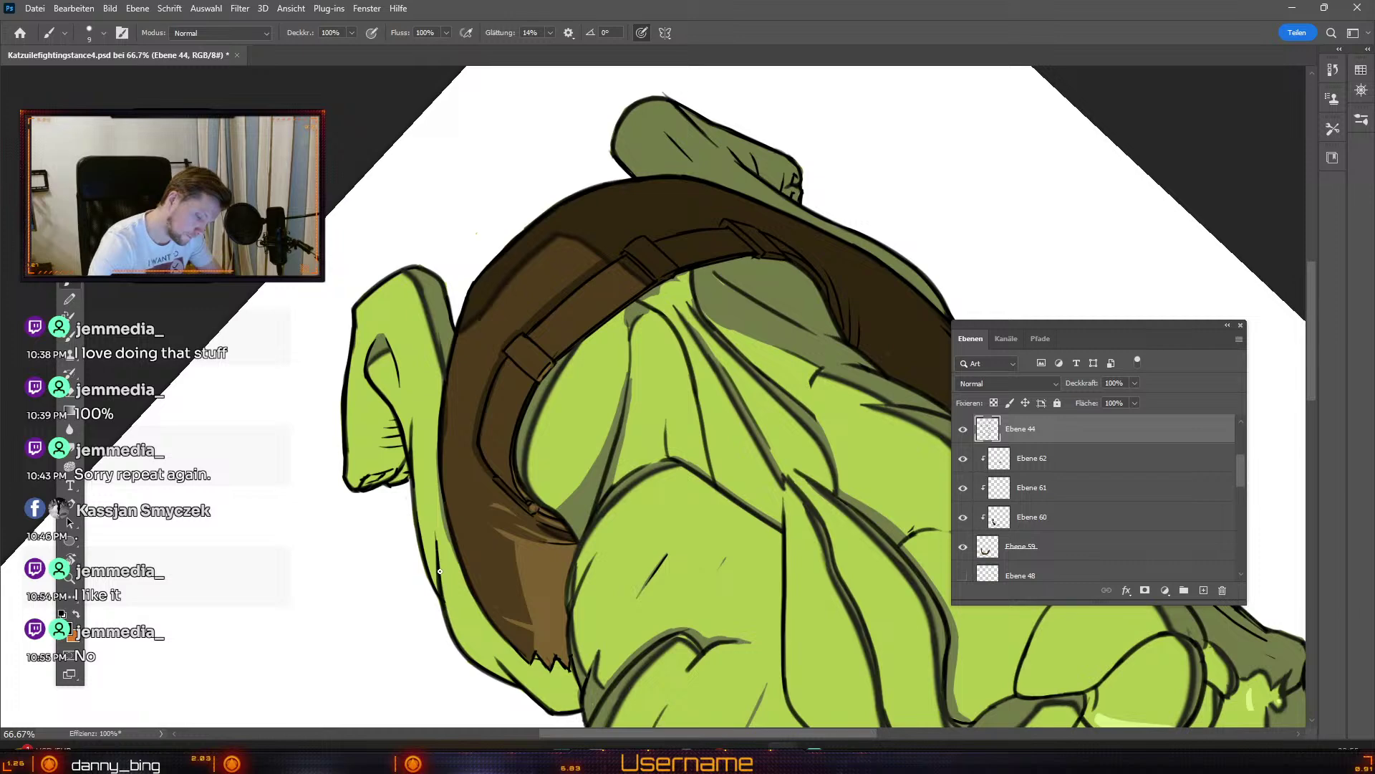
pyautogui.press('e')
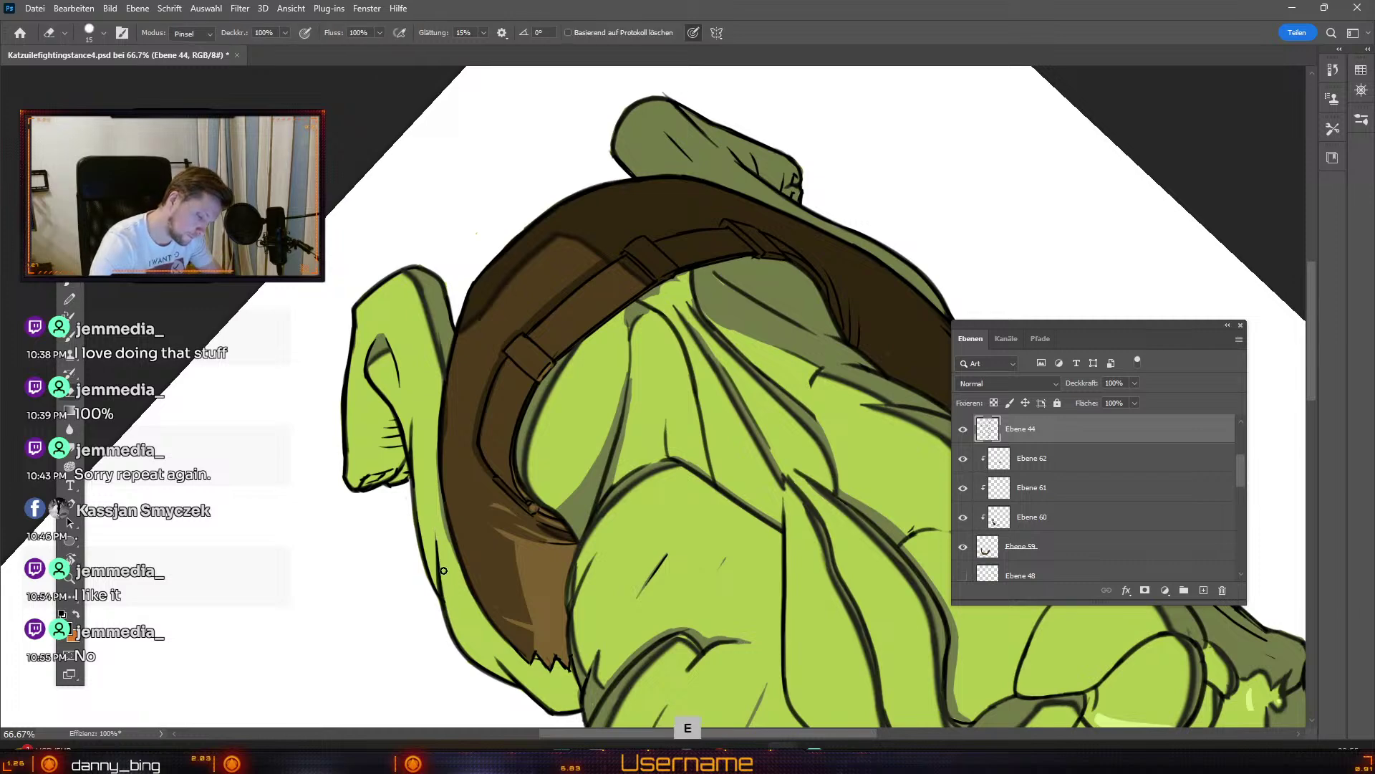
pyautogui.press('odiaeresis')
pyautogui.press('odiaeresis')
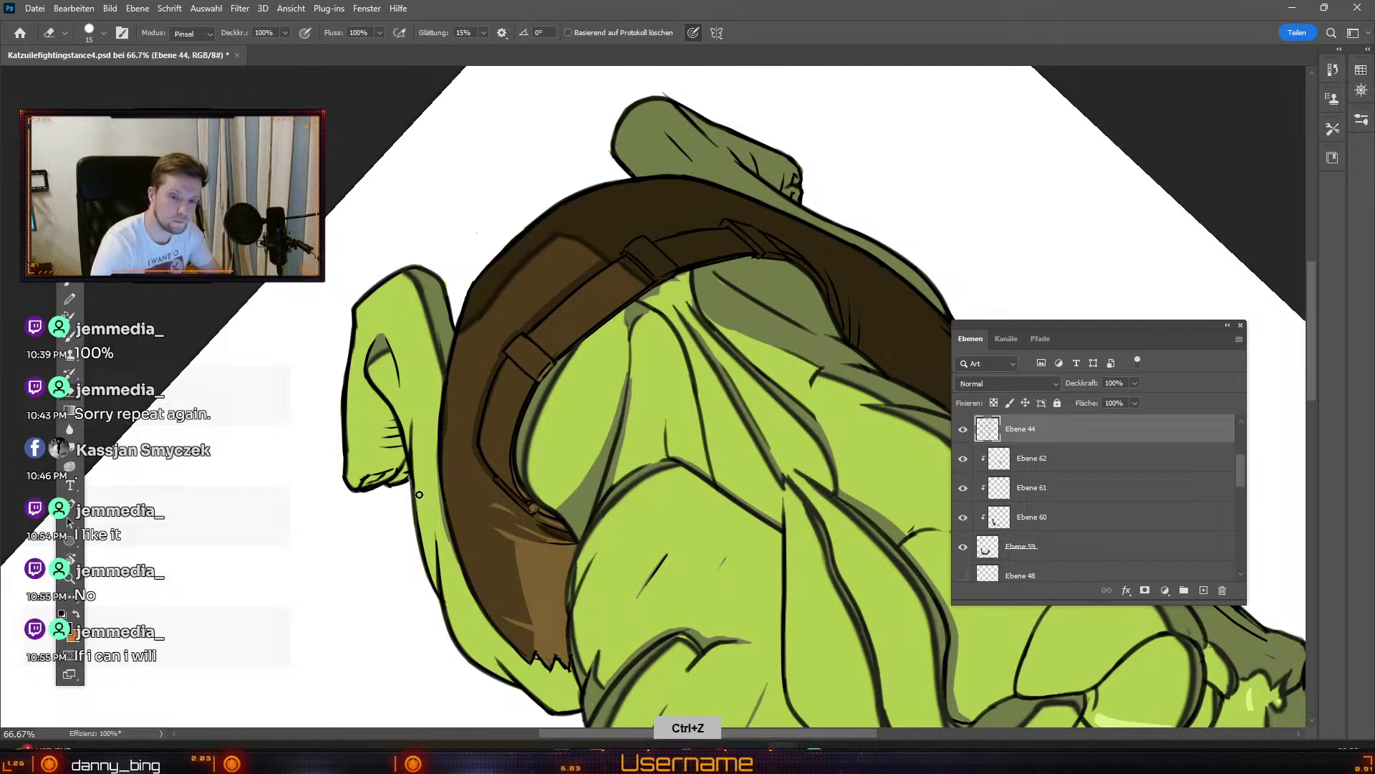
pyautogui.press('#')
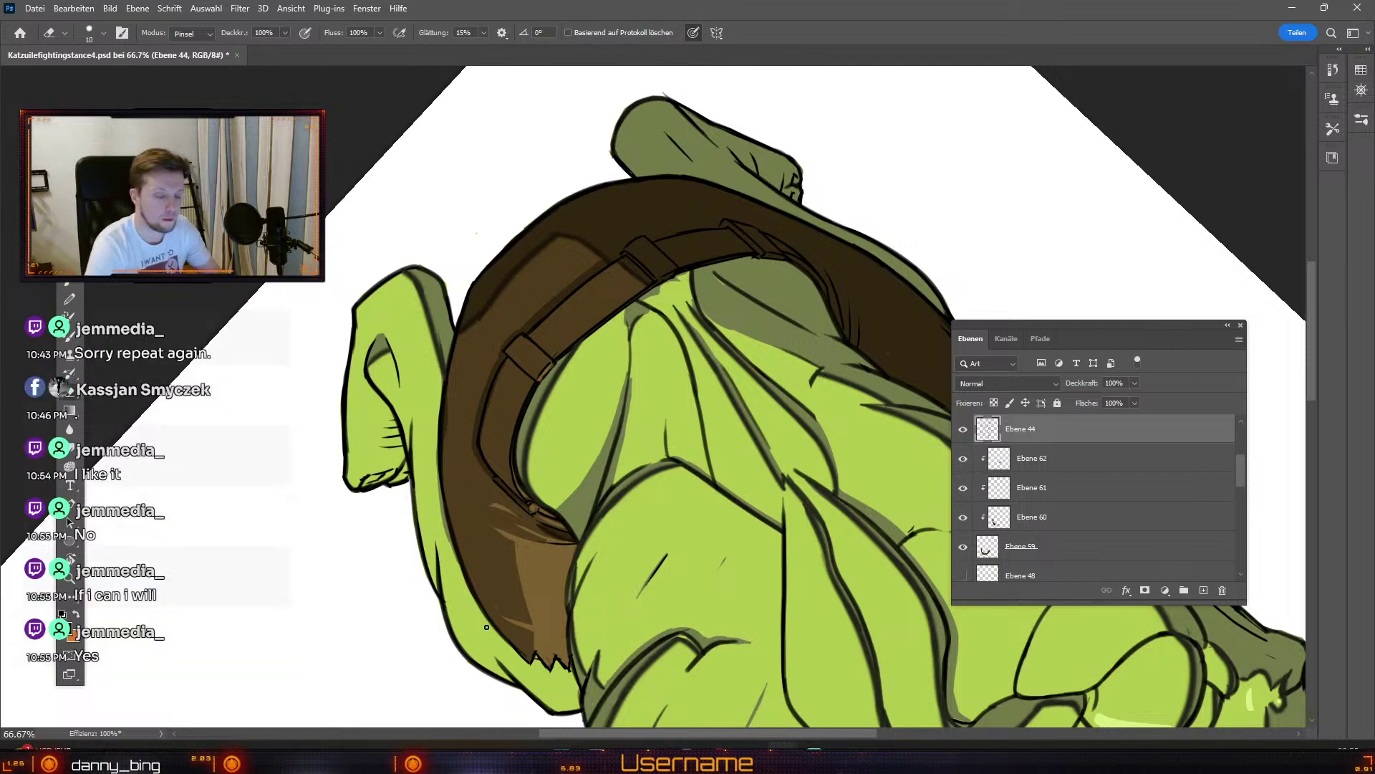
pyautogui.press('Escape')
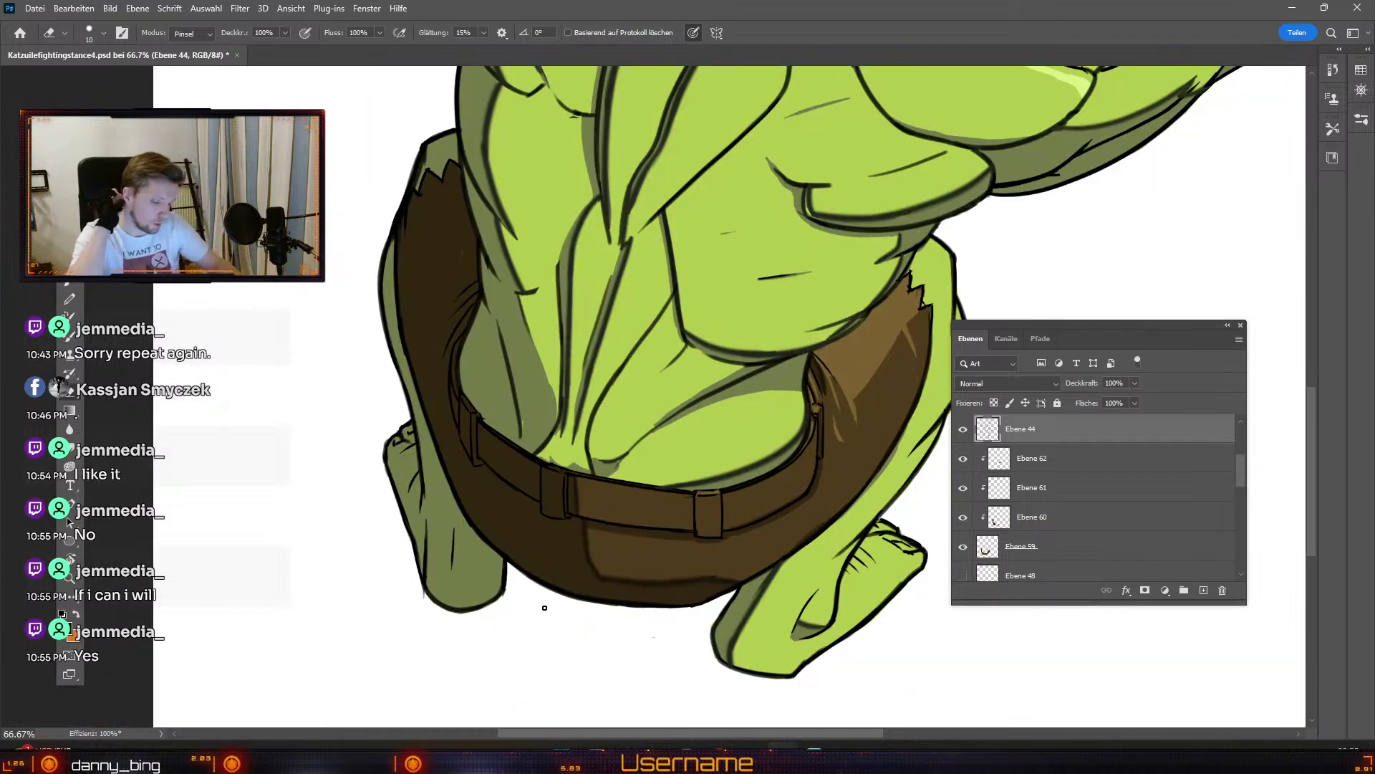
# Step: Refine the outer outline of the right leg below the knee with the eraser and brush, undoing unwanted strokes
pyautogui.moveTo(873, 368); pyautogui.dragTo(776, 434)
pyautogui.press('b')
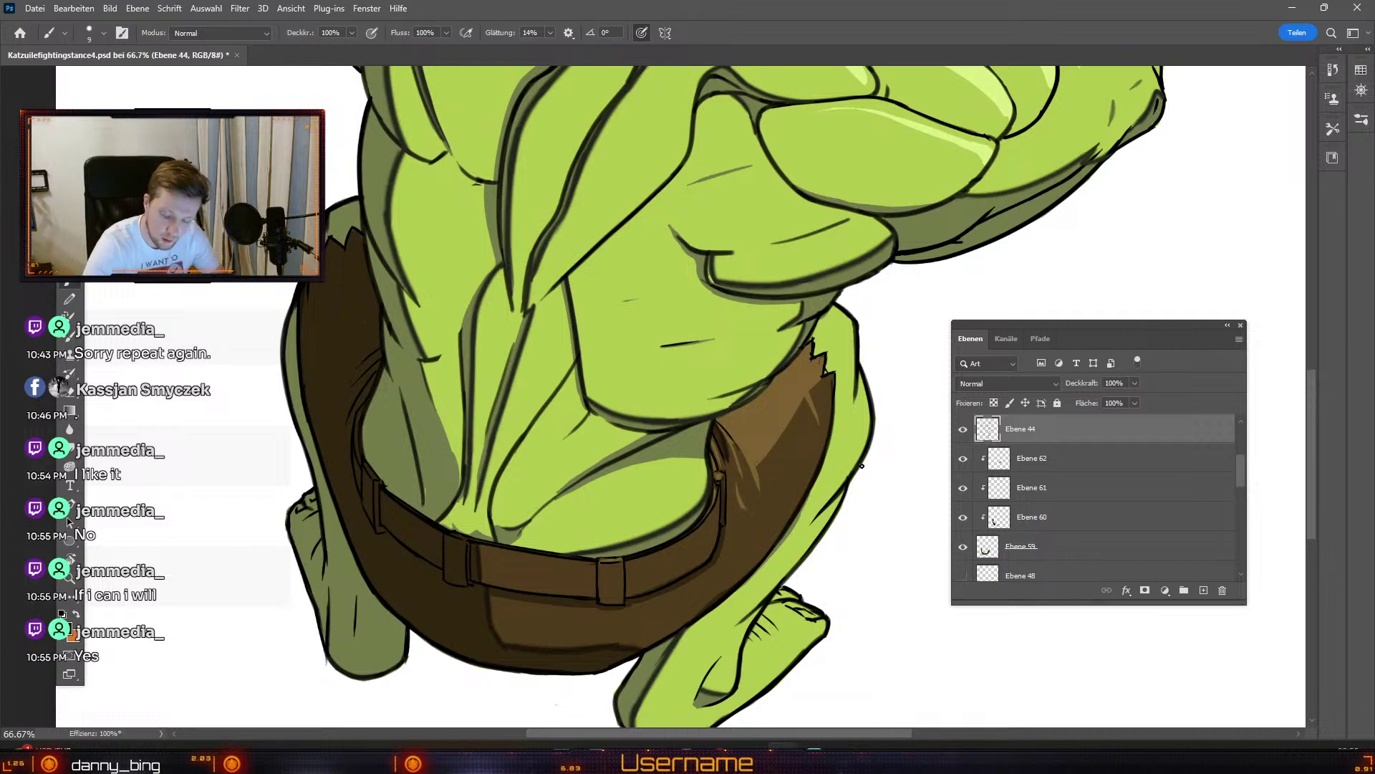
pyautogui.press('e')
pyautogui.moveTo(852, 460); pyautogui.dragTo(830, 503)
pyautogui.hotkey('ctrl', 'z')
pyautogui.moveTo(862, 455); pyautogui.dragTo(835, 491)
pyautogui.hotkey('ctrl', 'z')
pyautogui.hotkey('ctrl', 'z')
pyautogui.hotkey('ctrl', 'z')
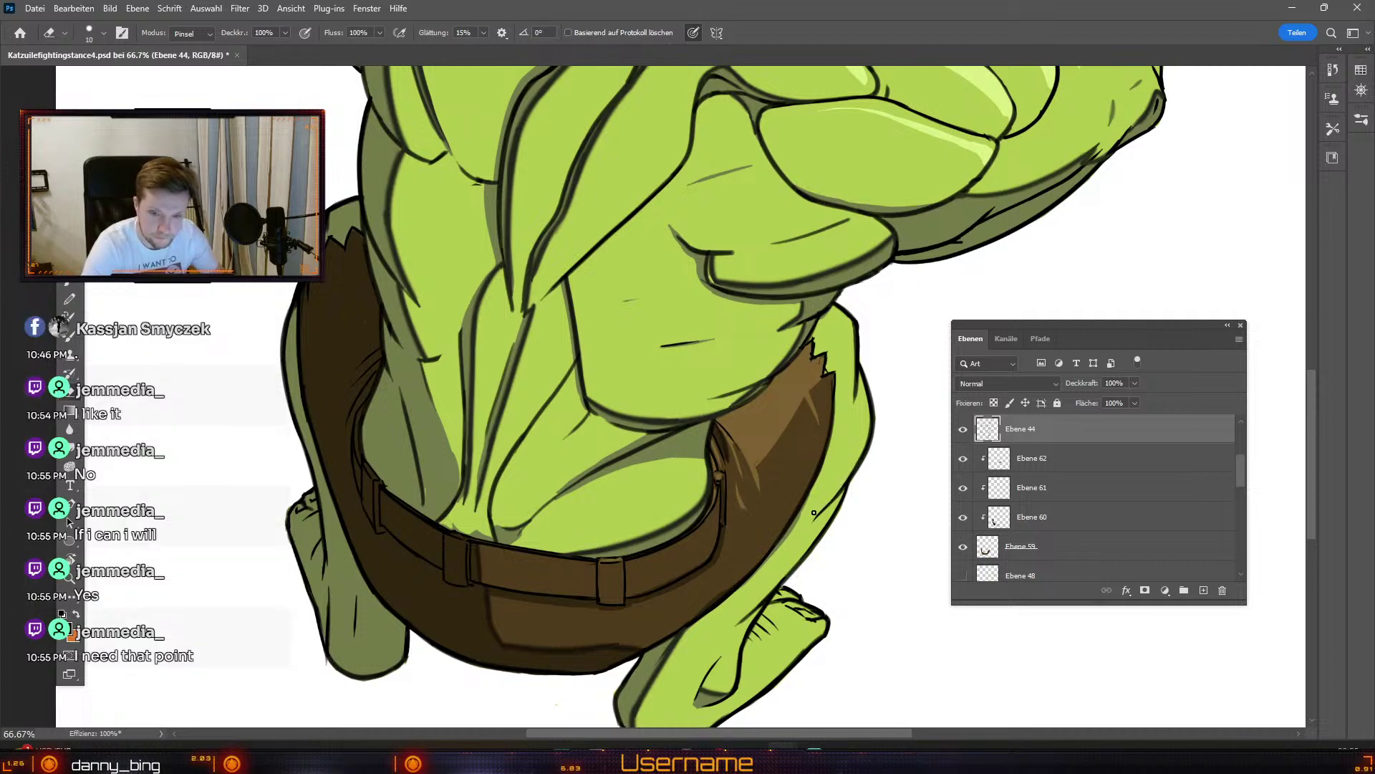
pyautogui.press('b')
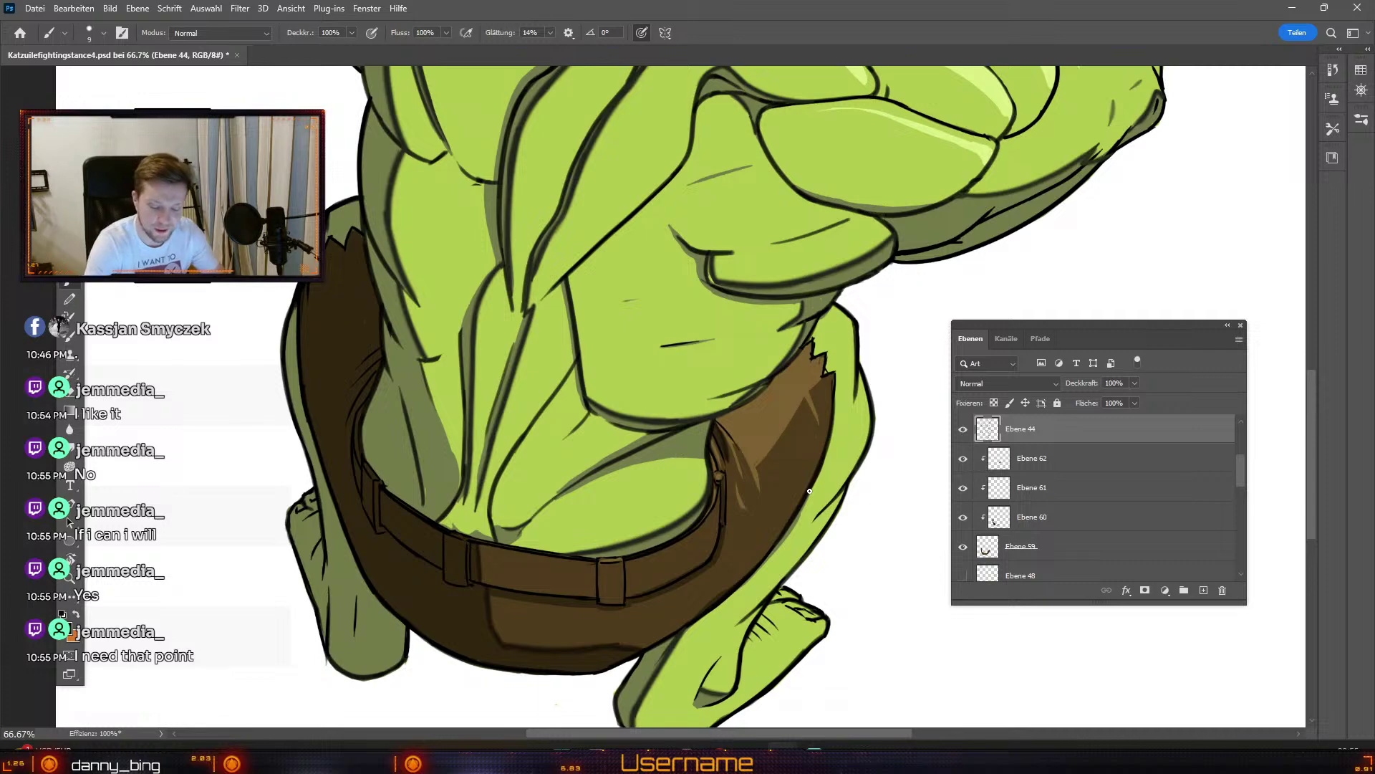
pyautogui.press('e')
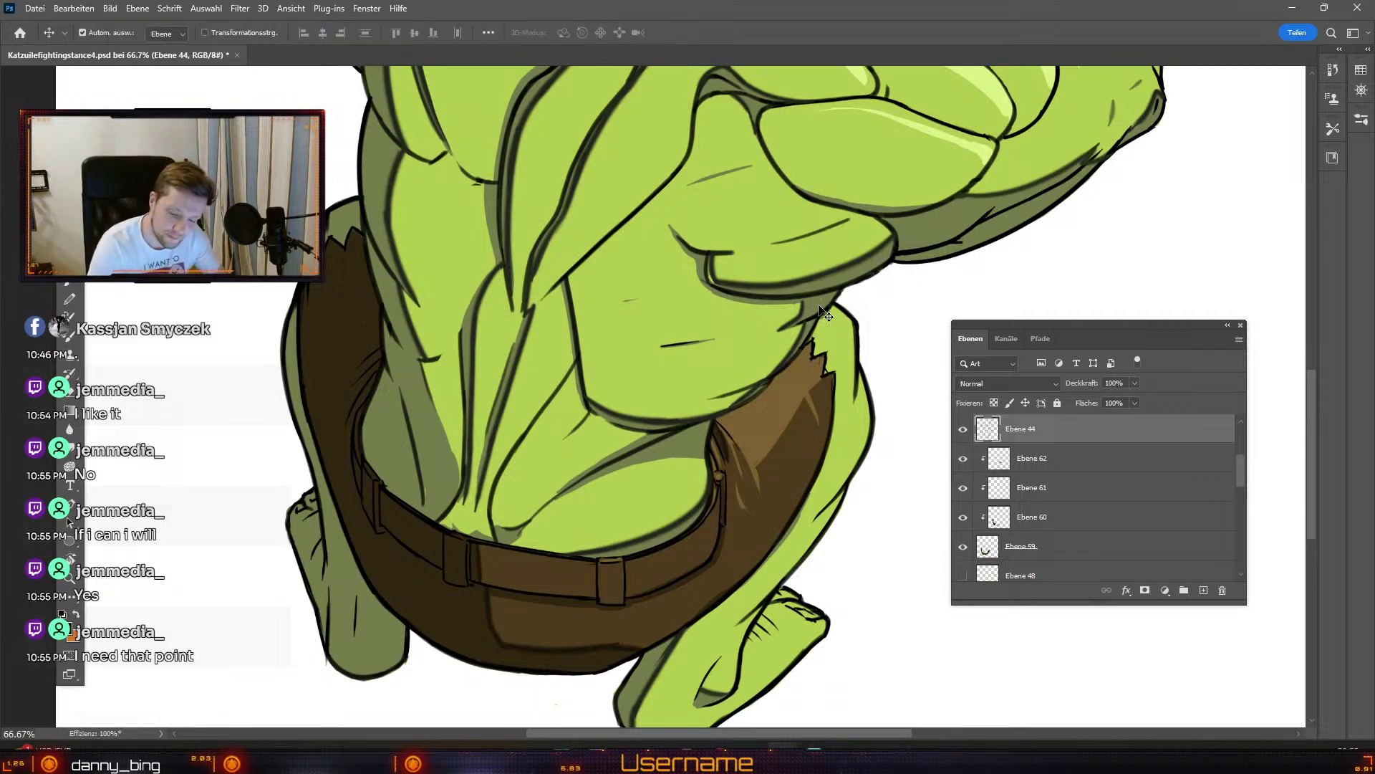
pyautogui.keyDown('ctrl'); pyautogui.click(827, 320); pyautogui.keyUp('ctrl')
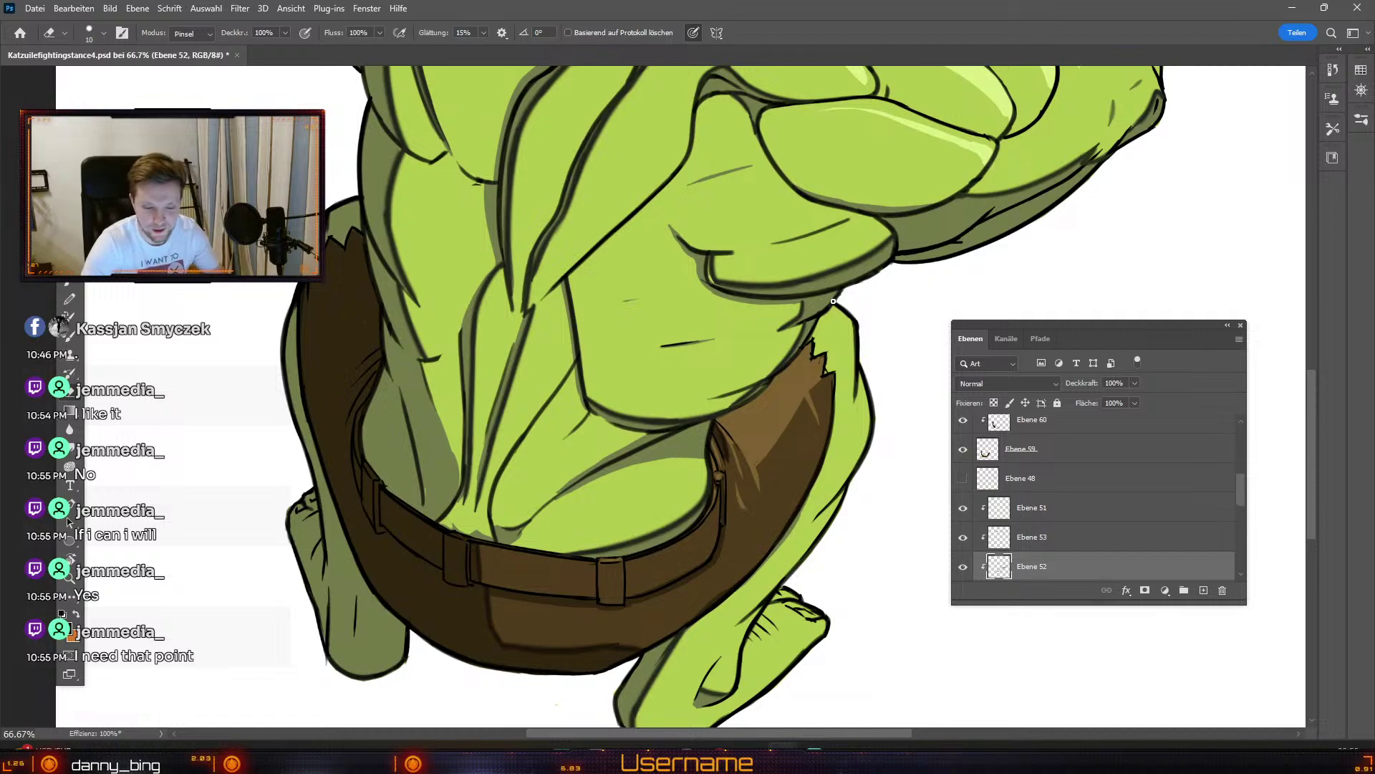
pyautogui.scroll(-1, 834, 301)
pyautogui.press('b')
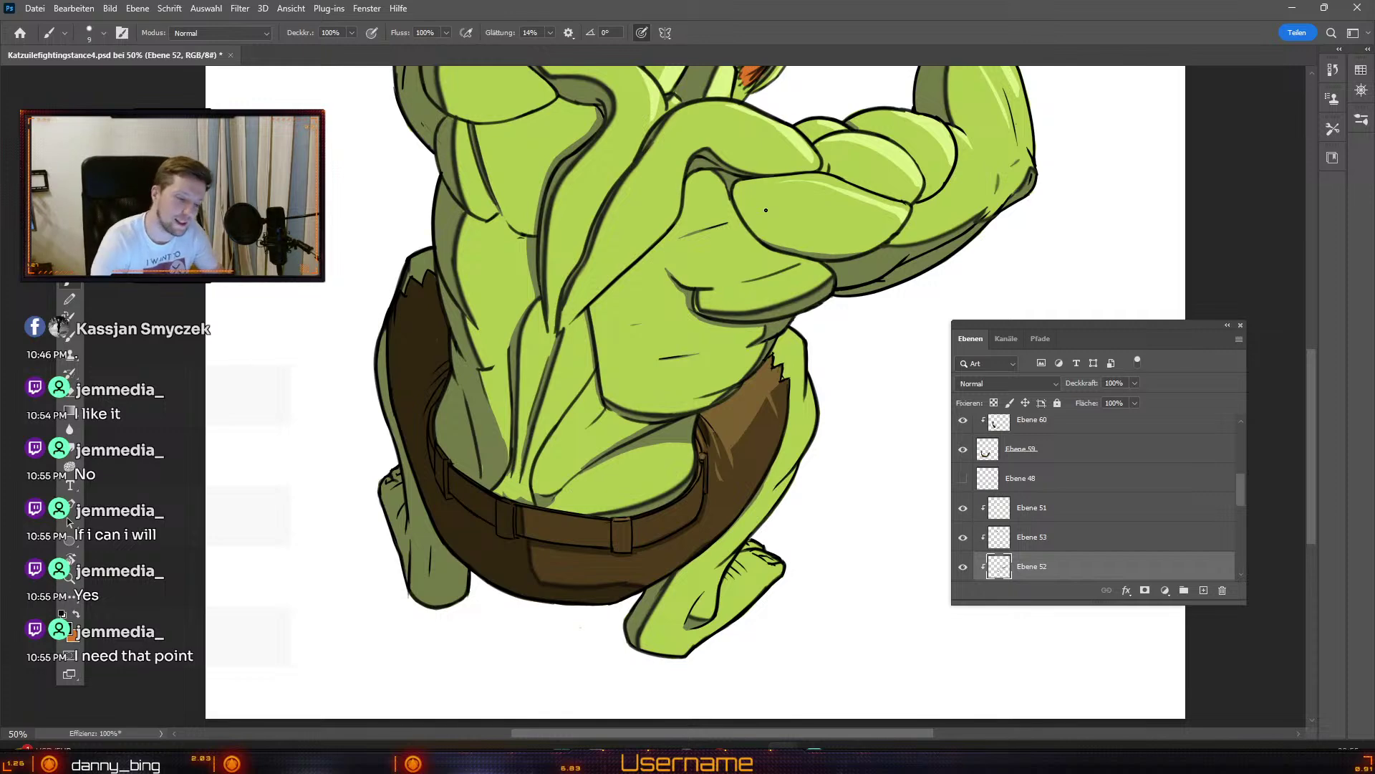
pyautogui.press('e')
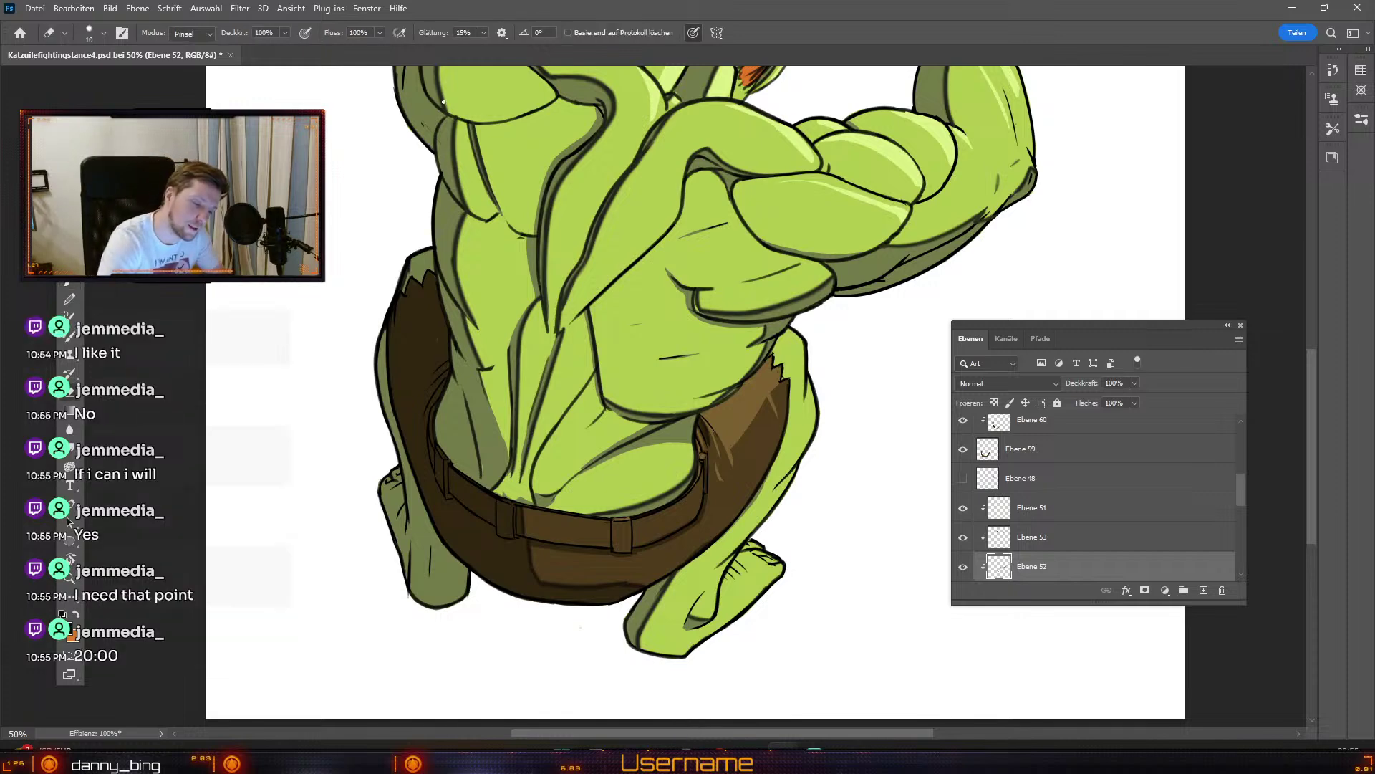
pyautogui.press('v')
pyautogui.click(441, 185)
pyautogui.press('e')
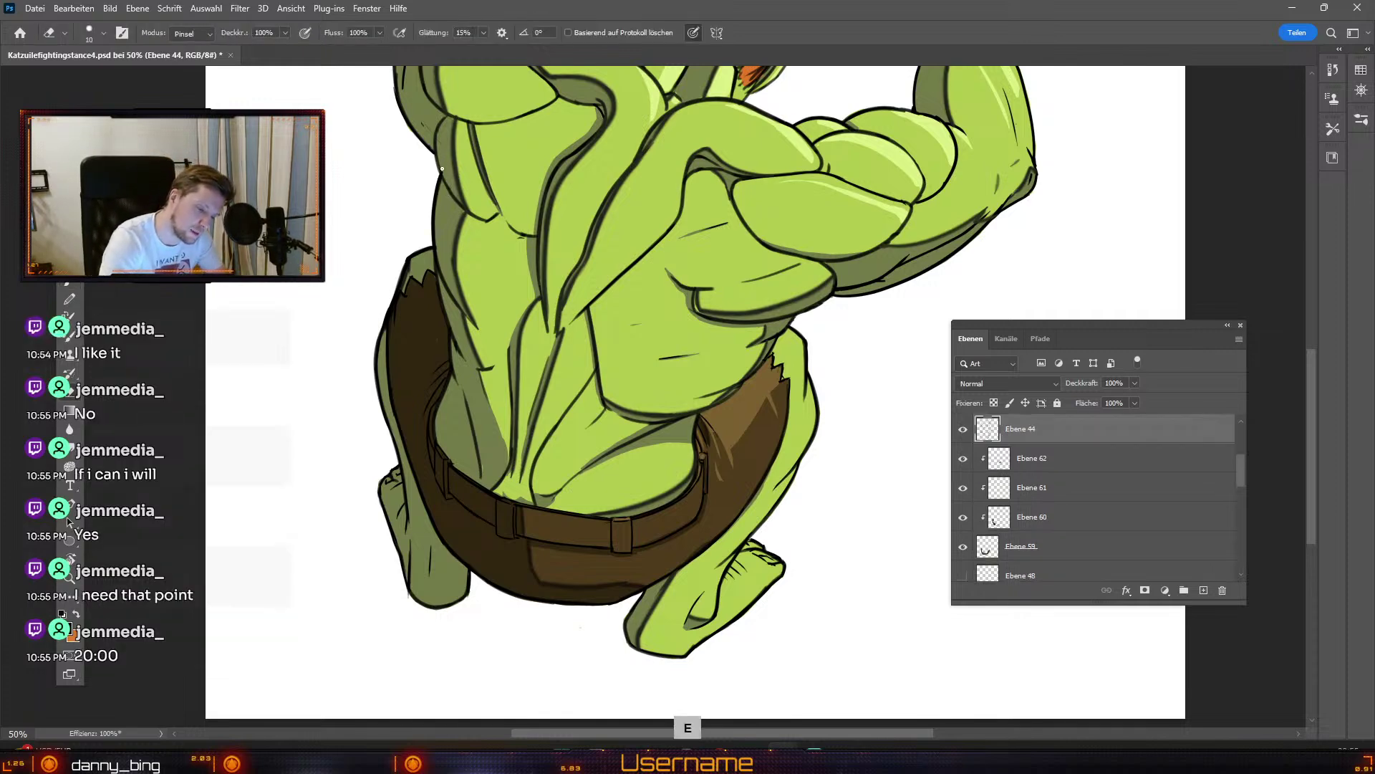
# Step: Rotate the canvas and redraw the outer outline of the left forearm with the 9 px brush, undoing unwanted strokes
pyautogui.press('b')
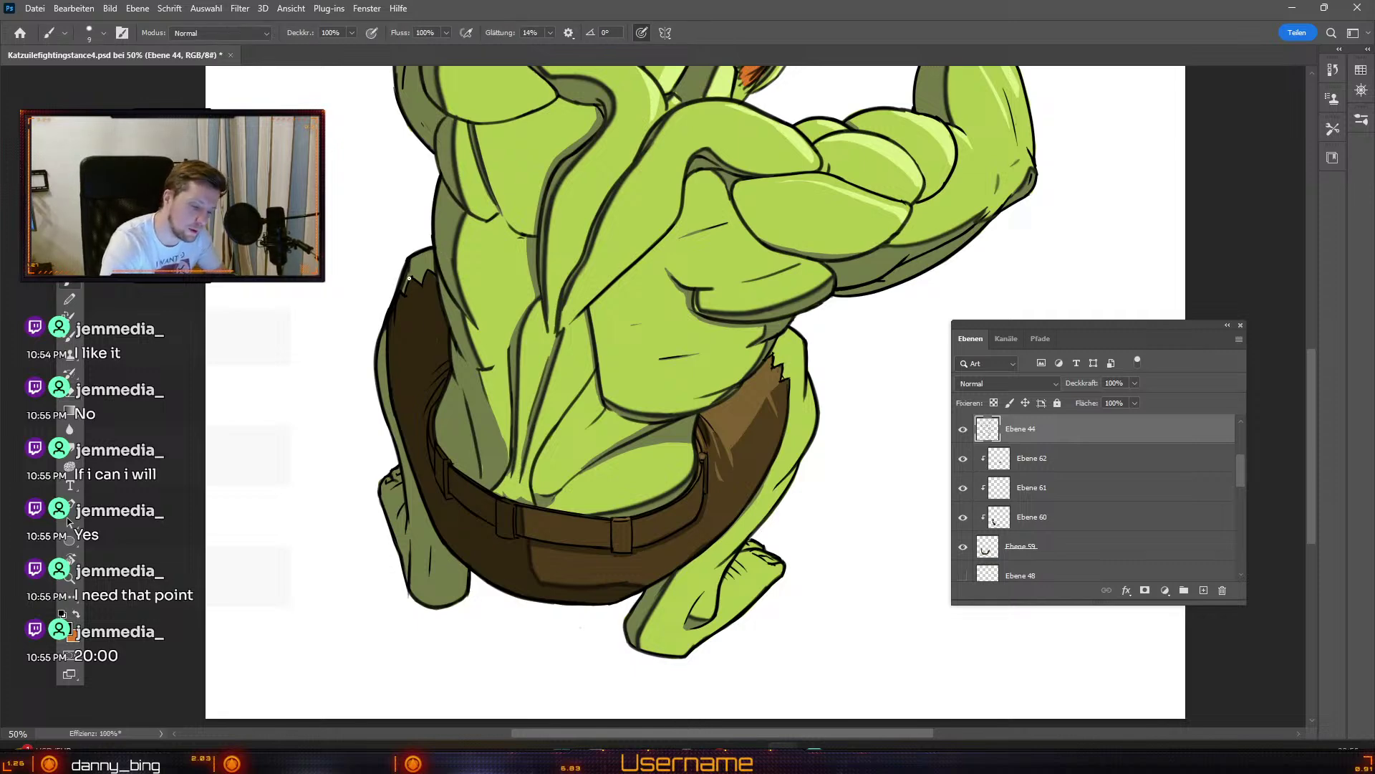
pyautogui.press('space')
pyautogui.moveTo(479, 196); pyautogui.dragTo(474, 394)
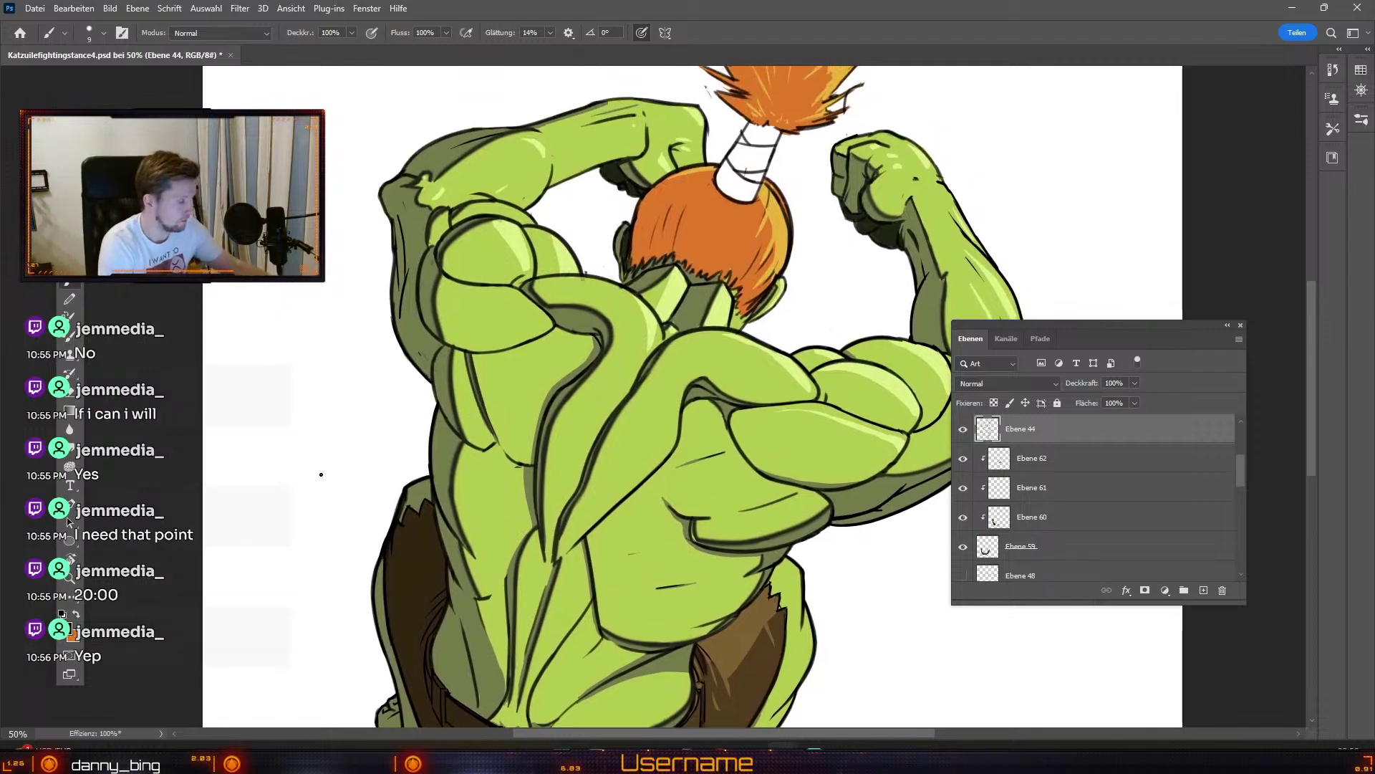
pyautogui.moveTo(358, 526)
pyautogui.mouseDown()
pyautogui.moveTo(528, 594)
pyautogui.moveTo(644, 570)
pyautogui.mouseUp()
pyautogui.press('b')
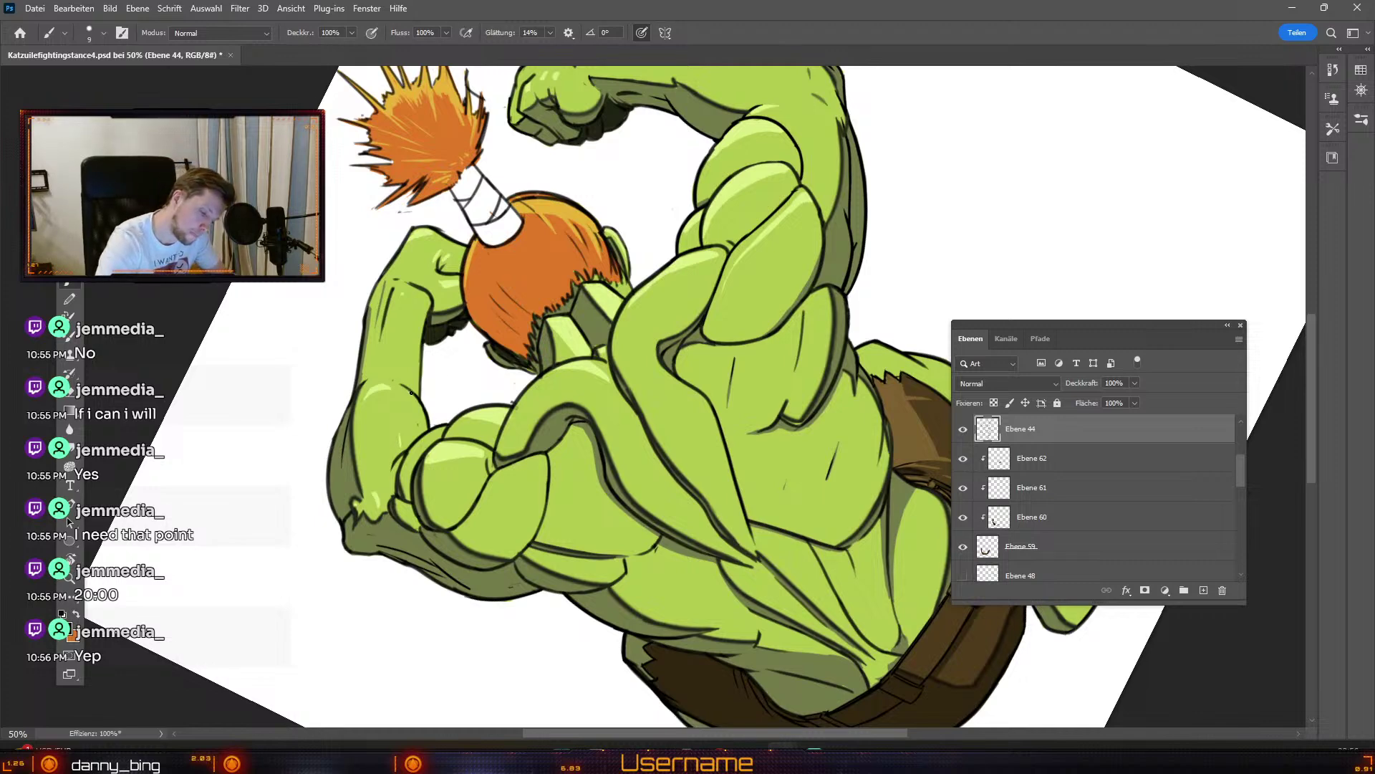
pyautogui.moveTo(419, 389)
pyautogui.mouseDown()
pyautogui.moveTo(420, 351)
pyautogui.moveTo(353, 396)
pyautogui.mouseUp()
pyautogui.hotkey('ctrl', 'z')
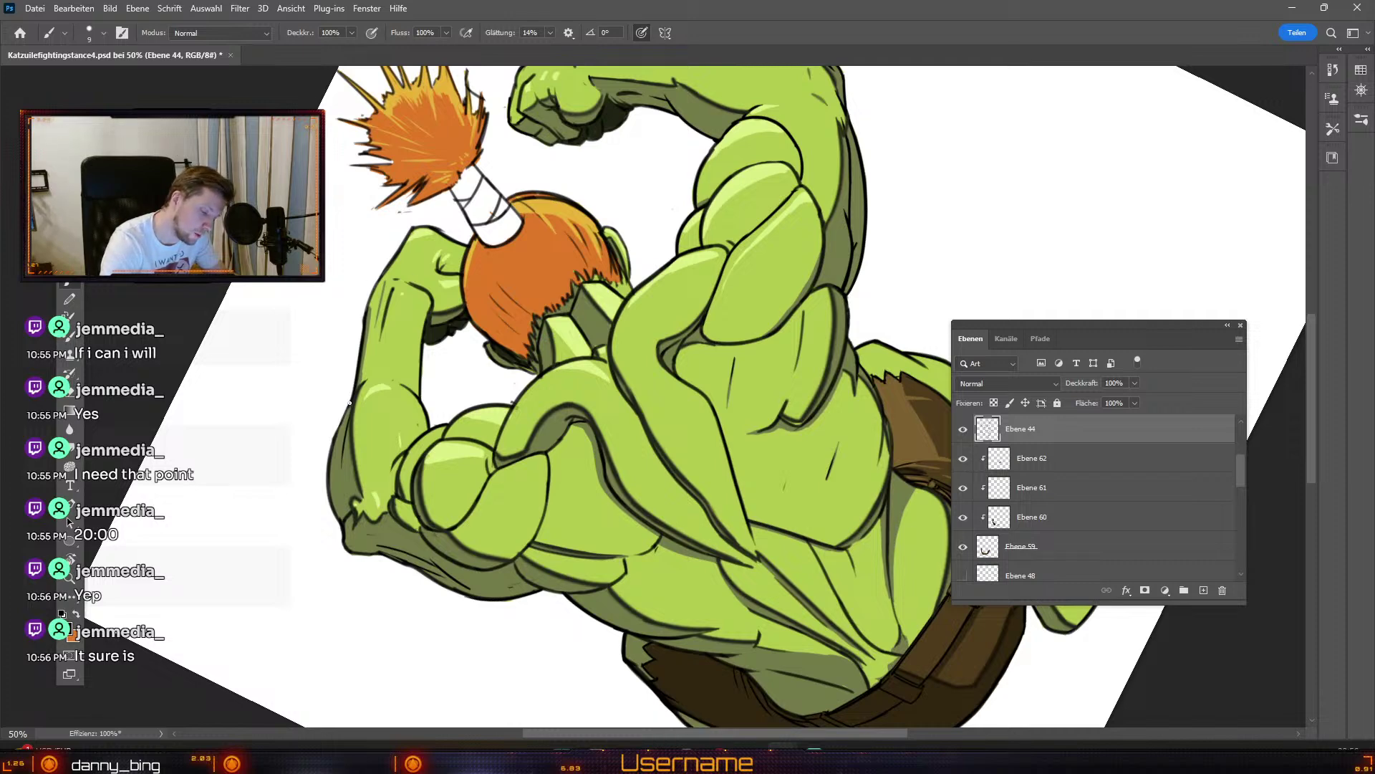
pyautogui.hotkey('ctrl', 'z')
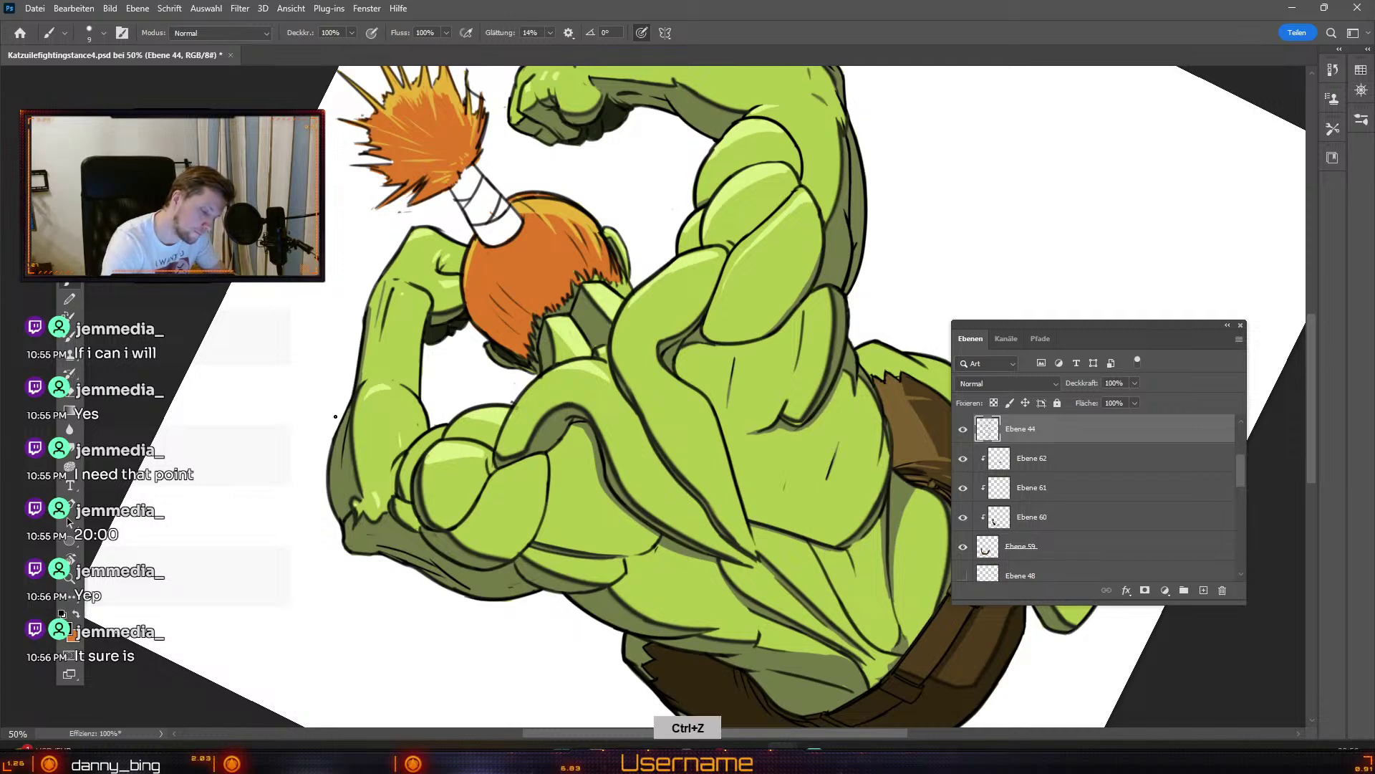
# Step: Strengthen the black outline between the left forearm and elbow, undoing unwanted strokes
pyautogui.moveTo(332, 455); pyautogui.dragTo(346, 523)
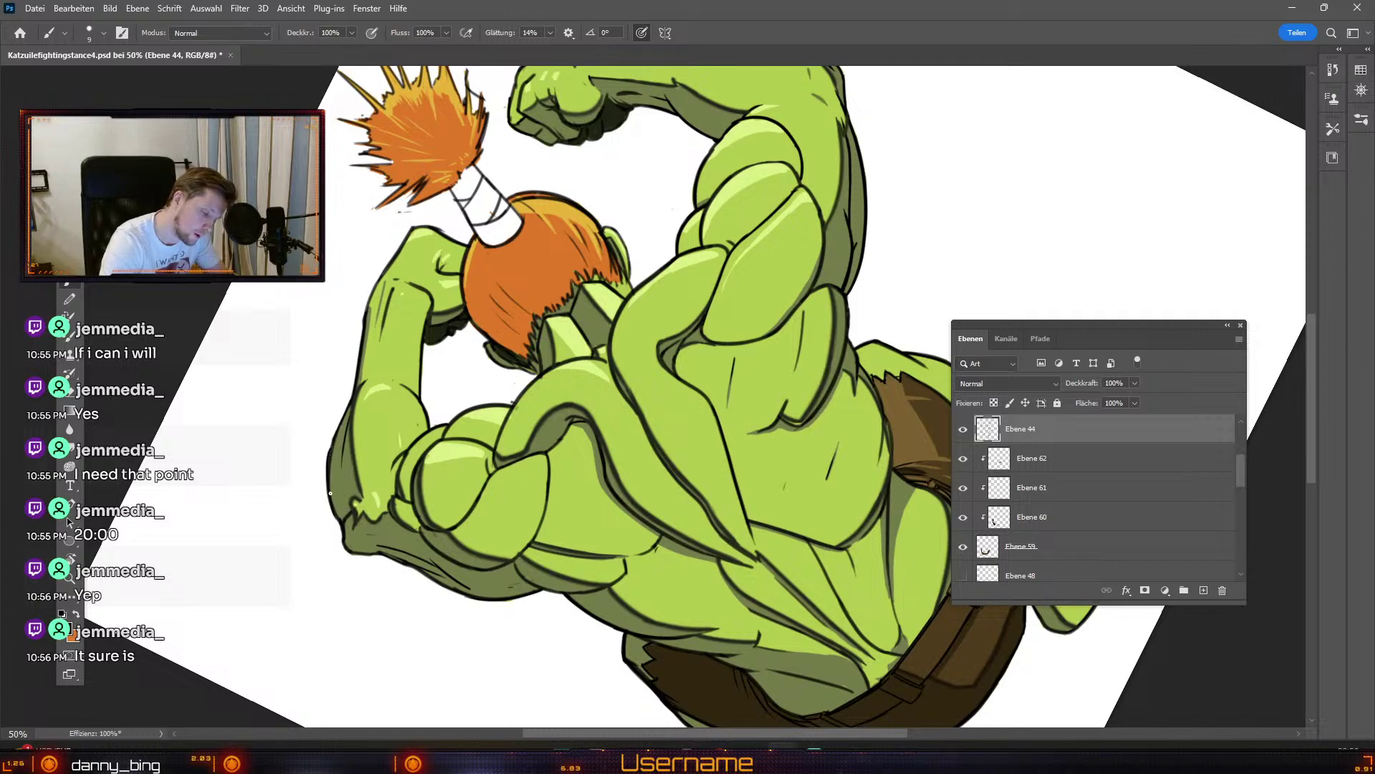
pyautogui.hotkey('ctrl', 'z')
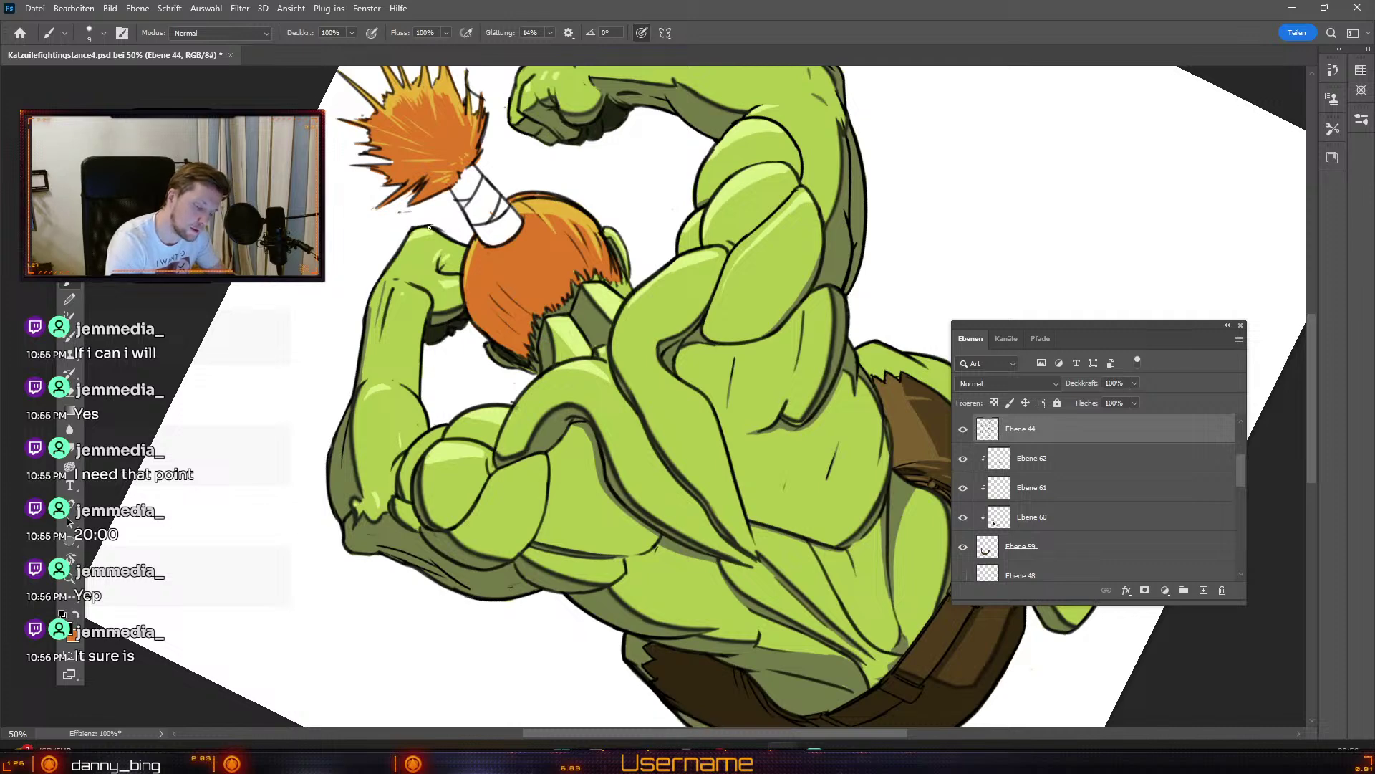
pyautogui.hotkey('ctrl', 'z')
pyautogui.press('b')
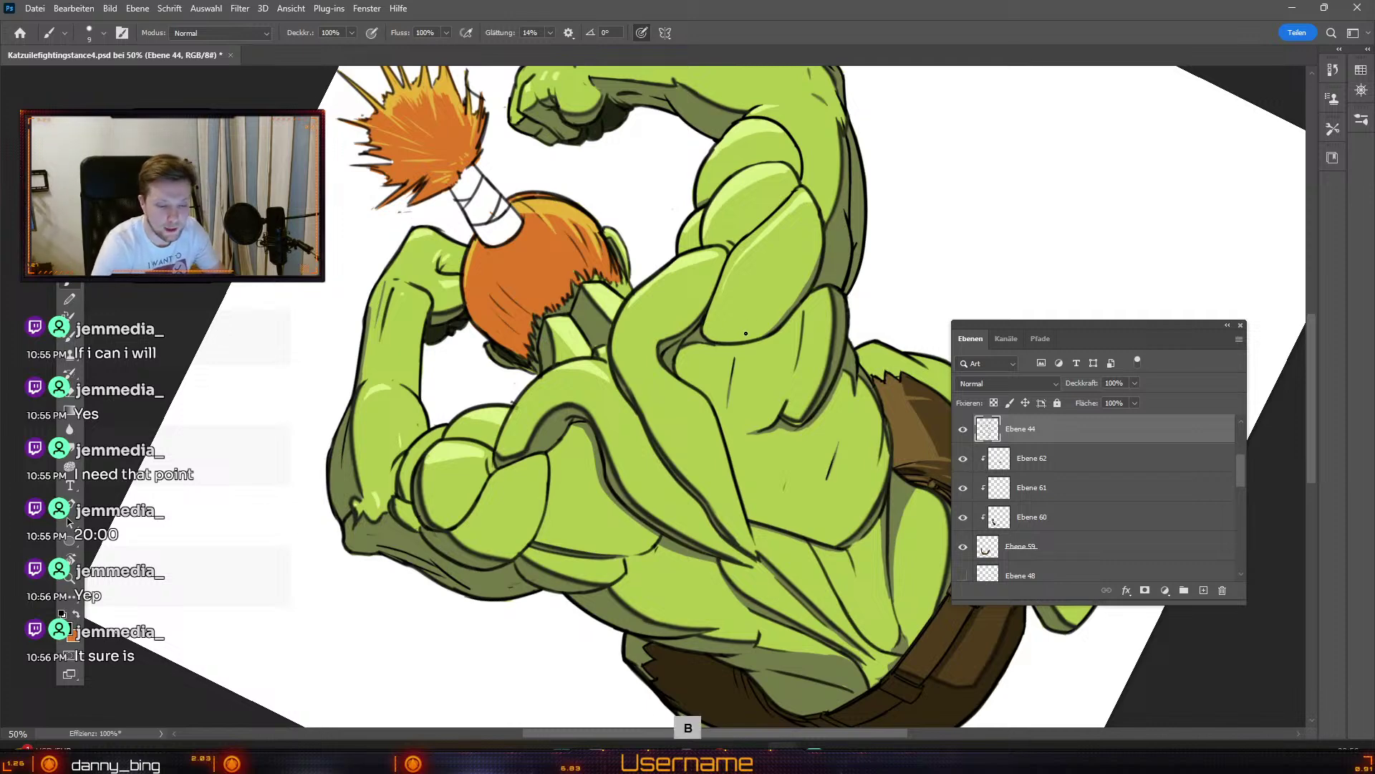
pyautogui.hotkey('ctrl', 'z')
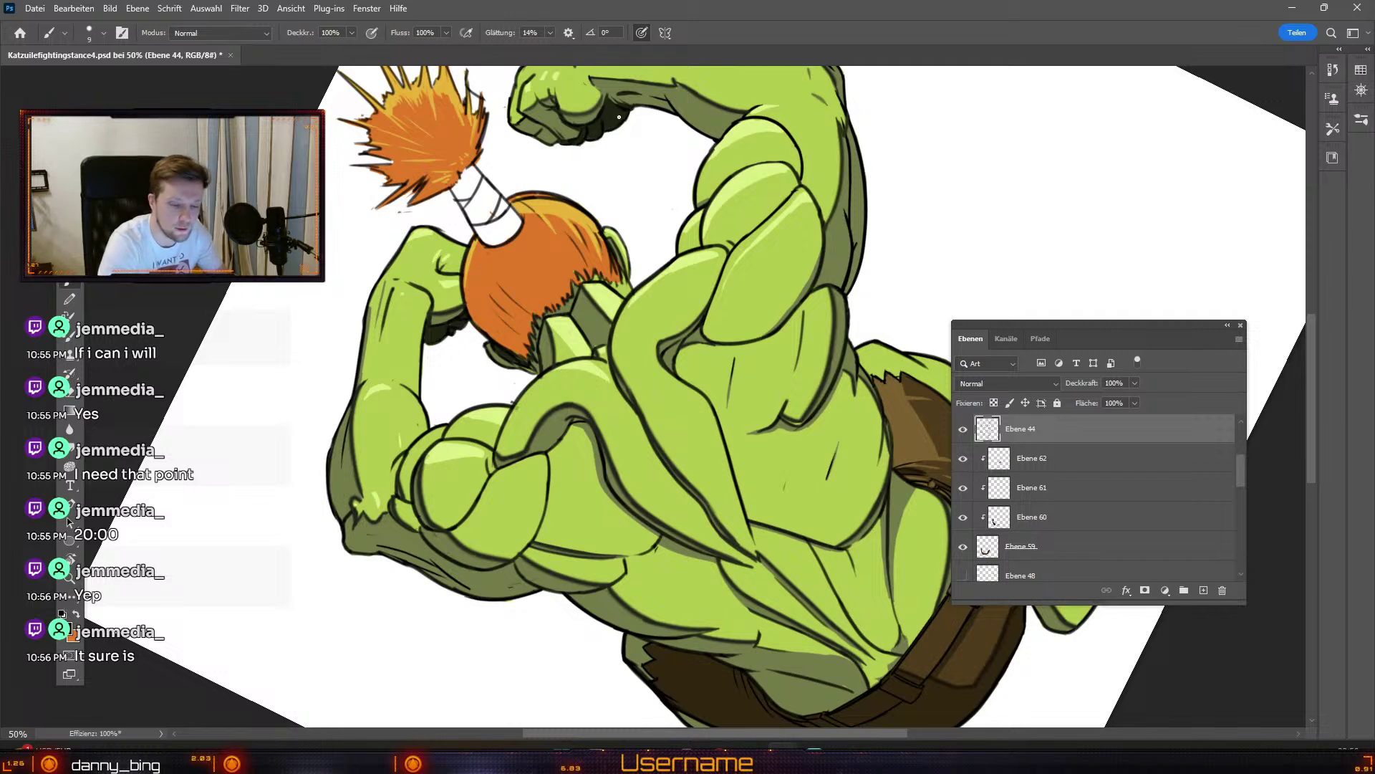
# Step: Rotate the canvas afresh and touch up the finger outlines of the right fist with the 9 px brush, undoing unwanted strokes
pyautogui.press('Escape')
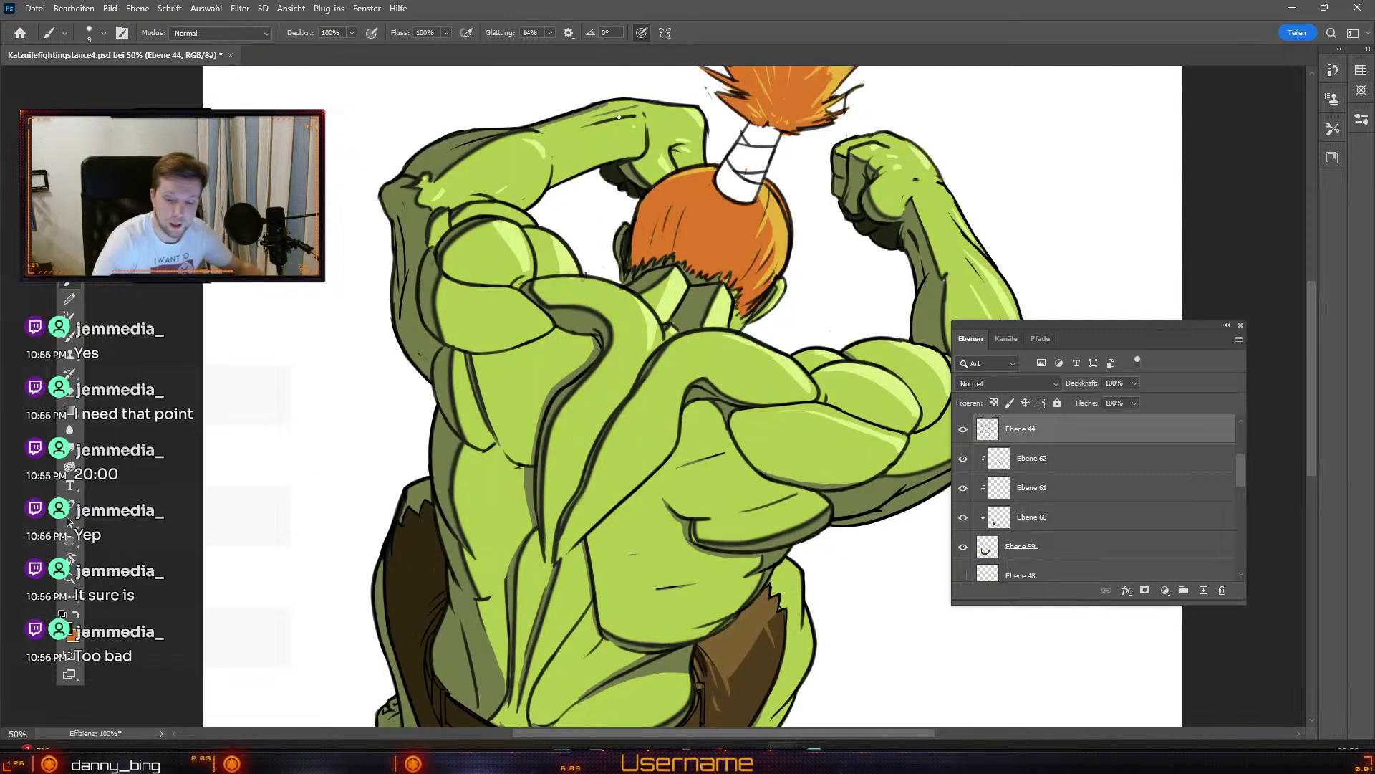
pyautogui.press('b')
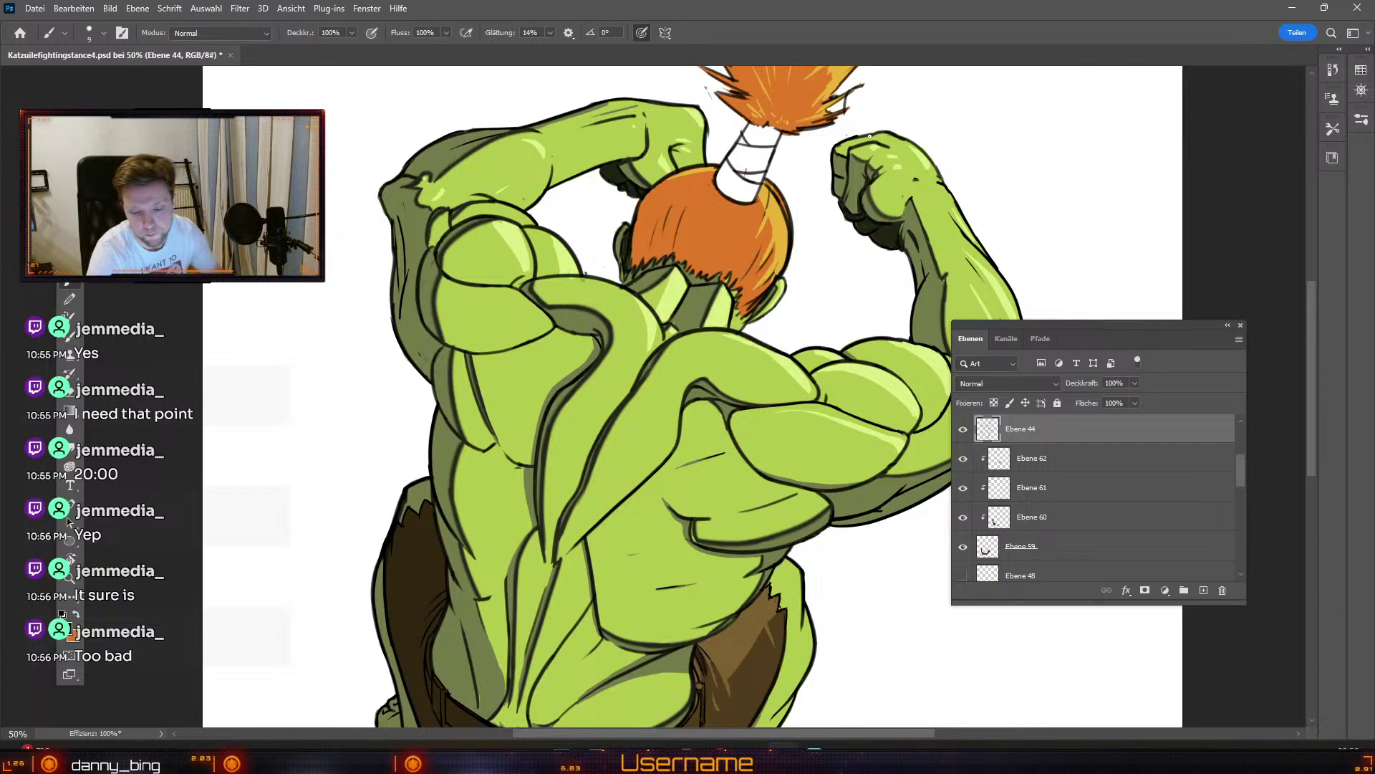
pyautogui.press('r')
pyautogui.moveTo(563, 447); pyautogui.dragTo(672, 492)
pyautogui.moveTo(533, 318); pyautogui.dragTo(593, 206)
pyautogui.press('b')
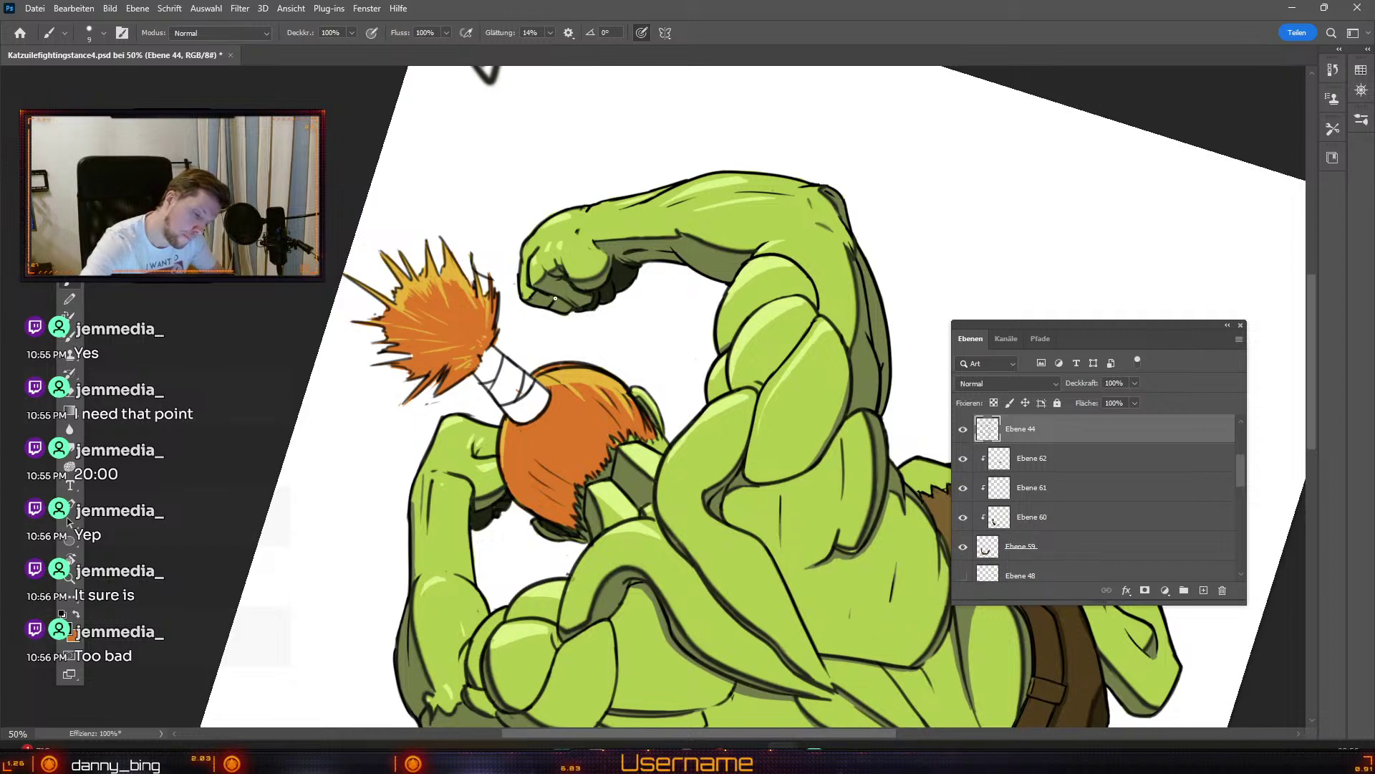
pyautogui.hotkey('ctrl', 'z')
pyautogui.hotkey('ctrl', 'z')
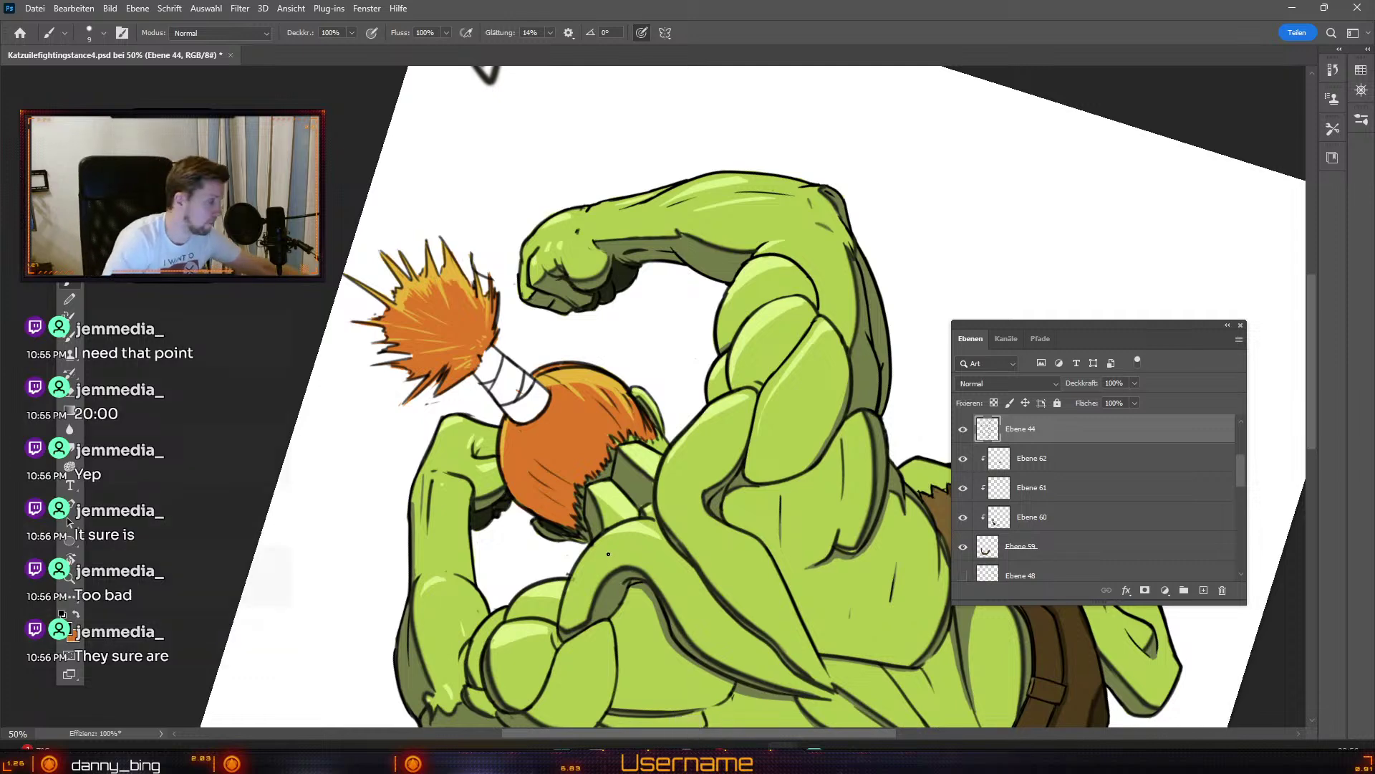
# Step: Reset the canvas rotation and thicken the outline and band lines of the white ponytail wrap, undoing unwanted strokes
pyautogui.press('Escape')
pyautogui.press('b')
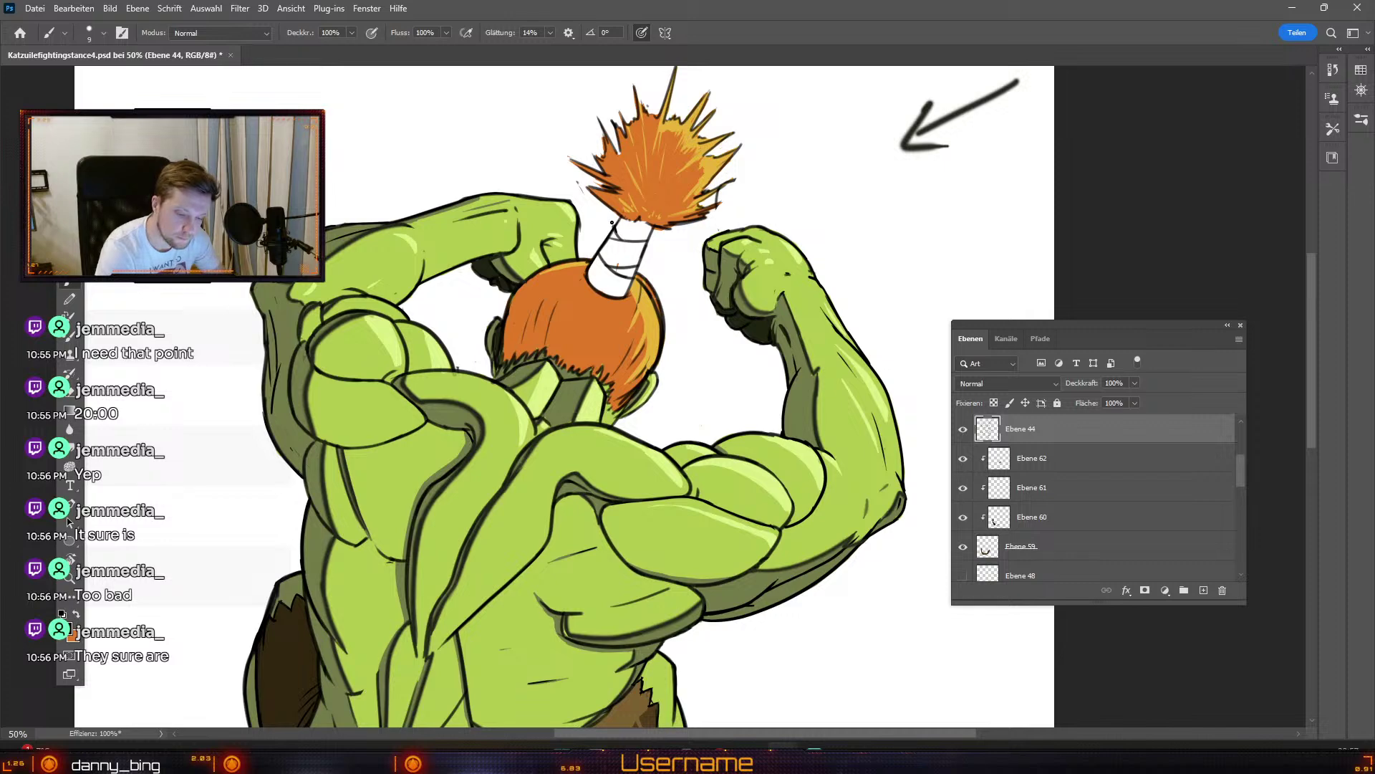
pyautogui.press('e')
pyautogui.press('b')
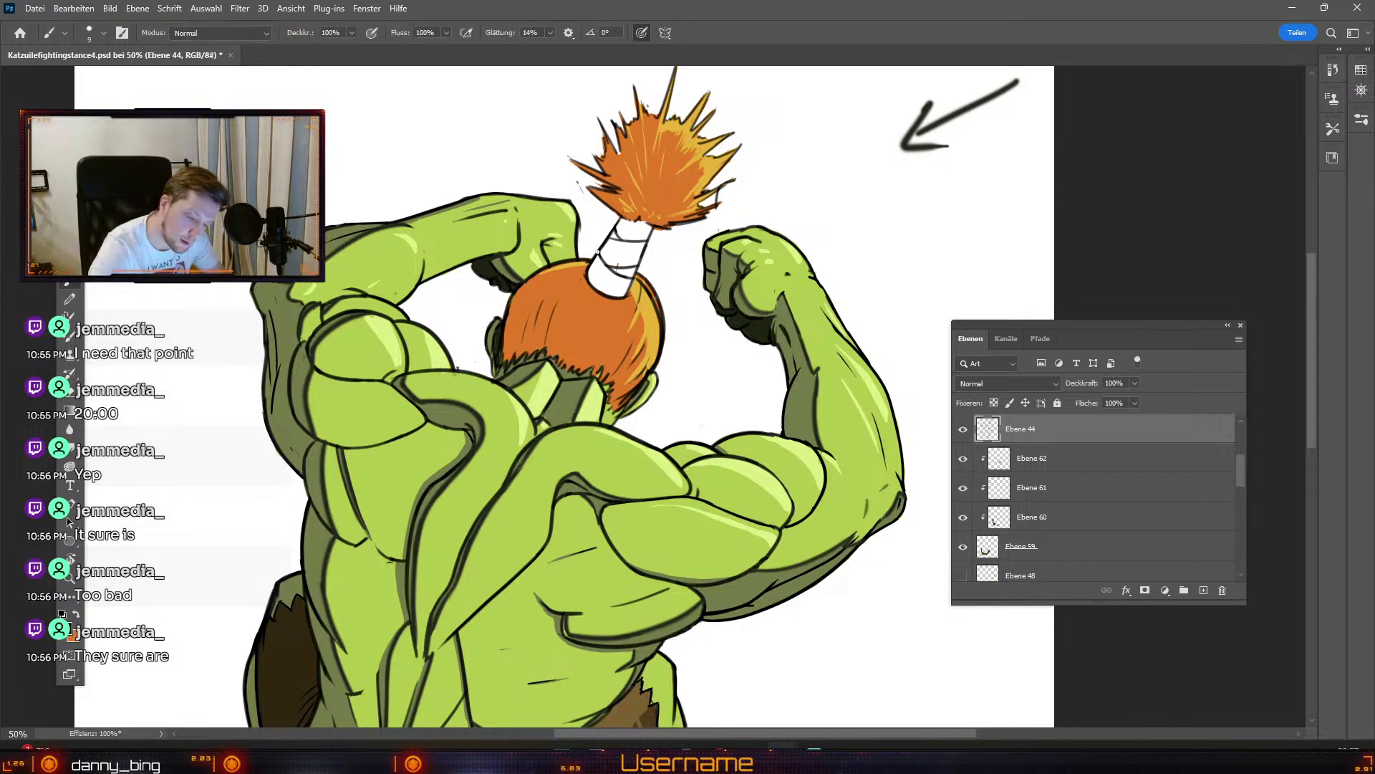
pyautogui.moveTo(605, 265); pyautogui.dragTo(620, 276)
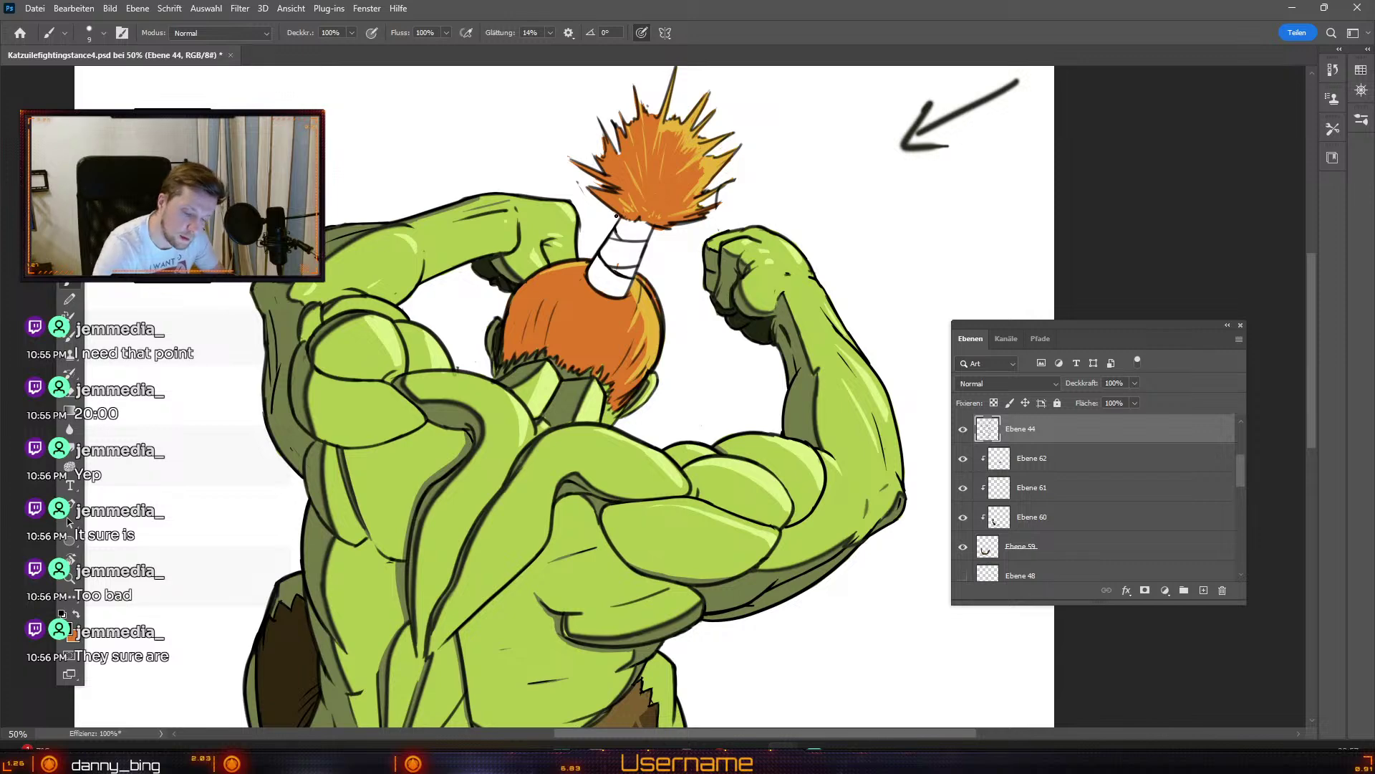
pyautogui.hotkey('ctrl', 'z')
pyautogui.moveTo(615, 269)
pyautogui.mouseDown()
pyautogui.moveTo(645, 262)
pyautogui.moveTo(620, 304)
pyautogui.moveTo(653, 228)
pyautogui.moveTo(630, 260)
pyautogui.mouseUp()
pyautogui.hotkey('ctrl', 'z')
pyautogui.hotkey('ctrl', 'z')
pyautogui.hotkey('ctrl', 'z')
pyautogui.hotkey('ctrl', 'z')
pyautogui.hotkey('ctrl', 'z')
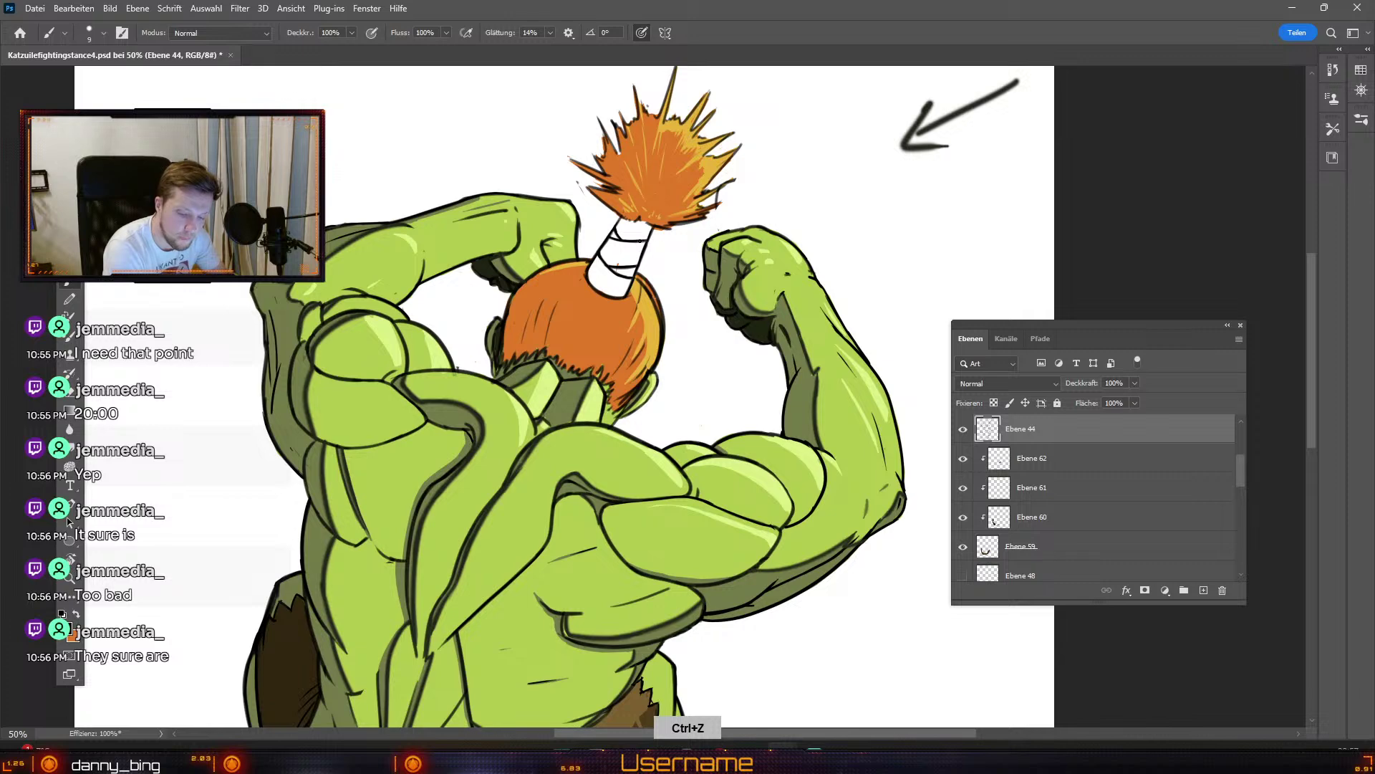
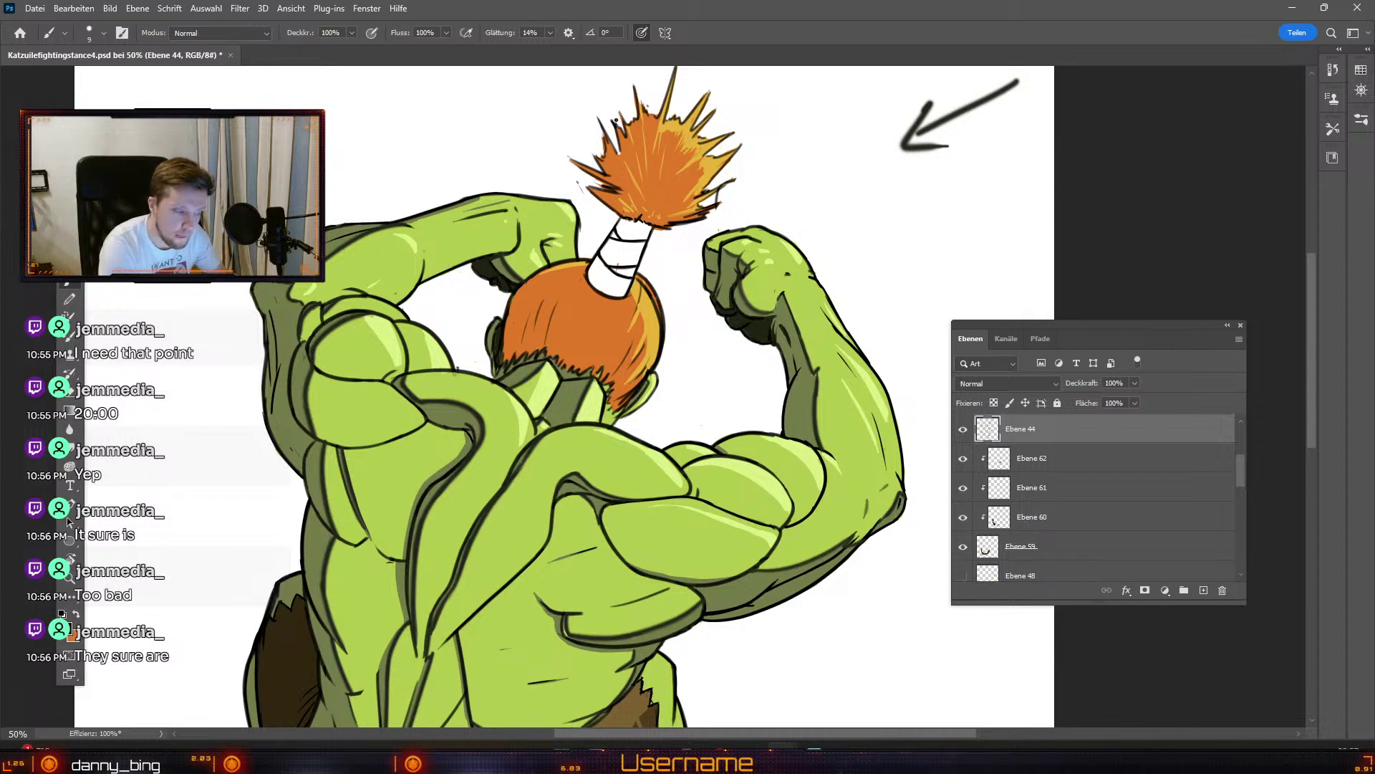
# Step: Erase the stray black line beside the orange ponytail and touch up its spiky tips with the brush, undoing unwanted strokes
pyautogui.press('e')
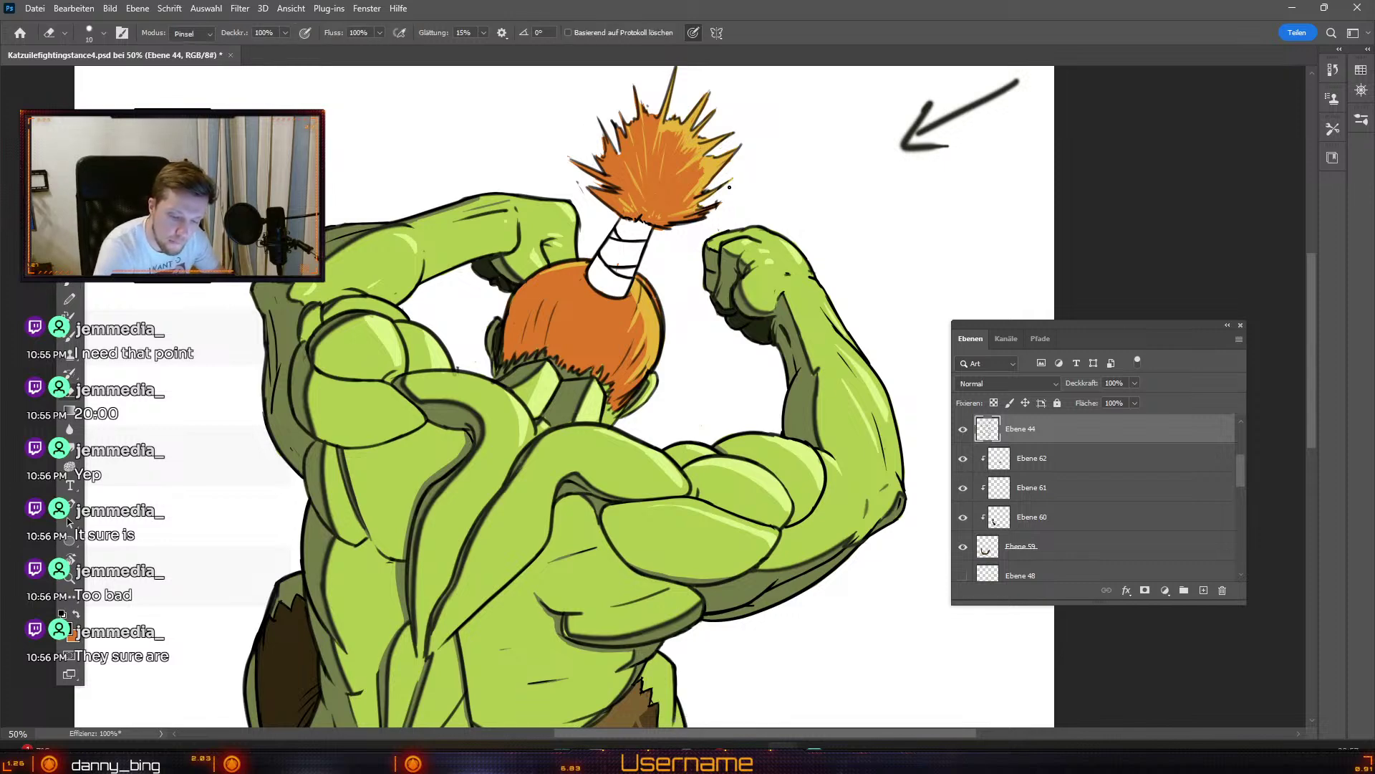
pyautogui.press('b')
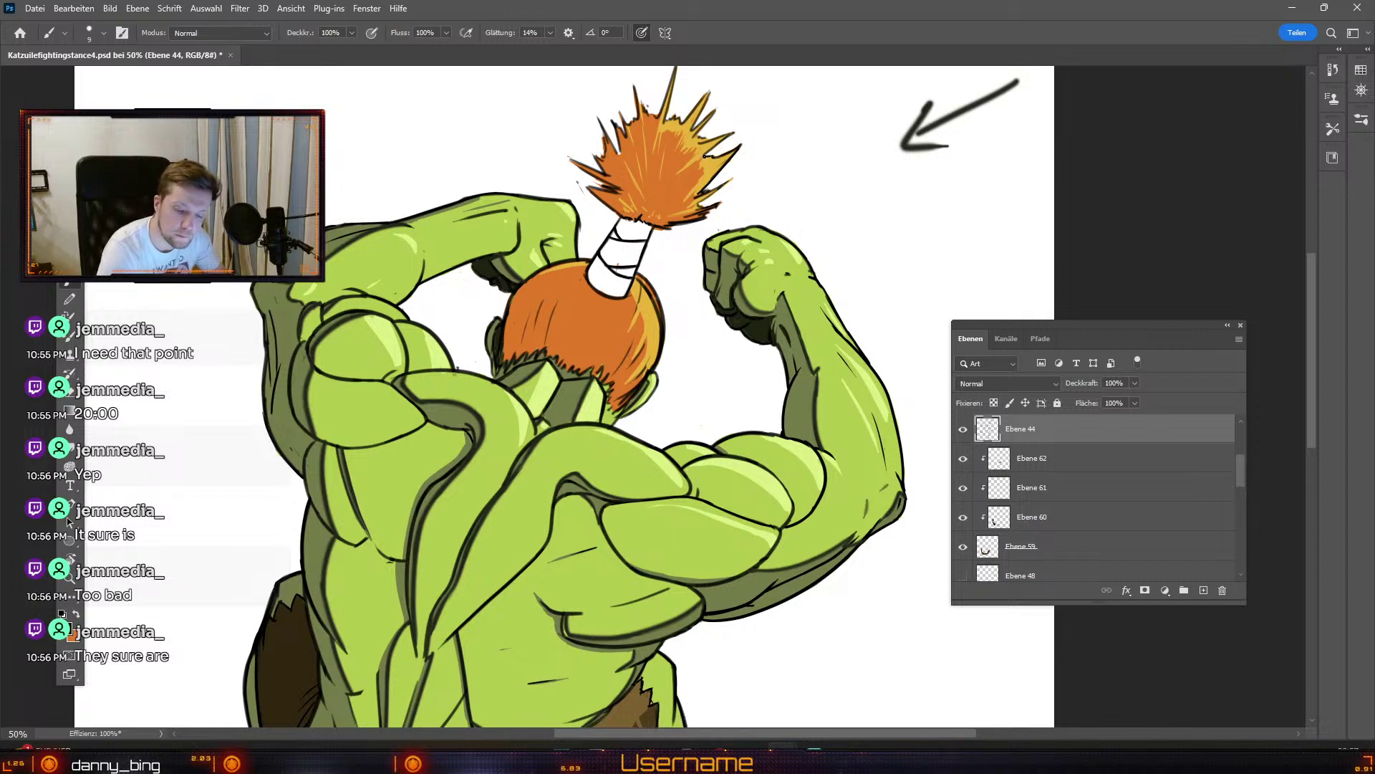
pyautogui.hotkey('ctrl', 'z')
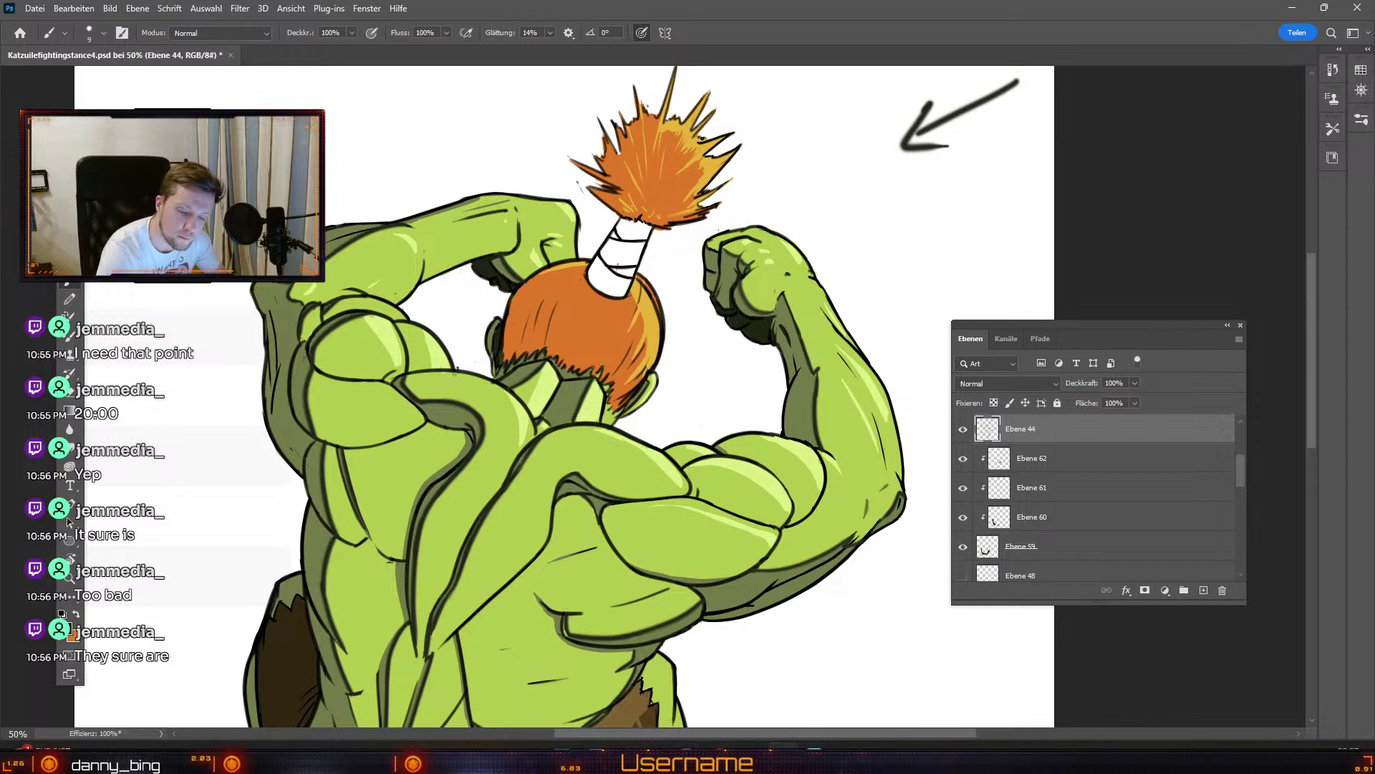
pyautogui.hotkey('ctrl', 'z')
pyautogui.hotkey('ctrl', 'z')
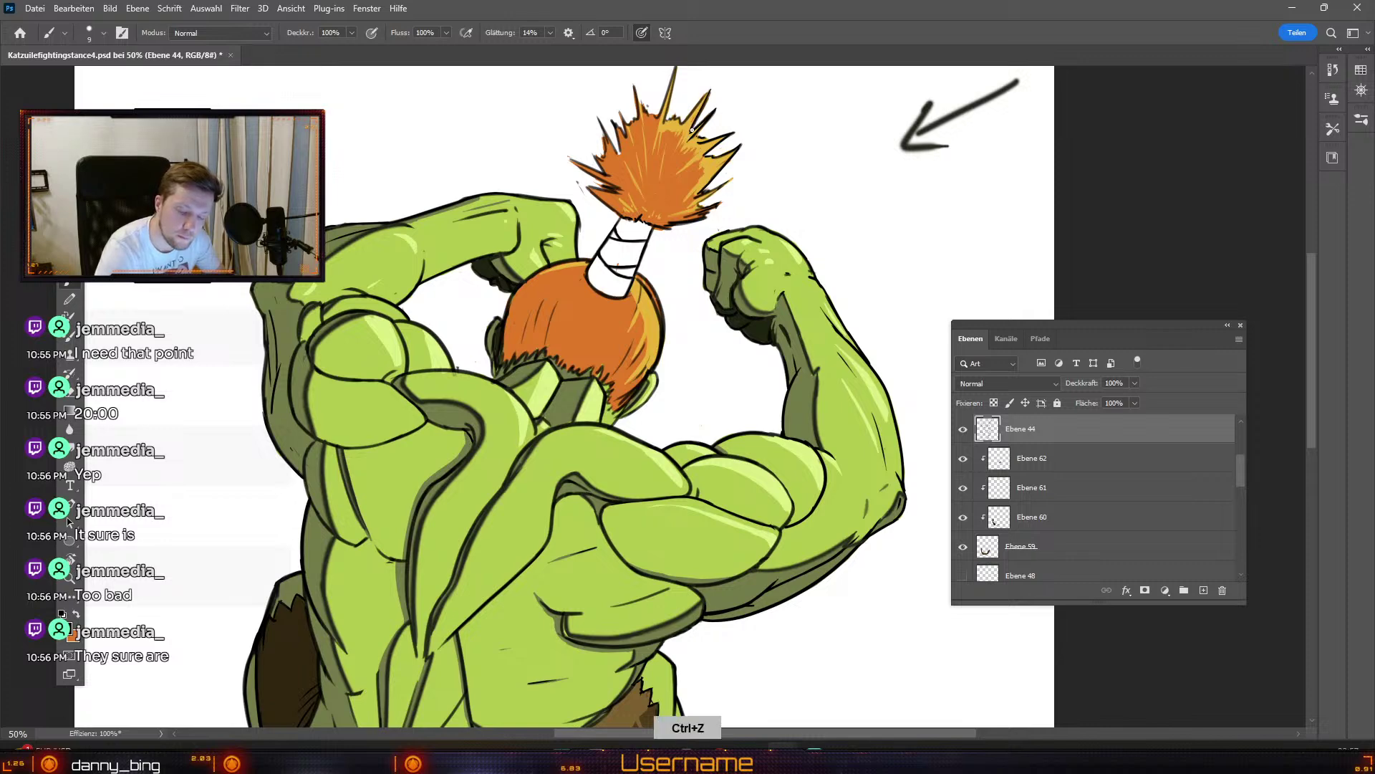
# Step: Sharpen the upper spikes of the orange ponytail with black 9 px brush strokes on Ebene 44
pyautogui.moveTo(708, 94); pyautogui.dragTo(679, 127)
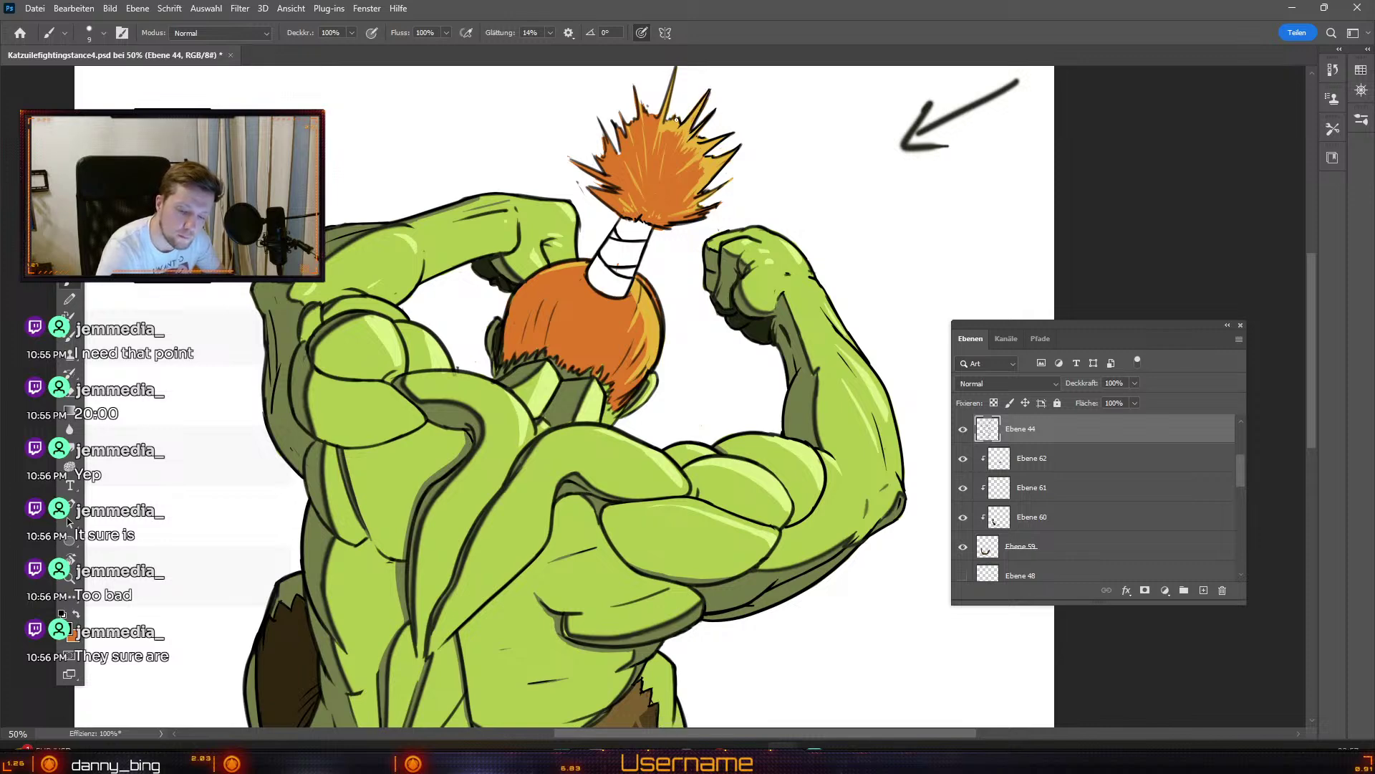
pyautogui.moveTo(674, 76); pyautogui.dragTo(662, 132)
pyautogui.moveTo(674, 72); pyautogui.dragTo(746, 70)
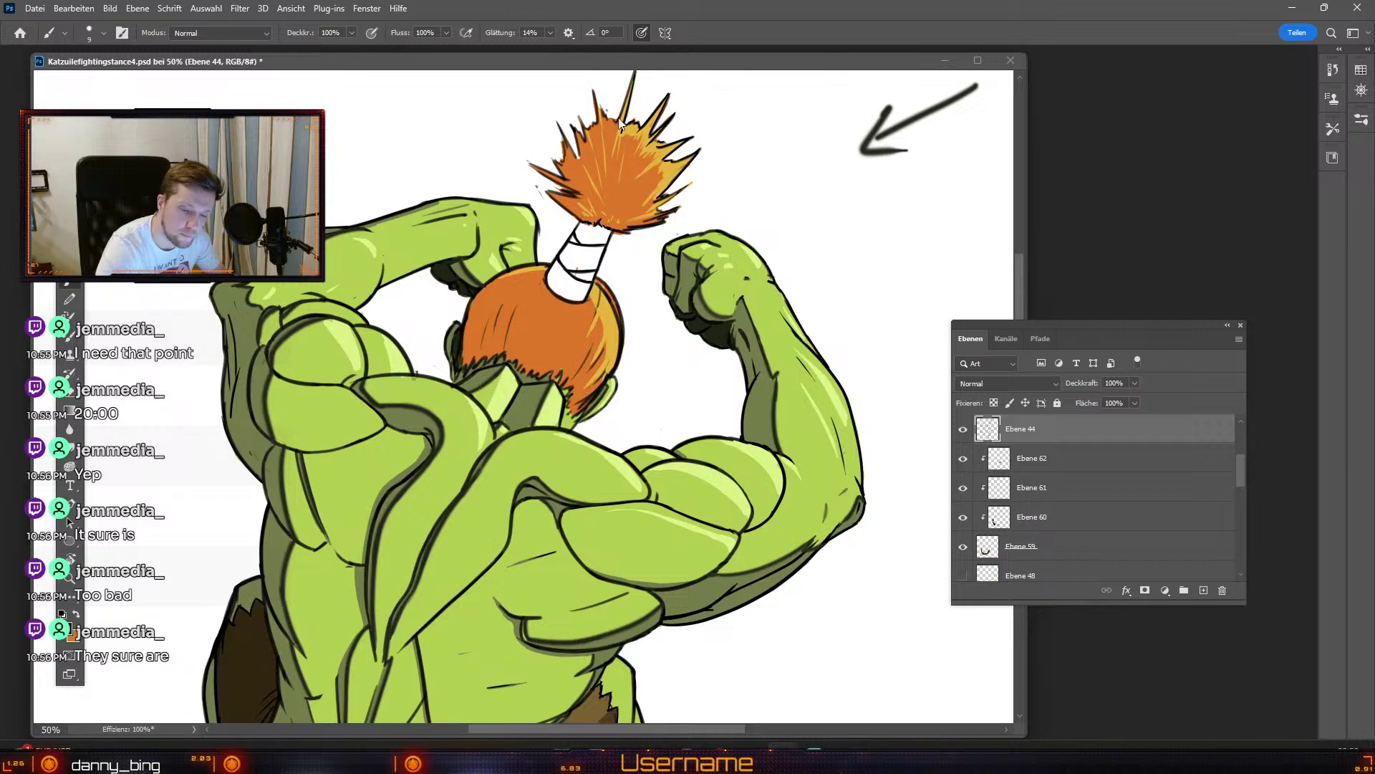
pyautogui.moveTo(630, 63)
pyautogui.mouseDown()
pyautogui.moveTo(624, 123)
pyautogui.moveTo(655, 72)
pyautogui.mouseUp()
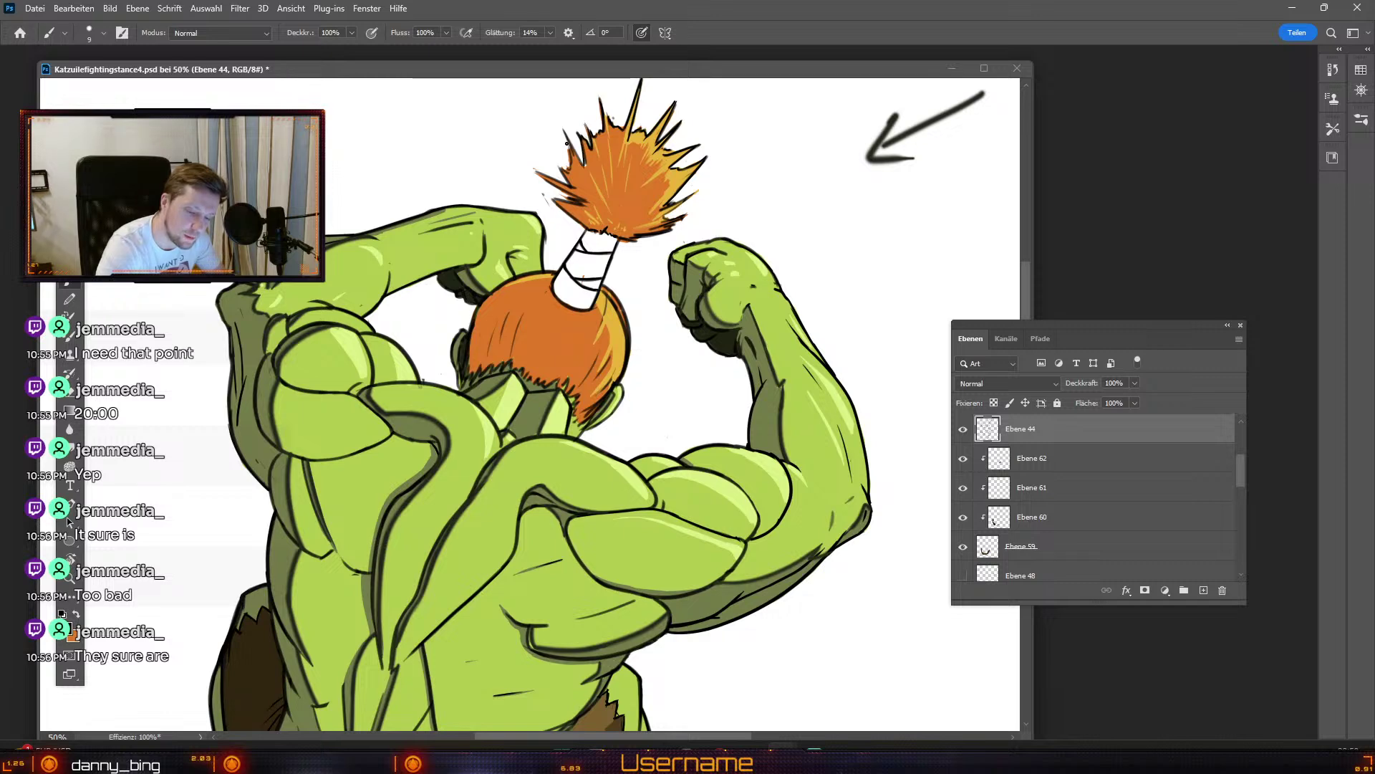
# Step: Touch up the black outline along the ponytail's left spikes and base, undoing unwanted strokes
pyautogui.hotkey('ctrl', 'z')
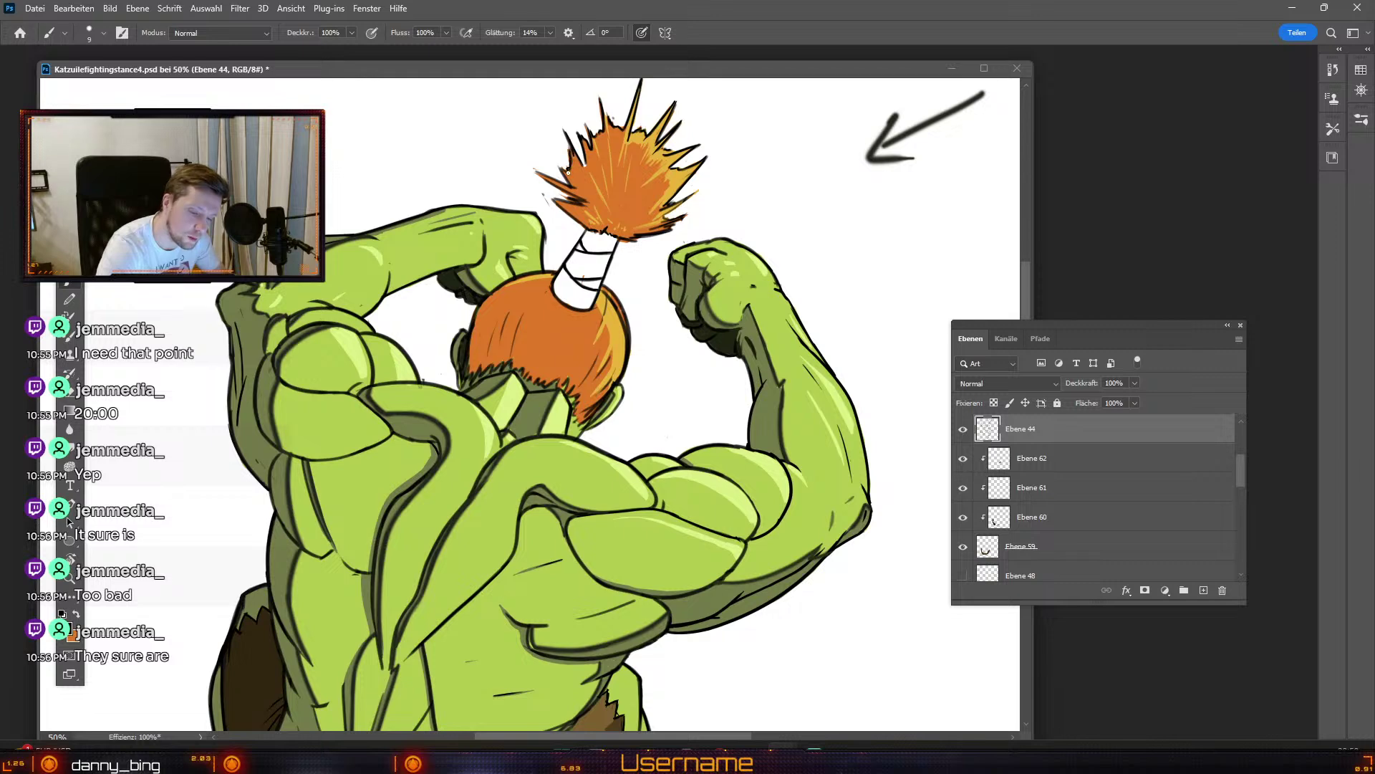
pyautogui.hotkey('ctrl', 'z')
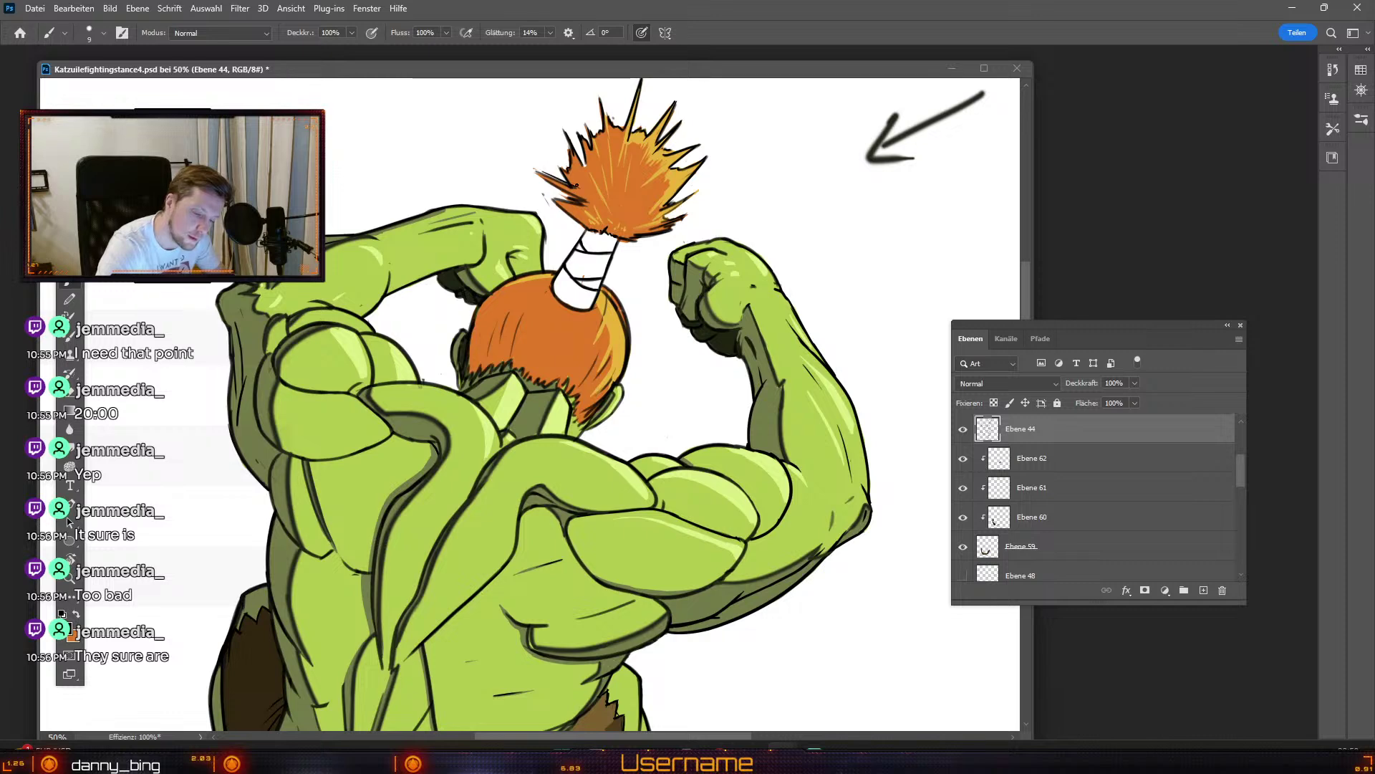
pyautogui.hotkey('ctrl', 'z')
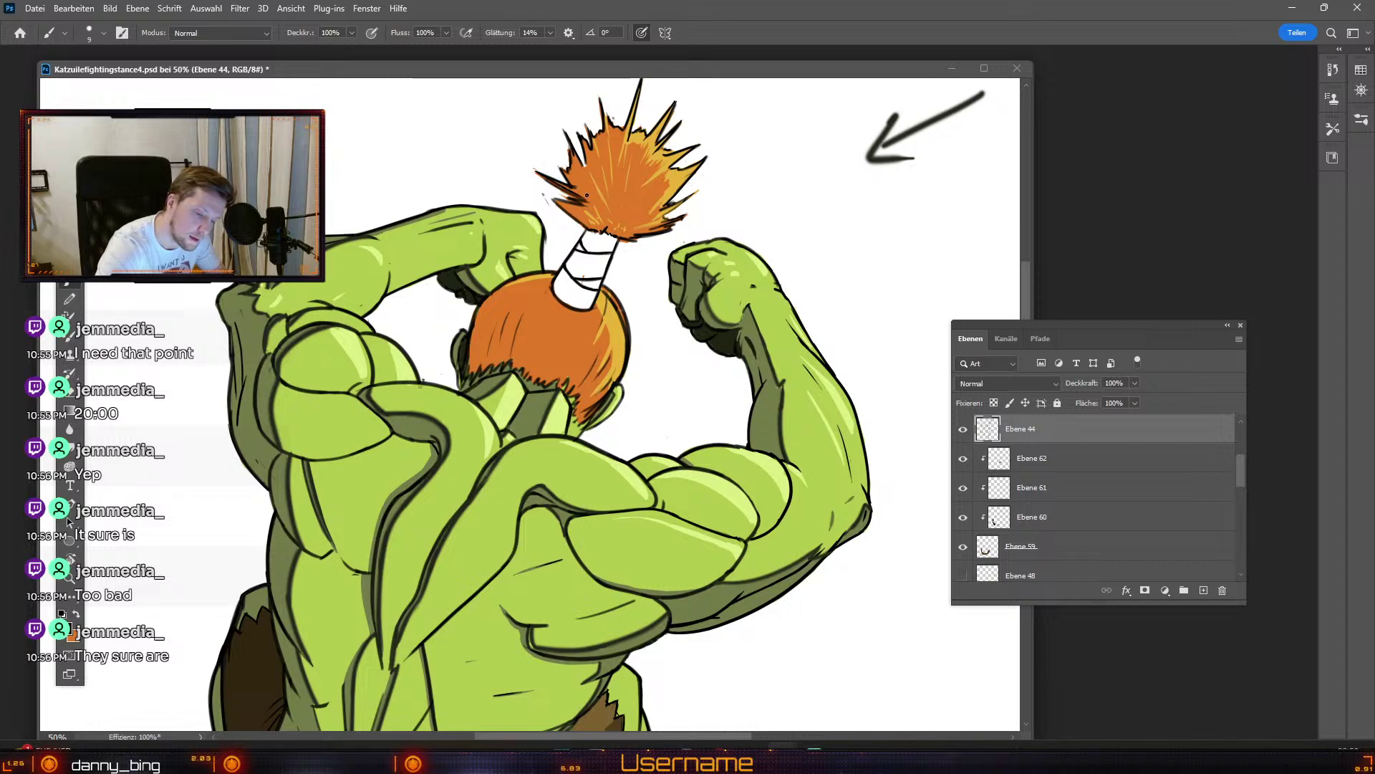
pyautogui.hotkey('ctrl', 'z')
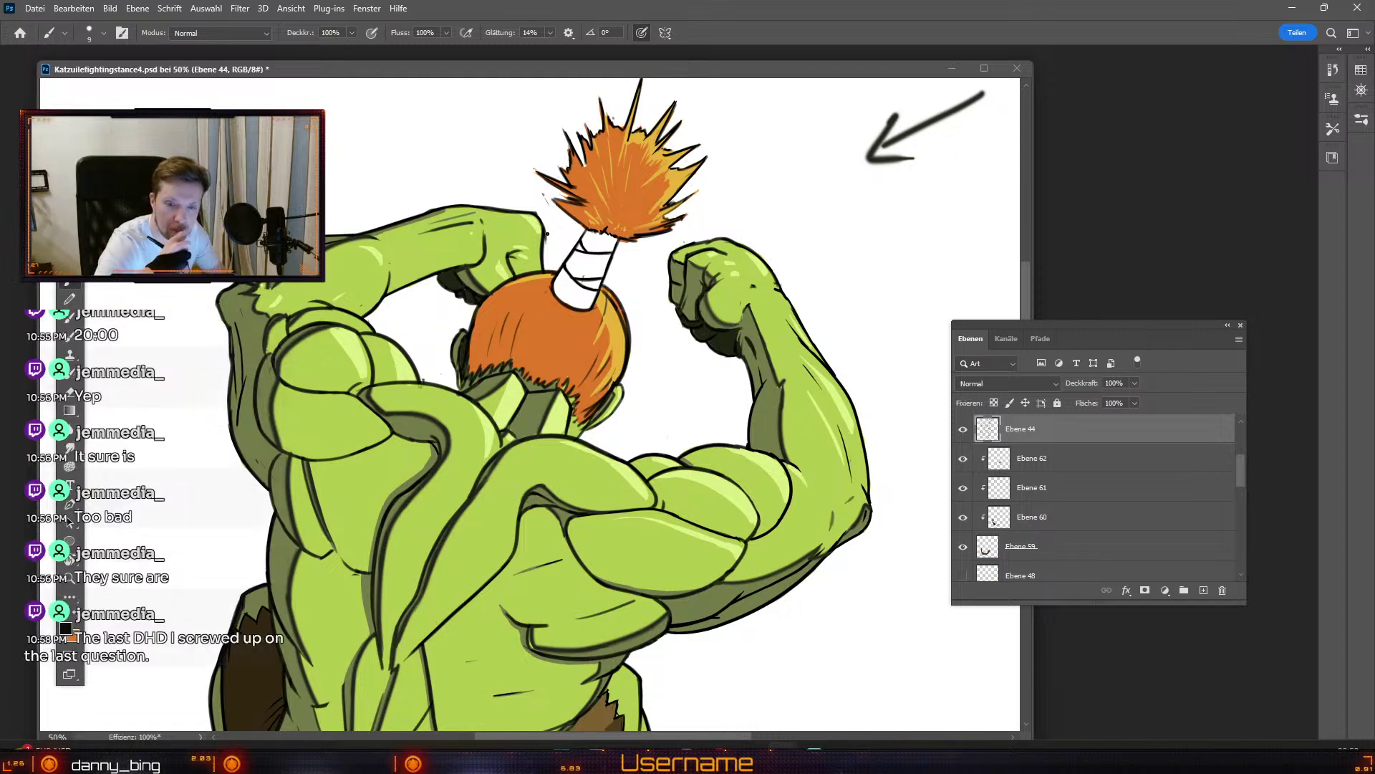
pyautogui.moveTo(567, 197); pyautogui.dragTo(586, 201)
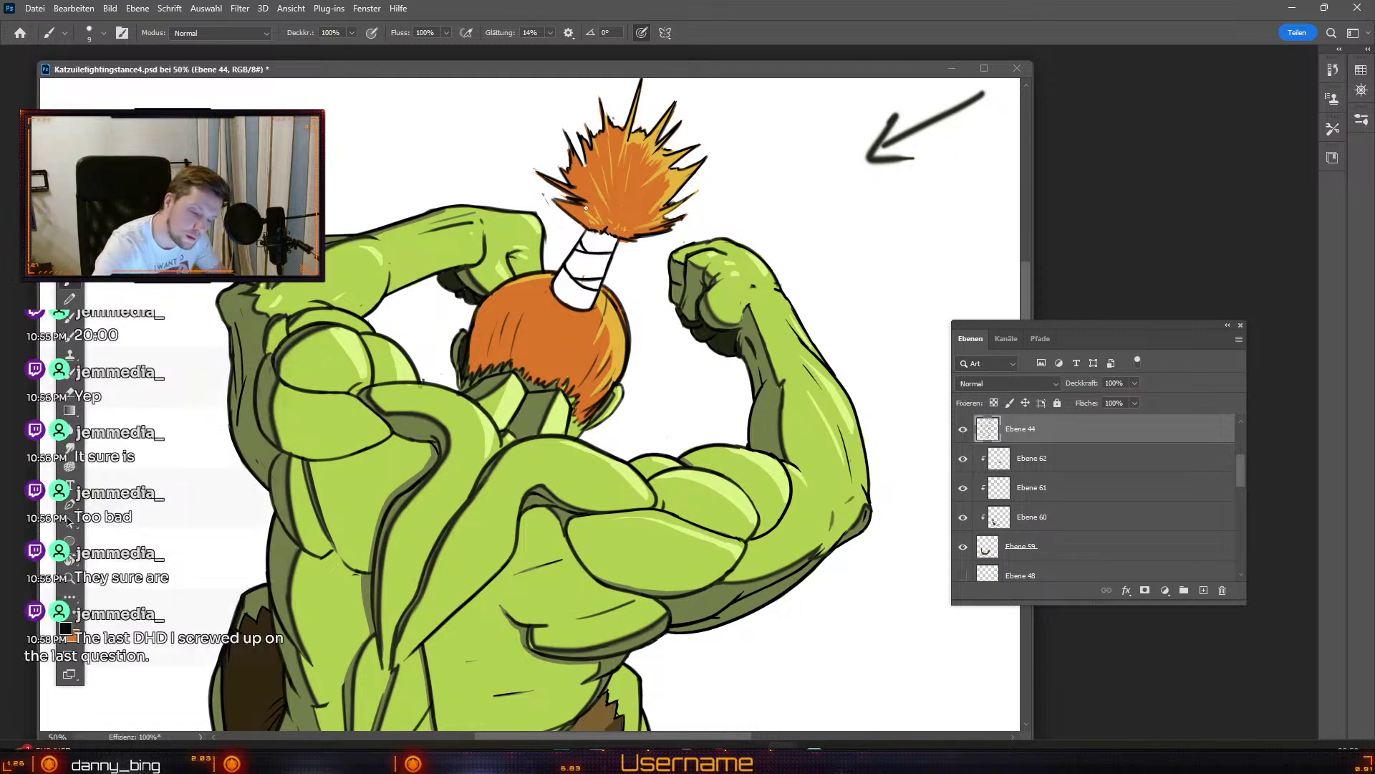
pyautogui.hotkey('ctrl', 'z')
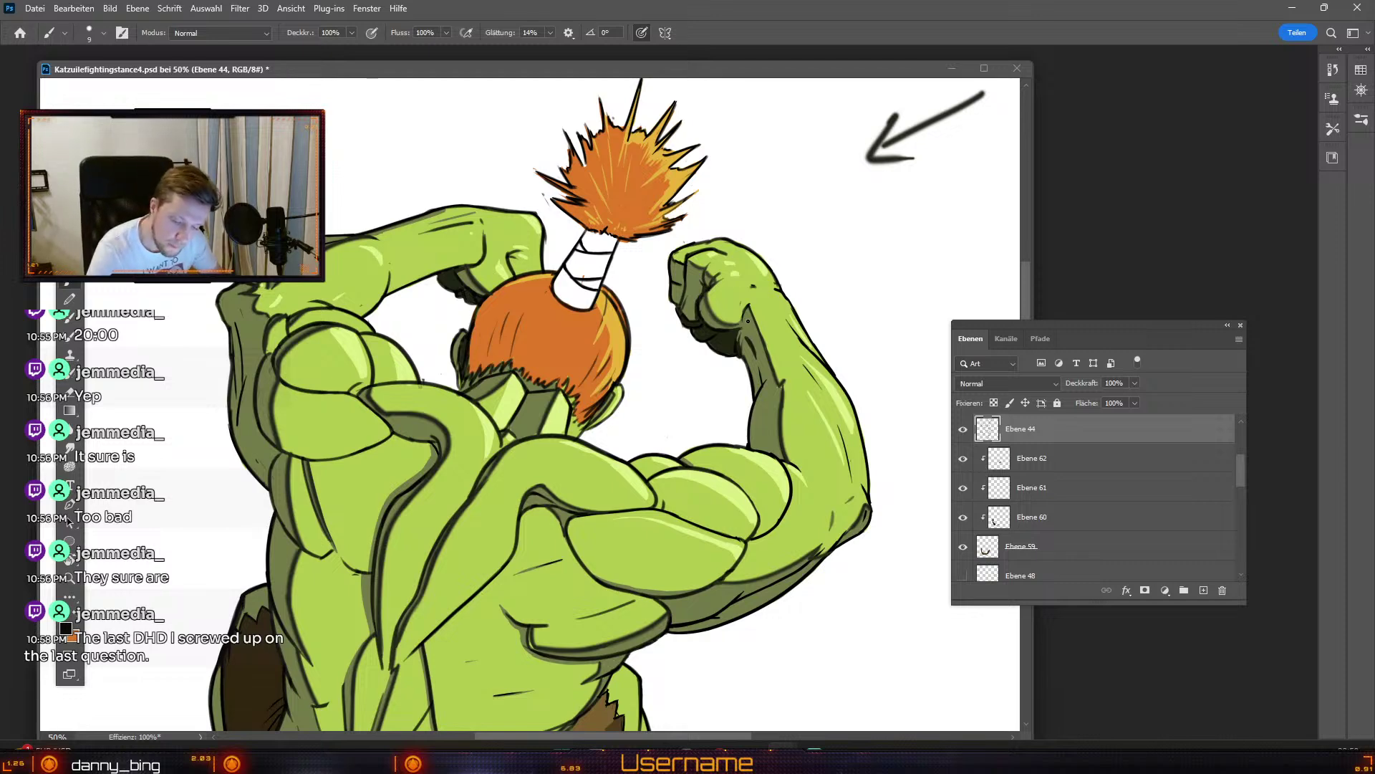
pyautogui.hotkey('ctrl', 'z')
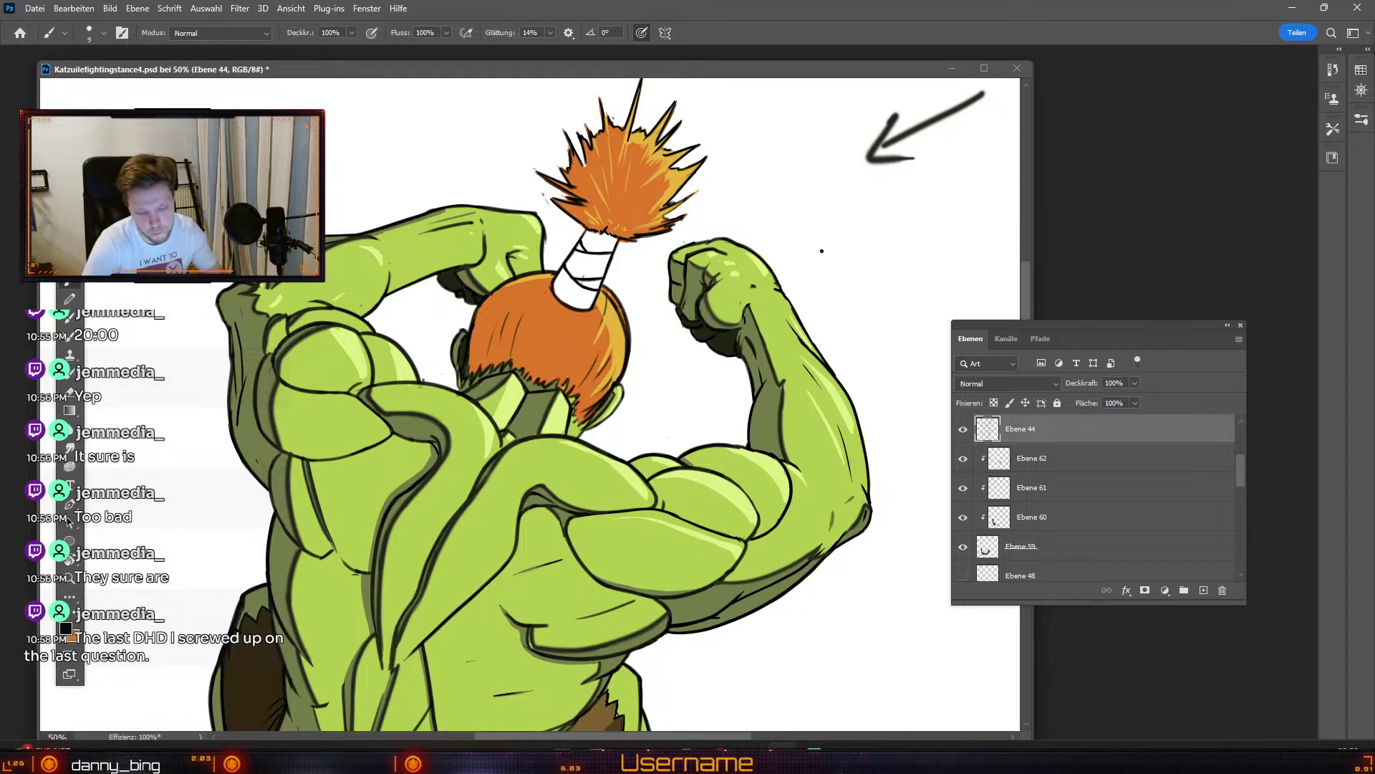
# Step: Touch up the inner outline of the raised right forearm down to the elbow crease, undoing the unwanted stroke
pyautogui.moveTo(762, 319); pyautogui.dragTo(773, 341)
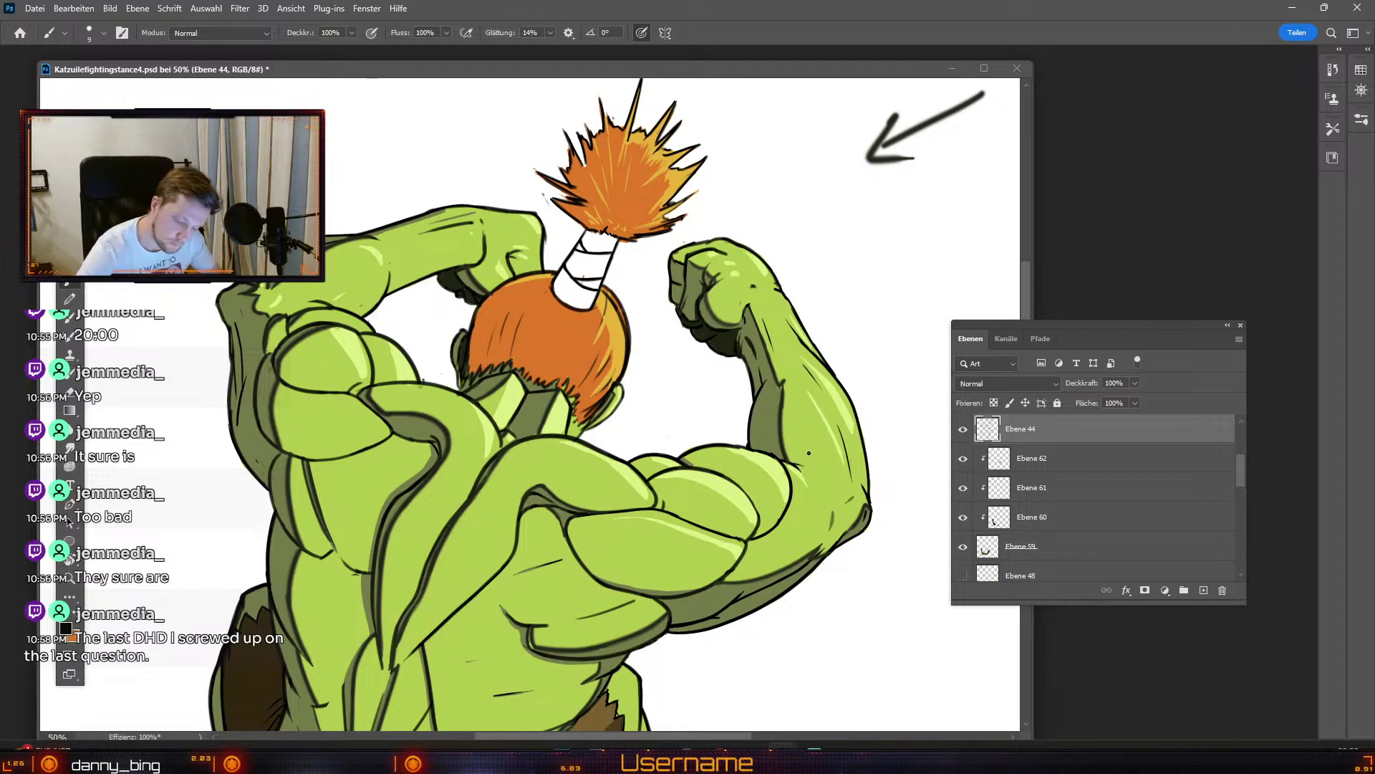
pyautogui.moveTo(796, 466); pyautogui.dragTo(786, 410)
pyautogui.hotkey('ctrl', 'z')
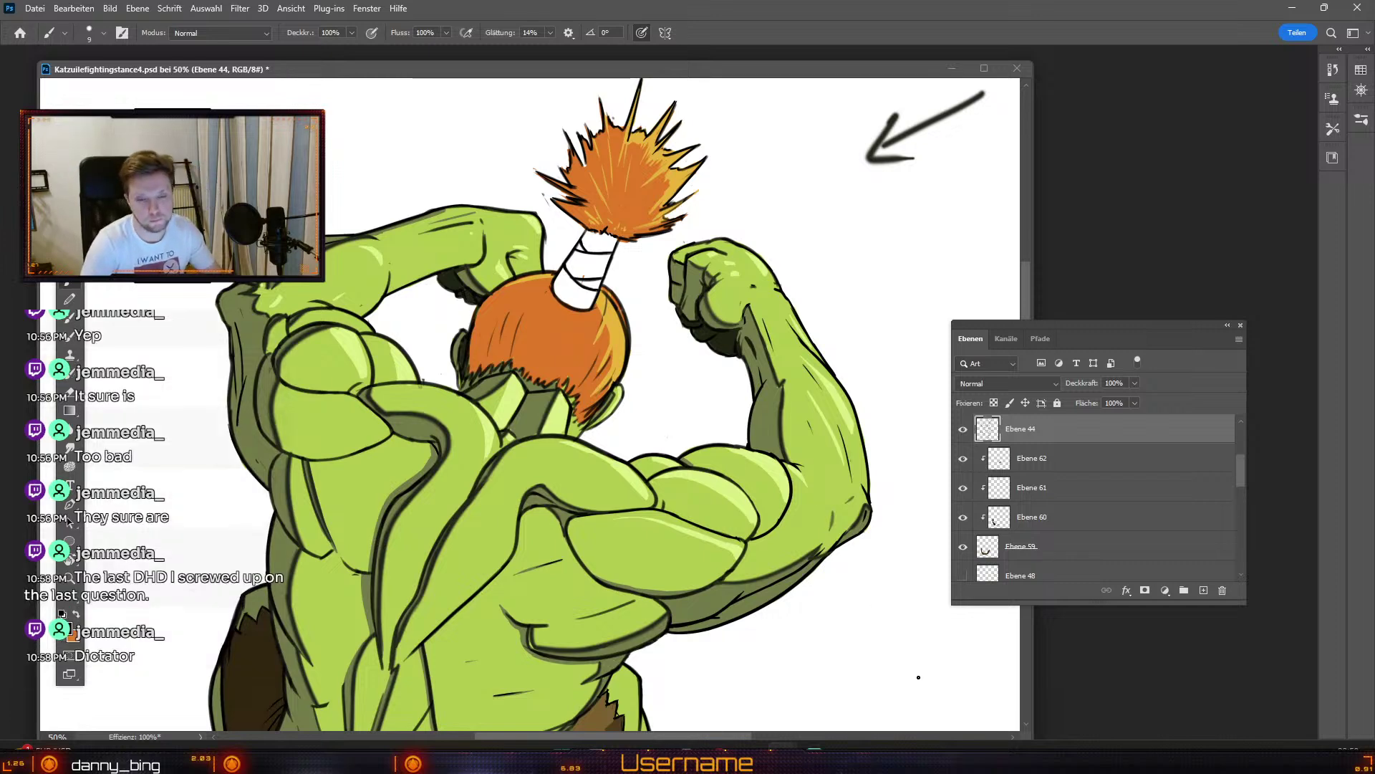
# Step: Refine the black lines around the left shoulder and left fist with the brush and the 25 px eraser, undoing unwanted strokes
pyautogui.hotkey('ctrl', '-')
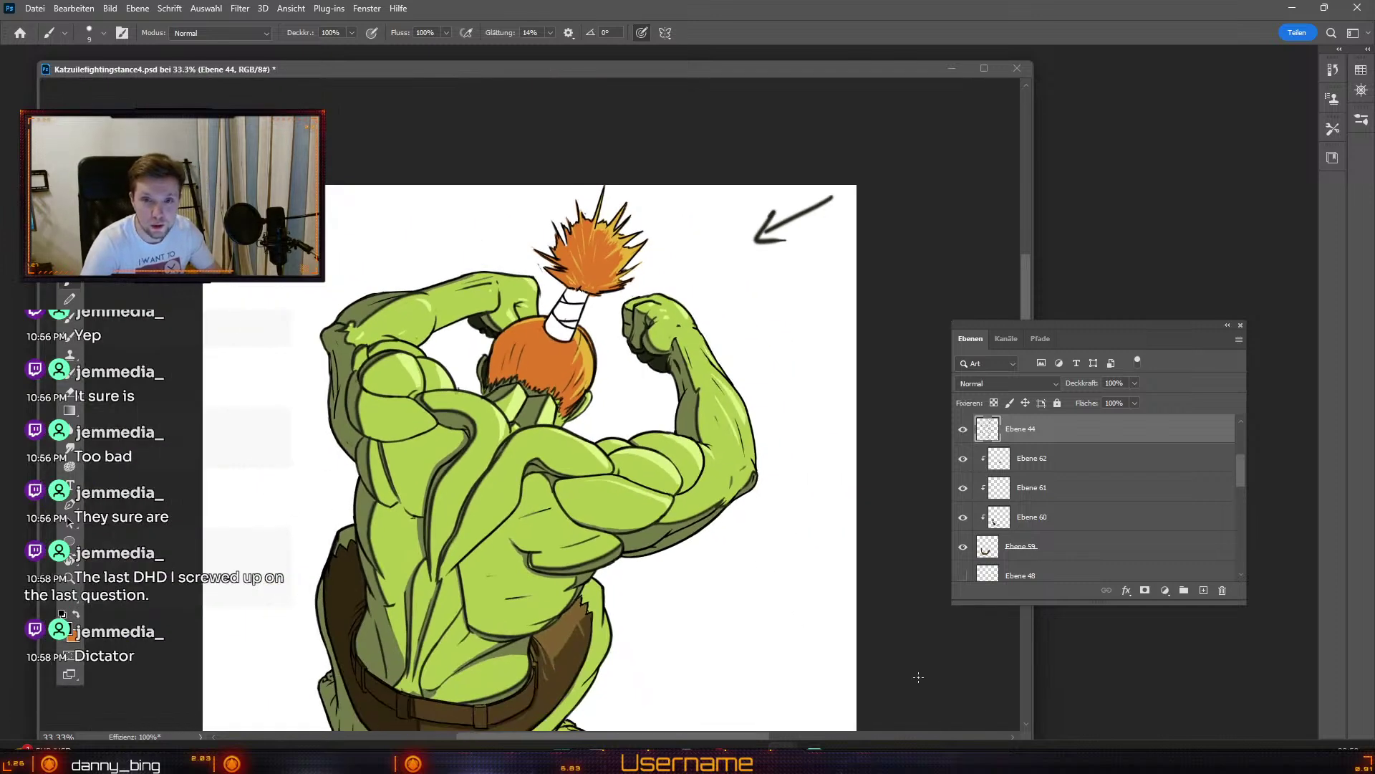
pyautogui.moveTo(734, 412); pyautogui.dragTo(750, 376)
pyautogui.press('b')
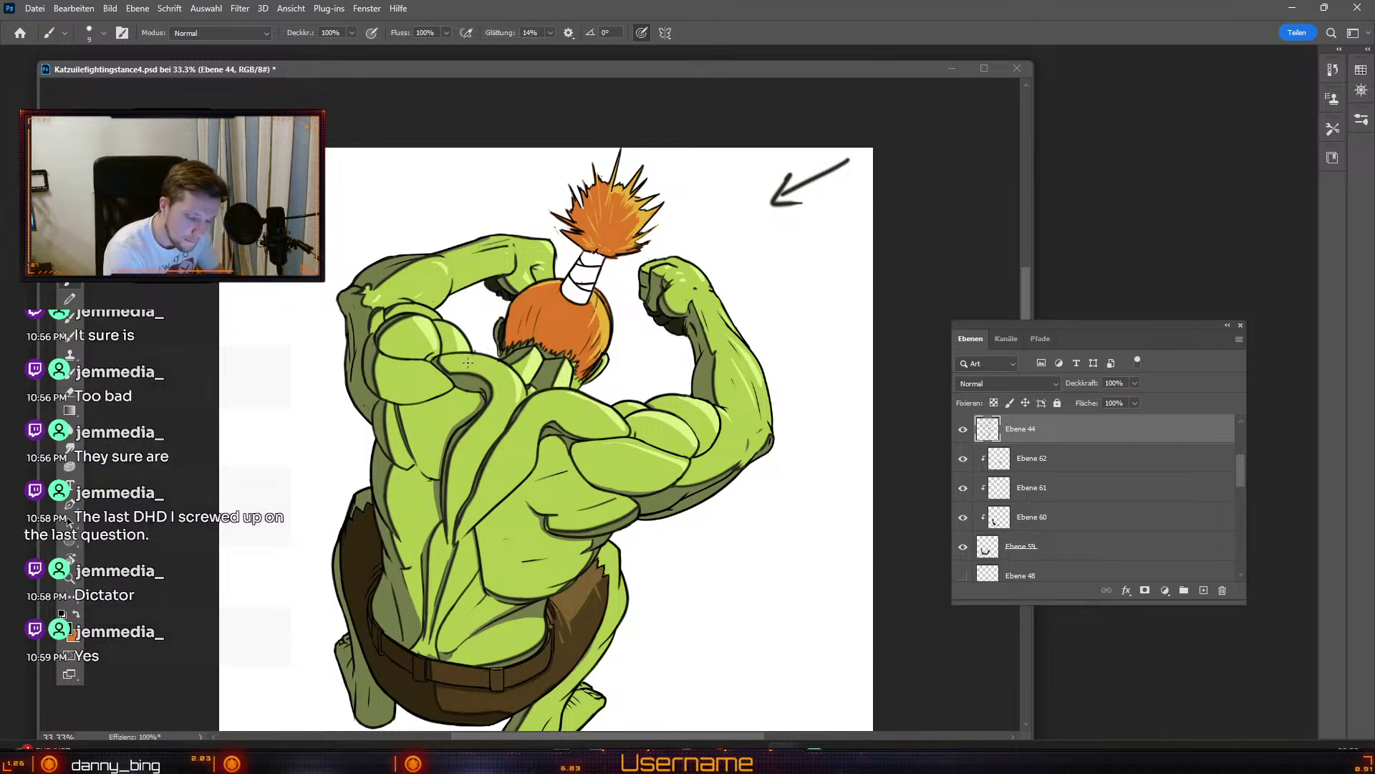
pyautogui.hotkey('ctrl', 'z')
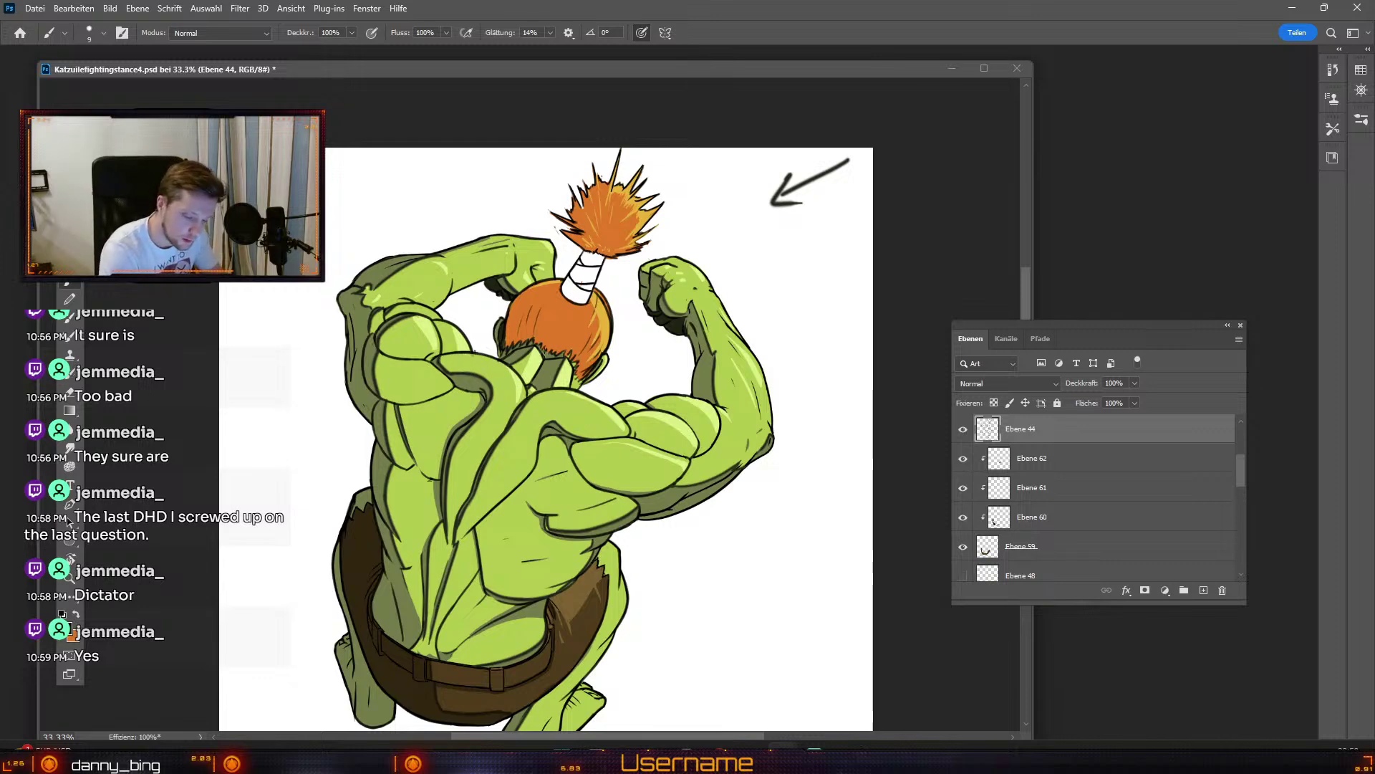
pyautogui.press('odiaeresis')
pyautogui.press('#')
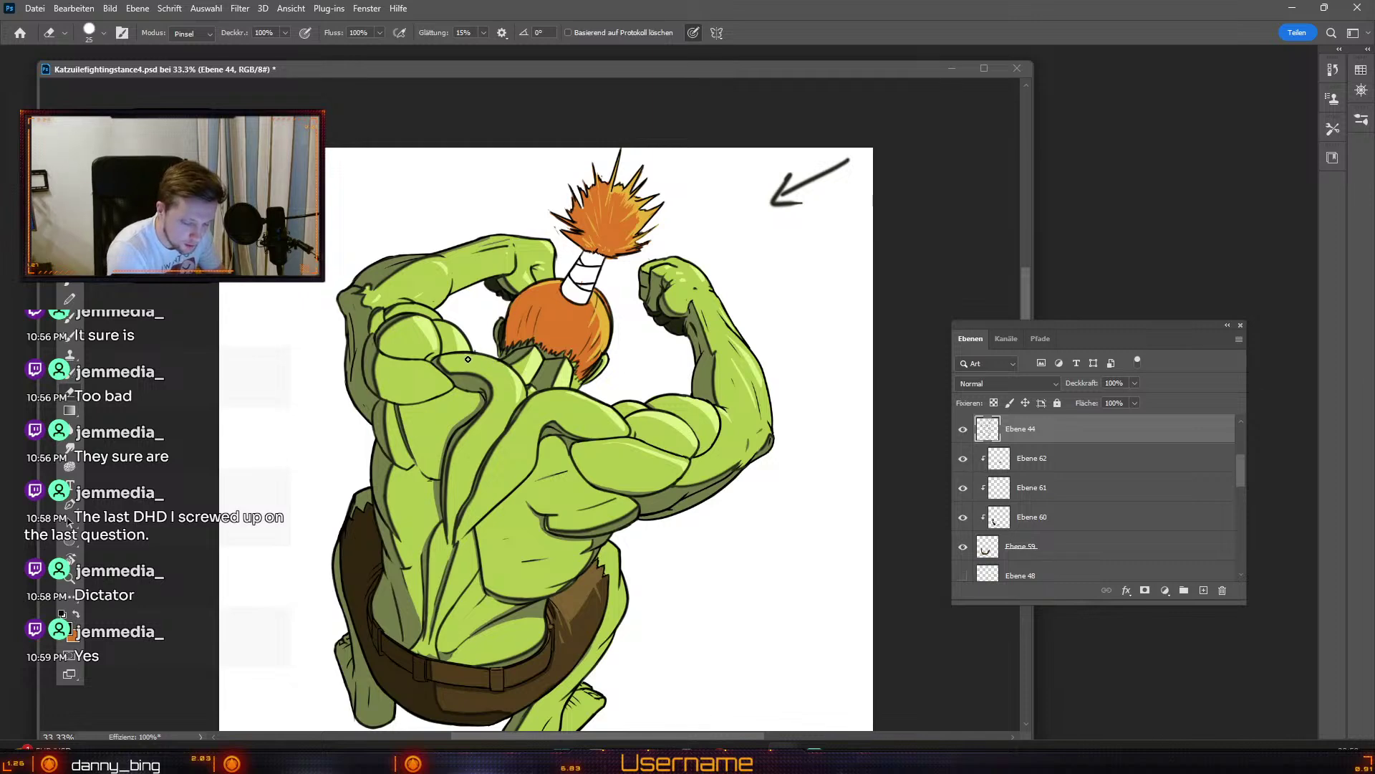
pyautogui.press('b')
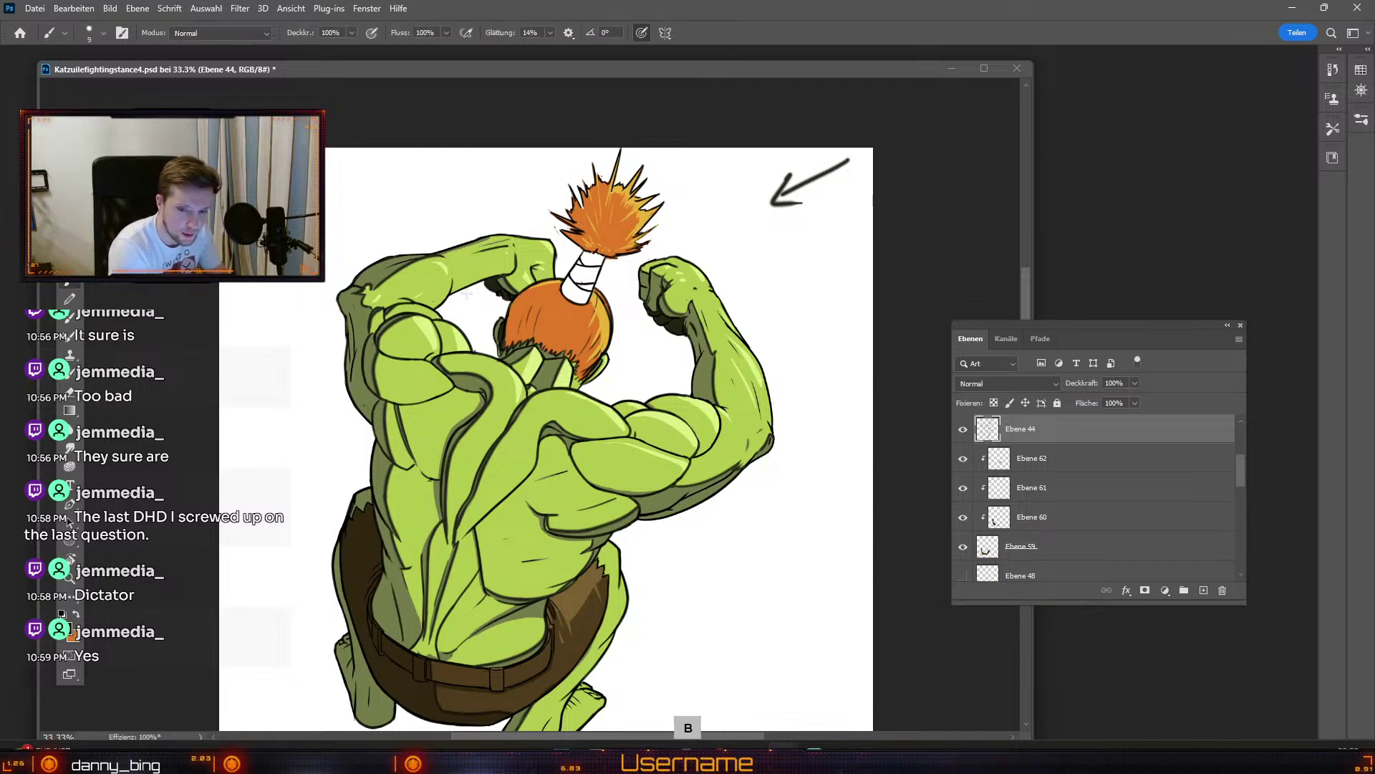
pyautogui.hotkey('ctrl', 'z')
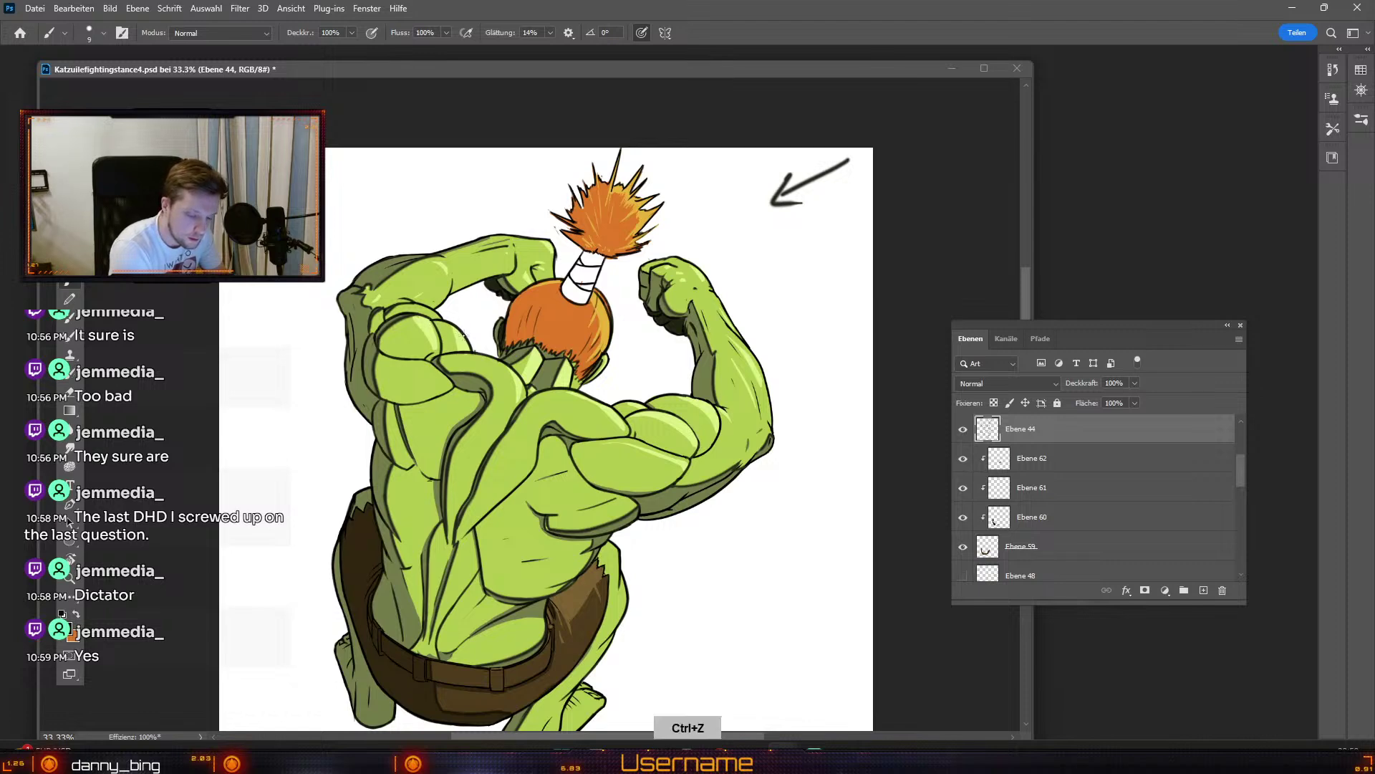
pyautogui.press('e')
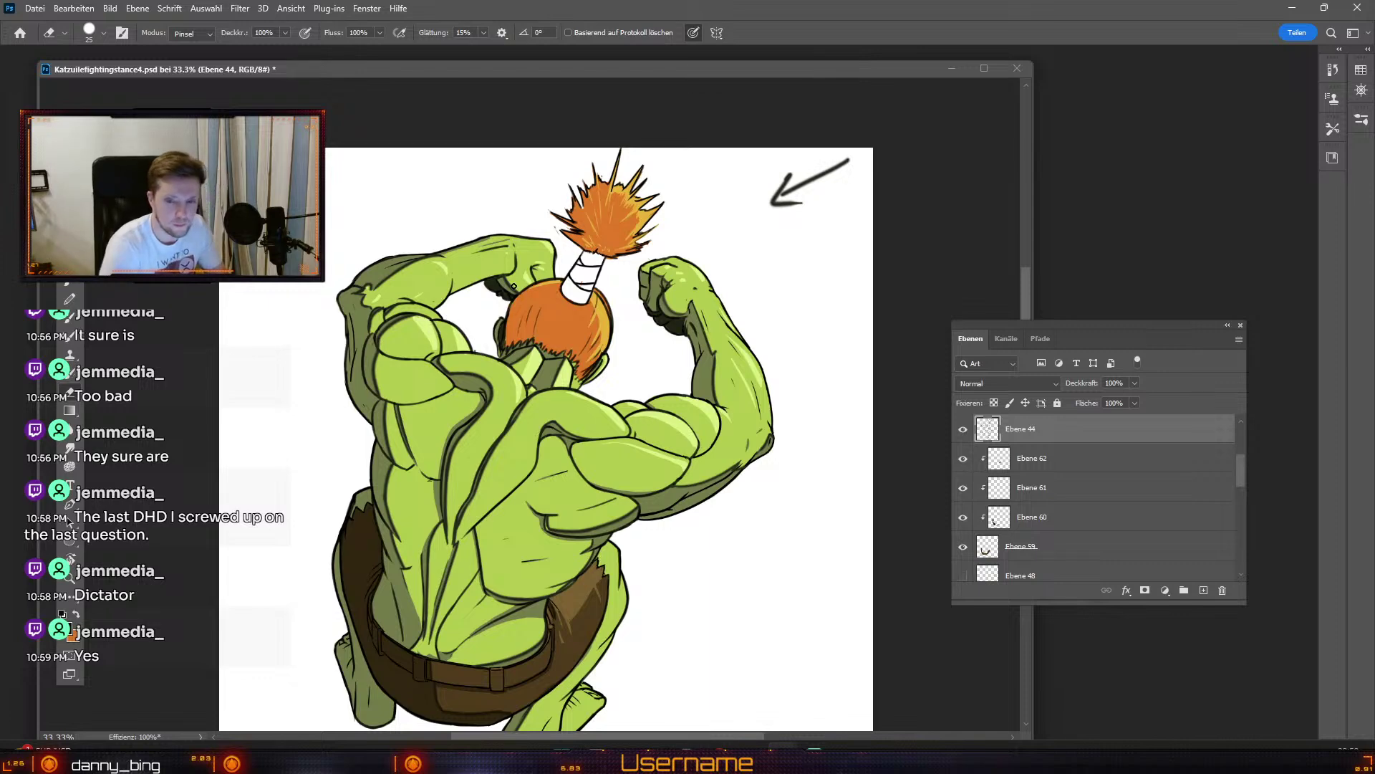
pyautogui.press('b')
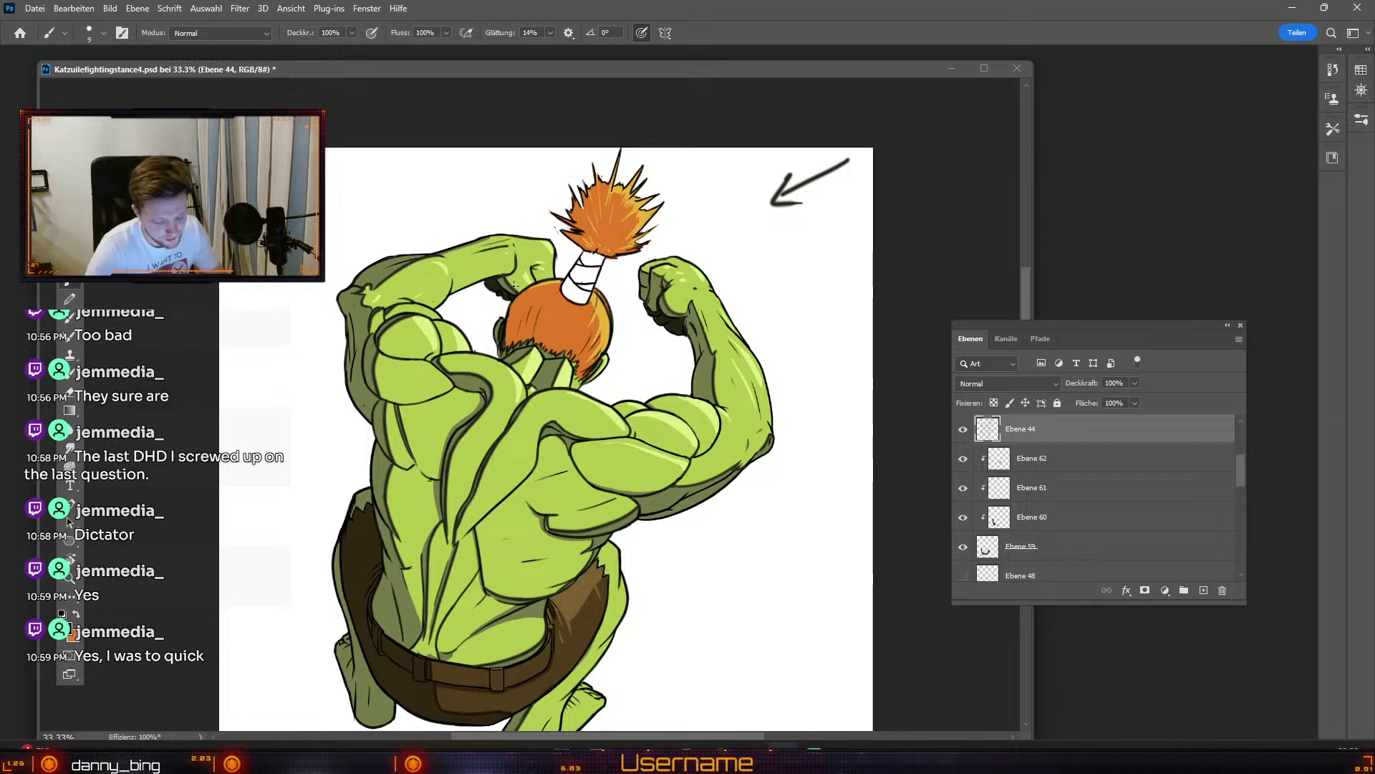
# Step: Select the shading layer Ebene 52, set the foreground to dark green (R 115, G 123, B 74) and toggle the layer's visibility to check it
pyautogui.press('space')
pyautogui.moveTo(727, 481); pyautogui.dragTo(746, 412)
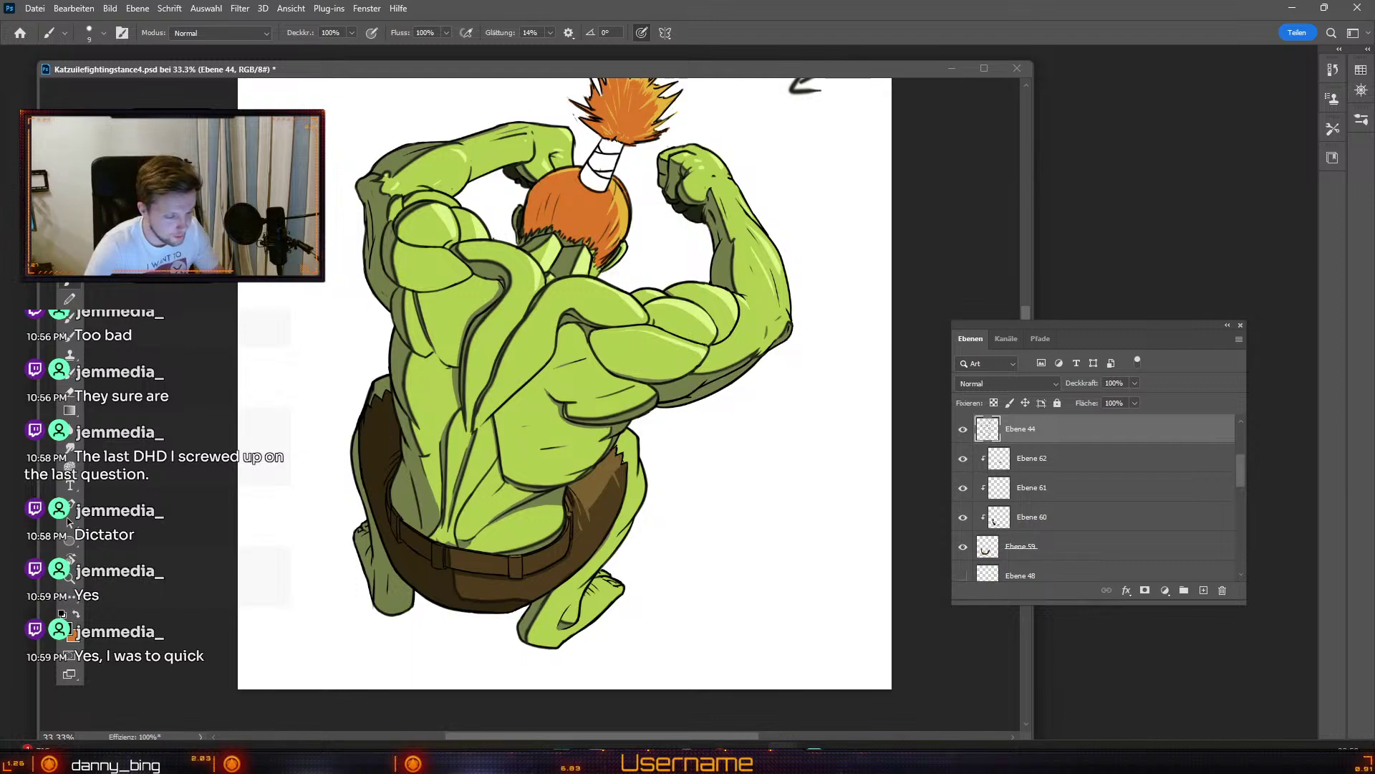
pyautogui.keyDown('ctrl'); pyautogui.click(648, 420); pyautogui.keyUp('ctrl')
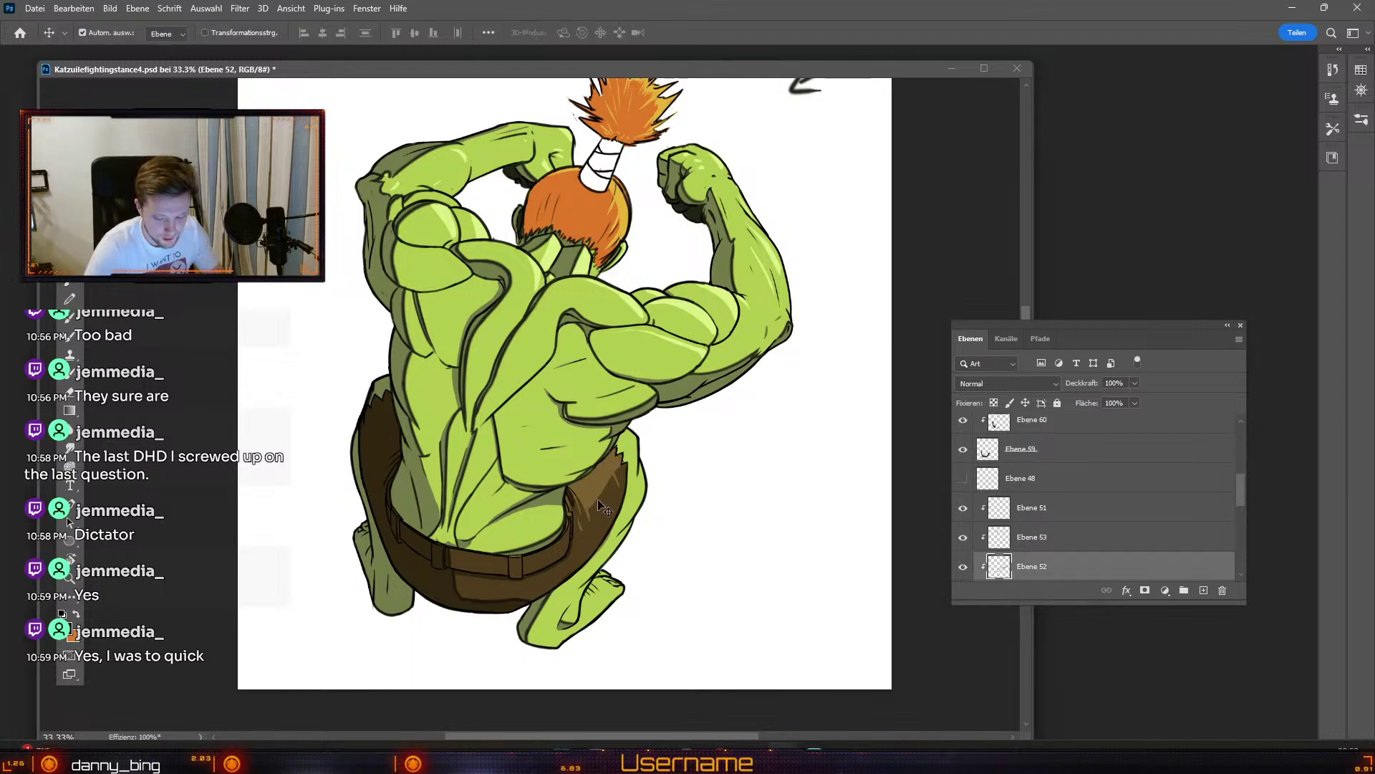
pyautogui.click(71, 635)
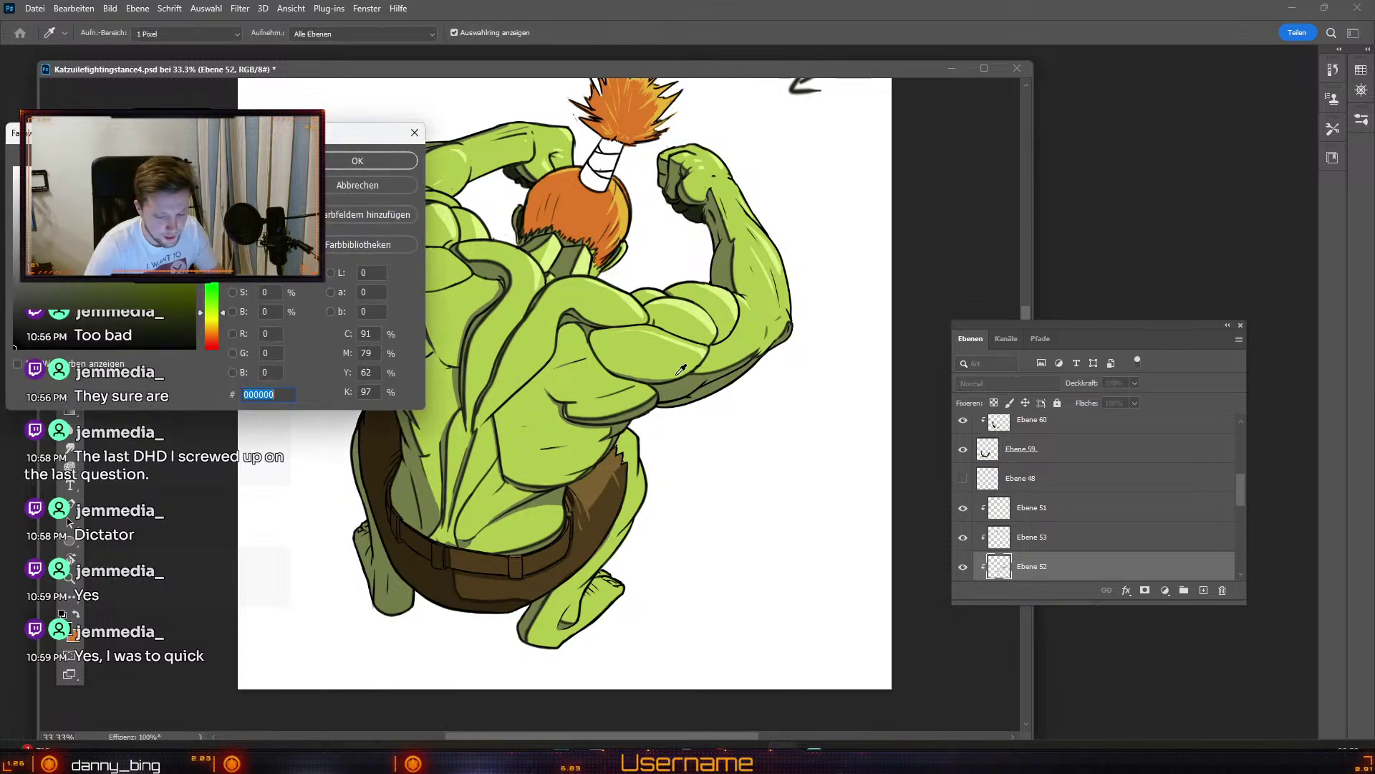
pyautogui.click(334, 162)
pyautogui.click(963, 566)
pyautogui.click(963, 566)
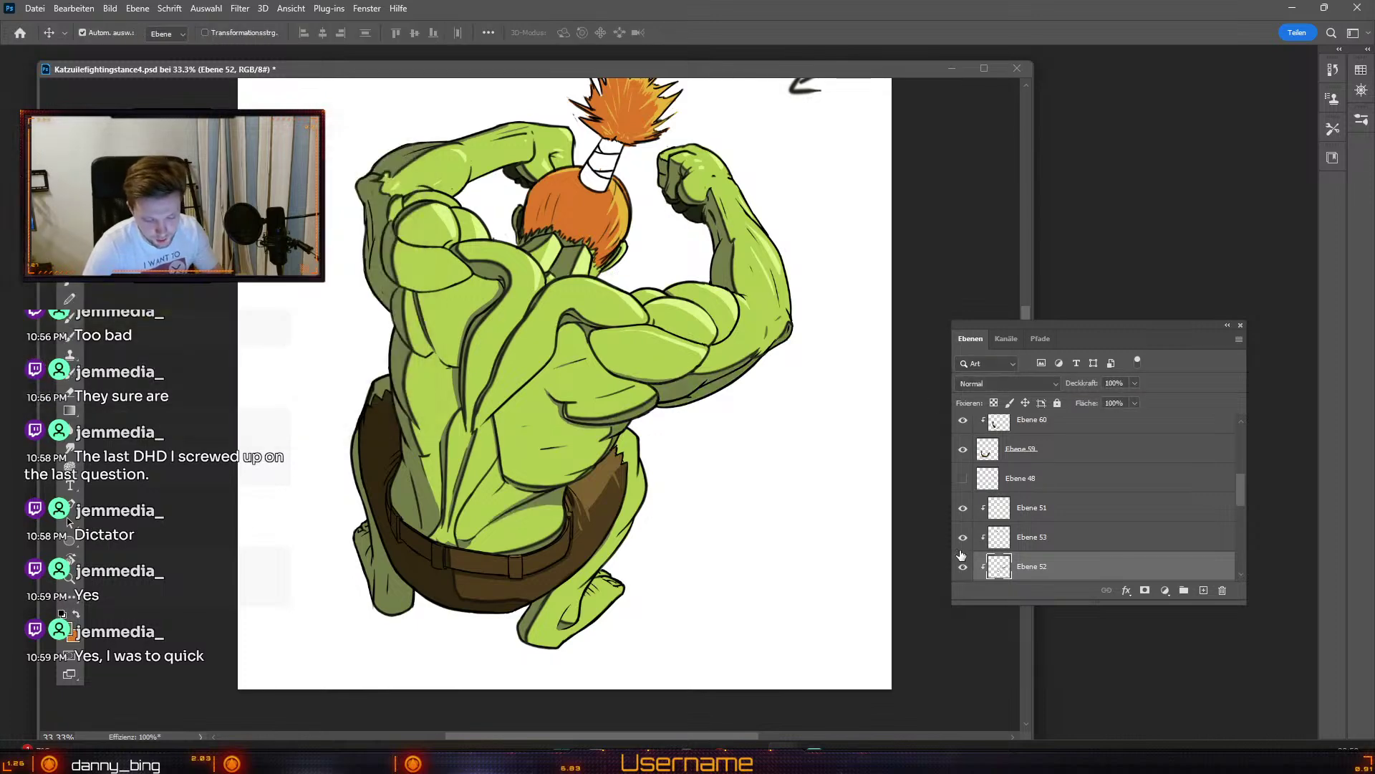
# Step: Touch up the dark green shading of the back muscles on Ebene 52 with the 25 px brush and check the whole figure
pyautogui.press('odiaeresis')
pyautogui.press('#')
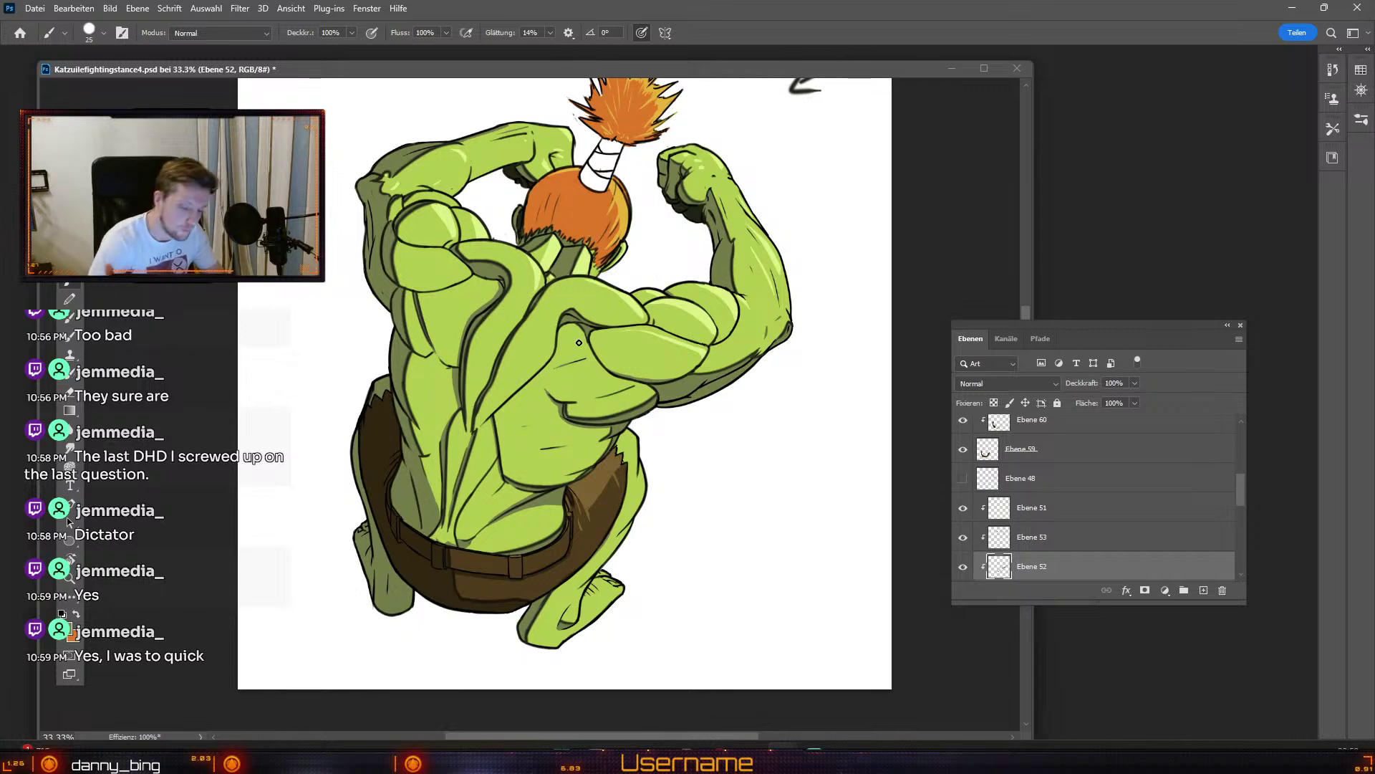
pyautogui.press('b')
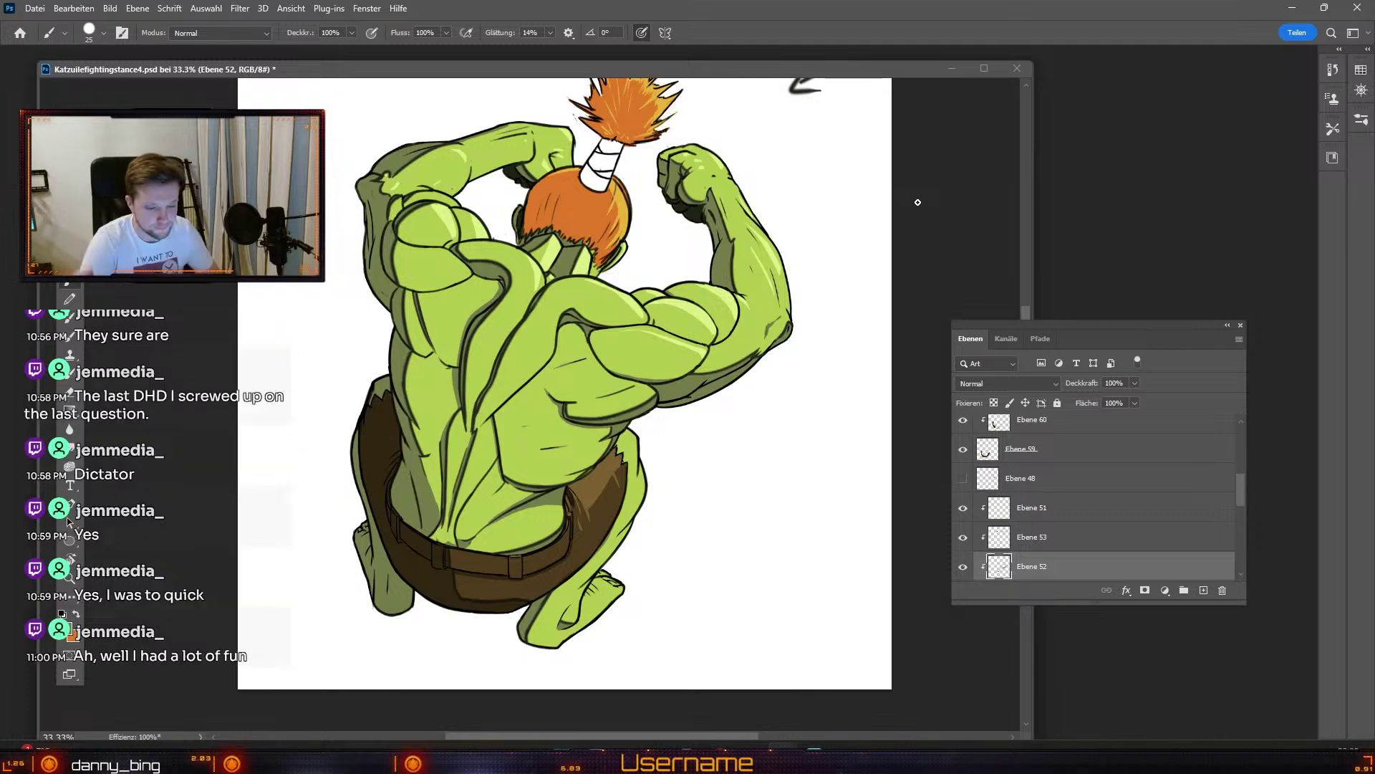
pyautogui.press('b')
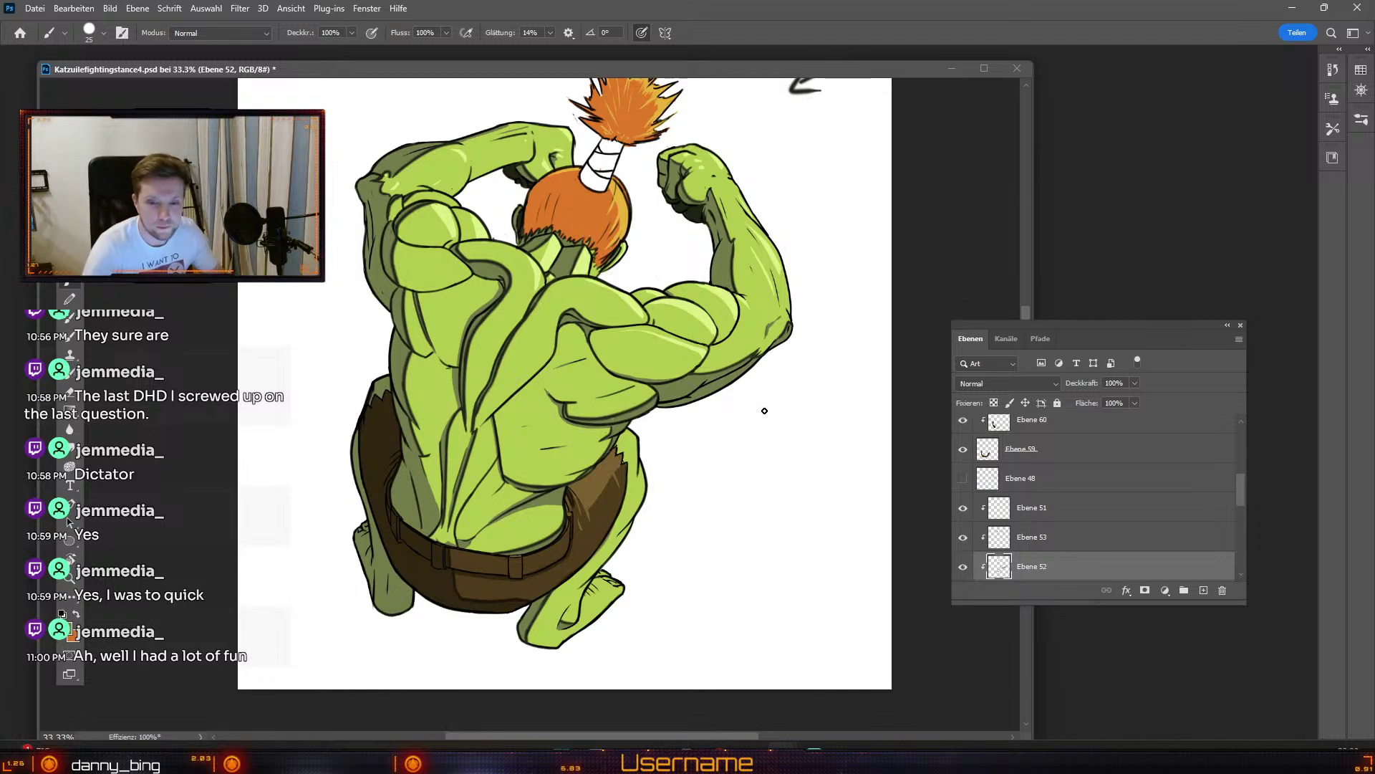
pyautogui.hotkey('ctrl', '-')
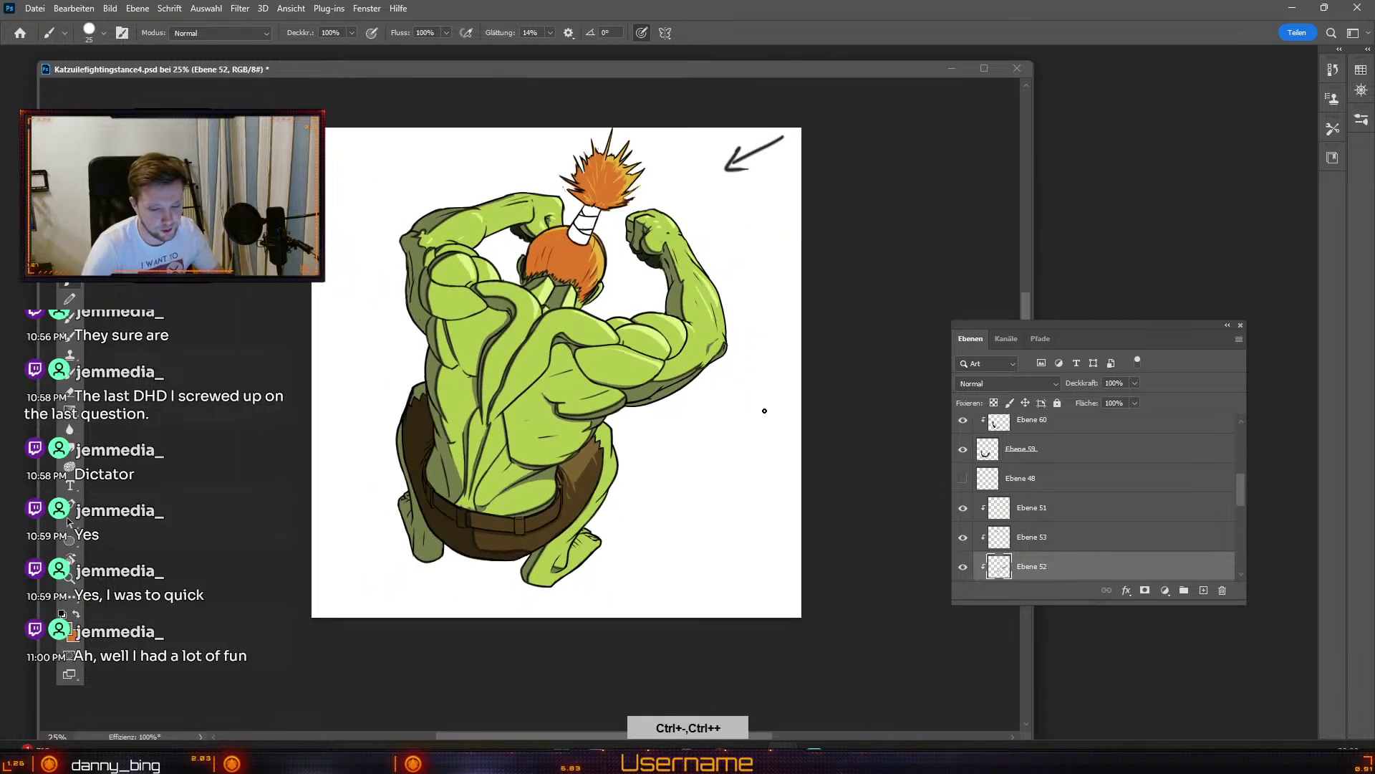
pyautogui.hotkey('ctrl', '+')
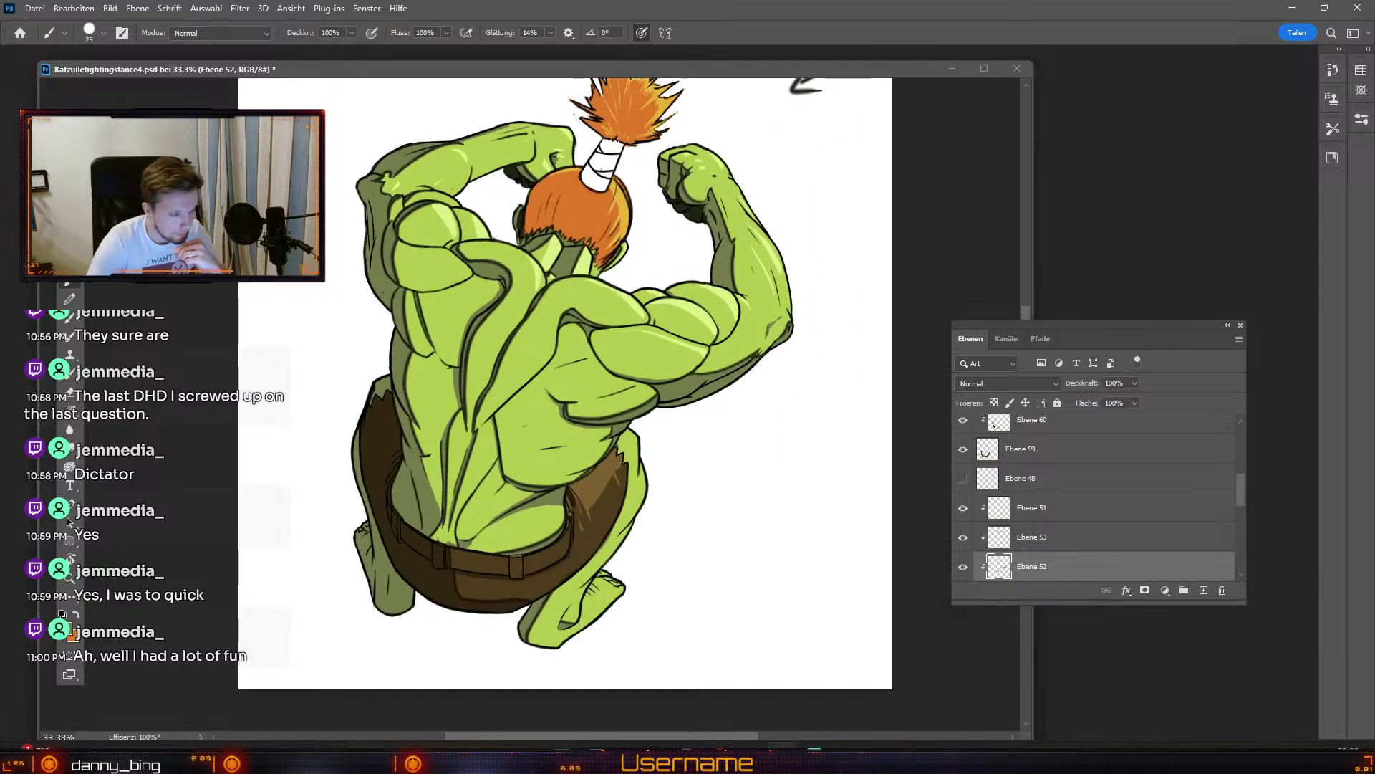
# Step: Open the reference image blankatz3.jpg, sample a foreground colour from it, close it and return to the Brush in the character drawing
pyautogui.click(35, 9)
pyautogui.click(37, 38)
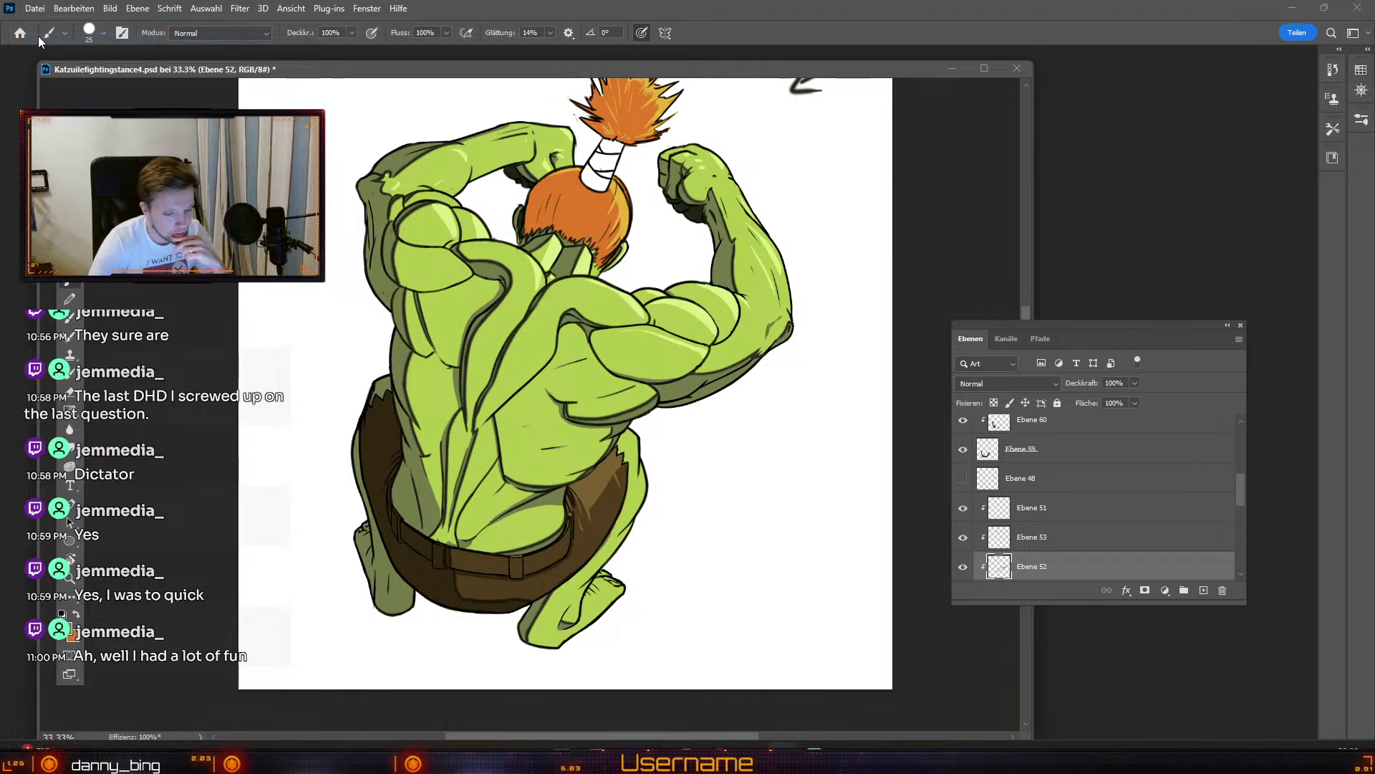
pyautogui.doubleClick(398, 122)
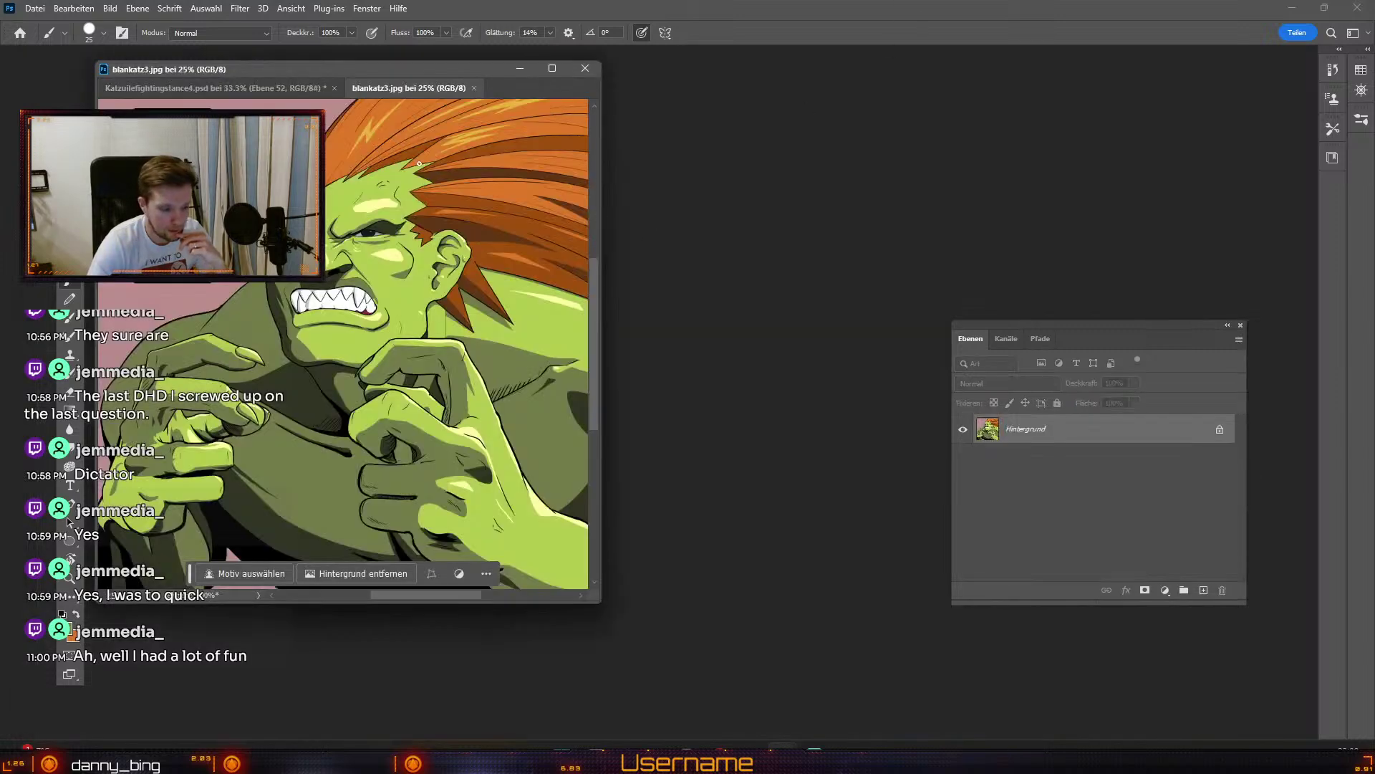
pyautogui.click(72, 630)
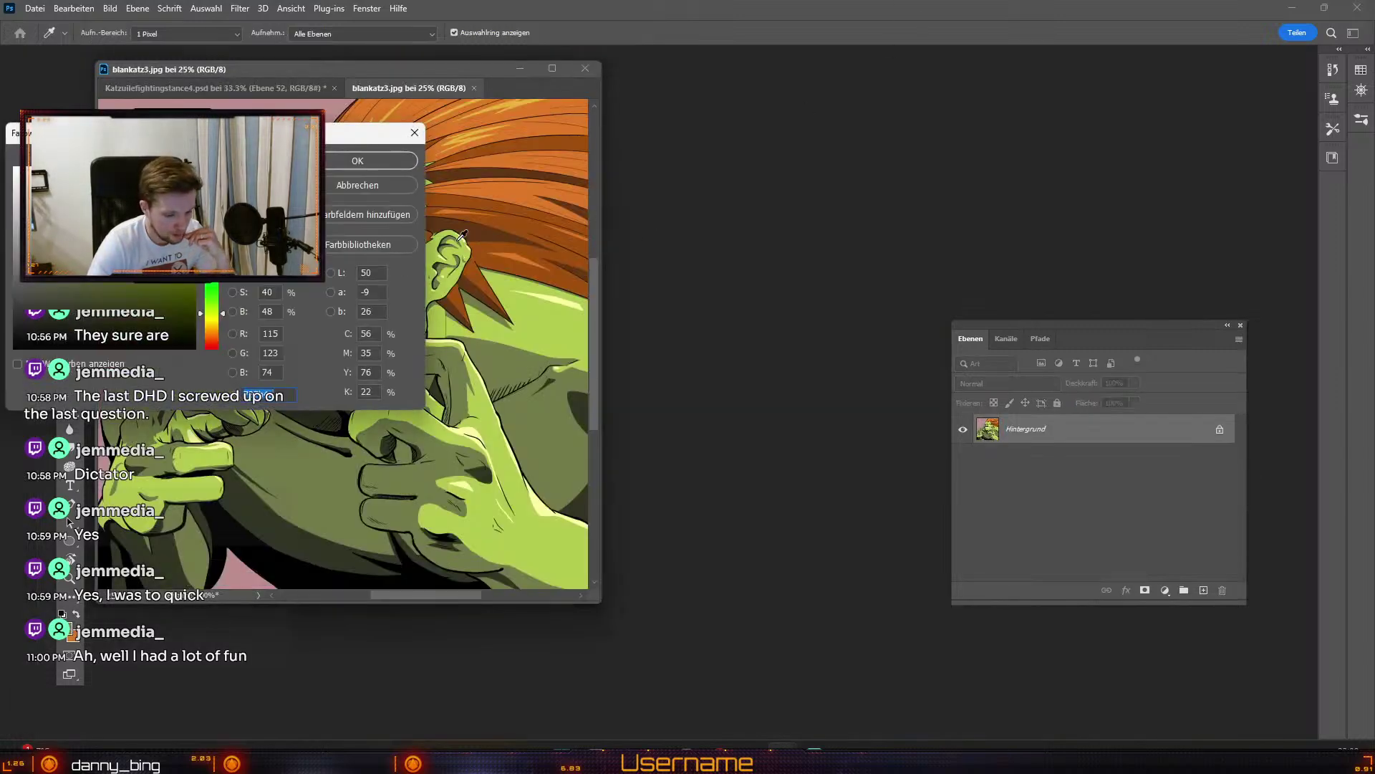
pyautogui.click(381, 155)
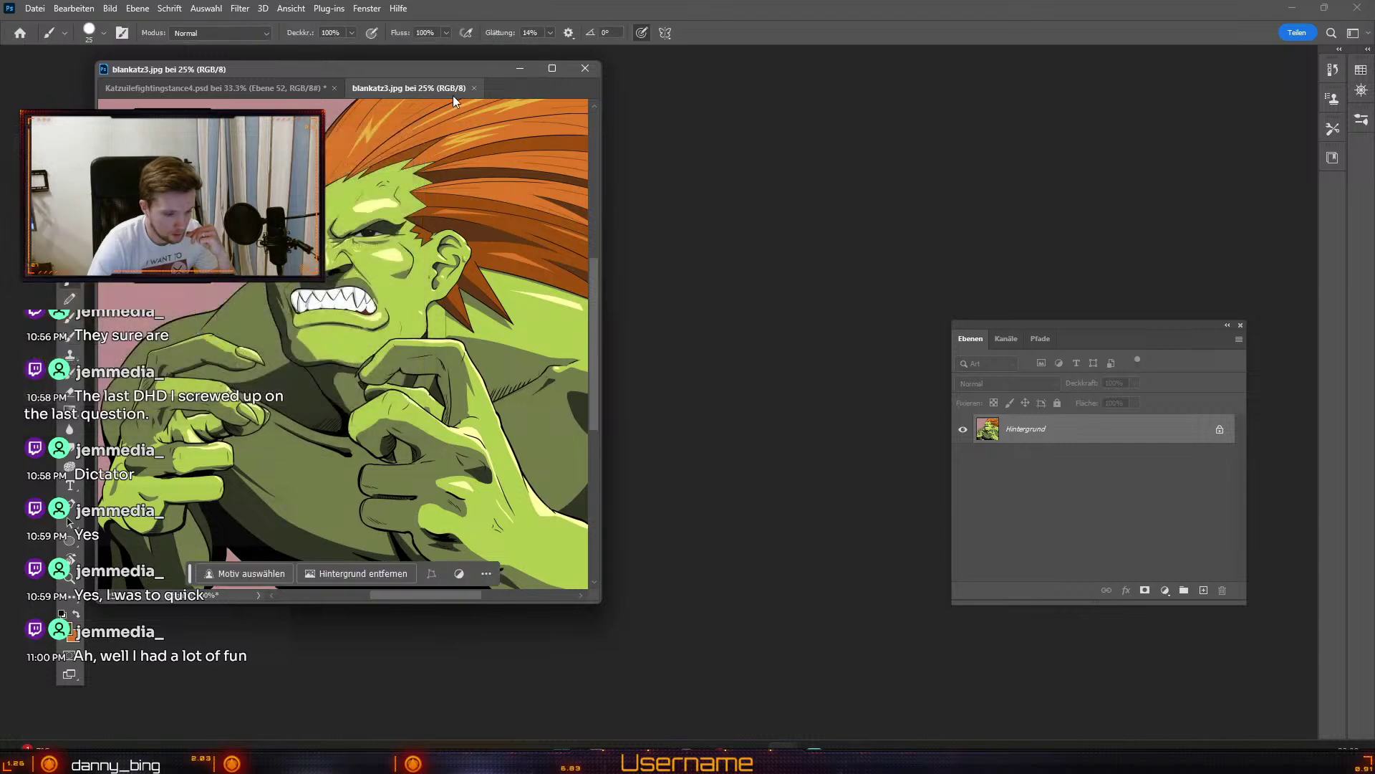
pyautogui.click(475, 88)
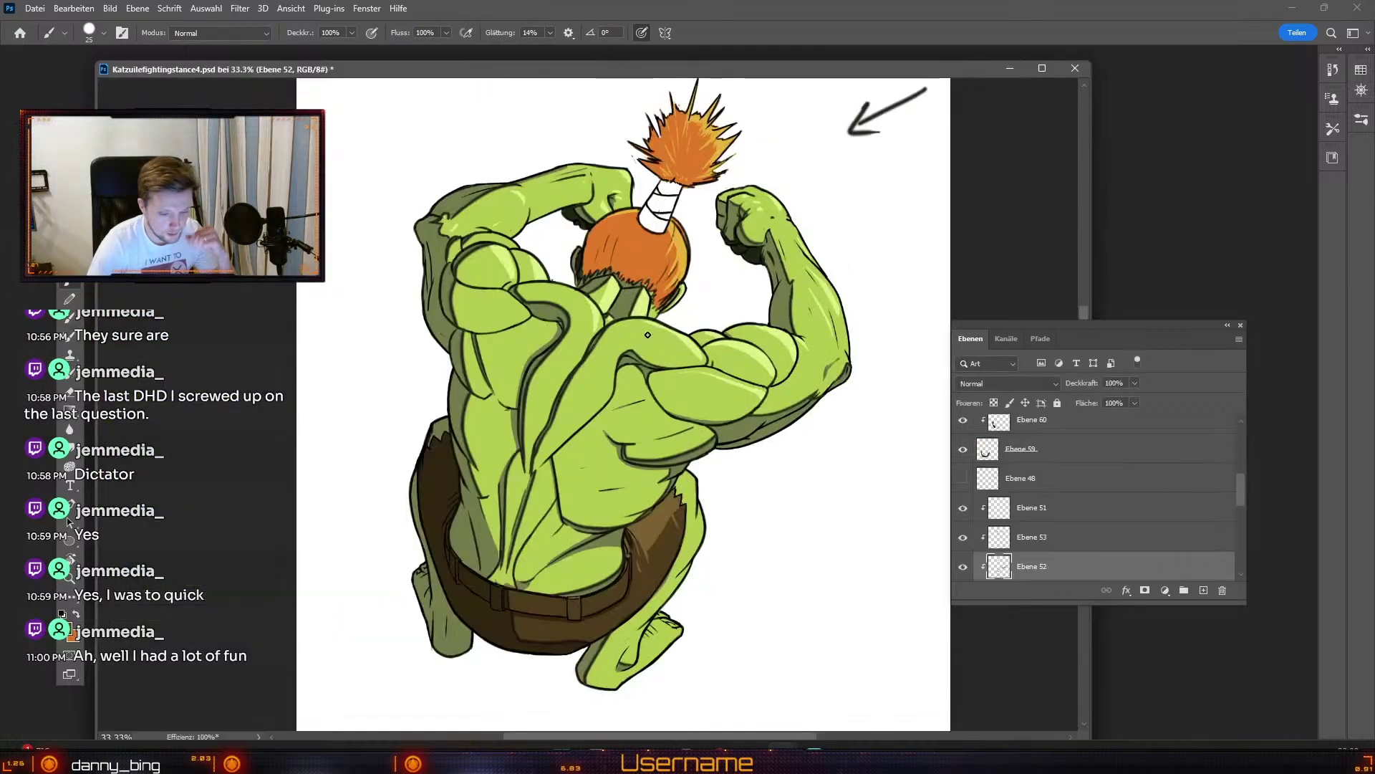
pyautogui.press('b')
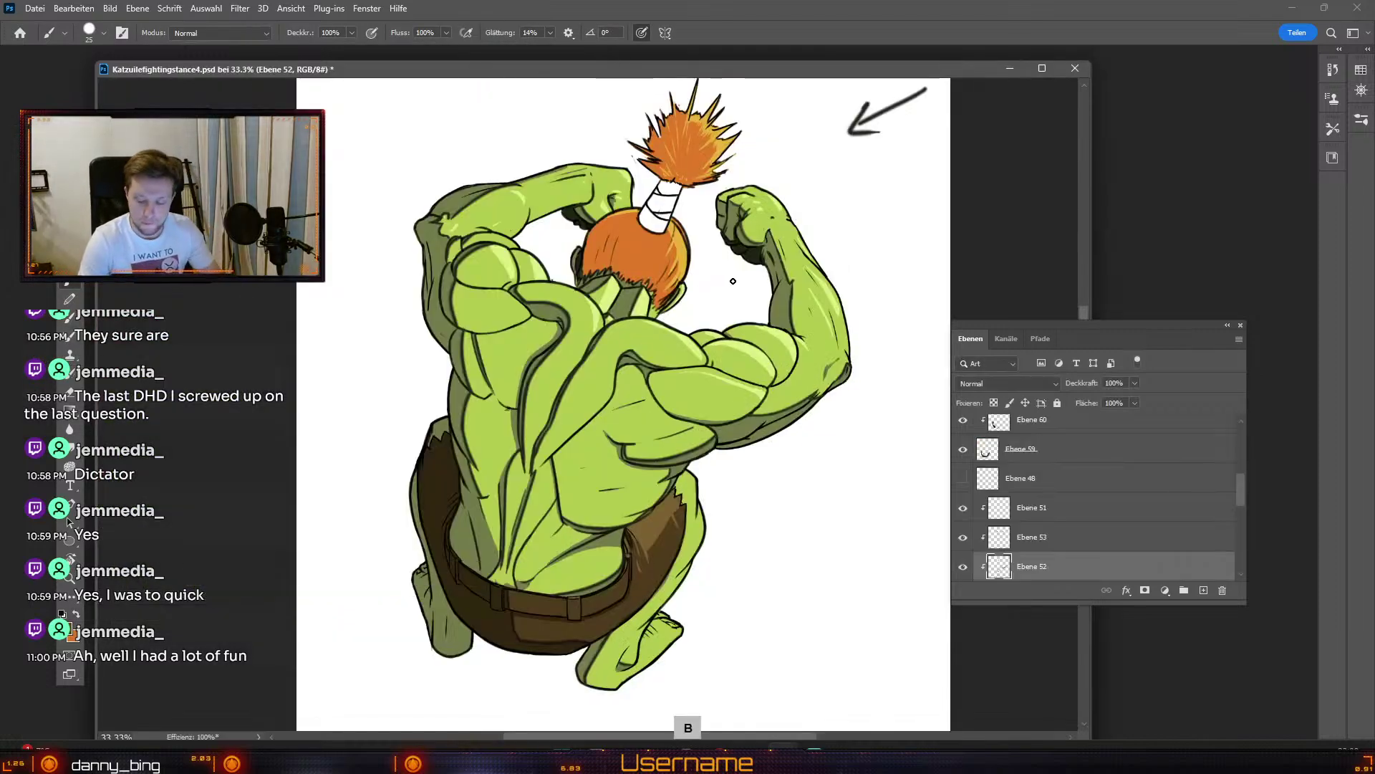
# Step: Add a new layer above Ebene 55 and clip it to the orange hair layer Ebene 54
pyautogui.press('v')
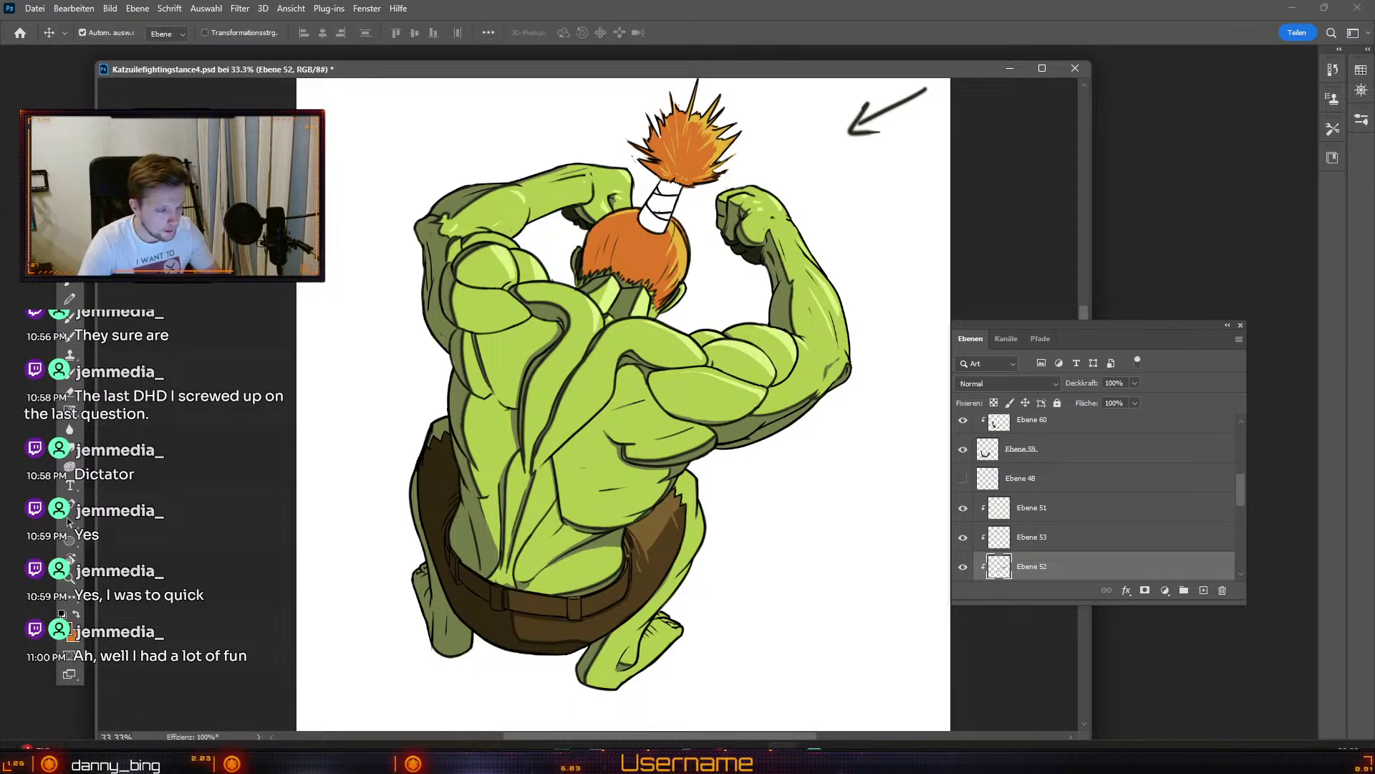
pyautogui.click(648, 252)
pyautogui.click(1110, 530)
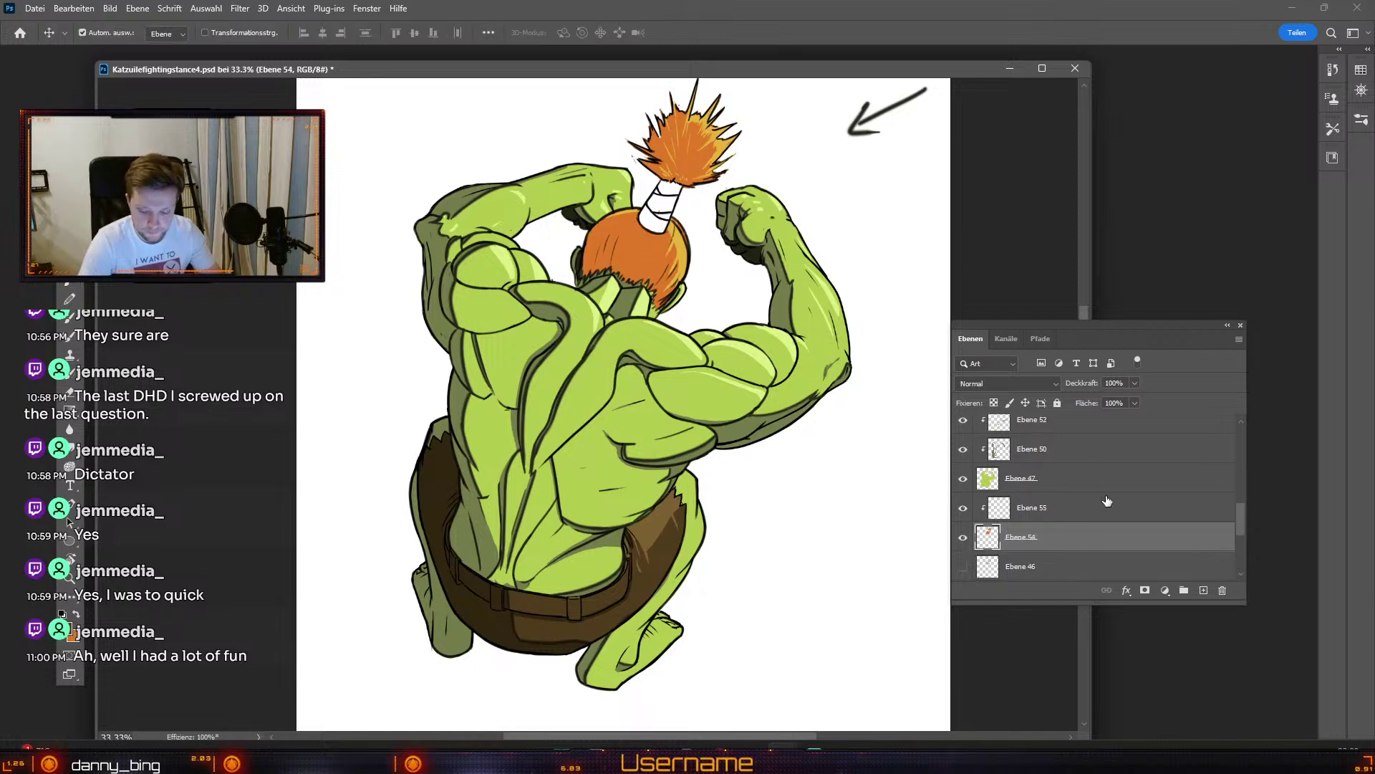
pyautogui.click(1204, 589)
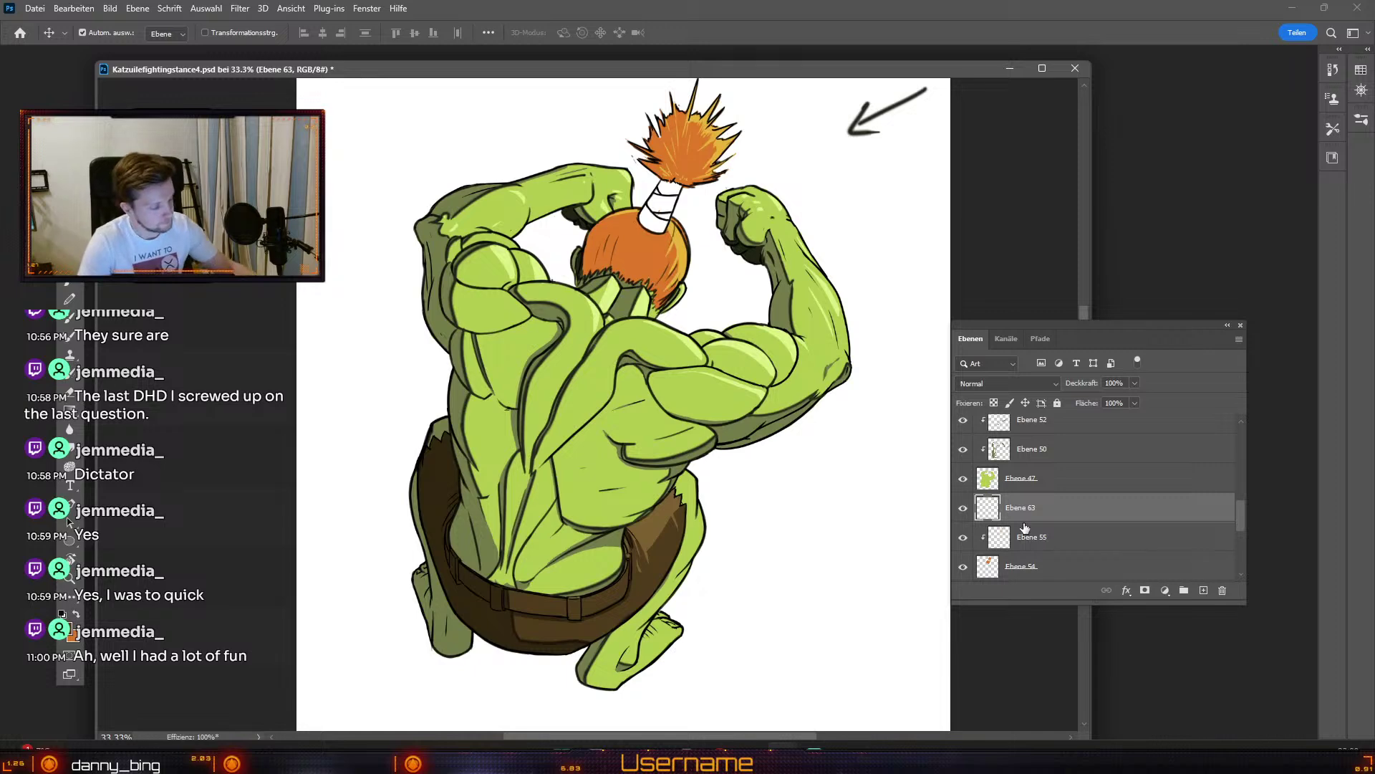
pyautogui.hotkey('ctrl', 'alt', 'g')
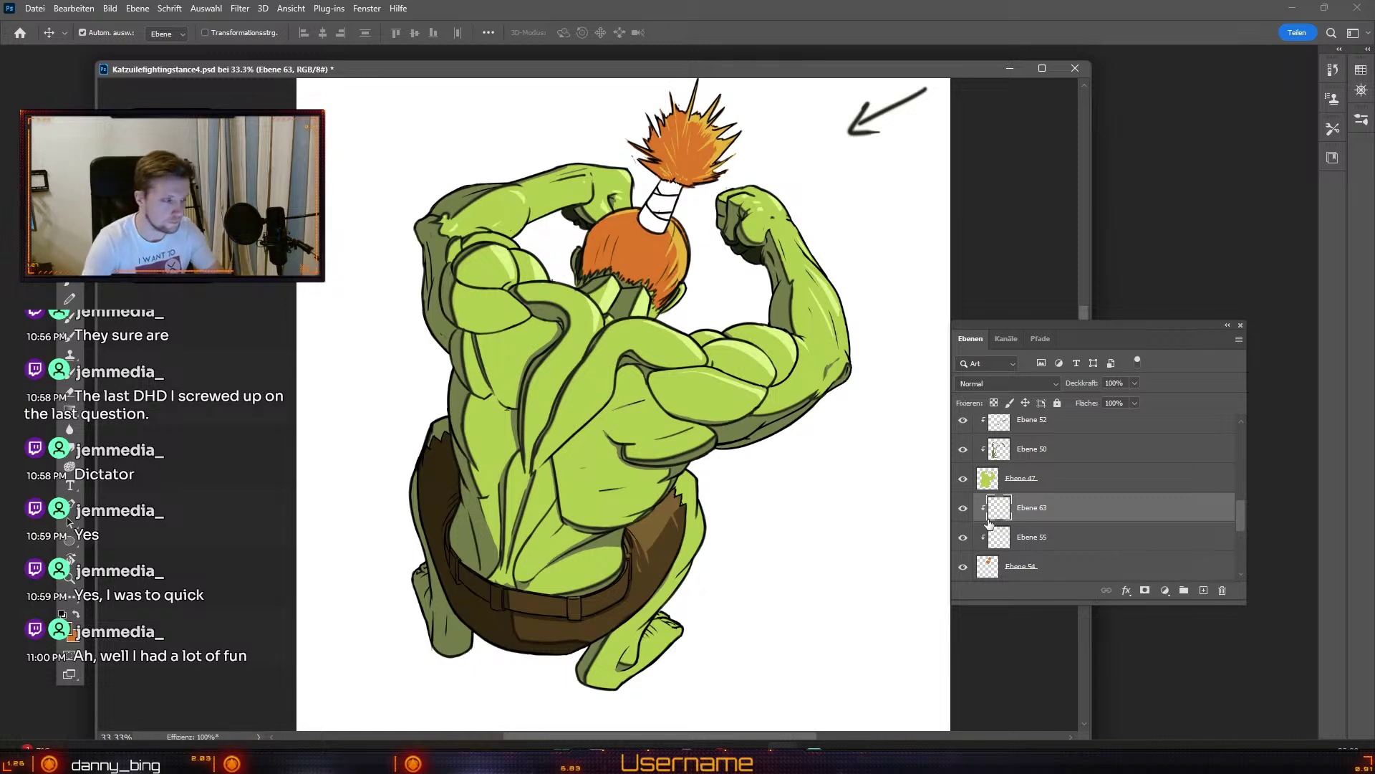
# Step: Paint dark brown shading and strands on the left side of the orange hair with 15 to 25 px brushes, undoing unwanted strokes
pyautogui.press('odiaeresis')
pyautogui.press('#')
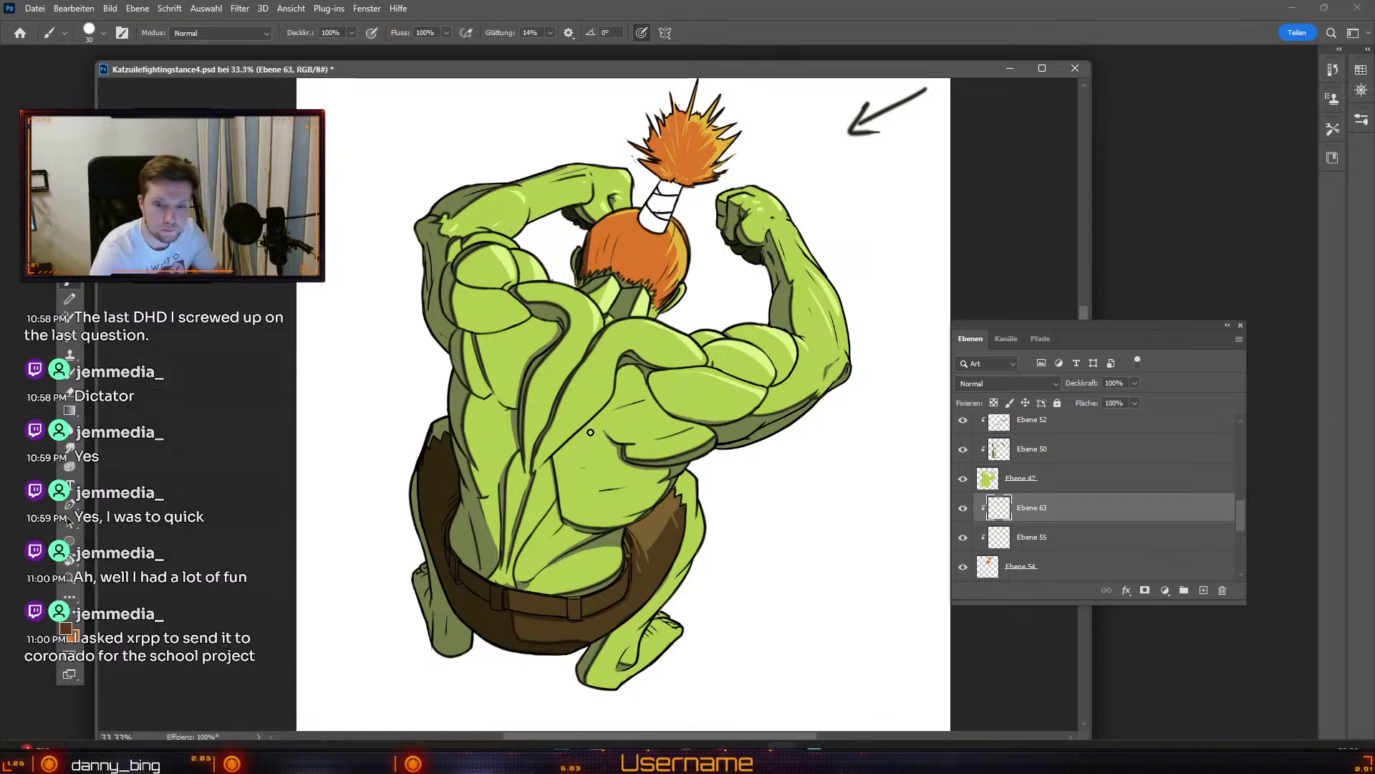
pyautogui.press('[')
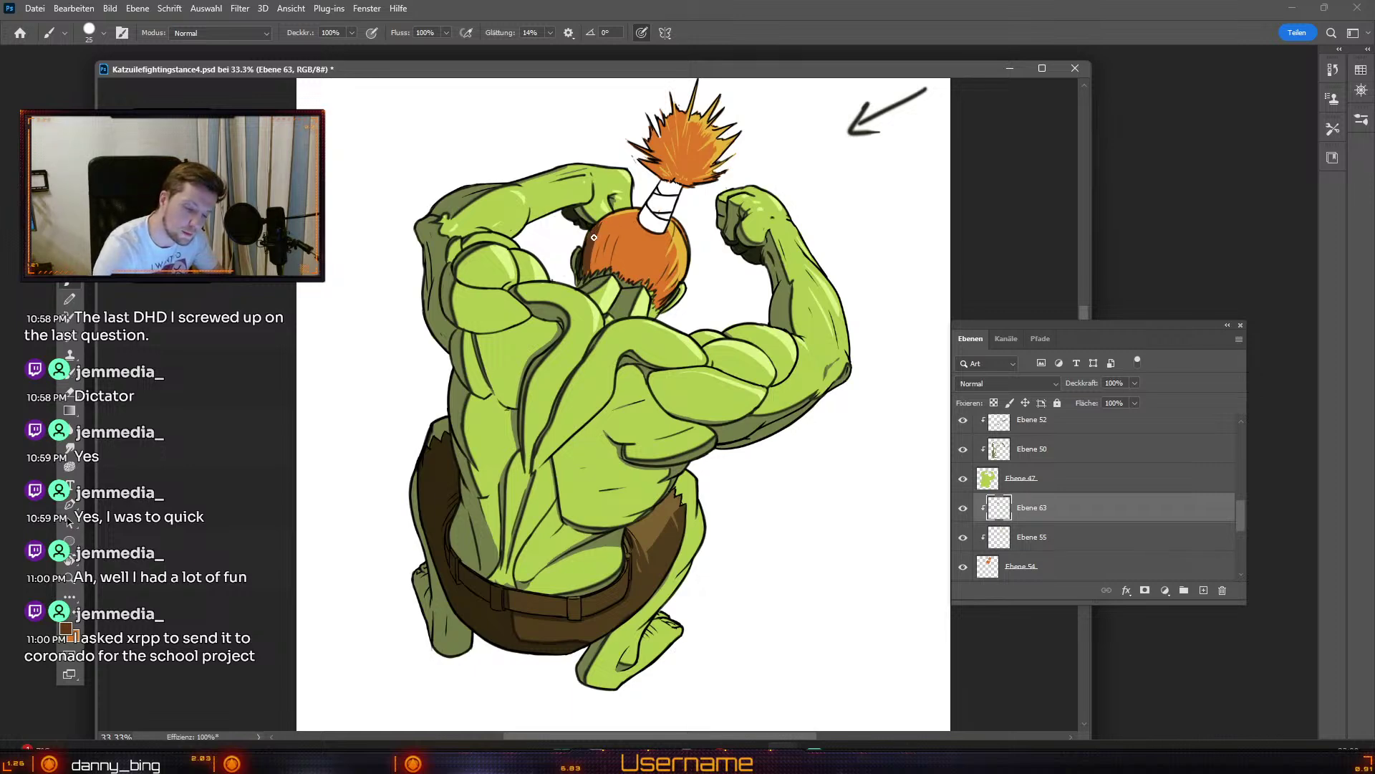
pyautogui.press('[')
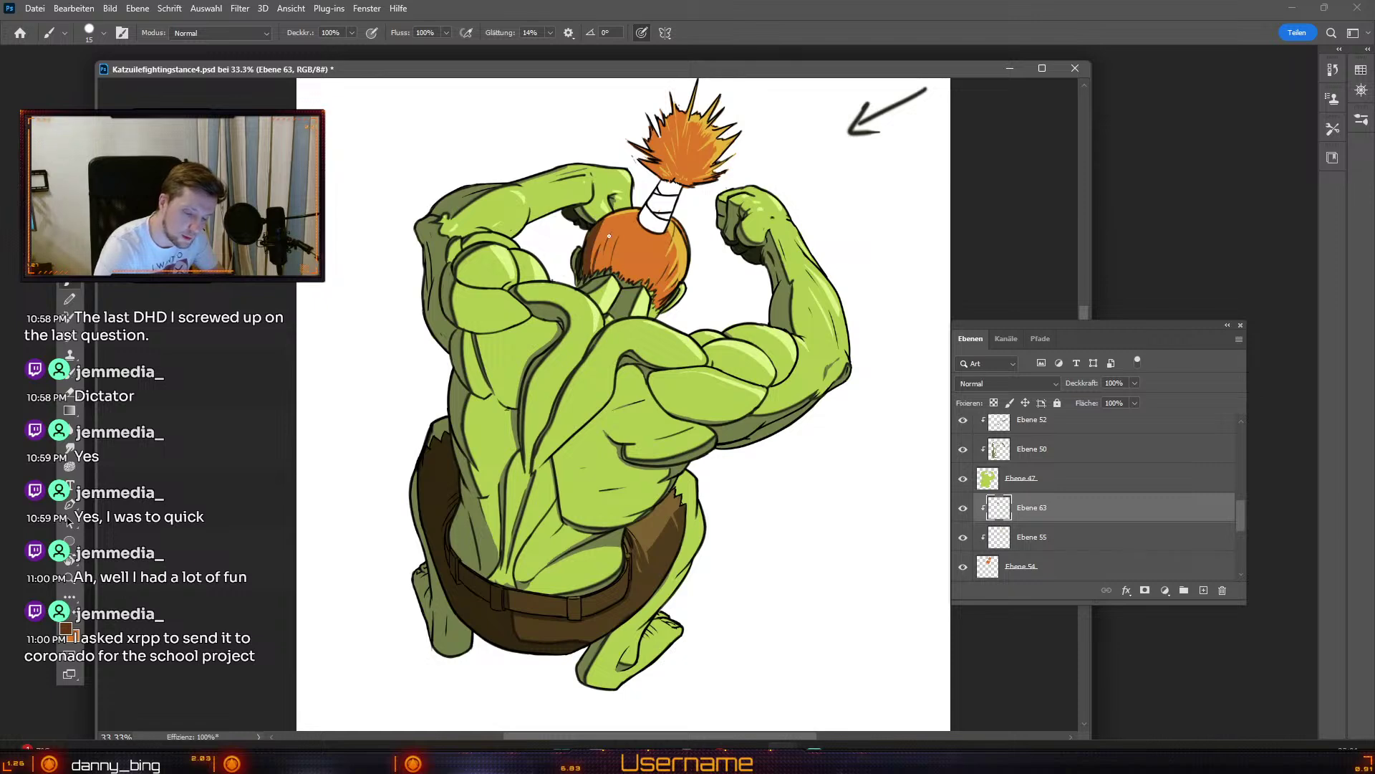
pyautogui.hotkey('ctrl', 'z')
pyautogui.press('odiaeresis')
pyautogui.press('#')
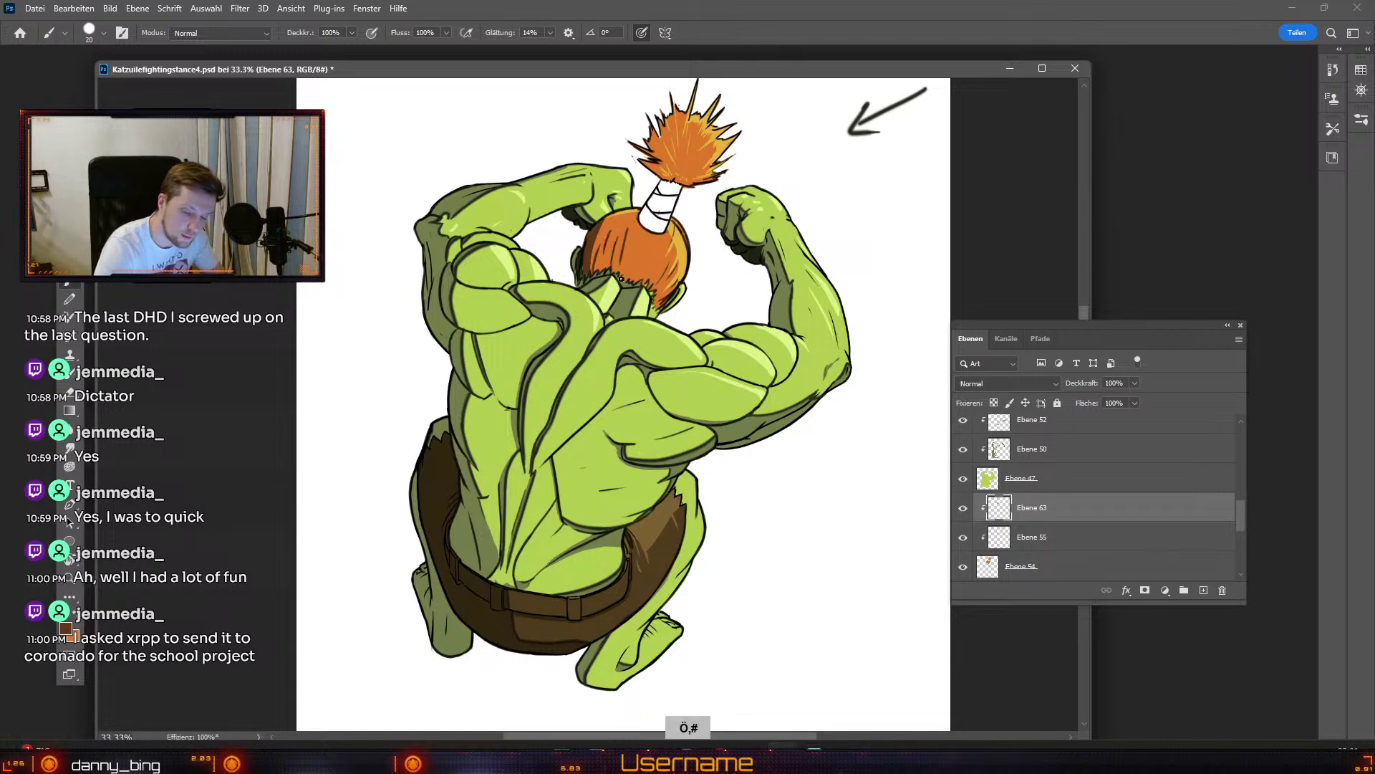
pyautogui.hotkey('ctrl', 'z')
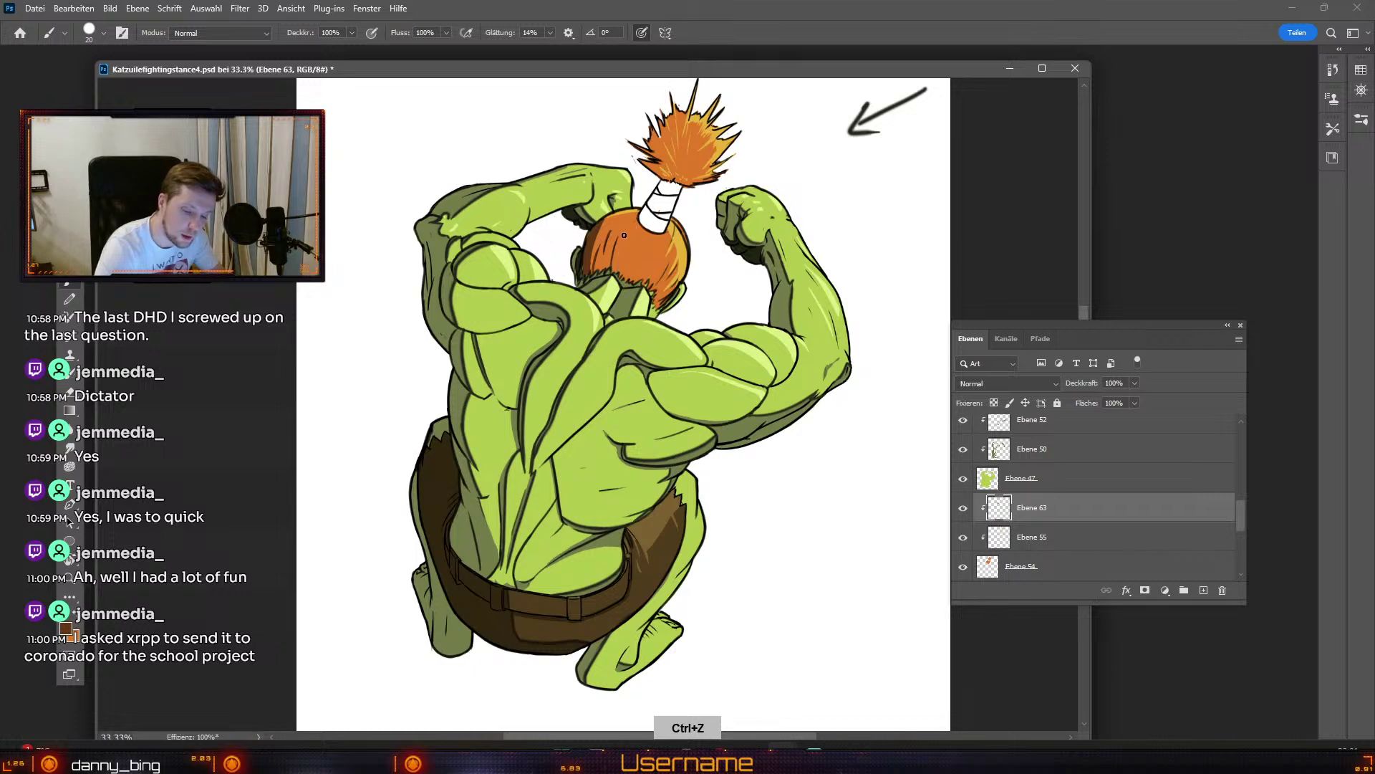
# Step: Add finer brown strands to the hair with 9 and 15 px brushes, switch to layer Ebene 47 and undo the last unwanted stroke
pyautogui.press('odiaeresis')
pyautogui.press('odiaeresis')
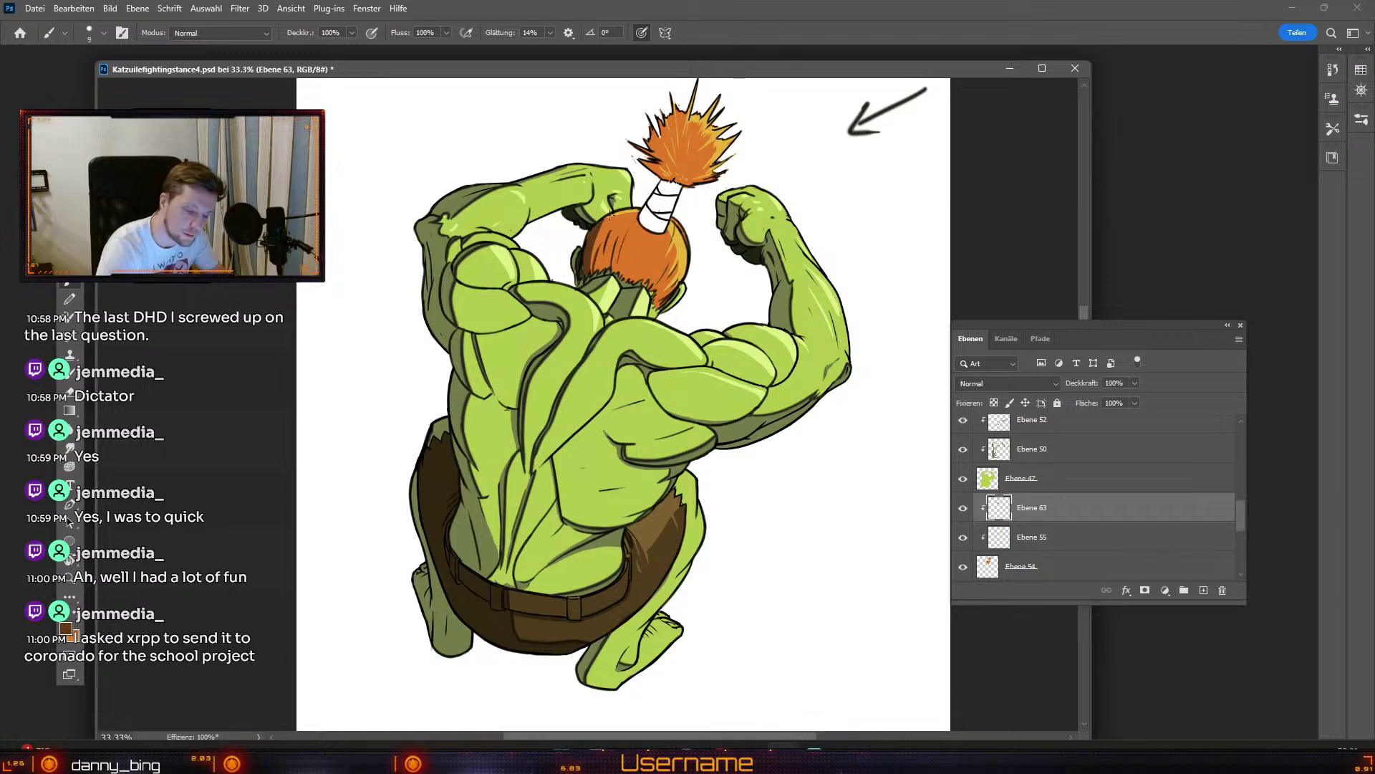
pyautogui.press('#')
pyautogui.press('alt')
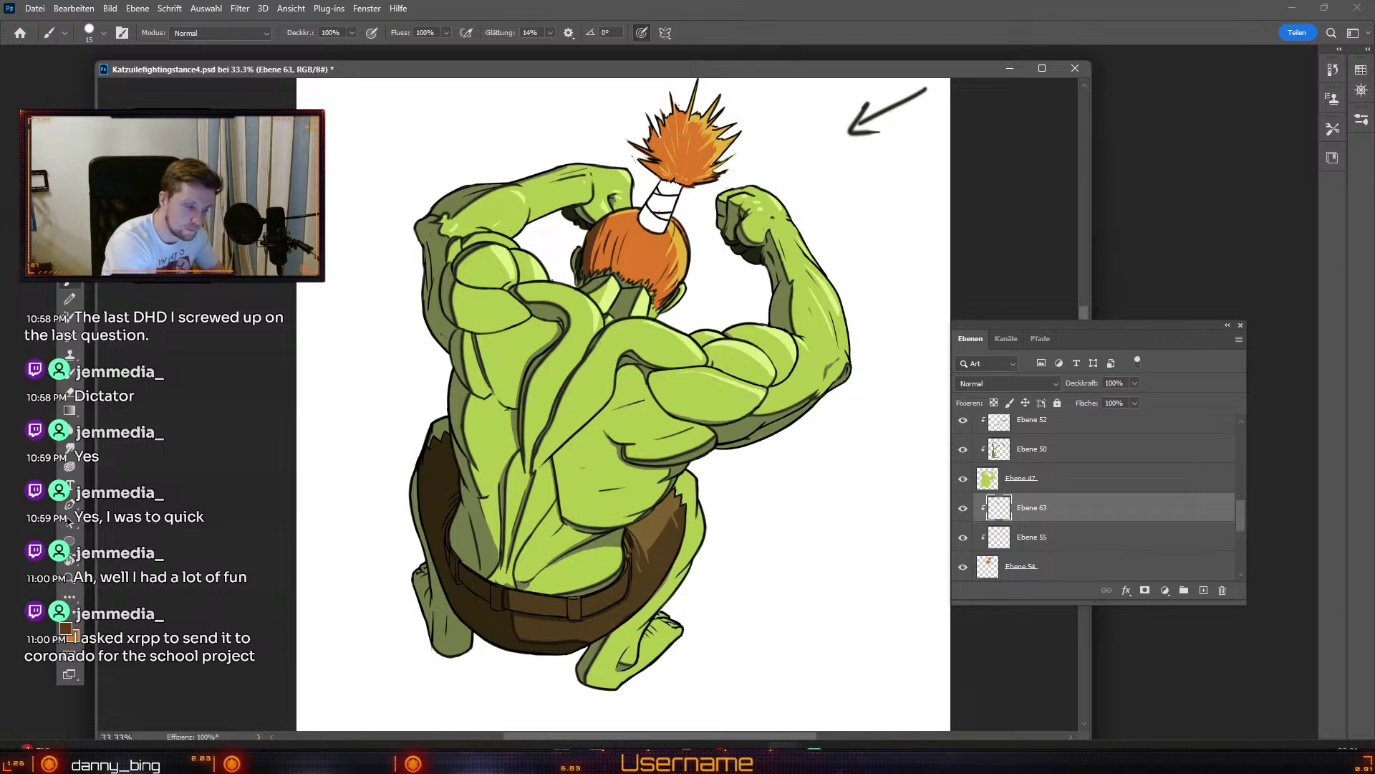
pyautogui.hotkey('alt', ']')
pyautogui.press('e')
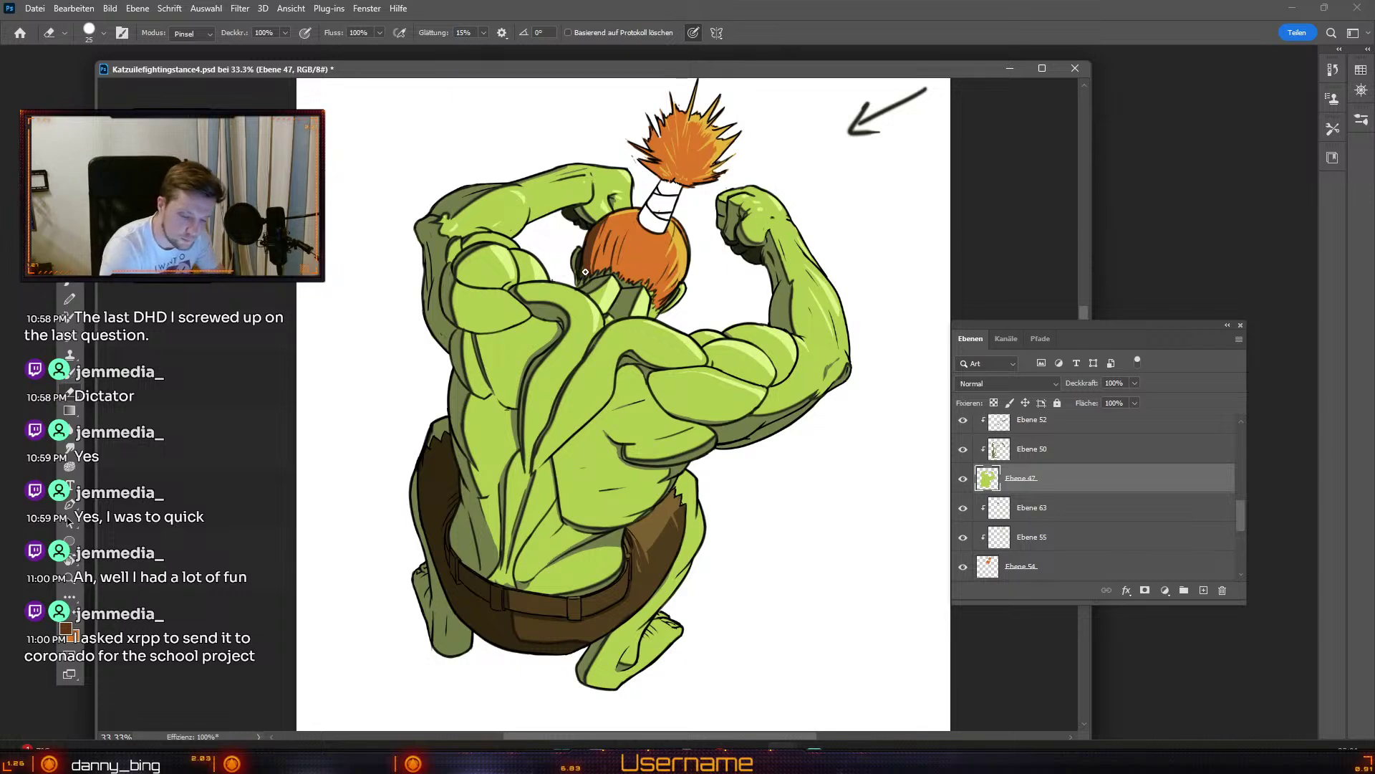
pyautogui.press('b')
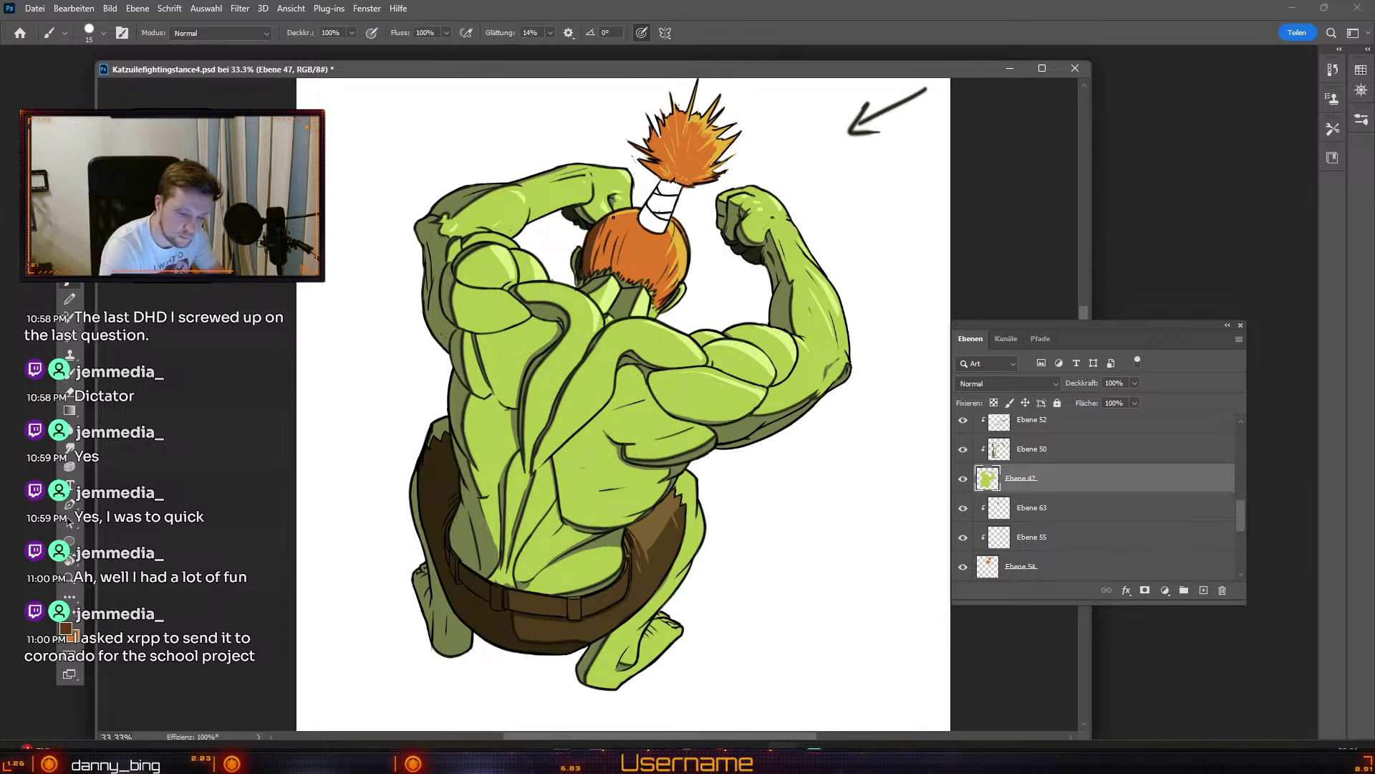
pyautogui.hotkey('ctrl', 'z')
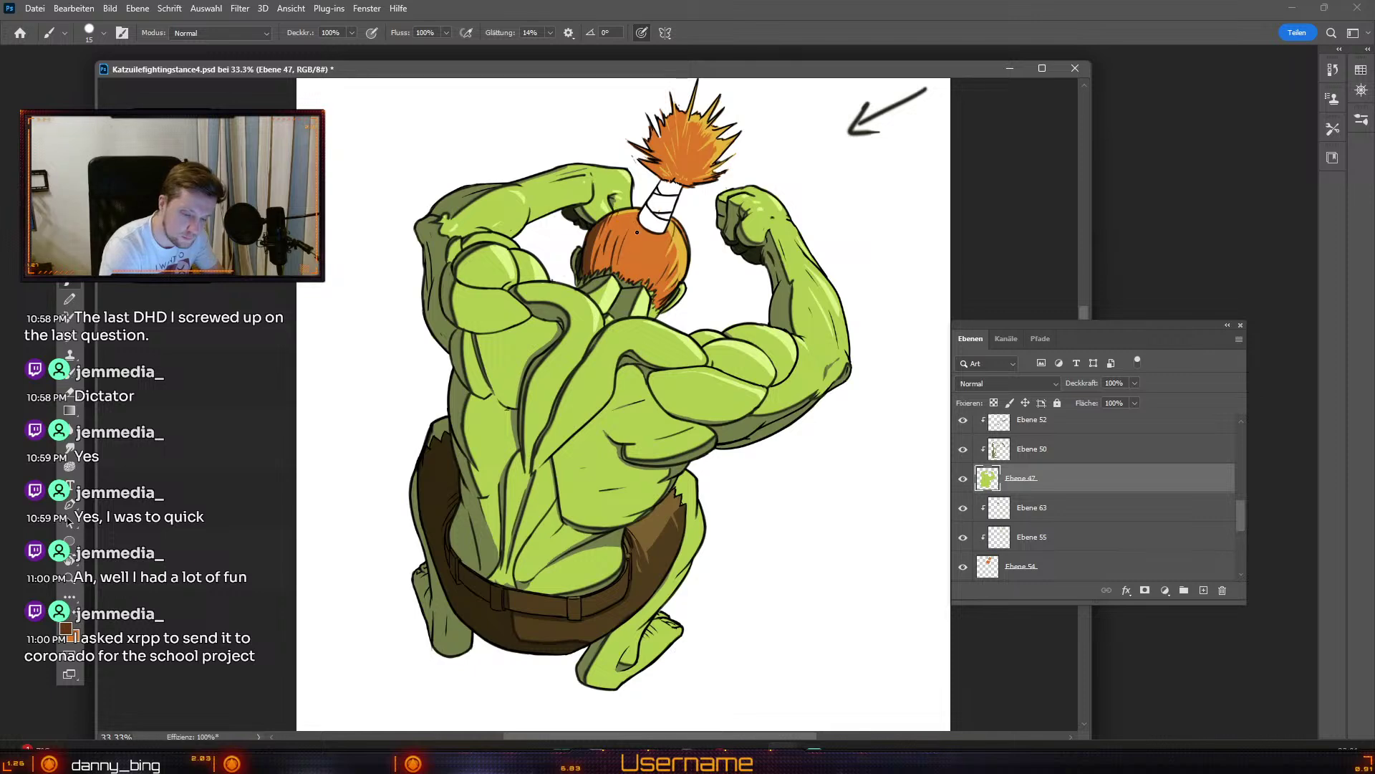
# Step: Paint brown strands and shading around the base of the hair wrap with 7 to 20 px brushes, undoing unwanted strokes
pyautogui.press('odiaeresis')
pyautogui.press('#')
pyautogui.press('odiaeresis')
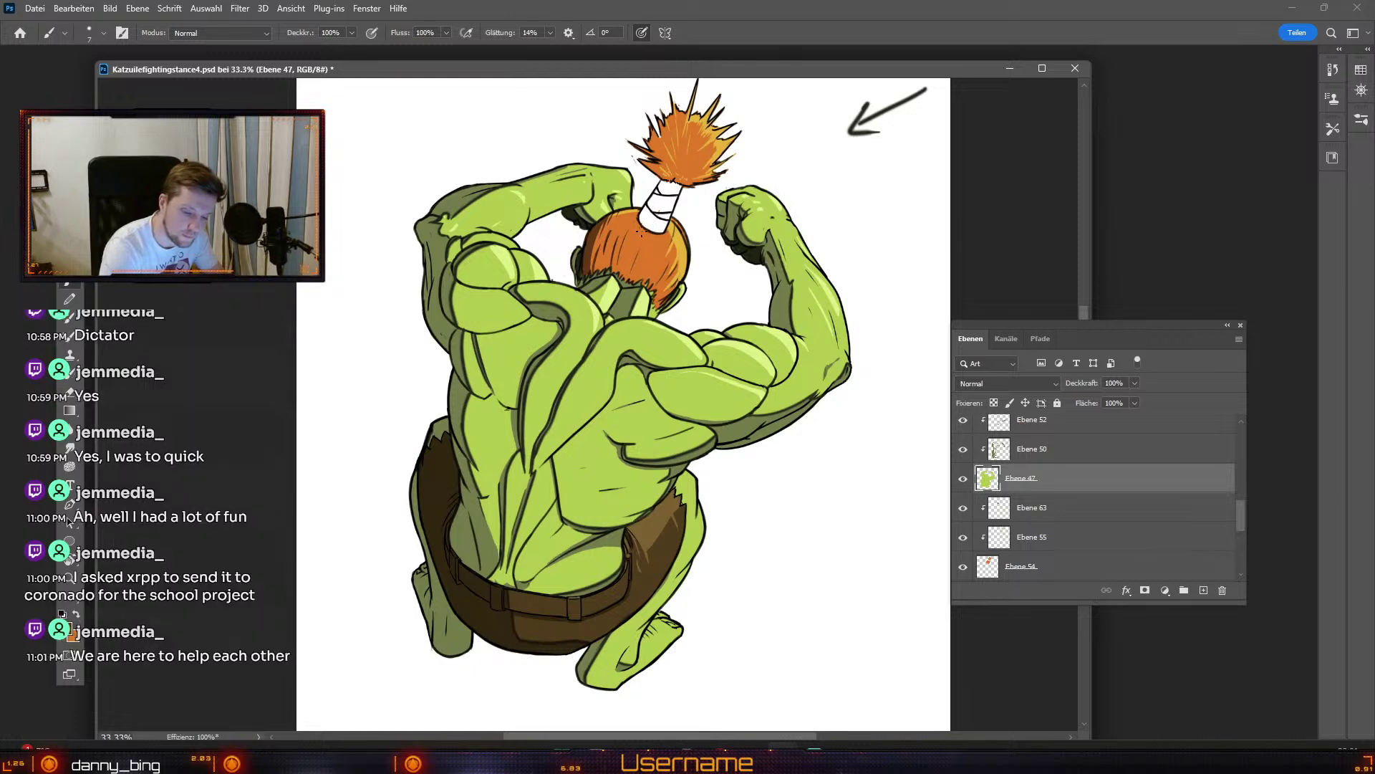
pyautogui.press('#')
pyautogui.press('#')
pyautogui.hotkey('ctrl', 'z')
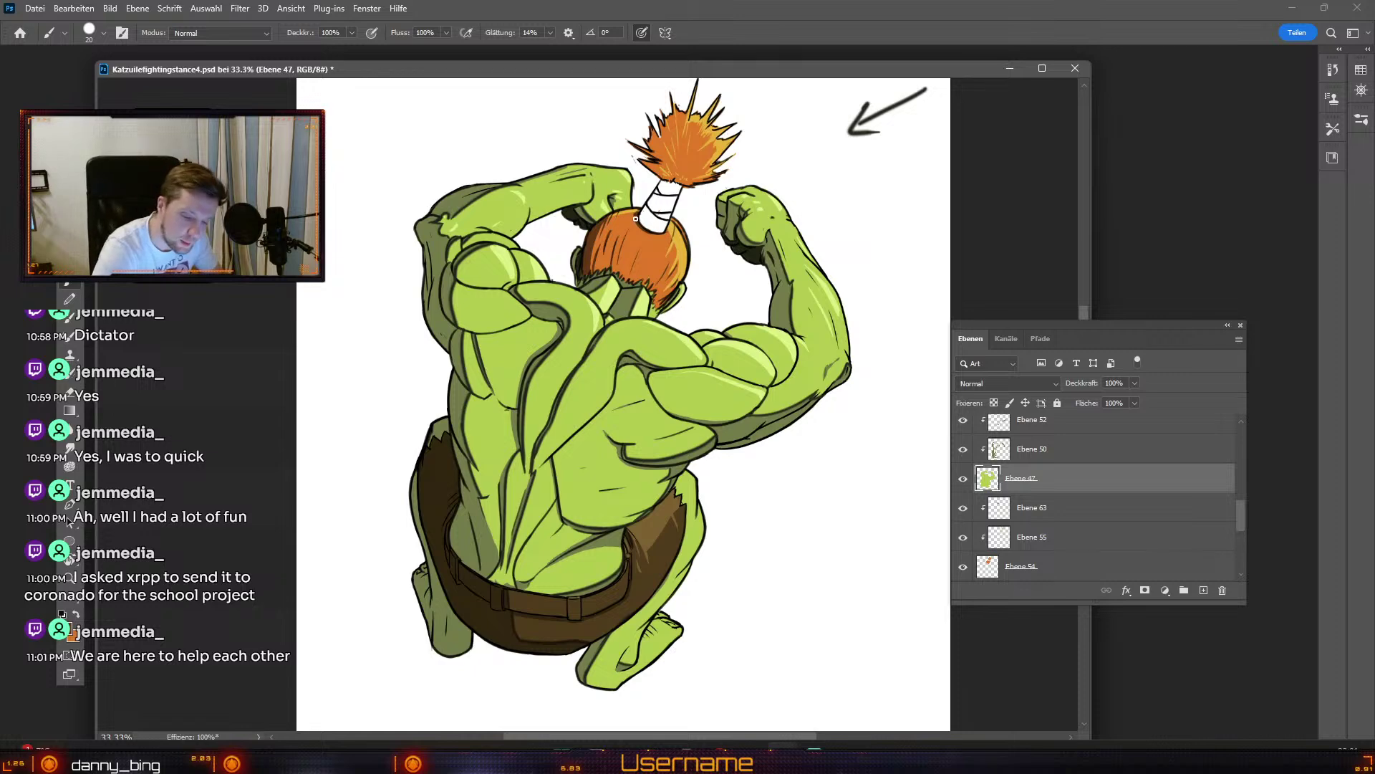
pyautogui.hotkey('ctrl', 'z')
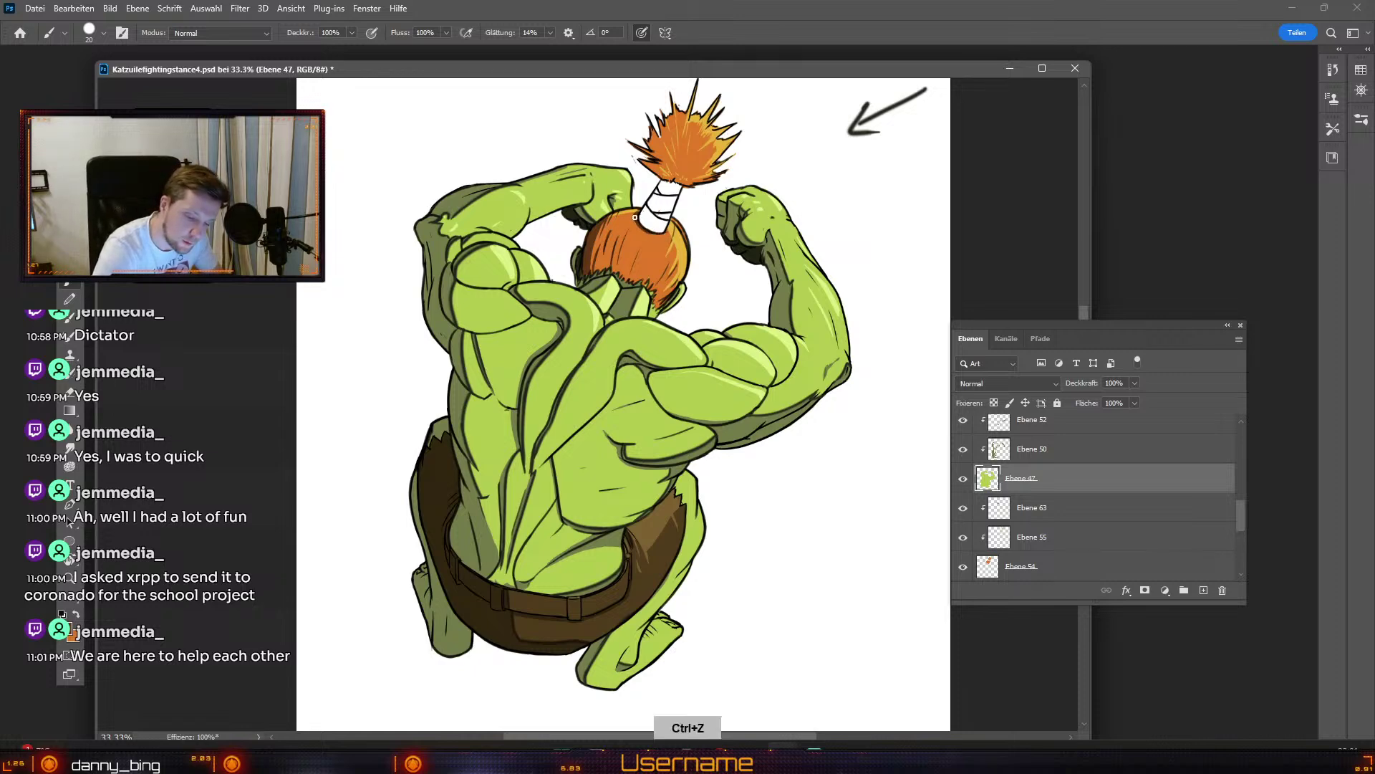
pyautogui.hotkey('ctrl', 'z')
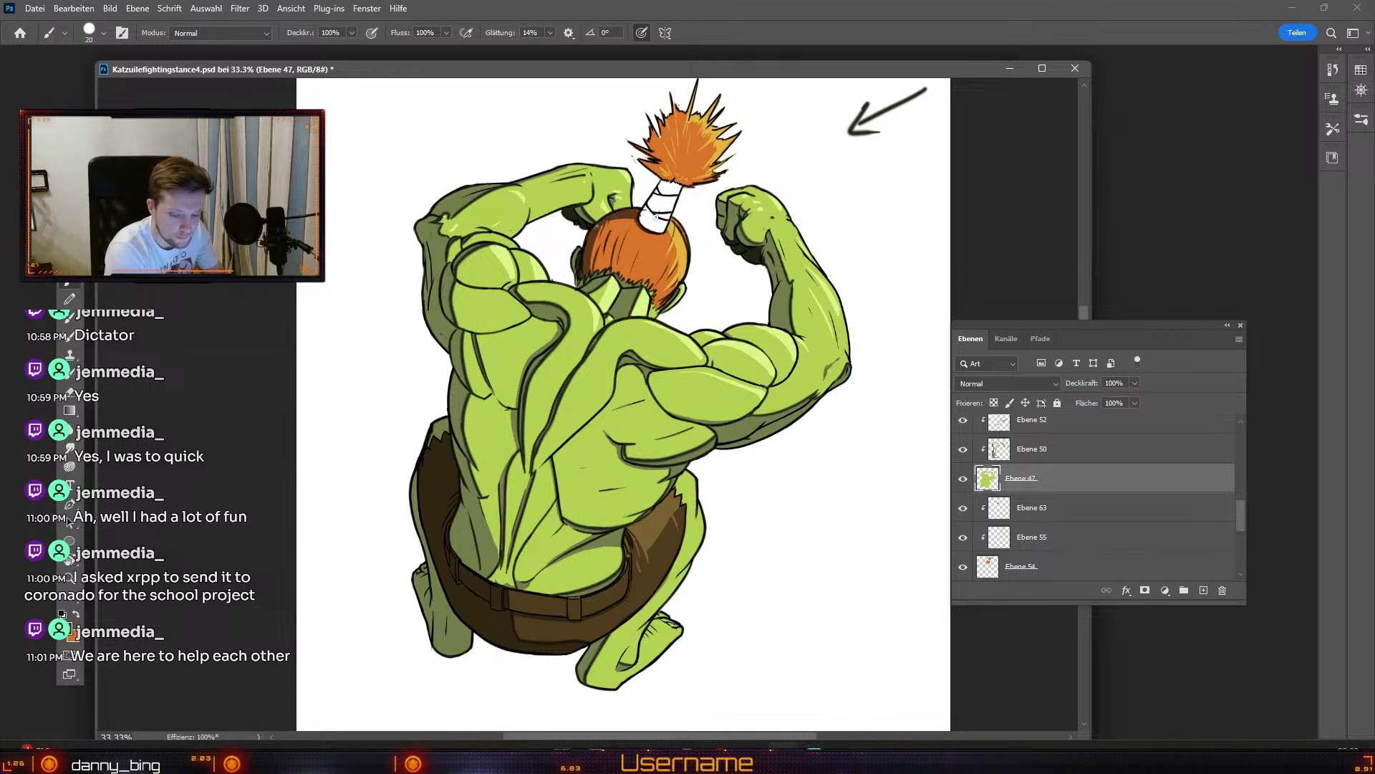
pyautogui.hotkey('ctrl', 'z')
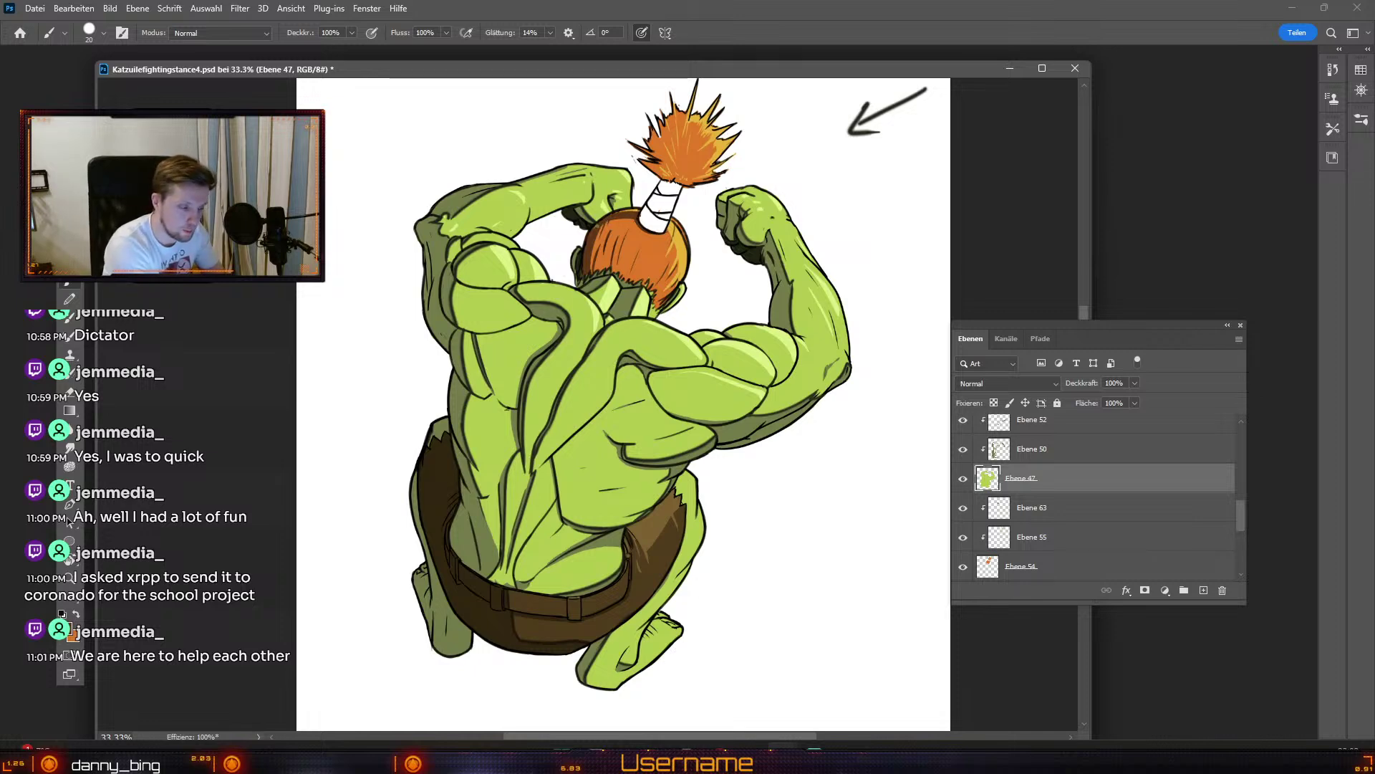
# Step: Select outline layer Ebene 44, toggle its visibility to check it and touch up the head's right outline with the 25 px eraser
pyautogui.press('e')
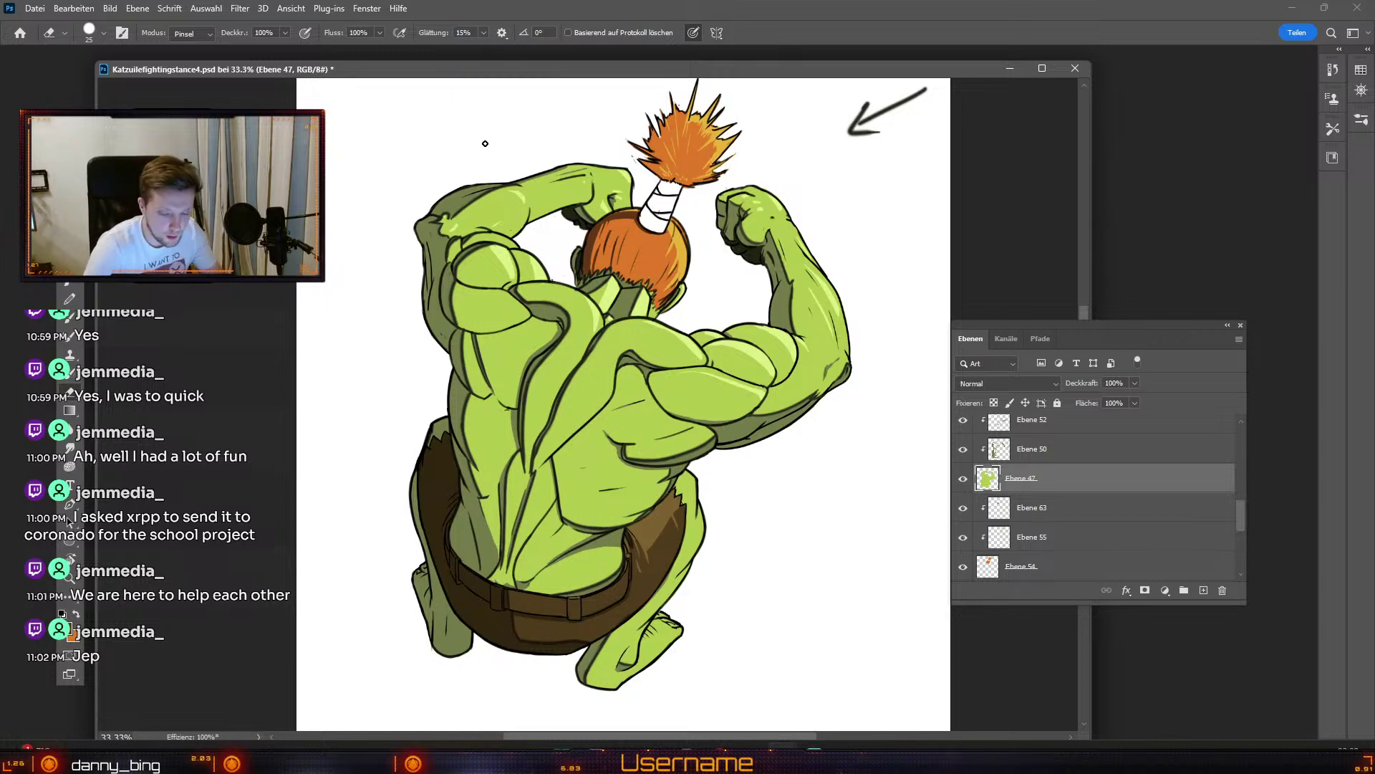
pyautogui.press('v')
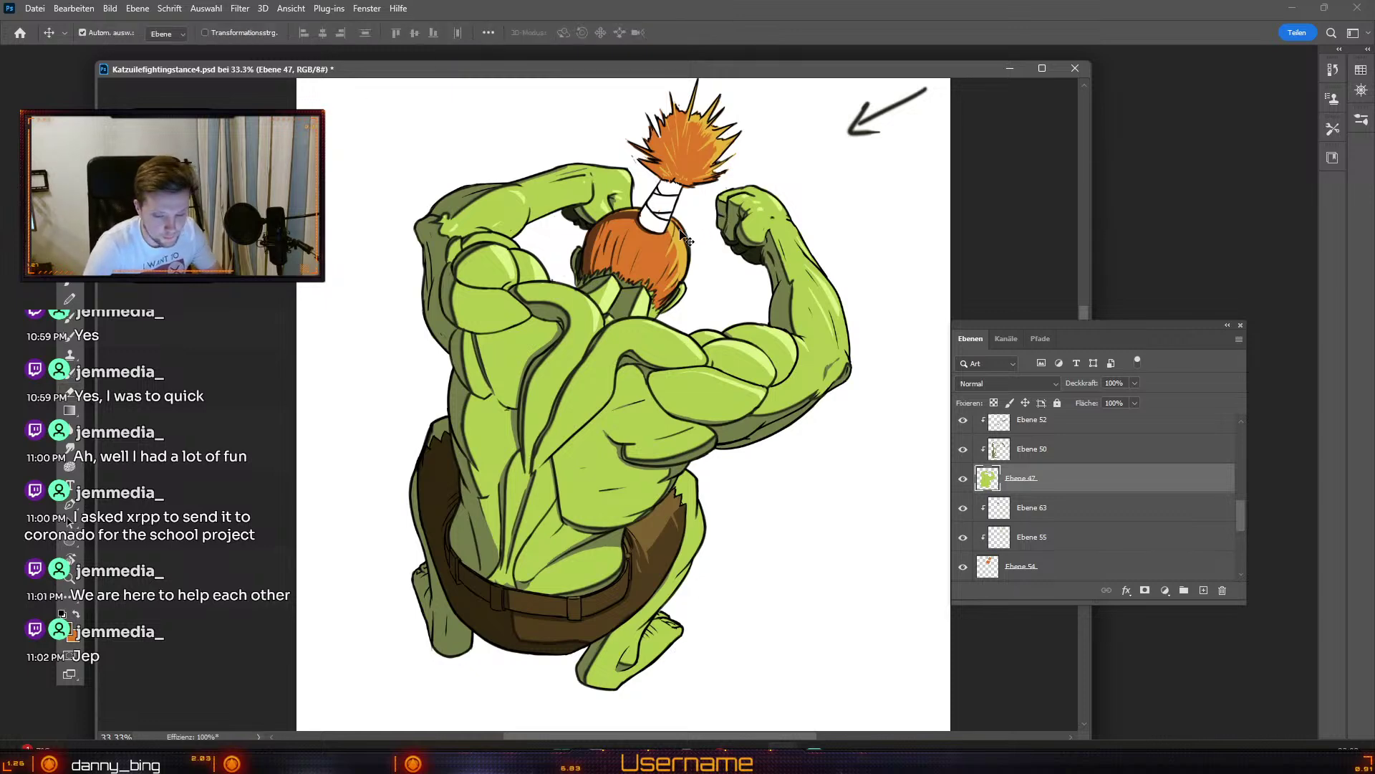
pyautogui.click(692, 240)
pyautogui.click(962, 428)
pyautogui.click(963, 428)
pyautogui.press('e')
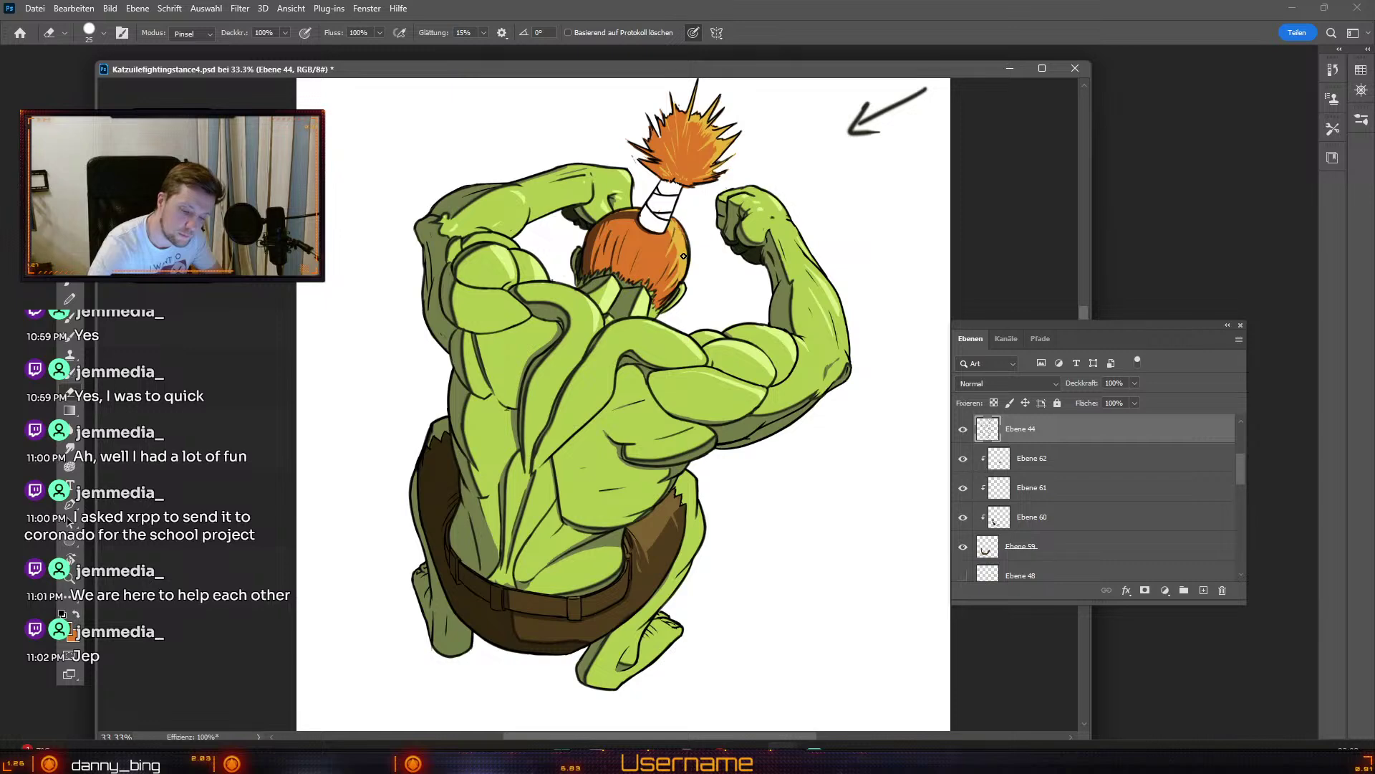
pyautogui.hotkey('ctrl', 'z')
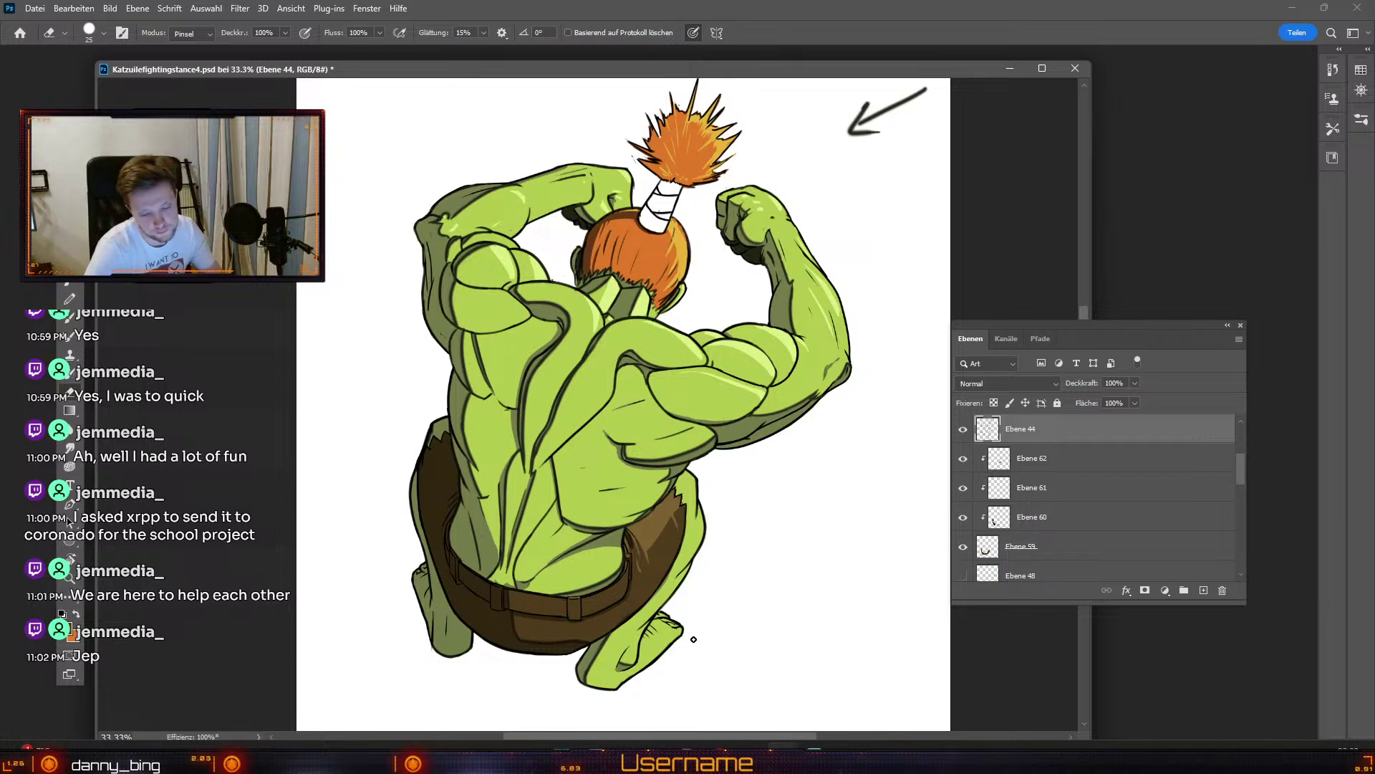
# Step: Reselect the hair shading layer Ebene 63 and continue the brown hair shading with the 20 px brush, undoing misplaced strokes
pyautogui.press('b')
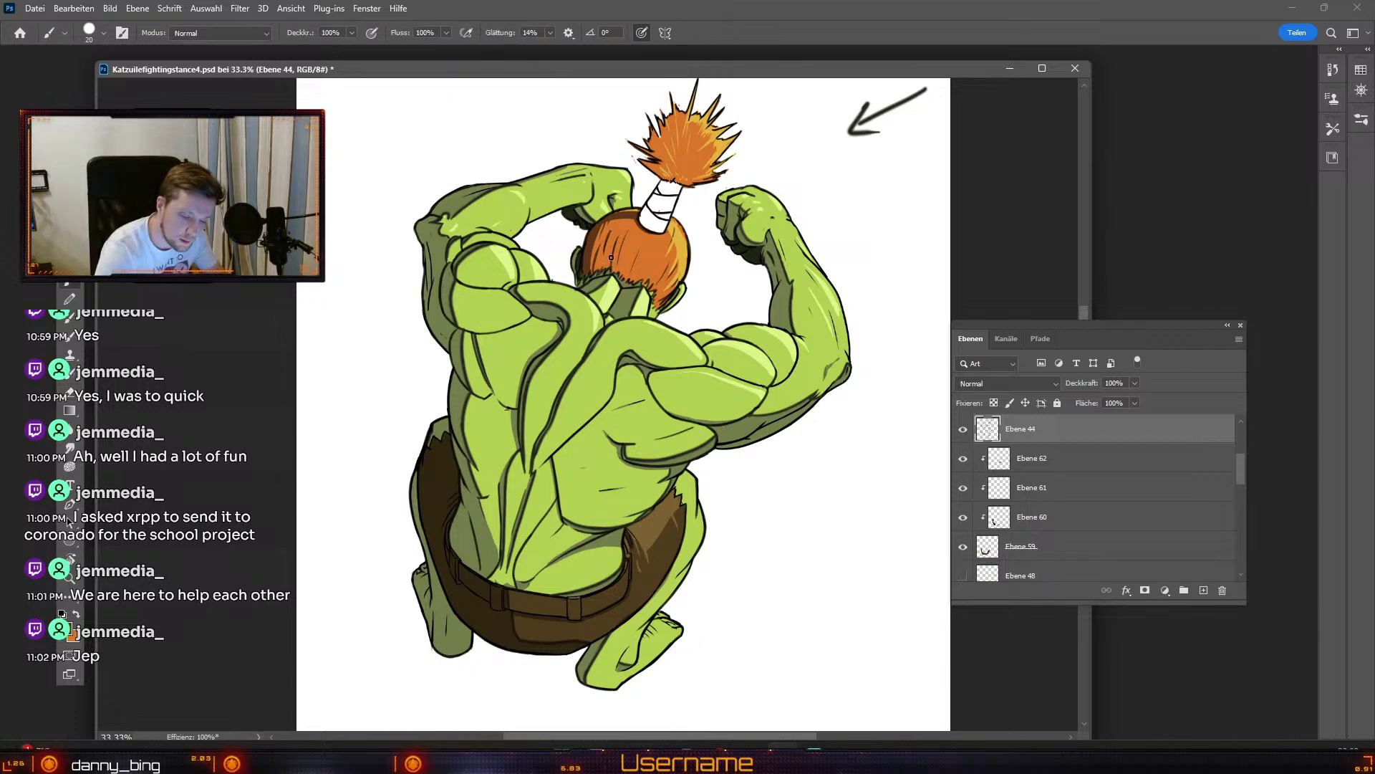
pyautogui.hotkey('ctrl', 'z')
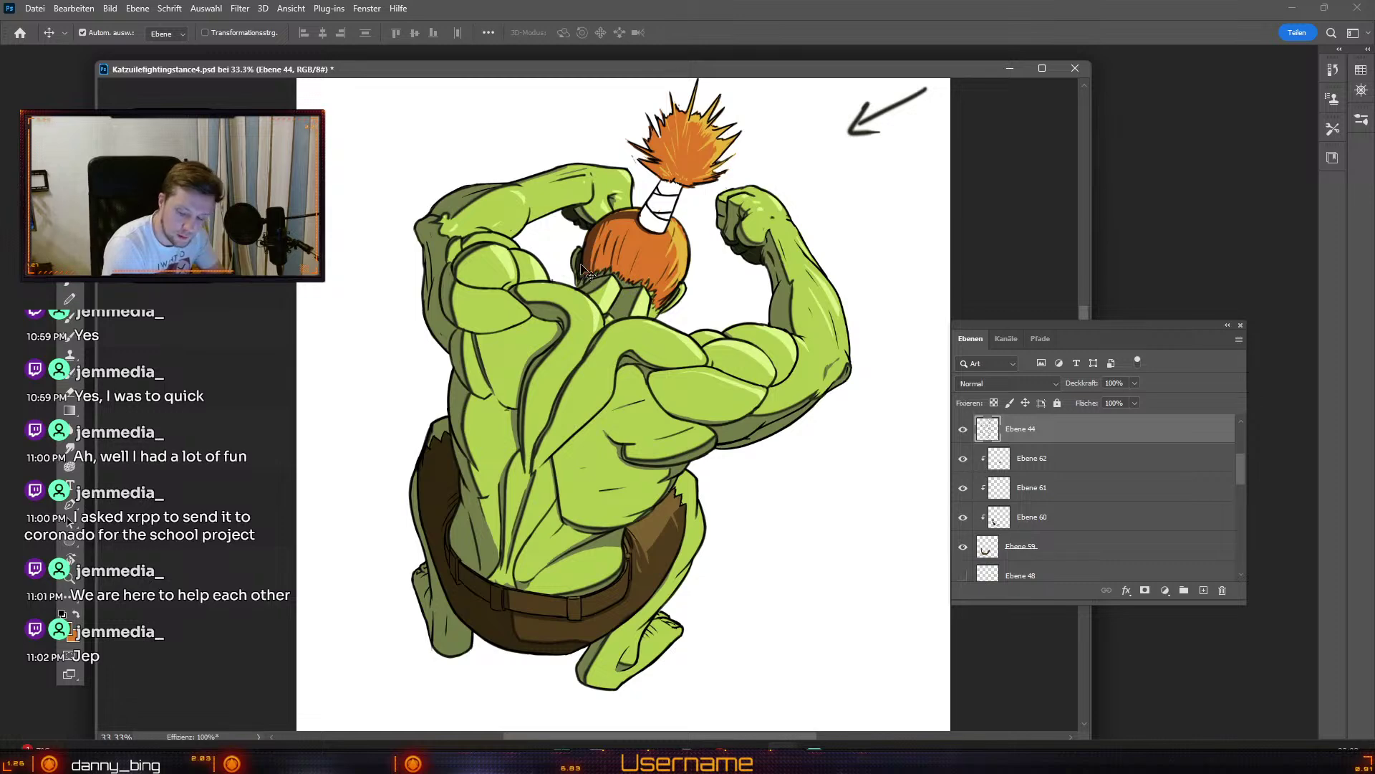
pyautogui.keyDown('ctrl'); pyautogui.click(594, 265); pyautogui.keyUp('ctrl')
pyautogui.press('b')
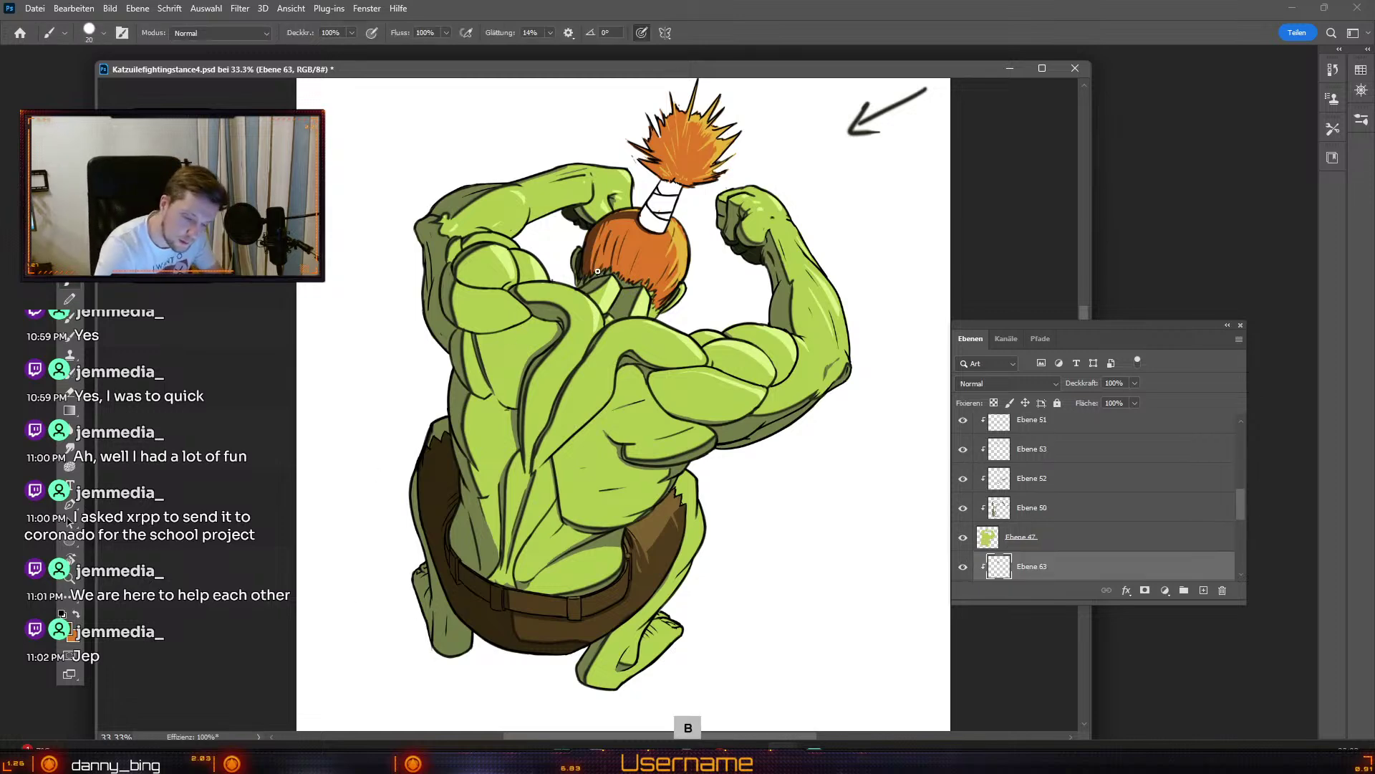
pyautogui.hotkey('ctrl', 'z')
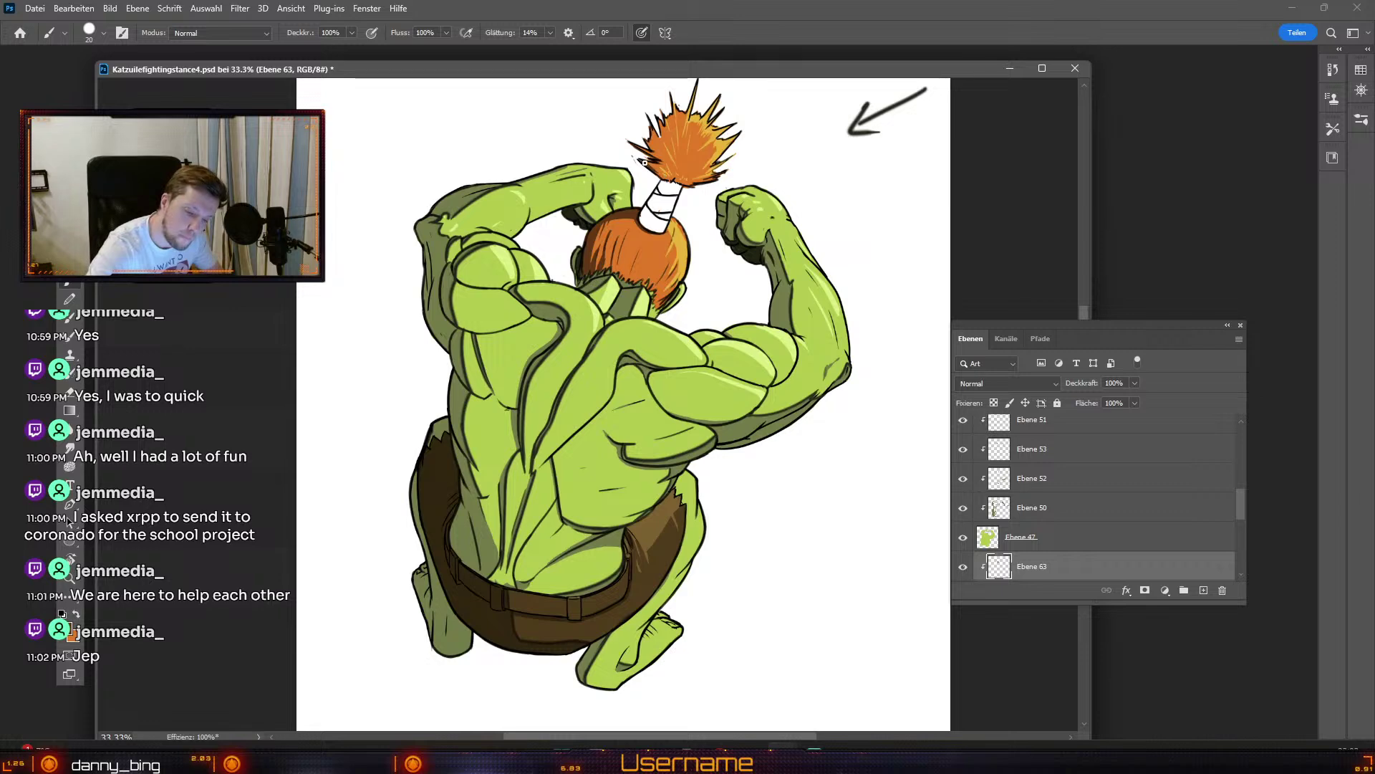
# Step: Paint fine brown strands into the orange ponytail tuft with 10 and 8 px brushes, undoing unwanted strokes
pyautogui.press('odiaeresis')
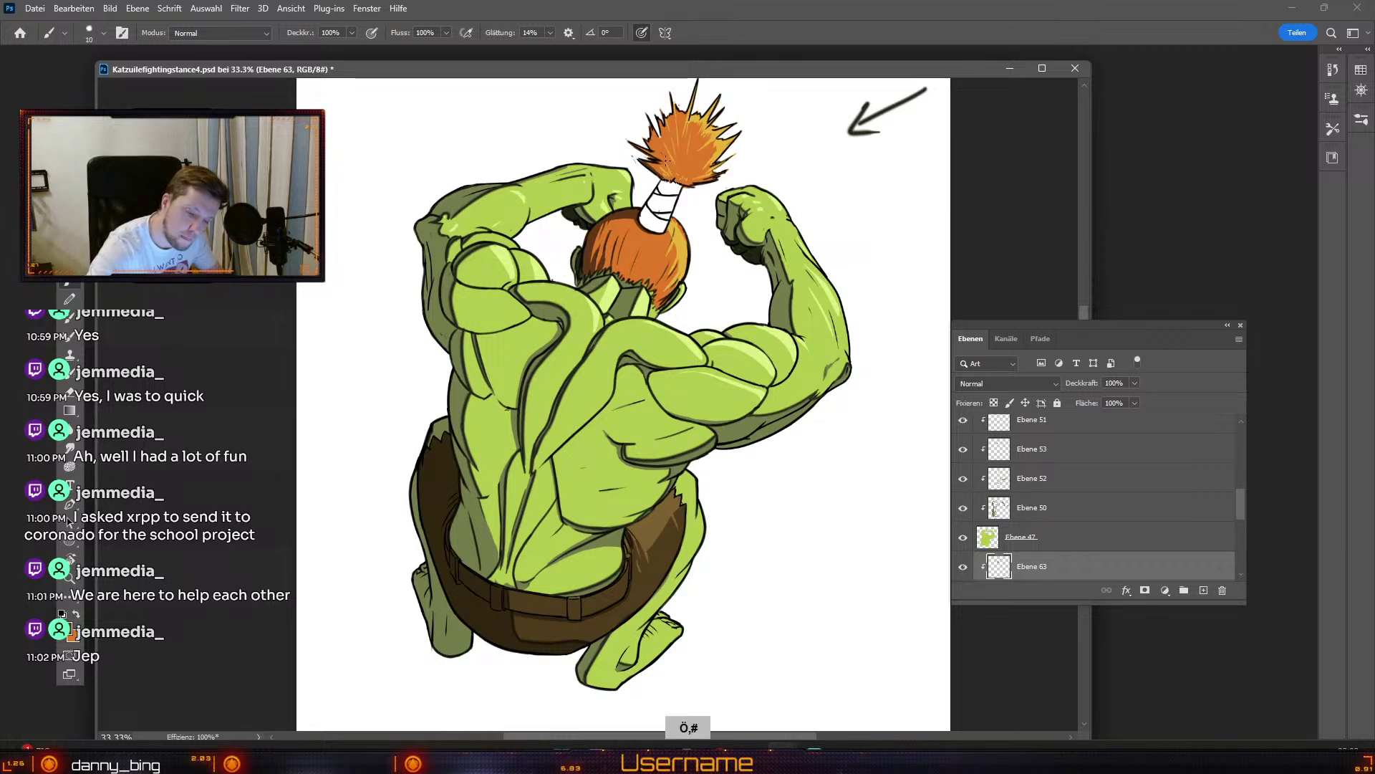
pyautogui.press('odiaeresis')
pyautogui.hotkey('ctrl', 'z')
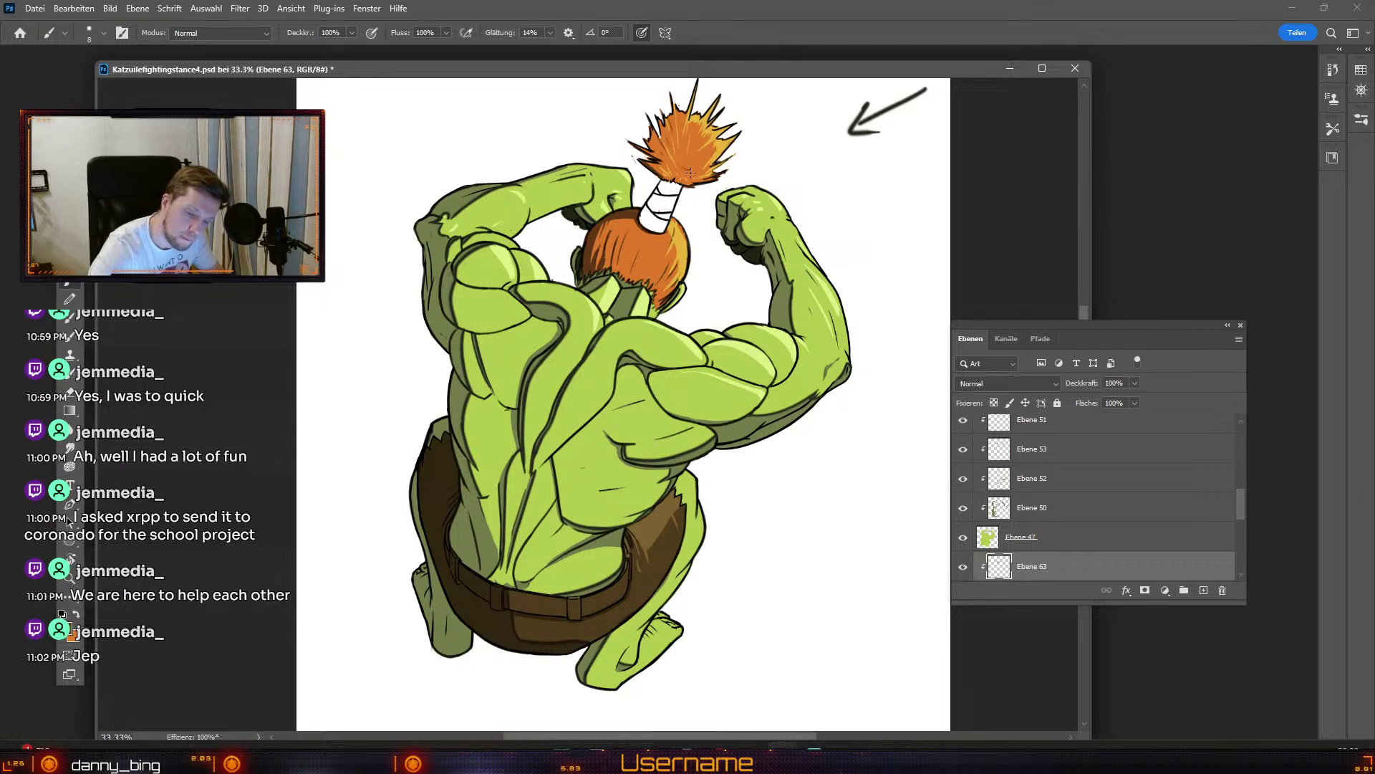
pyautogui.hotkey('ctrl', 'z')
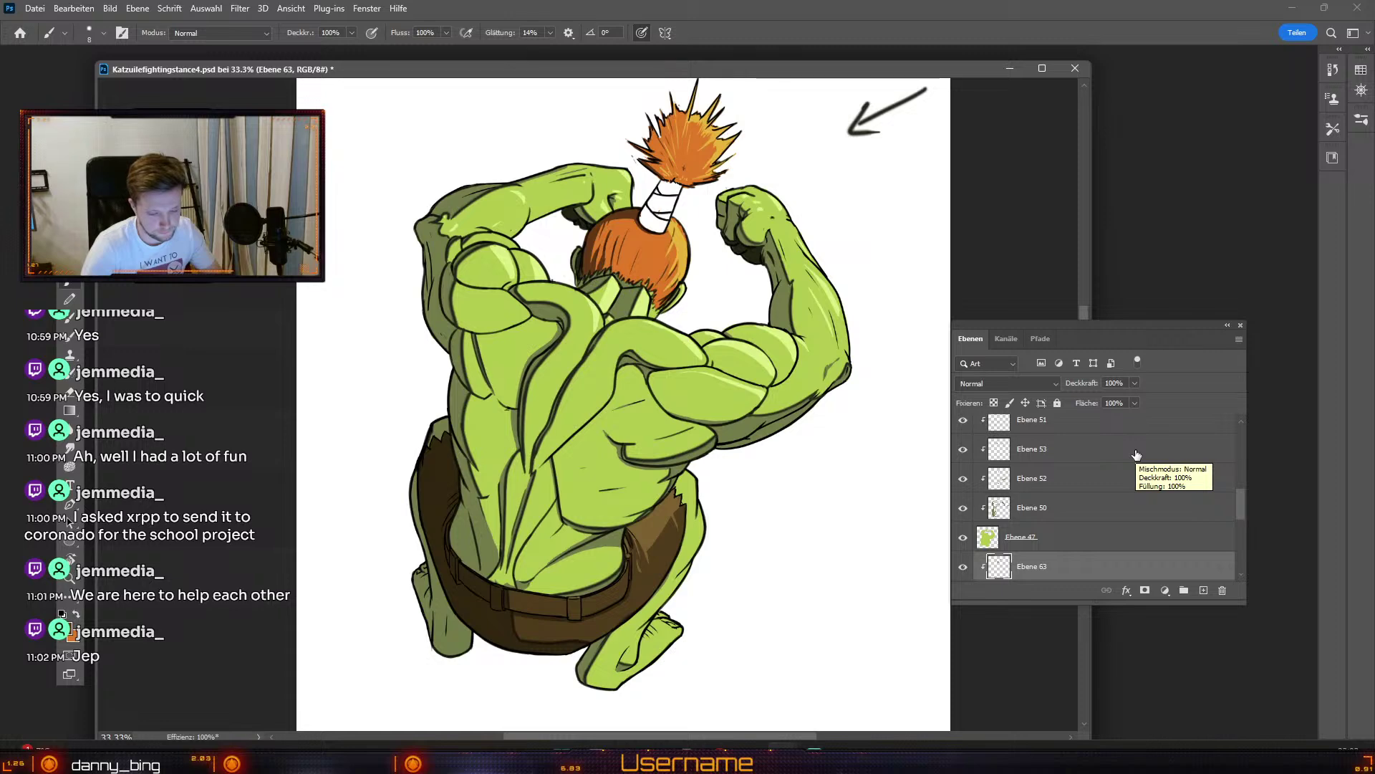
# Step: Select the arrow's layer Ebene 49, erase the black arrow beside the figure with the 200 px eraser and return to the Brush
pyautogui.hotkey('ctrl', '-')
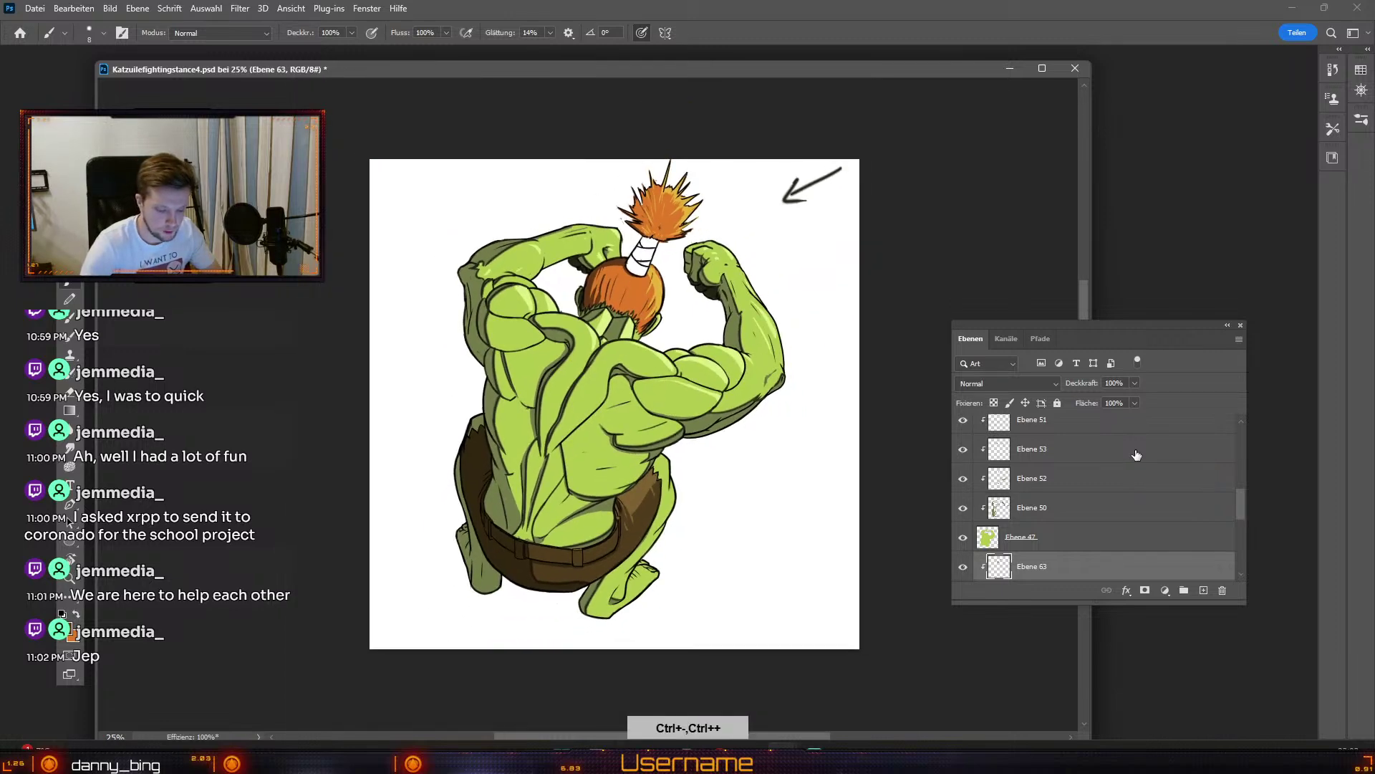
pyautogui.press('v')
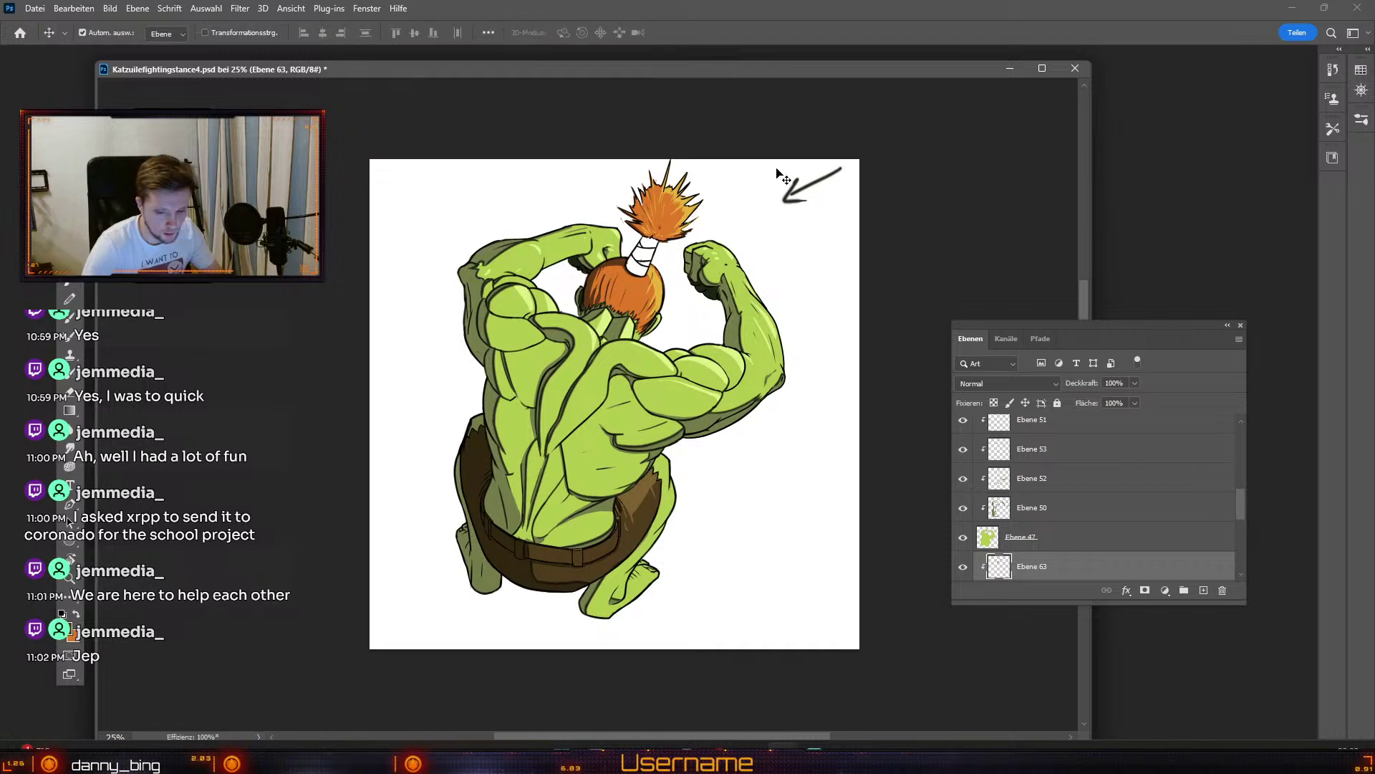
pyautogui.click(807, 194)
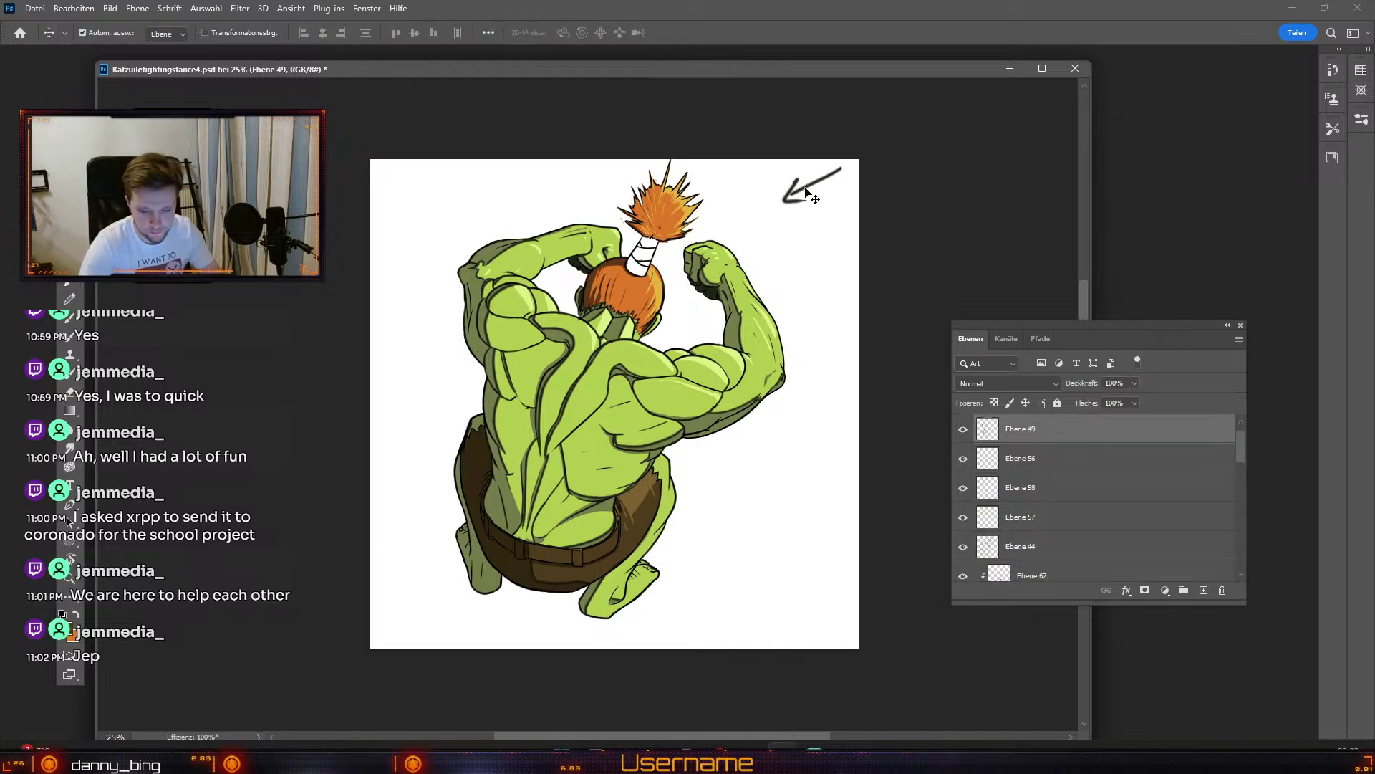
pyautogui.press('e')
pyautogui.moveTo(797, 190); pyautogui.dragTo(877, 154)
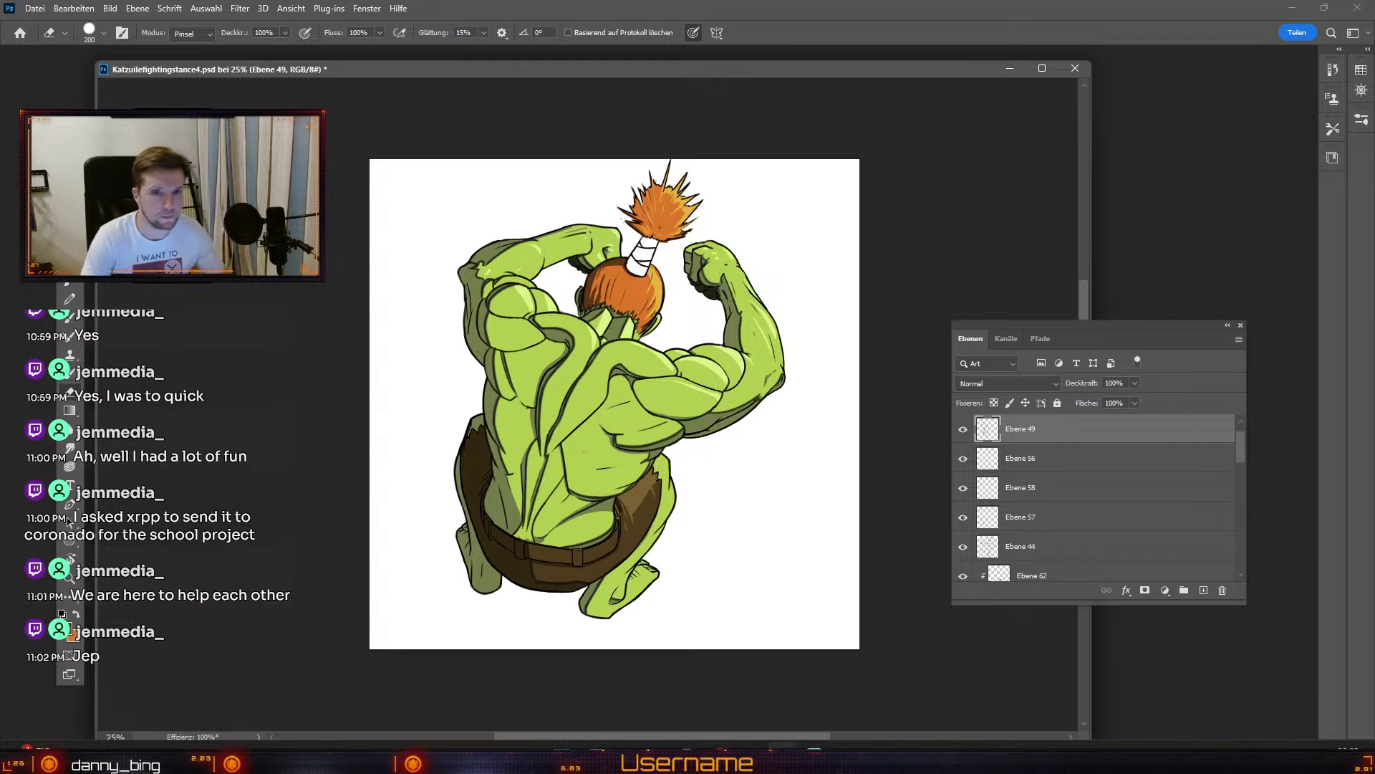
pyautogui.press('b')
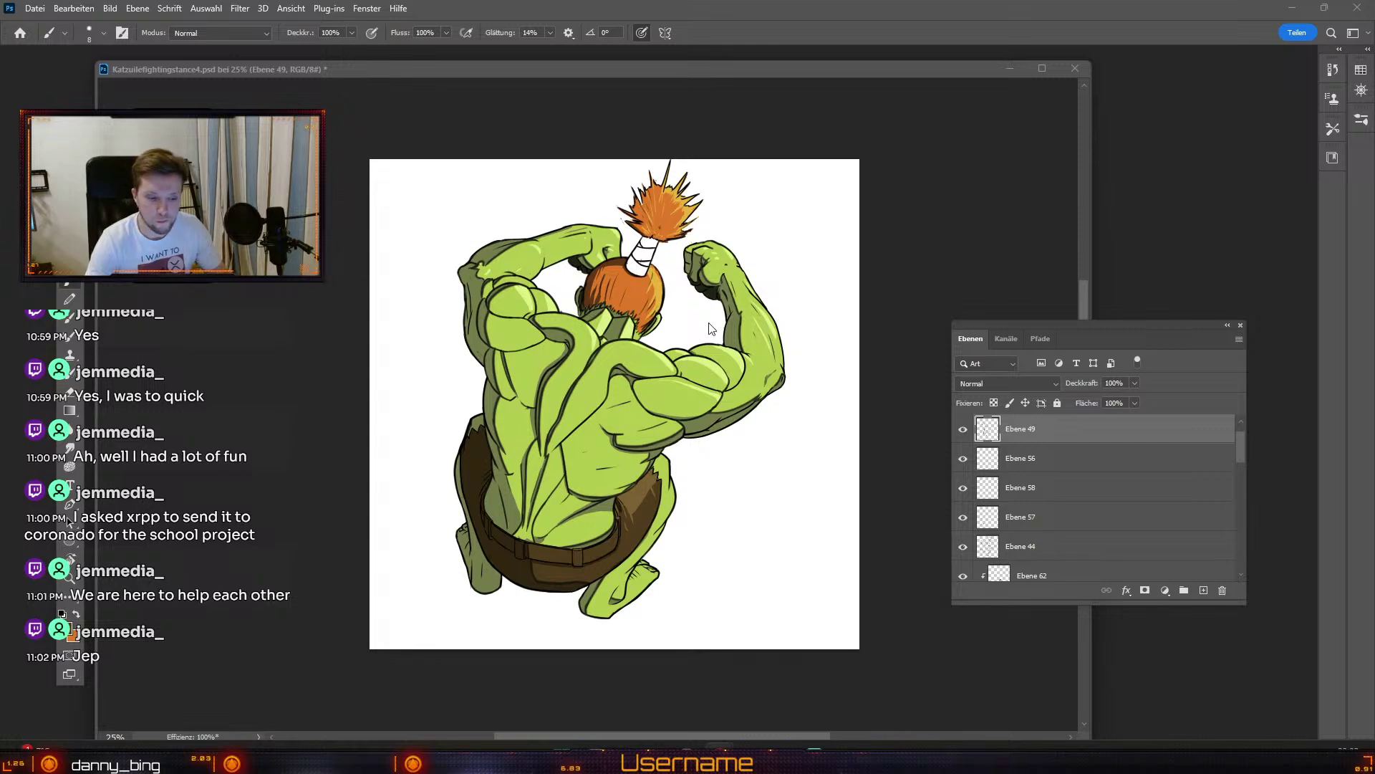
# Step: Add a new layer just above the background layer Ebene 36 and draw a brown ellipse about 779 × 628 px beside the right leg
pyautogui.click(407, 71)
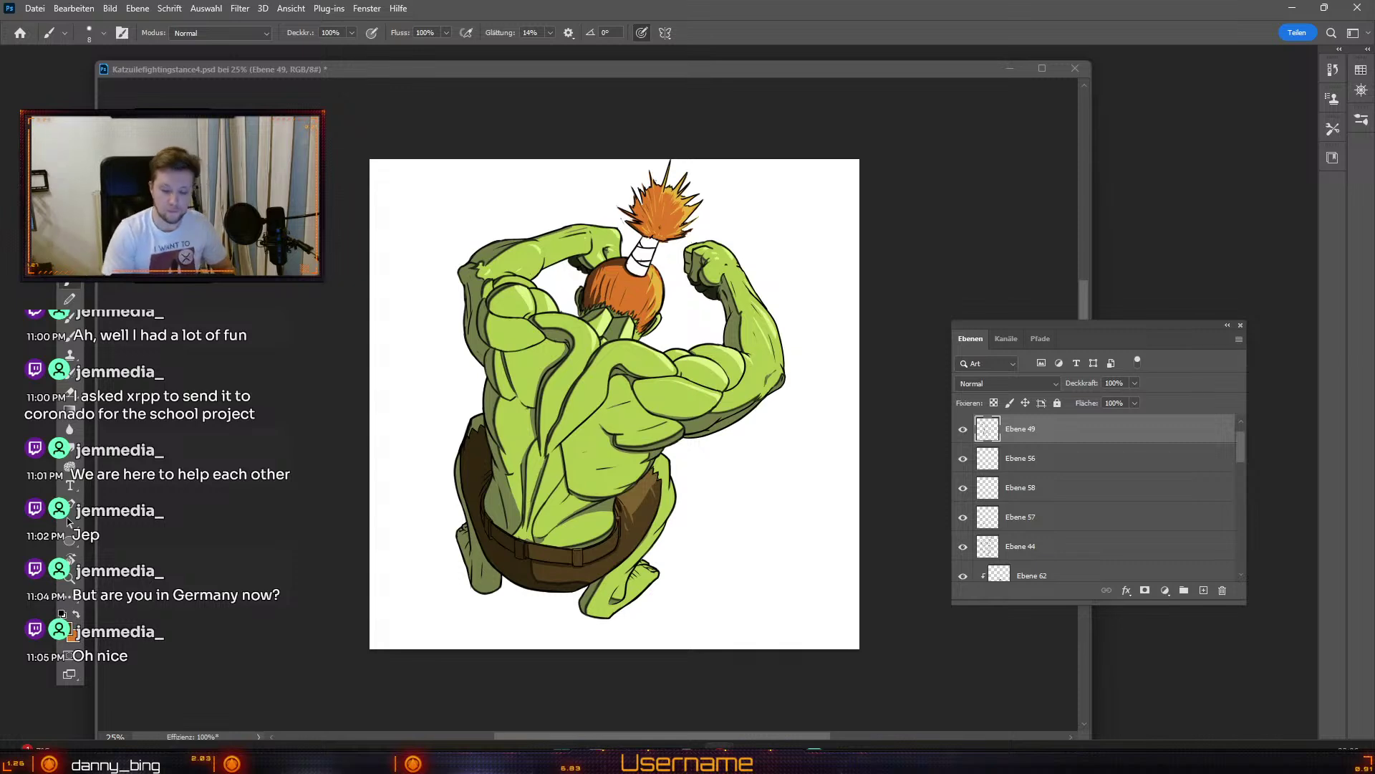
pyautogui.click(972, 430)
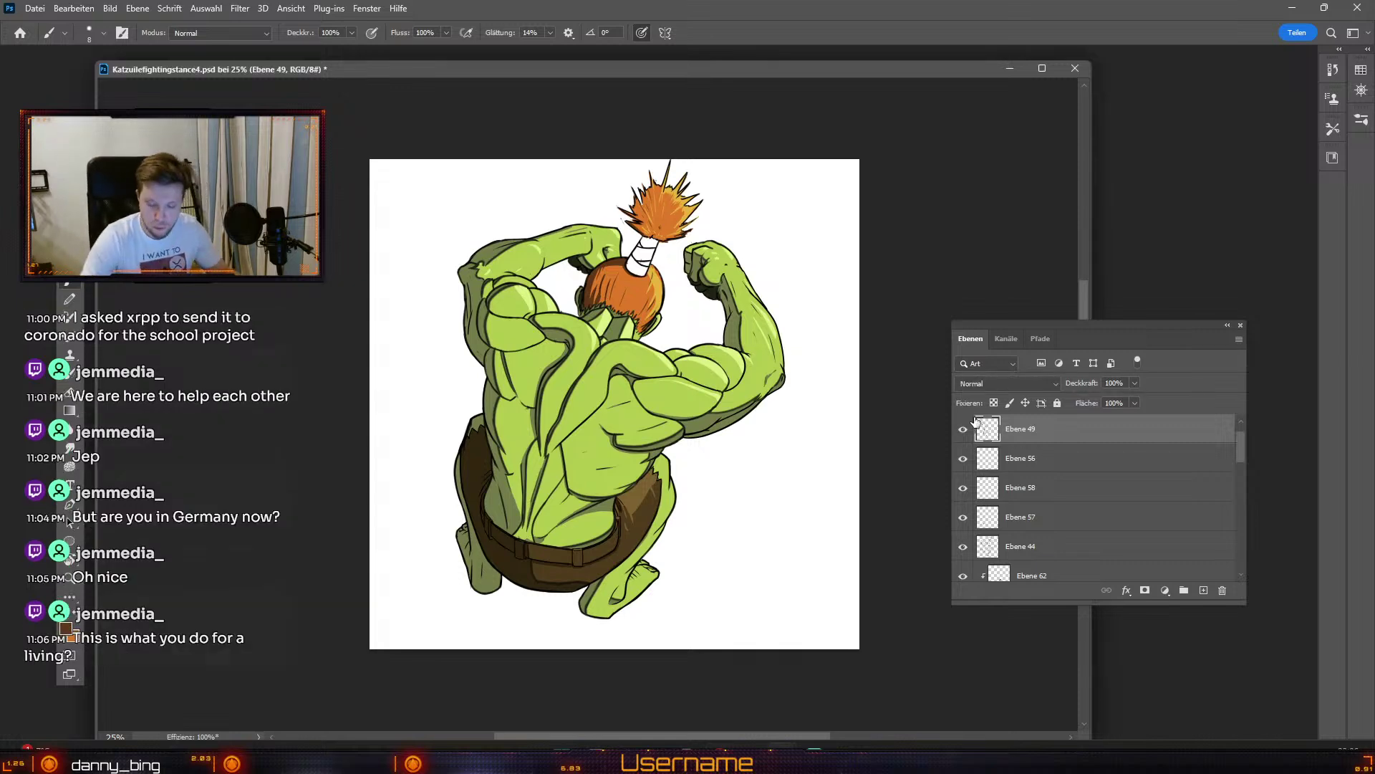
pyautogui.moveTo(1243, 445); pyautogui.dragTo(1253, 563)
pyautogui.click(1184, 573)
pyautogui.click(1205, 590)
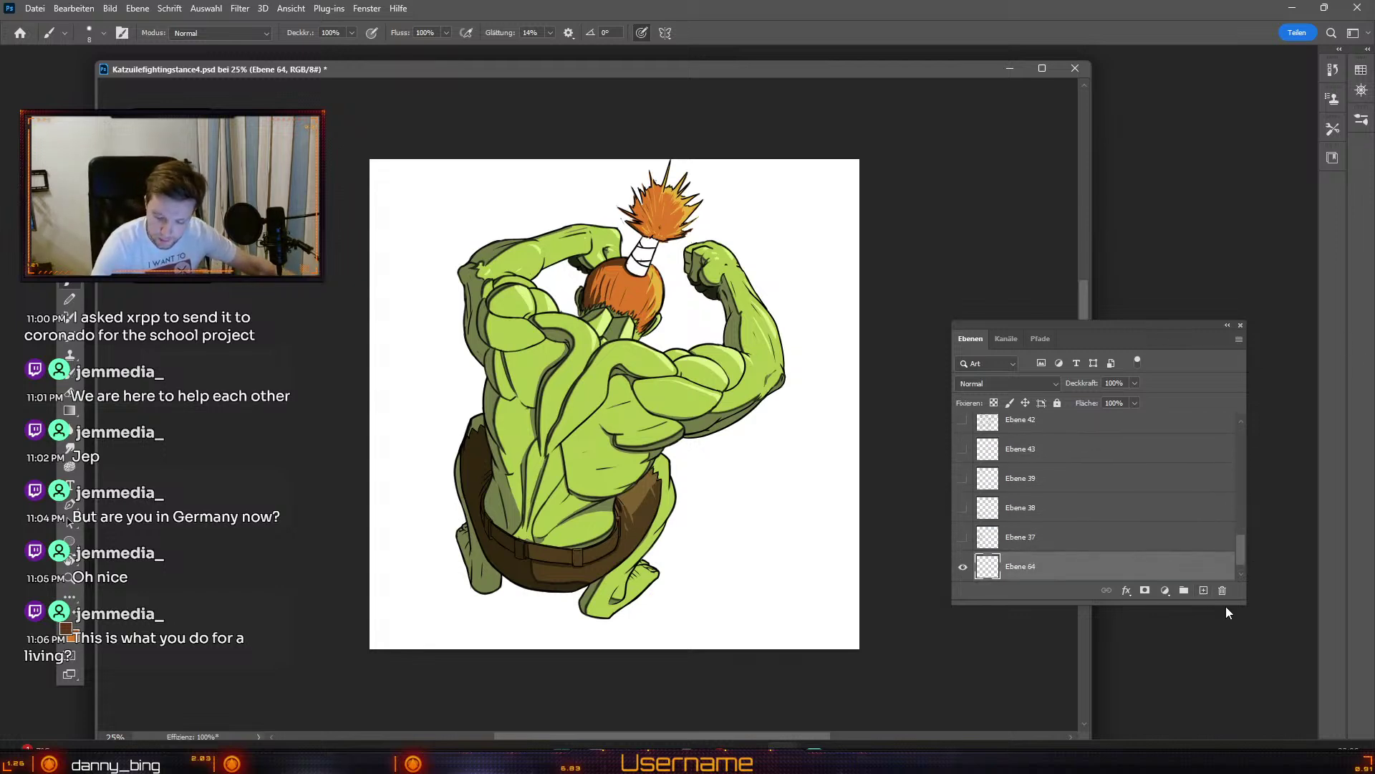
pyautogui.click(69, 542)
pyautogui.moveTo(654, 550)
pyautogui.mouseDown()
pyautogui.moveTo(805, 429)
pyautogui.moveTo(788, 442)
pyautogui.mouseUp()
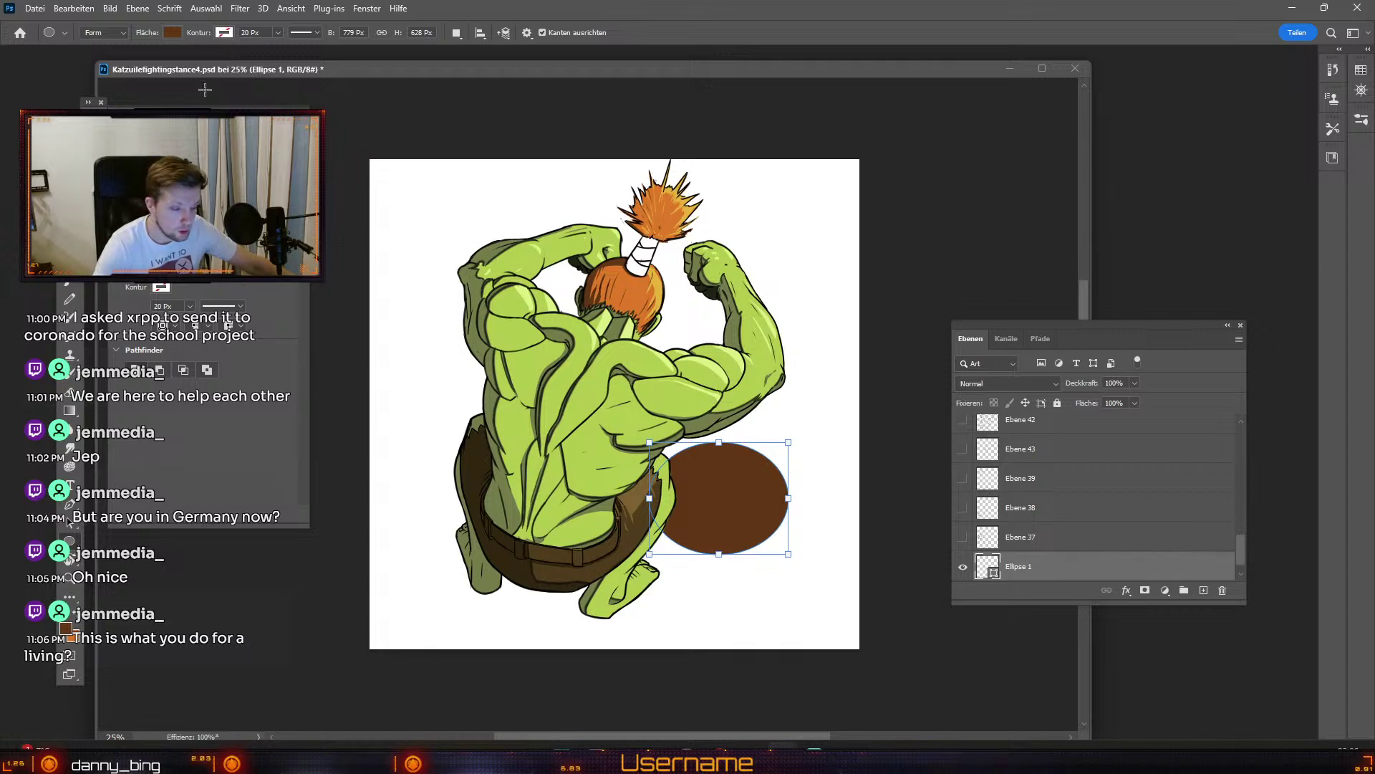
# Step: Give the ellipse no fill and a thin black outline of 6.35 px
pyautogui.press('Escape')
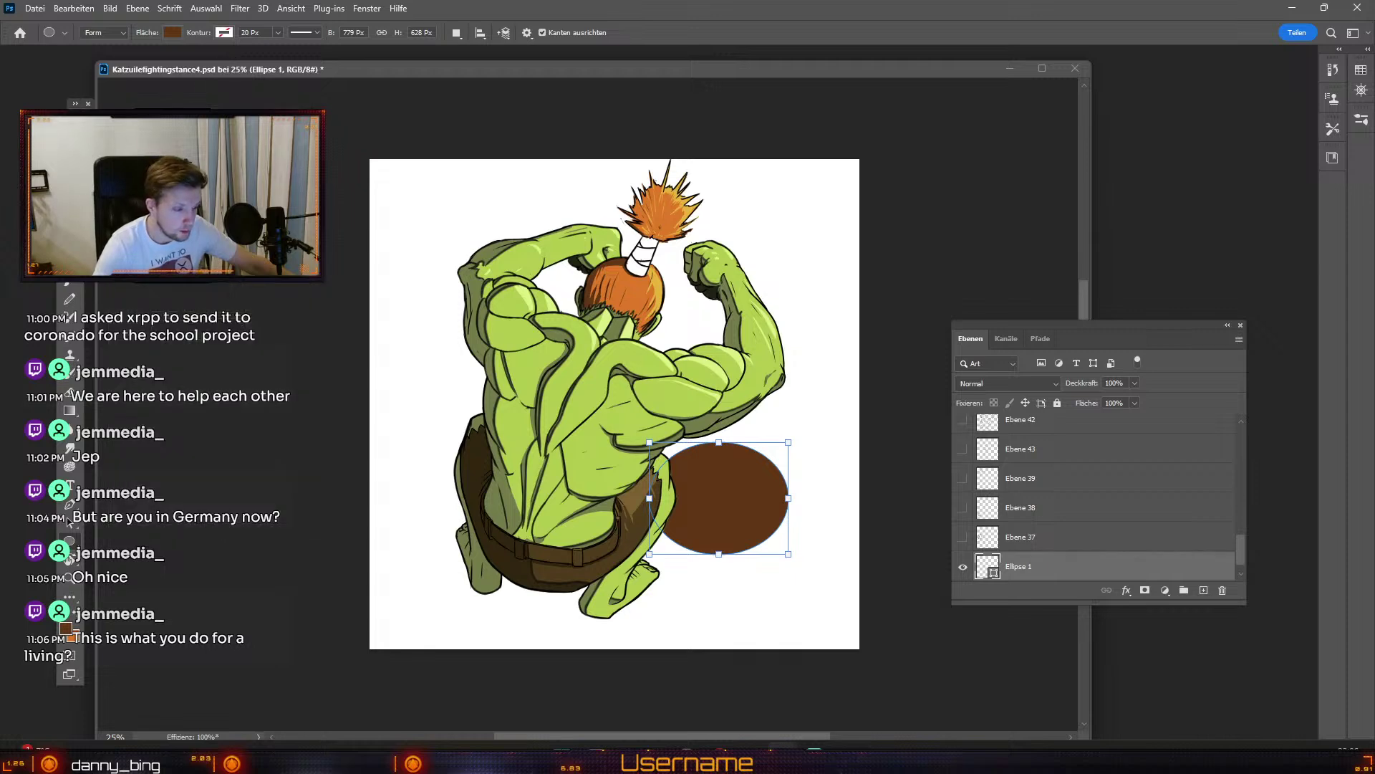
pyautogui.click(172, 33)
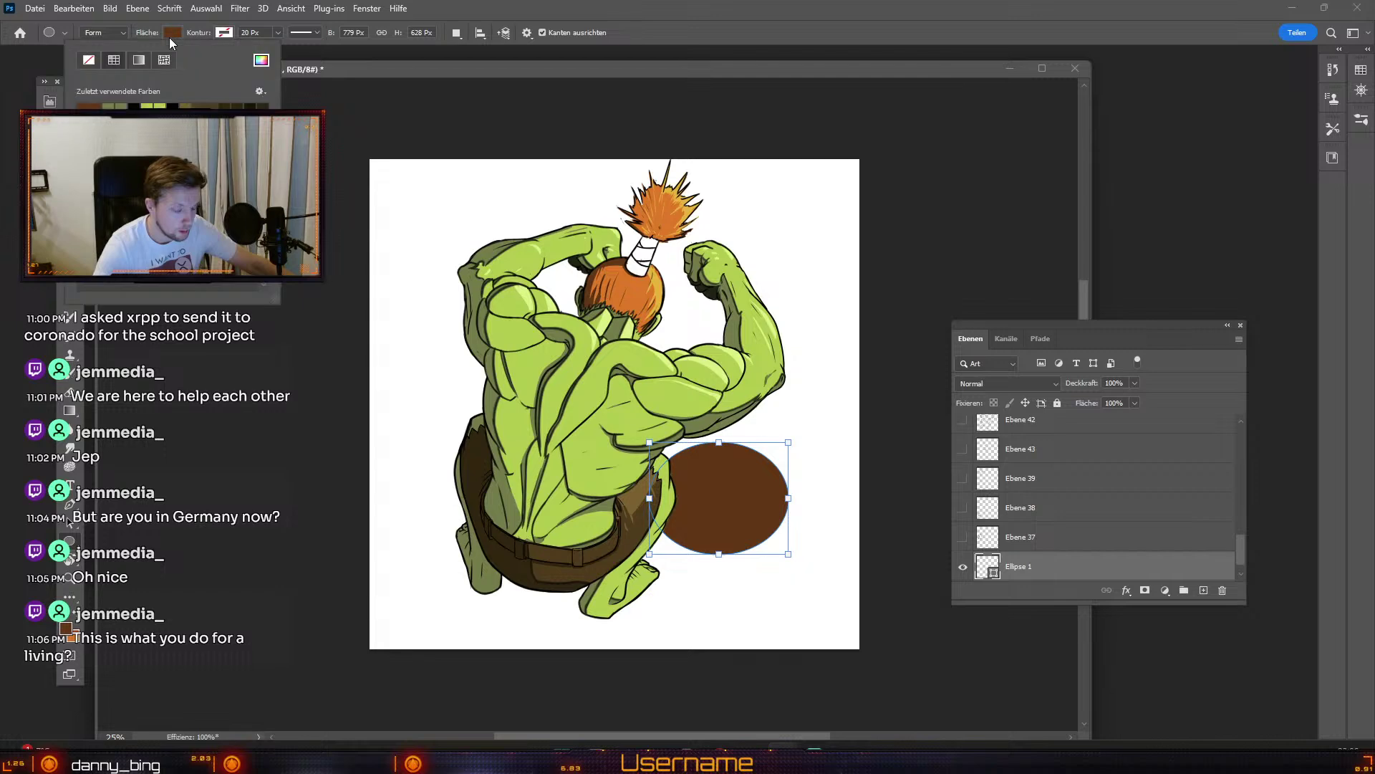
pyautogui.click(136, 106)
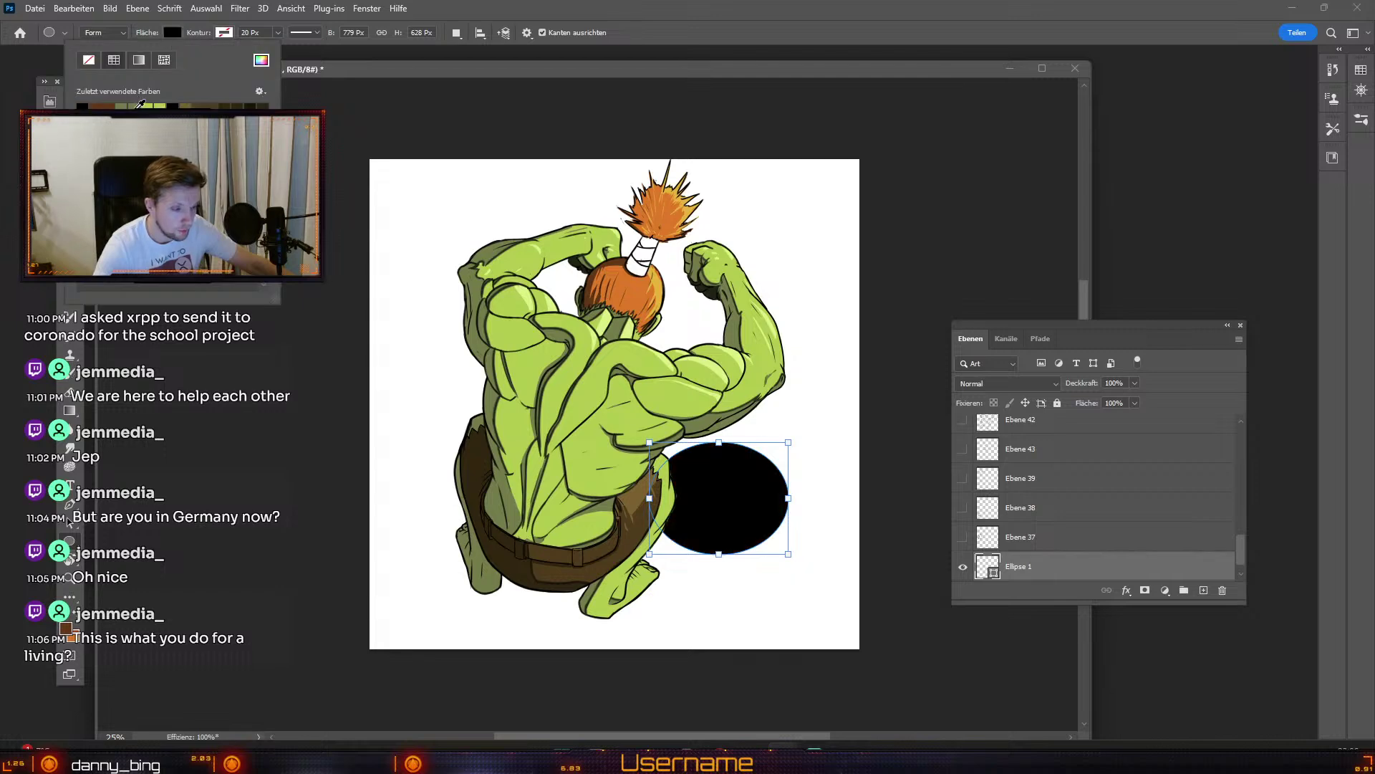
pyautogui.click(224, 33)
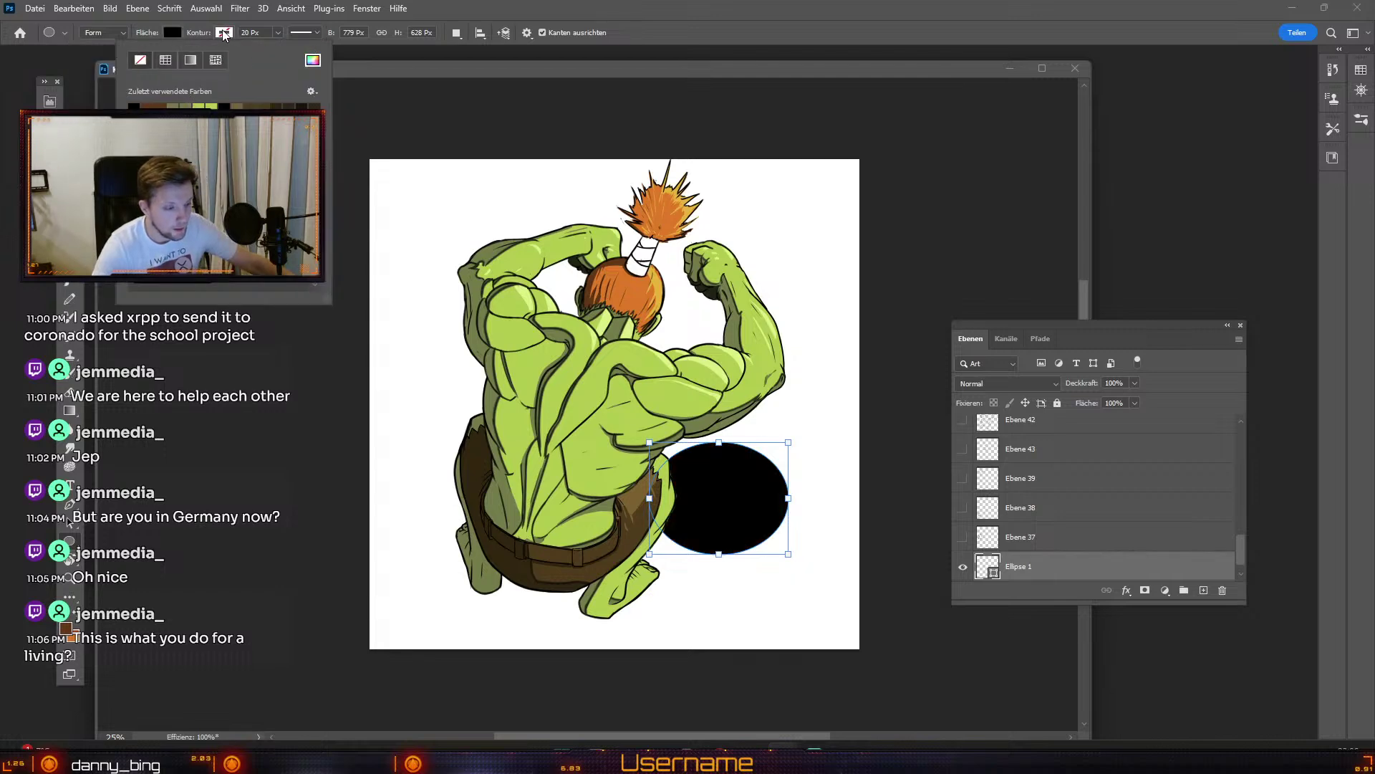
pyautogui.click(134, 106)
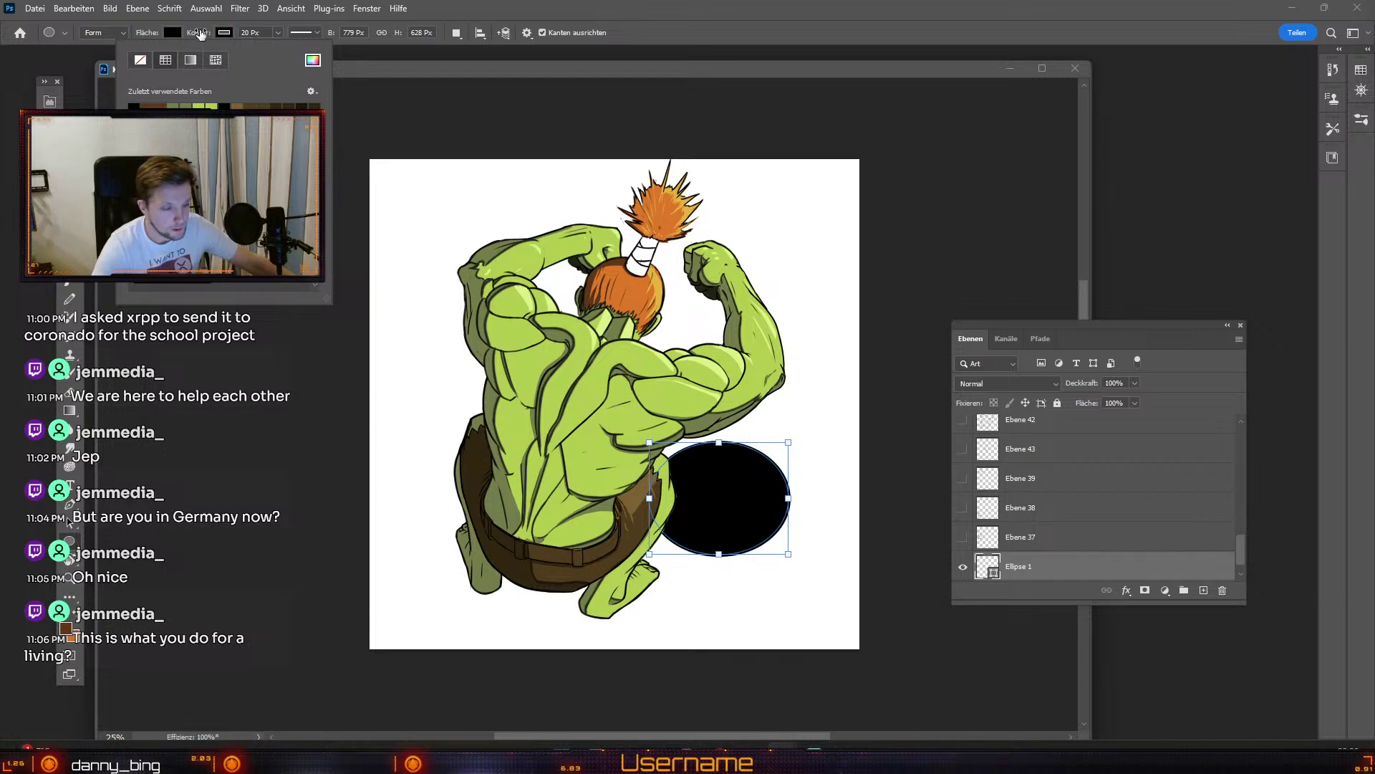
pyautogui.click(174, 32)
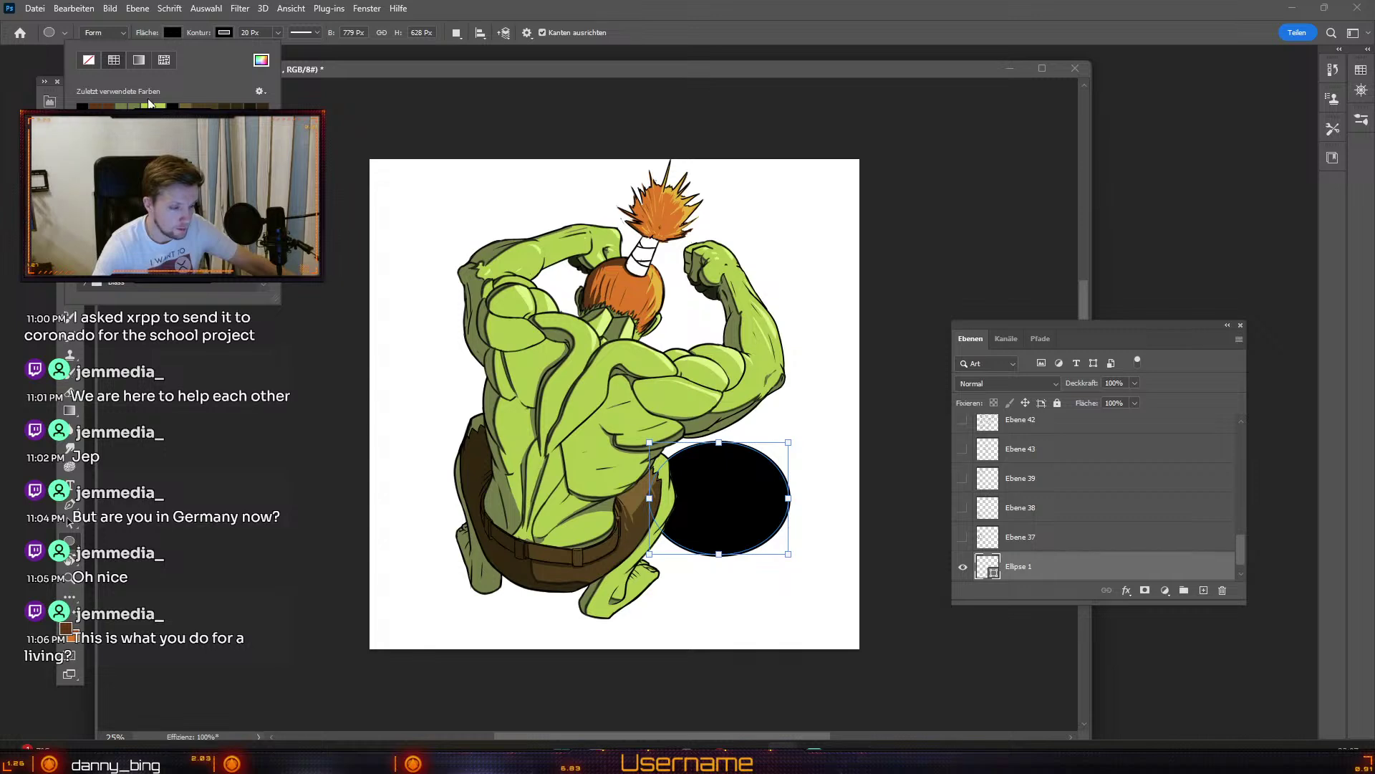
pyautogui.click(89, 60)
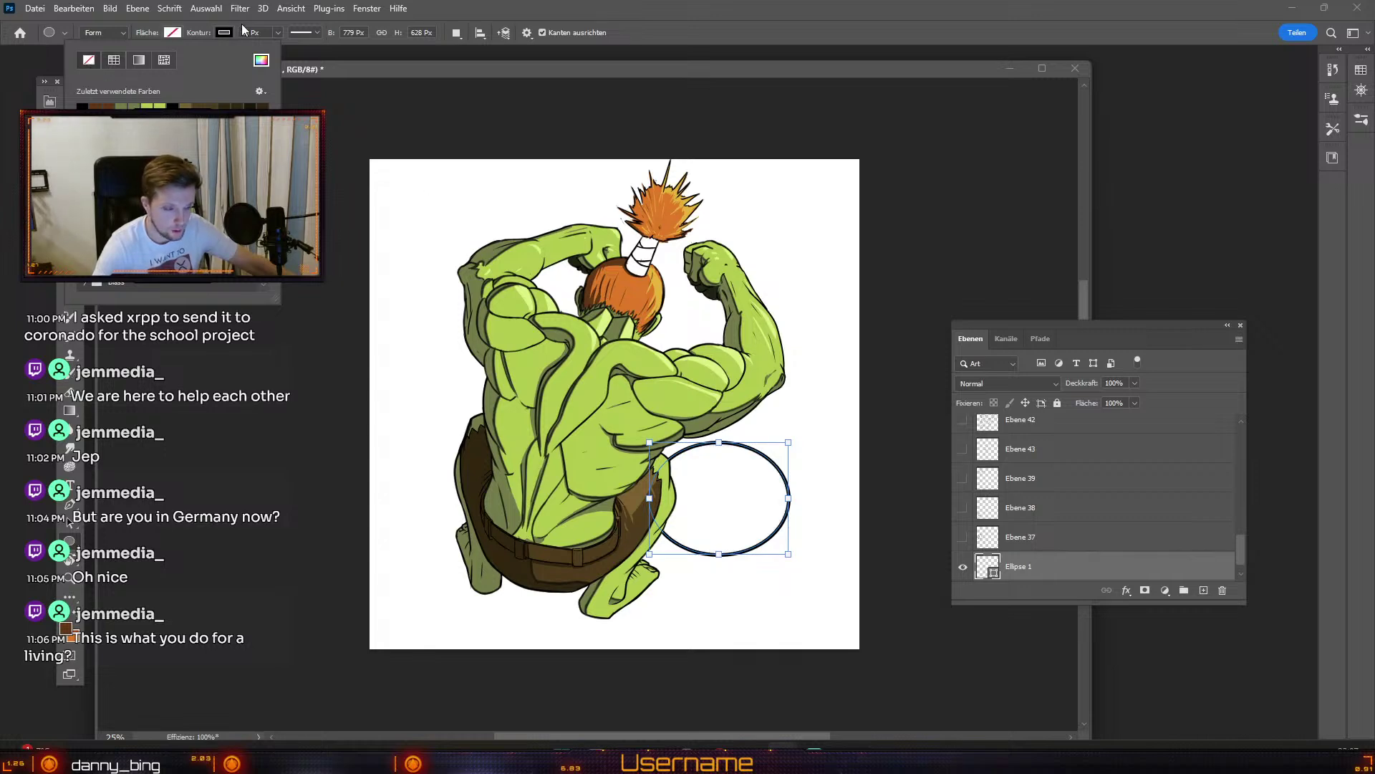
pyautogui.click(278, 33)
pyautogui.moveTo(277, 47); pyautogui.dragTo(264, 47)
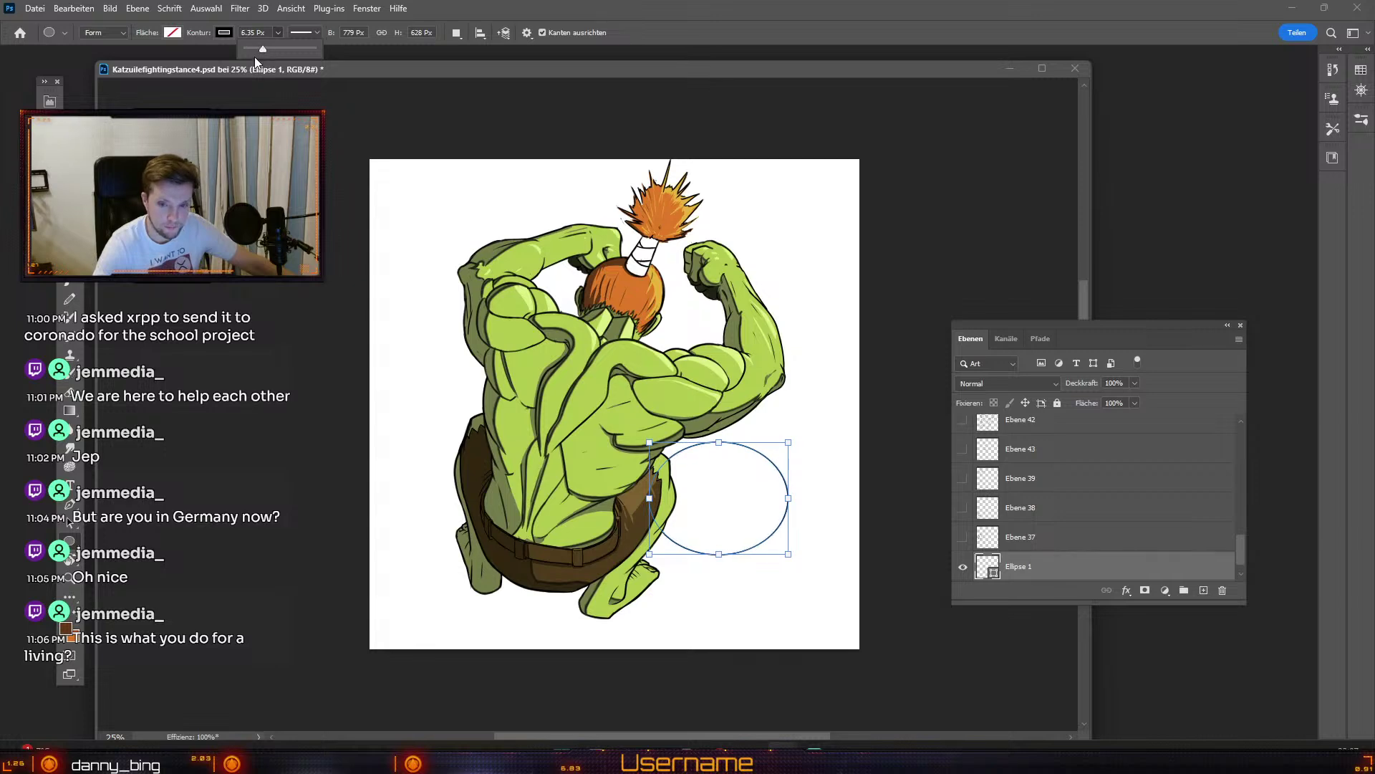
# Step: Flatten the ellipse to about 358 px high, tilt it slightly clockwise and add an empty layer directly beneath it
pyautogui.moveTo(716, 557); pyautogui.dragTo(715, 528)
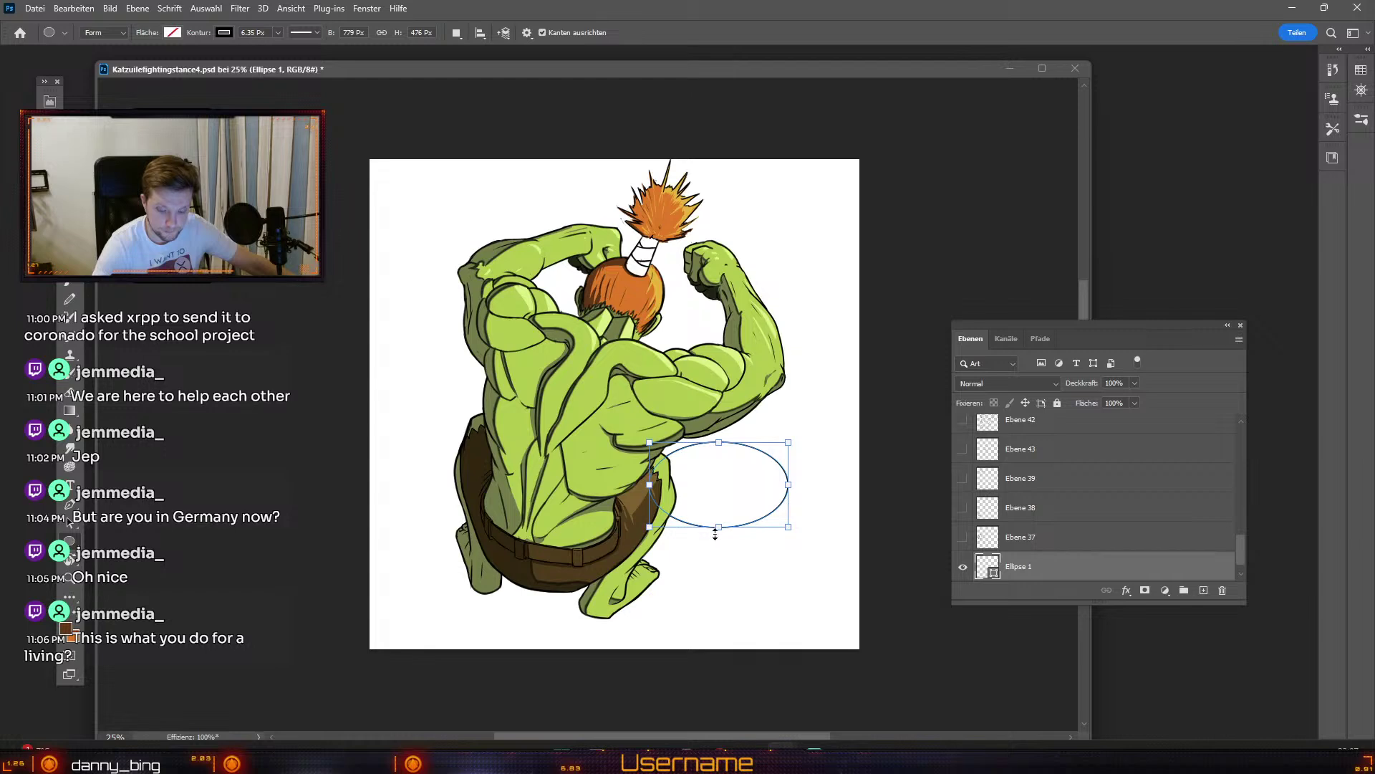
pyautogui.moveTo(719, 442); pyautogui.dragTo(811, 467)
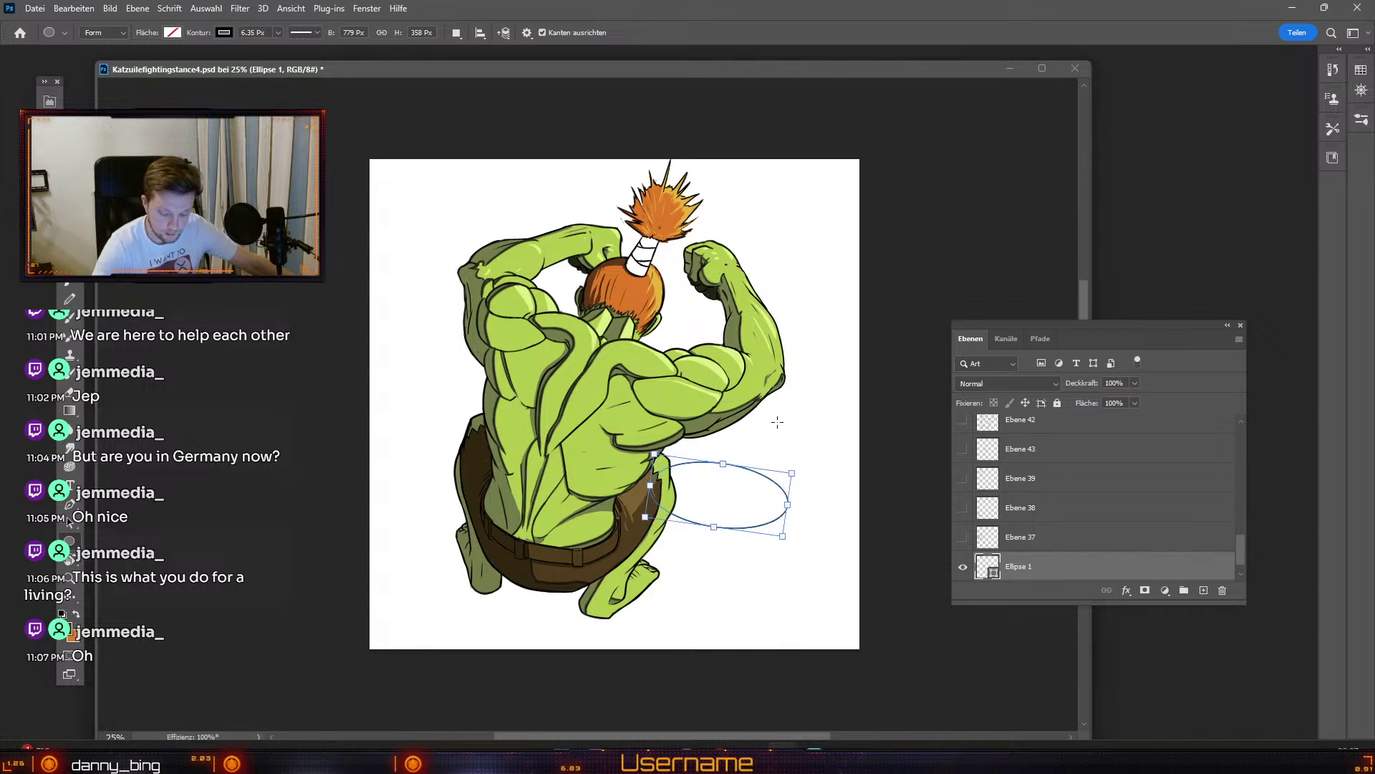
pyautogui.keyDown('ctrl'); pyautogui.click(1204, 590); pyautogui.keyUp('ctrl')
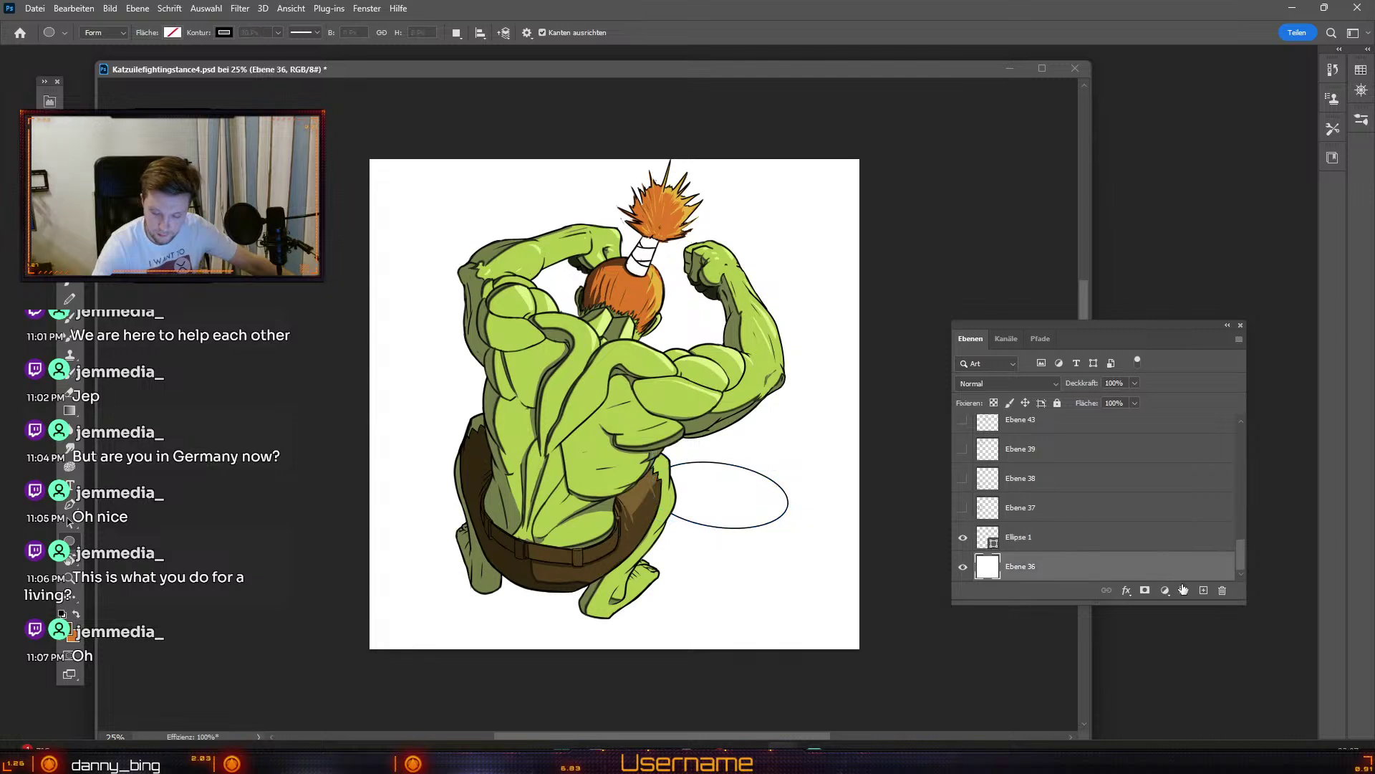
pyautogui.press('b')
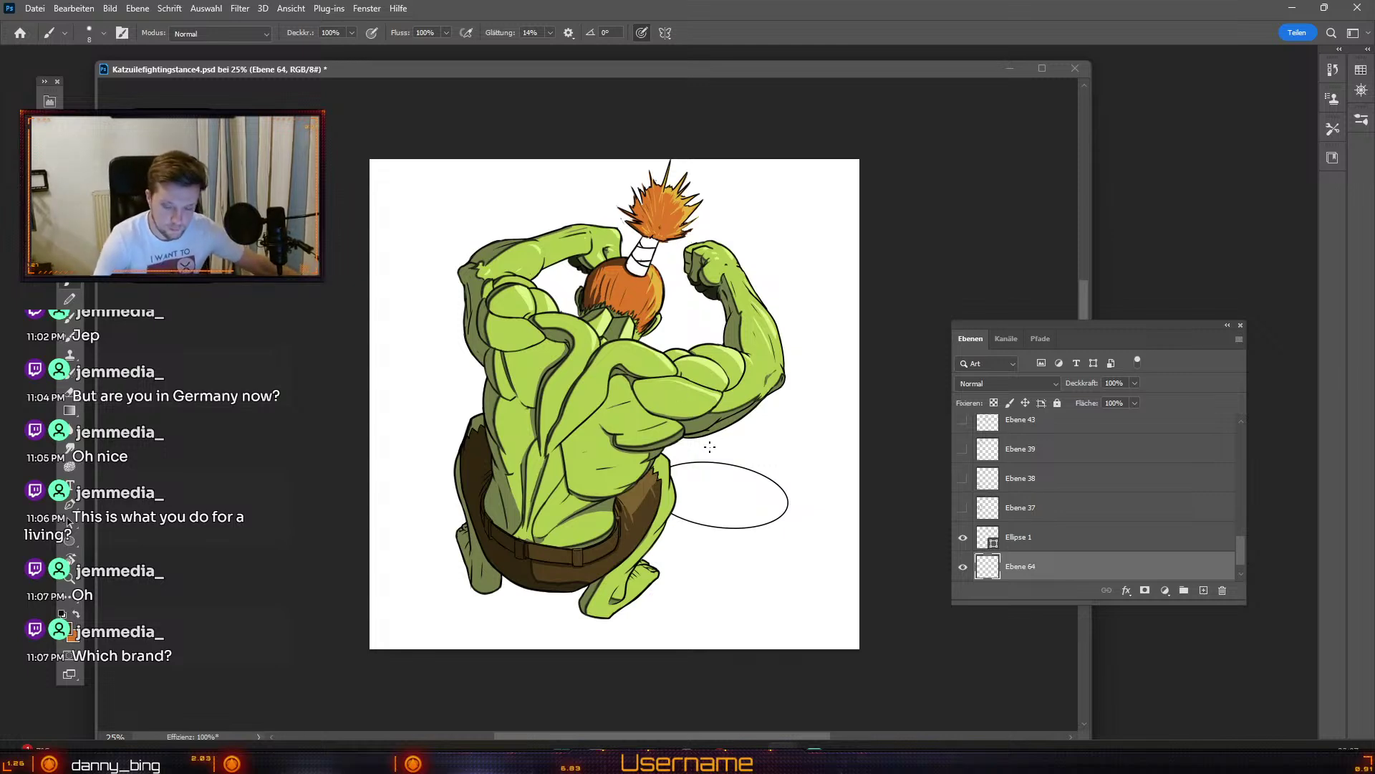
# Step: Move the ellipse down and slightly towards the right foot, and reduce its layer's opacity to 43%
pyautogui.press('v')
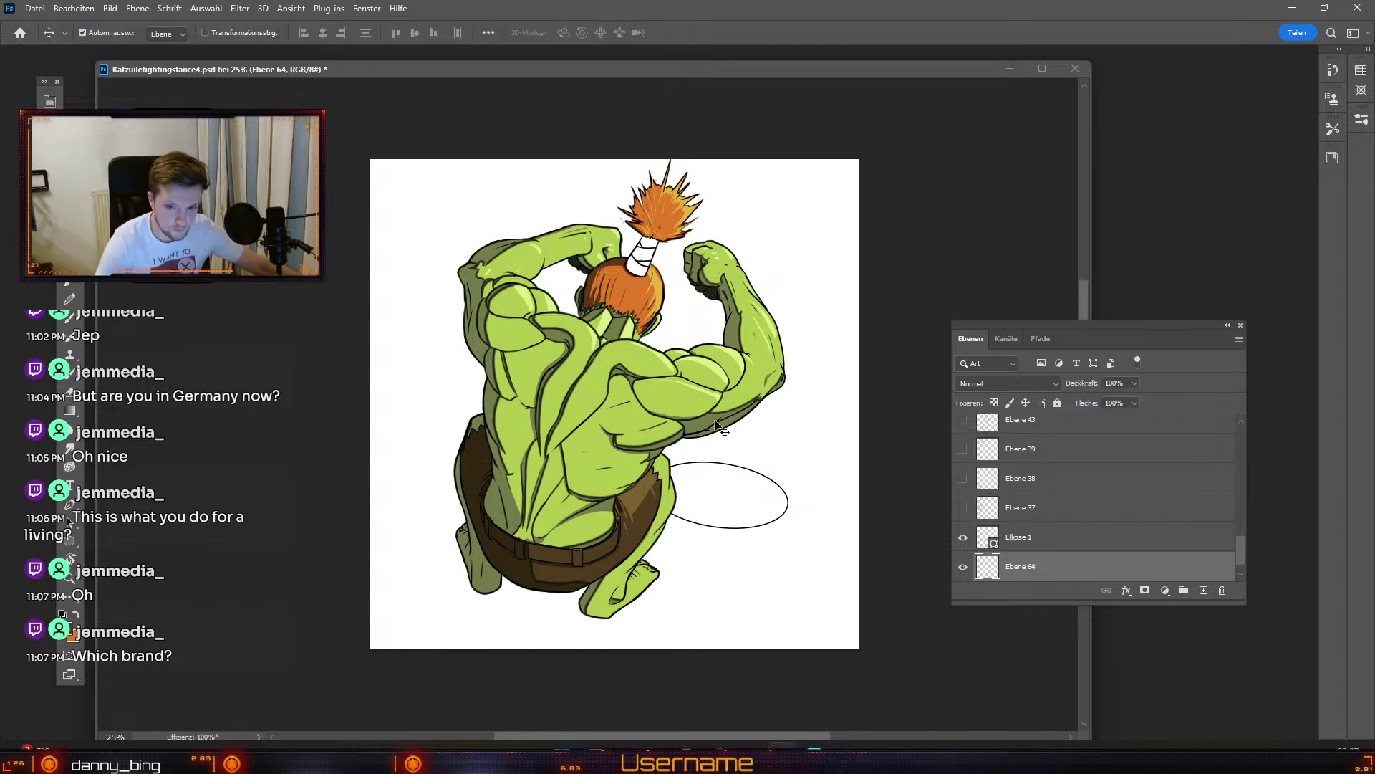
pyautogui.moveTo(758, 476); pyautogui.dragTo(734, 499)
pyautogui.moveTo(731, 504); pyautogui.dragTo(730, 505)
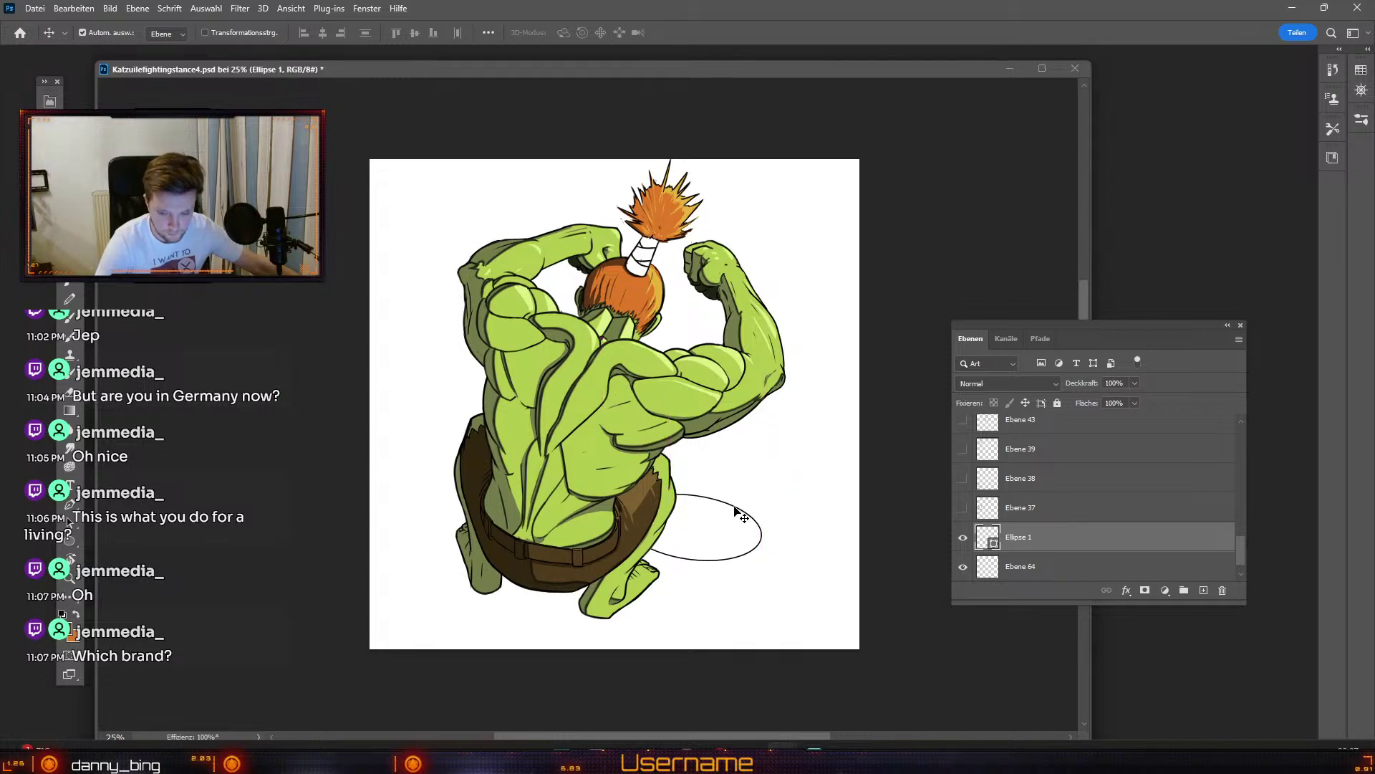
pyautogui.moveTo(736, 510); pyautogui.dragTo(741, 507)
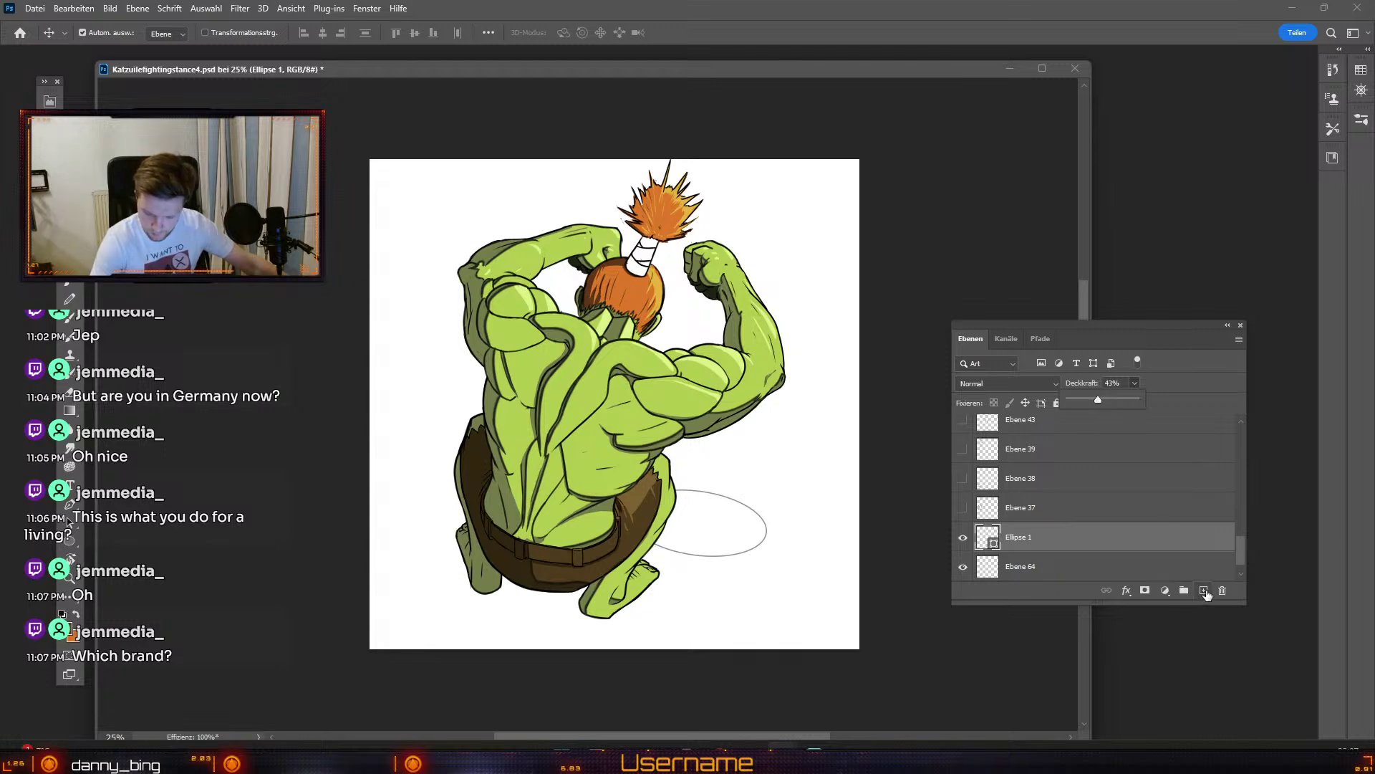
# Step: Add a new layer above the ellipse, undo a test stroke and set the brush colour to black
pyautogui.click(1205, 591)
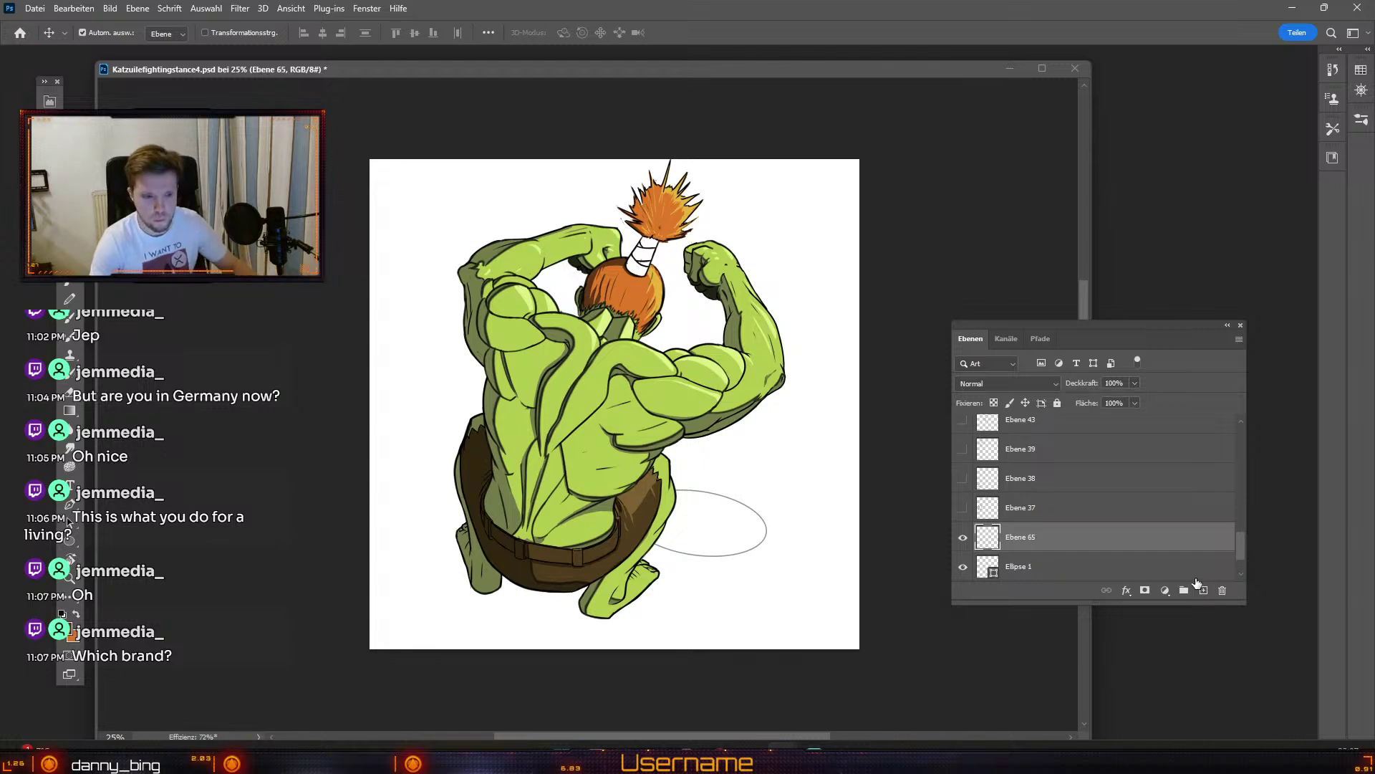
pyautogui.press('b')
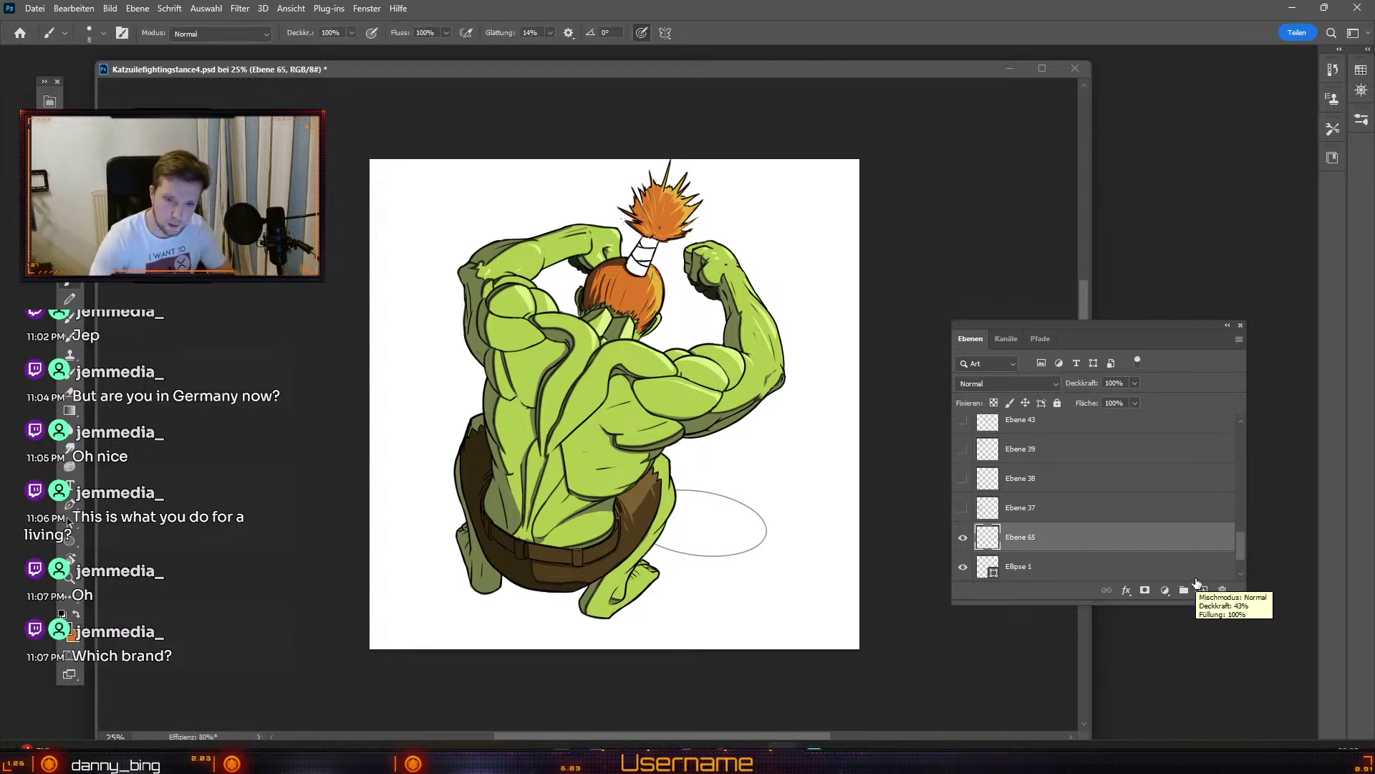
pyautogui.moveTo(713, 482); pyautogui.dragTo(674, 559)
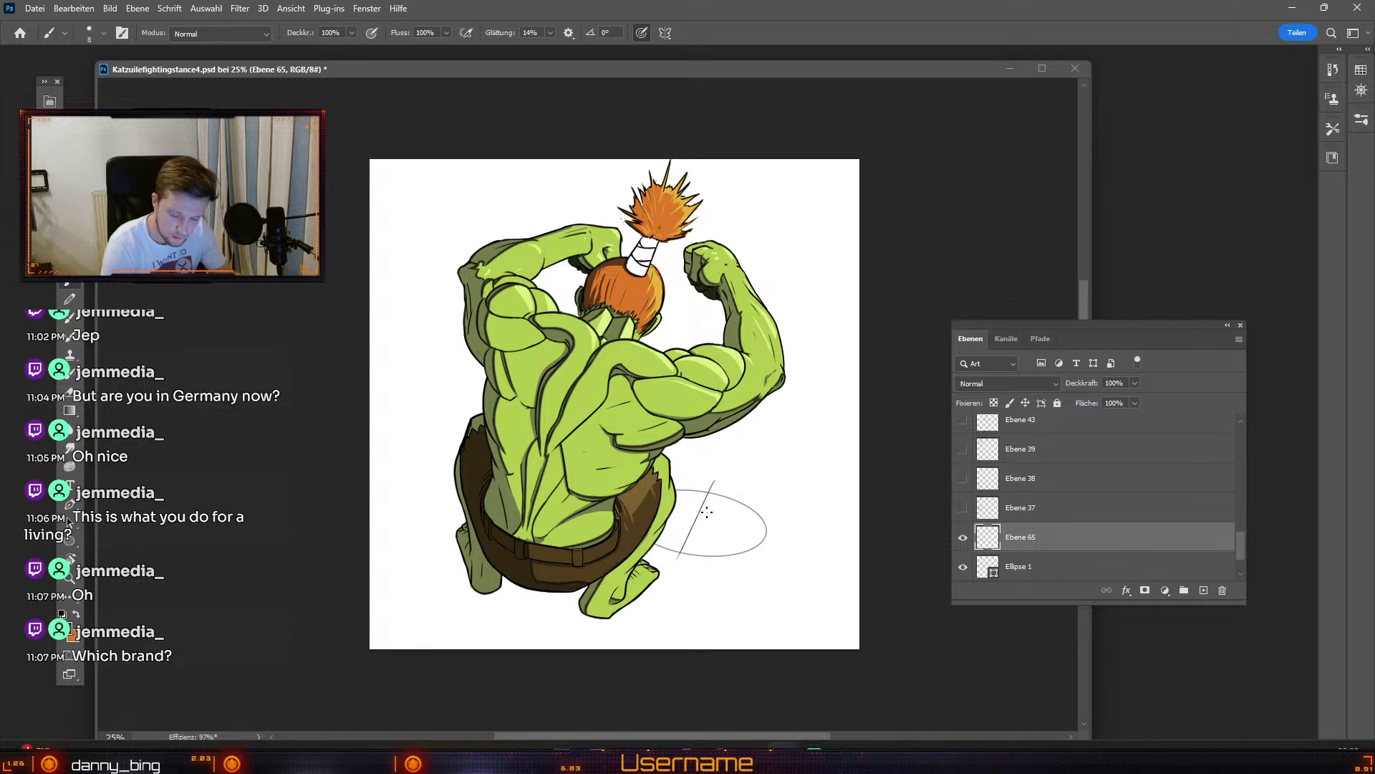
pyautogui.hotkey('ctrl', 'z')
pyautogui.click(72, 636)
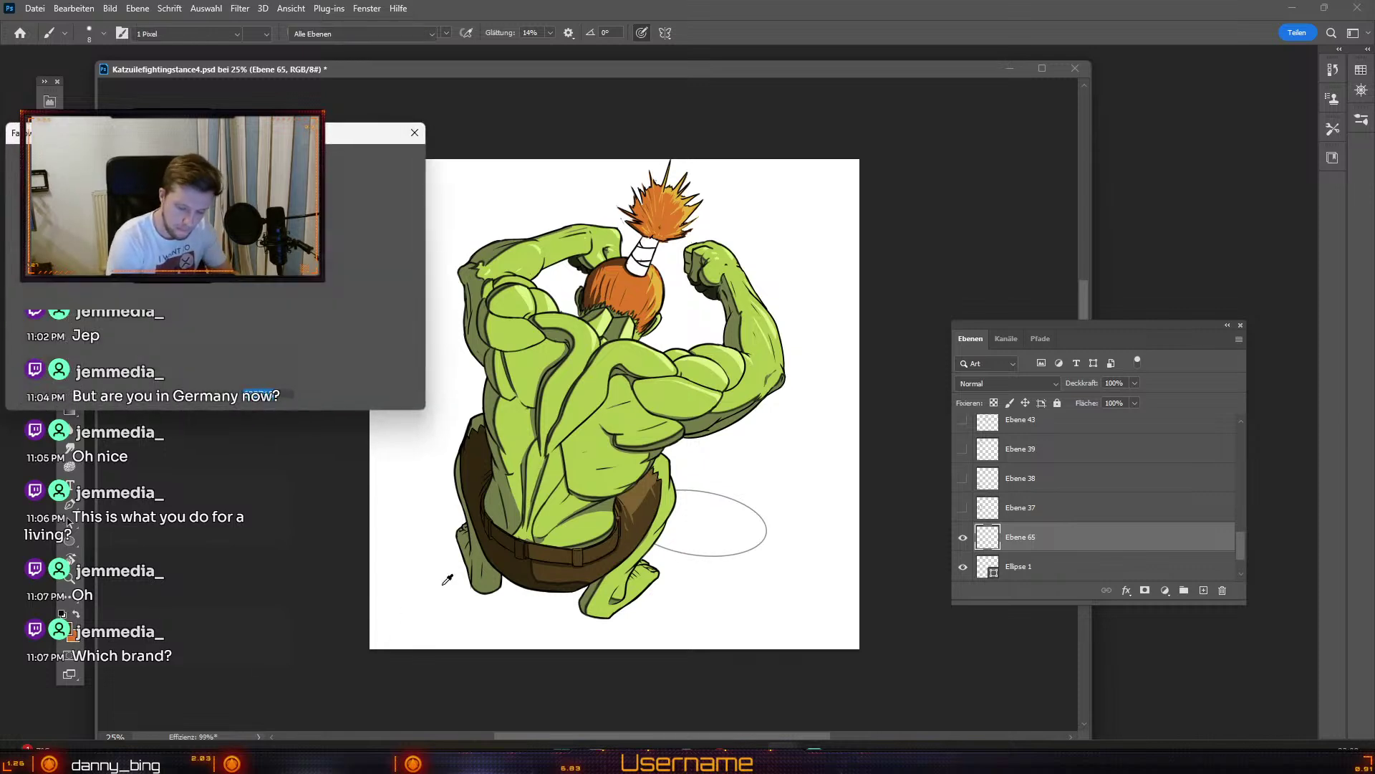
pyautogui.click(383, 165)
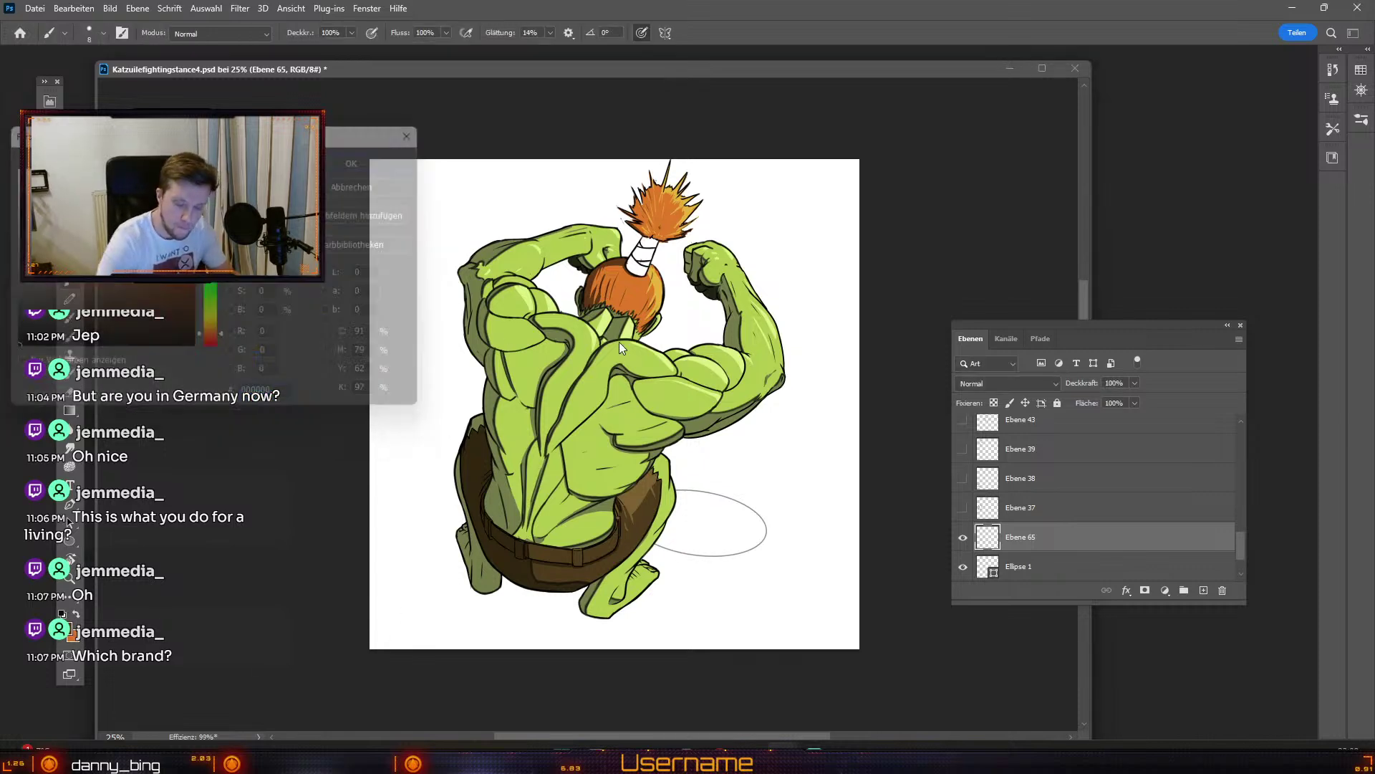
# Step: Draw a steep and a shallow straight axis line crossing at the ellipse's centre, undoing stray strokes
pyautogui.moveTo(709, 483); pyautogui.dragTo(681, 576)
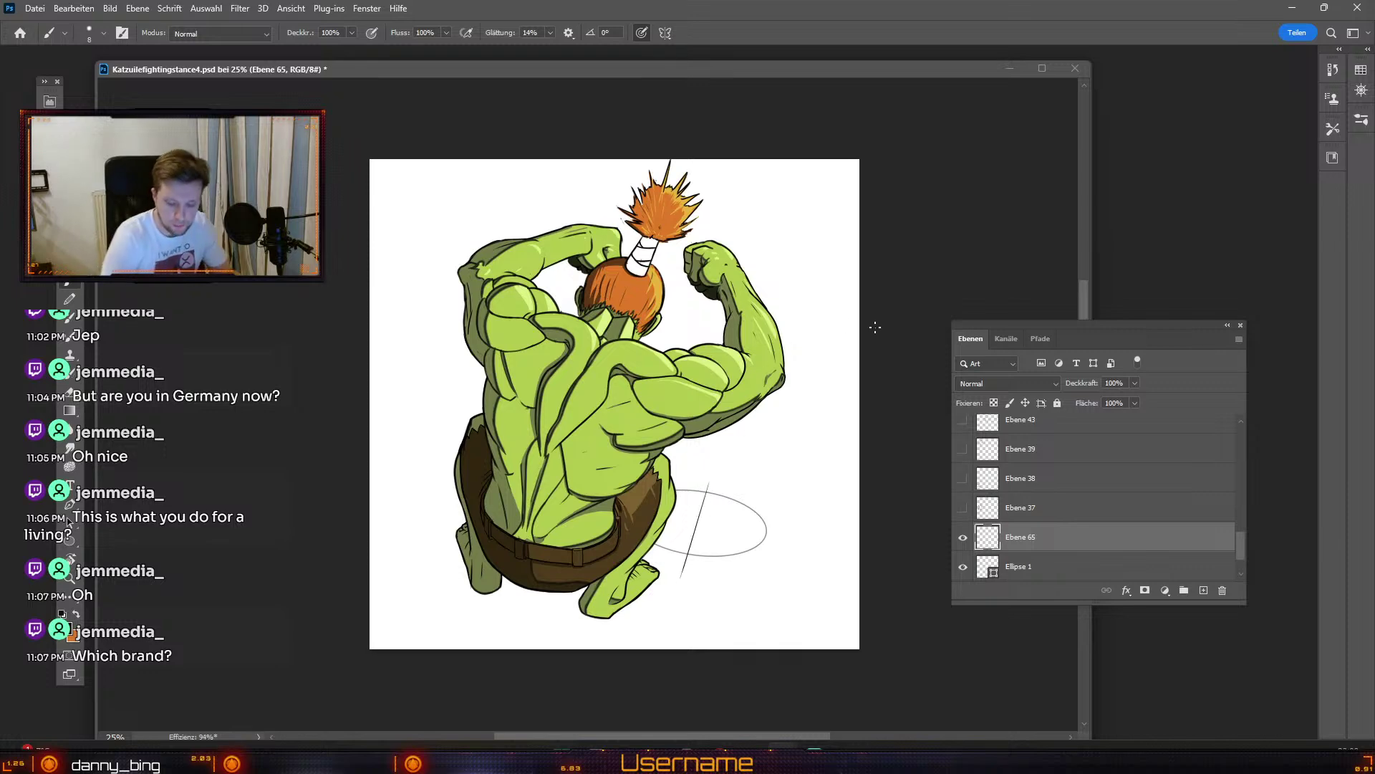
pyautogui.moveTo(671, 514); pyautogui.dragTo(860, 548)
pyautogui.press('e')
pyautogui.press('b')
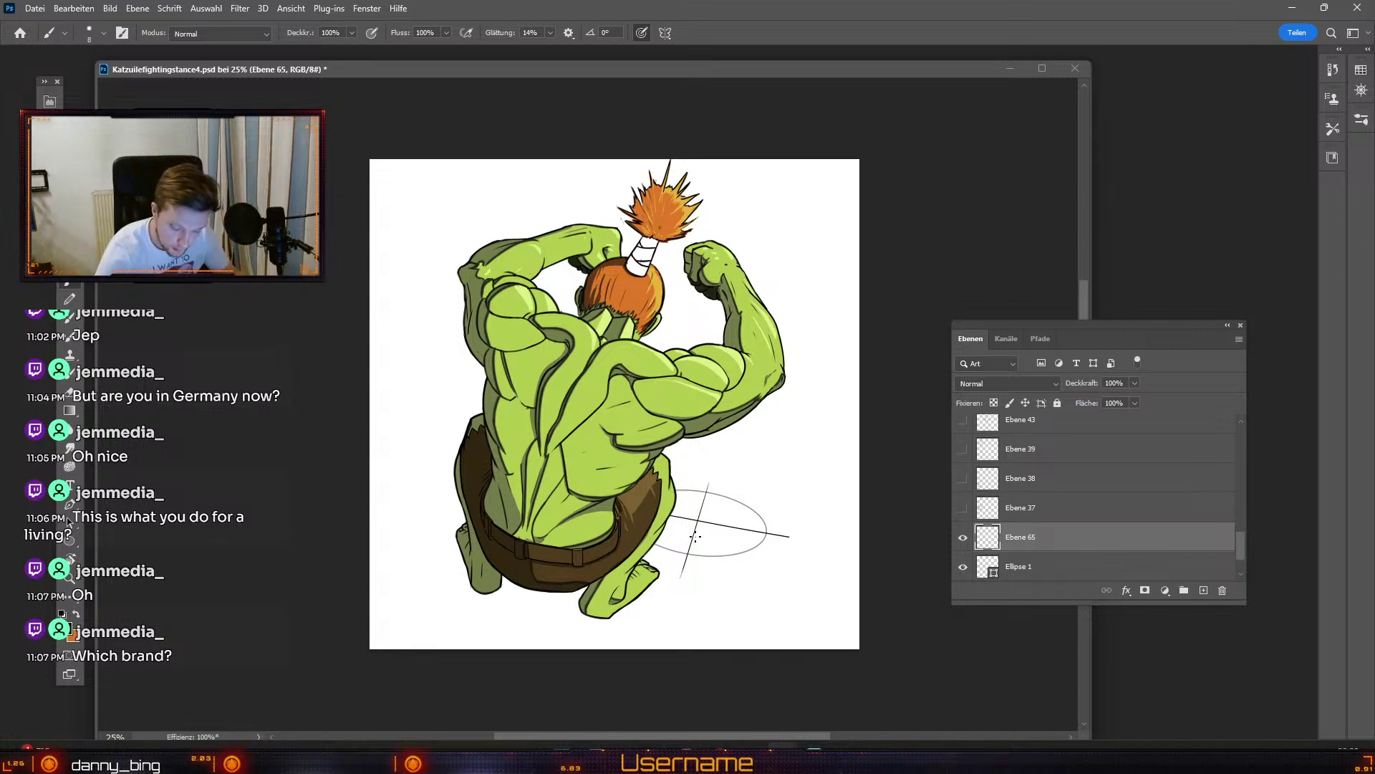
pyautogui.hotkey('ctrl', 'z')
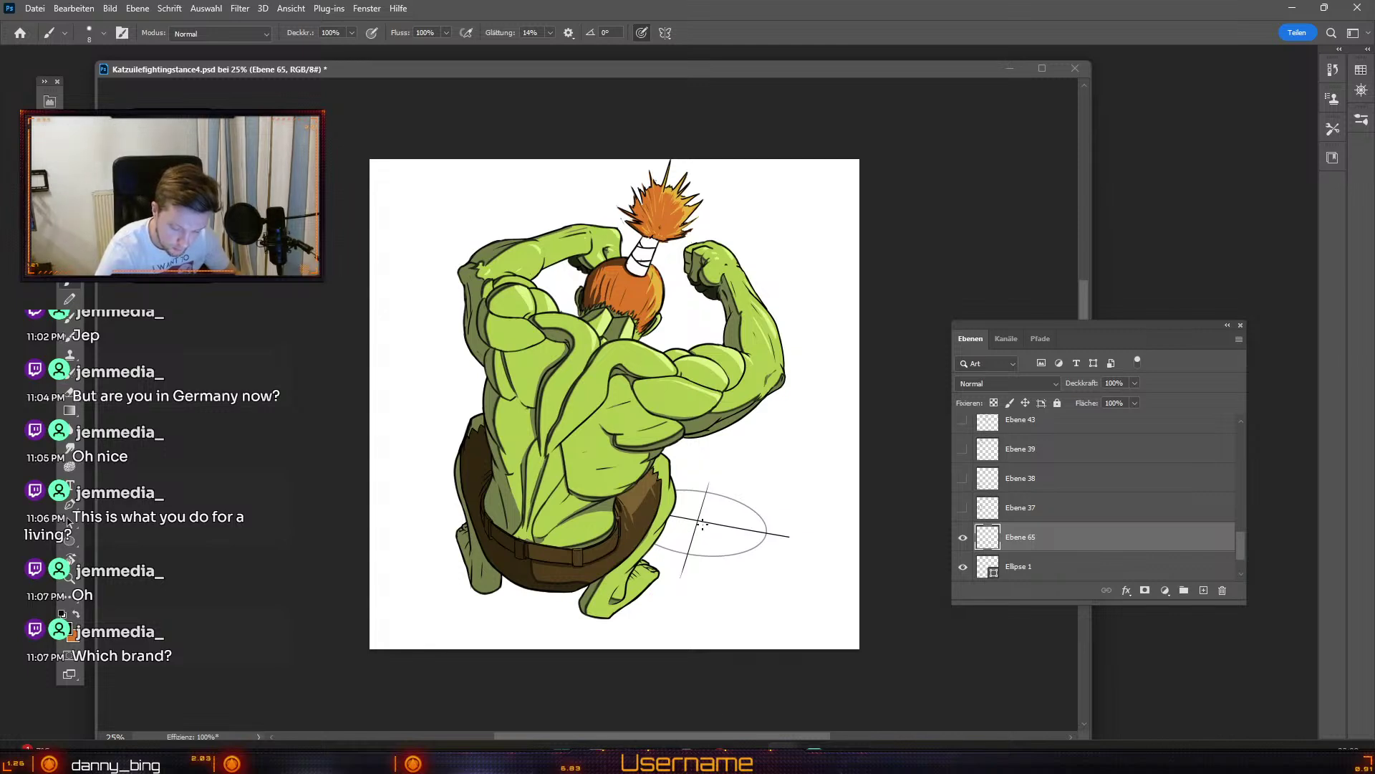
pyautogui.hotkey('ctrl', 'z')
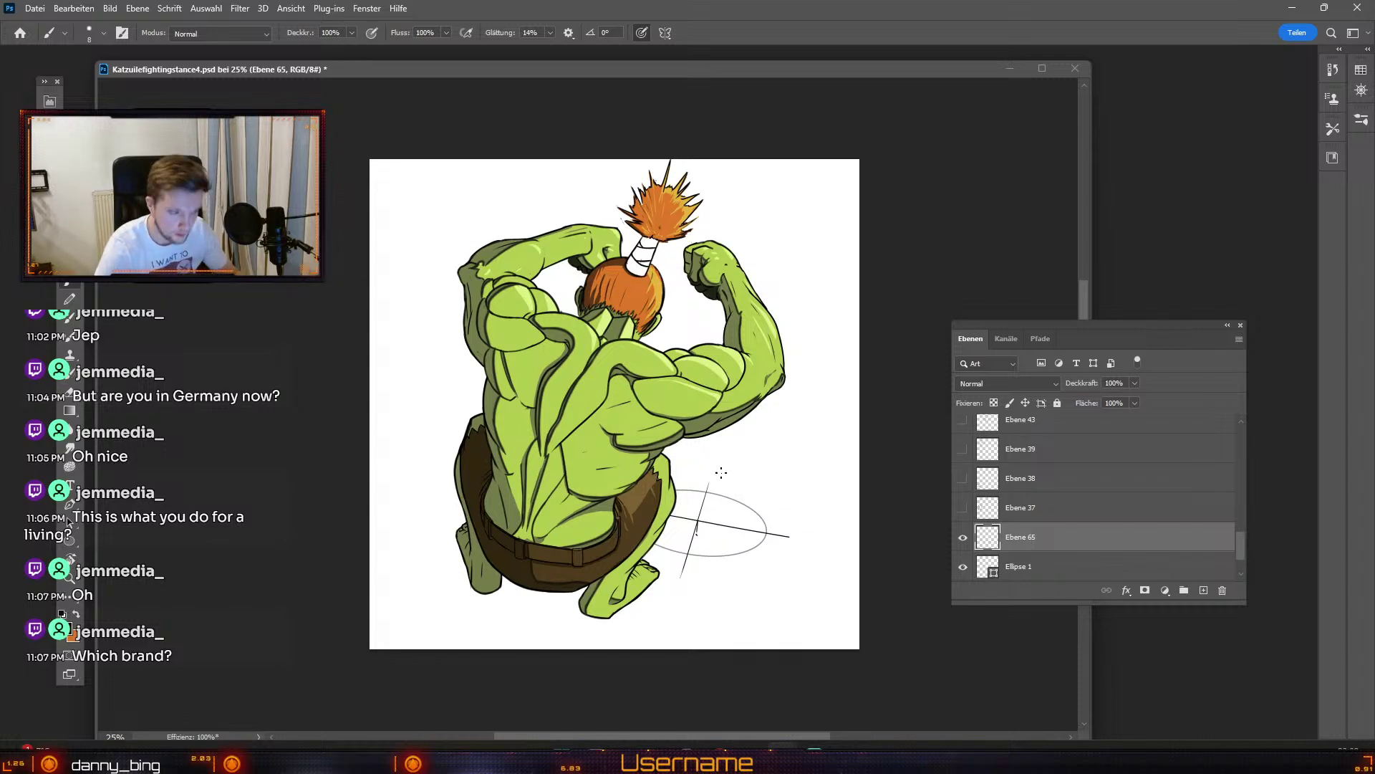
# Step: Set the brush smoothing to 5% and the opacity of the axis-line layer Ebene 65 to 63%
pyautogui.click(550, 33)
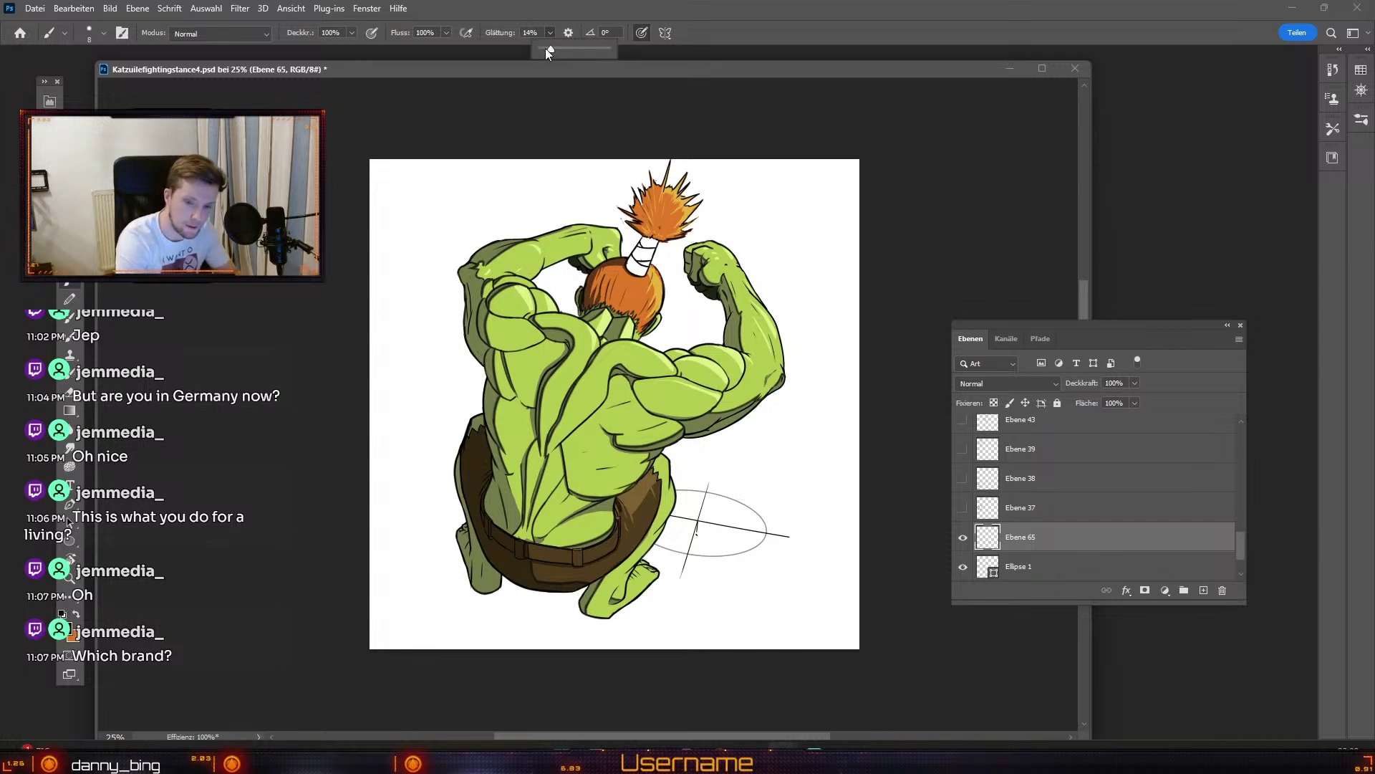
pyautogui.click(962, 537)
pyautogui.click(963, 537)
pyautogui.moveTo(1123, 399); pyautogui.dragTo(1110, 403)
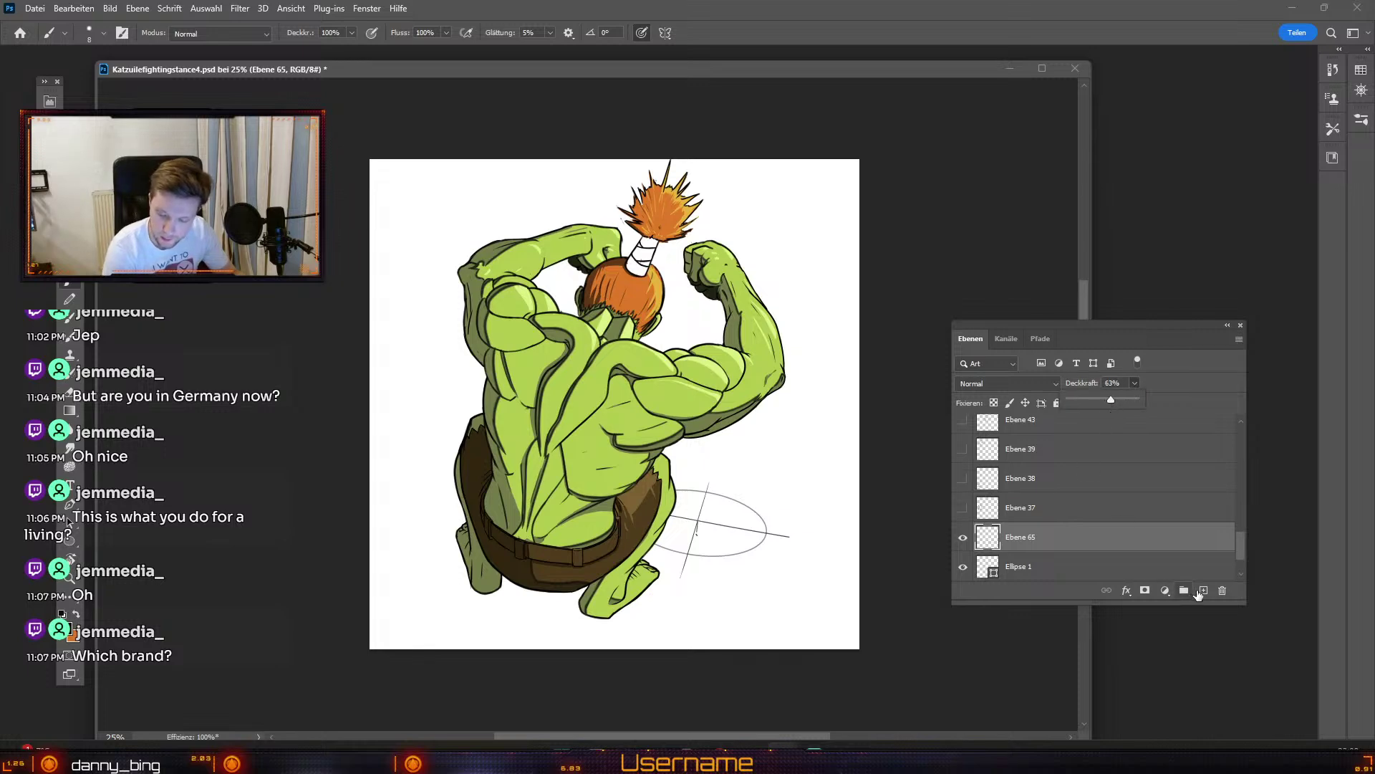
# Step: Add a new layer above the axis lines and try out strokes from the ellipse's centre towards its right rim, undoing unwanted ones
pyautogui.click(1203, 590)
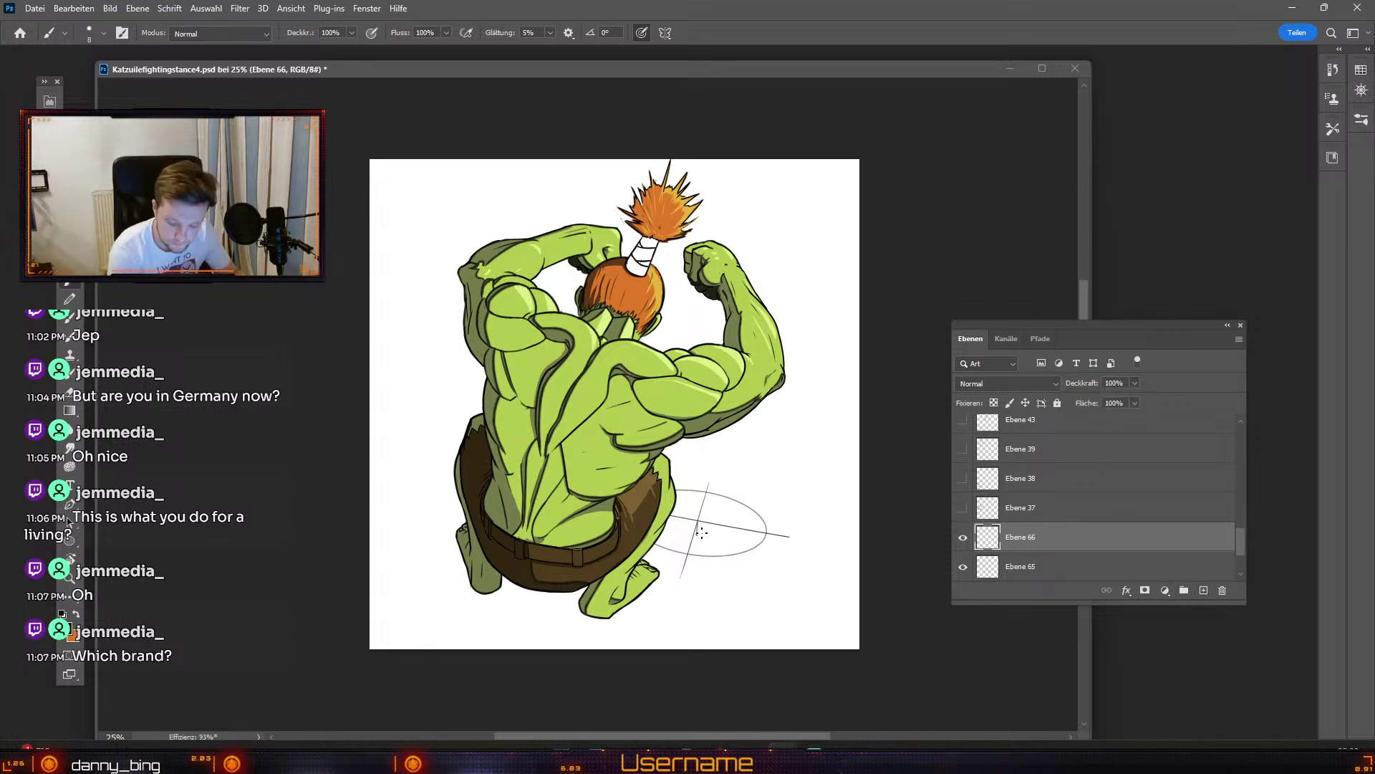
pyautogui.moveTo(696, 531); pyautogui.dragTo(754, 522)
pyautogui.hotkey('ctrl', 'z')
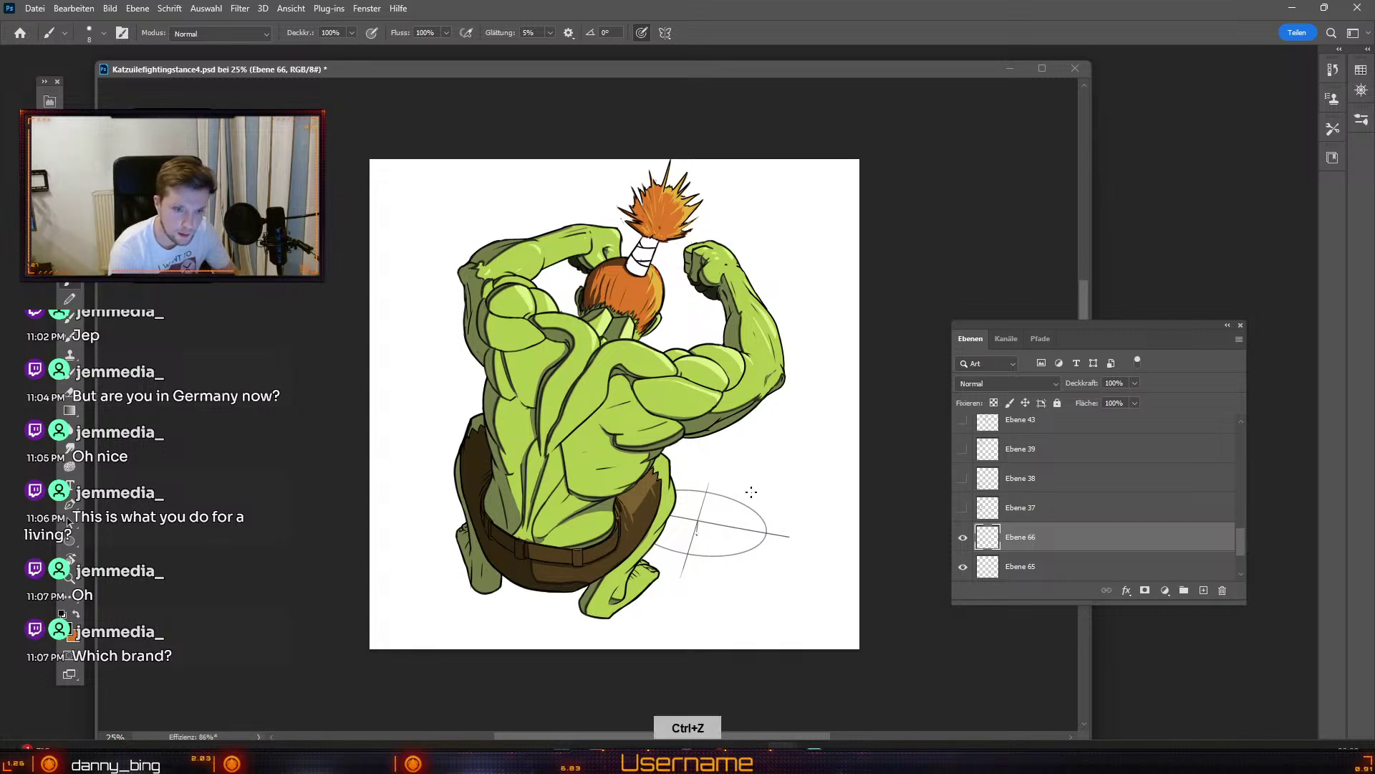
pyautogui.press('odiaeresis')
pyautogui.moveTo(697, 531); pyautogui.dragTo(756, 514)
pyautogui.hotkey('ctrl', 'z')
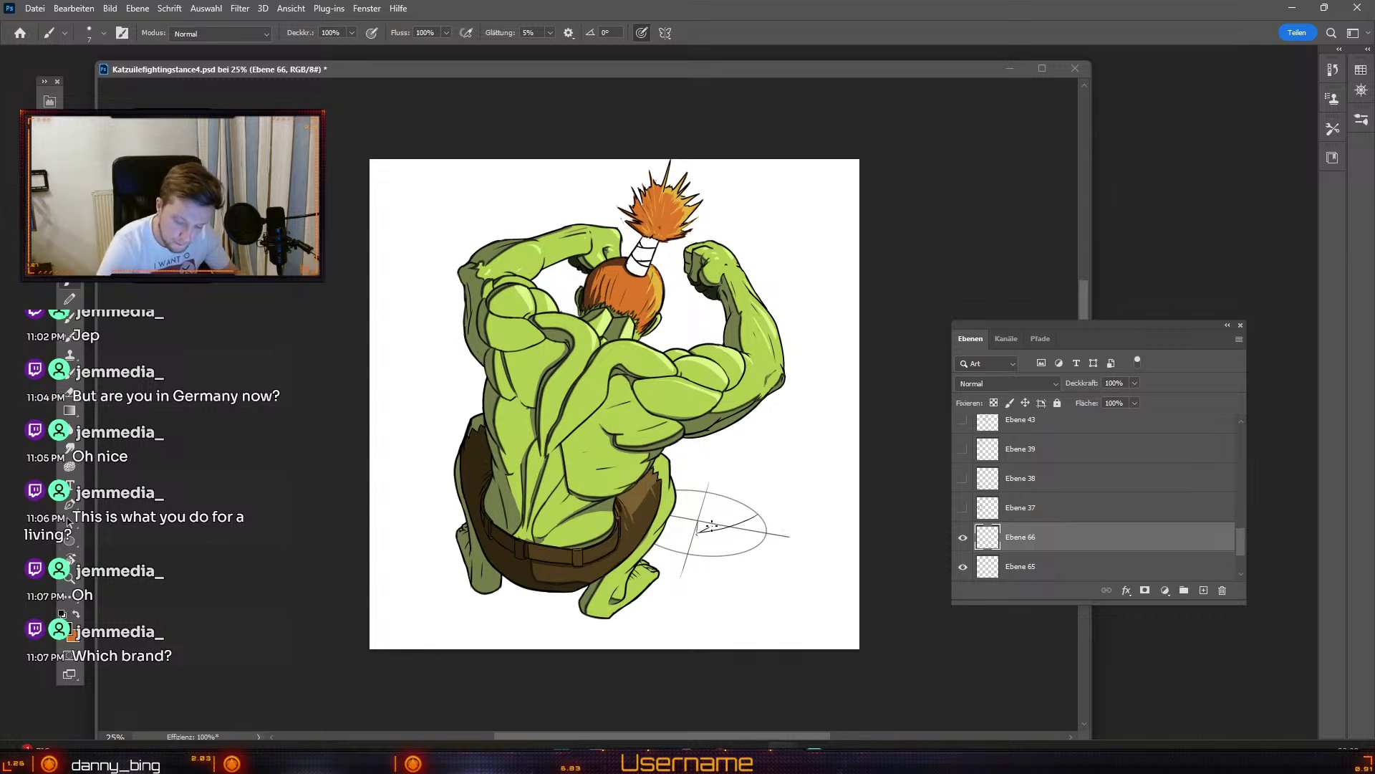
pyautogui.hotkey('ctrl', 'z')
# Step: Set the brush smoothing to 0%, erase the trial line and redraw a thin wavy line from the ellipse's centre to its upper right rim
pyautogui.click(550, 32)
pyautogui.click(547, 48)
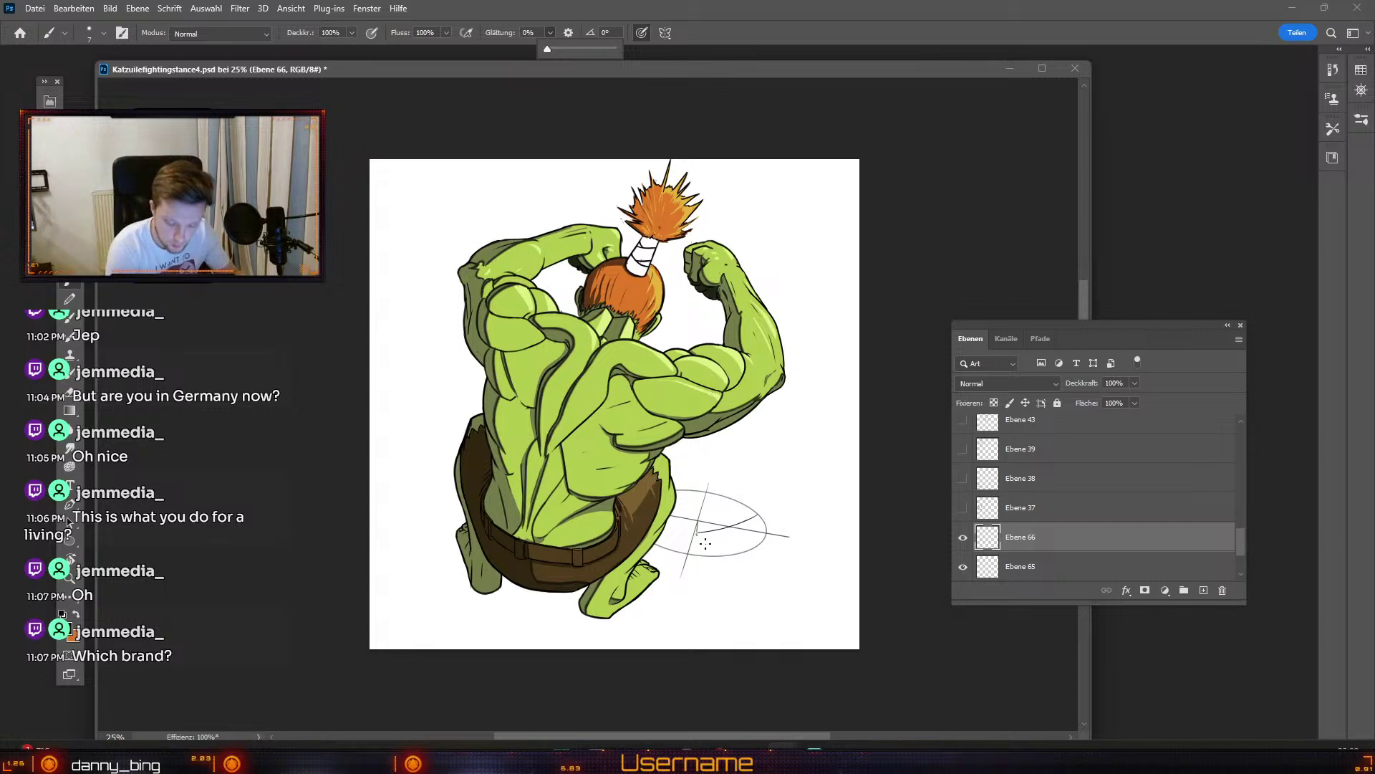
pyautogui.press('e')
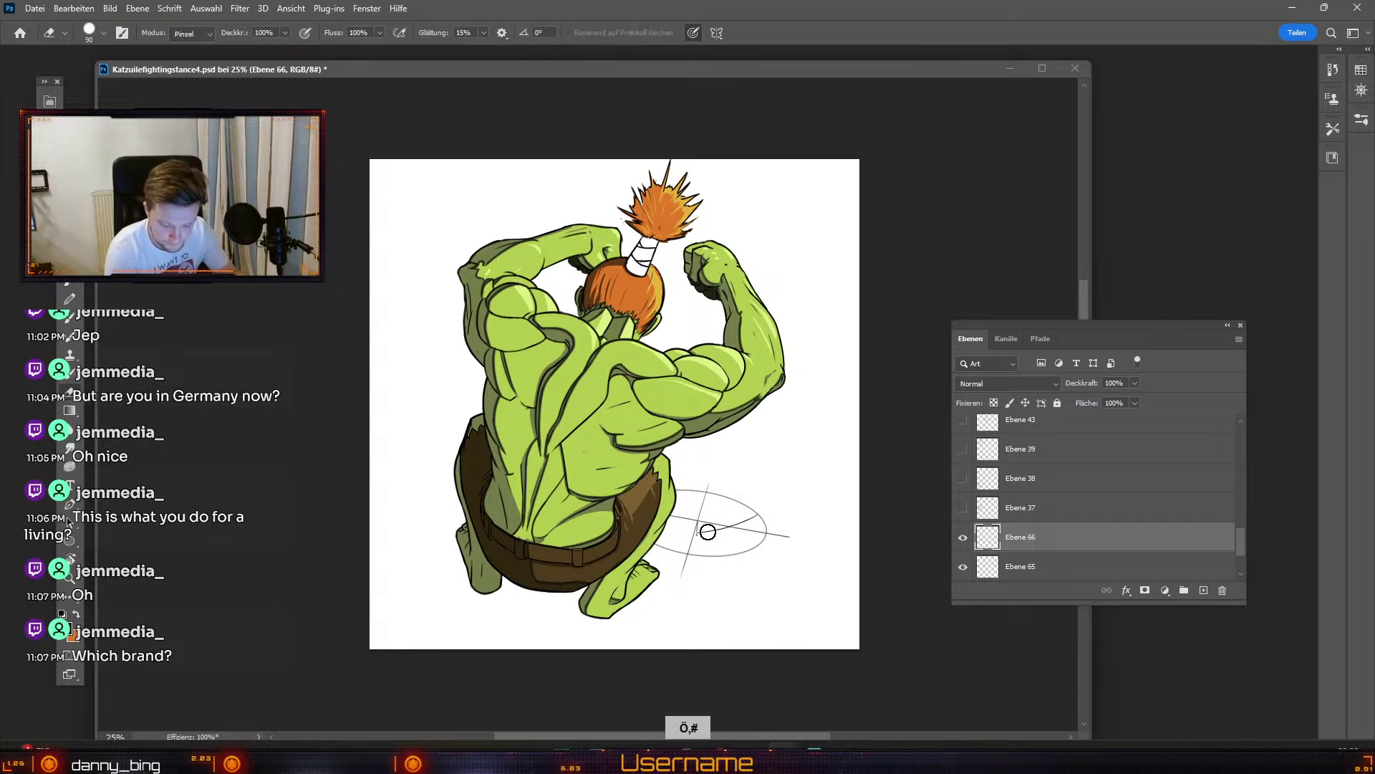
pyautogui.moveTo(702, 531); pyautogui.dragTo(754, 513)
pyautogui.press('b')
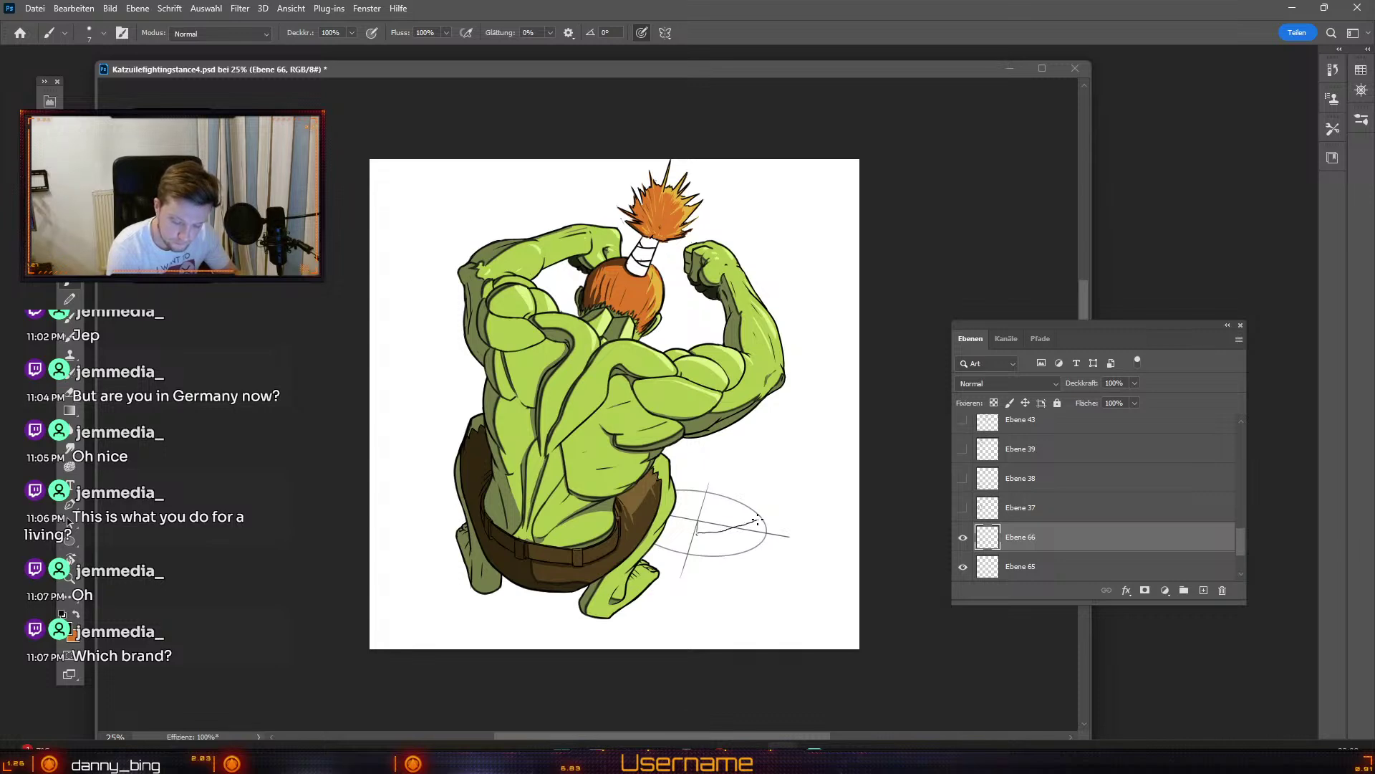
pyautogui.keyDown('ctrl'); pyautogui.click(846, 488); pyautogui.keyUp('ctrl')
pyautogui.moveTo(844, 485); pyautogui.dragTo(720, 437)
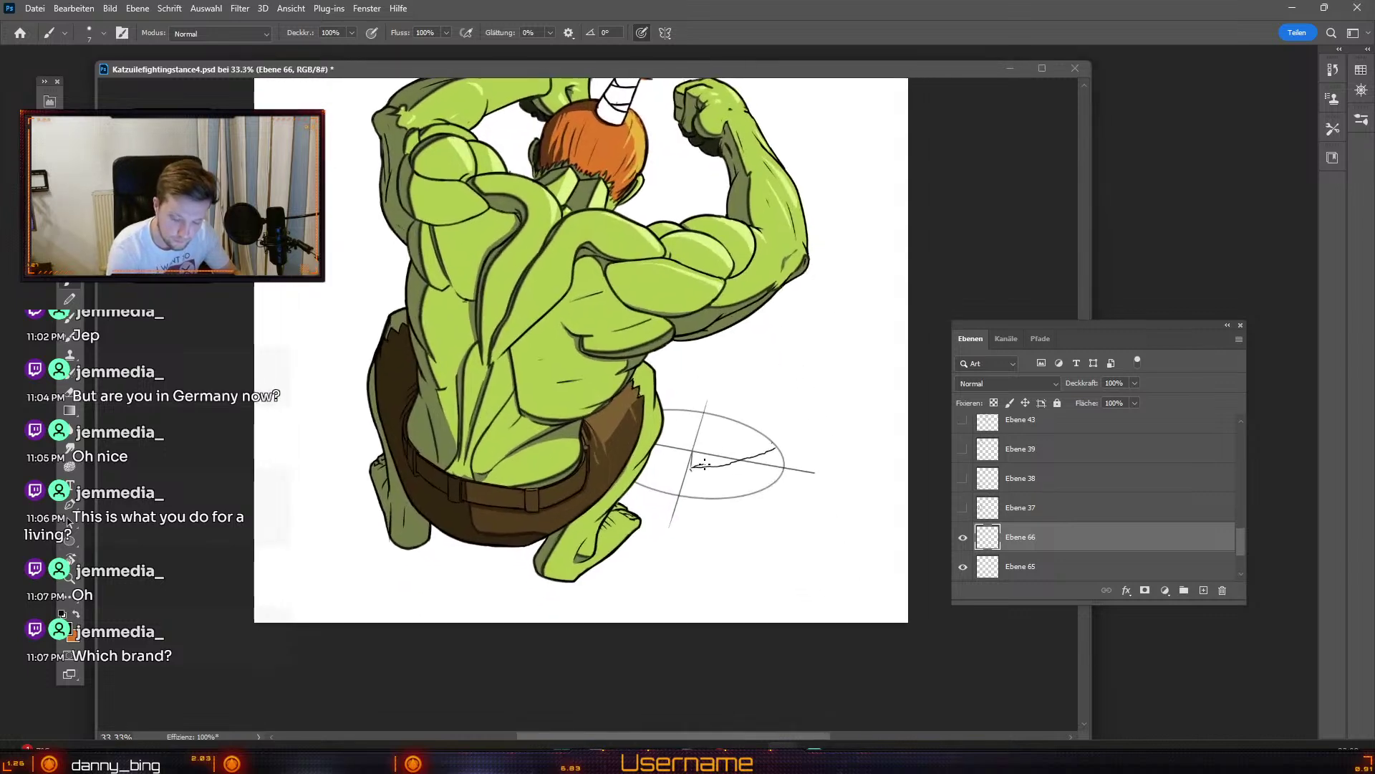
# Step: Sketch jagged crack lines fanning out from the centre of the perspective ellipse beside the orc on layer Ebene 66
pyautogui.moveTo(730, 456); pyautogui.dragTo(757, 439)
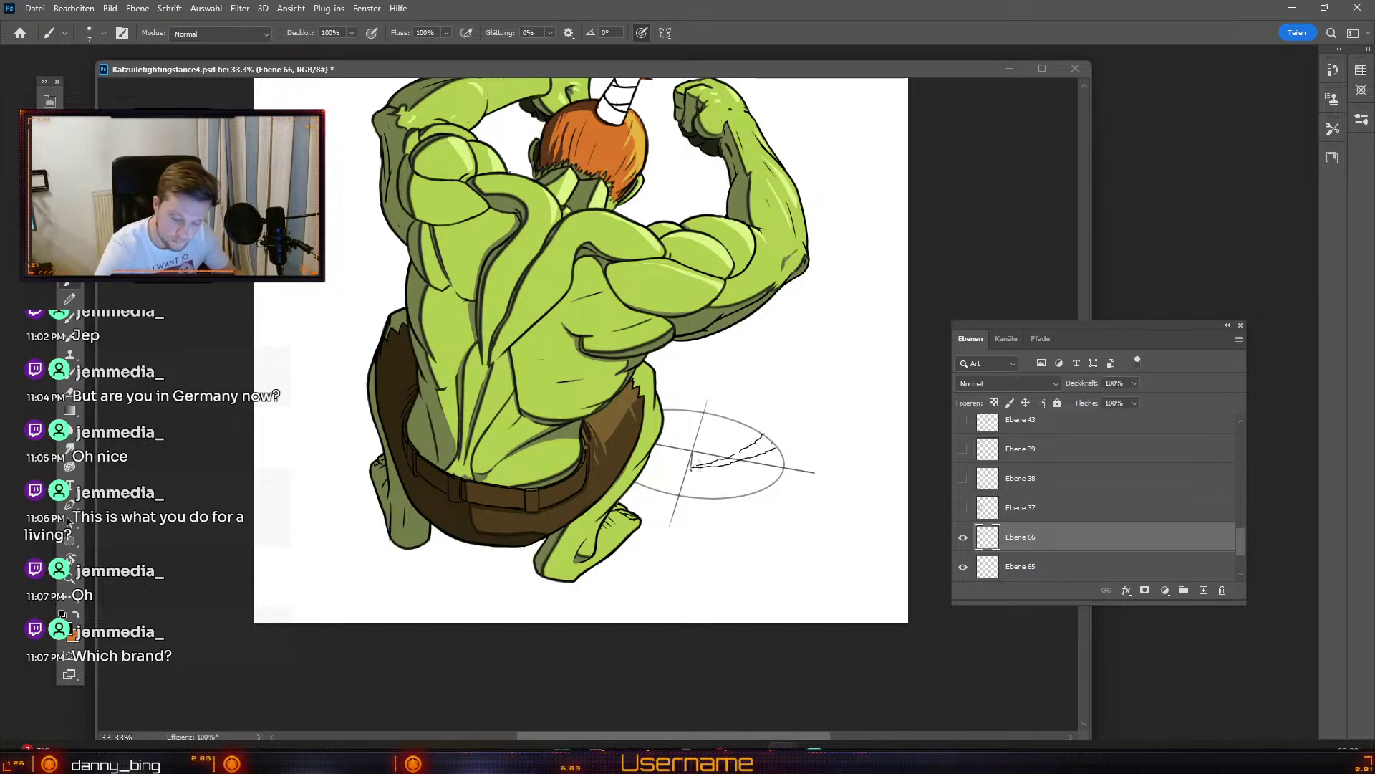
pyautogui.hotkey('ctrl', 'z')
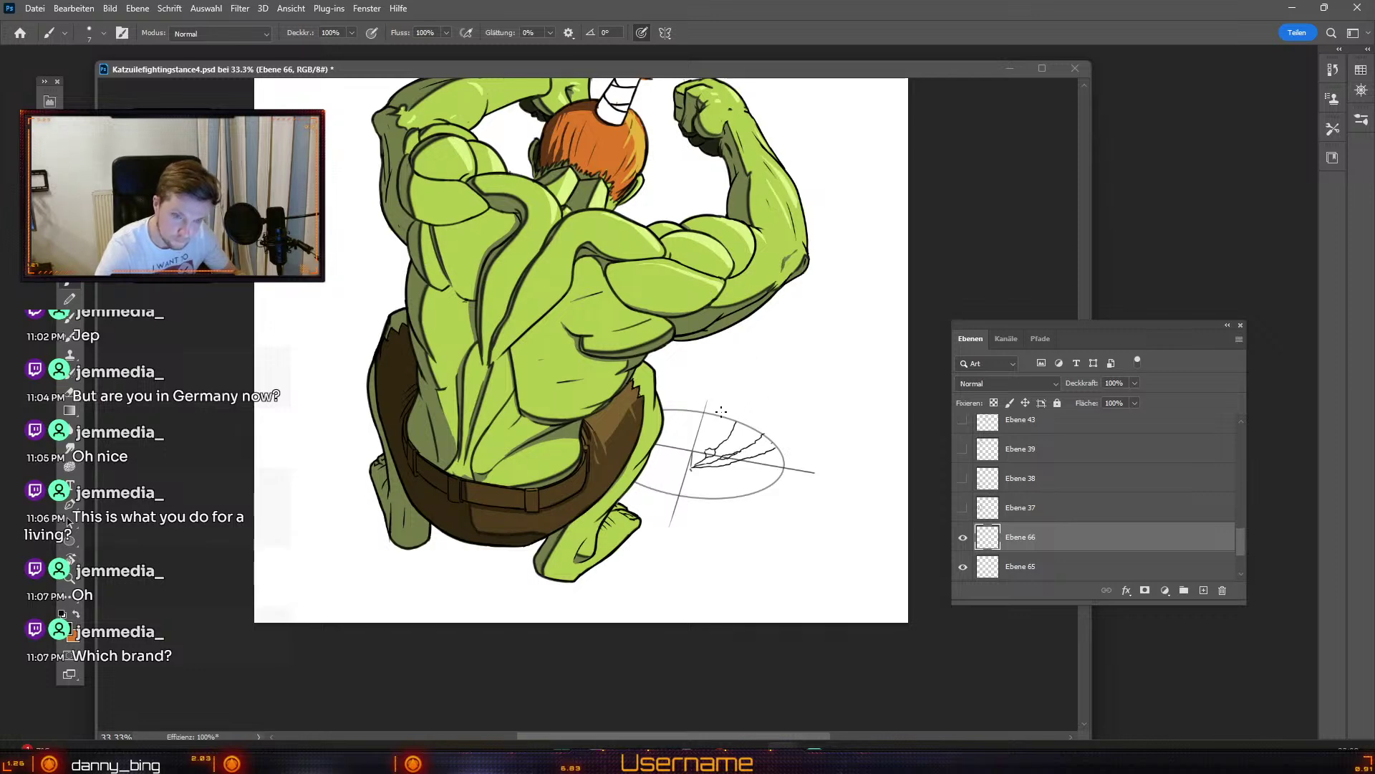
pyautogui.moveTo(730, 444); pyautogui.dragTo(738, 442)
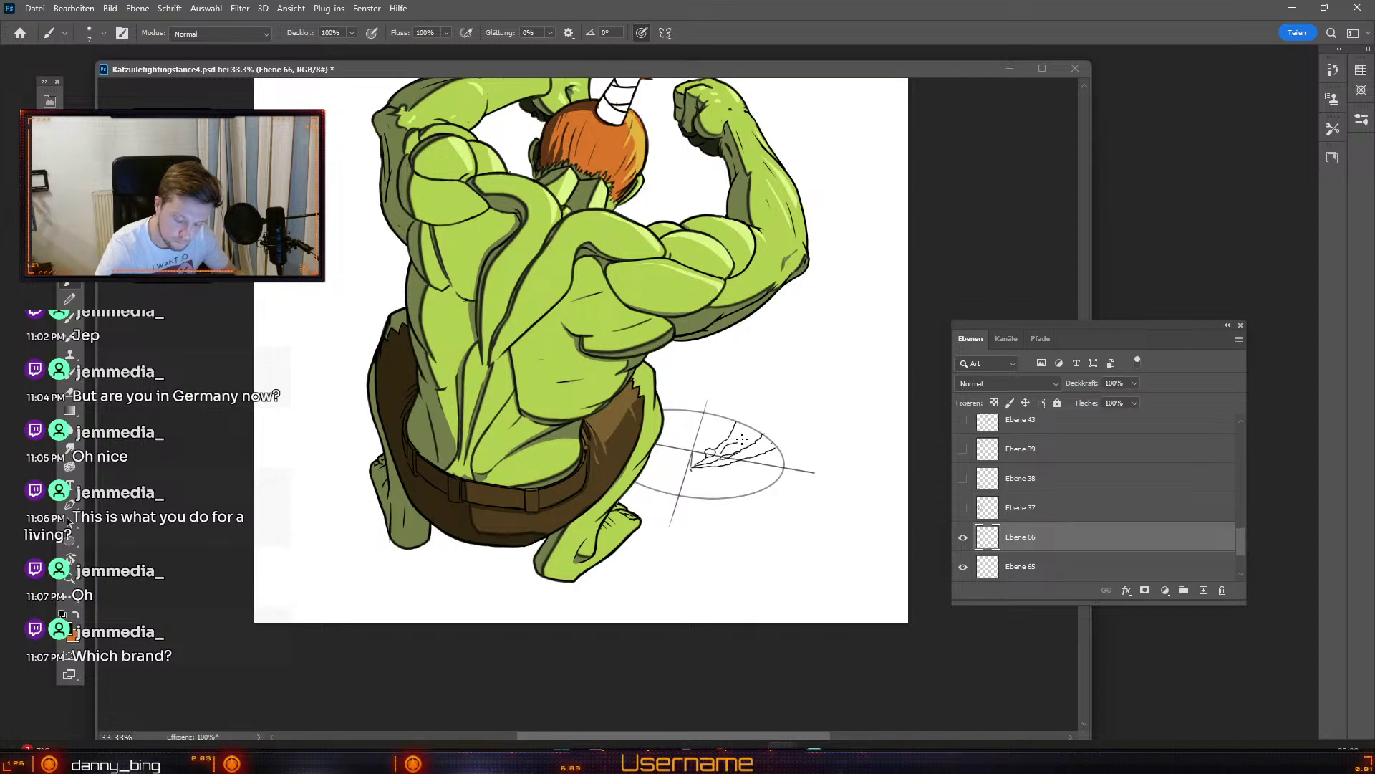
pyautogui.hotkey('ctrl', 'z')
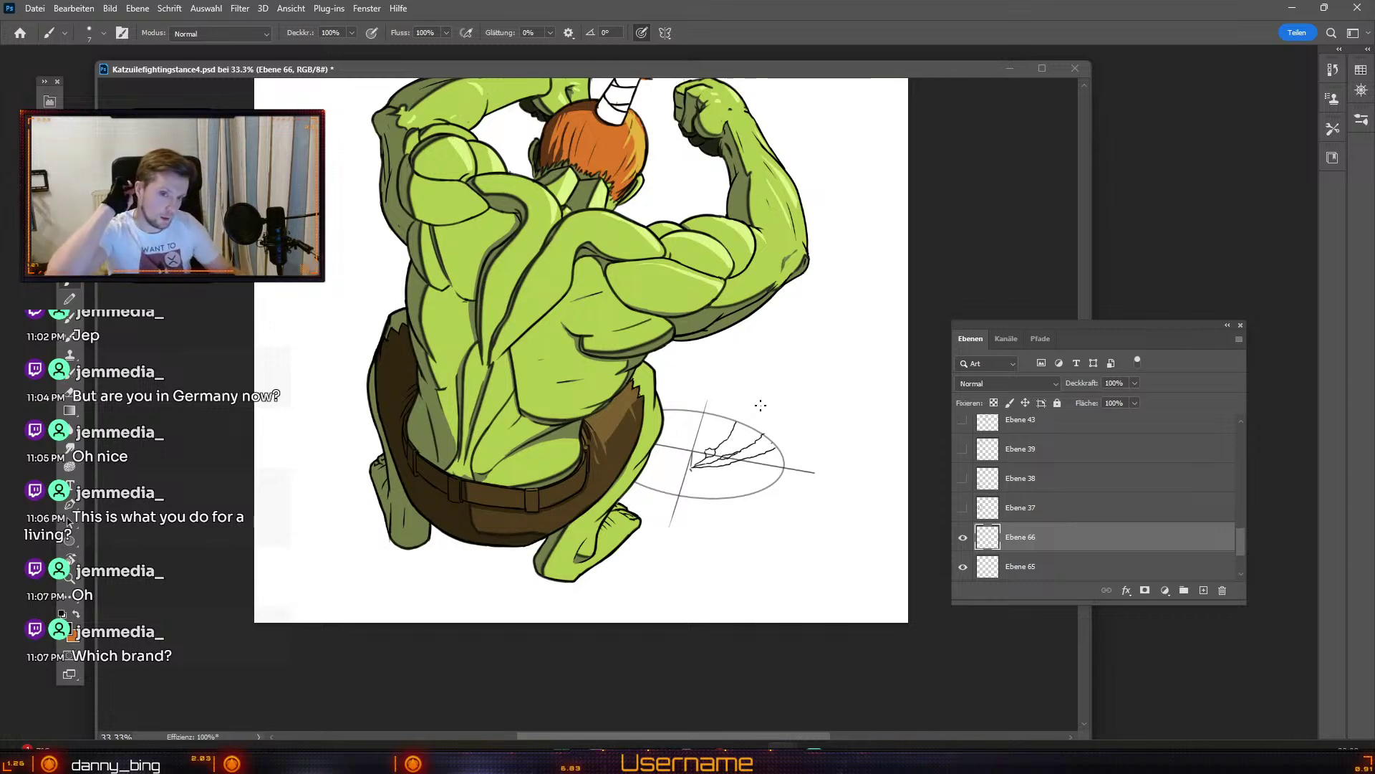
# Step: Erase the jagged crack lines inside the ellipse on layer Ebene 66 and return to the Brush tool
pyautogui.press('e')
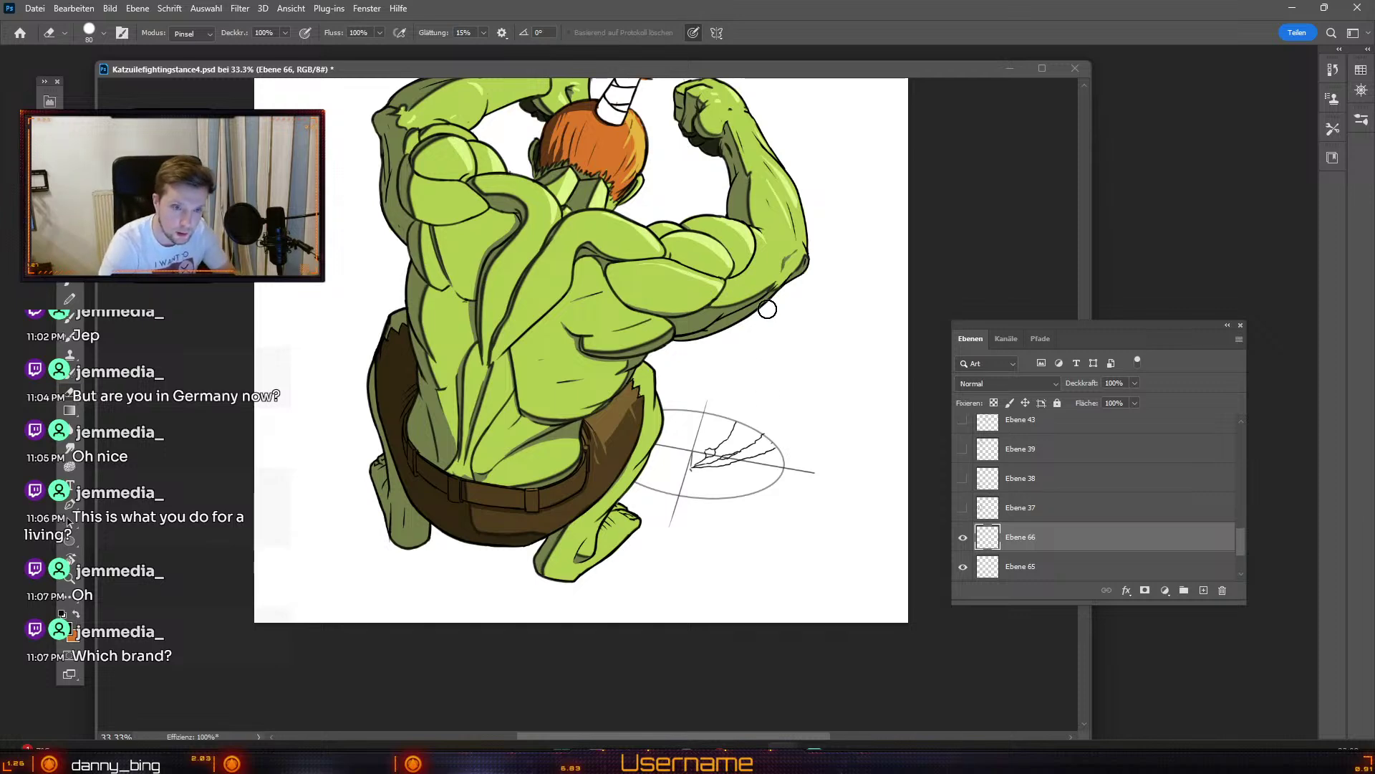
pyautogui.moveTo(700, 463)
pyautogui.mouseDown()
pyautogui.moveTo(731, 431)
pyautogui.moveTo(727, 462)
pyautogui.moveTo(746, 428)
pyautogui.moveTo(780, 457)
pyautogui.mouseUp()
pyautogui.press('b')
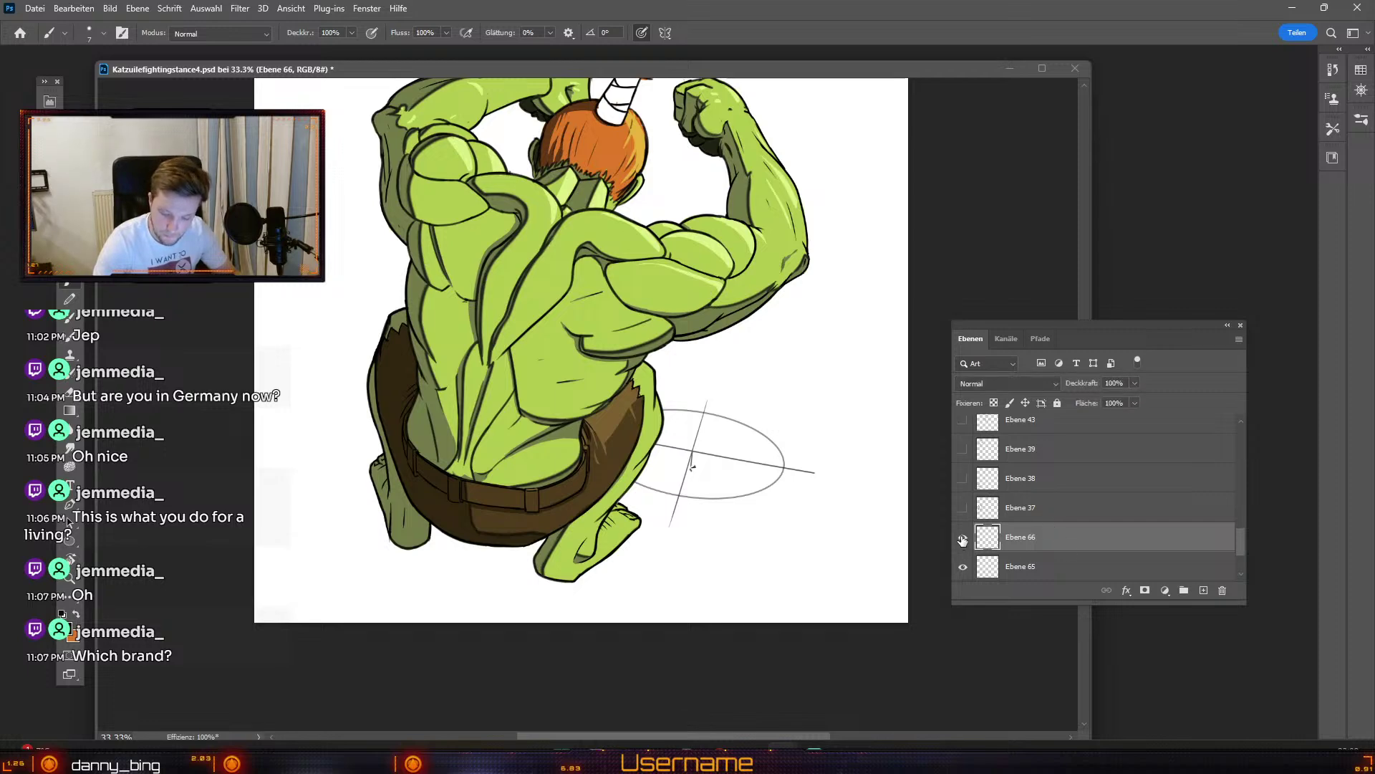
# Step: Add a new layer above Ebene 66 and set the brush colour to dark grey, RGB 68, 65, 62
pyautogui.click(1203, 589)
pyautogui.press('b')
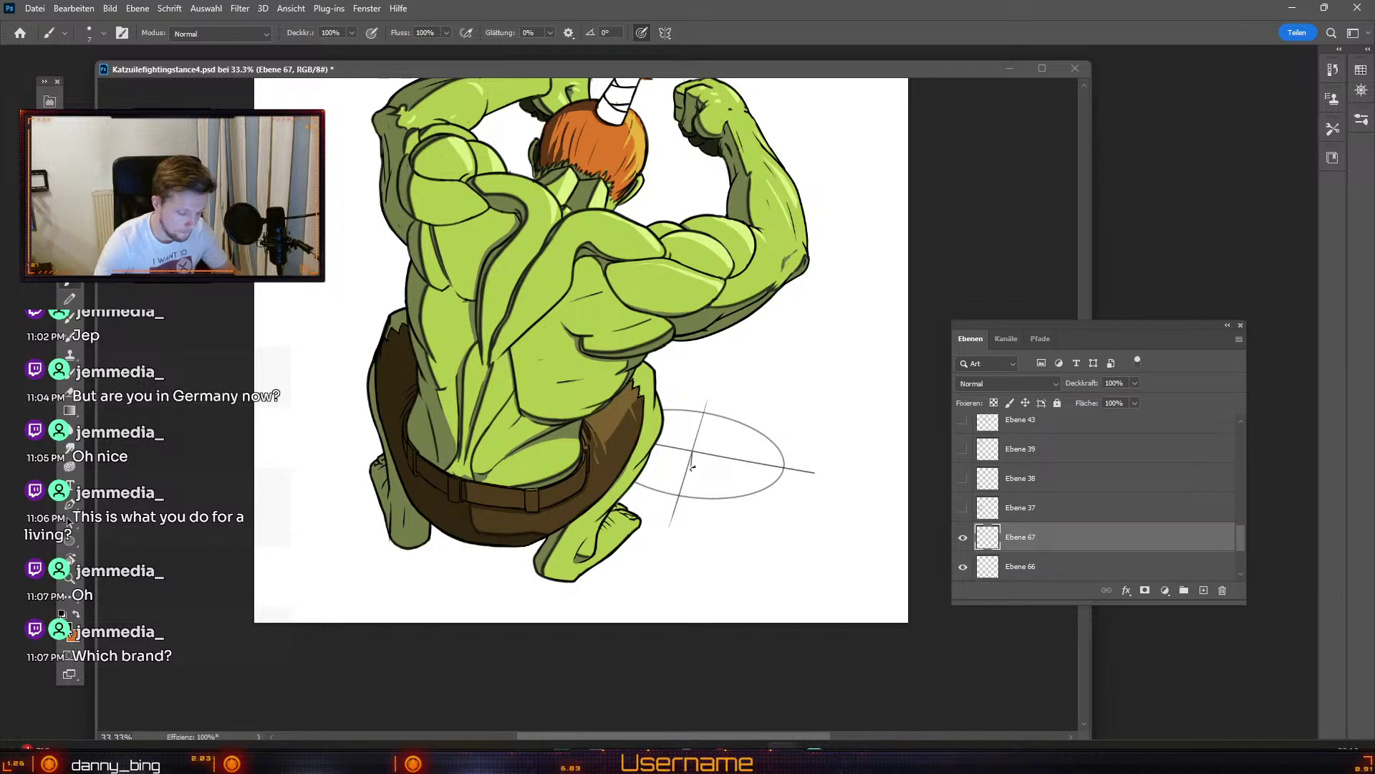
pyautogui.press('n')
pyautogui.moveTo(102, 304)
pyautogui.mouseDown()
pyautogui.moveTo(3, 280)
pyautogui.moveTo(28, 299)
pyautogui.mouseUp()
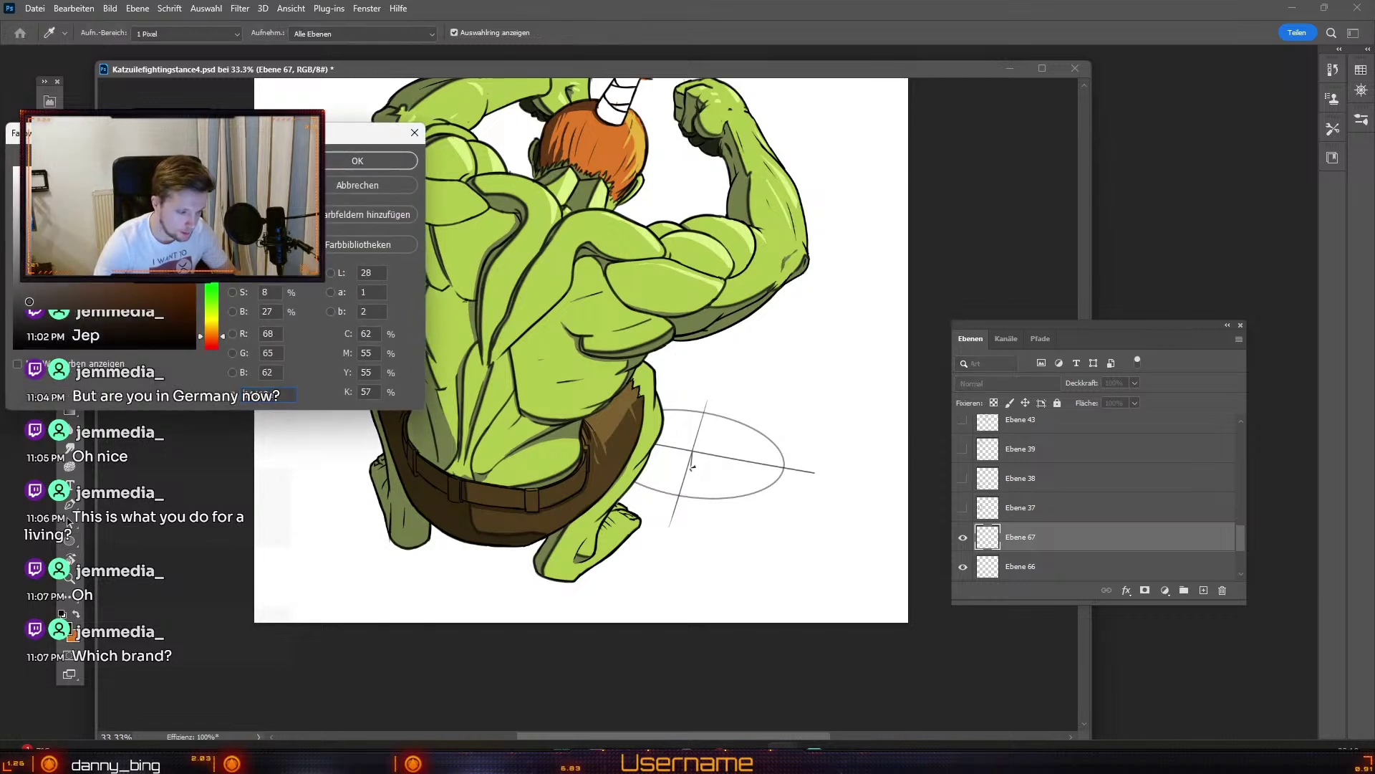
pyautogui.click(385, 159)
pyautogui.press('b')
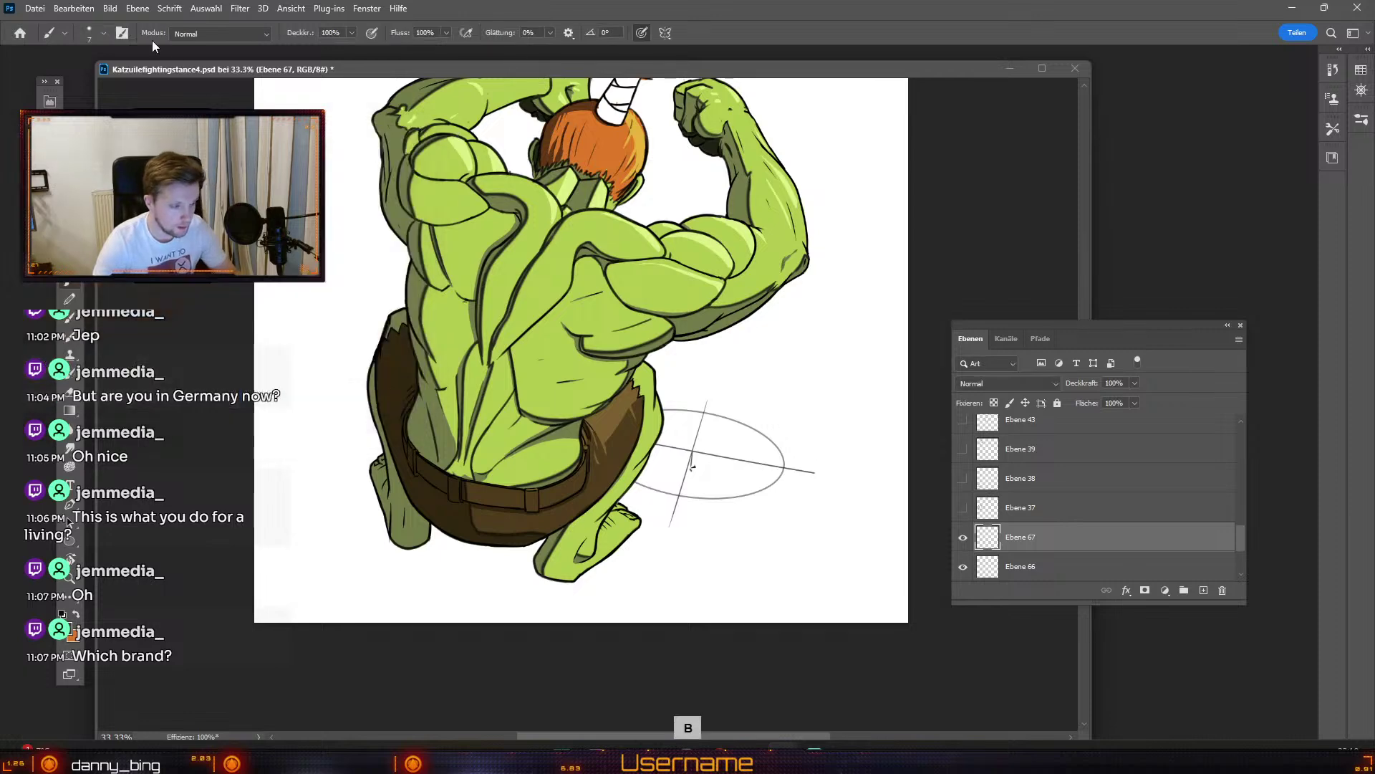
# Step: Choose the "Good one" brush, enlarge it to 200 px and fill the ellipse beside the orc with dark grey
pyautogui.click(88, 30)
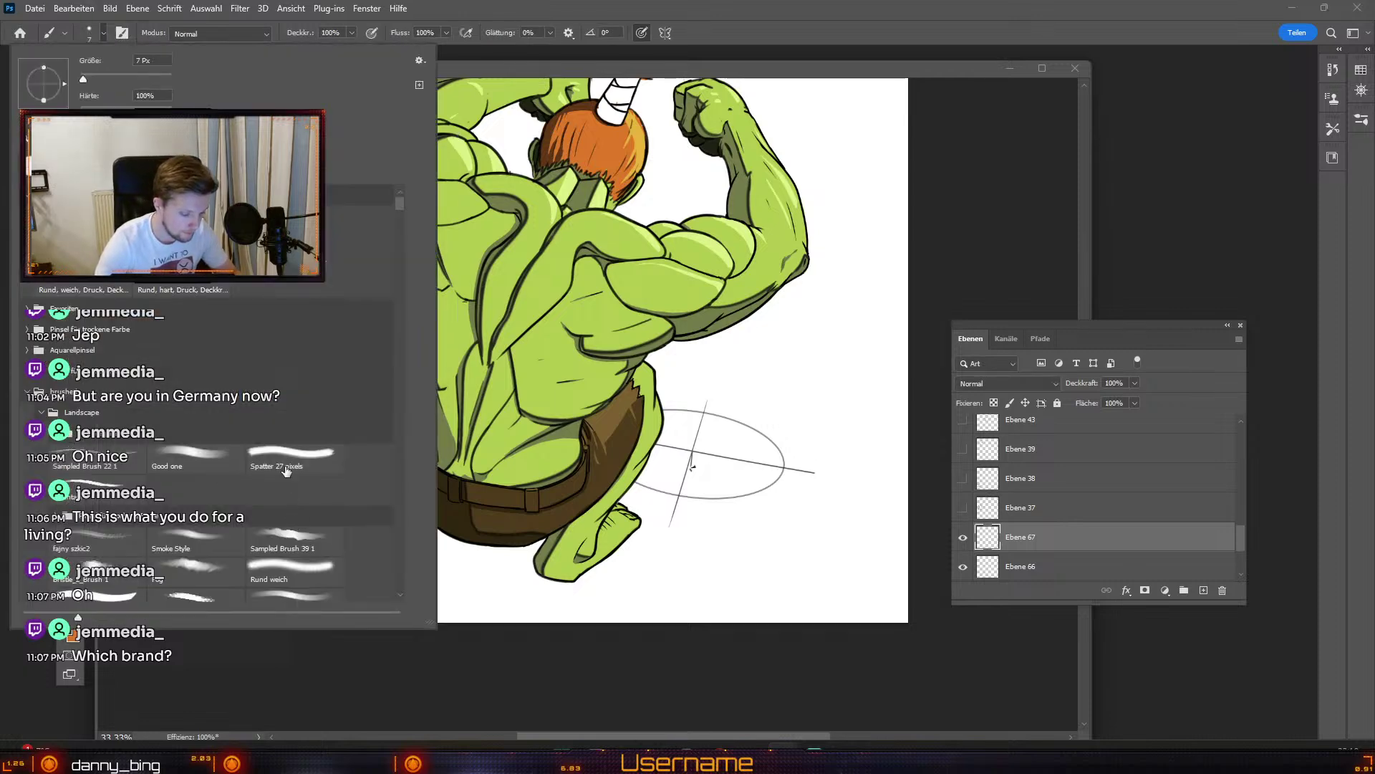
pyautogui.click(181, 464)
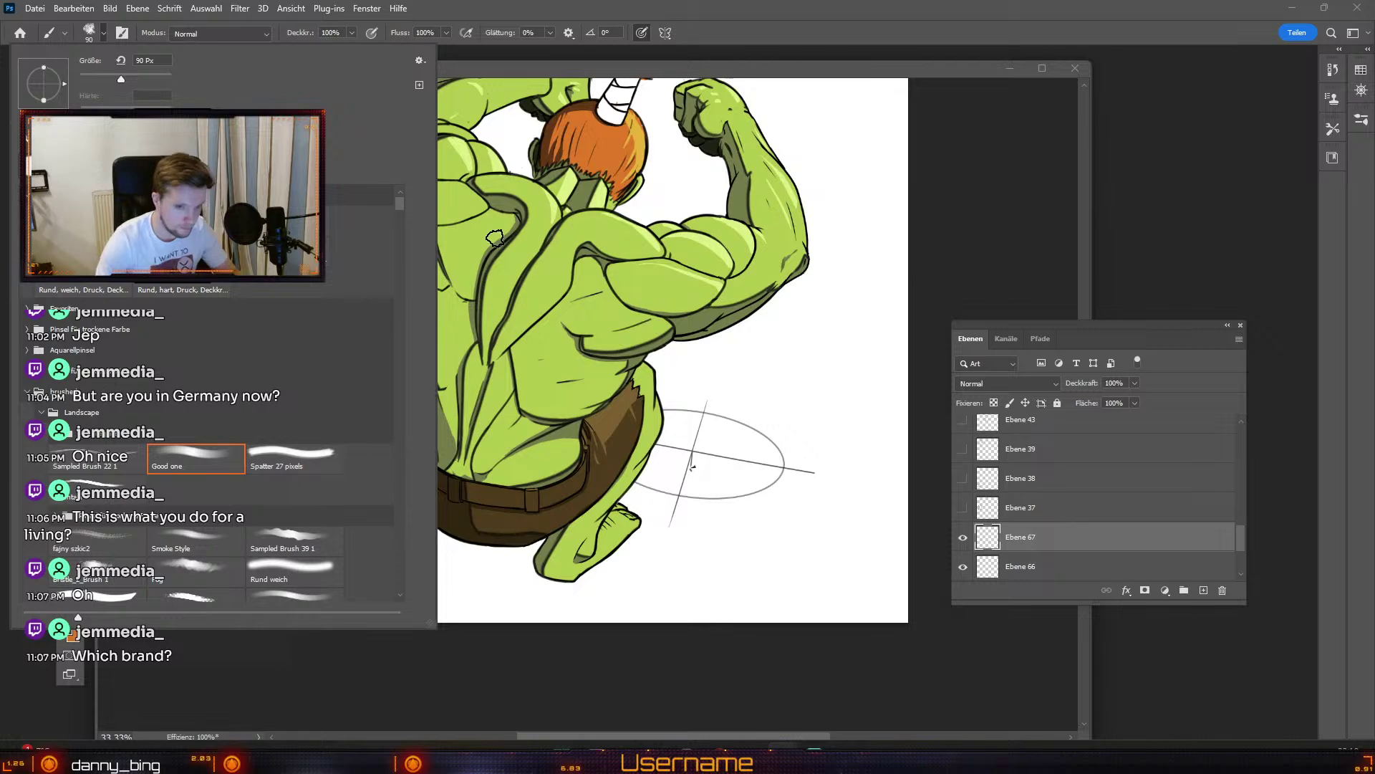
pyautogui.click(738, 461)
pyautogui.moveTo(749, 464)
pyautogui.mouseDown()
pyautogui.moveTo(685, 474)
pyautogui.moveTo(704, 459)
pyautogui.moveTo(669, 477)
pyautogui.moveTo(709, 449)
pyautogui.moveTo(649, 459)
pyautogui.moveTo(688, 430)
pyautogui.moveTo(745, 452)
pyautogui.moveTo(663, 479)
pyautogui.moveTo(745, 469)
pyautogui.moveTo(692, 443)
pyautogui.moveTo(700, 422)
pyautogui.moveTo(756, 467)
pyautogui.moveTo(681, 474)
pyautogui.moveTo(746, 489)
pyautogui.moveTo(650, 475)
pyautogui.moveTo(772, 477)
pyautogui.moveTo(755, 431)
pyautogui.moveTo(689, 481)
pyautogui.moveTo(738, 470)
pyautogui.moveTo(700, 461)
pyautogui.moveTo(737, 475)
pyautogui.moveTo(777, 462)
pyautogui.mouseUp()
pyautogui.press(']')
pyautogui.press(']')
pyautogui.press(']')
pyautogui.press(']')
pyautogui.press(']')
# Step: Move layer Ebene 67 beneath the ellipse and guide line layers, directly above Ebene 36
pyautogui.click(963, 538)
pyautogui.click(963, 538)
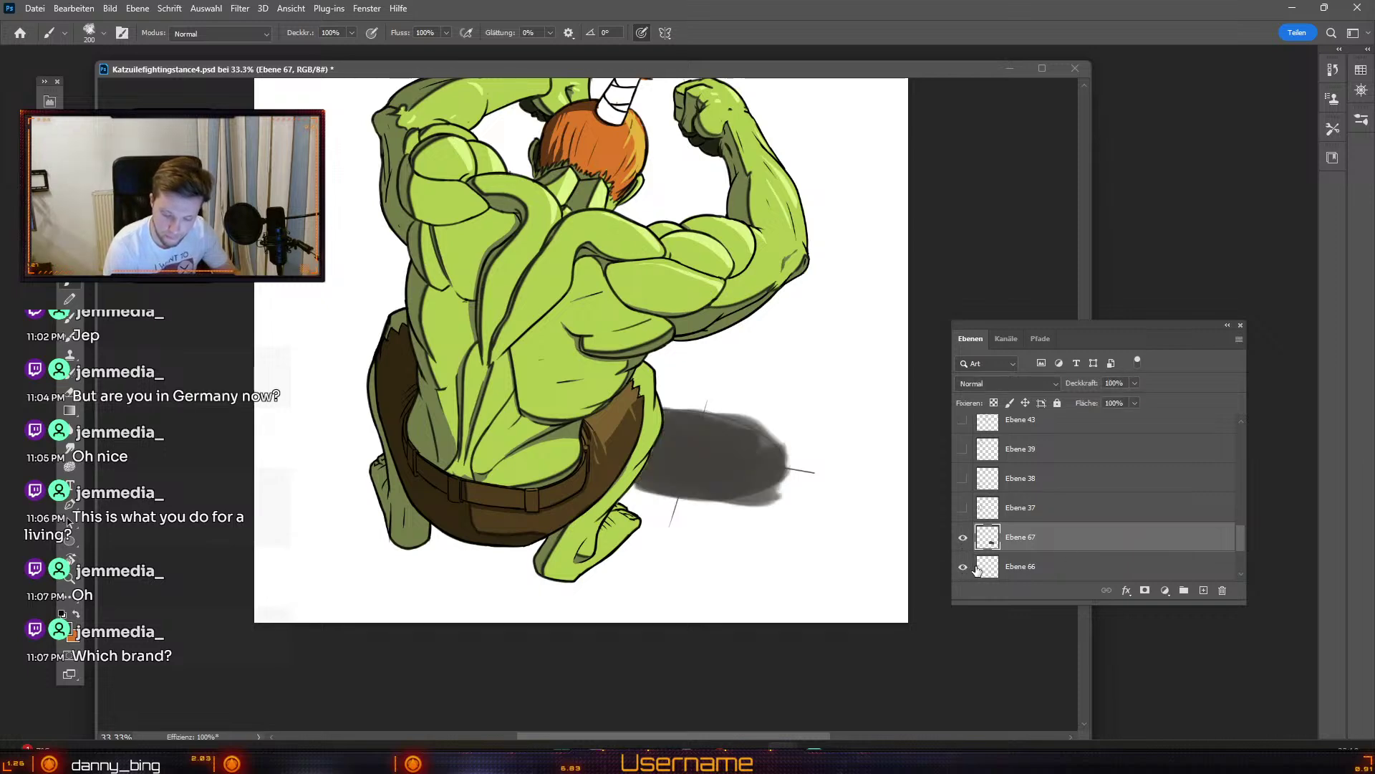
pyautogui.moveTo(1048, 544)
pyautogui.mouseDown()
pyautogui.moveTo(1061, 589)
pyautogui.moveTo(1060, 558)
pyautogui.mouseUp()
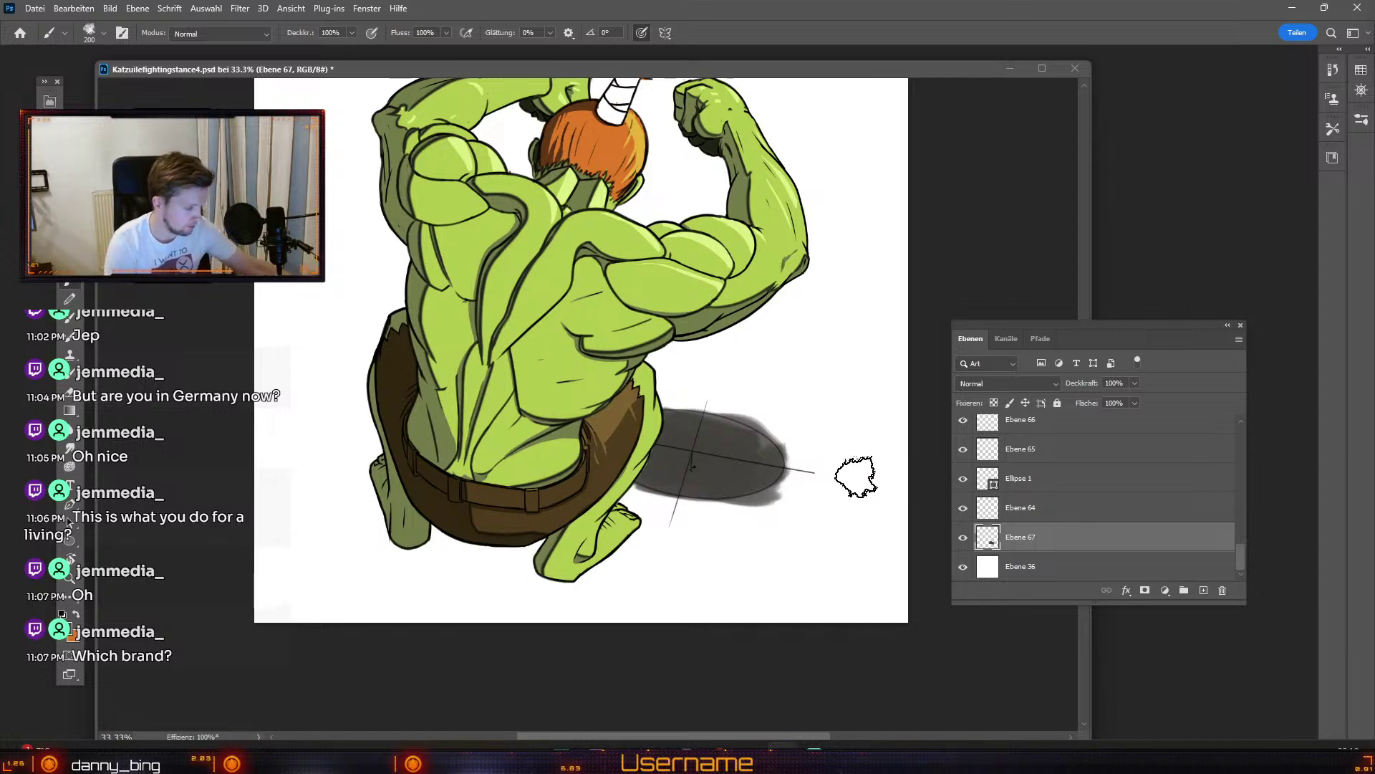
# Step: Lighten the grey ellipse on Ebene 67 with Hue/Saturation, setting the lightness to +45
pyautogui.hotkey('ctrl', 'u')
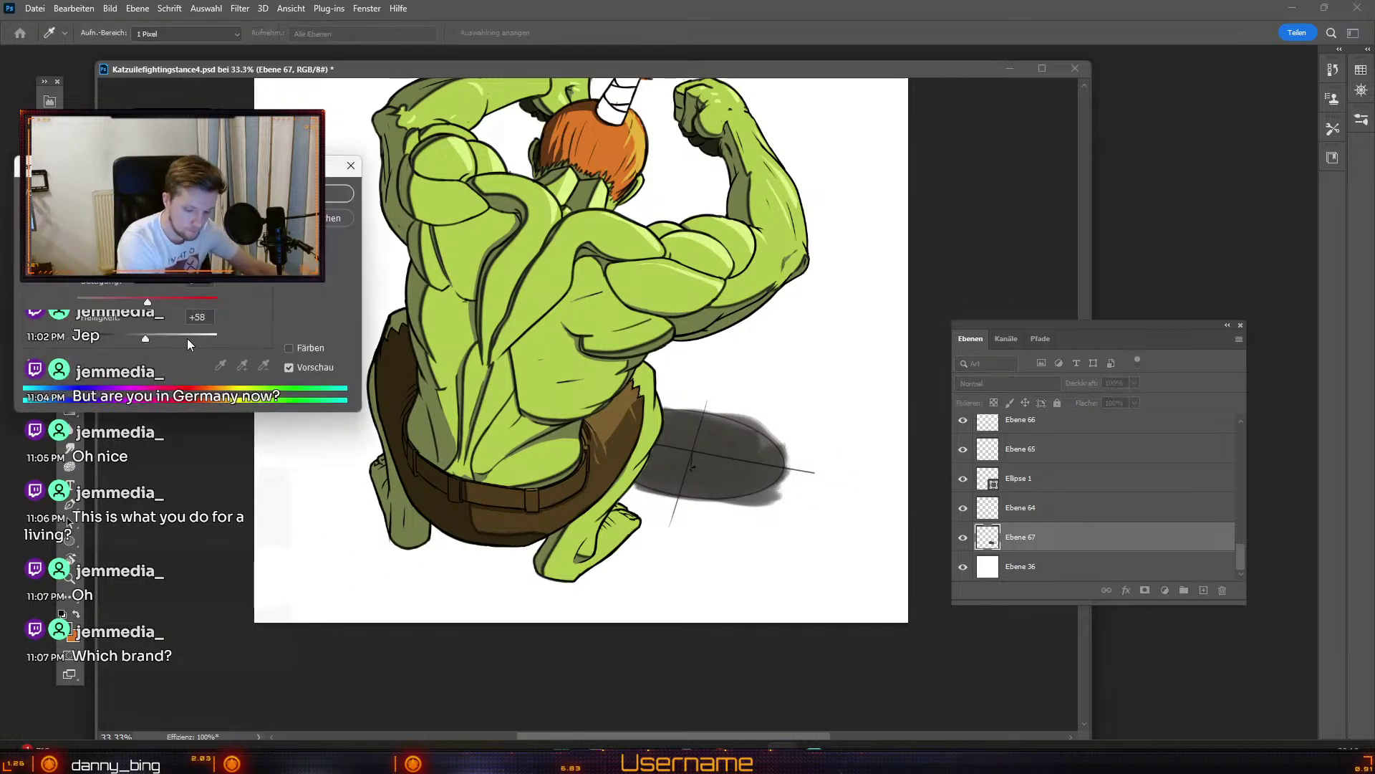
pyautogui.click(188, 338)
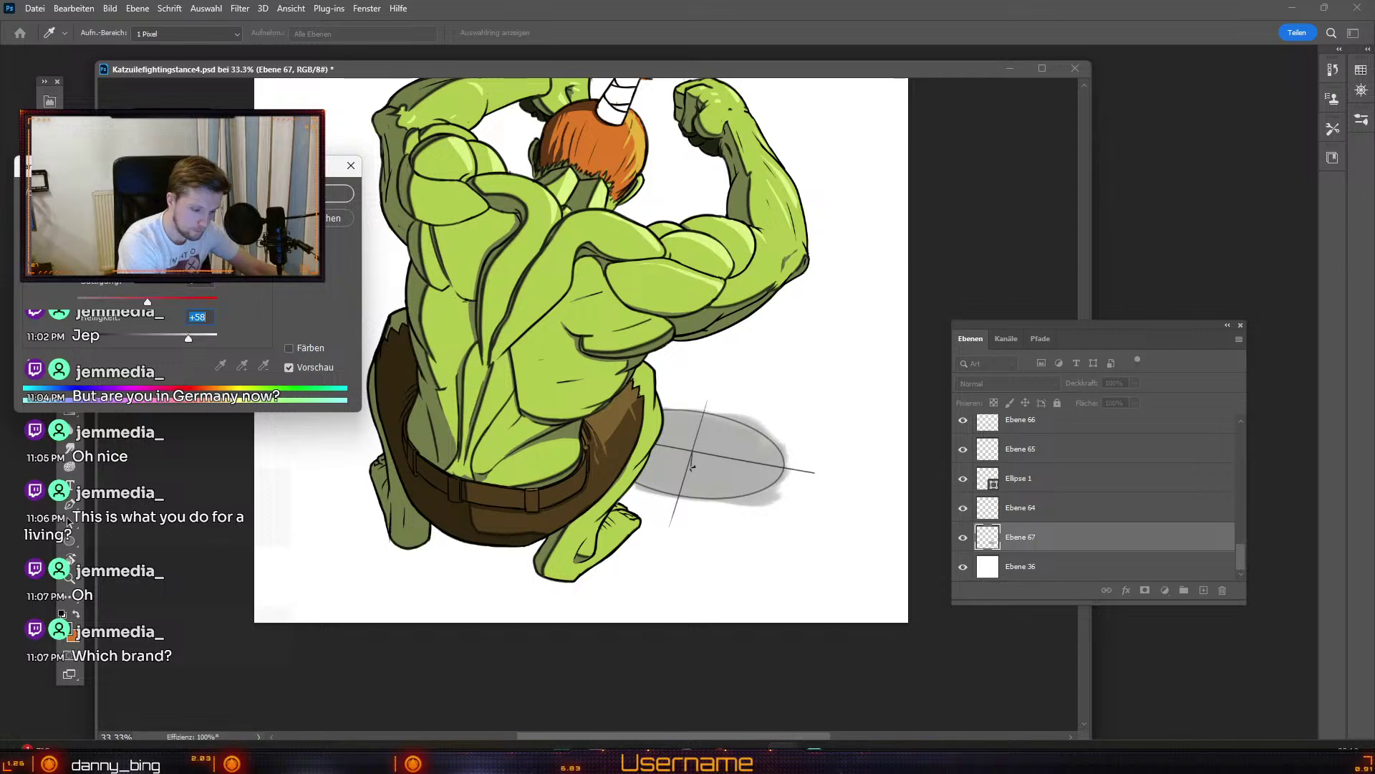
pyautogui.click(182, 338)
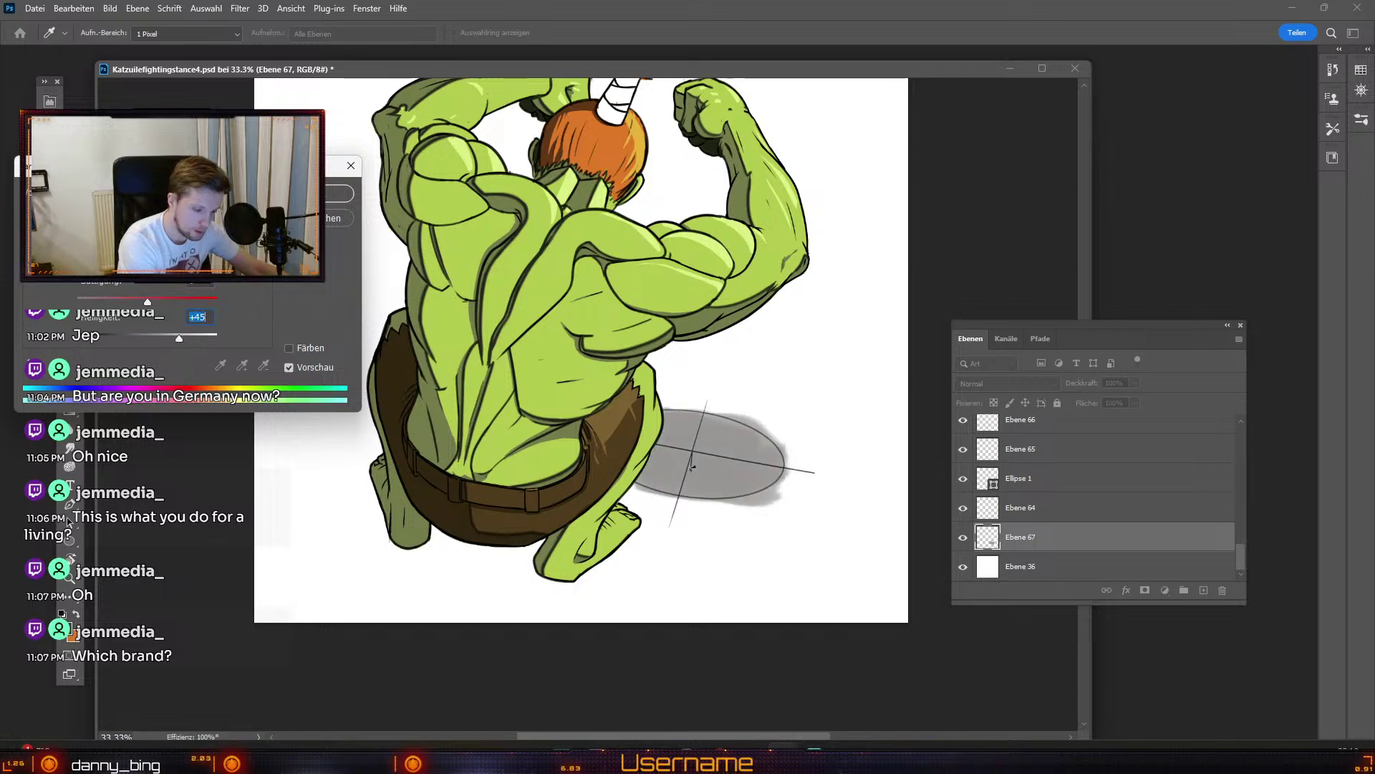
pyautogui.click(339, 194)
# Step: Set the brush opacity to 55% and the size to 70 px, and paint a dark streak outward from the ellipse's centre
pyautogui.click(351, 33)
pyautogui.moveTo(355, 48); pyautogui.dragTo(321, 50)
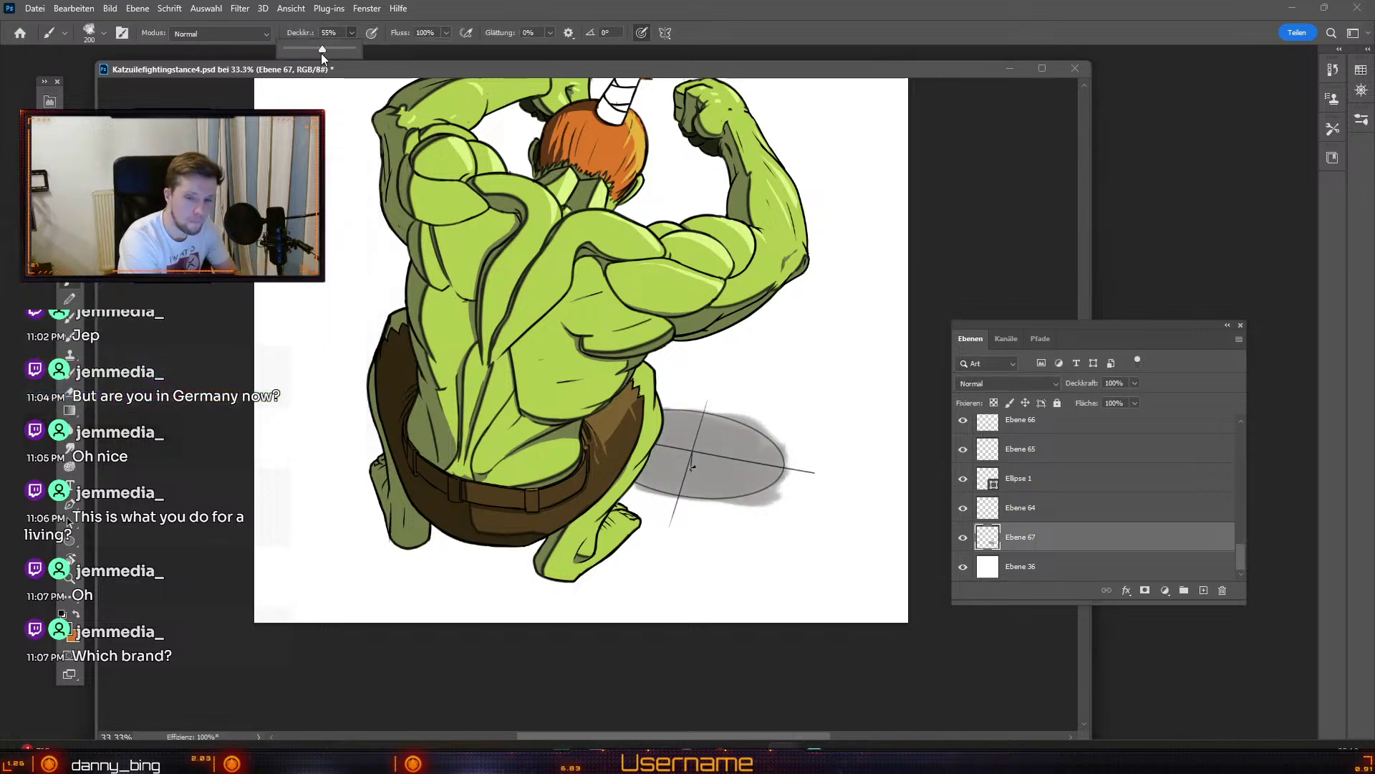
pyautogui.click(716, 462)
pyautogui.press('odiaeresis')
pyautogui.press('odiaeresis')
pyautogui.press('odiaeresis')
pyautogui.press('odiaeresis')
pyautogui.press('odiaeresis')
pyautogui.press('odiaeresis')
pyautogui.press('odiaeresis')
pyautogui.moveTo(700, 465)
pyautogui.mouseDown()
pyautogui.moveTo(773, 466)
pyautogui.moveTo(707, 463)
pyautogui.mouseUp()
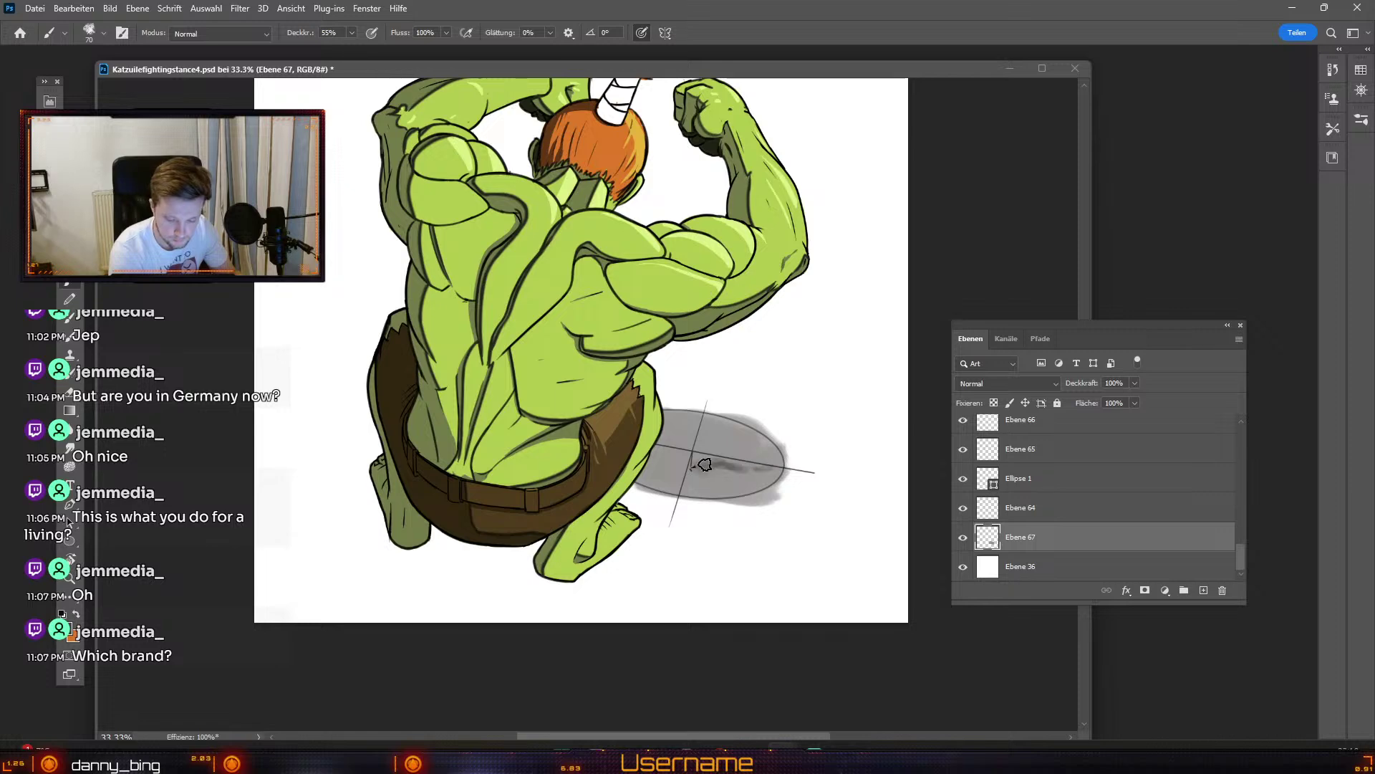
# Step: Enlarge the brush to 125 px and paint broad radial streaks across the upper half of the grey ellipse
pyautogui.press('#')
pyautogui.press('#')
pyautogui.press('#')
pyautogui.press('#')
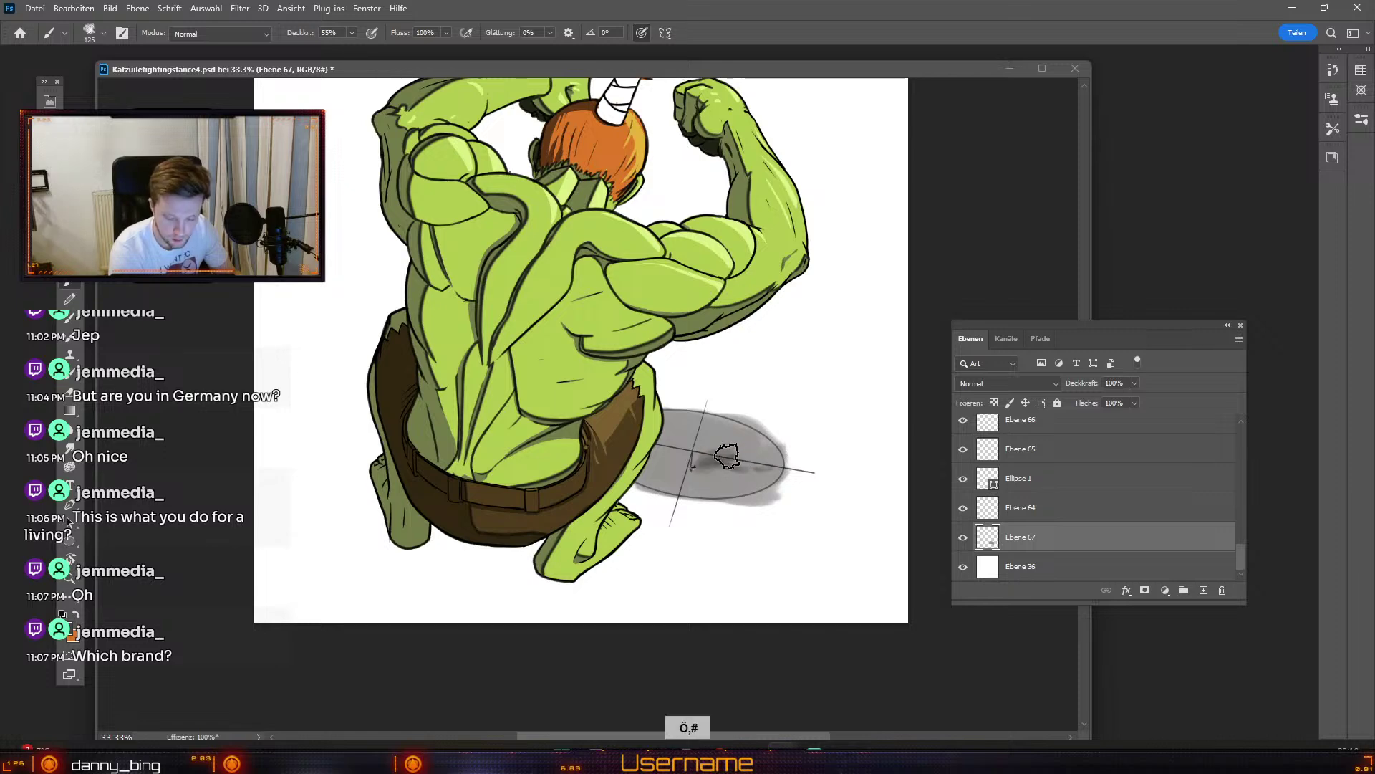
pyautogui.moveTo(732, 456)
pyautogui.mouseDown()
pyautogui.moveTo(688, 464)
pyautogui.moveTo(711, 429)
pyautogui.moveTo(688, 451)
pyautogui.mouseUp()
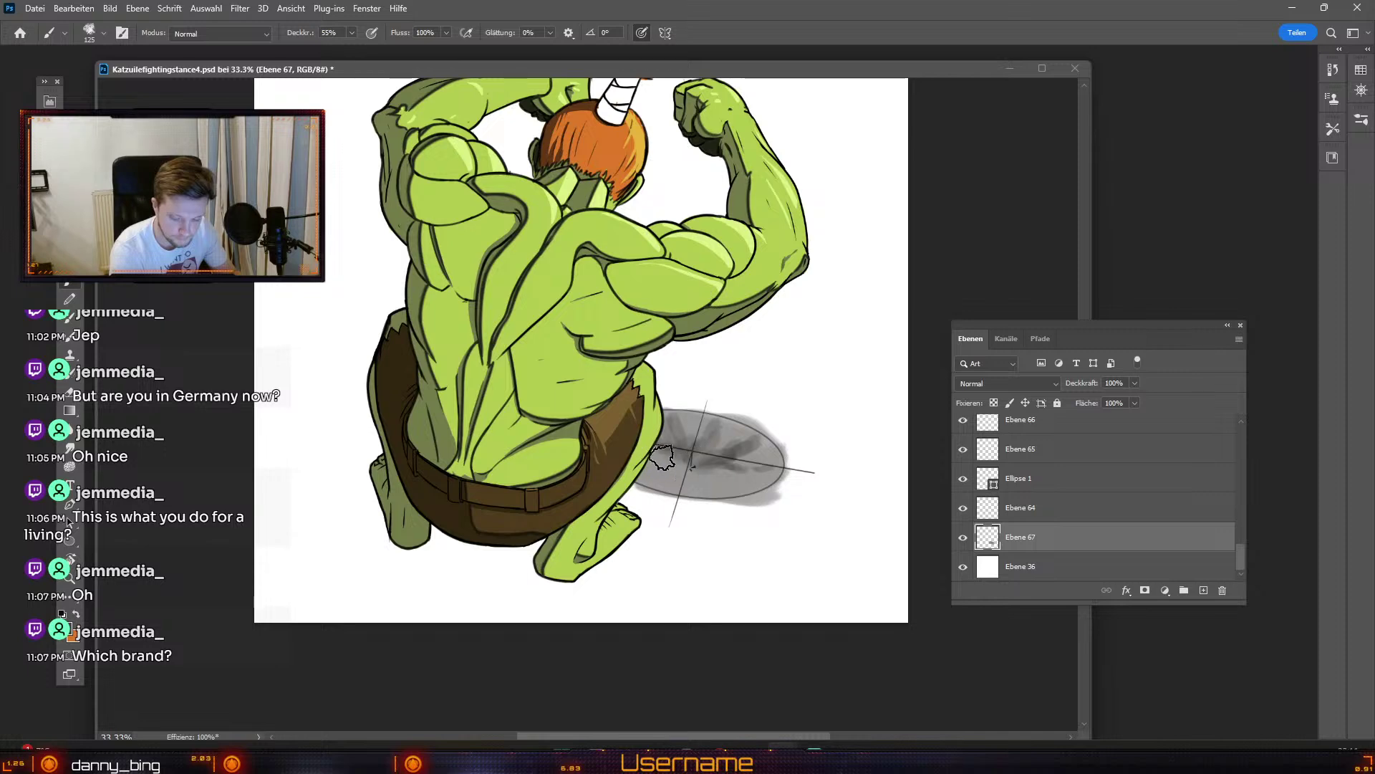
# Step: Reduce the brush to 80 px and paint radial streaks from the centre into the ellipse's lower right part
pyautogui.press('[')
pyautogui.press('[')
pyautogui.press('[')
pyautogui.moveTo(724, 482); pyautogui.dragTo(762, 478)
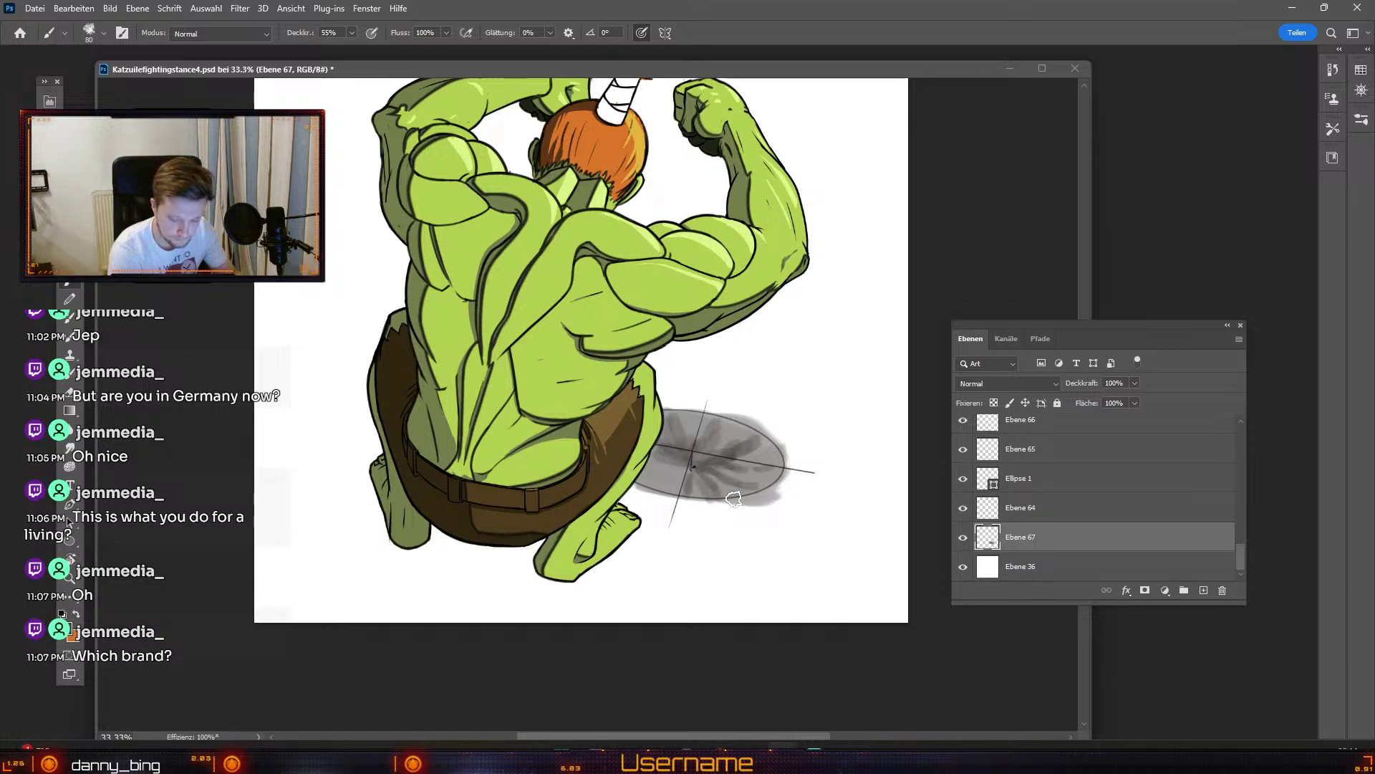
# Step: Enlarge the brush to 125 px and shade the lower left part and centre of the grey ellipse
pyautogui.press('#')
pyautogui.press('#')
pyautogui.press('#')
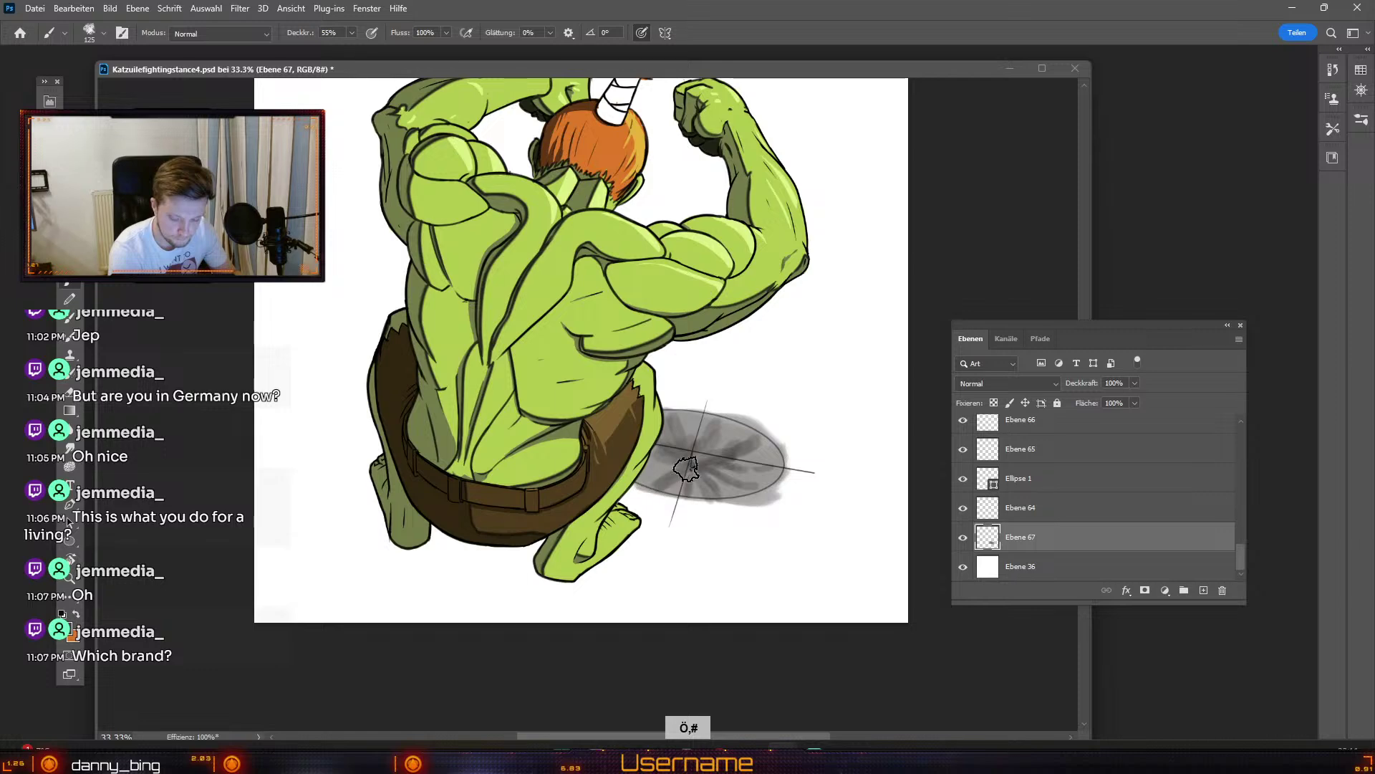
pyautogui.moveTo(648, 481); pyautogui.dragTo(663, 469)
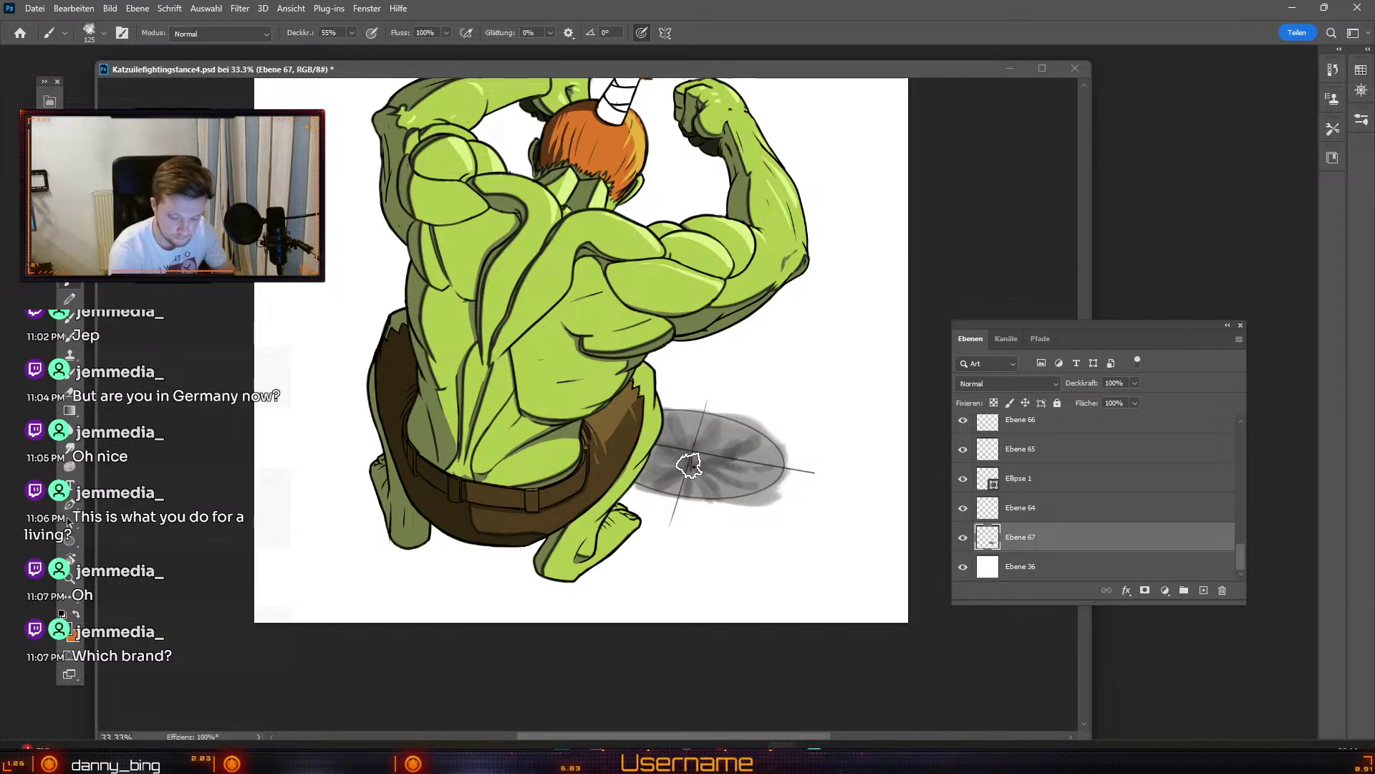
# Step: Try thinner radial streaks on the grey ellipse with a 50 px brush, and undo the last stroke
pyautogui.press('odiaeresis')
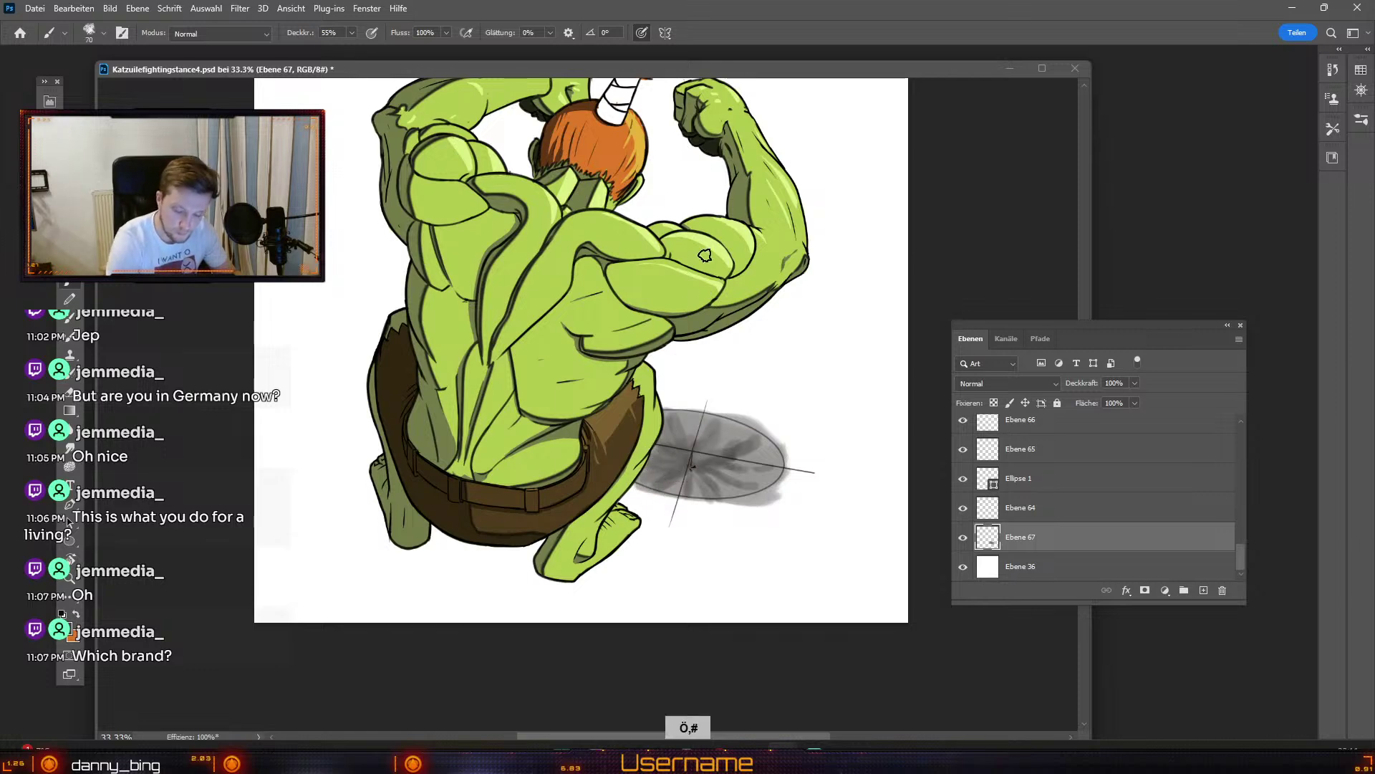
pyautogui.press('odiaeresis')
pyautogui.press('odiaeresis')
pyautogui.press('odiaeresis')
pyautogui.press('odiaeresis')
pyautogui.press('odiaeresis')
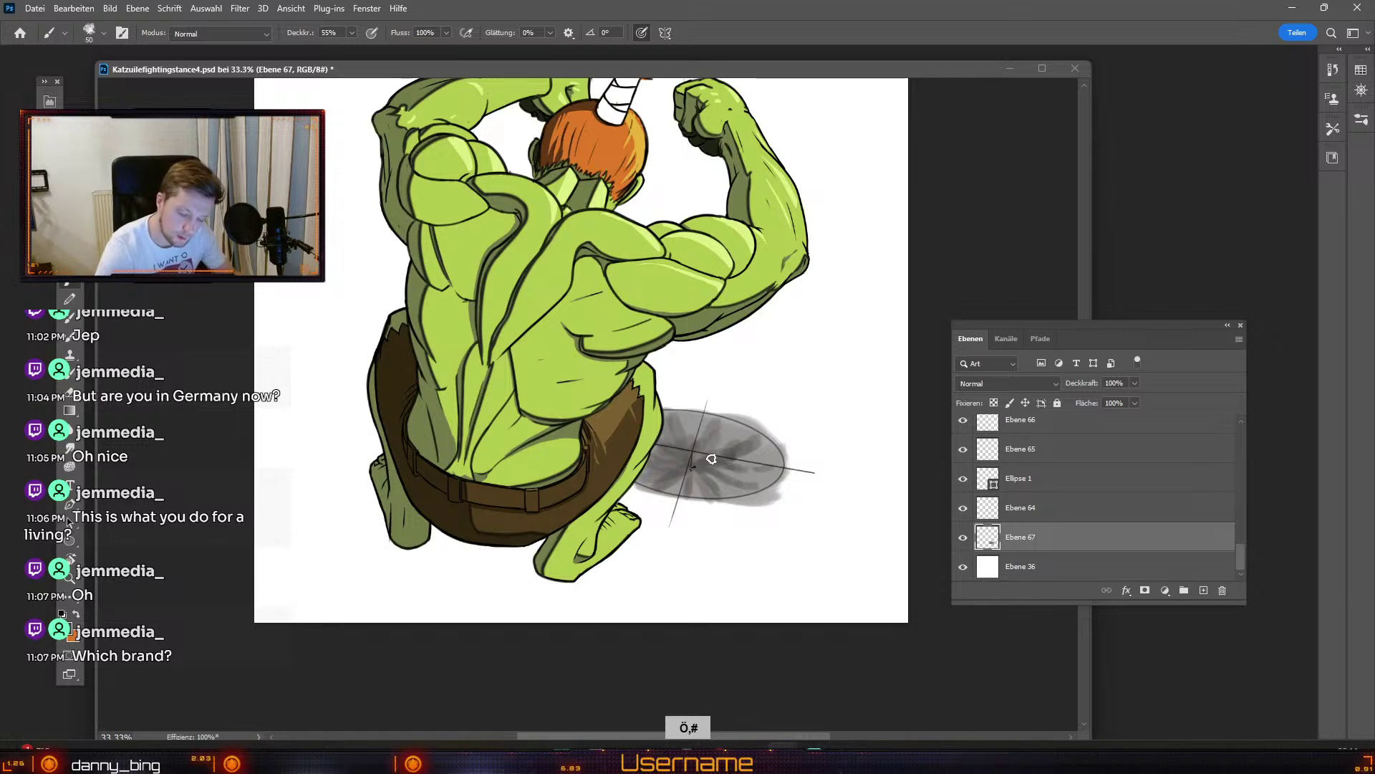
pyautogui.press('odiaeresis')
pyautogui.press('odiaeresis')
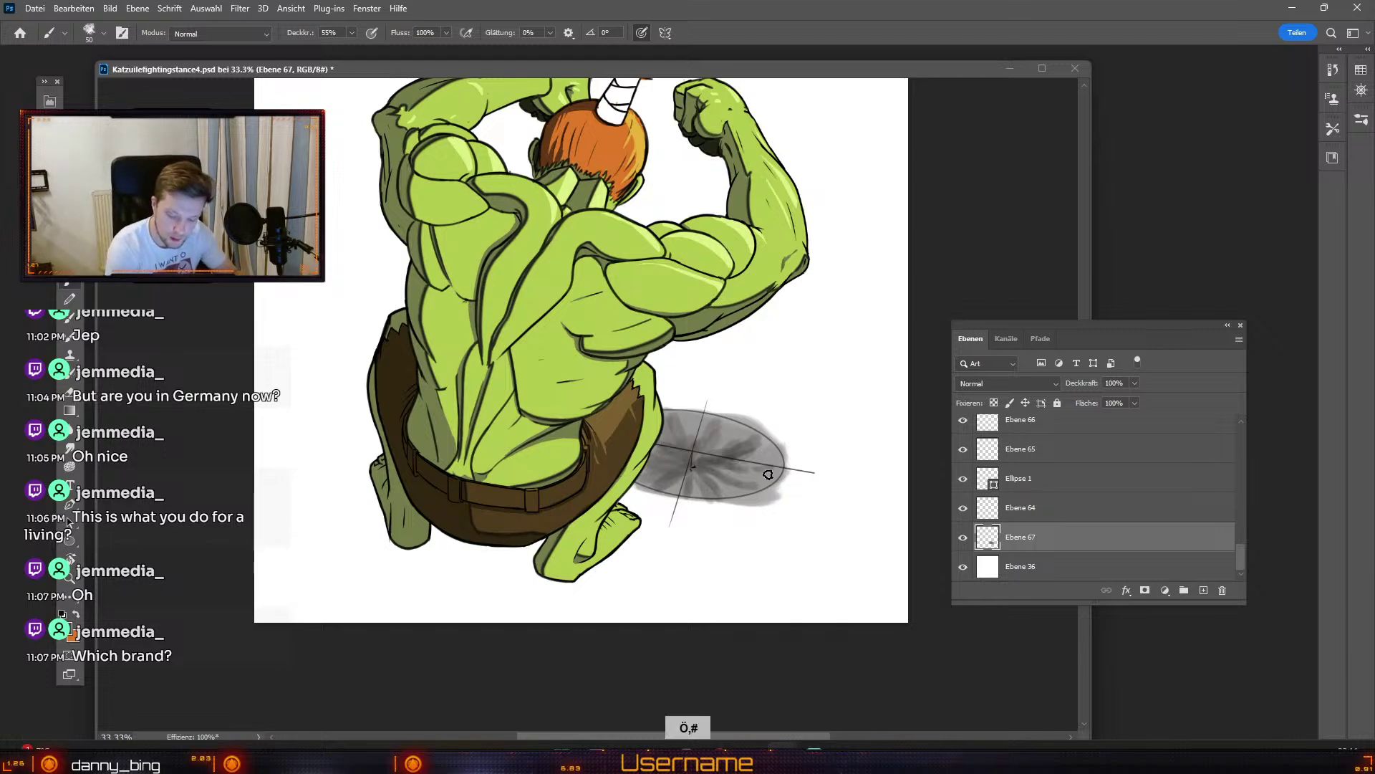
pyautogui.hotkey('ctrl', 'z')
# Step: Lower the brush opacity to 26% and layer softer radial streaks over the ellipse, reducing the brush from 90 to 50 px
pyautogui.moveTo(351, 36); pyautogui.dragTo(332, 53)
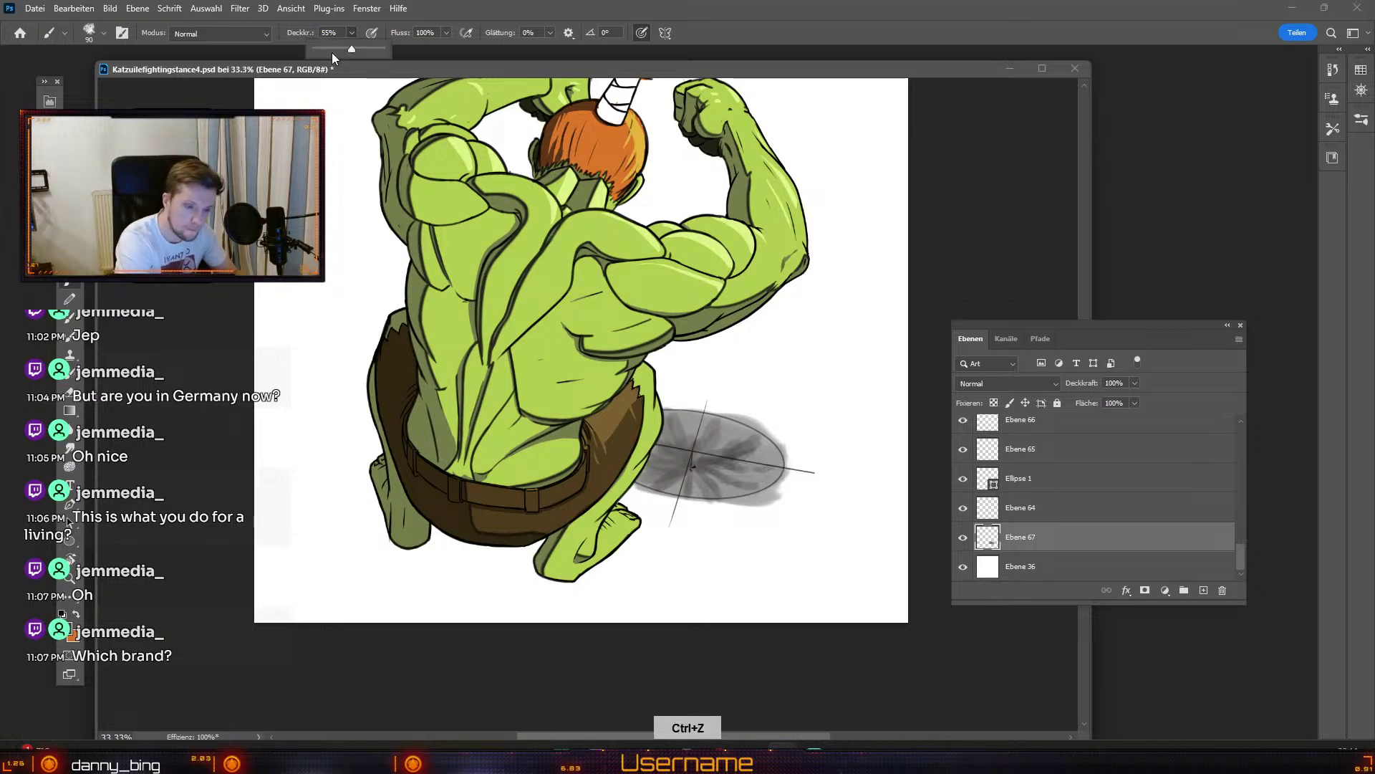
pyautogui.moveTo(774, 469)
pyautogui.mouseDown()
pyautogui.moveTo(692, 468)
pyautogui.moveTo(771, 472)
pyautogui.moveTo(767, 460)
pyautogui.moveTo(720, 471)
pyautogui.moveTo(778, 448)
pyautogui.moveTo(704, 467)
pyautogui.moveTo(780, 446)
pyautogui.moveTo(727, 458)
pyautogui.moveTo(759, 448)
pyautogui.moveTo(743, 441)
pyautogui.moveTo(674, 475)
pyautogui.moveTo(748, 433)
pyautogui.moveTo(701, 454)
pyautogui.moveTo(732, 420)
pyautogui.moveTo(712, 437)
pyautogui.moveTo(720, 427)
pyautogui.moveTo(737, 482)
pyautogui.moveTo(717, 475)
pyautogui.moveTo(755, 497)
pyautogui.moveTo(710, 472)
pyautogui.moveTo(746, 494)
pyautogui.moveTo(700, 493)
pyautogui.mouseUp()
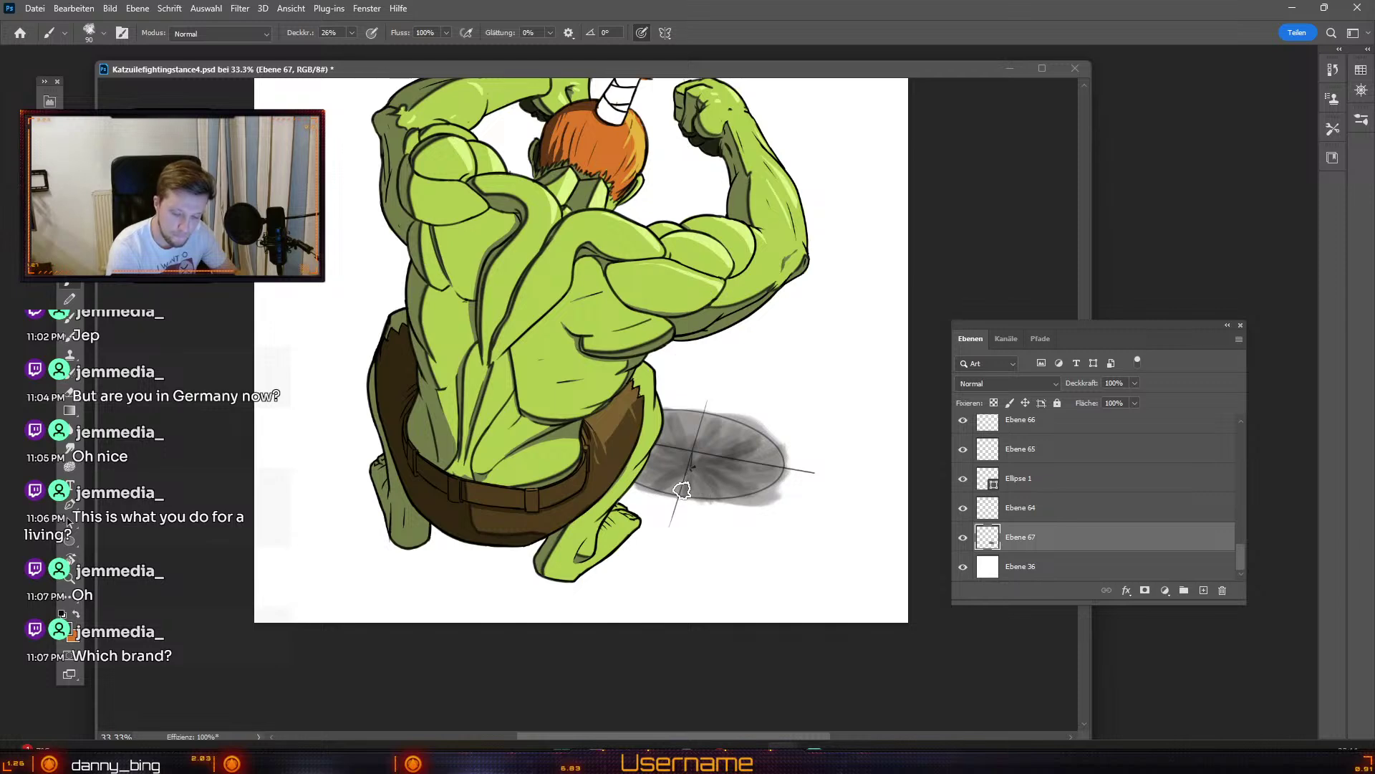
pyautogui.press('odiaeresis')
pyautogui.press('odiaeresis')
pyautogui.press('odiaeresis')
pyautogui.press('odiaeresis')
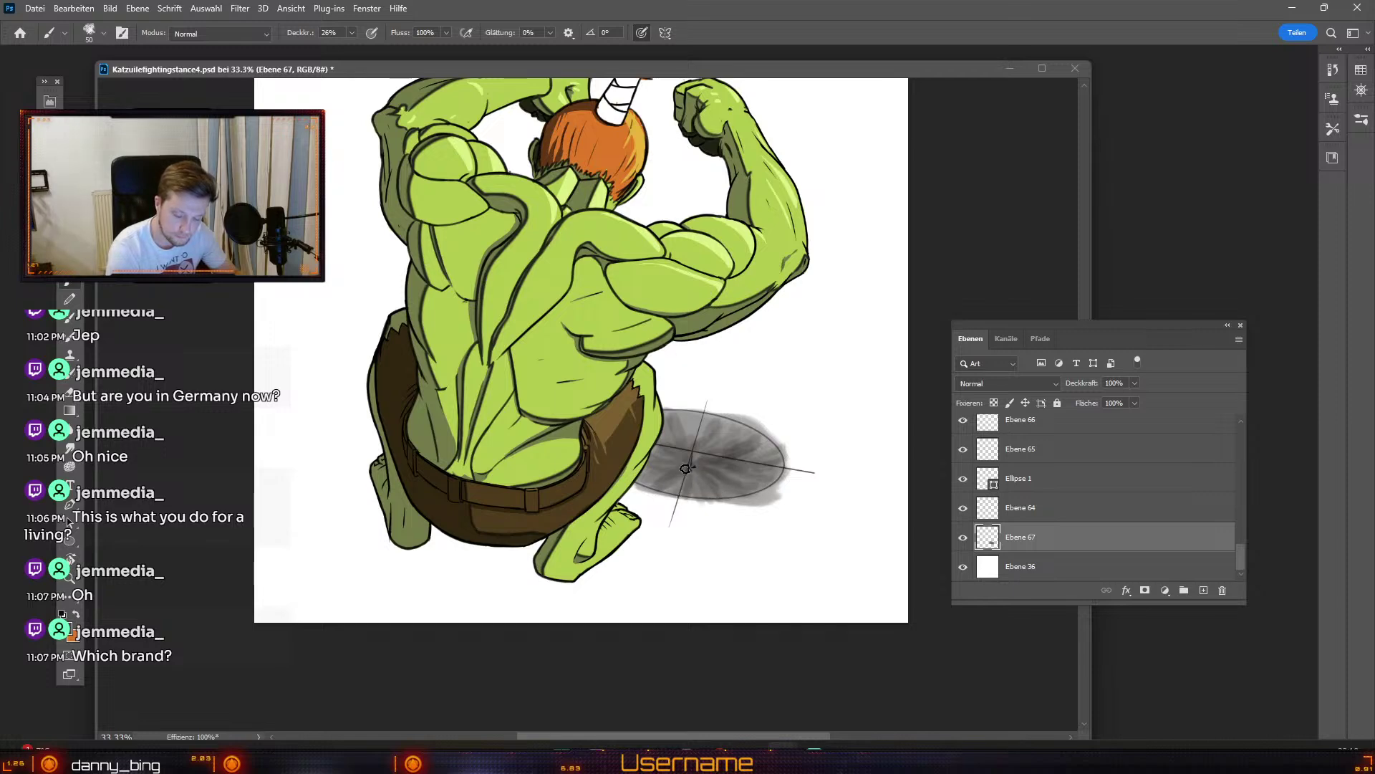
# Step: Add finer radial streaks around the ellipse's centre, varying the brush size between 40 and 60 px
pyautogui.press('odiaeresis')
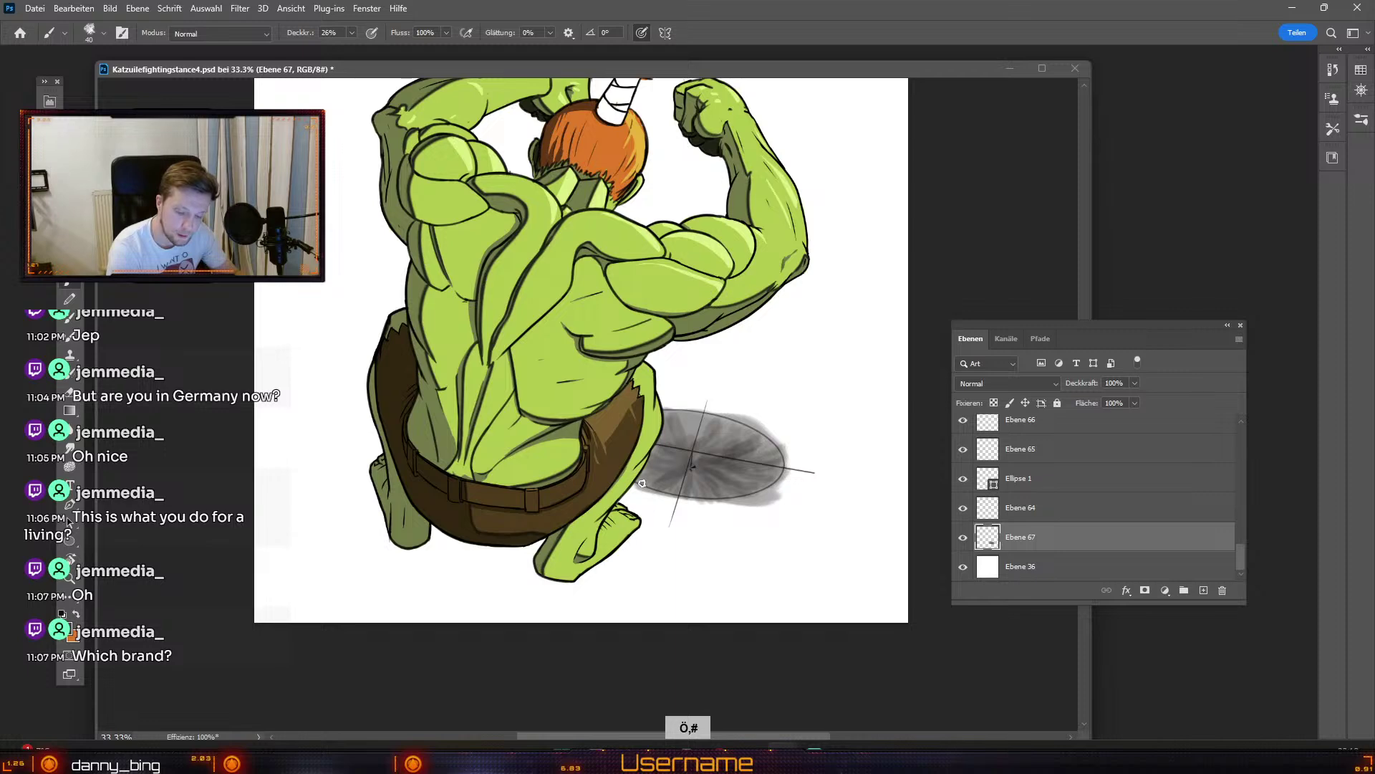
pyautogui.press('#')
pyautogui.press('#')
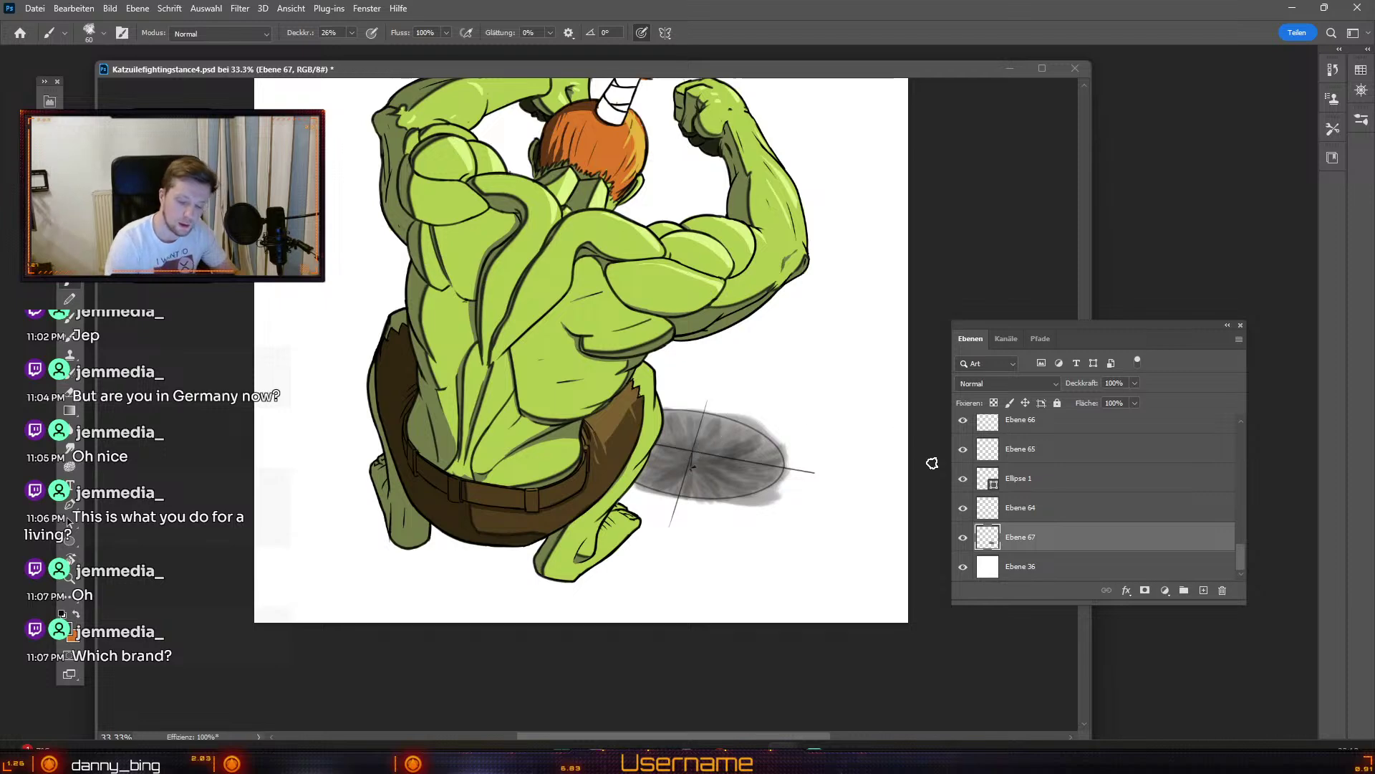
pyautogui.press('odiaeresis')
pyautogui.press('odiaeresis')
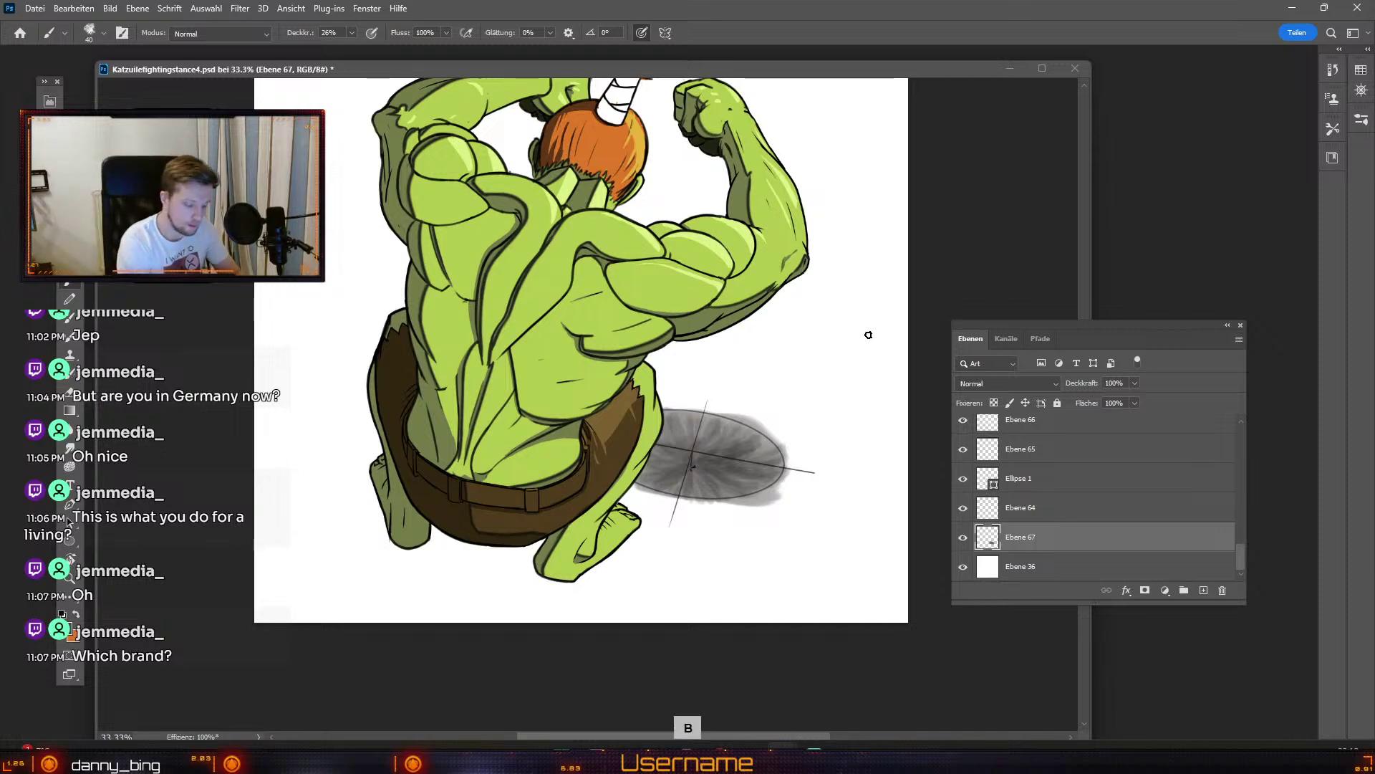
# Step: Confirm a dark brush colour and deepen the radial streaks across the grey ellipse, varying the brush size between 15 and 40 px
pyautogui.click(68, 629)
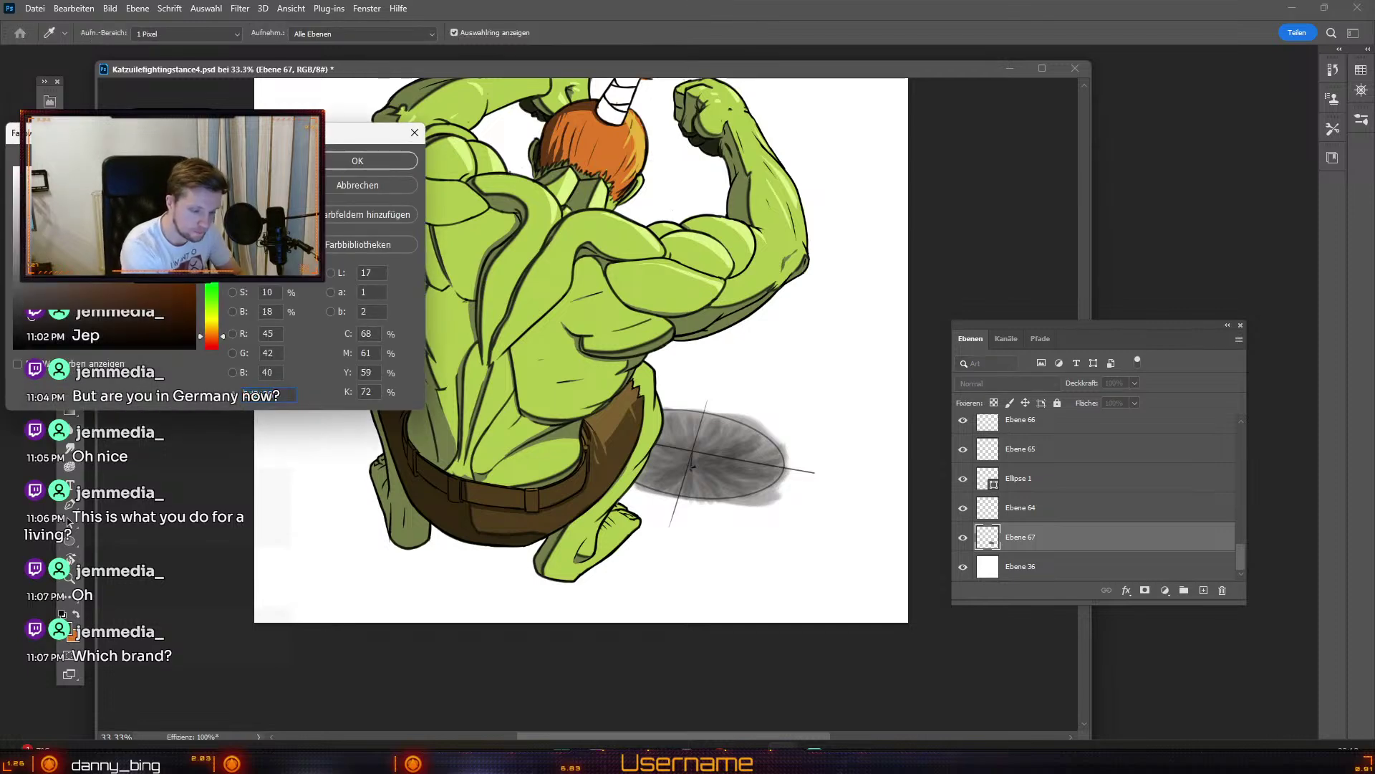
pyautogui.click(367, 162)
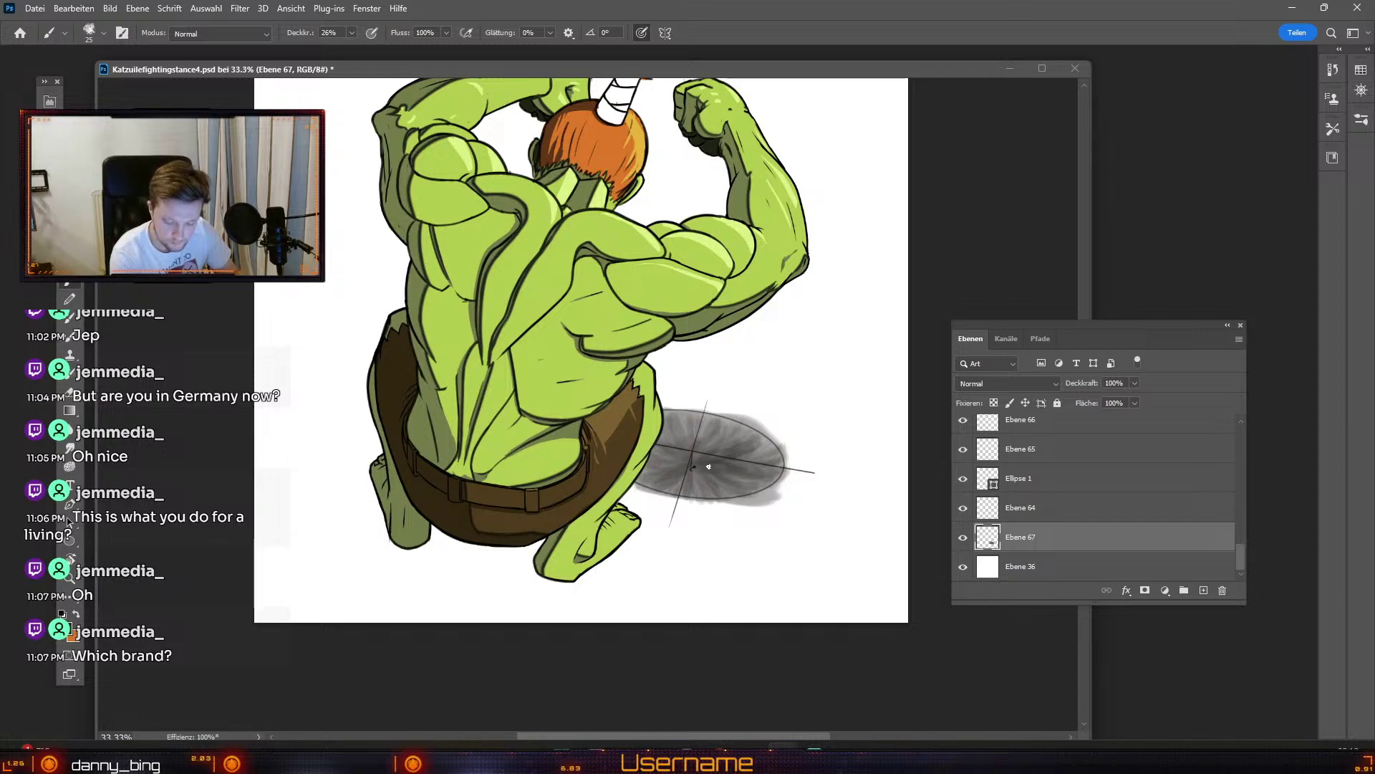
pyautogui.press('#')
pyautogui.press('#')
pyautogui.press('#')
pyautogui.press('odiaeresis')
pyautogui.press('odiaeresis')
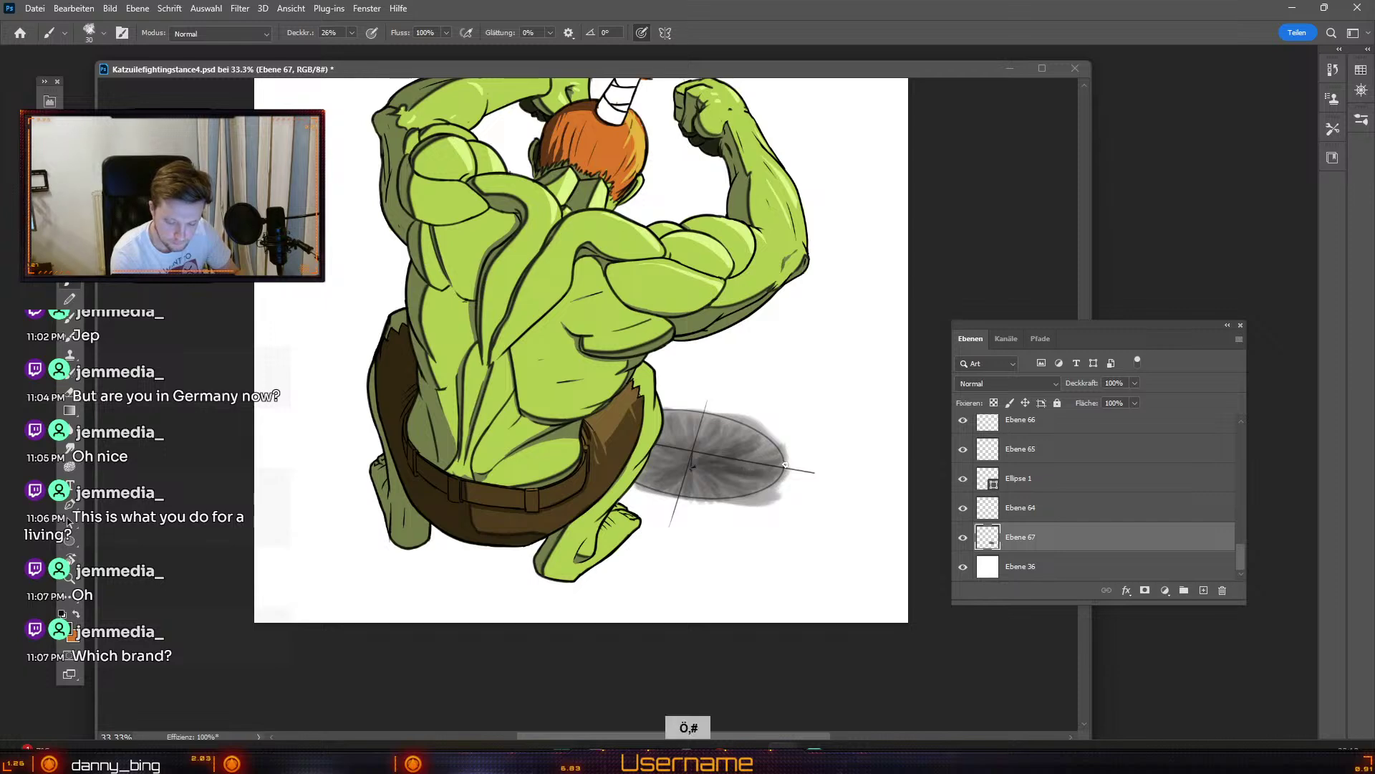
pyautogui.press('odiaeresis')
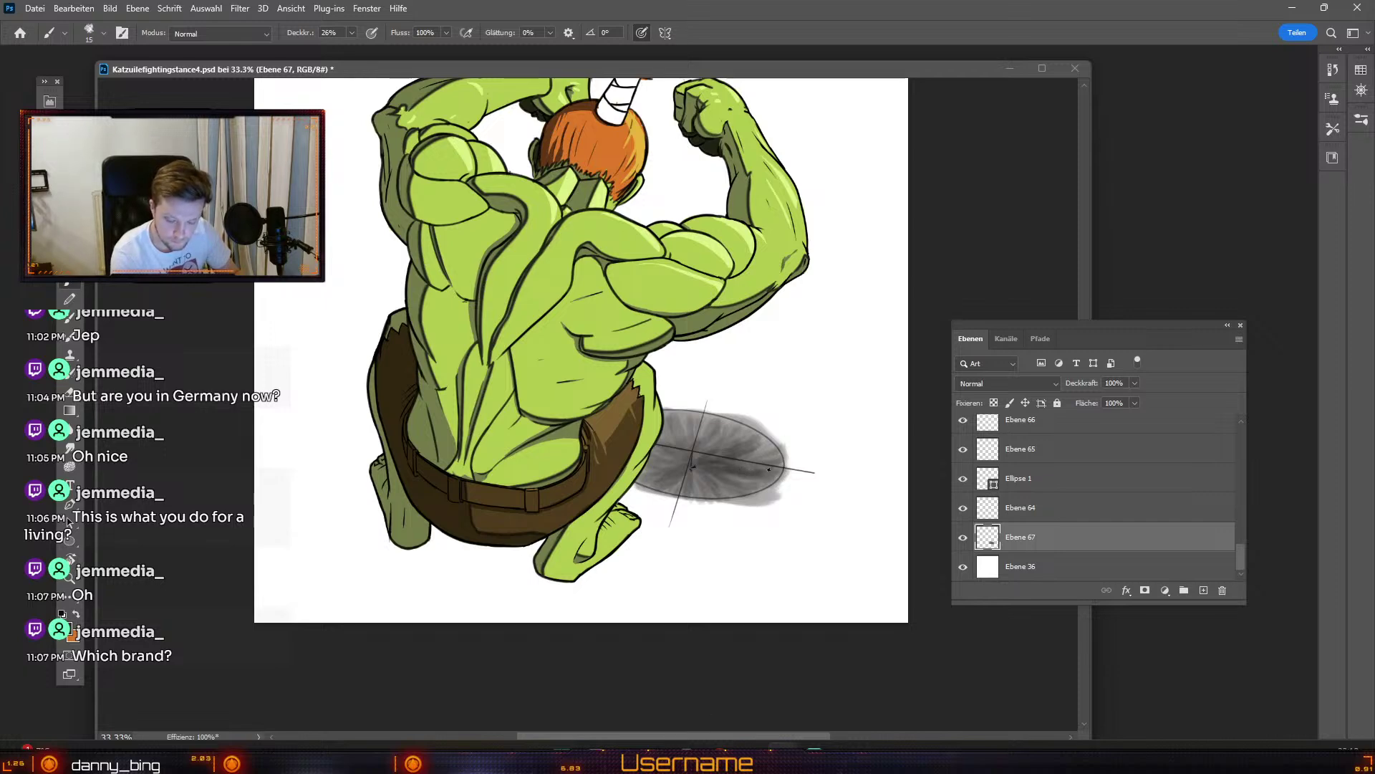
pyautogui.press('#')
pyautogui.press('#')
pyautogui.press('#')
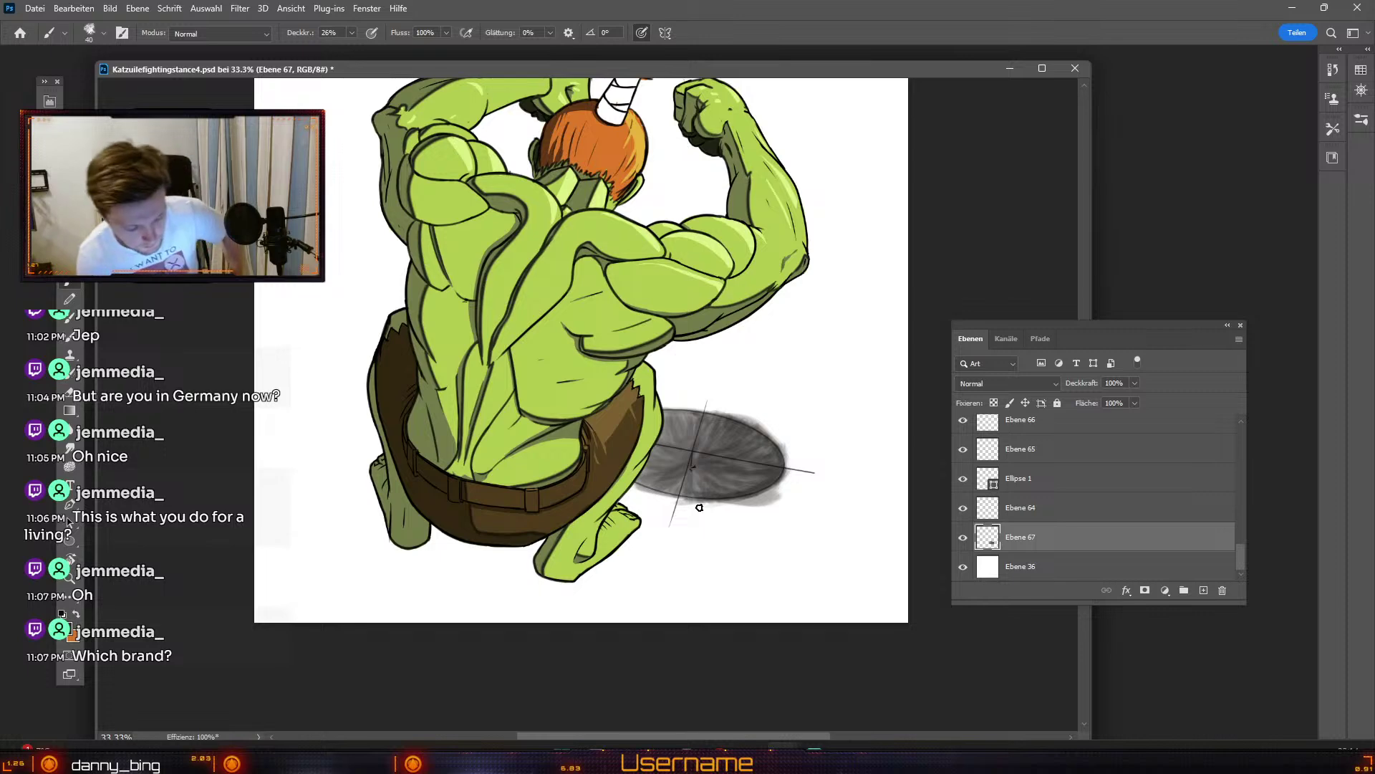
# Step: Create a new layer above the ellipse shading, set the brush colour to black and choose a solid round brush
pyautogui.press('space')
pyautogui.moveTo(814, 350); pyautogui.dragTo(808, 388)
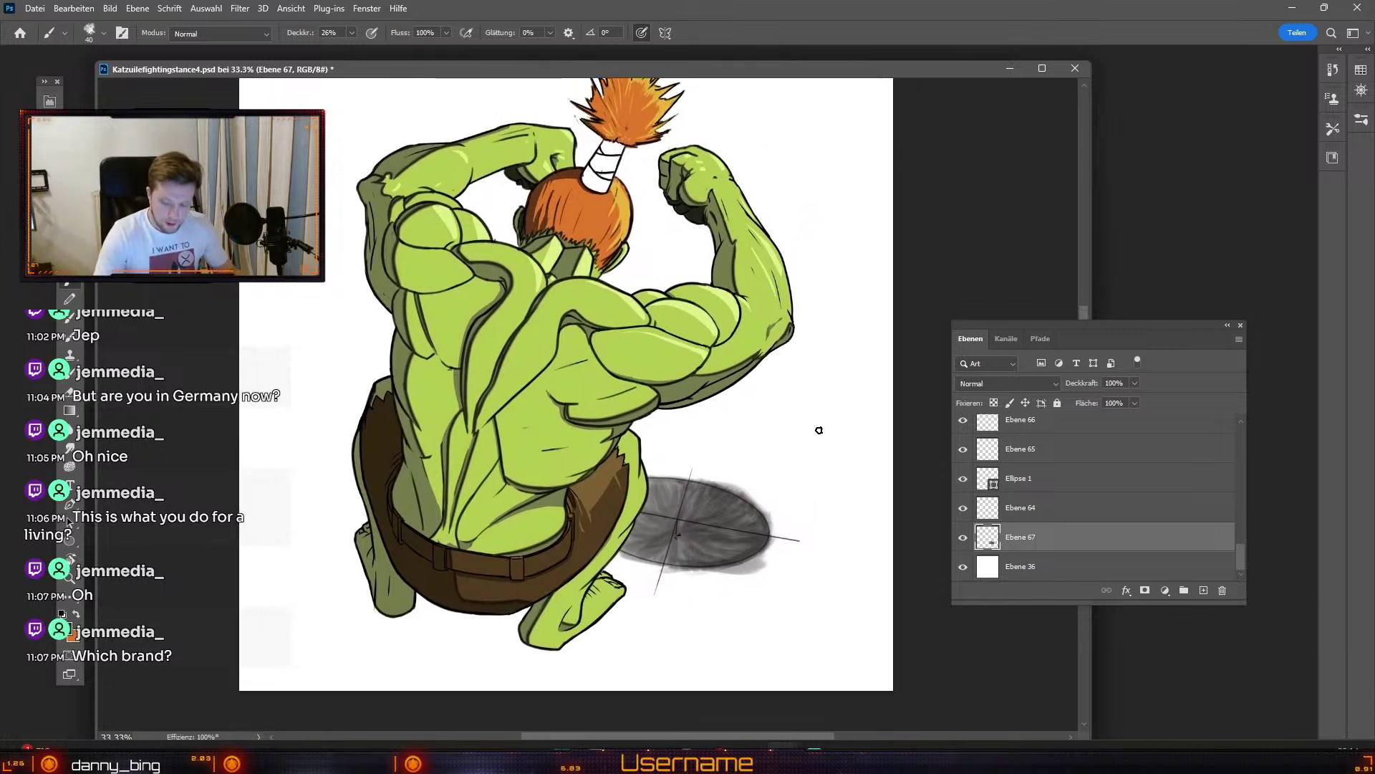
pyautogui.click(1204, 589)
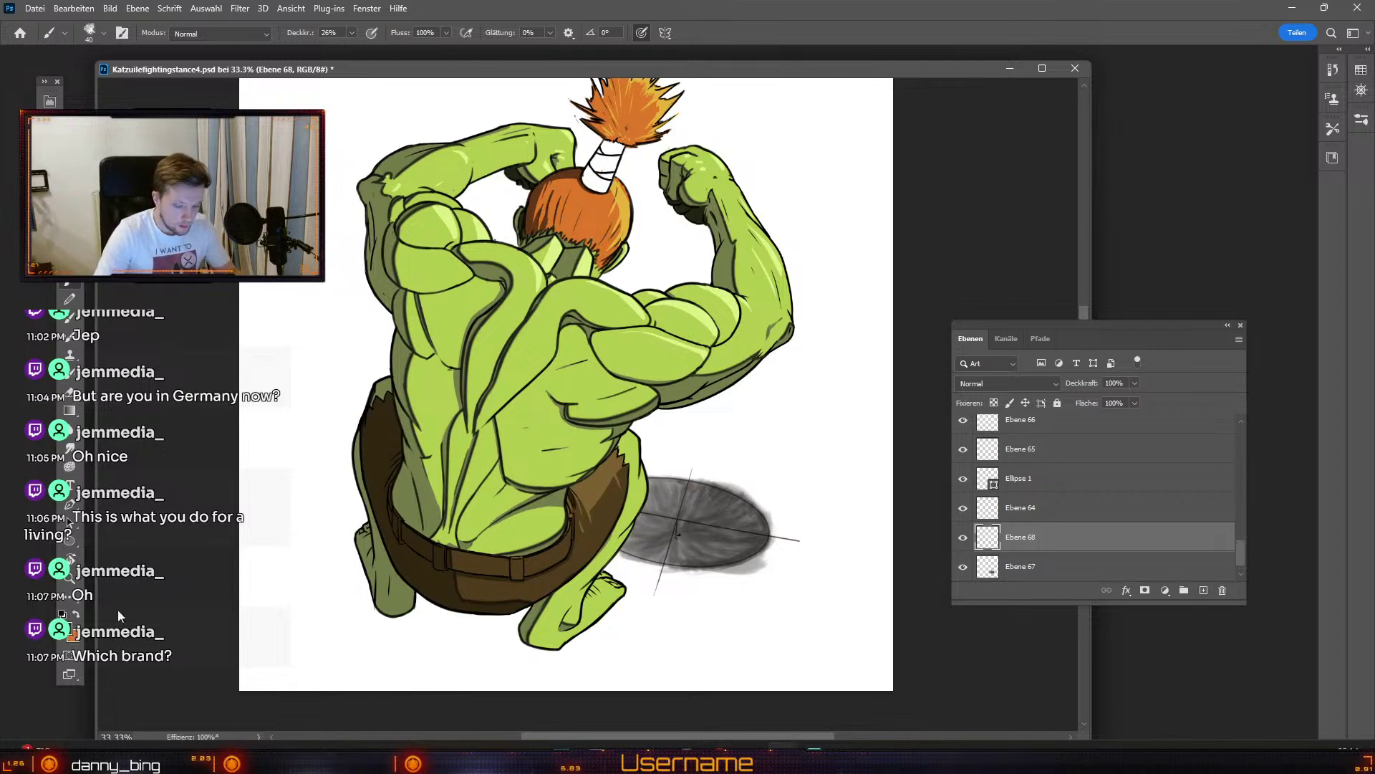
pyautogui.click(71, 634)
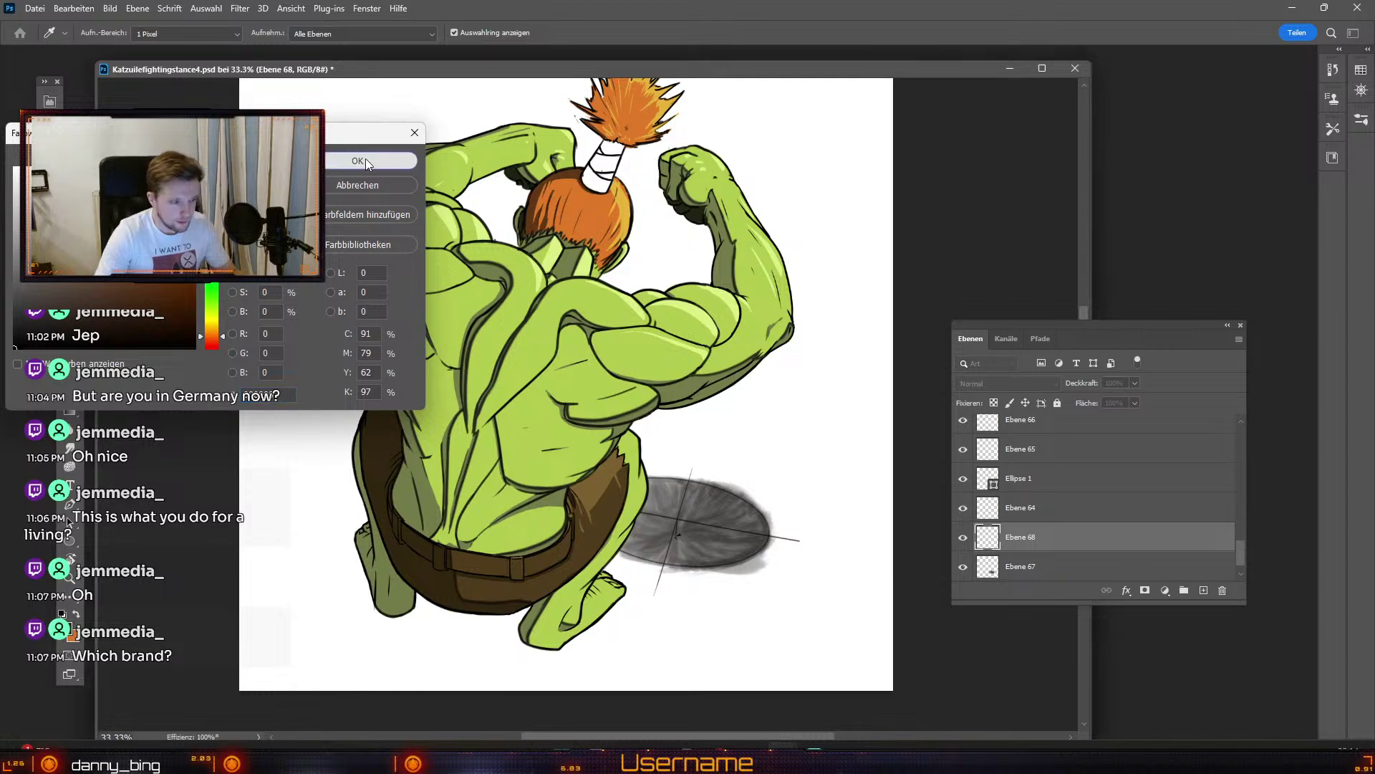
pyautogui.click(362, 159)
pyautogui.press('b')
pyautogui.click(89, 30)
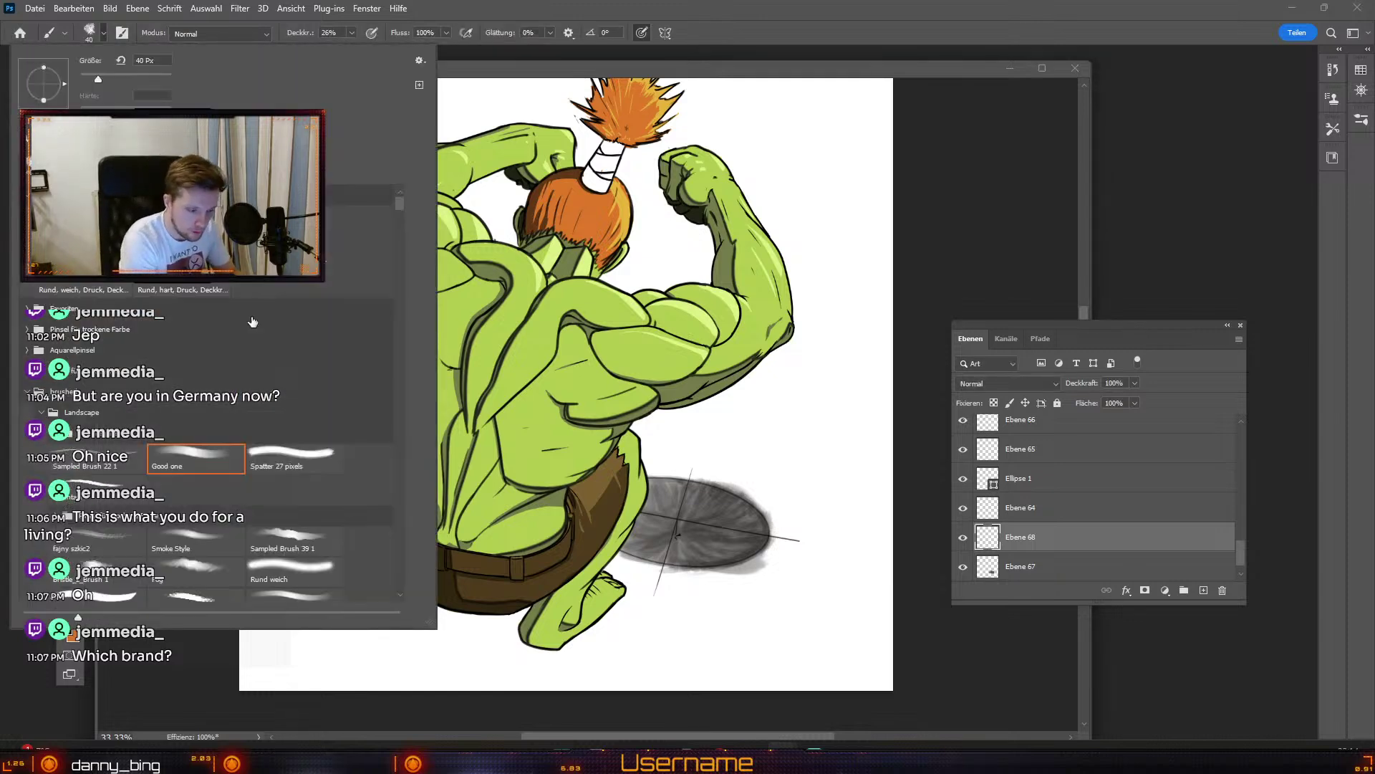
# Step: Raise the round brush's opacity to 100% and reduce its size to 8 px, keeping black as the colour
pyautogui.press('odiaeresis')
pyautogui.press('odiaeresis')
pyautogui.press('odiaeresis')
pyautogui.press('odiaeresis')
pyautogui.press('odiaeresis')
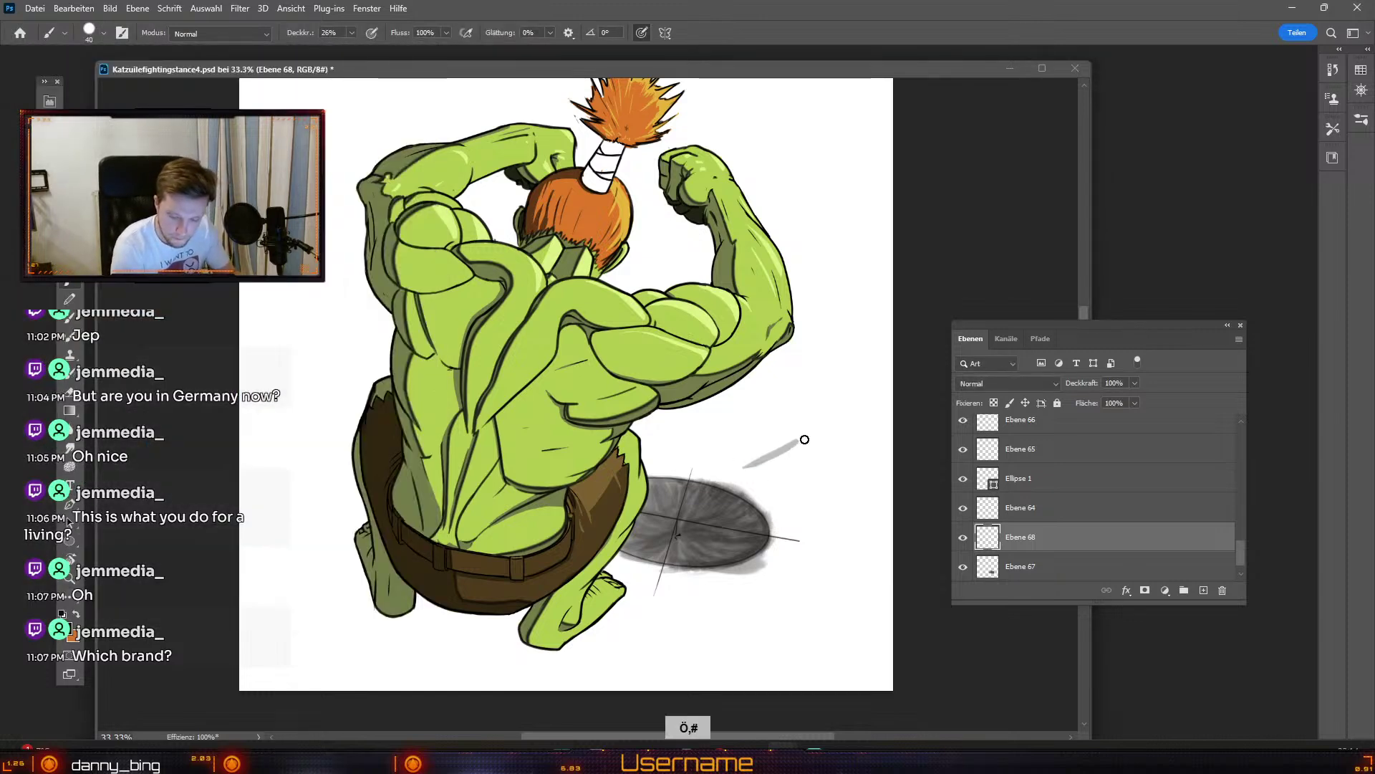
pyautogui.click(66, 632)
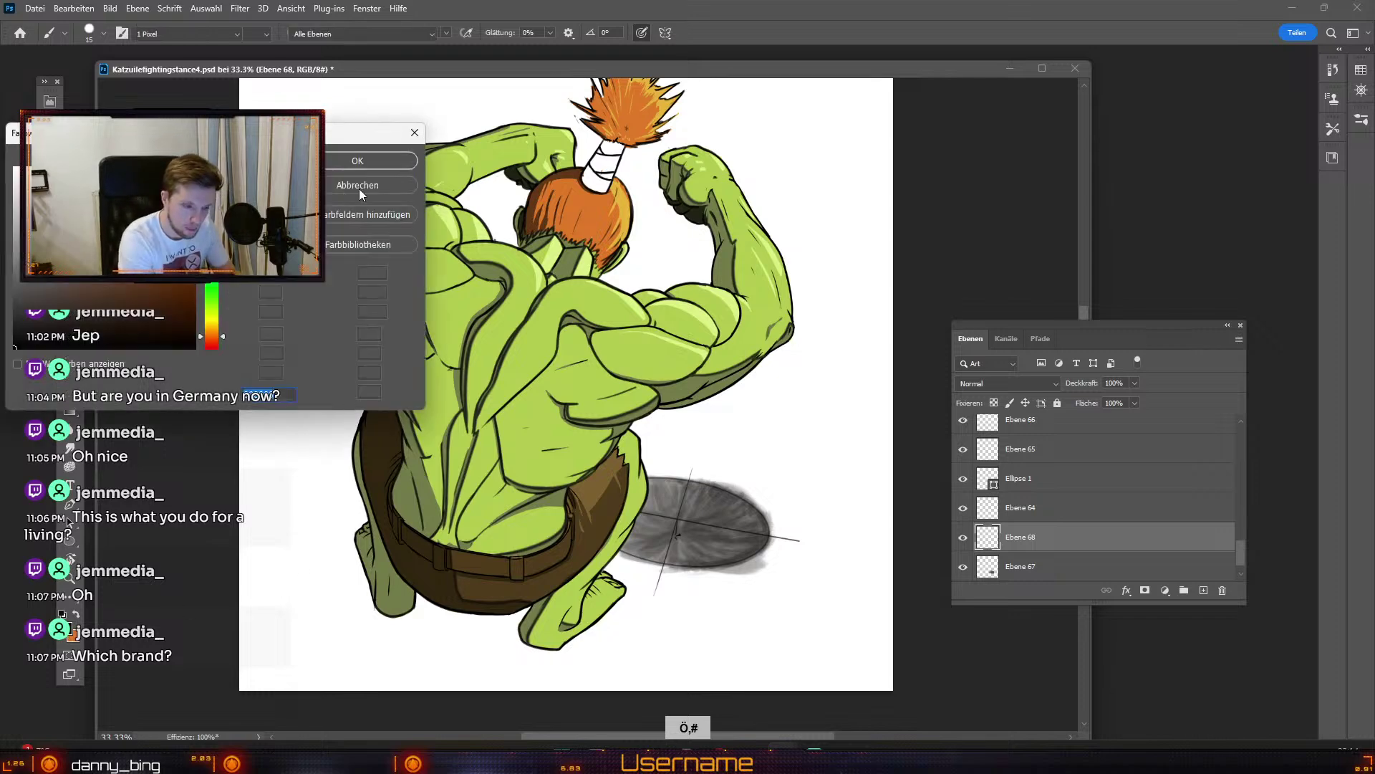
pyautogui.press('Return')
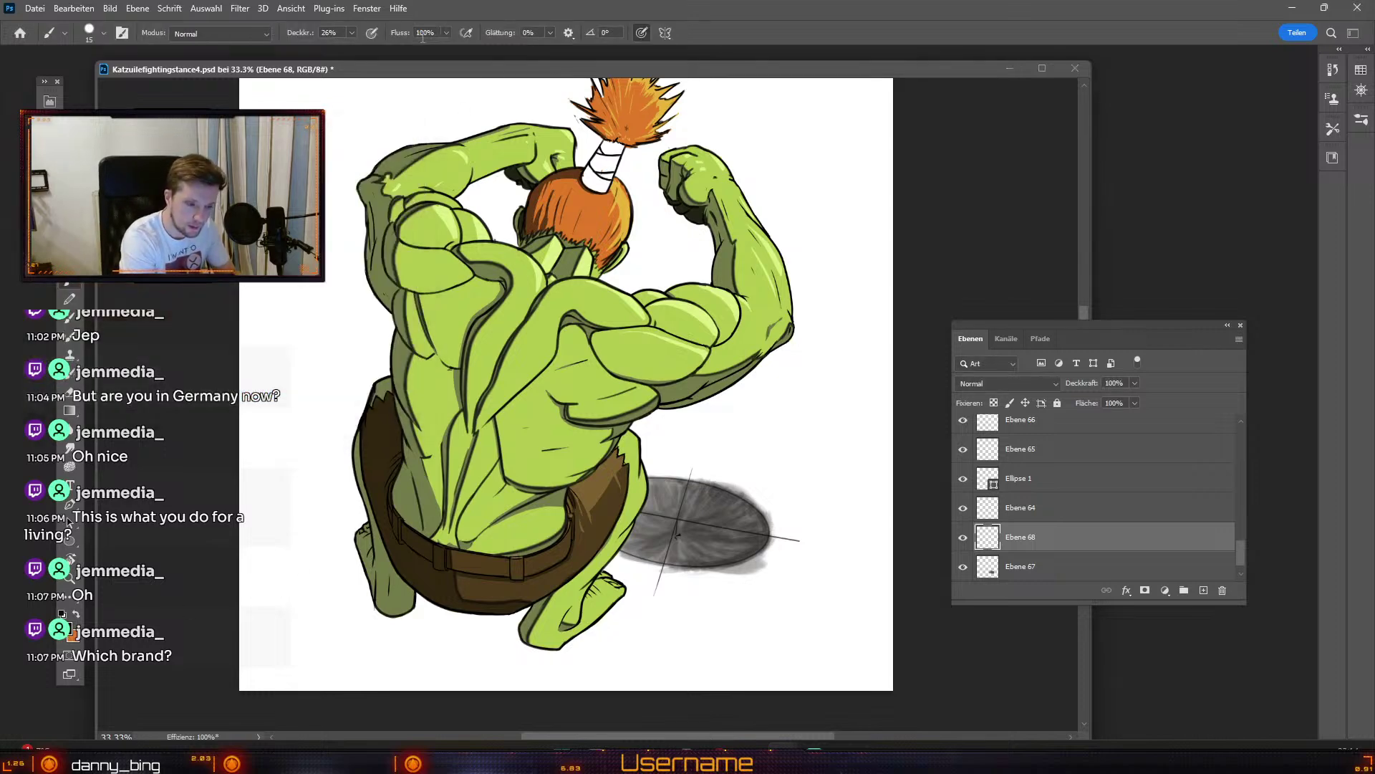
pyautogui.click(351, 33)
pyautogui.moveTo(391, 47); pyautogui.dragTo(400, 49)
pyautogui.press('odiaeresis')
pyautogui.press('odiaeresis')
pyautogui.press('odiaeresis')
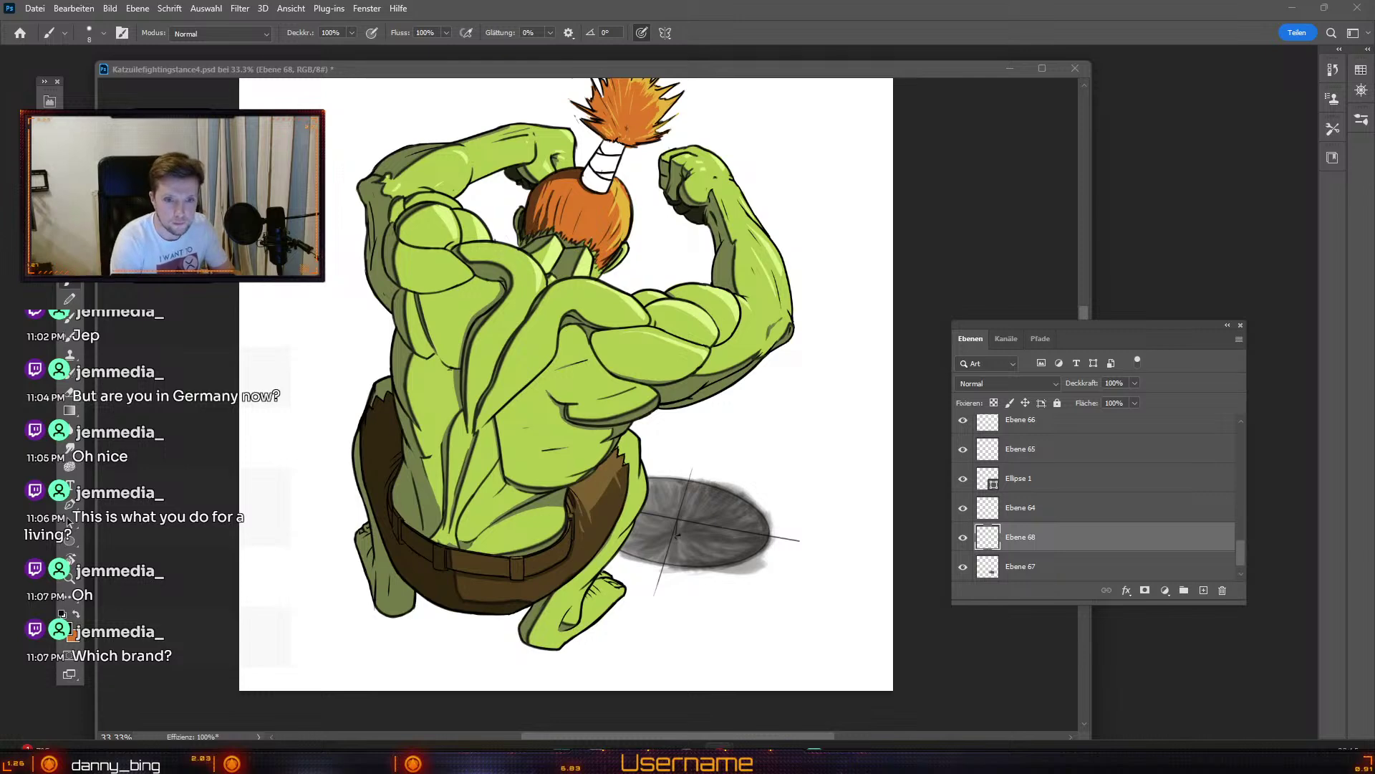
# Step: Draw fine black cracks around the ellipse's centre with a 6 px brush, undoing the unwanted strokes
pyautogui.hotkey('alt', 'Tab')
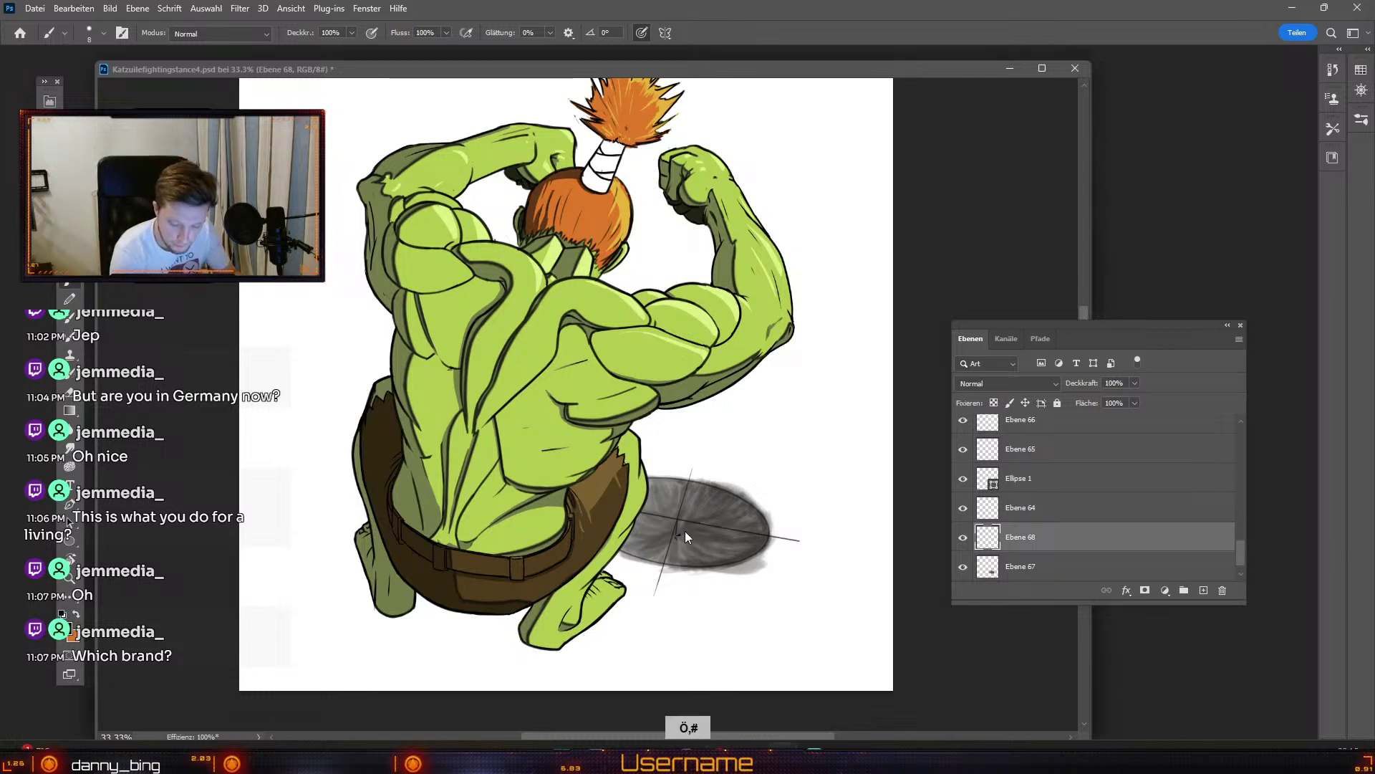
pyautogui.press('b')
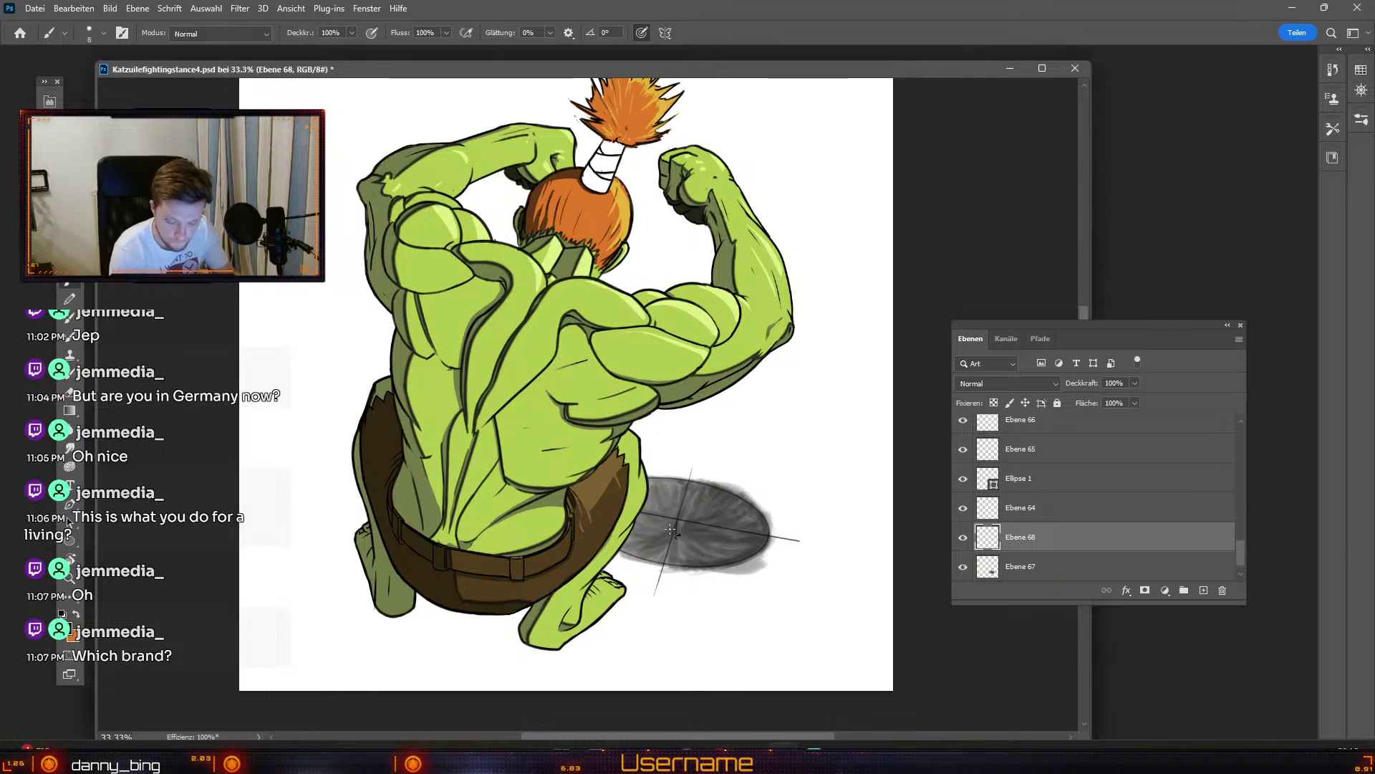
pyautogui.press('odiaeresis')
pyautogui.press('#')
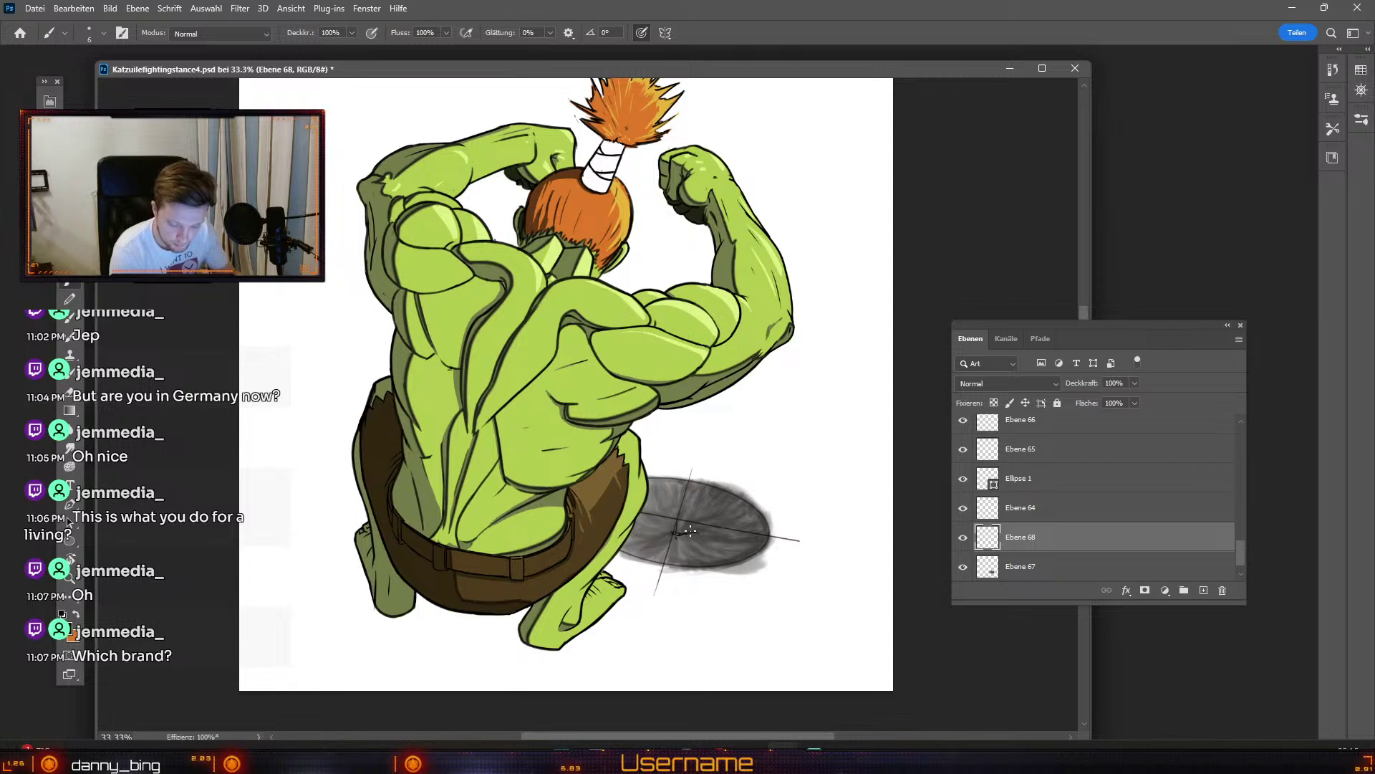
pyautogui.moveTo(676, 535); pyautogui.dragTo(693, 525)
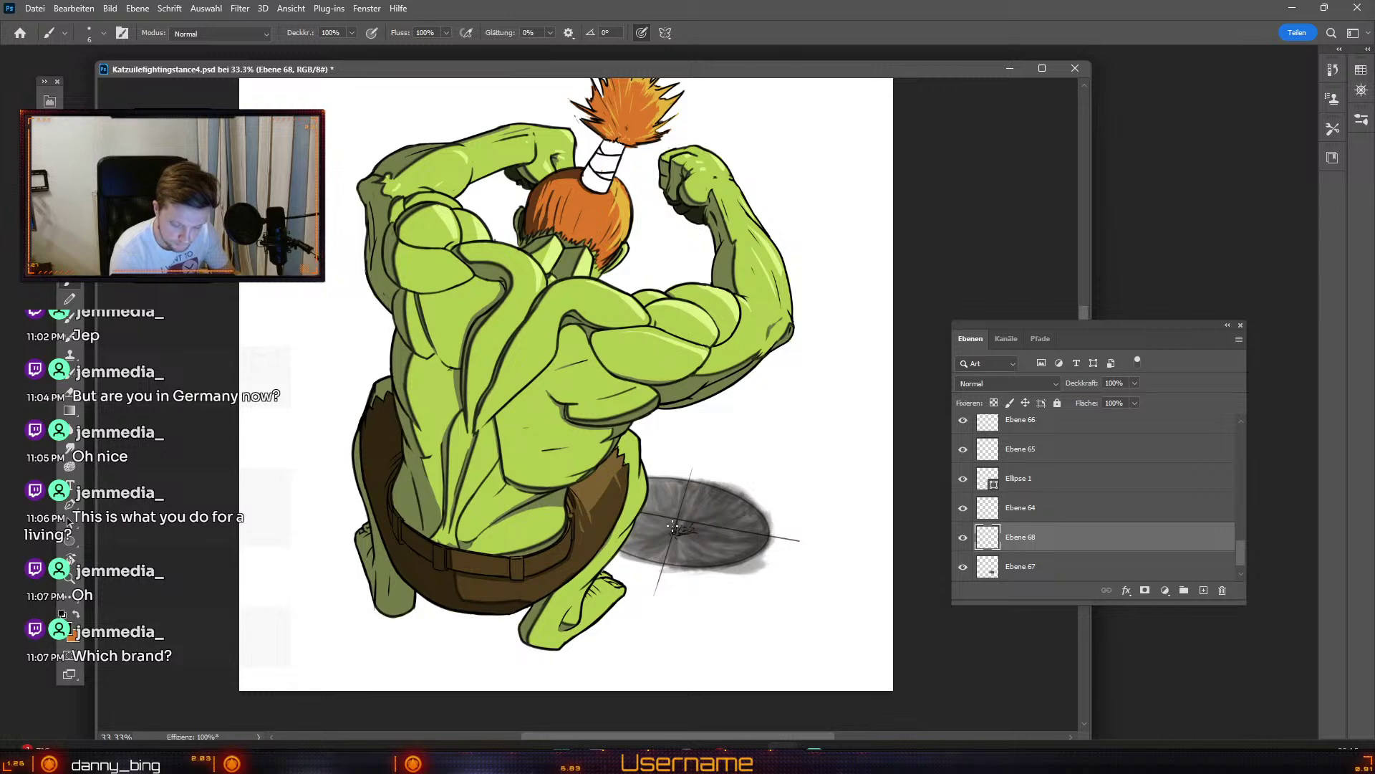
pyautogui.hotkey('ctrl', 'z')
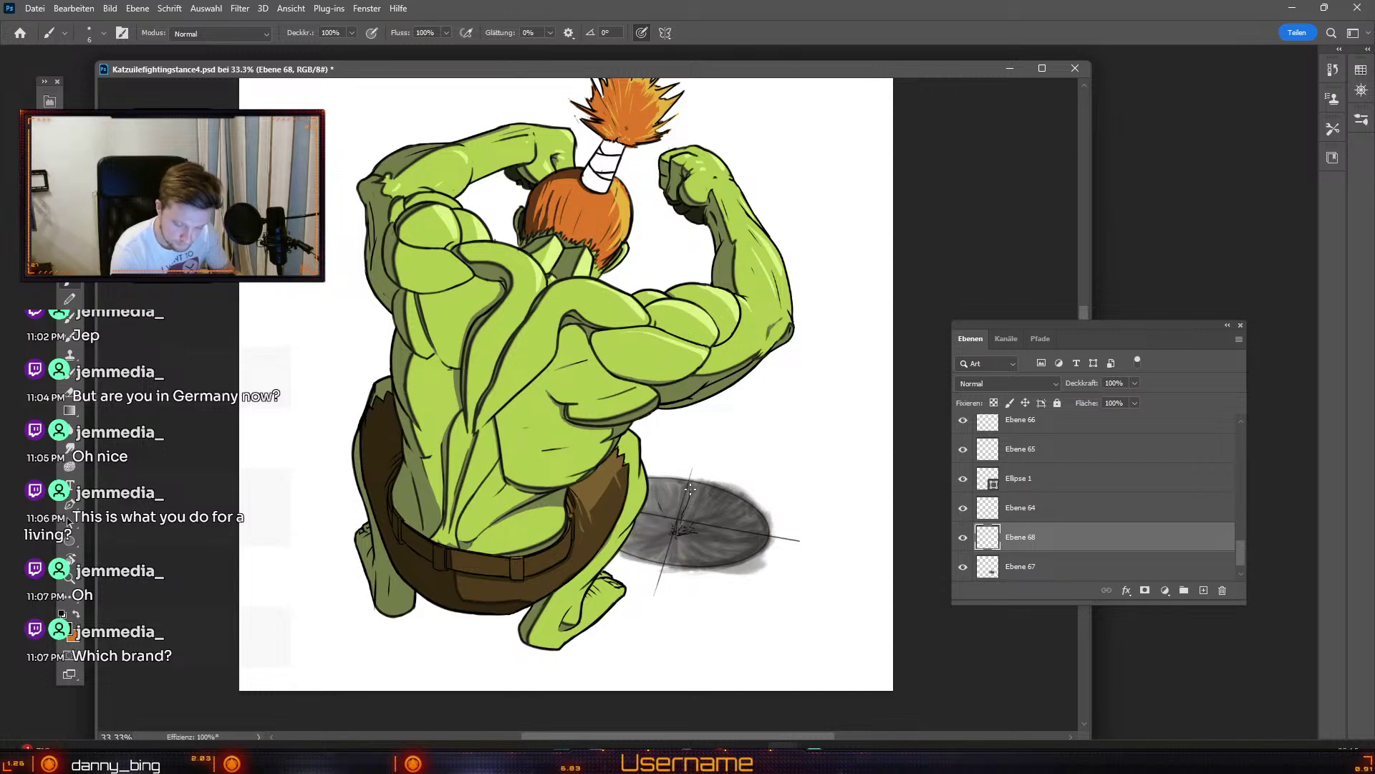
pyautogui.hotkey('ctrl', 'z')
pyautogui.press('ctrl')
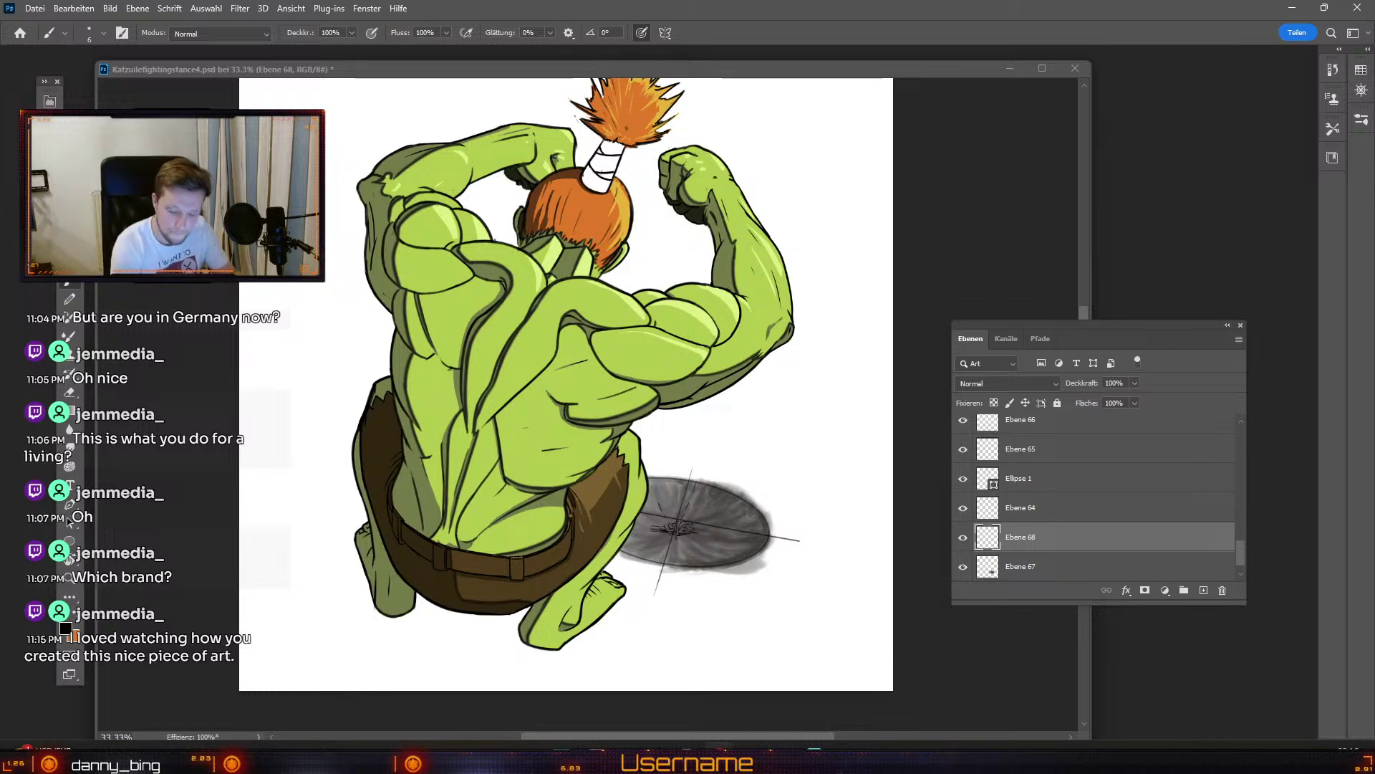
# Step: Try crack lines running from the ellipse's centre towards its left side, undoing the unwanted strokes
pyautogui.click(667, 536)
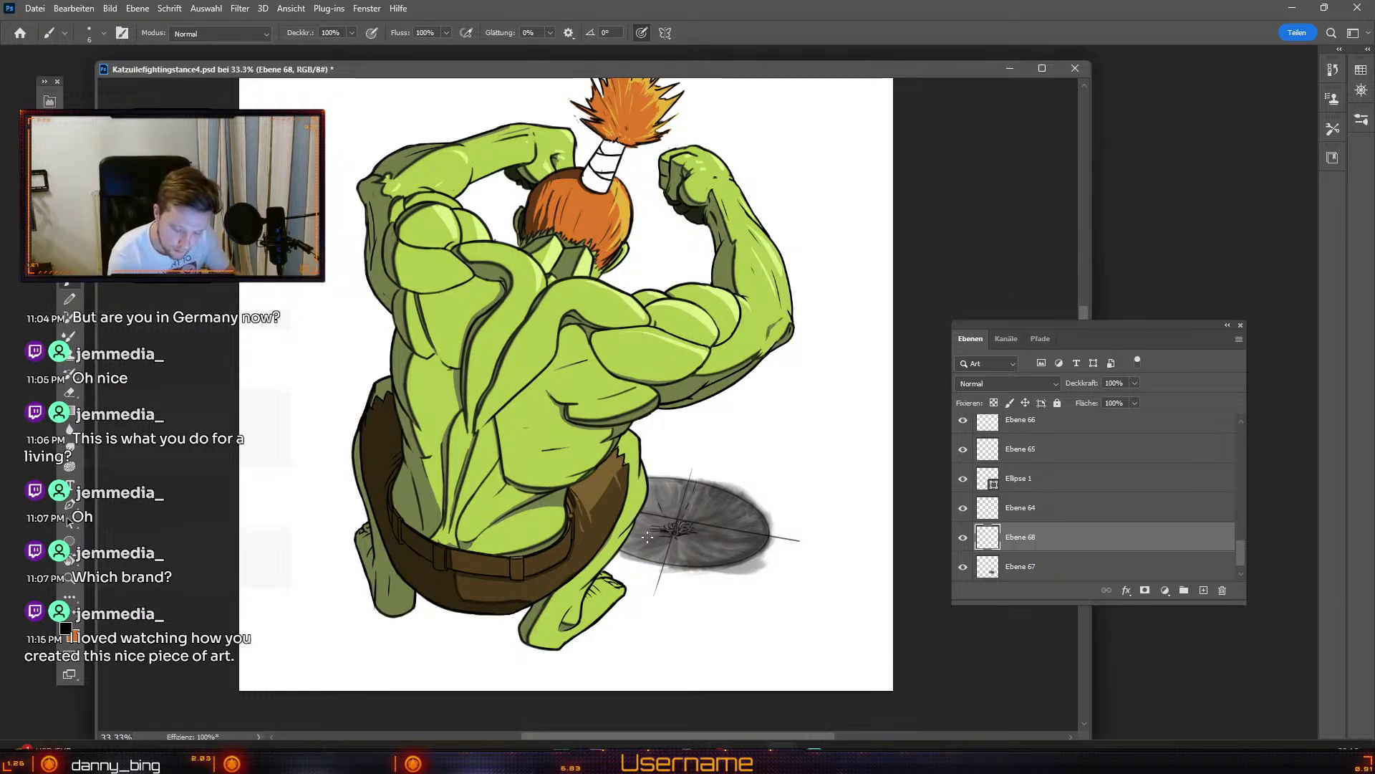
pyautogui.hotkey('ctrl', 'z')
pyautogui.hotkey('ctrl', 'z')
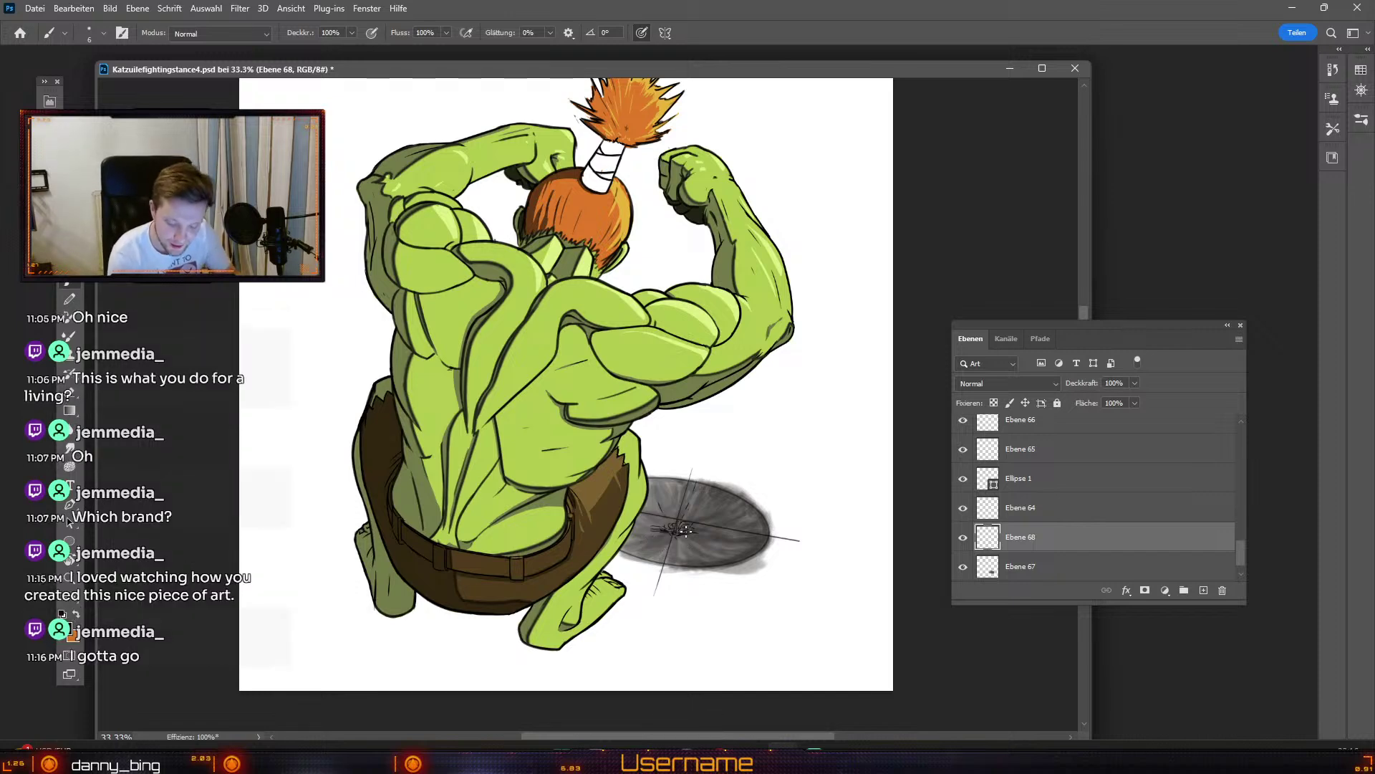
pyautogui.hotkey('ctrl', 'z')
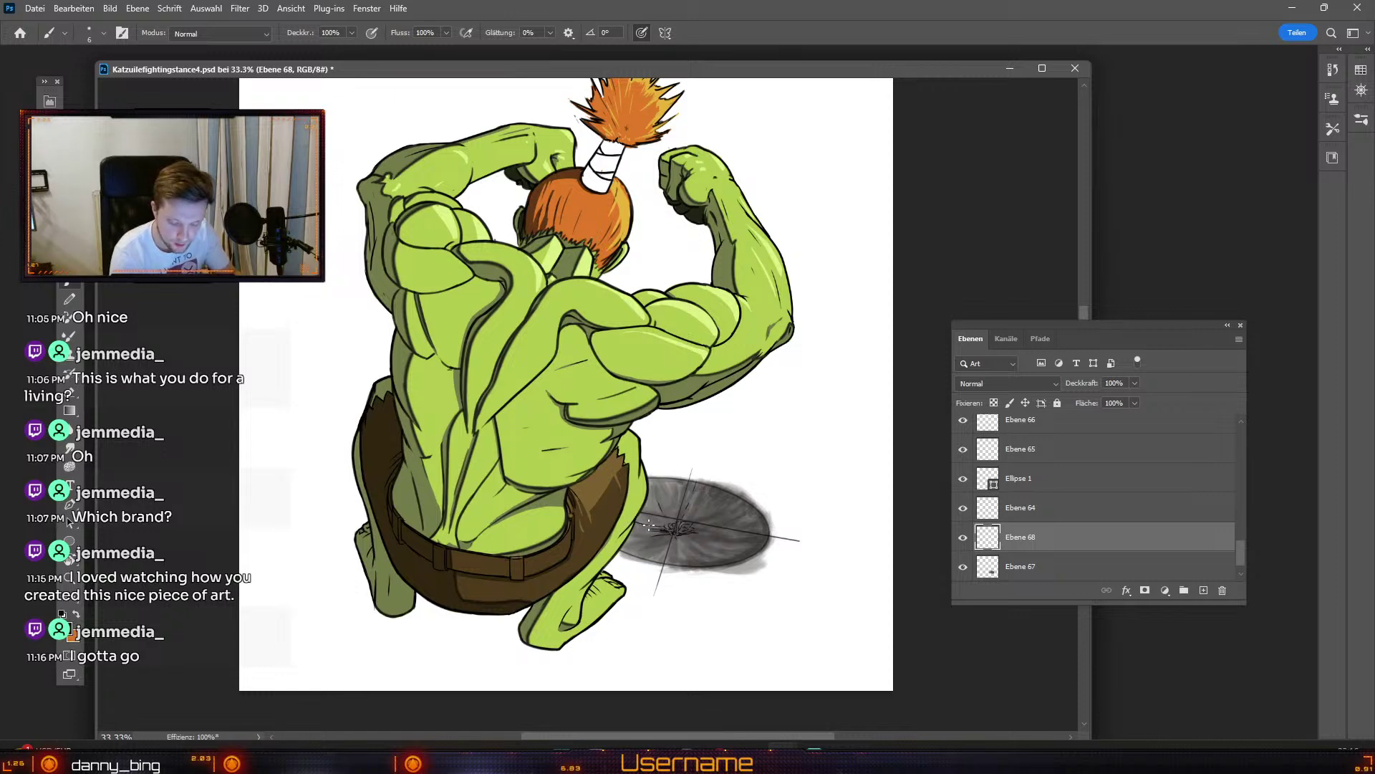
pyautogui.hotkey('ctrl', 'z')
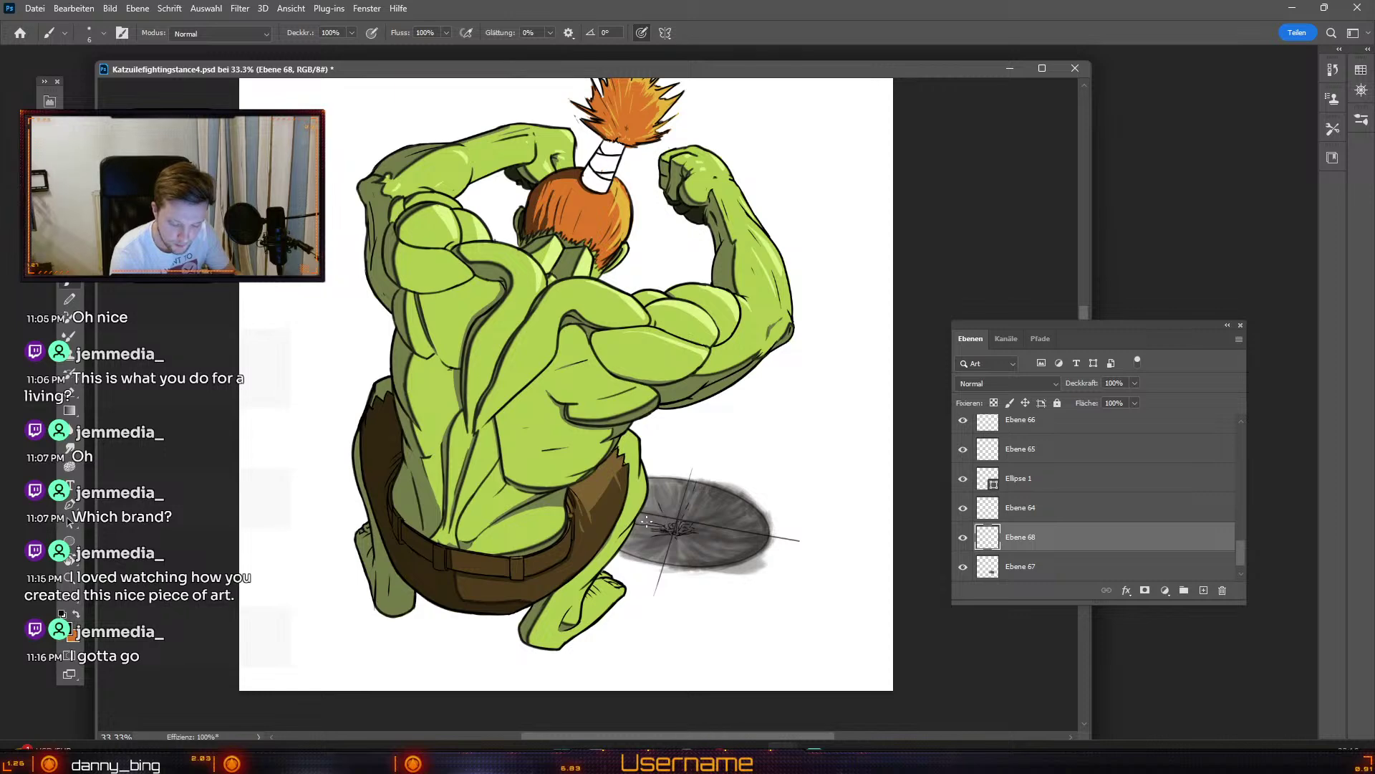
pyautogui.hotkey('ctrl', 'z')
pyautogui.hotkey('ctrl', 'z')
pyautogui.hotkey('ctrl', 'z')
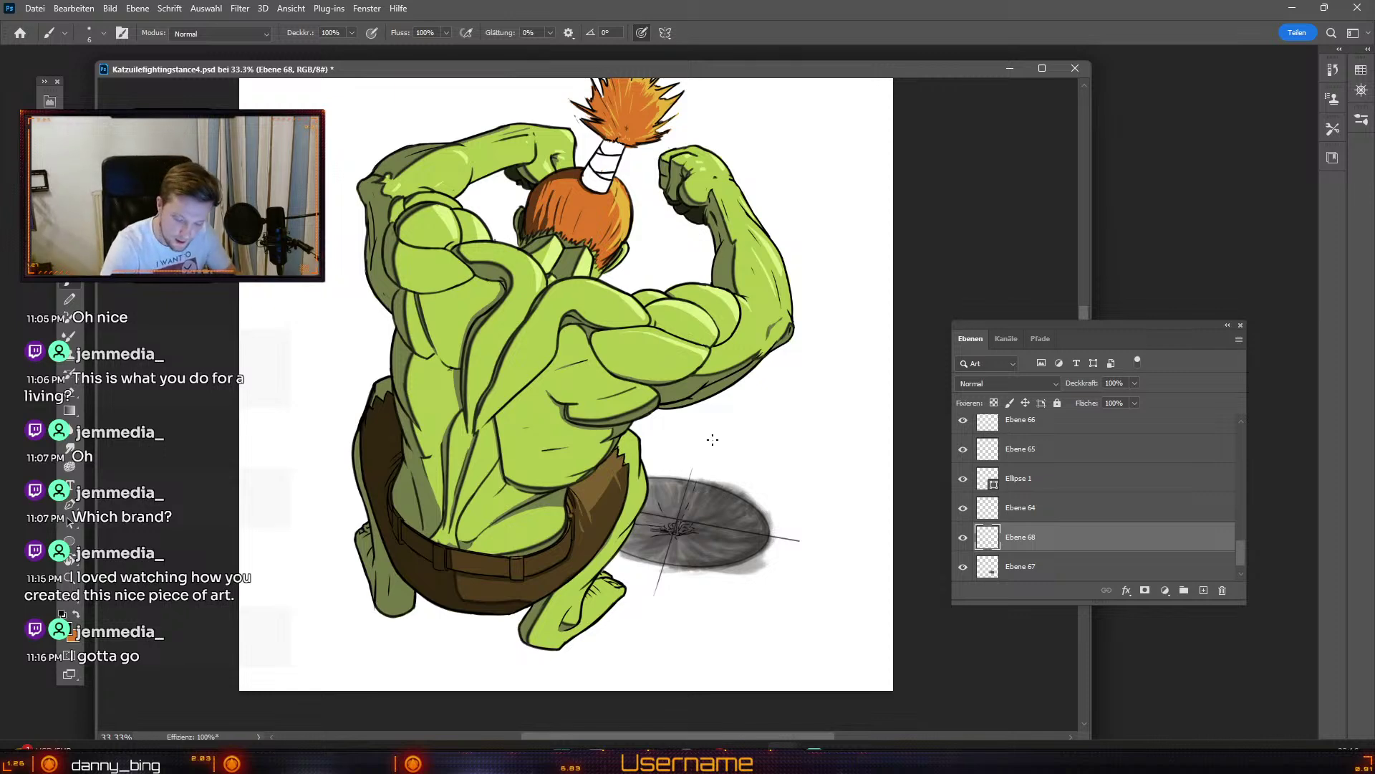
# Step: Erase stray crack marks just left of the ellipse's centre and refine the central cracks with the brush
pyautogui.press('e')
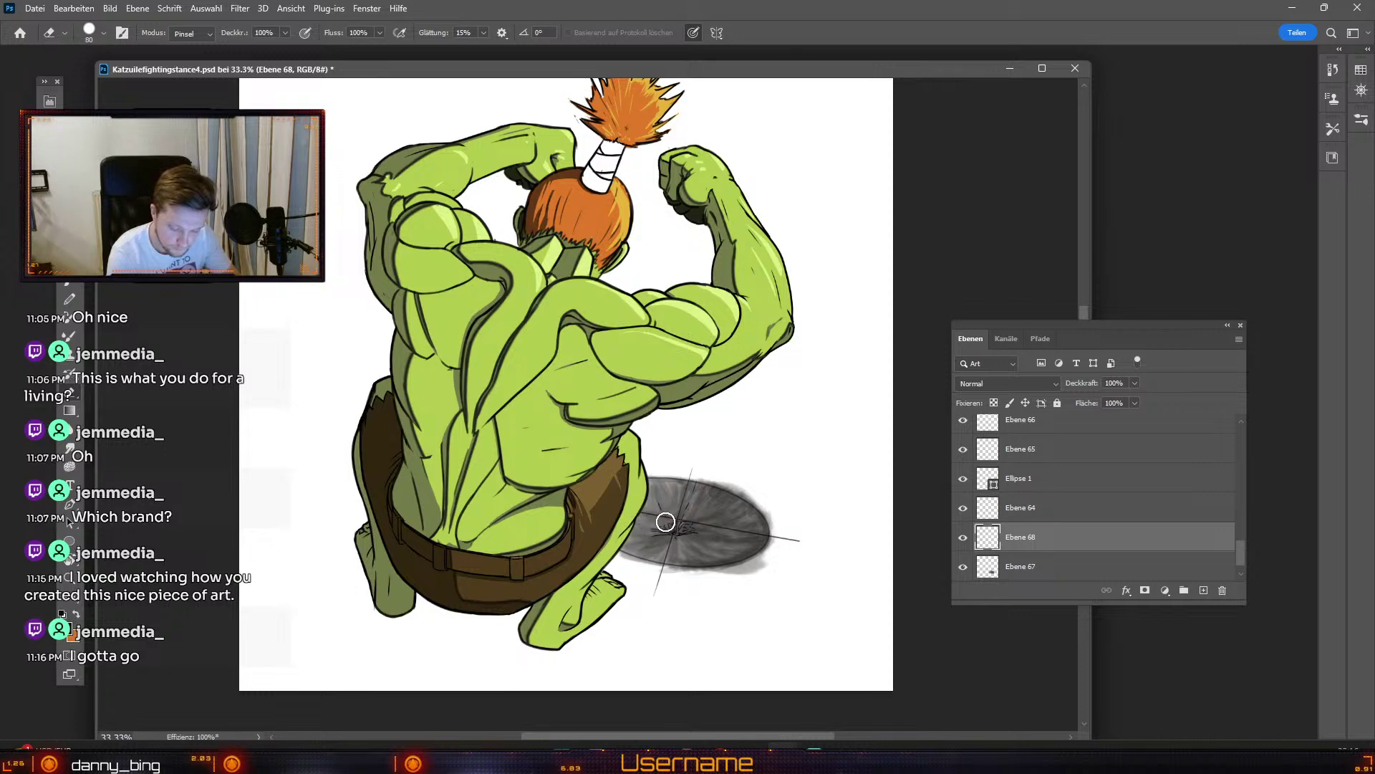
pyautogui.press('odiaeresis')
pyautogui.press('odiaeresis')
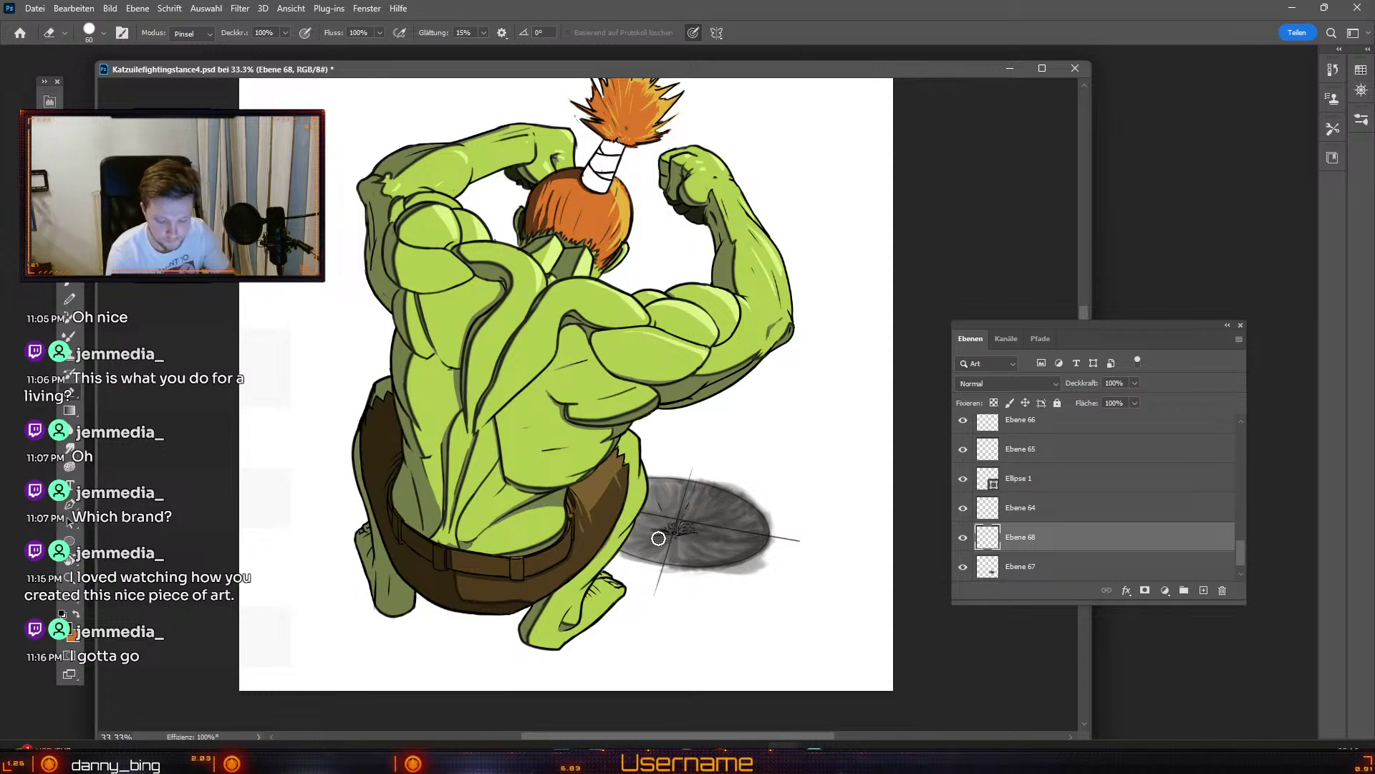
pyautogui.press('b')
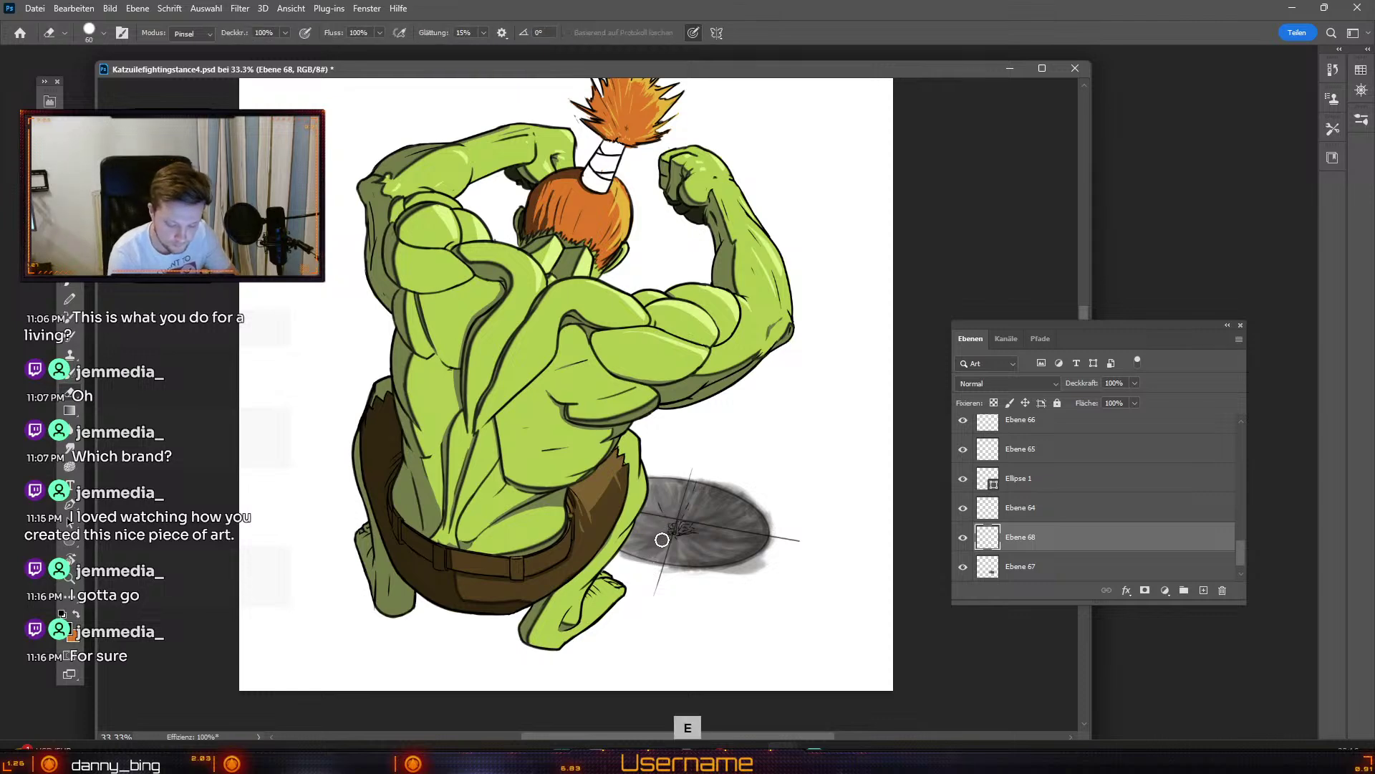
pyautogui.press('b')
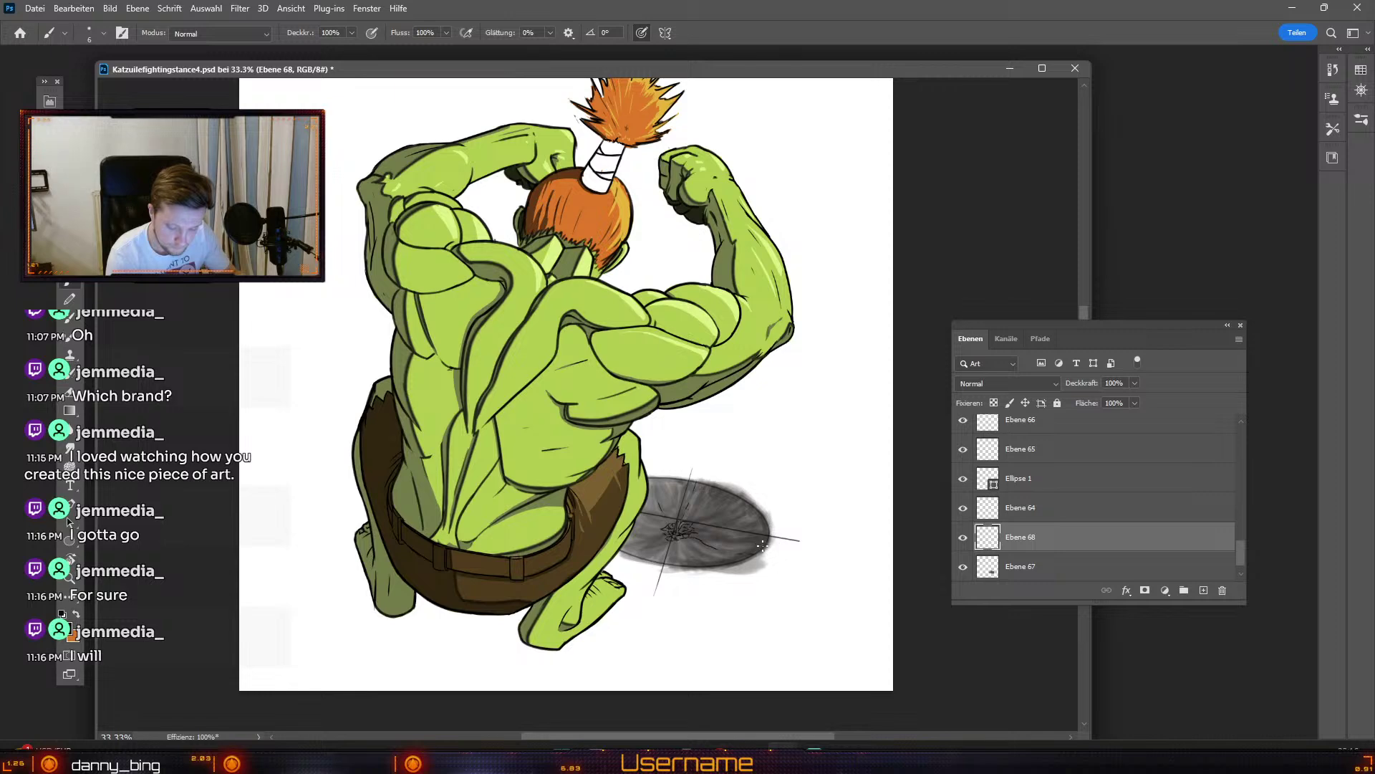
# Step: Extend the thin black cracks from the centre towards the ellipse's right and lower right, undoing the unwanted strokes
pyautogui.moveTo(744, 547)
pyautogui.mouseDown()
pyautogui.moveTo(715, 543)
pyautogui.moveTo(734, 549)
pyautogui.mouseUp()
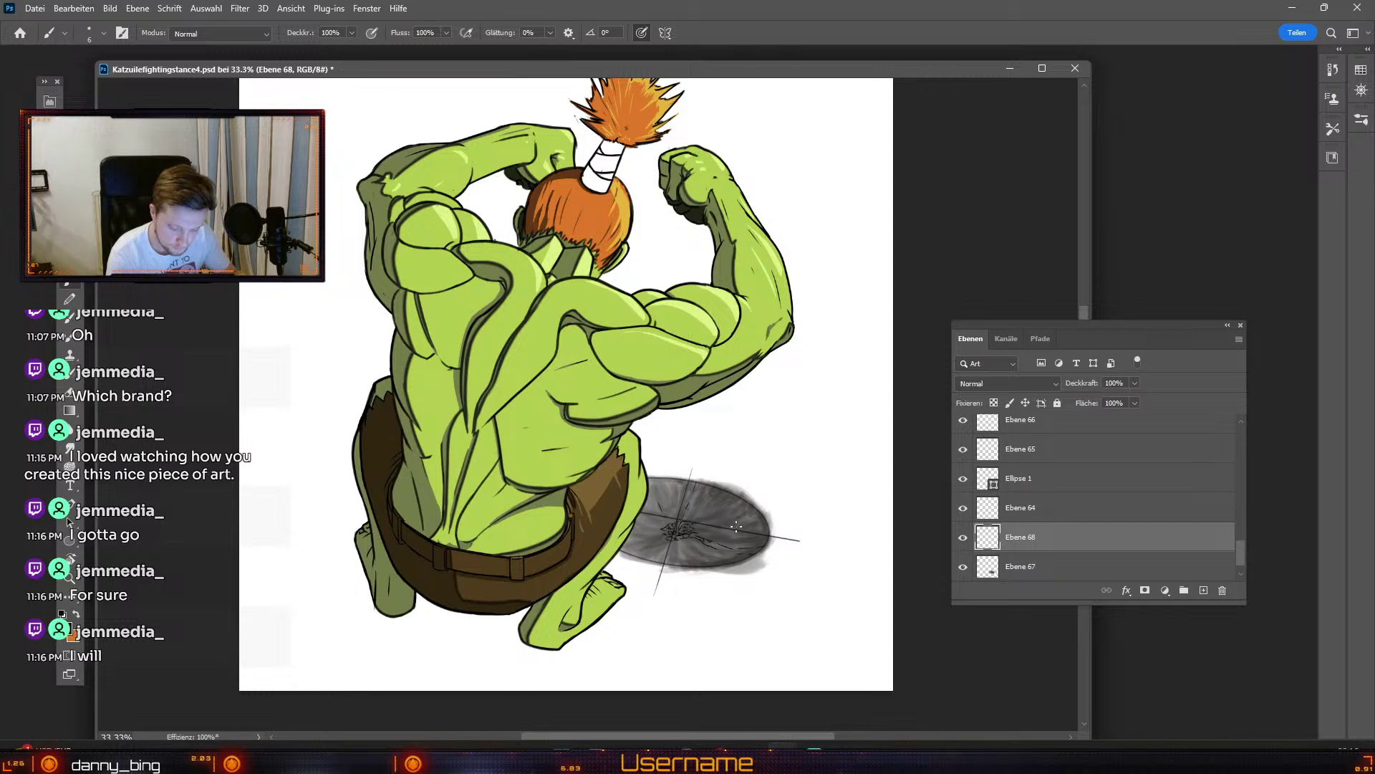
pyautogui.hotkey('ctrl', 'z')
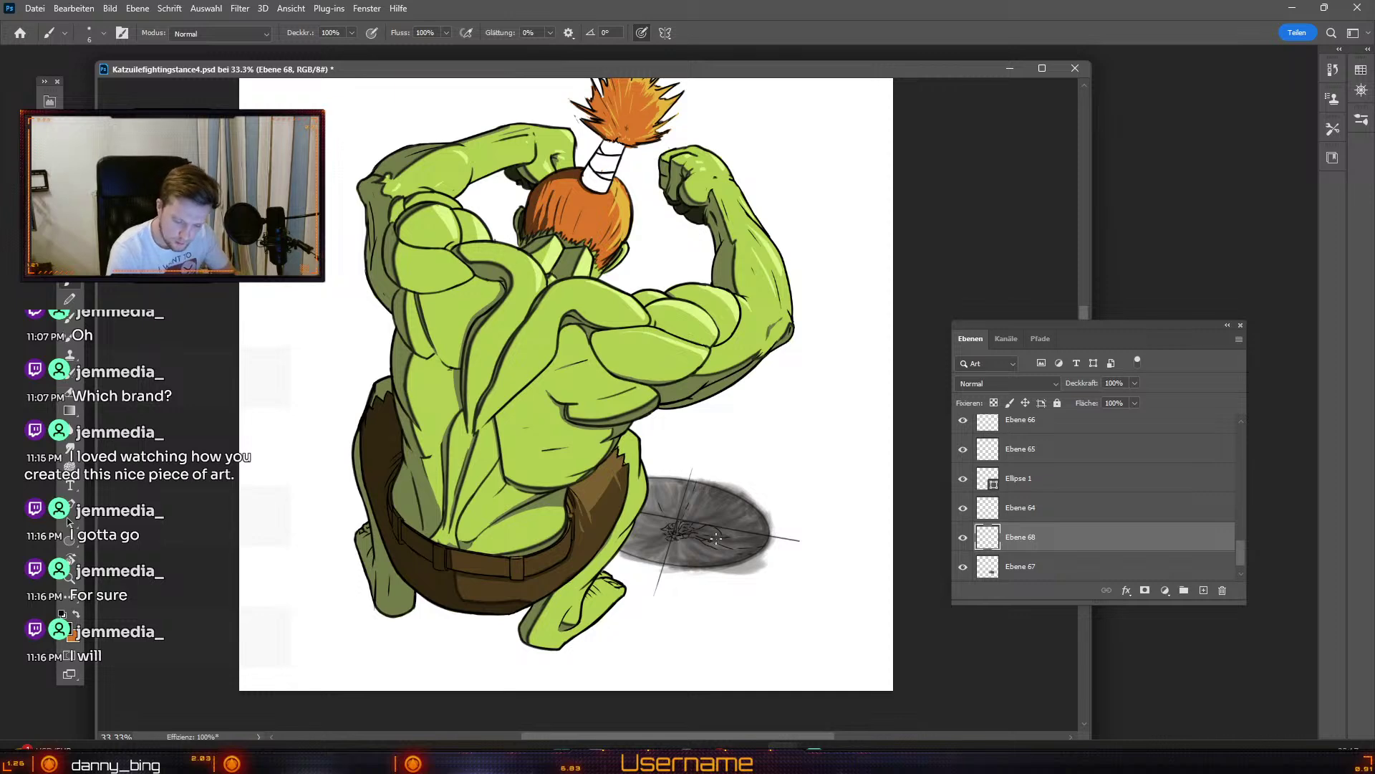
pyautogui.hotkey('ctrl', 'z')
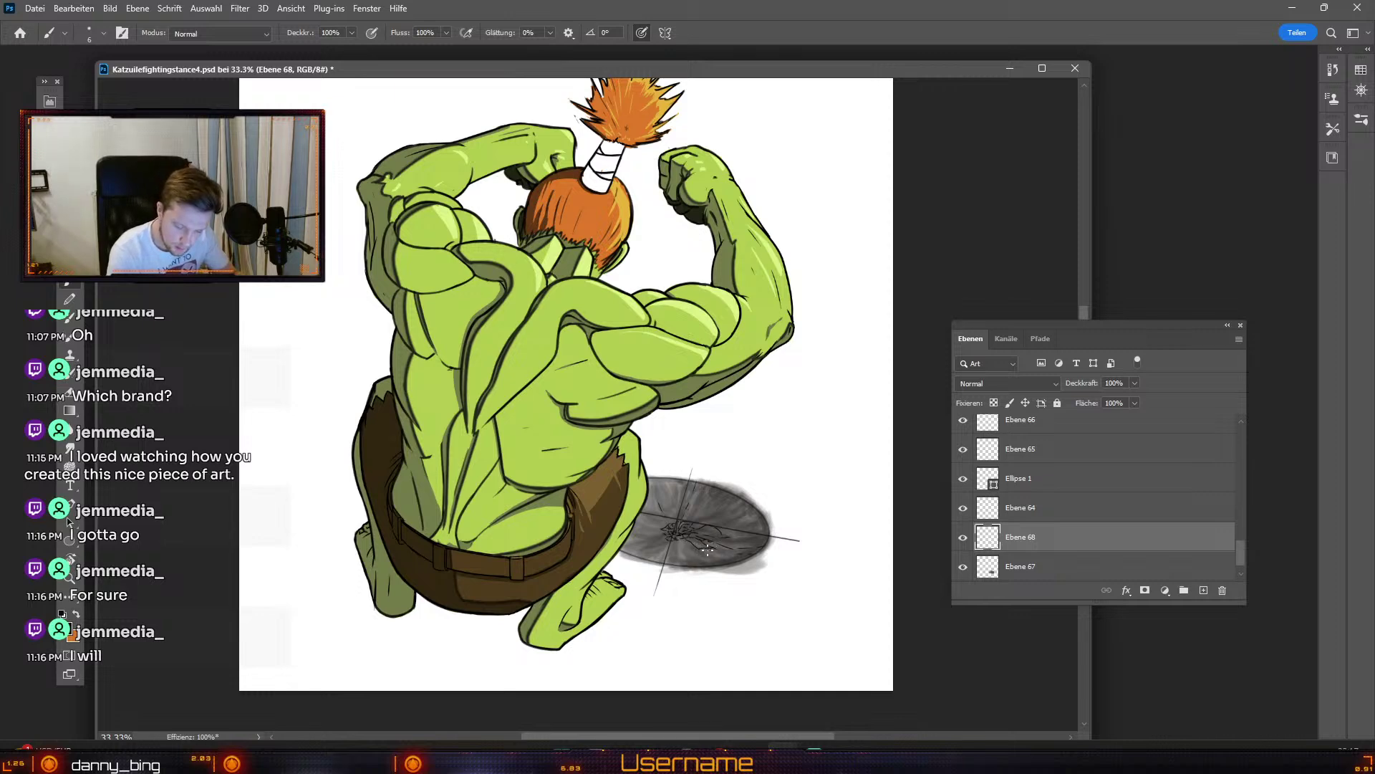
pyautogui.hotkey('ctrl', 'z')
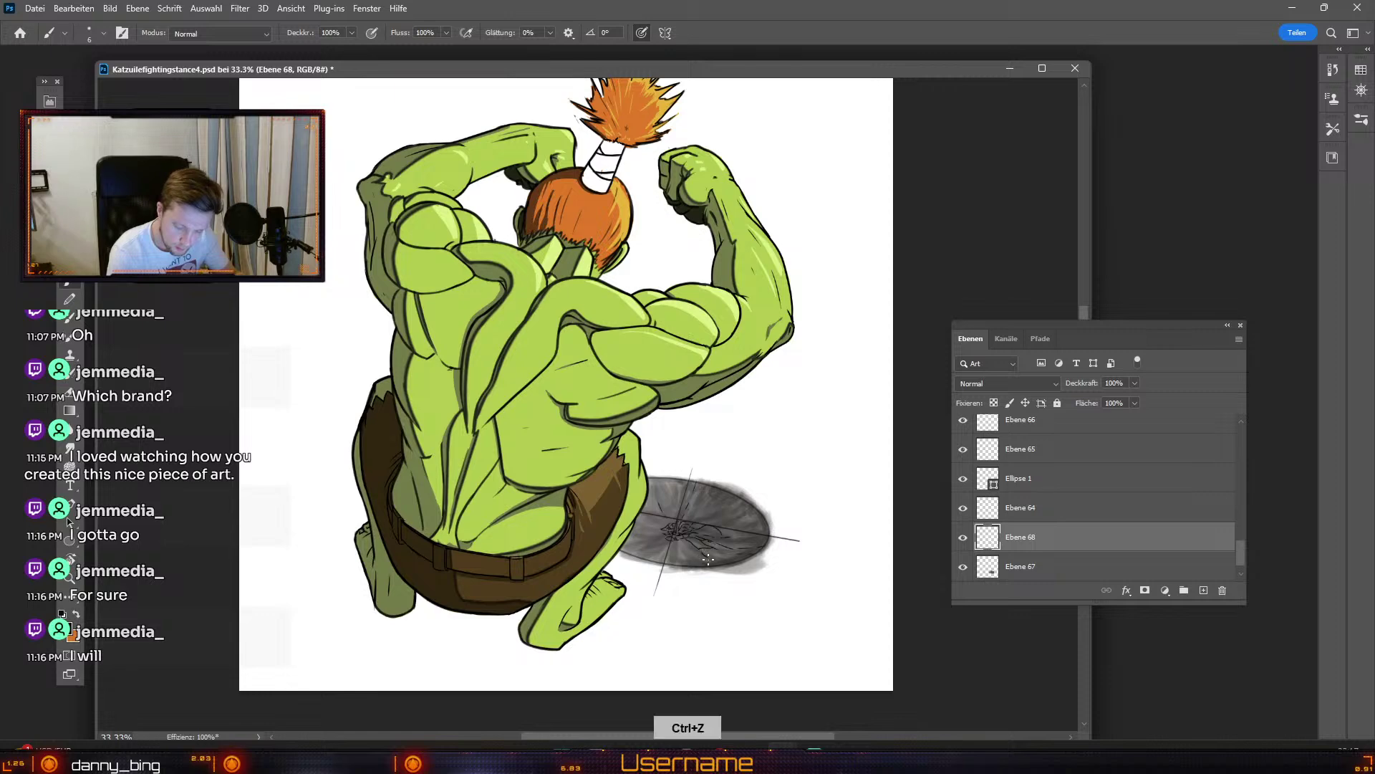
pyautogui.hotkey('ctrl', 'z')
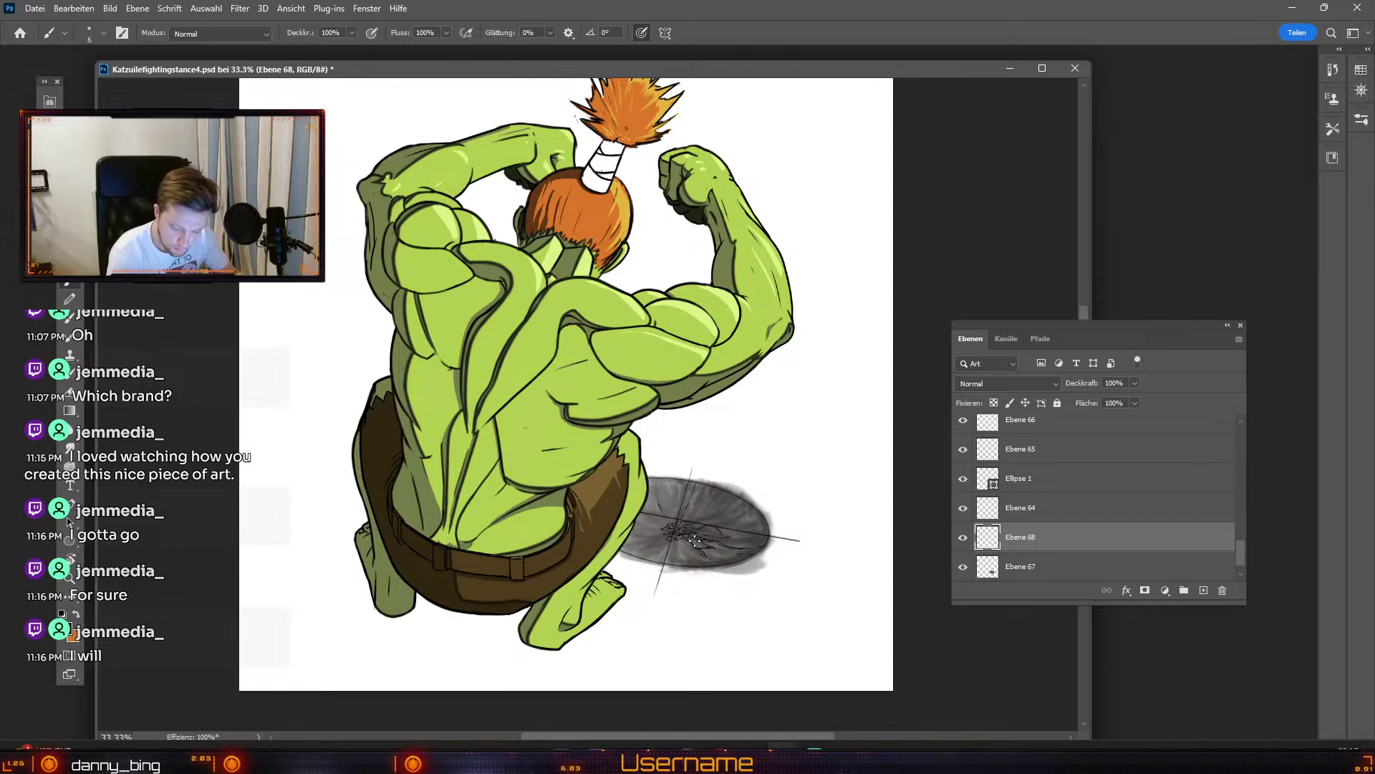
pyautogui.hotkey('ctrl', 'z')
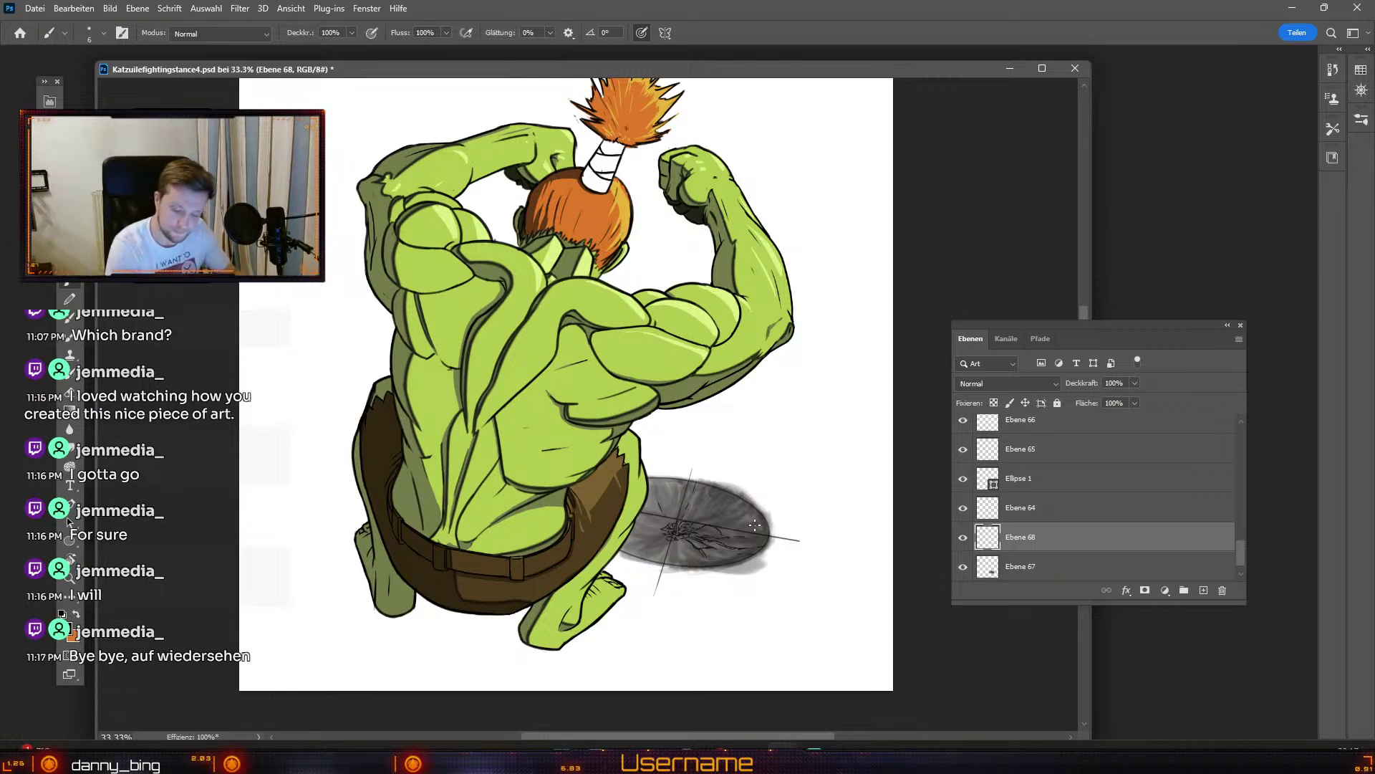
pyautogui.hotkey('ctrl', 'z')
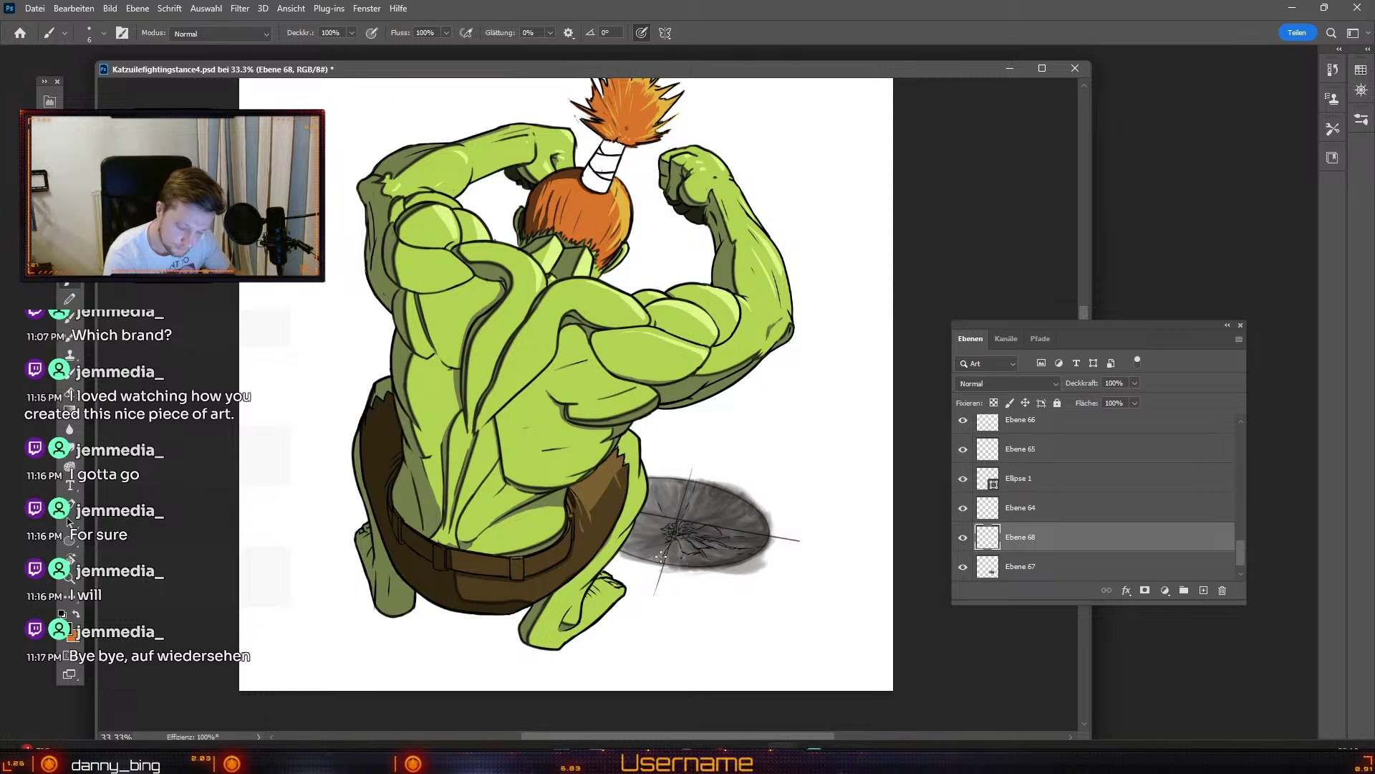
# Step: Extend the fine black cracks towards the ellipse's lower left and past its upper right edge, undoing the unwanted strokes
pyautogui.moveTo(678, 556); pyautogui.dragTo(659, 560)
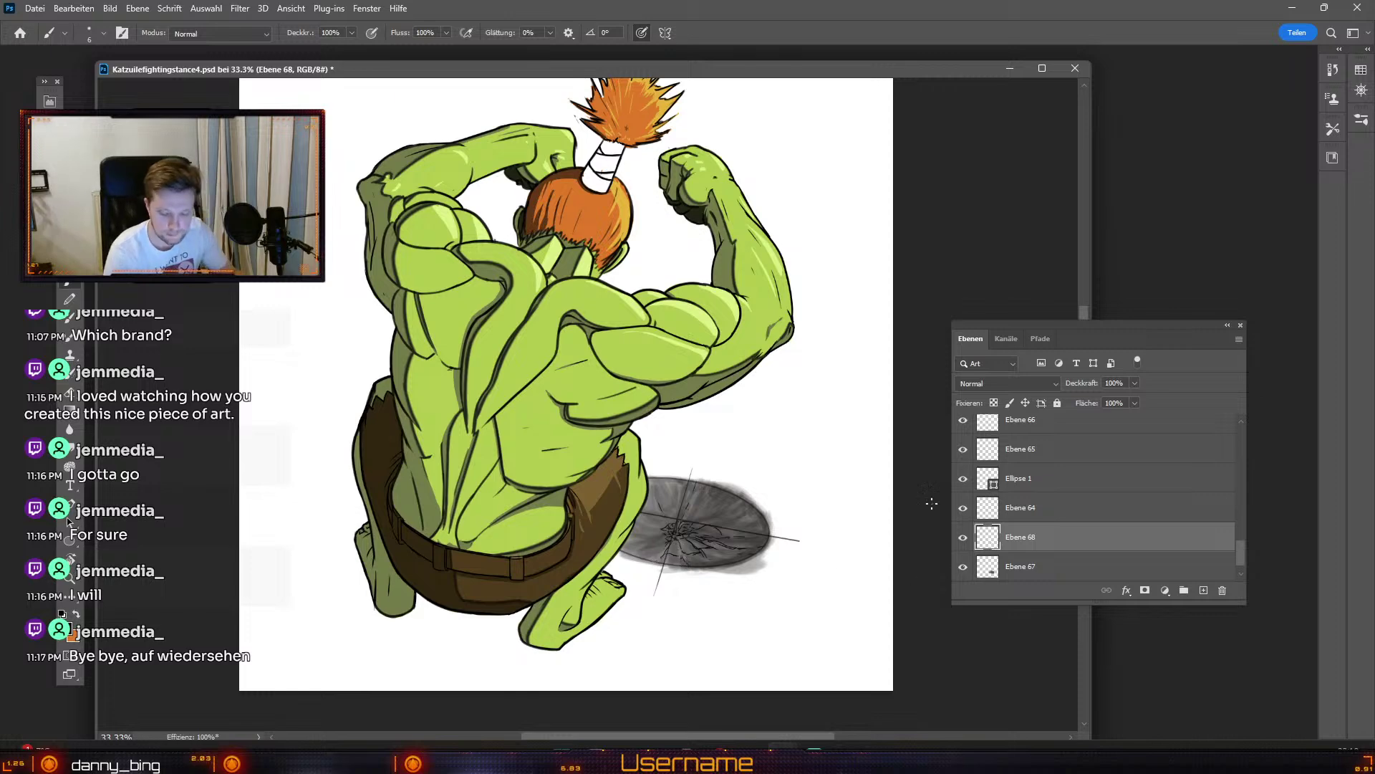
pyautogui.click(665, 542)
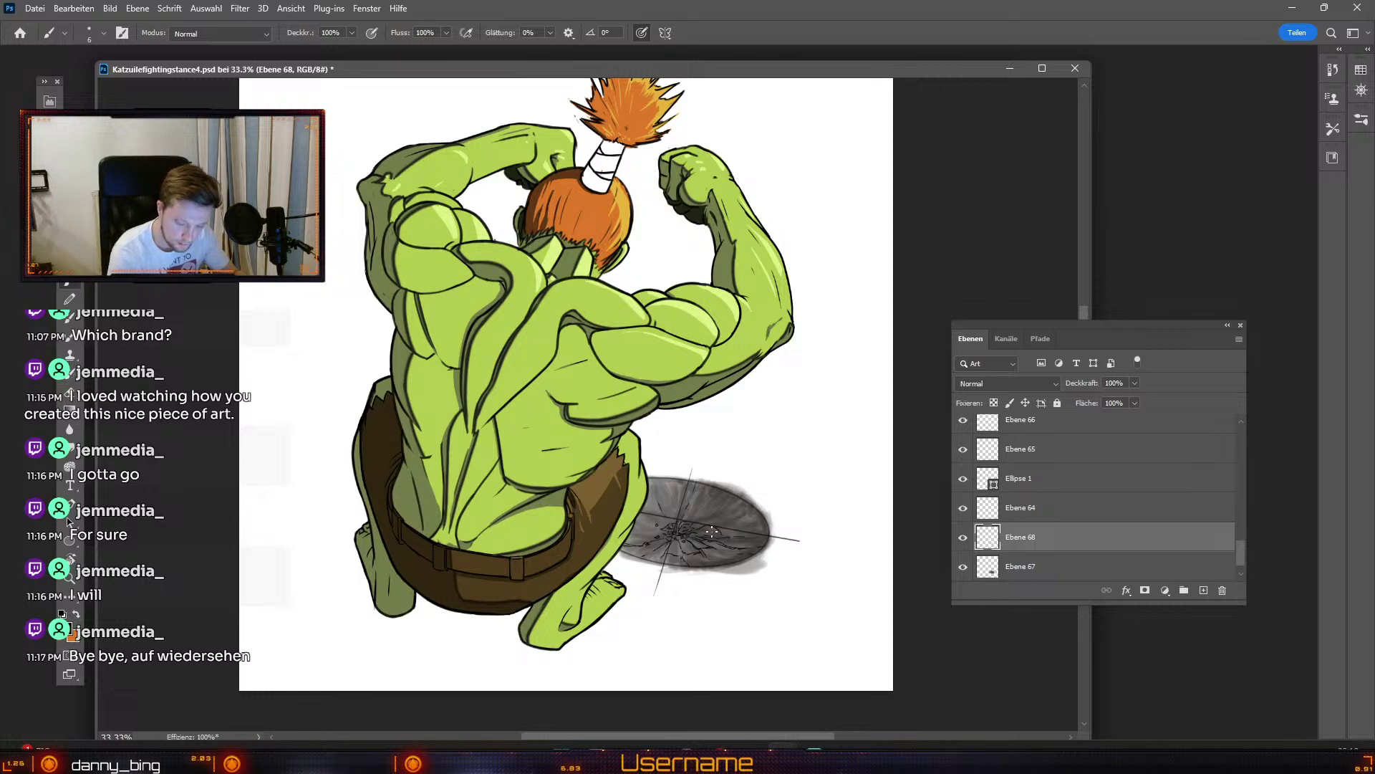
pyautogui.hotkey('ctrl', 'z')
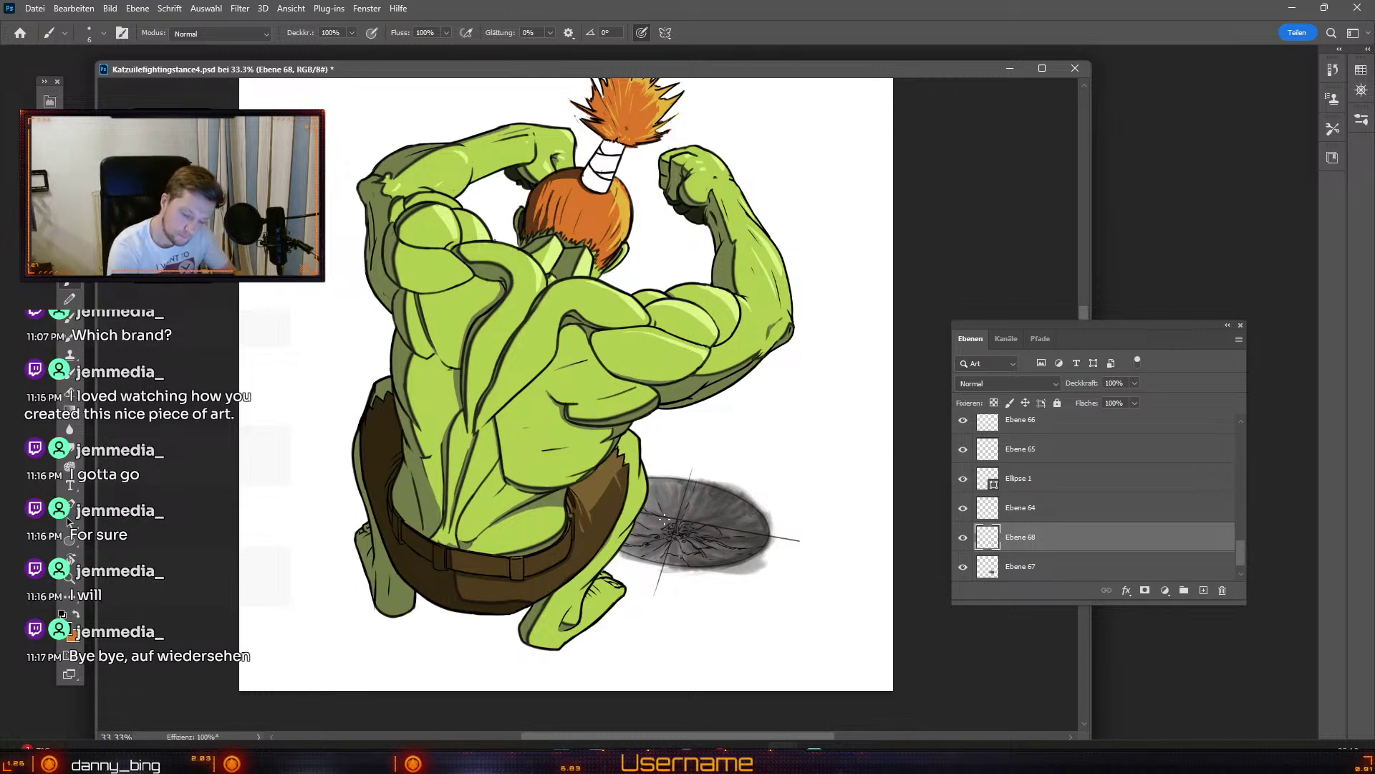
pyautogui.hotkey('ctrl', 'z')
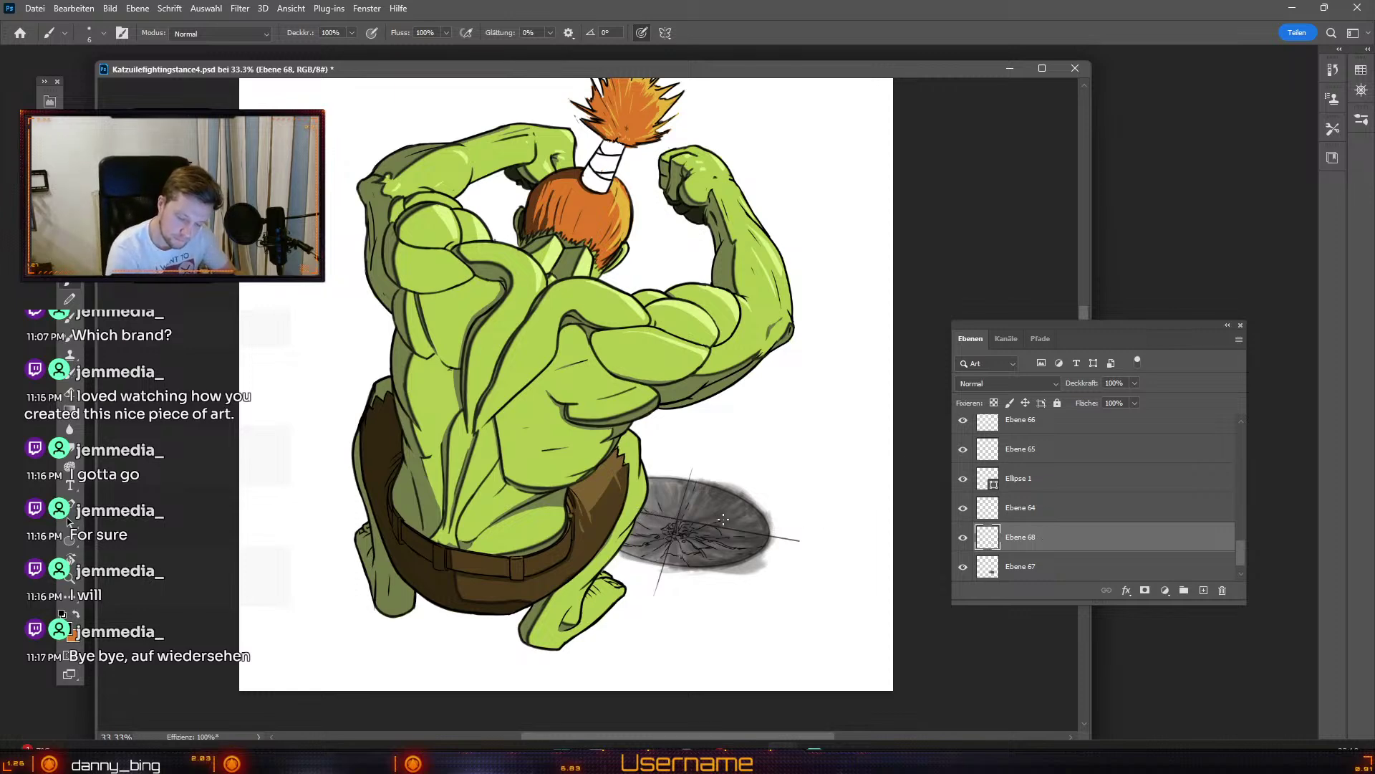
pyautogui.hotkey('ctrl', 'z')
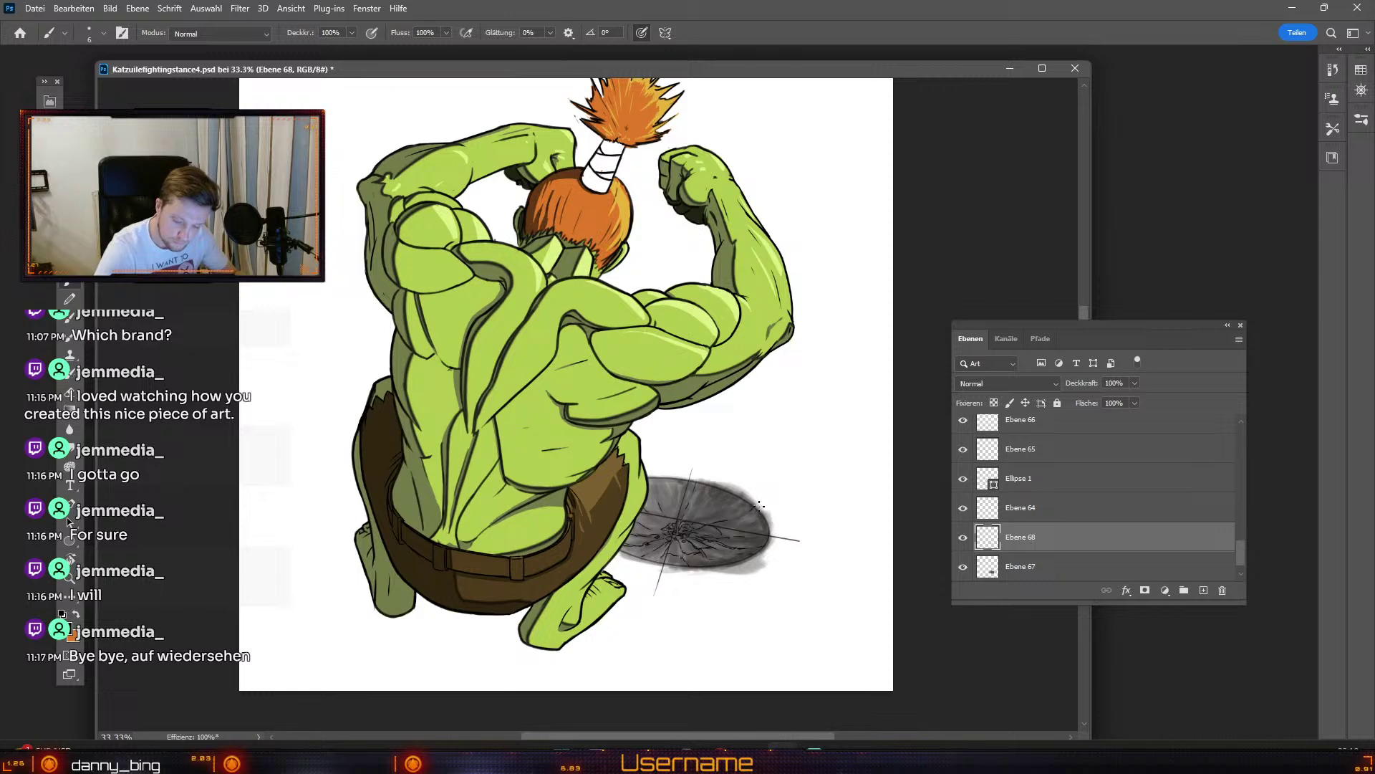
pyautogui.moveTo(759, 507); pyautogui.dragTo(778, 504)
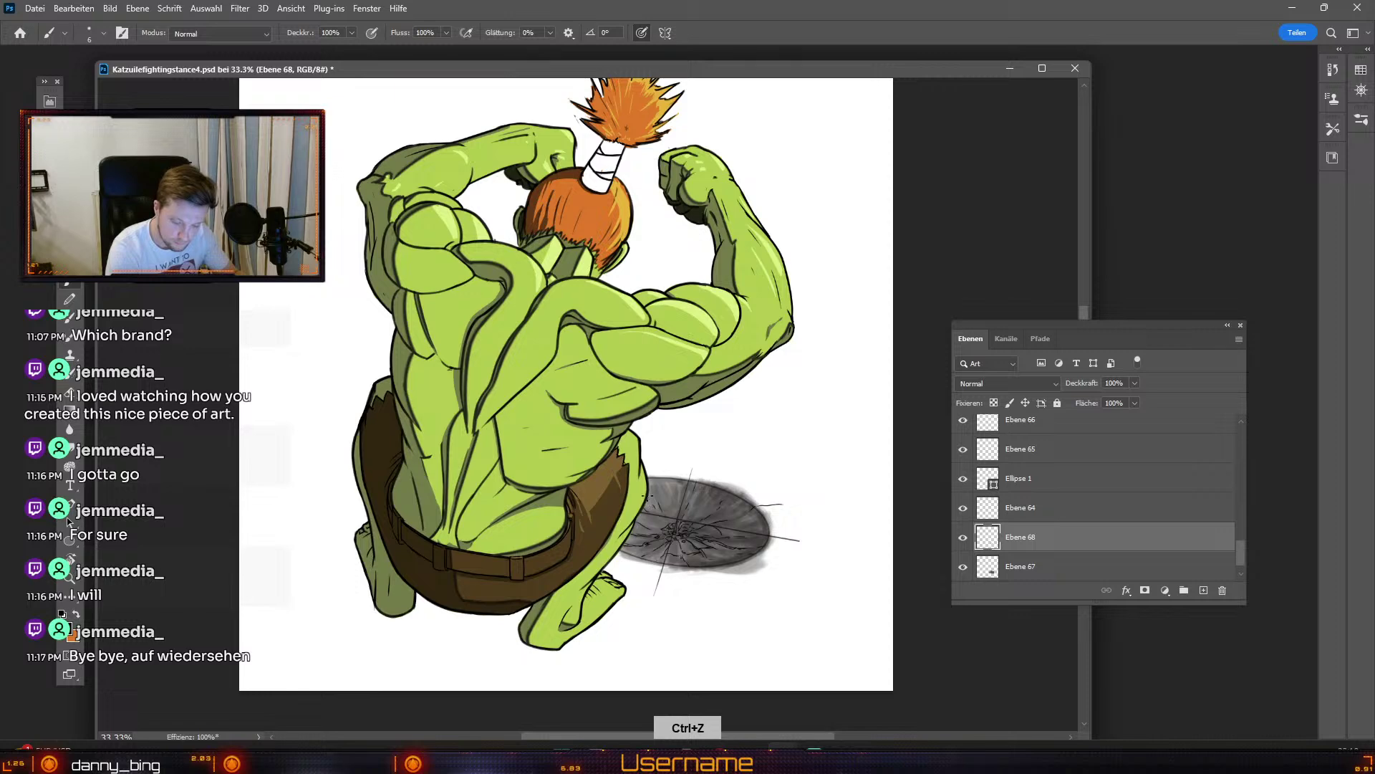
pyautogui.hotkey('ctrl', 'z')
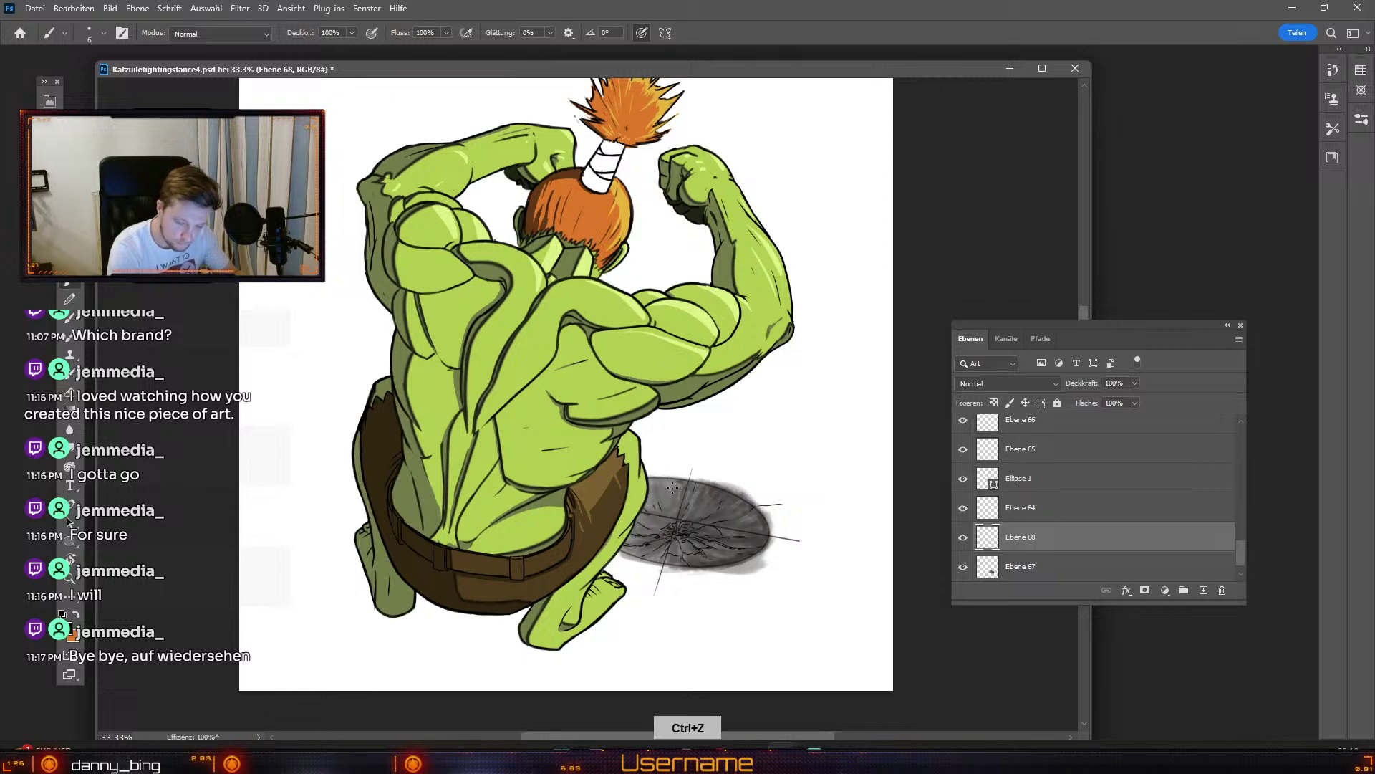
# Step: Reduce the brush to 4 px and draw thinner cracks in the ellipse's upper part and centre, undoing the unwanted strokes
pyautogui.press('odiaeresis')
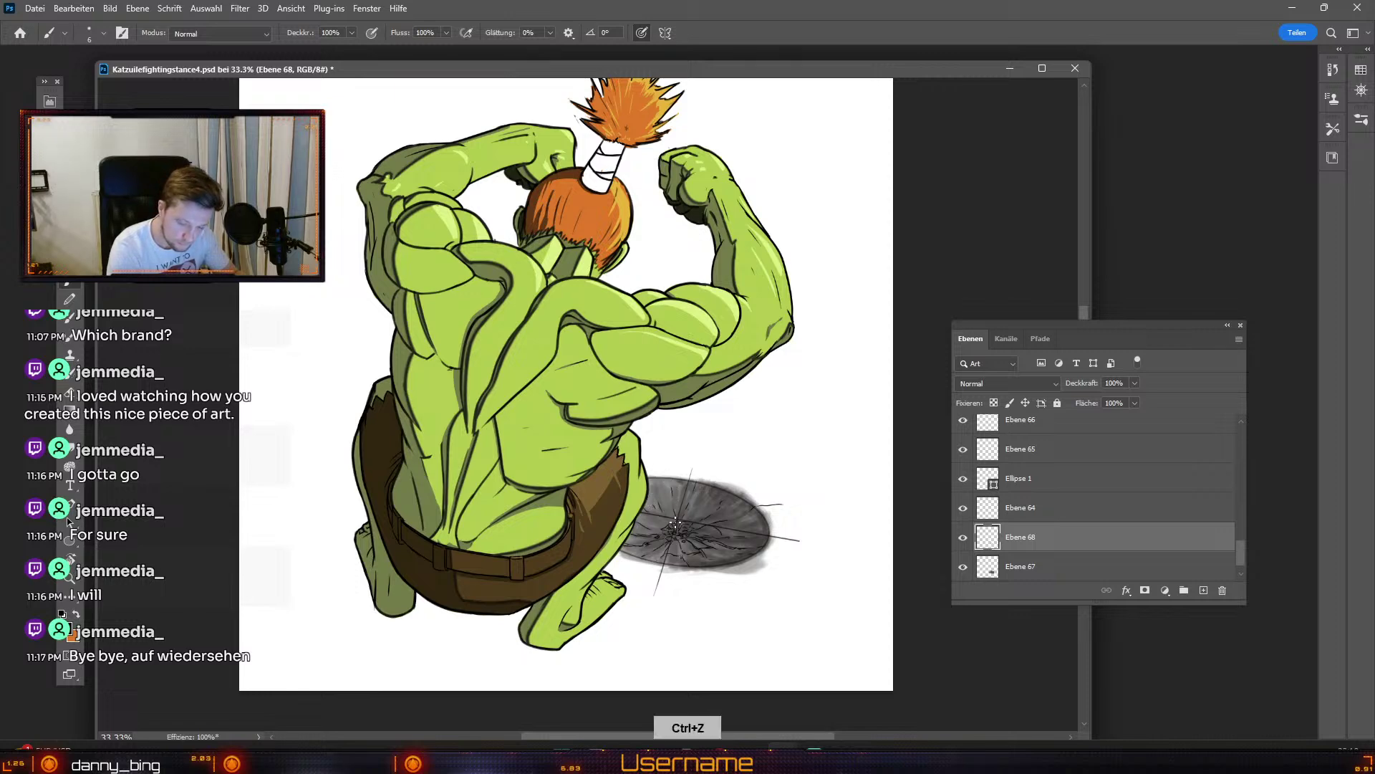
pyautogui.press('#')
pyautogui.press('odiaeresis')
pyautogui.press('odiaeresis')
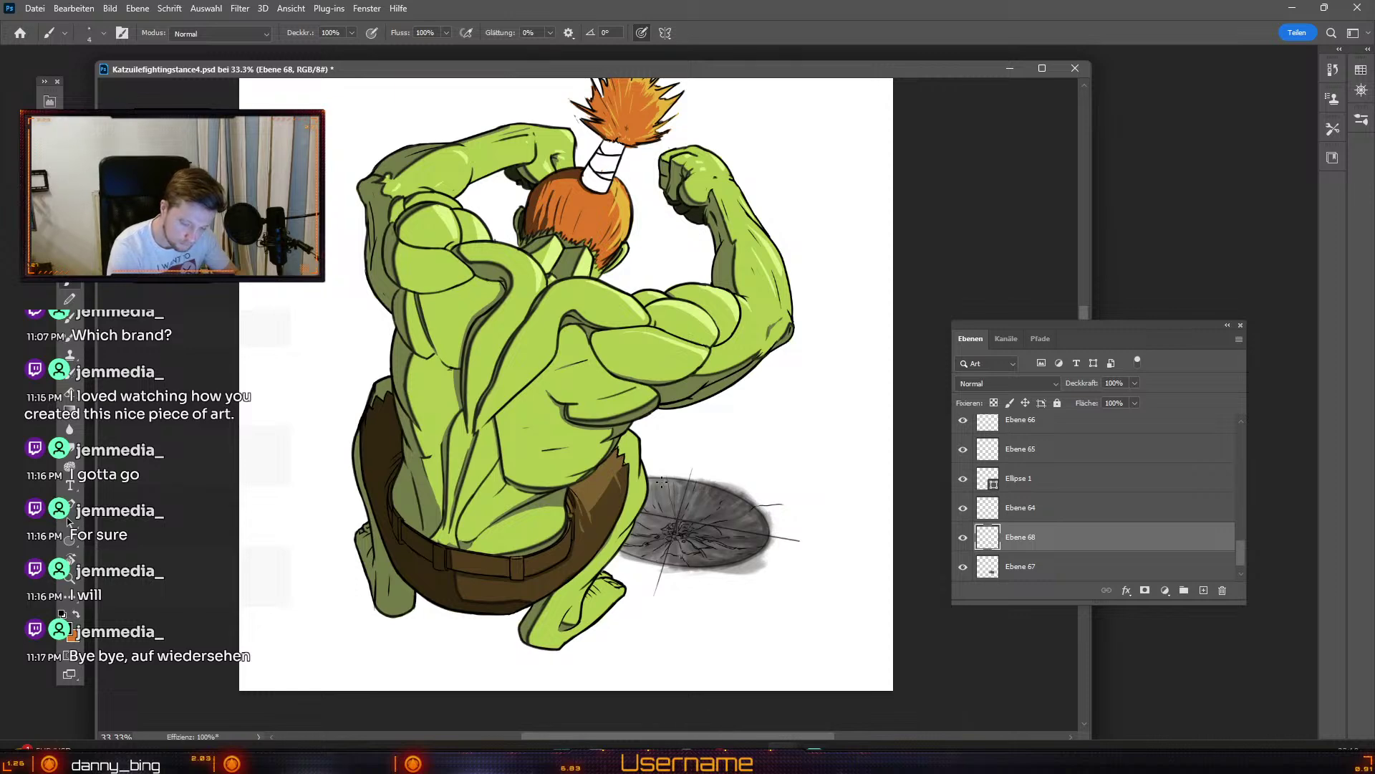
pyautogui.hotkey('ctrl', 'z')
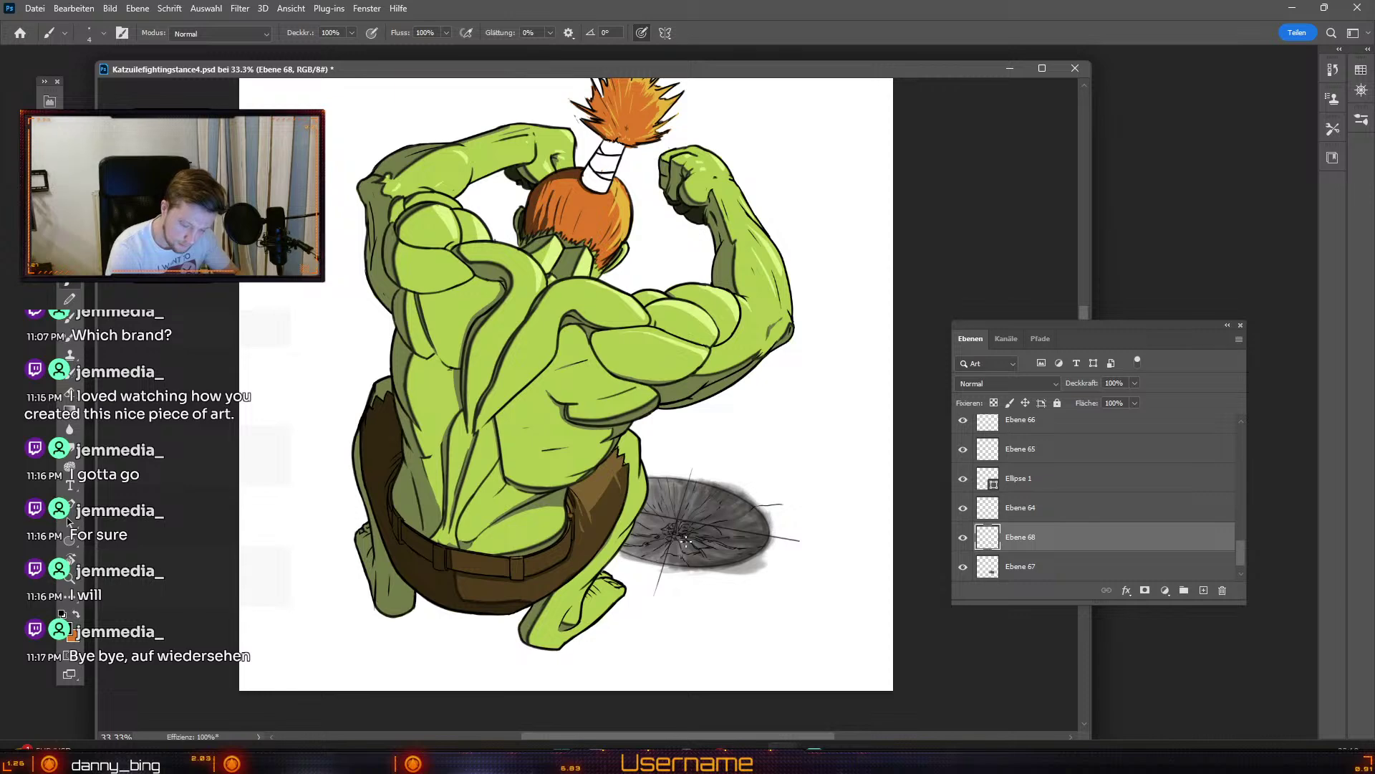
pyautogui.hotkey('ctrl', 'z')
pyautogui.hotkey('ctrl', 'z')
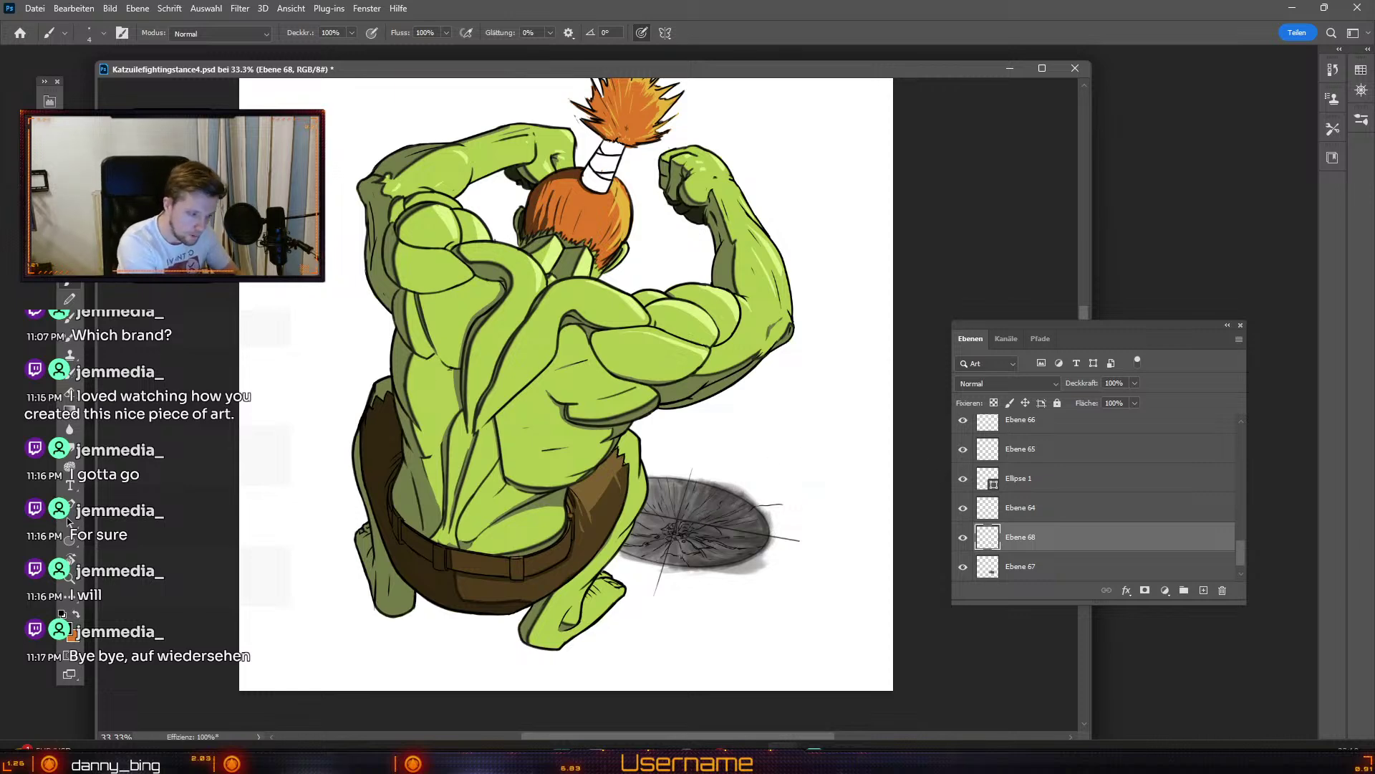
# Step: Select the perspective guide lines crossing the ellipse and delete their layer, Ebene 65
pyautogui.press('v')
pyautogui.click(695, 523)
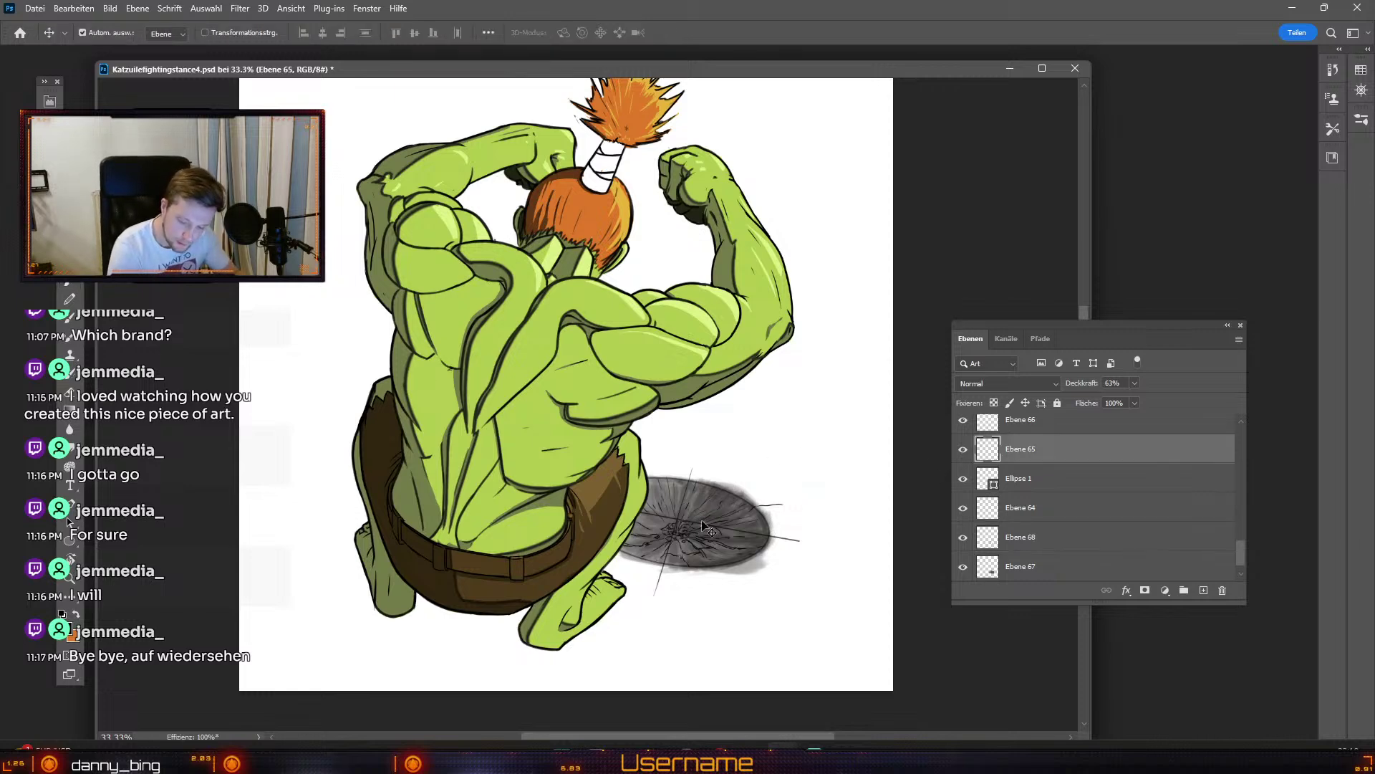
pyautogui.click(963, 449)
pyautogui.moveTo(1082, 457)
pyautogui.mouseDown()
pyautogui.moveTo(1215, 540)
pyautogui.moveTo(1222, 589)
pyautogui.mouseUp()
# Step: Draw additional thin radial cracks across the ellipse on a new layer above Ebene 67, undoing the unwanted strokes
pyautogui.press('b')
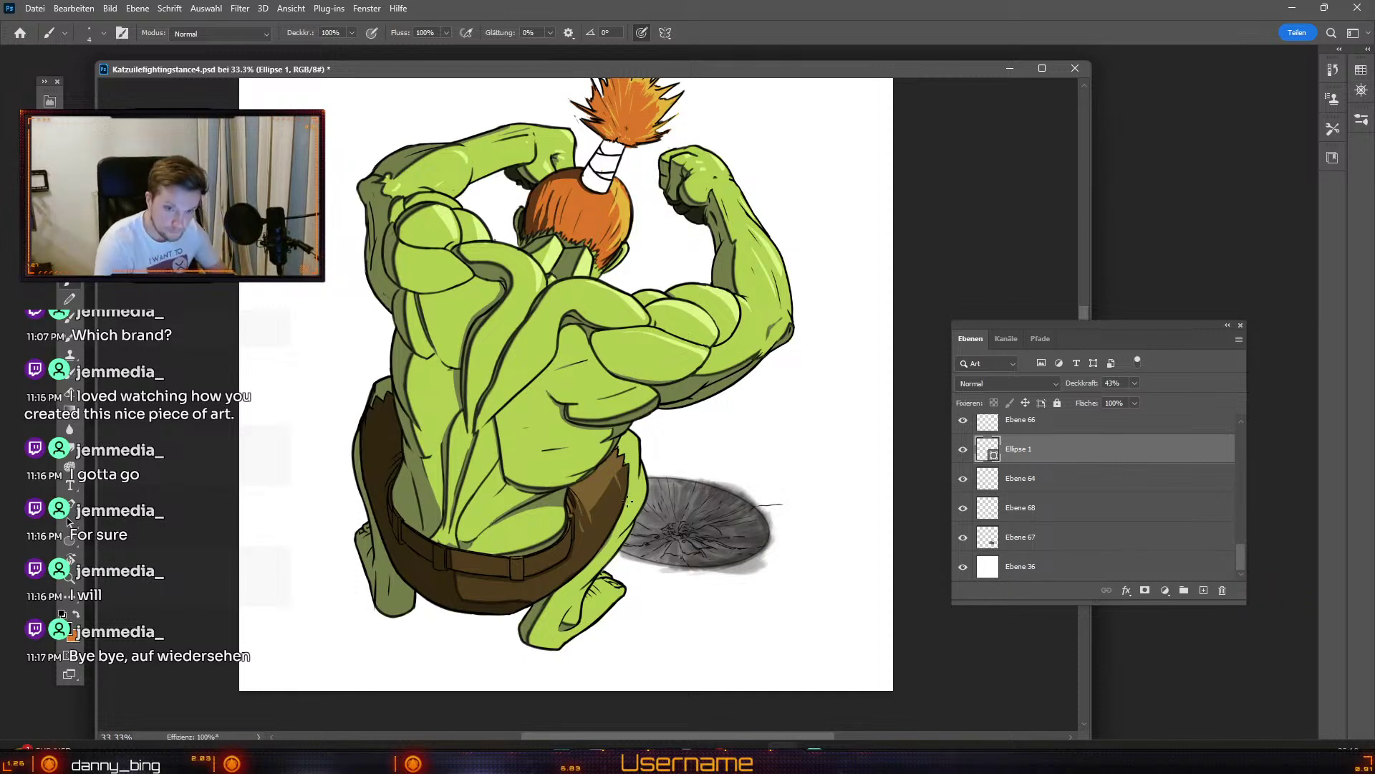
pyautogui.hotkey('ctrl', 'z')
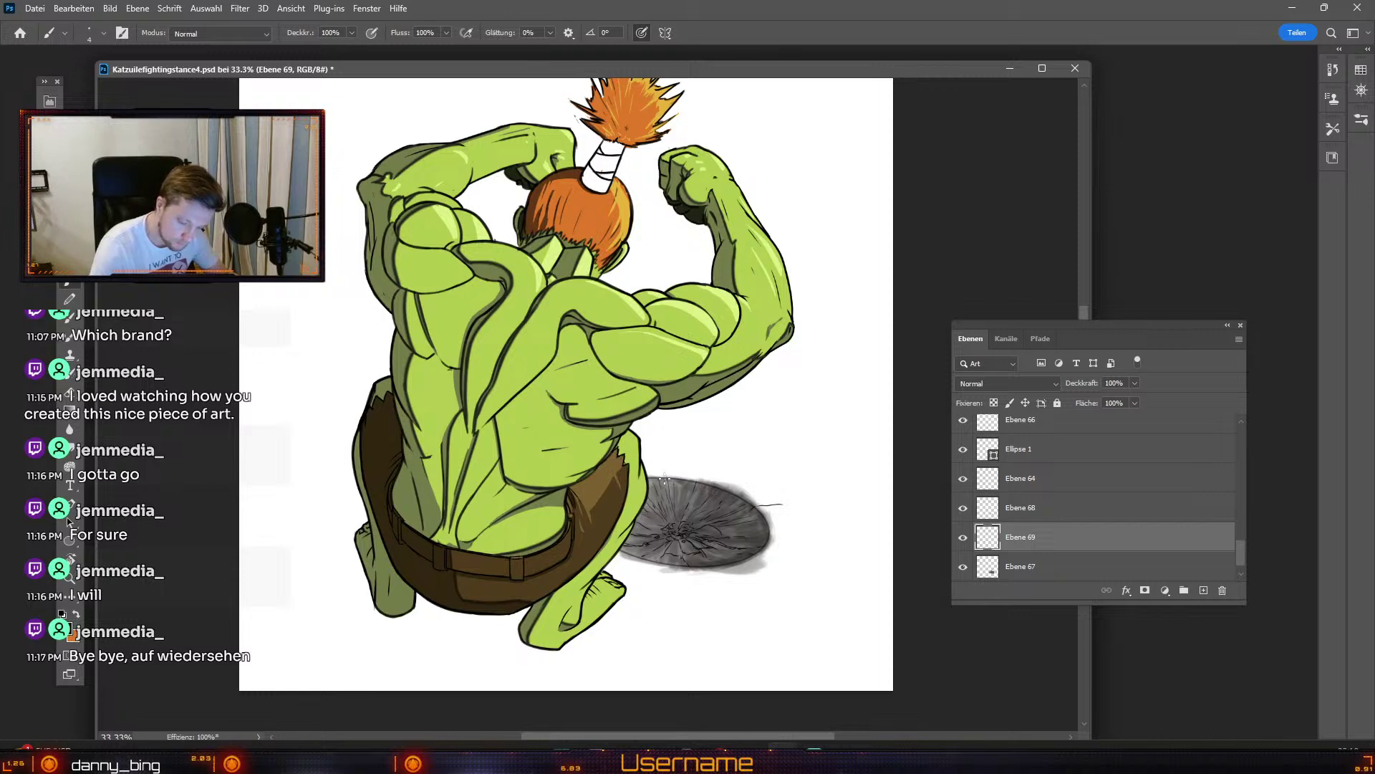
pyautogui.hotkey('ctrl', 'z')
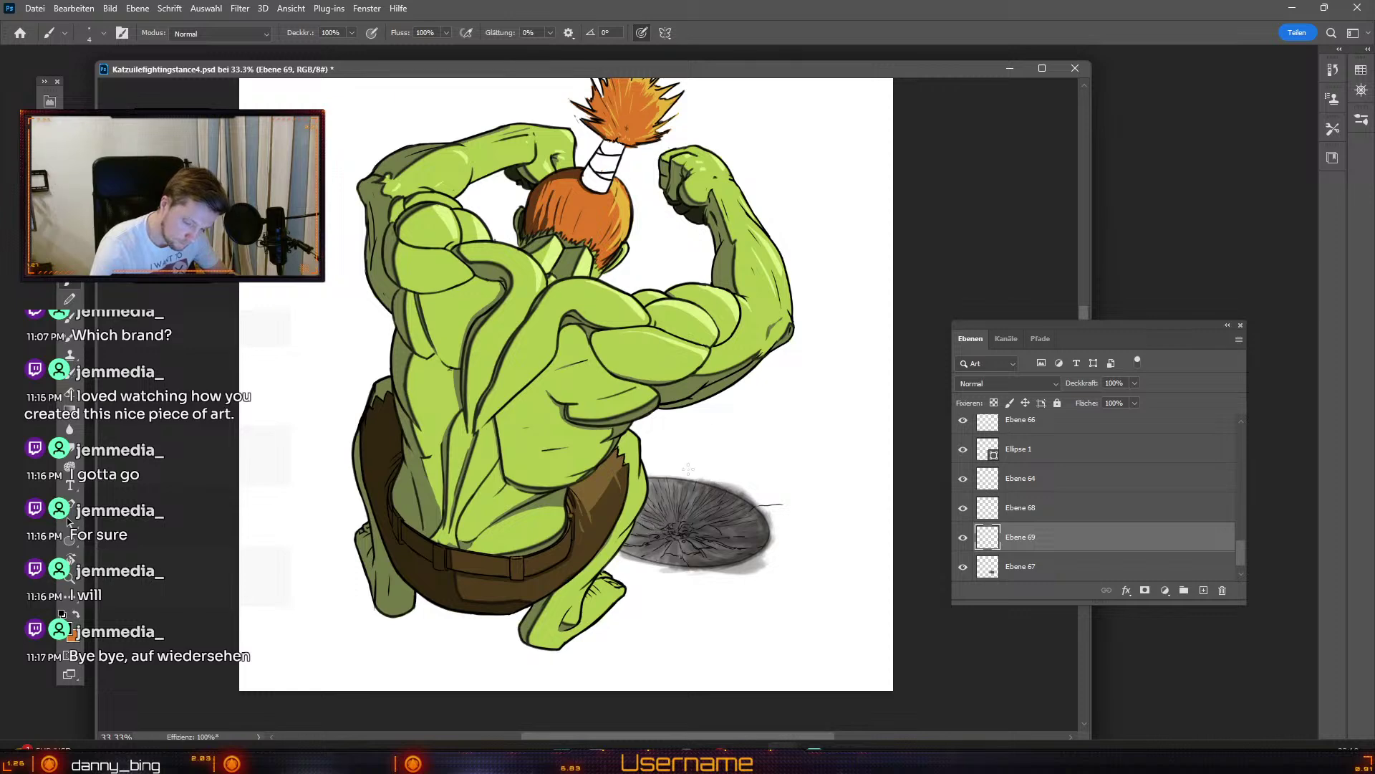
pyautogui.hotkey('ctrl', 'z')
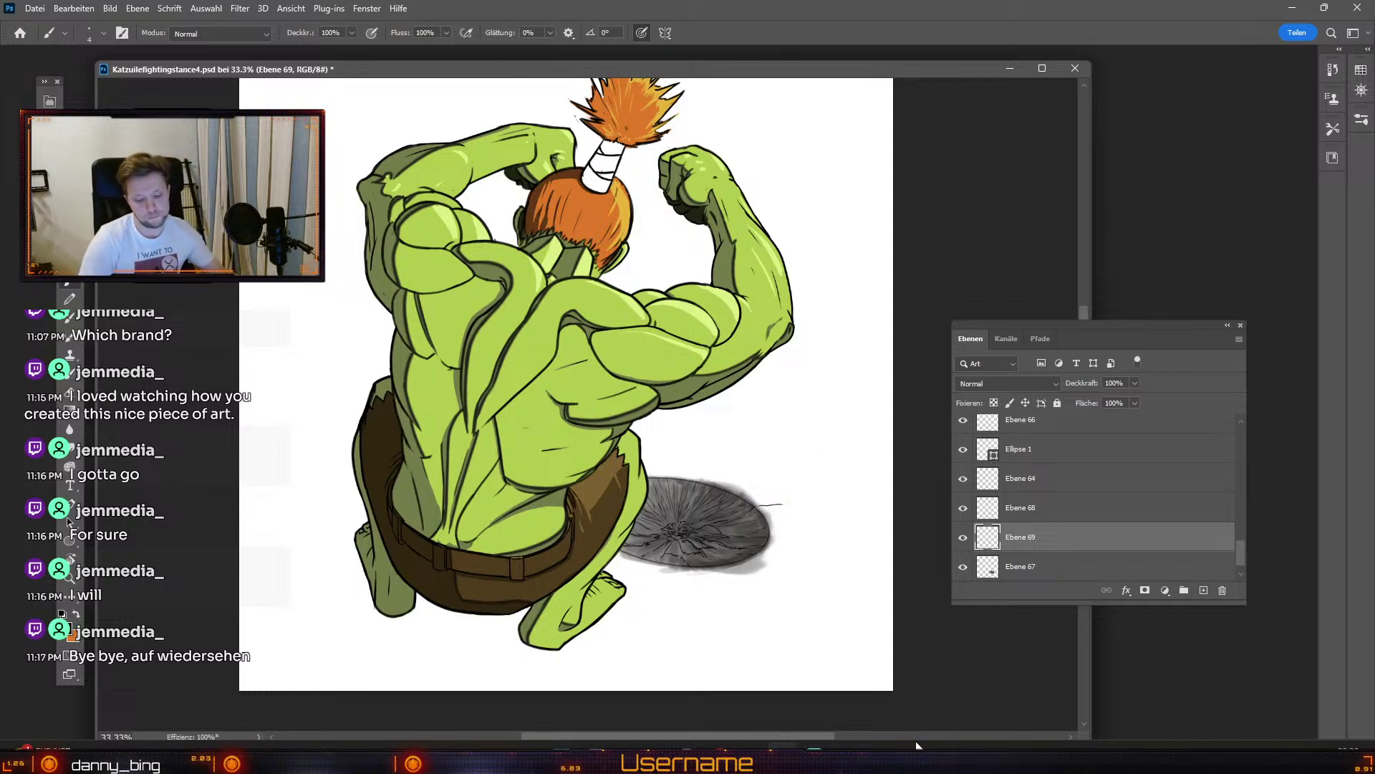
pyautogui.hotkey('ctrl', 'z')
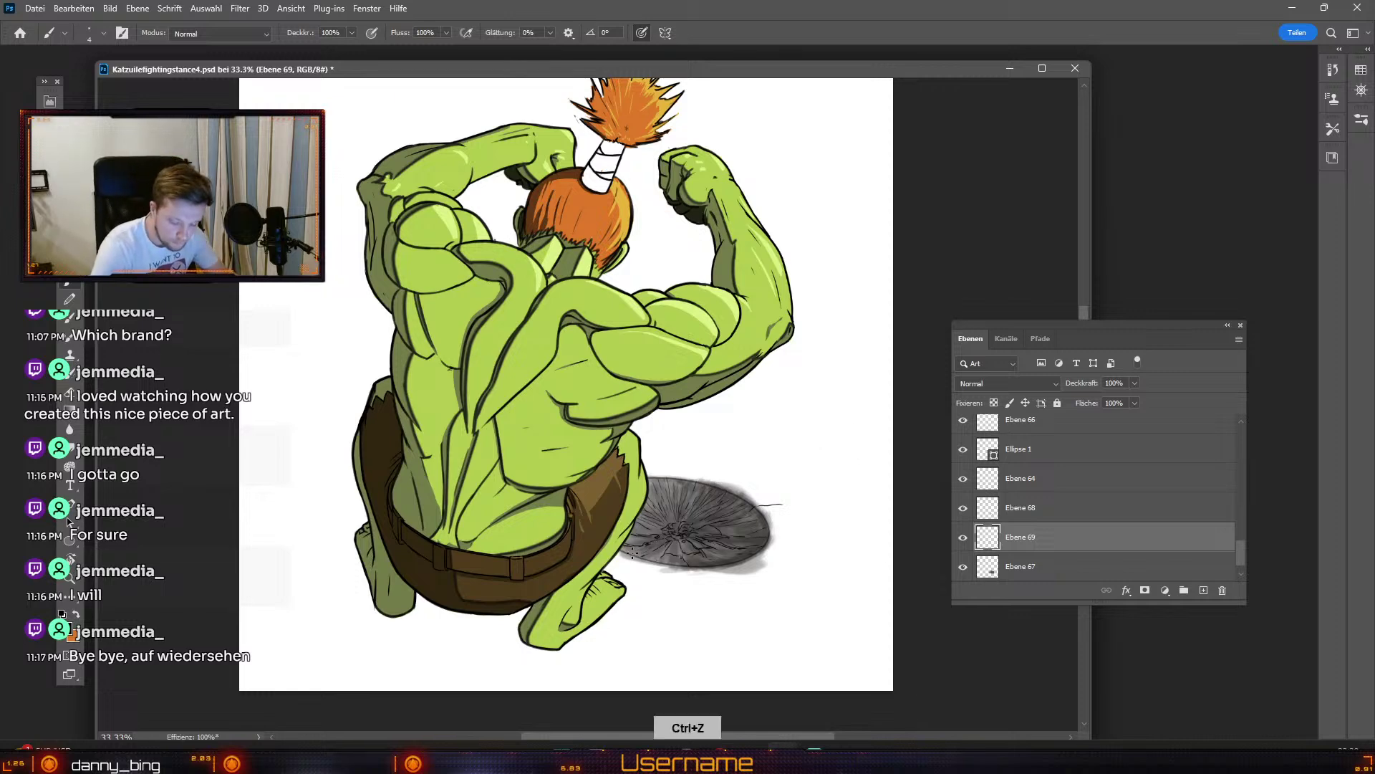
pyautogui.moveTo(669, 553); pyautogui.dragTo(707, 565)
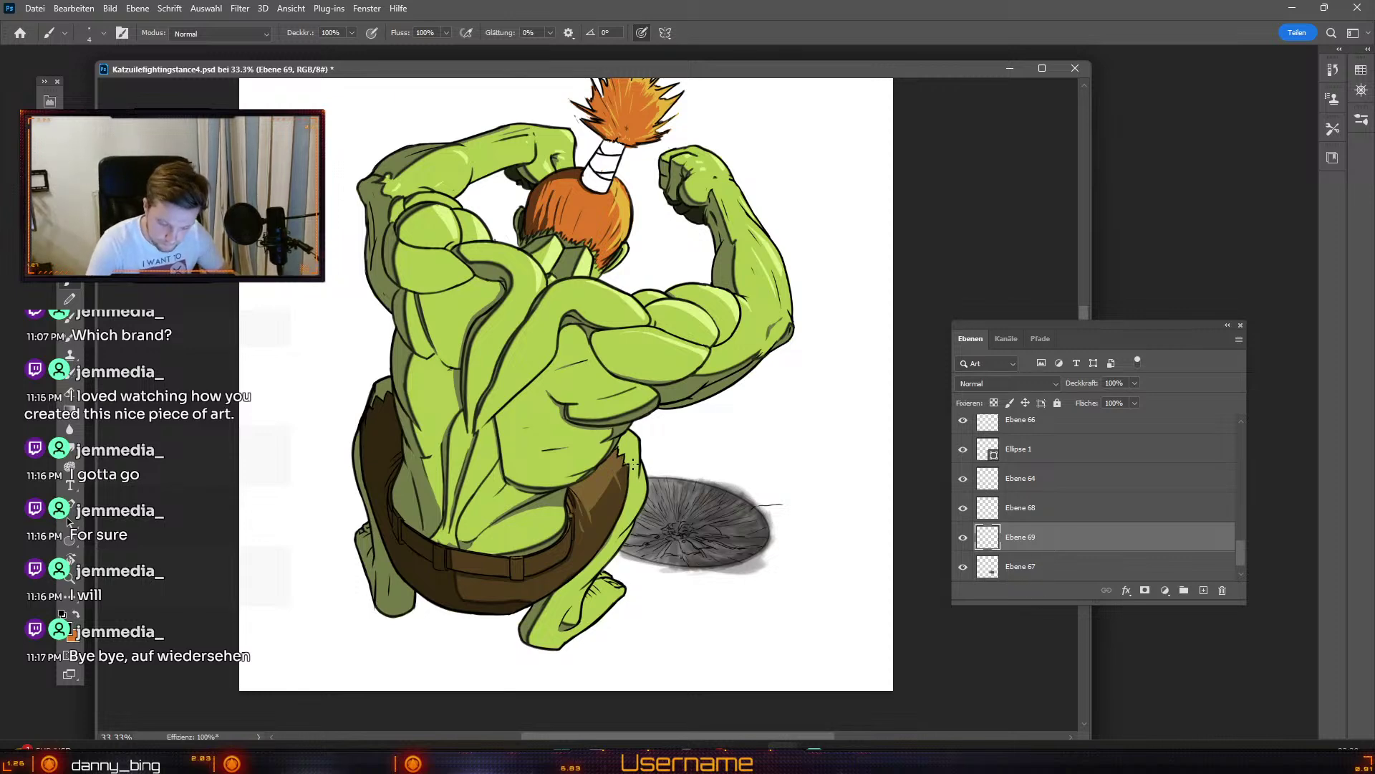
# Step: Toggle the Ellipse 1 layer's visibility to check the outline, and add a new layer above it for brushwork
pyautogui.press('v')
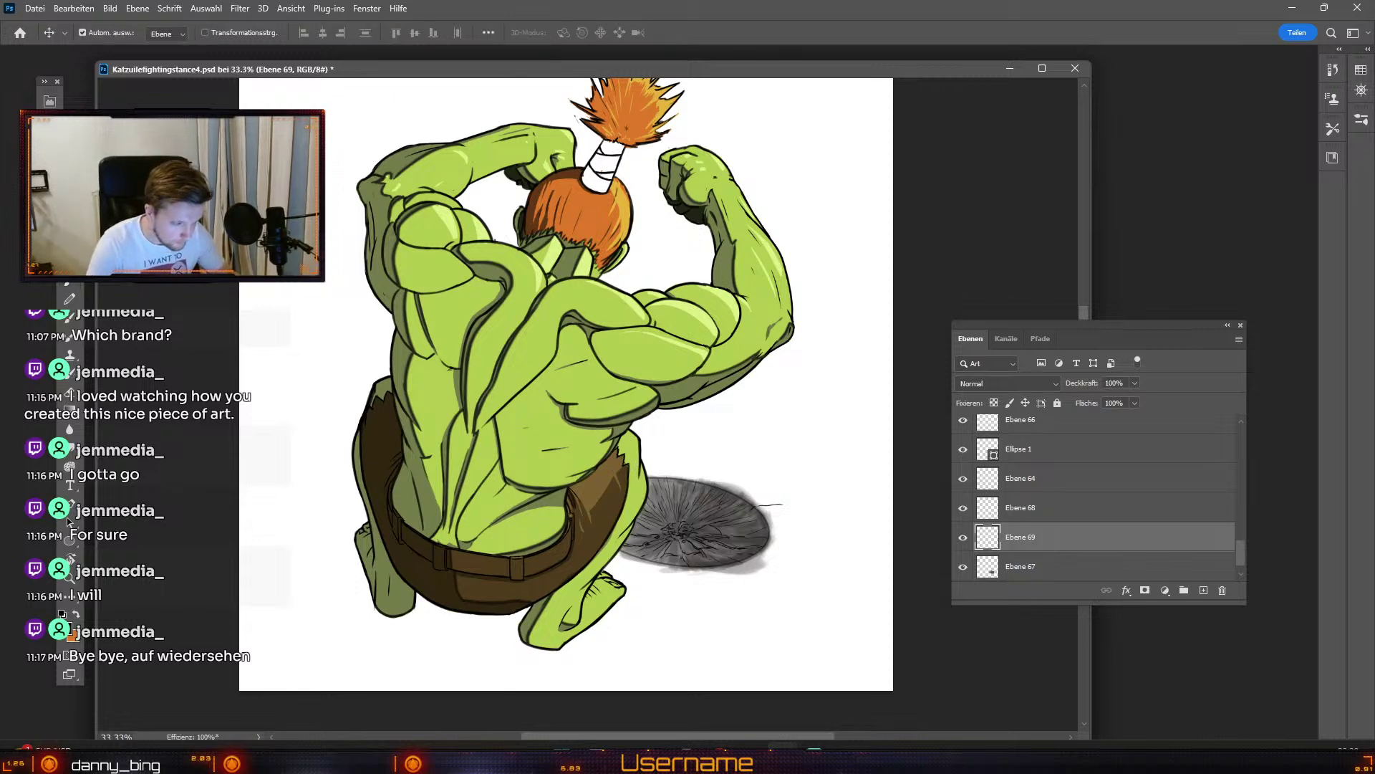
pyautogui.click(684, 488)
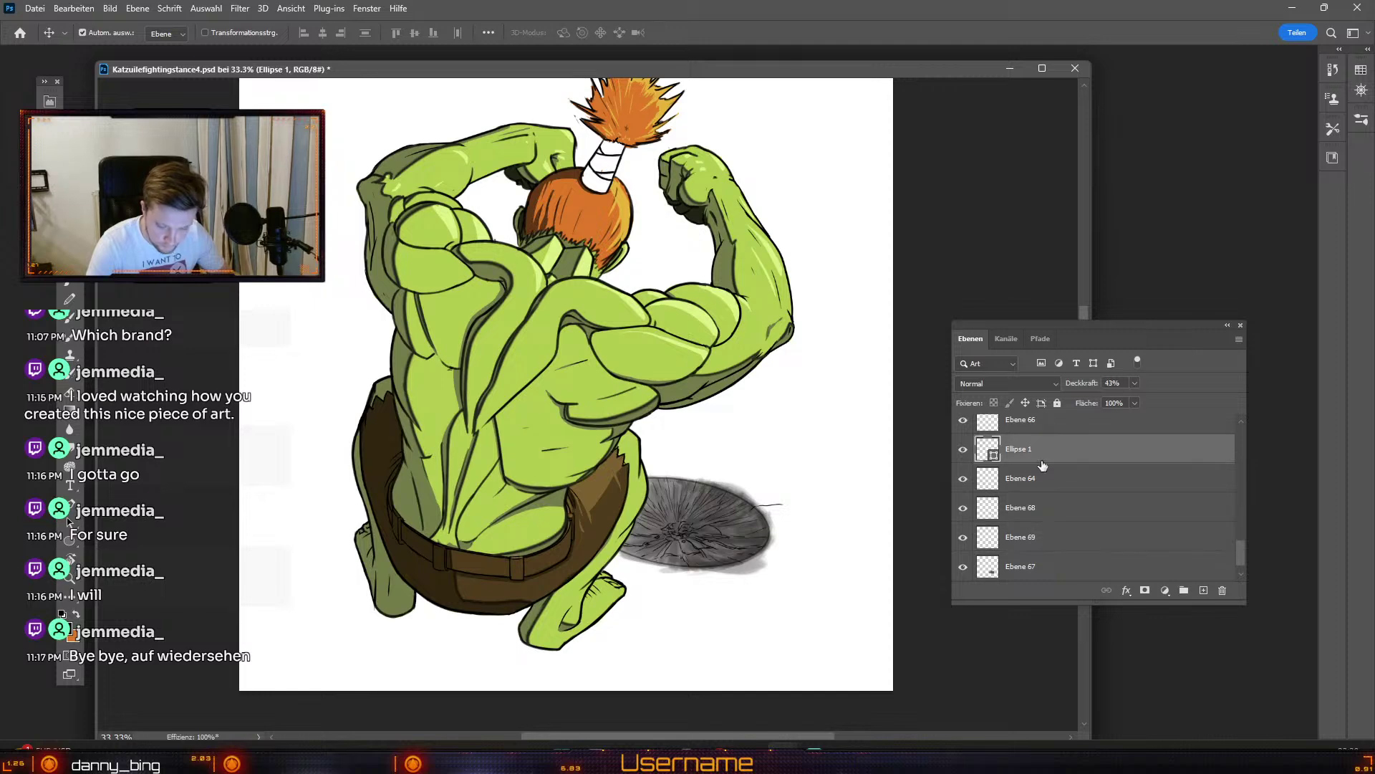
pyautogui.click(966, 450)
pyautogui.click(965, 451)
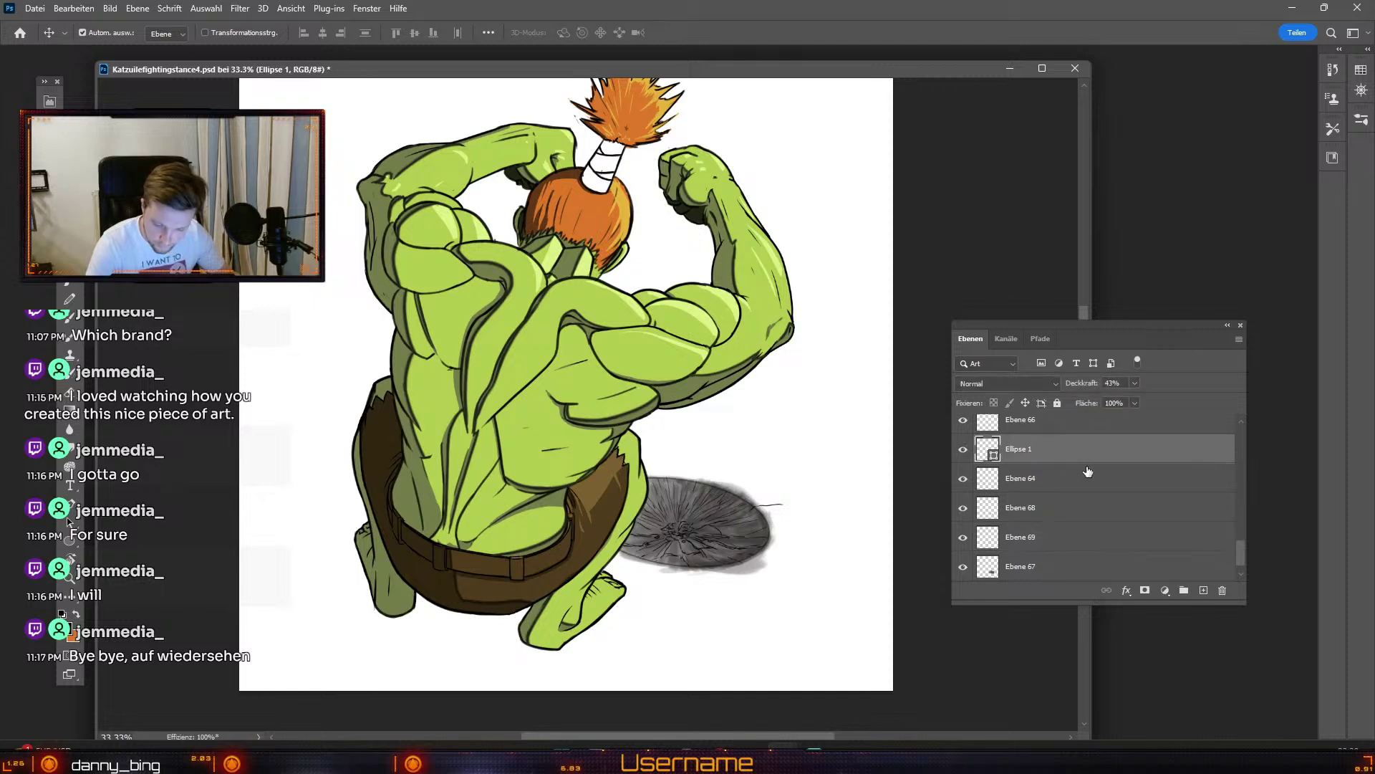
pyautogui.hotkey('ctrl', 'shift', 'alt', 'n')
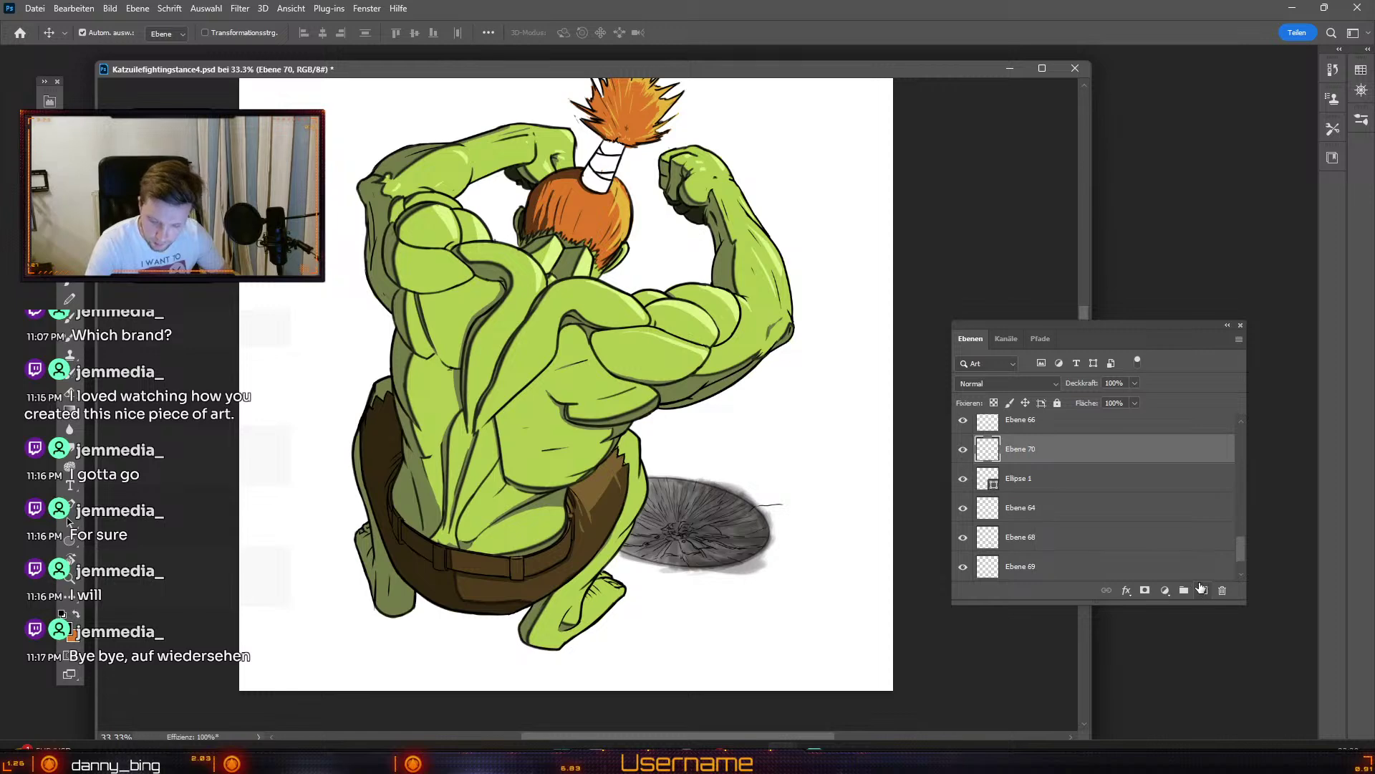
pyautogui.press('b')
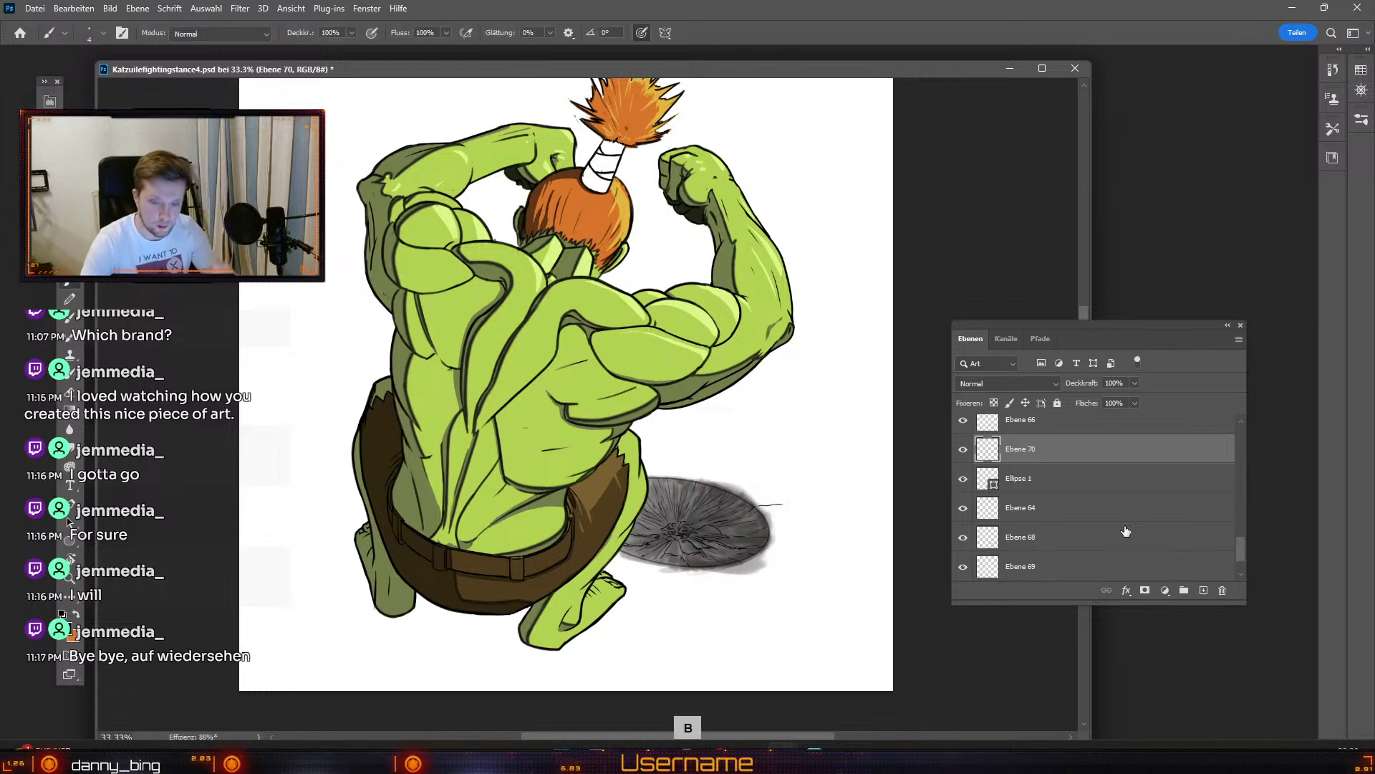
# Step: Set the foreground colour to a medium grey with RGB values 106, 103, 102
pyautogui.click(68, 629)
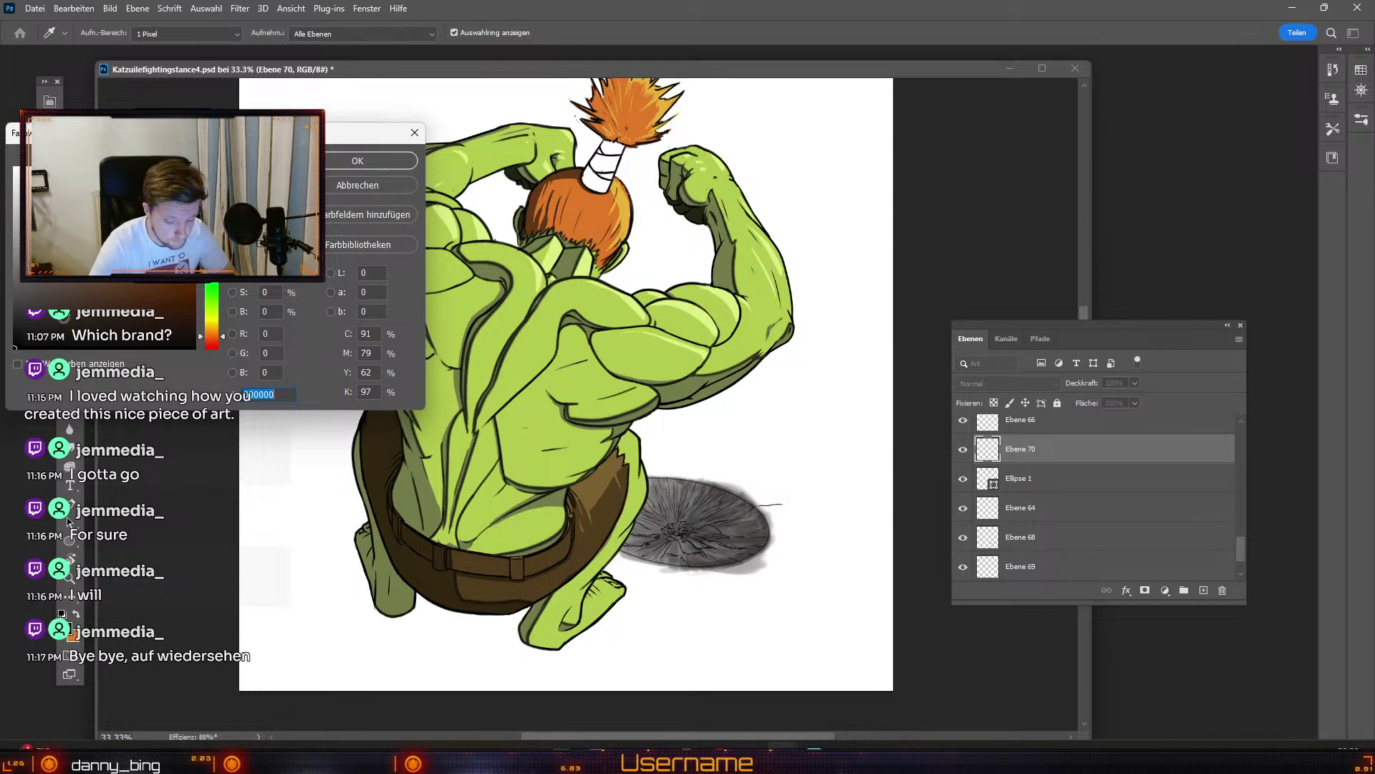
pyautogui.click(330, 185)
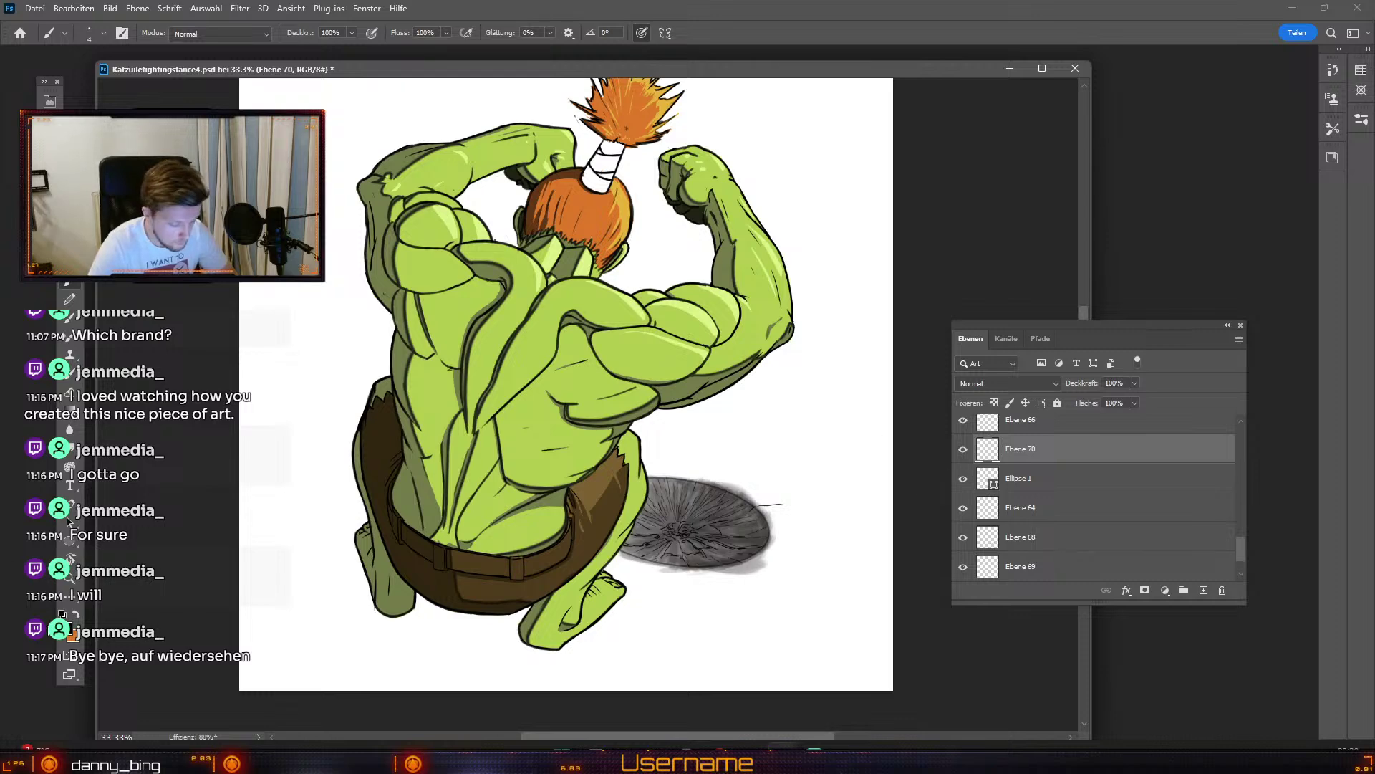
pyautogui.click(68, 635)
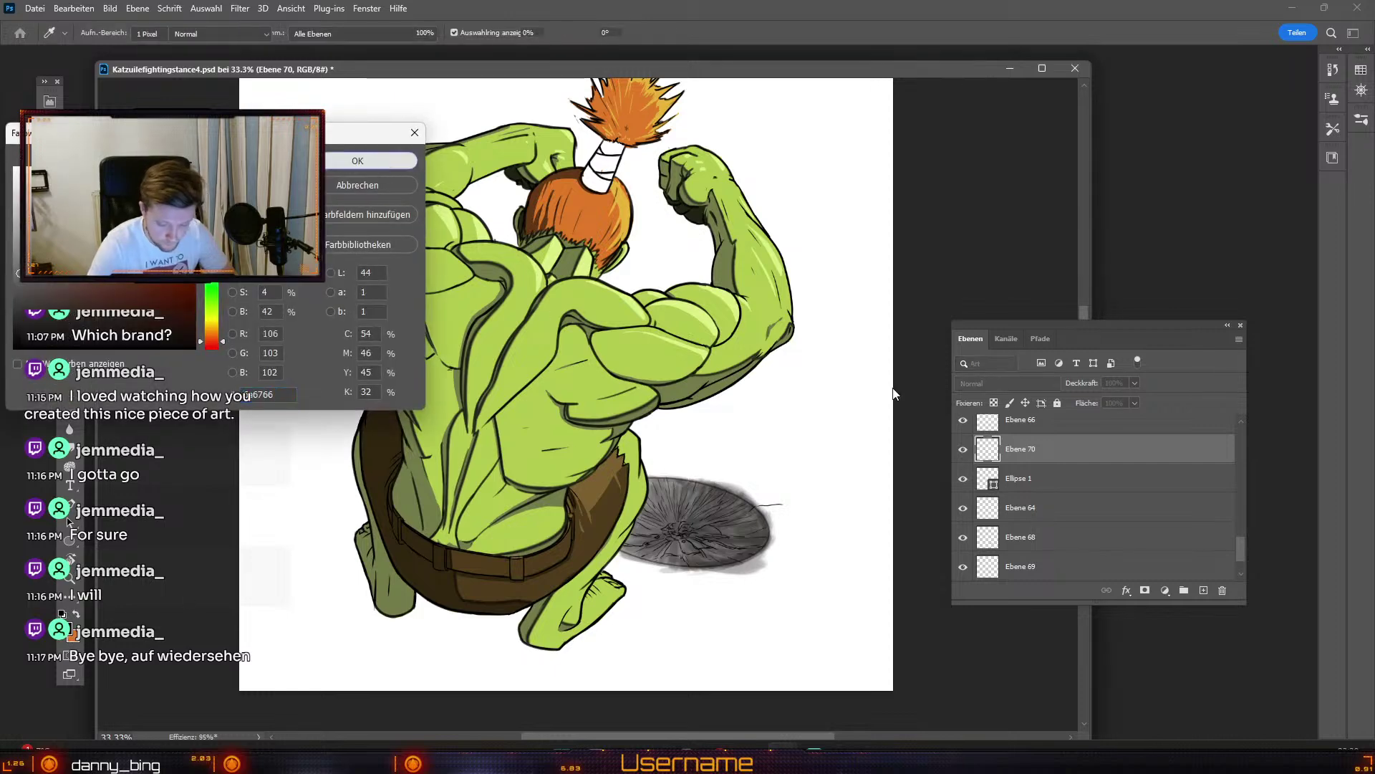
pyautogui.click(372, 161)
# Step: Add a new layer directly above the white background layer Ebene 36
pyautogui.moveTo(1243, 551); pyautogui.dragTo(1242, 575)
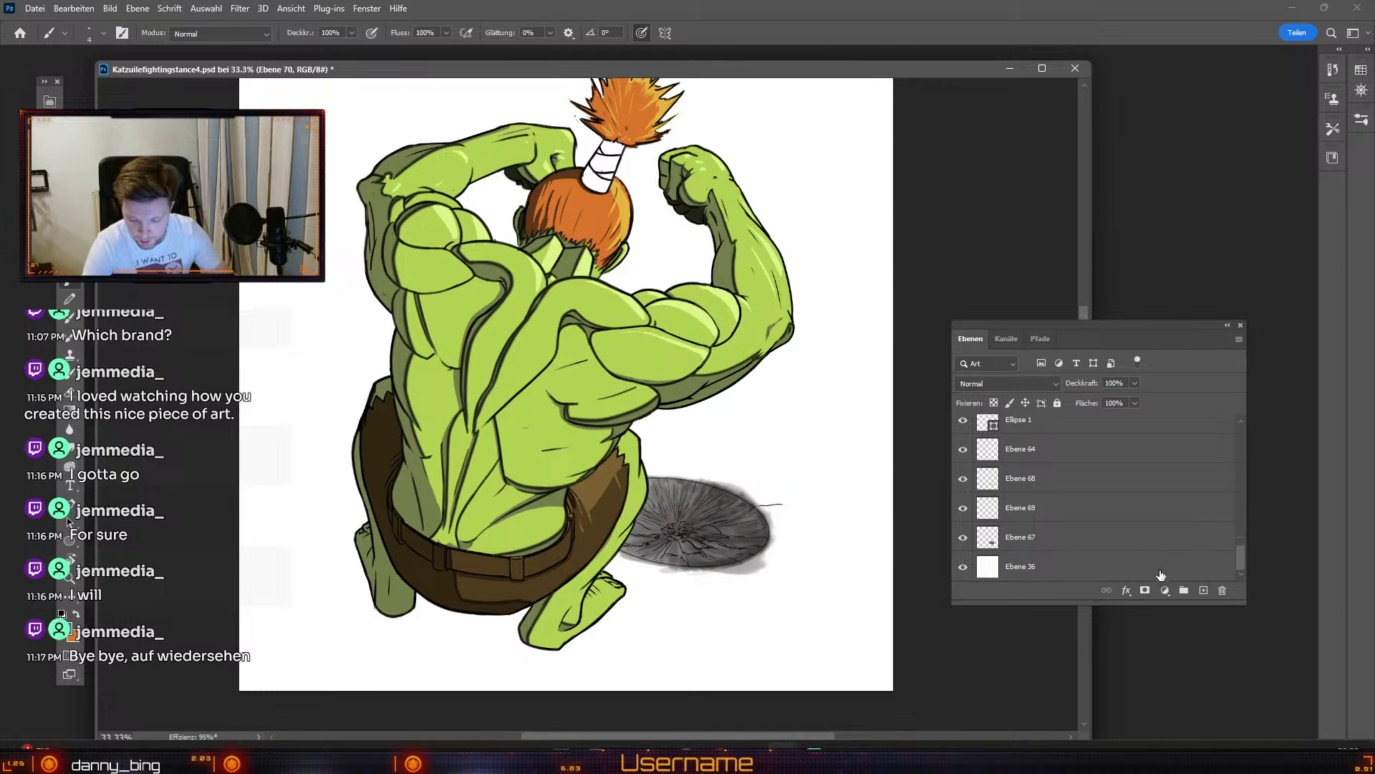
pyautogui.click(1156, 569)
pyautogui.click(1205, 591)
# Step: Enlarge the brush to 125 px and paint a broad grey ground area behind and to the right of the crater
pyautogui.press('b')
pyautogui.press('#')
pyautogui.press('#')
pyautogui.press('#')
pyautogui.press('#')
pyautogui.press('#')
pyautogui.press('#')
pyautogui.press('#')
pyautogui.press('#')
pyautogui.press('#')
pyautogui.press('#')
pyautogui.press('#')
pyautogui.press('#')
pyautogui.moveTo(611, 450)
pyautogui.mouseDown()
pyautogui.moveTo(820, 451)
pyautogui.moveTo(585, 462)
pyautogui.moveTo(836, 476)
pyautogui.moveTo(596, 484)
pyautogui.moveTo(819, 498)
pyautogui.moveTo(657, 505)
pyautogui.moveTo(711, 510)
pyautogui.moveTo(710, 490)
pyautogui.moveTo(766, 489)
pyautogui.moveTo(667, 524)
pyautogui.moveTo(737, 554)
pyautogui.moveTo(643, 559)
pyautogui.moveTo(730, 571)
pyautogui.moveTo(717, 575)
pyautogui.moveTo(801, 541)
pyautogui.moveTo(915, 534)
pyautogui.moveTo(756, 527)
pyautogui.moveTo(831, 515)
pyautogui.mouseUp()
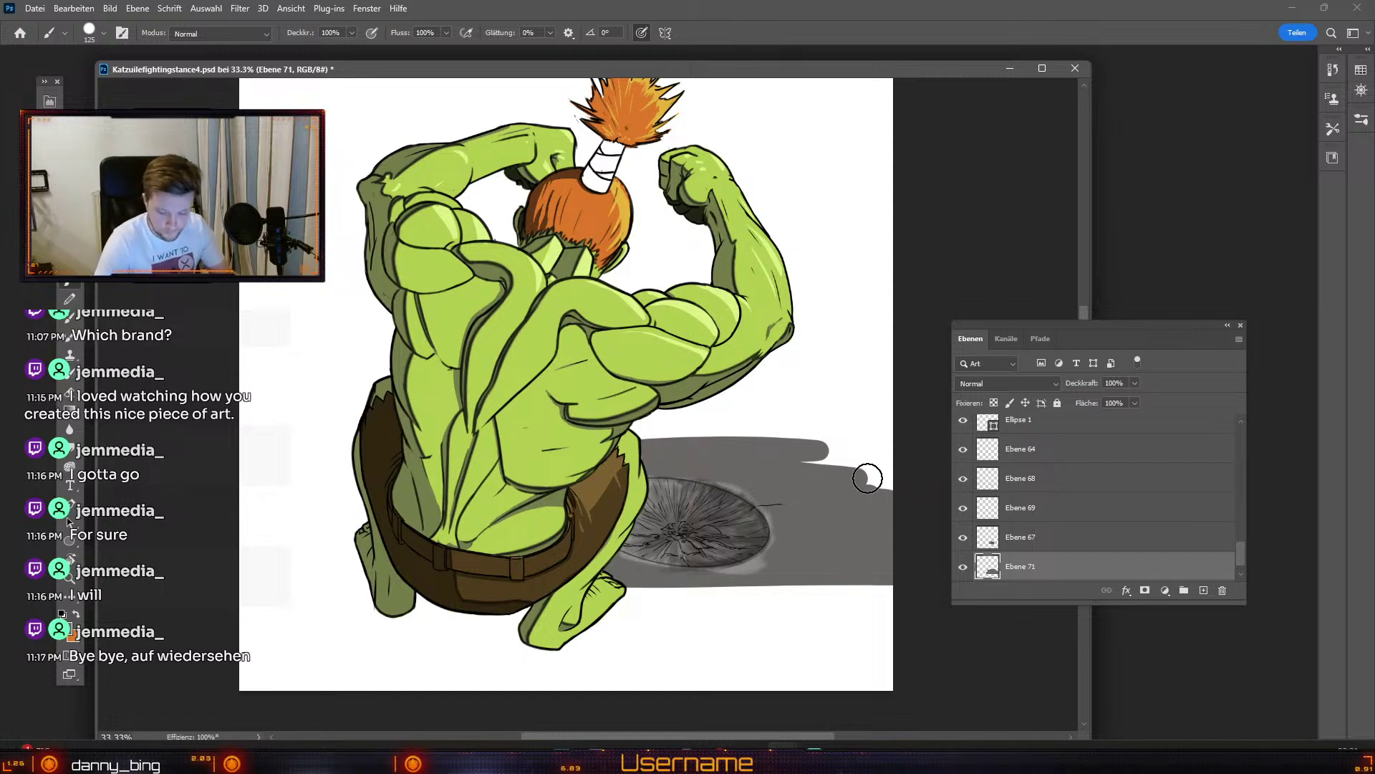
# Step: Add a new layer above Ellipse 1 and sample the foreground colour from the painted grey ground
pyautogui.scroll(1, 1041, 458)
pyautogui.hotkey('ctrl', 'shift', 'alt', 'n')
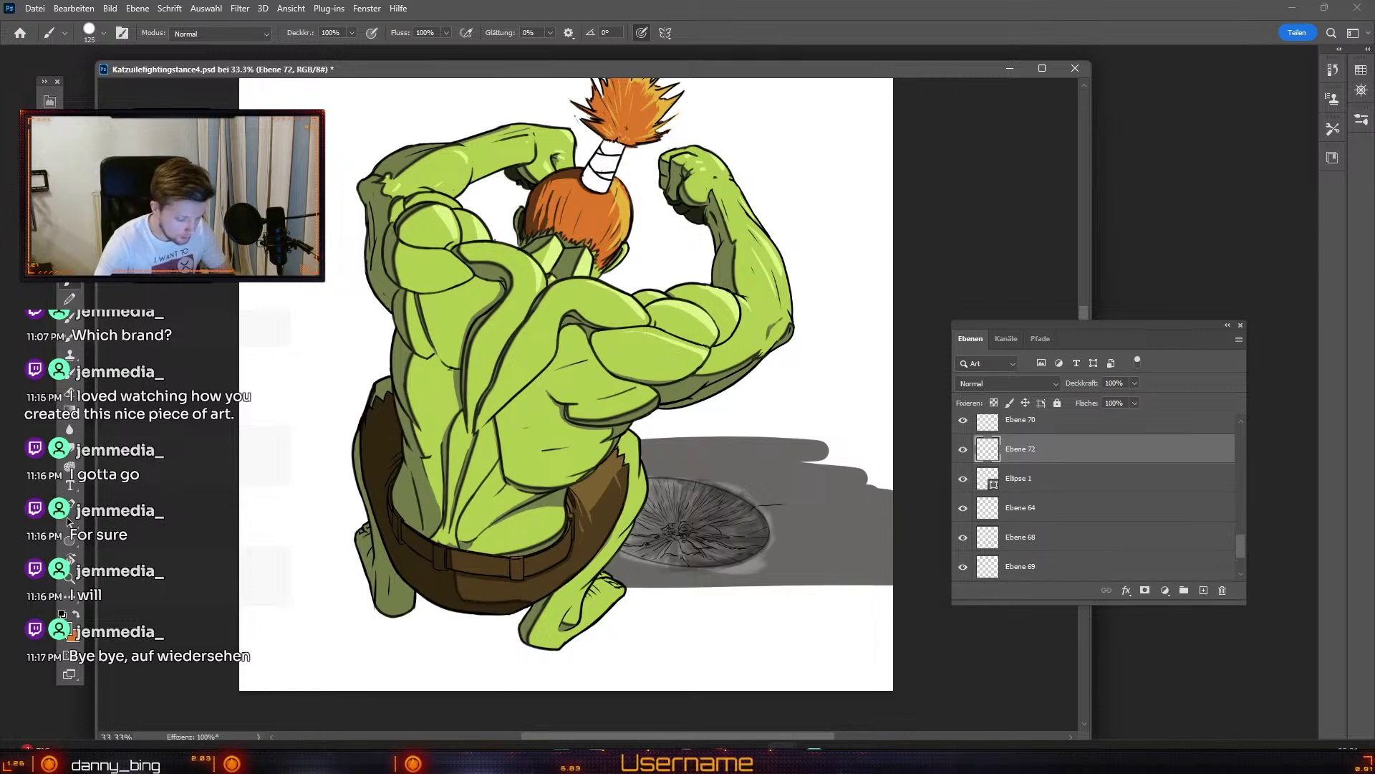
pyautogui.click(66, 628)
pyautogui.click(760, 465)
pyautogui.press('Return')
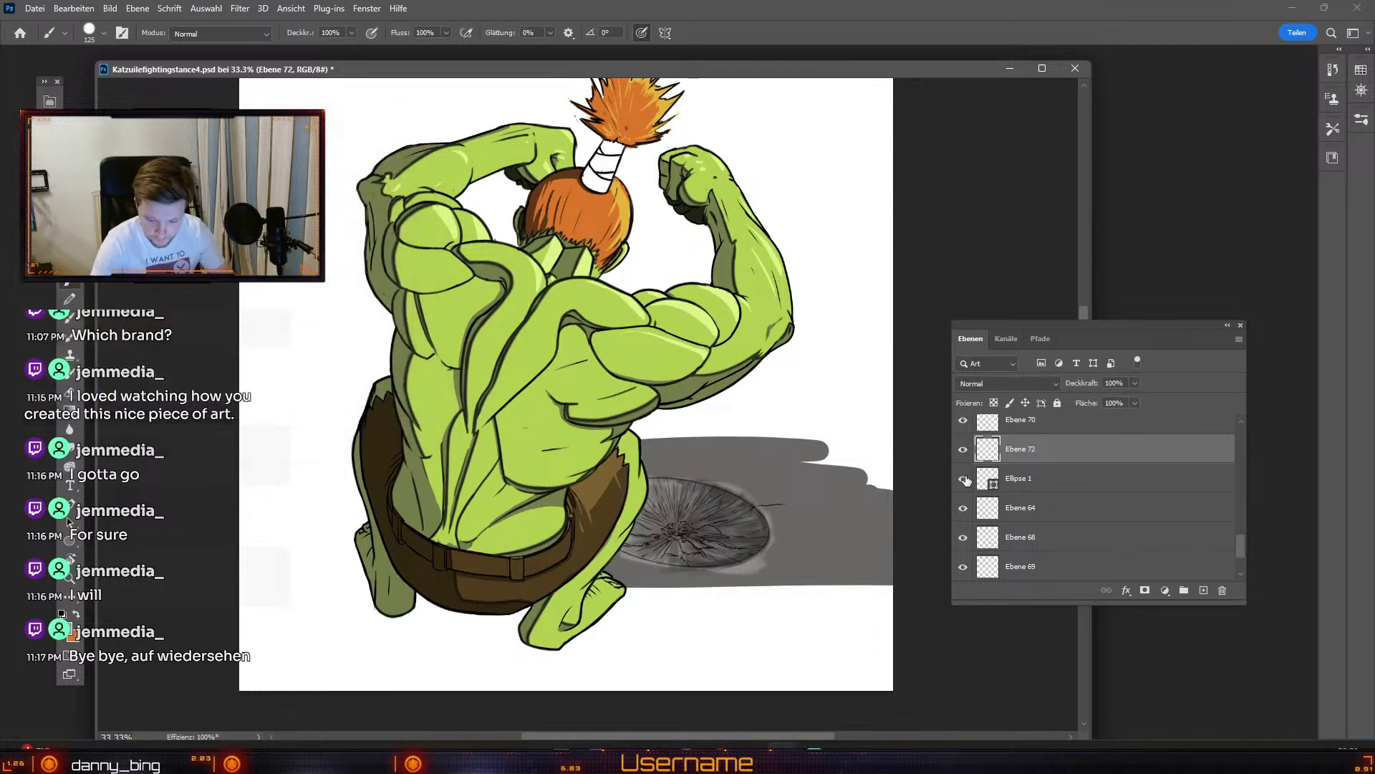
pyautogui.press('b')
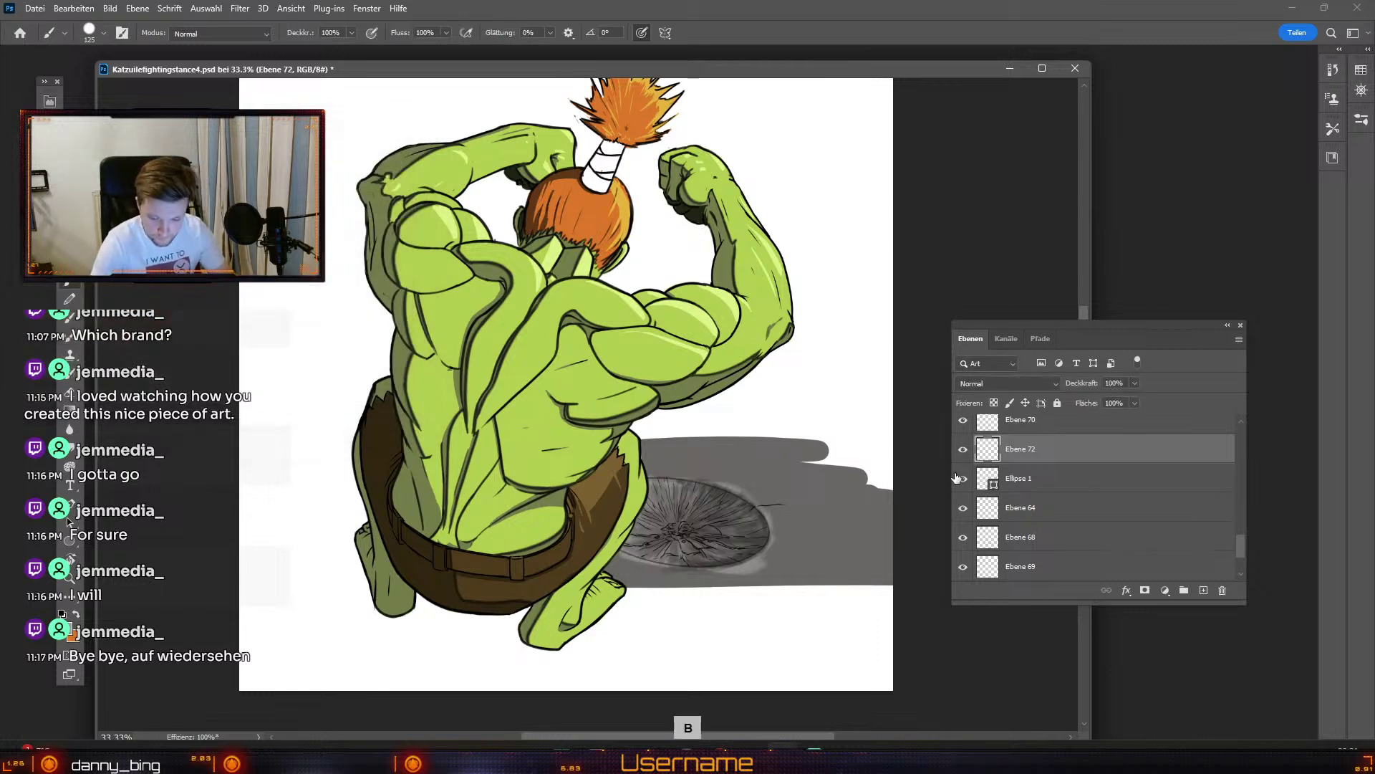
# Step: Browse the brush presets and switch to a textured ink brush at 150 px
pyautogui.click(85, 33)
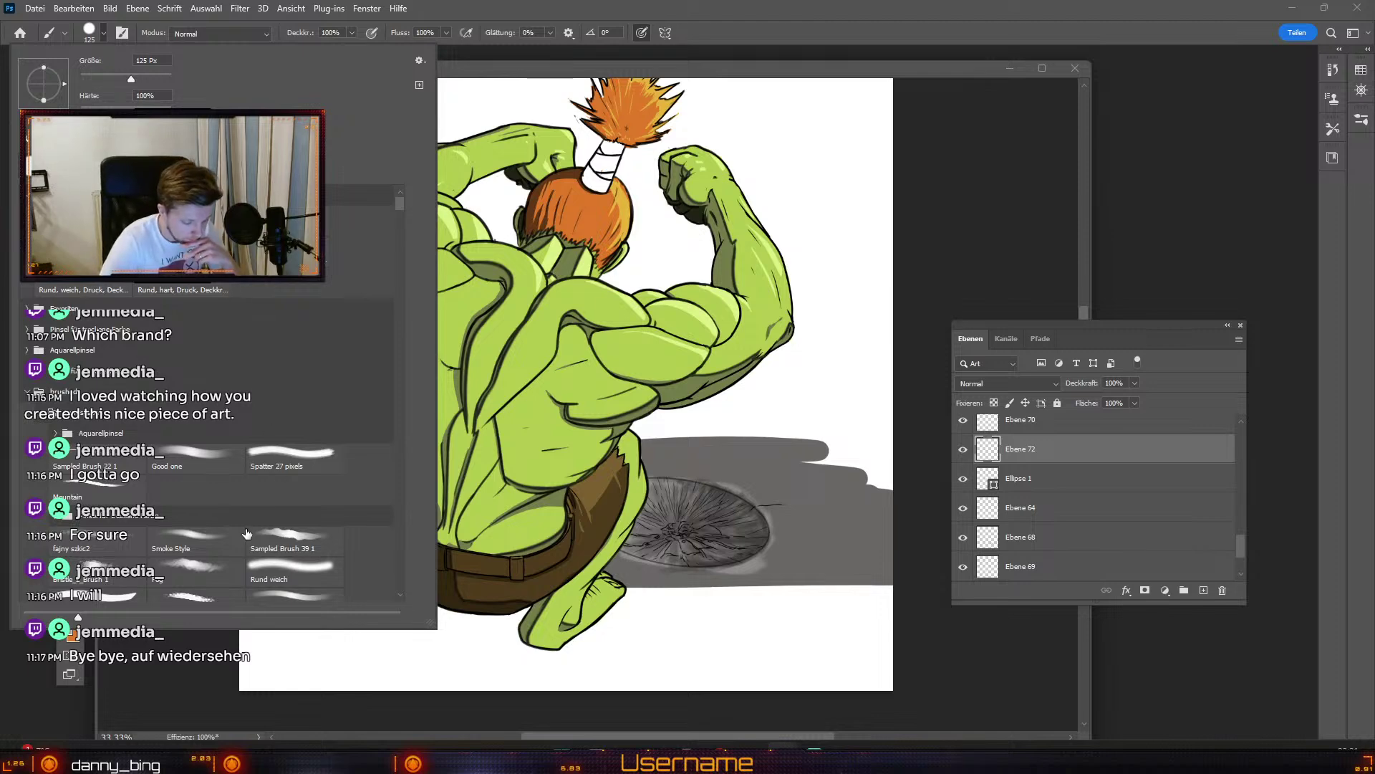
pyautogui.click(196, 571)
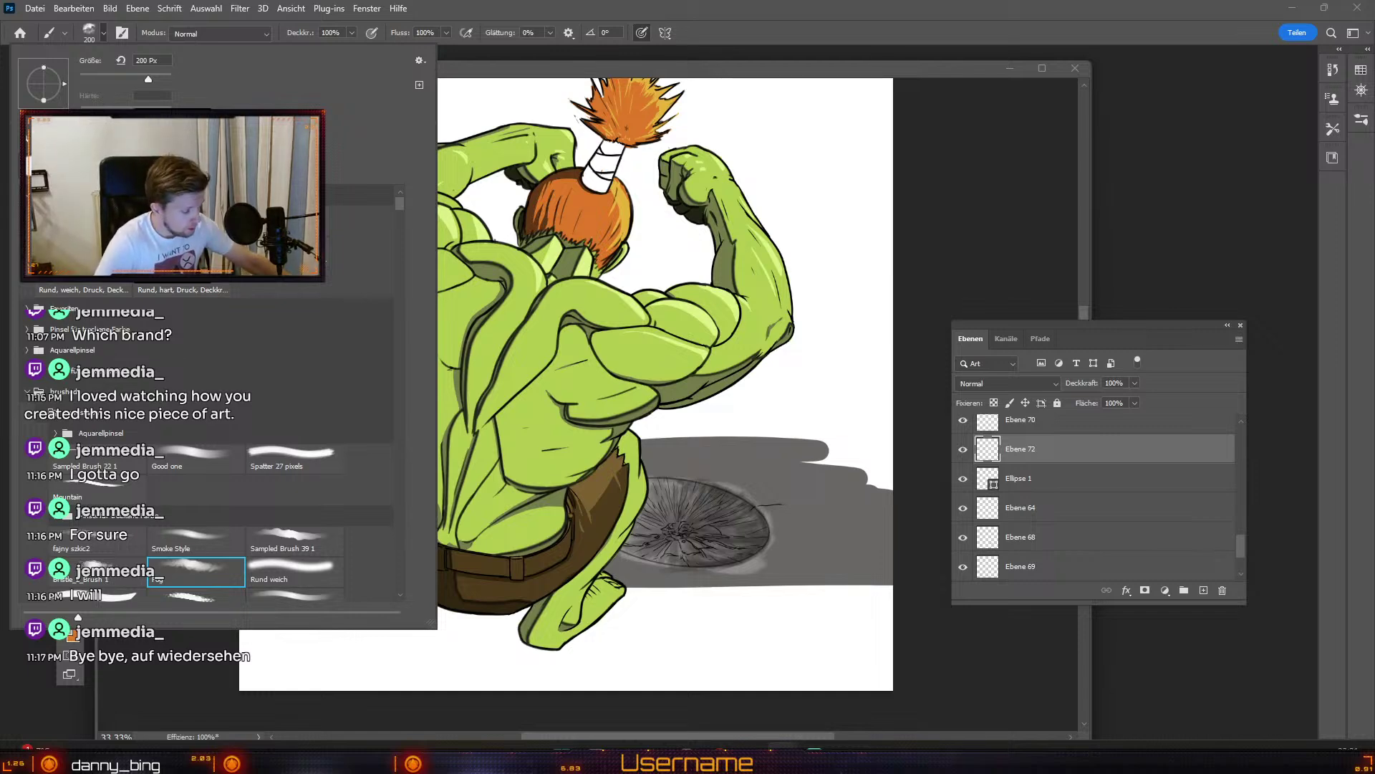
pyautogui.scroll(-5, 208, 445)
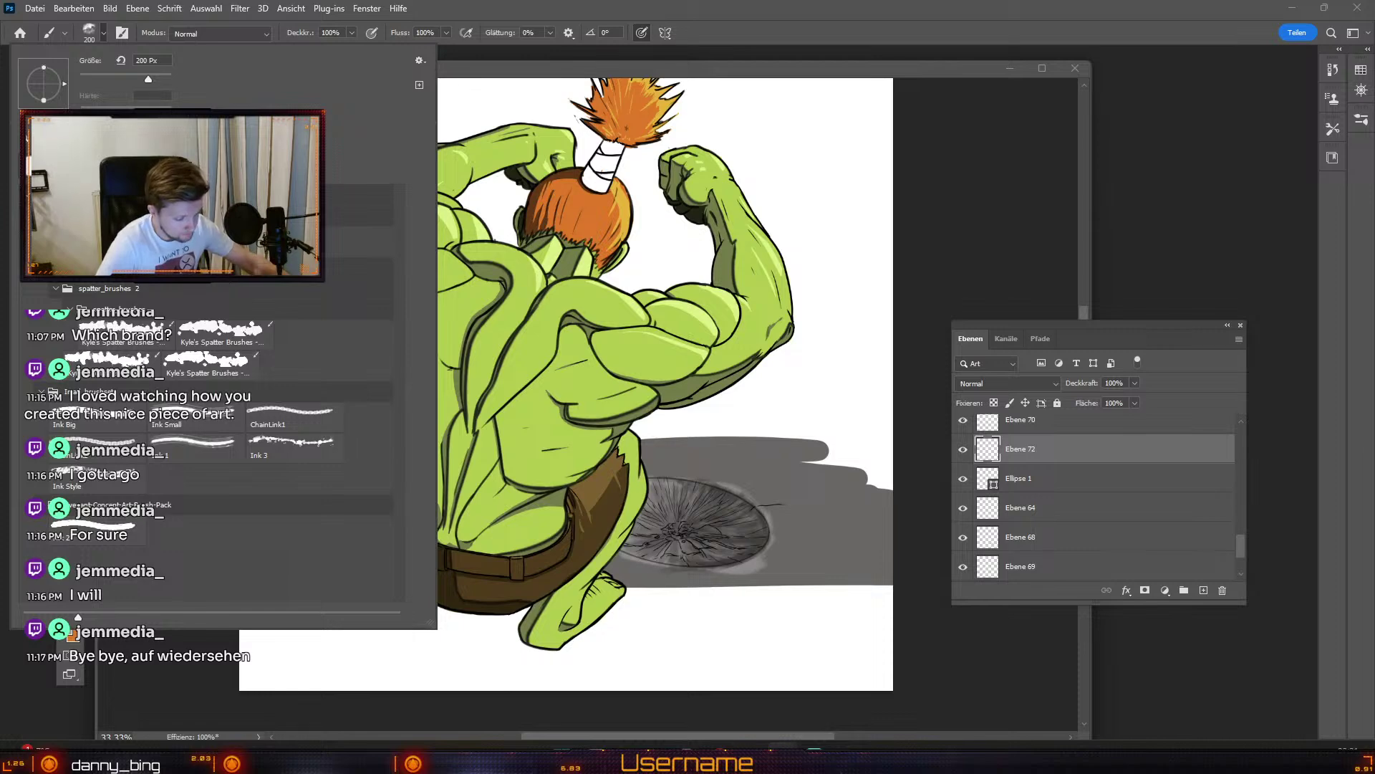
pyautogui.click(207, 444)
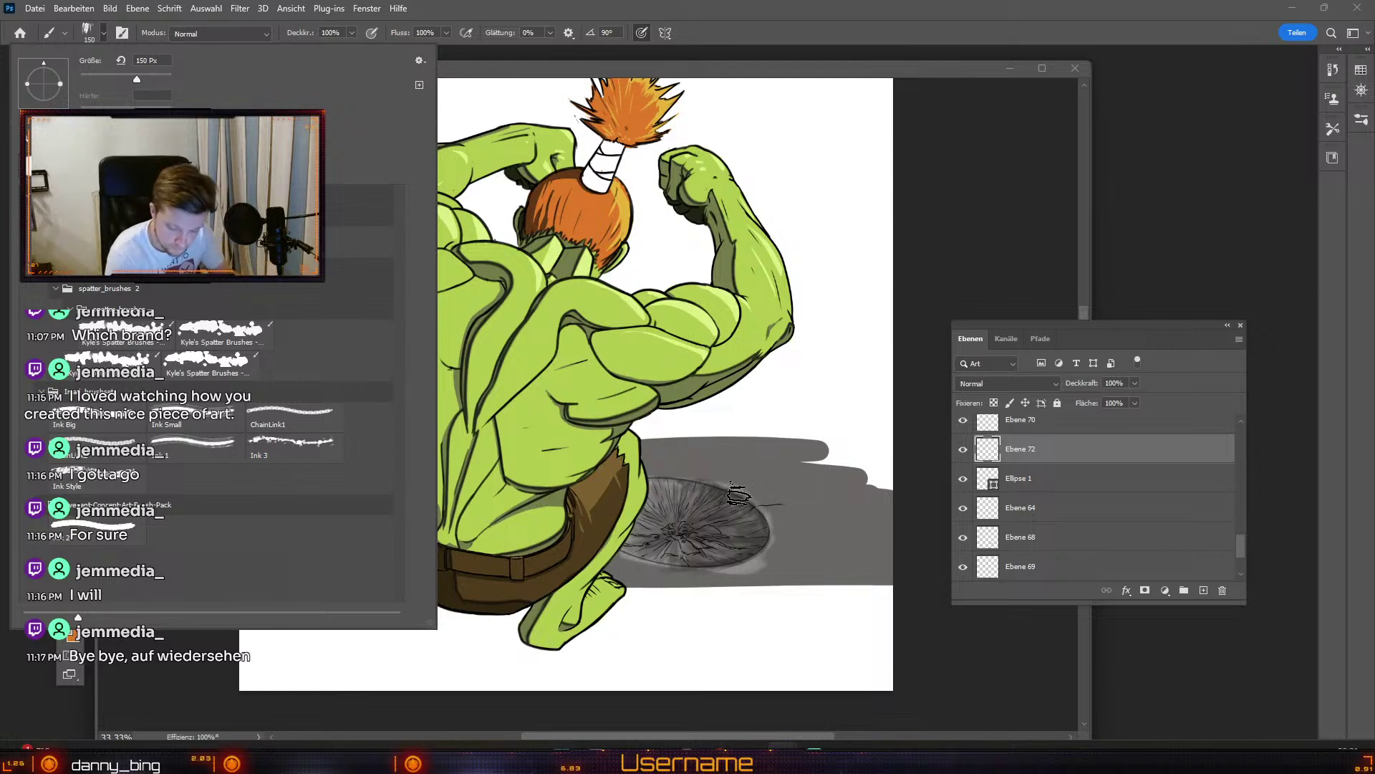
pyautogui.press('odiaeresis')
pyautogui.press('odiaeresis')
pyautogui.press('odiaeresis')
pyautogui.press('odiaeresis')
pyautogui.press('#')
pyautogui.press('odiaeresis')
pyautogui.press('odiaeresis')
pyautogui.press('odiaeresis')
pyautogui.press('odiaeresis')
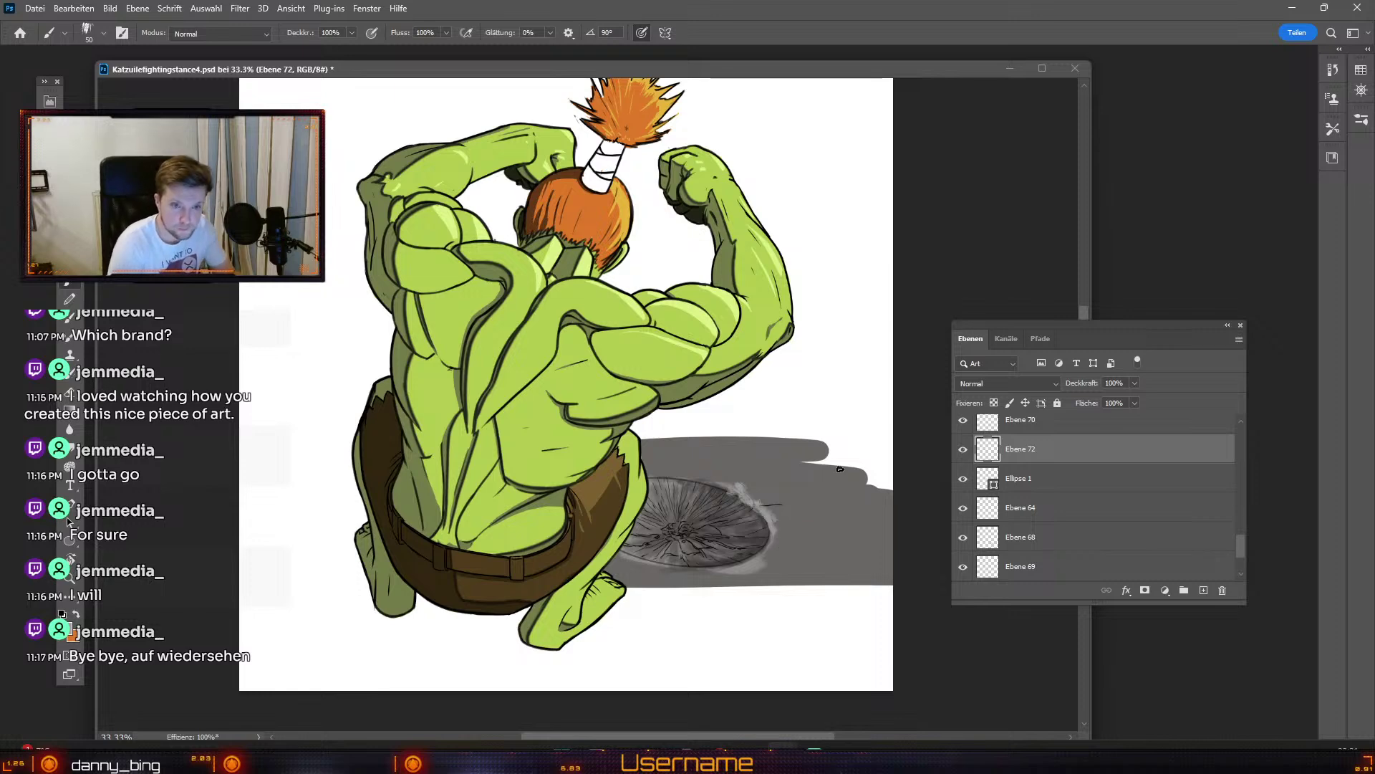
pyautogui.hotkey('ctrl', 'z')
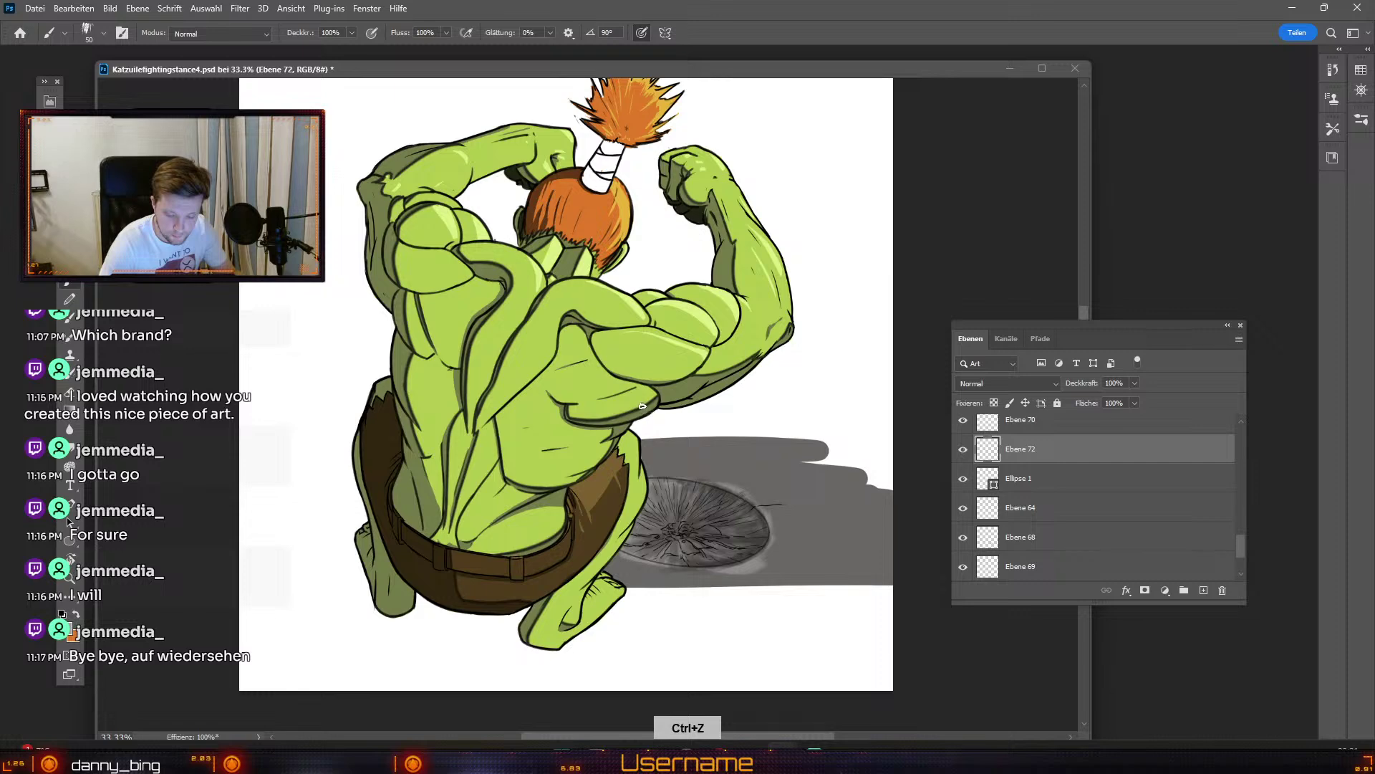
# Step: Switch to a different textured brush preset at 45 px, set its opacity to 59% and start painting the crater's upper-right rim
pyautogui.click(88, 32)
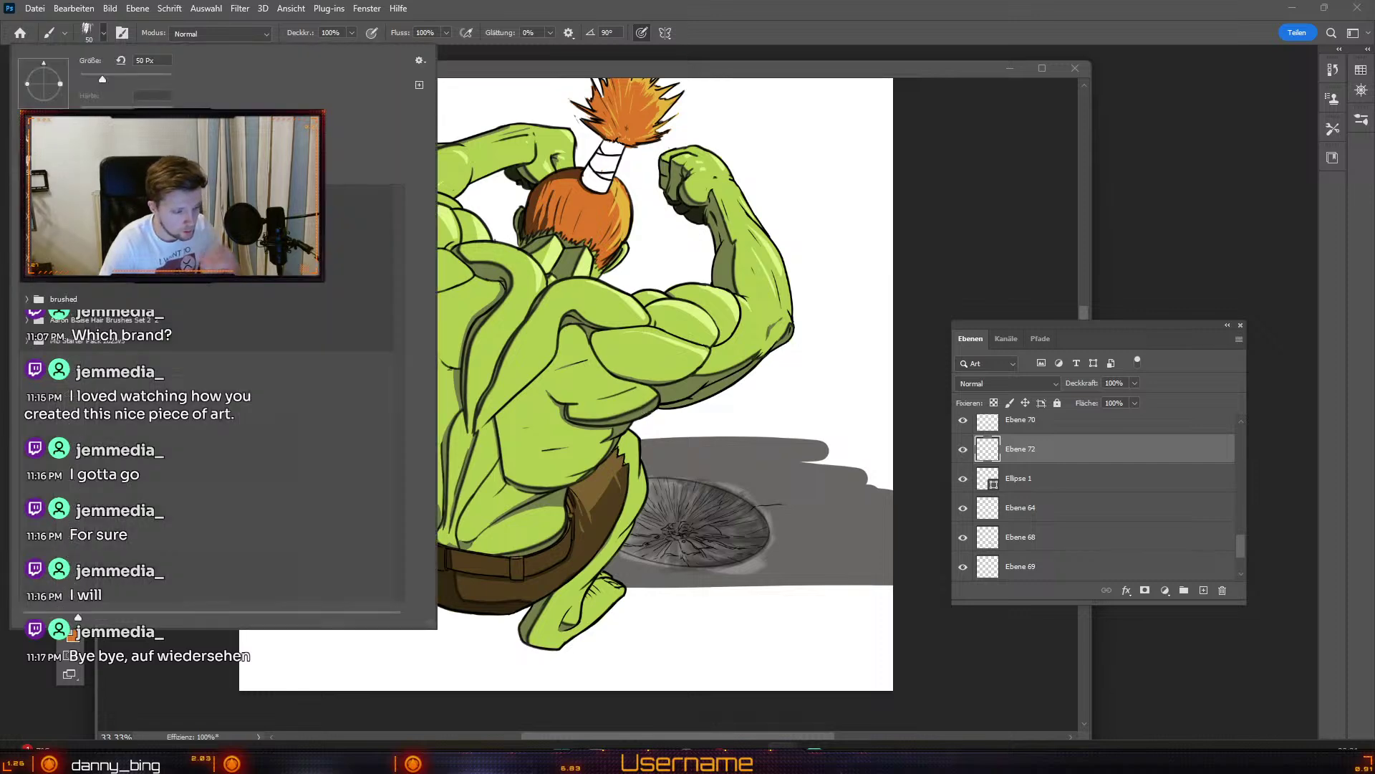
pyautogui.click(752, 489)
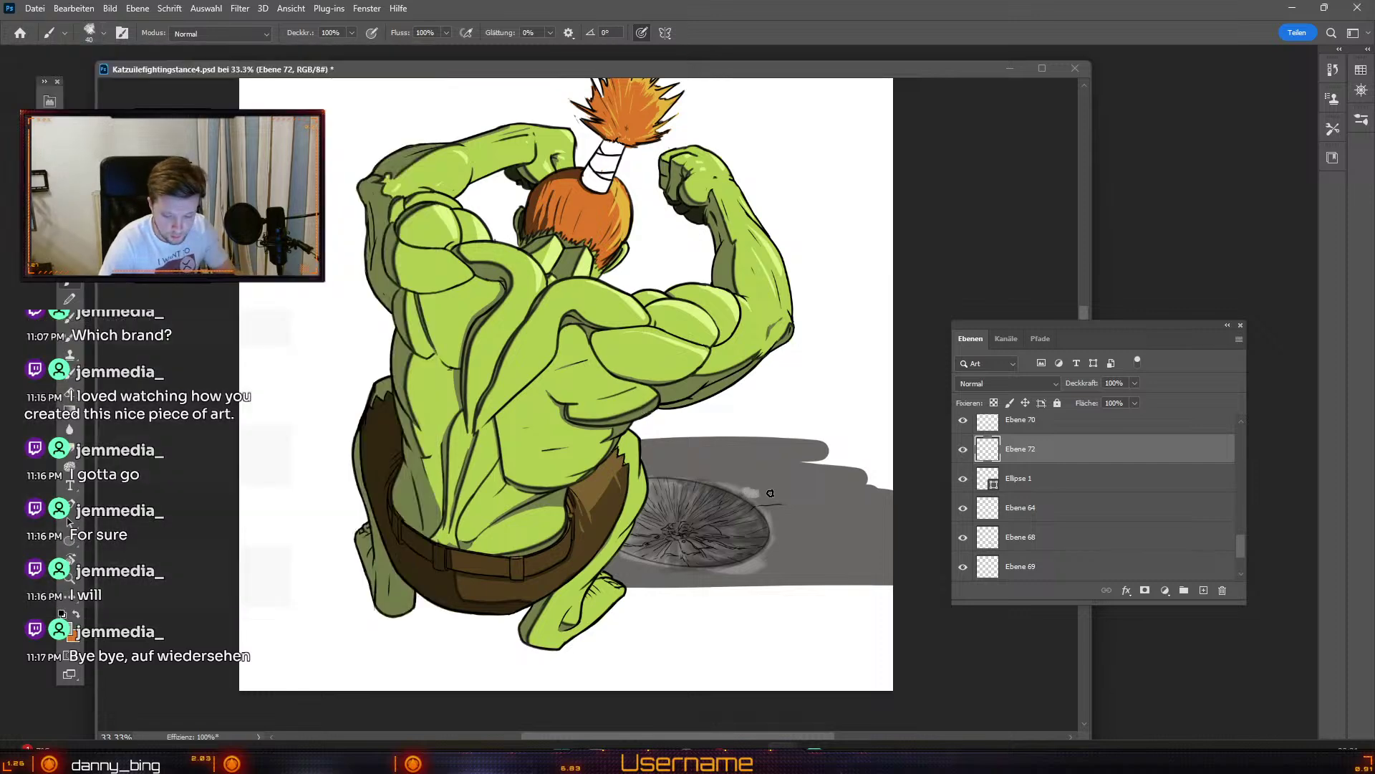
pyautogui.press('[')
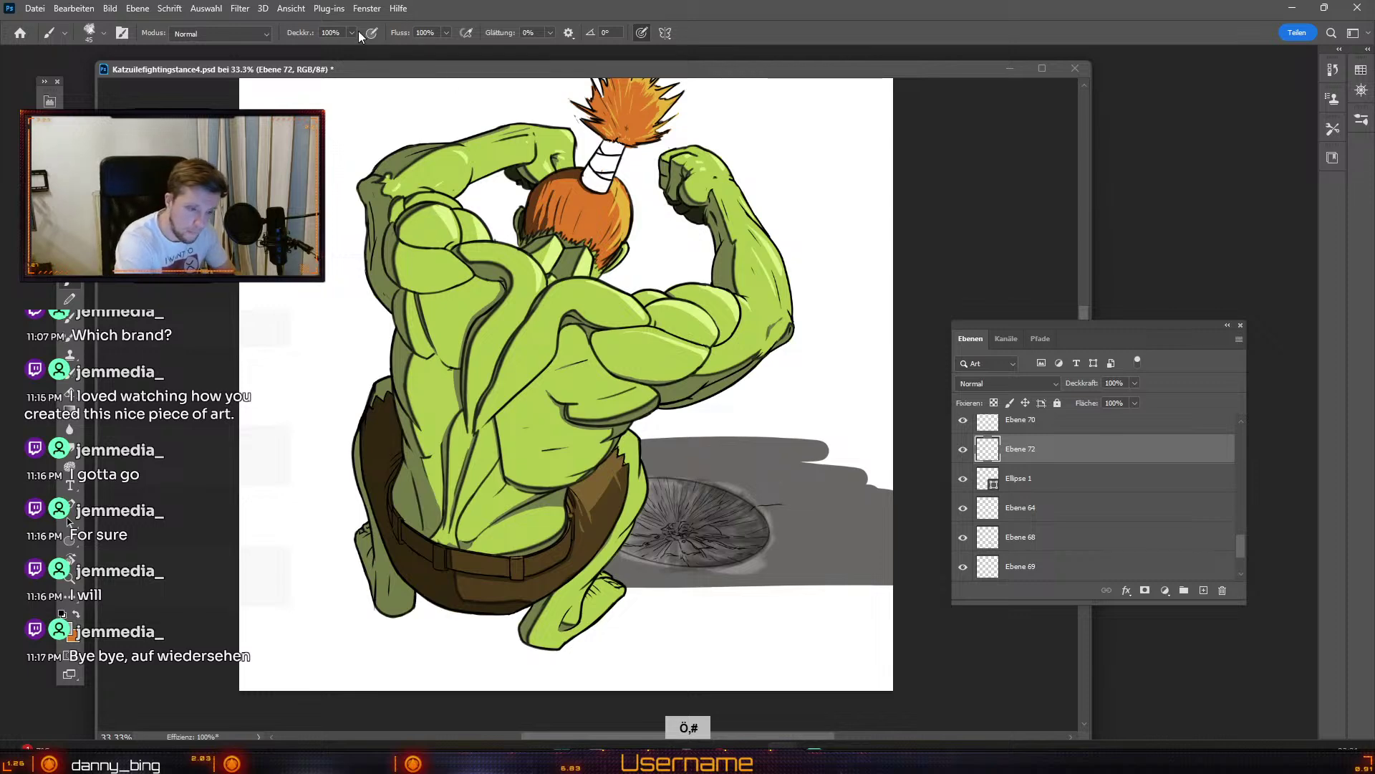
pyautogui.click(351, 33)
pyautogui.click(321, 53)
pyautogui.click(745, 495)
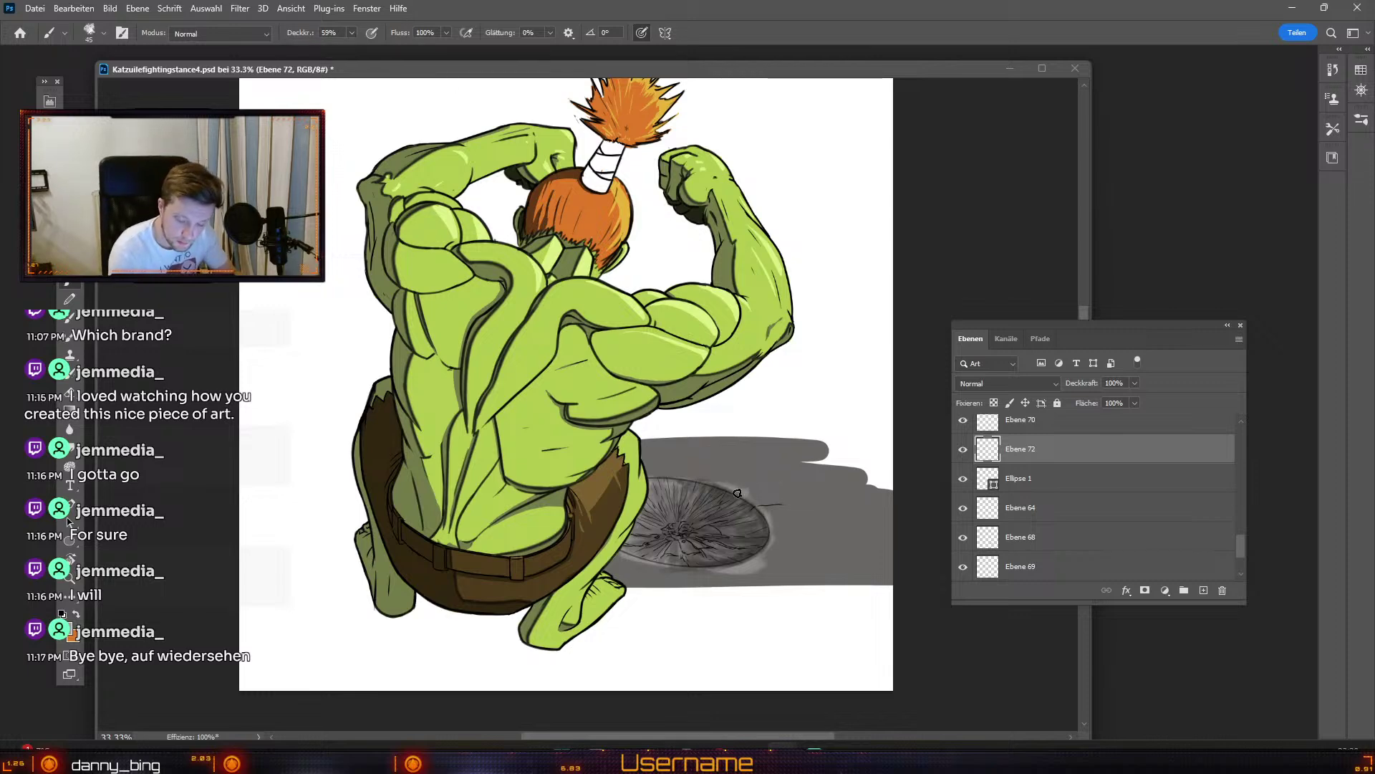
# Step: Paint a rough light grey rim along the crater's upper and right edges, varying the brush between 20 and 50 px
pyautogui.press('odiaeresis')
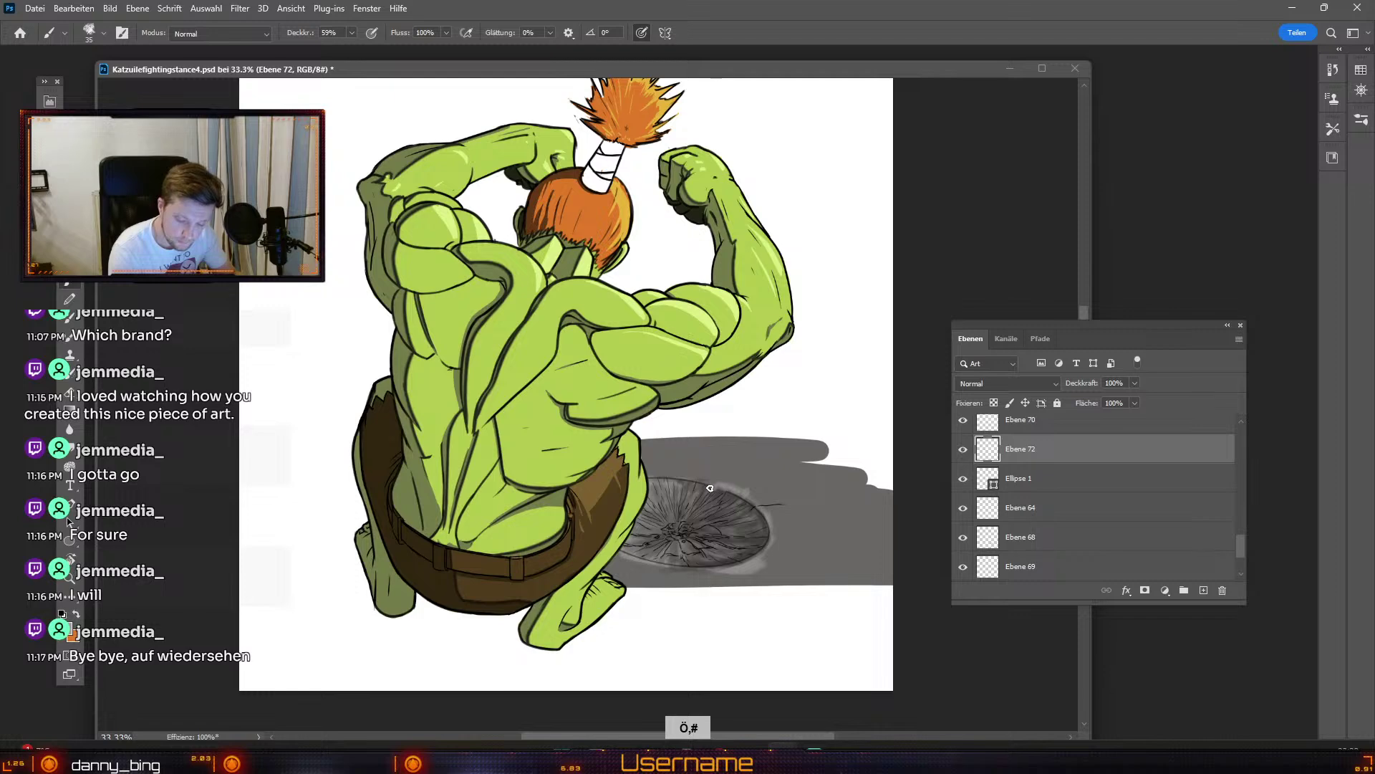
pyautogui.press('#')
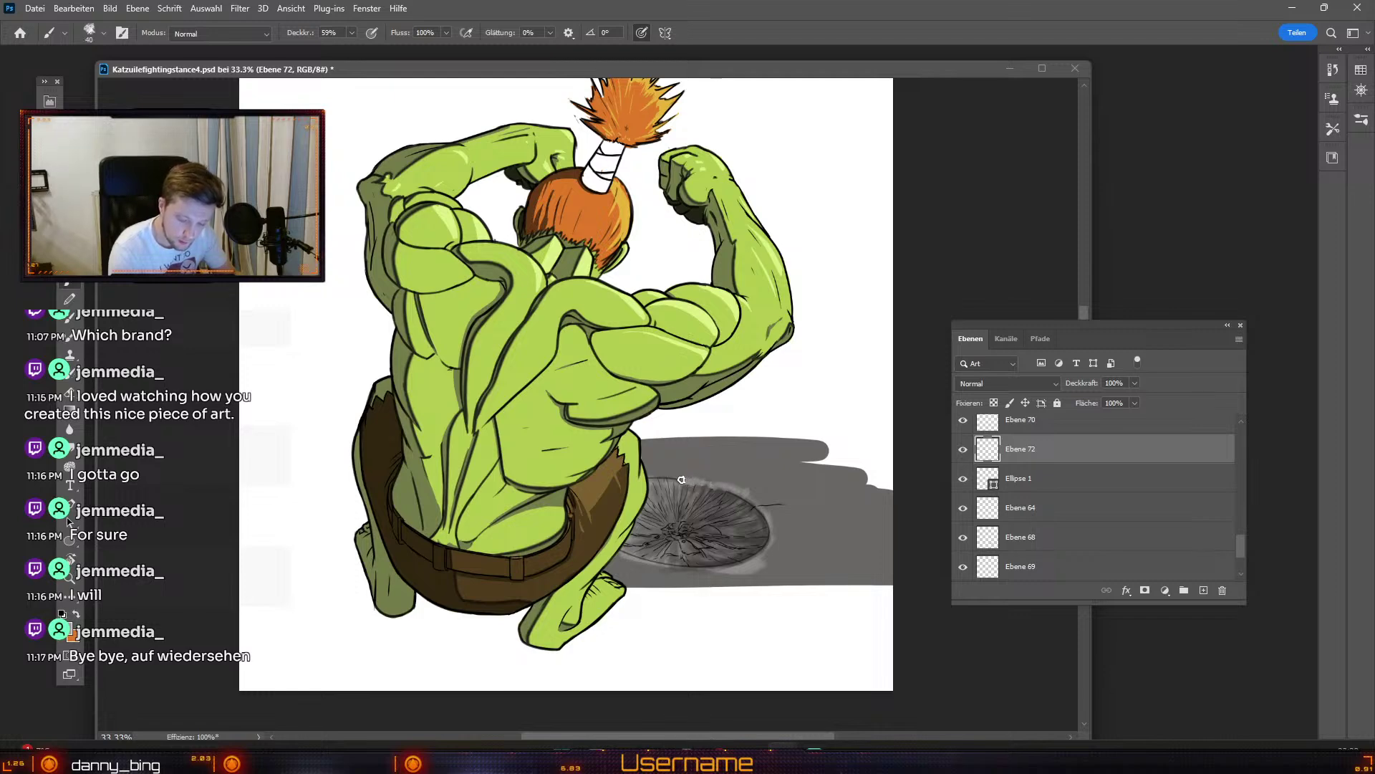
pyautogui.press('odiaeresis')
pyautogui.press('#')
pyautogui.press('#')
pyautogui.press('#')
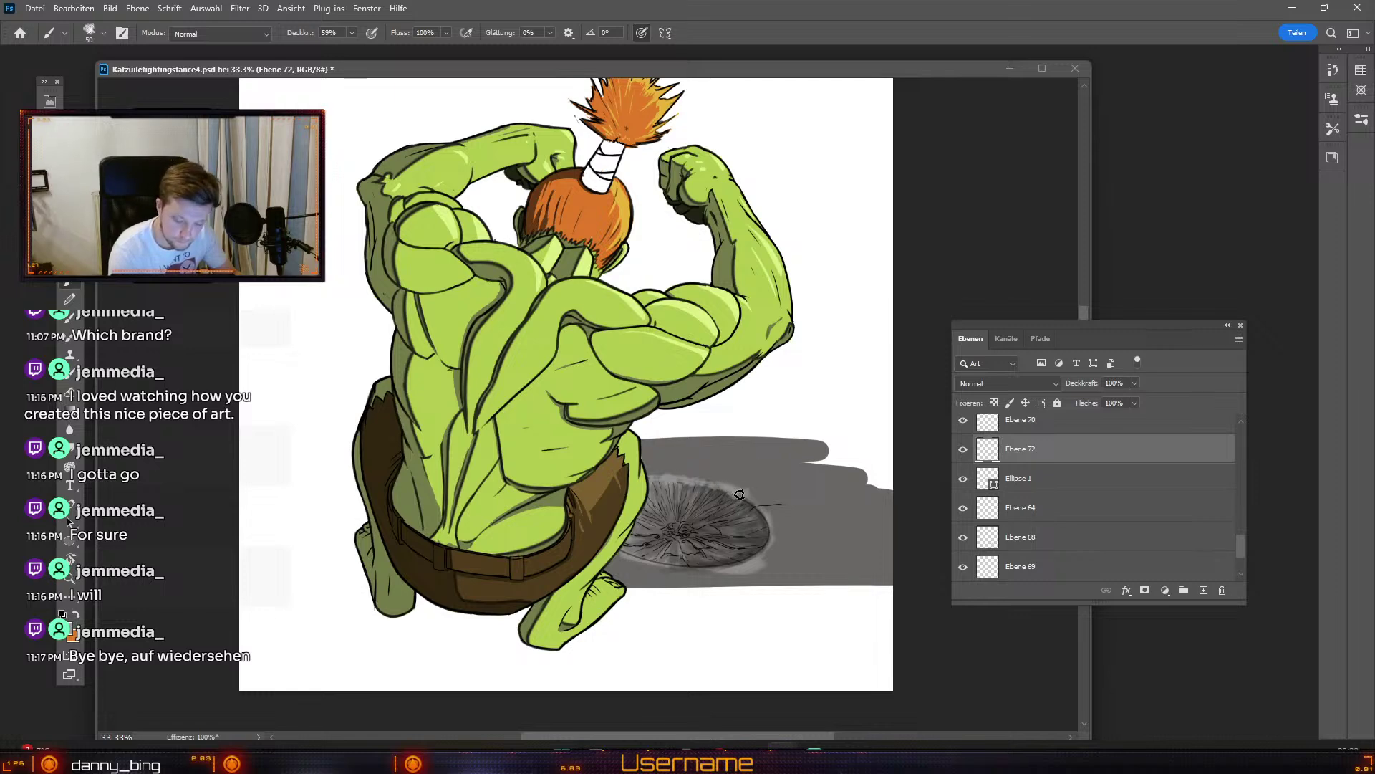
pyautogui.press('odiaeresis')
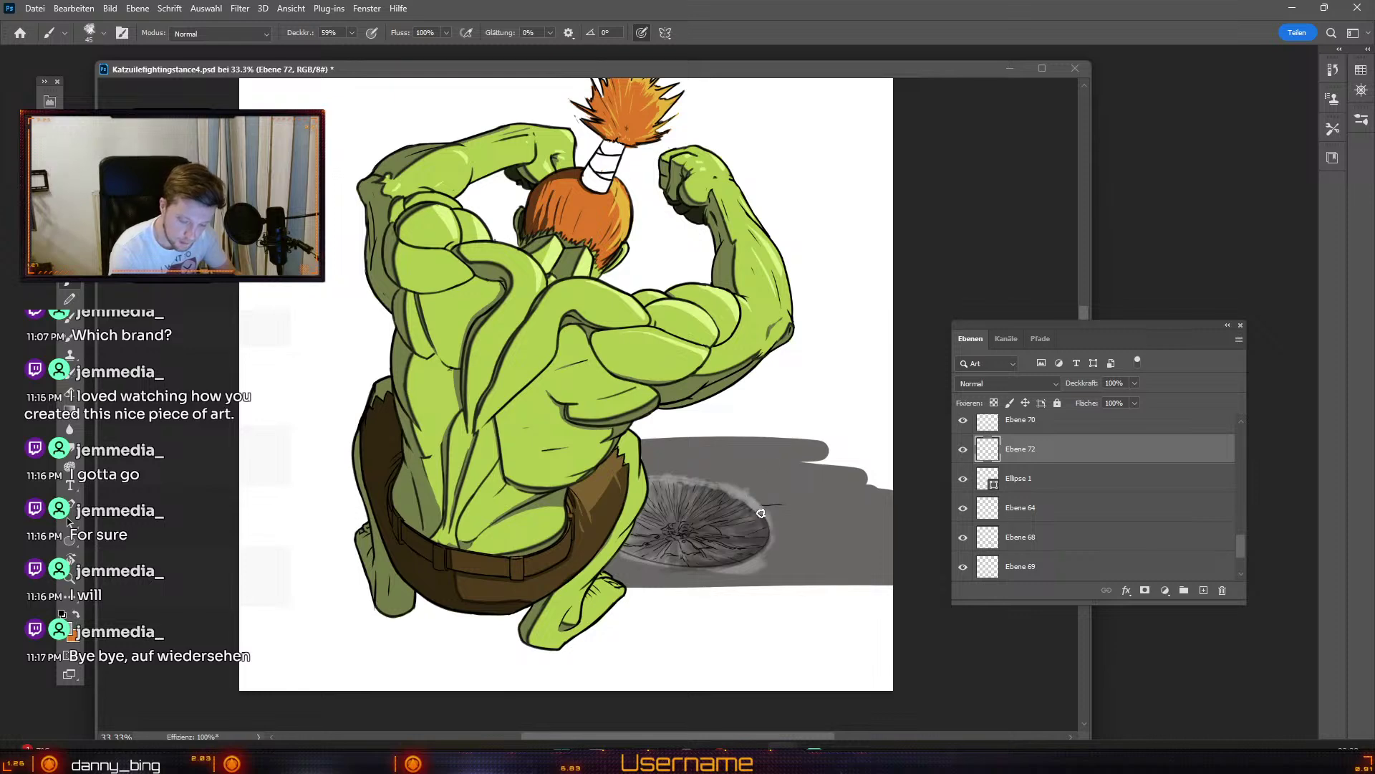
pyautogui.press('odiaeresis')
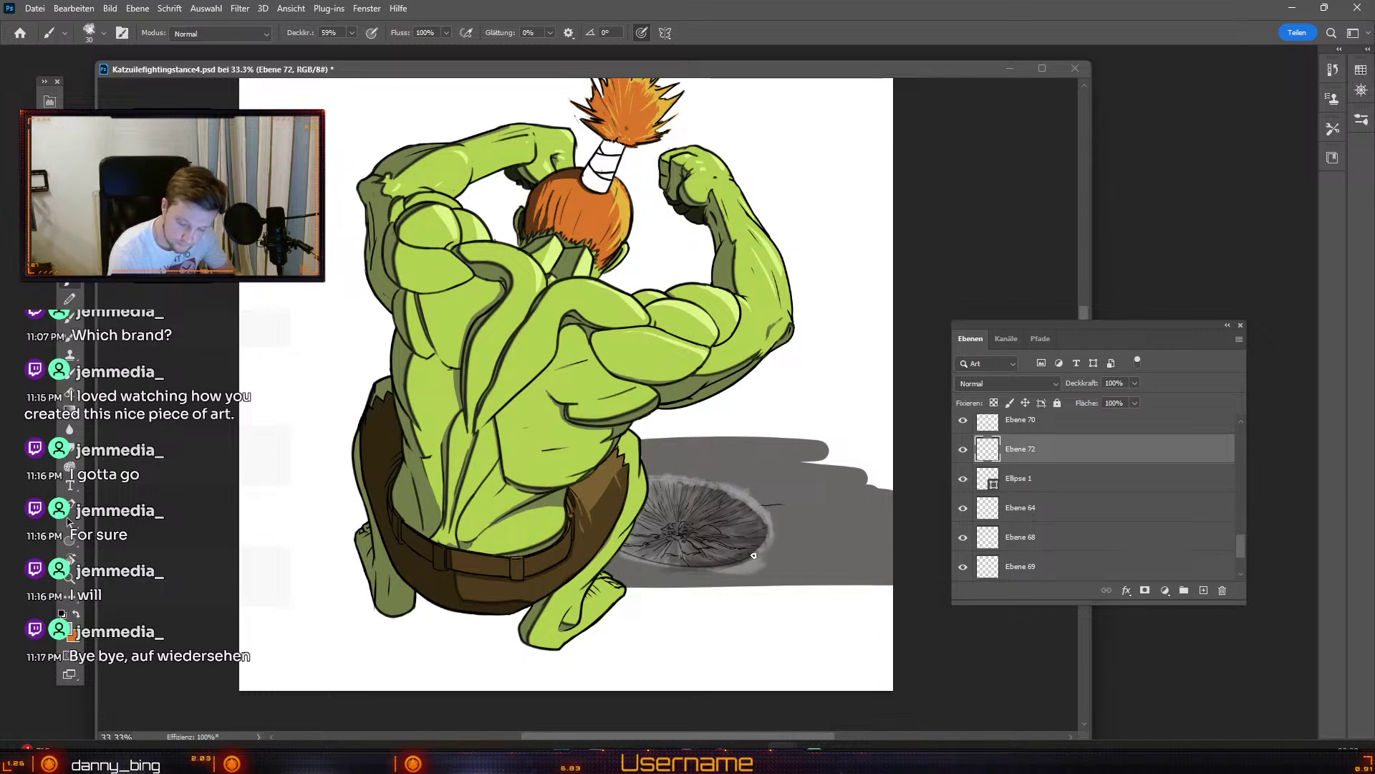
pyautogui.press('odiaeresis')
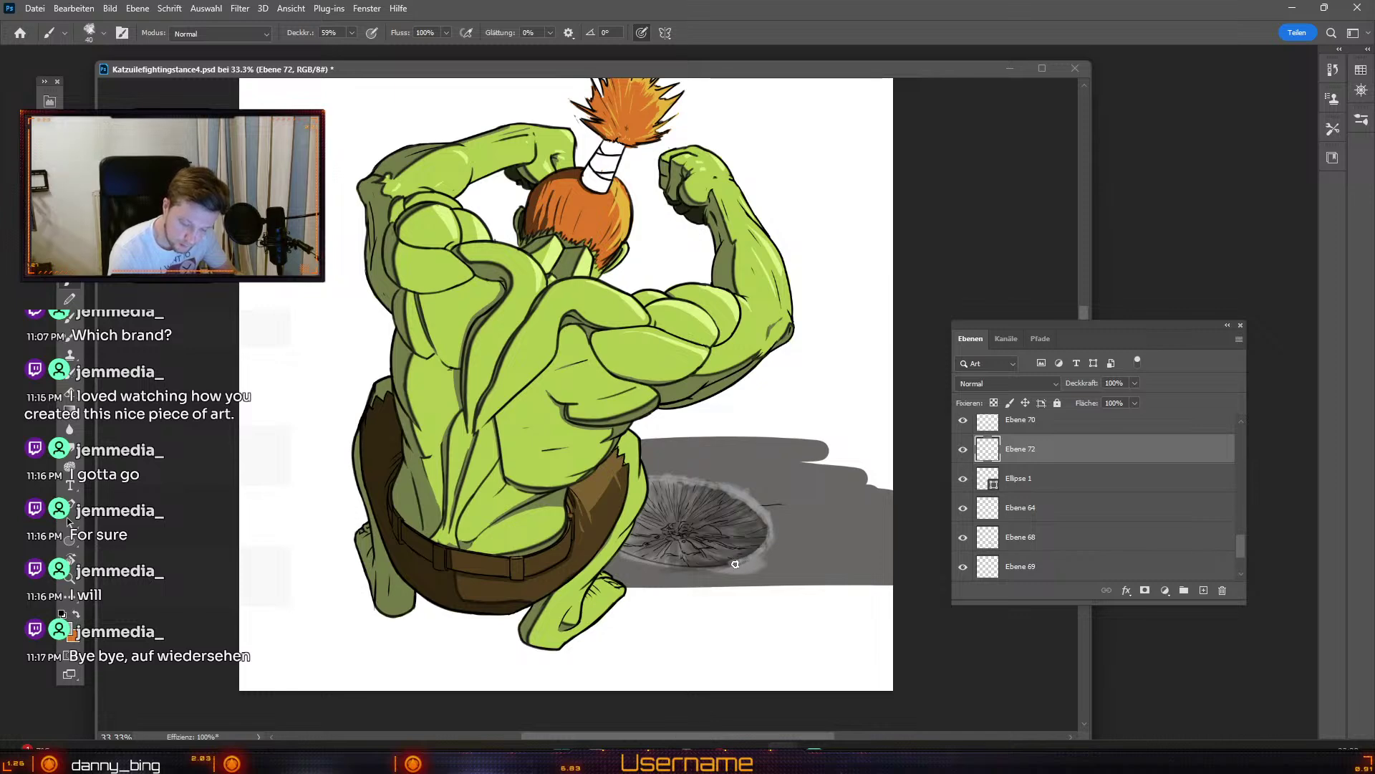
pyautogui.press('odiaeresis')
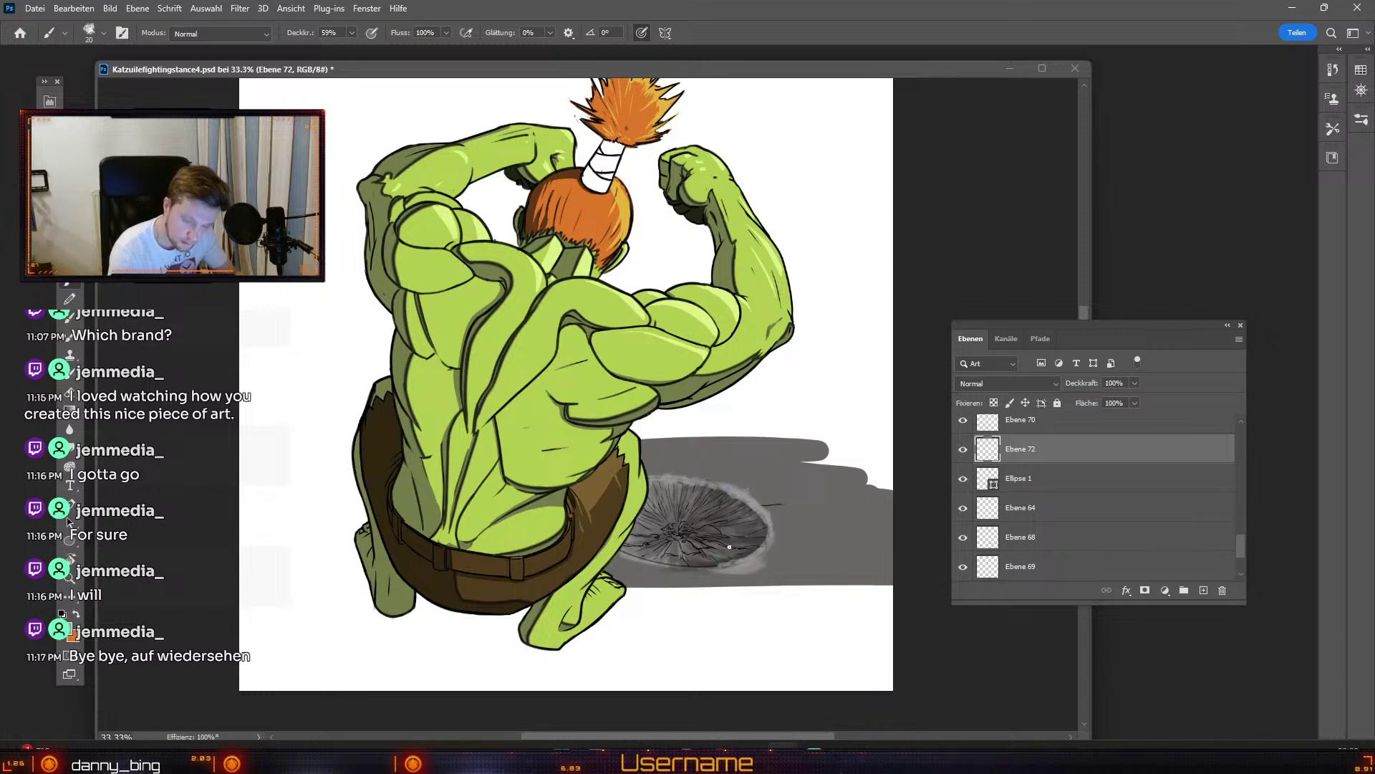
# Step: Raise the brush opacity to 77% and paint the light rim along the crater's lower edge at 25 to 40 px
pyautogui.click(351, 33)
pyautogui.moveTo(353, 49); pyautogui.dragTo(364, 48)
pyautogui.press('#')
pyautogui.press('#')
pyautogui.press('#')
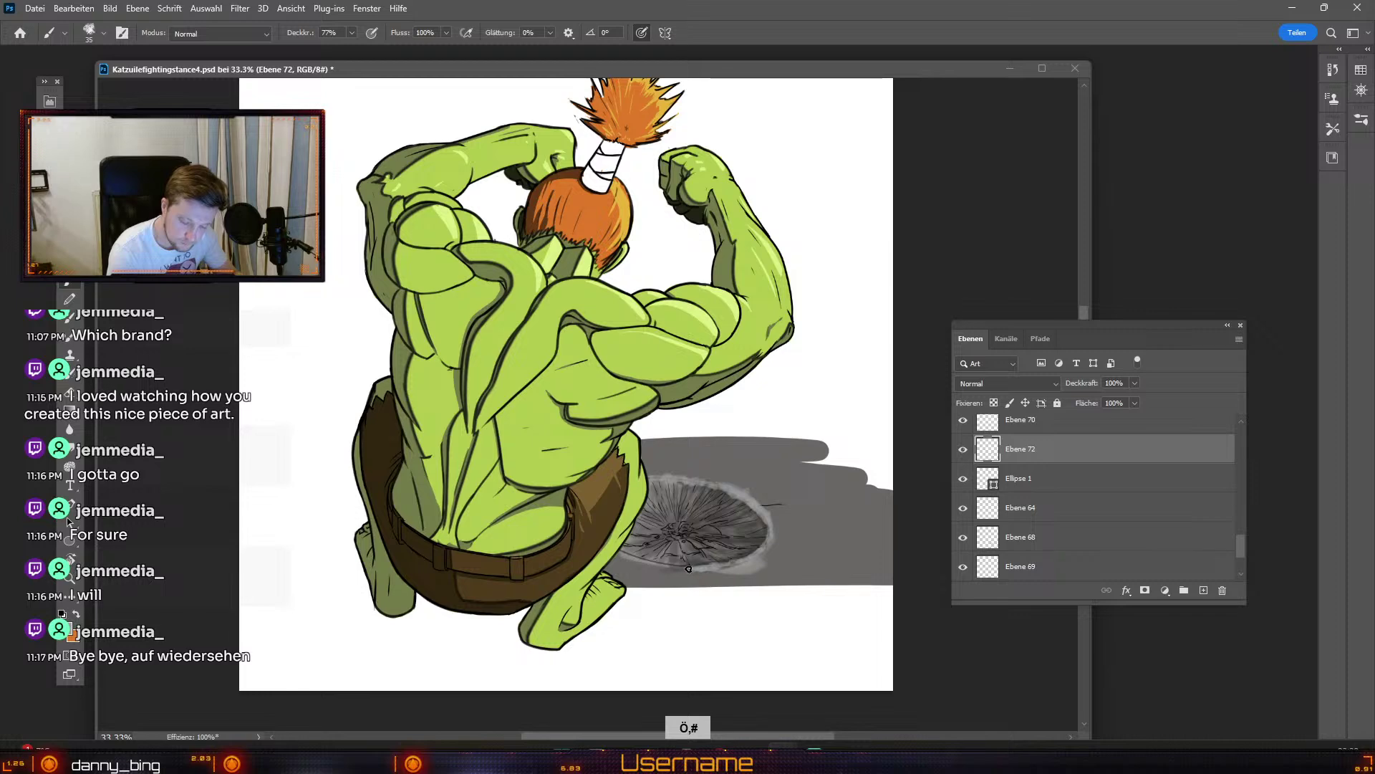
pyautogui.press('odiaeresis')
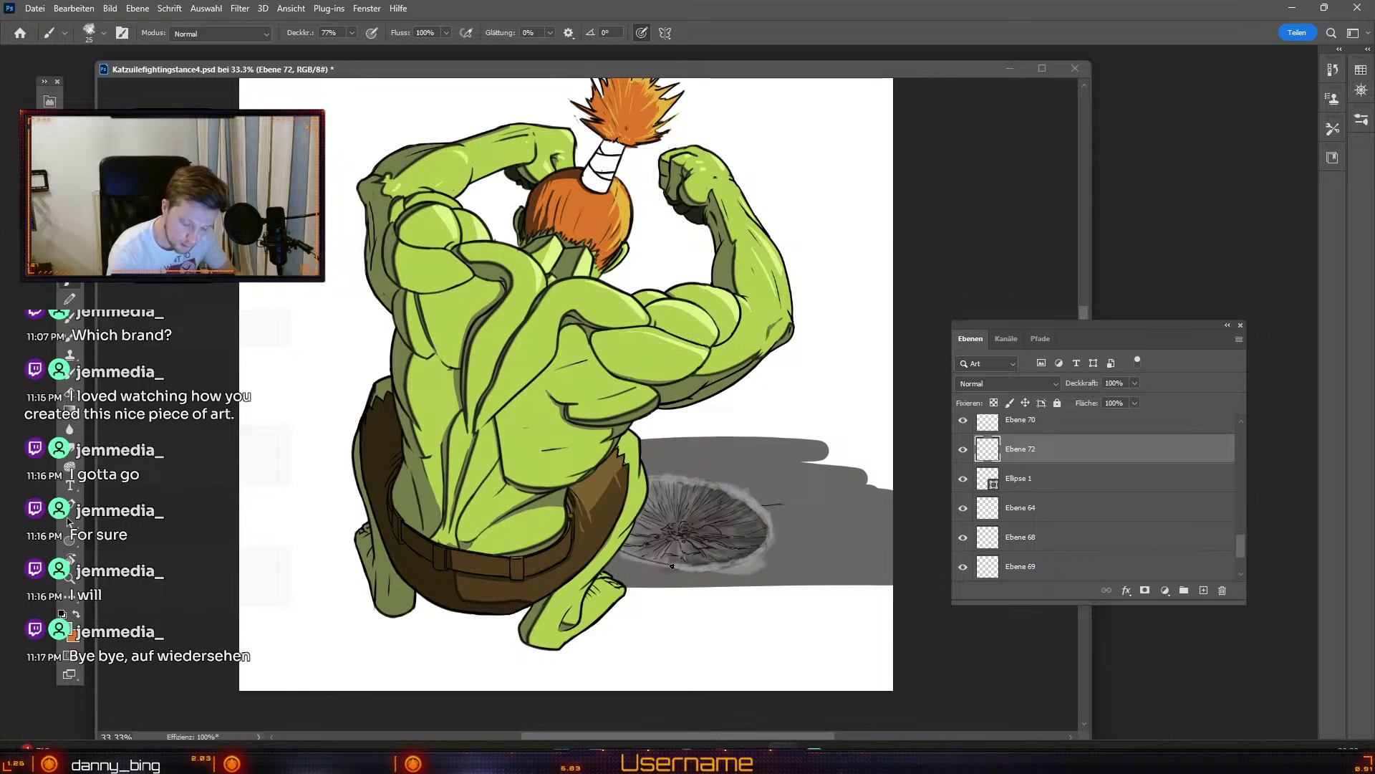
pyautogui.press('odiaeresis')
pyautogui.press('#')
pyautogui.press('#')
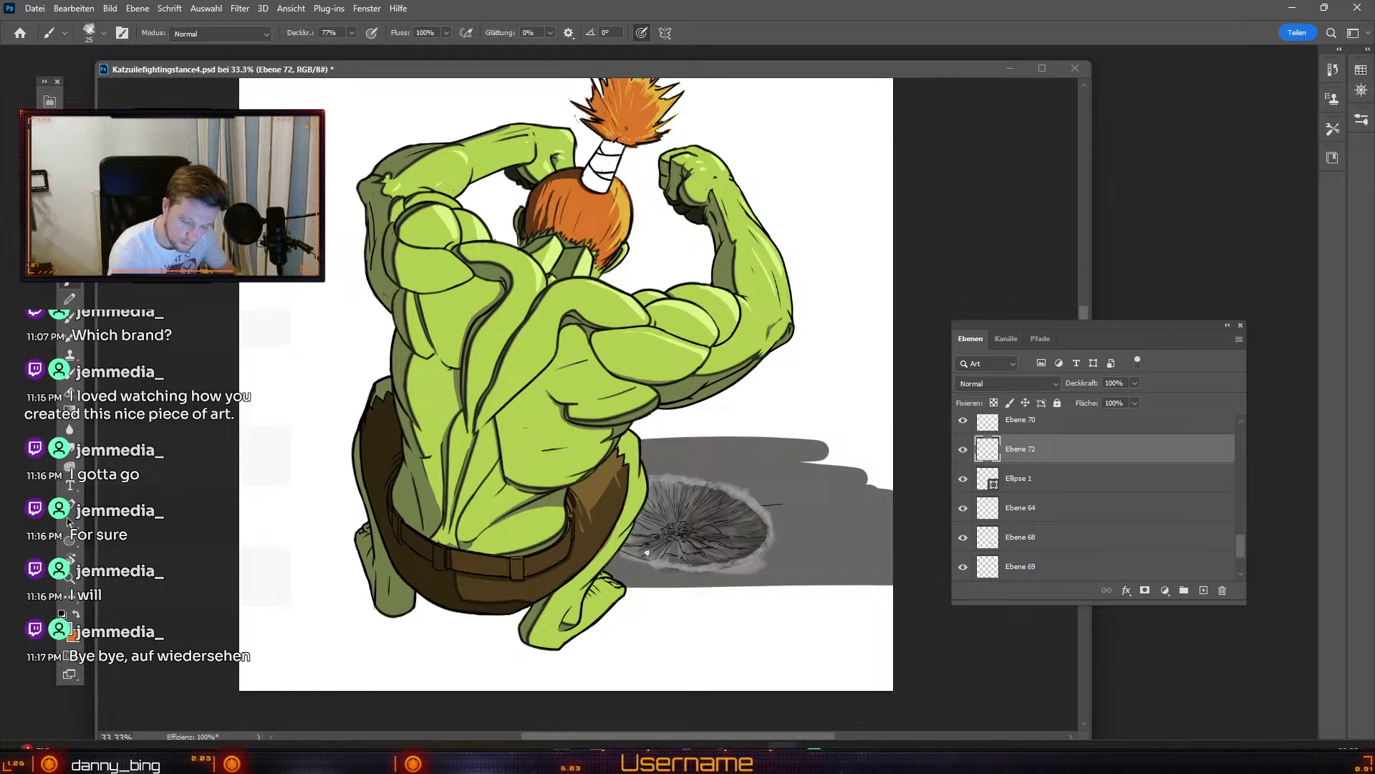
pyautogui.press('#')
pyautogui.press('#')
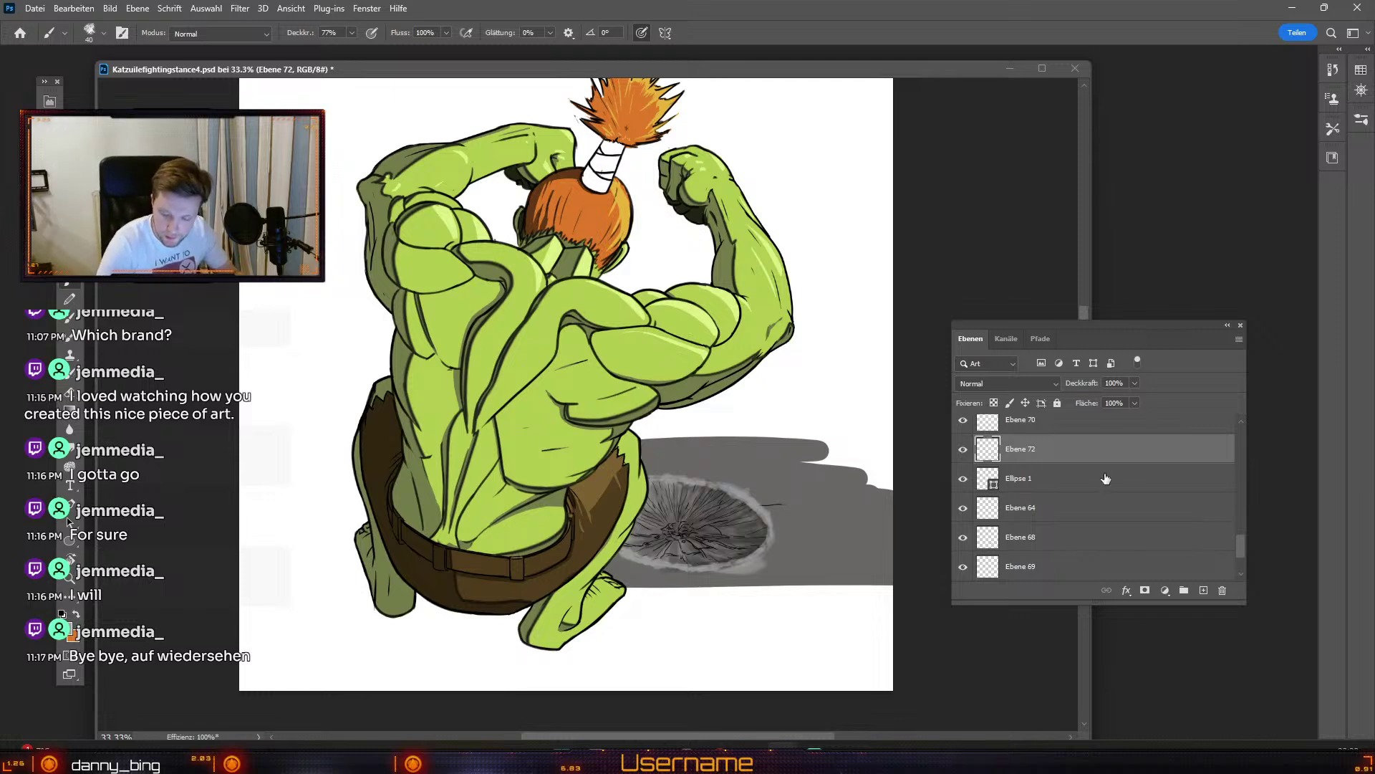
# Step: Delete the Ellipse 1 layer and toggle the visibility of layer Ebene 72 to check the painted rim
pyautogui.moveTo(1220, 589); pyautogui.dragTo(1220, 590)
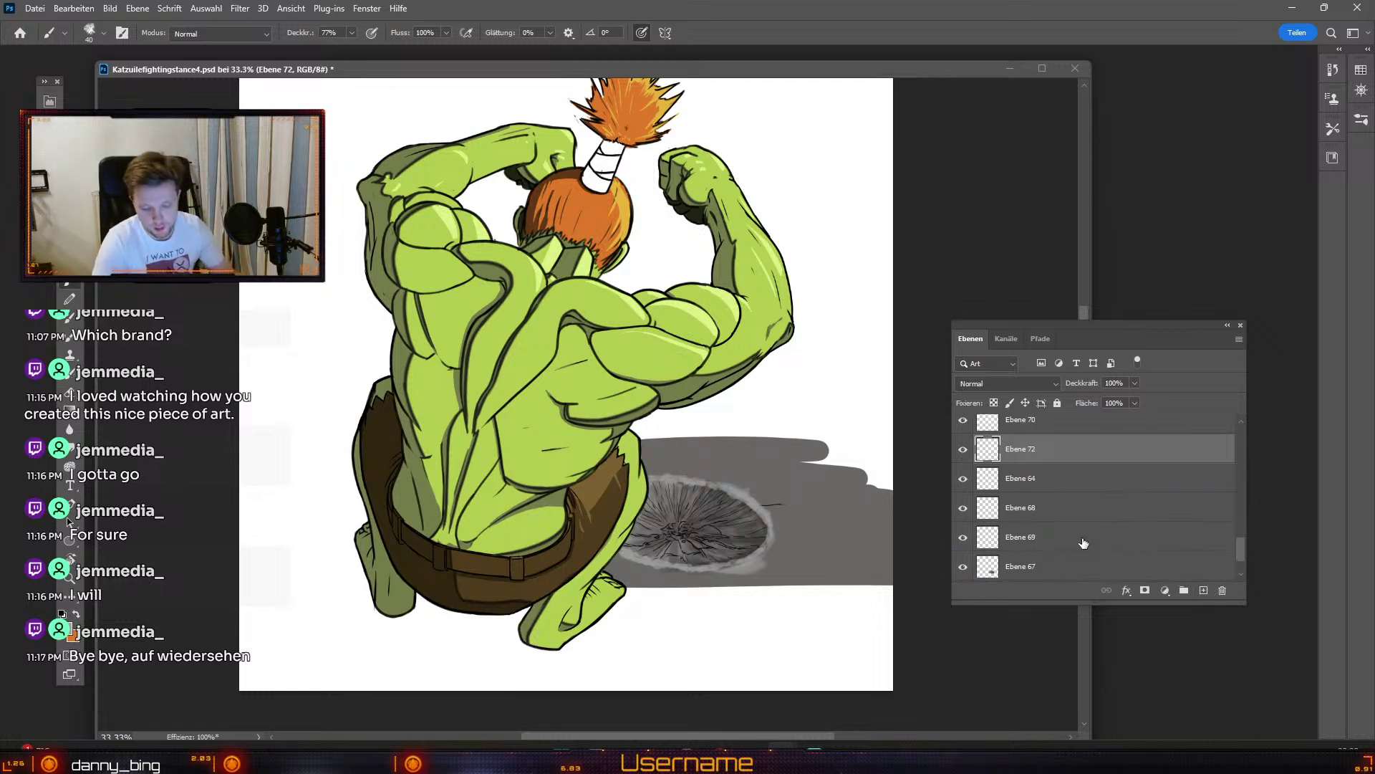
pyautogui.press('b')
pyautogui.click(963, 449)
pyautogui.click(964, 449)
# Step: Add a new layer clipped to Ebene 72 and set the brush's foreground colour to dark grey, RGB 73, 70, 68
pyautogui.click(1204, 590)
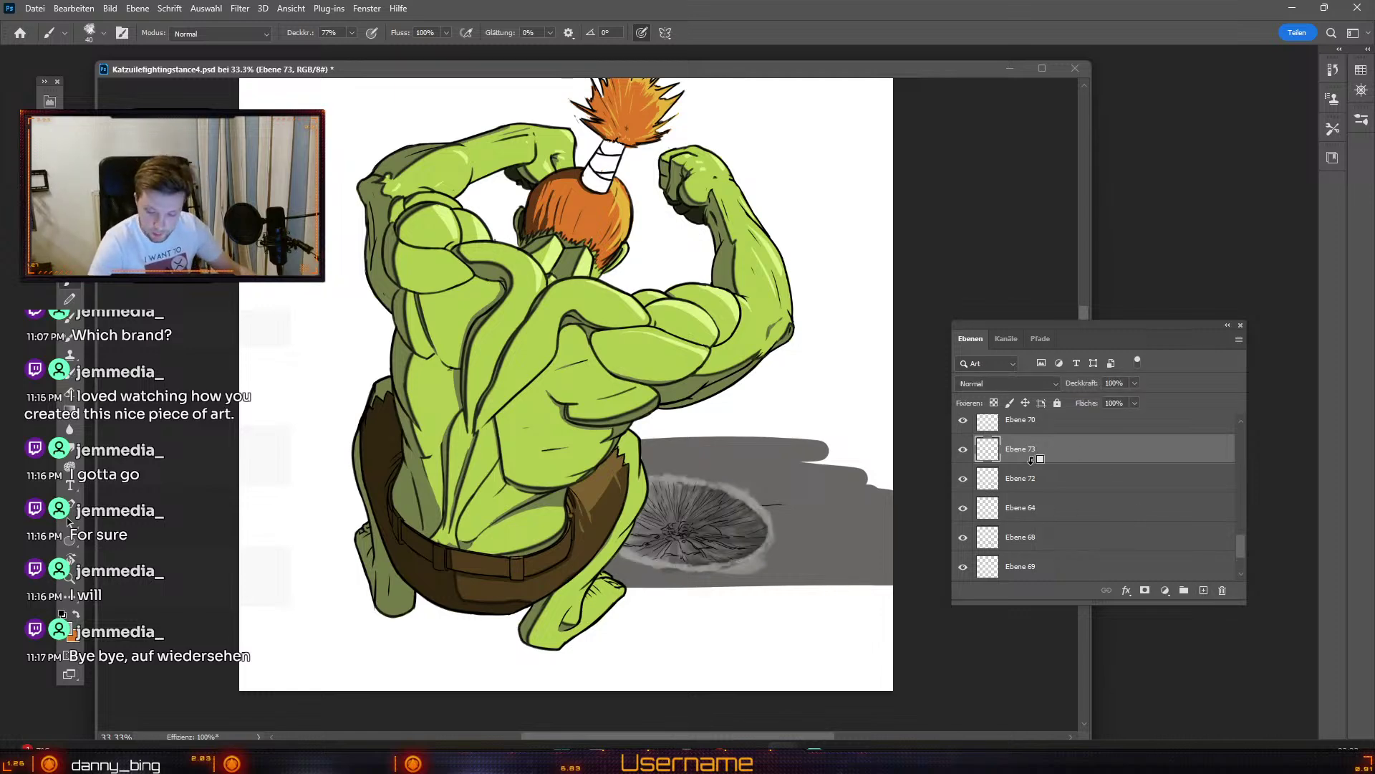
pyautogui.keyDown('alt'); pyautogui.click(996, 461); pyautogui.keyUp('alt')
pyautogui.click(66, 636)
pyautogui.click(436, 215)
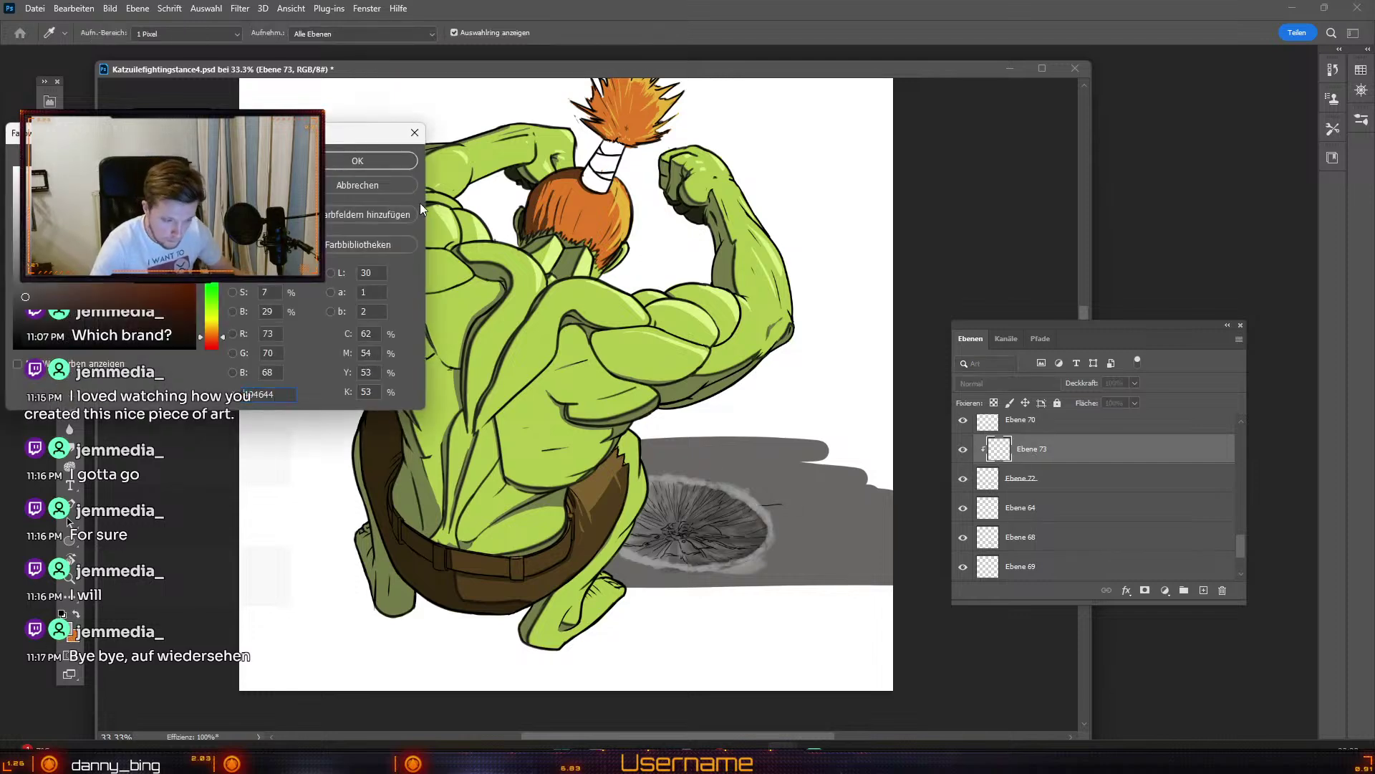
pyautogui.click(386, 164)
pyautogui.press('b')
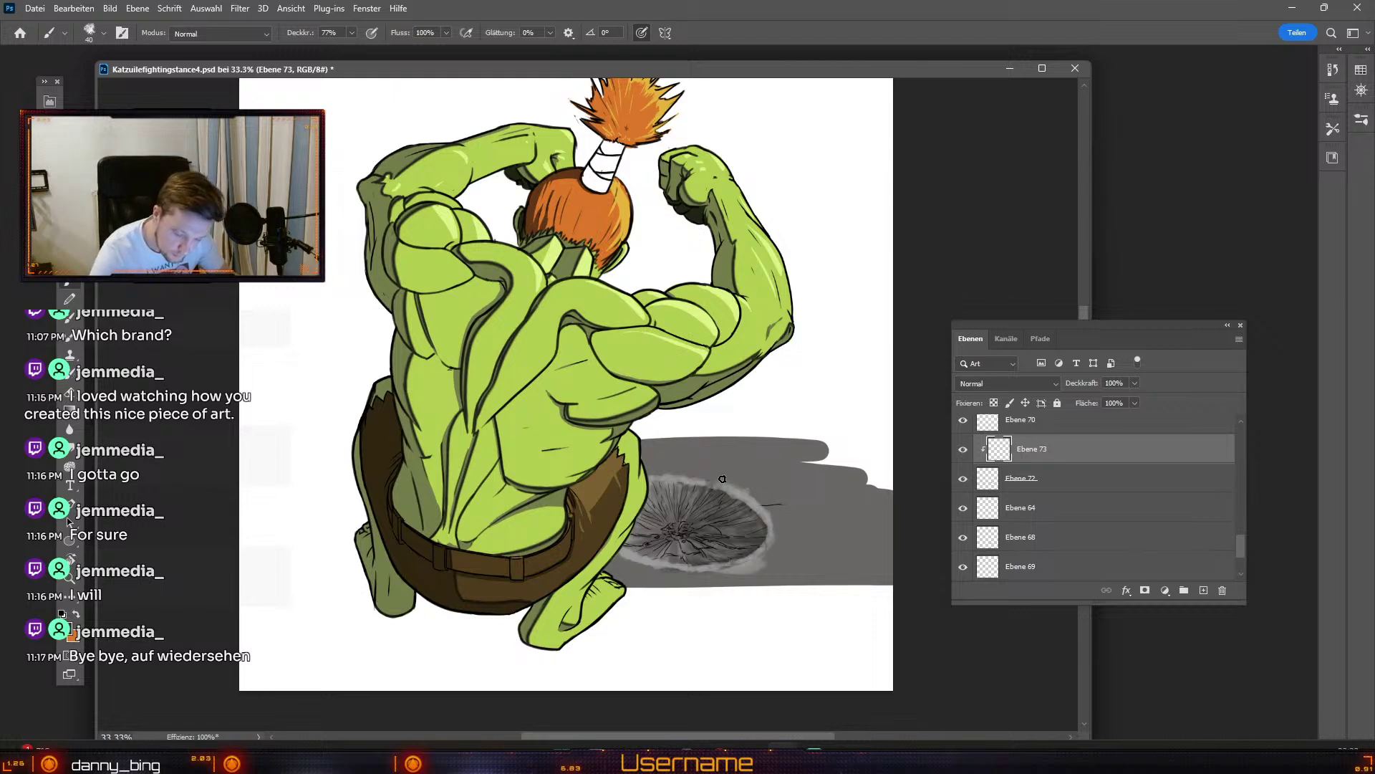
# Step: Undo the first stroke and paint dark grey shading along the crater's upper rim with the brush at 10 to 35 px
pyautogui.hotkey('ctrl', 'z')
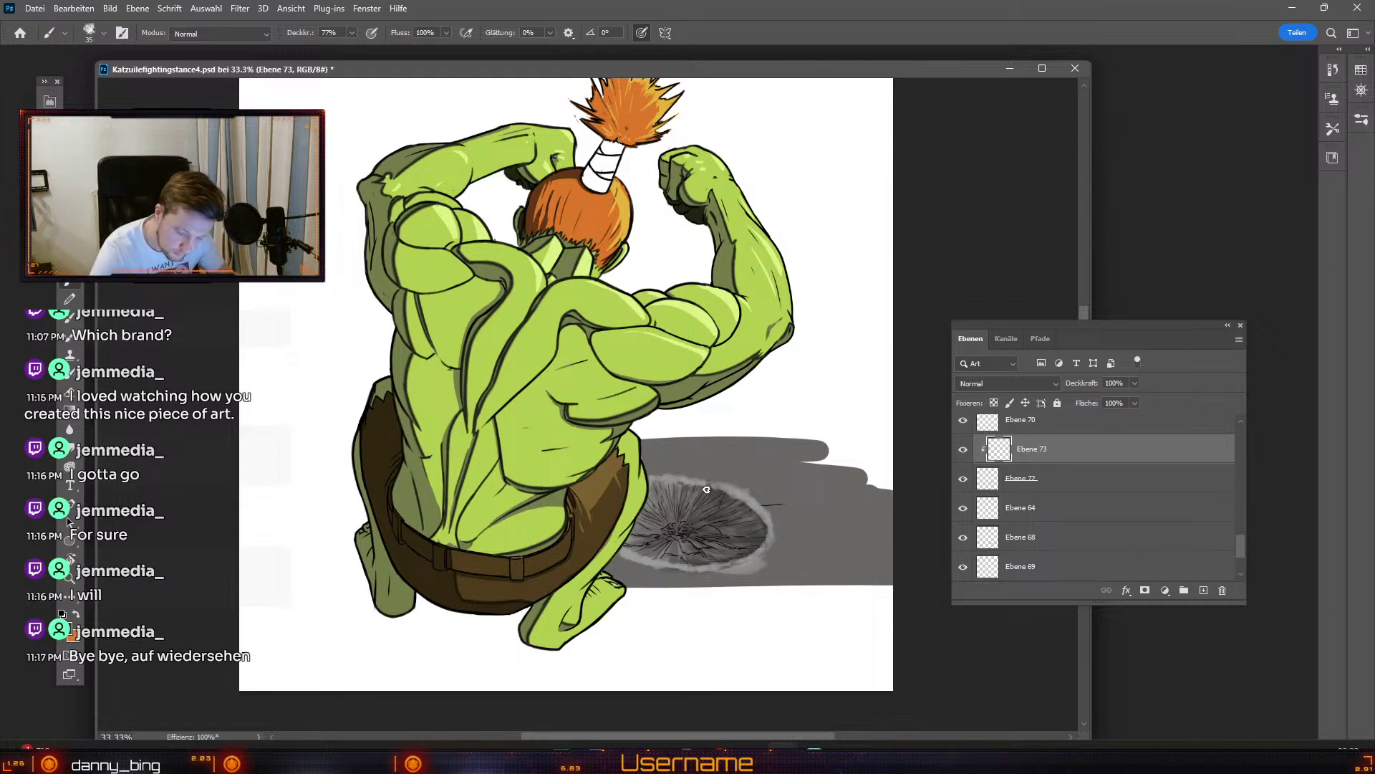
pyautogui.press('odiaeresis')
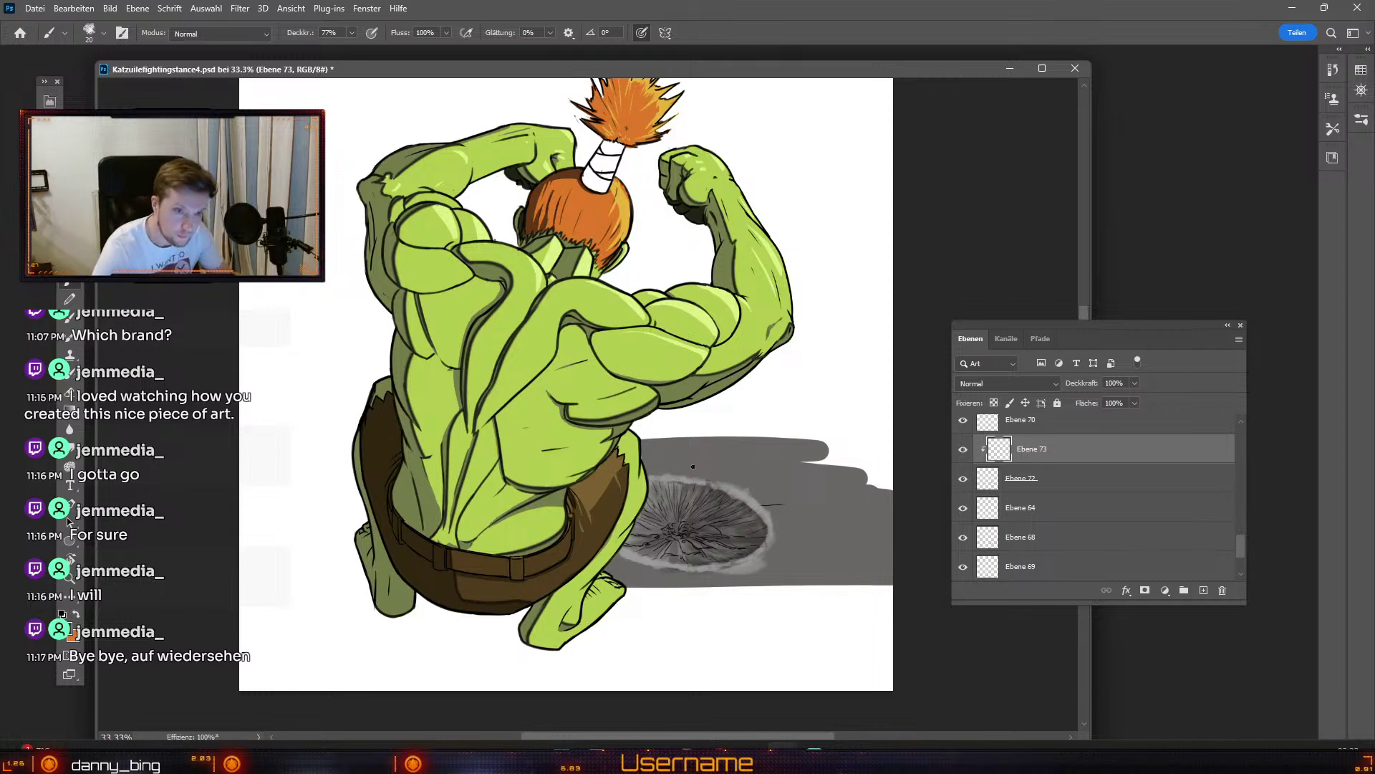
pyautogui.press('odiaeresis')
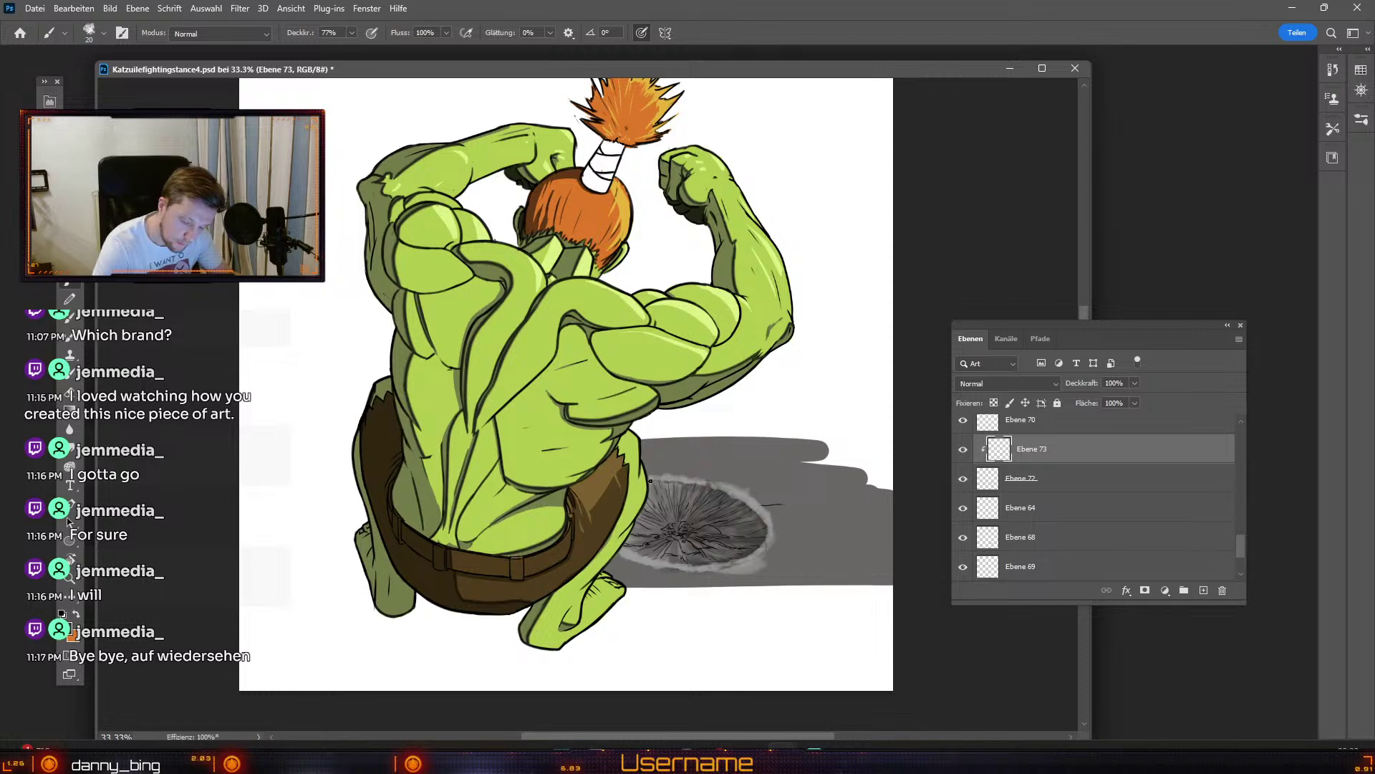
pyautogui.press('odiaeresis')
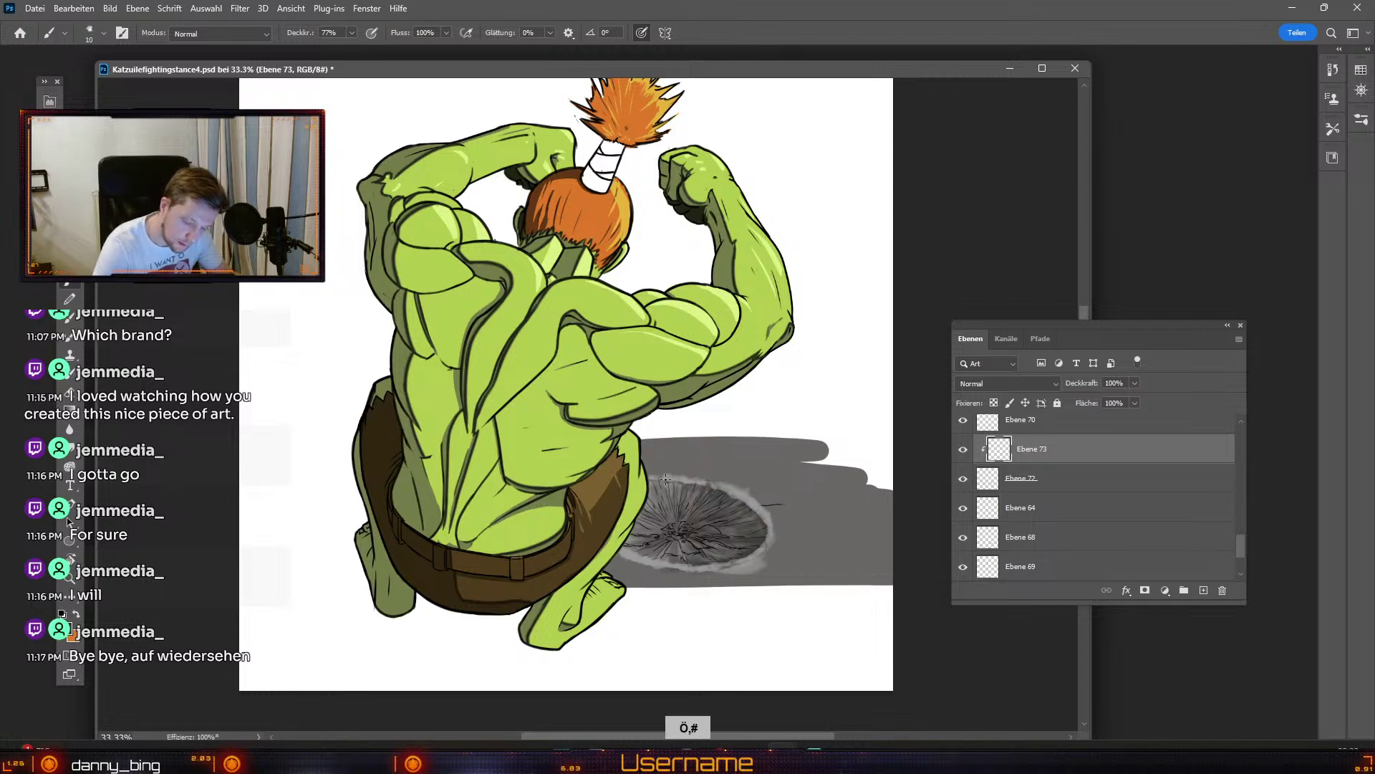
pyautogui.press('#')
pyautogui.press('#')
pyautogui.press('#')
pyautogui.press('#')
pyautogui.press('#')
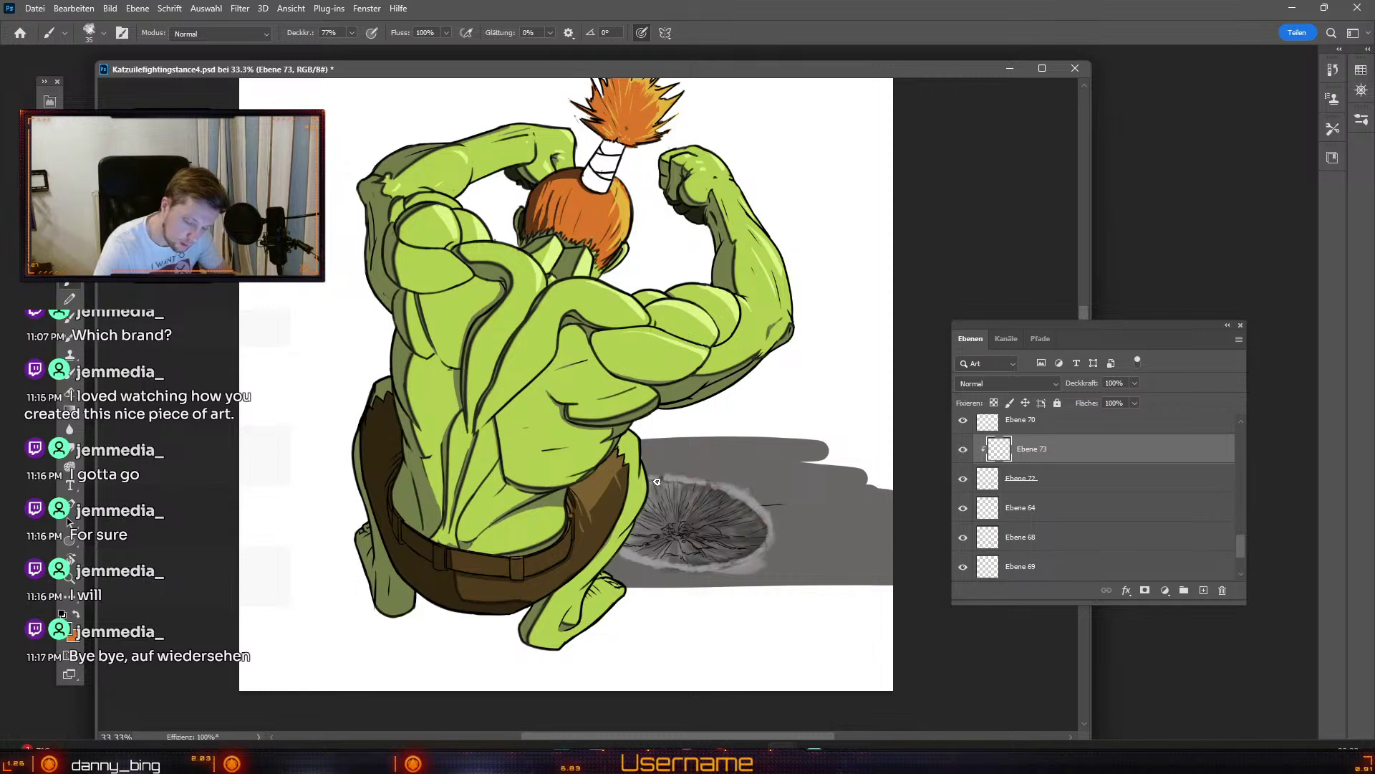
pyautogui.press('odiaeresis')
pyautogui.press('odiaeresis')
pyautogui.press('odiaeresis')
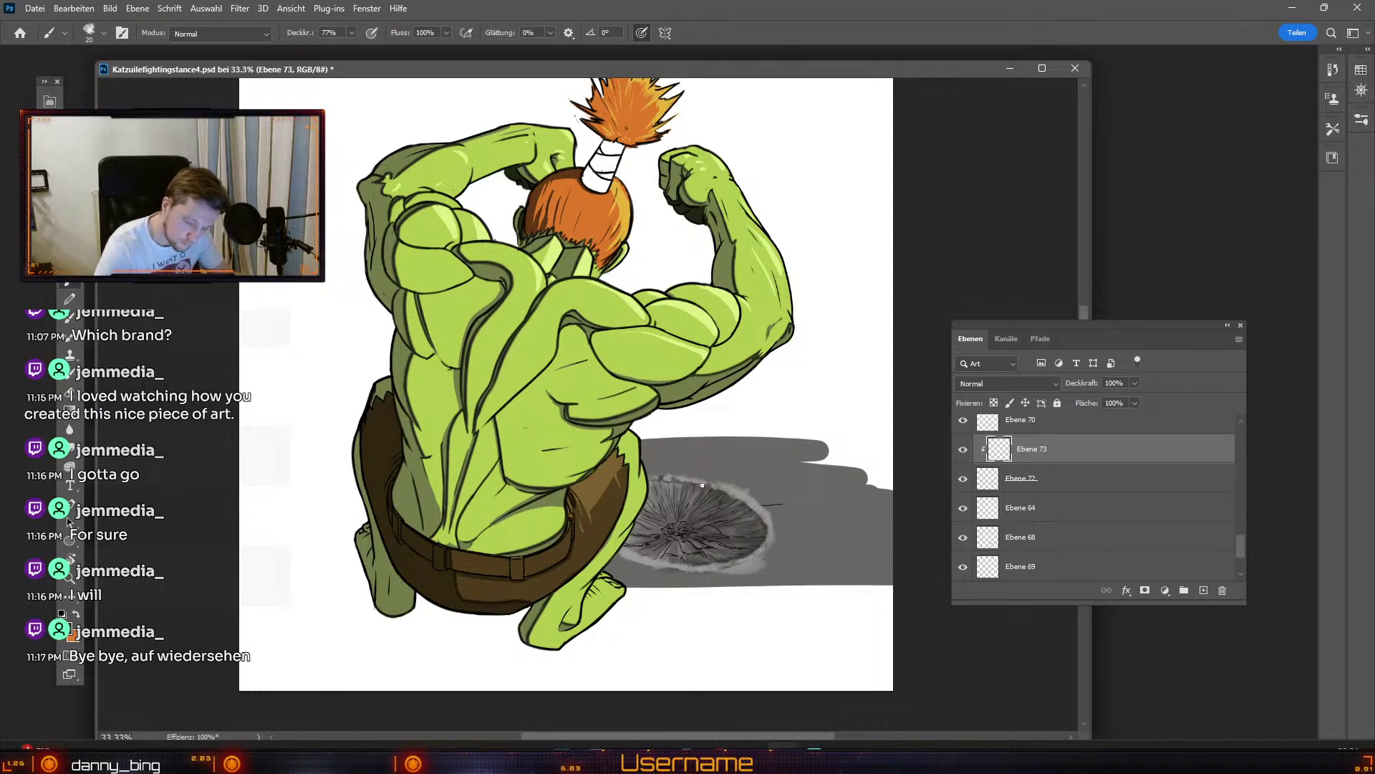
# Step: Shade the crater's upper-right and right rim with dark grey strokes, varying the brush between 15 and 40 px
pyautogui.press('#')
pyautogui.press('#')
pyautogui.press('#')
pyautogui.press('odiaeresis')
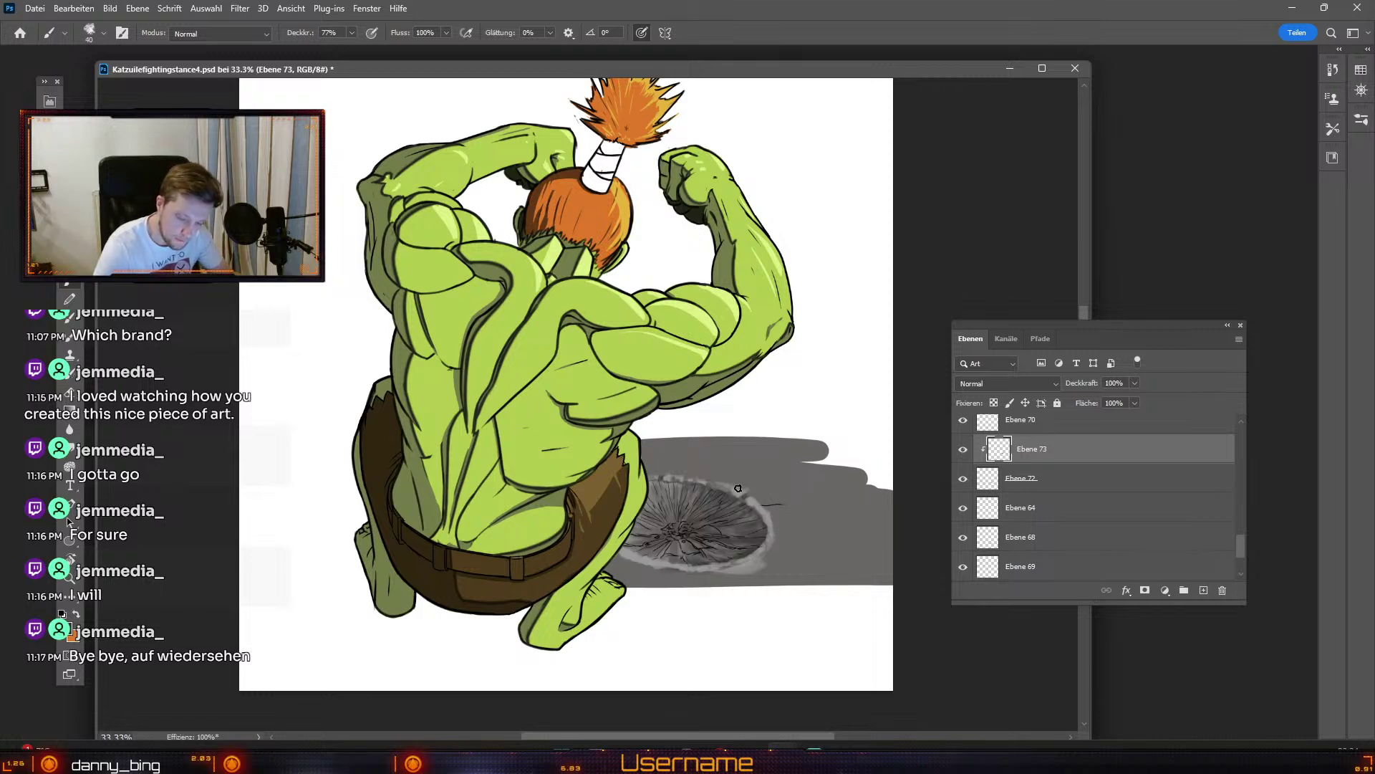
pyautogui.press('odiaeresis')
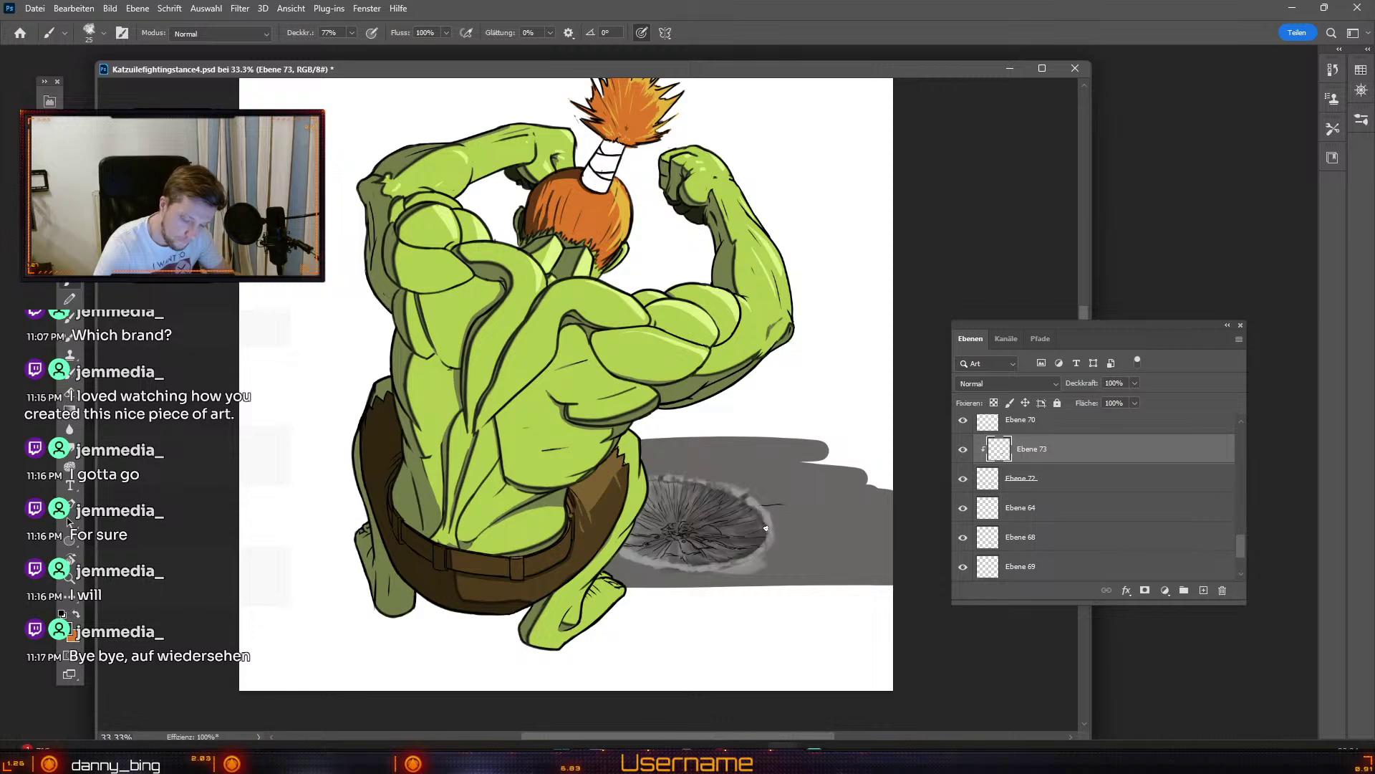
pyautogui.press('odiaeresis')
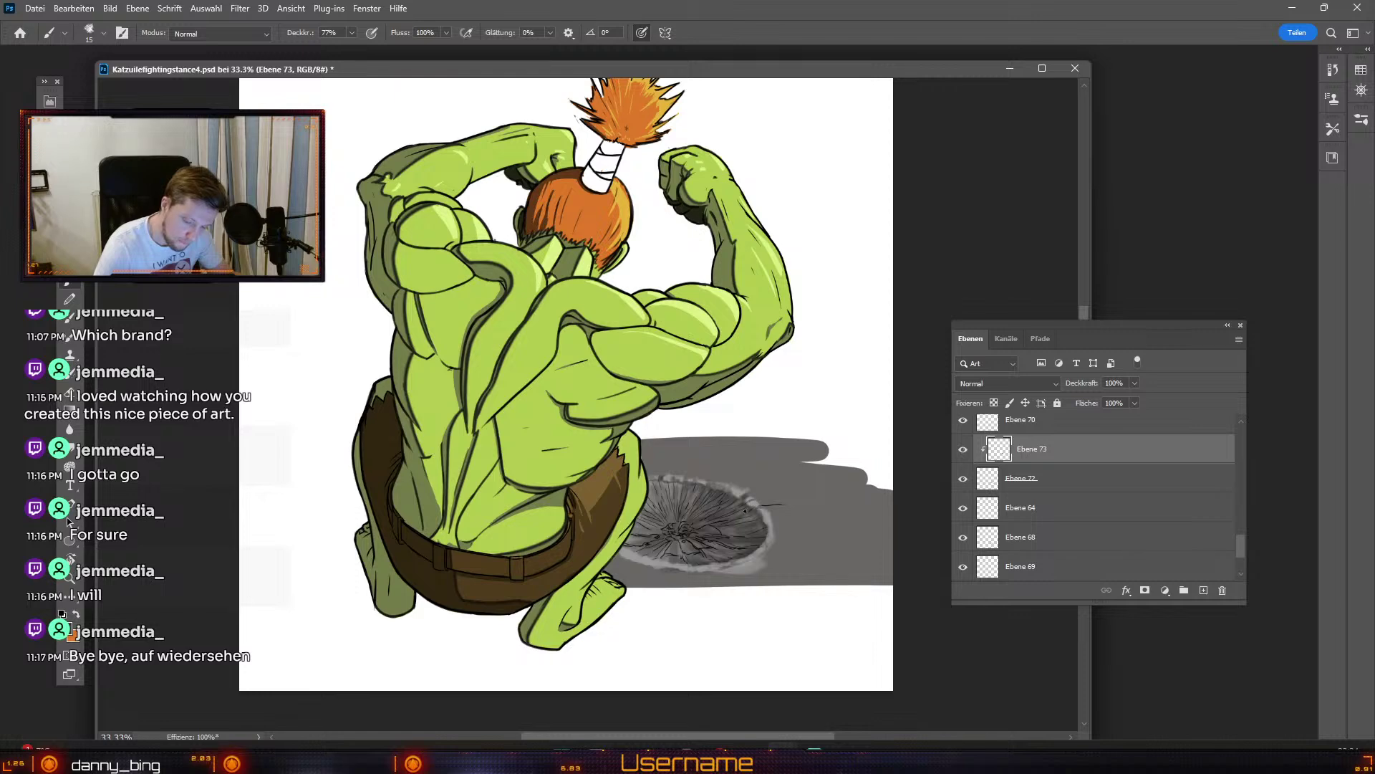
# Step: Enlarge the brush to 30 px, paint dark grey shading along the crater's lower rim and undo the last stroke
pyautogui.press('#')
pyautogui.press('#')
pyautogui.press('#')
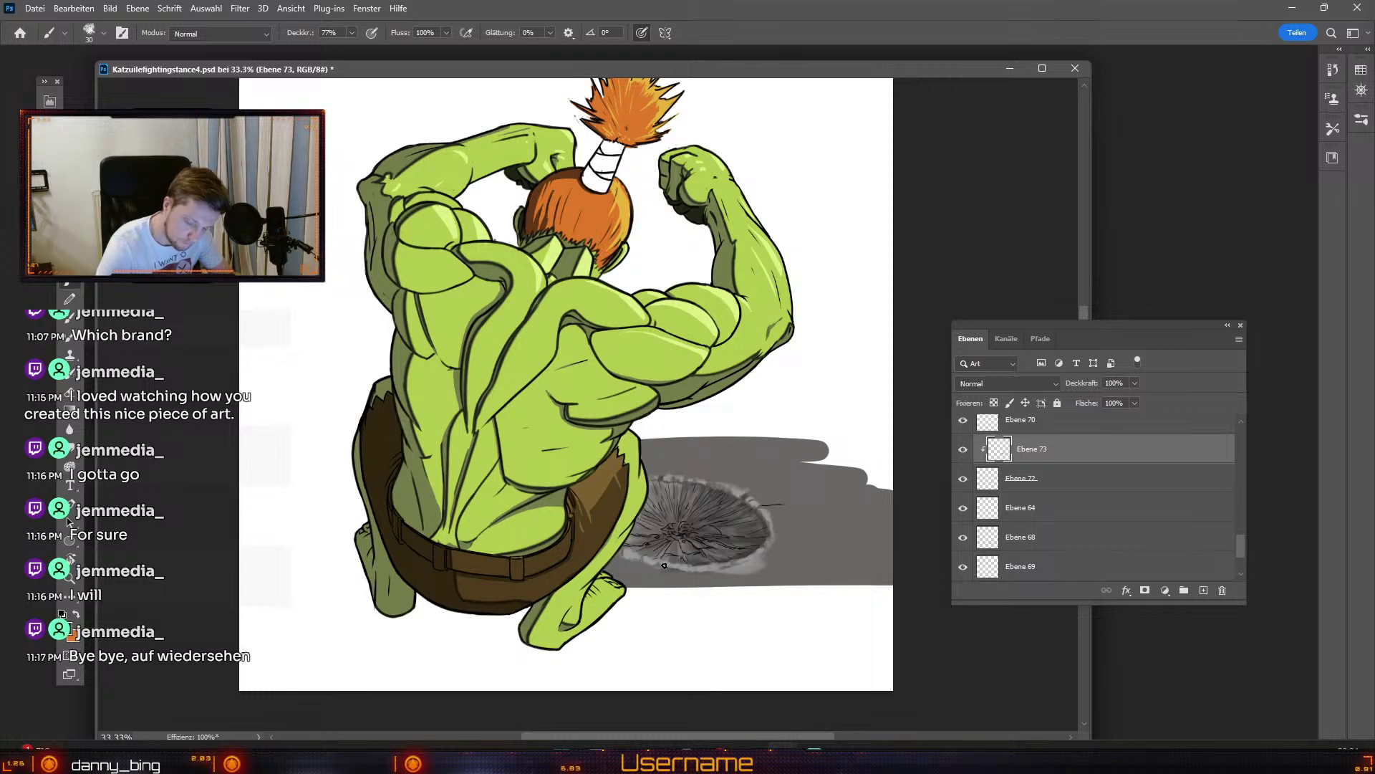
pyautogui.hotkey('ctrl', 'z')
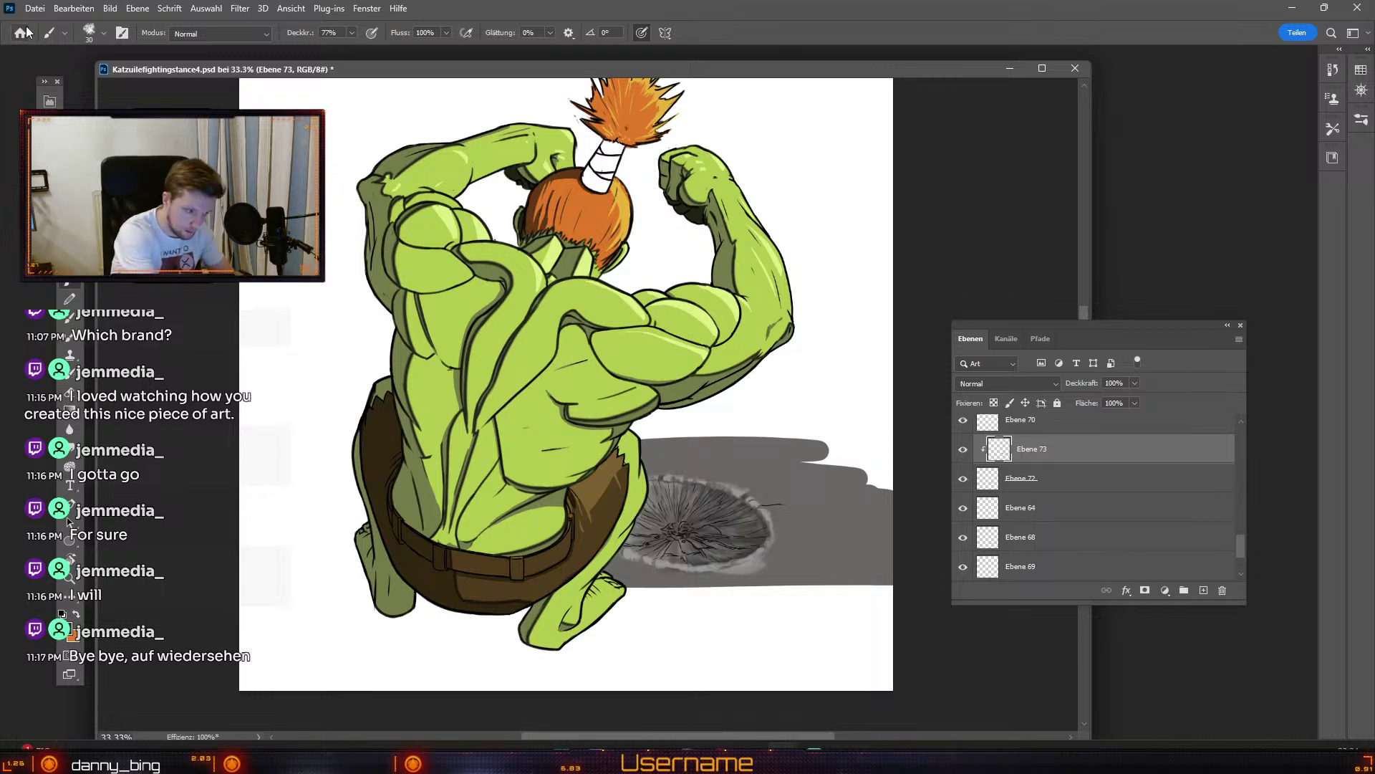
# Step: Save the document and add a short dark stroke on the crater's lower rim
pyautogui.click(58, 9)
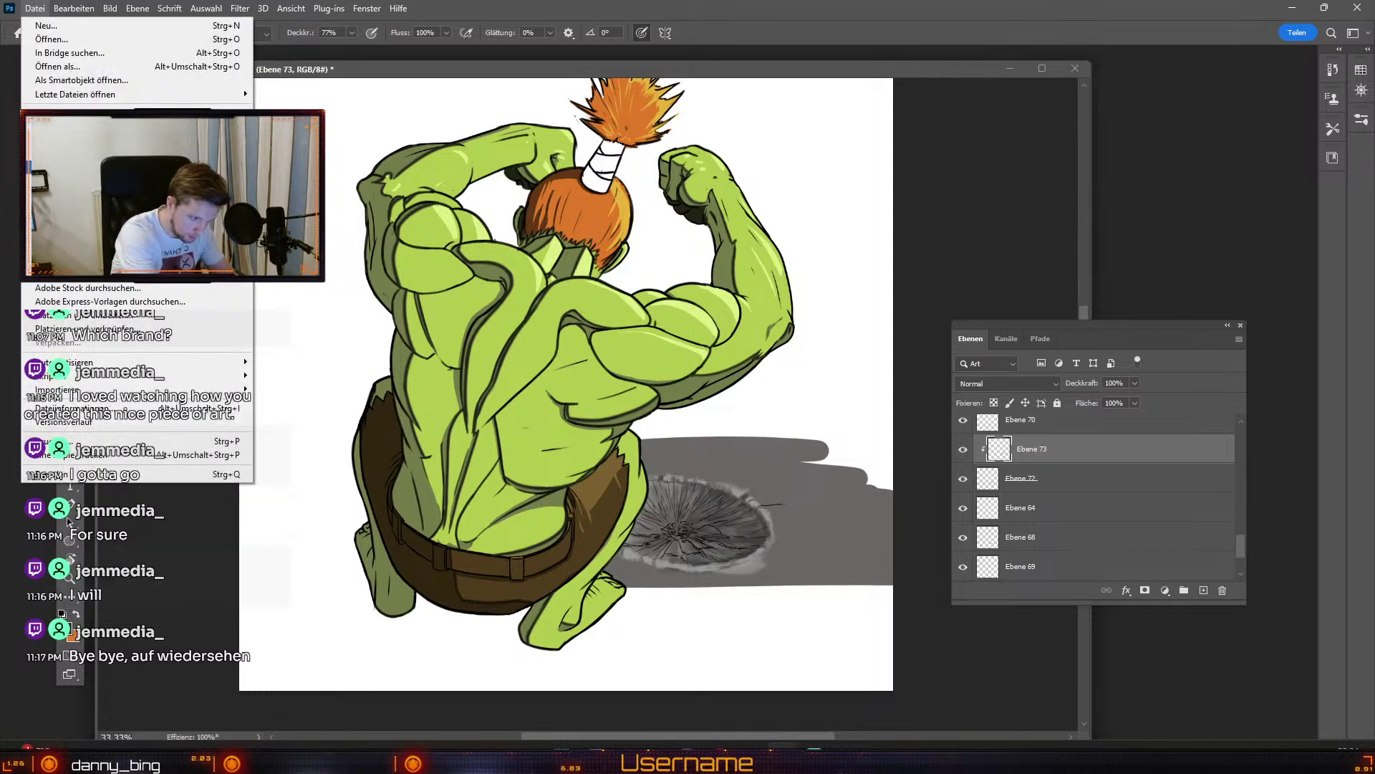
pyautogui.click(30, 176)
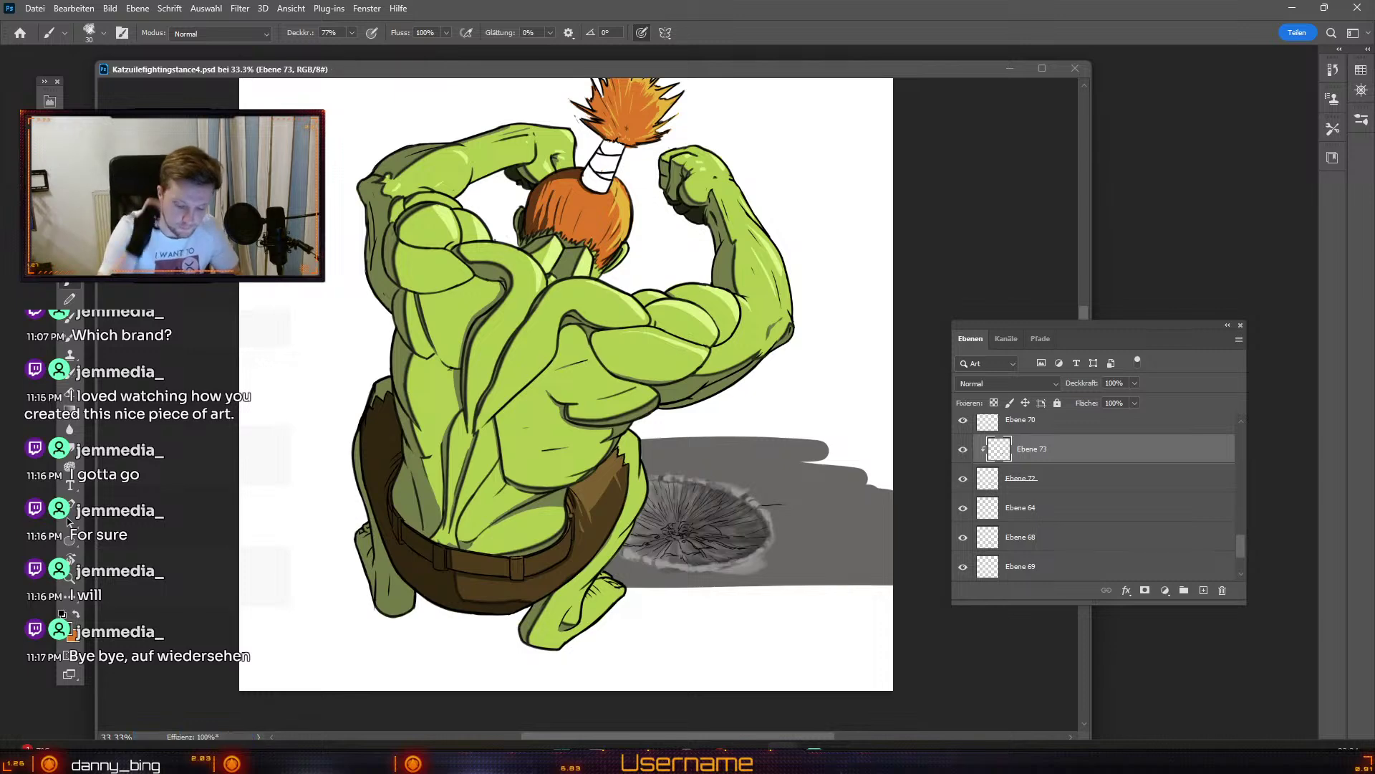
pyautogui.moveTo(672, 565); pyautogui.dragTo(674, 567)
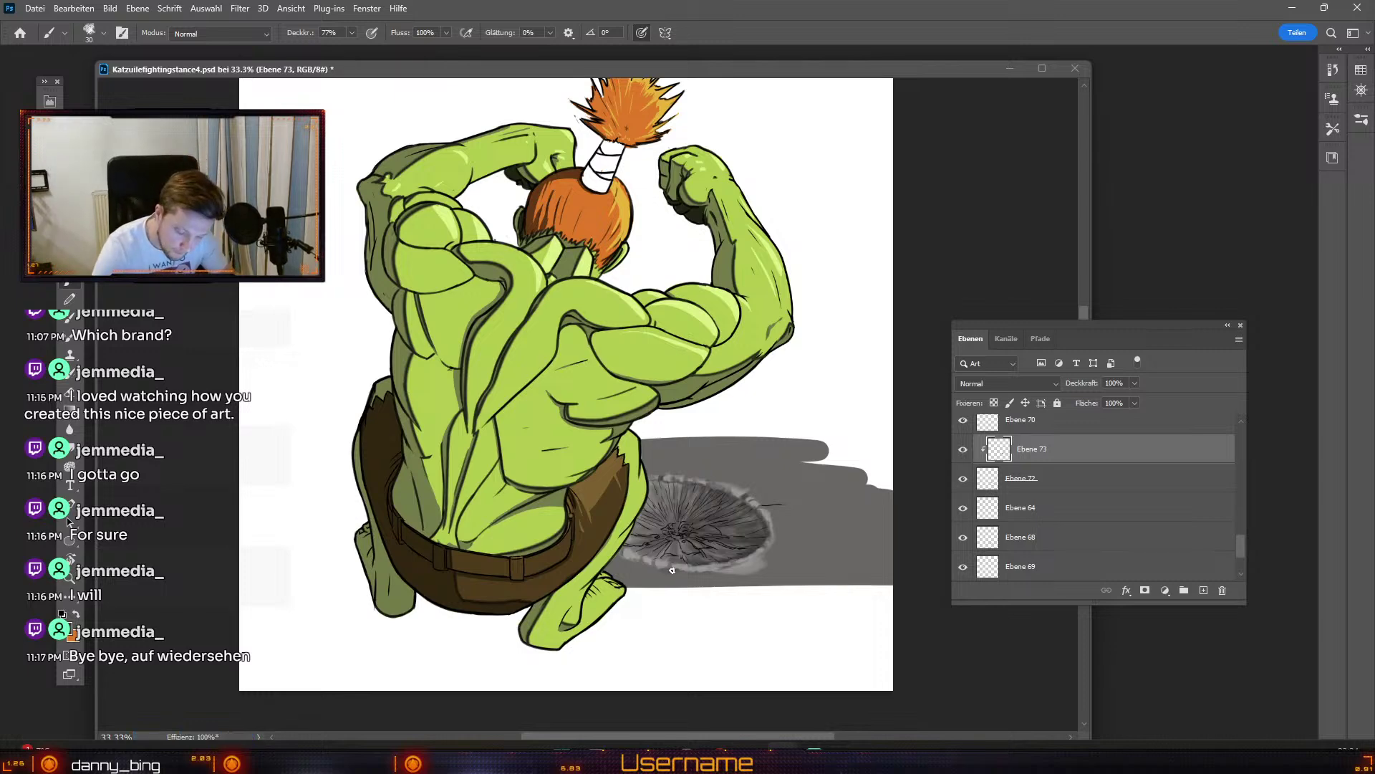
# Step: Shade the crater's lower rim with short grey strokes, varying the brush size from 30 px downward, and undo the last stroke
pyautogui.press('odiaeresis')
pyautogui.press('odiaeresis')
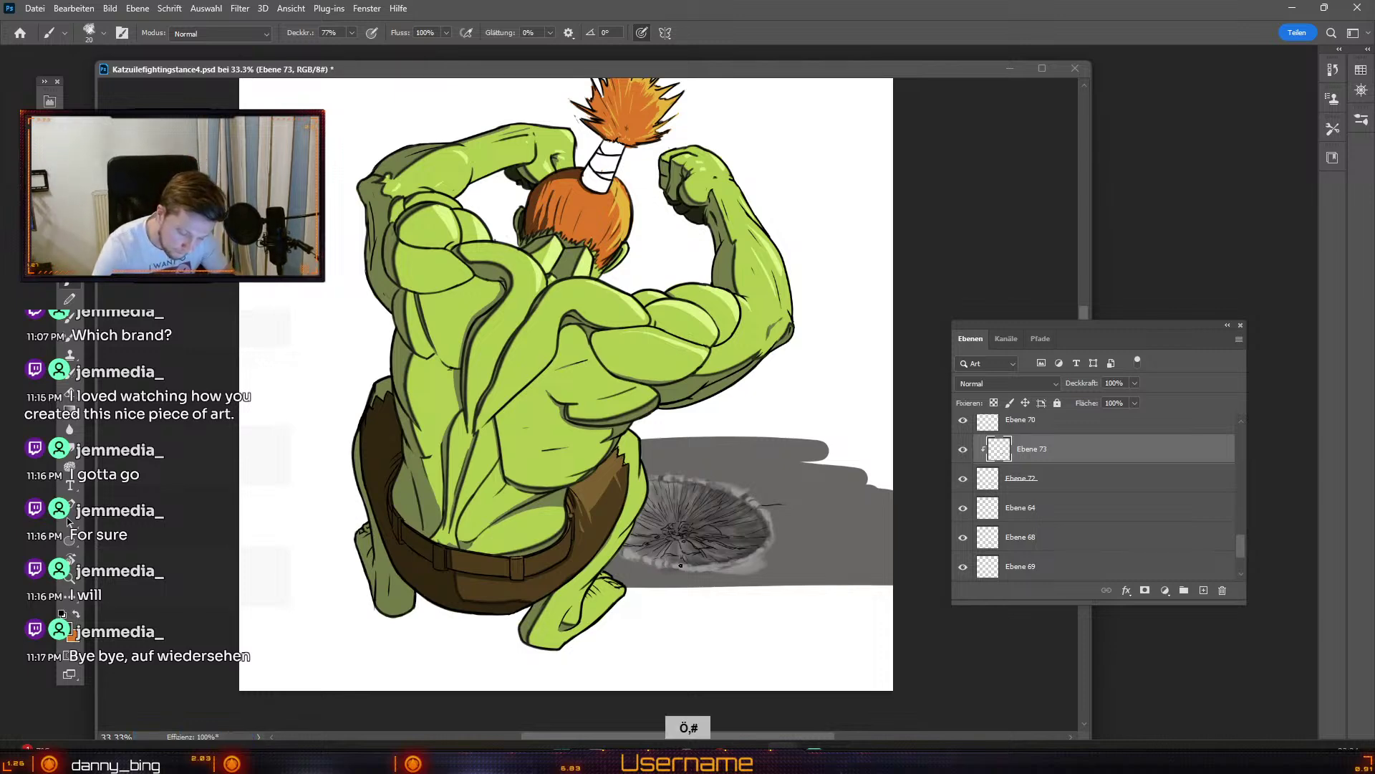
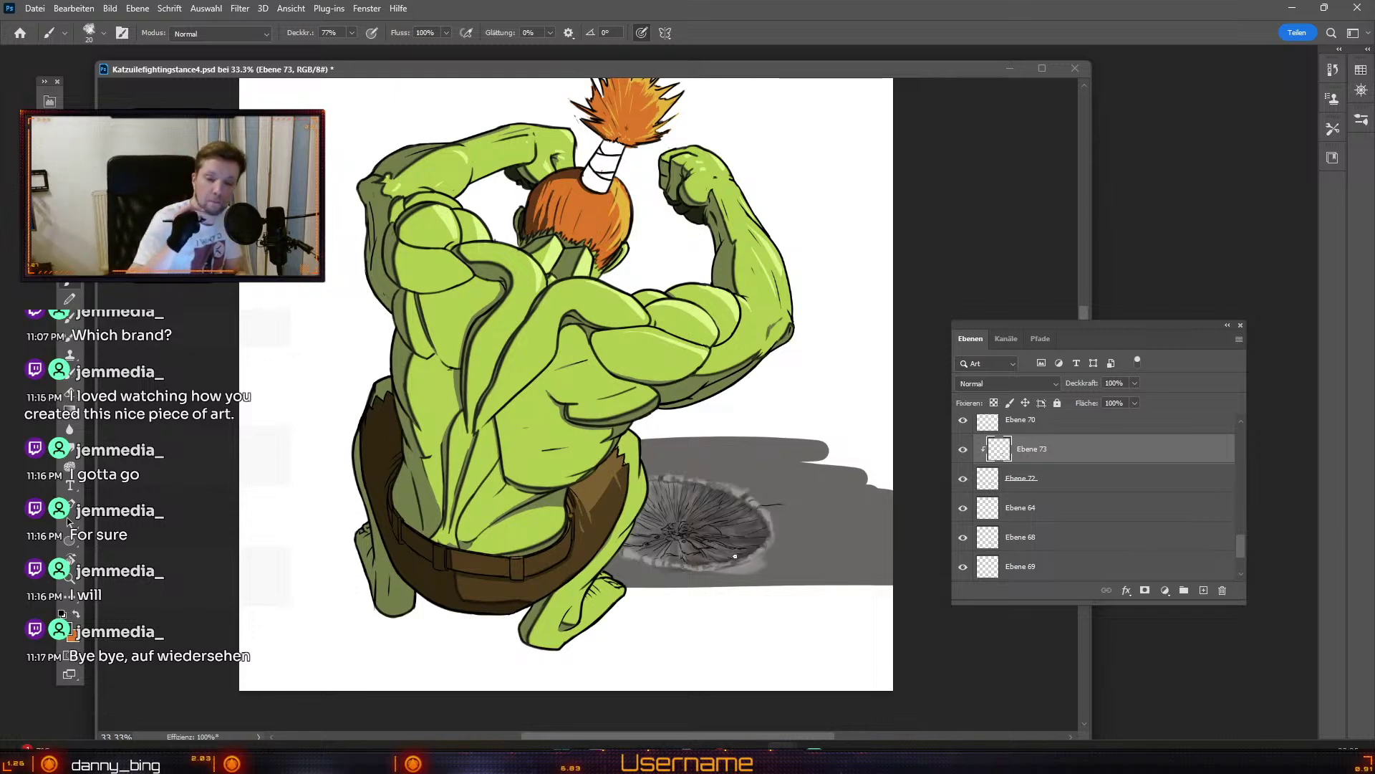
pyautogui.press('#')
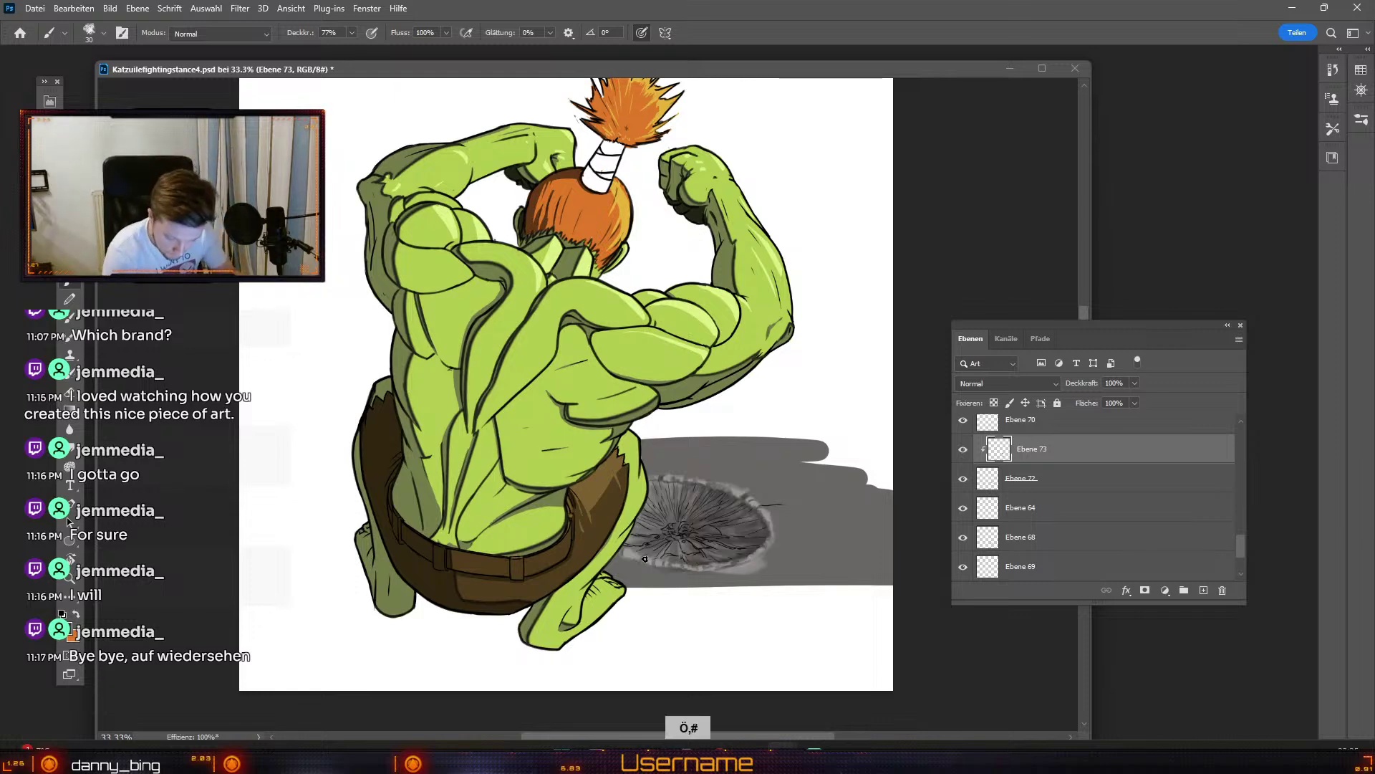
pyautogui.press('odiaeresis')
pyautogui.press('odiaeresis')
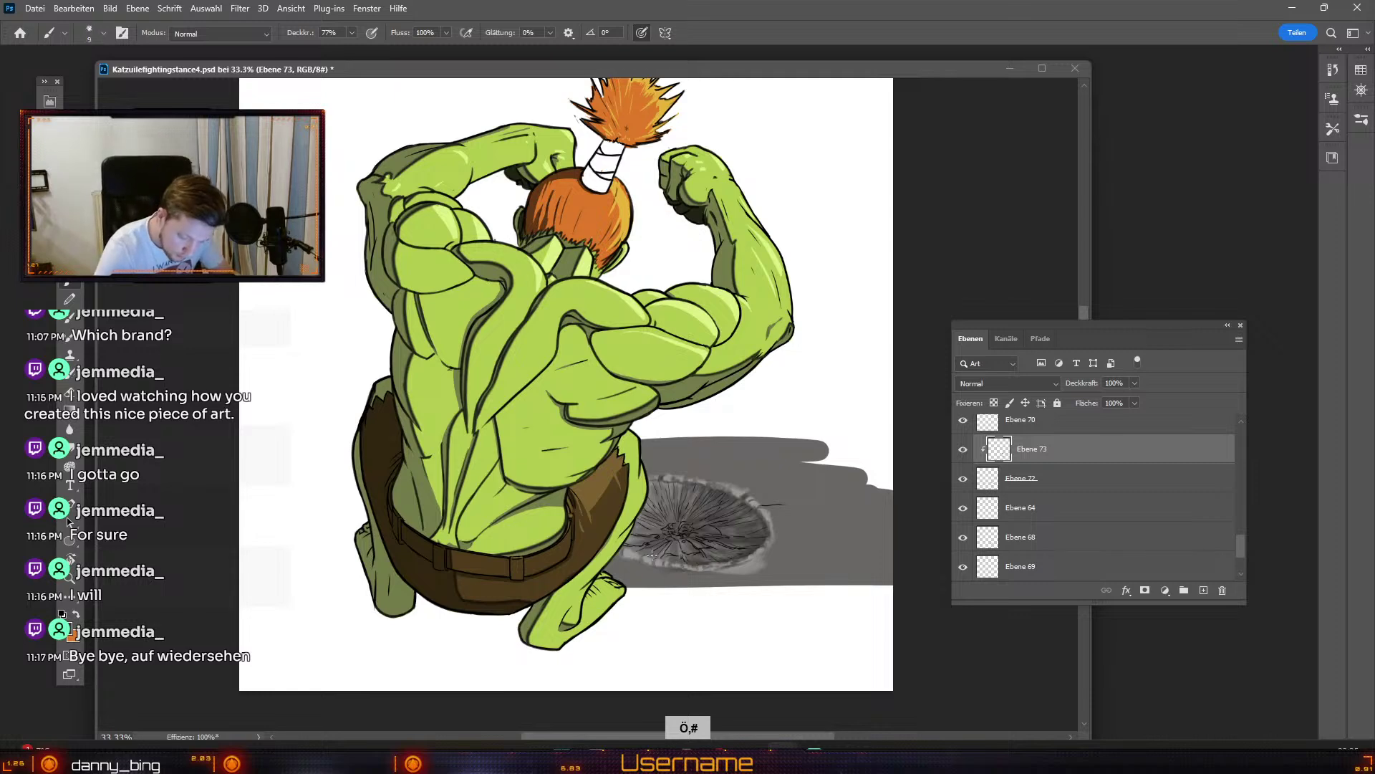
pyautogui.hotkey('ctrl', 'z')
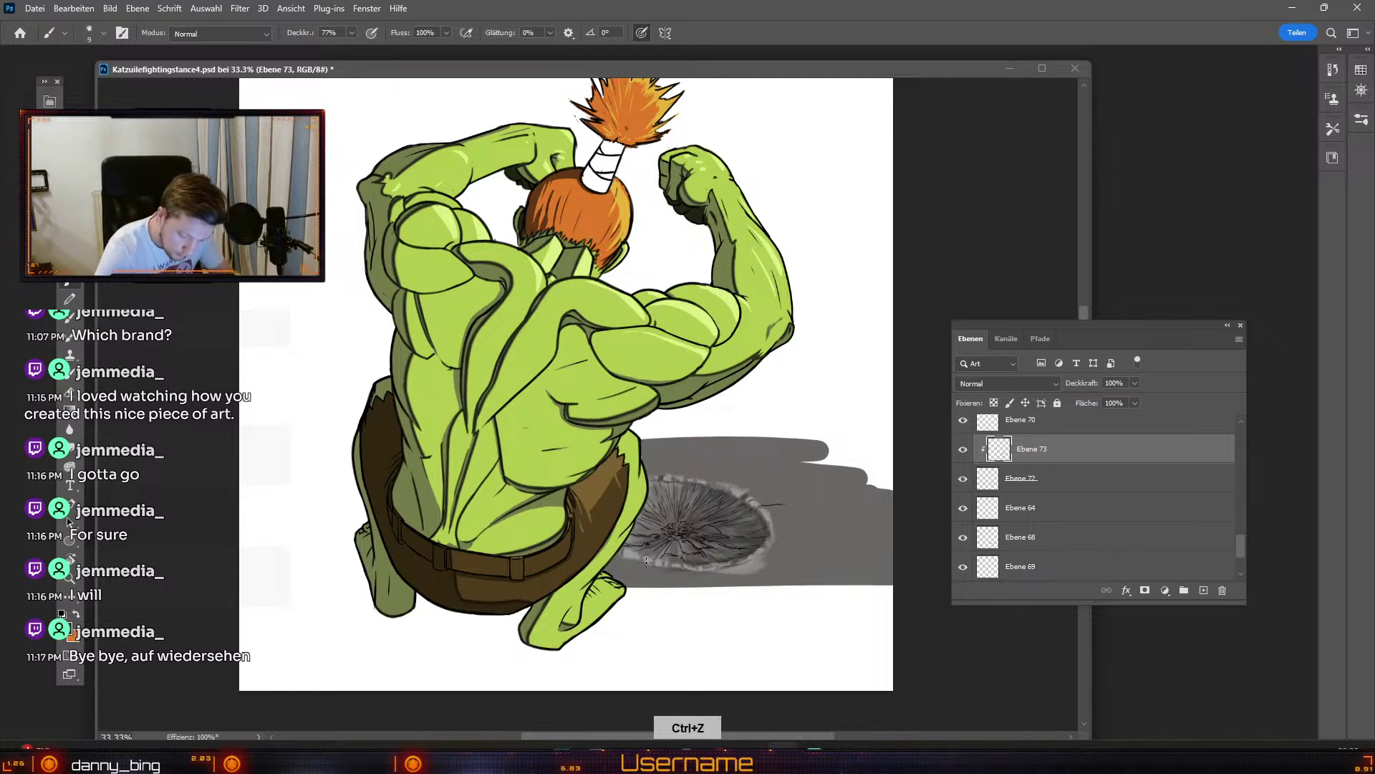
# Step: Keep the grey foreground colour, set the brush opacity to 92% and paint on the crater's lower-left rim, ending at 20 px
pyautogui.click(67, 629)
pyautogui.click(365, 168)
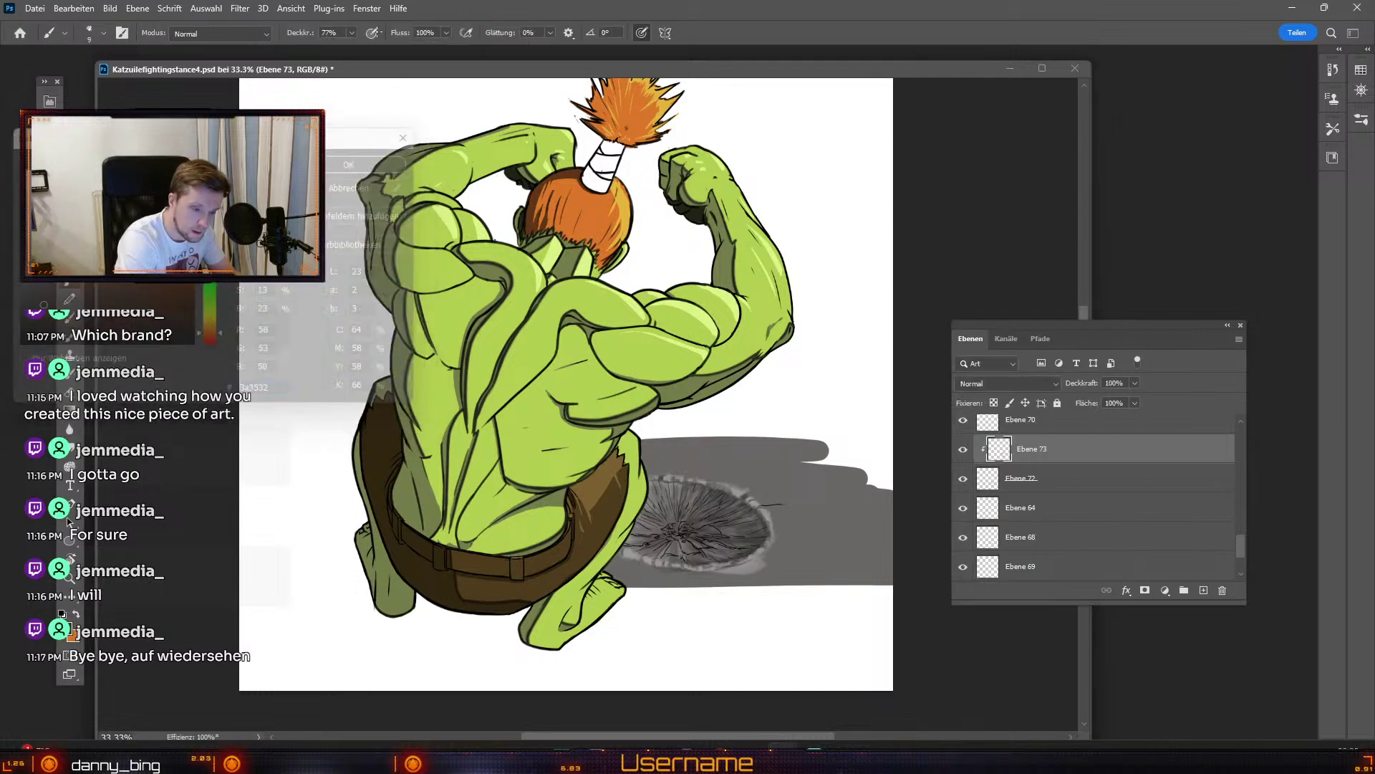
pyautogui.click(355, 33)
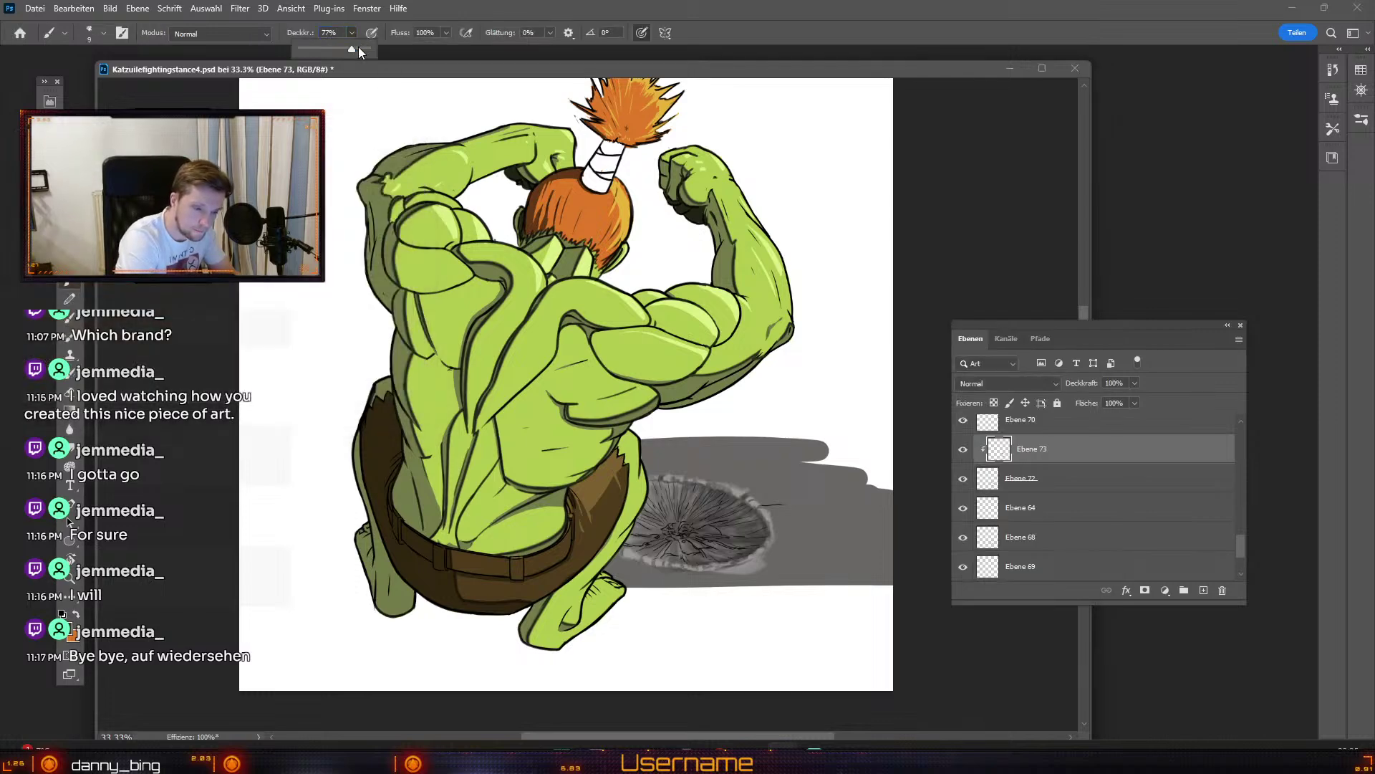
pyautogui.click(662, 558)
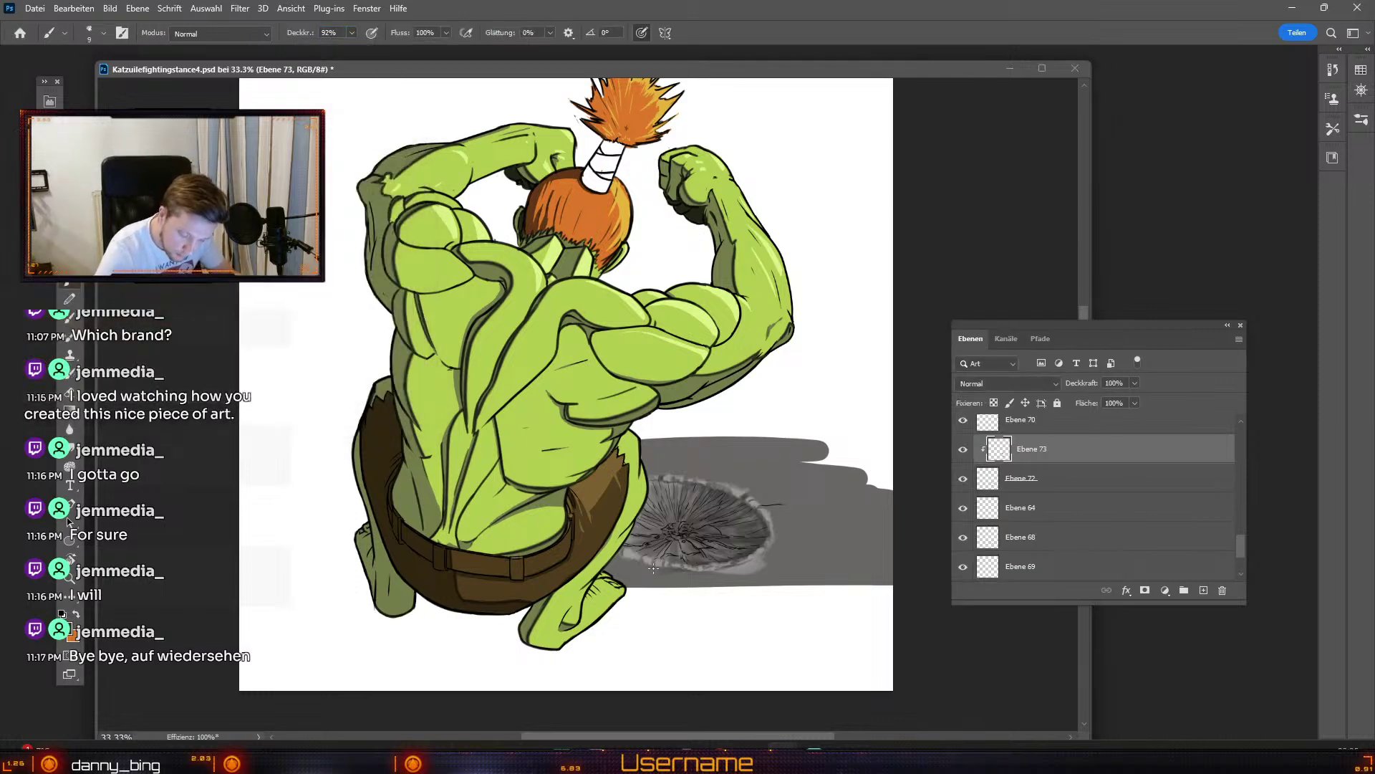
pyautogui.press('#')
pyautogui.press('#')
pyautogui.press('#')
pyautogui.press('#')
pyautogui.press('#')
pyautogui.press('#')
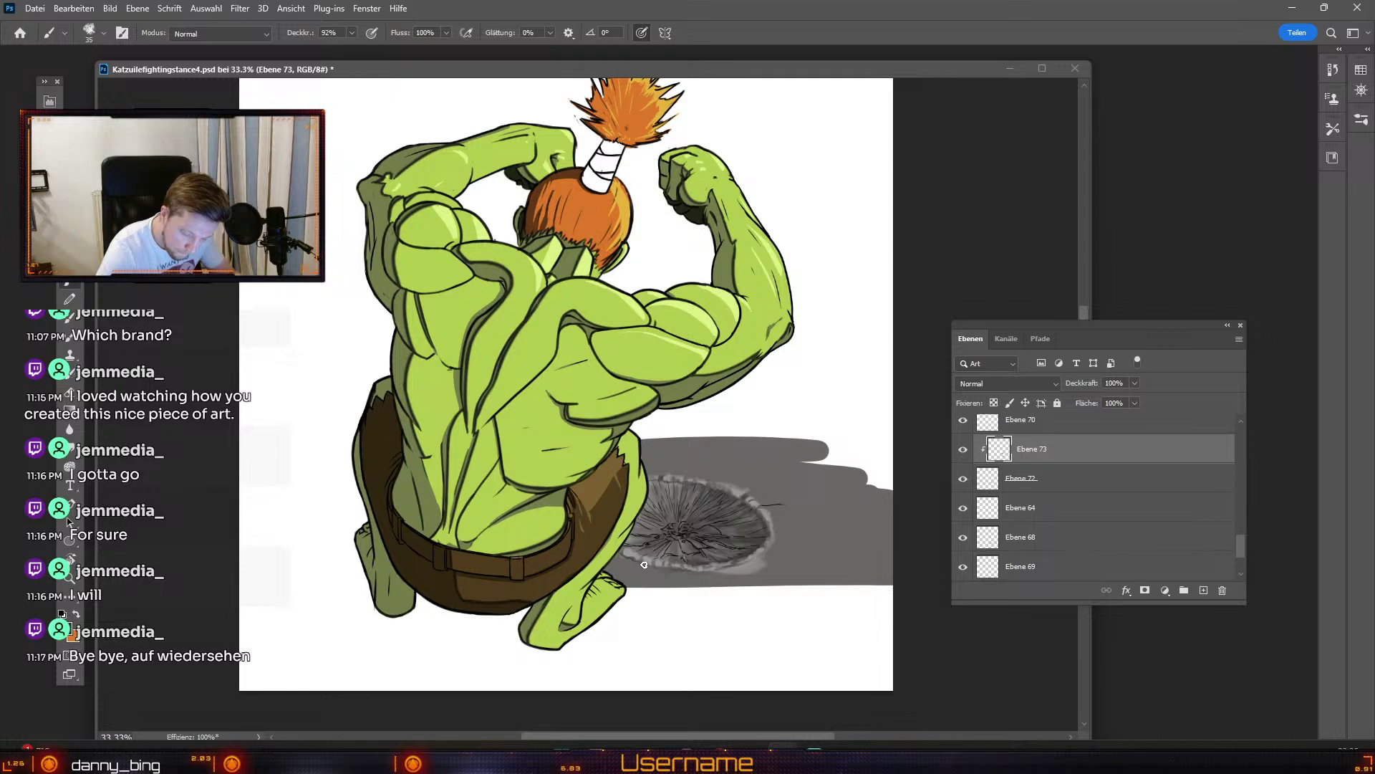
pyautogui.press('odiaeresis')
pyautogui.press('odiaeresis')
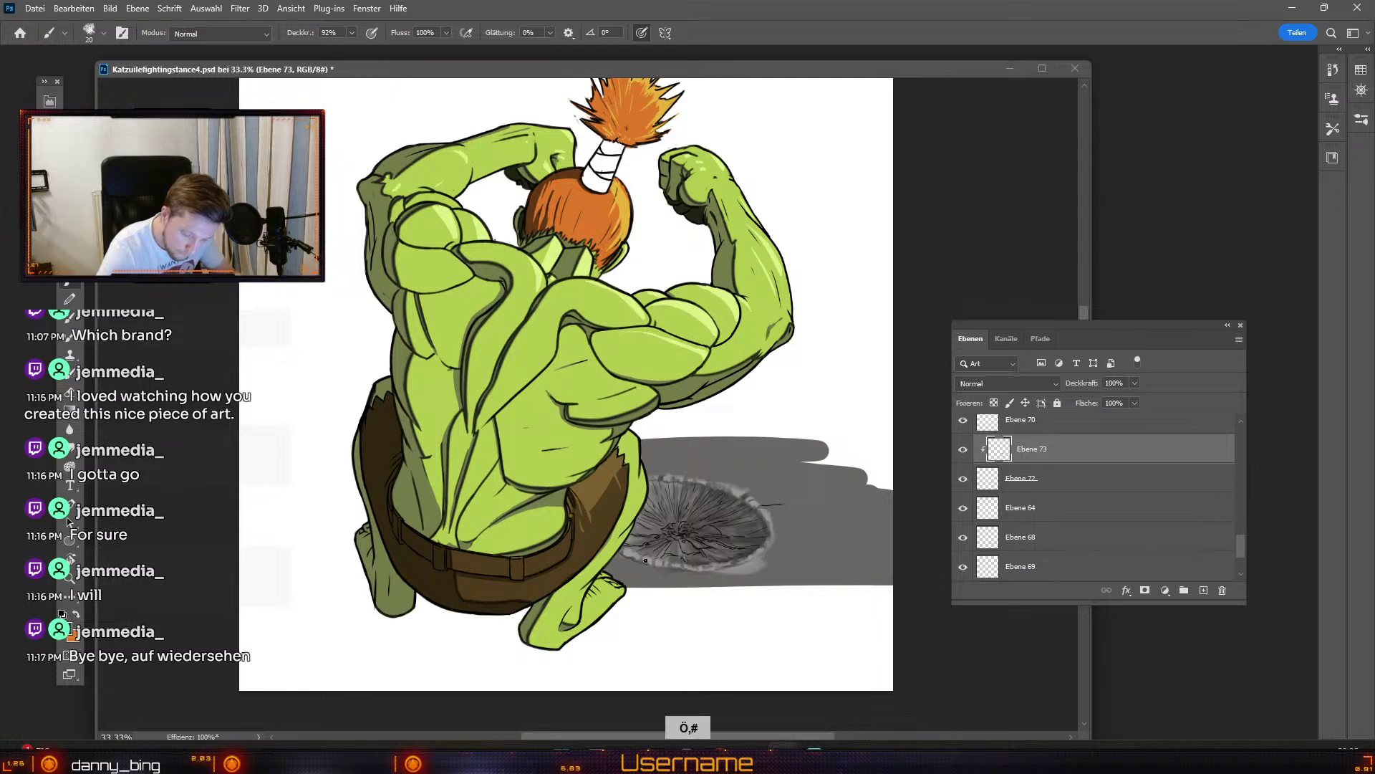
# Step: Paint grey shading along the crater's lower rim with an enlarged brush and undo the last stroke
pyautogui.press('#')
pyautogui.press('#')
pyautogui.press('#')
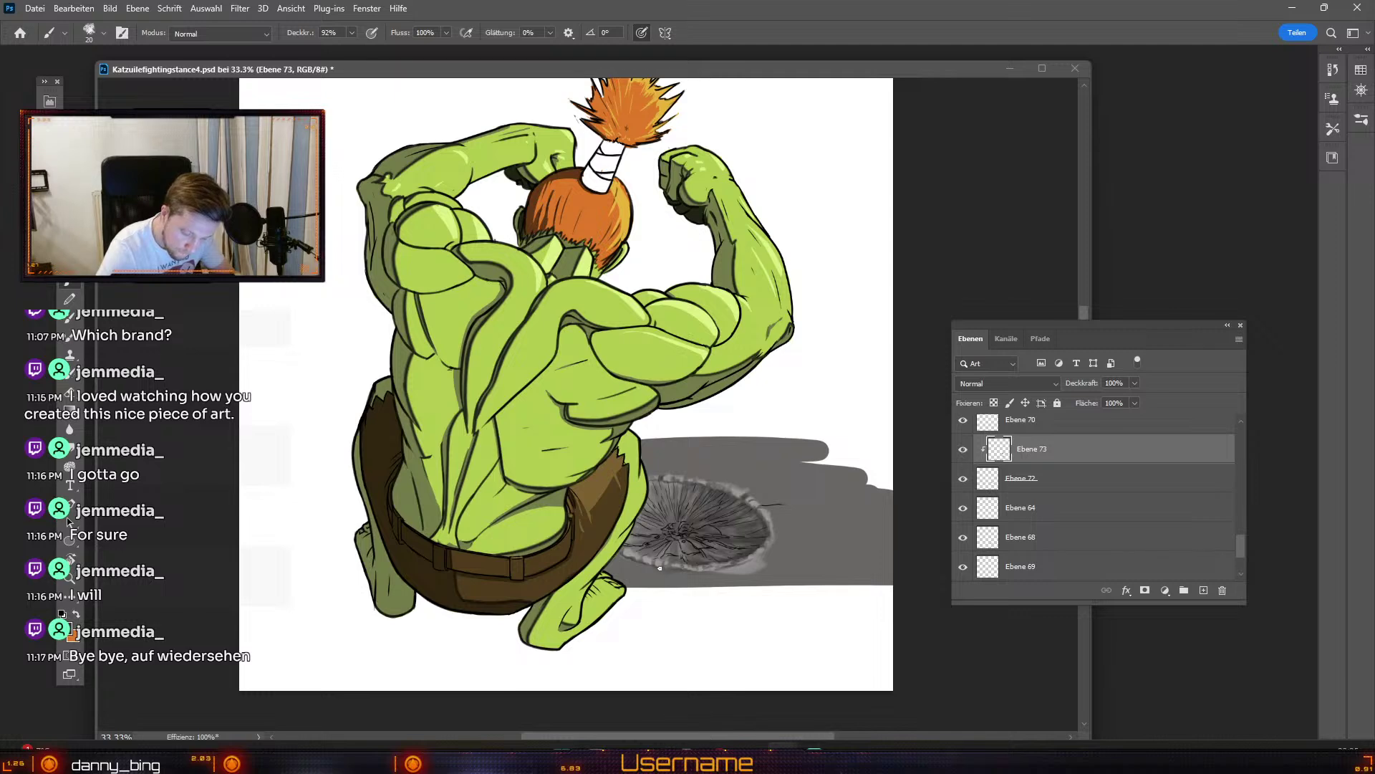
pyautogui.press('#')
pyautogui.press('#')
pyautogui.press('#')
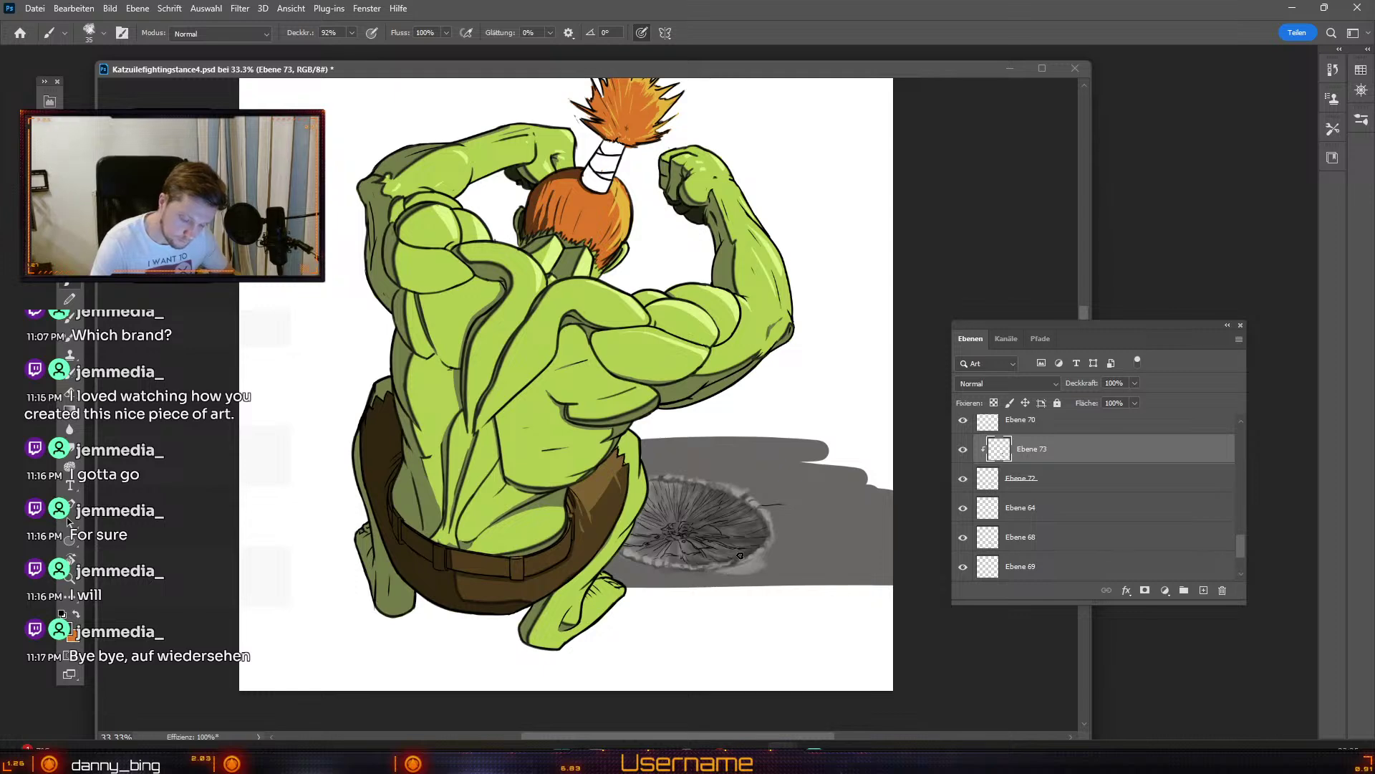
pyautogui.hotkey('ctrl', 'z')
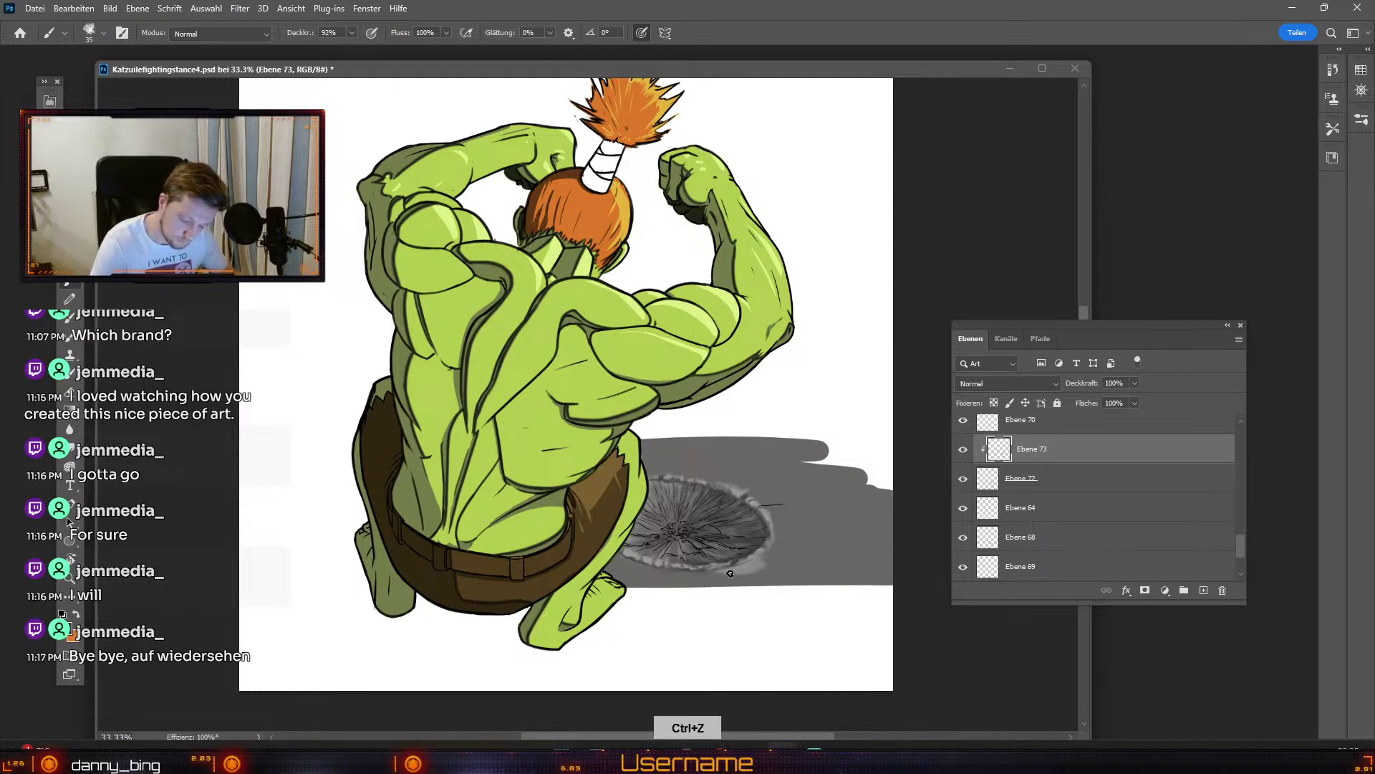
# Step: Reduce the brush to 20 px, retry the lower-right rim stroke, undo it and continue shading the rim with the brush
pyautogui.press('odiaeresis')
pyautogui.press('odiaeresis')
pyautogui.press('odiaeresis')
pyautogui.press('#')
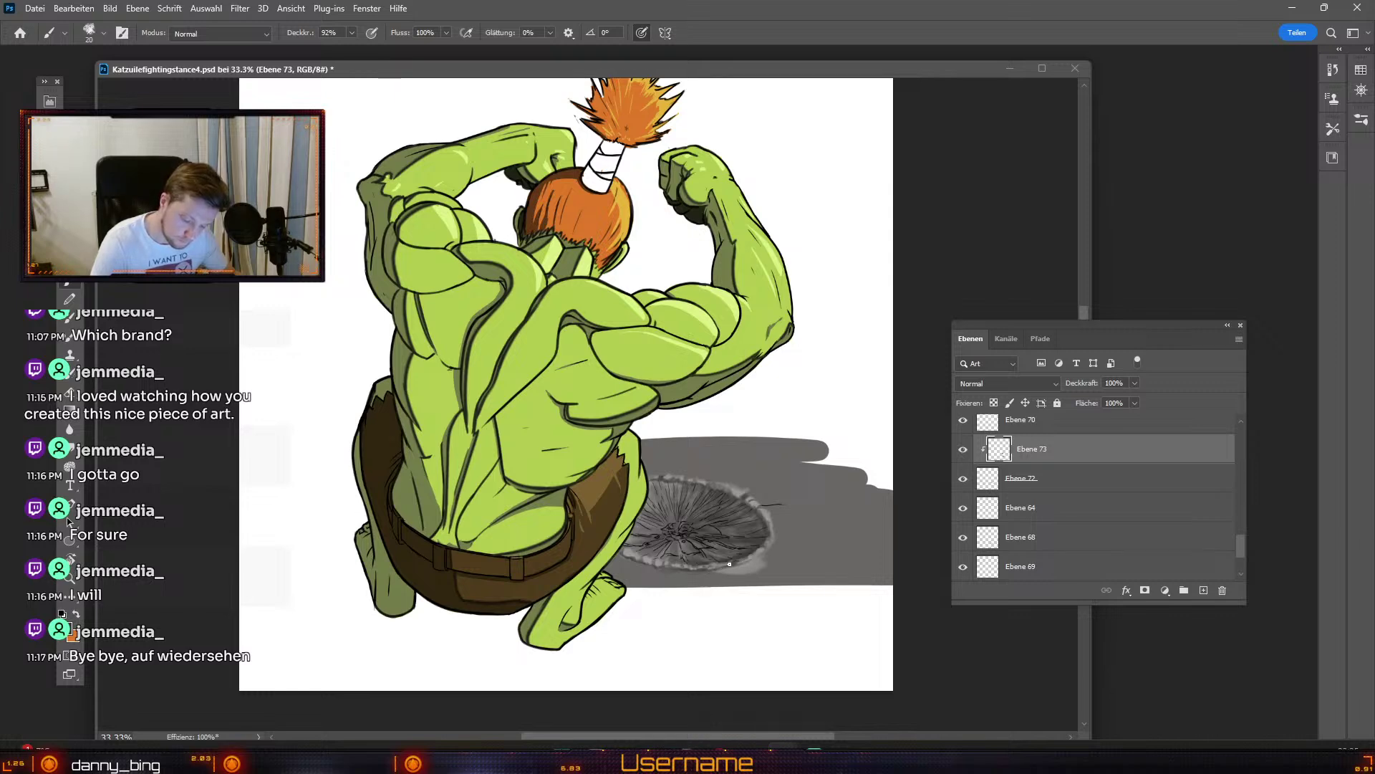
pyautogui.hotkey('ctrl', 'z')
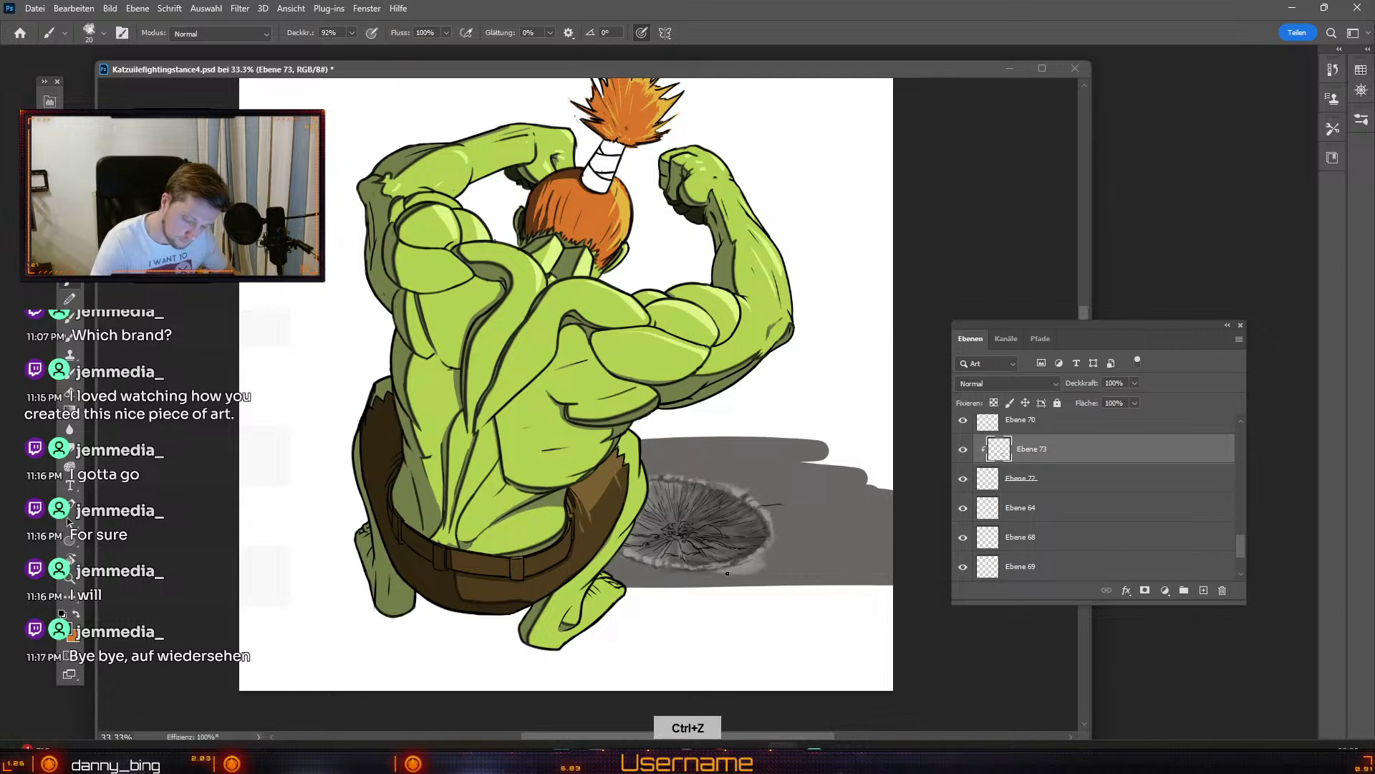
pyautogui.press('e')
pyautogui.press('b')
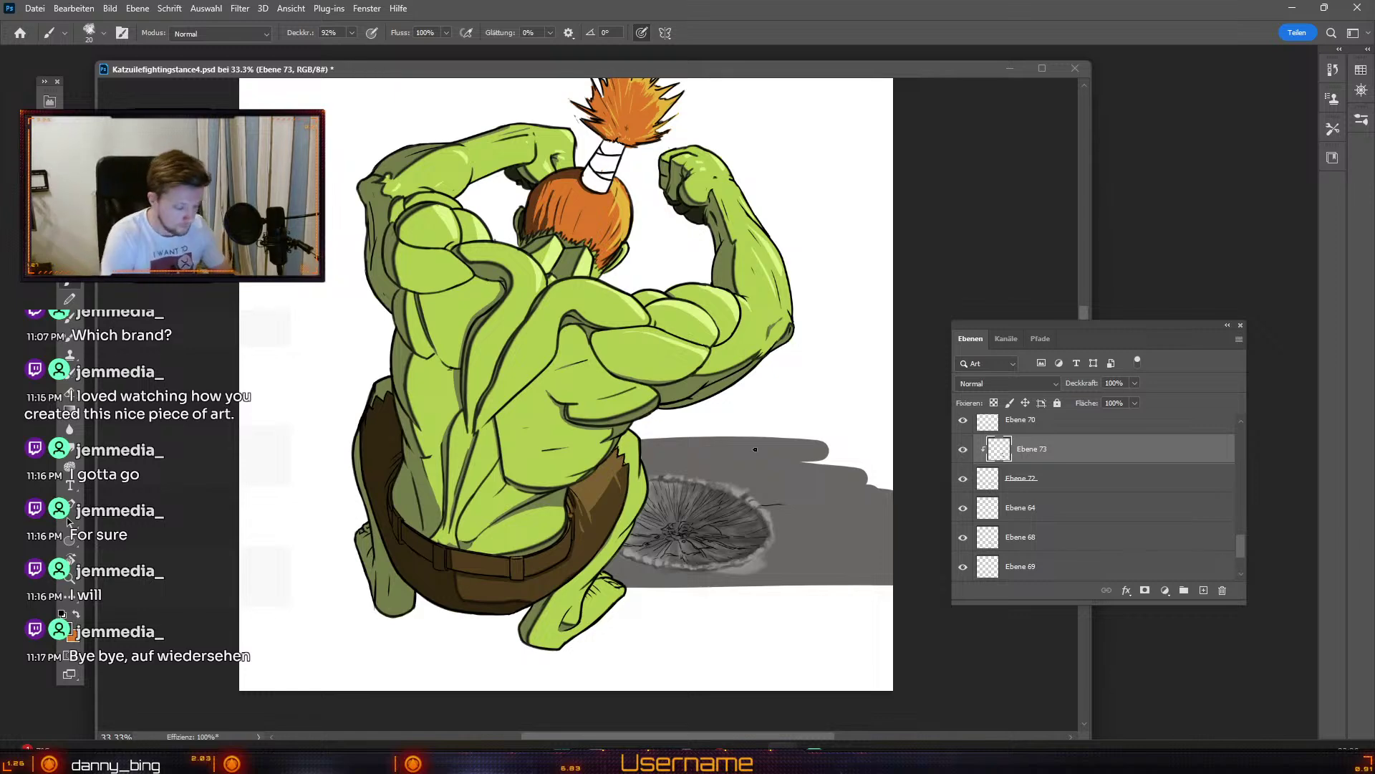
# Step: Set a light grey foreground colour for the brush
pyautogui.click(66, 629)
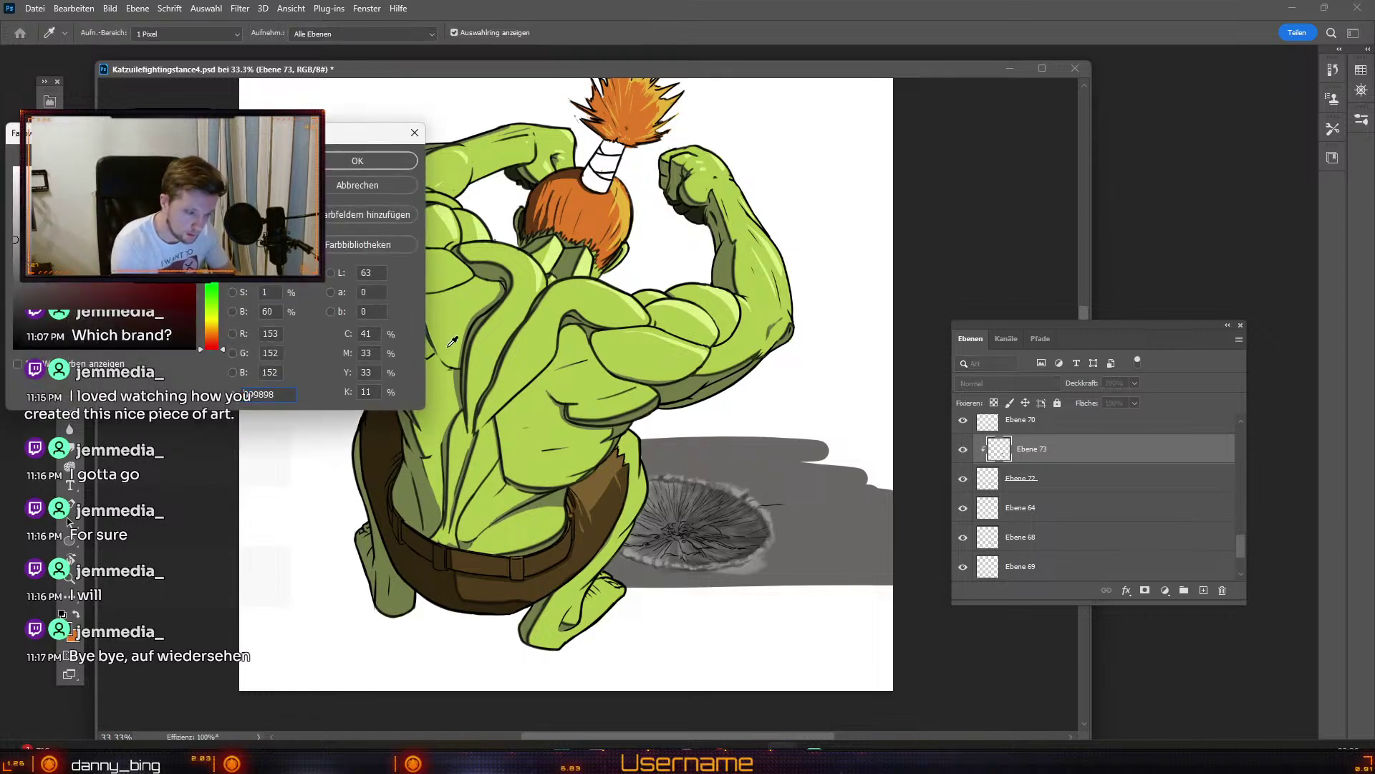
pyautogui.click(356, 160)
pyautogui.press('b')
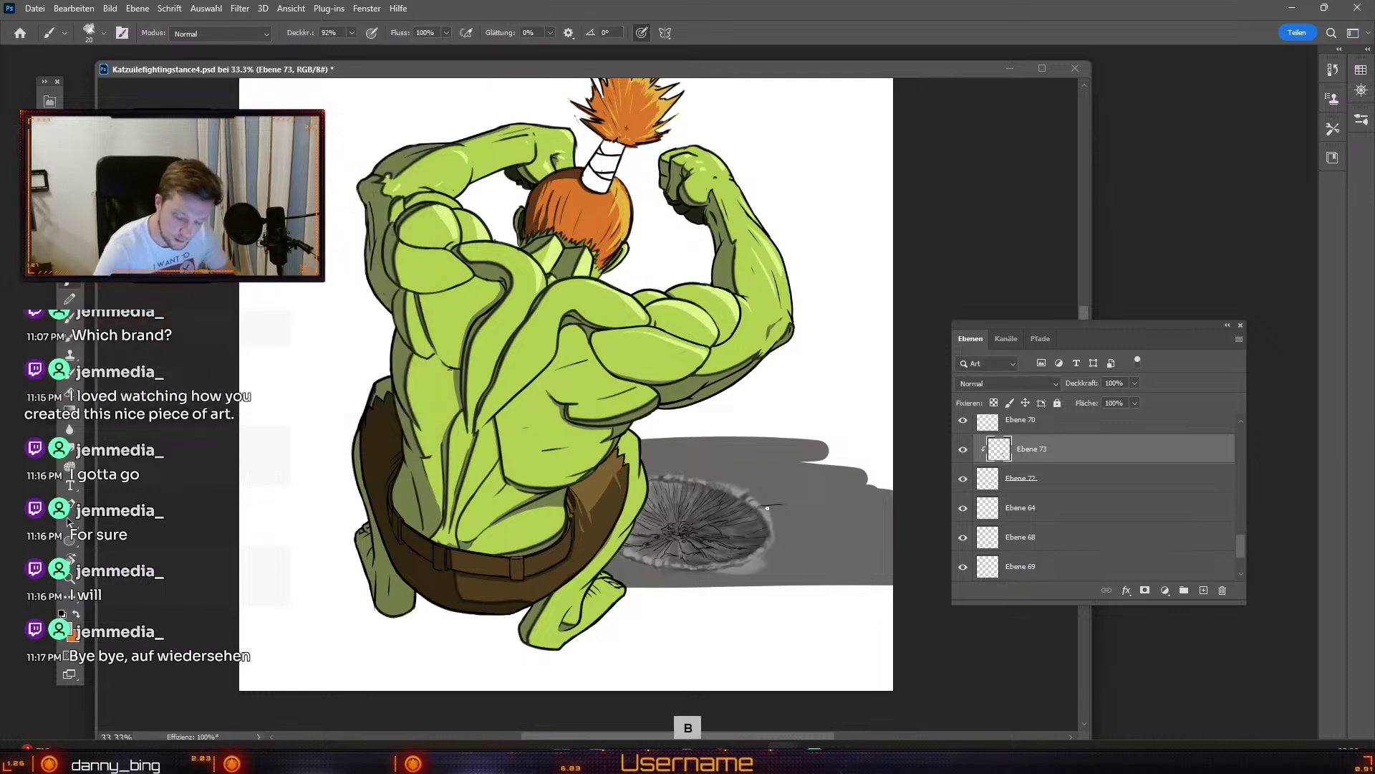
# Step: Darken the crater rim's base layer, Ebene 72, with a Hue/Saturation lightness of -18
pyautogui.click(963, 449)
pyautogui.click(963, 482)
pyautogui.click(1088, 483)
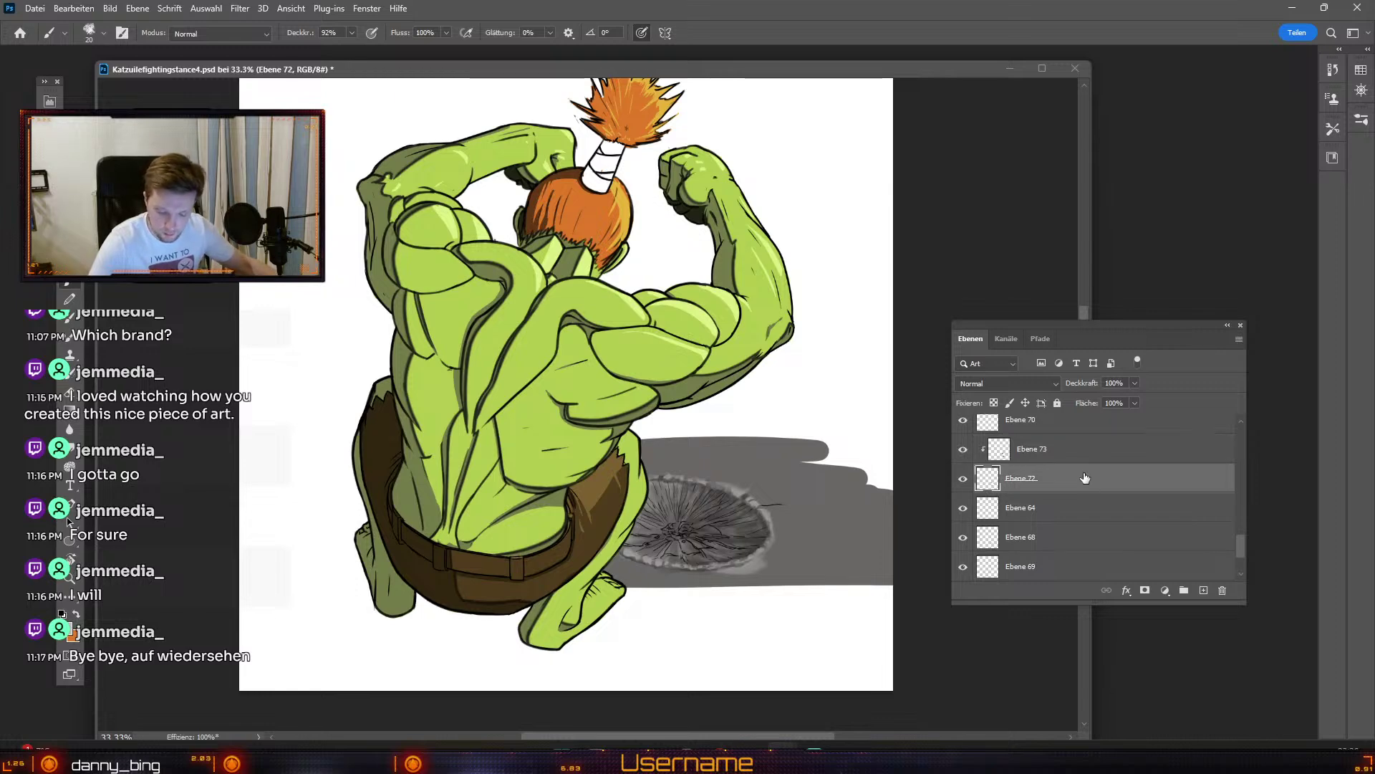
pyautogui.hotkey('ctrl', 'u')
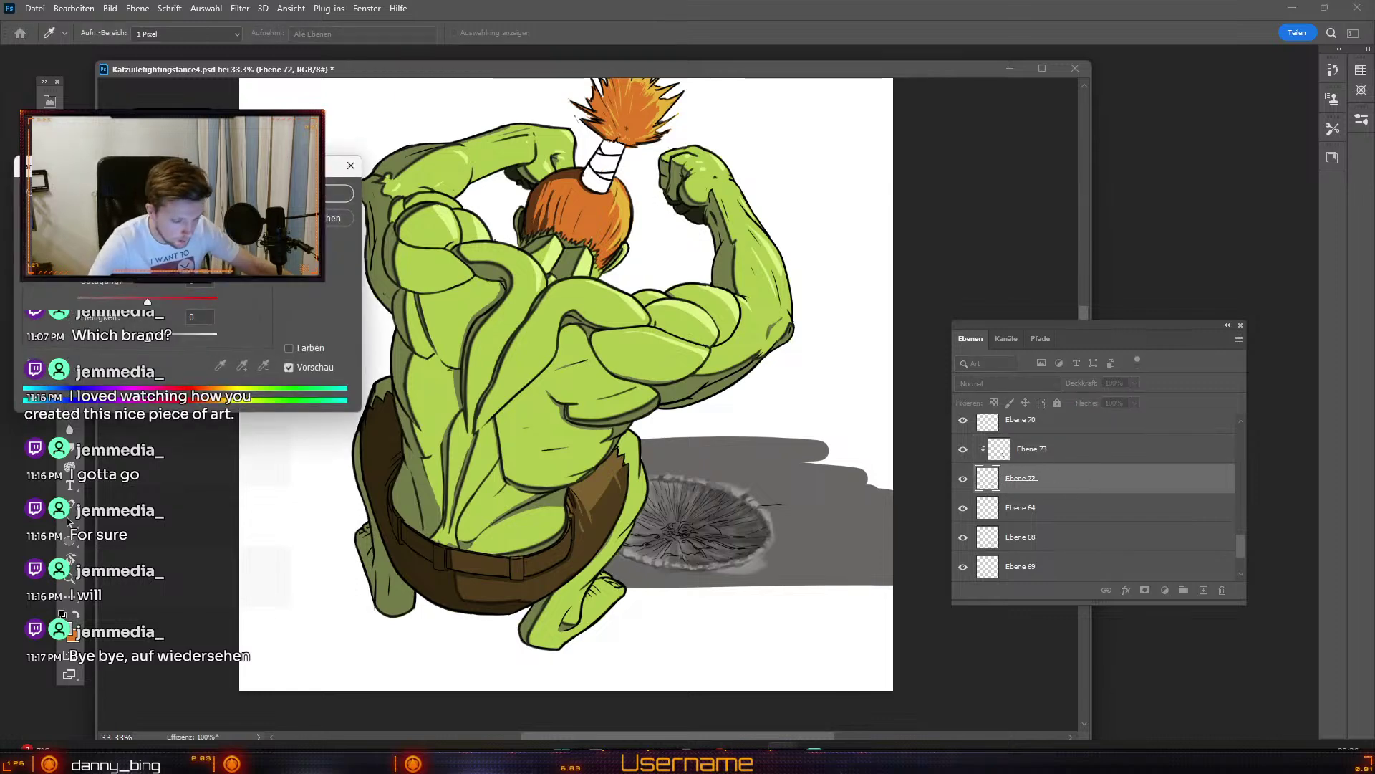
pyautogui.moveTo(147, 336); pyautogui.dragTo(136, 341)
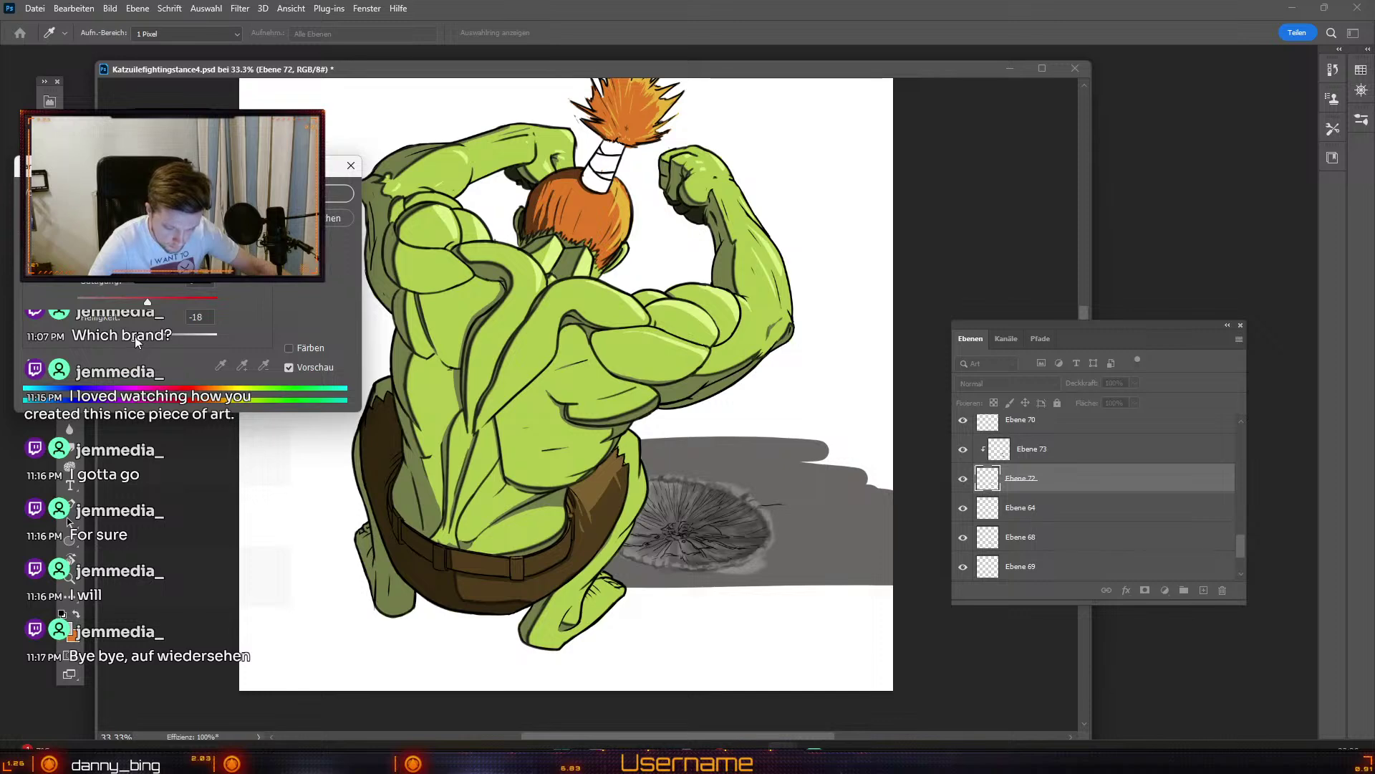
pyautogui.press('Return')
pyautogui.press('b')
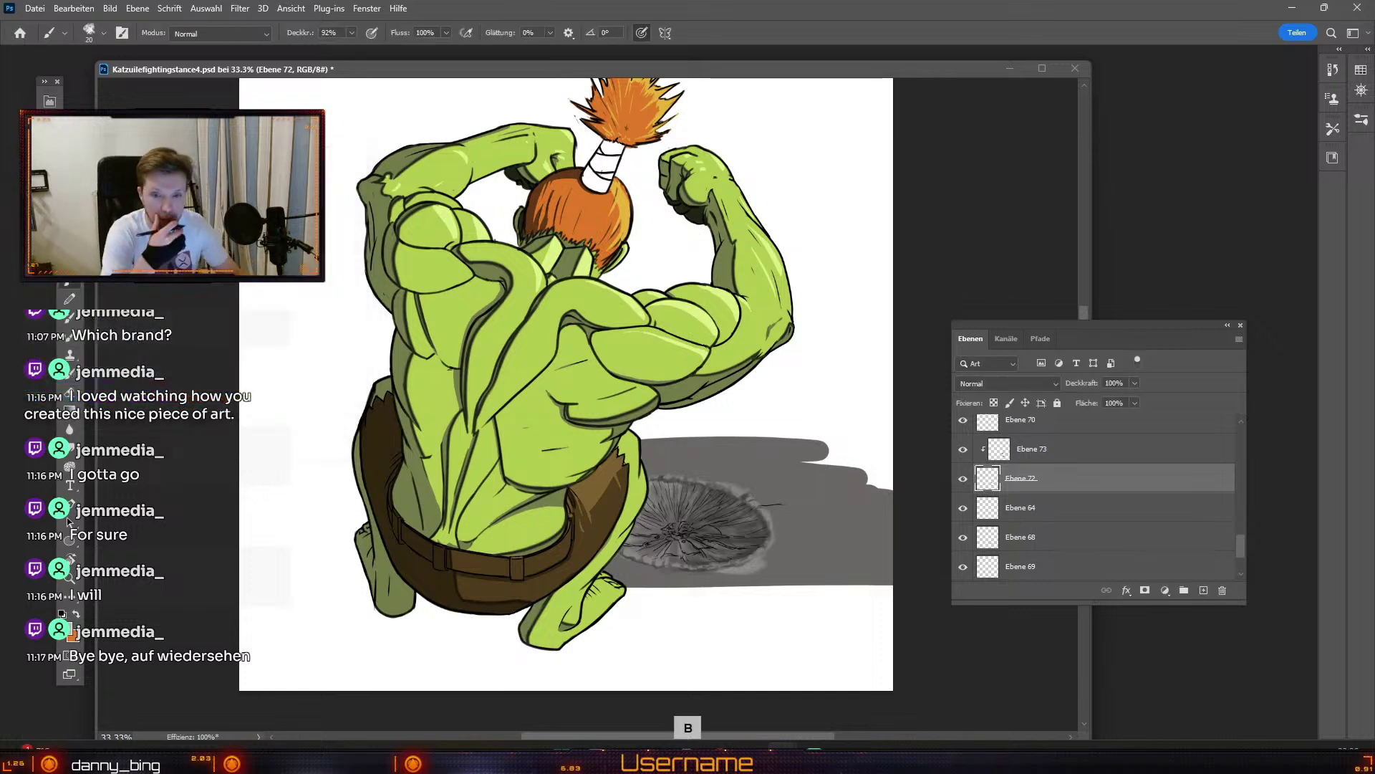
# Step: Create a new layer above Ebene 73 and clip it to the crater rim layers below
pyautogui.click(1103, 449)
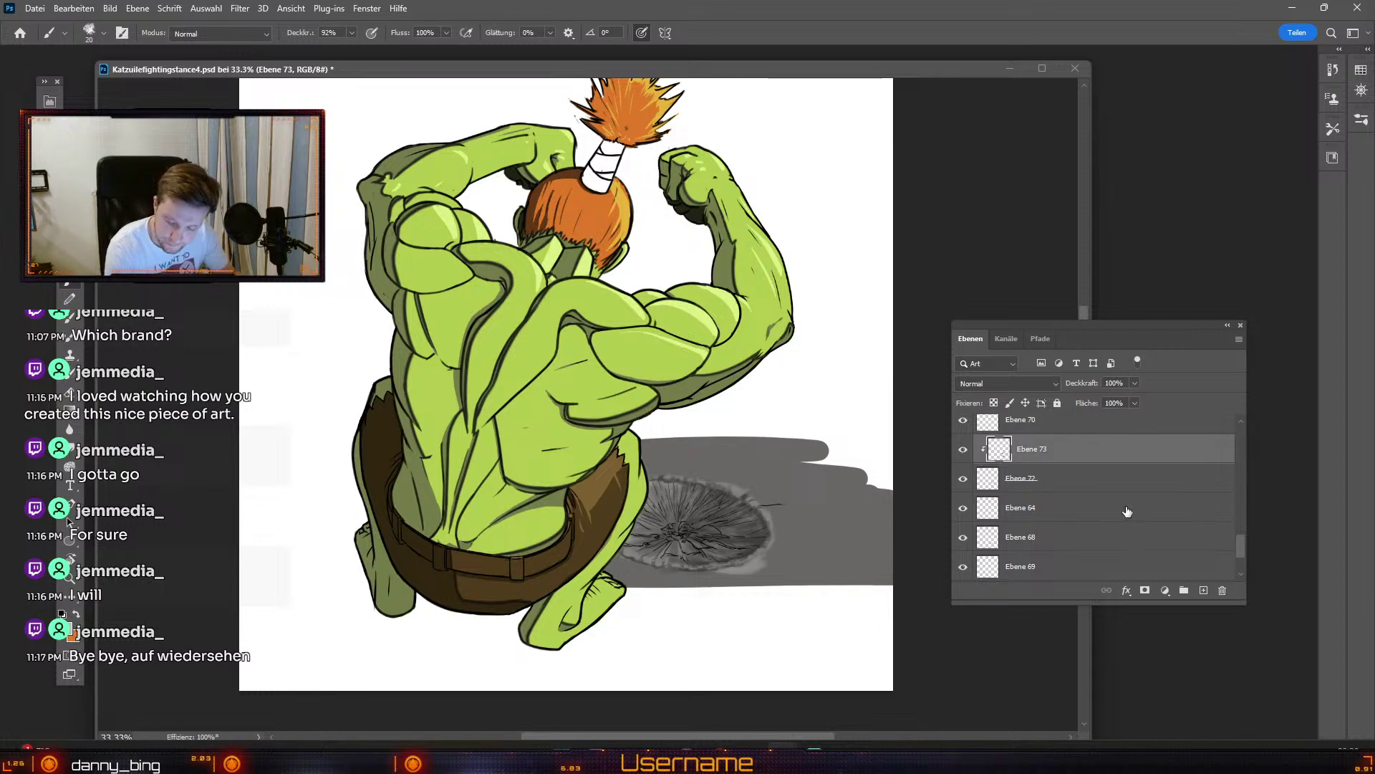
pyautogui.click(1204, 590)
pyautogui.keyDown('alt'); pyautogui.click(996, 459); pyautogui.keyUp('alt')
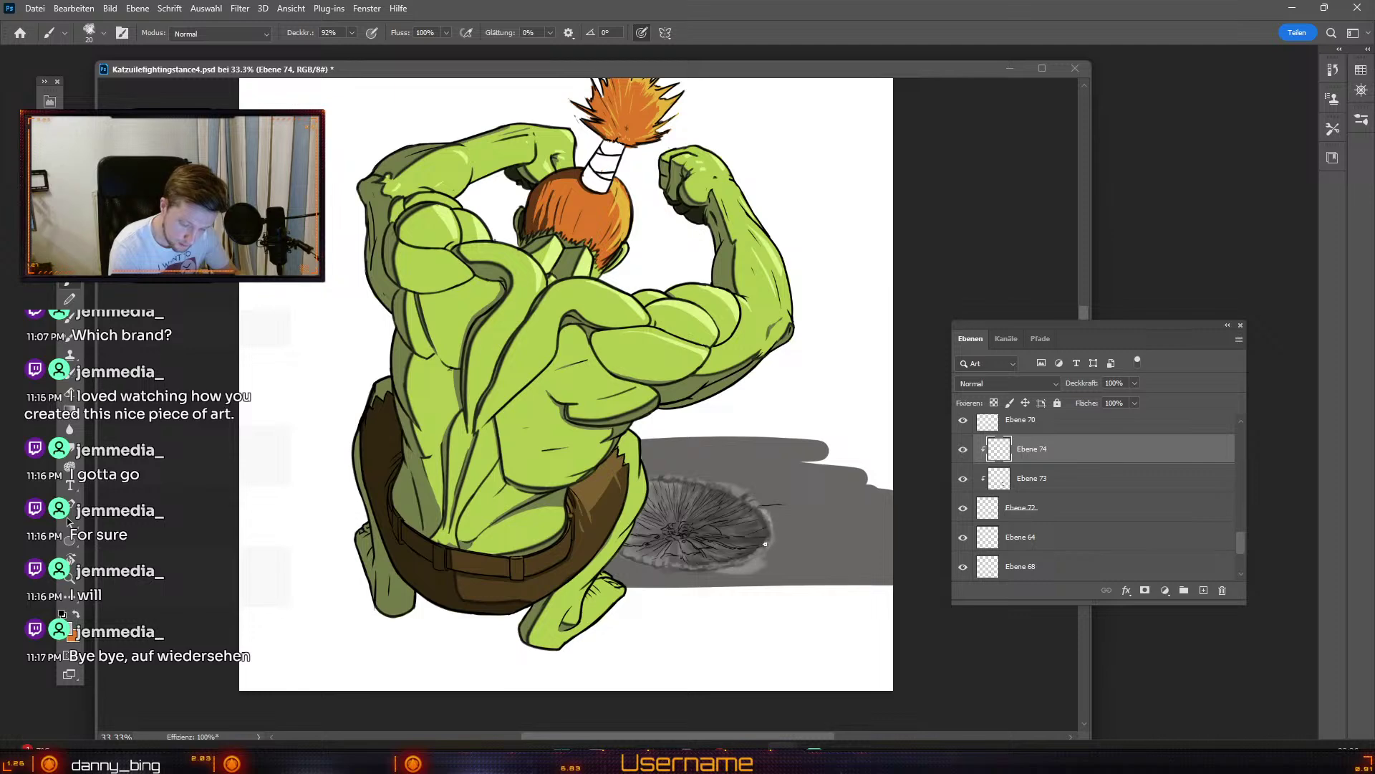
# Step: Paint light grey highlights around the crater's rim on the new clipped layer, varying the brush between 10 and 25 px
pyautogui.press(']')
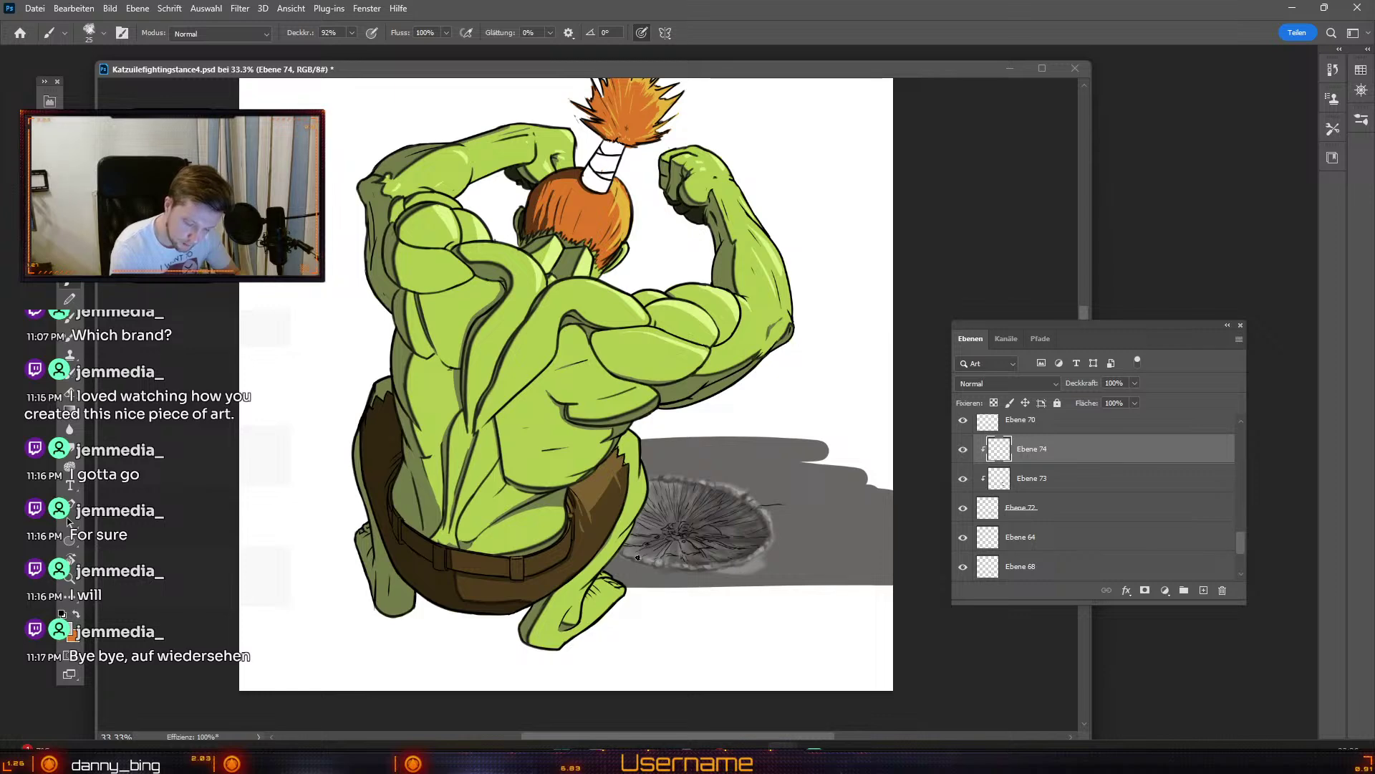
pyautogui.press('ö')
pyautogui.press('ö')
pyautogui.press('ö')
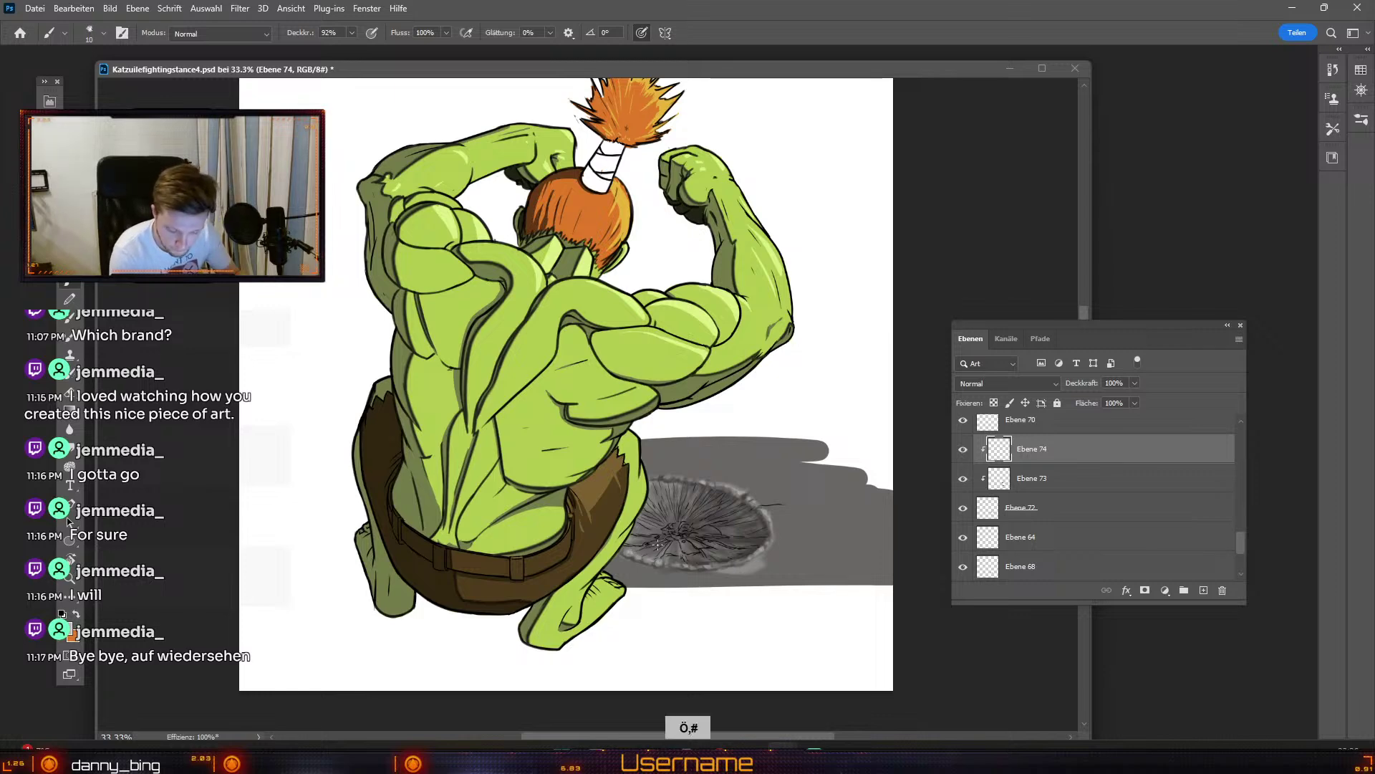
pyautogui.press('#')
pyautogui.press('#')
pyautogui.press('#')
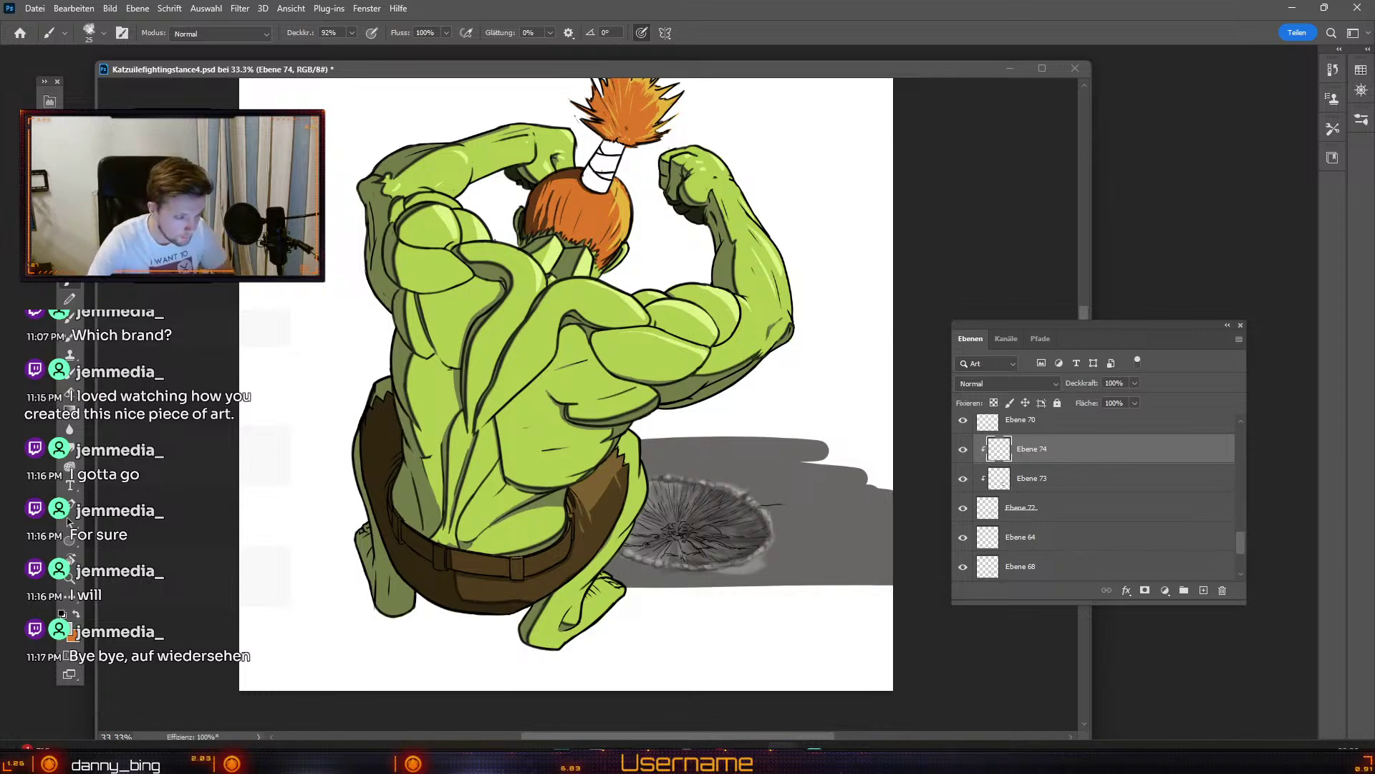
# Step: Compare the crater with the rim highlight layer hidden and shown, and check which layer holds the crater's interior
pyautogui.click(963, 450)
pyautogui.click(962, 449)
pyautogui.scroll(2, 962, 458)
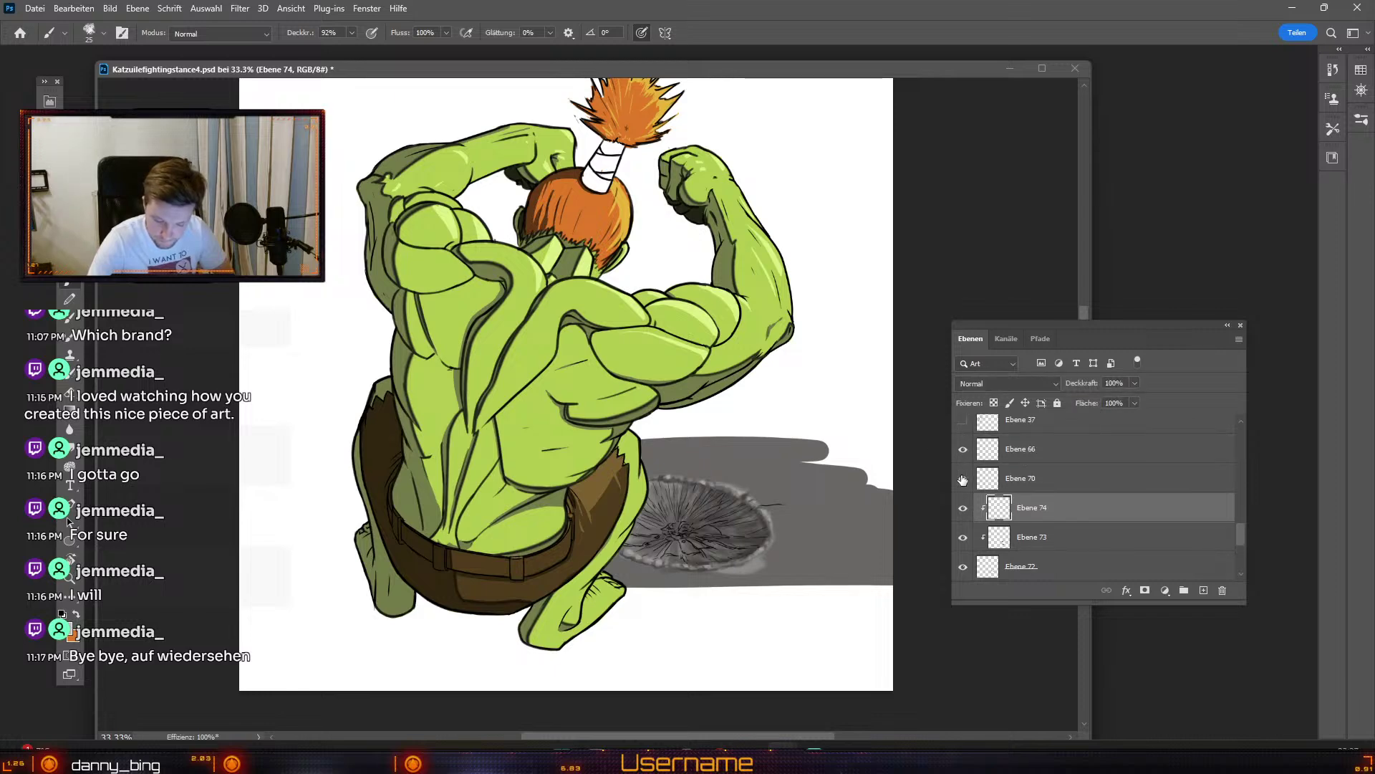
pyautogui.press('v')
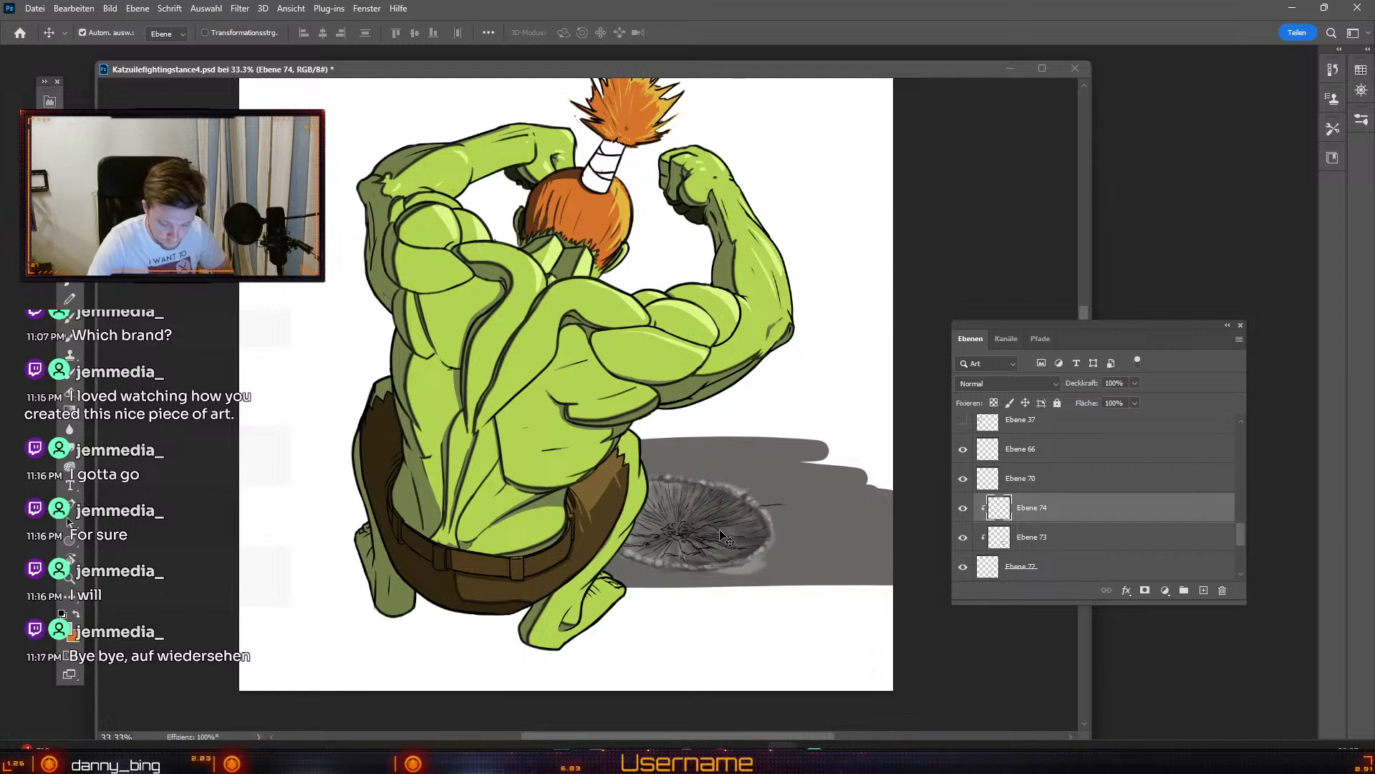
pyautogui.click(728, 539)
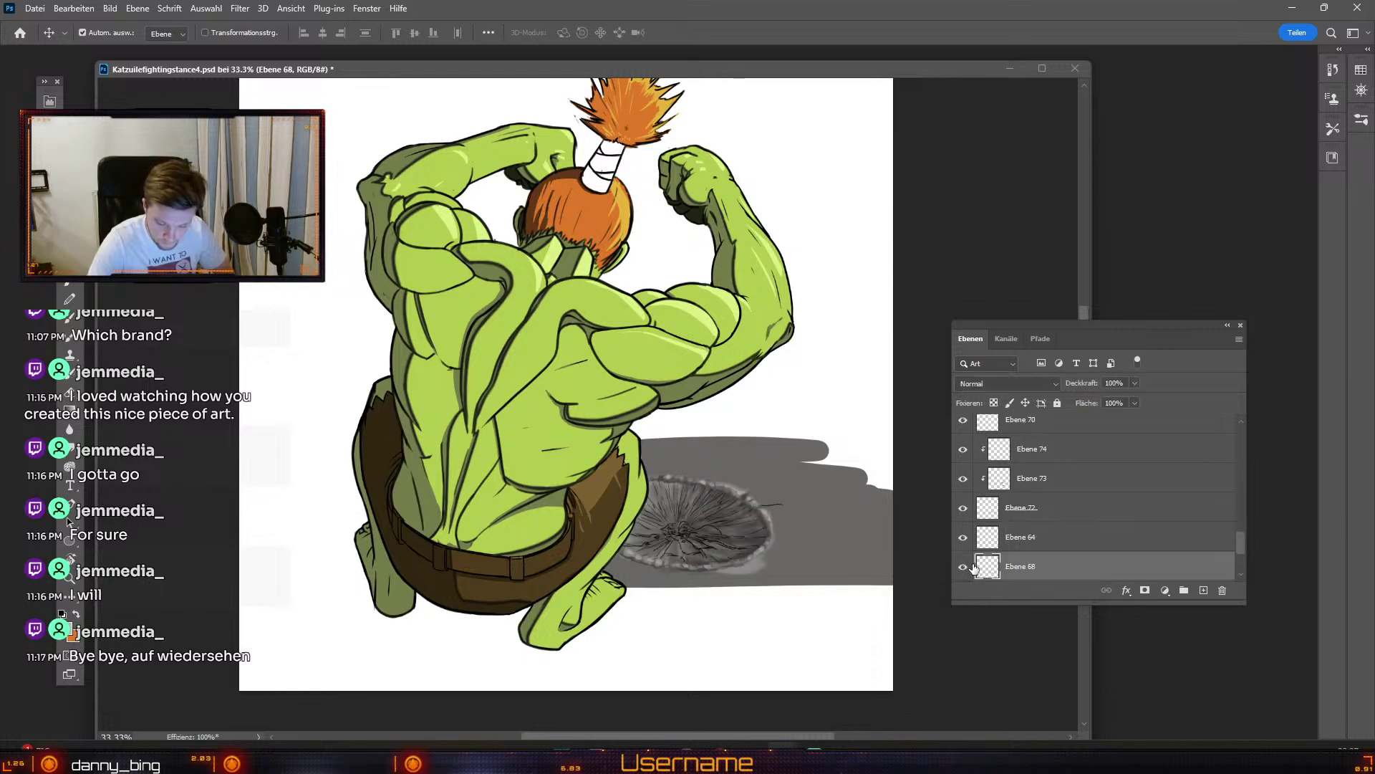
pyautogui.scroll(1, 989, 475)
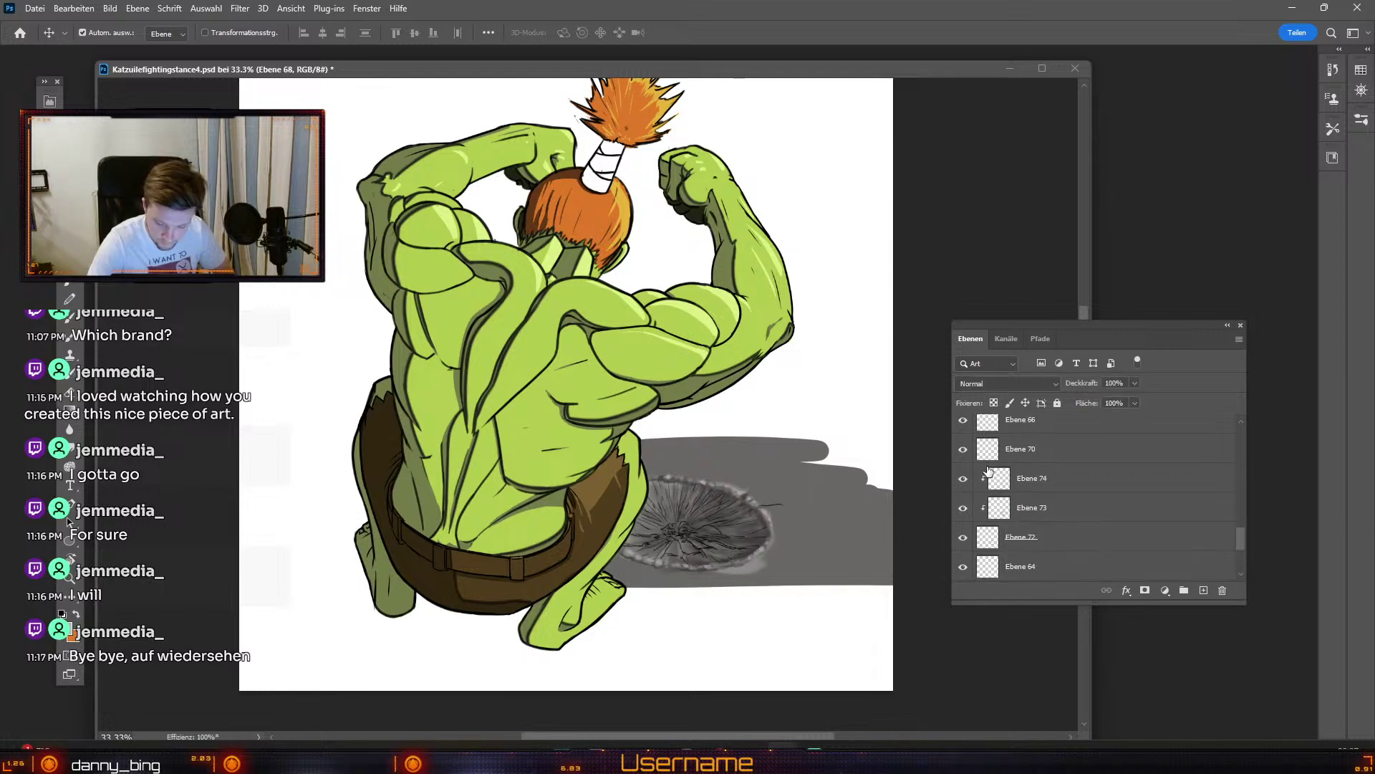
# Step: Add a new layer above the clipped highlight layer Ebene 74 and choose the foreground colour for the brush
pyautogui.click(1068, 487)
pyautogui.click(1204, 590)
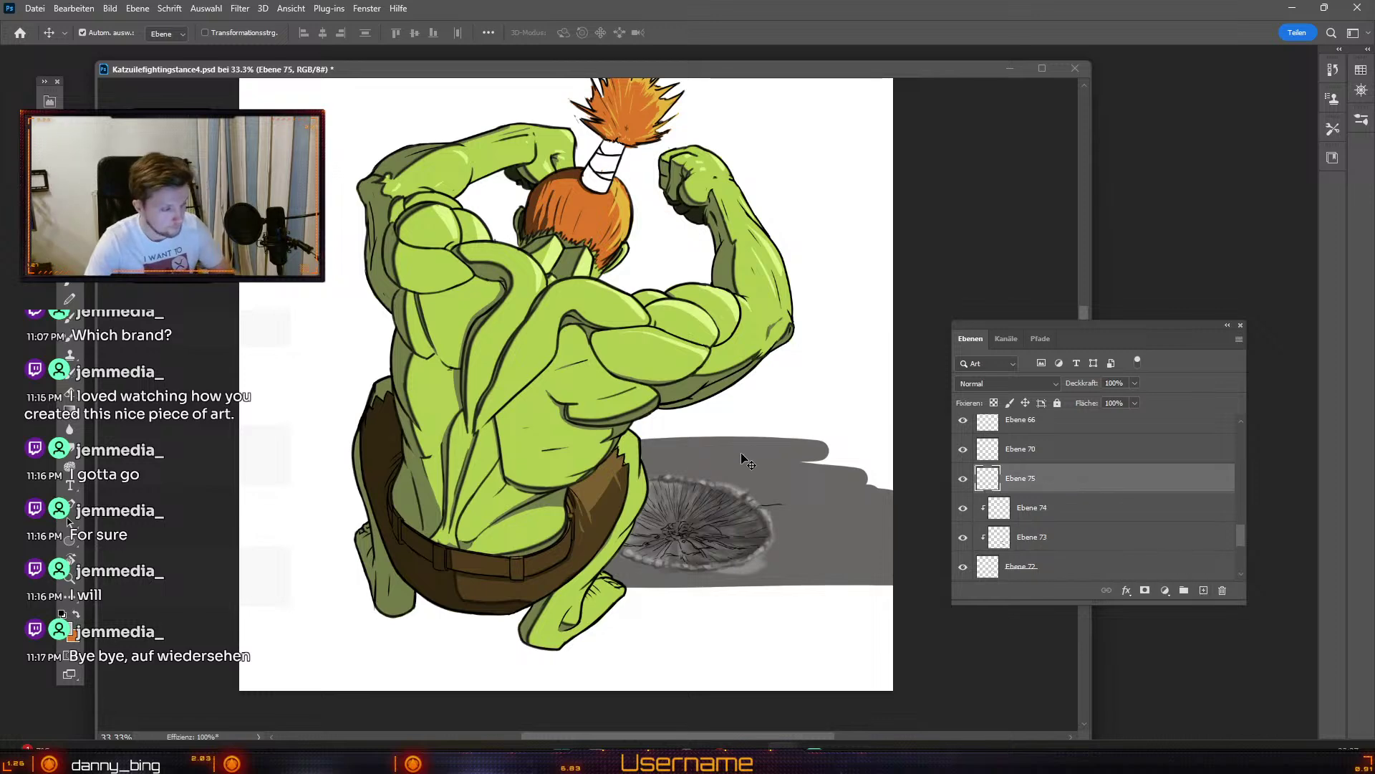
pyautogui.press('b')
pyautogui.click(67, 622)
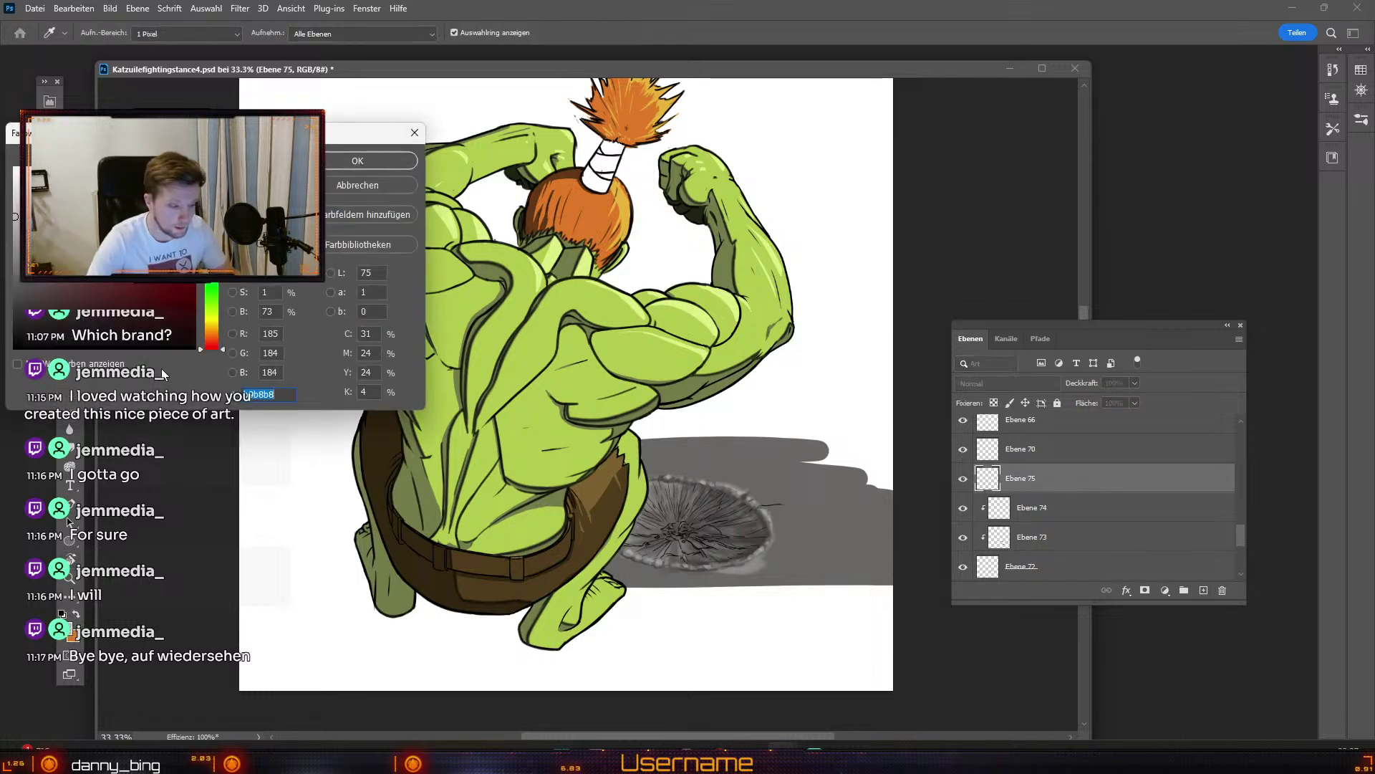
pyautogui.click(380, 159)
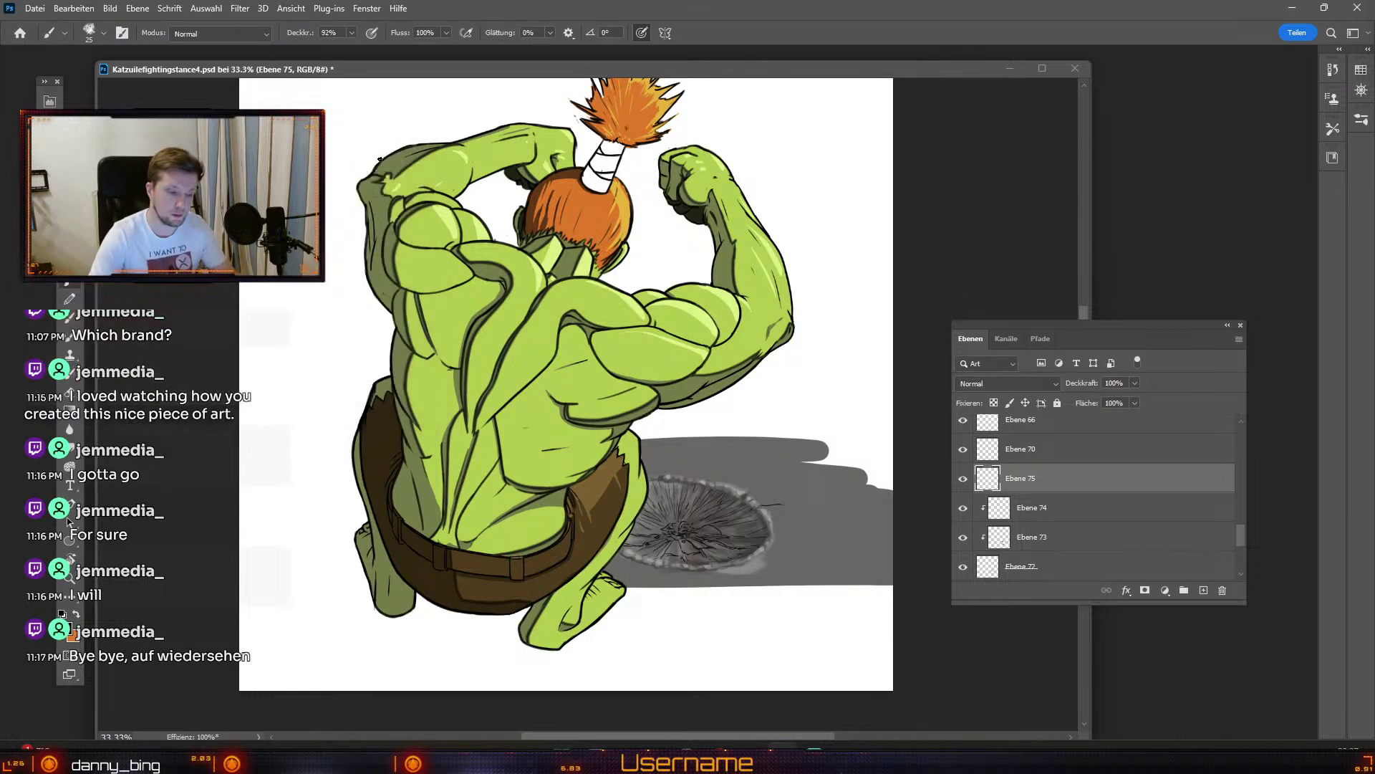
pyautogui.press('b')
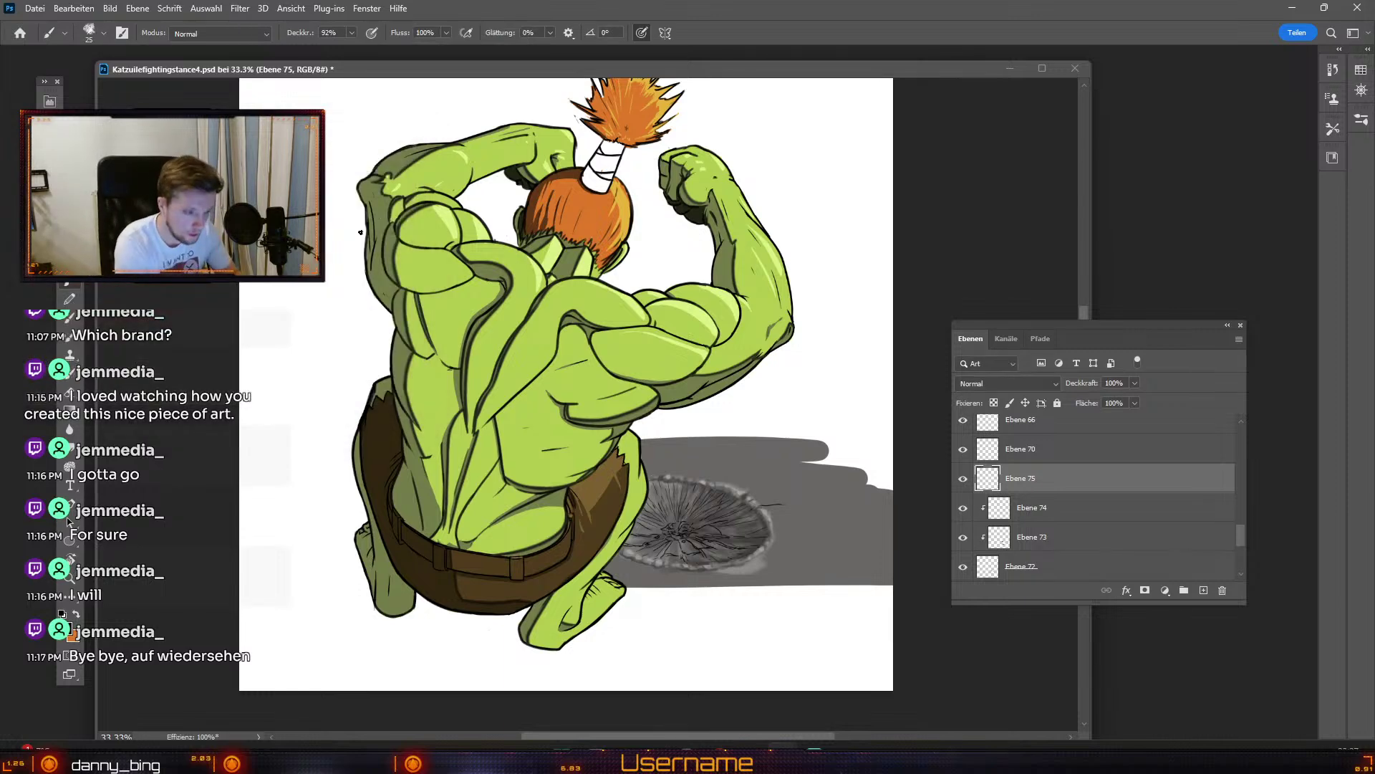
# Step: Switch to the hard round brush preset and reduce its size to 5 px for outlining the crater rim
pyautogui.click(88, 34)
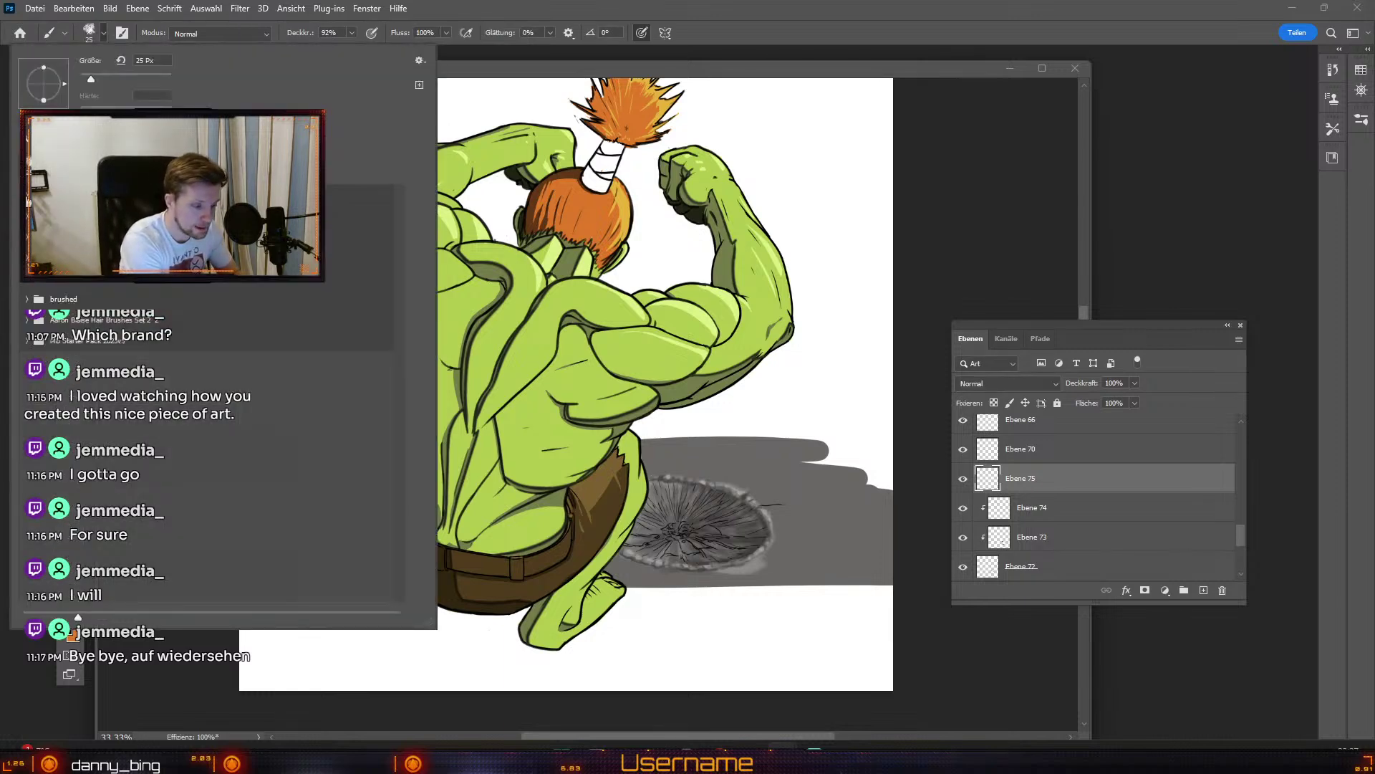
pyautogui.click(27, 196)
pyautogui.click(183, 230)
pyautogui.click(830, 292)
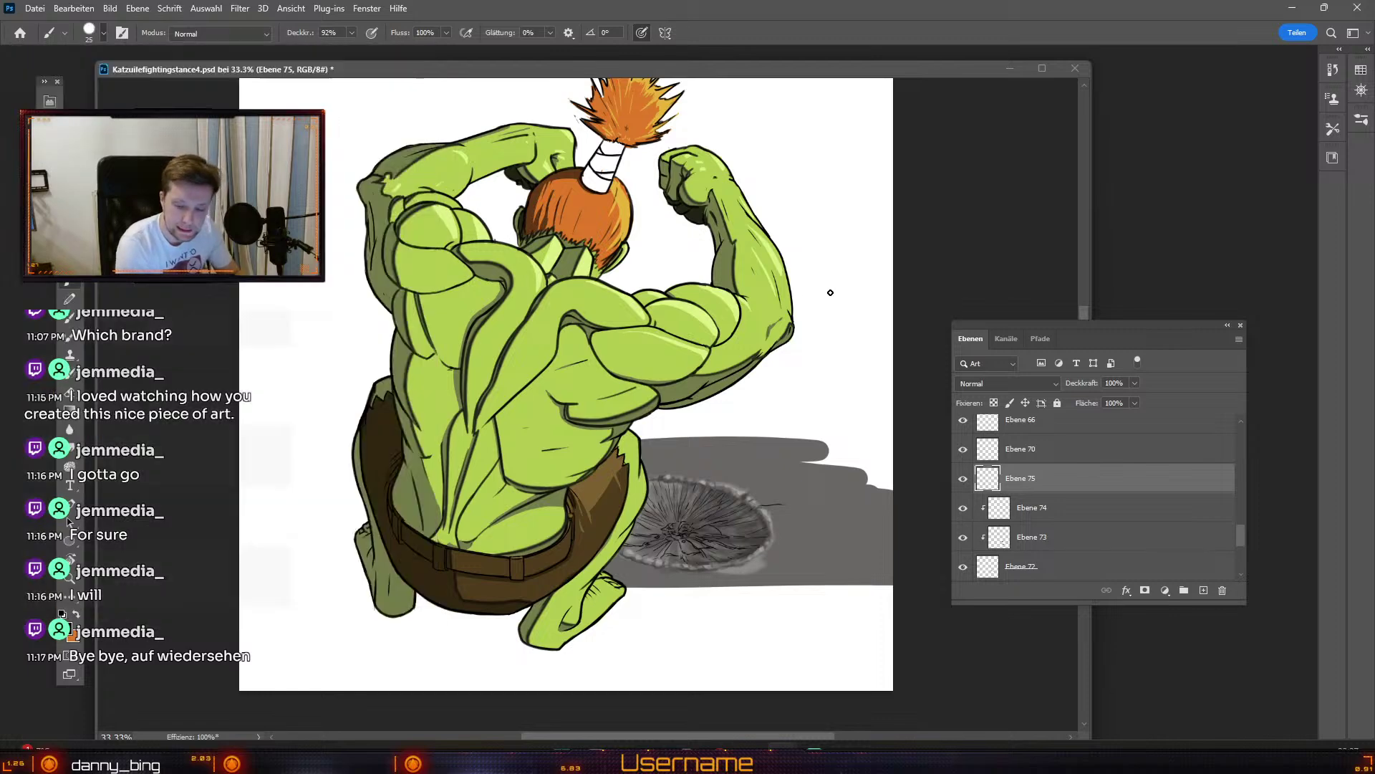
pyautogui.press('odiaeresis')
pyautogui.press('odiaeresis')
pyautogui.press('odiaeresis')
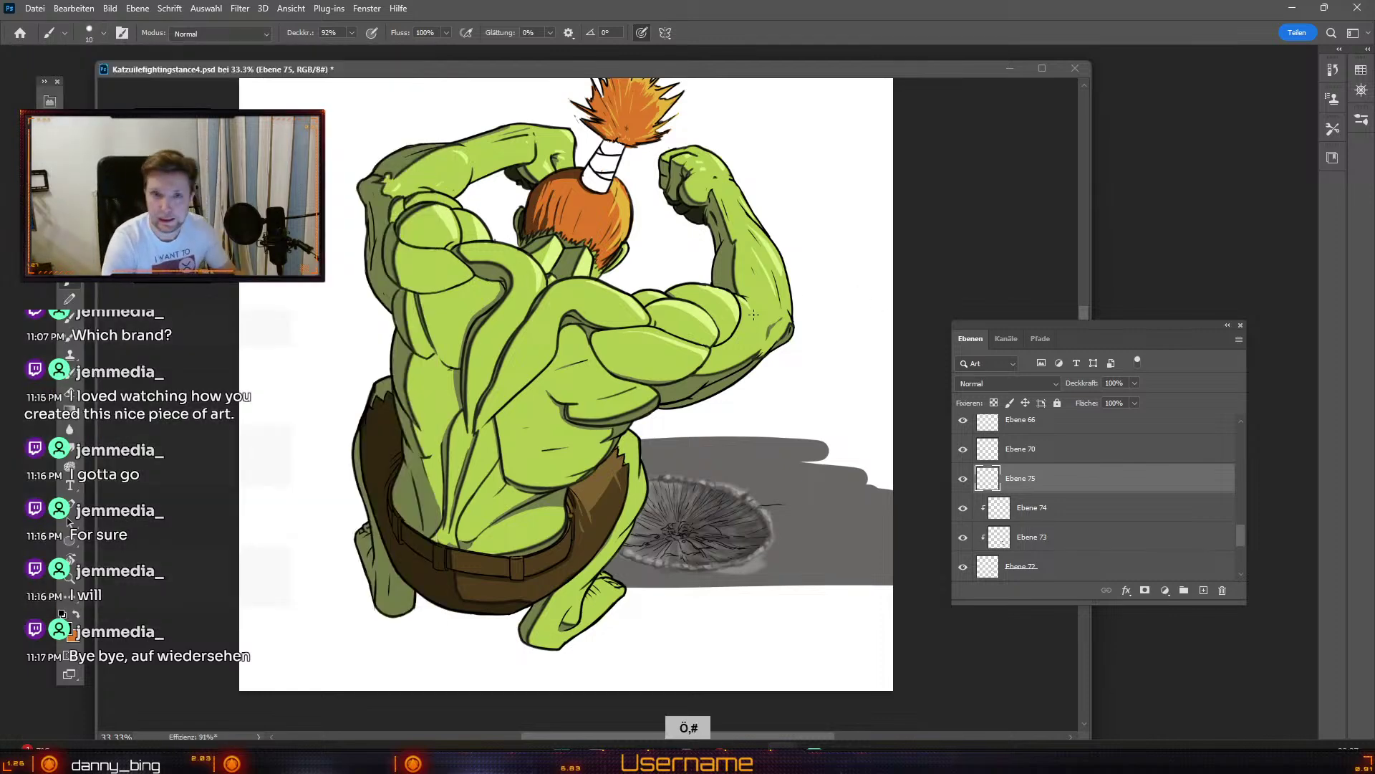
pyautogui.press('odiaeresis')
pyautogui.press('odiaeresis')
pyautogui.press('odiaeresis')
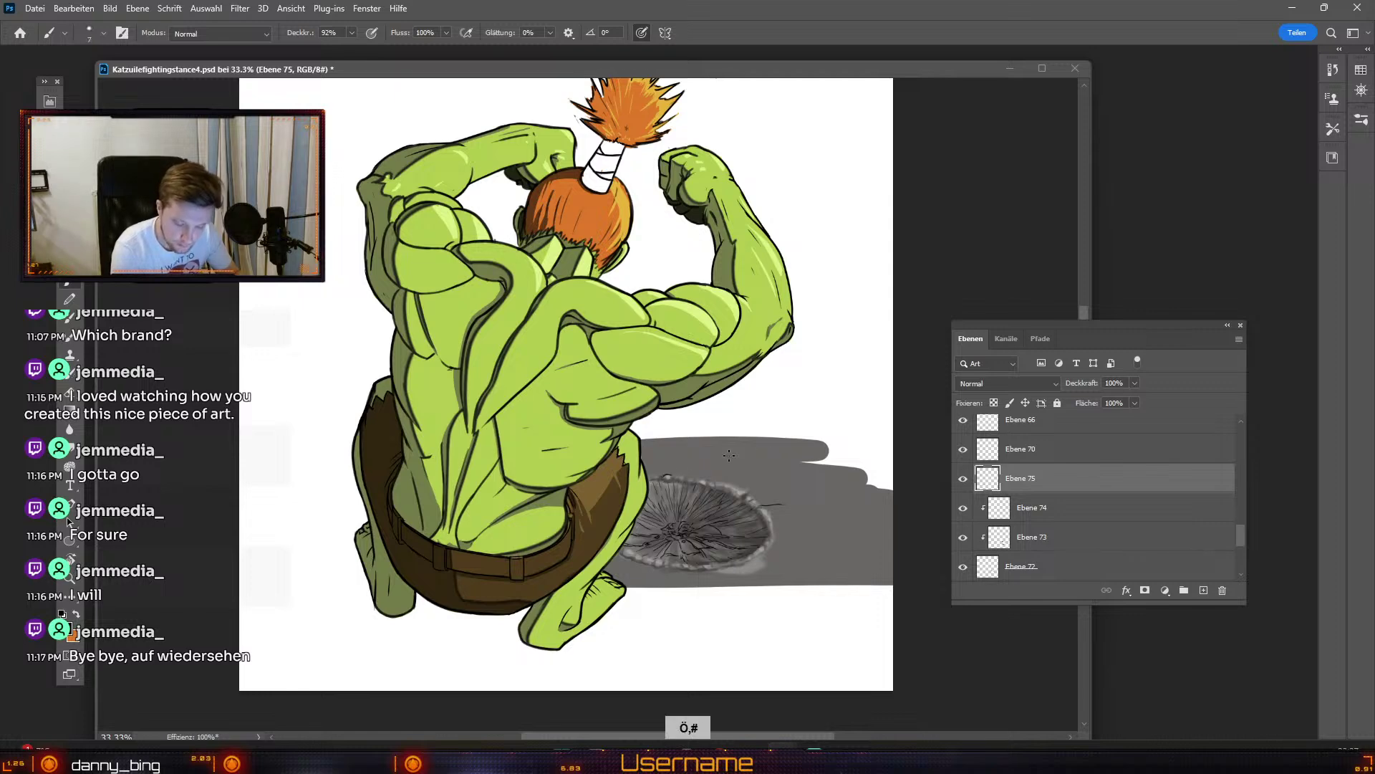
pyautogui.hotkey('ctrl', '+')
pyautogui.moveTo(868, 424); pyautogui.dragTo(738, 315)
pyautogui.press('odiaeresis')
pyautogui.press('odiaeresis')
# Step: Draw thin black outlines on the rim's upper edge beside the orc's leg, undoing and erasing stray strokes
pyautogui.hotkey('ctrl', 'z')
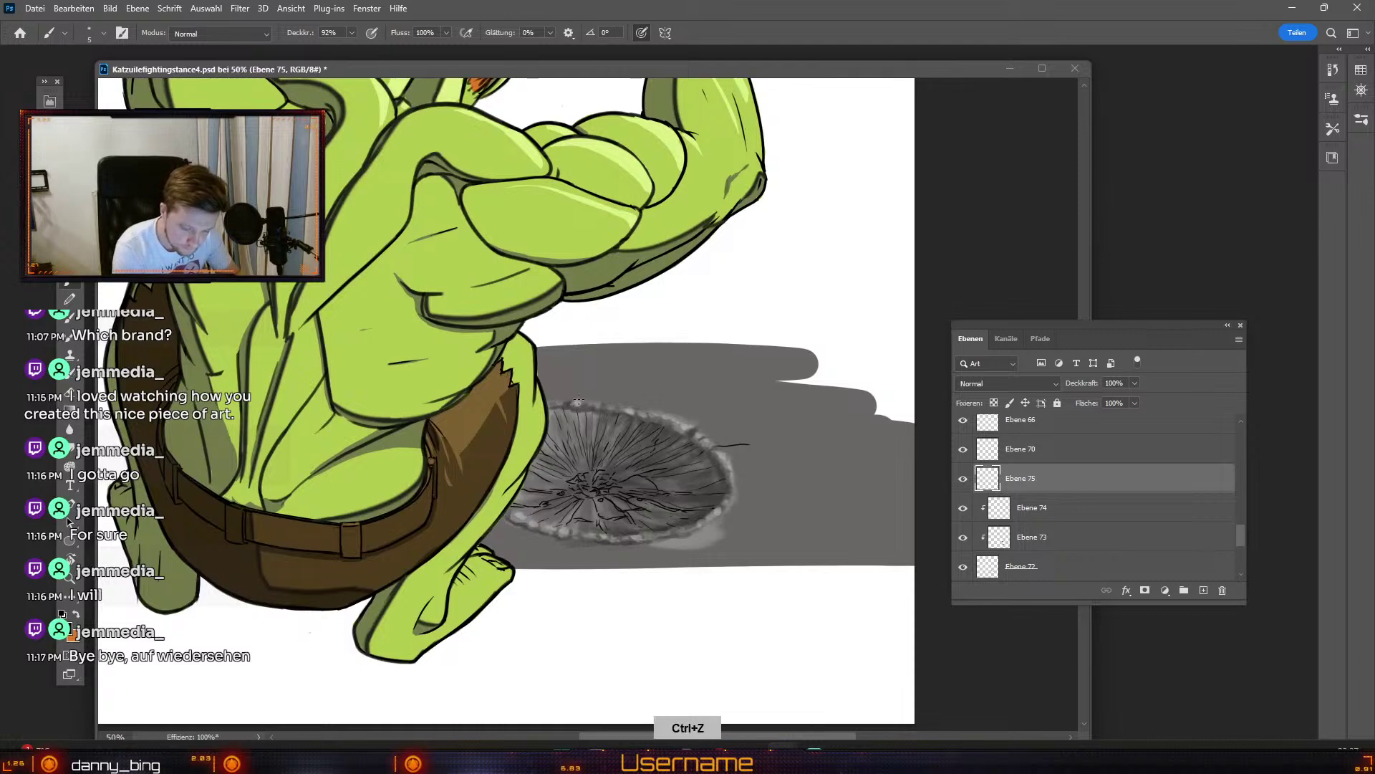
pyautogui.moveTo(591, 401); pyautogui.dragTo(584, 403)
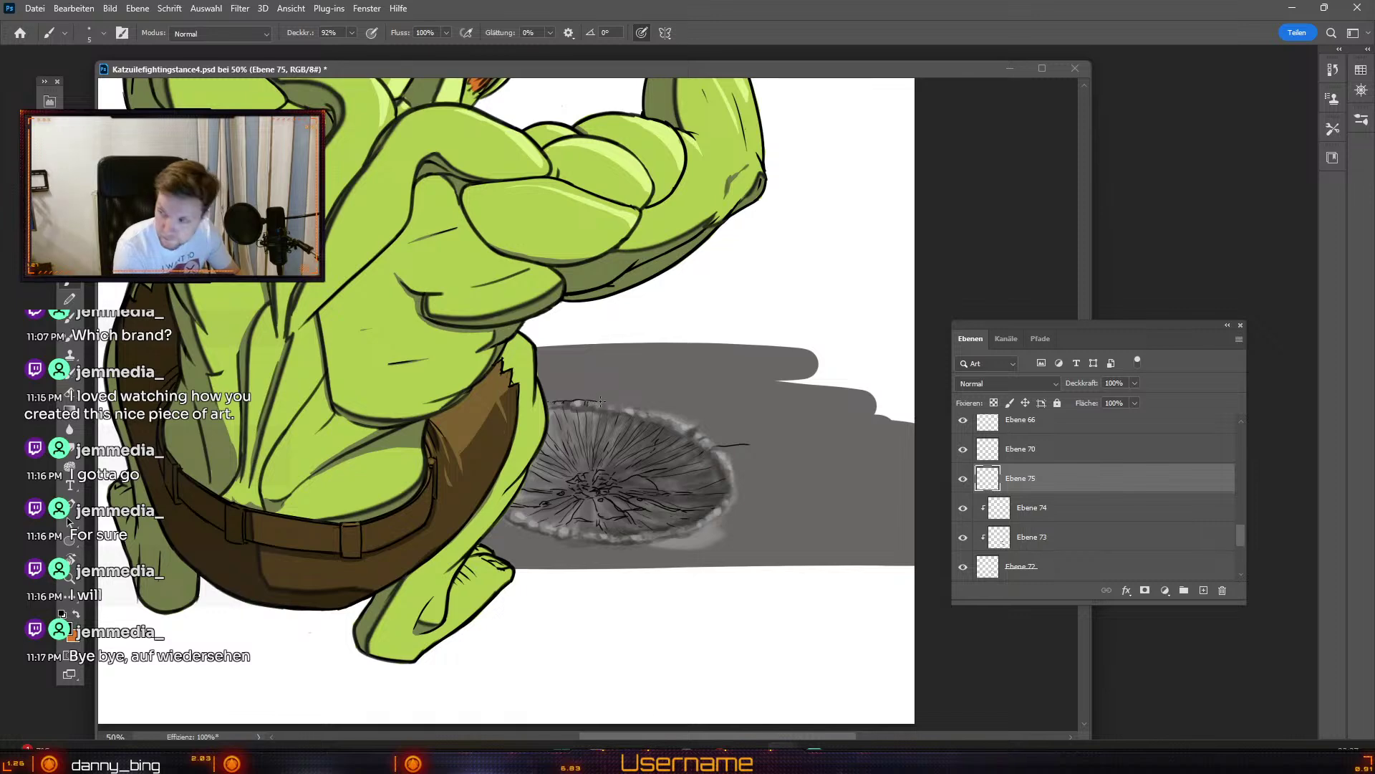
pyautogui.hotkey('ctrl', 'z')
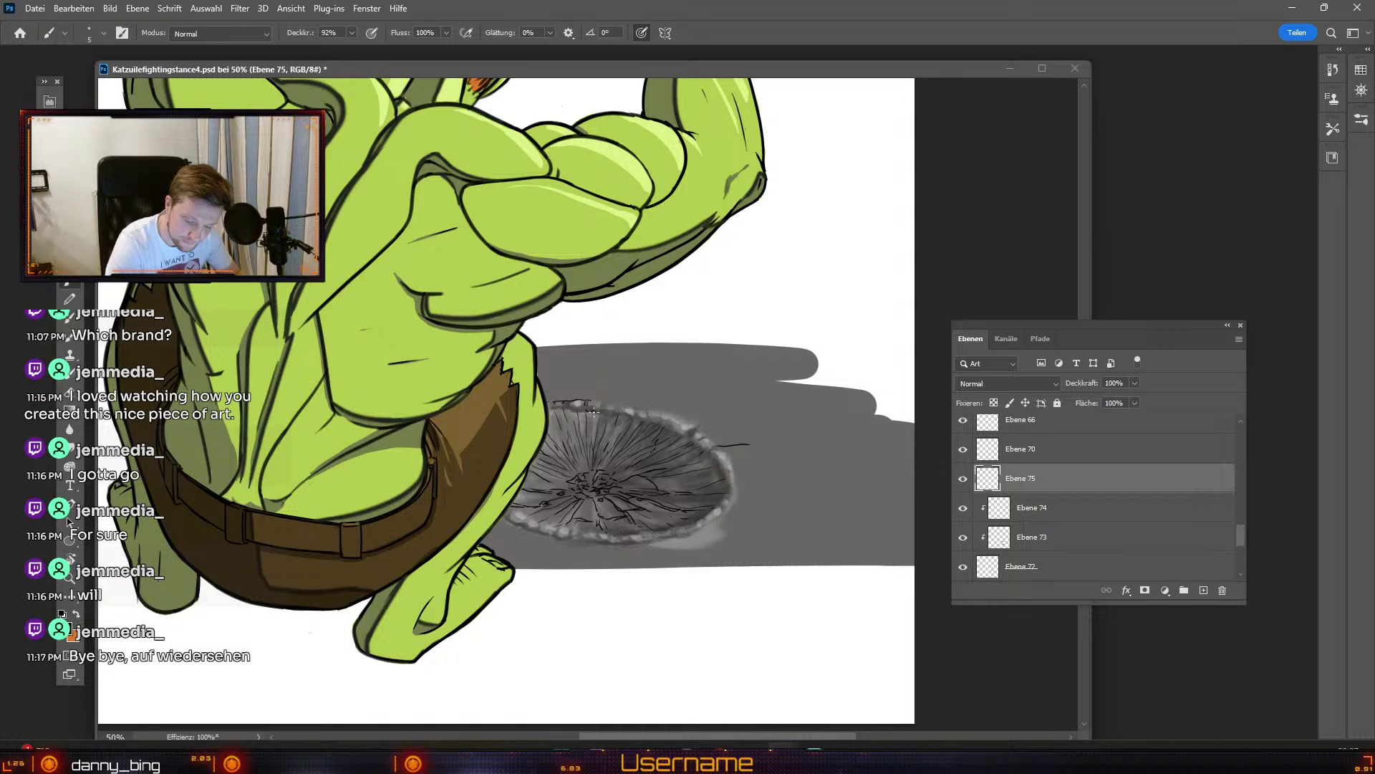
pyautogui.hotkey('ctrl', 'z')
pyautogui.hotkey('ctrl', 'z')
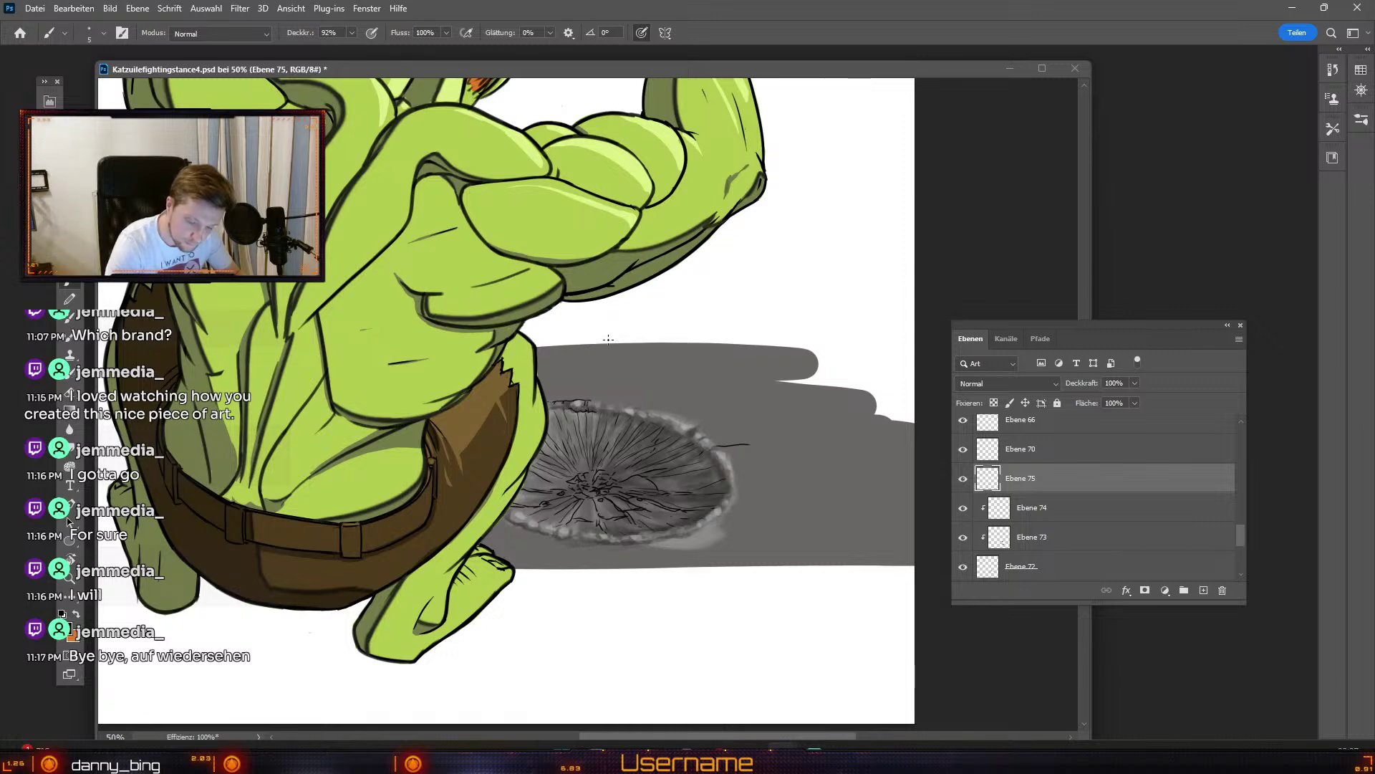
pyautogui.press('odiaeresis')
pyautogui.press('#')
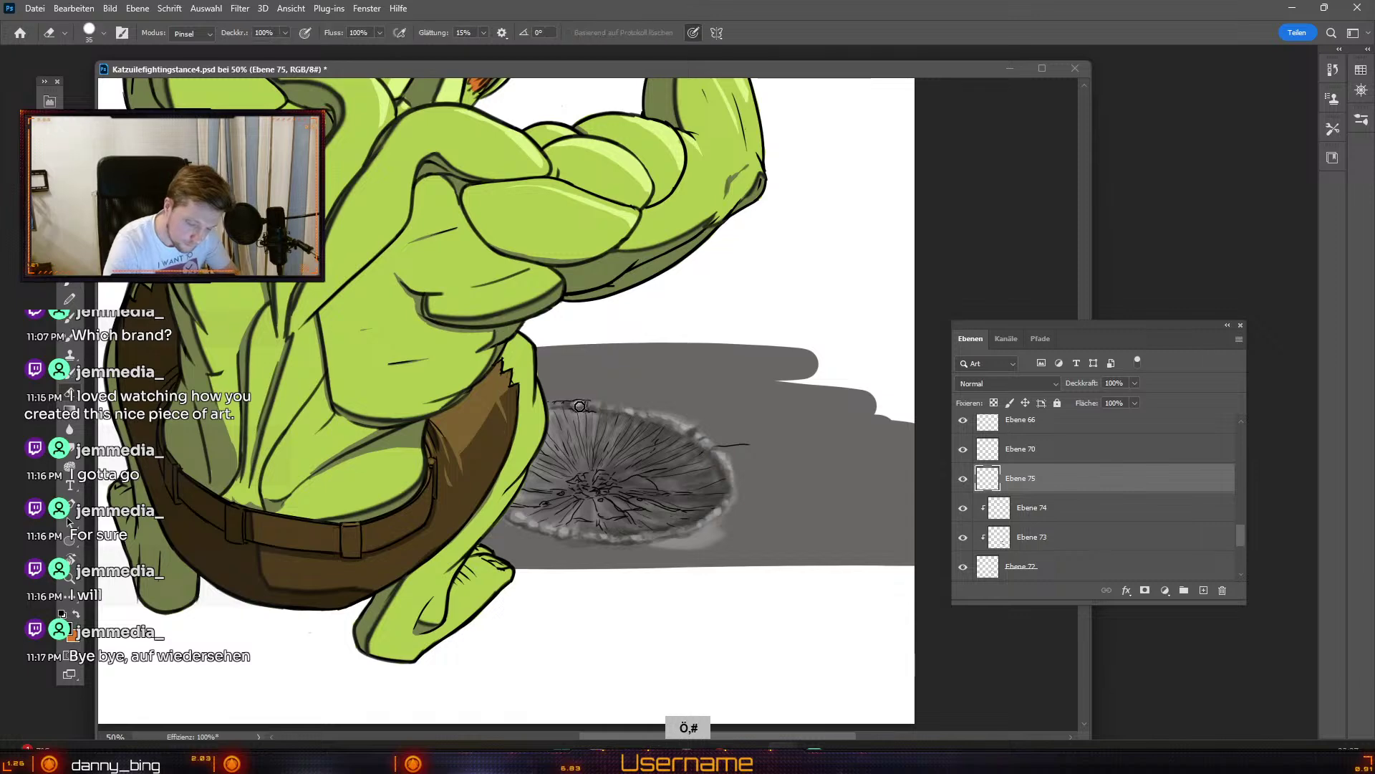
pyautogui.press('b')
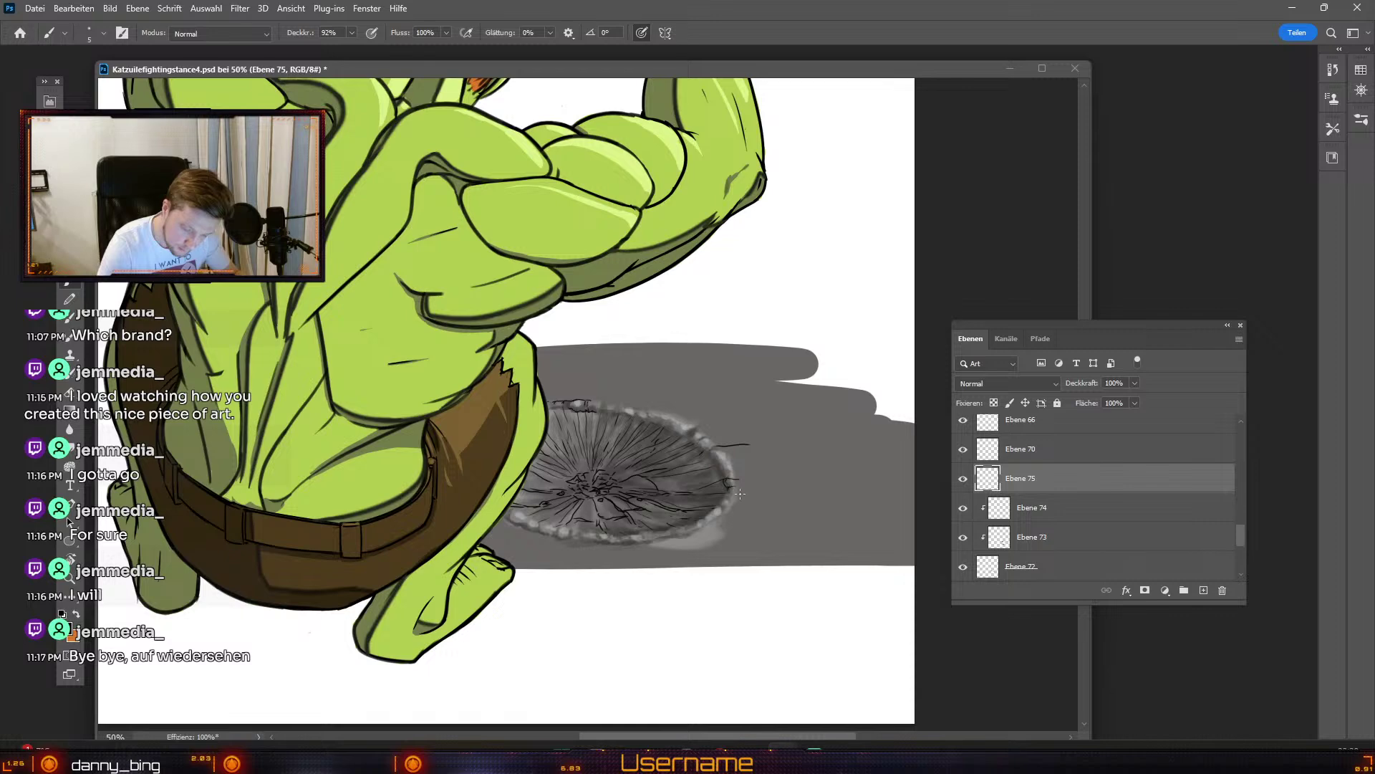
# Step: Outline the stones on the crater rim's far right edge in black, redrawing misplaced strokes and erasing the excess
pyautogui.hotkey('ctrl', 'z')
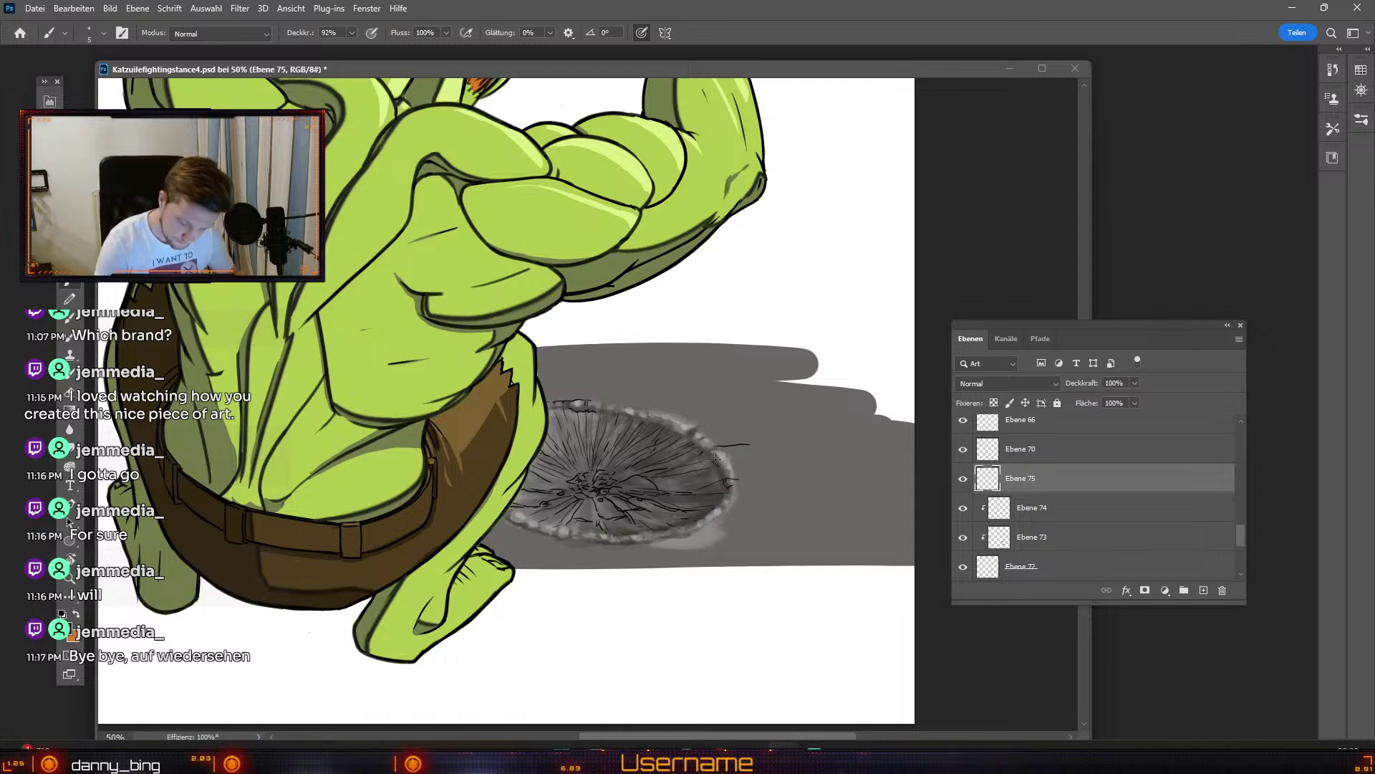
pyautogui.hotkey('ctrl', 'z')
pyautogui.hotkey('ctrl', 'z')
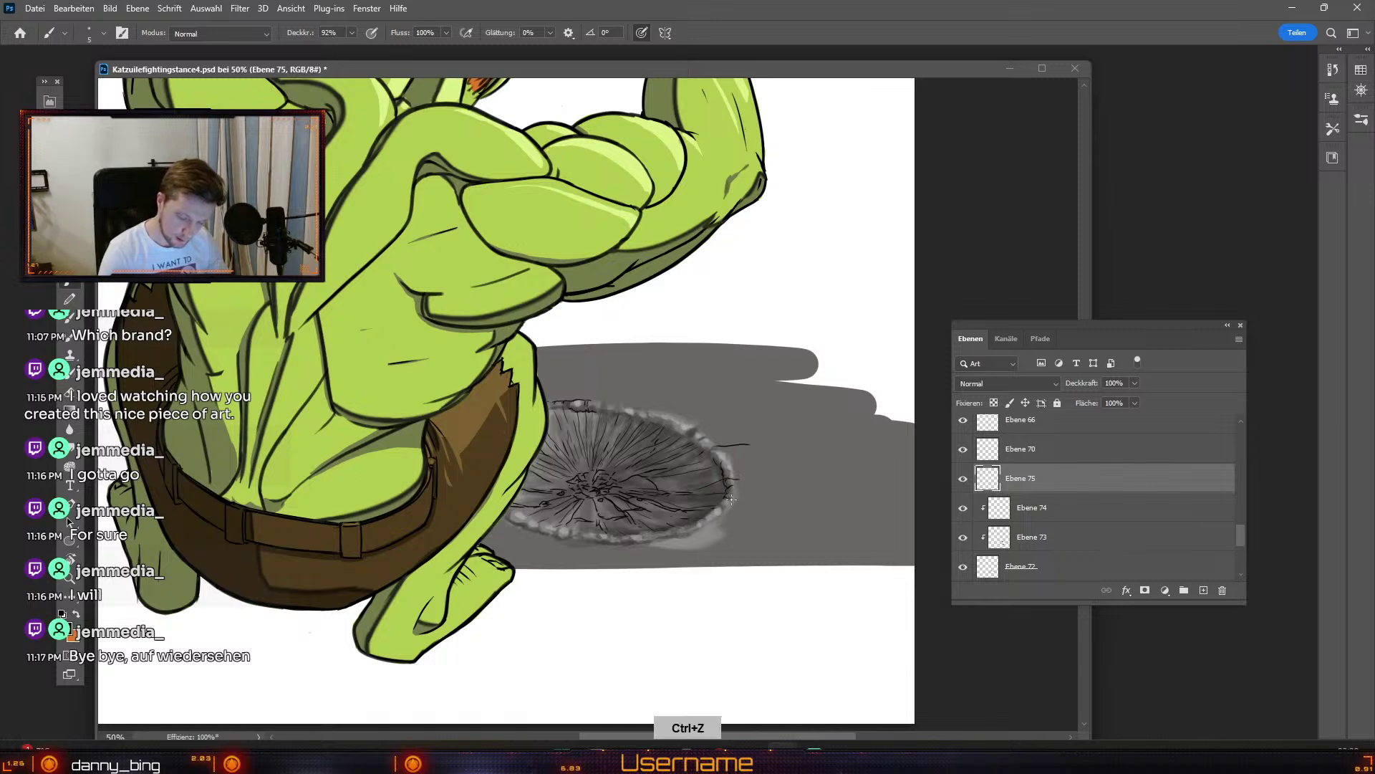
pyautogui.press('e')
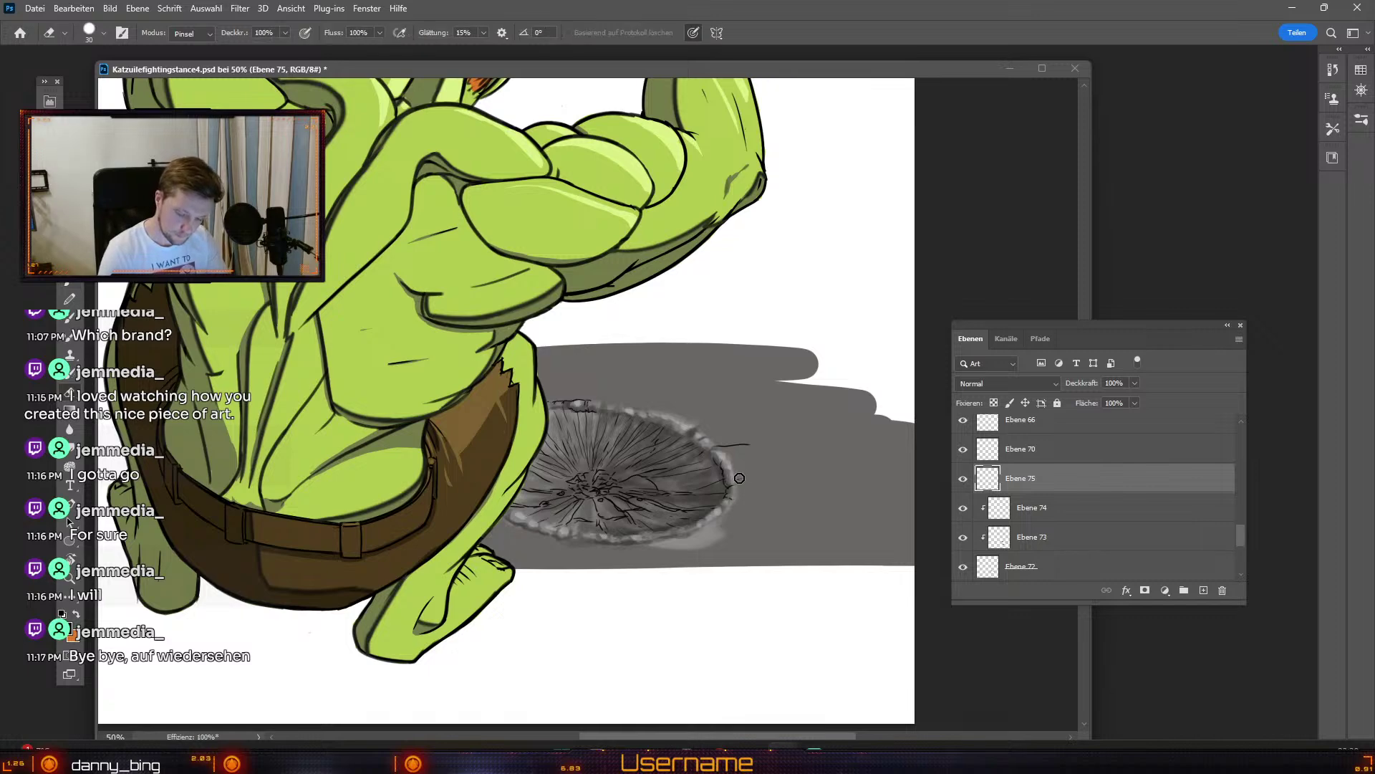
pyautogui.press('b')
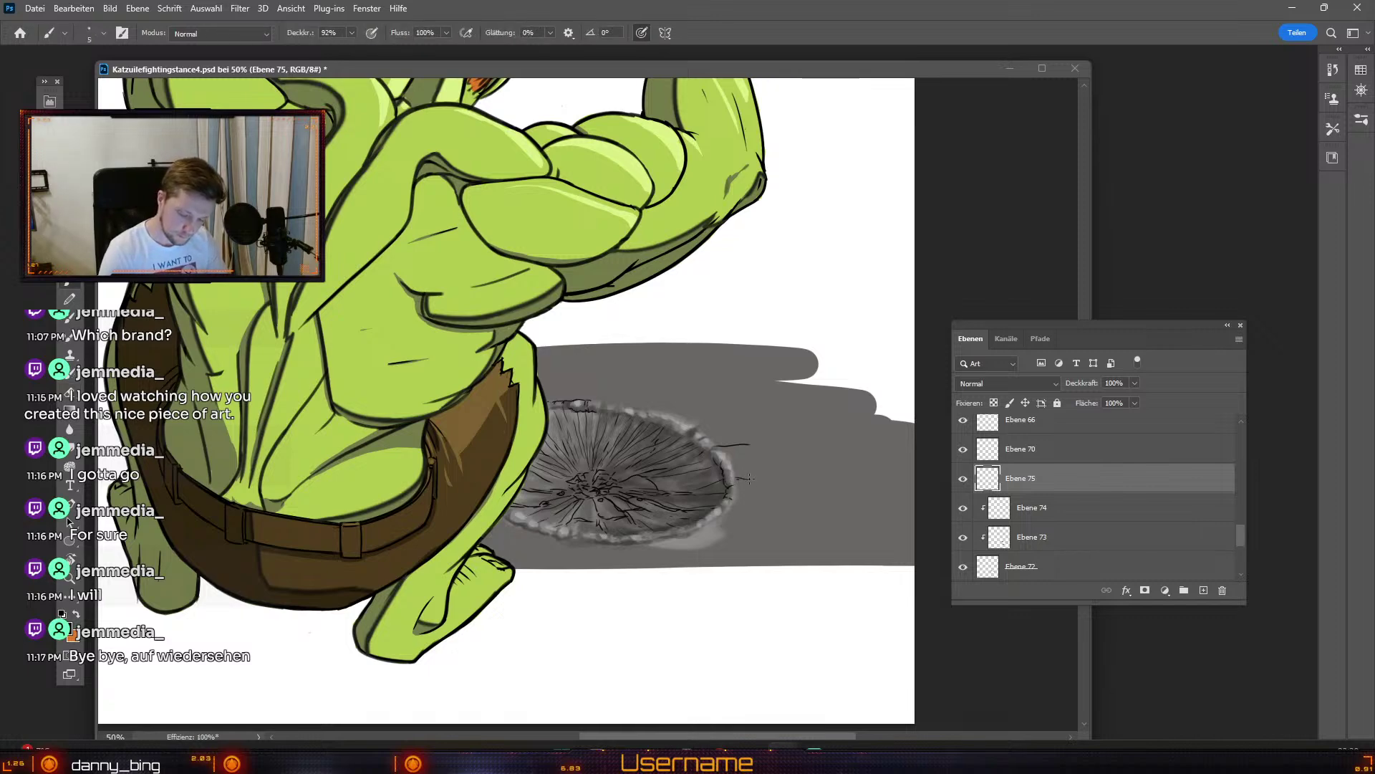
# Step: Continue the black stone outlines up the rim's upper-right curve, undoing bad strokes and erasing stray marks
pyautogui.hotkey('ctrl', 'z')
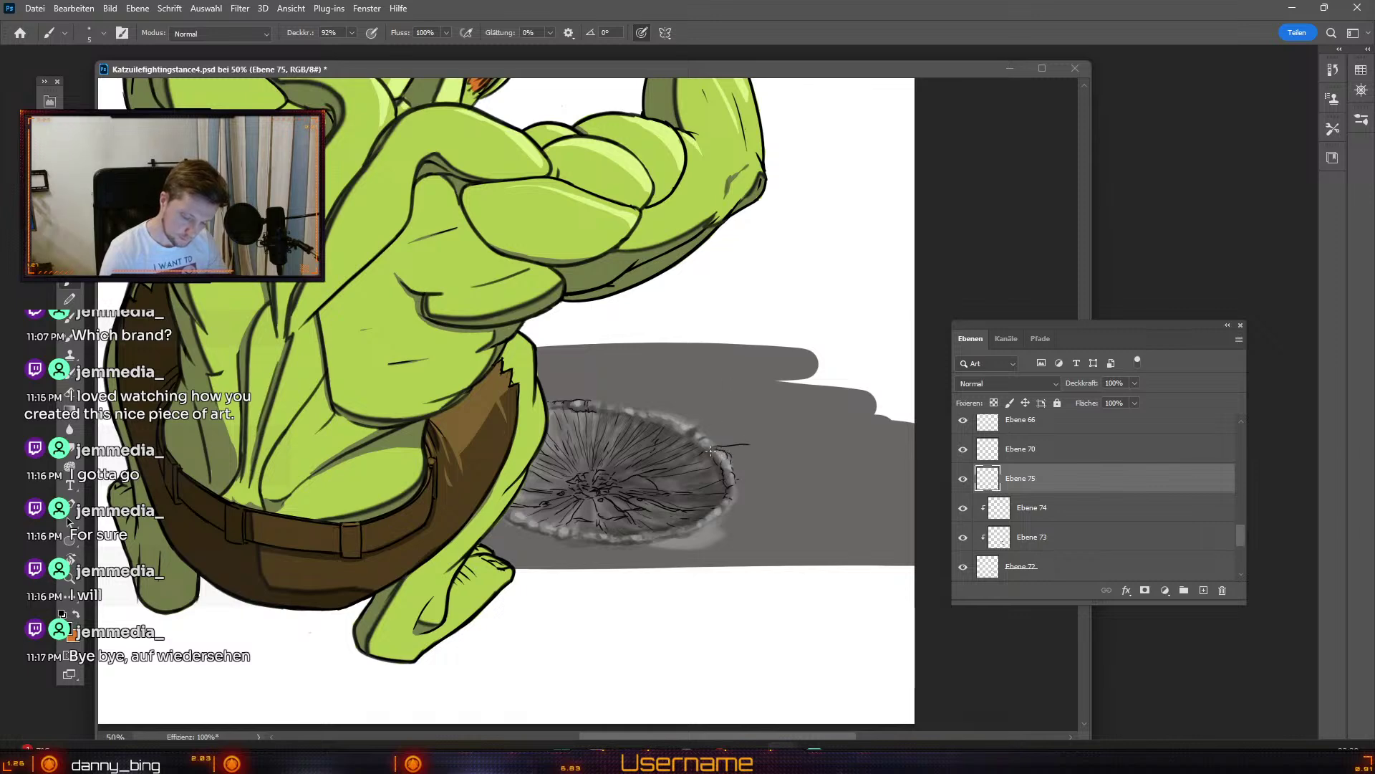
pyautogui.hotkey('ctrl', 'z')
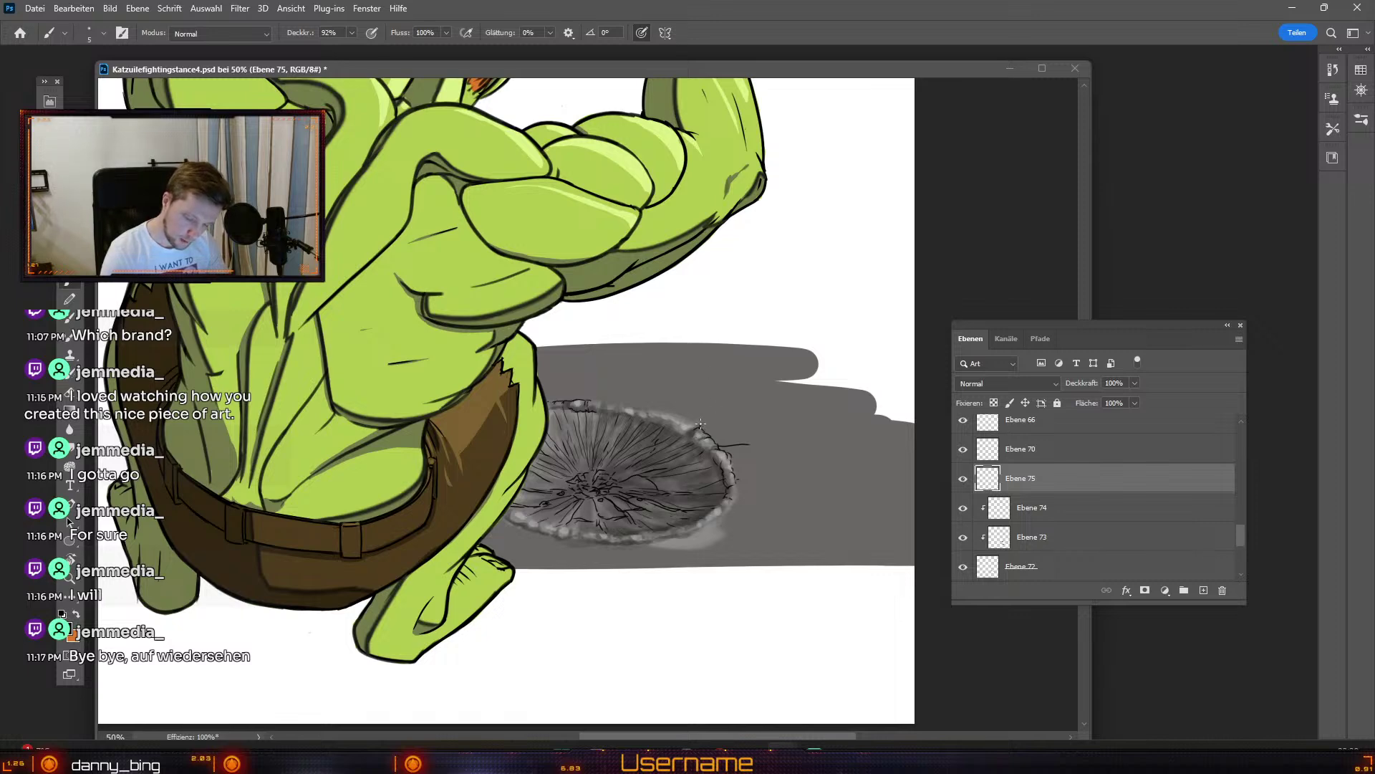
pyautogui.hotkey('ctrl', 'z')
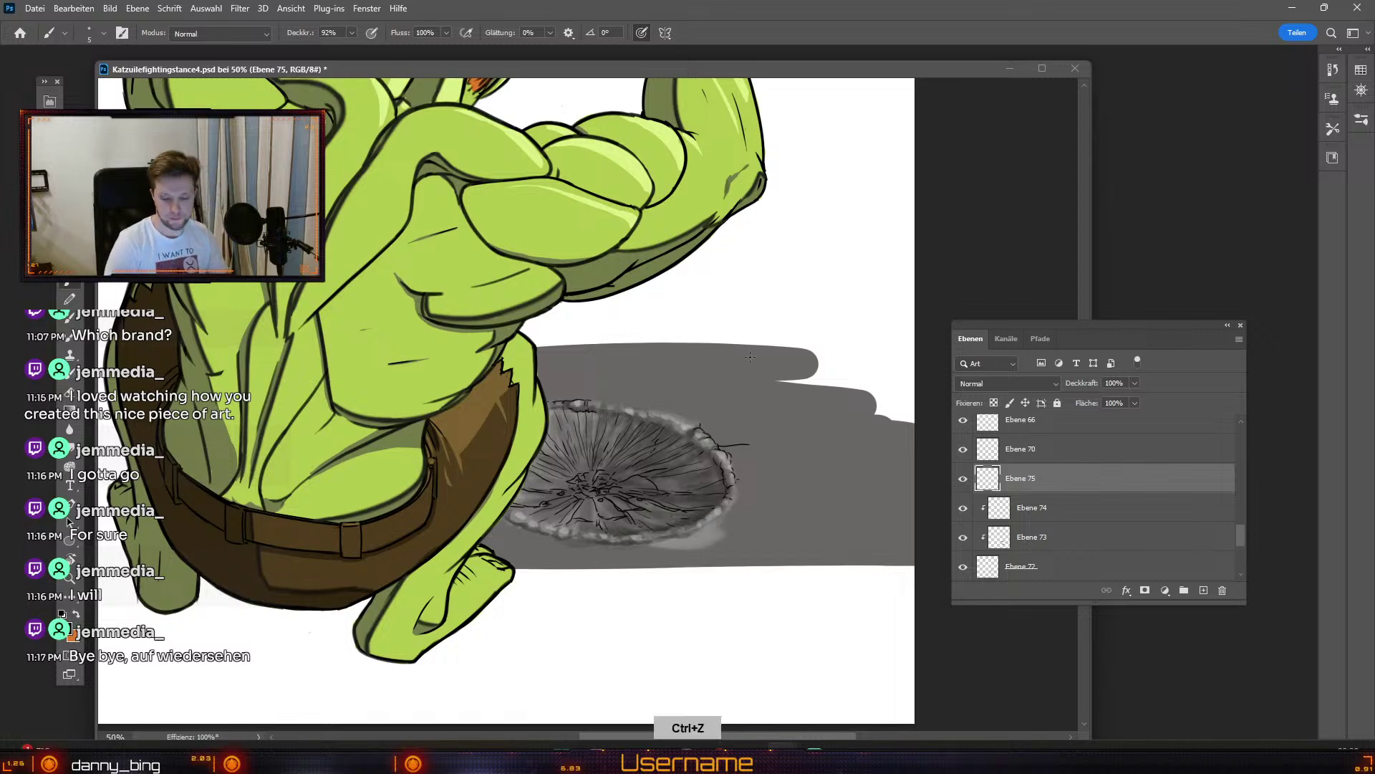
pyautogui.press('odiaeresis')
pyautogui.press('#')
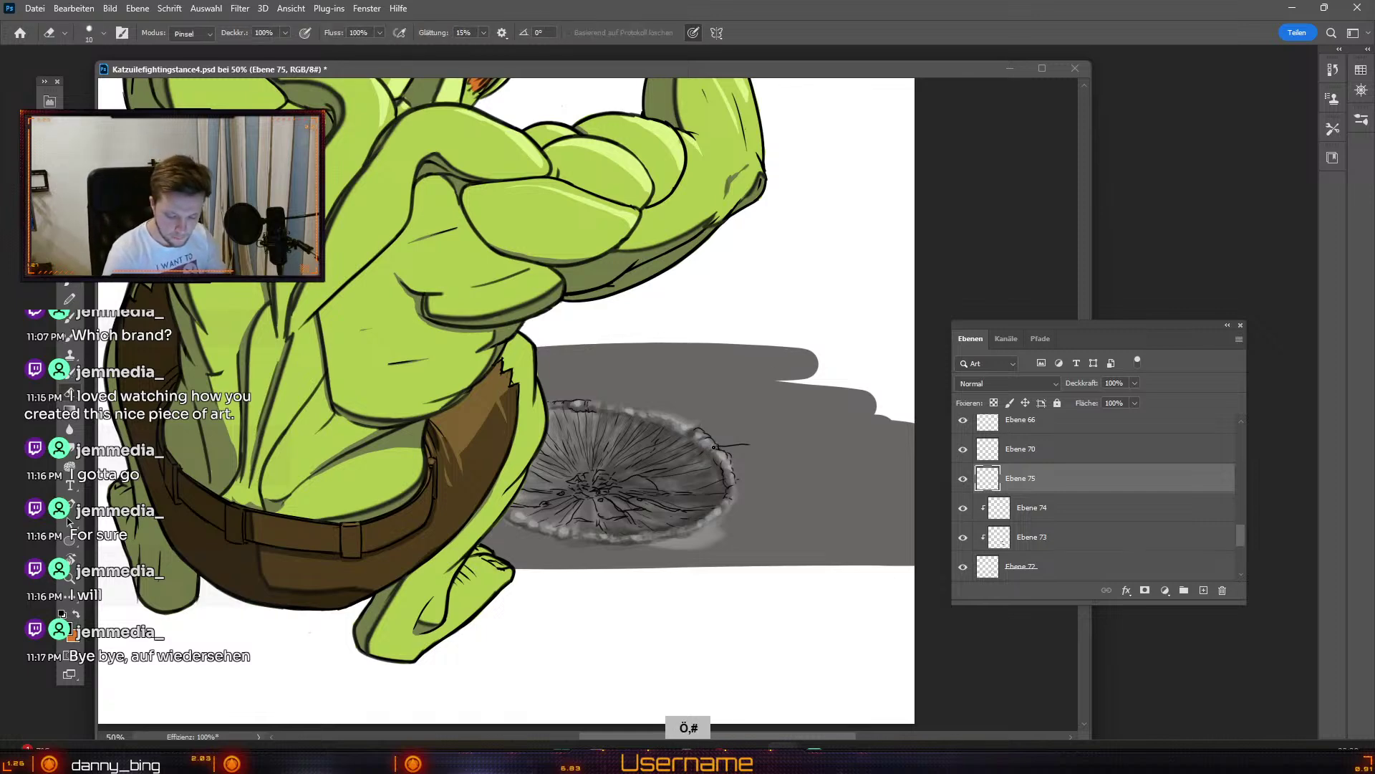
pyautogui.press('b')
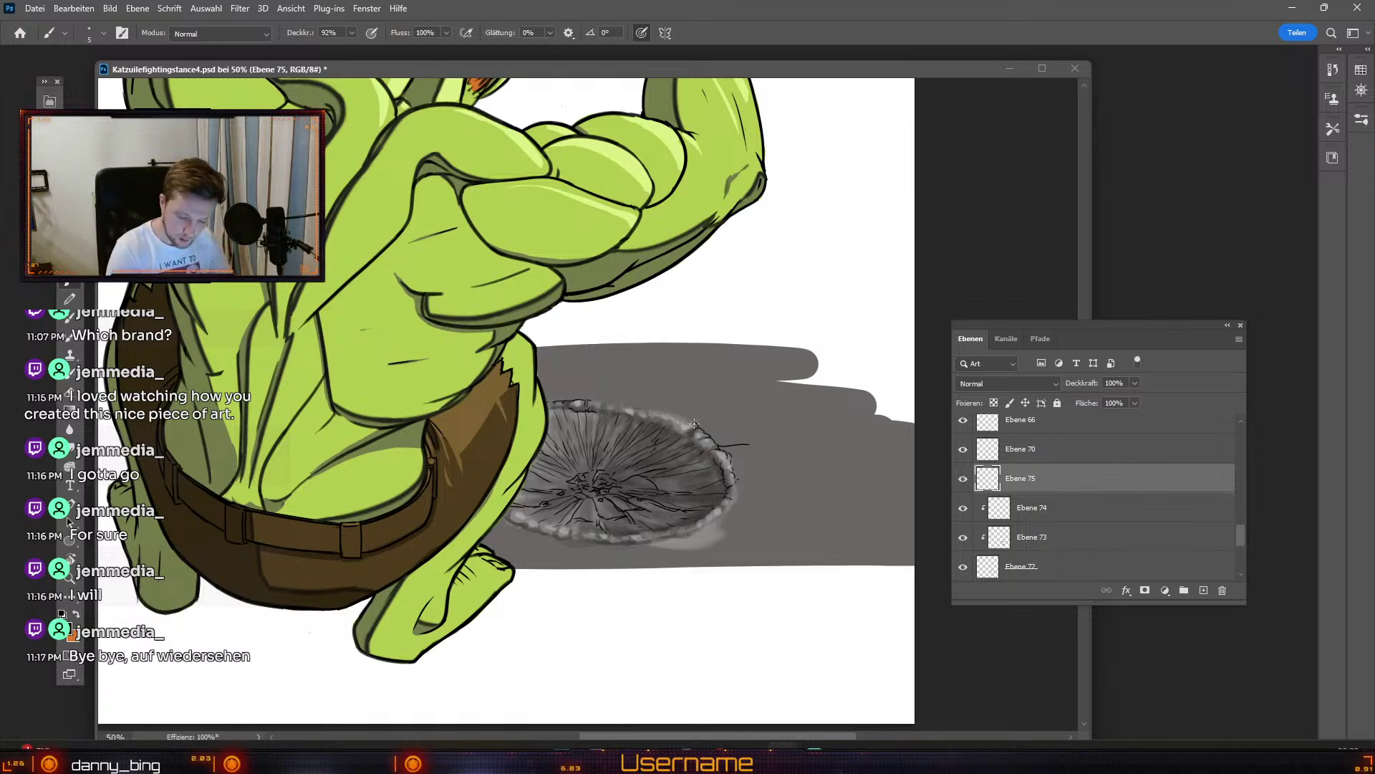
# Step: Outline the stones along the rim's top edge from the upper-right curve toward the orc, erasing stray line bits
pyautogui.hotkey('ctrl', 'z')
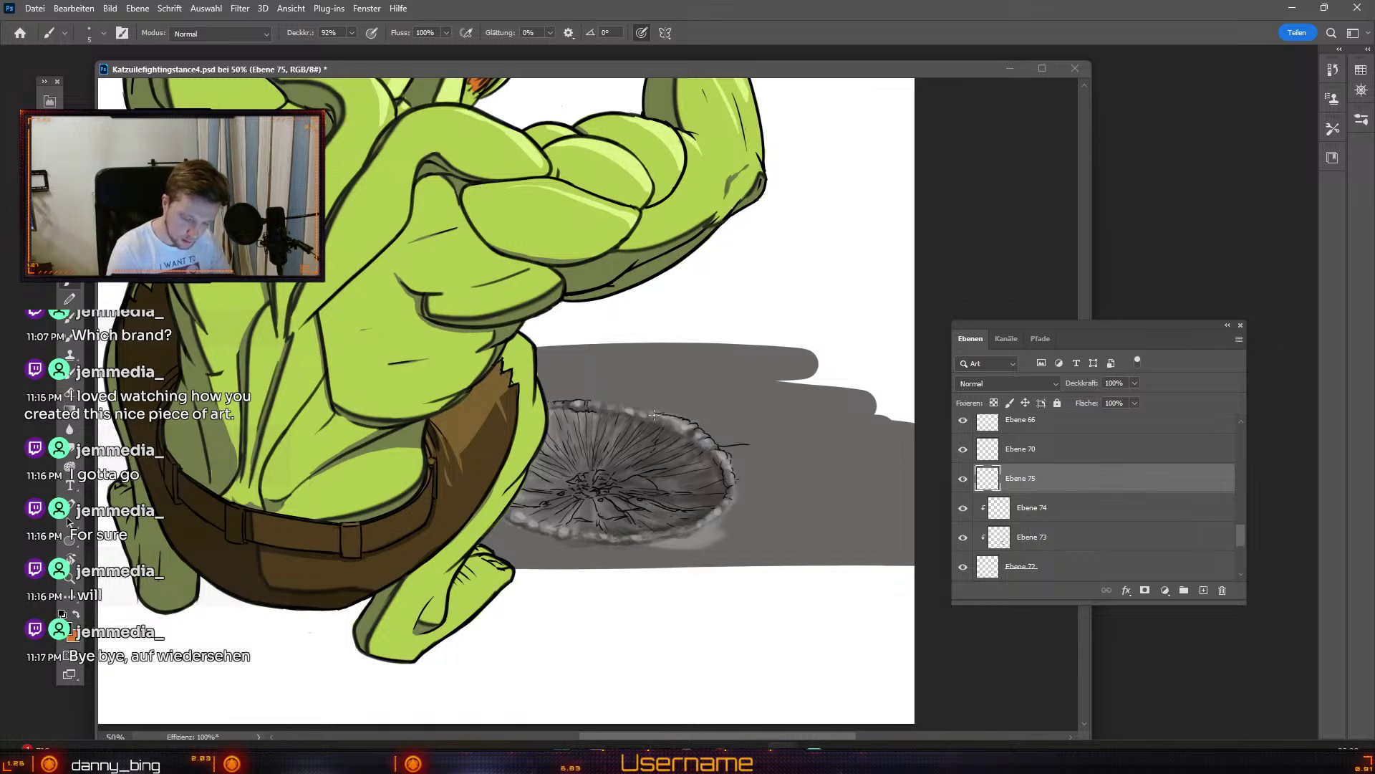
pyautogui.hotkey('ctrl', 'z')
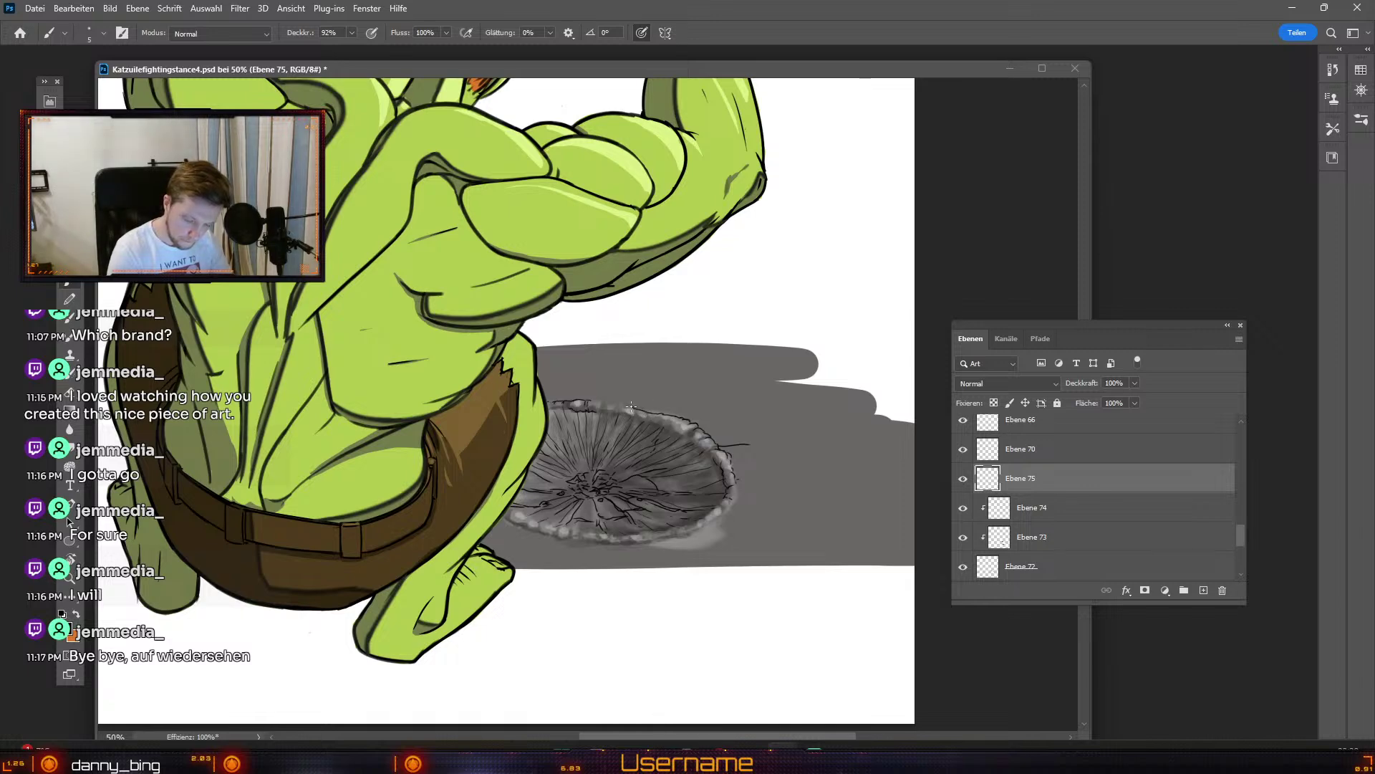
pyautogui.hotkey('ctrl', 'z')
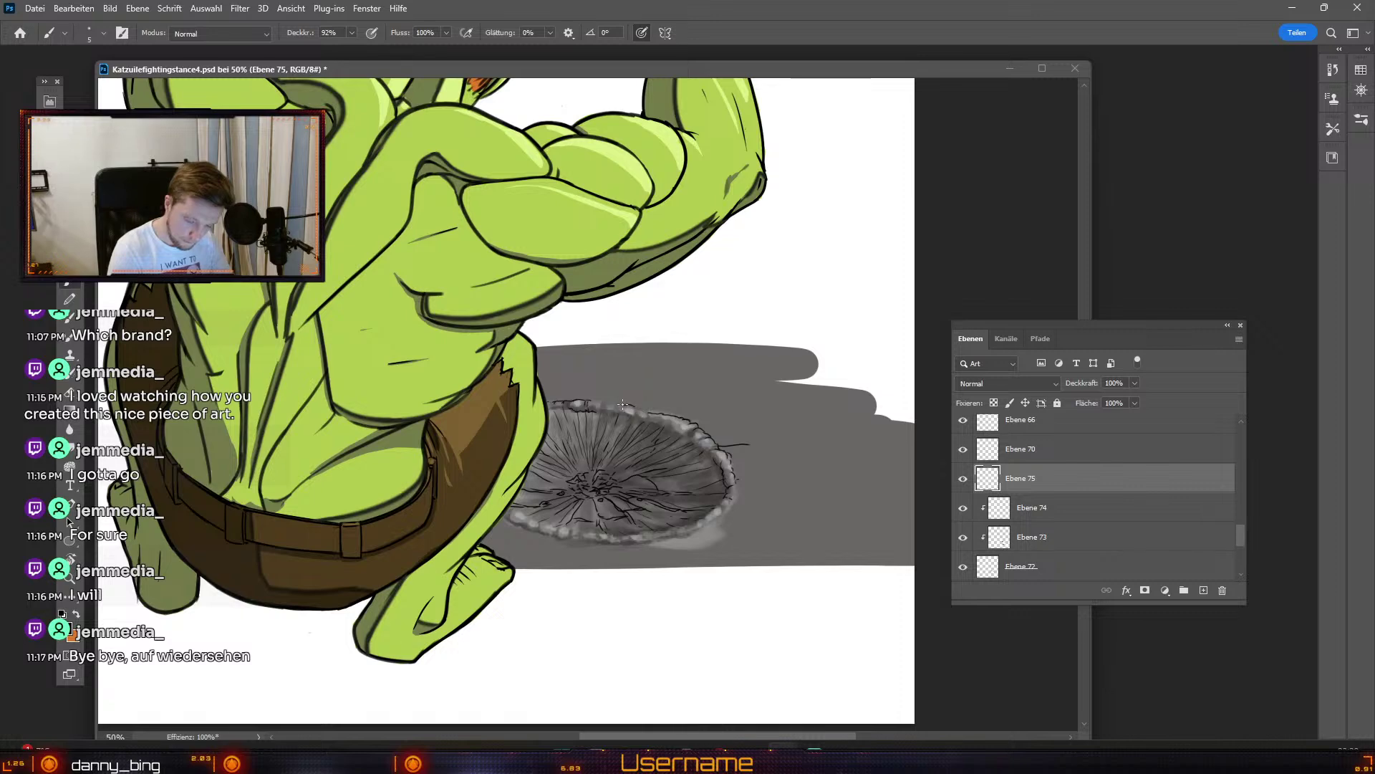
pyautogui.hotkey('ctrl', 'z')
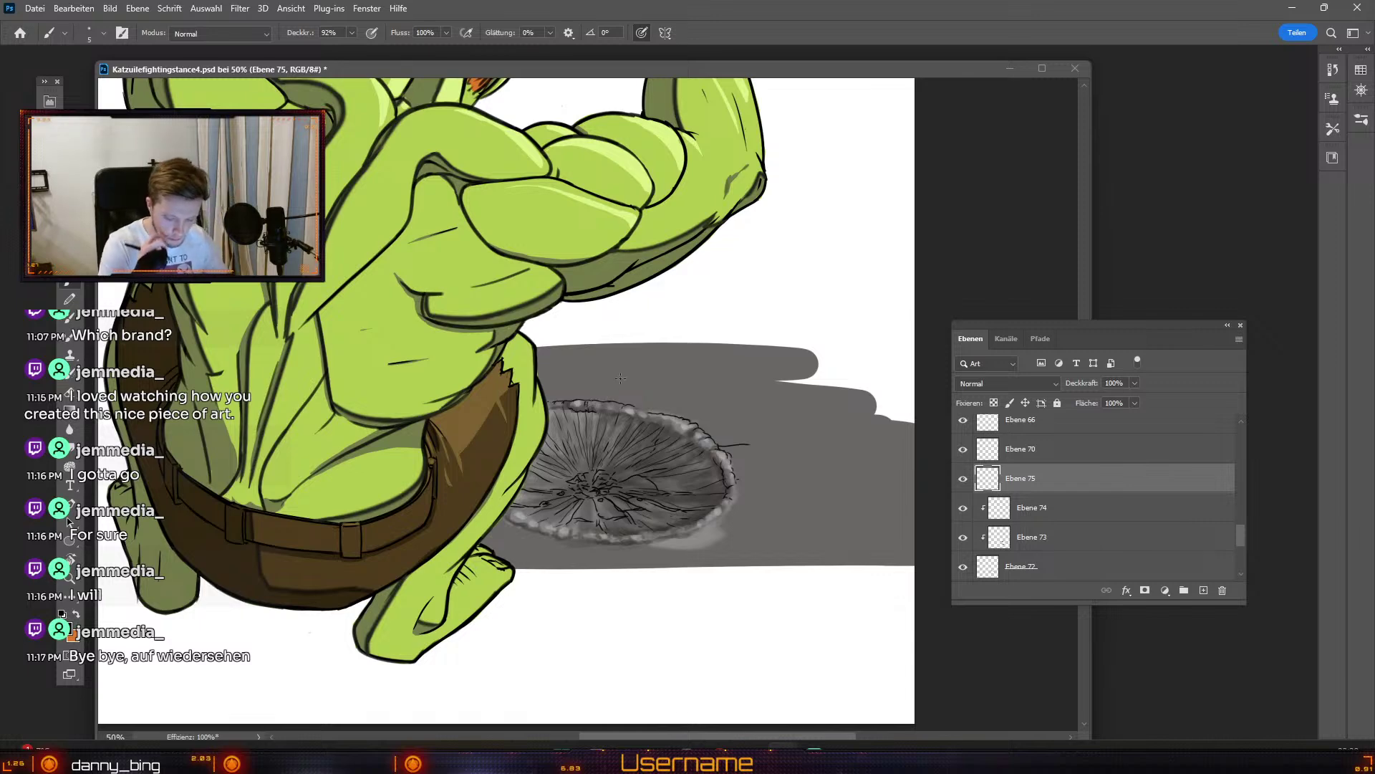
pyautogui.press('e')
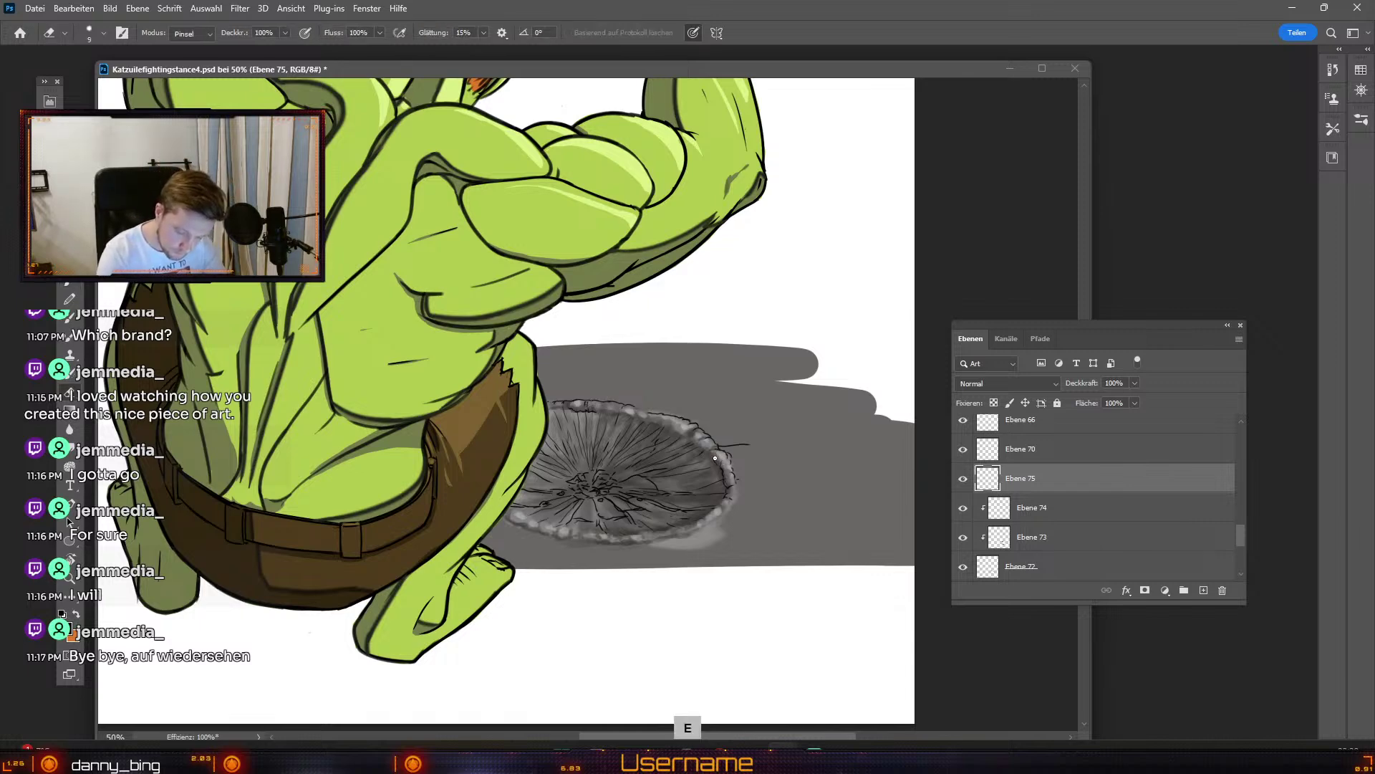
pyautogui.press('b')
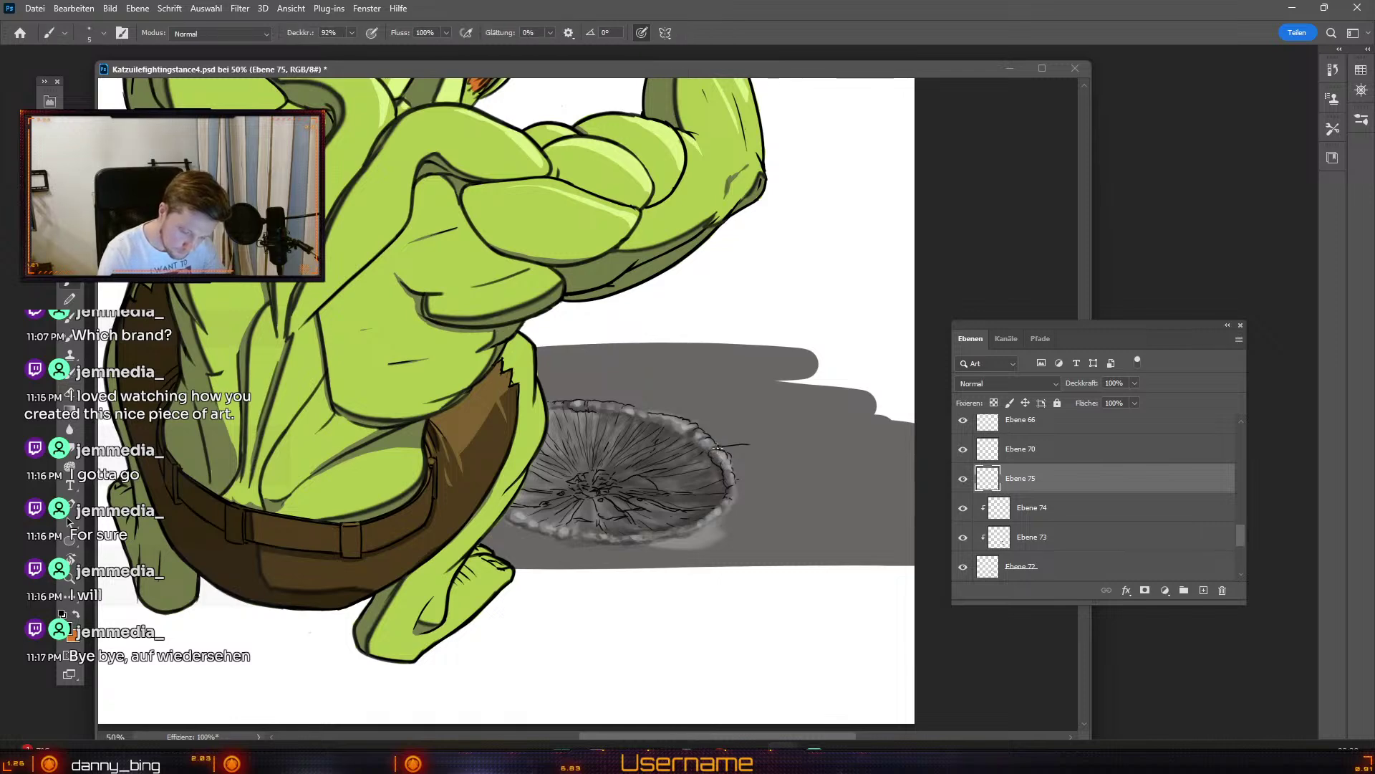
# Step: Draw black stone contours down the rim's right and lower-right edge, undoing and redrawing misplaced strokes
pyautogui.hotkey('ctrl', 'z')
pyautogui.hotkey('ctrl', 'z')
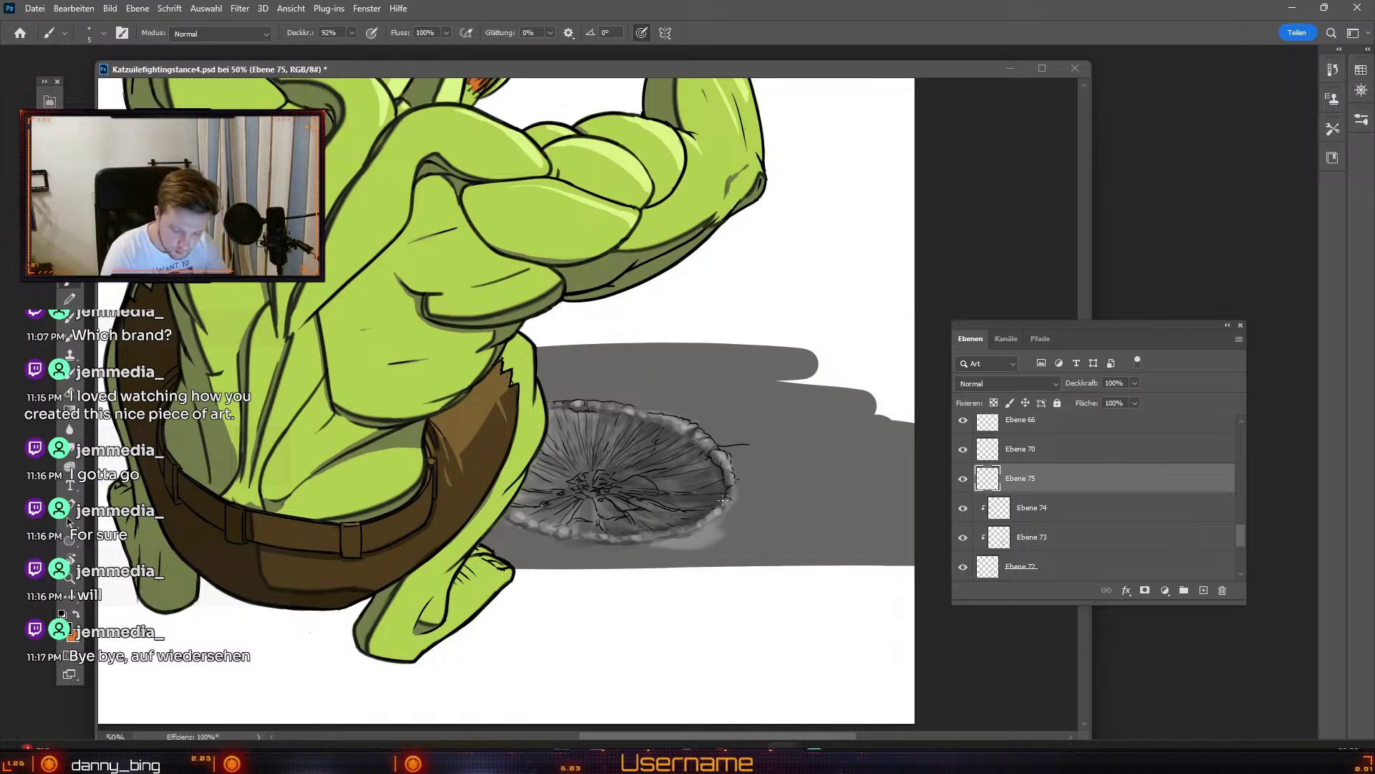
pyautogui.hotkey('ctrl', 'z')
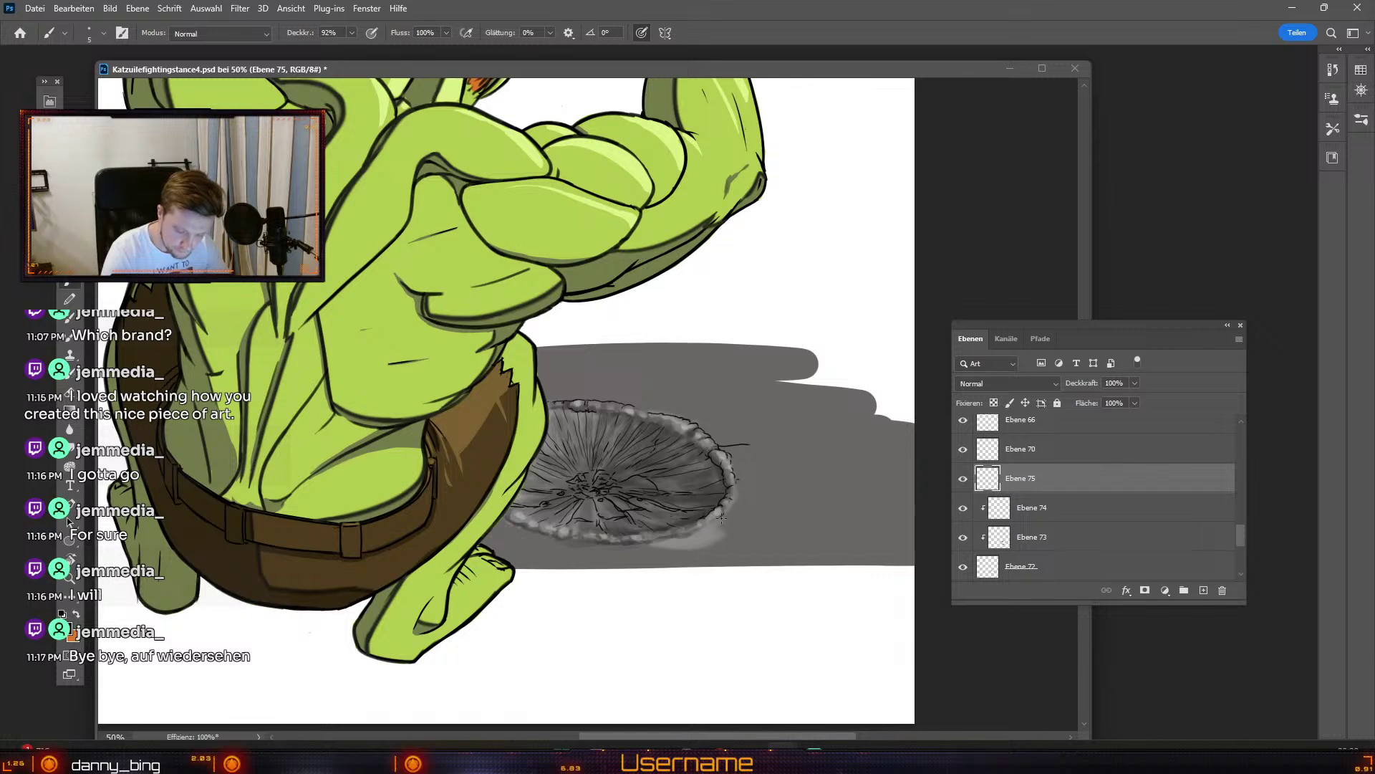
pyautogui.hotkey('ctrl', 'z')
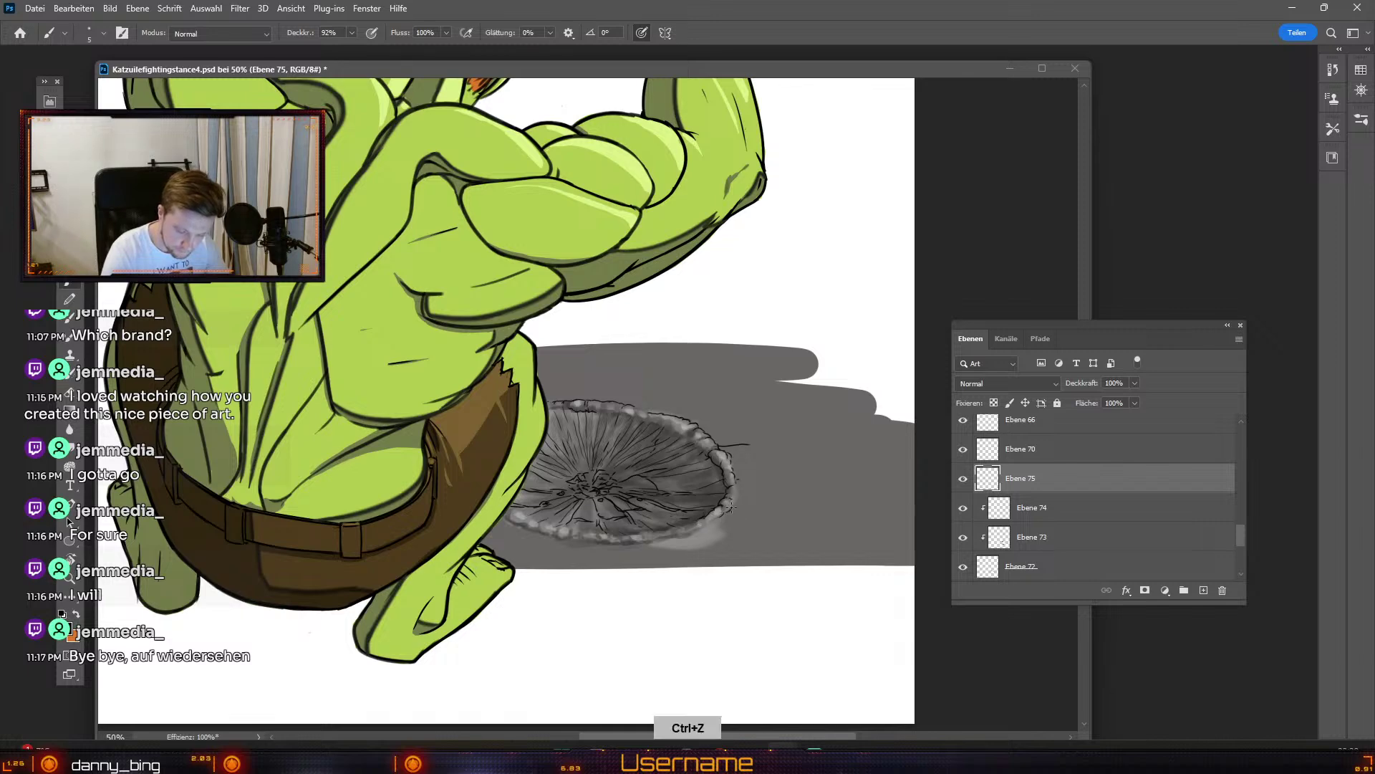
pyautogui.hotkey('ctrl', 'z')
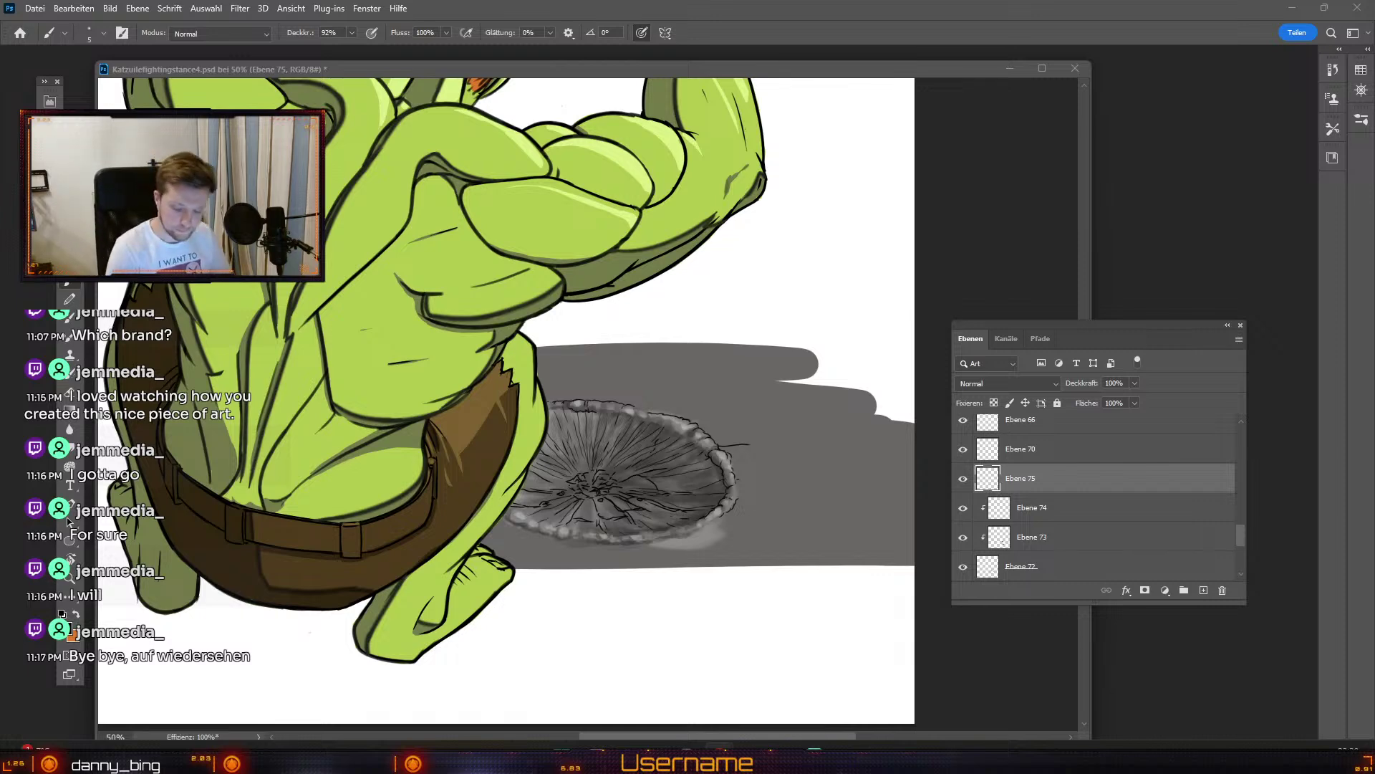
# Step: Refine the black contours on the rim's upper-right stones and along its inner upper edge, undoing unwanted strokes
pyautogui.click(668, 457)
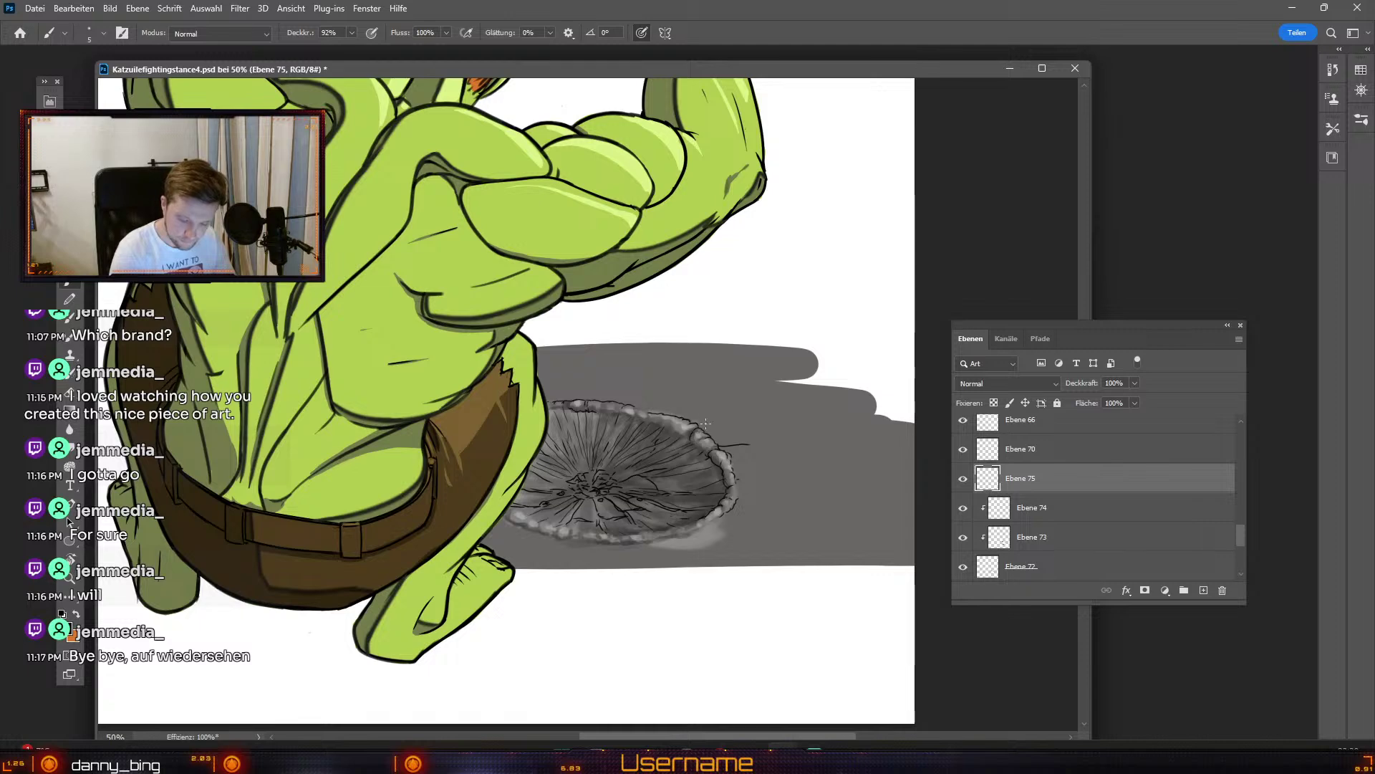
pyautogui.hotkey('ctrl', 'z')
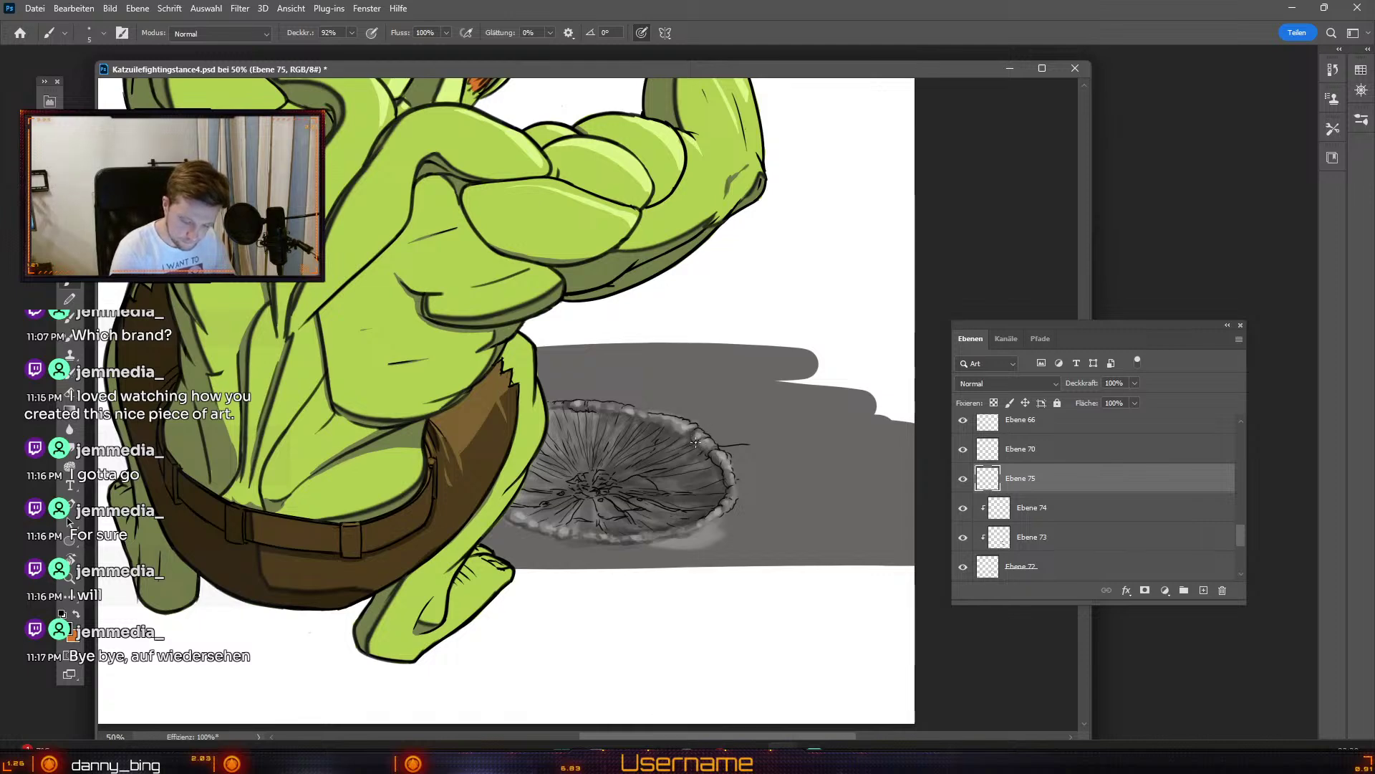
pyautogui.hotkey('ctrl', 'z')
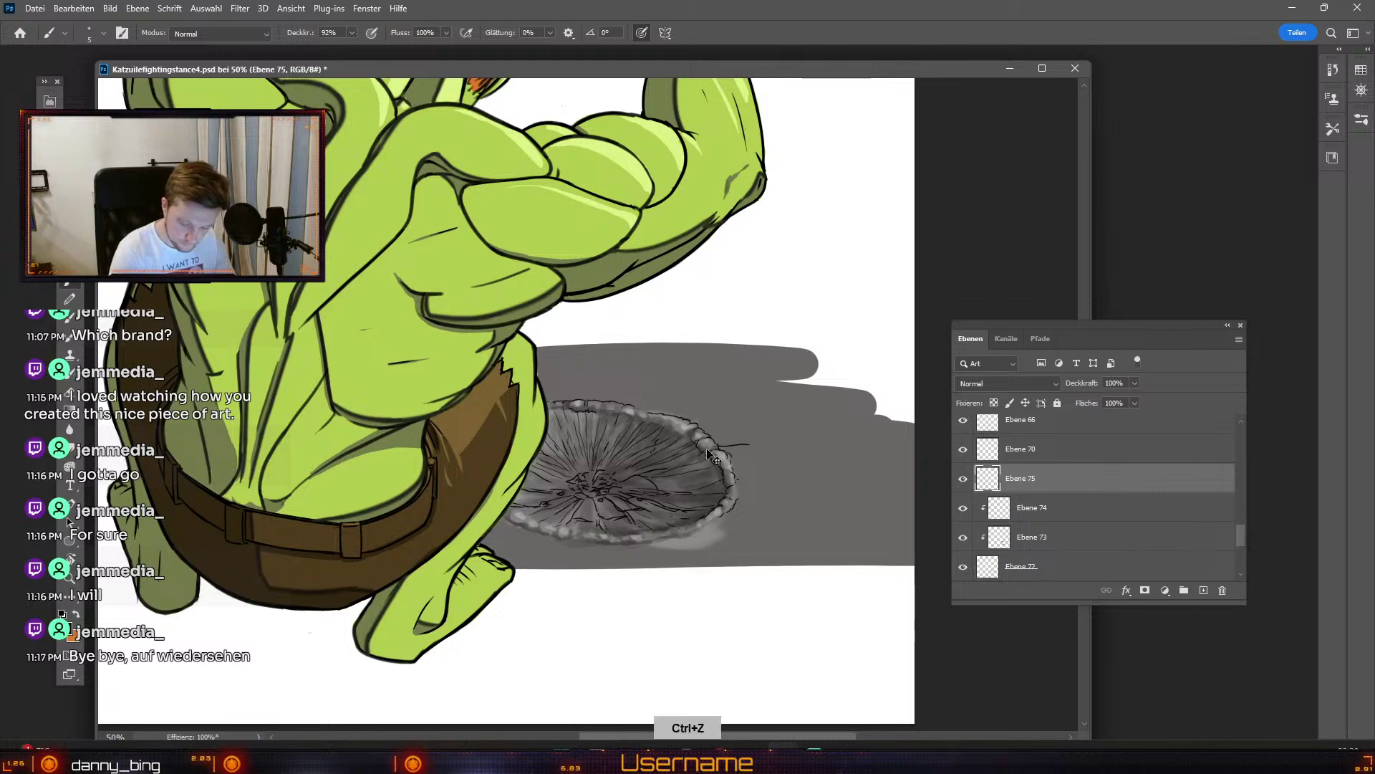
pyautogui.hotkey('ctrl', 'z')
pyautogui.hotkey('ctrl', 'z')
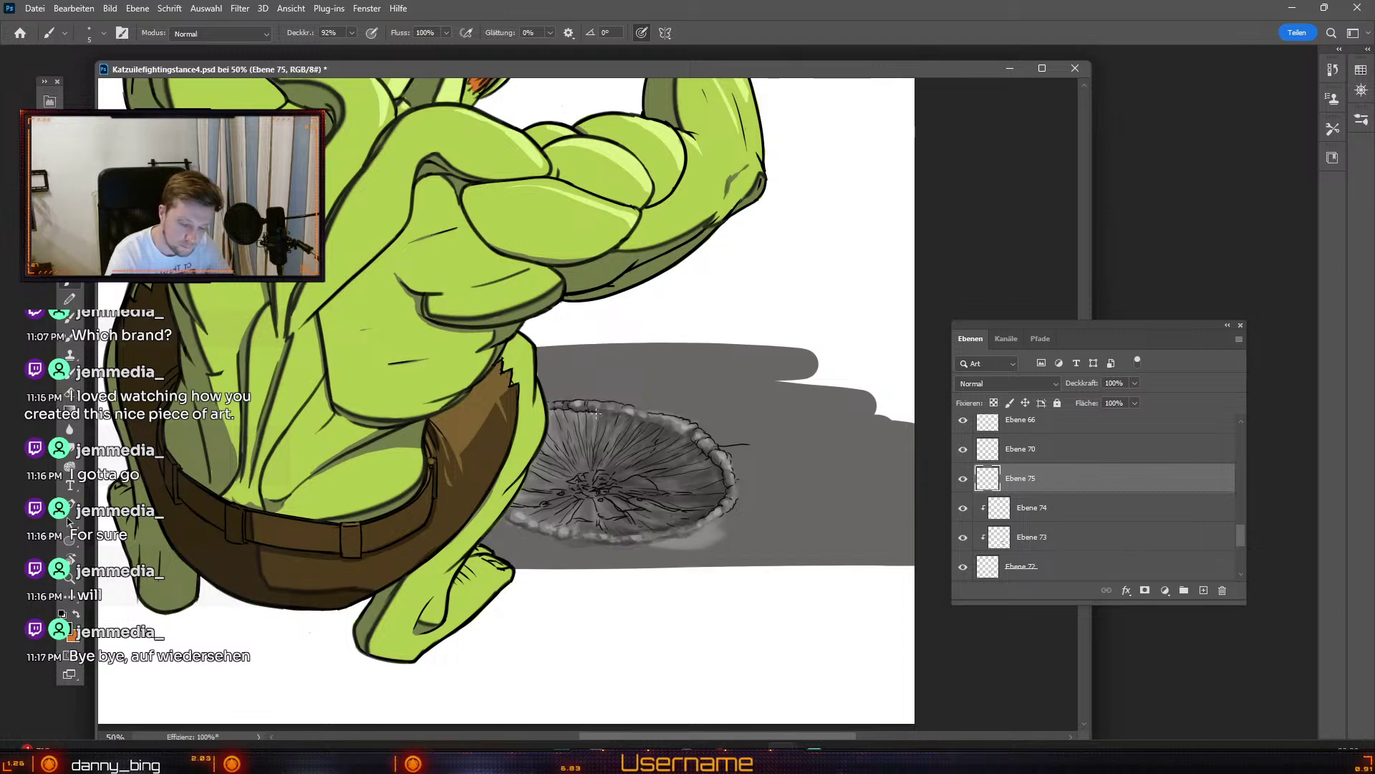
pyautogui.hotkey('ctrl', 'z')
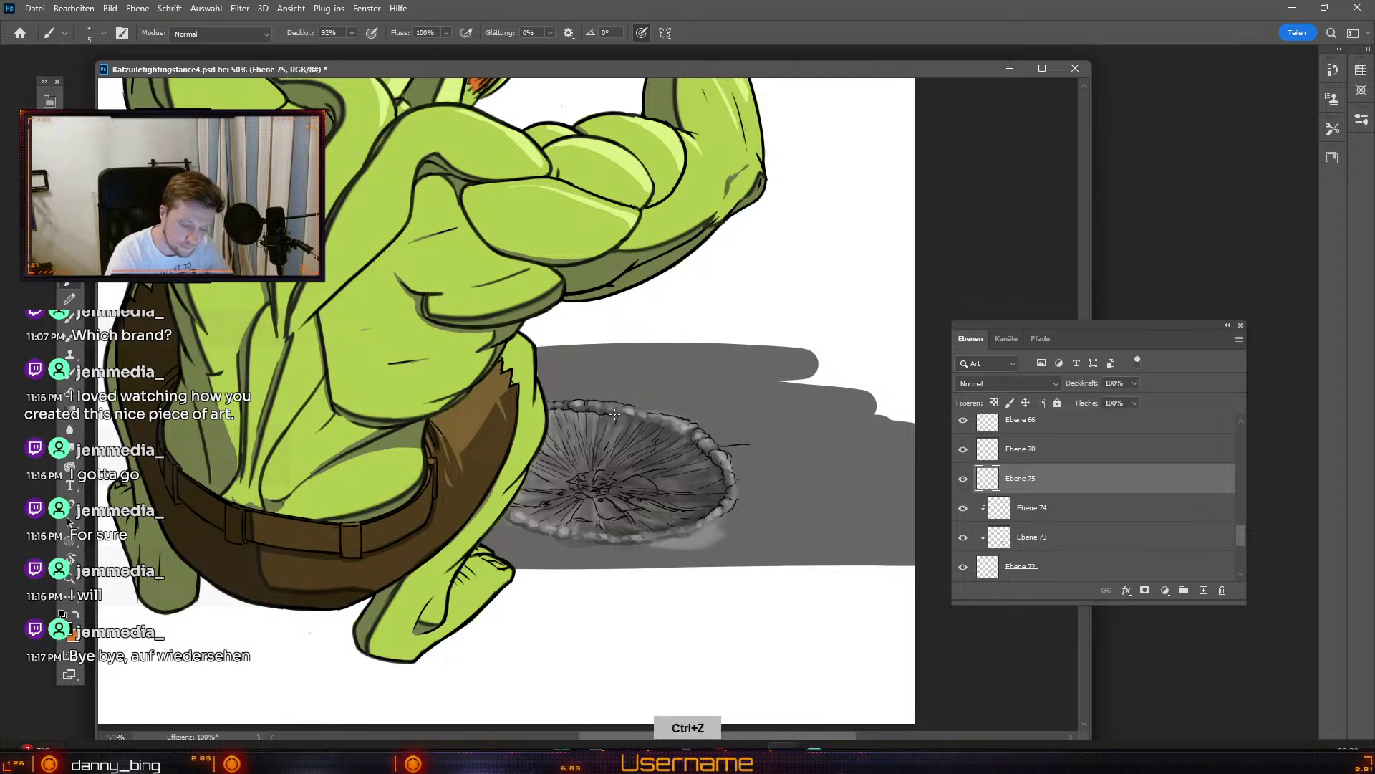
# Step: Outline the stones along the crater rim's lower-left edge in black, undoing misplaced strokes
pyautogui.press('b')
pyautogui.hotkey('ctrl', 'z')
pyautogui.moveTo(509, 522); pyautogui.dragTo(521, 527)
pyautogui.hotkey('ctrl', 'z')
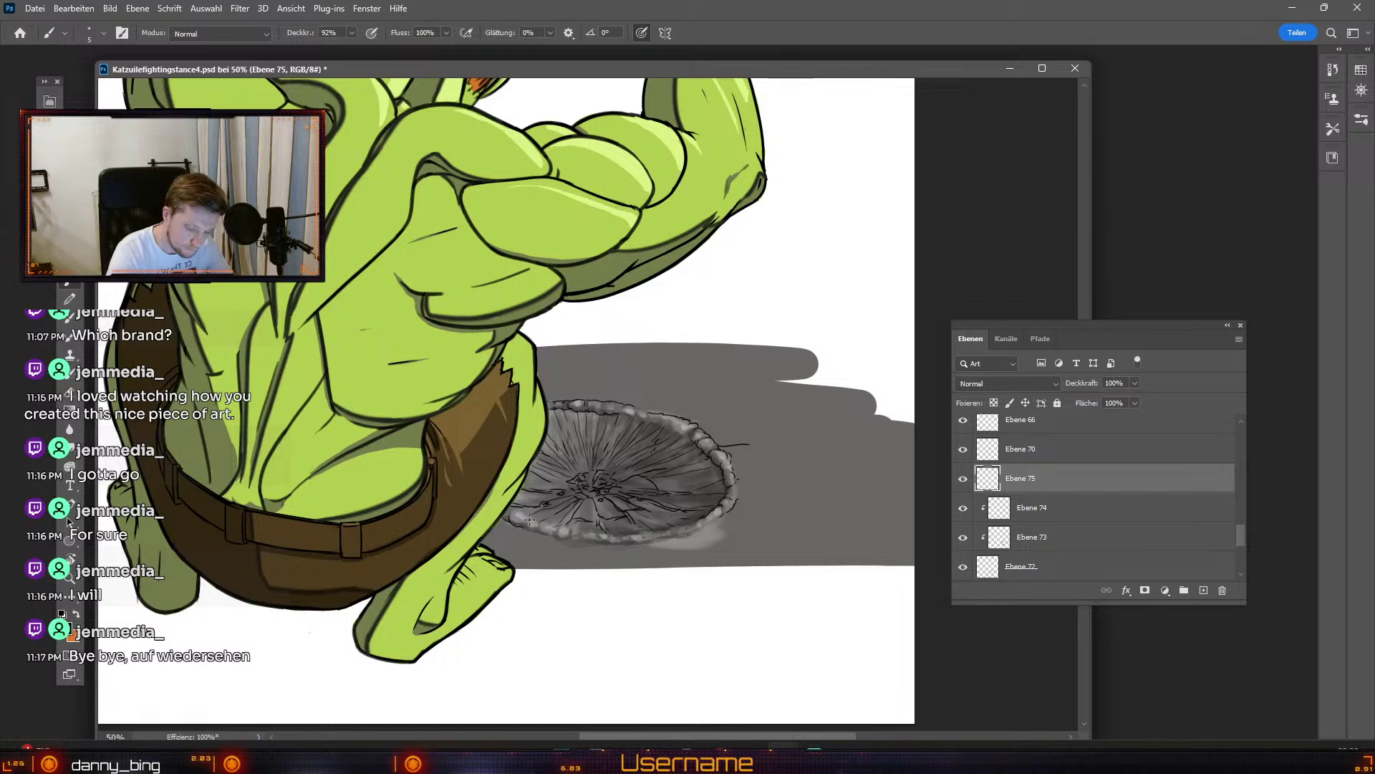
pyautogui.hotkey('ctrl', 'z')
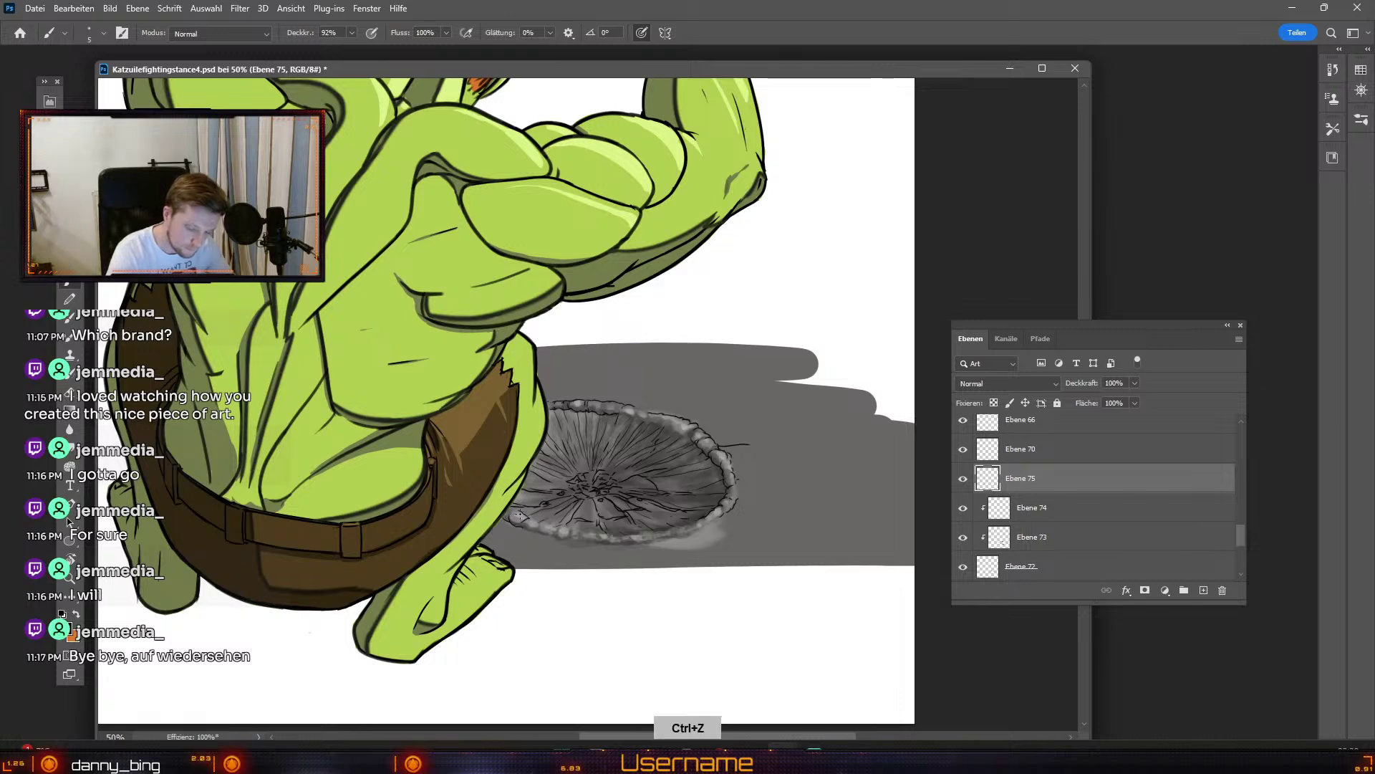
pyautogui.moveTo(513, 513); pyautogui.dragTo(523, 515)
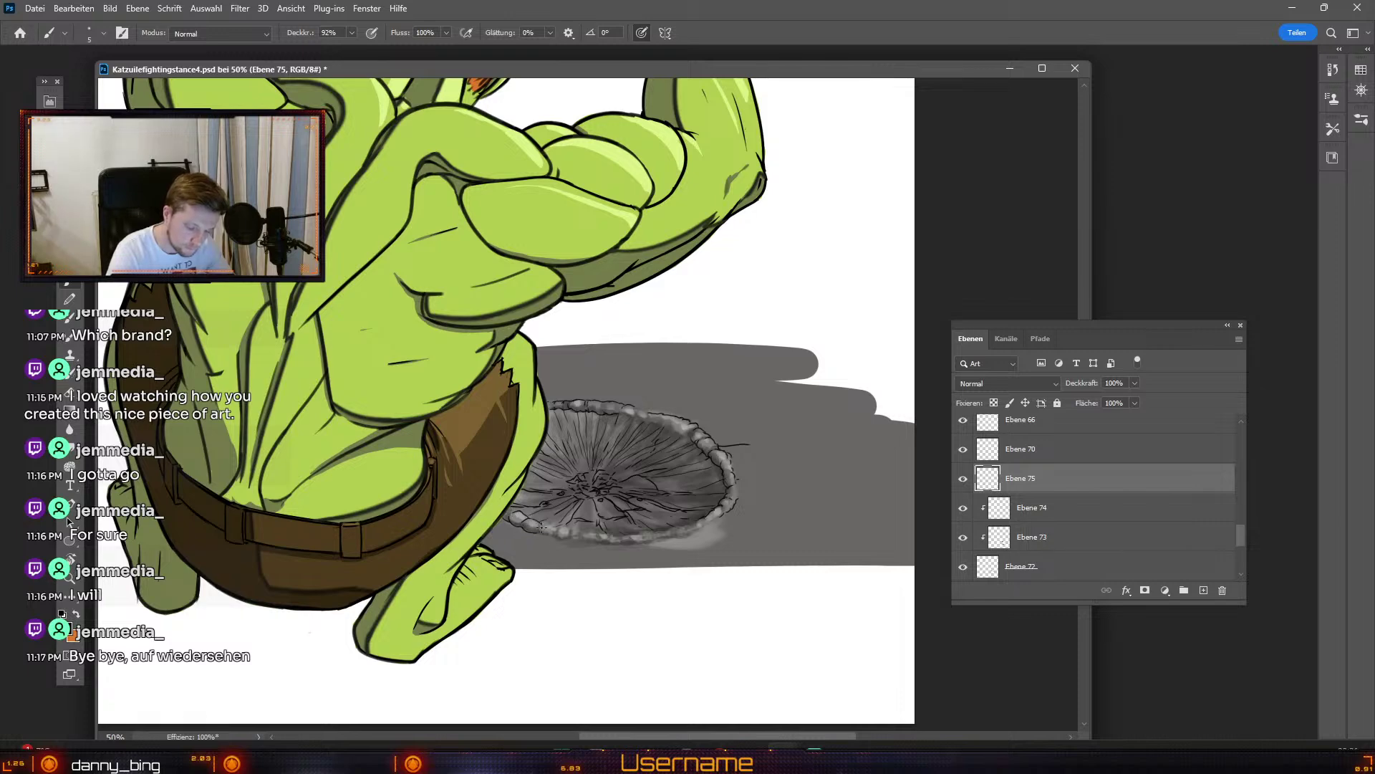
pyautogui.hotkey('ctrl', 'z')
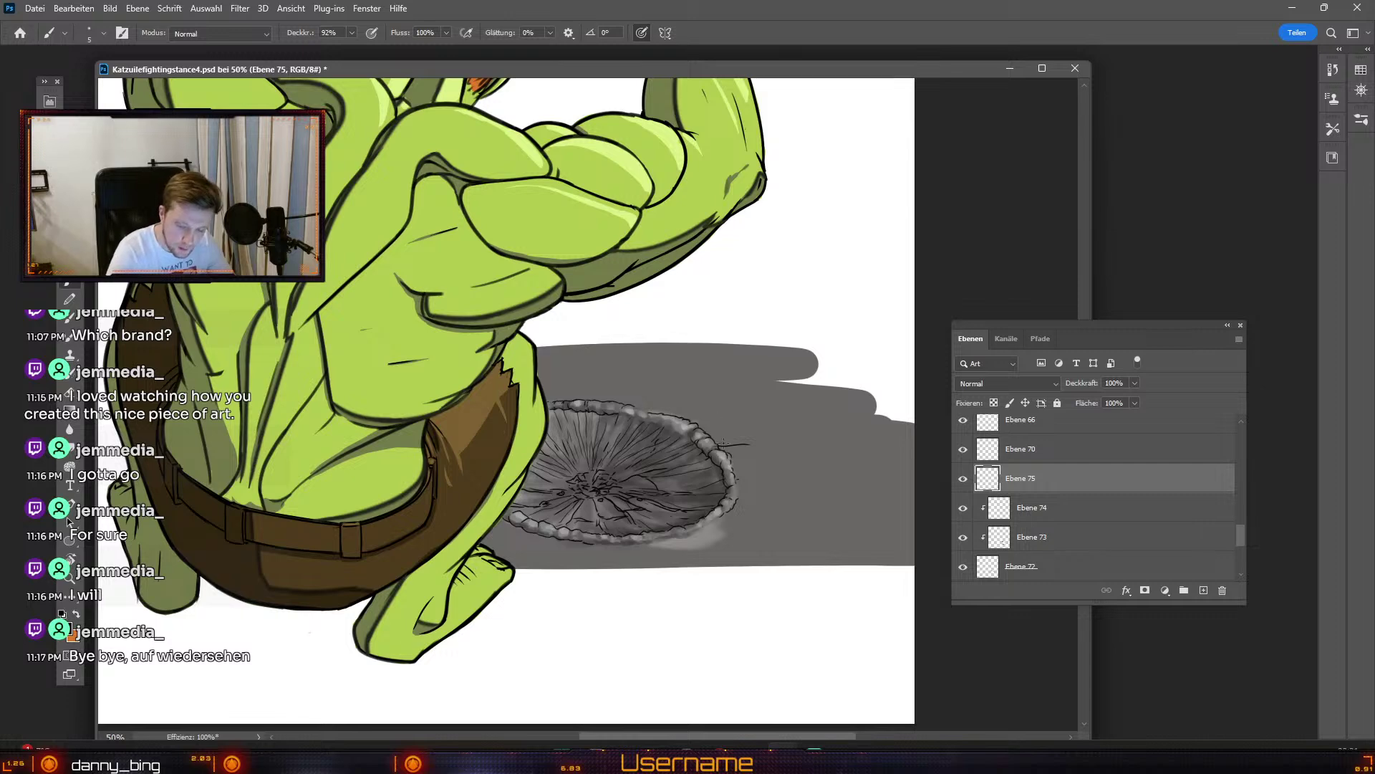
# Step: Refine the black contours of the stones on the rim's right edge, erasing stray bits and undoing bad strokes
pyautogui.press('e')
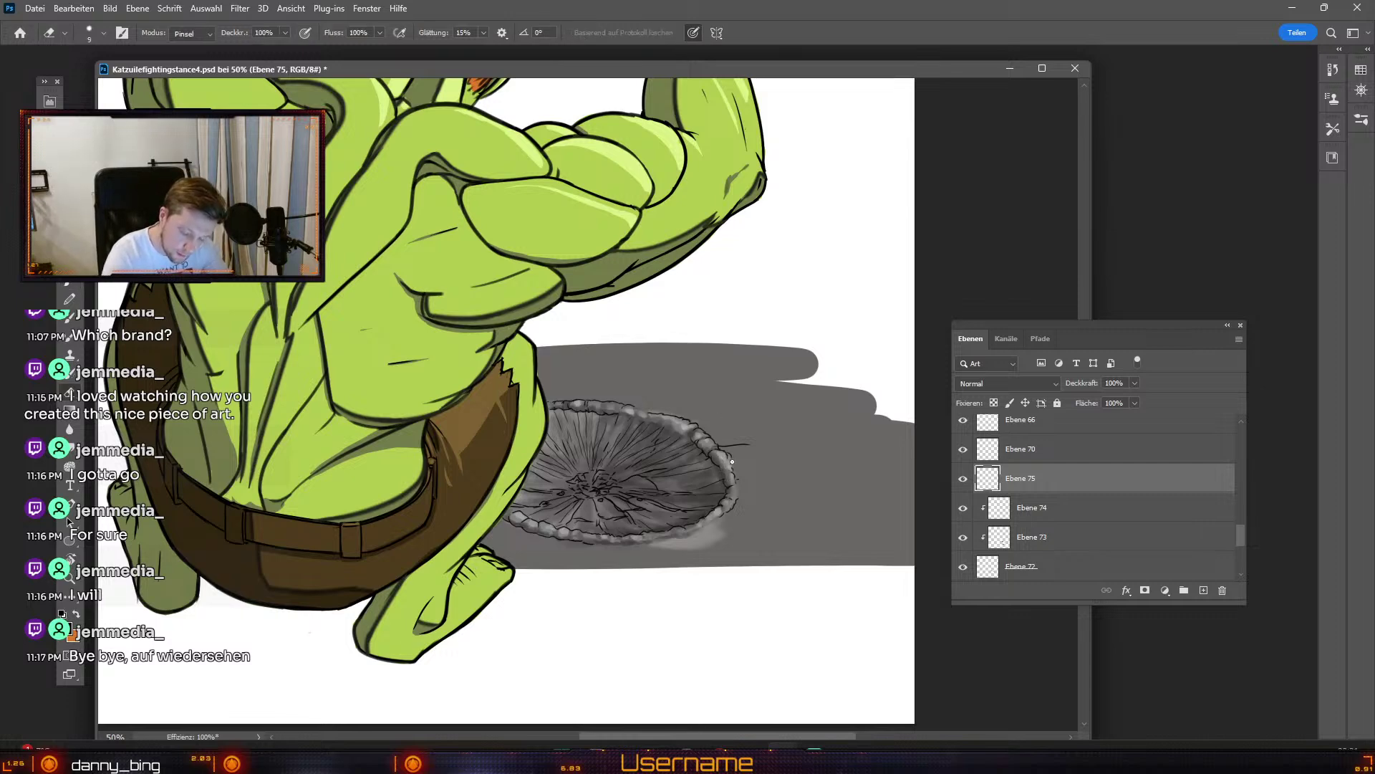
pyautogui.press('b')
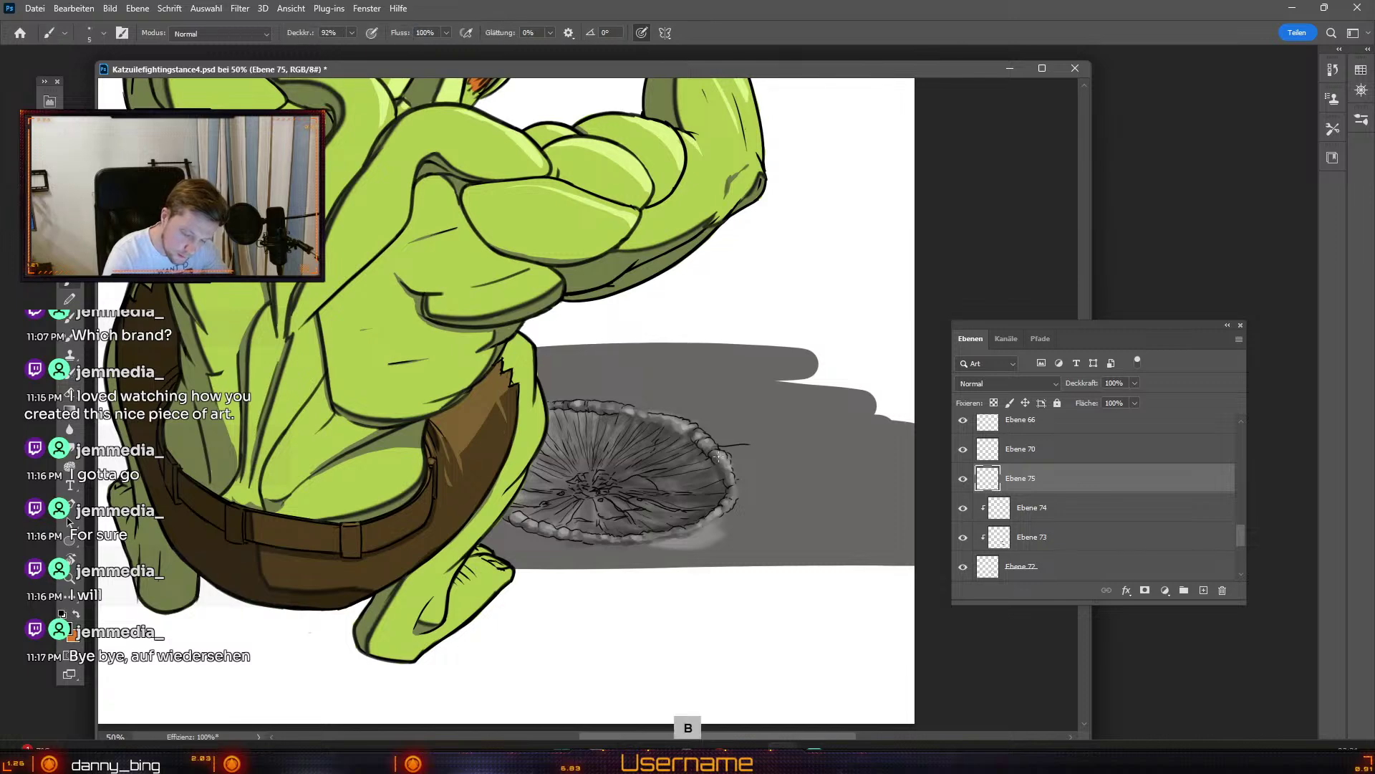
pyautogui.hotkey('ctrl', 'z')
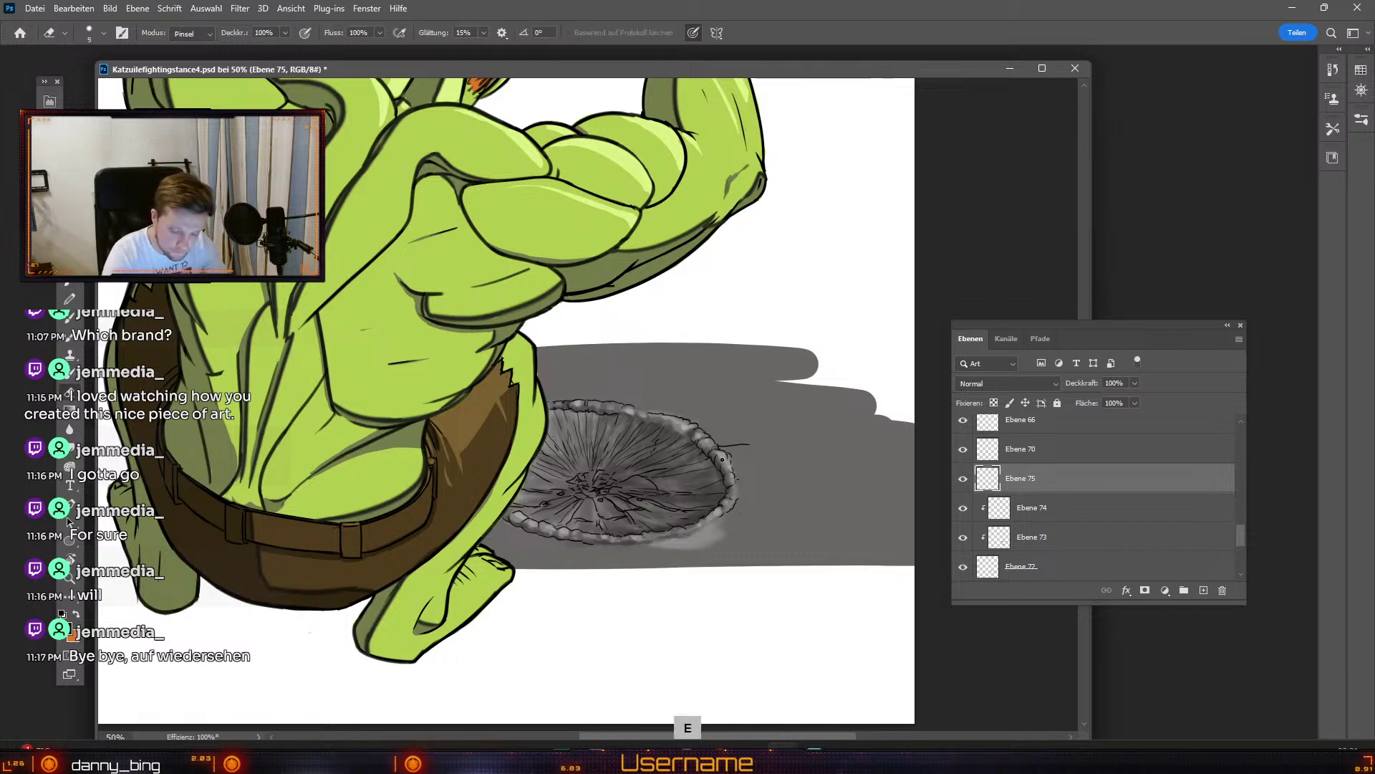
pyautogui.press('b')
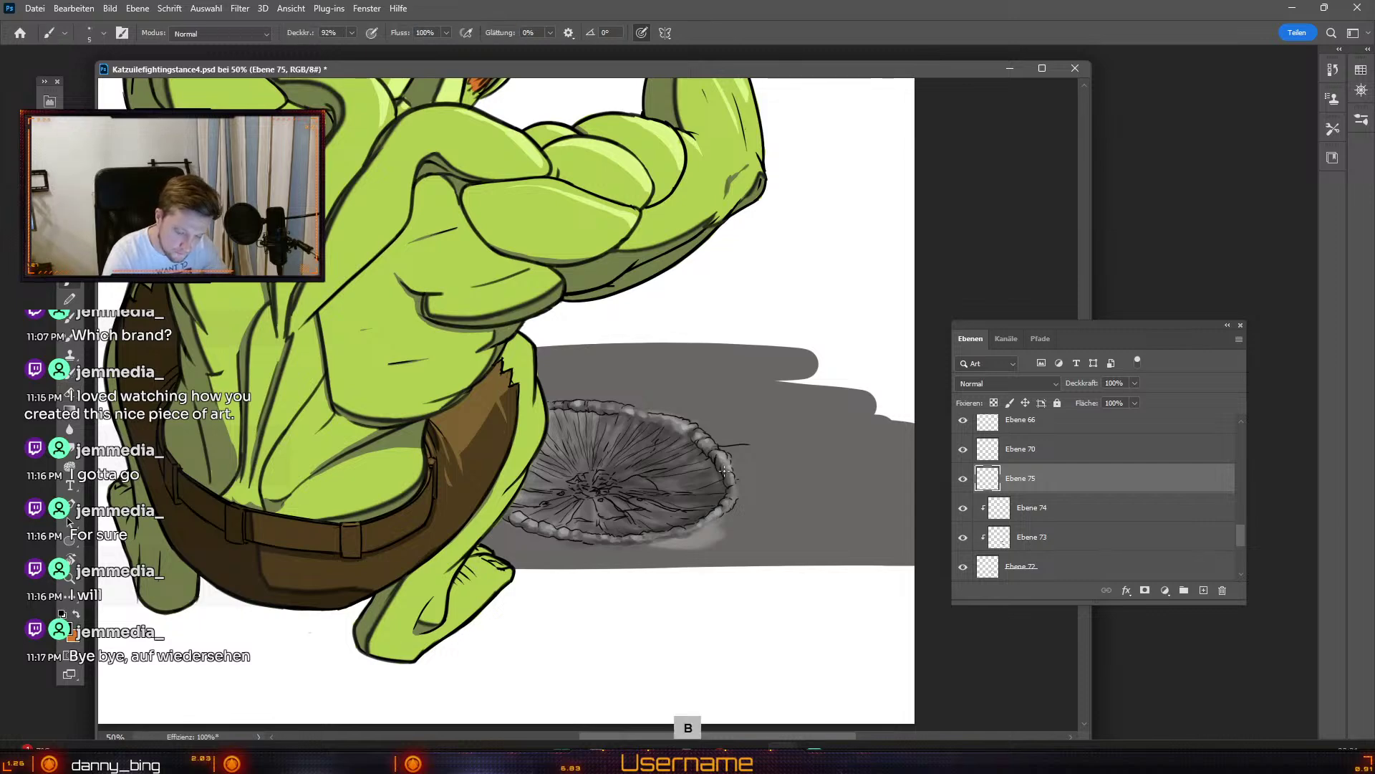
pyautogui.hotkey('ctrl', 'z')
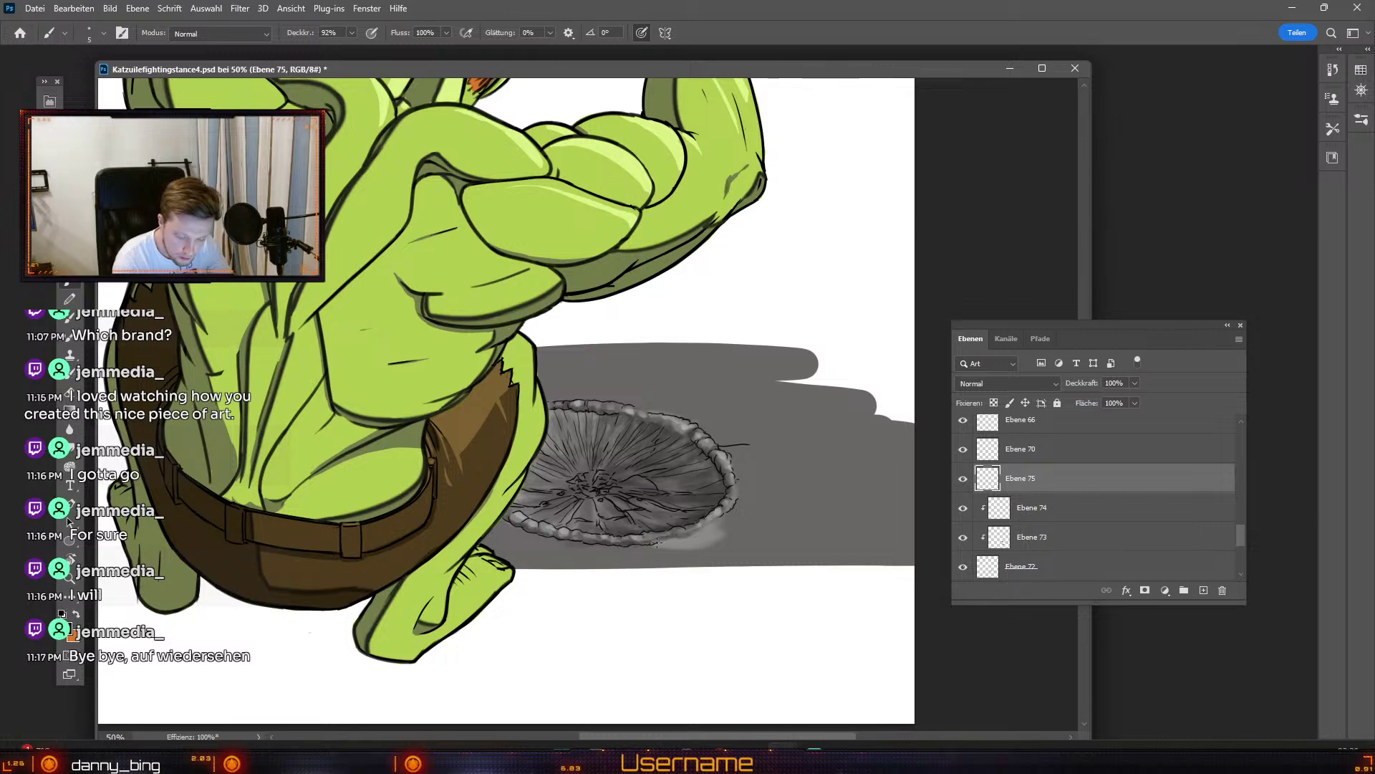
# Step: Draw black stone outlines along the rim's bottom and lower-right edge, undoing unwanted strokes
pyautogui.hotkey('ctrl', 'z')
pyautogui.hotkey('ctrl', 'z')
pyautogui.hotkey('ctrl', 'z')
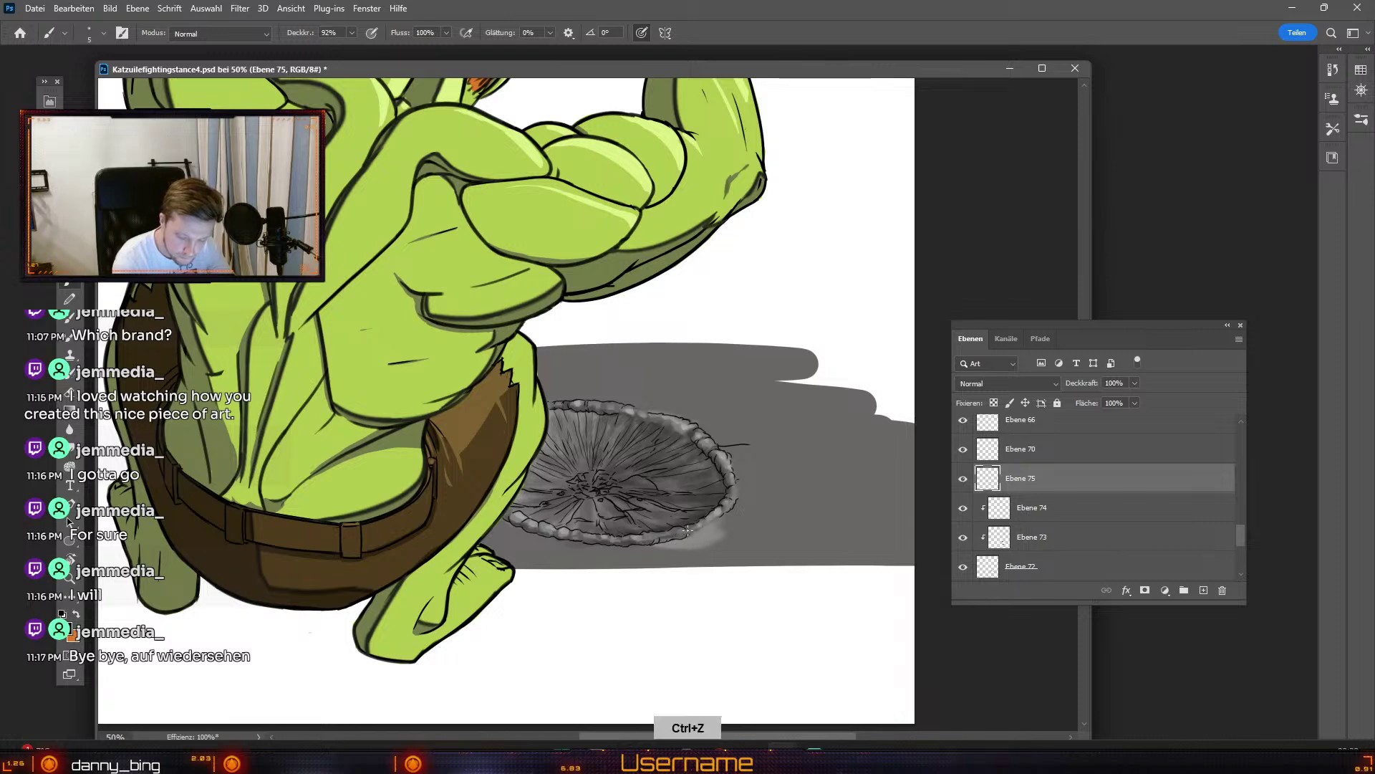
pyautogui.hotkey('ctrl', 'z')
pyautogui.hotkey('ctrl', 'z')
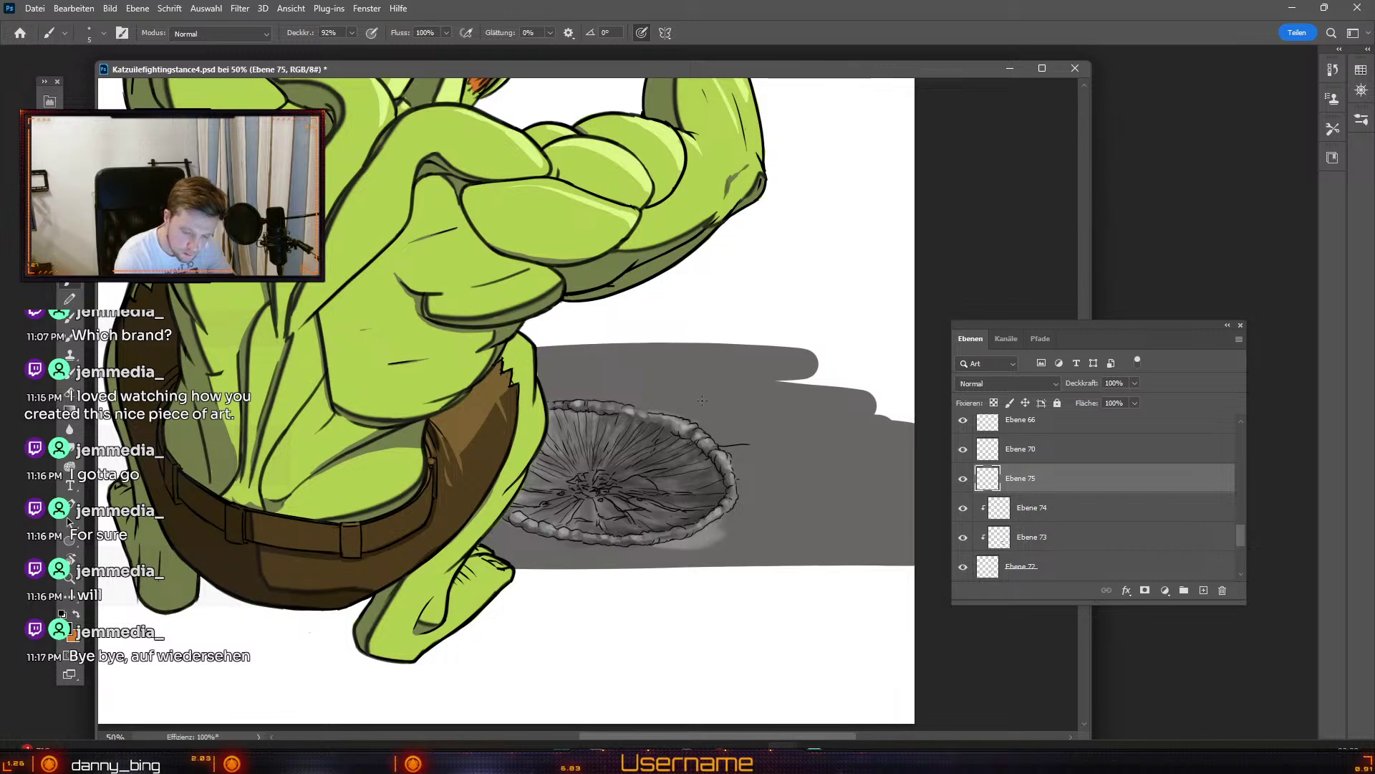
# Step: Rework the black outlines on the rim's upper-right and top stones, erasing excess line parts and undoing bad strokes
pyautogui.hotkey('ctrl', 'z')
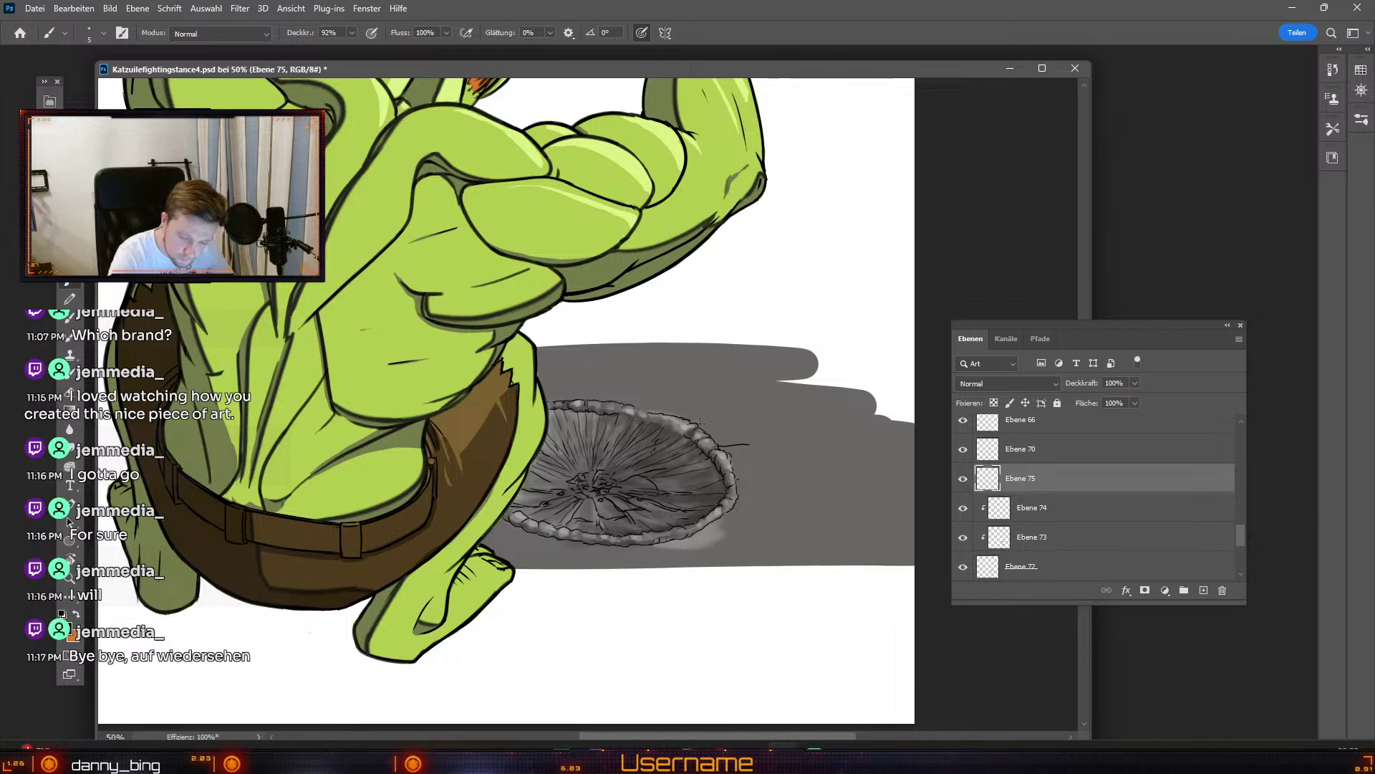
pyautogui.press('e')
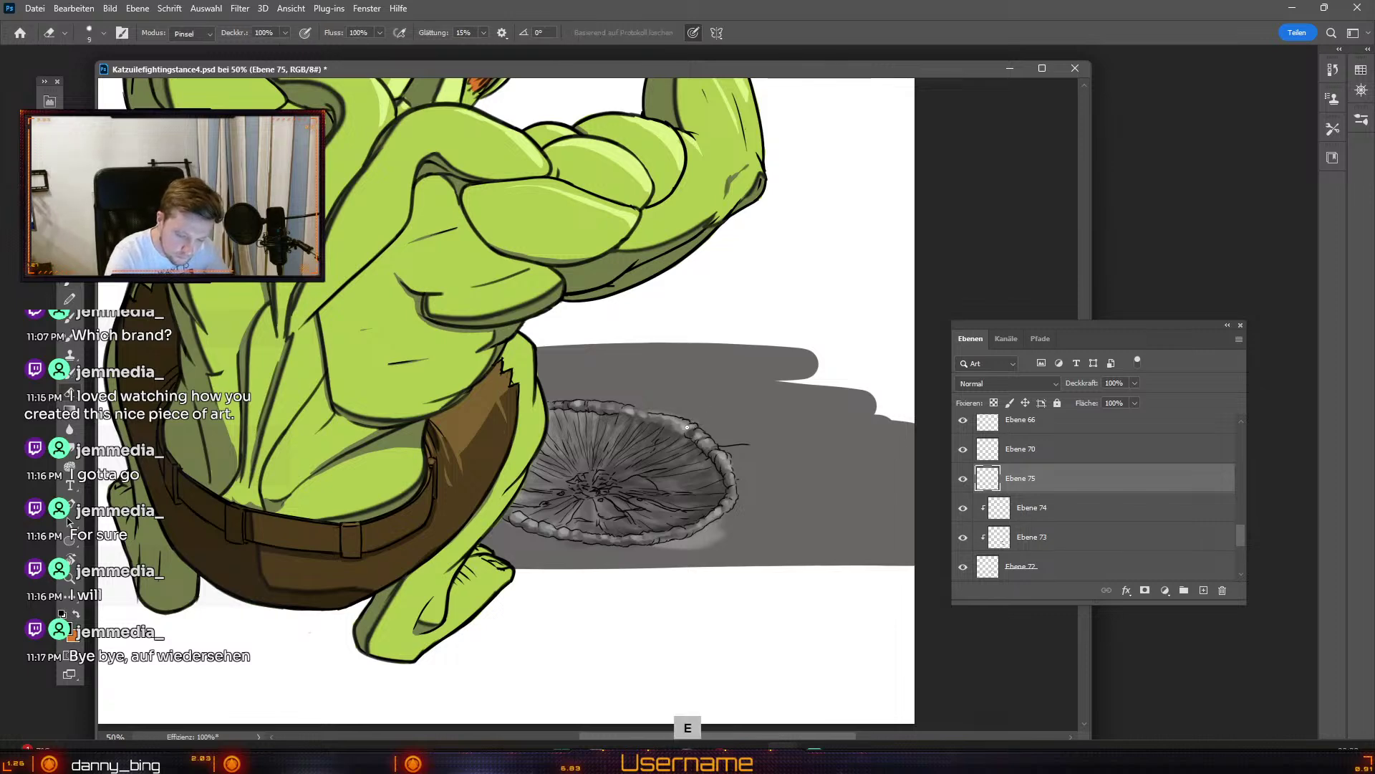
pyautogui.press('e')
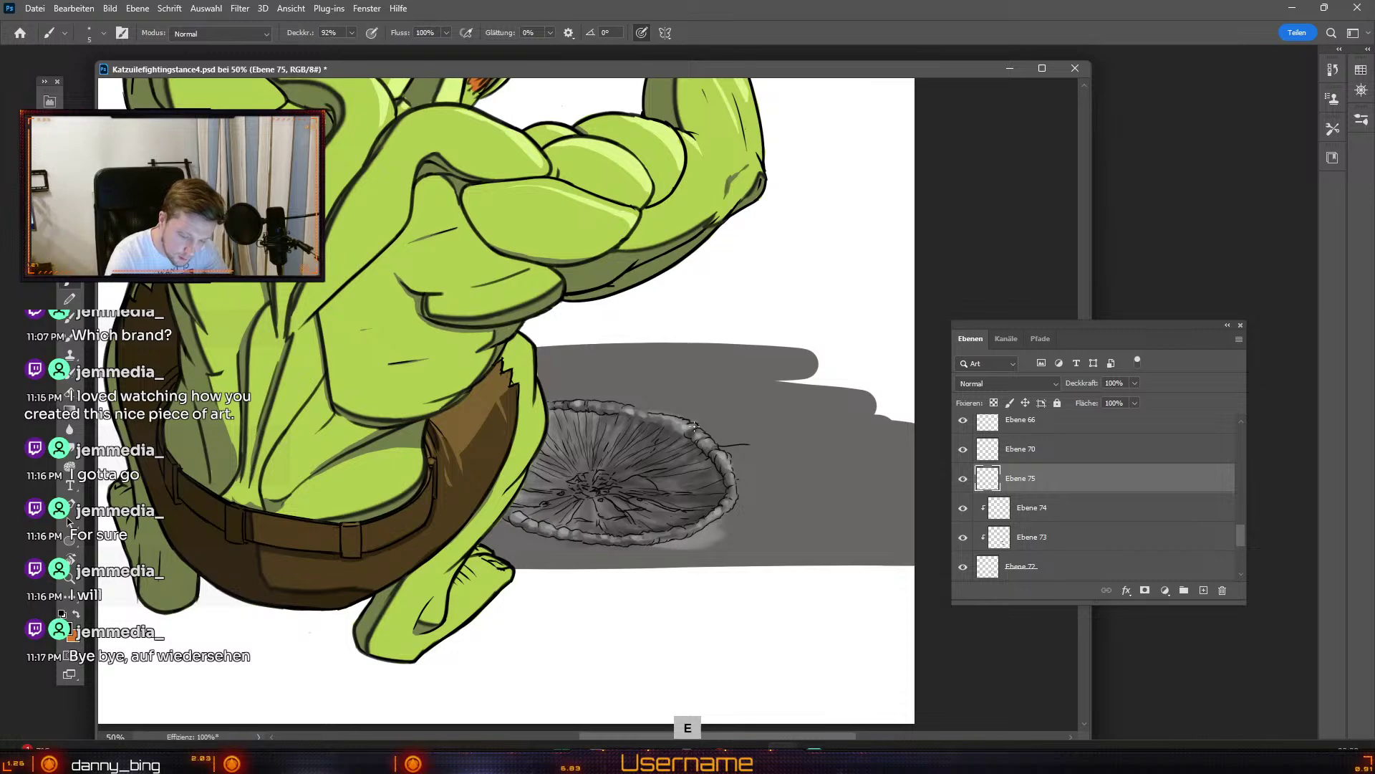
pyautogui.press('b')
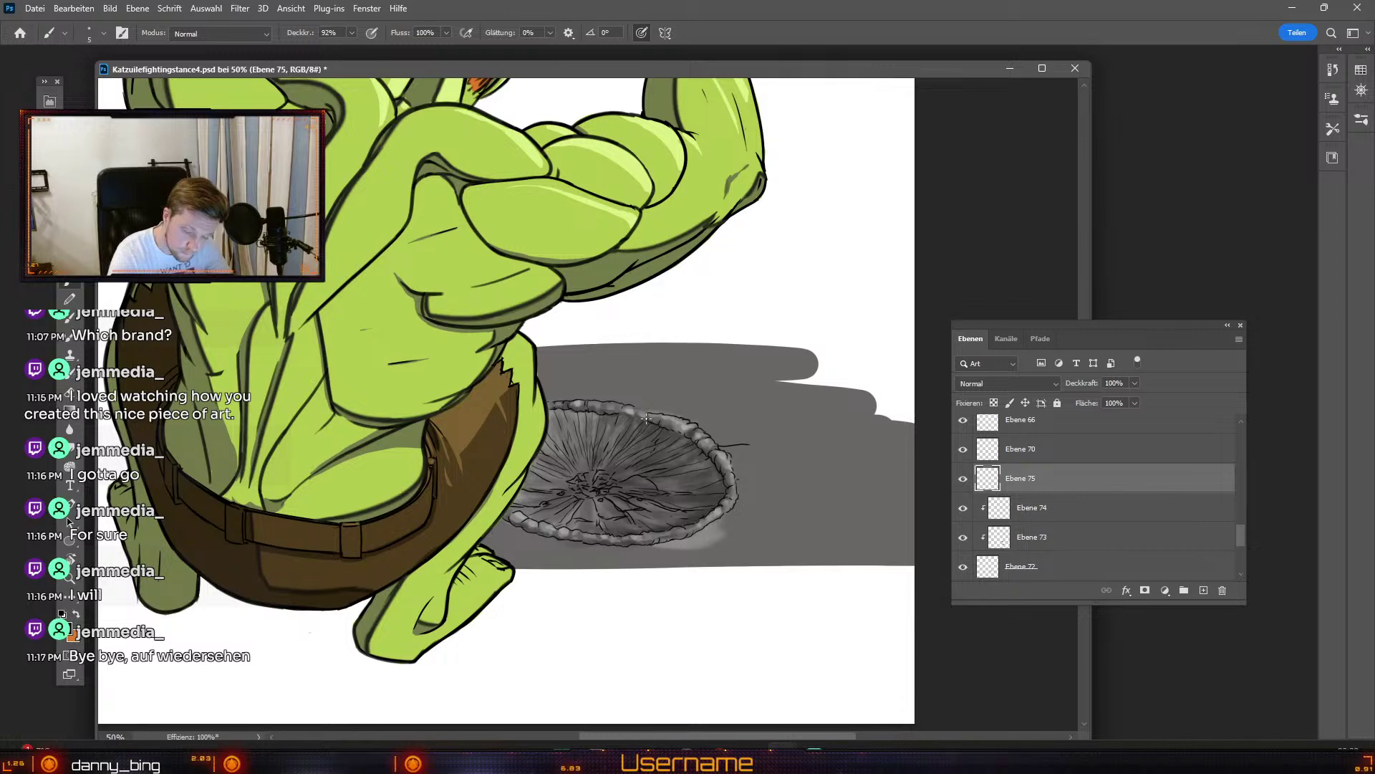
pyautogui.hotkey('ctrl', 'z')
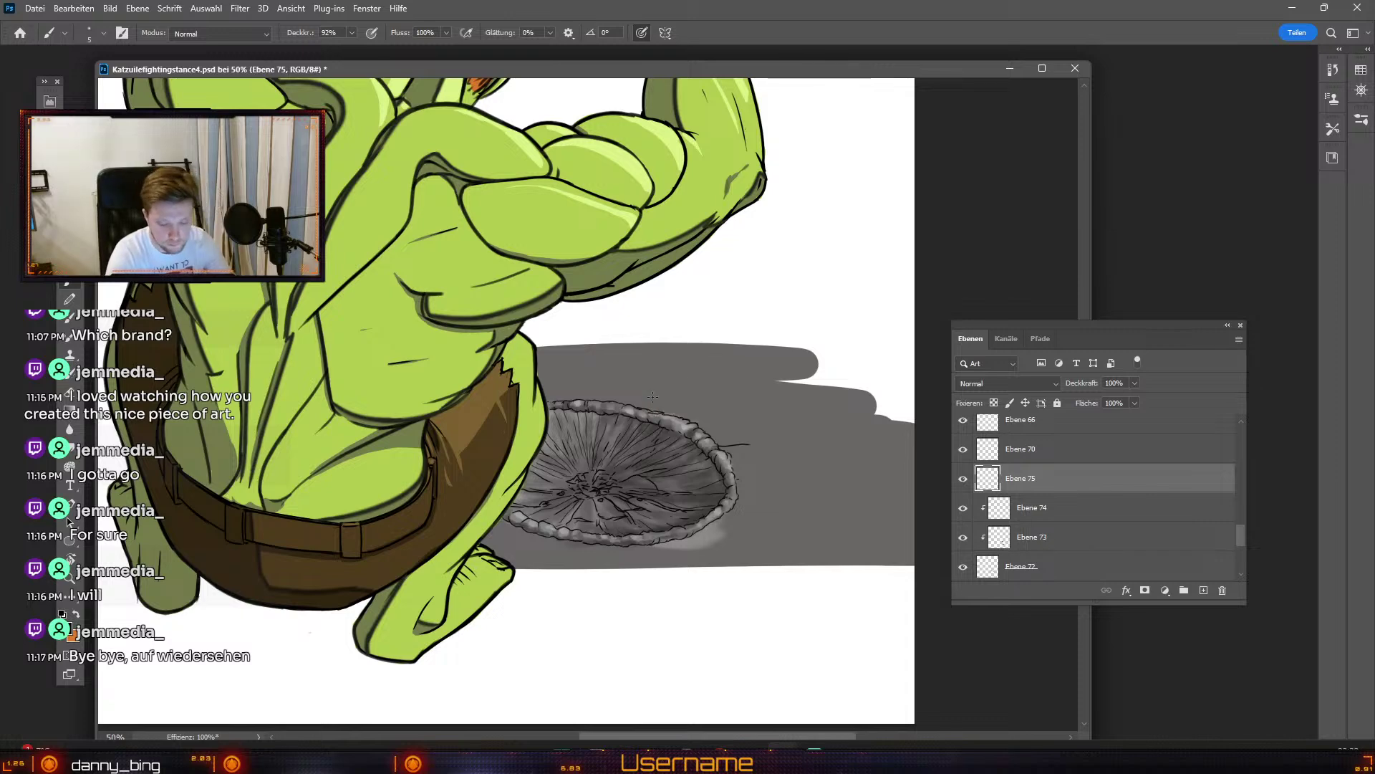
pyautogui.press('e')
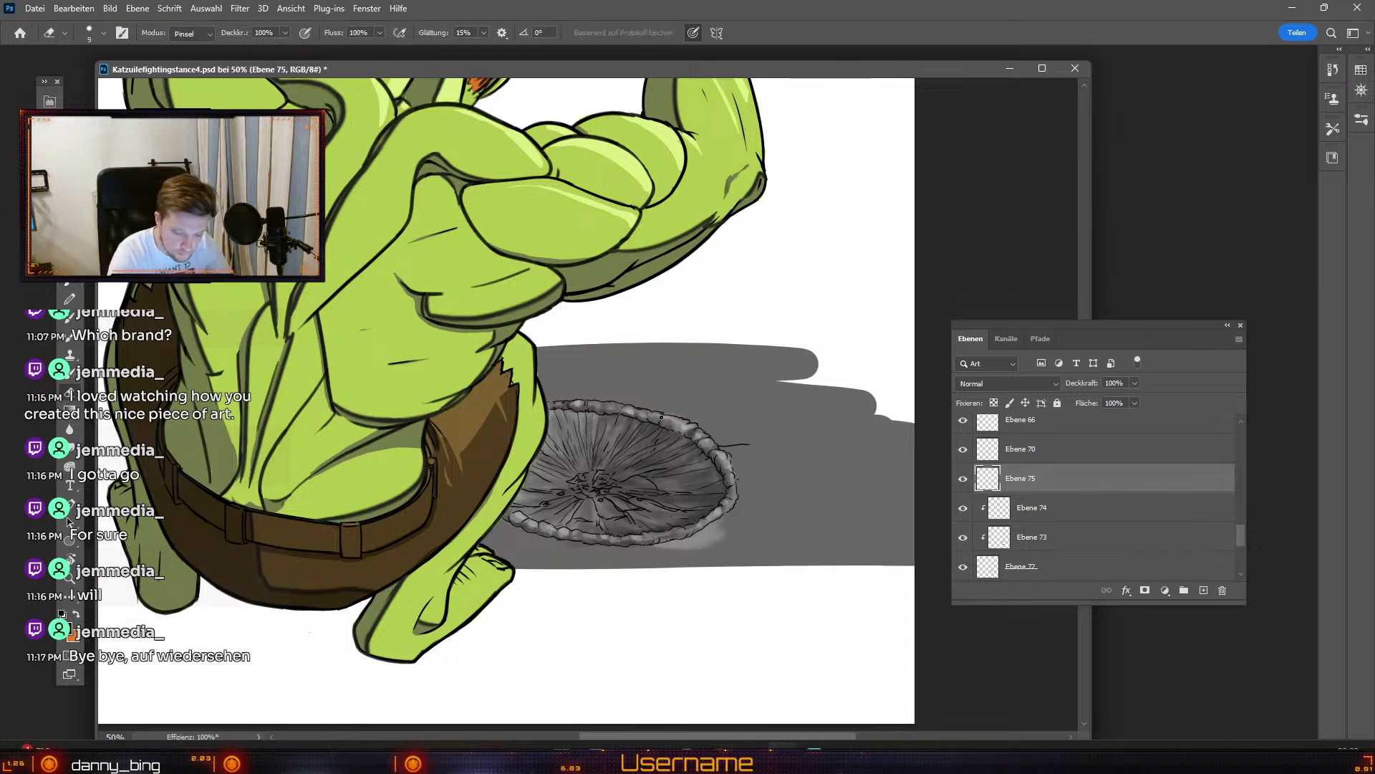
pyautogui.press('b')
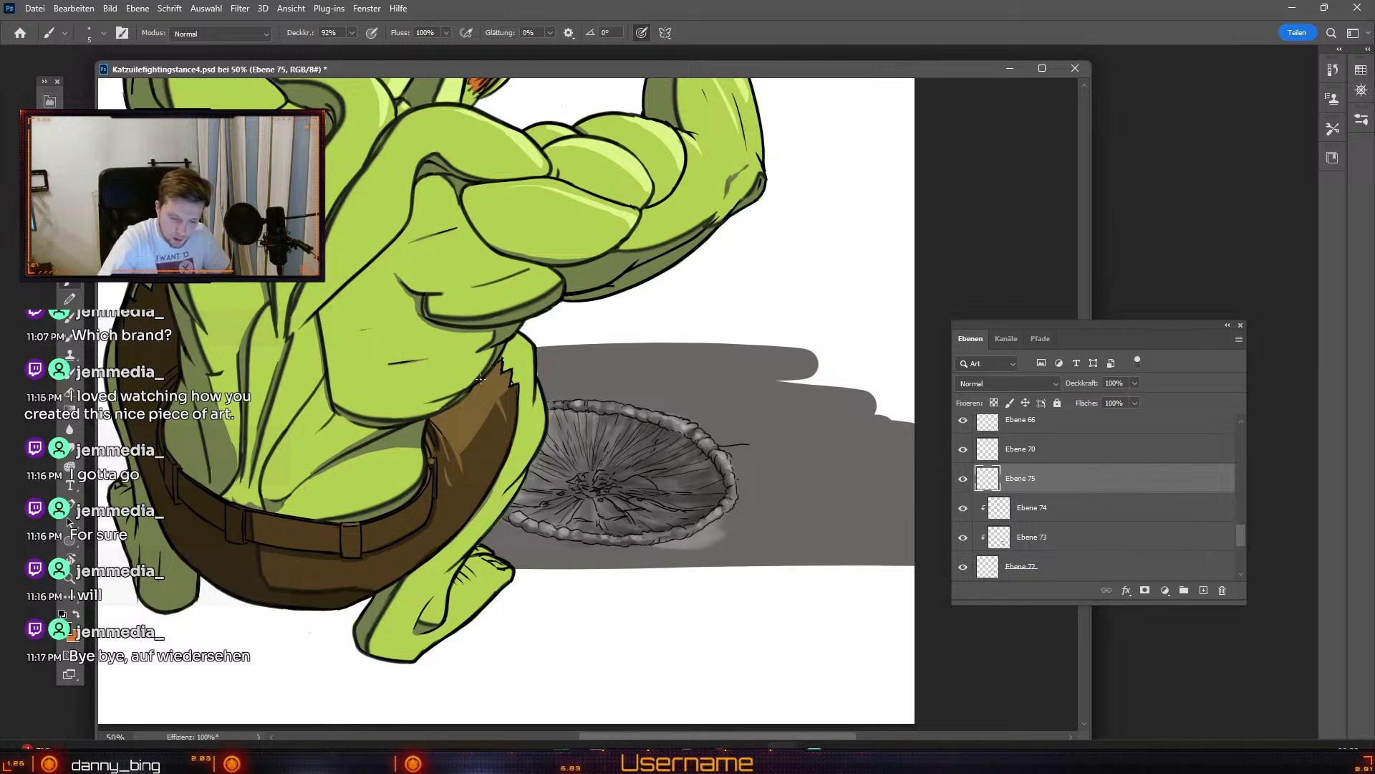
# Step: Add a new layer directly above Ebene 74 and make it a clipping mask for the crater rim
pyautogui.click(1139, 513)
pyautogui.click(1184, 589)
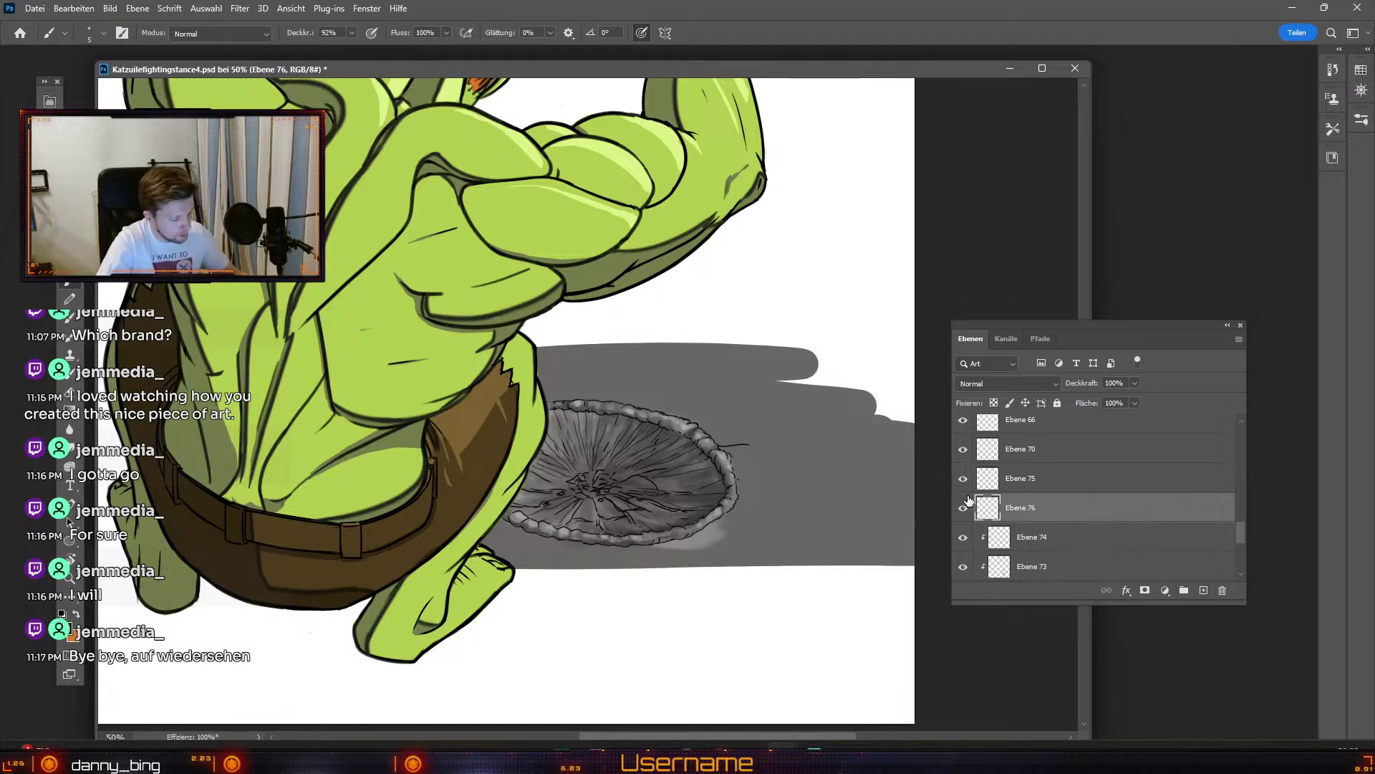
pyautogui.keyDown('alt'); pyautogui.click(993, 522); pyautogui.keyUp('alt')
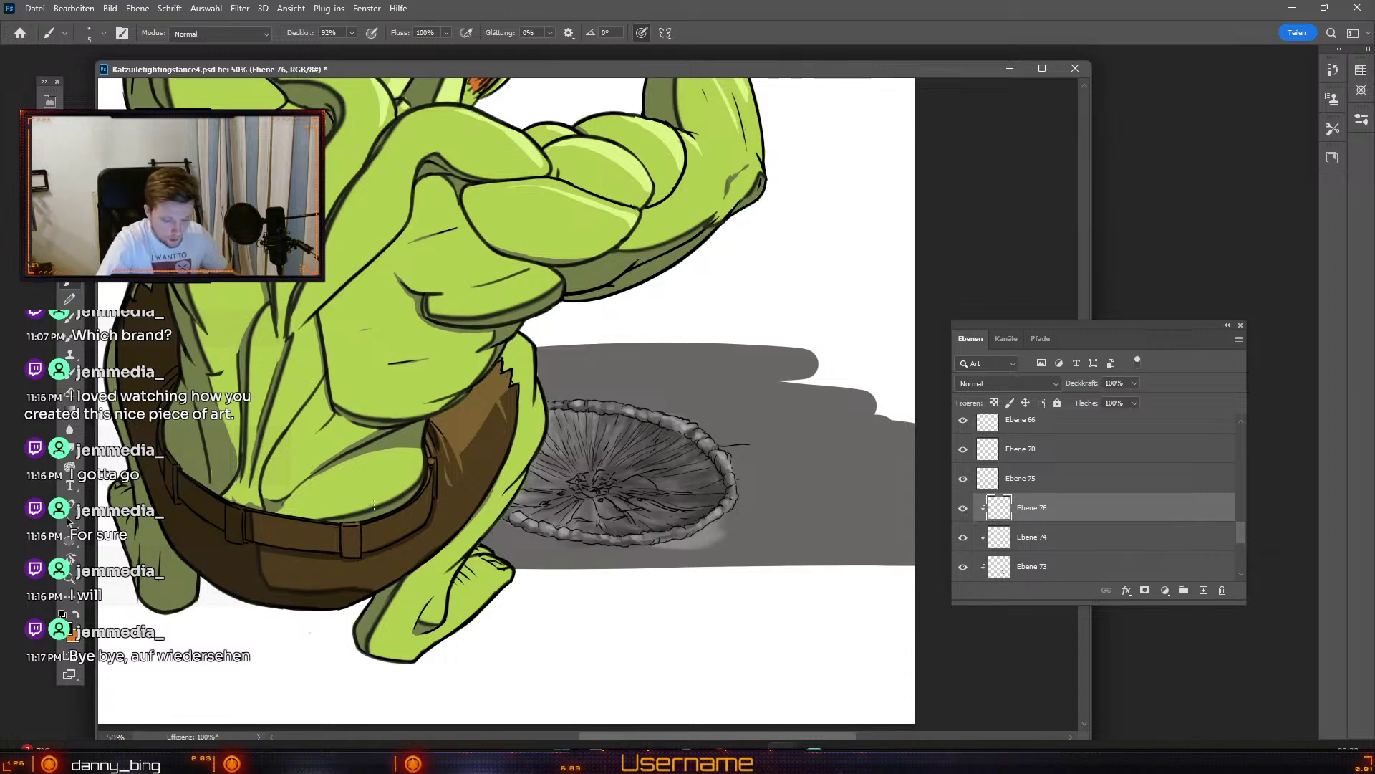
# Step: Set up the soft round brush for rim shading with black #000000, a slightly larger tip and 100% opacity
pyautogui.click(70, 633)
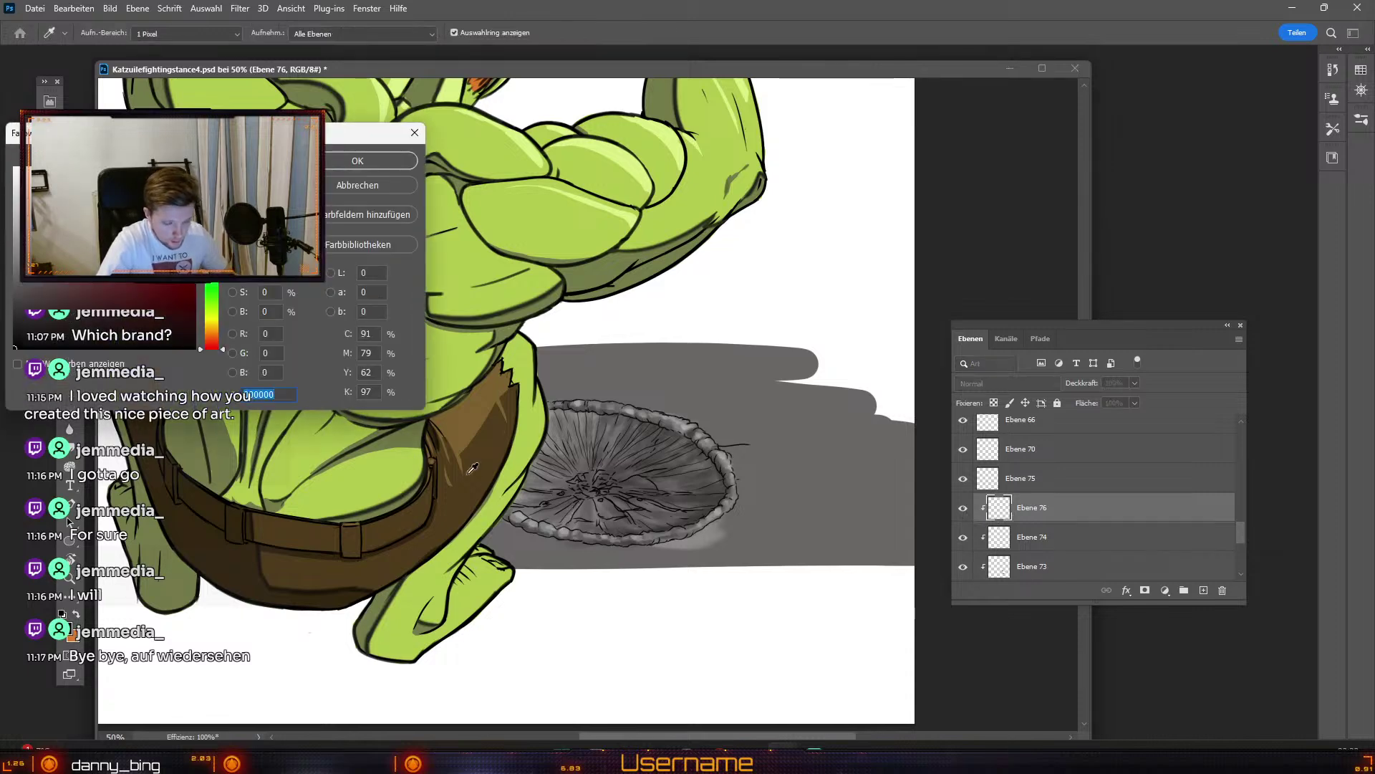
pyautogui.click(359, 162)
pyautogui.press('b')
pyautogui.click(91, 33)
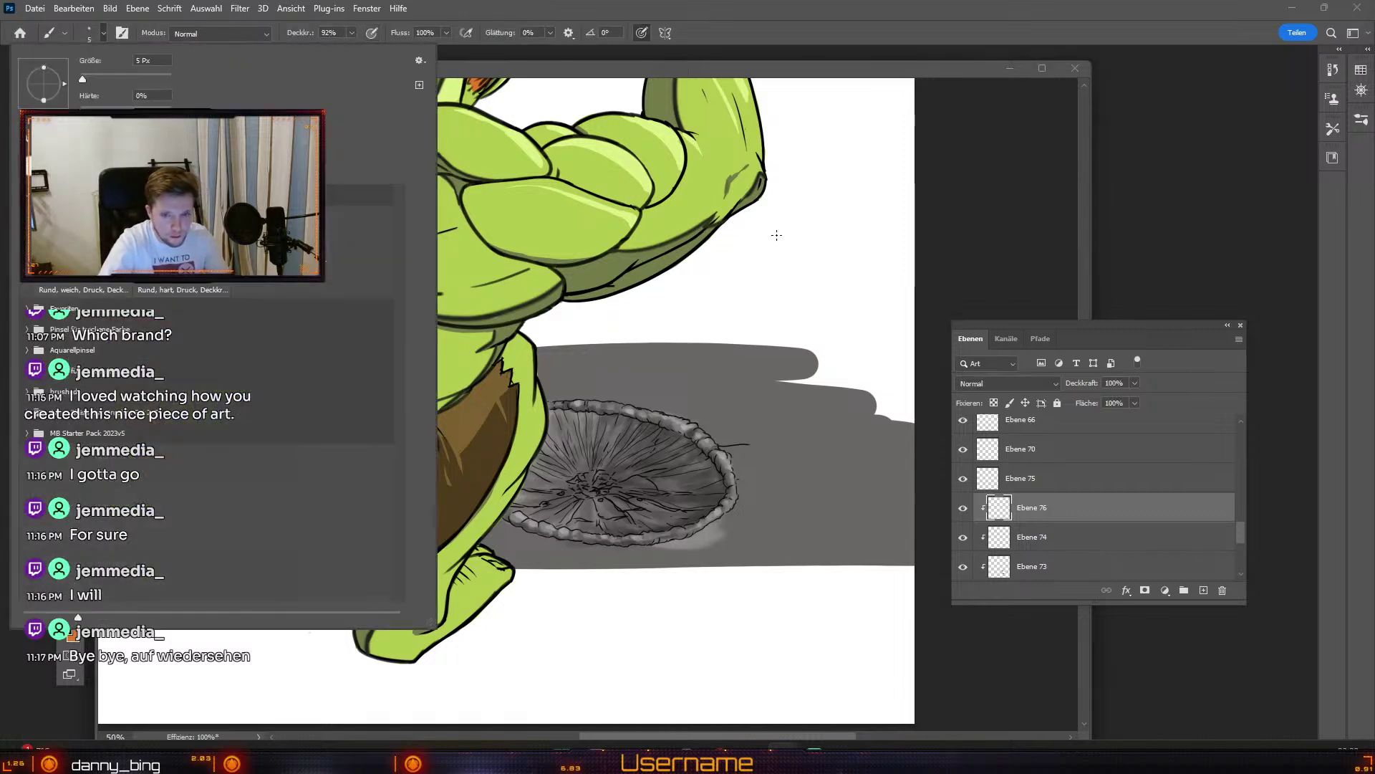
pyautogui.click(828, 72)
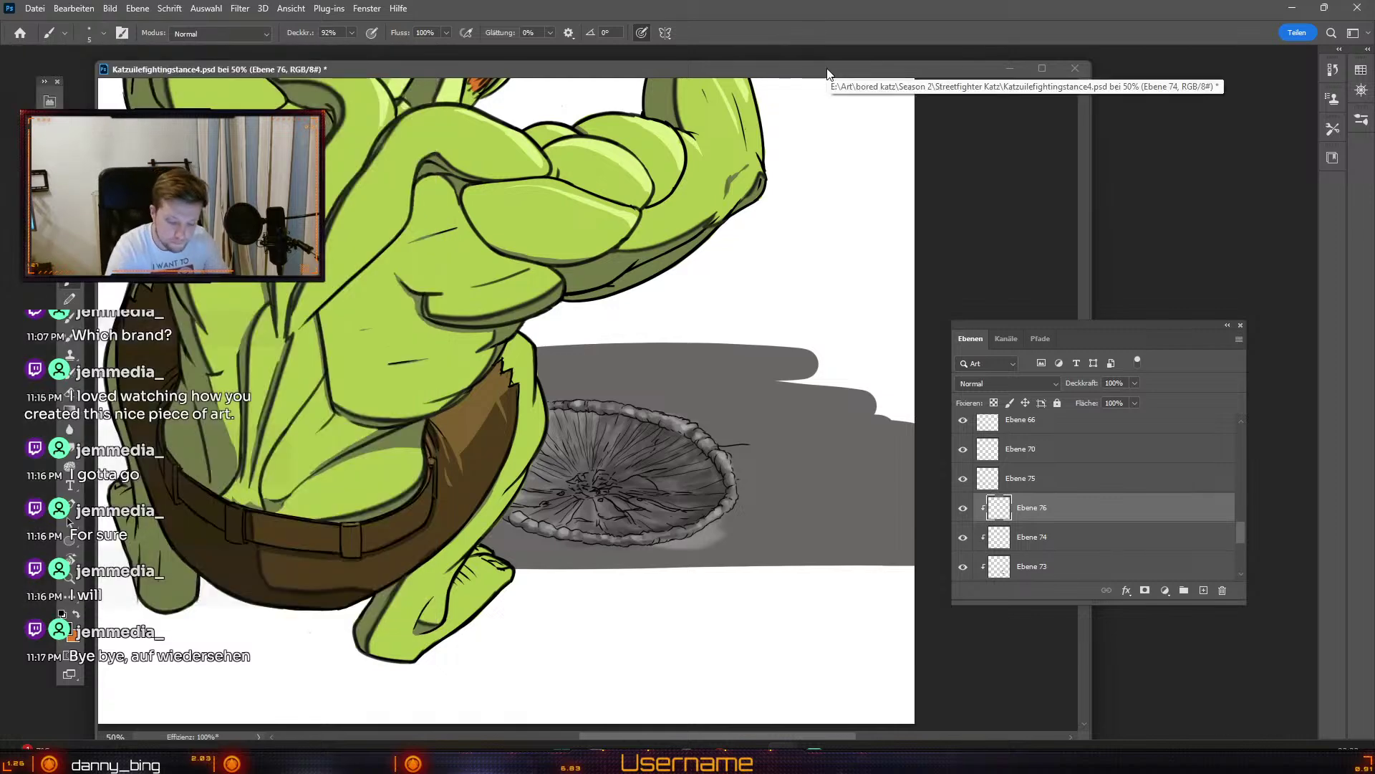
pyautogui.press('odiaeresis')
pyautogui.press('#')
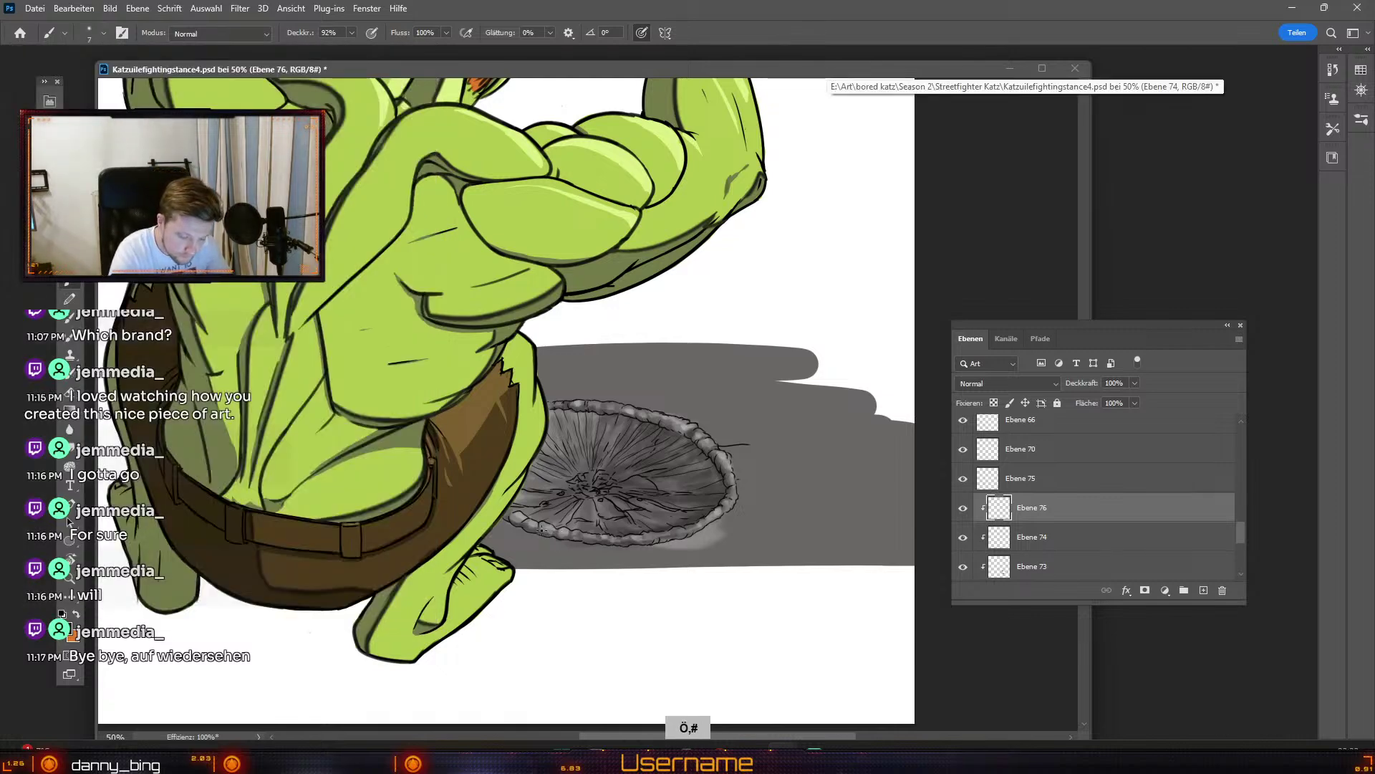
pyautogui.hotkey('ctrl', 'z')
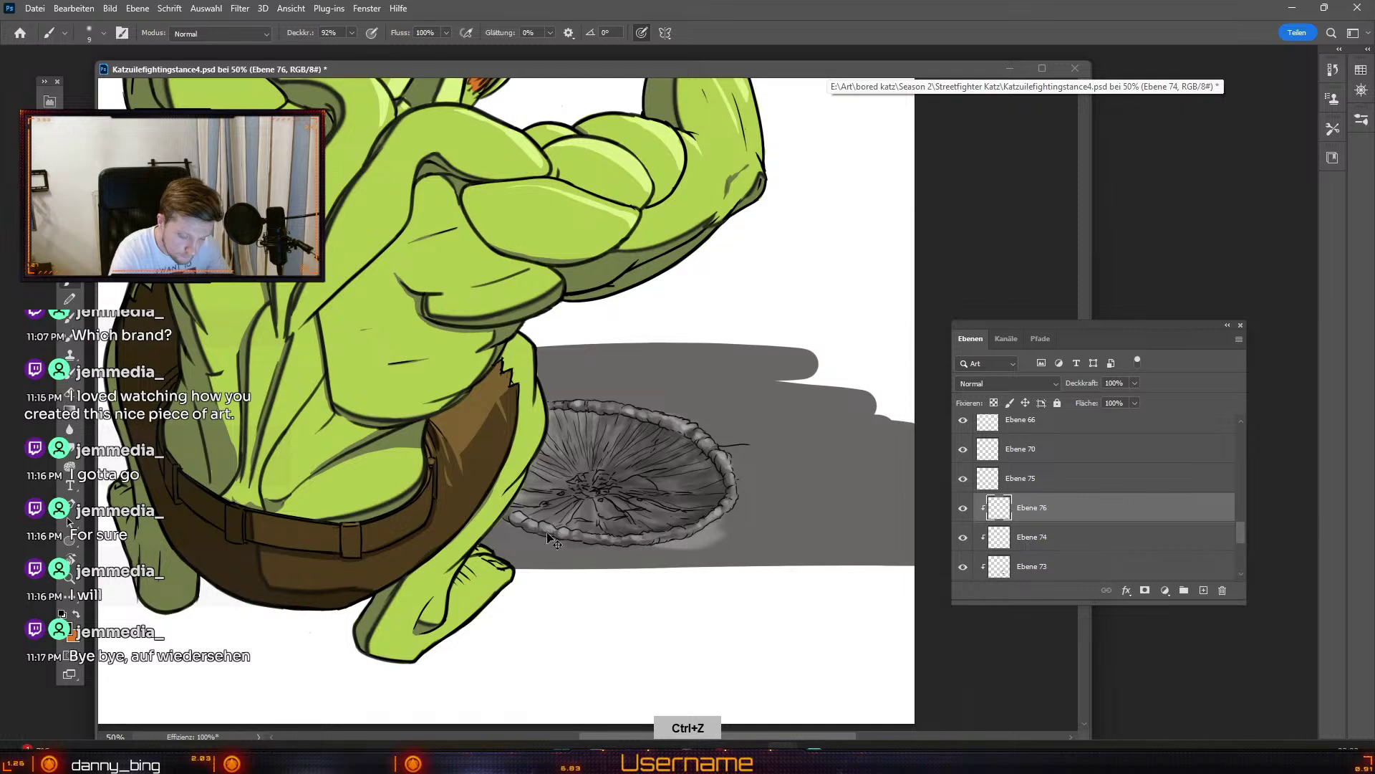
pyautogui.click(351, 33)
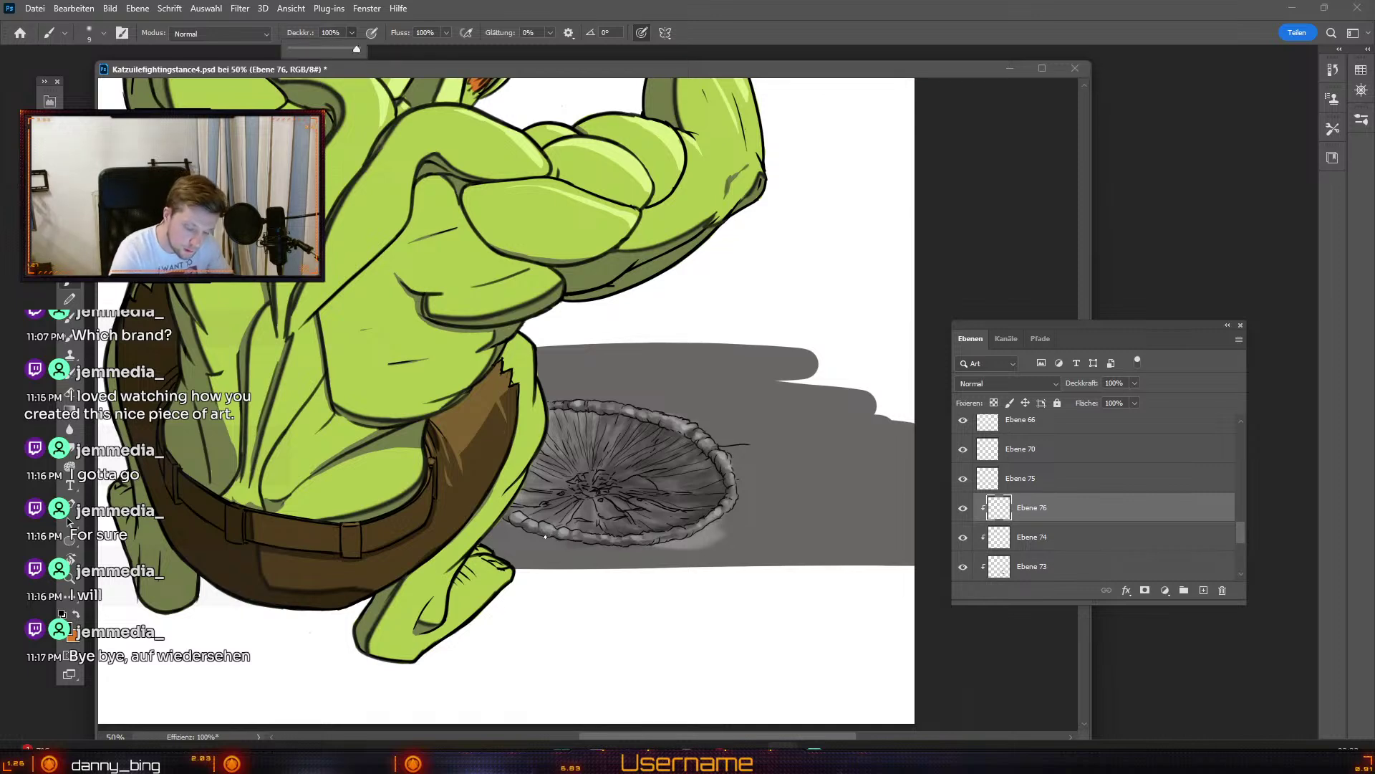
pyautogui.moveTo(358, 48); pyautogui.dragTo(367, 49)
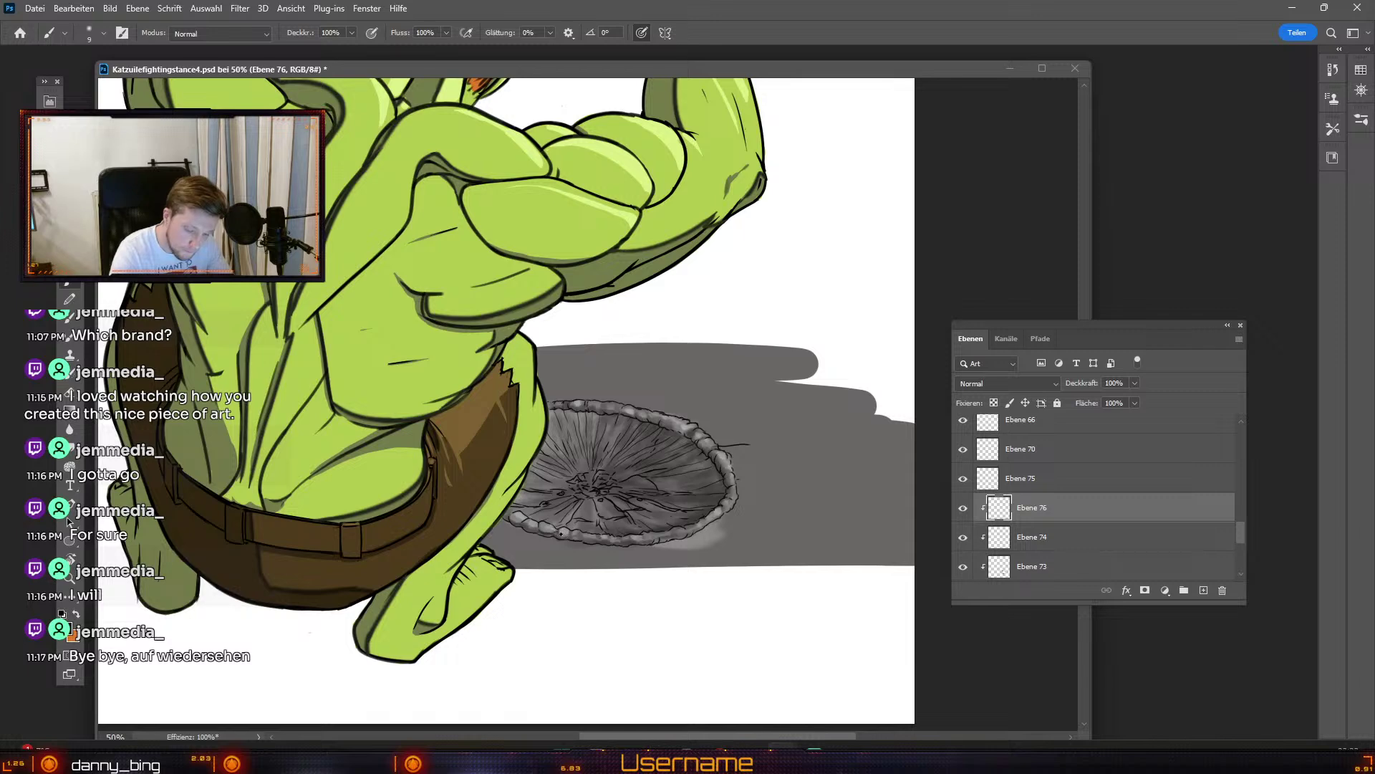
# Step: Shade the rim's stones with soft black strokes from the lower edge round to the right side, undoing unwanted strokes
pyautogui.hotkey('ctrl', 'z')
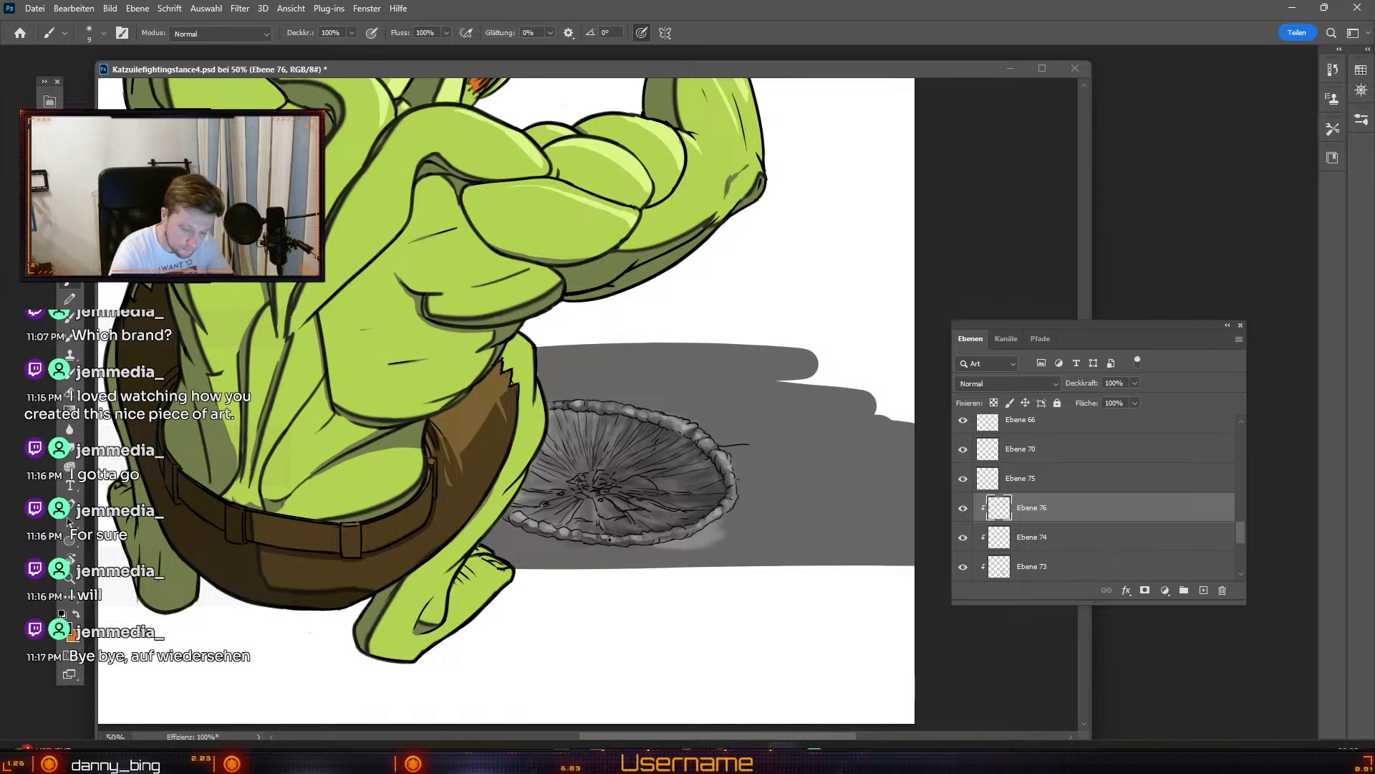
pyautogui.hotkey('ctrl', 'z')
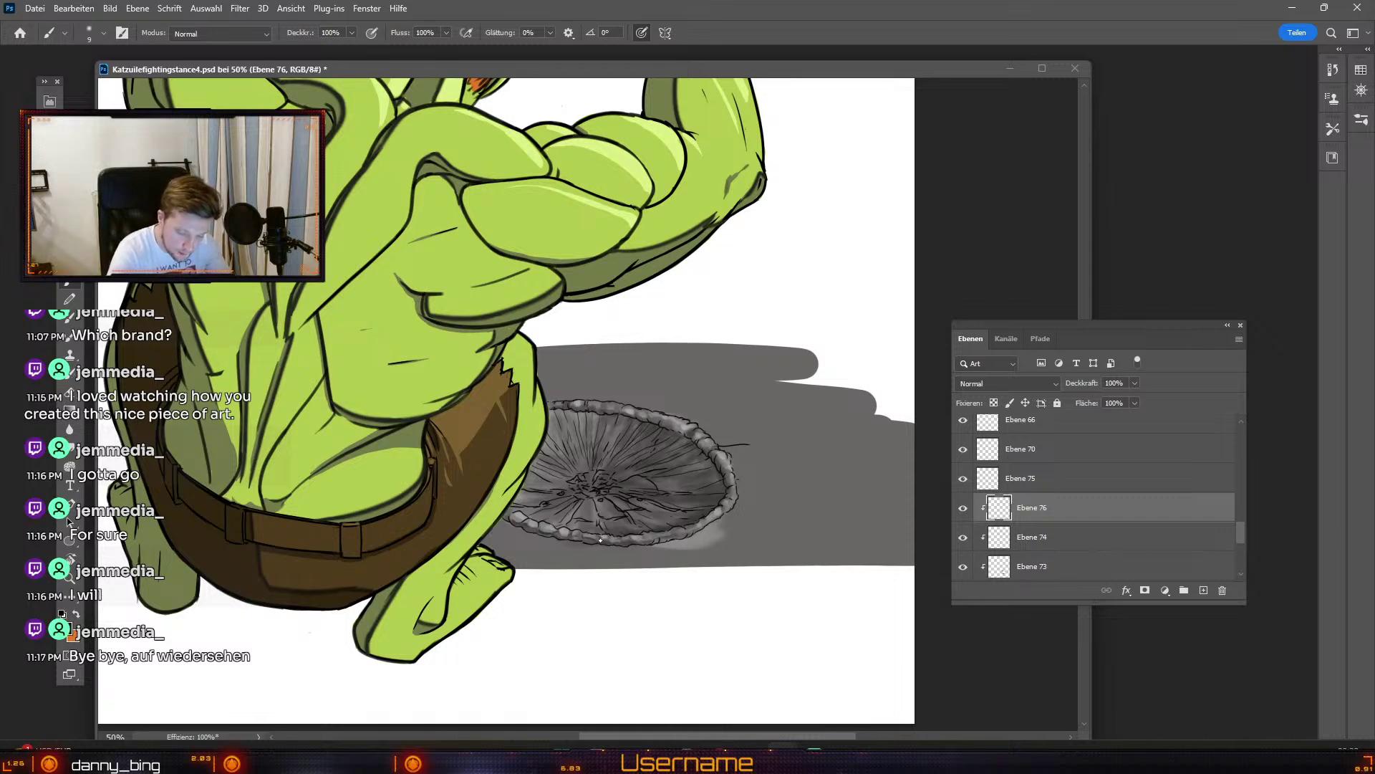
pyautogui.hotkey('ctrl', 'z')
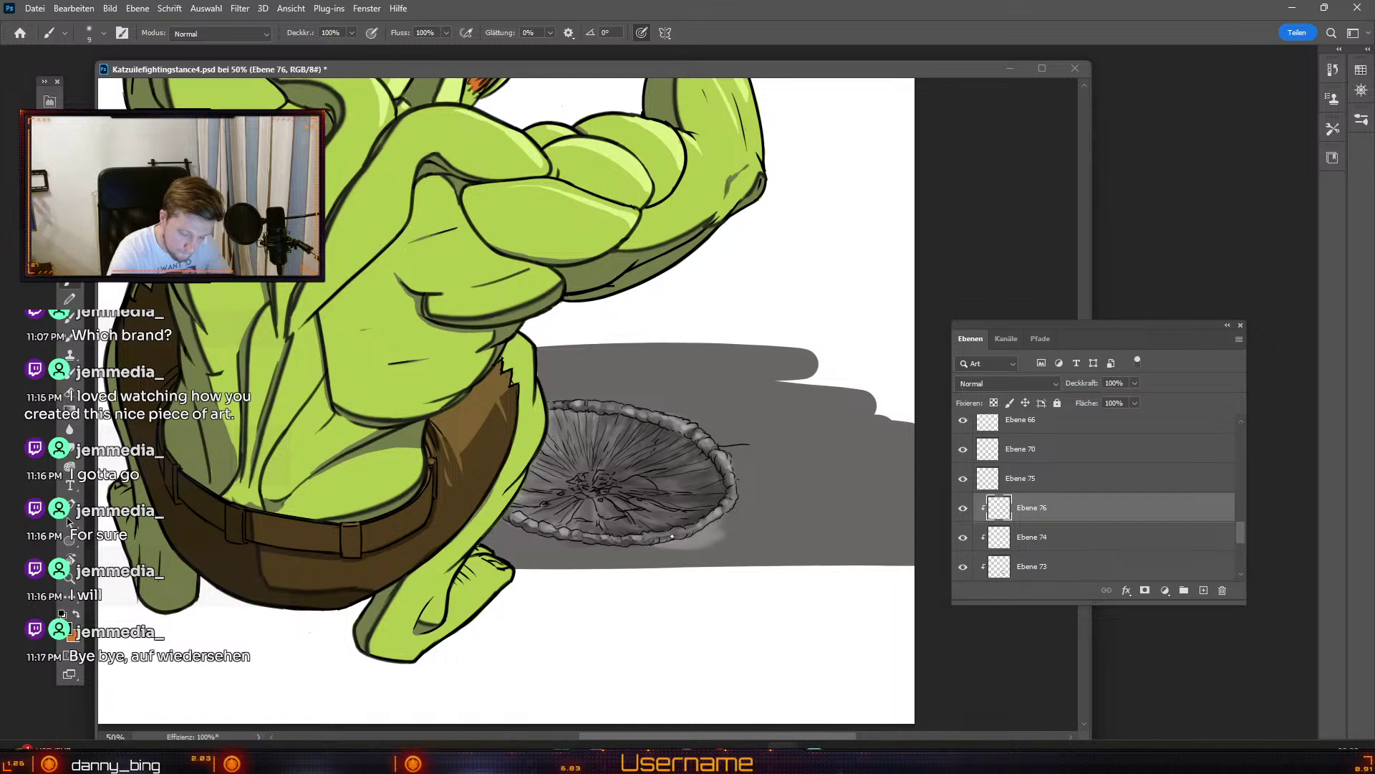
pyautogui.hotkey('ctrl', 'z')
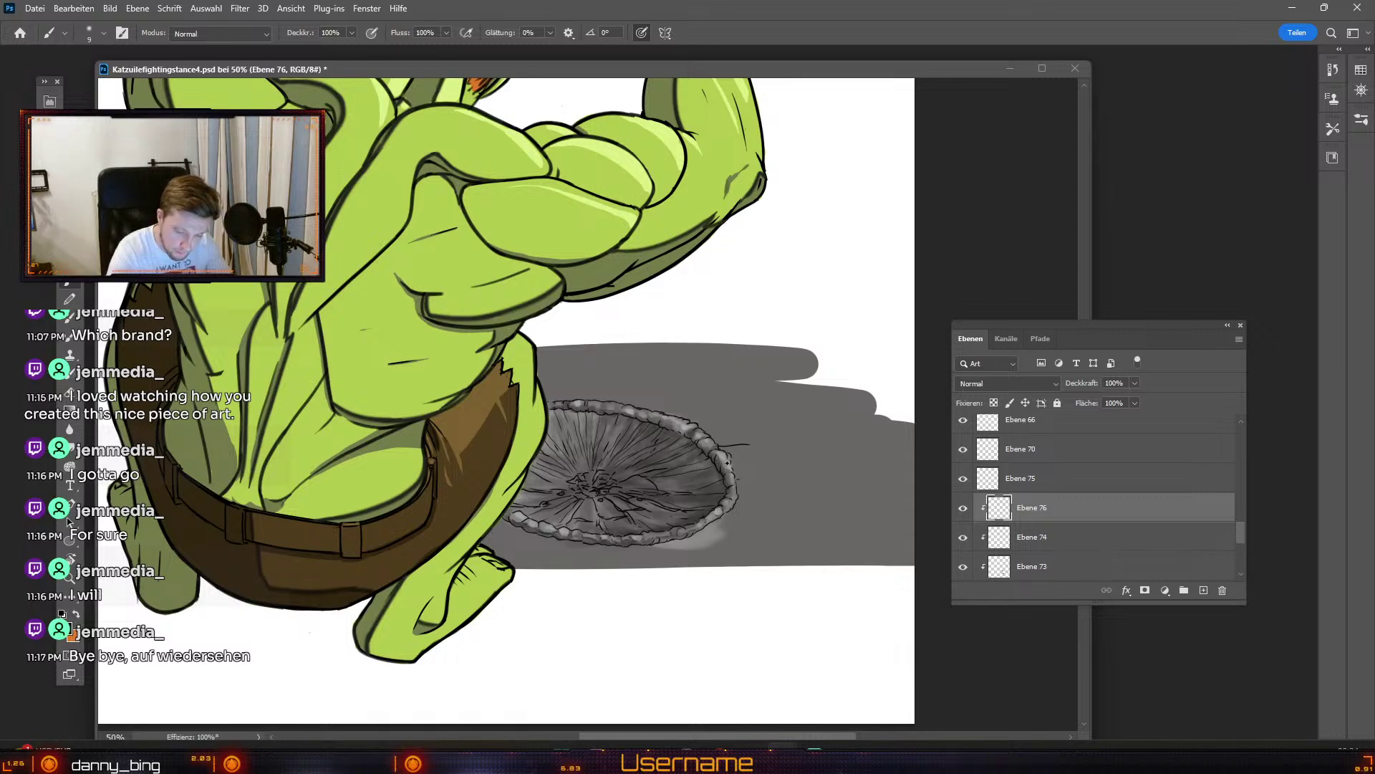
pyautogui.hotkey('ctrl', 'z')
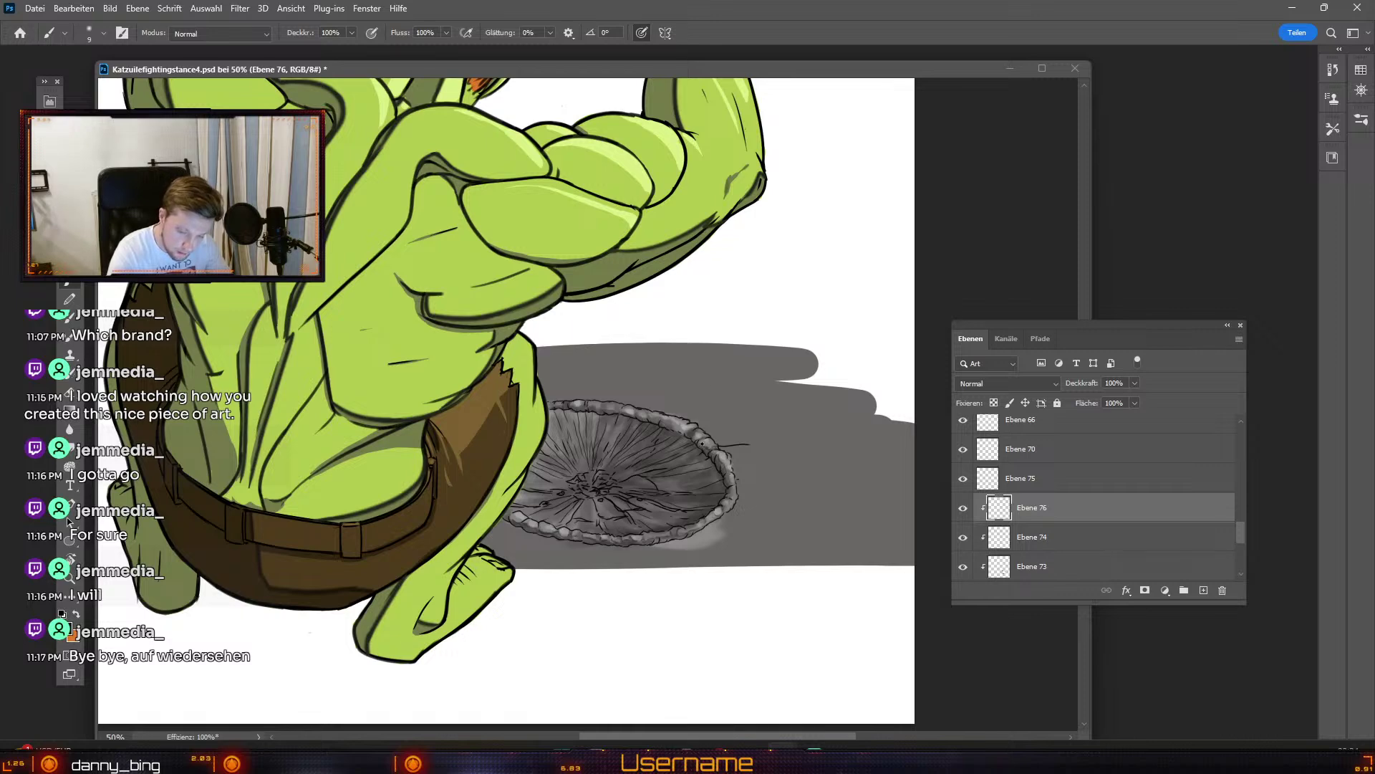
pyautogui.hotkey('ctrl', 'z')
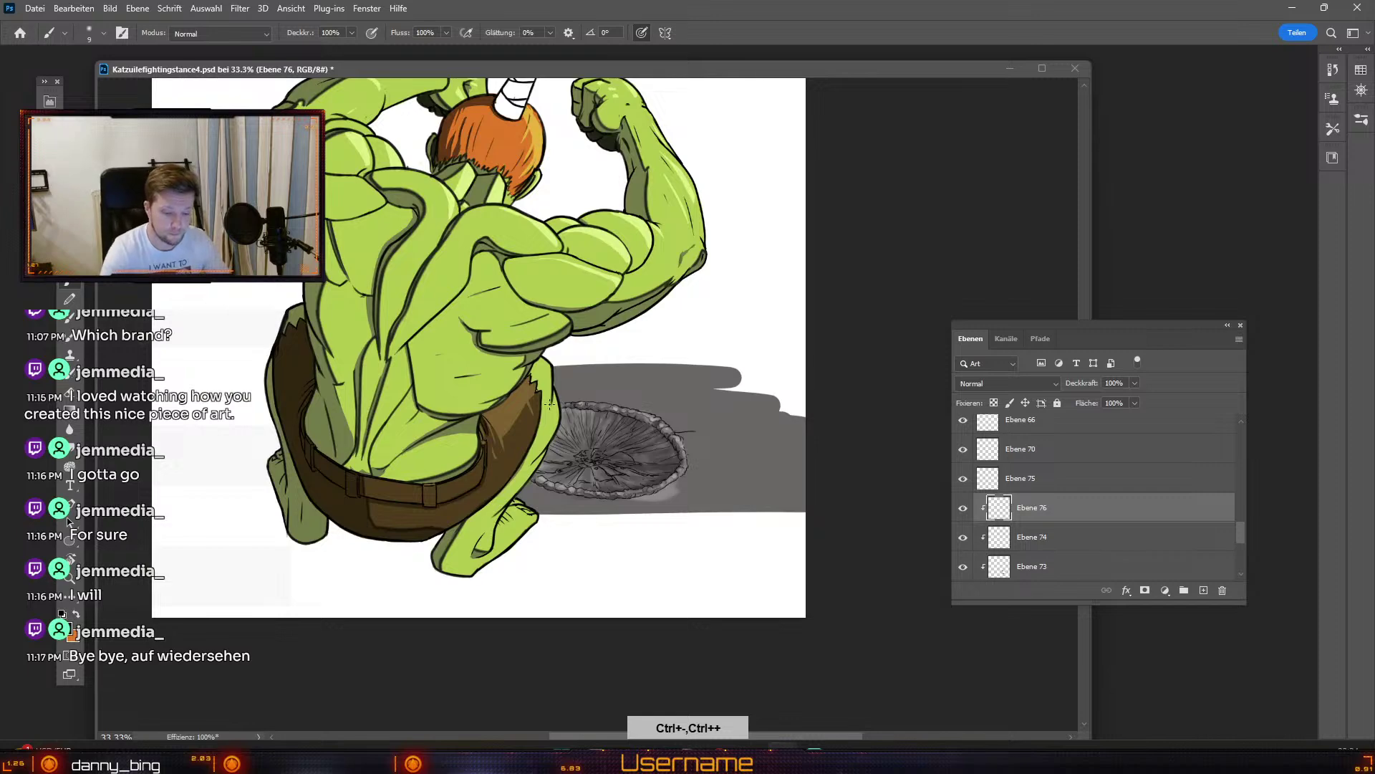
pyautogui.press('space')
pyautogui.moveTo(721, 354); pyautogui.dragTo(697, 441)
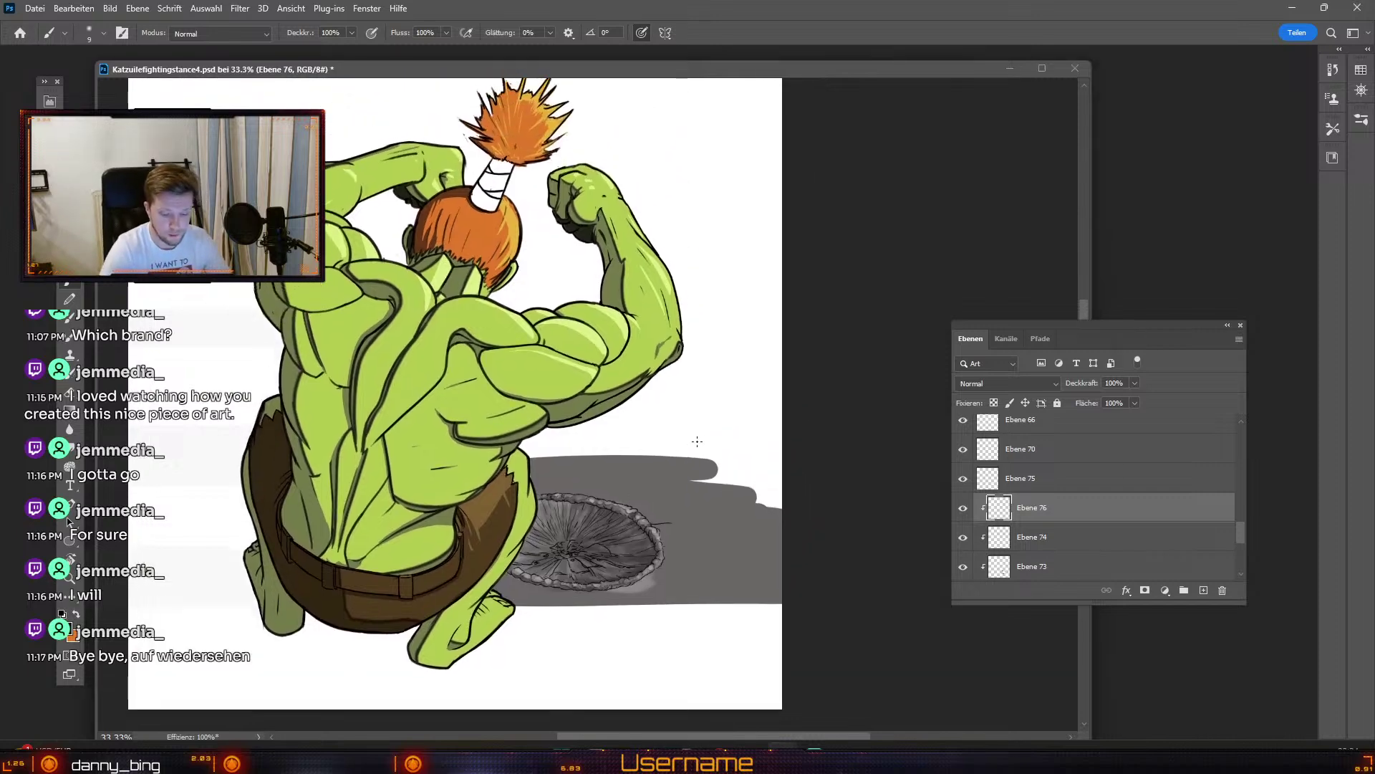
pyautogui.hotkey('ctrl', '-')
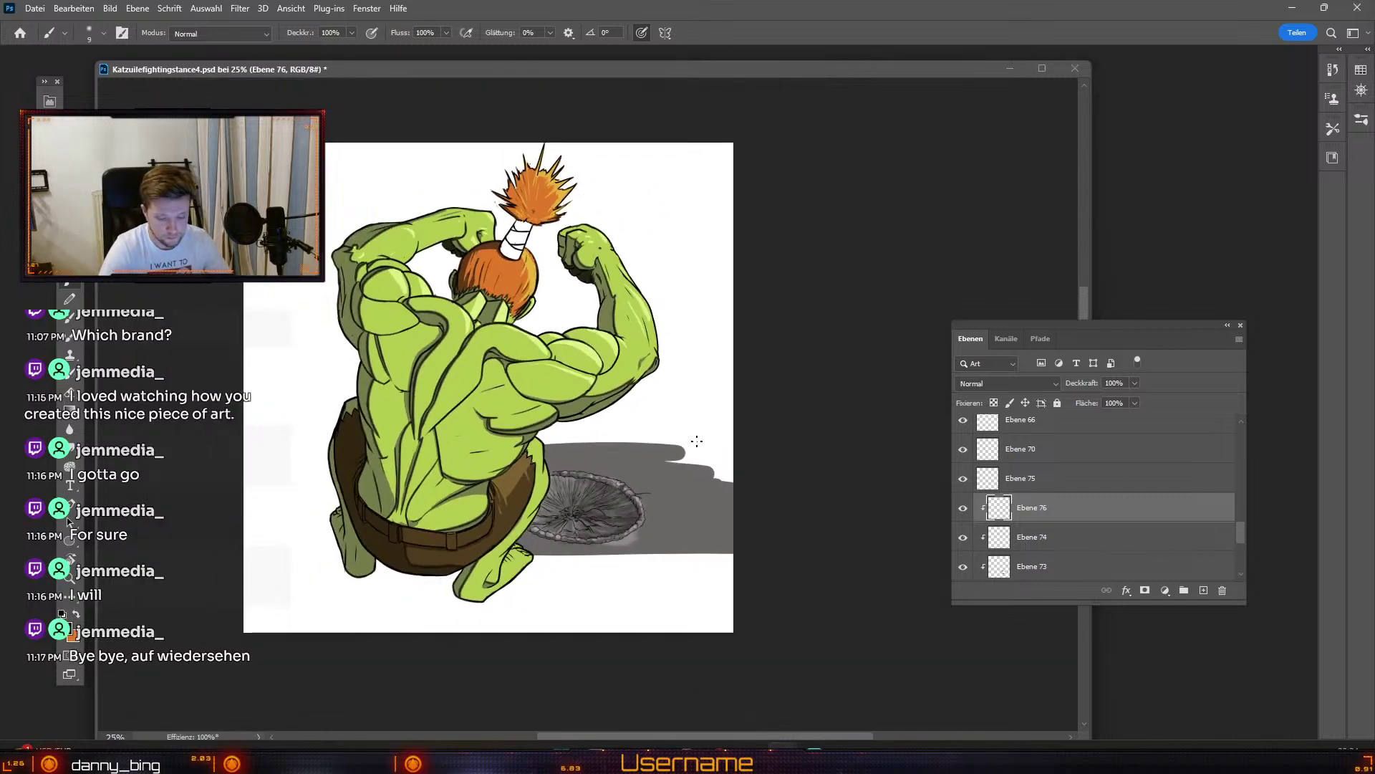
pyautogui.hotkey('ctrl', '+')
pyautogui.hotkey('ctrl', '+')
pyautogui.hotkey('ctrl', '-')
pyautogui.hotkey('ctrl', '-')
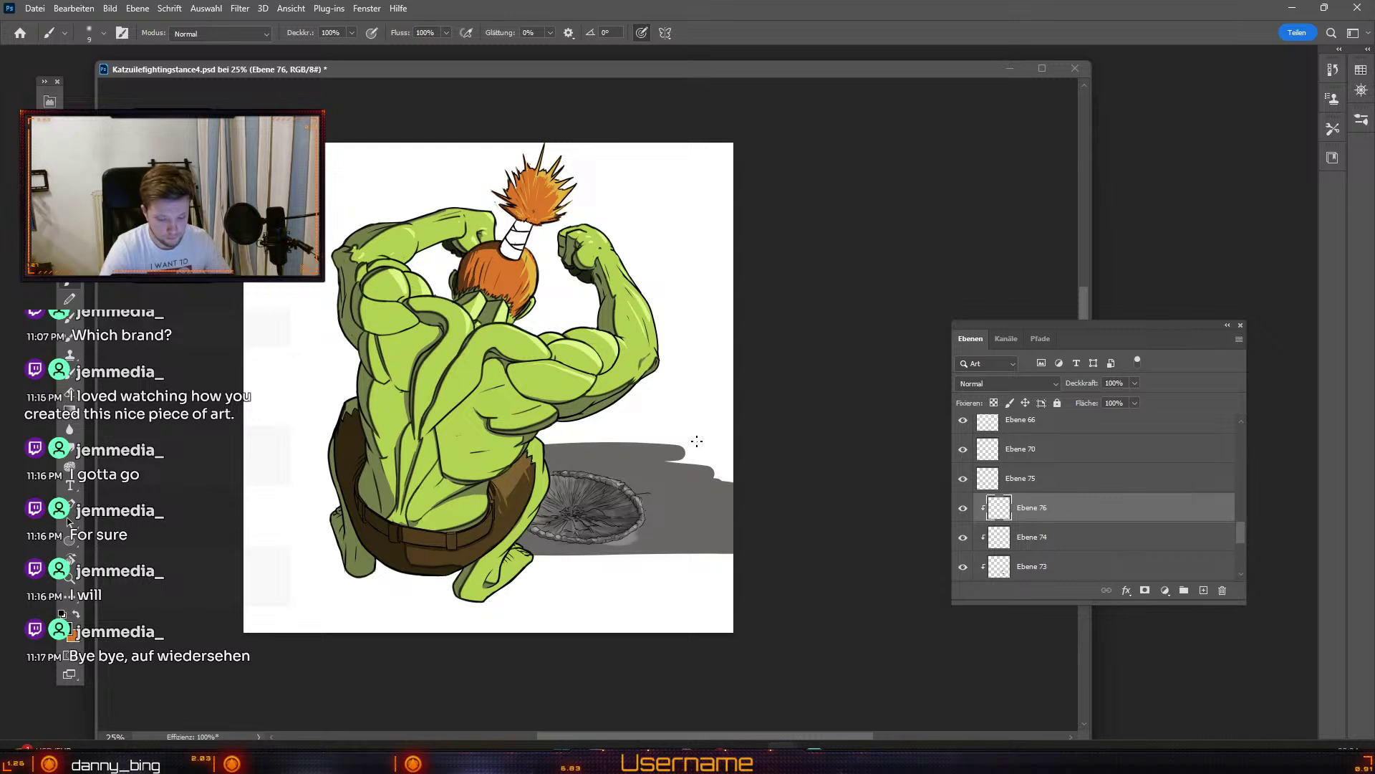
# Step: Sample a dark colour from the crater and choose a textured brush preset with a reduced tip for the crater's surface details
pyautogui.hotkey('ctrl', '+')
pyautogui.hotkey('ctrl', '+')
pyautogui.press('b')
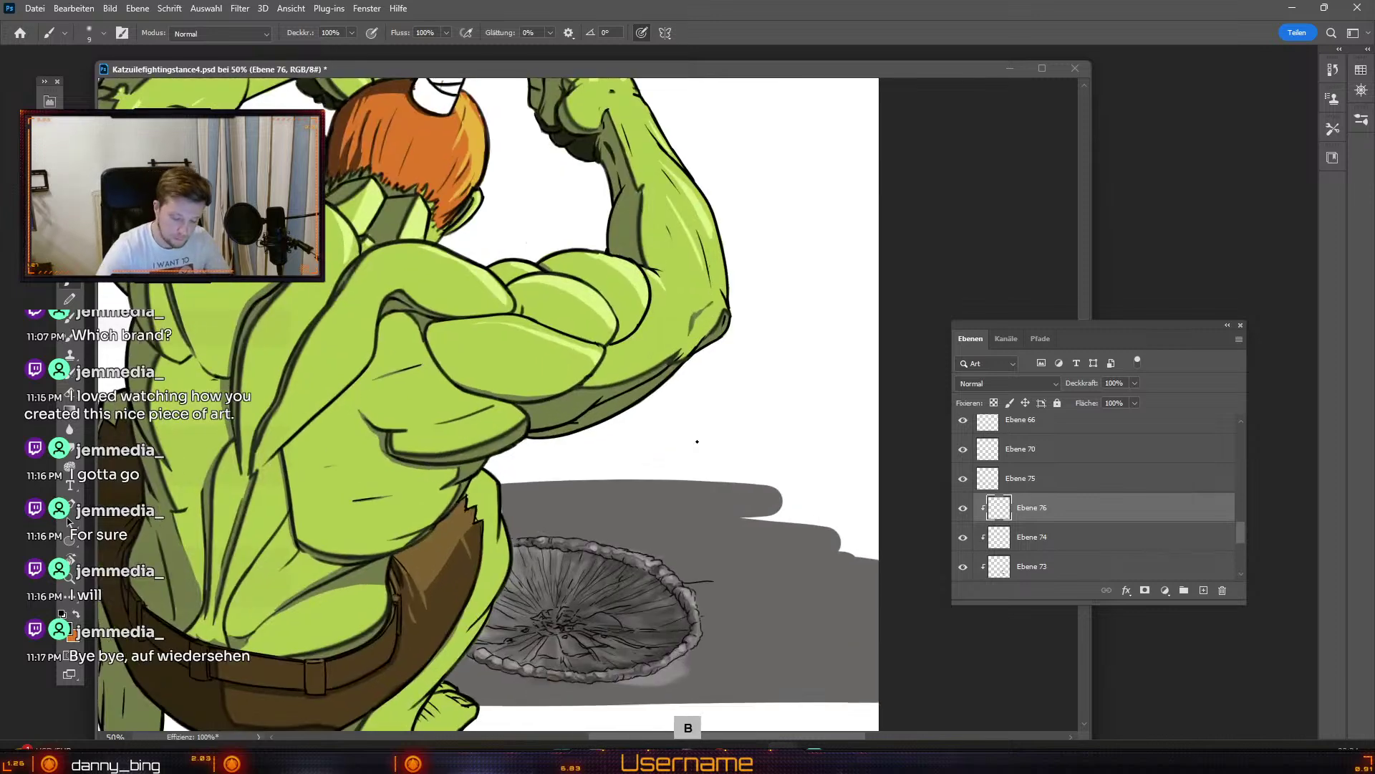
pyautogui.click(73, 630)
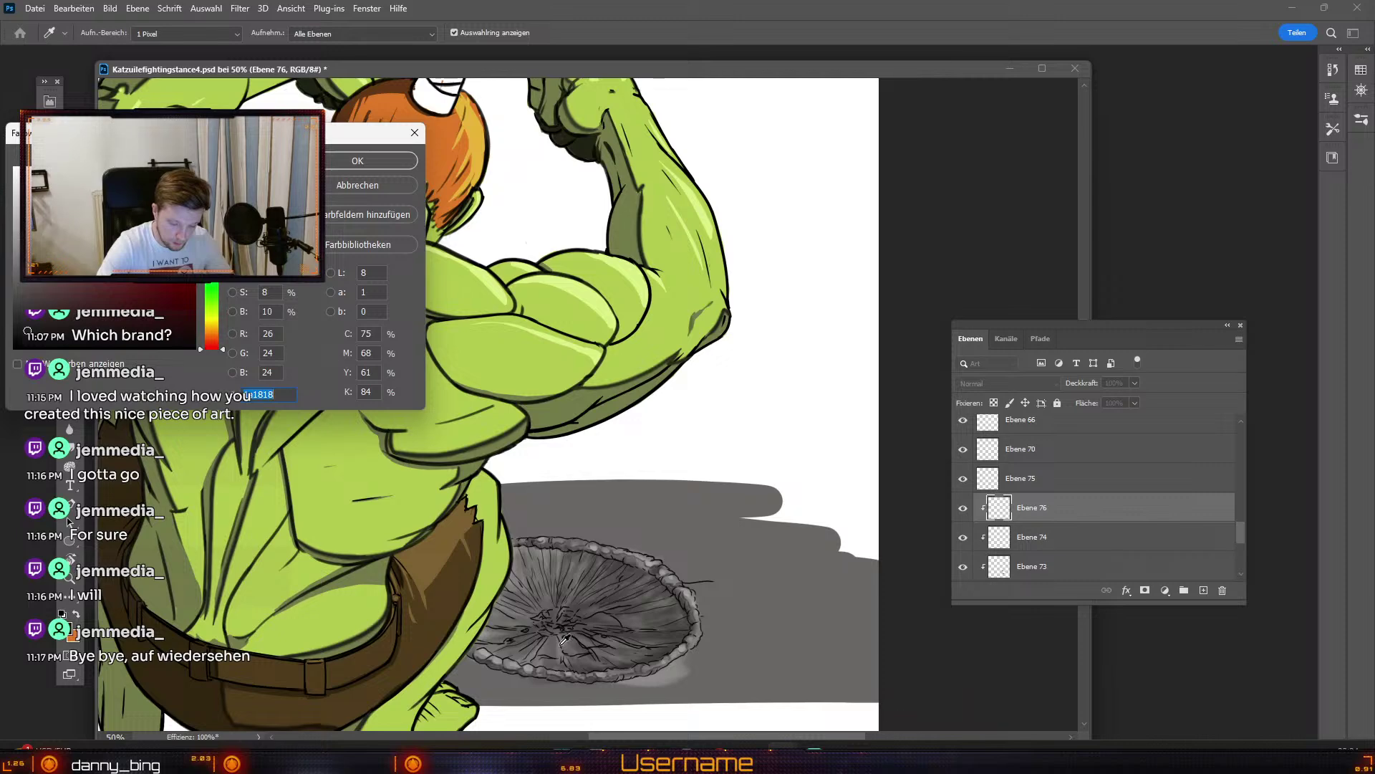
pyautogui.click(518, 658)
pyautogui.click(362, 160)
pyautogui.click(100, 33)
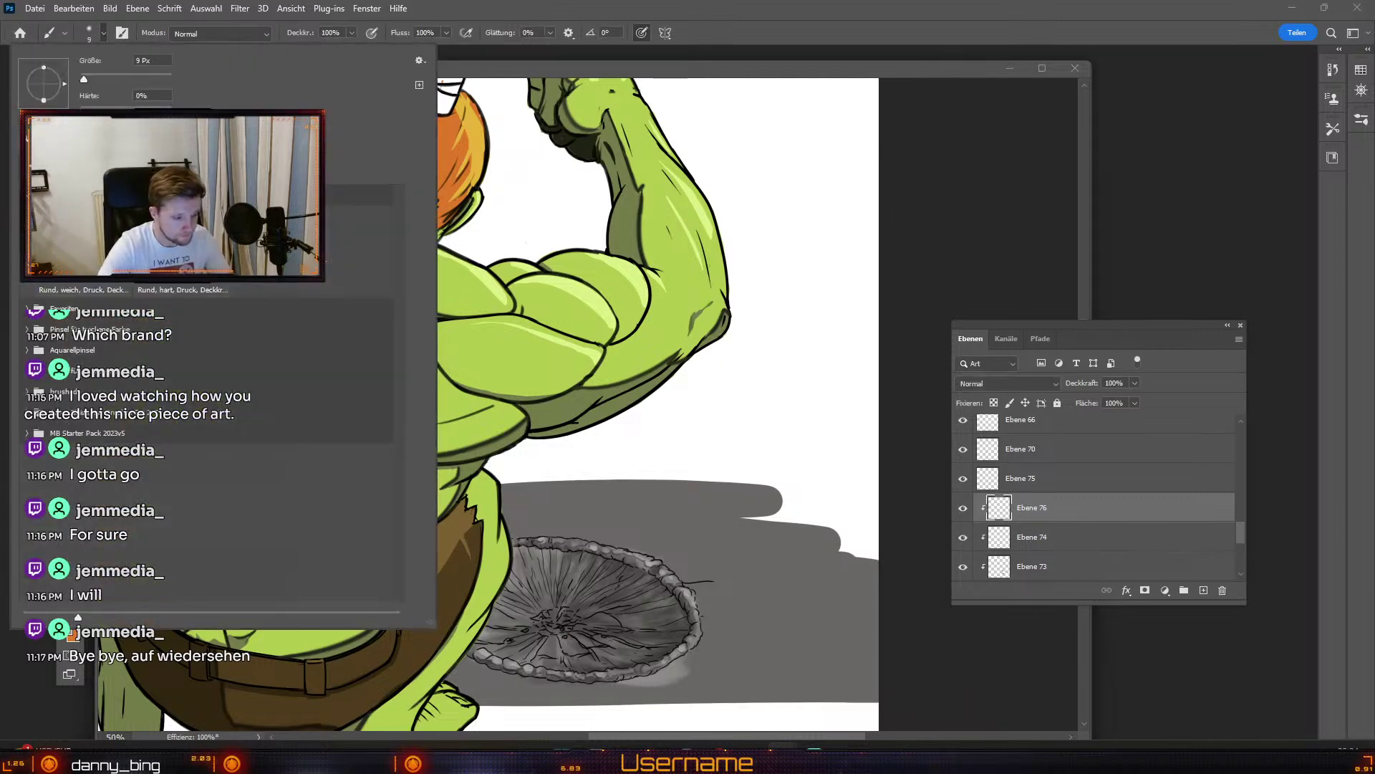
pyautogui.press('.')
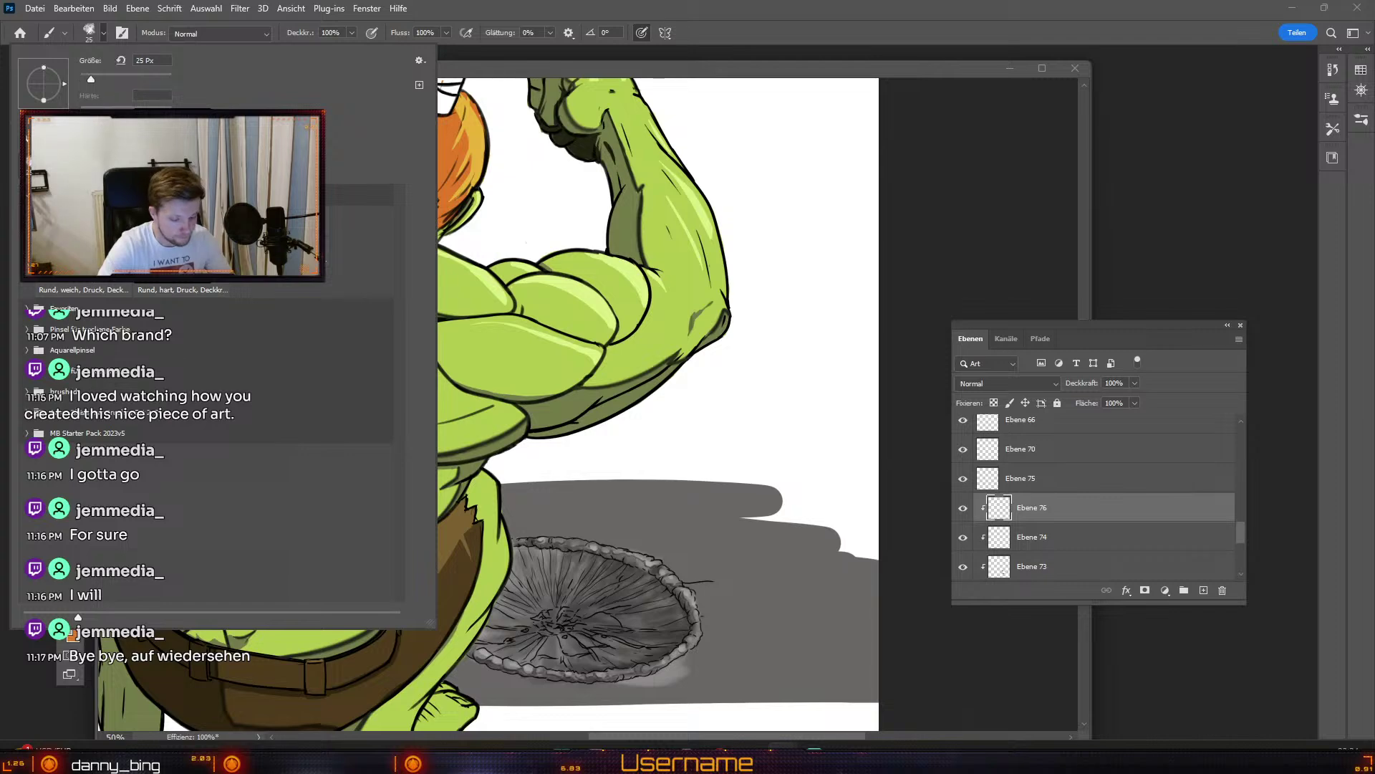
pyautogui.press('odiaeresis')
pyautogui.press('#')
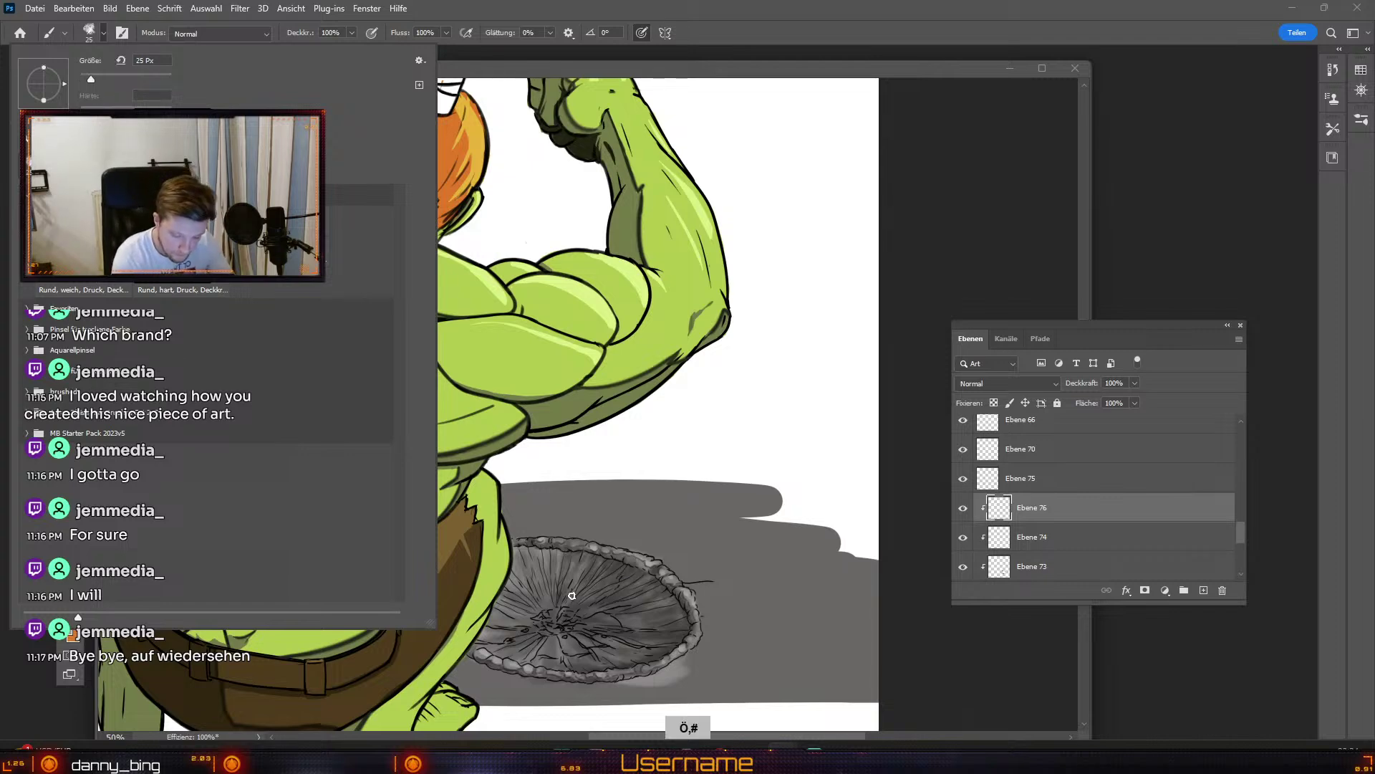
pyautogui.click(536, 584)
pyautogui.press('odiaeresis')
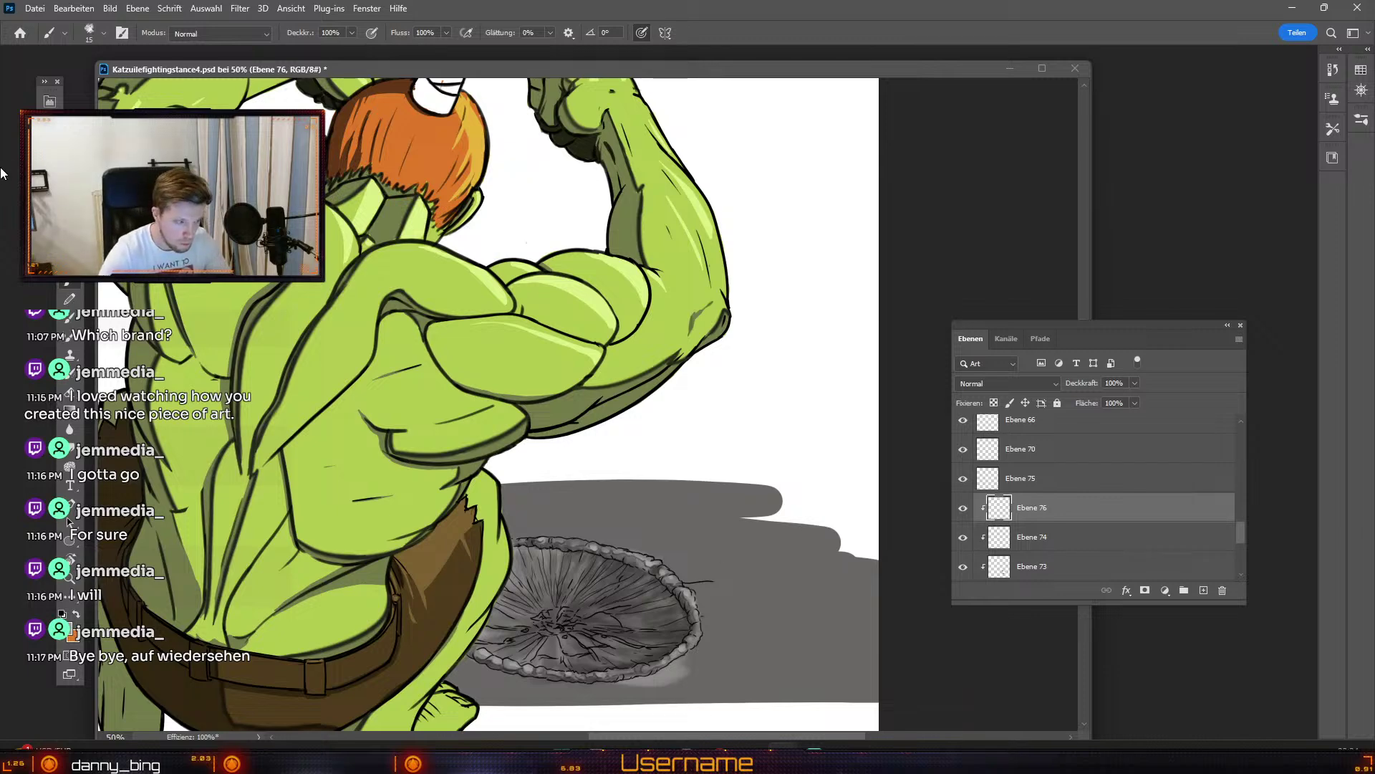
# Step: Select the crater's surface layer, Ebene 67, and paint fine dark texture strokes inside the crater with a smaller brush tip
pyautogui.press('v')
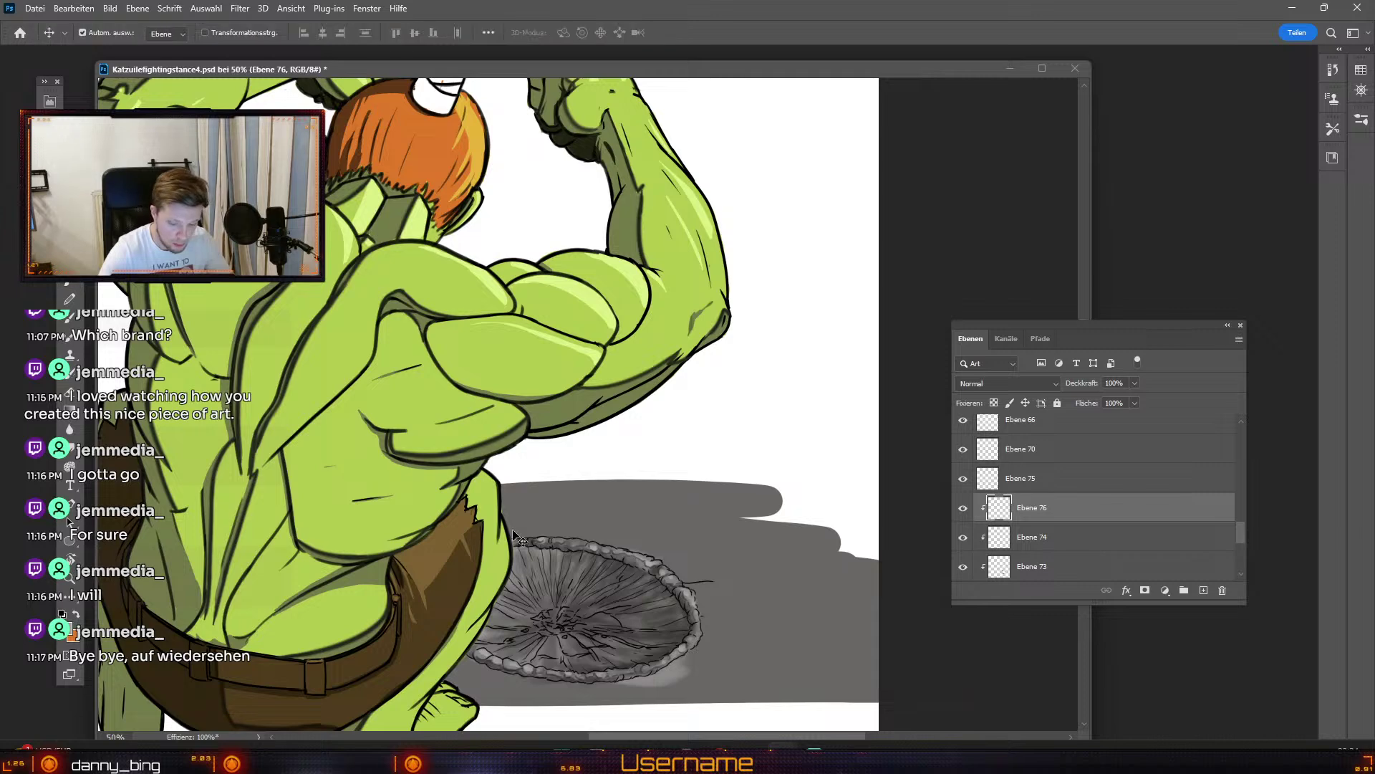
pyautogui.click(561, 655)
pyautogui.press('b')
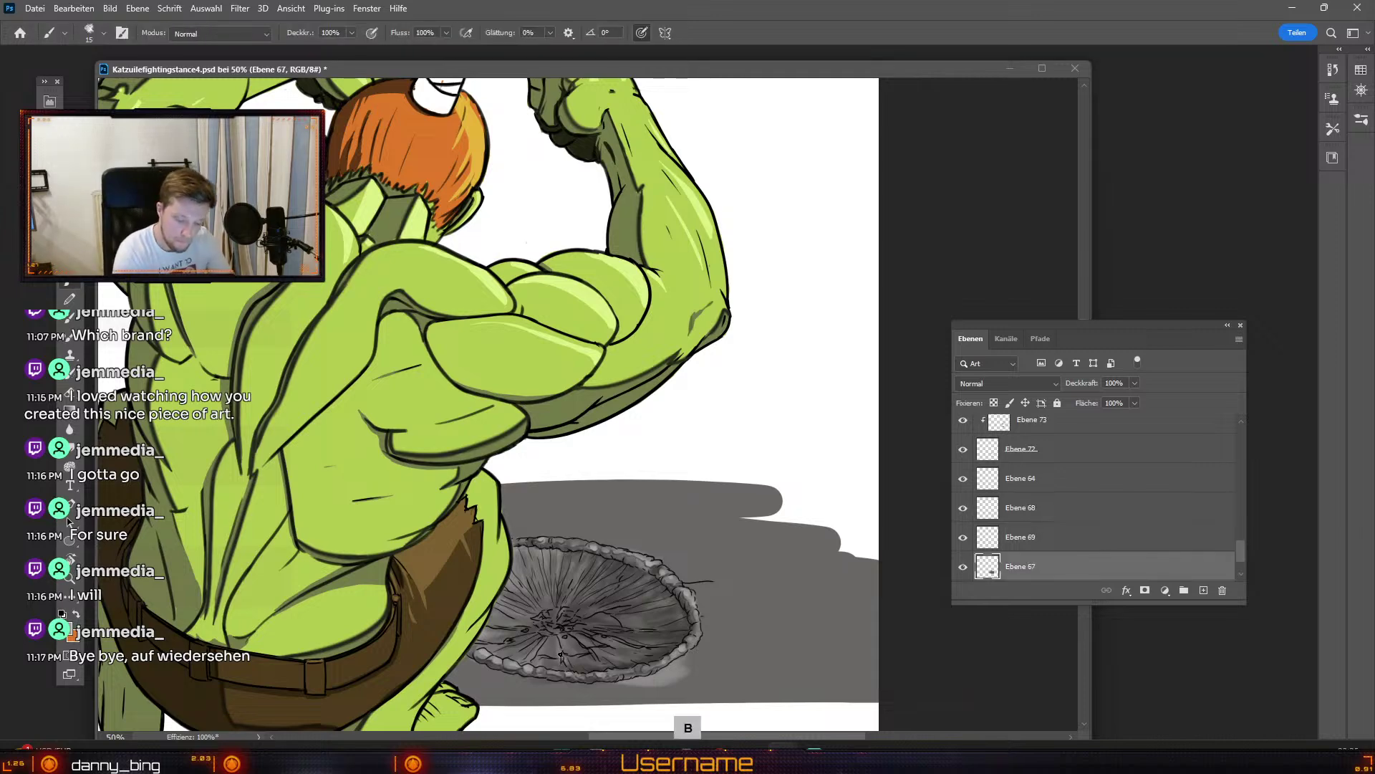
pyautogui.press('[')
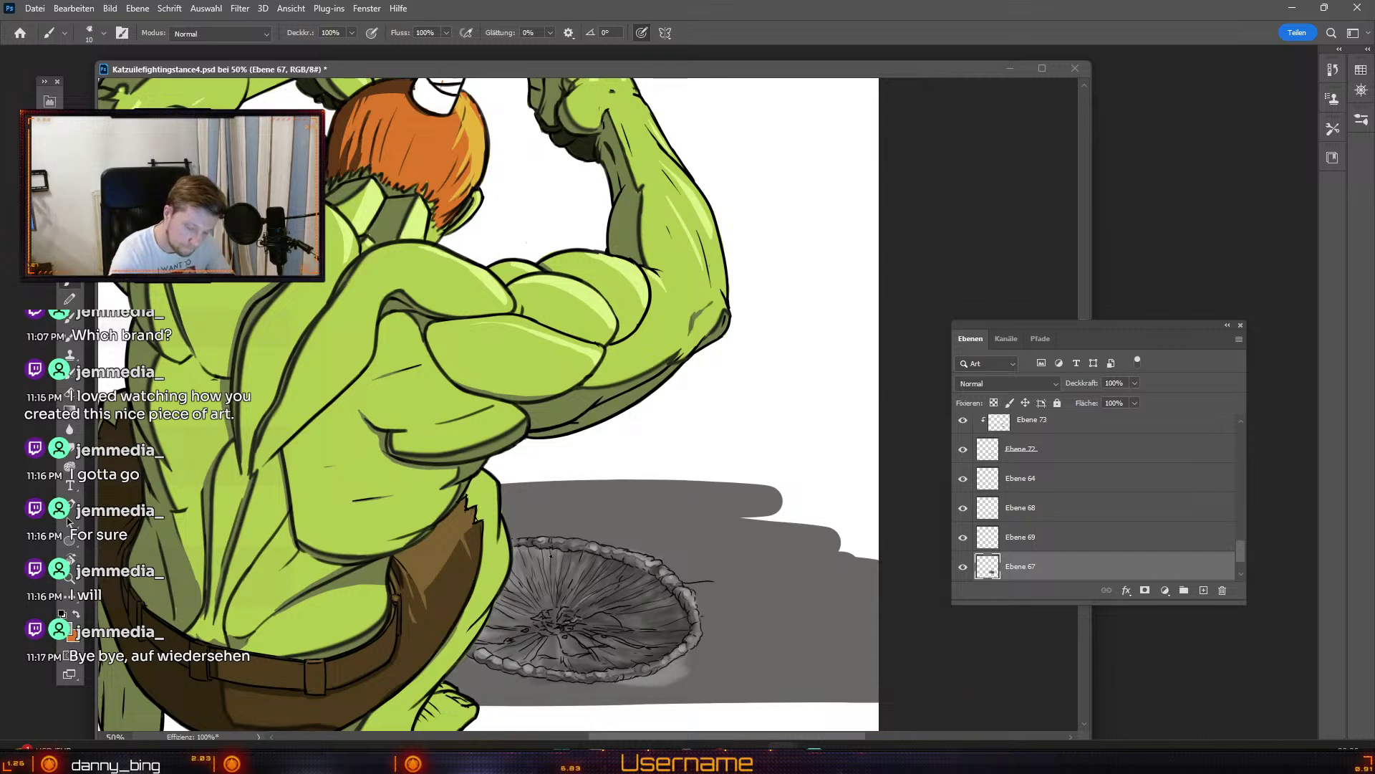
pyautogui.press('[')
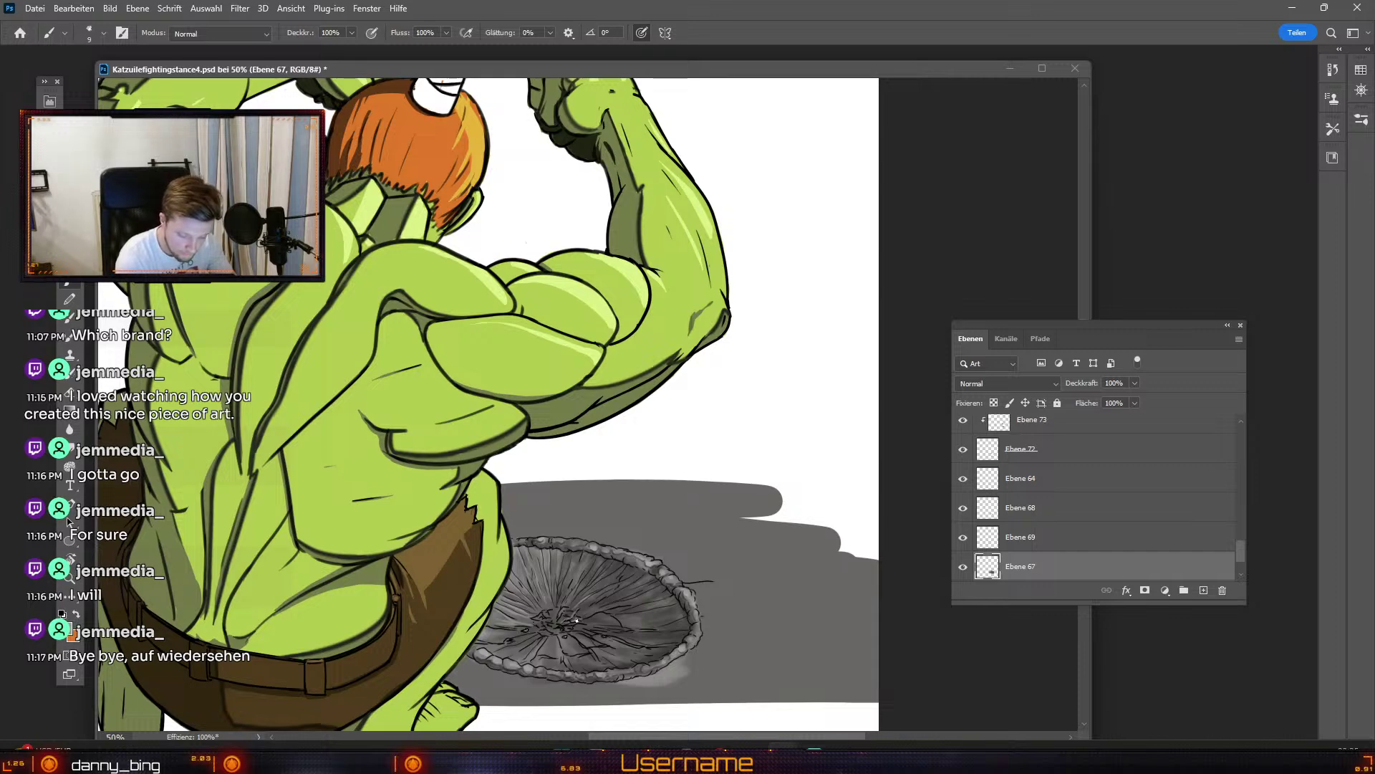
pyautogui.press('odiaeresis')
pyautogui.press('#')
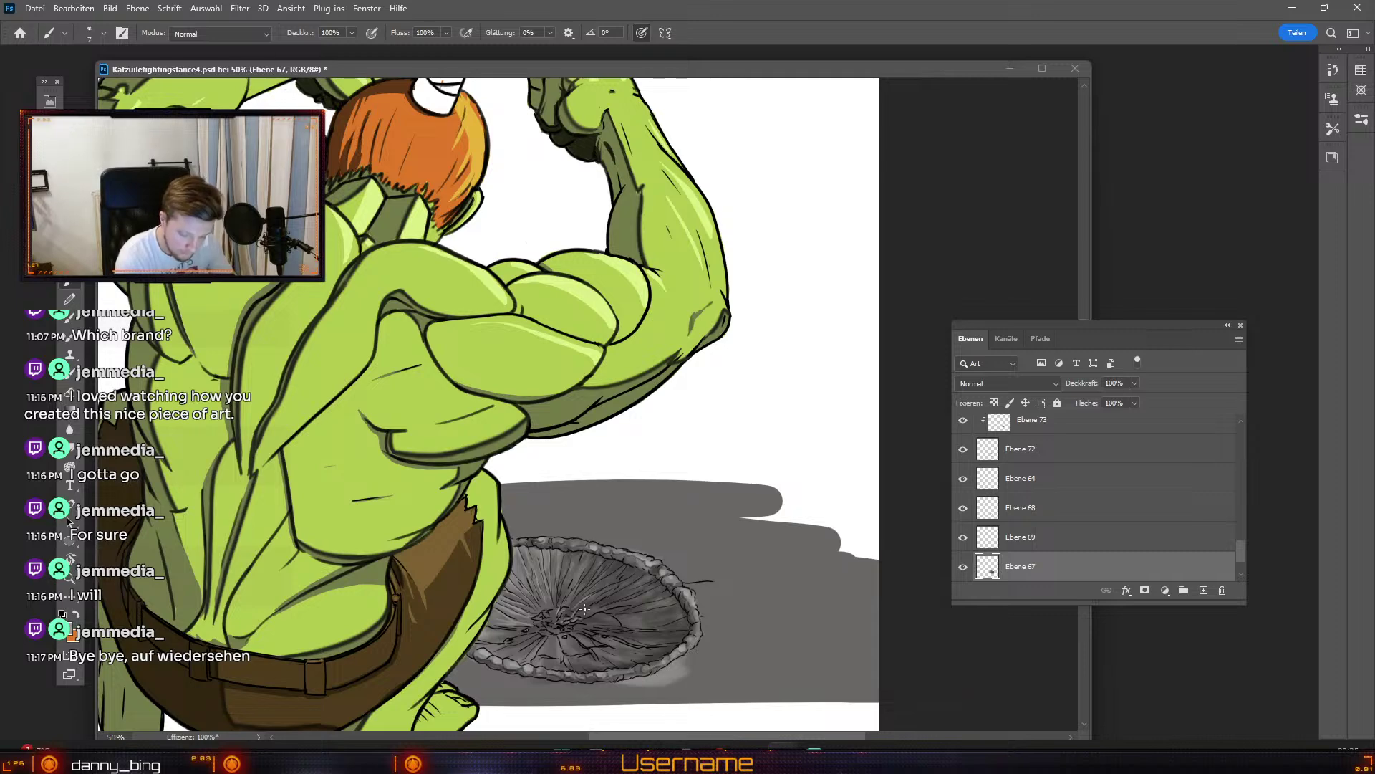
# Step: Switch to a 15 px eraser and check which parts of the crater lie on Ebene 67 by hiding and showing it
pyautogui.press('e')
pyautogui.press('odiaeresis')
pyautogui.press('#')
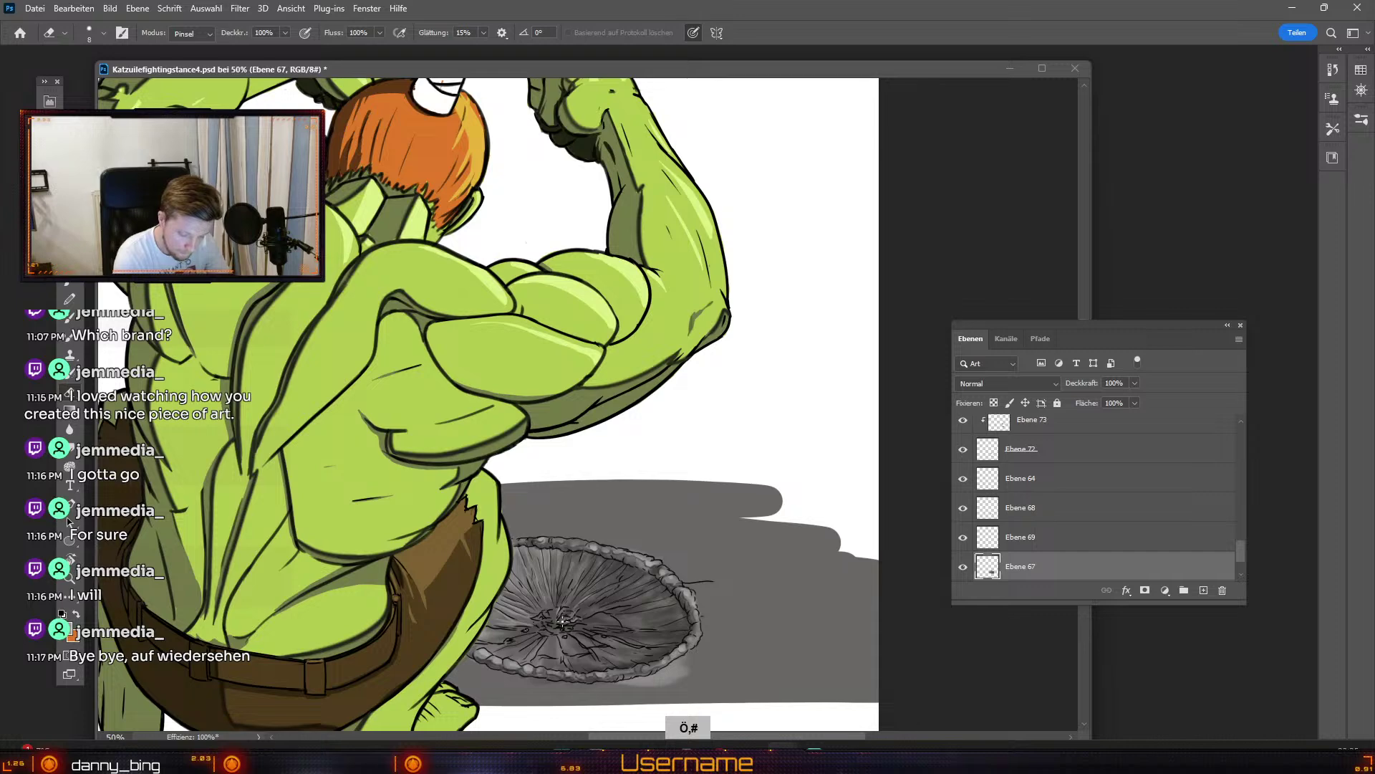
pyautogui.press('#')
pyautogui.press('#')
pyautogui.press('#')
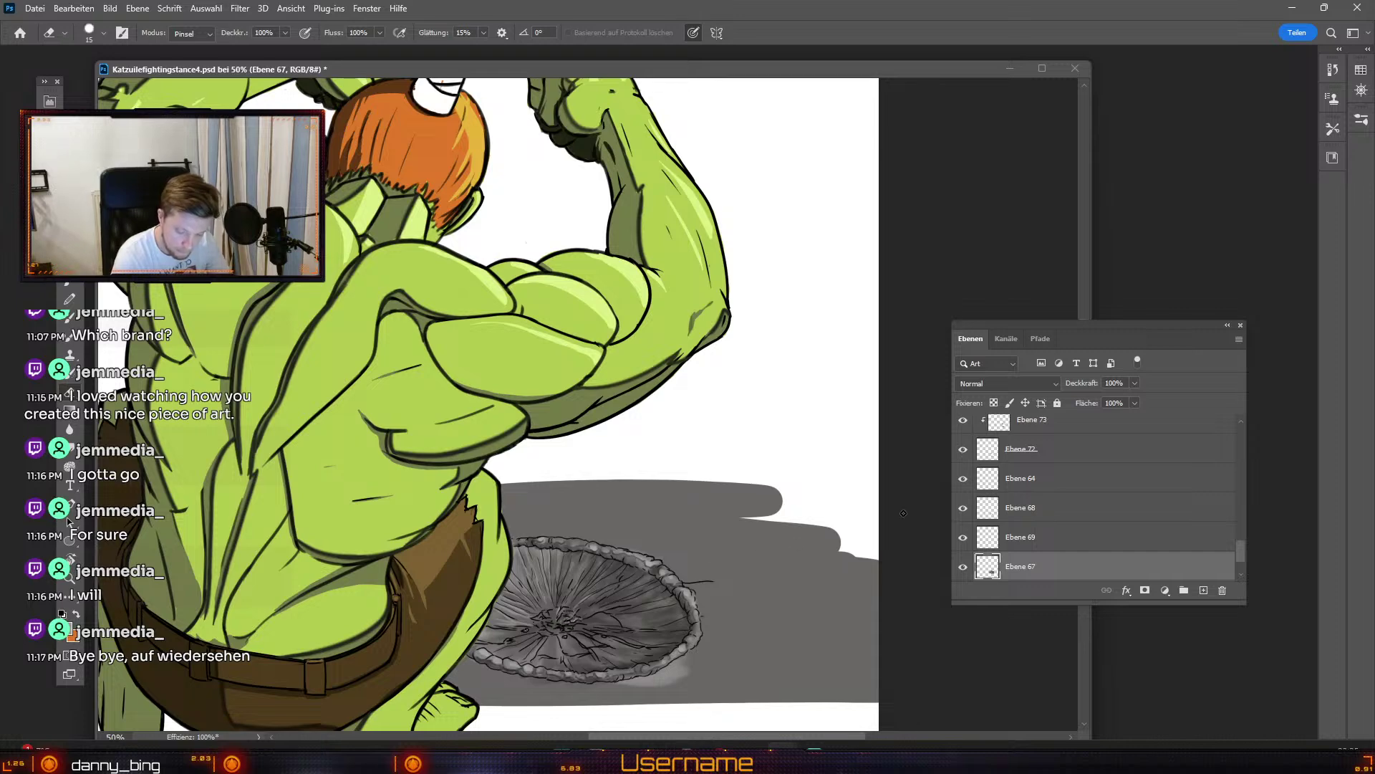
pyautogui.click(963, 567)
pyautogui.click(963, 567)
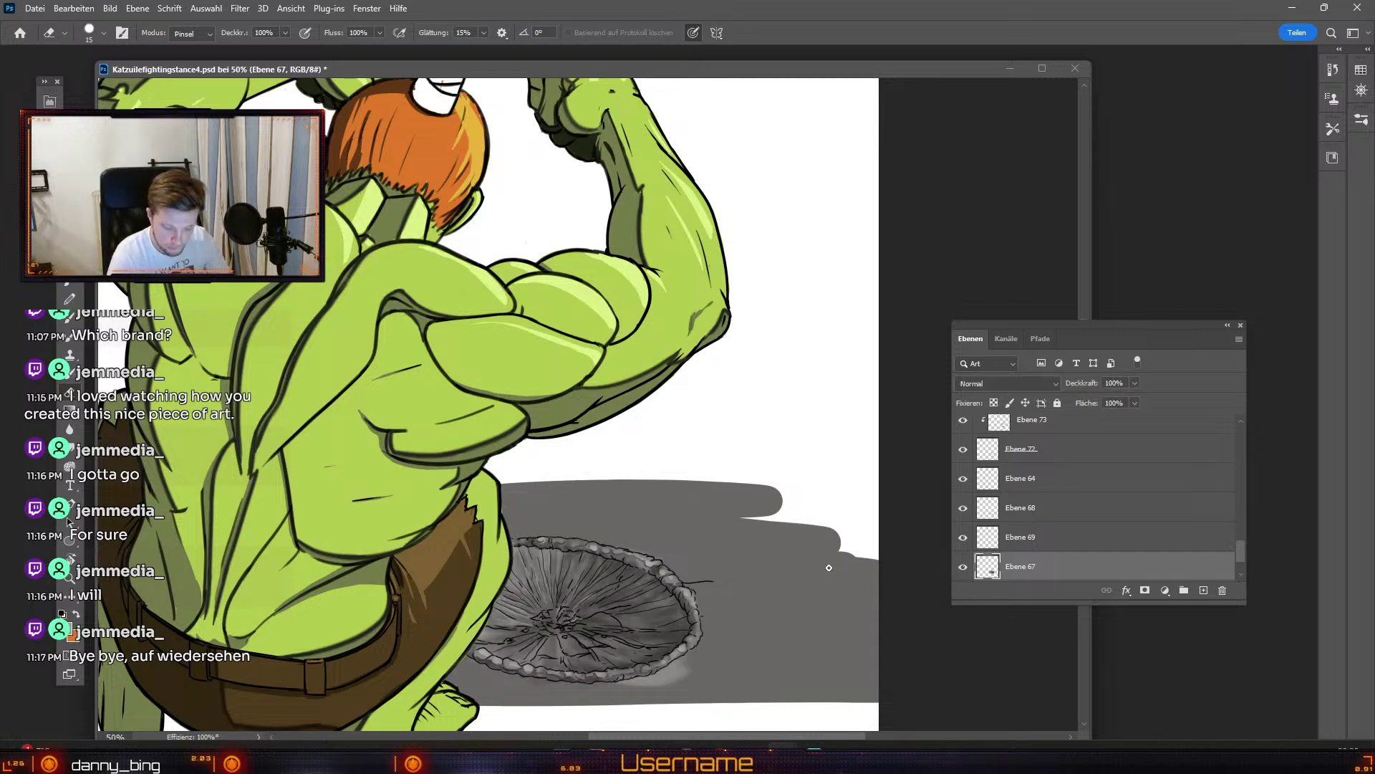
# Step: Add a new layer directly above Ebene 67 and paint fine dark cracks around the crater's centre, undoing unwanted strokes
pyautogui.press('b')
pyautogui.click(1204, 591)
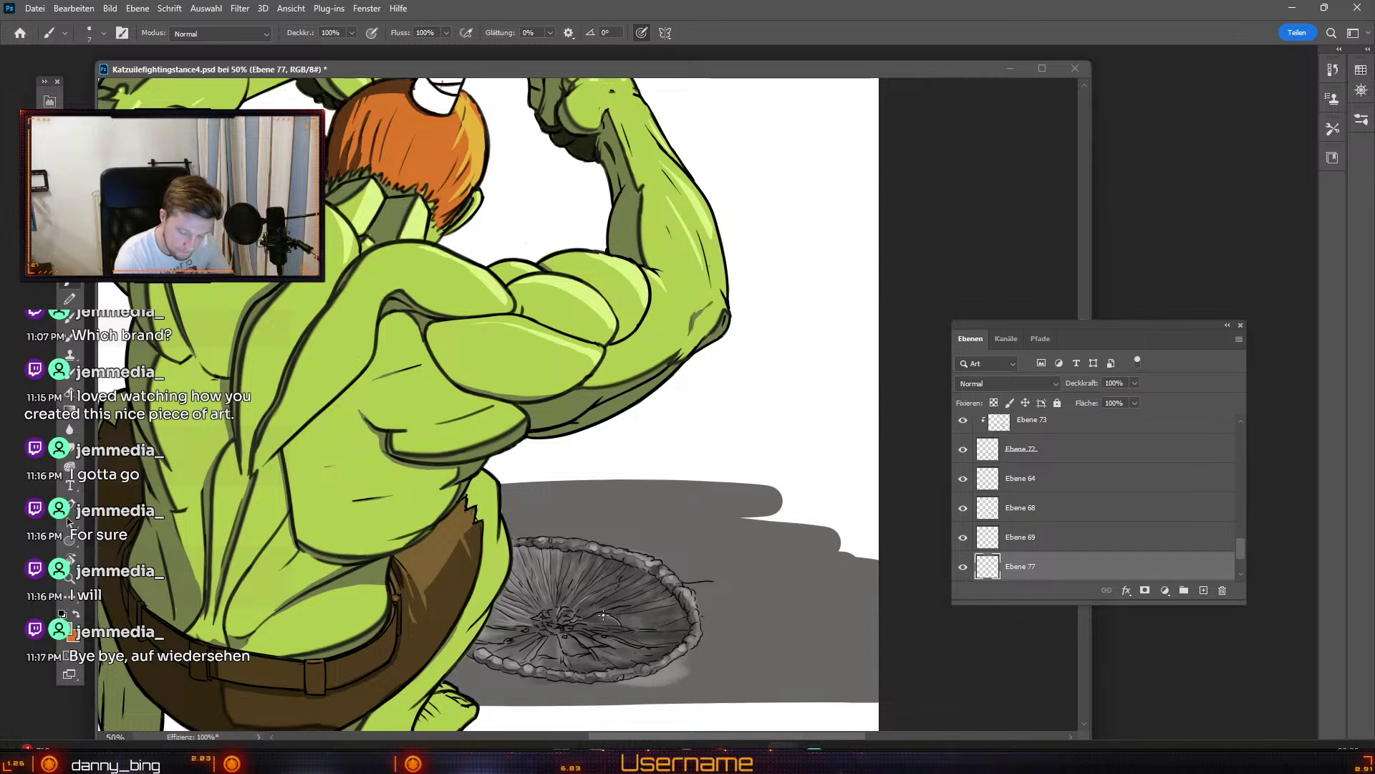
pyautogui.press('e')
pyautogui.press('b')
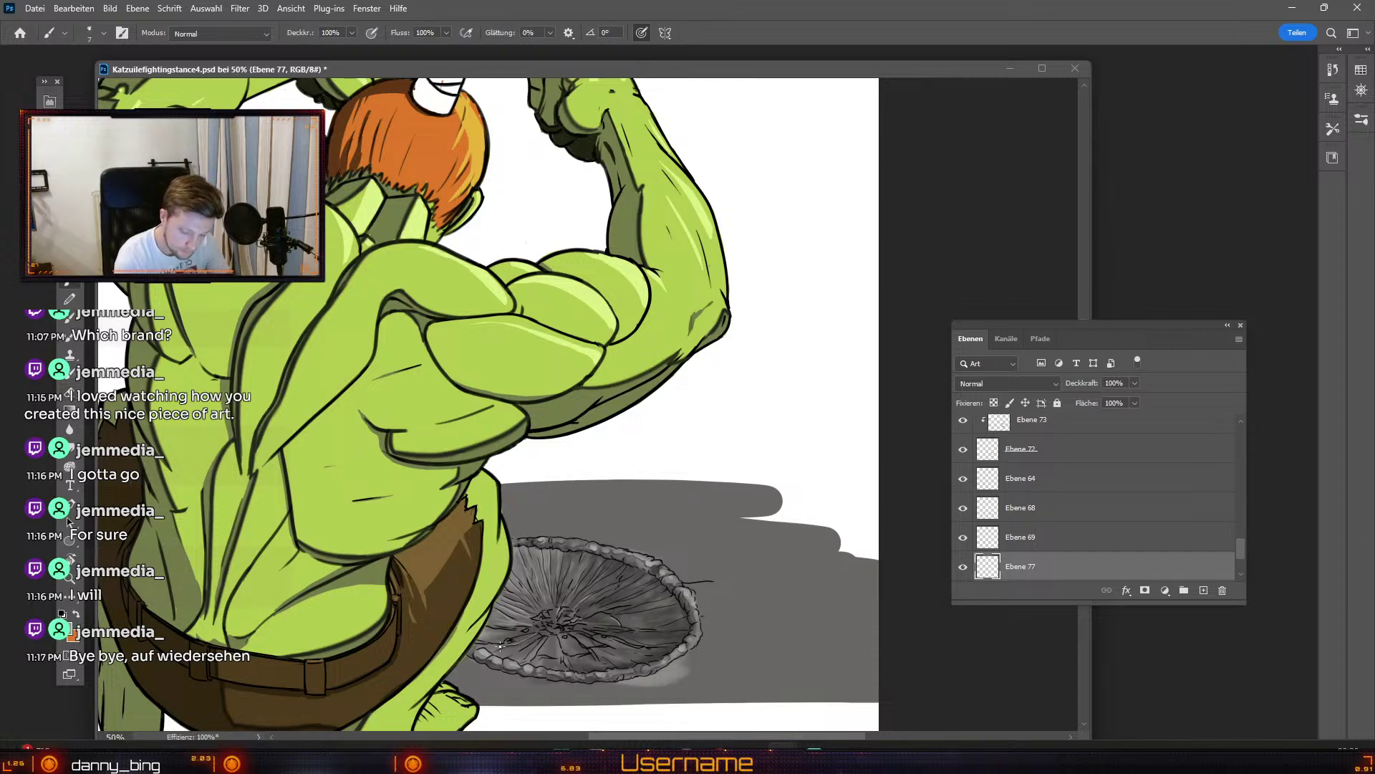
pyautogui.hotkey('ctrl', 'z')
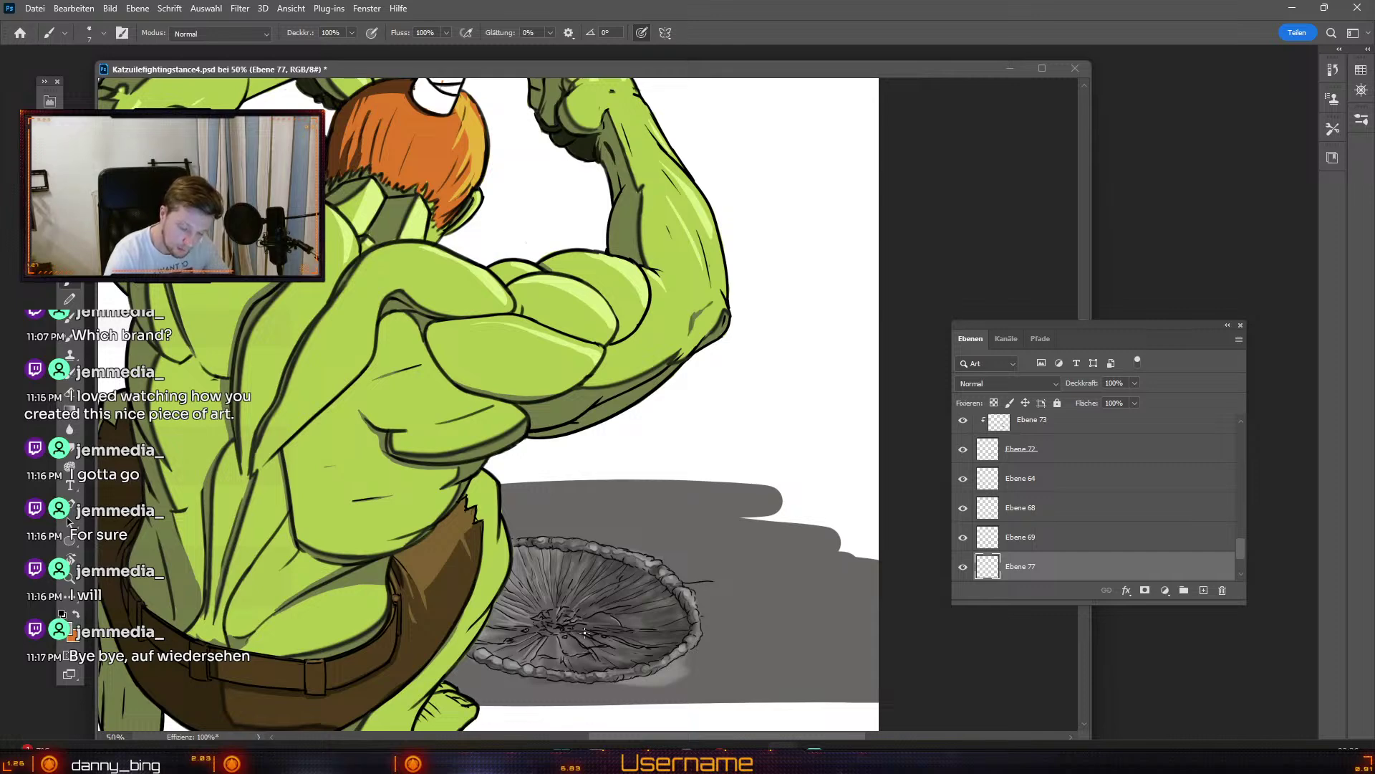
pyautogui.hotkey('ctrl', 'z')
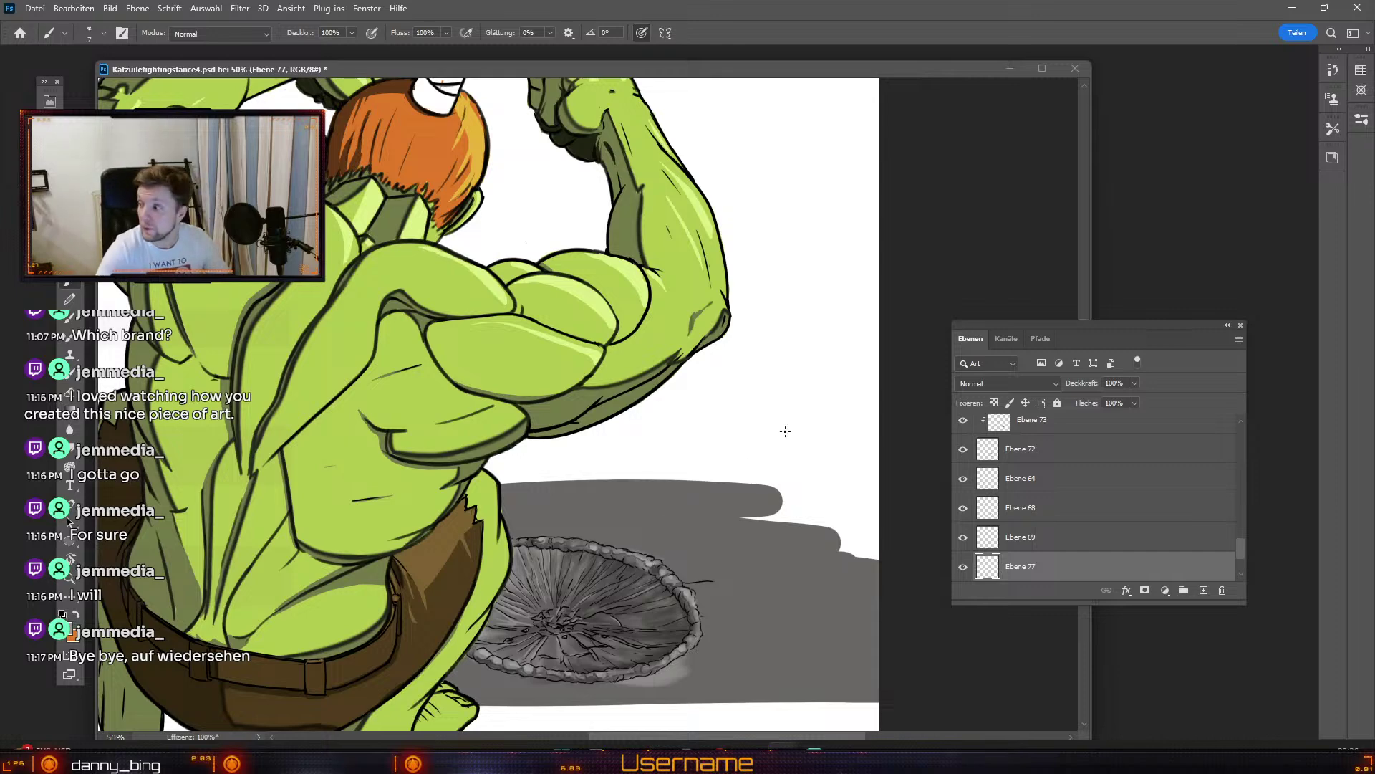
# Step: Select the layer of the crack line beside the crater's right rim, Ebene 68, and thin the line with the eraser
pyautogui.press('v')
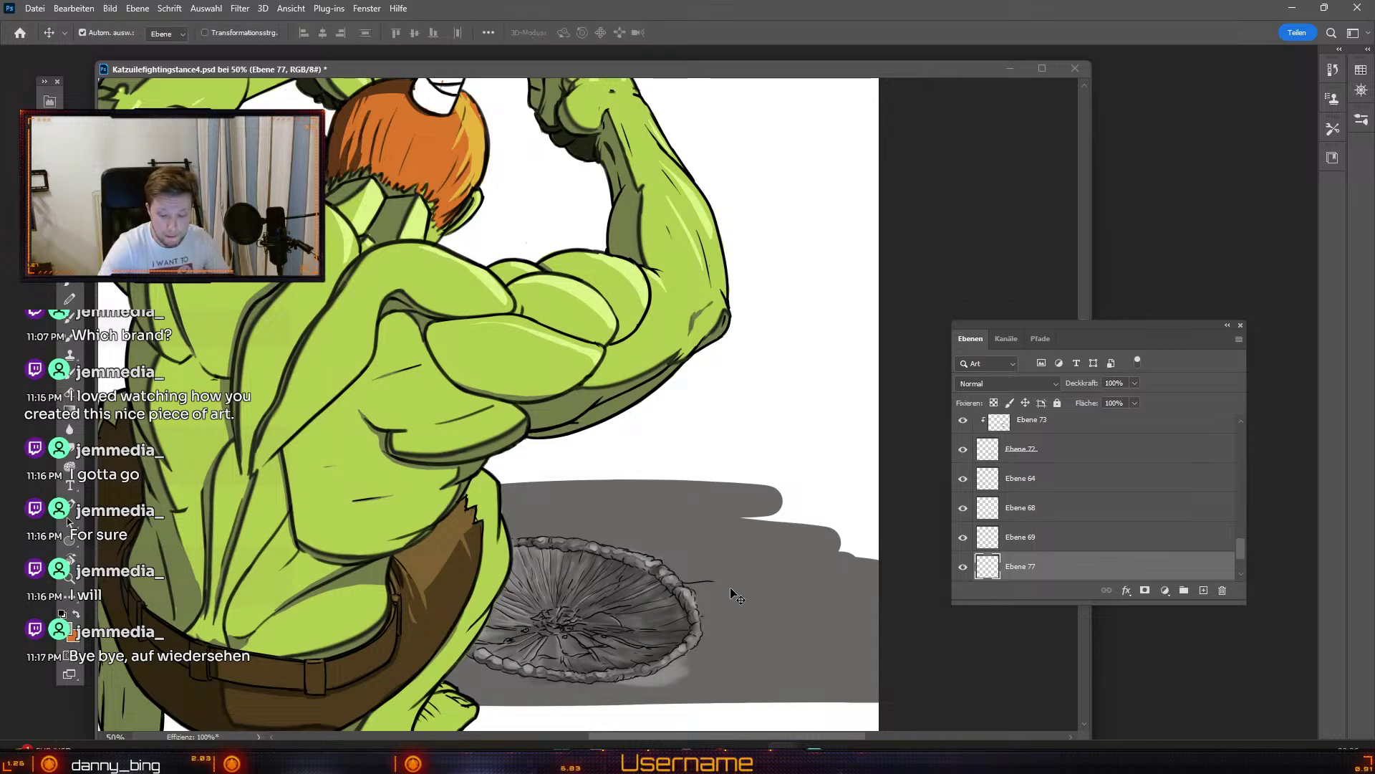
pyautogui.click(709, 582)
pyautogui.click(962, 508)
pyautogui.click(961, 508)
pyautogui.press('e')
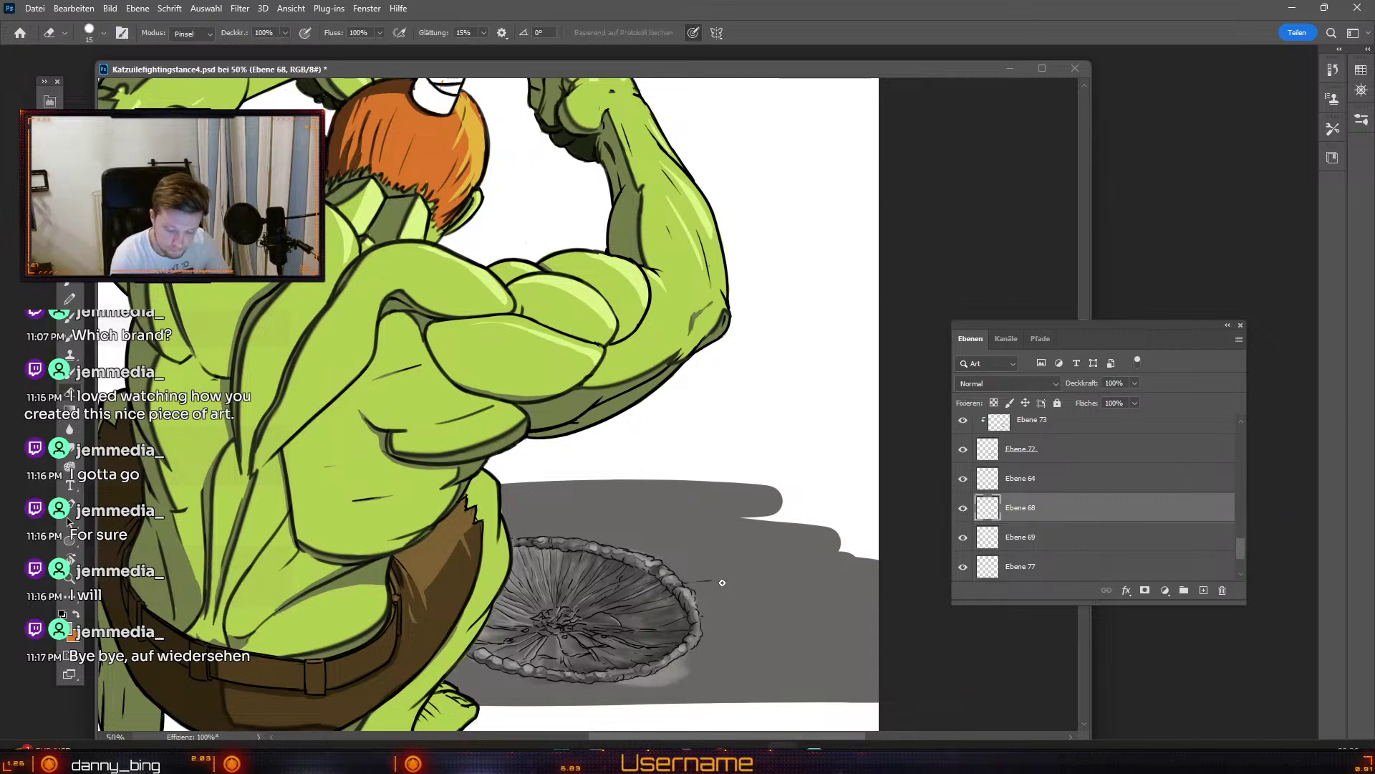
pyautogui.press('b')
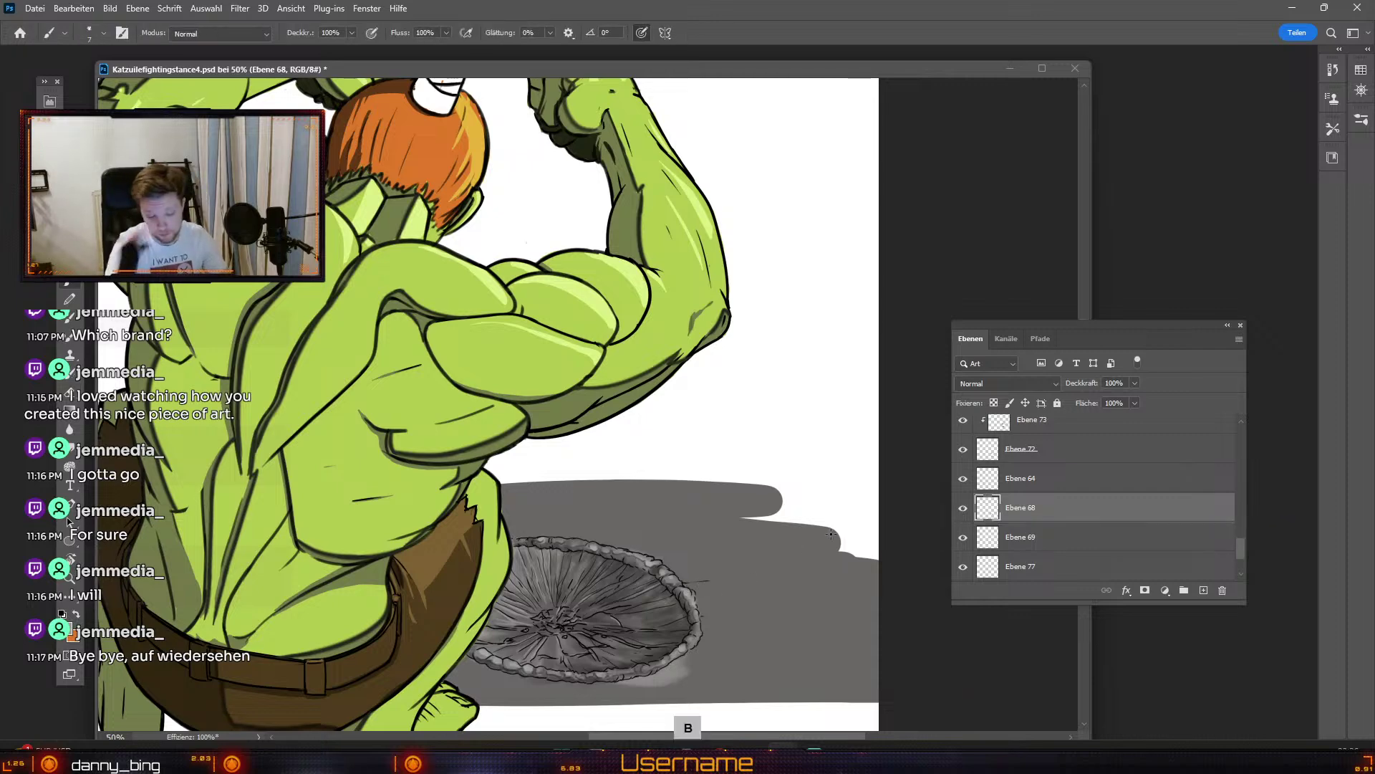
# Step: Compare the whole illustration with Ebene 68 hidden and shown
pyautogui.hotkey('ctrl', '-')
pyautogui.hotkey('ctrl', '-')
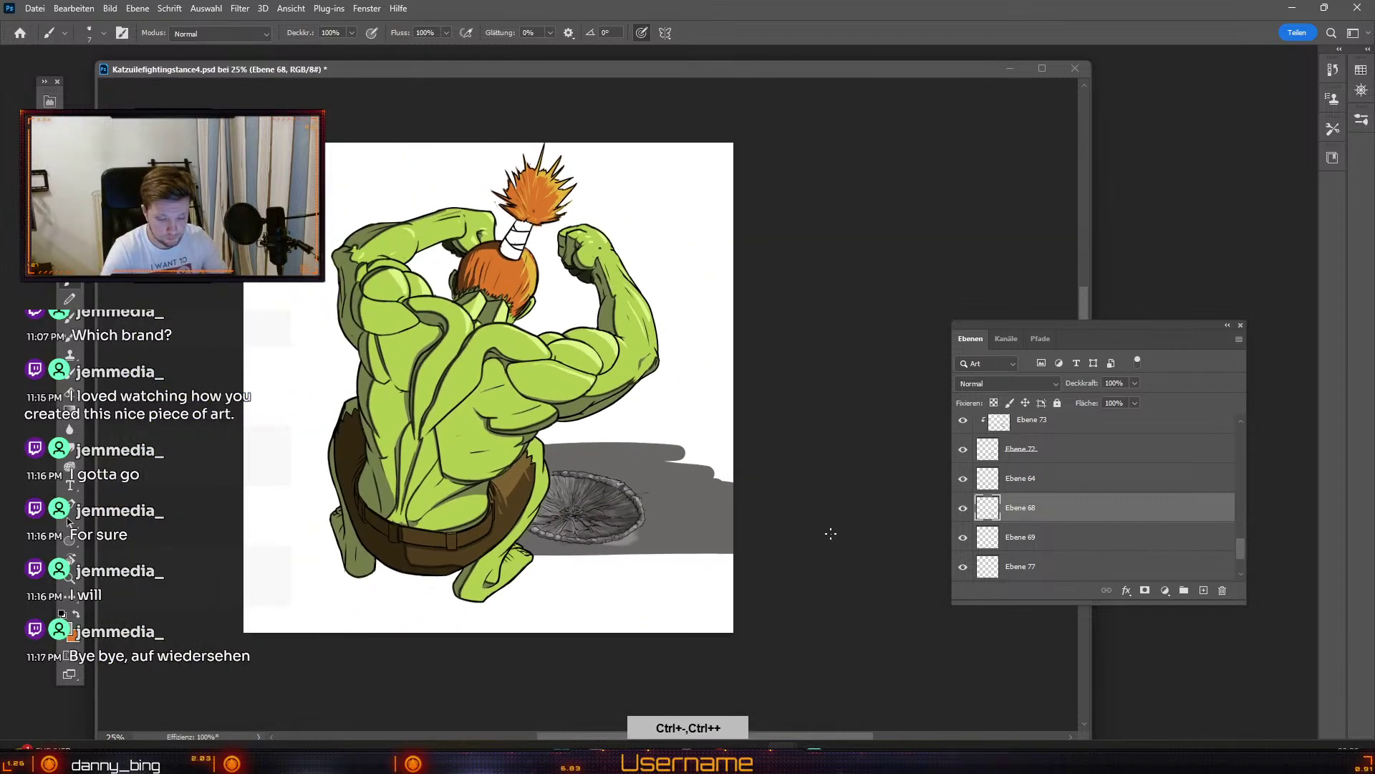
pyautogui.hotkey('ctrl', '+')
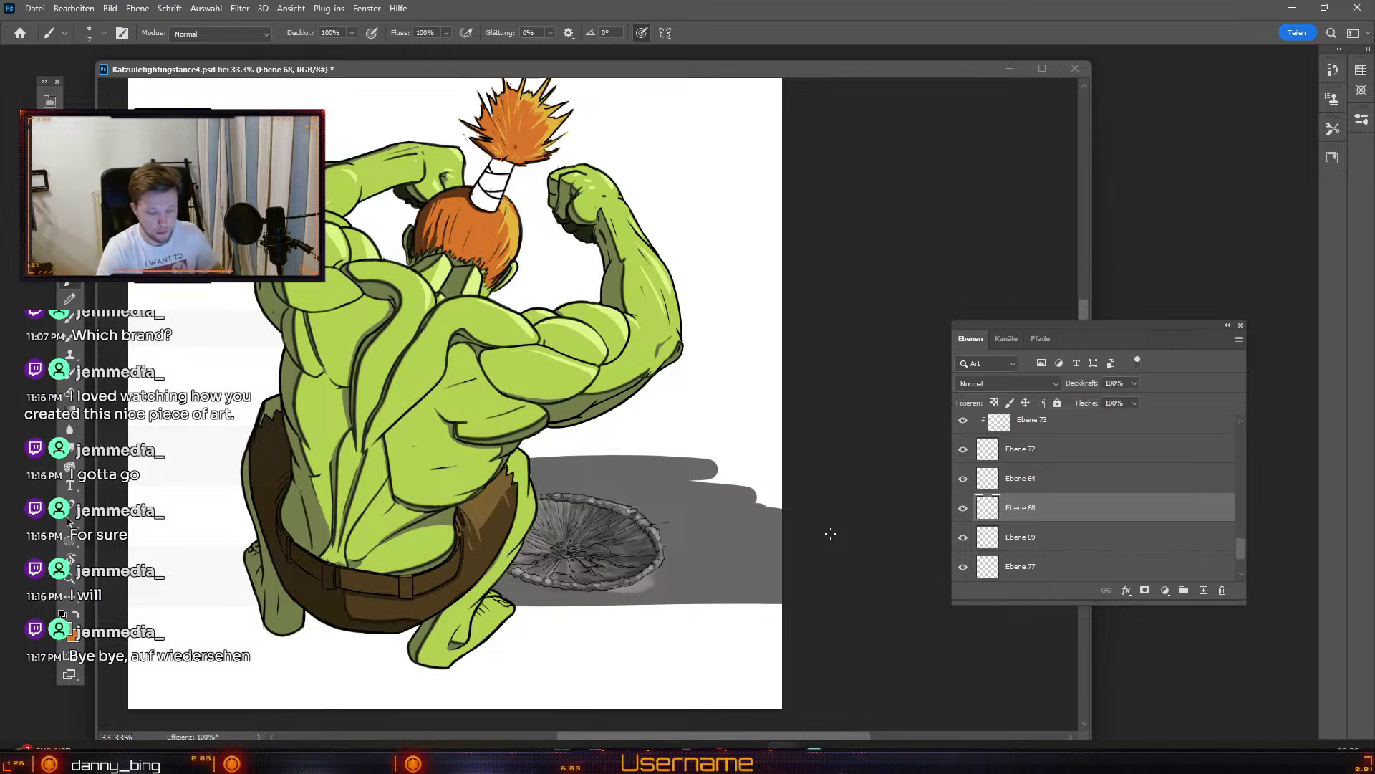
pyautogui.click(962, 510)
pyautogui.click(963, 510)
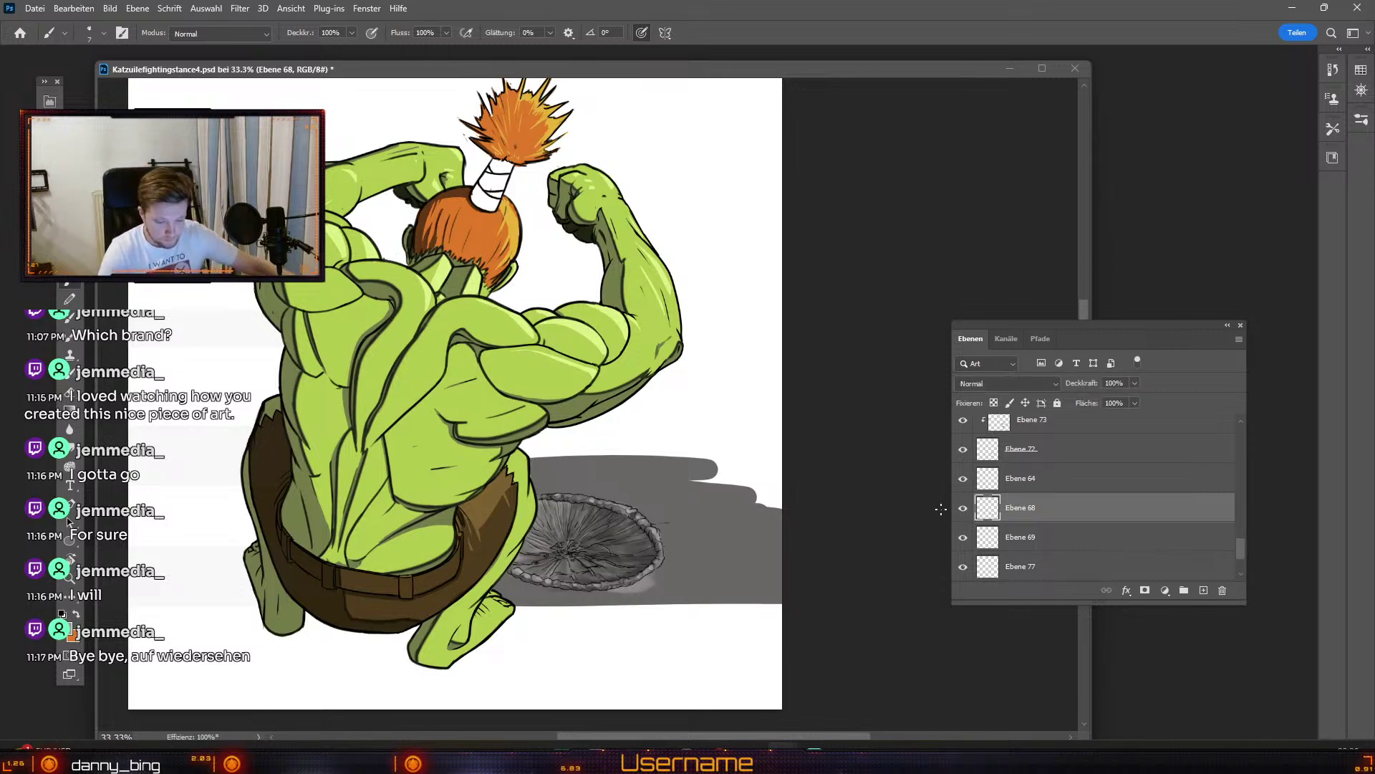
pyautogui.hotkey('ctrl', '-')
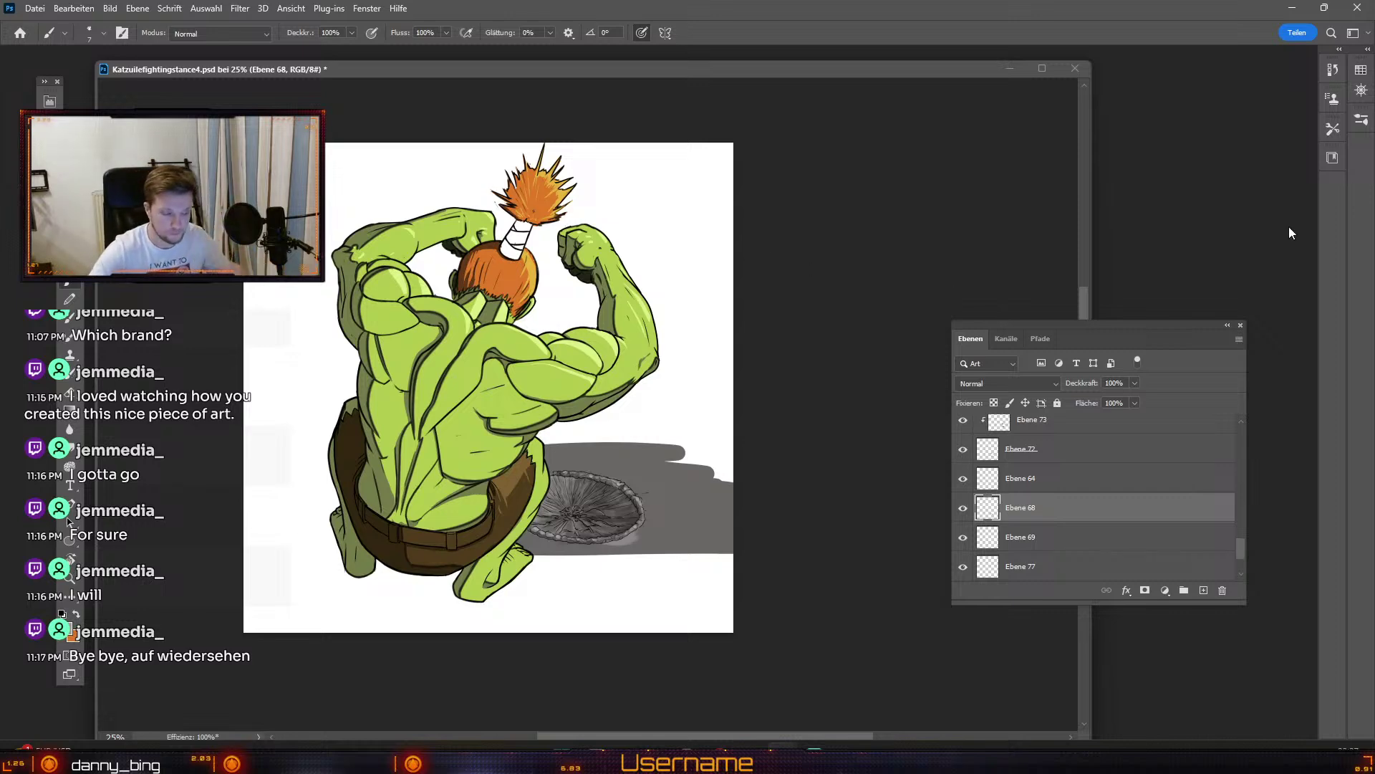
# Step: Set the brush colour to black #000000
pyautogui.press('b')
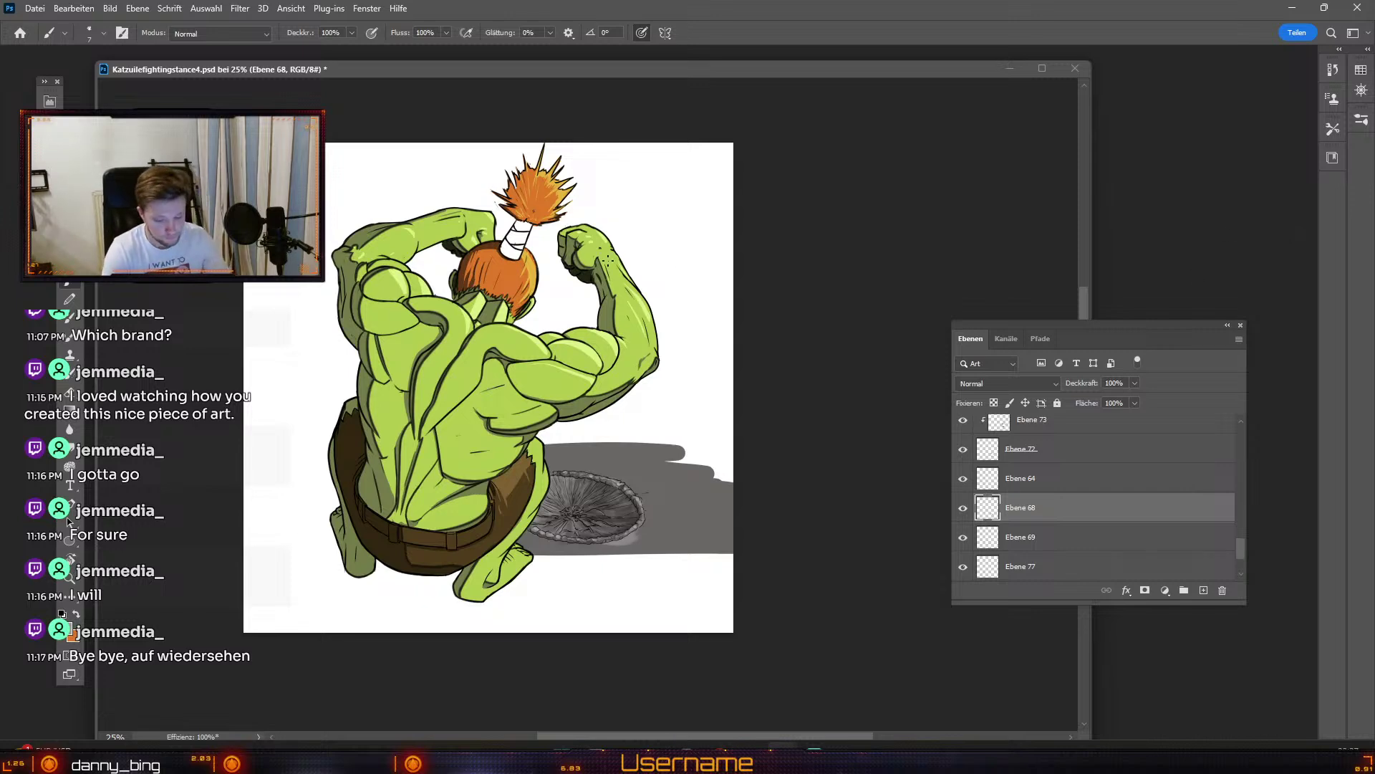
pyautogui.press('e')
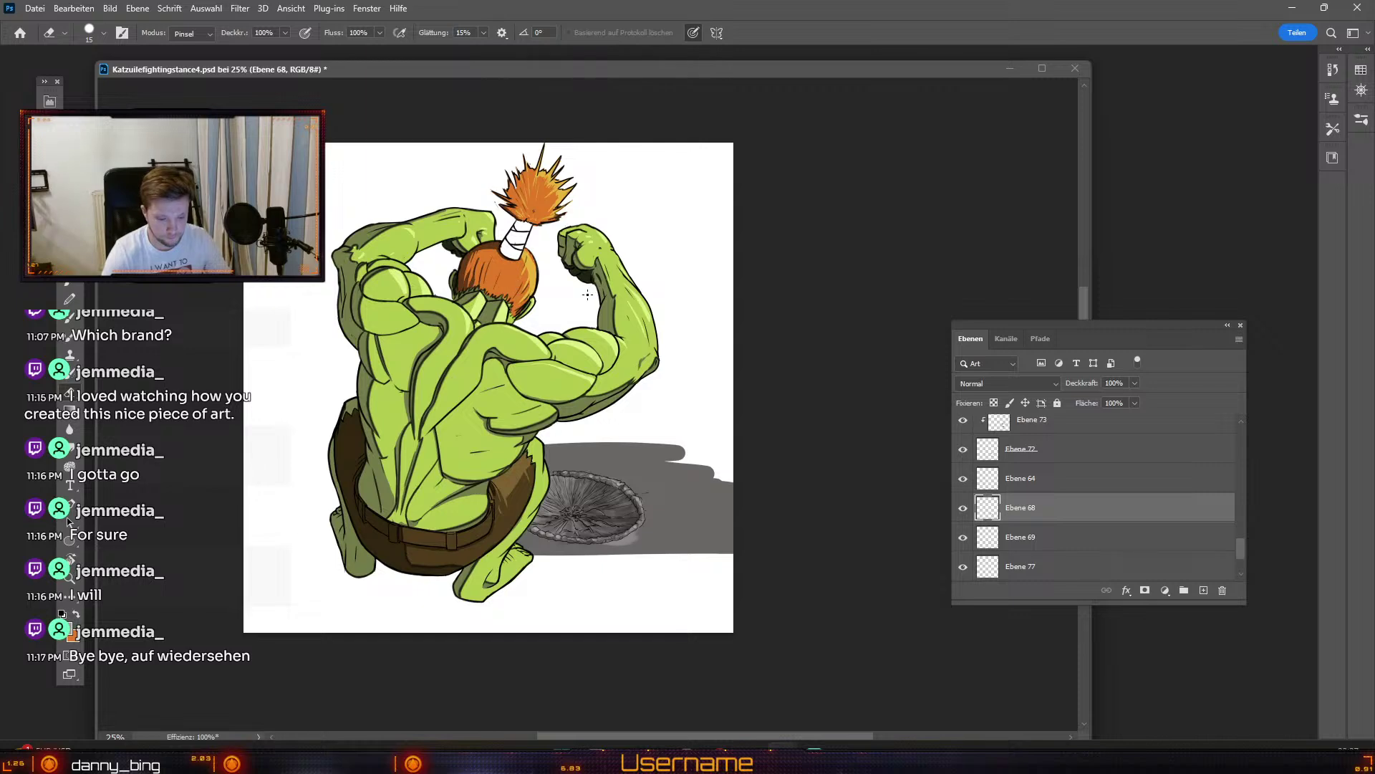
pyautogui.click(72, 632)
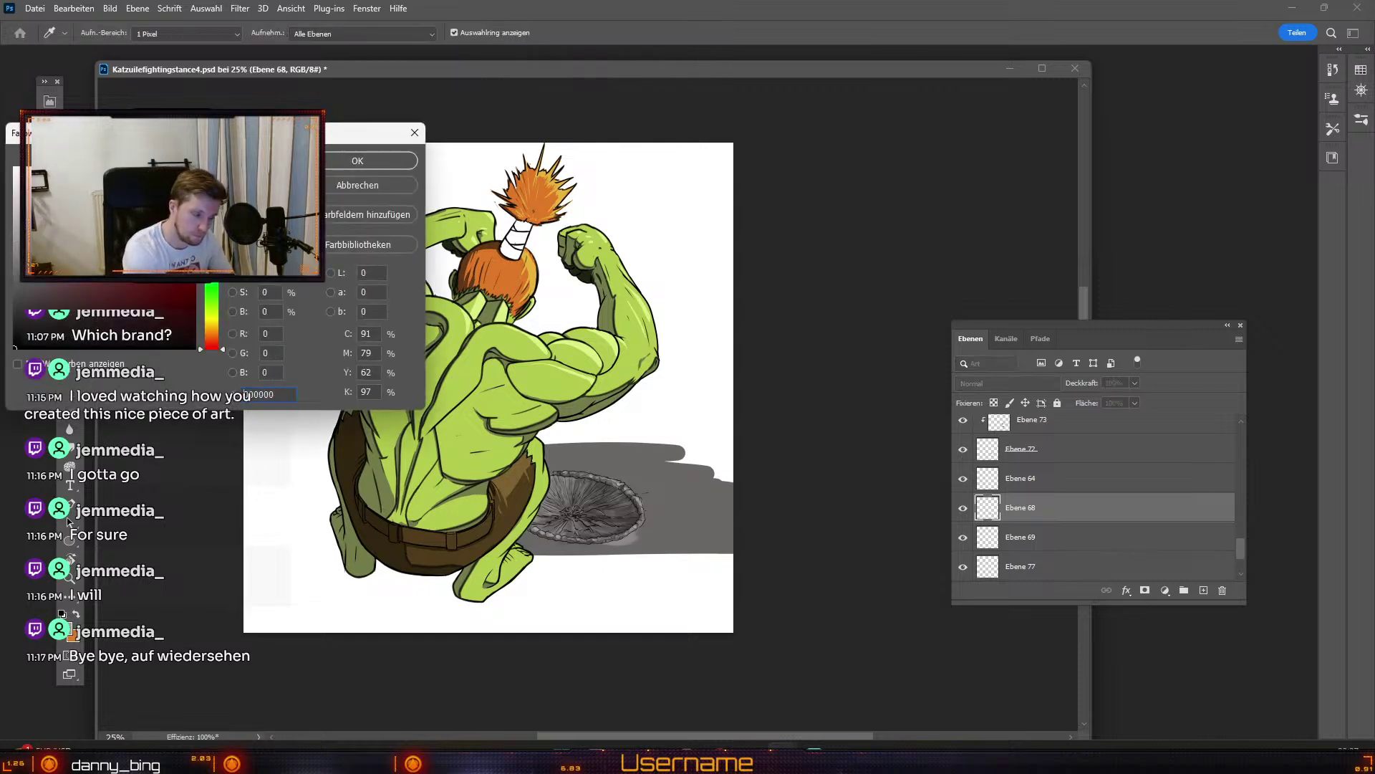
pyautogui.click(405, 163)
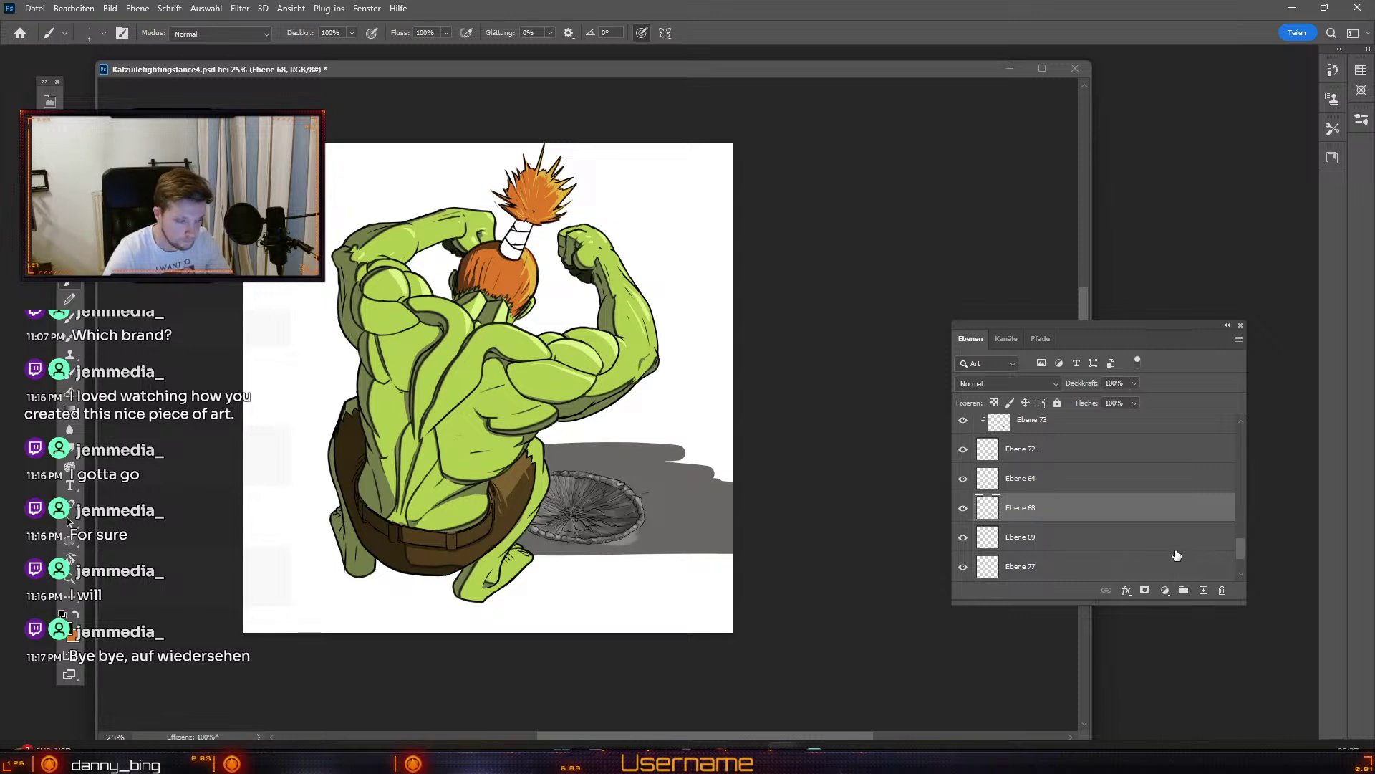
# Step: Enlarge the brush to 10 px and draw a thin vertical falling line ending in a small particle below the orc's raised right fist
pyautogui.hotkey('ctrl', '+')
pyautogui.moveTo(689, 329); pyautogui.dragTo(699, 436)
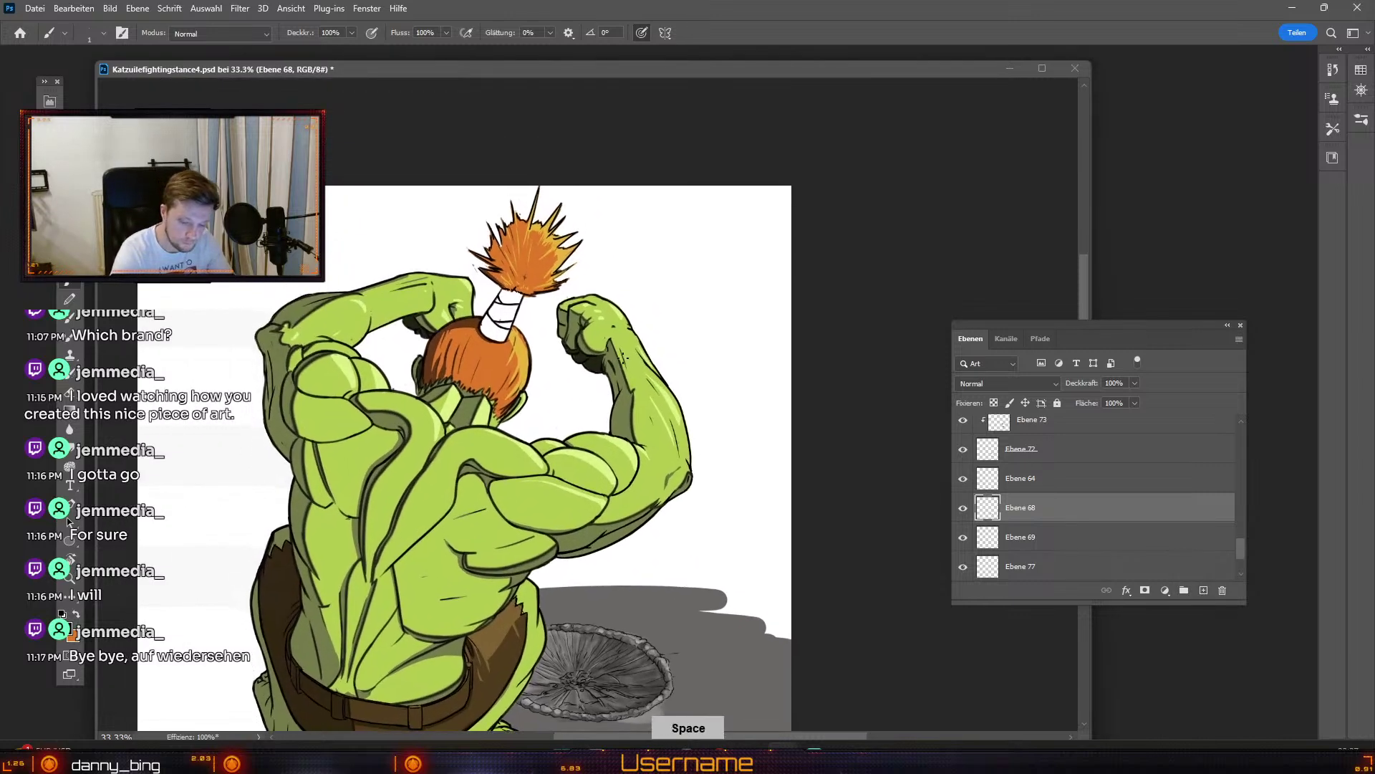
pyautogui.press('#')
pyautogui.press('#')
pyautogui.press('#')
pyautogui.press('#')
pyautogui.press('#')
pyautogui.press('#')
pyautogui.press('#')
pyautogui.press('#')
pyautogui.press('#')
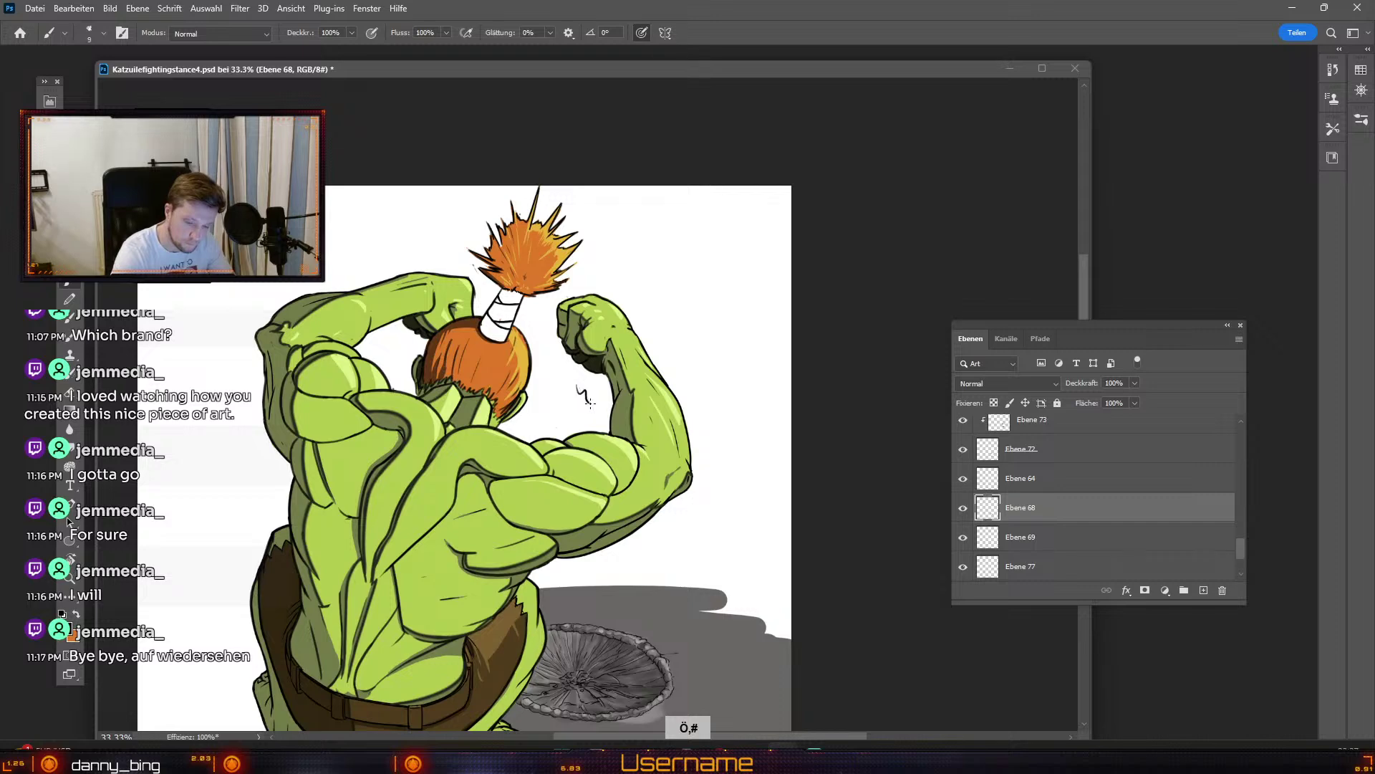
pyautogui.hotkey('ctrl', 'z')
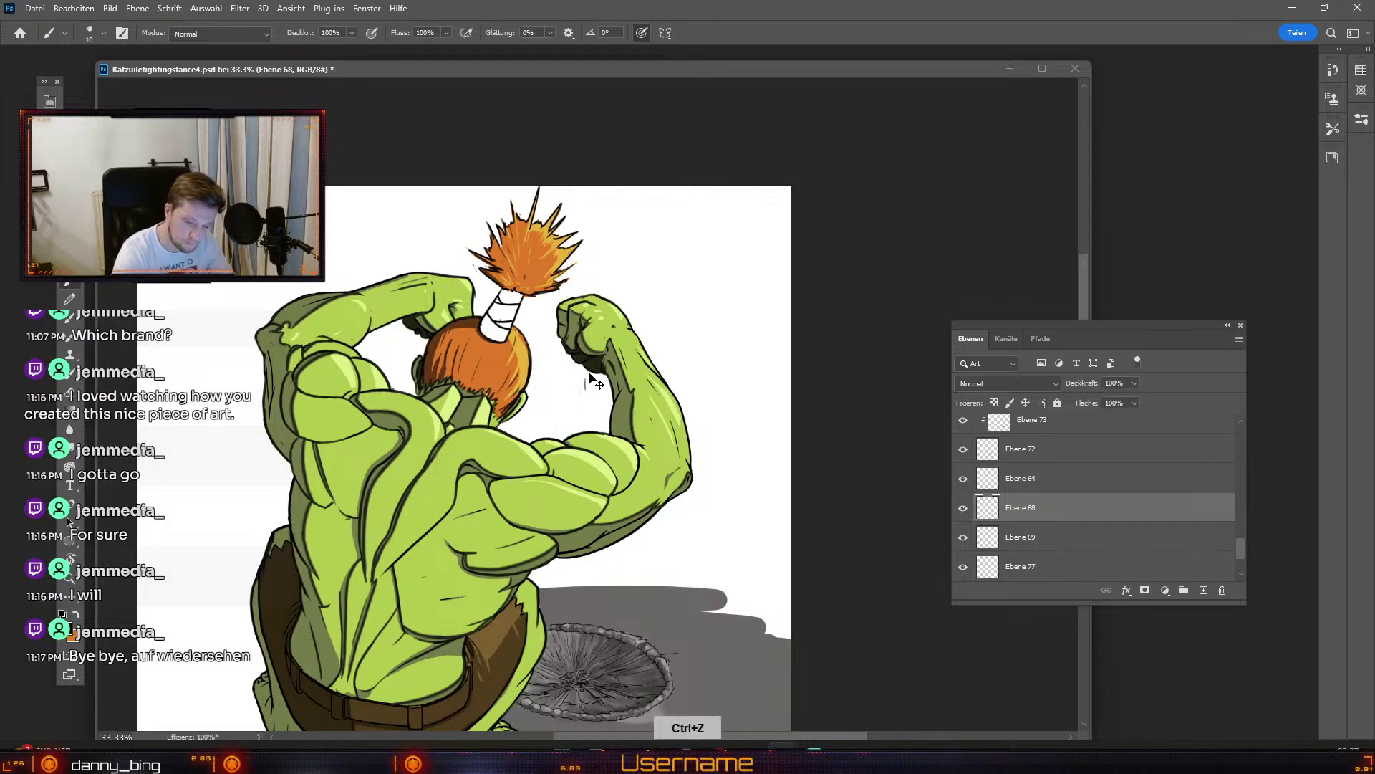
pyautogui.moveTo(585, 381); pyautogui.dragTo(586, 401)
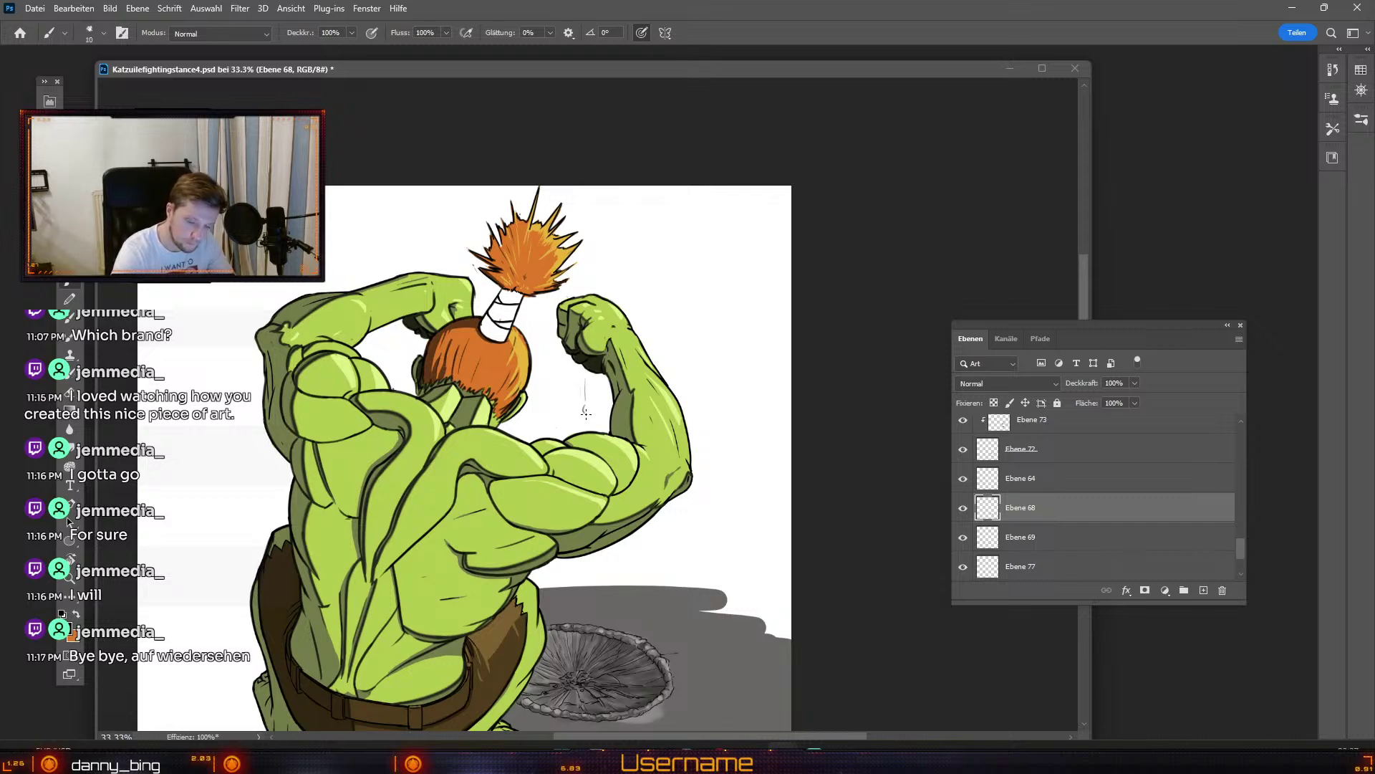
pyautogui.hotkey('ctrl', 'z')
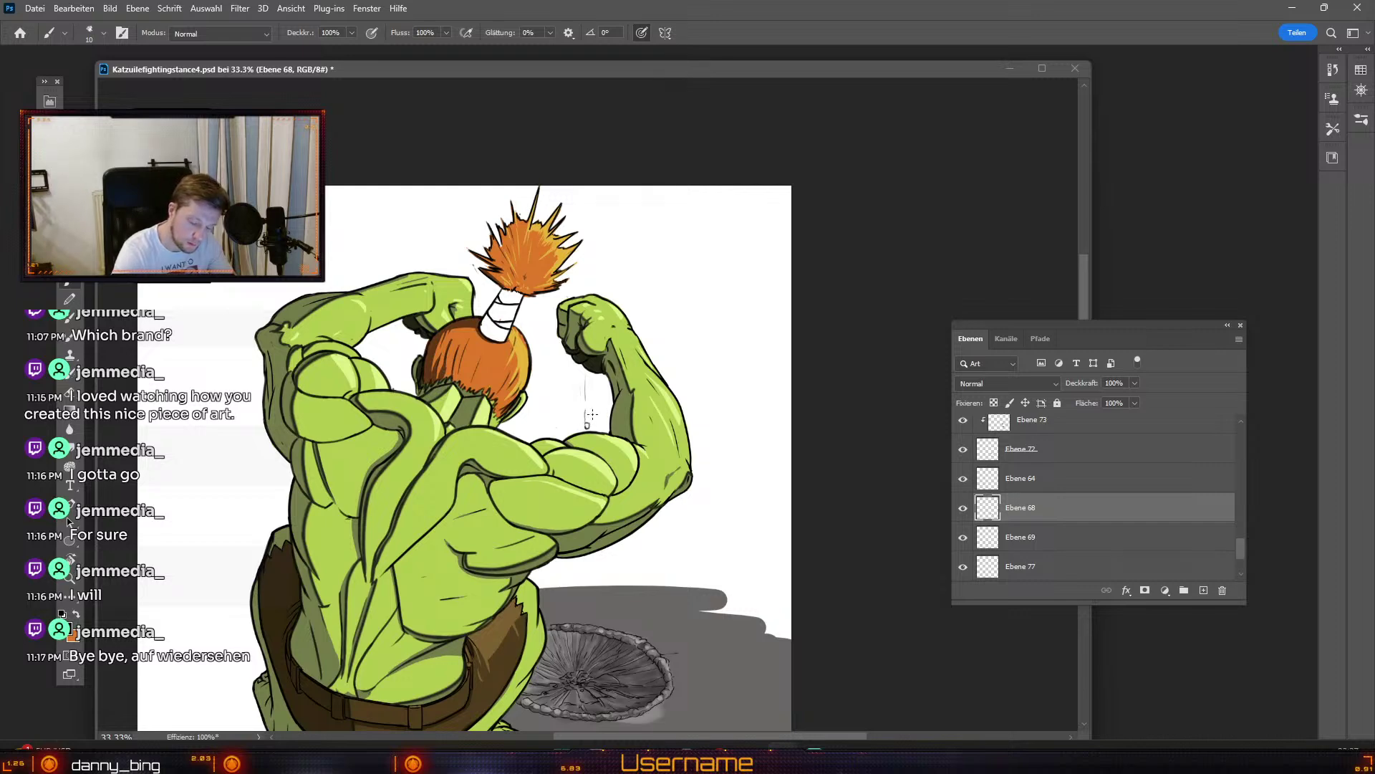
pyautogui.hotkey('ctrl', 'z')
# Step: Reduce the brush to about 8 px and paint a short stroke with a small dark elongated particle left of the first falling line
pyautogui.hotkey('ctrl', '+')
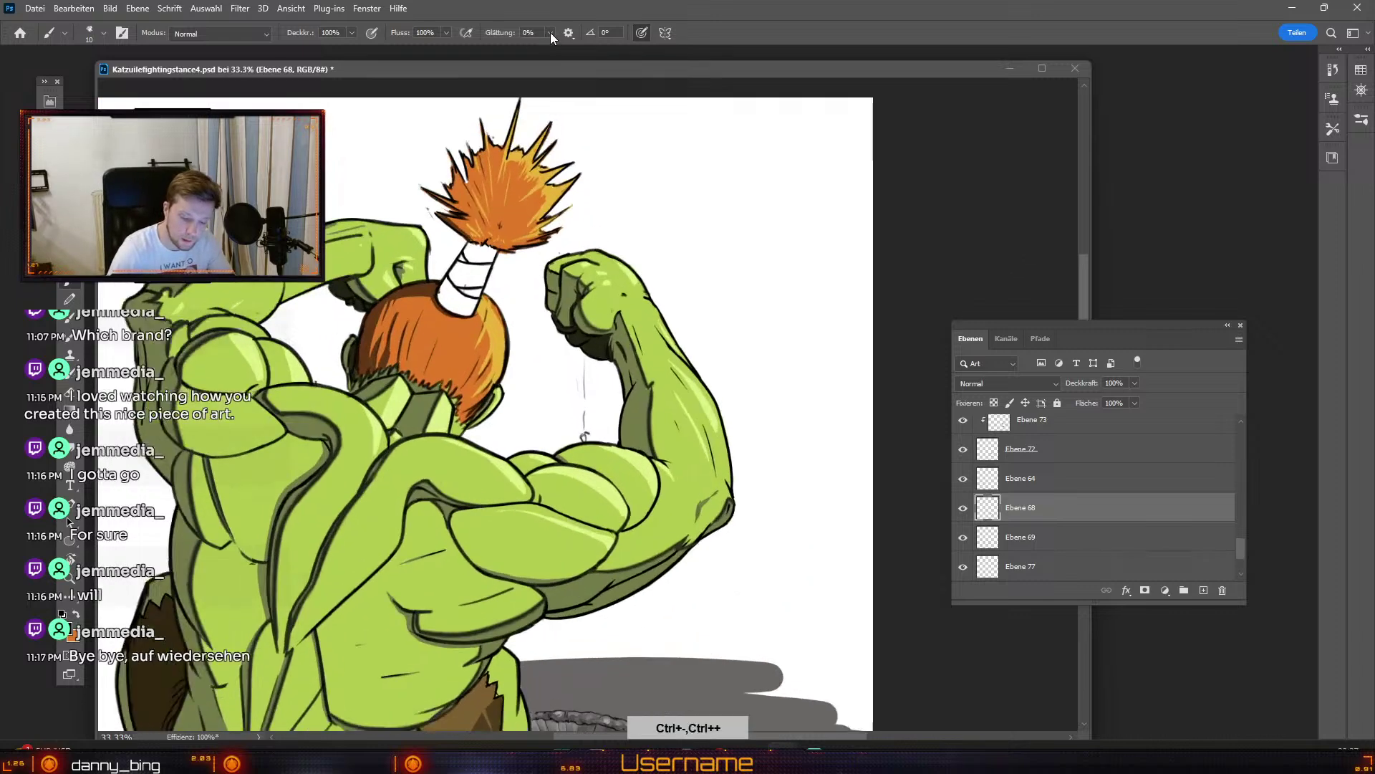
pyautogui.press('odiaeresis')
pyautogui.press('odiaeresis')
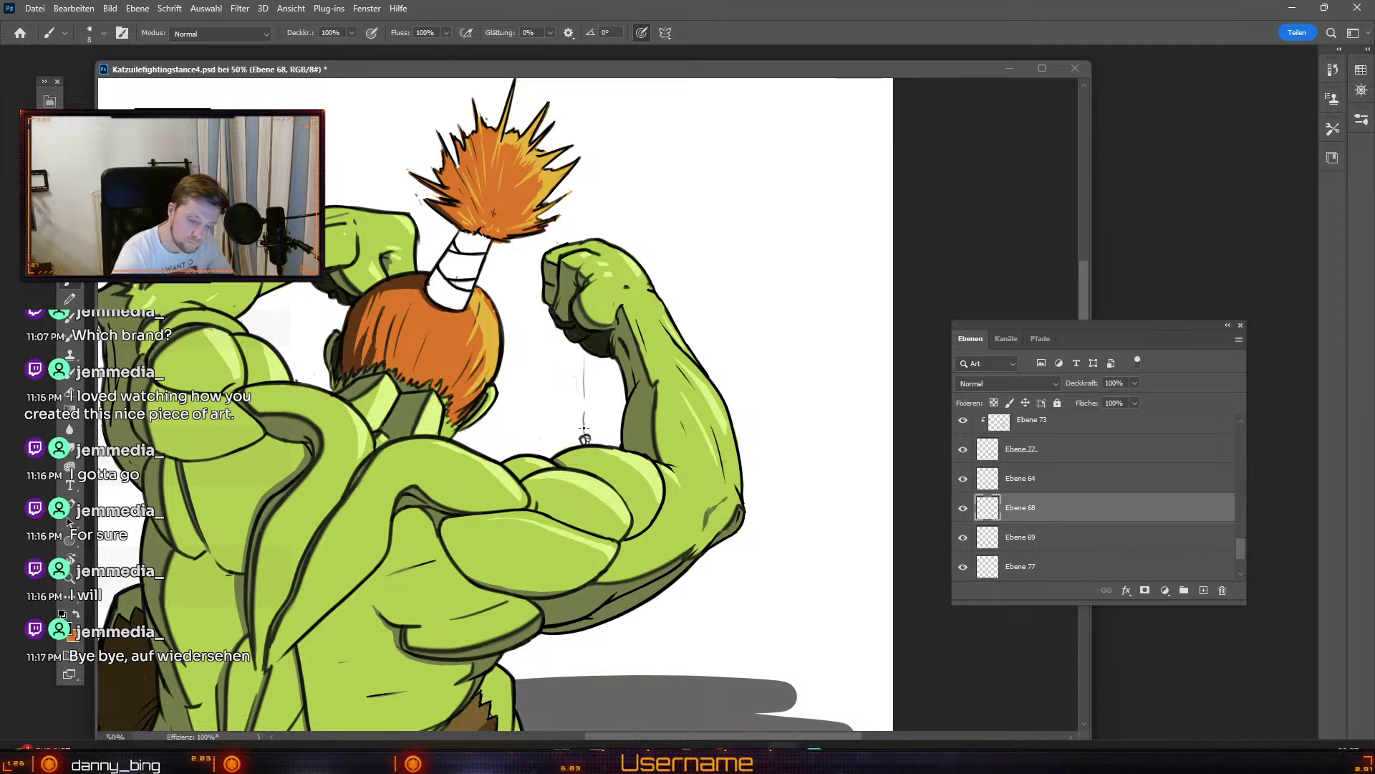
pyautogui.moveTo(568, 376); pyautogui.dragTo(567, 392)
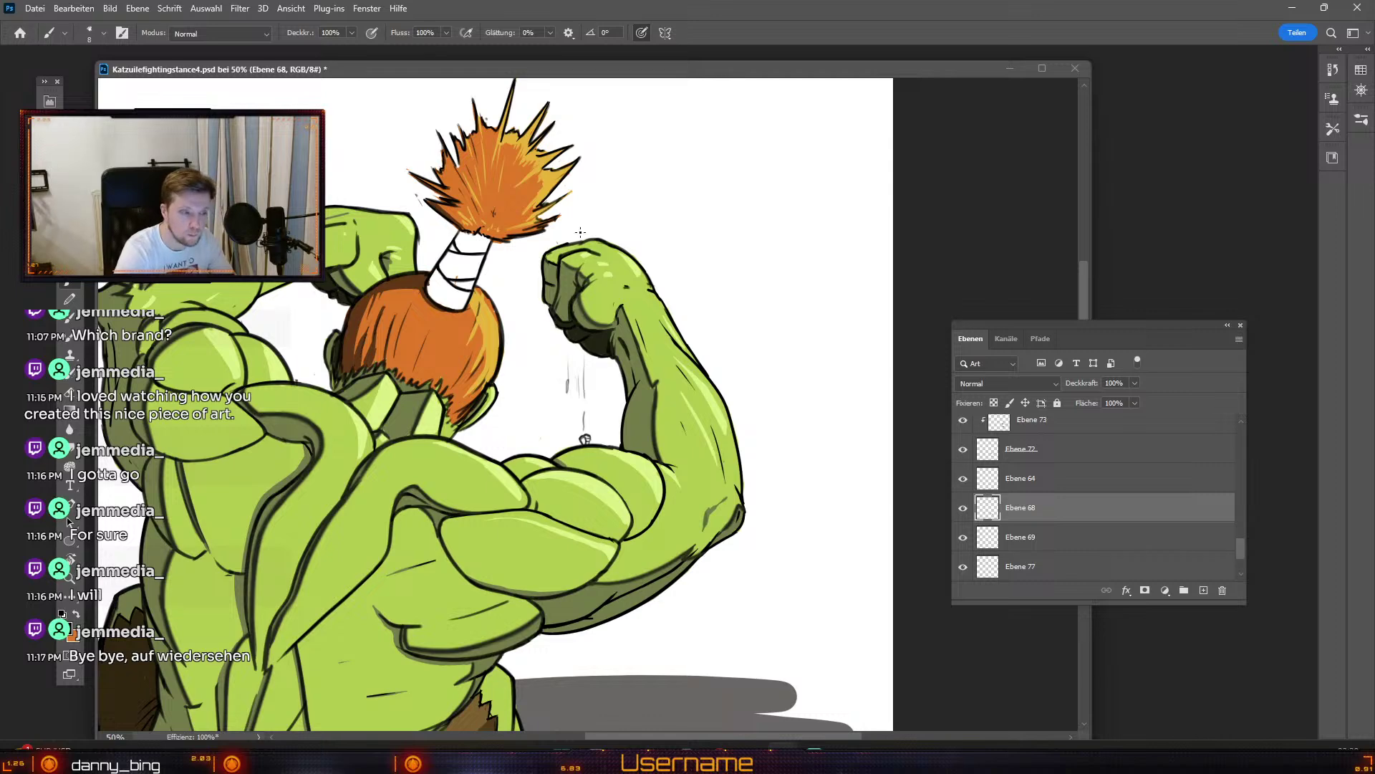
pyautogui.click(100, 33)
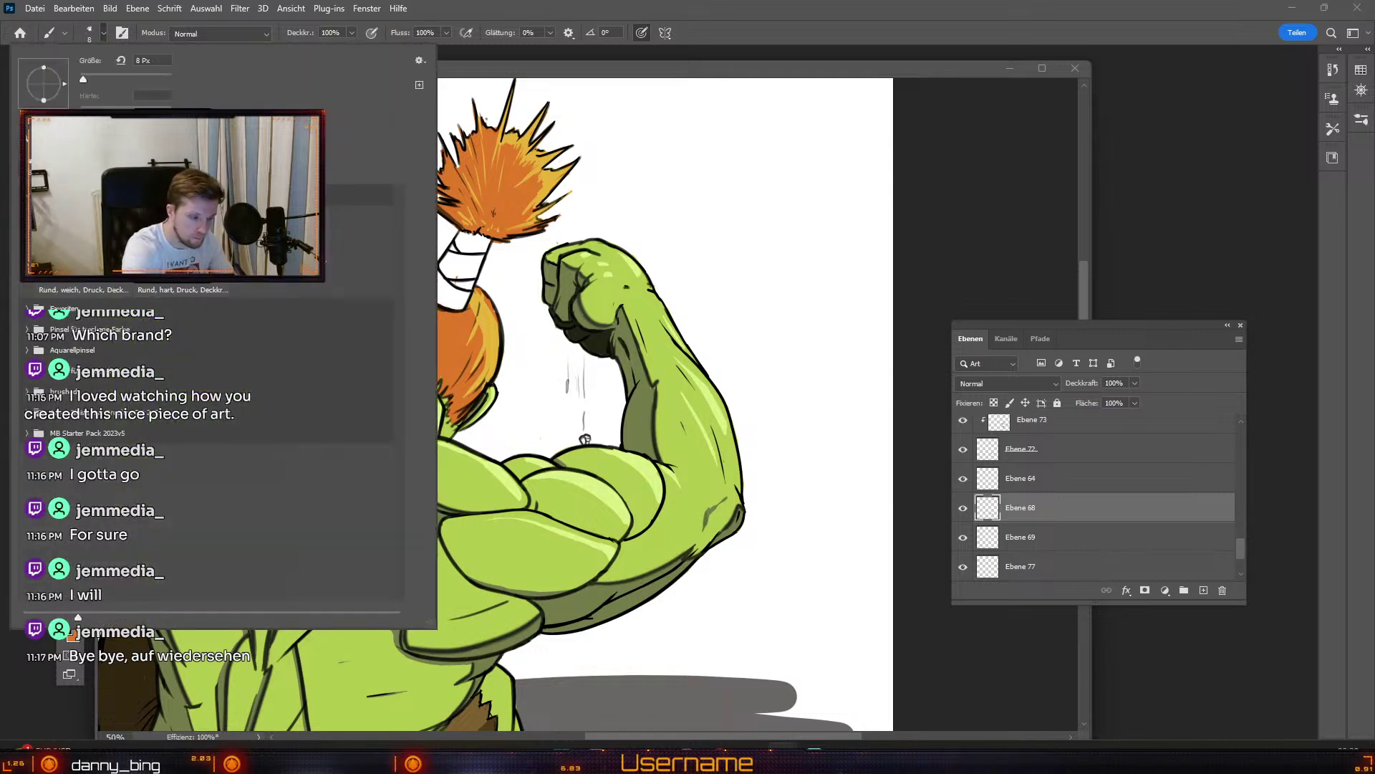
pyautogui.click(568, 377)
pyautogui.press('odiaeresis')
pyautogui.press('#')
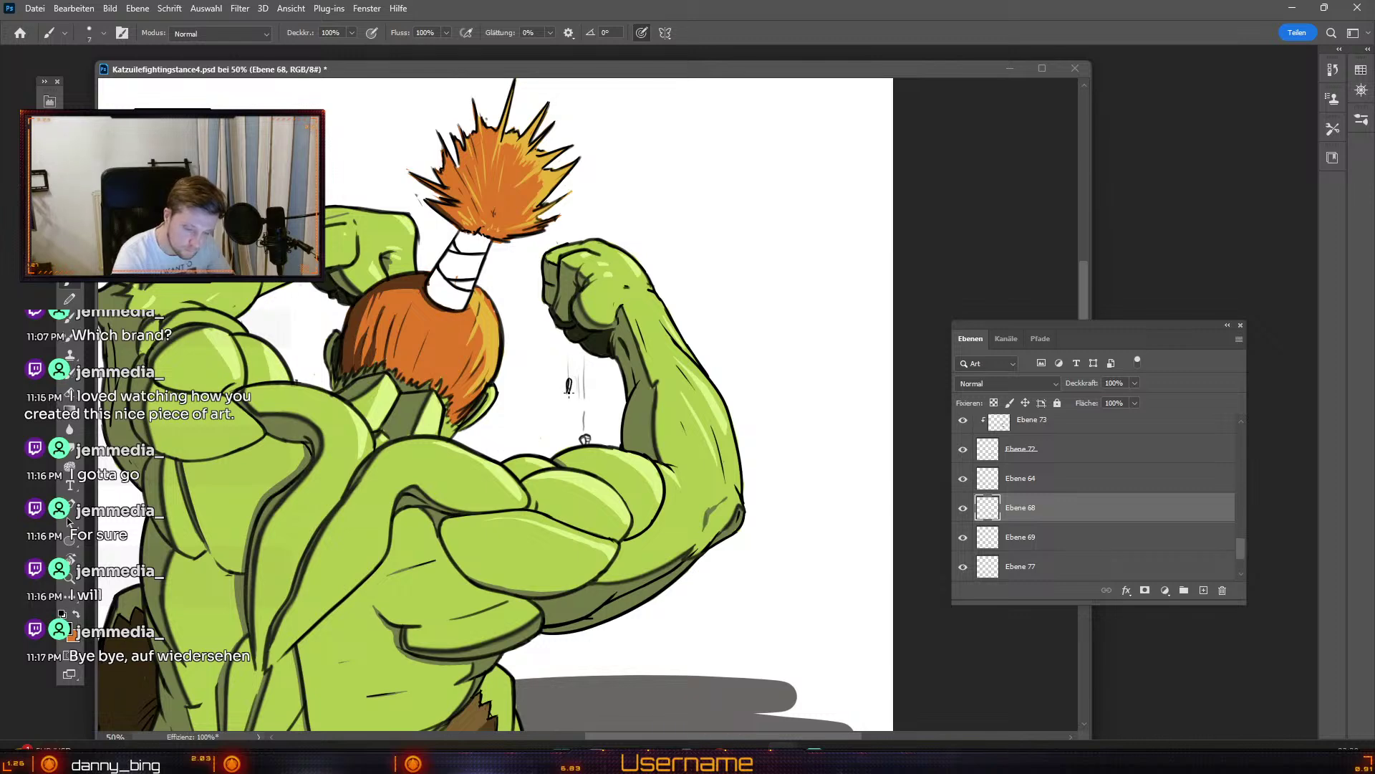
# Step: Draw more thin falling lines and small particles below the right fist and below the upper arm, undoing unwanted strokes
pyautogui.moveTo(568, 373); pyautogui.dragTo(568, 351)
pyautogui.hotkey('ctrl', 'z')
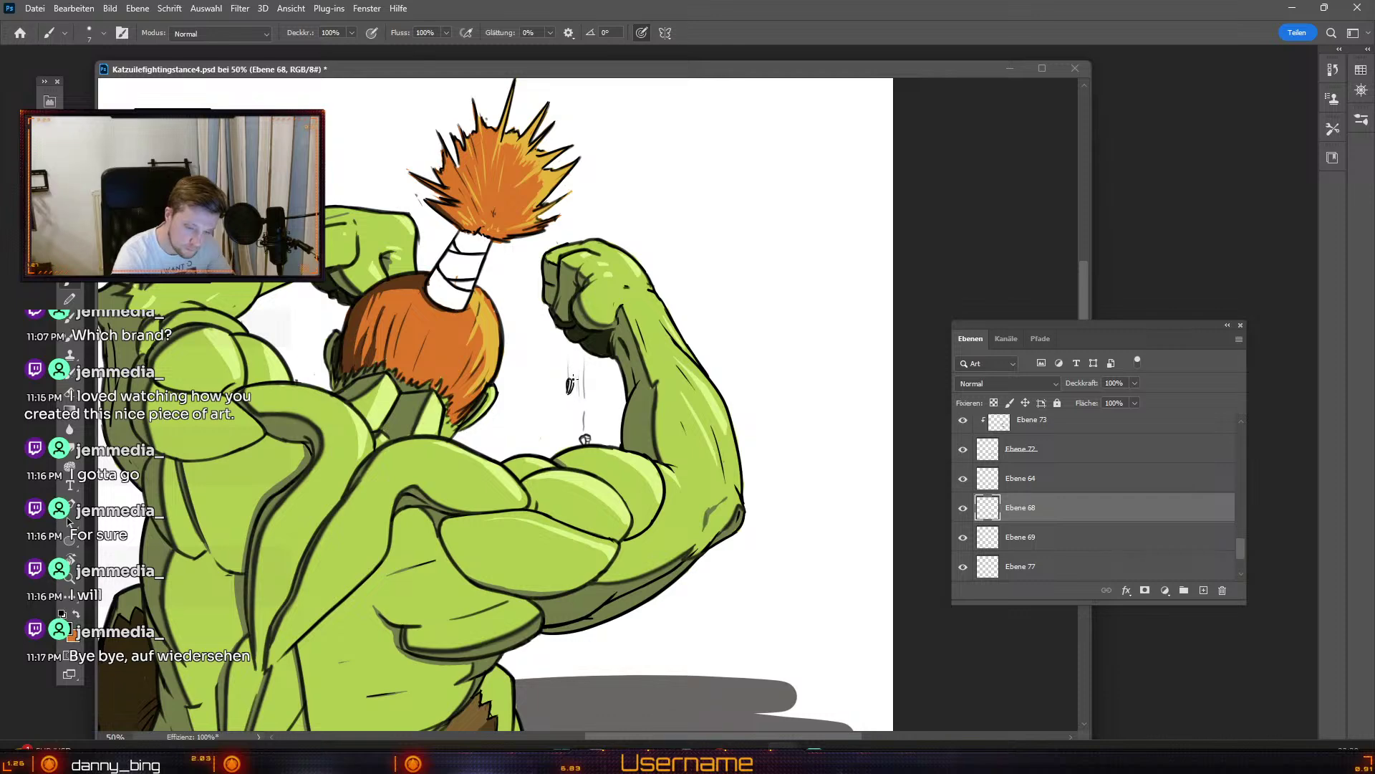
pyautogui.moveTo(570, 371); pyautogui.dragTo(571, 347)
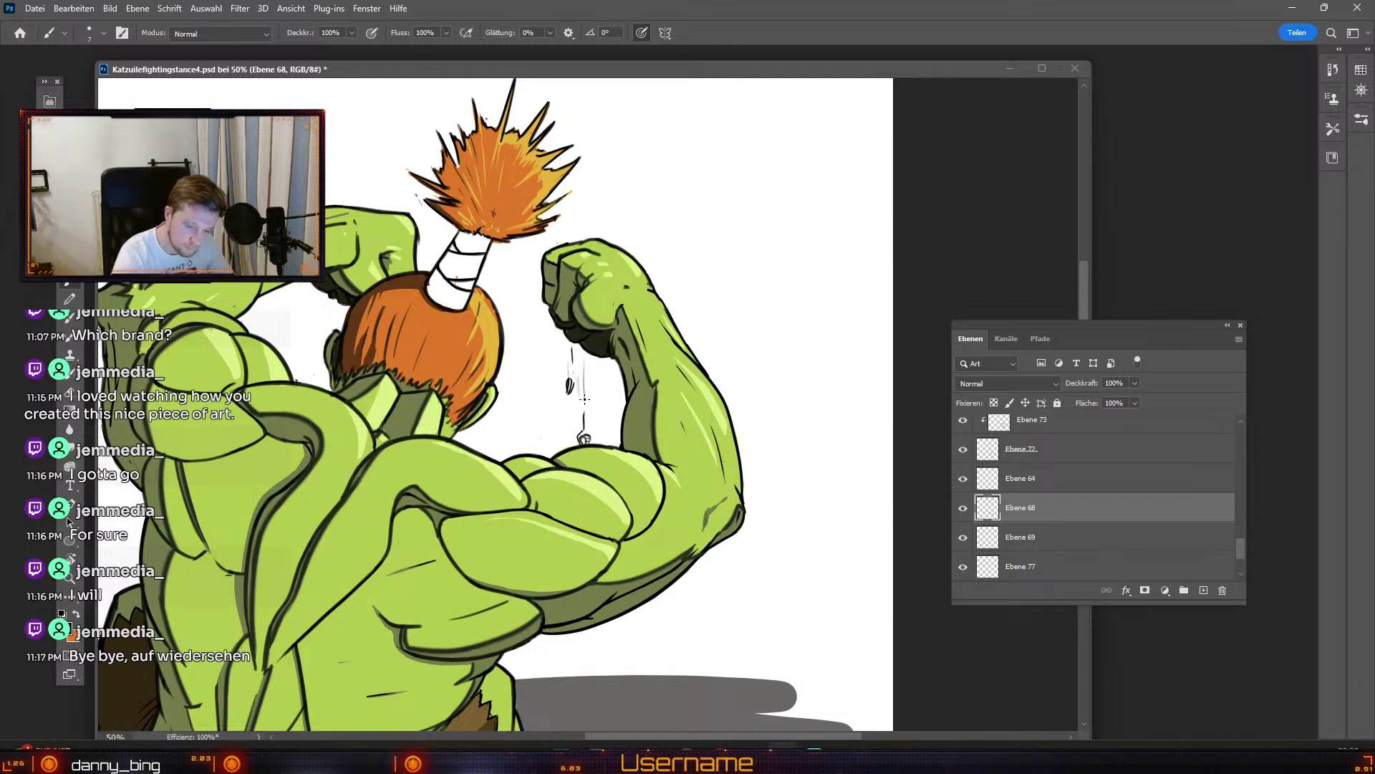
pyautogui.click(586, 405)
pyautogui.hotkey('ctrl', 'z')
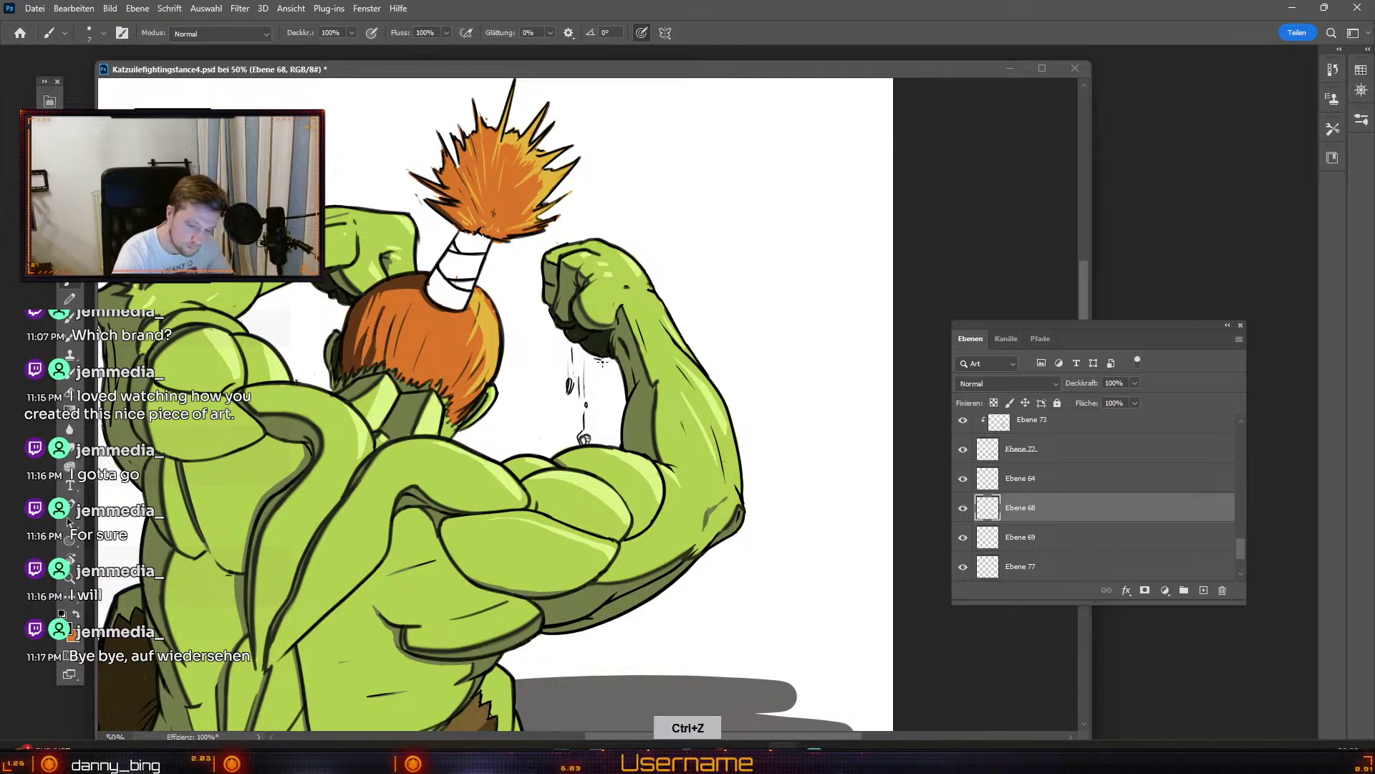
pyautogui.moveTo(606, 365); pyautogui.dragTo(608, 413)
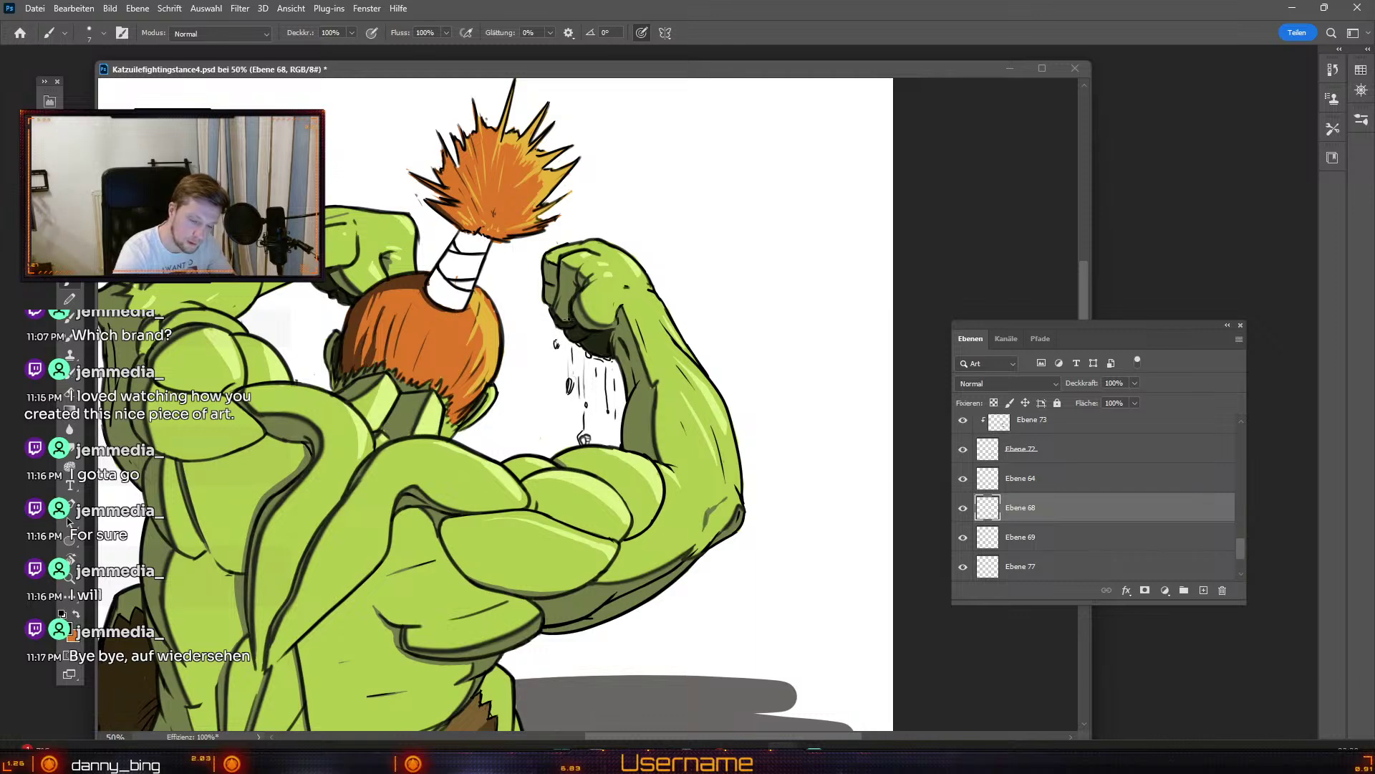
pyautogui.moveTo(595, 641); pyautogui.dragTo(596, 663)
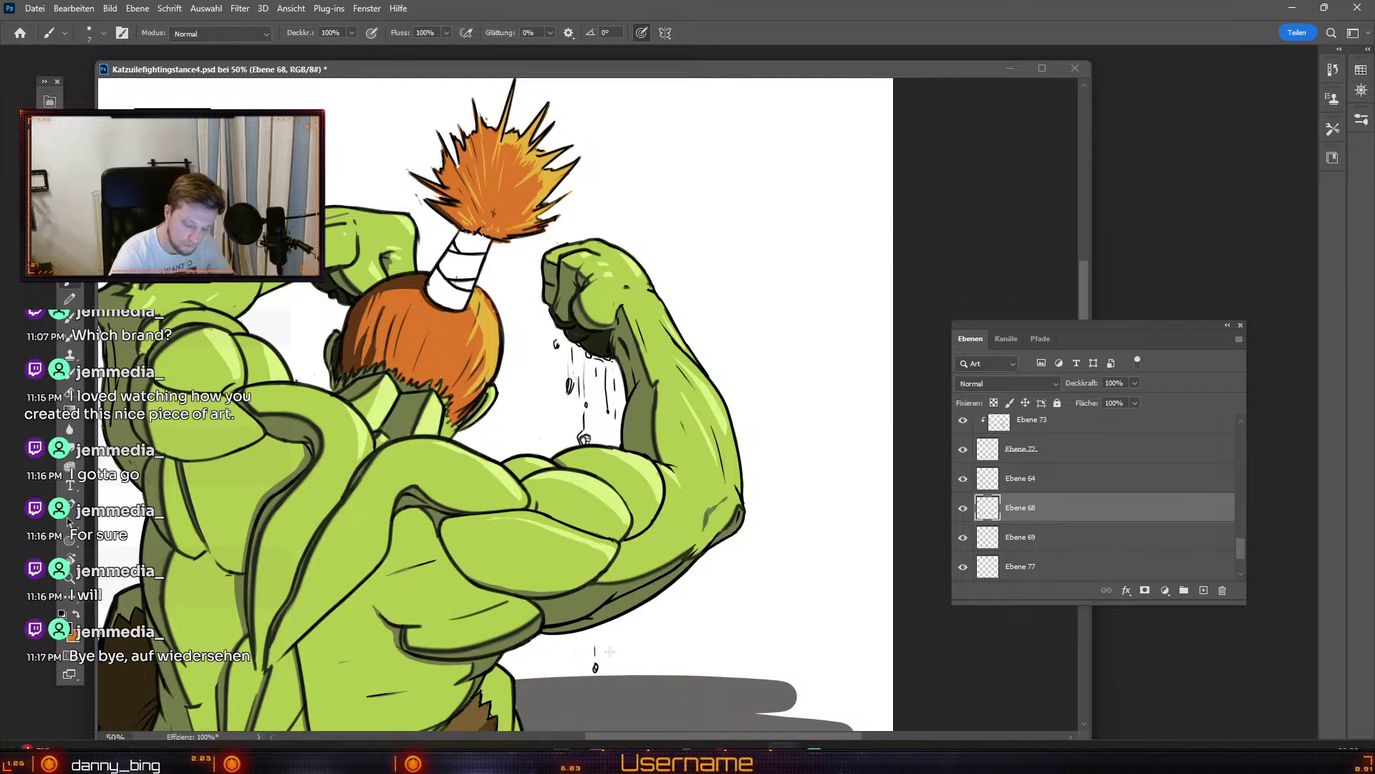
# Step: Compare the whole illustration with the falling particles on Ebene 68 hidden and shown
pyautogui.hotkey('ctrl', '-')
pyautogui.press('space')
pyautogui.moveTo(693, 510); pyautogui.dragTo(720, 472)
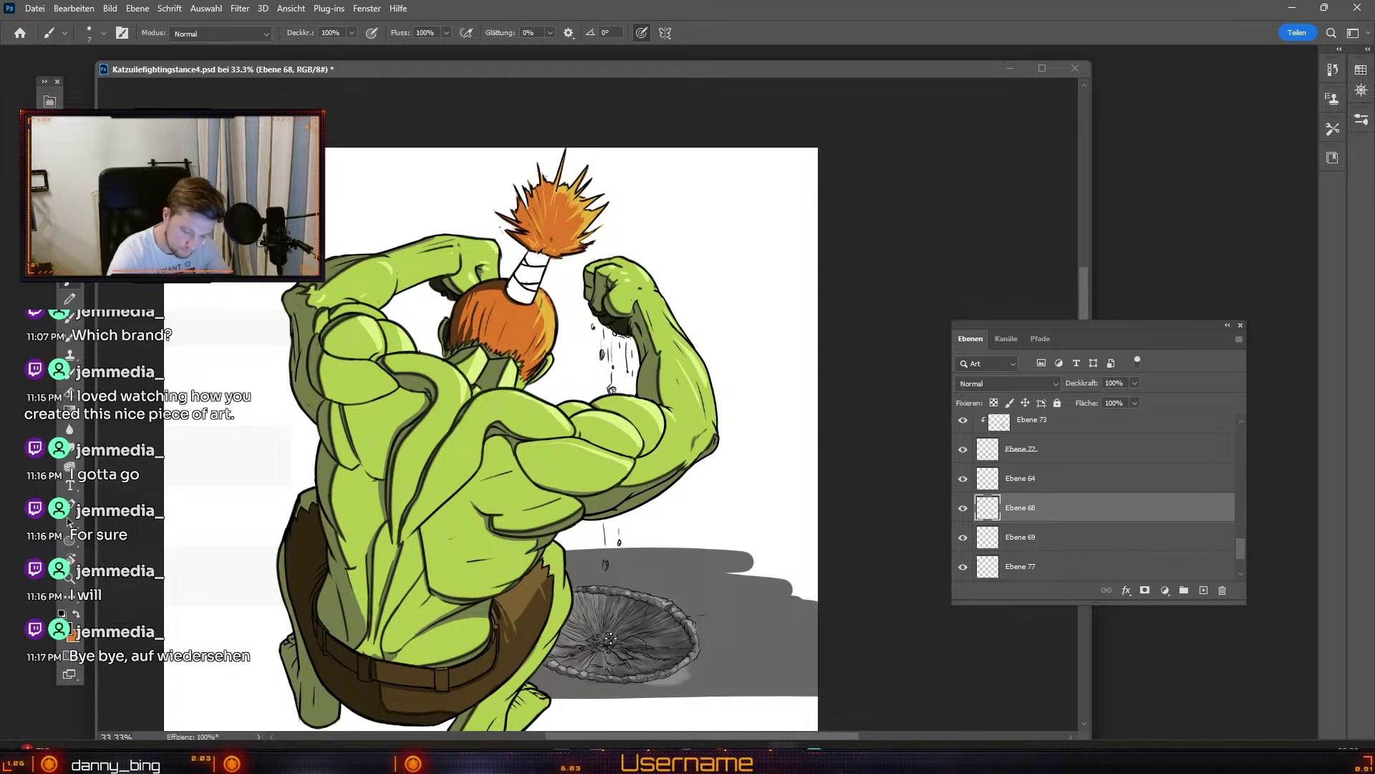
pyautogui.click(963, 508)
pyautogui.click(963, 508)
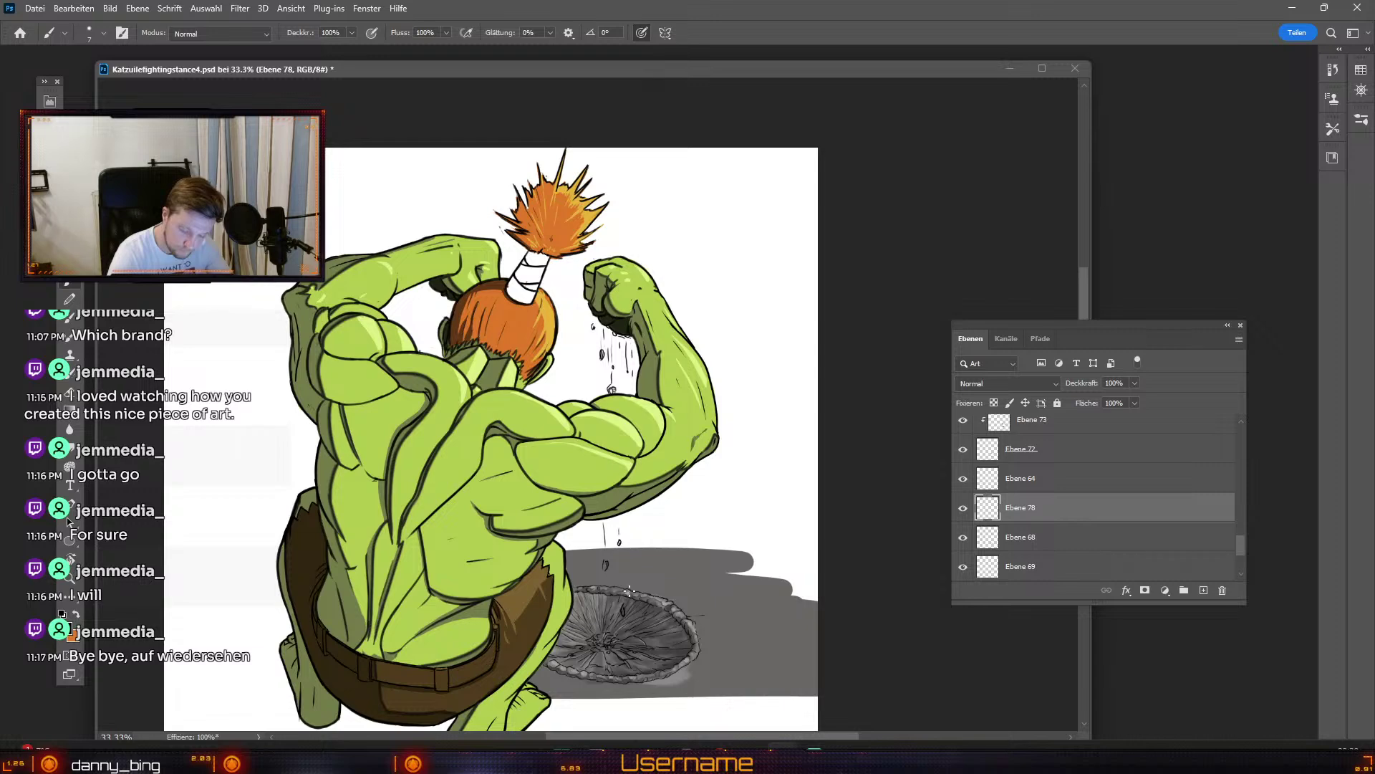
# Step: Try a small dark particle over the upper part of the crater on layer Ebene 78 and undo the strokes
pyautogui.hotkey('ctrl', 'z')
pyautogui.moveTo(624, 606); pyautogui.dragTo(624, 614)
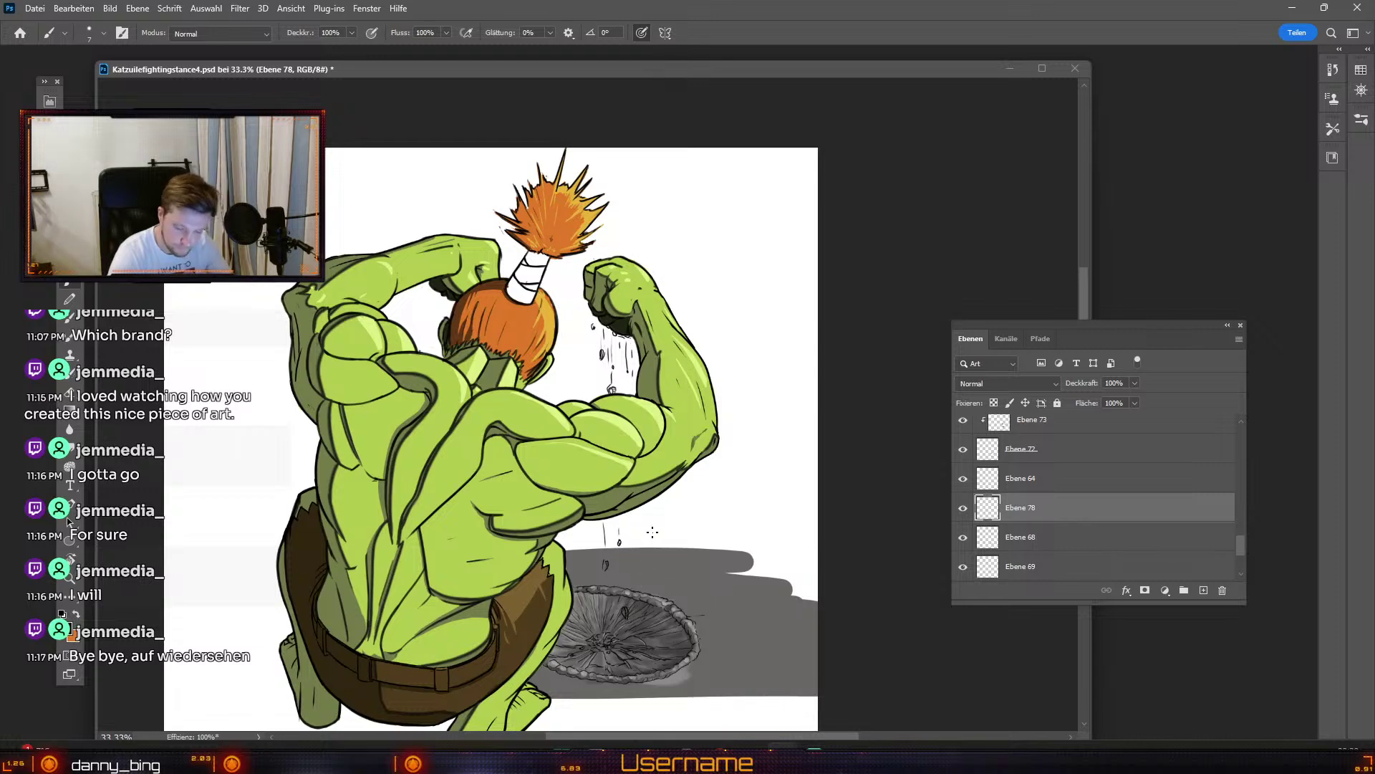
pyautogui.hotkey('ctrl', 'z')
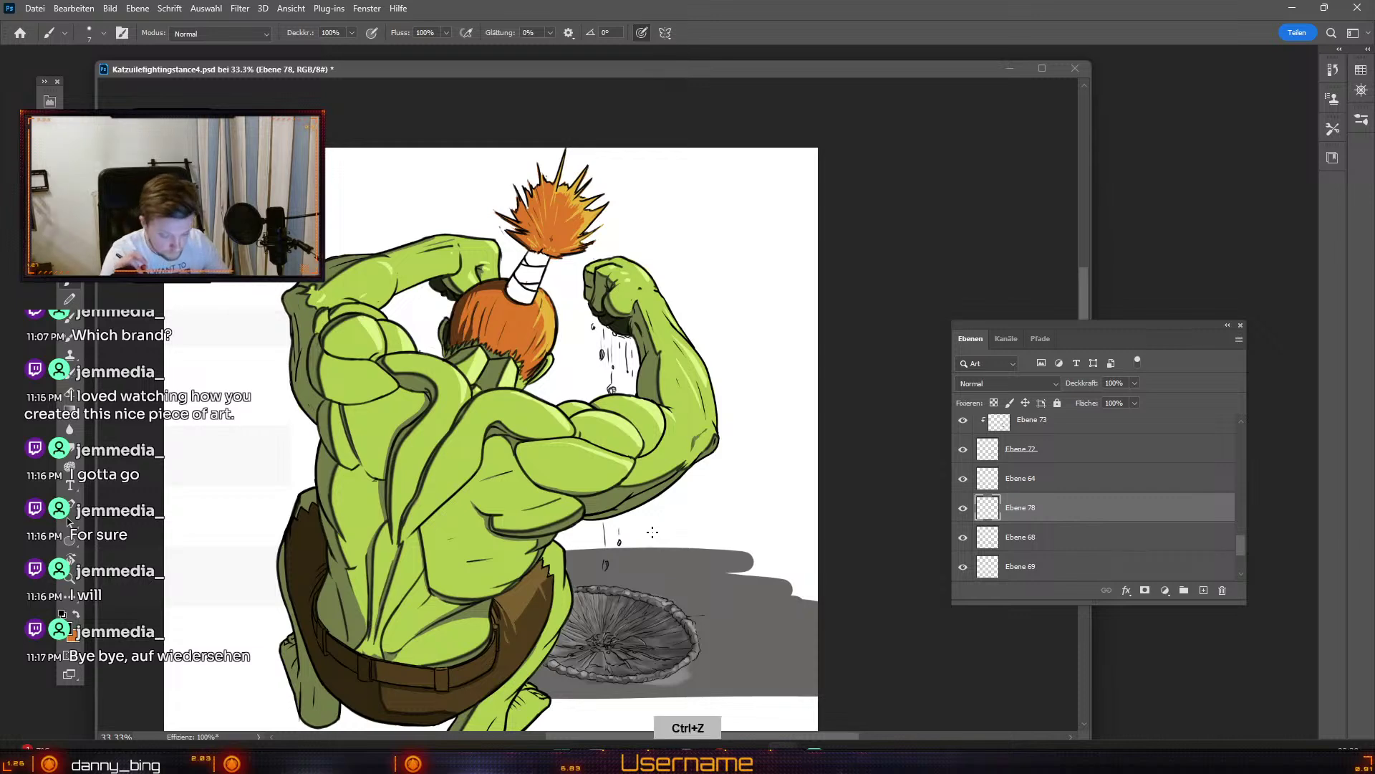
# Step: Check the particles below the arm by hiding and showing Ebene 68 again
pyautogui.press('e')
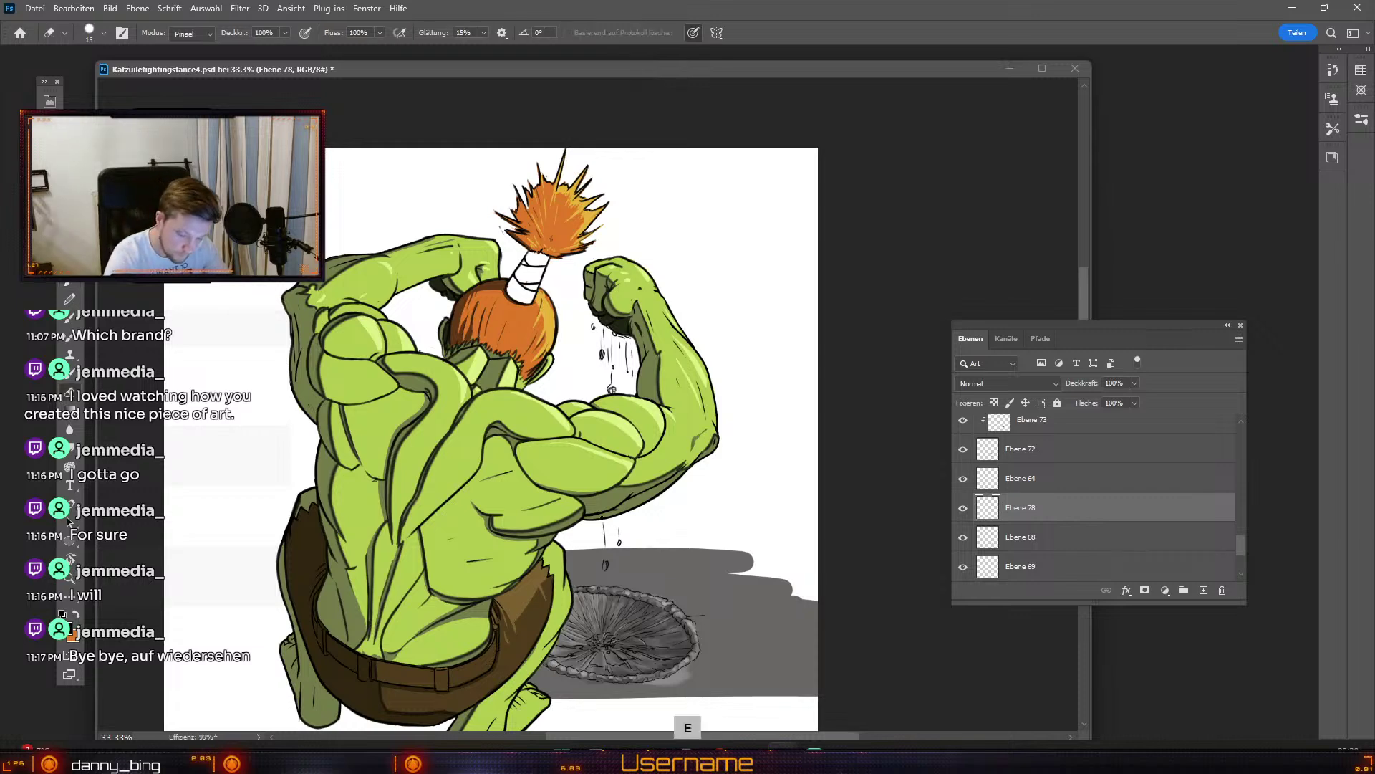
pyautogui.click(963, 538)
pyautogui.click(964, 538)
pyautogui.press('e')
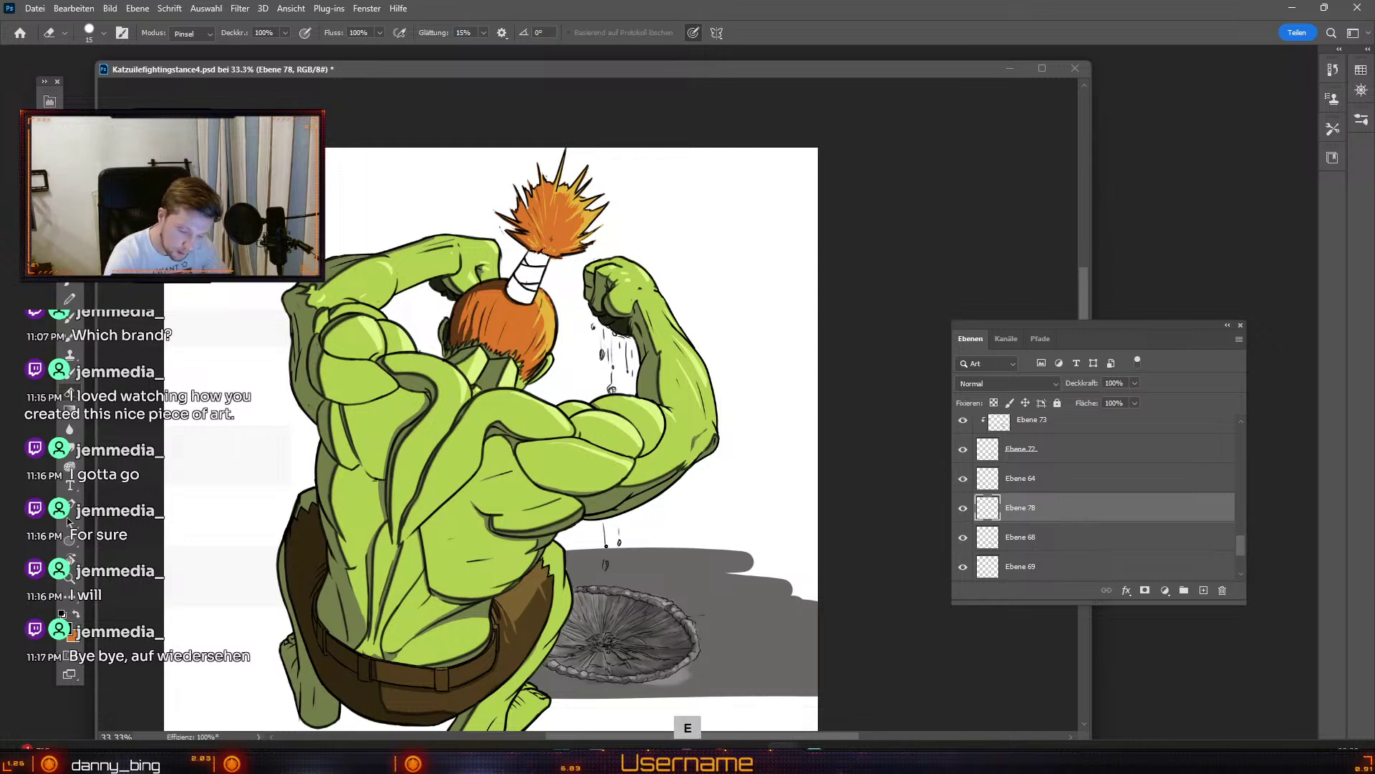
# Step: On Ebene 68, erase the falling line above the particle below the upper arm and redraw it as a thin stroke
pyautogui.click(1034, 536)
pyautogui.press('#')
pyautogui.press('#')
pyautogui.press('#')
pyautogui.press('#')
pyautogui.moveTo(605, 524)
pyautogui.mouseDown()
pyautogui.moveTo(605, 548)
pyautogui.moveTo(605, 519)
pyautogui.mouseUp()
pyautogui.press('b')
pyautogui.hotkey('ctrl', 'z')
pyautogui.moveTo(604, 566); pyautogui.dragTo(604, 546)
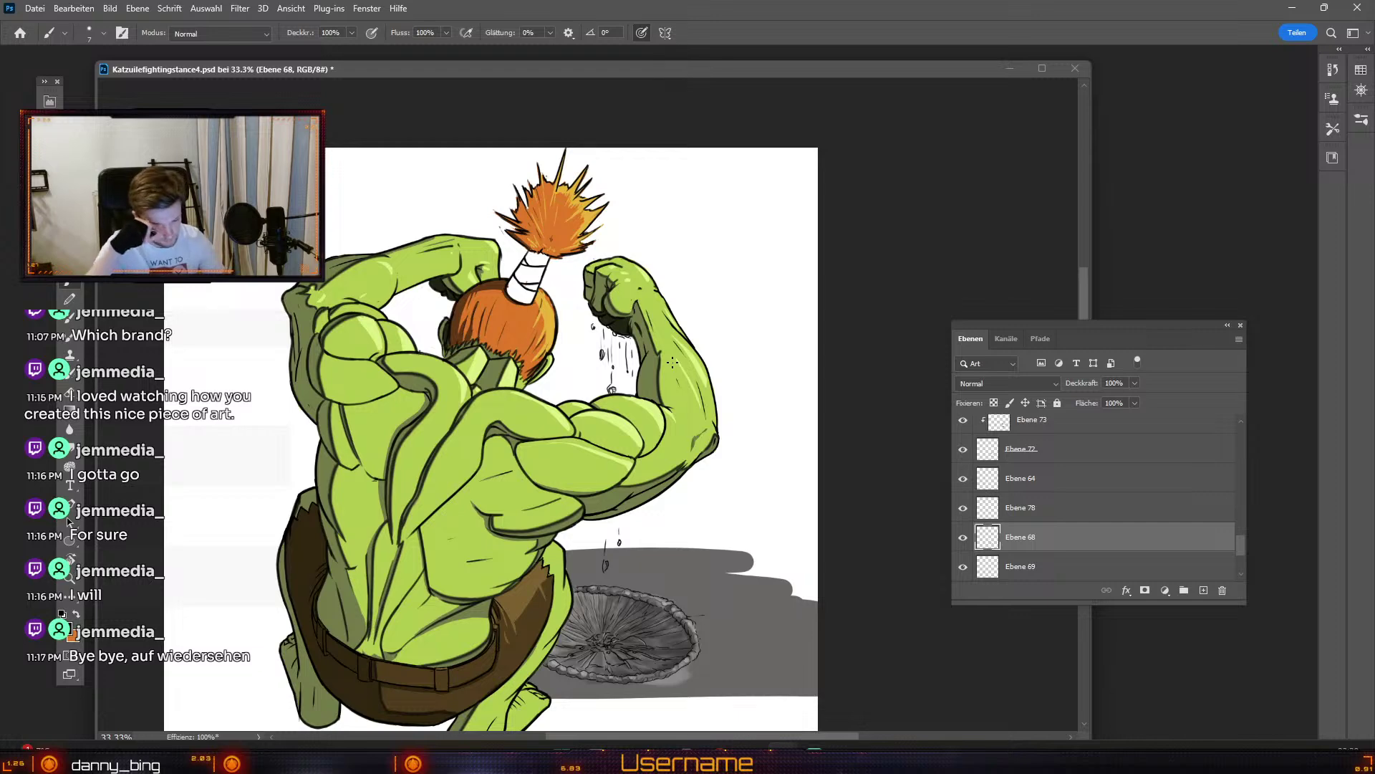
pyautogui.press('b')
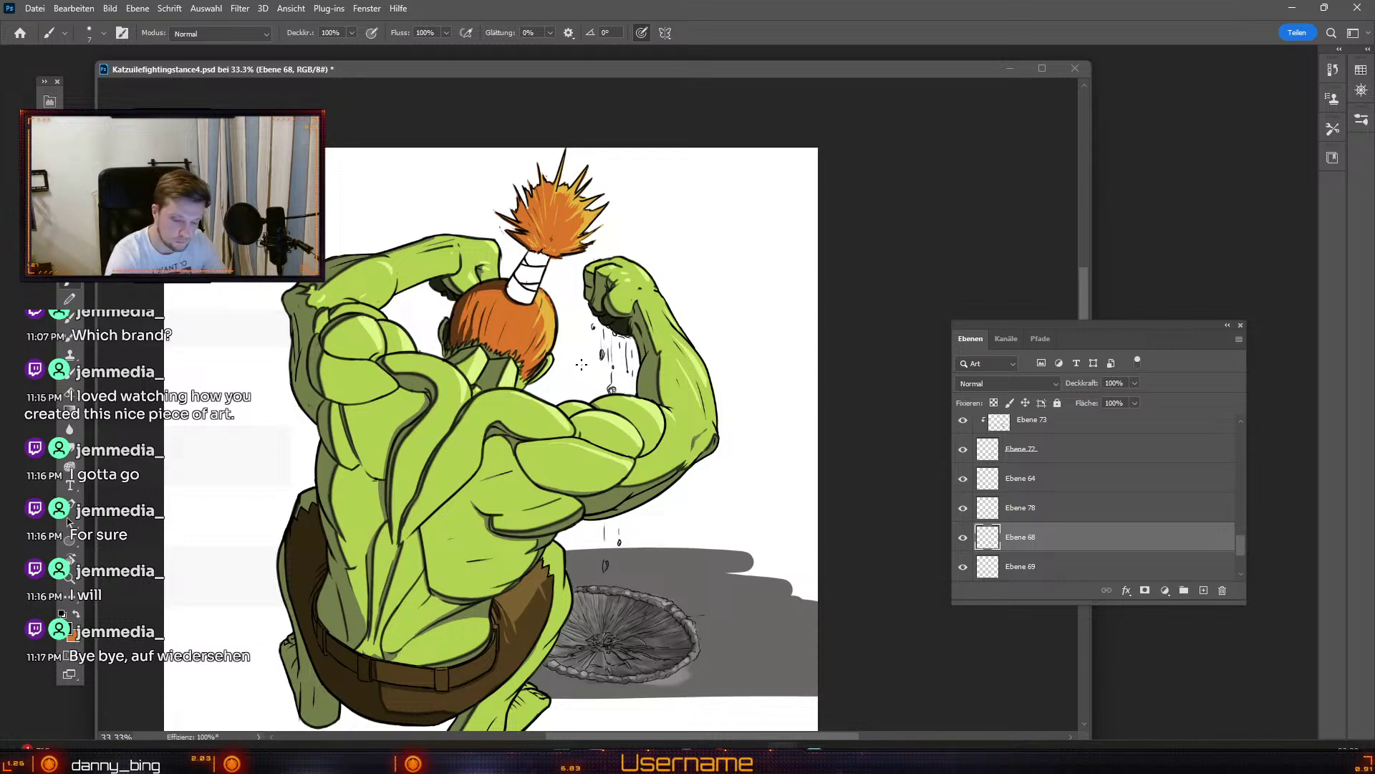
# Step: Reduce the brush to 5 px and add finer falling lines below the right fist, undoing unwanted strokes
pyautogui.hotkey('ctrl', 'z')
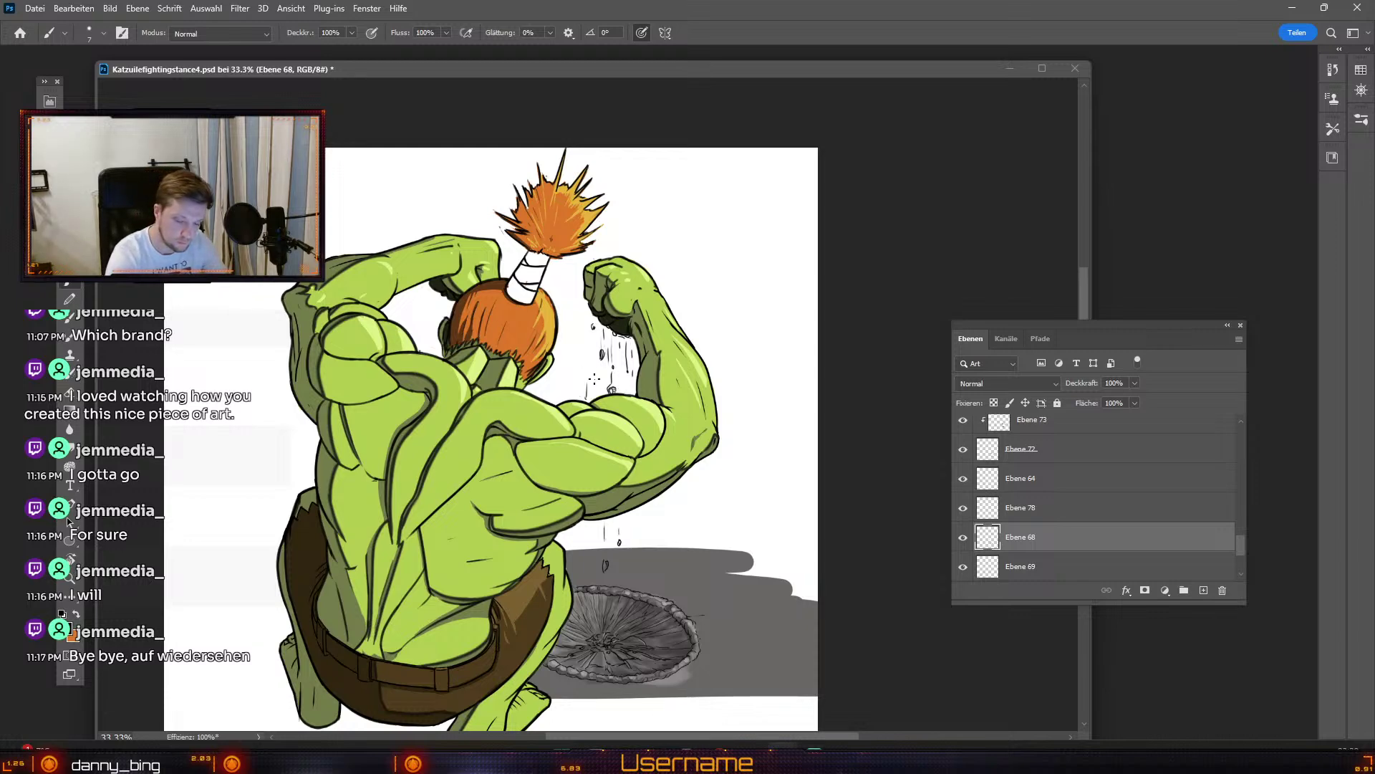
pyautogui.hotkey('ctrl', 'z')
pyautogui.press('odiaeresis')
pyautogui.press('odiaeresis')
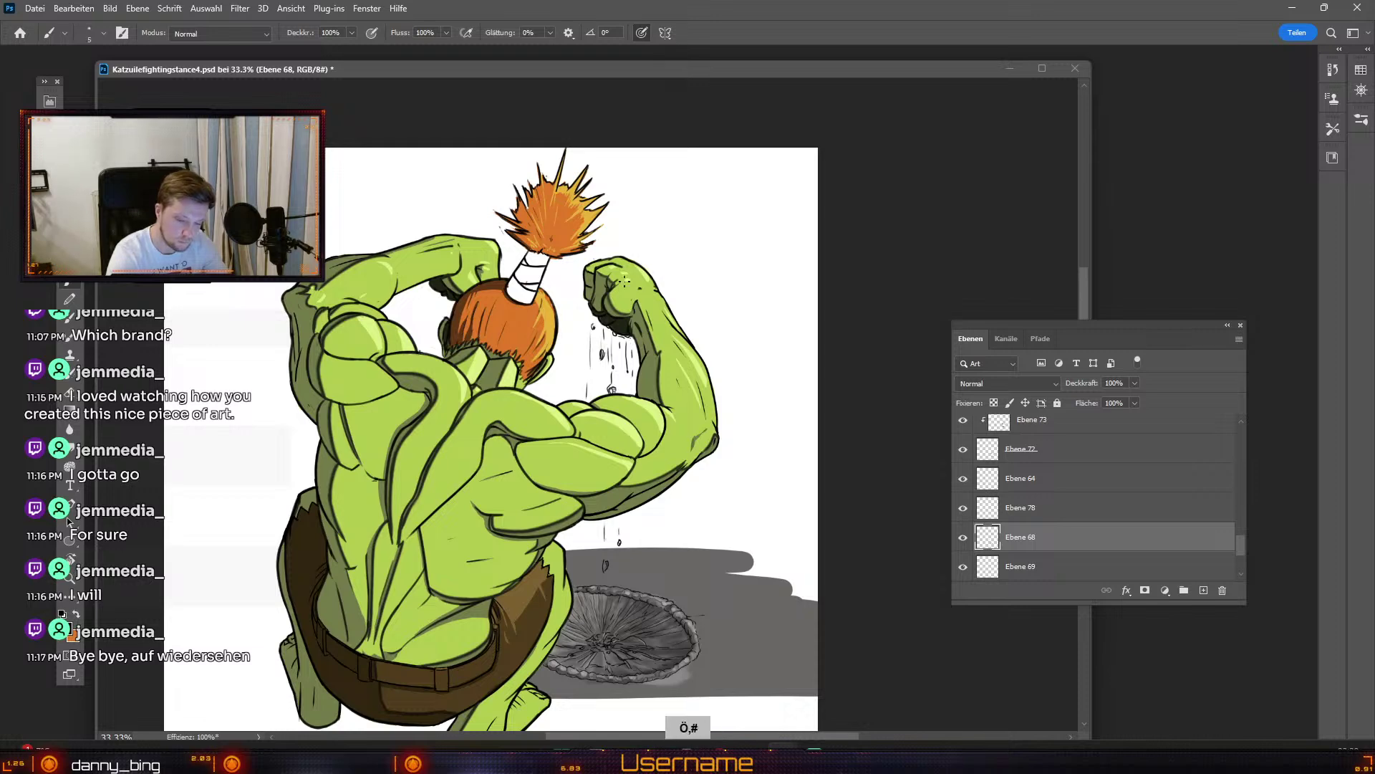
pyautogui.press('e')
pyautogui.press('b')
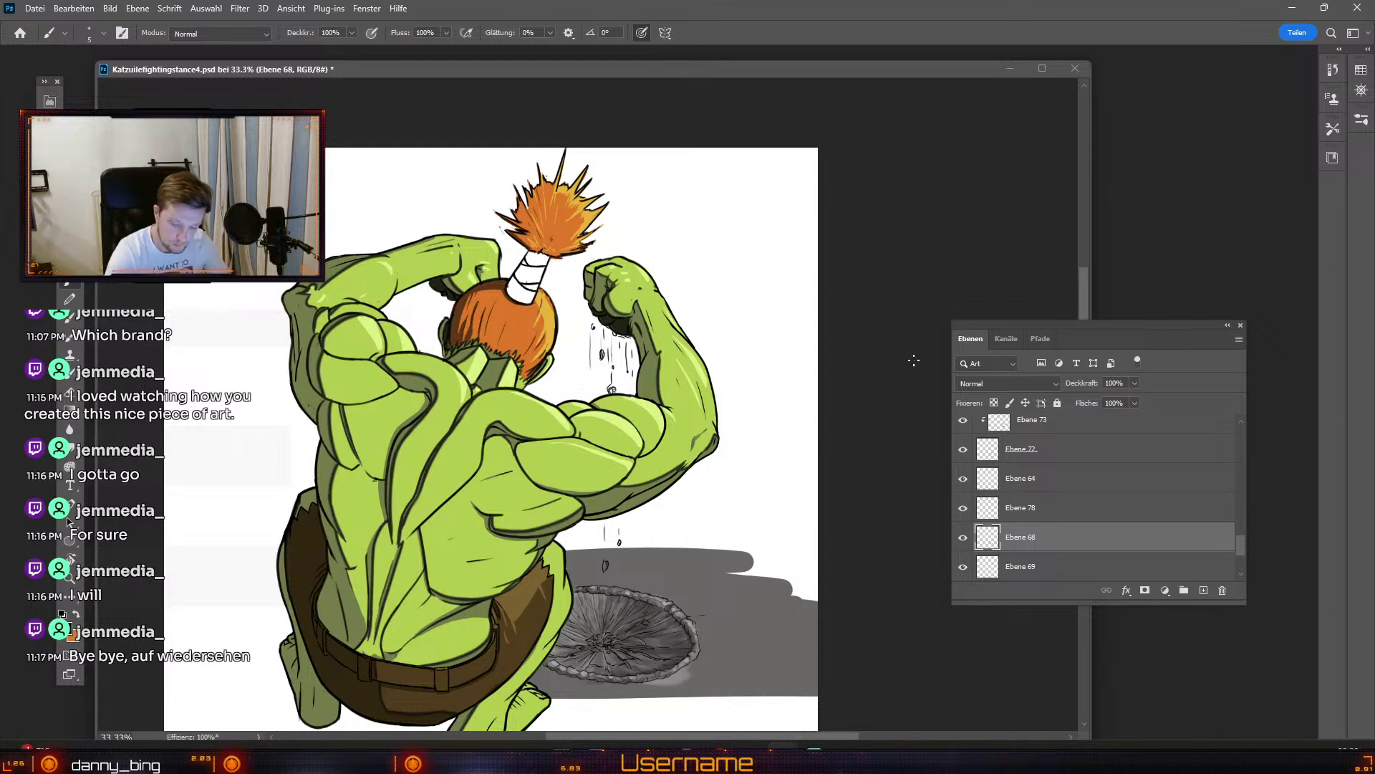
pyautogui.hotkey('ctrl', 'z')
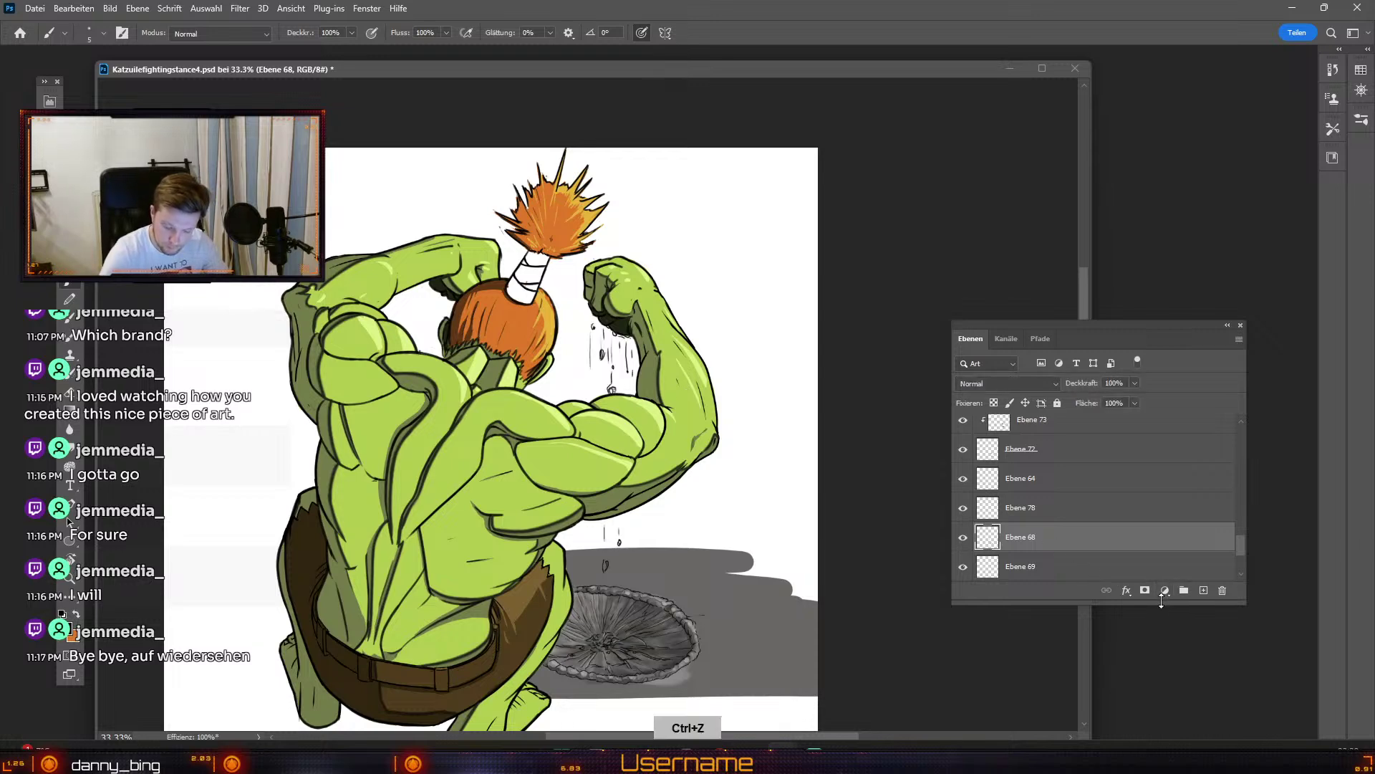
# Step: Add a new layer directly above Ebene 68 and draw thin falling lines with small particles below the left fist
pyautogui.click(1203, 590)
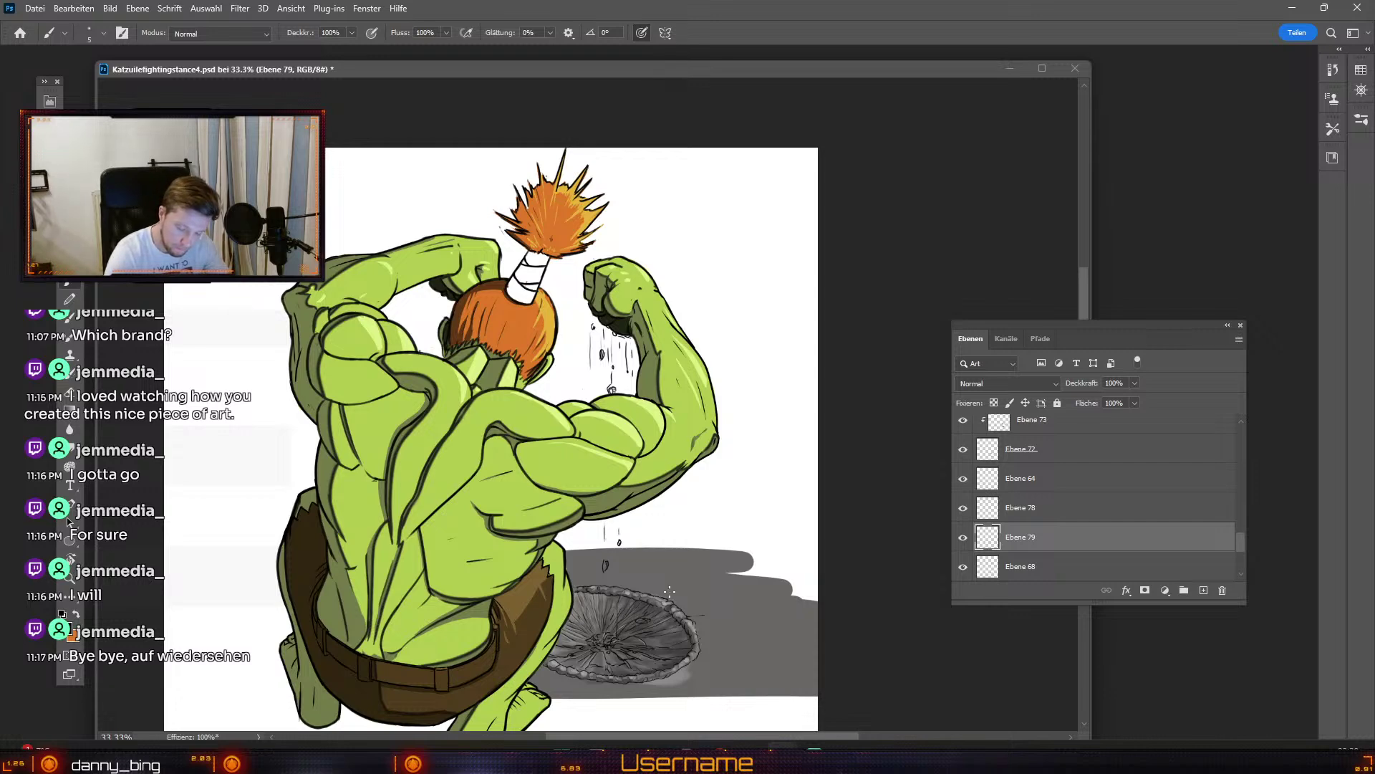
pyautogui.hotkey('ctrl', 'z')
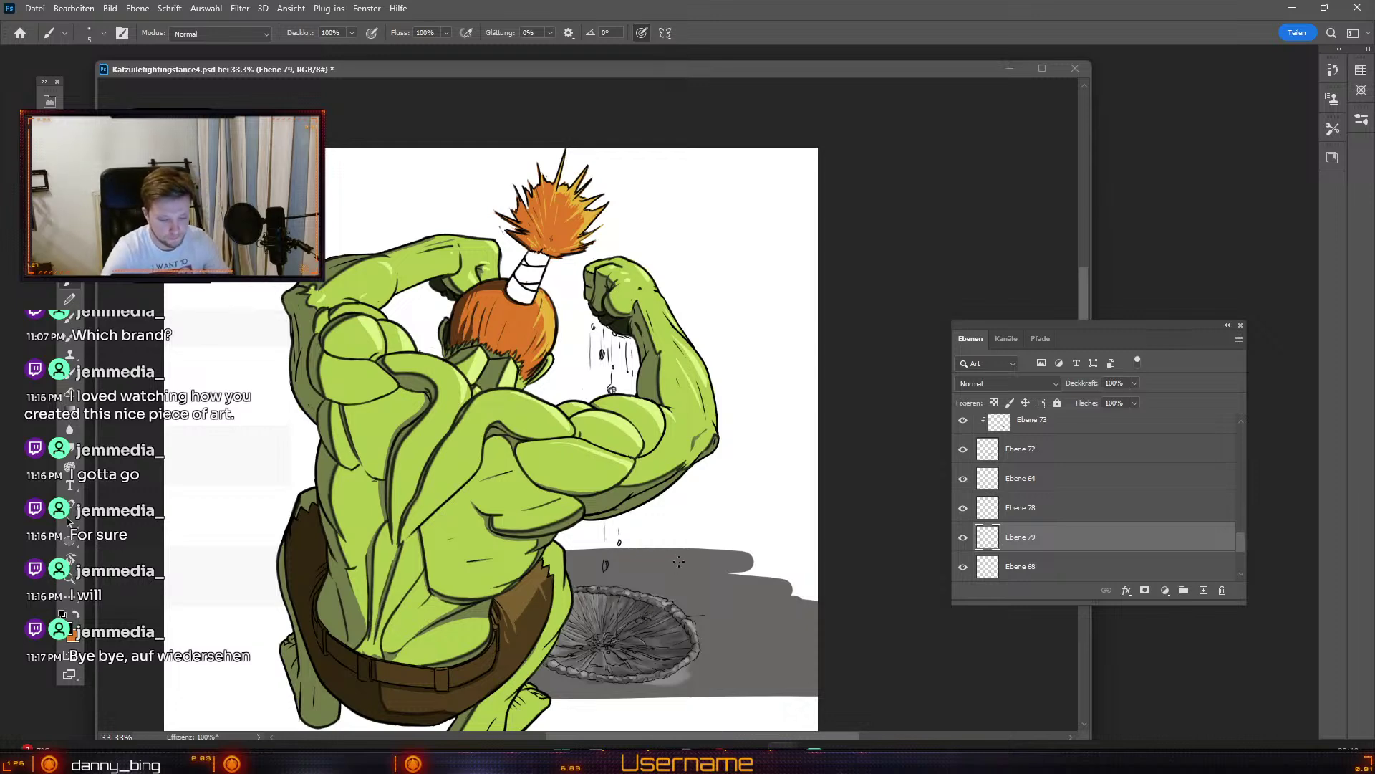
pyautogui.hotkey('ctrl', '-')
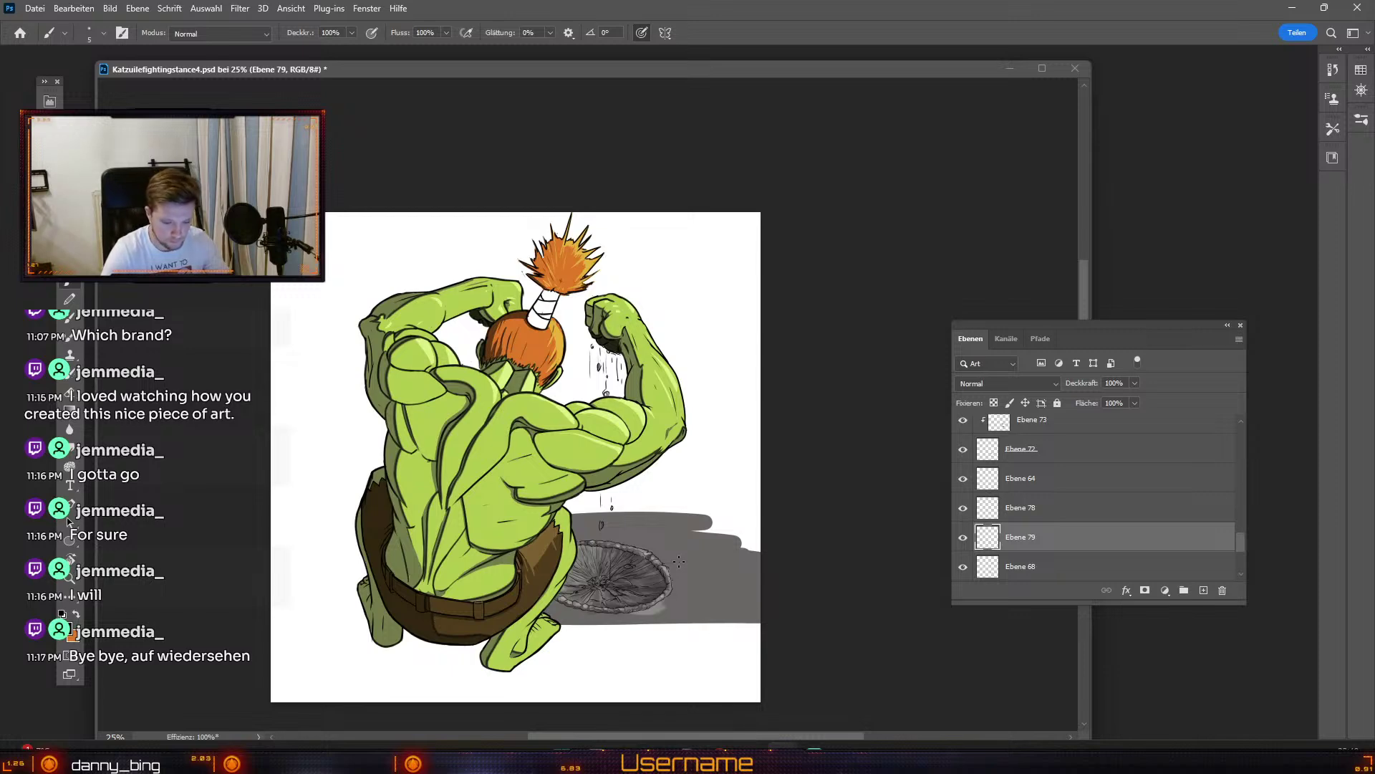
pyautogui.moveTo(469, 329); pyautogui.dragTo(469, 355)
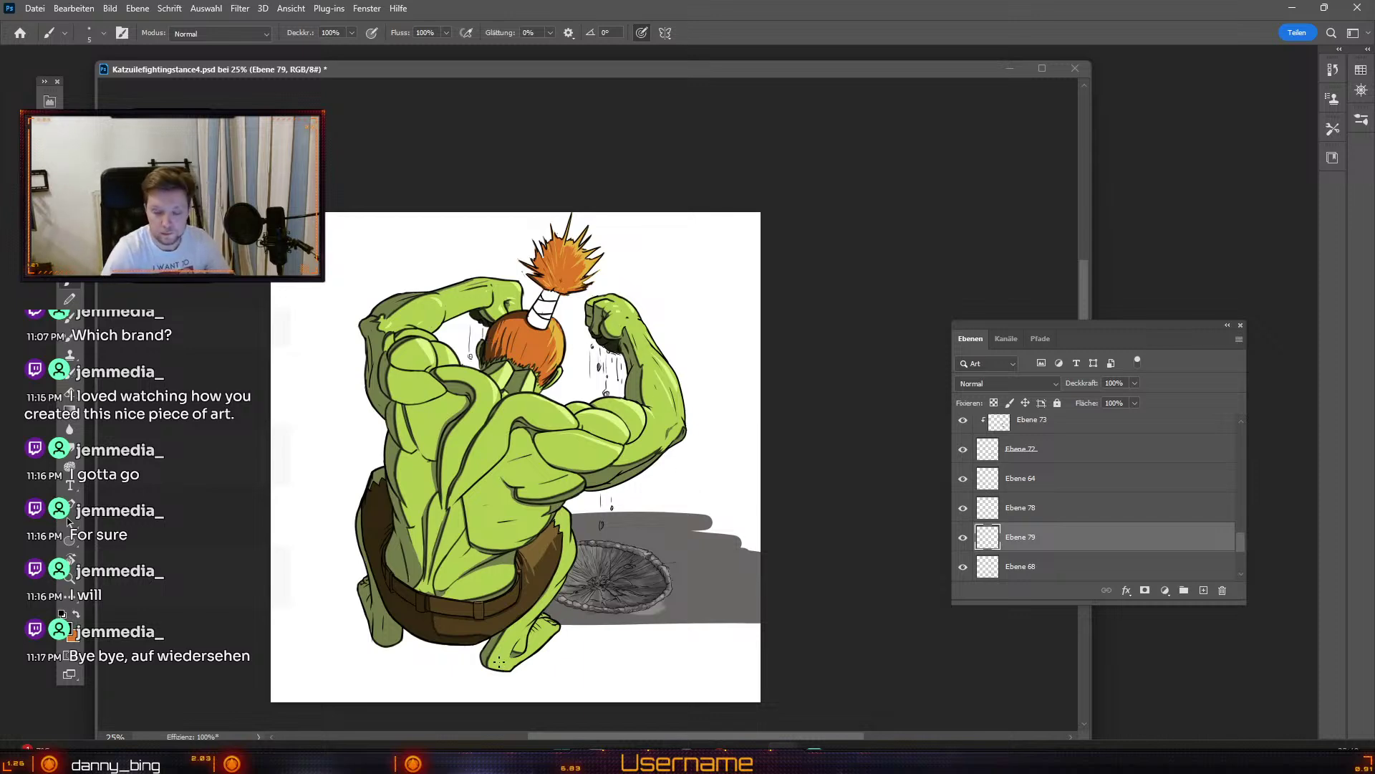
# Step: Inspect the new lines up close and compare the whole illustration with Ebene 79 hidden and shown
pyautogui.hotkey('ctrl', '+')
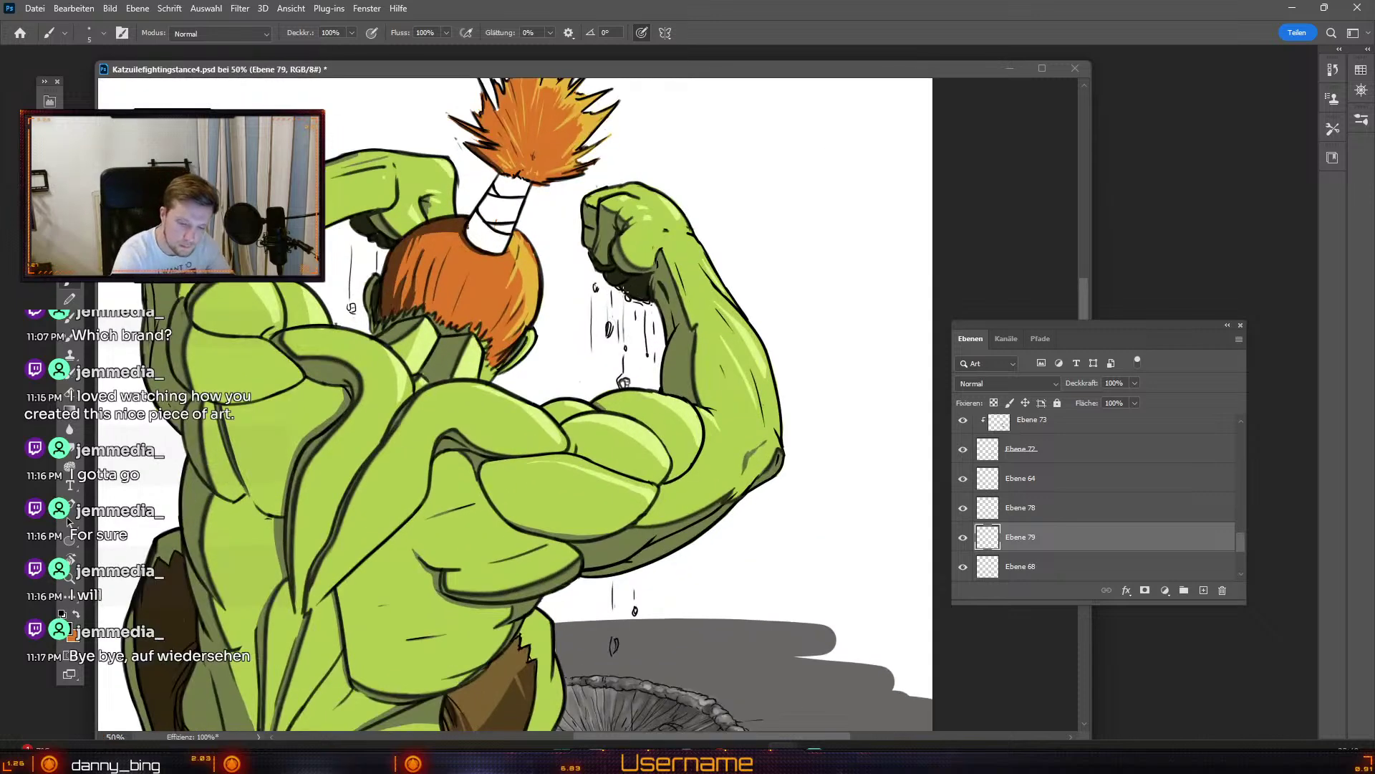
pyautogui.press('b')
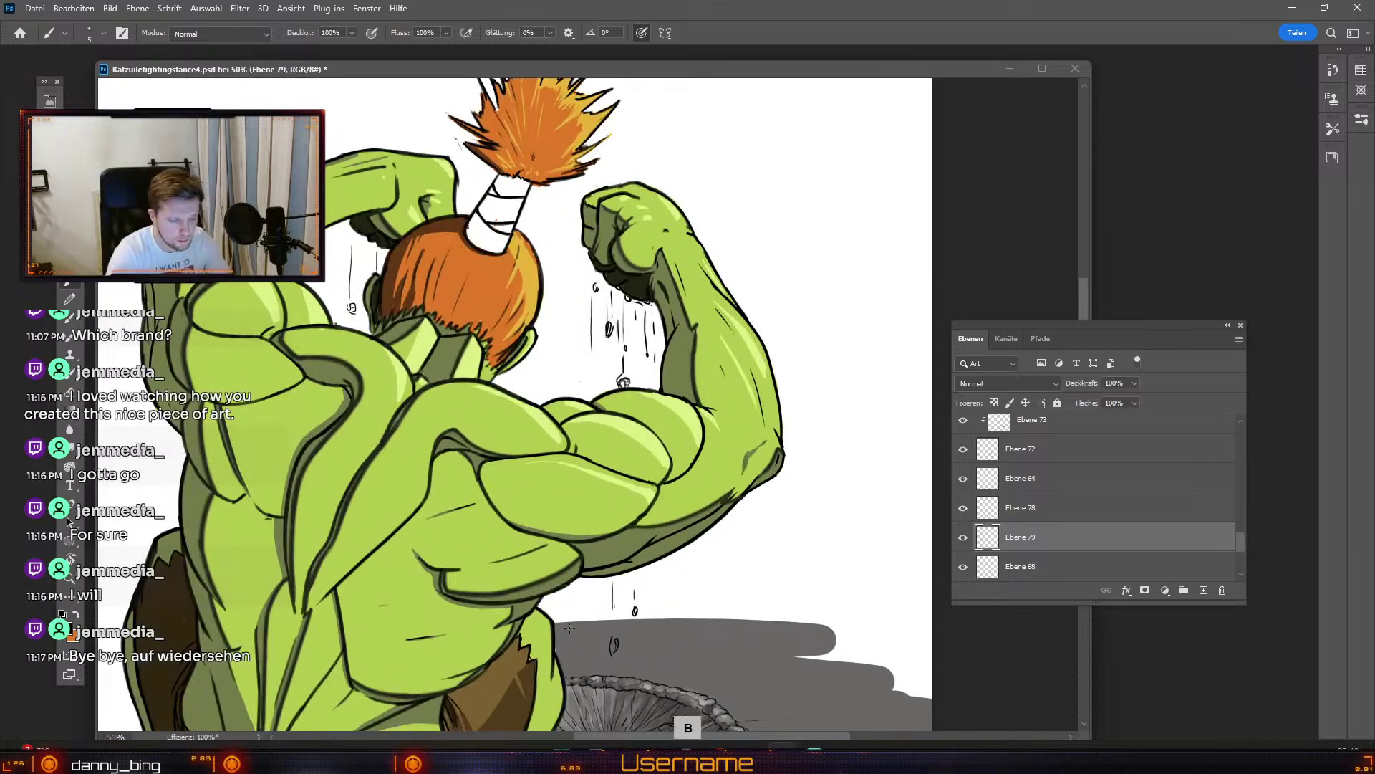
pyautogui.hotkey('ctrl', '-')
pyautogui.hotkey('ctrl', '-')
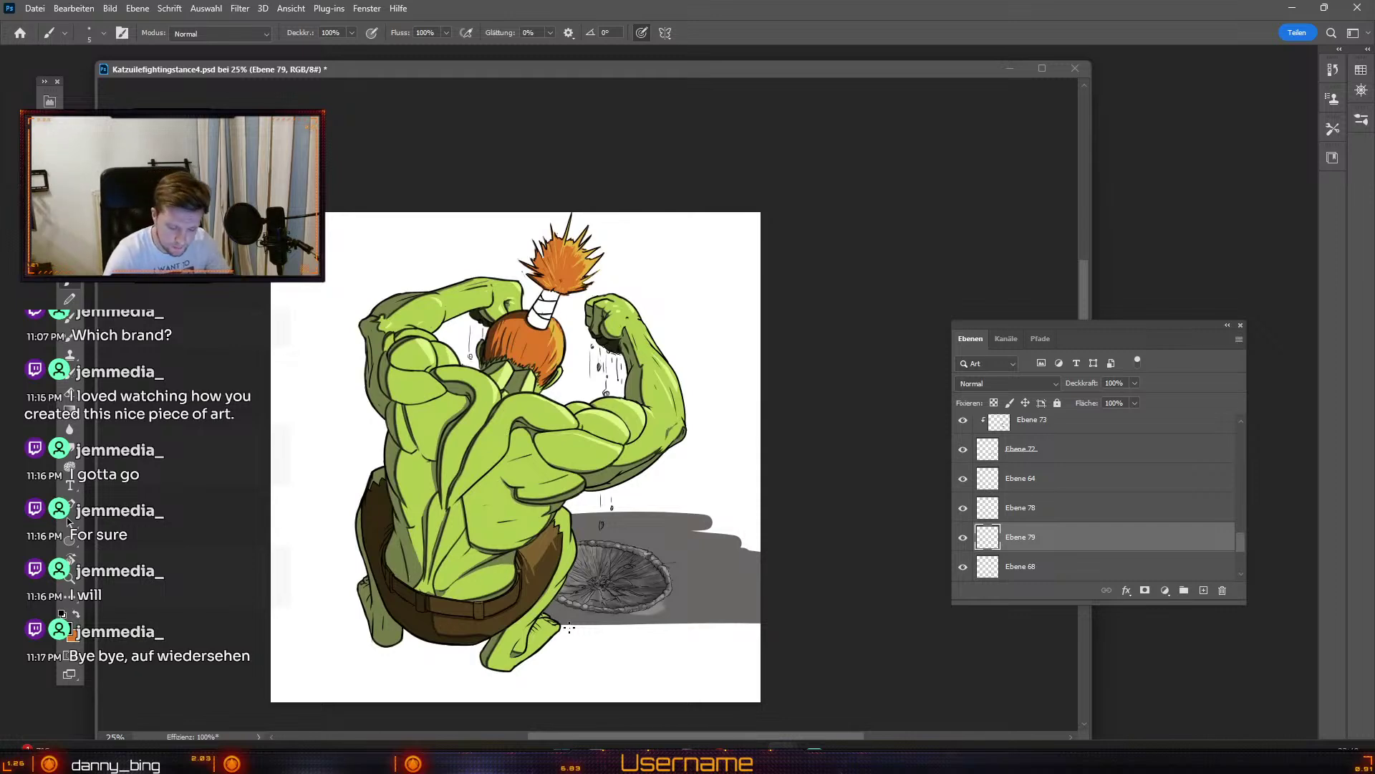
pyautogui.click(961, 542)
pyautogui.click(962, 541)
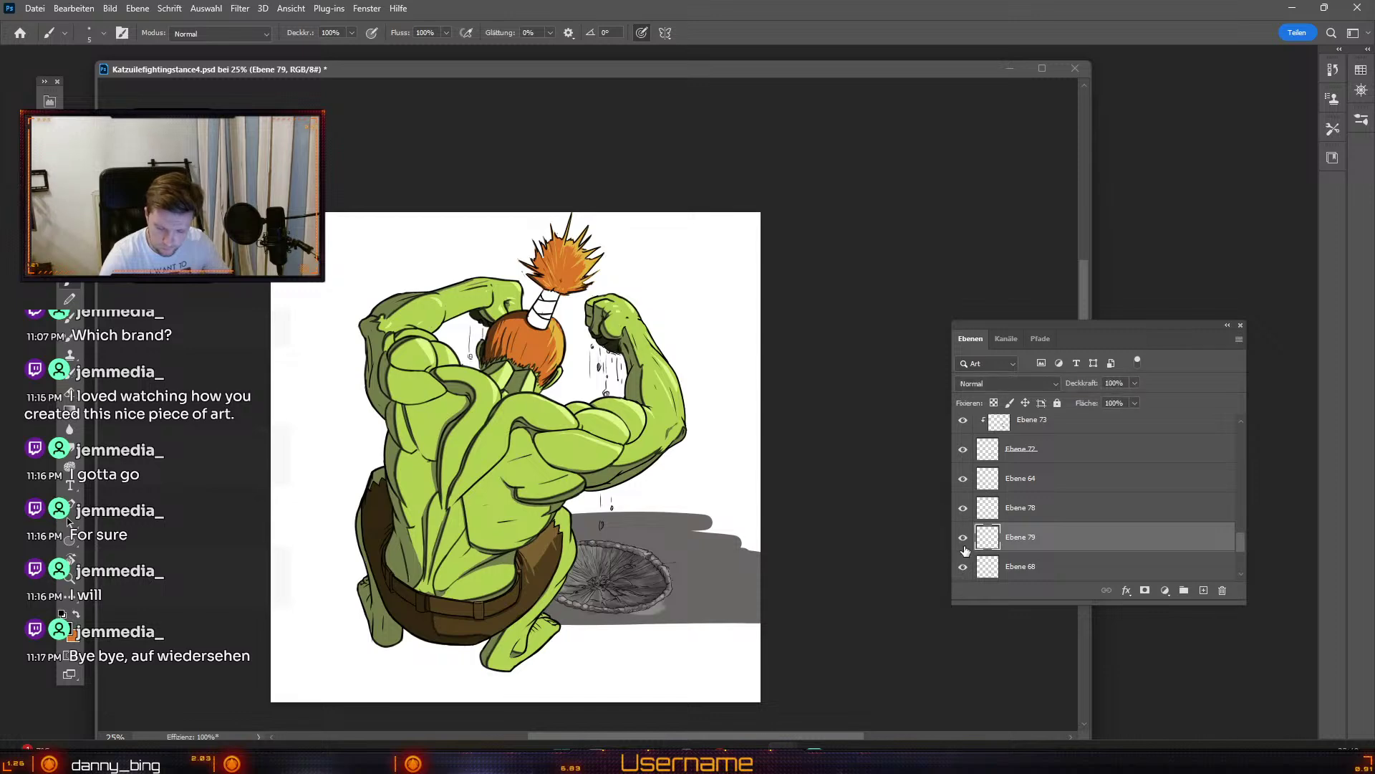
# Step: Add a new layer directly above Ebene 68 and sample grey (RGB 144, 143, 142) from the crater's stone rim as the brush colour
pyautogui.click(1070, 567)
pyautogui.click(1203, 590)
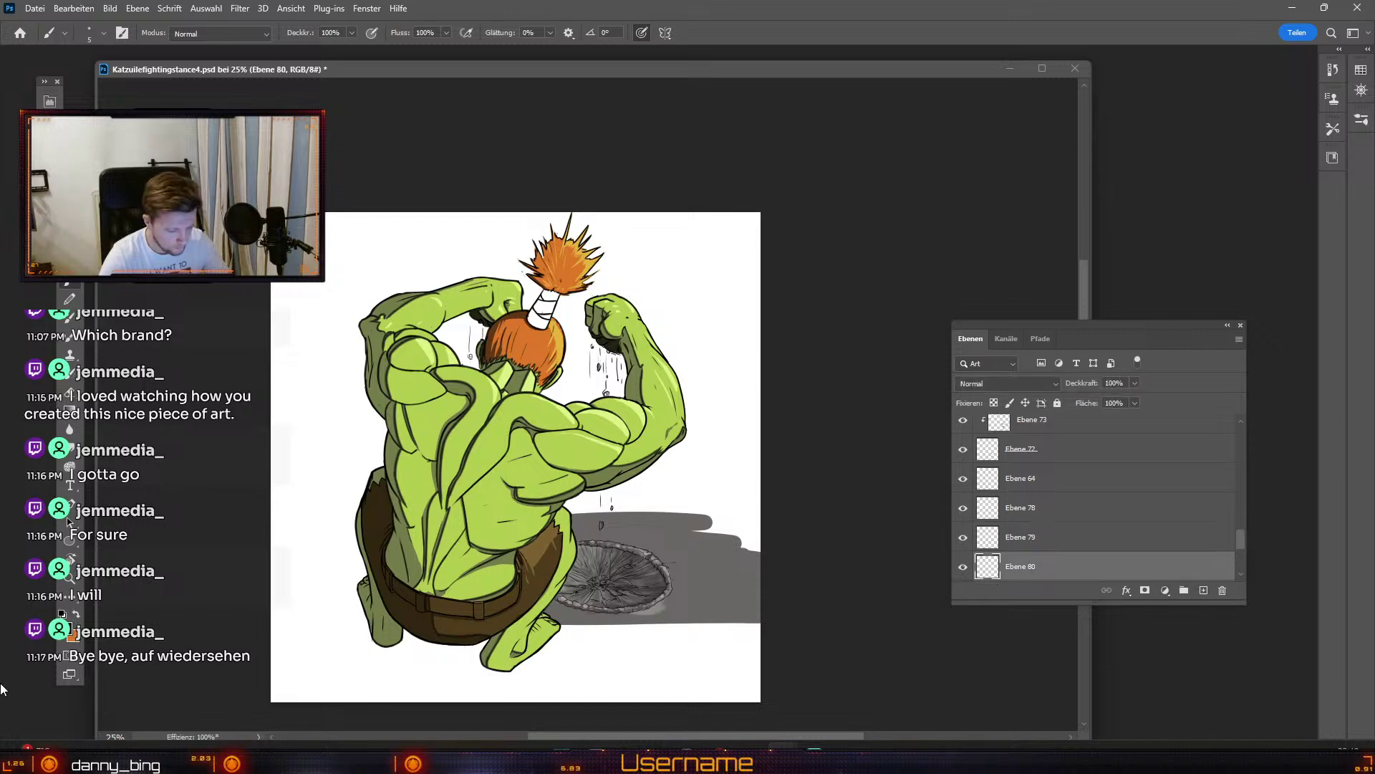
pyautogui.click(71, 634)
pyautogui.click(657, 556)
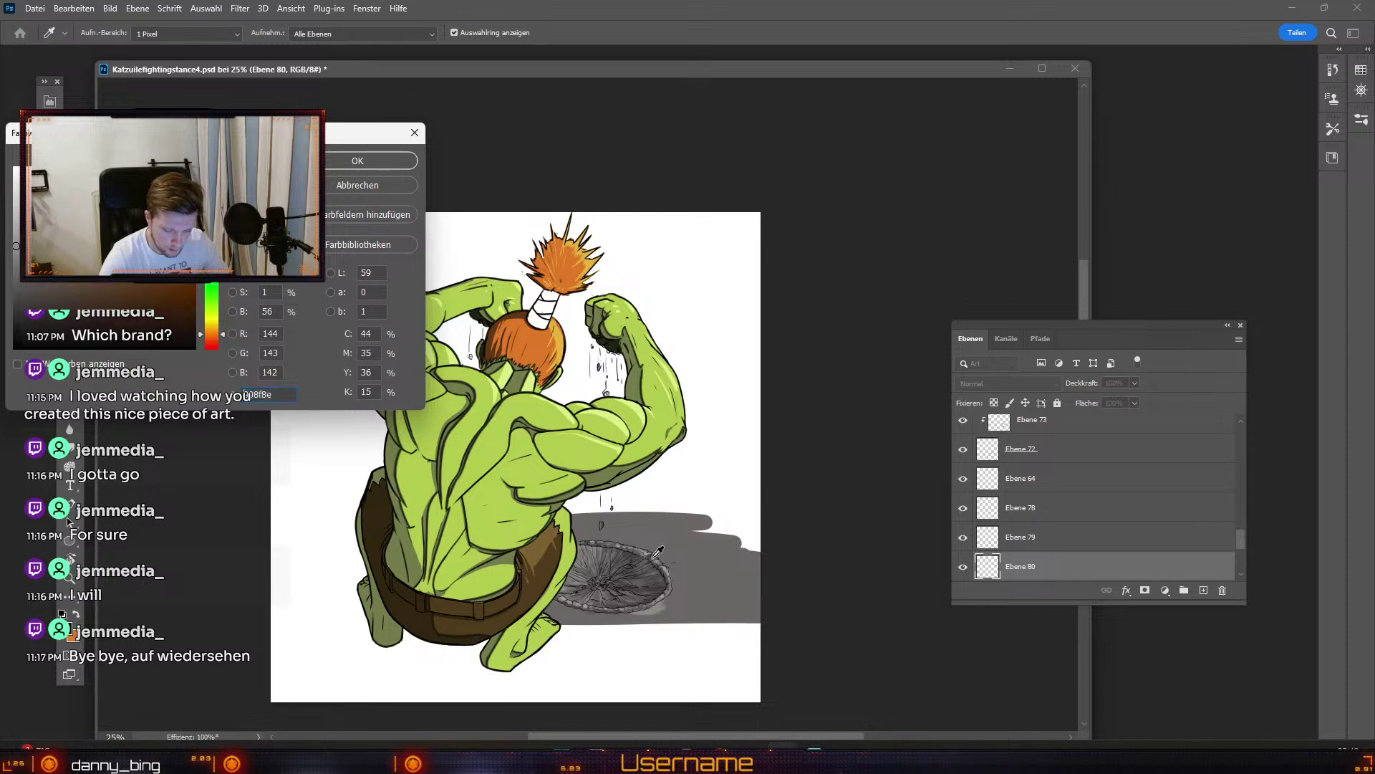
pyautogui.click(358, 161)
pyautogui.press('b')
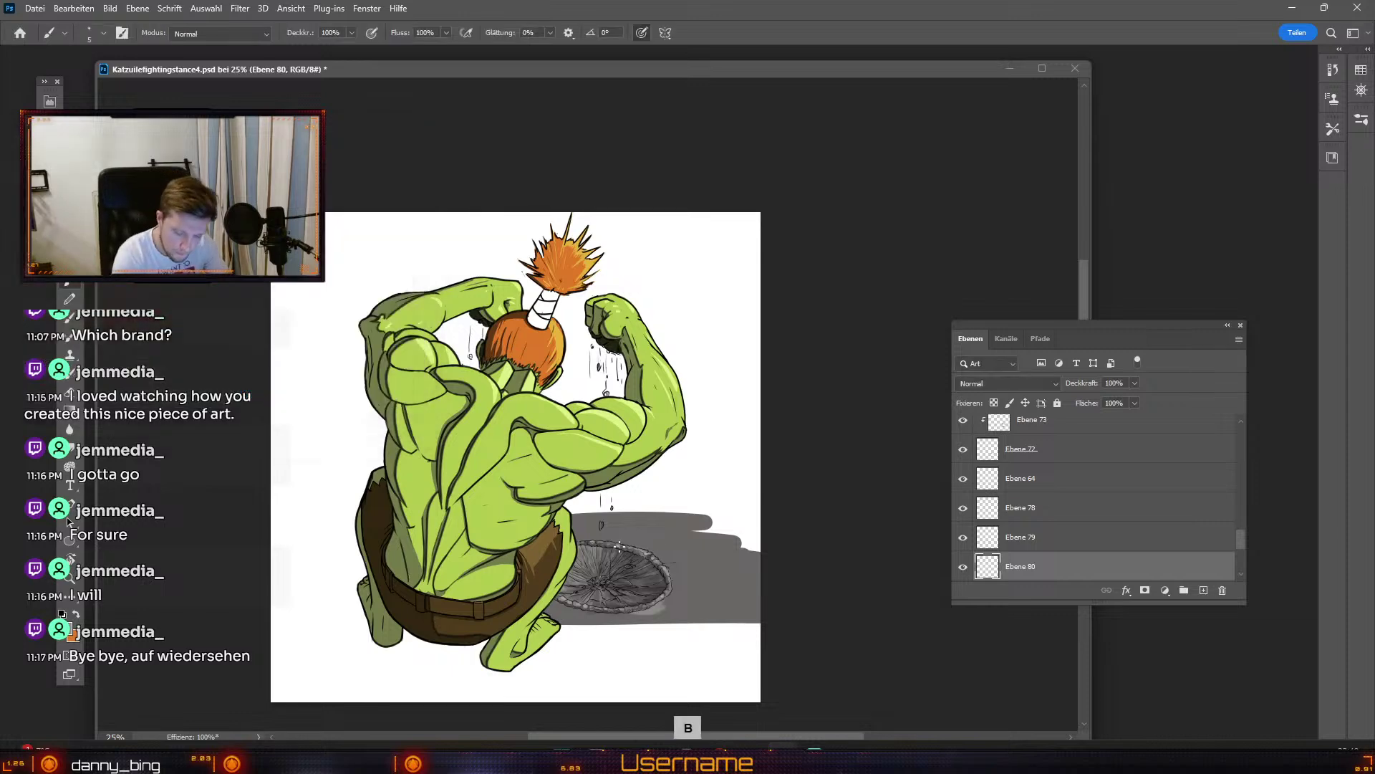
# Step: Set the brush to 15 px and try grey strokes over the falling particle above the crater, undoing them
pyautogui.press('odiaeresis')
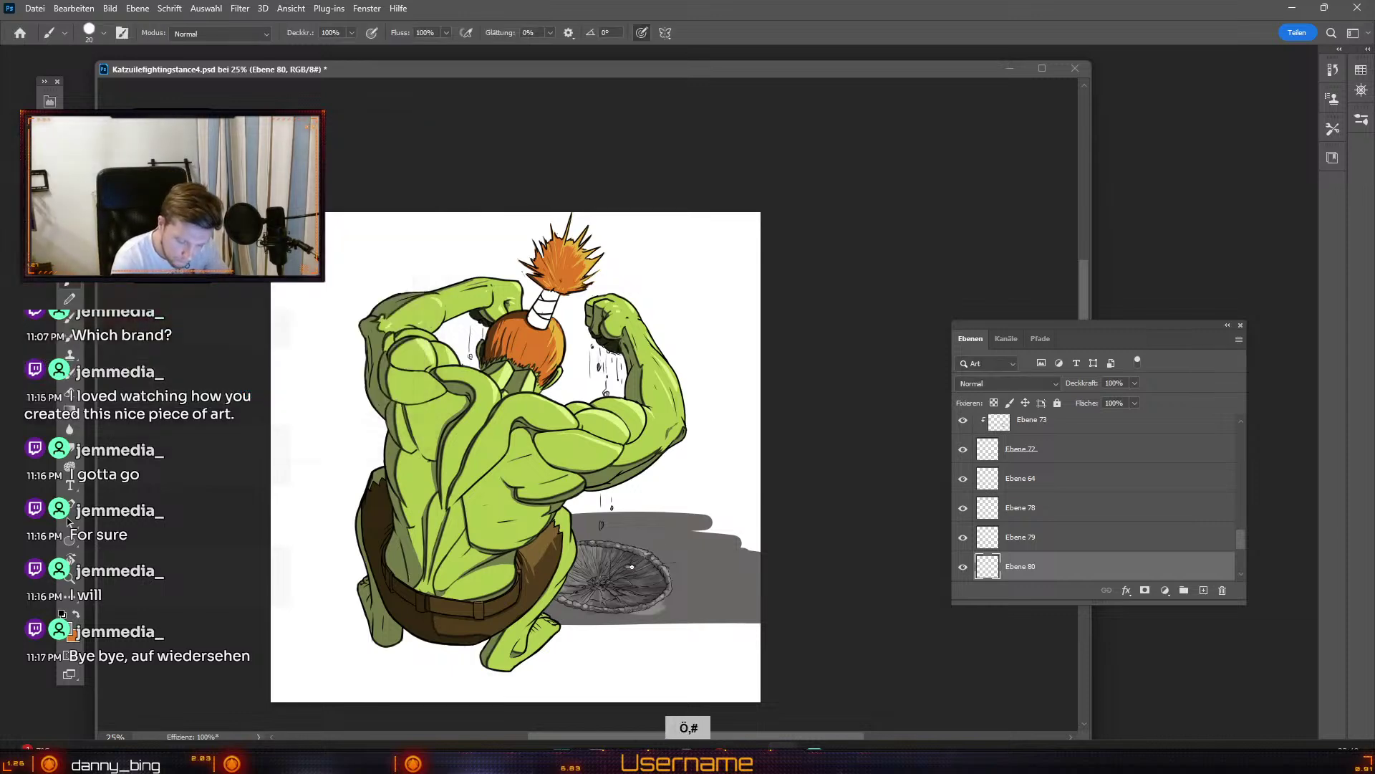
pyautogui.hotkey('ctrl', 'z')
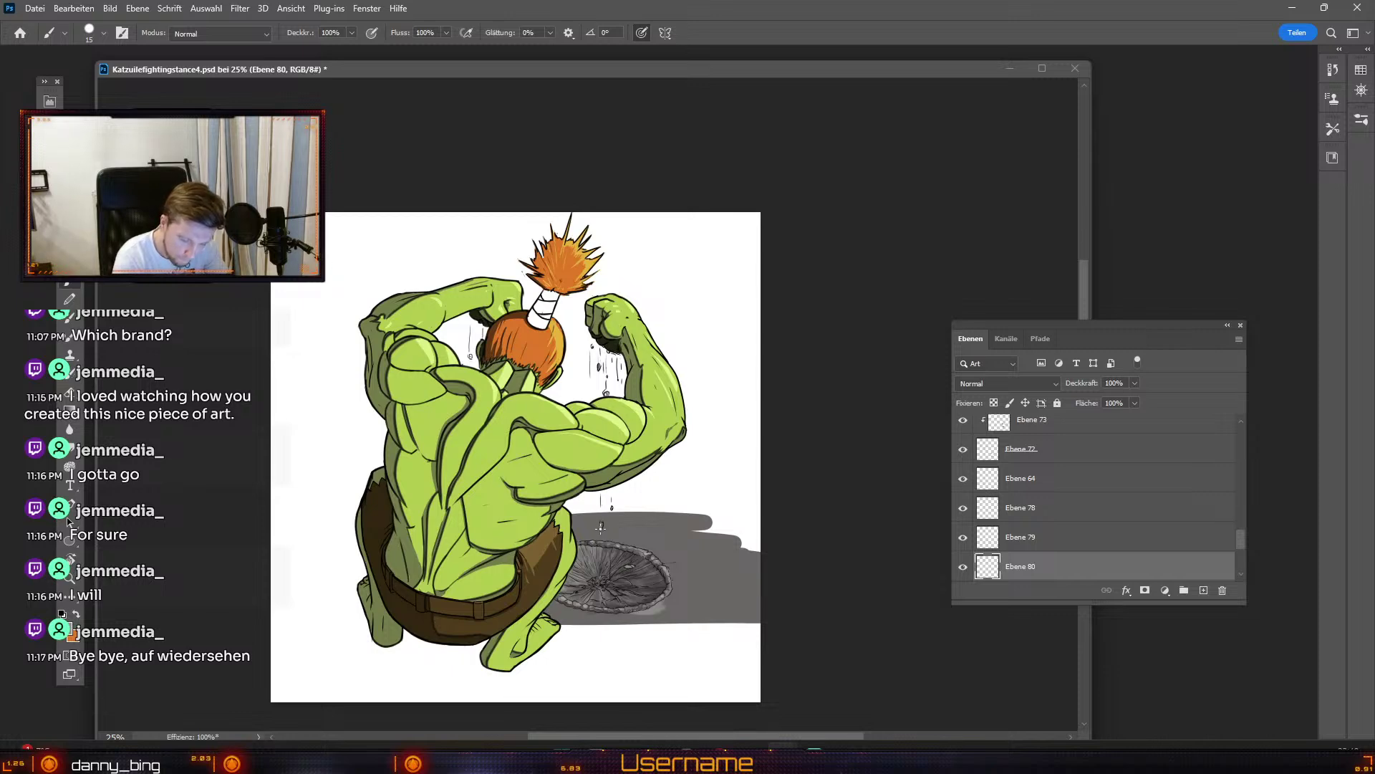
pyautogui.hotkey('ctrl', 'z')
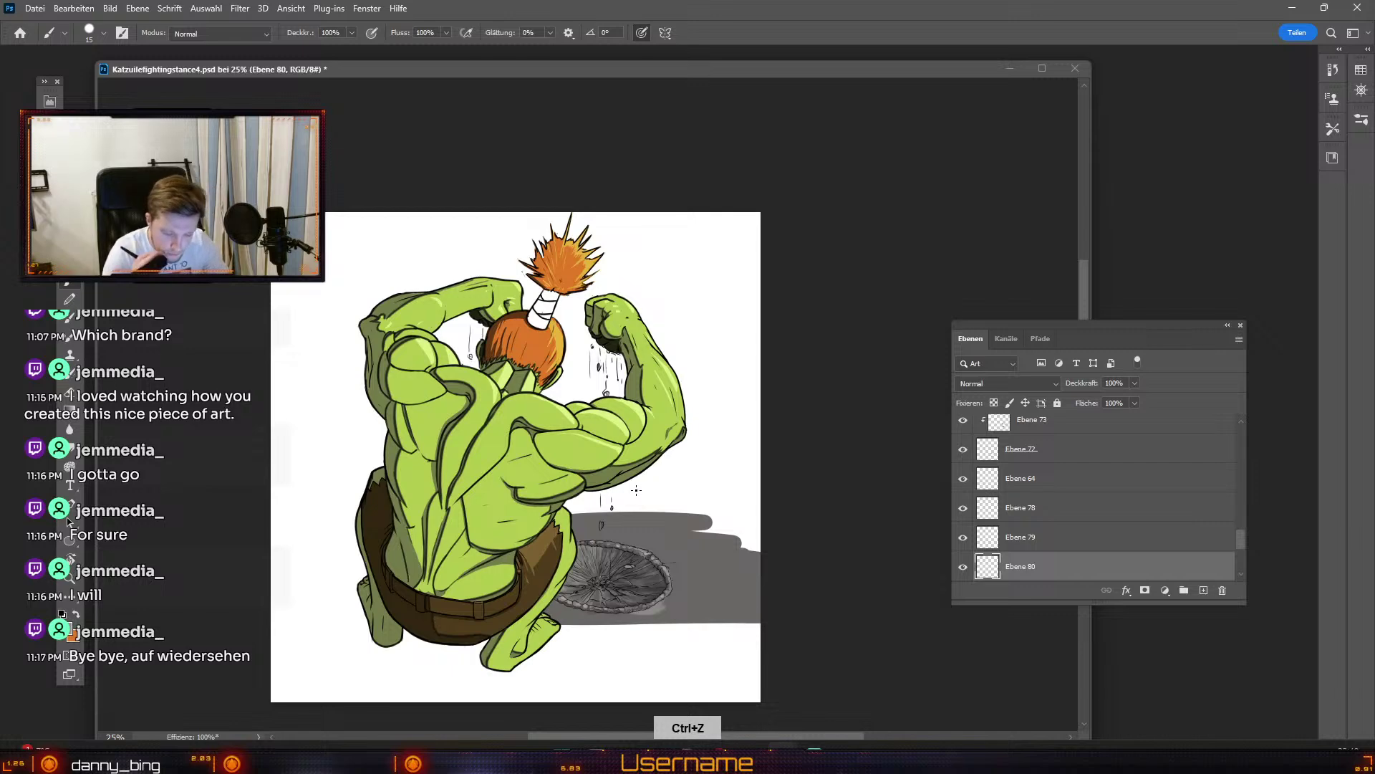
pyautogui.hotkey('ctrl', '+')
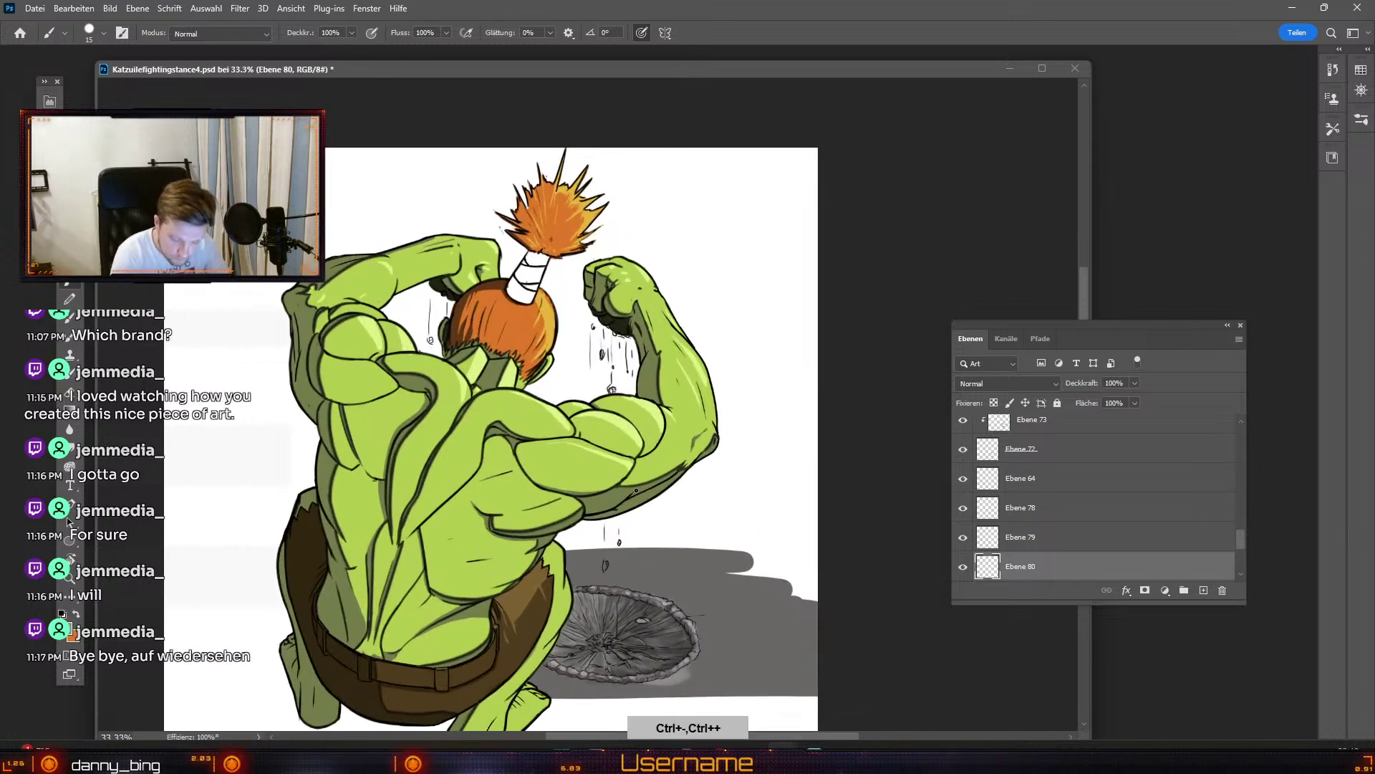
# Step: Create a new empty layer directly below layer Ebene 68
pyautogui.press('odiaeresis')
pyautogui.press('#')
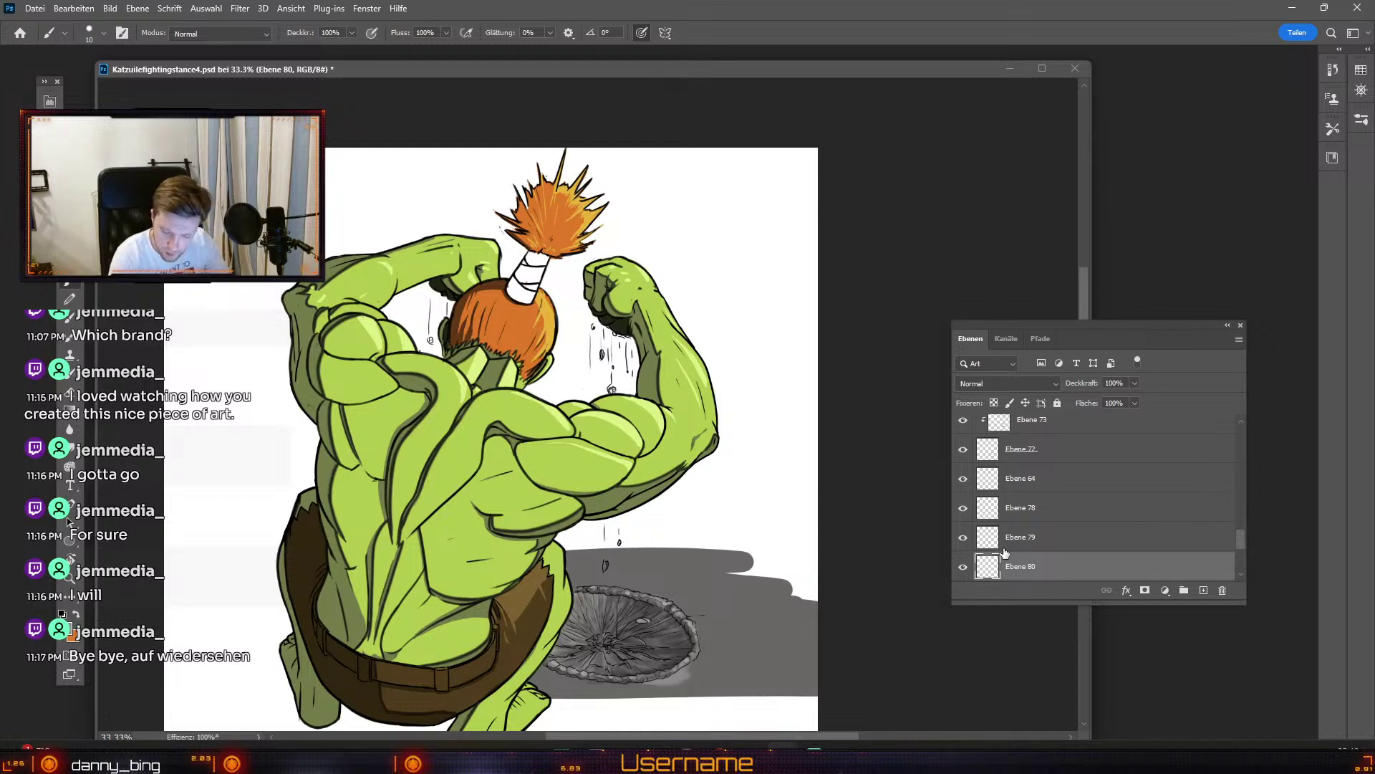
pyautogui.moveTo(1245, 547); pyautogui.dragTo(1245, 560)
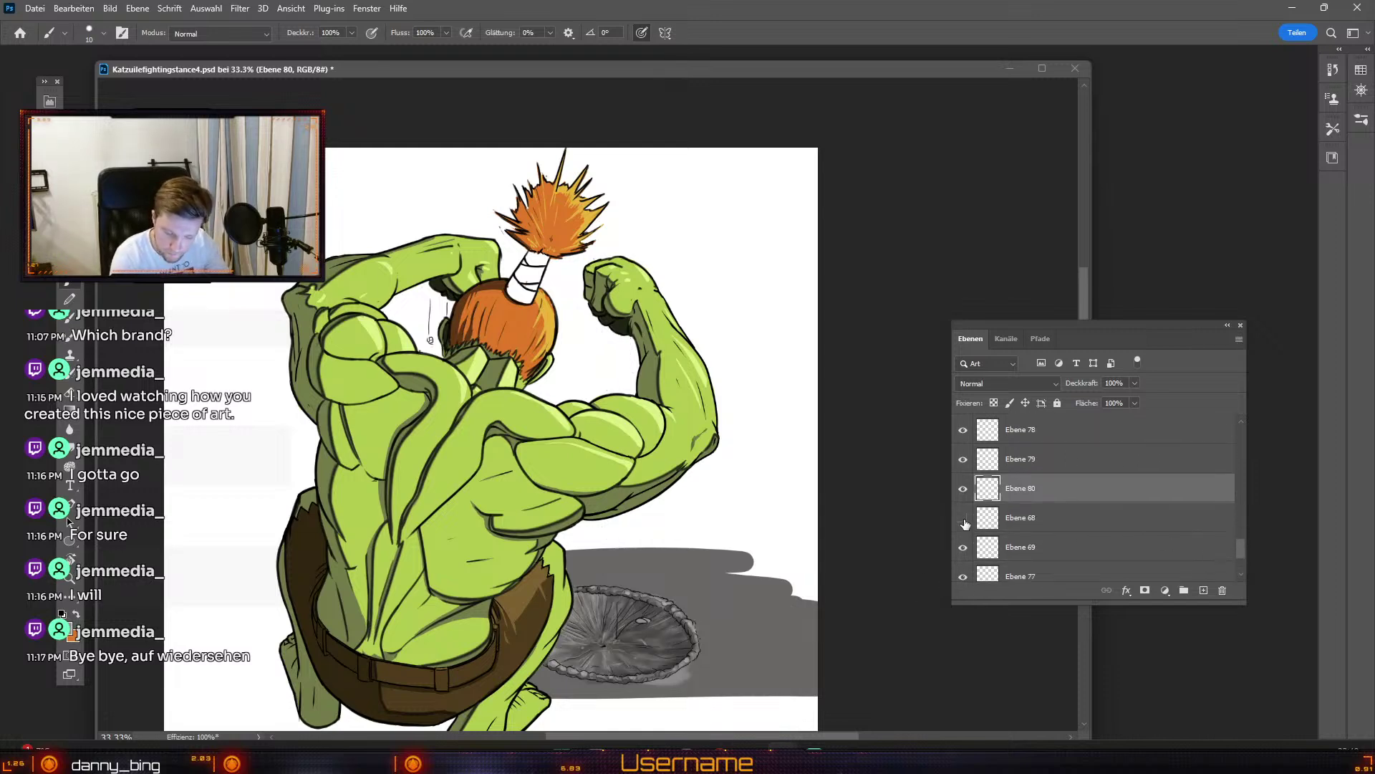
pyautogui.click(1066, 526)
pyautogui.keyDown('ctrl'); pyautogui.click(1204, 590); pyautogui.keyUp('ctrl')
# Step: Try a short brush stroke on the falling debris above the crater in grey RGB 106, 103, 102
pyautogui.press('#')
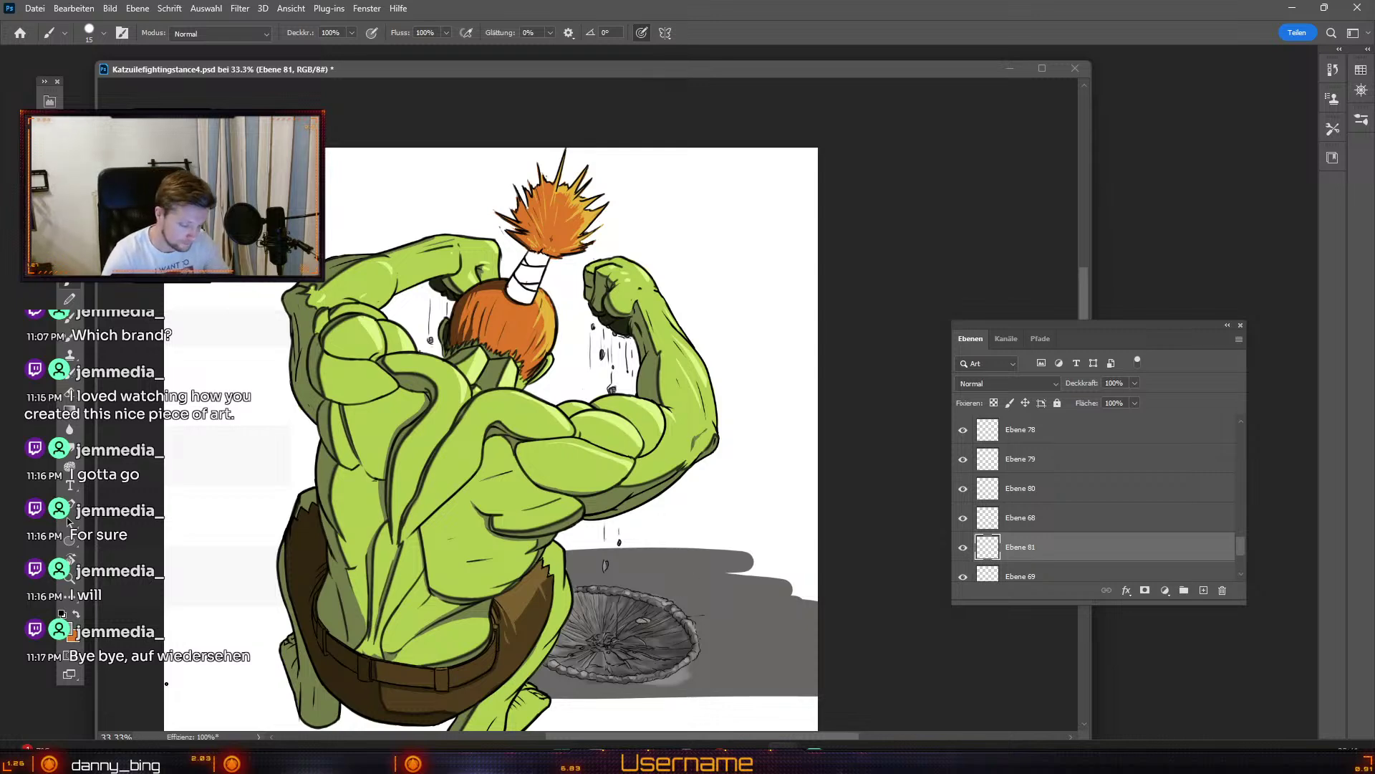
pyautogui.click(68, 630)
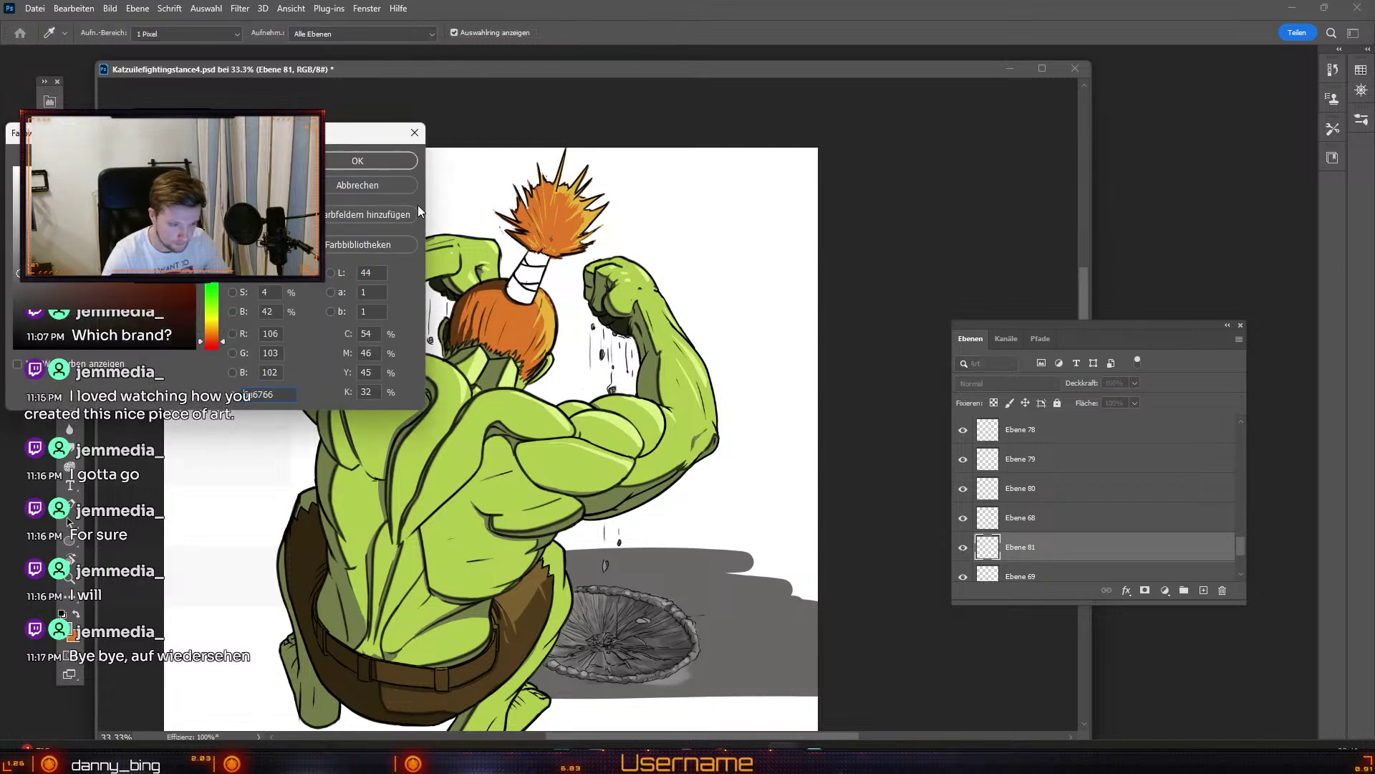
pyautogui.click(370, 159)
pyautogui.press('b')
pyautogui.press('odiaeresis')
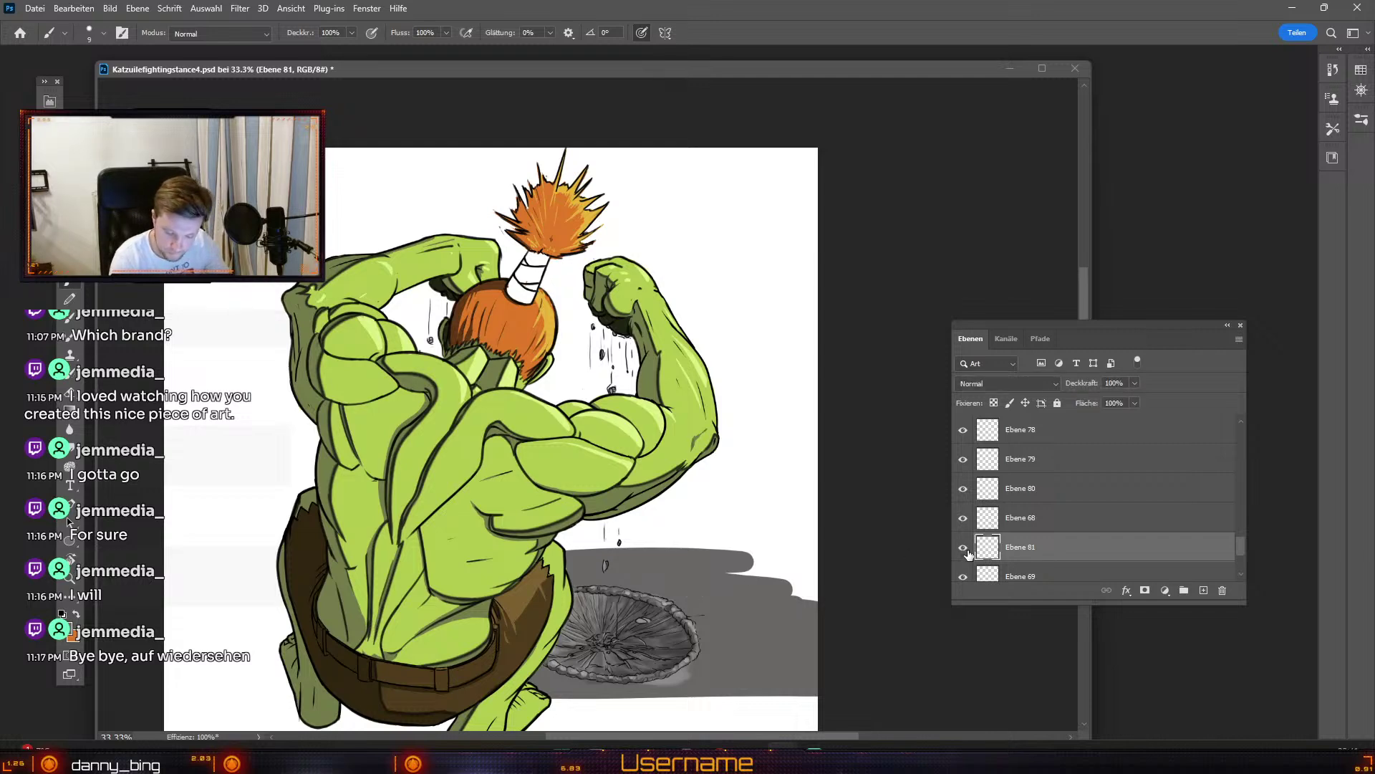
pyautogui.moveTo(605, 564); pyautogui.dragTo(605, 574)
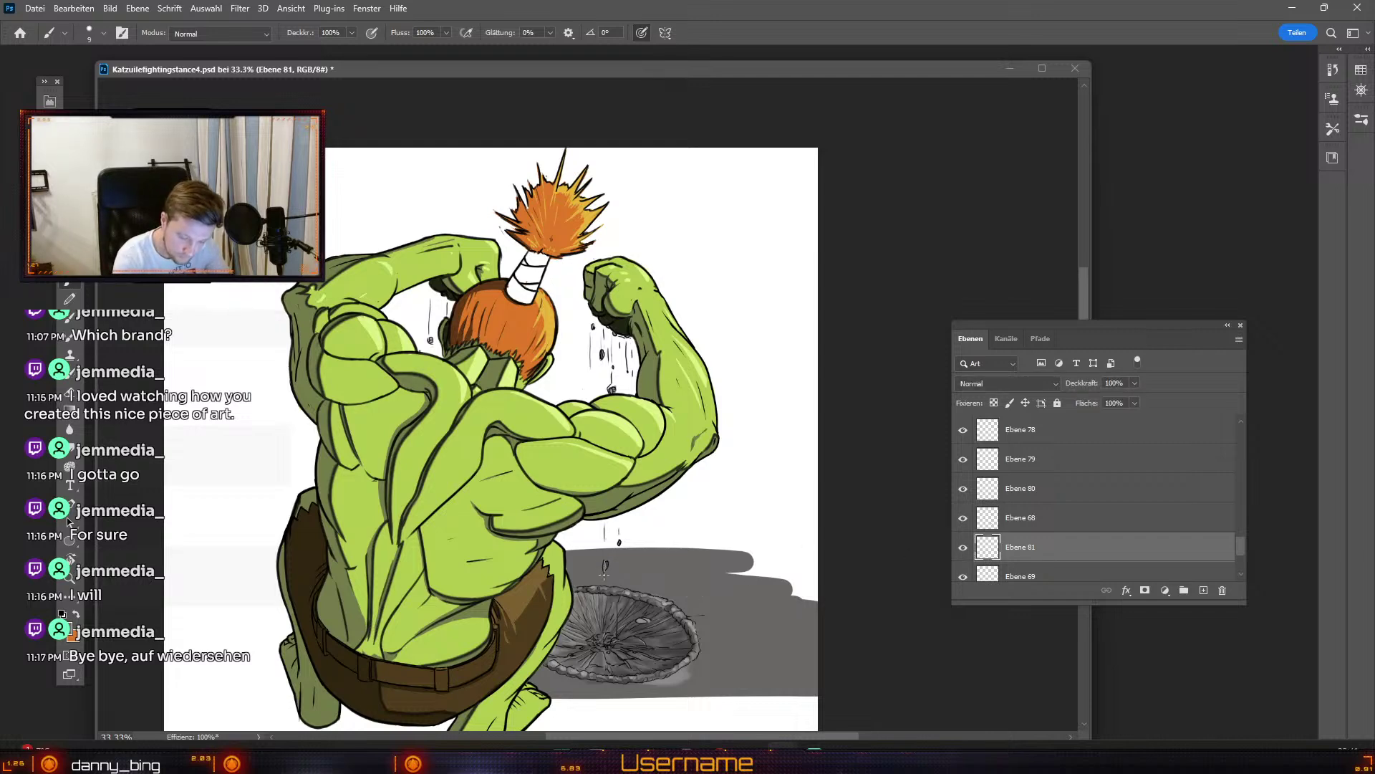
pyautogui.hotkey('ctrl', 'z')
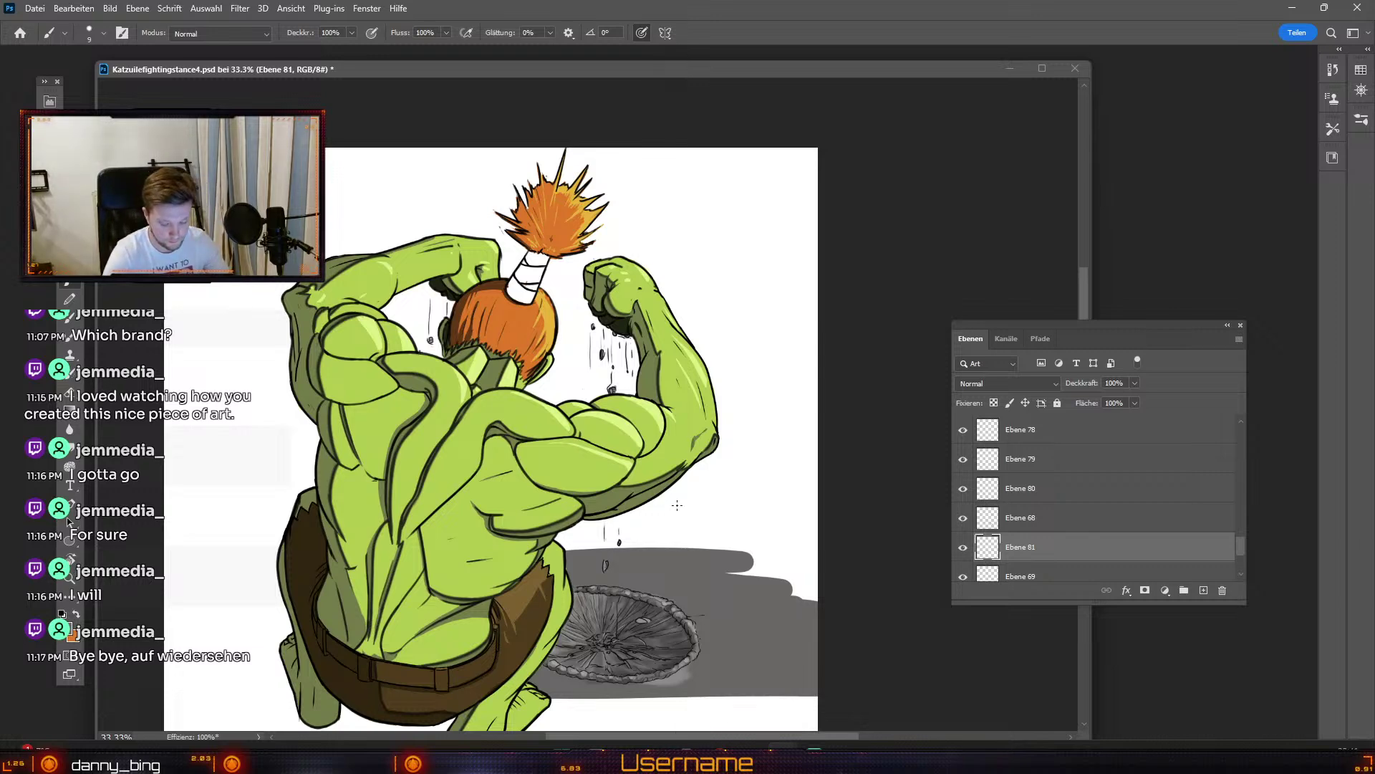
pyautogui.hotkey('ctrl', '-')
pyautogui.hotkey('ctrl', '+')
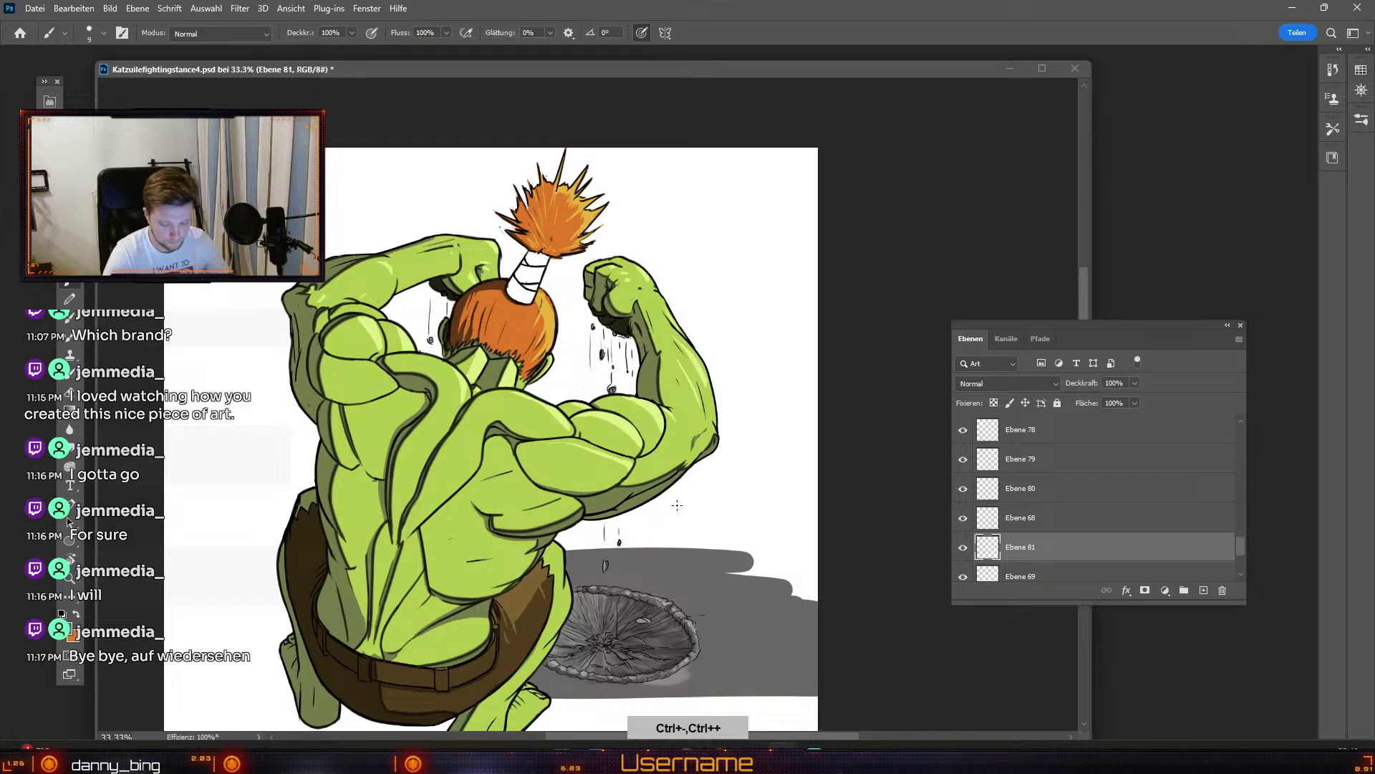
# Step: Reduce the brush to 5 px and draw short dark crack lines outward from the crater's right rim
pyautogui.click(71, 636)
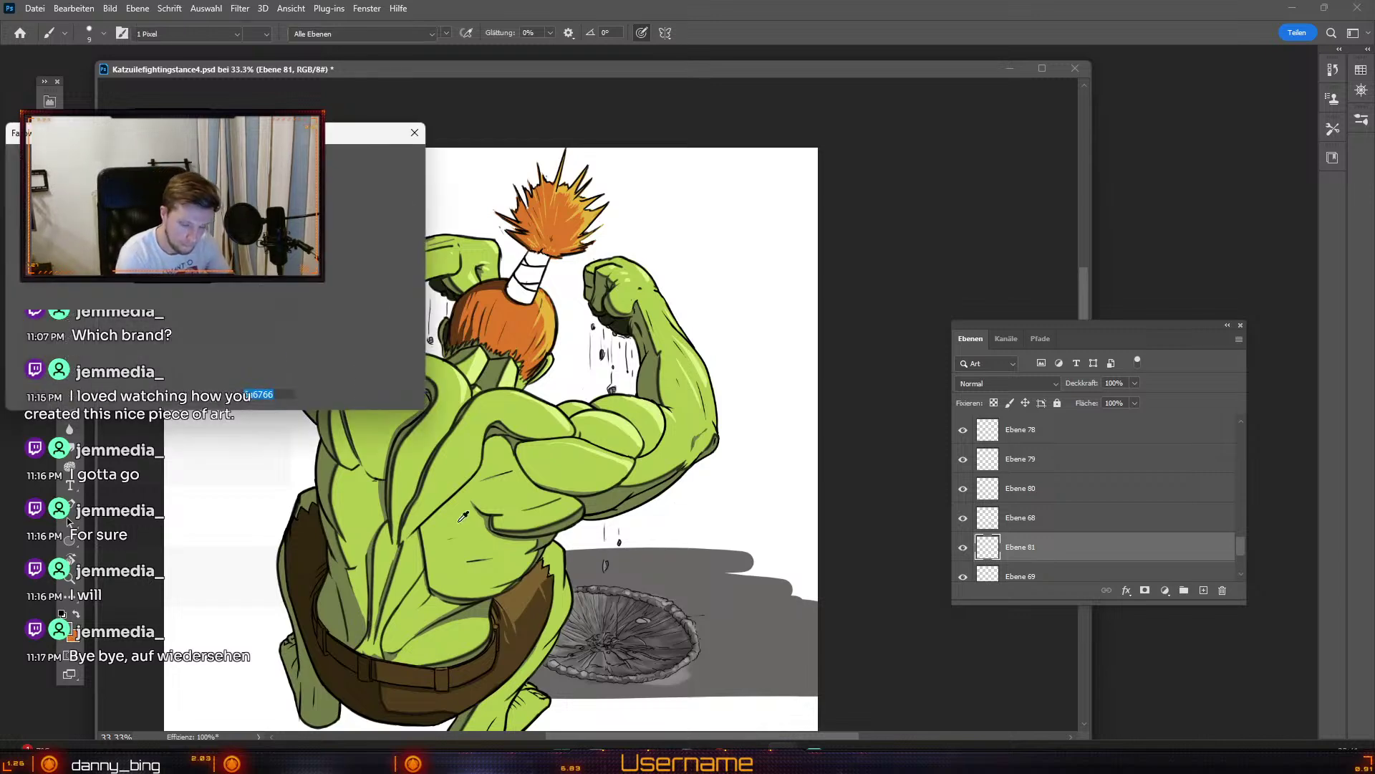
pyautogui.press('Return')
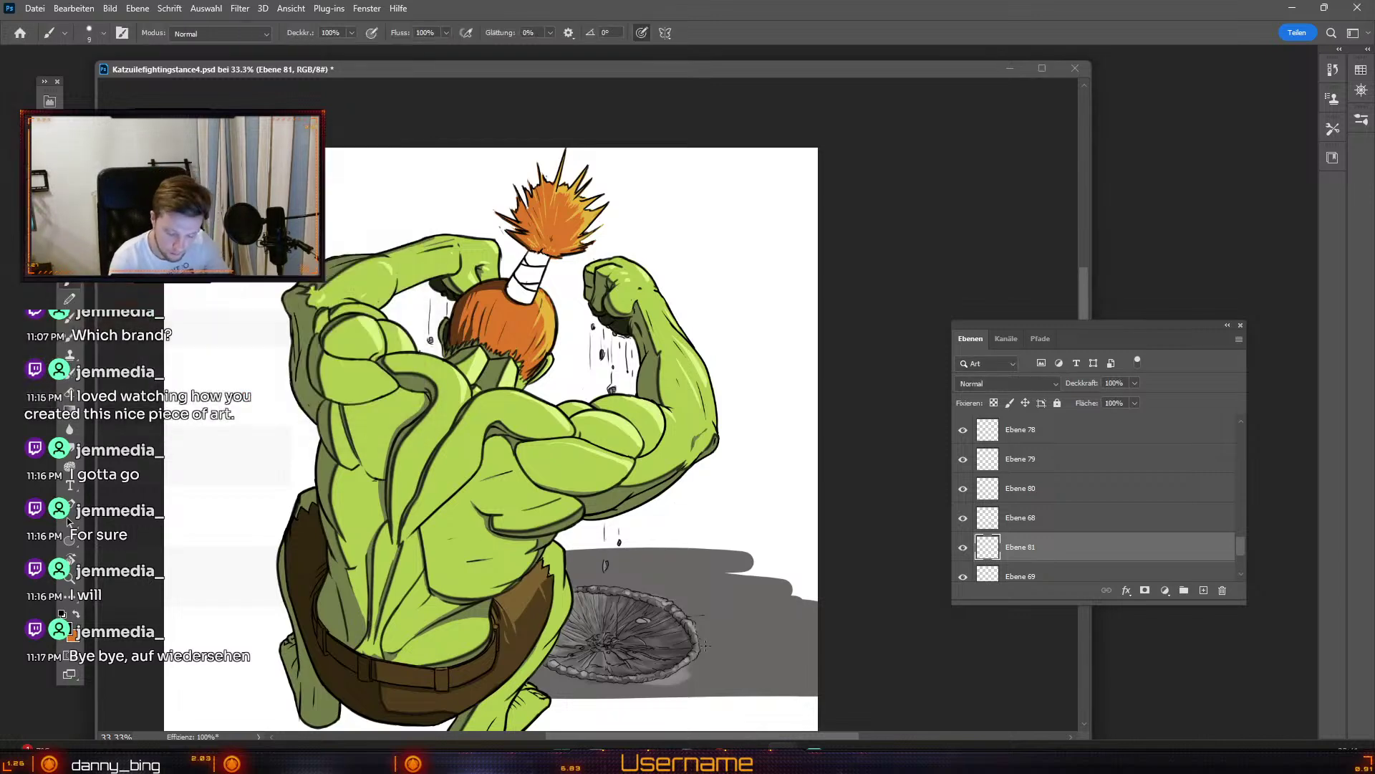
pyautogui.press('odiaeresis')
pyautogui.press('odiaeresis')
pyautogui.press('odiaeresis')
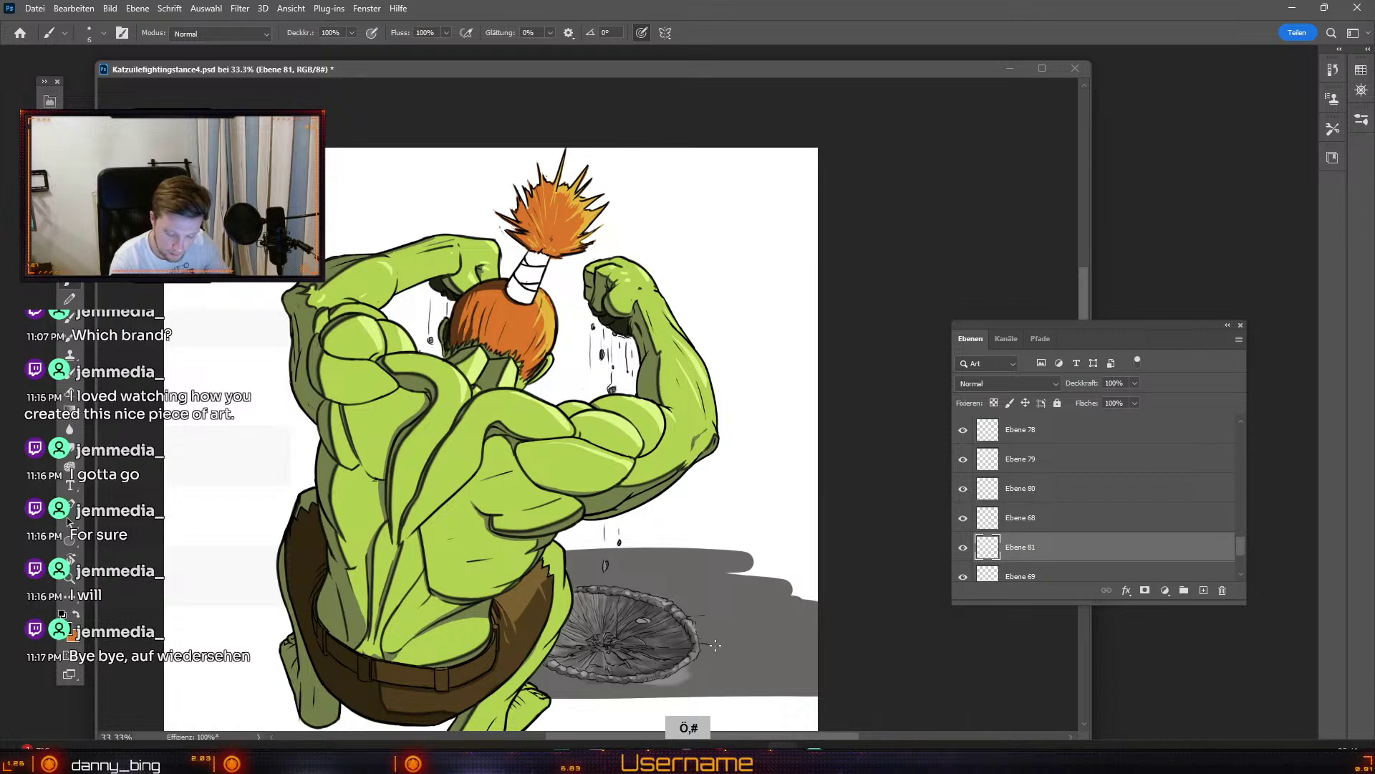
pyautogui.hotkey('ctrl', 'z')
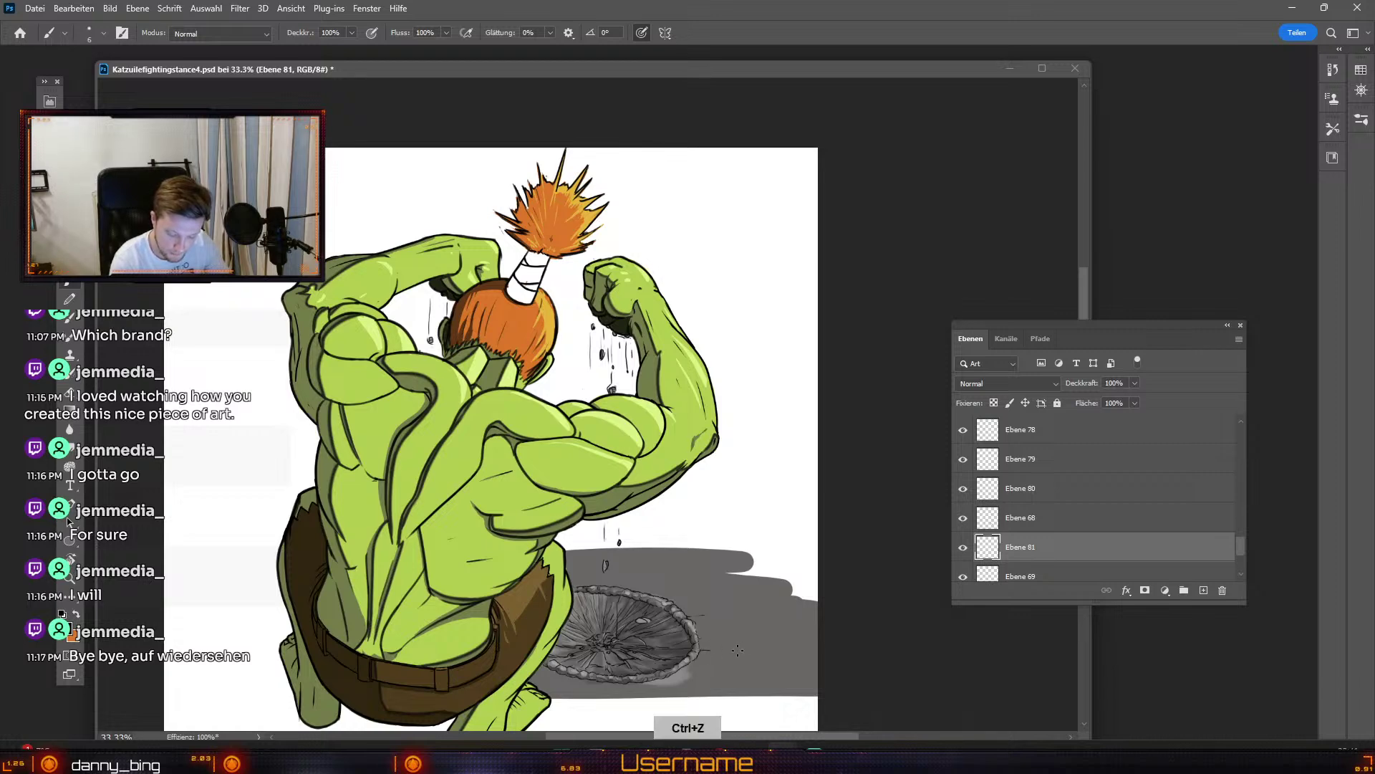
pyautogui.press('odiaeresis')
pyautogui.moveTo(729, 651); pyautogui.dragTo(774, 653)
pyautogui.hotkey('ctrl', 'z')
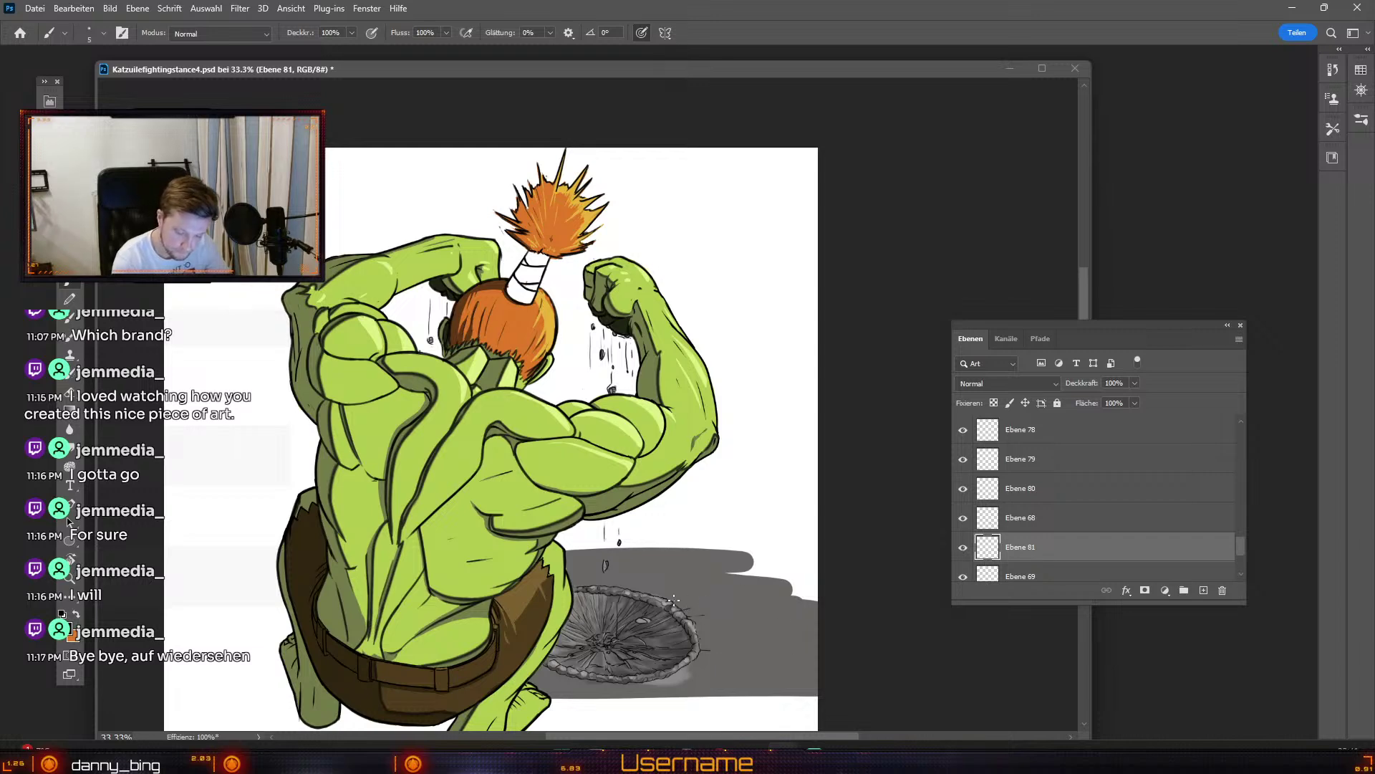
pyautogui.hotkey('ctrl', 'z')
pyautogui.moveTo(686, 614); pyautogui.dragTo(704, 616)
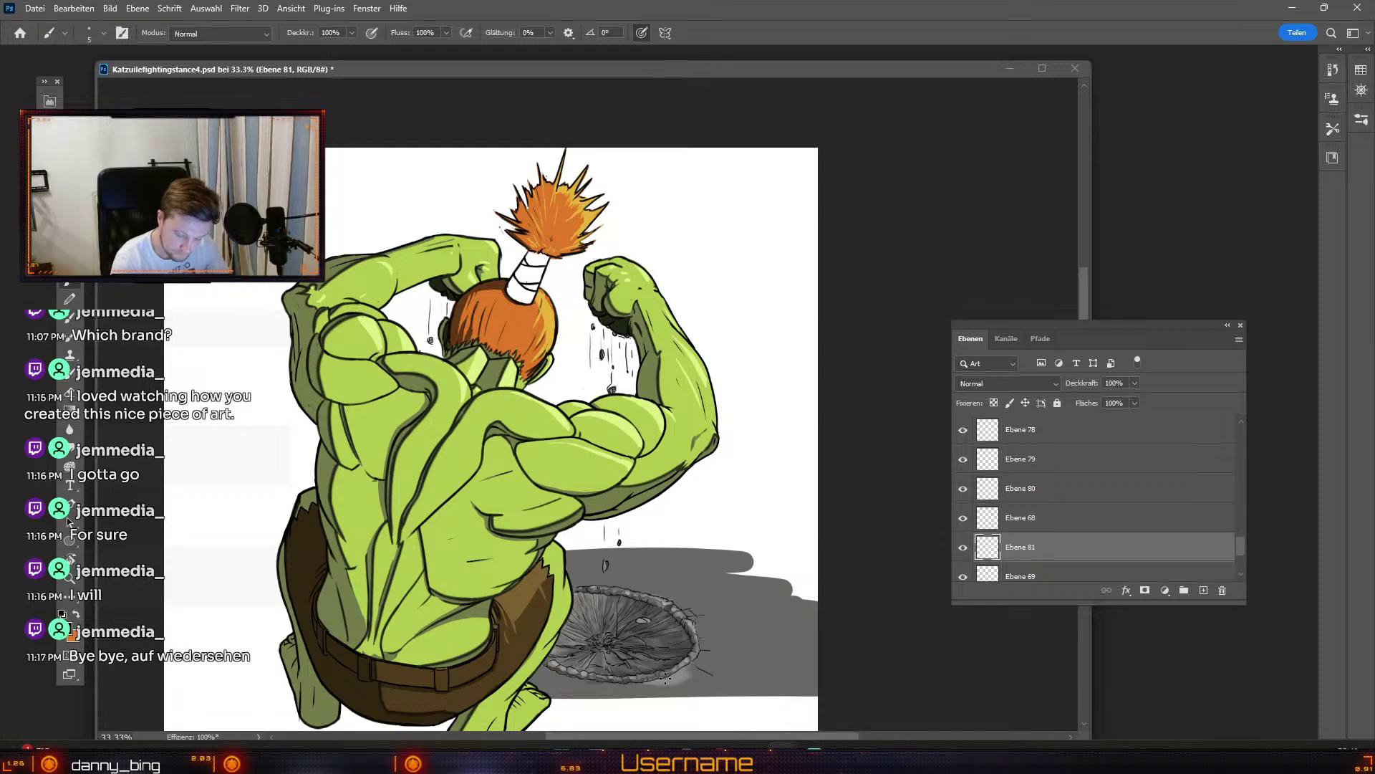
pyautogui.hotkey('ctrl', 'z')
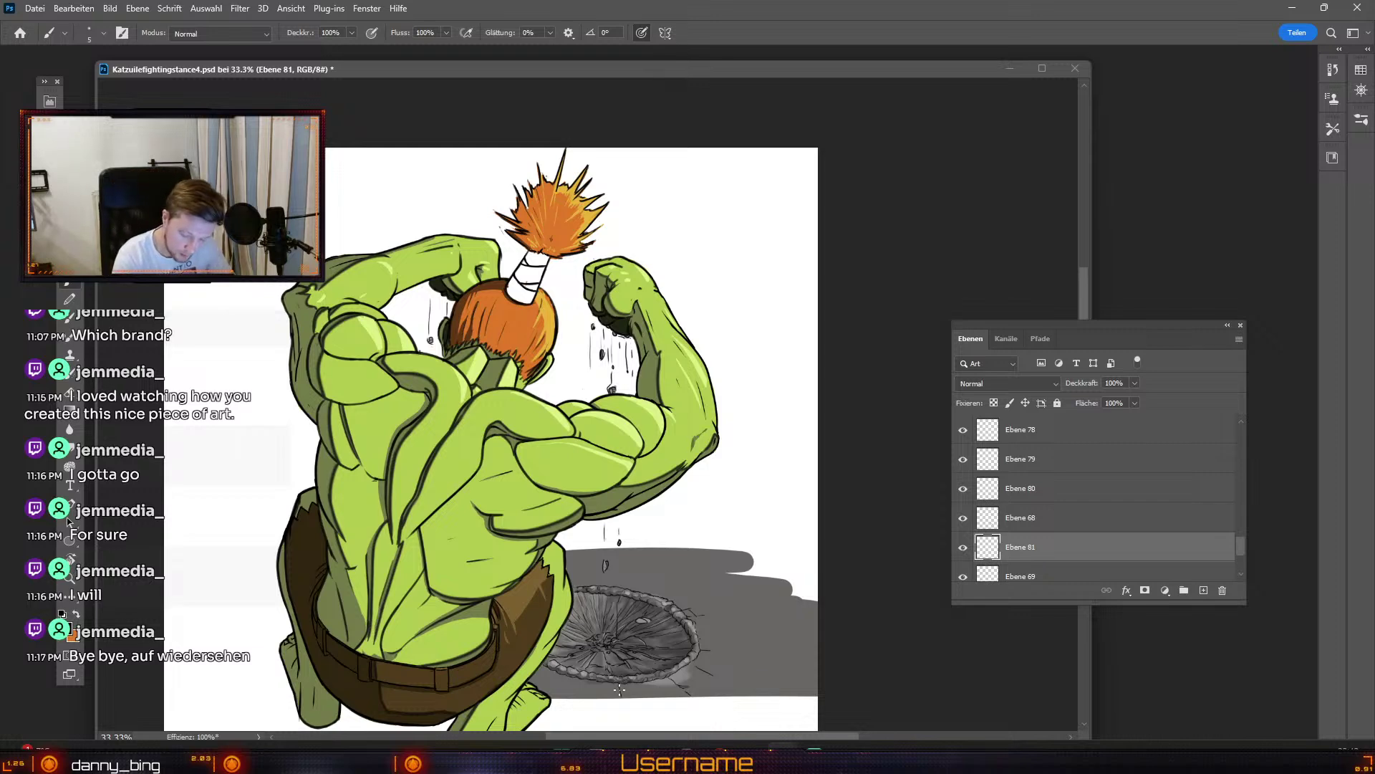
# Step: Draw thin crack lines extending from the crater's lower rim and its upper rim, redoing the misplaced strokes
pyautogui.hotkey('ctrl', 'z')
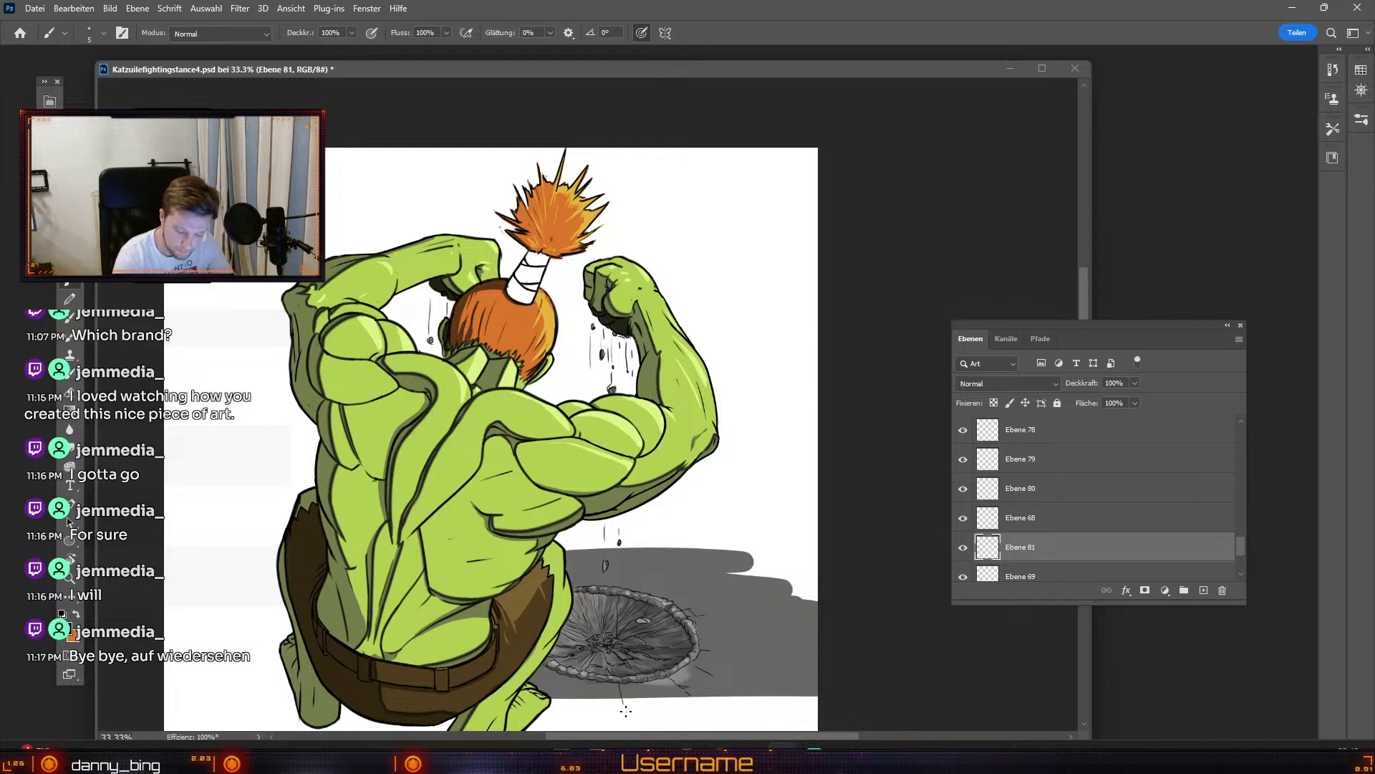
pyautogui.hotkey('ctrl', 'z')
pyautogui.hotkey('ctrl', 'z')
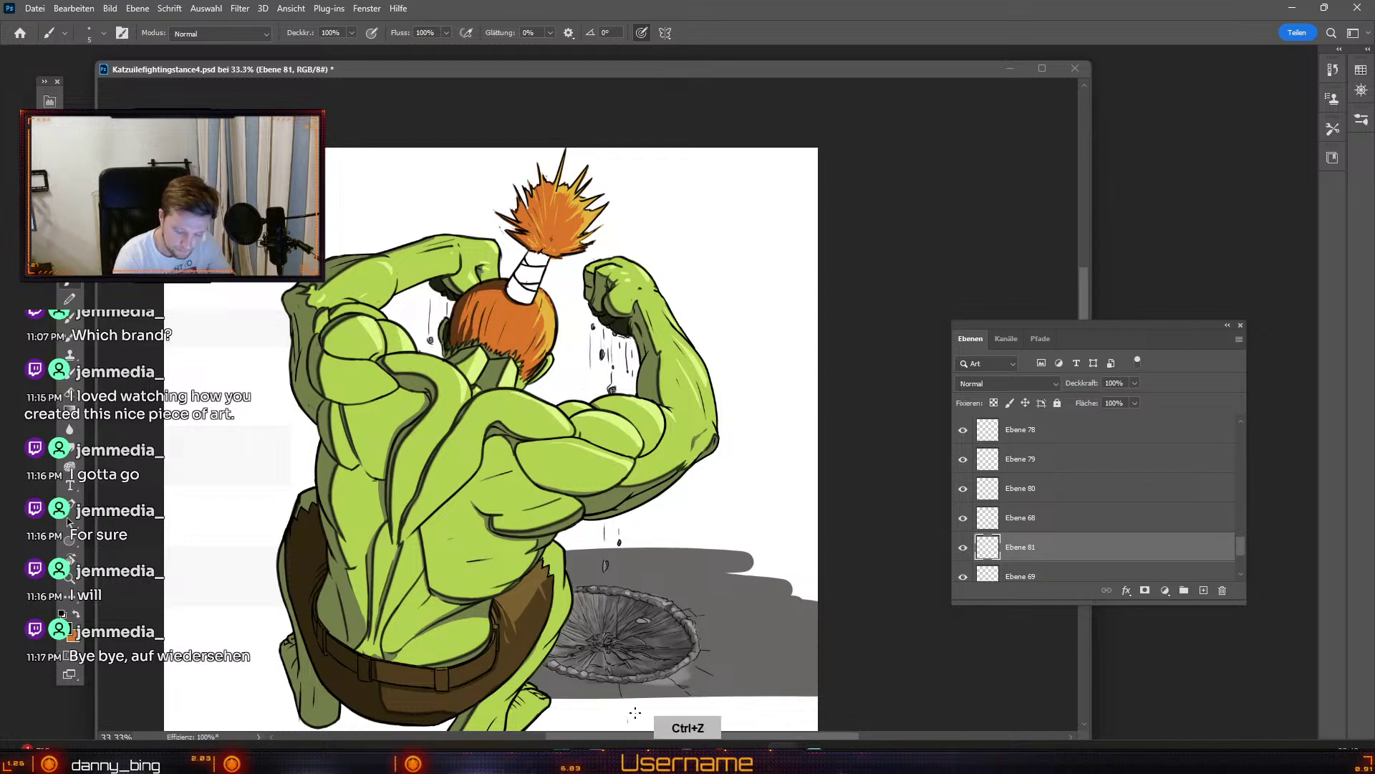
pyautogui.hotkey('ctrl', 'z')
pyautogui.moveTo(621, 701); pyautogui.dragTo(630, 718)
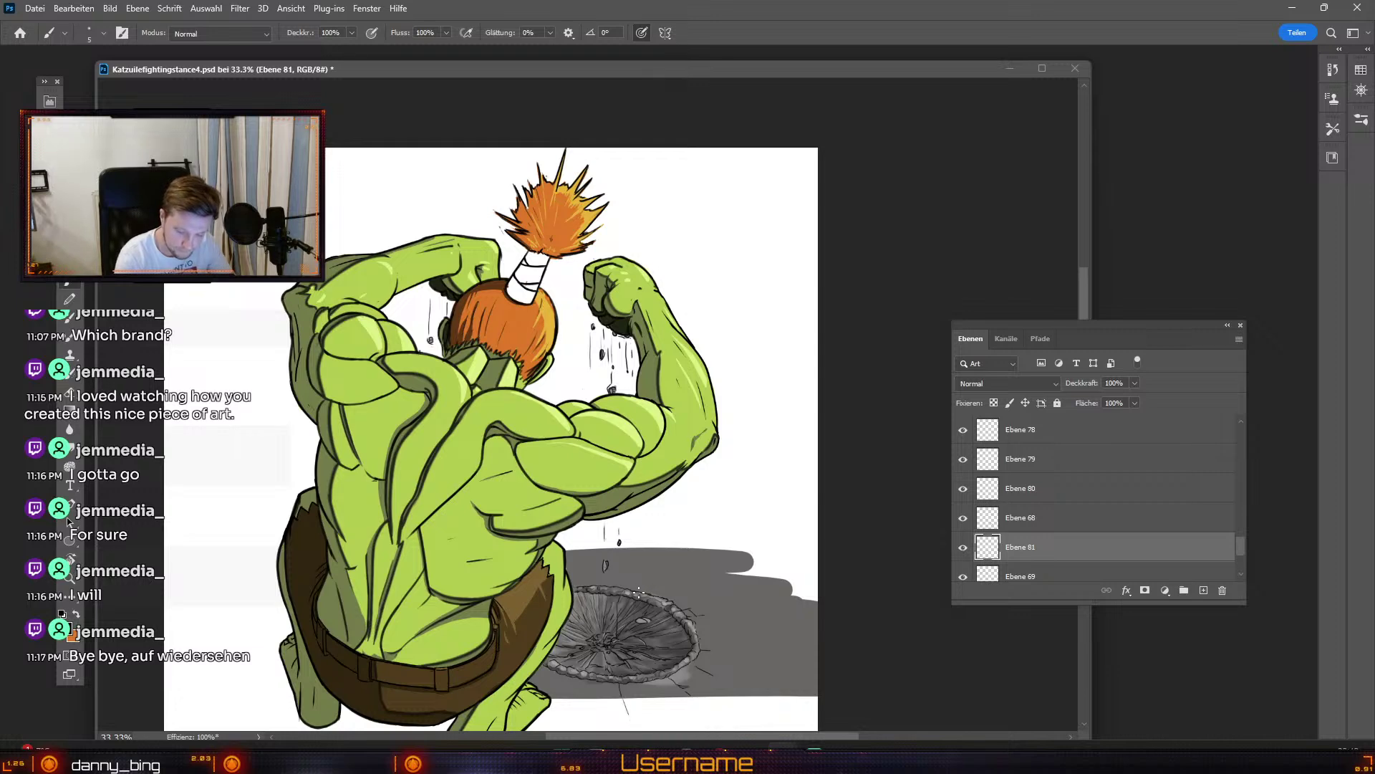
pyautogui.moveTo(643, 588); pyautogui.dragTo(659, 578)
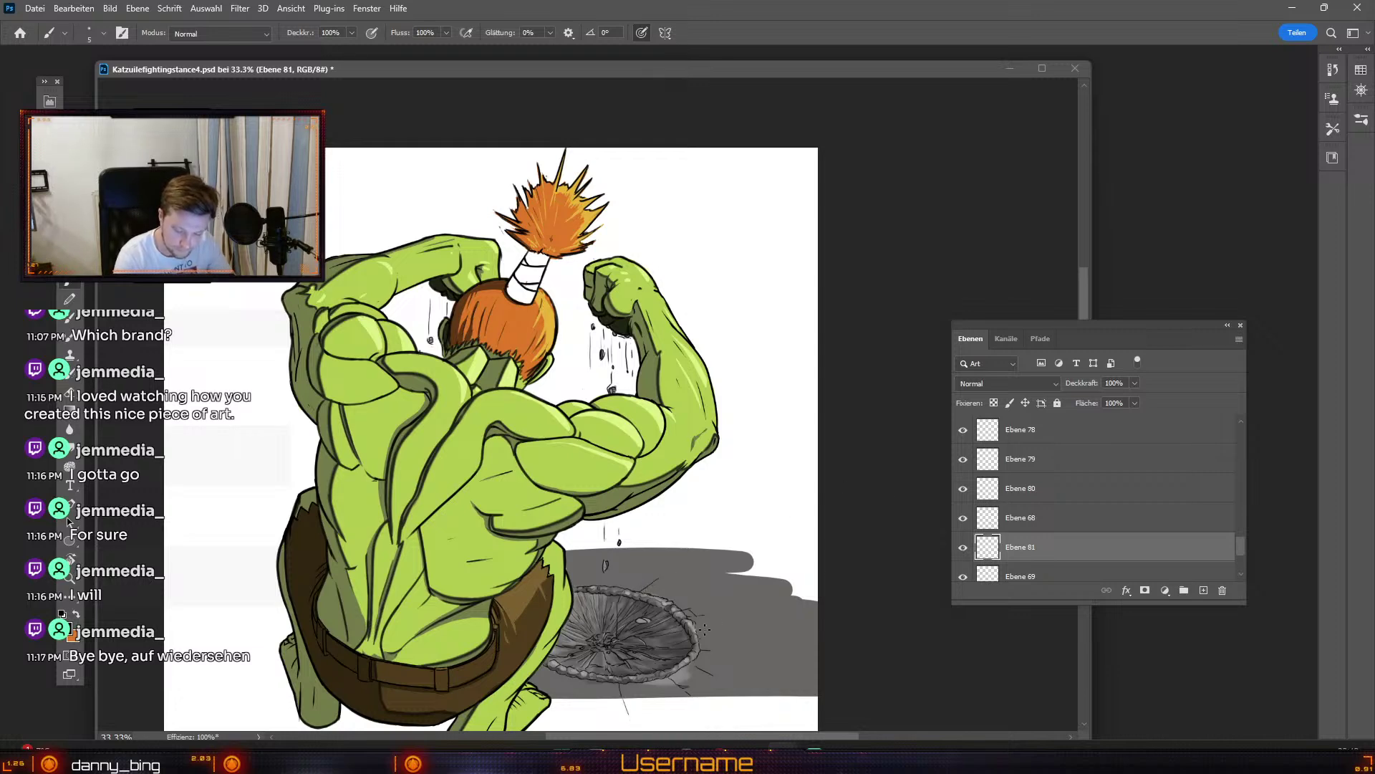
# Step: Thin the brush to 4 px and draw longer crack lines across the shadow to the right of the crater
pyautogui.press('odiaeresis')
pyautogui.press('#')
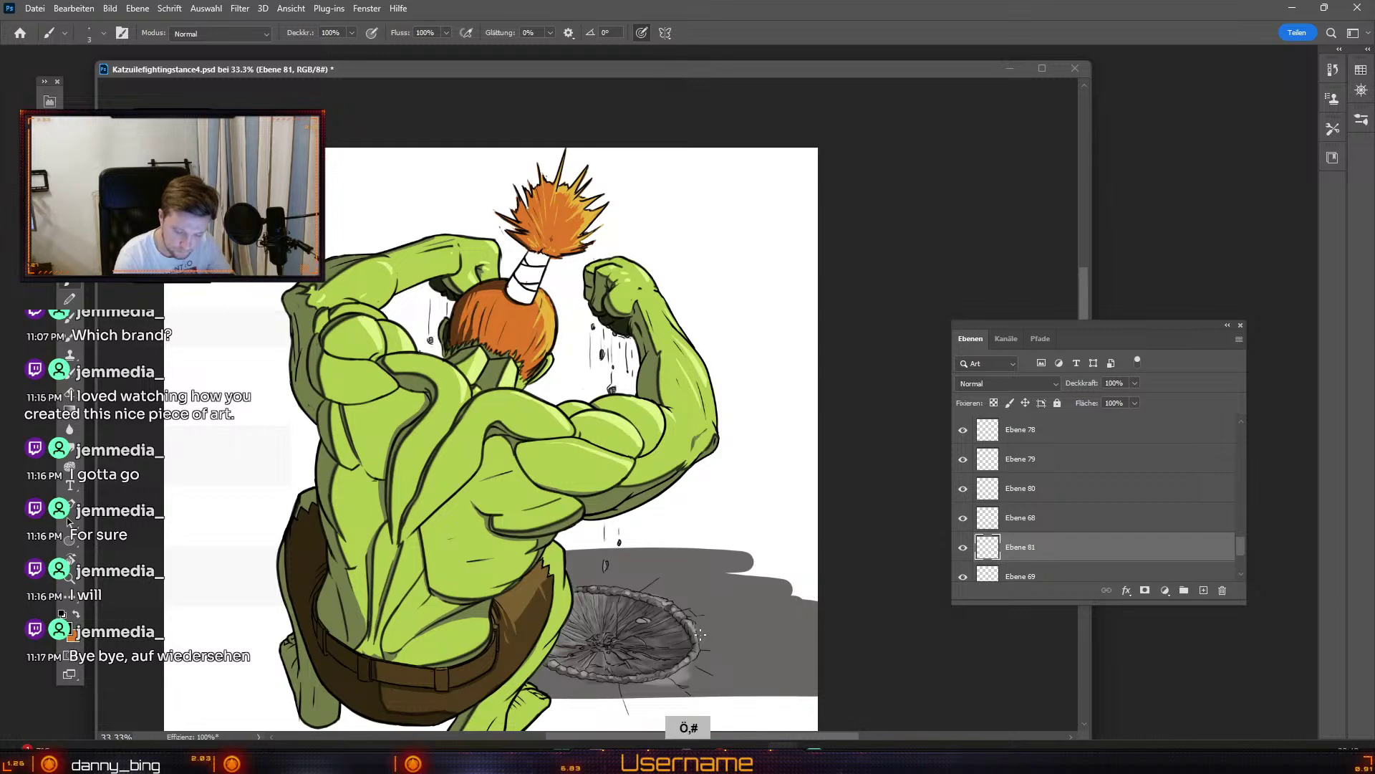
pyautogui.hotkey('ctrl', 'z')
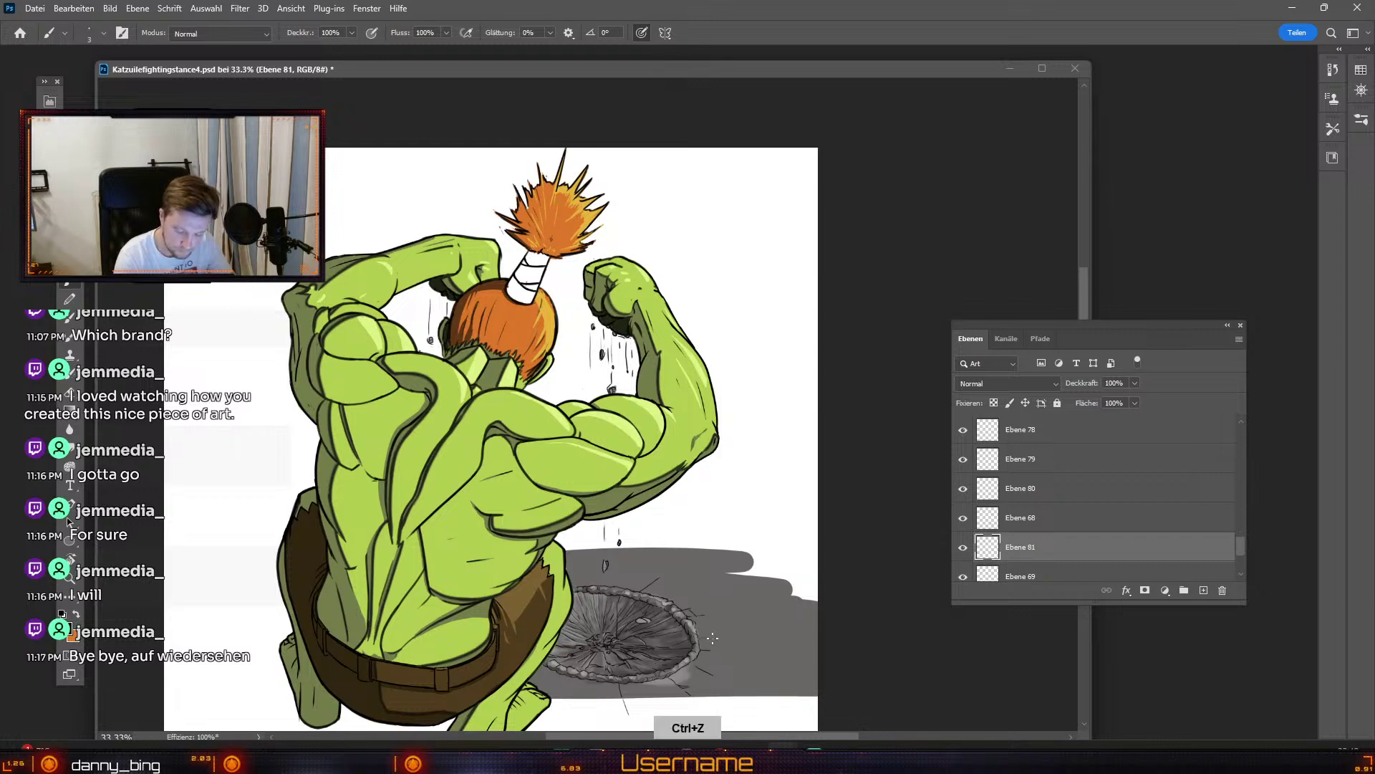
pyautogui.press('#')
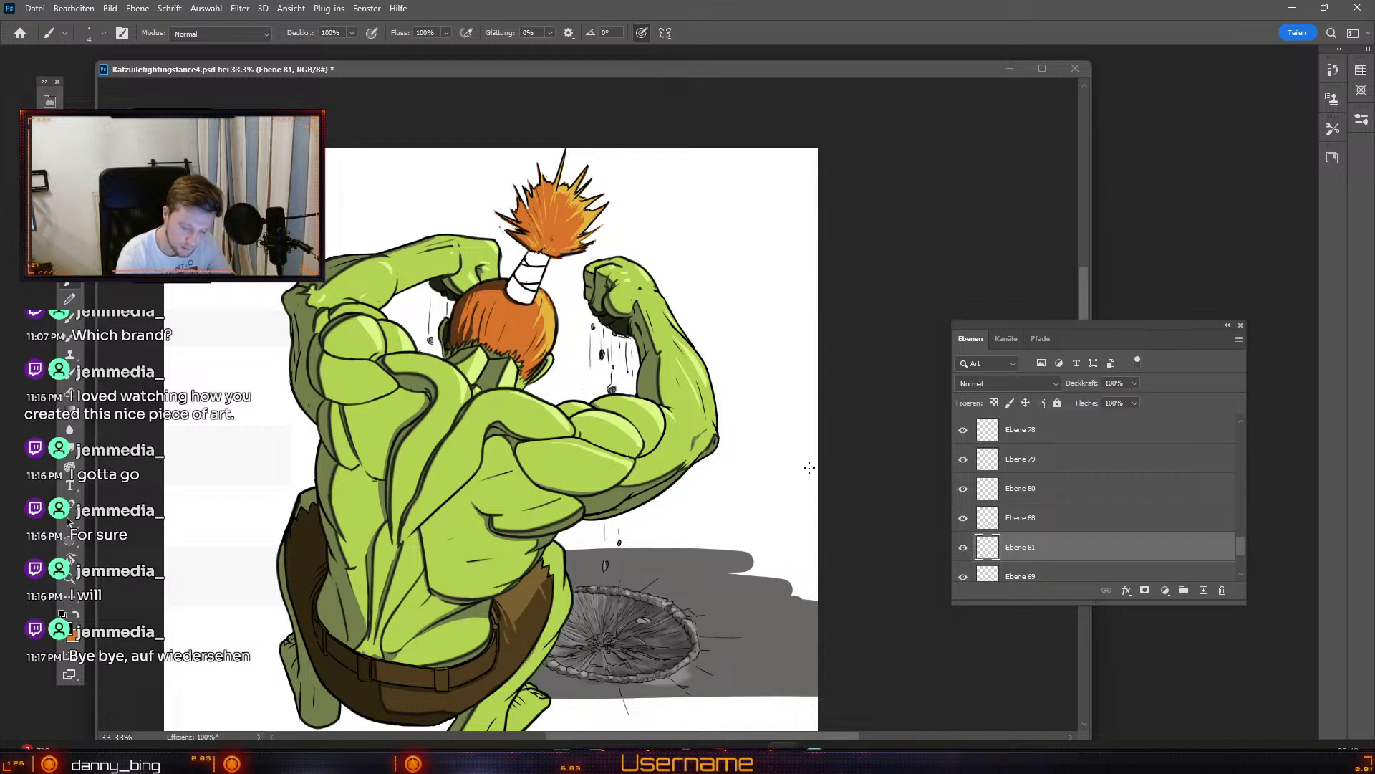
# Step: Draw and refine a crack line running from the crater's lower-left rim toward the ground beside the foot
pyautogui.press('space')
pyautogui.moveTo(594, 667); pyautogui.dragTo(628, 597)
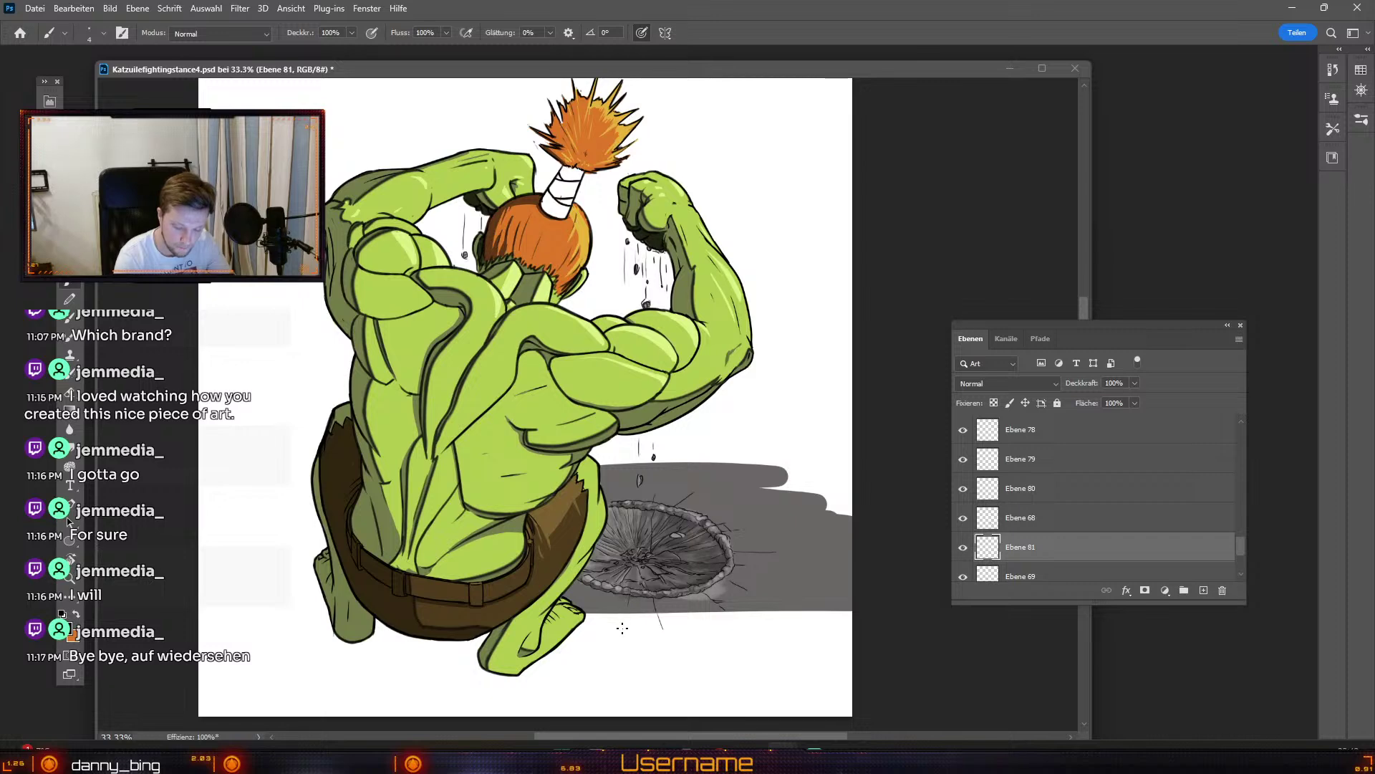
pyautogui.hotkey('ctrl', 'z')
pyautogui.hotkey('ctrl', 'z')
pyautogui.moveTo(633, 598); pyautogui.dragTo(608, 635)
pyautogui.hotkey('ctrl', 'z')
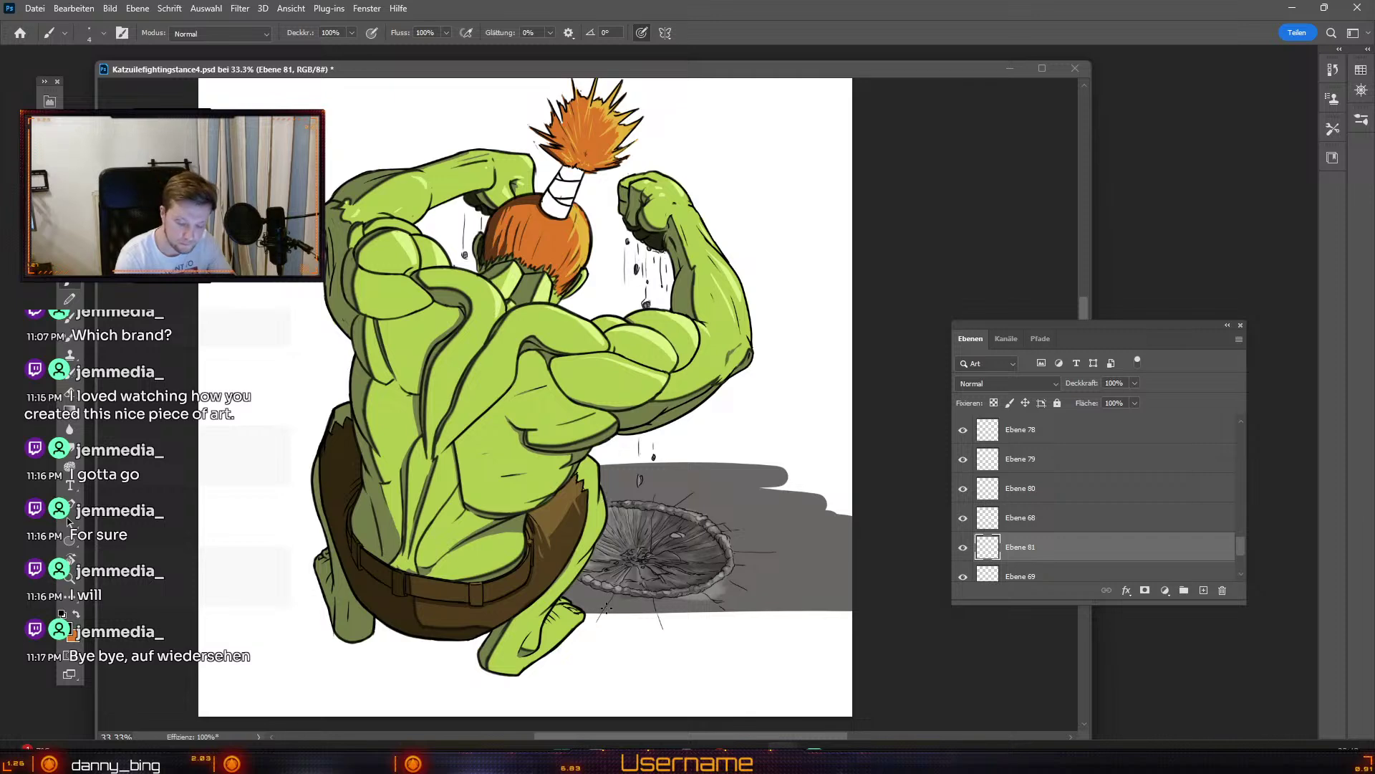
pyautogui.hotkey('ctrl', 'z')
pyautogui.moveTo(602, 624); pyautogui.dragTo(608, 621)
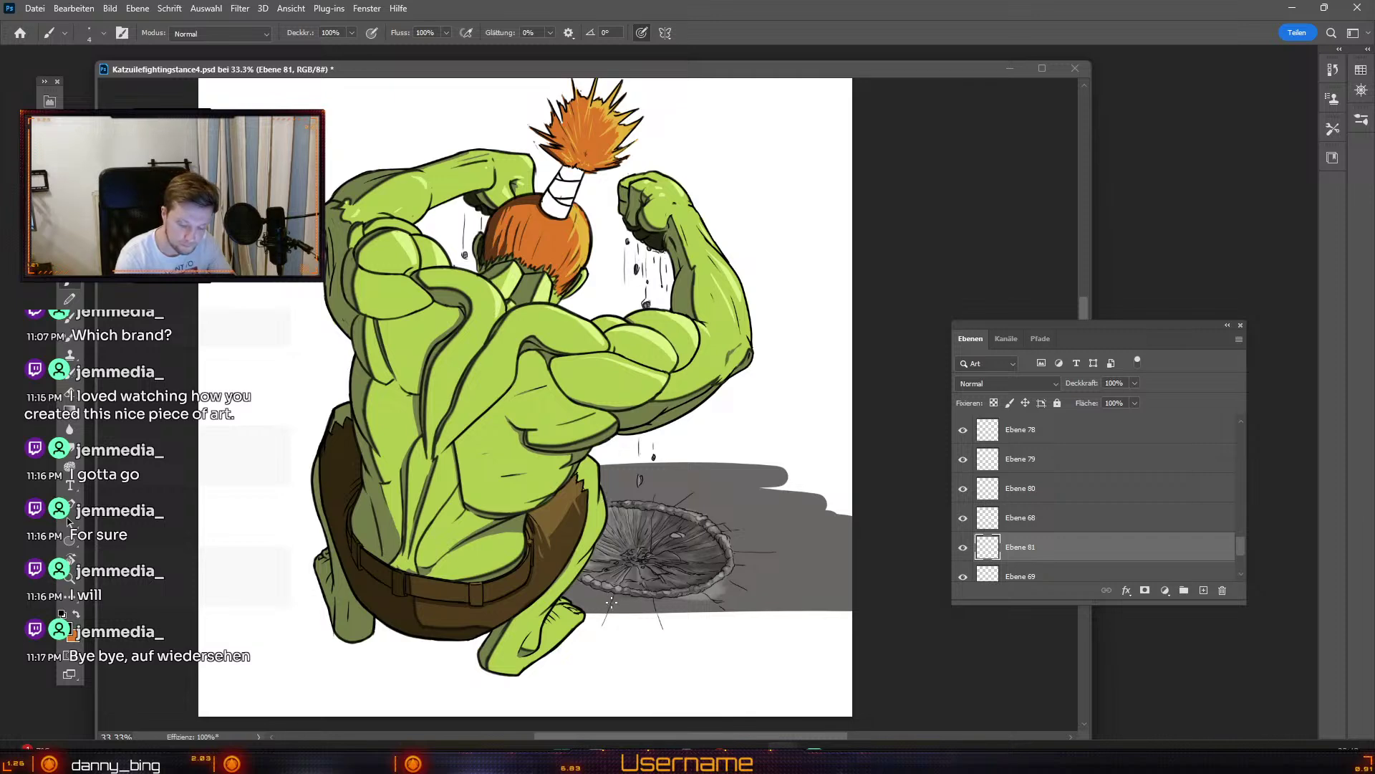
pyautogui.hotkey('ctrl', 'z')
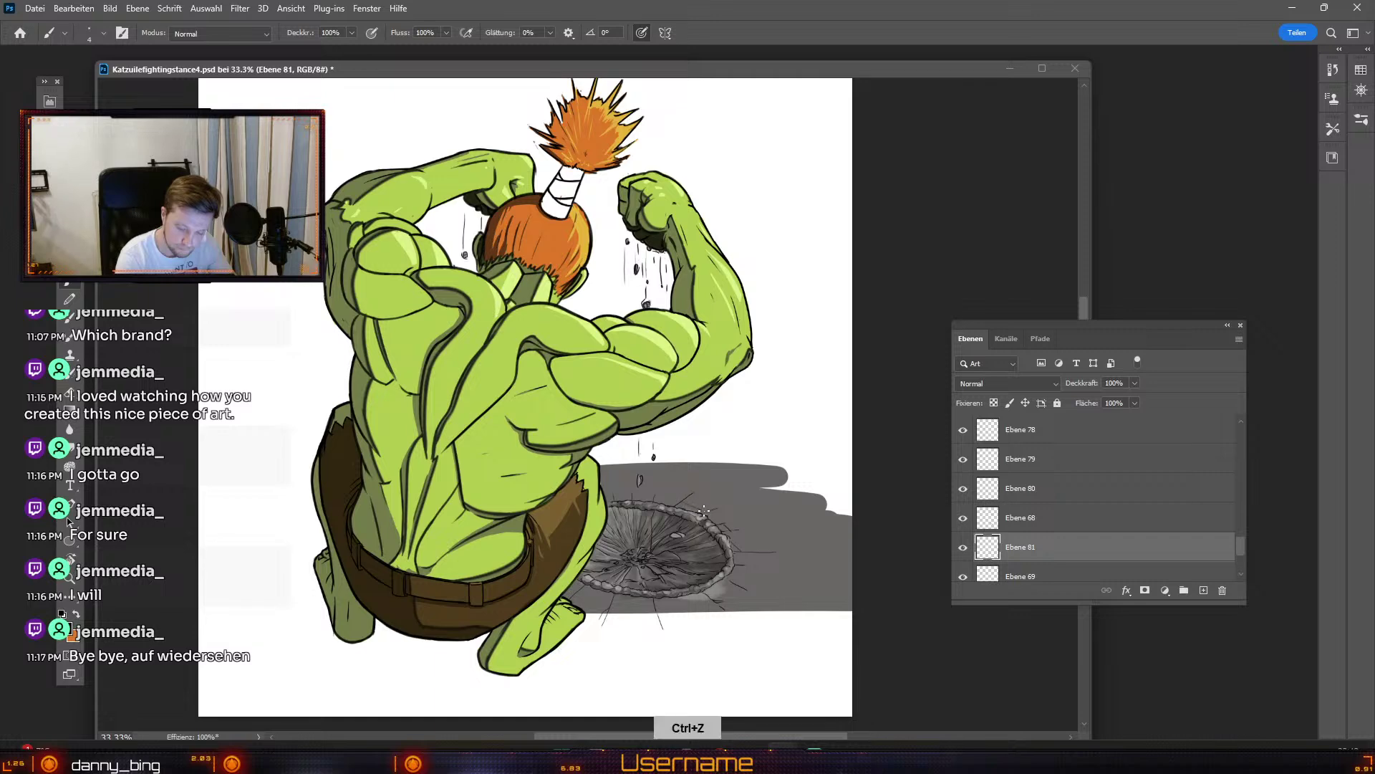
# Step: Add further fine cracks around the crater's upper-right and lower rim and across the shadowed ground, undoing unwanted strokes
pyautogui.hotkey('ctrl', 'z')
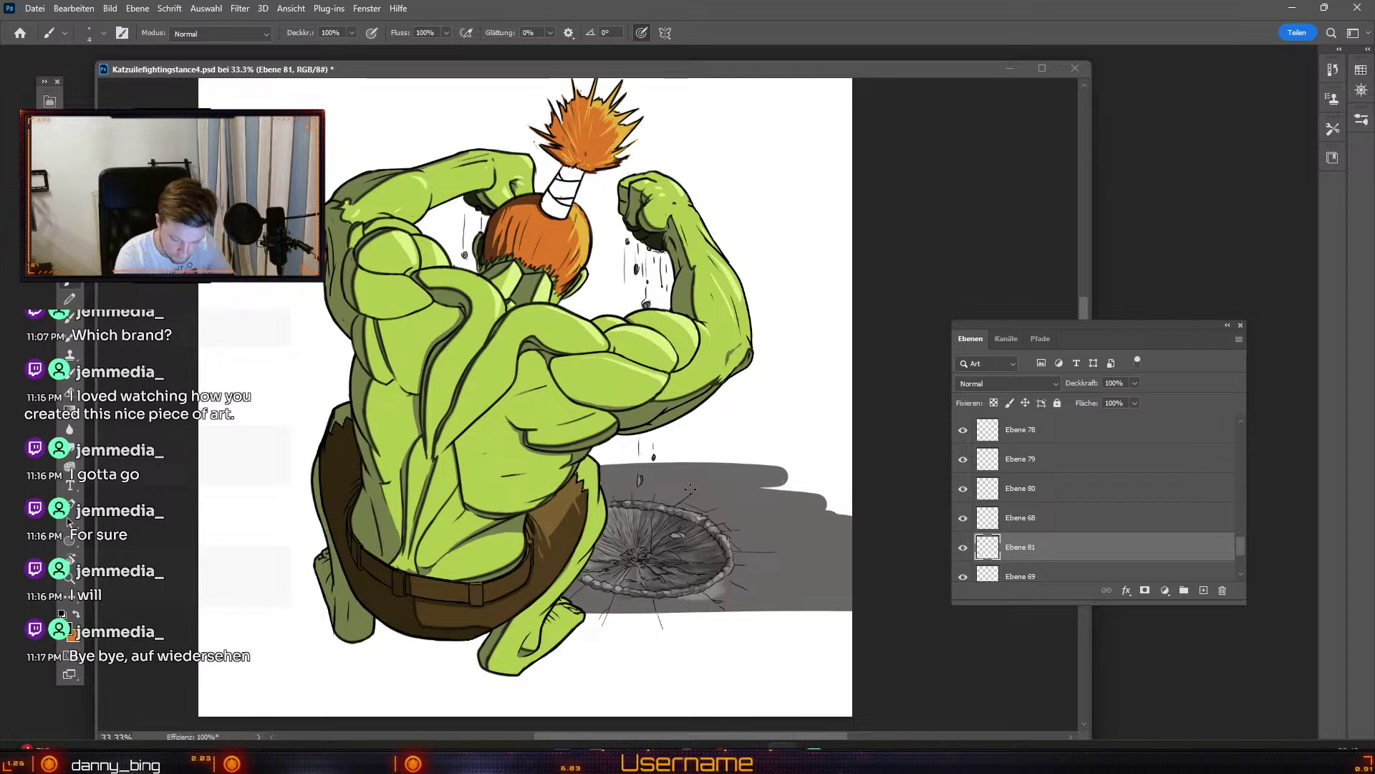
pyautogui.hotkey('ctrl', 'z')
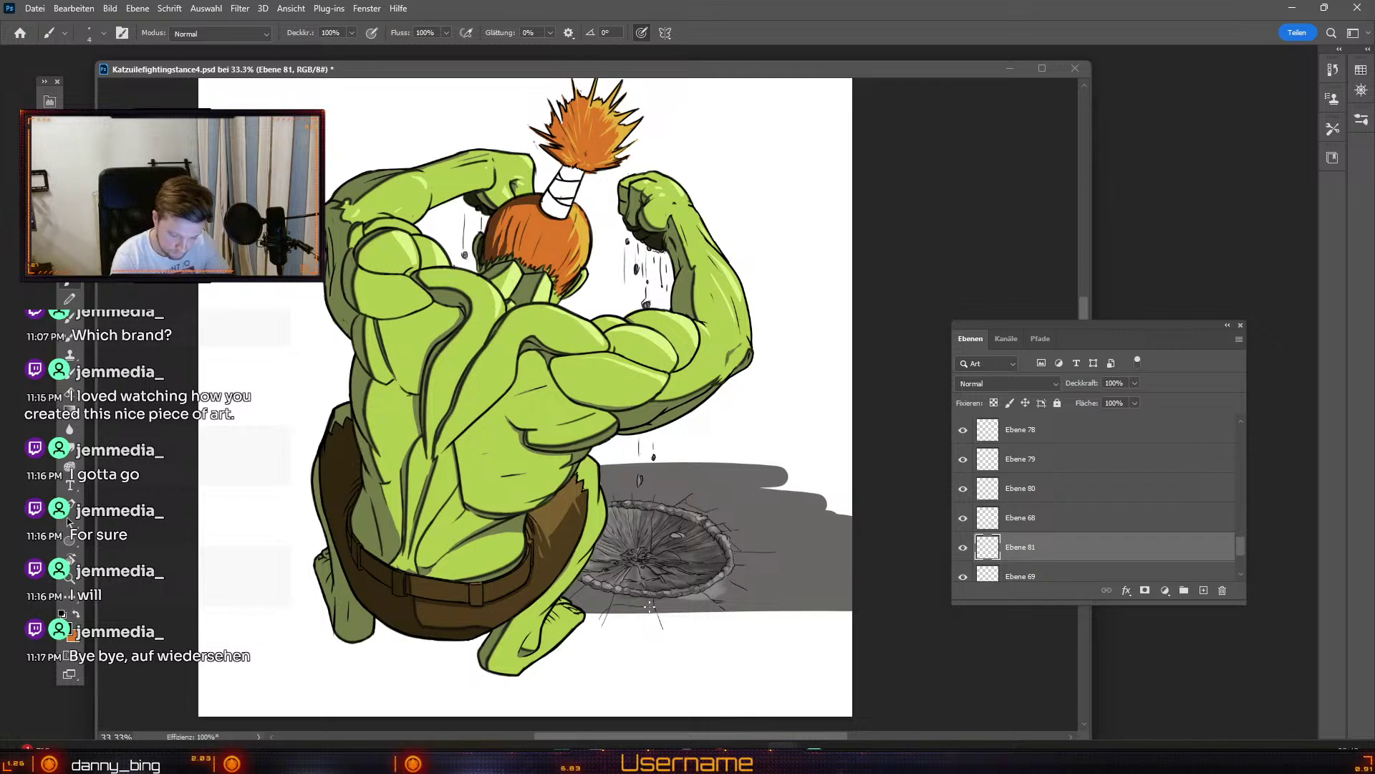
pyautogui.hotkey('ctrl', 'z')
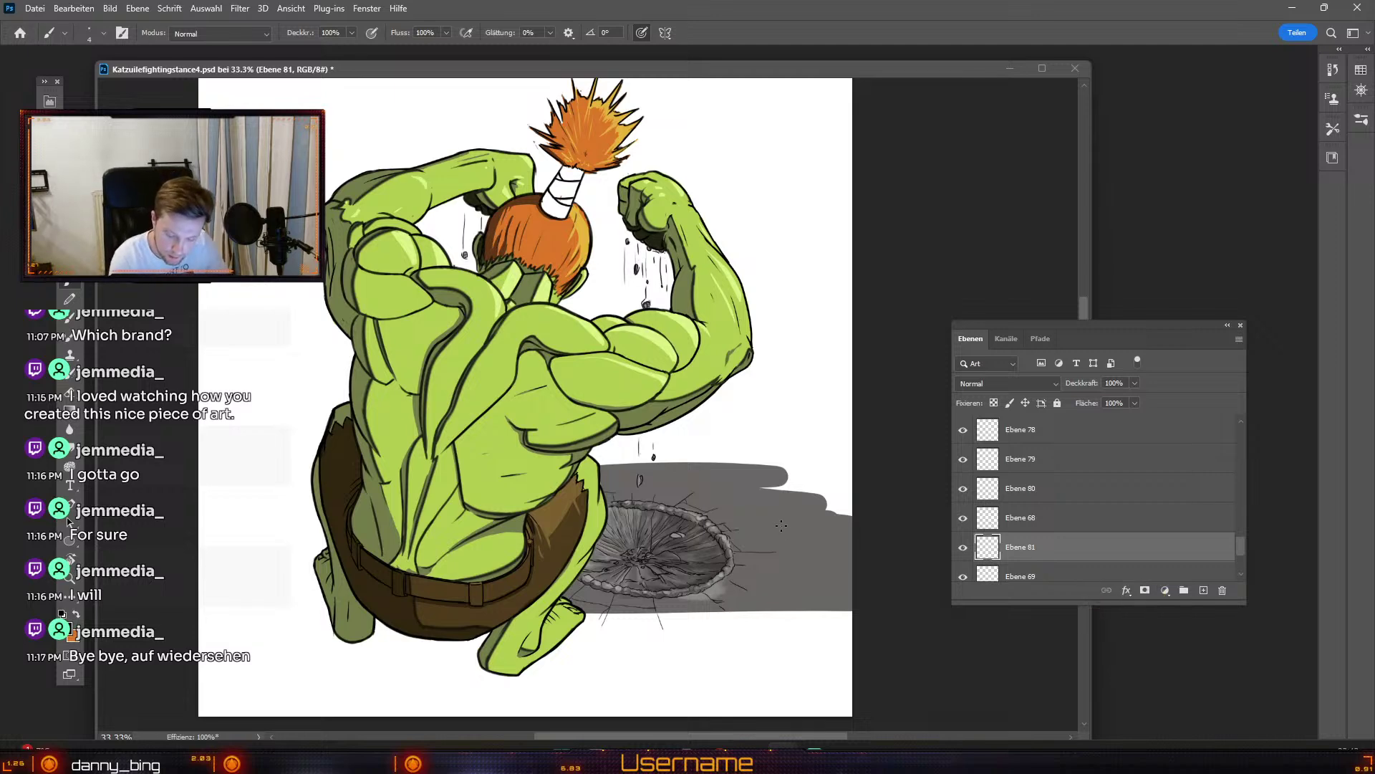
pyautogui.hotkey('ctrl', 'z')
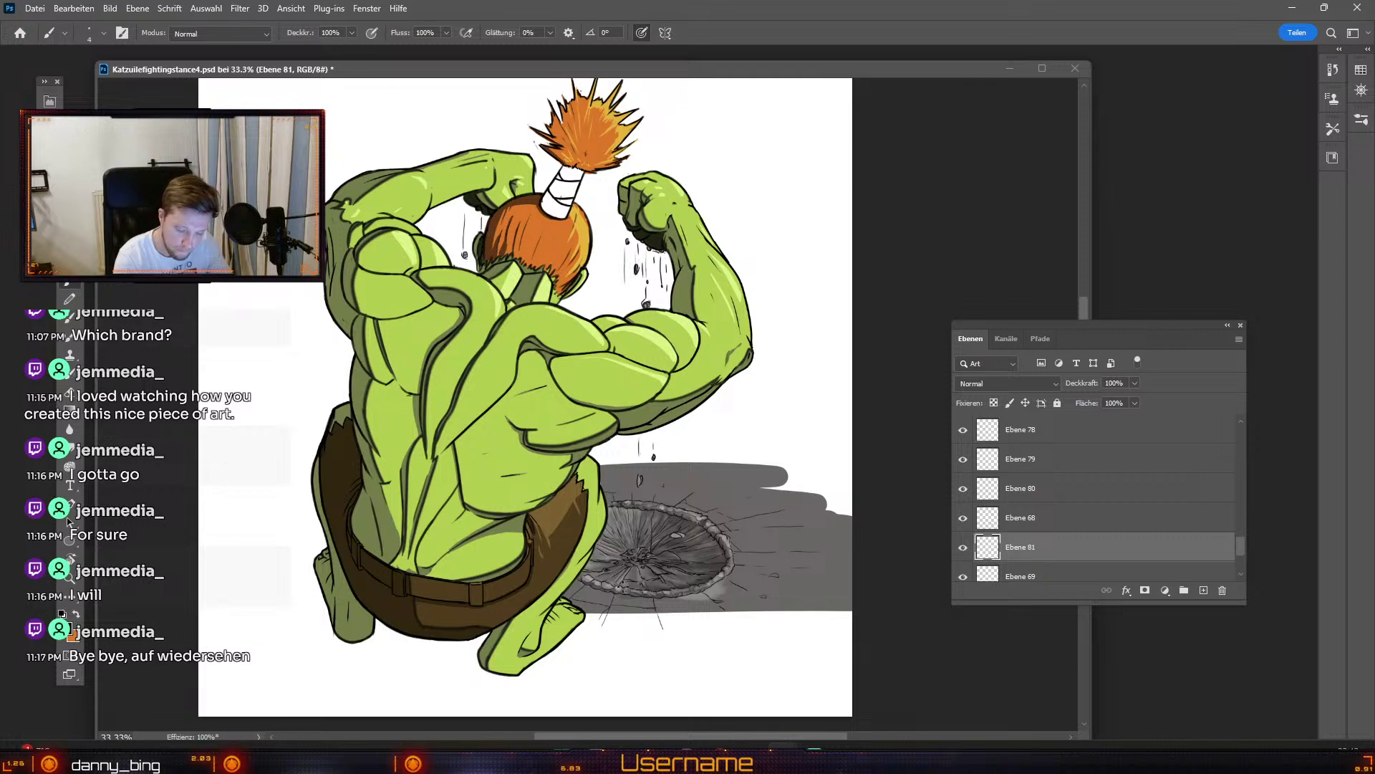
pyautogui.hotkey('ctrl', 'z')
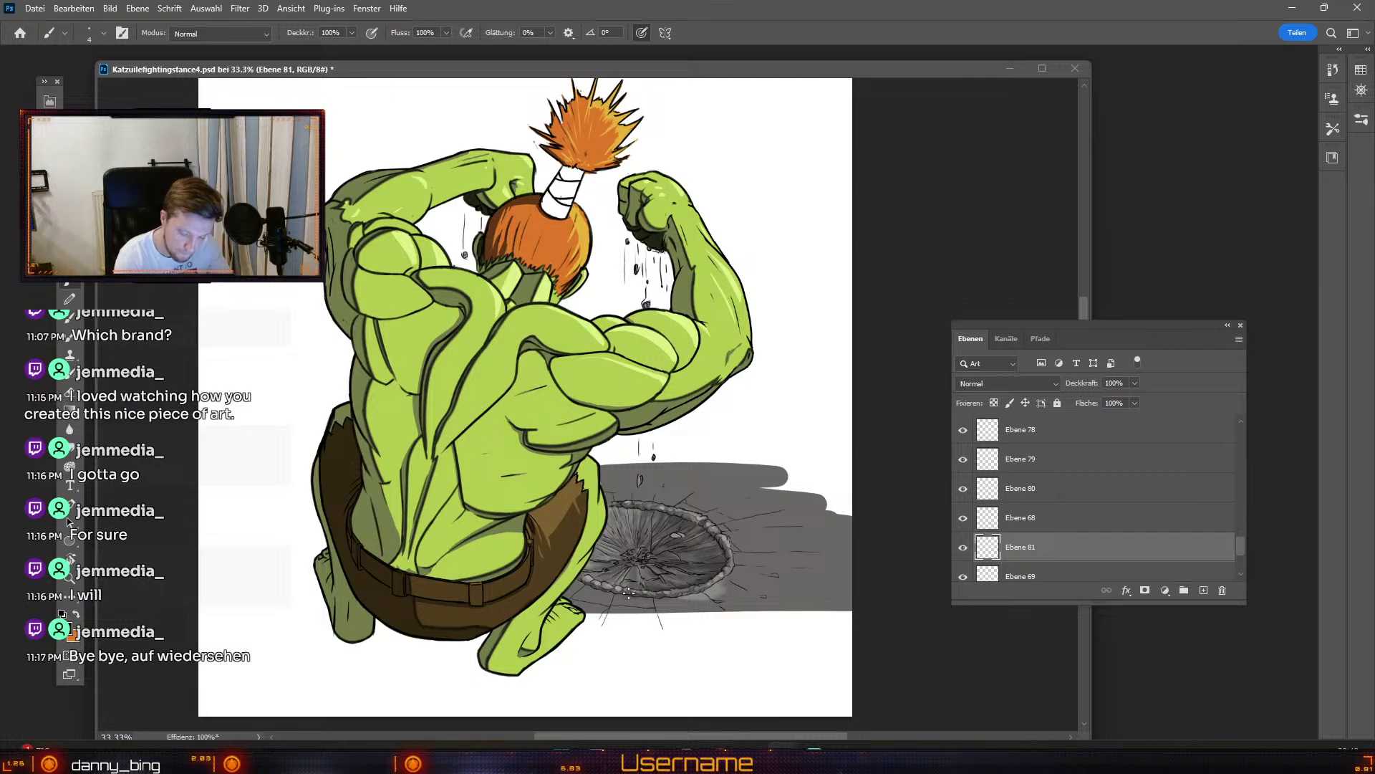
pyautogui.hotkey('ctrl', 'z')
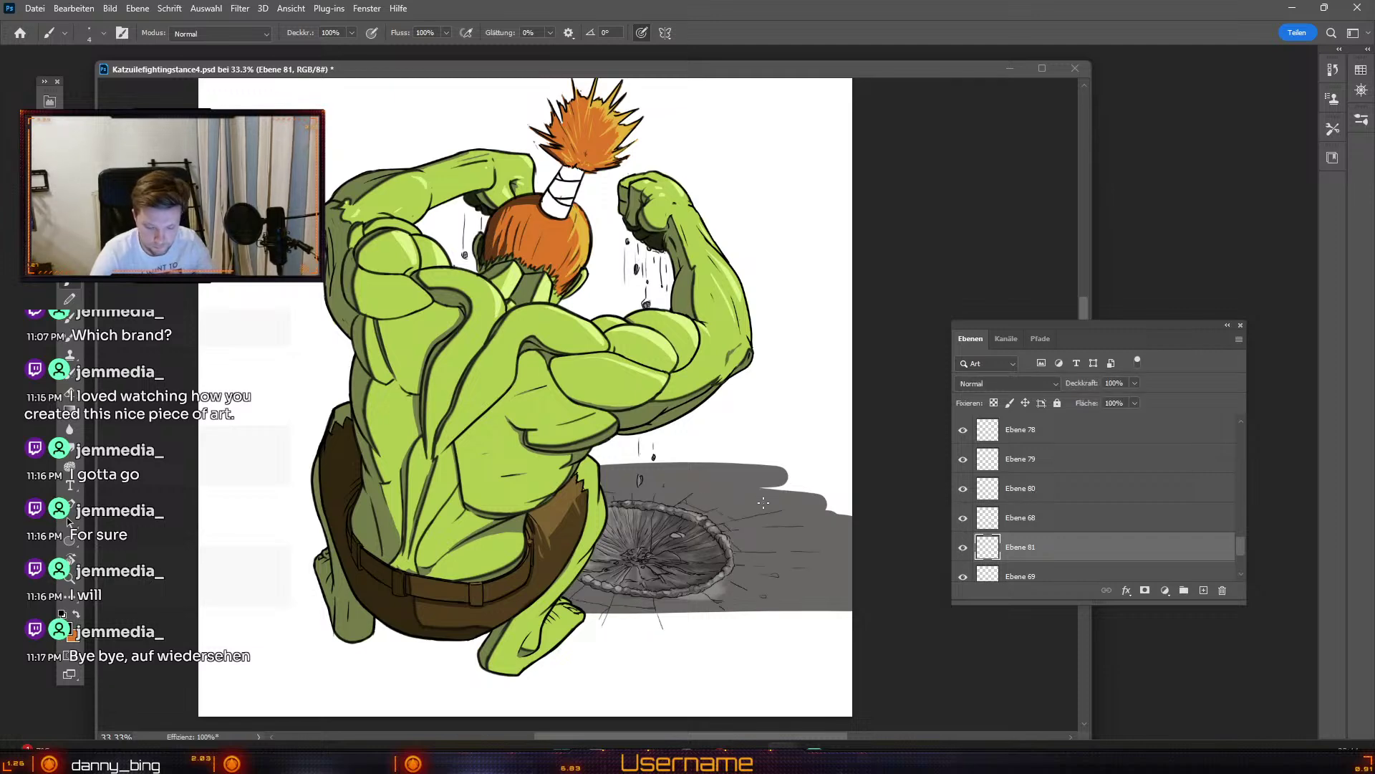
# Step: Switch to the Move tool and save the document
pyautogui.press('v')
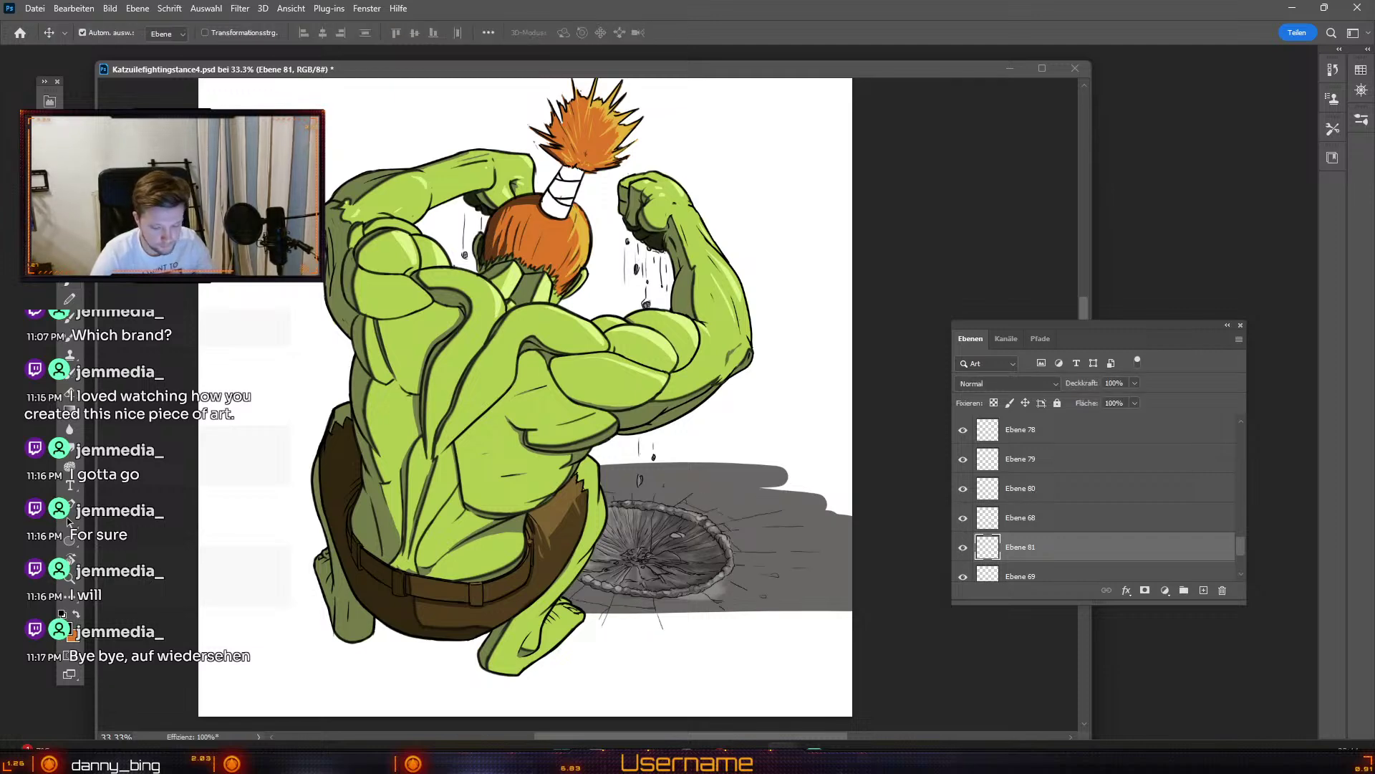
pyautogui.click(34, 9)
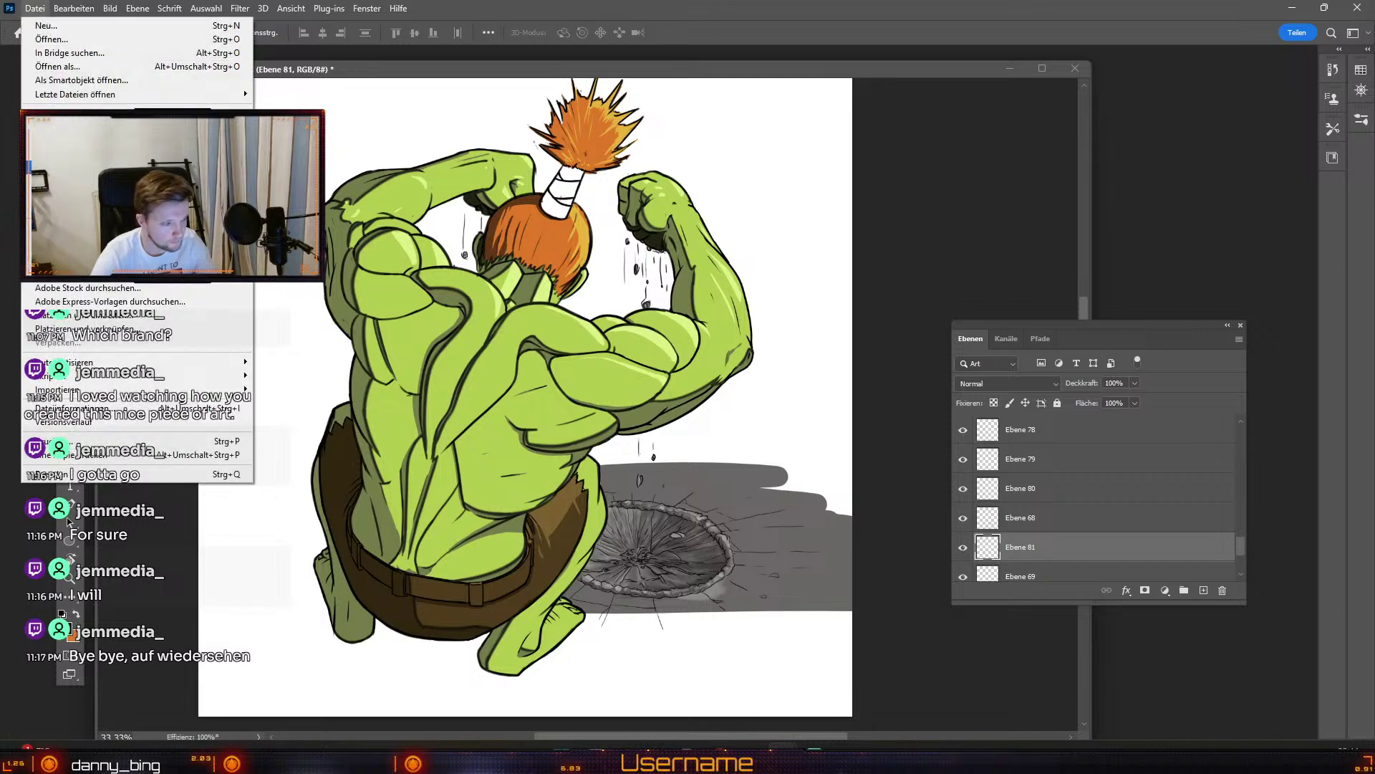
pyautogui.hotkey('ctrl', 's')
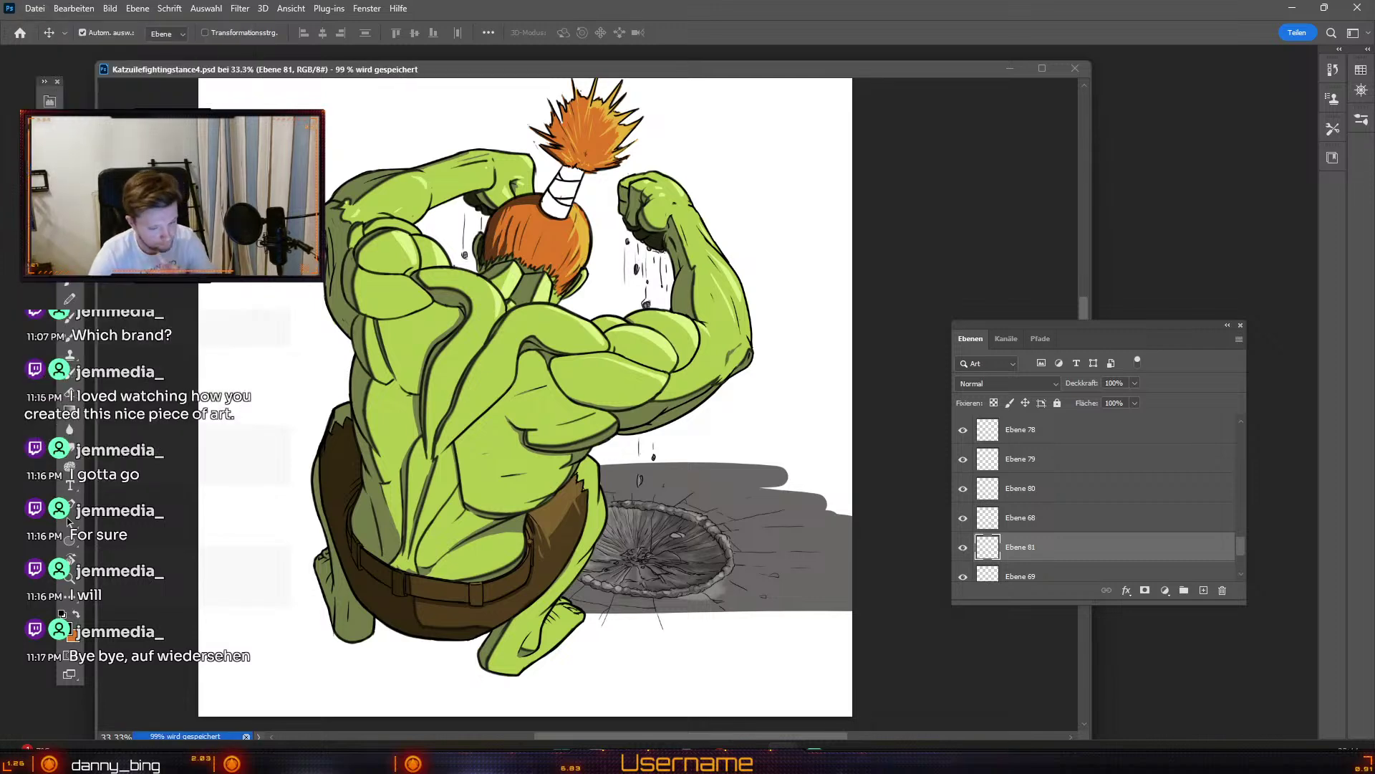
# Step: Save a copy of the document under the new file name Katzuilefightingstance5.psd
pyautogui.click(35, 8)
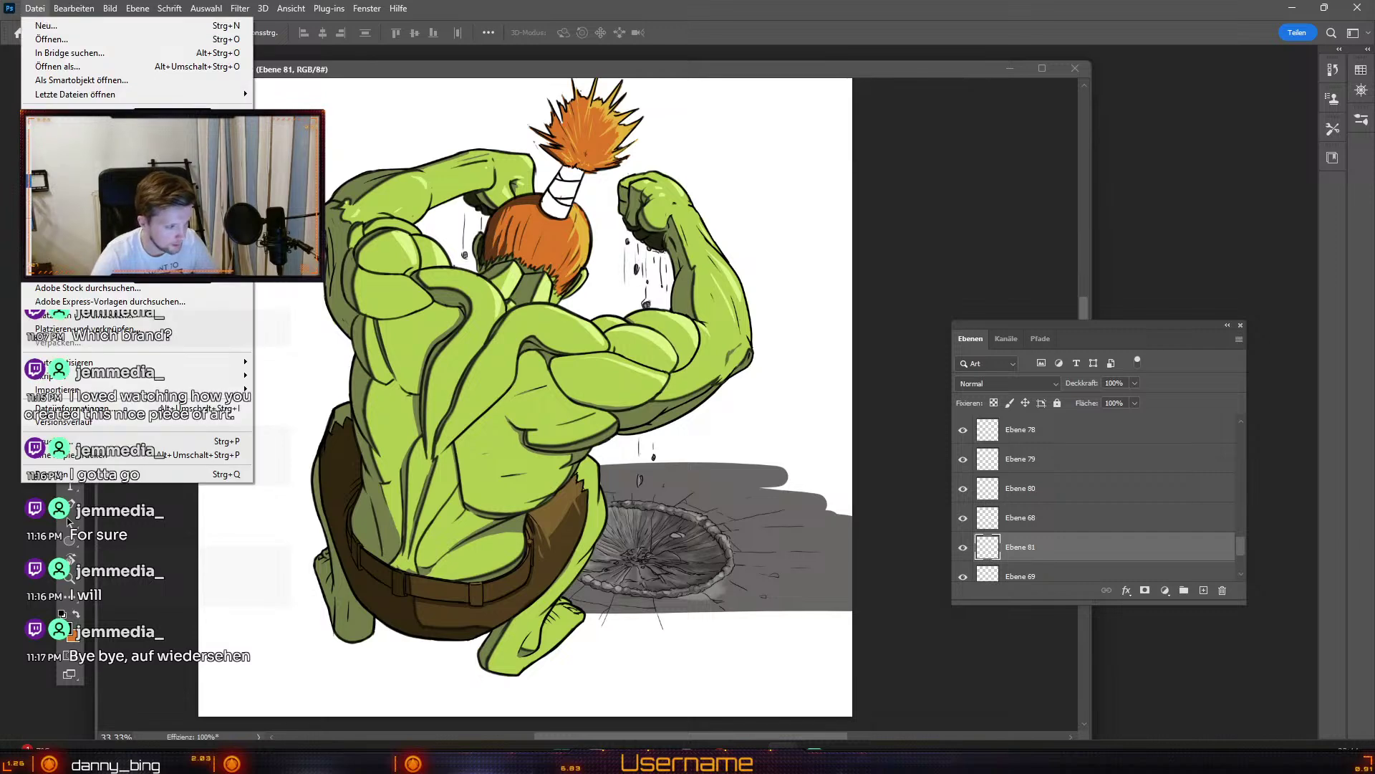
pyautogui.hotkey('ctrl', 'shift', 's')
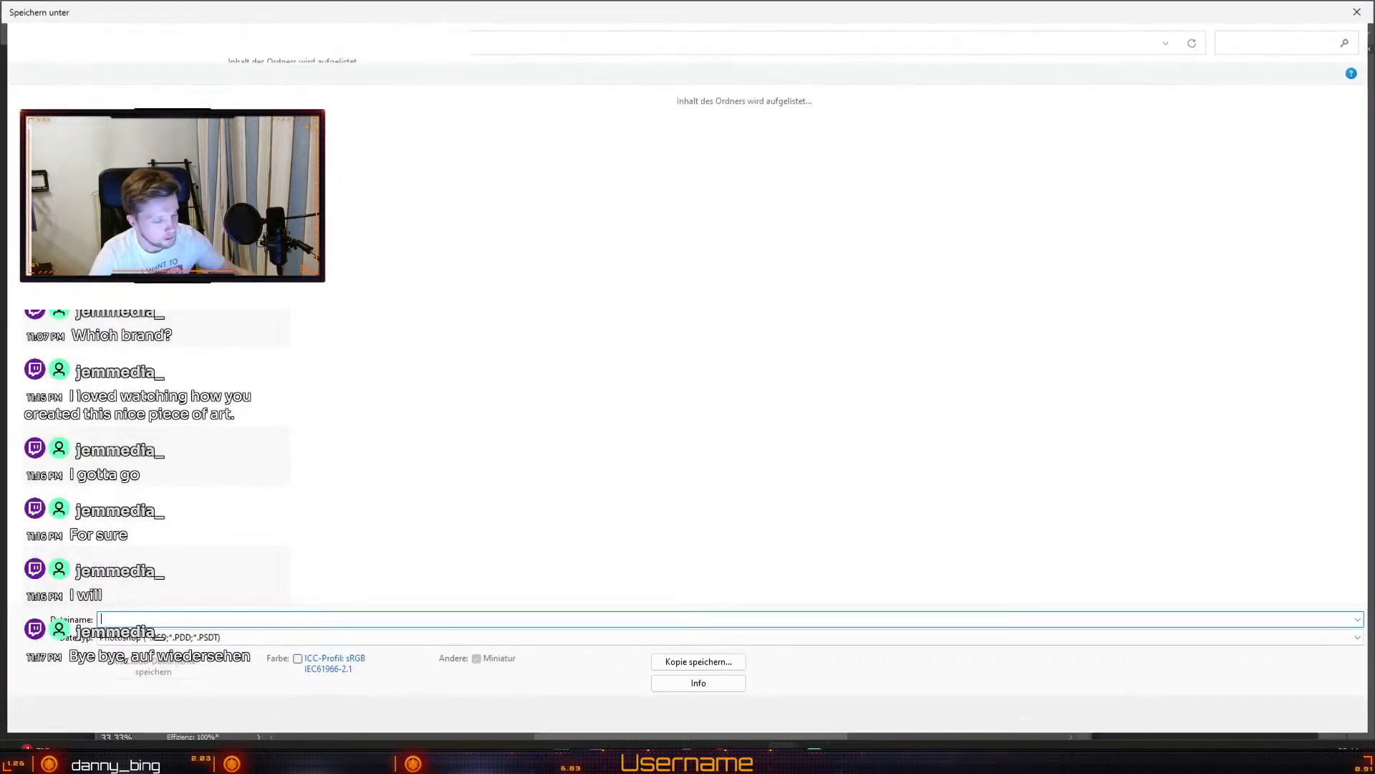
pyautogui.click(242, 619)
pyautogui.press('BackSpace')
pyautogui.press('Escape')
pyautogui.press('Escape')
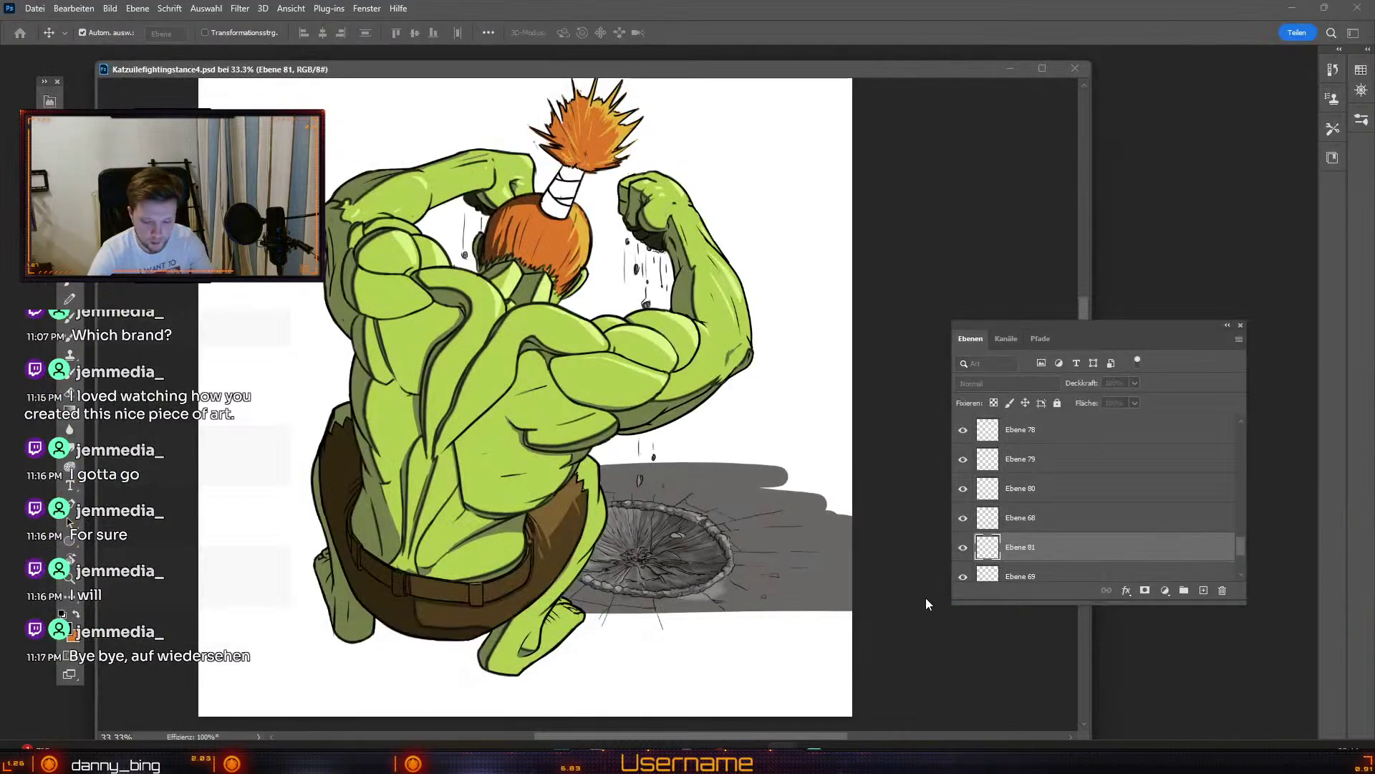
# Step: Toggle the visibility of Ebene 71 and Ebene 67 to check what each layer contains
pyautogui.moveTo(1241, 548); pyautogui.dragTo(1236, 561)
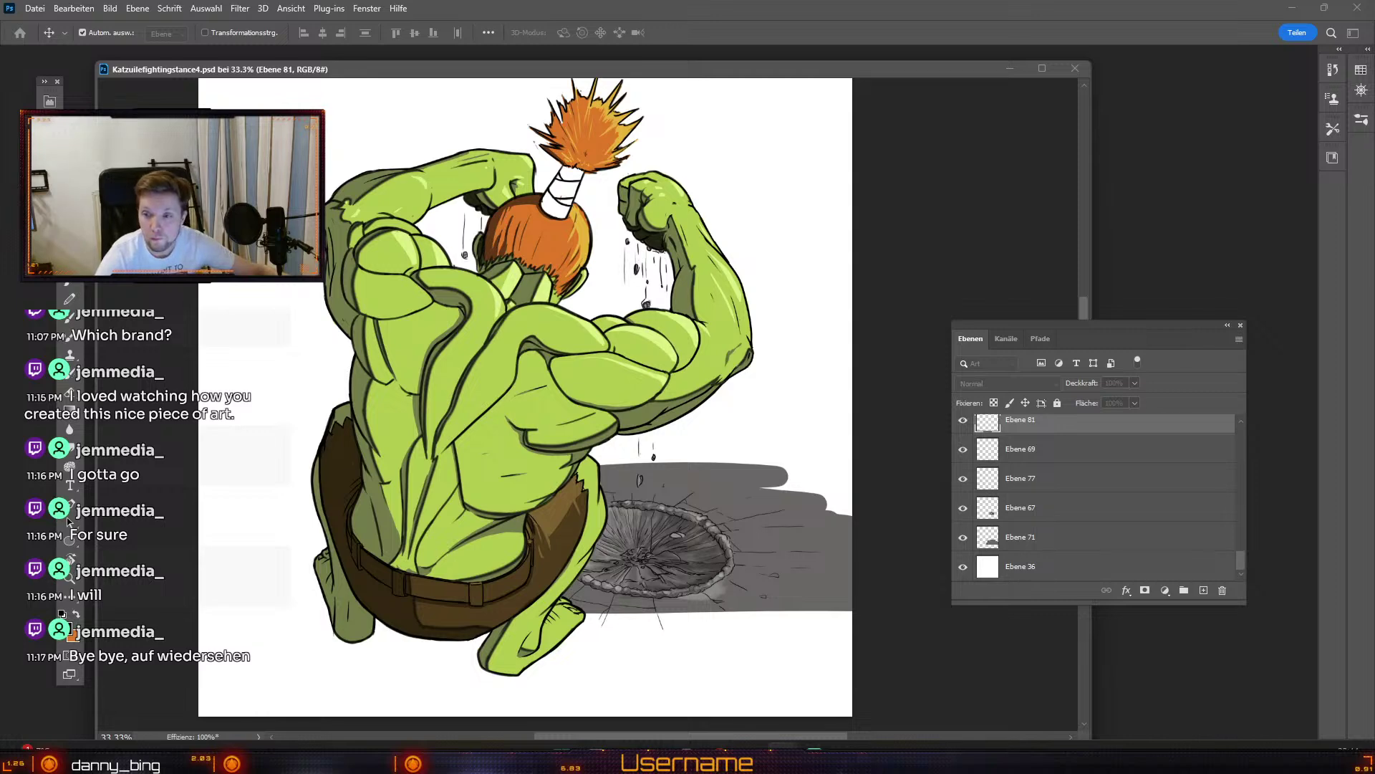
pyautogui.click(963, 537)
pyautogui.click(963, 537)
pyautogui.click(963, 537)
pyautogui.click(963, 537)
pyautogui.click(963, 508)
pyautogui.click(963, 507)
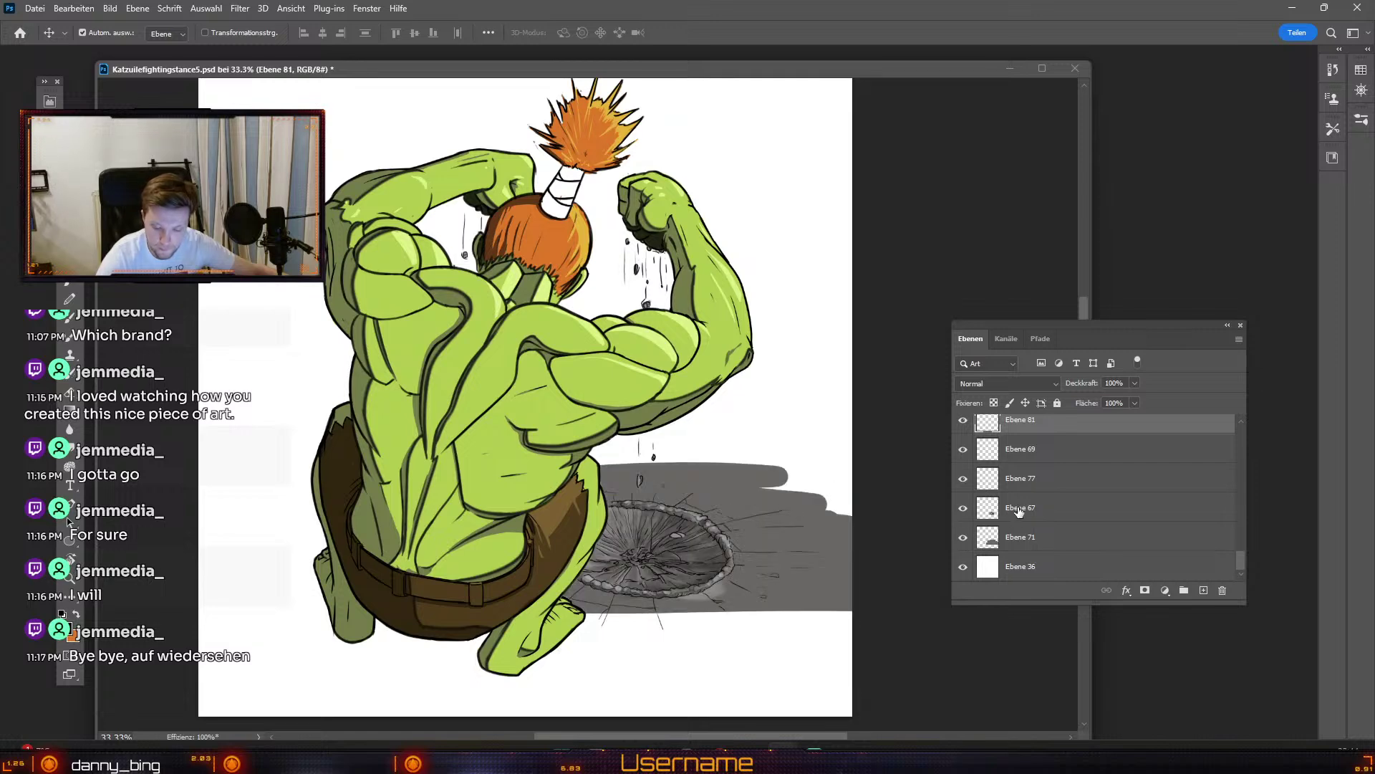
# Step: Merge the crater layers from Ebene 67 up to Ebene 75 into one, and toggle the merged layer's visibility to check it
pyautogui.click(1036, 511)
pyautogui.scroll(5, 1035, 510)
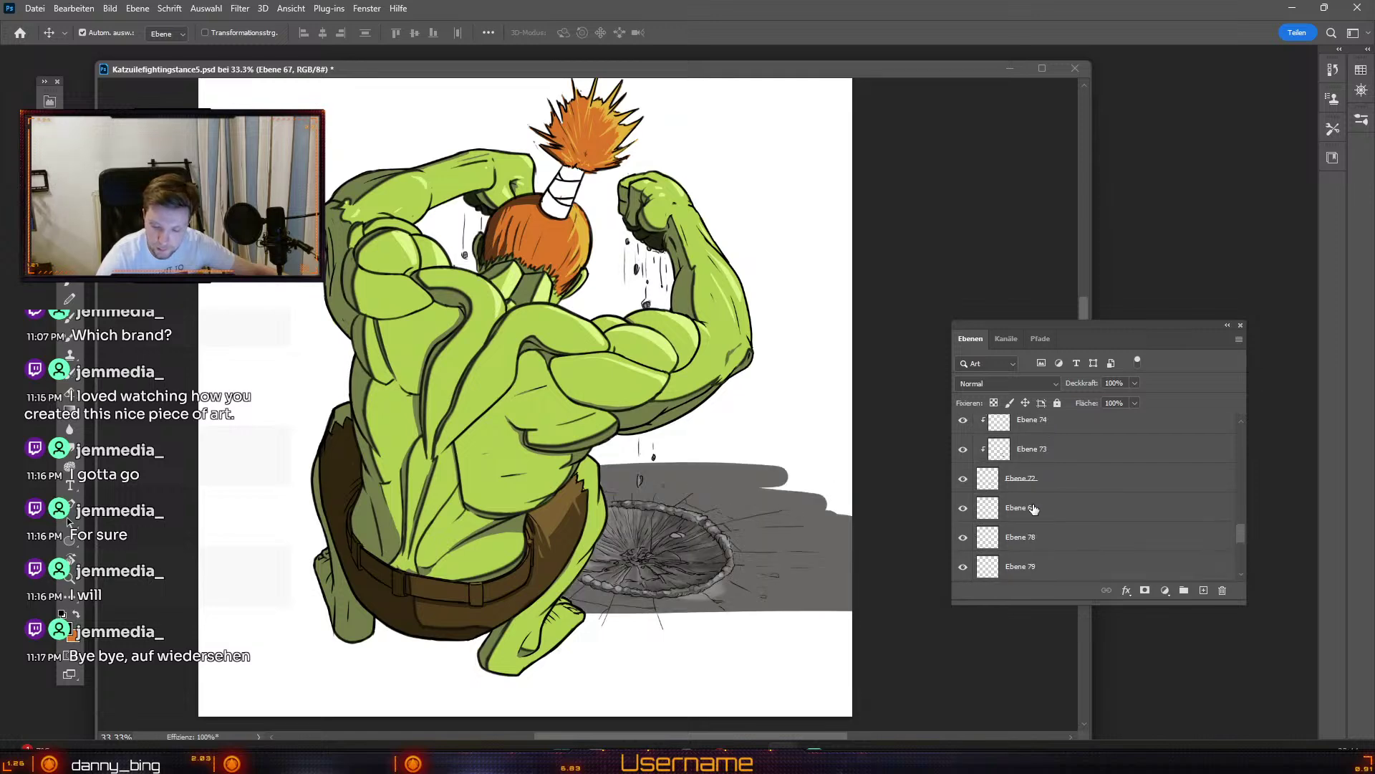
pyautogui.keyDown('shift'); pyautogui.click(1059, 447); pyautogui.keyUp('shift')
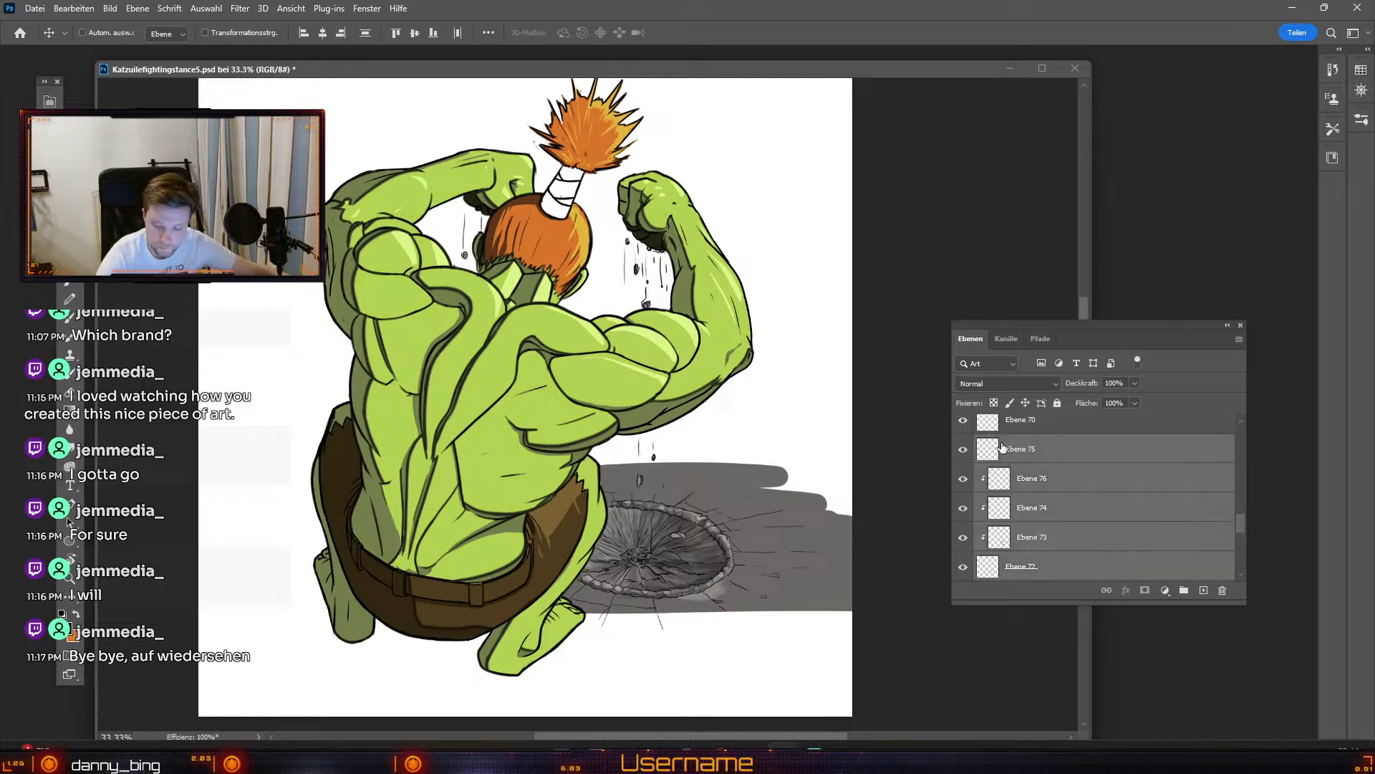
pyautogui.hotkey('ctrl', 'e')
pyautogui.click(965, 519)
pyautogui.click(965, 519)
pyautogui.click(965, 520)
pyautogui.click(965, 510)
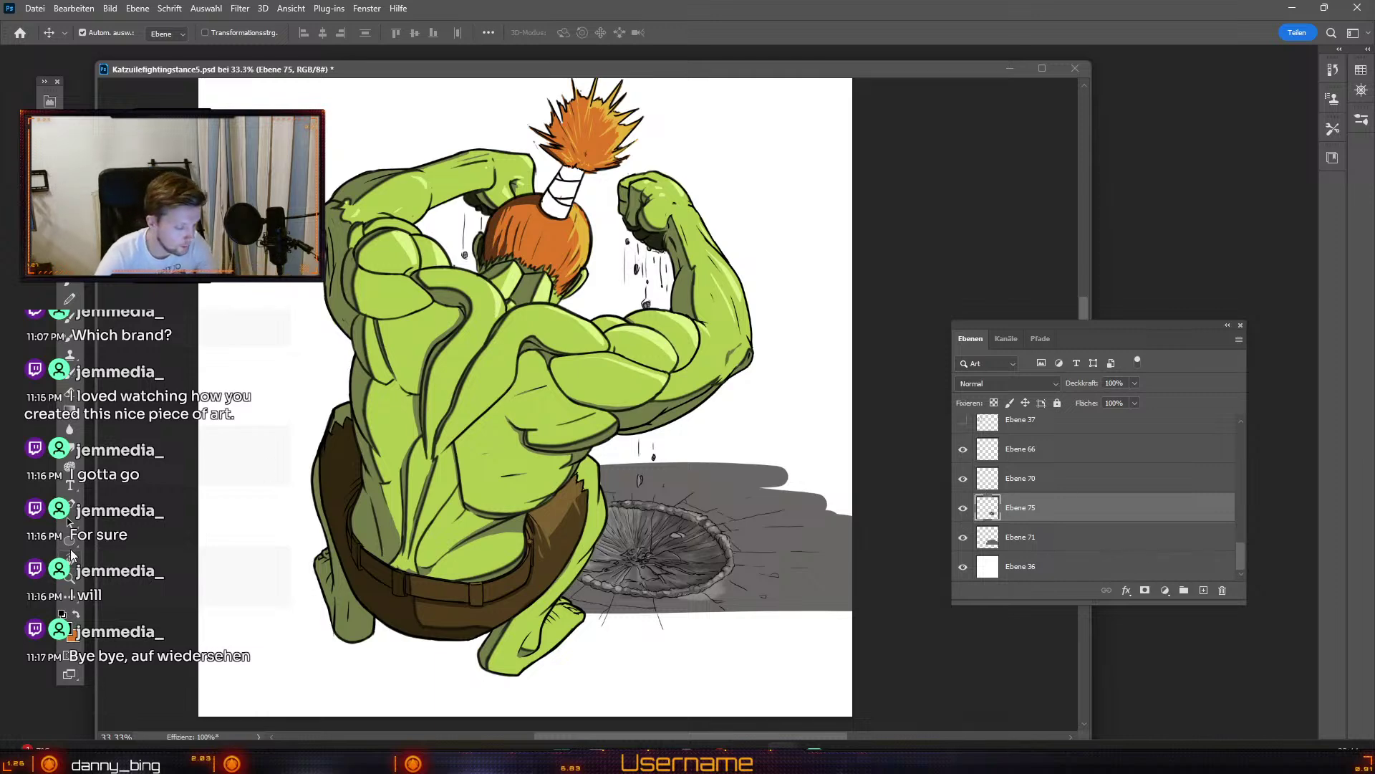
# Step: Switch to the Burn tool with midtones range and 100% exposure, and darken the right side of the crater's interior
pyautogui.click(70, 445)
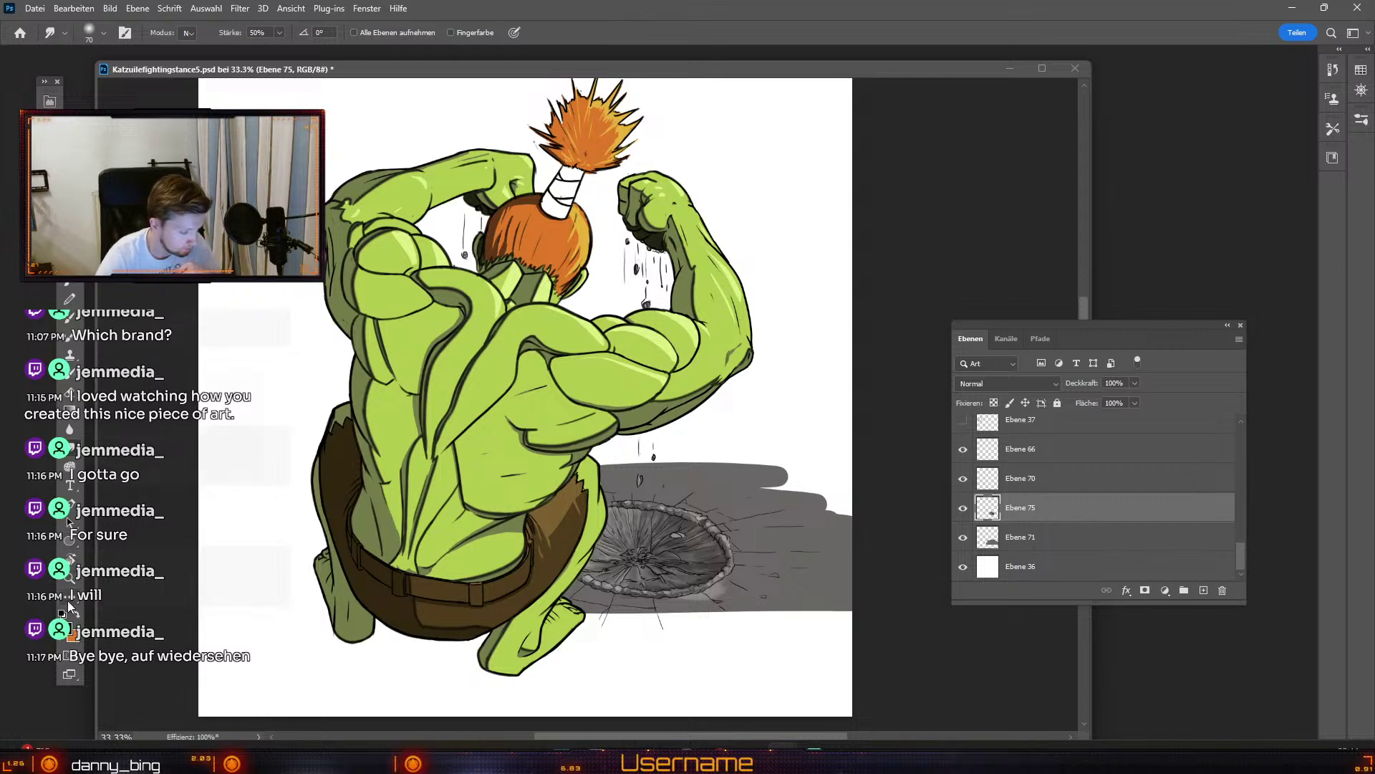
pyautogui.press('o')
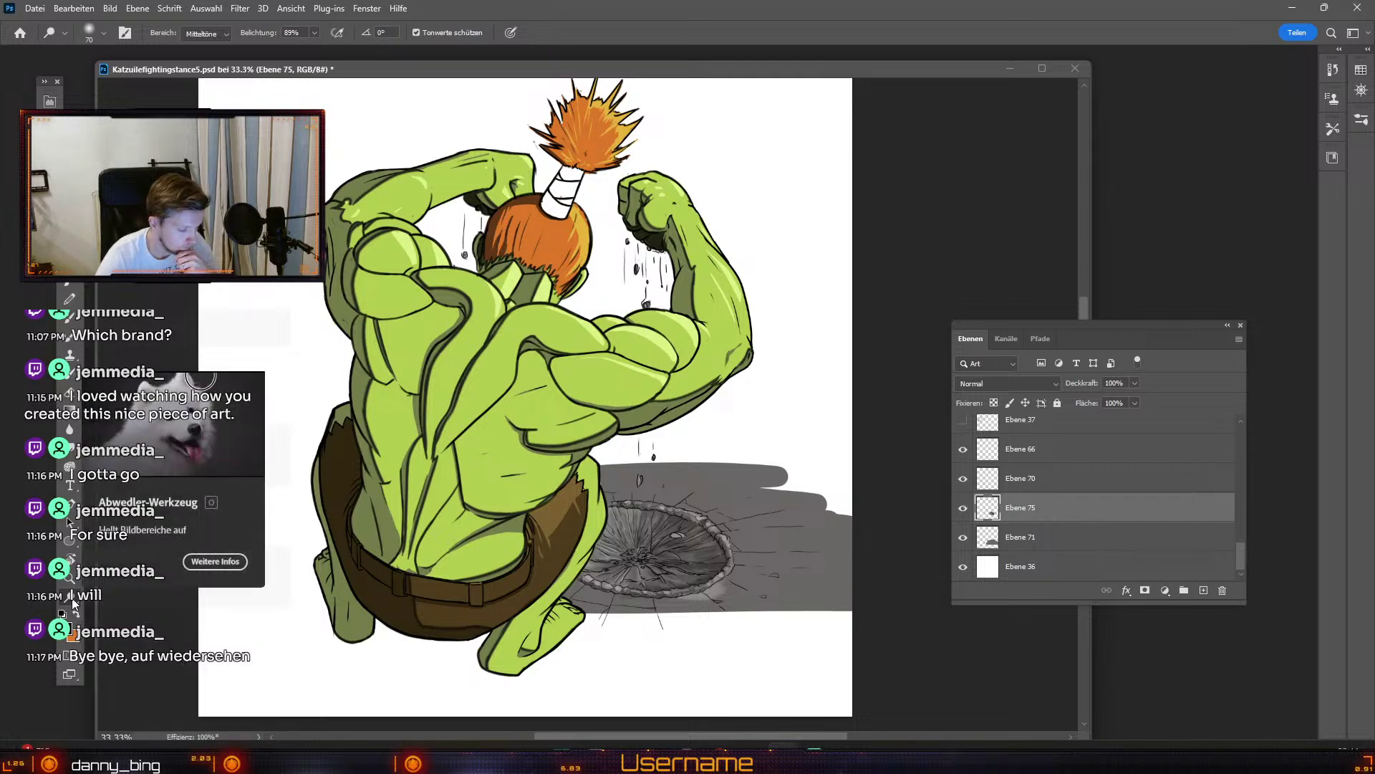
pyautogui.rightClick(73, 601)
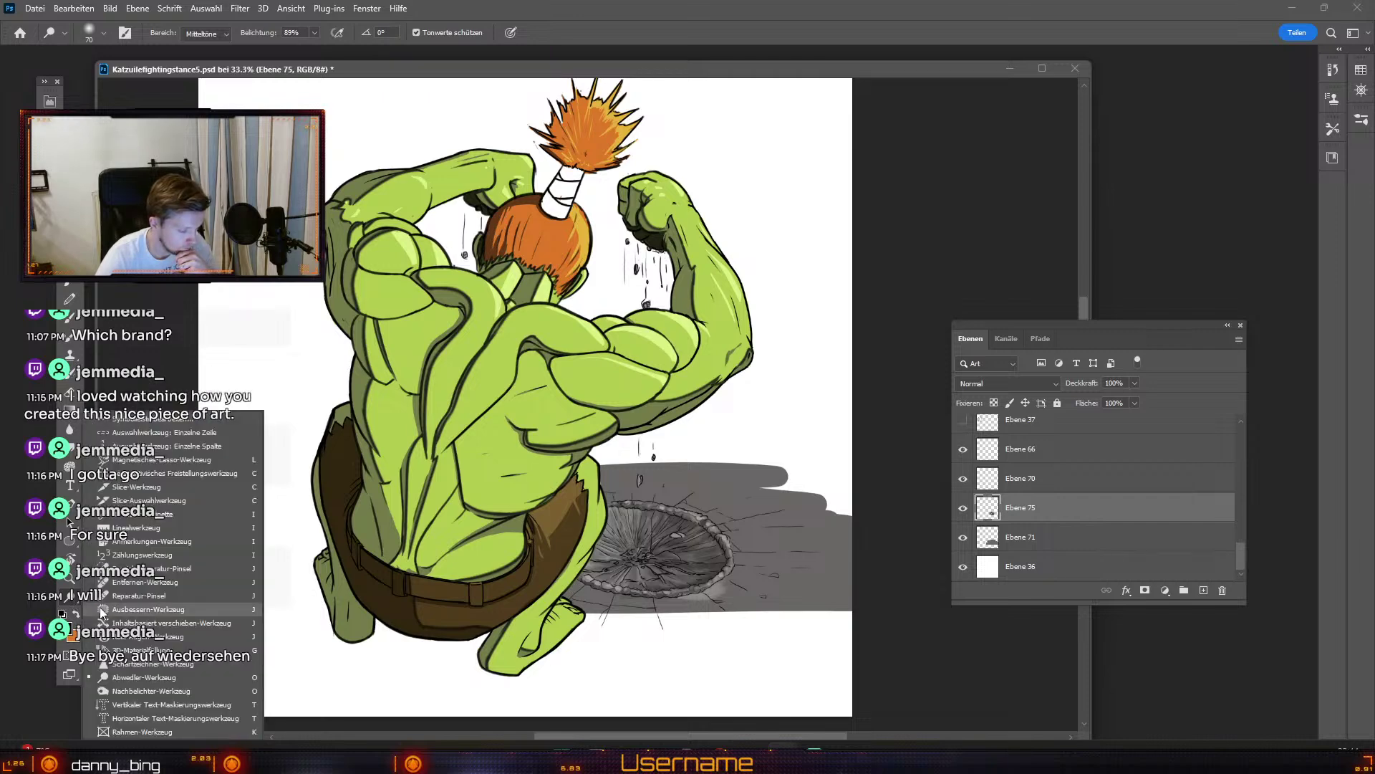
pyautogui.click(127, 689)
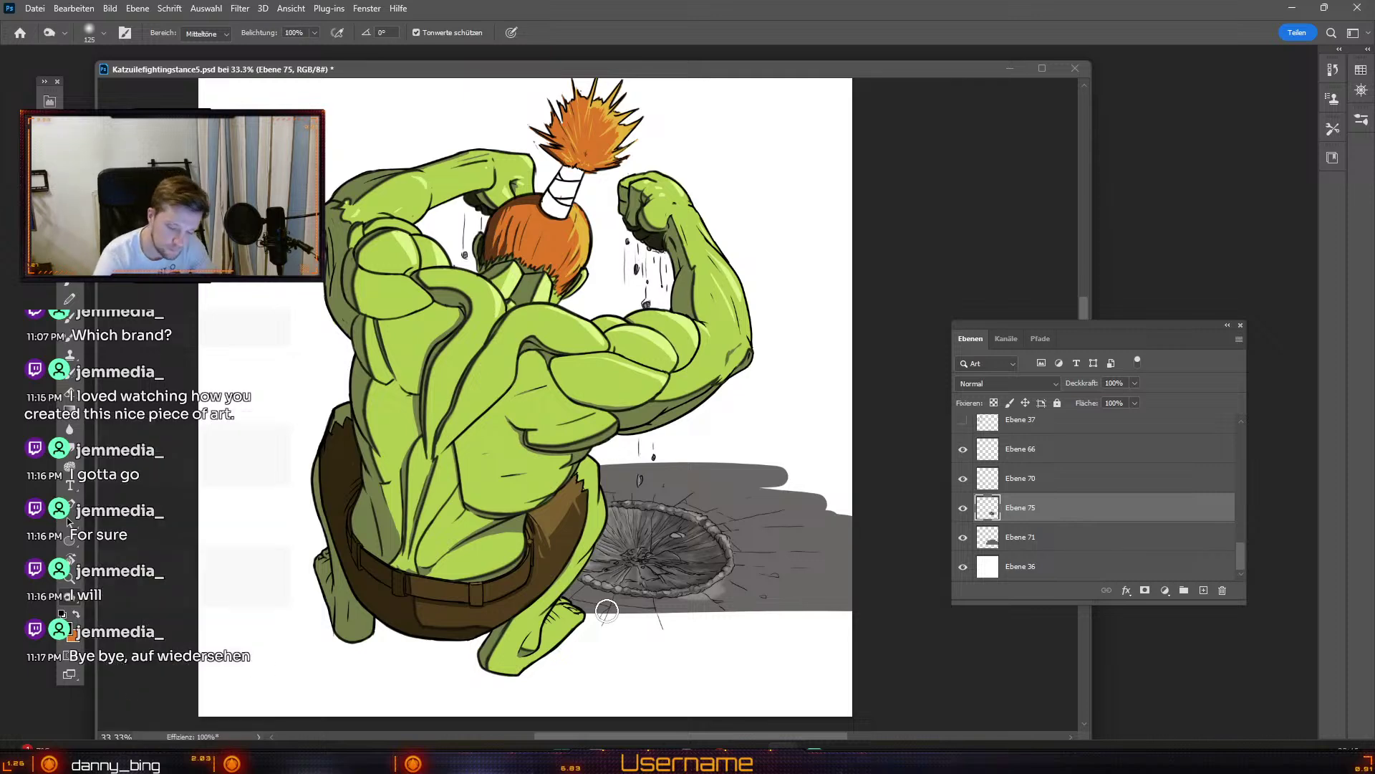
pyautogui.moveTo(689, 524)
pyautogui.mouseDown()
pyautogui.moveTo(720, 560)
pyautogui.moveTo(691, 593)
pyautogui.mouseUp()
pyautogui.press('#')
pyautogui.press('#')
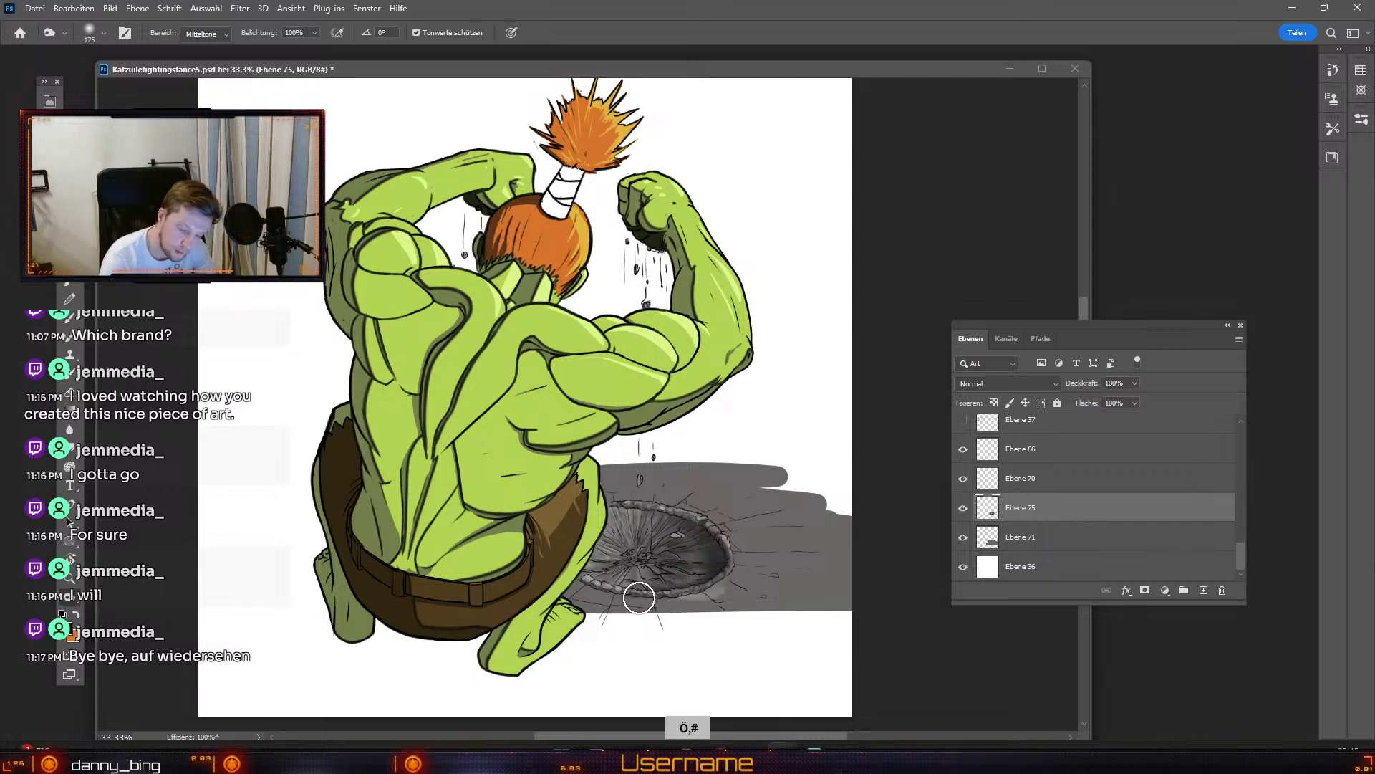
# Step: Darken the crater's left and lower interior and rim with the Burn tool, gradually reducing the brush to 20 px
pyautogui.press('odiaeresis')
pyautogui.press('odiaeresis')
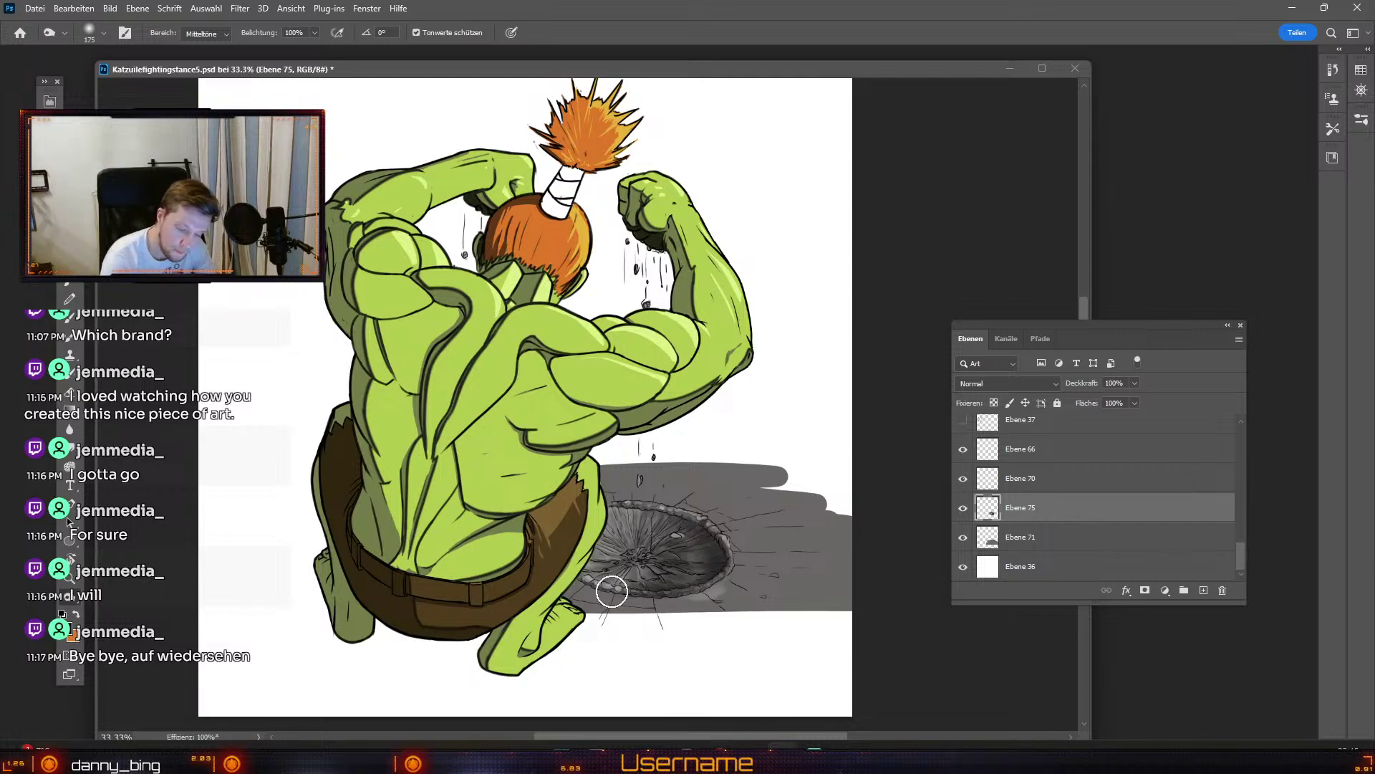
pyautogui.press('odiaeresis')
pyautogui.press('odiaeresis')
pyautogui.press('odiaeresis')
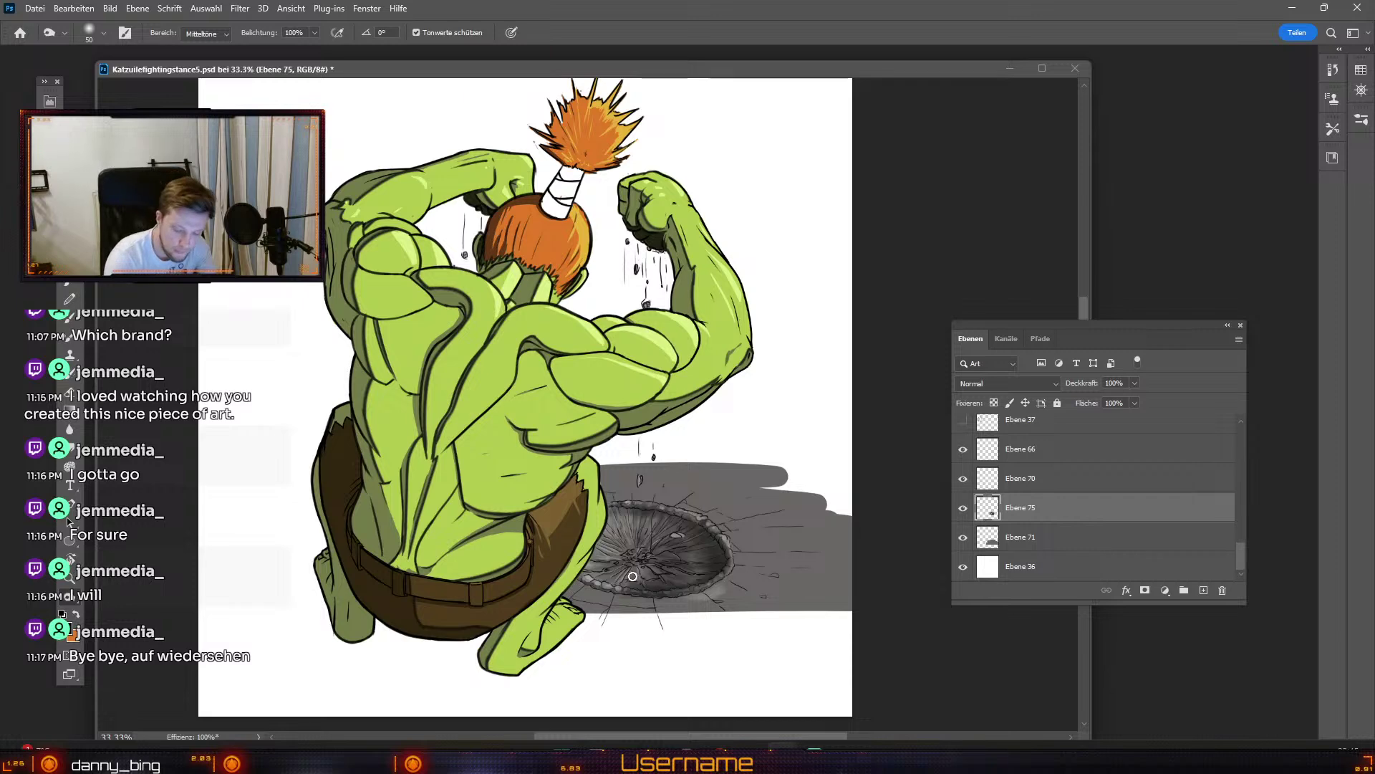
pyautogui.press('odiaeresis')
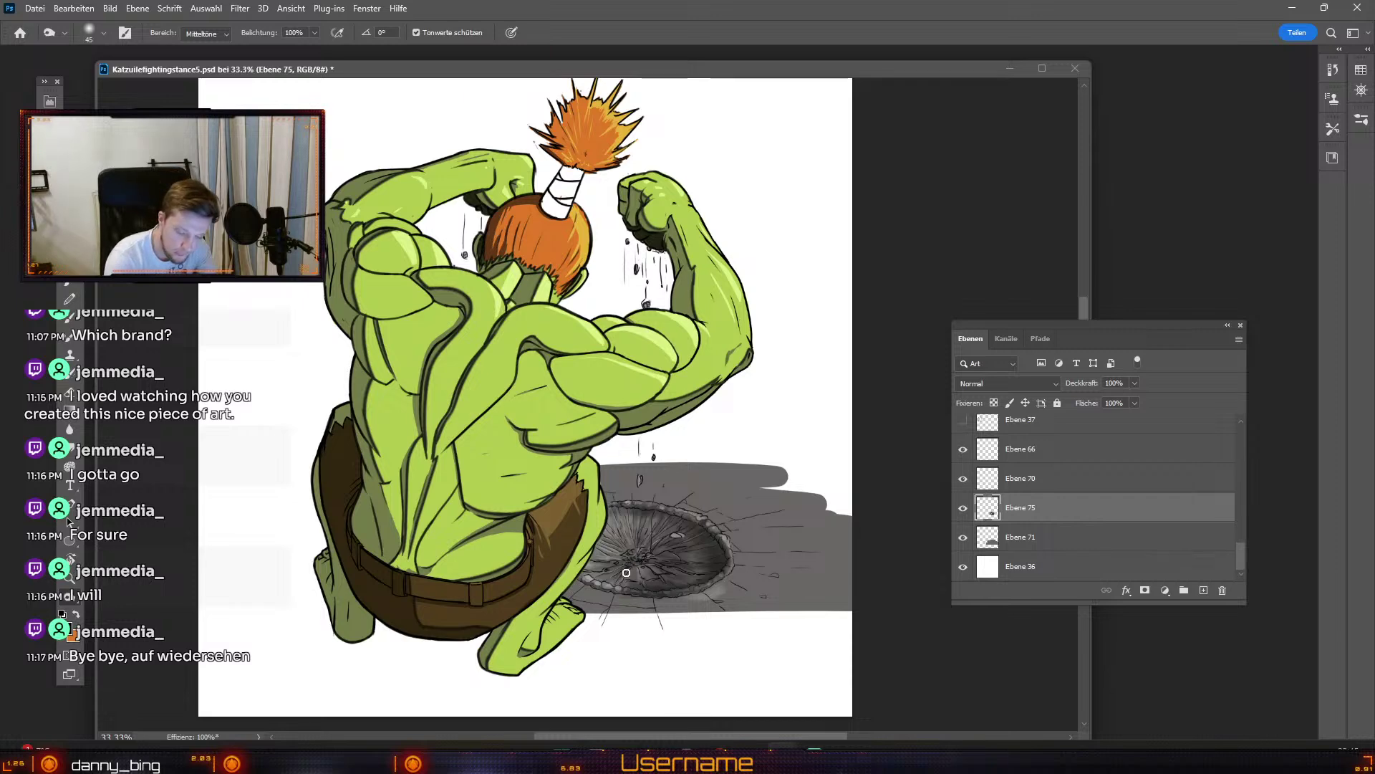
pyautogui.press('odiaeresis')
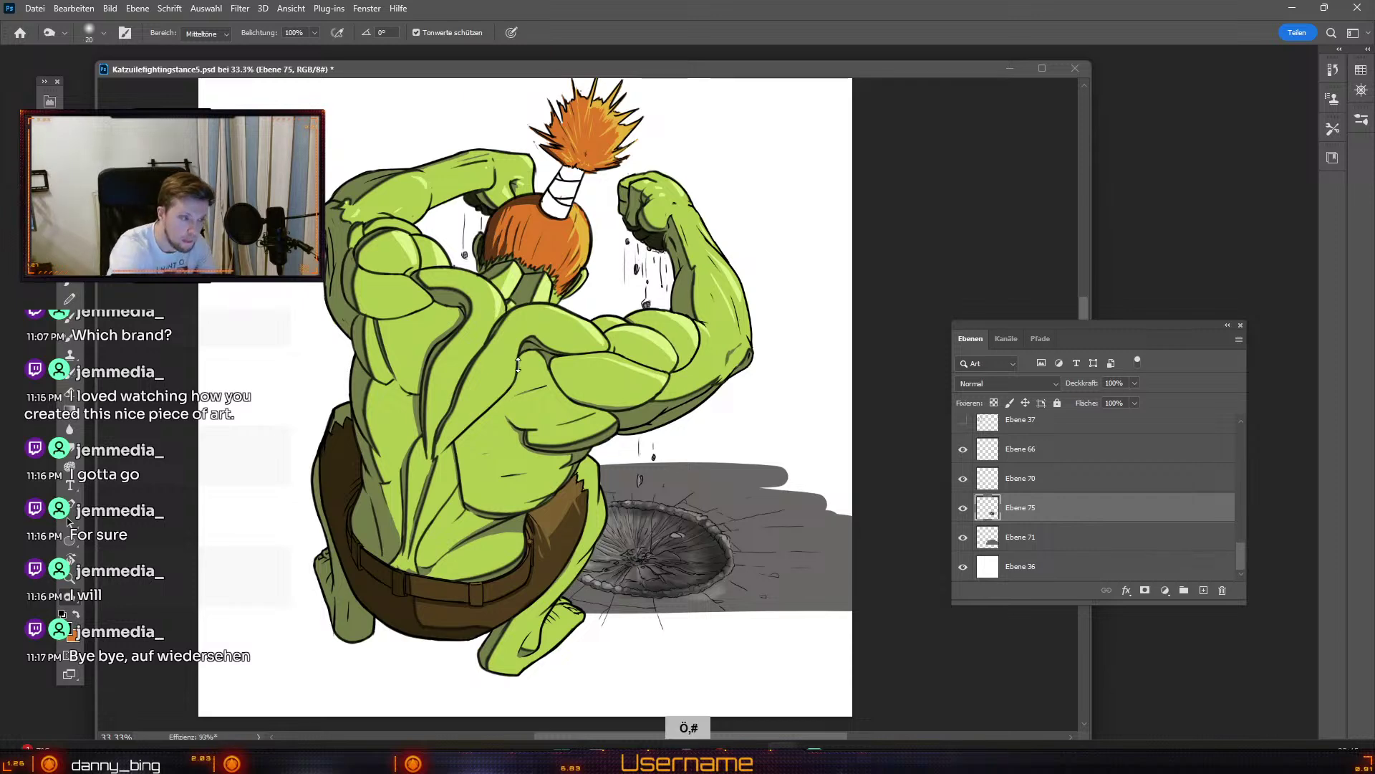
# Step: Set the Burn brush to 100% hardness and about 15 px, and darken fine details inside the crater and along its rim, undoing an unwanted stroke
pyautogui.click(103, 33)
pyautogui.moveTo(82, 113); pyautogui.dragTo(172, 113)
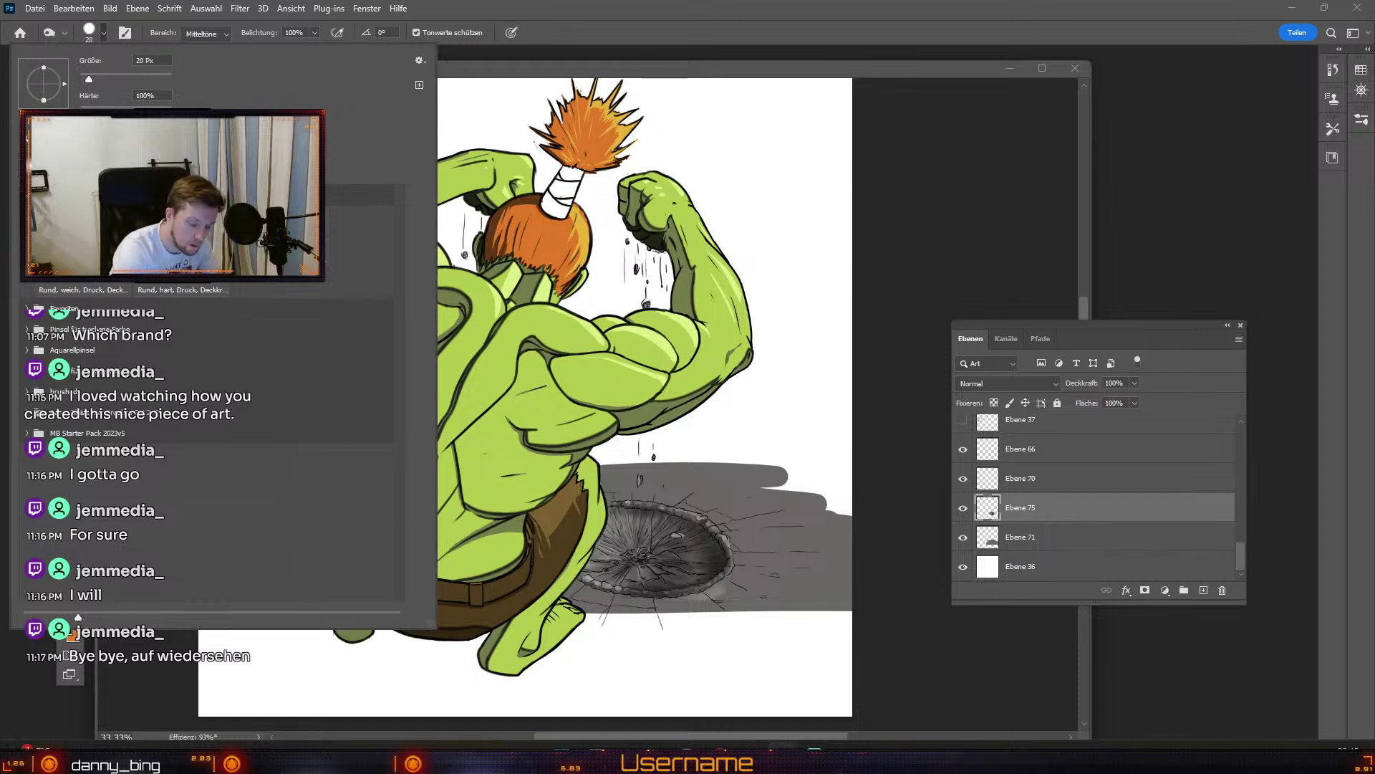
pyautogui.press('odiaeresis')
pyautogui.click(649, 517)
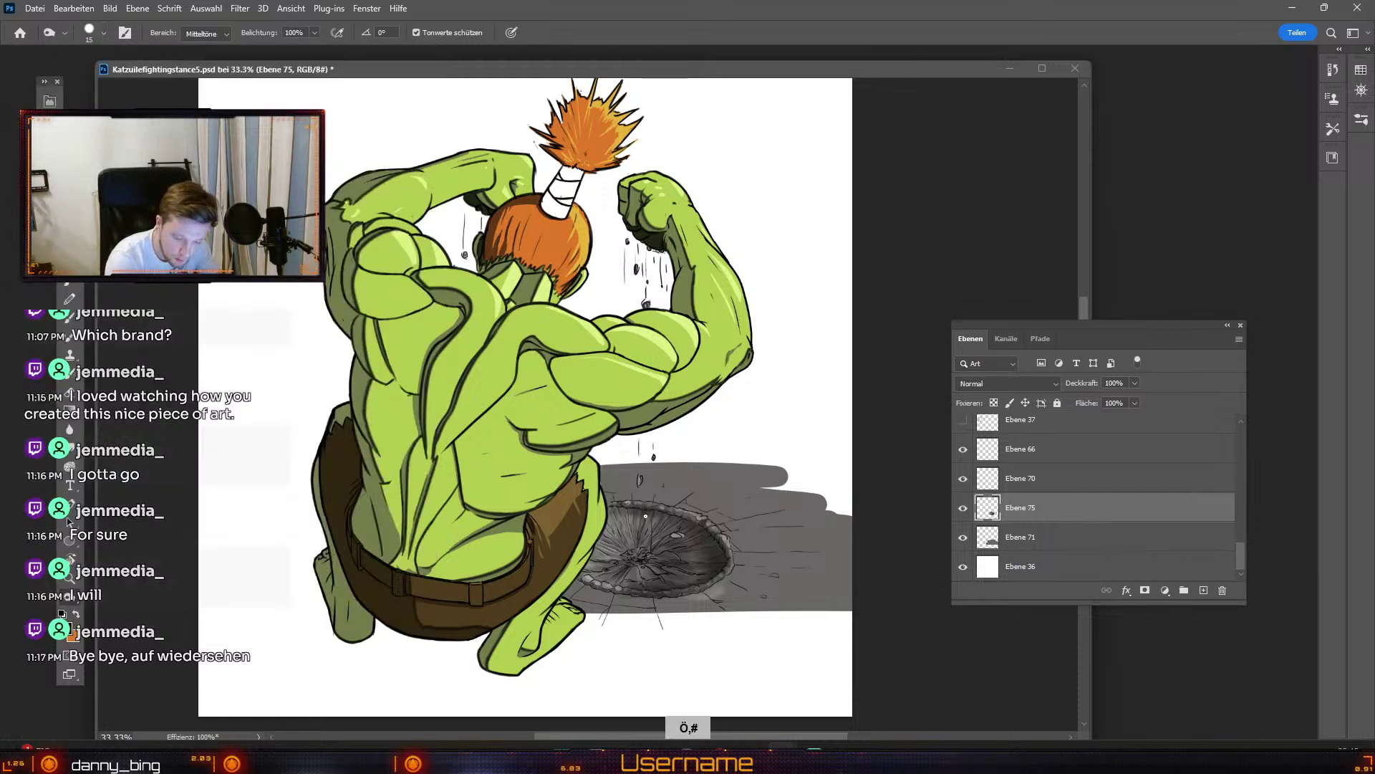
pyautogui.hotkey('ctrl', 'z')
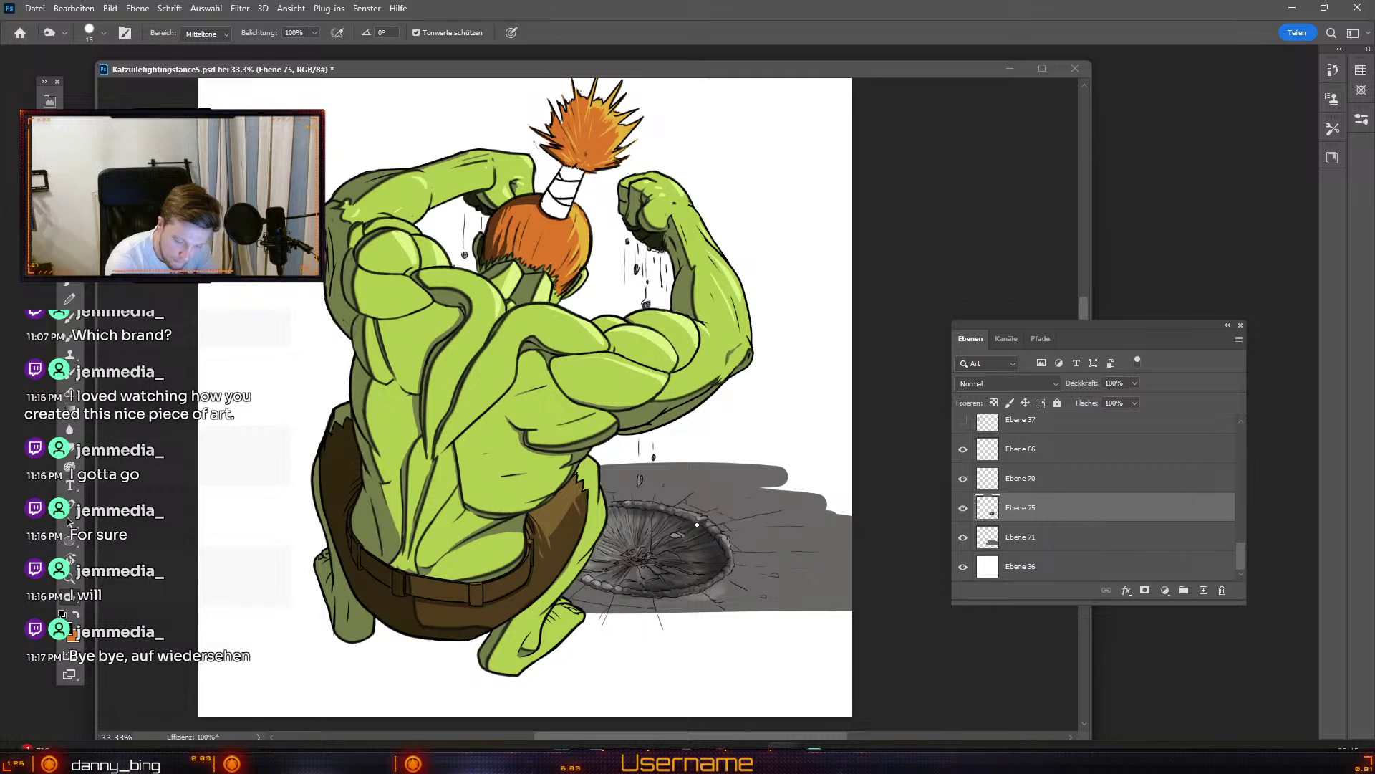
pyautogui.press('#')
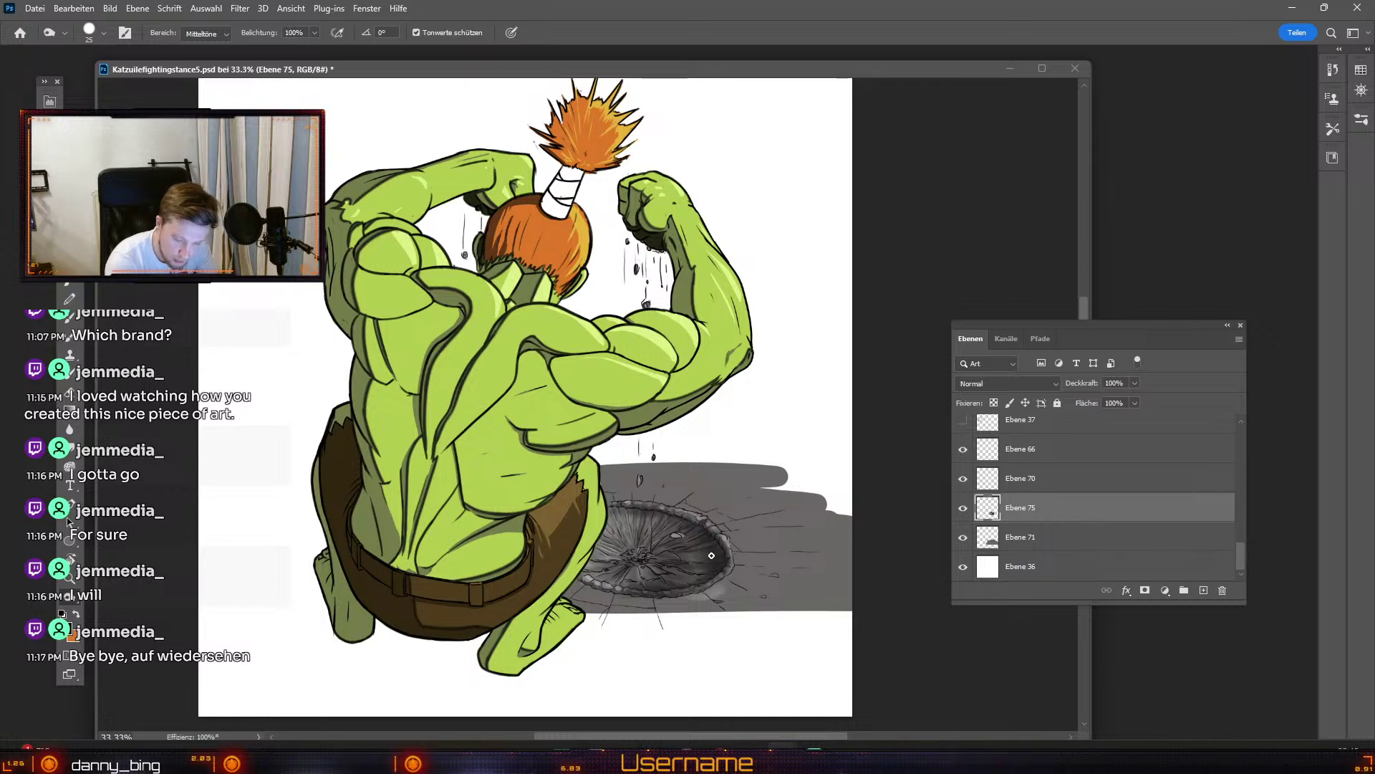
pyautogui.press('odiaeresis')
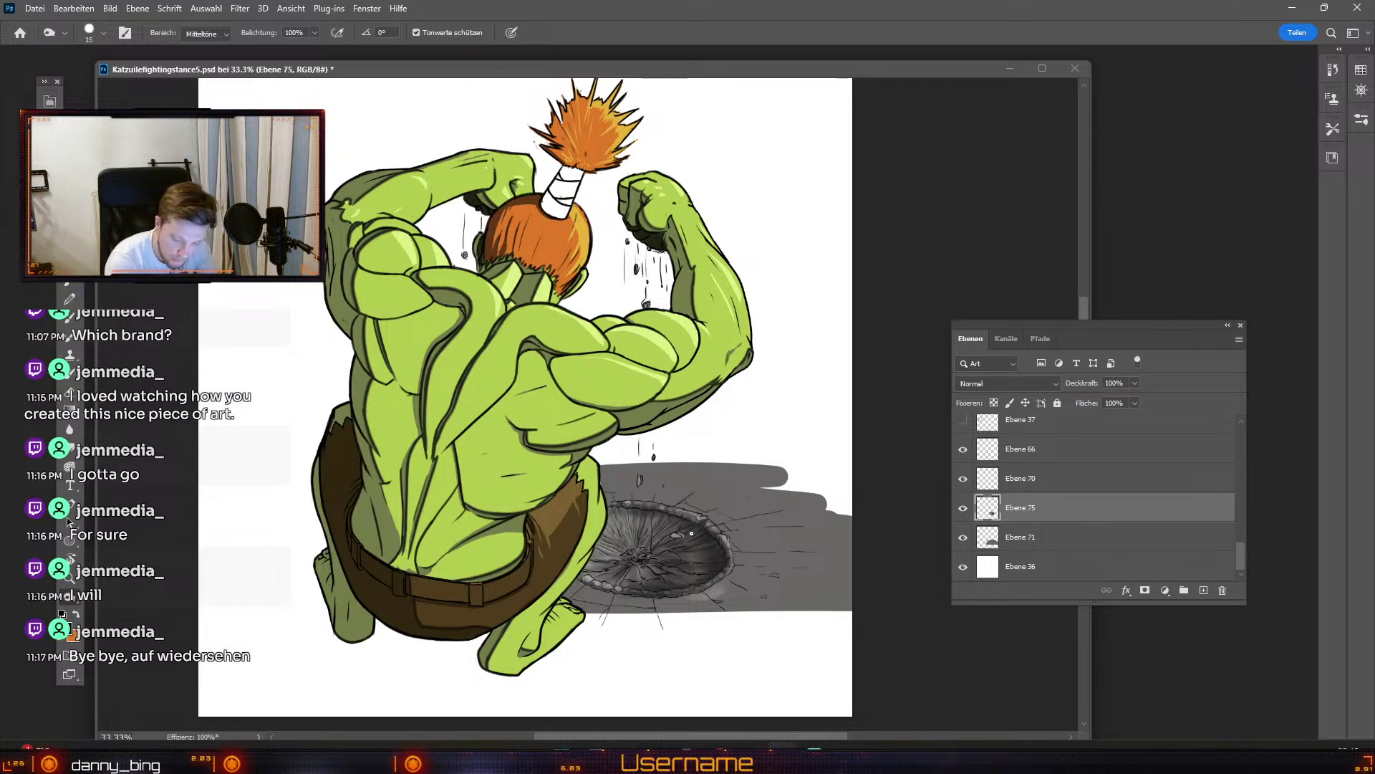
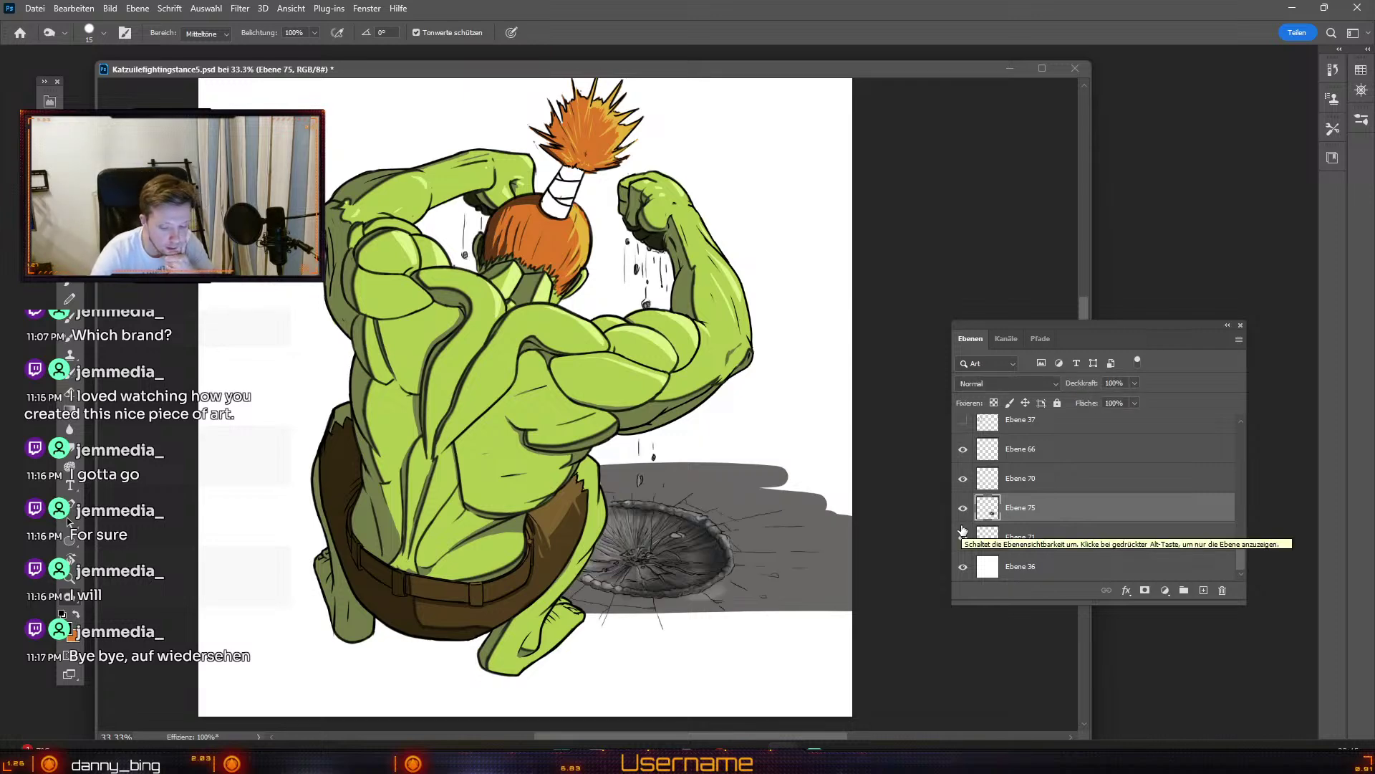
# Step: Check Ebene 71 by toggling its visibility, and start a Hue/Saturation adjustment on this ground shadow layer with Colorize enabled
pyautogui.click(964, 537)
pyautogui.click(965, 539)
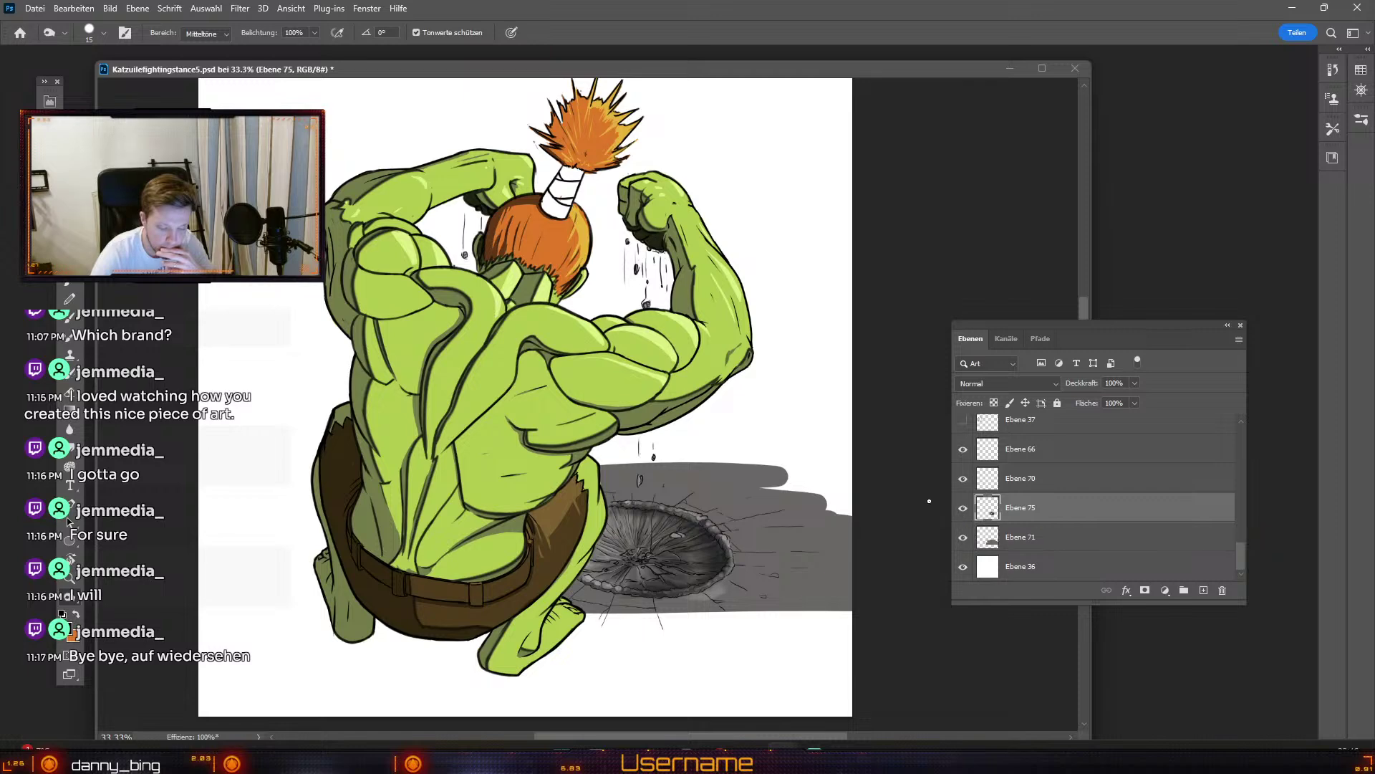
pyautogui.click(962, 538)
pyautogui.click(963, 539)
pyautogui.click(1063, 537)
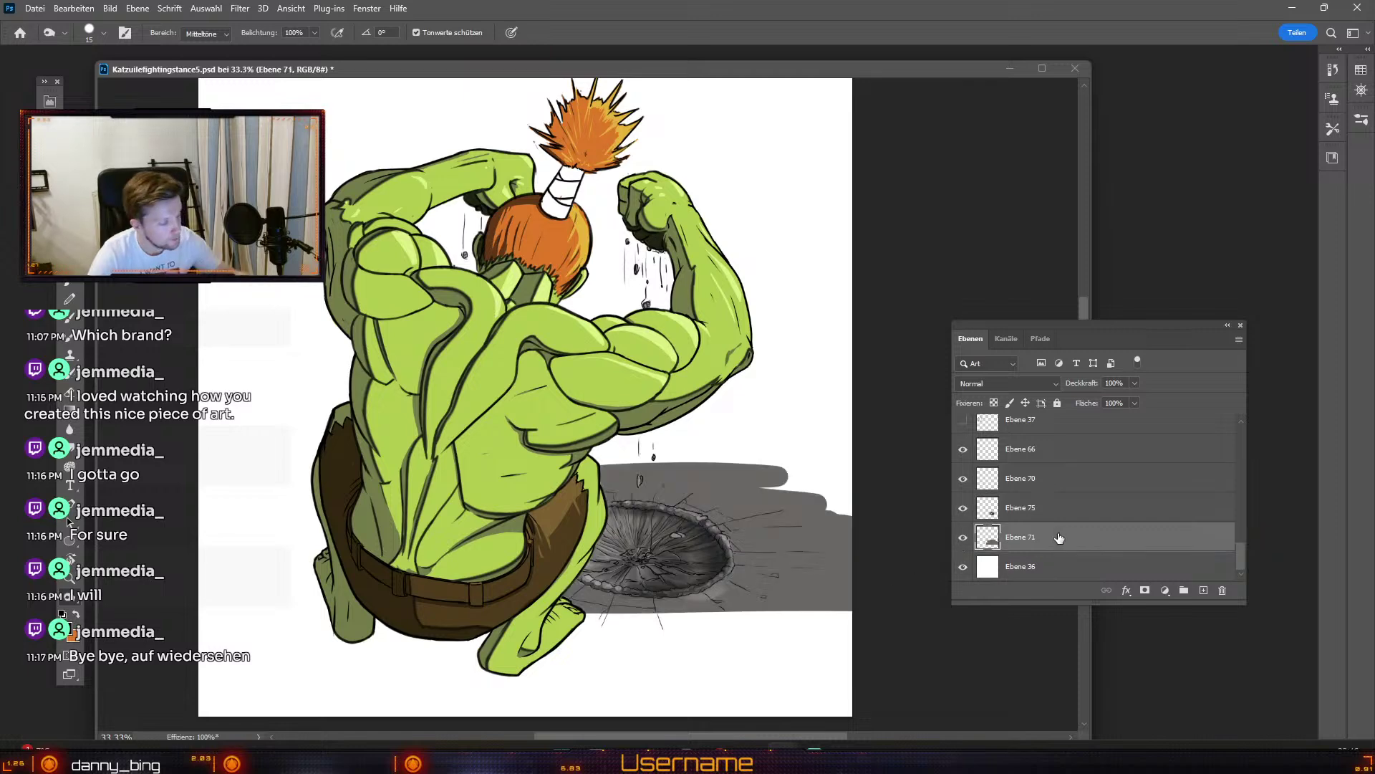
pyautogui.hotkey('ctrl', 'u')
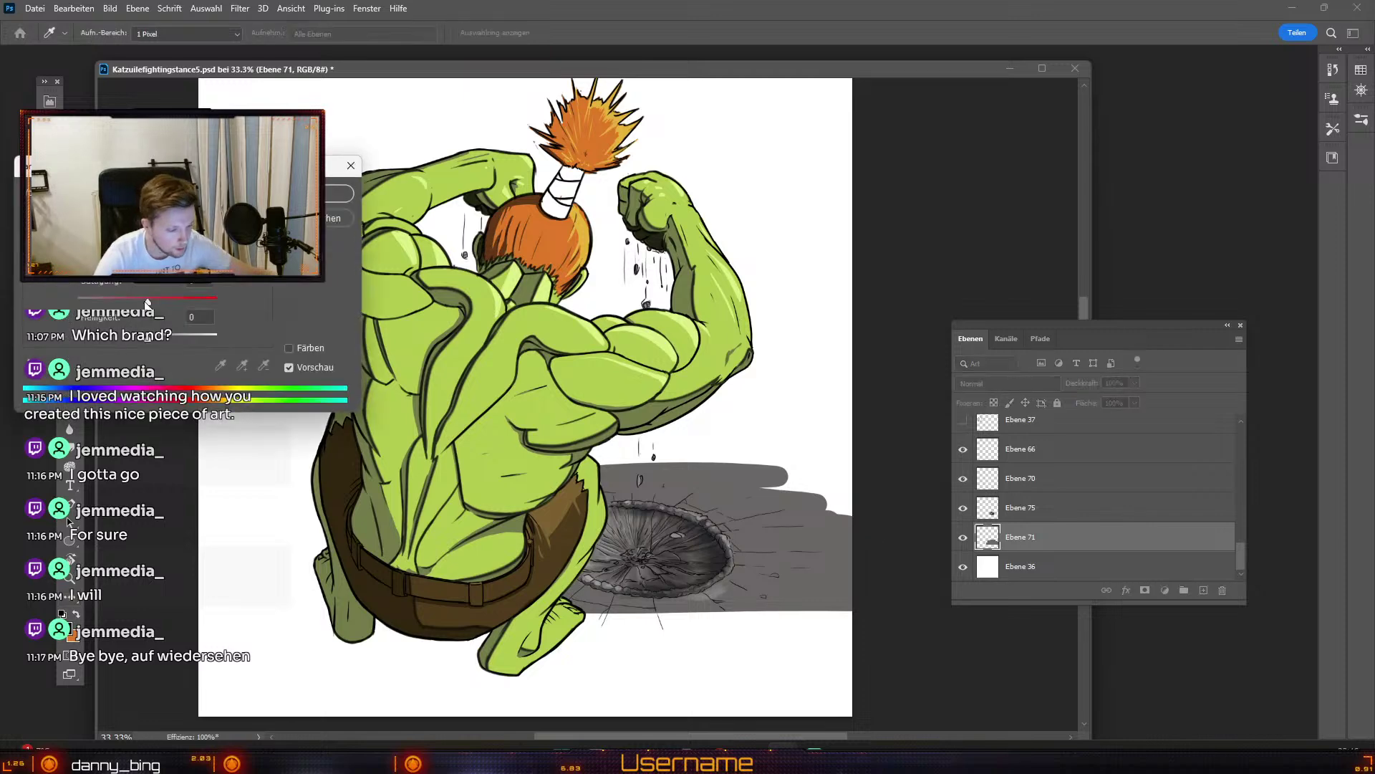
pyautogui.click(287, 348)
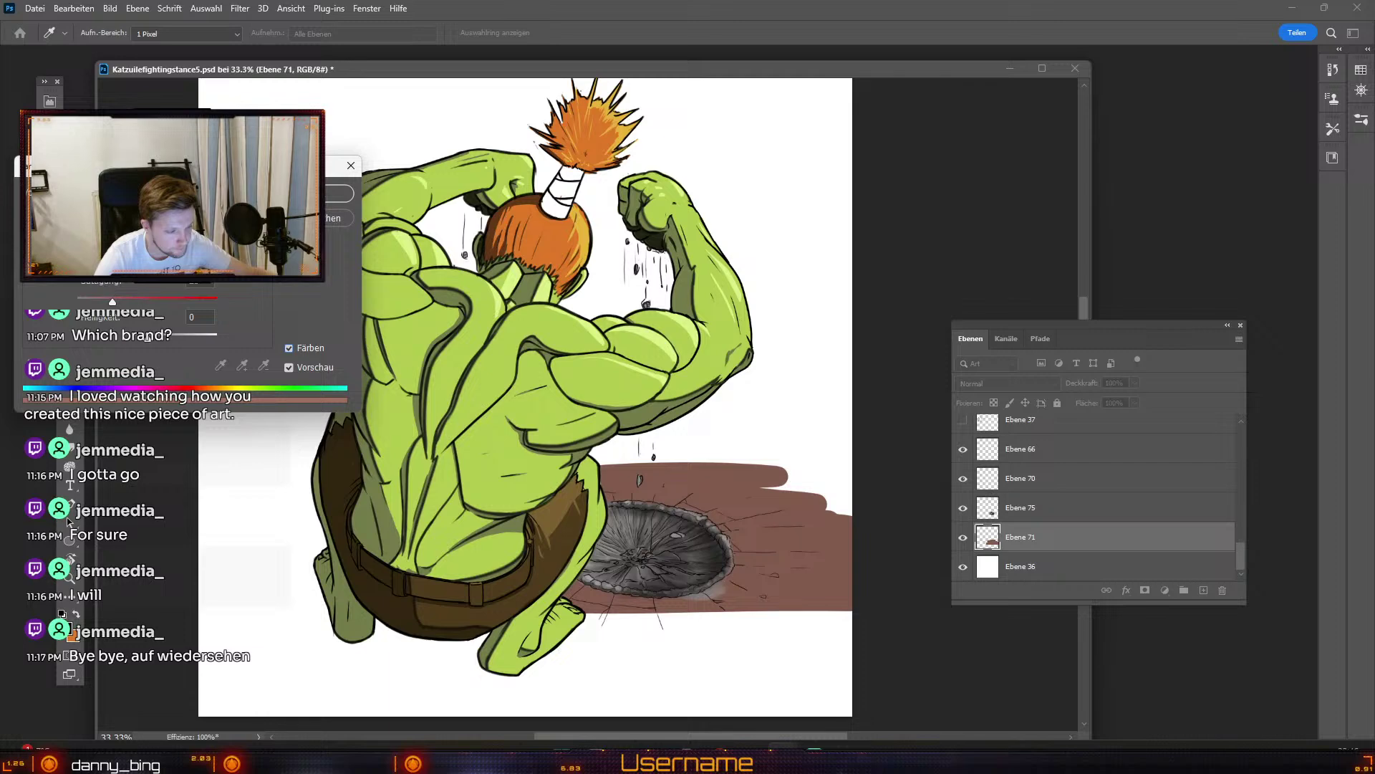
# Step: Tune the ground shadow's colour to a muted brown with a lightness of -4, and apply the adjustment
pyautogui.moveTo(112, 301); pyautogui.dragTo(104, 302)
pyautogui.moveTo(146, 344); pyautogui.dragTo(142, 344)
pyautogui.moveTo(104, 302); pyautogui.dragTo(130, 343)
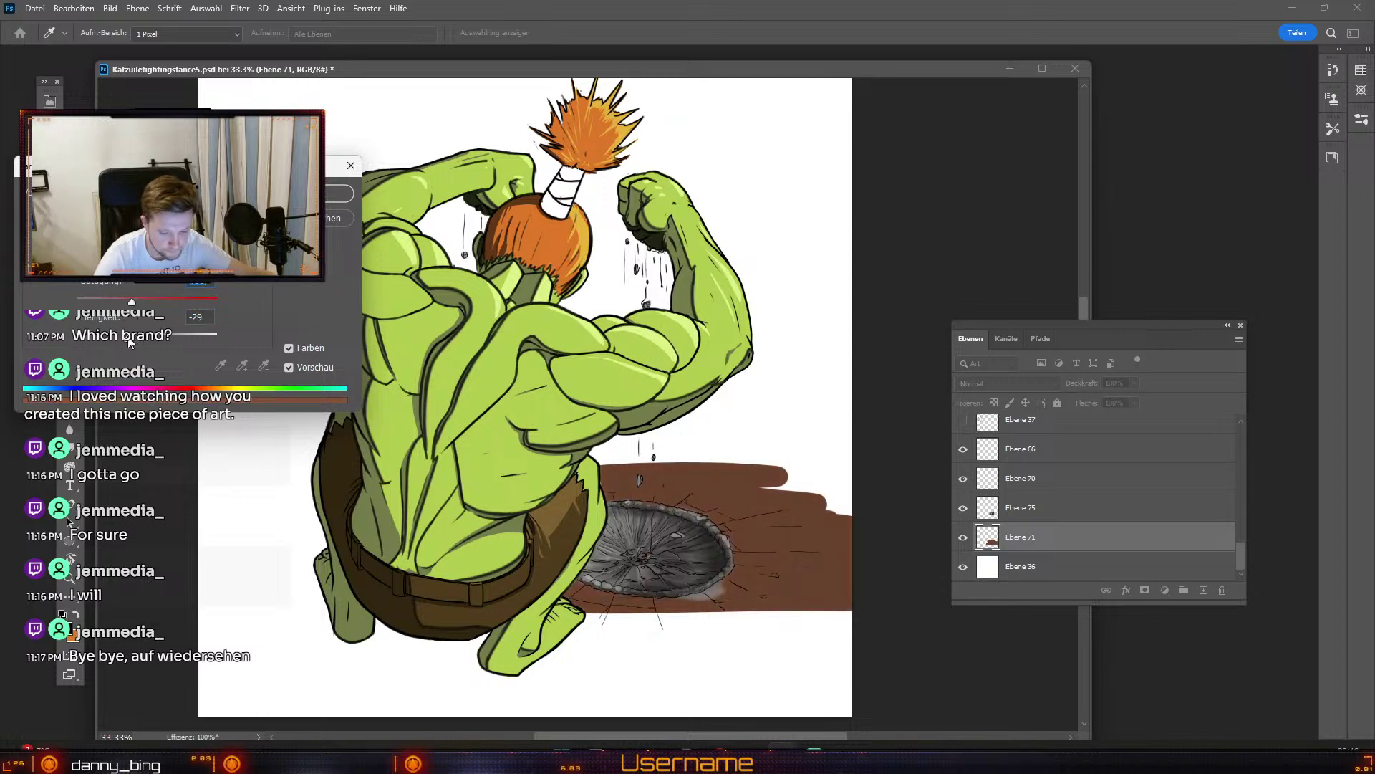
pyautogui.click(131, 300)
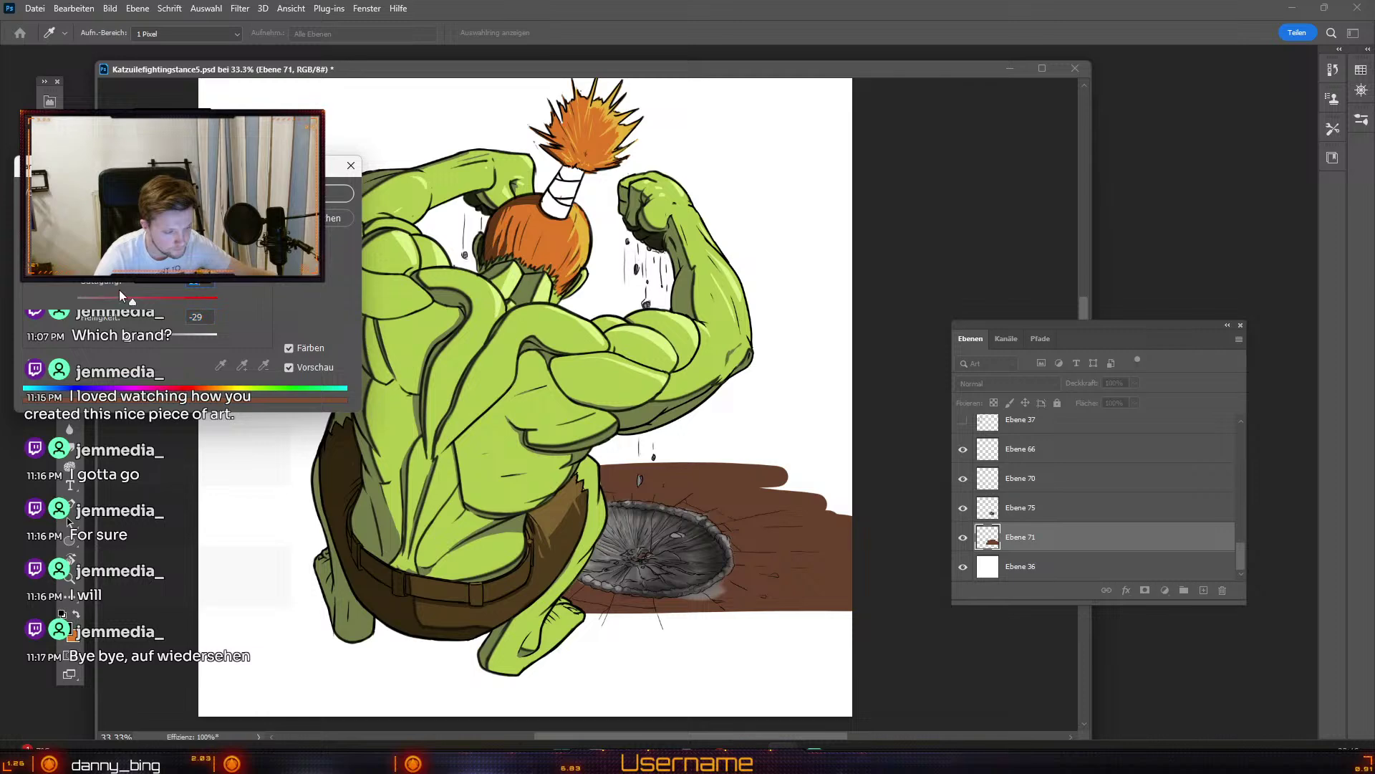
pyautogui.moveTo(128, 339); pyautogui.dragTo(110, 301)
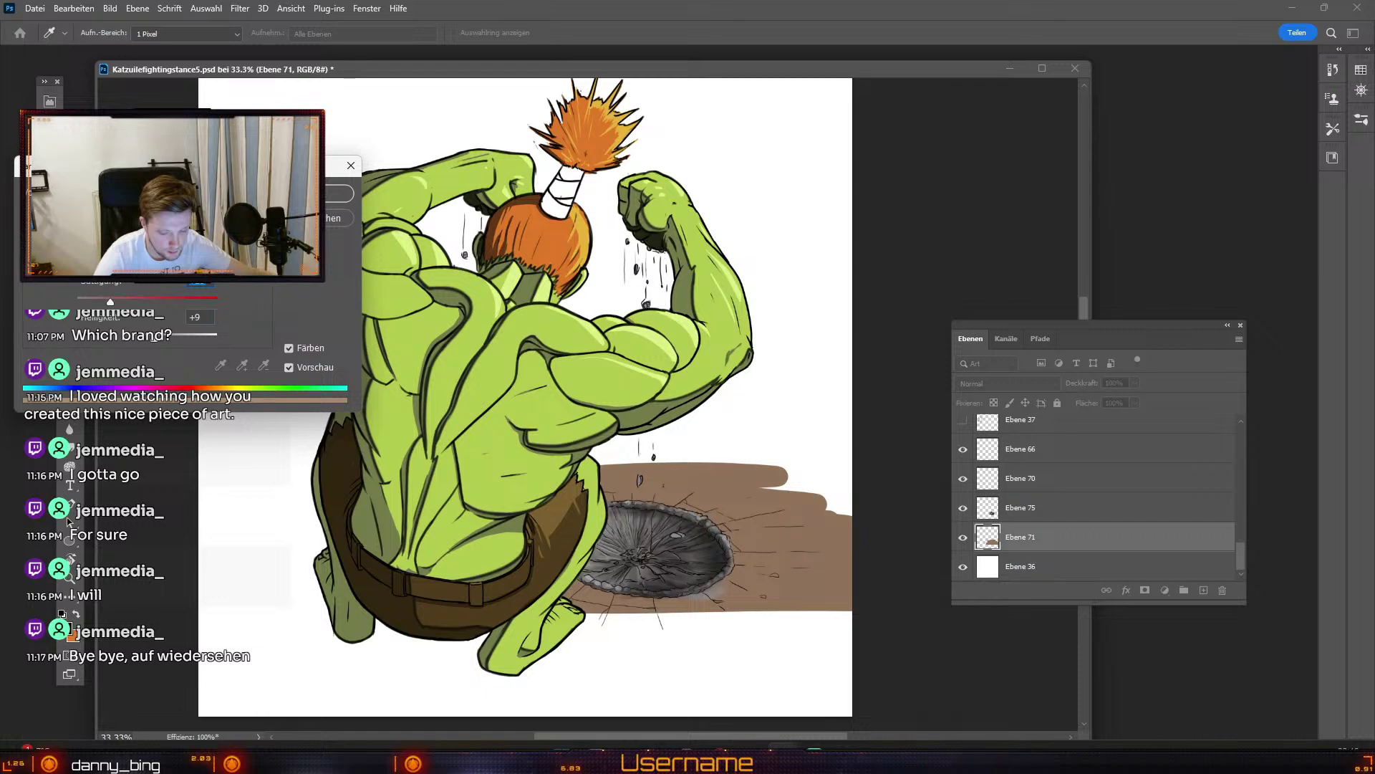
pyautogui.moveTo(149, 341); pyautogui.dragTo(145, 340)
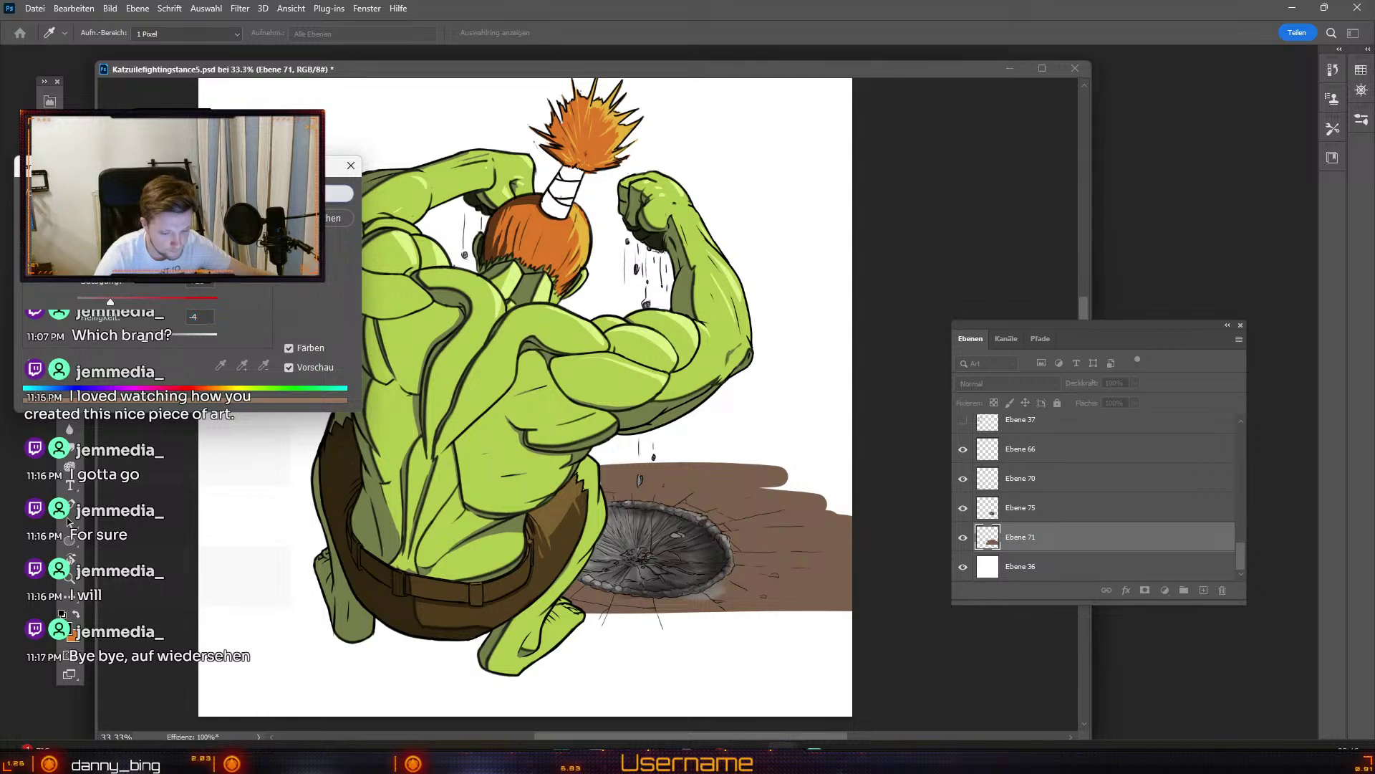
pyautogui.click(339, 194)
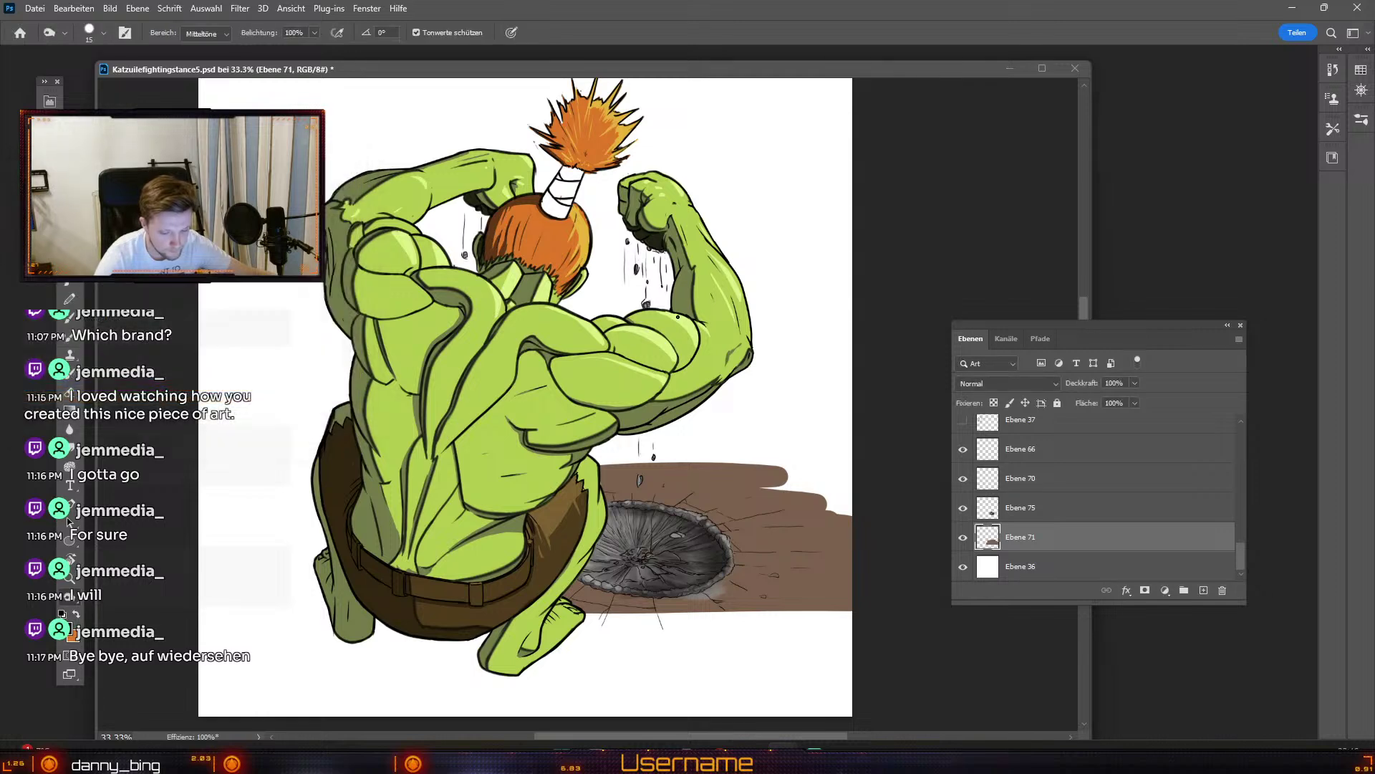
# Step: Colorize the crater layer Ebene 75 to a muted brown with Hue/Saturation, set its lightness to -5, and apply the adjustment
pyautogui.click(1071, 509)
pyautogui.hotkey('ctrl', 'u')
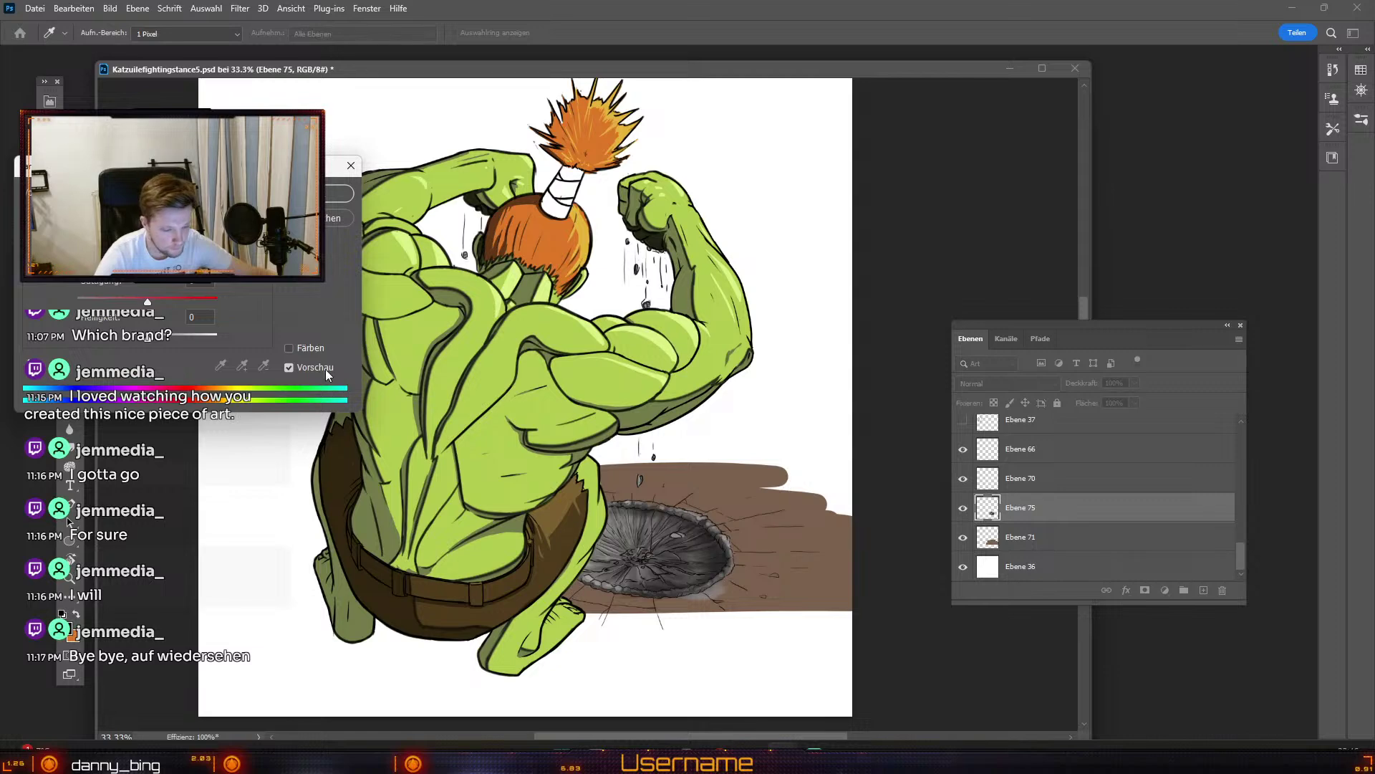
pyautogui.click(289, 349)
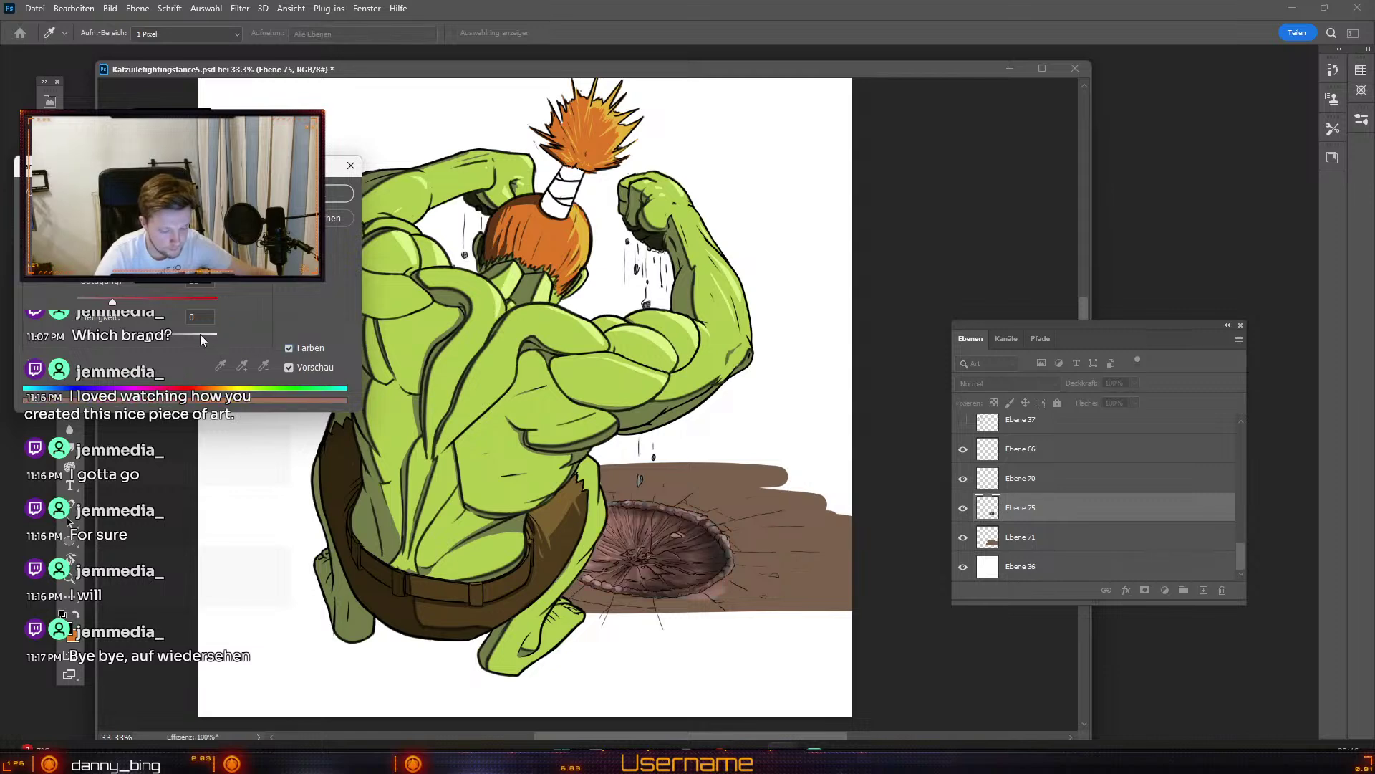
pyautogui.moveTo(114, 303); pyautogui.dragTo(109, 303)
pyautogui.click(144, 338)
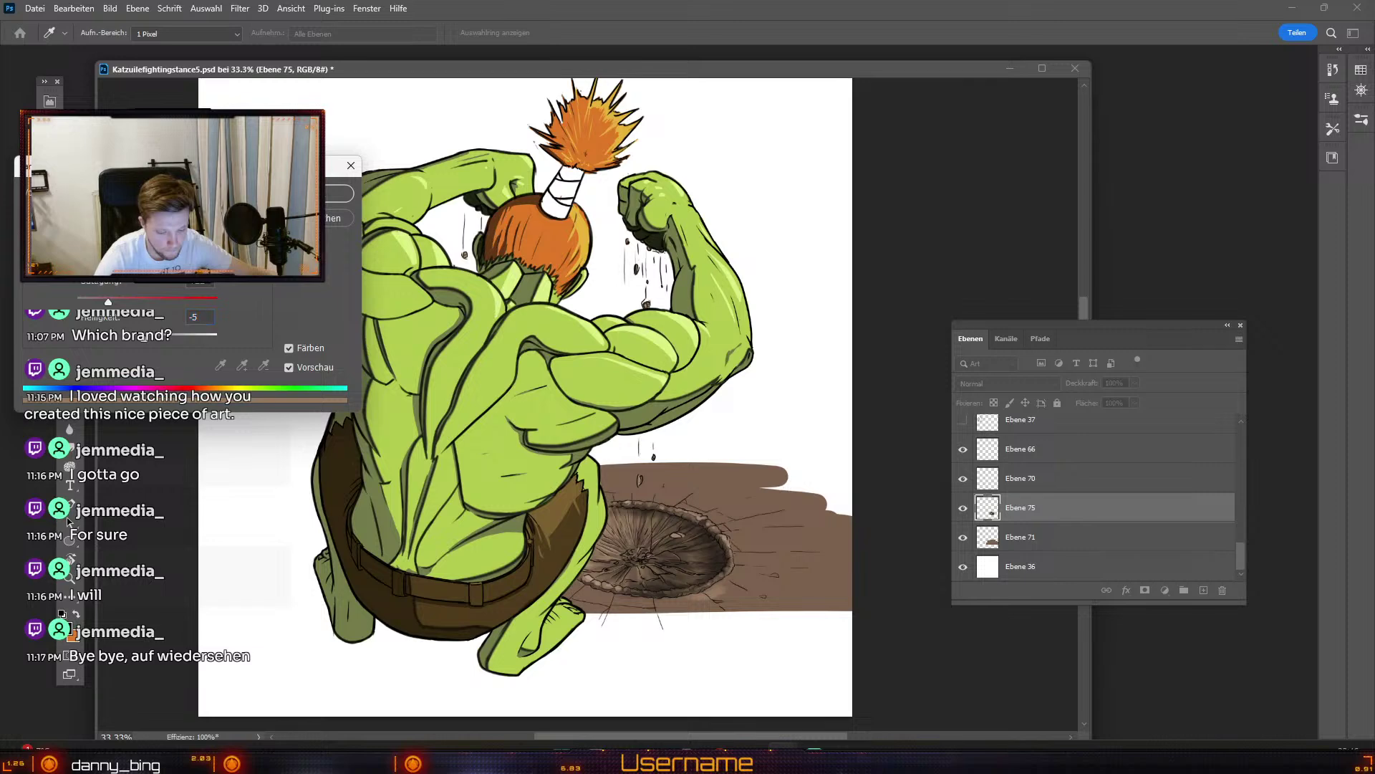
pyautogui.press('Return')
# Step: Take the ground shadow's brown as the brush colour, and choose the soft round pressure brush with 59% flow
pyautogui.press('b')
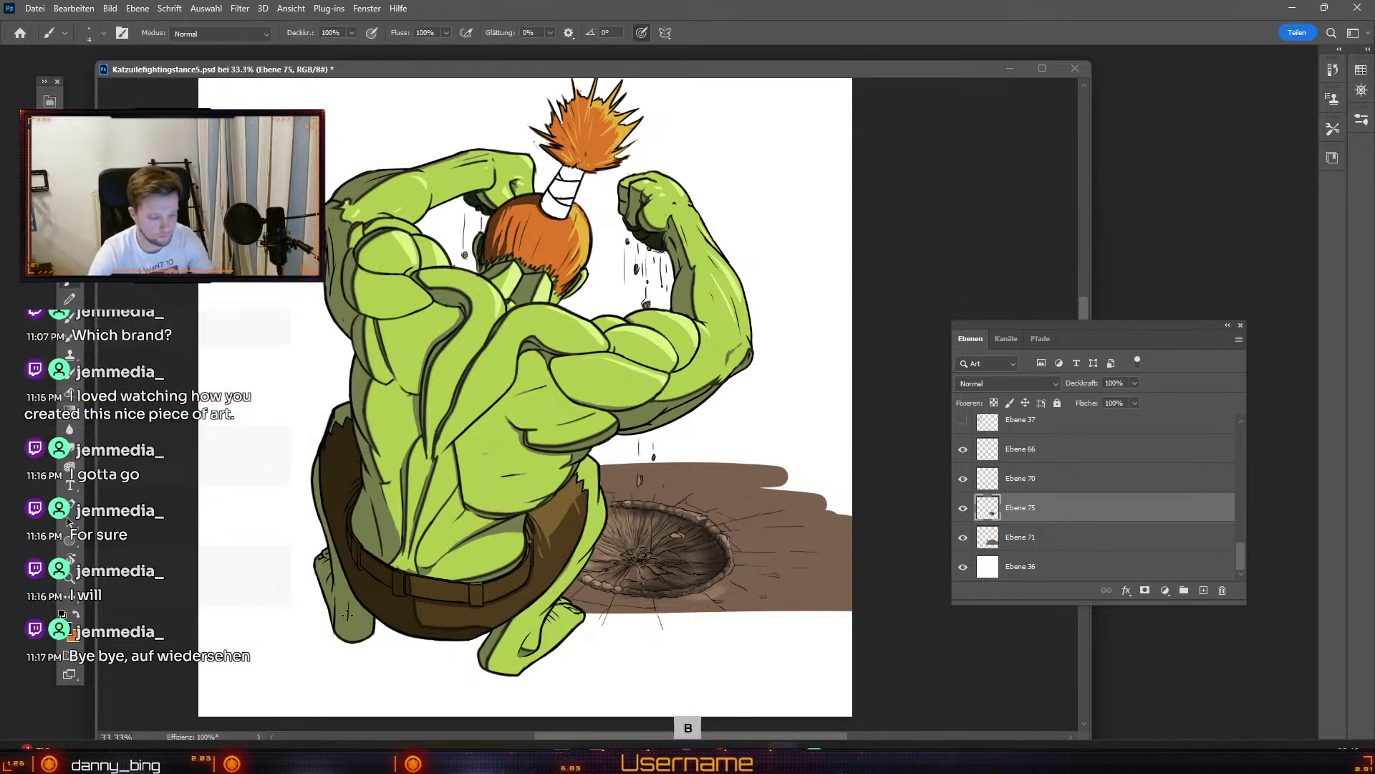
pyautogui.click(69, 634)
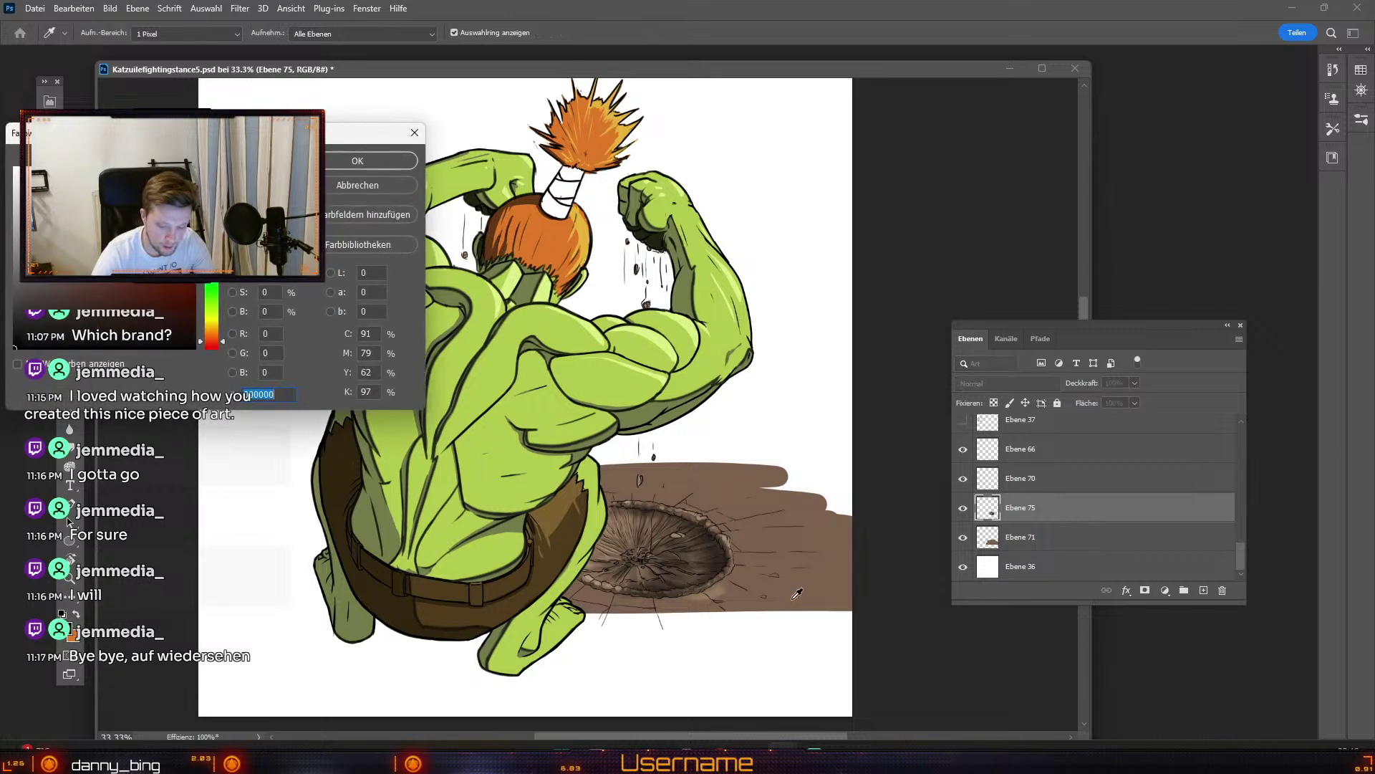
pyautogui.click(362, 165)
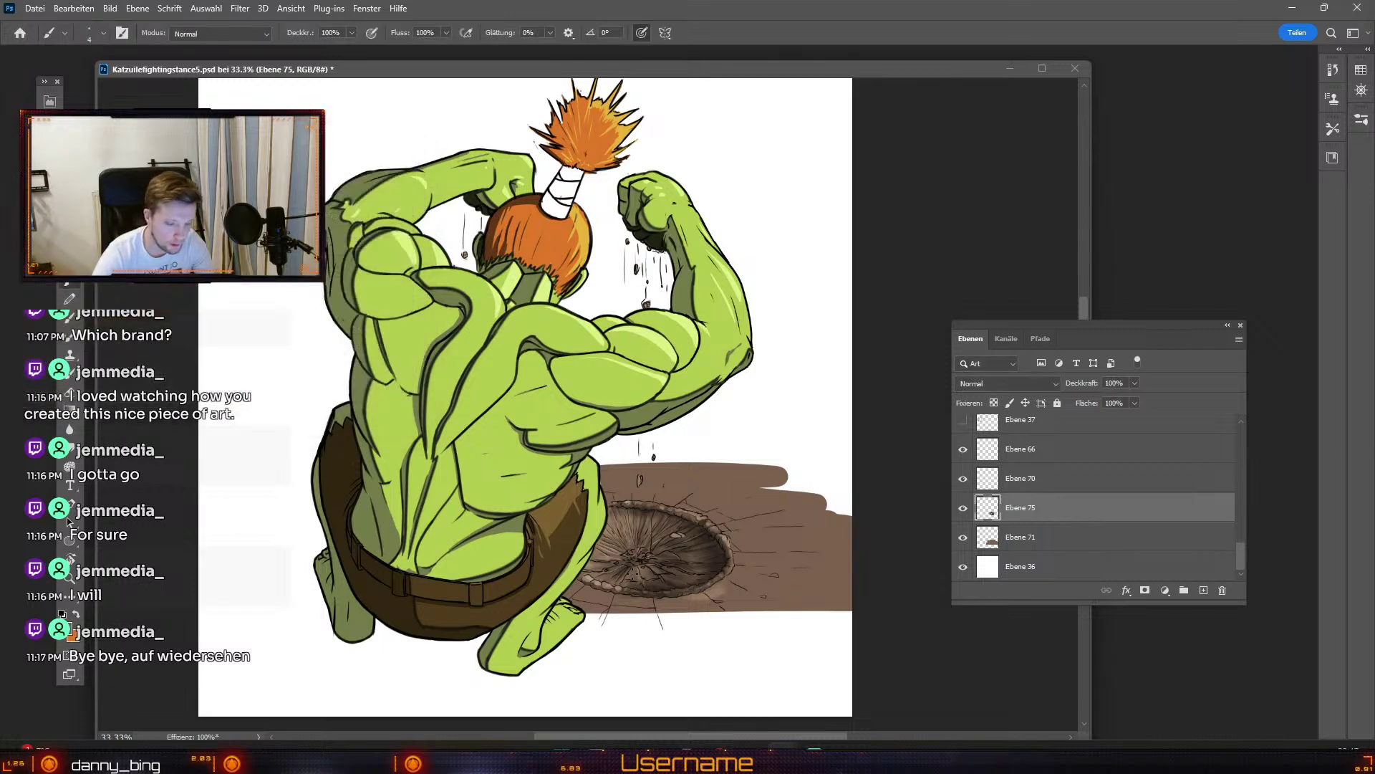
pyautogui.click(96, 32)
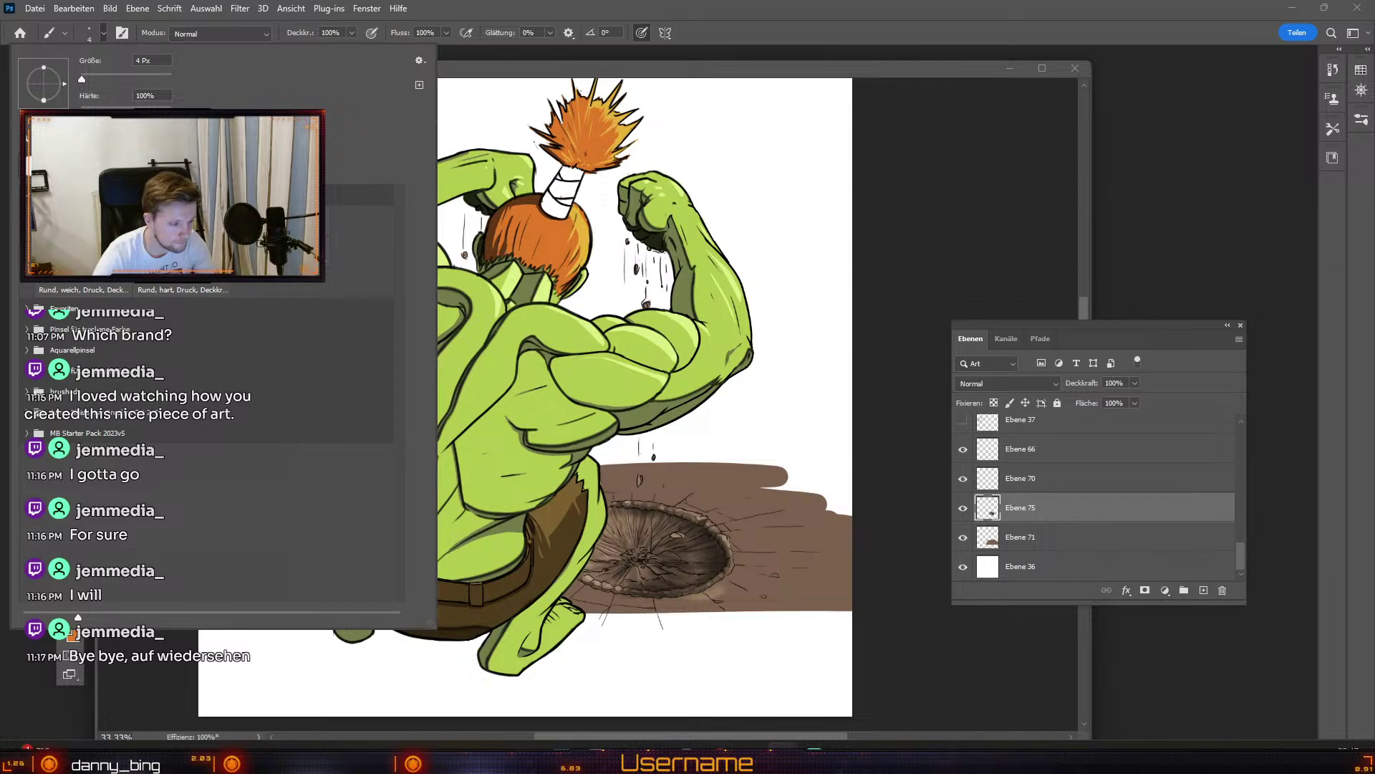
pyautogui.click(82, 289)
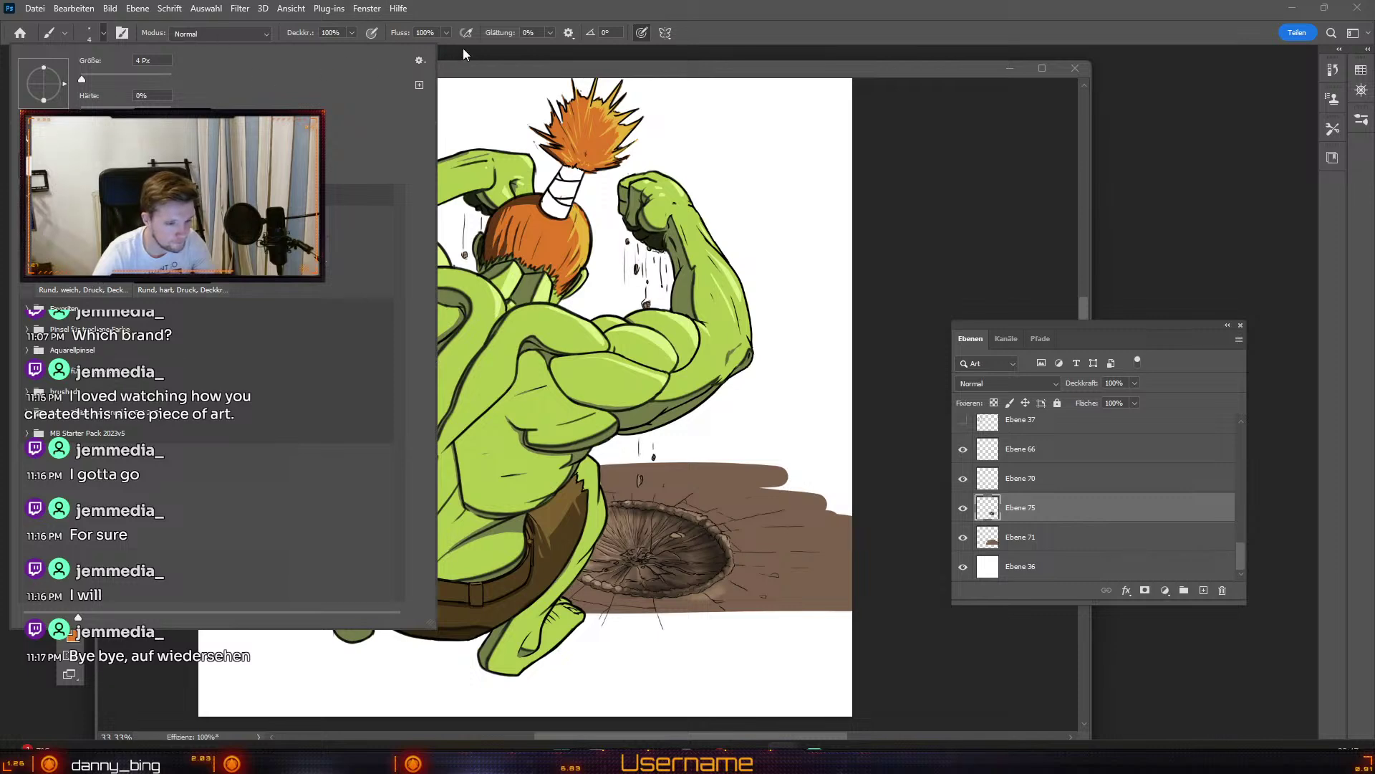
pyautogui.click(445, 33)
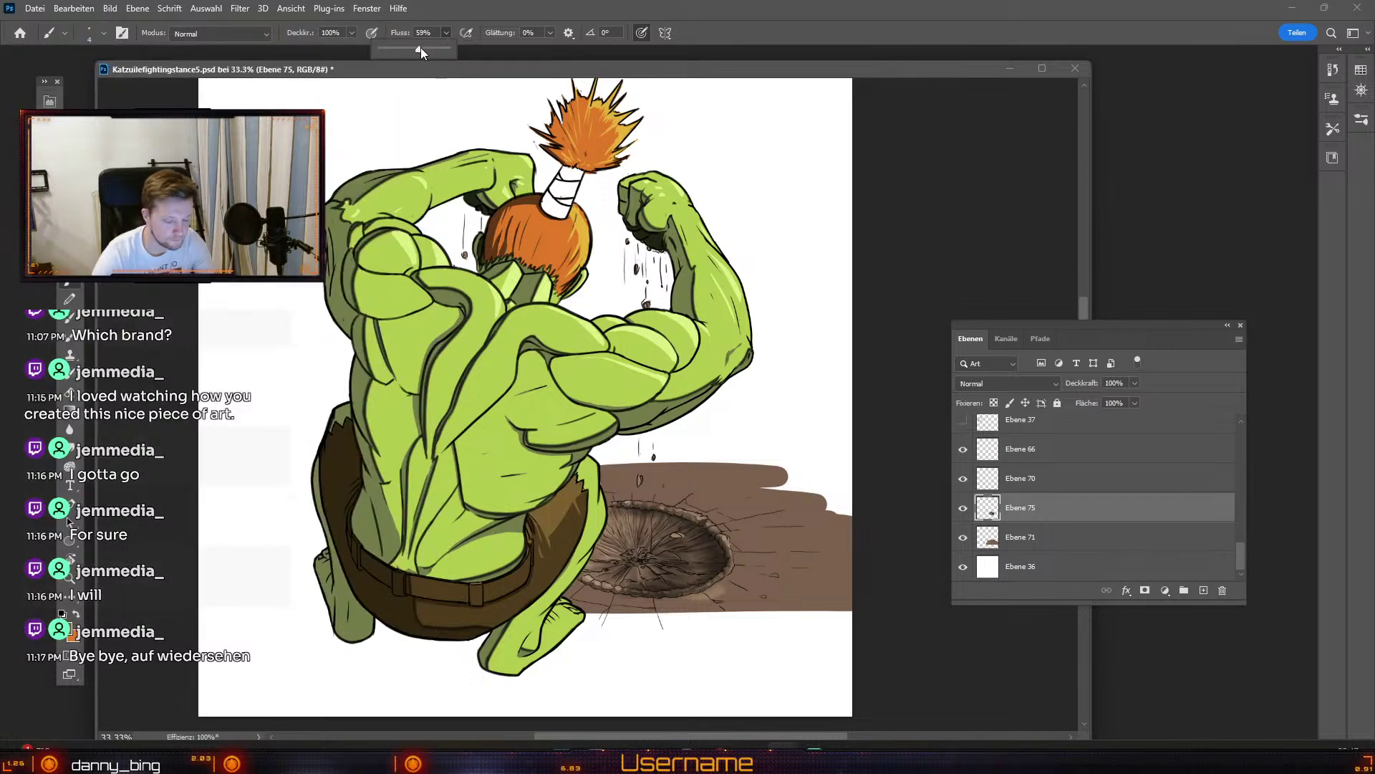
# Step: Try extending the brown ground below the crater with the soft brush enlarged to 250 px, and undo the strokes
pyautogui.click(644, 627)
pyautogui.press('#')
pyautogui.press('#')
pyautogui.press('#')
pyautogui.press('#')
pyautogui.press('#')
pyautogui.press('#')
pyautogui.press('#')
pyautogui.press('#')
pyautogui.press('#')
pyautogui.press('#')
pyautogui.press('#')
pyautogui.press('#')
pyautogui.press('#')
pyautogui.press('#')
pyautogui.press('#')
pyautogui.press('#')
pyautogui.moveTo(581, 623)
pyautogui.mouseDown()
pyautogui.moveTo(715, 635)
pyautogui.moveTo(572, 623)
pyautogui.moveTo(752, 621)
pyautogui.mouseUp()
pyautogui.press('#')
pyautogui.press('#')
pyautogui.press('#')
pyautogui.press('#')
pyautogui.press('#')
pyautogui.press('#')
pyautogui.press('#')
pyautogui.press('#')
pyautogui.moveTo(536, 624); pyautogui.dragTo(833, 619)
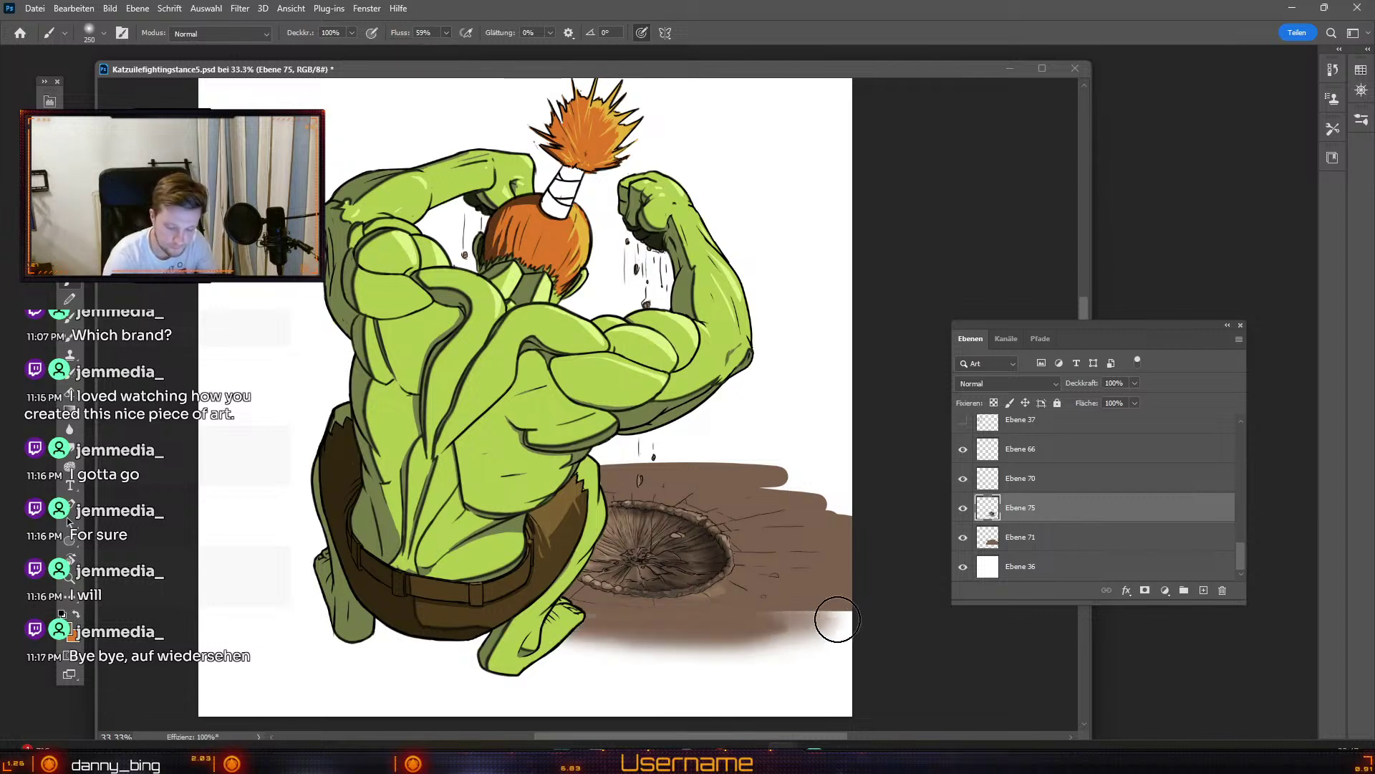
pyautogui.hotkey('ctrl', 'z')
pyautogui.hotkey('ctrl', 'z')
pyautogui.hotkey('ctrl', 'z')
pyautogui.hotkey('ctrl', 'z')
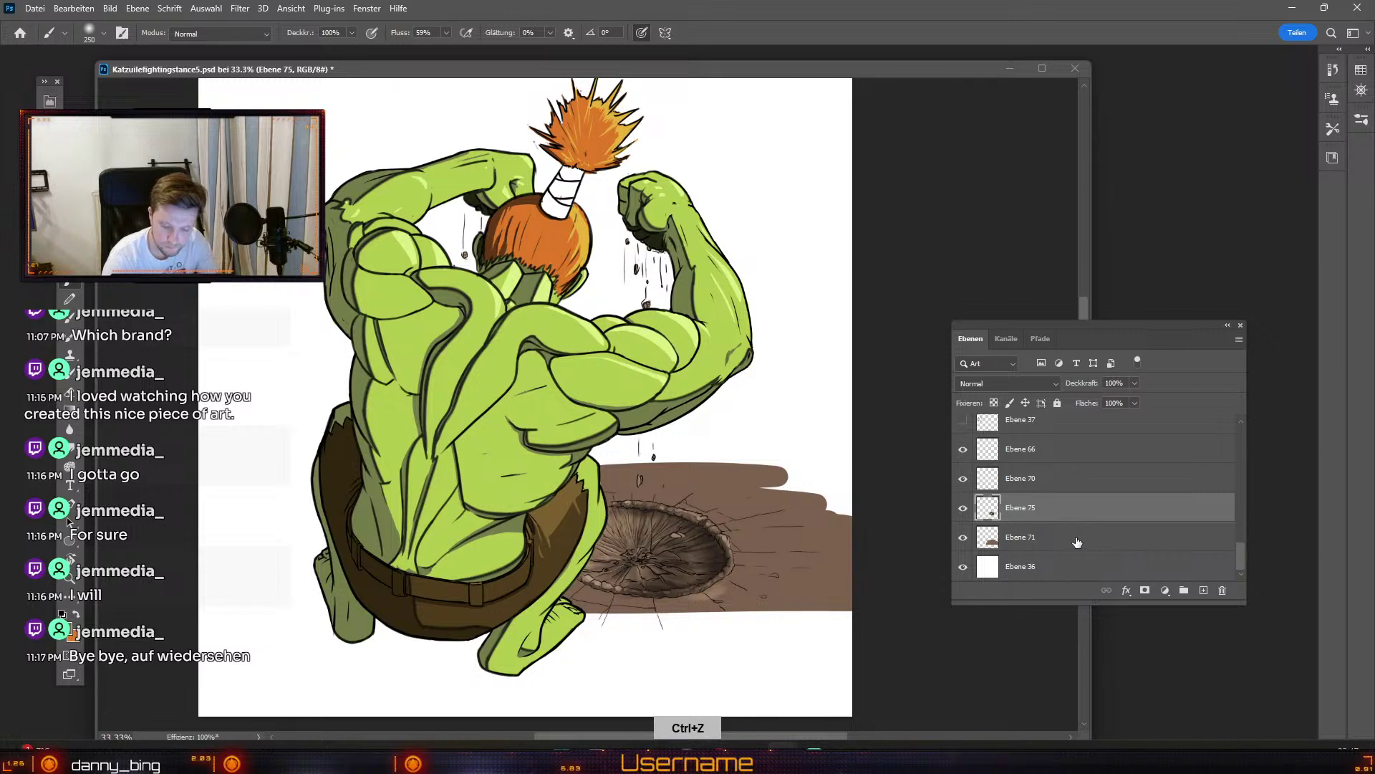
# Step: Switch to the ground layer Ebene 71 and choose the Spatter 27 pixels brush, undoing a test stroke below the crater
pyautogui.click(1076, 539)
pyautogui.click(89, 34)
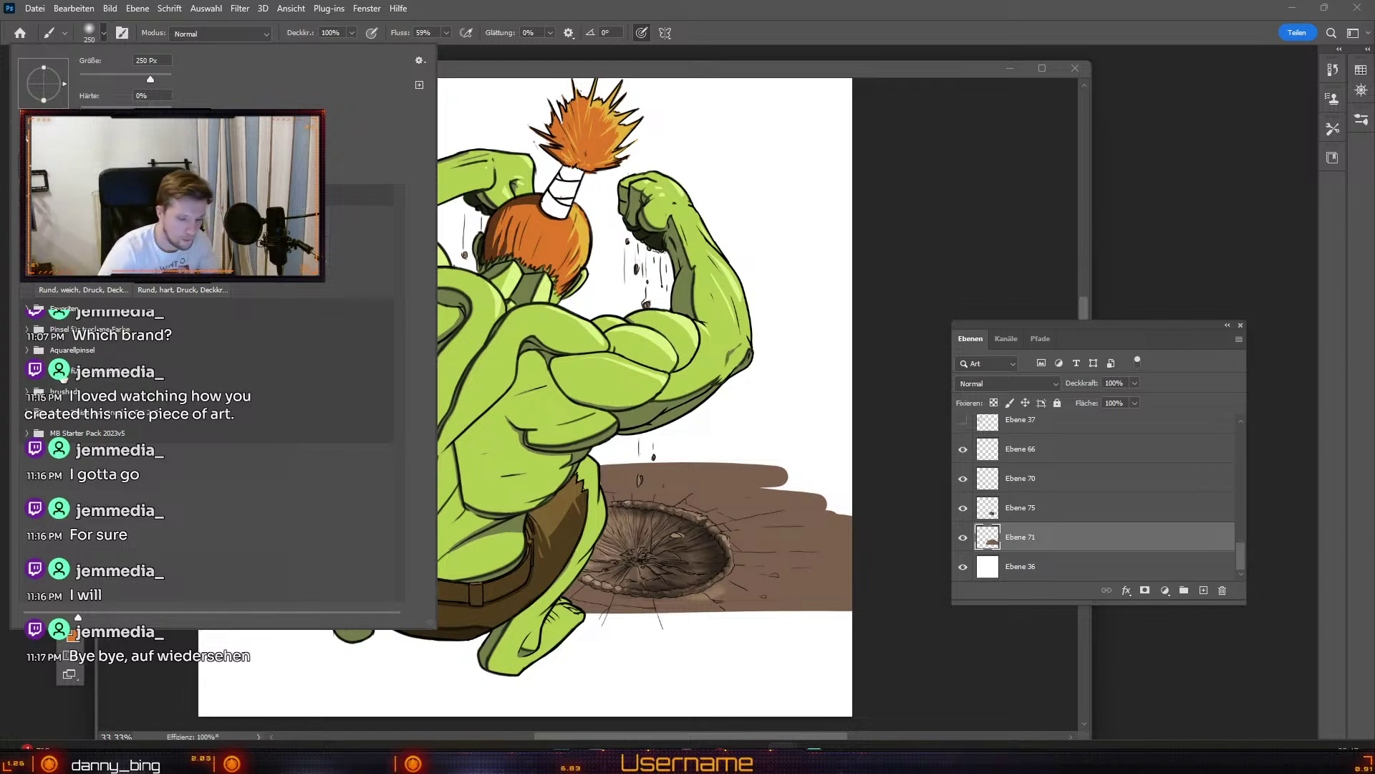
pyautogui.click(39, 400)
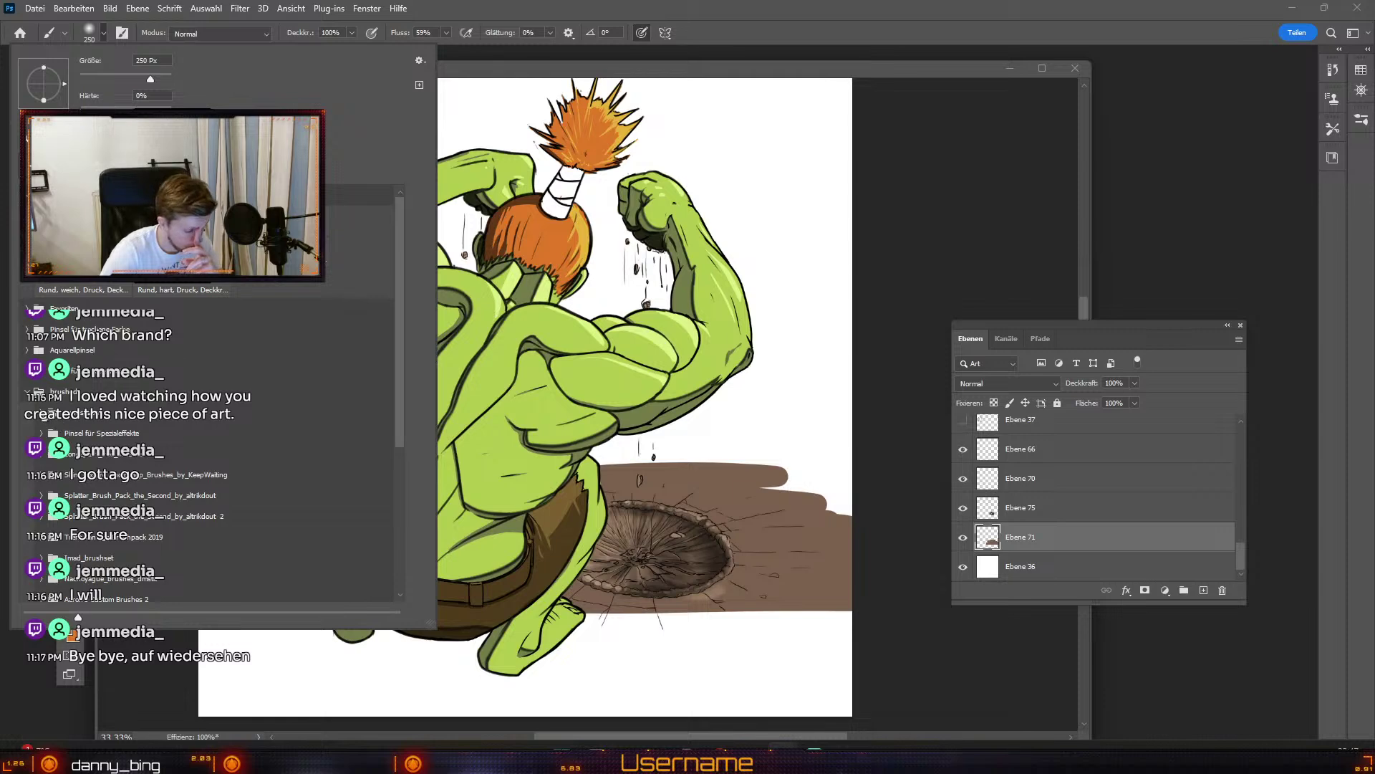
pyautogui.click(319, 469)
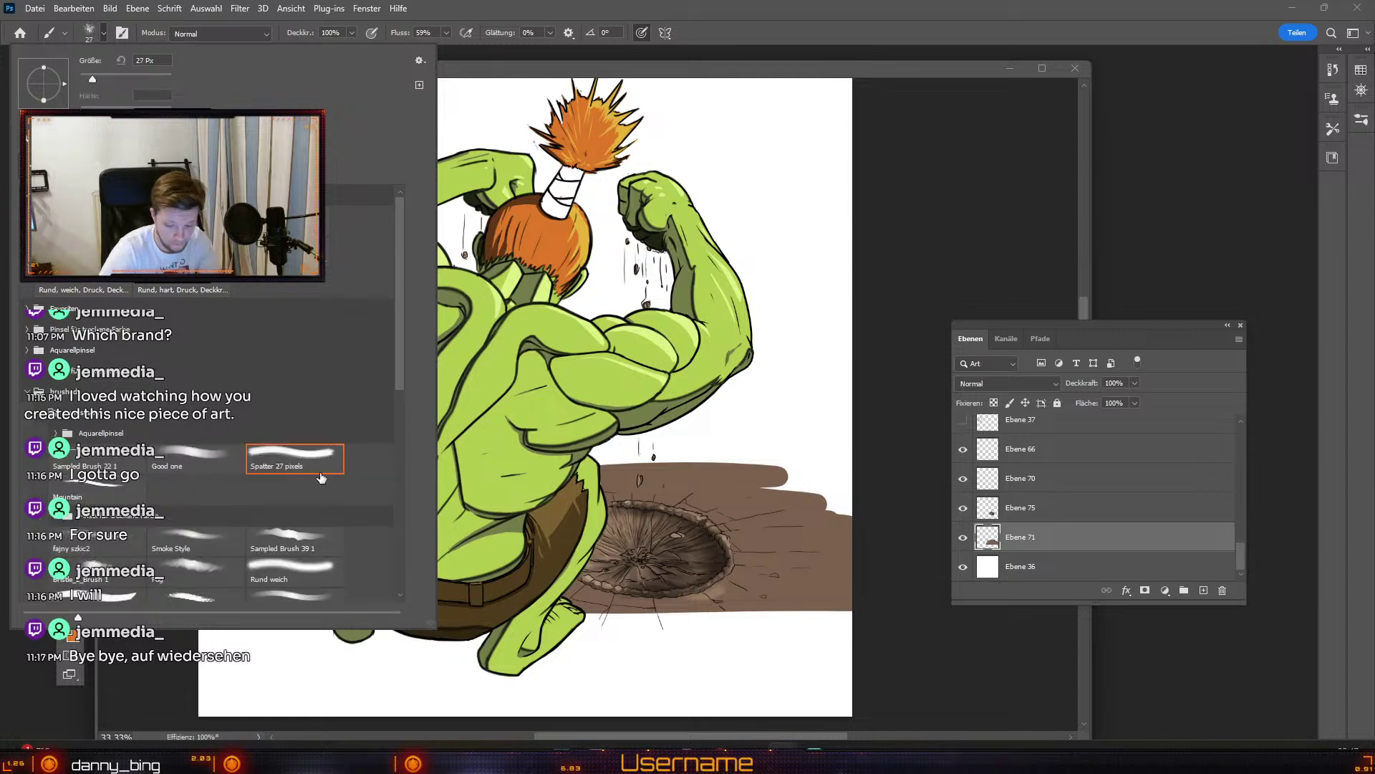
pyautogui.moveTo(635, 638); pyautogui.dragTo(758, 628)
pyautogui.hotkey('ctrl', 'z')
# Step: Extend the brown ground below the crater with the enlarged Spatter brush, raising its size to 400 px and undoing the last stroke
pyautogui.press('#')
pyautogui.press('#')
pyautogui.press('#')
pyautogui.press('#')
pyautogui.press('#')
pyautogui.press('#')
pyautogui.press('#')
pyautogui.press('#')
pyautogui.press('#')
pyautogui.press('#')
pyautogui.press('#')
pyautogui.press('#')
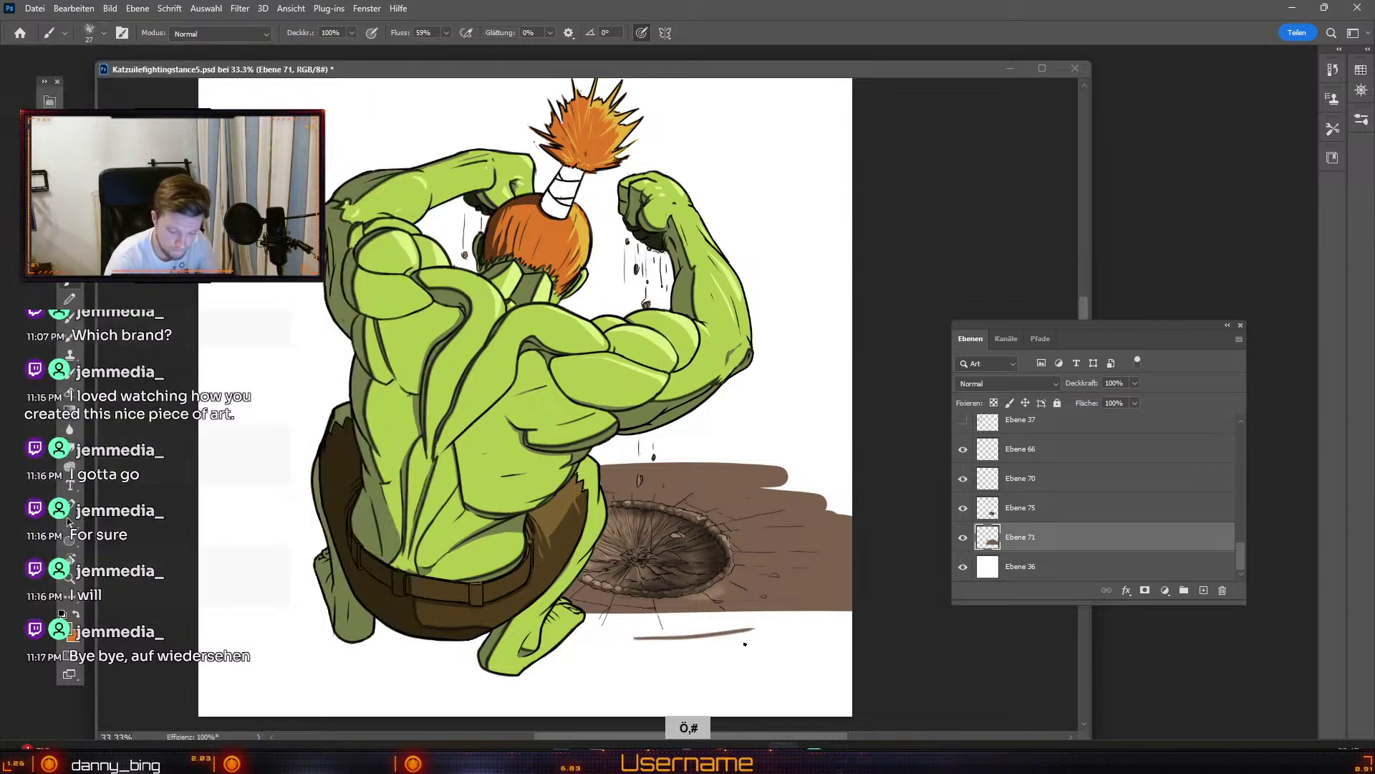
pyautogui.moveTo(585, 625)
pyautogui.mouseDown()
pyautogui.moveTo(703, 638)
pyautogui.moveTo(573, 620)
pyautogui.moveTo(777, 630)
pyautogui.moveTo(565, 624)
pyautogui.moveTo(793, 626)
pyautogui.moveTo(571, 636)
pyautogui.moveTo(846, 619)
pyautogui.mouseUp()
pyautogui.press('#')
pyautogui.press('#')
pyautogui.press('#')
pyautogui.press('#')
pyautogui.press('#')
pyautogui.press('#')
pyautogui.press('#')
pyautogui.press('#')
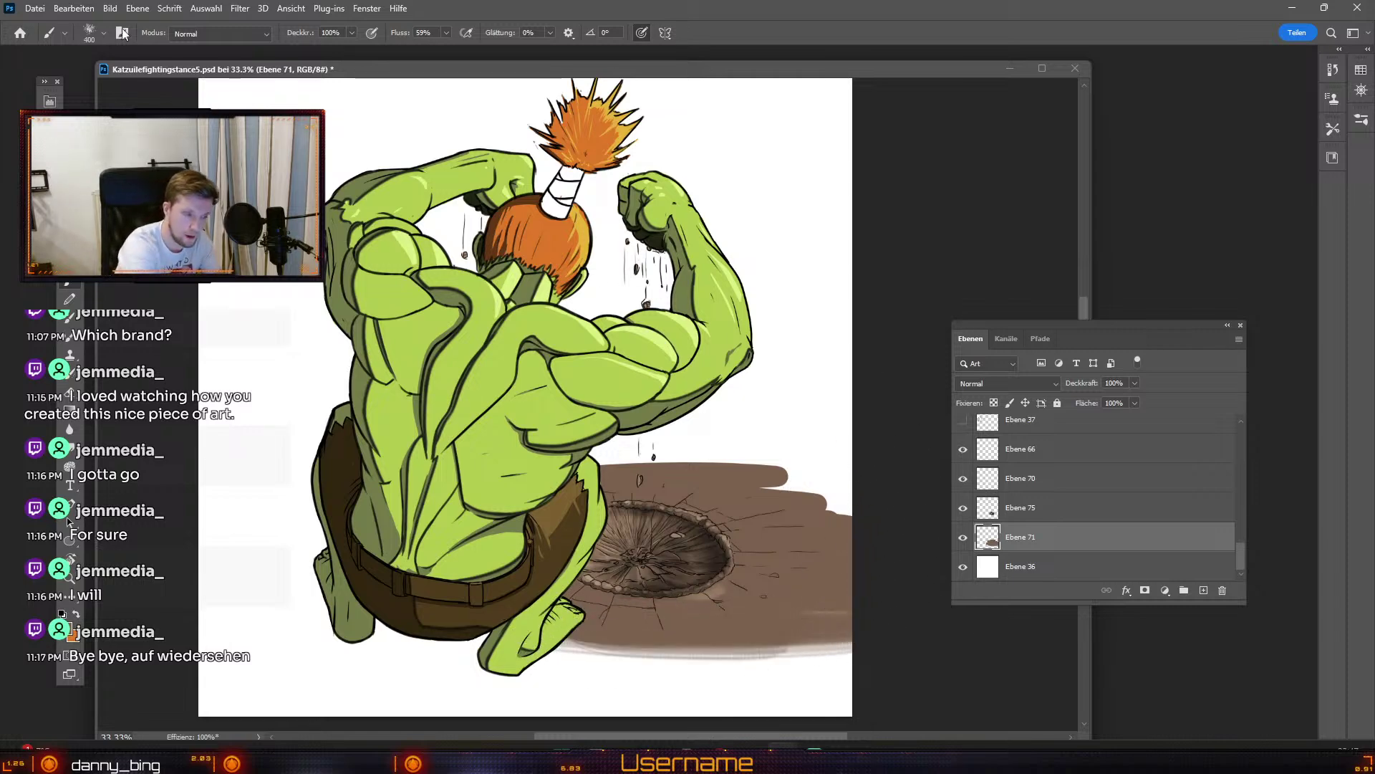
pyautogui.hotkey('ctrl', 'z')
# Step: Choose a rough-textured brush at 250 px, and paint brown ground beneath the feet, around the crater and up behind the raised right arm
pyautogui.click(104, 33)
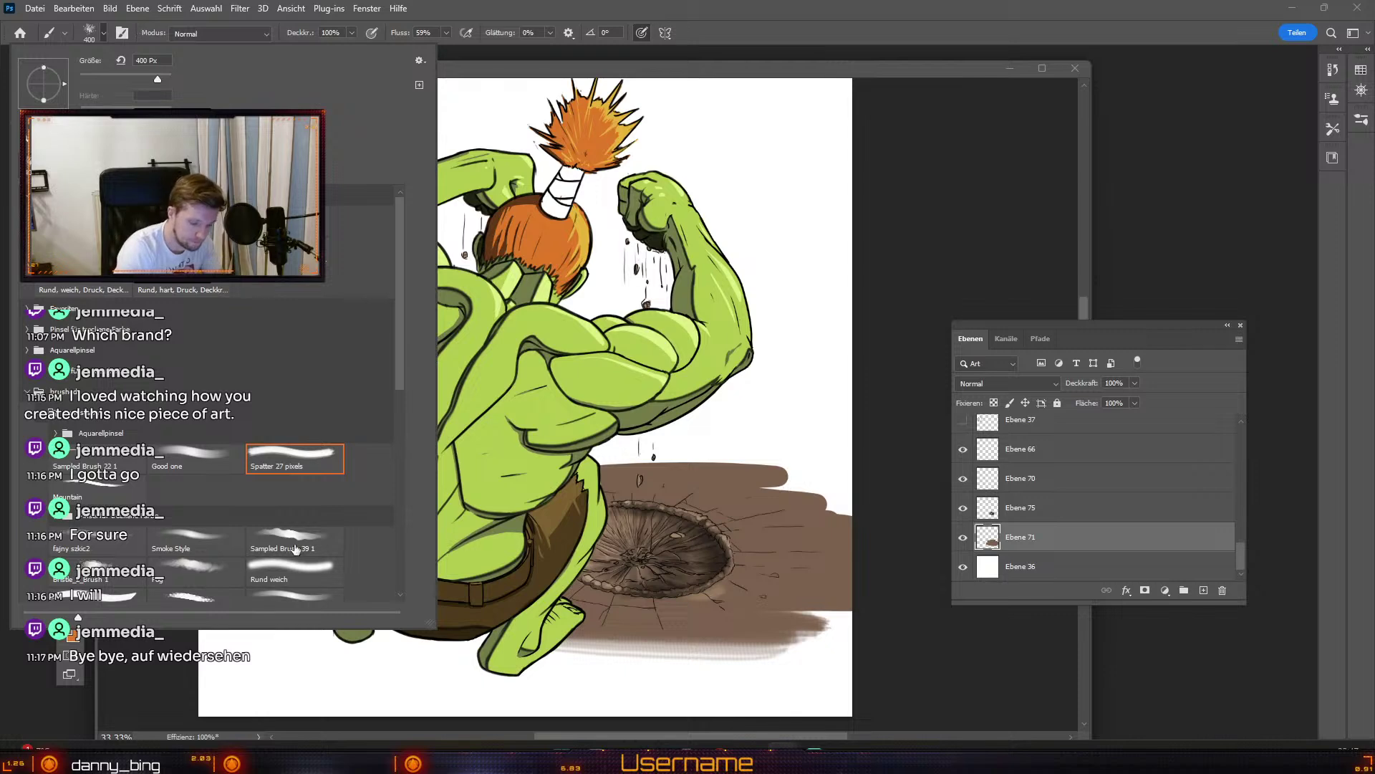
pyautogui.moveTo(397, 375); pyautogui.dragTo(397, 405)
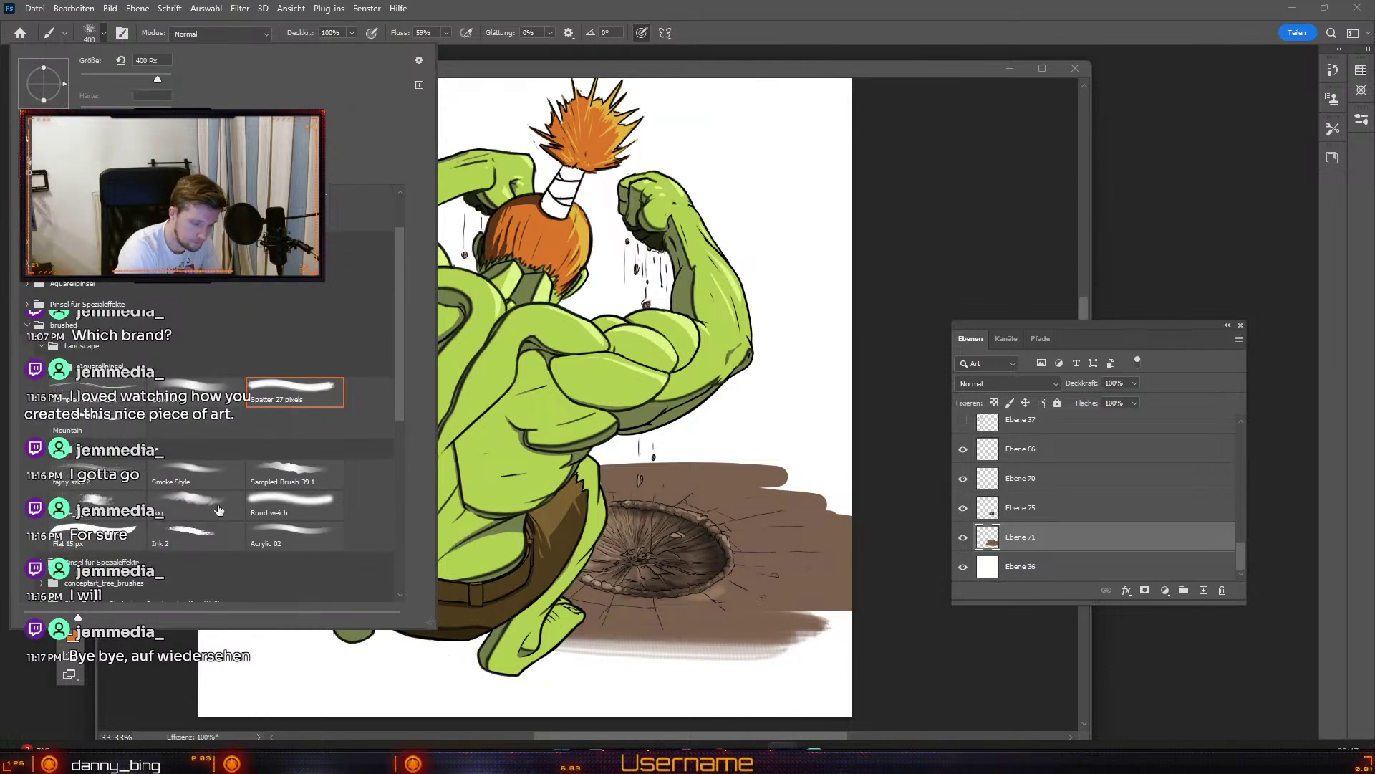
pyautogui.click(101, 510)
pyautogui.moveTo(563, 641)
pyautogui.mouseDown()
pyautogui.moveTo(717, 648)
pyautogui.moveTo(545, 649)
pyautogui.moveTo(609, 652)
pyautogui.moveTo(501, 674)
pyautogui.moveTo(788, 623)
pyautogui.moveTo(859, 595)
pyautogui.moveTo(727, 602)
pyautogui.mouseUp()
pyautogui.press('#')
pyautogui.press('#')
pyautogui.press('#')
pyautogui.press('#')
pyautogui.moveTo(464, 644); pyautogui.dragTo(480, 641)
pyautogui.moveTo(559, 640)
pyautogui.mouseDown()
pyautogui.moveTo(769, 603)
pyautogui.moveTo(796, 557)
pyautogui.moveTo(681, 534)
pyautogui.moveTo(838, 495)
pyautogui.moveTo(832, 477)
pyautogui.moveTo(783, 472)
pyautogui.moveTo(583, 501)
pyautogui.moveTo(717, 438)
pyautogui.moveTo(647, 451)
pyautogui.moveTo(685, 427)
pyautogui.moveTo(631, 480)
pyautogui.moveTo(576, 469)
pyautogui.moveTo(763, 434)
pyautogui.moveTo(713, 463)
pyautogui.moveTo(758, 473)
pyautogui.mouseUp()
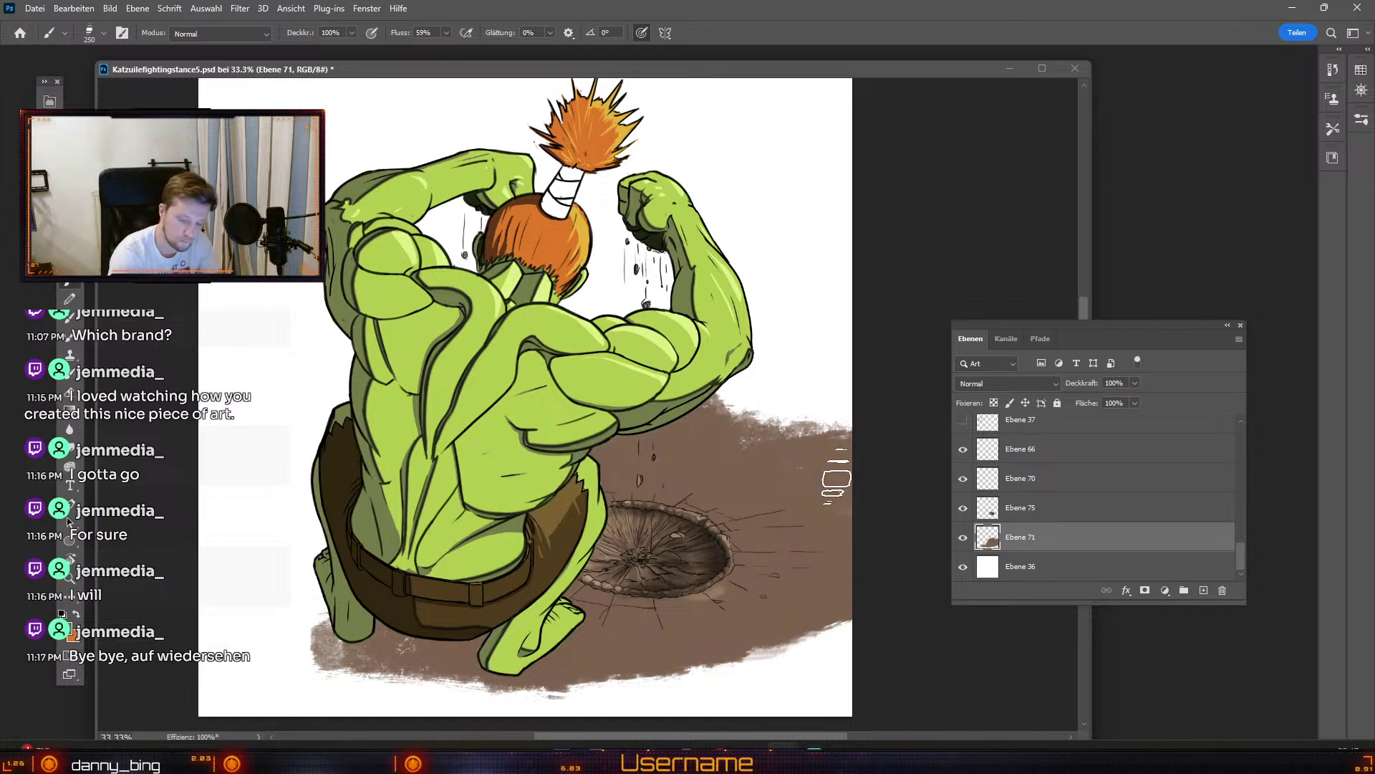
# Step: Paint the brown ground around the character's left side, fill its gaps, and roughen its lower and upper left edges
pyautogui.moveTo(336, 494)
pyautogui.mouseDown()
pyautogui.moveTo(285, 437)
pyautogui.moveTo(273, 536)
pyautogui.moveTo(337, 391)
pyautogui.mouseUp()
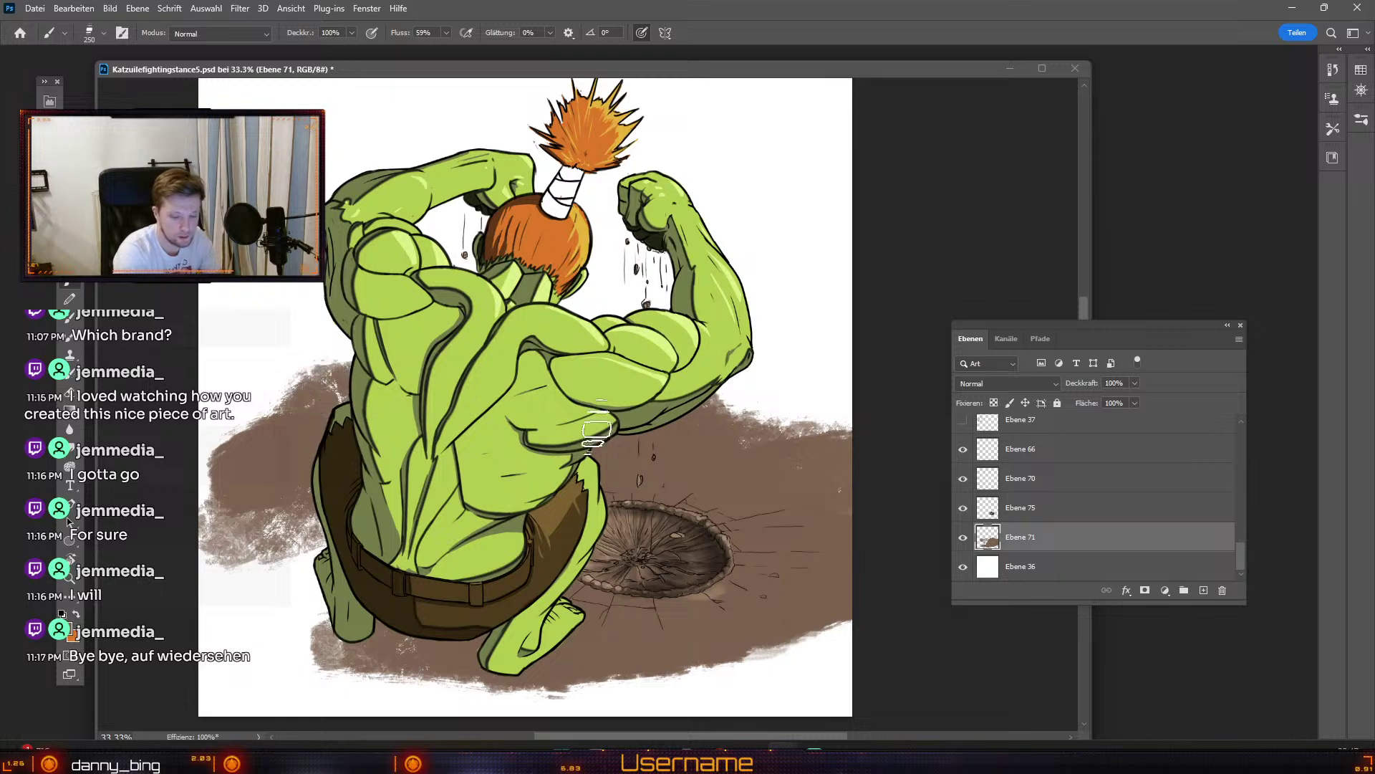
pyautogui.moveTo(759, 452)
pyautogui.mouseDown()
pyautogui.moveTo(784, 414)
pyautogui.moveTo(817, 466)
pyautogui.mouseUp()
pyautogui.moveTo(250, 545)
pyautogui.mouseDown()
pyautogui.moveTo(315, 559)
pyautogui.moveTo(312, 526)
pyautogui.moveTo(258, 566)
pyautogui.moveTo(336, 637)
pyautogui.mouseUp()
pyautogui.moveTo(226, 612)
pyautogui.mouseDown()
pyautogui.moveTo(319, 591)
pyautogui.moveTo(234, 559)
pyautogui.moveTo(274, 562)
pyautogui.mouseUp()
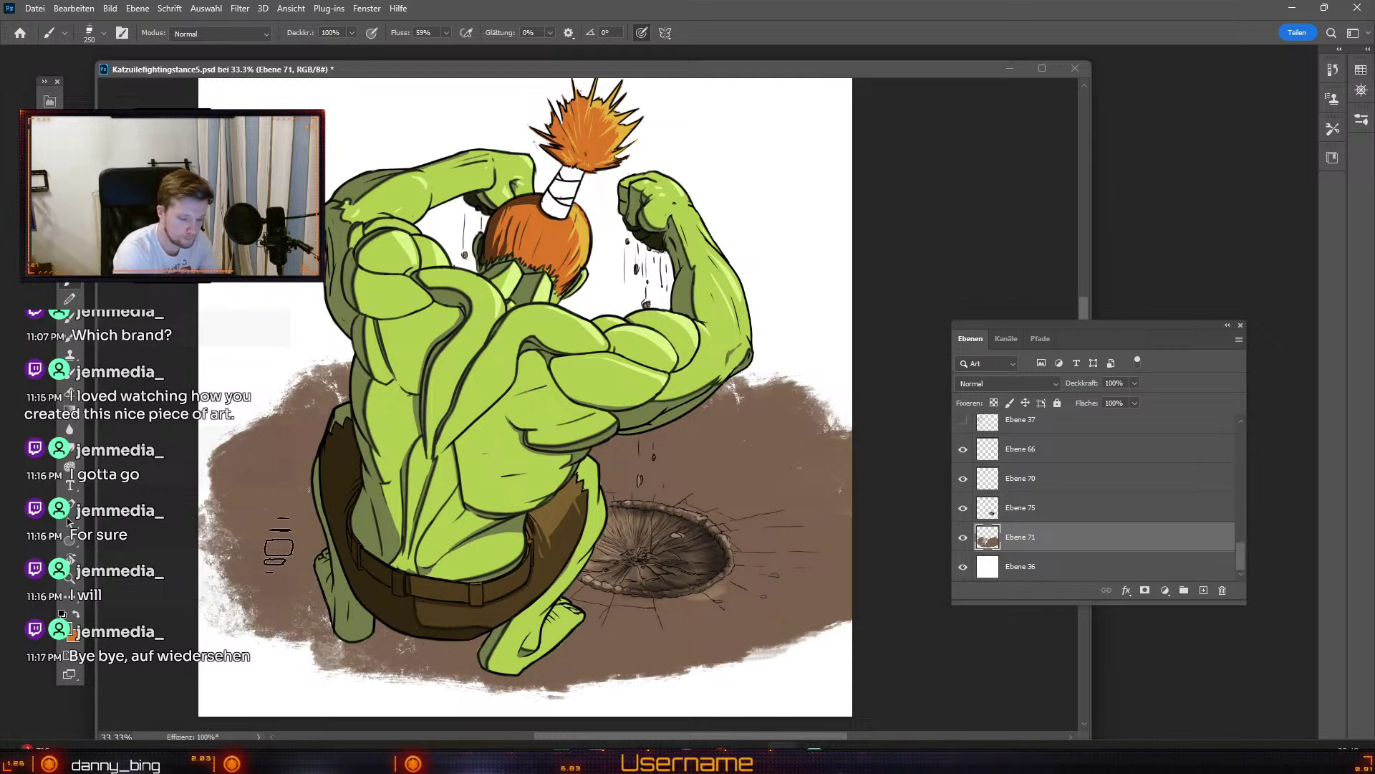
pyautogui.moveTo(272, 634); pyautogui.dragTo(330, 670)
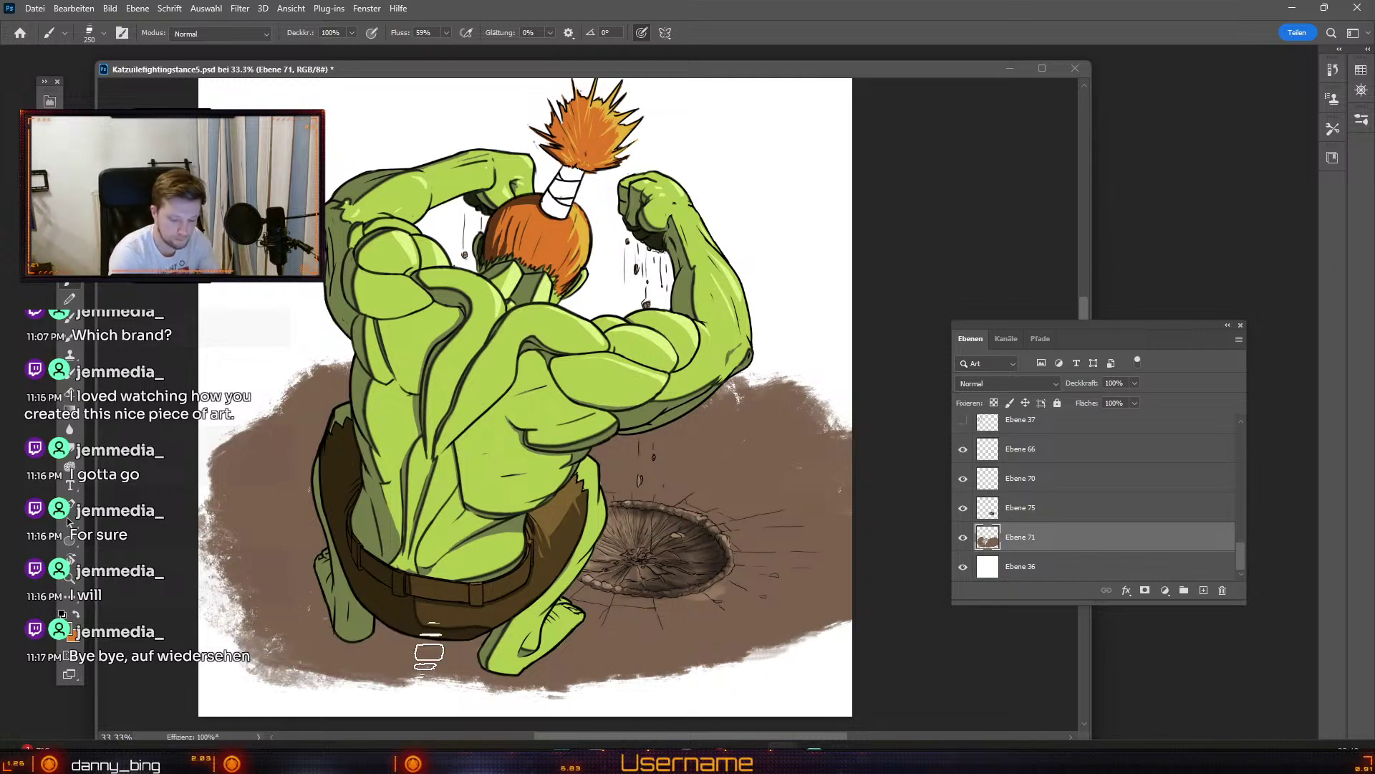
pyautogui.moveTo(373, 692); pyautogui.dragTo(666, 680)
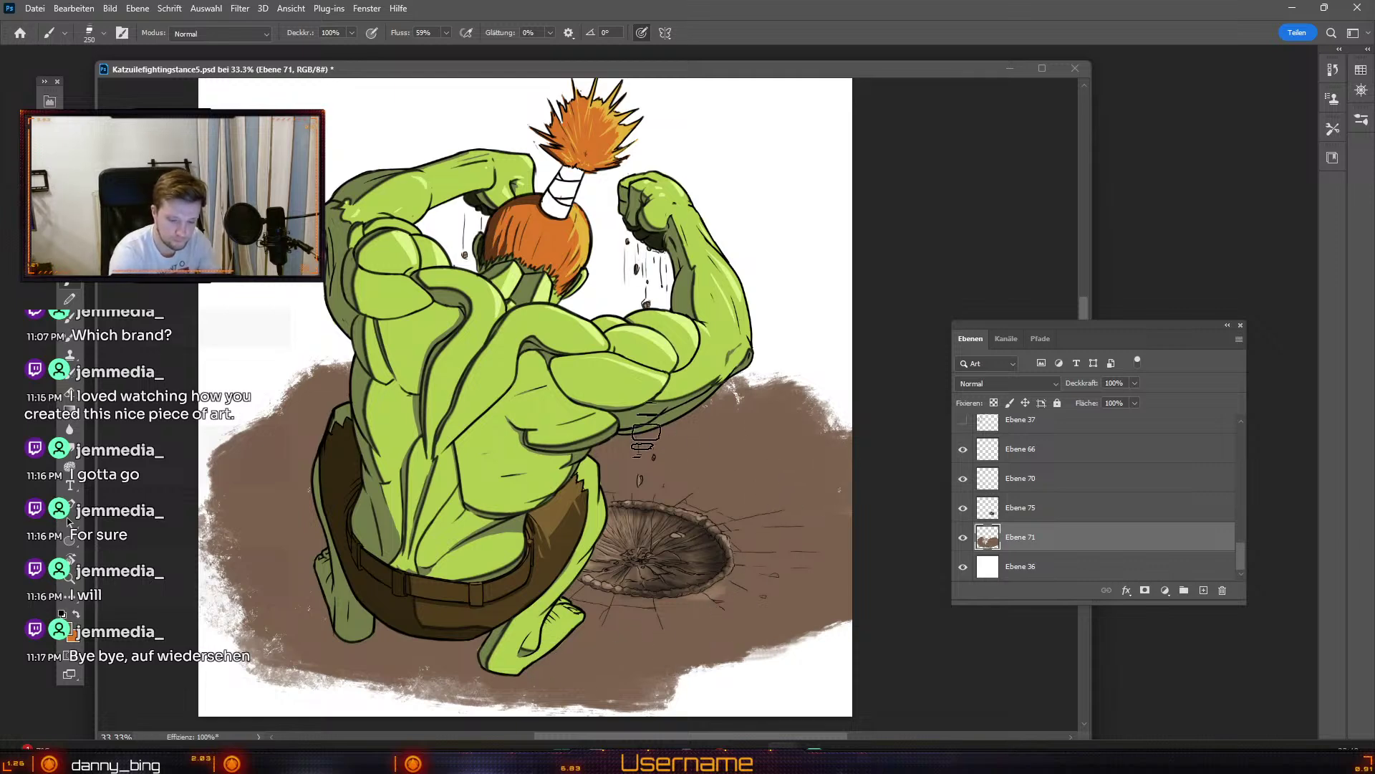
pyautogui.moveTo(344, 362); pyautogui.dragTo(265, 405)
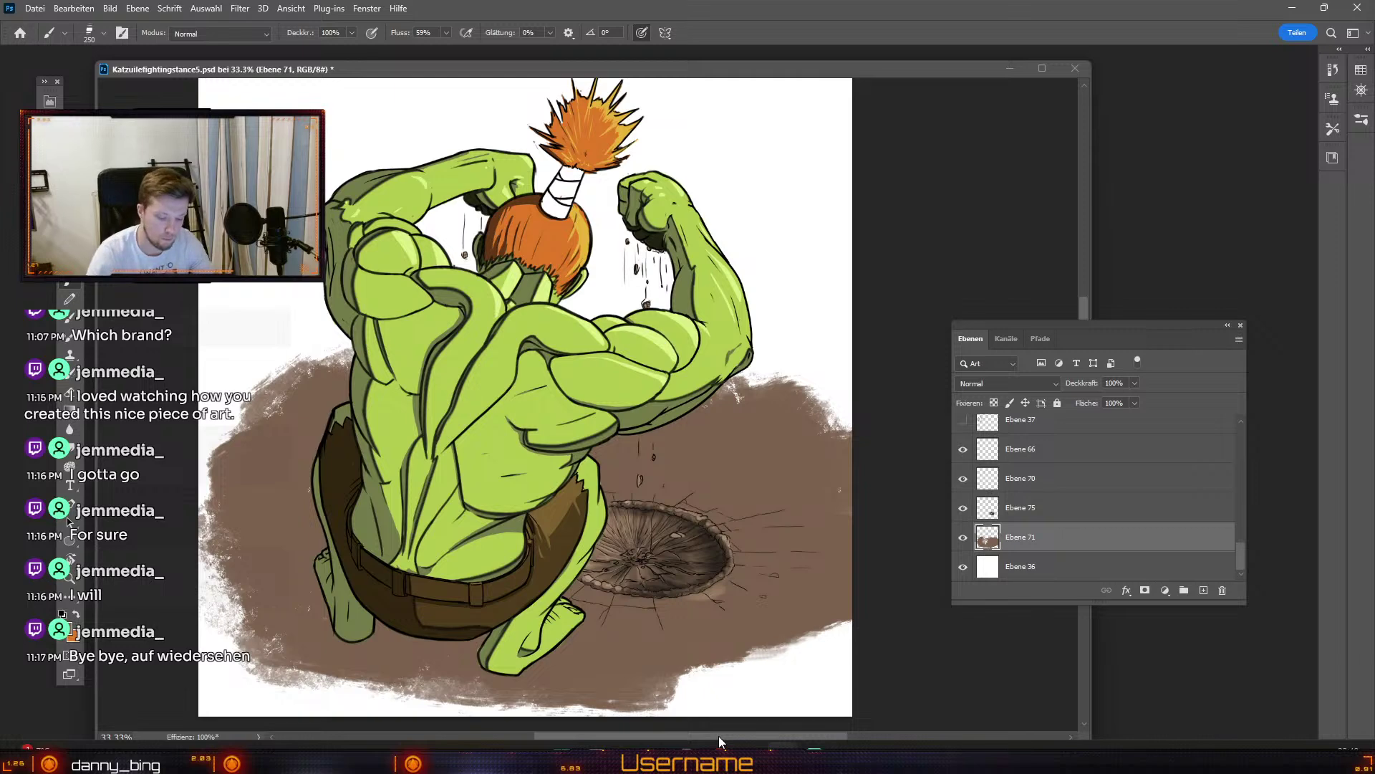
# Step: Try covering the background behind the character's upper body with the textured brush at 1200 px, and undo the strokes
pyautogui.hotkey('ctrl', '-')
pyautogui.hotkey('ctrl', '+')
pyautogui.moveTo(719, 736); pyautogui.dragTo(766, 706)
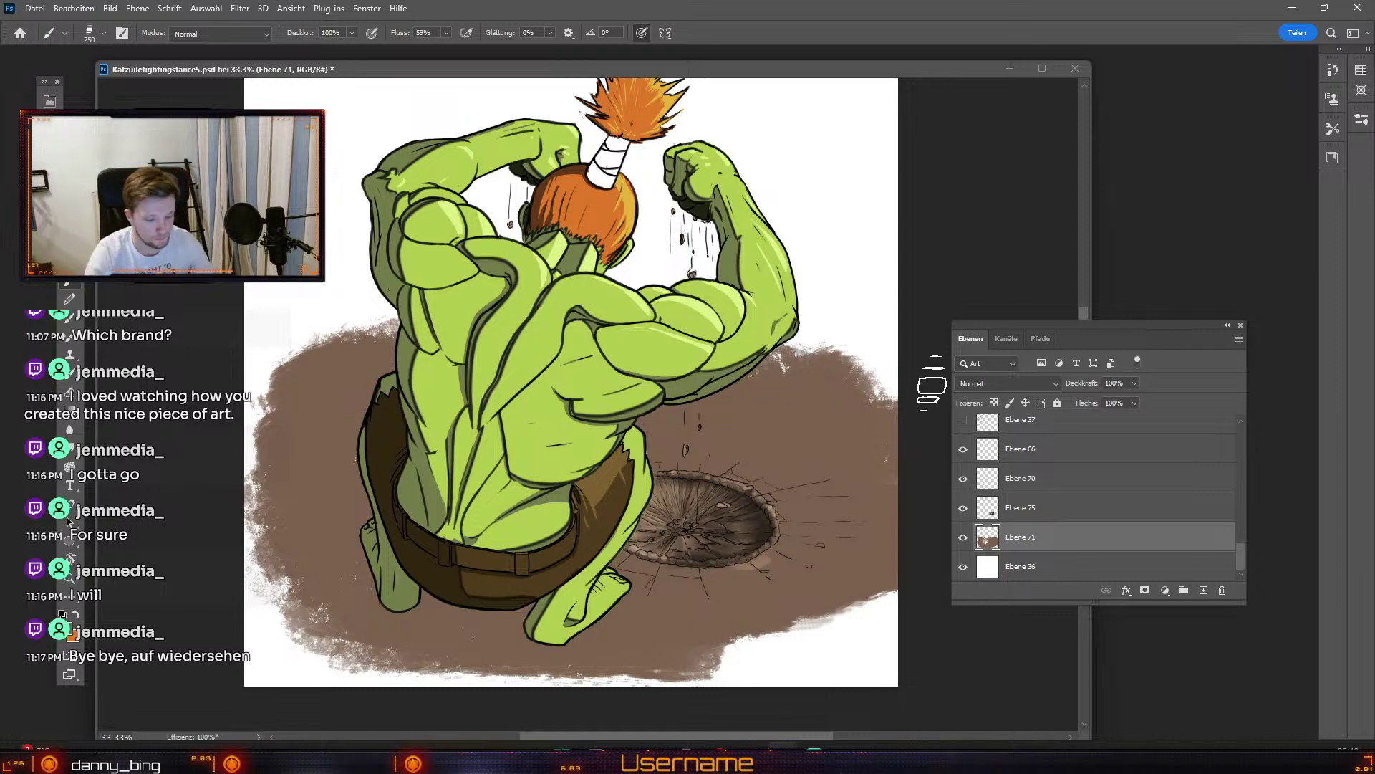
pyautogui.hotkey('ctrl', '-')
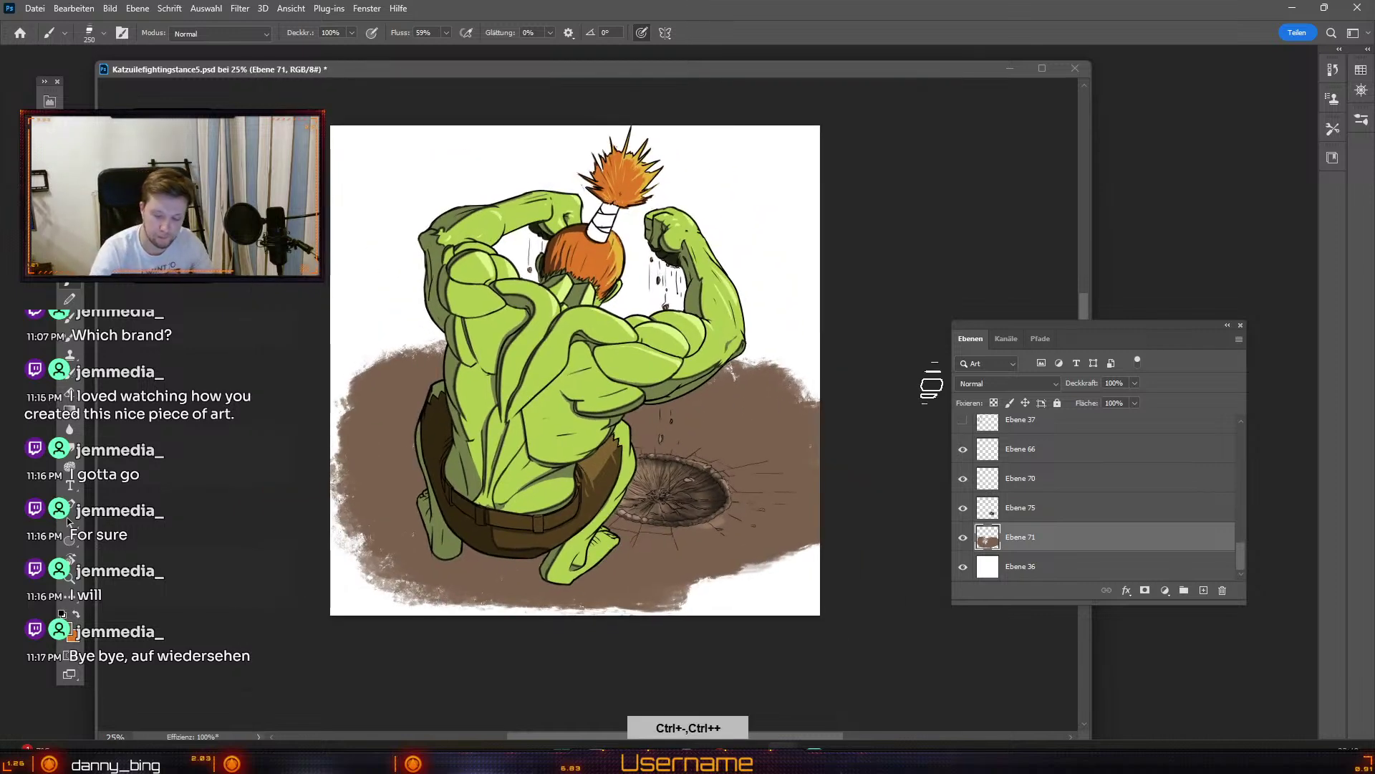
pyautogui.press('#')
pyautogui.press('#')
pyautogui.press('#')
pyautogui.press('#')
pyautogui.press('#')
pyautogui.press('#')
pyautogui.press('#')
pyautogui.press('#')
pyautogui.press('#')
pyautogui.moveTo(890, 298)
pyautogui.mouseDown()
pyautogui.moveTo(889, 271)
pyautogui.moveTo(466, 287)
pyautogui.mouseUp()
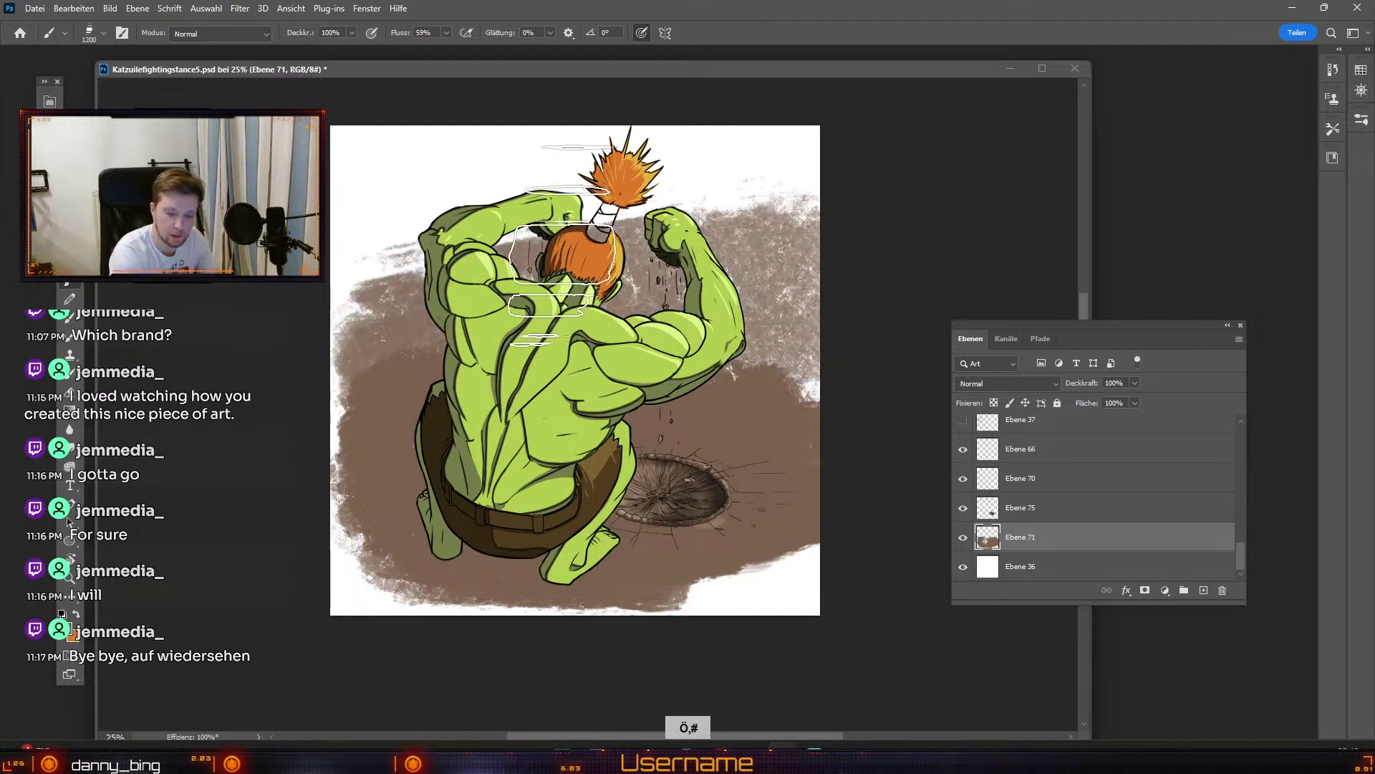
pyautogui.moveTo(1050, 214)
pyautogui.mouseDown()
pyautogui.moveTo(733, 197)
pyautogui.moveTo(179, 245)
pyautogui.moveTo(877, 157)
pyautogui.mouseUp()
pyautogui.hotkey('ctrl', 'z')
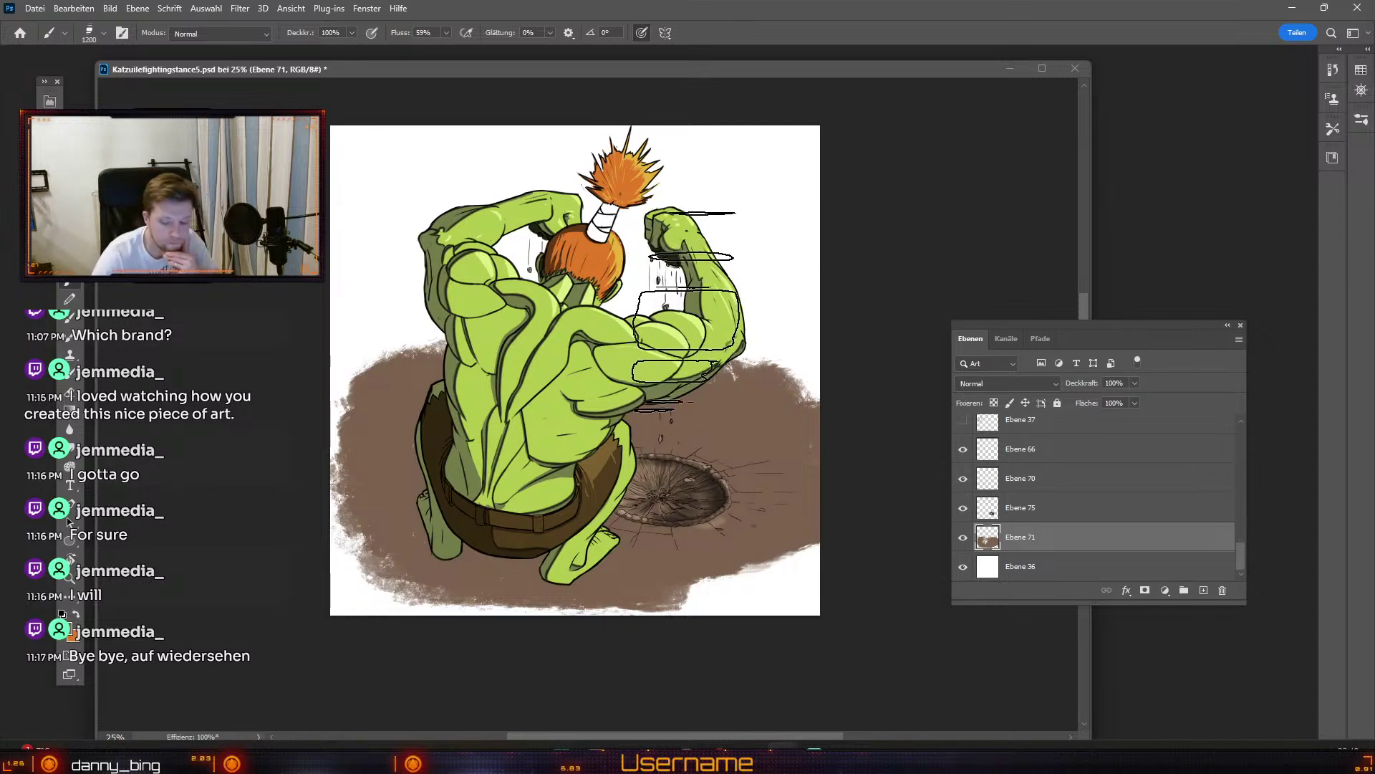
# Step: Check the crater layer Ebene 75 by toggling its visibility, and add a new layer directly above the ground layer Ebene 71
pyautogui.press('b')
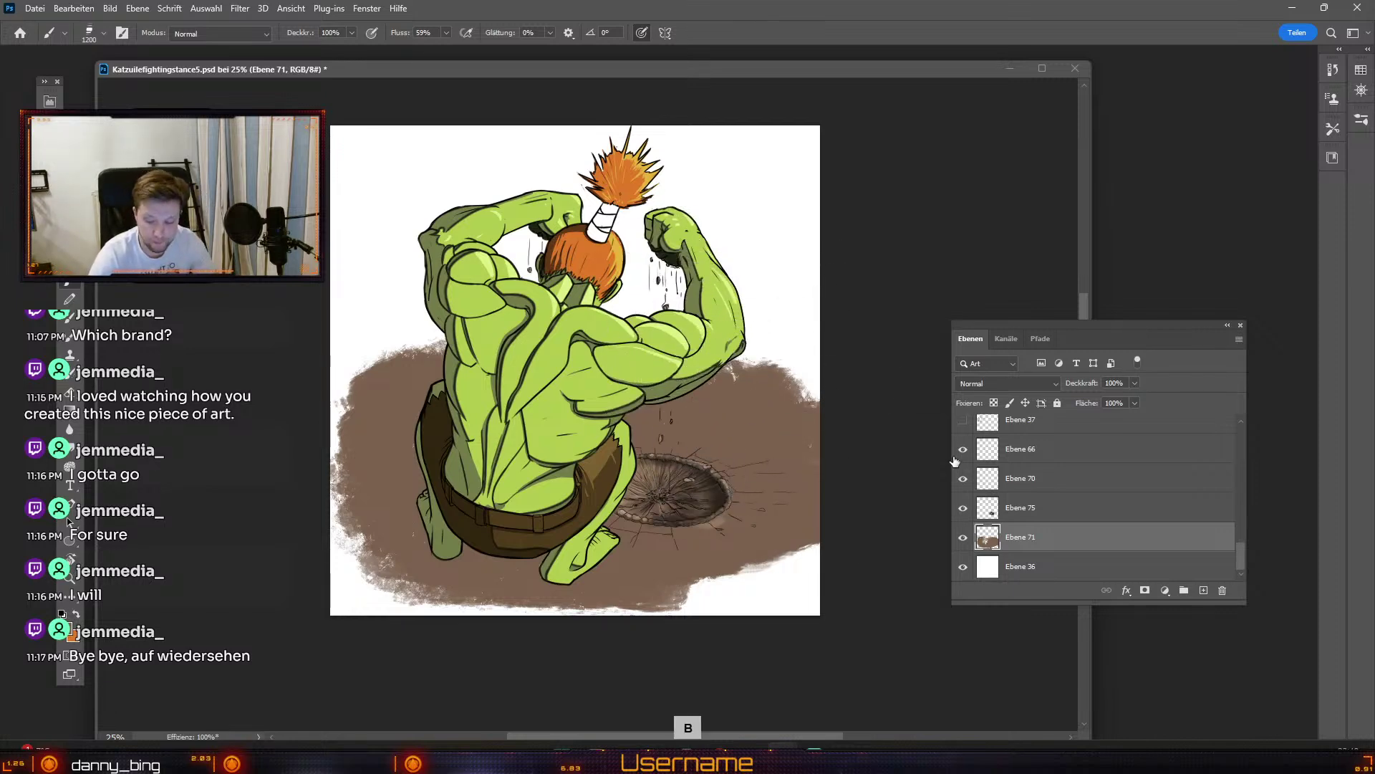
pyautogui.click(963, 507)
pyautogui.click(962, 509)
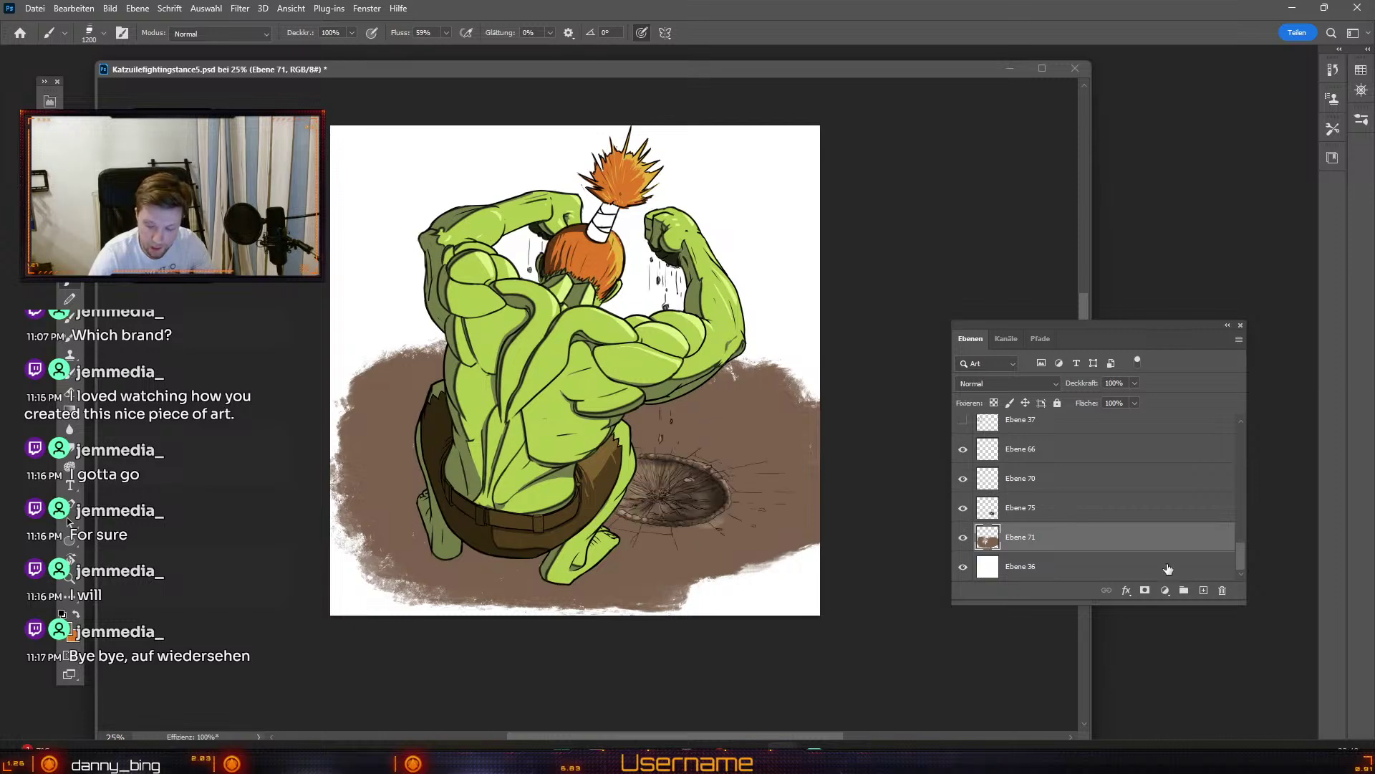
pyautogui.click(1204, 589)
# Step: Sample a brown from the crater area, adjust the shade, and set it as the brush colour
pyautogui.press('b')
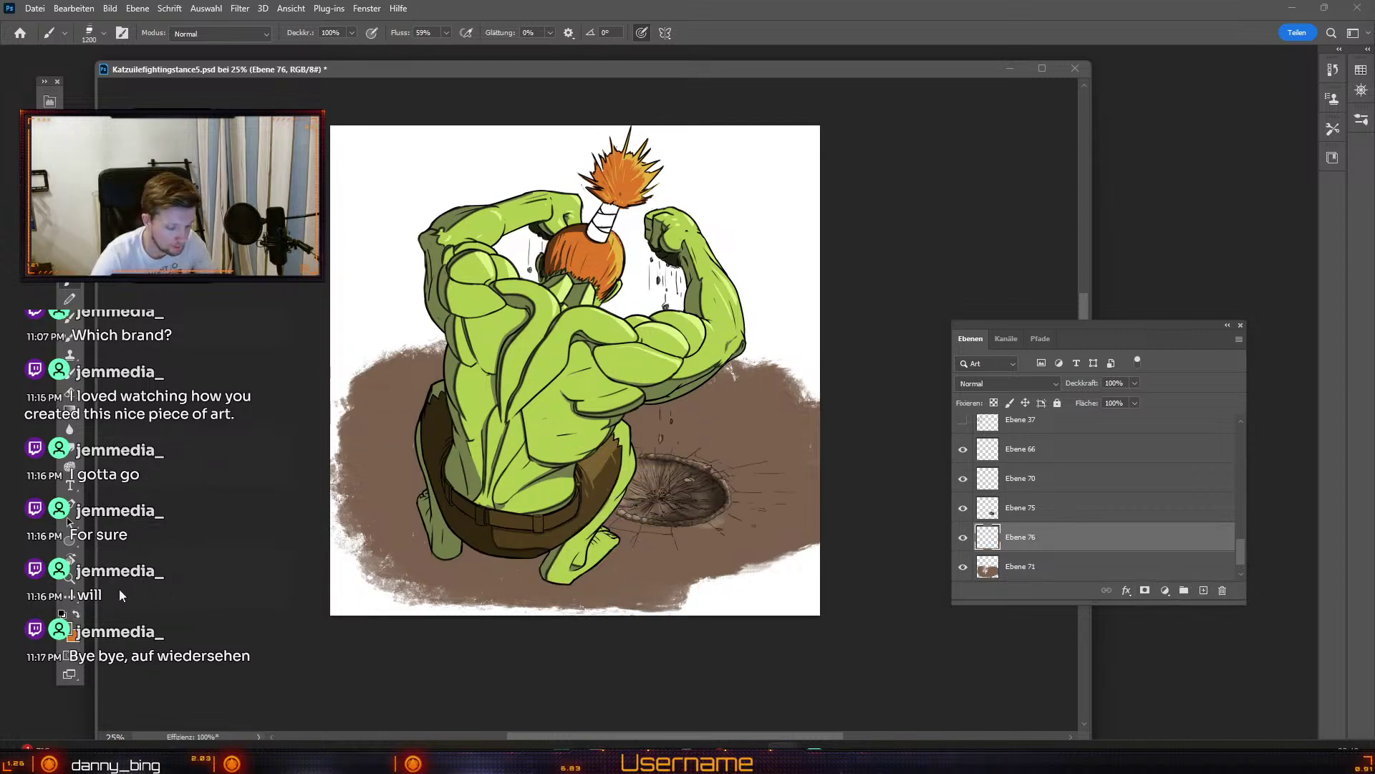
pyautogui.click(71, 630)
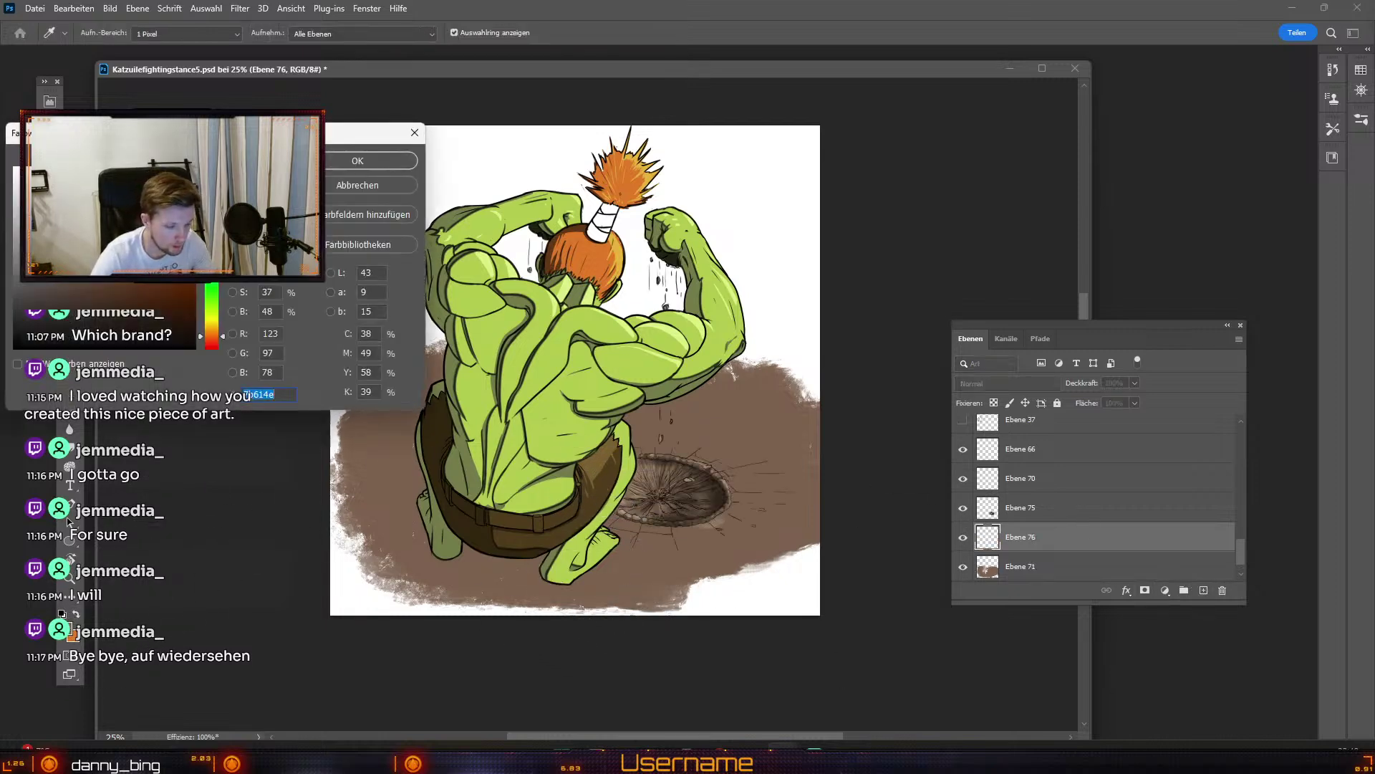
pyautogui.click(718, 486)
pyautogui.click(92, 319)
pyautogui.moveTo(91, 318); pyautogui.dragTo(66, 315)
pyautogui.click(357, 160)
pyautogui.press('b')
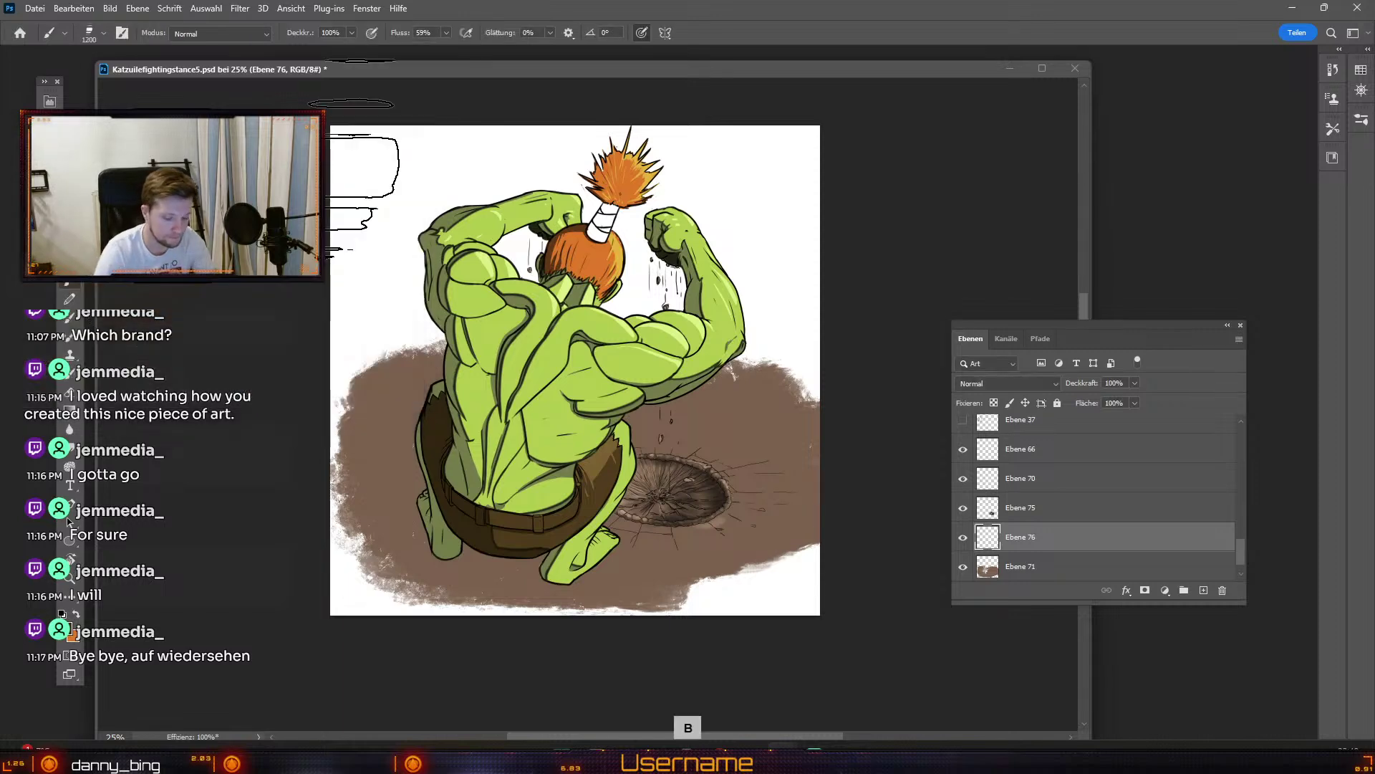
# Step: Choose a round brush with 100% hardness for painting on the new layer
pyautogui.click(92, 32)
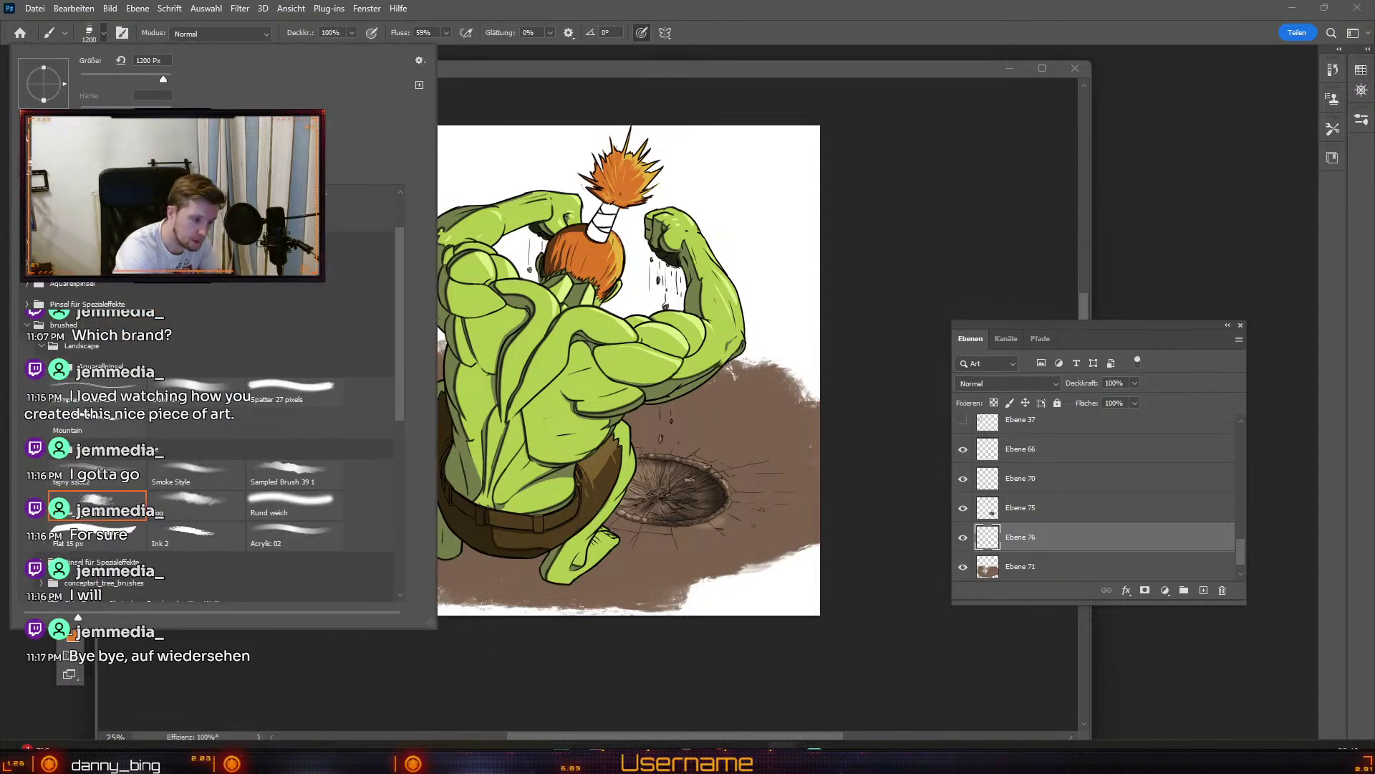
pyautogui.click(183, 216)
pyautogui.moveTo(401, 242); pyautogui.dragTo(387, 196)
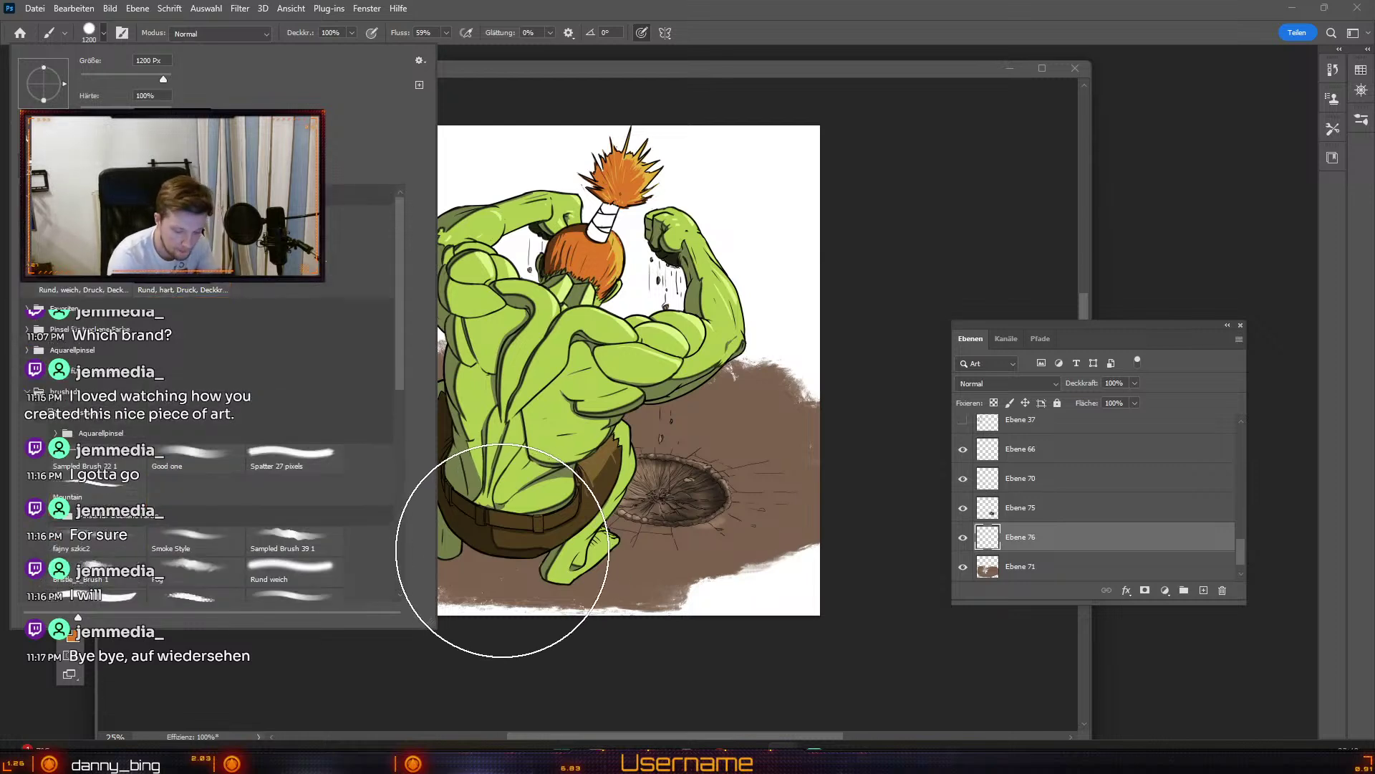
# Step: Set the brush flow to 100% and its size to 125 px, and paint a dark shadow on the ground between the character's feet
pyautogui.click(446, 32)
pyautogui.moveTo(445, 49); pyautogui.dragTo(477, 49)
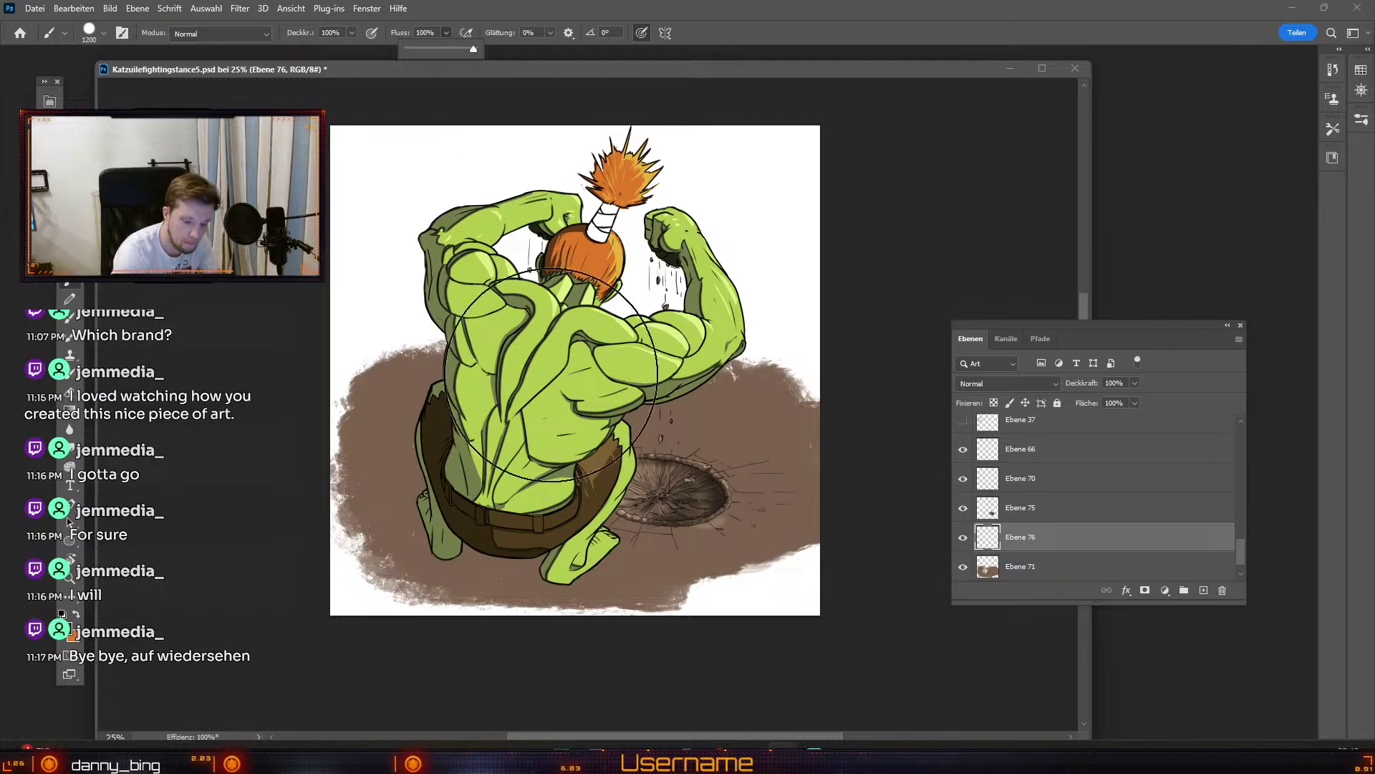
pyautogui.press('odiaeresis')
pyautogui.press('odiaeresis')
pyautogui.press('odiaeresis')
pyautogui.press('odiaeresis')
pyautogui.press('odiaeresis')
pyautogui.press('odiaeresis')
pyautogui.press('odiaeresis')
pyautogui.press('odiaeresis')
pyautogui.press('odiaeresis')
pyautogui.press('odiaeresis')
pyautogui.press('odiaeresis')
pyautogui.press('odiaeresis')
pyautogui.press('odiaeresis')
pyautogui.press('odiaeresis')
pyautogui.press('odiaeresis')
pyautogui.press('#')
pyautogui.moveTo(535, 555)
pyautogui.mouseDown()
pyautogui.moveTo(464, 552)
pyautogui.moveTo(565, 564)
pyautogui.moveTo(478, 566)
pyautogui.moveTo(583, 558)
pyautogui.moveTo(617, 580)
pyautogui.moveTo(579, 529)
pyautogui.moveTo(430, 538)
pyautogui.moveTo(577, 571)
pyautogui.moveTo(479, 556)
pyautogui.mouseUp()
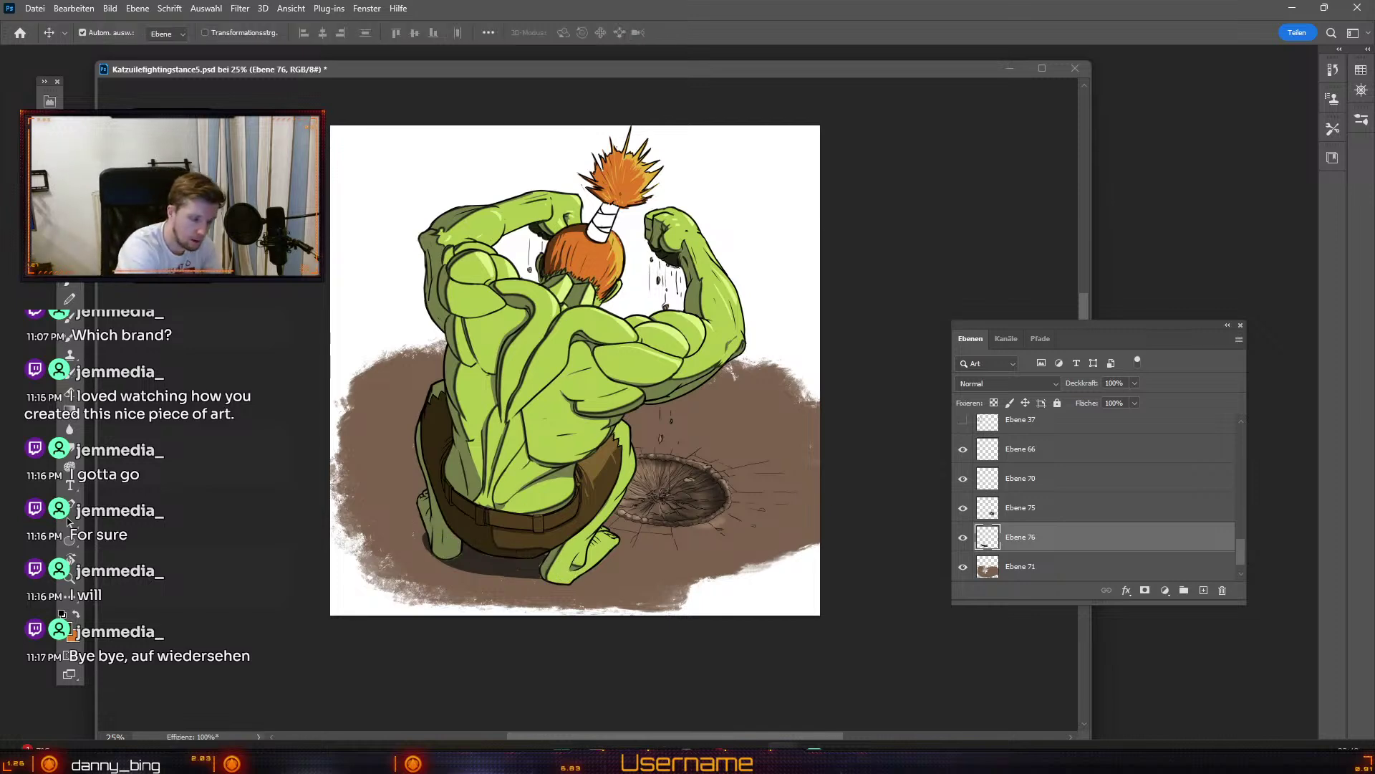
# Step: Select the character's green colour layer Ebene 47 and clean up the edge of the right foot with an eraser of about 30 px
pyautogui.press('e')
pyautogui.keyDown('ctrl'); pyautogui.click(539, 567); pyautogui.keyUp('ctrl')
pyautogui.press('odiaeresis')
pyautogui.press('odiaeresis')
pyautogui.press('odiaeresis')
pyautogui.press('odiaeresis')
pyautogui.press('#')
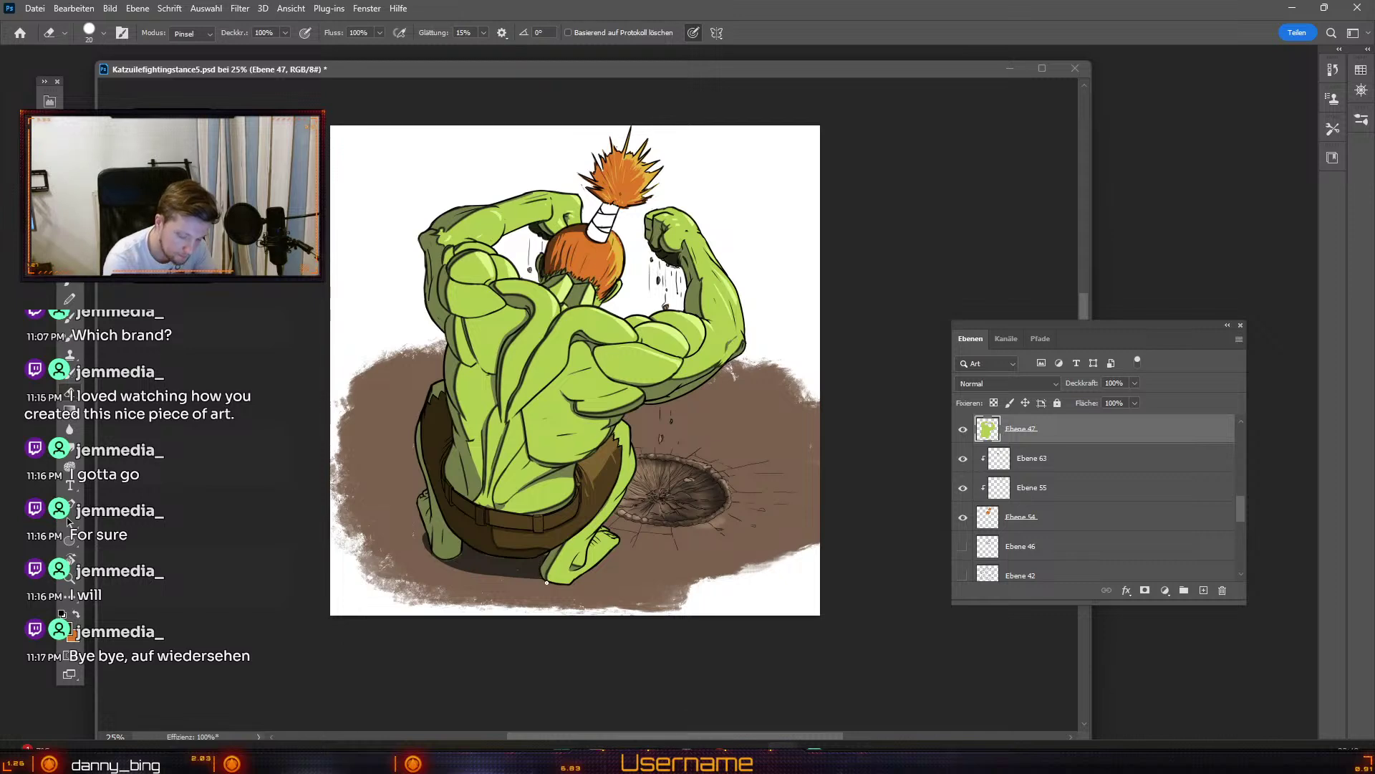
pyautogui.press('#')
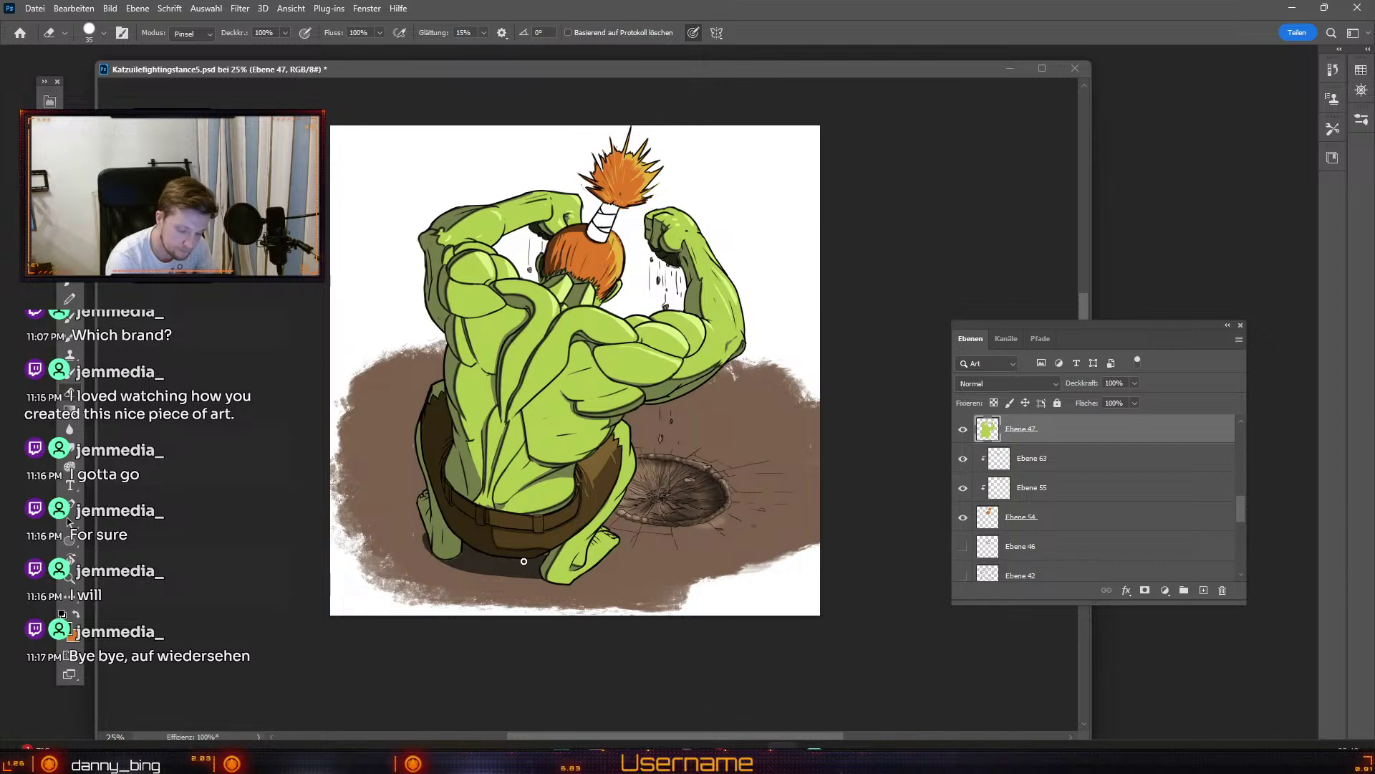
pyautogui.press('odiaeresis')
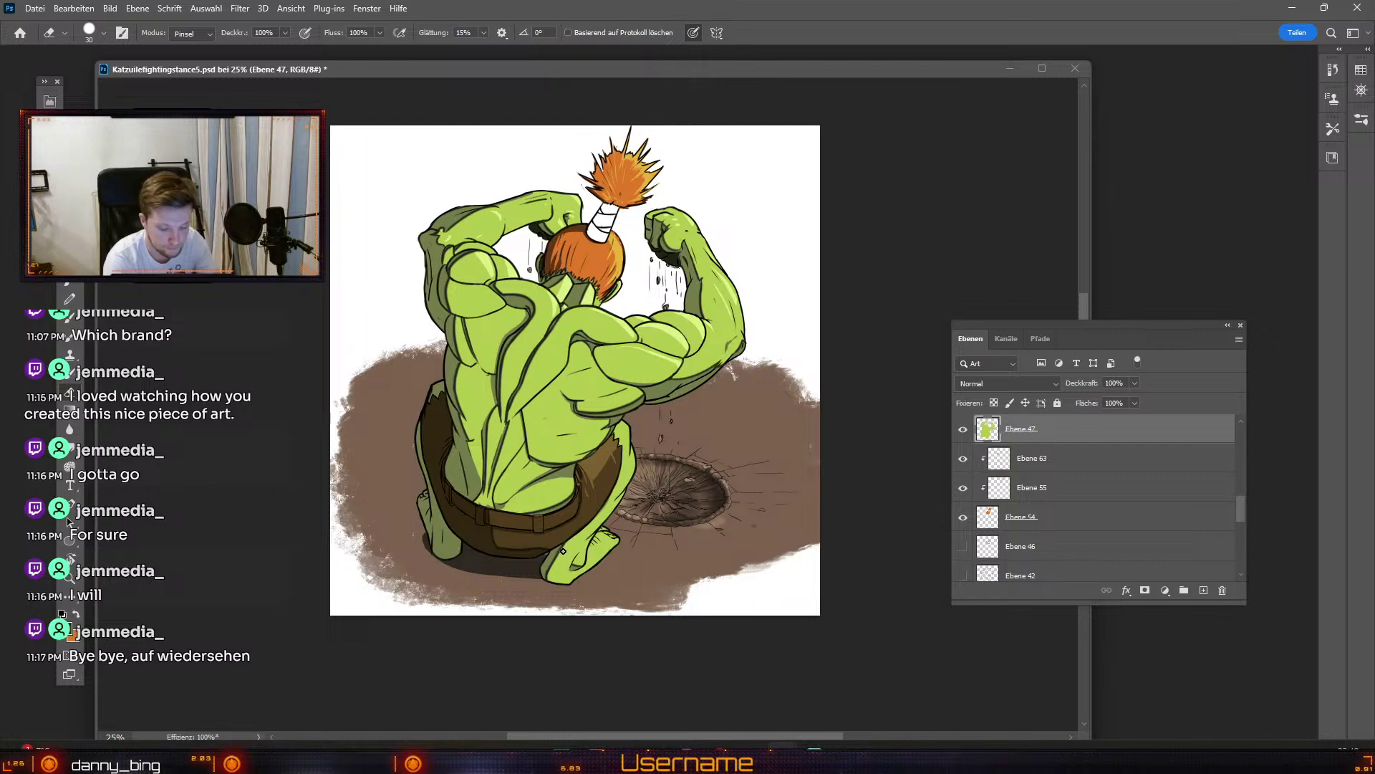
# Step: Undo the stray brush stroke on the green colour layer and reselect the shadow layer Ebene 76 for painting
pyautogui.press('v')
pyautogui.press('b')
pyautogui.hotkey('ctrl', 'z')
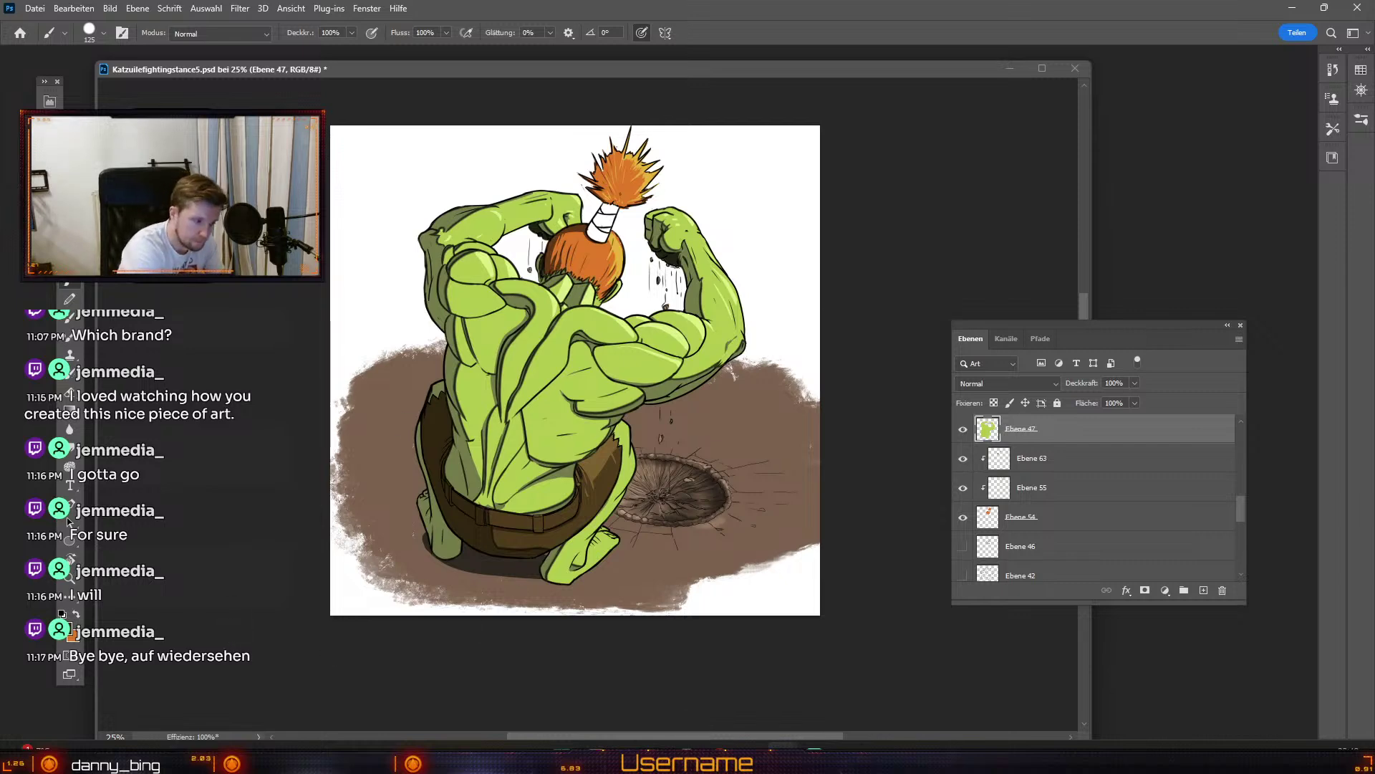
pyautogui.press('b')
pyautogui.keyDown('ctrl'); pyautogui.click(538, 556); pyautogui.keyUp('ctrl')
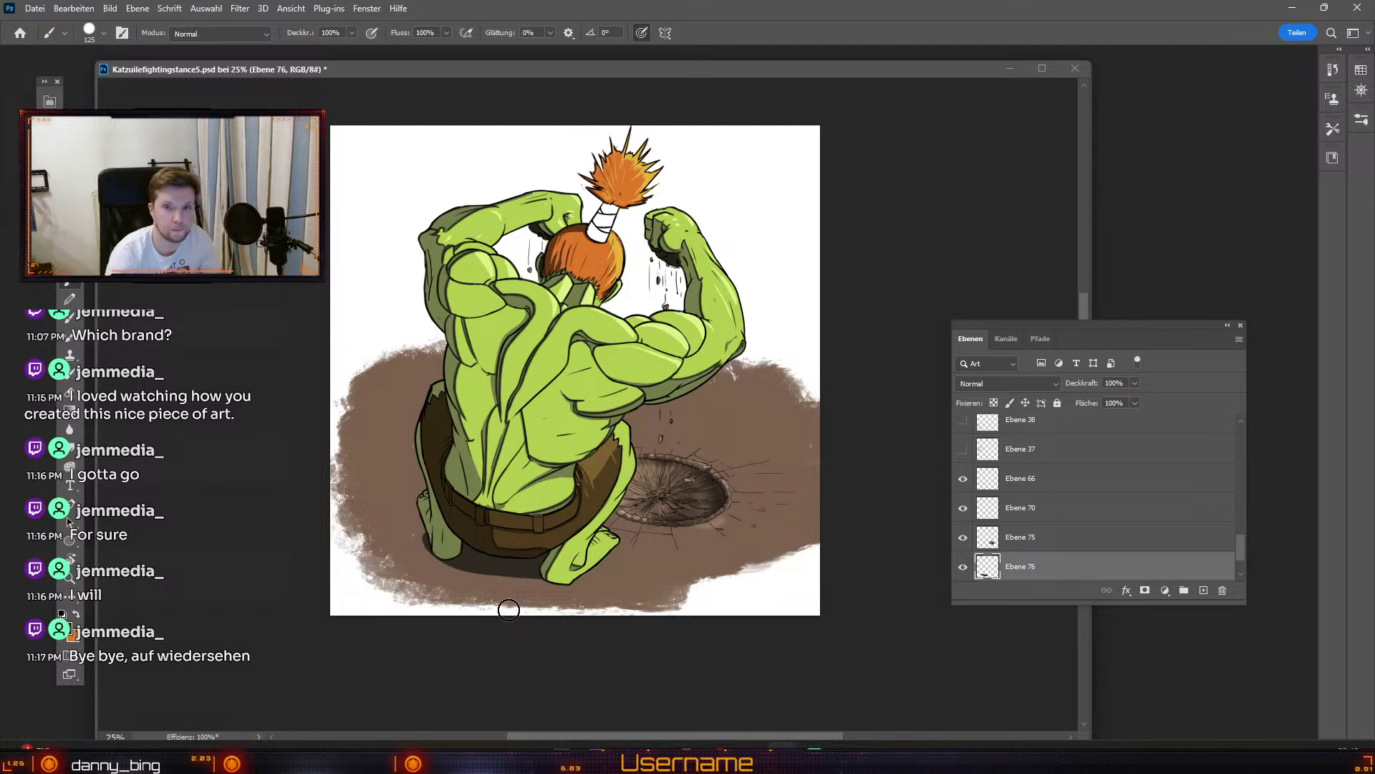
# Step: Extend the dark shadow around the character's left foot with a 70 px brush, undoing the unwanted stroke
pyautogui.hotkey('ctrl', '+')
pyautogui.moveTo(547, 566); pyautogui.dragTo(569, 490)
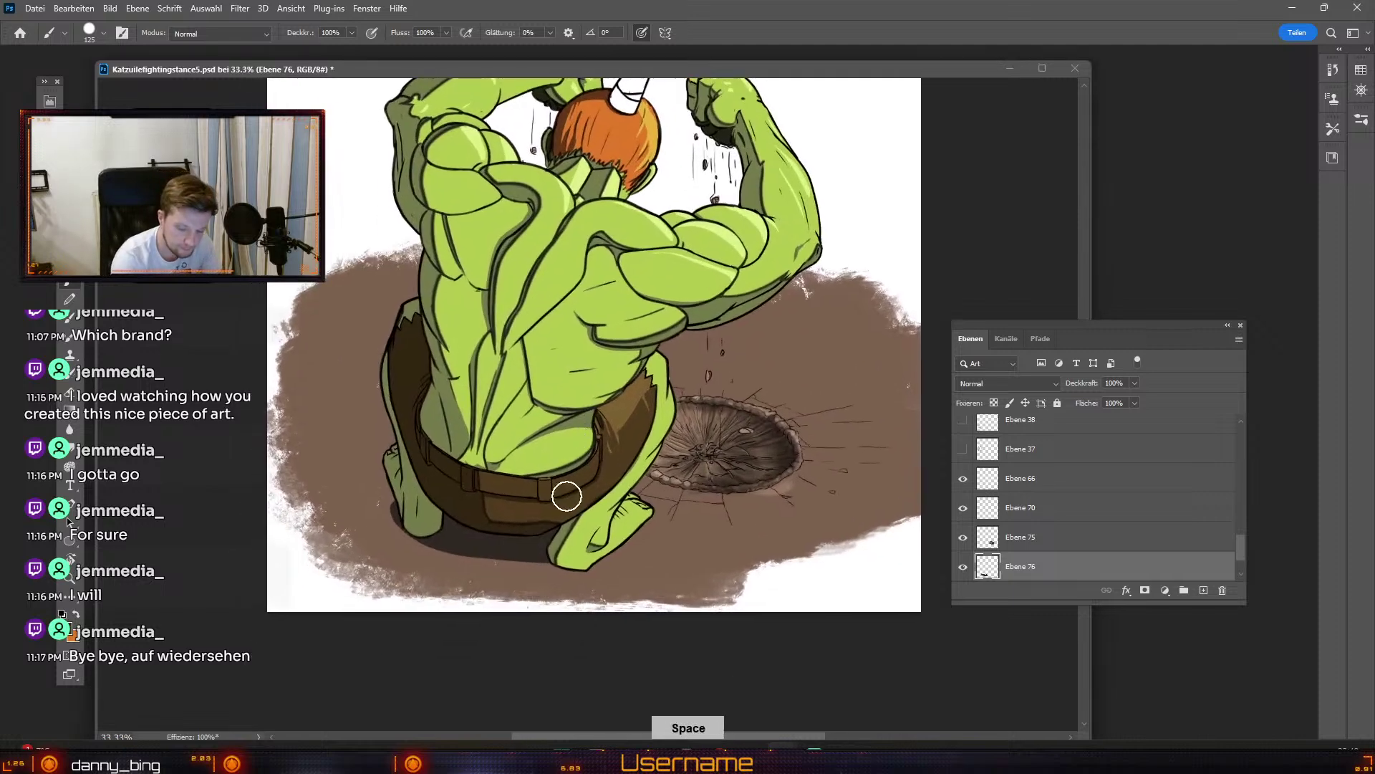
pyautogui.press('odiaeresis')
pyautogui.press('odiaeresis')
pyautogui.press('odiaeresis')
pyautogui.press('odiaeresis')
pyautogui.press('odiaeresis')
pyautogui.press('#')
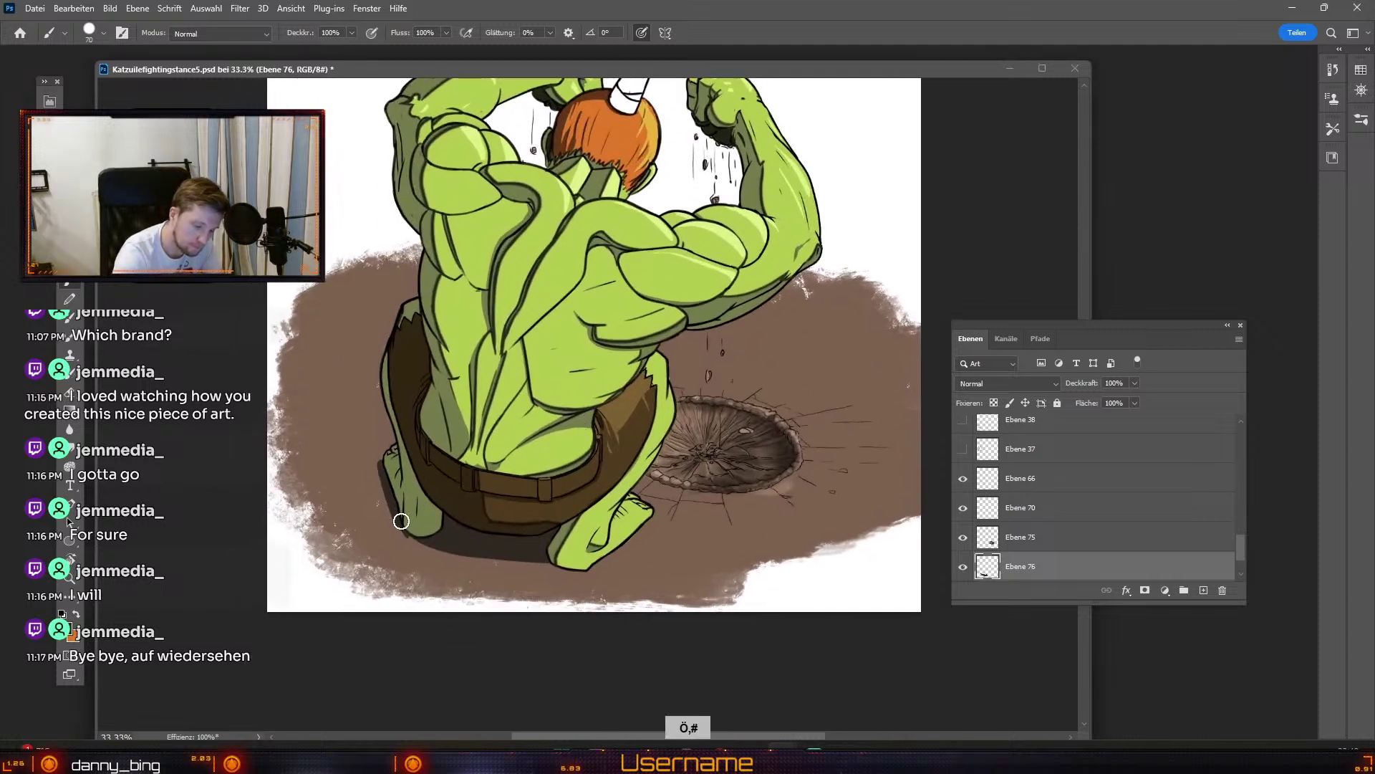
pyautogui.hotkey('ctrl', 'z')
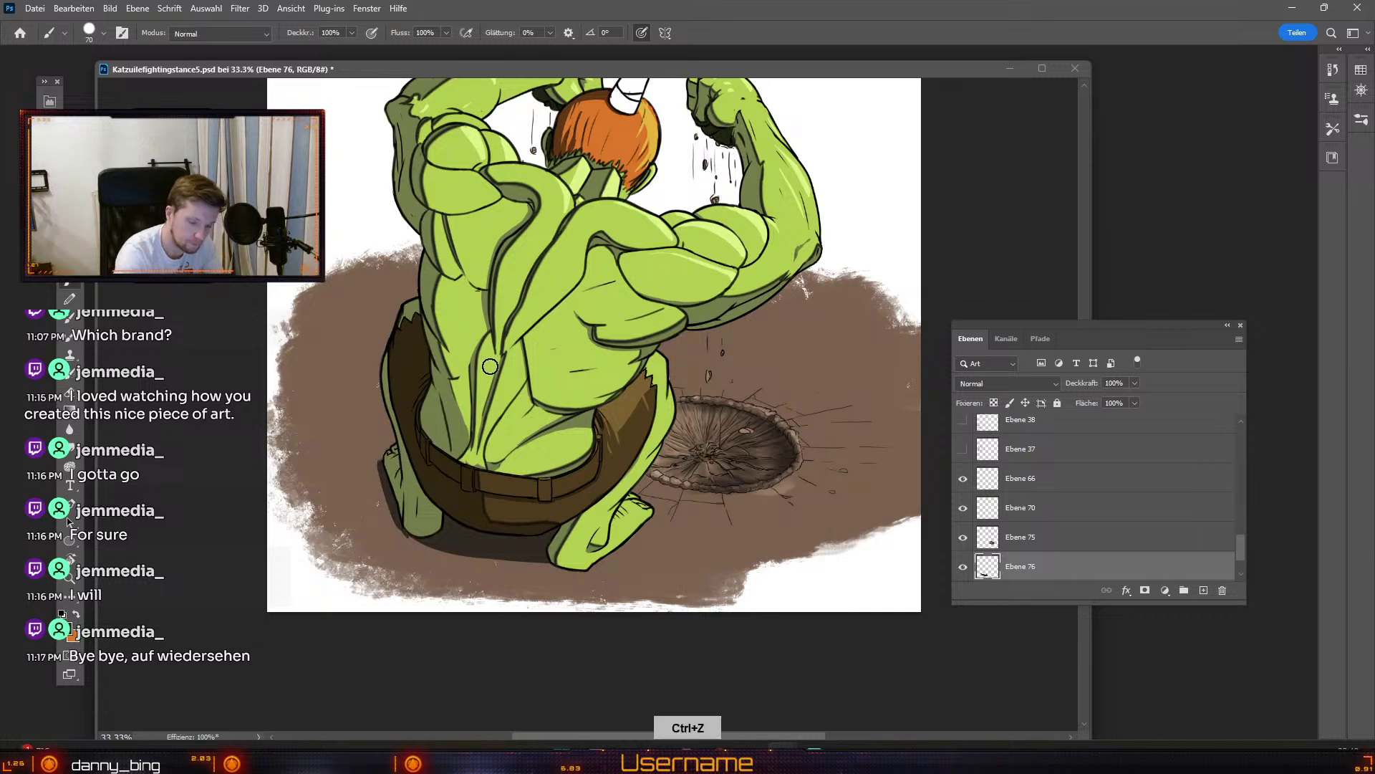
# Step: Select the colour layer Ebene 47 and retouch the edge beside the left foot with a 20 px eraser, undoing a bad stroke
pyautogui.press('v')
pyautogui.click(560, 355)
pyautogui.press('e')
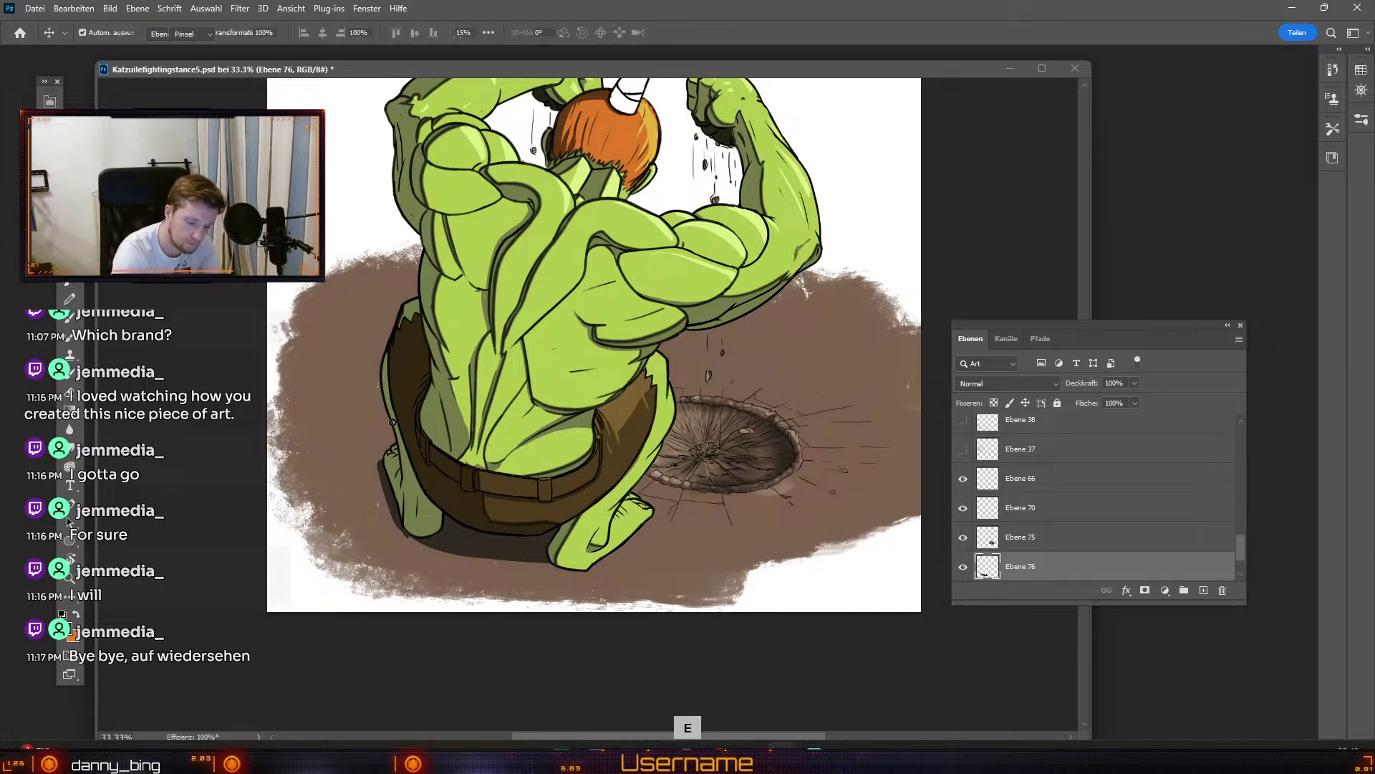
pyautogui.press('odiaeresis')
pyautogui.hotkey('ctrl', 'z')
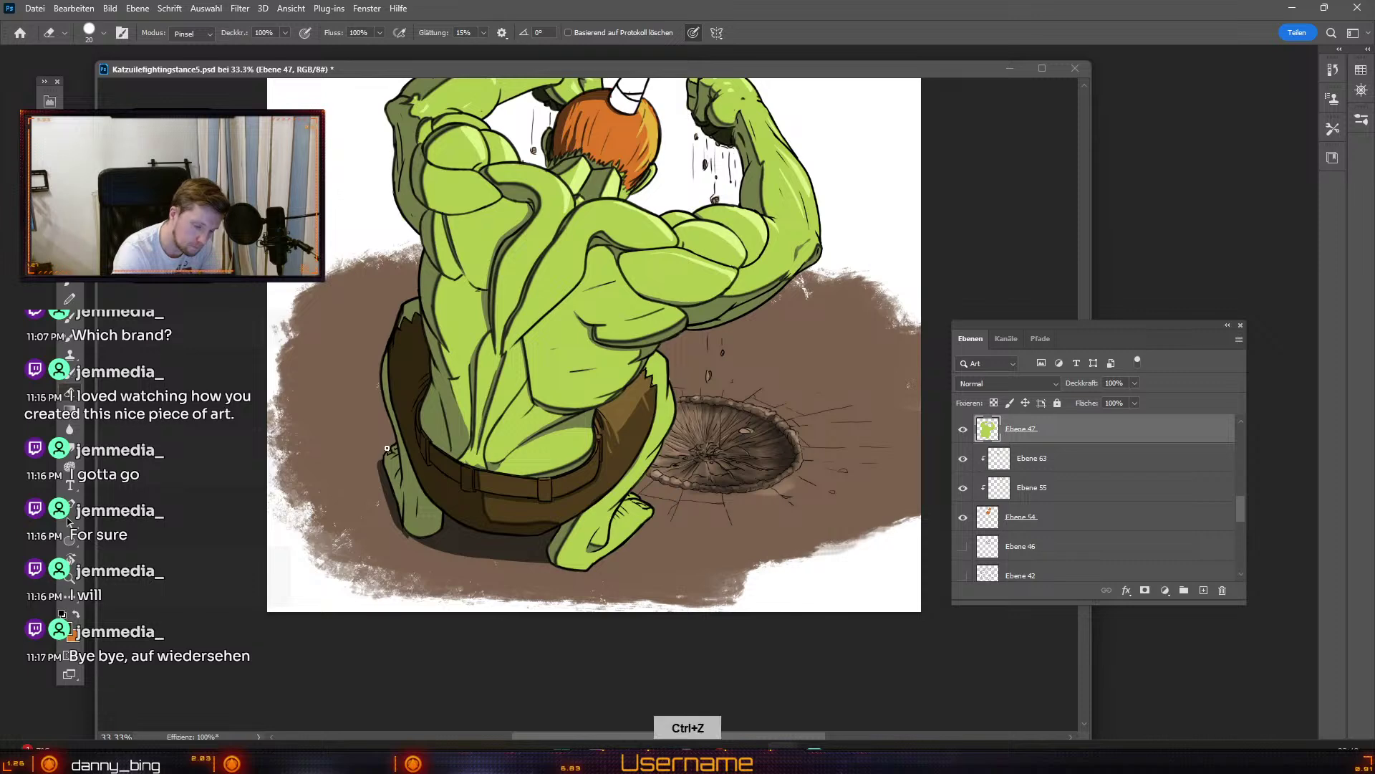
# Step: Undo the brush stroke made on Ebene 47 and return to painting on the shadow layer Ebene 76
pyautogui.press('b')
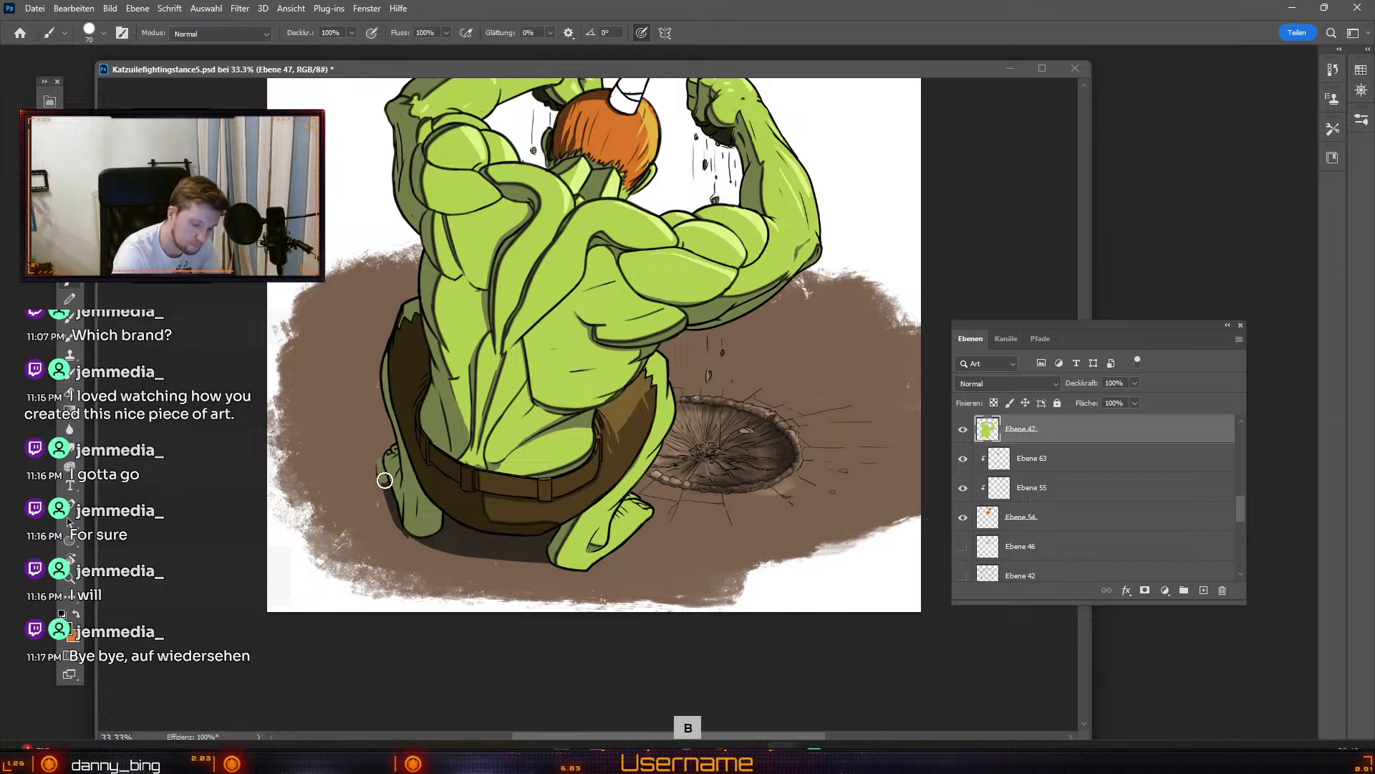
pyautogui.hotkey('ctrl', 'z')
pyautogui.press('v')
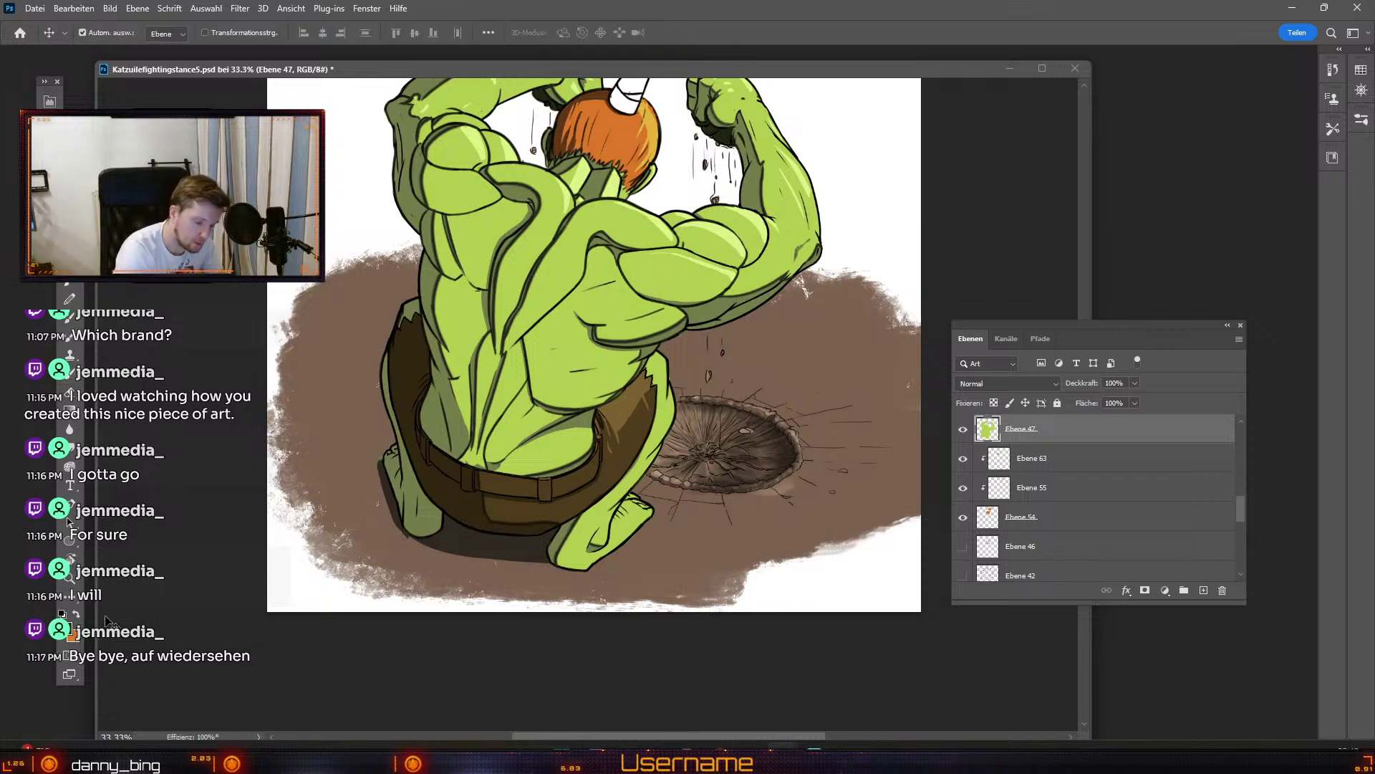
pyautogui.click(549, 555)
pyautogui.press('b')
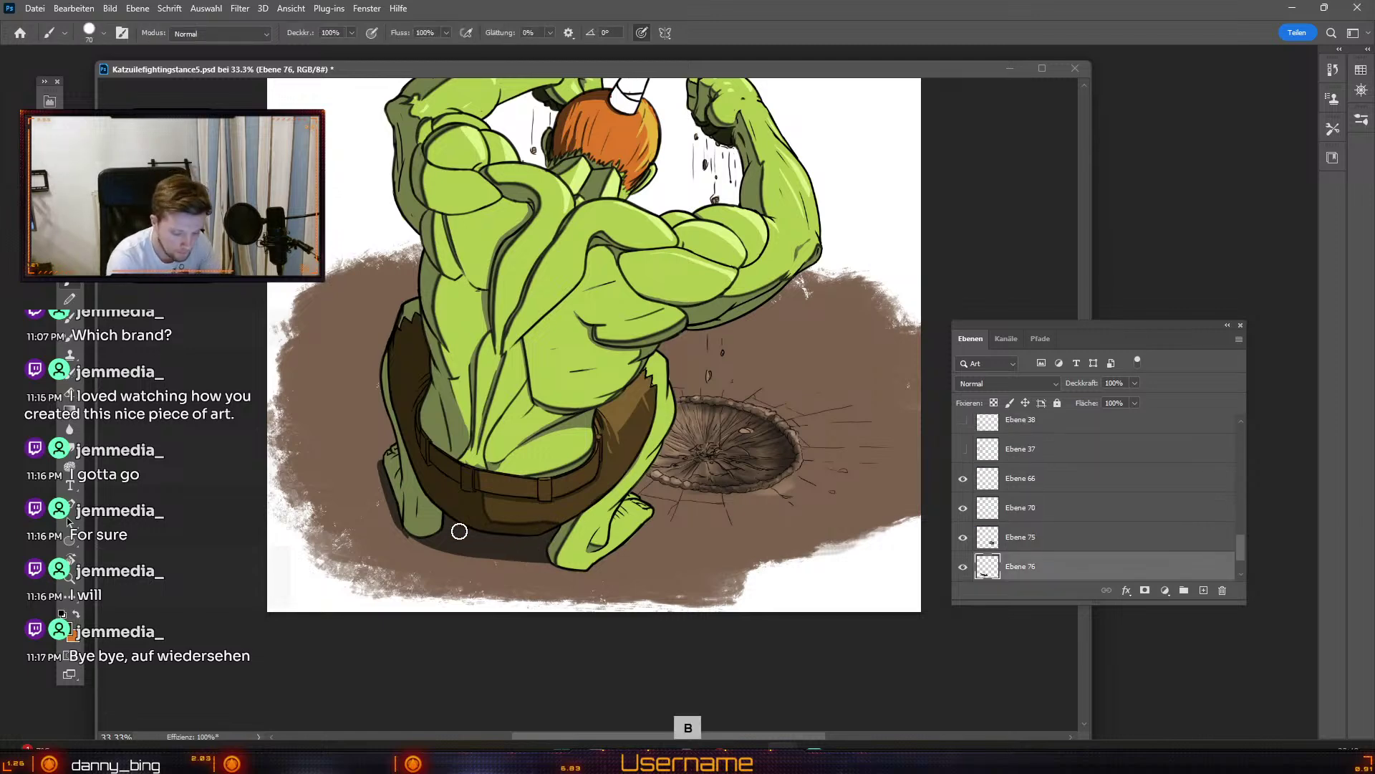
# Step: Trim the edge of the shadow between the two feet with a 40 px eraser, undoing unsuitable strokes
pyautogui.moveTo(413, 580); pyautogui.dragTo(374, 695)
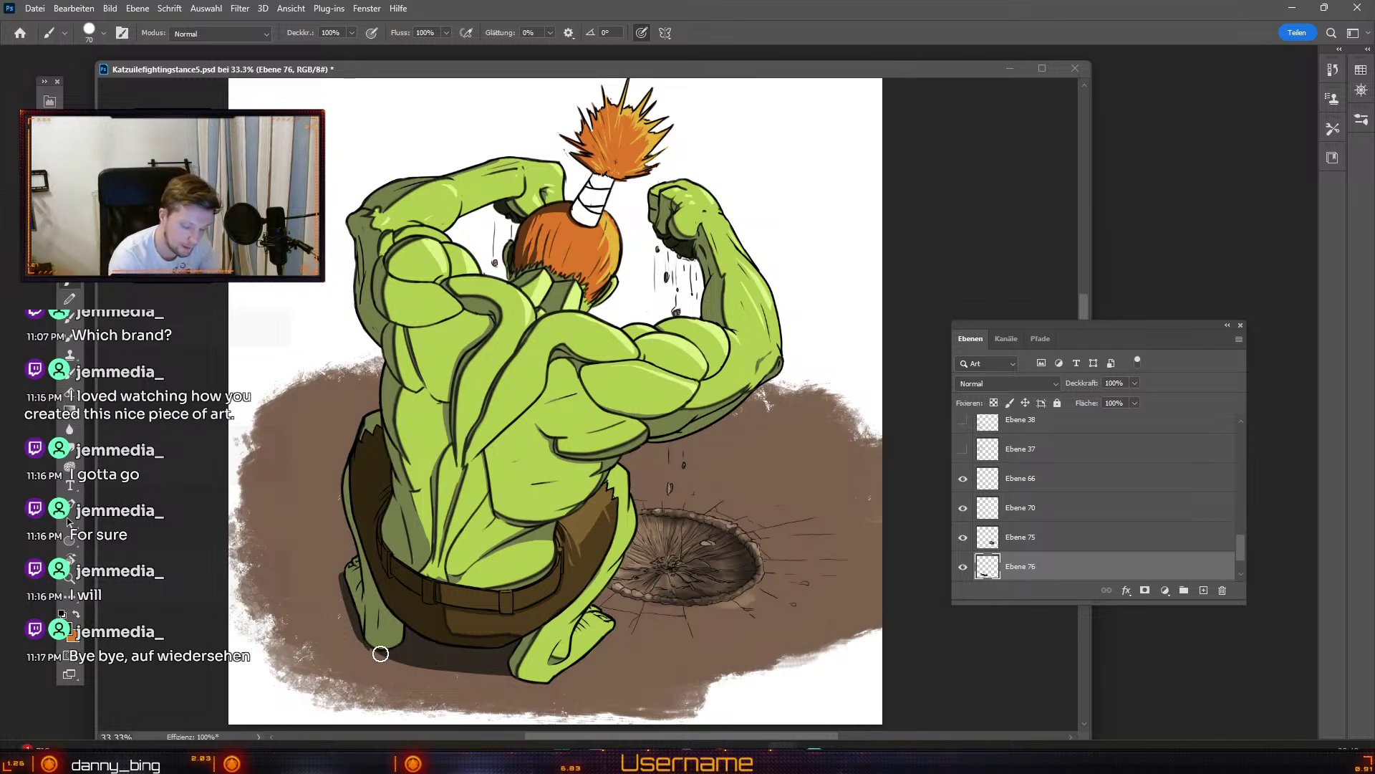
pyautogui.press('e')
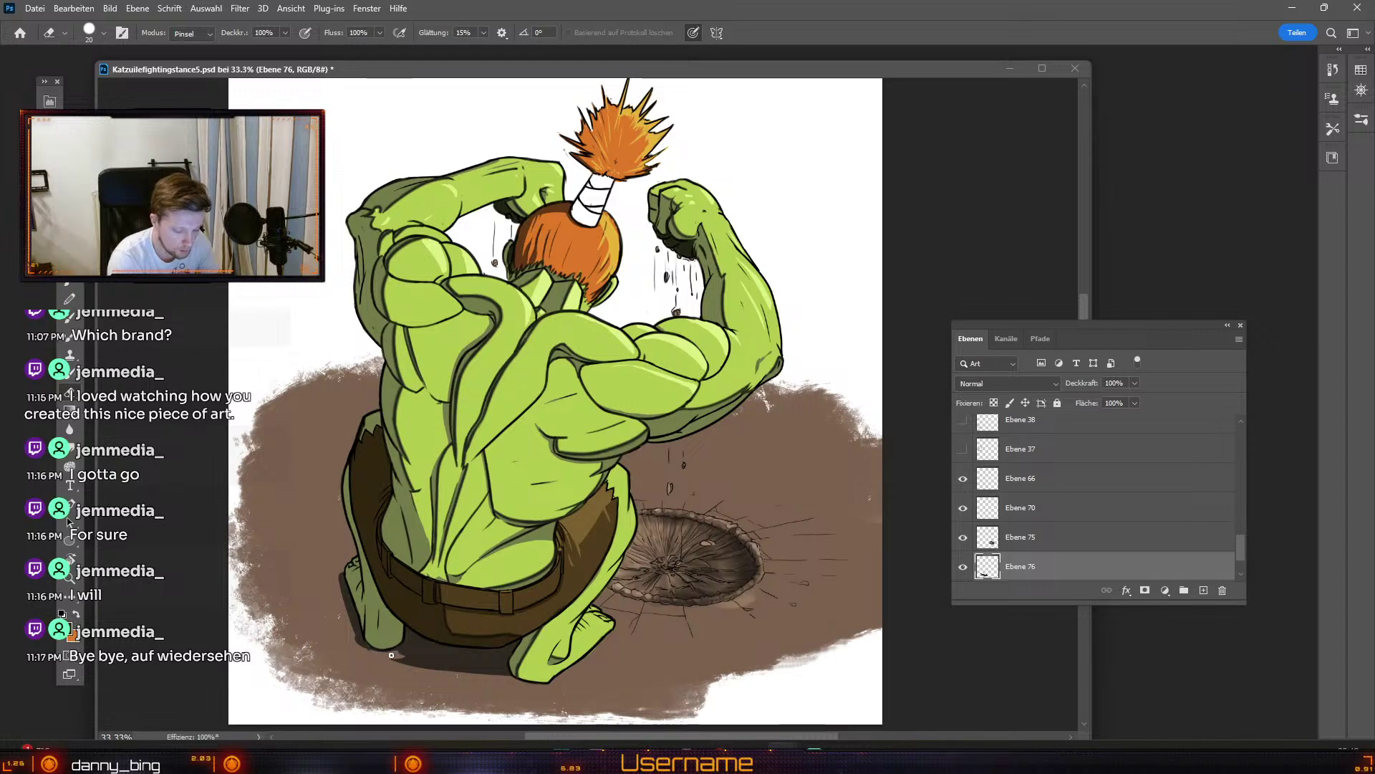
pyautogui.hotkey('ctrl', 'z')
pyautogui.press('odiaeresis')
pyautogui.press('#')
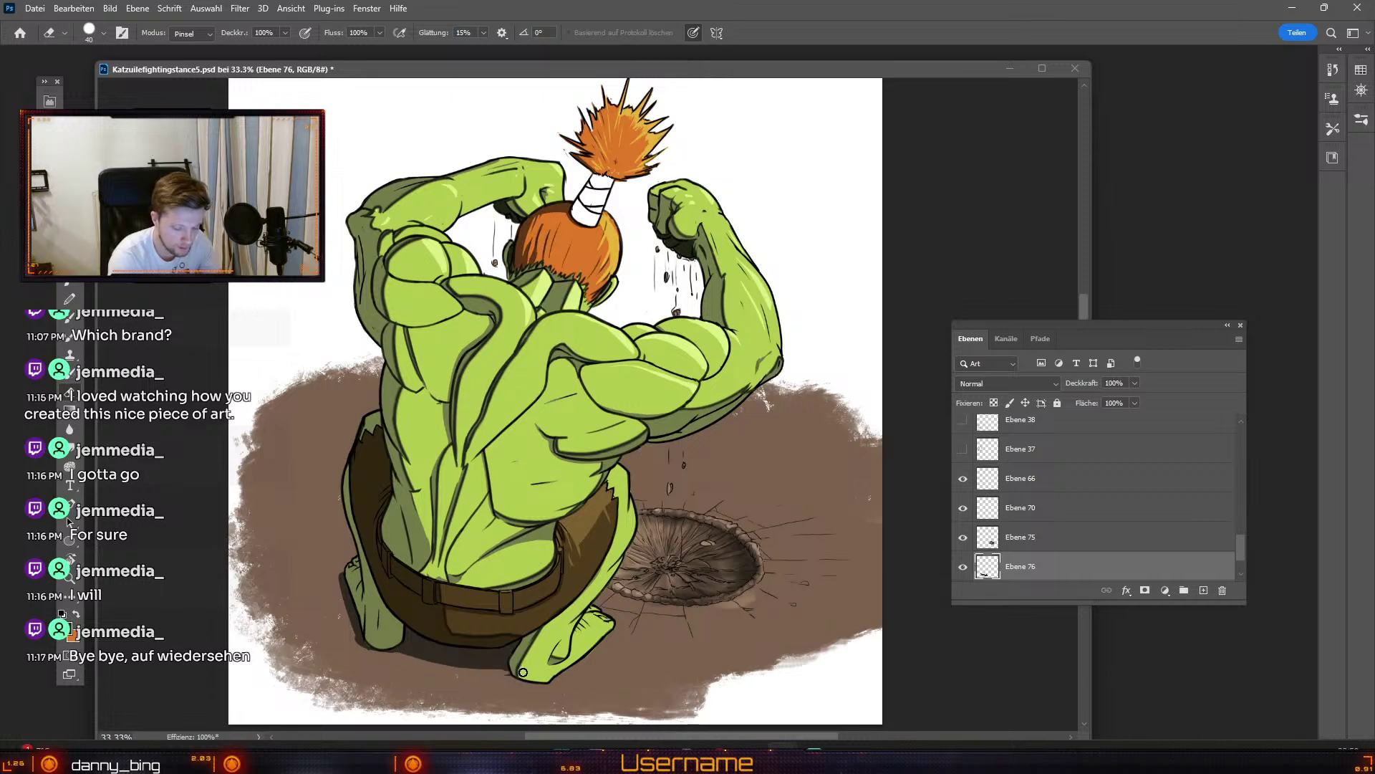
pyautogui.hotkey('ctrl', 'z')
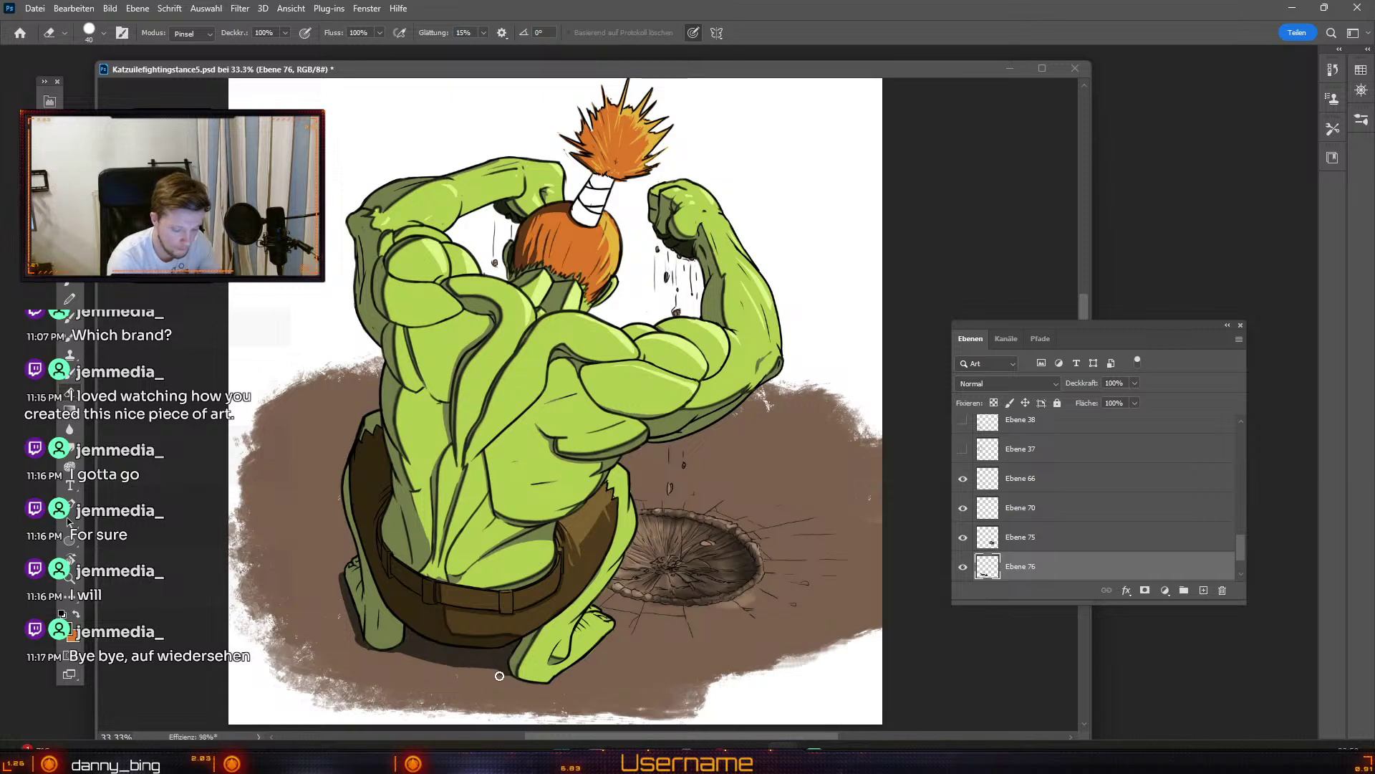
# Step: Refine the shadow beside the right foot with a 30 px brush and a 40 px eraser, and reduce the brush to 25 px
pyautogui.press('odiaeresis')
pyautogui.press('#')
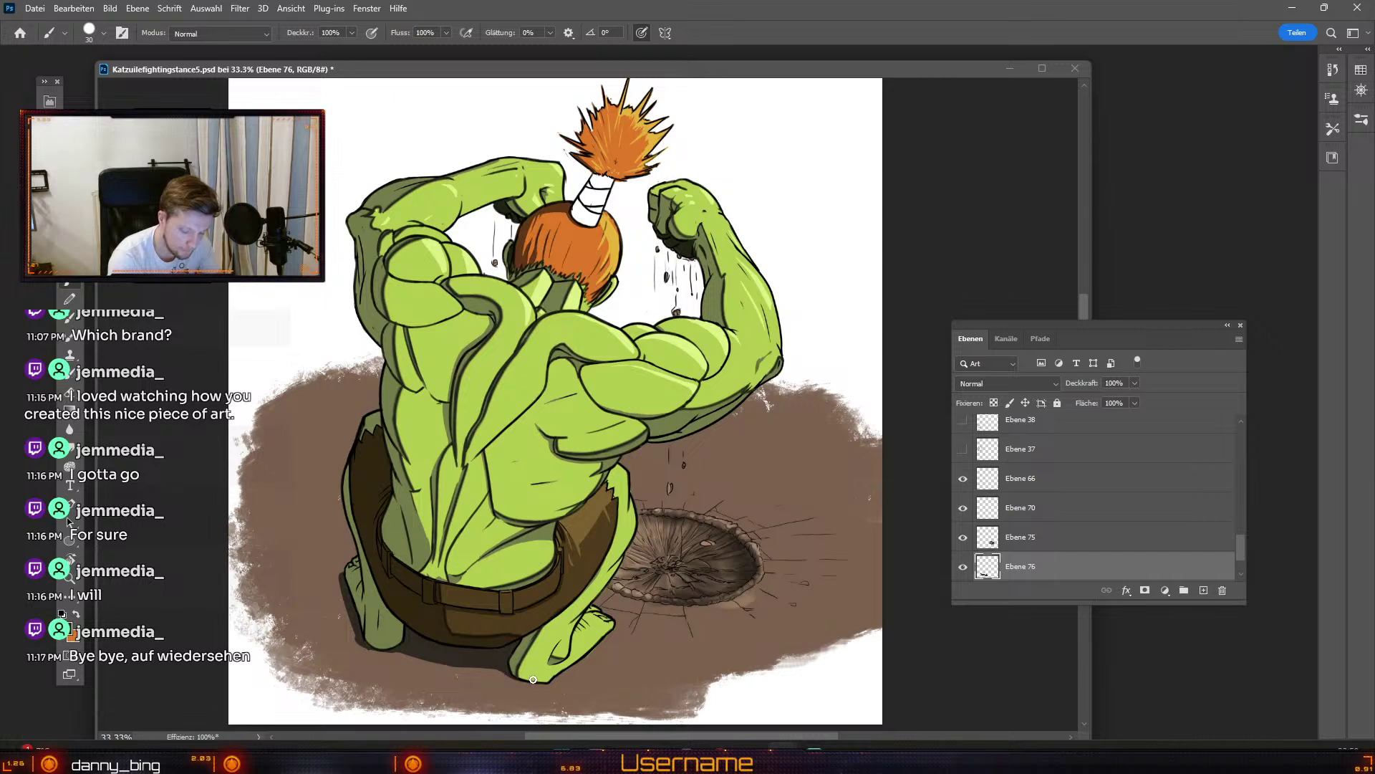
pyautogui.press('e')
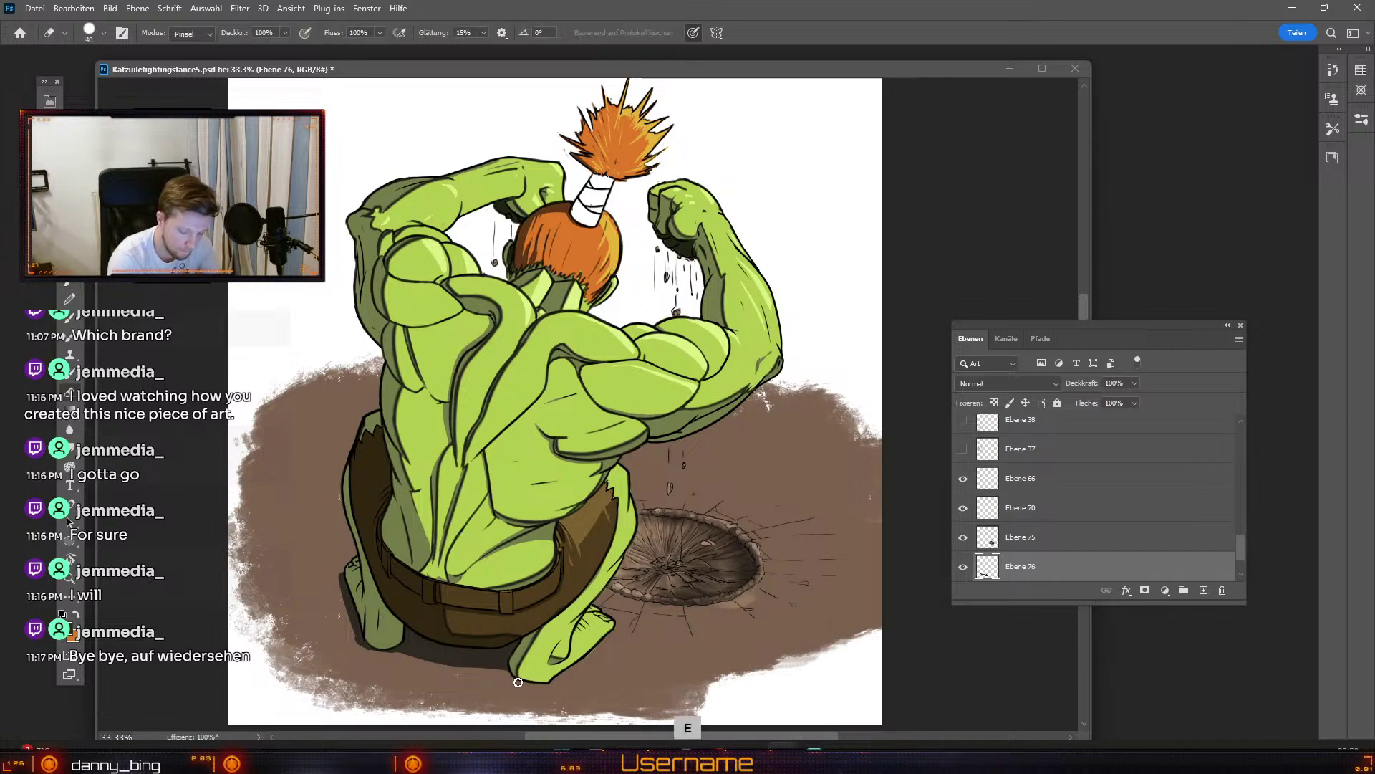
pyautogui.press('b')
pyautogui.press('odiaeresis')
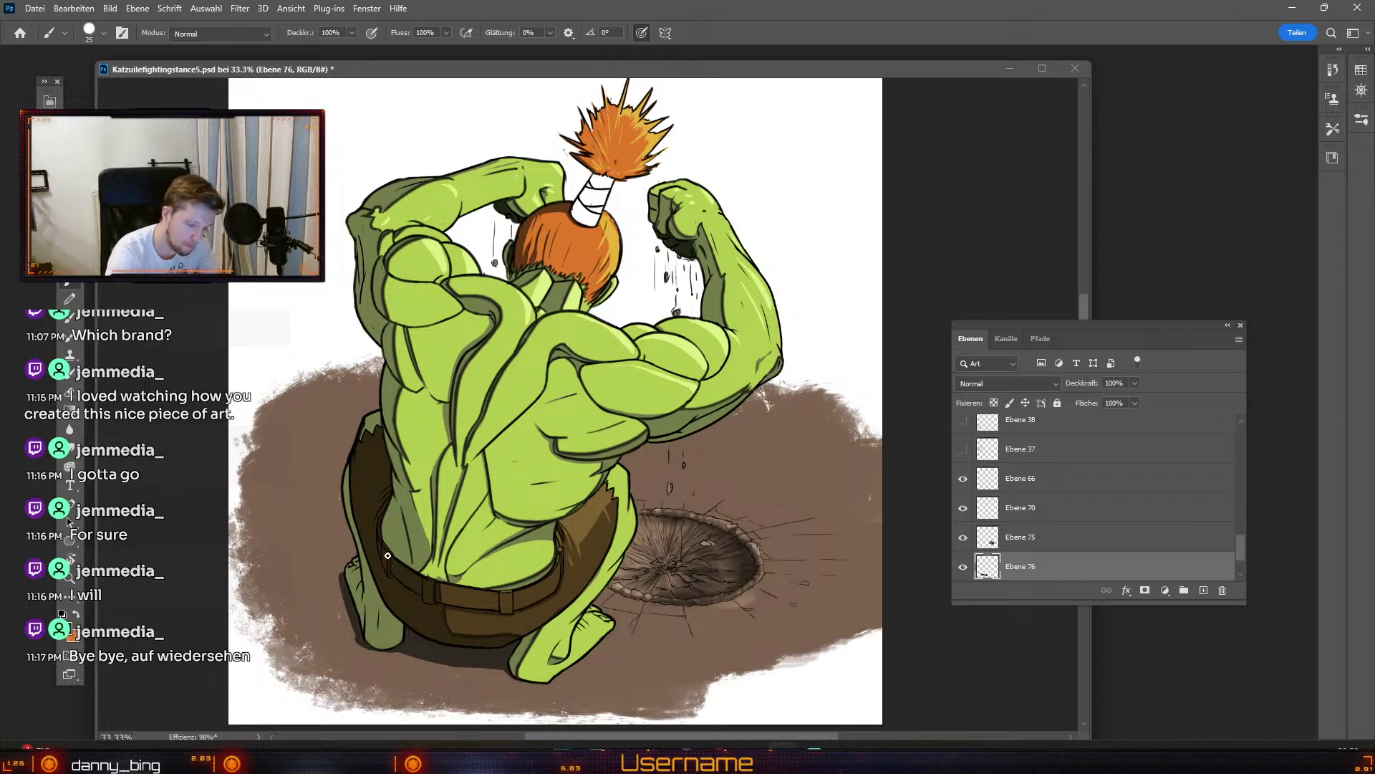
# Step: Try reshaping the shadow beside the left foot with the eraser and the 25 px brush, and undo the strokes
pyautogui.press('e')
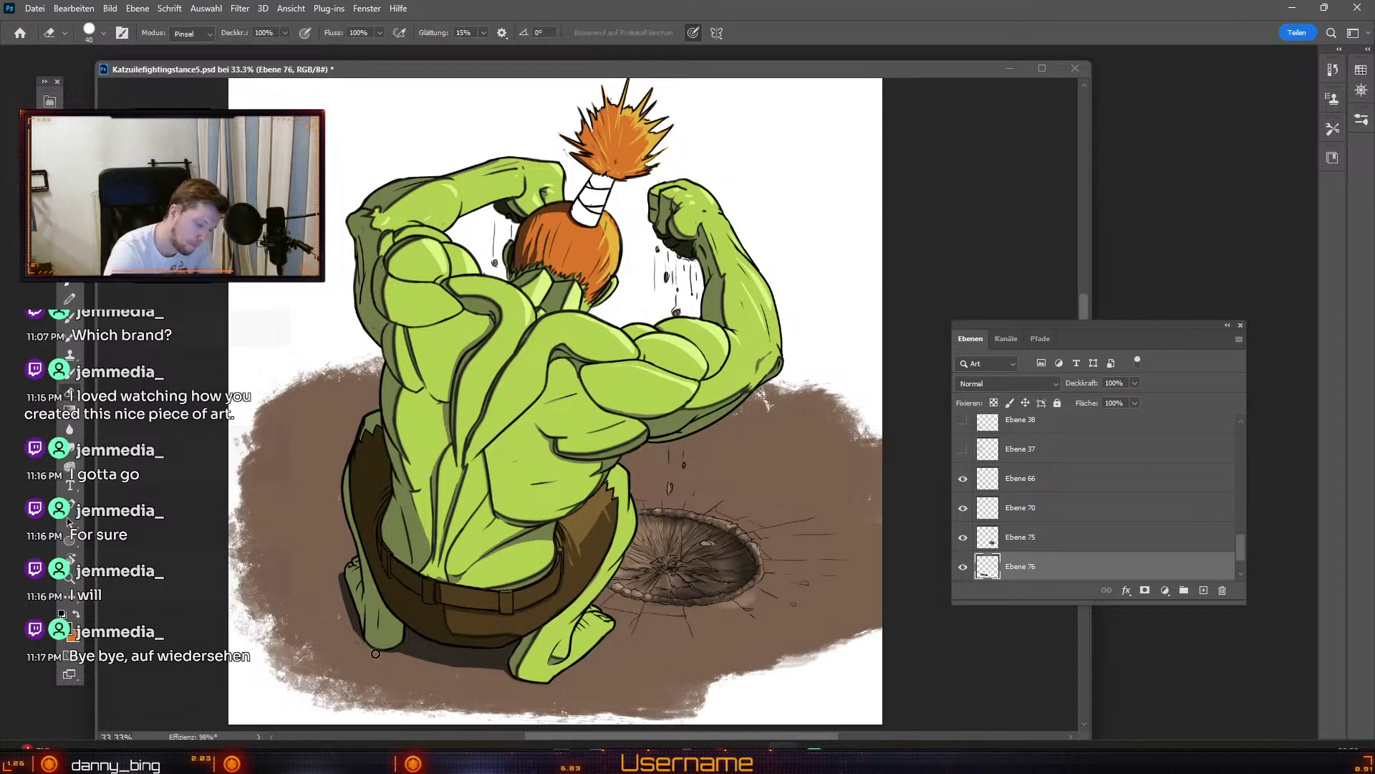
pyautogui.hotkey('ctrl', 'z')
pyautogui.press('b')
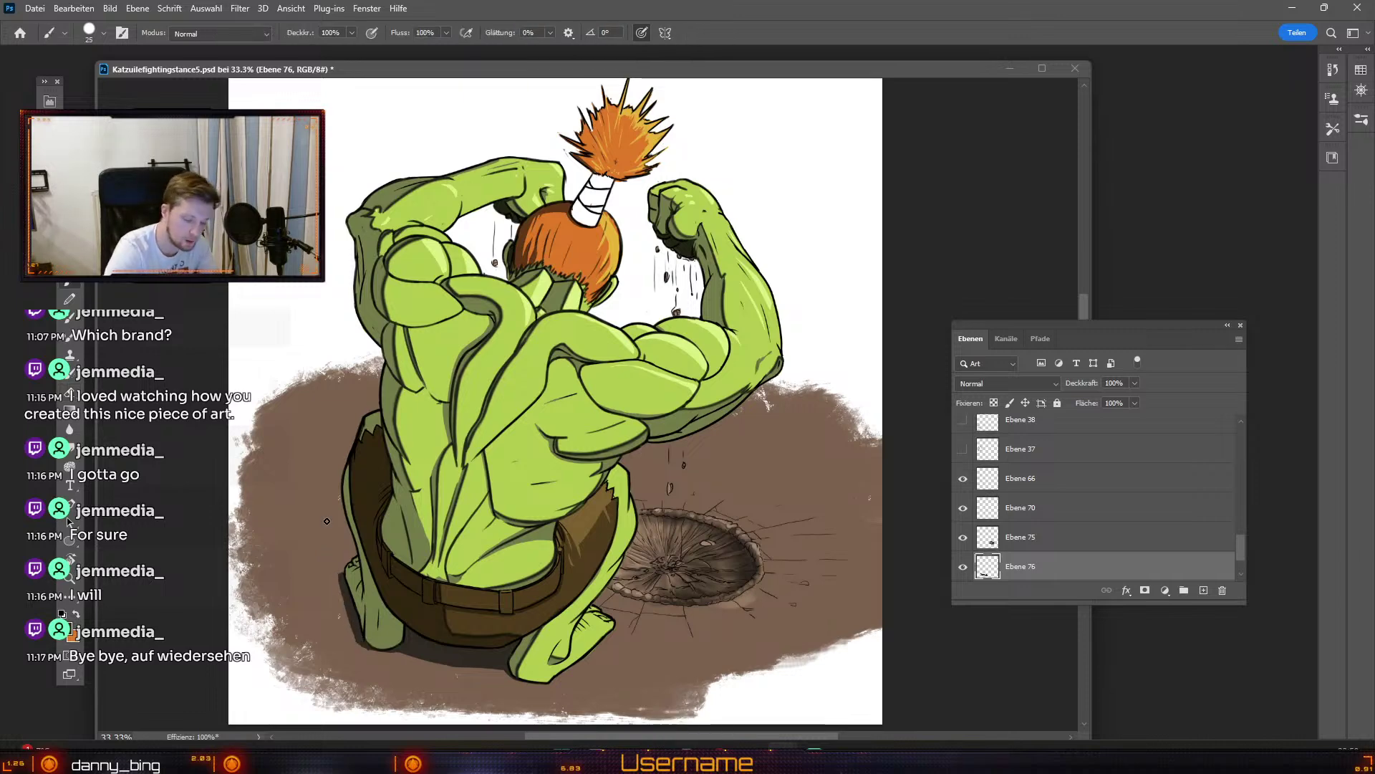
pyautogui.hotkey('ctrl', 'z')
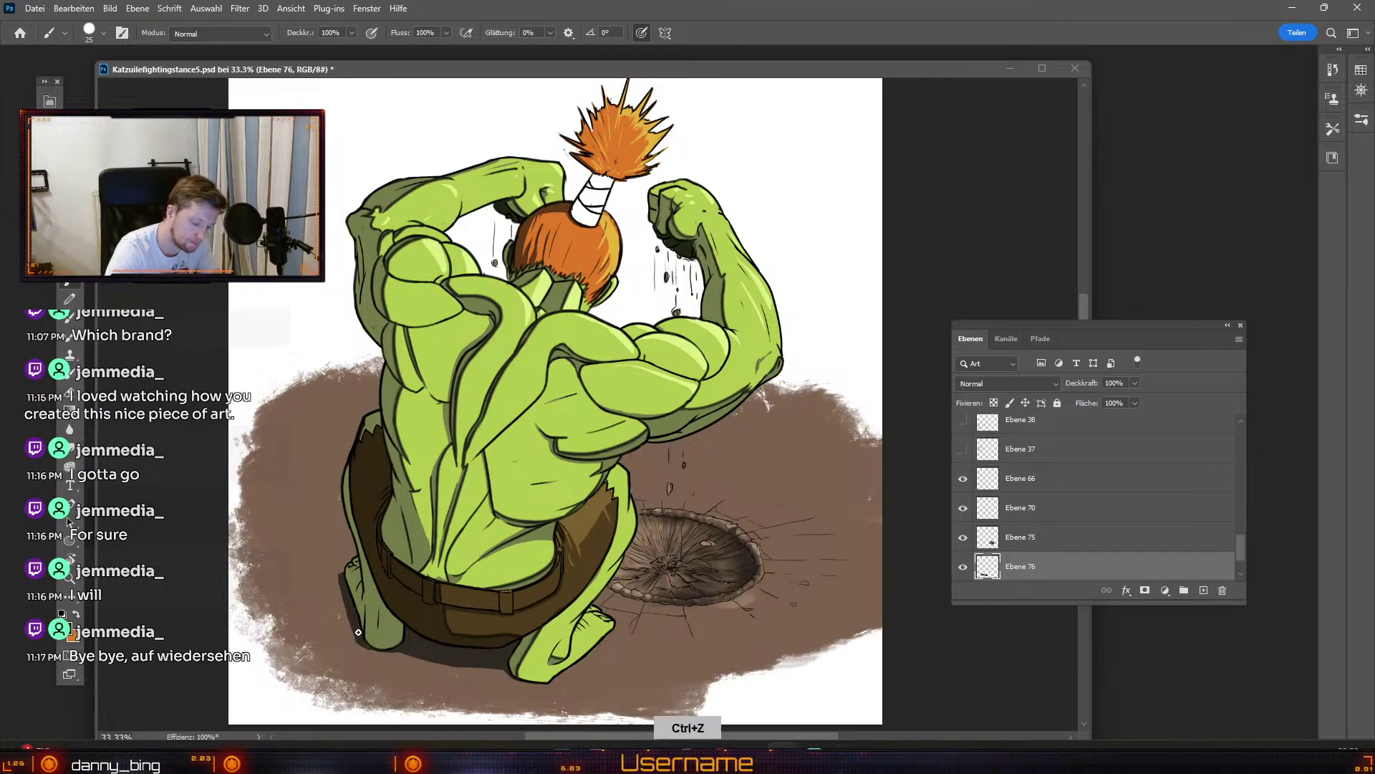
pyautogui.hotkey('ctrl', 'z')
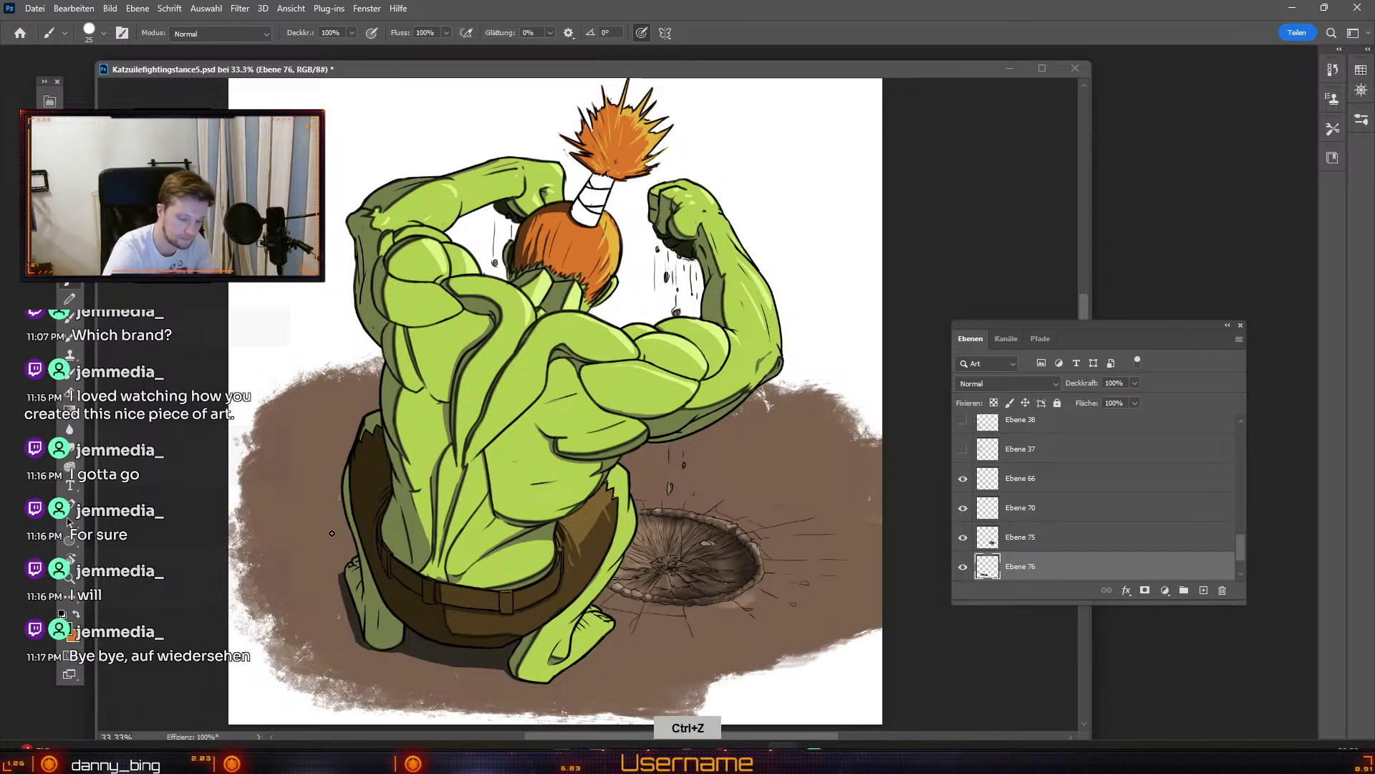
pyautogui.hotkey('ctrl', 'z')
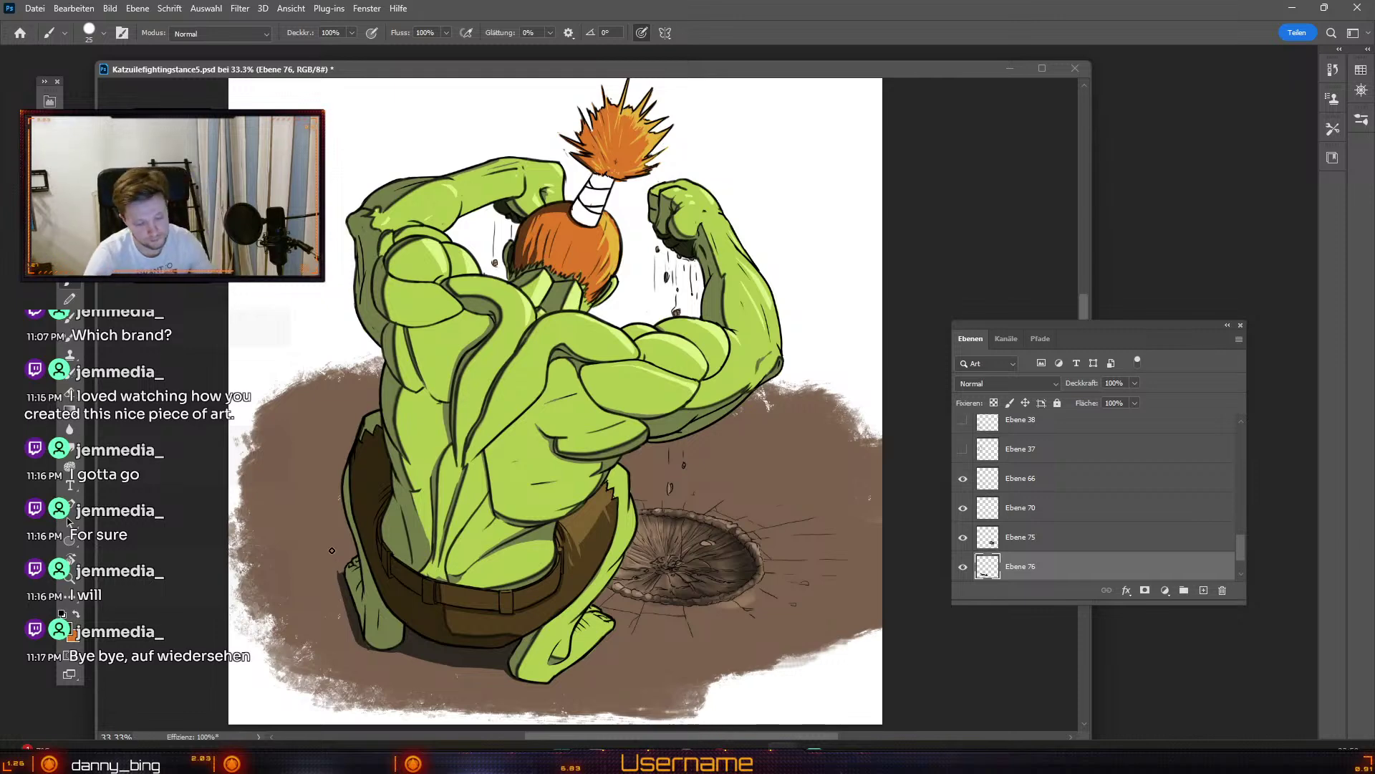
# Step: Trim the shadow along the outer side of the left foot with a 30 px eraser, undoing the unwanted stroke
pyautogui.press('e')
pyautogui.press('odiaeresis')
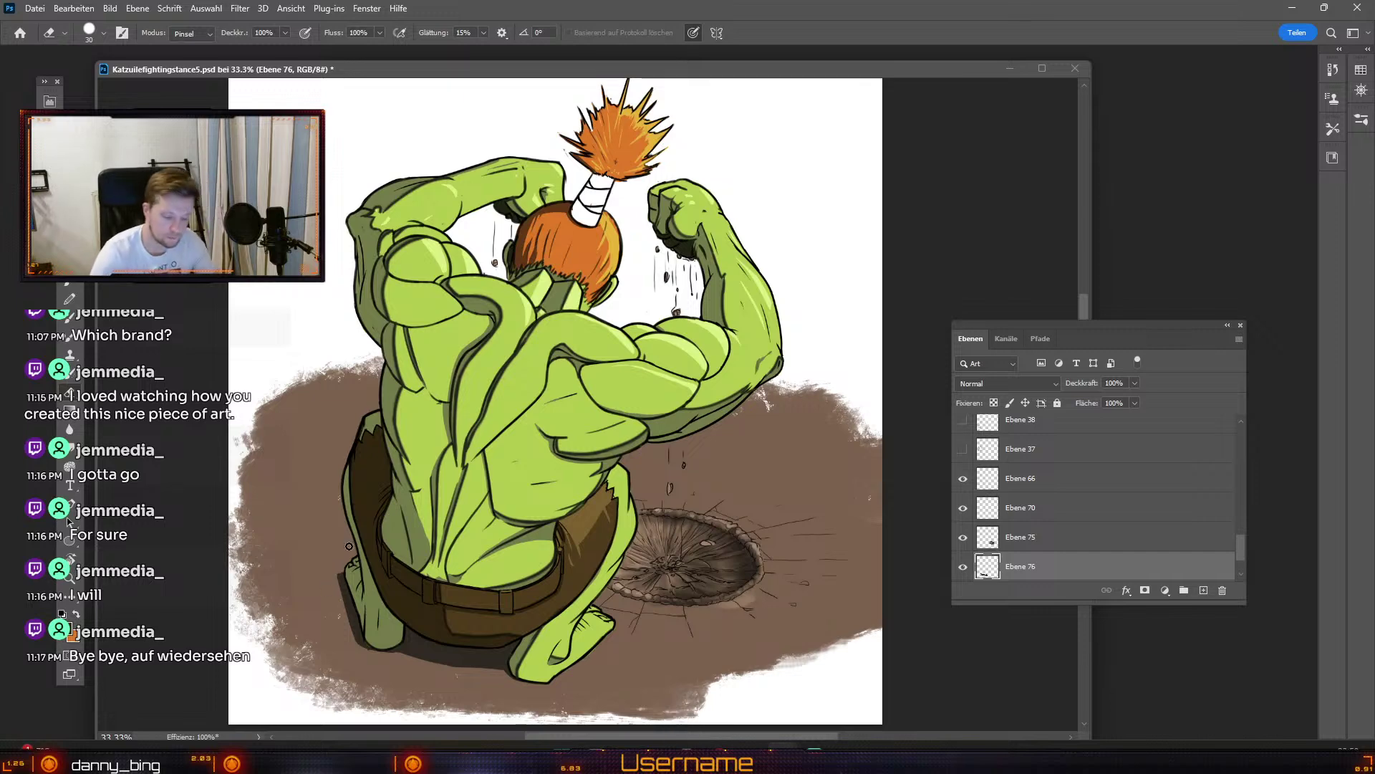
pyautogui.hotkey('ctrl', '-')
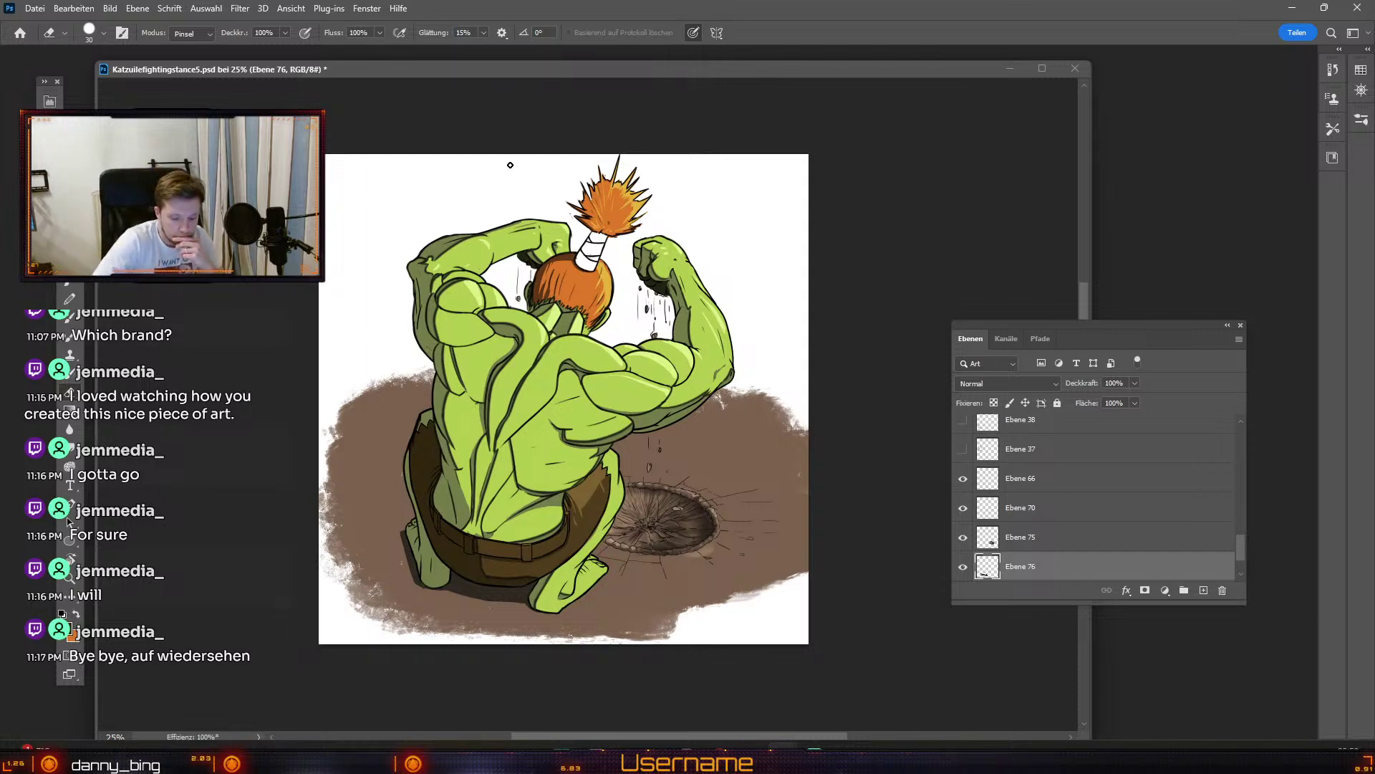
pyautogui.press('e')
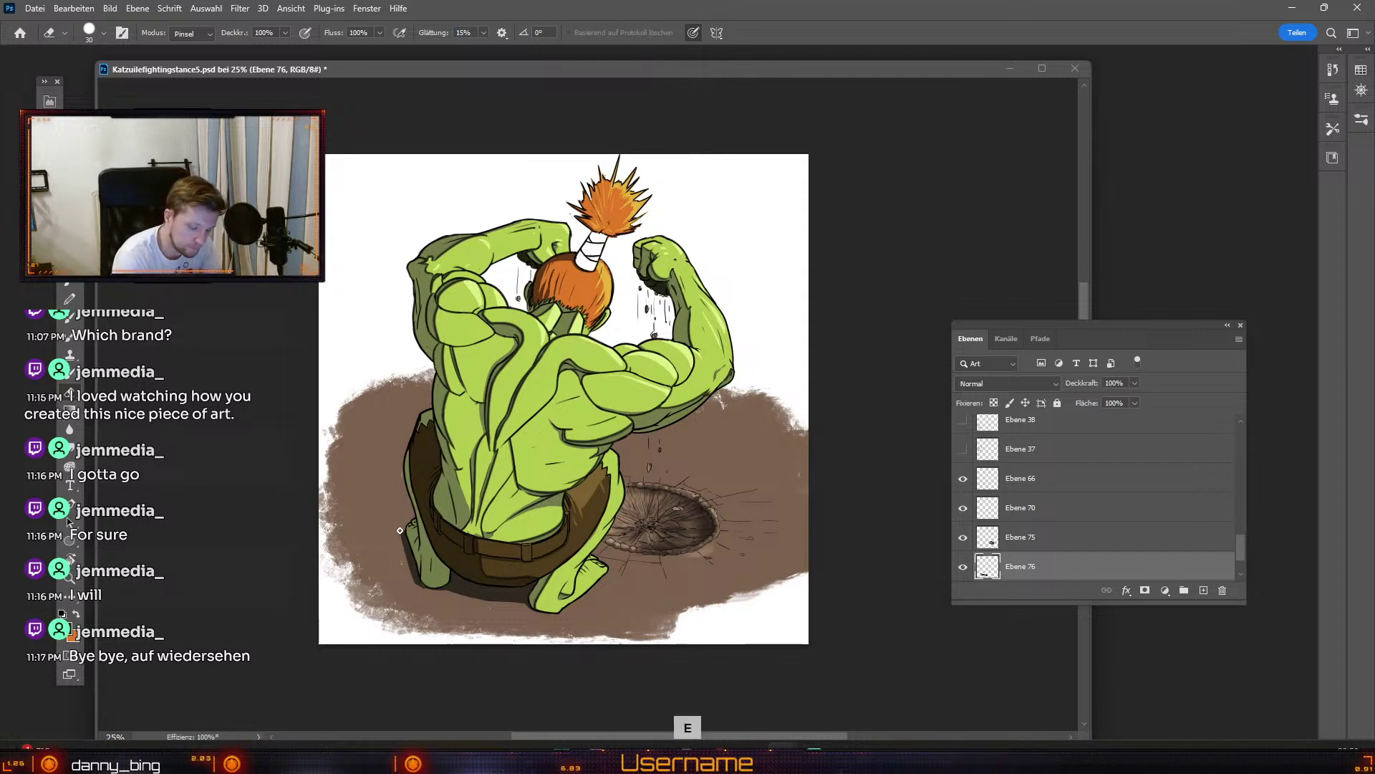
pyautogui.hotkey('ctrl', 'z')
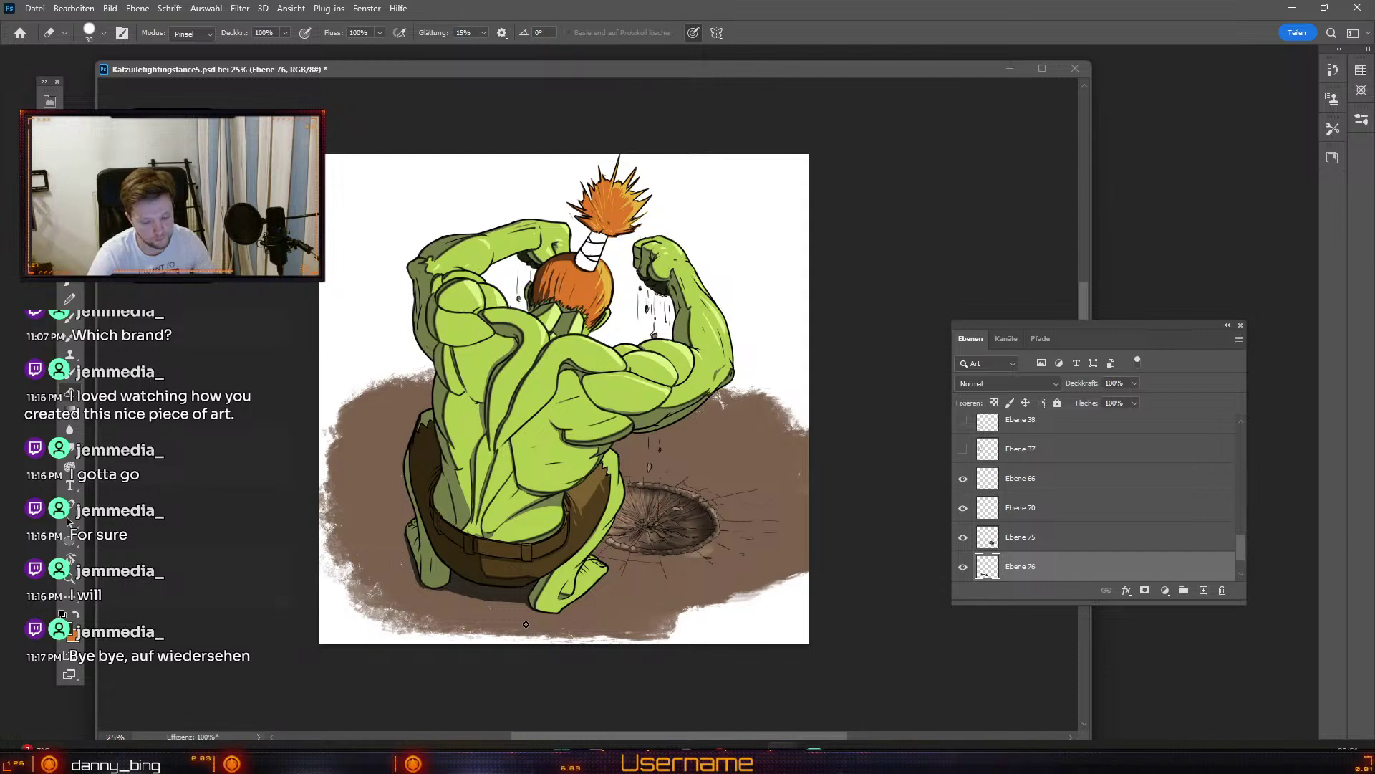
pyautogui.hotkey('ctrl', '+')
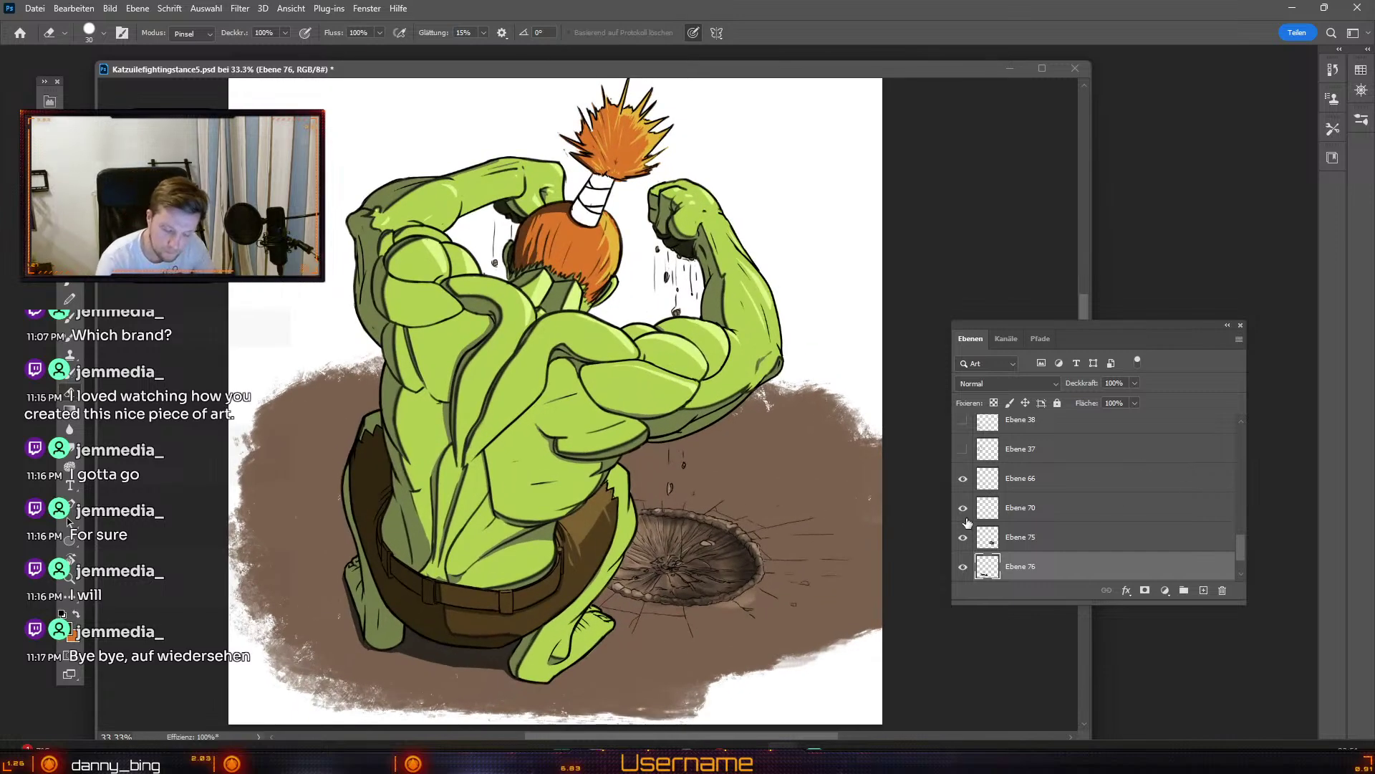
pyautogui.press('v')
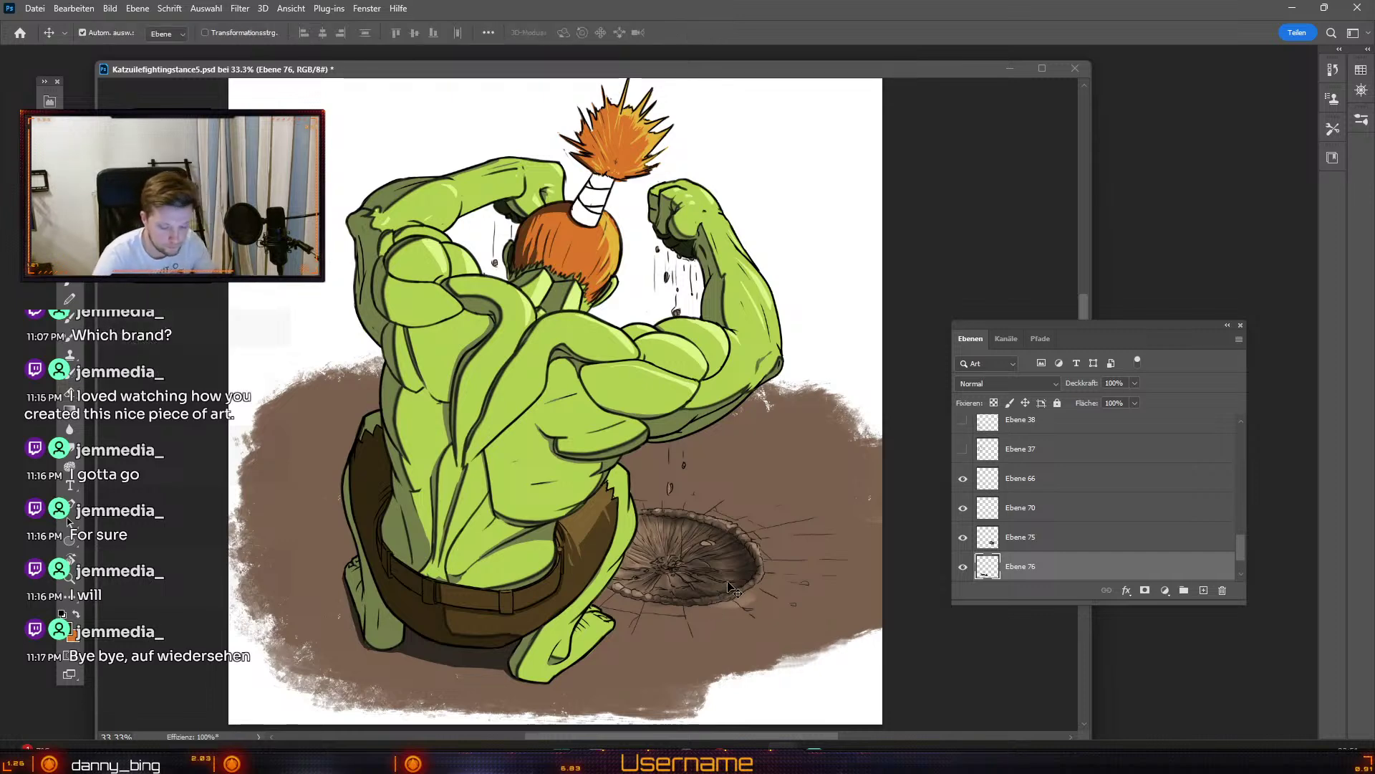
pyautogui.hotkey('ctrl', '-')
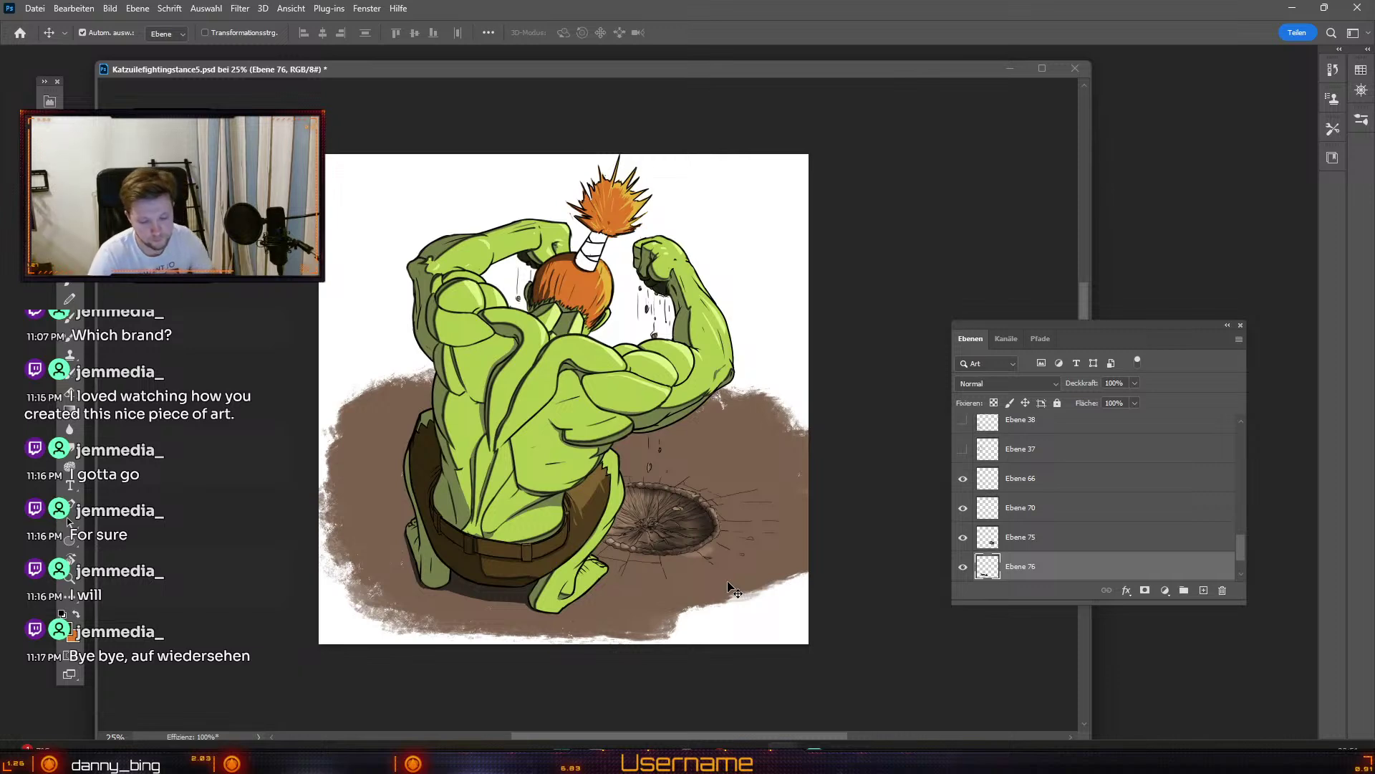
pyautogui.press('b')
pyautogui.hotkey('ctrl', '+')
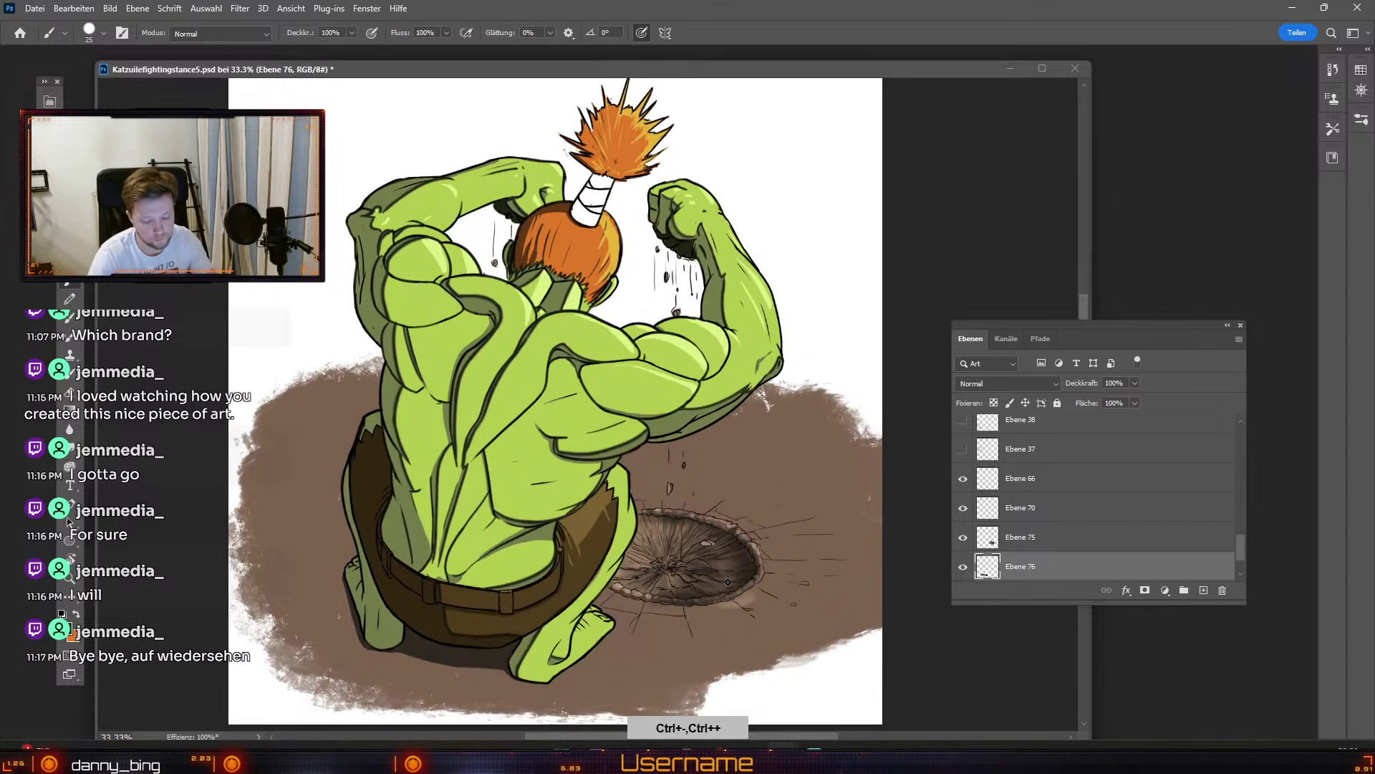
# Step: Pick the ground and crater artwork on the canvas with the Move tool to identify which layers contain them
pyautogui.press('v')
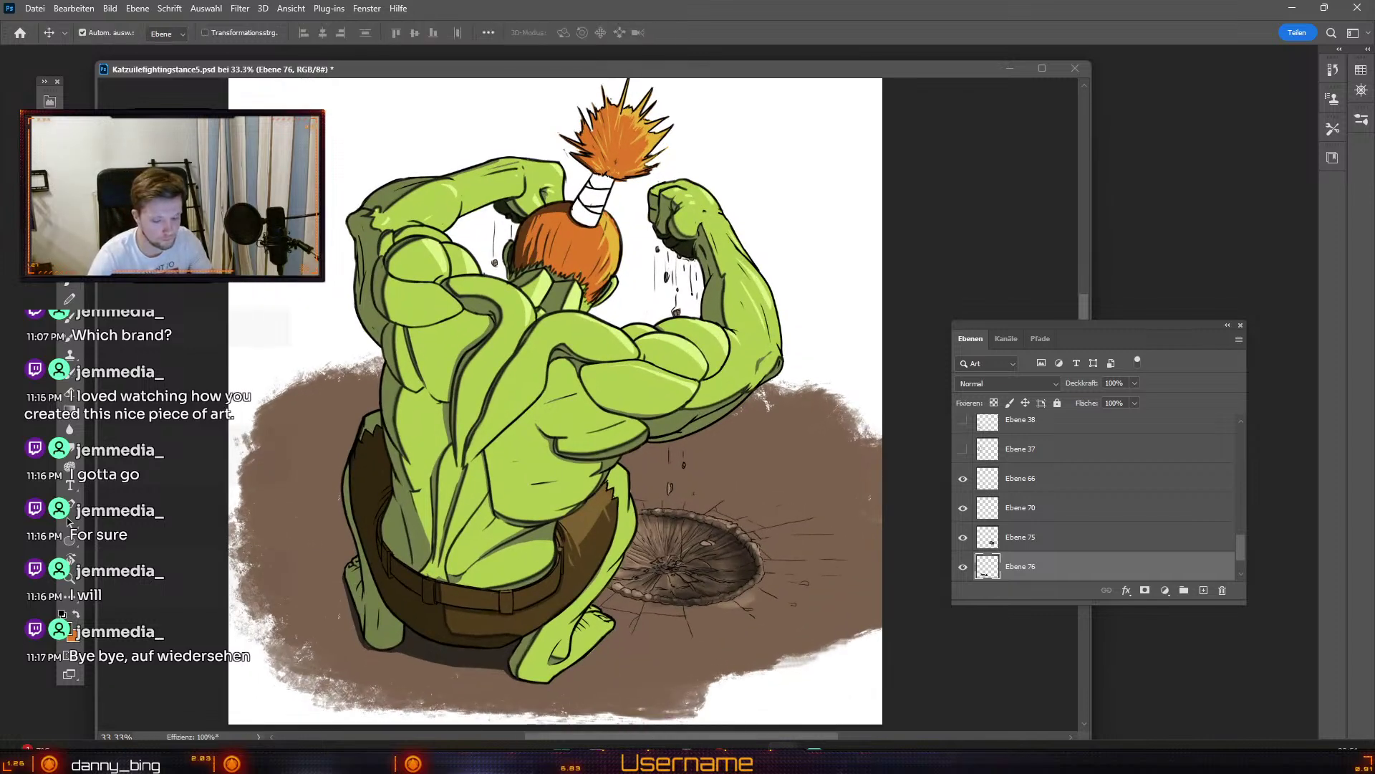
pyautogui.click(797, 522)
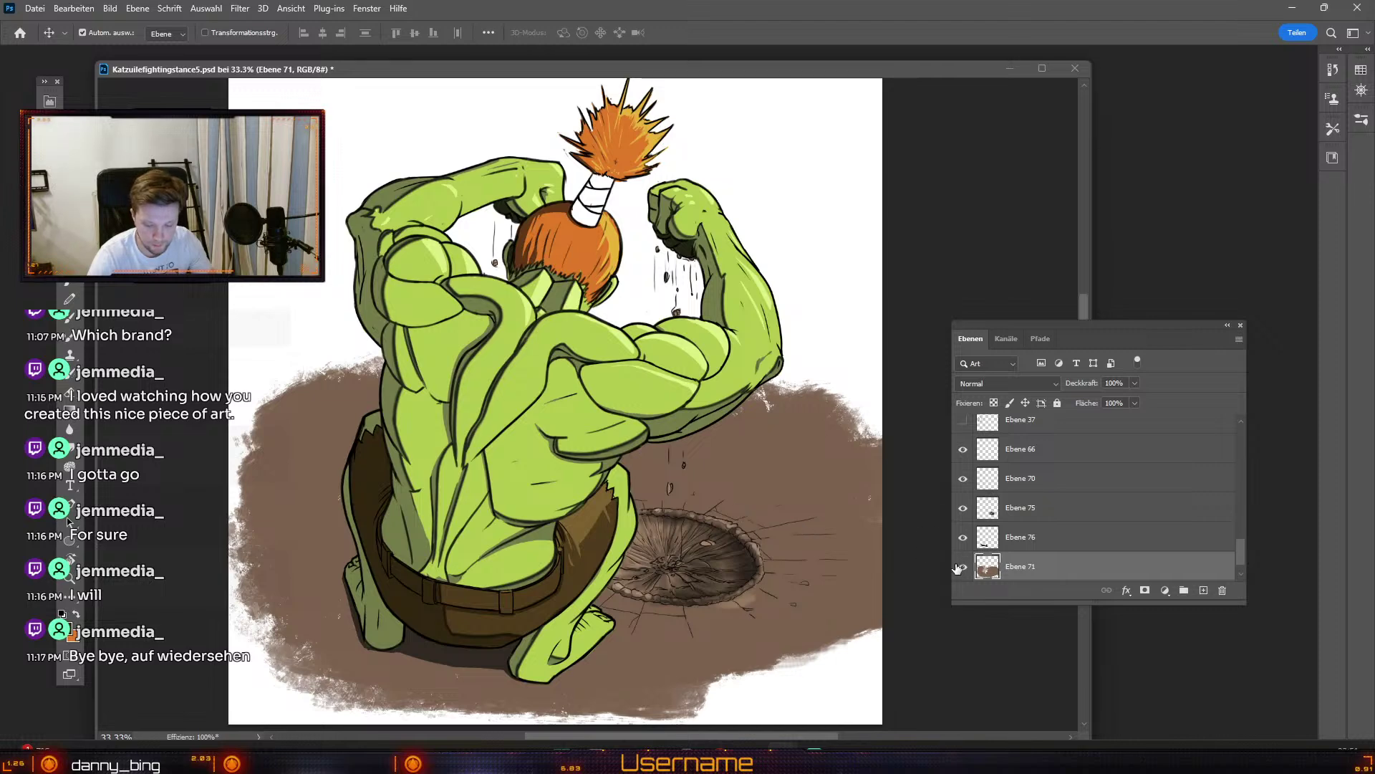
pyautogui.click(785, 524)
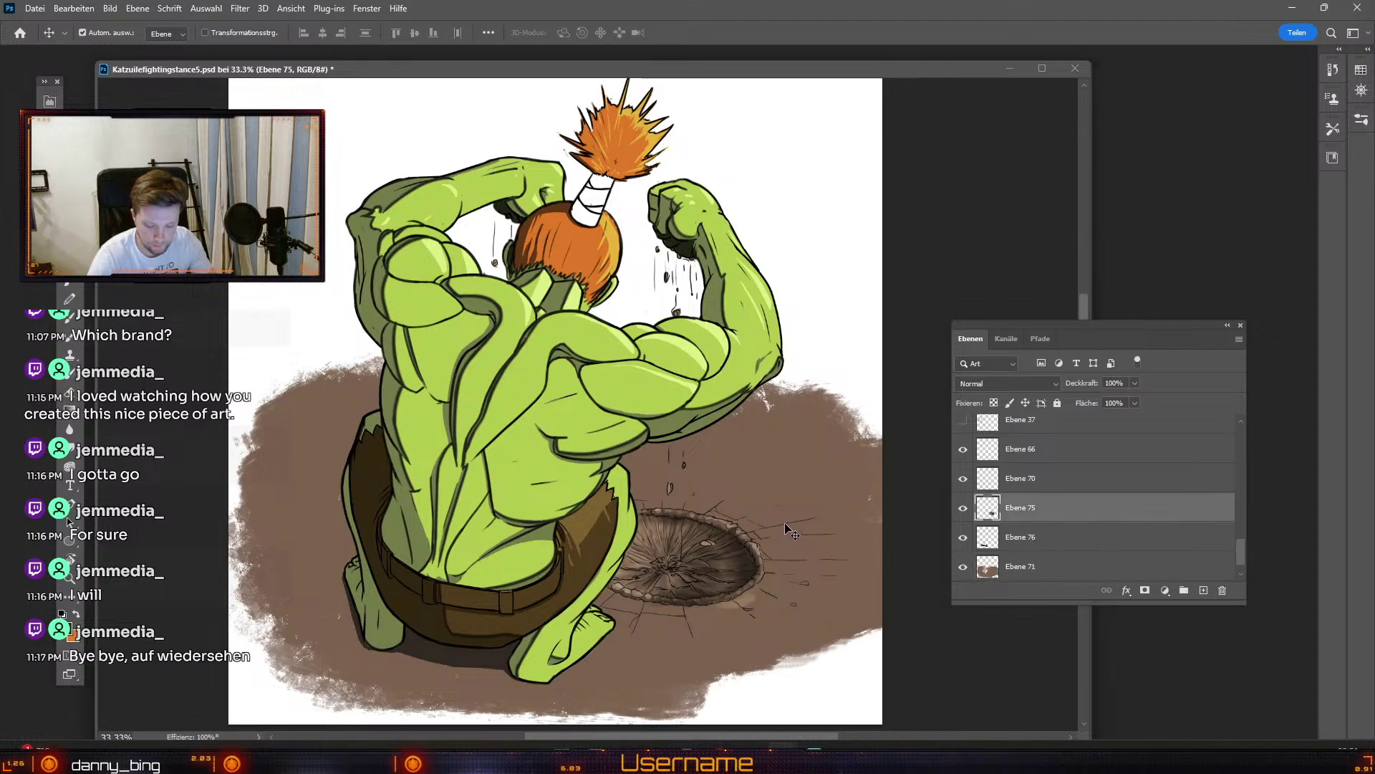
pyautogui.click(771, 574)
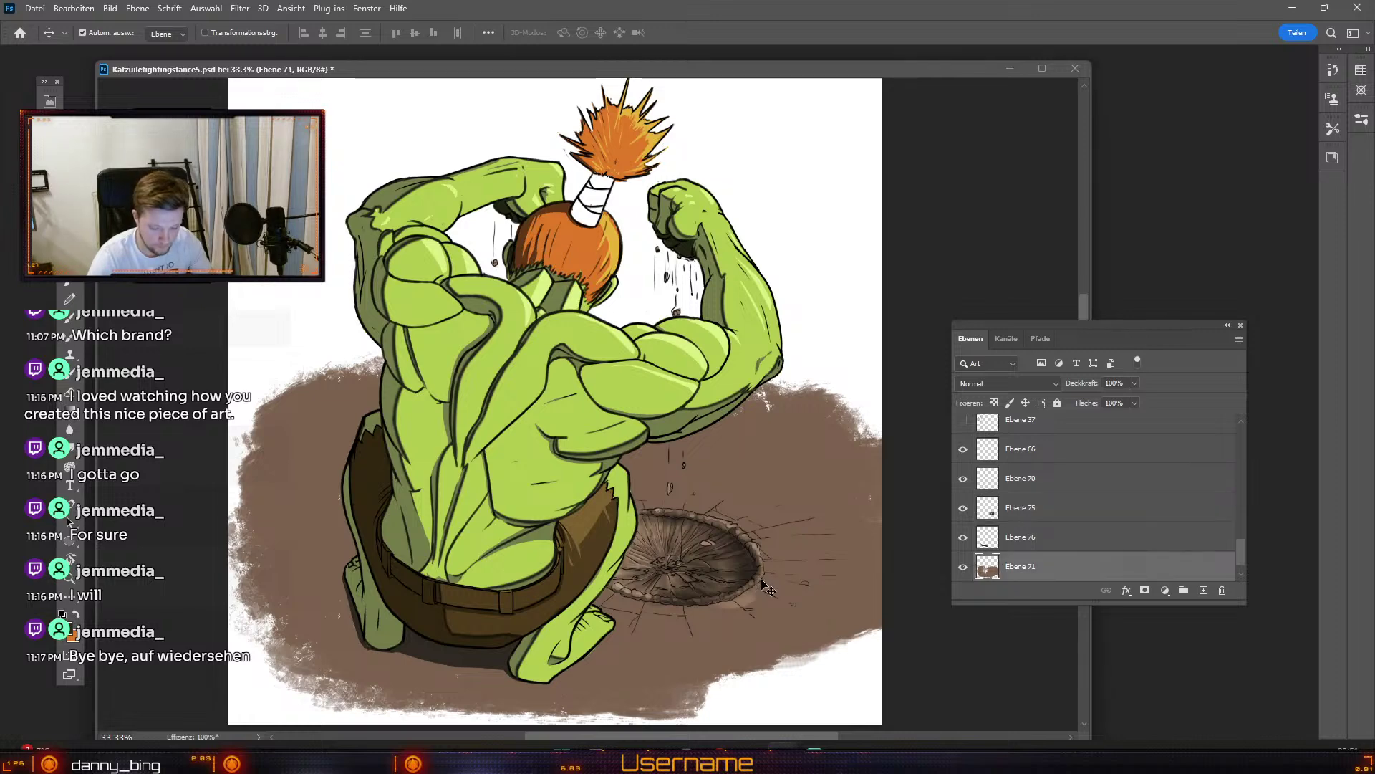
pyautogui.click(766, 586)
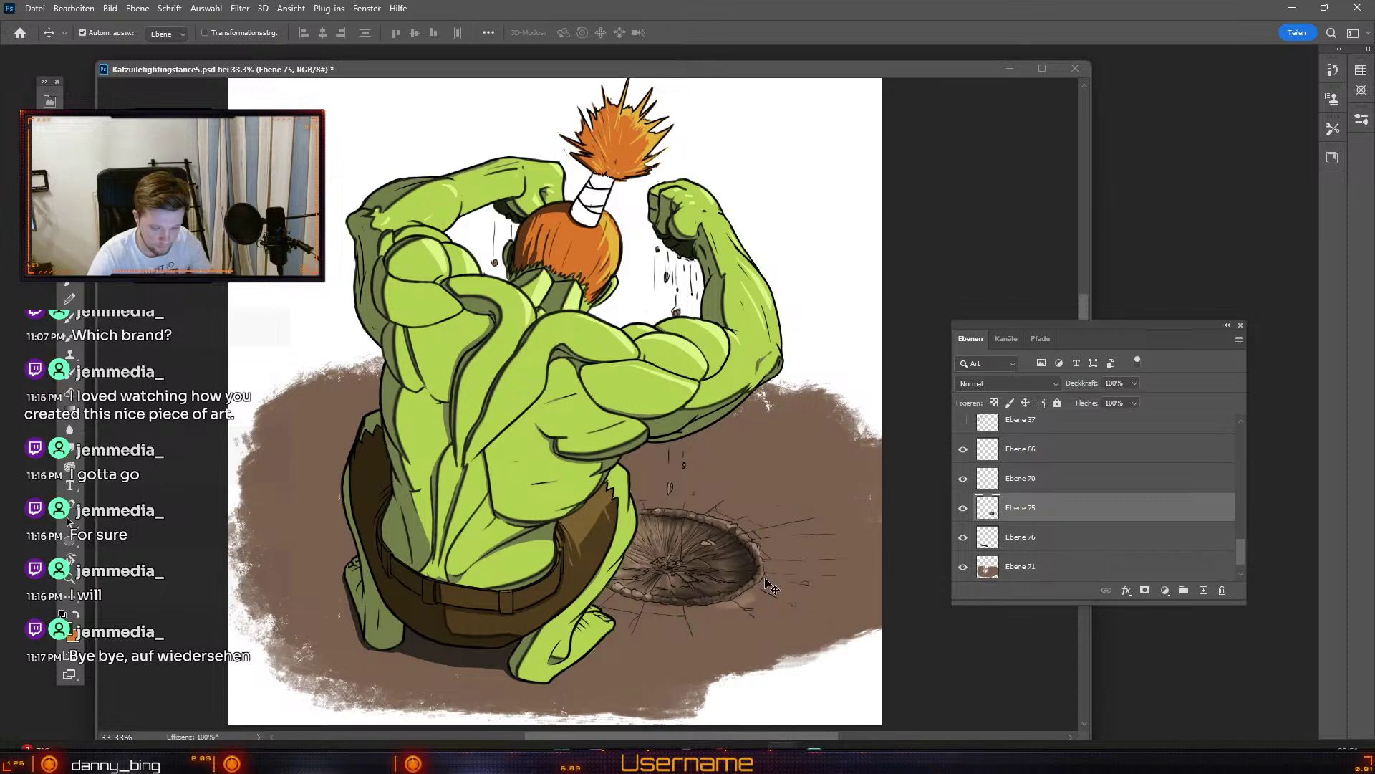
pyautogui.click(771, 588)
pyautogui.click(749, 616)
pyautogui.click(750, 616)
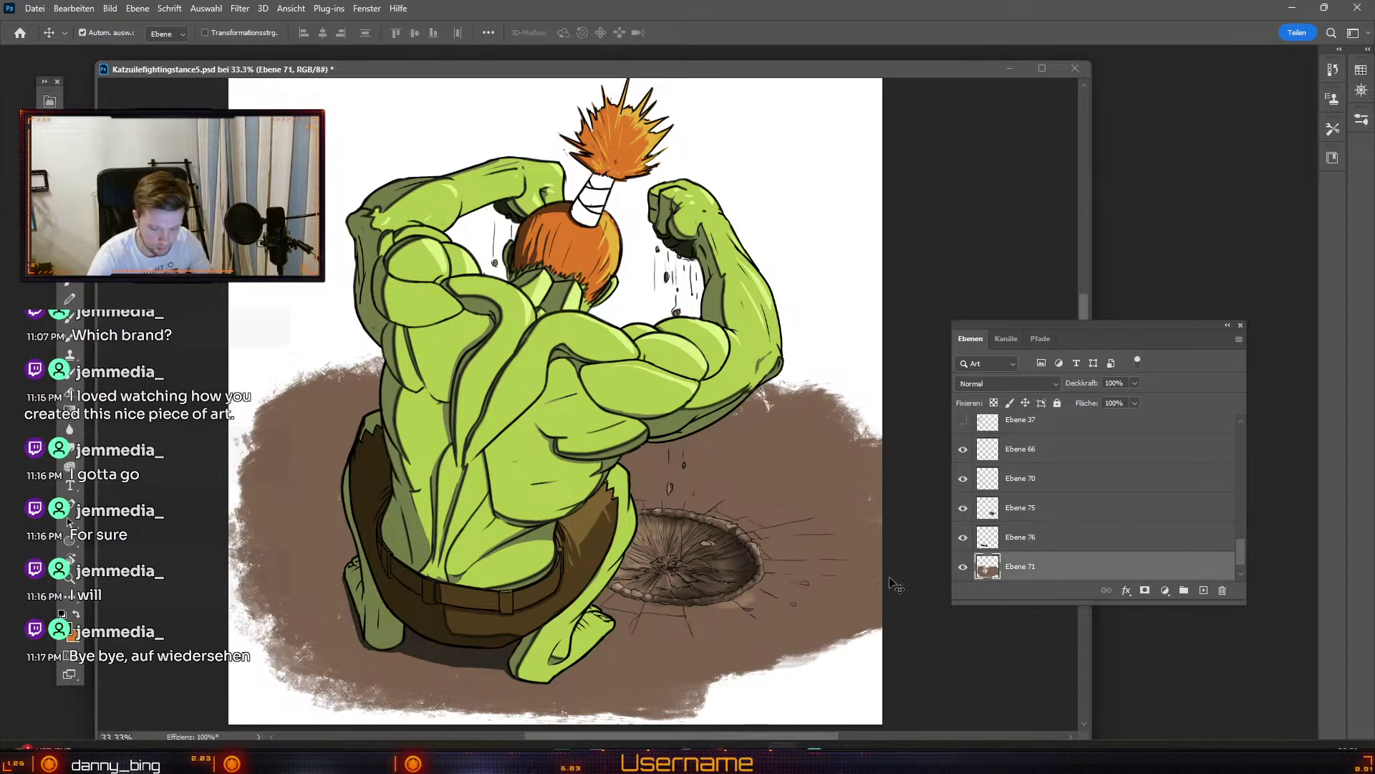
# Step: Toggle the visibility of layers Ebene 71 and Ebene 75 to check what each one contains
pyautogui.click(963, 566)
pyautogui.click(963, 566)
pyautogui.click(685, 611)
pyautogui.click(963, 508)
pyautogui.click(962, 508)
# Step: Add a new layer above Ebene 75 and confirm the painting colour for the brush
pyautogui.click(1204, 590)
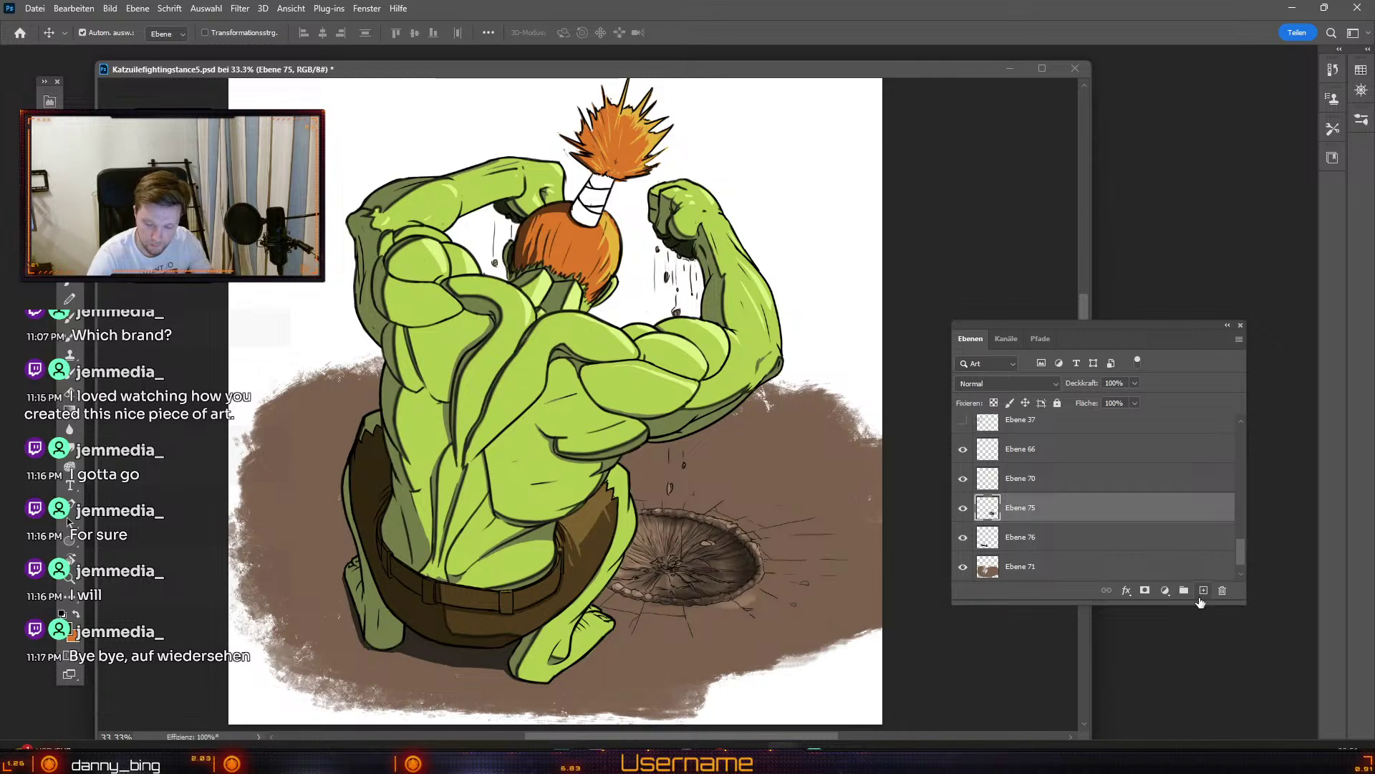
pyautogui.press('b')
pyautogui.click(67, 629)
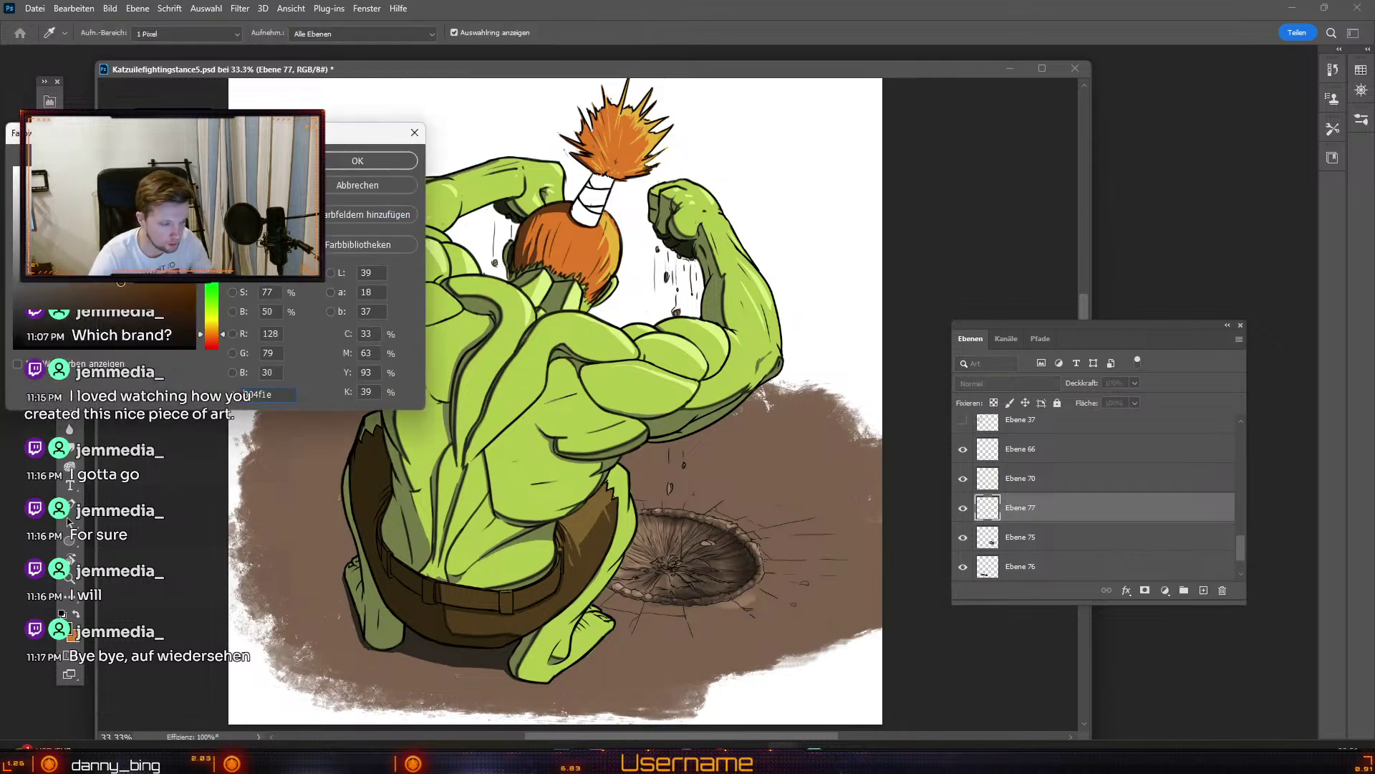
pyautogui.press('Return')
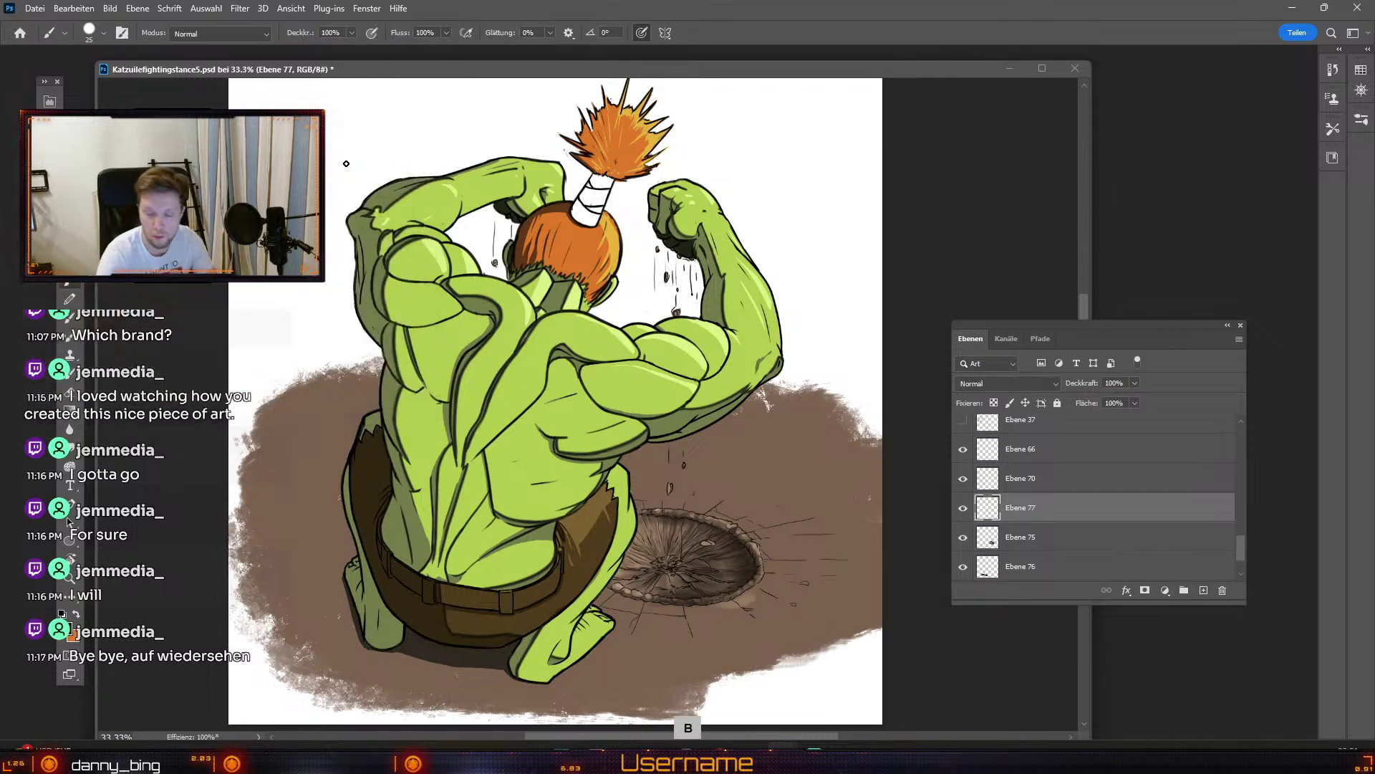
# Step: Draw fine cracks radiating across the ground around the crater with a 4 px brush, undoing unsuitable strokes
pyautogui.press('odiaeresis')
pyautogui.press('odiaeresis')
pyautogui.press('odiaeresis')
pyautogui.press('odiaeresis')
pyautogui.press('odiaeresis')
pyautogui.press('odiaeresis')
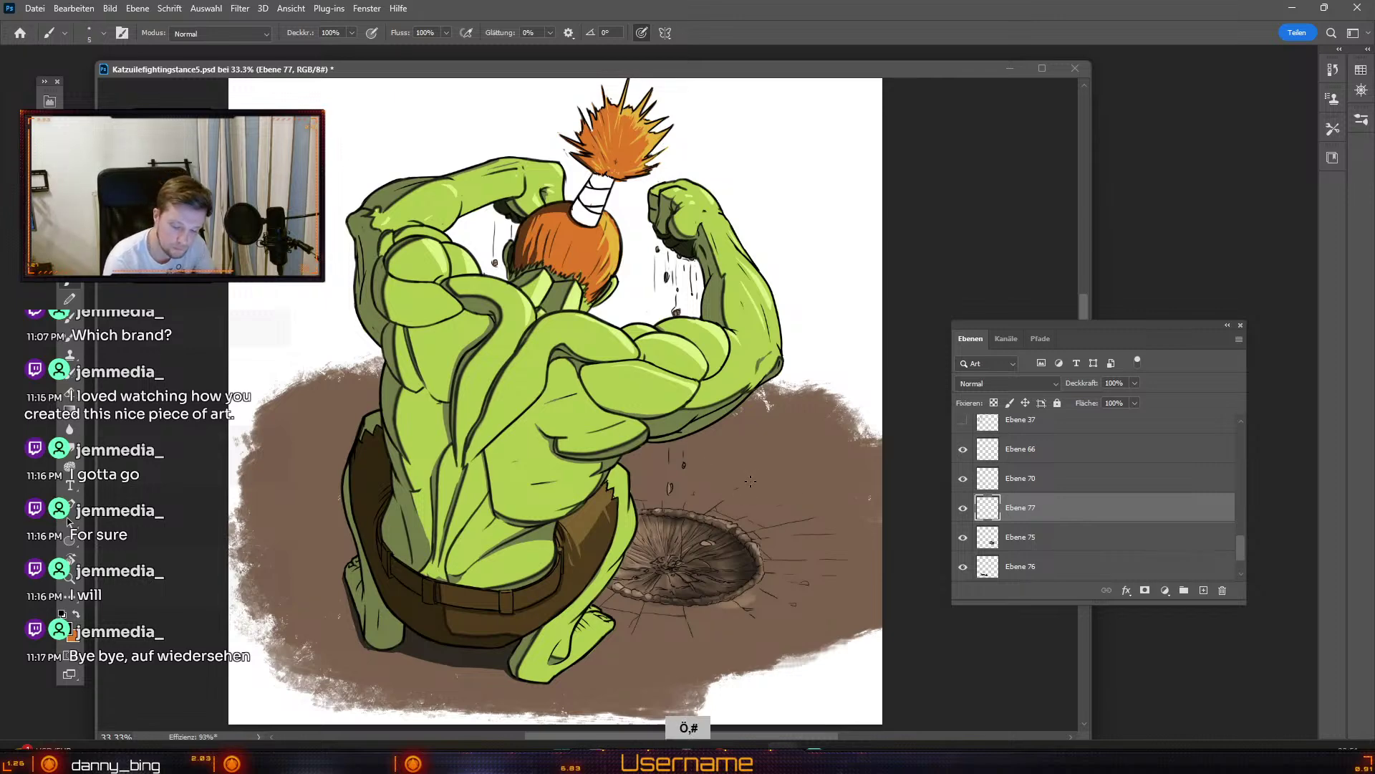
pyautogui.press('odiaeresis')
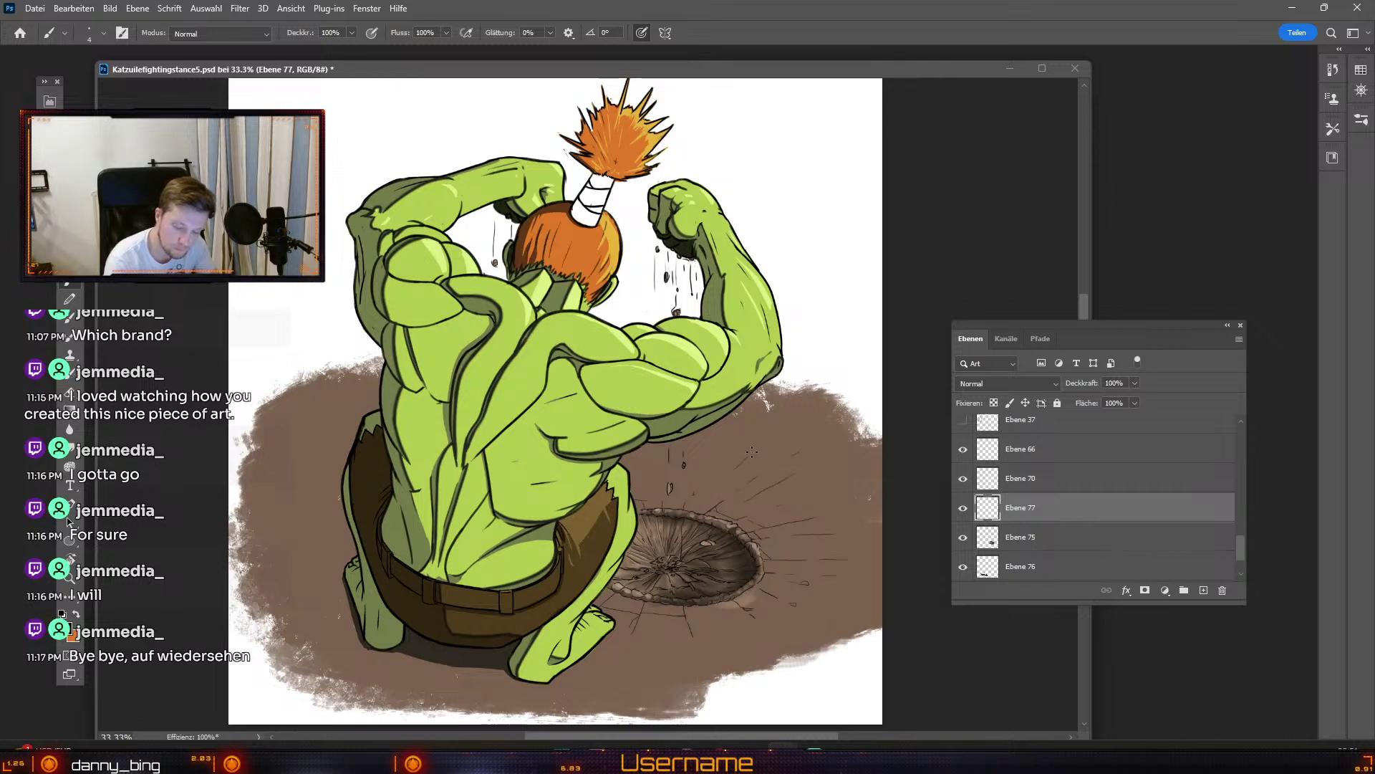
pyautogui.hotkey('ctrl', 'z')
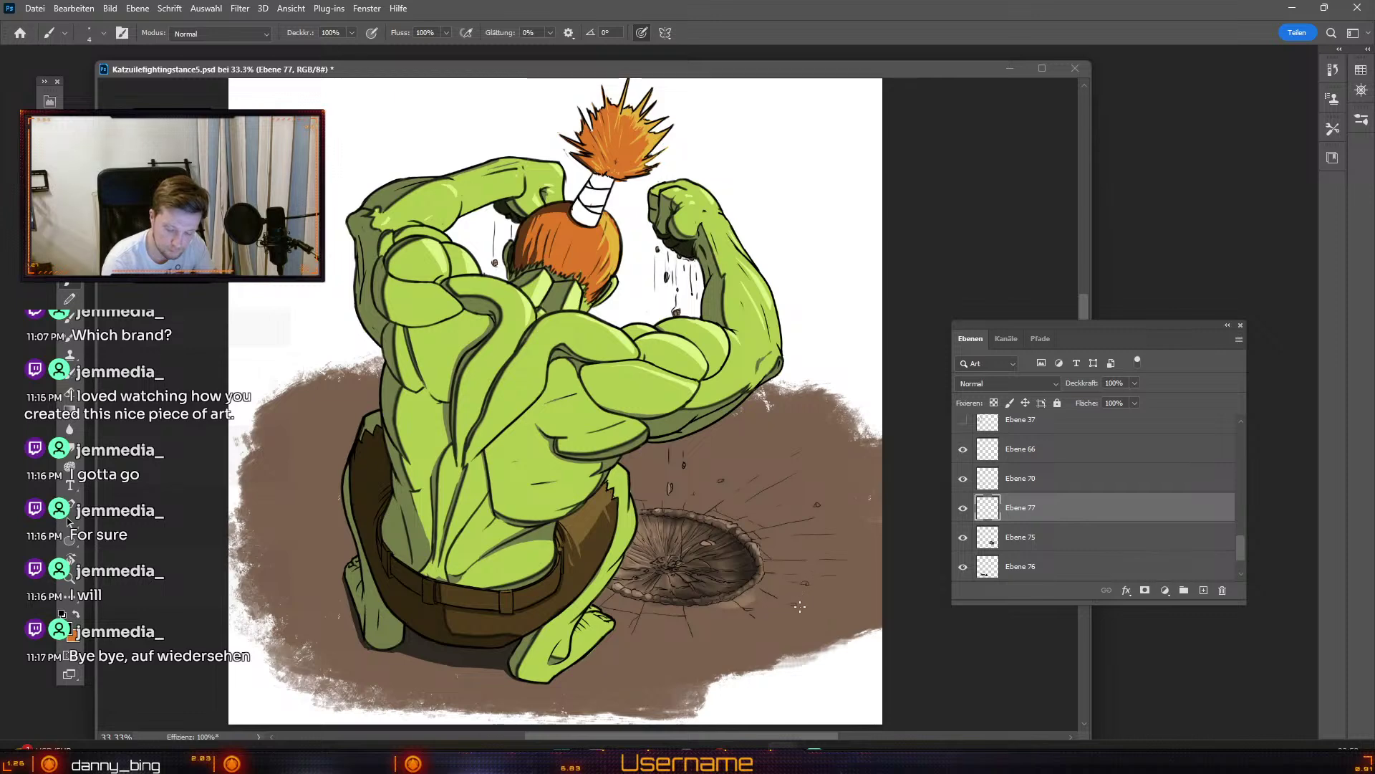
pyautogui.hotkey('ctrl', 'z')
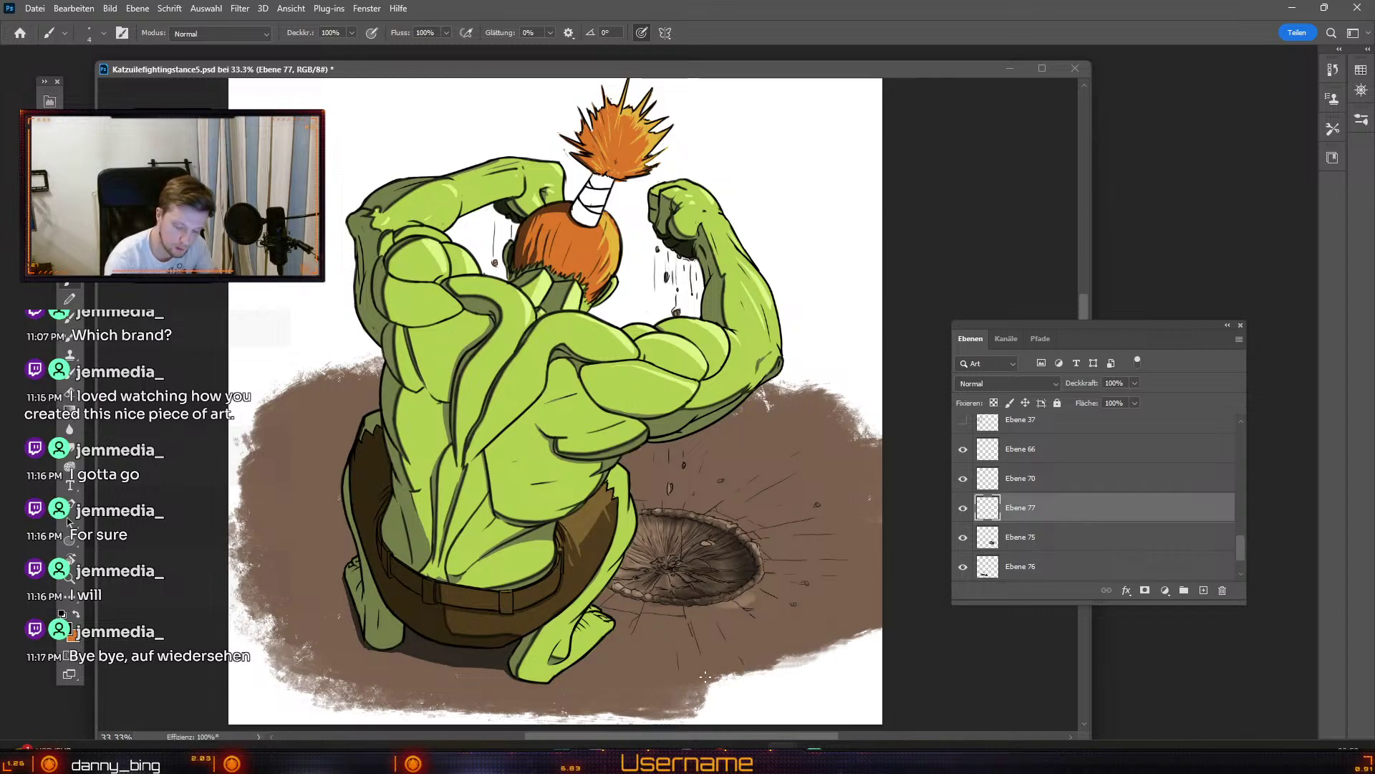
pyautogui.hotkey('ctrl', 'z')
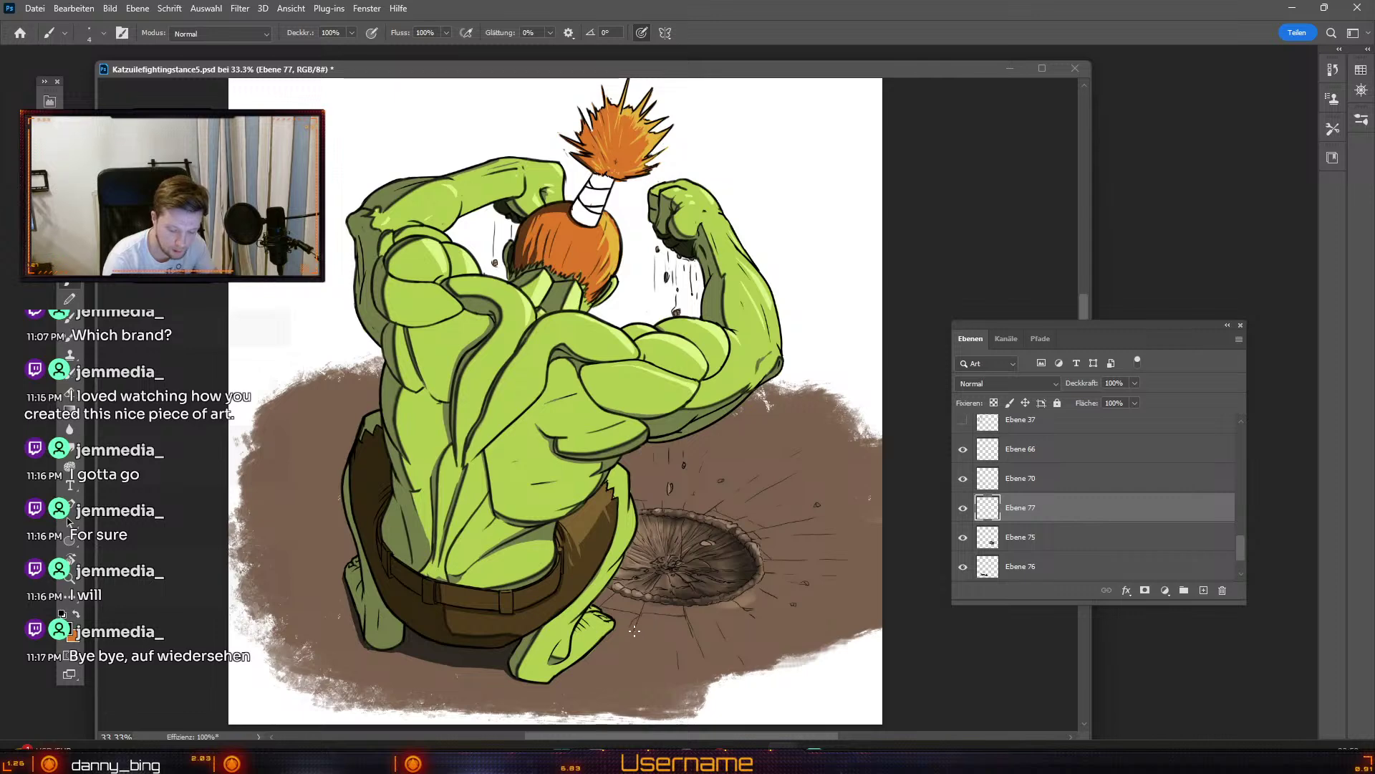
pyautogui.hotkey('ctrl', 'z')
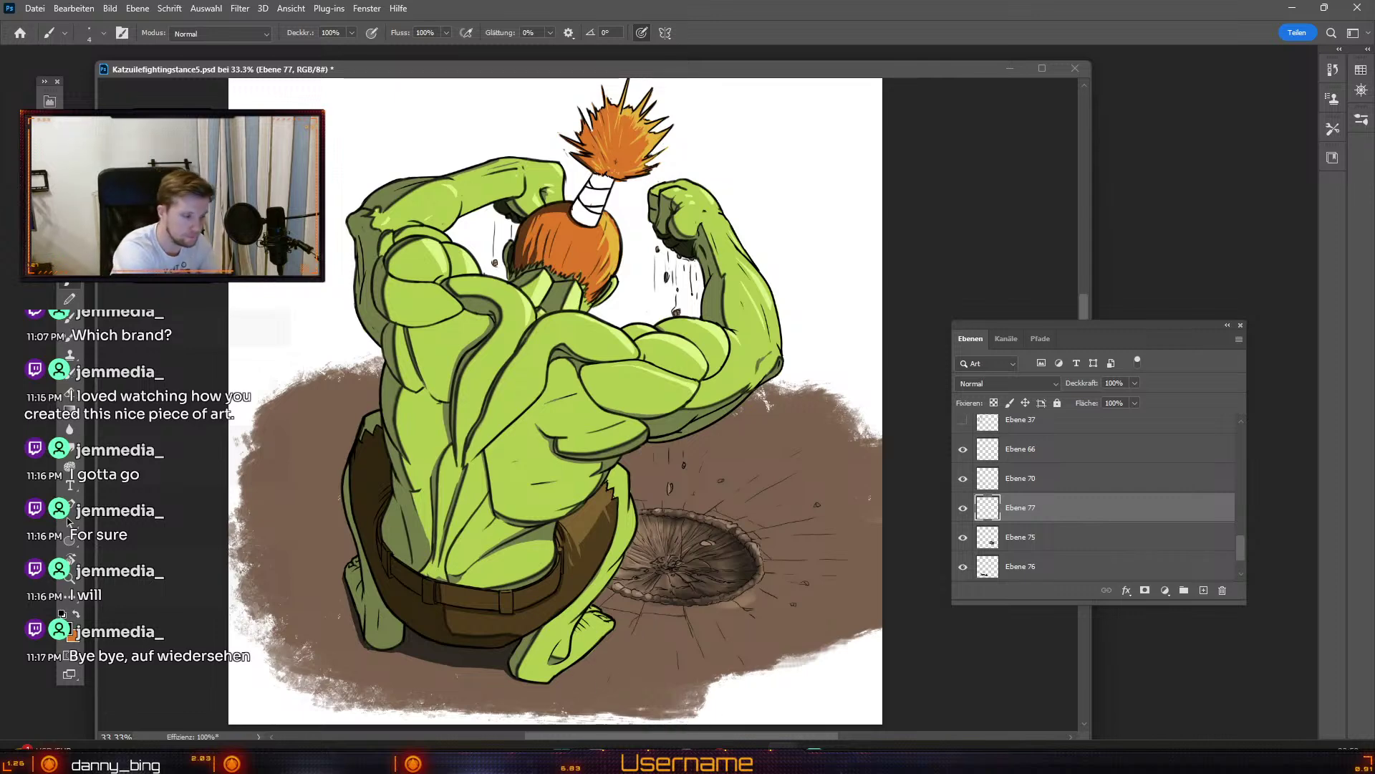
# Step: Select layer Ebene 47 and try small brush marks above the crater, undoing unsuitable strokes
pyautogui.keyDown('ctrl'); pyautogui.click(601, 649); pyautogui.keyUp('ctrl')
pyautogui.press('e')
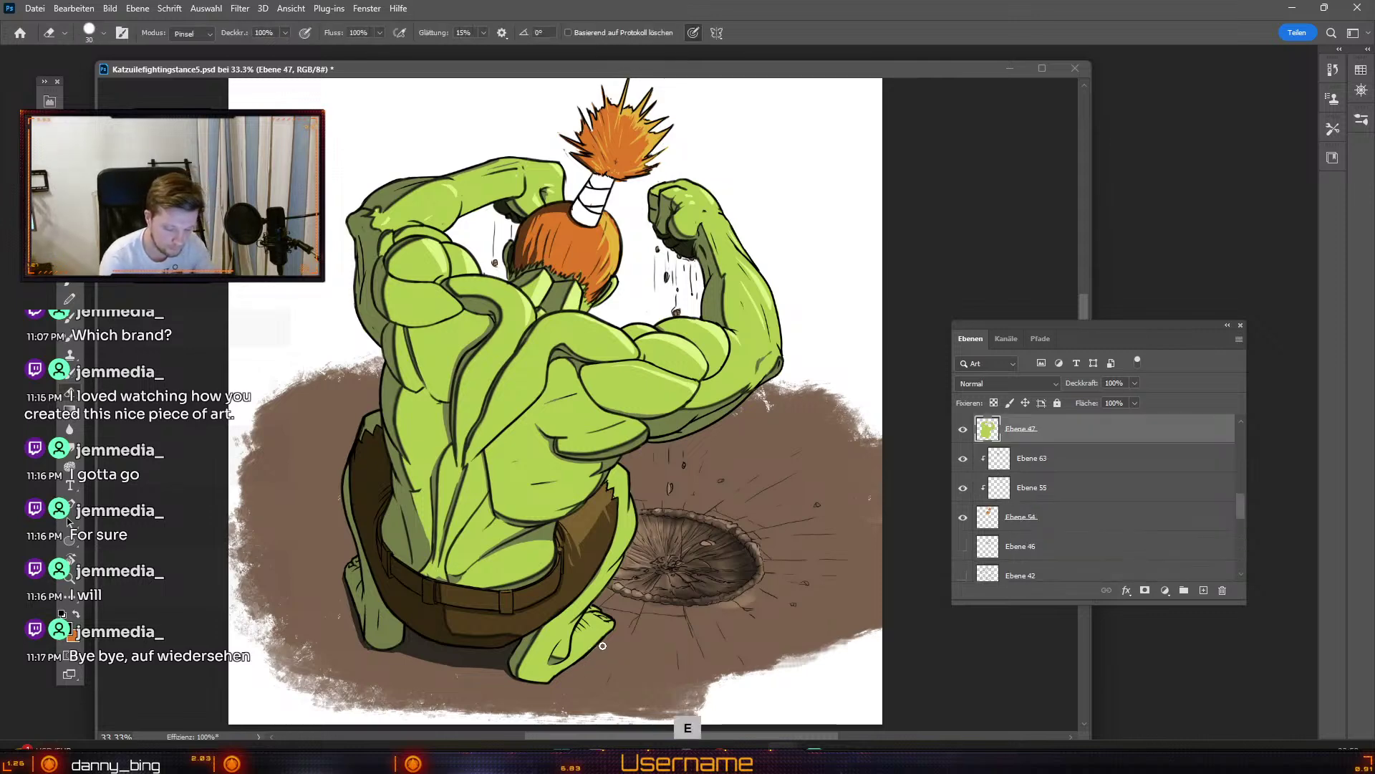
pyautogui.press('b')
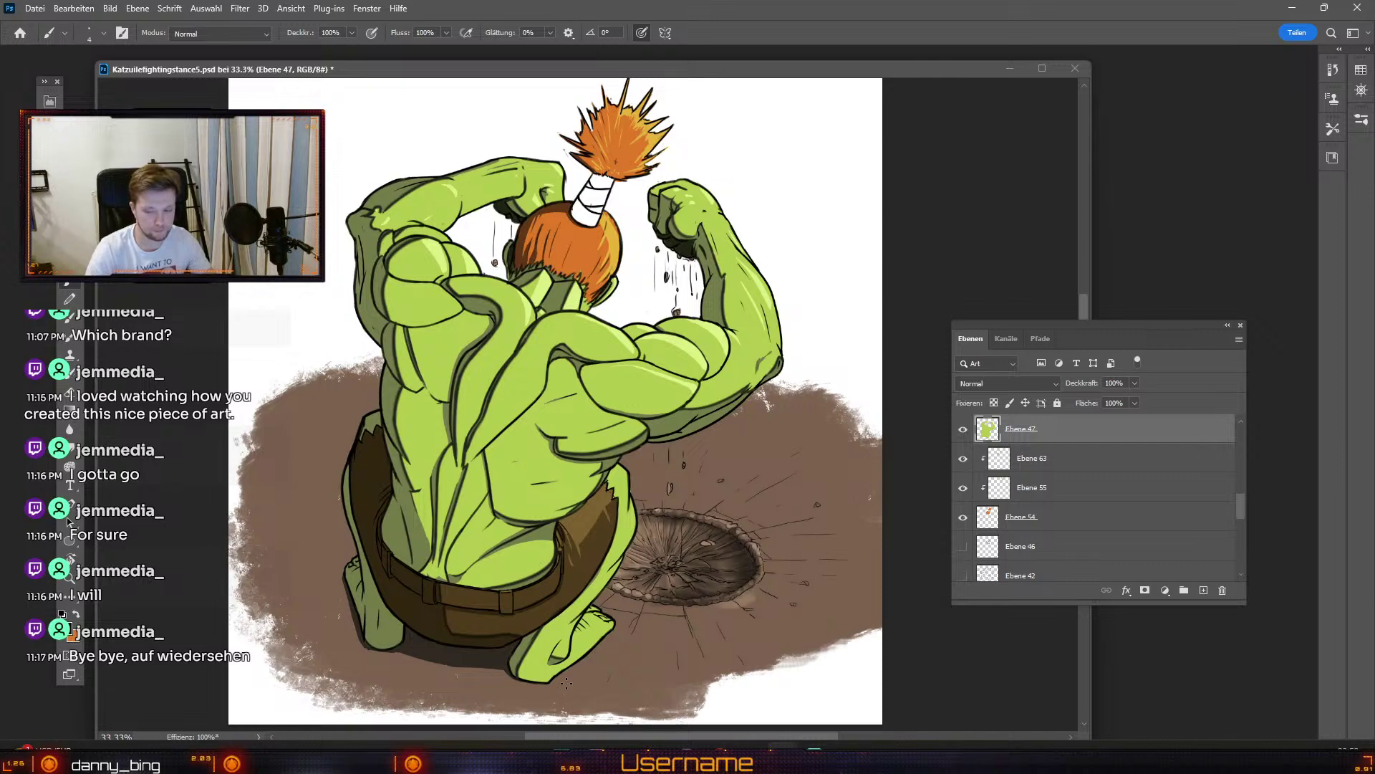
pyautogui.hotkey('ctrl', '-')
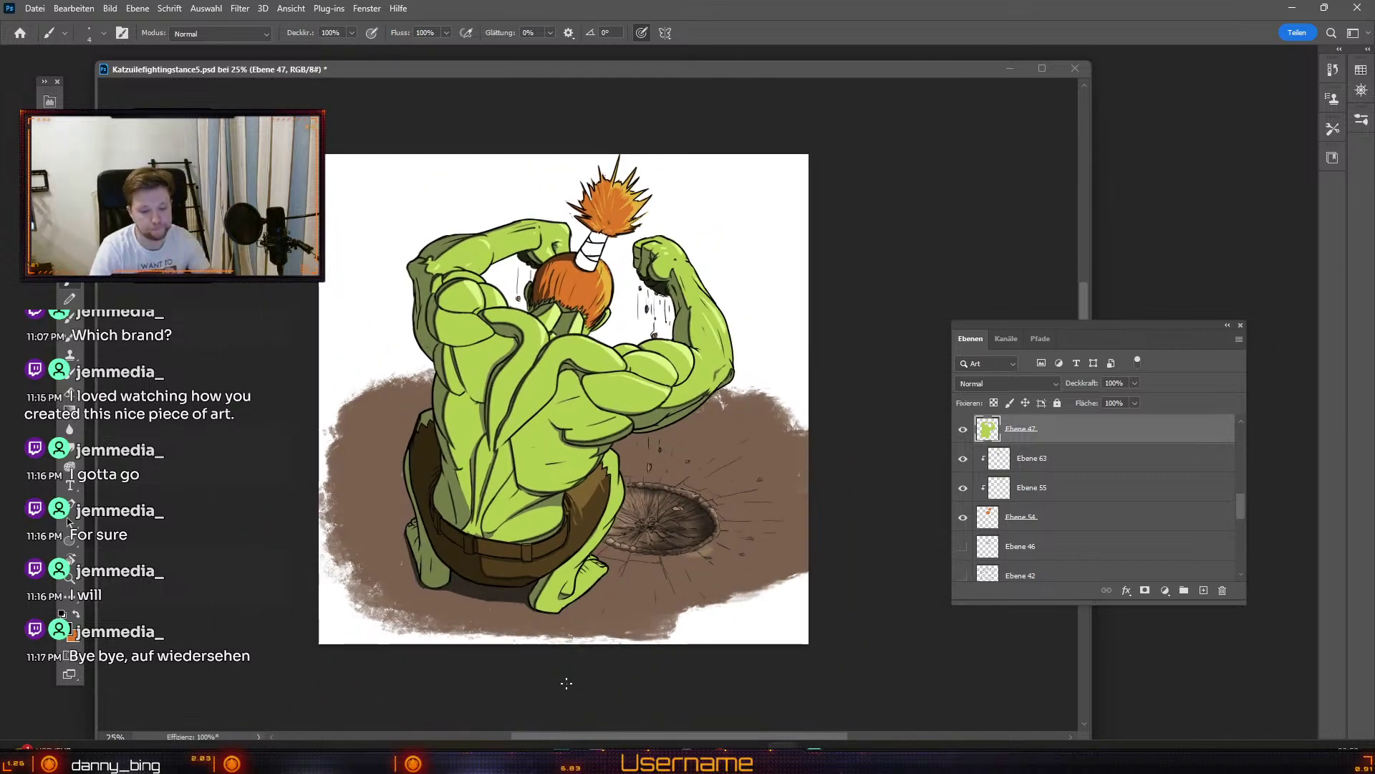
pyautogui.press('b')
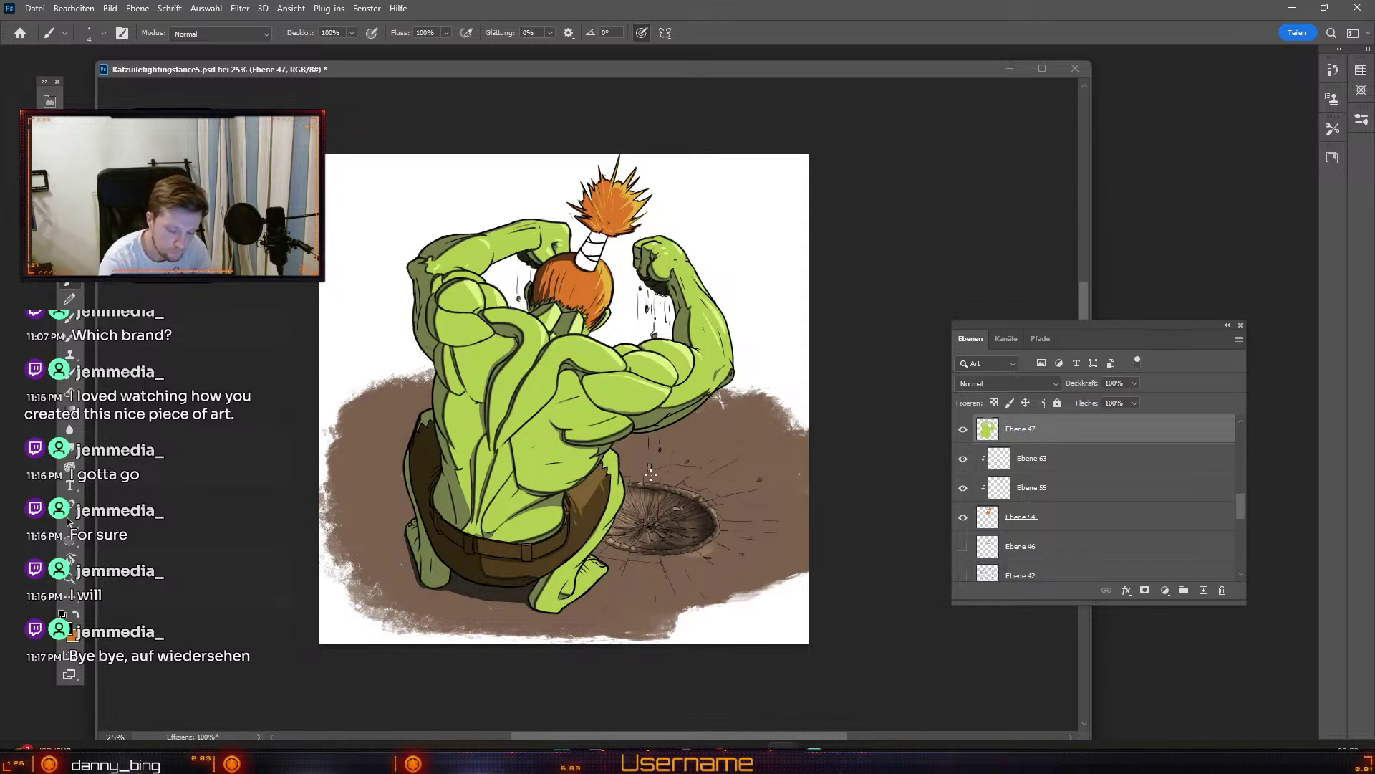
pyautogui.hotkey('ctrl', 'z')
pyautogui.hotkey('ctrl', 'z')
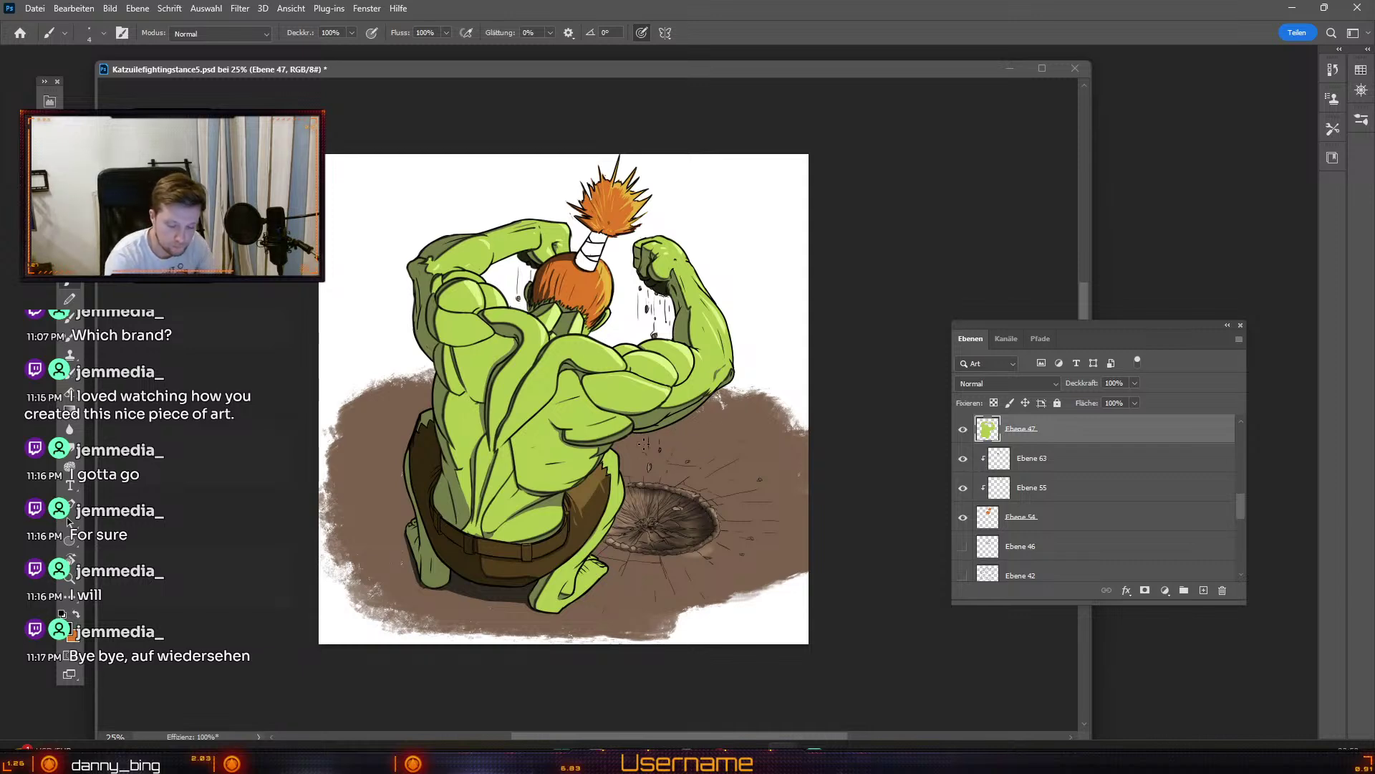
pyautogui.hotkey('ctrl', 'z')
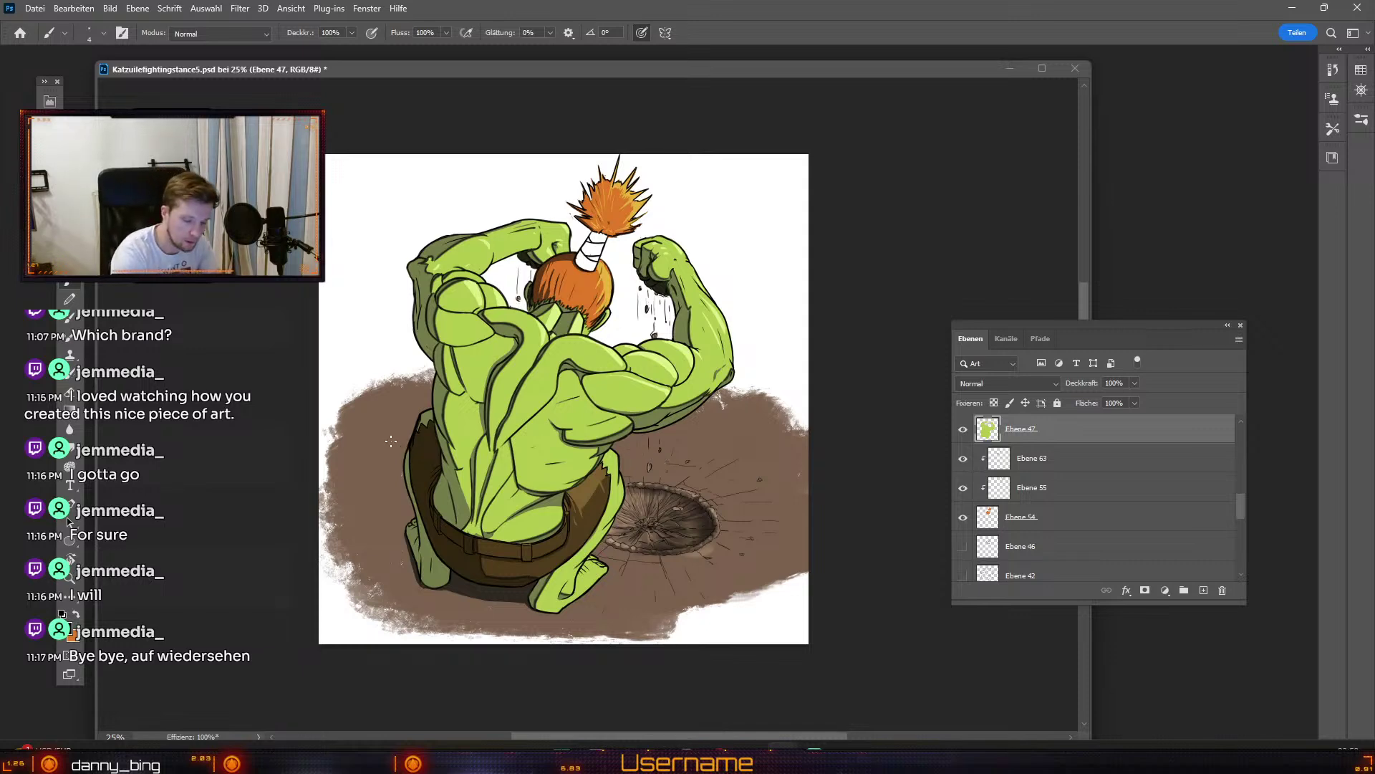
# Step: Try drawing thin cracks on the ground beside the character's left hip on layer Ebene 47, undoing the strokes
pyautogui.hotkey('ctrl', 'z')
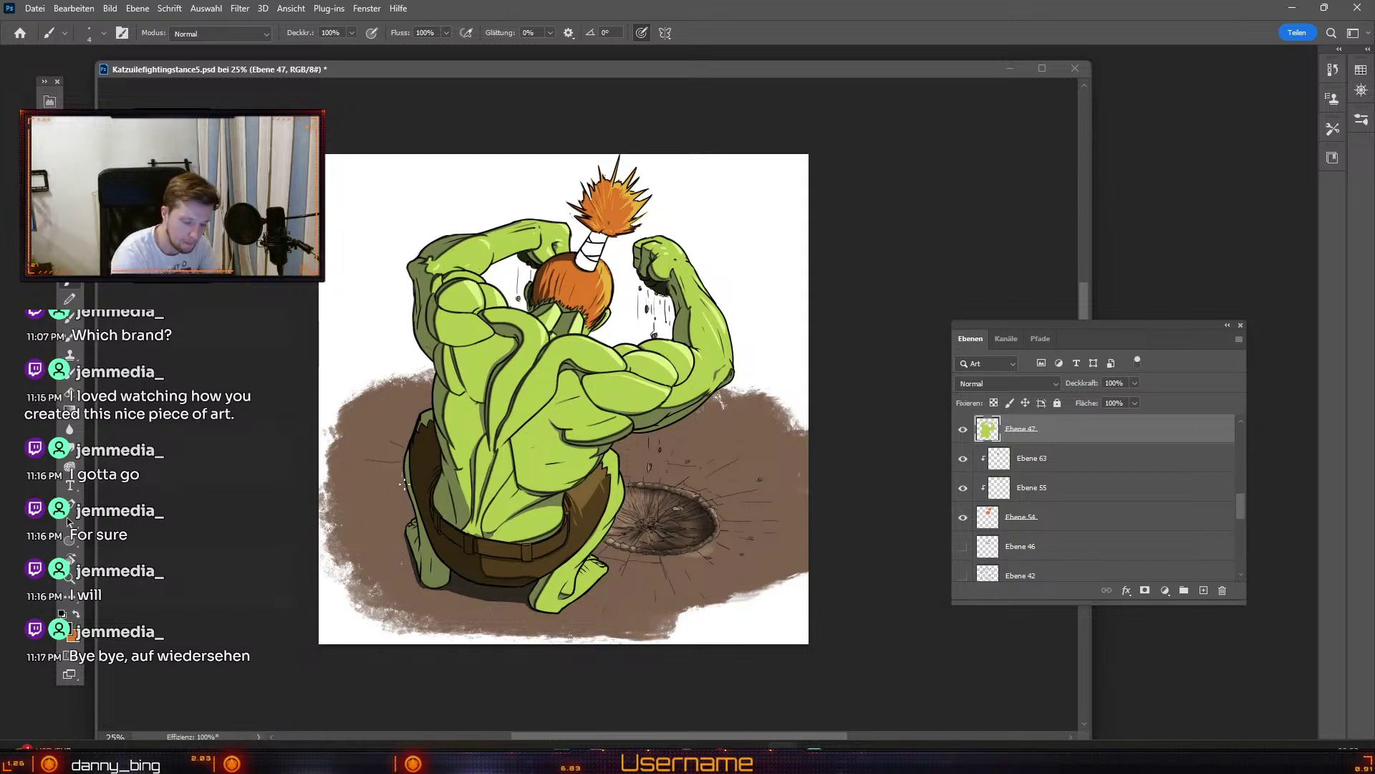
pyautogui.hotkey('ctrl', 'z')
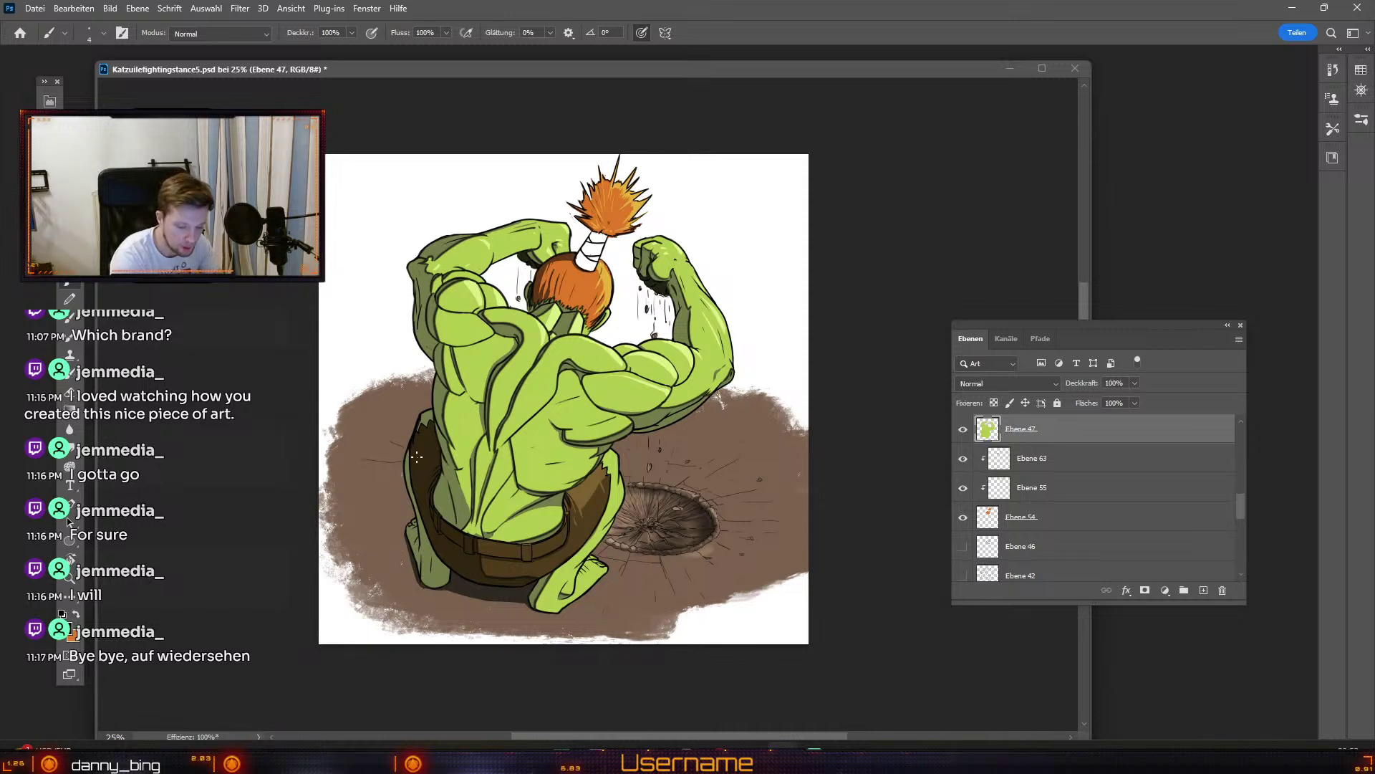
pyautogui.hotkey('ctrl', 'z')
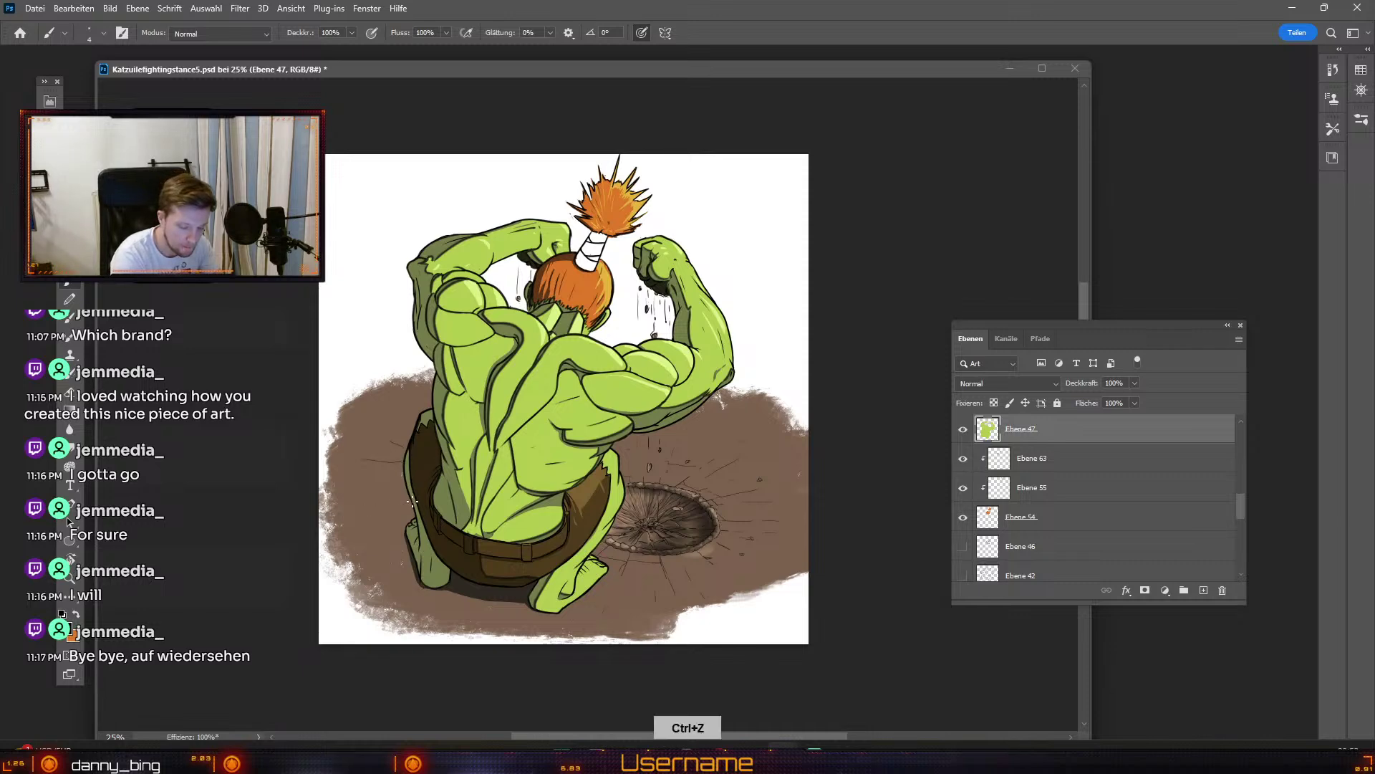
pyautogui.hotkey('ctrl', 'z')
pyautogui.hotkey('ctrl', 'z')
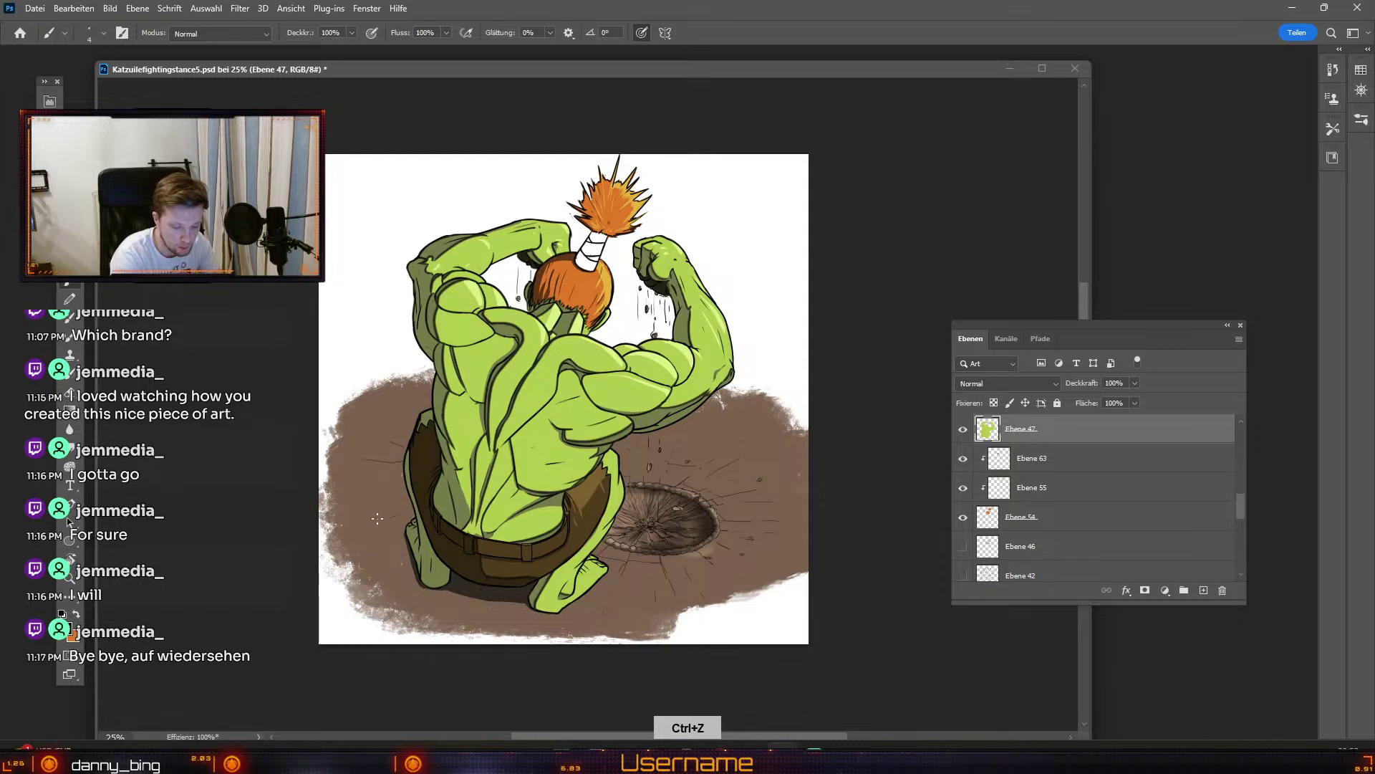
pyautogui.hotkey('ctrl', 'z')
# Step: Undo the new layer added above Ebene 47 and add one directly above Ebene 51 instead
pyautogui.click(1204, 590)
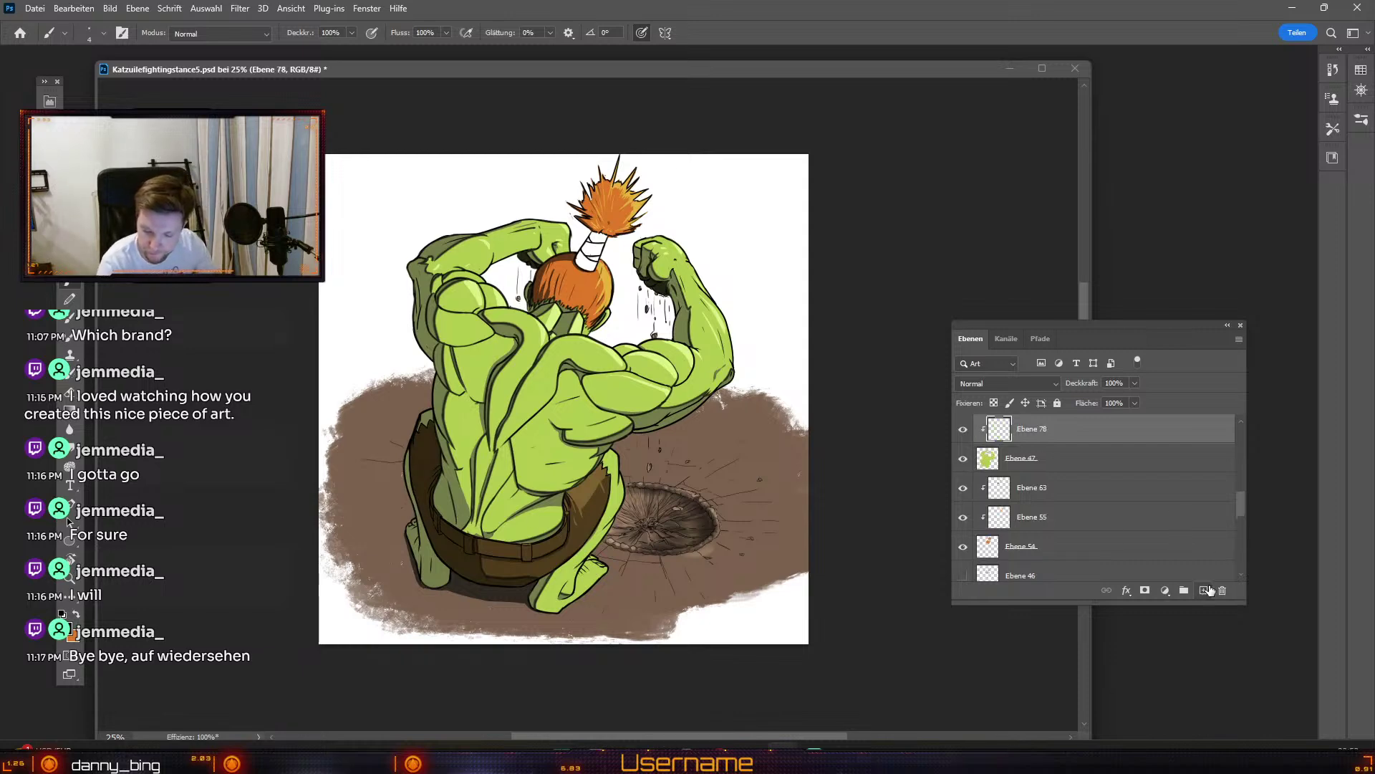
pyautogui.hotkey('ctrl', 'z')
pyautogui.moveTo(1239, 514); pyautogui.dragTo(1240, 488)
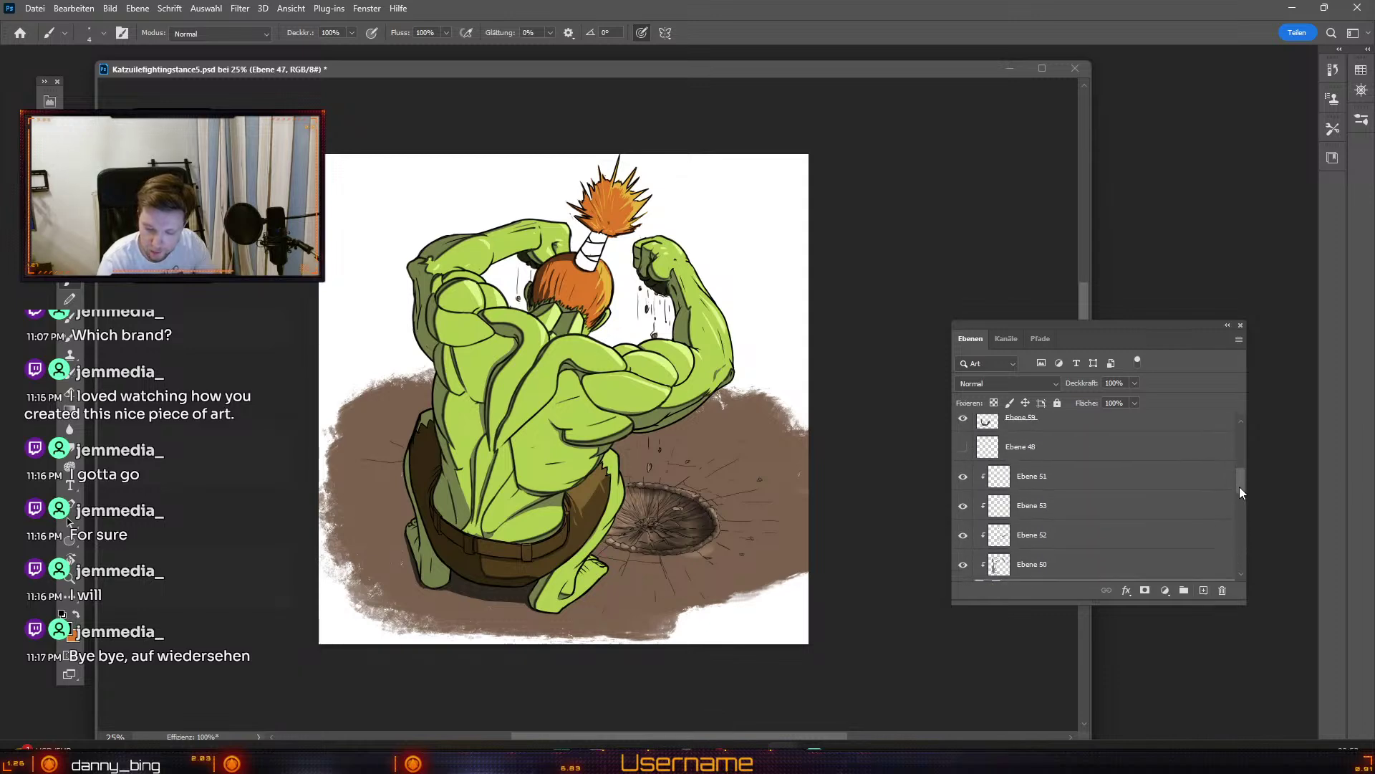
pyautogui.click(1140, 538)
pyautogui.click(1205, 590)
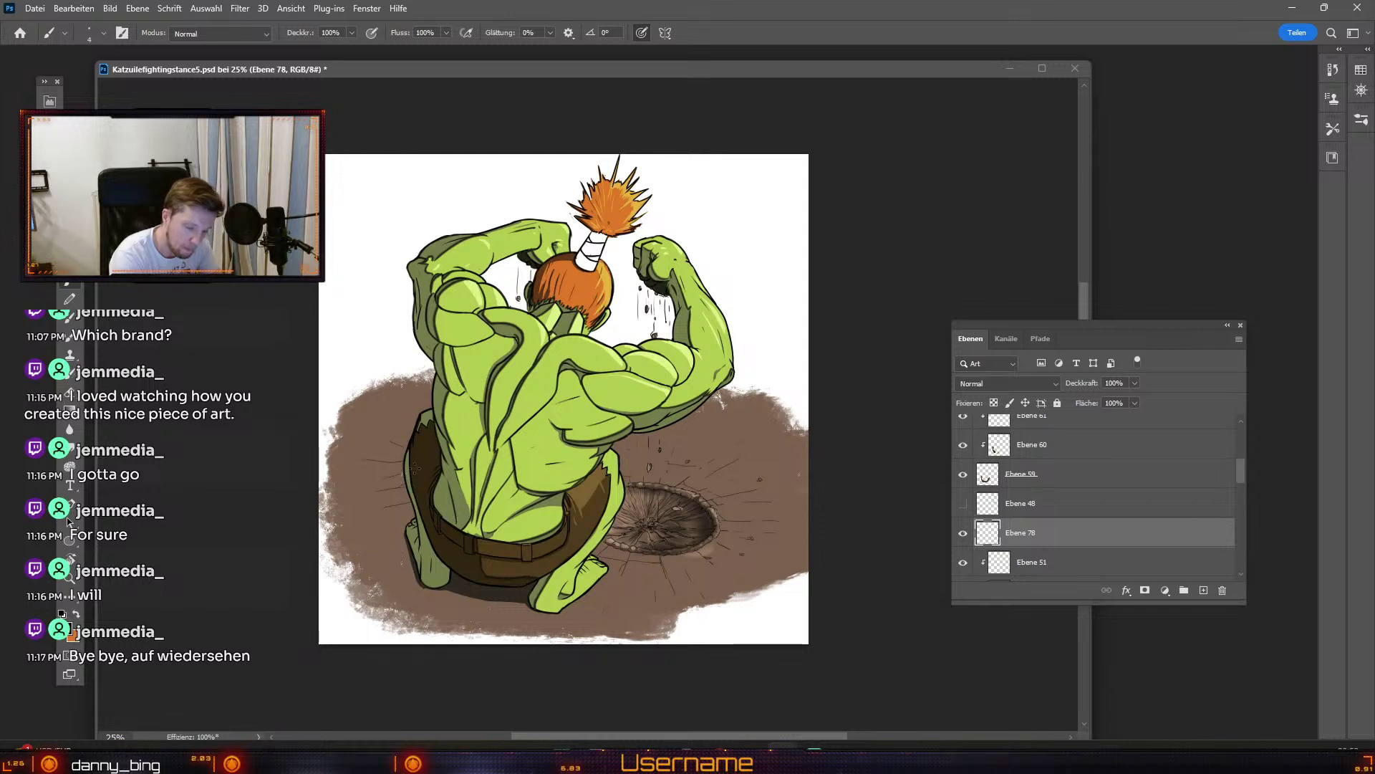
# Step: Draw thin cracks across the ground around the character on the new layer with the 4 px brush, undoing unsuitable strokes
pyautogui.hotkey('ctrl', 'z')
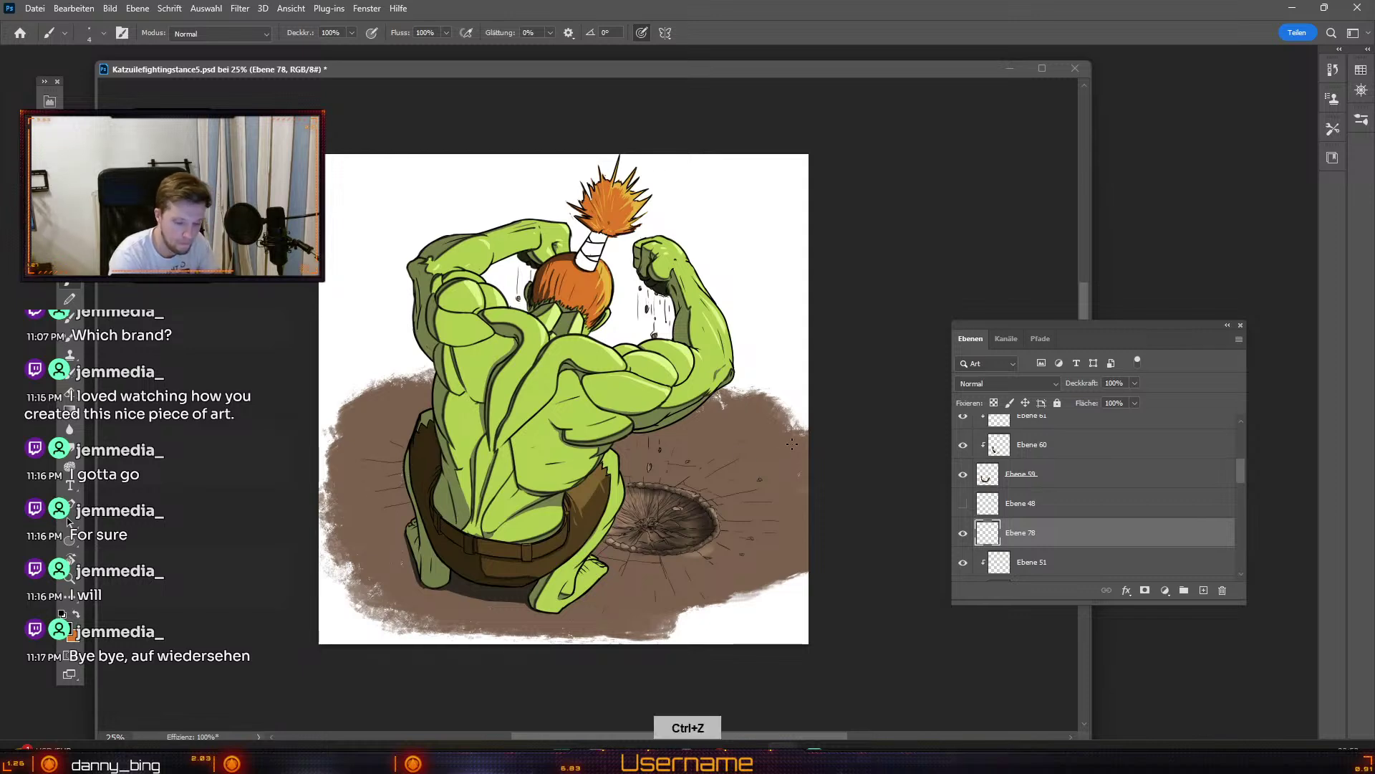
pyautogui.press('e')
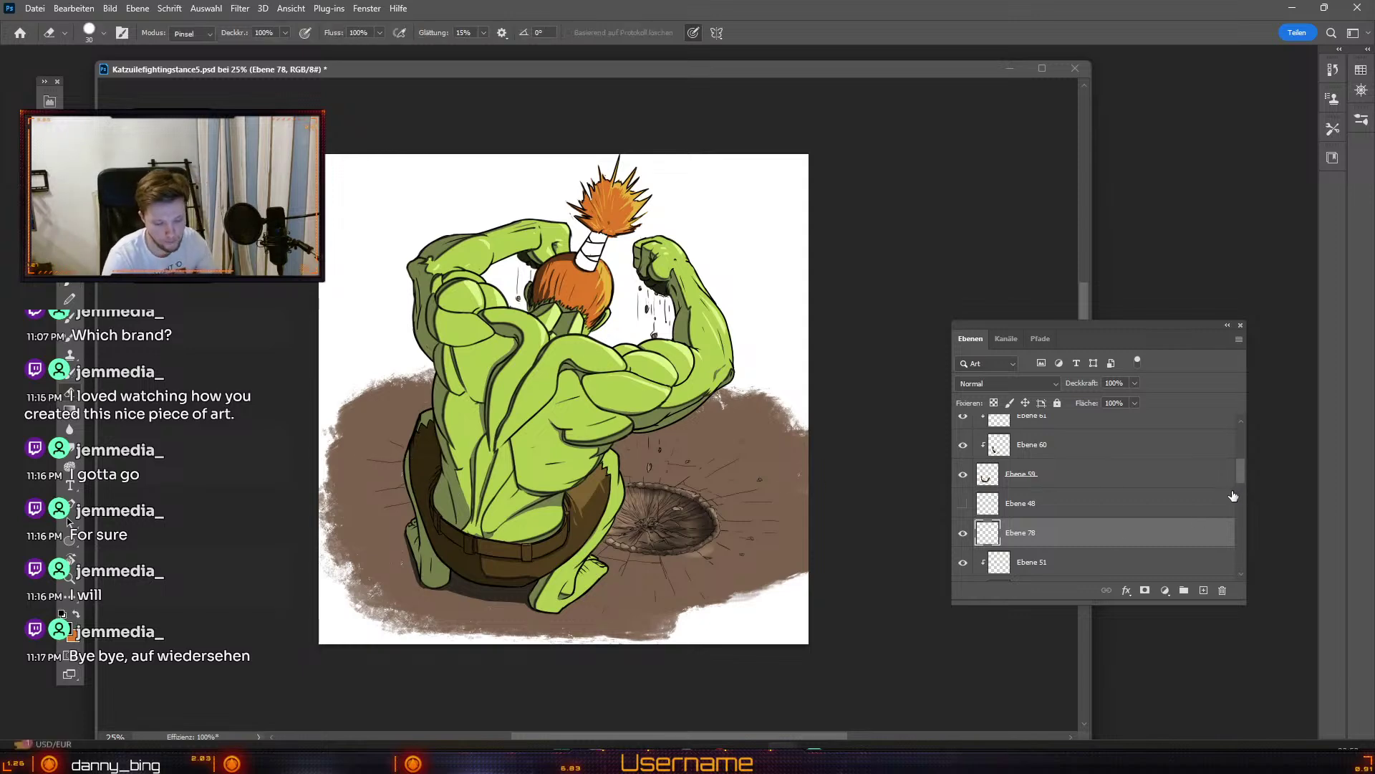
pyautogui.press('b')
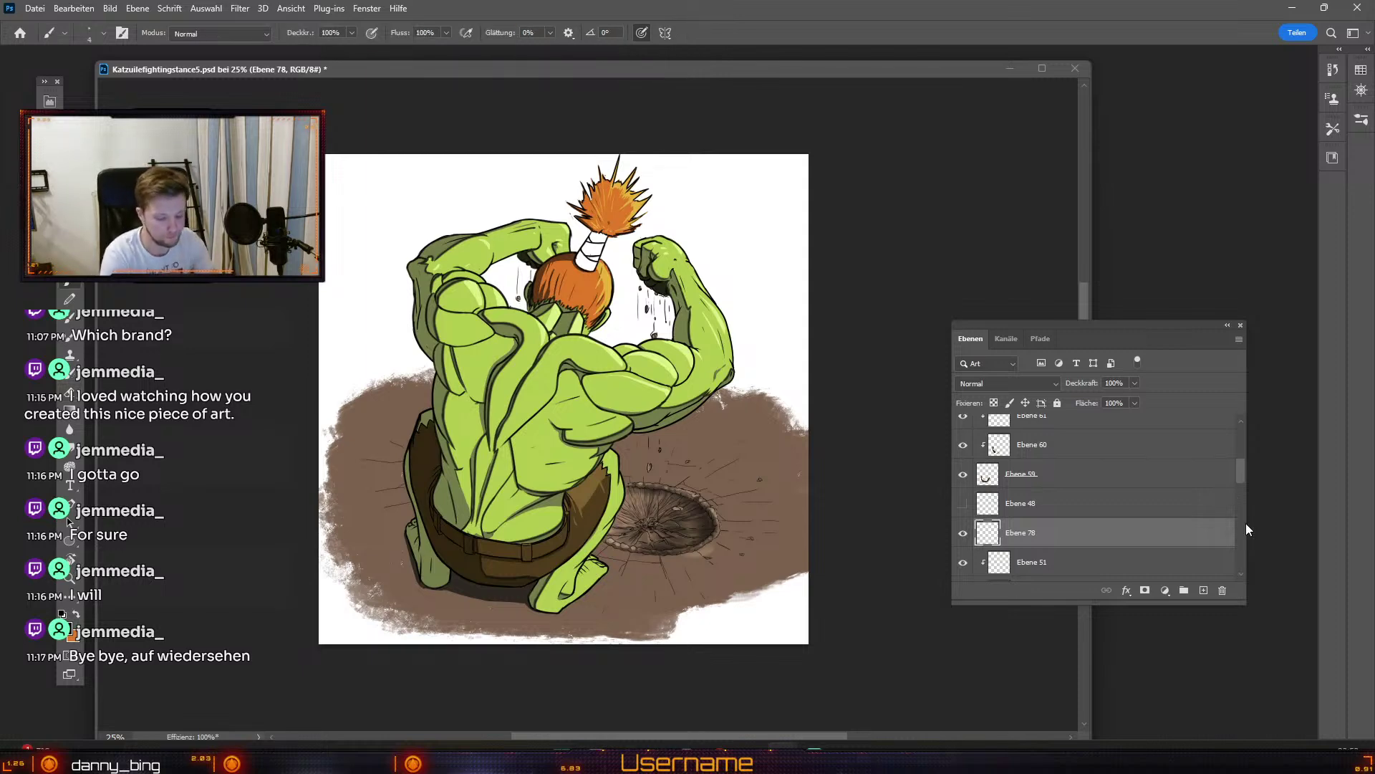
pyautogui.press('b')
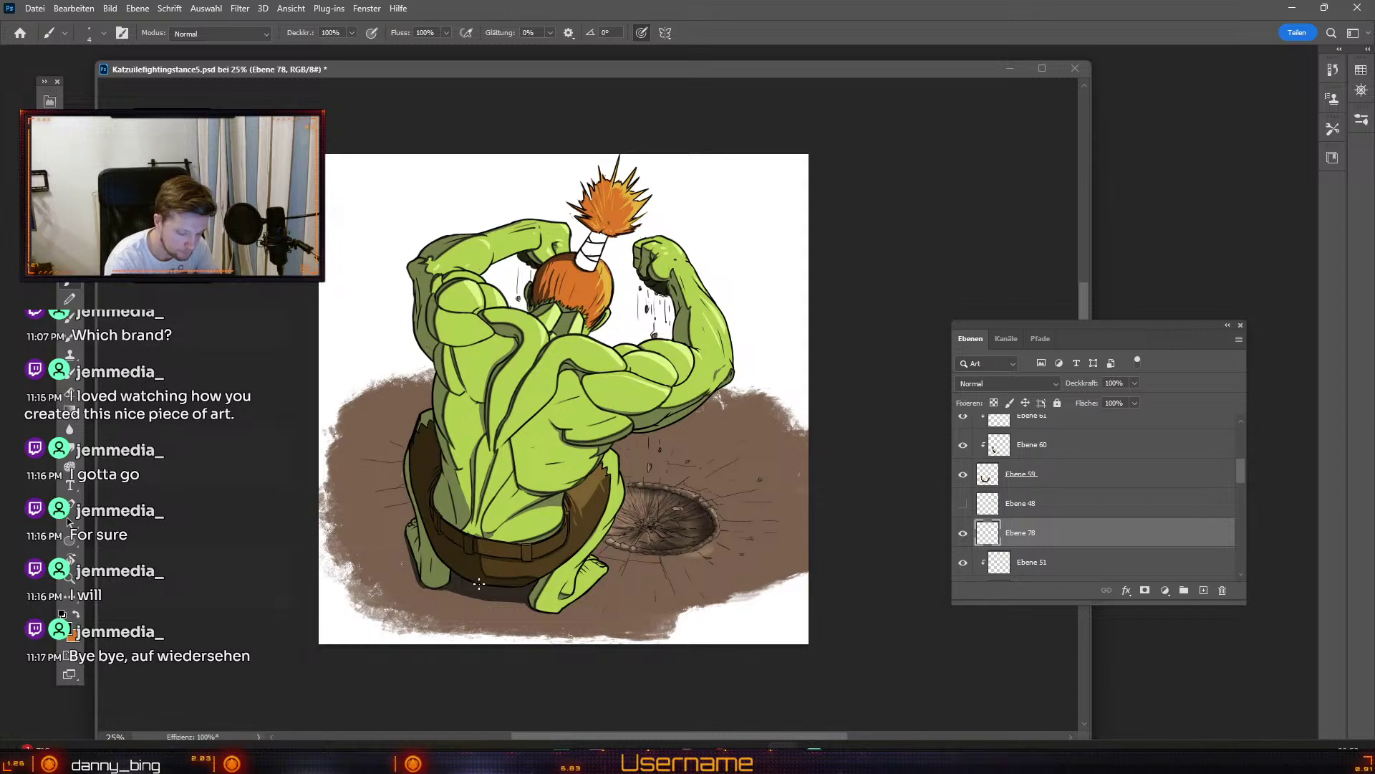
pyautogui.hotkey('ctrl', 'z')
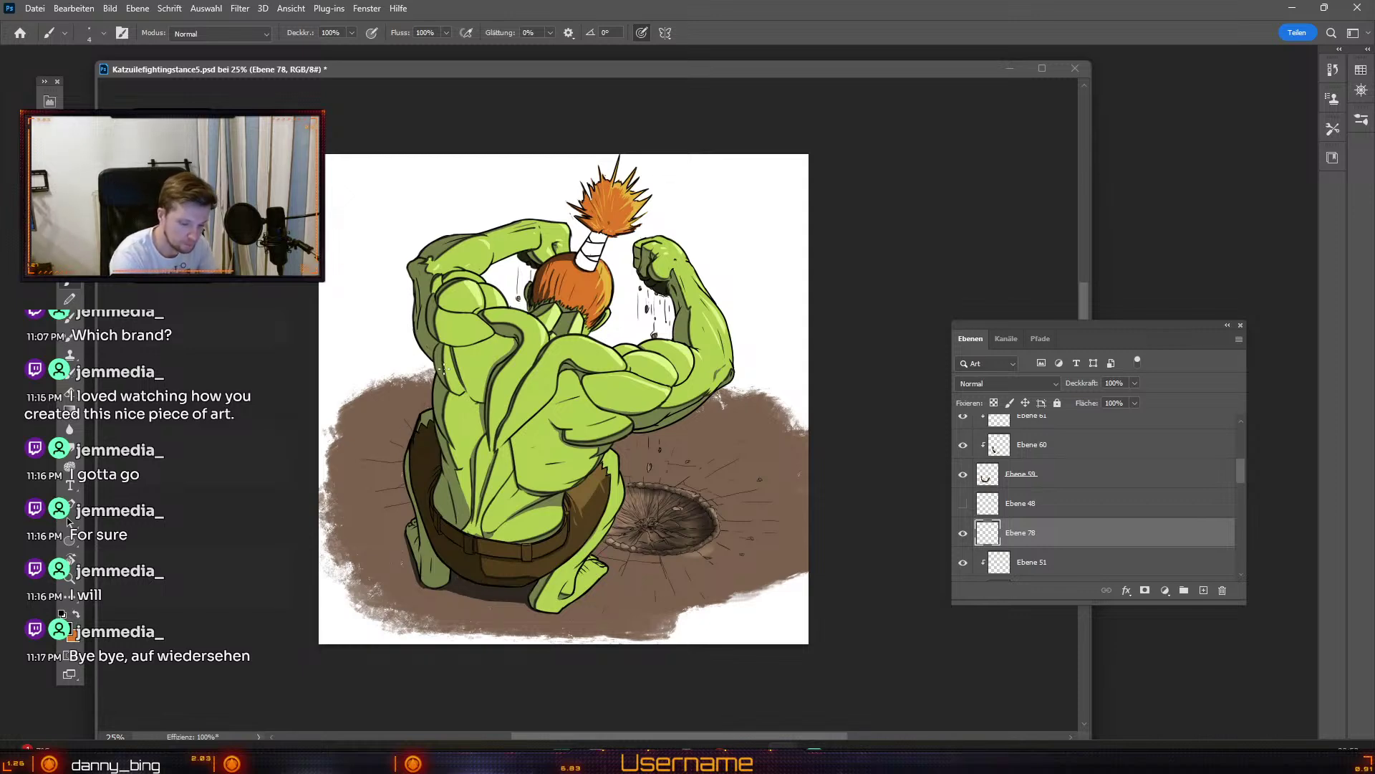
pyautogui.hotkey('ctrl', 'z')
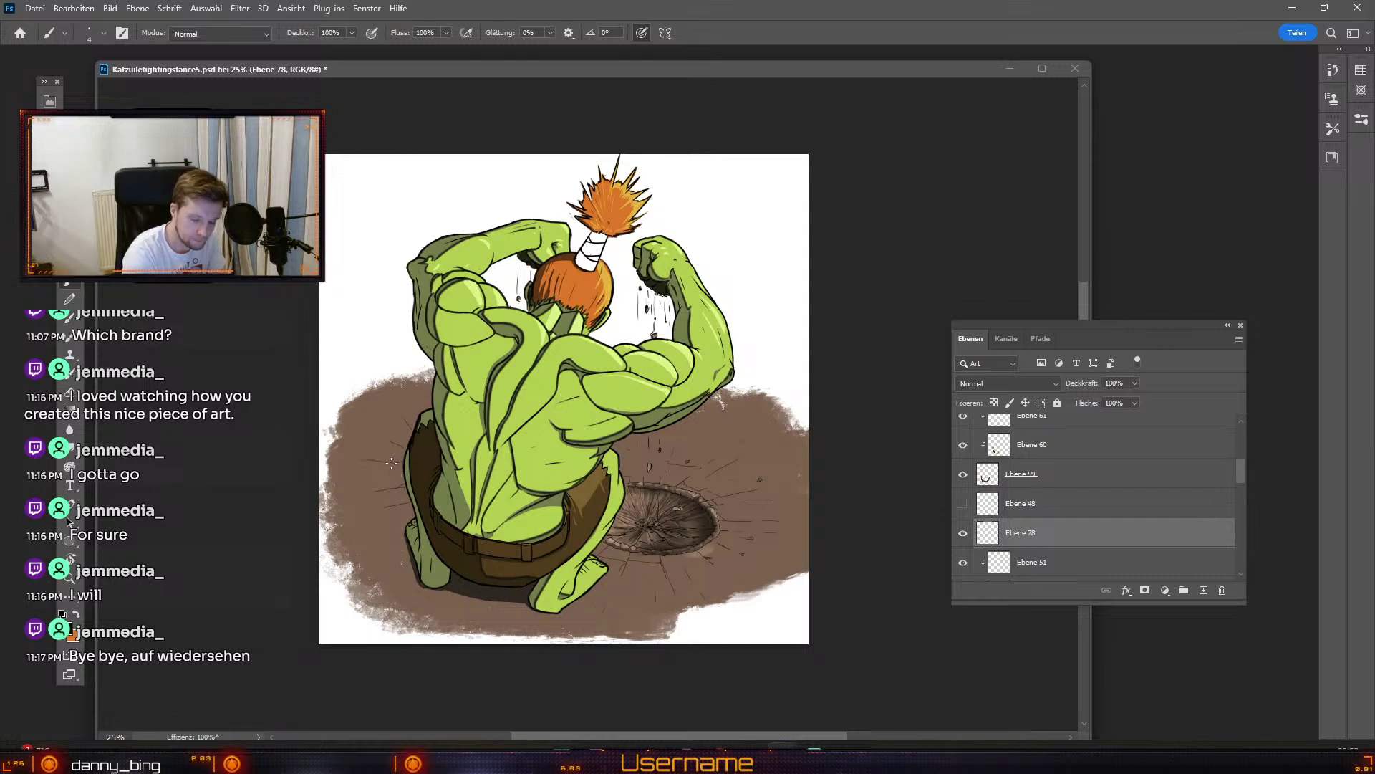
pyautogui.hotkey('ctrl', 'z')
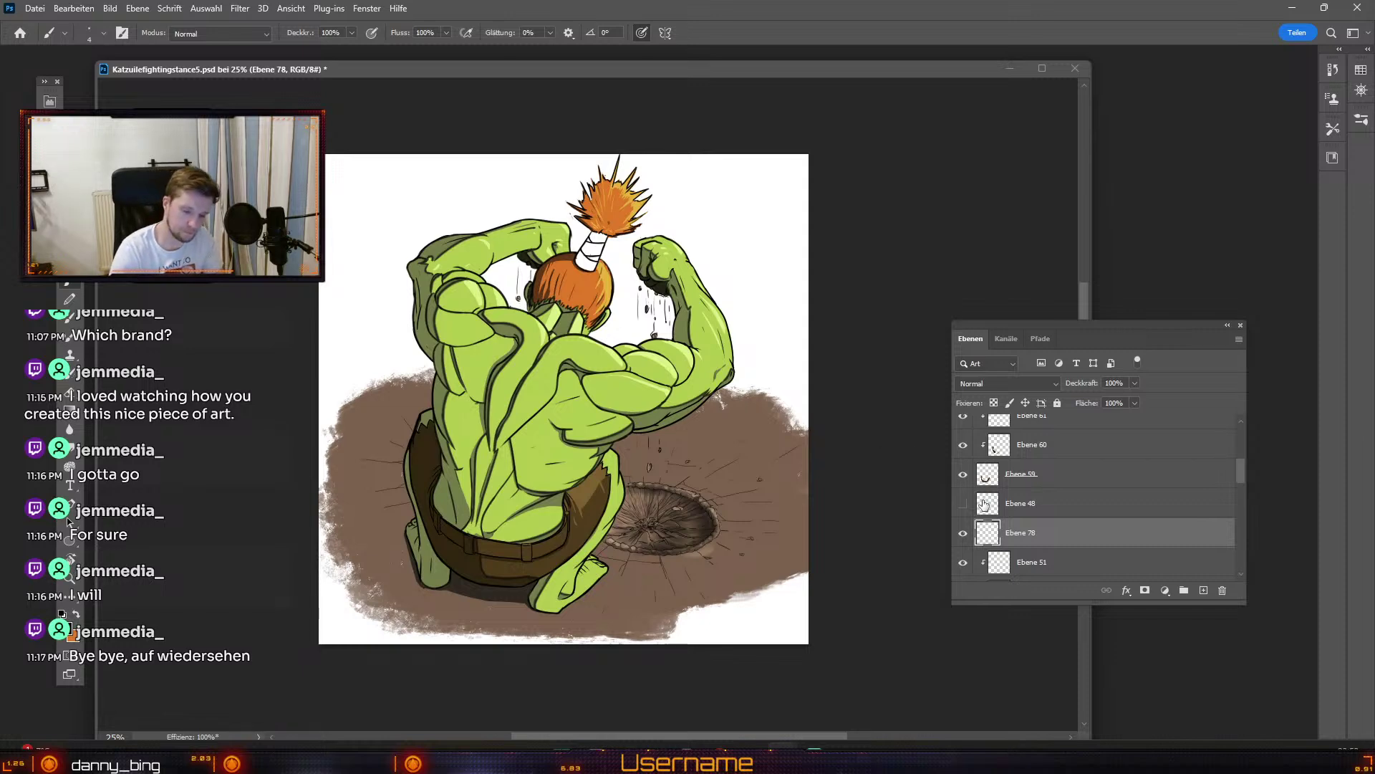
# Step: Sketch a small flat, stone-like outline on the ground between the character's right elbow and the crater on Ebene 78, undoing unsuitable strokes
pyautogui.hotkey('ctrl', '-')
pyautogui.hotkey('ctrl', '+')
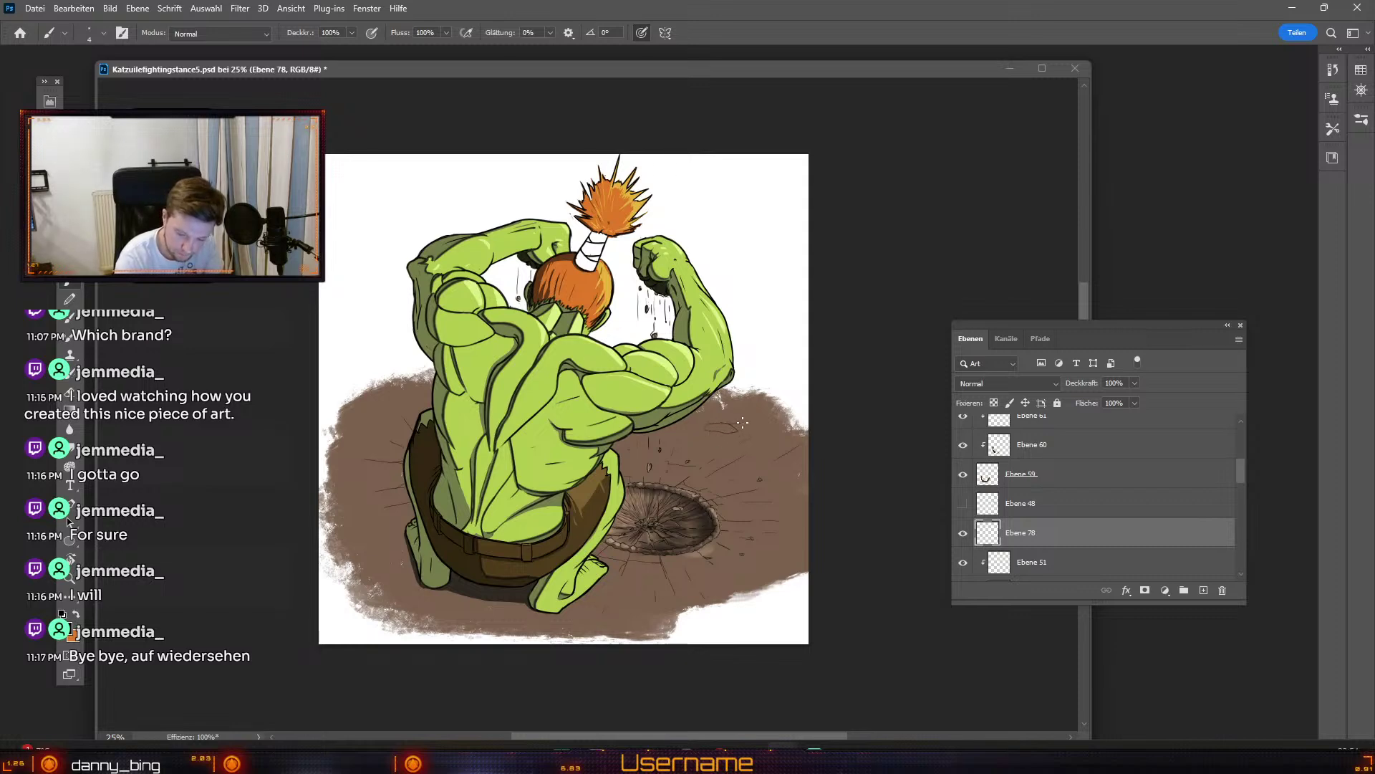
pyautogui.hotkey('ctrl', 'z')
pyautogui.hotkey('ctrl', 'z')
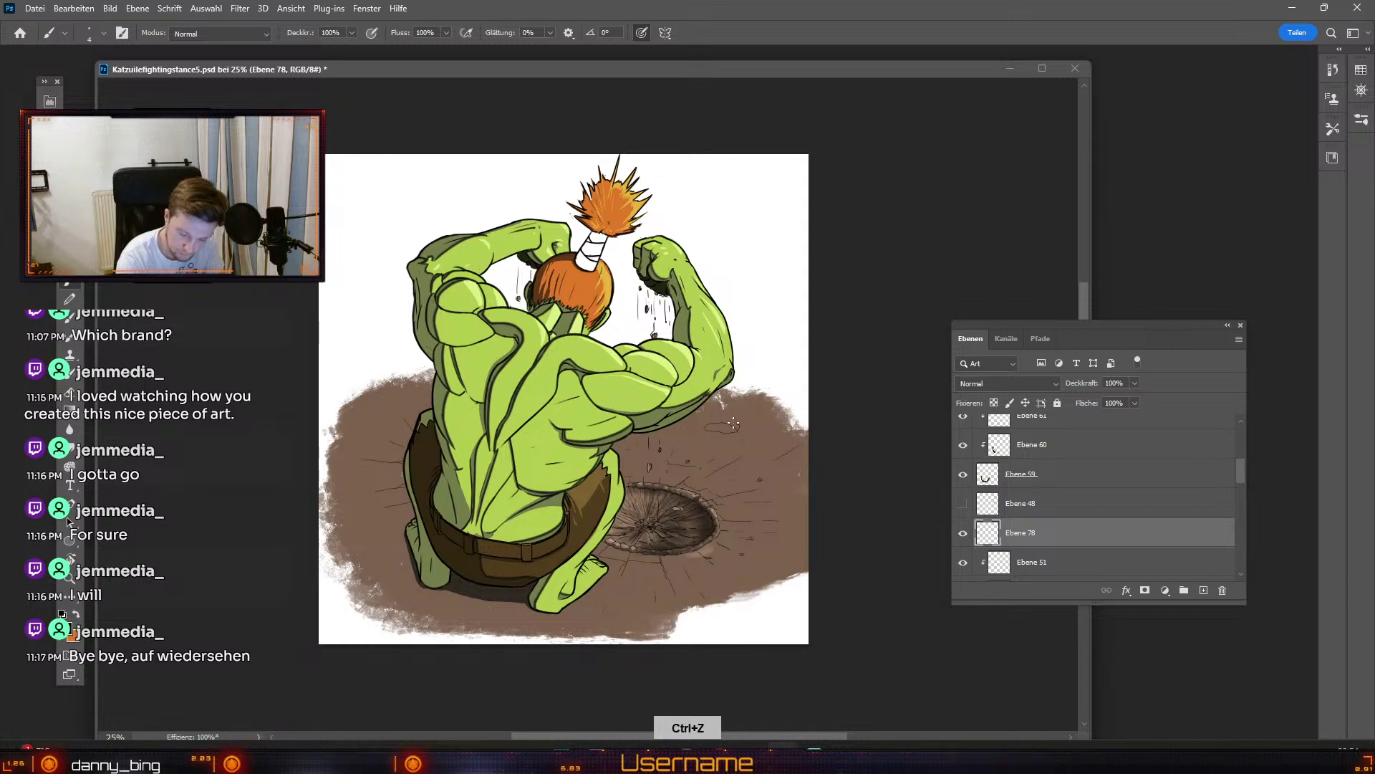
pyautogui.hotkey('ctrl', 'z')
pyautogui.hotkey('ctrl', 'z')
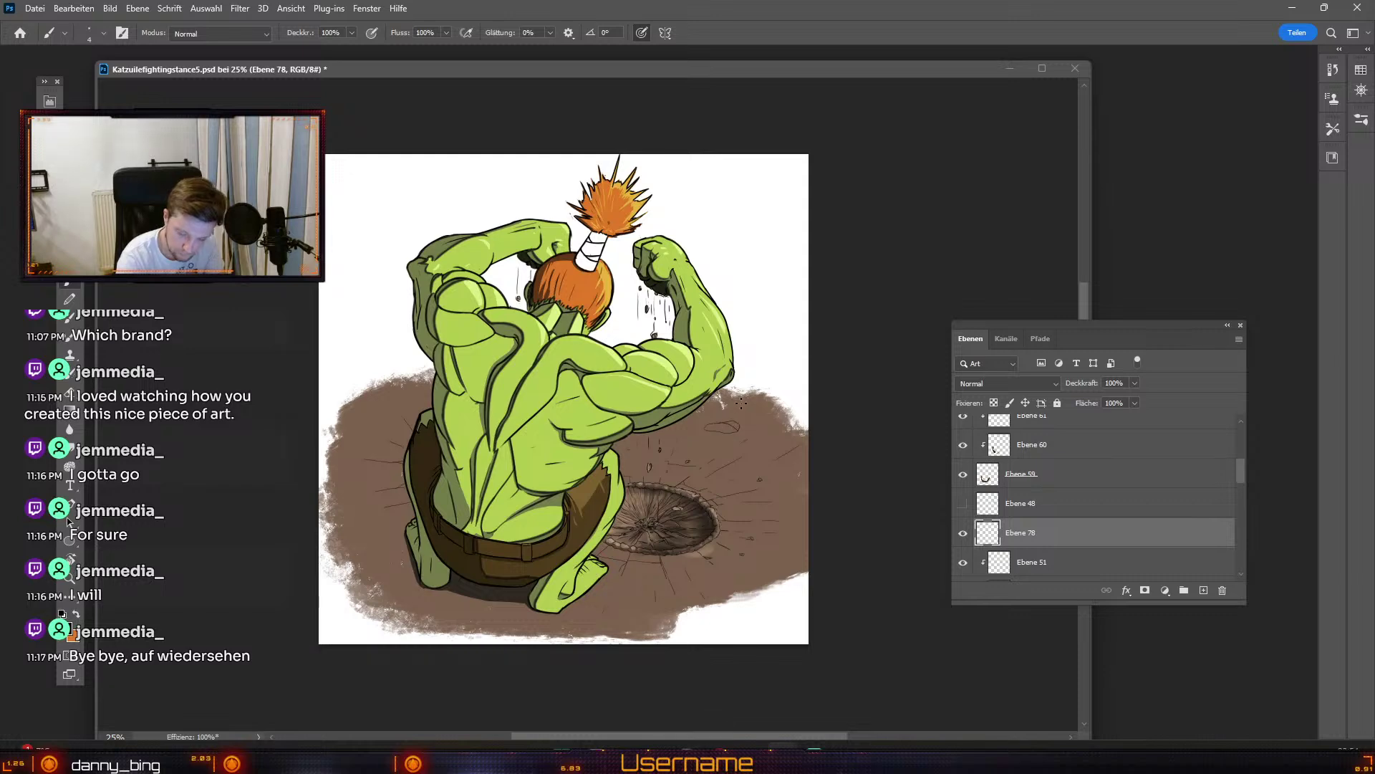
pyautogui.hotkey('ctrl', 'z')
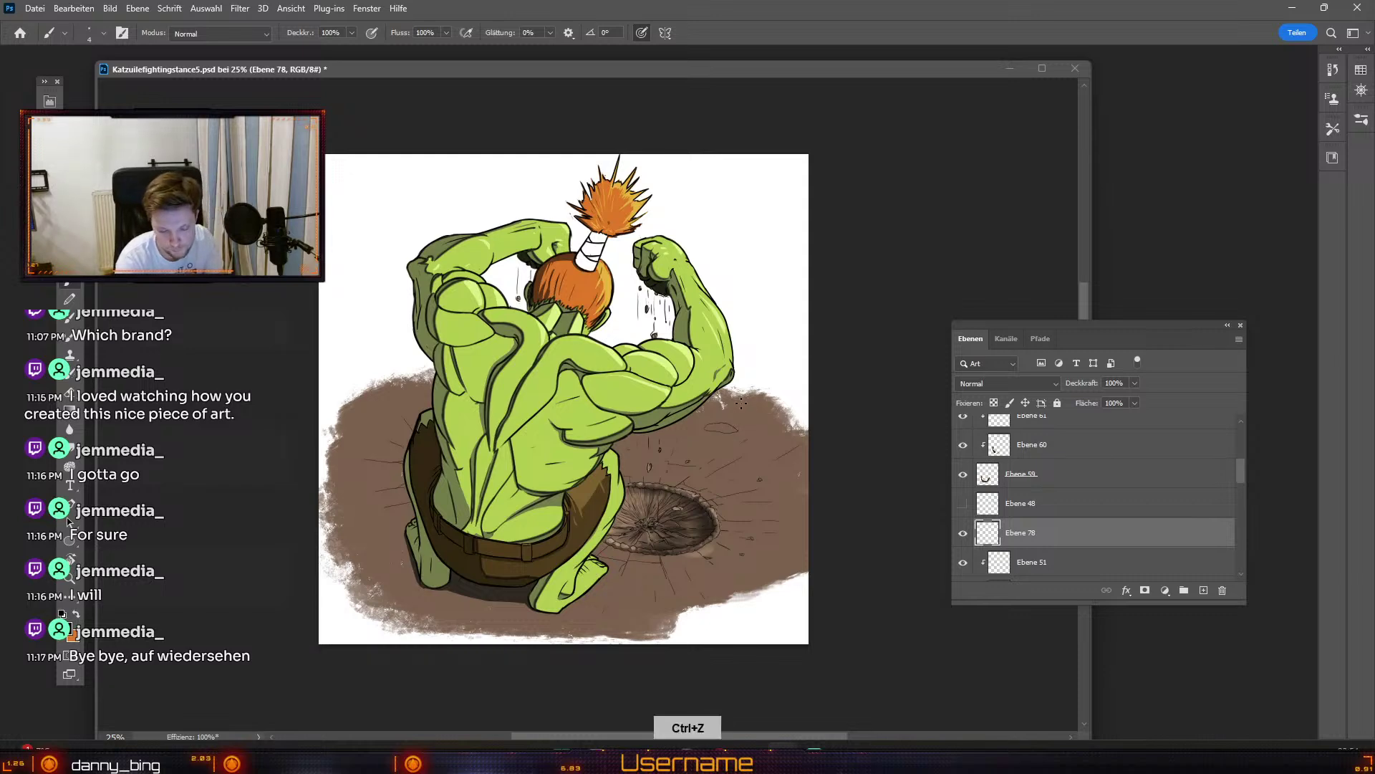
pyautogui.hotkey('ctrl', 'z')
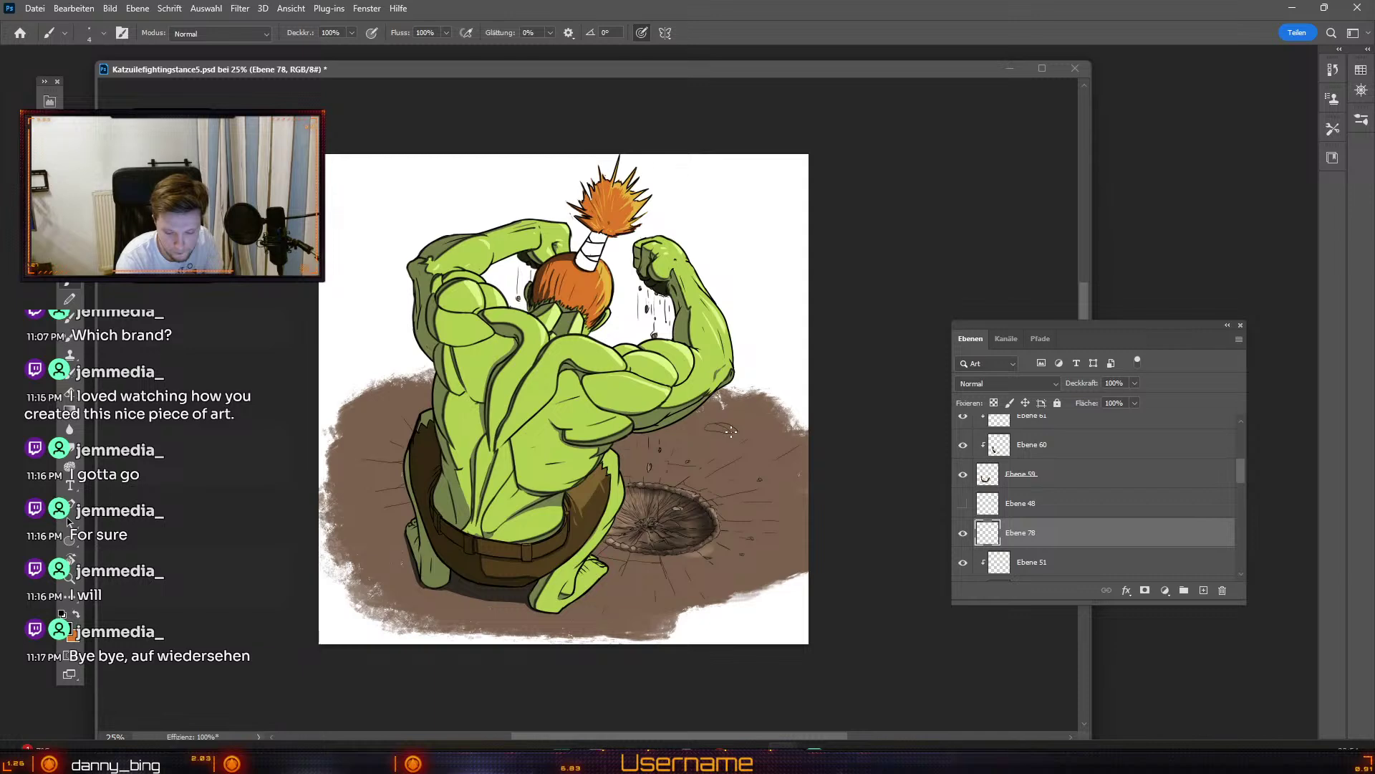
pyautogui.hotkey('ctrl', 'z')
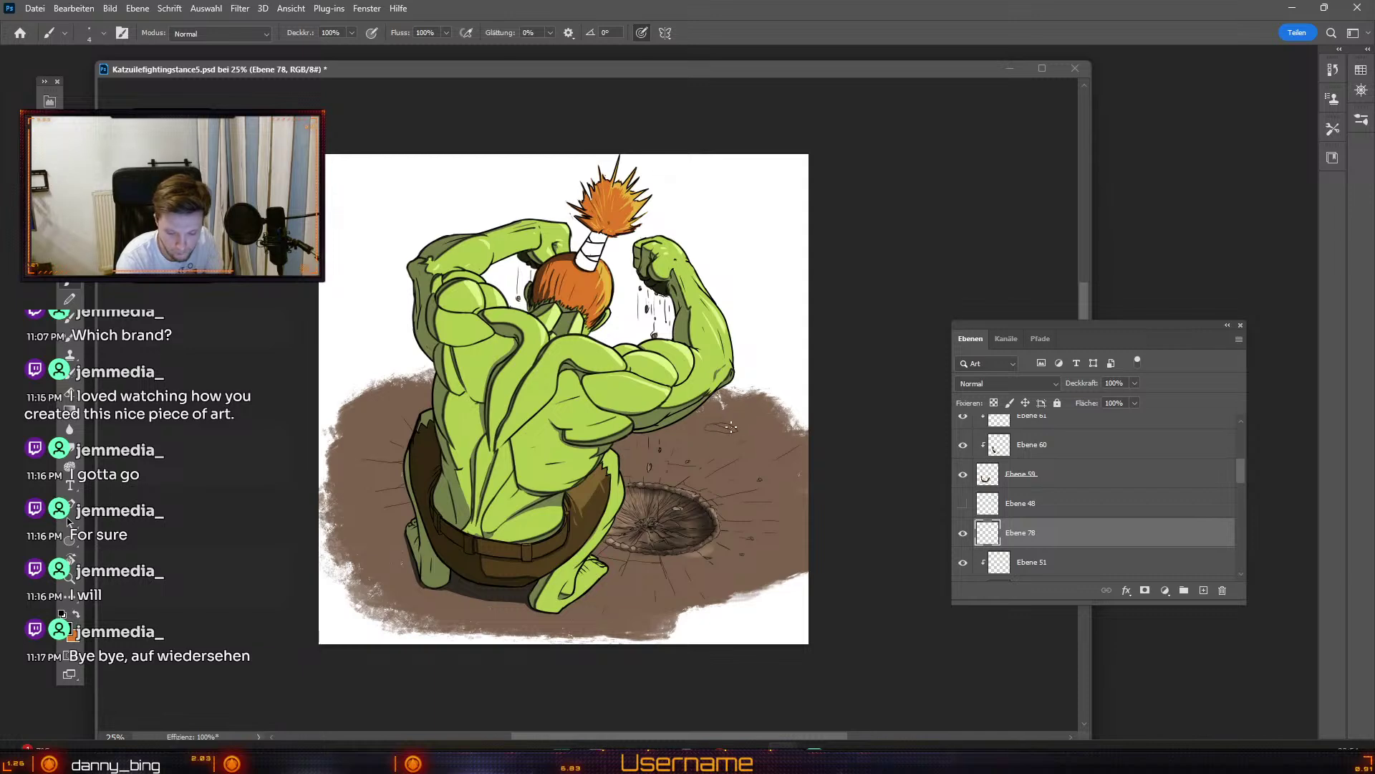
pyautogui.hotkey('ctrl', 'z')
pyautogui.hotkey('ctrl', 'z')
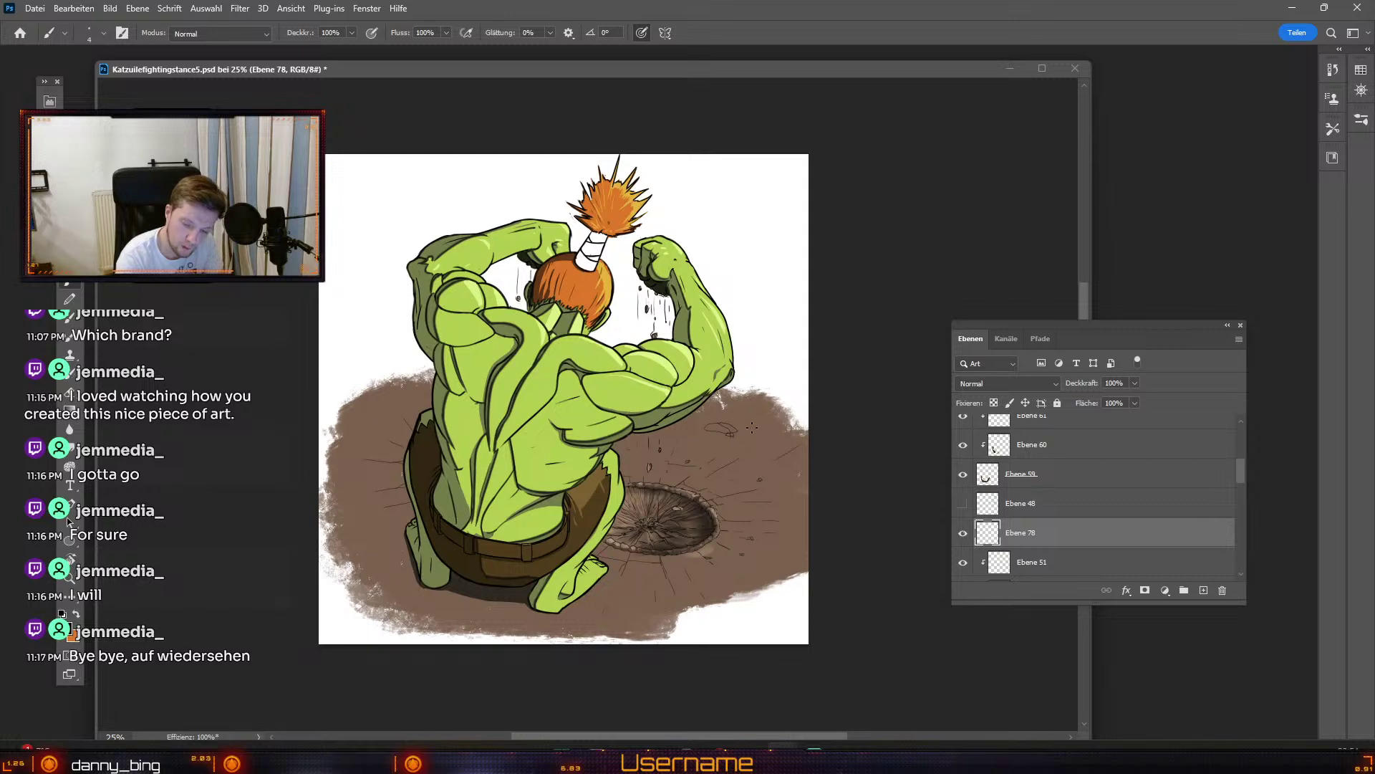
pyautogui.hotkey('ctrl', 'z')
# Step: Refine the small stone-like outline below the right elbow with short detail strokes, undoing unsuitable ones
pyautogui.hotkey('ctrl', '+')
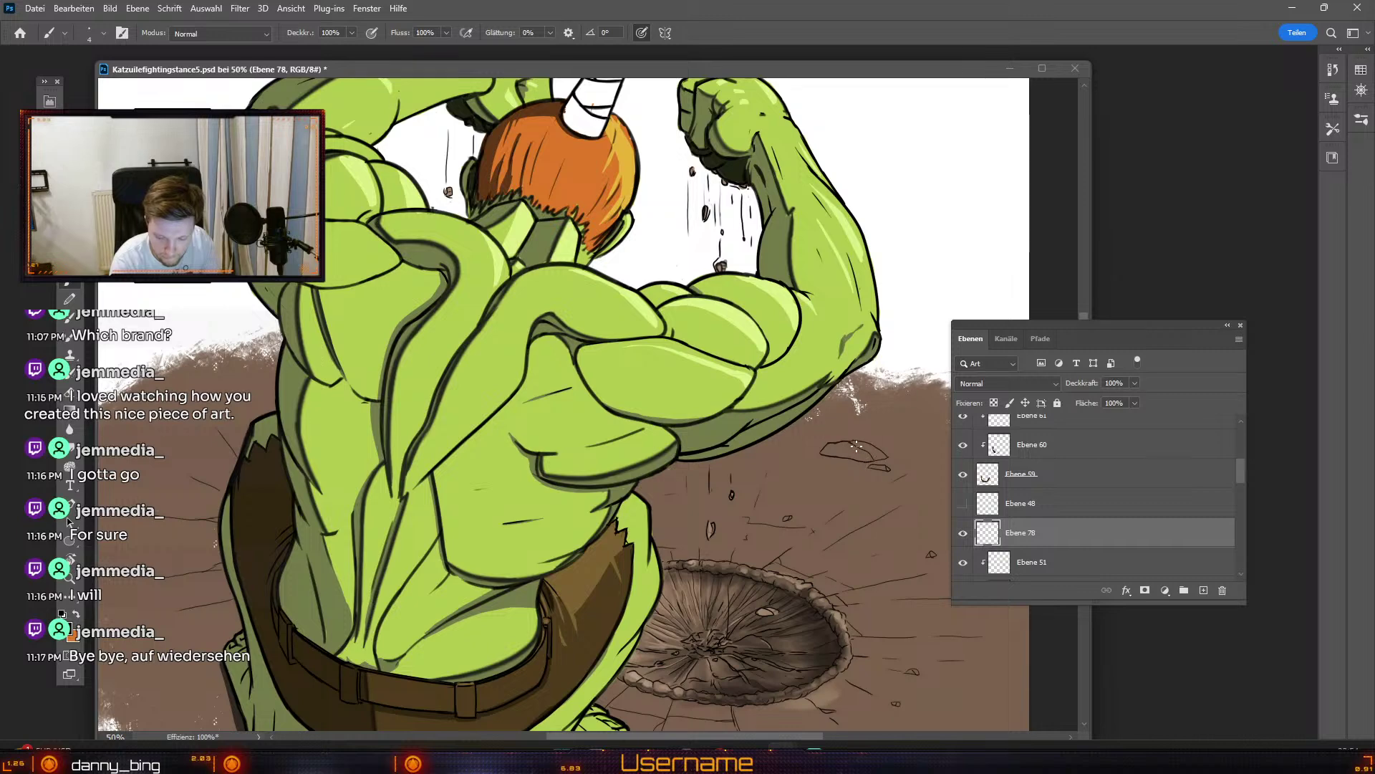
pyautogui.hotkey('ctrl', 'z')
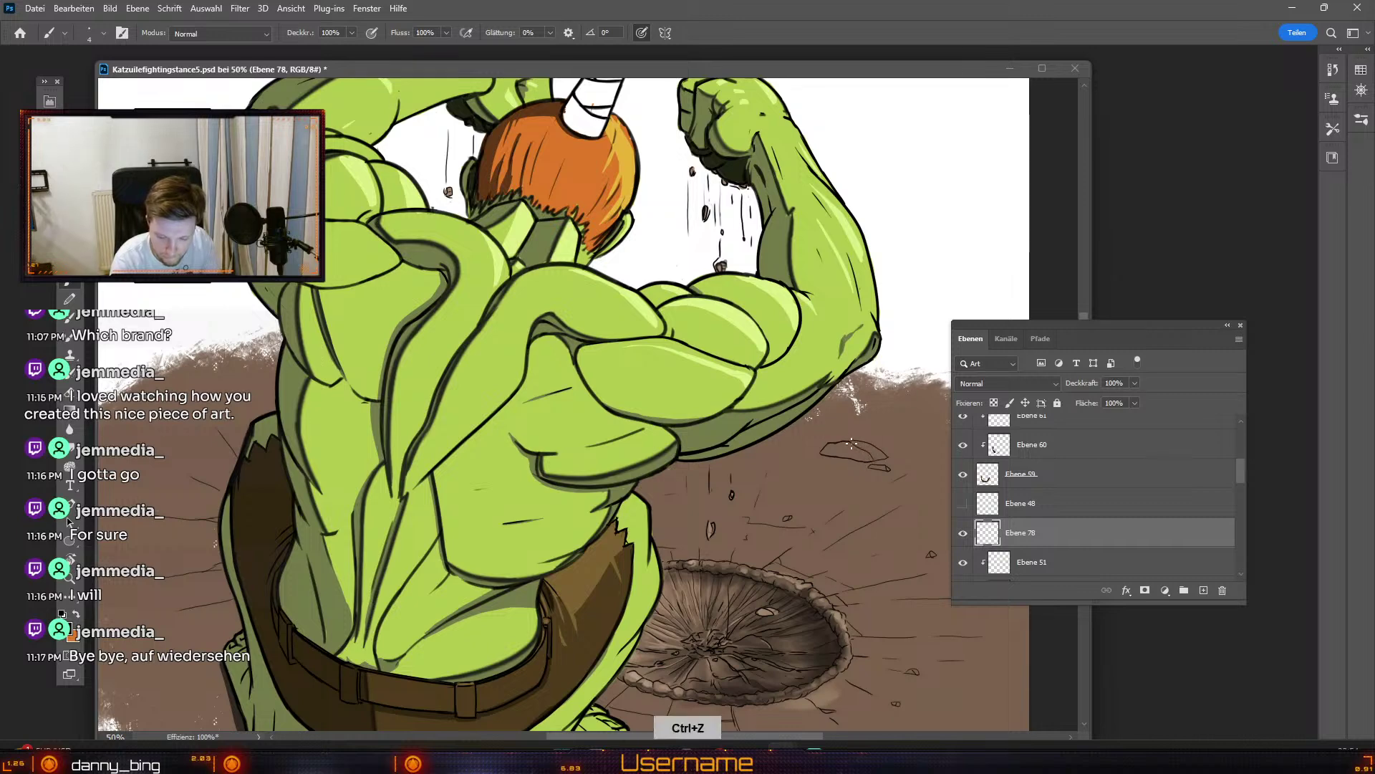
pyautogui.hotkey('ctrl', 'z')
pyautogui.hotkey('ctrl', 'z')
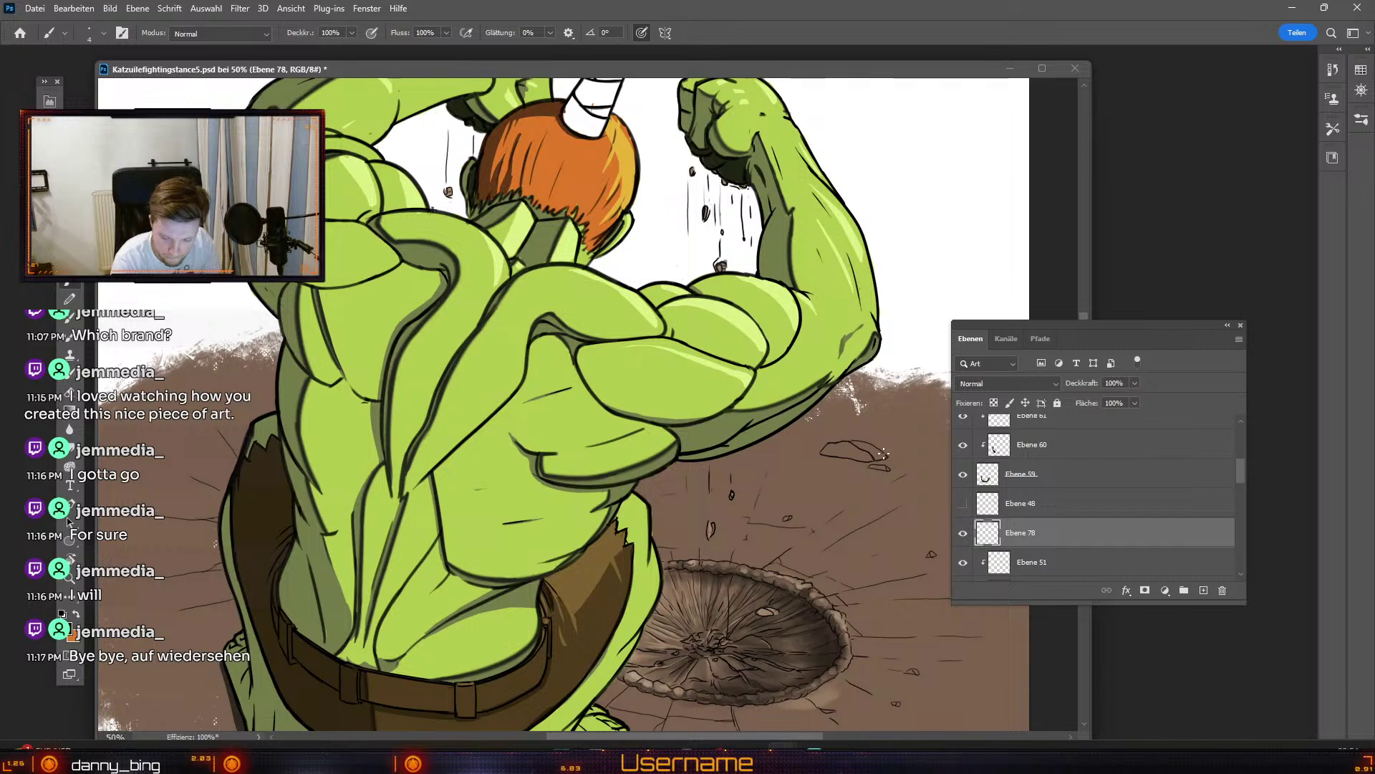
pyautogui.hotkey('ctrl', 'z')
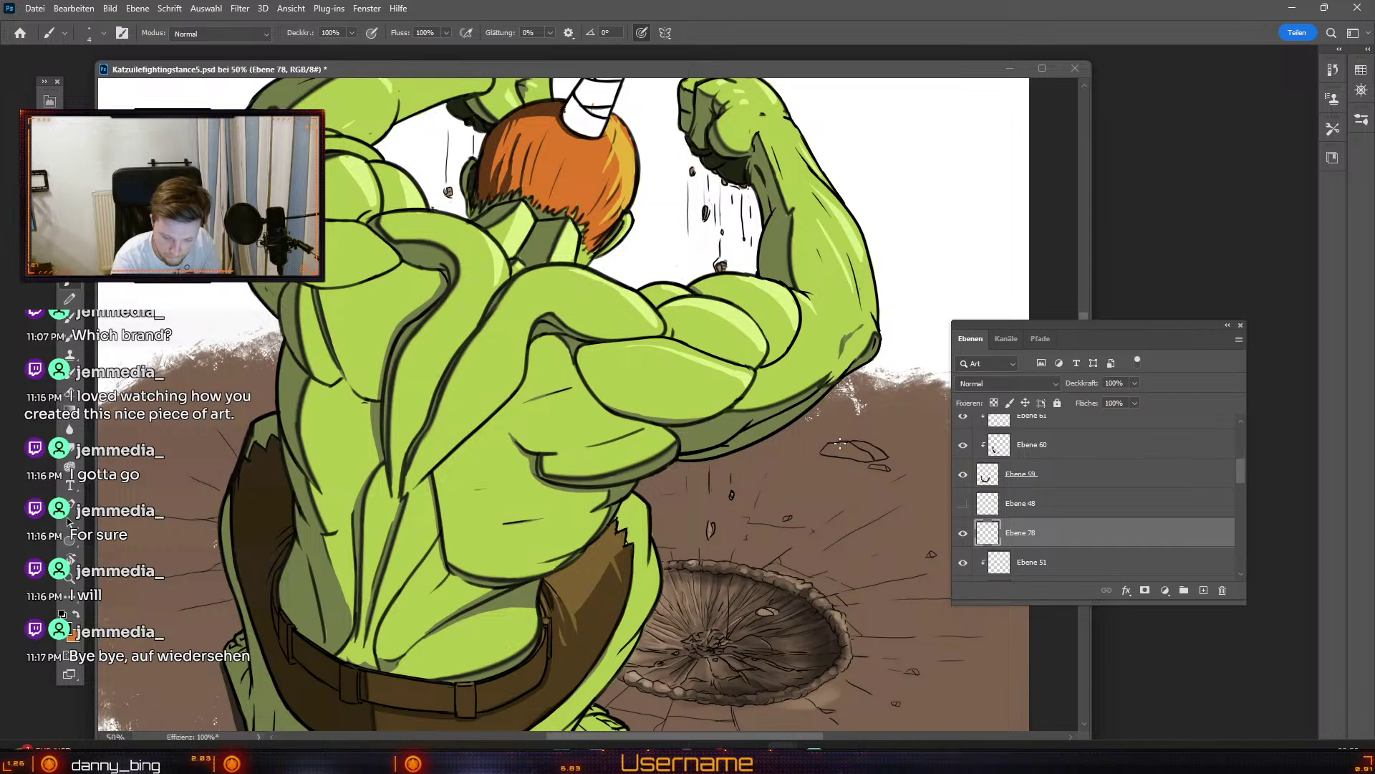
pyautogui.hotkey('ctrl', 'z')
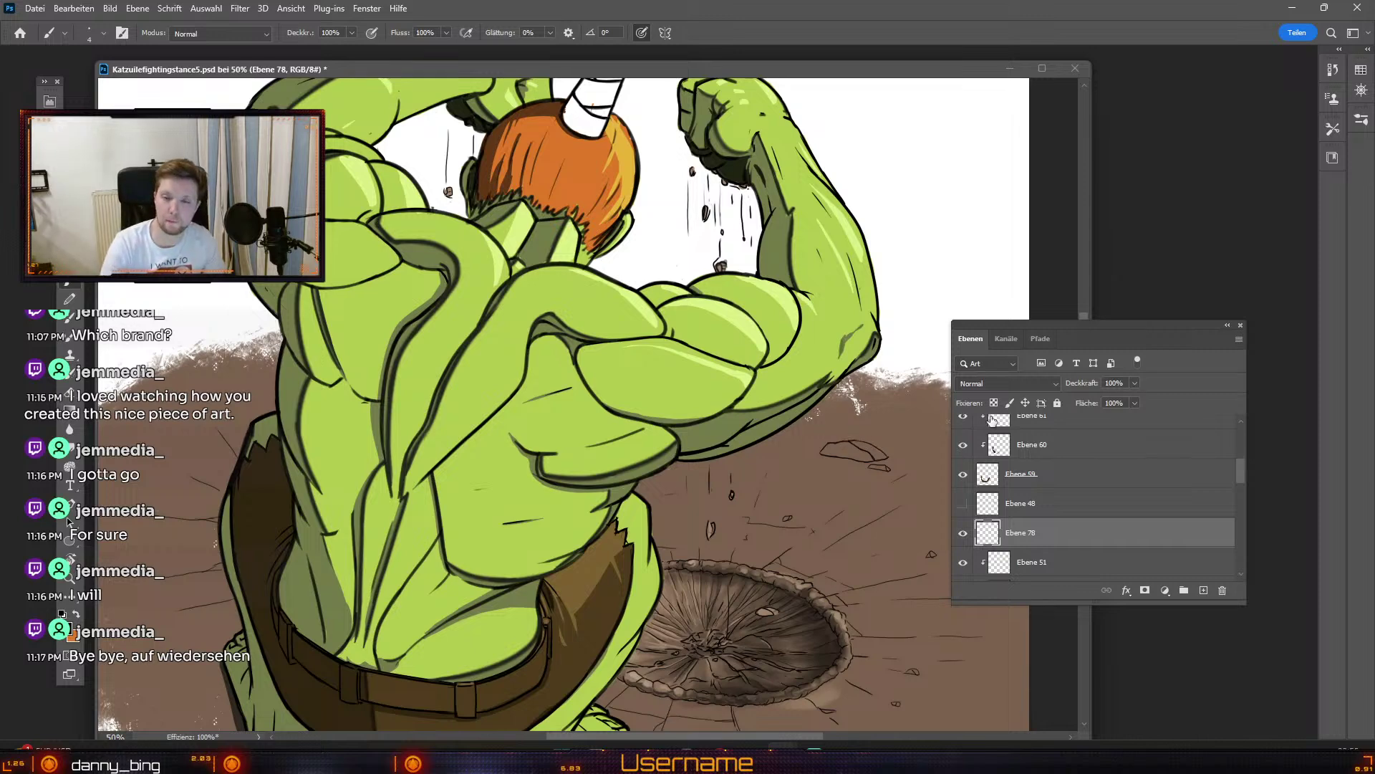
pyautogui.hotkey('ctrl', '-')
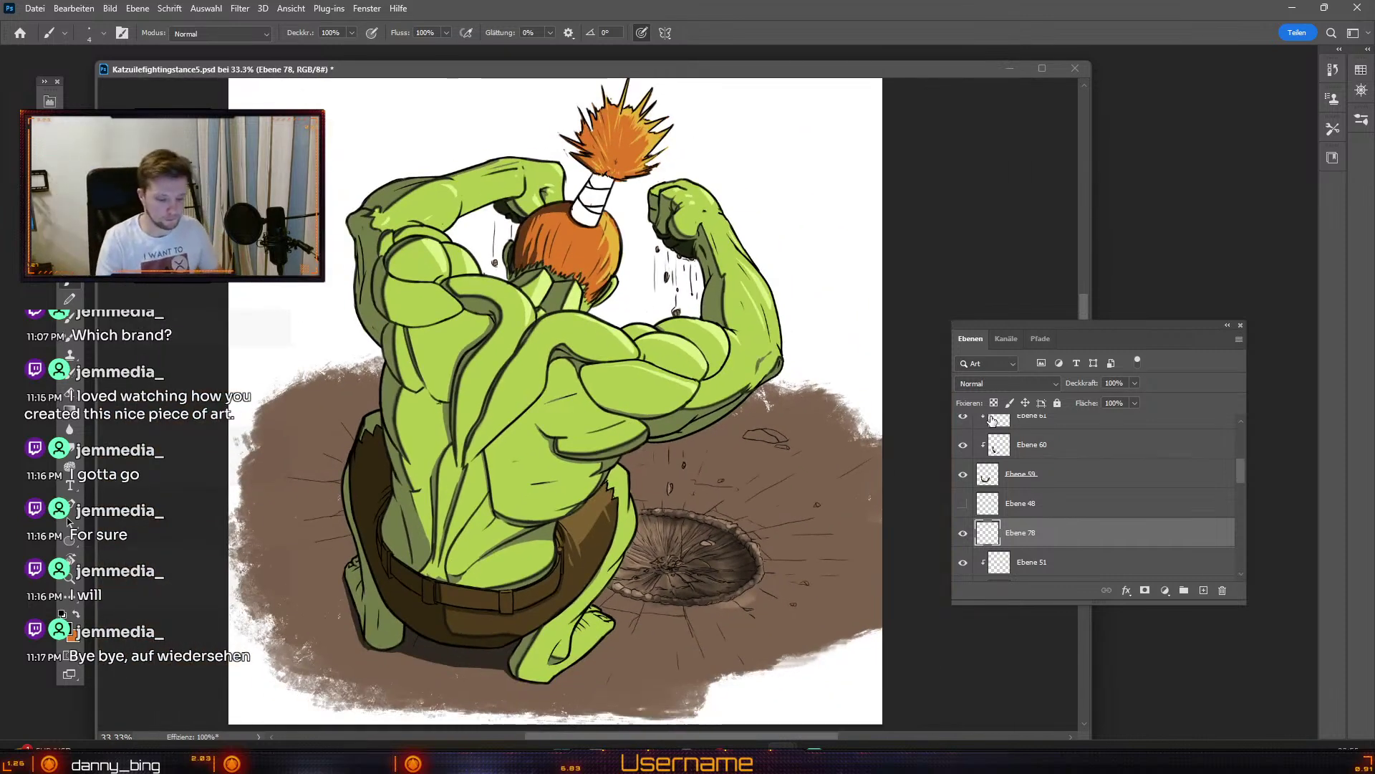
pyautogui.hotkey('ctrl', '-')
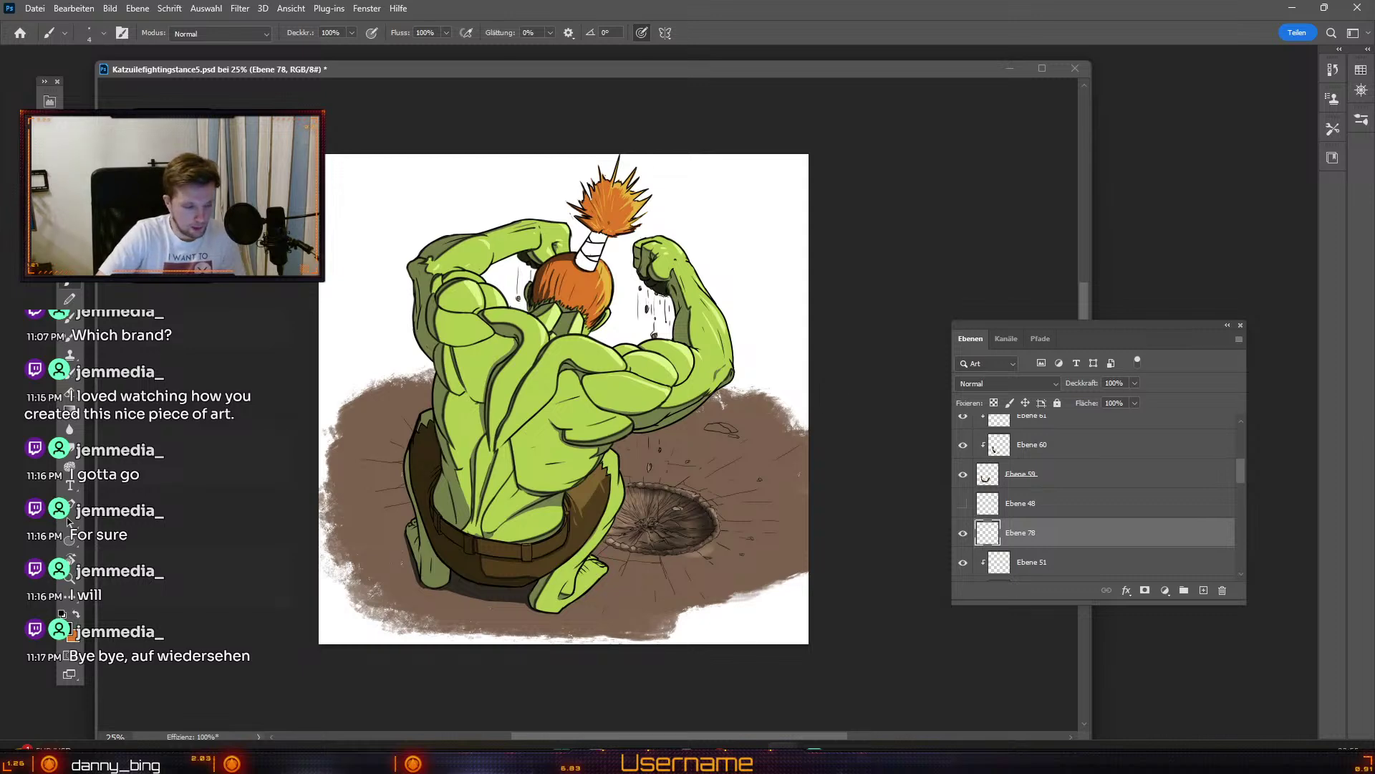
# Step: Save the document as a new file named Katzuilefightingstance6.psd in the Streetfighter Katz folder
pyautogui.press('v')
pyautogui.click(34, 9)
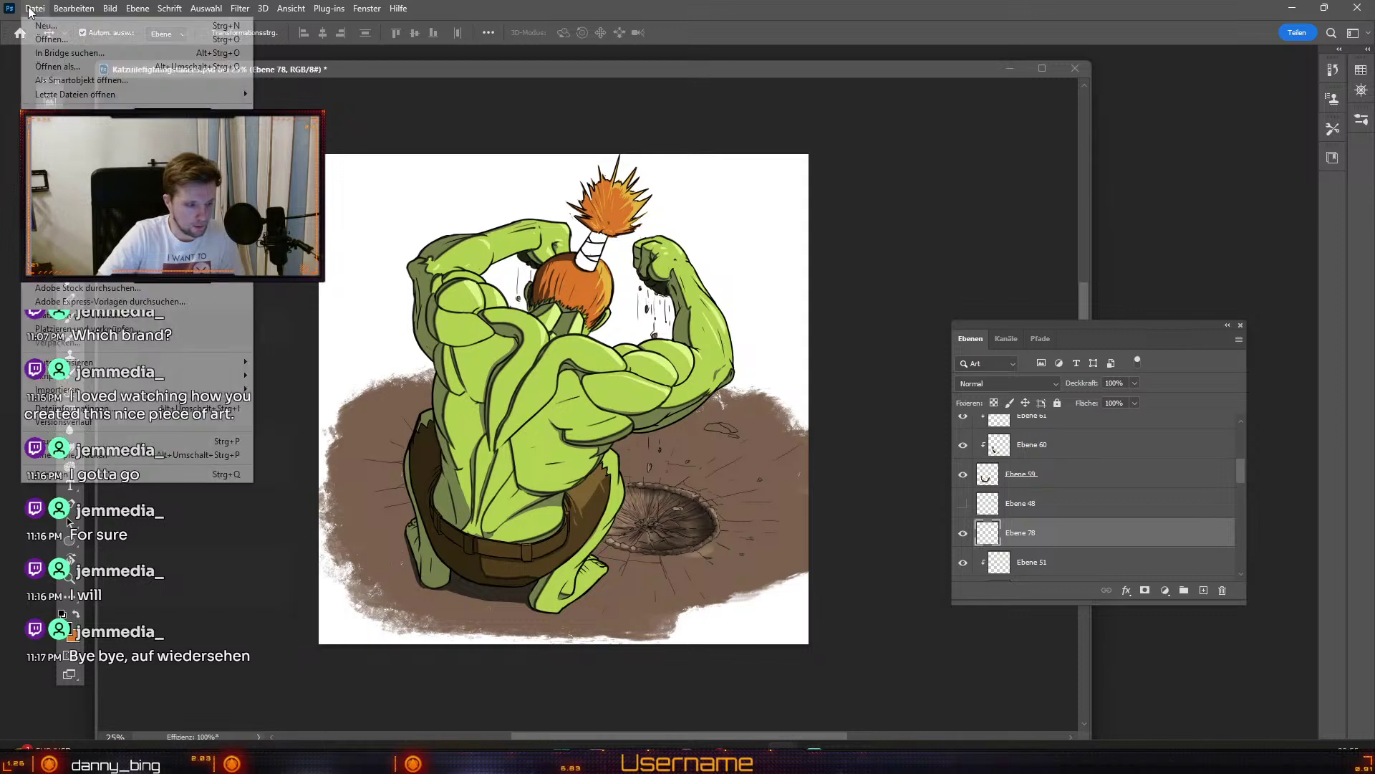
pyautogui.click(78, 181)
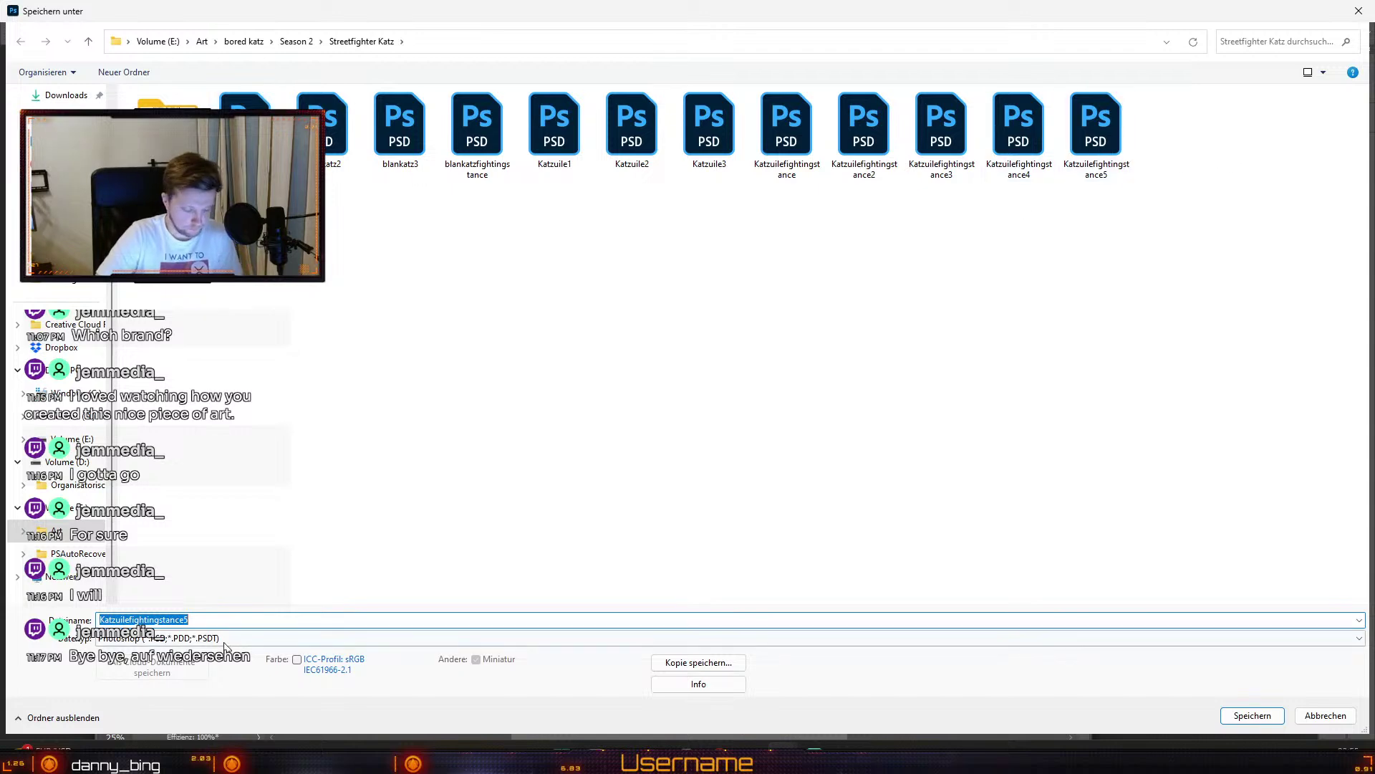
pyautogui.click(223, 620)
pyautogui.press('BackSpace')
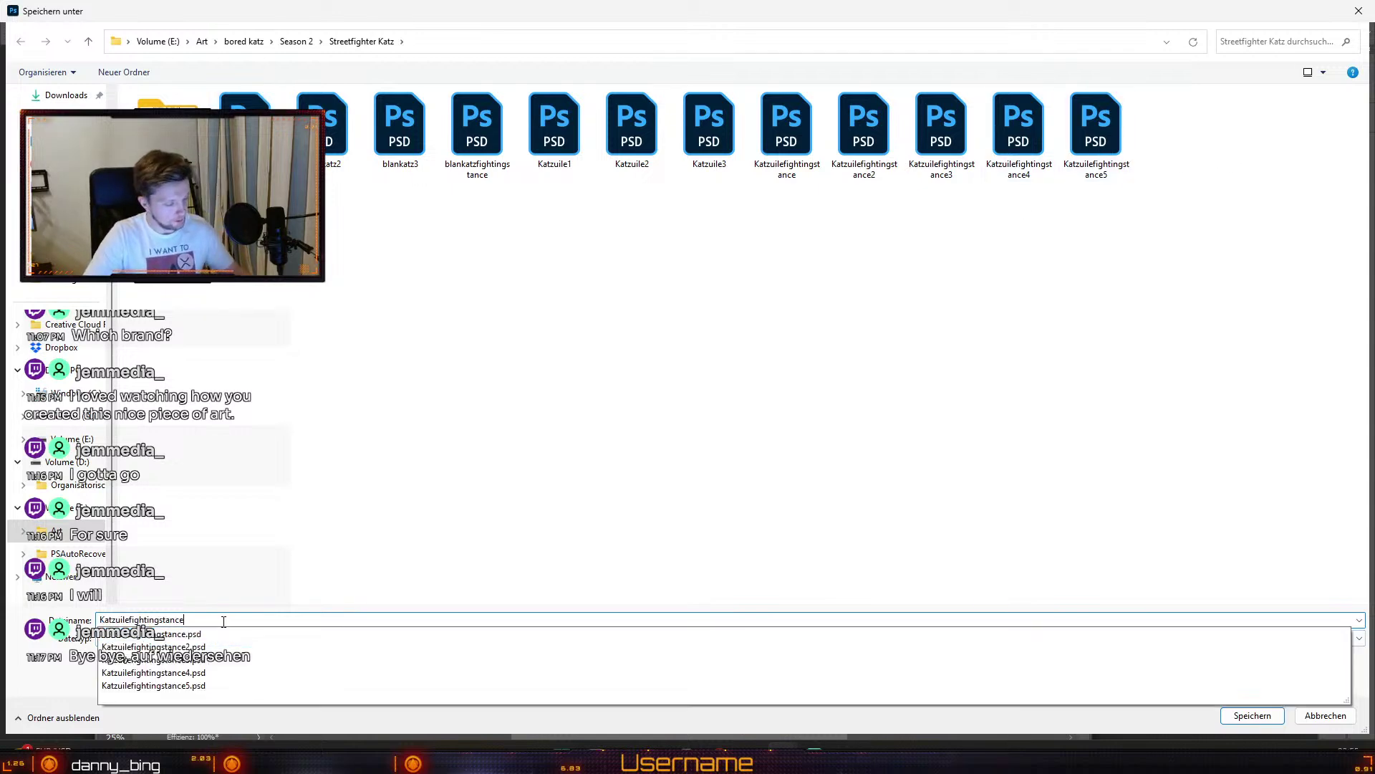
pyautogui.press('Escape')
pyautogui.press('Escape')
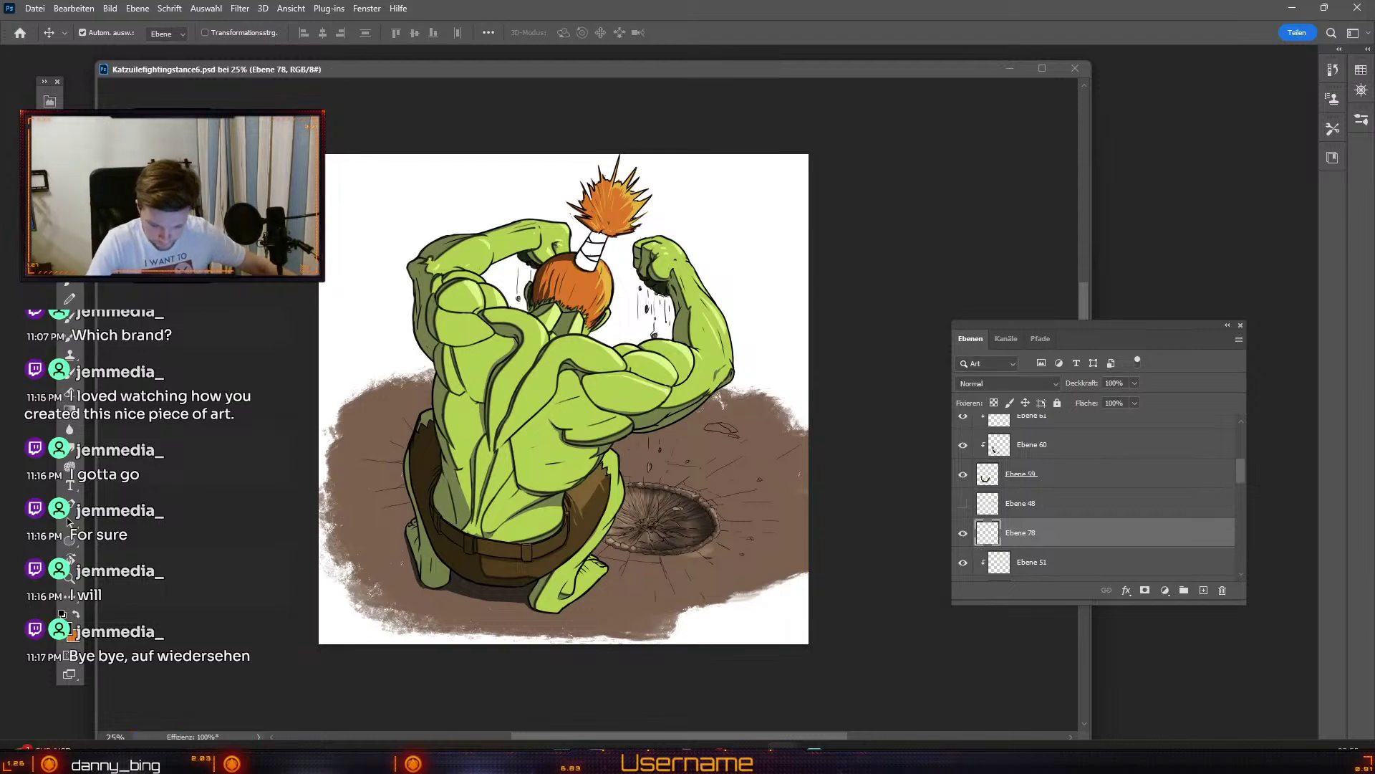
# Step: Merge all character layers from Ebene 45 down to the layer directly below Ebene 55 into one layer
pyautogui.moveTo(1242, 475); pyautogui.dragTo(1244, 436)
pyautogui.click(1111, 430)
pyautogui.scroll(-5, 1121, 480)
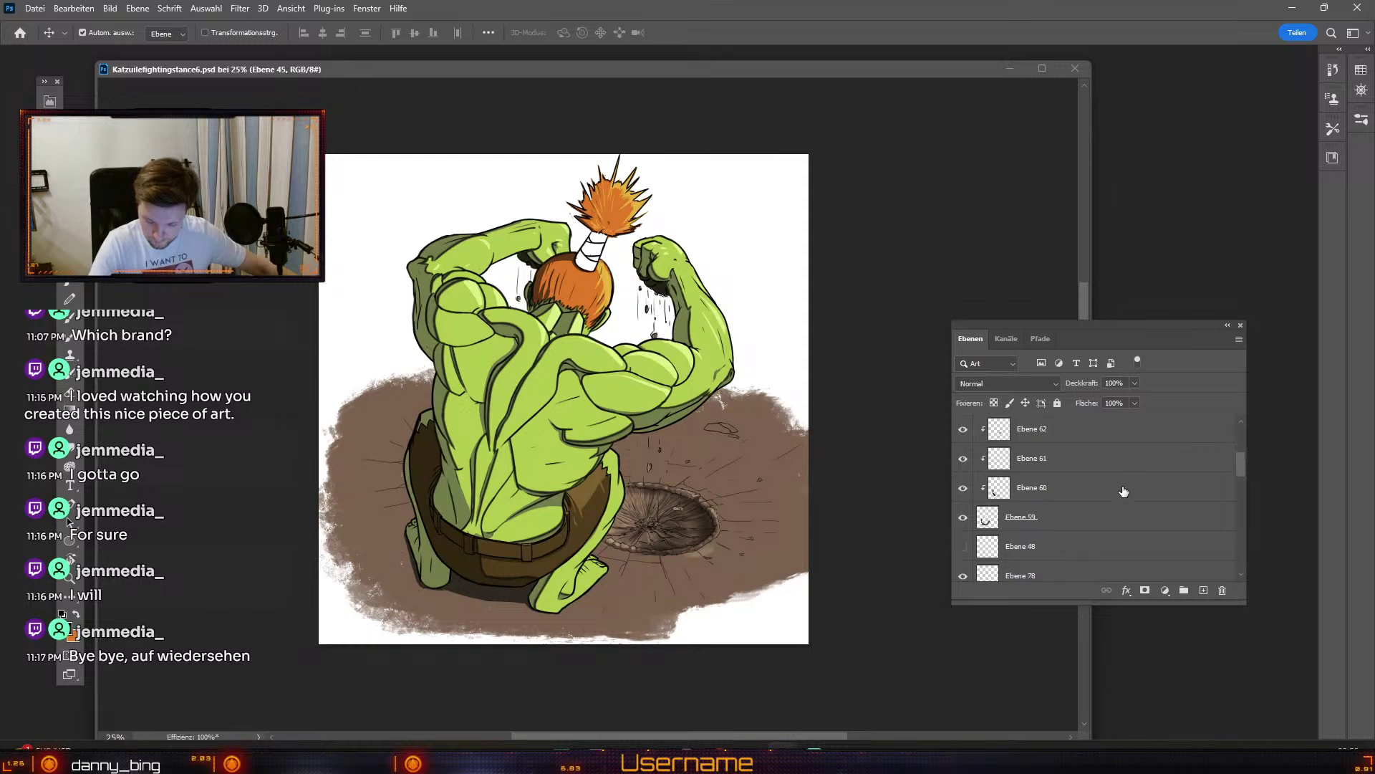
pyautogui.scroll(-5, 1124, 491)
pyautogui.scroll(1, 1124, 492)
pyautogui.keyDown('shift'); pyautogui.click(1087, 462); pyautogui.keyUp('shift')
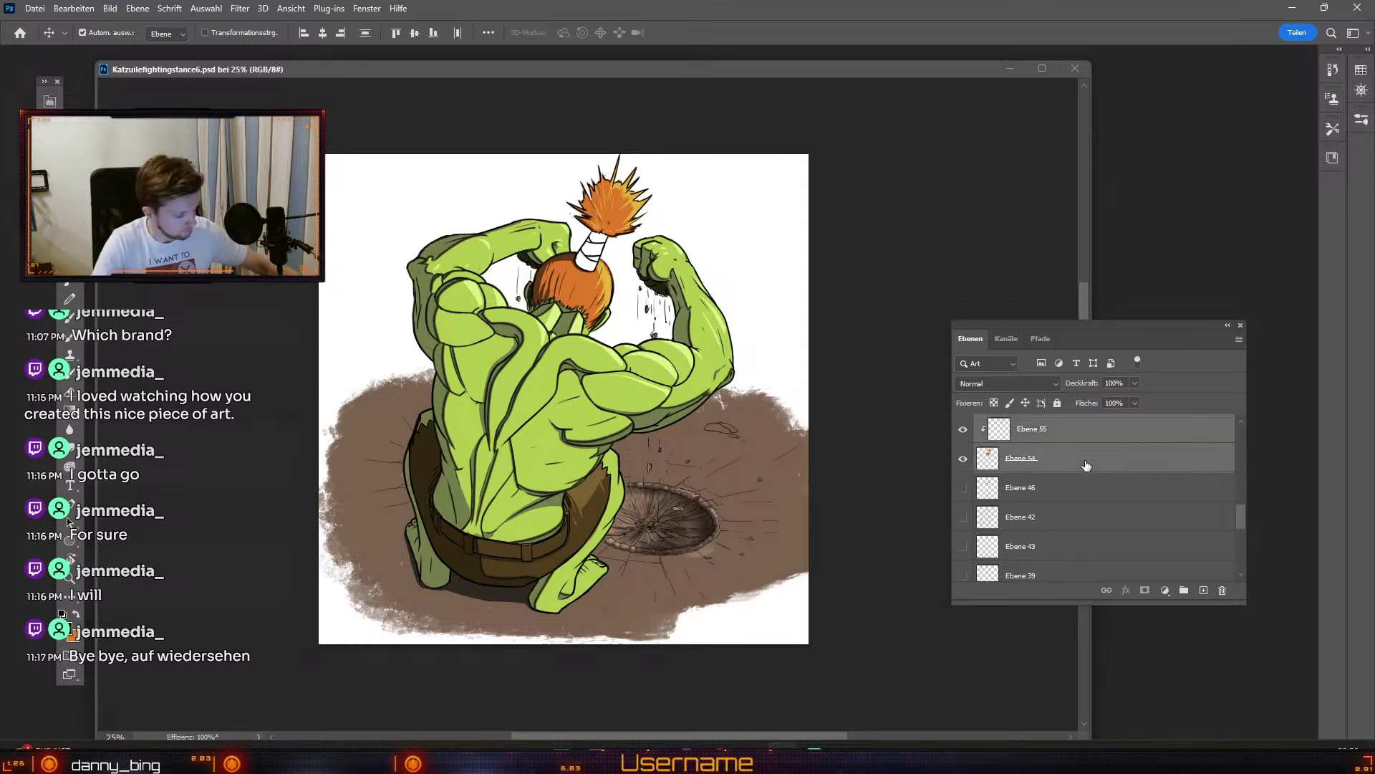
pyautogui.hotkey('ctrl', 'e')
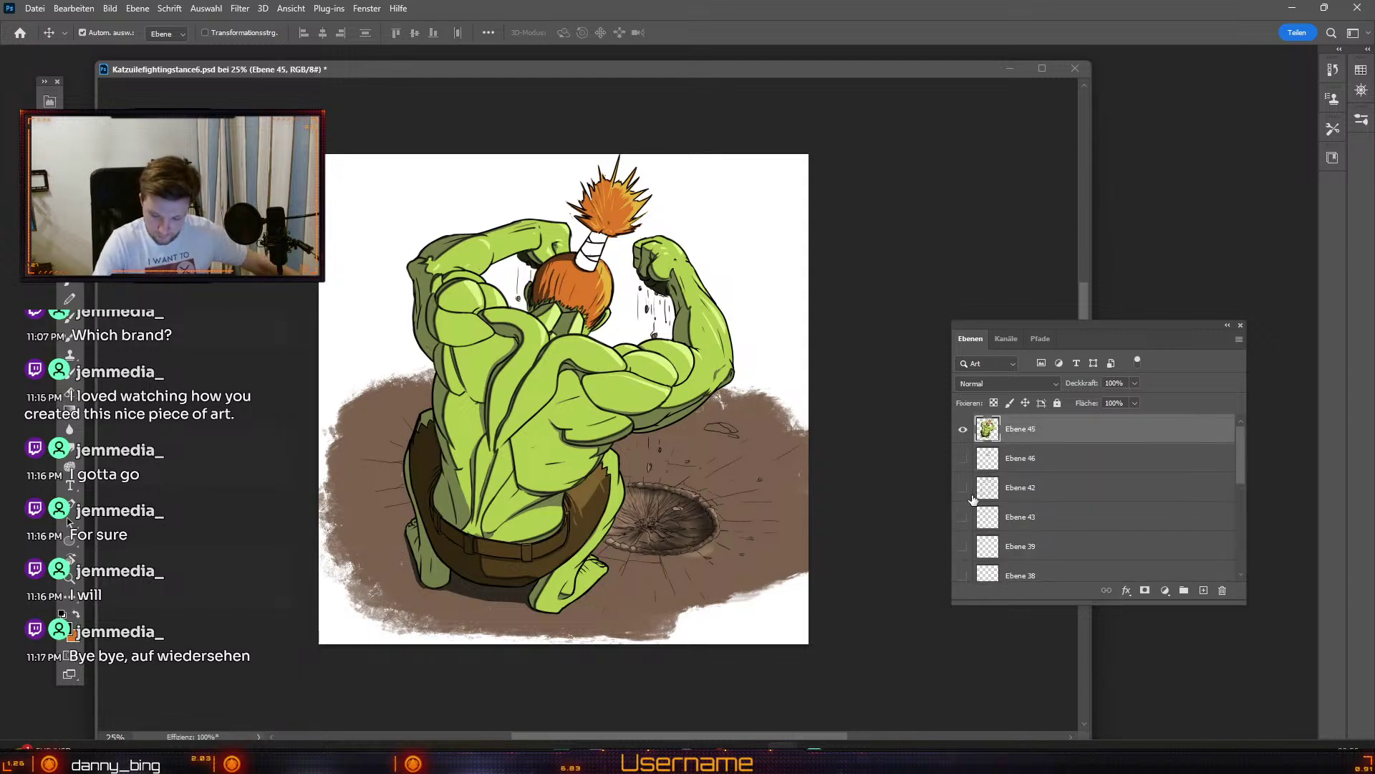
# Step: Toggle the visibility of merged layer Ebene 45 to check which parts of the artwork it contains
pyautogui.click(963, 429)
pyautogui.click(964, 430)
pyautogui.click(963, 430)
pyautogui.click(963, 431)
pyautogui.click(964, 431)
pyautogui.click(963, 431)
pyautogui.click(964, 431)
pyautogui.click(964, 430)
pyautogui.click(964, 430)
pyautogui.click(963, 431)
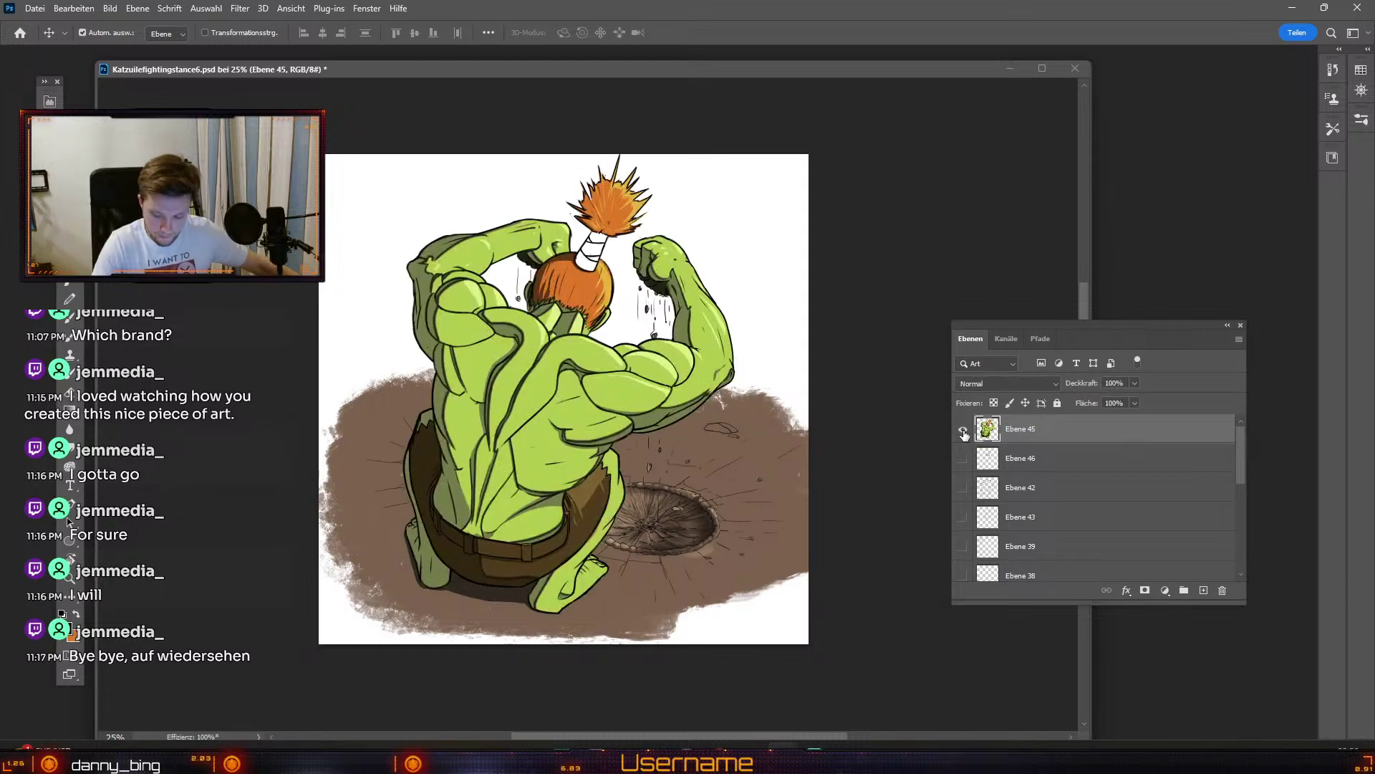
# Step: Toggle the visibility of the ground layers Ebene 66, 70, 77 and 75 to check what each contains
pyautogui.scroll(-2, 963, 517)
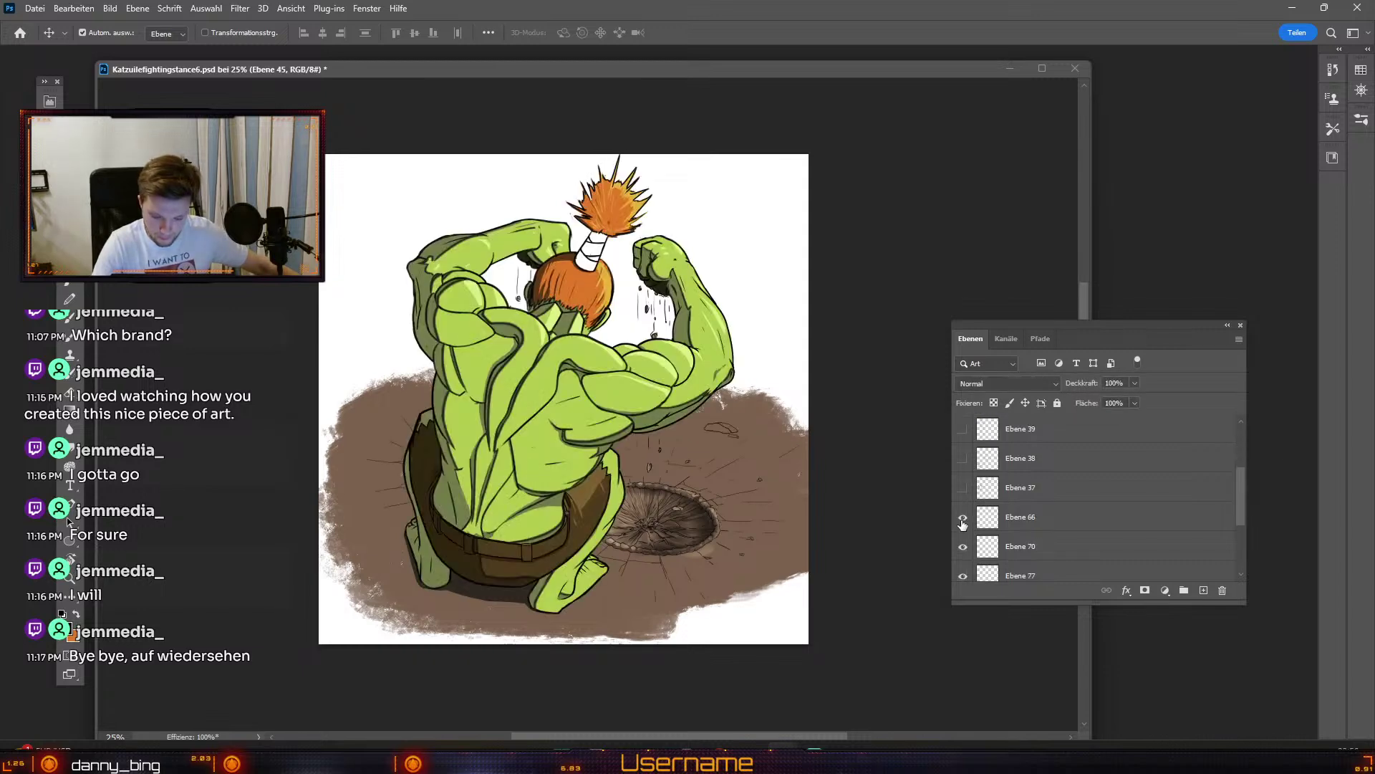
pyautogui.click(962, 520)
pyautogui.click(961, 550)
pyautogui.scroll(-1, 961, 558)
pyautogui.click(963, 546)
pyautogui.scroll(-1, 962, 558)
pyautogui.click(963, 547)
pyautogui.click(963, 547)
pyautogui.click(963, 548)
pyautogui.click(963, 548)
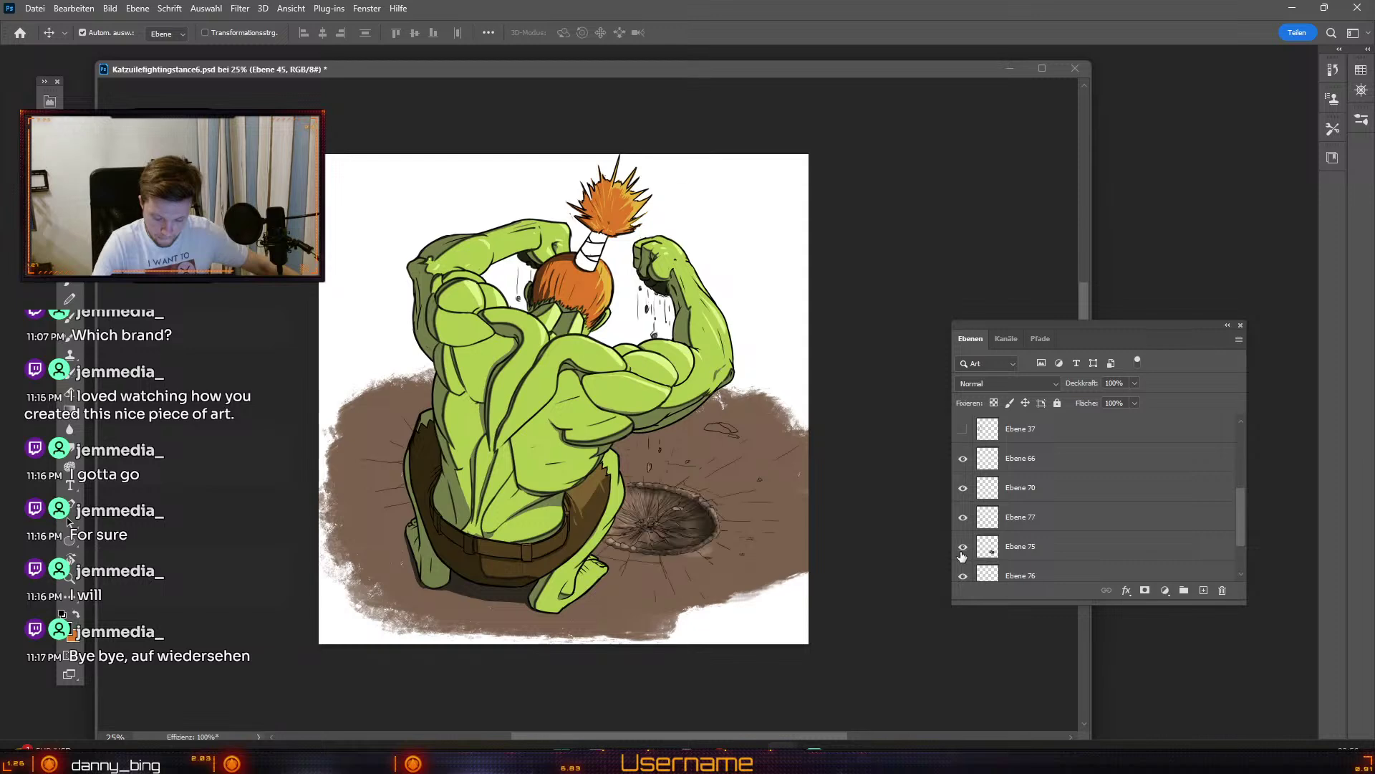
pyautogui.scroll(5, 1059, 516)
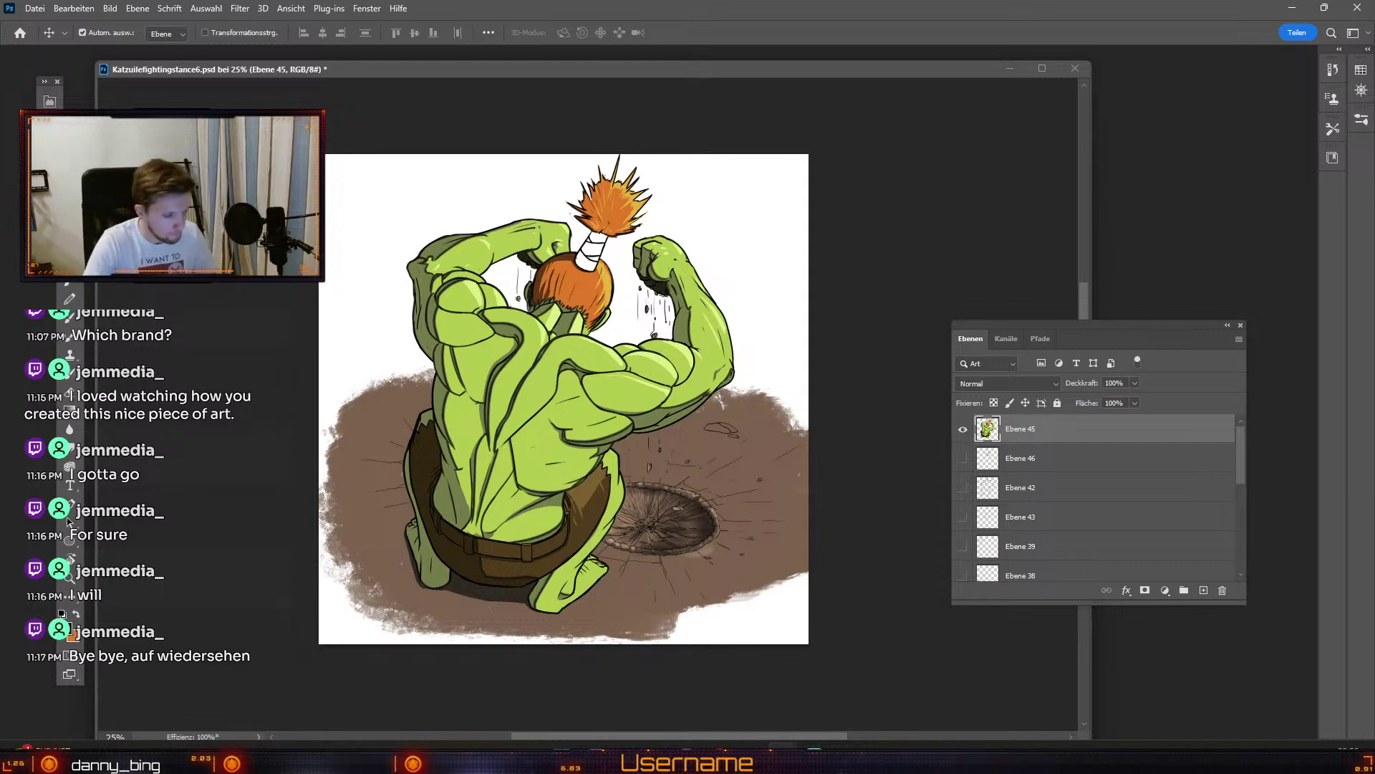
# Step: Select the character's raised left forearm and fist on Ebene 45 with a polygonal lasso outline
pyautogui.press('l')
pyautogui.click(457, 218)
pyautogui.click(519, 207)
pyautogui.click(565, 215)
pyautogui.click(577, 228)
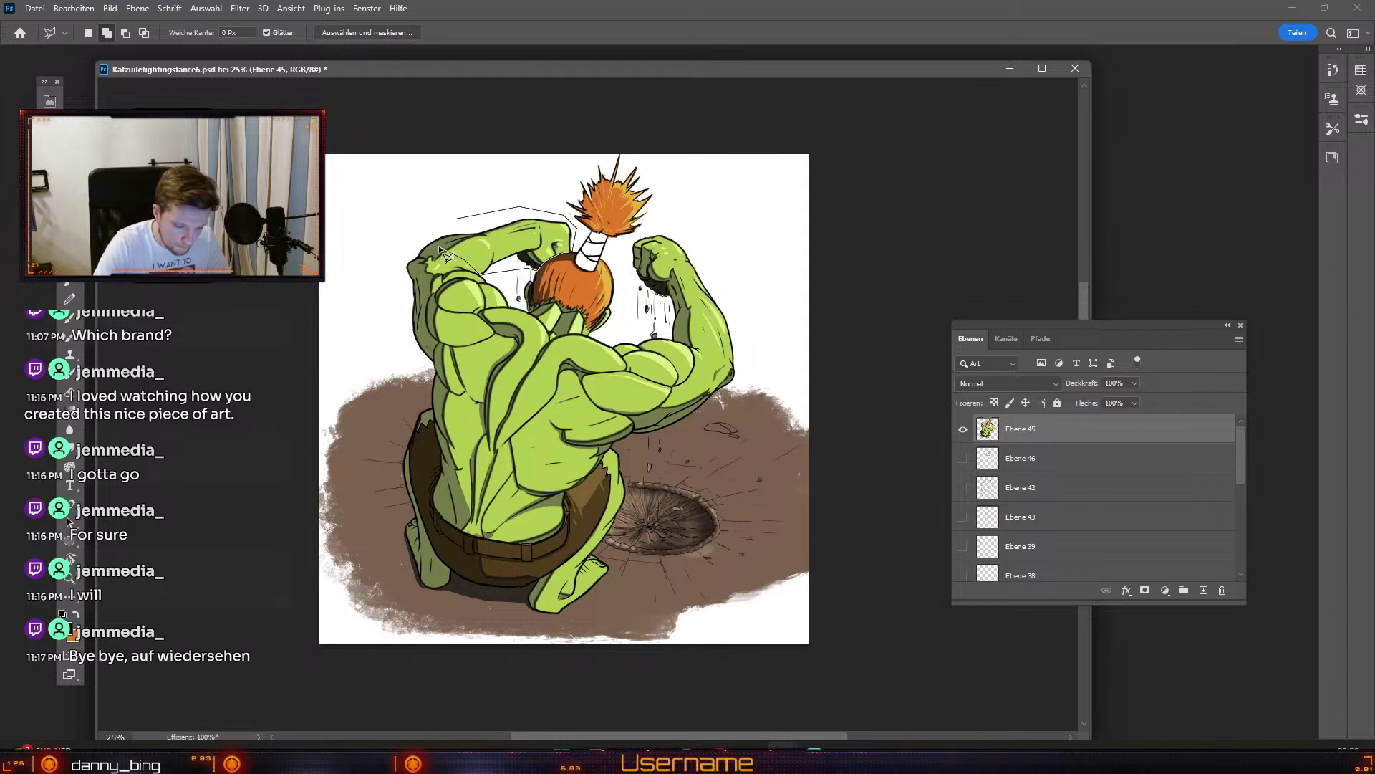
pyautogui.press('Escape')
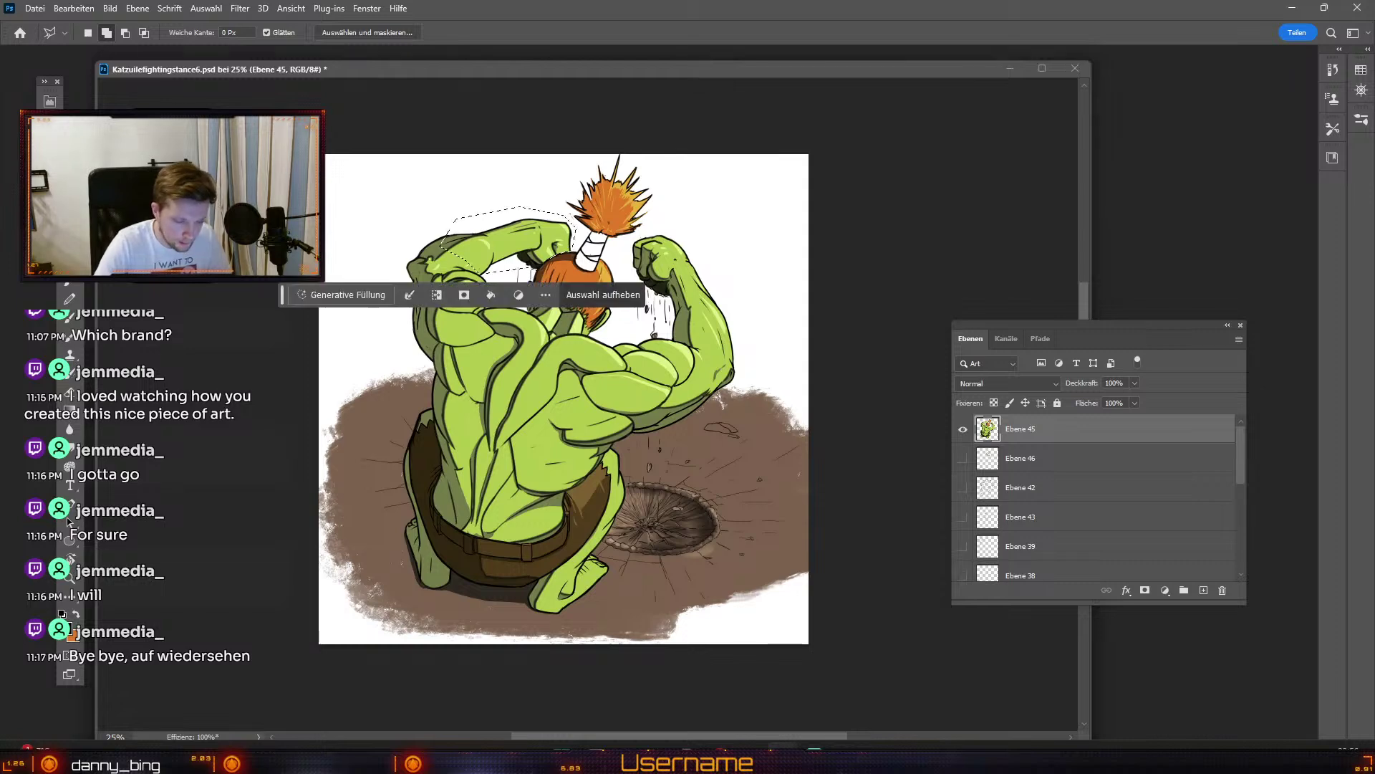
# Step: Add the character's raised right forearm and fist to the existing selection with the polygonal lasso
pyautogui.click(125, 32)
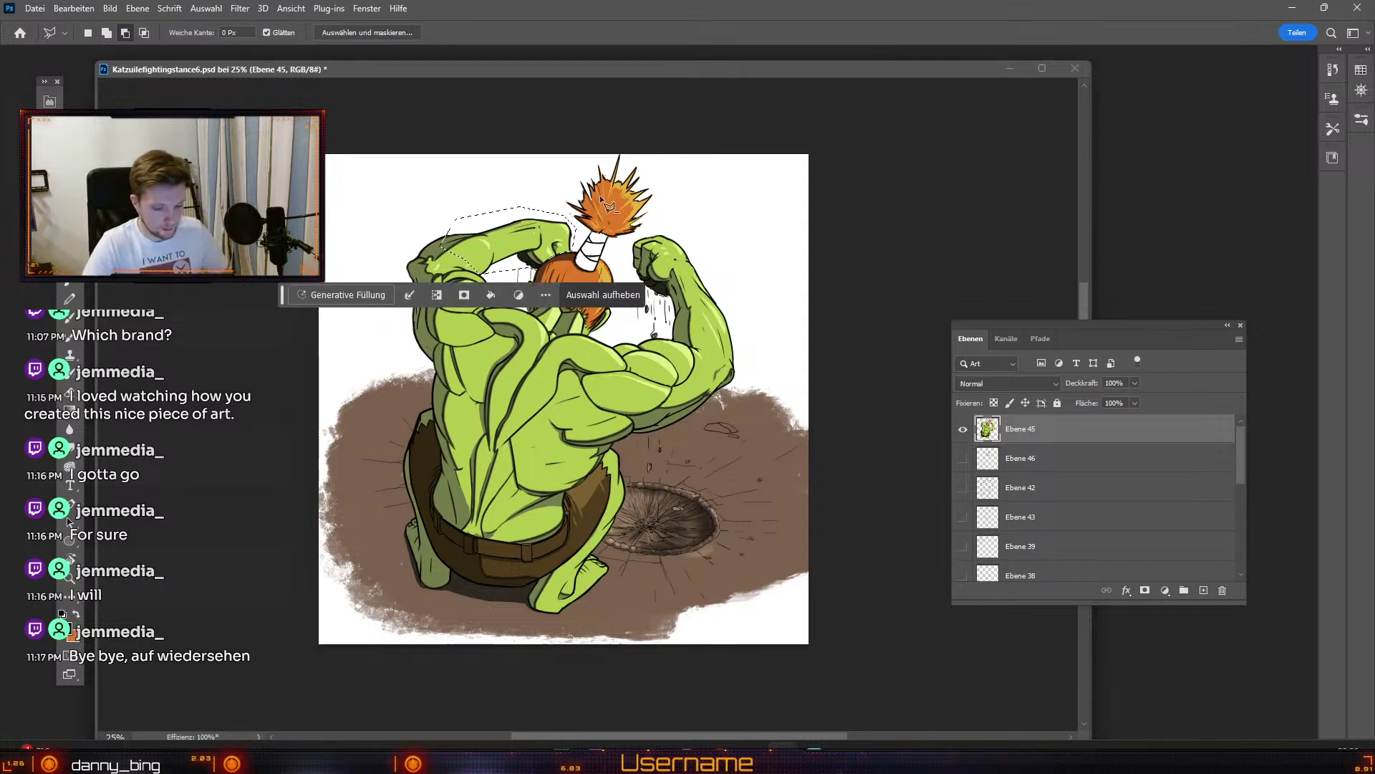
pyautogui.click(106, 32)
pyautogui.click(621, 245)
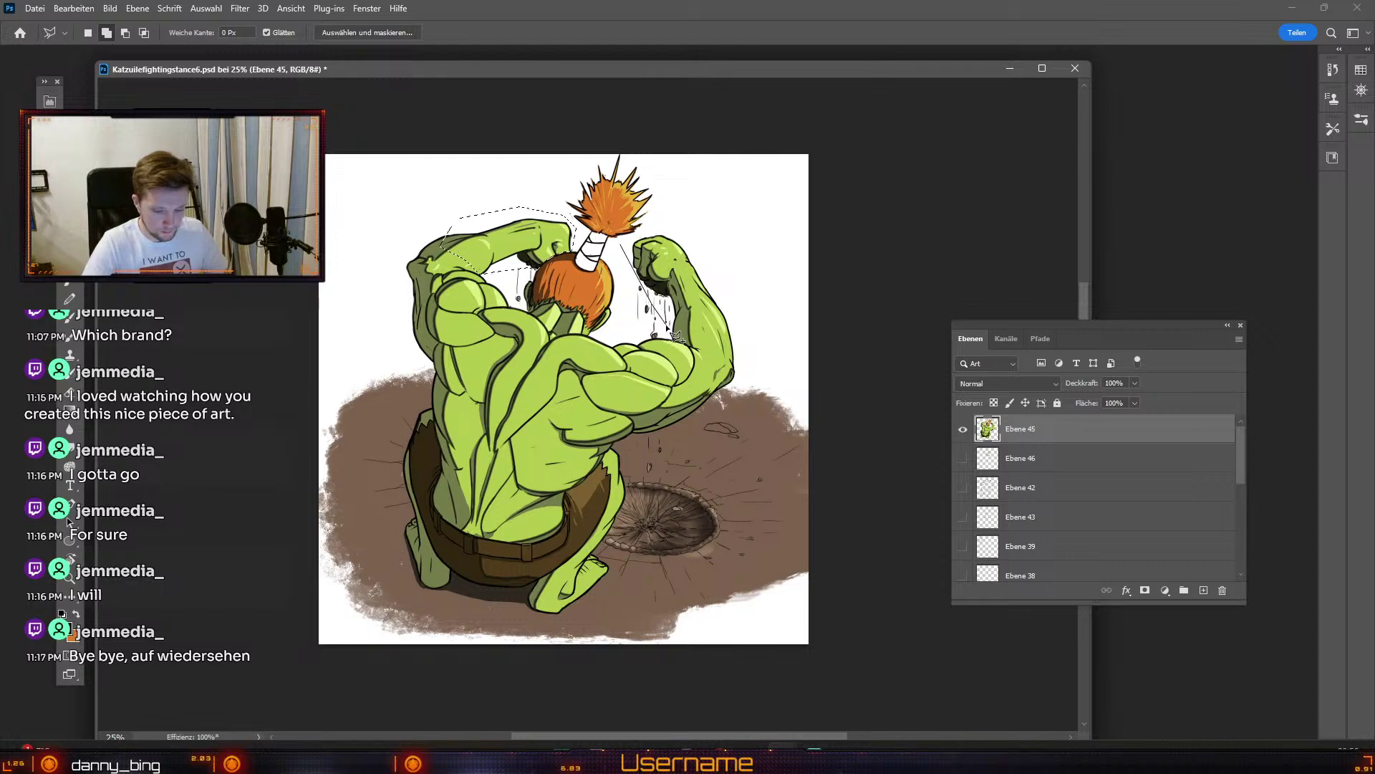
pyautogui.click(673, 340)
pyautogui.click(736, 359)
pyautogui.click(745, 274)
pyautogui.click(714, 226)
pyautogui.click(665, 216)
pyautogui.click(623, 248)
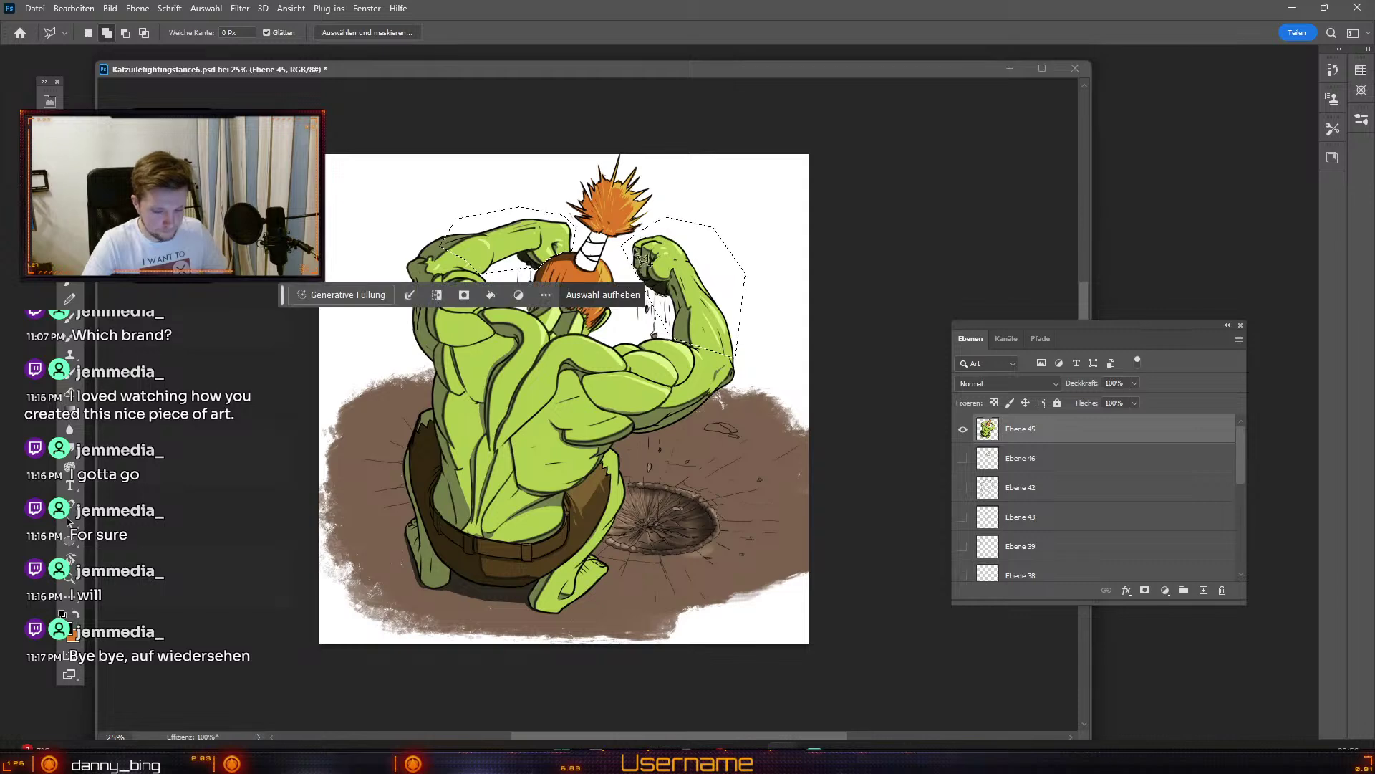
# Step: Try to apply the Bewegungsunschärfe filter to the selected forearms and fists on Ebene 45
pyautogui.click(240, 8)
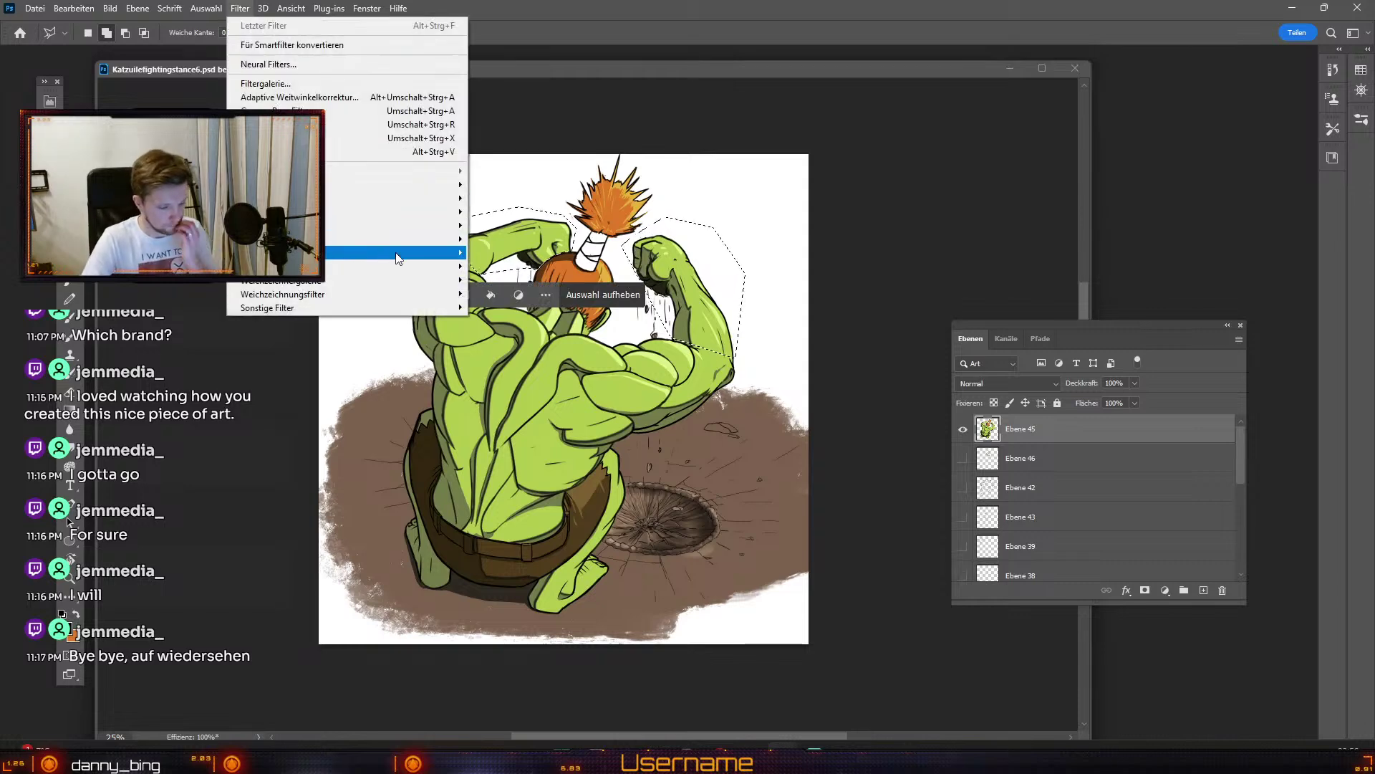
pyautogui.moveTo(408, 297)
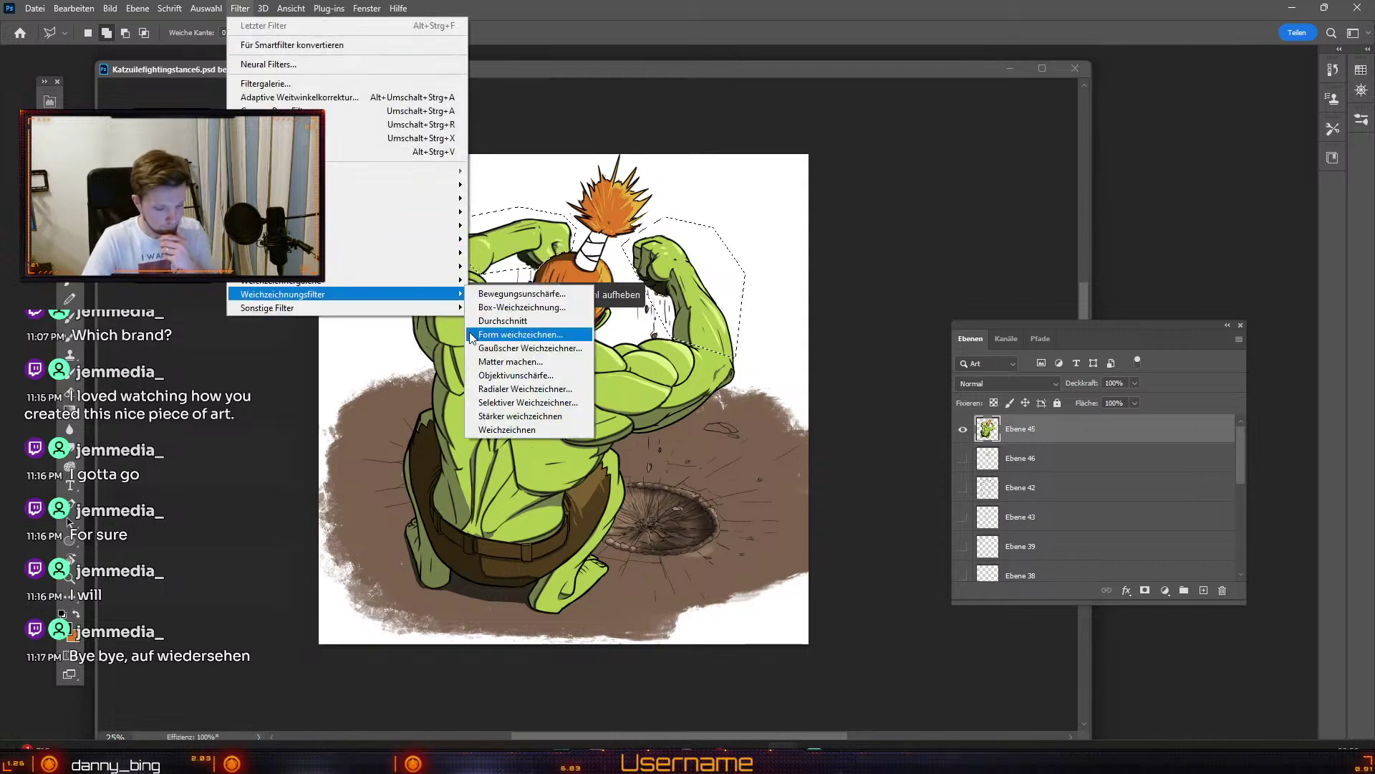
pyautogui.click(555, 306)
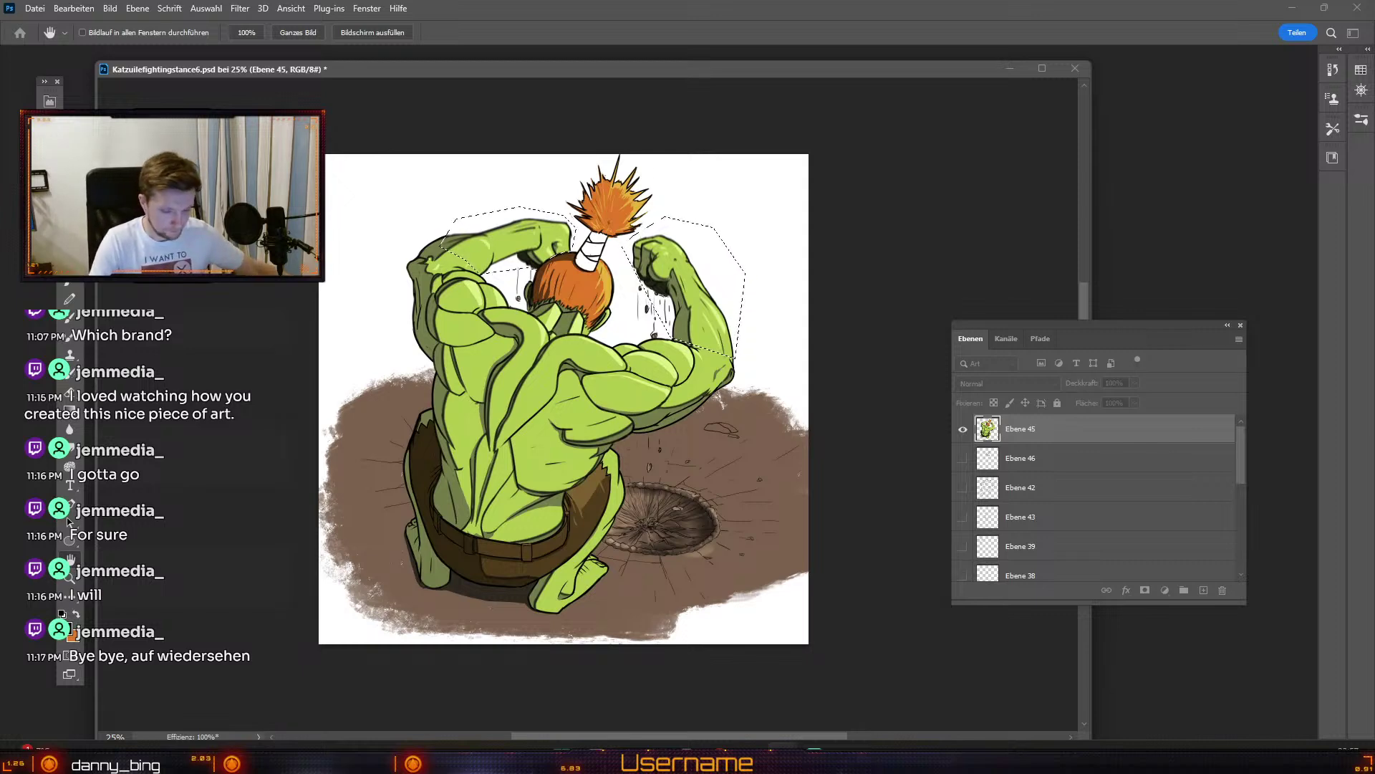
pyautogui.press('Return')
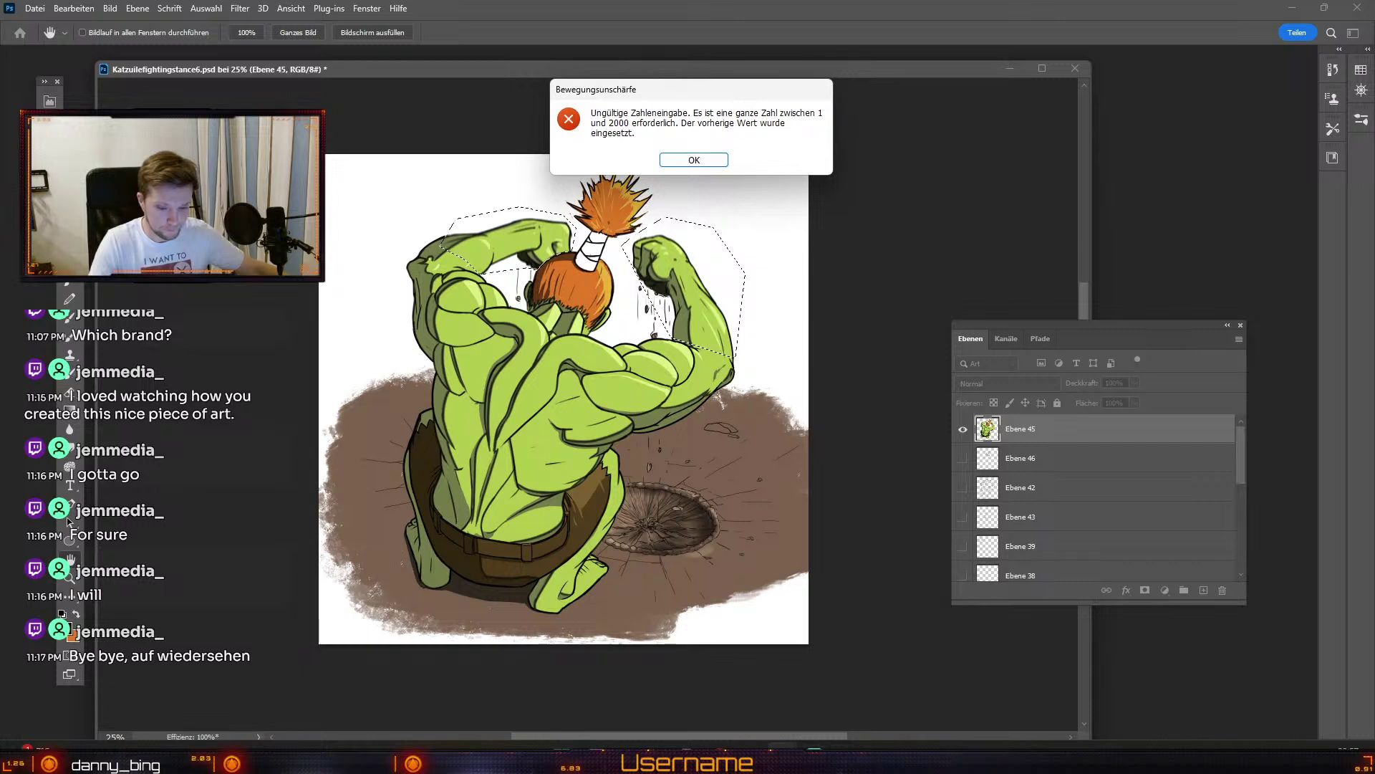
pyautogui.click(720, 162)
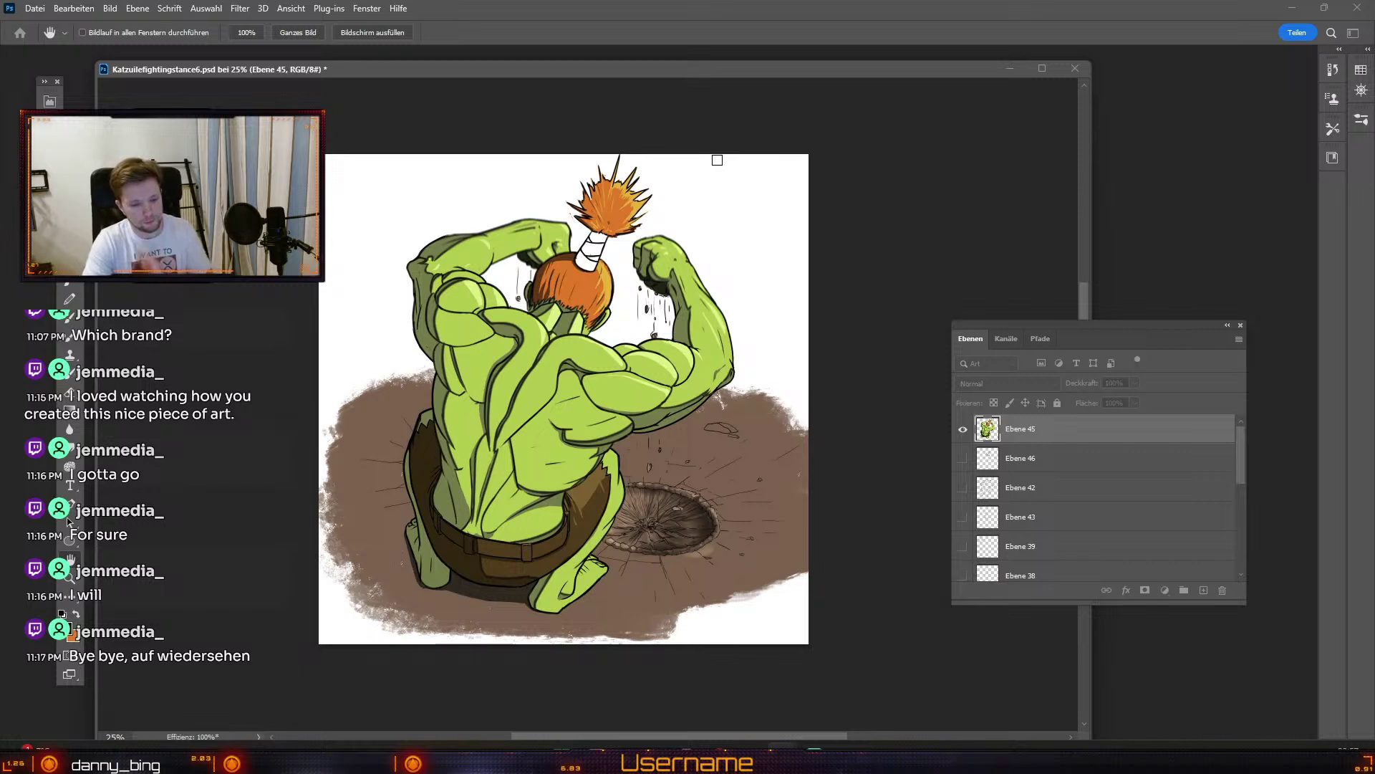
pyautogui.press('b')
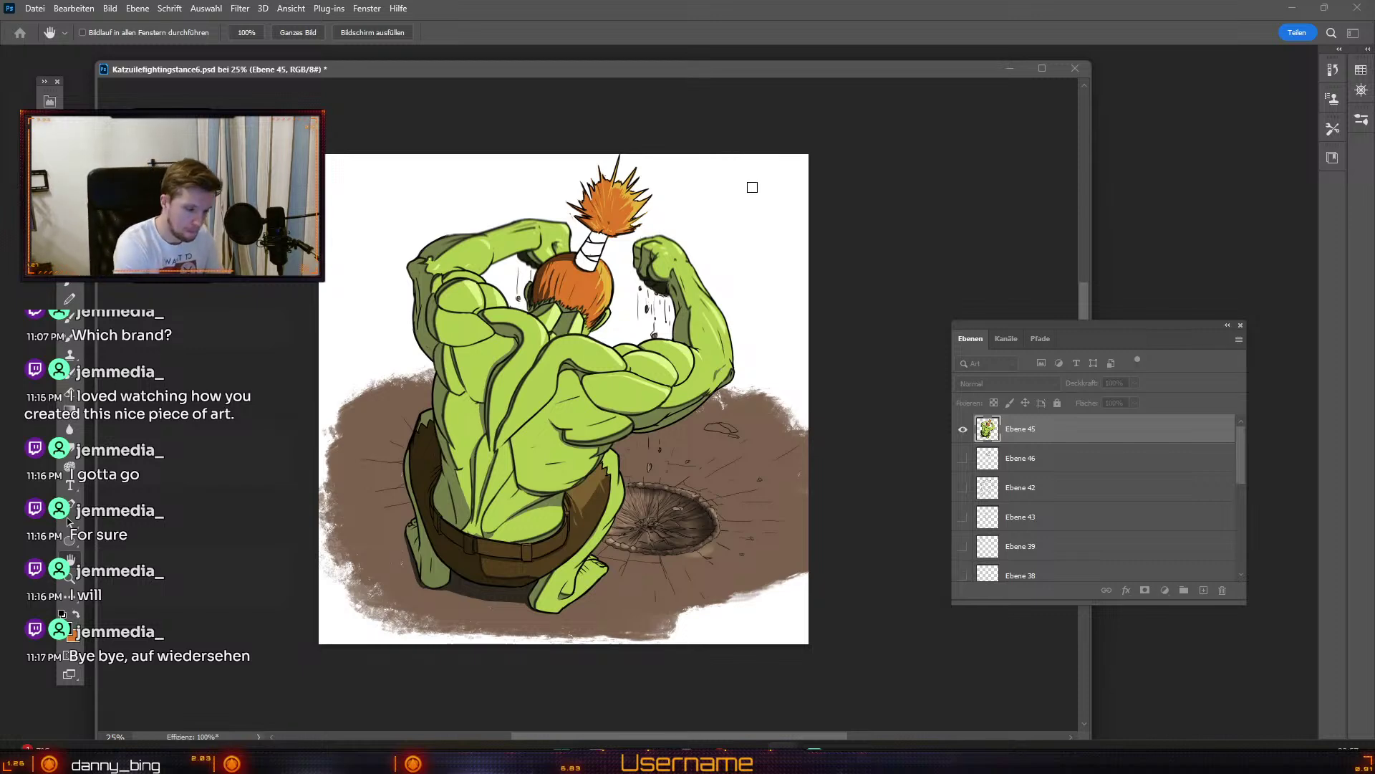
pyautogui.click(674, 240)
pyautogui.click(697, 158)
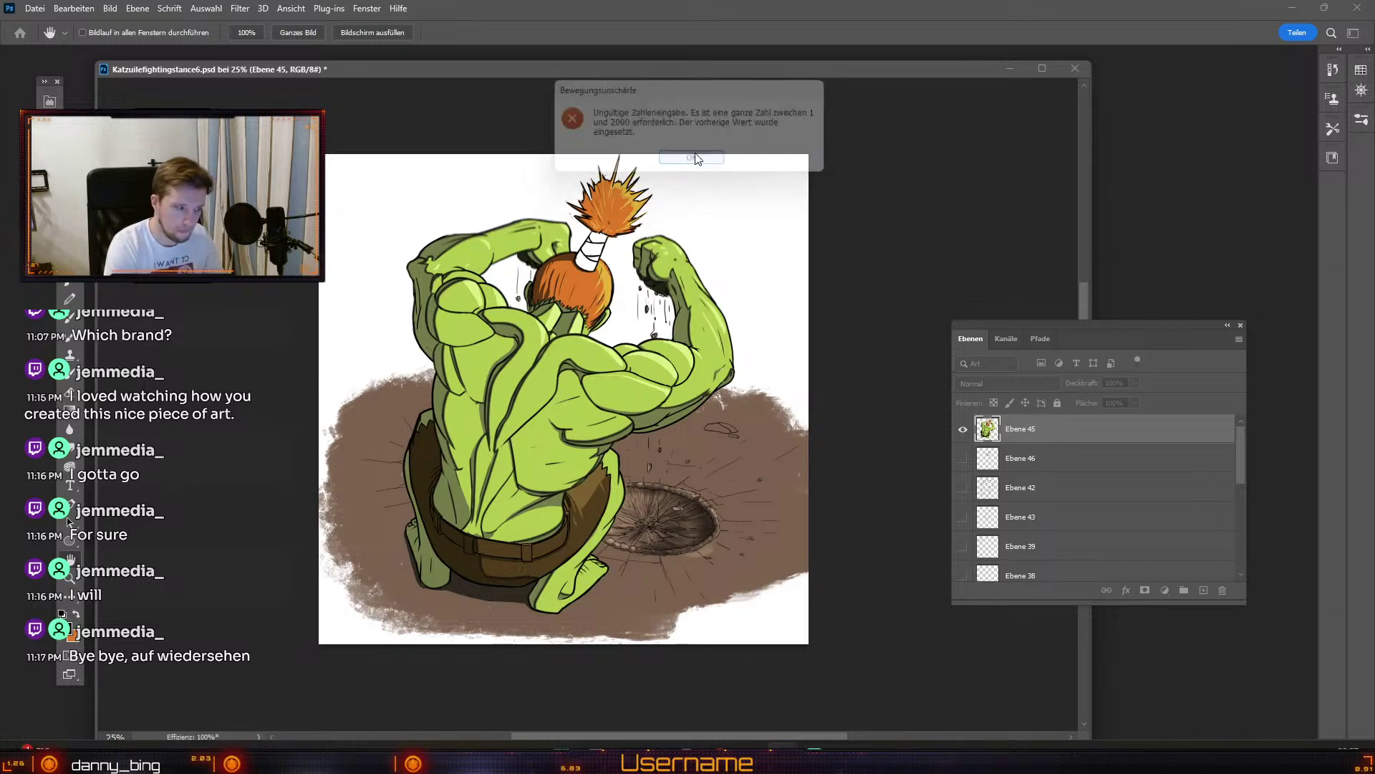
pyautogui.press('b')
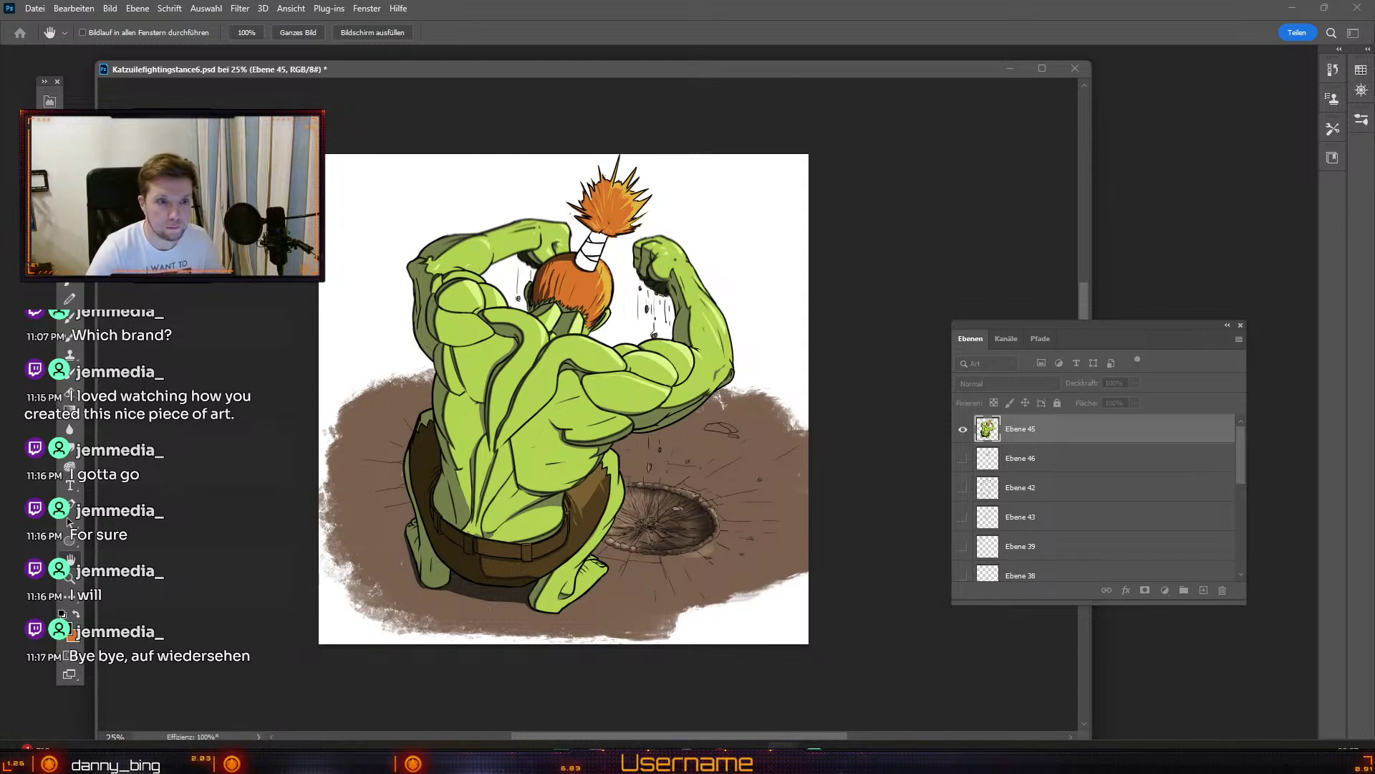
# Step: Try out short vertical brush strokes at several brush sizes above both raised fists inside the active selection
pyautogui.press('l')
pyautogui.press('b')
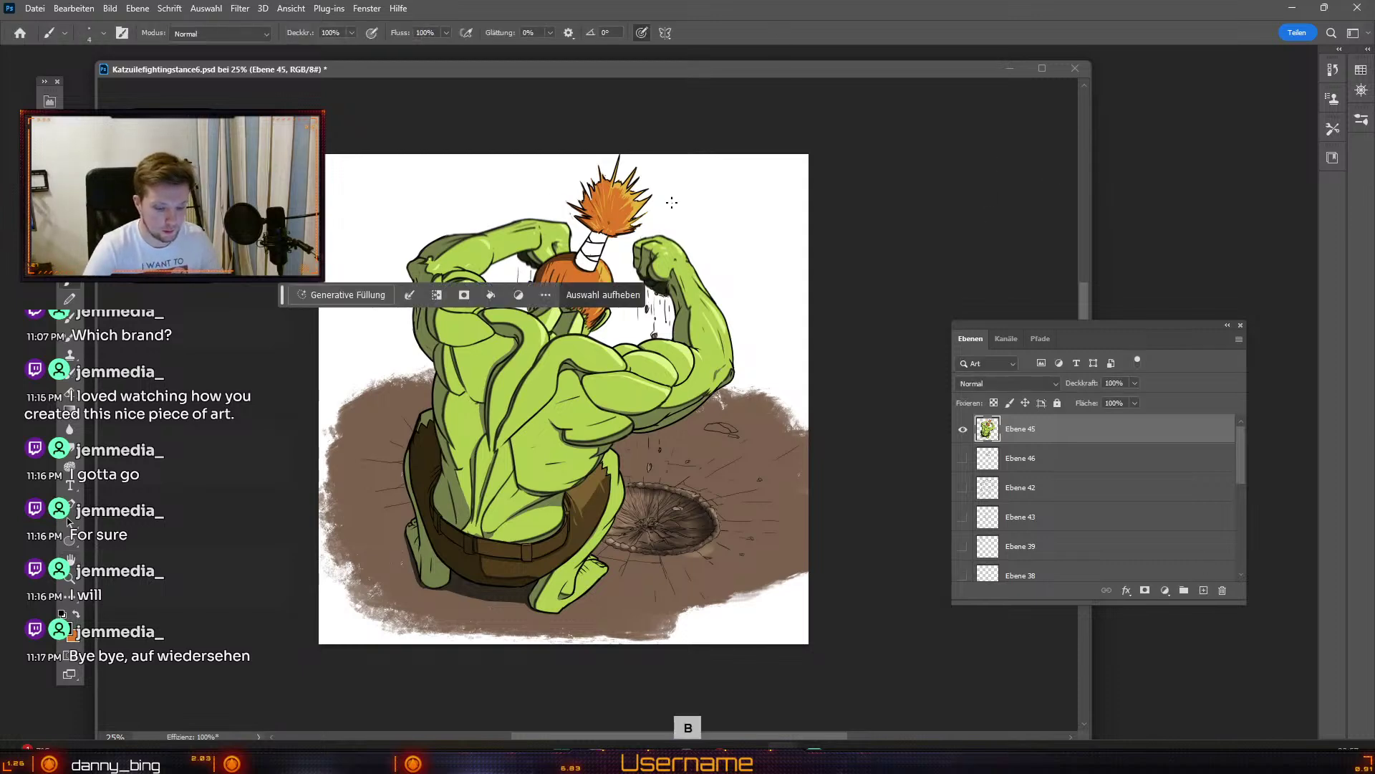
pyautogui.press('odiaeresis')
pyautogui.press('#')
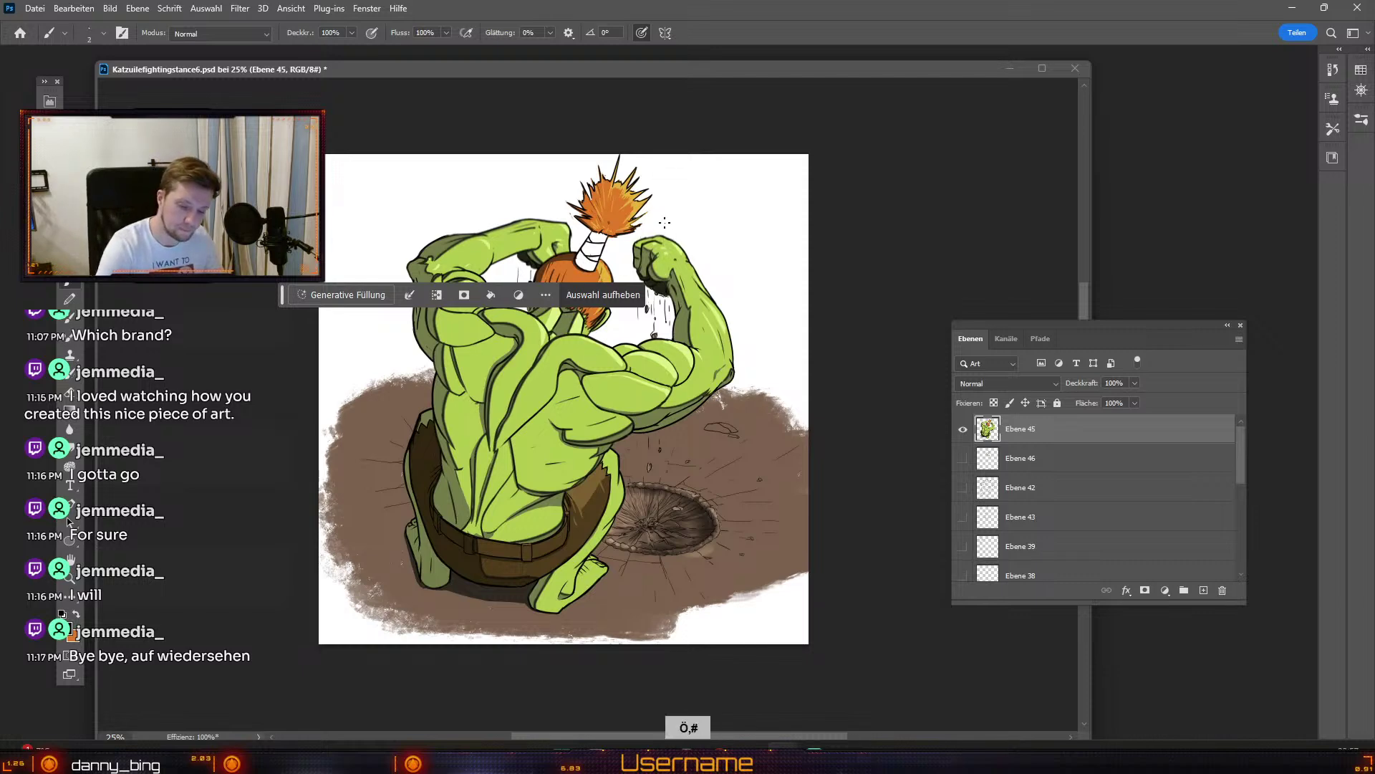
pyautogui.hotkey('ctrl', 'z')
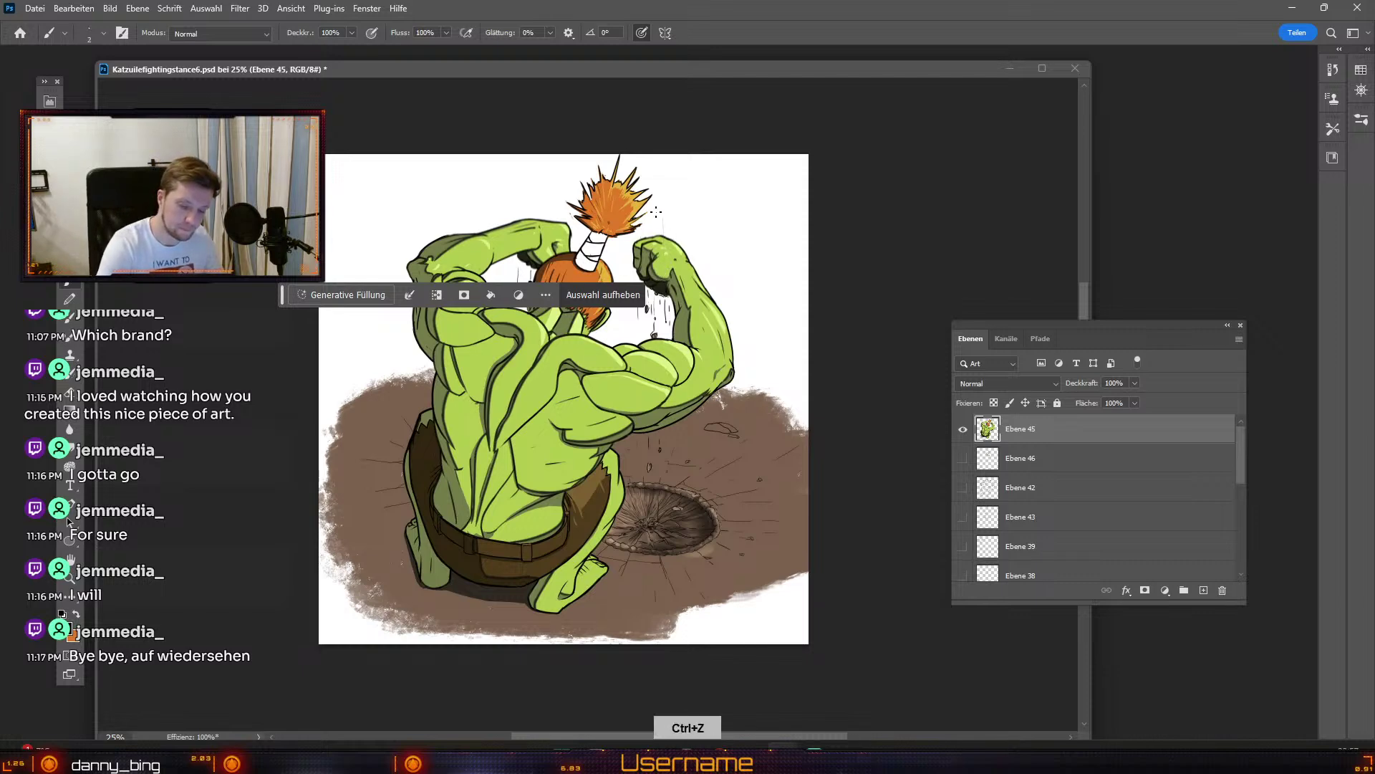
pyautogui.press('#')
pyautogui.press('#')
pyautogui.press('#')
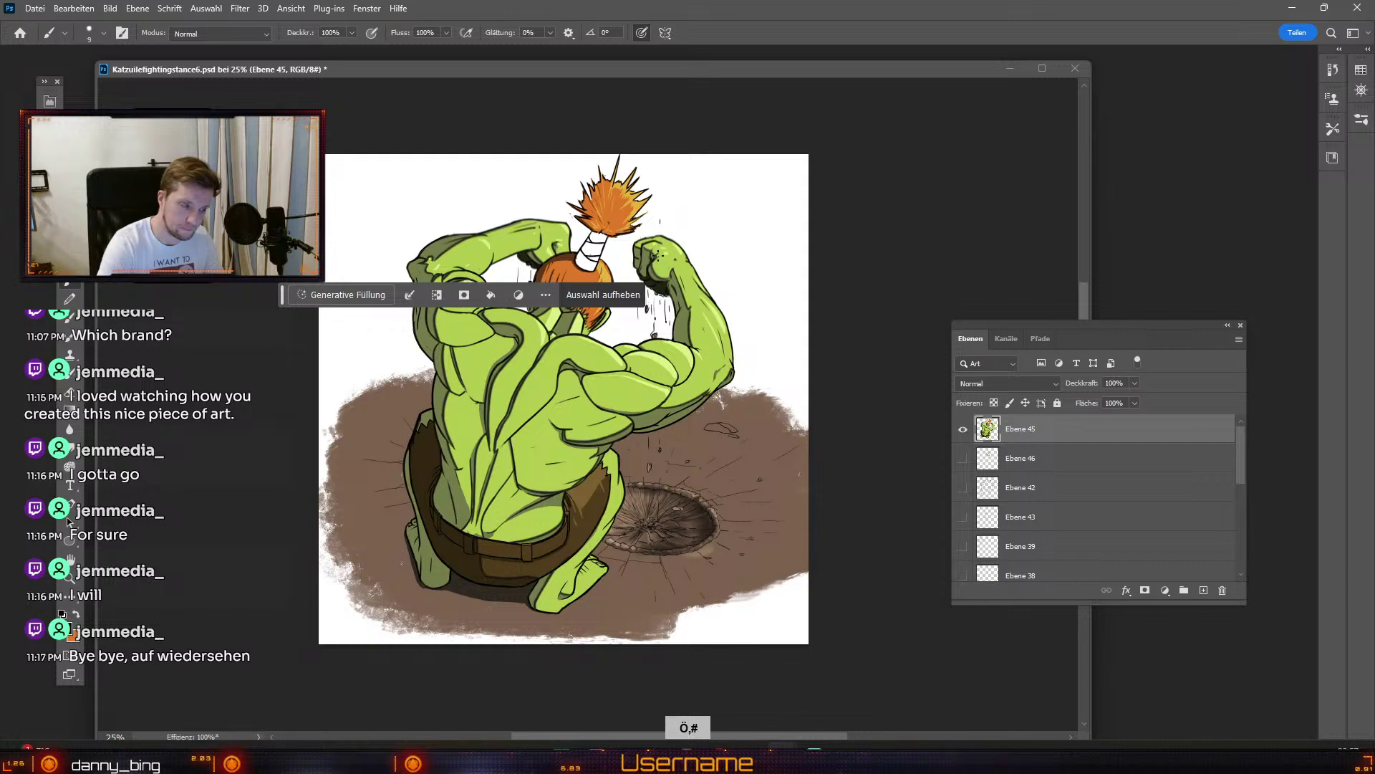
pyautogui.hotkey('ctrl', 'z')
pyautogui.hotkey('ctrl', 'z')
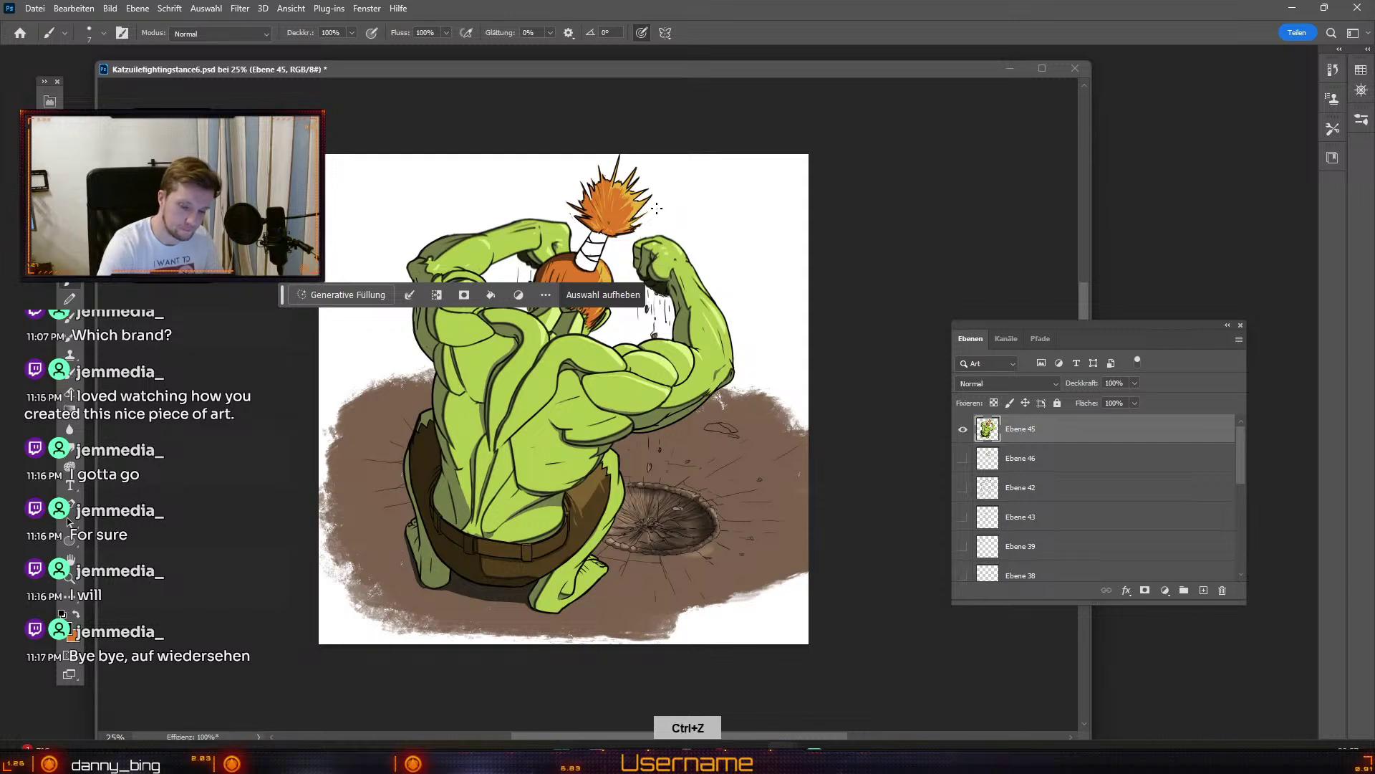
pyautogui.hotkey('ctrl', 'z')
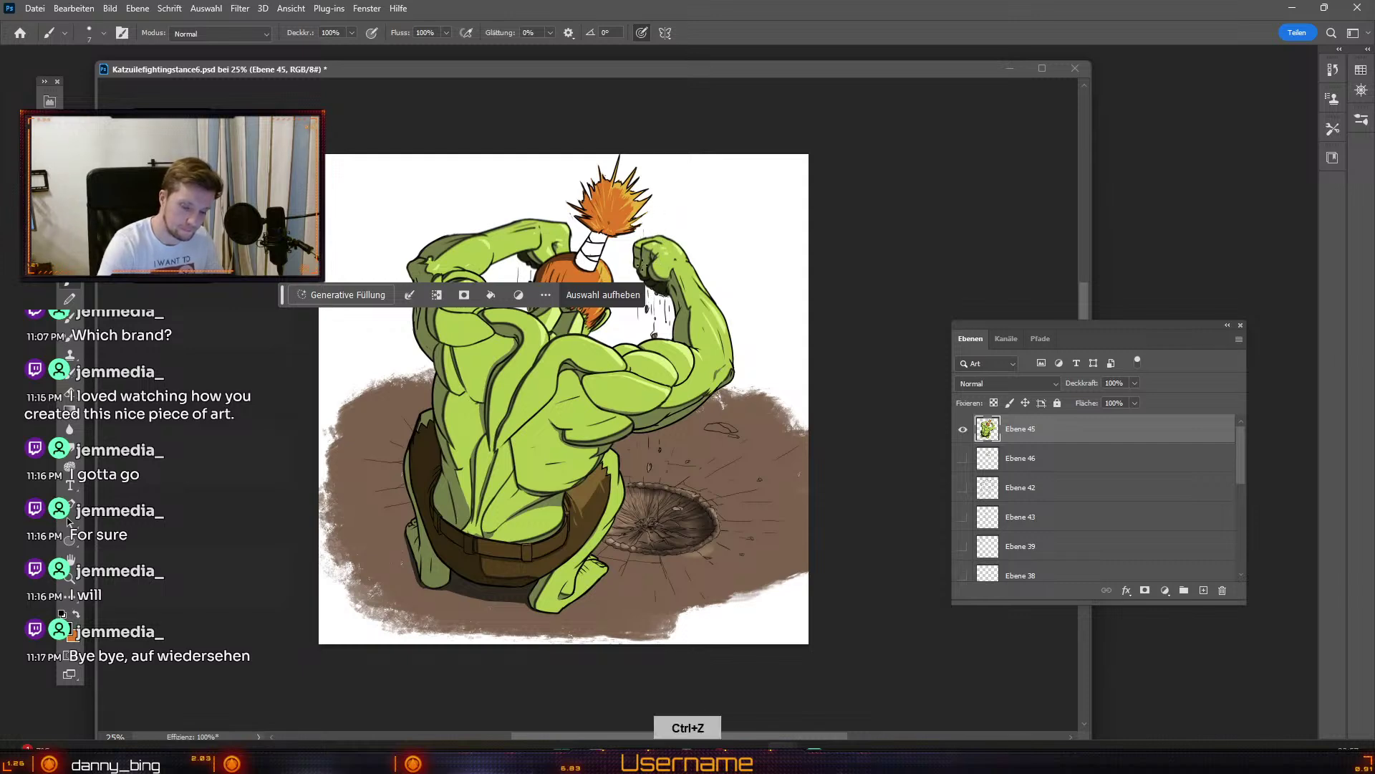
pyautogui.moveTo(651, 224); pyautogui.dragTo(651, 252)
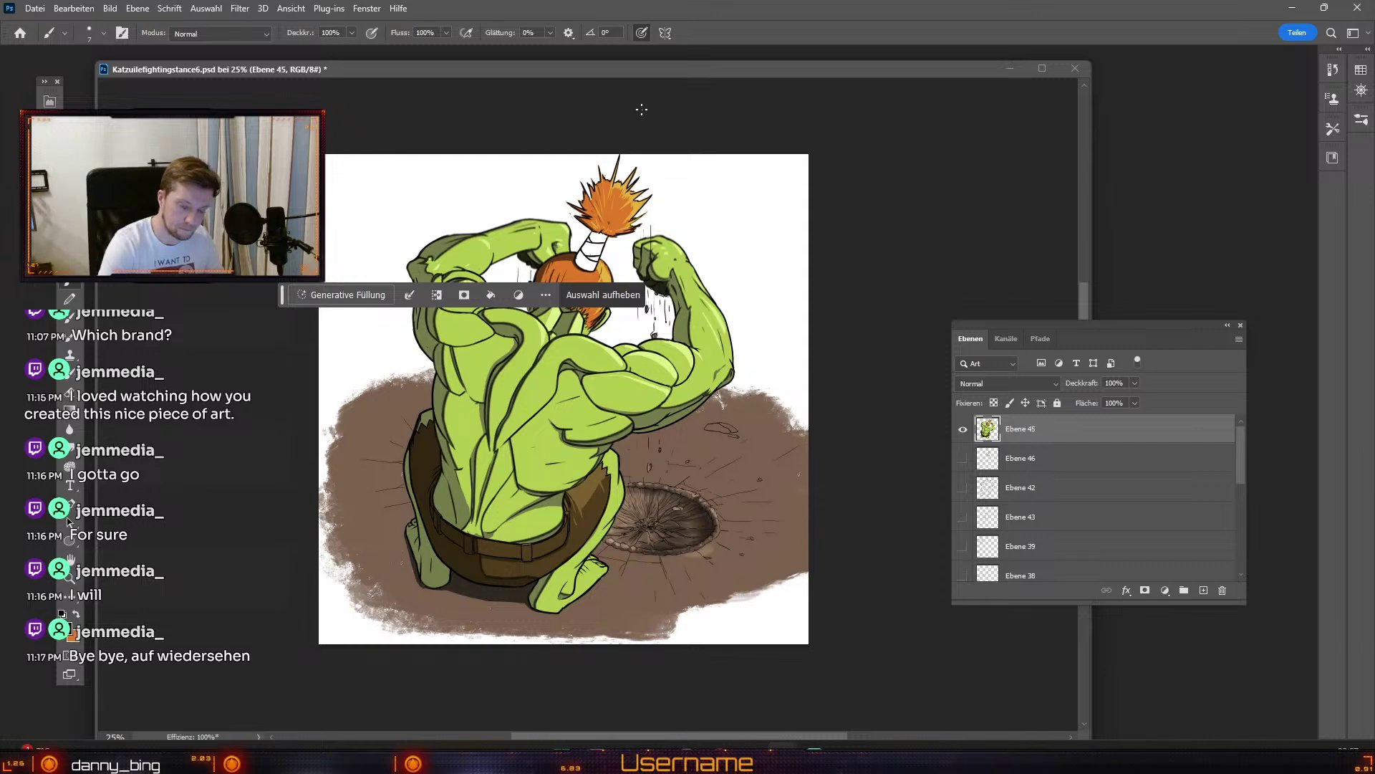
pyautogui.hotkey('ctrl', 'z')
pyautogui.moveTo(557, 212); pyautogui.dragTo(558, 250)
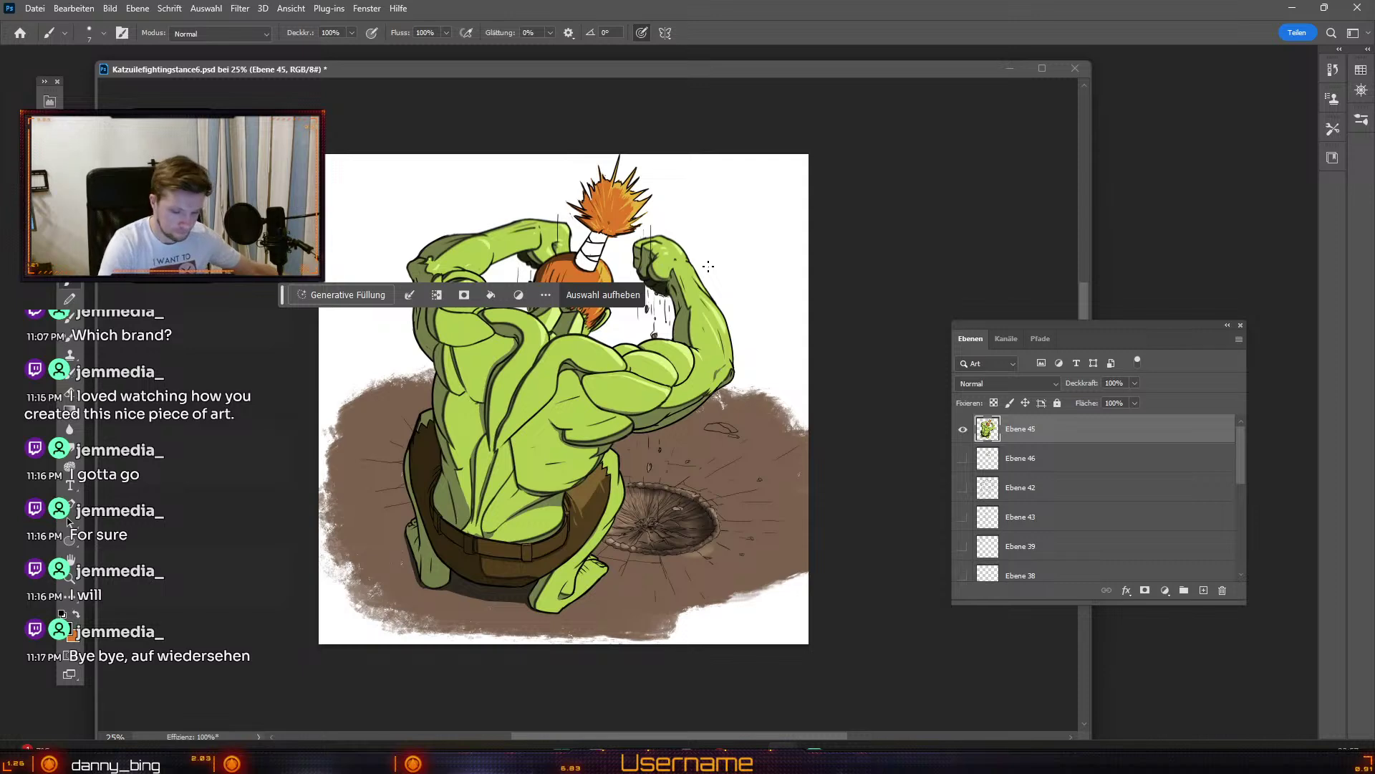
pyautogui.hotkey('ctrl', 'z')
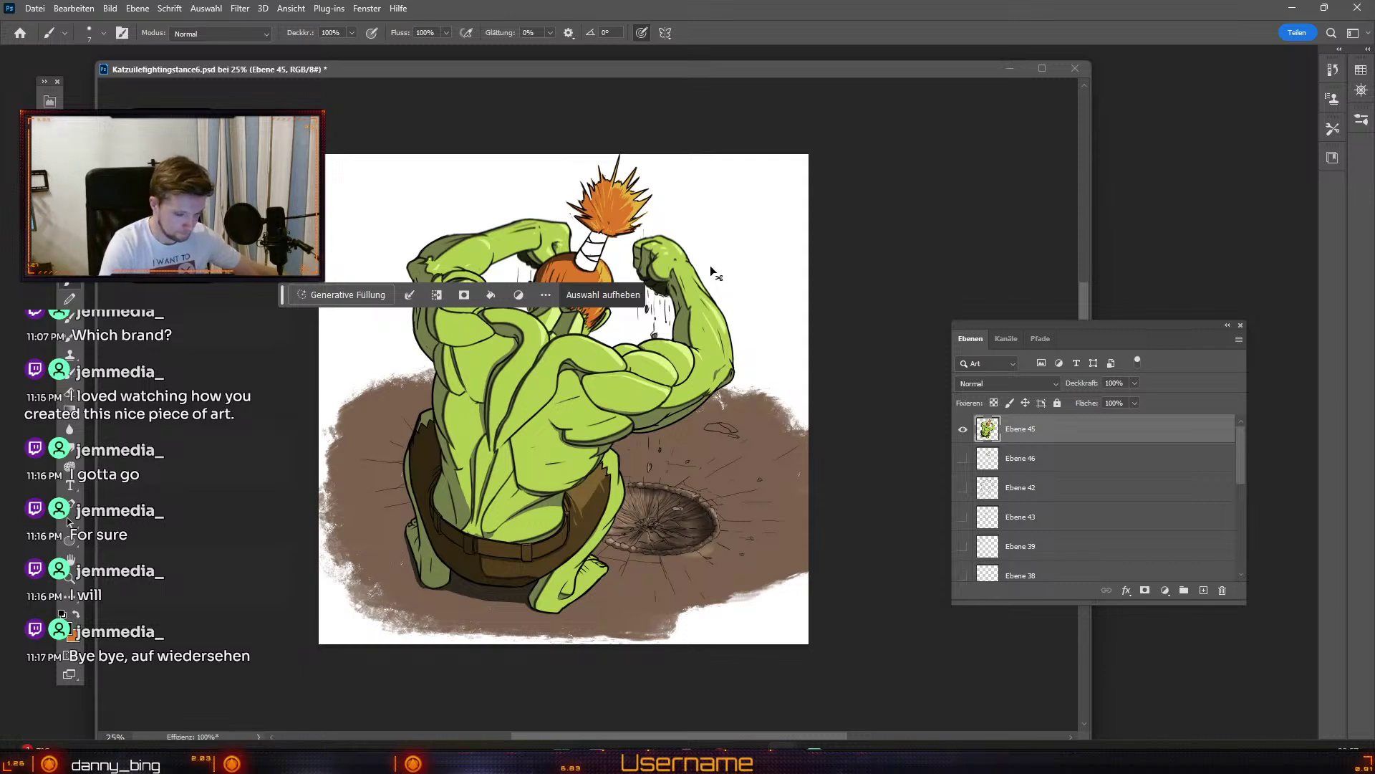
# Step: Deselect the forearms and draw thin vertical motion lines above both raised fists on Ebene 45
pyautogui.hotkey('ctrl', 'd')
pyautogui.moveTo(658, 205); pyautogui.dragTo(667, 245)
pyautogui.hotkey('ctrl', 'z')
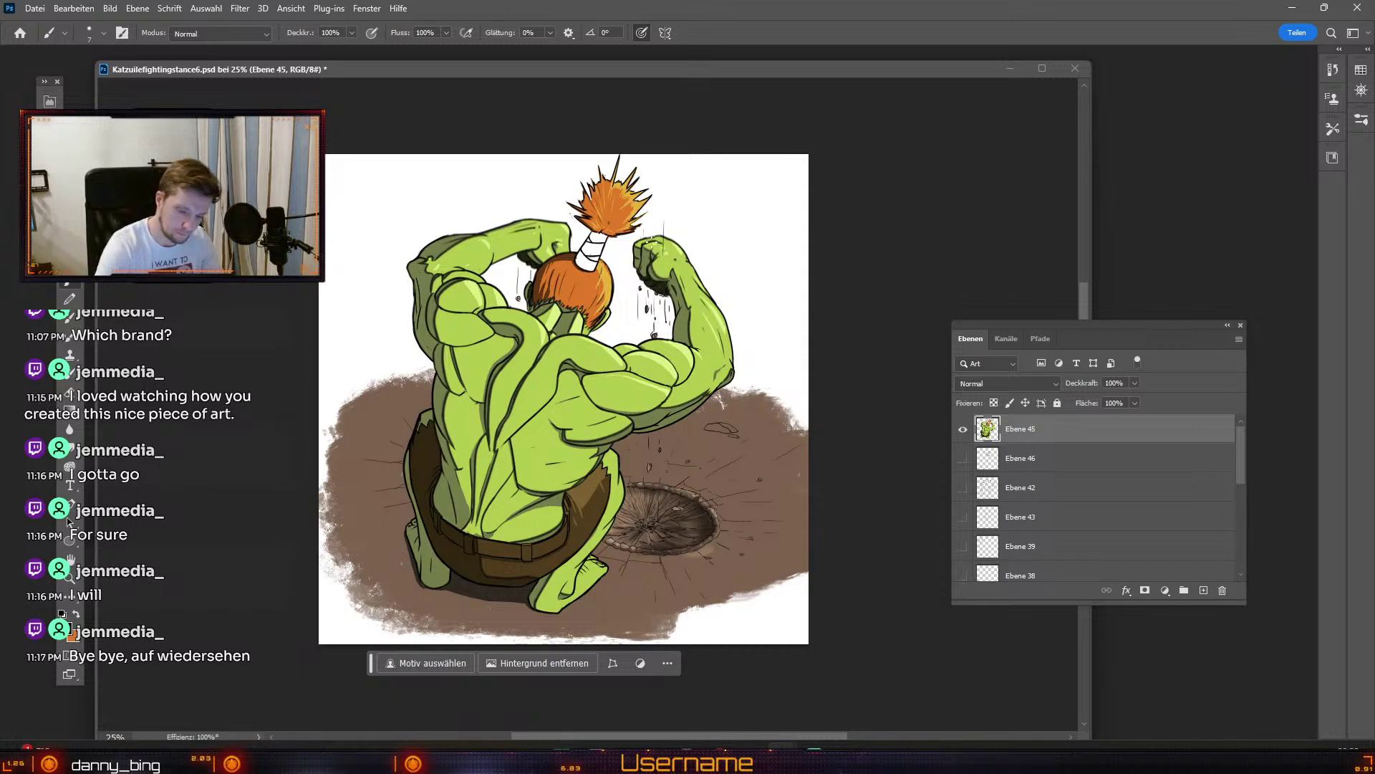
pyautogui.moveTo(546, 209)
pyautogui.mouseDown()
pyautogui.moveTo(553, 248)
pyautogui.moveTo(568, 247)
pyautogui.mouseUp()
pyautogui.hotkey('ctrl', 'z')
pyautogui.hotkey('ctrl', 'z')
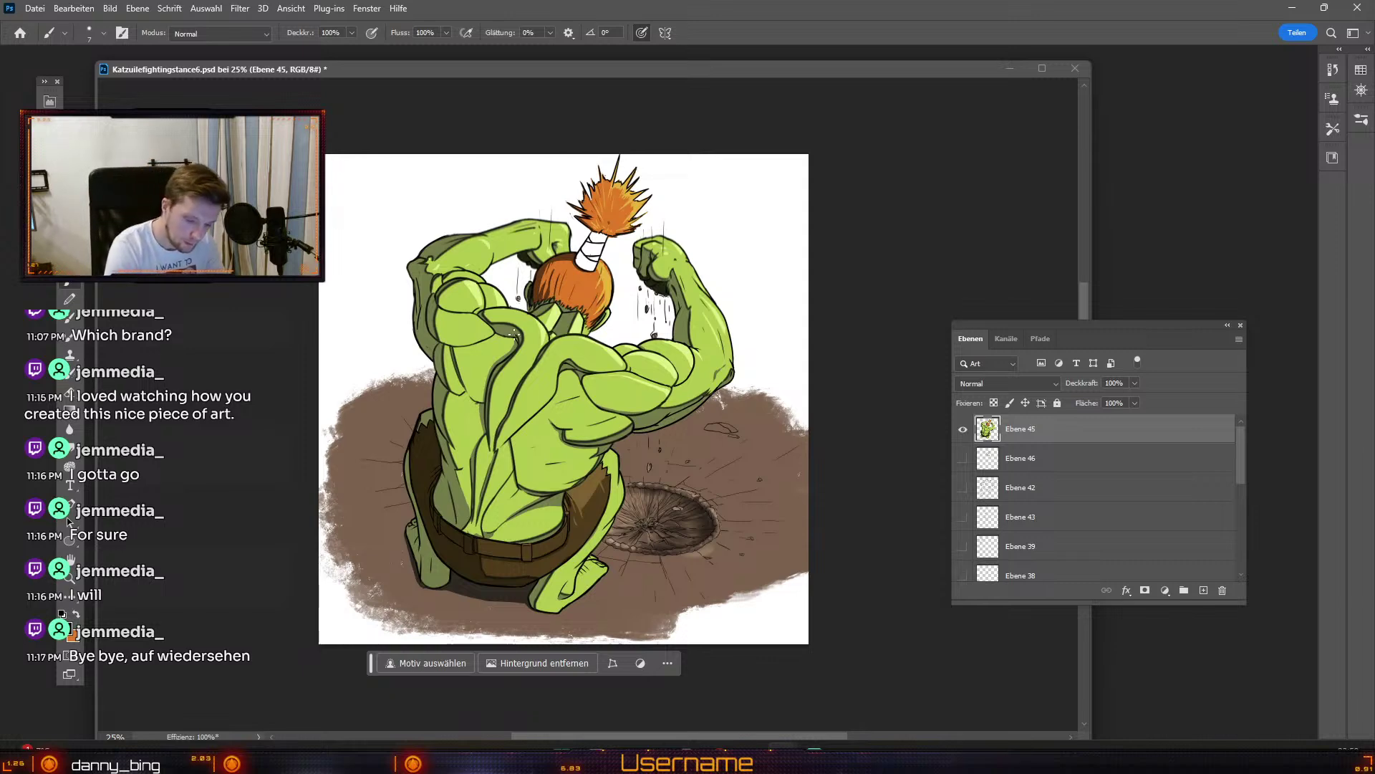
# Step: Try fine hatching strokes on the character's shoulder and back on Ebene 45 with a smaller brush
pyautogui.press('odiaeresis')
pyautogui.press('#')
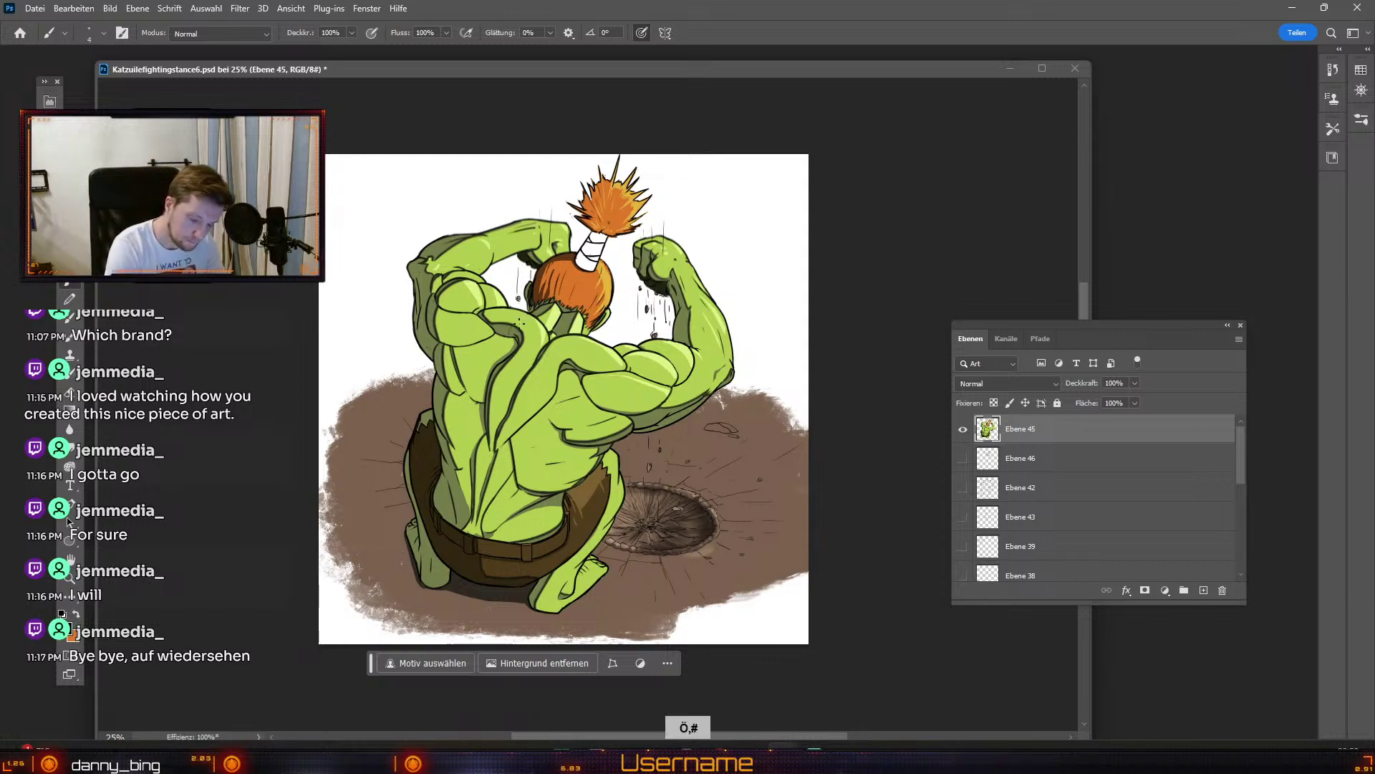
pyautogui.hotkey('ctrl', 'z')
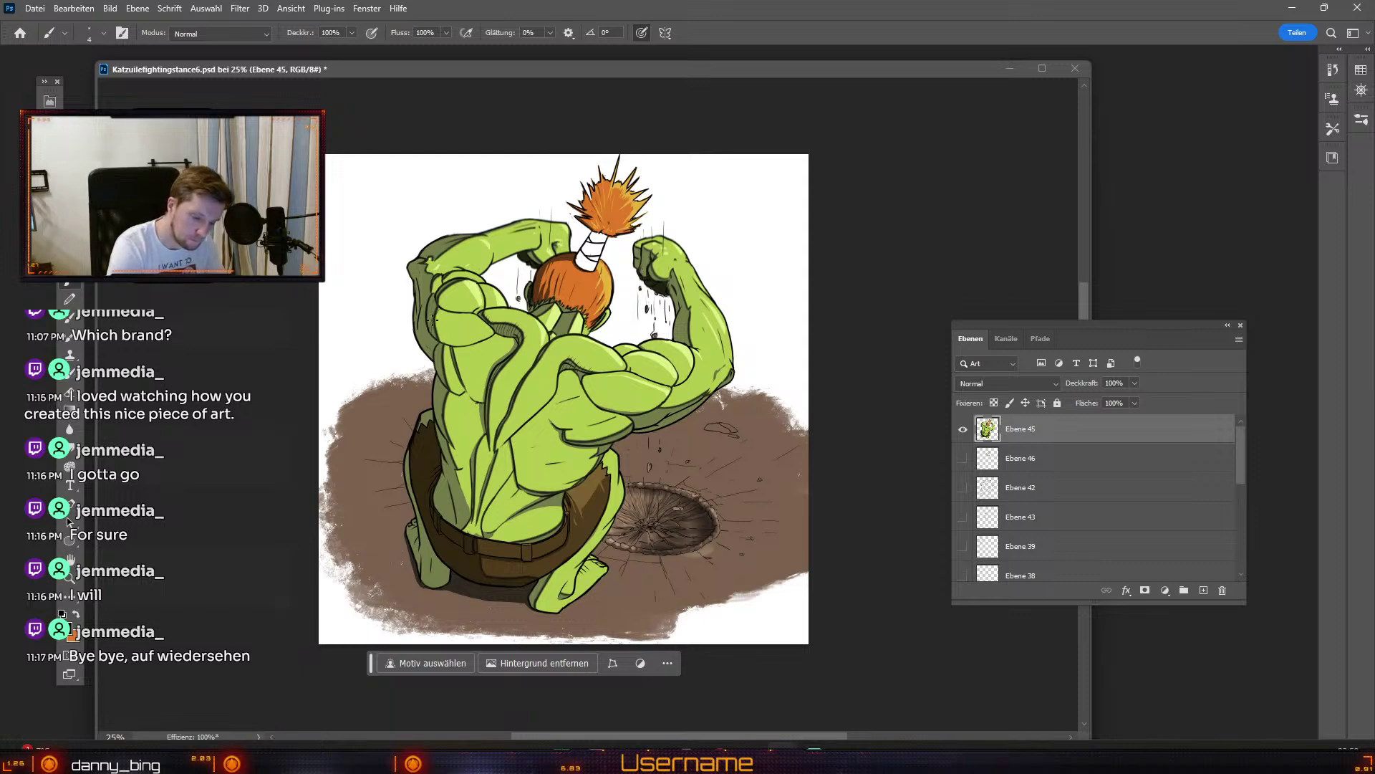
pyautogui.hotkey('ctrl', 'z')
pyautogui.hotkey('ctrl', 'z')
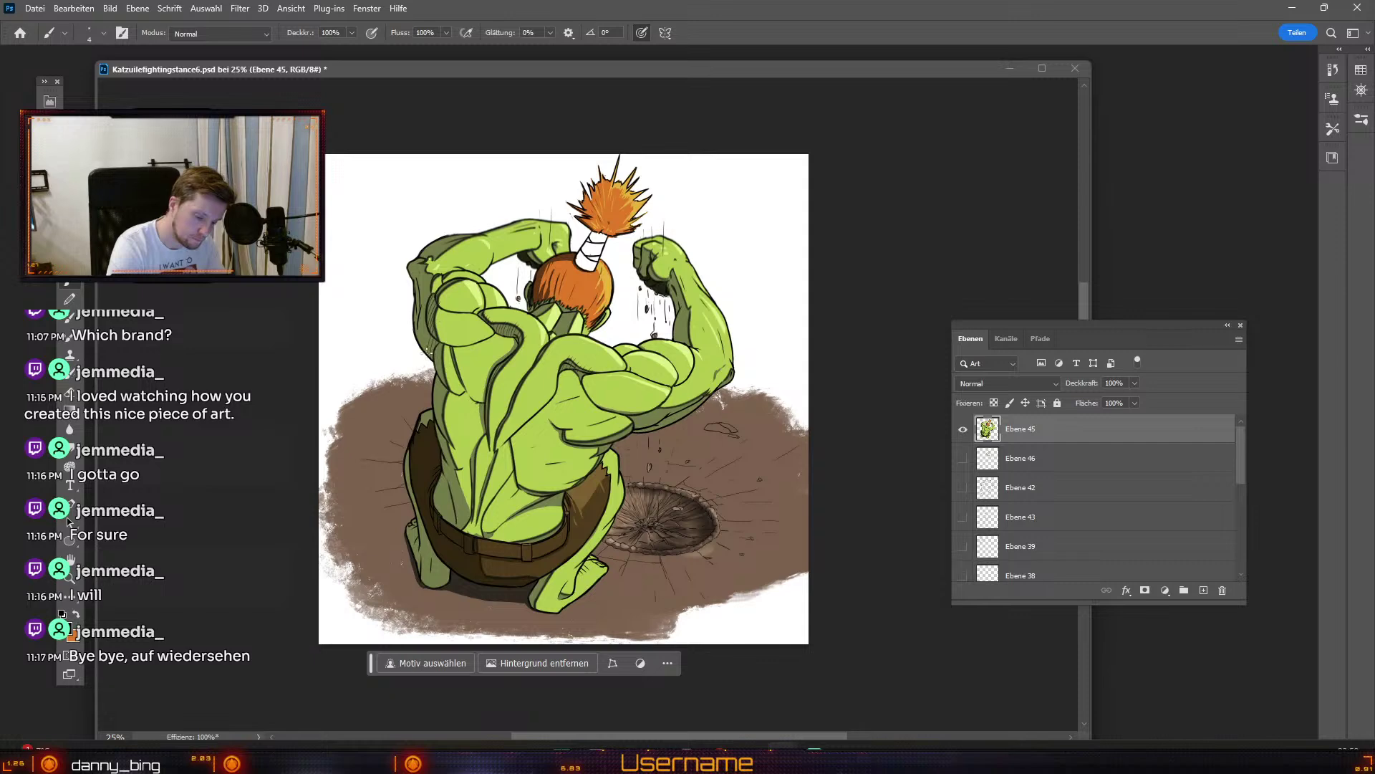
pyautogui.hotkey('ctrl', 'z')
pyautogui.hotkey('ctrl', 'z')
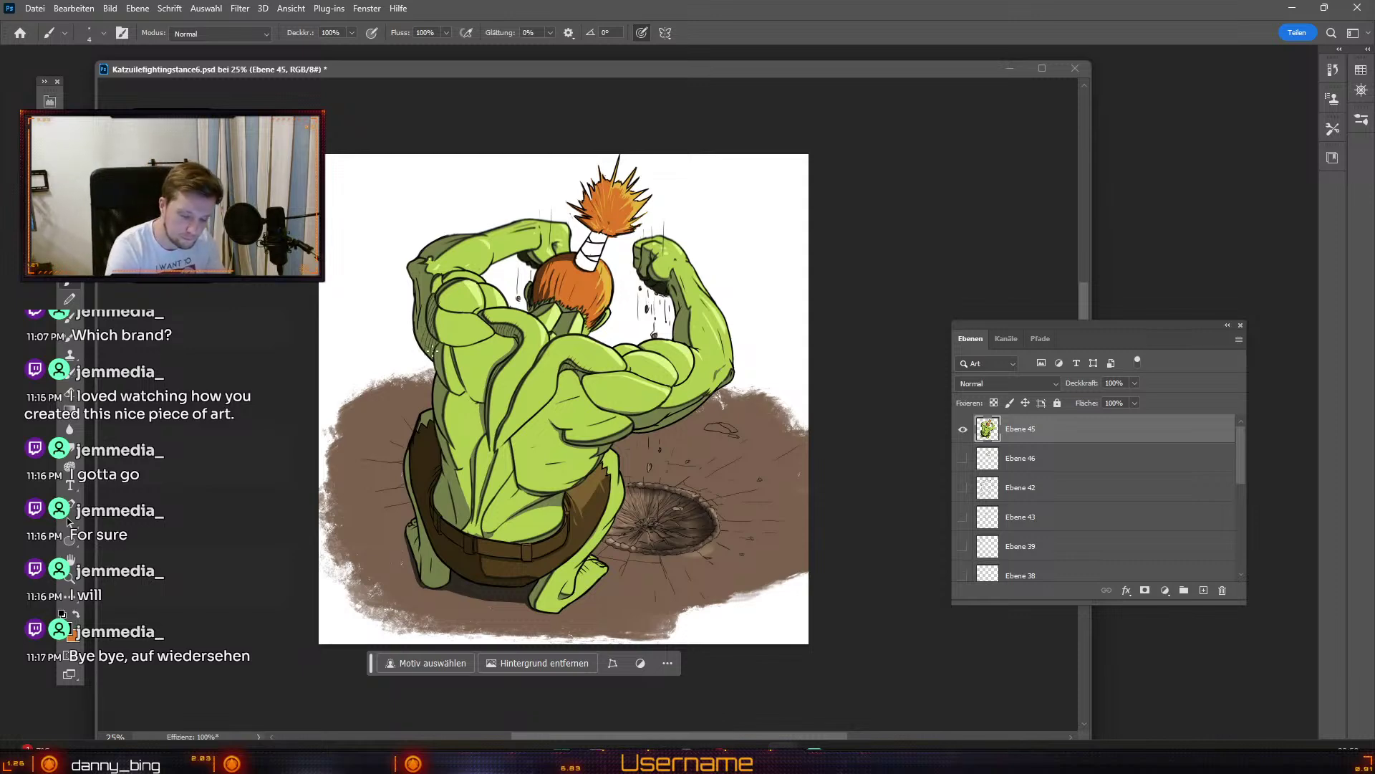
pyautogui.press('e')
pyautogui.hotkey('ctrl', 'z')
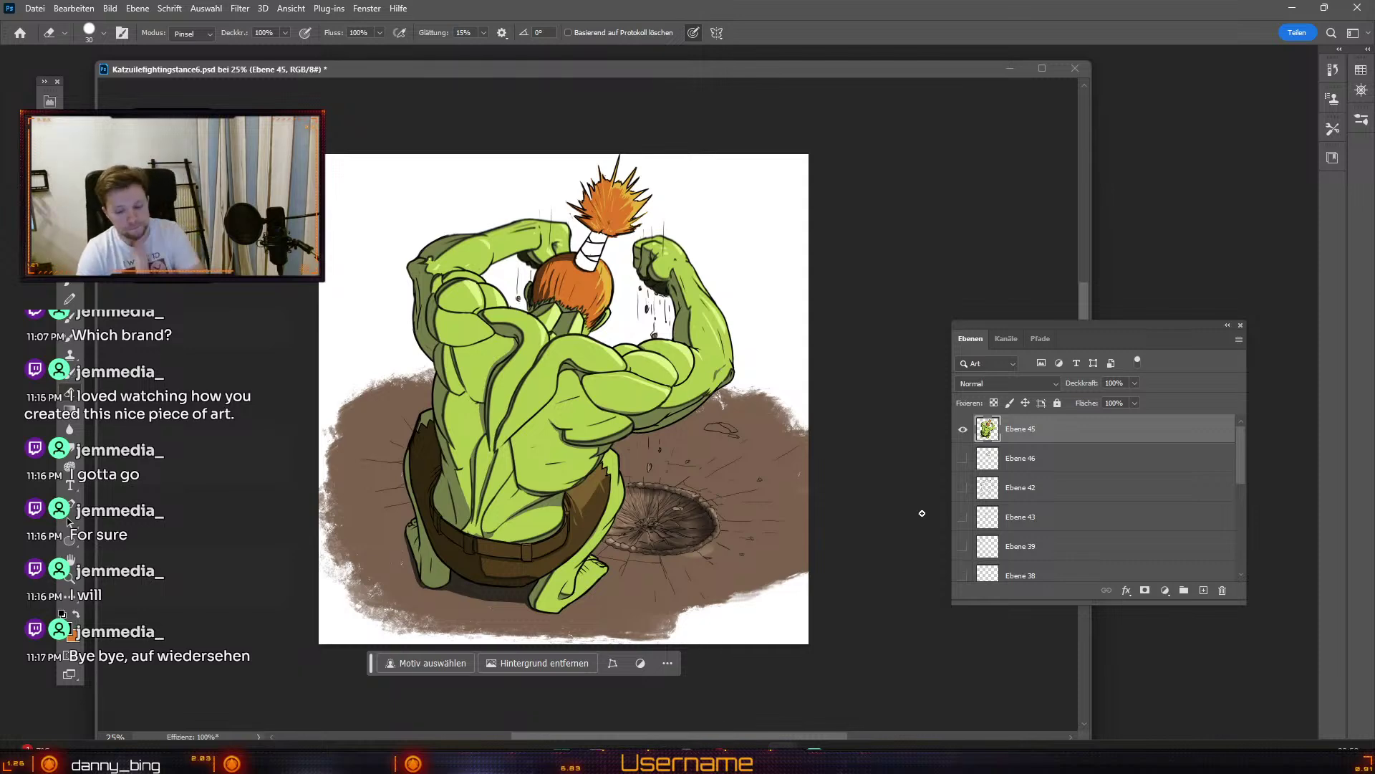
# Step: Add a new layer above Ebene 45 and hatch the shadow of the left shoulder blade, cleaning up with the eraser
pyautogui.click(1204, 592)
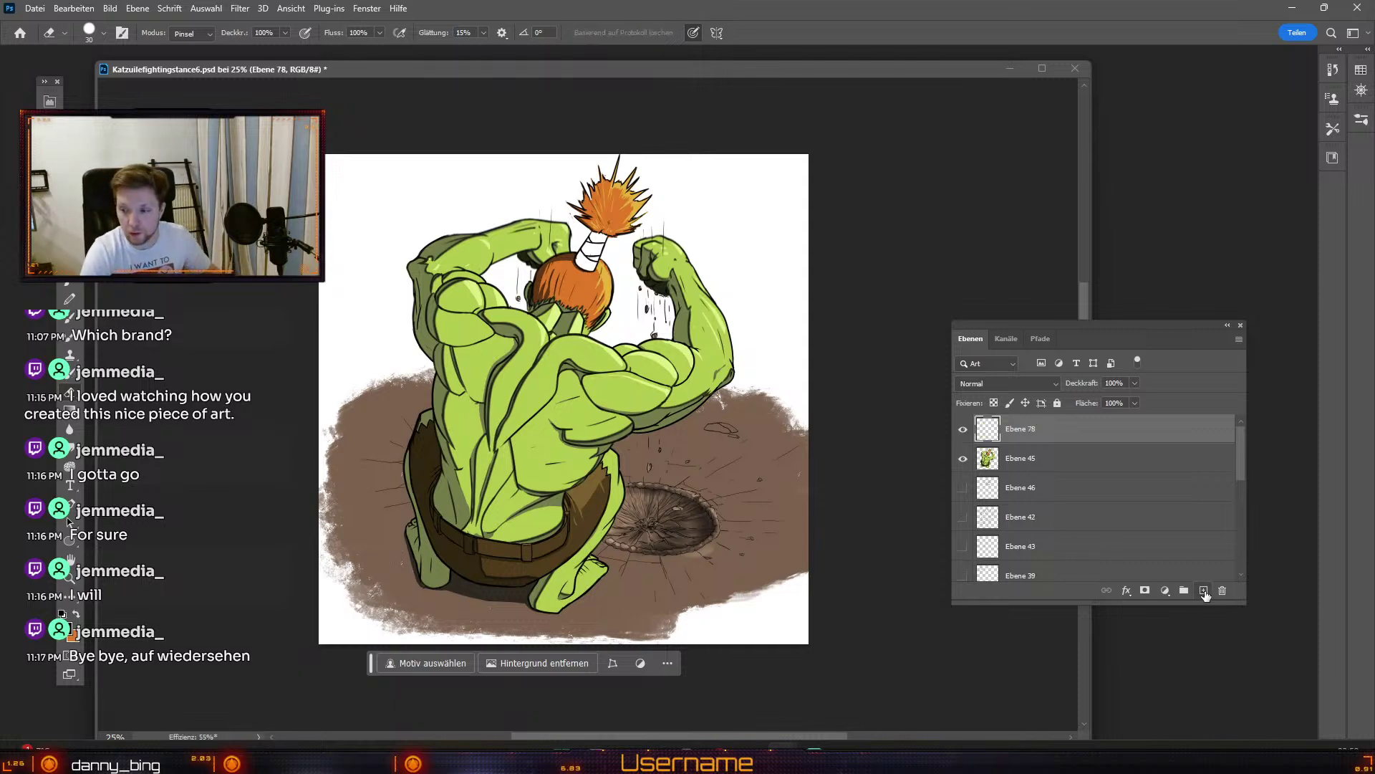
pyautogui.hotkey('ctrl', '+')
pyautogui.press('b')
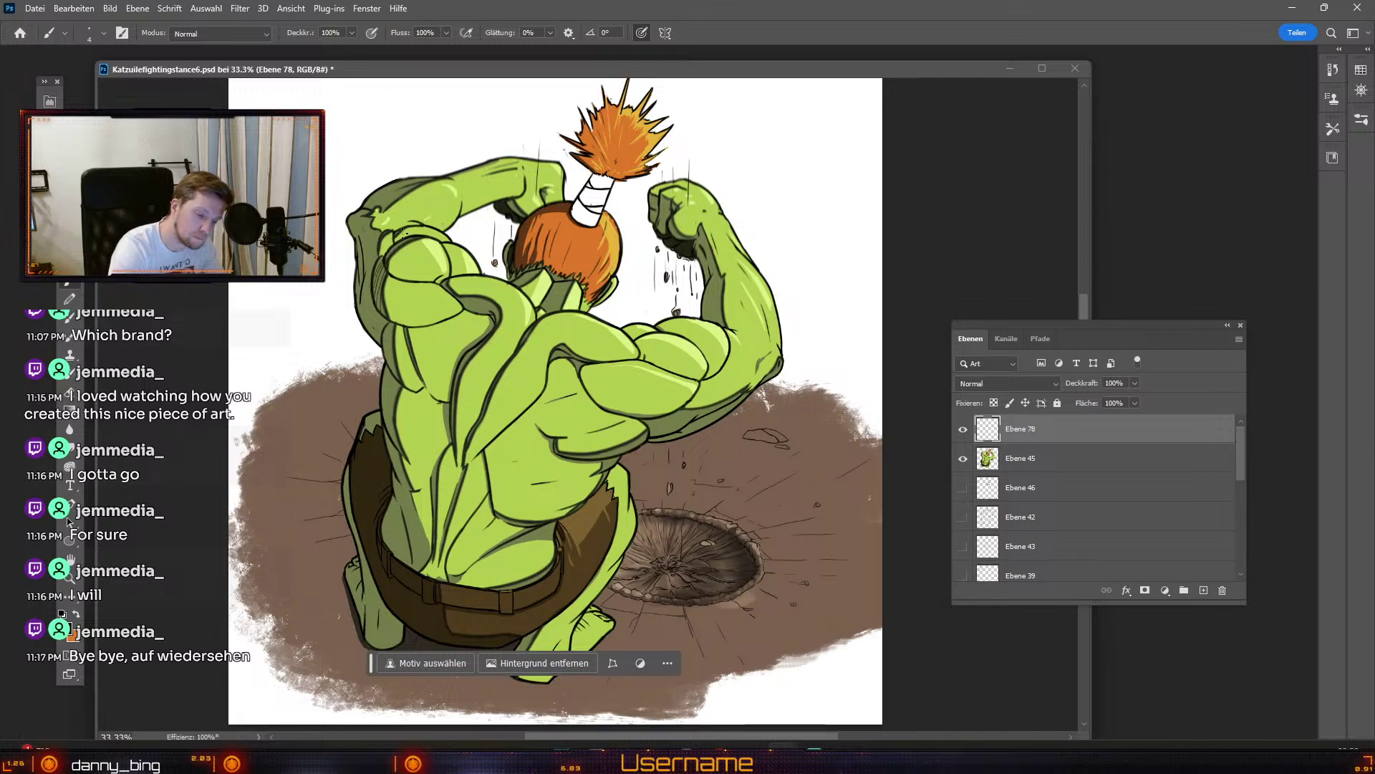
pyautogui.hotkey('ctrl', 'z')
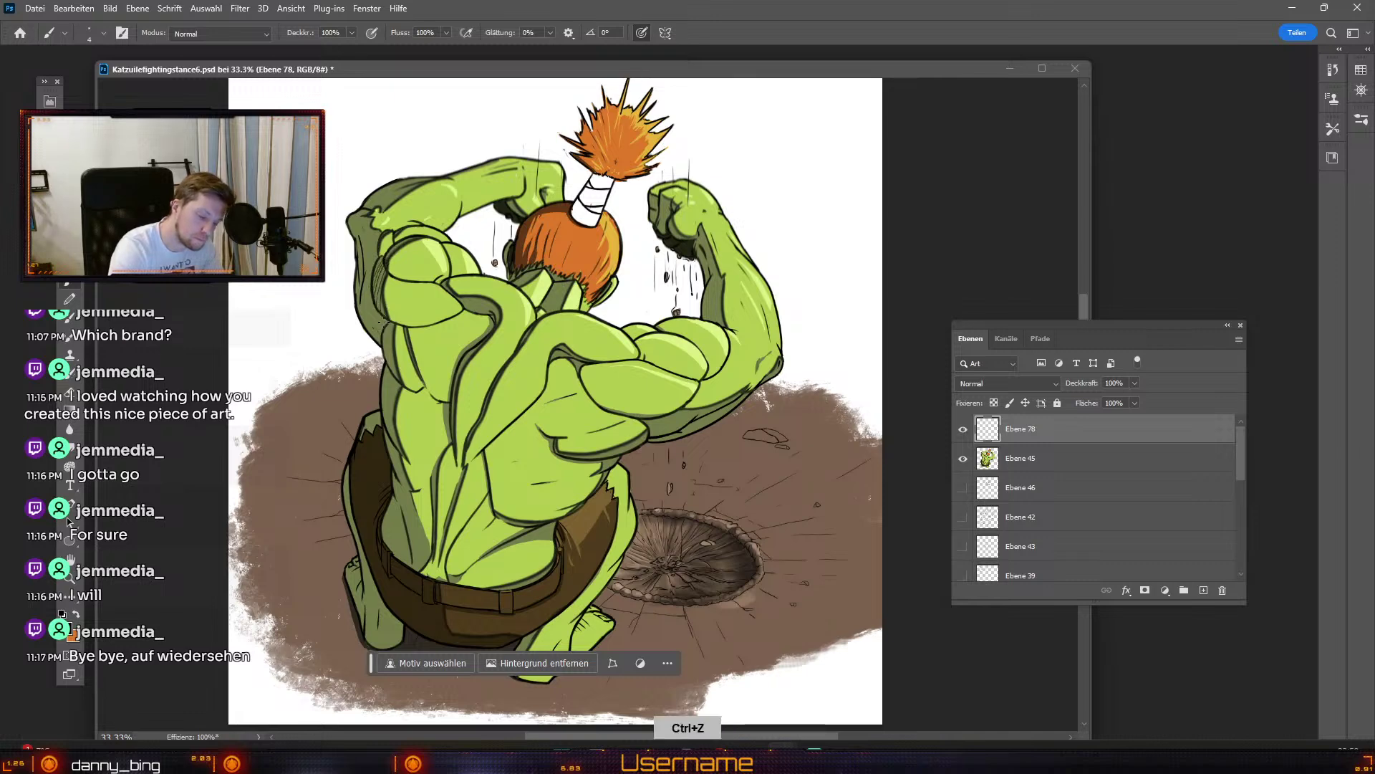
pyautogui.hotkey('ctrl', 'z')
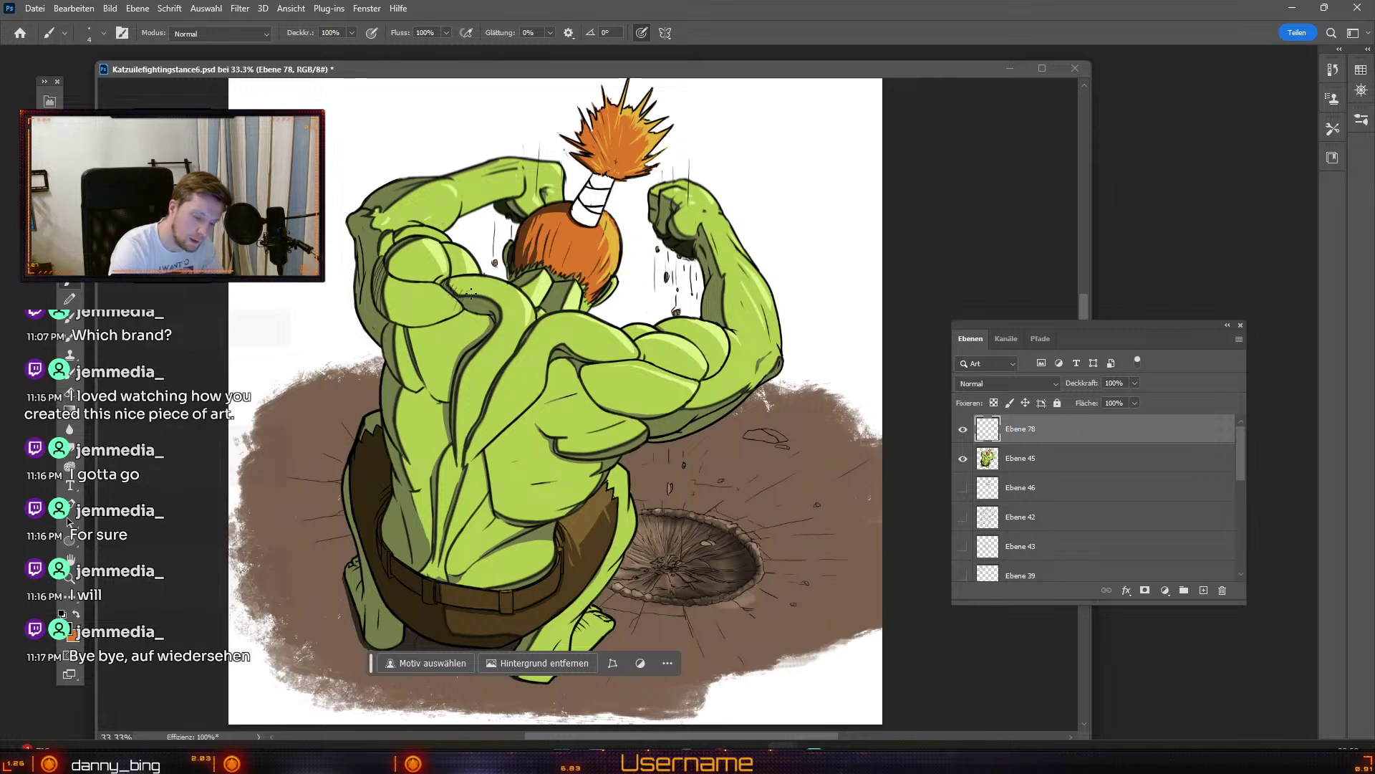
pyautogui.hotkey('ctrl', 'z')
pyautogui.moveTo(473, 313); pyautogui.dragTo(482, 306)
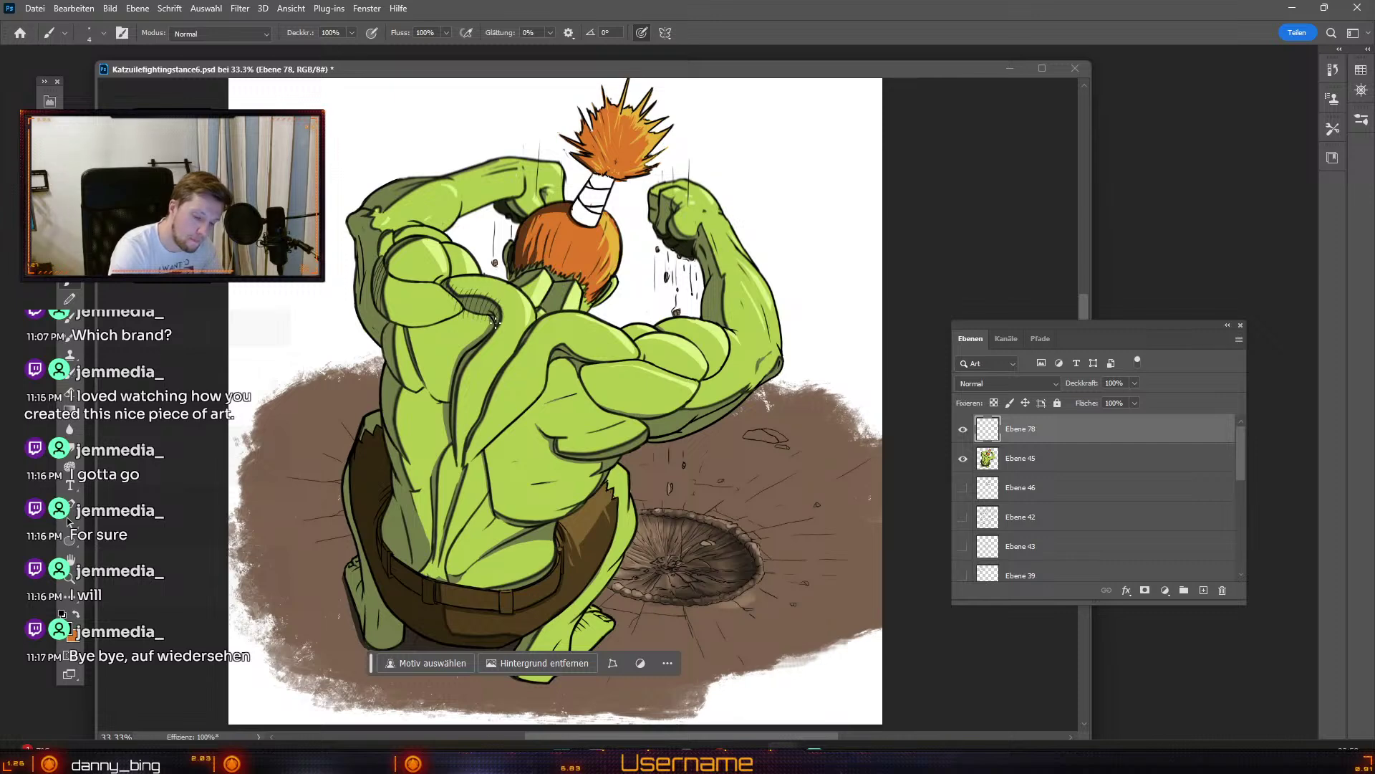
pyautogui.press('e')
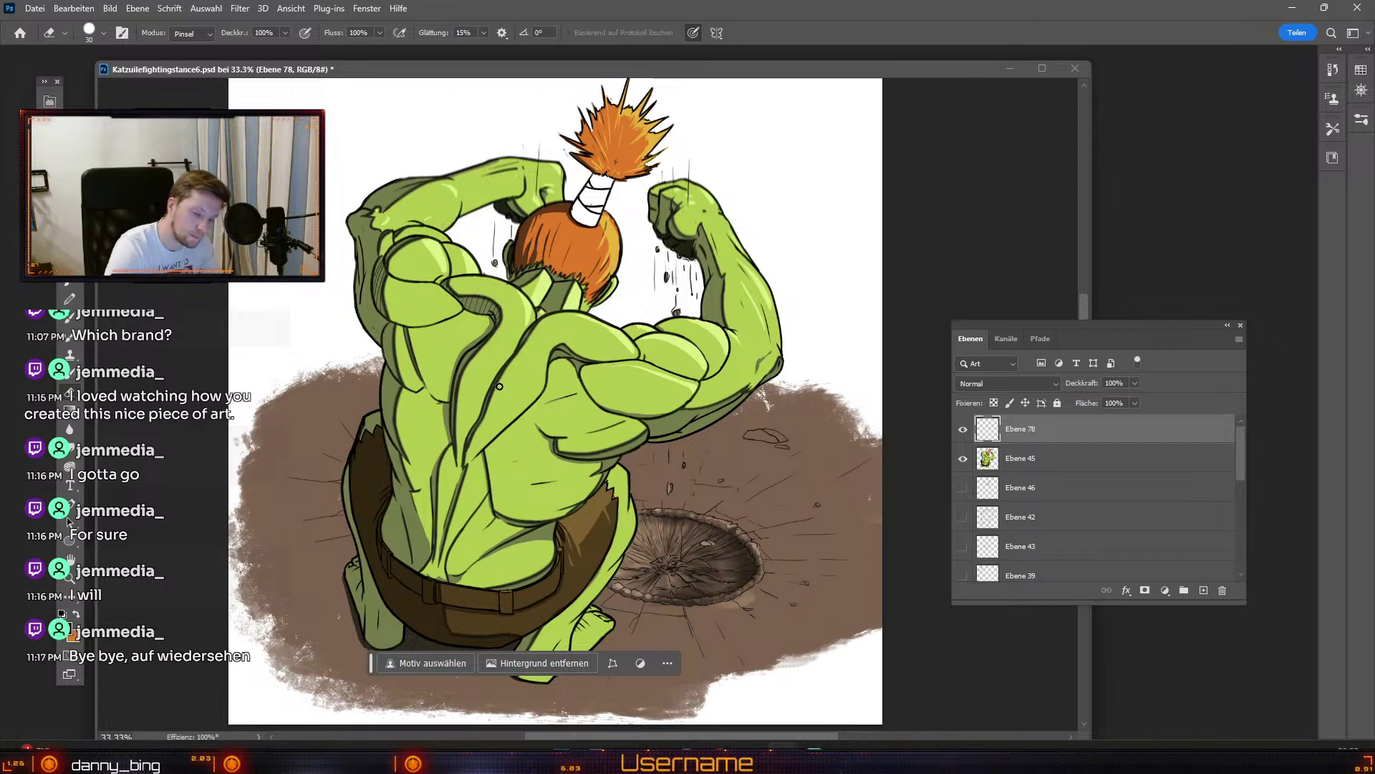
# Step: Hatch the shadow beneath the right shoulder blade with short fine strokes and tidy them with the eraser
pyautogui.press('b')
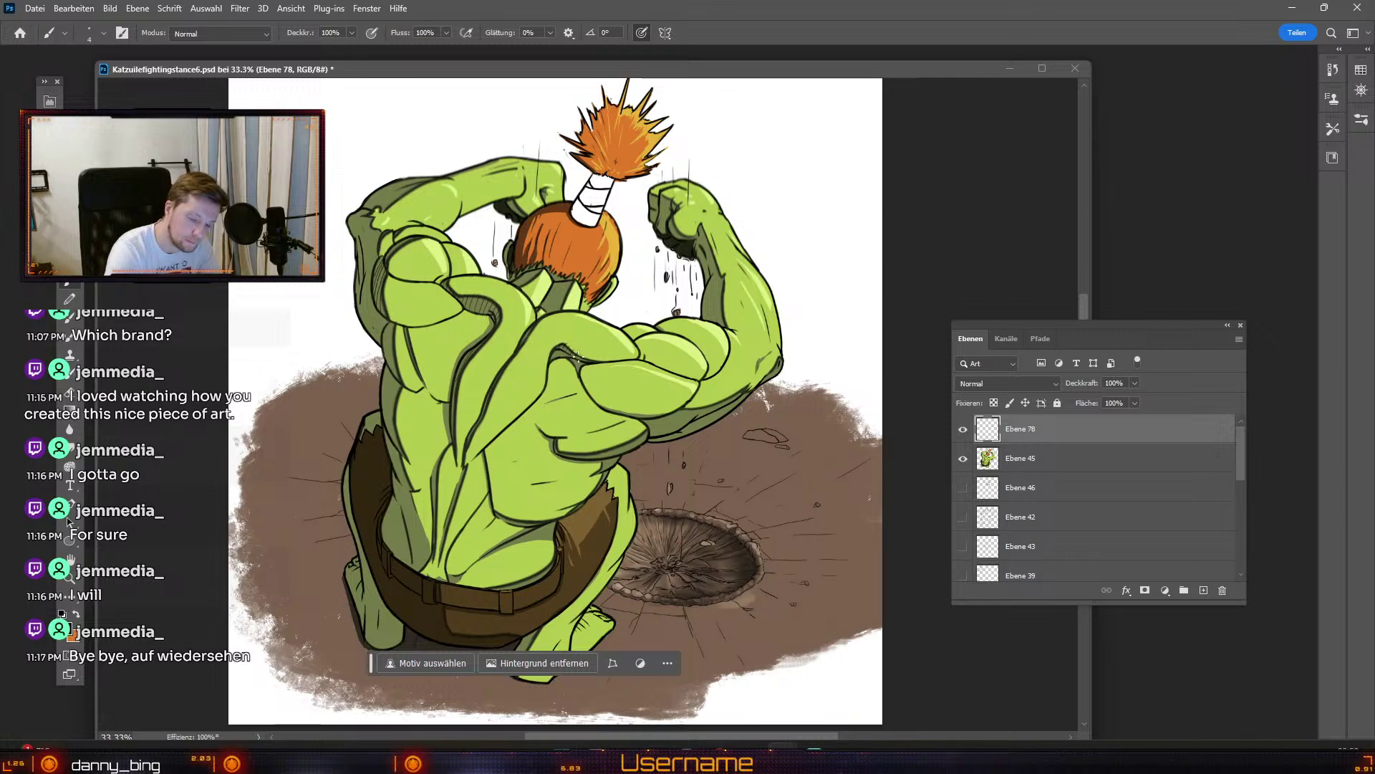
pyautogui.moveTo(582, 363); pyautogui.dragTo(594, 356)
pyautogui.press('e')
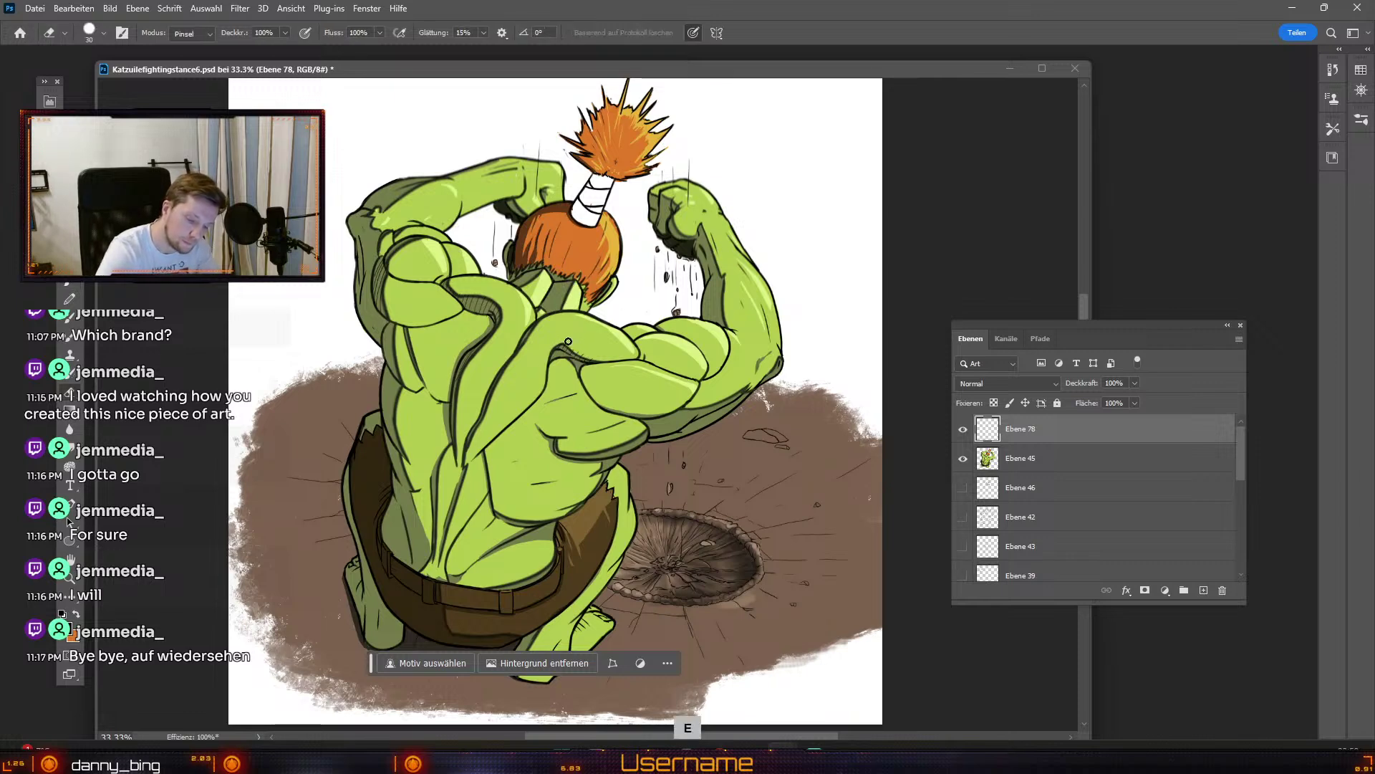
# Step: Add a new layer above Ebene 78, hatch the shadows of the left upper arm and elbow with fine strokes, and tidy them with the eraser
pyautogui.press('b')
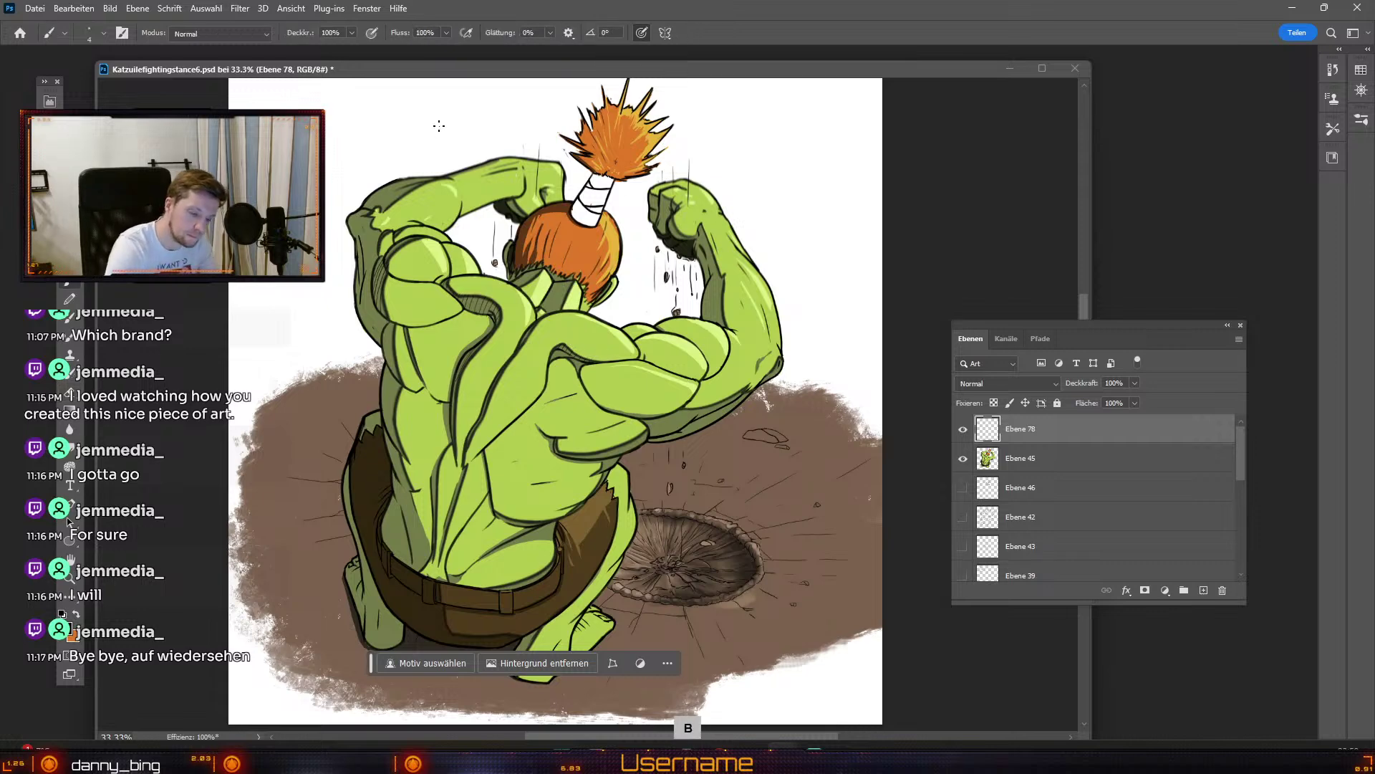
pyautogui.hotkey('ctrl', 'shift', 'alt', 'n')
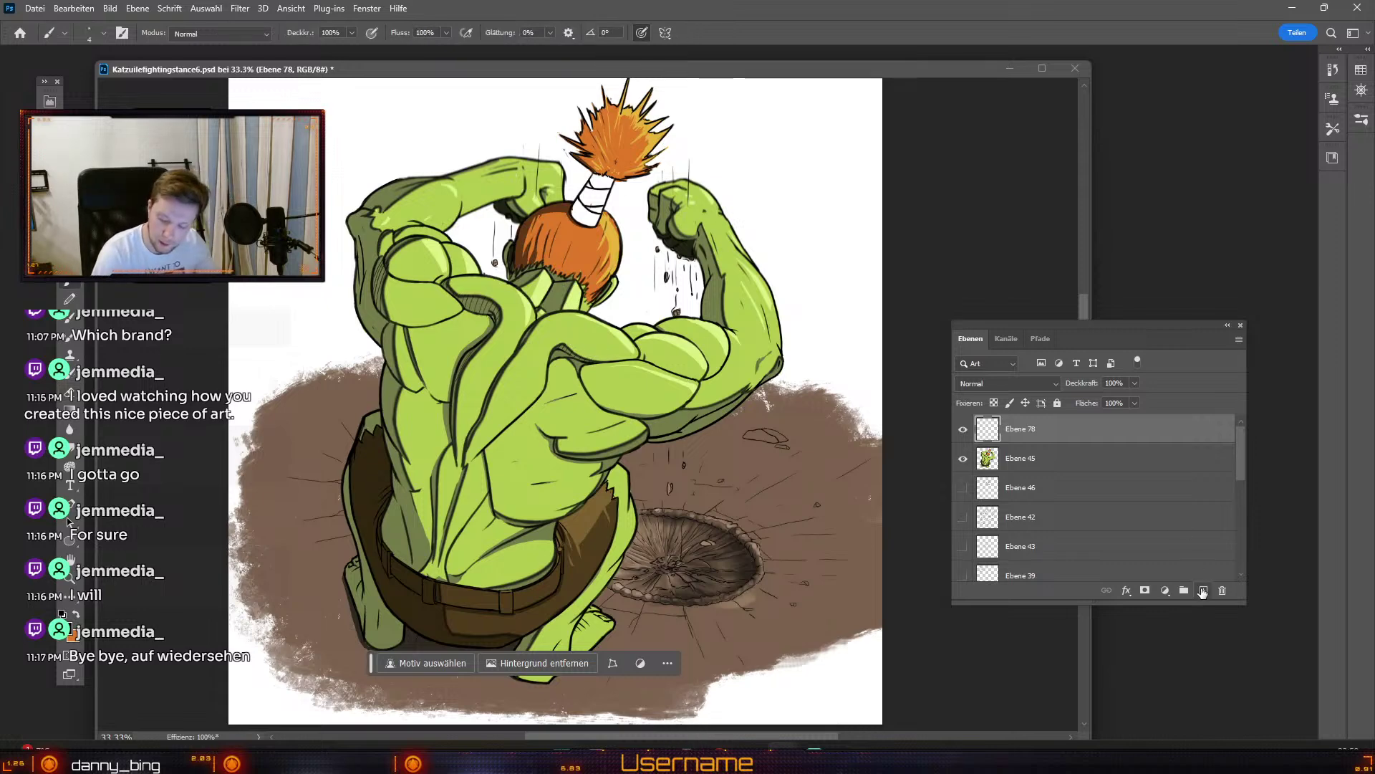
pyautogui.hotkey('ctrl', 'z')
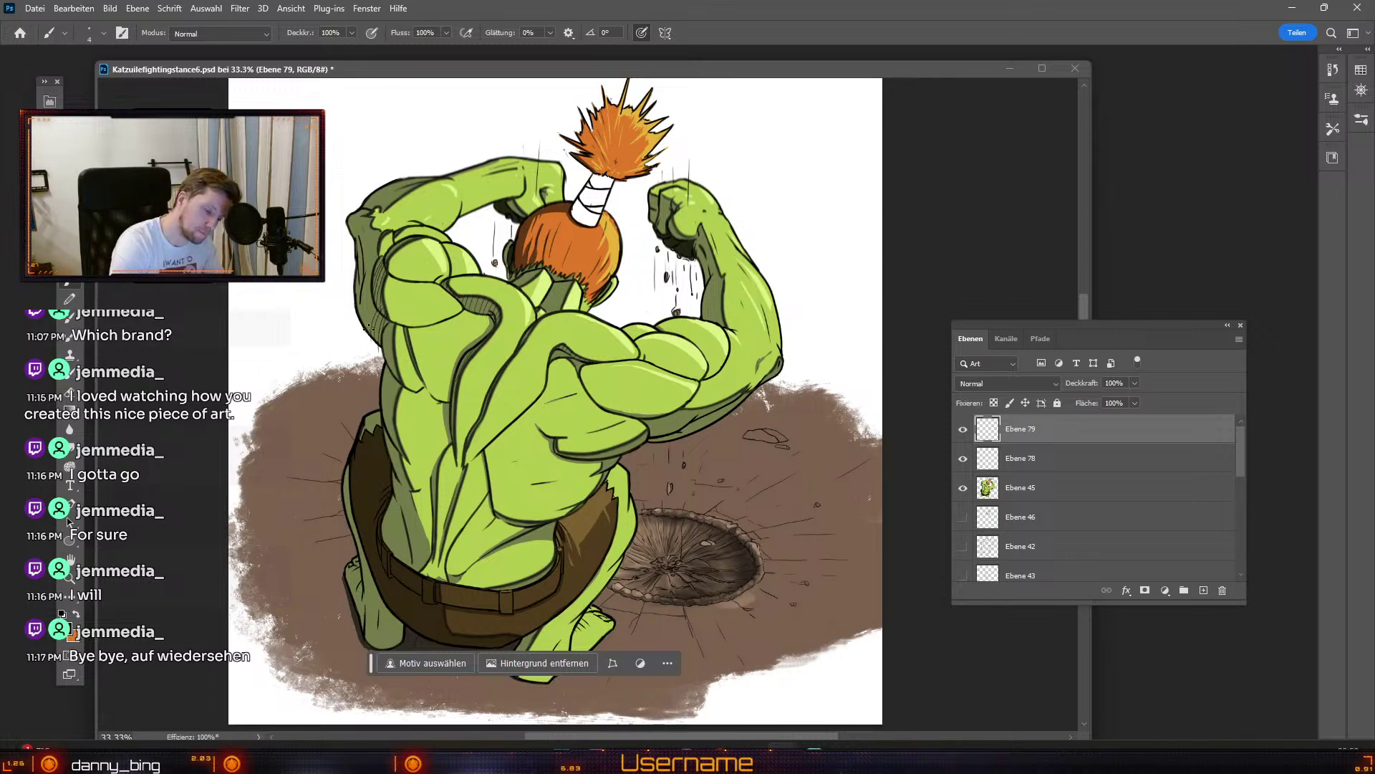
pyautogui.hotkey('ctrl', 'z')
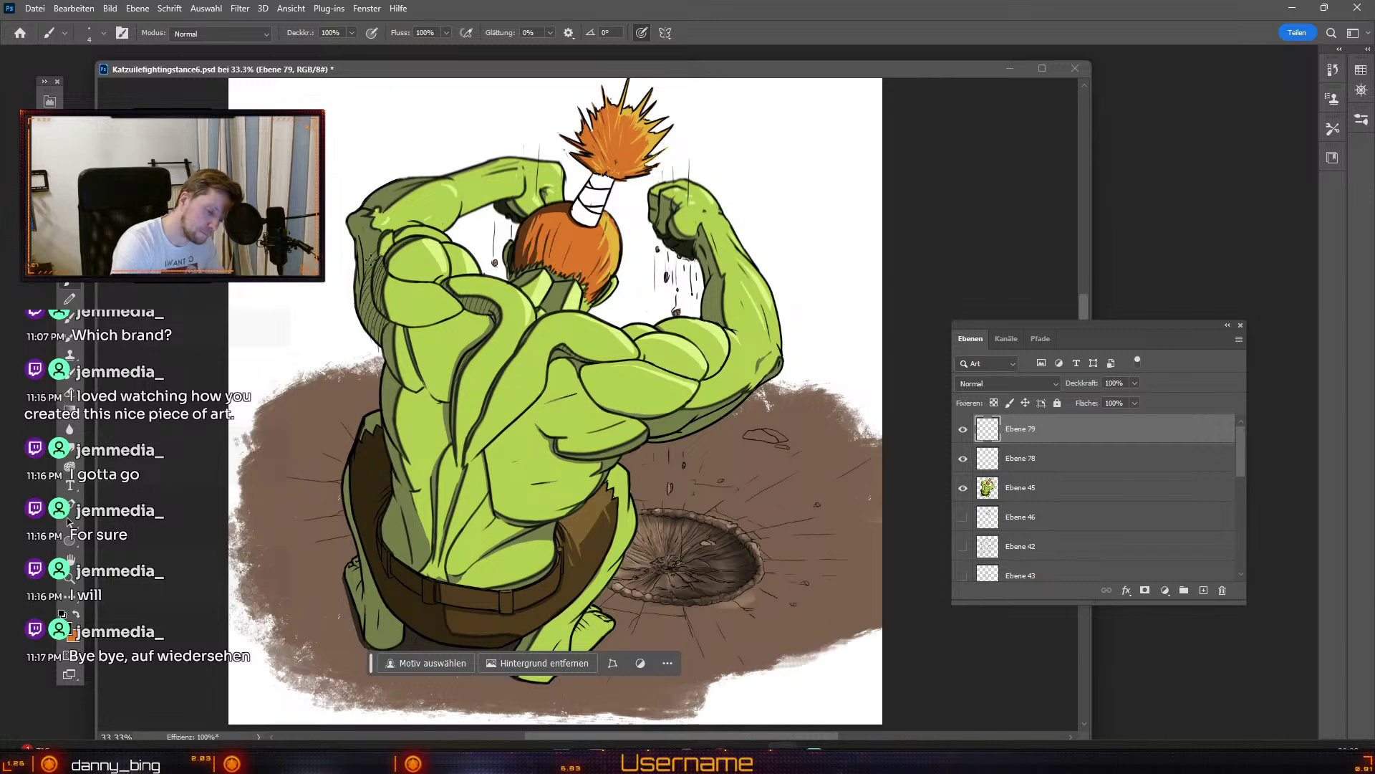
pyautogui.hotkey('ctrl', 'z')
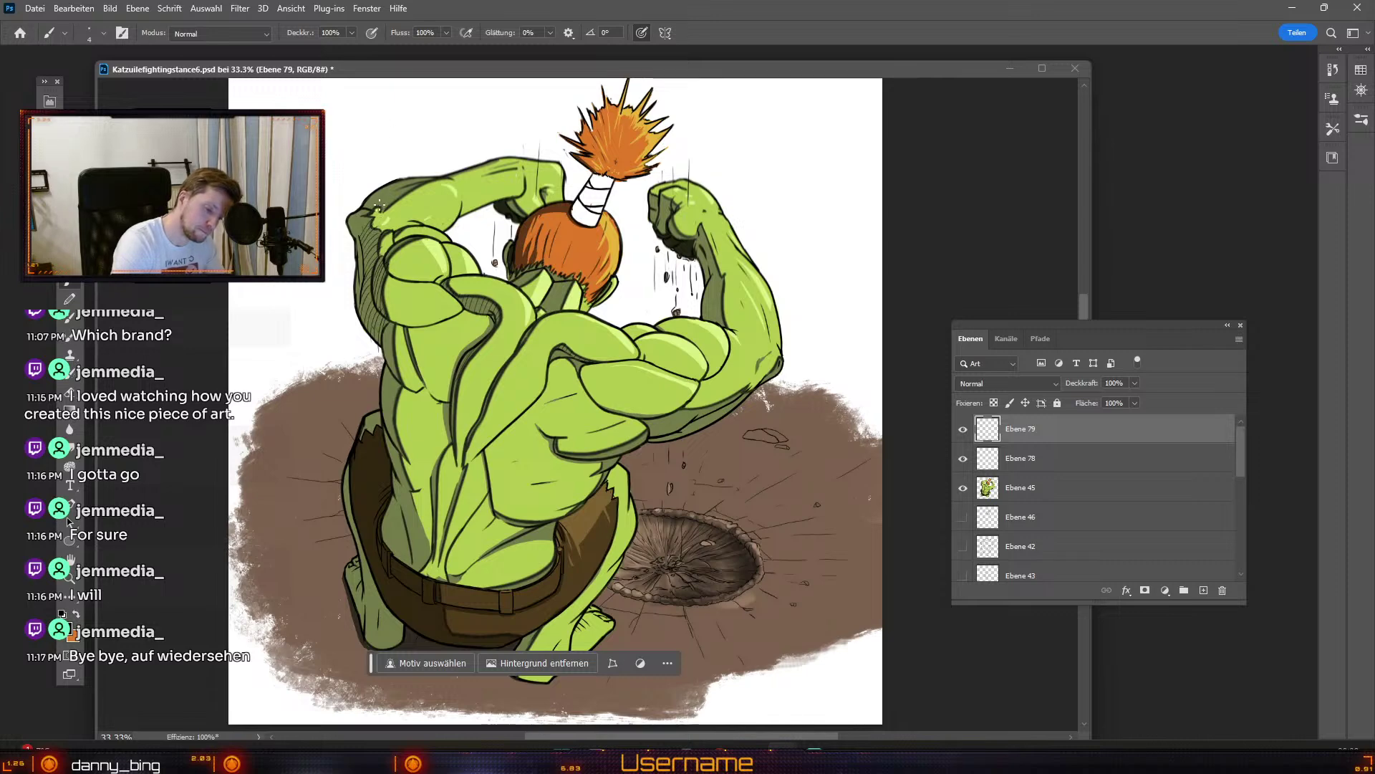
pyautogui.press('e')
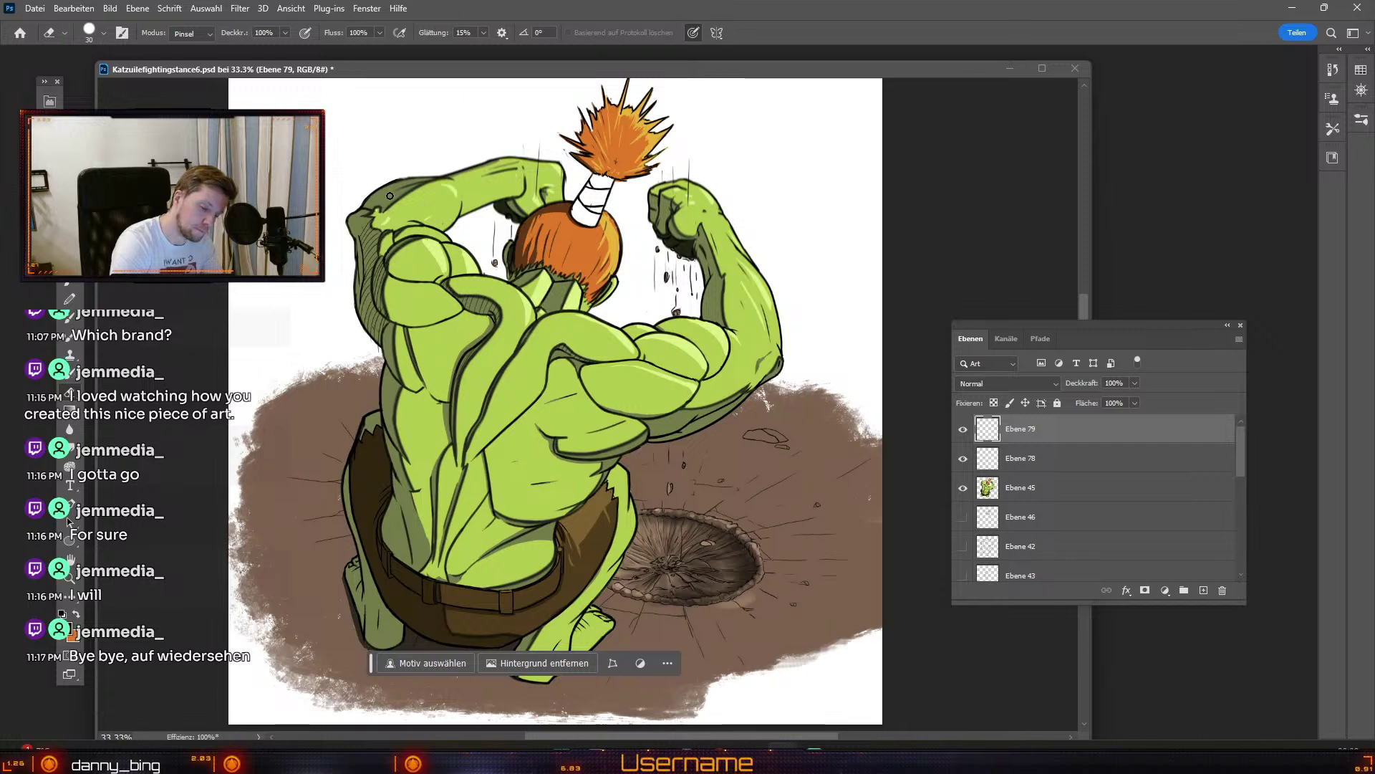
# Step: Hatch the shadow on the left side of the upper back below the armpit and clean its edges with the eraser
pyautogui.press('b')
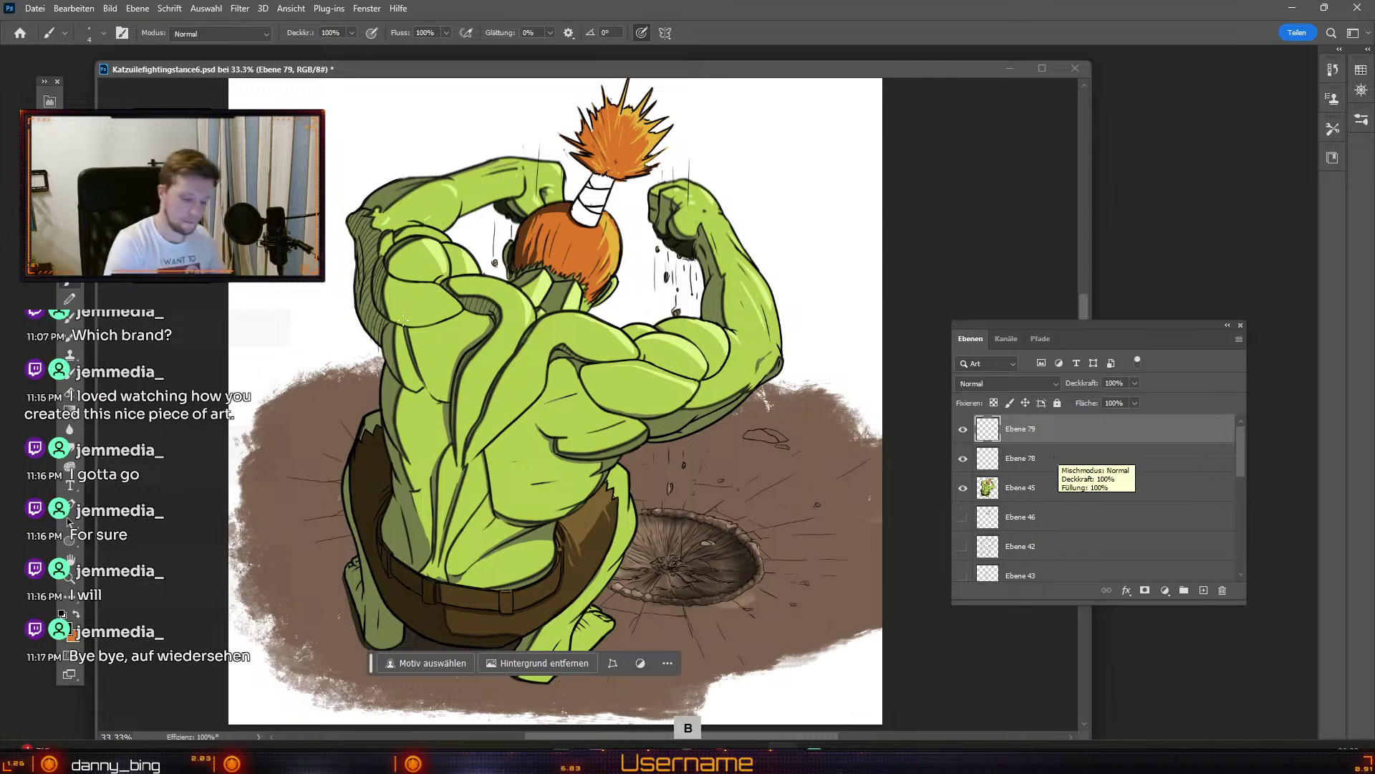
pyautogui.press('e')
pyautogui.press('b')
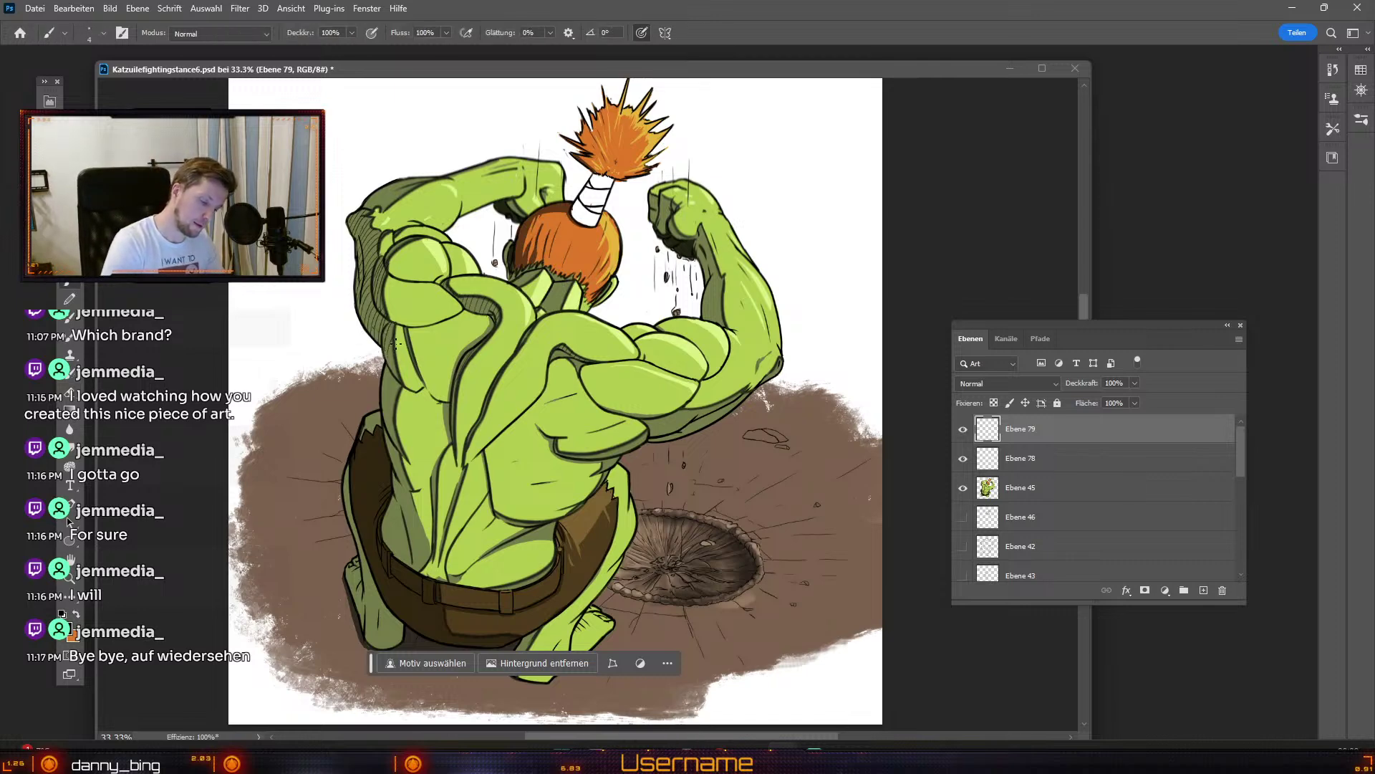
pyautogui.hotkey('ctrl', 'z')
pyautogui.hotkey('ctrl', 'z')
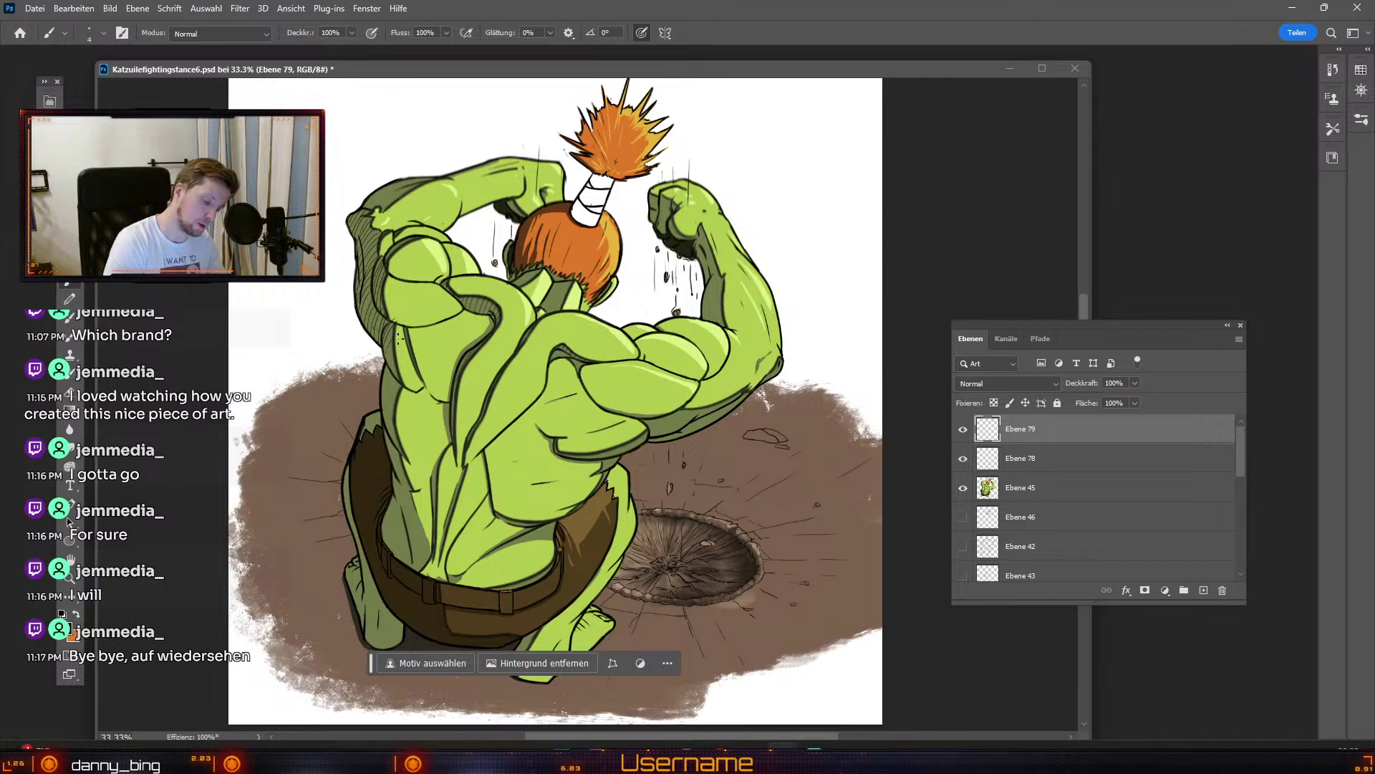
pyautogui.hotkey('ctrl', 'z')
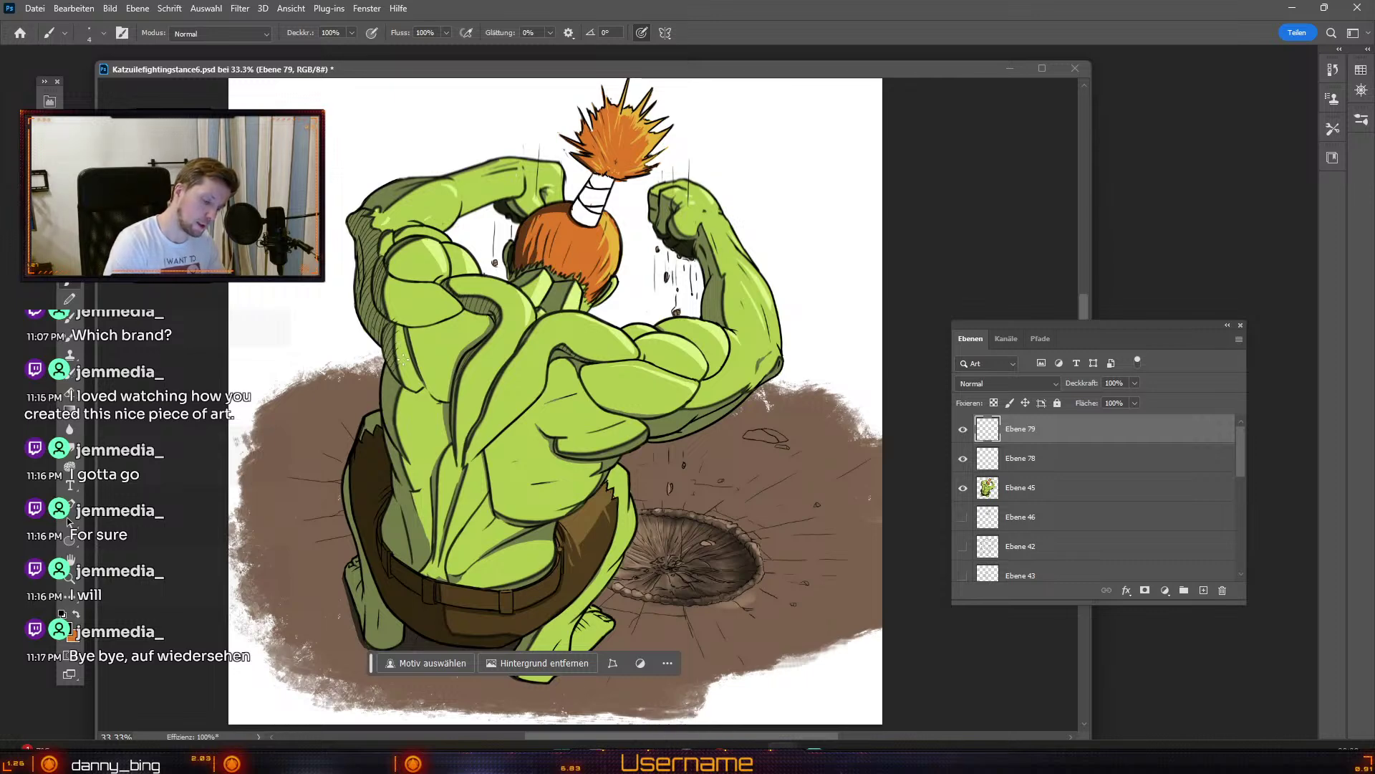
pyautogui.press('e')
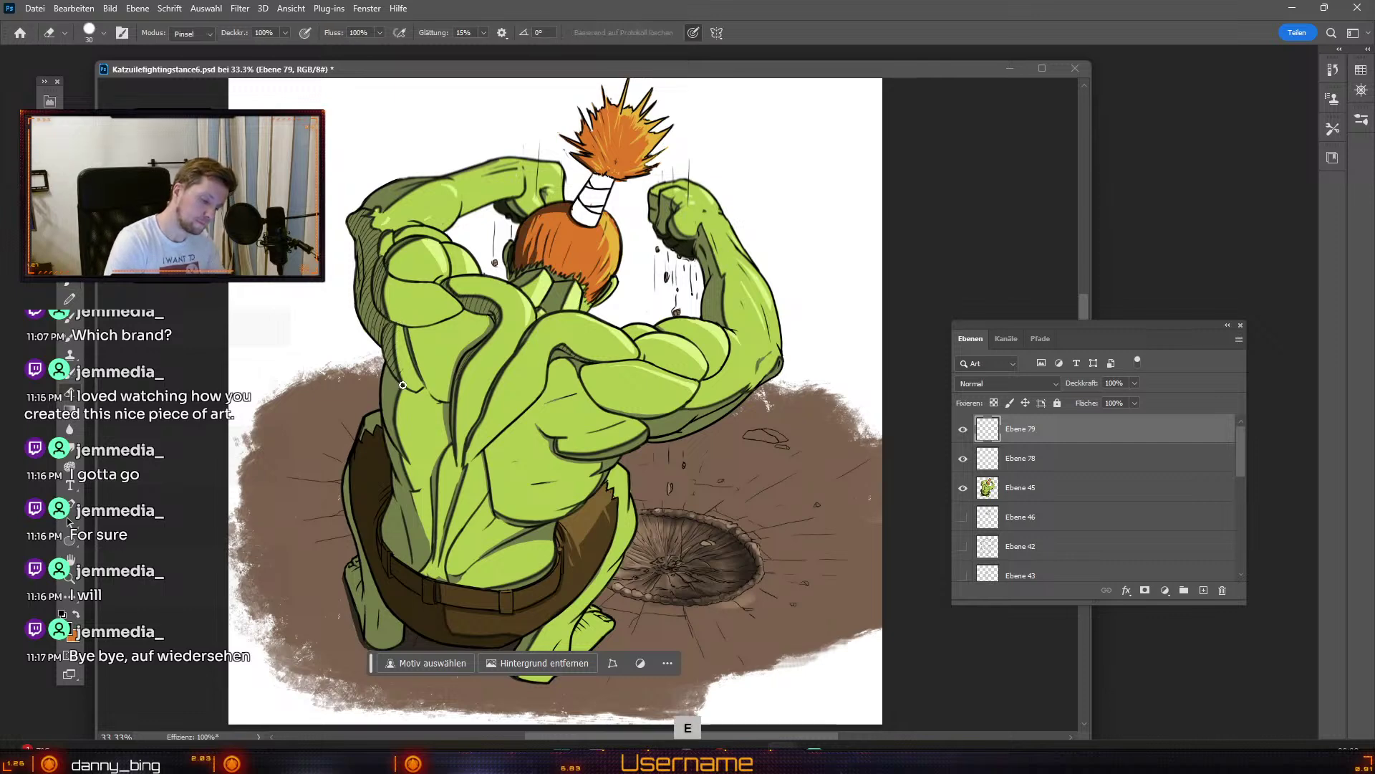
# Step: Hatch the shadows beneath the right back muscle and along the underside of the right upper arm, erasing strokes that overshoot
pyautogui.press('b')
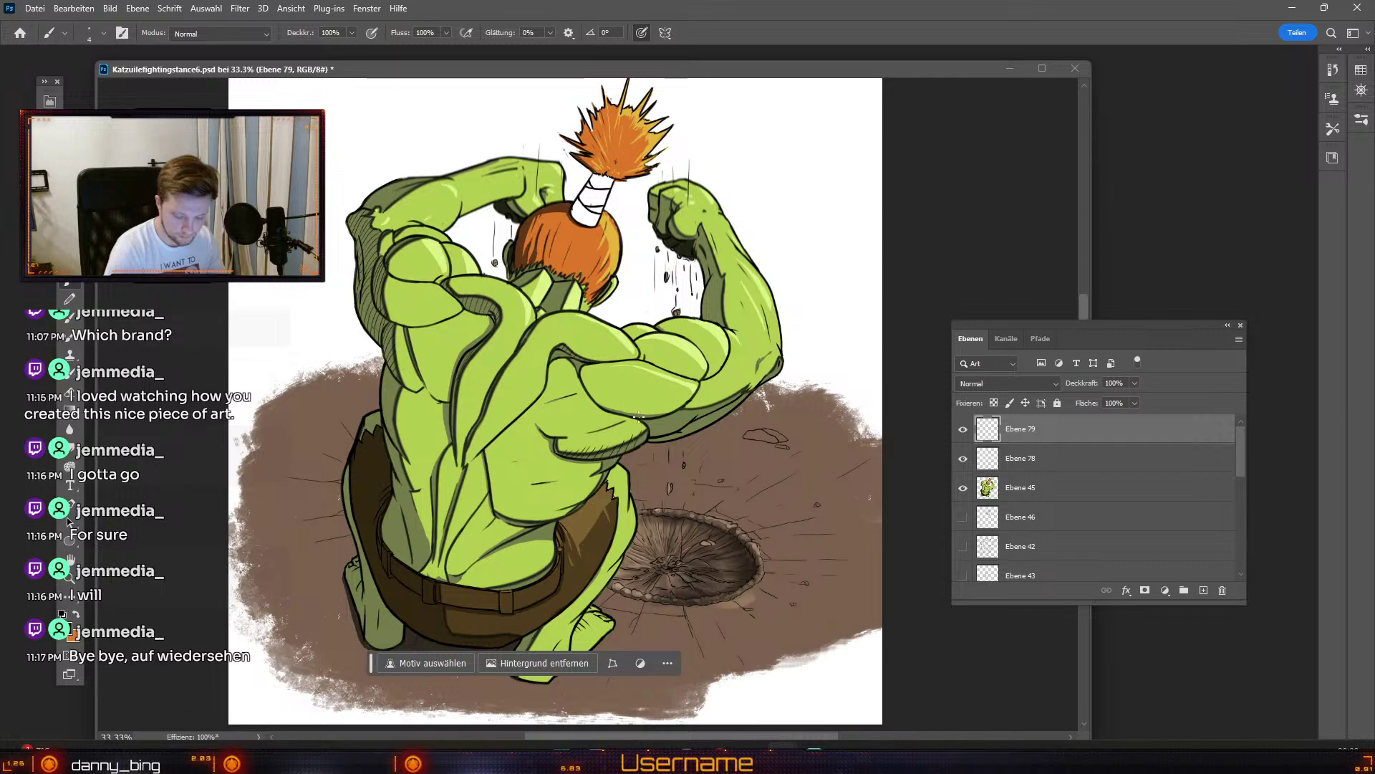
pyautogui.press('e')
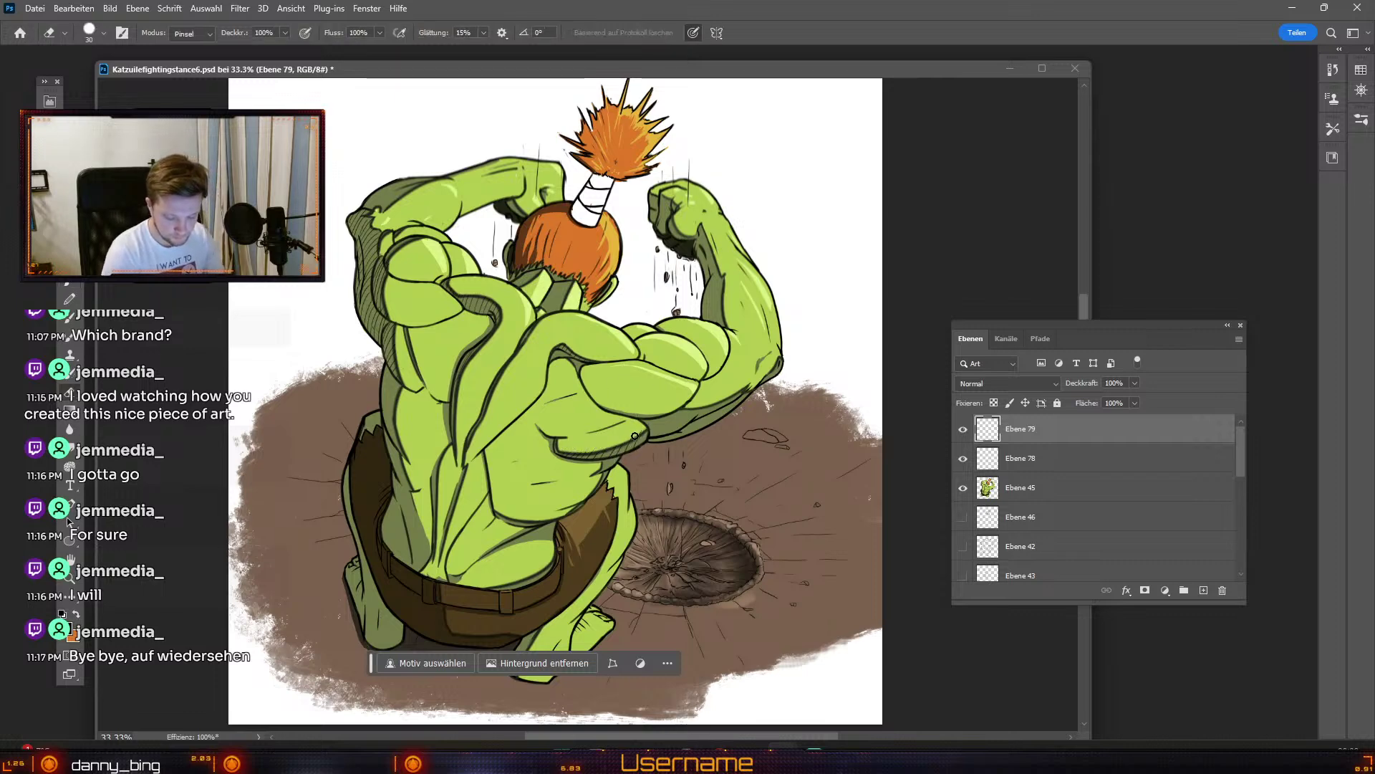
pyautogui.hotkey('ctrl', 'z')
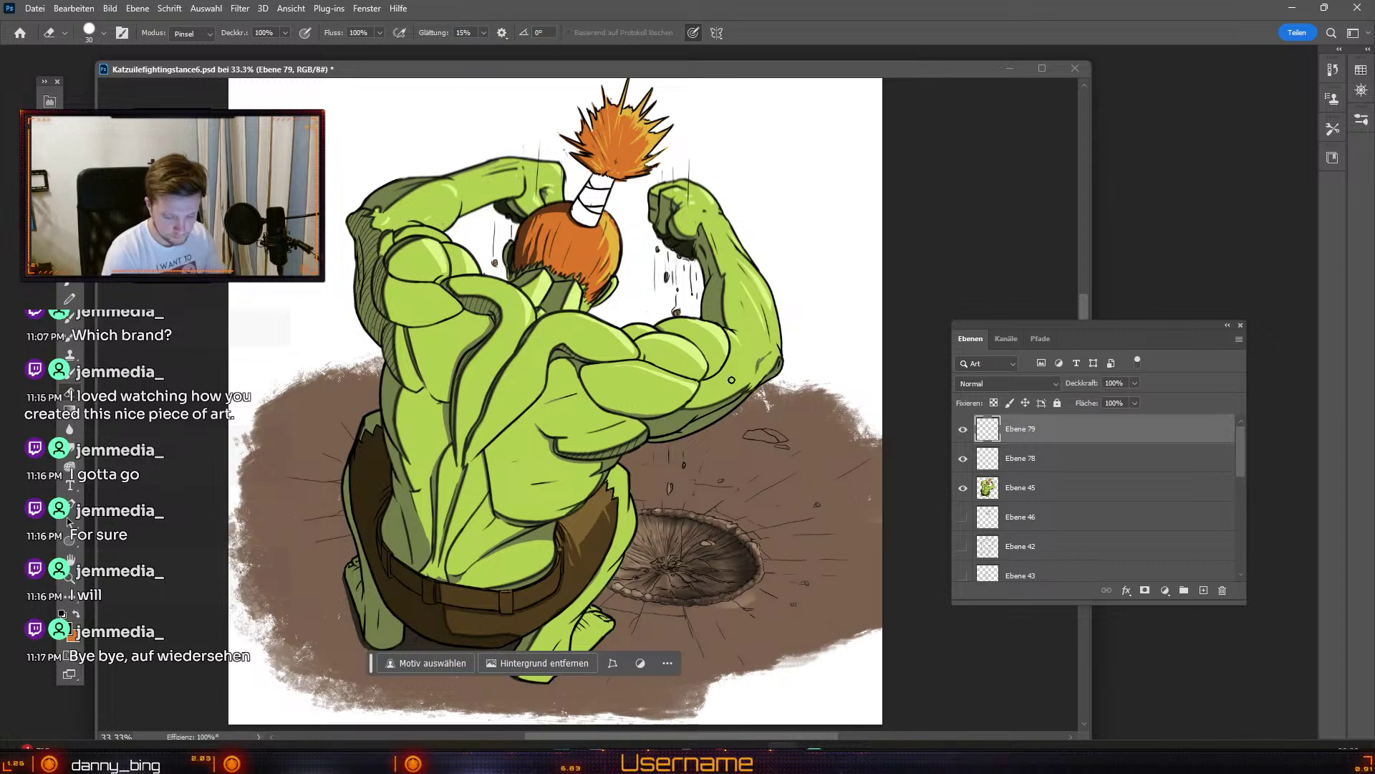
pyautogui.press('b')
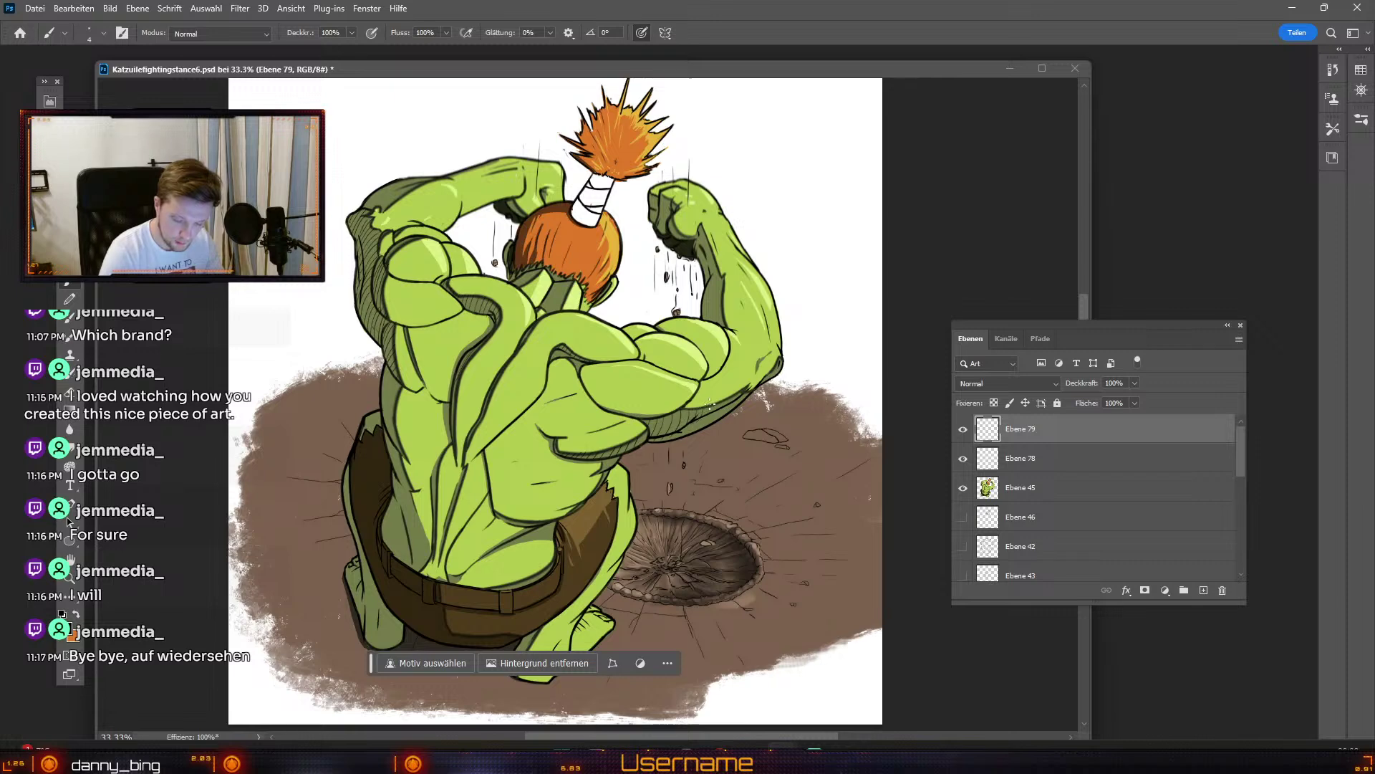
pyautogui.press('e')
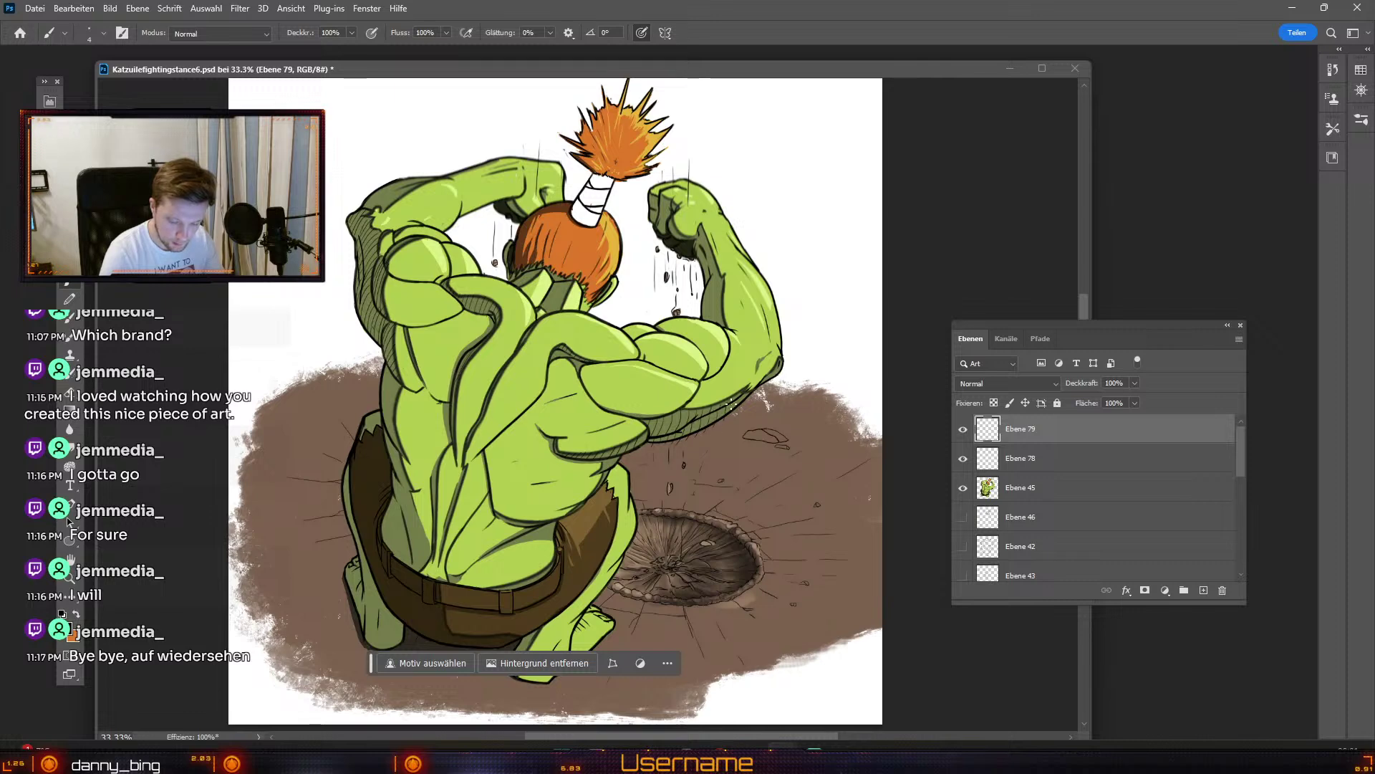
pyautogui.press('e')
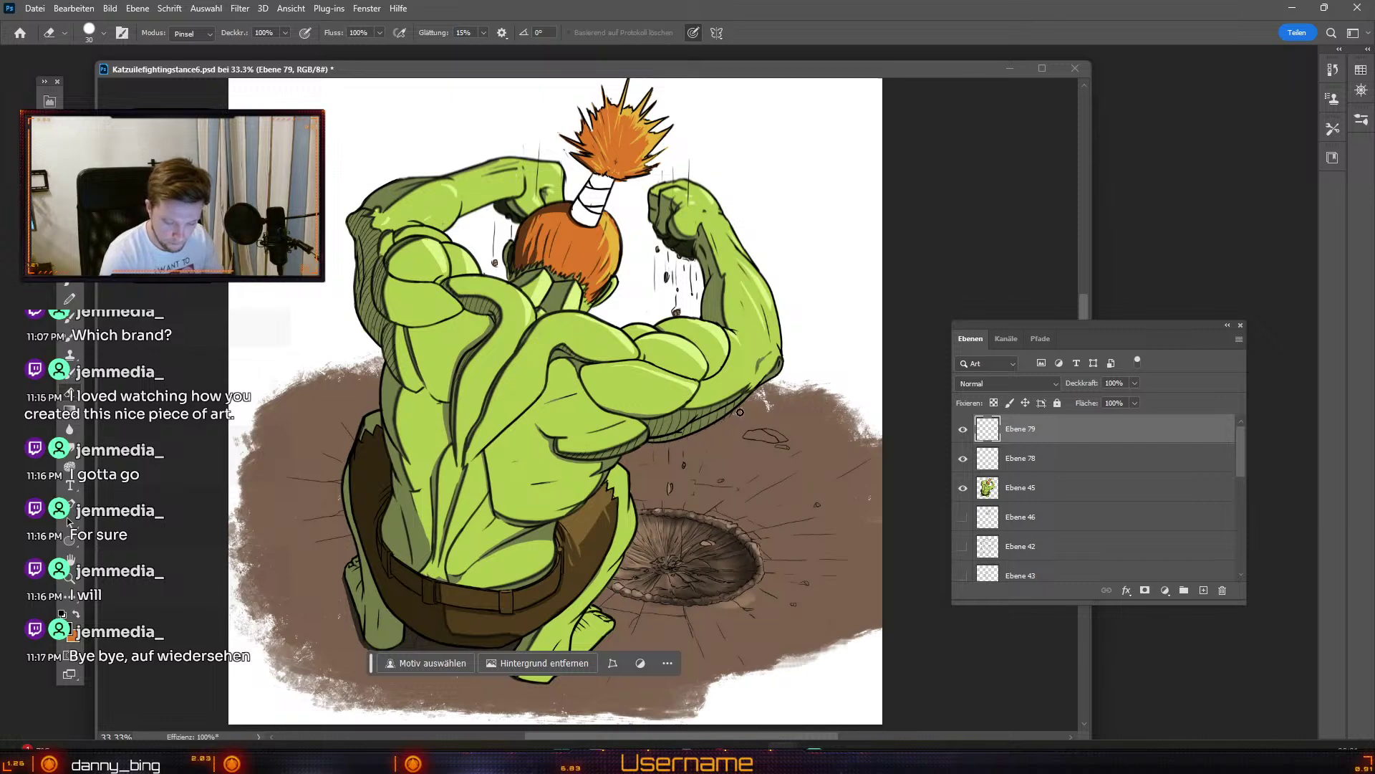
pyautogui.press('b')
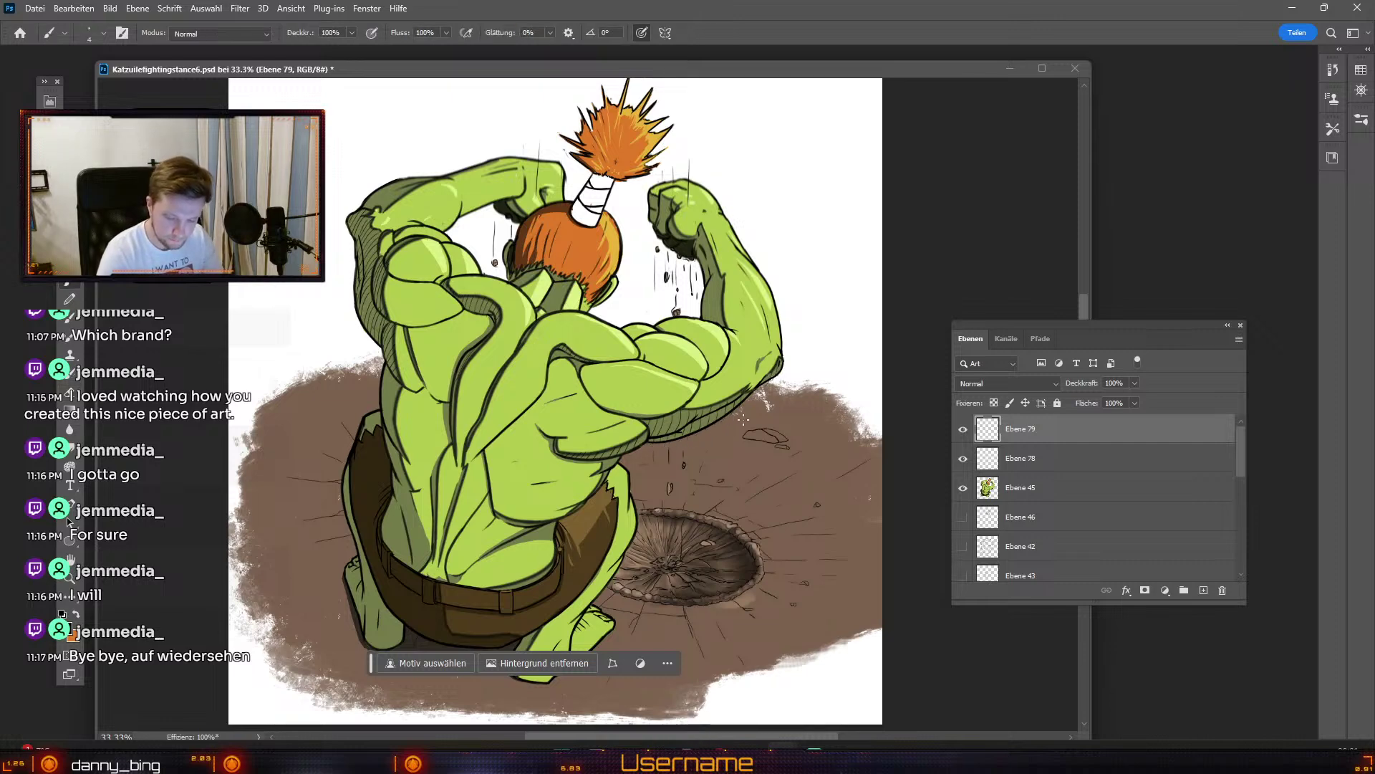
# Step: Hatch the inner shadow of the right forearm up to the fist with short strokes, undoing poor ones and tidying with the eraser
pyautogui.moveTo(714, 318); pyautogui.dragTo(702, 324)
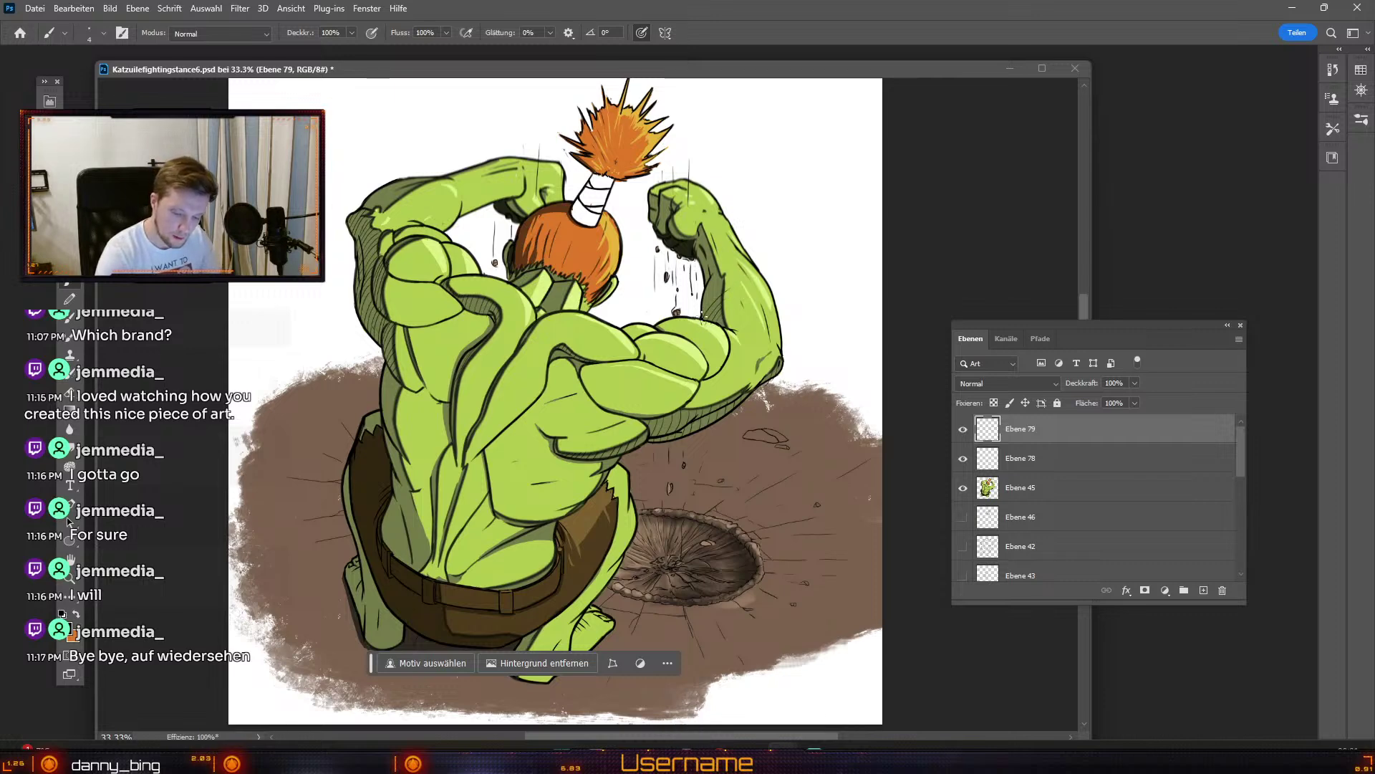
pyautogui.hotkey('ctrl', 'z')
pyautogui.moveTo(721, 287)
pyautogui.mouseDown()
pyautogui.moveTo(700, 309)
pyautogui.moveTo(725, 274)
pyautogui.mouseUp()
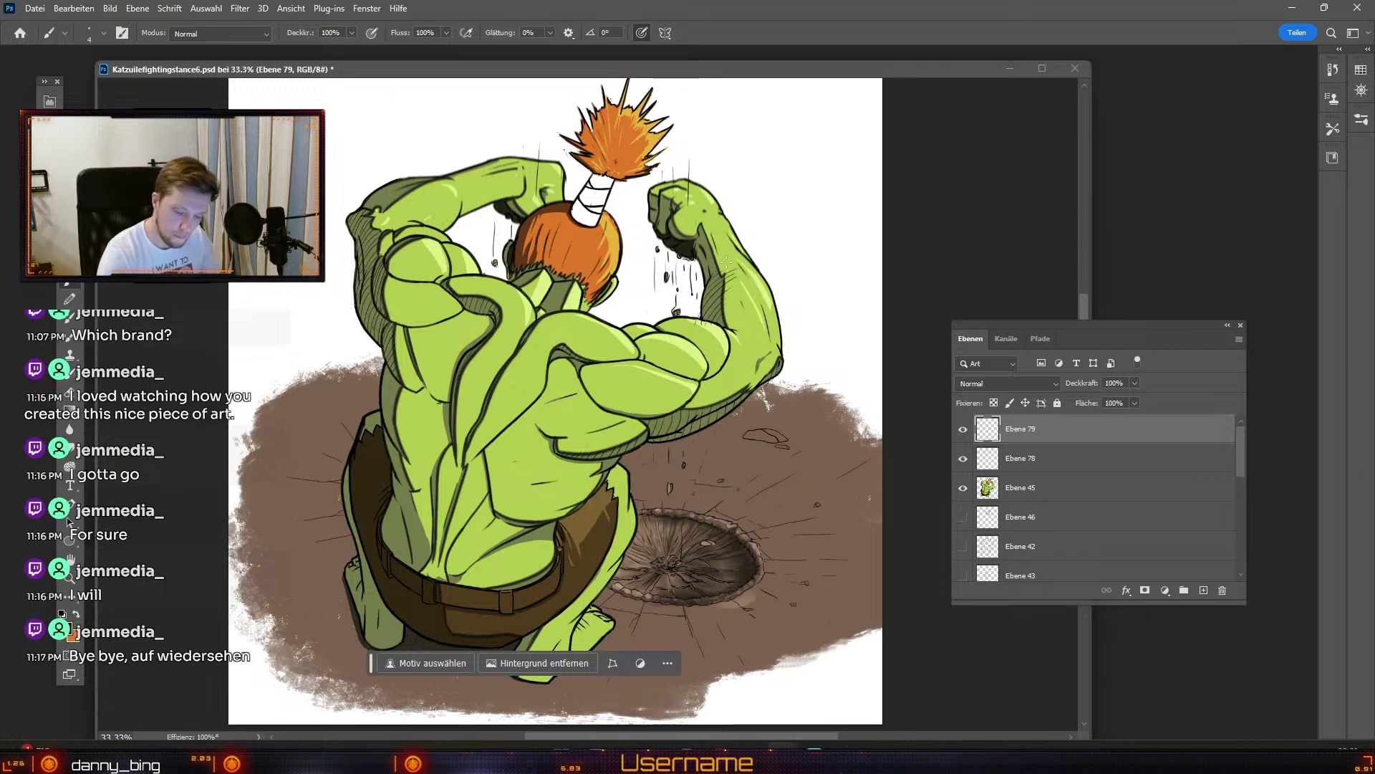
pyautogui.hotkey('ctrl', 'z')
pyautogui.hotkey('ctrl', 'z')
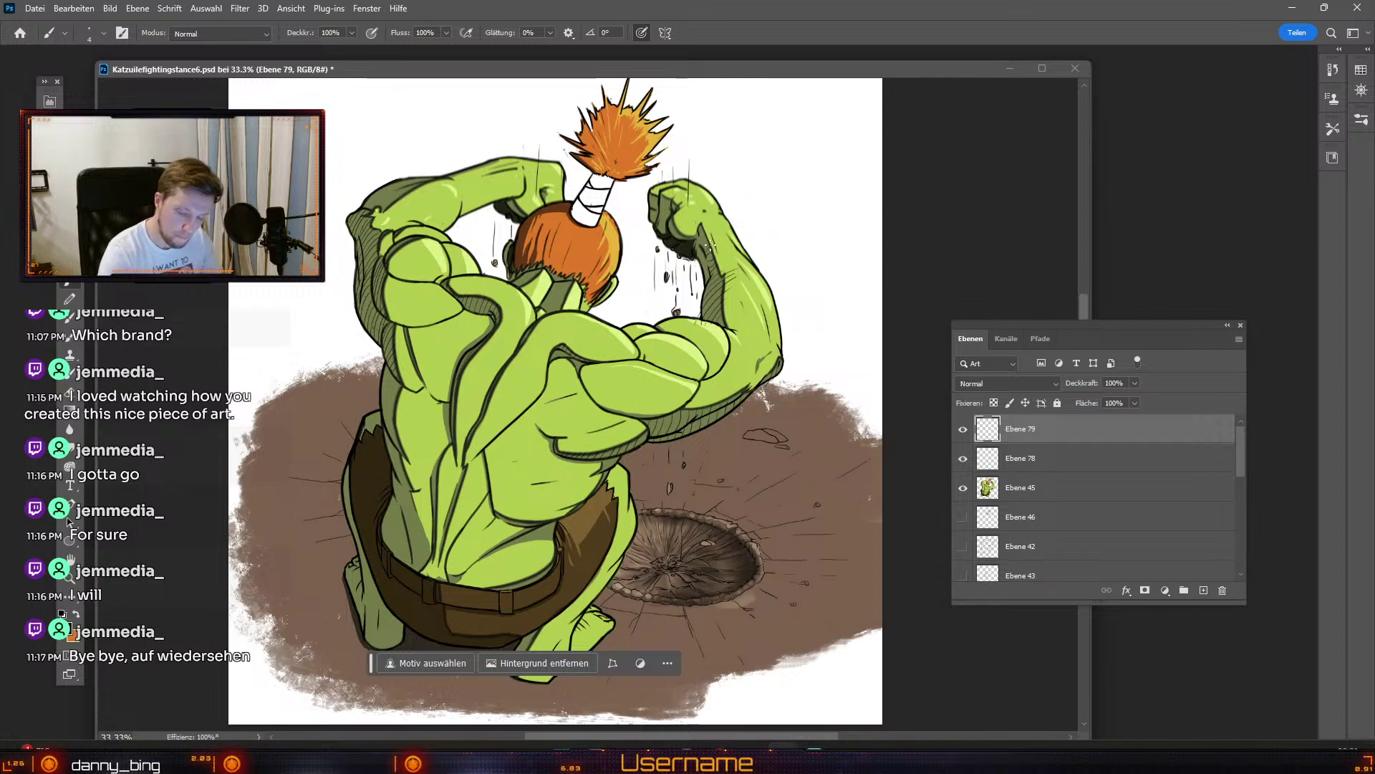
pyautogui.hotkey('ctrl', 'z')
pyautogui.hotkey('ctrl', 'z')
pyautogui.hotkey('ctrl', 'z')
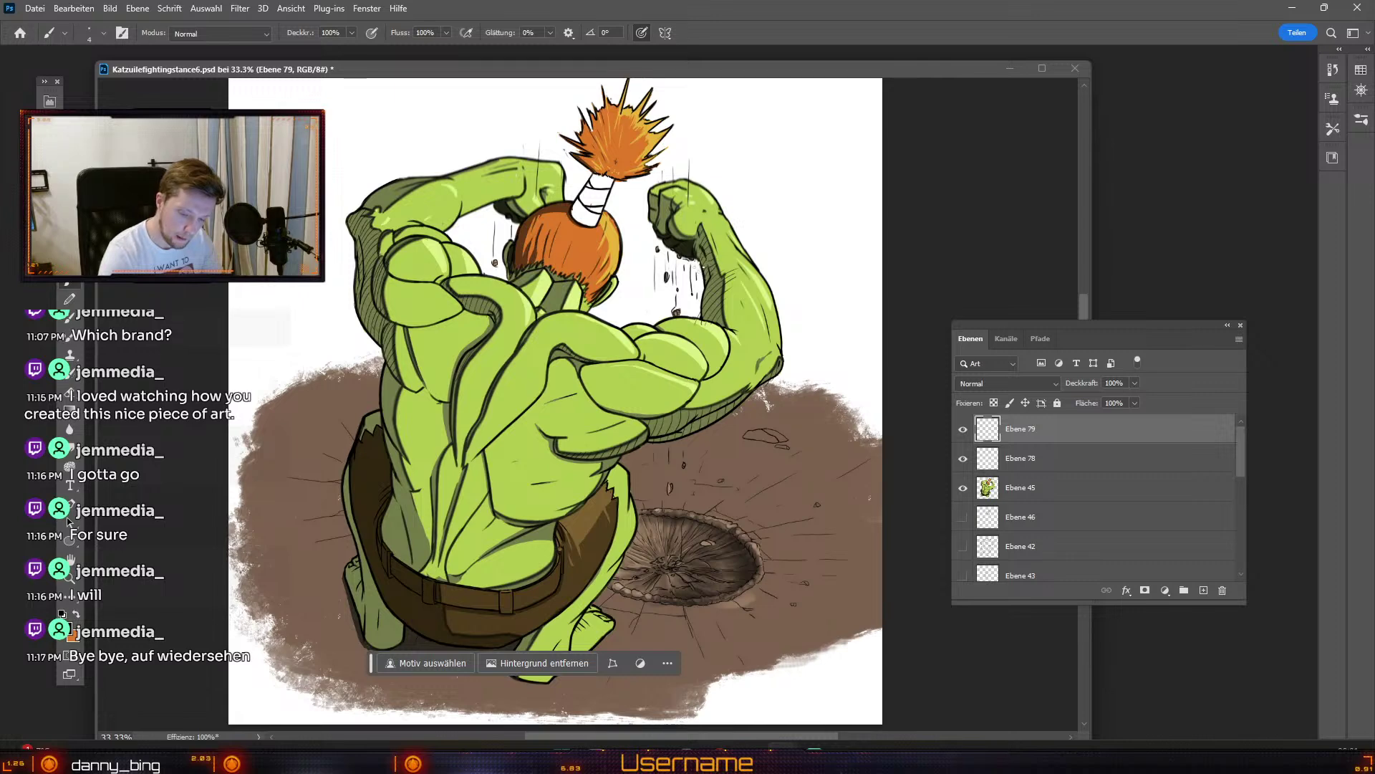
pyautogui.press('e')
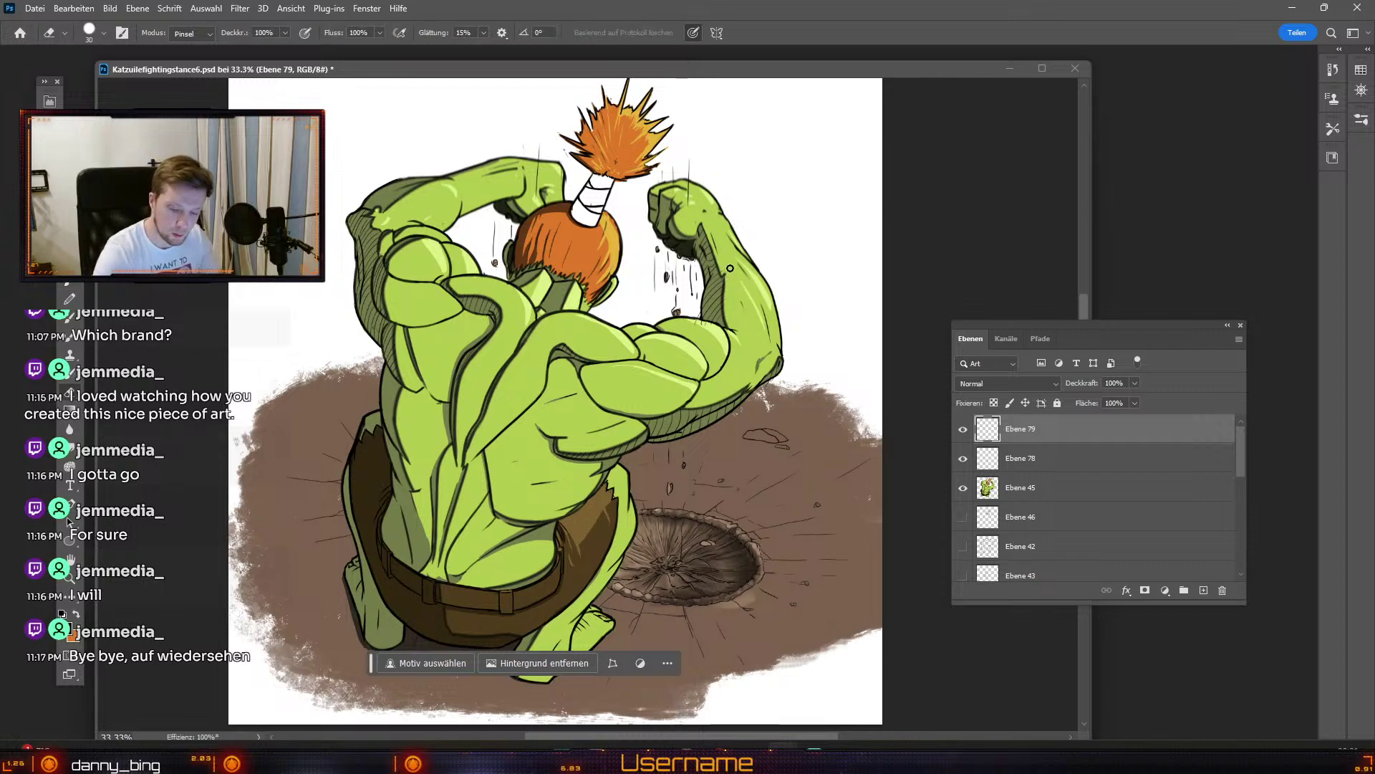
# Step: Hatch the shadow along the left flank down to the waist on Ebene 79 and undo the stray stroke
pyautogui.press('b')
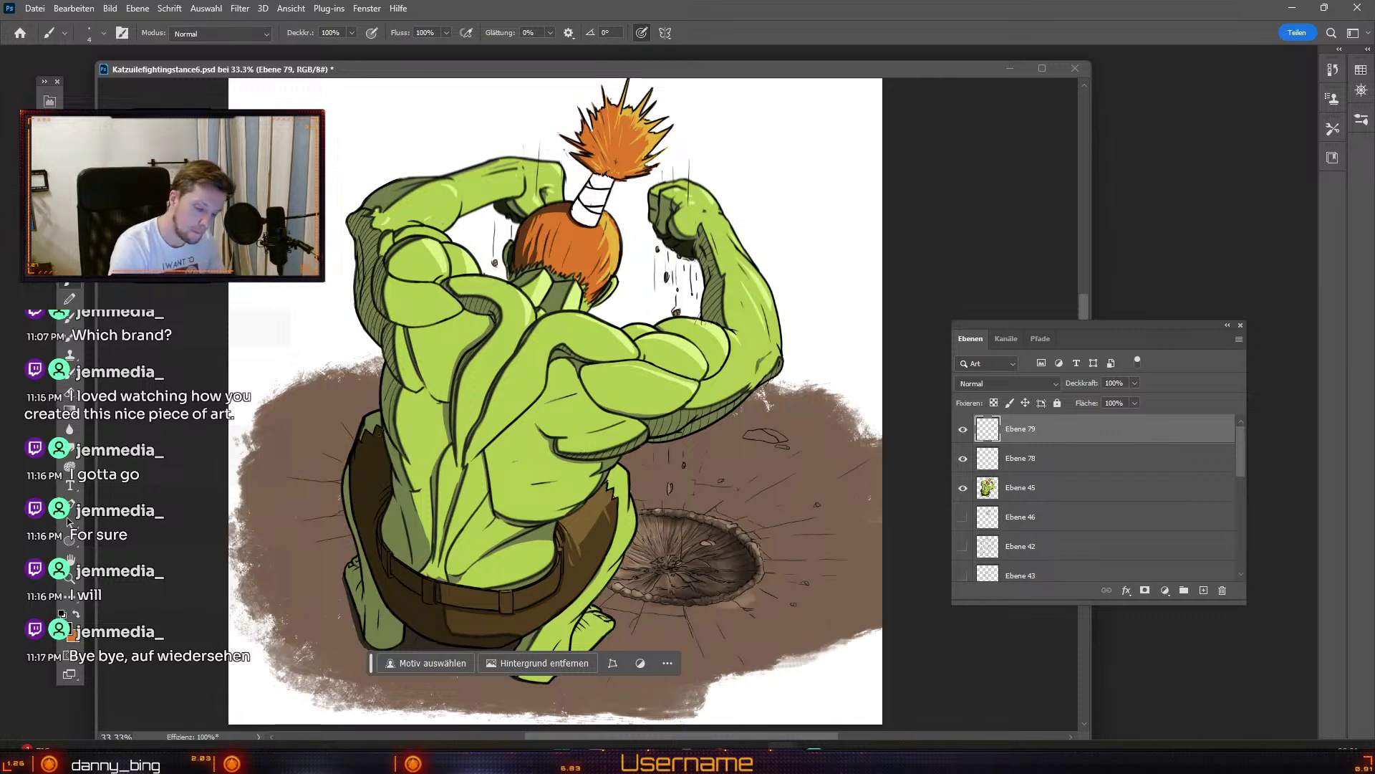
pyautogui.hotkey('ctrl', 'z')
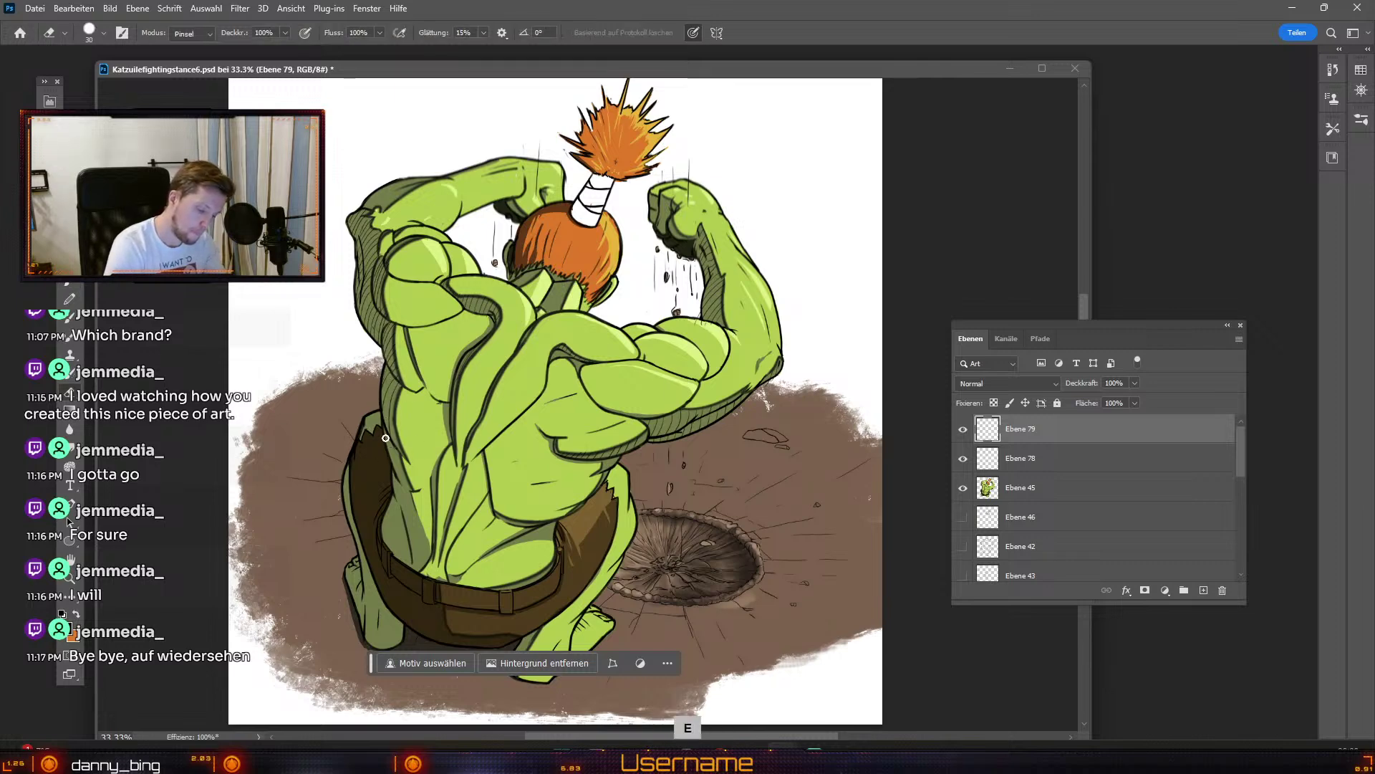
pyautogui.press('b')
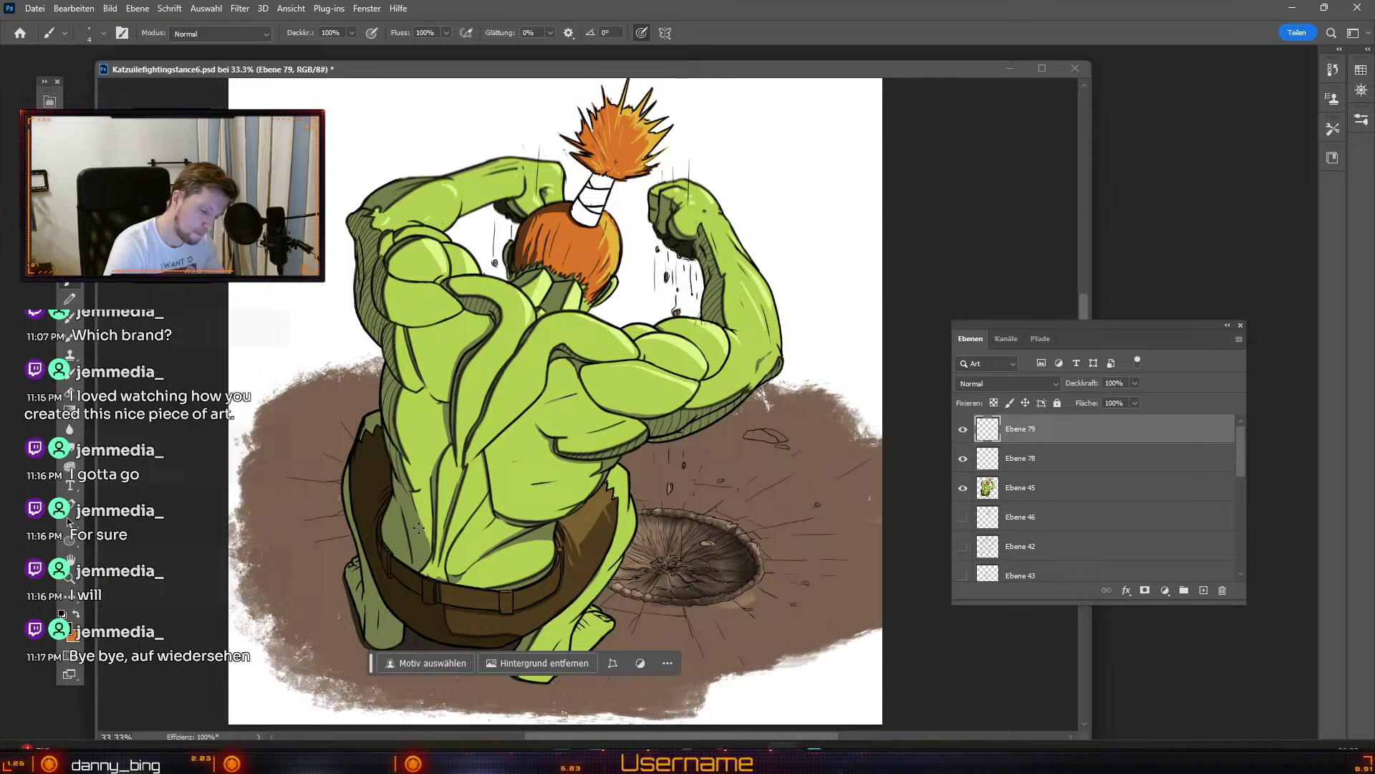
# Step: Hatch the shadow on the left lower back above the belt with fine strokes, undoing poor ones and tidying with the eraser
pyautogui.hotkey('ctrl', 'z')
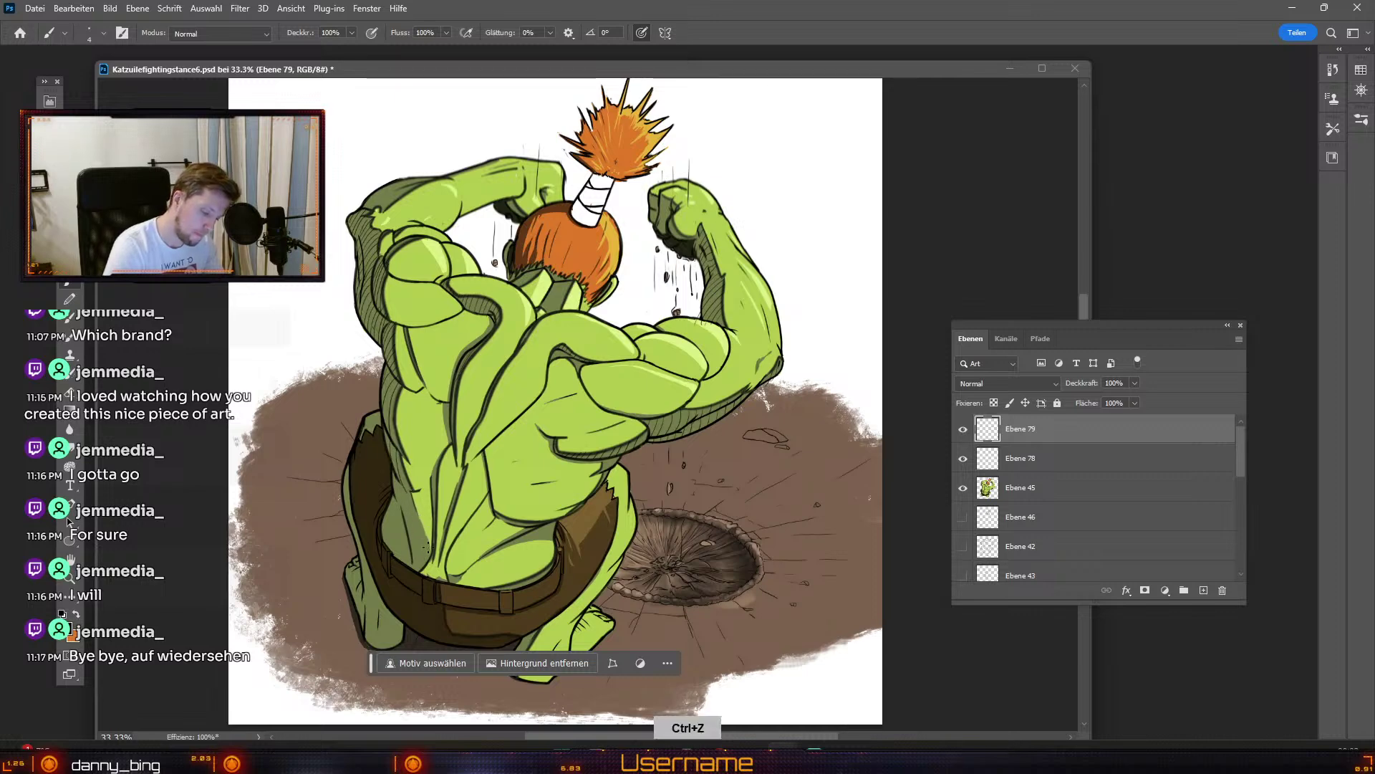
pyautogui.hotkey('ctrl', 'z')
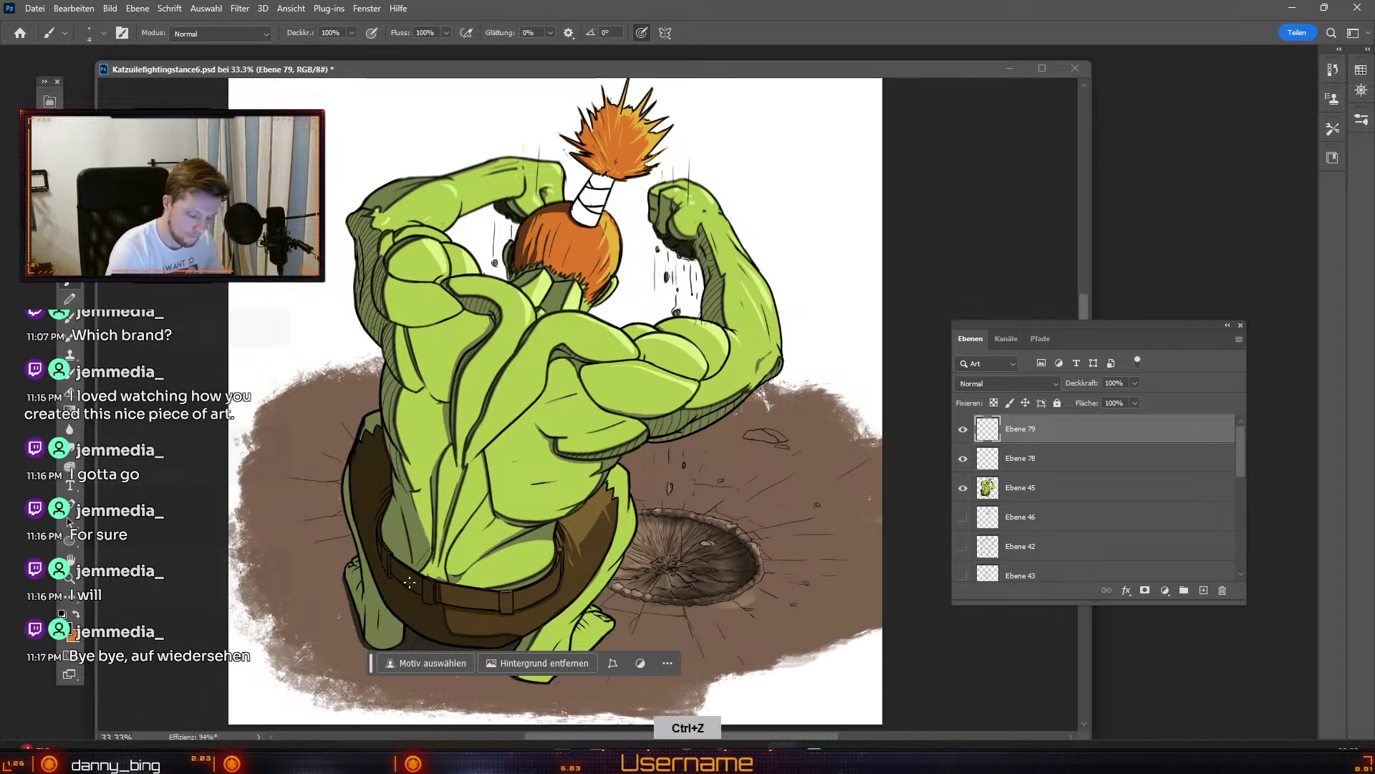
pyautogui.hotkey('ctrl', 'z')
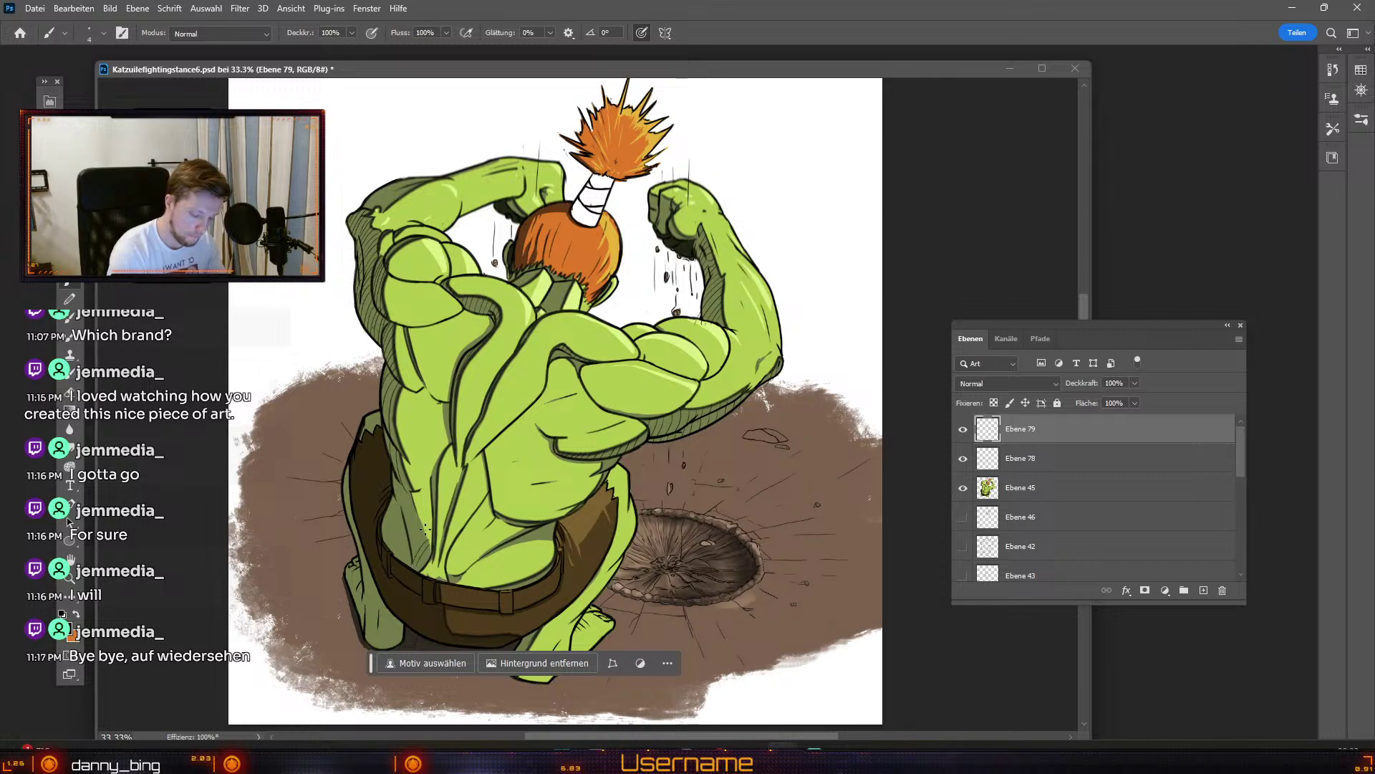
pyautogui.hotkey('ctrl', 'z')
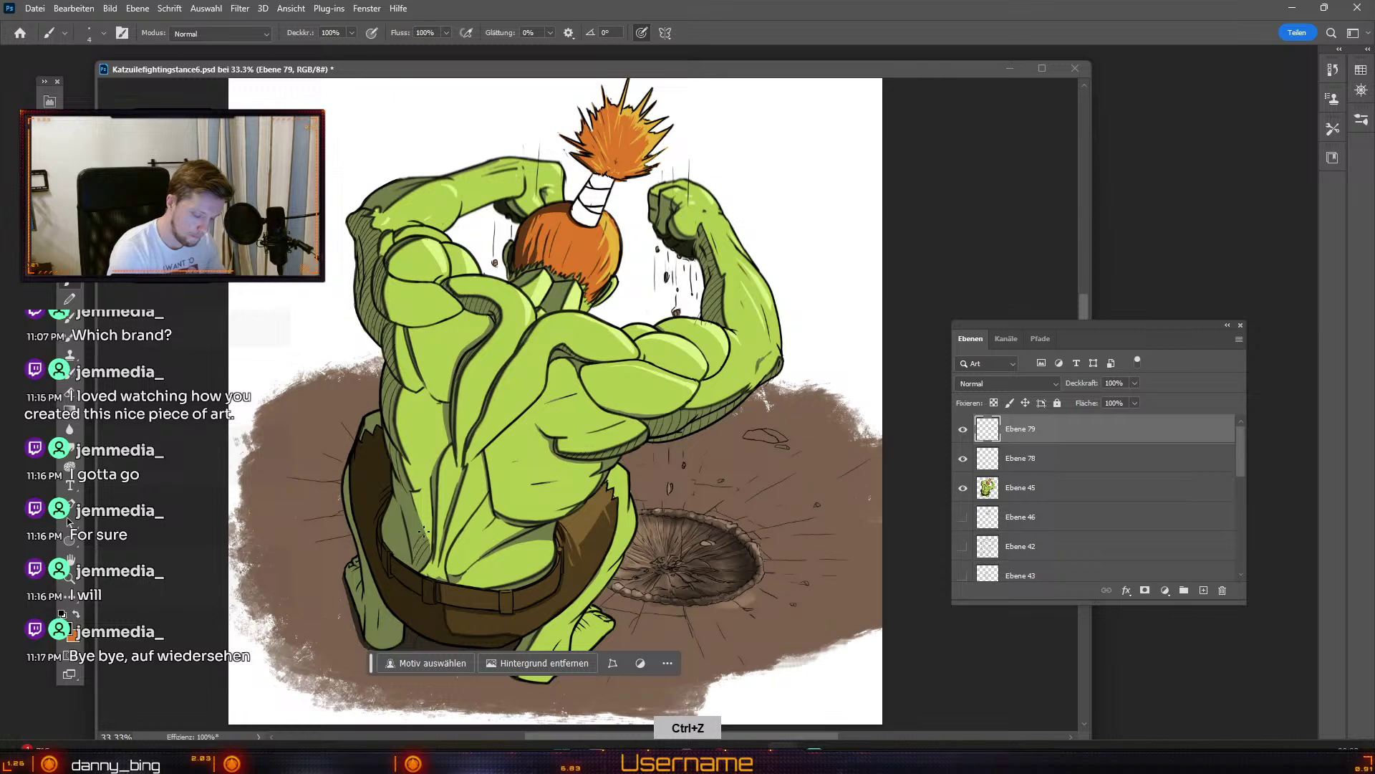
pyautogui.hotkey('ctrl', 'z')
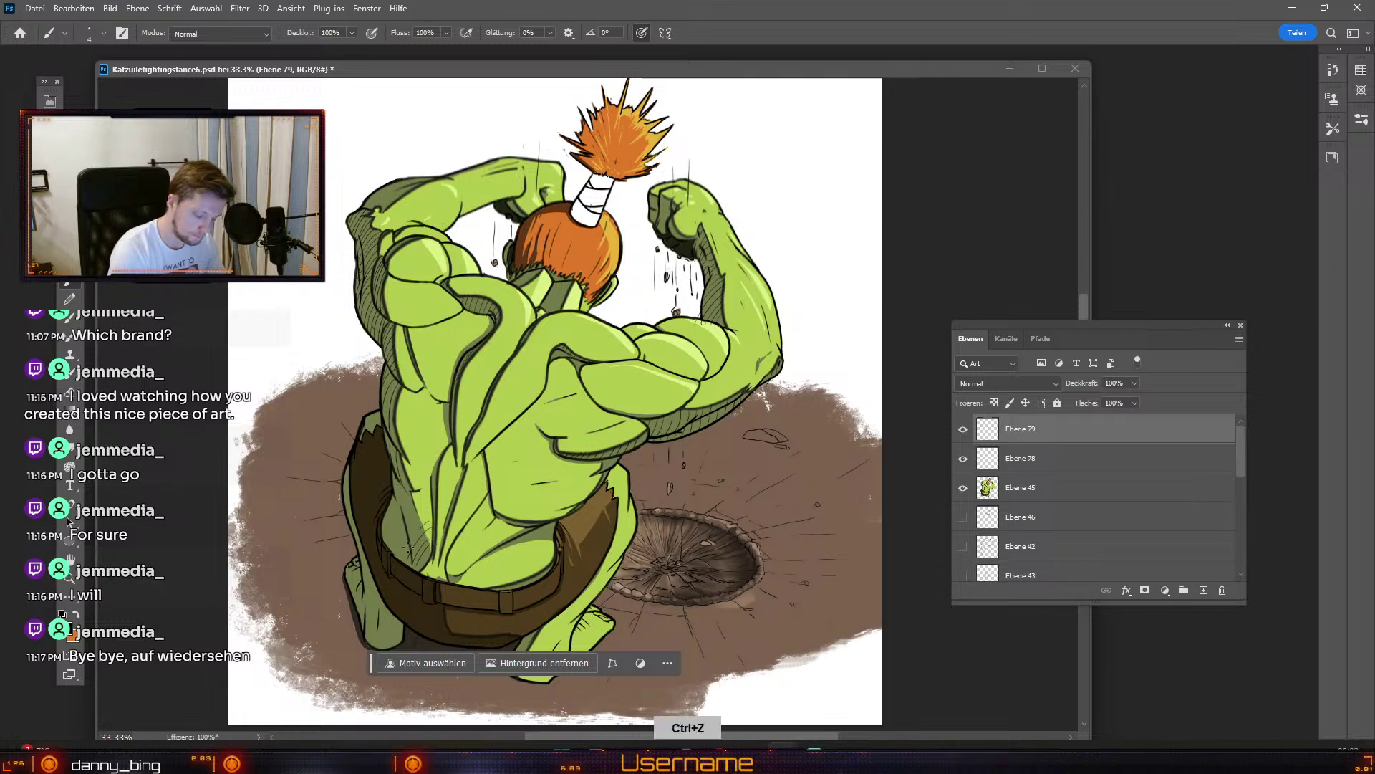
pyautogui.hotkey('ctrl', 'z')
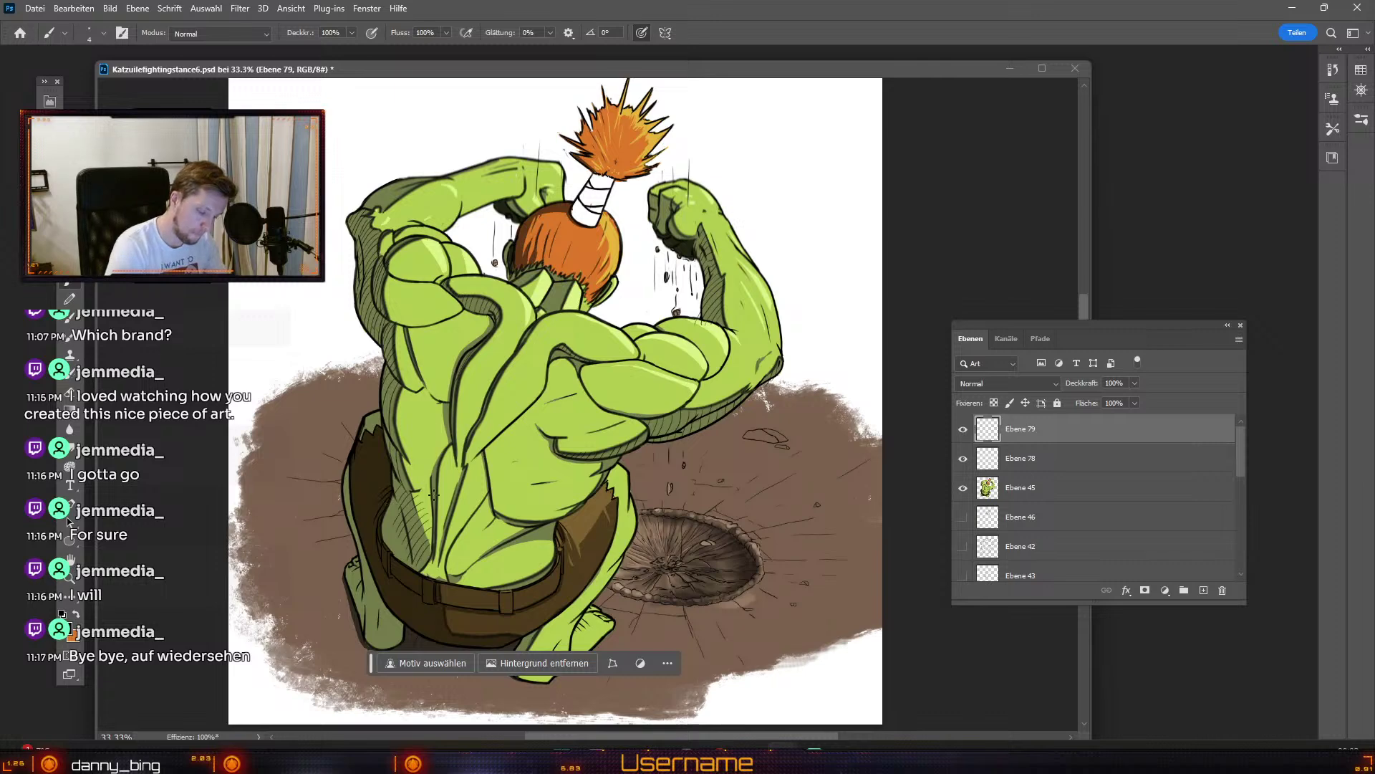
pyautogui.press('e')
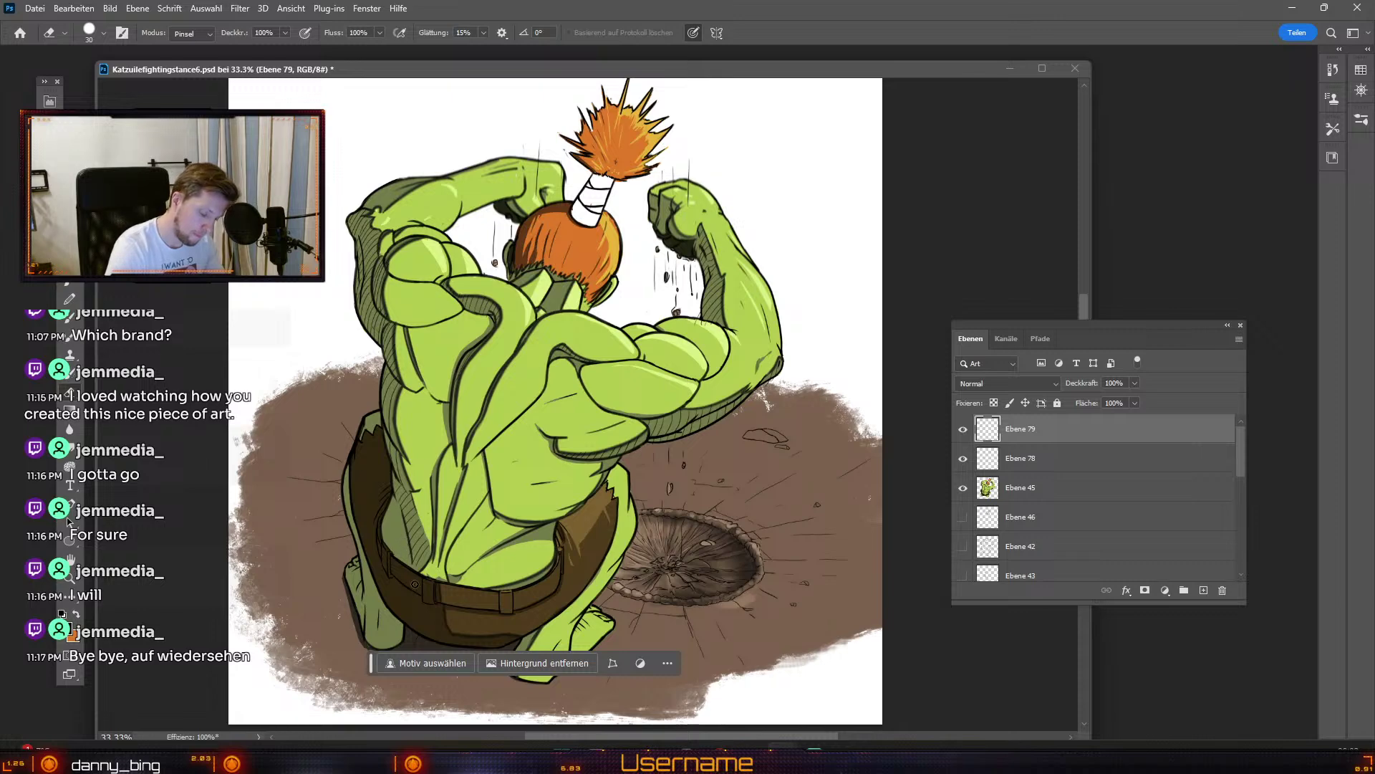
pyautogui.press('b')
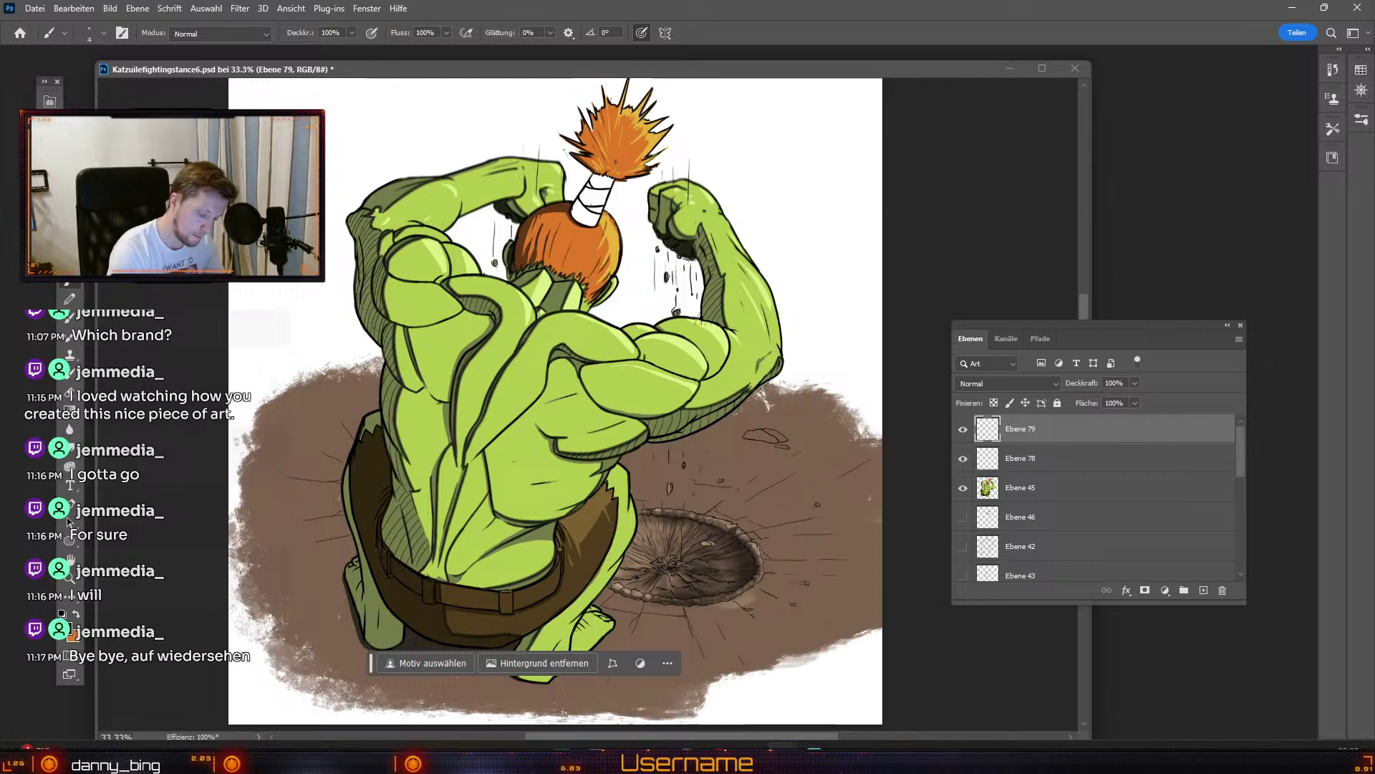
pyautogui.press('e')
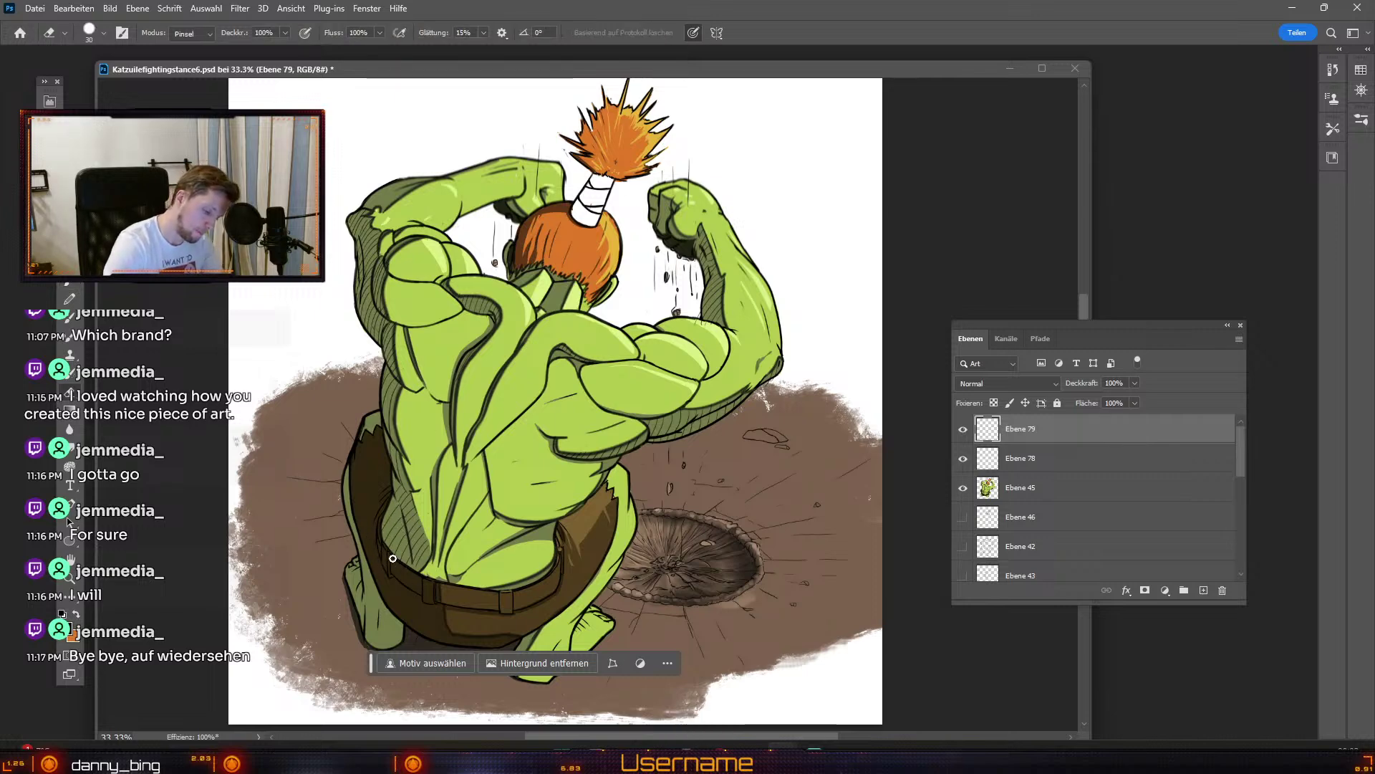
# Step: Hatch the shadows on the right lower back above the belt with fine strokes, undoing a poor stroke and tidying with the eraser
pyautogui.press('b')
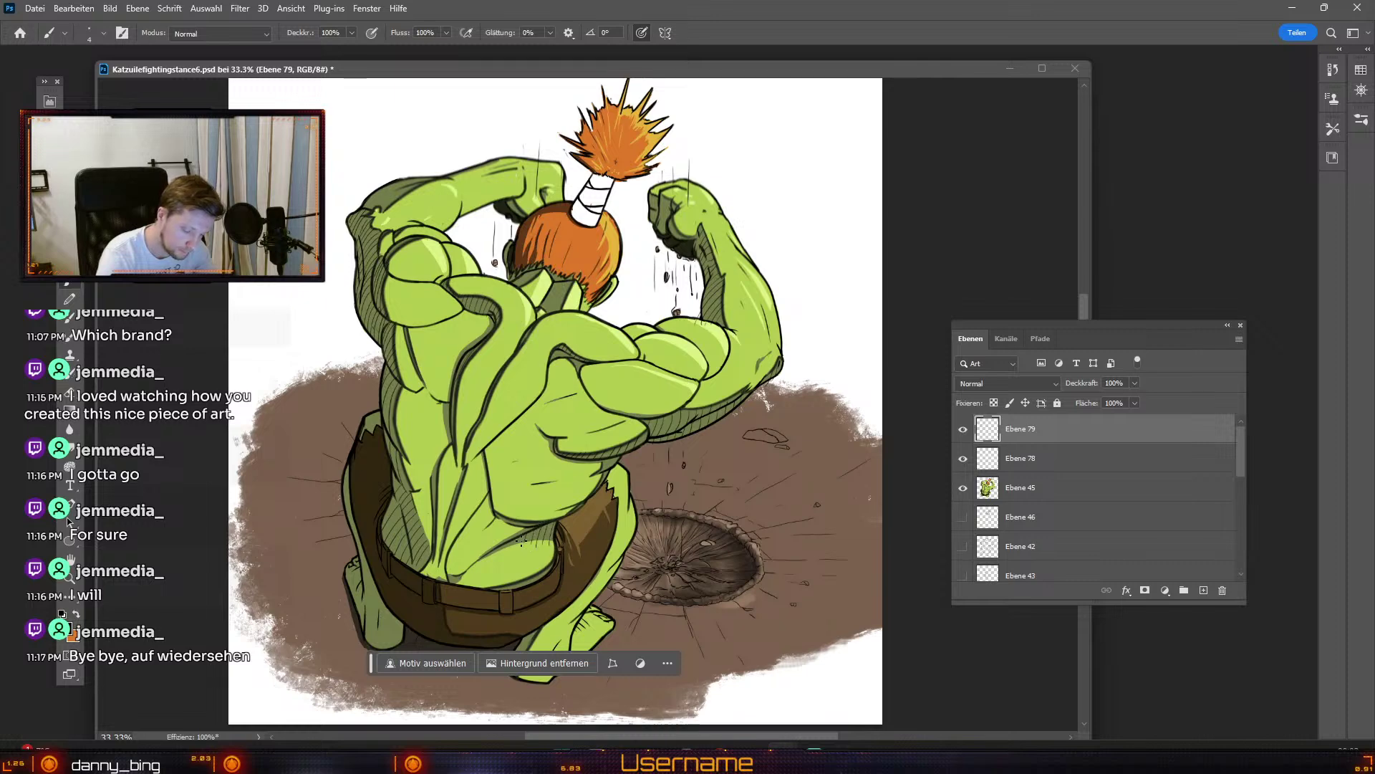
pyautogui.press('e')
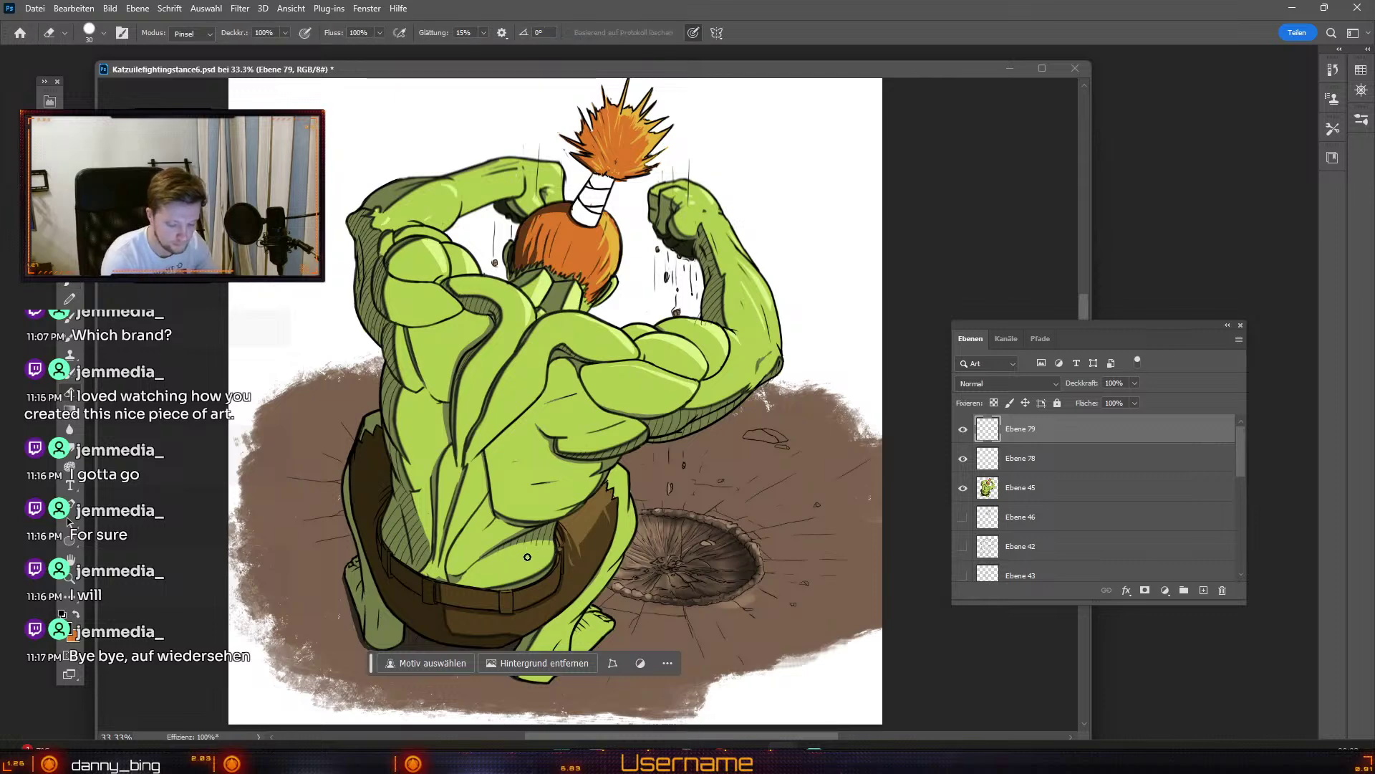
pyautogui.press('b')
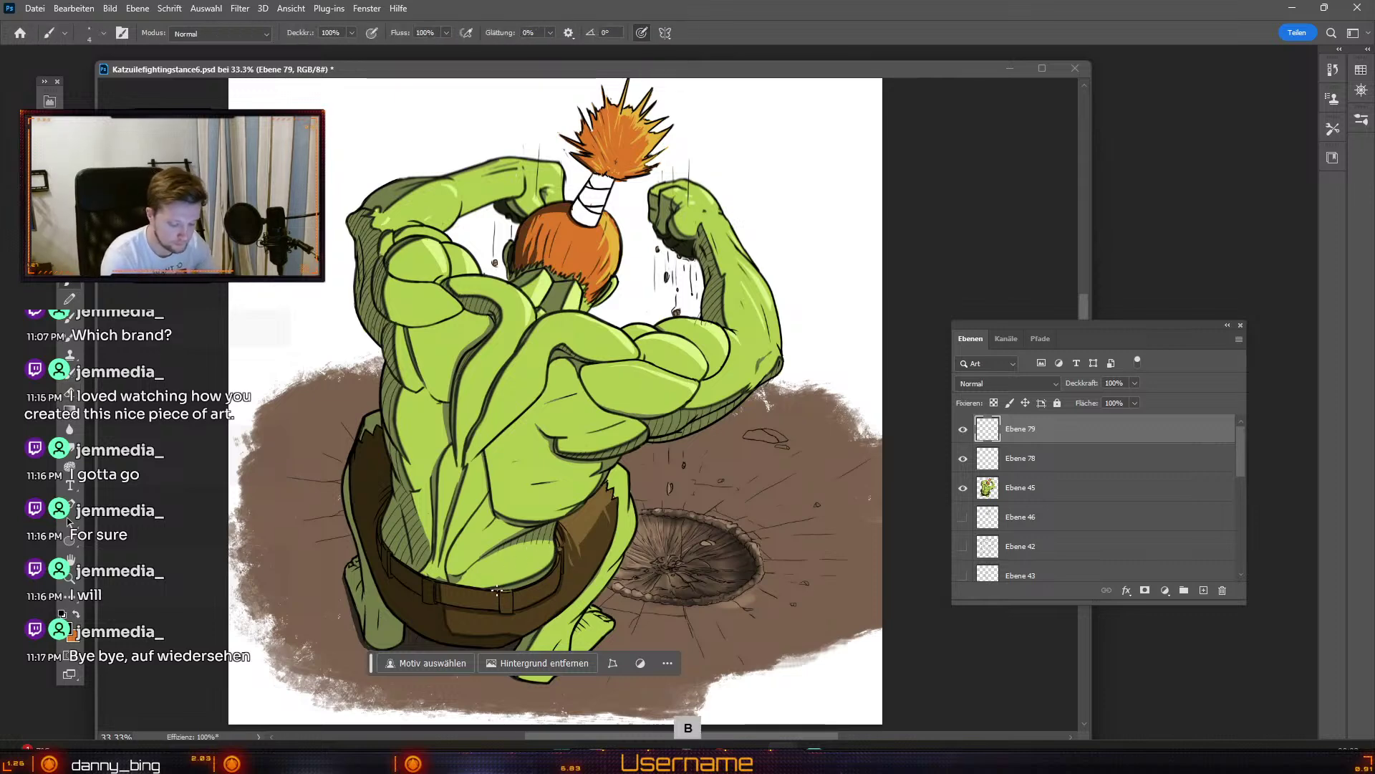
pyautogui.hotkey('ctrl', 'z')
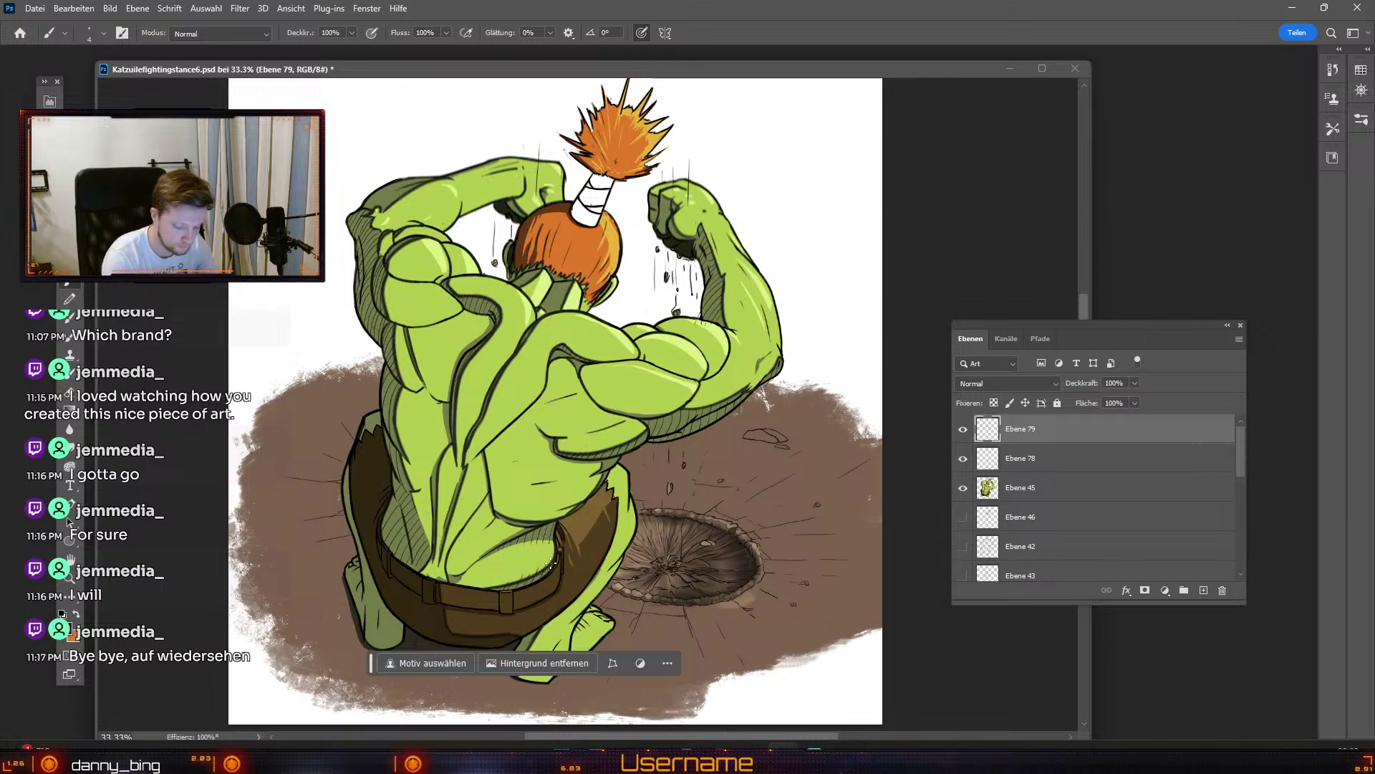
pyautogui.press('e')
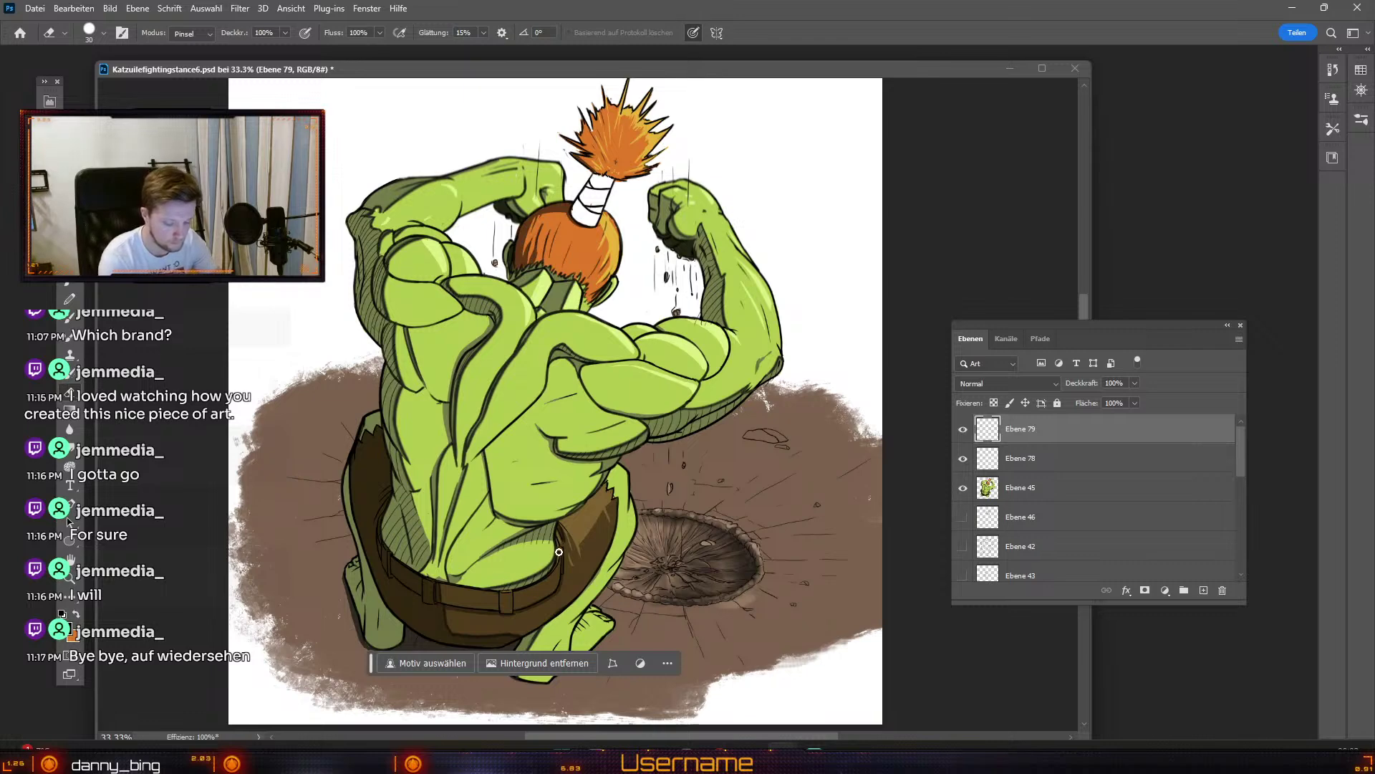
pyautogui.press('b')
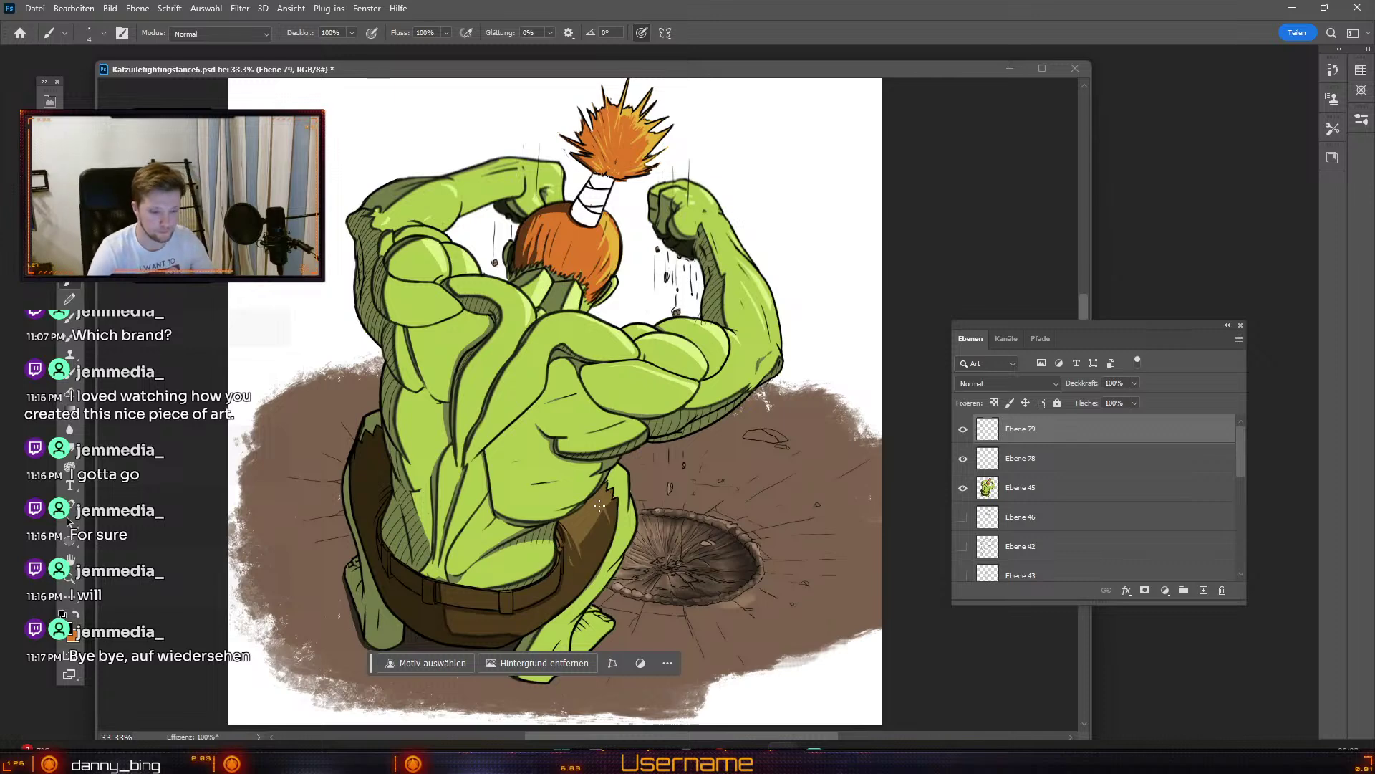
# Step: Hatch the shadow on the left foot with short fine strokes, undoing a poor one and erasing overshoots
pyautogui.hotkey('ctrl', '-')
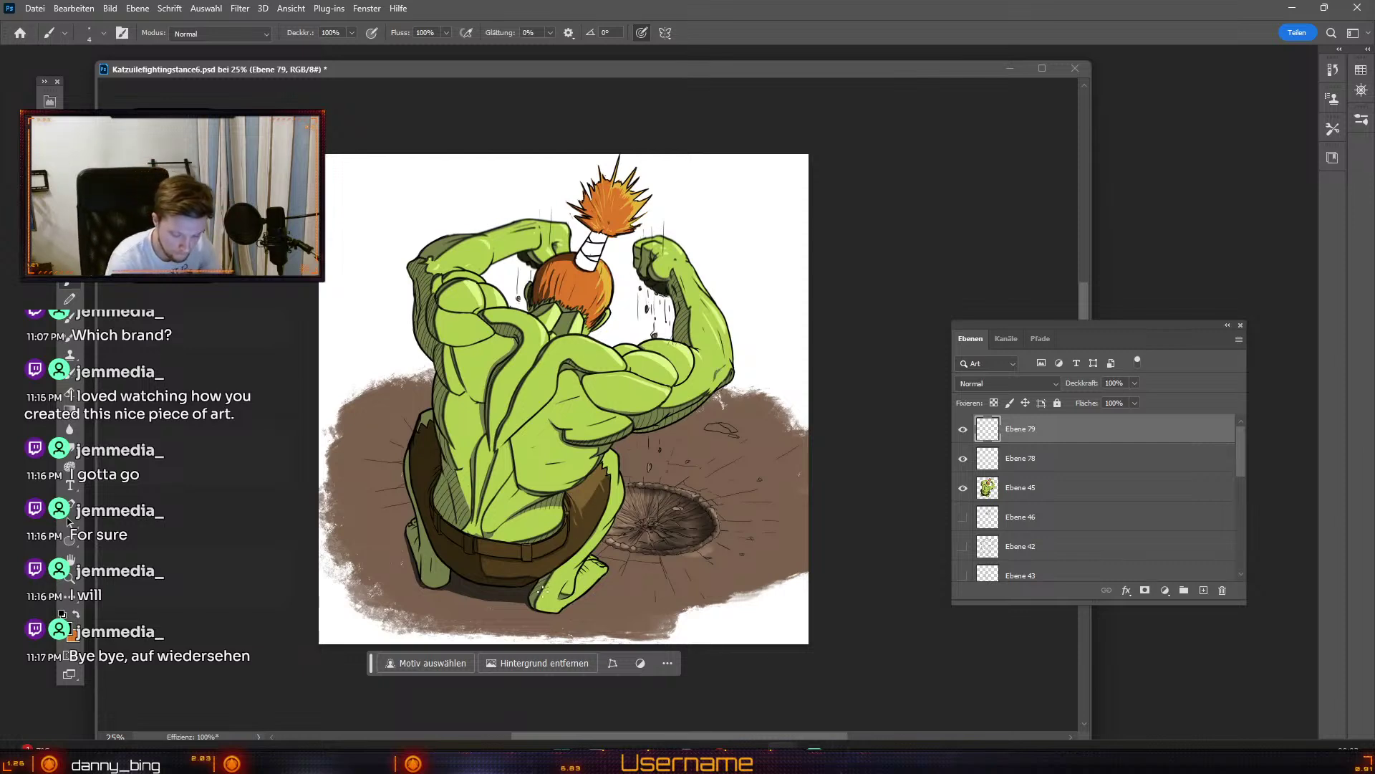
pyautogui.press('e')
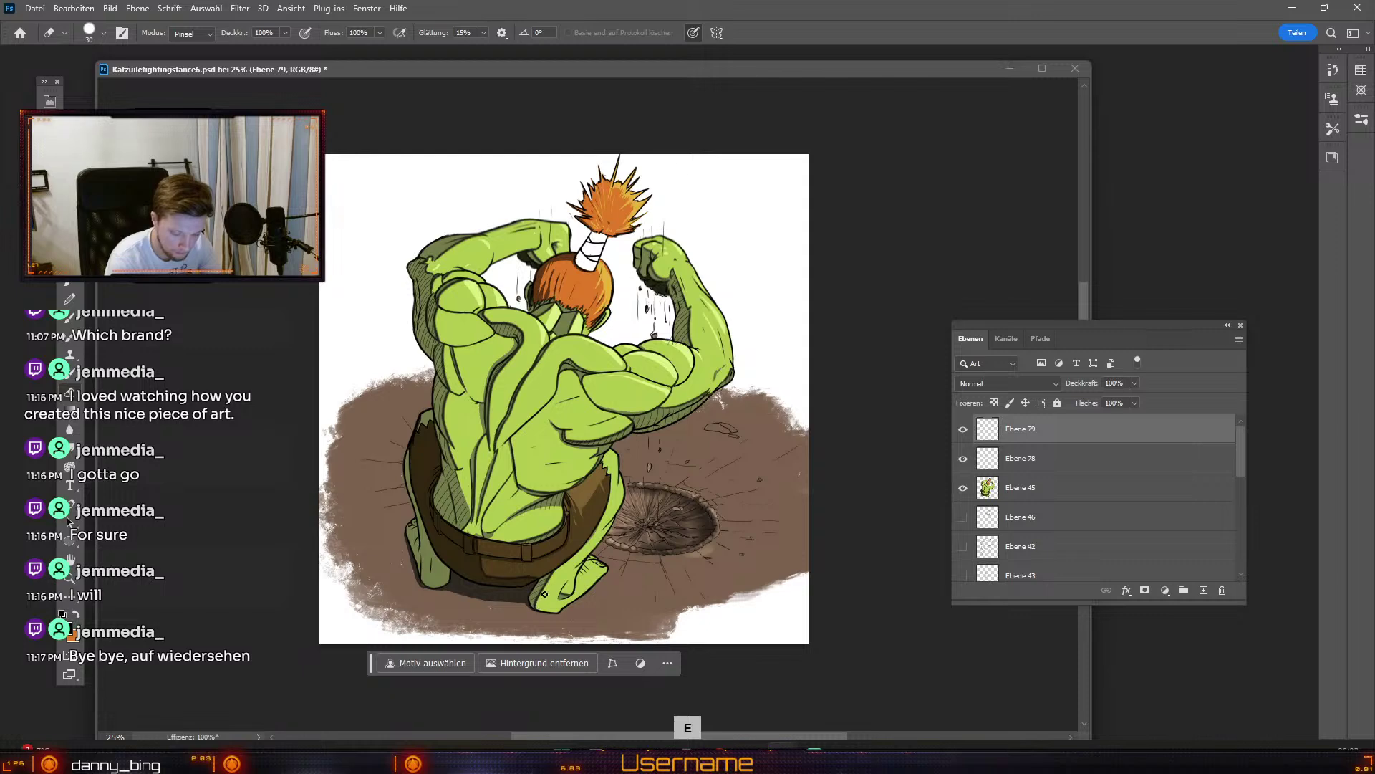
pyautogui.press('b')
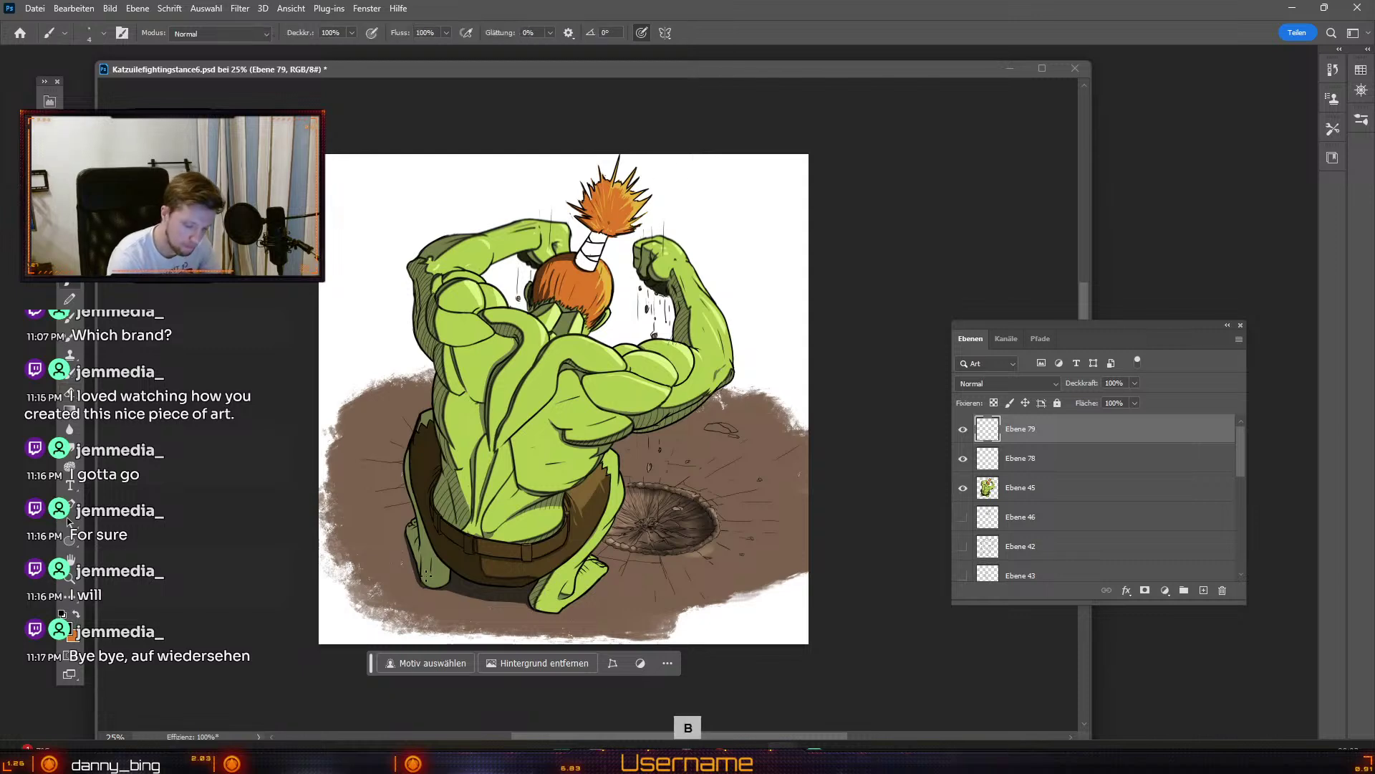
pyautogui.hotkey('ctrl', 'z')
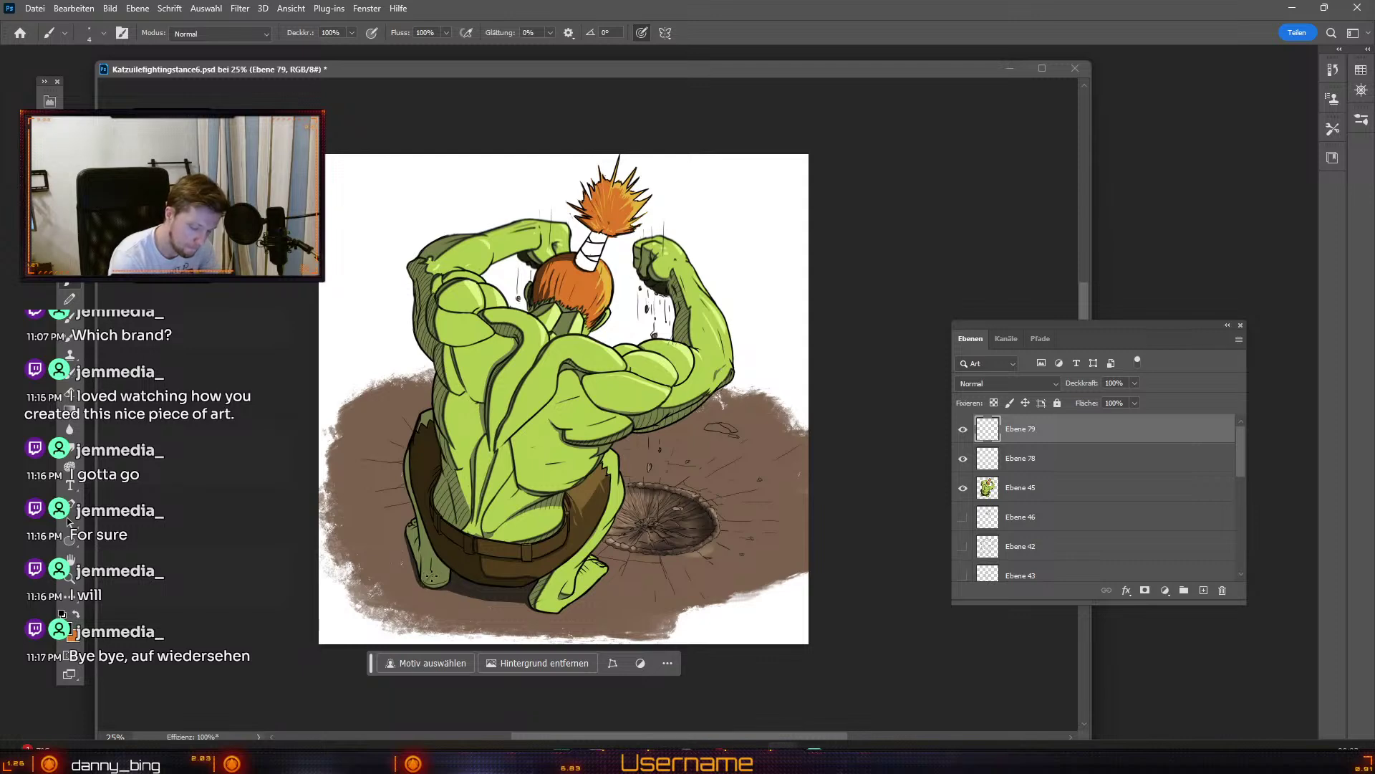
pyautogui.moveTo(428, 572); pyautogui.dragTo(422, 576)
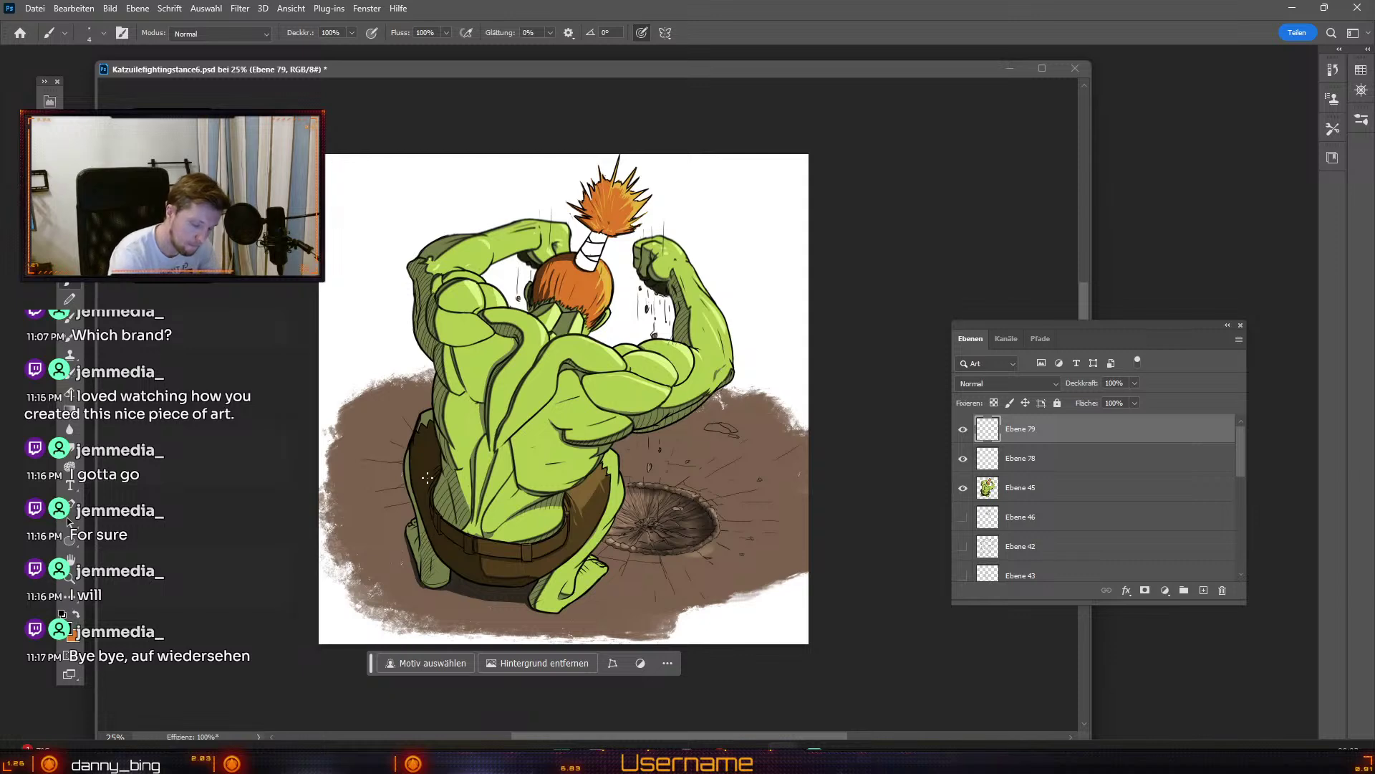
pyautogui.press('e')
pyautogui.press('b')
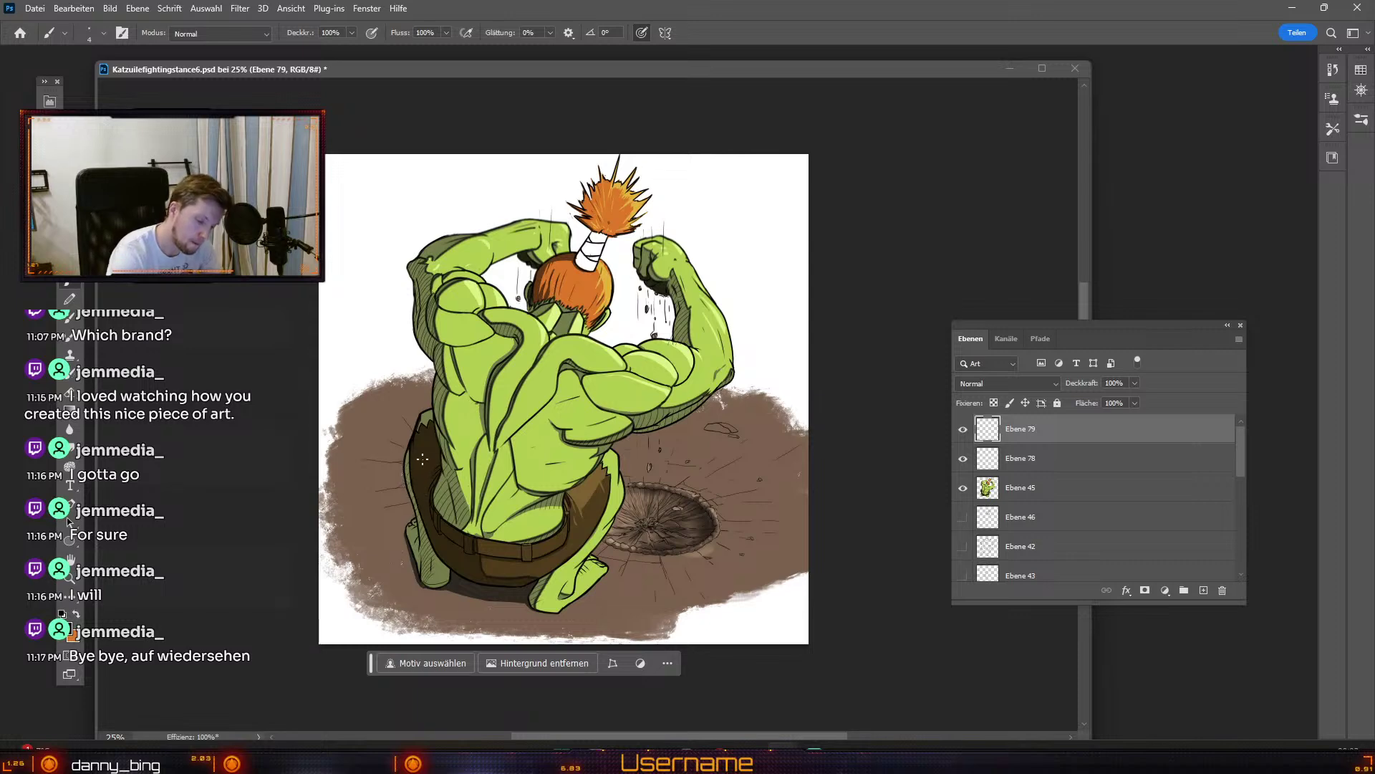
pyautogui.press('e')
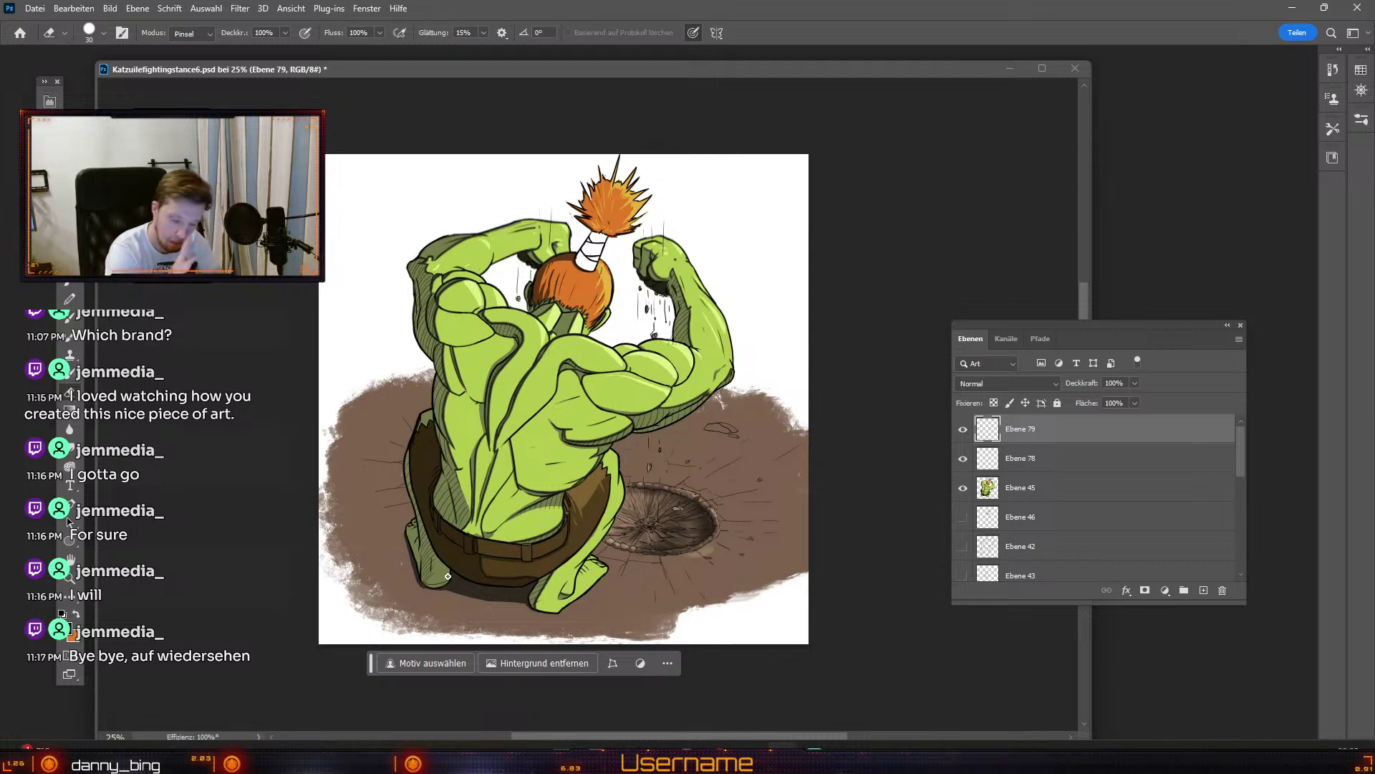
pyautogui.press('b')
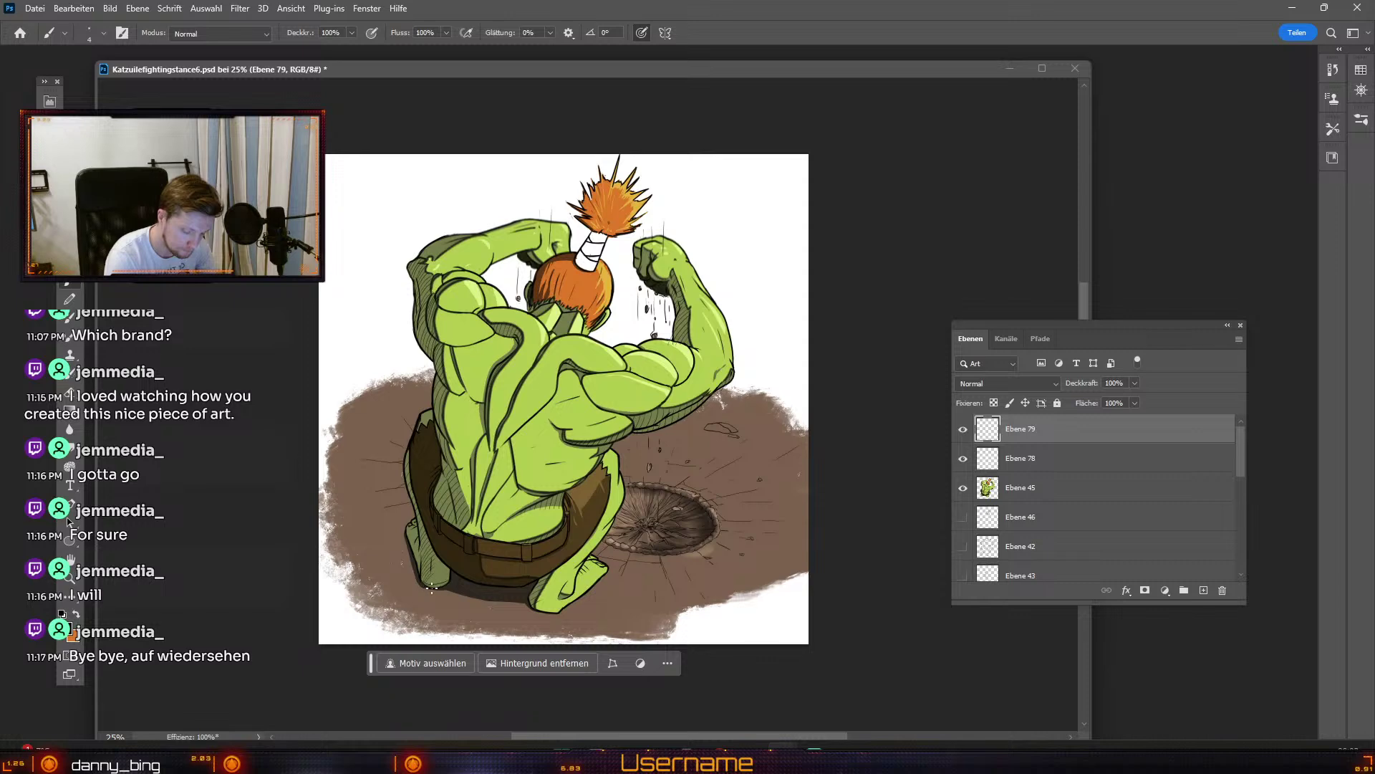
pyautogui.press('e')
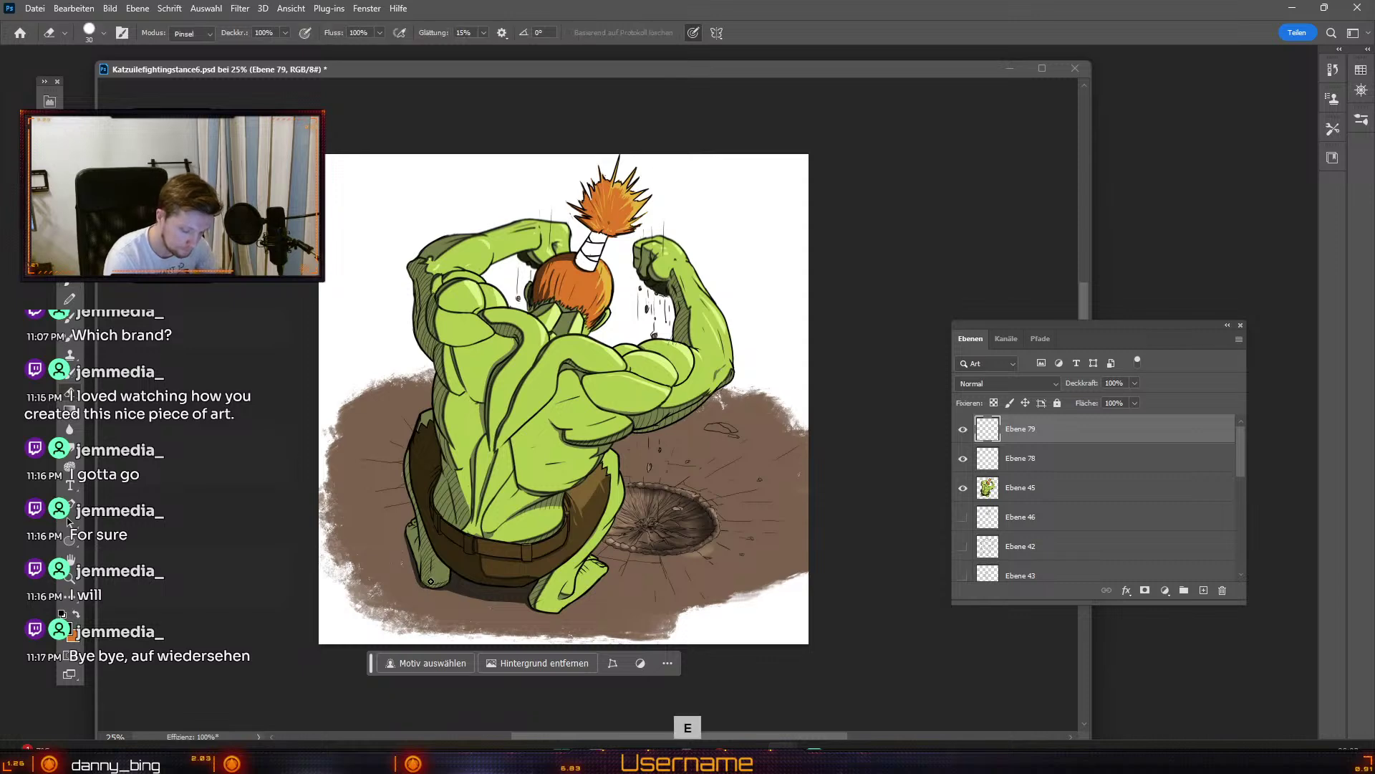
pyautogui.press('b')
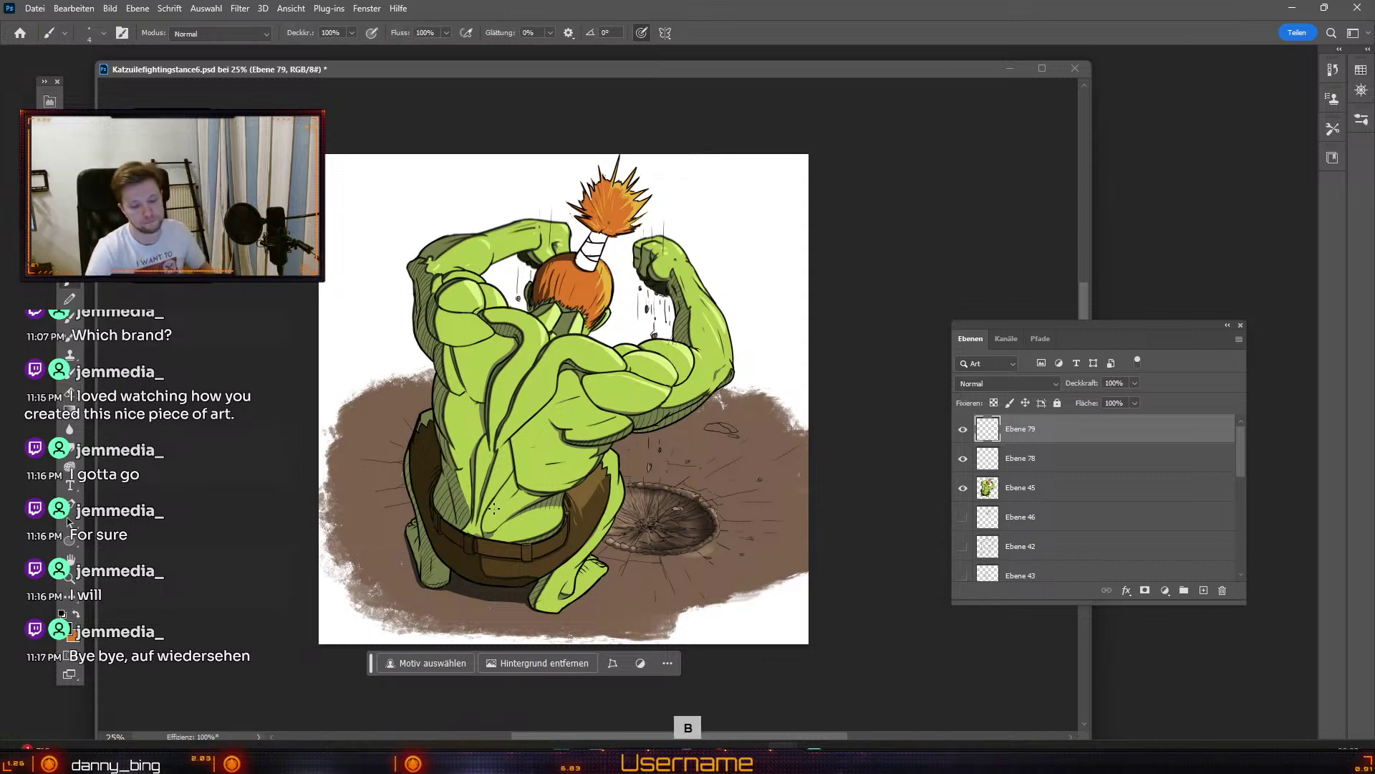
# Step: Refine the fine hatching on the right foot, undoing a poor stroke and cleaning up with the eraser
pyautogui.press('e')
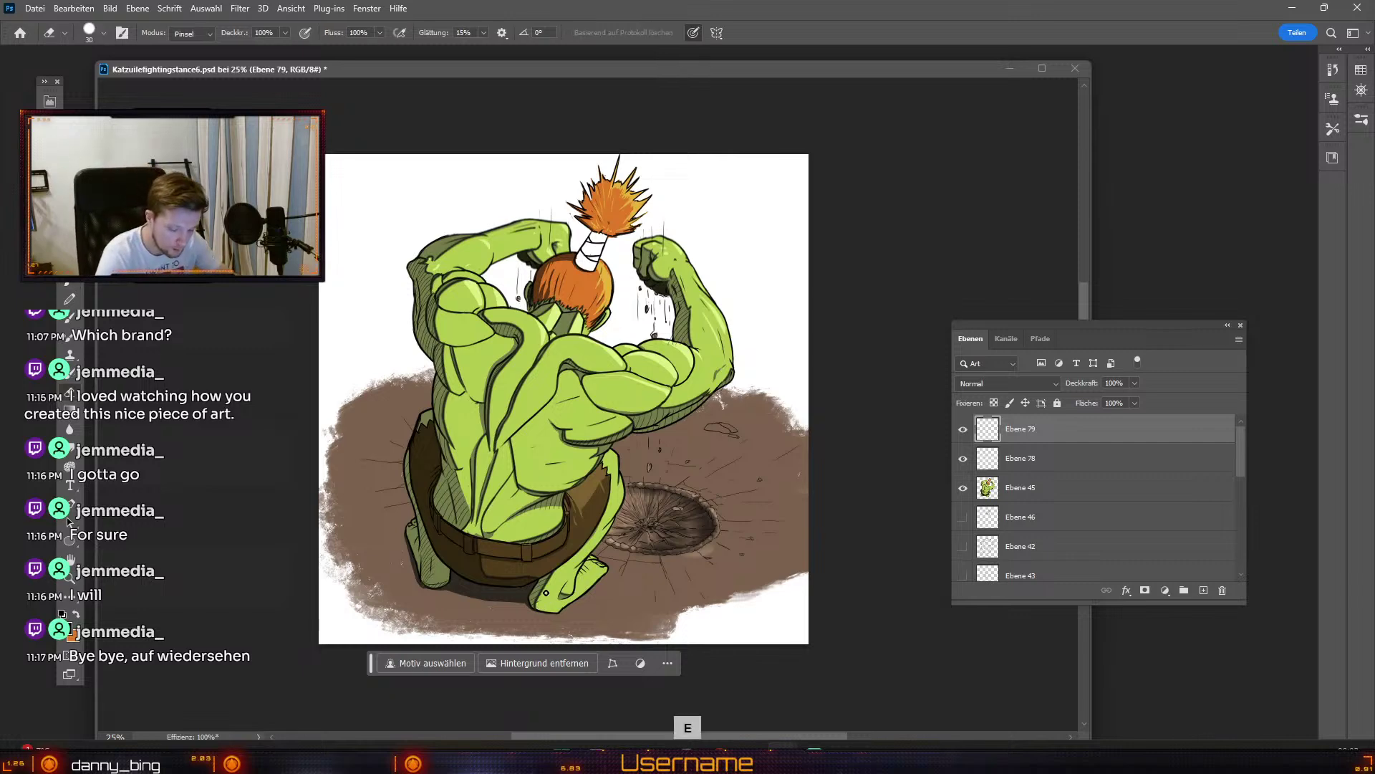
pyautogui.press('b')
pyautogui.hotkey('ctrl', 'z')
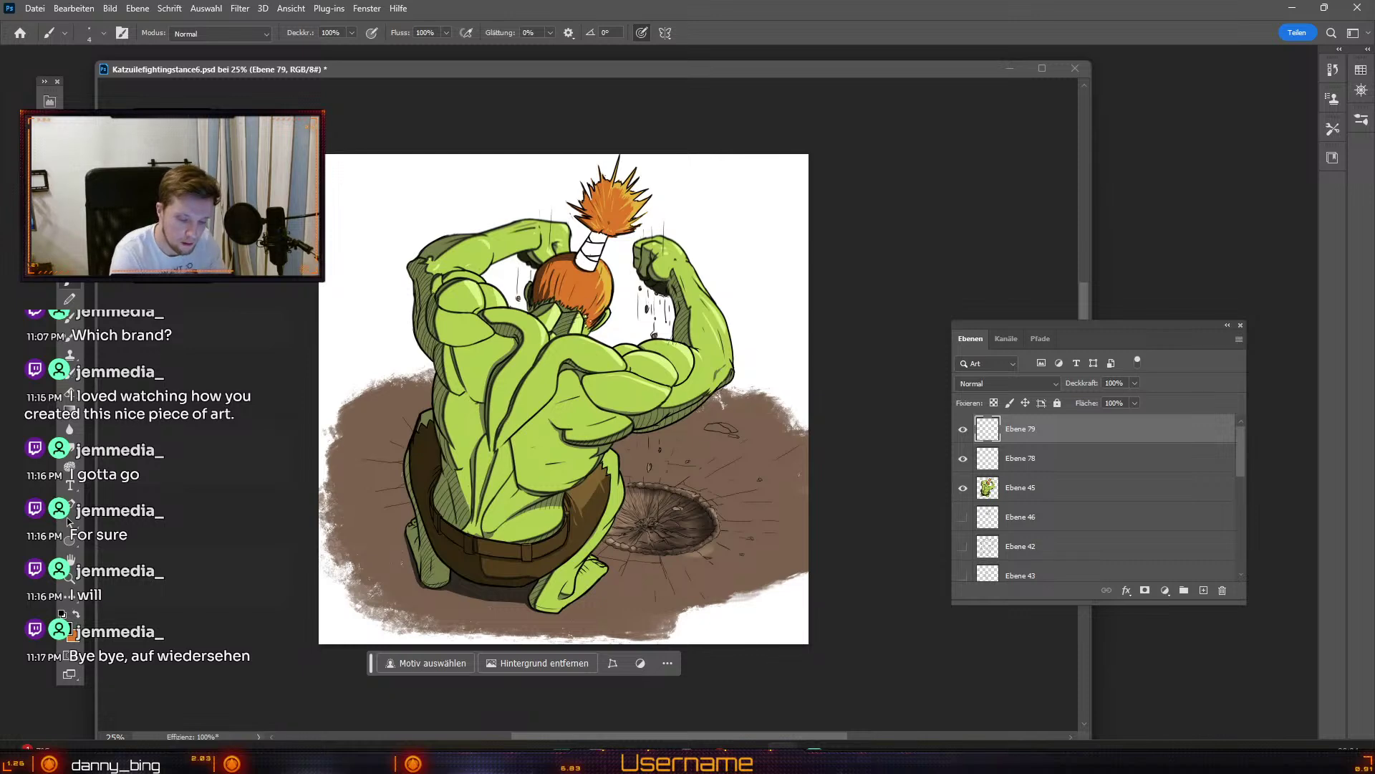
pyautogui.press('e')
pyautogui.press('b')
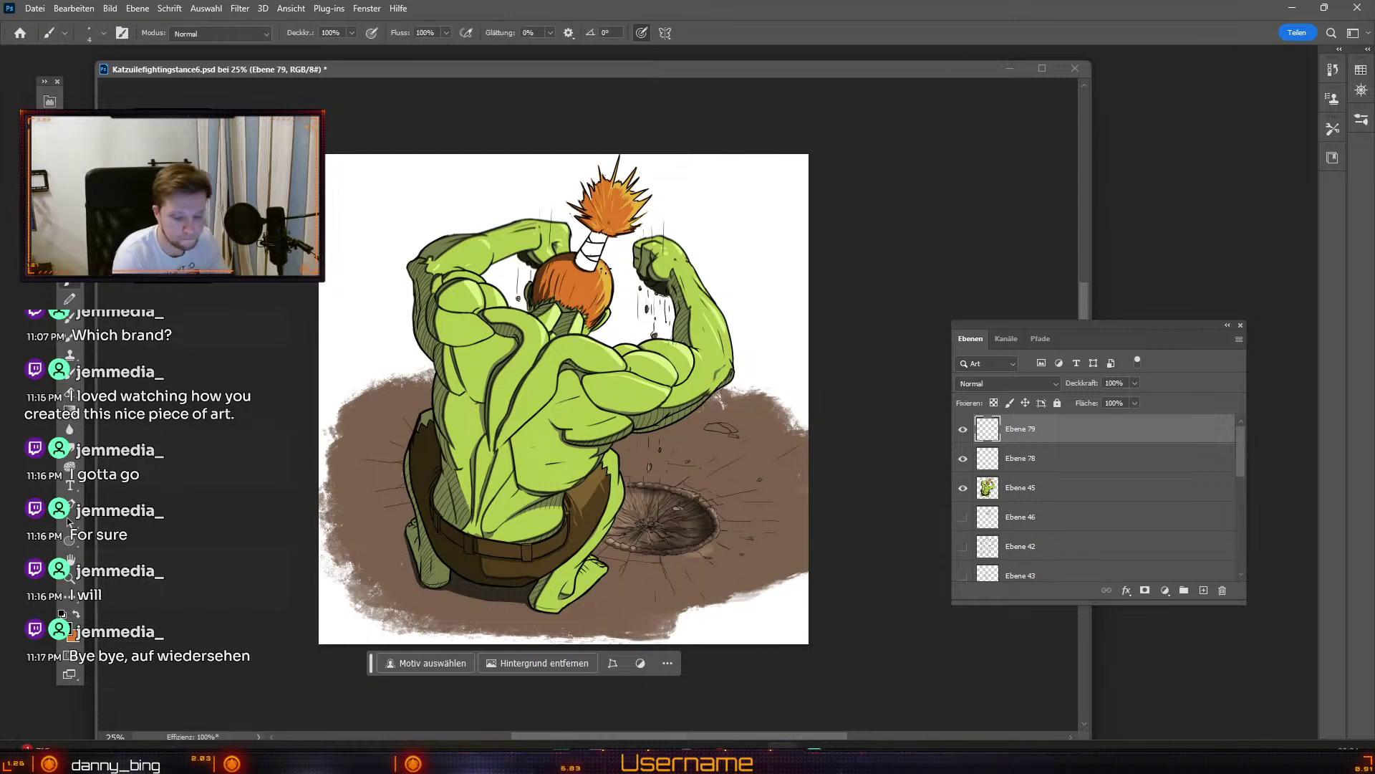
pyautogui.press('e')
pyautogui.press('b')
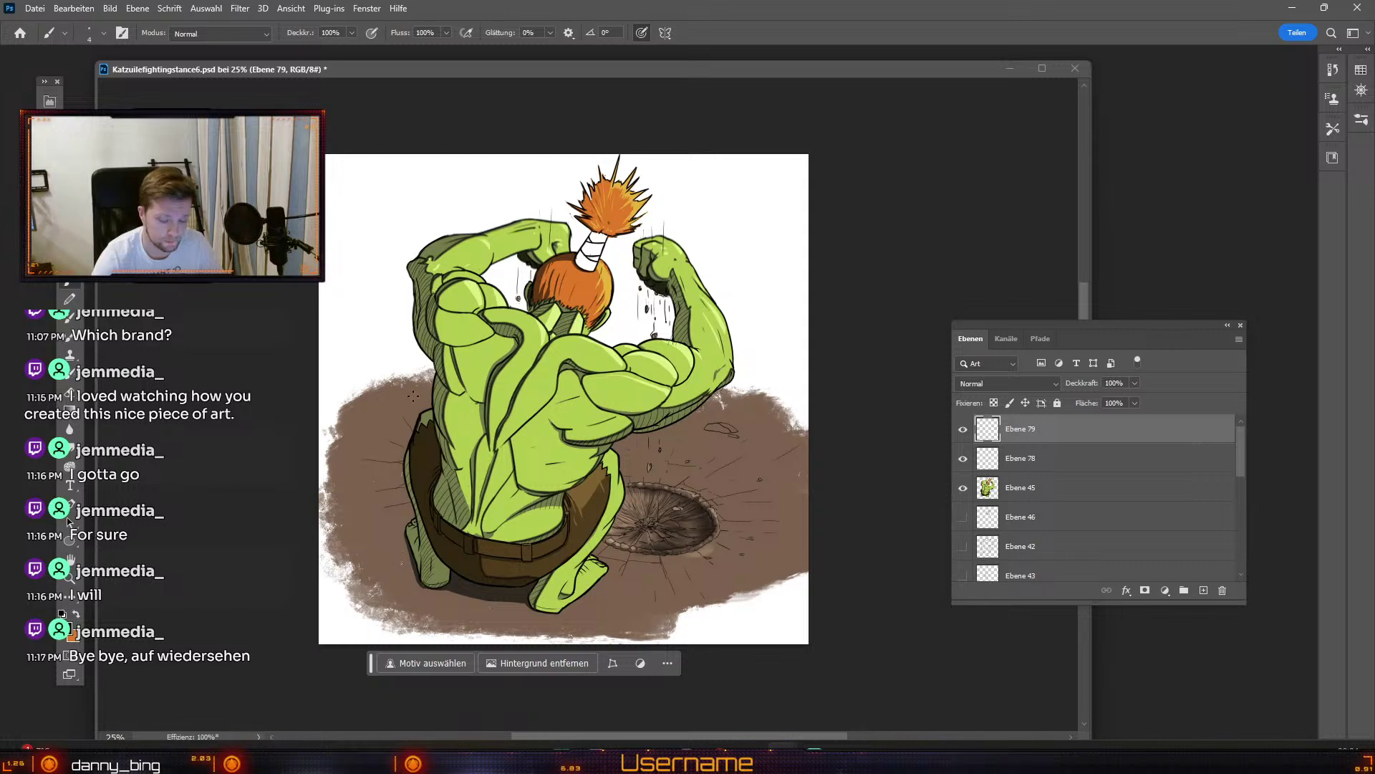
# Step: Add a new layer directly above the character's layer Ebene 45 and set the brush colour to dark blue-grey #31344b
pyautogui.press('v')
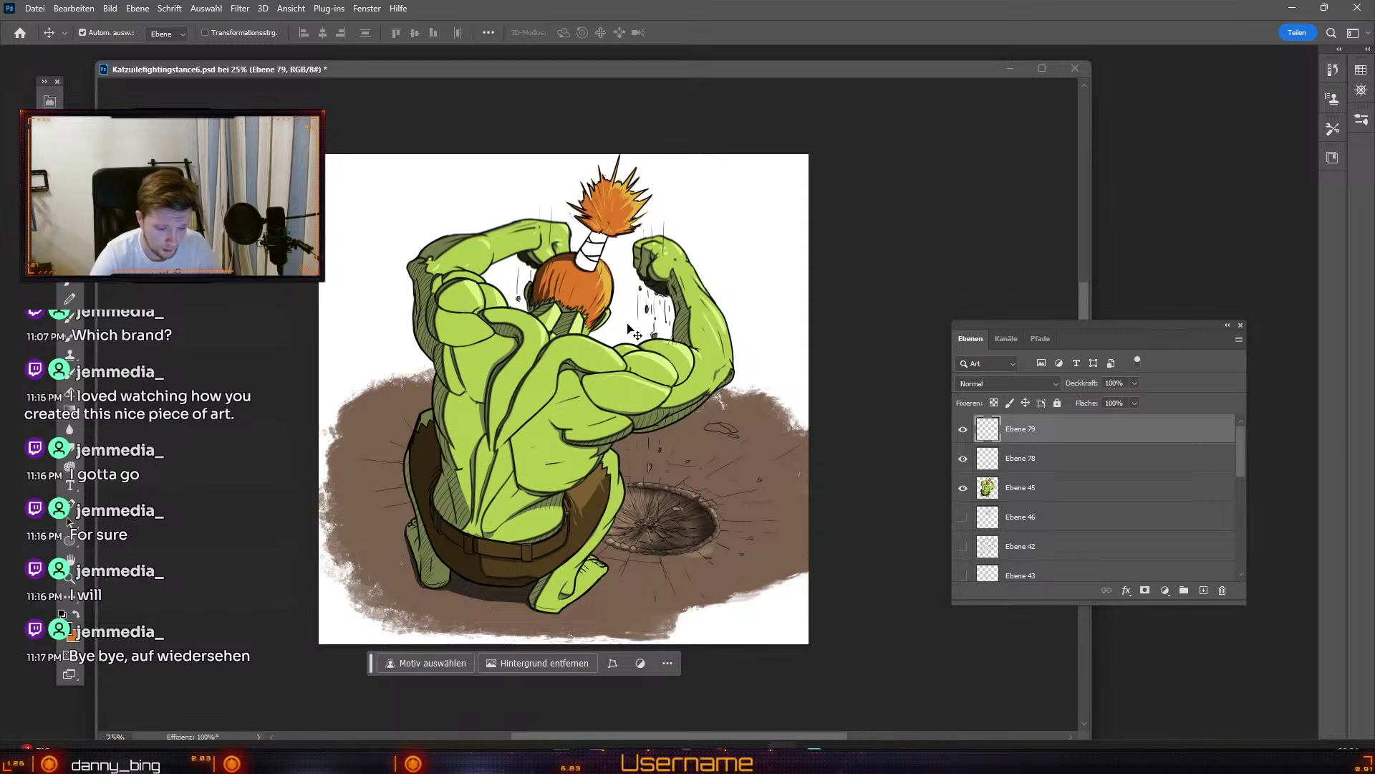
pyautogui.click(599, 266)
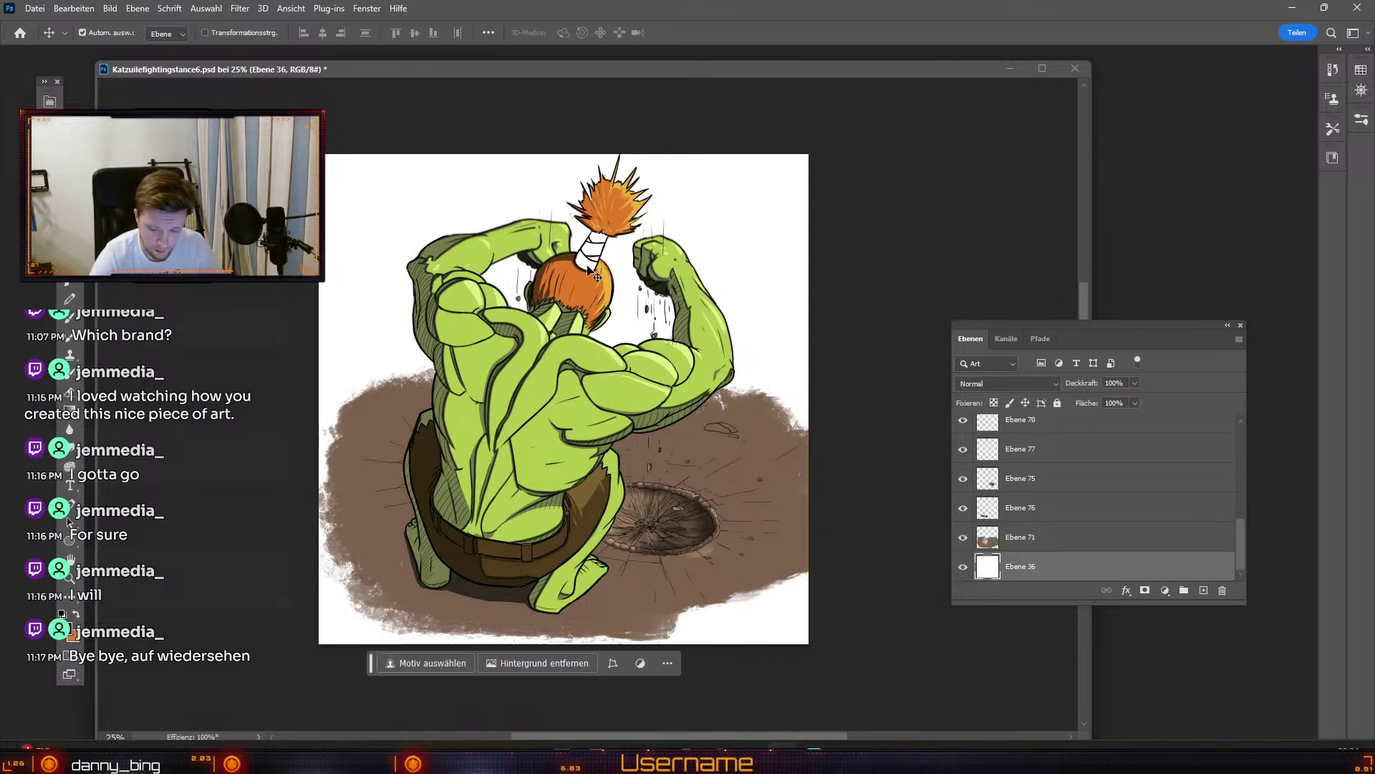
pyautogui.click(599, 221)
pyautogui.scroll(1, 1053, 479)
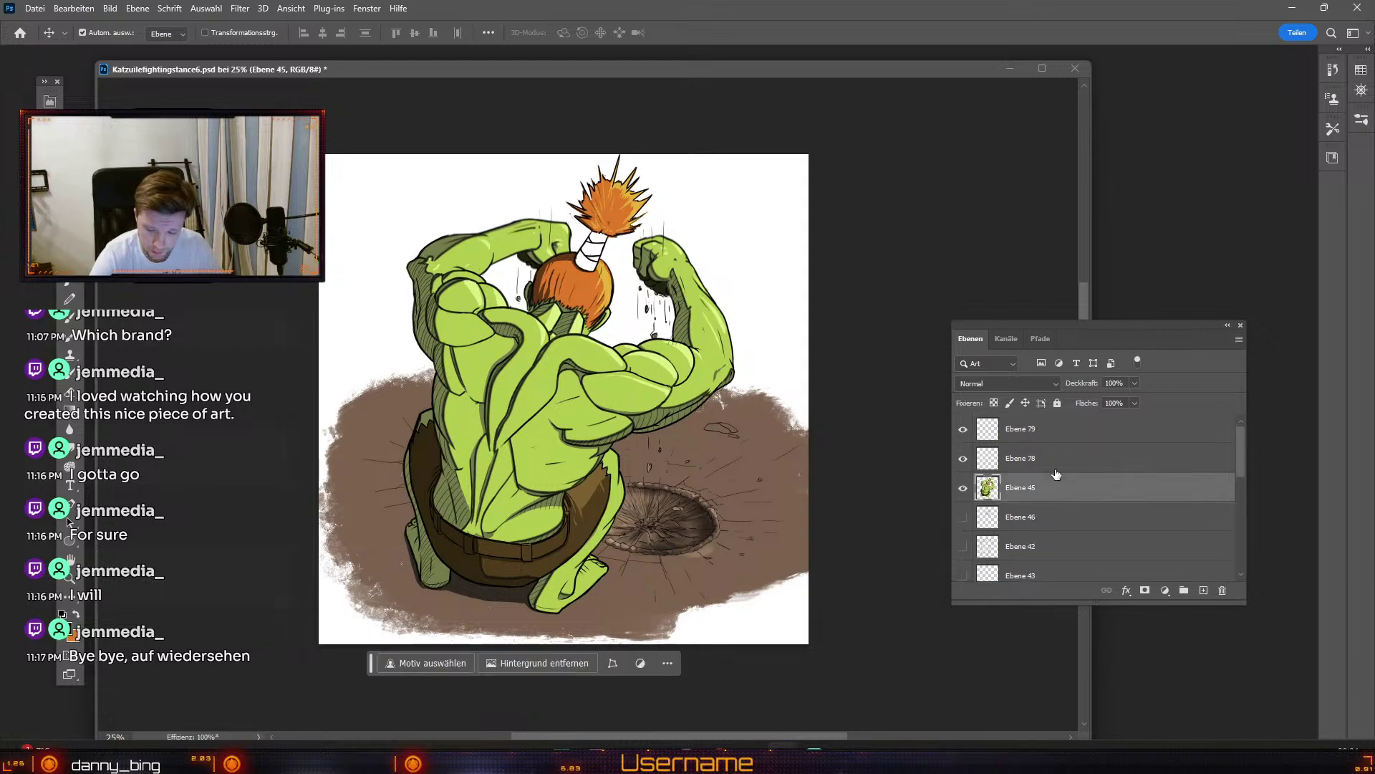
pyautogui.click(1204, 591)
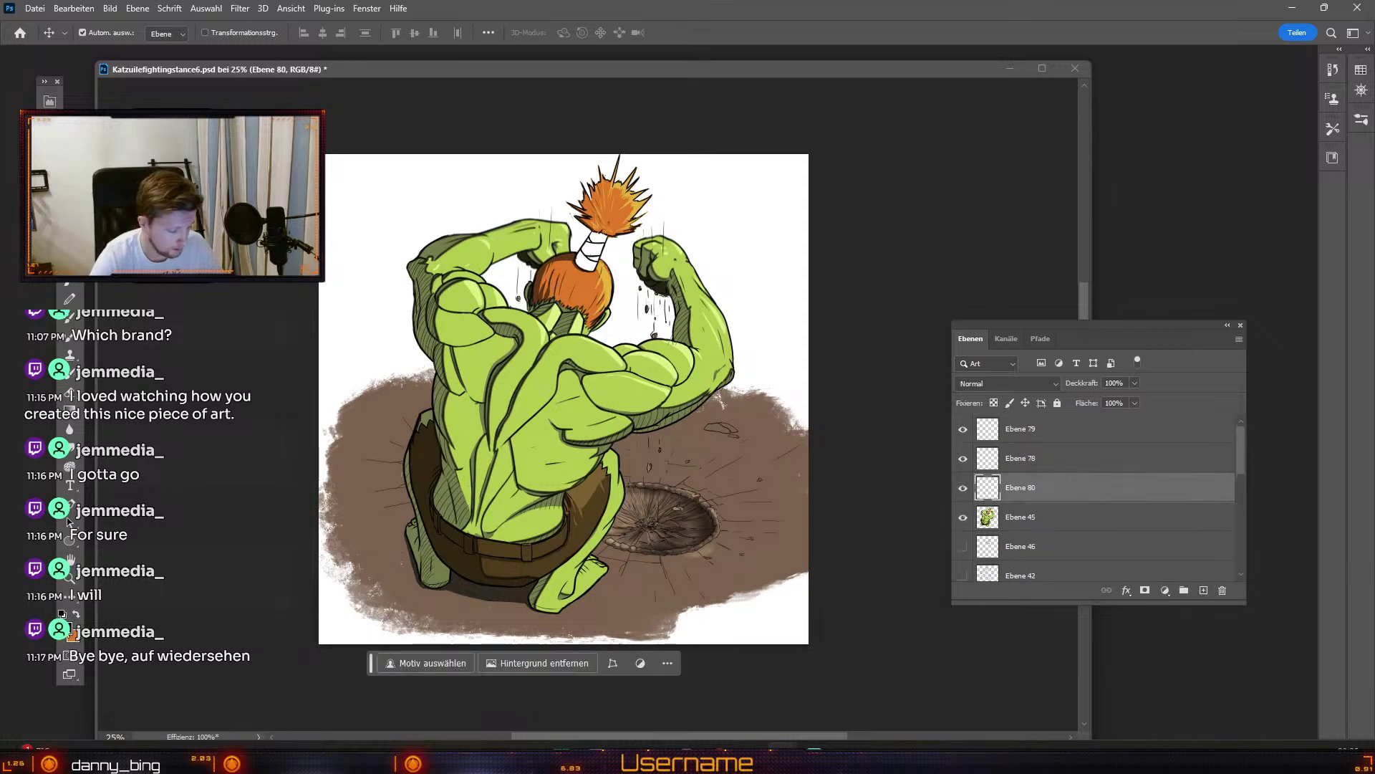
pyautogui.click(66, 628)
pyautogui.moveTo(132, 296)
pyautogui.mouseDown()
pyautogui.moveTo(165, 318)
pyautogui.moveTo(39, 293)
pyautogui.moveTo(81, 296)
pyautogui.mouseUp()
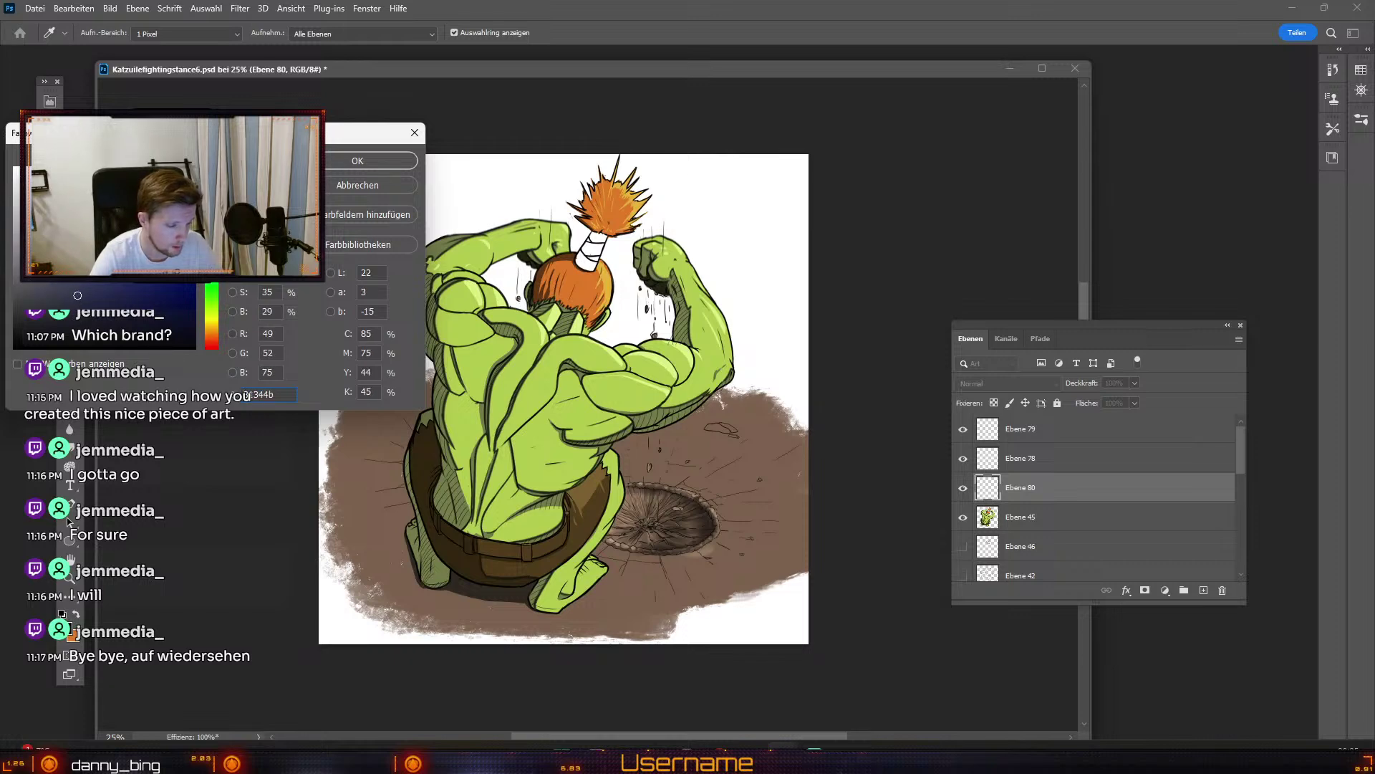
pyautogui.press('Return')
pyautogui.press('b')
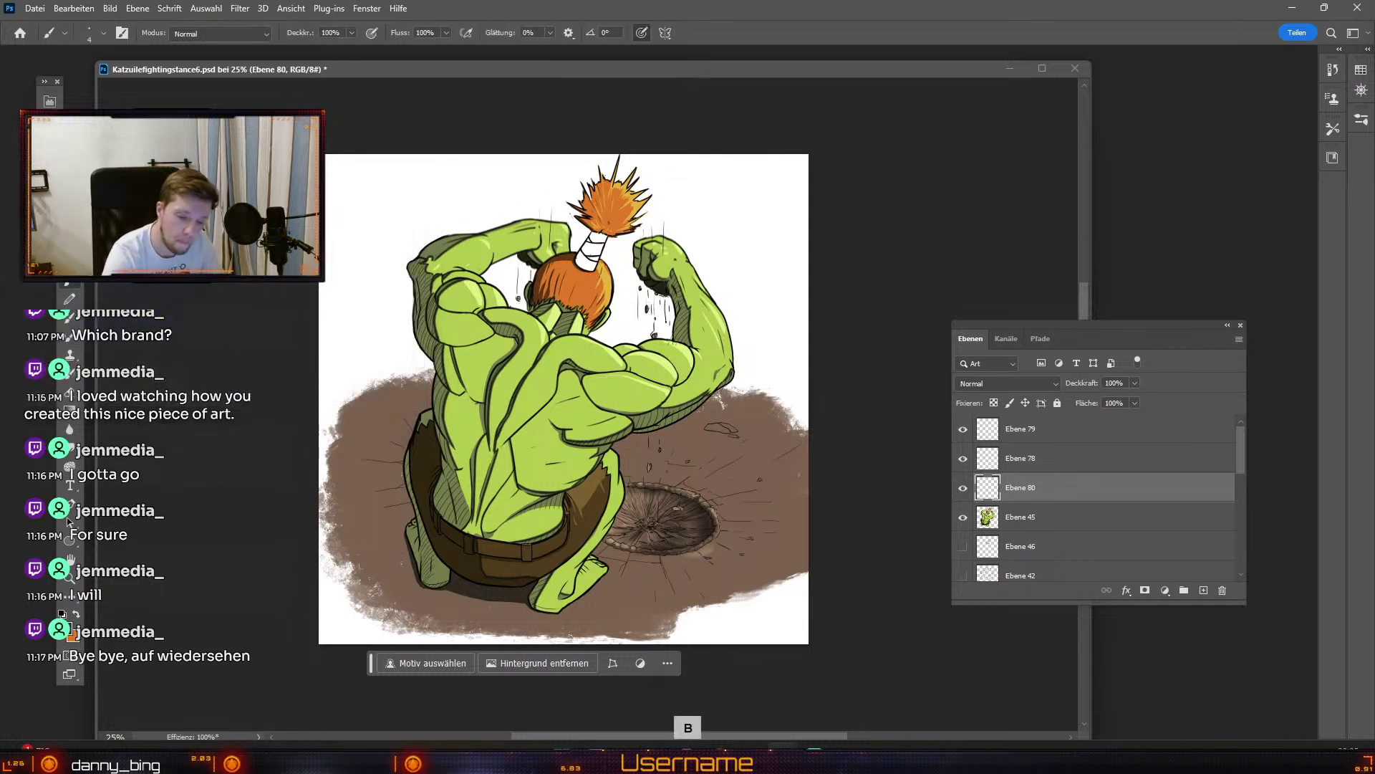
# Step: Enlarge the brush to 50 px and try a dark blue-grey stroke on the ponytail band on Ebene 80, undoing it
pyautogui.press('#')
pyautogui.press('#')
pyautogui.press('#')
pyautogui.press('#')
pyautogui.press('#')
pyautogui.press('#')
pyautogui.press('#')
pyautogui.press('#')
pyautogui.press('#')
pyautogui.press('#')
pyautogui.press('#')
pyautogui.press('#')
pyautogui.press('#')
pyautogui.press('#')
pyautogui.moveTo(590, 255); pyautogui.dragTo(596, 245)
pyautogui.hotkey('ctrl', 'z')
# Step: Add a new layer between Ebene 45 and the hidden Ebene 46 and paint the white ponytail band dark blue-grey on it
pyautogui.click(1037, 528)
pyautogui.click(1072, 558)
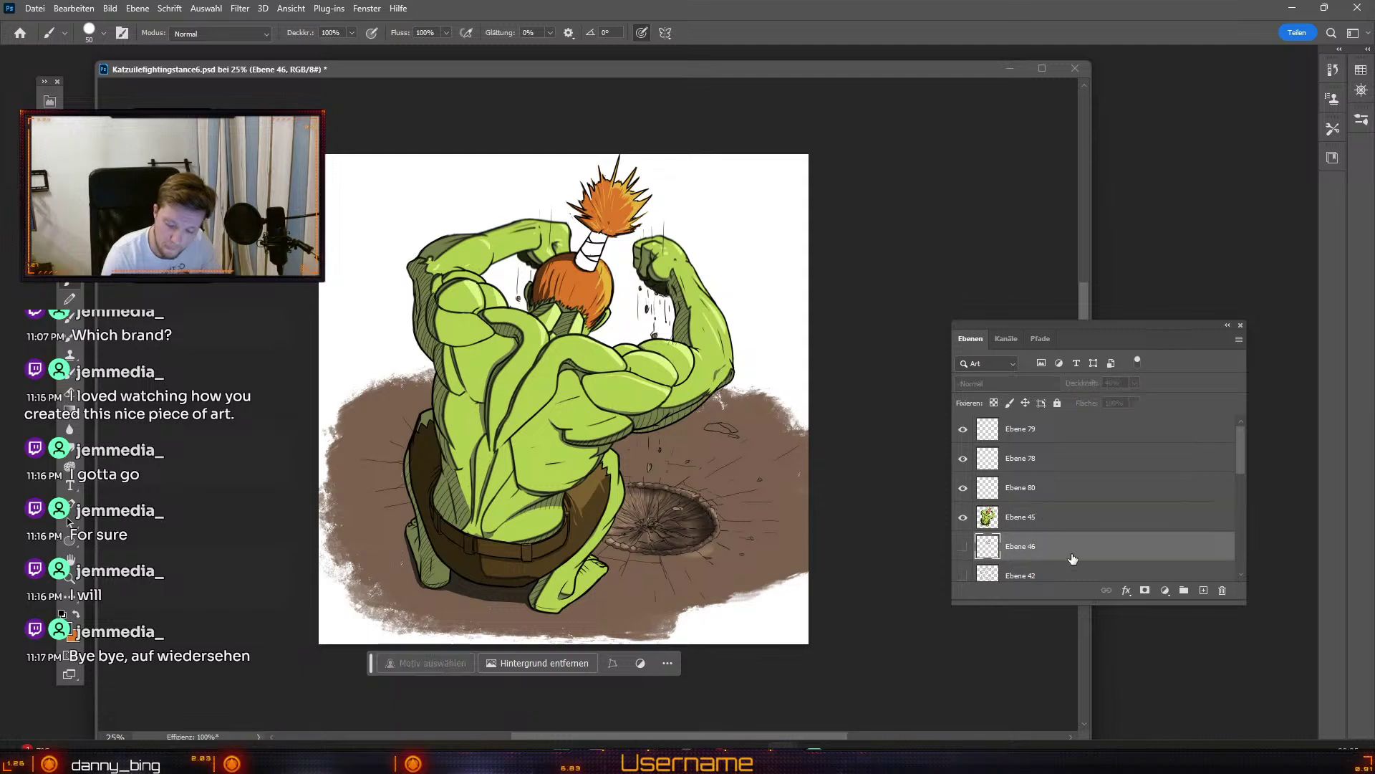
pyautogui.click(592, 254)
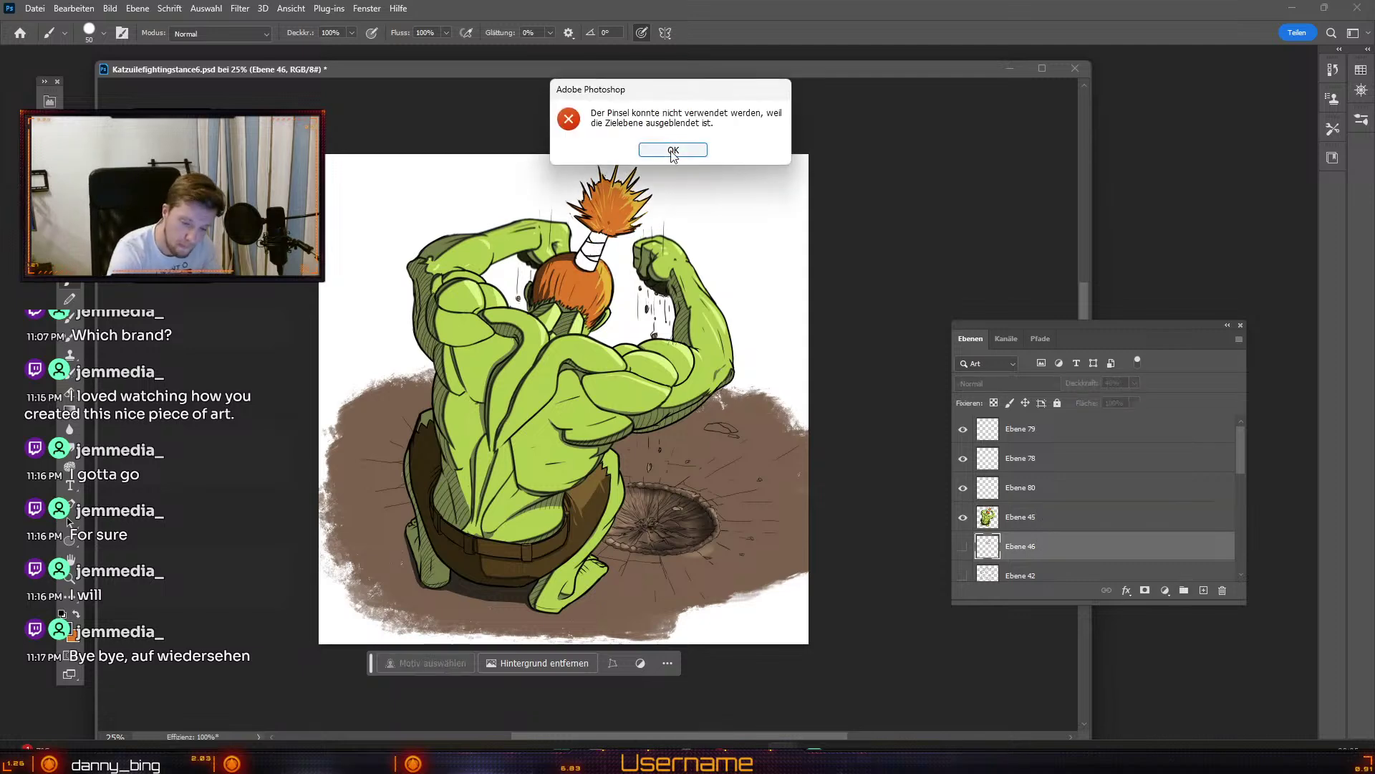
pyautogui.click(671, 152)
pyautogui.click(1203, 590)
pyautogui.click(596, 241)
pyautogui.moveTo(588, 261)
pyautogui.mouseDown()
pyautogui.moveTo(593, 237)
pyautogui.moveTo(578, 267)
pyautogui.moveTo(602, 229)
pyautogui.moveTo(589, 278)
pyautogui.moveTo(602, 240)
pyautogui.mouseUp()
pyautogui.press('odiaeresis')
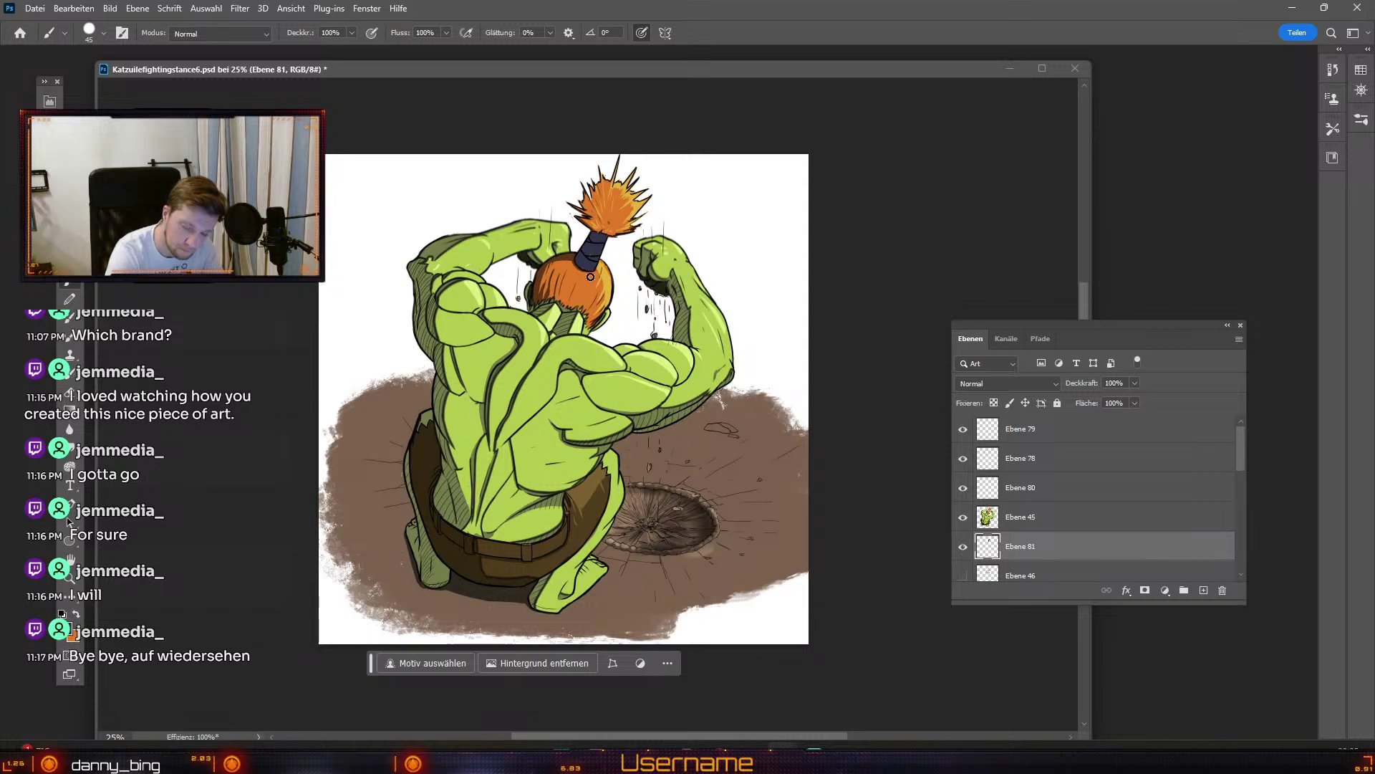
# Step: Erase the leftover white spots in the ponytail band on Ebene 45 with a small eraser reduced to 10 px
pyautogui.click(1026, 517)
pyautogui.press('e')
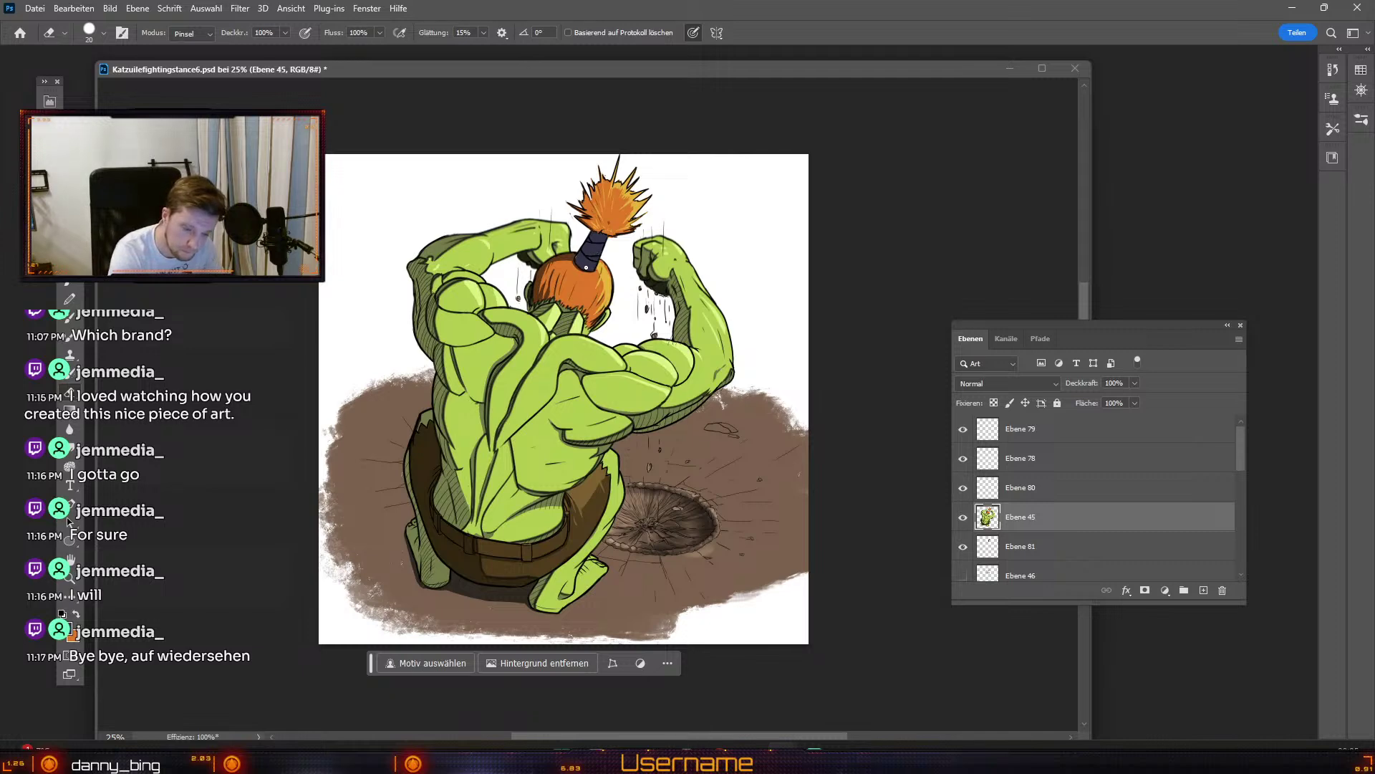
pyautogui.press('odiaeresis')
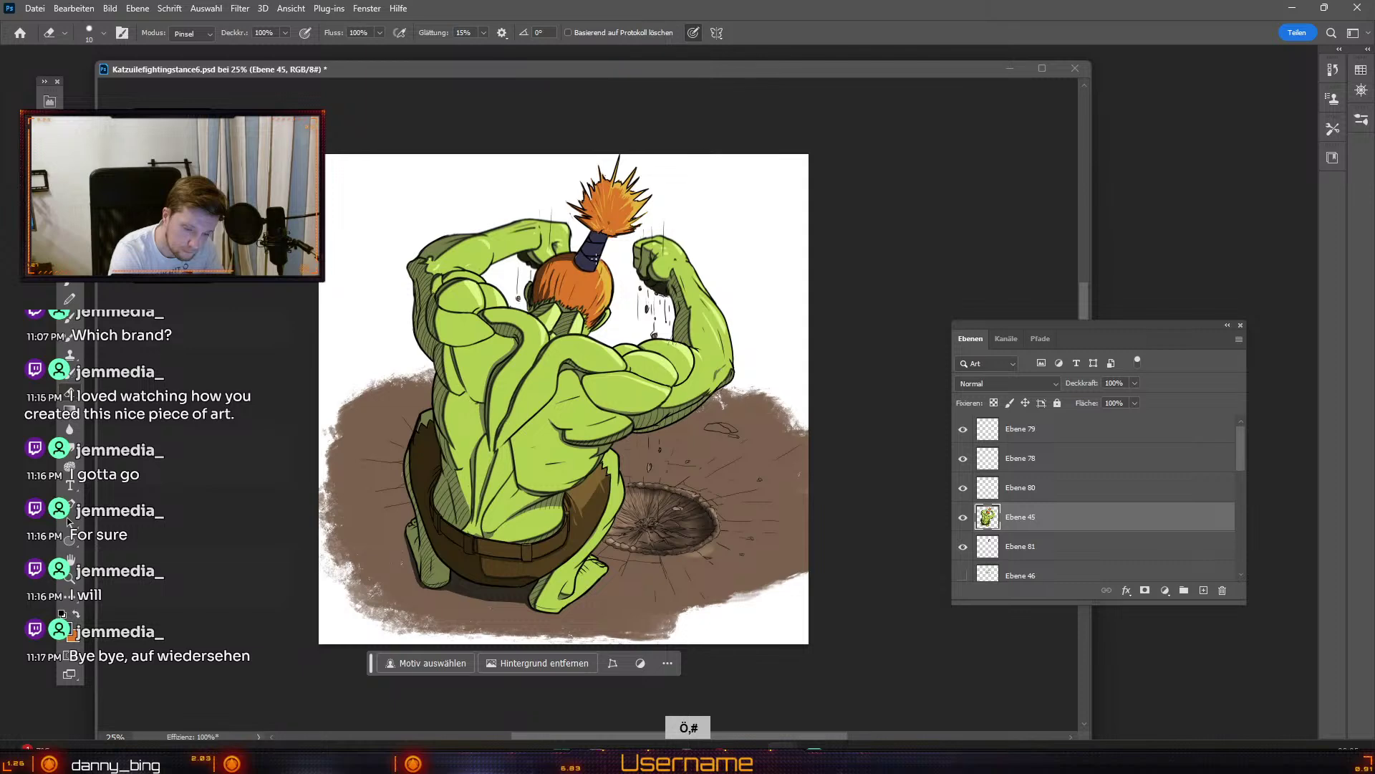
# Step: Add a new layer directly above Ebene 81 and choose a brush colour for the ponytail band
pyautogui.press('b')
pyautogui.click(1101, 547)
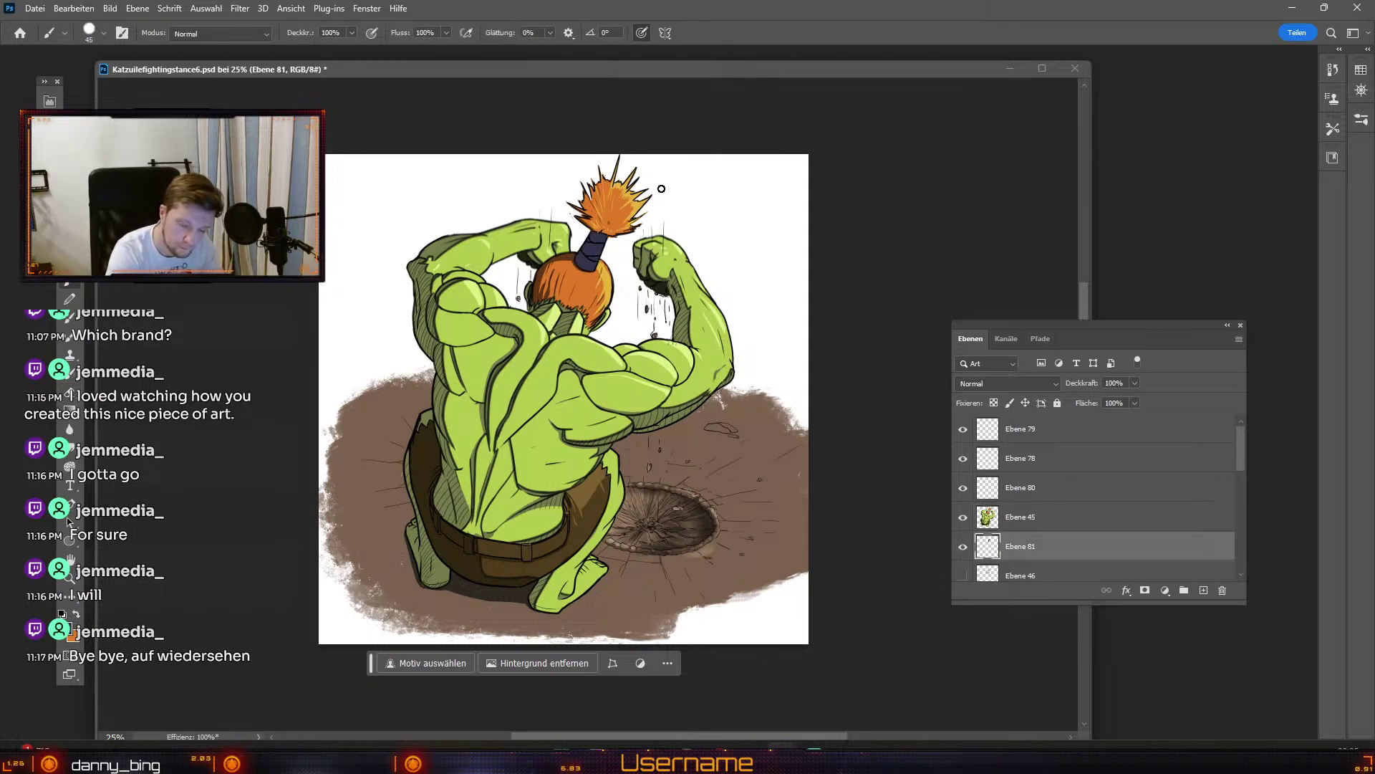
pyautogui.click(1204, 590)
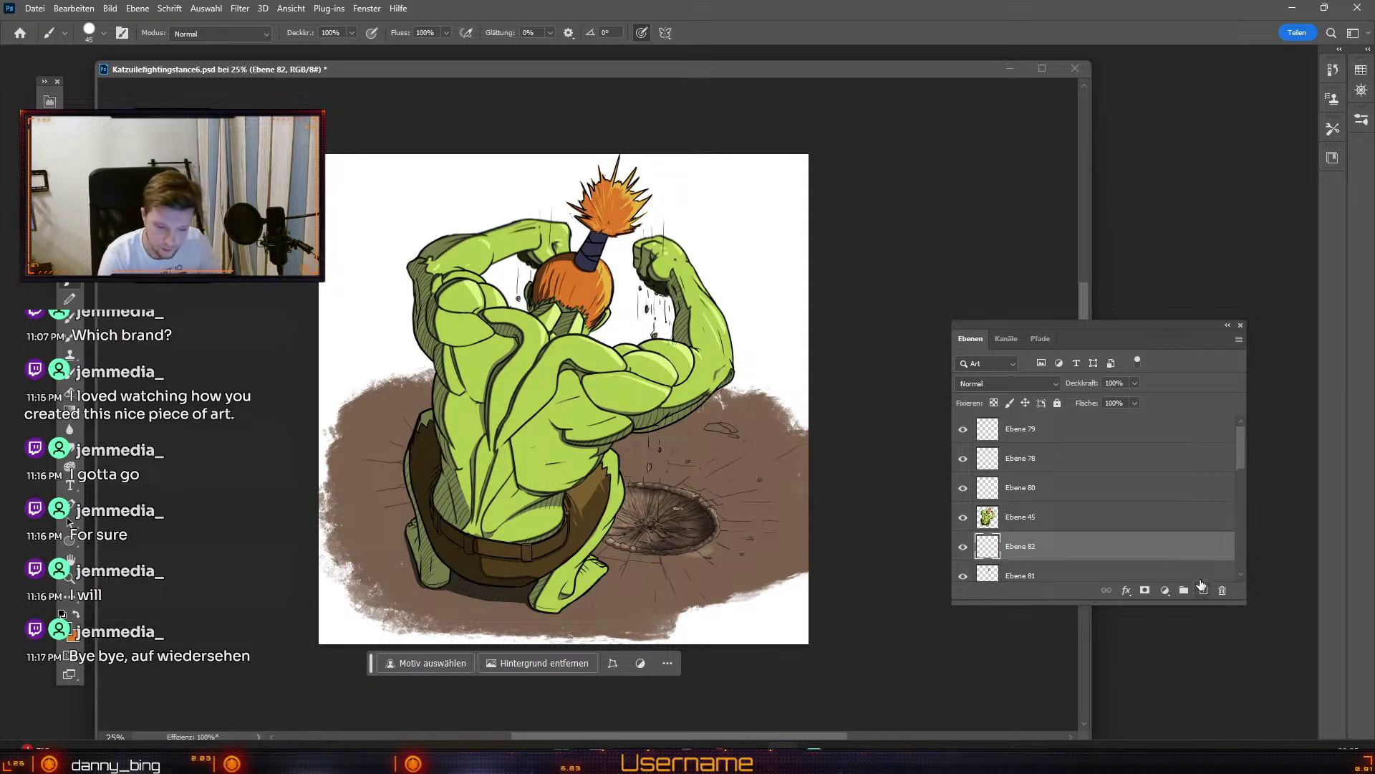
pyautogui.click(69, 635)
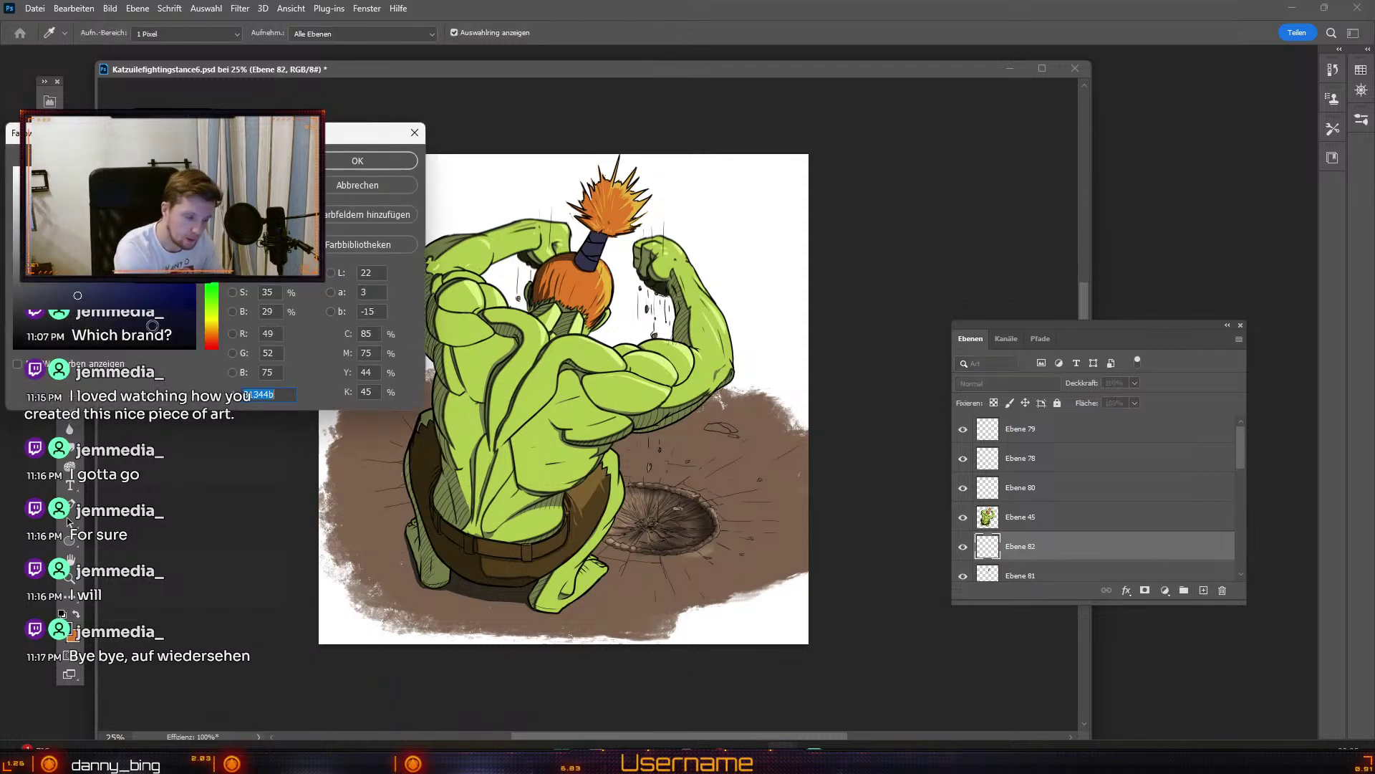
pyautogui.click(373, 159)
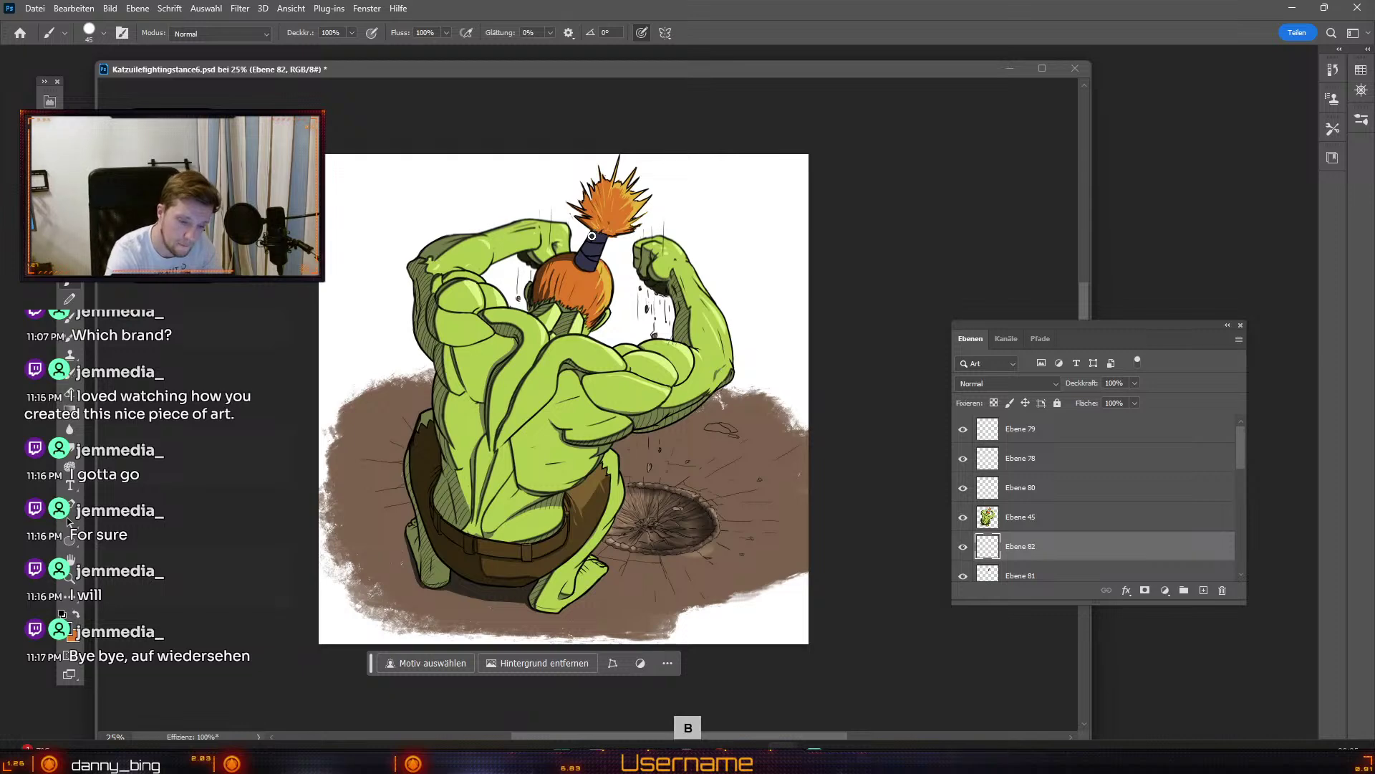
# Step: Try a brush stroke across the ponytail band on Ebene 82 and undo it
pyautogui.hotkey('ctrl', 'z')
pyautogui.moveTo(594, 231)
pyautogui.mouseDown()
pyautogui.moveTo(579, 260)
pyautogui.moveTo(613, 245)
pyautogui.mouseUp()
pyautogui.hotkey('ctrl', 'z')
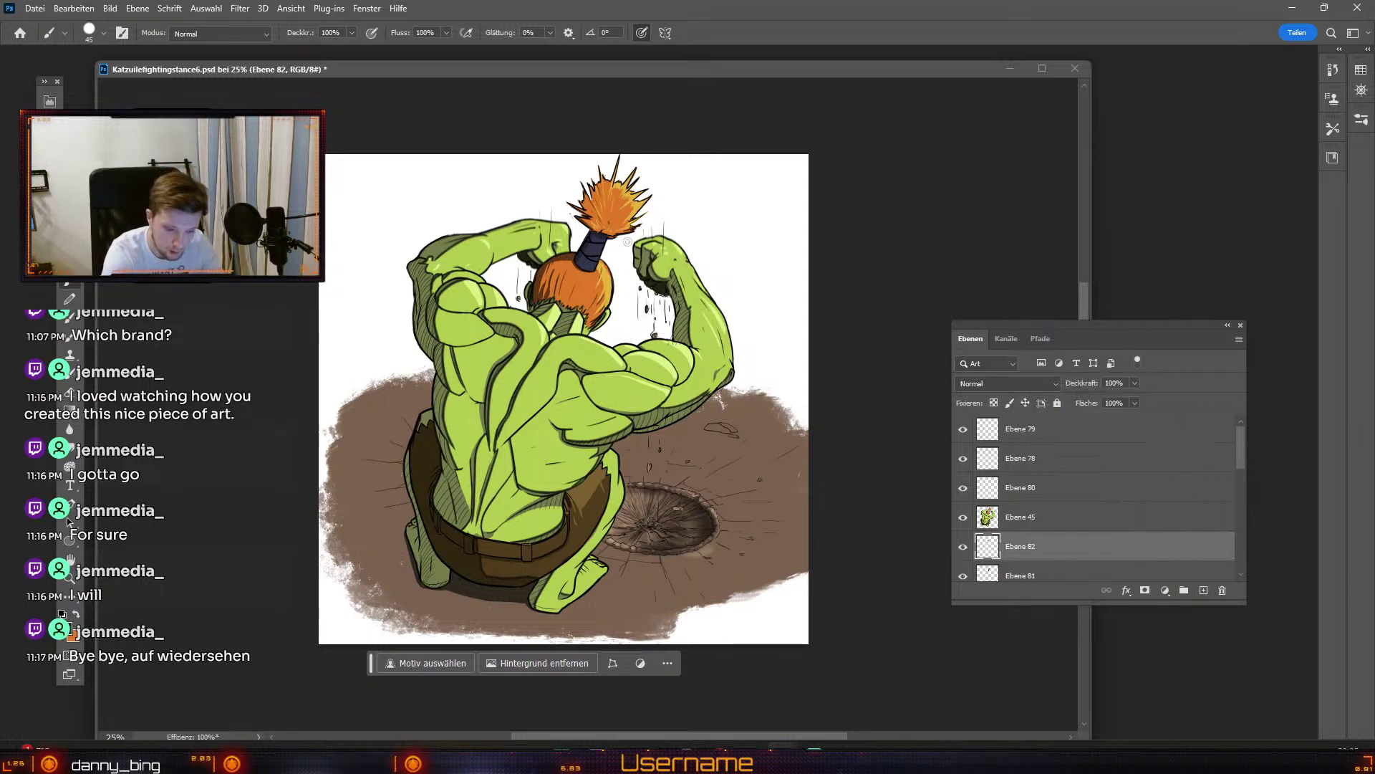
# Step: Enlarge the eraser to 40 px and clip Ebene 82 to Ebene 81 as a clipping mask
pyautogui.press('e')
pyautogui.press(']')
pyautogui.press(']')
pyautogui.press(']')
pyautogui.press(']')
pyautogui.press(']')
pyautogui.press(']')
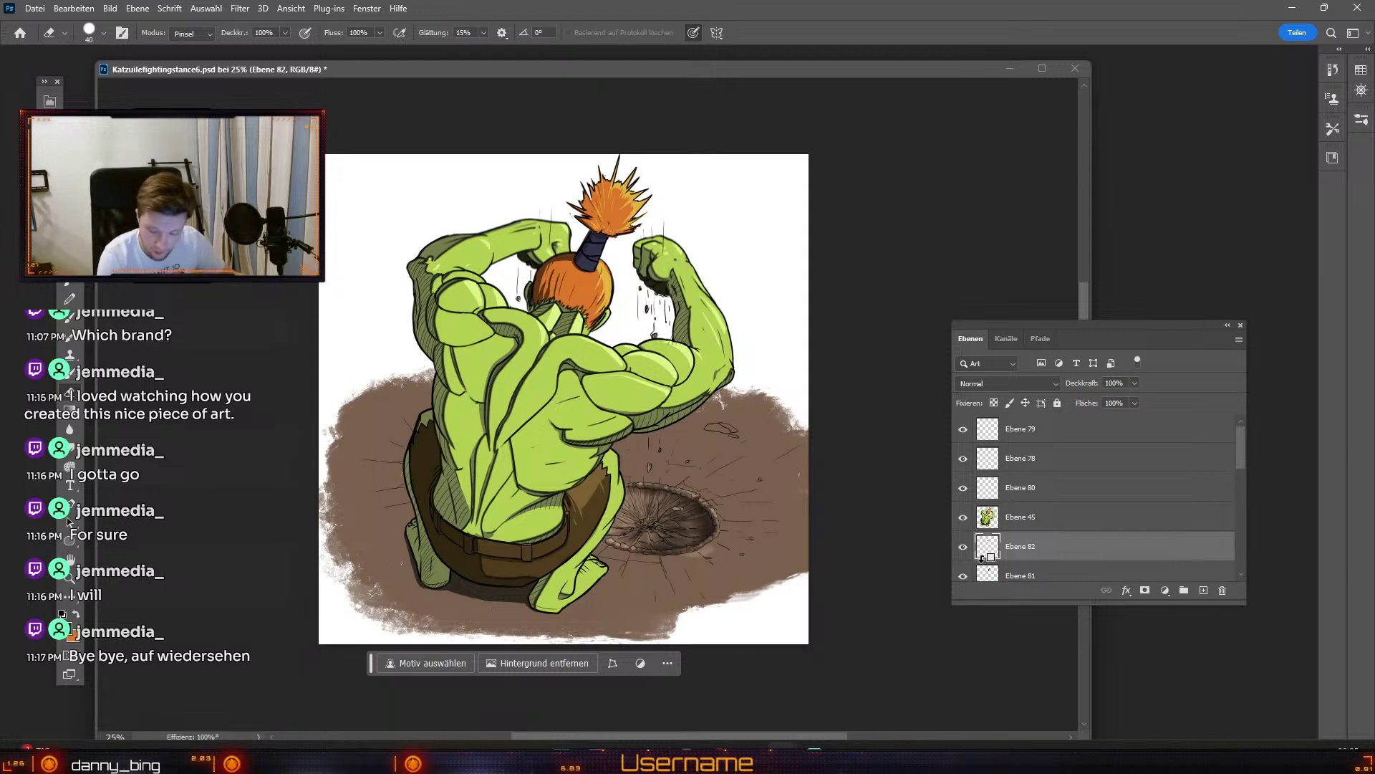
pyautogui.keyDown('alt'); pyautogui.click(992, 560); pyautogui.keyUp('alt')
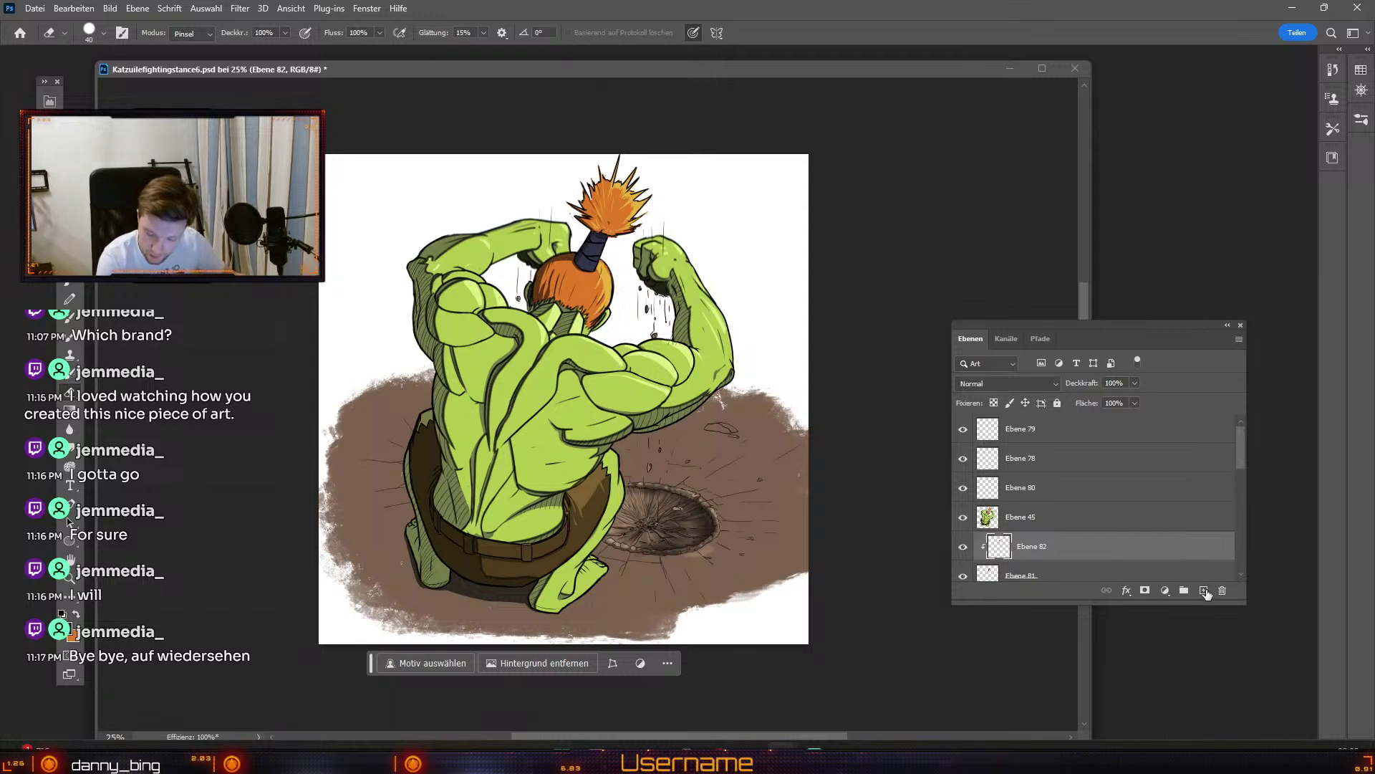
# Step: Add a new clipped layer directly above Ebene 82 and sample a brush colour from the ponytail band
pyautogui.click(1205, 591)
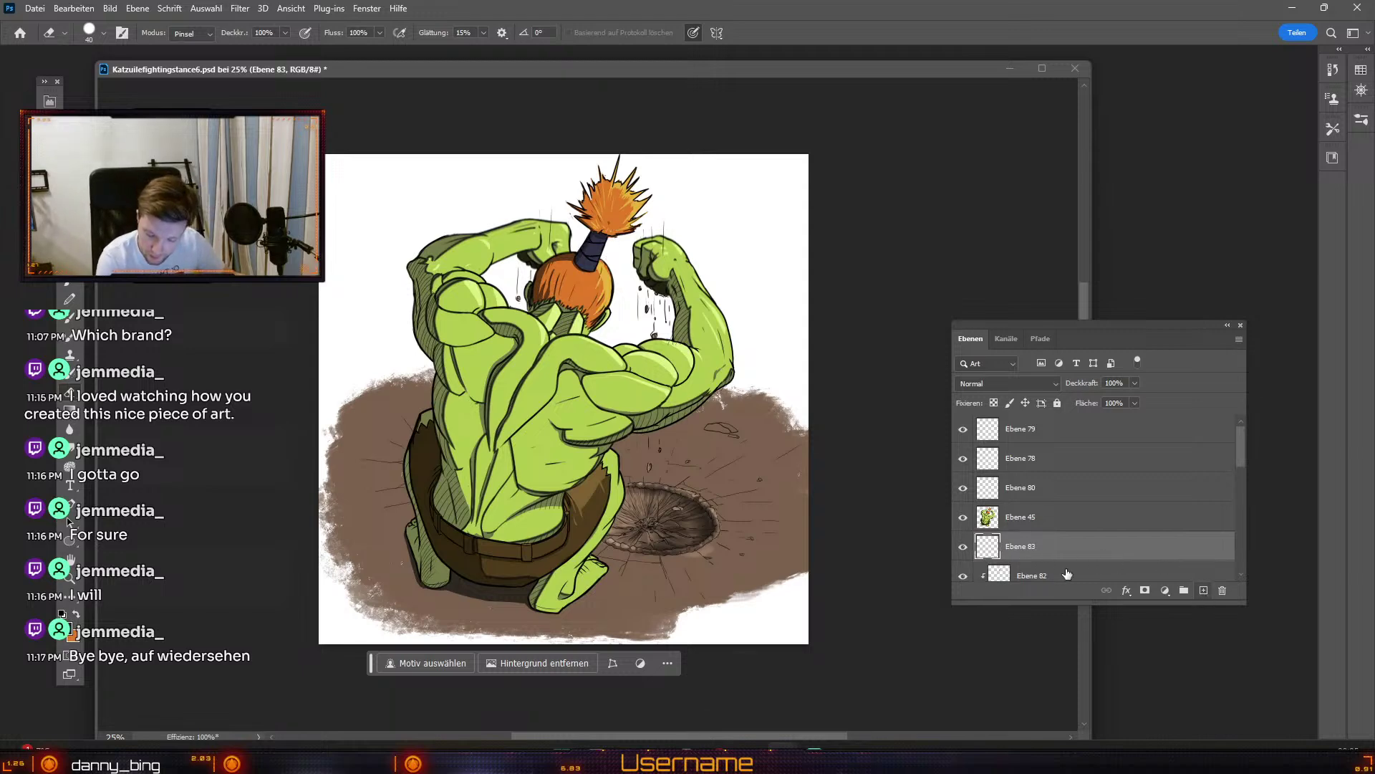
pyautogui.click(73, 638)
pyautogui.click(596, 252)
pyautogui.click(397, 163)
# Step: Reduce the brush to 10 px while trying strokes on the ponytail band on Ebene 83, undoing them
pyautogui.press('b')
pyautogui.hotkey('ctrl', 'z')
pyautogui.press('odiaeresis')
pyautogui.hotkey('ctrl', 'z')
pyautogui.press('odiaeresis')
pyautogui.press('odiaeresis')
pyautogui.press('odiaeresis')
pyautogui.press('odiaeresis')
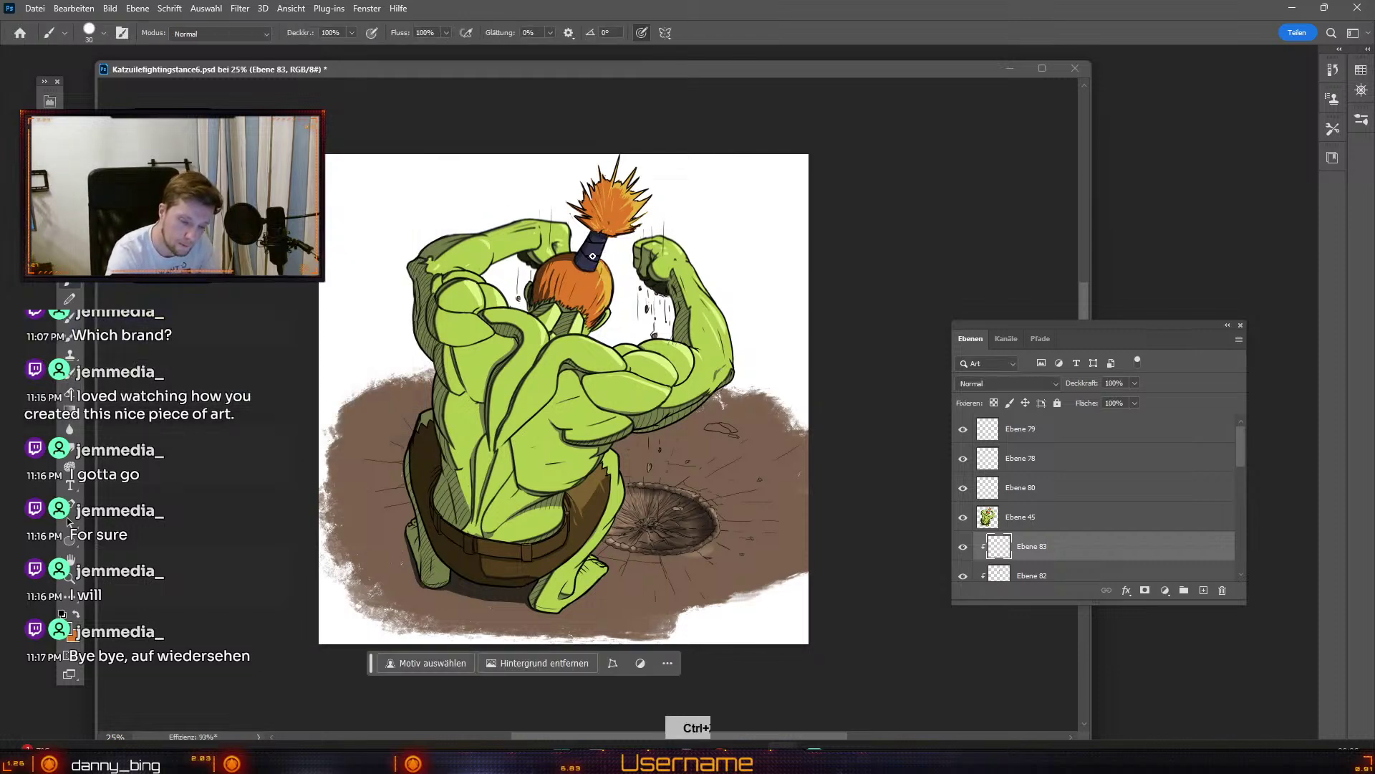
pyautogui.press('odiaeresis')
pyautogui.press('odiaeresis')
pyautogui.hotkey('ctrl', 'z')
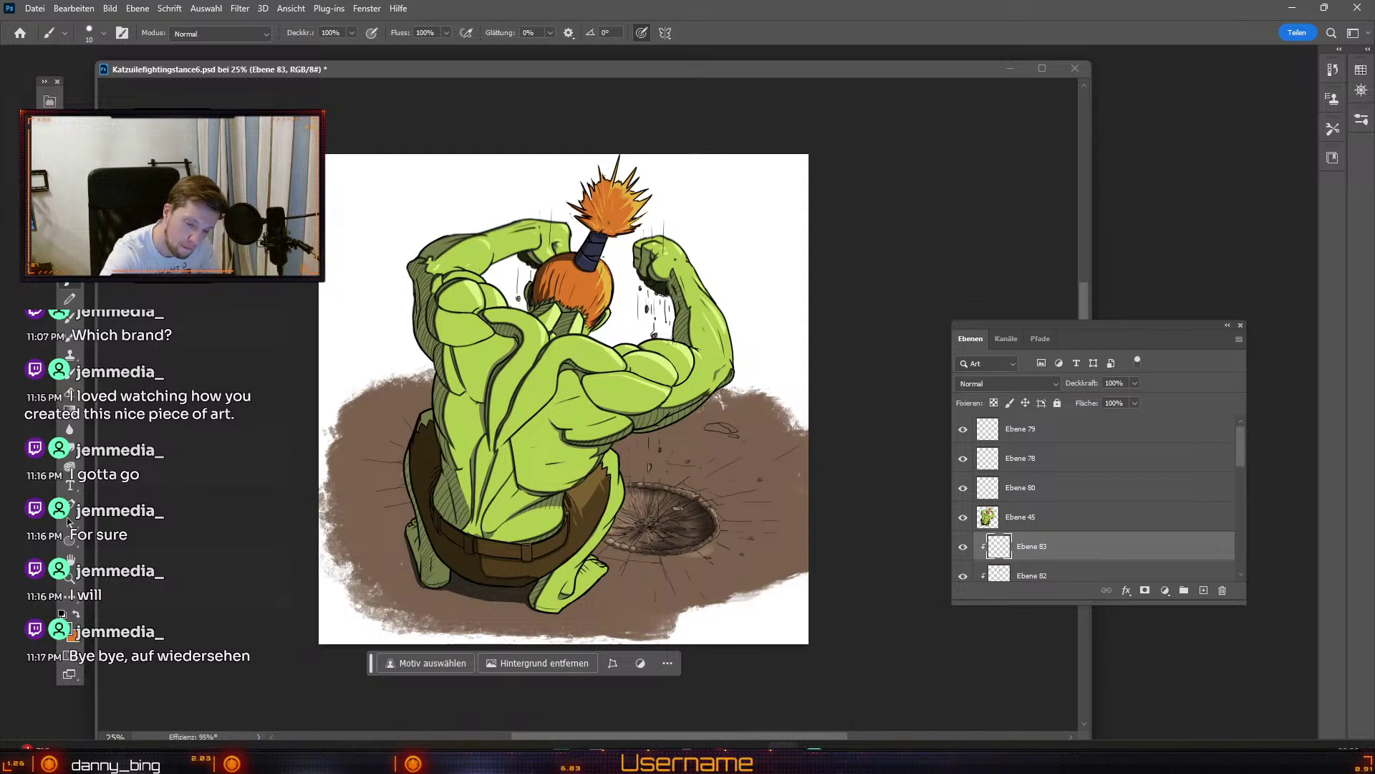
pyautogui.hotkey('ctrl', 'z')
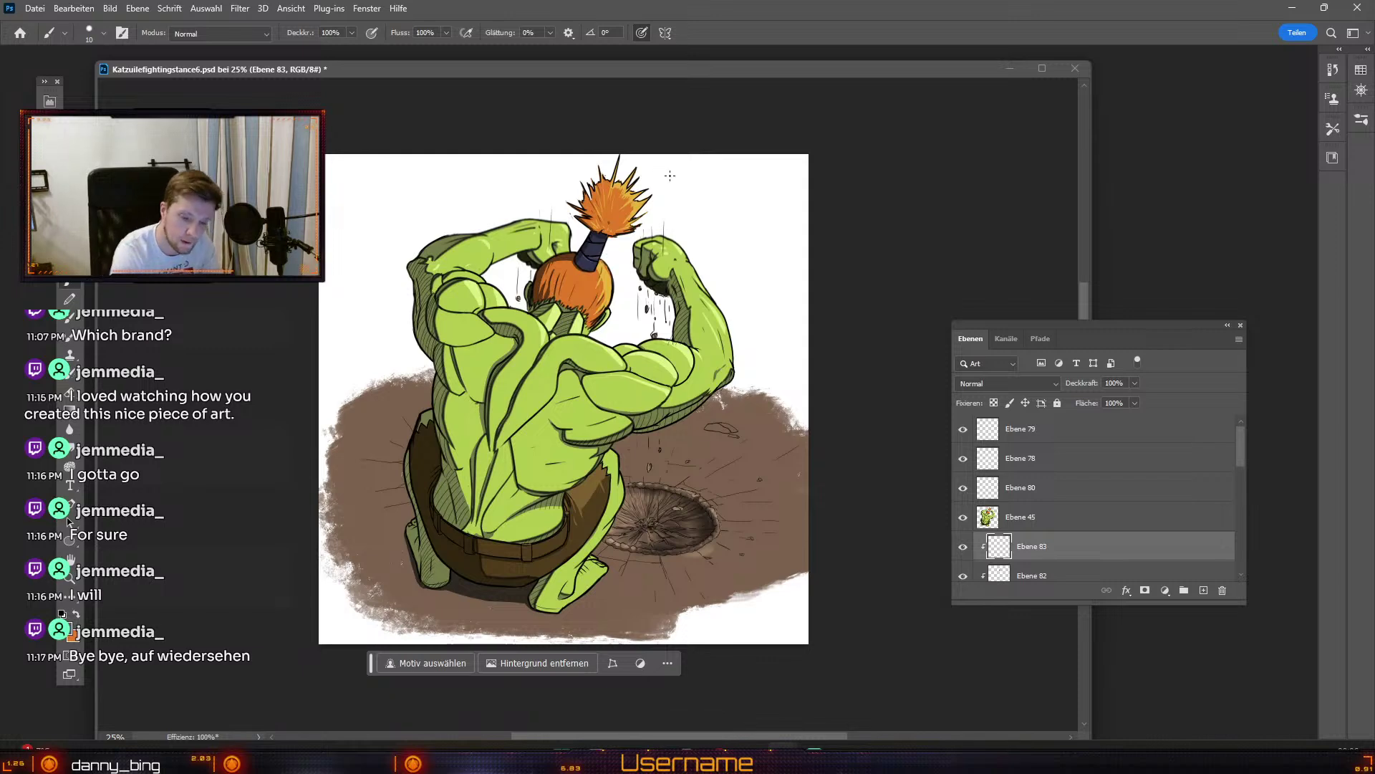
pyautogui.hotkey('ctrl', 'z')
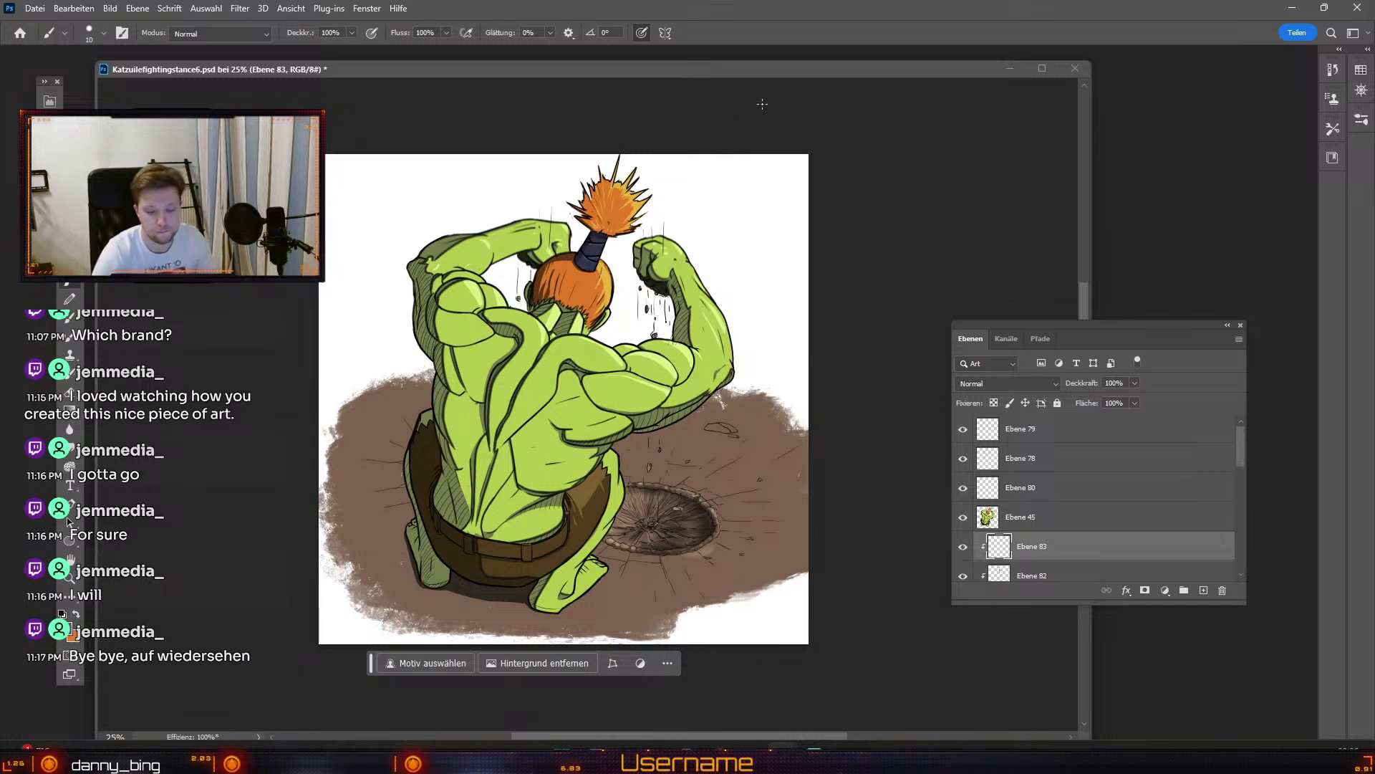
# Step: Select Ebene 45 and switch to the Eraser for the ponytail area
pyautogui.click(1093, 516)
pyautogui.press('e')
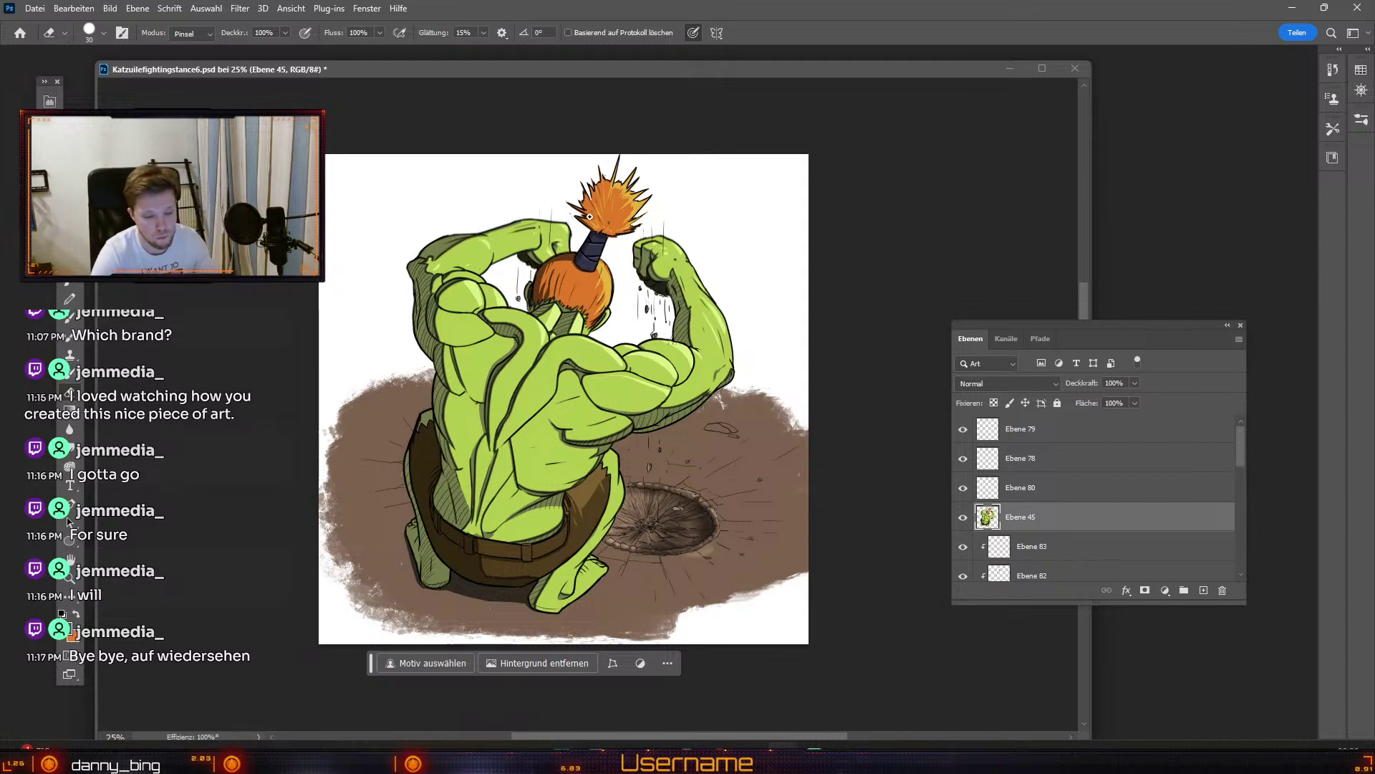
pyautogui.hotkey('ctrl', '-')
pyautogui.hotkey('ctrl', '+')
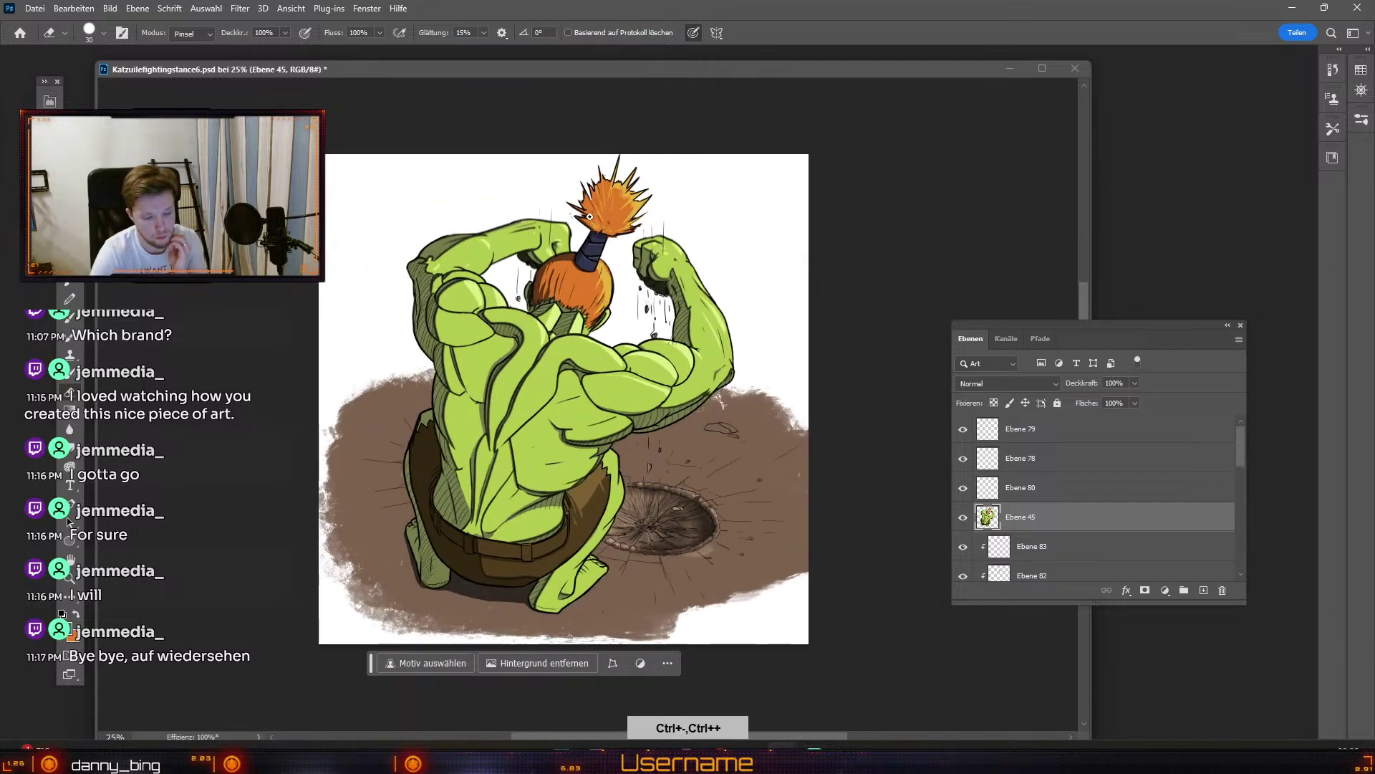